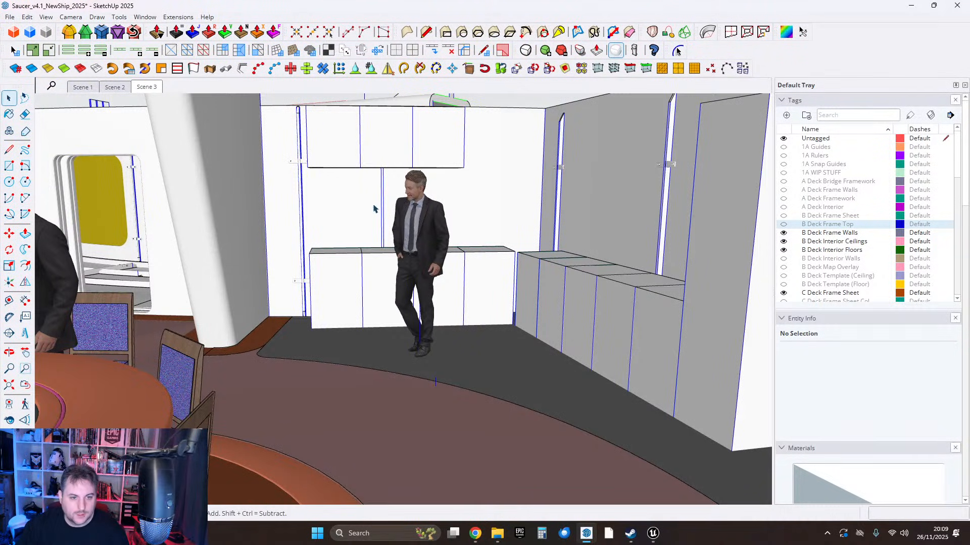
# Examine the cabinet corner, its walls and the adjoining pillar from eye level and from above.
pyautogui.moveTo(365, 239); pyautogui.dragTo(440, 330)
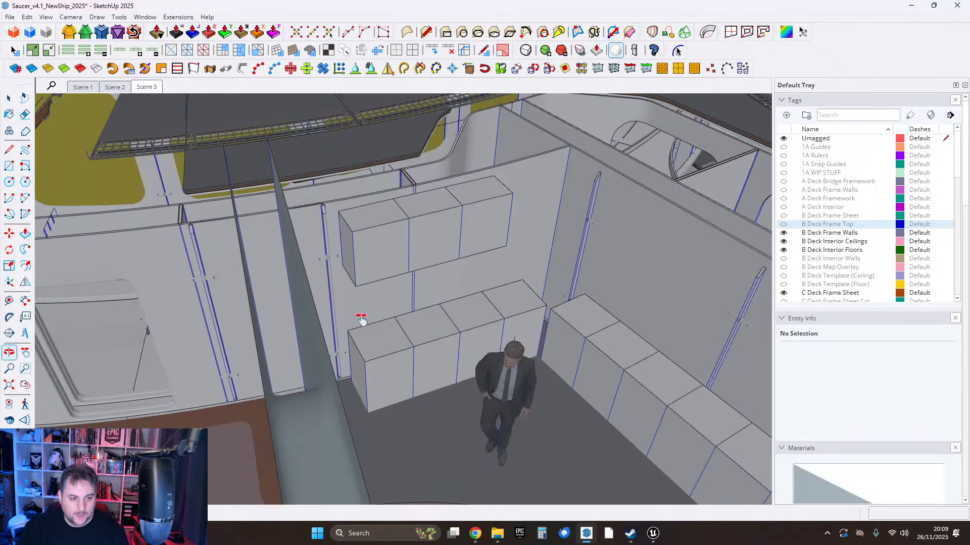
pyautogui.keyDown('shift'); pyautogui.moveTo(361, 319); pyautogui.dragTo(349, 281, button='middle'); pyautogui.keyUp('shift')
pyautogui.scroll(-1, 330, 356)
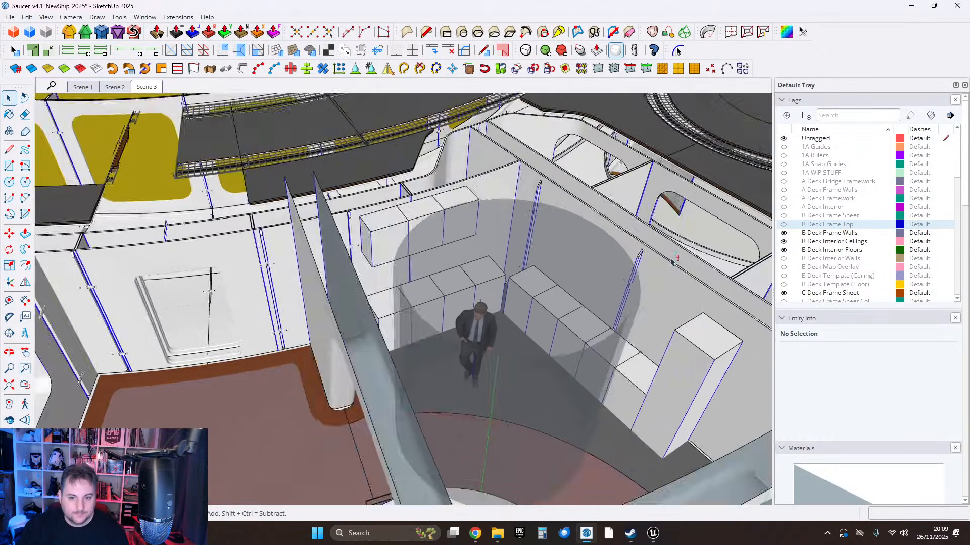
pyautogui.moveTo(672, 261); pyautogui.dragTo(525, 272, button='middle')
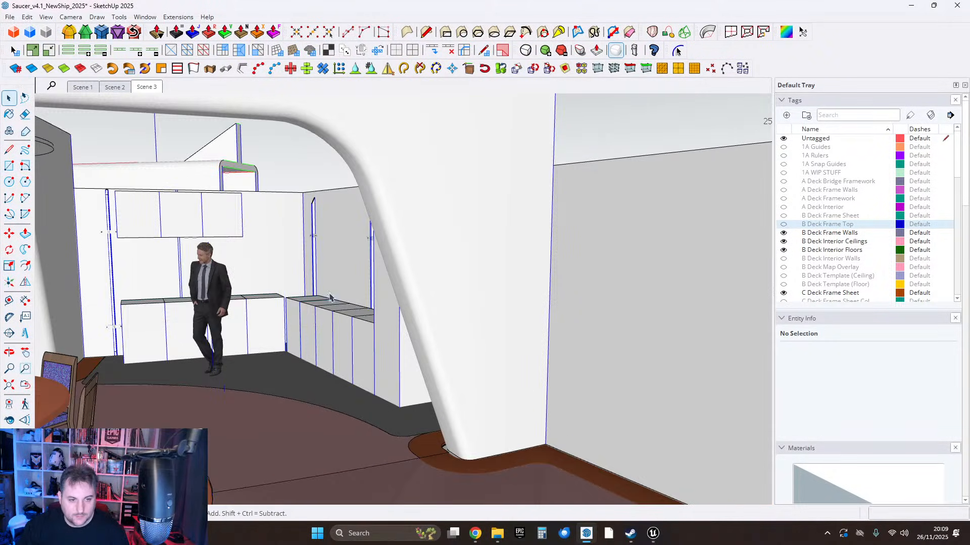
pyautogui.scroll(-5, 330, 297)
pyautogui.moveTo(329, 297); pyautogui.dragTo(227, 313, button='middle')
pyautogui.scroll(5, 284, 305)
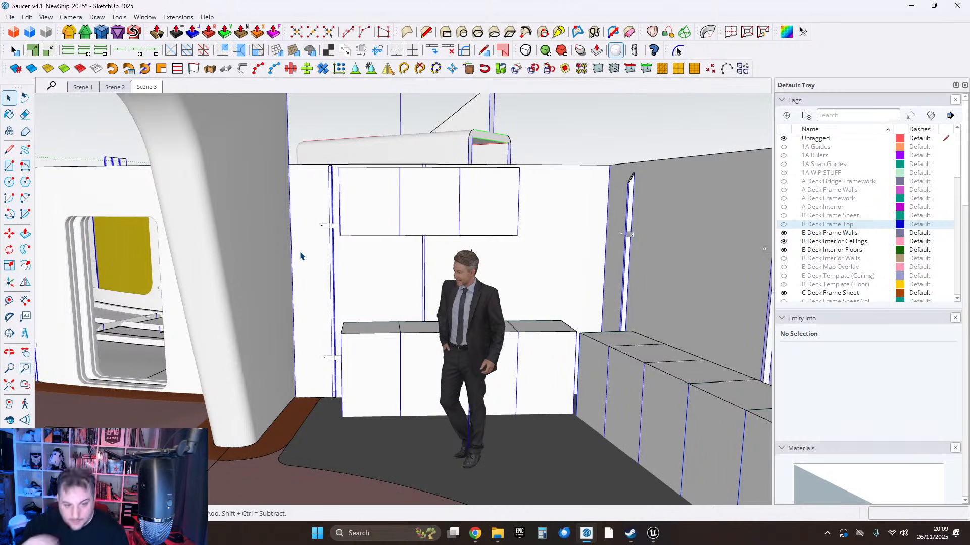
pyautogui.moveTo(278, 289); pyautogui.dragTo(388, 300, button='middle')
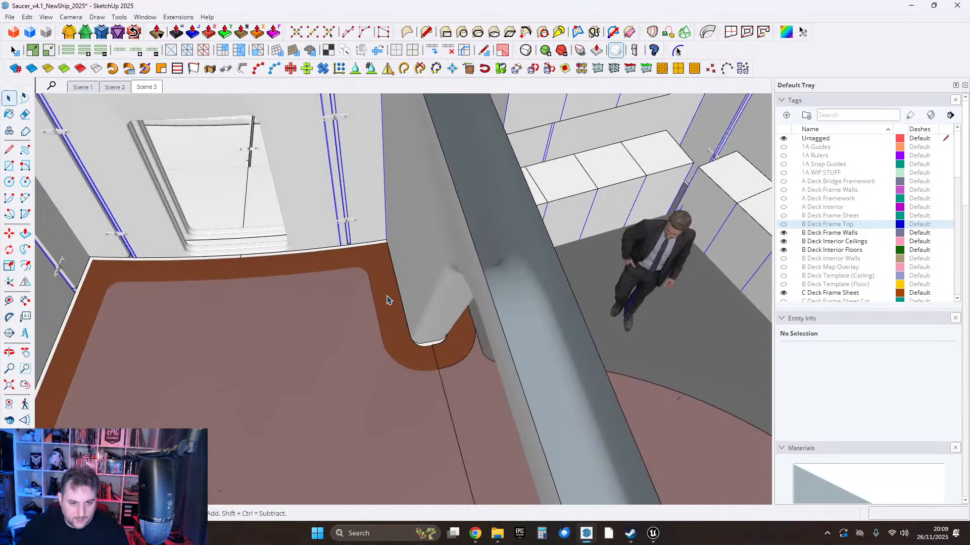
pyautogui.moveTo(464, 321); pyautogui.dragTo(298, 316, button='middle')
pyautogui.scroll(-2, 370, 305)
pyautogui.moveTo(370, 305); pyautogui.dragTo(406, 213, button='middle')
pyautogui.moveTo(574, 327); pyautogui.dragTo(217, 214, button='middle')
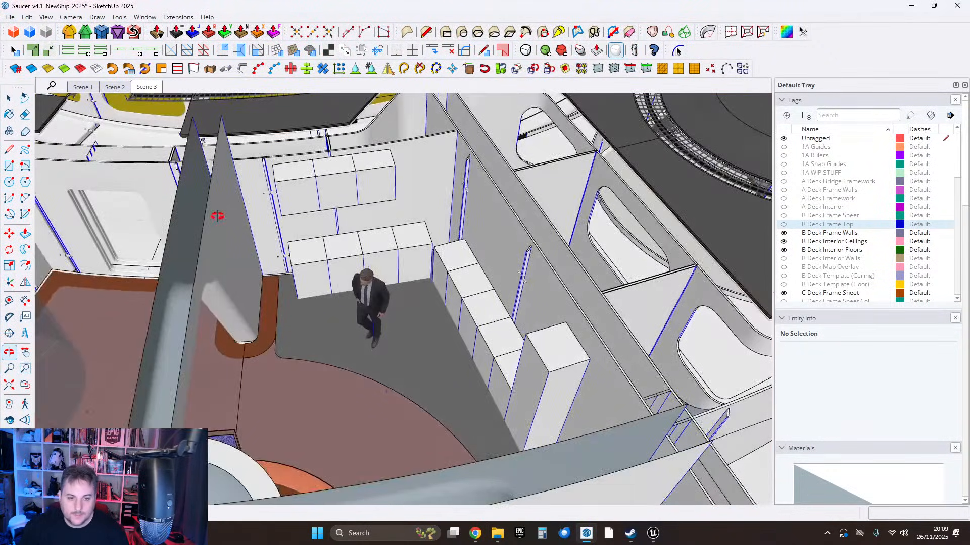
pyautogui.moveTo(396, 281); pyautogui.dragTo(416, 305, button='middle')
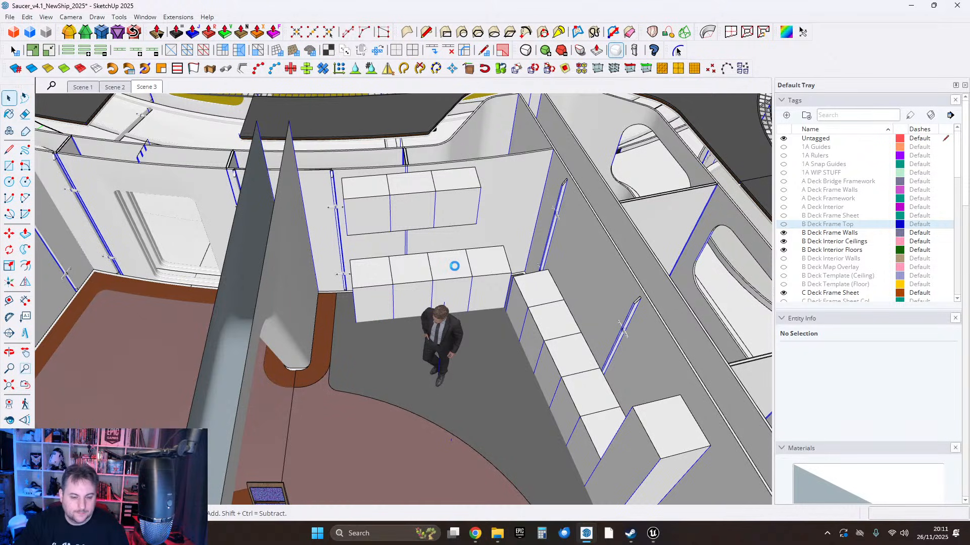
# Examine the wall cabinets, the two base cabinet runs and the tall cabinet from overhead.
pyautogui.moveTo(455, 266); pyautogui.dragTo(462, 213, button='middle')
pyautogui.moveTo(457, 248); pyautogui.dragTo(507, 315, button='middle')
pyautogui.scroll(2, 335, 297)
pyautogui.scroll(-3, 404, 303)
pyautogui.scroll(2, 340, 286)
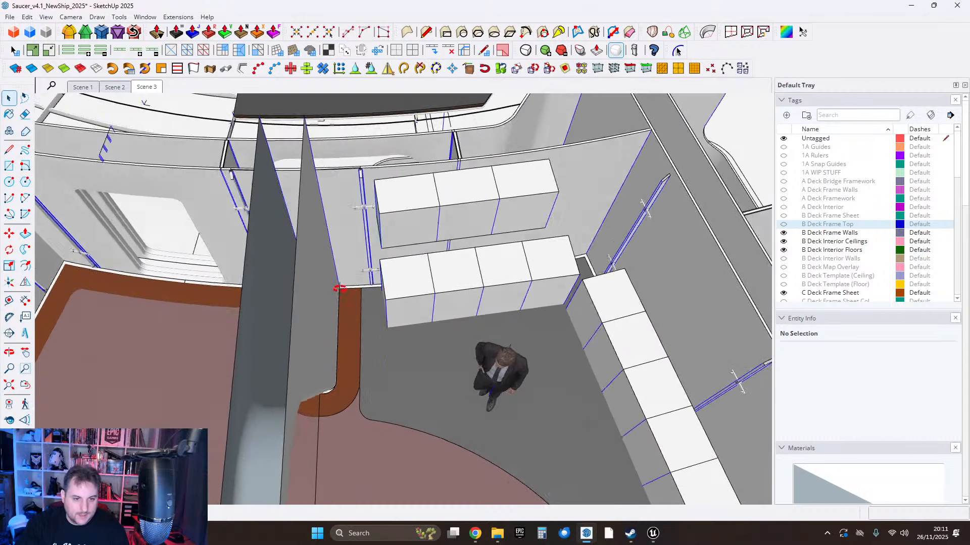
pyautogui.moveTo(382, 289); pyautogui.dragTo(389, 314, button='middle')
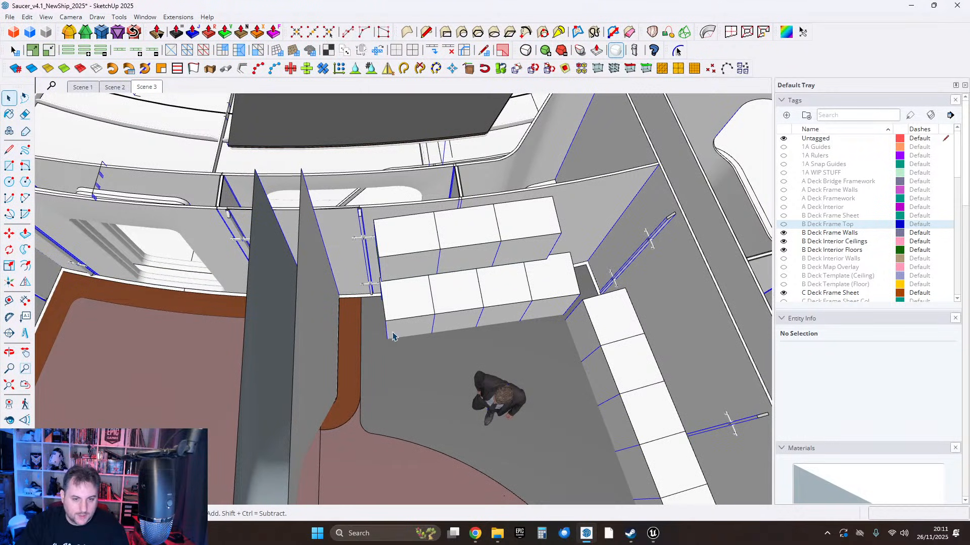
pyautogui.moveTo(475, 303); pyautogui.dragTo(459, 299, button='middle')
pyautogui.scroll(-1, 460, 299)
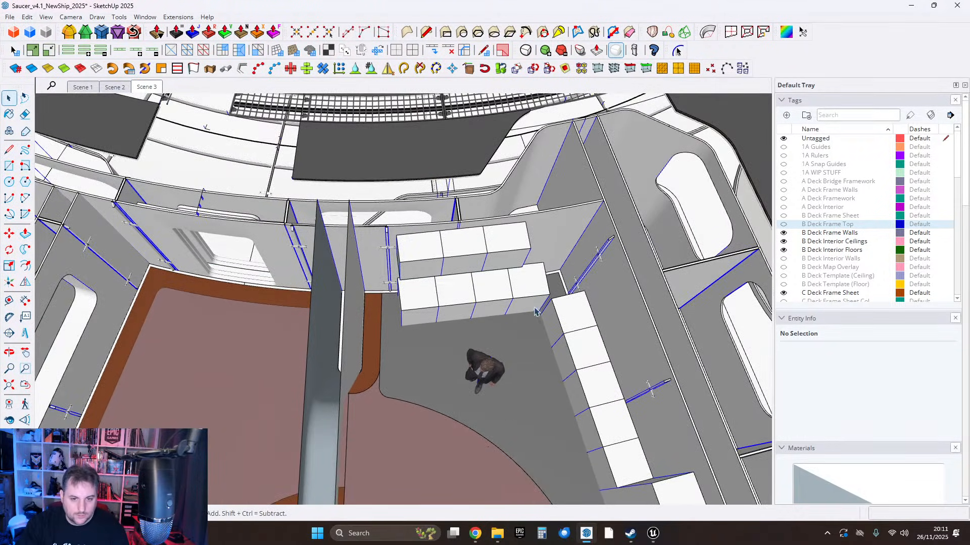
pyautogui.moveTo(536, 311); pyautogui.dragTo(585, 296, button='middle')
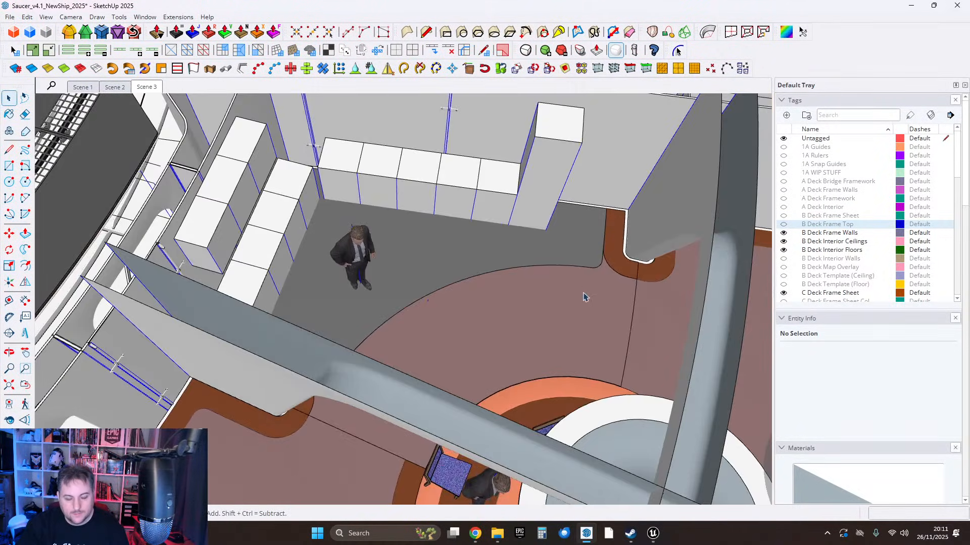
pyautogui.scroll(-2, 584, 283)
pyautogui.scroll(2, 583, 211)
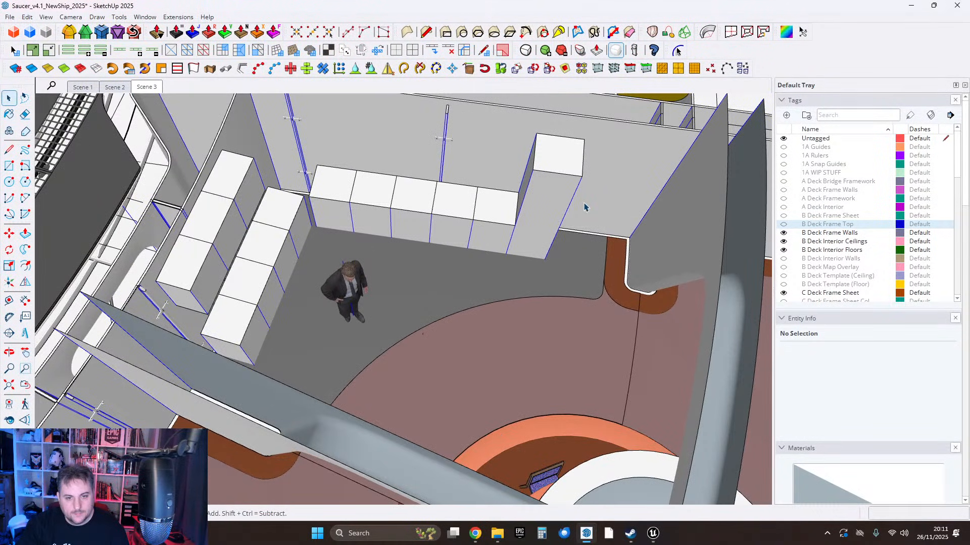
pyautogui.moveTo(598, 213); pyautogui.dragTo(369, 198, button='middle')
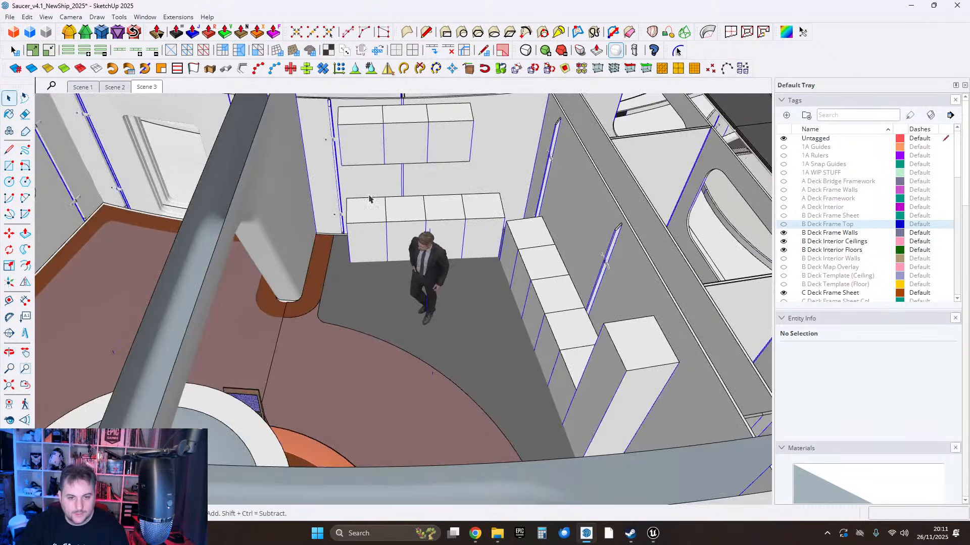
# Examine the dark grey floor's curved edge and how the cabinet area relates to the round dining table.
pyautogui.moveTo(501, 231); pyautogui.dragTo(683, 249, button='middle')
pyautogui.moveTo(398, 145); pyautogui.dragTo(351, 207, button='middle')
pyautogui.moveTo(445, 224)
pyautogui.mouseDown(button='middle')
pyautogui.moveTo(609, 265)
pyautogui.moveTo(439, 220)
pyautogui.mouseUp(button='middle')
pyautogui.scroll(4, 491, 214)
pyautogui.moveTo(556, 236); pyautogui.dragTo(667, 256, button='middle')
pyautogui.scroll(-3, 466, 321)
pyautogui.scroll(4, 465, 321)
pyautogui.moveTo(465, 321); pyautogui.dragTo(485, 329, button='middle')
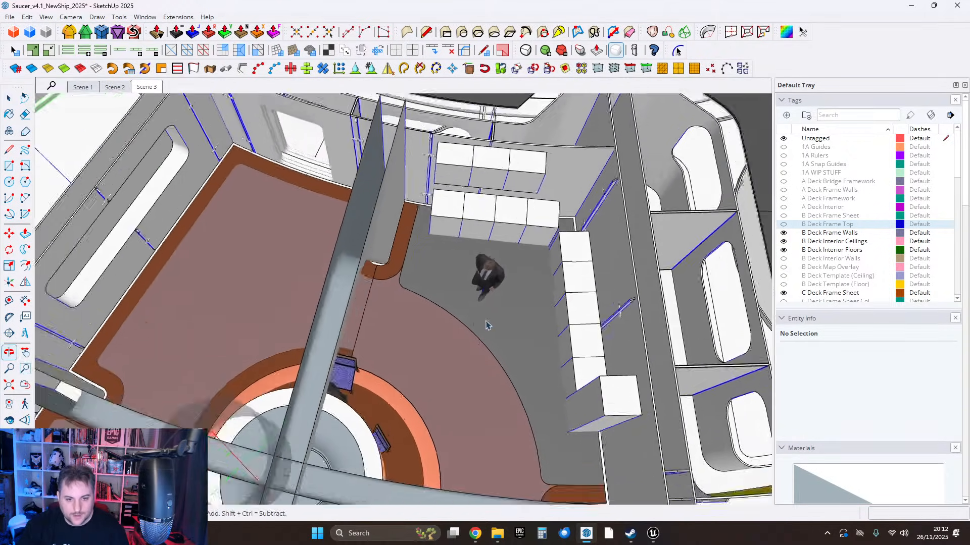
pyautogui.moveTo(439, 294); pyautogui.dragTo(462, 218, button='middle')
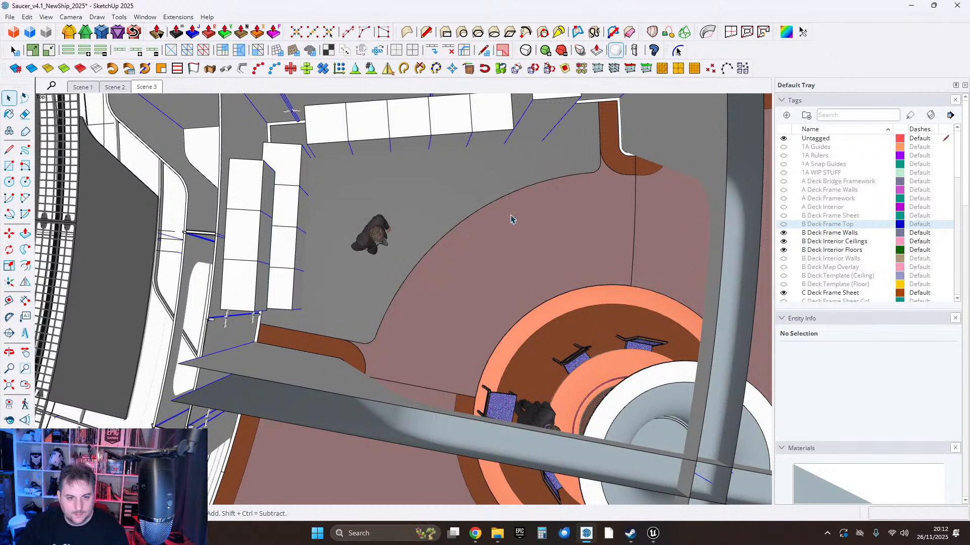
pyautogui.moveTo(504, 287); pyautogui.dragTo(449, 223, button='middle')
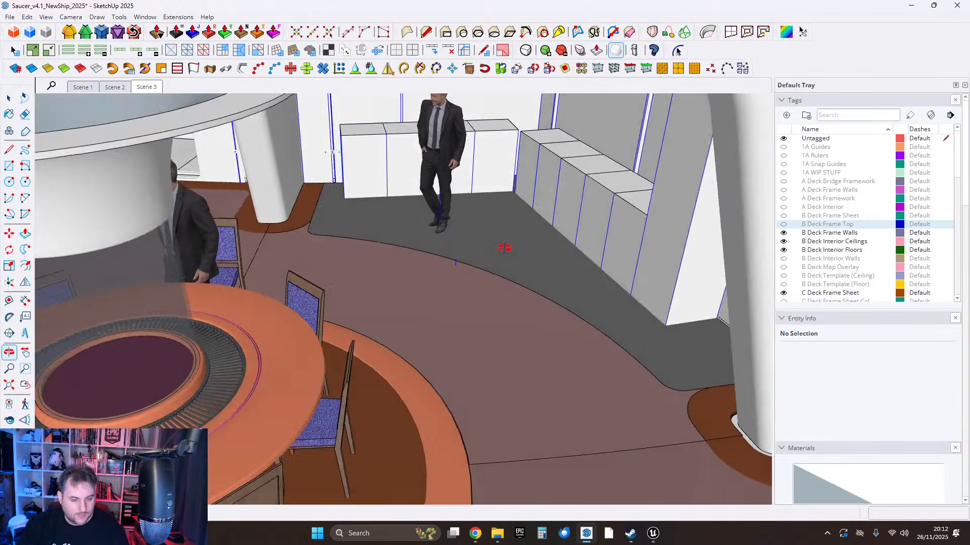
pyautogui.moveTo(505, 247); pyautogui.dragTo(410, 321, button='middle')
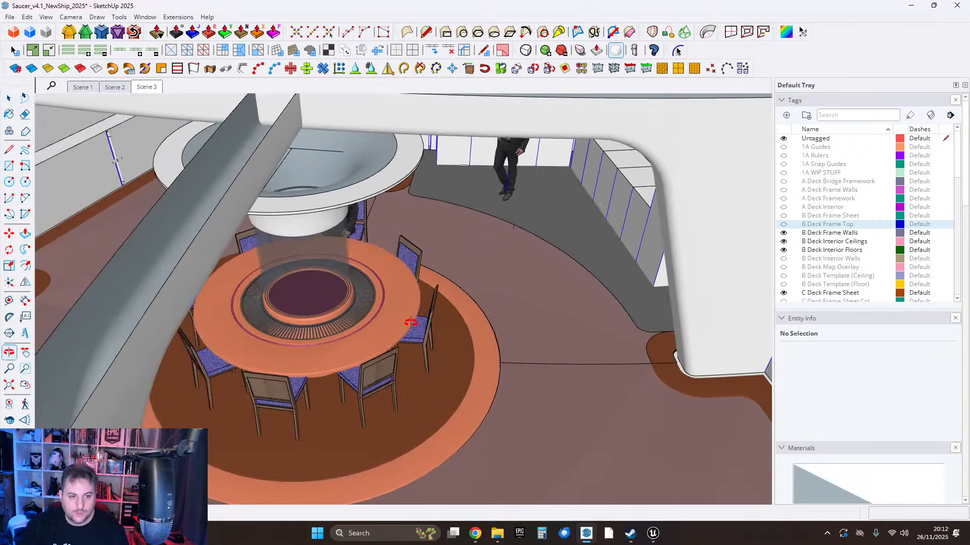
pyautogui.moveTo(366, 276); pyautogui.dragTo(378, 273, button='middle')
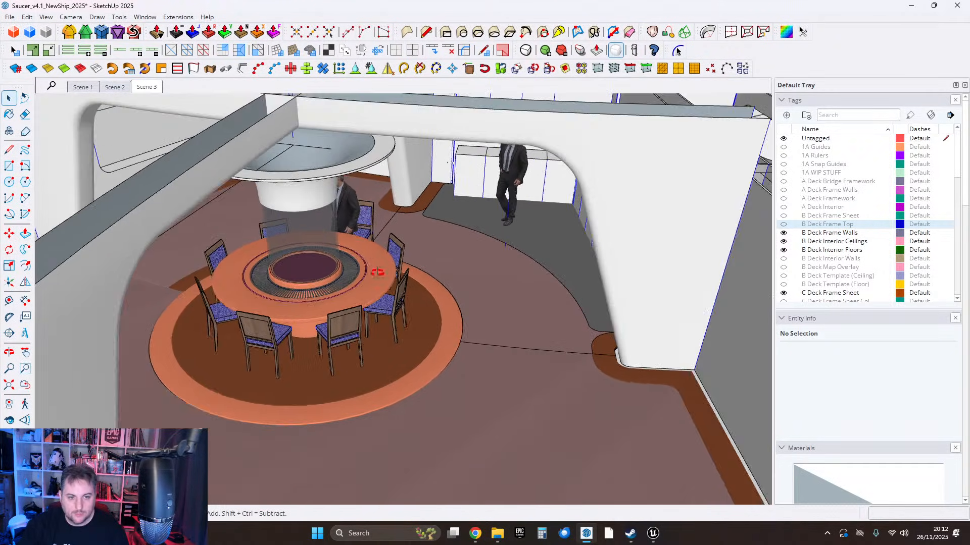
pyautogui.moveTo(460, 336); pyautogui.dragTo(683, 410, button='middle')
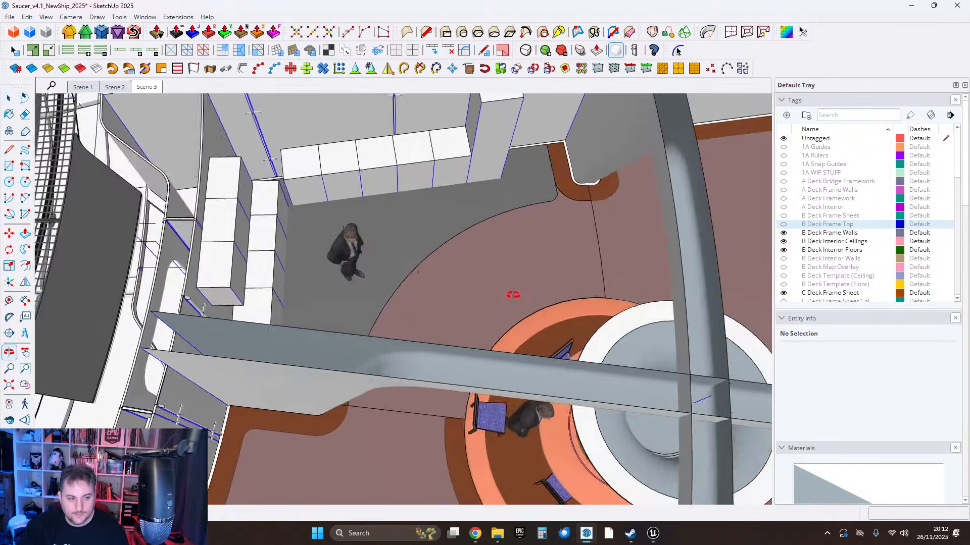
pyautogui.moveTo(513, 295); pyautogui.dragTo(538, 319, button='middle')
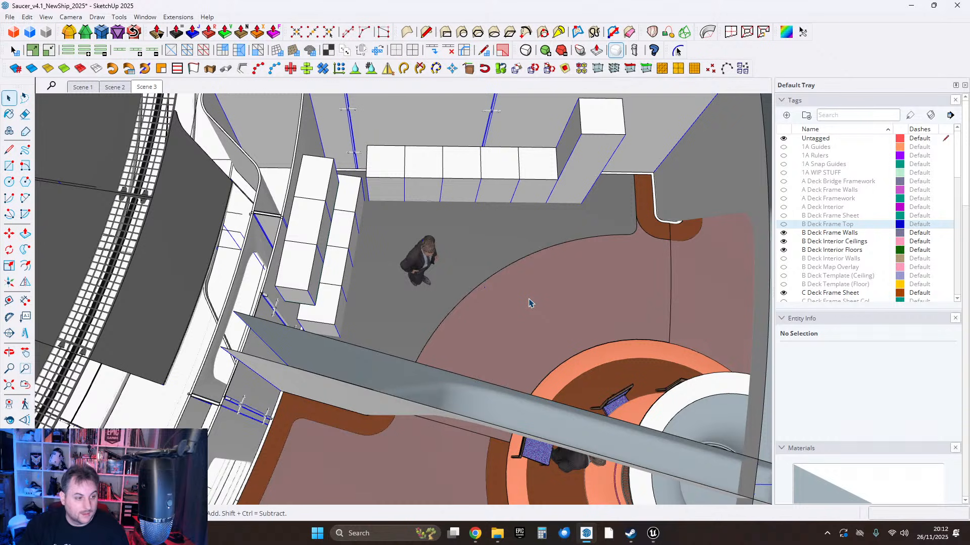
pyautogui.moveTo(510, 310); pyautogui.dragTo(301, 233, button='middle')
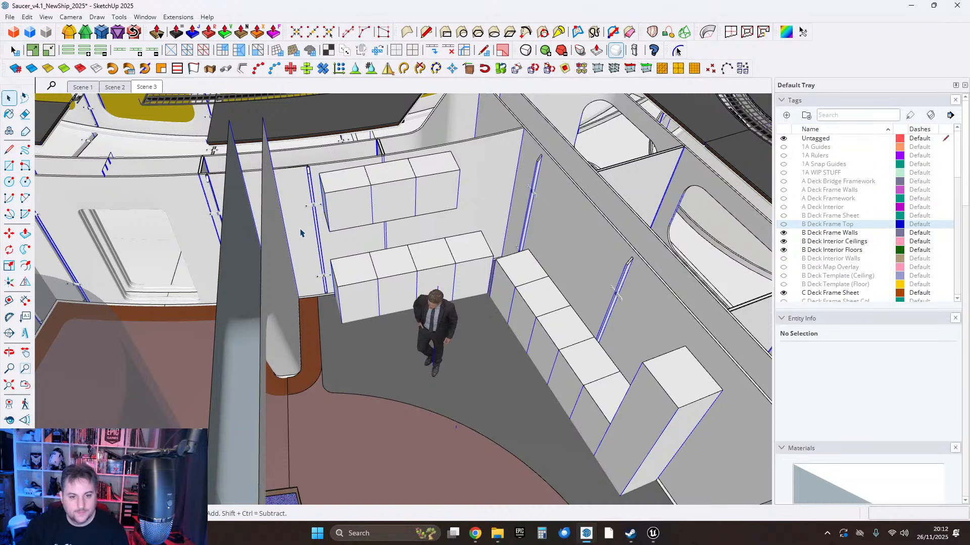
pyautogui.moveTo(474, 316); pyautogui.dragTo(475, 292, button='middle')
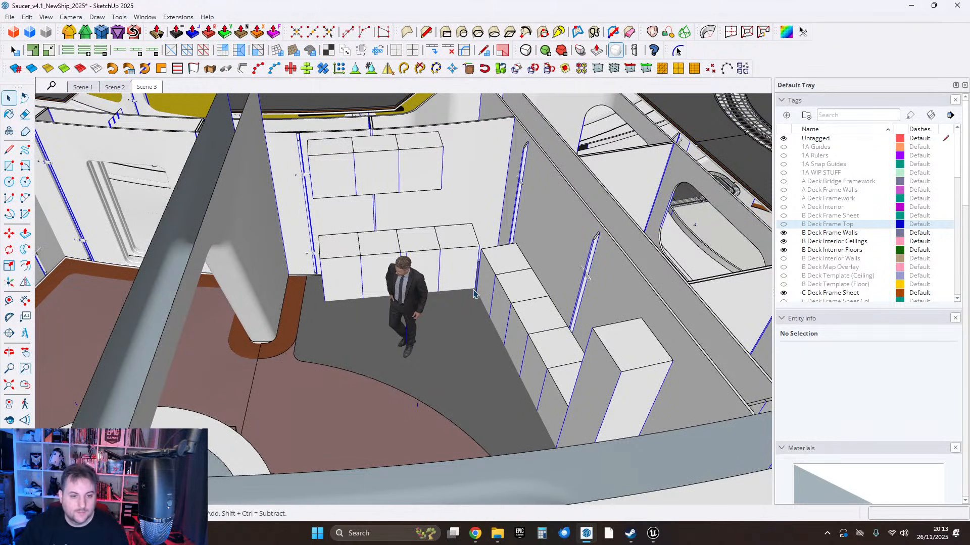
# Open the floor group for editing and select the dark grey floor's boundary edges along the walls.
pyautogui.moveTo(426, 270); pyautogui.dragTo(421, 339, button='middle')
pyautogui.doubleClick(394, 316)
pyautogui.click(361, 257)
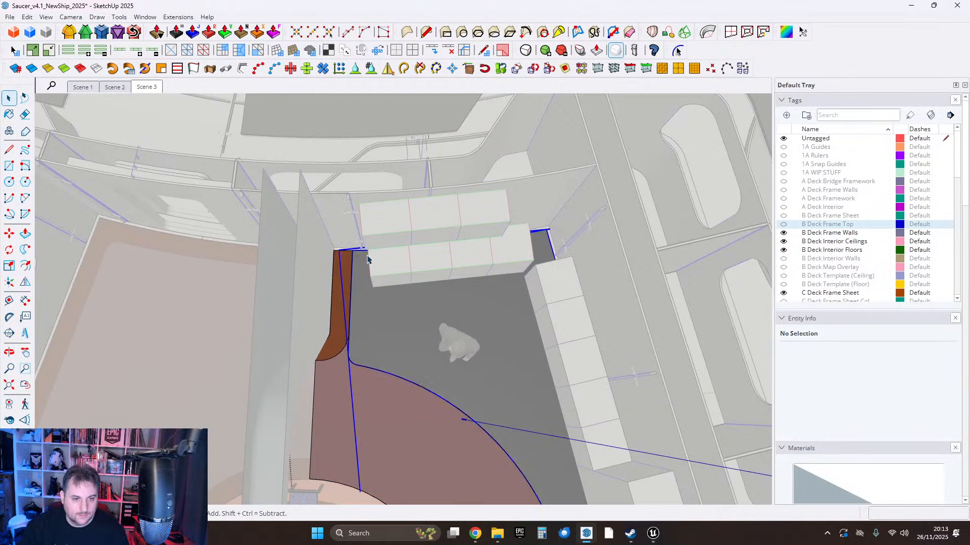
pyautogui.scroll(3, 362, 256)
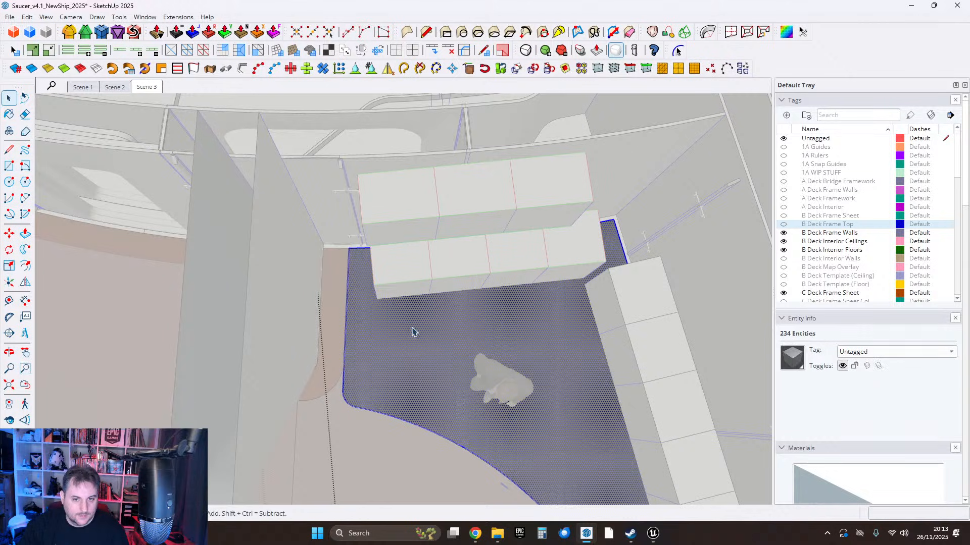
pyautogui.moveTo(412, 331); pyautogui.dragTo(526, 329, button='middle')
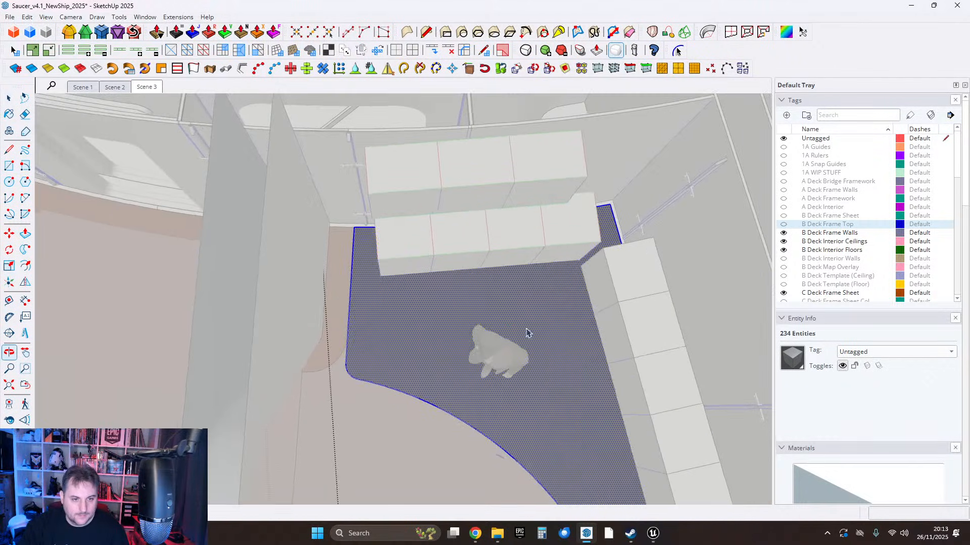
pyautogui.click(364, 228)
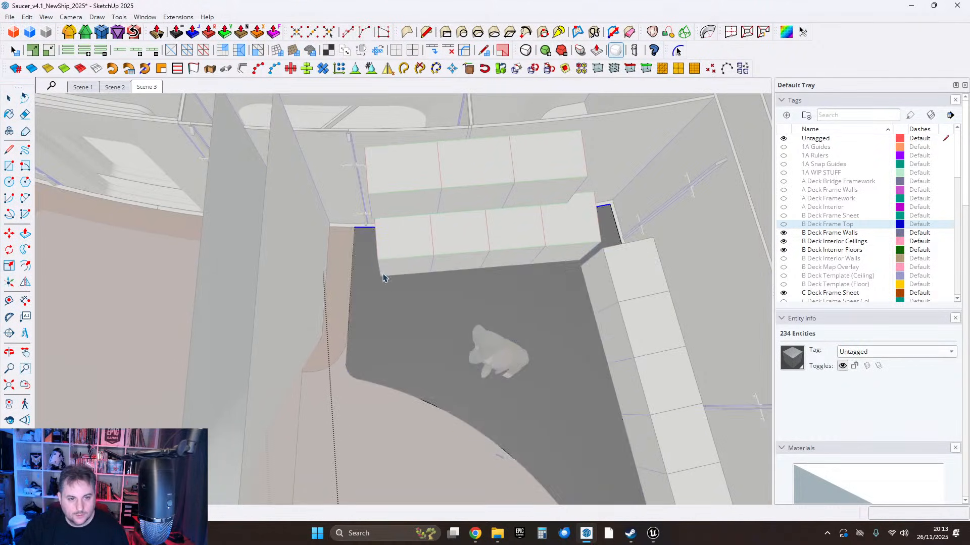
pyautogui.moveTo(385, 276); pyautogui.dragTo(385, 297, button='middle')
pyautogui.keyDown('shift'); pyautogui.click(594, 268); pyautogui.keyUp('shift')
pyautogui.moveTo(593, 268); pyautogui.dragTo(232, 276, button='middle')
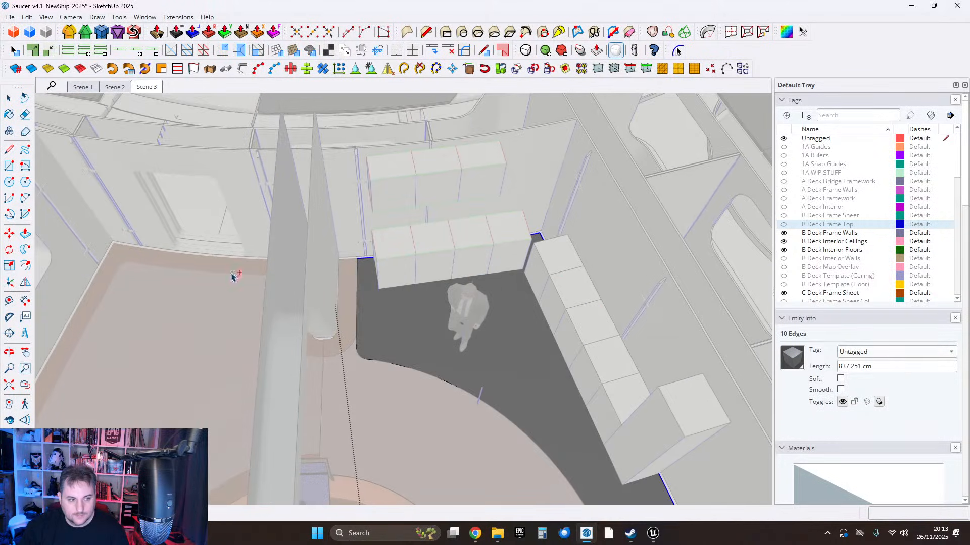
# Copy the selected wall-side floor edges straight up by about 287.7 cm, above the wall cabinets.
pyautogui.click(9, 236)
pyautogui.scroll(2, 370, 284)
pyautogui.moveTo(369, 284); pyautogui.dragTo(394, 362, button='middle')
pyautogui.scroll(7, 375, 293)
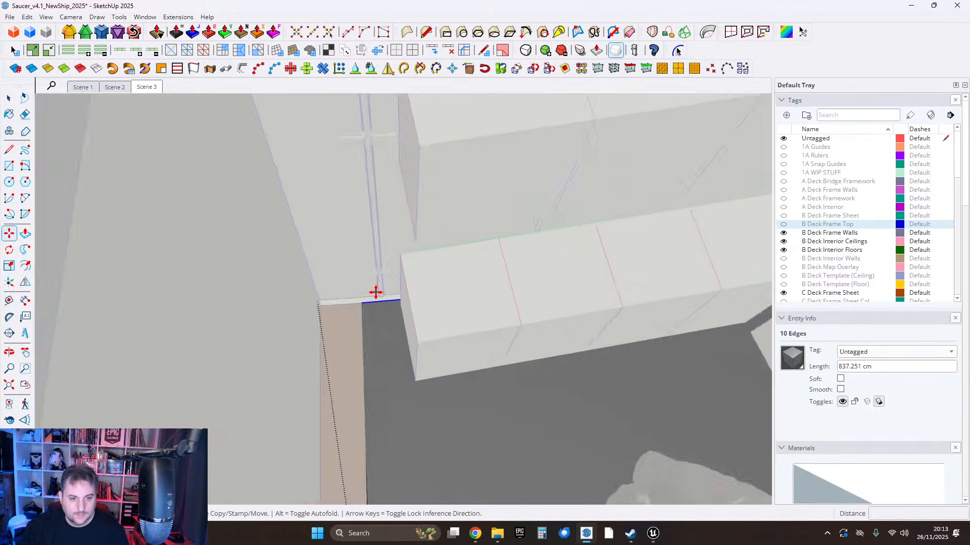
pyautogui.scroll(2, 389, 302)
pyautogui.click(403, 300)
pyautogui.scroll(-5, 397, 298)
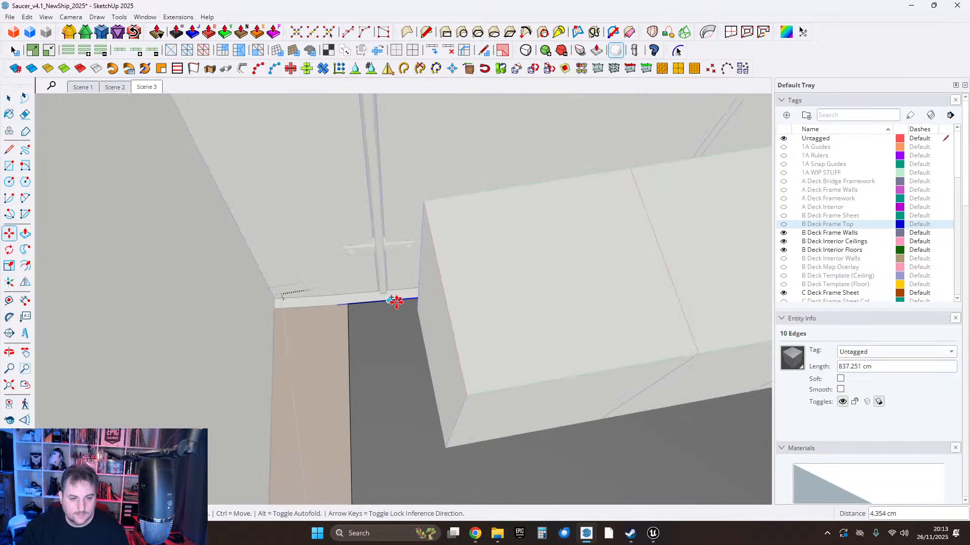
pyautogui.keyDown('shift'); pyautogui.moveTo(404, 273); pyautogui.dragTo(407, 422, button='middle'); pyautogui.keyUp('shift')
pyautogui.scroll(-2, 390, 272)
pyautogui.keyDown('shift'); pyautogui.moveTo(397, 277); pyautogui.dragTo(399, 457, button='middle'); pyautogui.keyUp('shift')
pyautogui.scroll(-3, 399, 454)
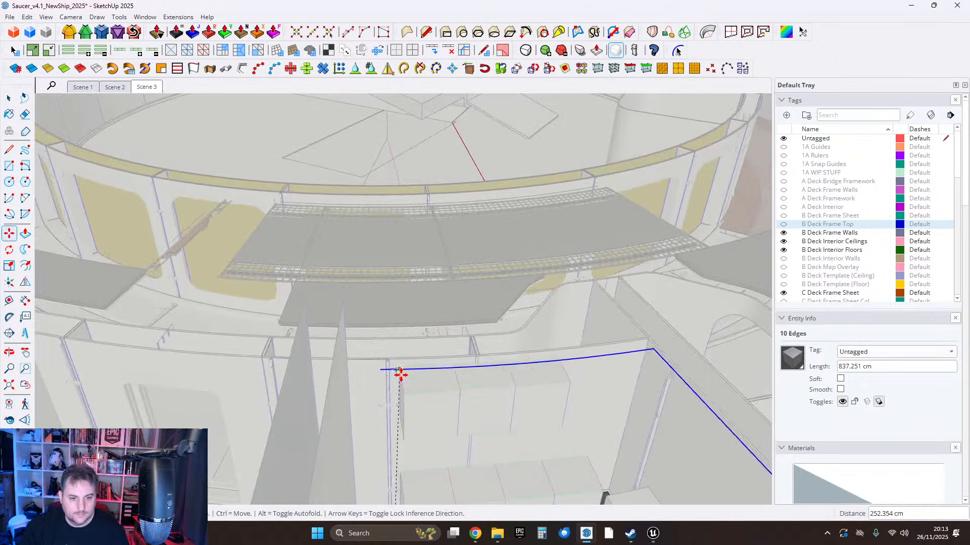
pyautogui.scroll(4, 392, 343)
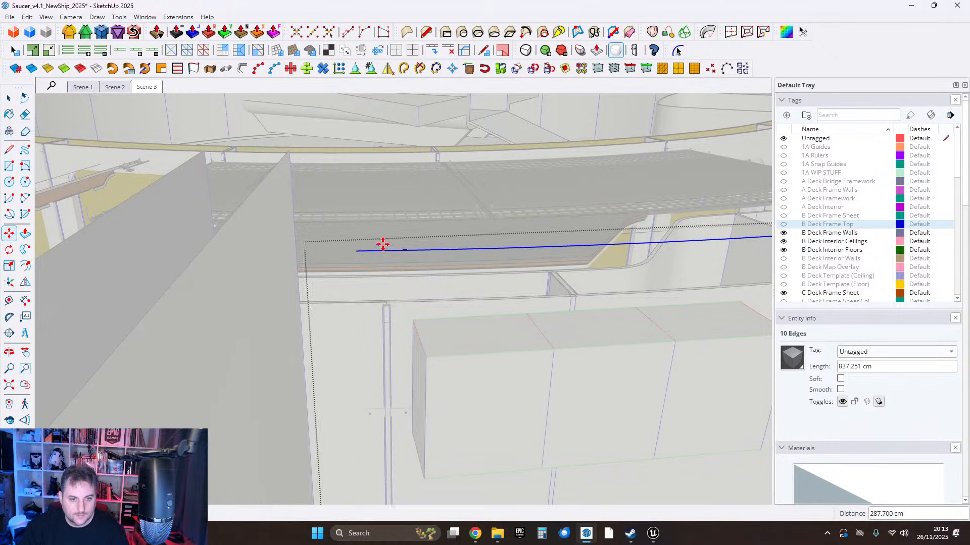
pyautogui.click(396, 250)
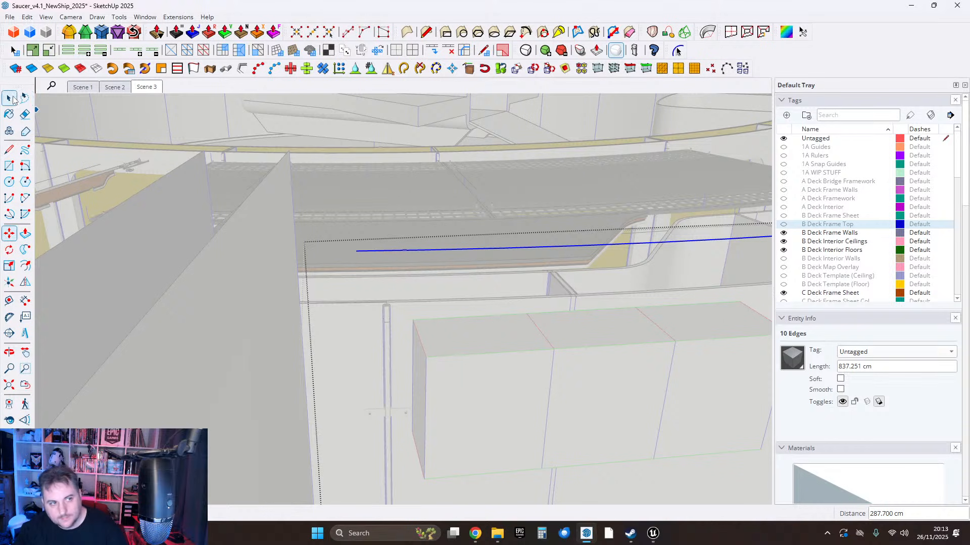
# Cut the copied edges out of the floor group and paste them in place outside it.
pyautogui.moveTo(292, 340); pyautogui.dragTo(477, 321, button='middle')
pyautogui.press('space')
pyautogui.press('Escape')
pyautogui.press('Escape')
pyautogui.press('Escape')
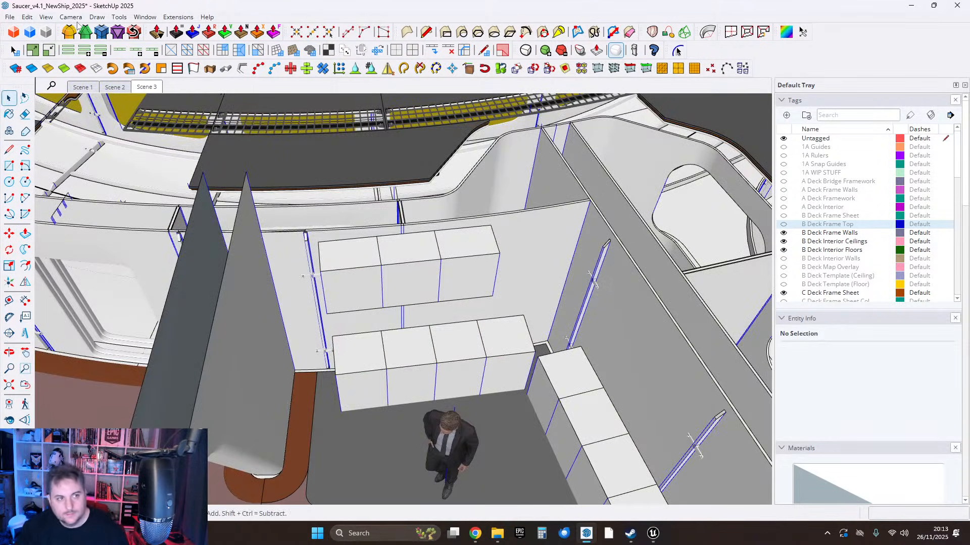
pyautogui.click(46, 17)
pyautogui.click(183, 151)
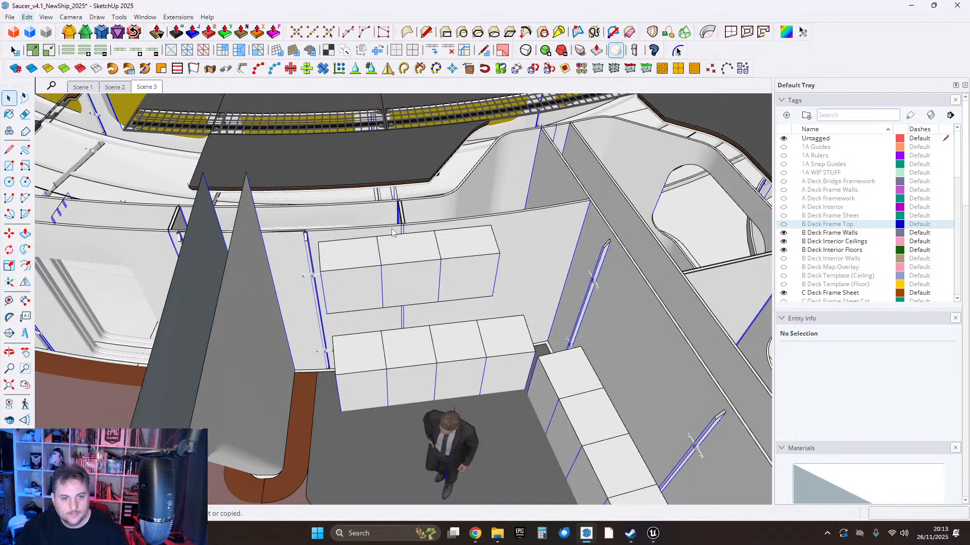
pyautogui.moveTo(465, 264); pyautogui.dragTo(584, 322, button='middle')
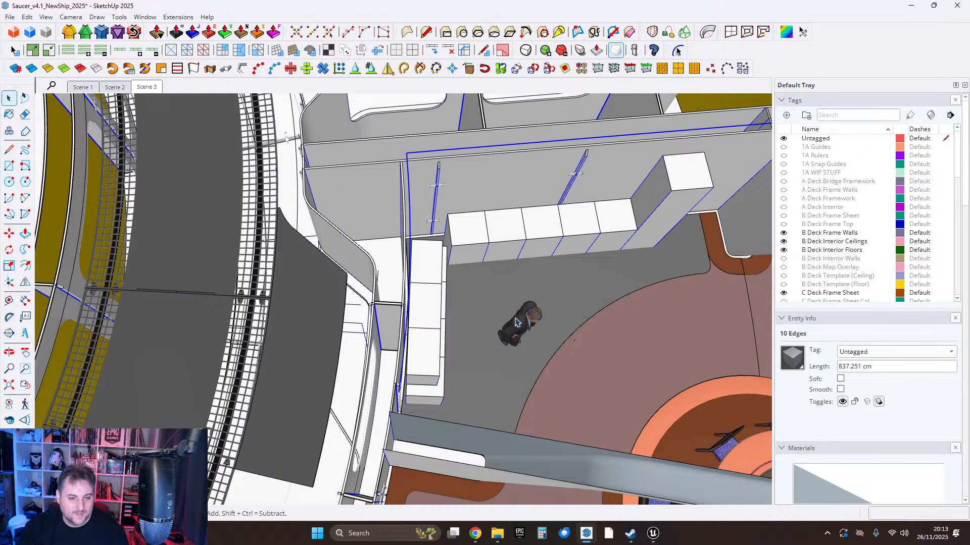
# Offset the pasted wall-side edges inward by 60 cm, above the cabinets.
pyautogui.moveTo(487, 309); pyautogui.dragTo(510, 281, button='middle')
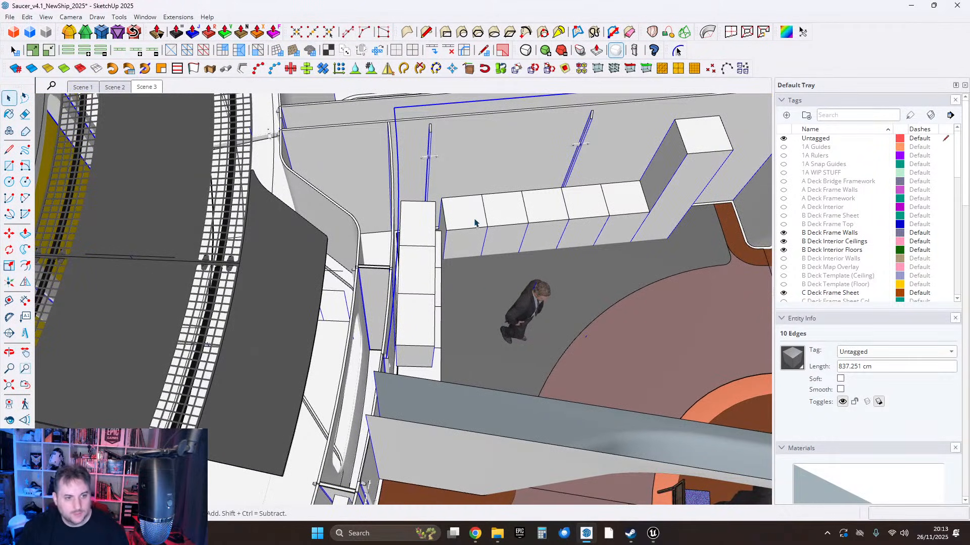
pyautogui.click(409, 180)
pyautogui.write('60')
pyautogui.press('Return')
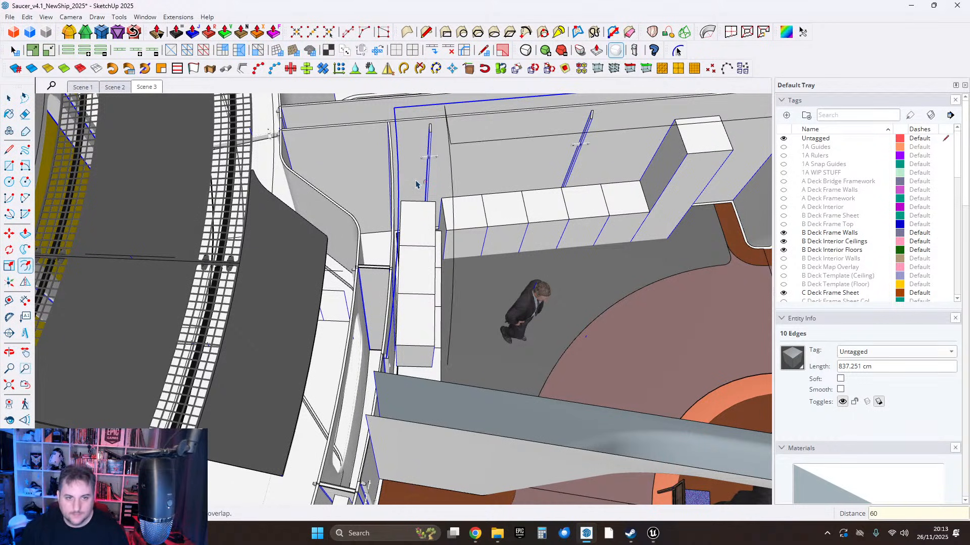
# Draw a line joining the original and offset edges to close the outline's end above the upper wall cabinets.
pyautogui.click(10, 150)
pyautogui.scroll(6, 469, 181)
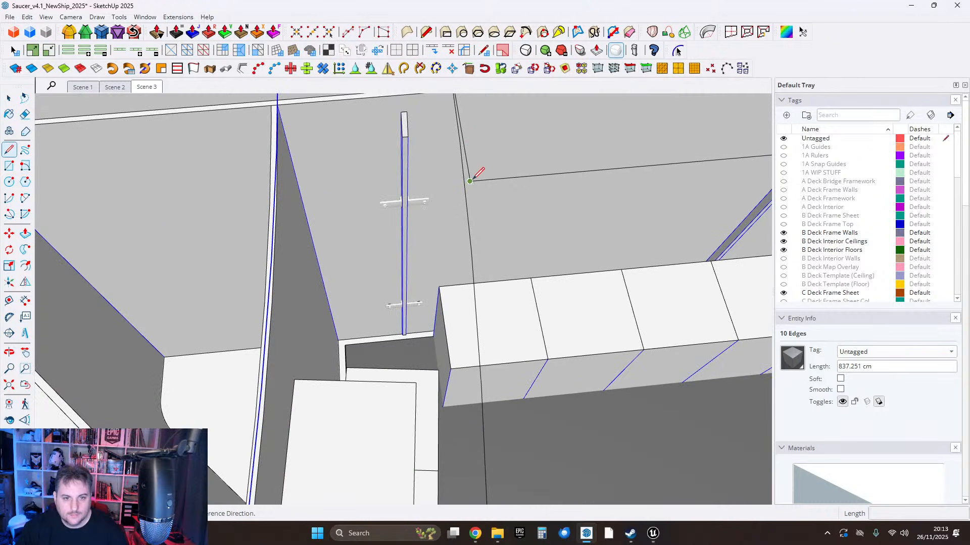
pyautogui.click(470, 180)
pyautogui.scroll(2, 475, 181)
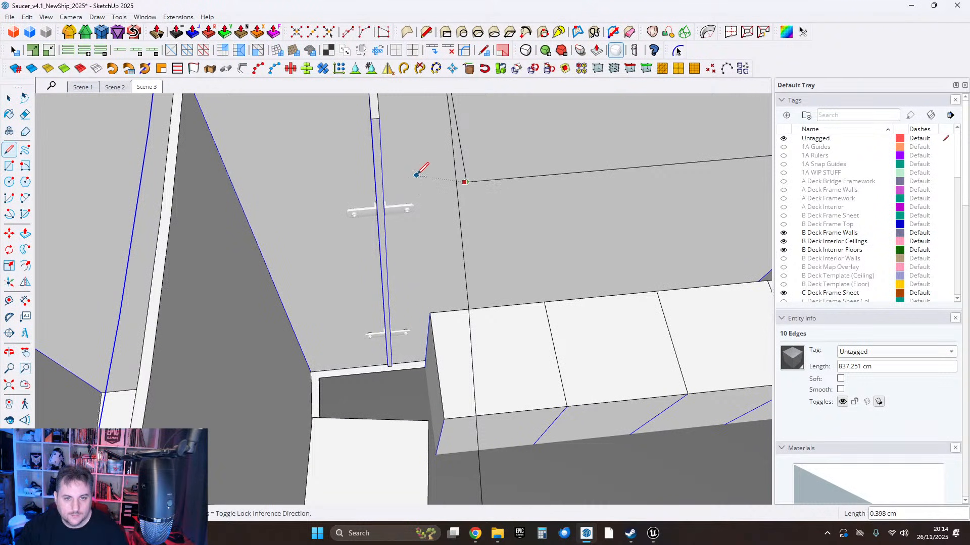
pyautogui.moveTo(535, 195); pyautogui.dragTo(365, 182, button='middle')
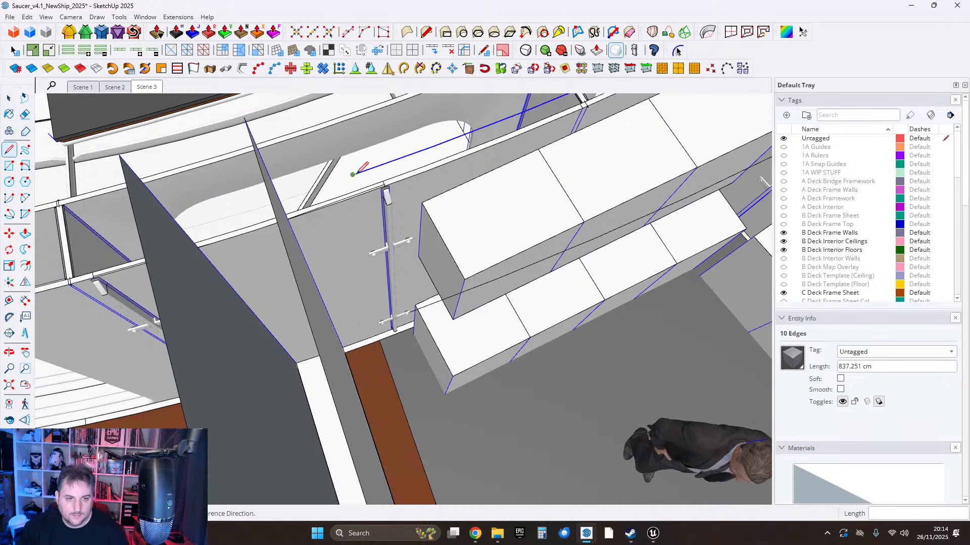
pyautogui.scroll(4, 422, 321)
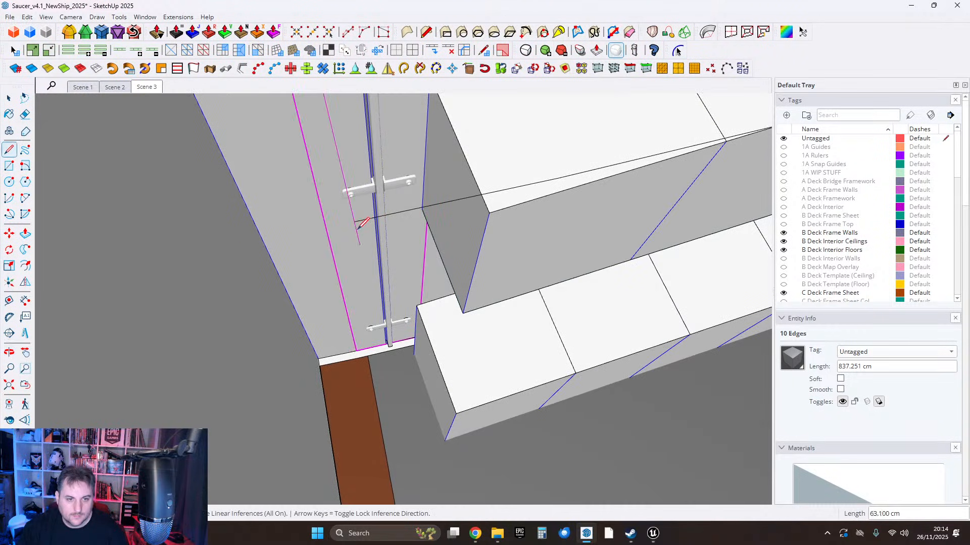
pyautogui.click(354, 221)
# Close the outline's other end beyond the tall cabinet with a line from the outer edge to the offset edge.
pyautogui.scroll(-6, 351, 286)
pyautogui.keyDown('shift'); pyautogui.moveTo(670, 371); pyautogui.dragTo(515, 233, button='middle'); pyautogui.keyUp('shift')
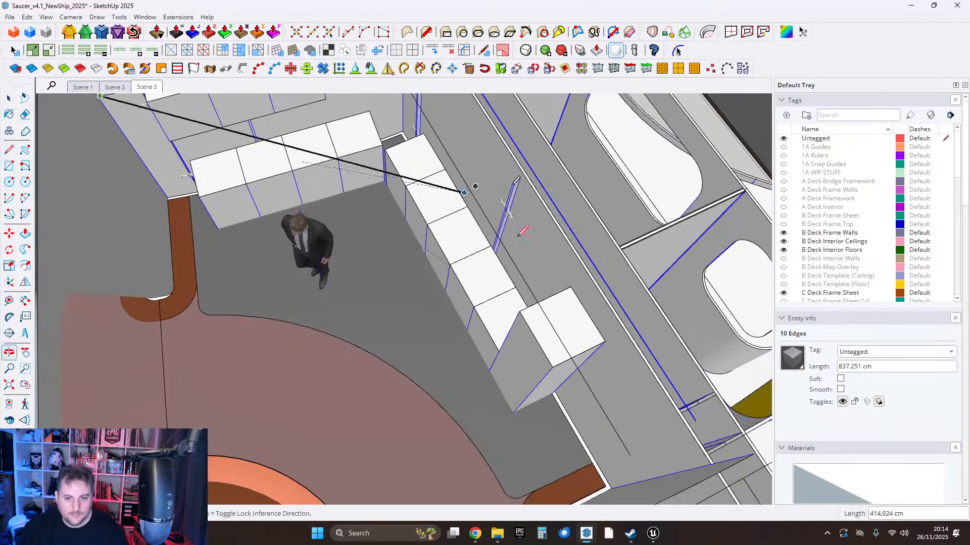
pyautogui.keyDown('shift'); pyautogui.moveTo(618, 359); pyautogui.dragTo(497, 282, button='middle'); pyautogui.keyUp('shift')
pyautogui.scroll(2, 551, 312)
pyautogui.click(527, 301)
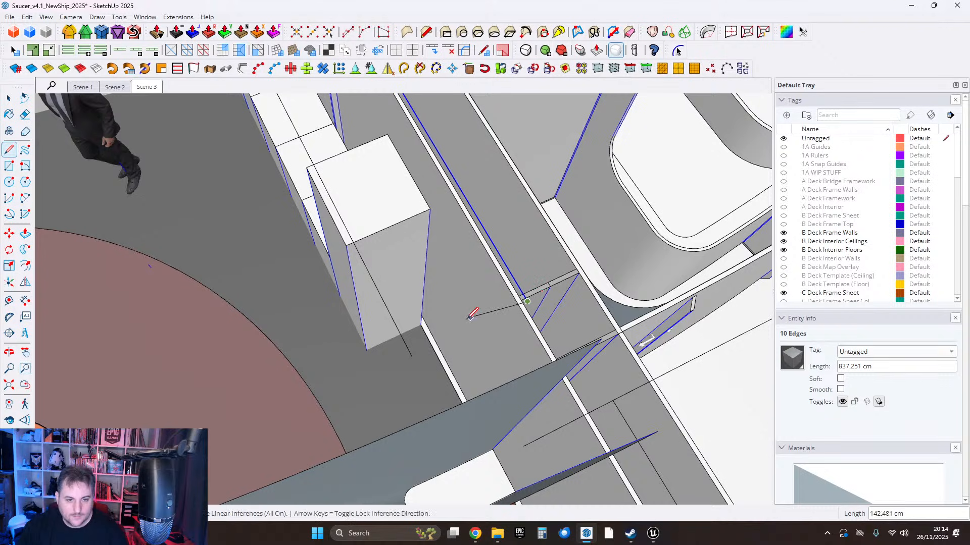
pyautogui.click(411, 357)
# Erase the stray lines extending past the inner corner of the offset outline.
pyautogui.keyDown('shift'); pyautogui.moveTo(375, 232); pyautogui.dragTo(568, 477, button='middle'); pyautogui.keyUp('shift')
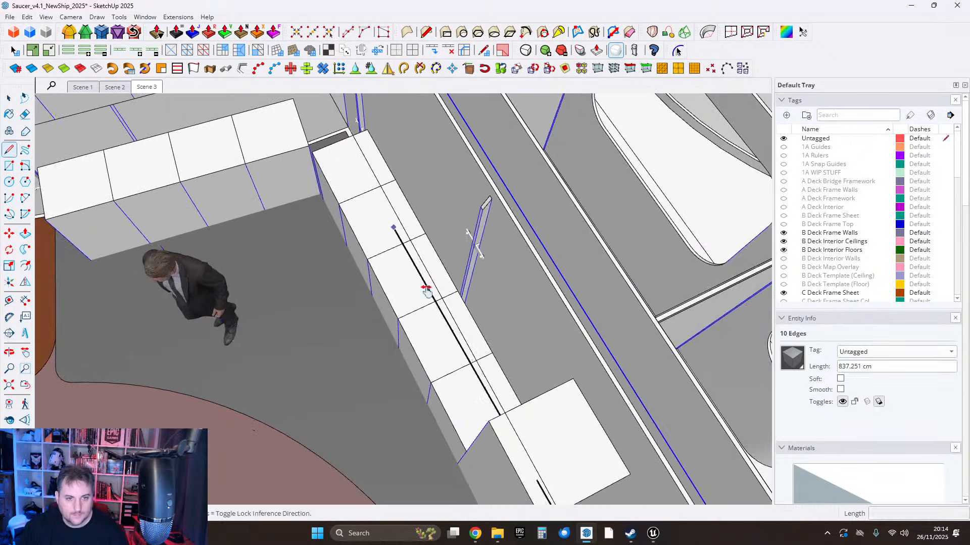
pyautogui.keyDown('shift'); pyautogui.moveTo(404, 240); pyautogui.dragTo(495, 432, button='middle'); pyautogui.keyUp('shift')
pyautogui.scroll(5, 457, 194)
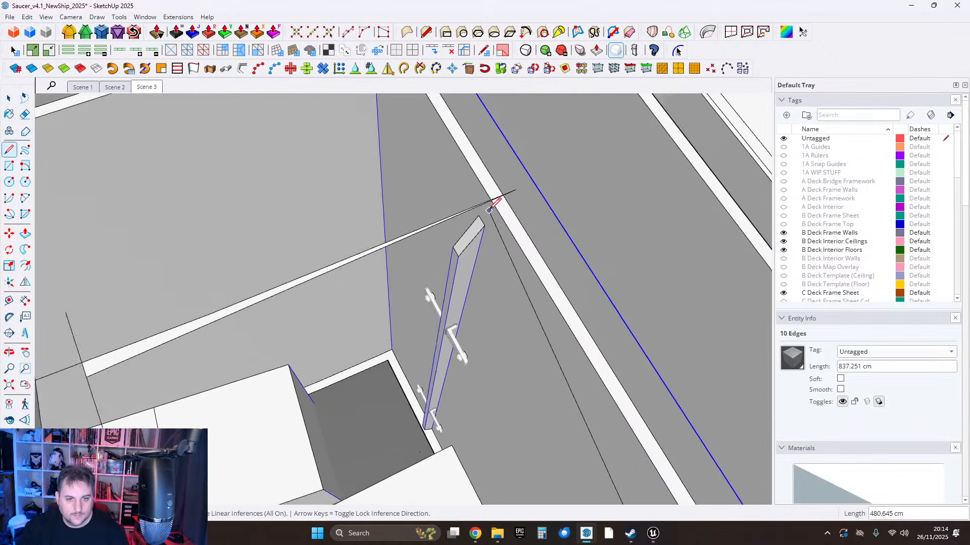
pyautogui.moveTo(501, 210)
pyautogui.mouseDown(button='middle')
pyautogui.moveTo(464, 192)
pyautogui.moveTo(199, 225)
pyautogui.mouseUp(button='middle')
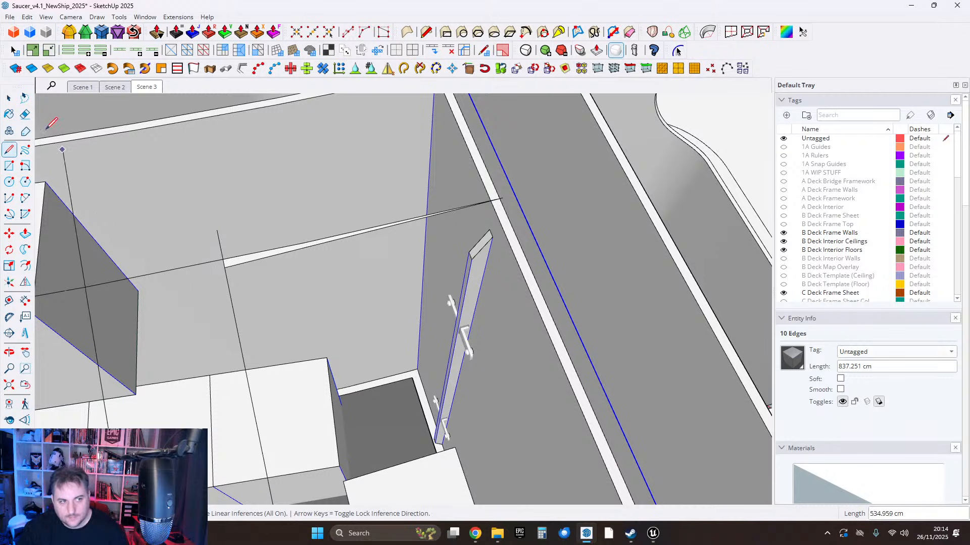
pyautogui.press('e')
pyautogui.click(258, 253)
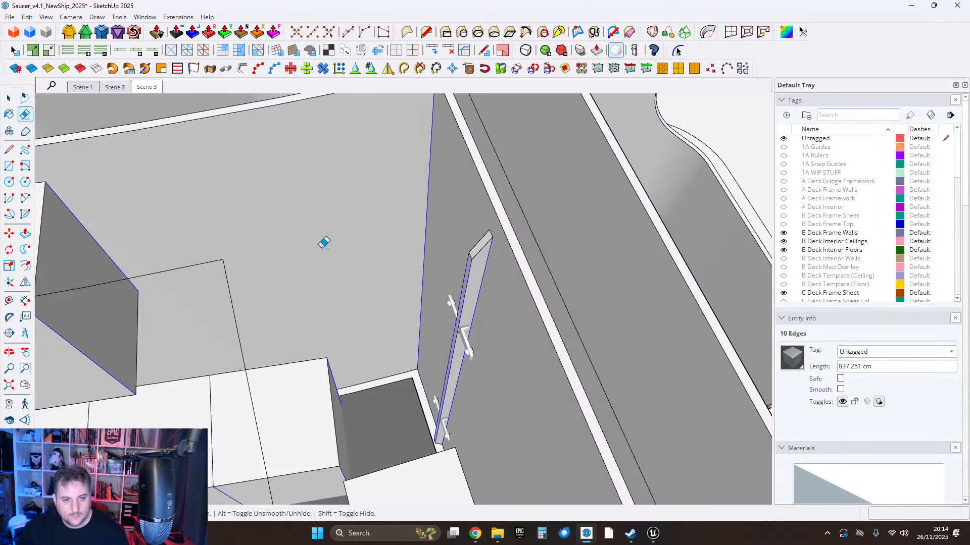
# Draw a diagonal between the outline's outer and inner corners to fill the L-shaped face, and erase that diagonal.
pyautogui.moveTo(325, 242); pyautogui.dragTo(341, 286, button='middle')
pyautogui.moveTo(142, 214)
pyautogui.mouseDown(button='middle')
pyautogui.moveTo(134, 253)
pyautogui.moveTo(137, 245)
pyautogui.mouseUp(button='middle')
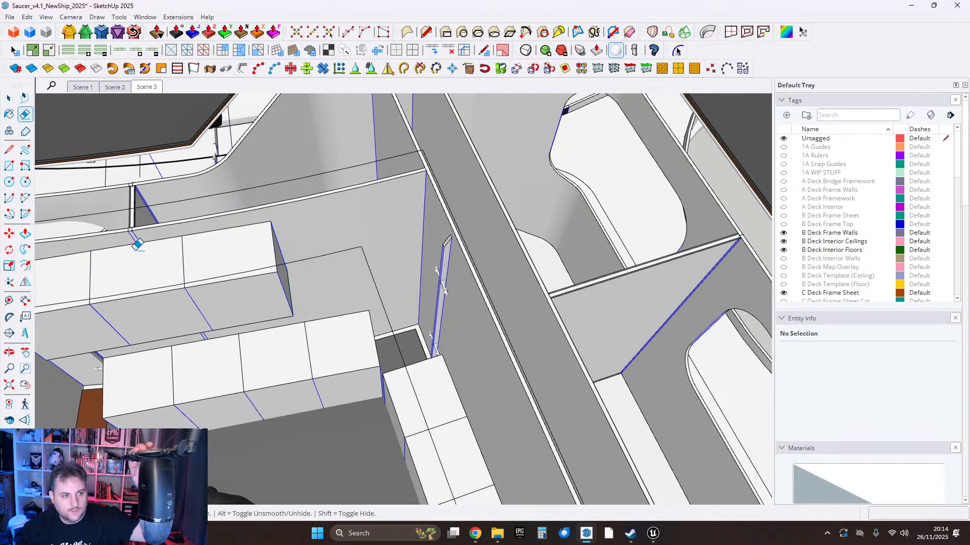
pyautogui.click(10, 150)
pyautogui.scroll(4, 415, 157)
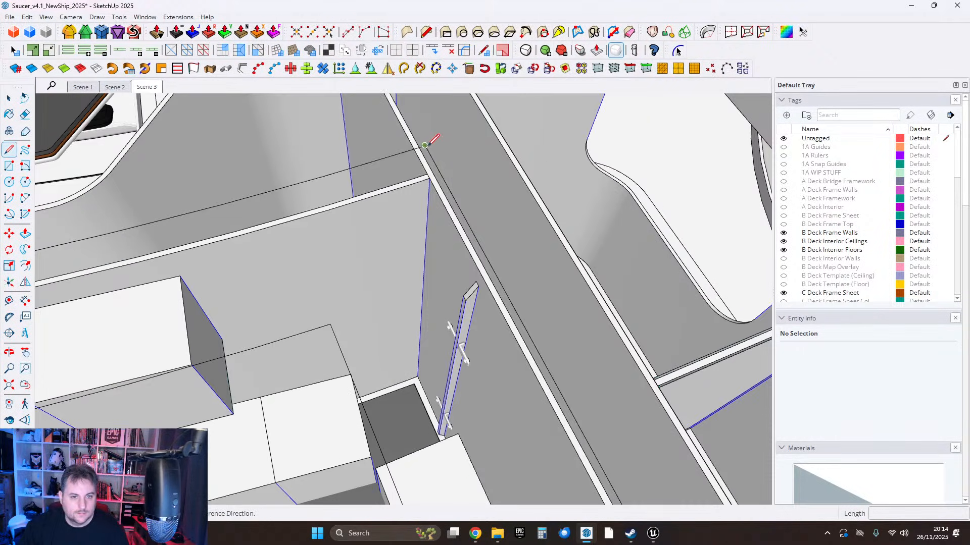
pyautogui.click(424, 146)
pyautogui.keyDown('shift'); pyautogui.moveTo(440, 404); pyautogui.dragTo(394, 192, button='middle'); pyautogui.keyUp('shift')
pyautogui.keyDown('shift'); pyautogui.moveTo(530, 434); pyautogui.dragTo(491, 450, button='middle'); pyautogui.keyUp('shift')
pyautogui.scroll(-1, 424, 221)
pyautogui.click(343, 157)
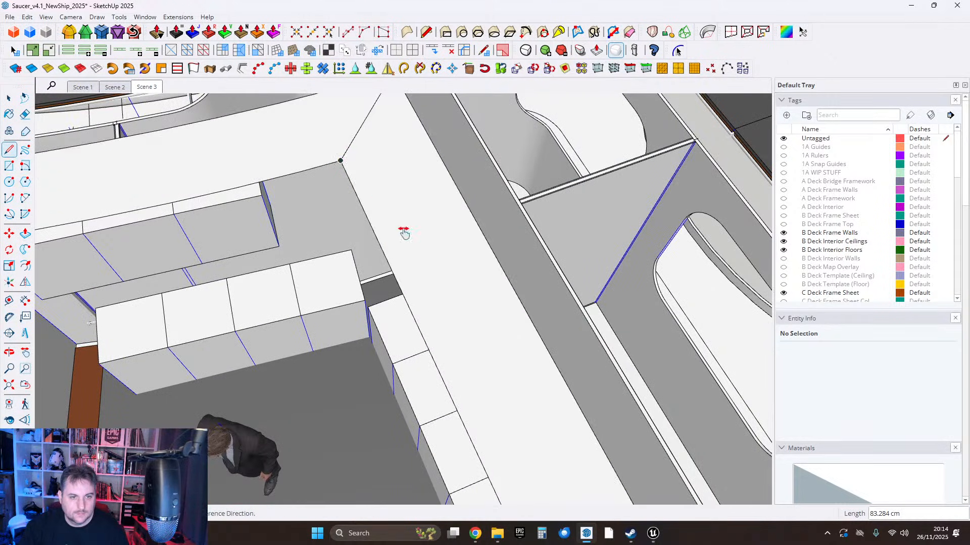
pyautogui.keyDown('shift'); pyautogui.moveTo(403, 232); pyautogui.dragTo(420, 292, button='middle'); pyautogui.keyUp('shift')
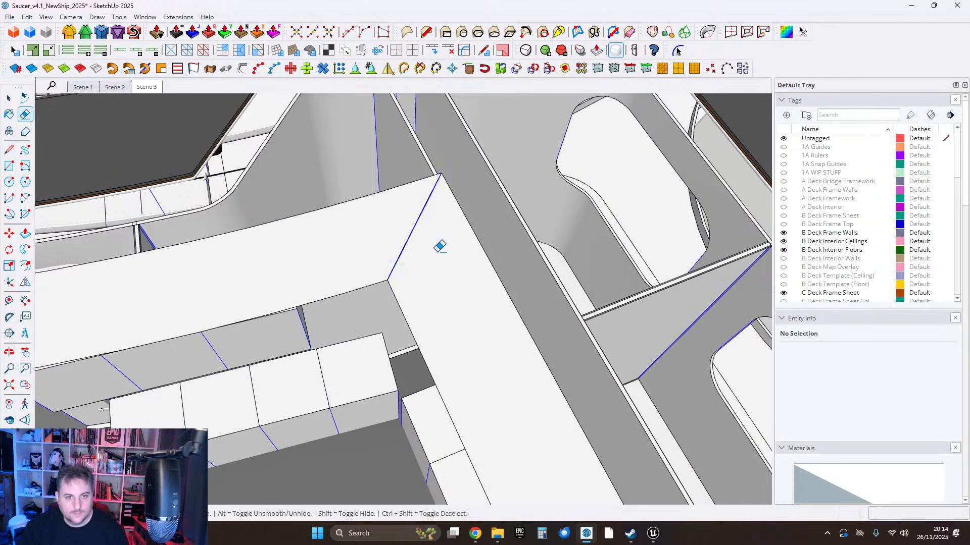
# Extrude the L-shaped face above the cabinets upward by 90 cm.
pyautogui.scroll(-2, 440, 246)
pyautogui.moveTo(427, 235)
pyautogui.mouseDown(button='middle')
pyautogui.moveTo(498, 262)
pyautogui.moveTo(736, 283)
pyautogui.moveTo(667, 406)
pyautogui.moveTo(580, 301)
pyautogui.moveTo(425, 298)
pyautogui.moveTo(421, 286)
pyautogui.moveTo(442, 349)
pyautogui.mouseUp(button='middle')
pyautogui.click(25, 233)
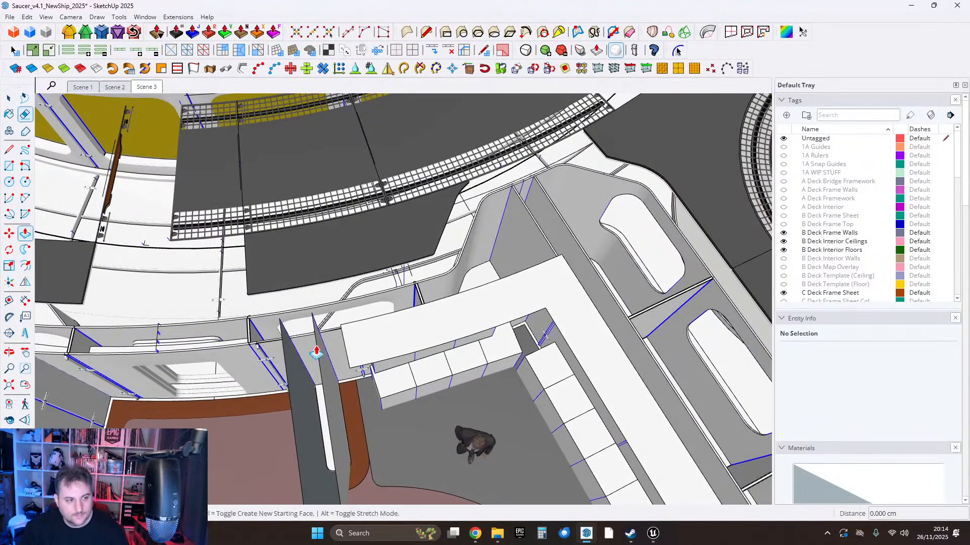
pyautogui.moveTo(429, 384); pyautogui.dragTo(422, 310, button='middle')
pyautogui.click(422, 310)
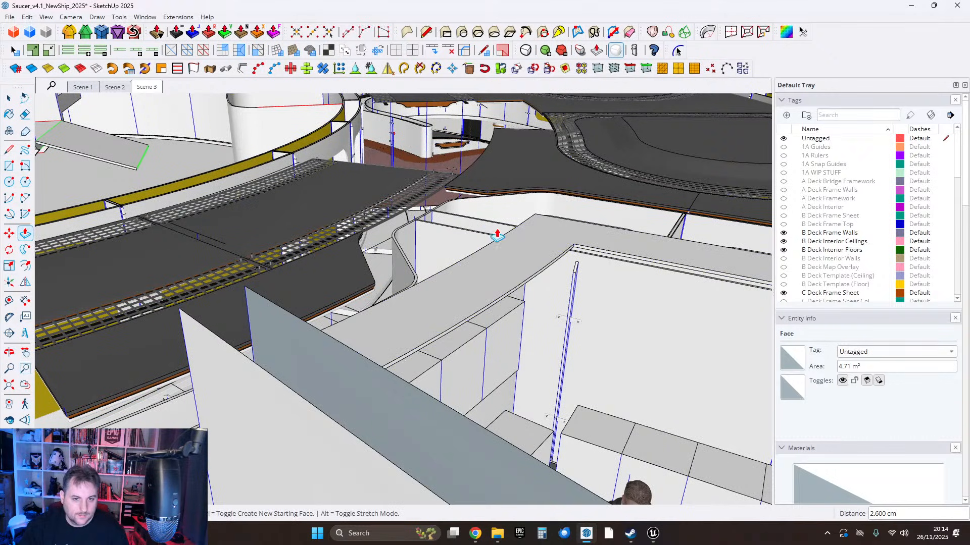
pyautogui.click(513, 206)
pyautogui.moveTo(531, 232); pyautogui.dragTo(465, 253, button='middle')
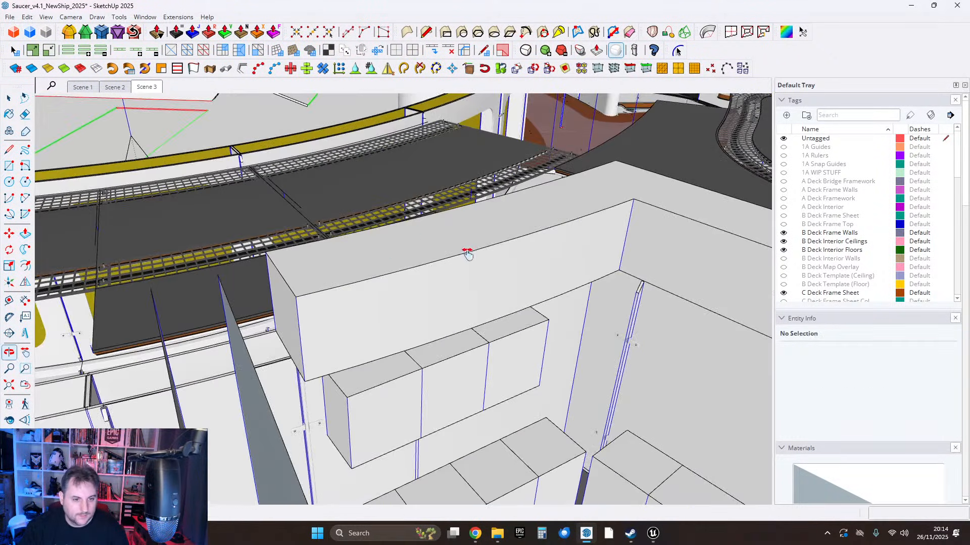
pyautogui.click(388, 262)
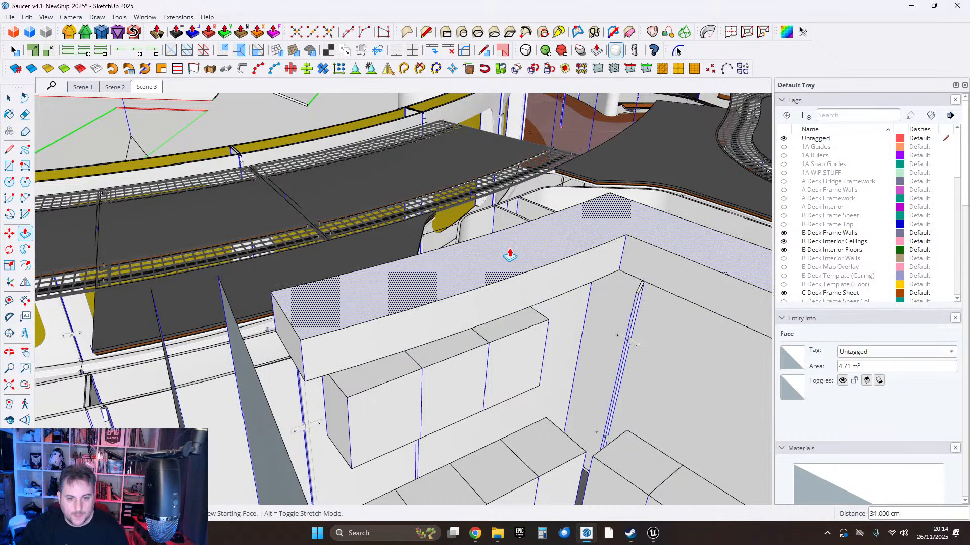
pyautogui.write('90')
pyautogui.press('Return')
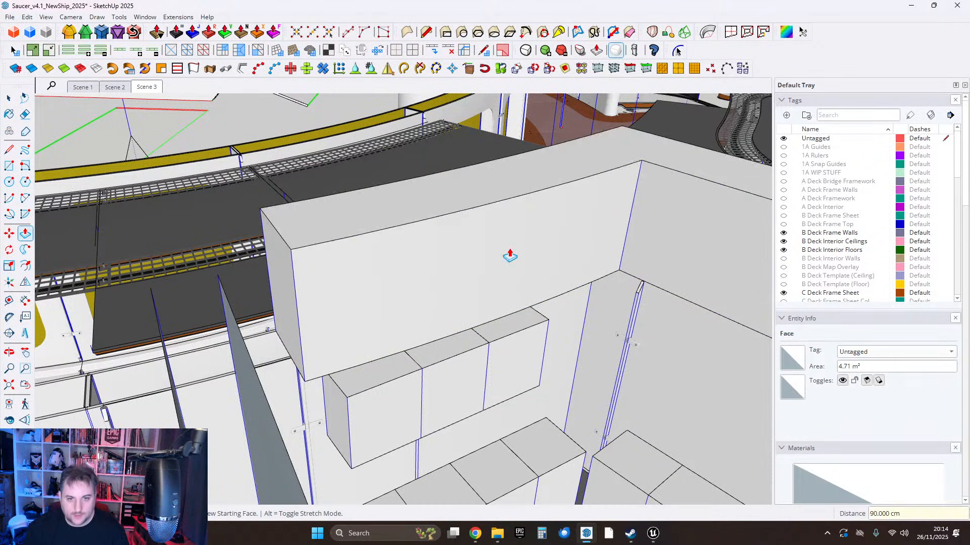
# Round the room-side vertical edge at the block's end above the upper wall cabinets, using a 20 cm offset and 12 segments.
pyautogui.click(9, 97)
pyautogui.moveTo(550, 249); pyautogui.dragTo(449, 256, button='middle')
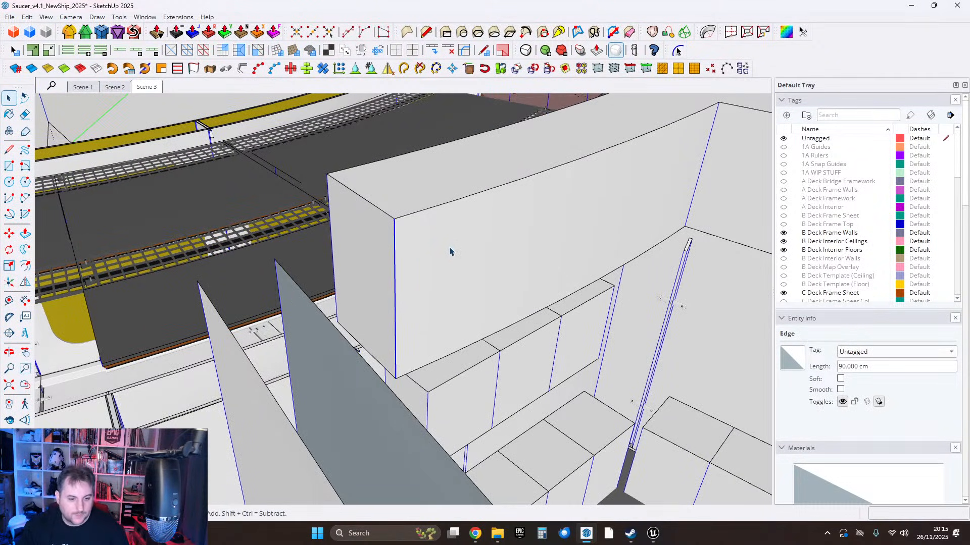
pyautogui.moveTo(499, 247); pyautogui.dragTo(438, 243, button='middle')
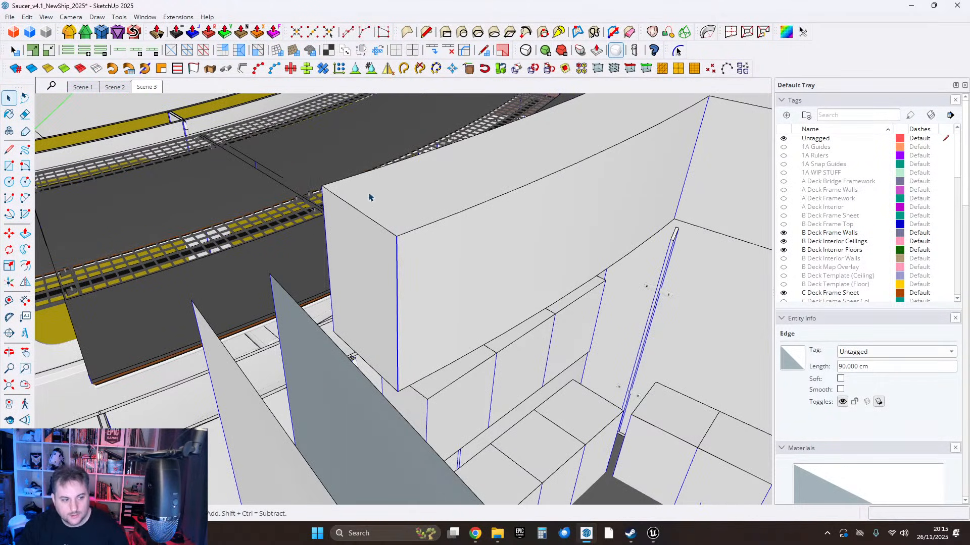
pyautogui.click(67, 34)
pyautogui.click(230, 116)
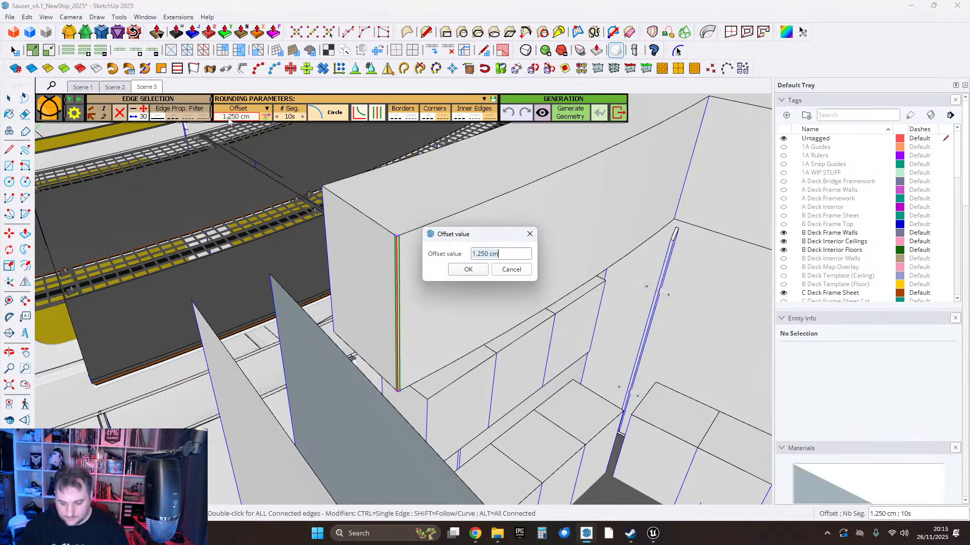
pyautogui.write('20')
pyautogui.press('Return')
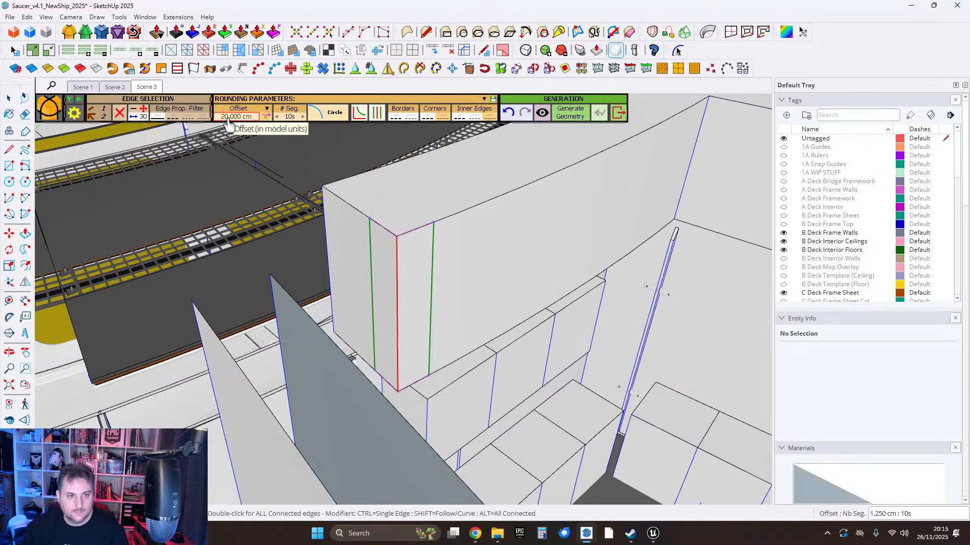
pyautogui.click(571, 113)
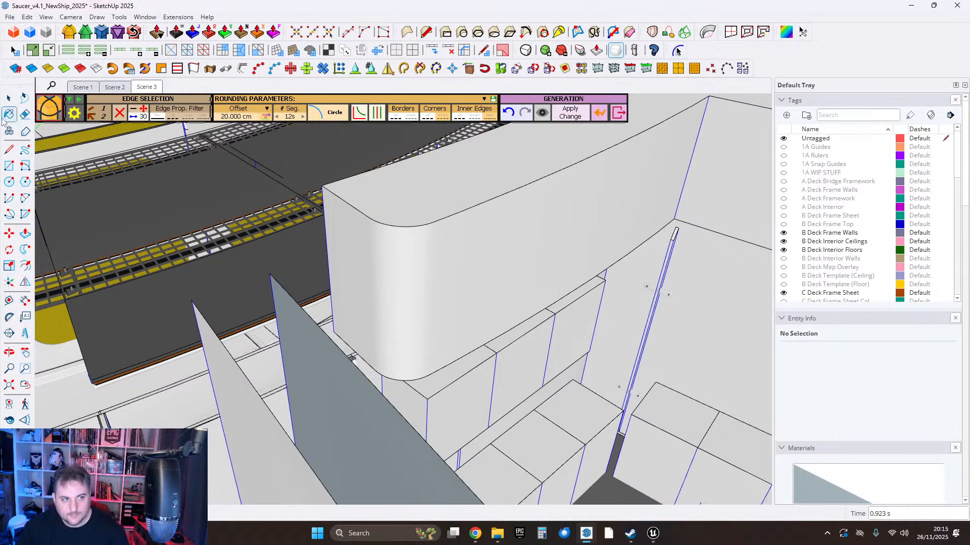
# Round the vertical edge at the overhead block's inside corner with the 20 cm offset and 12 segments.
pyautogui.press('space')
pyautogui.tripleClick(417, 248)
pyautogui.moveTo(517, 262); pyautogui.dragTo(463, 152, button='middle')
pyautogui.press('Escape')
pyautogui.scroll(-3, 440, 268)
pyautogui.scroll(2, 493, 162)
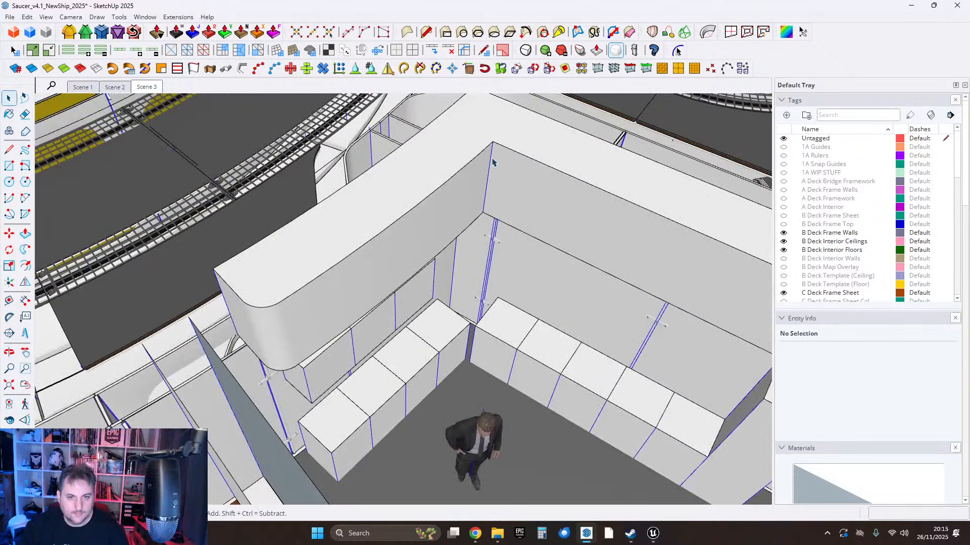
pyautogui.click(68, 32)
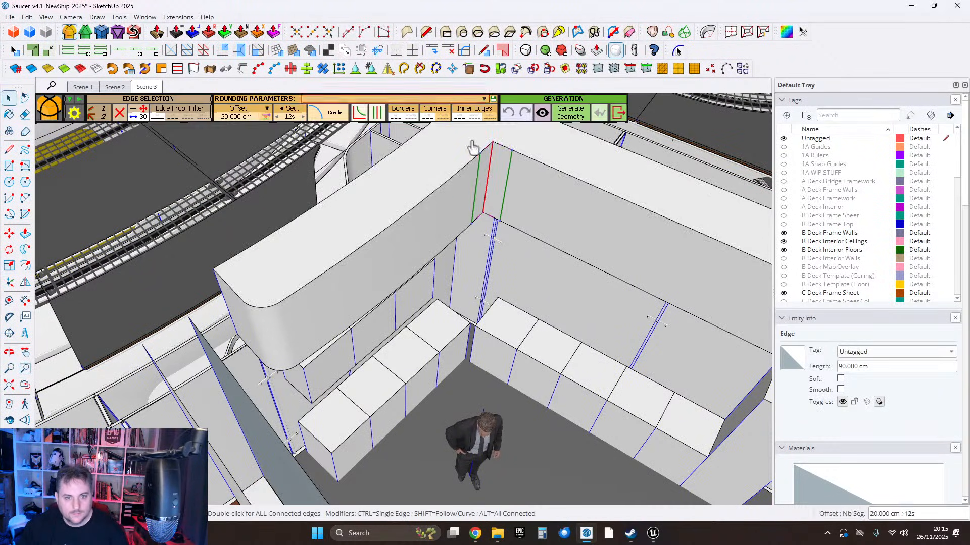
pyautogui.click(561, 114)
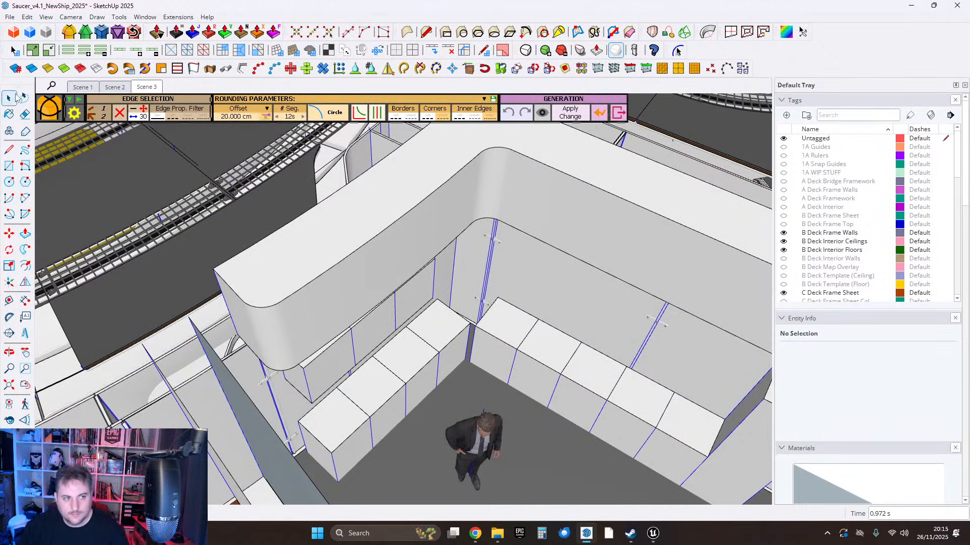
# Round the room-side vertical edge at the block's end above the tall cabinet with the 20 cm offset.
pyautogui.moveTo(358, 203); pyautogui.dragTo(578, 293, button='middle')
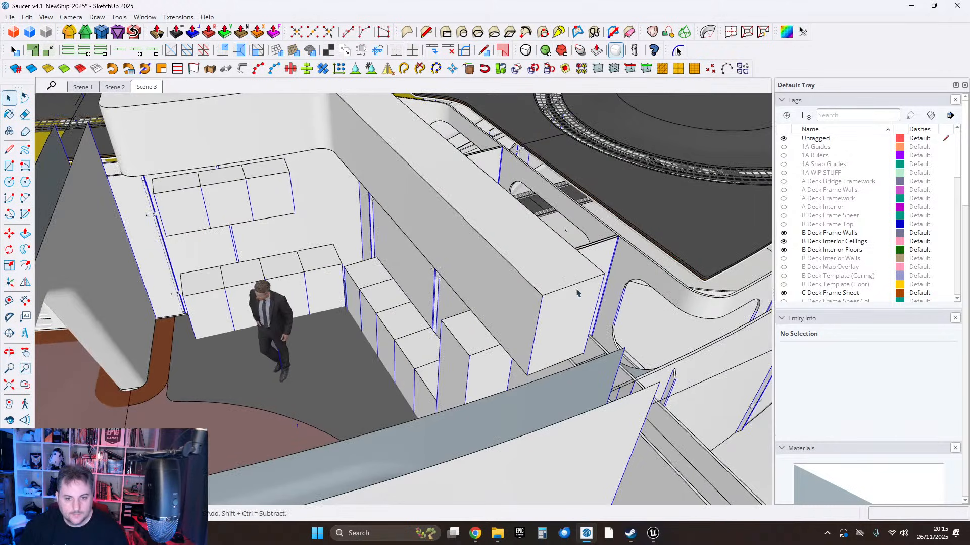
pyautogui.keyDown('ctrl'); pyautogui.click(543, 310); pyautogui.keyUp('ctrl')
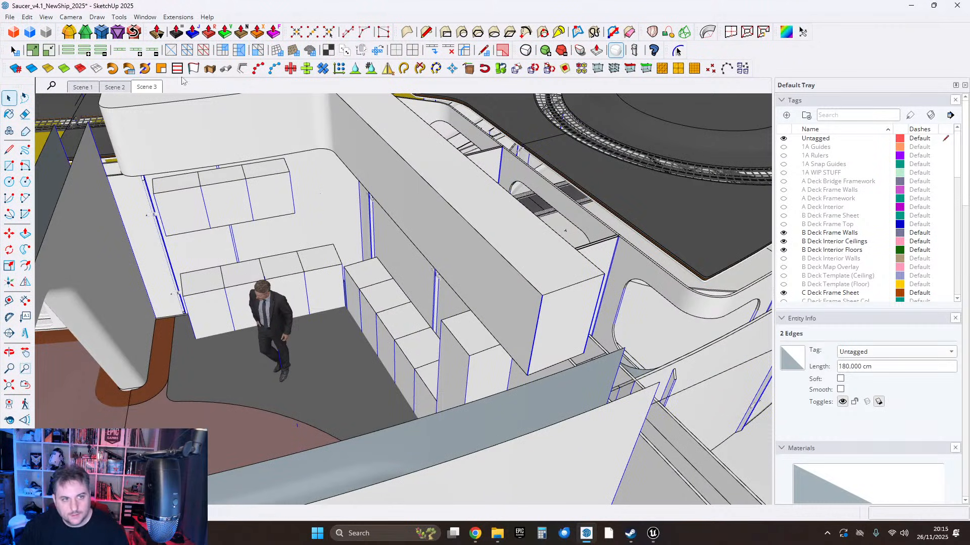
pyautogui.click(69, 33)
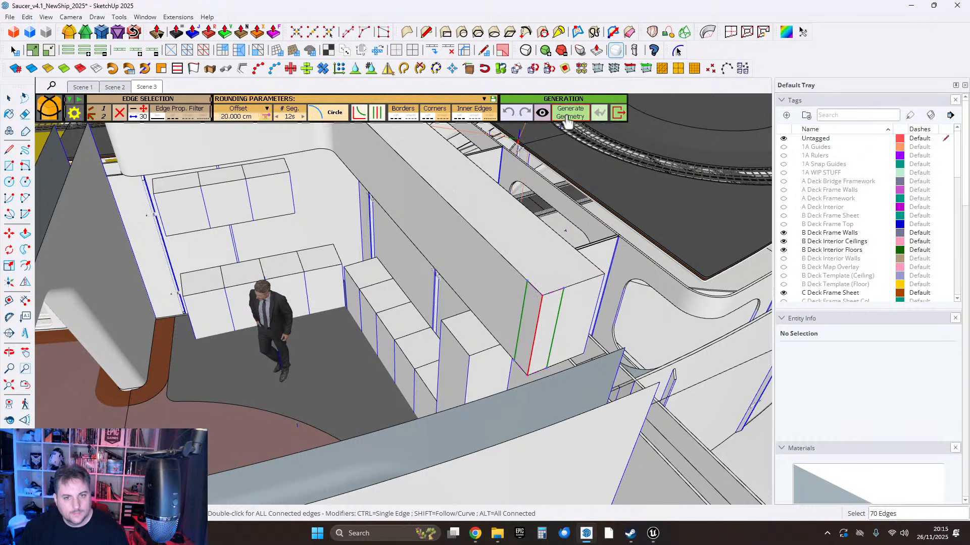
pyautogui.click(568, 116)
pyautogui.click(9, 102)
# Copy the outline of the overhead block's underside 10 cm upward to split a band around its lower edge.
pyautogui.moveTo(371, 227); pyautogui.dragTo(485, 202, button='middle')
pyautogui.moveTo(364, 188); pyautogui.dragTo(357, 234, button='middle')
pyautogui.scroll(4, 342, 184)
pyautogui.scroll(1, 363, 313)
pyautogui.keyDown('shift'); pyautogui.moveTo(366, 330); pyautogui.dragTo(297, 259, button='middle'); pyautogui.keyUp('shift')
pyautogui.scroll(3, 303, 292)
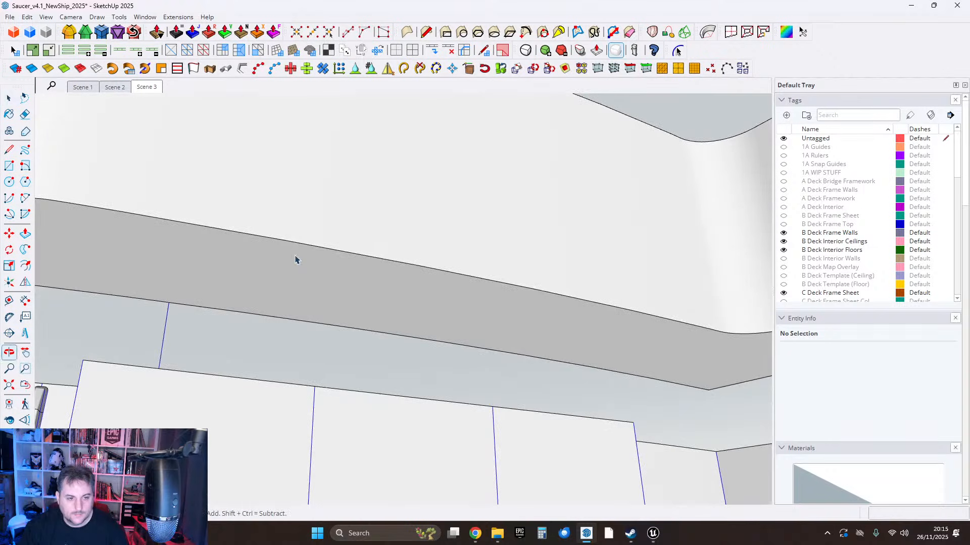
pyautogui.doubleClick(244, 265)
pyautogui.moveTo(392, 307); pyautogui.dragTo(201, 234, button='middle')
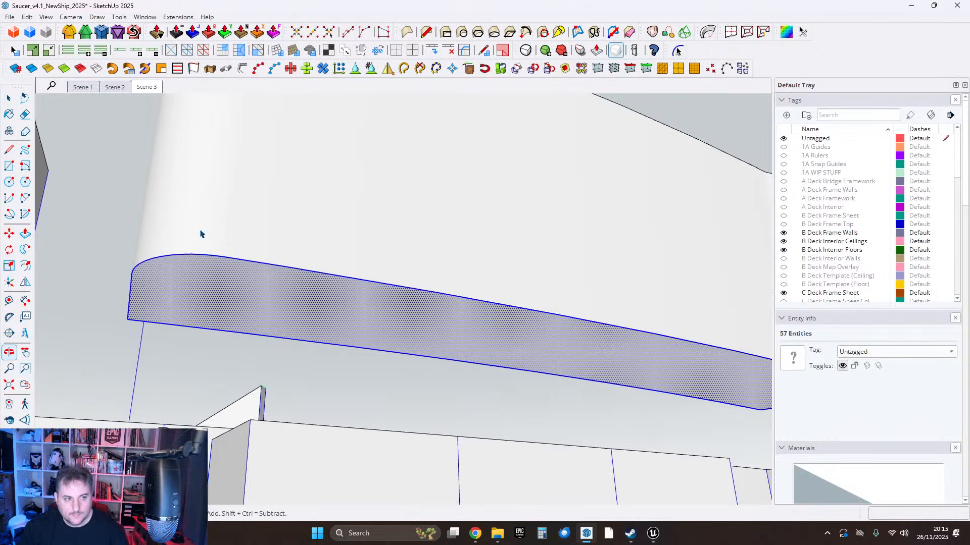
pyautogui.click(10, 234)
pyautogui.click(273, 262)
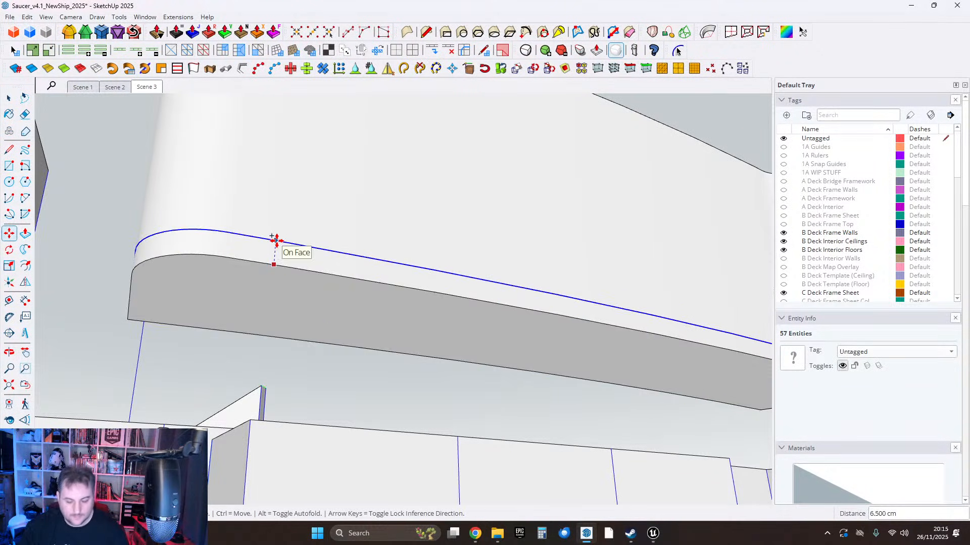
pyautogui.write('10')
pyautogui.press('Return')
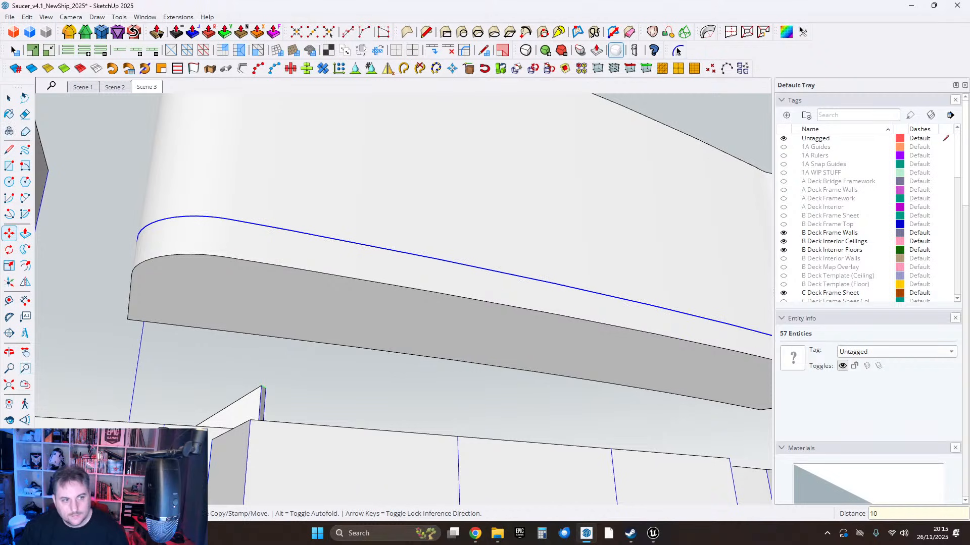
# Select the narrow band along the overhead block's lower edge and check its run around the room-side corners.
pyautogui.click(24, 99)
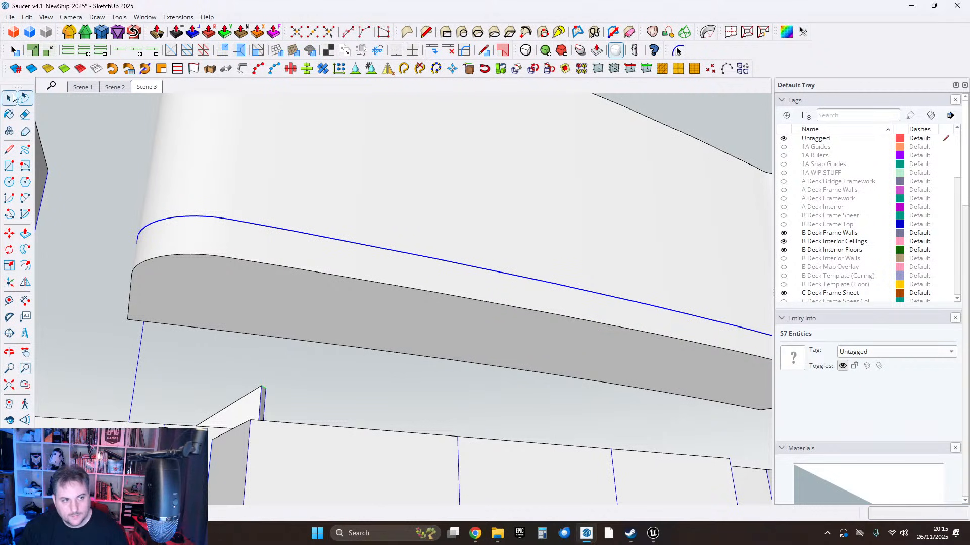
pyautogui.click(193, 243)
pyautogui.moveTo(202, 243); pyautogui.dragTo(233, 412, button='middle')
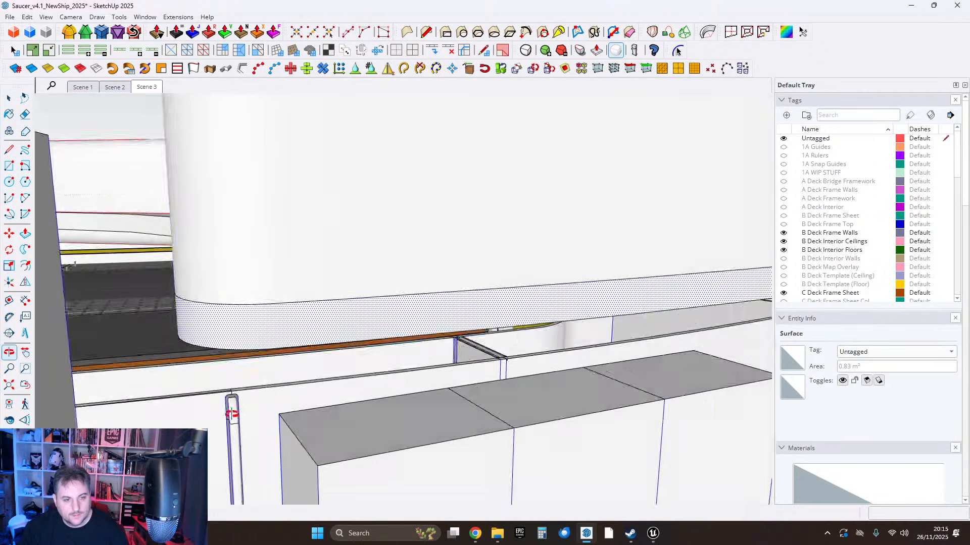
pyautogui.scroll(-3, 311, 337)
pyautogui.moveTo(314, 338); pyautogui.dragTo(379, 342, button='middle')
pyautogui.scroll(5, 301, 217)
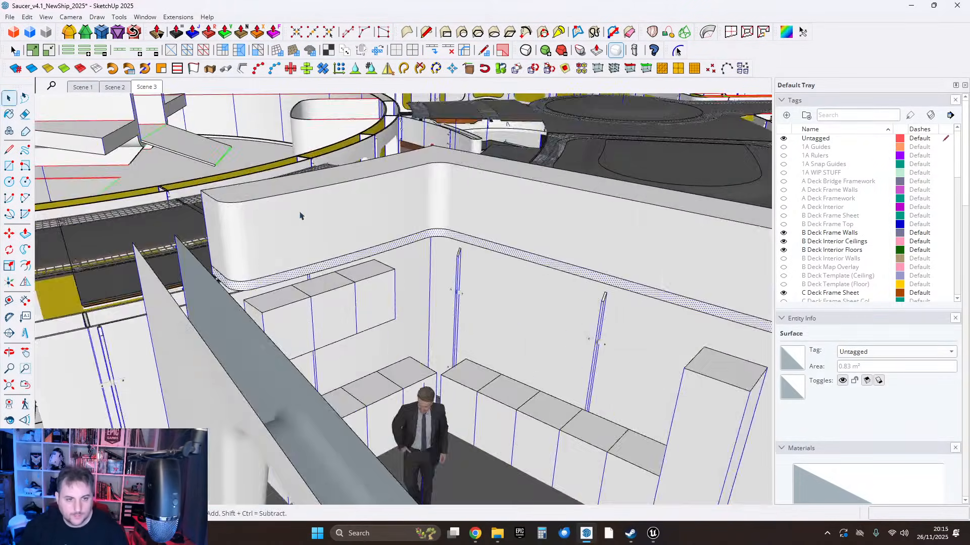
# Offset the outline of the overhead block's top face slightly outward to form an overhanging rim.
pyautogui.moveTo(301, 216); pyautogui.dragTo(374, 307, button='middle')
pyautogui.scroll(-1, 338, 279)
pyautogui.click(335, 277)
pyautogui.scroll(4, 331, 273)
pyautogui.moveTo(329, 271); pyautogui.dragTo(424, 283, button='middle')
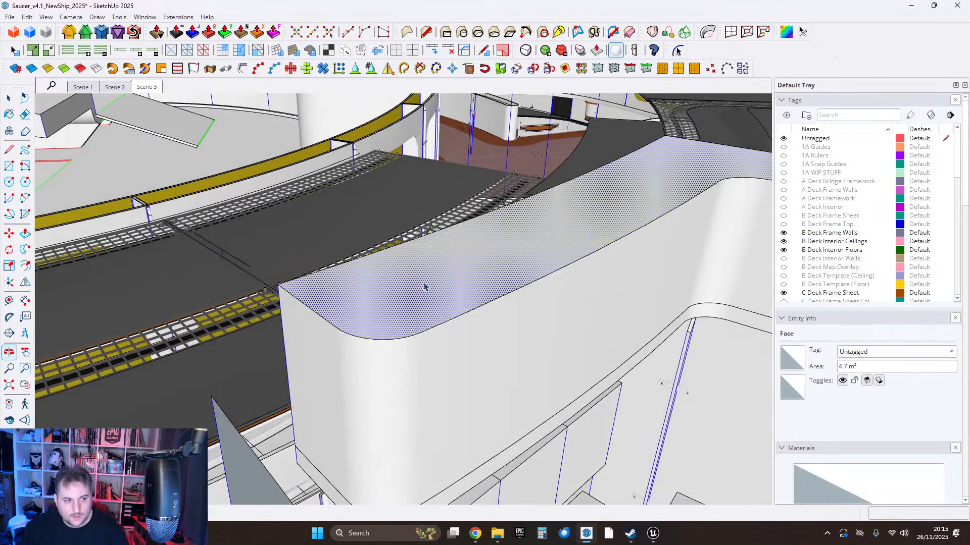
pyautogui.click(25, 265)
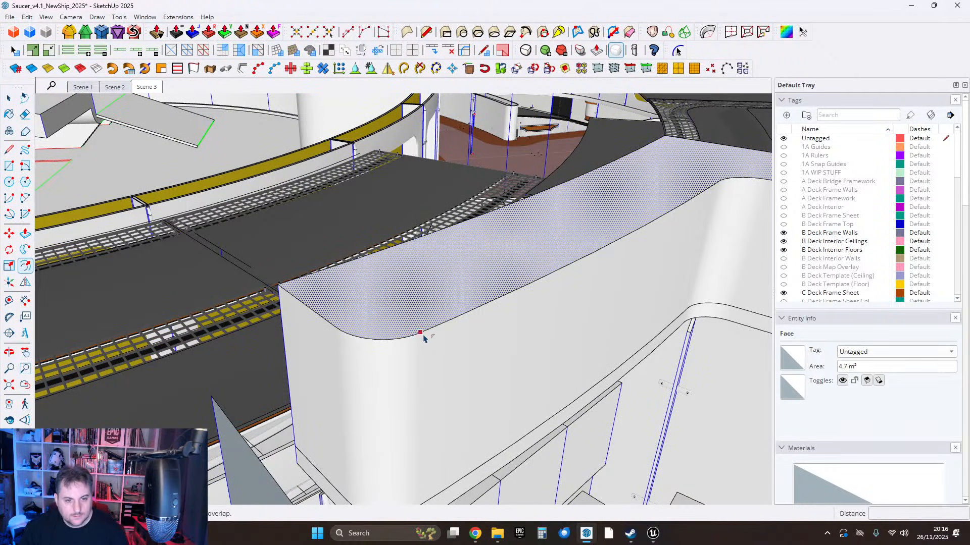
pyautogui.click(422, 335)
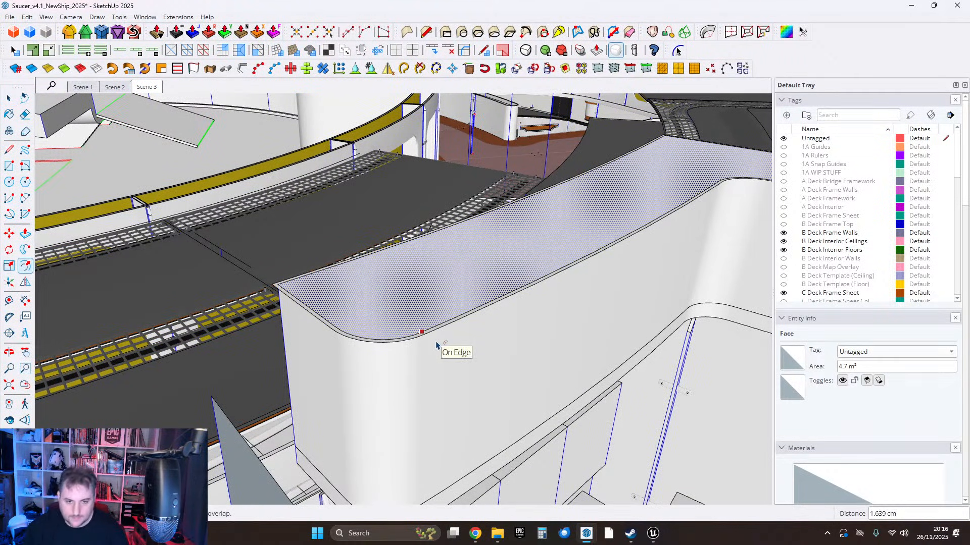
pyautogui.click(436, 346)
# Raise the overhead block's top face by 5 cm and pull the surrounding rim up to the same height.
pyautogui.click(25, 234)
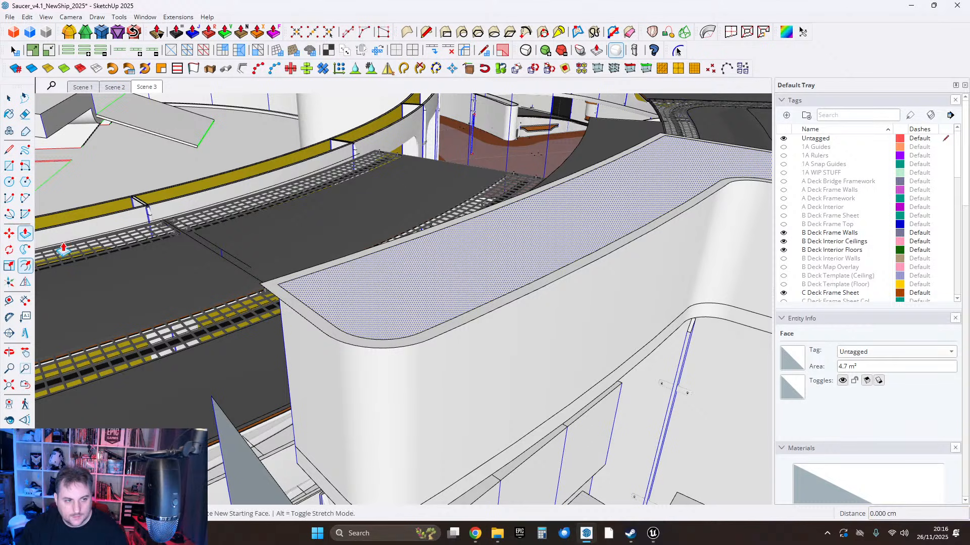
pyautogui.moveTo(63, 248); pyautogui.dragTo(333, 312, button='middle')
pyautogui.click(333, 312)
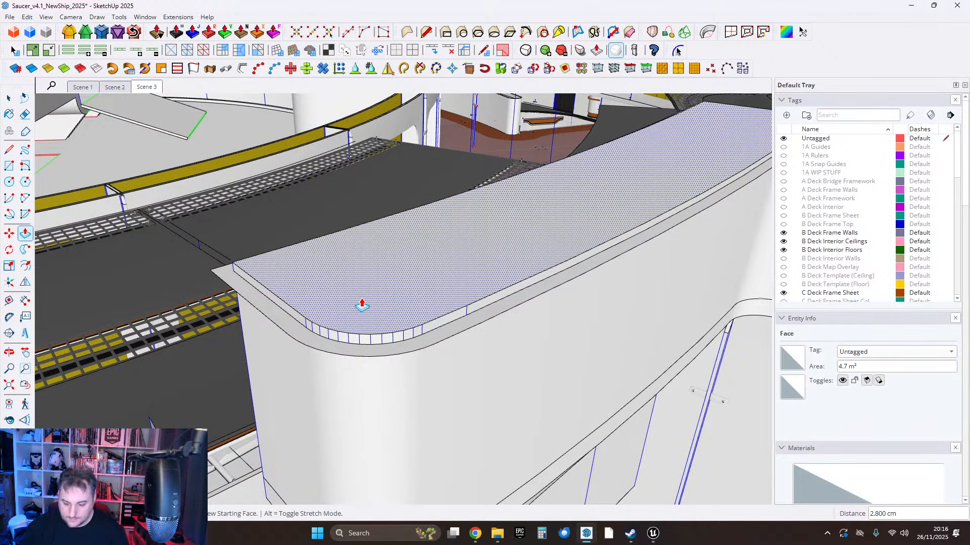
pyautogui.write('5')
pyautogui.press('Return')
pyautogui.click(459, 324)
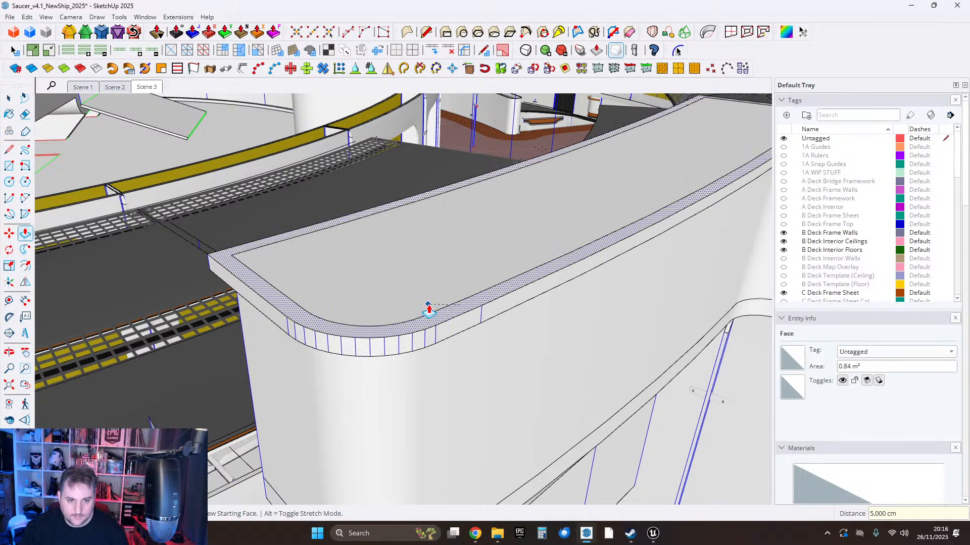
pyautogui.click(428, 305)
pyautogui.press('space')
# Try deleting the top face inside the overhead block's rim, and undo the deletion.
pyautogui.scroll(-2, 366, 266)
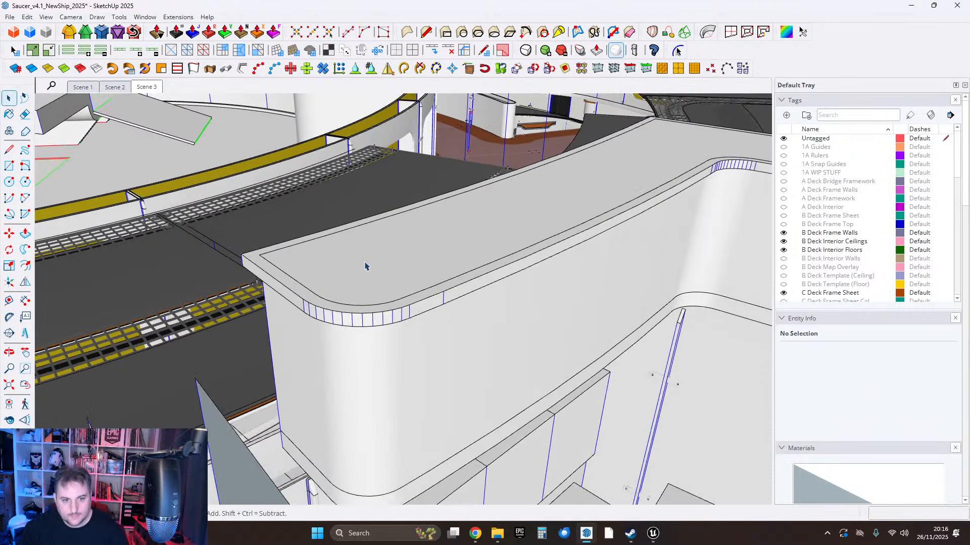
pyautogui.scroll(-1, 366, 266)
pyautogui.click(392, 251)
pyautogui.press('Delete')
pyautogui.scroll(-2, 393, 252)
pyautogui.scroll(1, 406, 268)
pyautogui.hotkey('ctrl', 'z')
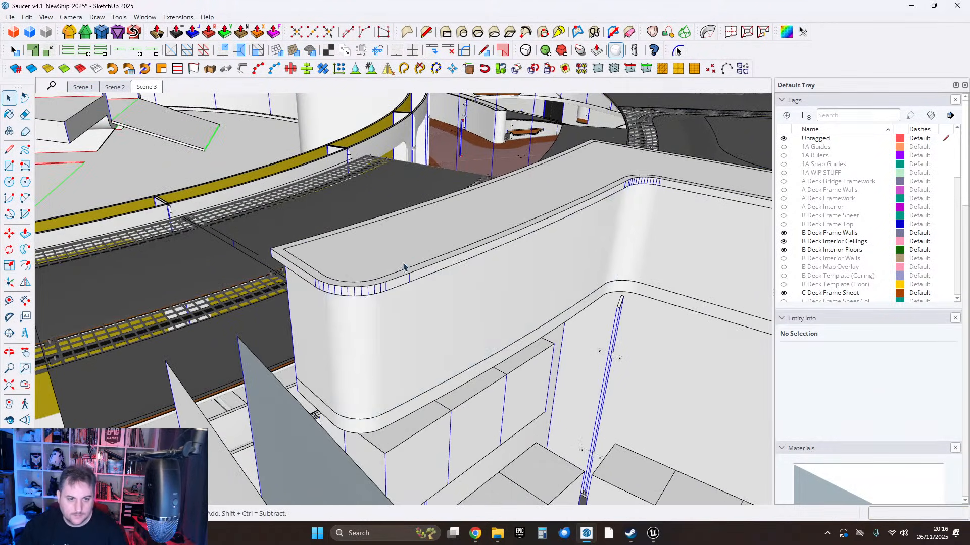
# Inspect the rim's rounded corner from close up and select the block's room-side surface between rim and lower band.
pyautogui.tripleClick(396, 258)
pyautogui.moveTo(394, 262); pyautogui.dragTo(165, 324, button='middle')
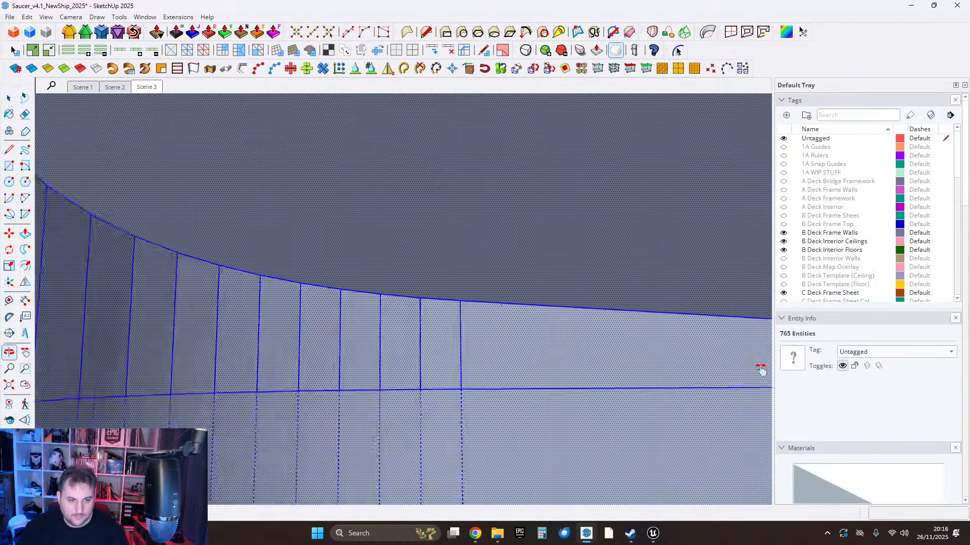
pyautogui.click(424, 354)
pyautogui.moveTo(402, 350); pyautogui.dragTo(461, 318, button='middle')
pyautogui.scroll(-3, 883, 470)
pyautogui.scroll(-4, 461, 319)
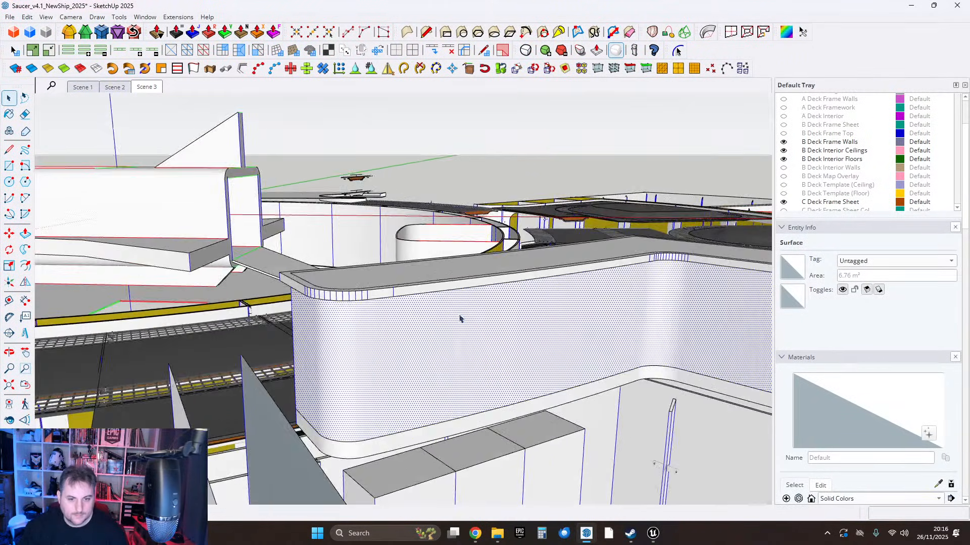
# Examine from above and from the room how the L-shaped overhead block sits over the cabinets, walls and floor.
pyautogui.moveTo(697, 344); pyautogui.dragTo(457, 394, button='middle')
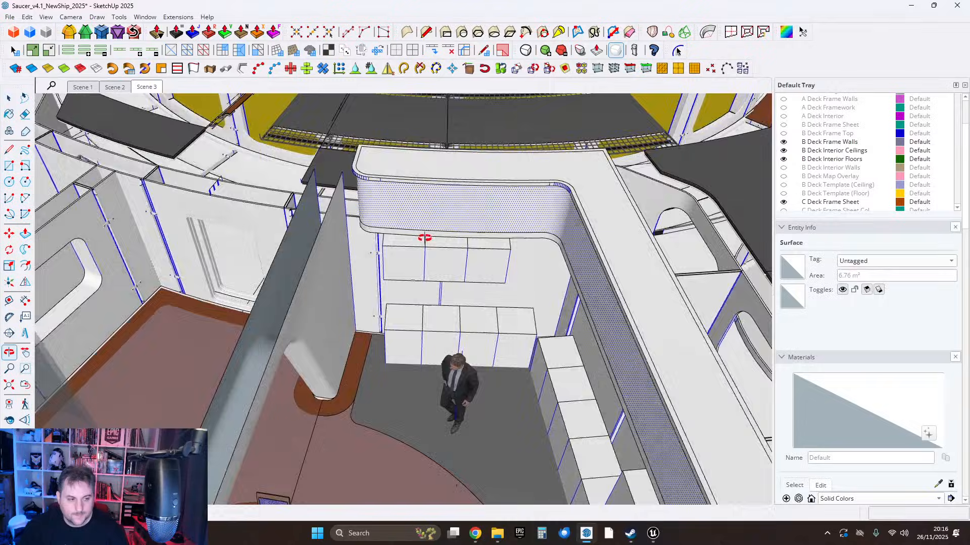
pyautogui.moveTo(425, 237); pyautogui.dragTo(464, 289, button='middle')
pyautogui.moveTo(418, 178); pyautogui.dragTo(675, 268, button='middle')
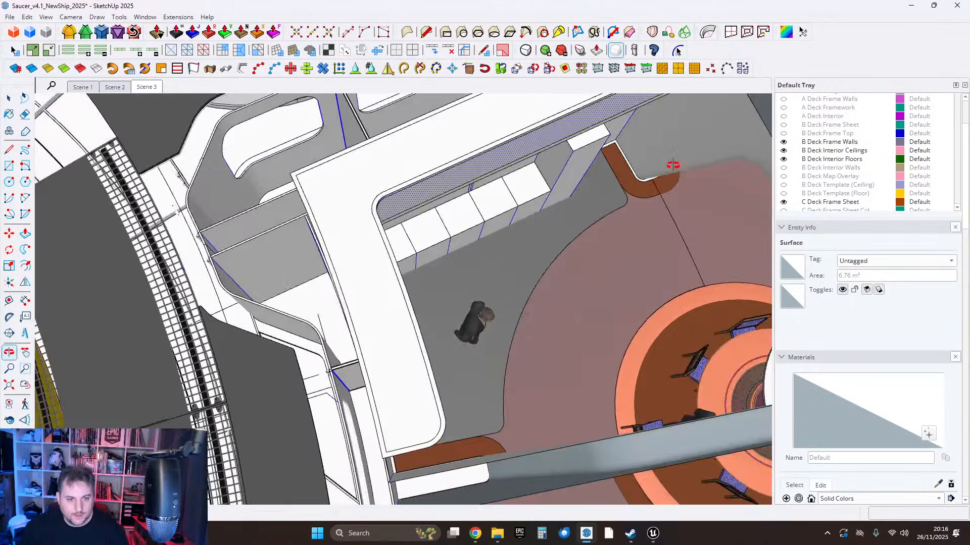
pyautogui.moveTo(673, 165); pyautogui.dragTo(488, 255, button='middle')
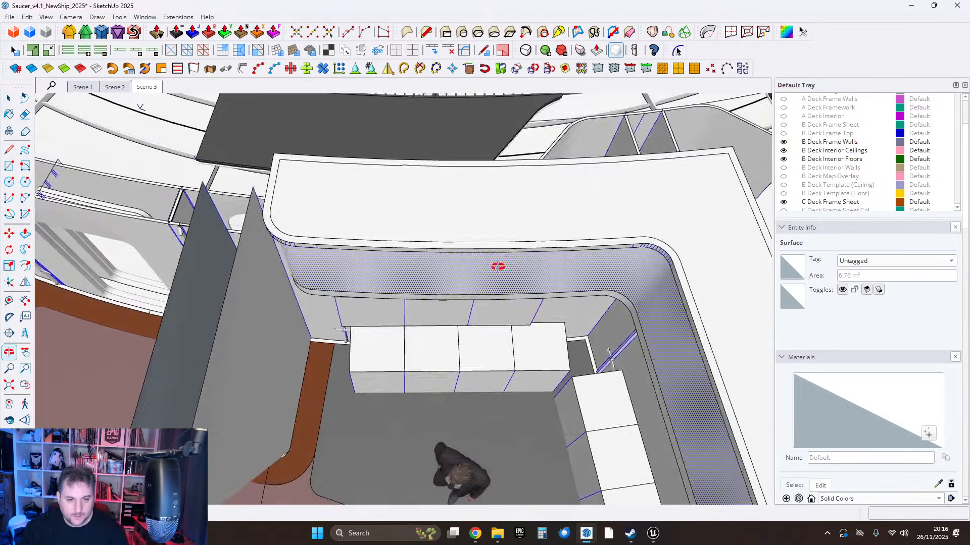
pyautogui.moveTo(497, 266); pyautogui.dragTo(505, 209, button='middle')
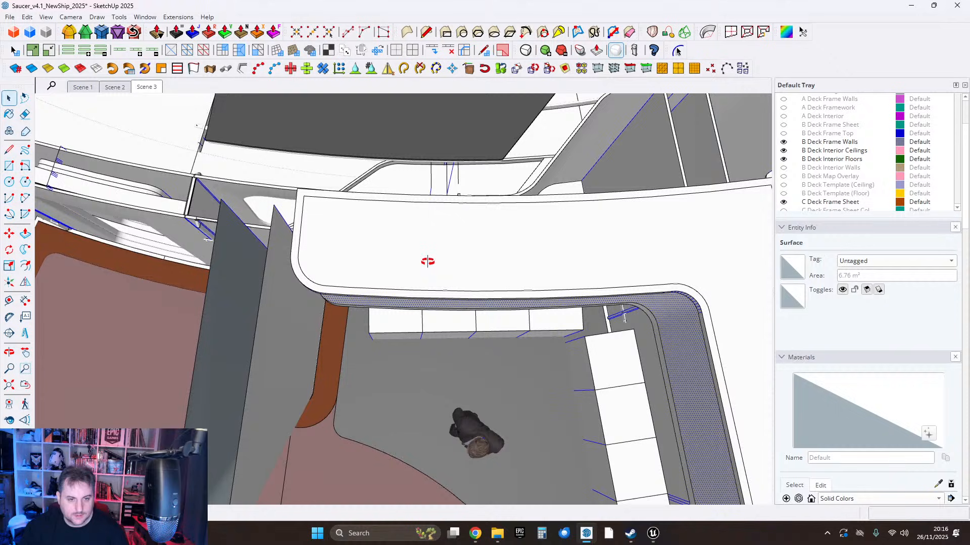
pyautogui.moveTo(427, 261); pyautogui.dragTo(429, 248, button='middle')
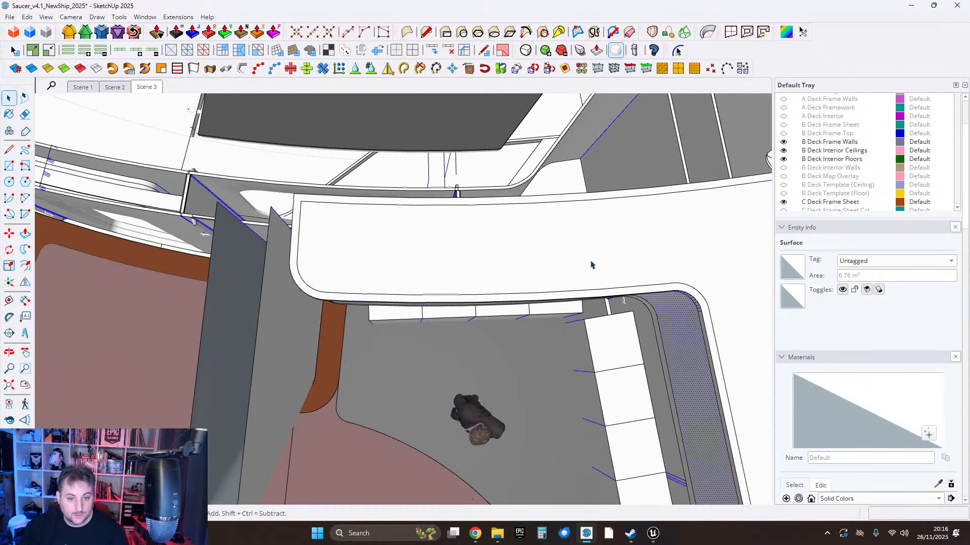
pyautogui.moveTo(443, 322); pyautogui.dragTo(406, 248, button='middle')
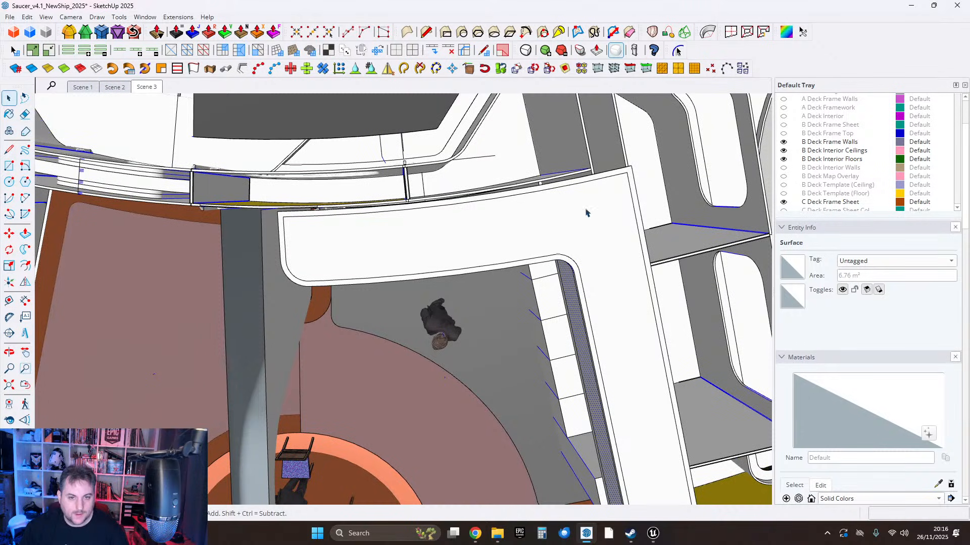
pyautogui.moveTo(584, 210); pyautogui.dragTo(445, 238, button='middle')
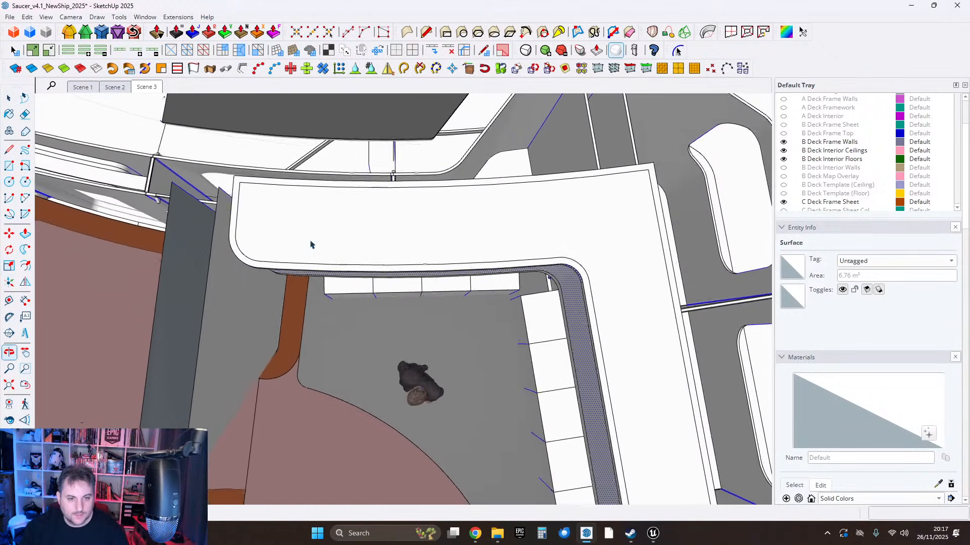
pyautogui.keyDown('shift'); pyautogui.moveTo(377, 292); pyautogui.dragTo(387, 246, button='middle'); pyautogui.keyUp('shift')
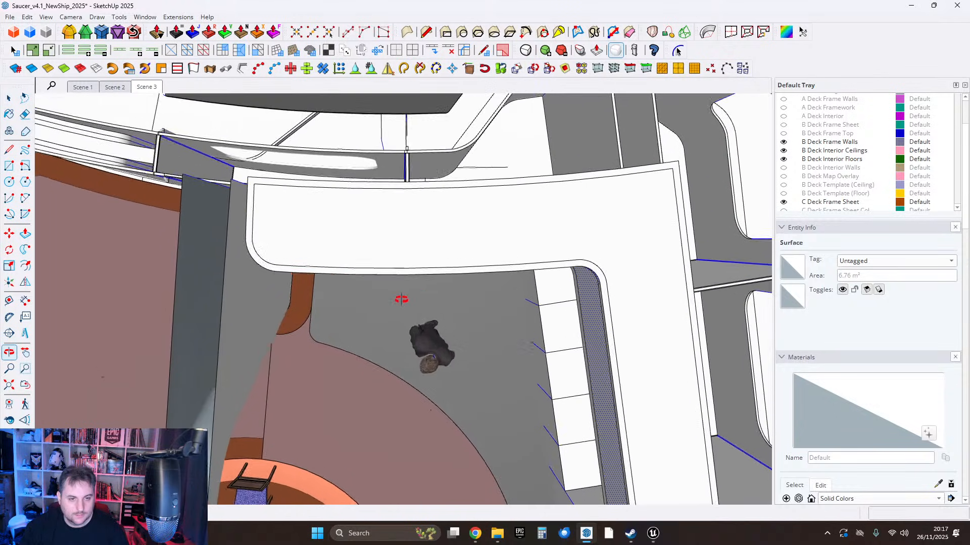
pyautogui.moveTo(439, 298); pyautogui.dragTo(492, 275, button='middle')
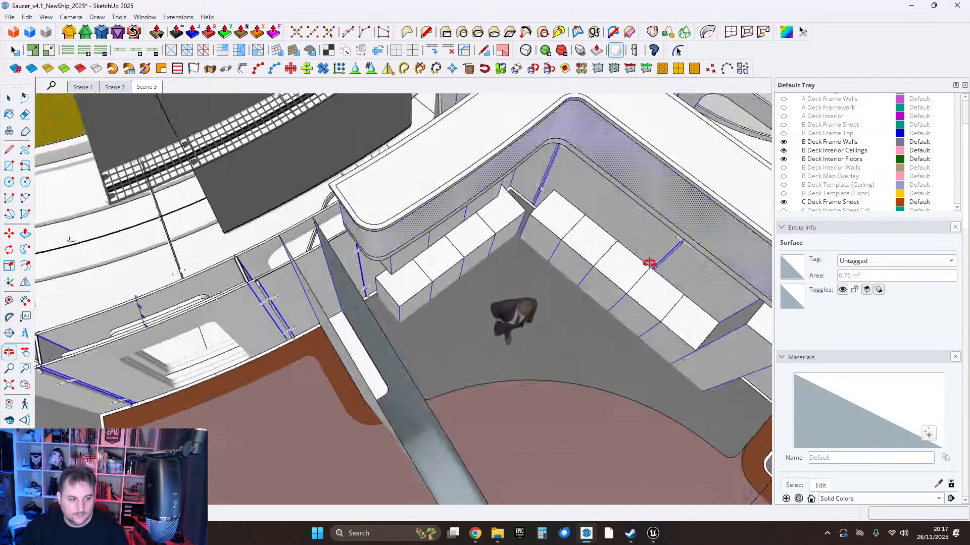
pyautogui.moveTo(649, 262); pyautogui.dragTo(546, 294, button='middle')
# Undo the overhead block's rim, lower band, rounded corners and extrusion back to the flat L-shaped face.
pyautogui.rightClick(329, 284)
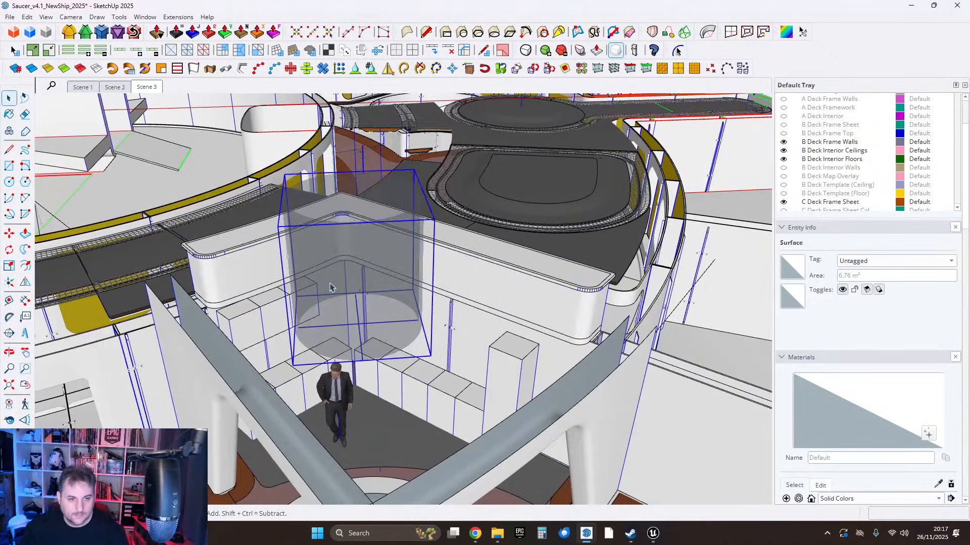
pyautogui.click(352, 46)
pyautogui.moveTo(455, 321)
pyautogui.mouseDown(button='middle')
pyautogui.moveTo(613, 281)
pyautogui.moveTo(617, 253)
pyautogui.moveTo(589, 264)
pyautogui.moveTo(597, 372)
pyautogui.moveTo(379, 340)
pyautogui.moveTo(445, 337)
pyautogui.mouseUp(button='middle')
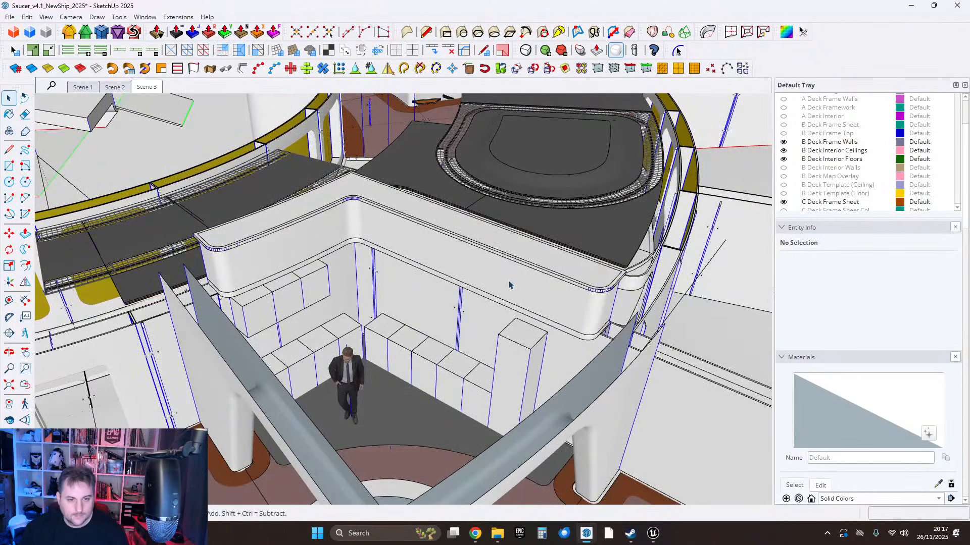
pyautogui.scroll(3, 509, 286)
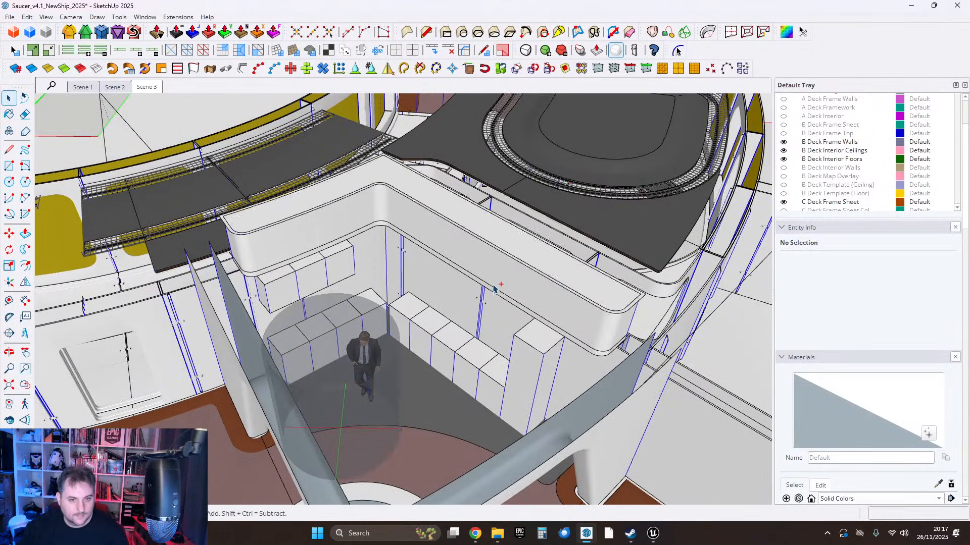
pyautogui.scroll(5, 518, 300)
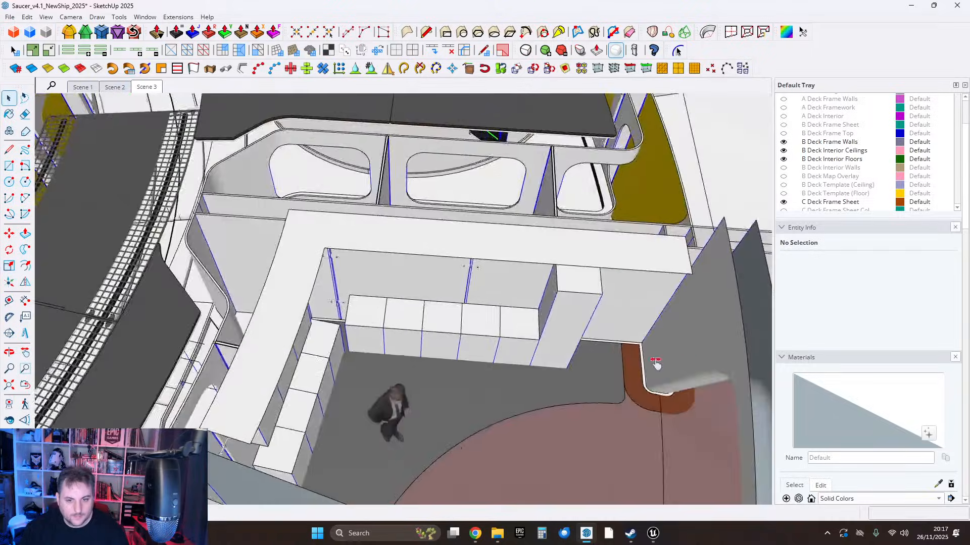
pyautogui.moveTo(484, 263); pyautogui.dragTo(518, 179, button='middle')
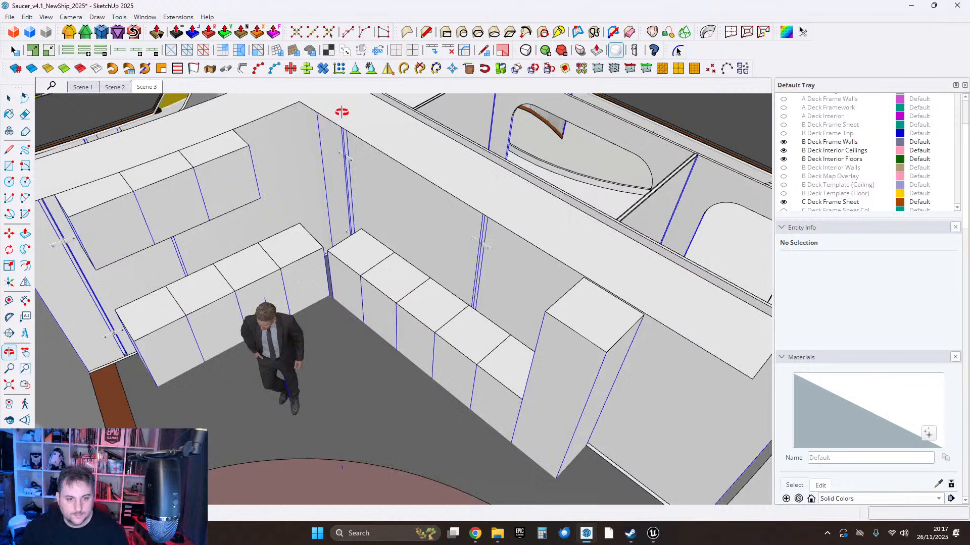
pyautogui.moveTo(342, 111); pyautogui.dragTo(415, 307, button='middle')
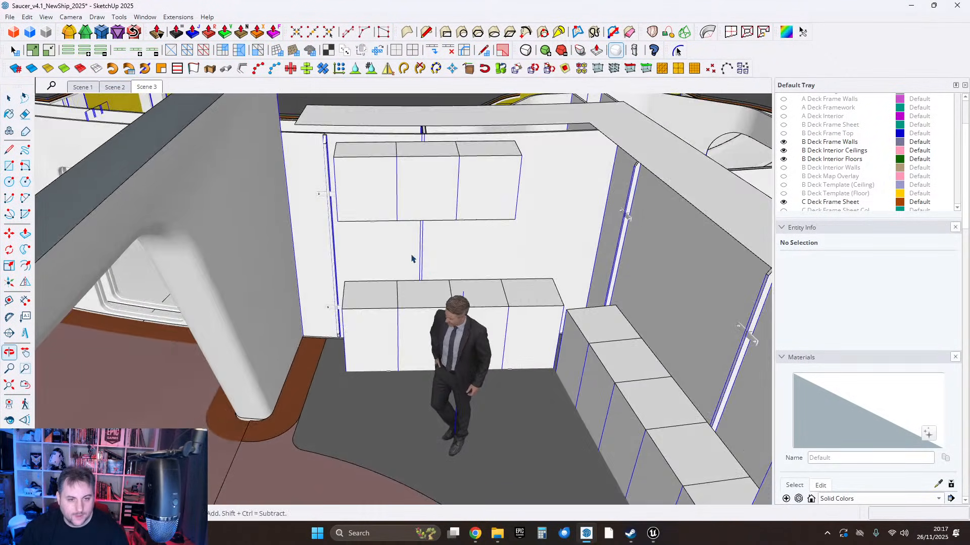
pyautogui.scroll(3, 404, 258)
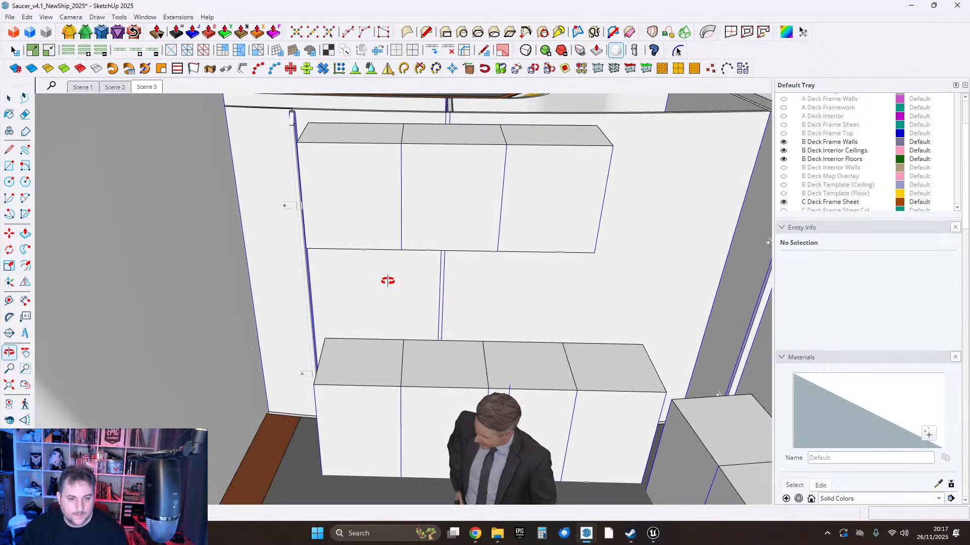
pyautogui.scroll(-4, 394, 281)
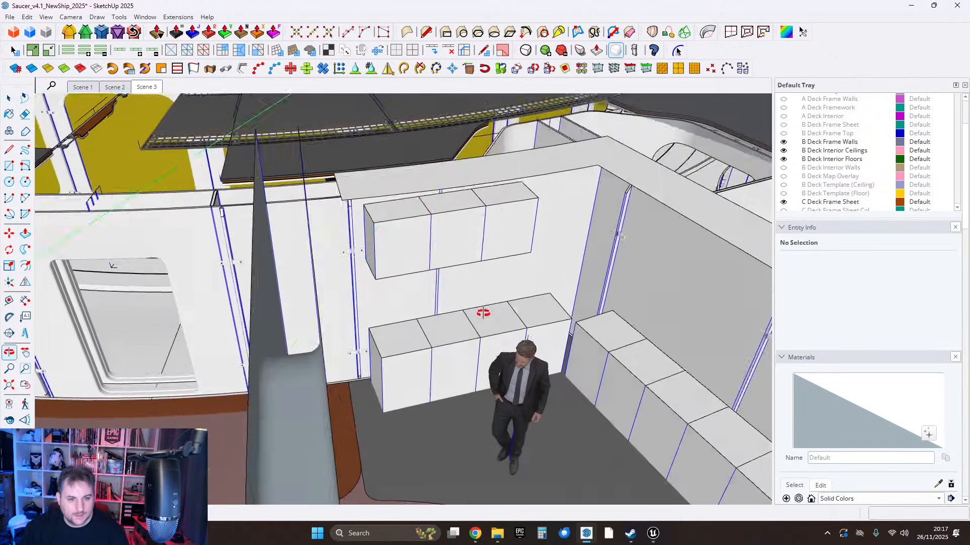
pyautogui.moveTo(483, 313); pyautogui.dragTo(479, 354, button='middle')
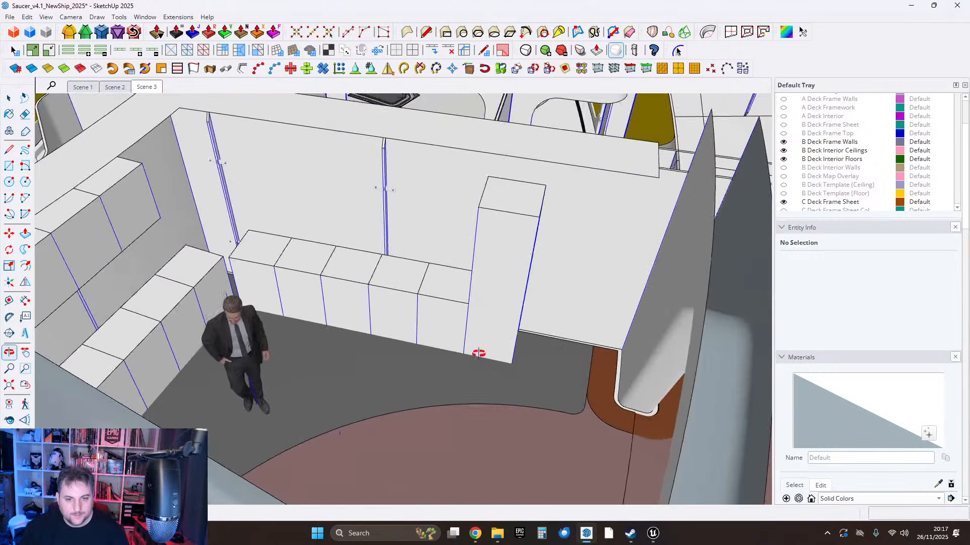
# Examine the base and wall cabinets, partition and flat L-shaped overhead face from several sides of the room.
pyautogui.moveTo(478, 301); pyautogui.dragTo(274, 302, button='middle')
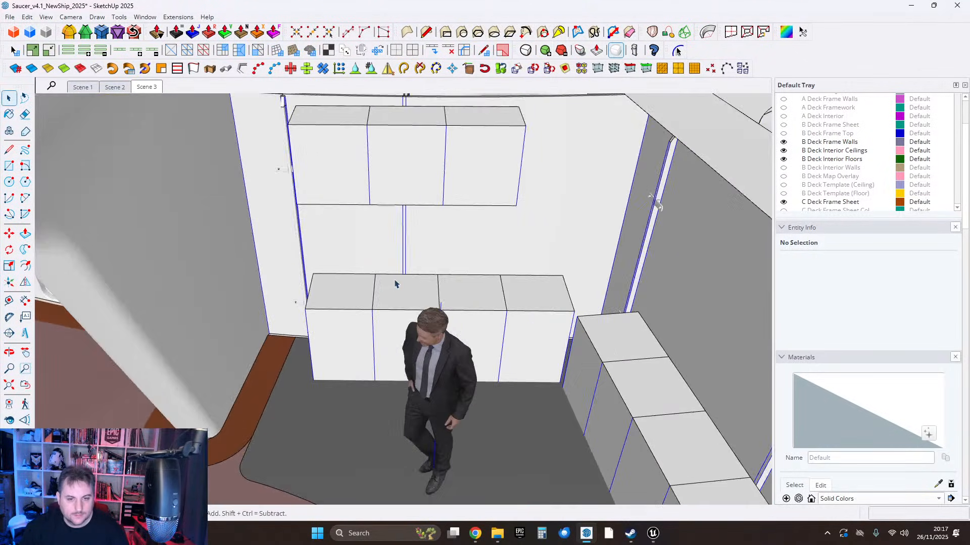
pyautogui.keyDown('shift'); pyautogui.moveTo(396, 322); pyautogui.dragTo(480, 258, button='middle'); pyautogui.keyUp('shift')
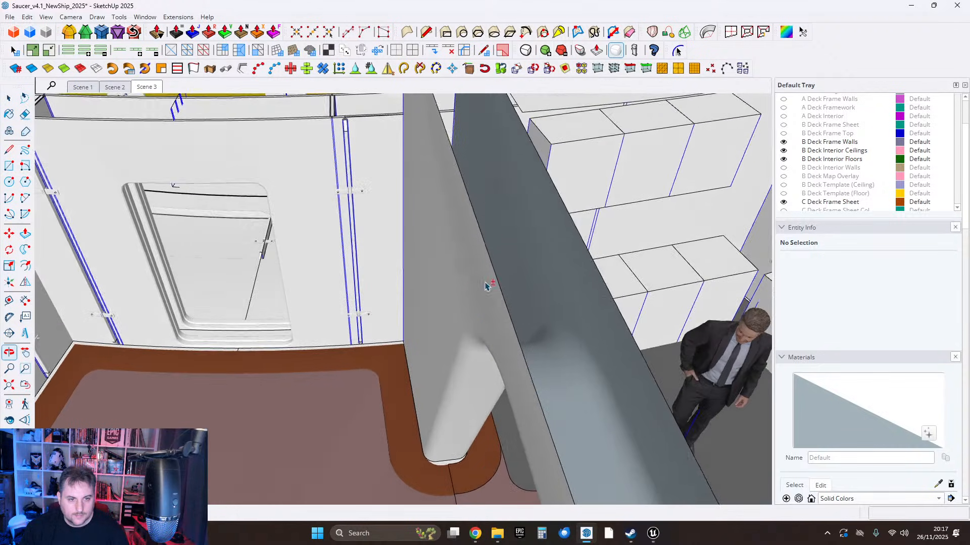
pyautogui.scroll(-1, 485, 286)
pyautogui.moveTo(394, 202); pyautogui.dragTo(421, 204, button='middle')
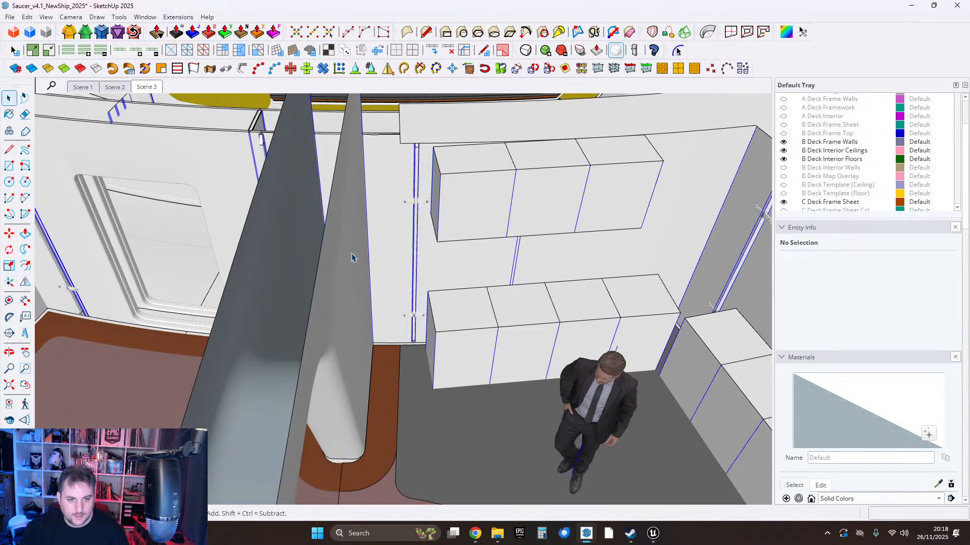
pyautogui.moveTo(392, 291); pyautogui.dragTo(438, 223, button='middle')
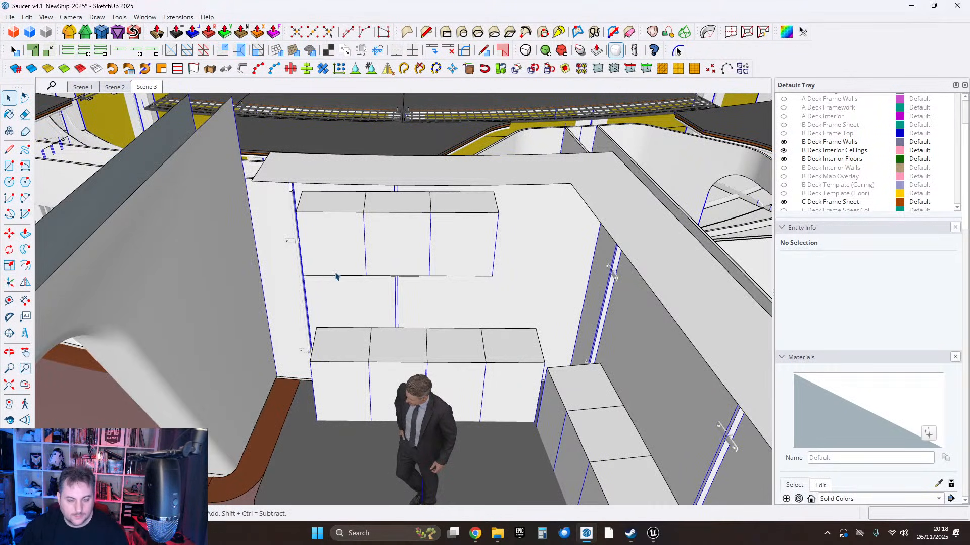
pyautogui.moveTo(520, 307); pyautogui.dragTo(449, 294, button='middle')
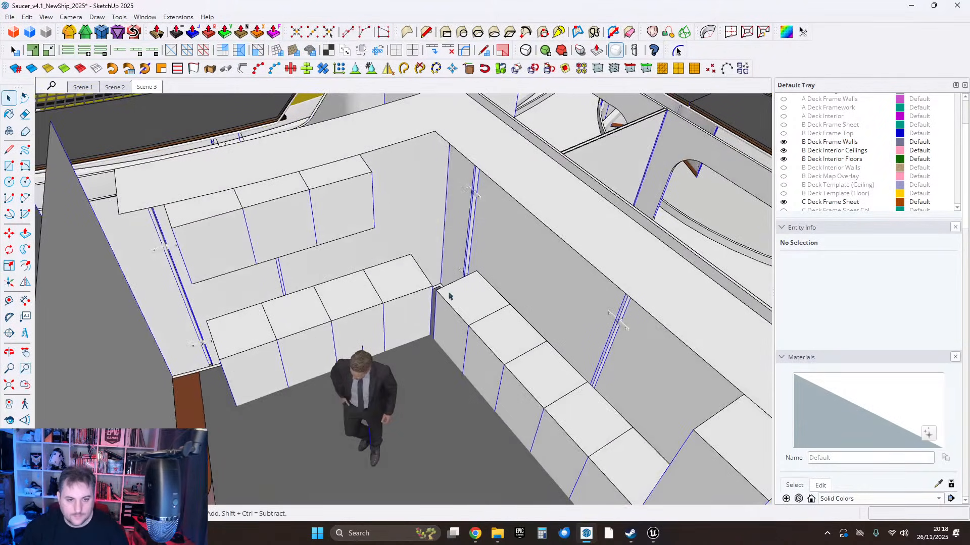
pyautogui.moveTo(420, 248); pyautogui.dragTo(375, 246, button='middle')
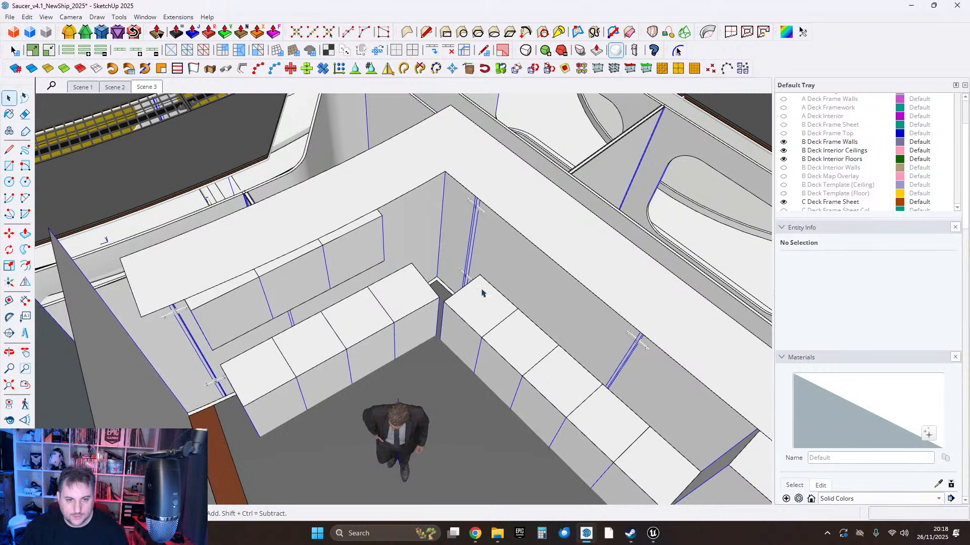
pyautogui.moveTo(436, 249); pyautogui.dragTo(410, 285, button='middle')
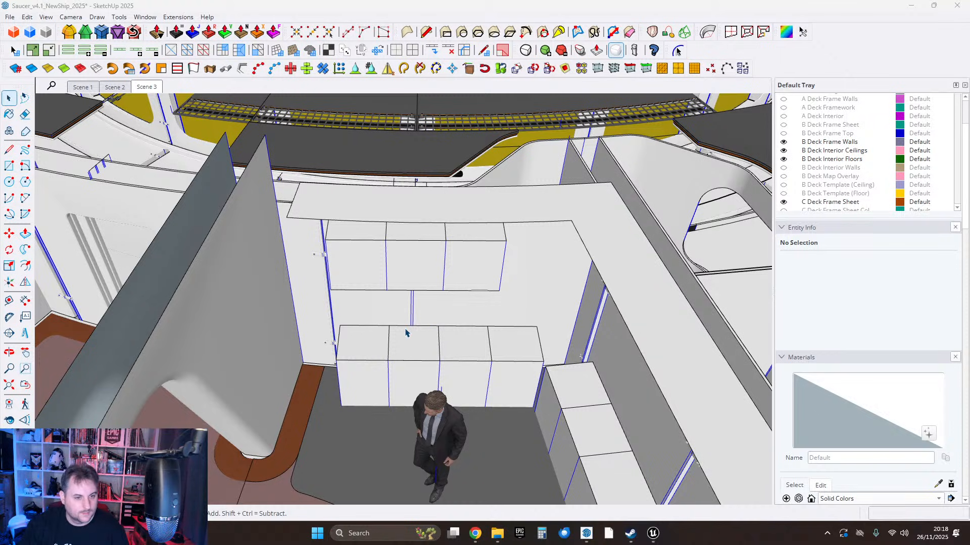
pyautogui.moveTo(406, 333); pyautogui.dragTo(413, 286, button='middle')
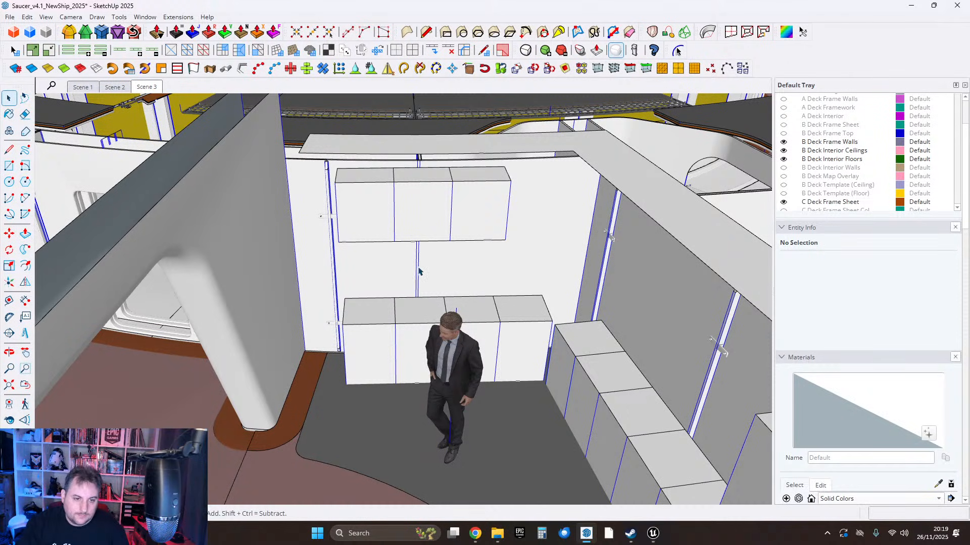
pyautogui.moveTo(419, 271); pyautogui.dragTo(402, 289, button='middle')
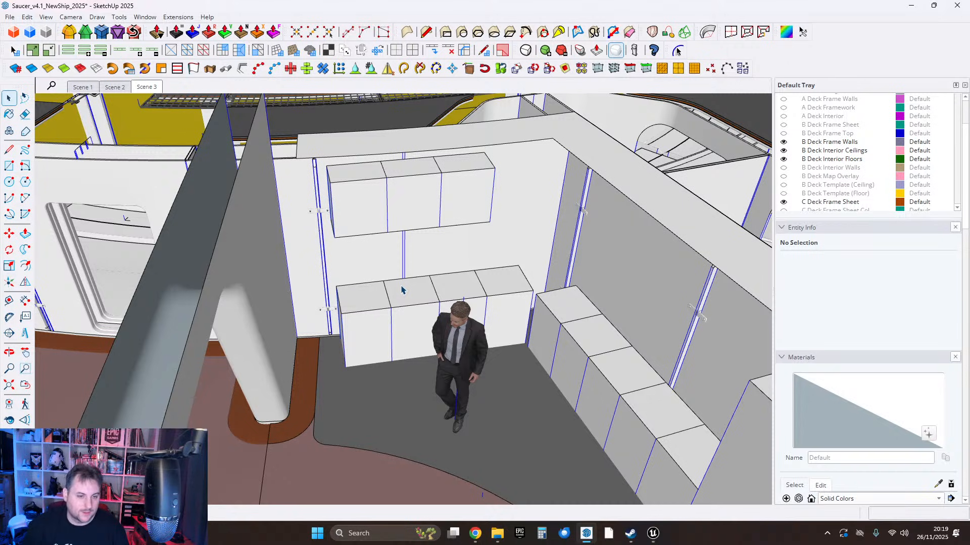
pyautogui.moveTo(401, 290); pyautogui.dragTo(418, 281, button='middle')
pyautogui.scroll(2, 418, 280)
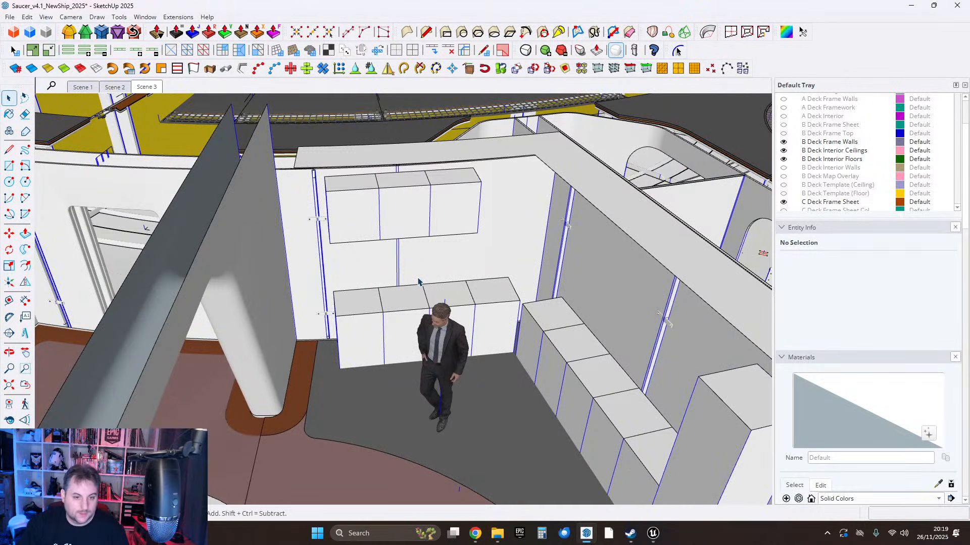
pyautogui.scroll(2, 418, 286)
pyautogui.moveTo(417, 288); pyautogui.dragTo(446, 238, button='middle')
# Raise the top of the base cabinet nearest the partition by 96.8 cm toward the wall cabinets.
pyautogui.moveTo(419, 301); pyautogui.dragTo(368, 362, button='middle')
pyautogui.doubleClick(367, 362)
pyautogui.click(361, 356)
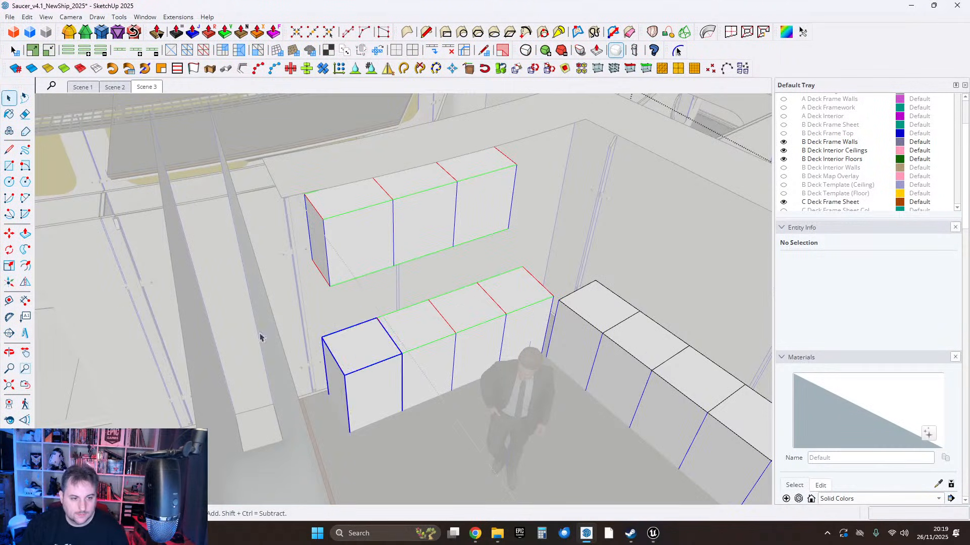
pyautogui.press('p')
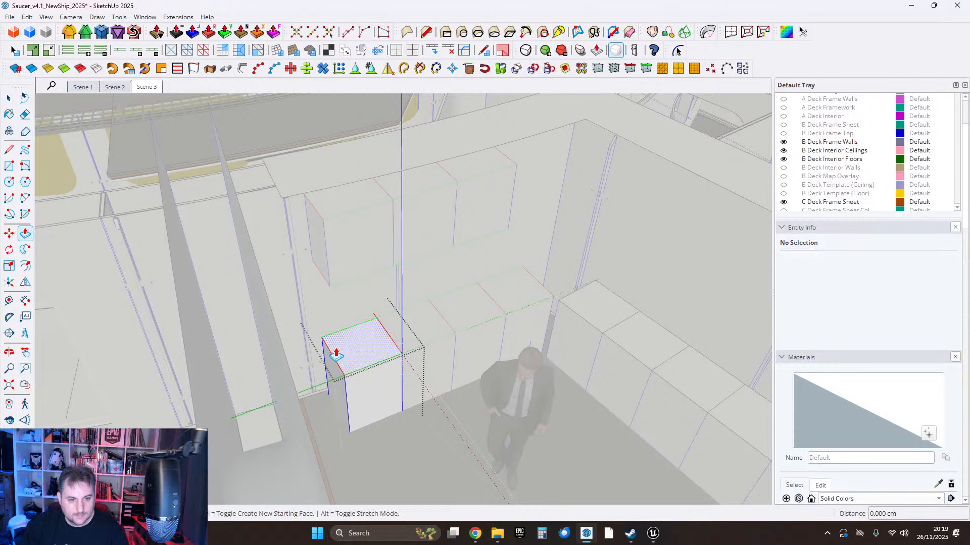
pyautogui.click(336, 350)
pyautogui.click(331, 287)
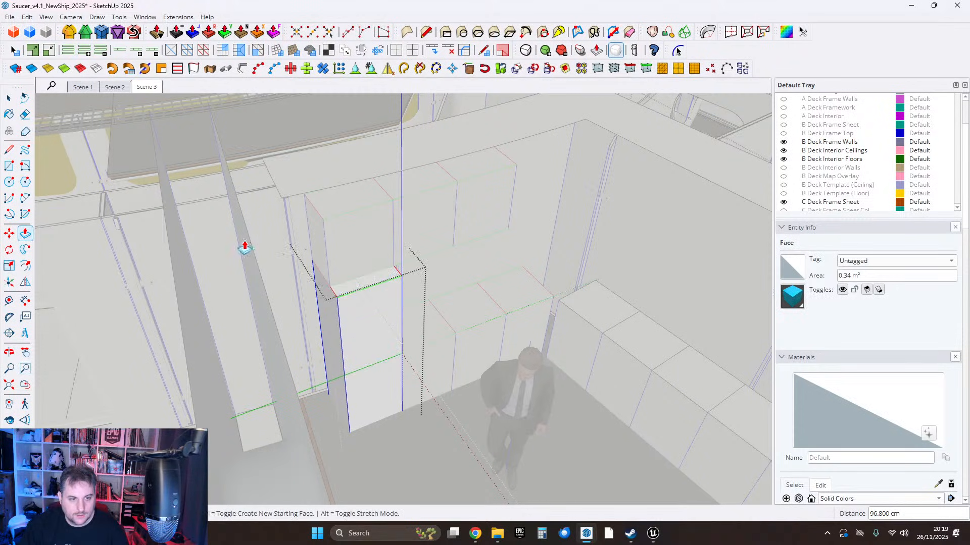
# Lower the tall cabinet at the end of the other cabinet run by 135.5 cm to base cabinet height.
pyautogui.press('space')
pyautogui.press('Escape')
pyautogui.scroll(-2, 334, 283)
pyautogui.moveTo(333, 284); pyautogui.dragTo(727, 345, button='middle')
pyautogui.doubleClick(301, 280)
pyautogui.keyDown('shift'); pyautogui.moveTo(300, 281); pyautogui.dragTo(438, 294, button='middle'); pyautogui.keyUp('shift')
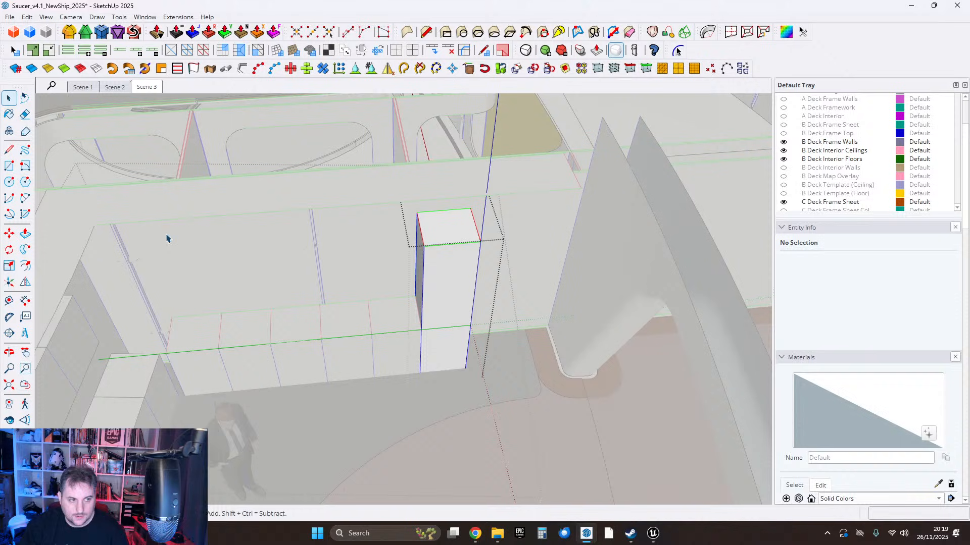
pyautogui.click(25, 233)
pyautogui.click(472, 239)
pyautogui.click(387, 326)
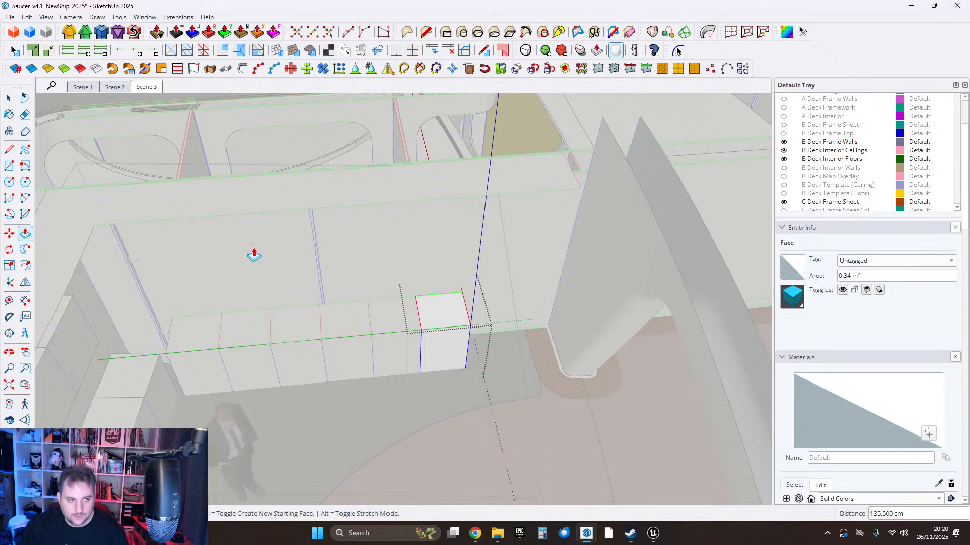
# Pull the lowered end cabinet's front face out past the neighbouring cabinets and close the group.
pyautogui.click(464, 359)
pyautogui.click(457, 381)
pyautogui.click(9, 98)
pyautogui.click(283, 221)
# Push the end cabinet's protruding front face back 41.6 cm, flush with the neighbouring base cabinets.
pyautogui.scroll(-3, 374, 263)
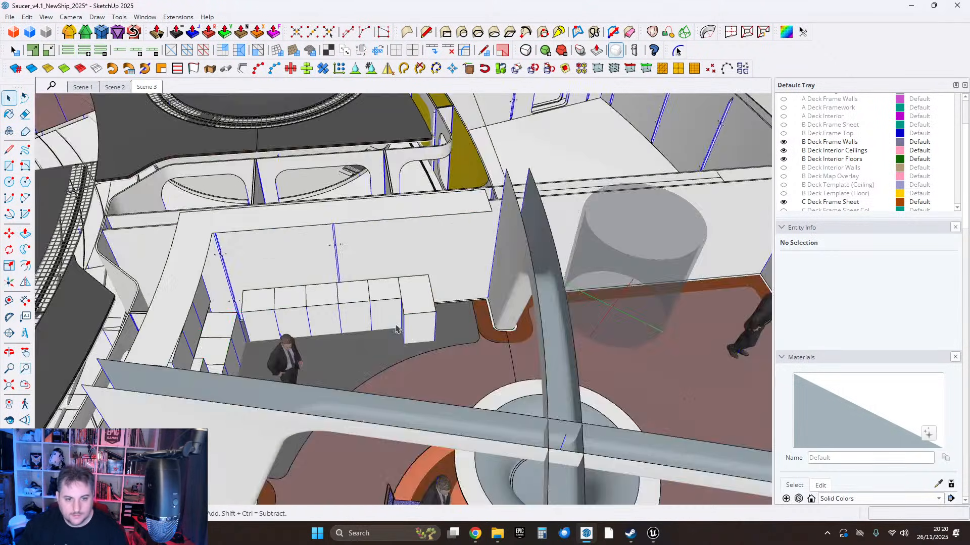
pyautogui.moveTo(395, 297); pyautogui.dragTo(439, 240, button='middle')
pyautogui.scroll(7, 353, 287)
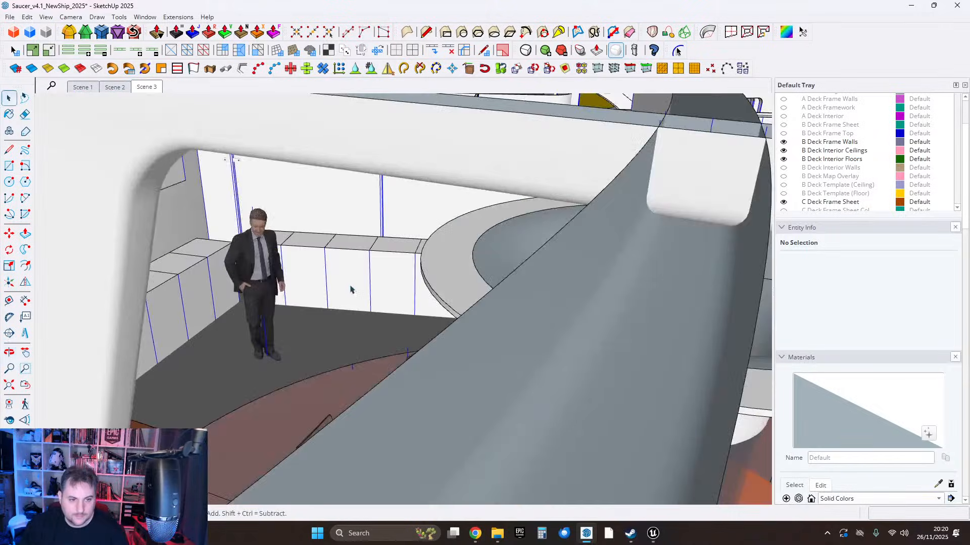
pyautogui.moveTo(353, 287); pyautogui.dragTo(461, 397, button='middle')
pyautogui.keyDown('shift'); pyautogui.moveTo(462, 396); pyautogui.dragTo(472, 356, button='middle'); pyautogui.keyUp('shift')
pyautogui.press('p')
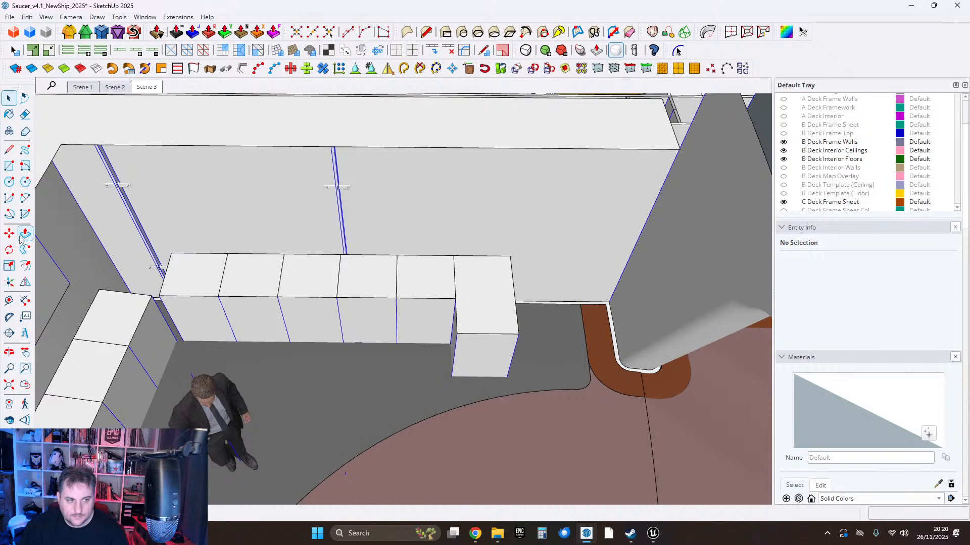
pyautogui.scroll(2, 445, 353)
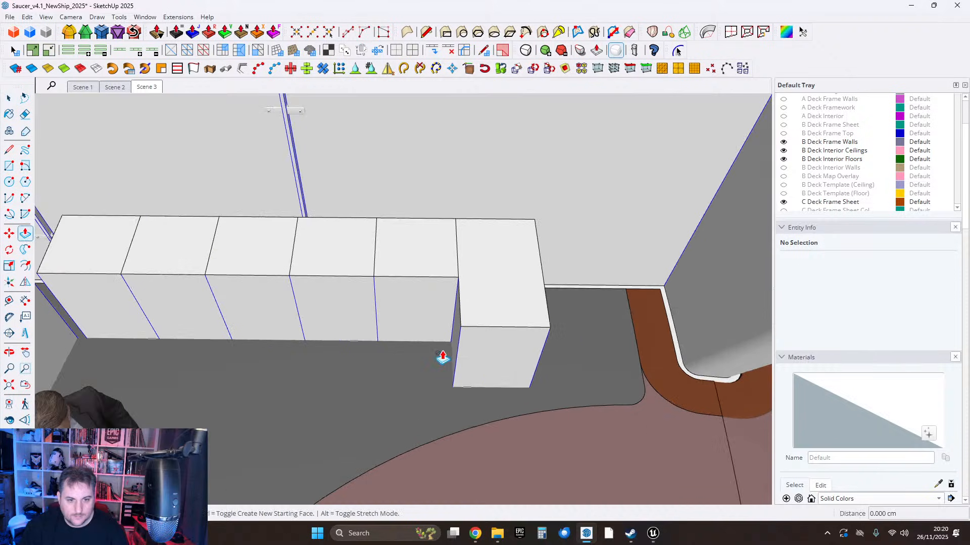
pyautogui.click(9, 99)
pyautogui.doubleClick(486, 278)
pyautogui.click(25, 234)
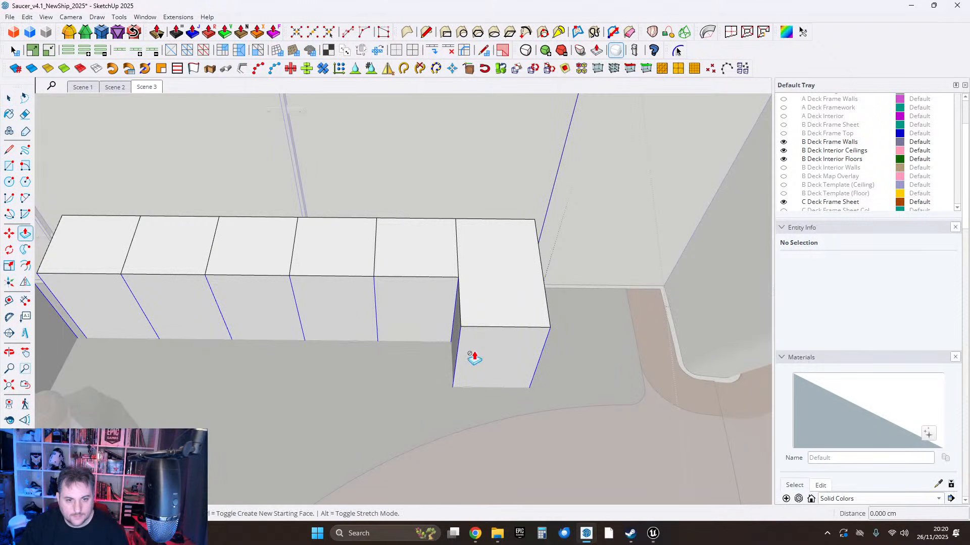
pyautogui.click(10, 99)
pyautogui.doubleClick(507, 316)
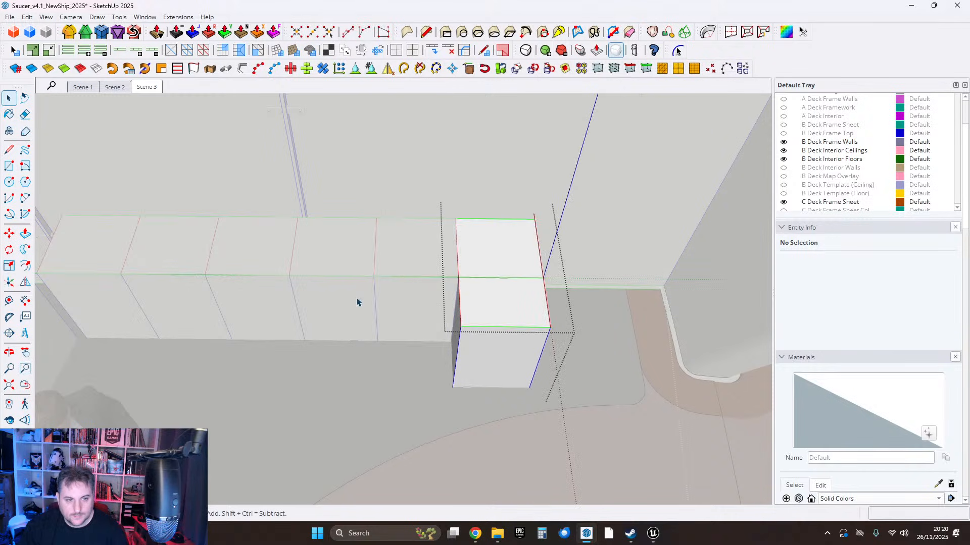
pyautogui.click(26, 234)
pyautogui.click(465, 364)
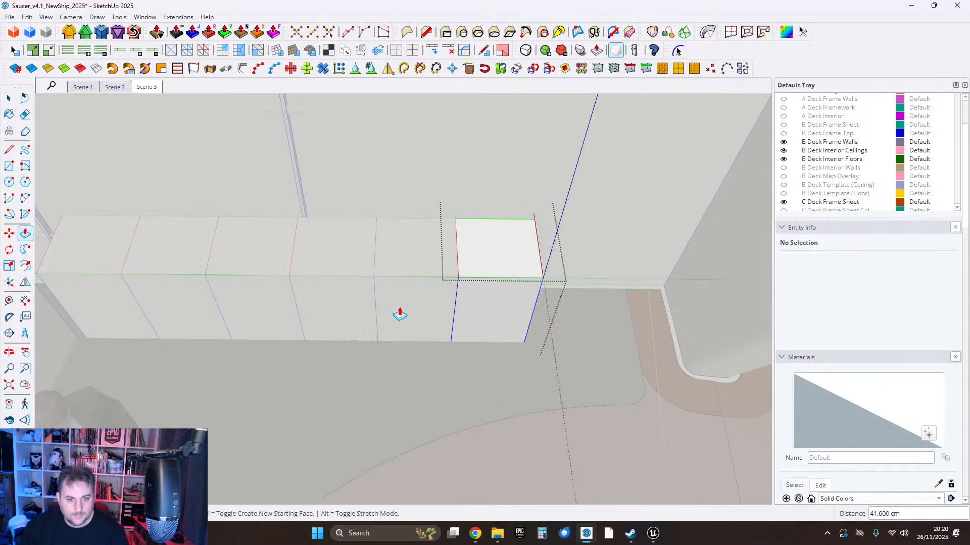
# Close the cabinet group and remove the translucent cylinder in front of the base cabinets from view.
pyautogui.press('space')
pyautogui.moveTo(617, 347); pyautogui.dragTo(413, 385, button='middle')
pyautogui.scroll(5, 439, 307)
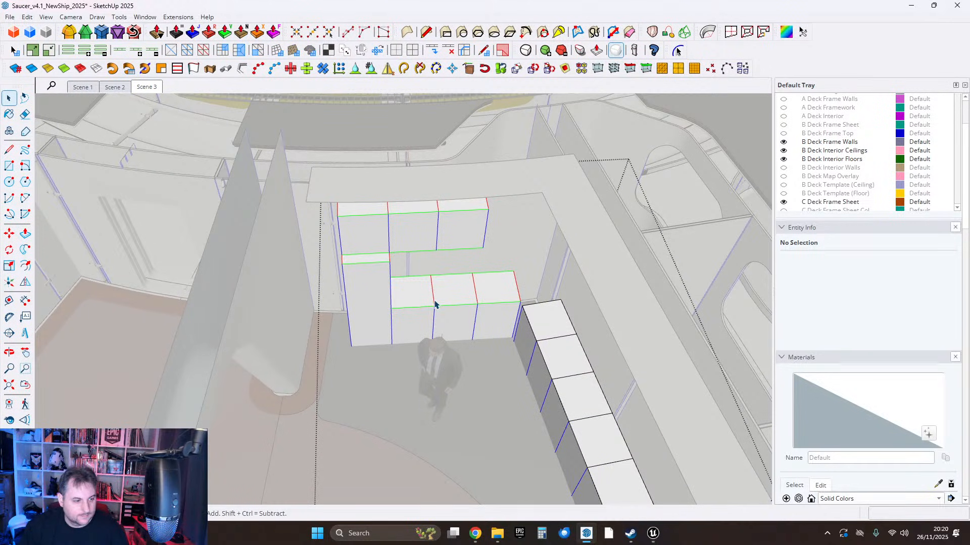
pyautogui.moveTo(425, 307); pyautogui.dragTo(474, 307, button='middle')
pyautogui.click(512, 340)
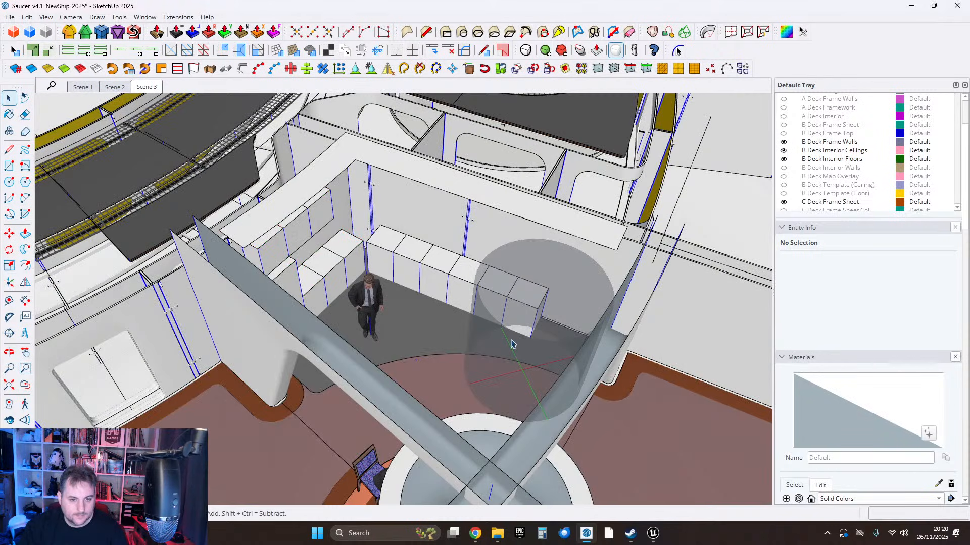
pyautogui.rightClick(512, 340)
pyautogui.click(518, 103)
pyautogui.moveTo(517, 119); pyautogui.dragTo(286, 291, button='middle')
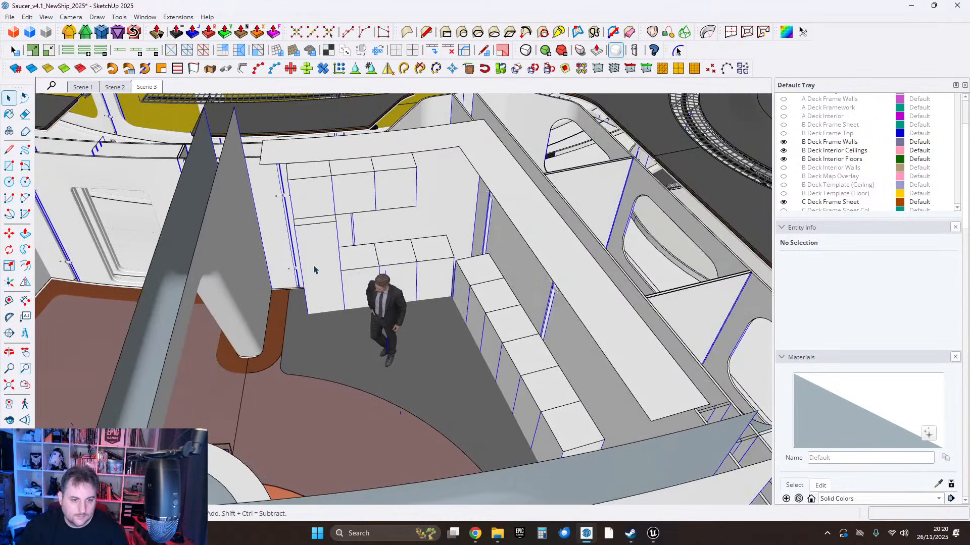
# Remove the flat L-shaped face above the wall cabinets.
pyautogui.scroll(6, 314, 271)
pyautogui.moveTo(364, 289)
pyautogui.mouseDown()
pyautogui.moveTo(353, 277)
pyautogui.moveTo(377, 303)
pyautogui.mouseUp()
pyautogui.press('space')
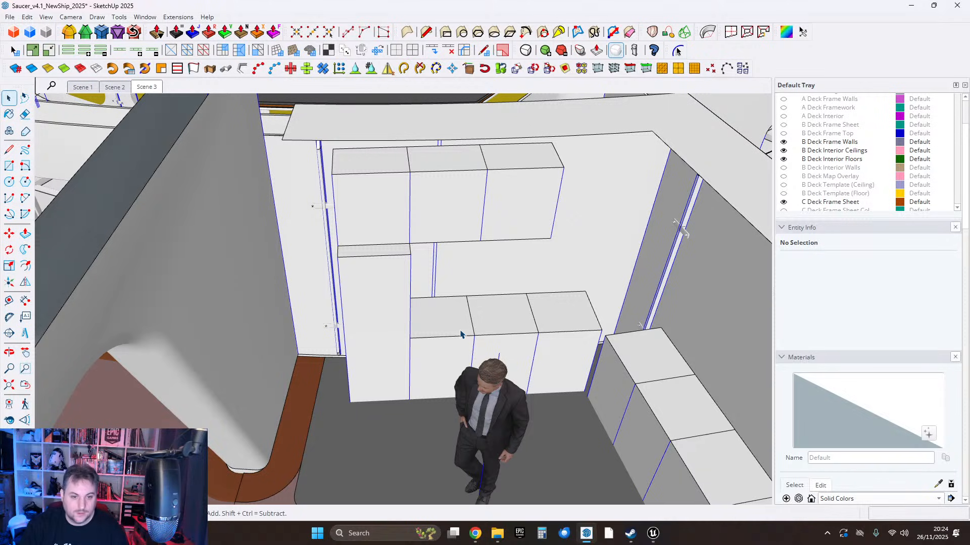
pyautogui.moveTo(418, 348); pyautogui.dragTo(478, 359, button='middle')
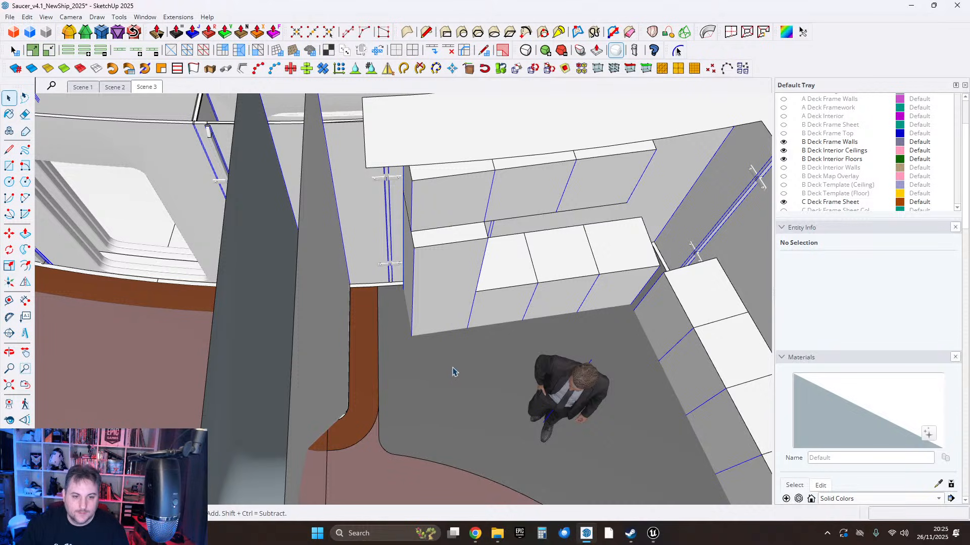
pyautogui.moveTo(426, 347)
pyautogui.mouseDown(button='middle')
pyautogui.moveTo(423, 379)
pyautogui.moveTo(368, 372)
pyautogui.moveTo(419, 372)
pyautogui.moveTo(396, 385)
pyautogui.moveTo(385, 426)
pyautogui.moveTo(411, 352)
pyautogui.mouseUp(button='middle')
pyautogui.click(419, 207)
pyautogui.scroll(5, 429, 305)
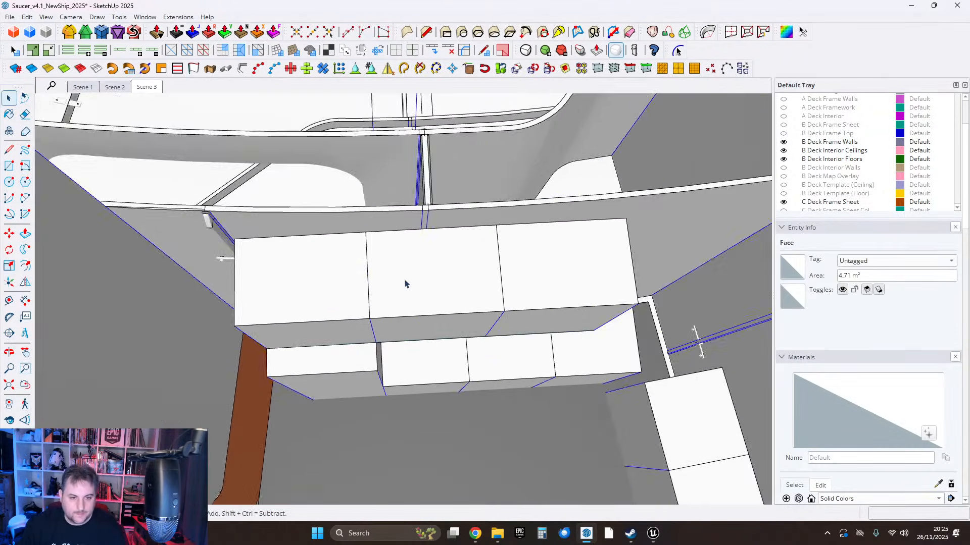
# Draw a straight line across the top of the wall at the frame joint, extending past the wall's face.
pyautogui.keyDown('shift'); pyautogui.moveTo(405, 284); pyautogui.dragTo(435, 399, button='middle'); pyautogui.keyUp('shift')
pyautogui.moveTo(428, 338)
pyautogui.mouseDown(button='middle')
pyautogui.moveTo(447, 329)
pyautogui.moveTo(415, 325)
pyautogui.moveTo(457, 234)
pyautogui.moveTo(493, 214)
pyautogui.moveTo(385, 274)
pyautogui.moveTo(404, 307)
pyautogui.moveTo(439, 320)
pyautogui.moveTo(413, 329)
pyautogui.mouseUp(button='middle')
pyautogui.keyDown('shift'); pyautogui.moveTo(327, 329); pyautogui.dragTo(409, 279, button='middle'); pyautogui.keyUp('shift')
pyautogui.scroll(2, 411, 335)
pyautogui.scroll(5, 408, 319)
pyautogui.scroll(-3, 411, 321)
pyautogui.scroll(3, 385, 271)
pyautogui.scroll(6, 385, 272)
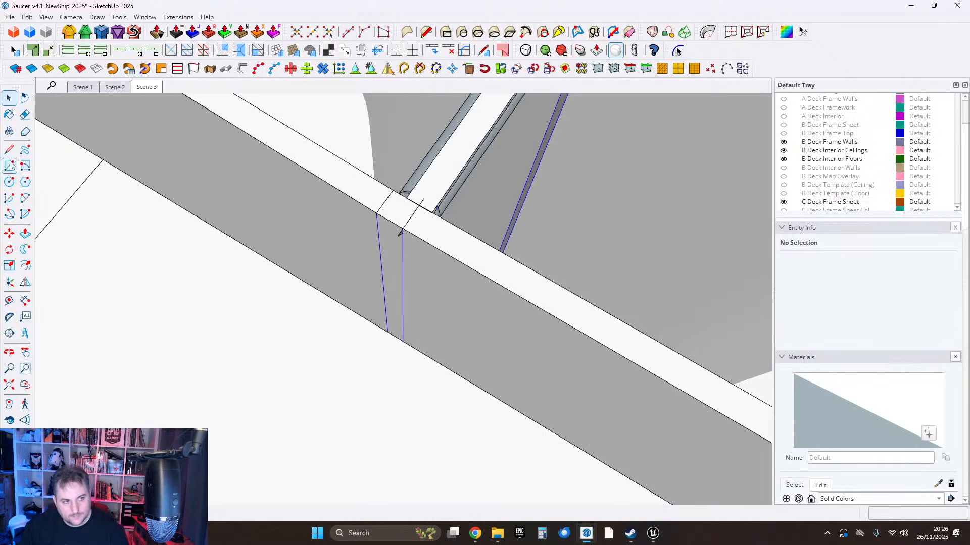
pyautogui.scroll(2, 404, 230)
pyautogui.click(400, 234)
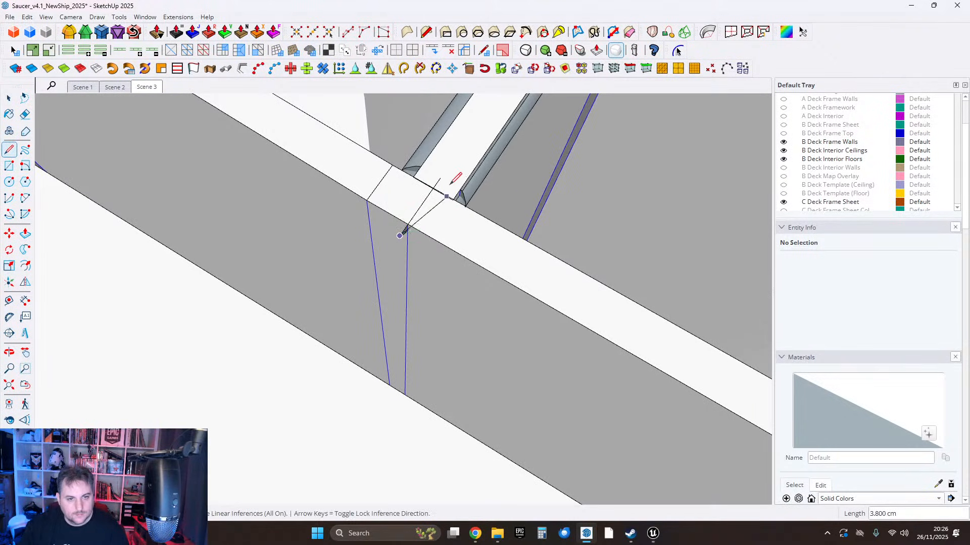
pyautogui.moveTo(343, 380); pyautogui.dragTo(208, 301, button='middle')
pyautogui.click(222, 431)
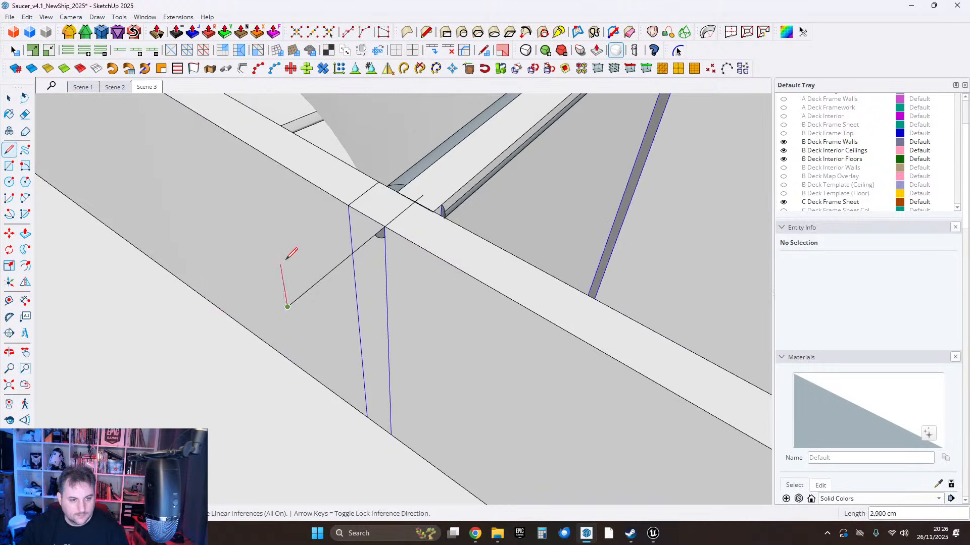
# Set out a protractor guide at about 109 degrees to the new line from its free end.
pyautogui.click(9, 317)
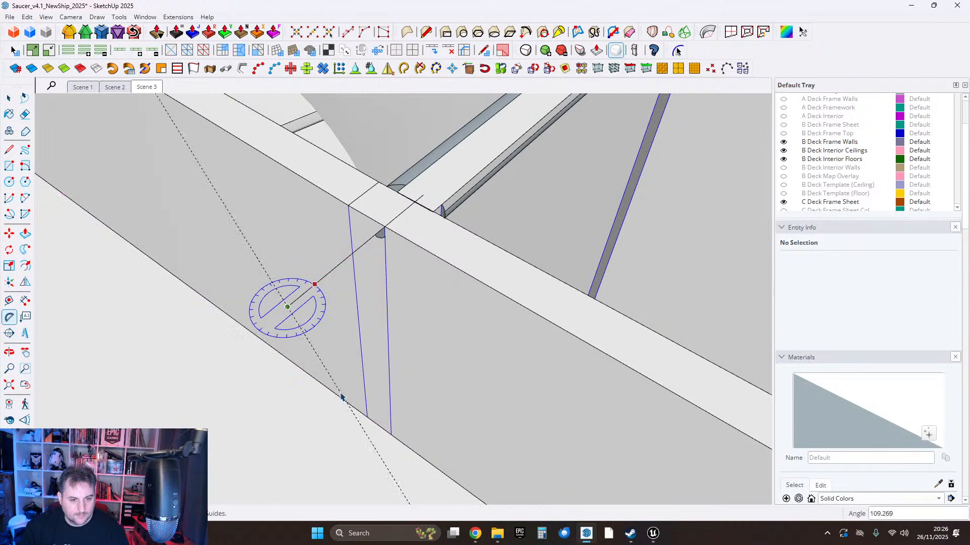
pyautogui.moveTo(328, 296); pyautogui.dragTo(292, 331, button='middle')
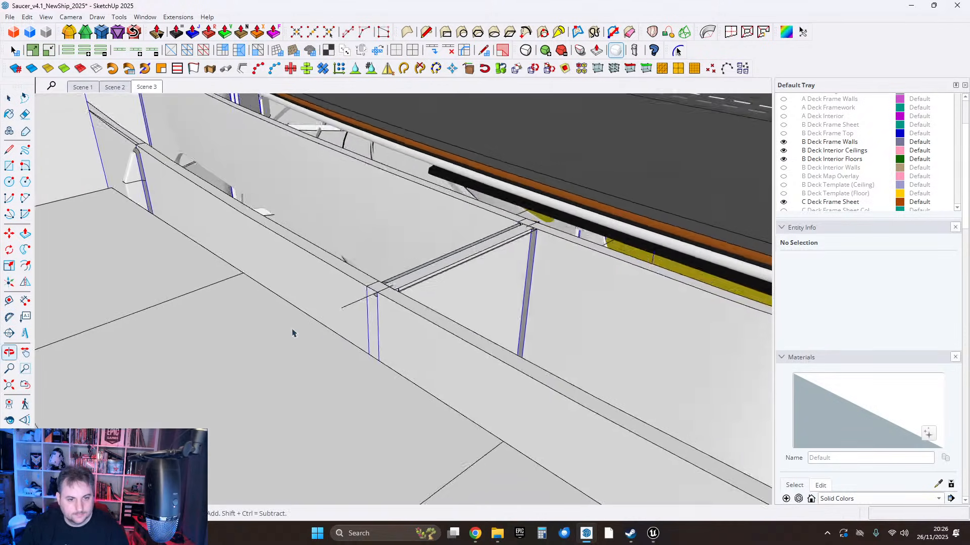
# Place a protractor guide at 90 degrees to the short construction line from its free end, running along the curved wall.
pyautogui.scroll(3, 335, 333)
pyautogui.click(214, 310)
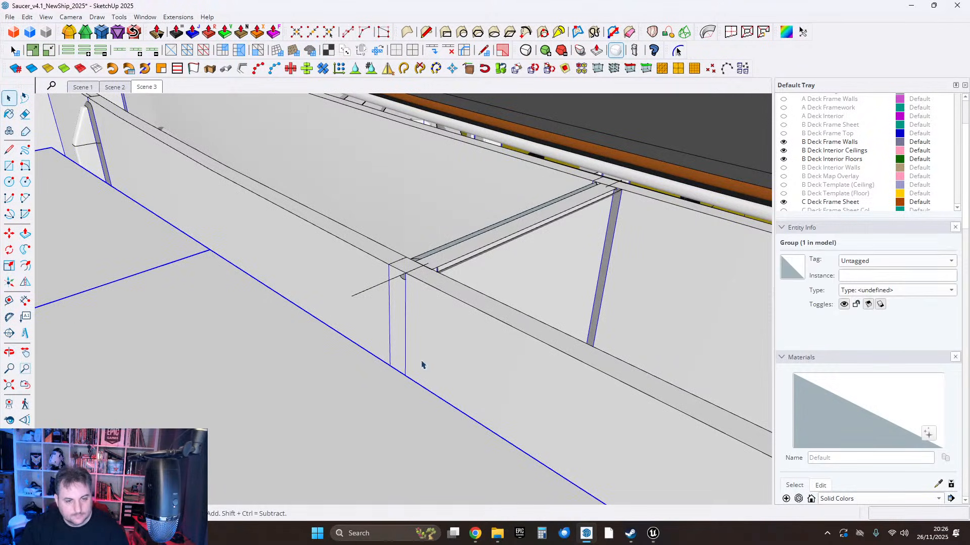
pyautogui.click(352, 296)
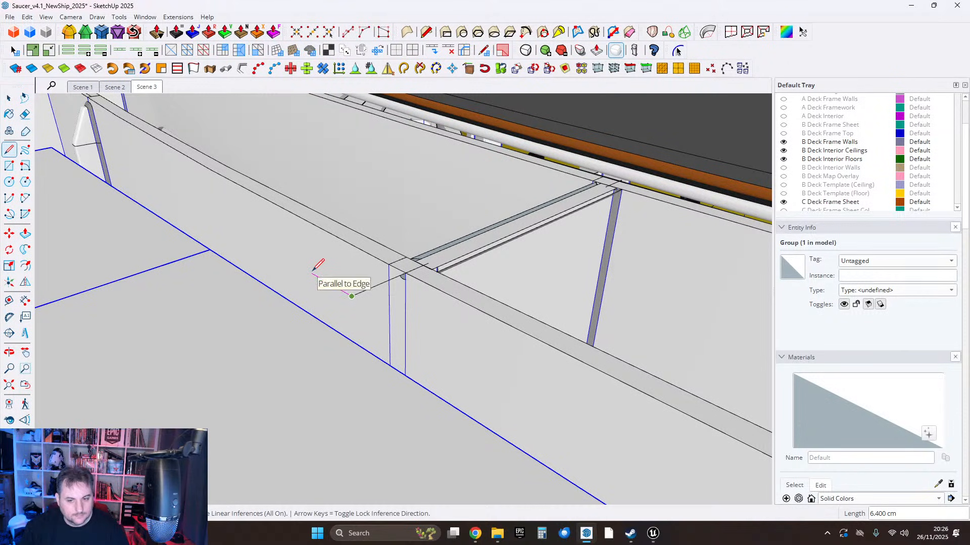
pyautogui.moveTo(312, 272); pyautogui.dragTo(411, 333, button='middle')
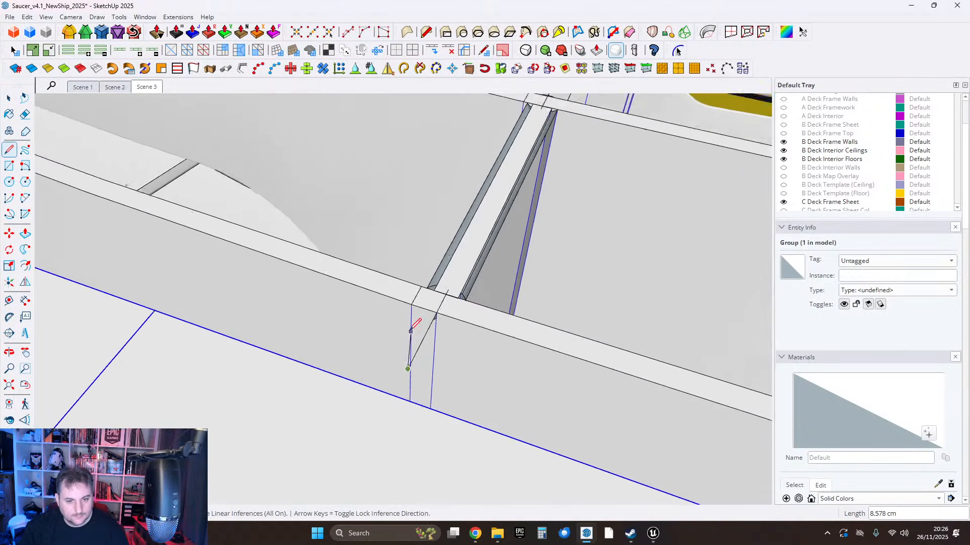
pyautogui.scroll(1, 426, 336)
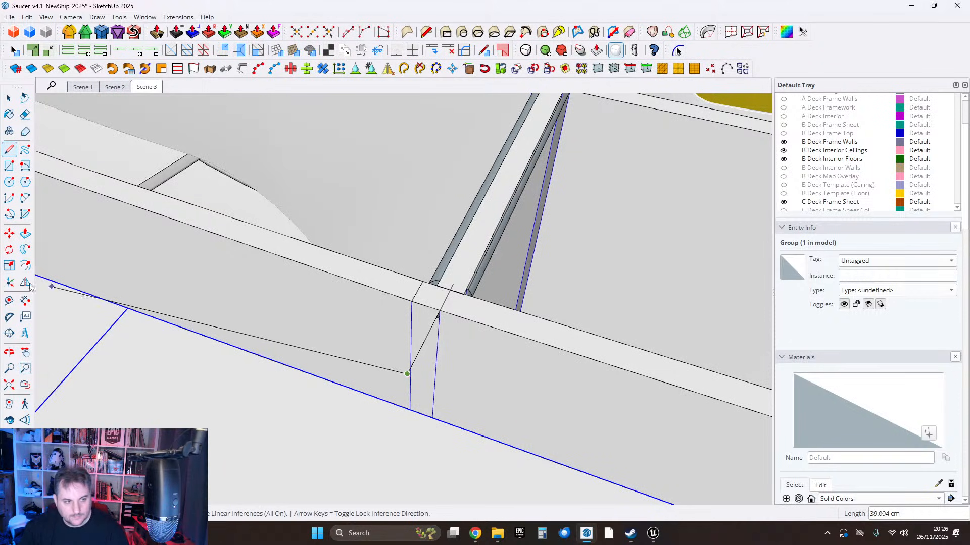
pyautogui.click(9, 316)
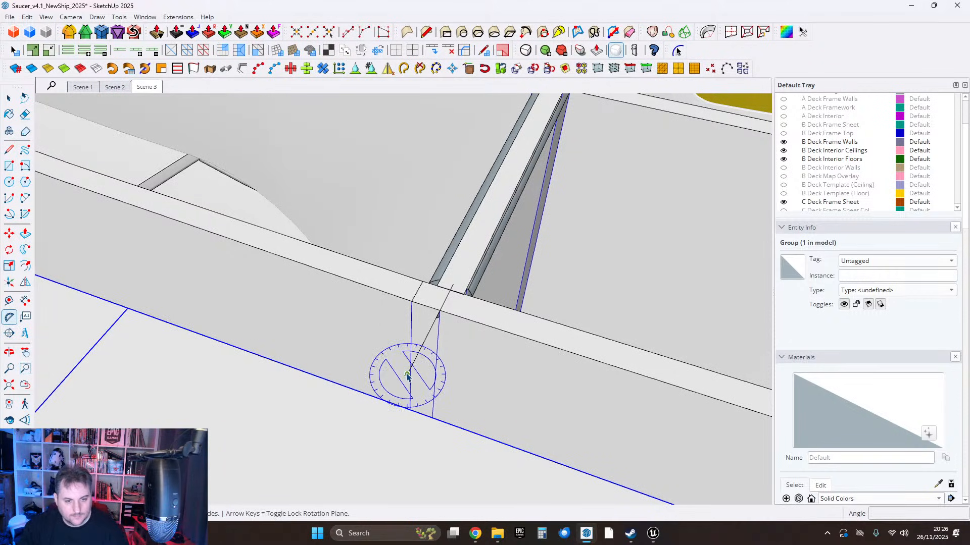
pyautogui.write('90')
pyautogui.press('Return')
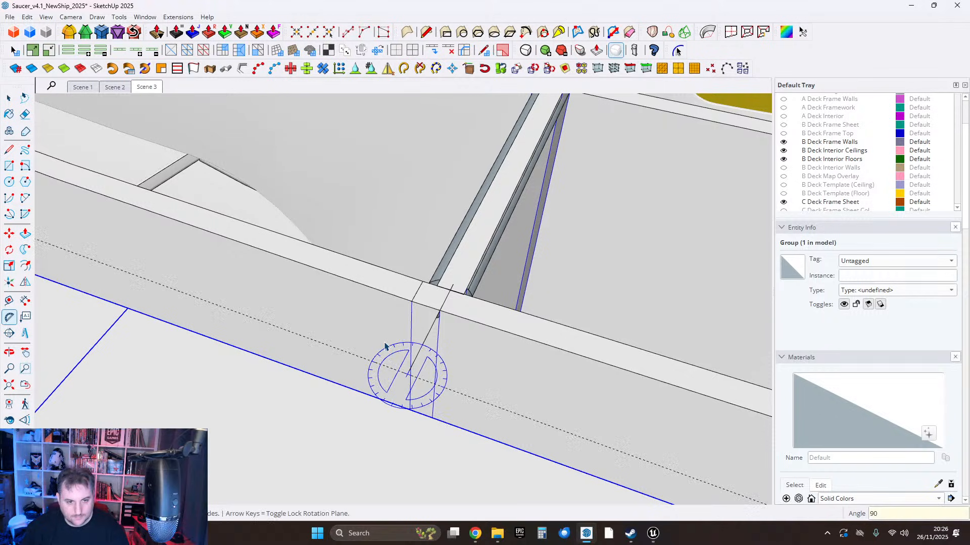
# Draw straight lines along the guide in both directions from the end of the short construction line.
pyautogui.click(410, 372)
pyautogui.moveTo(169, 289); pyautogui.dragTo(367, 327, button='middle')
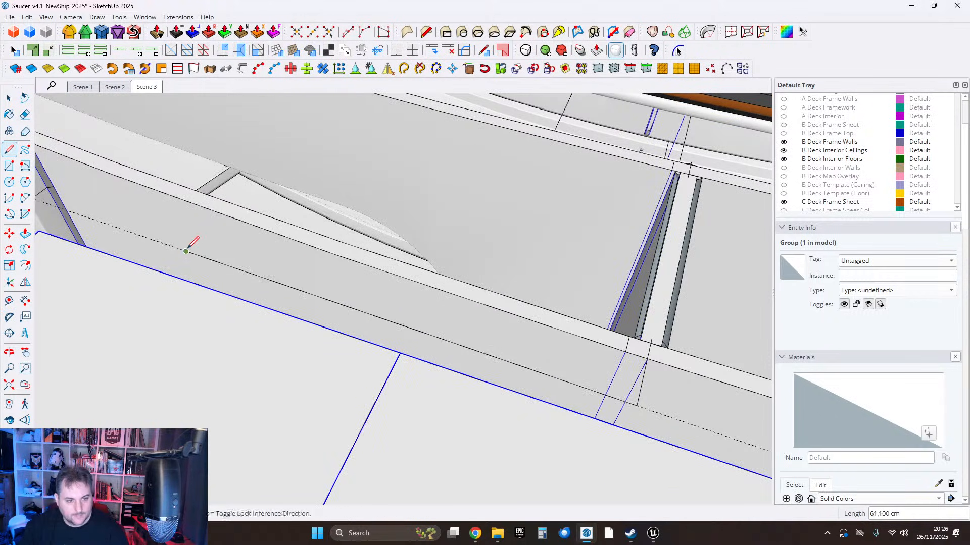
pyautogui.moveTo(186, 251); pyautogui.dragTo(522, 343, button='middle')
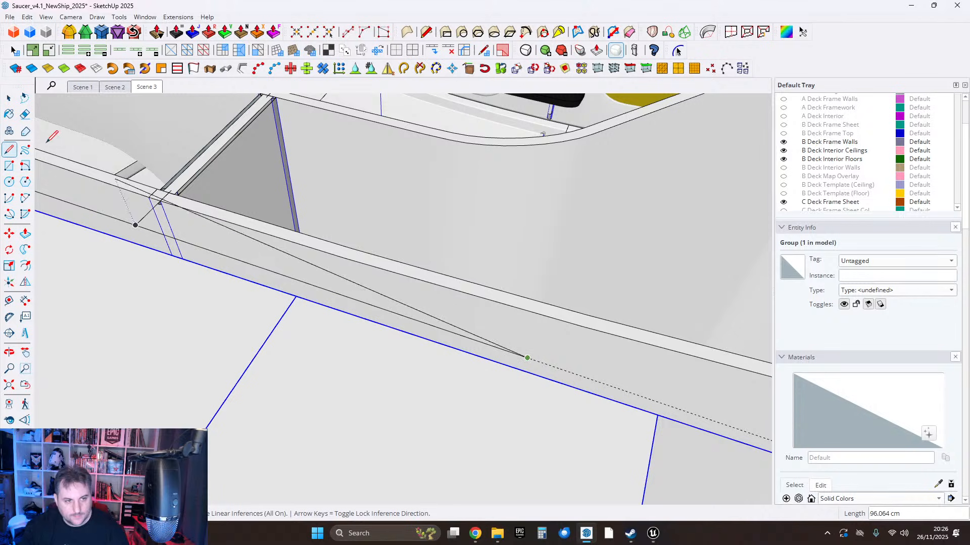
pyautogui.moveTo(444, 324); pyautogui.dragTo(148, 137, button='middle')
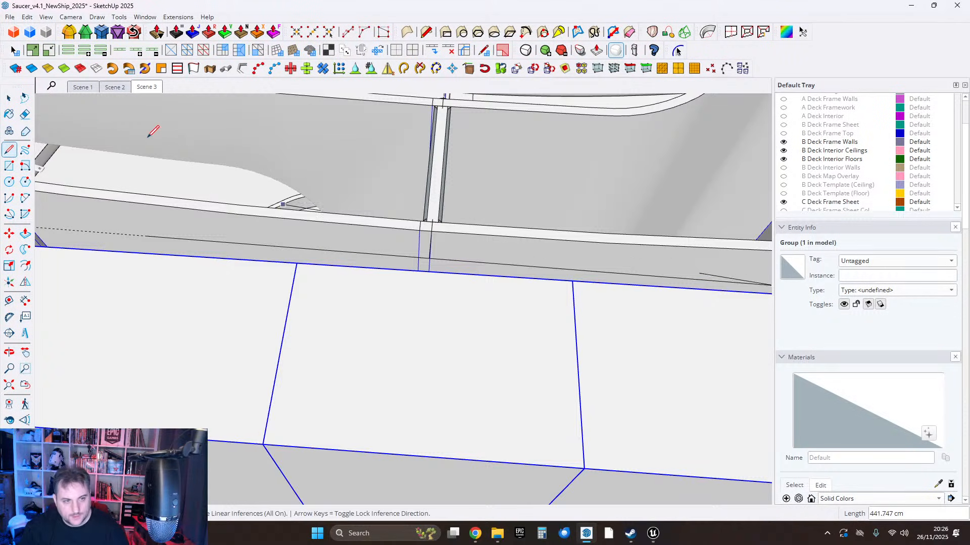
pyautogui.click(12, 103)
# Delete the dashed protractor guide crossing the room behind the wall cabinets.
pyautogui.moveTo(333, 227); pyautogui.dragTo(433, 272, button='middle')
pyautogui.scroll(-4, 454, 278)
pyautogui.moveTo(492, 278); pyautogui.dragTo(880, 389, button='middle')
pyautogui.scroll(-5, 470, 323)
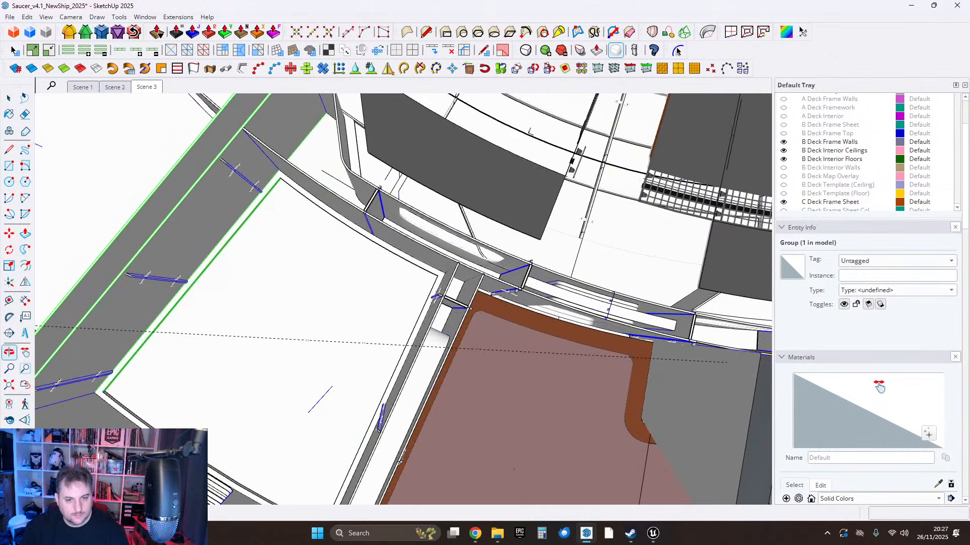
pyautogui.moveTo(824, 352); pyautogui.dragTo(541, 296, button='middle')
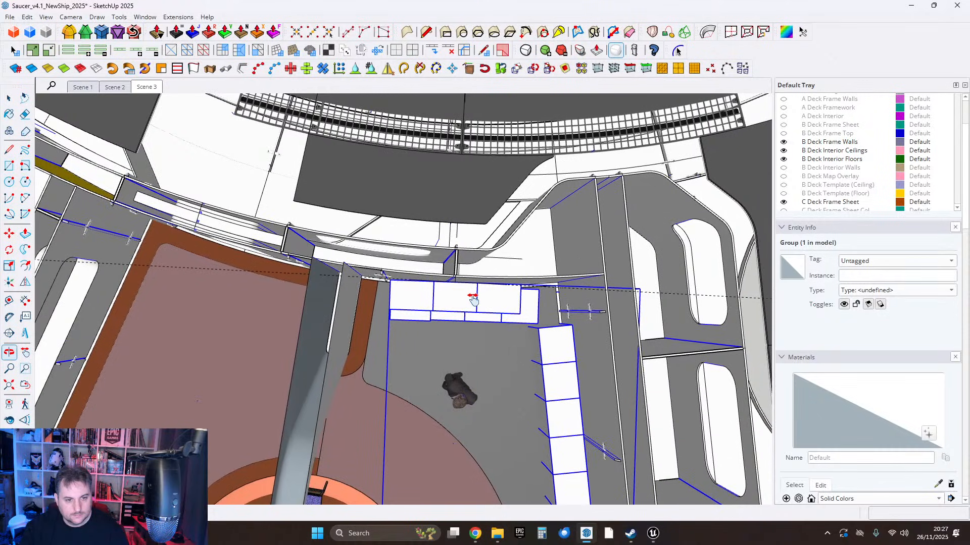
pyautogui.moveTo(473, 299); pyautogui.dragTo(478, 277, button='middle')
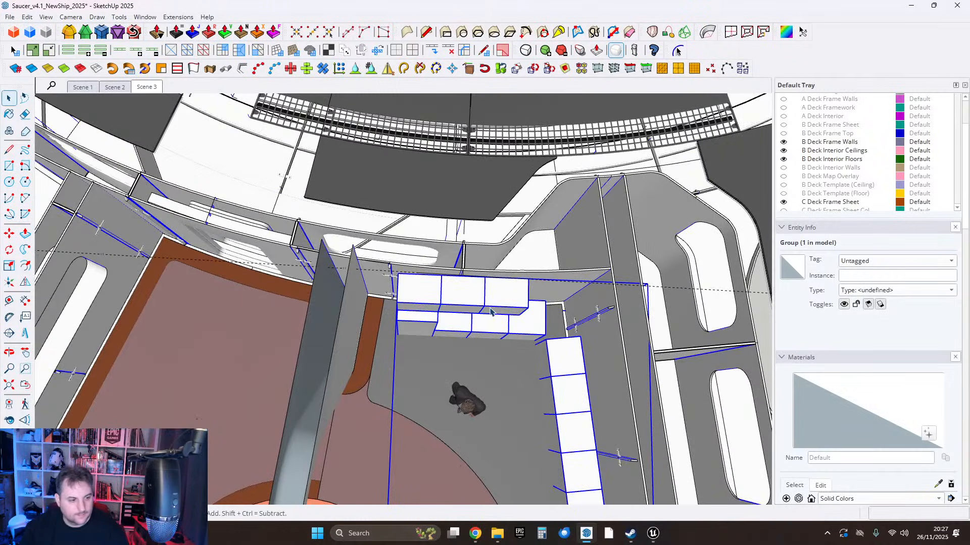
pyautogui.scroll(6, 492, 312)
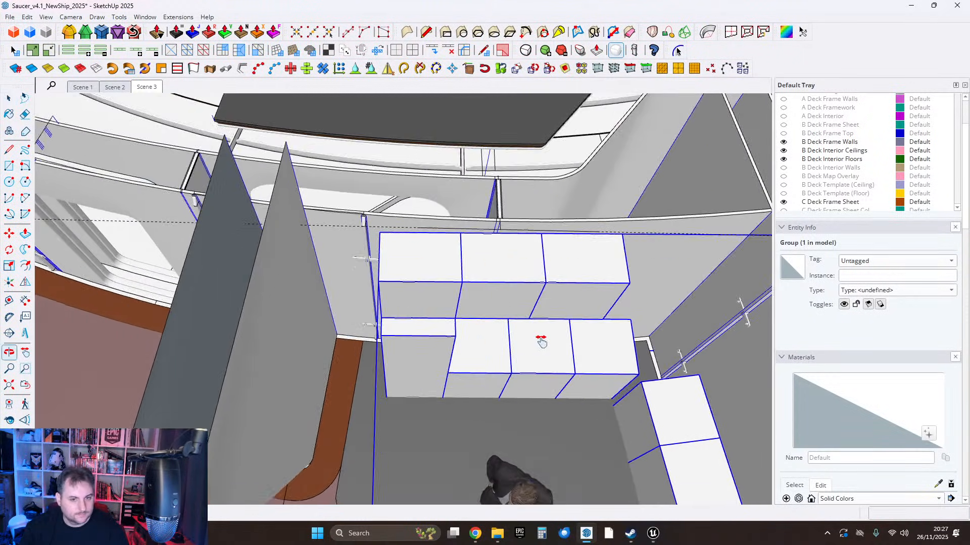
pyautogui.scroll(2, 371, 267)
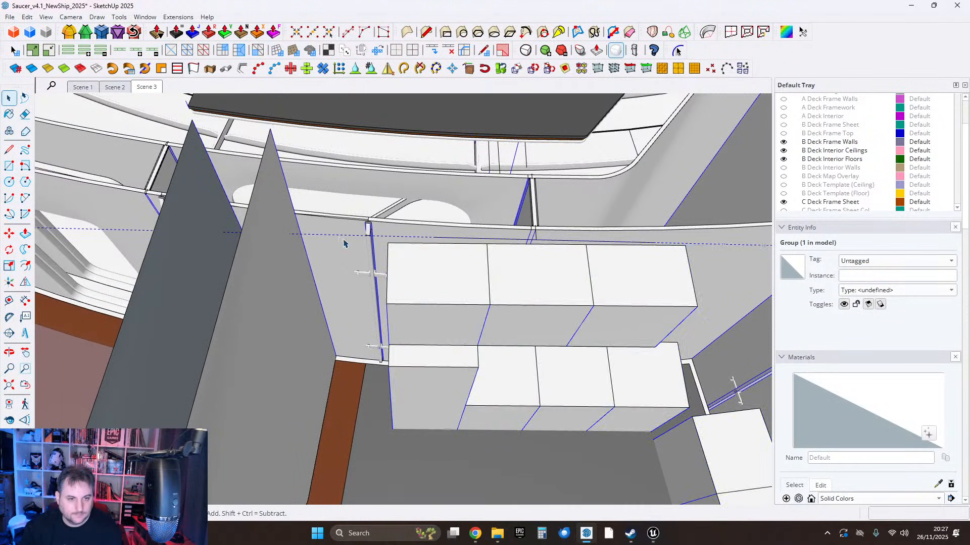
pyautogui.moveTo(344, 244); pyautogui.dragTo(483, 378, button='middle')
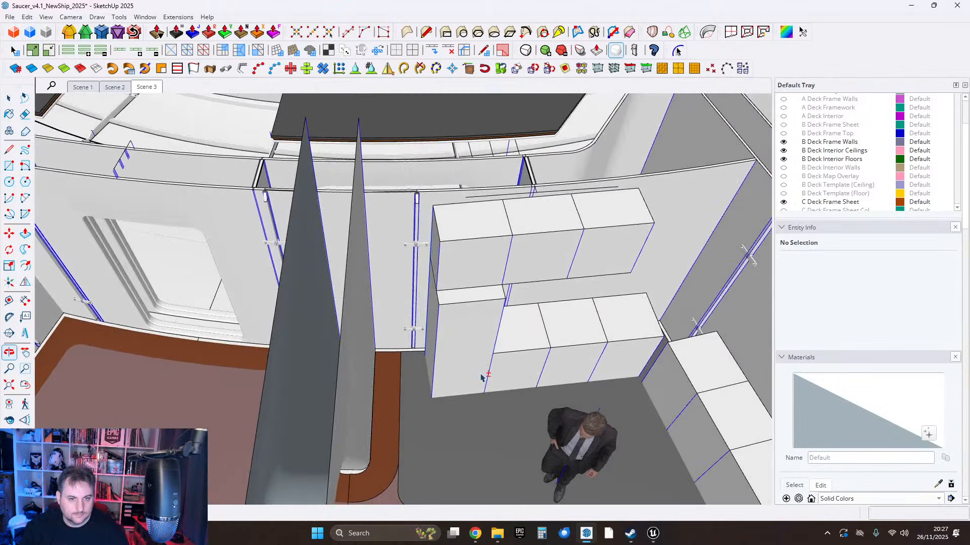
# Draw a vertical line upward from the lower edge of the white rounded cap on the wall post beside the cabinets.
pyautogui.scroll(3, 422, 274)
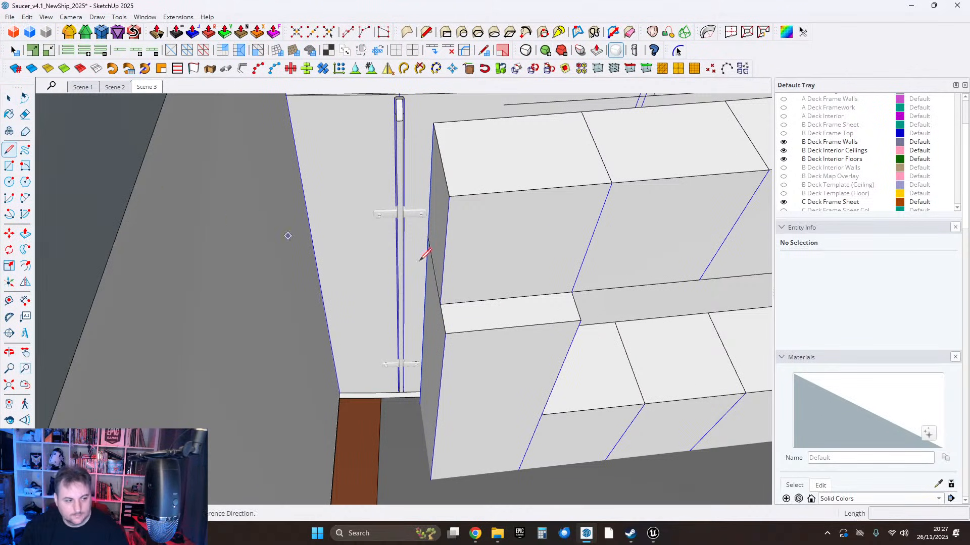
pyautogui.moveTo(420, 261); pyautogui.dragTo(444, 260, button='middle')
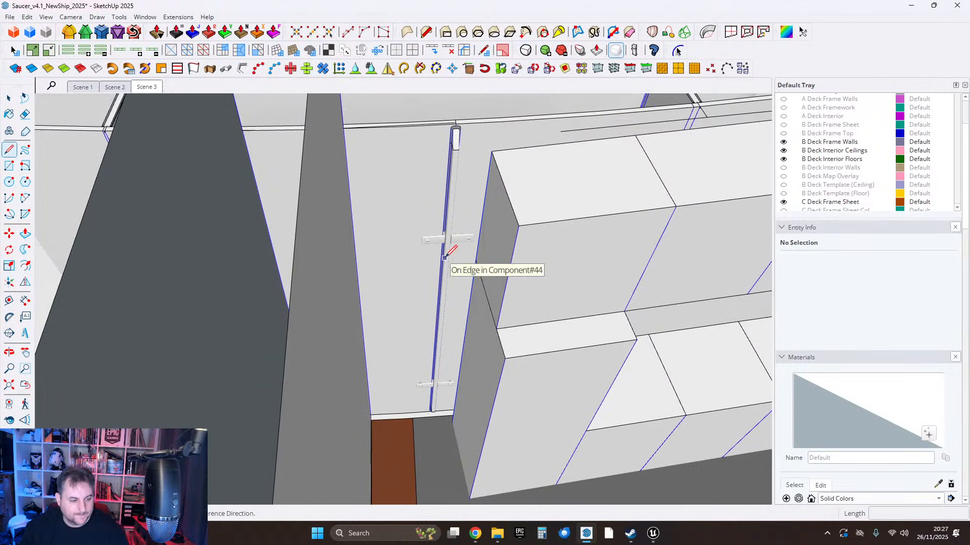
pyautogui.moveTo(433, 218); pyautogui.dragTo(448, 254, button='middle')
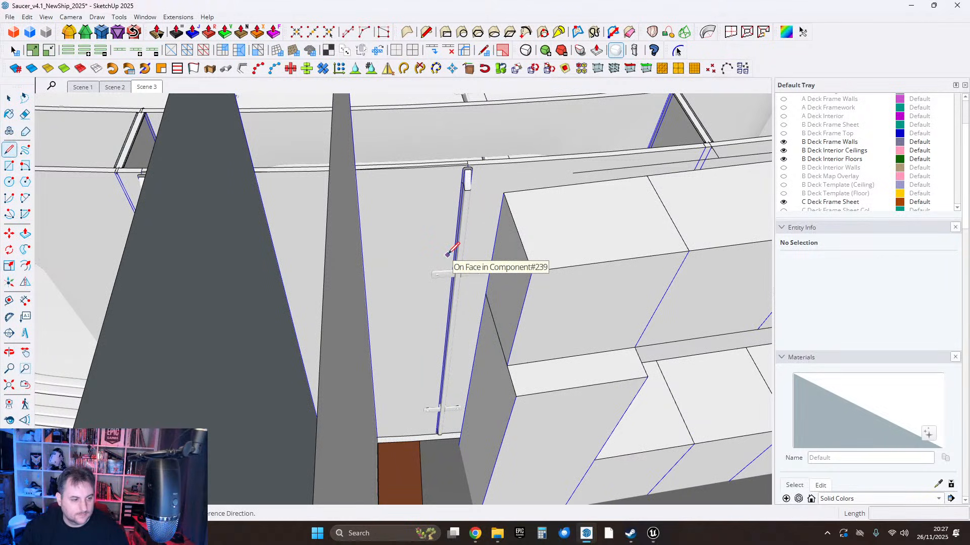
pyautogui.scroll(10, 448, 254)
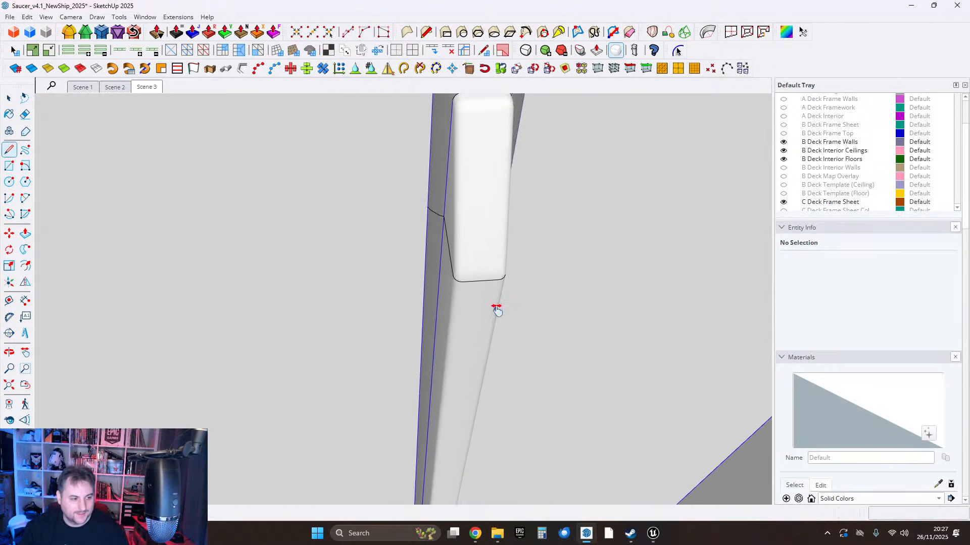
pyautogui.scroll(-5, 497, 310)
pyautogui.scroll(5, 513, 303)
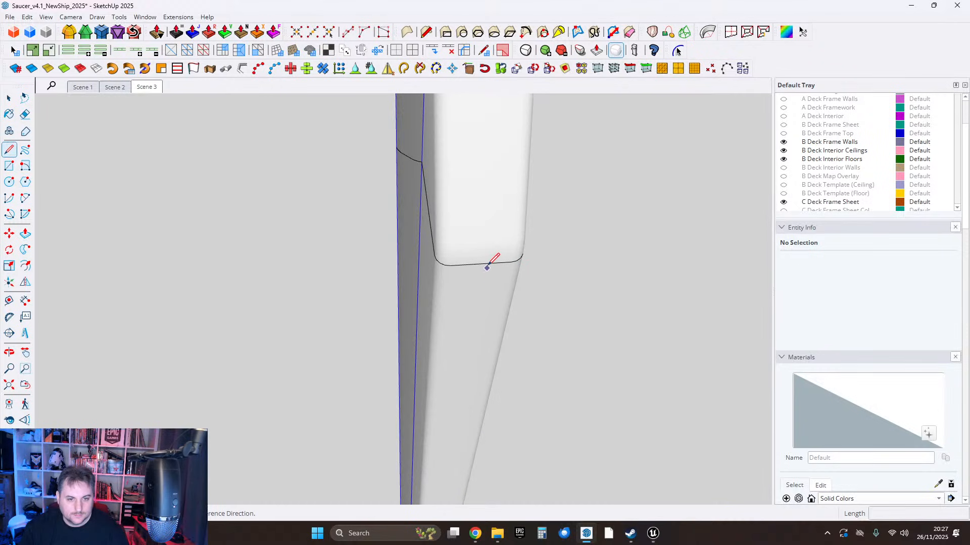
pyautogui.click(481, 264)
pyautogui.scroll(-6, 482, 264)
pyautogui.press('Up')
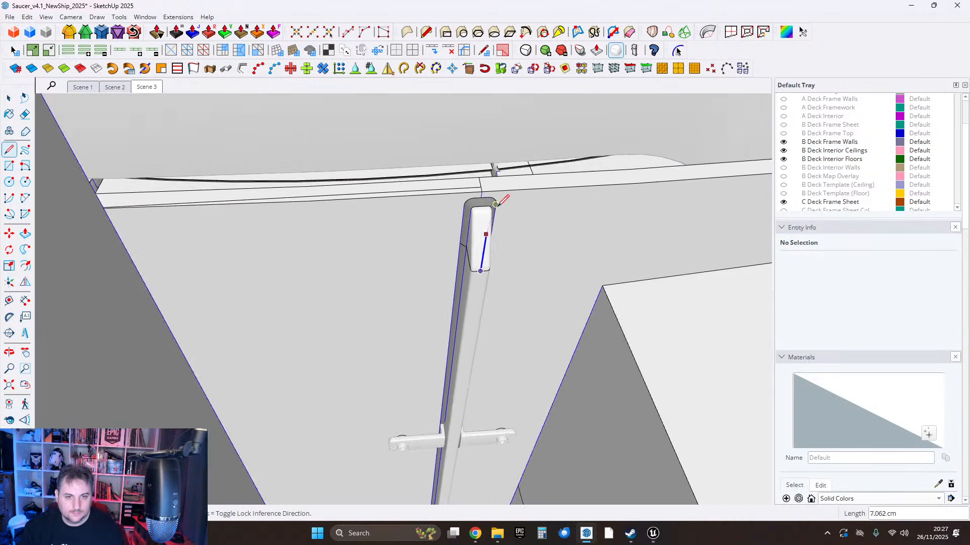
pyautogui.scroll(5, 480, 182)
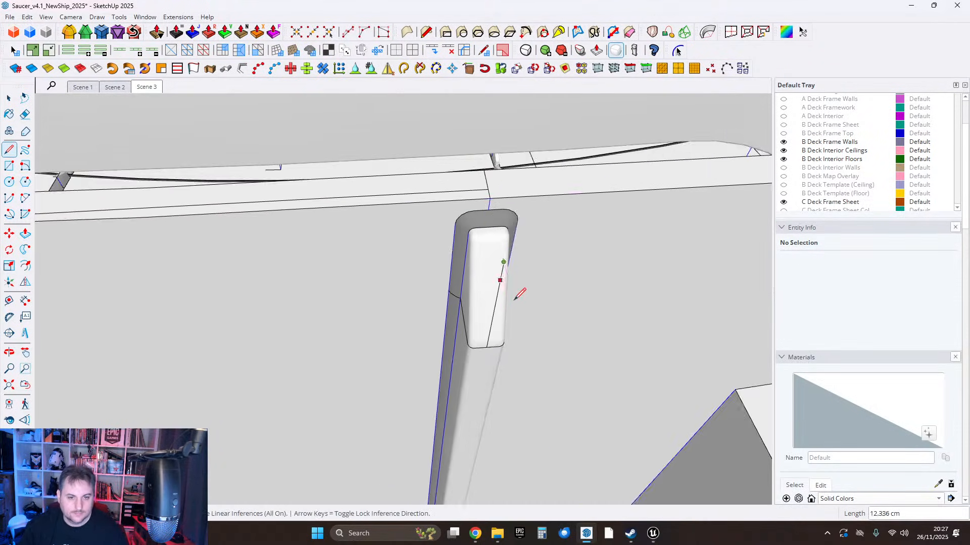
pyautogui.moveTo(519, 292); pyautogui.dragTo(411, 380, button='middle')
pyautogui.click(453, 324)
pyautogui.scroll(8, 464, 281)
pyautogui.scroll(-4, 369, 322)
pyautogui.scroll(-8, 369, 322)
pyautogui.click(13, 99)
pyautogui.scroll(3, 446, 359)
pyautogui.scroll(-2, 410, 380)
pyautogui.keyDown('shift'); pyautogui.moveTo(477, 331); pyautogui.dragTo(451, 277, button='middle'); pyautogui.keyUp('shift')
pyautogui.click(397, 252)
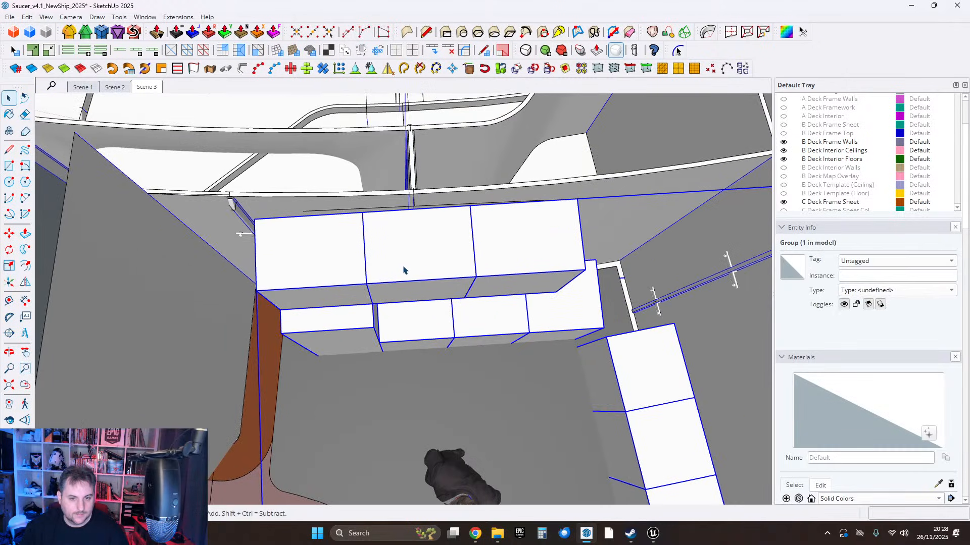
pyautogui.doubleClick(381, 266)
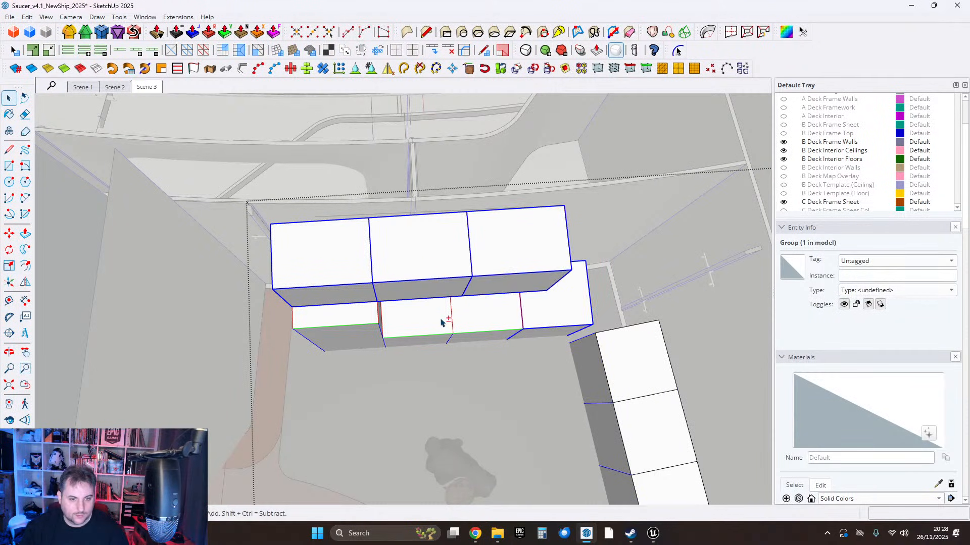
pyautogui.scroll(6, 394, 237)
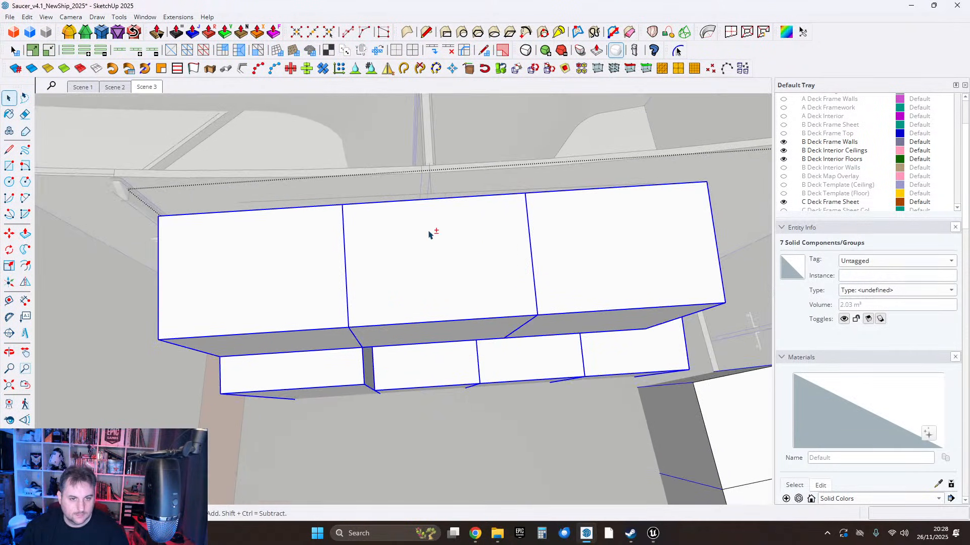
pyautogui.scroll(-6, 380, 294)
pyautogui.press('Escape')
# Select the whole cabinet group and try to rotate it about its back edge near the end of the construction line.
pyautogui.click(414, 258)
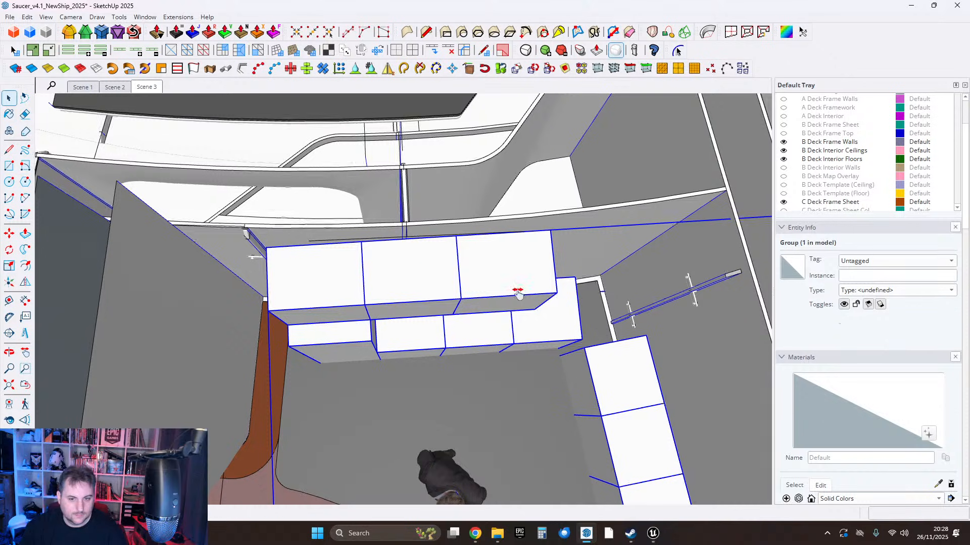
pyautogui.moveTo(516, 294); pyautogui.dragTo(531, 276, button='middle')
pyautogui.scroll(3, 396, 228)
pyautogui.scroll(2, 397, 228)
pyautogui.moveTo(403, 240); pyautogui.dragTo(429, 294, button='middle')
pyautogui.scroll(-4, 425, 282)
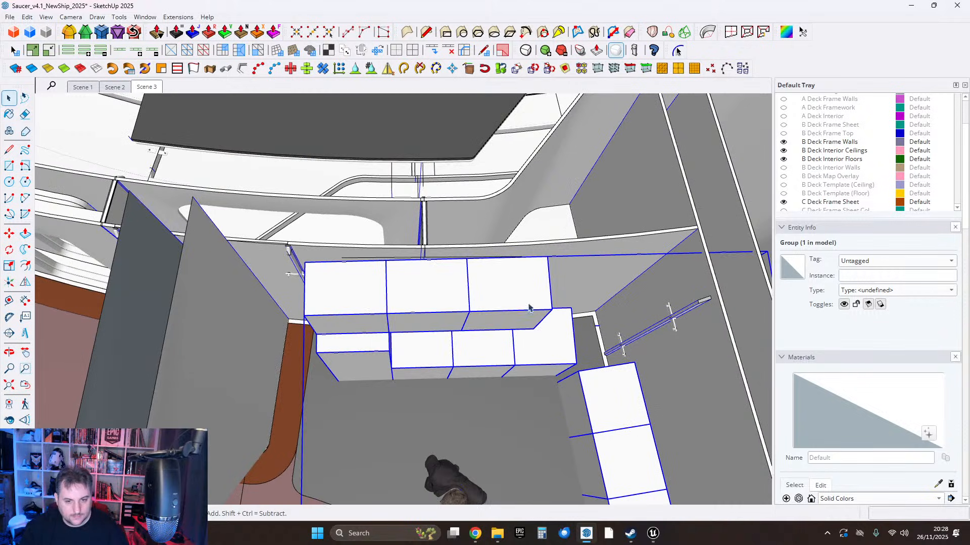
pyautogui.moveTo(417, 203); pyautogui.dragTo(447, 311, button='middle')
pyautogui.scroll(4, 449, 314)
pyautogui.scroll(2, 448, 317)
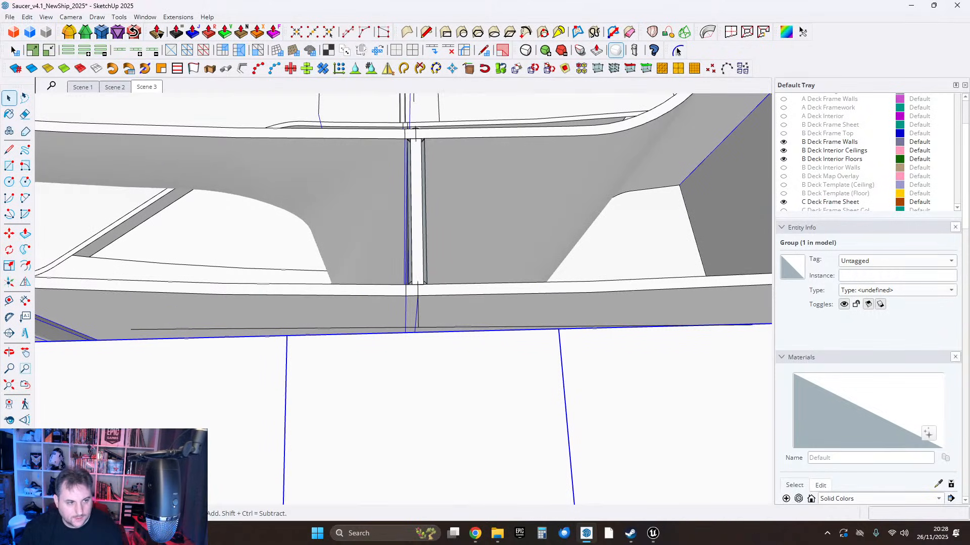
pyautogui.click(10, 251)
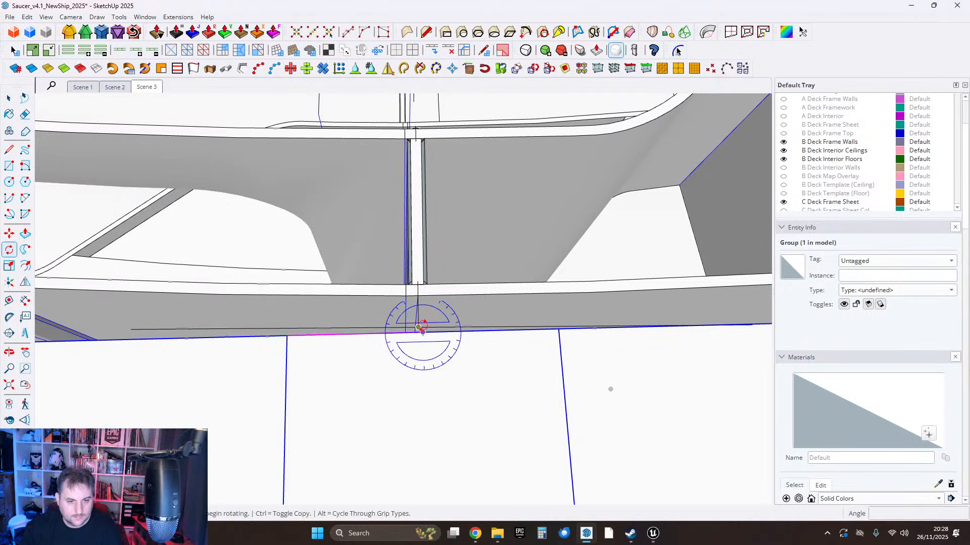
pyautogui.click(422, 331)
pyautogui.moveTo(435, 348); pyautogui.dragTo(434, 271, button='middle')
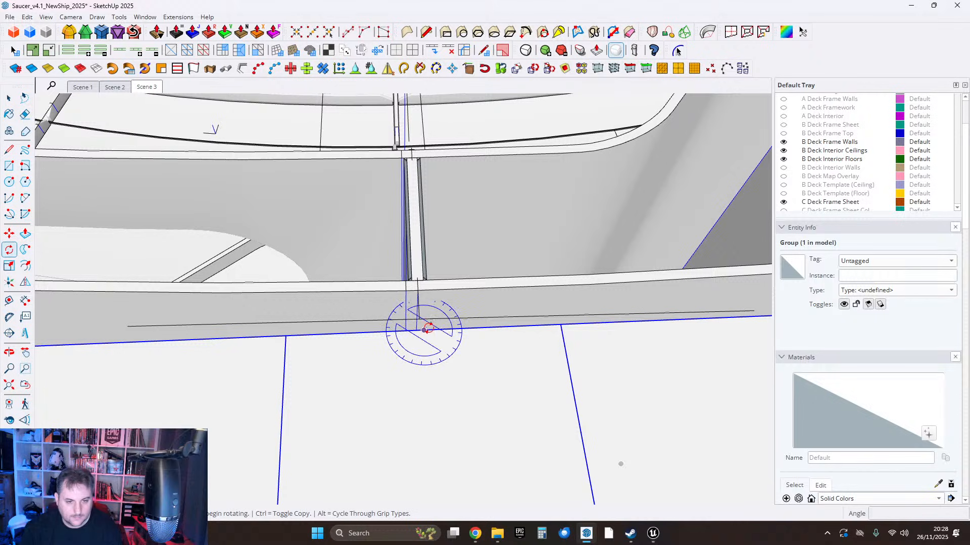
# Move the cabinet group clear of the construction lines, then bring its back edge up to the short line's end.
pyautogui.click(10, 234)
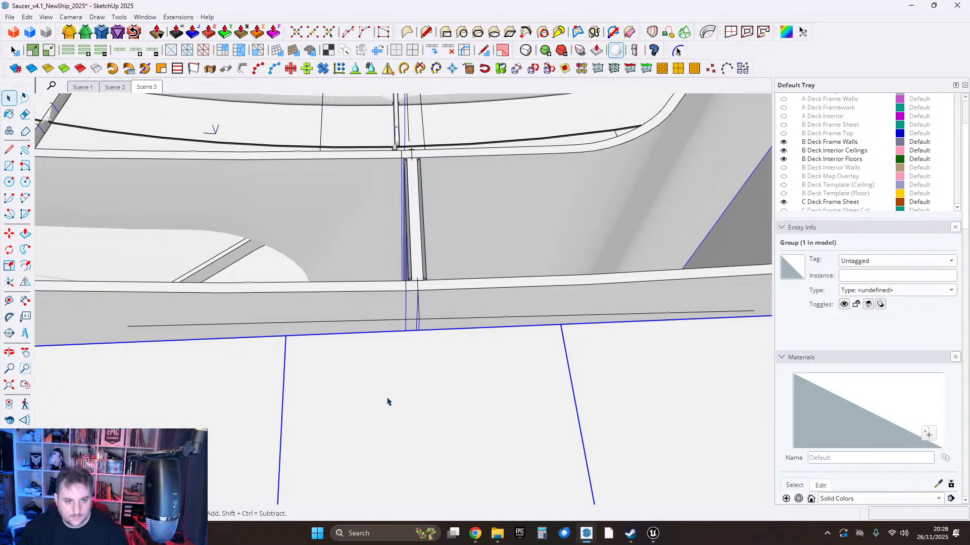
pyautogui.click(258, 357)
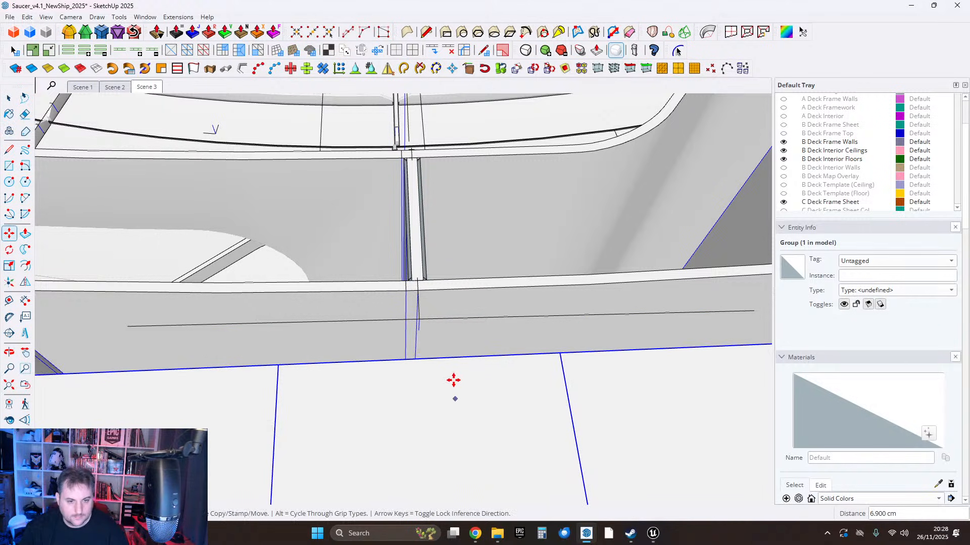
pyautogui.moveTo(421, 357); pyautogui.dragTo(421, 327, button='middle')
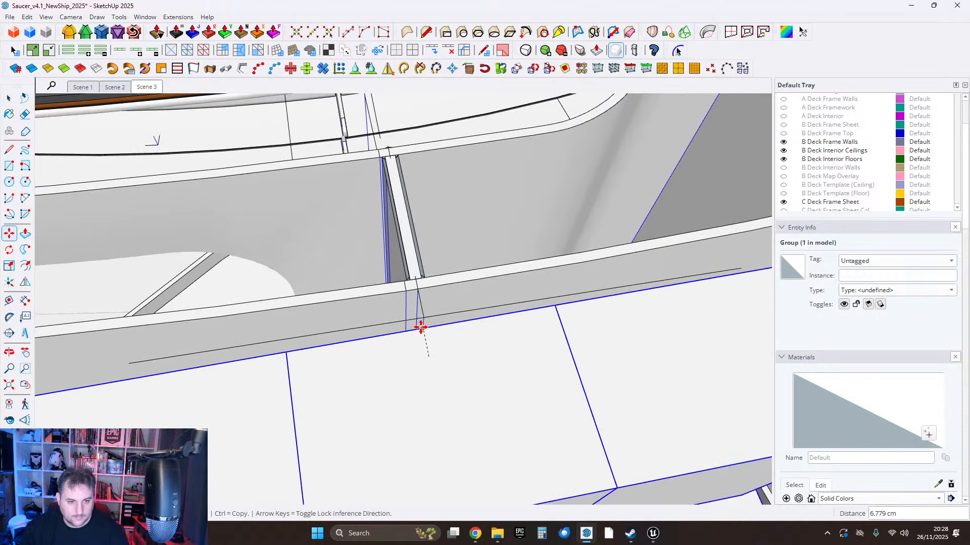
# Rotate the cabinet group about 1.022 degrees around the short line's end to align its back edge with the perpendicular construction line.
pyautogui.click(9, 250)
pyautogui.click(454, 323)
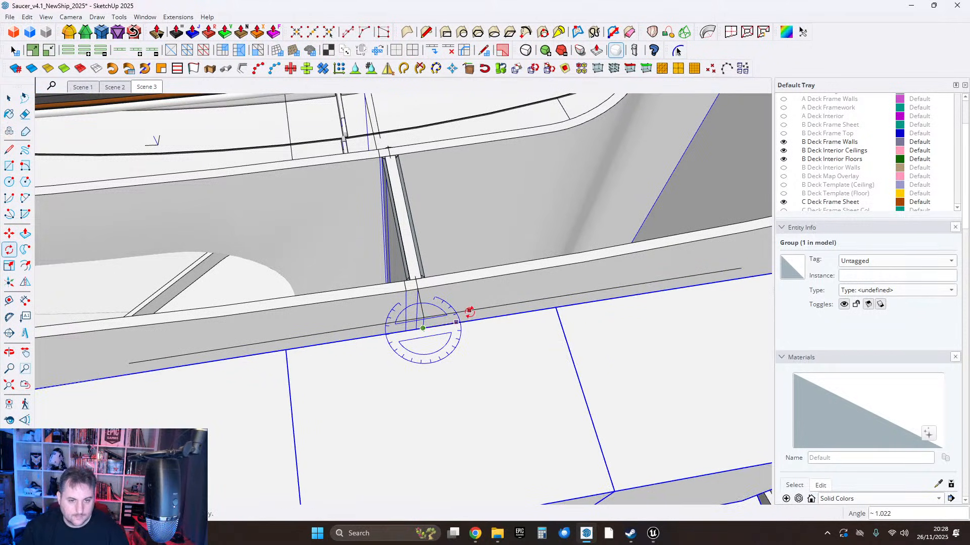
pyautogui.click(423, 288)
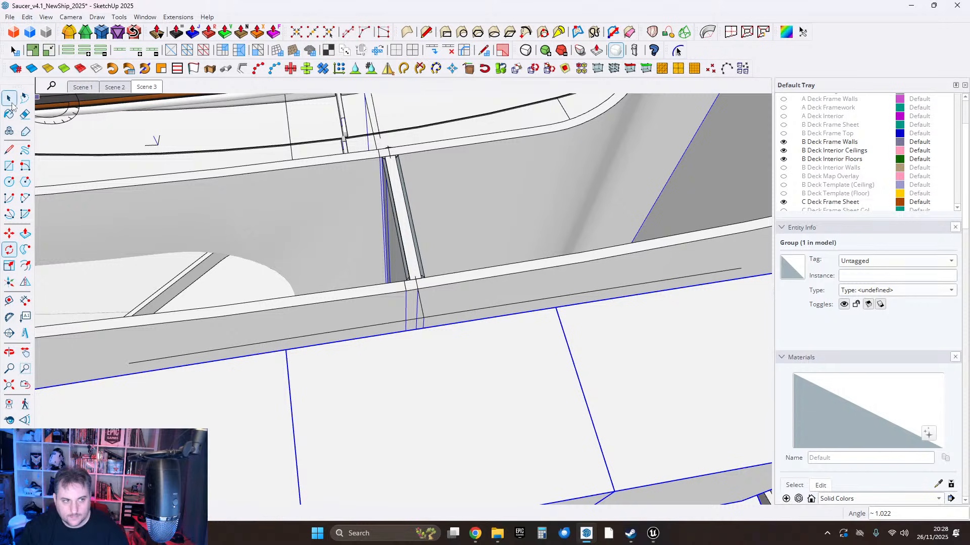
# Examine how the rotated cabinet group fits against the curved back wall, its frame joints and the side wall.
pyautogui.moveTo(552, 368); pyautogui.dragTo(389, 242, button='middle')
pyautogui.scroll(-4, 388, 243)
pyautogui.moveTo(435, 322); pyautogui.dragTo(377, 187, button='middle')
pyautogui.scroll(-2, 432, 268)
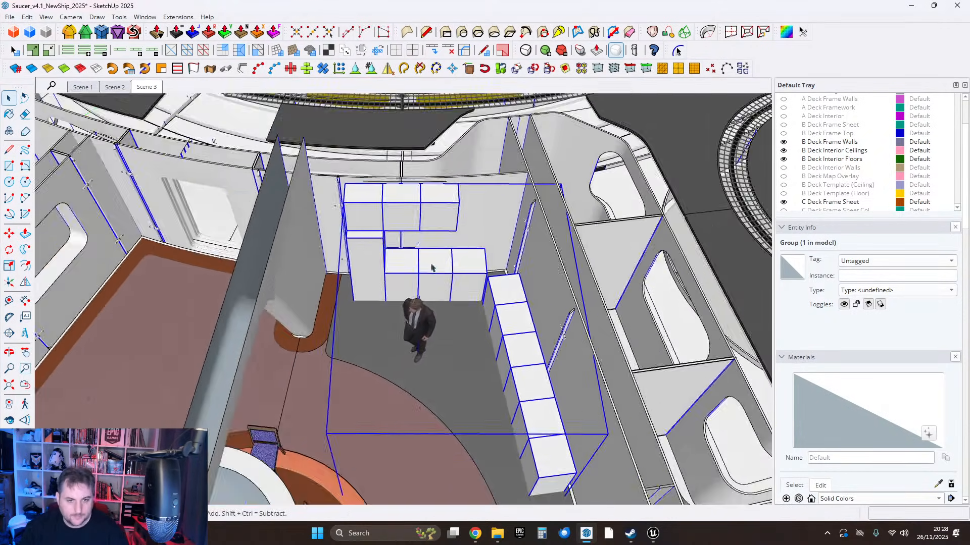
pyautogui.moveTo(432, 268); pyautogui.dragTo(522, 402, button='middle')
pyautogui.scroll(2, 443, 320)
pyautogui.scroll(2, 428, 324)
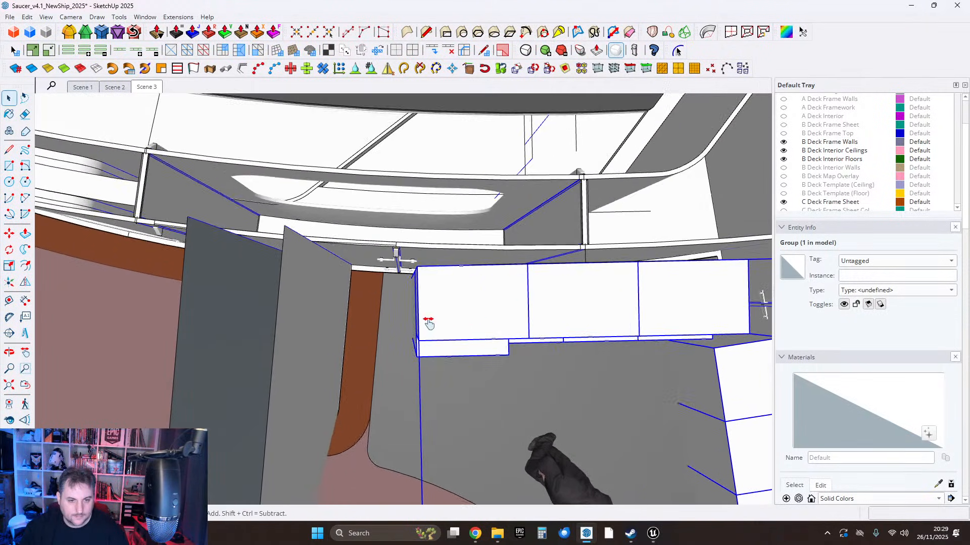
pyautogui.moveTo(428, 323)
pyautogui.mouseDown(button='middle')
pyautogui.moveTo(441, 325)
pyautogui.moveTo(404, 298)
pyautogui.moveTo(414, 329)
pyautogui.moveTo(429, 319)
pyautogui.moveTo(418, 332)
pyautogui.moveTo(417, 383)
pyautogui.moveTo(147, 342)
pyautogui.moveTo(53, 358)
pyautogui.mouseUp(button='middle')
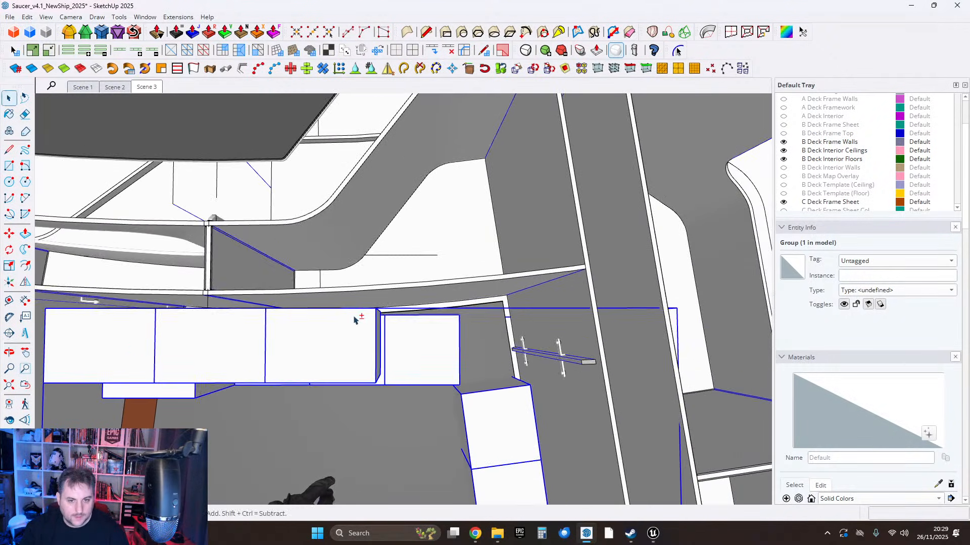
pyautogui.moveTo(355, 317)
pyautogui.keyDown('shift'); pyautogui.mouseDown(button='middle')
pyautogui.moveTo(244, 338)
pyautogui.moveTo(302, 328)
pyautogui.mouseUp(button='middle'); pyautogui.keyUp('shift')
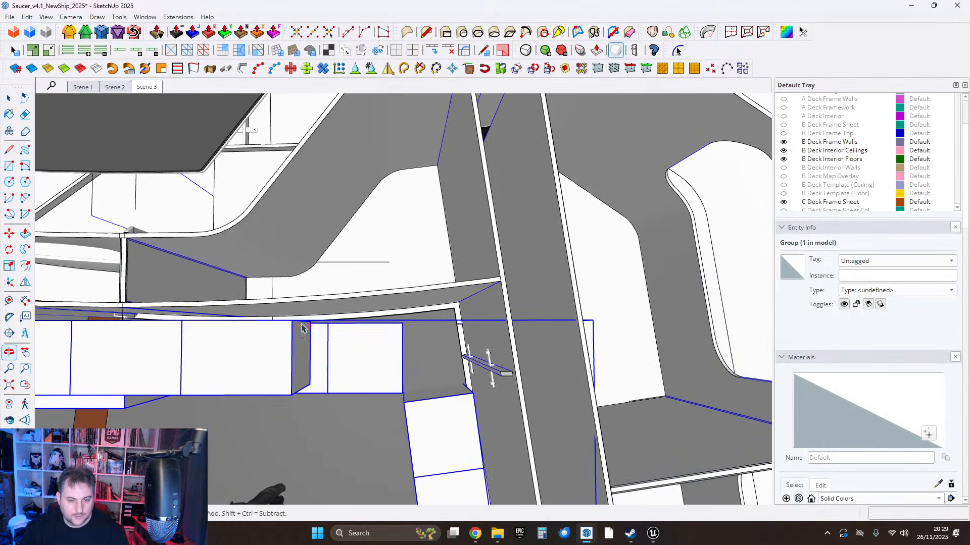
pyautogui.keyDown('shift'); pyautogui.moveTo(374, 335); pyautogui.dragTo(393, 281, button='middle'); pyautogui.keyUp('shift')
# Delete the whole cabinet group from the room beside the curved wall.
pyautogui.scroll(-4, 394, 281)
pyautogui.moveTo(334, 251); pyautogui.dragTo(318, 348, button='middle')
pyautogui.press('Delete')
# Inside the floor group, select all of the dark grey floor slab and copy it straight up about 45.8 cm.
pyautogui.scroll(5, 414, 298)
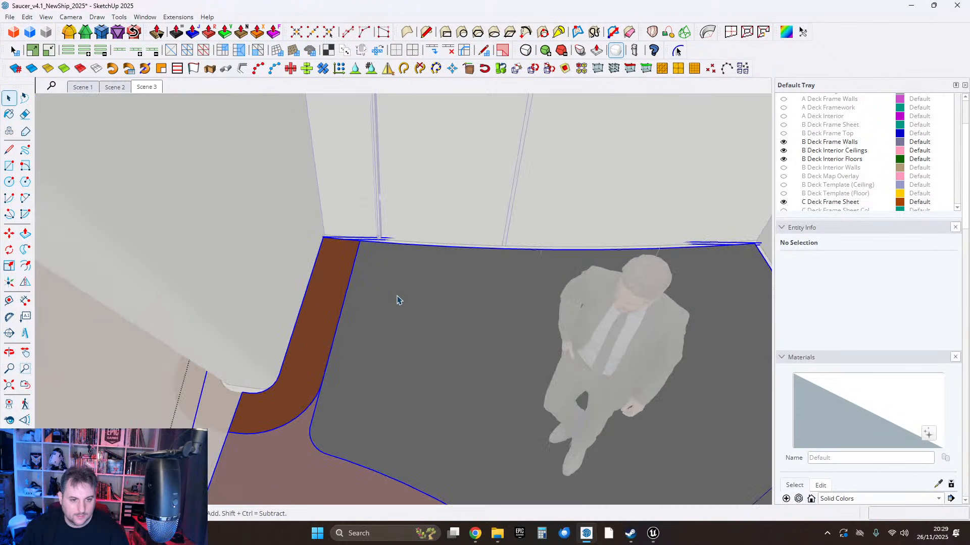
pyautogui.click(394, 294)
pyautogui.press('space')
pyautogui.scroll(5, 374, 262)
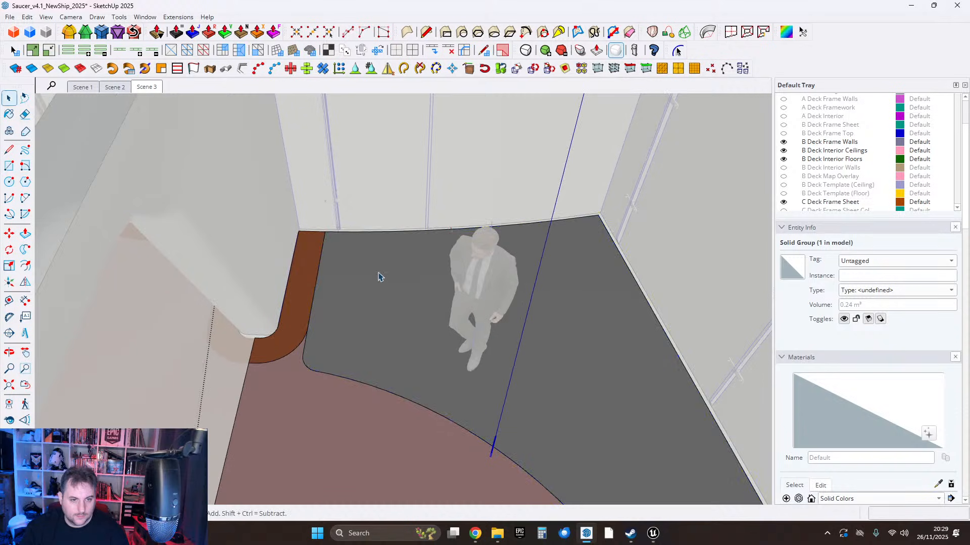
pyautogui.tripleClick(365, 269)
pyautogui.moveTo(365, 269)
pyautogui.mouseDown(button='middle')
pyautogui.moveTo(386, 233)
pyautogui.moveTo(364, 343)
pyautogui.moveTo(383, 361)
pyautogui.moveTo(383, 266)
pyautogui.mouseUp(button='middle')
pyautogui.press('m')
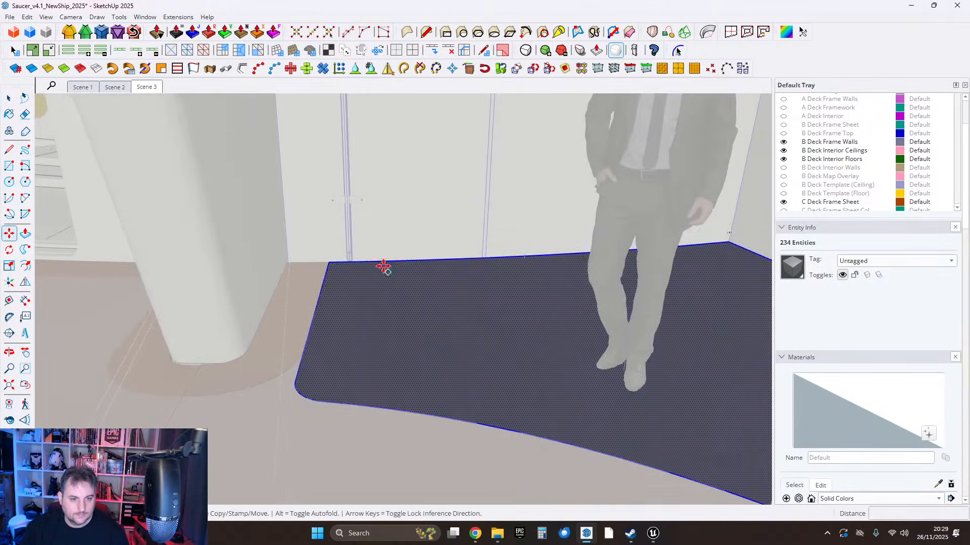
pyautogui.click(386, 281)
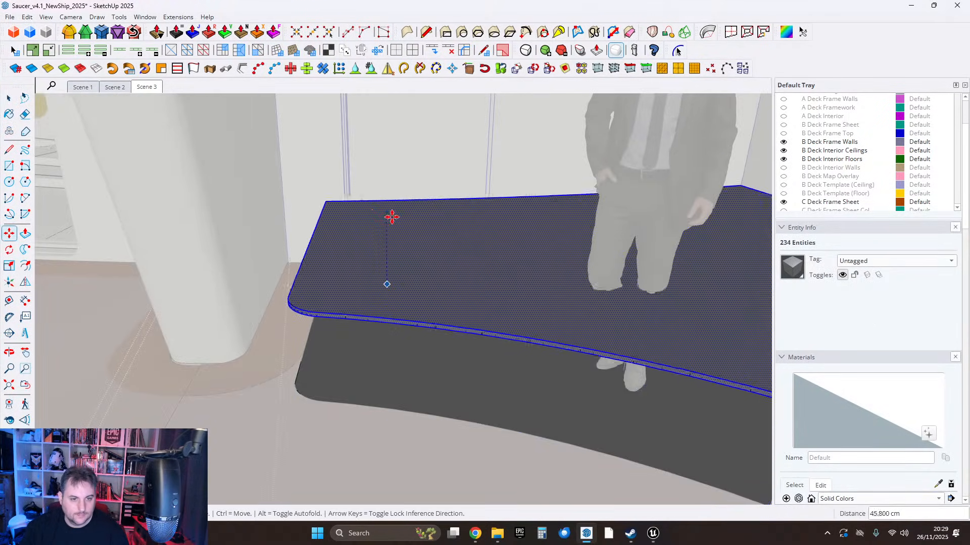
# Cut the raised copy's top face and outline out of the floor group and paste it in place outside the group.
pyautogui.click(54, 129)
pyautogui.press('space')
pyautogui.click(378, 271)
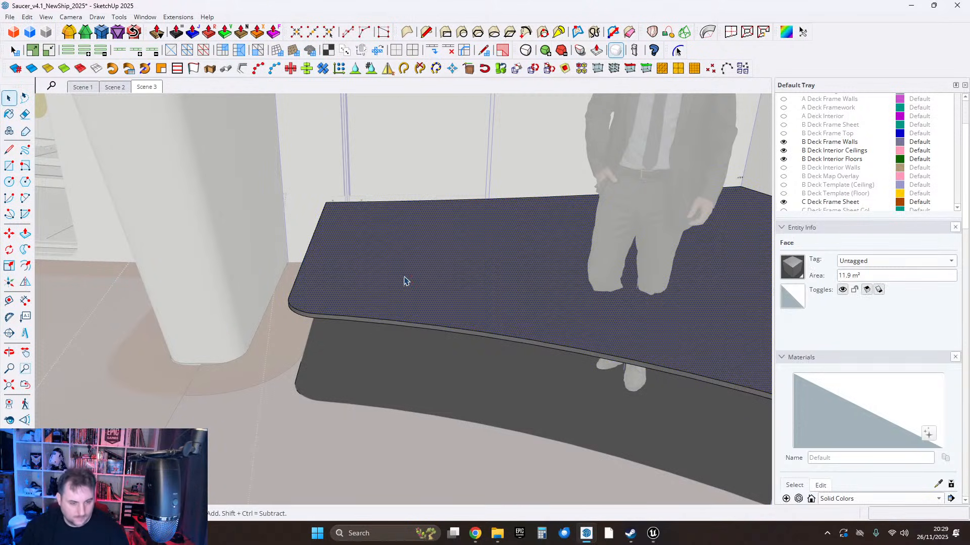
pyautogui.press('Delete')
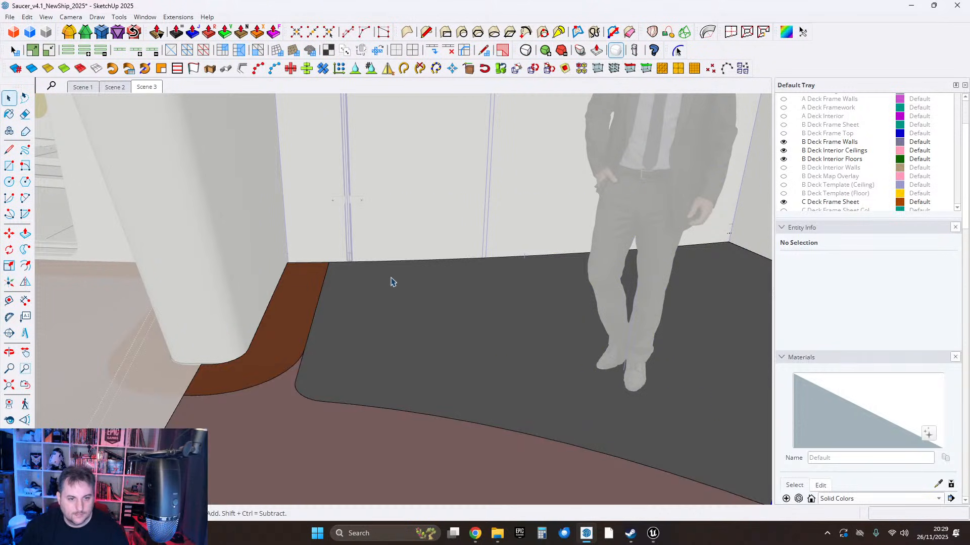
pyautogui.click(27, 17)
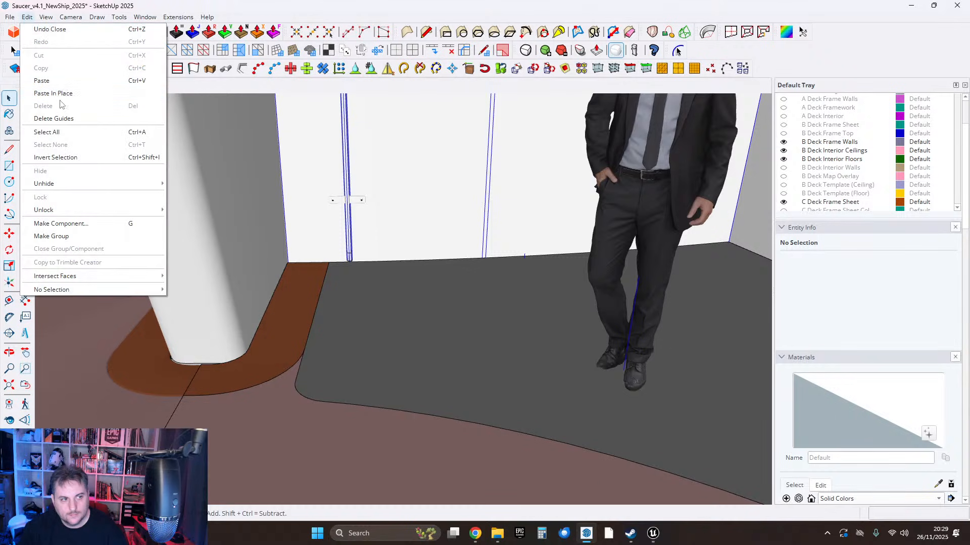
pyautogui.click(403, 224)
pyautogui.hotkey('ctrl', 'z')
# Offset the raised floor face's outline inward by 10 cm.
pyautogui.moveTo(395, 262); pyautogui.dragTo(430, 193, button='middle')
pyautogui.scroll(-2, 454, 264)
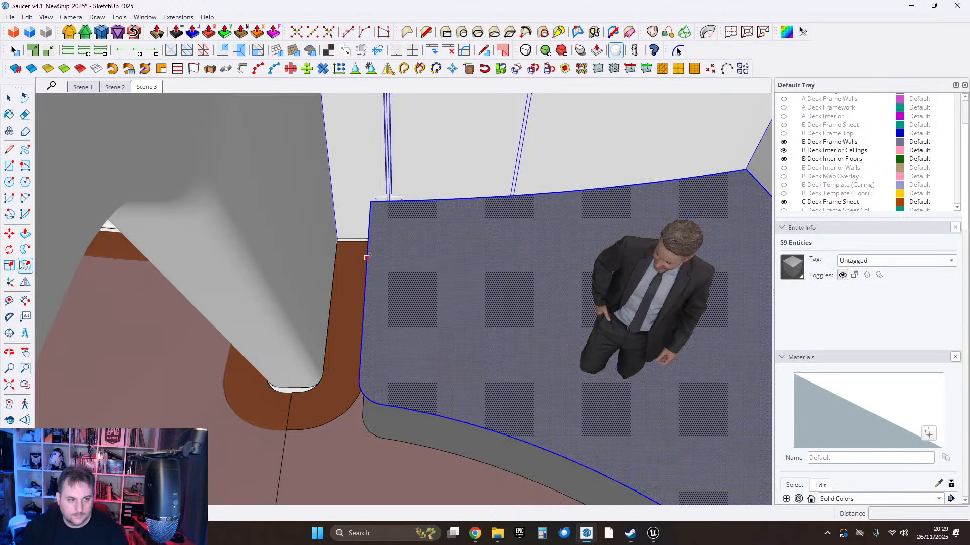
pyautogui.scroll(3, 405, 255)
pyautogui.moveTo(406, 256); pyautogui.dragTo(400, 201, button='middle')
pyautogui.click(399, 267)
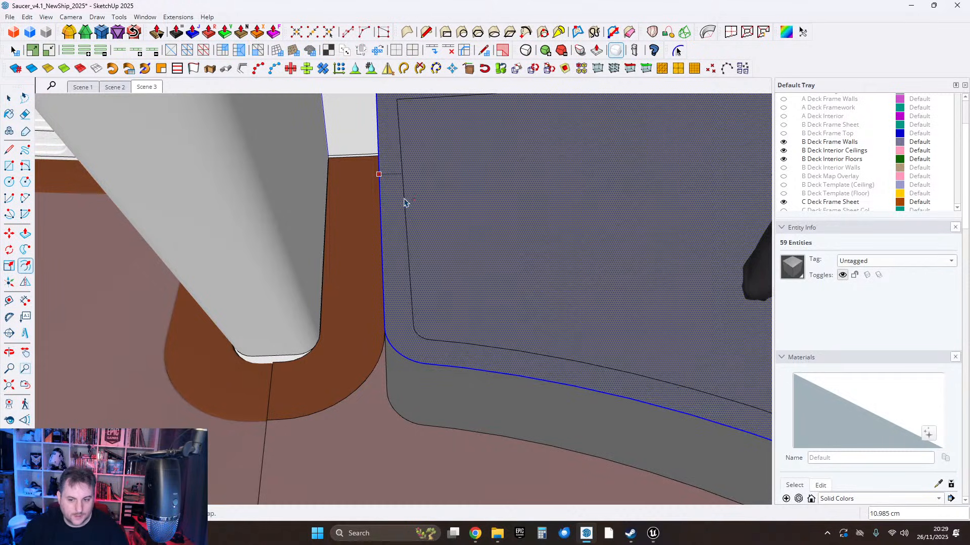
pyautogui.press('Return')
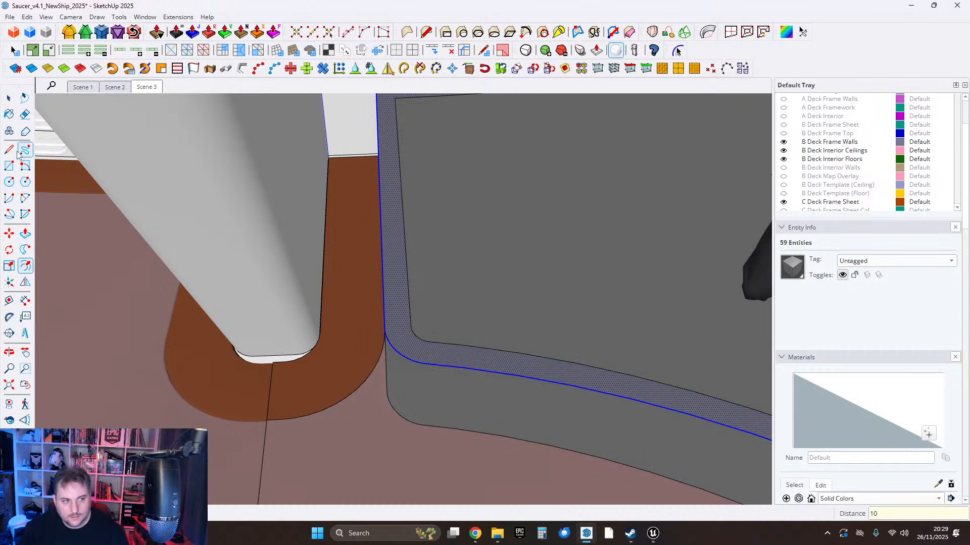
# Extend the inset outline's side edge to the curved back edge near the white bracket and erase the overshoot.
pyautogui.moveTo(536, 186)
pyautogui.mouseDown(button='middle')
pyautogui.moveTo(433, 256)
pyautogui.moveTo(402, 222)
pyautogui.moveTo(419, 303)
pyautogui.moveTo(409, 363)
pyautogui.moveTo(426, 298)
pyautogui.moveTo(399, 289)
pyautogui.mouseUp(button='middle')
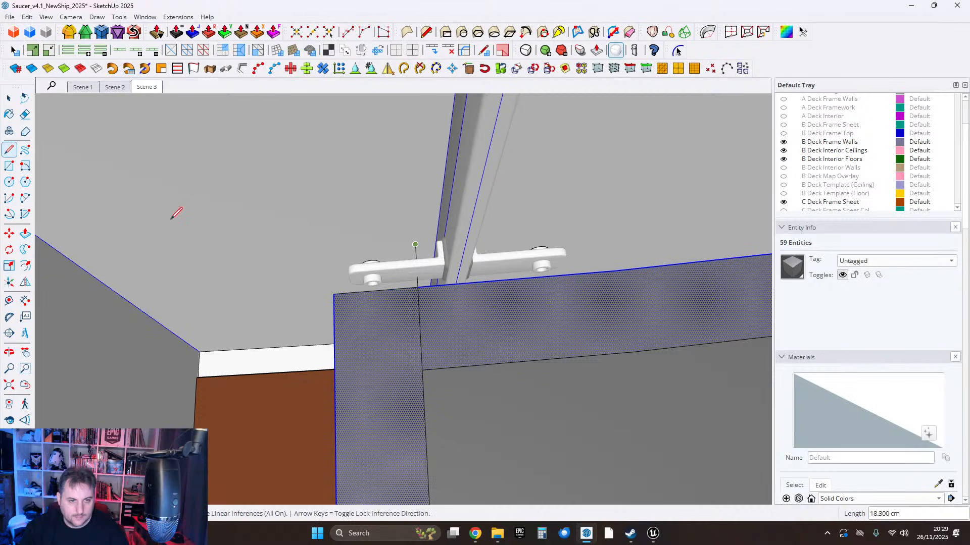
pyautogui.press('e')
pyautogui.moveTo(421, 246)
pyautogui.mouseDown(button='middle')
pyautogui.moveTo(309, 219)
pyautogui.moveTo(294, 205)
pyautogui.moveTo(320, 231)
pyautogui.moveTo(578, 314)
pyautogui.moveTo(444, 244)
pyautogui.moveTo(387, 202)
pyautogui.moveTo(346, 247)
pyautogui.mouseUp(button='middle')
# Copy the inset outline's long straight edge beside the side wall 50 cm into the room.
pyautogui.scroll(3, 443, 245)
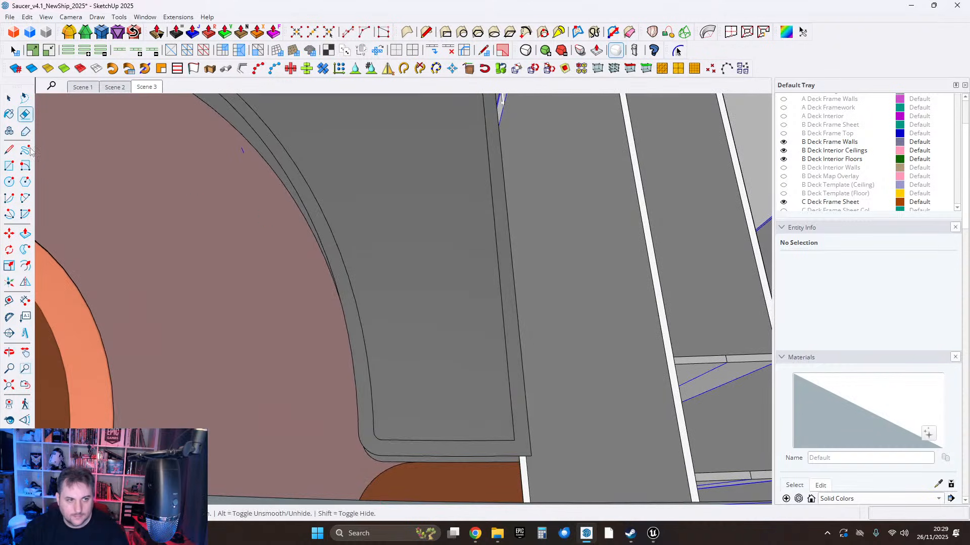
pyautogui.click(10, 101)
pyautogui.moveTo(399, 339); pyautogui.dragTo(379, 329, button='middle')
pyautogui.moveTo(474, 205)
pyautogui.mouseDown(button='middle')
pyautogui.moveTo(426, 396)
pyautogui.moveTo(432, 429)
pyautogui.mouseUp(button='middle')
pyautogui.scroll(2, 447, 271)
pyautogui.moveTo(446, 271); pyautogui.dragTo(475, 307, button='middle')
pyautogui.click(471, 304)
pyautogui.scroll(-8, 471, 303)
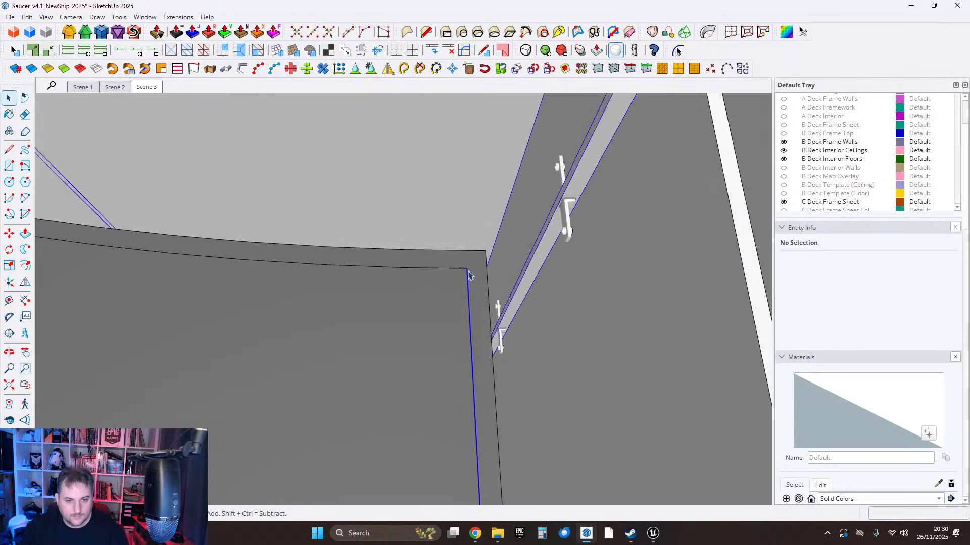
pyautogui.keyDown('shift'); pyautogui.moveTo(486, 486); pyautogui.dragTo(438, 337, button='middle'); pyautogui.keyUp('shift')
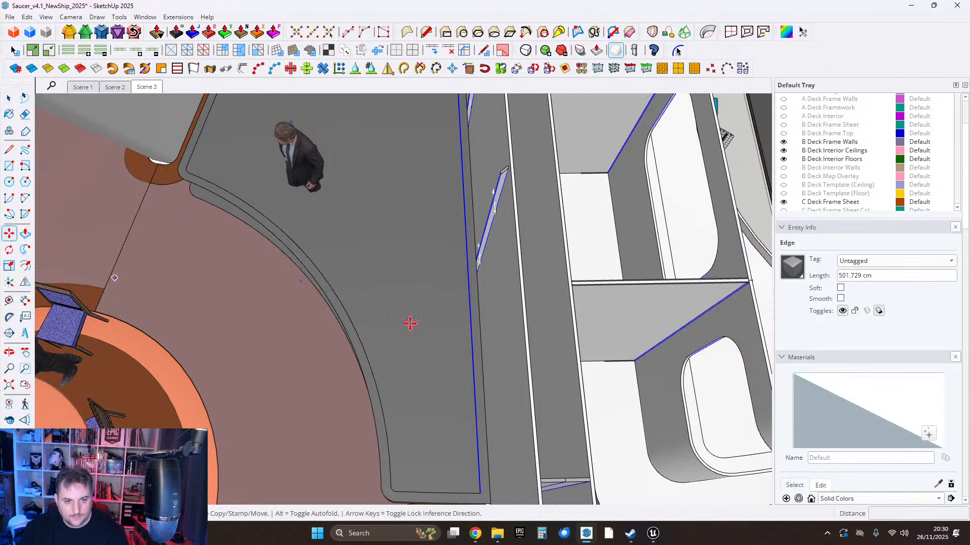
pyautogui.scroll(3, 469, 309)
pyautogui.click(489, 306)
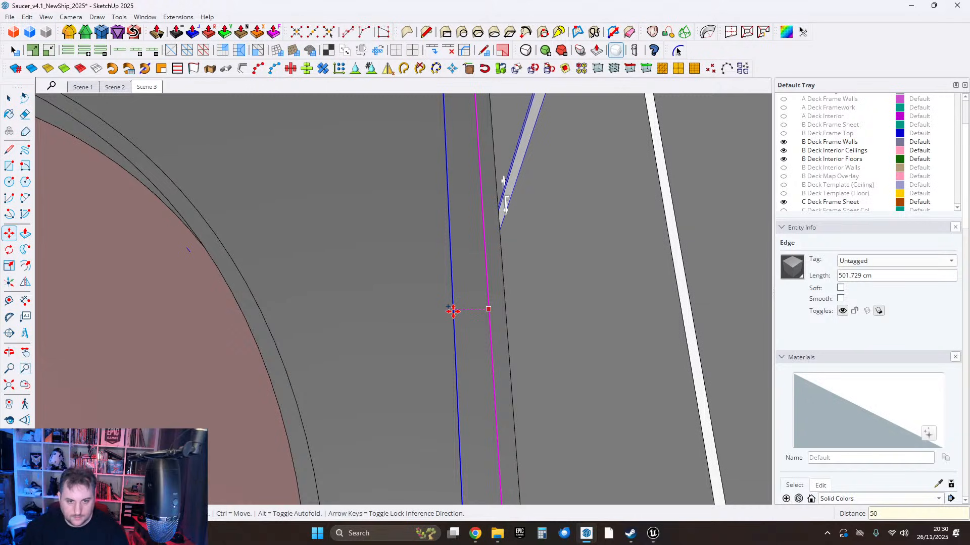
pyautogui.press('Return')
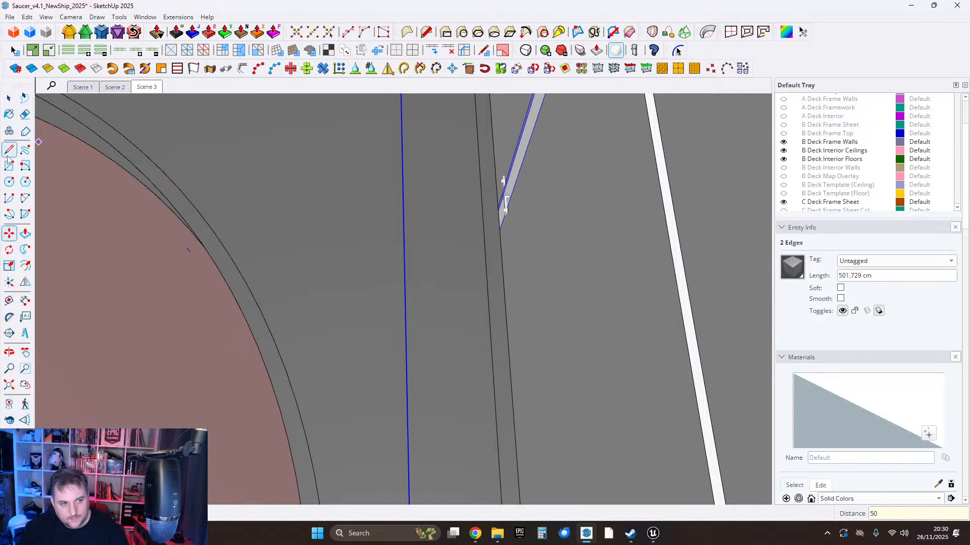
# Draw a perpendicular line about 65.5 cm long from the copied edge's front end across the side-wall strip, and erase the overhanging stubs.
pyautogui.scroll(-4, 575, 372)
pyautogui.moveTo(575, 372); pyautogui.dragTo(452, 399, button='middle')
pyautogui.scroll(4, 448, 318)
pyautogui.moveTo(450, 318); pyautogui.dragTo(416, 426, button='middle')
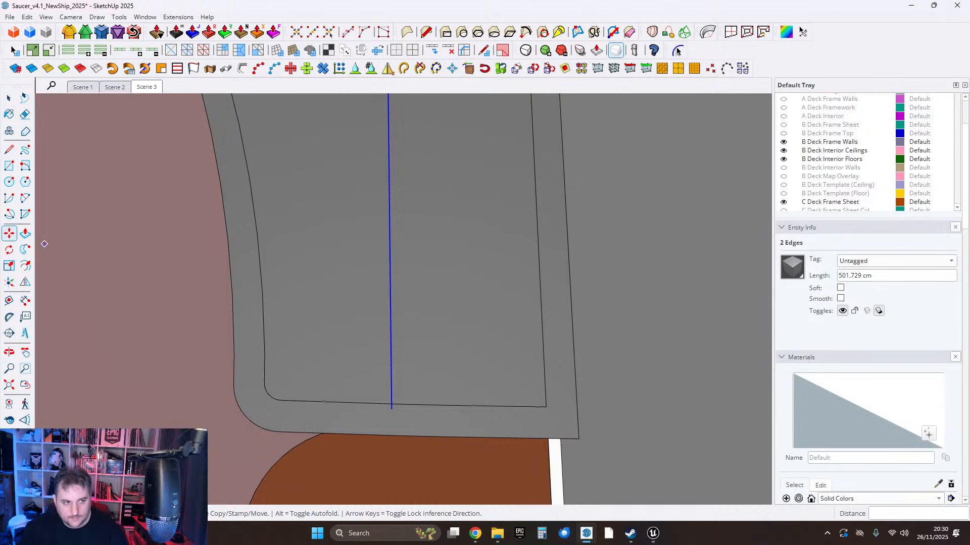
pyautogui.press('l')
pyautogui.scroll(3, 392, 396)
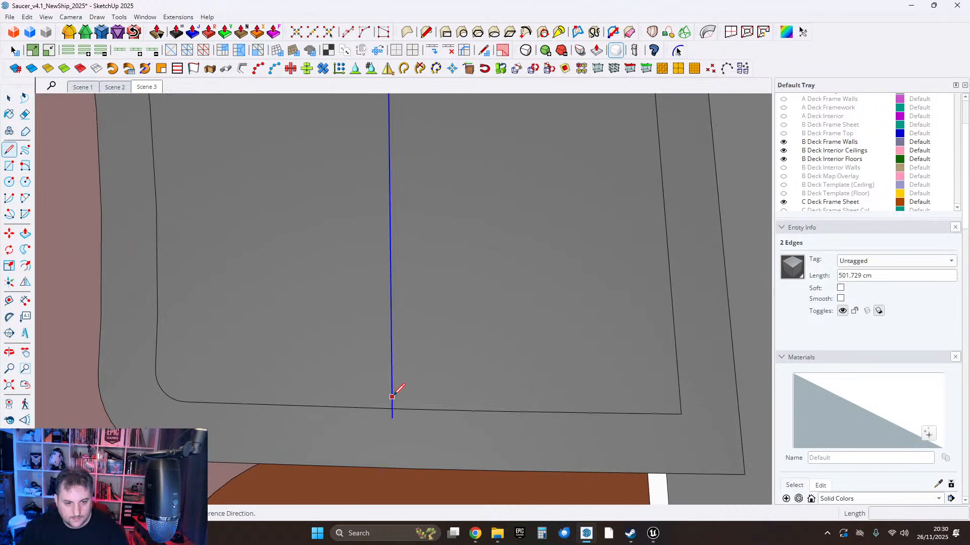
pyautogui.click(392, 396)
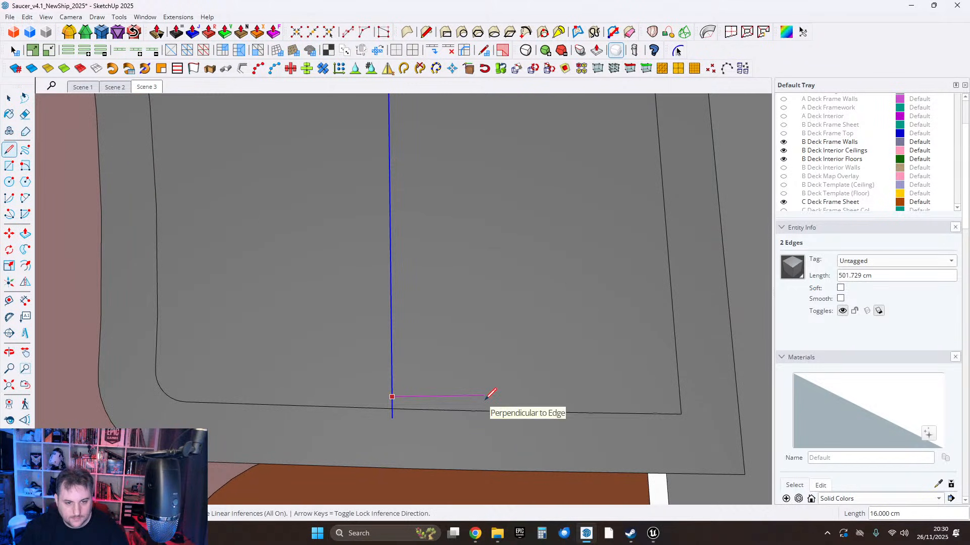
pyautogui.keyDown('shift'); pyautogui.moveTo(747, 403); pyautogui.dragTo(557, 400, button='middle'); pyautogui.keyUp('shift')
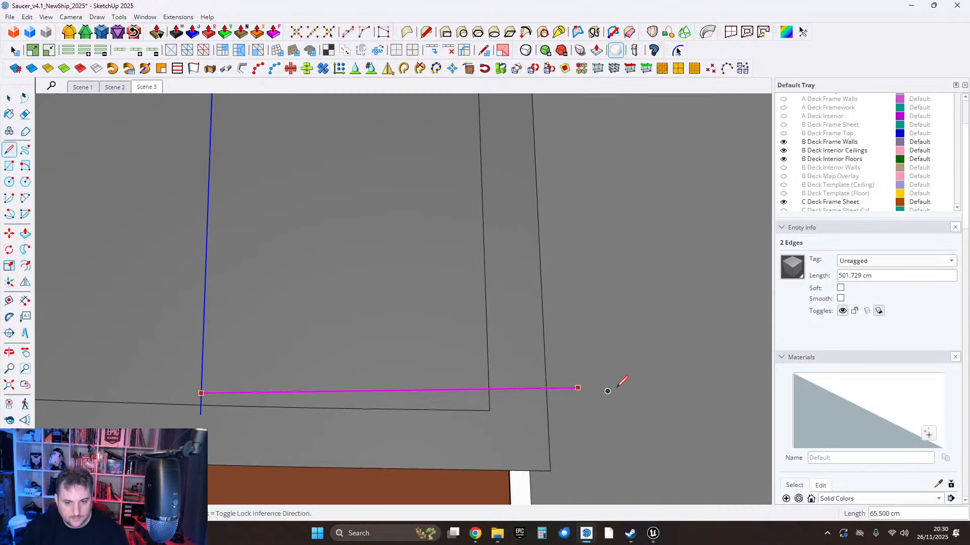
pyautogui.keyDown('shift'); pyautogui.click(608, 394); pyautogui.keyUp('shift')
pyautogui.press('e')
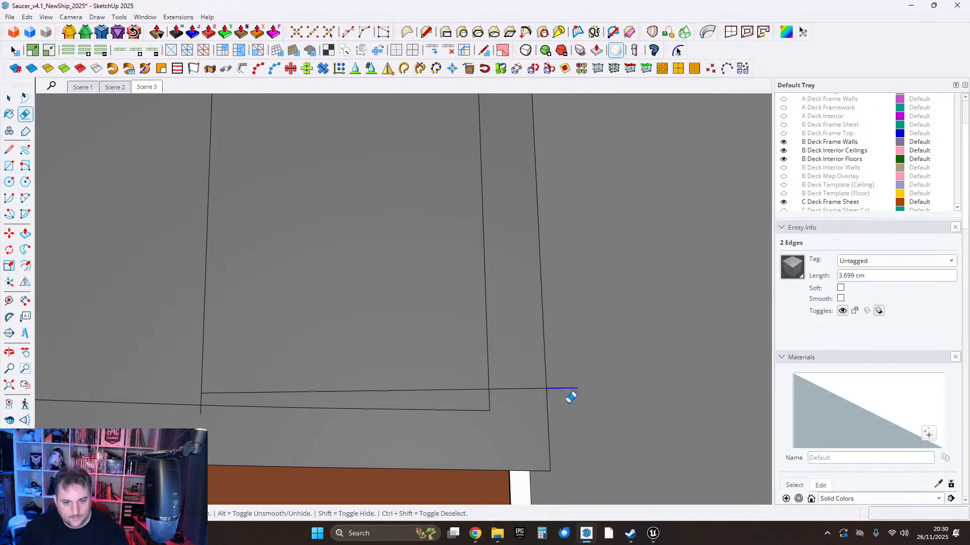
pyautogui.click(201, 404)
# Extend the inset's long side-wall edge through the curved back edge at the far corner and erase the overshoot.
pyautogui.scroll(-5, 418, 330)
pyautogui.keyDown('shift'); pyautogui.moveTo(418, 329); pyautogui.dragTo(414, 485, button='middle'); pyautogui.keyUp('shift')
pyautogui.moveTo(402, 247); pyautogui.dragTo(422, 286, button='middle')
pyautogui.scroll(2, 422, 286)
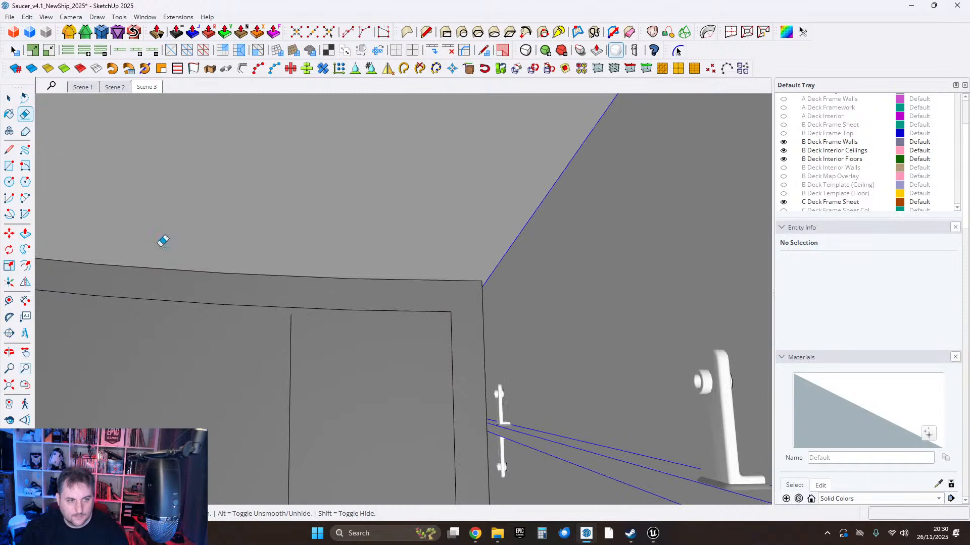
pyautogui.scroll(3, 437, 327)
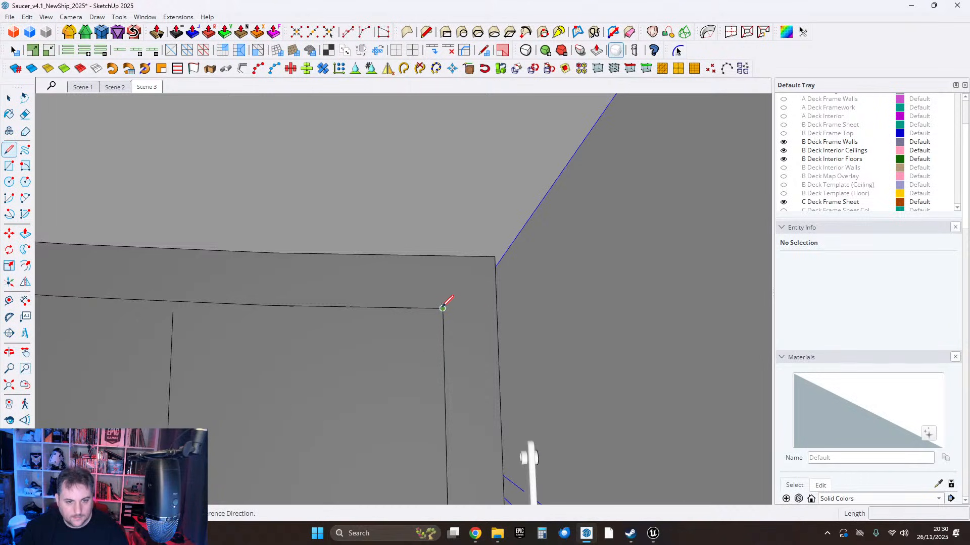
pyautogui.click(444, 304)
pyautogui.scroll(1, 433, 303)
pyautogui.scroll(-2, 426, 299)
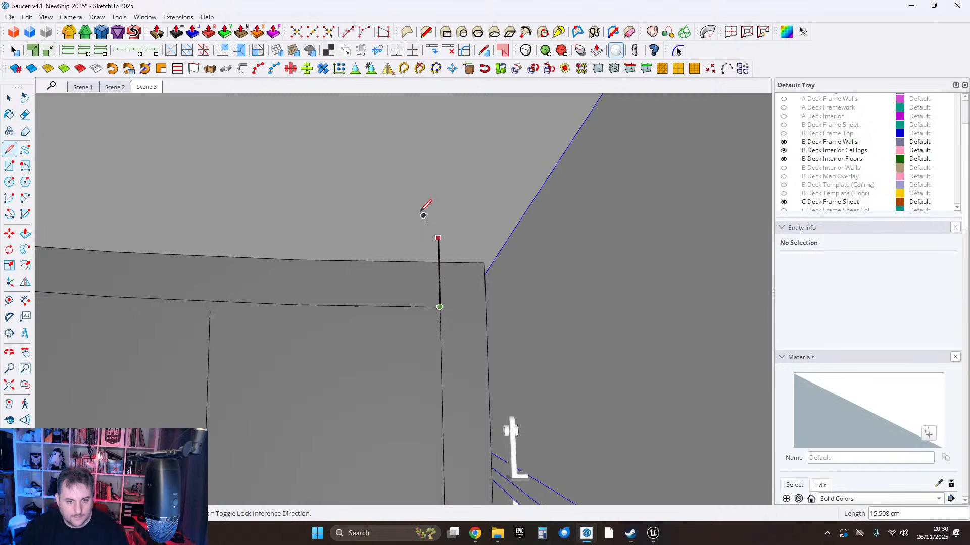
pyautogui.click(25, 115)
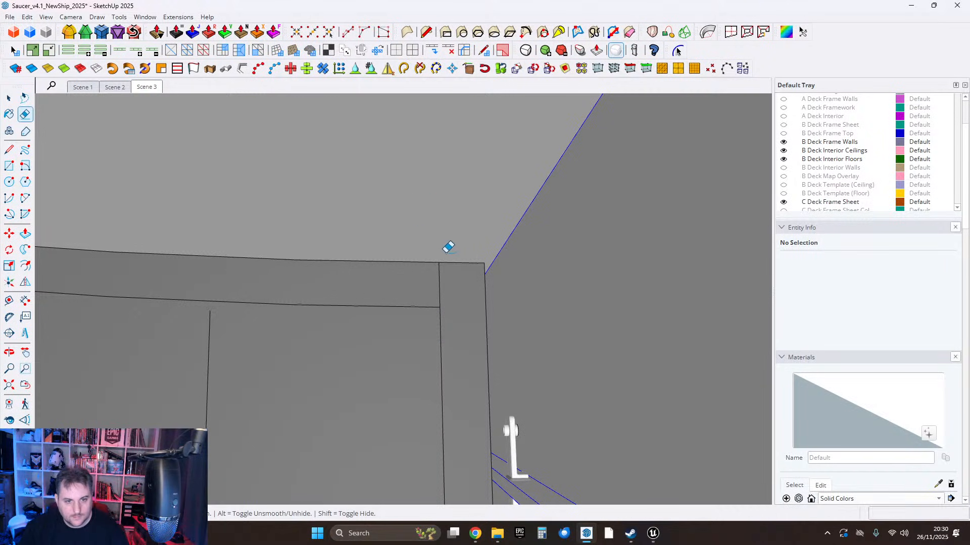
# Extend the copied line past the inset's back edge, and erase the overshoot and the back-edge segment between it and the side-wall strip.
pyautogui.click(9, 150)
pyautogui.scroll(-5, 429, 233)
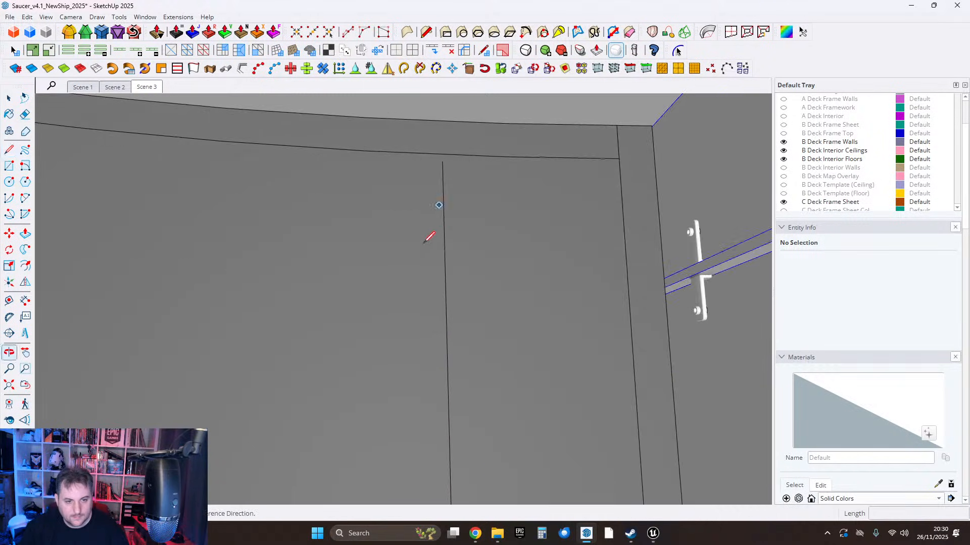
pyautogui.scroll(5, 433, 233)
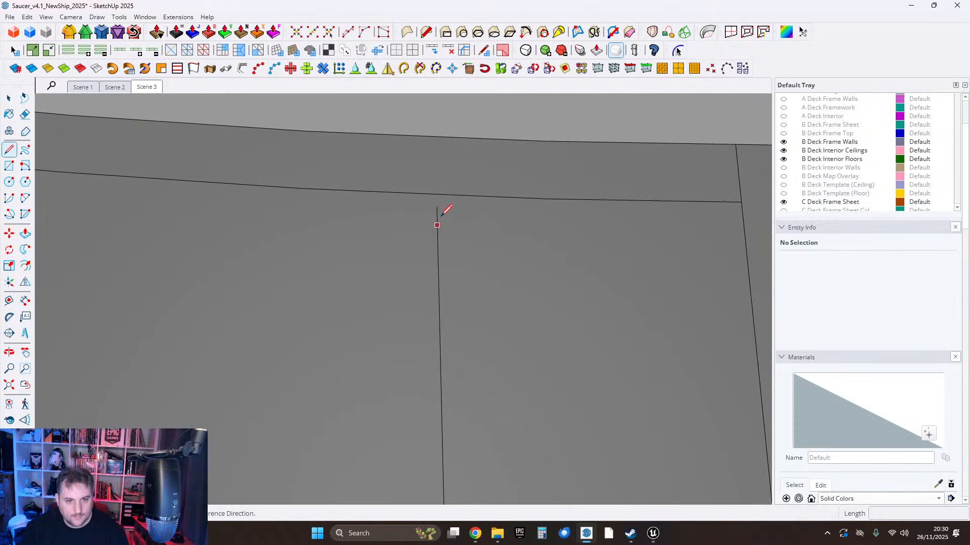
pyautogui.click(436, 206)
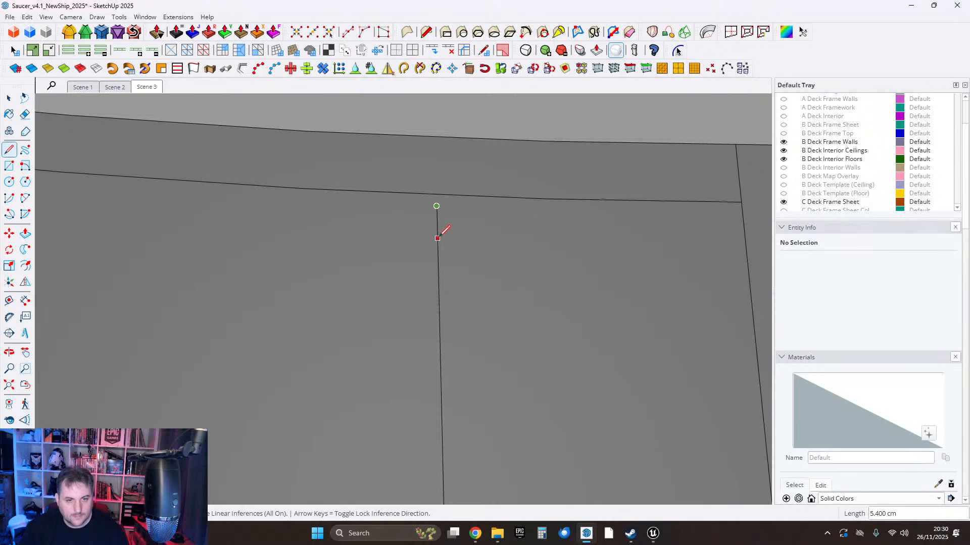
pyautogui.click(462, 168)
pyautogui.press('space')
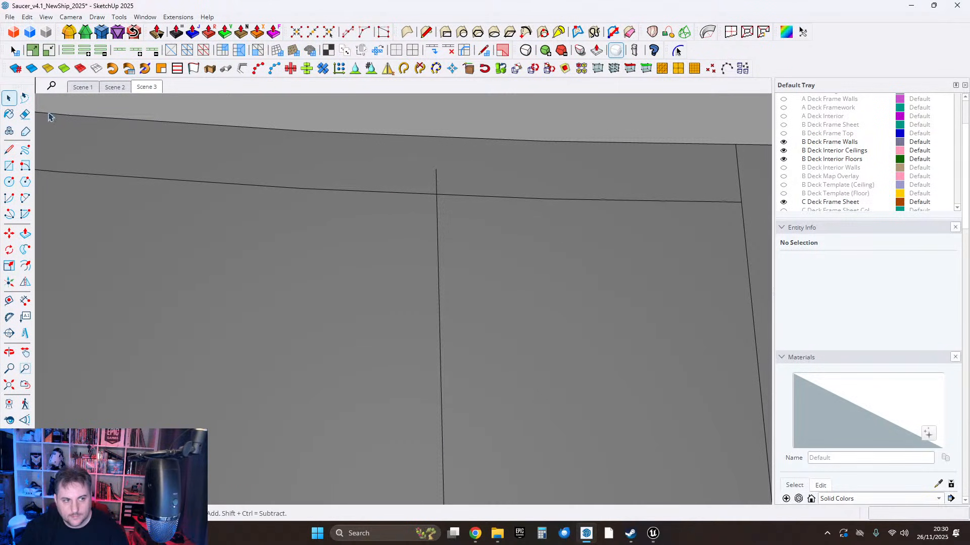
pyautogui.scroll(-8, 593, 191)
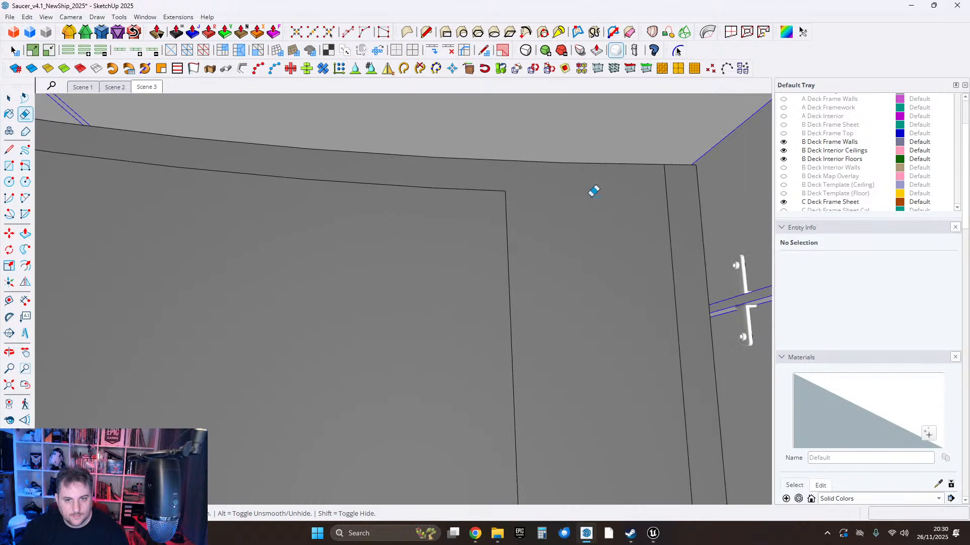
pyautogui.moveTo(584, 134)
pyautogui.mouseDown(button='middle')
pyautogui.moveTo(484, 162)
pyautogui.moveTo(517, 274)
pyautogui.moveTo(456, 283)
pyautogui.moveTo(510, 421)
pyautogui.mouseUp(button='middle')
pyautogui.scroll(4, 407, 220)
pyautogui.moveTo(407, 225); pyautogui.dragTo(419, 365, button='middle')
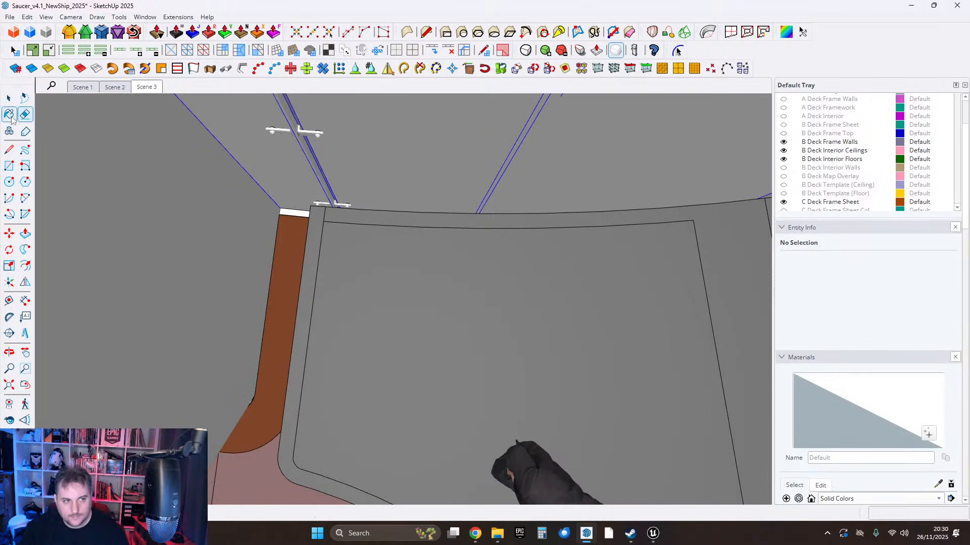
# Offset the layout's outer curved back edge 60 cm into the room.
pyautogui.scroll(2, 313, 213)
pyautogui.click(353, 214)
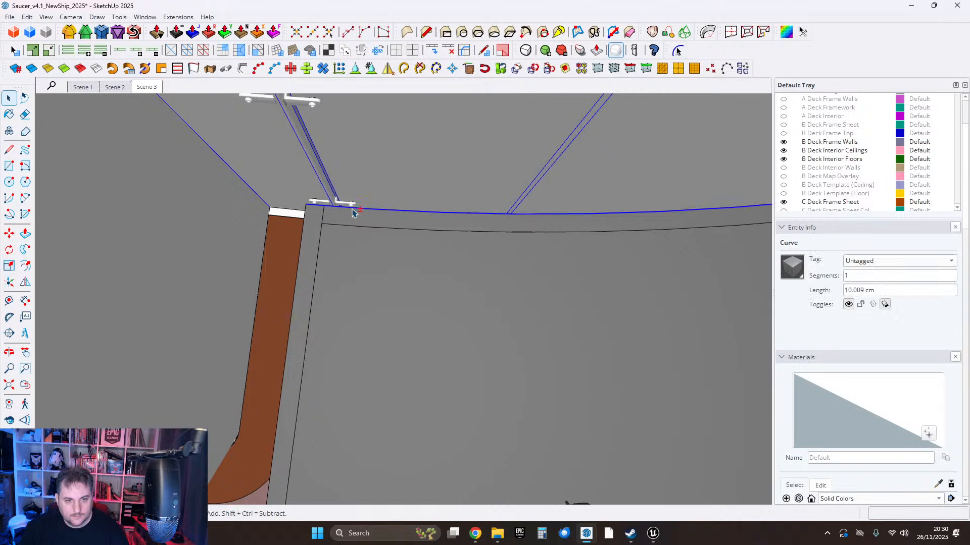
pyautogui.keyDown('shift'); pyautogui.moveTo(515, 235); pyautogui.dragTo(485, 212, button='middle'); pyautogui.keyUp('shift')
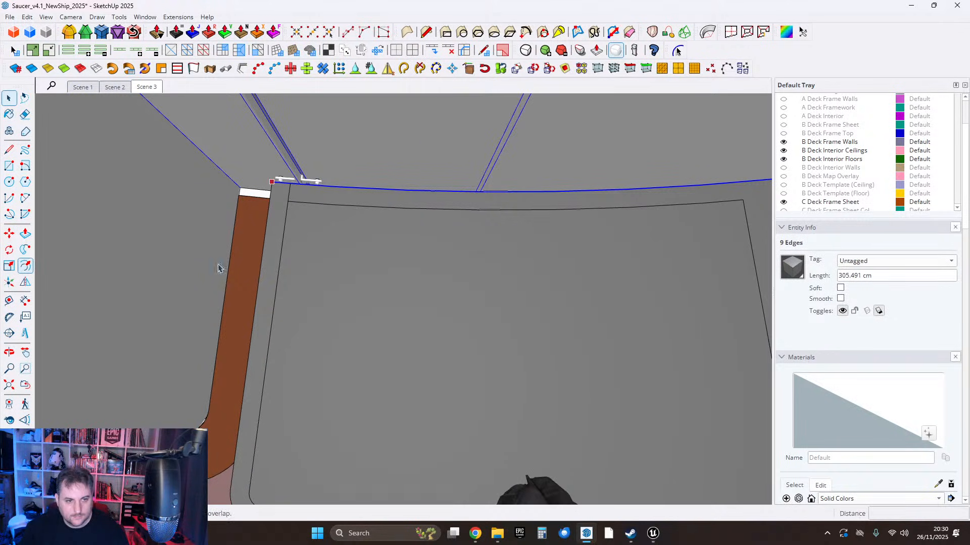
pyautogui.click(366, 209)
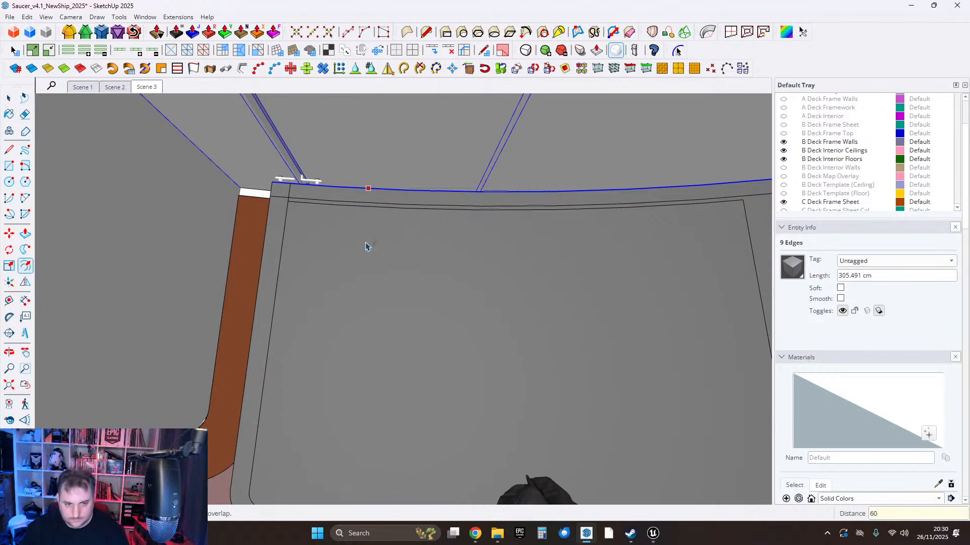
pyautogui.press('Return')
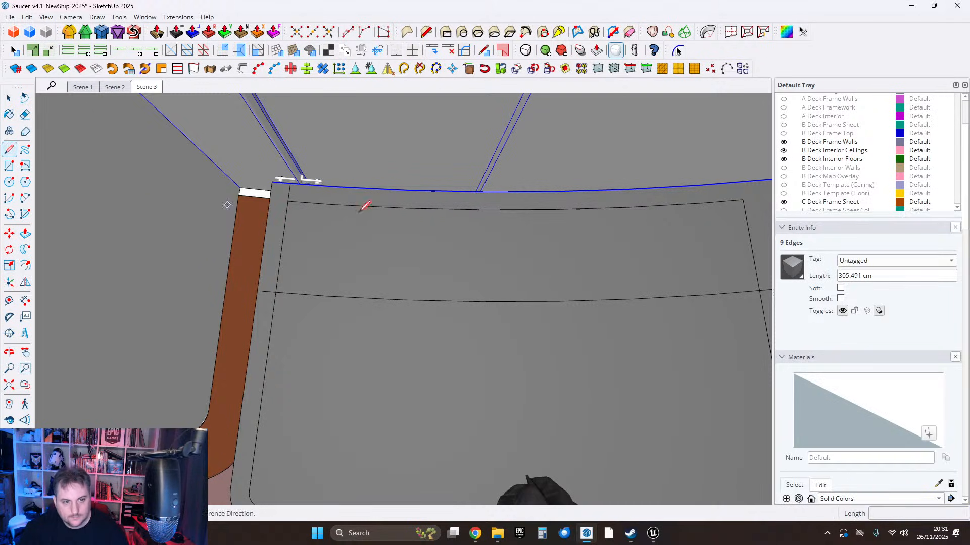
# Draw a closing line from the front end of the new offset curve across to the outer curved back edge.
pyautogui.scroll(2, 285, 286)
pyautogui.click(268, 291)
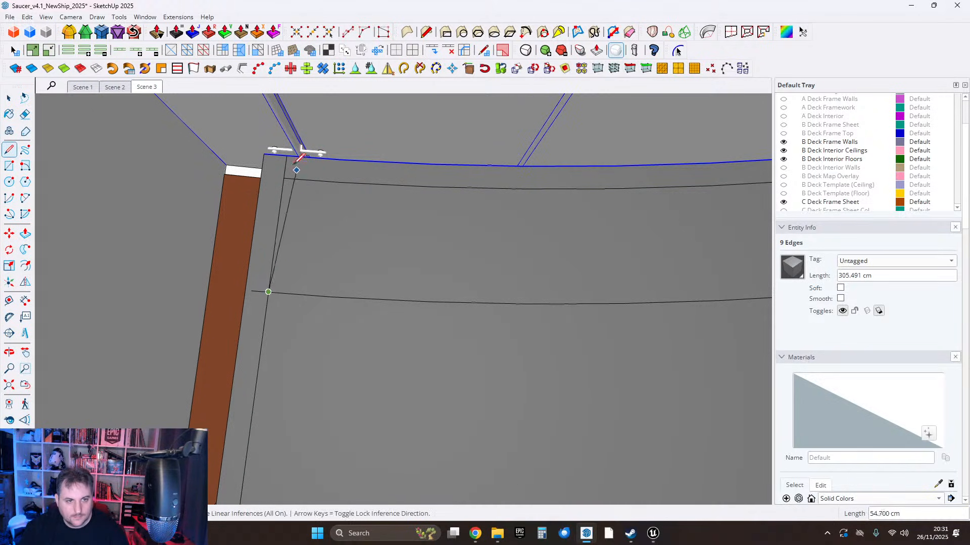
pyautogui.scroll(-2, 286, 156)
pyautogui.keyDown('shift'); pyautogui.moveTo(623, 336); pyautogui.dragTo(479, 61, button='middle'); pyautogui.keyUp('shift')
pyautogui.press('Escape')
pyautogui.scroll(2, 475, 303)
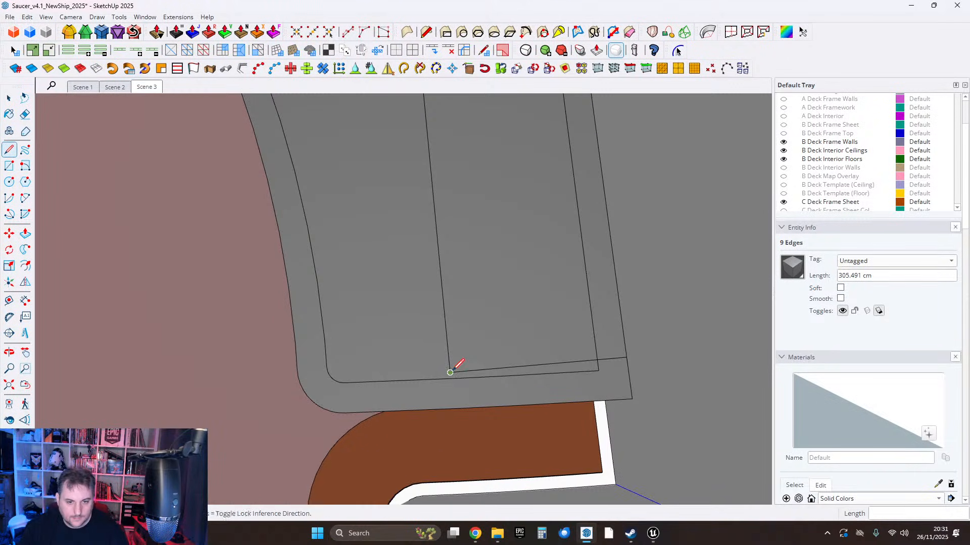
# Copy the strip faces along the curved back wall and the long side wall, and erase the raised layout.
pyautogui.click(9, 98)
pyautogui.scroll(-2, 324, 202)
pyautogui.moveTo(364, 272); pyautogui.dragTo(554, 281, button='middle')
pyautogui.keyDown('shift'); pyautogui.moveTo(323, 267); pyautogui.dragTo(639, 224, button='middle'); pyautogui.keyUp('shift')
pyautogui.scroll(-3, 581, 225)
pyautogui.moveTo(404, 228); pyautogui.dragTo(406, 145, button='middle')
pyautogui.scroll(3, 385, 198)
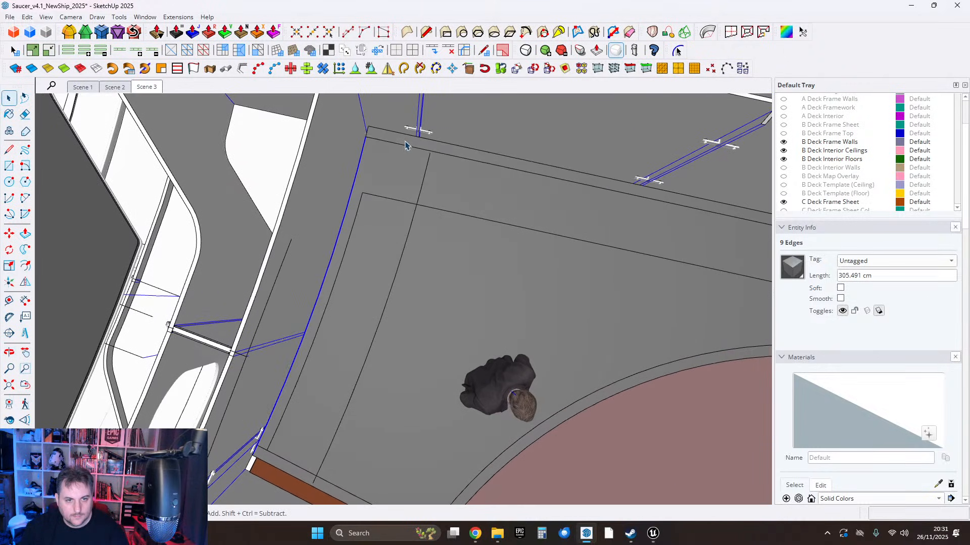
pyautogui.click(407, 166)
pyautogui.scroll(-2, 426, 236)
pyautogui.keyDown('ctrl'); pyautogui.click(379, 279); pyautogui.keyUp('ctrl')
pyautogui.moveTo(569, 255); pyautogui.dragTo(385, 225, button='middle')
pyautogui.scroll(-1, 520, 261)
pyautogui.keyDown('shift'); pyautogui.moveTo(525, 288); pyautogui.dragTo(482, 205, button='middle'); pyautogui.keyUp('shift')
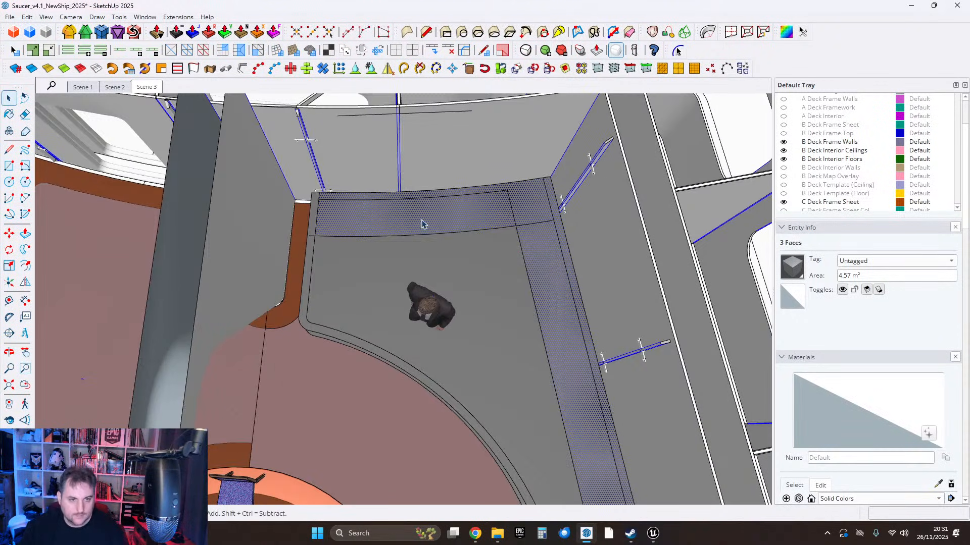
pyautogui.moveTo(433, 249); pyautogui.dragTo(511, 234, button='middle')
pyautogui.keyDown('ctrl'); pyautogui.click(437, 267); pyautogui.keyUp('ctrl')
pyautogui.hotkey('ctrl', 't')
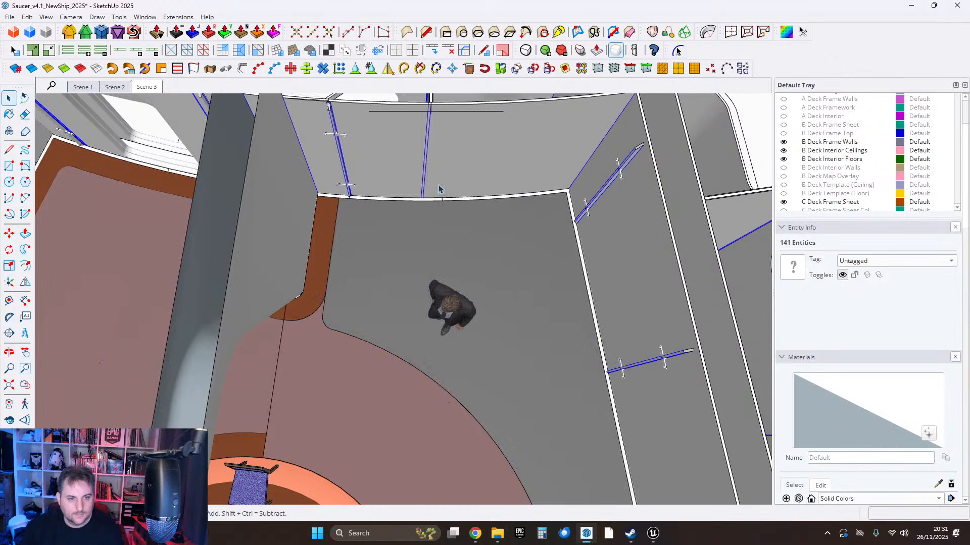
# Paste the copied strips in place and run FixIt 101 on them to merge them into one L-shaped face.
pyautogui.click(27, 17)
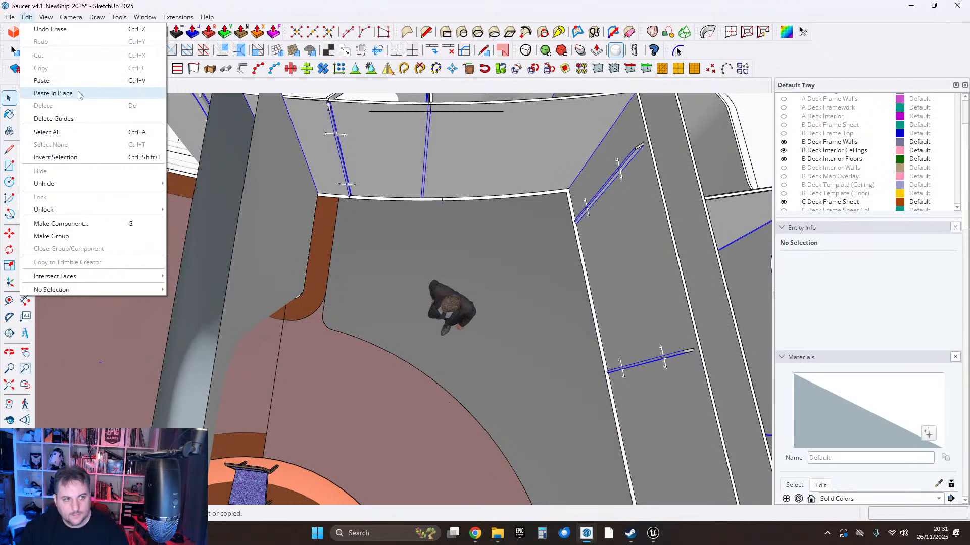
pyautogui.click(53, 94)
pyautogui.rightClick(483, 238)
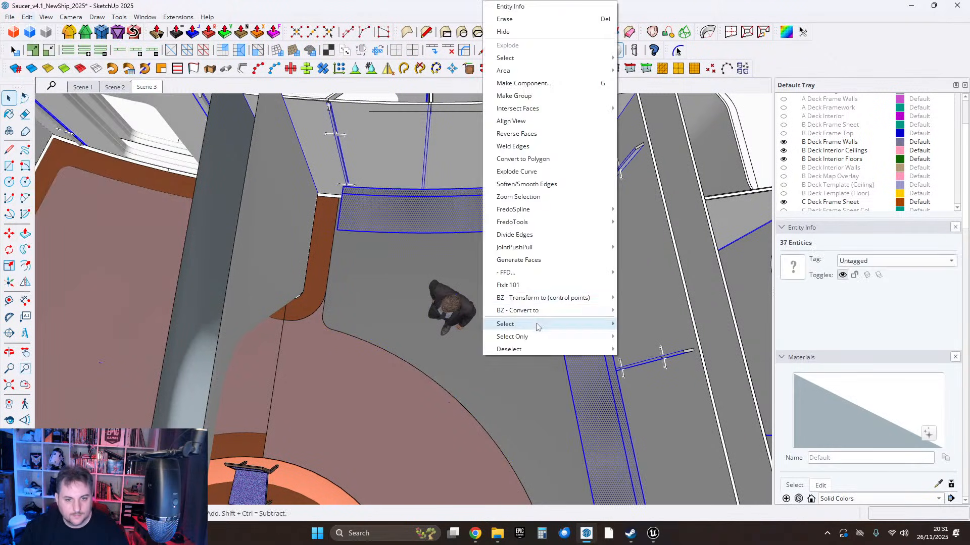
pyautogui.click(524, 285)
pyautogui.click(509, 309)
# Select the merged L-shaped cabinet face together with all of its bounding edges.
pyautogui.moveTo(391, 218); pyautogui.dragTo(461, 109, button='middle')
pyautogui.scroll(3, 456, 215)
pyautogui.scroll(2, 456, 215)
pyautogui.scroll(-1, 466, 154)
pyautogui.scroll(1, 435, 190)
pyautogui.keyDown('shift'); pyautogui.moveTo(465, 154); pyautogui.dragTo(419, 214, button='middle'); pyautogui.keyUp('shift')
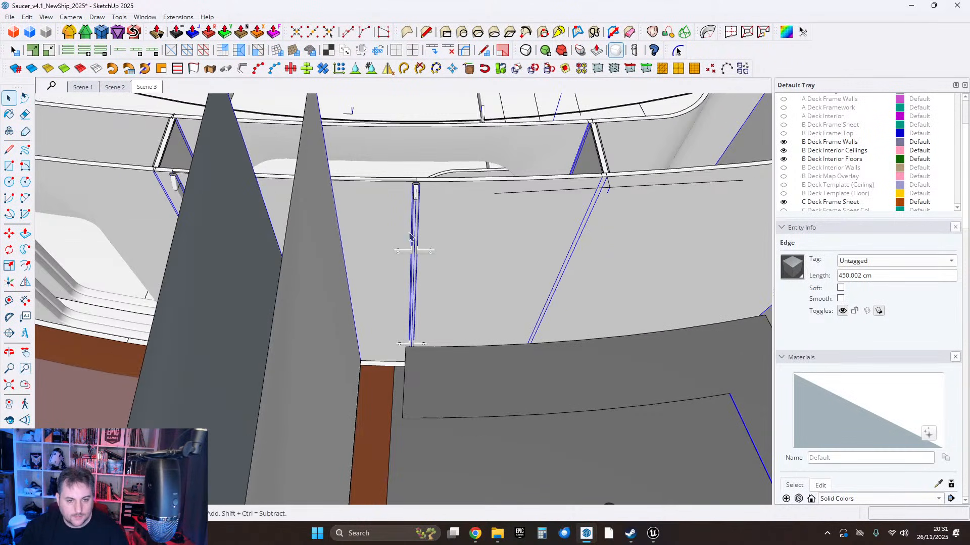
pyautogui.moveTo(329, 262); pyautogui.dragTo(420, 275, button='middle')
pyautogui.doubleClick(493, 258)
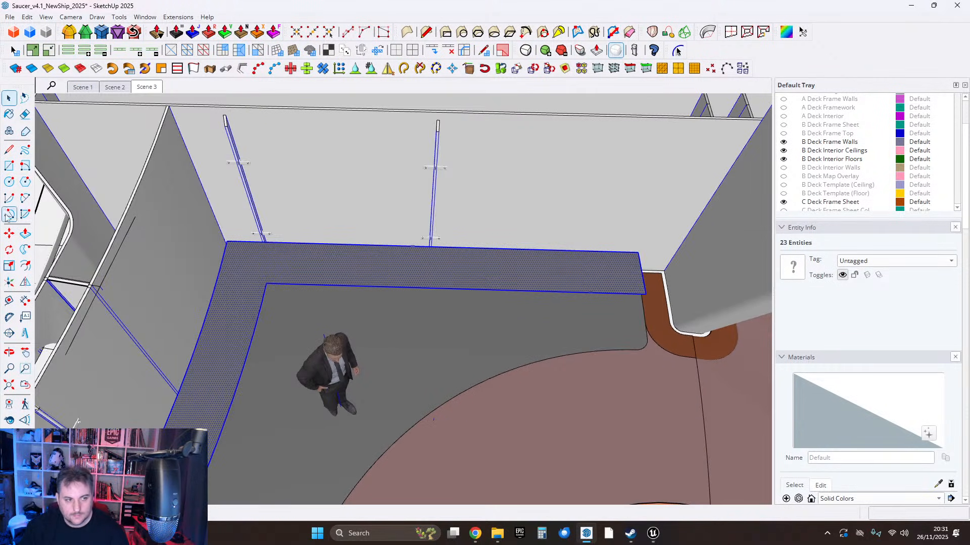
pyautogui.scroll(3, 399, 273)
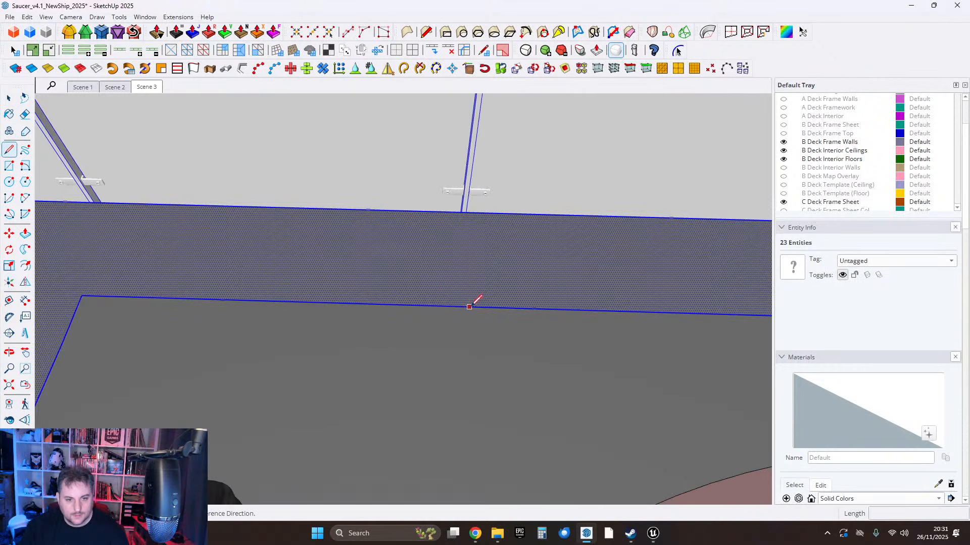
pyautogui.moveTo(492, 308); pyautogui.dragTo(151, 313, button='middle')
pyautogui.scroll(-8, 322, 292)
pyautogui.moveTo(322, 291); pyautogui.dragTo(558, 293, button='middle')
pyautogui.scroll(5, 448, 277)
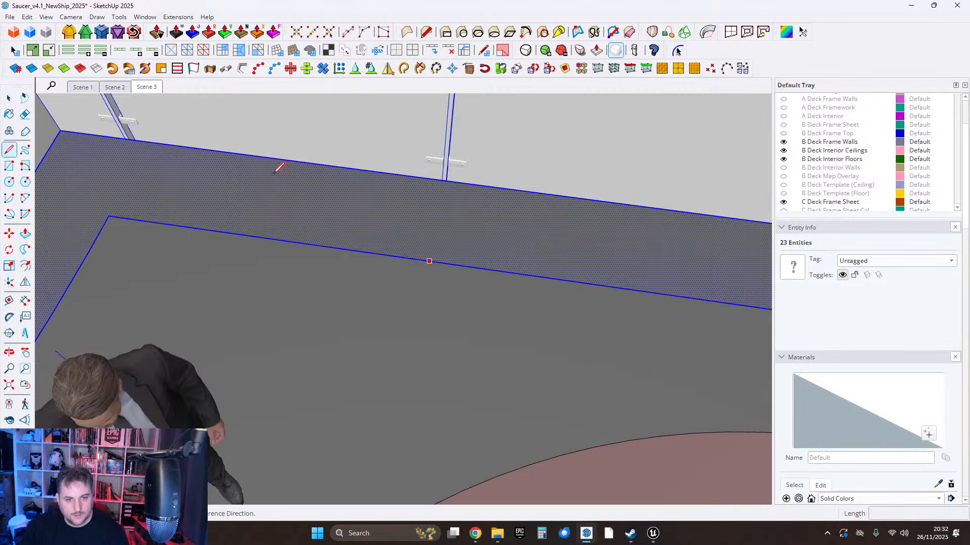
# Group the L-shaped cabinet face with its edges and open the group for editing.
pyautogui.click(6, 103)
pyautogui.scroll(-1, 450, 229)
pyautogui.moveTo(449, 230); pyautogui.dragTo(412, 262, button='middle')
pyautogui.rightClick(412, 262)
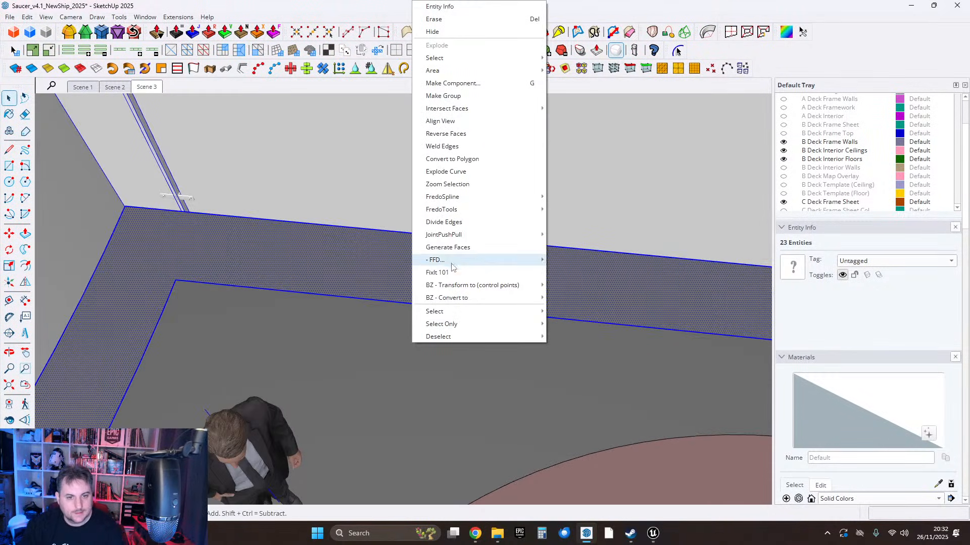
pyautogui.click(451, 96)
pyautogui.doubleClick(498, 297)
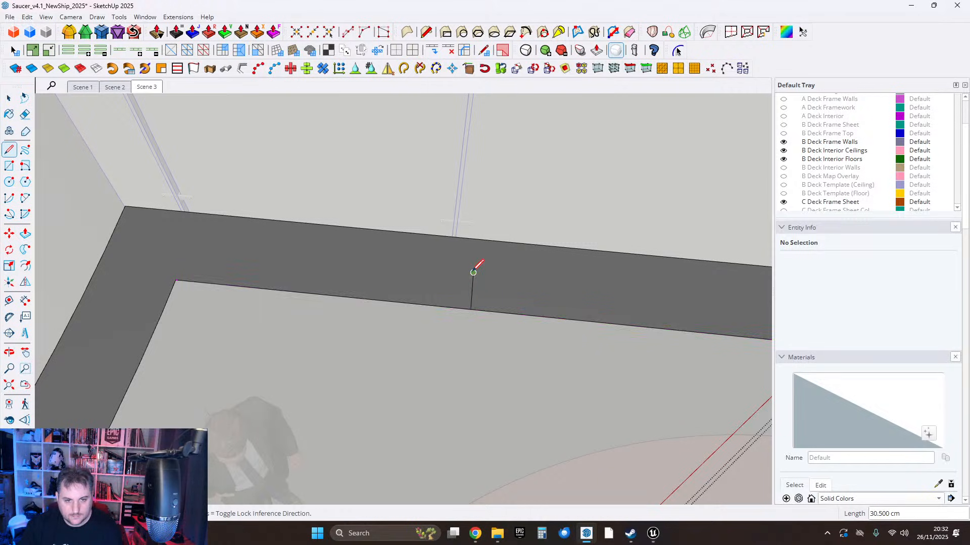
# Draw a perpendicular line about 30.5 cm into the straight arm from its inner edge, and trim it to a 10 cm piece at the inner end.
pyautogui.click(473, 272)
pyautogui.scroll(4, 475, 281)
pyautogui.moveTo(519, 275); pyautogui.dragTo(398, 294, button='middle')
pyautogui.keyDown('shift'); pyautogui.moveTo(309, 220); pyautogui.dragTo(417, 286, button='middle'); pyautogui.keyUp('shift')
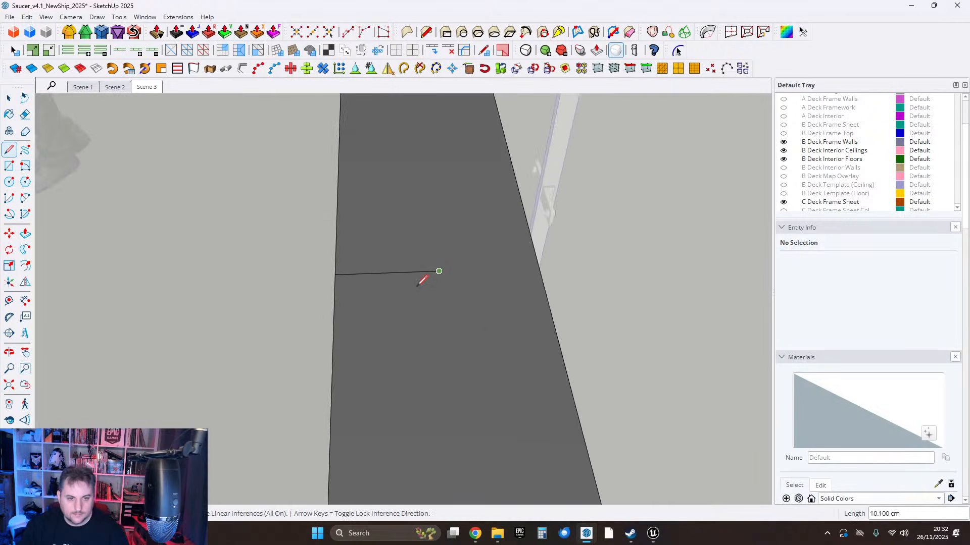
pyautogui.scroll(1, 409, 278)
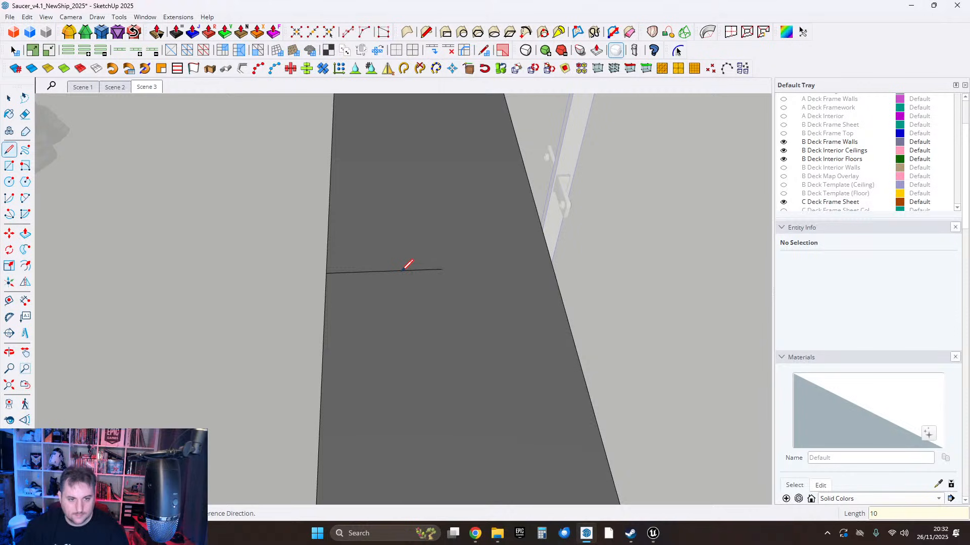
pyautogui.click(28, 114)
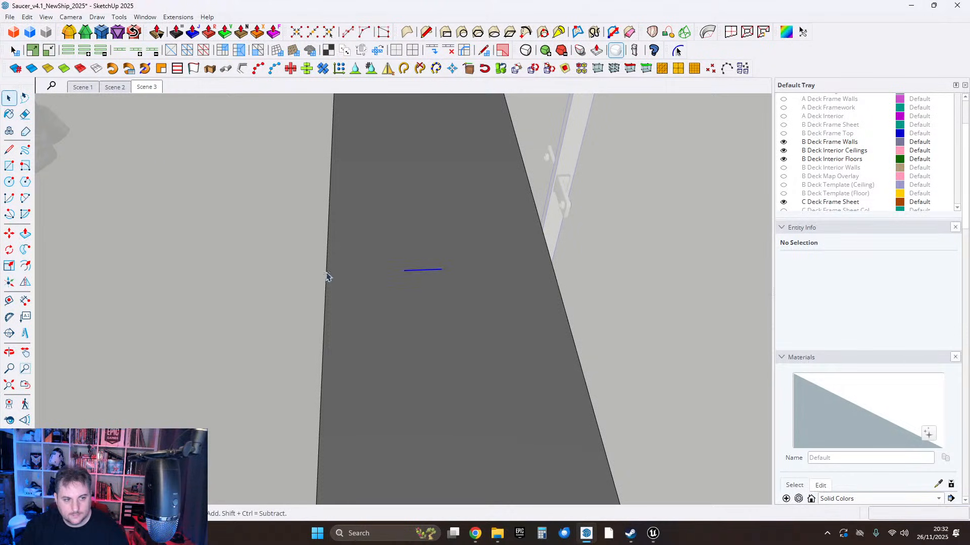
# Copy the 10 cm edge rotated 90° about its end inside the face, and align the drawing axes to the two edges.
pyautogui.press('q')
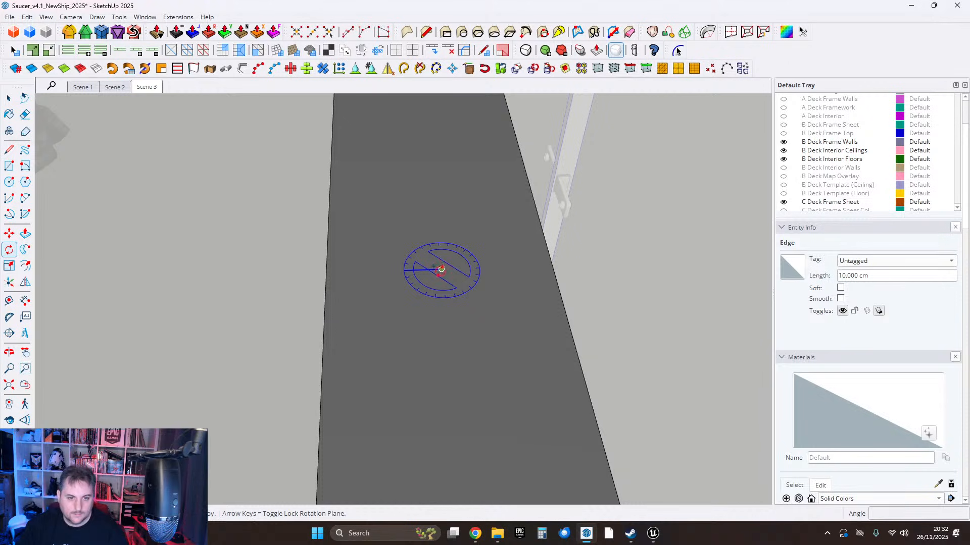
pyautogui.click(424, 269)
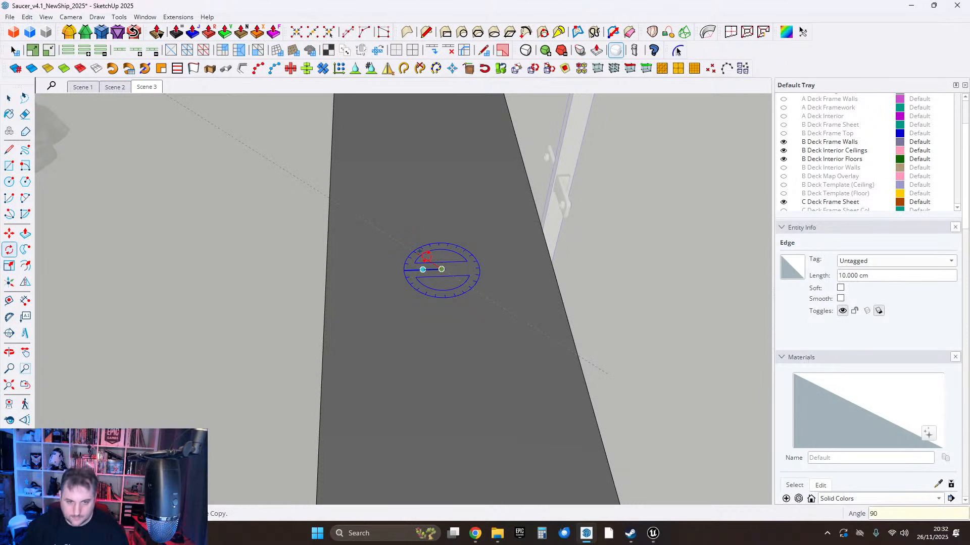
pyautogui.press('Return')
pyautogui.click(119, 17)
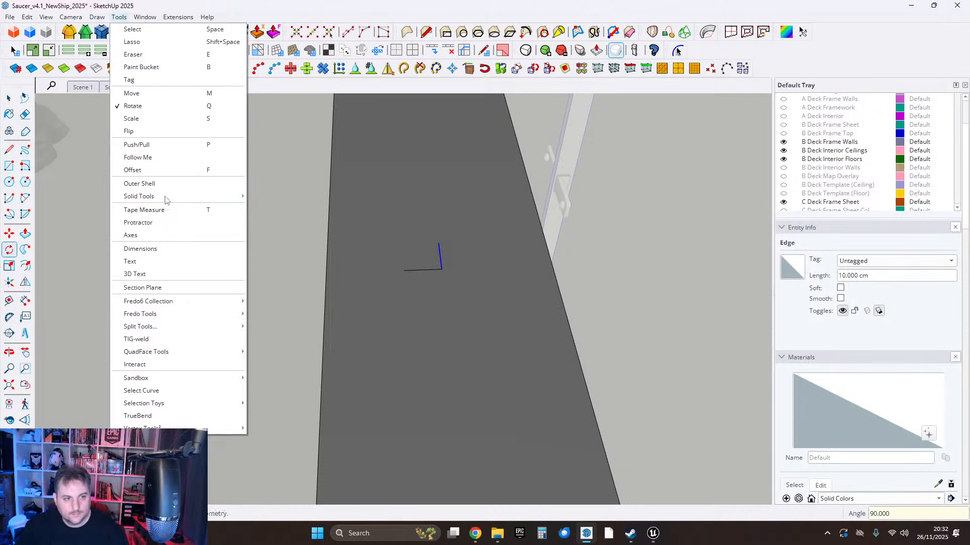
pyautogui.click(133, 235)
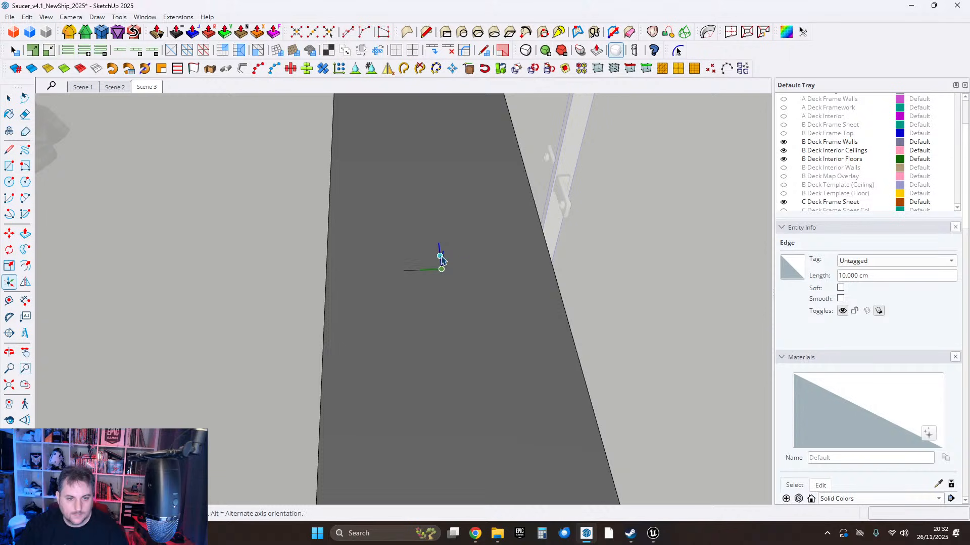
pyautogui.click(423, 270)
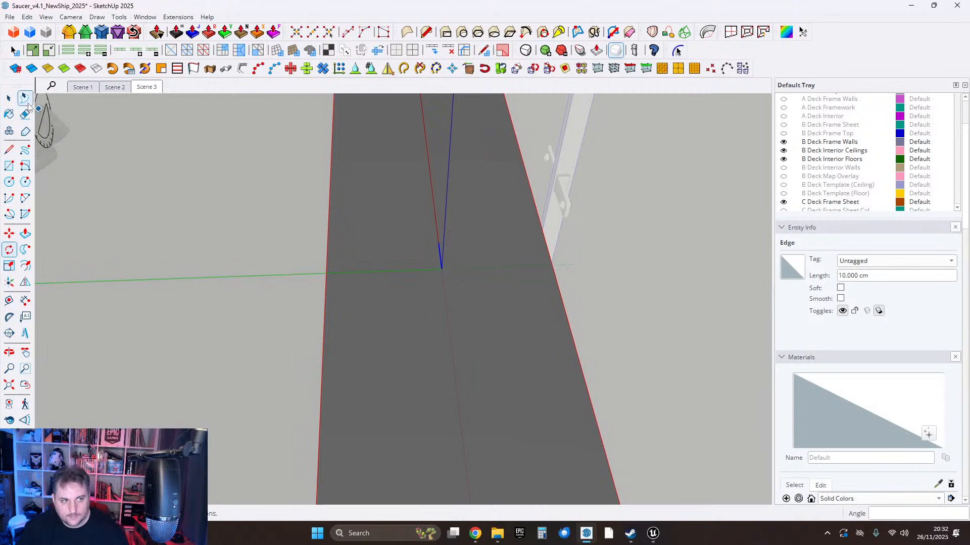
# Remove the short helper edges at the axes origin inside the cabinet group and select the L-shaped face.
pyautogui.click(9, 98)
pyautogui.moveTo(336, 275); pyautogui.dragTo(555, 384, button='middle')
pyautogui.scroll(-3, 567, 288)
pyautogui.scroll(-4, 449, 336)
pyautogui.press('Escape')
pyautogui.click(493, 354)
pyautogui.scroll(3, 492, 353)
pyautogui.doubleClick(439, 324)
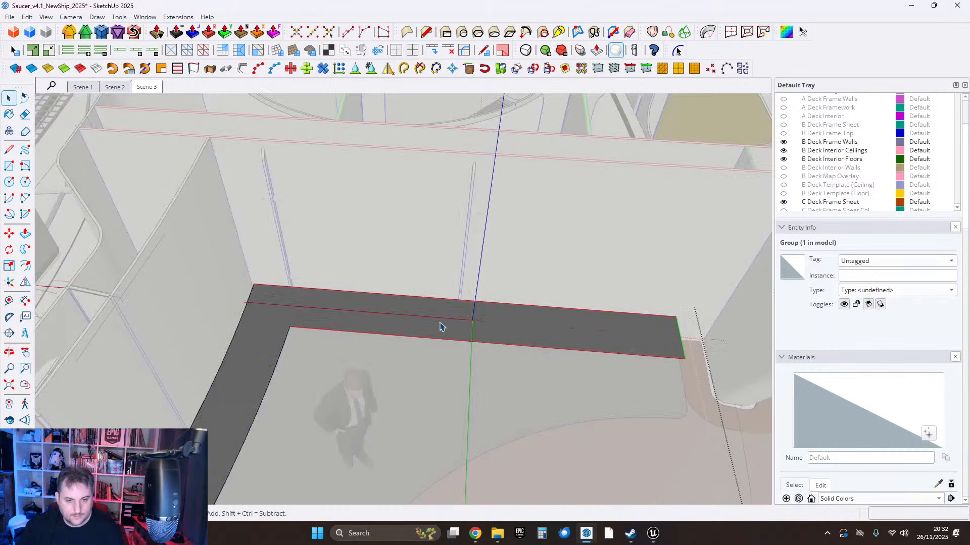
pyautogui.click(439, 324)
pyautogui.moveTo(464, 324); pyautogui.dragTo(444, 295, button='middle')
pyautogui.moveTo(522, 333); pyautogui.dragTo(424, 357)
pyautogui.press('space')
pyautogui.moveTo(423, 356); pyautogui.dragTo(489, 416, button='middle')
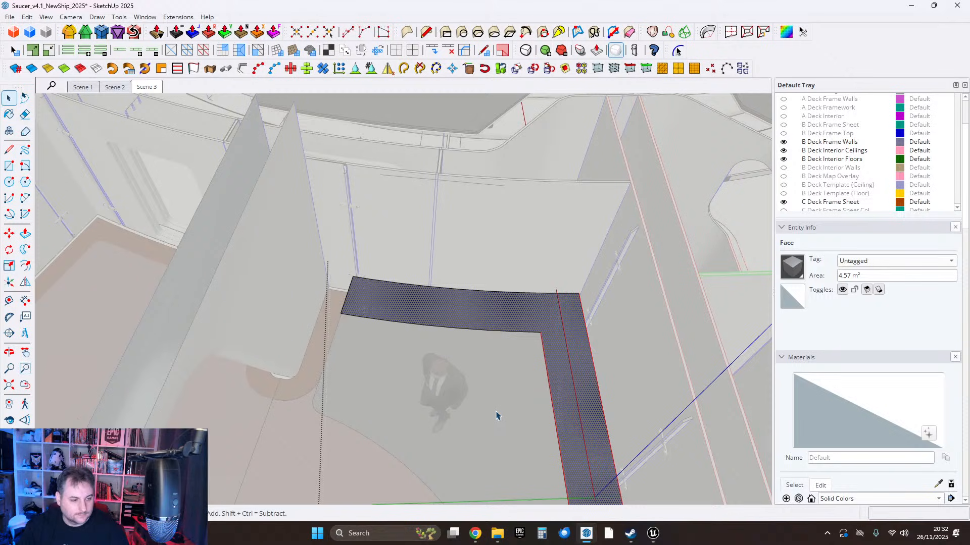
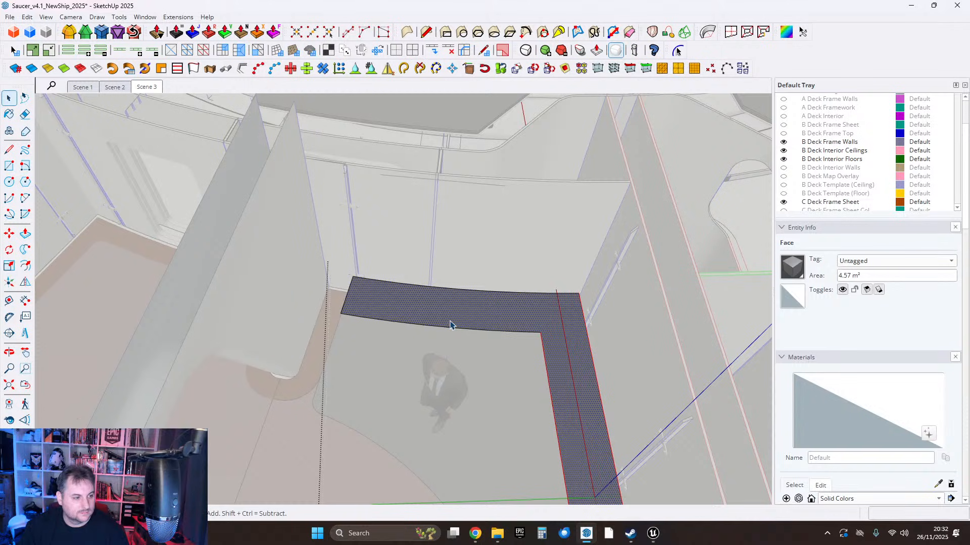
# Examine how the curved arm of the cabinet face meets the back wall and the neighbouring partition walls.
pyautogui.moveTo(461, 335); pyautogui.dragTo(510, 343, button='middle')
pyautogui.scroll(3, 480, 310)
pyautogui.scroll(-2, 474, 310)
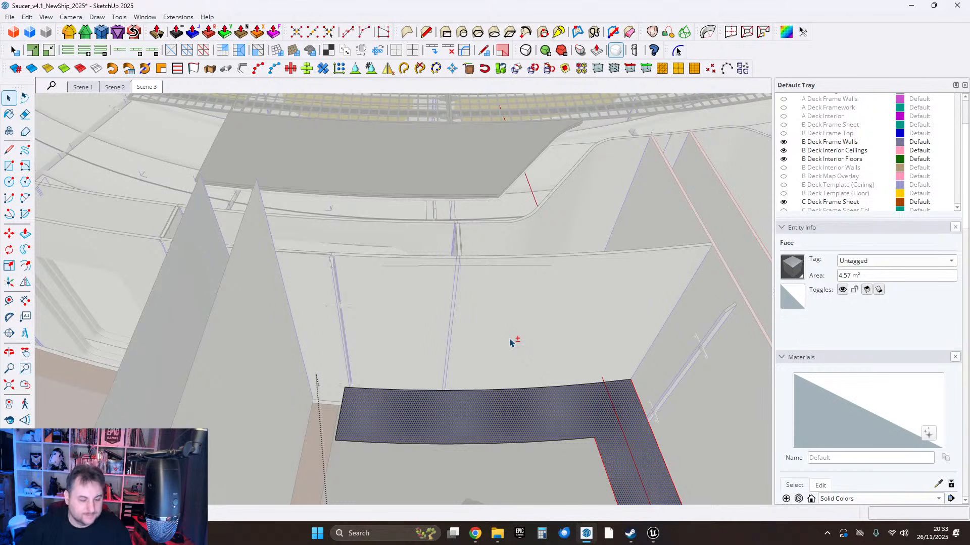
pyautogui.keyDown('shift'); pyautogui.moveTo(535, 401); pyautogui.dragTo(448, 277, button='middle'); pyautogui.keyUp('shift')
pyautogui.scroll(1, 414, 242)
pyautogui.keyDown('shift'); pyautogui.moveTo(391, 220); pyautogui.dragTo(472, 305, button='middle'); pyautogui.keyUp('shift')
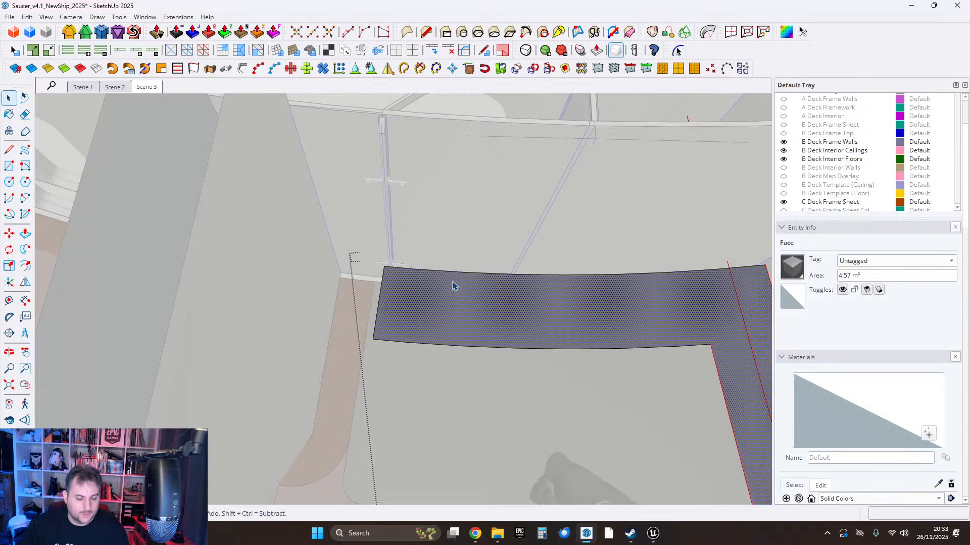
pyautogui.moveTo(451, 302); pyautogui.dragTo(409, 276, button='middle')
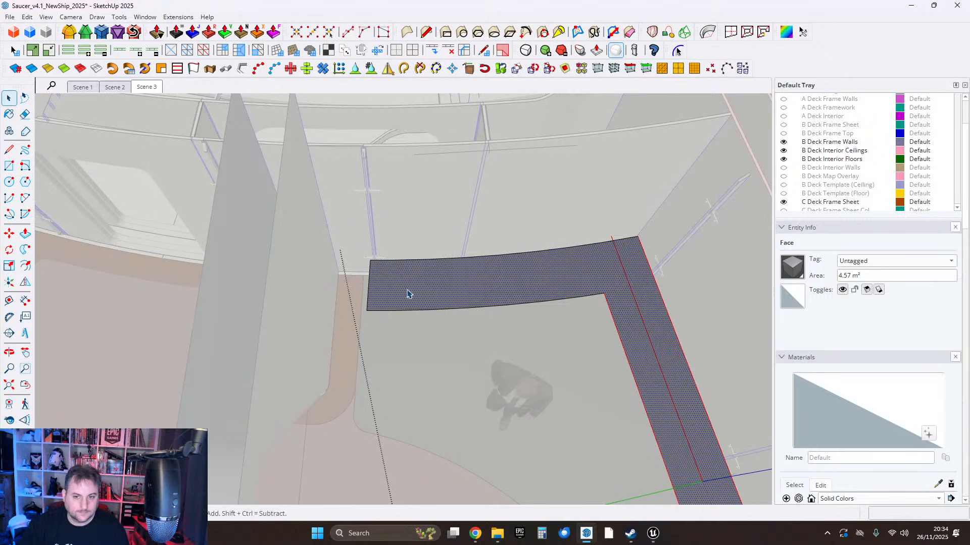
pyautogui.moveTo(400, 293); pyautogui.dragTo(292, 219, button='middle')
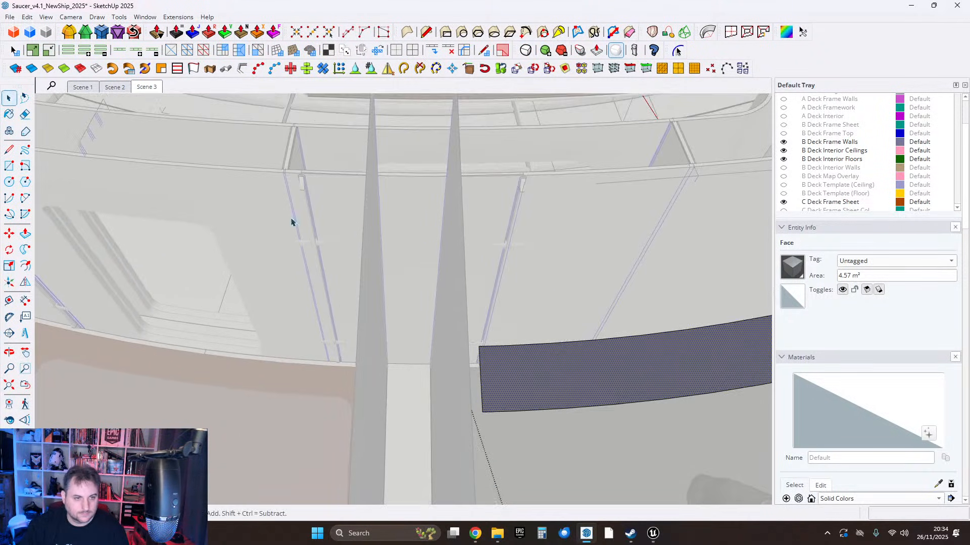
# Measure the distance across the two neighbouring partition walls, from one outer edge to the other.
pyautogui.click(10, 234)
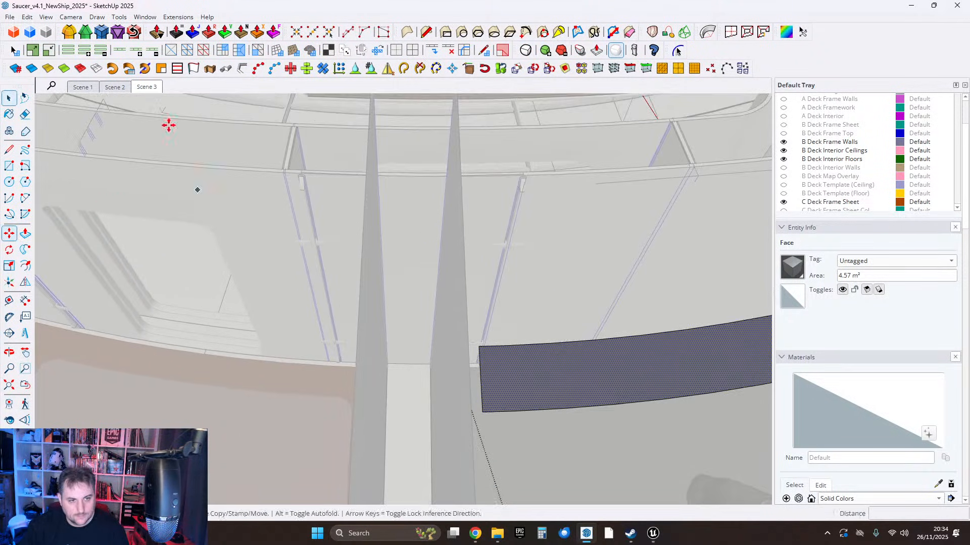
pyautogui.click(9, 150)
pyautogui.moveTo(422, 206); pyautogui.dragTo(431, 266, button='middle')
pyautogui.scroll(5, 381, 246)
pyautogui.click(339, 316)
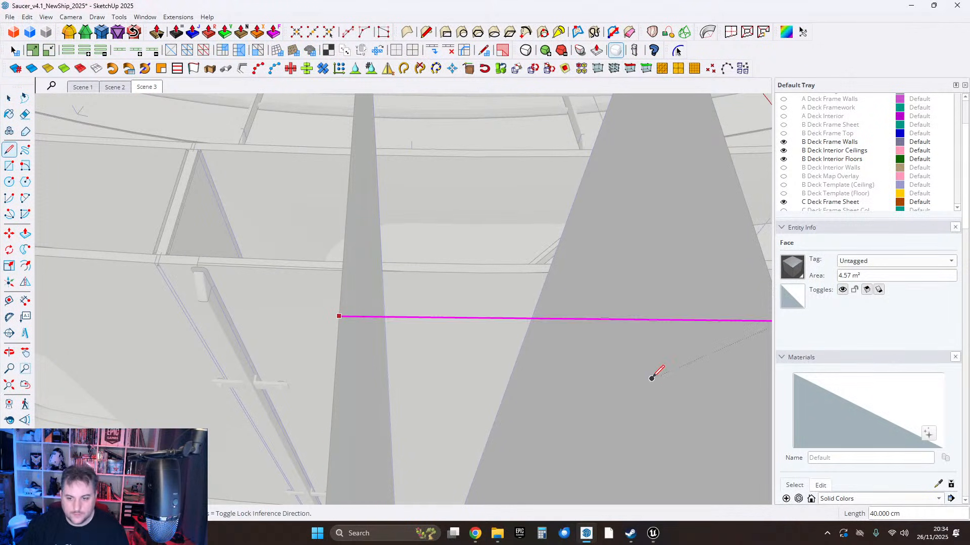
pyautogui.keyDown('shift'); pyautogui.moveTo(651, 378); pyautogui.dragTo(495, 329, button='middle'); pyautogui.keyUp('shift')
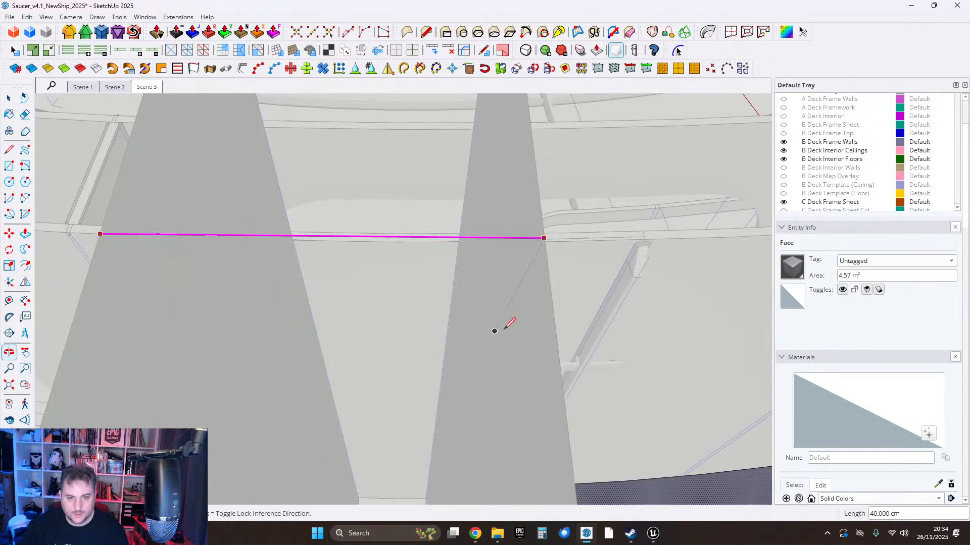
pyautogui.click(7, 104)
# Copy the side wall's base edges, from the back corner to the rounded end, and leave the wall group.
pyautogui.scroll(-2, 543, 262)
pyautogui.moveTo(543, 263); pyautogui.dragTo(374, 239, button='middle')
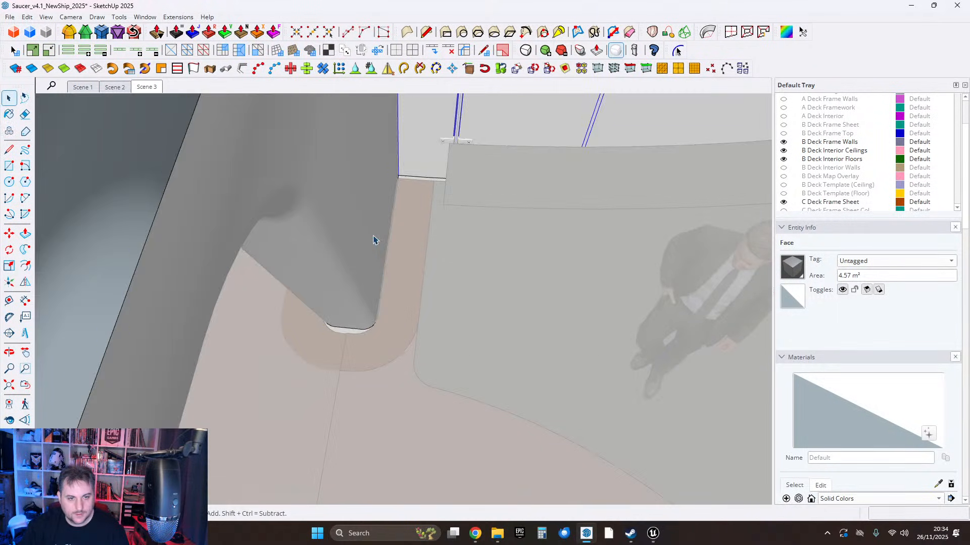
pyautogui.tripleClick(373, 240)
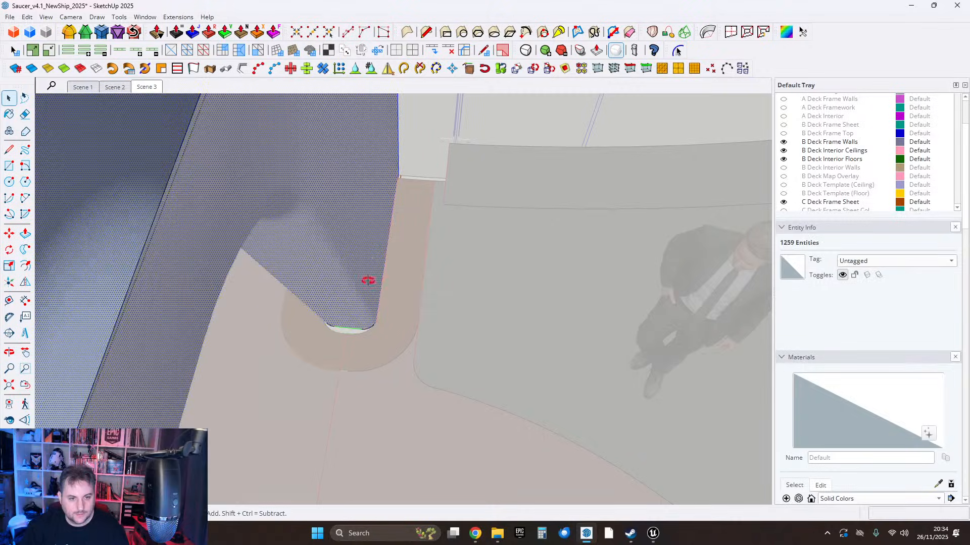
pyautogui.moveTo(368, 280); pyautogui.dragTo(311, 172, button='middle')
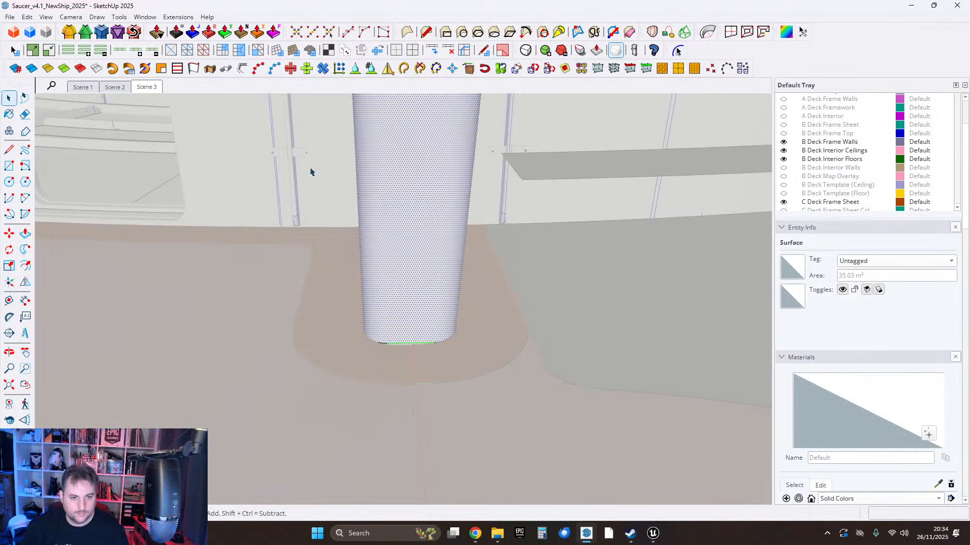
pyautogui.moveTo(310, 158); pyautogui.dragTo(556, 439)
pyautogui.moveTo(556, 440); pyautogui.dragTo(497, 395, button='middle')
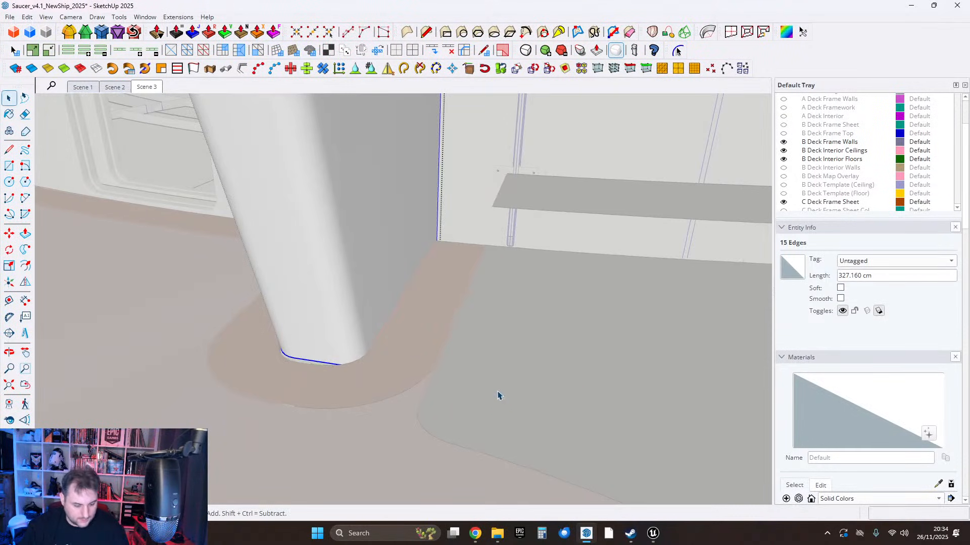
pyautogui.moveTo(427, 360); pyautogui.dragTo(405, 312, button='middle')
pyautogui.press('Escape')
pyautogui.press('Escape')
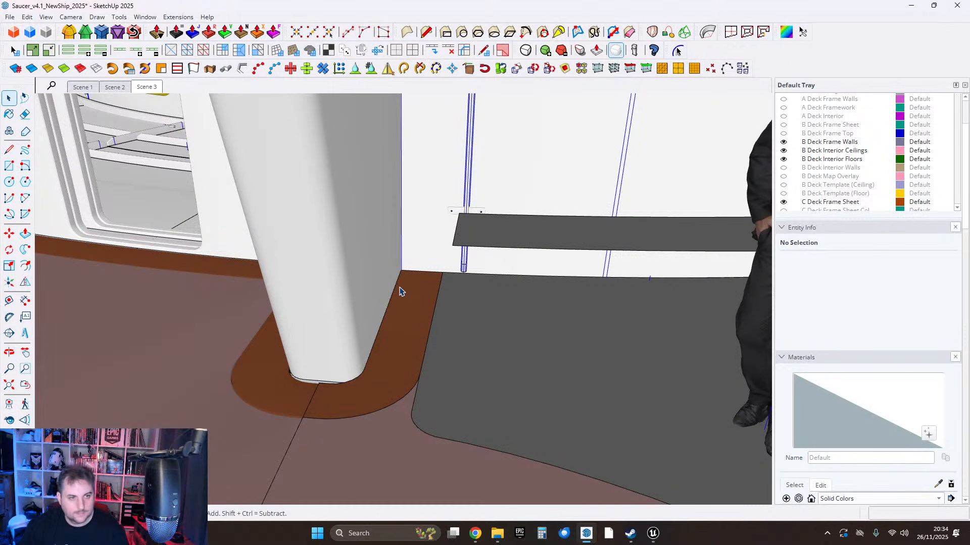
# Paste the side wall edges in place outside the group and move them straight up 51.5 cm.
pyautogui.click(27, 17)
pyautogui.click(64, 95)
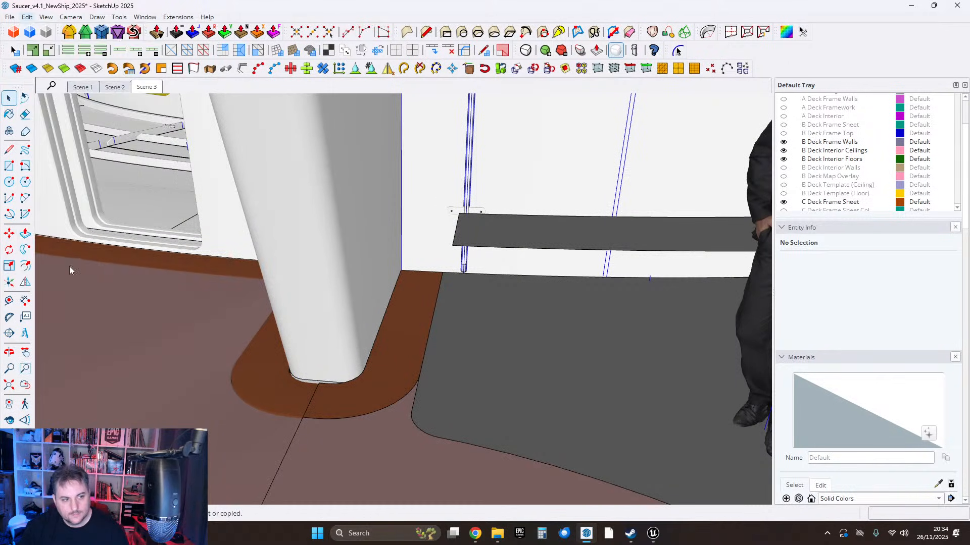
pyautogui.click(10, 233)
pyautogui.moveTo(347, 362); pyautogui.dragTo(396, 351, button='middle')
pyautogui.click(397, 352)
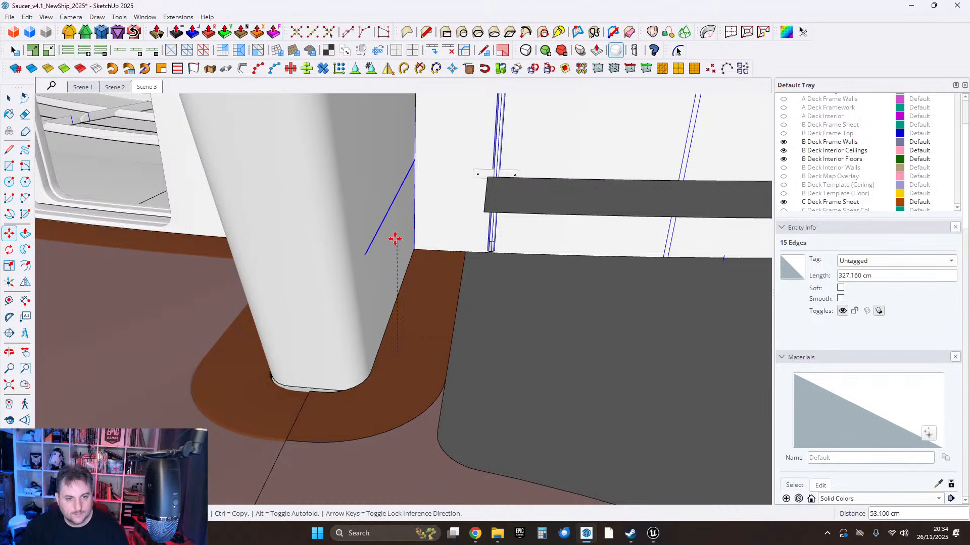
pyautogui.click(391, 243)
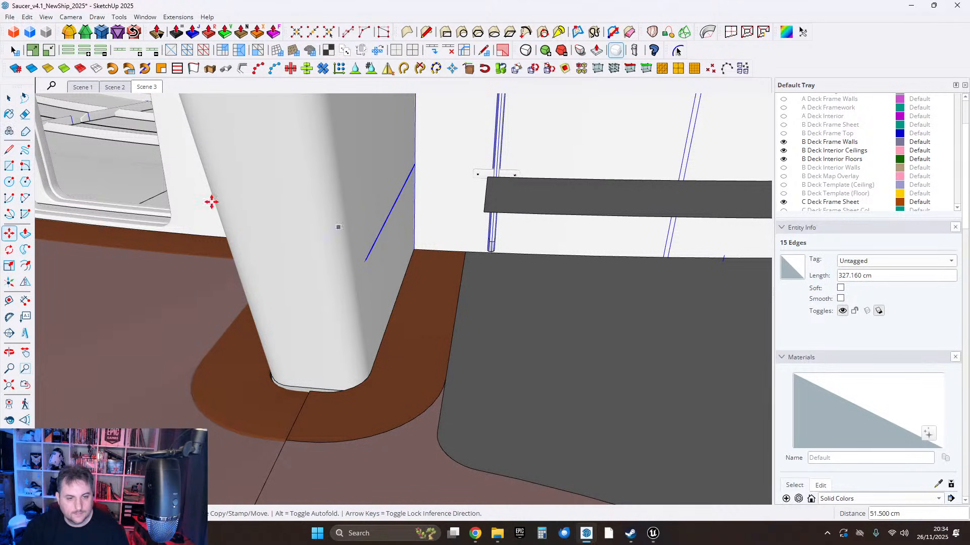
# Offset the raised side wall edges 5 cm into the room.
pyautogui.click(25, 266)
pyautogui.click(388, 217)
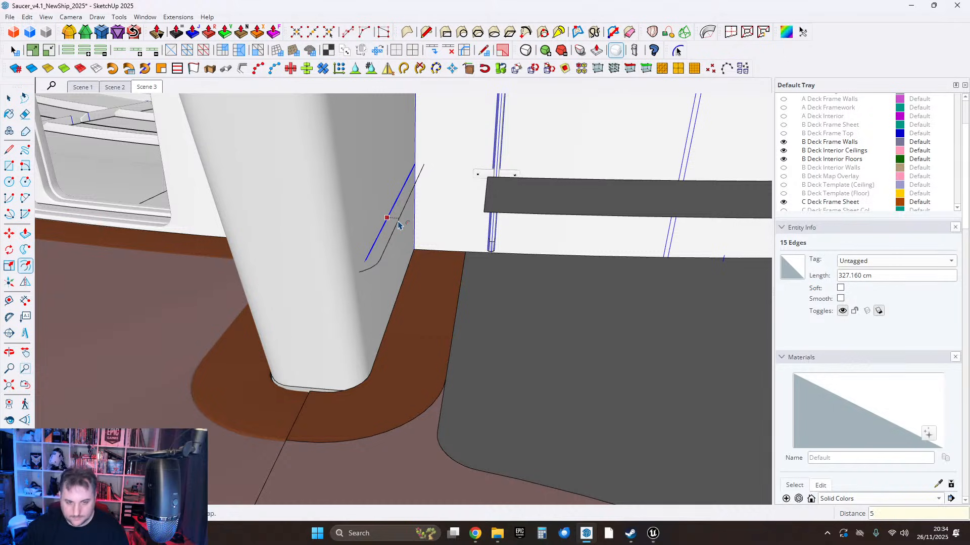
pyautogui.moveTo(377, 240); pyautogui.dragTo(335, 262, button='middle')
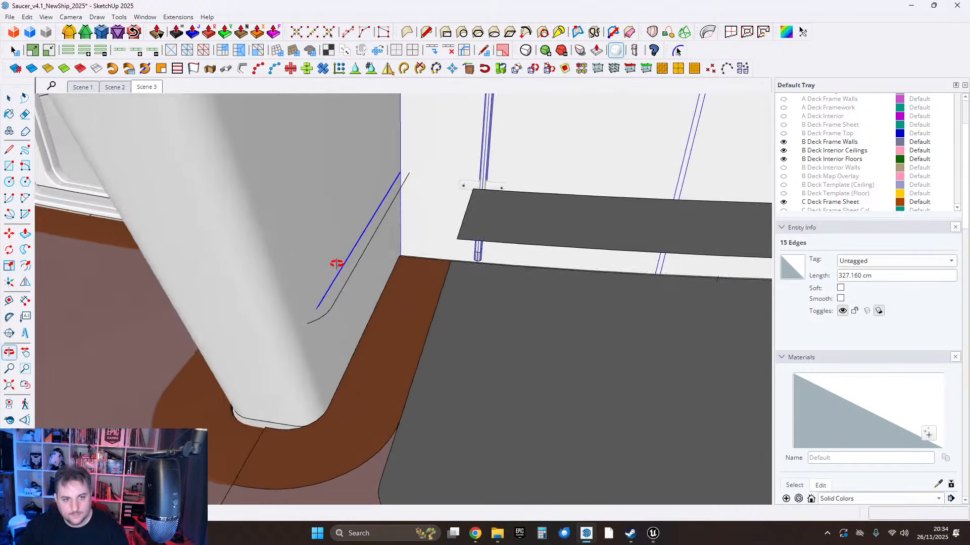
pyautogui.scroll(3, 372, 225)
pyautogui.moveTo(372, 227); pyautogui.dragTo(413, 301, button='middle')
pyautogui.scroll(-1, 365, 223)
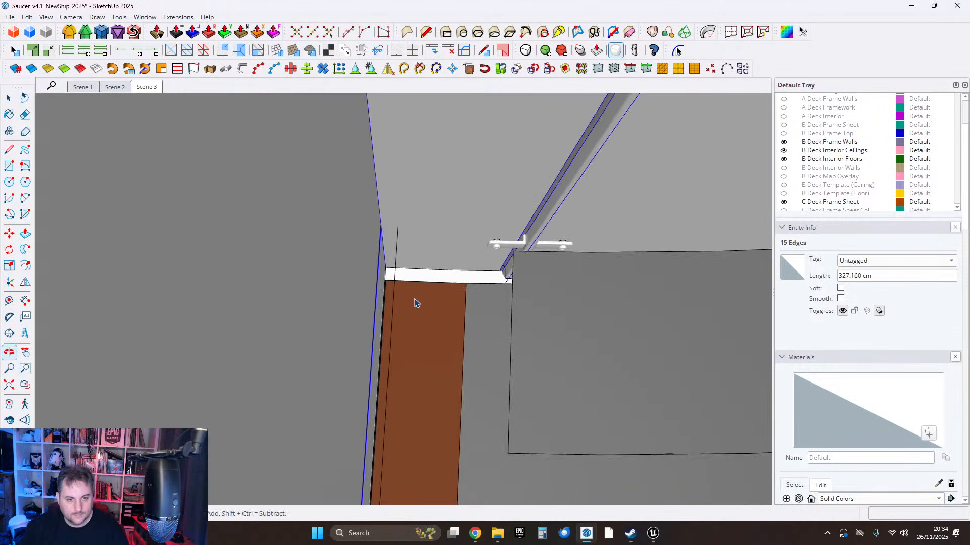
# Copy the curved base edge along the back wall upward within its group, and cut that copy for use outside the group.
pyautogui.scroll(5, 410, 283)
pyautogui.moveTo(361, 237); pyautogui.dragTo(400, 190, button='middle')
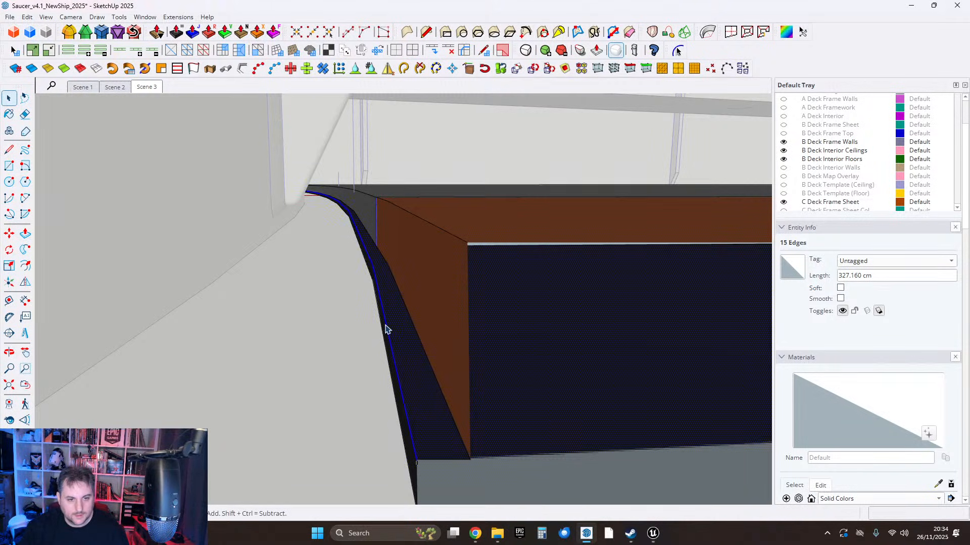
pyautogui.click(386, 325)
pyautogui.moveTo(386, 326); pyautogui.dragTo(251, 330, button='middle')
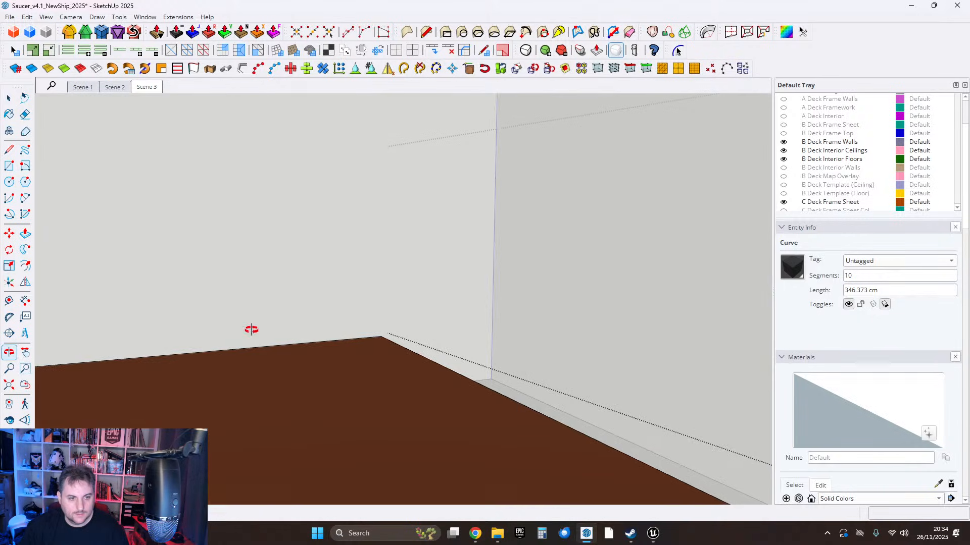
pyautogui.click(9, 234)
pyautogui.click(401, 389)
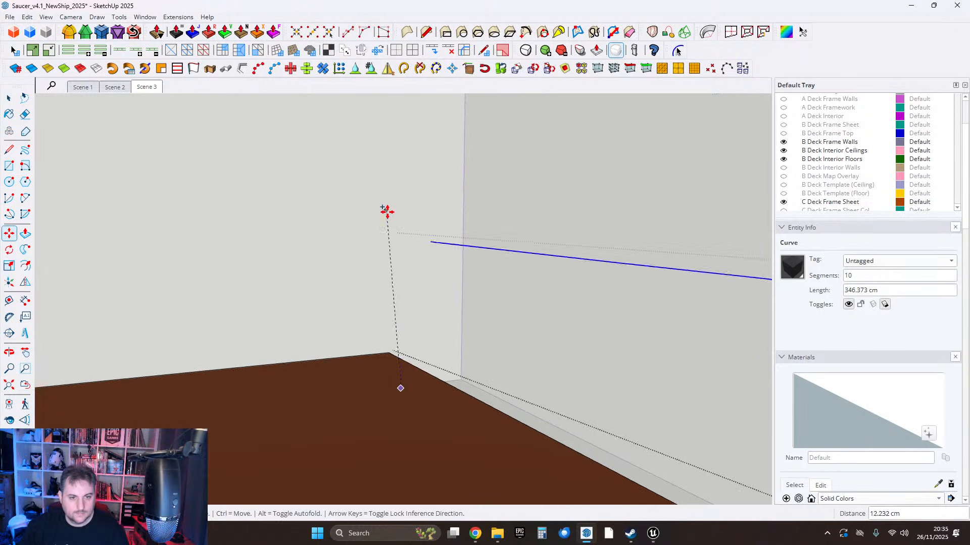
pyautogui.click(402, 218)
pyautogui.scroll(-2, 387, 237)
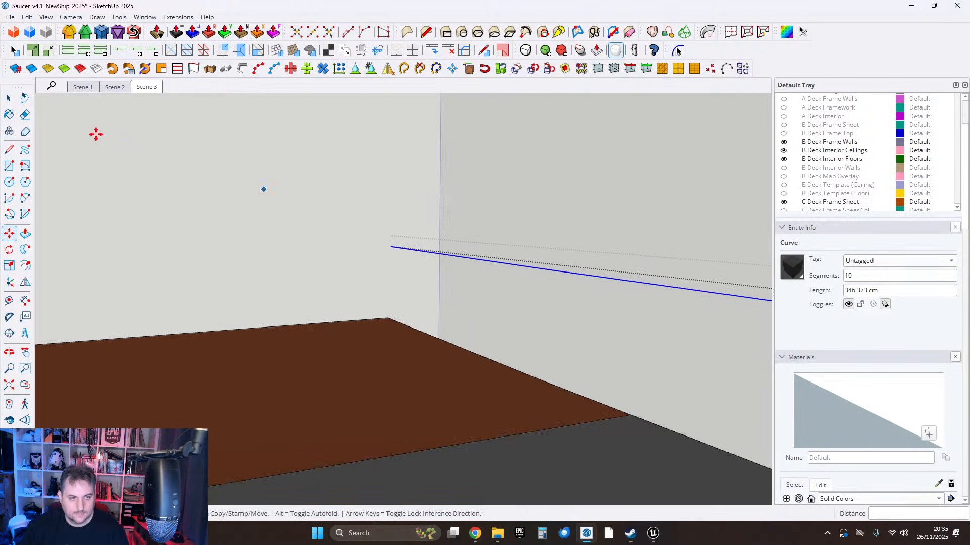
pyautogui.scroll(5, 476, 281)
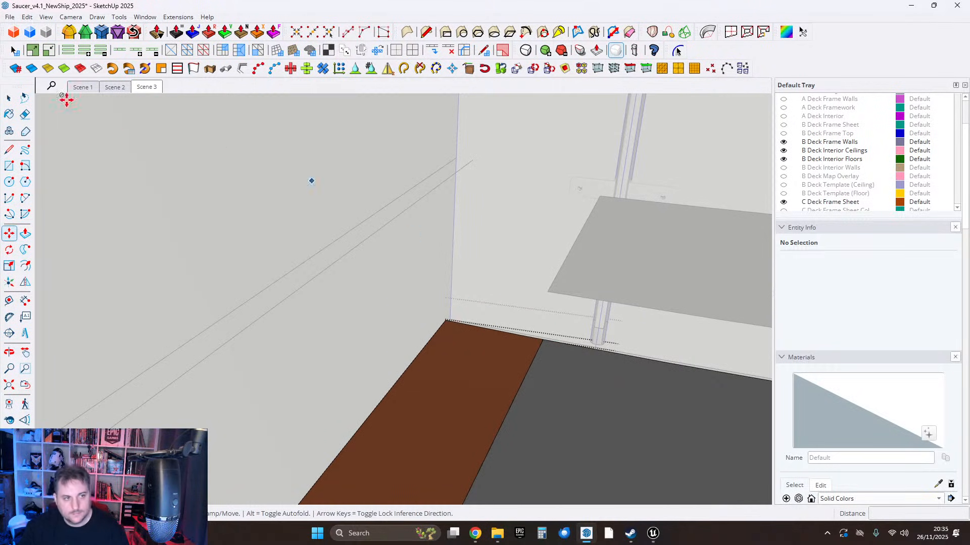
pyautogui.press('space')
pyautogui.scroll(3, 509, 245)
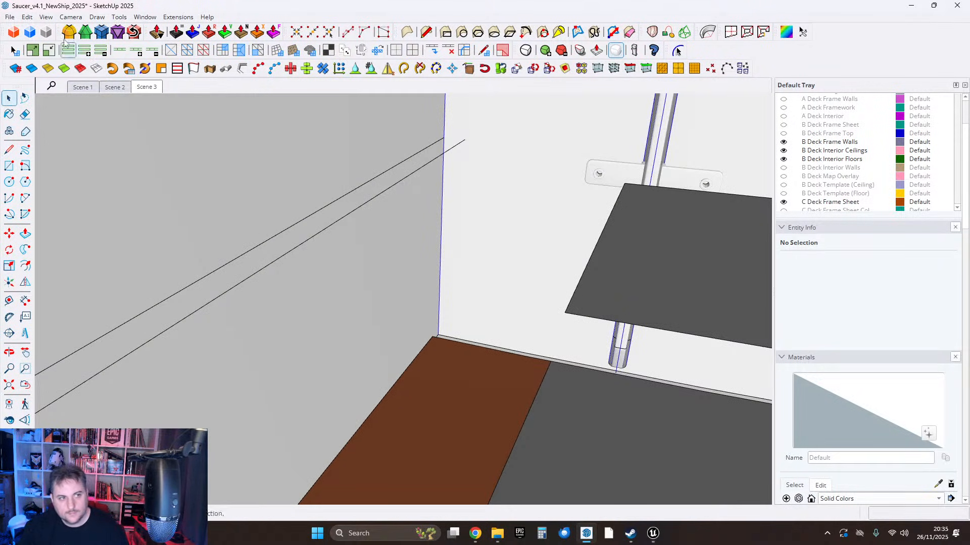
# Paste the curved back wall edge in place and move it up 42.5 cm to meet the raised side wall lines.
pyautogui.click(27, 17)
pyautogui.click(65, 96)
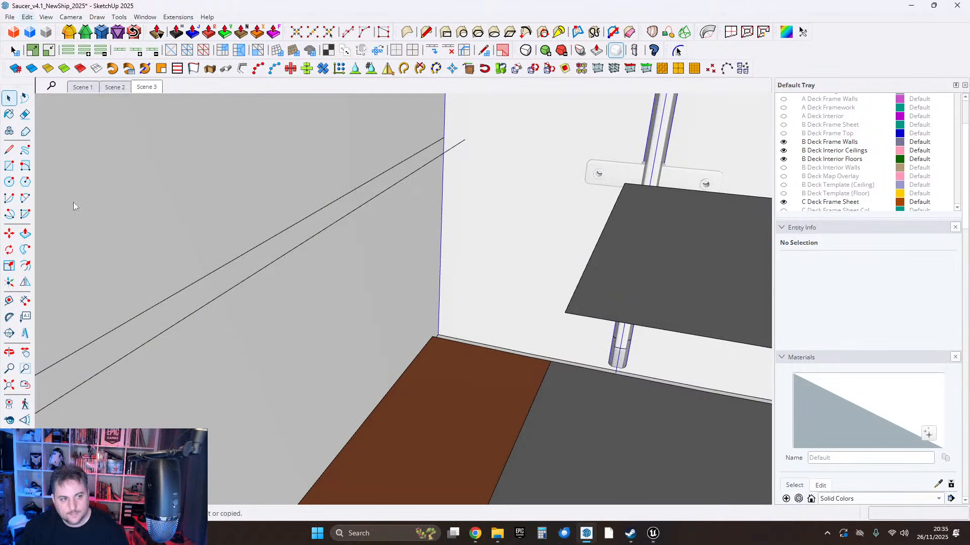
pyautogui.click(9, 234)
pyautogui.click(460, 318)
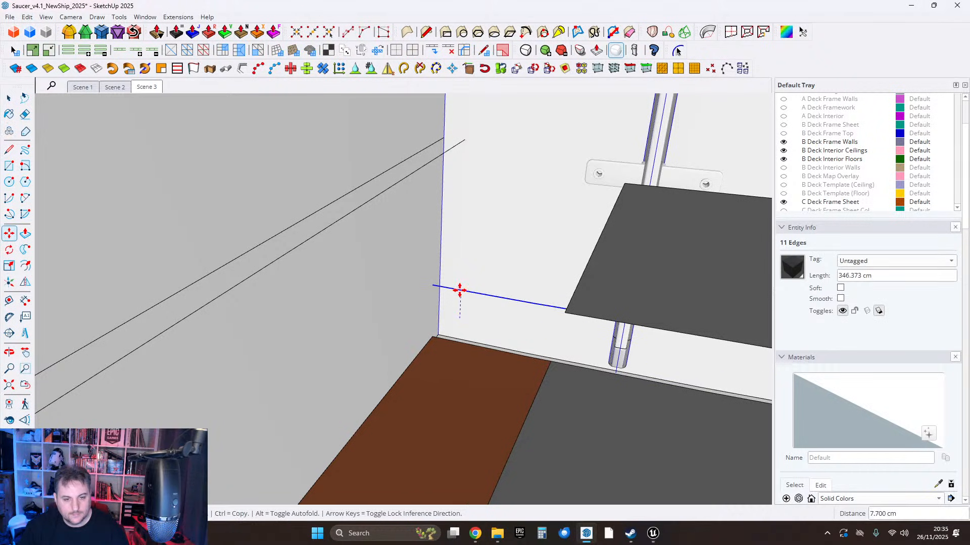
pyautogui.click(375, 196)
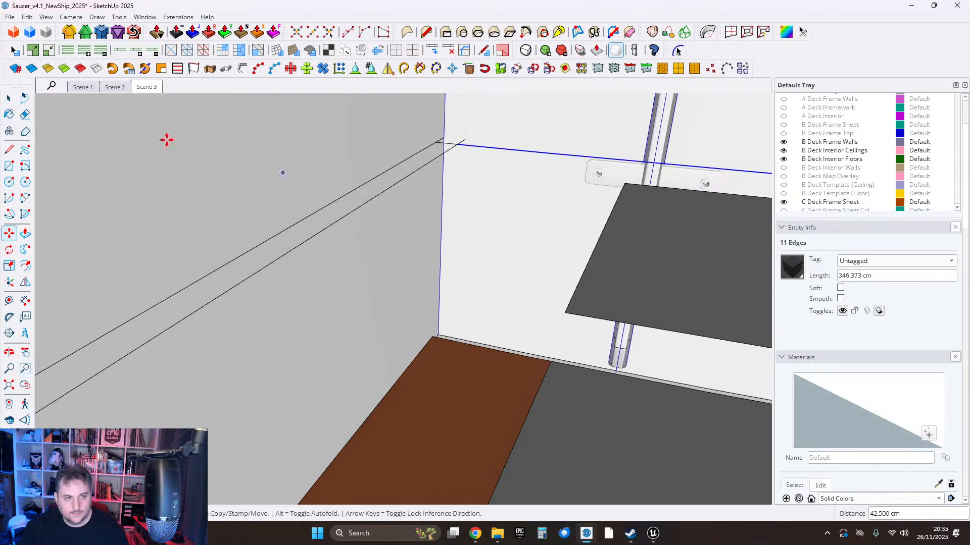
# Isolate the offset side line and curved back line up to their corner by copying them, deleting the loose lines and pasting them in place.
pyautogui.click(9, 98)
pyautogui.scroll(-2, 422, 264)
pyautogui.moveTo(422, 264); pyautogui.dragTo(457, 273, button='middle')
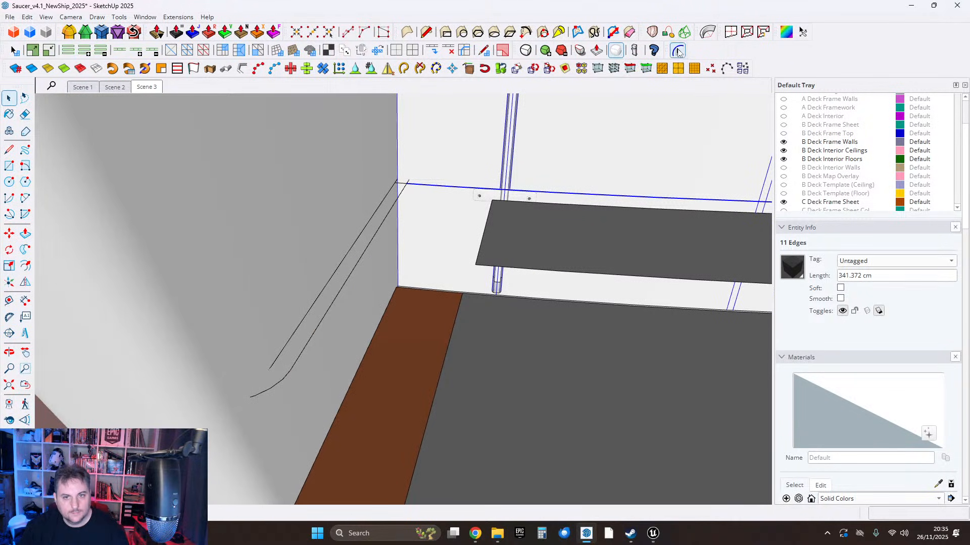
pyautogui.click(402, 191)
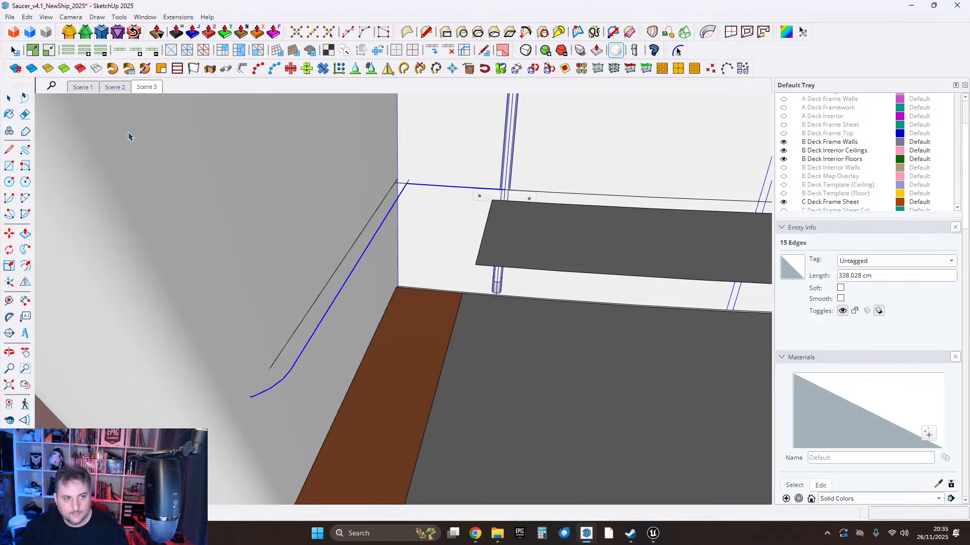
pyautogui.keyDown('shift'); pyautogui.click(523, 196); pyautogui.keyUp('shift')
pyautogui.keyDown('shift'); pyautogui.click(558, 195); pyautogui.keyUp('shift')
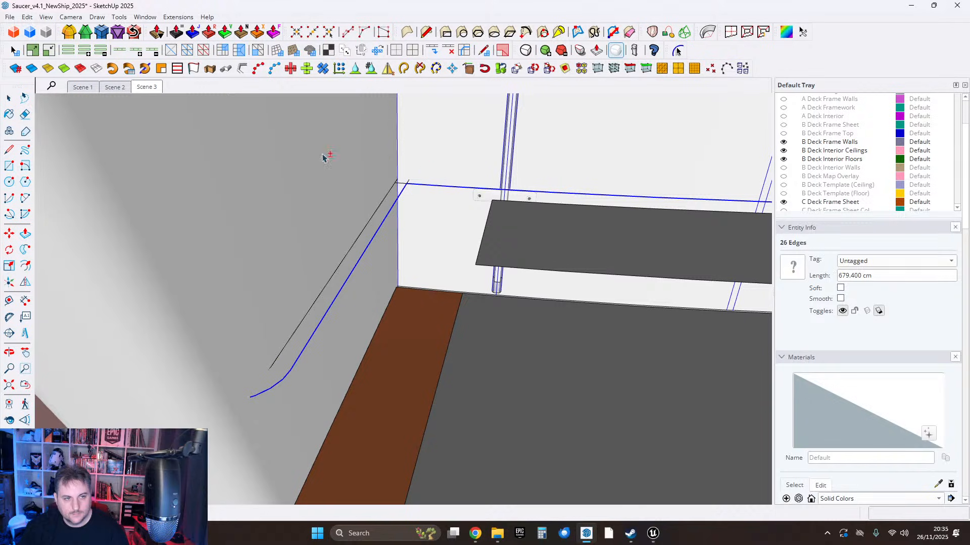
pyautogui.scroll(-3, 474, 225)
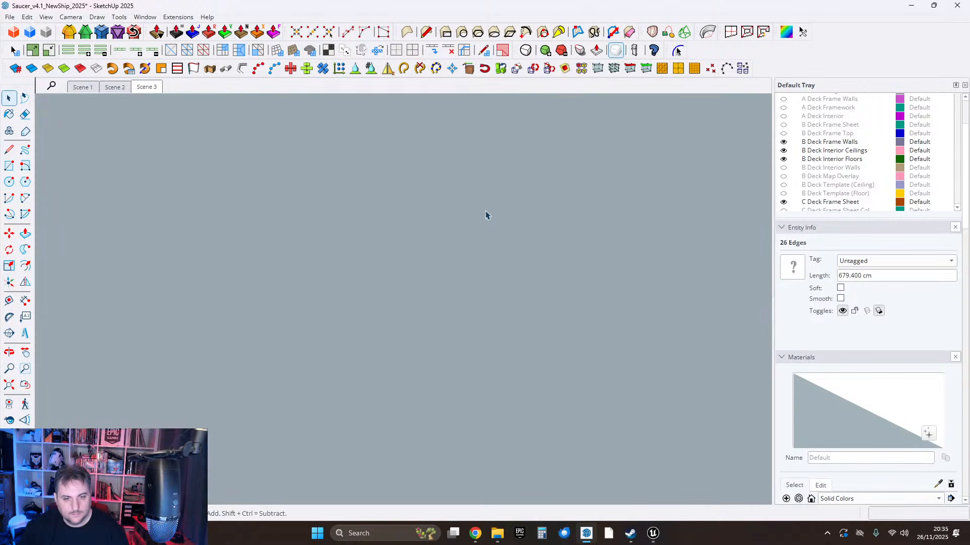
pyautogui.scroll(3, 454, 227)
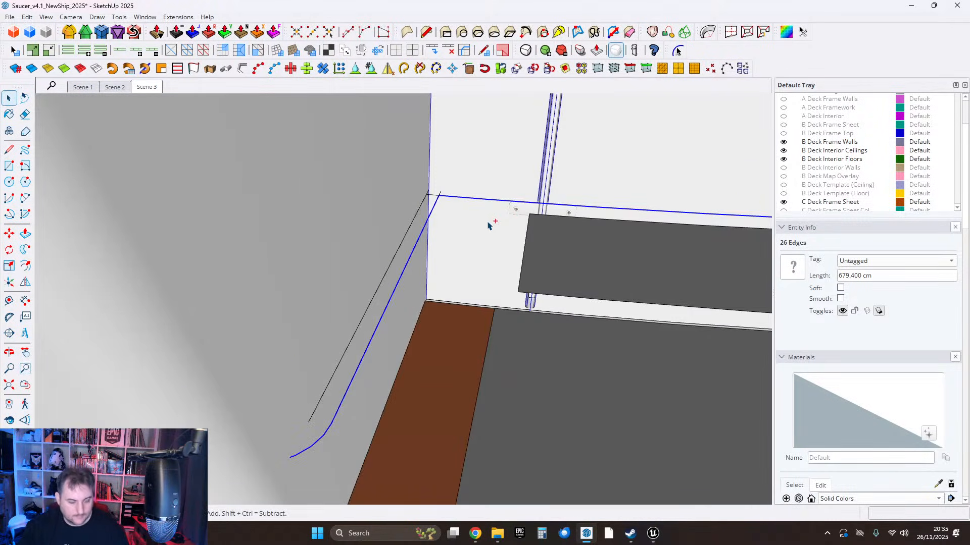
pyautogui.moveTo(440, 224); pyautogui.dragTo(441, 212, button='middle')
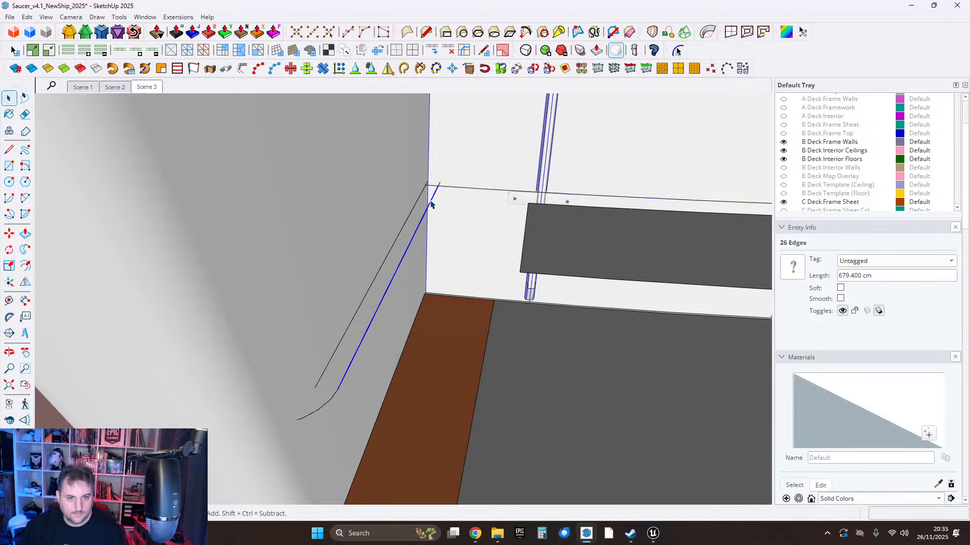
pyautogui.click(442, 204)
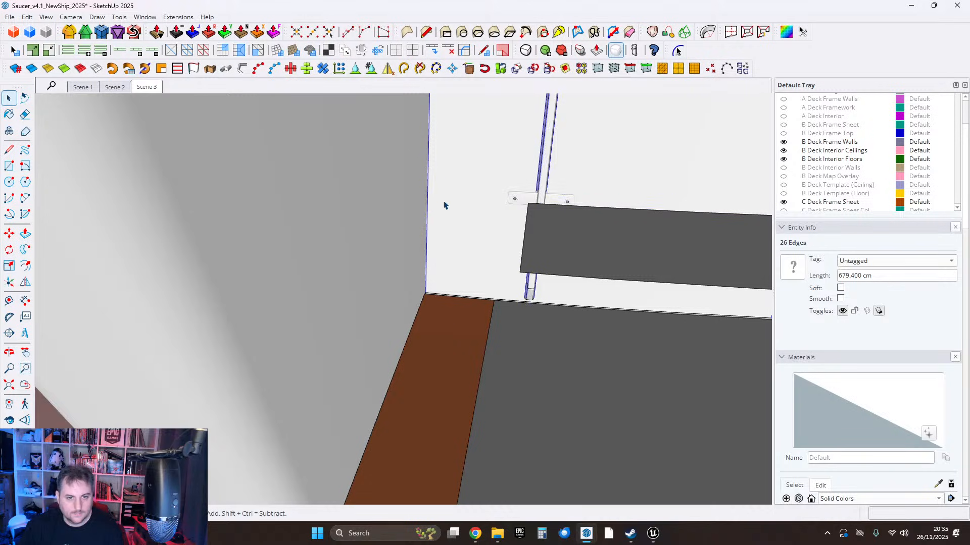
pyautogui.click(25, 17)
pyautogui.click(67, 95)
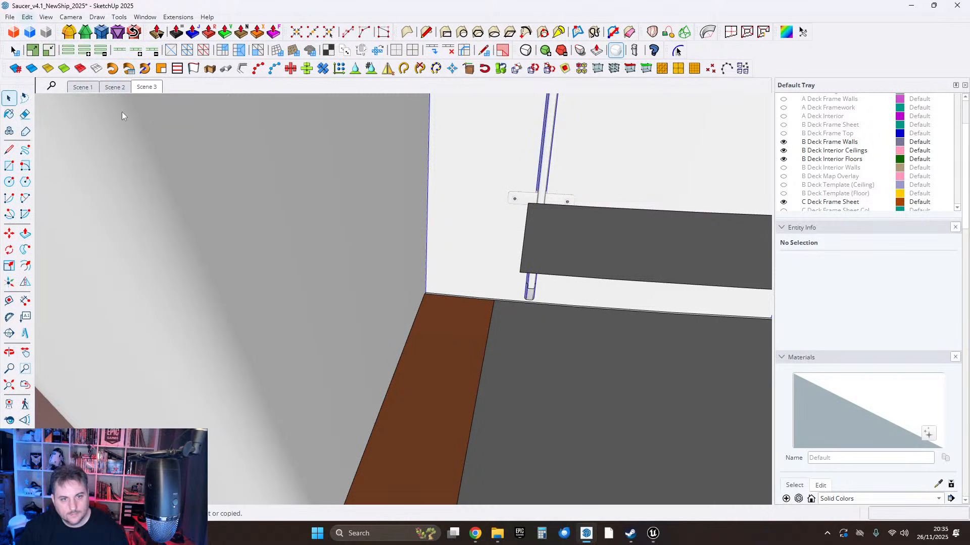
# Group the pasted L-shaped line and open the new group for editing.
pyautogui.rightClick(459, 188)
pyautogui.click(503, 283)
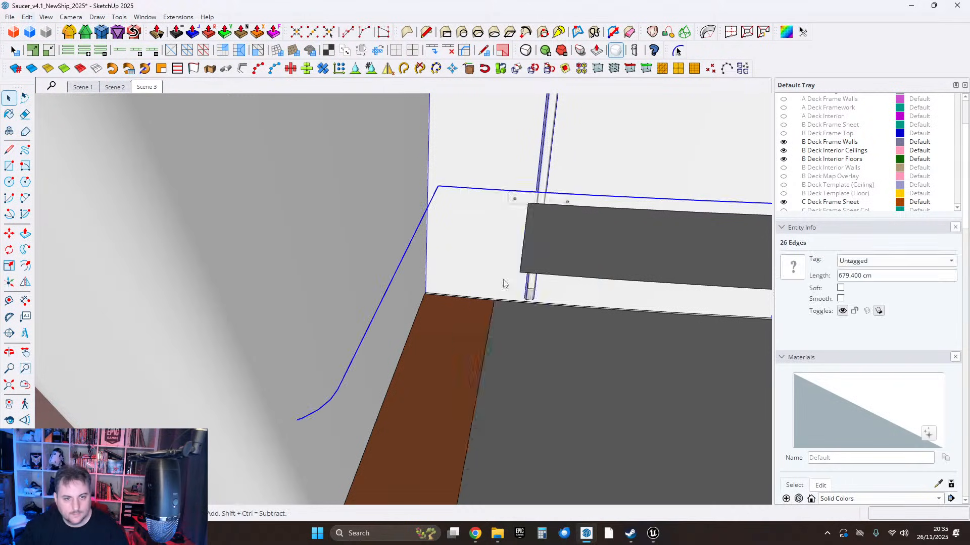
pyautogui.doubleClick(453, 188)
# Extrude the L-shaped line vertically by about 120 cm with Extrude Edges by Vector, reversing the faces and exploding the extrusion's group.
pyautogui.tripleClick(453, 187)
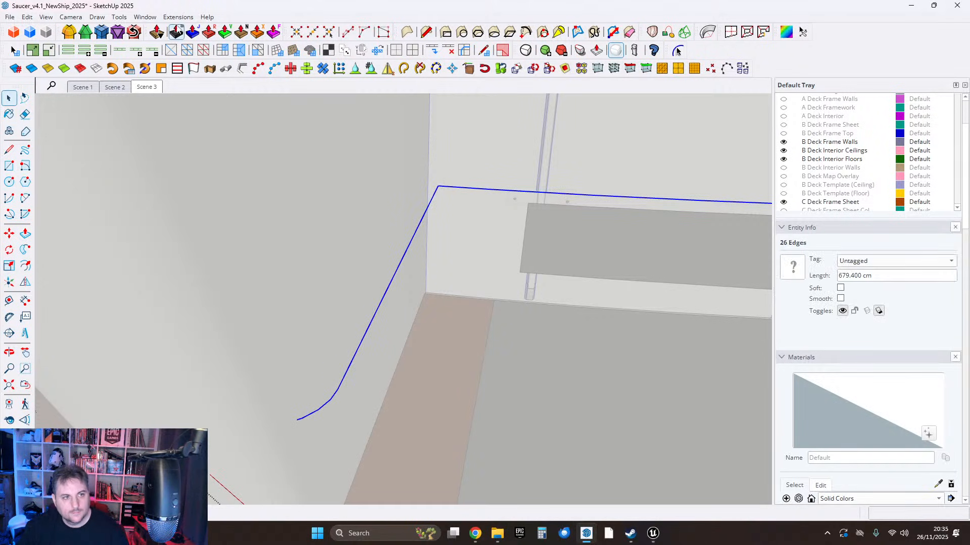
pyautogui.click(177, 17)
pyautogui.moveTo(199, 81)
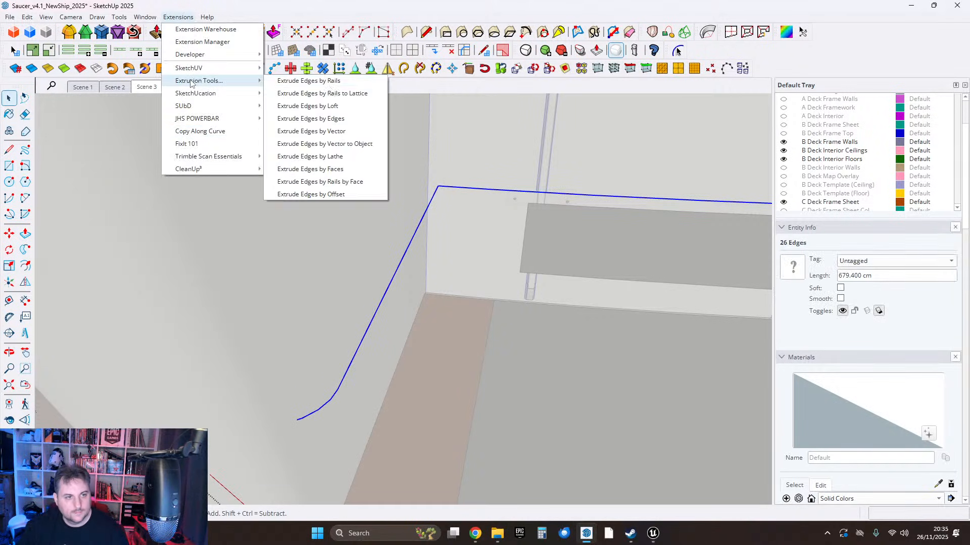
pyautogui.click(314, 131)
pyautogui.click(486, 189)
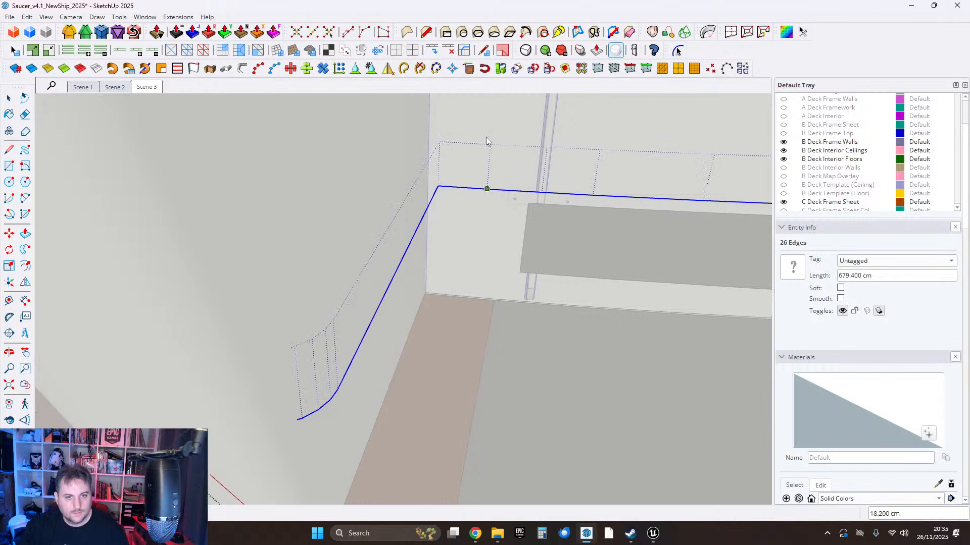
pyautogui.moveTo(488, 145); pyautogui.dragTo(437, 281, button='middle')
pyautogui.click(440, 126)
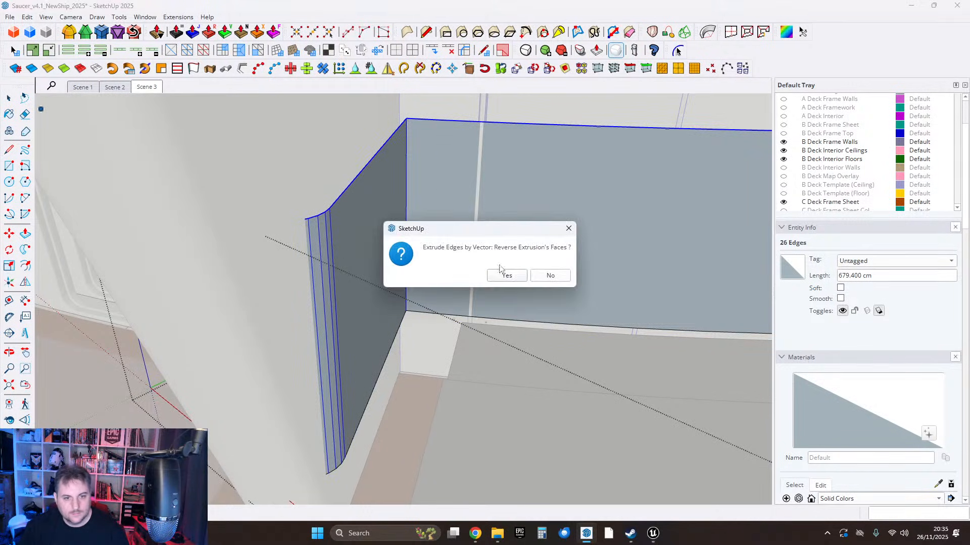
pyautogui.click(507, 276)
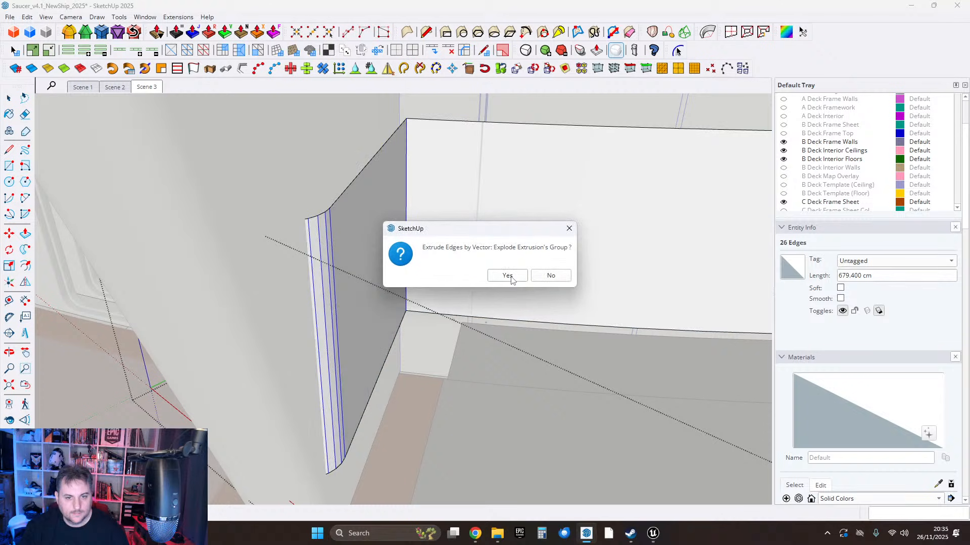
pyautogui.click(512, 278)
# Unsoften the extruded panel's segment edges and round its vertical corner edge with a 30 cm offset and 12 segments.
pyautogui.tripleClick(425, 213)
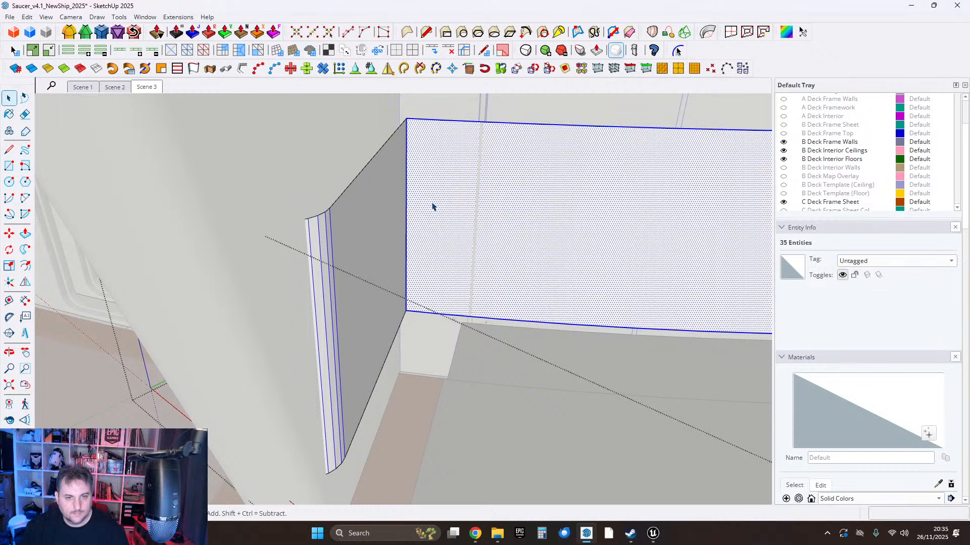
pyautogui.moveTo(438, 204); pyautogui.dragTo(462, 212, button='middle')
pyautogui.moveTo(585, 235); pyautogui.dragTo(437, 229, button='middle')
pyautogui.scroll(3, 432, 219)
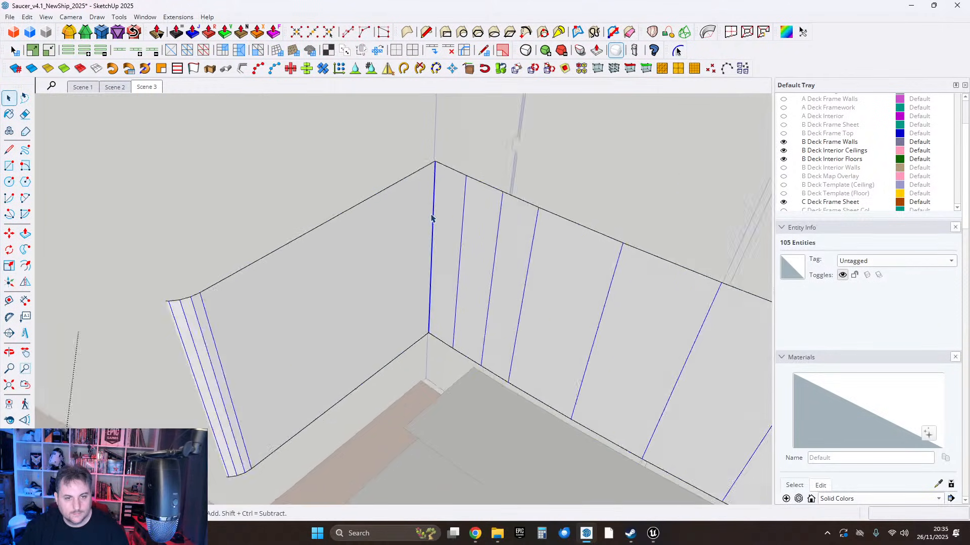
pyautogui.click(431, 217)
pyautogui.scroll(3, 457, 202)
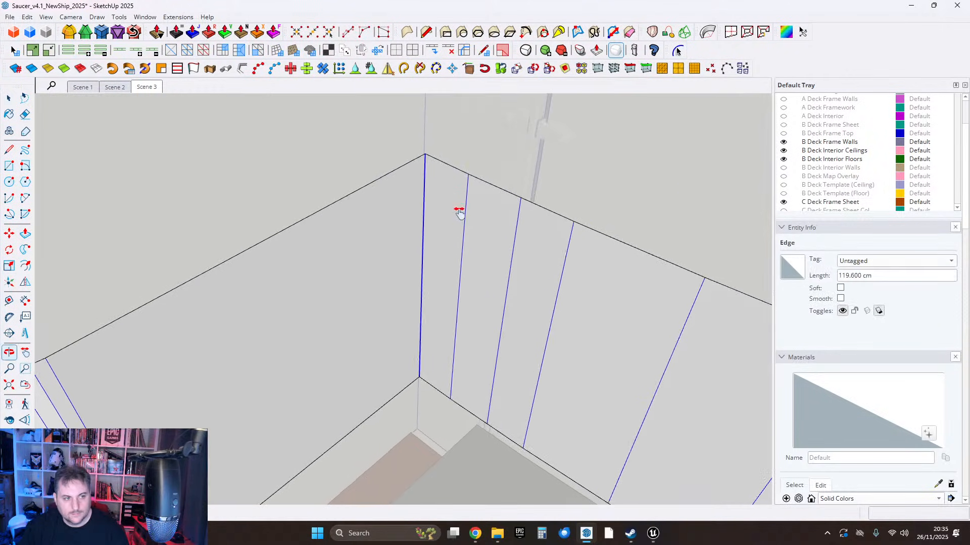
pyautogui.click(70, 33)
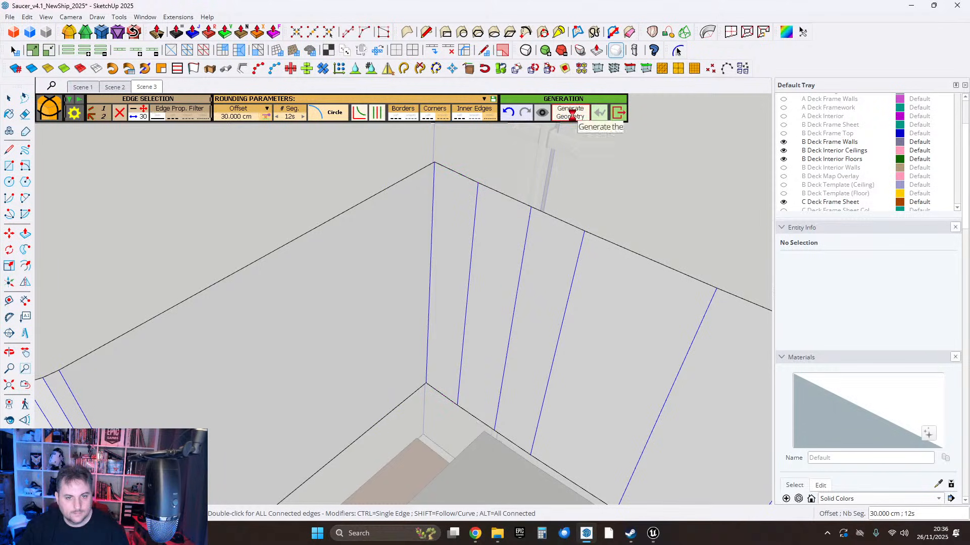
# Group the leftover sharp sliver behind the rounded corner and delete it.
pyautogui.click(9, 98)
pyautogui.moveTo(311, 202); pyautogui.dragTo(431, 294, button='middle')
pyautogui.scroll(-7, 435, 325)
pyautogui.keyDown('shift'); pyautogui.moveTo(431, 294); pyautogui.dragTo(329, 192, button='middle'); pyautogui.keyUp('shift')
pyautogui.scroll(2, 509, 328)
pyautogui.moveTo(509, 328); pyautogui.dragTo(399, 284, button='middle')
pyautogui.tripleClick(376, 274)
pyautogui.click(399, 285)
pyautogui.scroll(2, 397, 290)
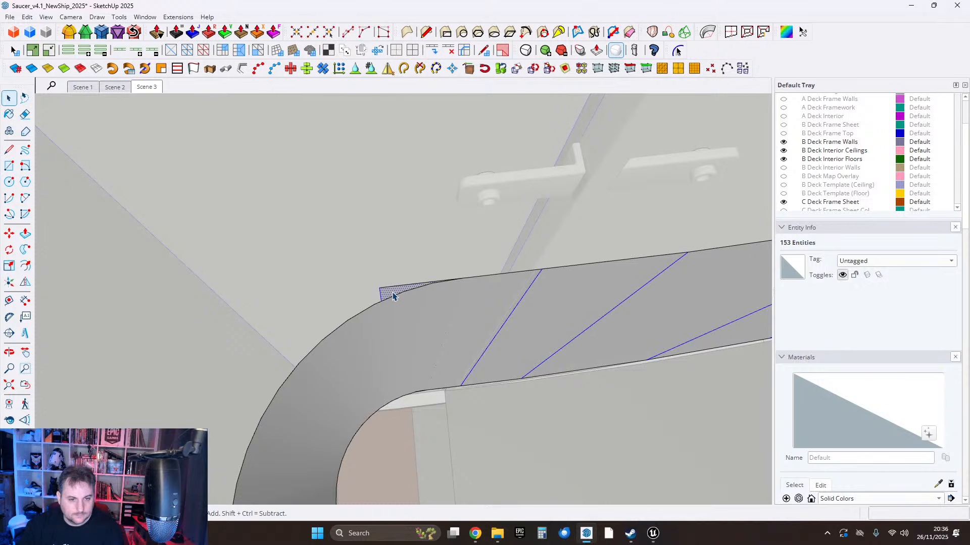
pyautogui.doubleClick(393, 293)
pyautogui.rightClick(393, 293)
pyautogui.click(428, 95)
pyautogui.press('Delete')
# Copy the short two-segment wall edge at the opposite floor corner vertically by about 51 cm to the level of the adjoining panel's lower edge.
pyautogui.scroll(-3, 411, 196)
pyautogui.moveTo(411, 195); pyautogui.dragTo(460, 147, button='middle')
pyautogui.moveTo(444, 331); pyautogui.dragTo(459, 409, button='middle')
pyautogui.moveTo(422, 191); pyautogui.dragTo(530, 364, button='middle')
pyautogui.keyDown('shift'); pyautogui.moveTo(530, 364); pyautogui.dragTo(603, 287, button='middle'); pyautogui.keyUp('shift')
pyautogui.scroll(8, 426, 326)
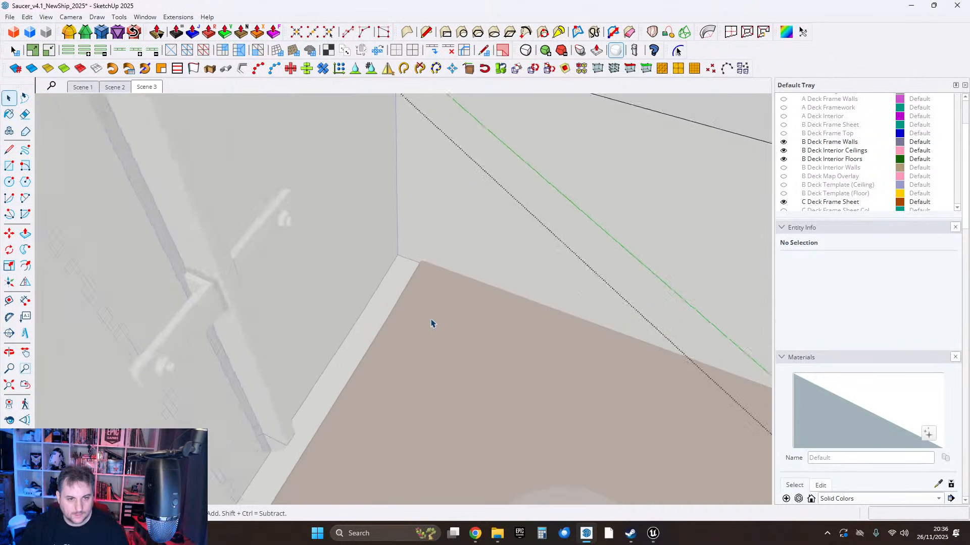
pyautogui.moveTo(431, 323); pyautogui.dragTo(419, 306, button='middle')
pyautogui.doubleClick(418, 319)
pyautogui.tripleClick(416, 317)
pyautogui.click(8, 283)
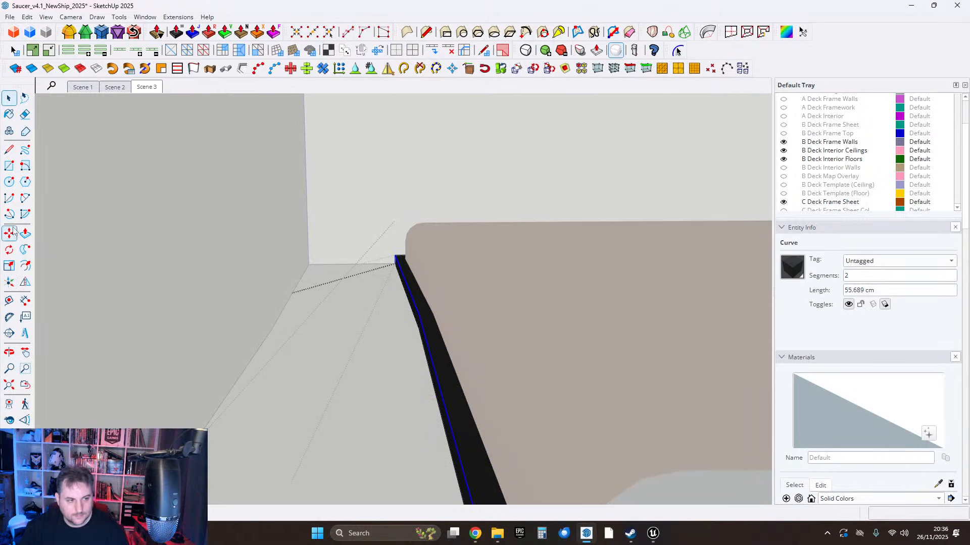
pyautogui.click(423, 327)
pyautogui.scroll(-2, 399, 310)
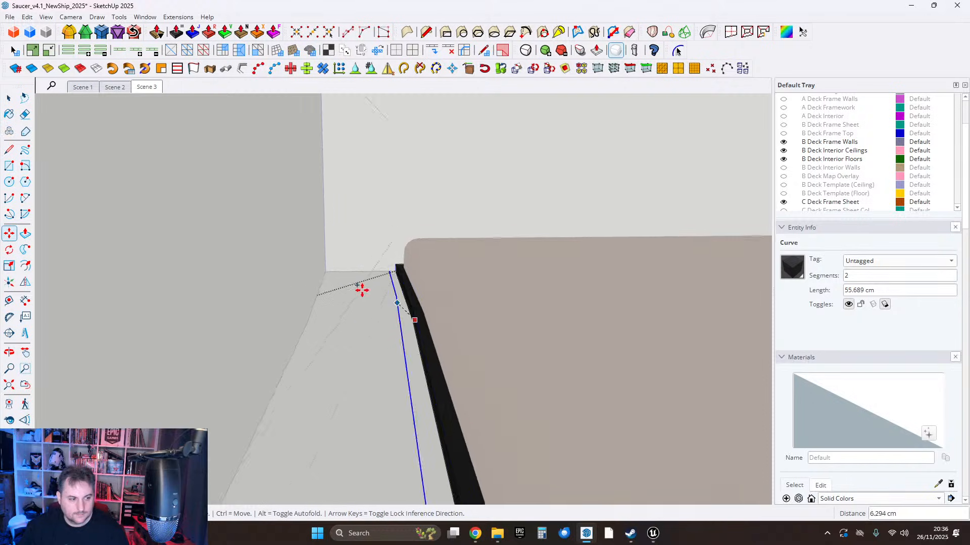
pyautogui.moveTo(361, 289); pyautogui.dragTo(279, 307, button='middle')
pyautogui.press('Up')
pyautogui.scroll(-3, 348, 242)
pyautogui.keyDown('shift'); pyautogui.moveTo(467, 242); pyautogui.dragTo(489, 279, button='middle'); pyautogui.keyUp('shift')
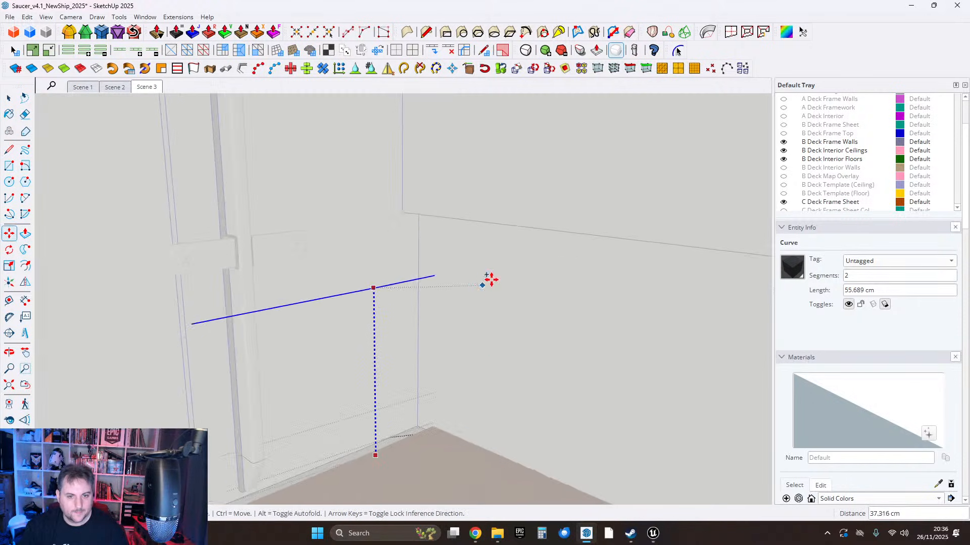
pyautogui.moveTo(560, 278); pyautogui.dragTo(541, 292, button='middle')
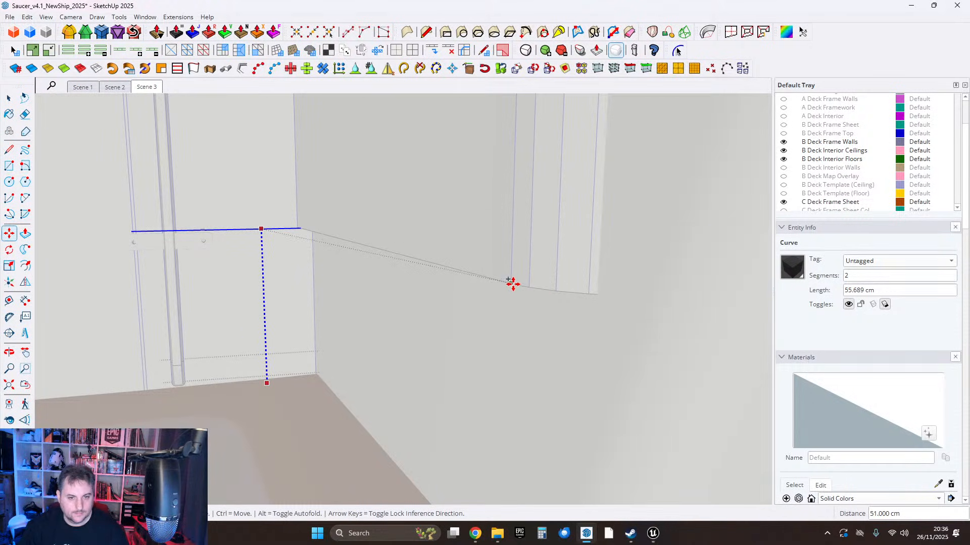
pyautogui.moveTo(310, 219); pyautogui.dragTo(441, 290, button='middle')
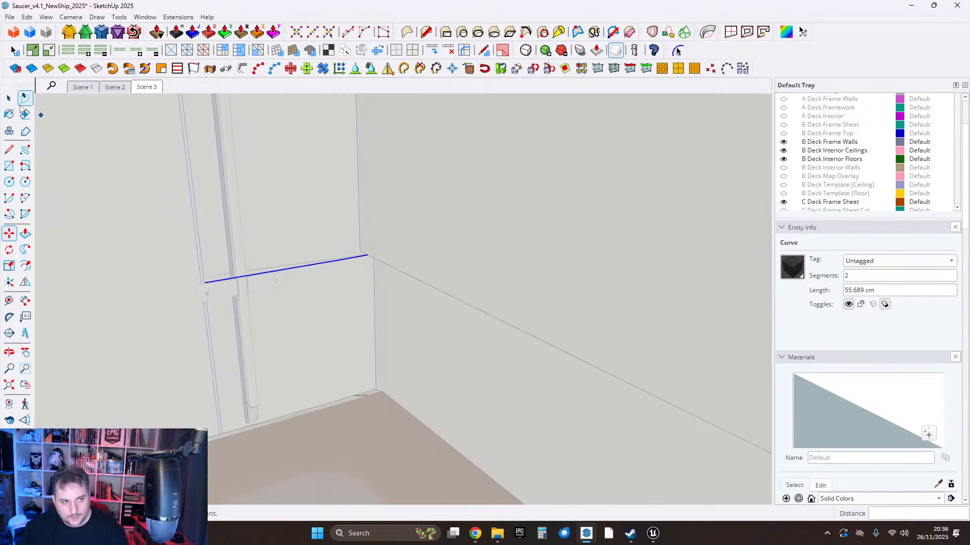
# Move the raised two-segment edge out of its group and paste it in place inside the adjoining wall panel's group.
pyautogui.keyDown('shift'); pyautogui.moveTo(278, 221); pyautogui.dragTo(358, 246, button='middle'); pyautogui.keyUp('shift')
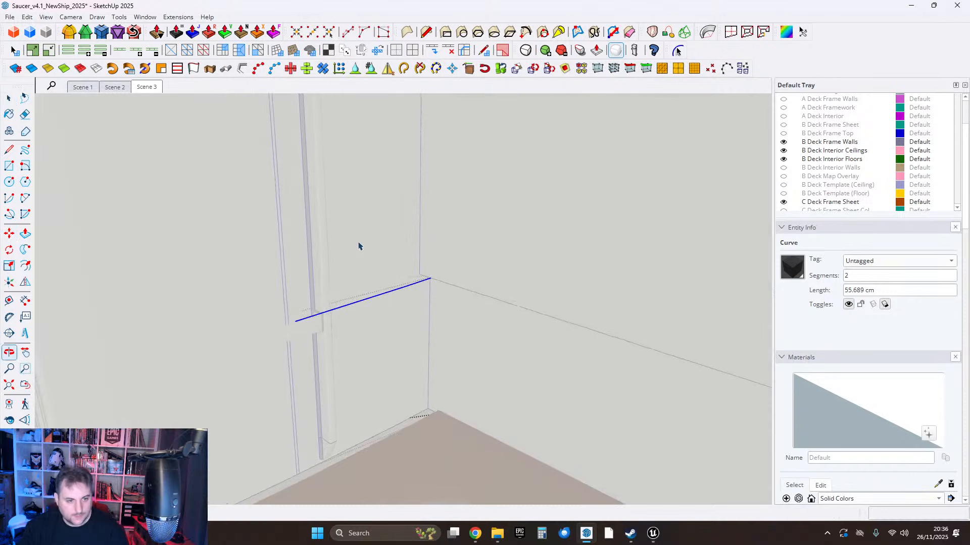
pyautogui.click(418, 279)
pyautogui.scroll(-2, 418, 279)
pyautogui.moveTo(417, 280); pyautogui.dragTo(410, 289, button='middle')
pyautogui.click(410, 287)
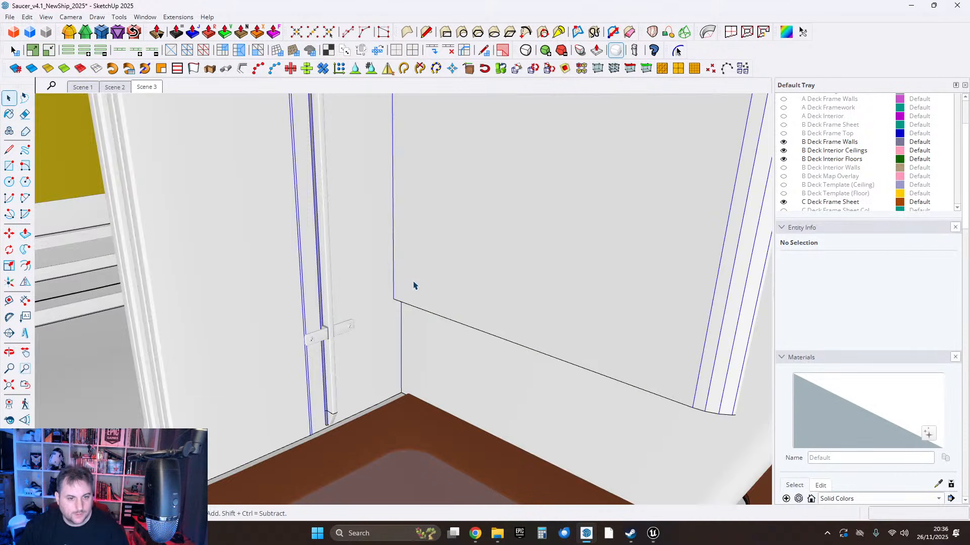
pyautogui.doubleClick(407, 279)
pyautogui.click(403, 276)
pyautogui.click(27, 16)
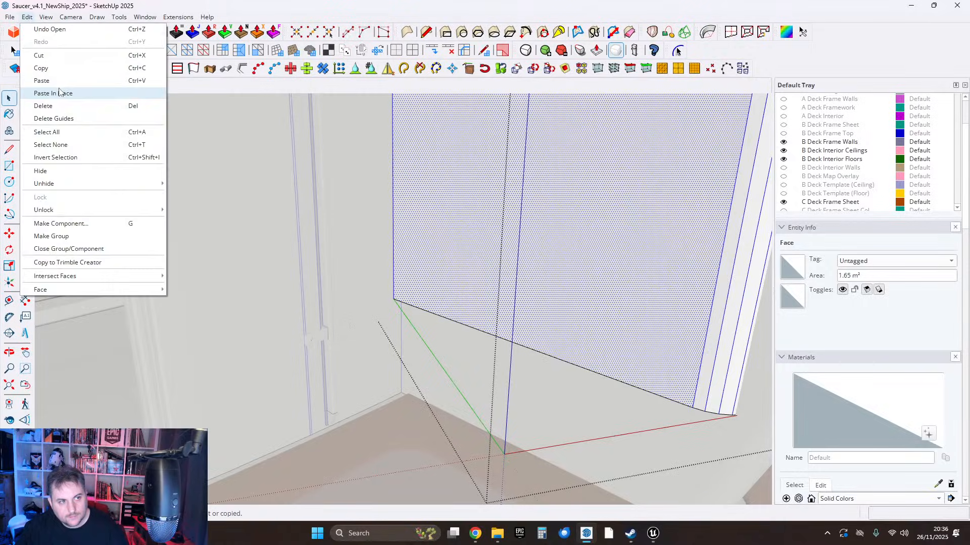
pyautogui.click(53, 93)
pyautogui.moveTo(417, 275); pyautogui.dragTo(434, 335, button='middle')
# Extrude the pasted edge vertically up to the adjoining panel's top with Extrude Edges by Vector, without reversing its faces.
pyautogui.click(399, 334)
pyautogui.scroll(-4, 435, 337)
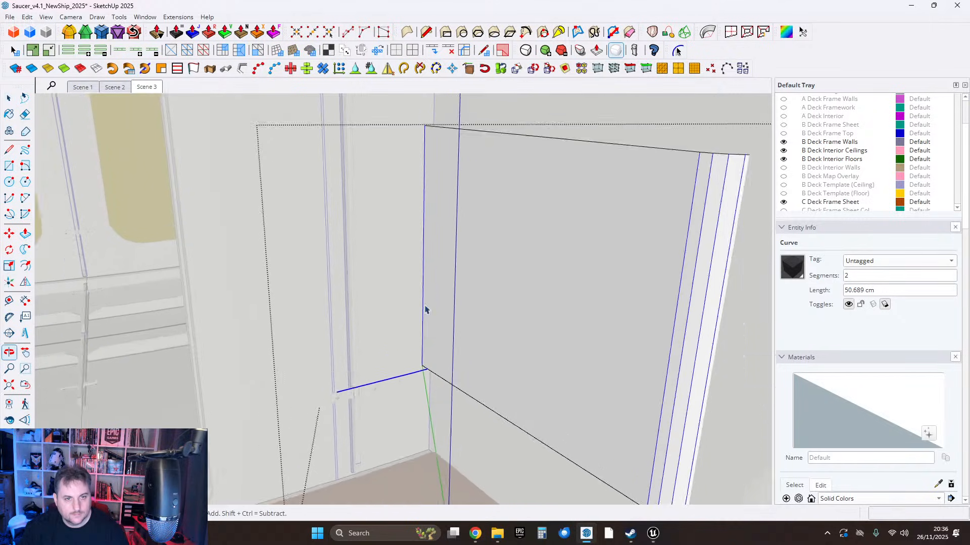
pyautogui.click(167, 18)
pyautogui.click(165, 18)
pyautogui.click(175, 18)
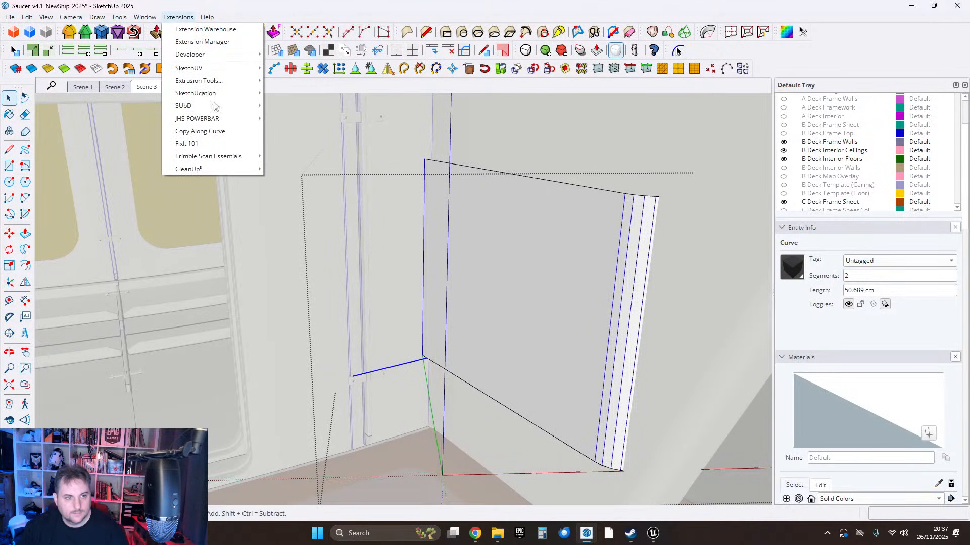
pyautogui.moveTo(199, 81)
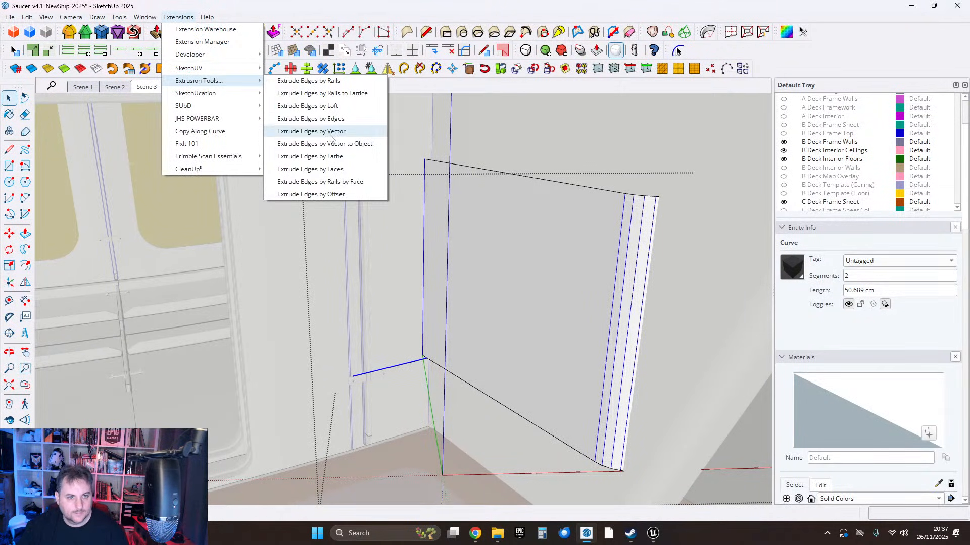
pyautogui.click(329, 132)
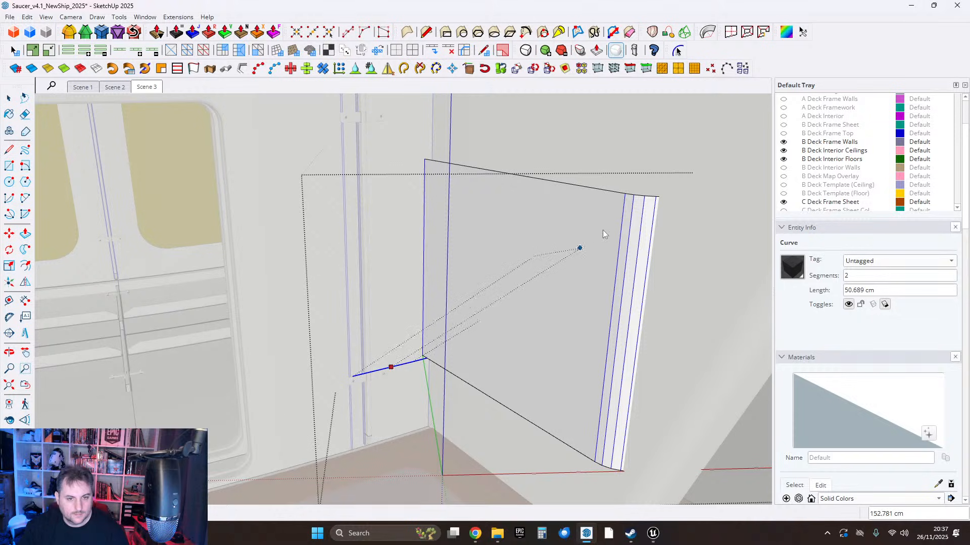
pyautogui.click(395, 202)
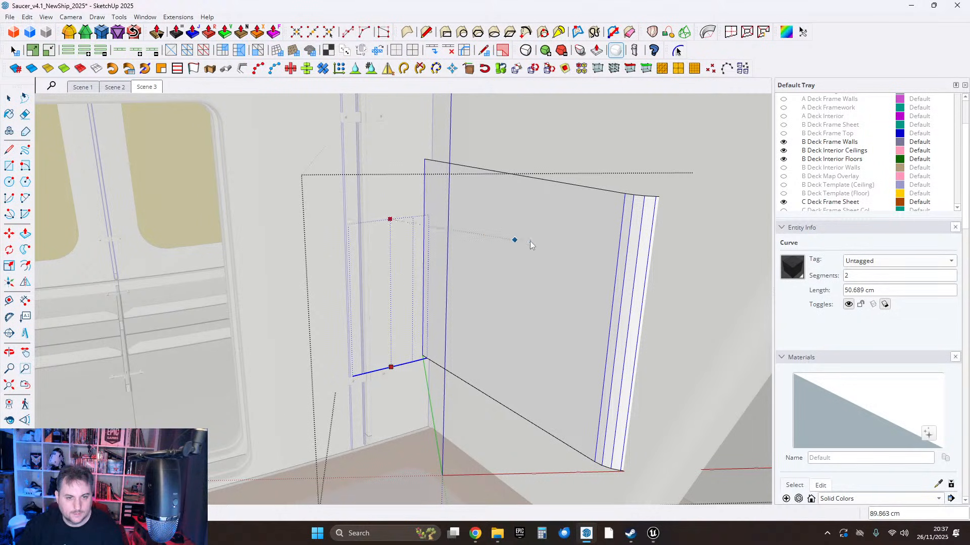
pyautogui.click(628, 197)
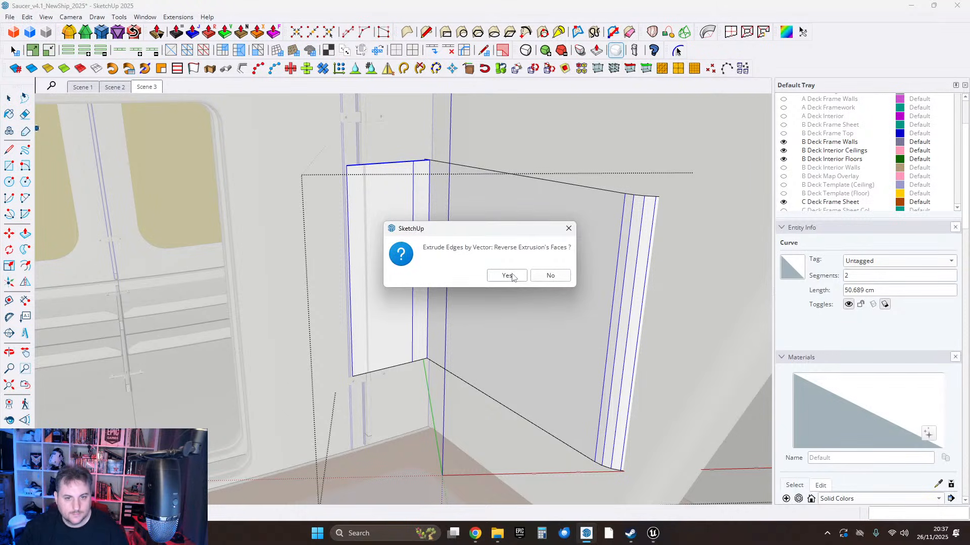
pyautogui.click(550, 276)
pyautogui.click(550, 276)
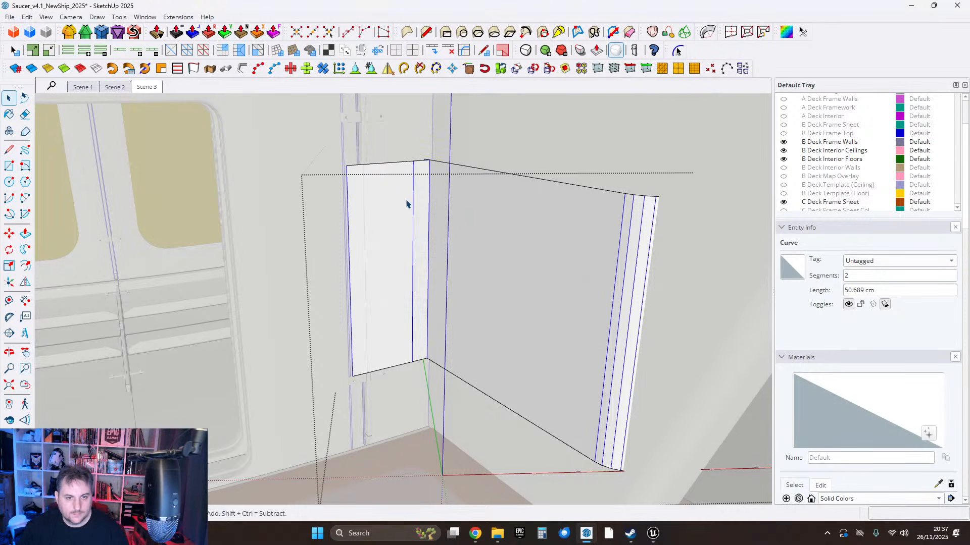
# Group the sliver of the new face that overhangs the panel's corner and delete it.
pyautogui.keyDown('shift'); pyautogui.moveTo(407, 206); pyautogui.dragTo(498, 277, button='middle'); pyautogui.keyUp('shift')
pyautogui.scroll(3, 461, 266)
pyautogui.scroll(3, 543, 321)
pyautogui.doubleClick(559, 334)
pyautogui.rightClick(559, 334)
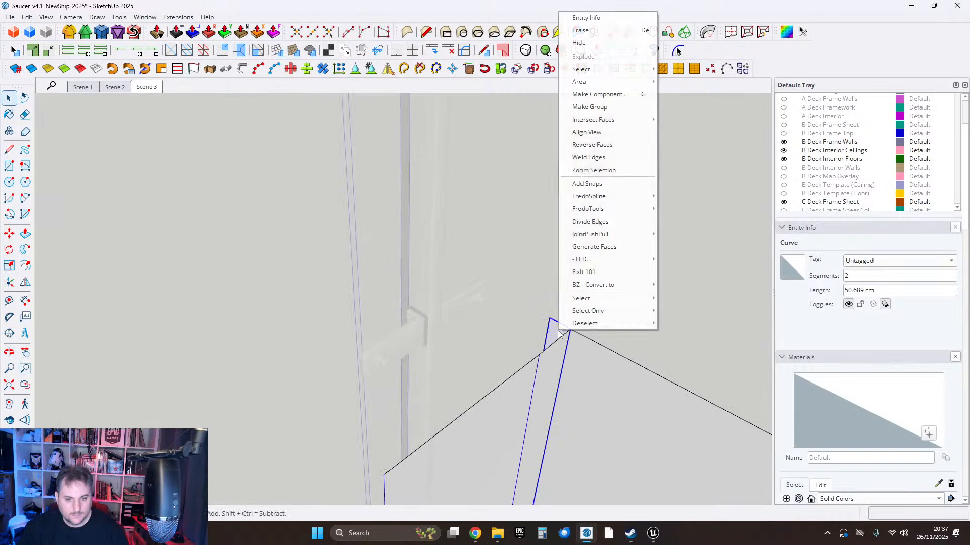
pyautogui.click(573, 106)
pyautogui.press('Delete')
pyautogui.scroll(-3, 571, 296)
pyautogui.moveTo(571, 297); pyautogui.dragTo(505, 265, button='middle')
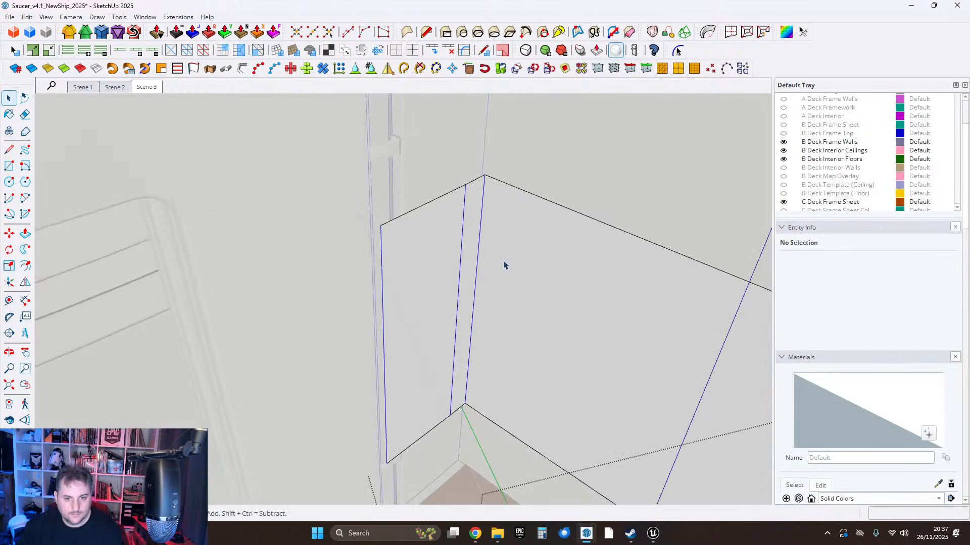
# Round the vertical edge where the newly extruded face meets the adjoining panel, using a 30 cm offset and 12 segments.
pyautogui.click(473, 255)
pyautogui.moveTo(486, 219); pyautogui.dragTo(459, 235, button='middle')
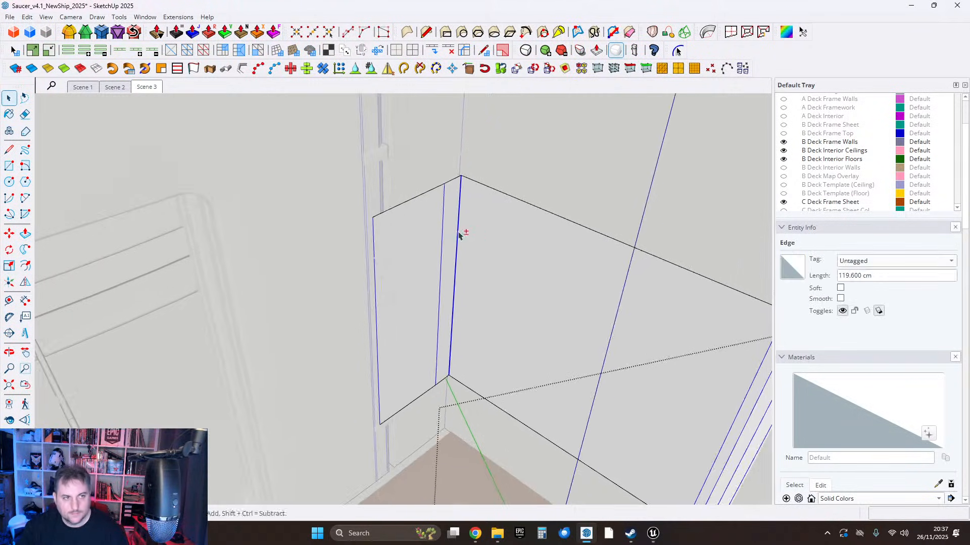
pyautogui.click(70, 32)
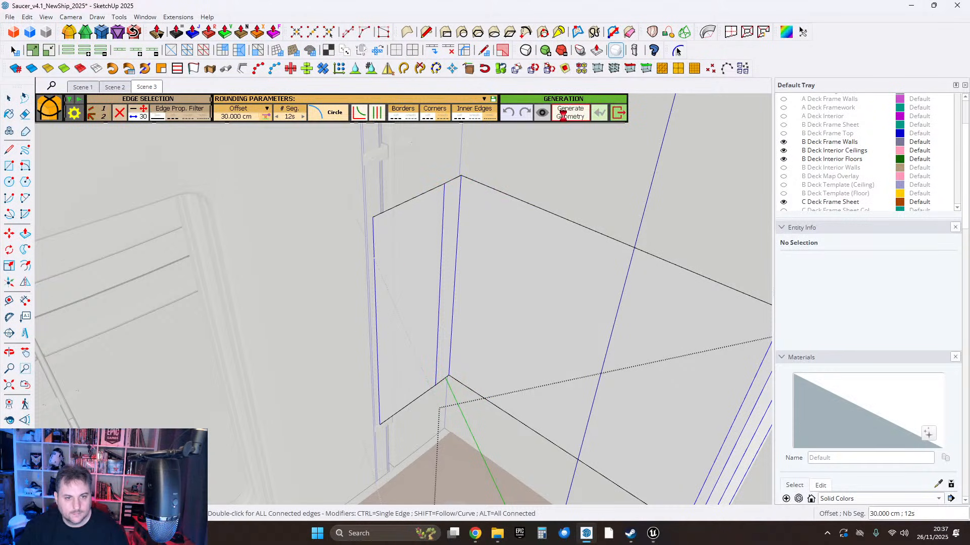
pyautogui.click(563, 112)
pyautogui.click(9, 99)
# Group the pointed remnant behind this second rounded corner and delete it.
pyautogui.moveTo(483, 281); pyautogui.dragTo(424, 363, button='middle')
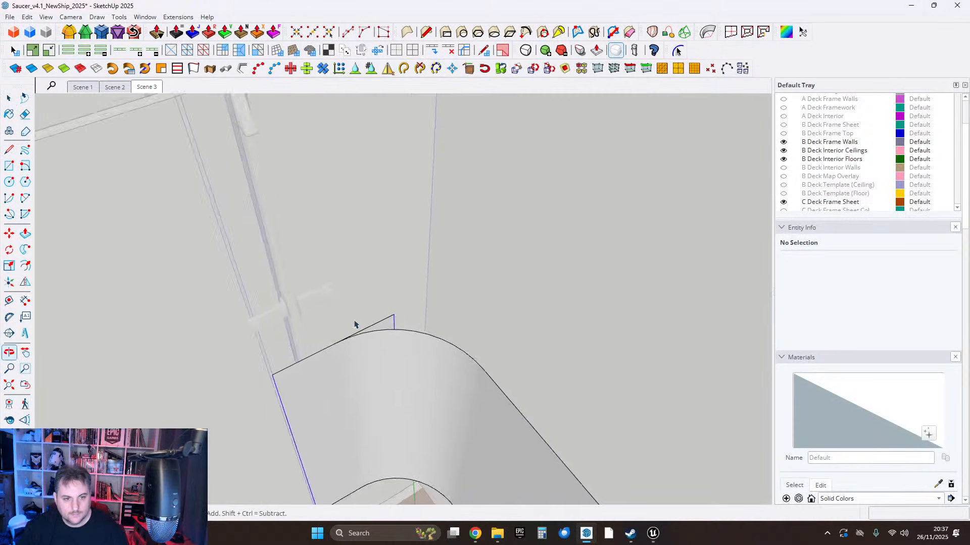
pyautogui.scroll(3, 383, 326)
pyautogui.rightClick(390, 323)
pyautogui.click(428, 97)
pyautogui.press('Delete')
pyautogui.scroll(-8, 391, 212)
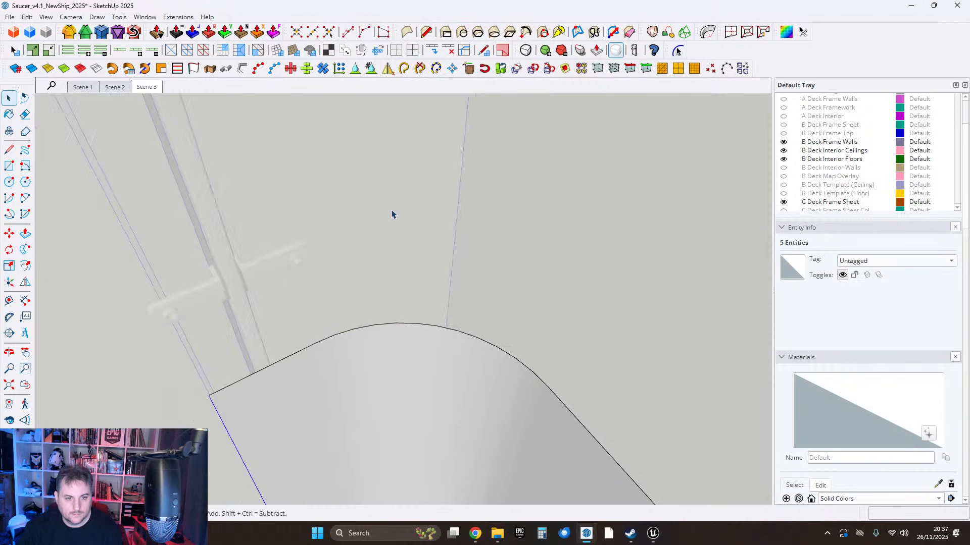
# Group all the flat faces of the curved back wall panel, leaving out the rounded corner pieces.
pyautogui.moveTo(455, 233)
pyautogui.mouseDown(button='middle')
pyautogui.moveTo(453, 282)
pyautogui.moveTo(407, 210)
pyautogui.moveTo(430, 298)
pyautogui.moveTo(370, 199)
pyautogui.moveTo(399, 330)
pyautogui.moveTo(402, 299)
pyautogui.moveTo(472, 299)
pyautogui.moveTo(456, 351)
pyautogui.moveTo(479, 287)
pyautogui.moveTo(466, 348)
pyautogui.moveTo(449, 309)
pyautogui.moveTo(461, 216)
pyautogui.mouseUp(button='middle')
pyautogui.moveTo(462, 408); pyautogui.dragTo(395, 212, button='middle')
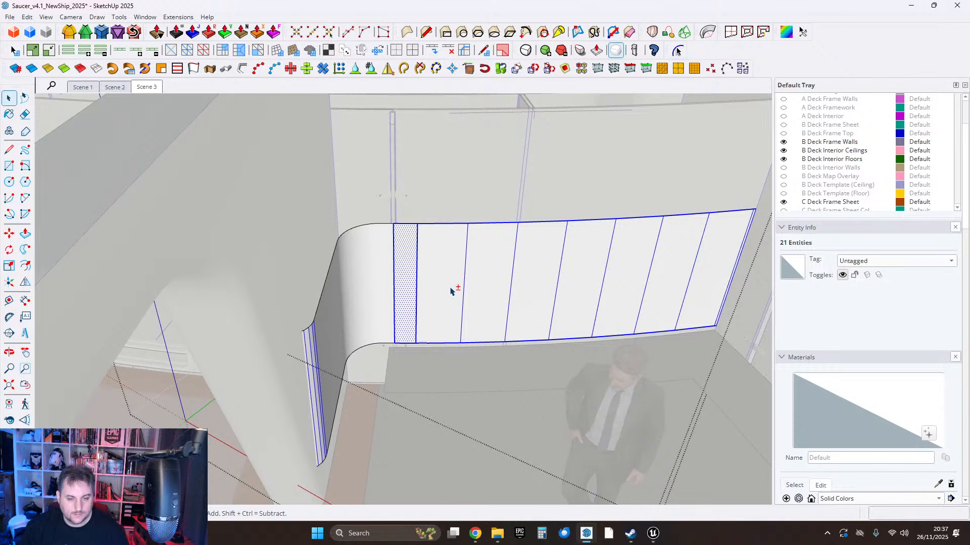
pyautogui.keyDown('shift'); pyautogui.click(543, 286); pyautogui.keyUp('shift')
pyautogui.keyDown('shift'); pyautogui.click(581, 284); pyautogui.keyUp('shift')
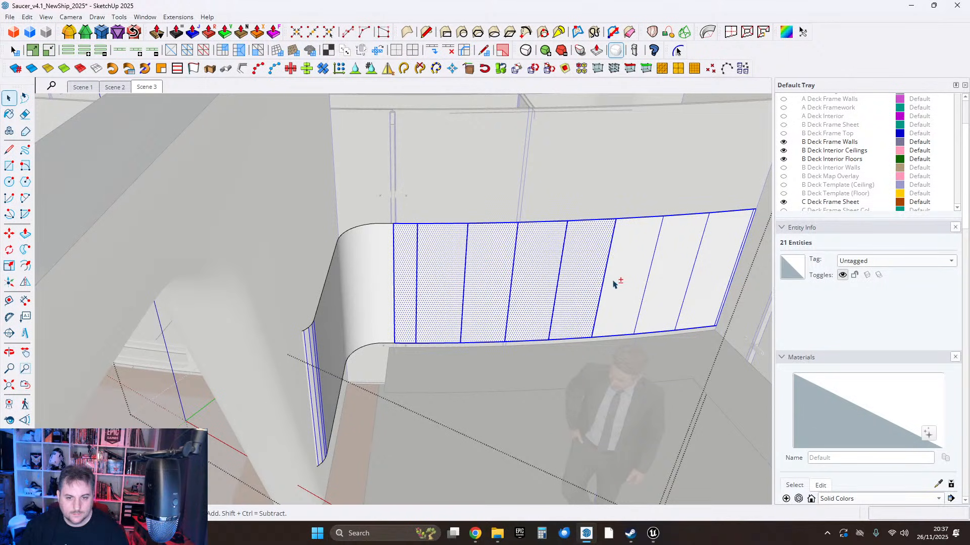
pyautogui.keyDown('shift'); pyautogui.click(621, 281); pyautogui.keyUp('shift')
pyautogui.keyDown('shift'); pyautogui.click(675, 278); pyautogui.keyUp('shift')
pyautogui.keyDown('shift'); pyautogui.click(700, 279); pyautogui.keyUp('shift')
pyautogui.rightClick(416, 268)
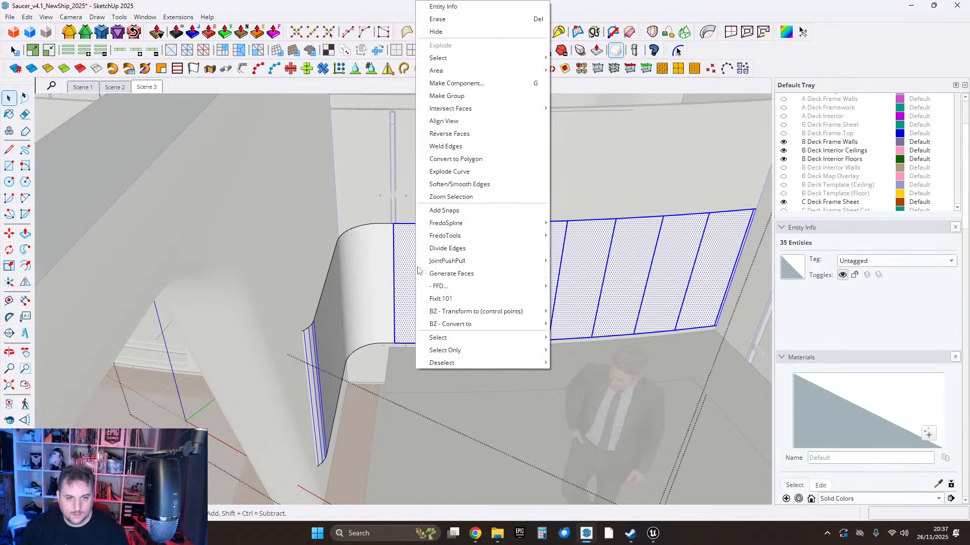
pyautogui.click(440, 96)
# Run FixIt 101 on the remaining rounded corner and side wall geometry and soften its edges.
pyautogui.keyDown('shift'); pyautogui.moveTo(328, 314); pyautogui.dragTo(415, 259, button='middle'); pyautogui.keyUp('shift')
pyautogui.tripleClick(415, 259)
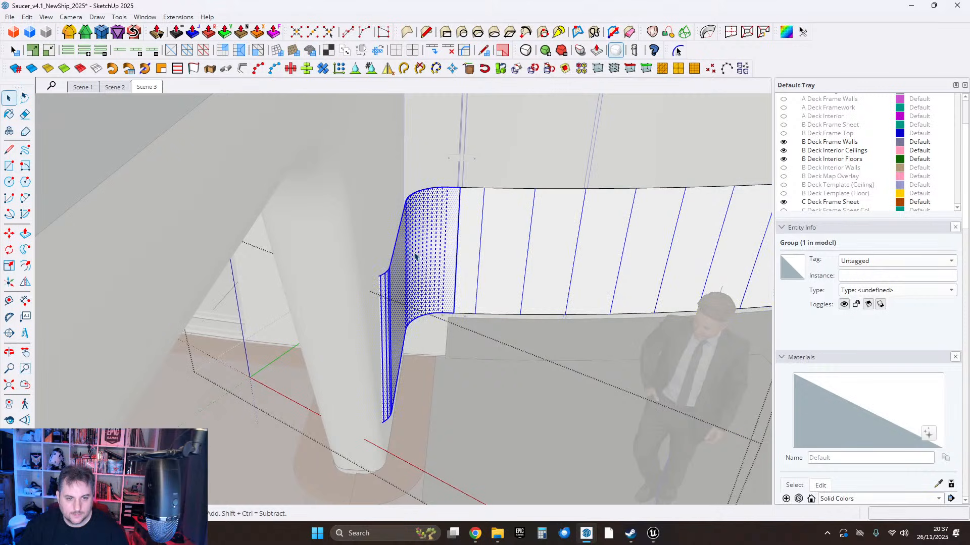
pyautogui.rightClick(415, 259)
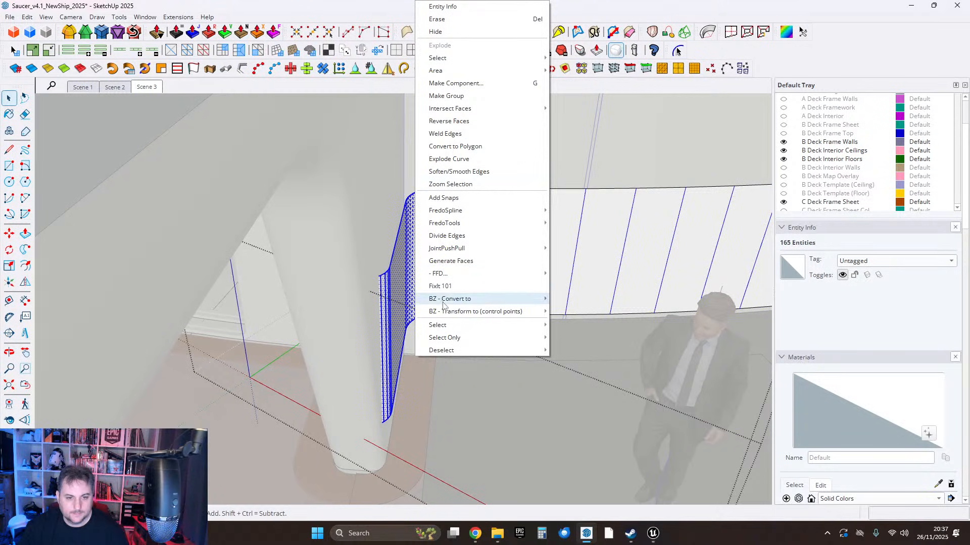
pyautogui.click(443, 288)
pyautogui.click(518, 313)
pyautogui.rightClick(419, 246)
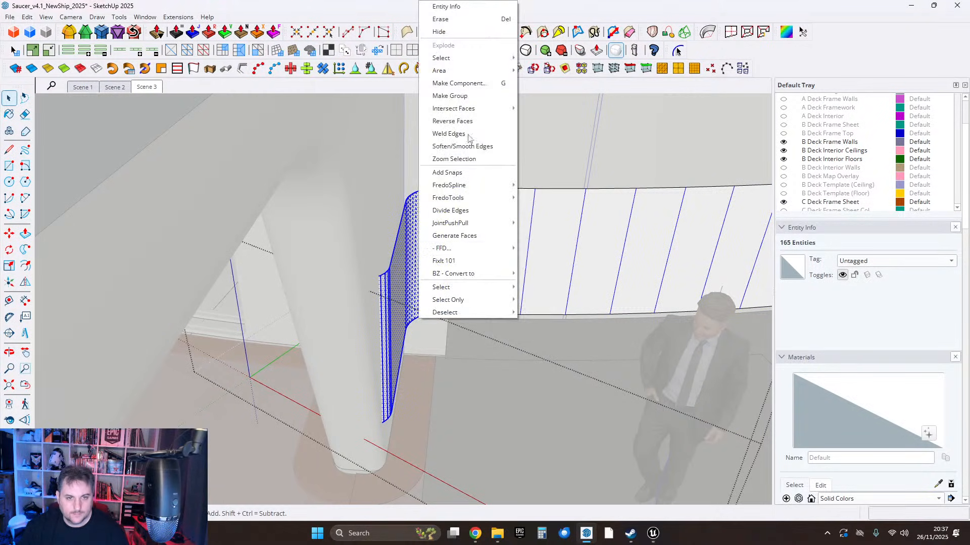
pyautogui.click(462, 146)
# Examine the softened corner panel from several angles, especially where it joins the back wall panel.
pyautogui.moveTo(426, 255); pyautogui.dragTo(512, 319, button='middle')
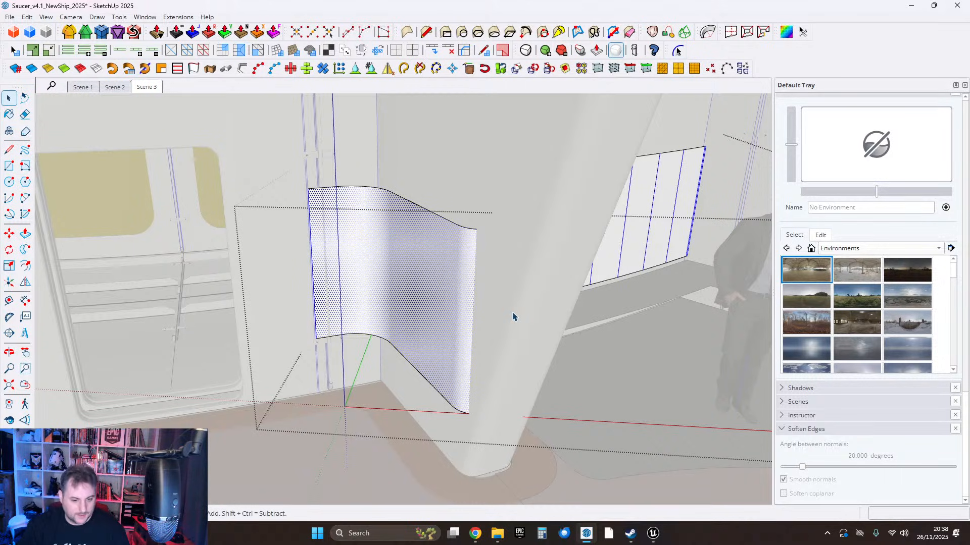
pyautogui.scroll(-3, 476, 198)
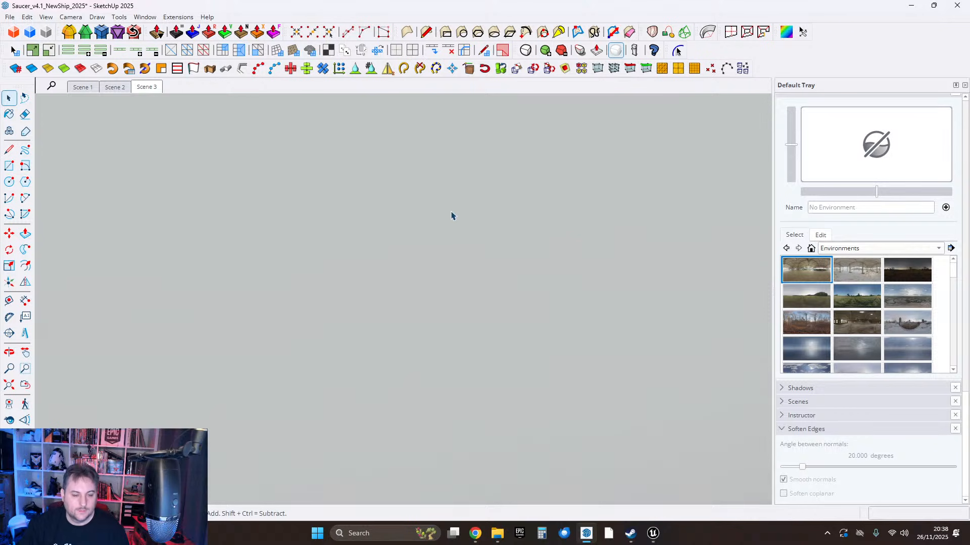
pyautogui.scroll(5, 457, 221)
pyautogui.moveTo(470, 173); pyautogui.dragTo(450, 287, button='middle')
pyautogui.keyDown('shift'); pyautogui.moveTo(450, 287); pyautogui.dragTo(256, 102, button='middle'); pyautogui.keyUp('shift')
pyautogui.scroll(5, 438, 228)
pyautogui.moveTo(597, 299); pyautogui.dragTo(522, 294, button='middle')
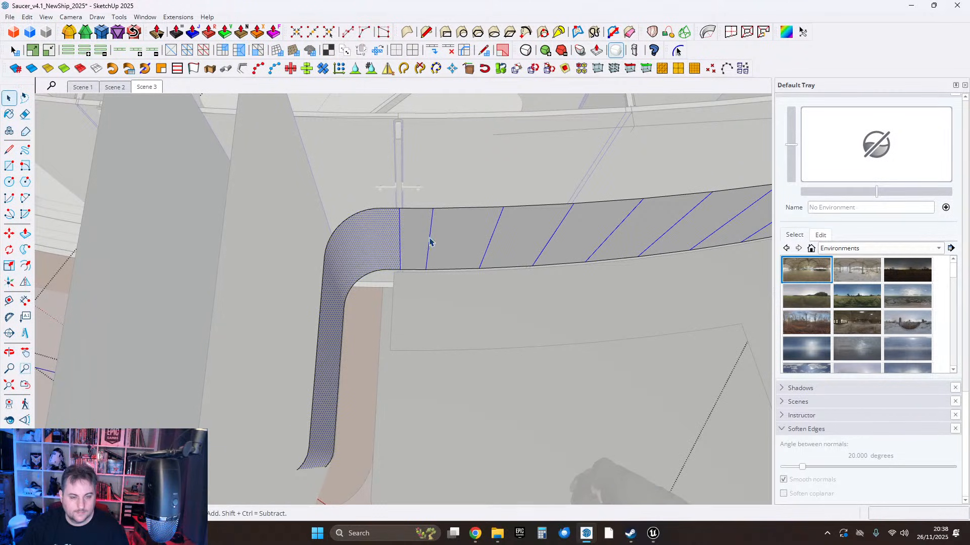
pyautogui.keyDown('shift'); pyautogui.moveTo(443, 234); pyautogui.dragTo(431, 292, button='middle'); pyautogui.keyUp('shift')
pyautogui.scroll(4, 422, 239)
pyautogui.scroll(-3, 420, 228)
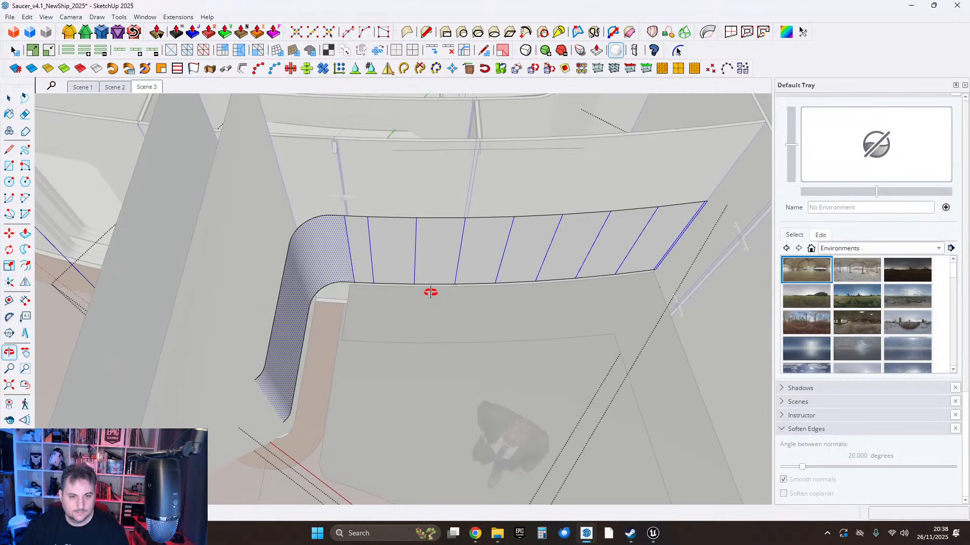
pyautogui.moveTo(488, 265); pyautogui.dragTo(454, 231, button='middle')
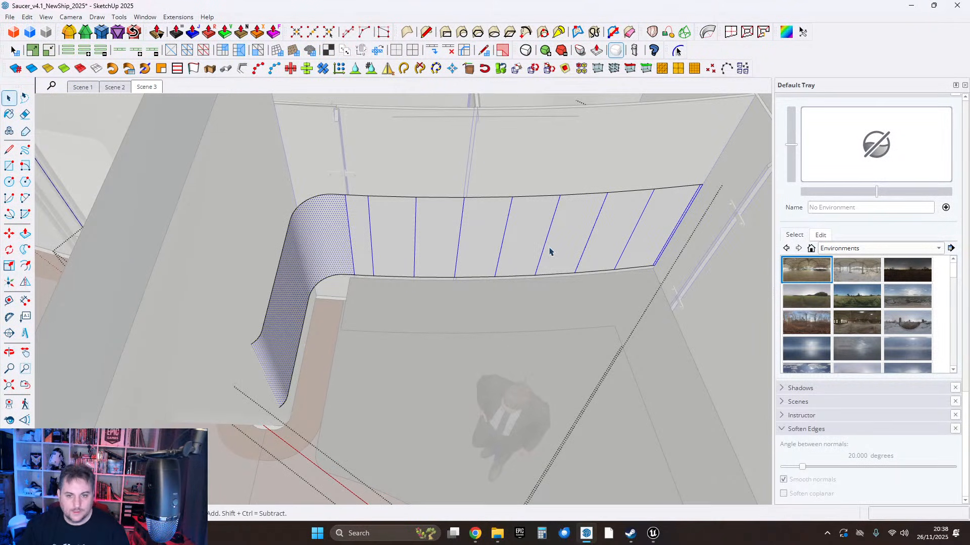
pyautogui.scroll(3, 354, 209)
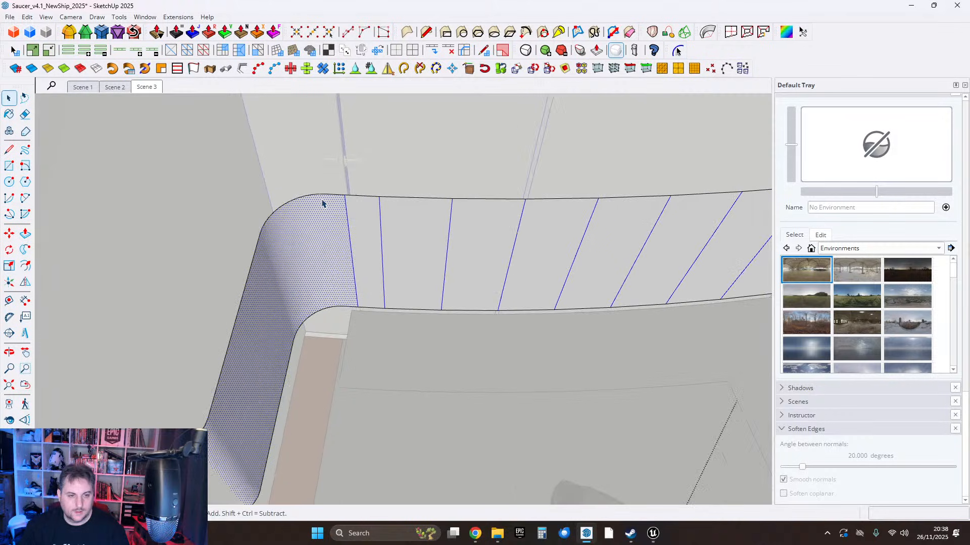
pyautogui.moveTo(325, 201); pyautogui.dragTo(418, 273, button='middle')
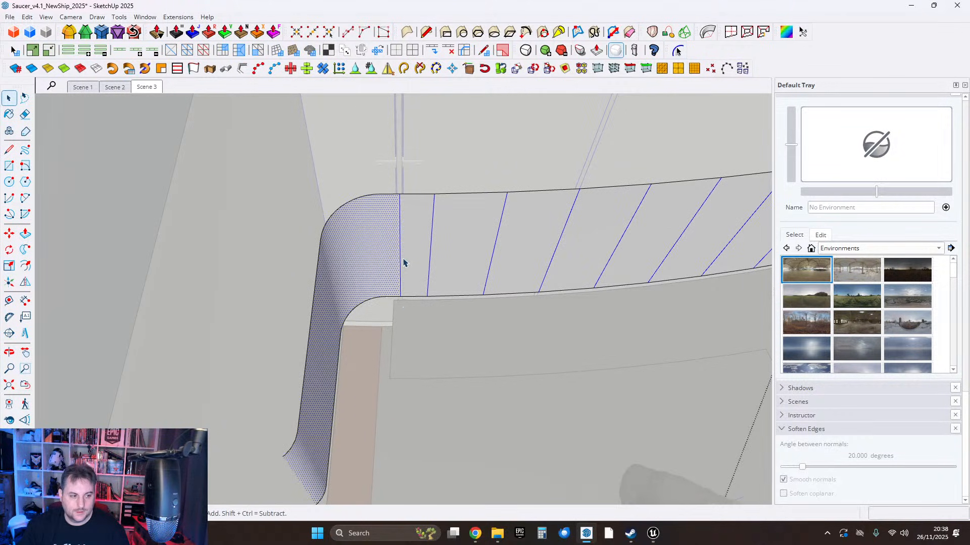
pyautogui.scroll(4, 407, 157)
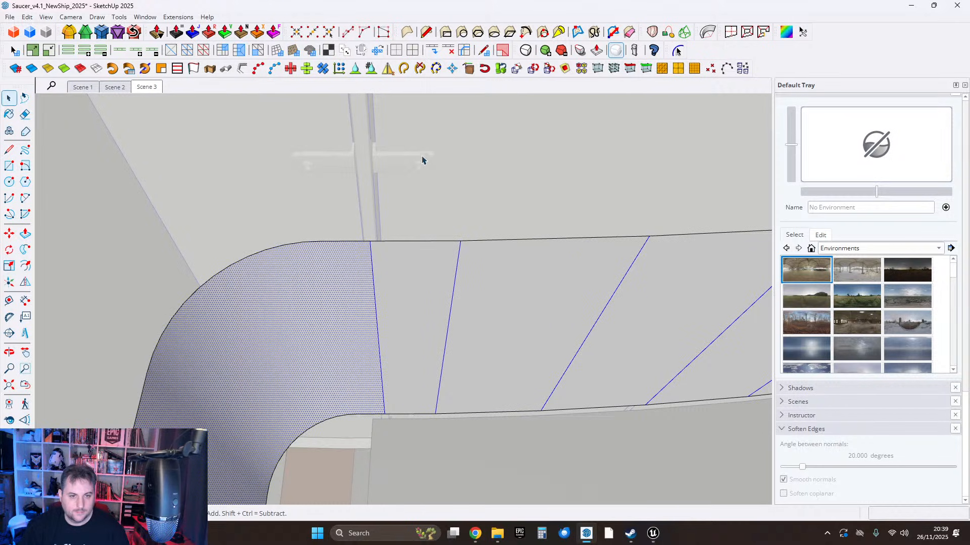
# Open the worktop and back wall groups and examine how their faces line up along the curved wall.
pyautogui.scroll(-3, 411, 266)
pyautogui.moveTo(411, 266); pyautogui.dragTo(431, 299, button='middle')
pyautogui.scroll(-3, 448, 292)
pyautogui.scroll(3, 431, 298)
pyautogui.click(432, 302)
pyautogui.scroll(3, 418, 269)
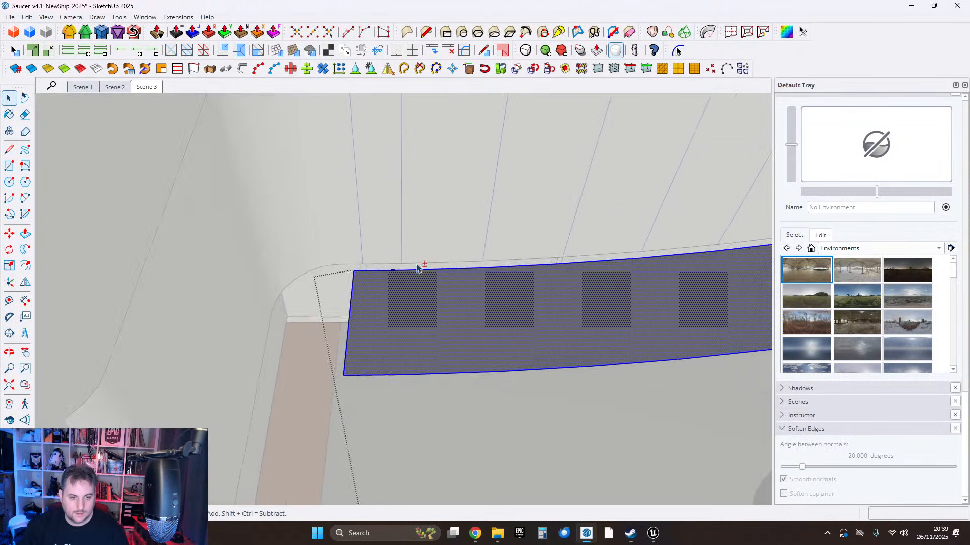
pyautogui.scroll(-3, 423, 301)
pyautogui.scroll(2, 411, 237)
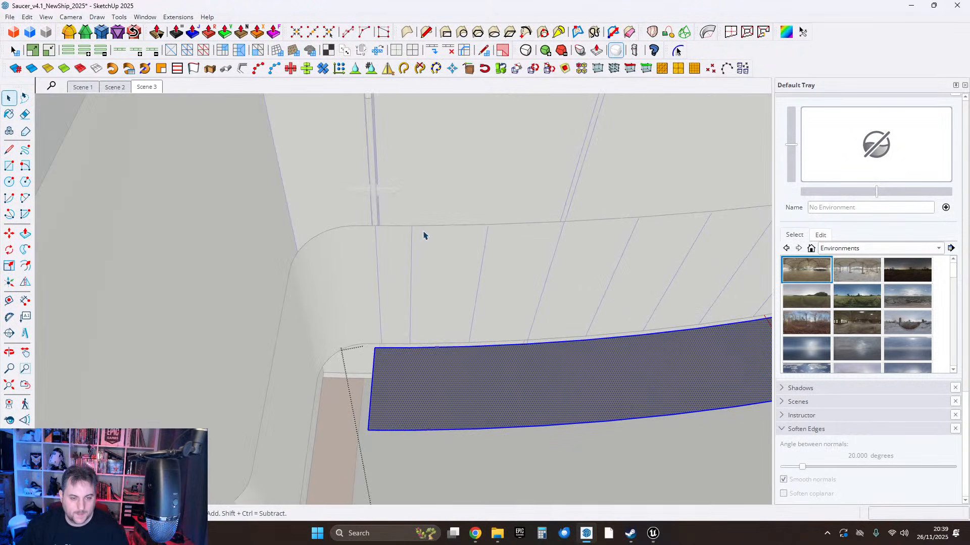
pyautogui.click(430, 273)
pyautogui.click(435, 286)
pyautogui.doubleClick(448, 284)
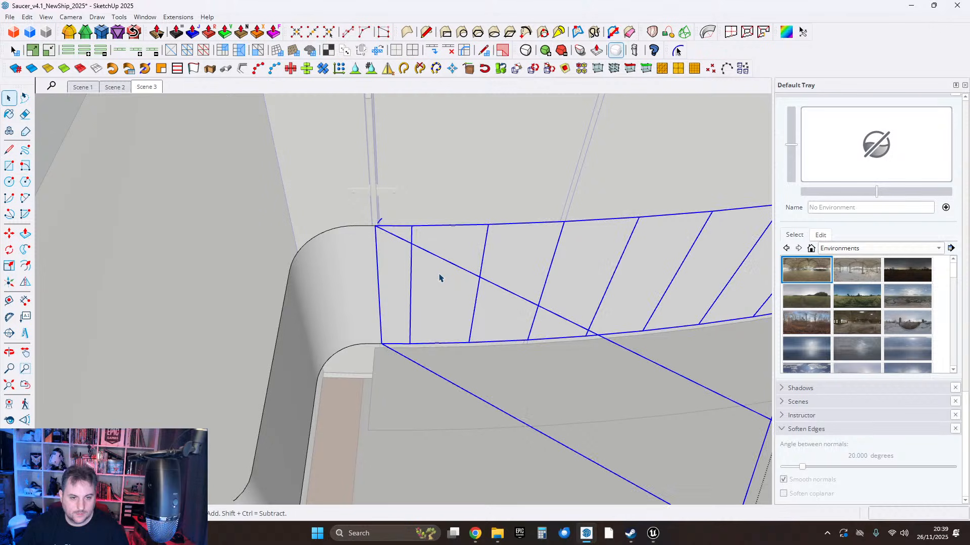
pyautogui.click(440, 278)
pyautogui.click(438, 292)
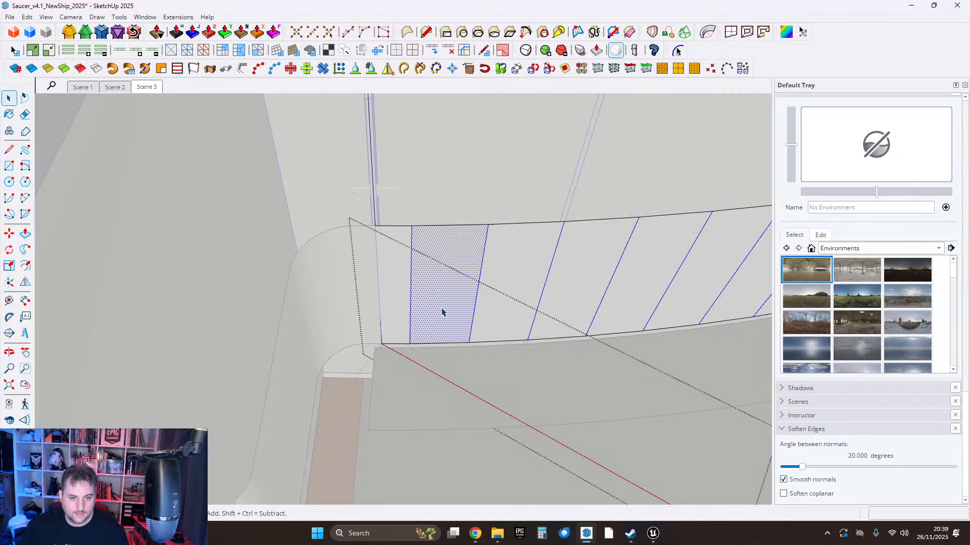
pyautogui.moveTo(442, 310); pyautogui.dragTo(423, 249, button='middle')
pyautogui.moveTo(424, 231)
pyautogui.mouseDown(button='middle')
pyautogui.moveTo(426, 249)
pyautogui.moveTo(433, 190)
pyautogui.moveTo(429, 246)
pyautogui.moveTo(426, 206)
pyautogui.moveTo(394, 210)
pyautogui.moveTo(430, 273)
pyautogui.moveTo(444, 259)
pyautogui.moveTo(521, 284)
pyautogui.mouseUp(button='middle')
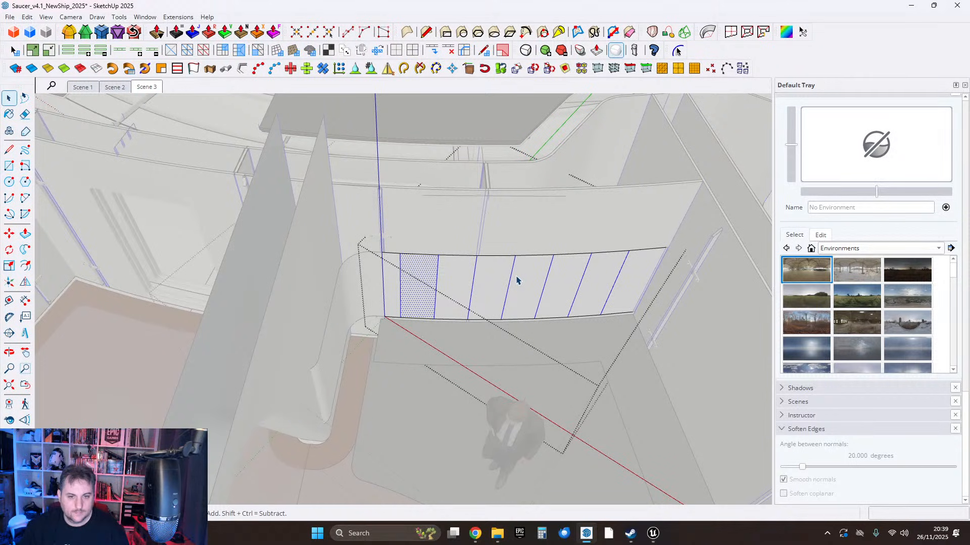
pyautogui.scroll(-2, 507, 263)
pyautogui.scroll(3, 701, 294)
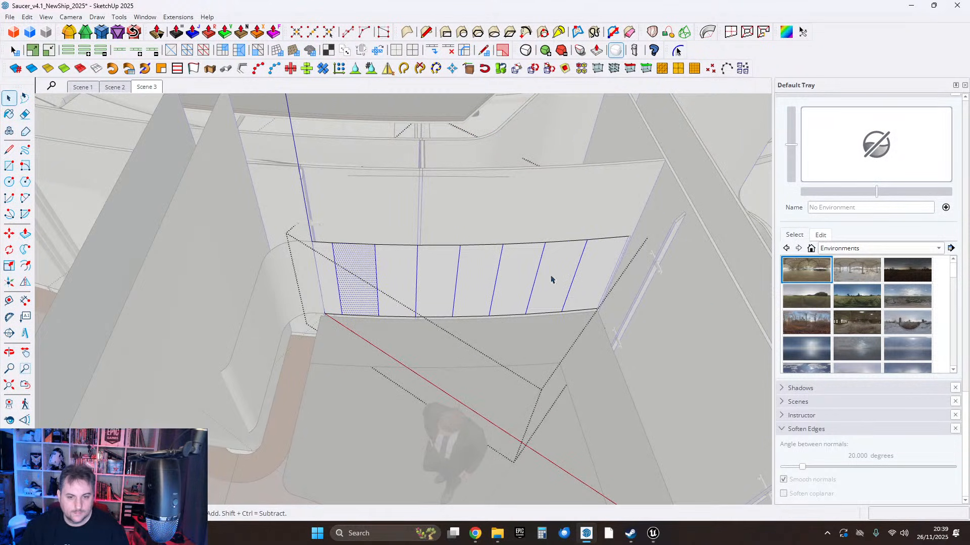
pyautogui.moveTo(554, 280); pyautogui.dragTo(509, 267, button='middle')
pyautogui.scroll(3, 747, 288)
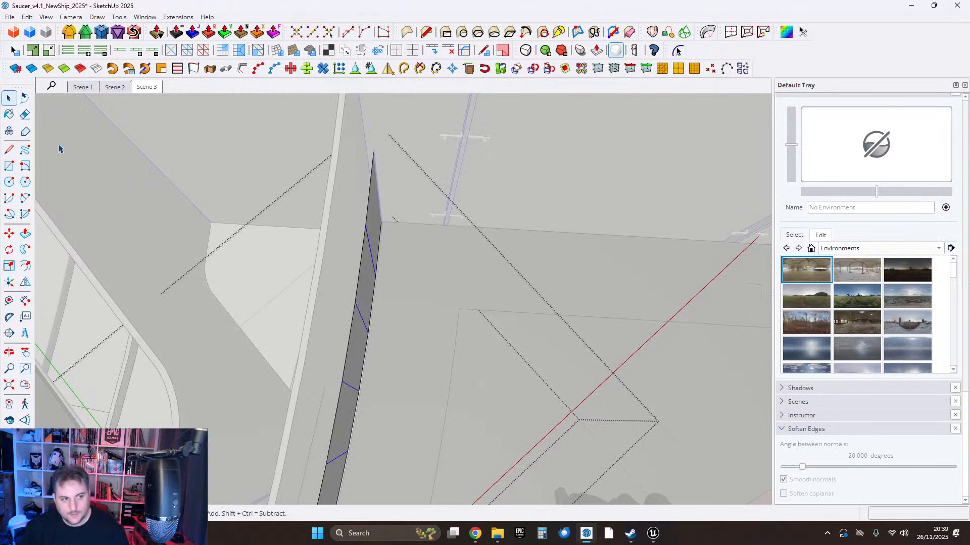
# In the L-shaped worktop group, draw a line along the green axis from the inner corner to just past the outer edge.
pyautogui.click(522, 268)
pyautogui.scroll(3, 485, 283)
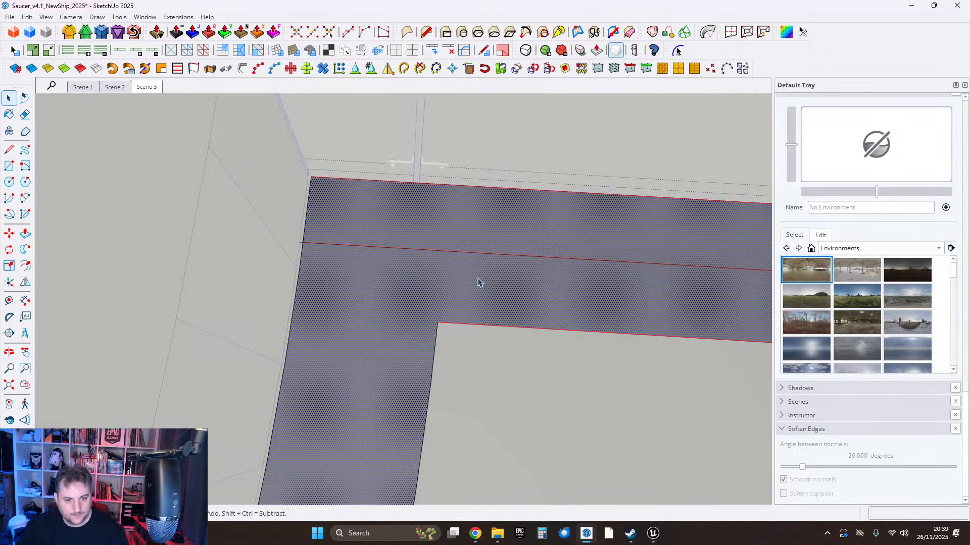
pyautogui.click(438, 322)
pyautogui.keyDown('shift'); pyautogui.moveTo(466, 217); pyautogui.dragTo(459, 279, button='middle'); pyautogui.keyUp('shift')
pyautogui.press('shift')
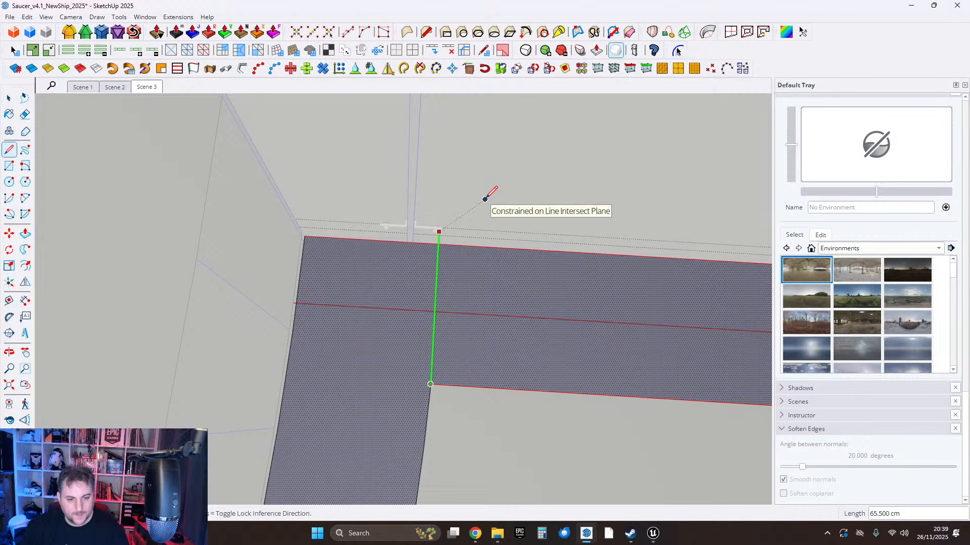
pyautogui.moveTo(500, 189)
pyautogui.mouseDown(button='middle')
pyautogui.moveTo(415, 304)
pyautogui.moveTo(477, 268)
pyautogui.moveTo(569, 295)
pyautogui.mouseUp(button='middle')
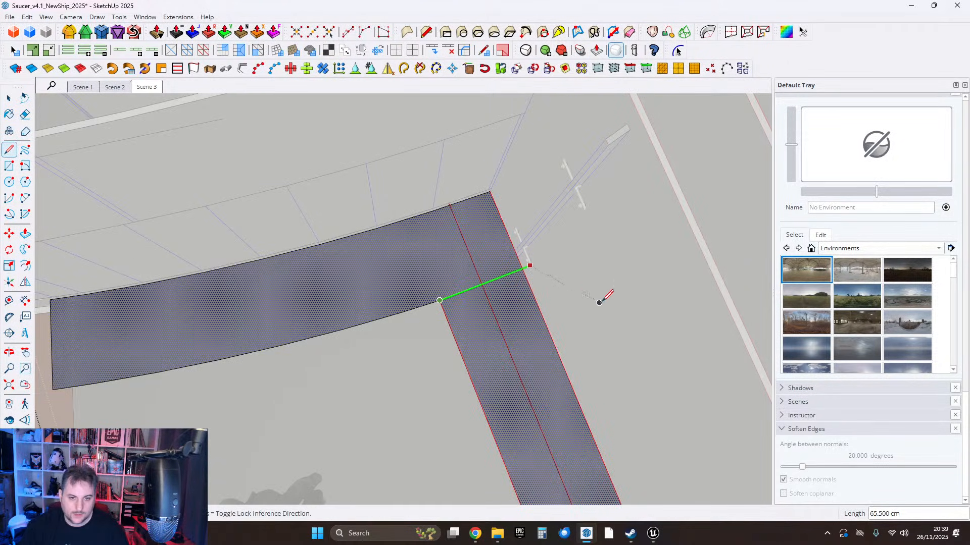
pyautogui.click(599, 303)
# Draw a line along the red axis from the worktop's inner corner across to its back edge.
pyautogui.scroll(1, 440, 292)
pyautogui.press('Escape')
pyautogui.click(439, 301)
pyautogui.press('Right')
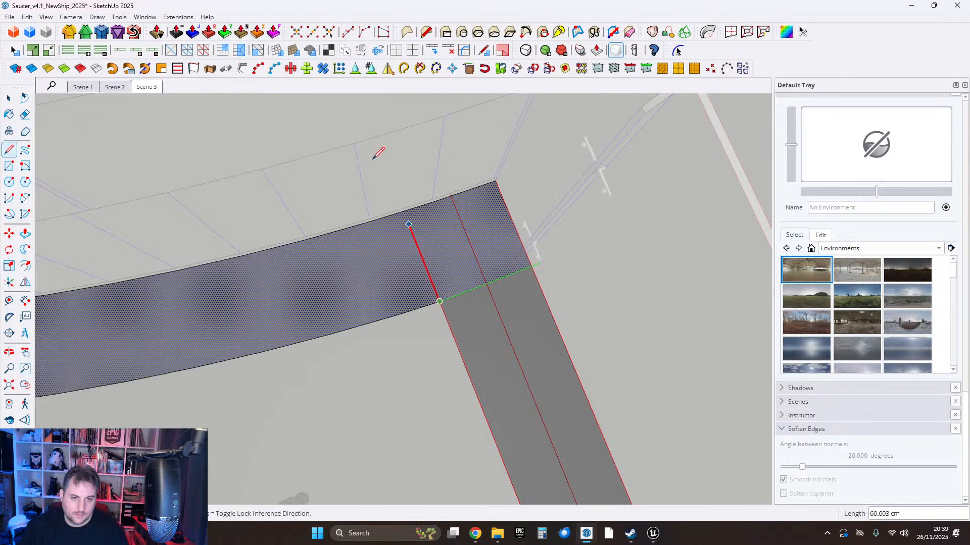
pyautogui.click(380, 152)
# Draw a second green-axis line across the worktop's side arm, starting 15 cm along the inner edge from the corner.
pyautogui.moveTo(381, 152); pyautogui.dragTo(454, 260, button='middle')
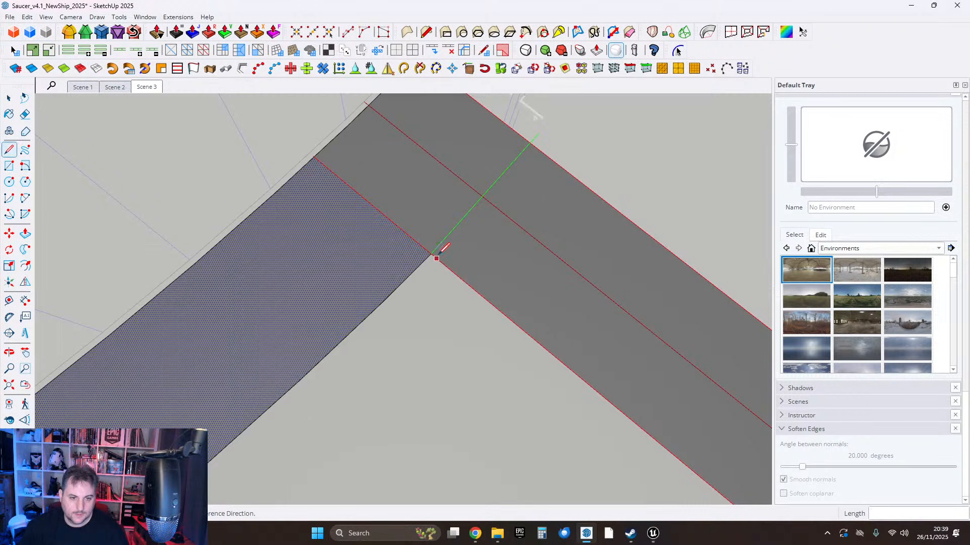
pyautogui.click(430, 253)
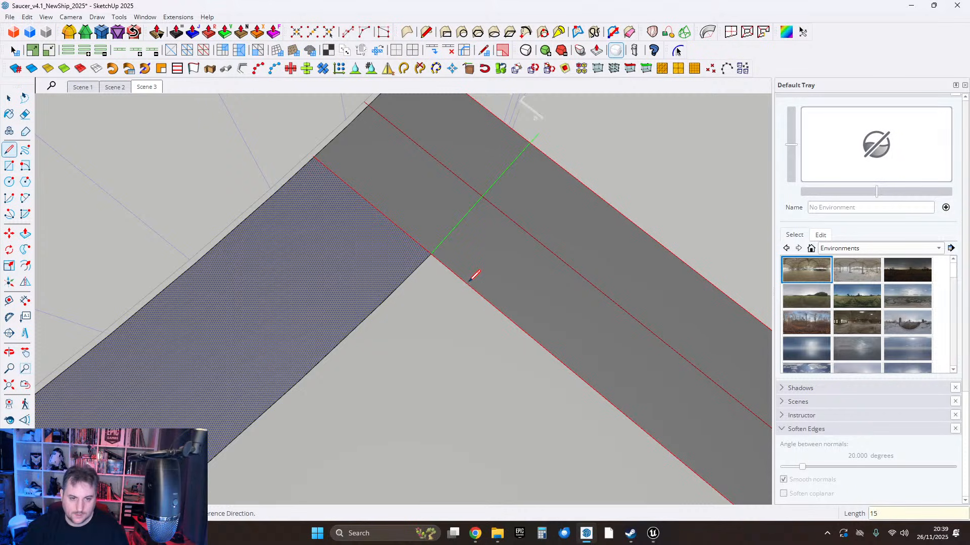
pyautogui.click(461, 279)
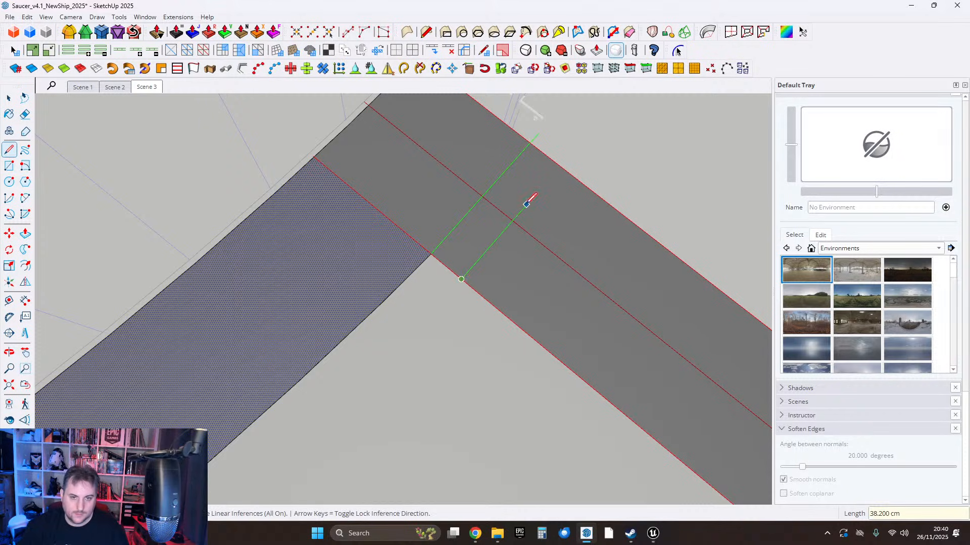
pyautogui.keyDown('shift'); pyautogui.click(620, 153); pyautogui.keyUp('shift')
# Erase the dividing lines drawn across the worktop face around its inner corner.
pyautogui.moveTo(547, 343)
pyautogui.mouseDown(button='middle')
pyautogui.moveTo(439, 332)
pyautogui.moveTo(430, 293)
pyautogui.mouseUp(button='middle')
pyautogui.moveTo(478, 260); pyautogui.dragTo(454, 310, button='middle')
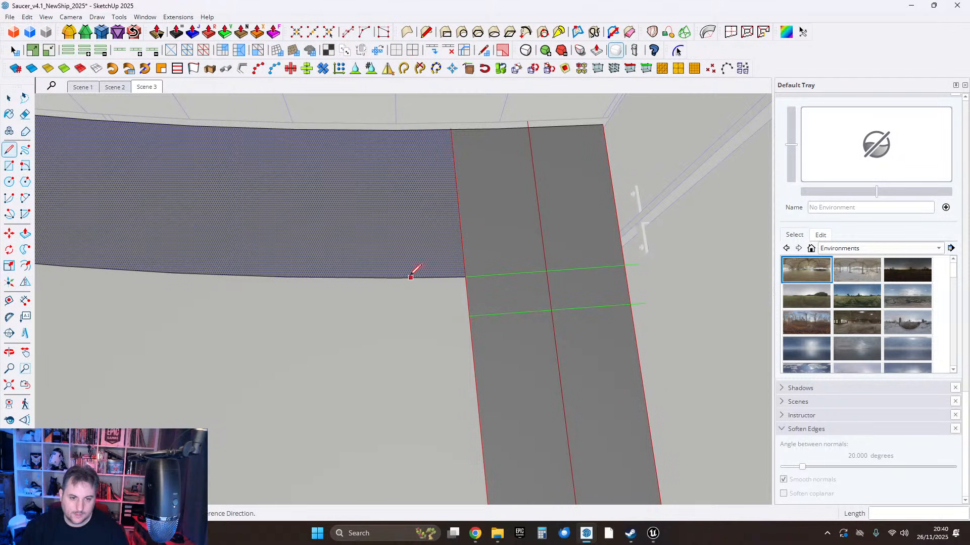
pyautogui.click(26, 117)
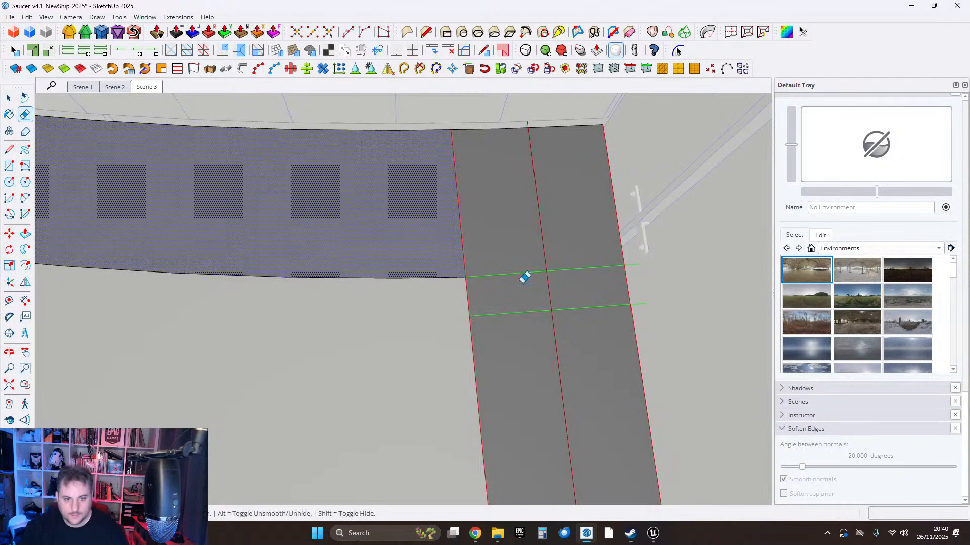
pyautogui.moveTo(516, 324); pyautogui.dragTo(442, 208)
# Push/Pull the whole L-shaped worktop face upward by about 31.8 cm.
pyautogui.moveTo(455, 215); pyautogui.dragTo(732, 164, button='middle')
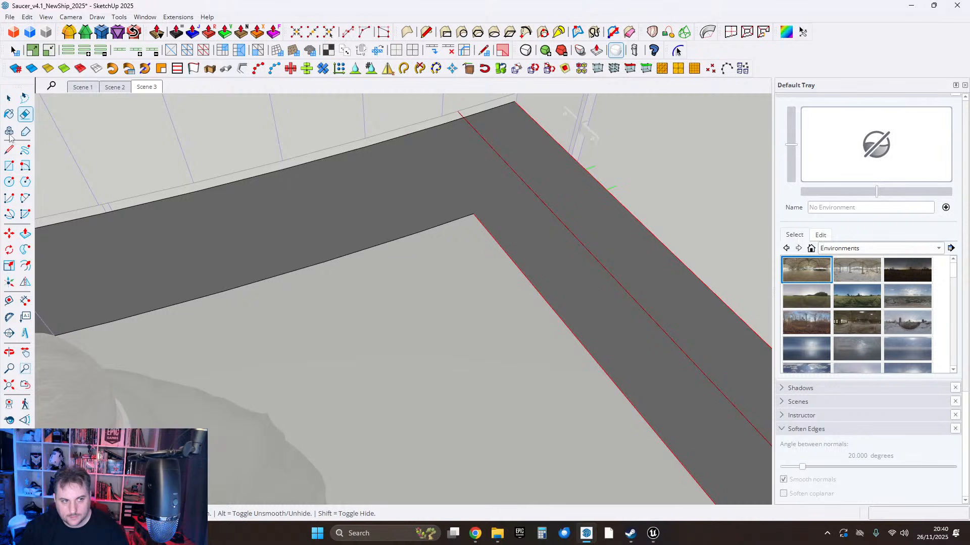
pyautogui.click(507, 228)
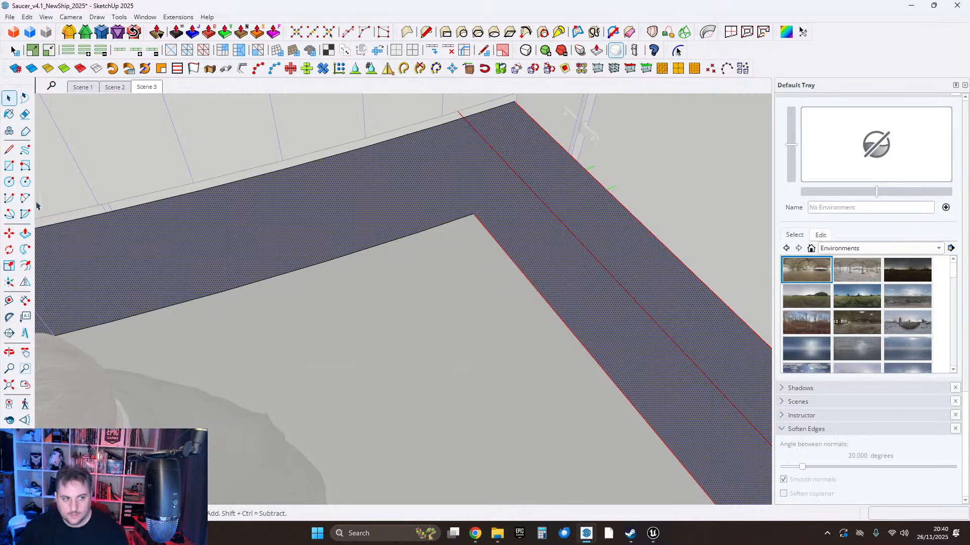
pyautogui.click(25, 233)
pyautogui.click(535, 255)
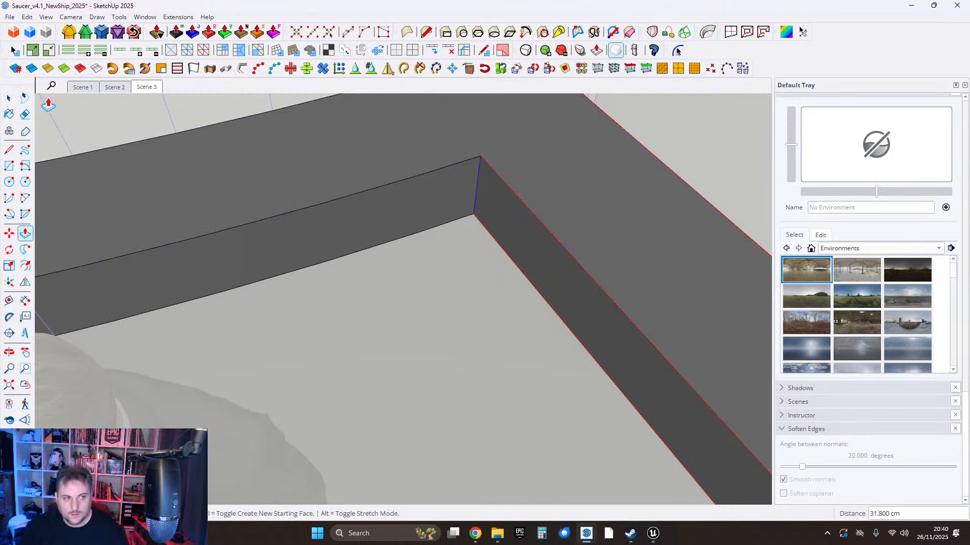
# Round the vertical edge at the worktop's inner corner with a 30 cm offset and 12 segments.
pyautogui.press('space')
pyautogui.moveTo(479, 194); pyautogui.dragTo(513, 249, button='middle')
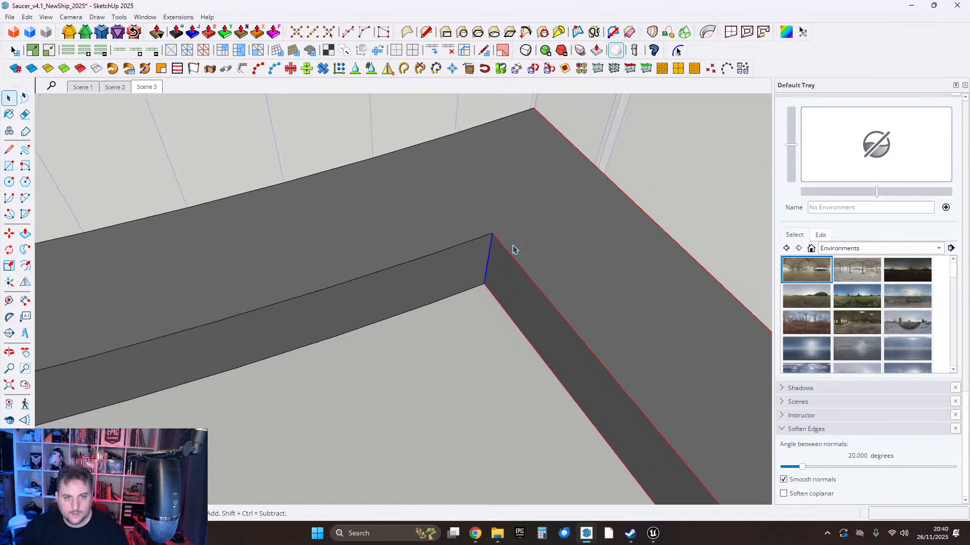
pyautogui.click(70, 32)
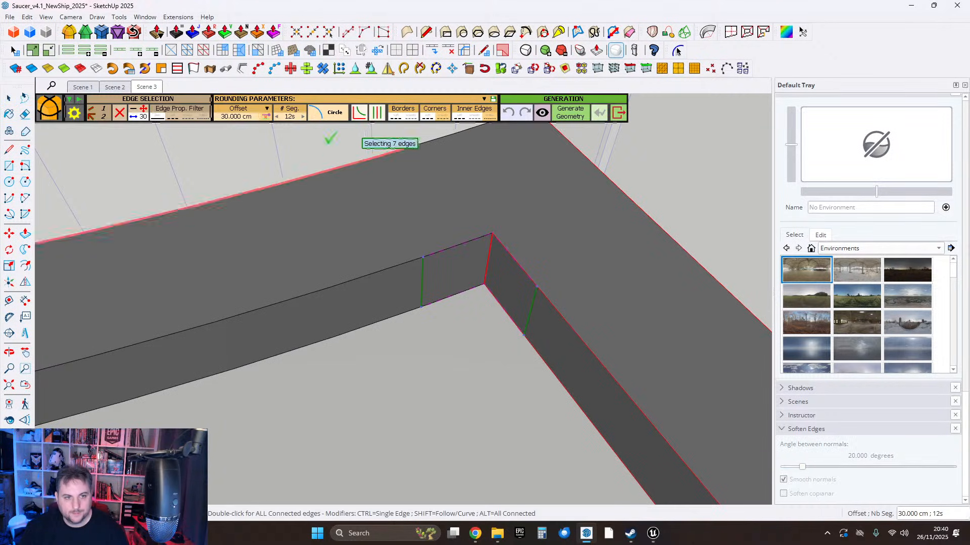
pyautogui.click(303, 116)
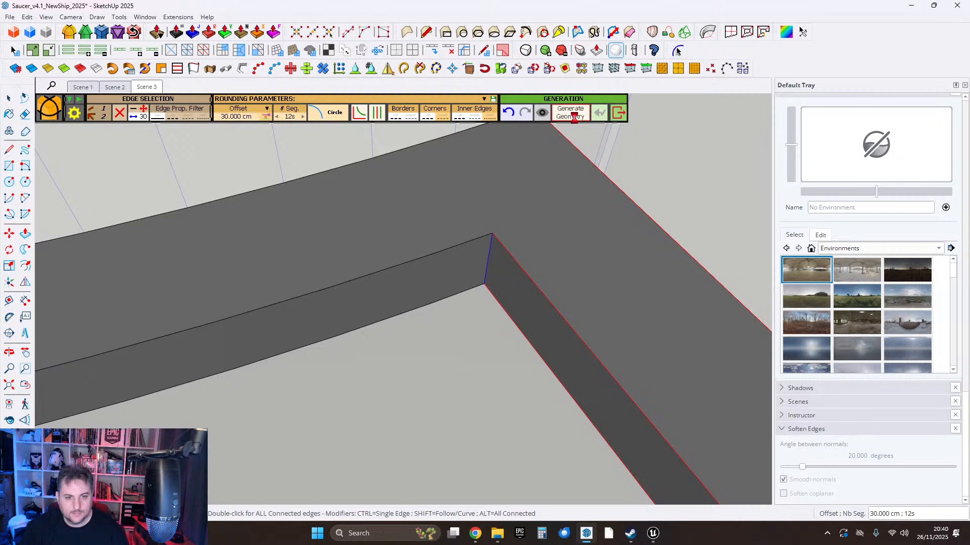
pyautogui.click(571, 114)
pyautogui.press('space')
# Erase the leftover lines crossing the worktop's top face beside the rounded inner corner.
pyautogui.scroll(-4, 491, 275)
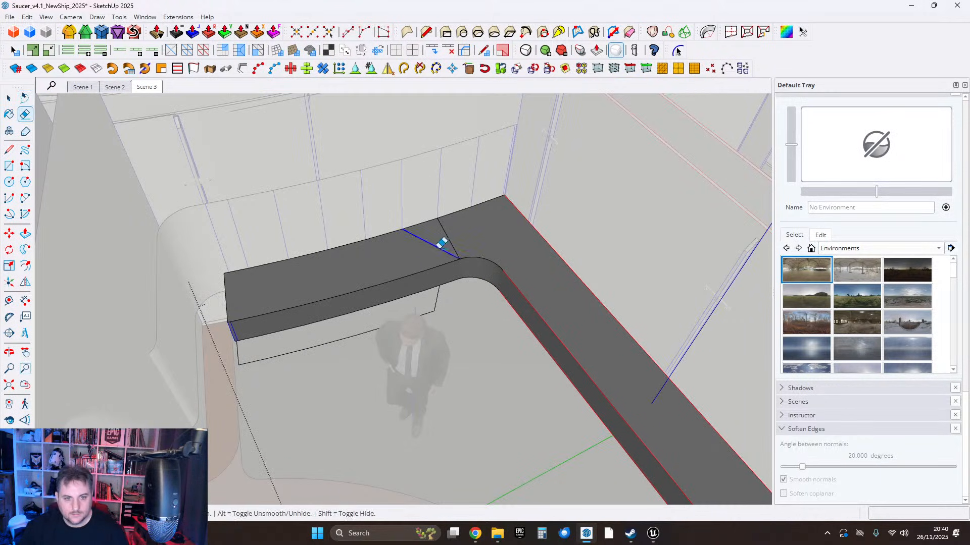
pyautogui.moveTo(530, 174); pyautogui.dragTo(647, 253, button='middle')
pyautogui.scroll(5, 492, 206)
pyautogui.scroll(1, 493, 206)
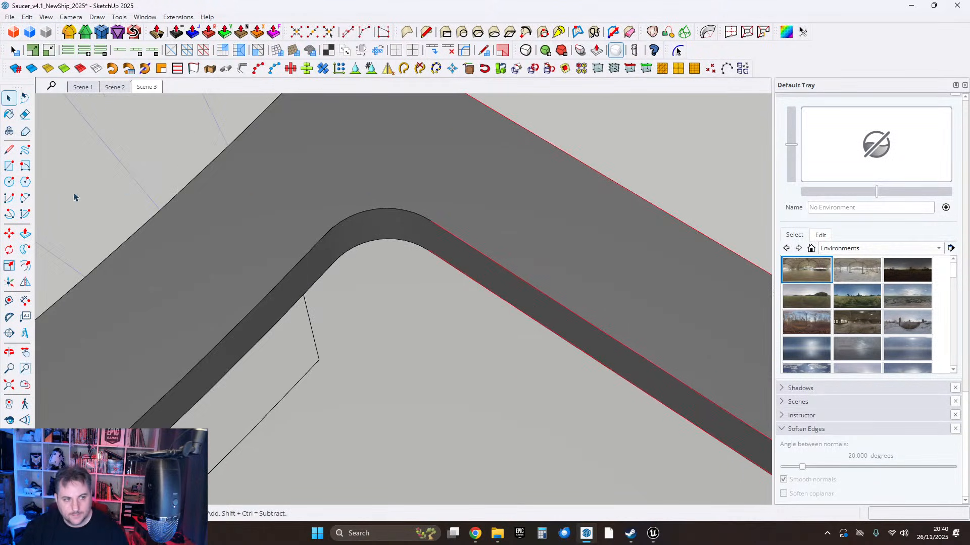
# Draw a green-axis line from the side-arm end of the rounded corner across to the worktop's outer edge.
pyautogui.moveTo(439, 183)
pyautogui.mouseDown(button='middle')
pyautogui.moveTo(463, 187)
pyautogui.moveTo(364, 182)
pyautogui.moveTo(513, 346)
pyautogui.moveTo(473, 242)
pyautogui.moveTo(299, 204)
pyautogui.moveTo(380, 229)
pyautogui.moveTo(325, 240)
pyautogui.moveTo(430, 229)
pyautogui.mouseUp(button='middle')
pyautogui.scroll(1, 431, 230)
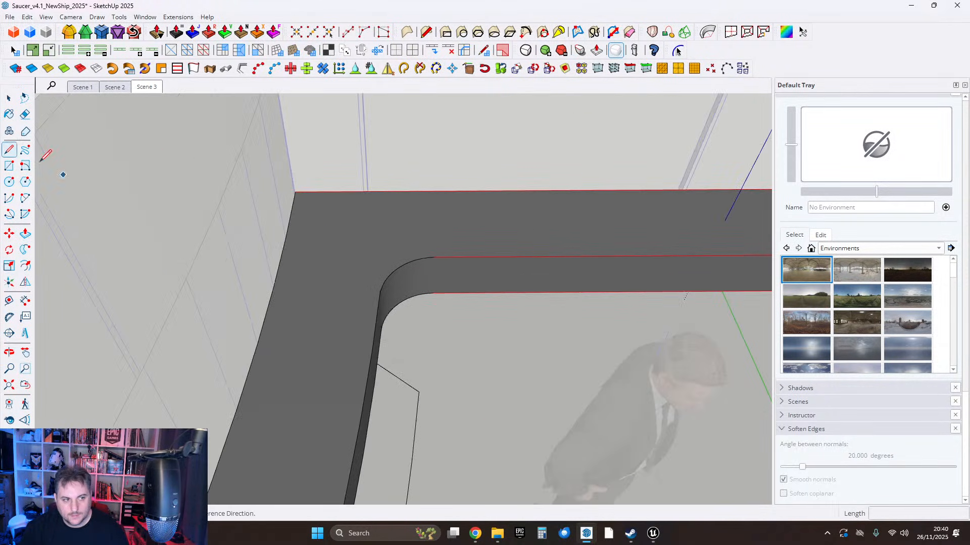
pyautogui.click(435, 257)
pyautogui.click(432, 185)
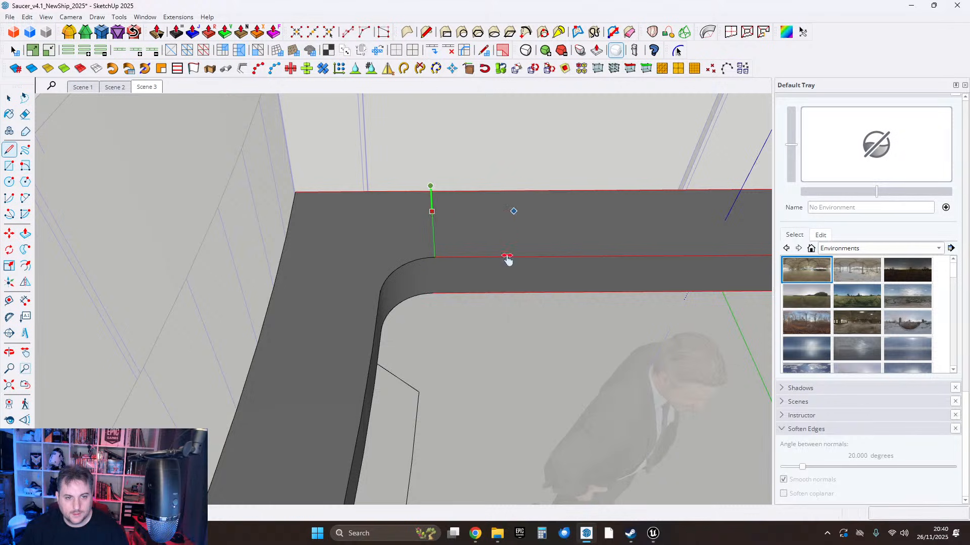
# Erase the tiny stray edge where the rounded corner meets the worktop's back arm.
pyautogui.moveTo(508, 260); pyautogui.dragTo(347, 243, button='middle')
pyautogui.scroll(8, 440, 281)
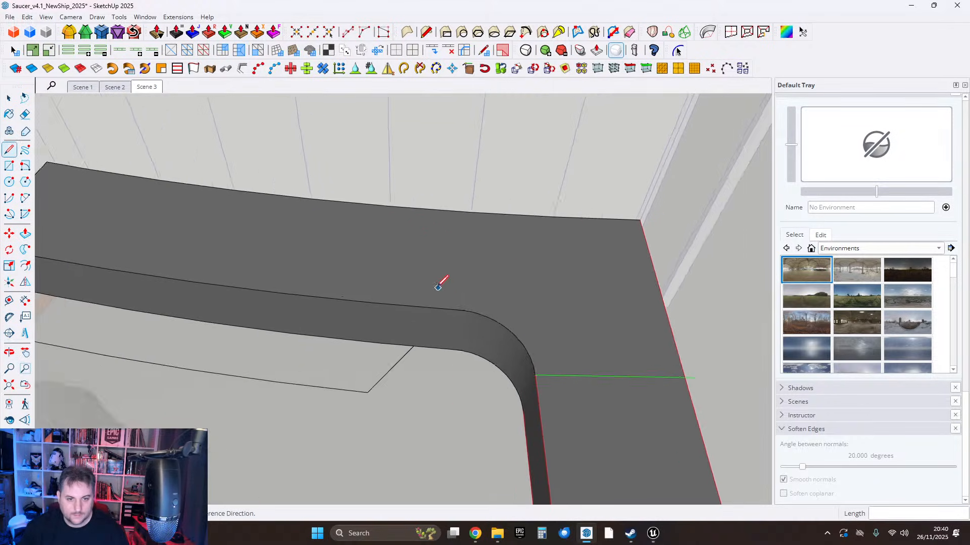
pyautogui.moveTo(459, 317); pyautogui.dragTo(430, 305, button='middle')
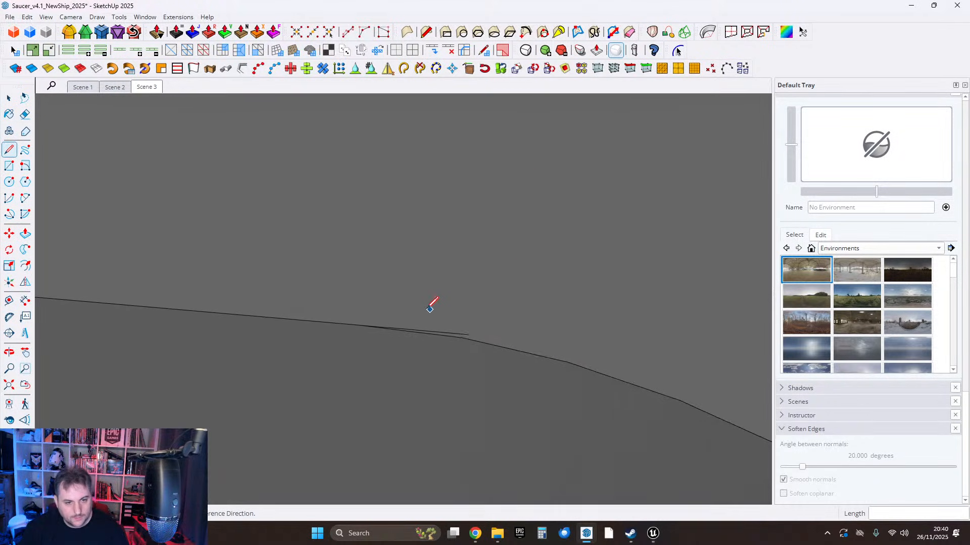
pyautogui.click(25, 114)
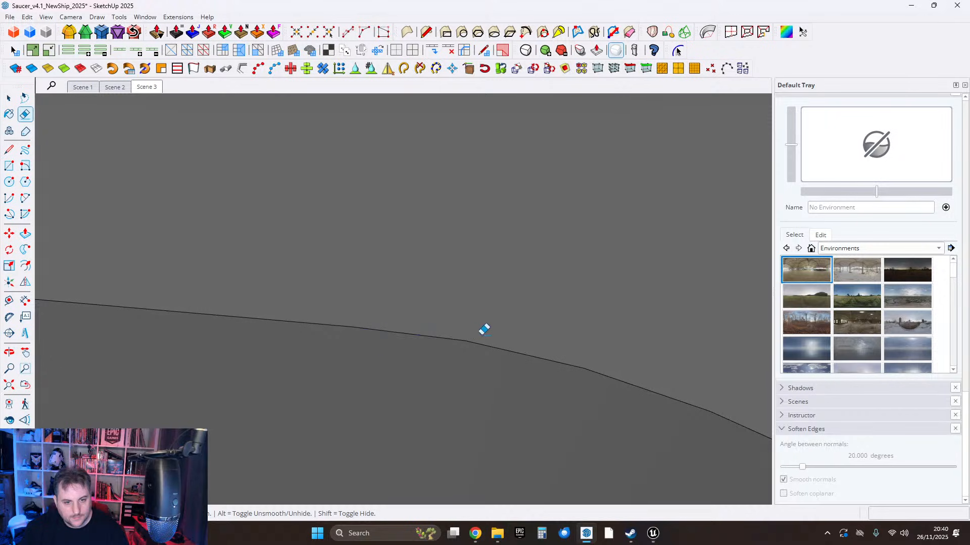
# Draw a line perpendicular to the inner edge from the back-arm end of the rounded corner to the worktop's back edge.
pyautogui.scroll(-1, 370, 324)
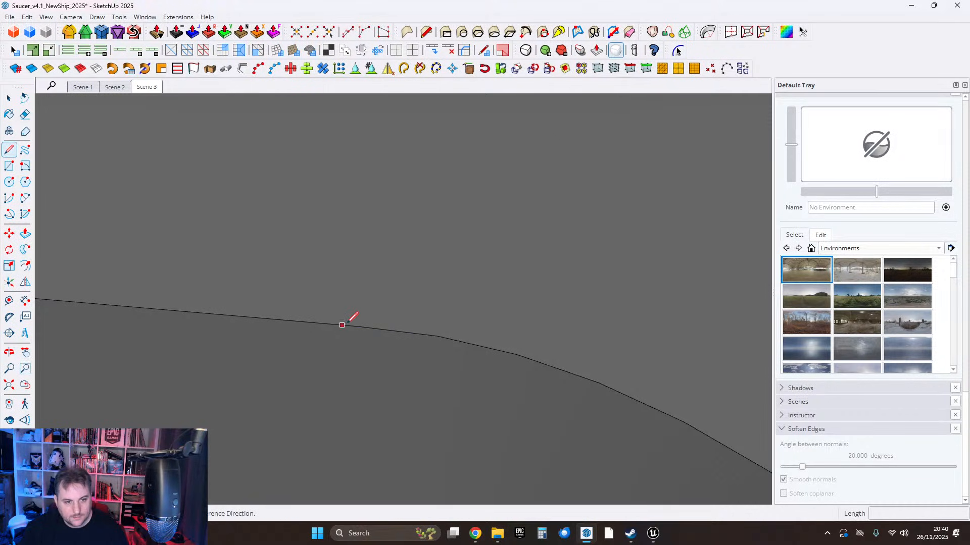
pyautogui.click(359, 327)
pyautogui.scroll(-3, 561, 255)
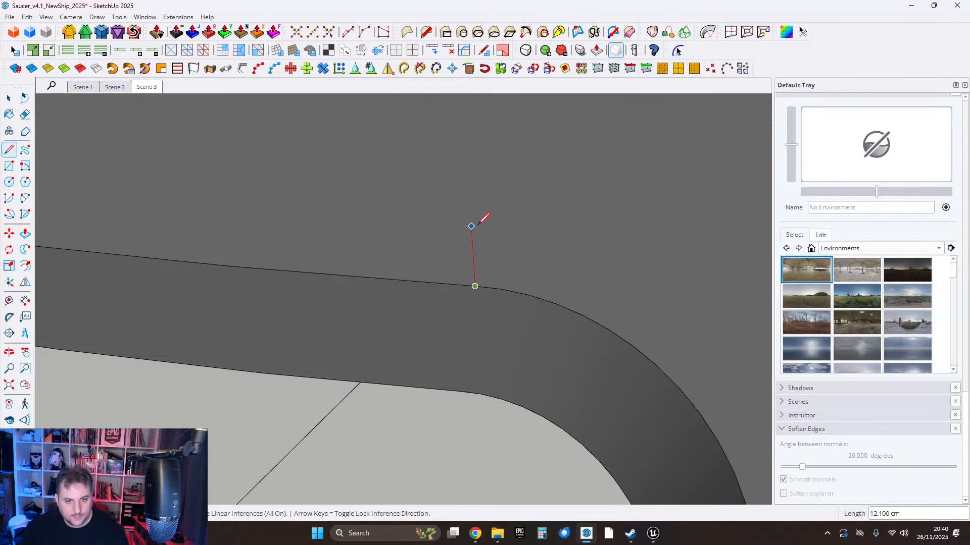
pyautogui.scroll(3, 481, 246)
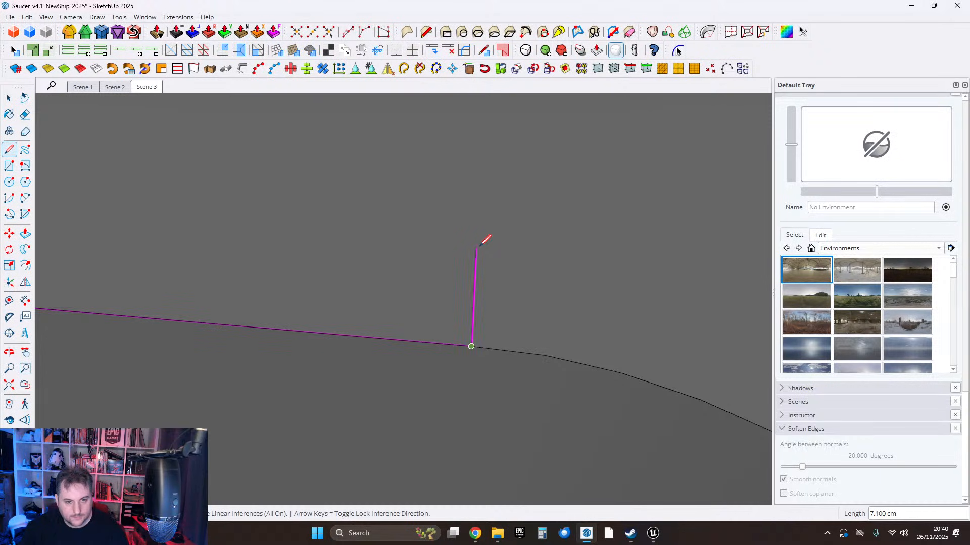
pyautogui.scroll(-5, 500, 289)
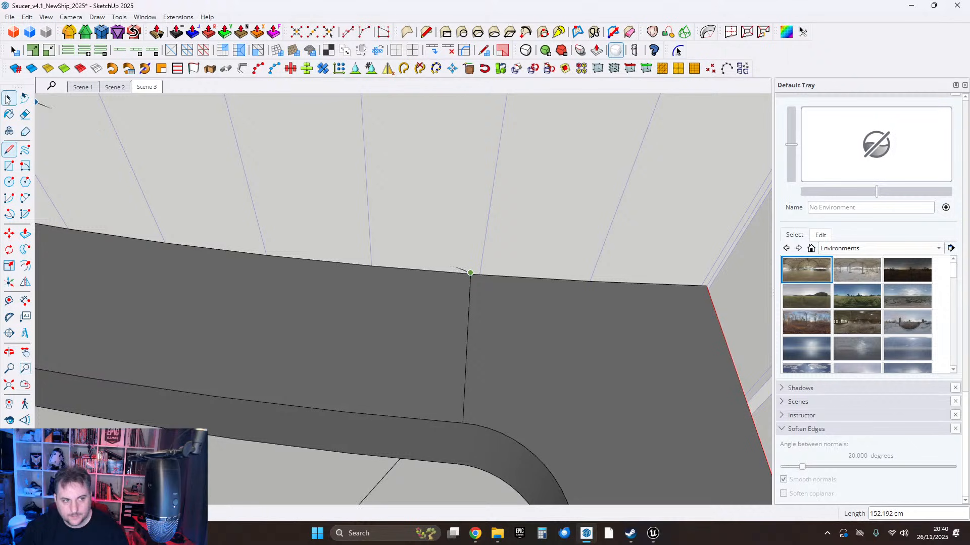
# Draw a line about 1495 cm long between the ship's centre and the top end of a back wall panel seam.
pyautogui.moveTo(457, 255); pyautogui.dragTo(512, 299, button='middle')
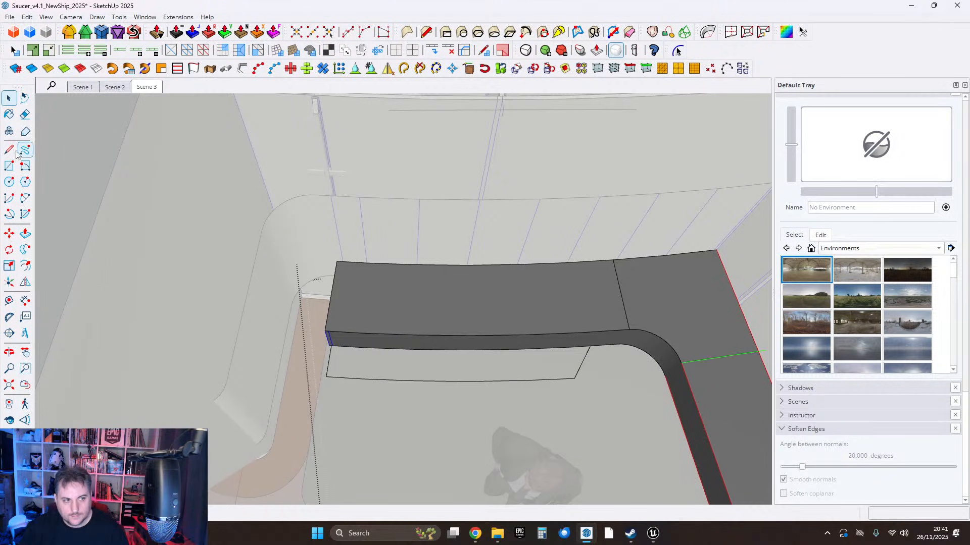
pyautogui.moveTo(468, 233)
pyautogui.mouseDown(button='middle')
pyautogui.moveTo(450, 396)
pyautogui.moveTo(476, 281)
pyautogui.moveTo(461, 229)
pyautogui.moveTo(525, 334)
pyautogui.moveTo(411, 281)
pyautogui.moveTo(363, 284)
pyautogui.moveTo(404, 304)
pyautogui.moveTo(491, 284)
pyautogui.mouseUp(button='middle')
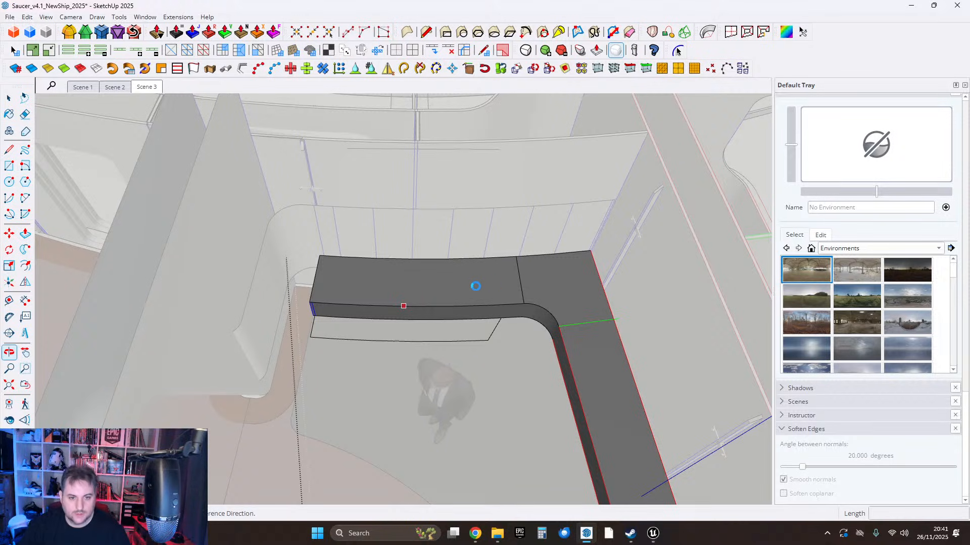
pyautogui.moveTo(462, 264); pyautogui.dragTo(462, 456, button='middle')
pyautogui.scroll(-3, 462, 456)
pyautogui.keyDown('shift'); pyautogui.moveTo(464, 351); pyautogui.dragTo(438, 303, button='middle'); pyautogui.keyUp('shift')
pyautogui.click(378, 245)
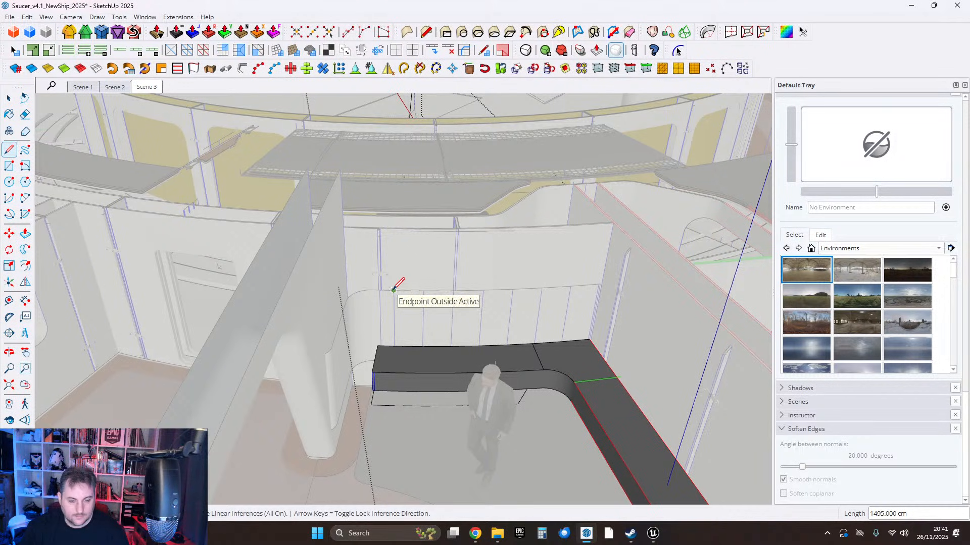
pyautogui.moveTo(393, 289); pyautogui.dragTo(544, 329, button='middle')
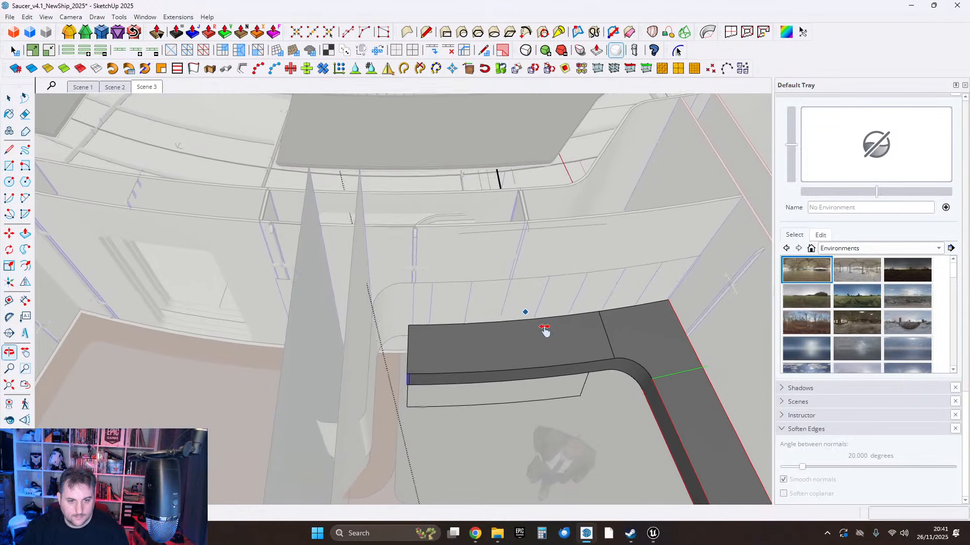
pyautogui.press('l')
pyautogui.scroll(6, 434, 280)
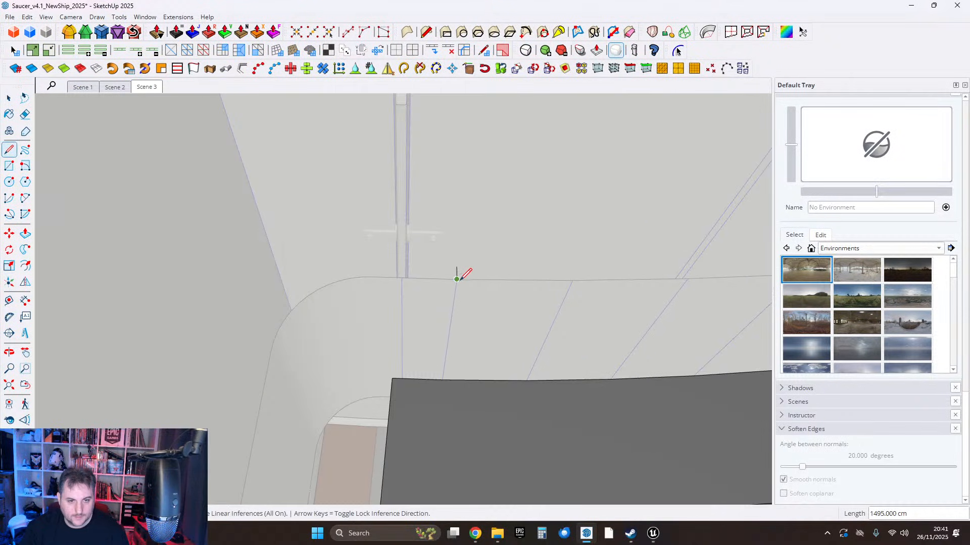
pyautogui.moveTo(465, 278); pyautogui.dragTo(428, 288, button='middle')
pyautogui.scroll(-5, 428, 292)
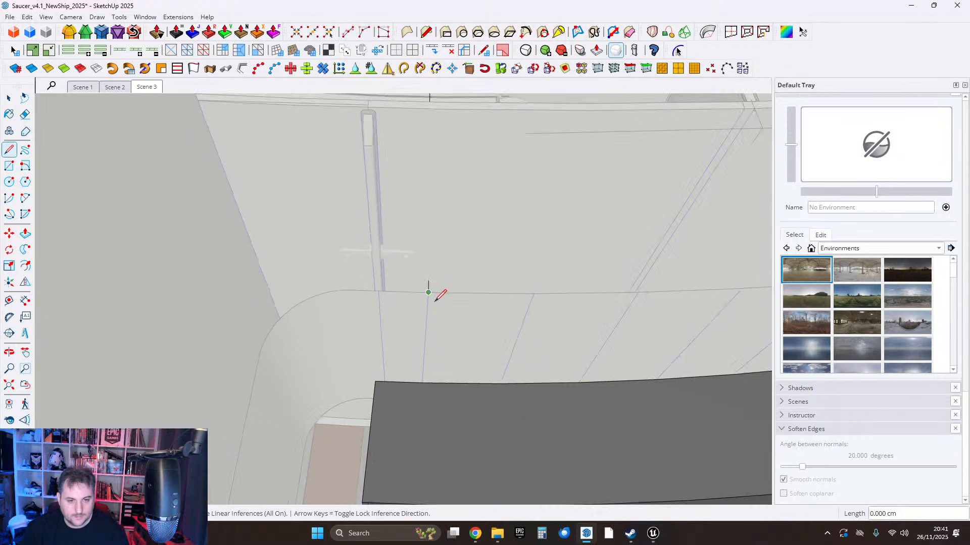
pyautogui.click(10, 98)
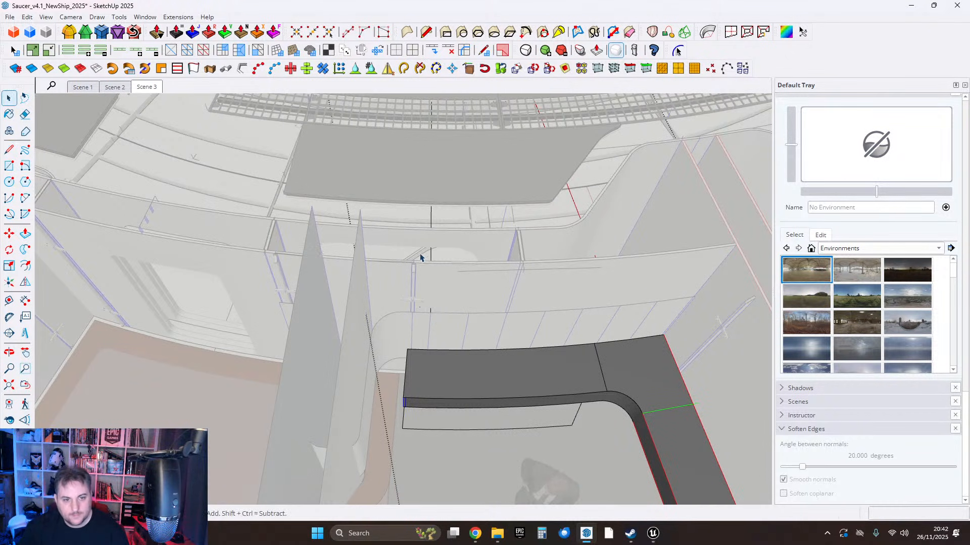
# Hide the component standing in the middle of the central round room.
pyautogui.moveTo(431, 262); pyautogui.dragTo(308, 245, button='middle')
pyautogui.scroll(5, 307, 245)
pyautogui.moveTo(368, 255); pyautogui.dragTo(301, 261, button='middle')
pyautogui.scroll(-3, 296, 331)
pyautogui.rightClick(279, 194)
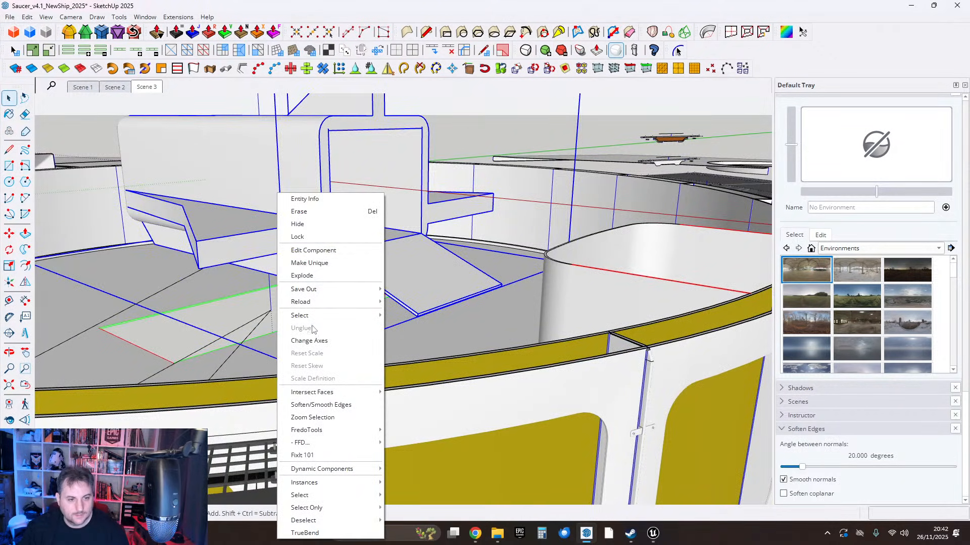
pyautogui.click(303, 224)
pyautogui.scroll(-6, 310, 275)
pyautogui.scroll(8, 396, 407)
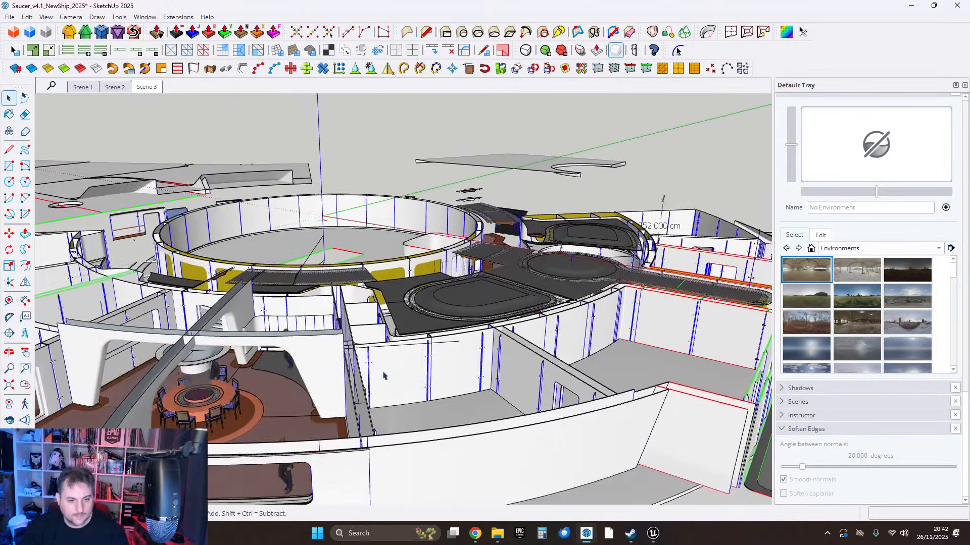
# Reopen the worktop's group for editing and select the long line running to the ship's centre.
pyautogui.scroll(-3, 354, 407)
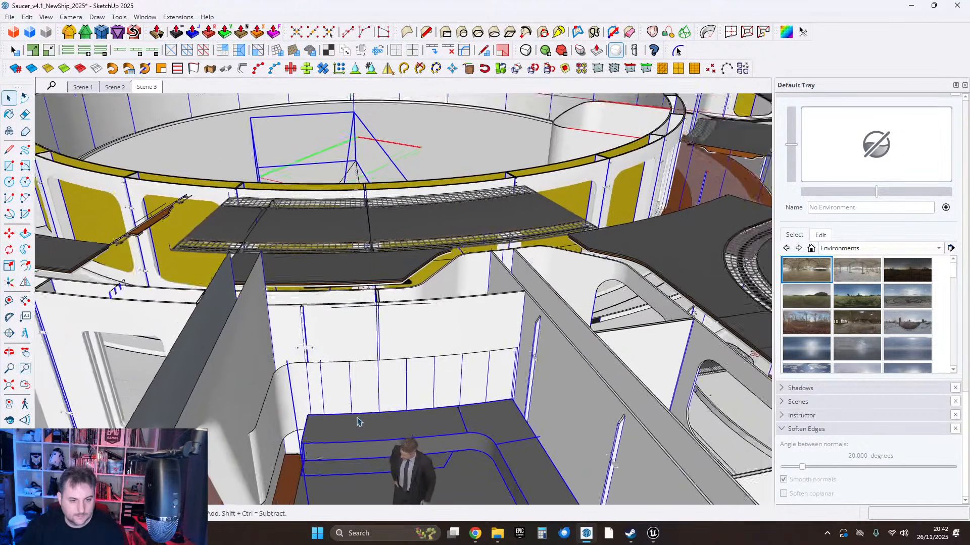
pyautogui.click(363, 400)
pyautogui.moveTo(326, 375); pyautogui.dragTo(271, 318, button='middle')
pyautogui.scroll(-3, 335, 283)
pyautogui.hotkey('ctrl', 'z')
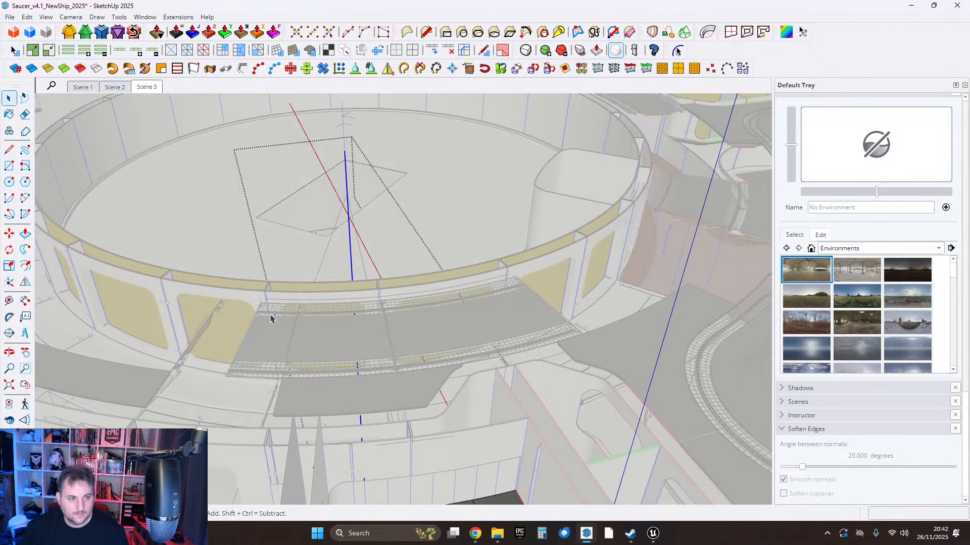
# Rotate a copy of the radial line about the ship's centre to the worktop's dividing line, splitting the angle with /2.
pyautogui.click(9, 250)
pyautogui.moveTo(244, 274); pyautogui.dragTo(335, 167, button='middle')
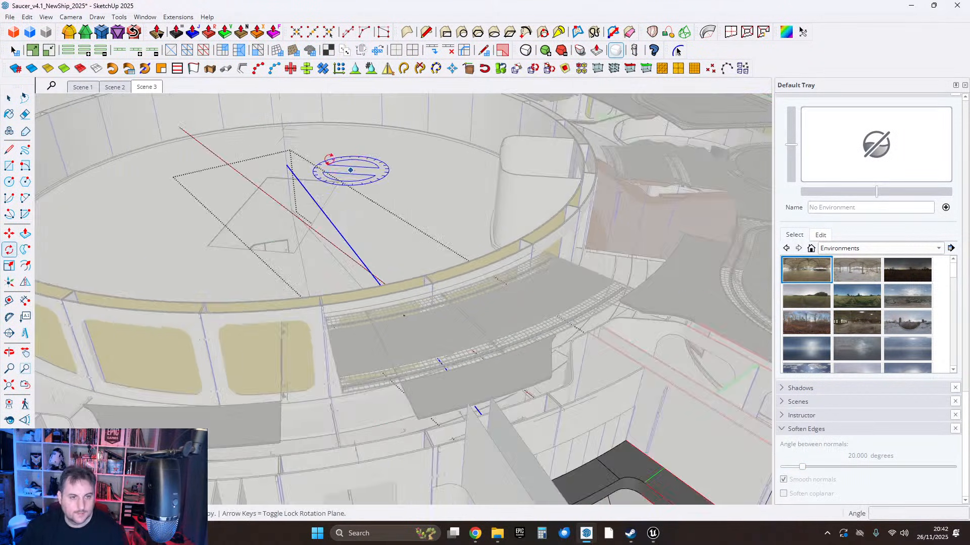
pyautogui.click(286, 164)
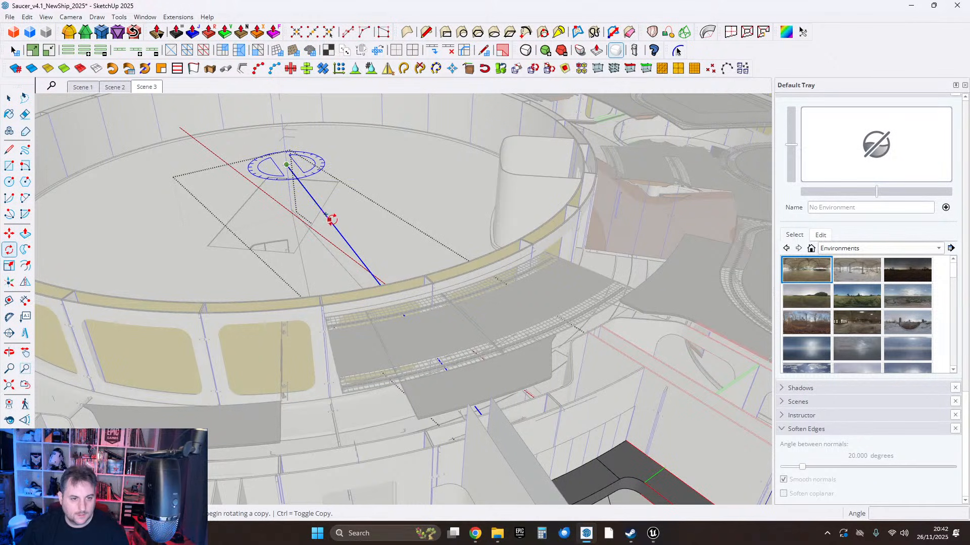
pyautogui.click(326, 215)
pyautogui.moveTo(569, 329); pyautogui.dragTo(404, 260, button='middle')
pyautogui.scroll(3, 419, 277)
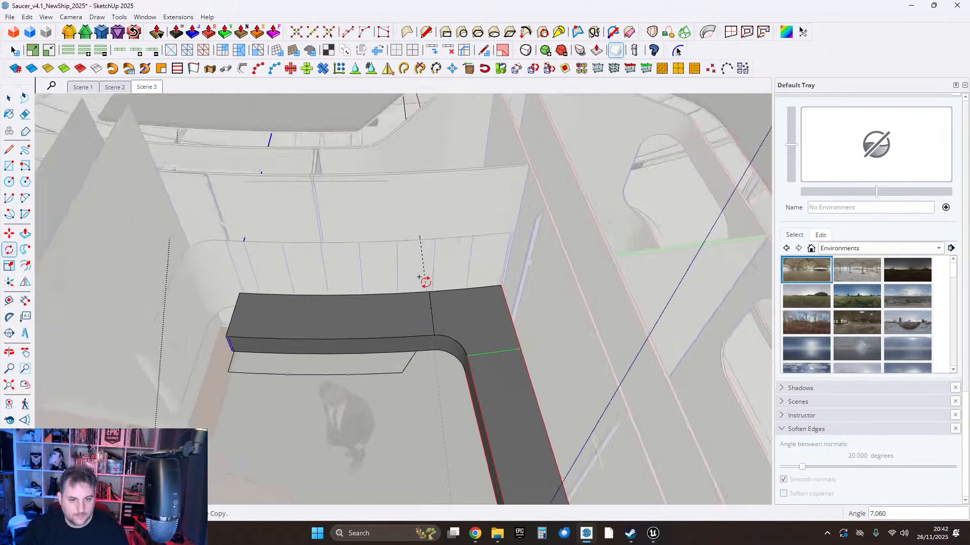
pyautogui.scroll(2, 418, 277)
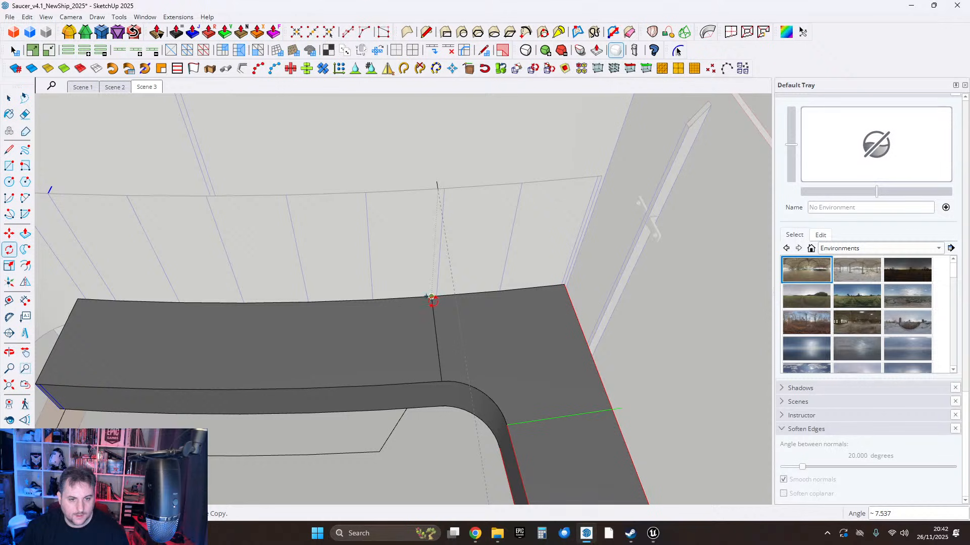
pyautogui.click(431, 297)
pyautogui.scroll(-4, 519, 270)
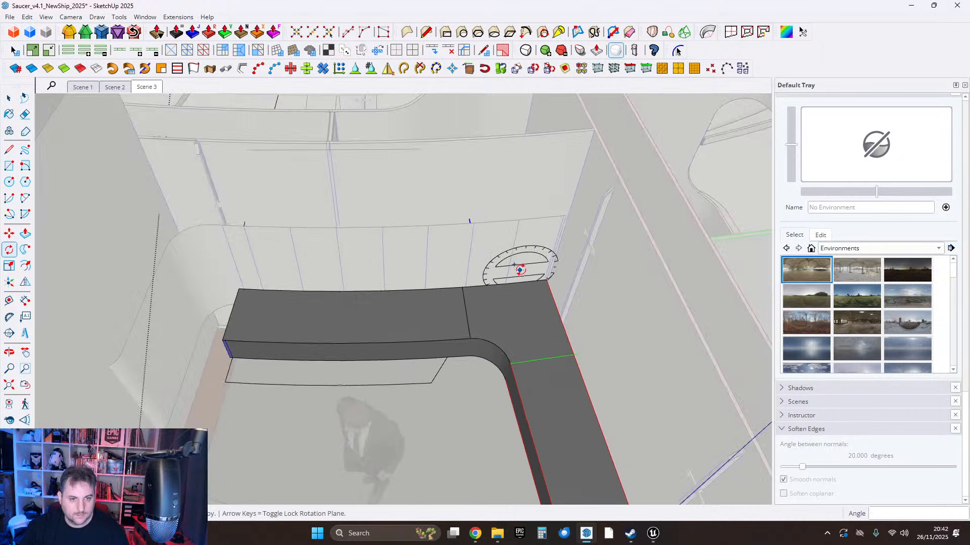
pyautogui.write('/2')
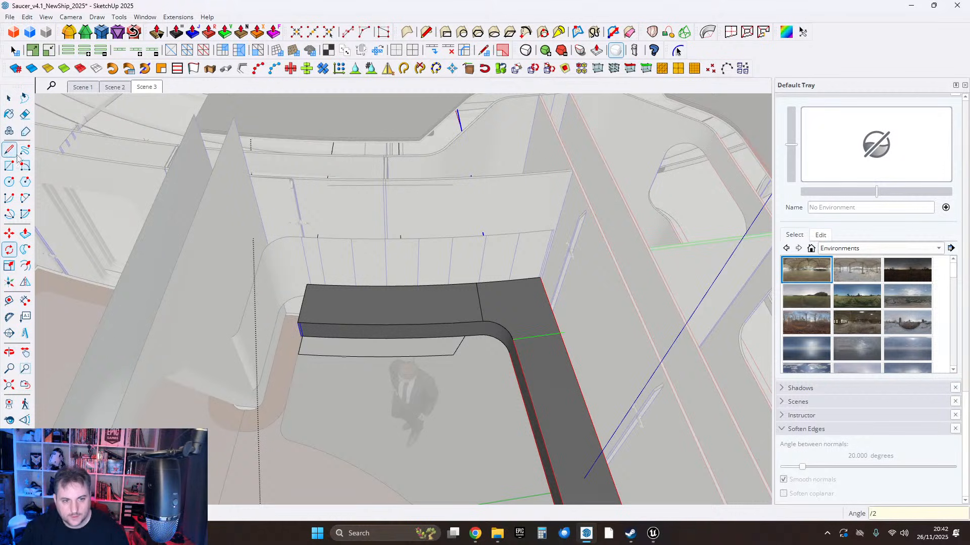
# Draw a vertical line upward from the outer end of the middle radial line on the back wall.
pyautogui.scroll(6, 364, 225)
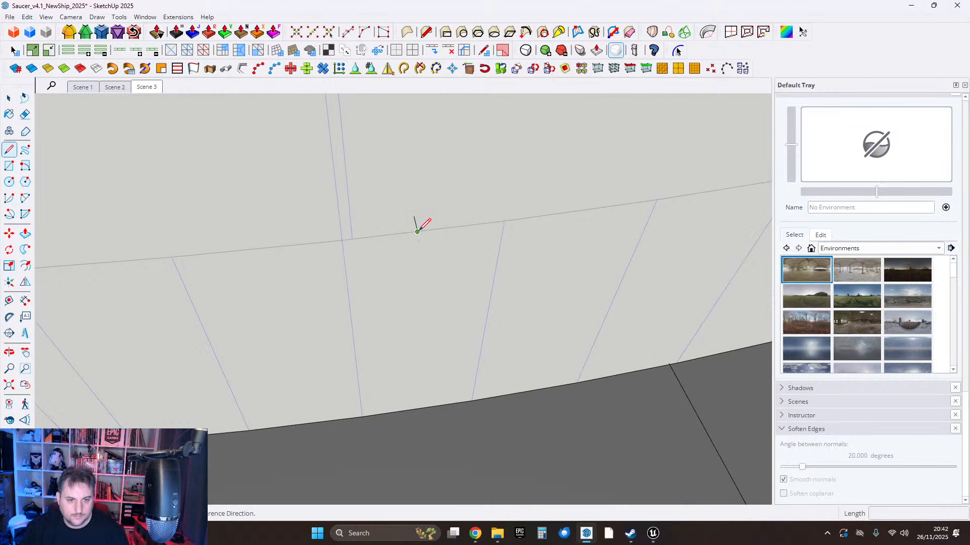
pyautogui.click(417, 232)
pyautogui.scroll(-2, 417, 164)
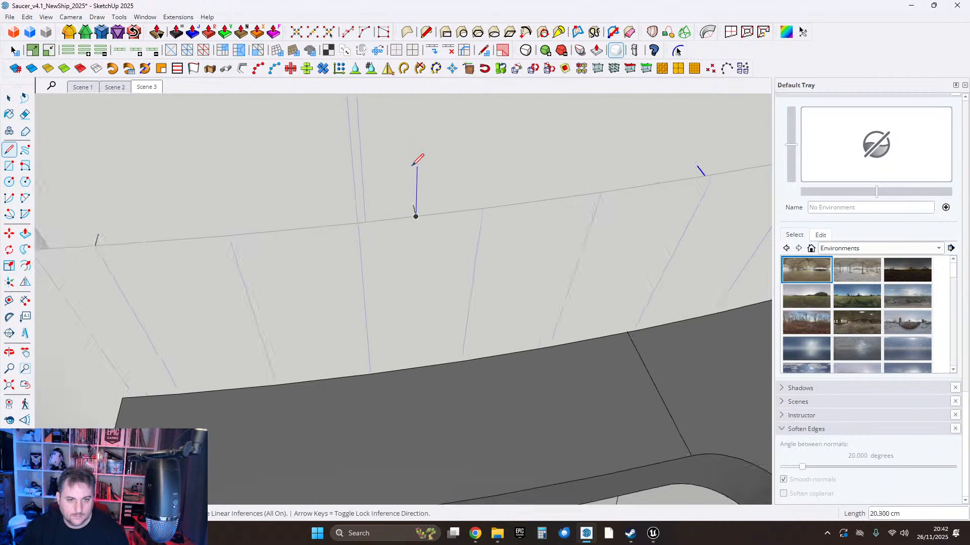
# Draw a vertical line from the curved wall ledge down to the back edge of the counter, midway along its curved run.
pyautogui.press('shift')
pyautogui.click(412, 330)
pyautogui.scroll(-2, 411, 335)
pyautogui.scroll(4, 336, 177)
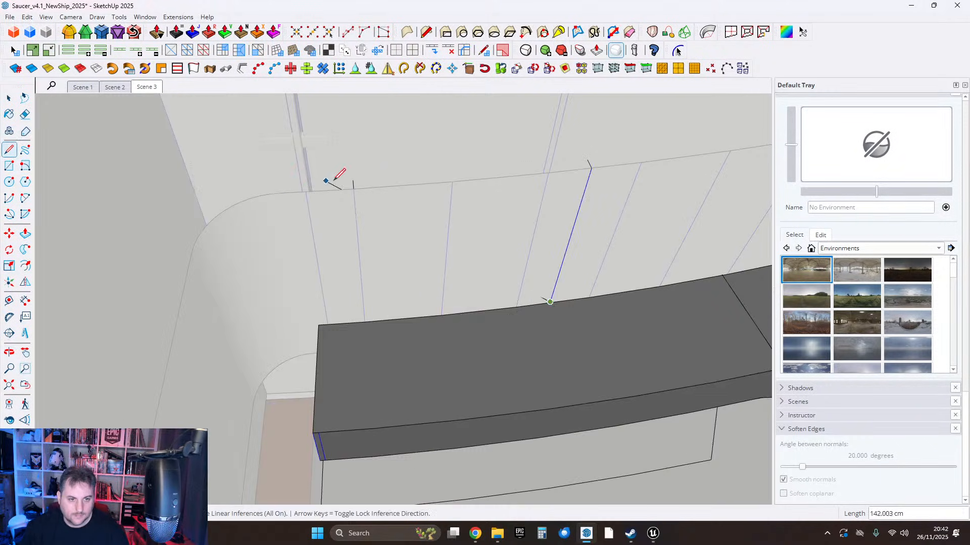
# Draw a second vertical line from the wall seam nearest the counter's free end down to the counter's back edge.
pyautogui.moveTo(354, 189); pyautogui.dragTo(398, 214, button='middle')
pyautogui.scroll(3, 399, 214)
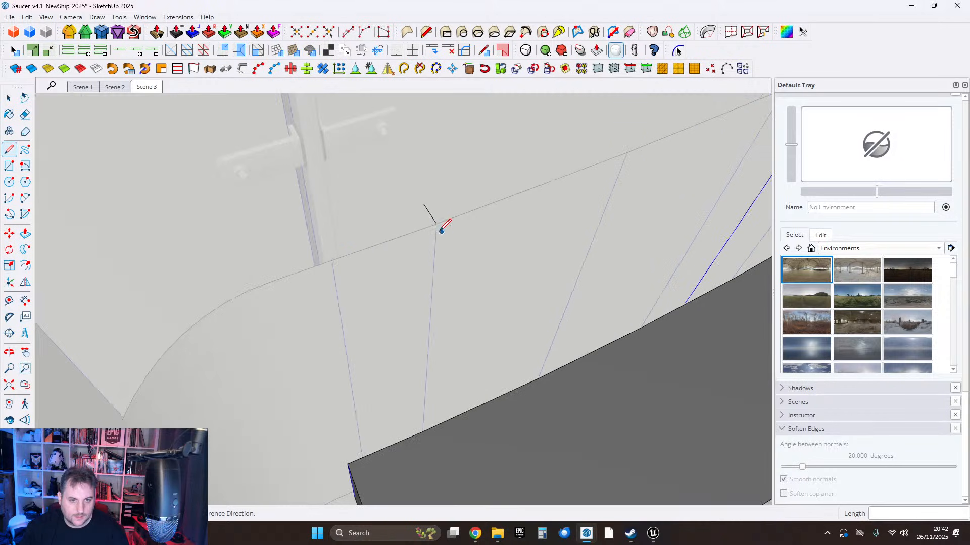
pyautogui.scroll(-2, 437, 168)
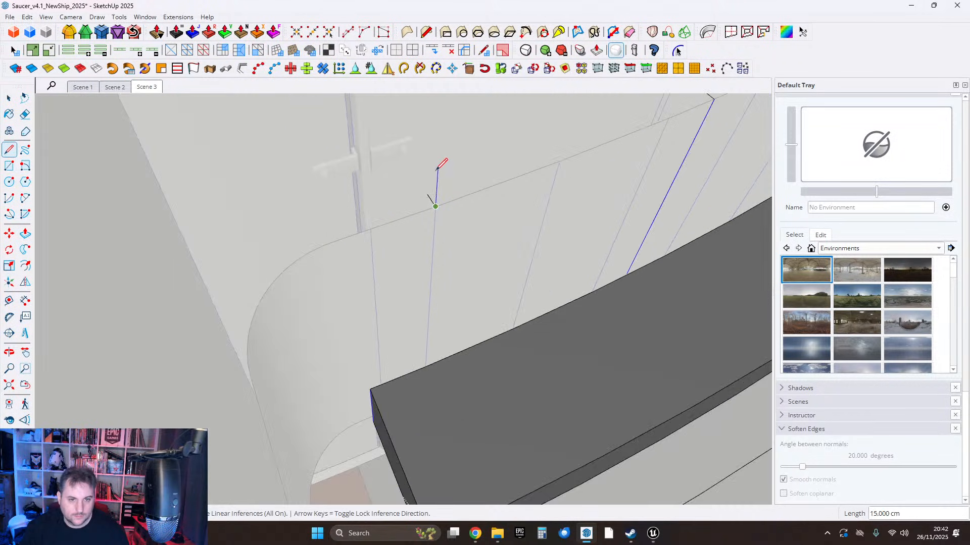
pyautogui.scroll(-3, 336, 356)
pyautogui.moveTo(426, 372)
pyautogui.mouseDown(button='middle')
pyautogui.moveTo(473, 294)
pyautogui.moveTo(492, 298)
pyautogui.moveTo(467, 342)
pyautogui.moveTo(485, 288)
pyautogui.mouseUp(button='middle')
pyautogui.moveTo(419, 328); pyautogui.dragTo(523, 303, button='middle')
pyautogui.moveTo(386, 292)
pyautogui.mouseDown(button='middle')
pyautogui.moveTo(413, 283)
pyautogui.moveTo(426, 305)
pyautogui.mouseUp(button='middle')
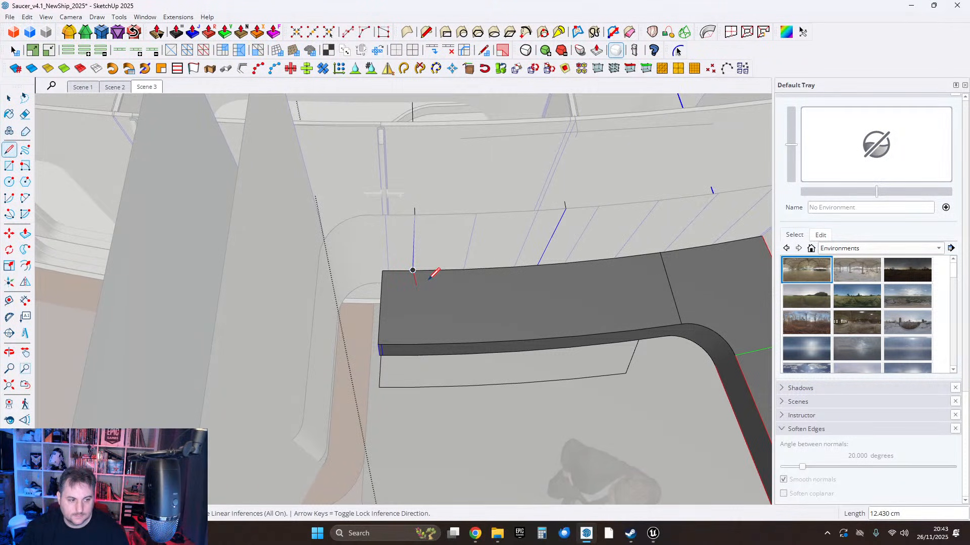
pyautogui.scroll(-2, 429, 279)
pyautogui.moveTo(460, 339); pyautogui.dragTo(456, 294, button='middle')
pyautogui.scroll(3, 428, 257)
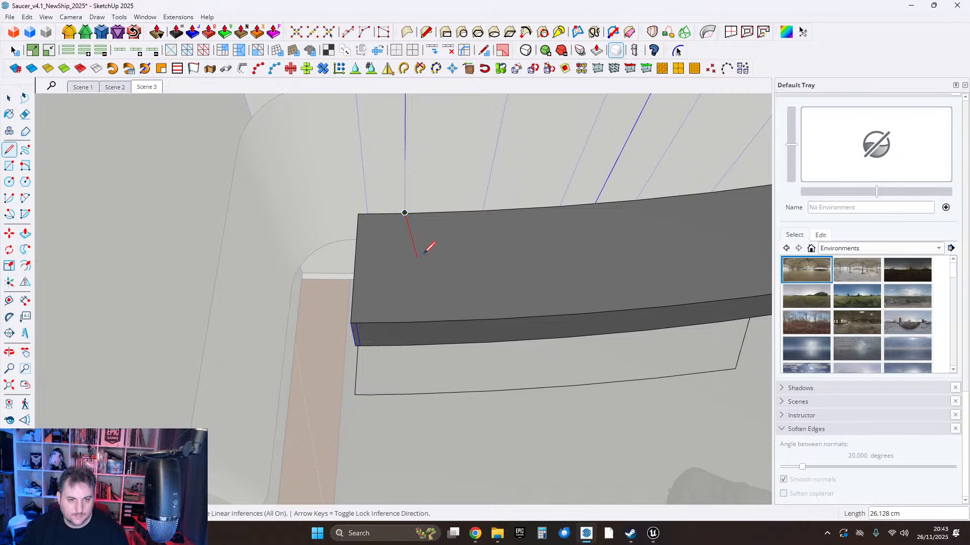
pyautogui.scroll(-2, 424, 254)
pyautogui.moveTo(429, 216)
pyautogui.mouseDown(button='middle')
pyautogui.moveTo(305, 283)
pyautogui.moveTo(310, 340)
pyautogui.moveTo(320, 327)
pyautogui.moveTo(538, 293)
pyautogui.mouseUp(button='middle')
pyautogui.scroll(3, 466, 215)
pyautogui.scroll(-1, 391, 230)
pyautogui.click(392, 230)
pyautogui.moveTo(391, 229); pyautogui.dragTo(474, 291, button='middle')
pyautogui.moveTo(545, 329); pyautogui.dragTo(418, 190, button='middle')
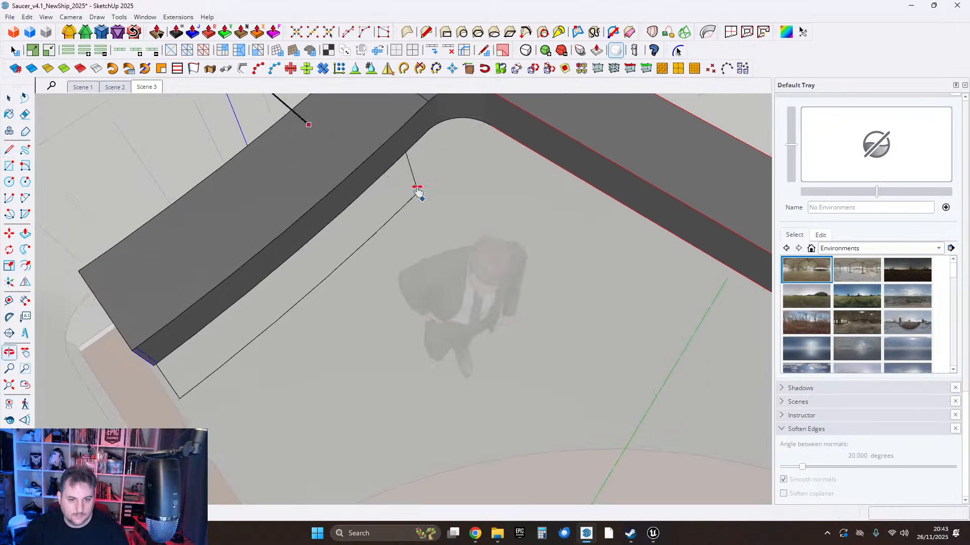
pyautogui.press('Escape')
# Outline an upright divider face across the counter from the mid-run vertical line, spanning from the back edge to the front edge.
pyautogui.scroll(2, 309, 195)
pyautogui.scroll(-3, 334, 216)
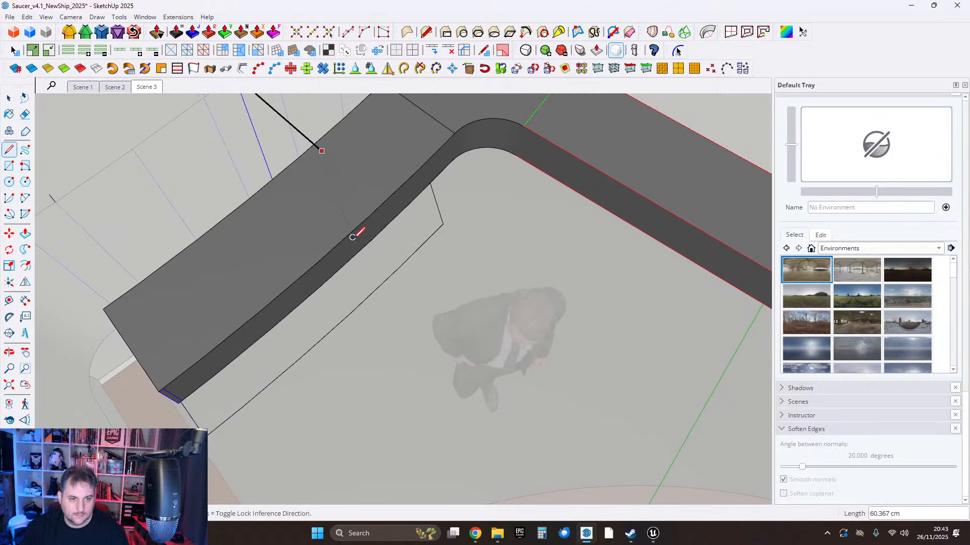
pyautogui.click(272, 178)
pyautogui.moveTo(273, 215); pyautogui.dragTo(365, 262, button='middle')
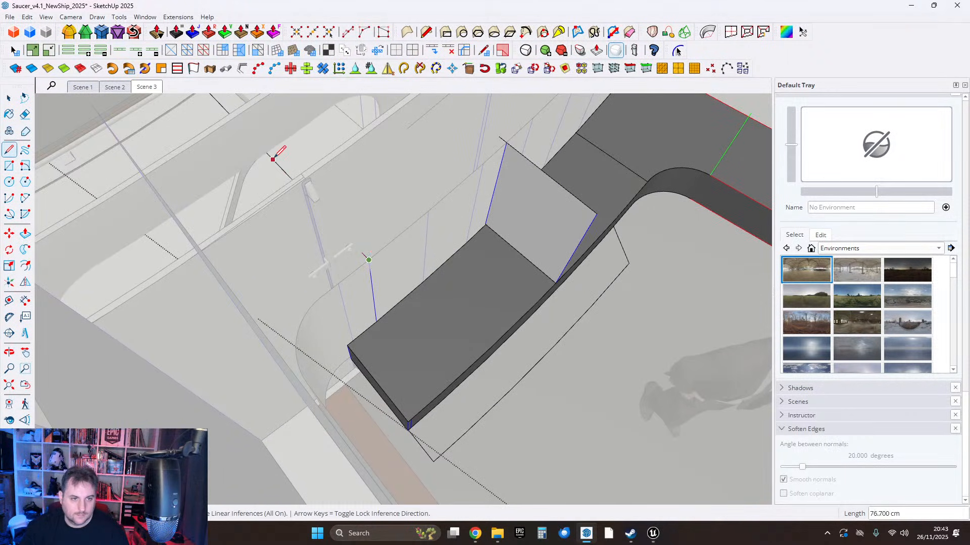
# Outline a second upright divider face across the counter at the vertical line near its free end.
pyautogui.scroll(3, 378, 321)
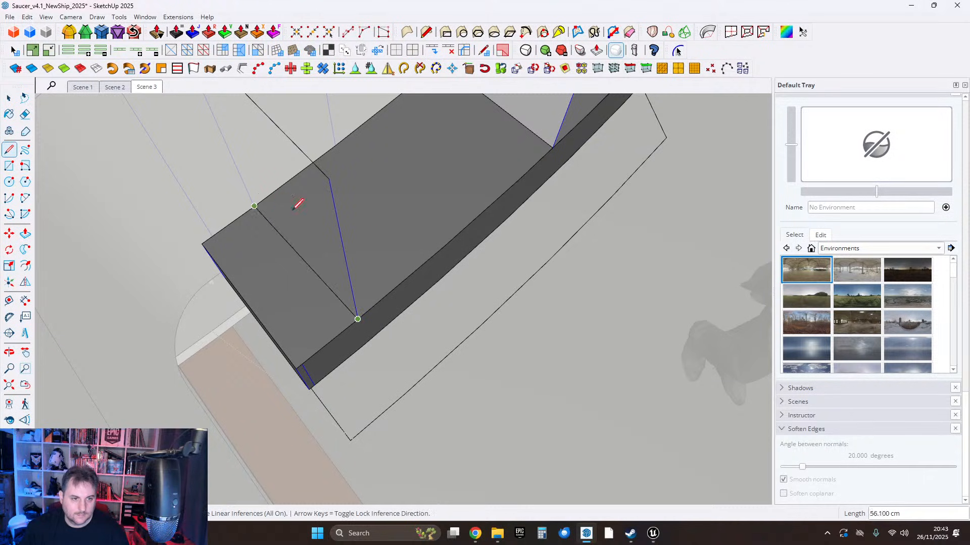
pyautogui.moveTo(298, 203); pyautogui.dragTo(386, 299, button='middle')
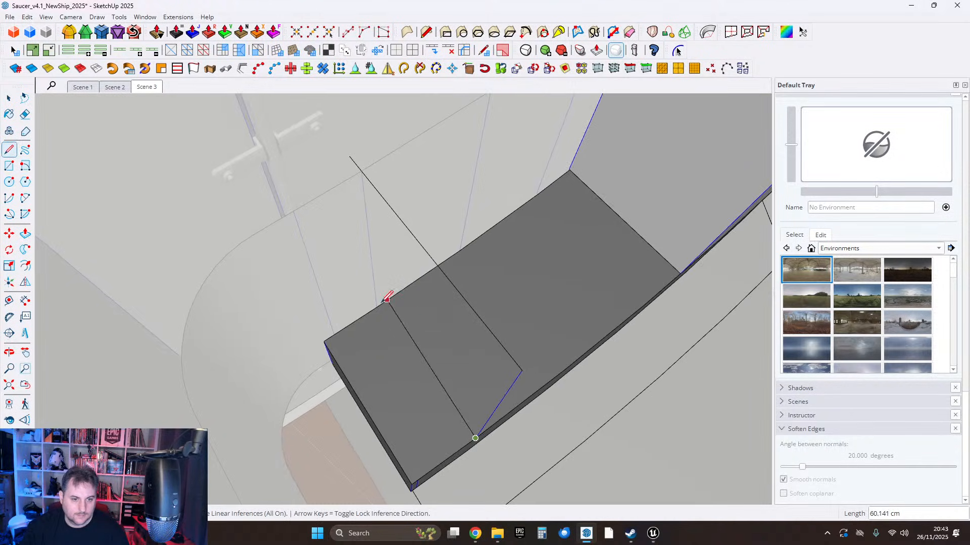
pyautogui.click(376, 306)
pyautogui.moveTo(546, 331)
pyautogui.mouseDown(button='middle')
pyautogui.moveTo(516, 335)
pyautogui.moveTo(526, 353)
pyautogui.moveTo(349, 327)
pyautogui.mouseUp(button='middle')
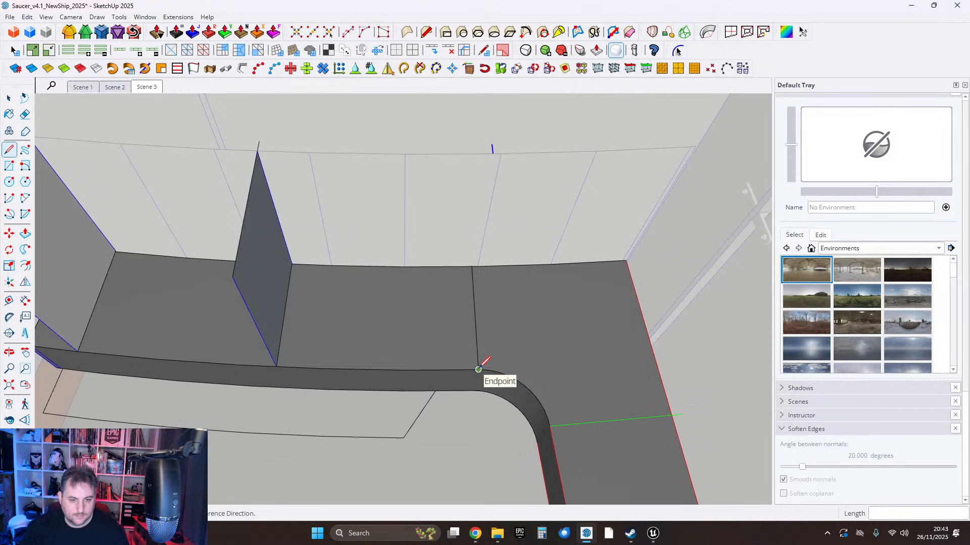
pyautogui.moveTo(485, 362)
pyautogui.mouseDown(button='middle')
pyautogui.moveTo(480, 373)
pyautogui.moveTo(411, 328)
pyautogui.moveTo(443, 385)
pyautogui.moveTo(454, 352)
pyautogui.moveTo(365, 268)
pyautogui.mouseUp(button='middle')
pyautogui.scroll(-1, 453, 352)
pyautogui.click(7, 103)
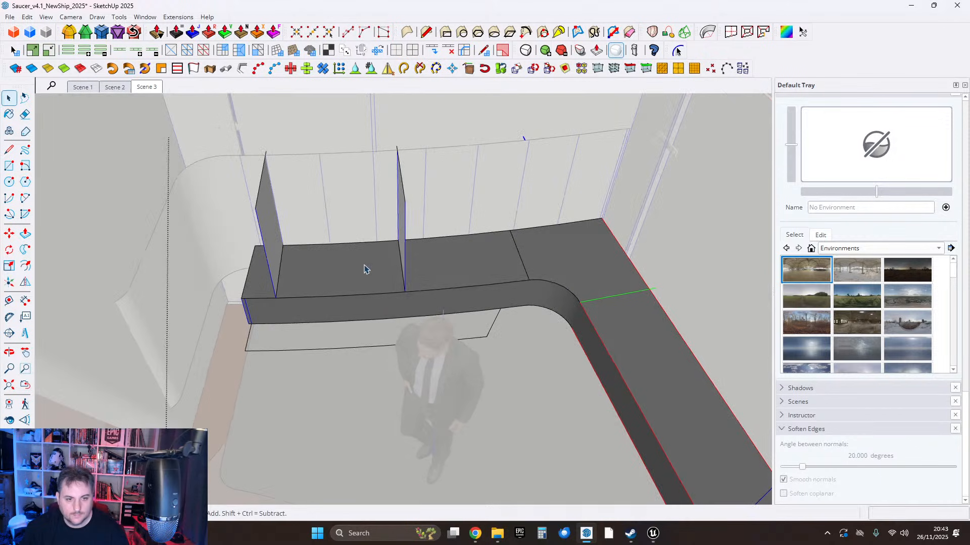
pyautogui.click(365, 267)
pyautogui.keyDown('shift'); pyautogui.click(491, 271); pyautogui.keyUp('shift')
pyautogui.keyDown('shift'); pyautogui.click(575, 270); pyautogui.keyUp('shift')
pyautogui.moveTo(636, 347); pyautogui.dragTo(528, 403, button='middle')
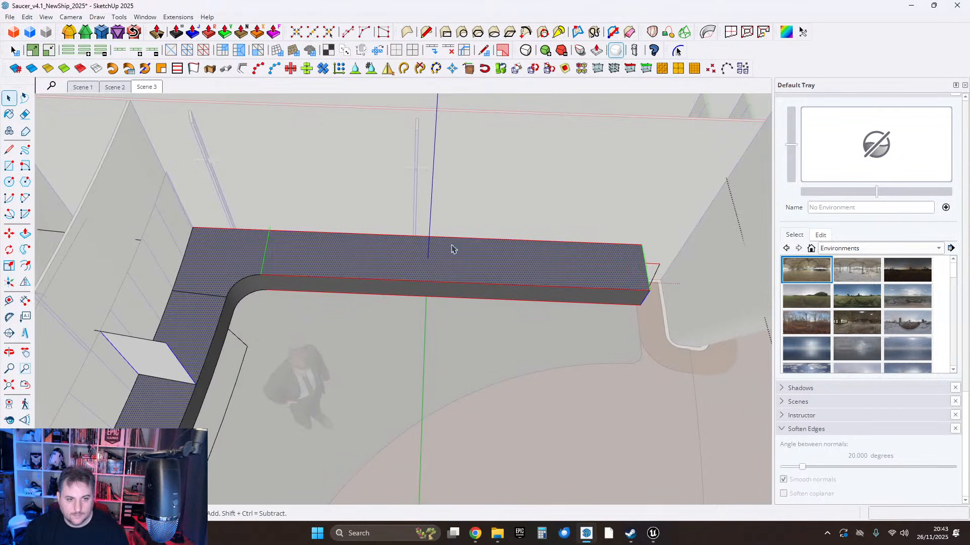
pyautogui.moveTo(528, 244); pyautogui.dragTo(374, 269, button='middle')
pyautogui.scroll(2, 374, 269)
# Measure the counter's back edge between the two dividers and onward past the corner using the Line tool.
pyautogui.click(8, 149)
pyautogui.scroll(3, 319, 267)
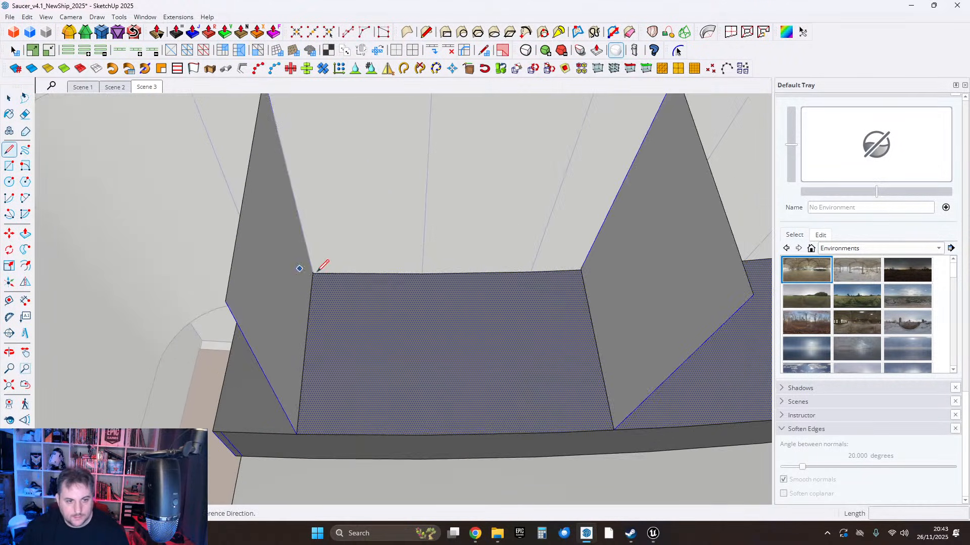
pyautogui.click(313, 271)
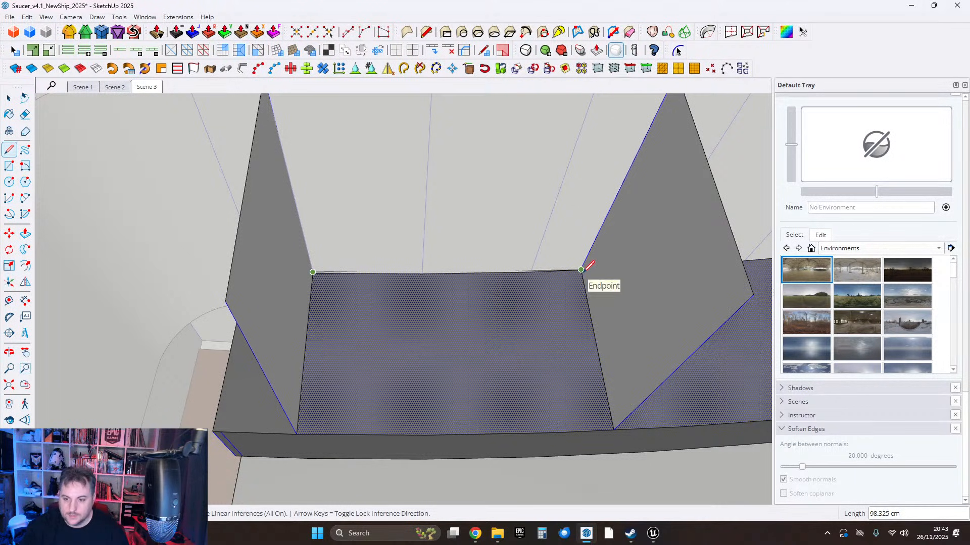
pyautogui.keyDown('shift'); pyautogui.moveTo(581, 269); pyautogui.dragTo(214, 262, button='middle'); pyautogui.keyUp('shift')
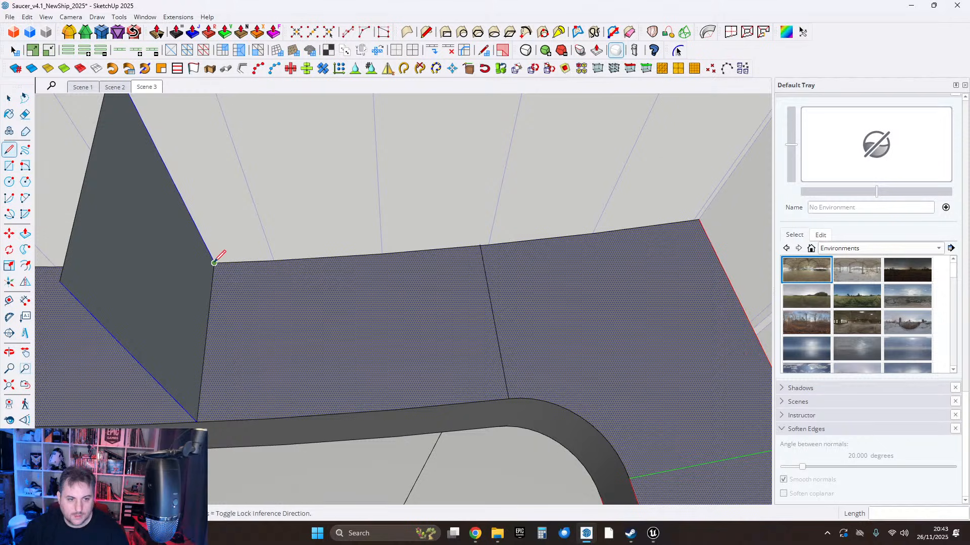
pyautogui.moveTo(480, 246)
pyautogui.mouseDown(button='middle')
pyautogui.moveTo(486, 238)
pyautogui.moveTo(656, 281)
pyautogui.moveTo(500, 346)
pyautogui.moveTo(393, 287)
pyautogui.moveTo(377, 223)
pyautogui.mouseUp(button='middle')
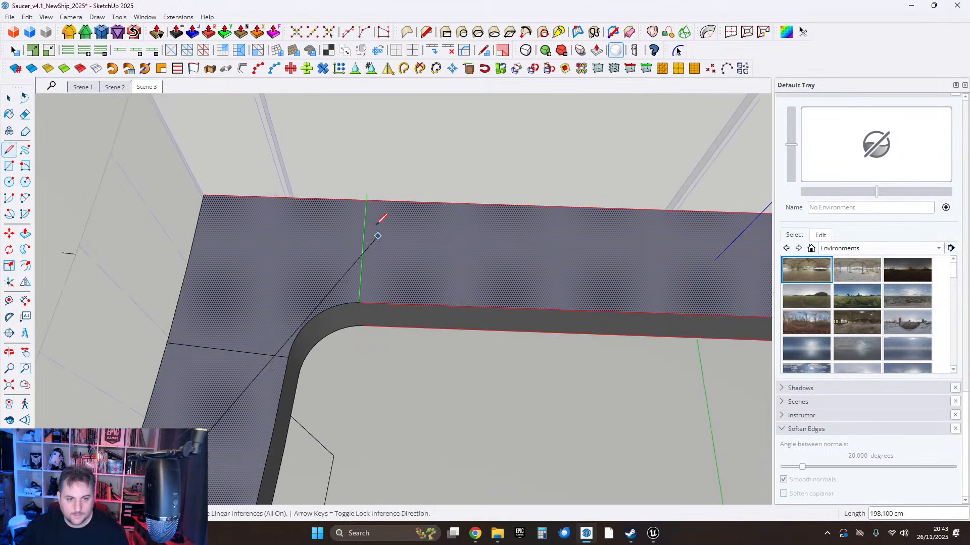
# Copy the cross edge beside the rounded corner along the straight counter run, making four copies spaced 100 cm apart.
pyautogui.press('space')
pyautogui.click(358, 249)
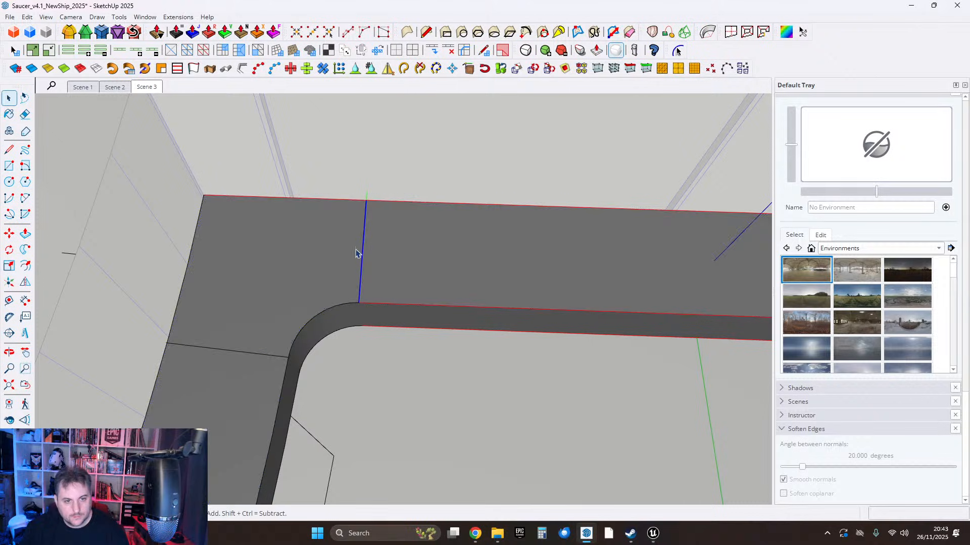
pyautogui.click(362, 248)
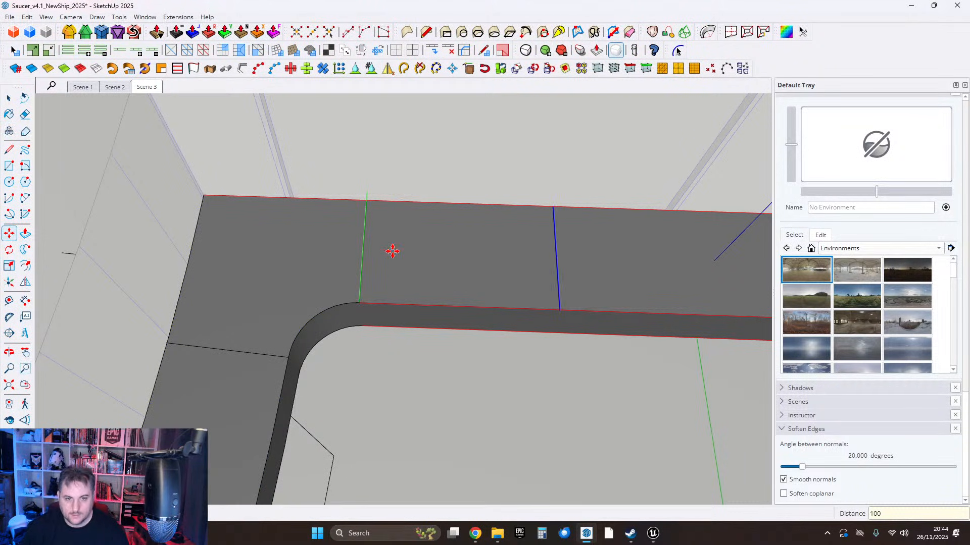
pyautogui.press('Return')
pyautogui.scroll(-5, 414, 263)
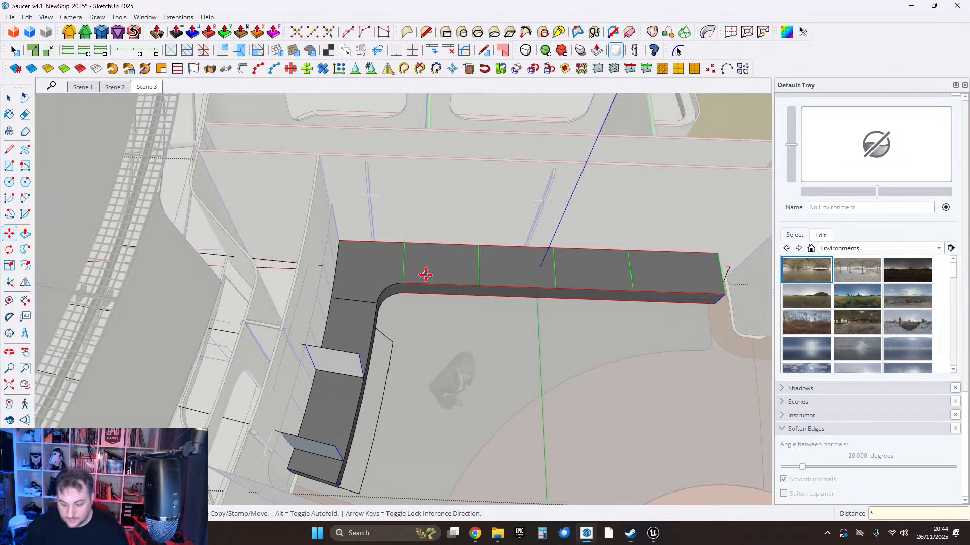
# Push the leftover end piece of the straight counter down 31.8 cm to remove it, and delete the remaining outline beyond the end.
pyautogui.click(25, 233)
pyautogui.scroll(5, 505, 268)
pyautogui.click(623, 298)
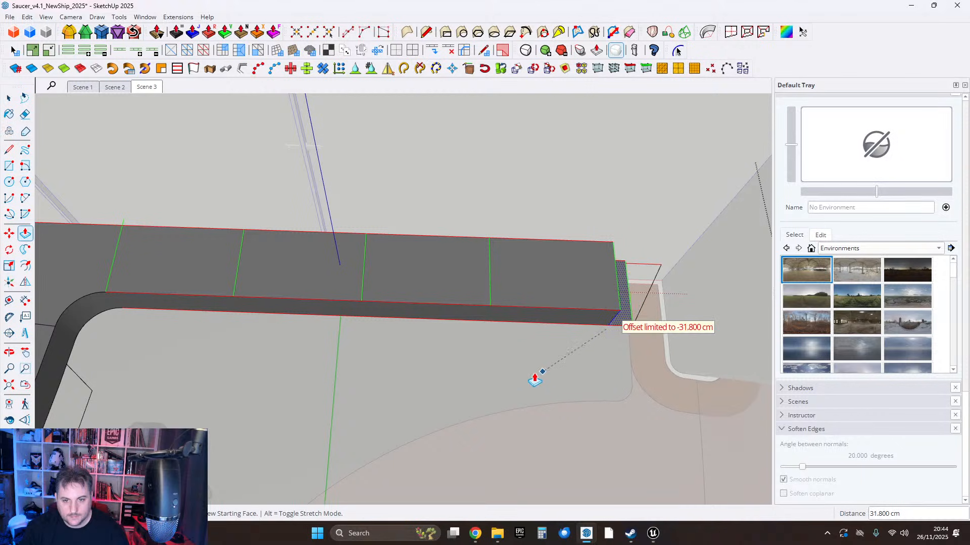
pyautogui.click(505, 382)
pyautogui.click(14, 101)
pyautogui.keyDown('shift'); pyautogui.moveTo(655, 261); pyautogui.dragTo(517, 265, button='middle'); pyautogui.keyUp('shift')
pyautogui.moveTo(475, 342); pyautogui.dragTo(476, 342)
pyautogui.press('Delete')
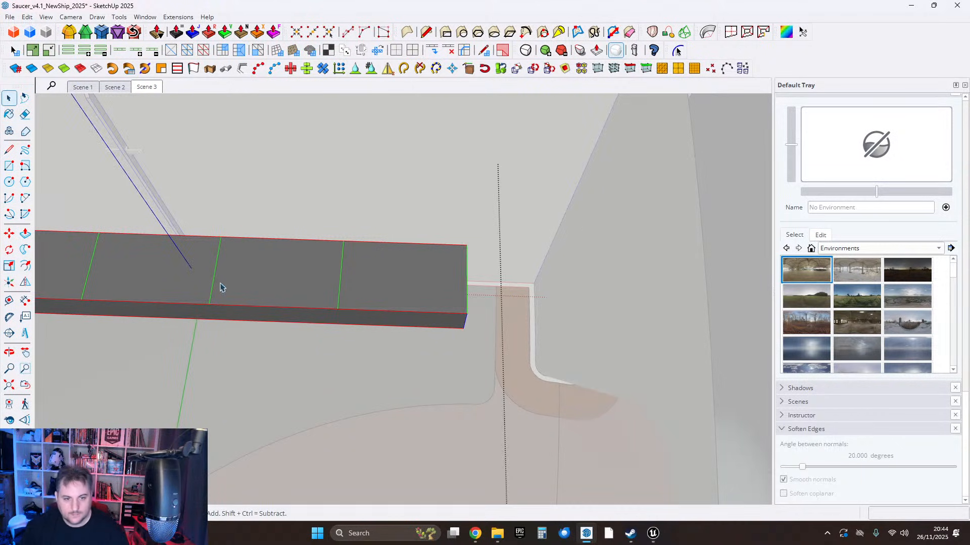
pyautogui.moveTo(221, 288); pyautogui.dragTo(325, 299, button='middle')
pyautogui.scroll(8, 429, 297)
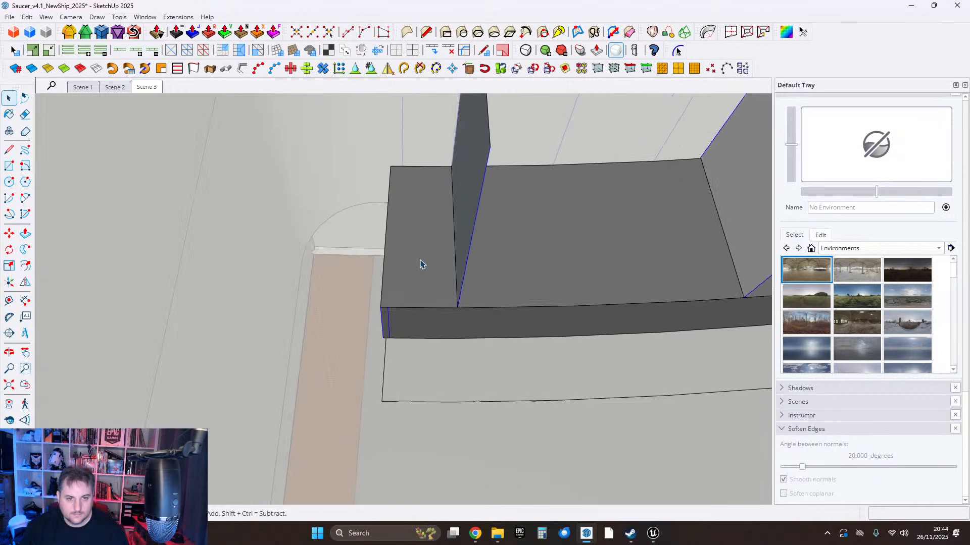
pyautogui.scroll(-2, 433, 299)
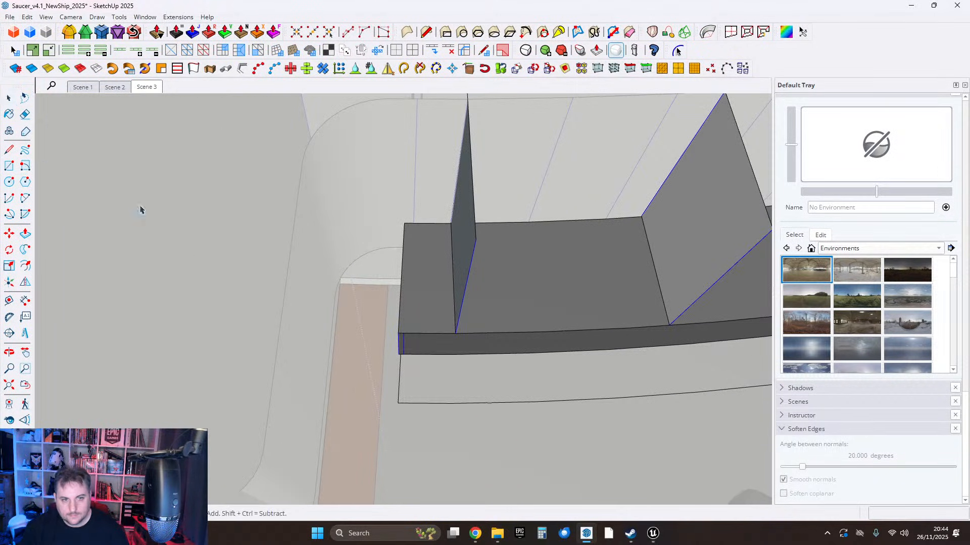
pyautogui.scroll(-4, 141, 210)
pyautogui.moveTo(404, 254)
pyautogui.mouseDown(button='middle')
pyautogui.moveTo(439, 262)
pyautogui.moveTo(416, 258)
pyautogui.mouseUp(button='middle')
pyautogui.click(379, 255)
pyautogui.keyDown('shift'); pyautogui.click(487, 256); pyautogui.keyUp('shift')
pyautogui.keyDown('shift'); pyautogui.click(574, 248); pyautogui.keyUp('shift')
pyautogui.keyDown('shift'); pyautogui.click(628, 334); pyautogui.keyUp('shift')
# Keep only the divided counter-top faces with their edges, removing the counter body and dividers and restoring these faces in the same place.
pyautogui.scroll(-3, 628, 326)
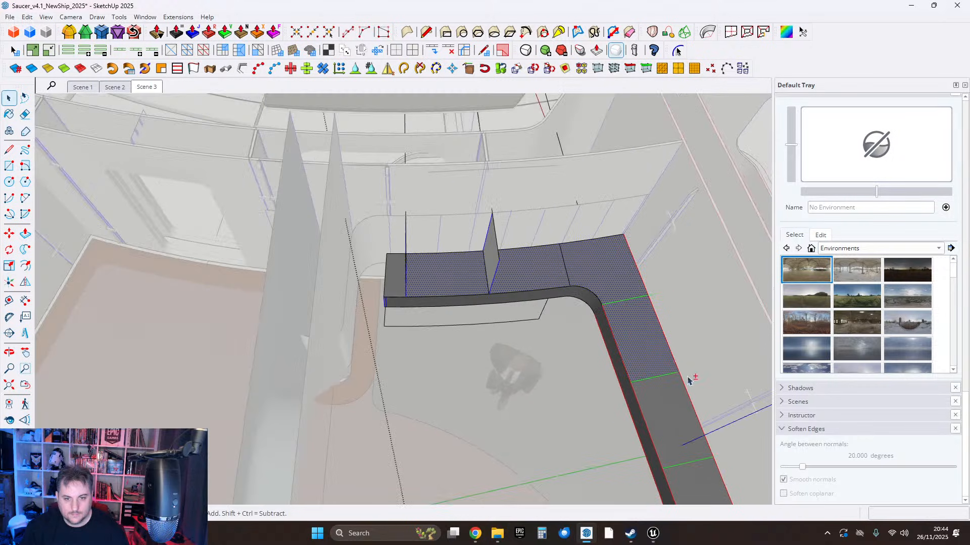
pyautogui.keyDown('shift'); pyautogui.moveTo(687, 377); pyautogui.dragTo(618, 274, button='middle'); pyautogui.keyUp('shift')
pyautogui.doubleClick(397, 186)
pyautogui.keyDown('shift'); pyautogui.doubleClick(481, 180); pyautogui.keyUp('shift')
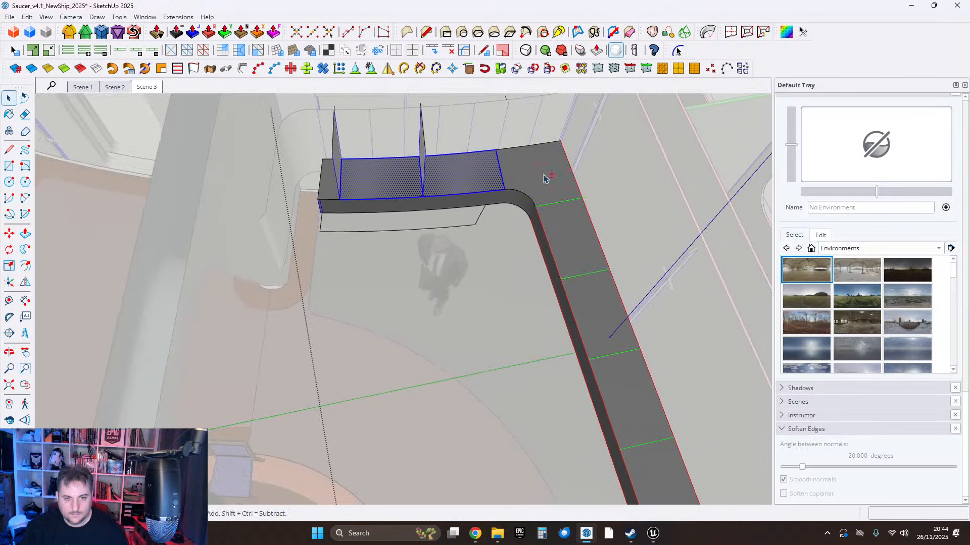
pyautogui.keyDown('shift'); pyautogui.doubleClick(574, 255); pyautogui.keyUp('shift')
pyautogui.keyDown('shift'); pyautogui.doubleClick(592, 310); pyautogui.keyUp('shift')
pyautogui.scroll(-1, 603, 325)
pyautogui.keyDown('shift'); pyautogui.moveTo(614, 342); pyautogui.dragTo(571, 247, button='middle'); pyautogui.keyUp('shift')
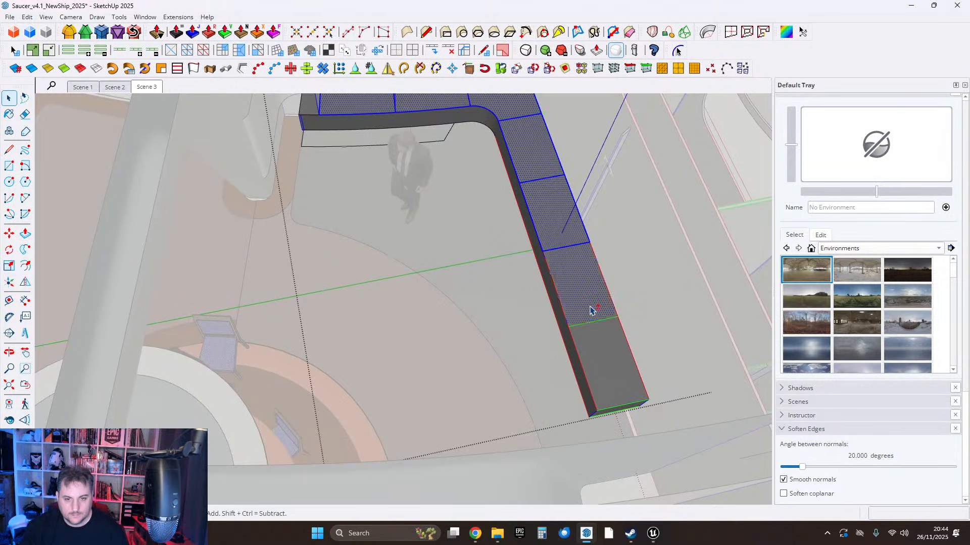
pyautogui.keyDown('shift'); pyautogui.doubleClick(608, 354); pyautogui.keyUp('shift')
pyautogui.moveTo(611, 351); pyautogui.dragTo(580, 357, button='middle')
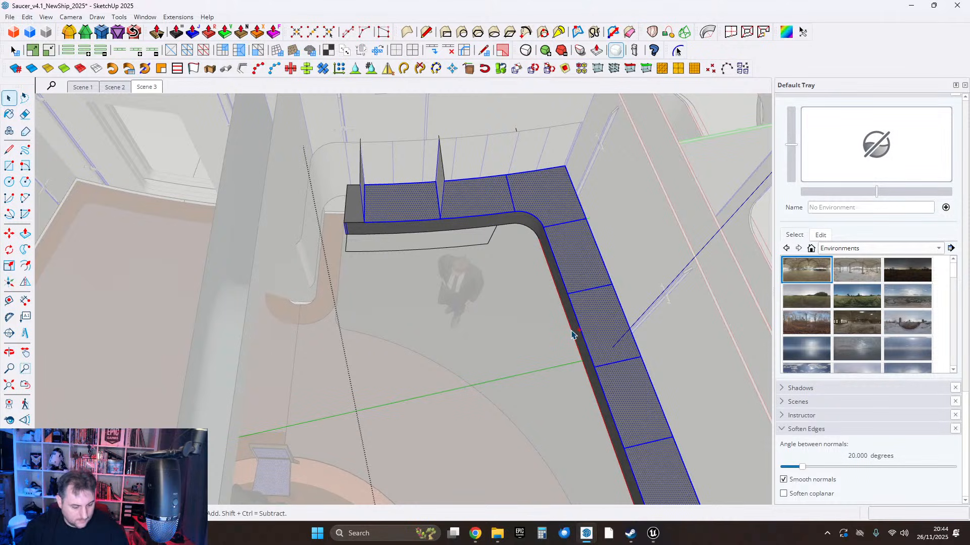
pyautogui.press('Delete')
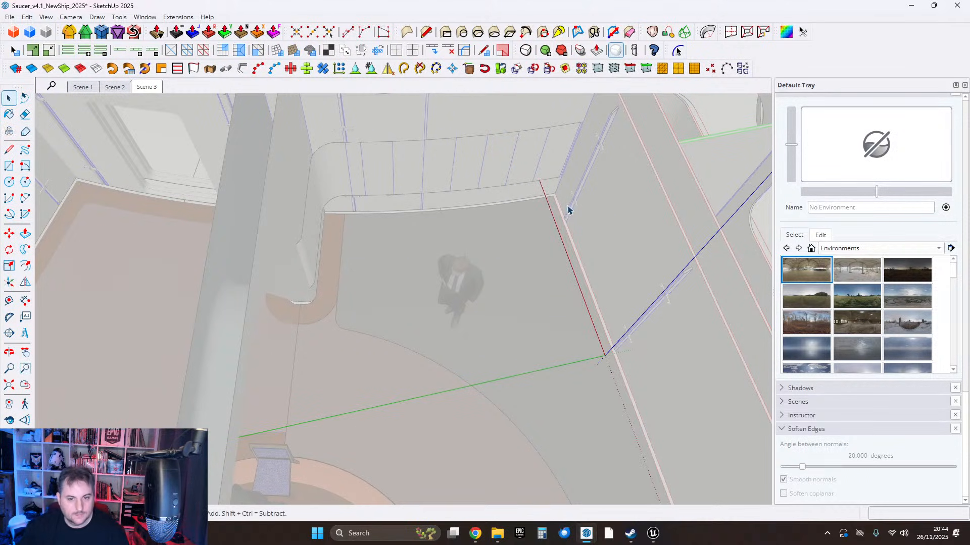
pyautogui.click(27, 17)
pyautogui.click(50, 28)
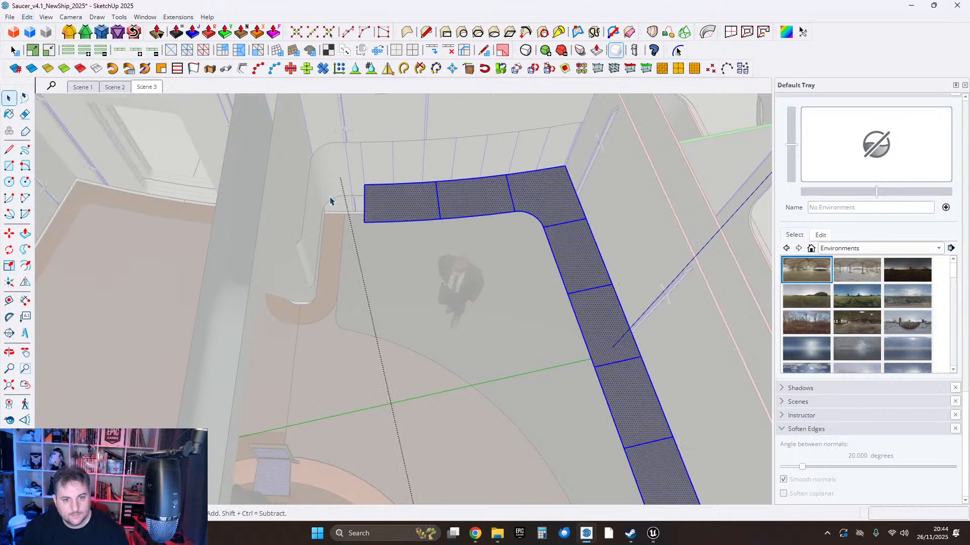
# Group the counter-top segment at the free end of the curved run.
pyautogui.moveTo(451, 220); pyautogui.dragTo(399, 253, button='middle')
pyautogui.click(367, 234)
pyautogui.moveTo(520, 264); pyautogui.dragTo(567, 277, button='middle')
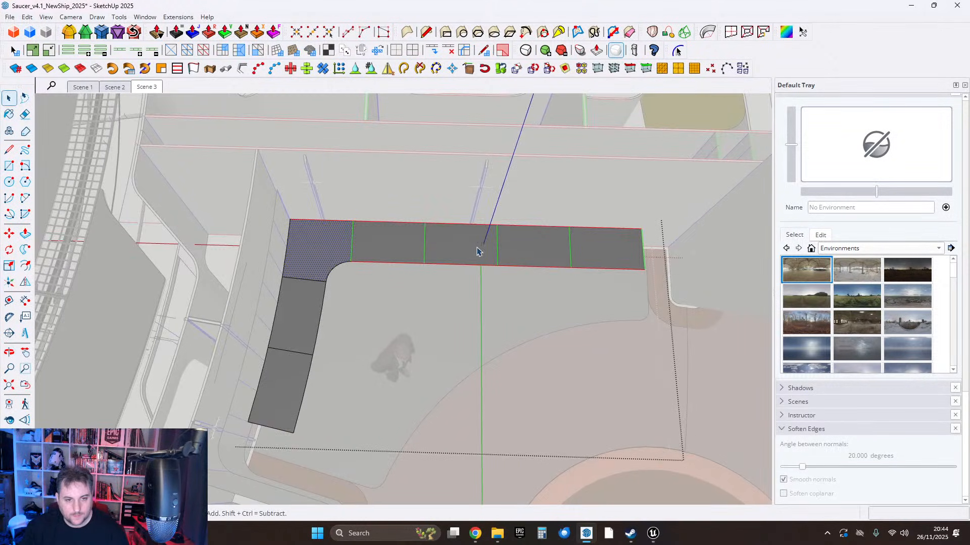
pyautogui.moveTo(478, 251); pyautogui.dragTo(358, 281, button='middle')
pyautogui.rightClick(358, 281)
pyautogui.click(388, 95)
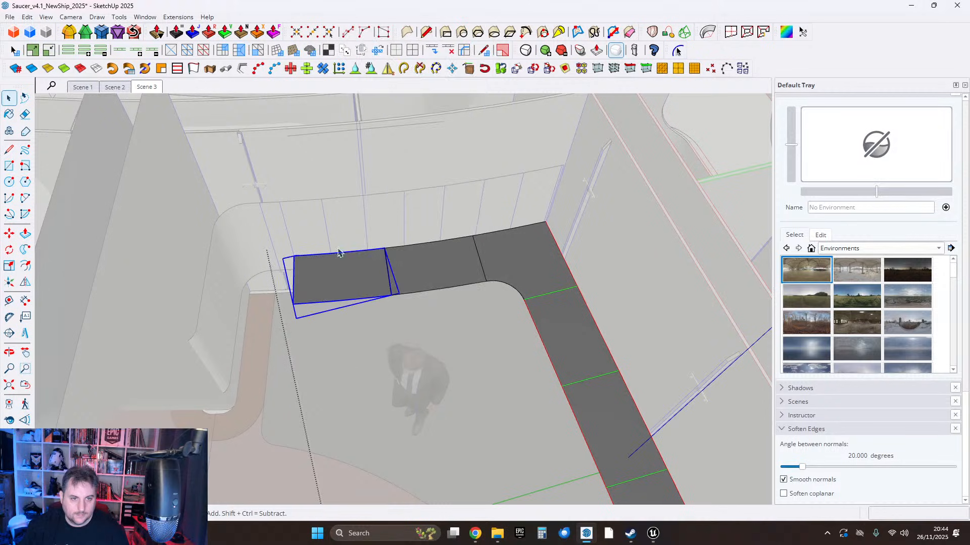
# Turn the grouped end segment into a tall cabinet block by extruding its face upward and its underside 76.3 cm down to the floor.
pyautogui.doubleClick(325, 274)
pyautogui.click(336, 273)
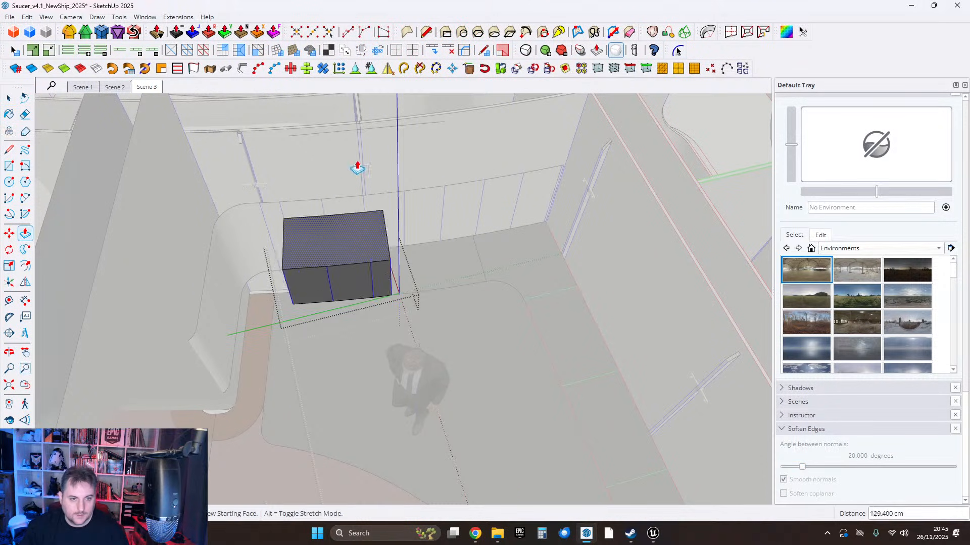
pyautogui.keyDown('shift'); pyautogui.moveTo(357, 167); pyautogui.dragTo(423, 229, button='middle'); pyautogui.keyUp('shift')
pyautogui.moveTo(301, 273); pyautogui.dragTo(441, 101, button='middle')
pyautogui.click(399, 200)
pyautogui.moveTo(399, 202); pyautogui.dragTo(445, 288, button='middle')
pyautogui.click(278, 426)
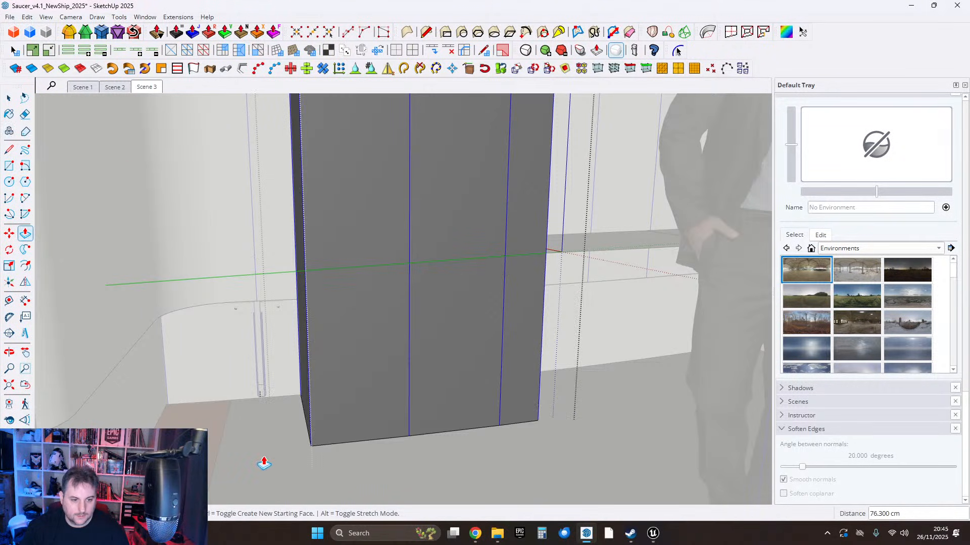
pyautogui.moveTo(353, 353); pyautogui.dragTo(299, 286, button='middle')
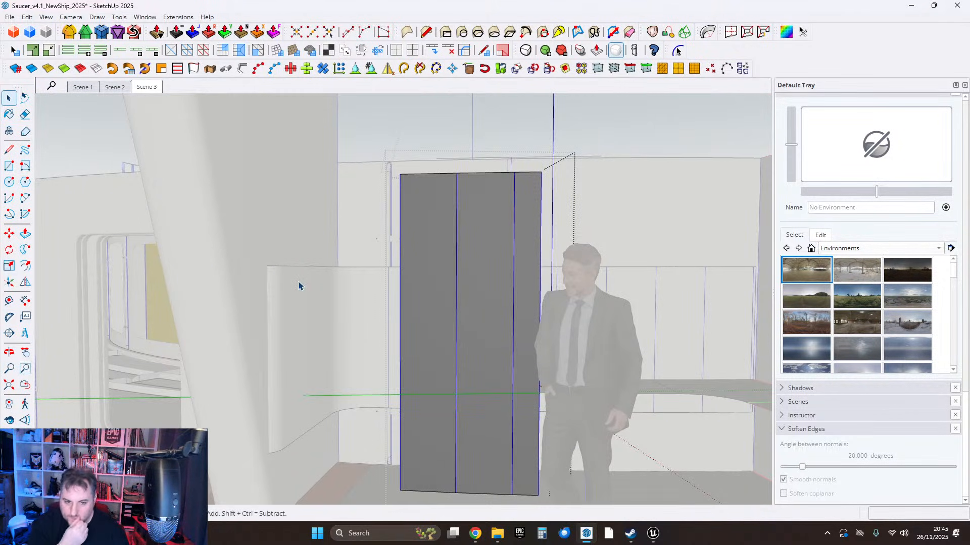
# Examine the tall cabinet block from several angles, comparing it with the standing figure, the walls and the rest of the L-shaped counter.
pyautogui.moveTo(542, 266); pyautogui.dragTo(483, 297, button='middle')
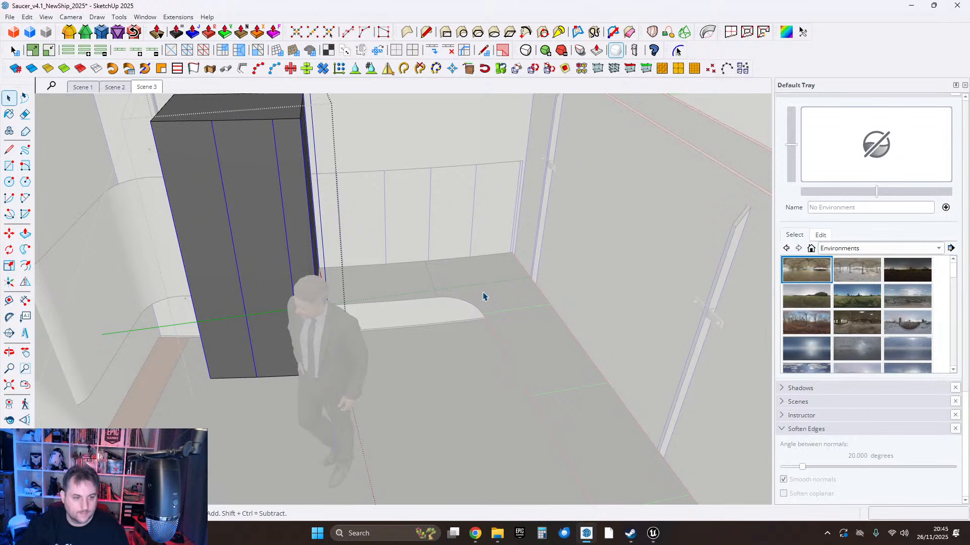
pyautogui.moveTo(481, 296); pyautogui.dragTo(353, 303, button='middle')
pyautogui.moveTo(338, 146); pyautogui.dragTo(236, 326, button='middle')
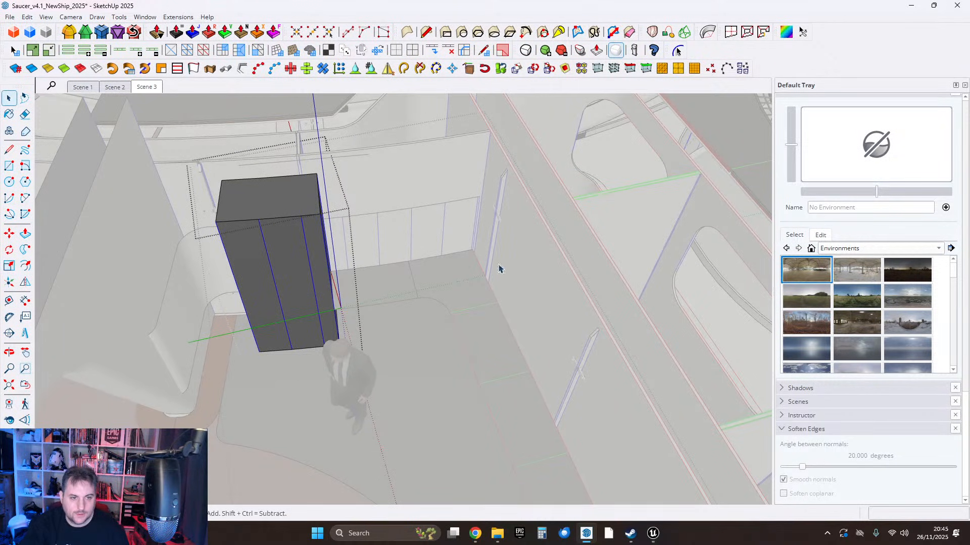
pyautogui.moveTo(499, 269); pyautogui.dragTo(459, 295, button='middle')
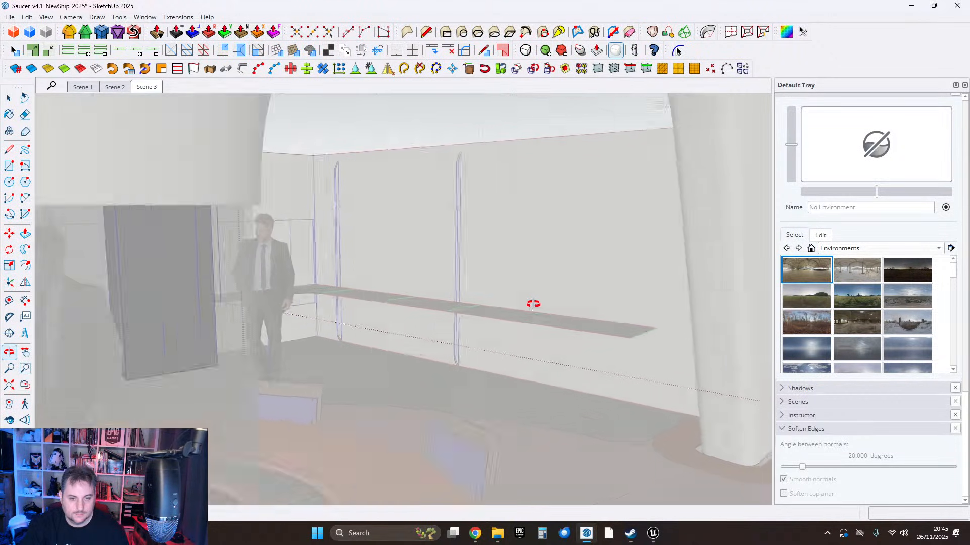
pyautogui.moveTo(532, 304); pyautogui.dragTo(551, 393, button='middle')
pyautogui.moveTo(423, 357)
pyautogui.mouseDown(button='middle')
pyautogui.moveTo(543, 342)
pyautogui.moveTo(332, 340)
pyautogui.moveTo(379, 264)
pyautogui.moveTo(488, 312)
pyautogui.moveTo(515, 347)
pyautogui.moveTo(439, 320)
pyautogui.moveTo(531, 346)
pyautogui.moveTo(428, 334)
pyautogui.moveTo(476, 324)
pyautogui.moveTo(508, 336)
pyautogui.moveTo(274, 313)
pyautogui.moveTo(436, 424)
pyautogui.moveTo(440, 356)
pyautogui.mouseUp(button='middle')
pyautogui.moveTo(409, 338); pyautogui.dragTo(448, 350)
pyautogui.press('space')
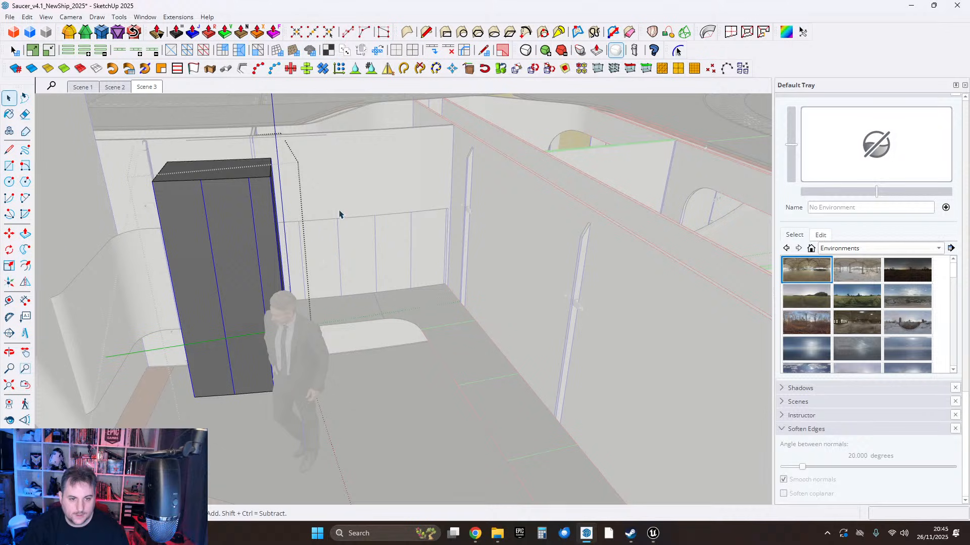
pyautogui.moveTo(417, 243); pyautogui.dragTo(535, 313, button='middle')
pyautogui.scroll(-2, 483, 285)
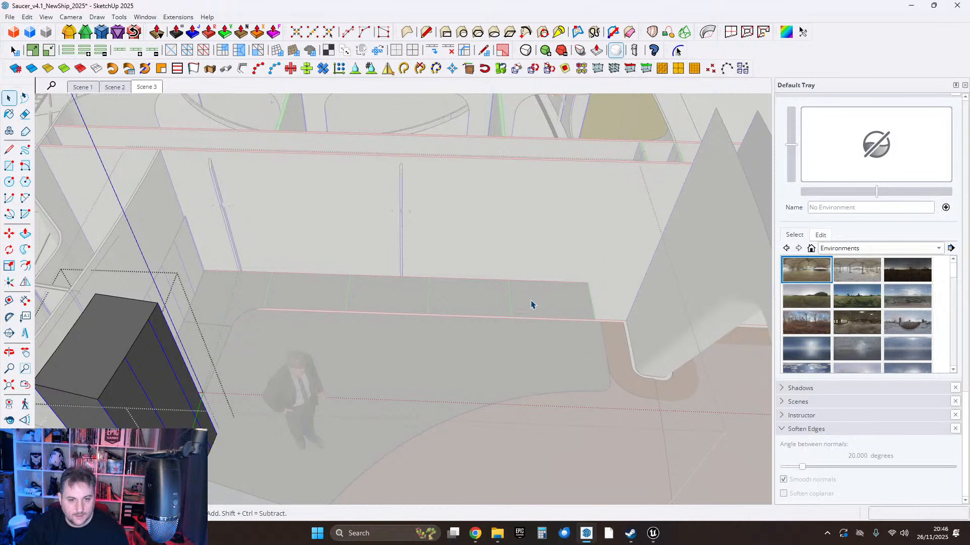
pyautogui.moveTo(531, 304)
pyautogui.mouseDown(button='middle')
pyautogui.moveTo(515, 288)
pyautogui.moveTo(522, 294)
pyautogui.mouseUp(button='middle')
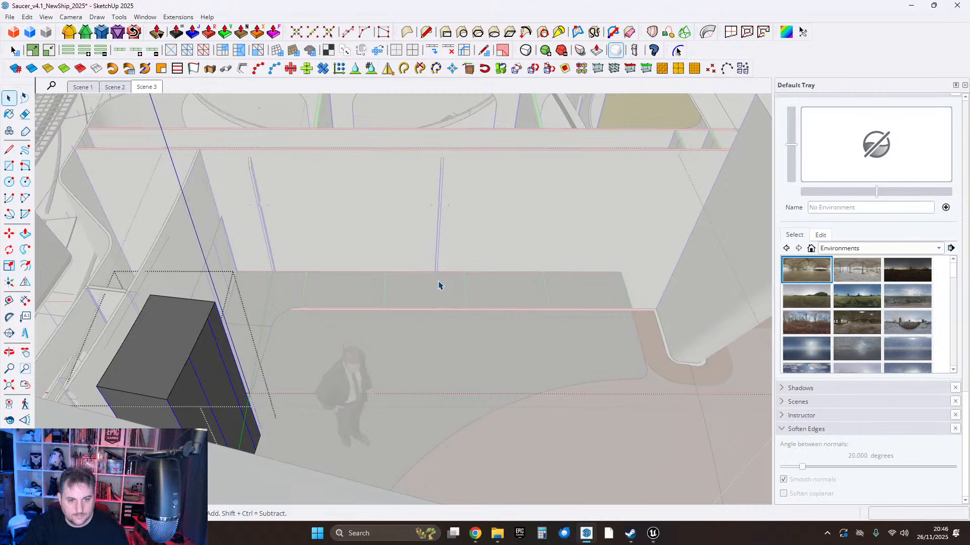
pyautogui.scroll(3, 444, 299)
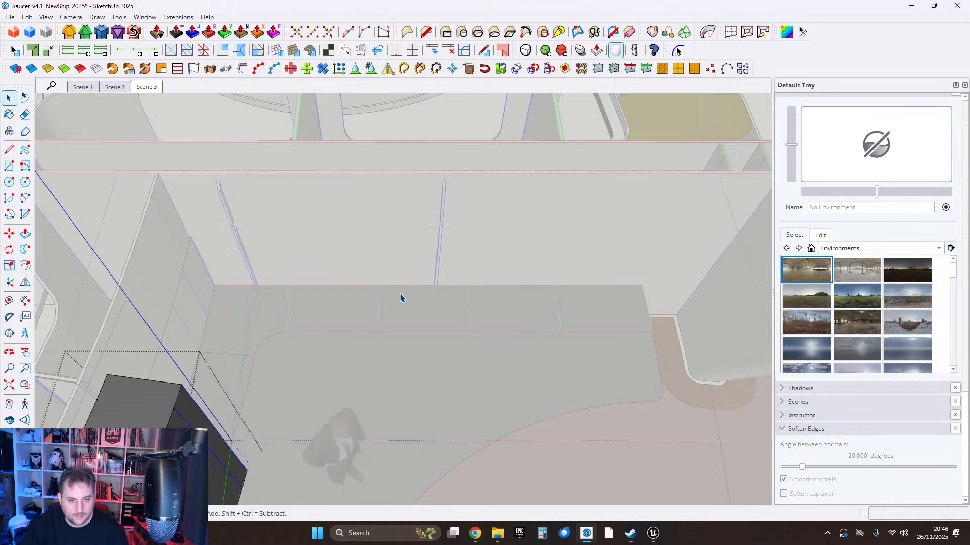
pyautogui.moveTo(459, 331)
pyautogui.mouseDown(button='middle')
pyautogui.moveTo(454, 260)
pyautogui.moveTo(437, 281)
pyautogui.moveTo(329, 271)
pyautogui.moveTo(441, 227)
pyautogui.moveTo(479, 197)
pyautogui.moveTo(441, 270)
pyautogui.moveTo(465, 318)
pyautogui.moveTo(455, 333)
pyautogui.moveTo(509, 310)
pyautogui.moveTo(517, 299)
pyautogui.moveTo(288, 309)
pyautogui.moveTo(389, 303)
pyautogui.moveTo(513, 326)
pyautogui.moveTo(455, 327)
pyautogui.moveTo(569, 313)
pyautogui.moveTo(580, 283)
pyautogui.moveTo(558, 287)
pyautogui.moveTo(539, 316)
pyautogui.moveTo(307, 232)
pyautogui.moveTo(364, 299)
pyautogui.moveTo(346, 277)
pyautogui.moveTo(288, 257)
pyautogui.moveTo(383, 238)
pyautogui.moveTo(370, 240)
pyautogui.moveTo(385, 247)
pyautogui.moveTo(396, 383)
pyautogui.moveTo(400, 332)
pyautogui.moveTo(390, 279)
pyautogui.moveTo(394, 333)
pyautogui.moveTo(391, 324)
pyautogui.mouseUp(button='middle')
pyautogui.scroll(2, 435, 268)
pyautogui.moveTo(385, 267)
pyautogui.mouseDown(button='middle')
pyautogui.moveTo(422, 277)
pyautogui.moveTo(418, 217)
pyautogui.moveTo(689, 262)
pyautogui.moveTo(833, 220)
pyautogui.moveTo(333, 199)
pyautogui.moveTo(362, 236)
pyautogui.moveTo(156, 272)
pyautogui.moveTo(131, 313)
pyautogui.moveTo(453, 323)
pyautogui.mouseUp(button='middle')
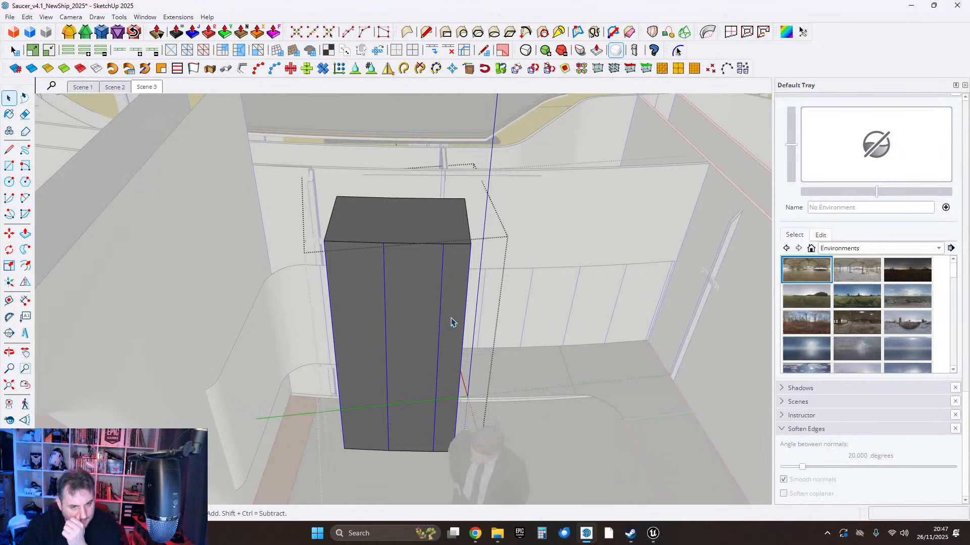
pyautogui.moveTo(537, 359); pyautogui.dragTo(461, 315, button='middle')
pyautogui.moveTo(450, 366); pyautogui.dragTo(388, 277, button='middle')
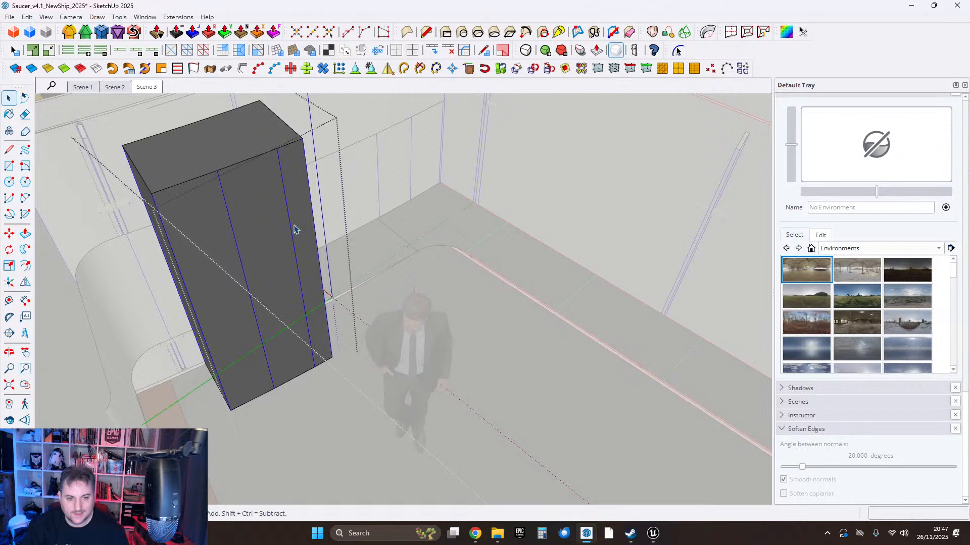
pyautogui.moveTo(343, 255); pyautogui.dragTo(368, 268, button='middle')
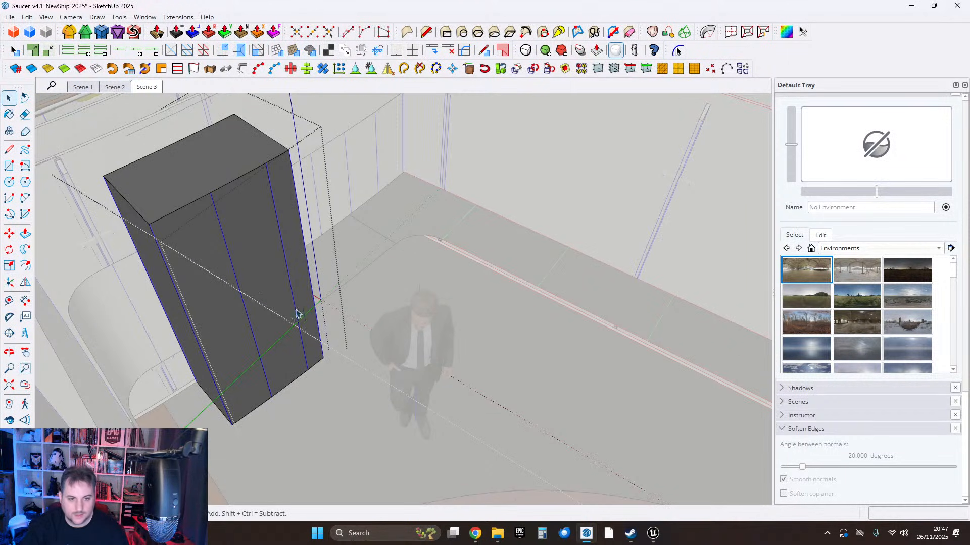
pyautogui.moveTo(297, 313); pyautogui.dragTo(388, 323, button='middle')
pyautogui.scroll(2, 445, 317)
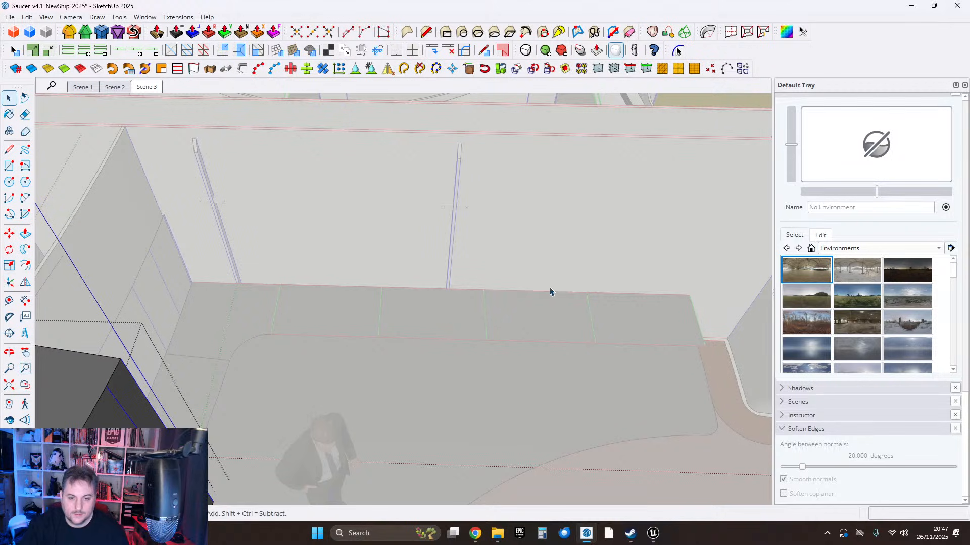
pyautogui.moveTo(550, 292); pyautogui.dragTo(565, 228, button='middle')
pyautogui.moveTo(545, 284); pyautogui.dragTo(451, 291, button='middle')
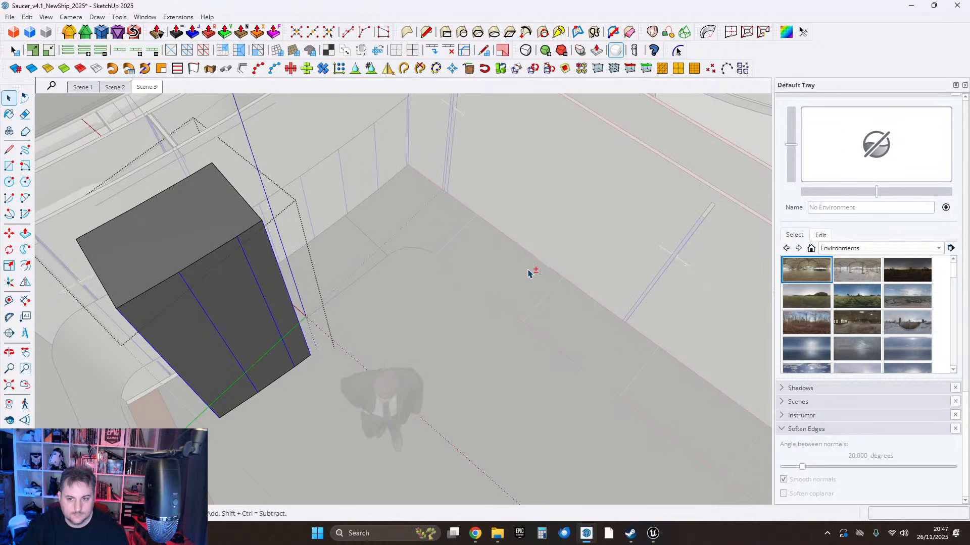
pyautogui.moveTo(529, 273); pyautogui.dragTo(478, 226, button='middle')
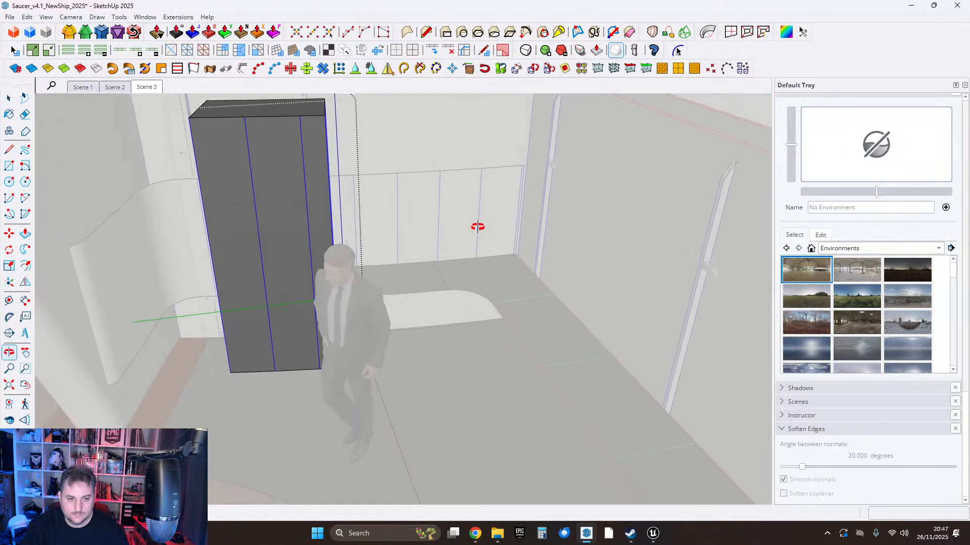
pyautogui.moveTo(402, 216); pyautogui.dragTo(459, 221, button='middle')
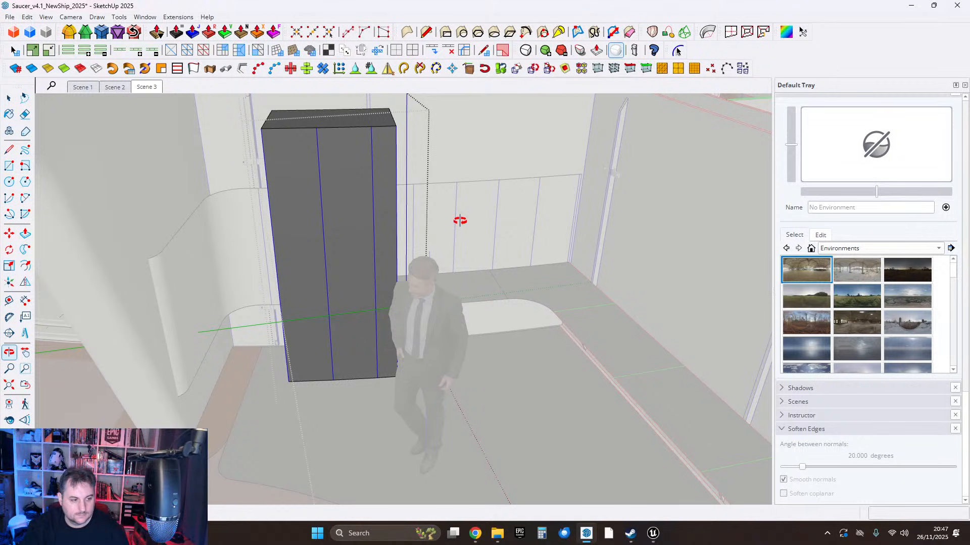
pyautogui.moveTo(460, 221); pyautogui.dragTo(484, 232, button='middle')
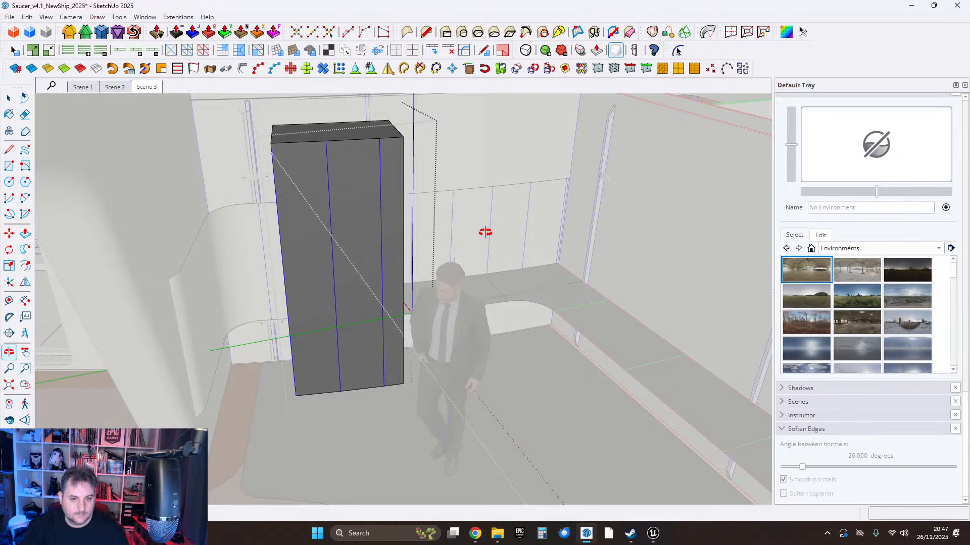
pyautogui.moveTo(353, 246); pyautogui.dragTo(413, 323, button='middle')
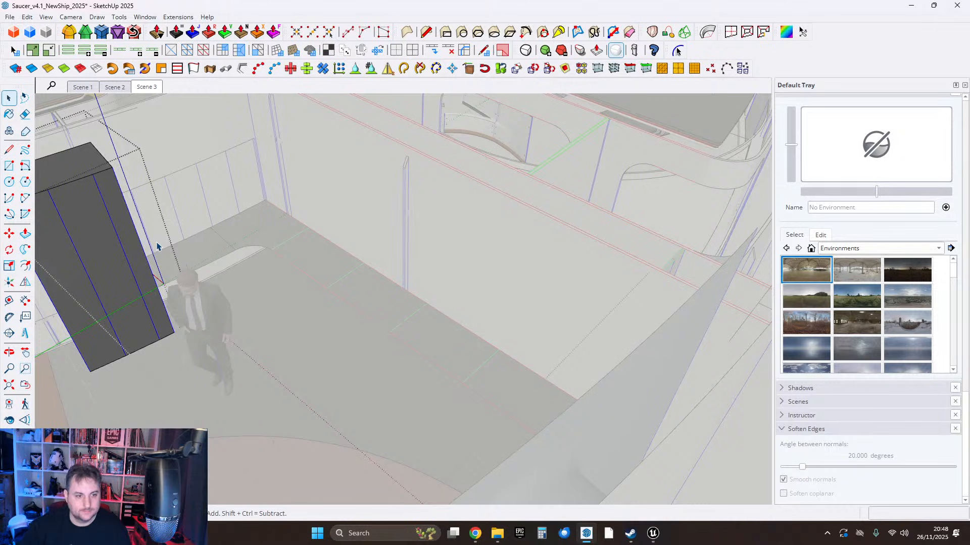
pyautogui.moveTo(331, 259); pyautogui.dragTo(357, 280, button='middle')
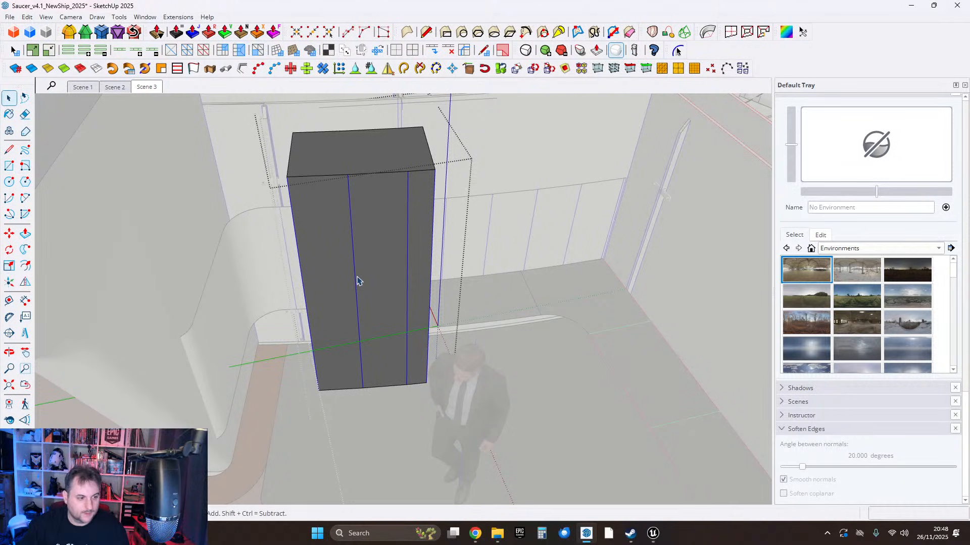
pyautogui.moveTo(354, 278)
pyautogui.mouseDown(button='middle')
pyautogui.moveTo(374, 271)
pyautogui.moveTo(343, 270)
pyautogui.moveTo(372, 283)
pyautogui.moveTo(347, 281)
pyautogui.moveTo(360, 283)
pyautogui.mouseUp(button='middle')
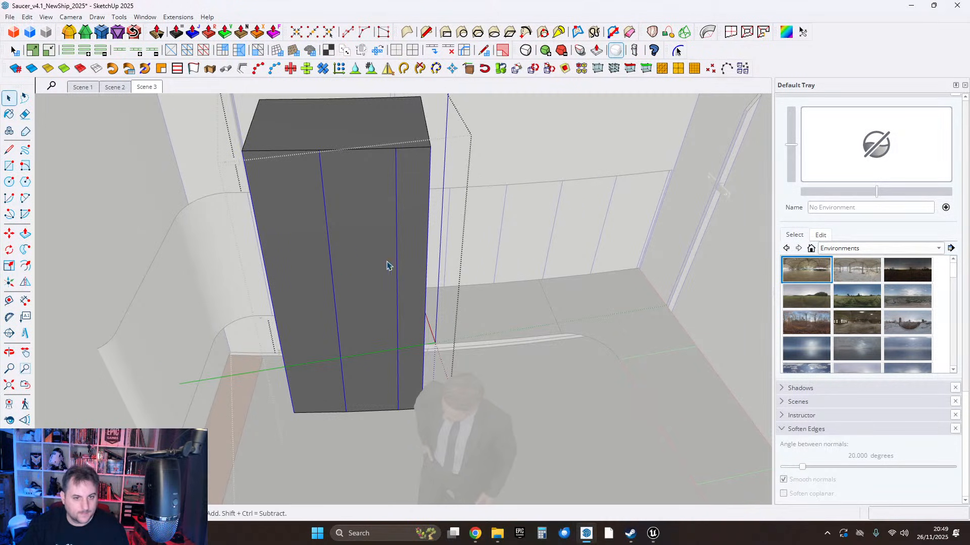
# Undo the extrusion of the end cabinet block back to its flat counter-top face and leave the group.
pyautogui.hotkey('ctrl', 'z')
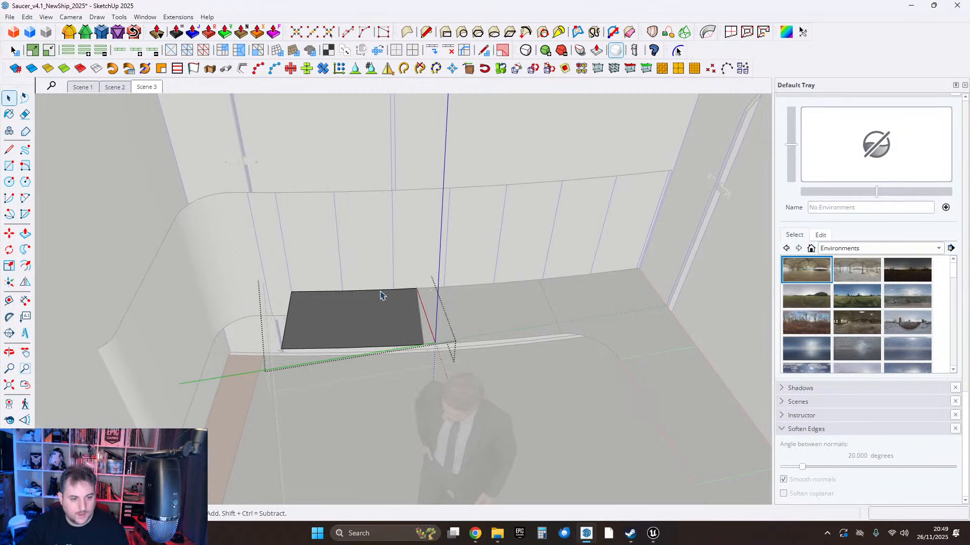
pyautogui.moveTo(439, 309); pyautogui.dragTo(312, 308, button='middle')
pyautogui.press('Escape')
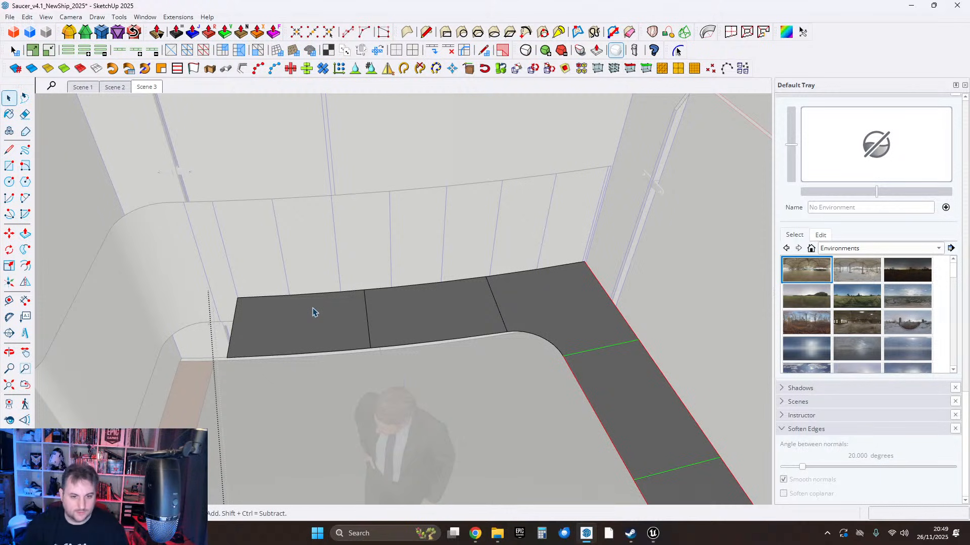
# Examine the divided flat counter top along both runs, checking the segment layout around the corner and against the surrounding walls.
pyautogui.moveTo(366, 259); pyautogui.dragTo(402, 342, button='middle')
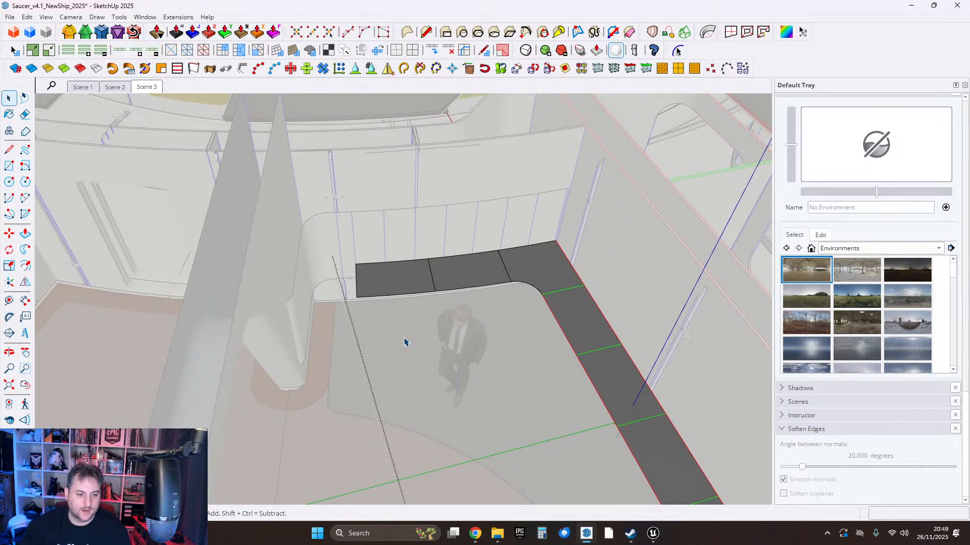
pyautogui.moveTo(432, 261)
pyautogui.mouseDown(button='middle')
pyautogui.moveTo(450, 277)
pyautogui.moveTo(449, 258)
pyautogui.mouseUp(button='middle')
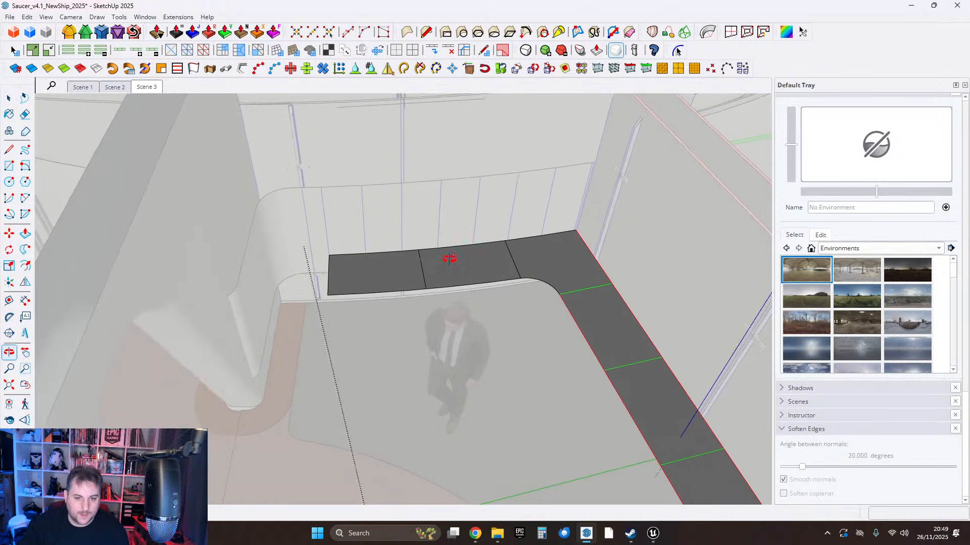
pyautogui.scroll(1, 482, 261)
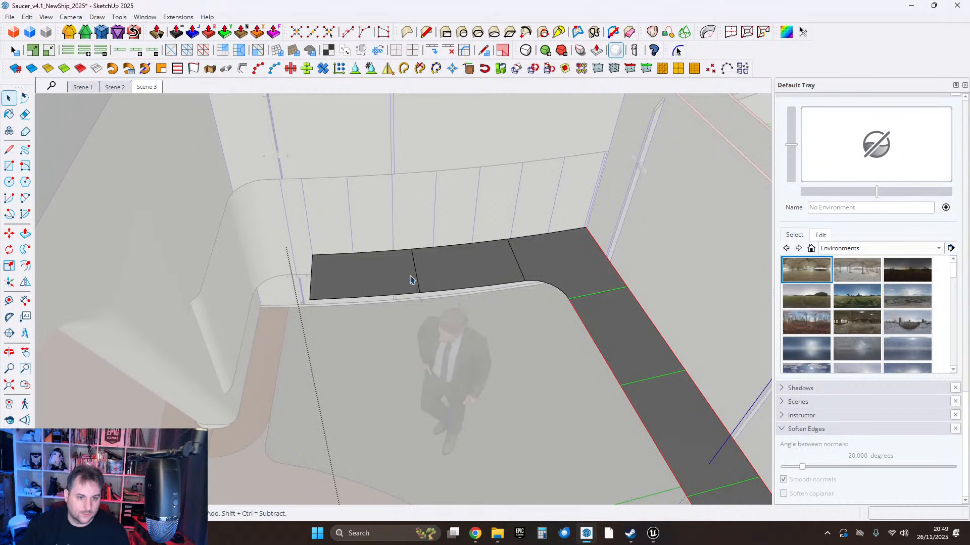
pyautogui.moveTo(411, 277); pyautogui.dragTo(461, 286, button='middle')
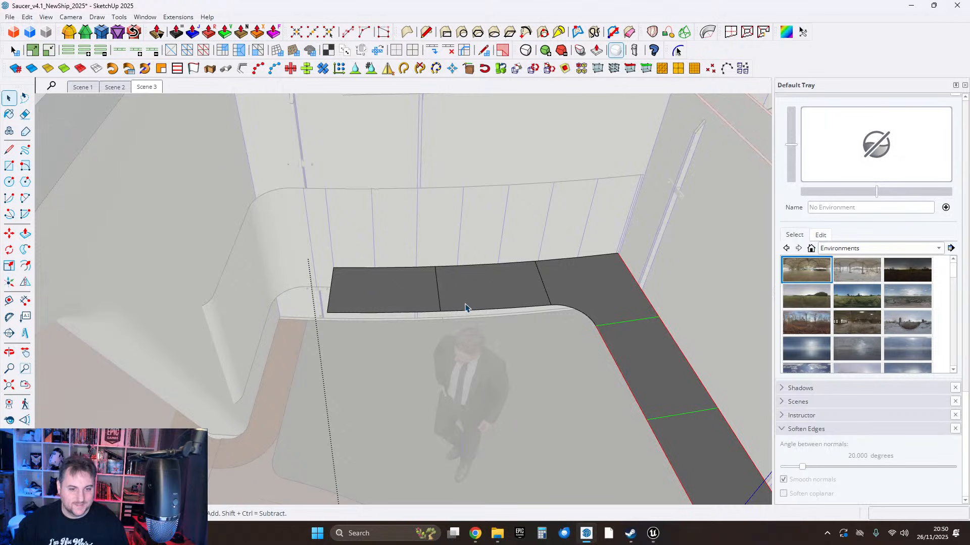
pyautogui.scroll(2, 465, 308)
pyautogui.scroll(-5, 431, 348)
pyautogui.moveTo(419, 357); pyautogui.dragTo(401, 293, button='middle')
pyautogui.scroll(6, 401, 293)
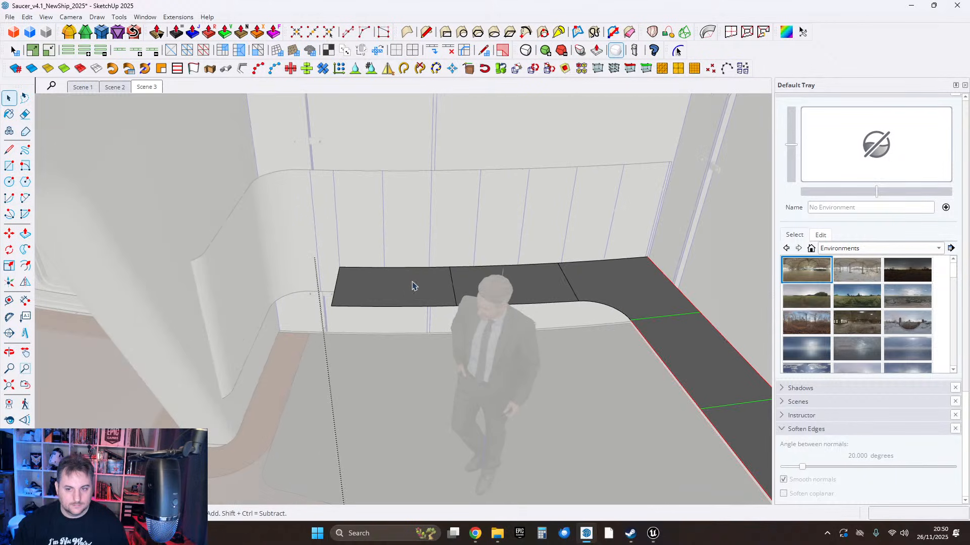
pyautogui.moveTo(437, 323); pyautogui.dragTo(452, 310, button='middle')
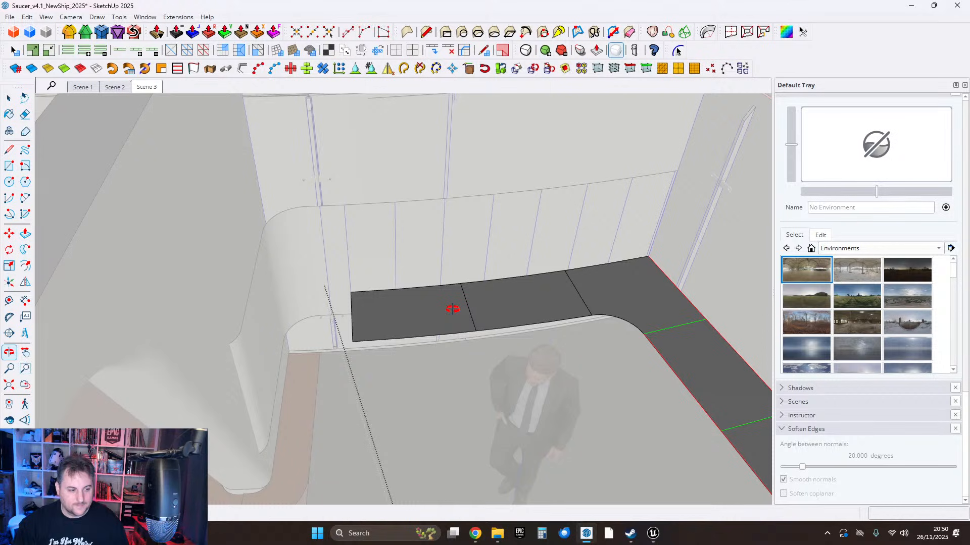
pyautogui.moveTo(453, 309); pyautogui.dragTo(466, 319, button='middle')
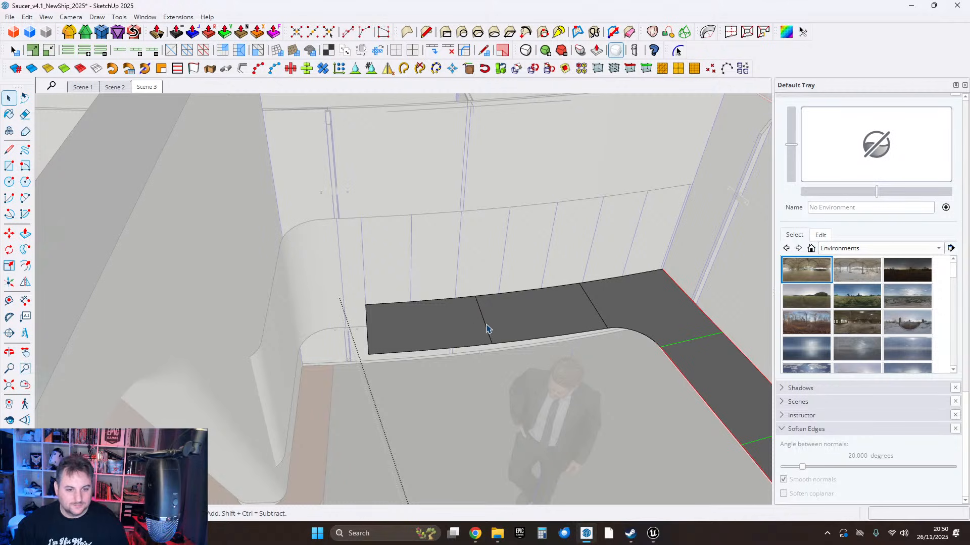
pyautogui.moveTo(487, 329); pyautogui.dragTo(377, 281, button='middle')
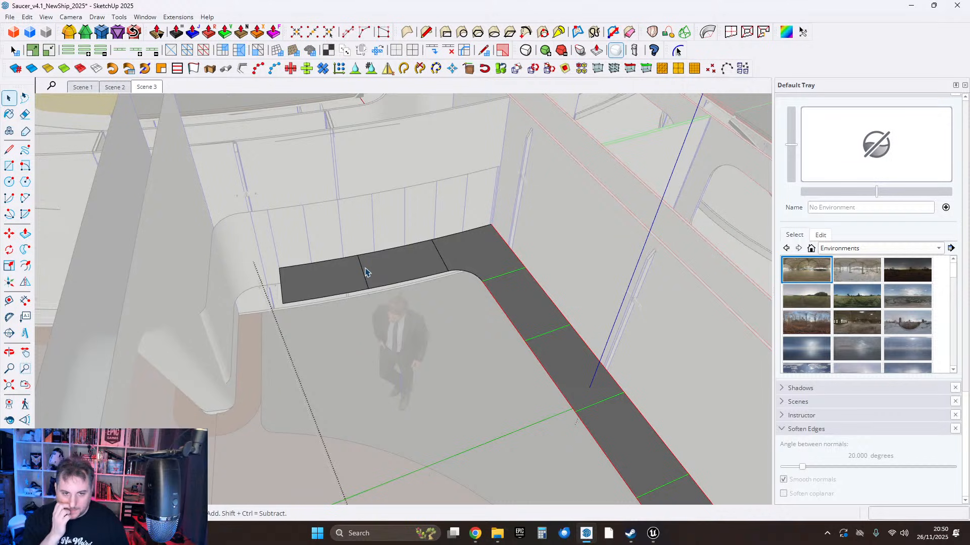
pyautogui.moveTo(380, 281); pyautogui.dragTo(446, 278, button='middle')
pyautogui.scroll(5, 402, 242)
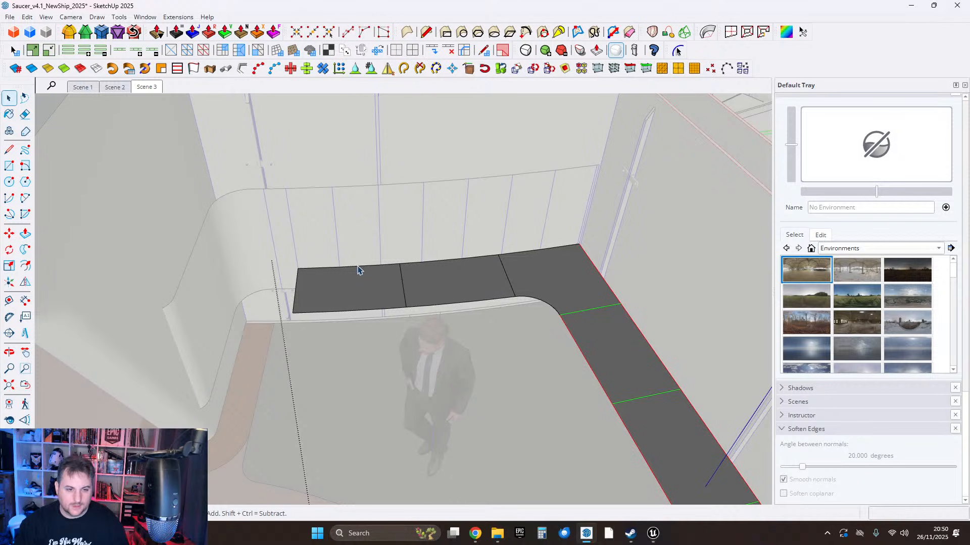
pyautogui.moveTo(360, 265)
pyautogui.mouseDown(button='middle')
pyautogui.moveTo(615, 257)
pyautogui.moveTo(238, 223)
pyautogui.moveTo(365, 269)
pyautogui.mouseUp(button='middle')
pyautogui.scroll(3, 365, 268)
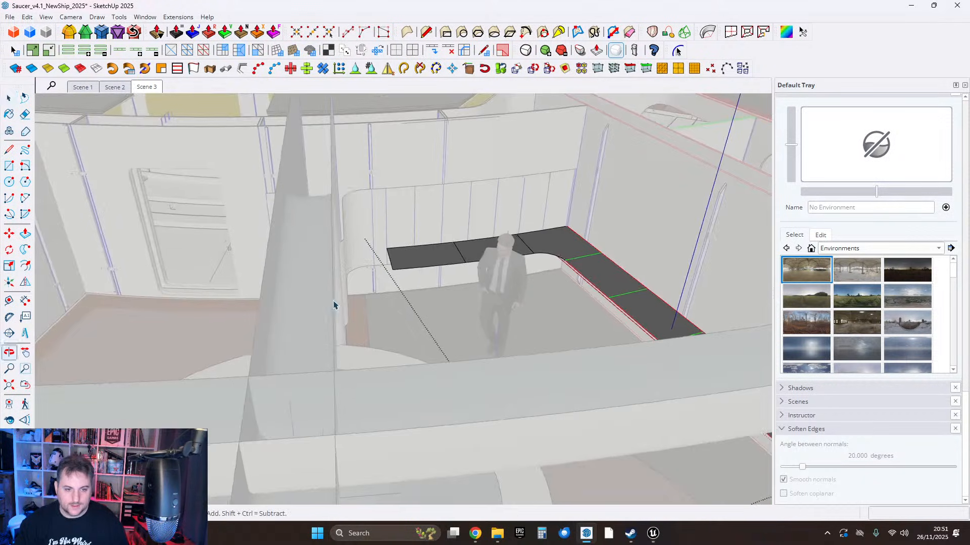
pyautogui.moveTo(443, 245); pyautogui.dragTo(396, 244, button='middle')
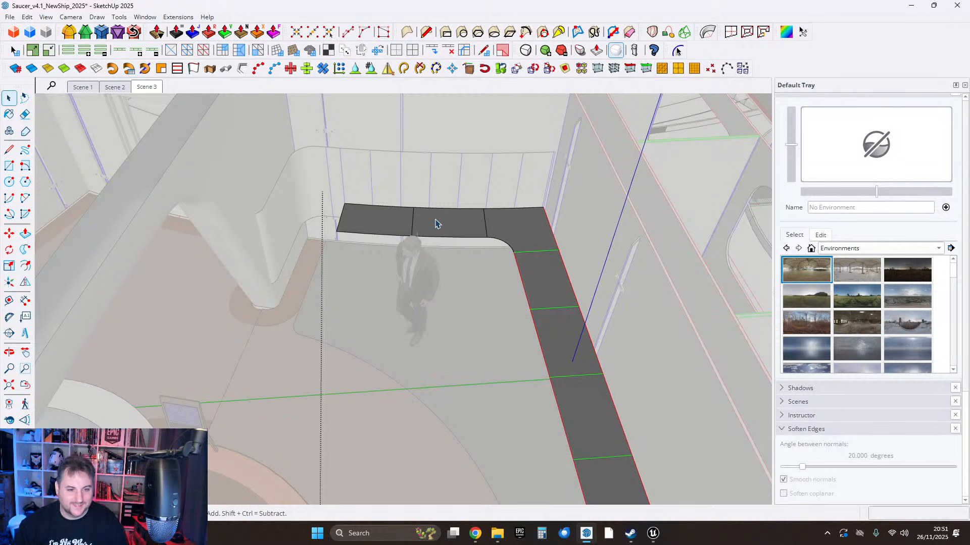
pyautogui.moveTo(399, 202); pyautogui.dragTo(505, 353, button='middle')
pyautogui.scroll(3, 523, 242)
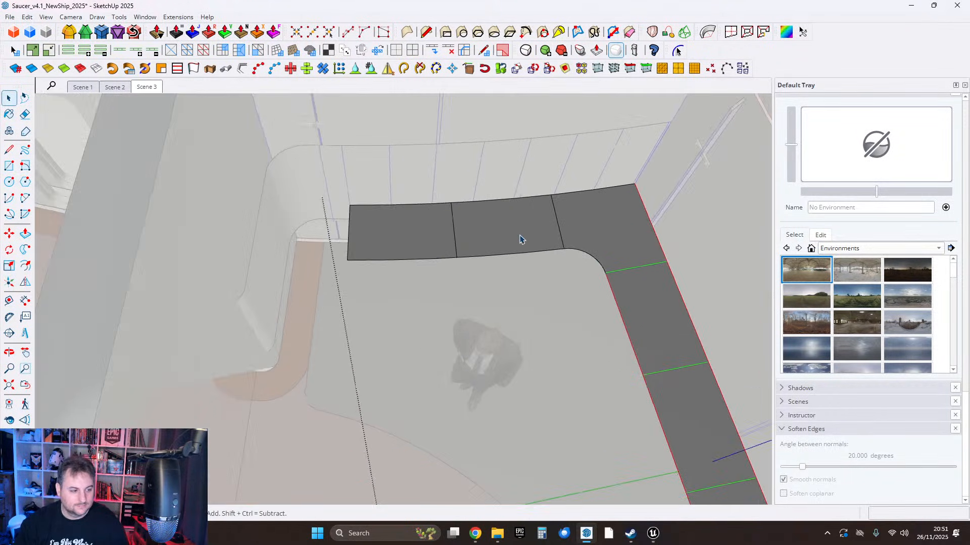
pyautogui.moveTo(500, 247); pyautogui.dragTo(473, 272, button='middle')
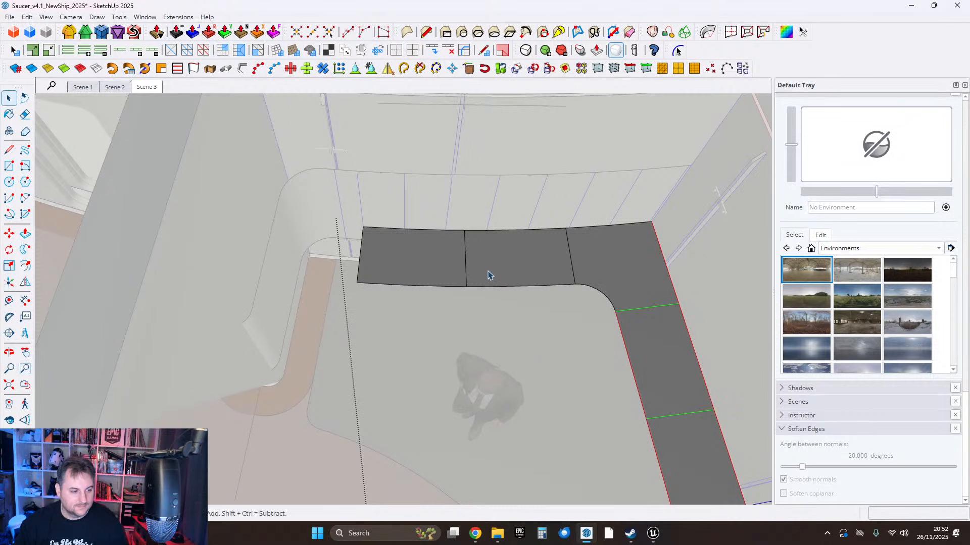
pyautogui.scroll(-1, 508, 272)
pyautogui.scroll(1, 519, 273)
pyautogui.keyDown('shift'); pyautogui.moveTo(475, 272); pyautogui.dragTo(508, 344, button='middle'); pyautogui.keyUp('shift')
pyautogui.scroll(4, 444, 221)
# Group the middle segment of the counter's long run and open that group for editing.
pyautogui.press('space')
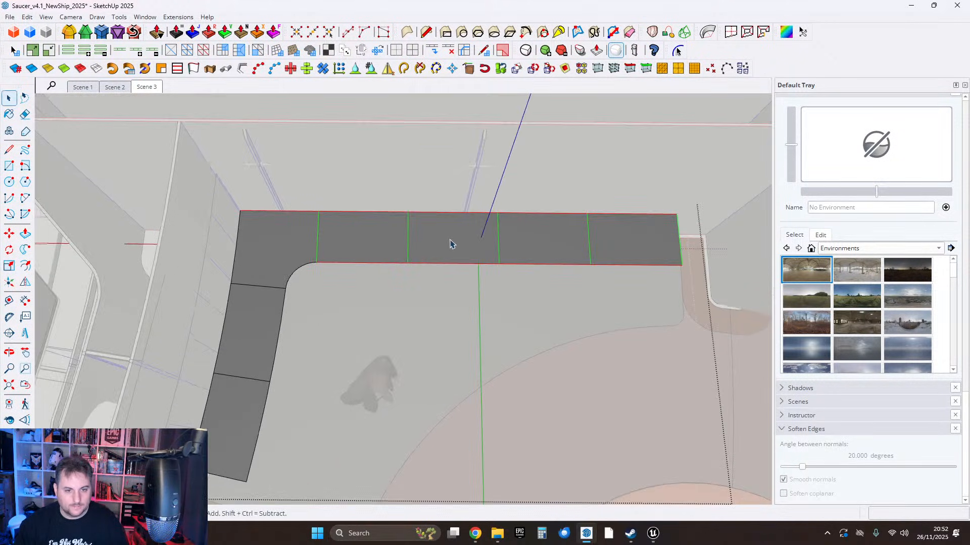
pyautogui.click(443, 242)
pyautogui.scroll(5, 443, 243)
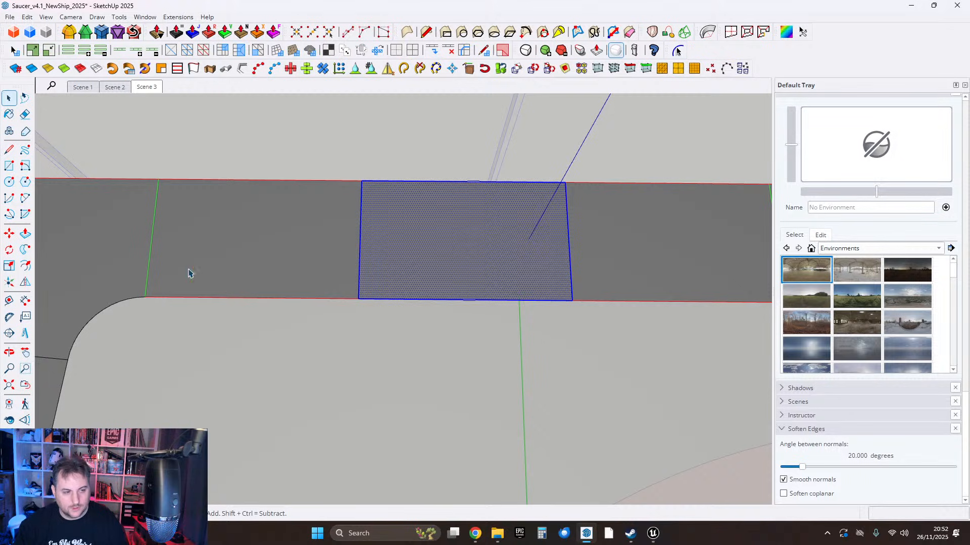
pyautogui.rightClick(394, 277)
pyautogui.click(423, 96)
pyautogui.doubleClick(417, 247)
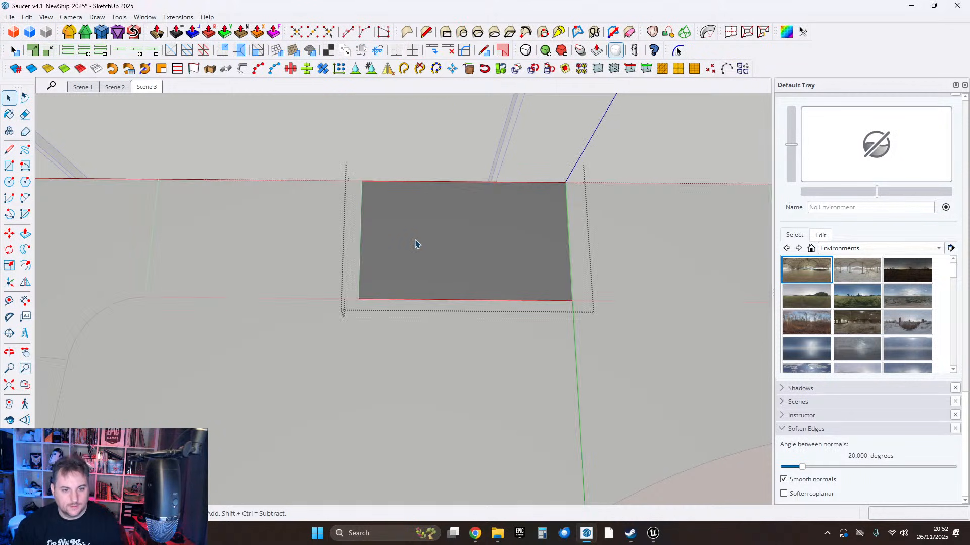
# Offset the segment's outline inward by about 8 cm to frame a rectangular hob panel, and leave the group.
pyautogui.click(418, 244)
pyautogui.click(25, 266)
pyautogui.click(360, 243)
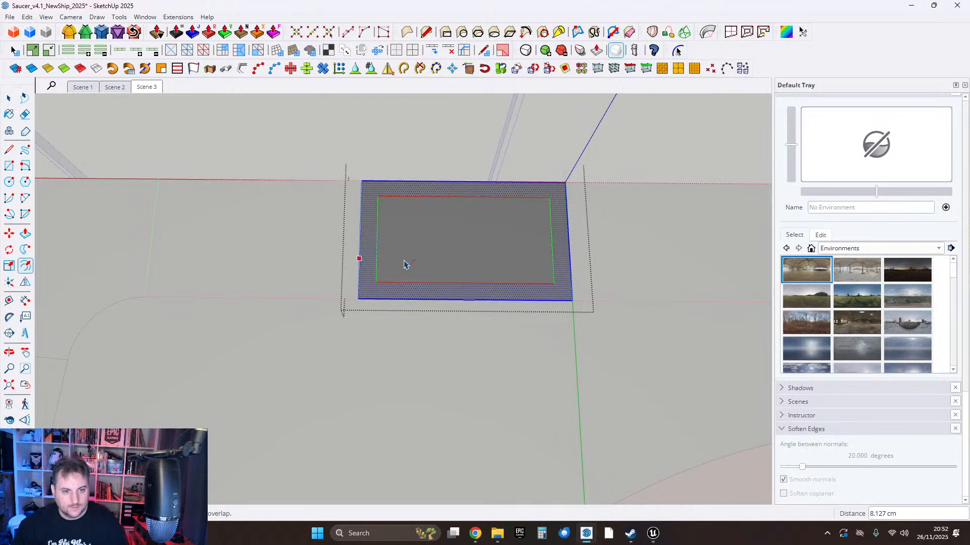
pyautogui.click(404, 266)
pyautogui.click(9, 99)
pyautogui.scroll(-2, 362, 195)
pyautogui.click(546, 373)
# Reopen the segment group and paint its inner rectangle with the solid colour 0137_Black.
pyautogui.moveTo(466, 273); pyautogui.dragTo(445, 245, button='middle')
pyautogui.doubleClick(445, 248)
pyautogui.click(464, 236)
pyautogui.press('b')
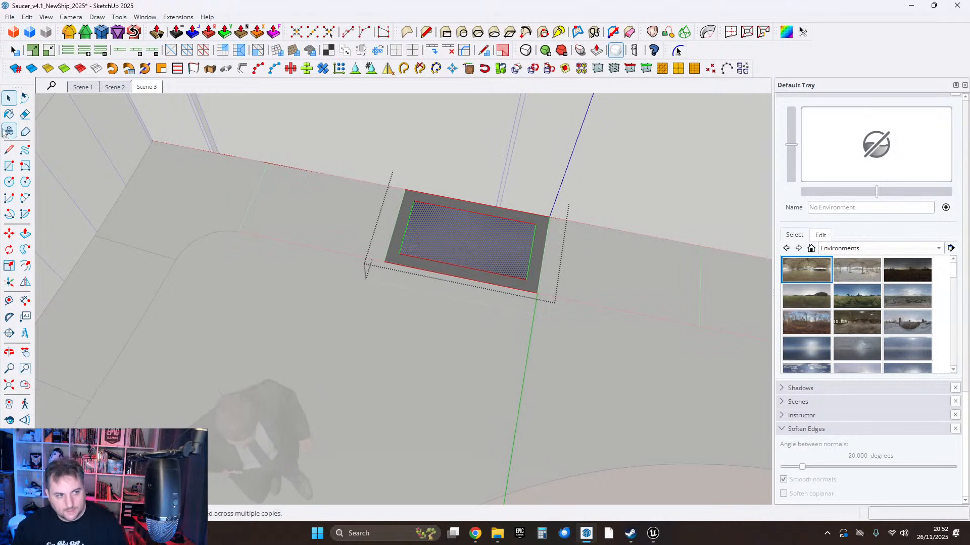
pyautogui.scroll(-15, 892, 349)
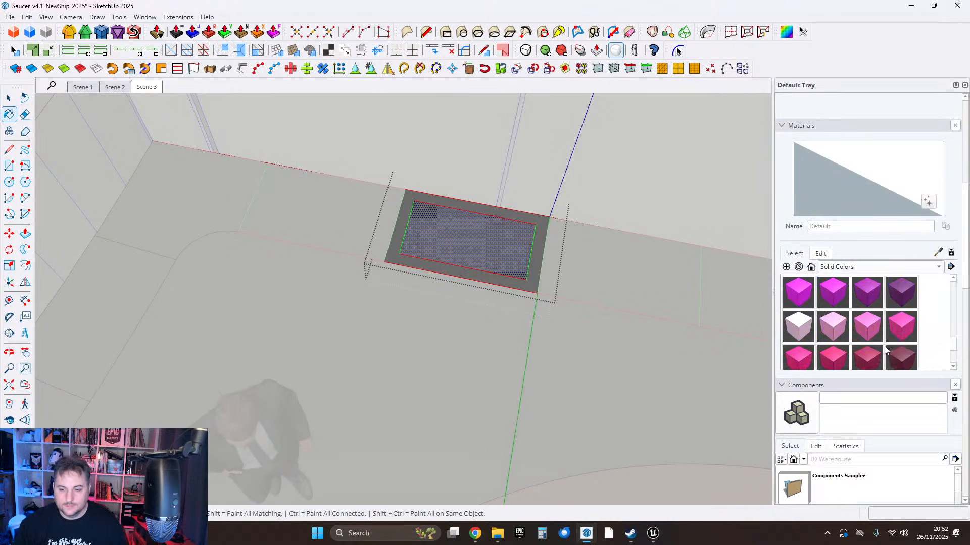
pyautogui.click(833, 293)
pyautogui.click(492, 252)
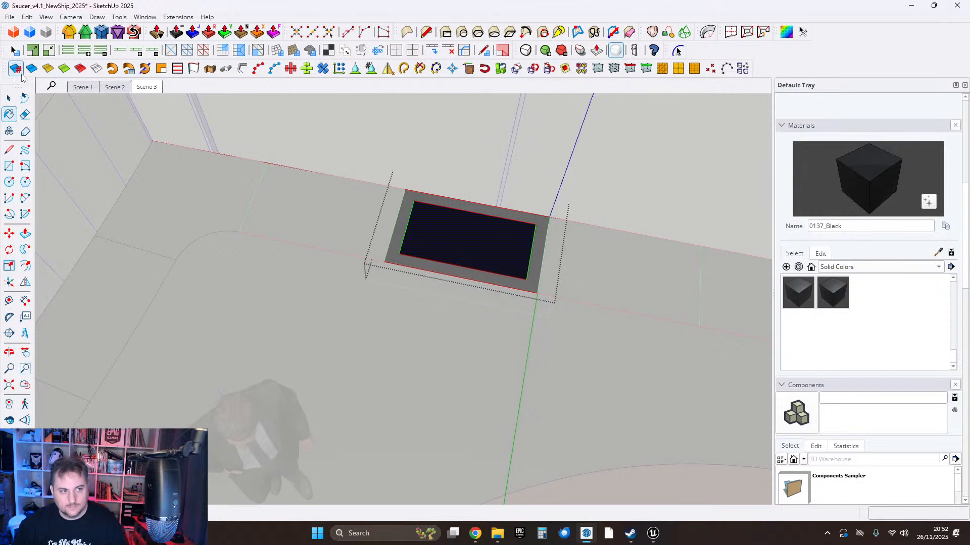
# Leave the group and examine the black hob panel within both counter runs, comparing it with the standing figure and walls.
pyautogui.press('space')
pyautogui.click(196, 156)
pyautogui.scroll(-2, 361, 180)
pyautogui.moveTo(504, 282); pyautogui.dragTo(426, 303, button='middle')
pyautogui.scroll(4, 437, 316)
pyautogui.scroll(-2, 443, 309)
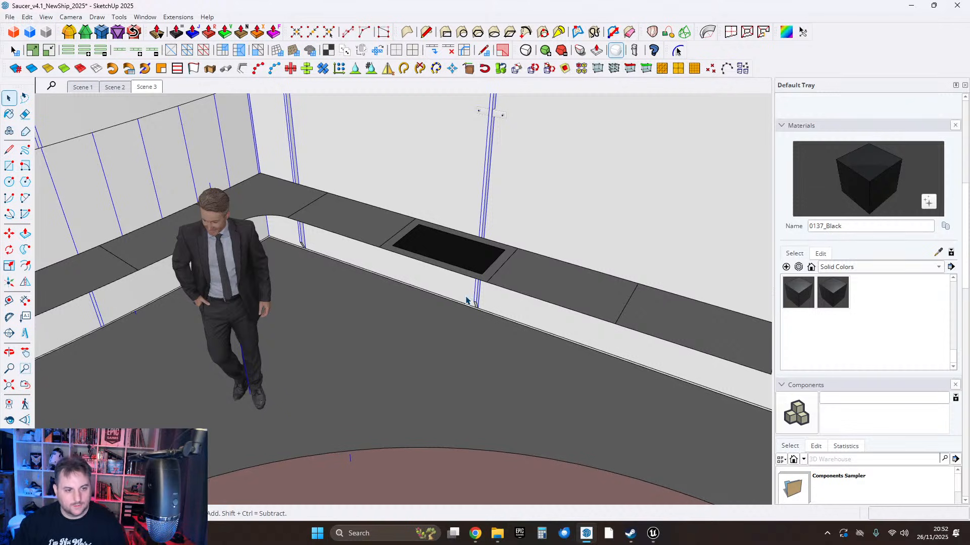
pyautogui.moveTo(466, 267); pyautogui.dragTo(418, 291, button='middle')
pyautogui.scroll(1, 408, 250)
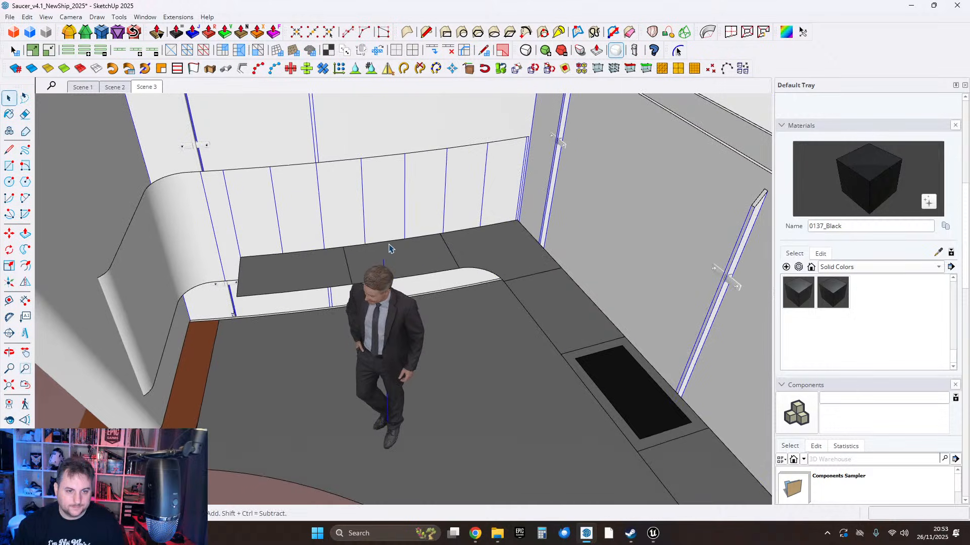
# Offset the outline of the short run's segment next to the corner inward by about 11.5 cm, undoing a smaller first attempt.
pyautogui.doubleClick(390, 250)
pyautogui.scroll(3, 390, 262)
pyautogui.click(388, 257)
pyautogui.scroll(2, 388, 256)
pyautogui.moveTo(387, 259); pyautogui.dragTo(151, 262, button='middle')
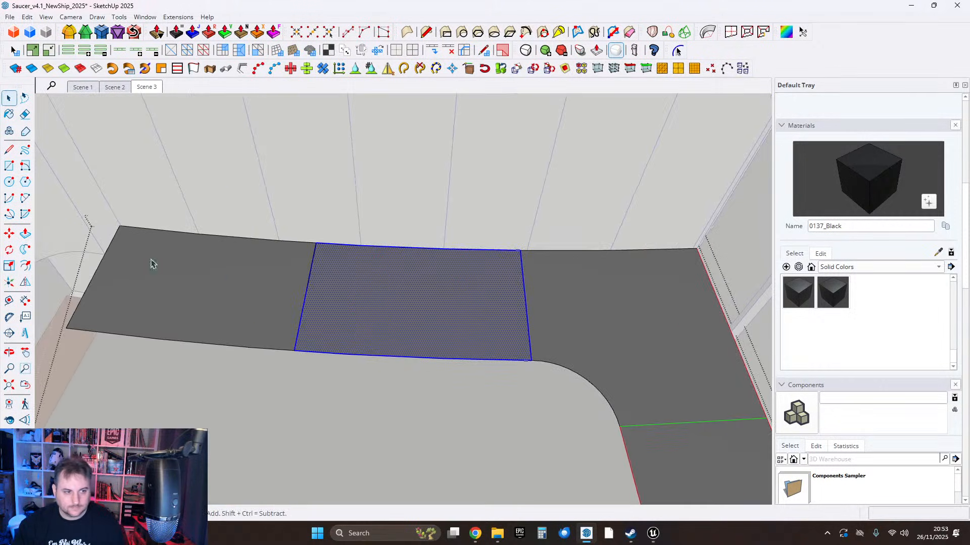
pyautogui.click(304, 299)
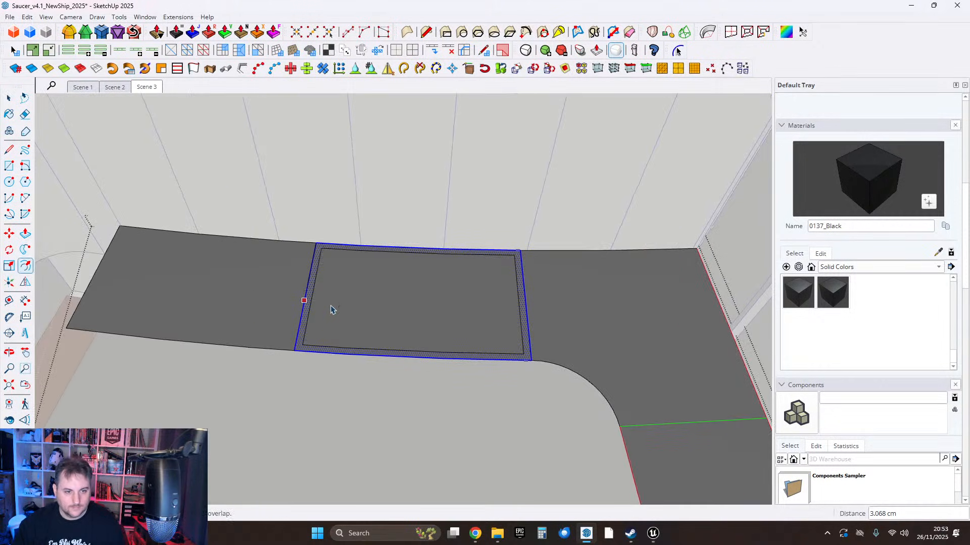
pyautogui.hotkey('ctrl', 'z')
pyautogui.click(307, 294)
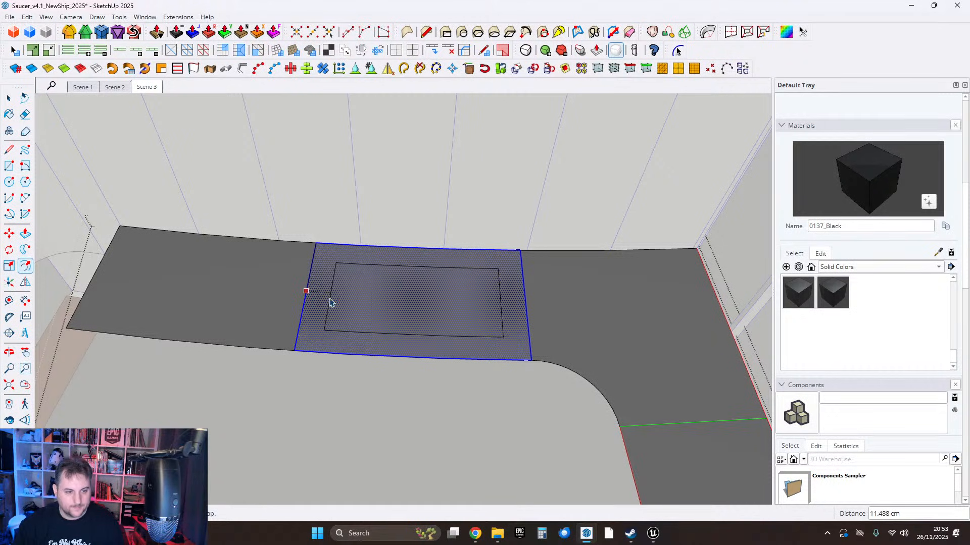
# Push the short run's inner rectangle about 14.6 cm below the counter top to form a sink recess.
pyautogui.click(26, 234)
pyautogui.moveTo(362, 317); pyautogui.dragTo(468, 121, button='middle')
pyautogui.click(467, 121)
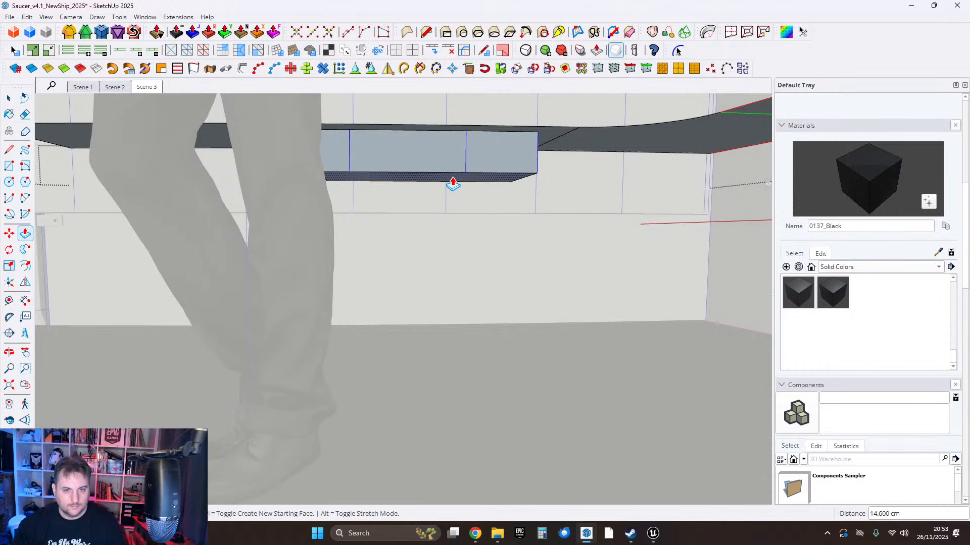
pyautogui.moveTo(452, 182); pyautogui.dragTo(377, 280, button='middle')
pyautogui.press('space')
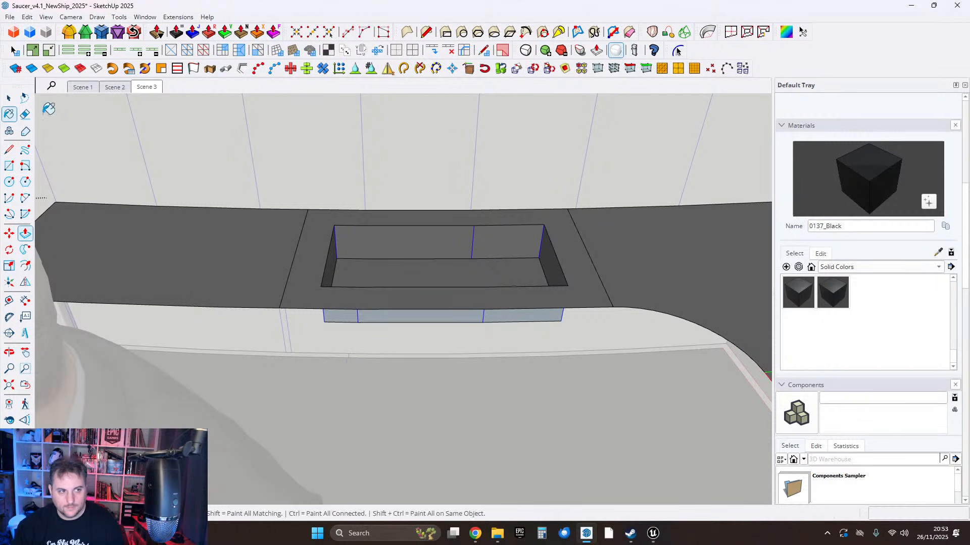
pyautogui.moveTo(251, 205); pyautogui.dragTo(427, 280, button='middle')
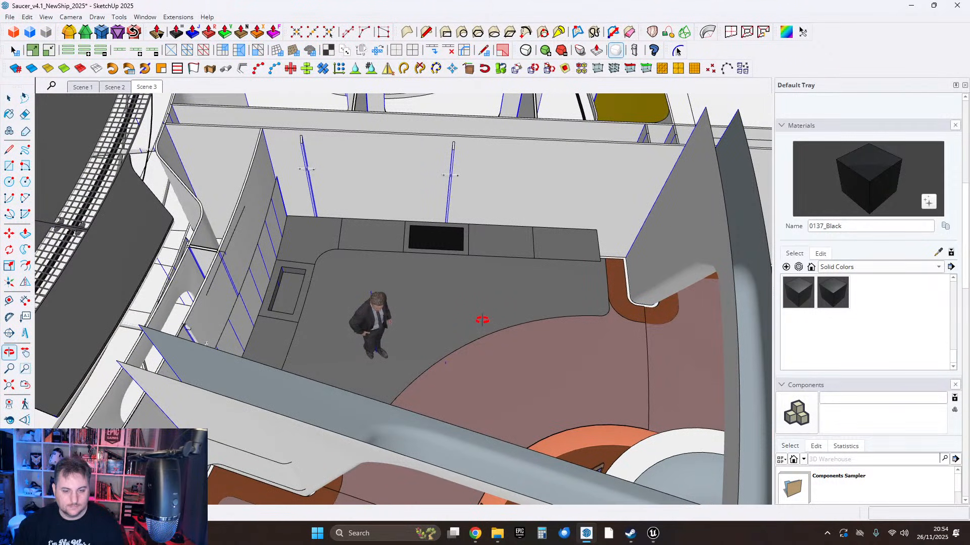
# Open the counter and turn the two segments between the hob and the long run's free end into separate groups.
pyautogui.keyDown('shift'); pyautogui.moveTo(464, 327); pyautogui.dragTo(460, 328, button='middle'); pyautogui.keyUp('shift')
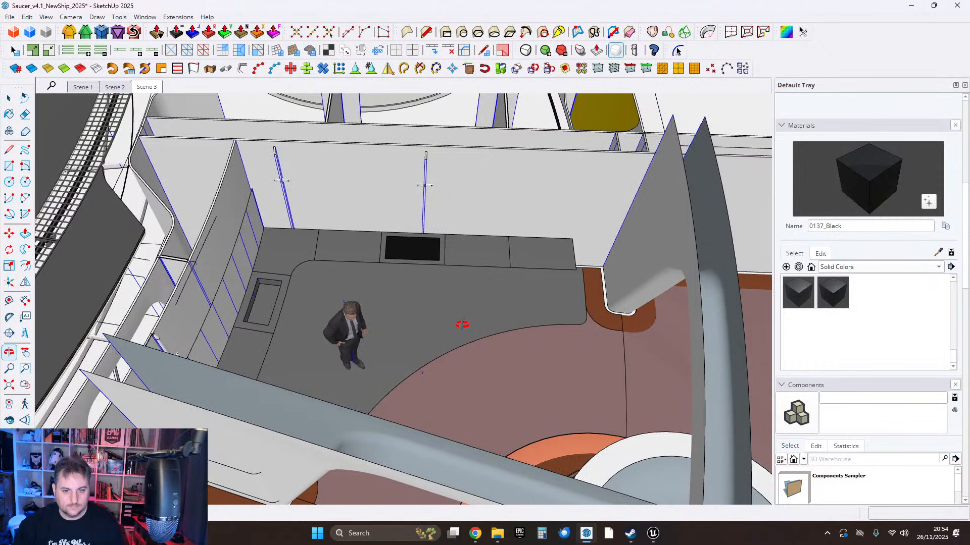
pyautogui.moveTo(398, 277); pyautogui.dragTo(420, 401, button='middle')
pyautogui.scroll(6, 510, 260)
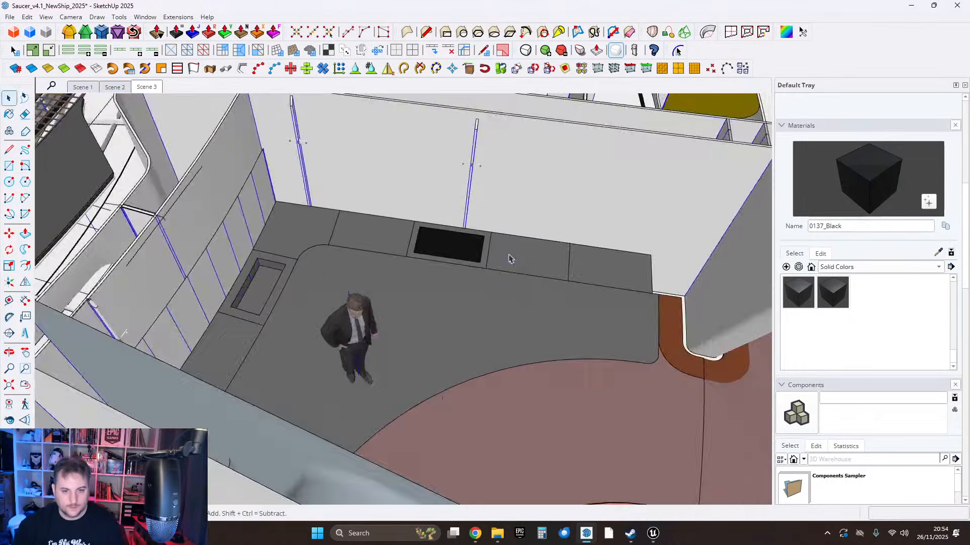
pyautogui.moveTo(438, 269); pyautogui.dragTo(449, 269, button='middle')
pyautogui.click(450, 269)
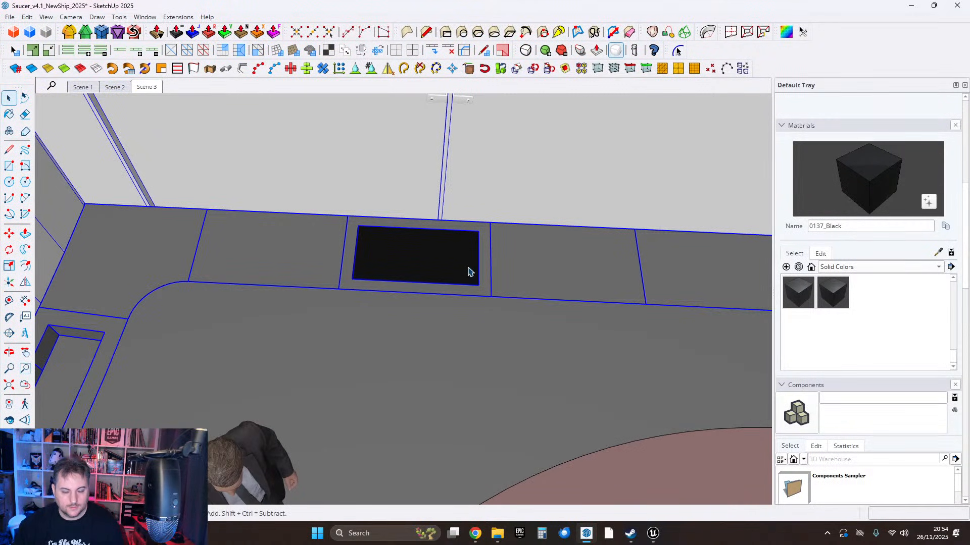
pyautogui.doubleClick(467, 270)
pyautogui.doubleClick(532, 270)
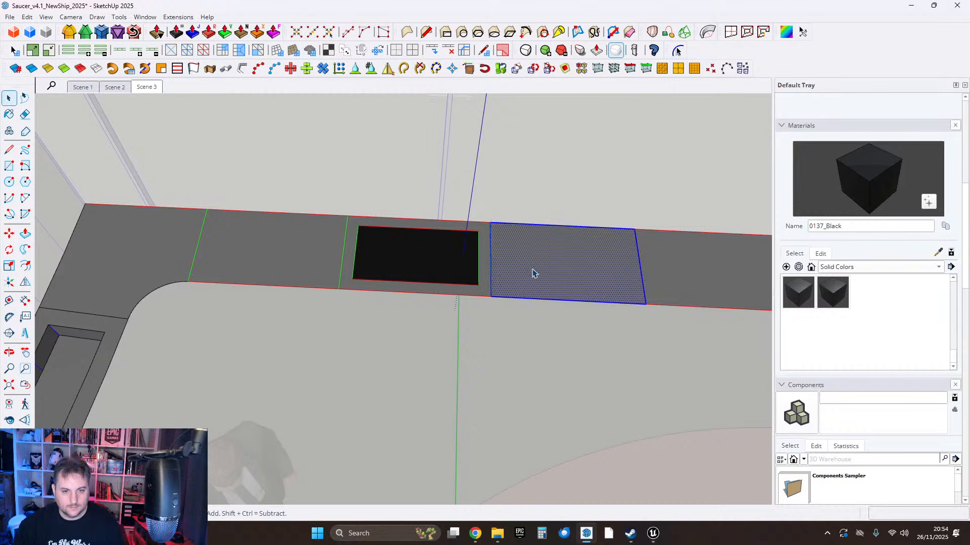
pyautogui.rightClick(532, 270)
pyautogui.click(573, 96)
pyautogui.doubleClick(677, 258)
pyautogui.rightClick(678, 261)
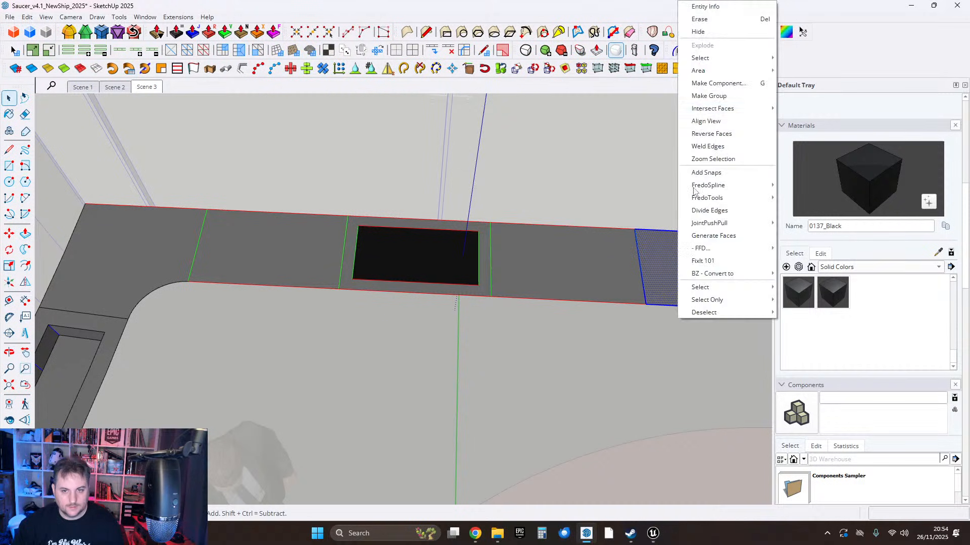
pyautogui.click(707, 96)
# Move the plain segment beside the hob about 79 cm out of the counter row.
pyautogui.click(447, 273)
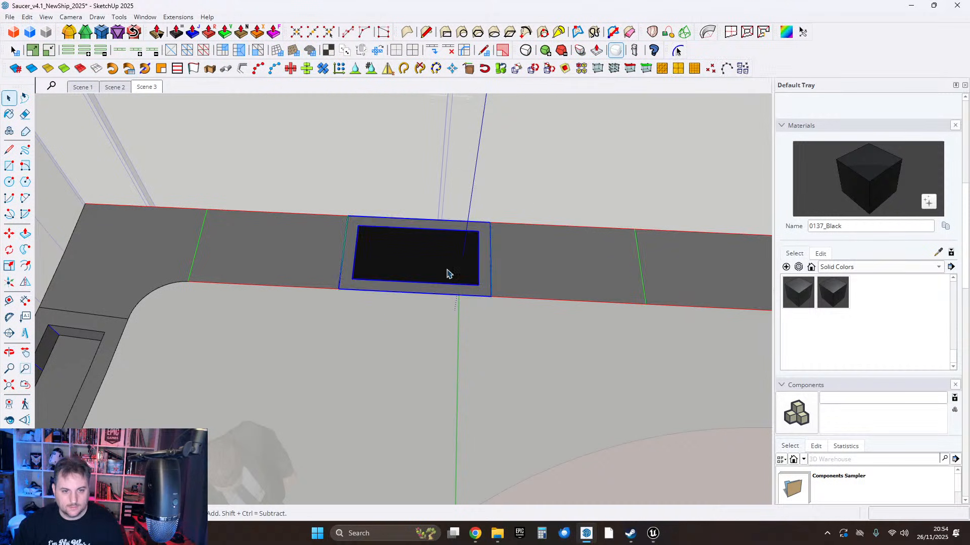
pyautogui.click(564, 271)
pyautogui.click(9, 233)
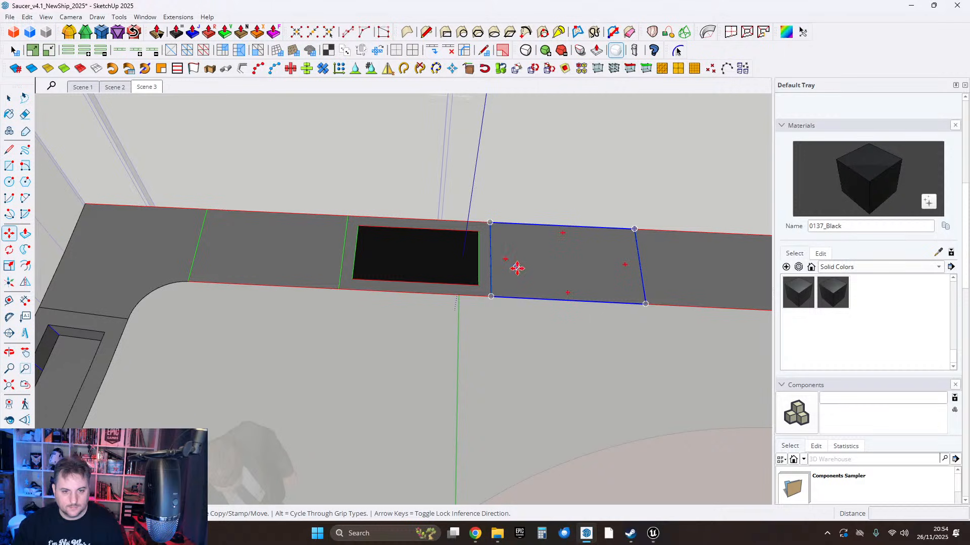
pyautogui.click(528, 292)
pyautogui.click(532, 373)
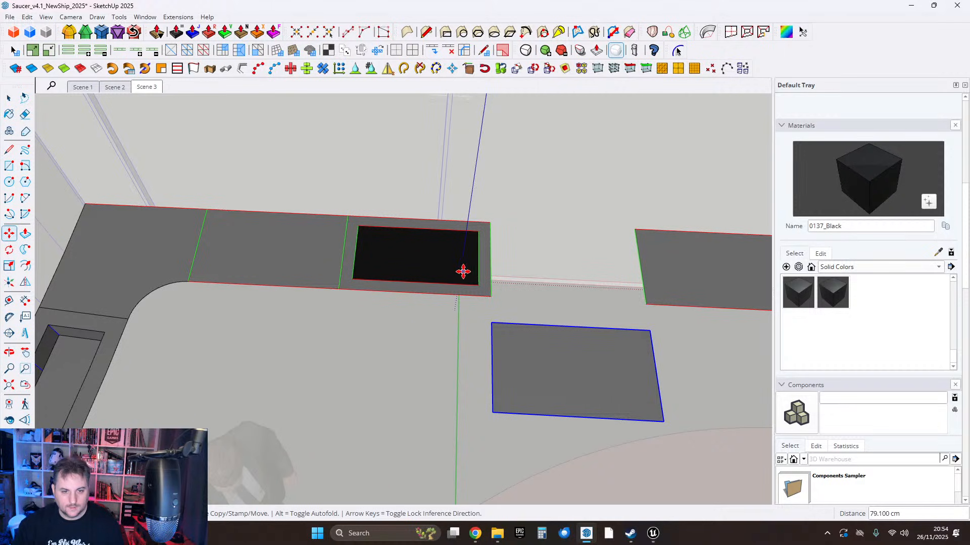
# Move the hob segment 100 cm along the row into the gap and fit the plain segment into the hob's vacated place.
pyautogui.click(493, 274)
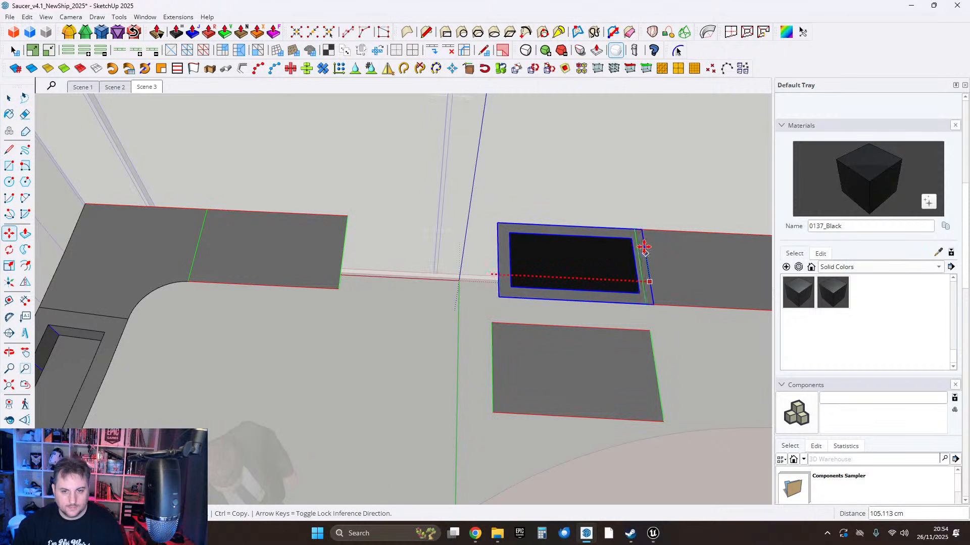
pyautogui.click(635, 281)
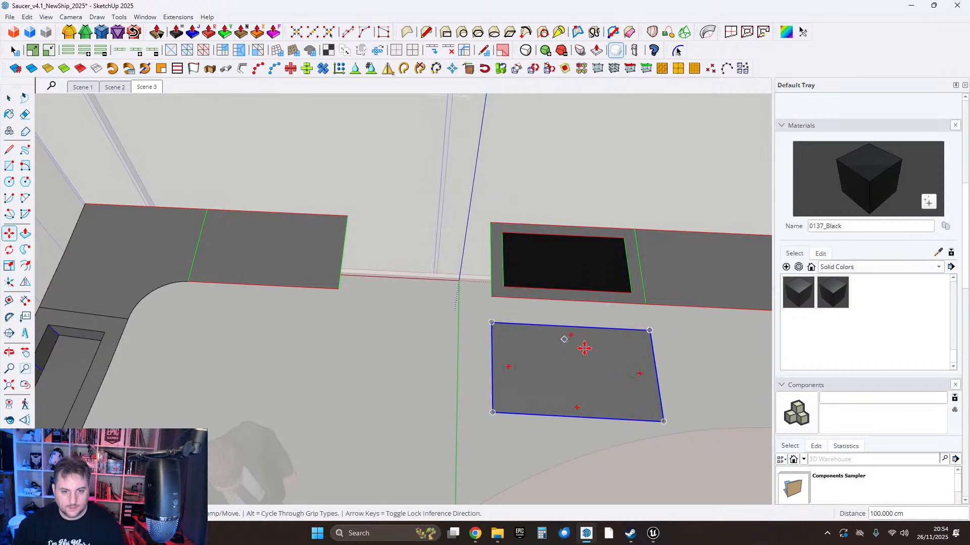
pyautogui.click(481, 318)
pyautogui.click(343, 216)
pyautogui.moveTo(347, 215); pyautogui.dragTo(299, 269, button='middle')
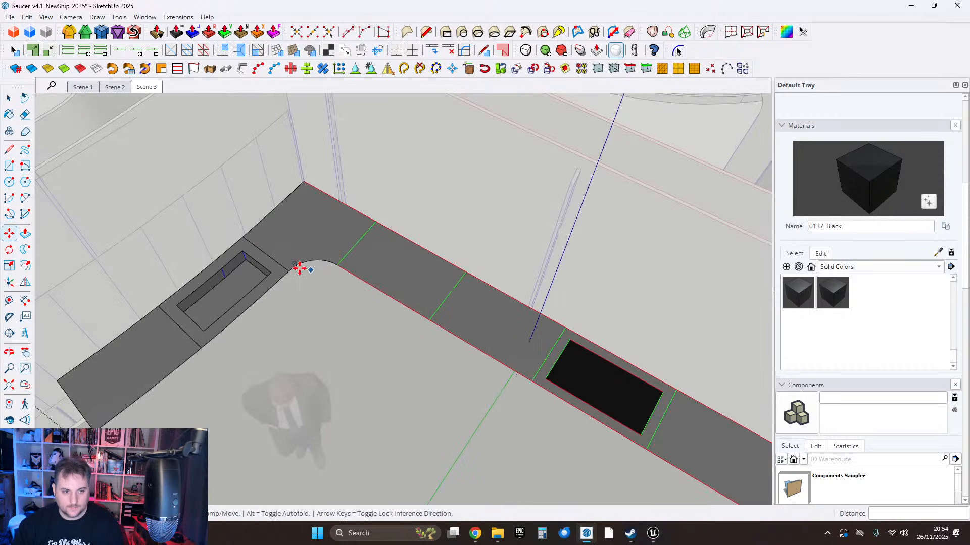
# Offset the long run's segment next to the corner inward and push the inner rectangle 14.3 cm down as a sink recess.
pyautogui.press('space')
pyautogui.moveTo(365, 268); pyautogui.dragTo(92, 279, button='middle')
pyautogui.click(453, 282)
pyautogui.click(332, 270)
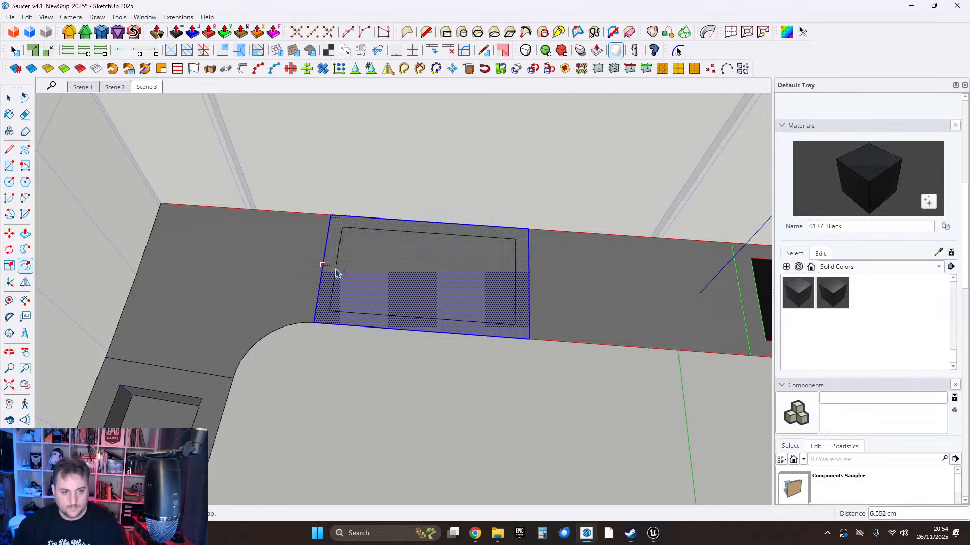
pyautogui.click(340, 275)
pyautogui.click(25, 234)
pyautogui.click(376, 279)
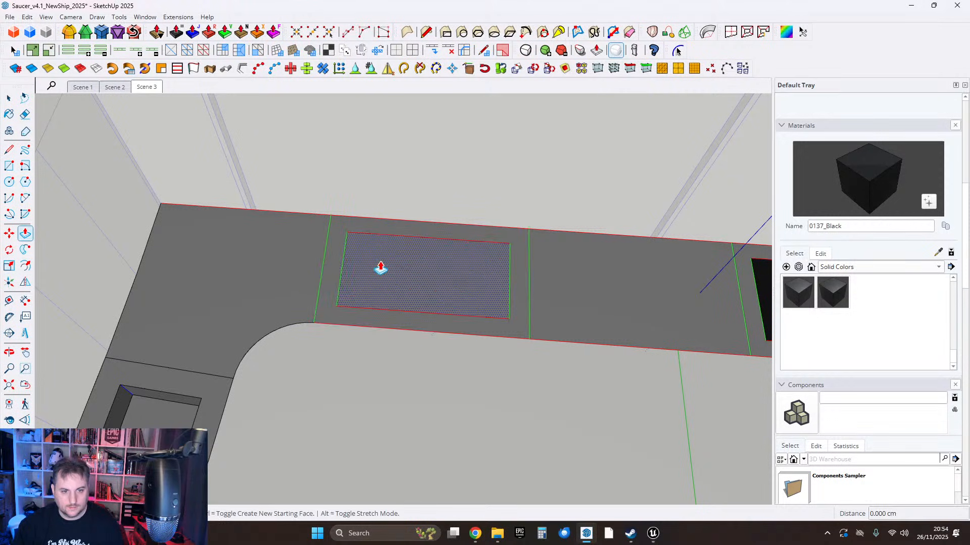
pyautogui.click(385, 277)
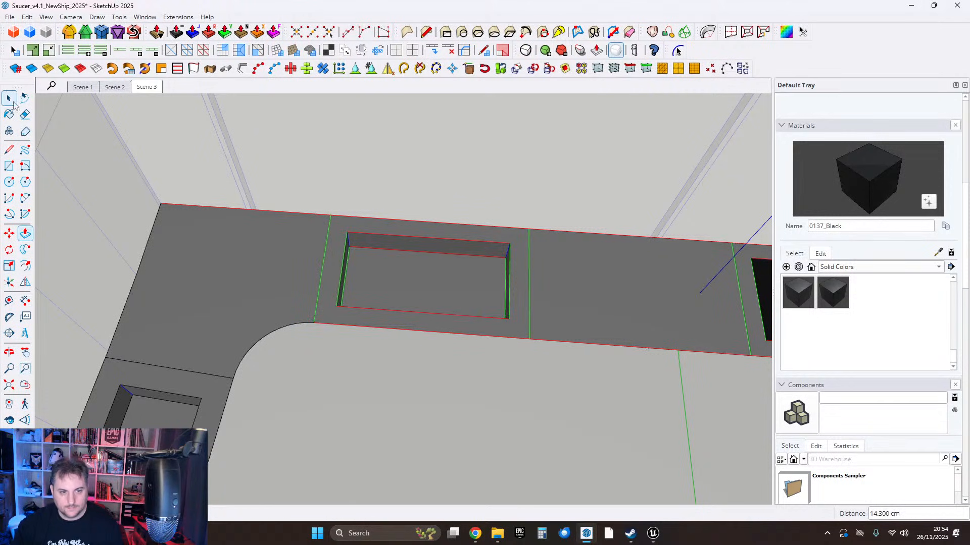
pyautogui.click(14, 104)
# Open the end segment of the short run and extrude it downward into a cabinet block, leaving the group when done.
pyautogui.scroll(-5, 537, 356)
pyautogui.moveTo(537, 357); pyautogui.dragTo(477, 288, button='middle')
pyautogui.moveTo(523, 262); pyautogui.dragTo(318, 268, button='middle')
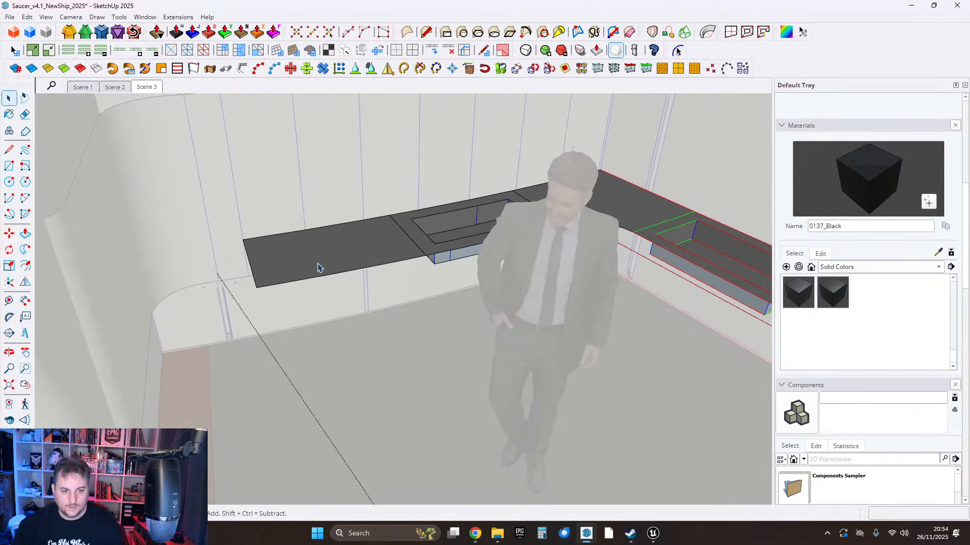
pyautogui.scroll(-2, 384, 321)
pyautogui.scroll(3, 271, 236)
pyautogui.doubleClick(347, 287)
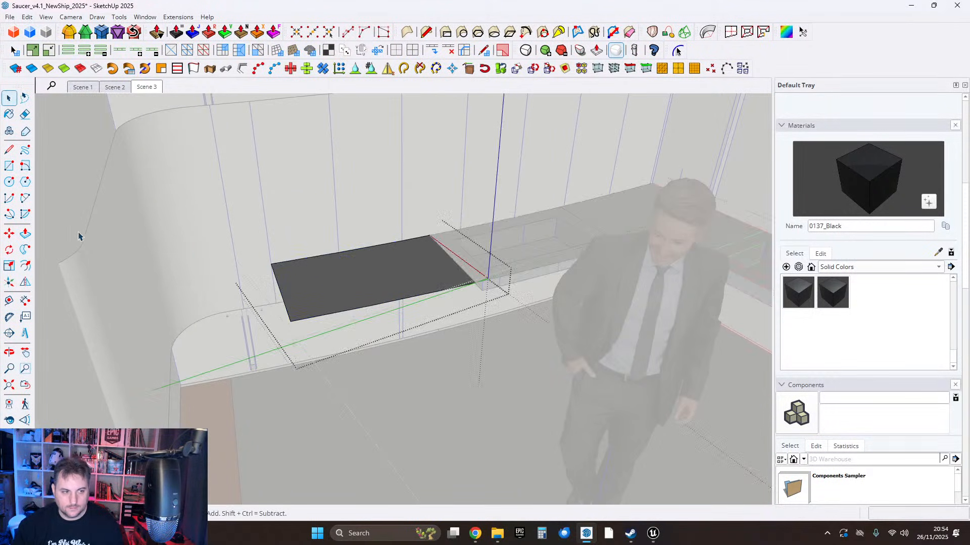
pyautogui.moveTo(328, 227); pyautogui.dragTo(388, 271, button='middle')
pyautogui.click(493, 428)
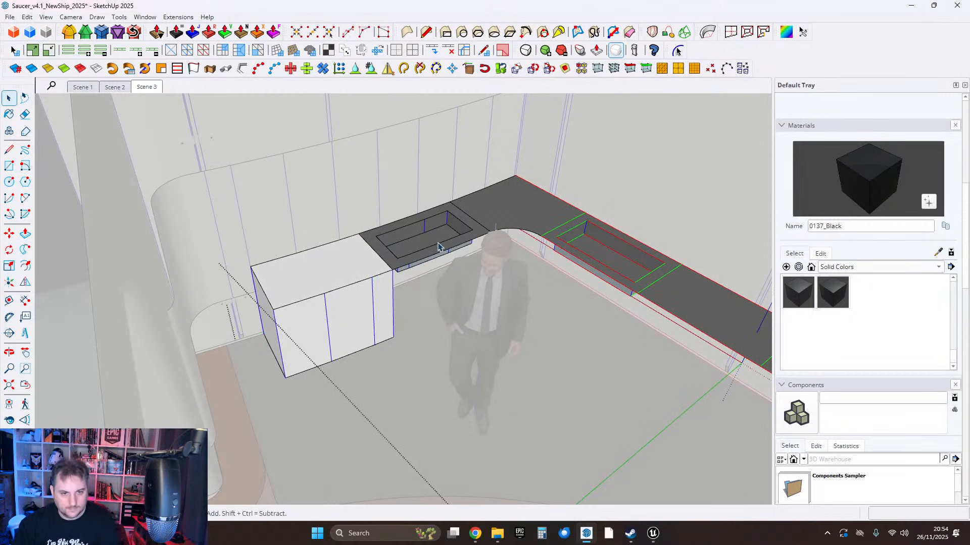
# Bring the floor of the short run's sink recess back up flush with the counter top.
pyautogui.moveTo(438, 247); pyautogui.dragTo(474, 269, button='middle')
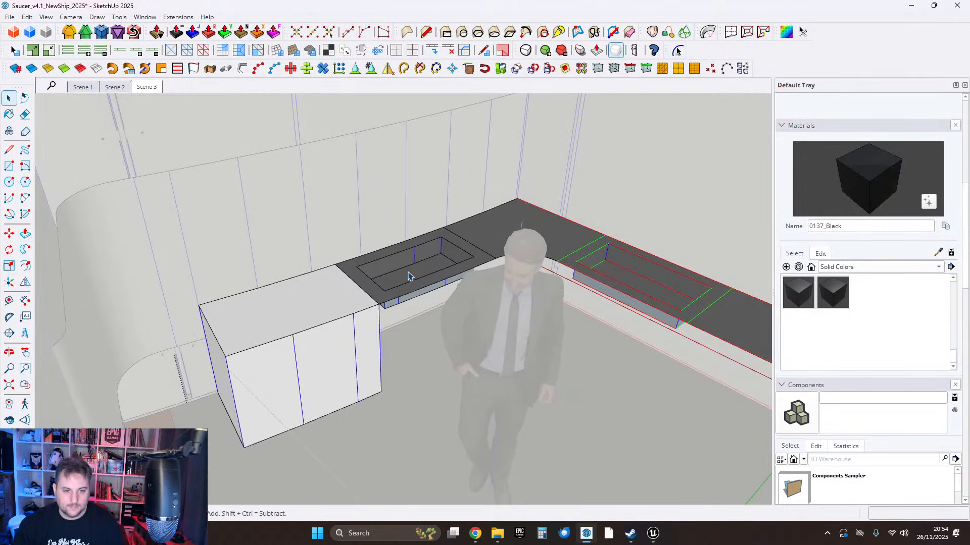
pyautogui.scroll(3, 411, 275)
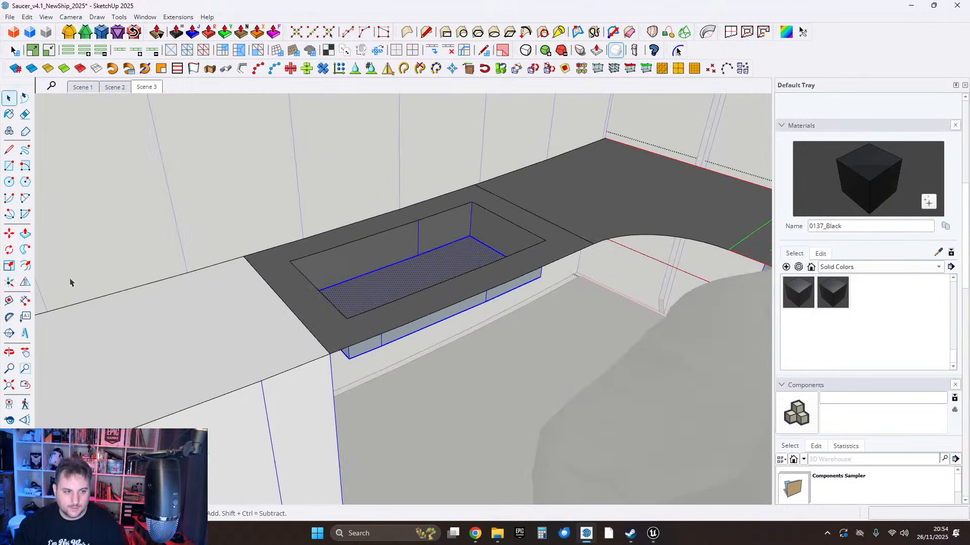
pyautogui.click(361, 303)
pyautogui.click(10, 98)
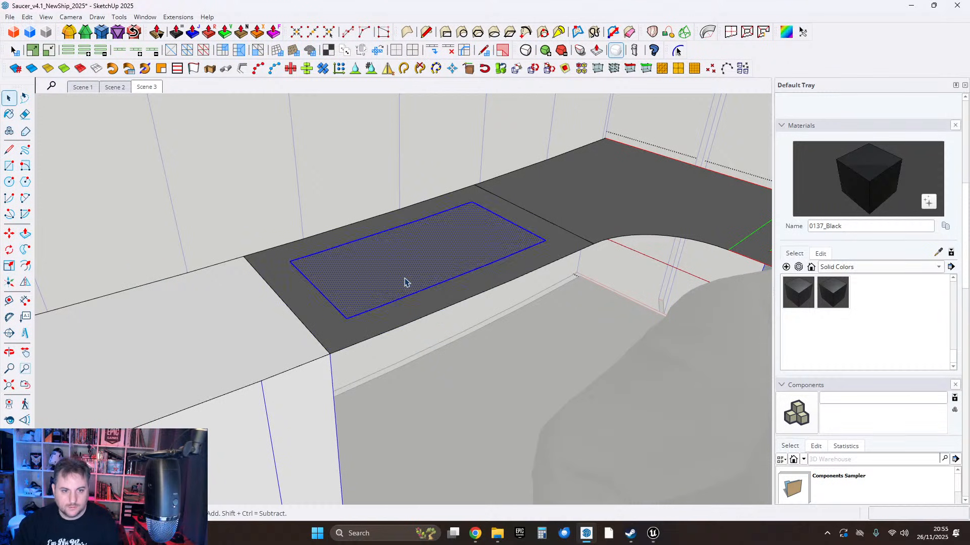
# Examine the L-shaped kitchen counter, its sink recess and the hob from several angles.
pyautogui.moveTo(405, 280)
pyautogui.mouseDown(button='middle')
pyautogui.moveTo(457, 267)
pyautogui.moveTo(394, 275)
pyautogui.mouseUp(button='middle')
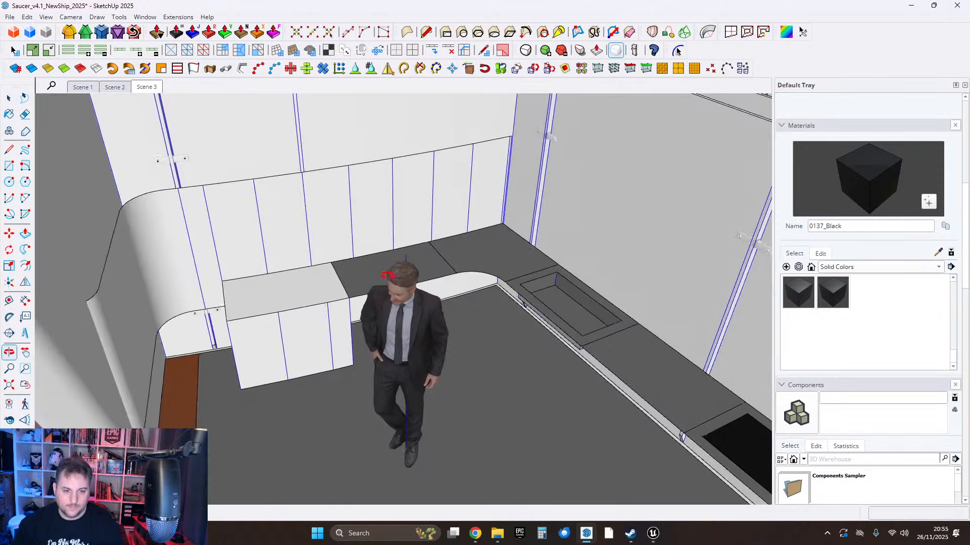
pyautogui.scroll(3, 435, 301)
pyautogui.scroll(-1, 449, 299)
pyautogui.moveTo(475, 295); pyautogui.dragTo(551, 312, button='middle')
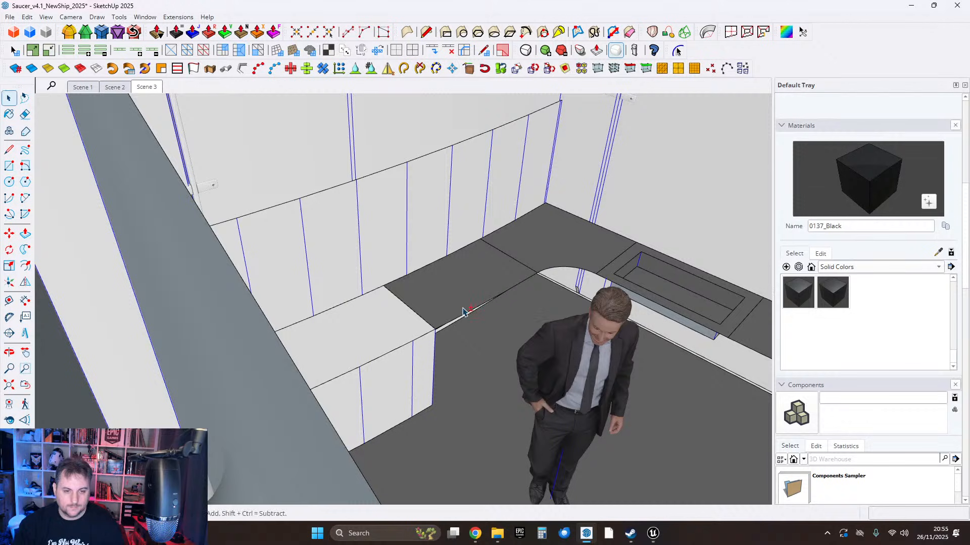
pyautogui.keyDown('shift'); pyautogui.moveTo(465, 312); pyautogui.dragTo(404, 270, button='middle'); pyautogui.keyUp('shift')
pyautogui.scroll(2, 649, 305)
pyautogui.scroll(-3, 571, 271)
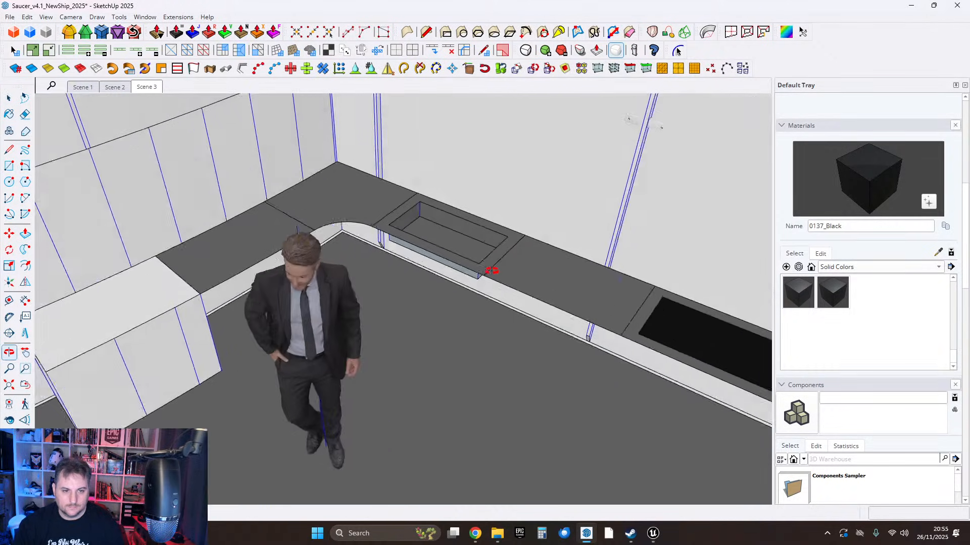
pyautogui.moveTo(486, 270); pyautogui.dragTo(389, 226, button='middle')
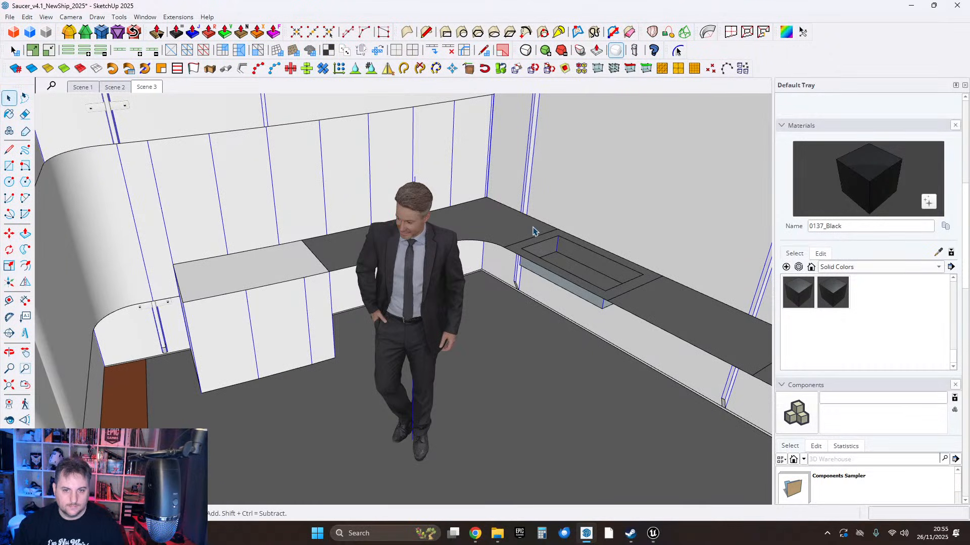
pyautogui.keyDown('shift'); pyautogui.moveTo(573, 243); pyautogui.dragTo(519, 219, button='middle'); pyautogui.keyUp('shift')
pyautogui.scroll(8, 480, 214)
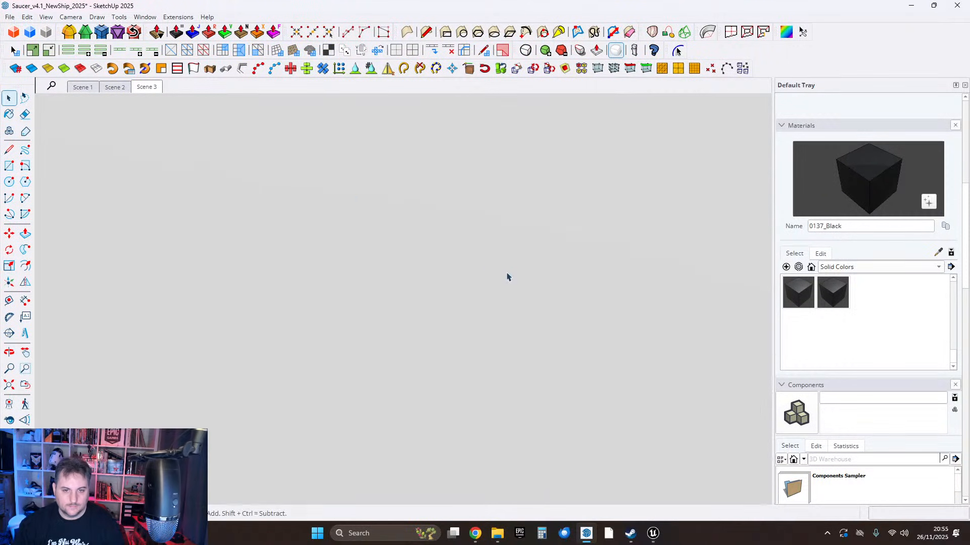
pyautogui.scroll(-10, 423, 298)
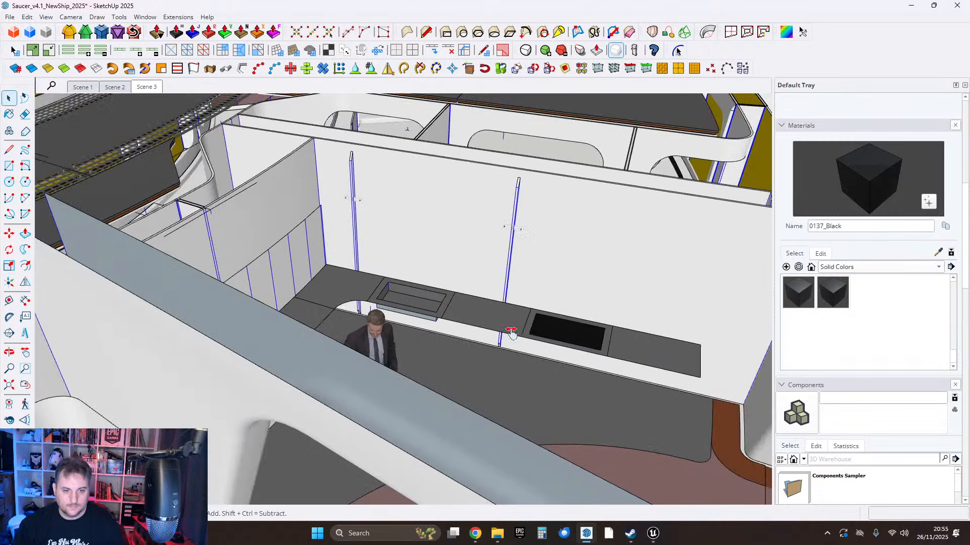
pyautogui.moveTo(510, 331); pyautogui.dragTo(479, 289, button='middle')
pyautogui.scroll(2, 555, 253)
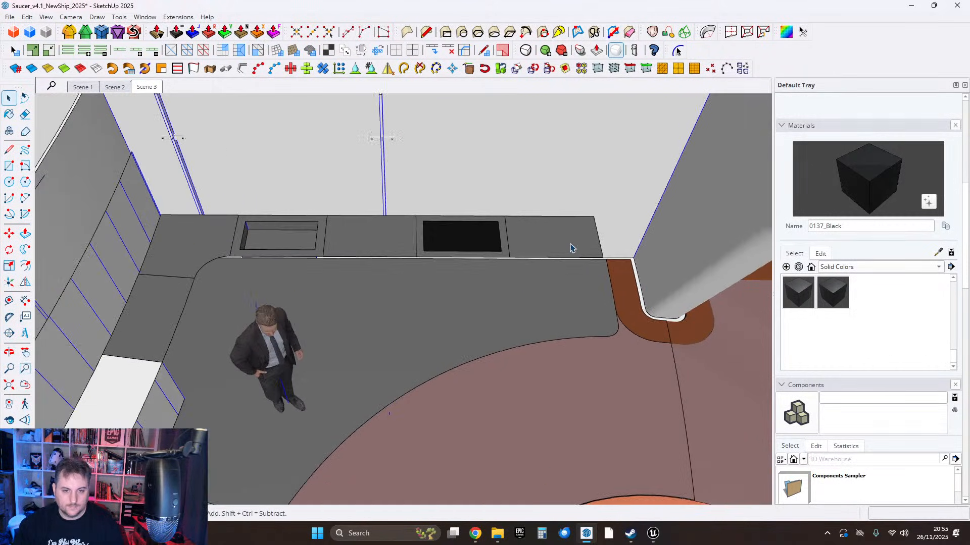
pyautogui.moveTo(568, 259); pyautogui.dragTo(186, 175, button='middle')
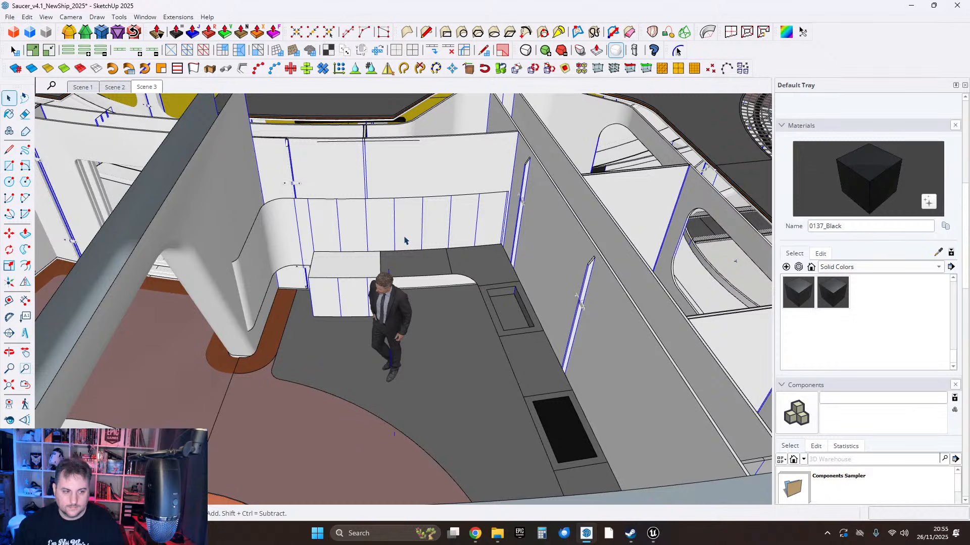
# Offset the counter's corner segment inward about 11.9 cm, push the inner shape 17 cm down as a recess, and leave the group.
pyautogui.scroll(5, 510, 297)
pyautogui.moveTo(465, 248)
pyautogui.mouseDown(button='middle')
pyautogui.moveTo(487, 278)
pyautogui.moveTo(463, 274)
pyautogui.moveTo(481, 303)
pyautogui.moveTo(480, 260)
pyautogui.moveTo(463, 282)
pyautogui.moveTo(459, 260)
pyautogui.mouseUp(button='middle')
pyautogui.doubleClick(457, 260)
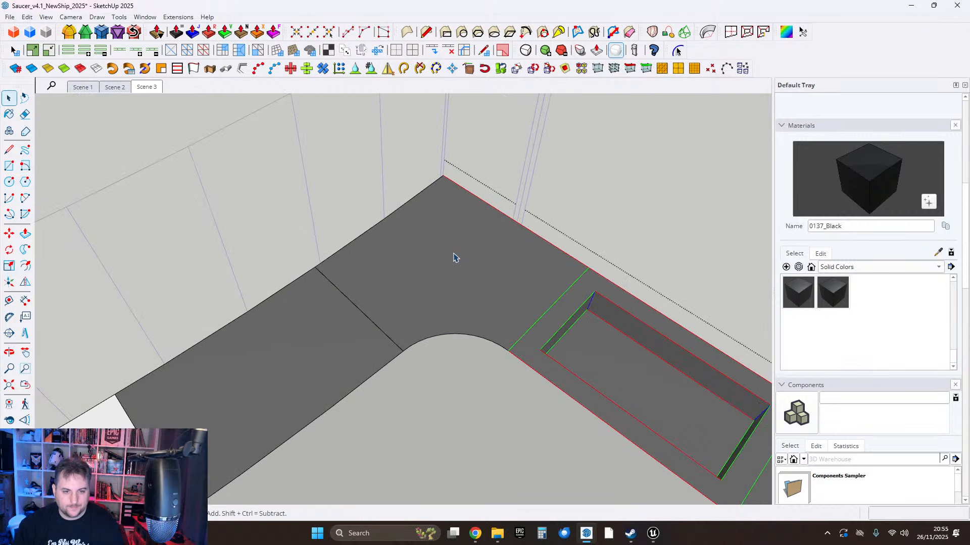
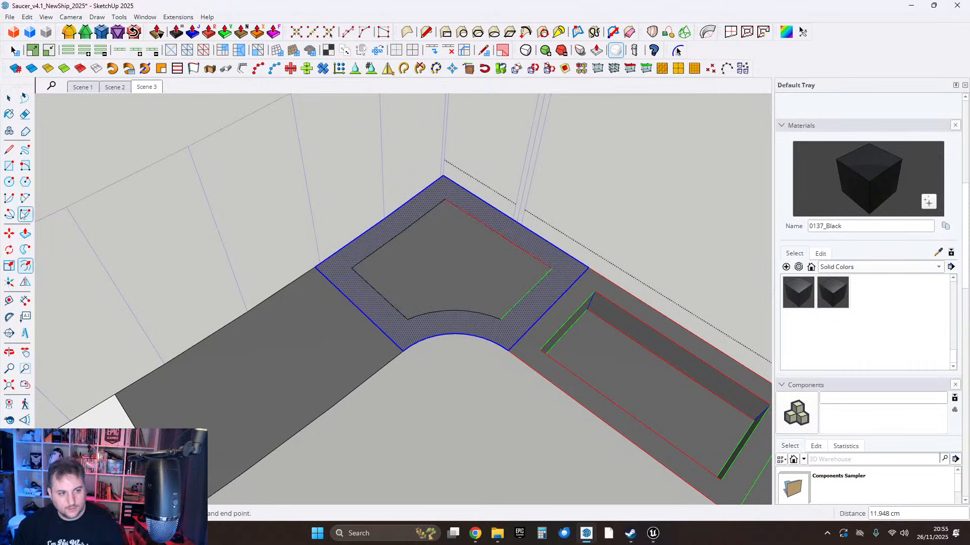
pyautogui.press('p')
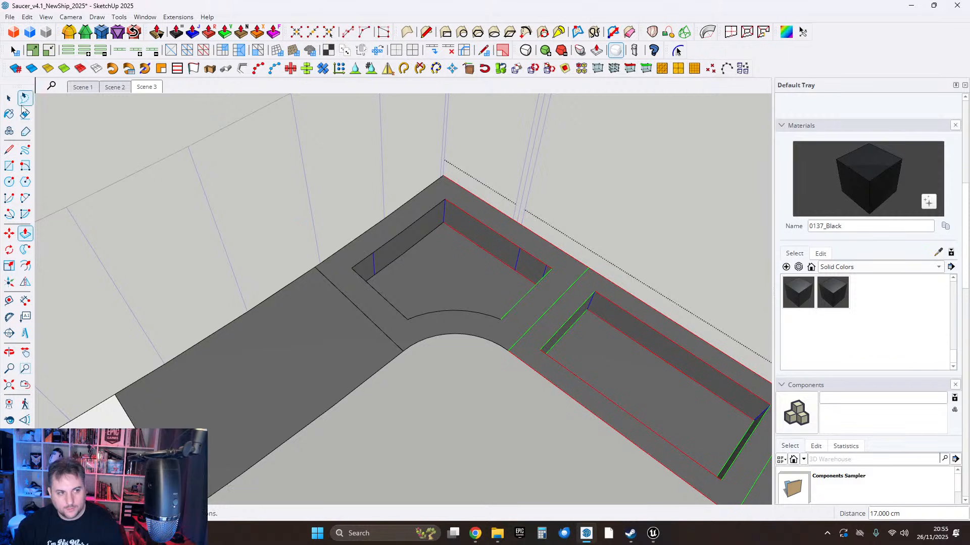
pyautogui.click(10, 98)
pyautogui.scroll(-1, 242, 167)
pyautogui.moveTo(430, 283); pyautogui.dragTo(395, 211, button='middle')
pyautogui.scroll(-1, 441, 263)
pyautogui.scroll(-3, 441, 266)
pyautogui.click(421, 254)
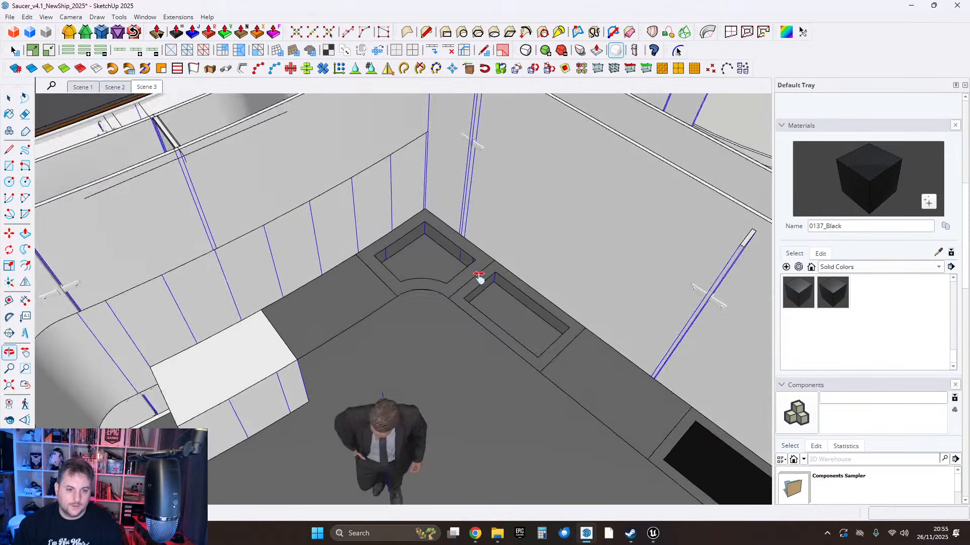
# Examine the kitchen counter and the crossing arched walls above the round dining table.
pyautogui.moveTo(437, 275); pyautogui.dragTo(288, 179, button='middle')
pyautogui.scroll(4, 349, 230)
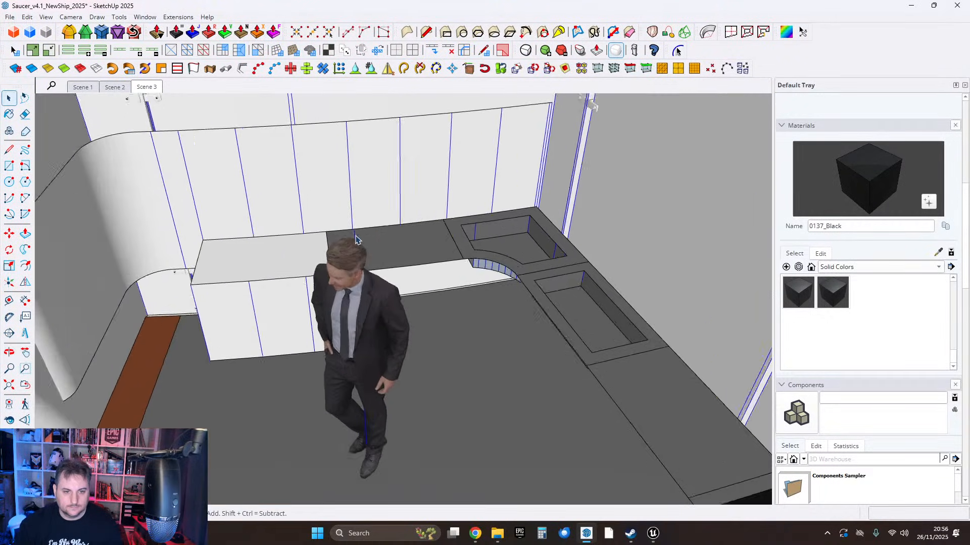
pyautogui.moveTo(355, 237); pyautogui.dragTo(336, 192, button='middle')
pyautogui.scroll(5, 454, 224)
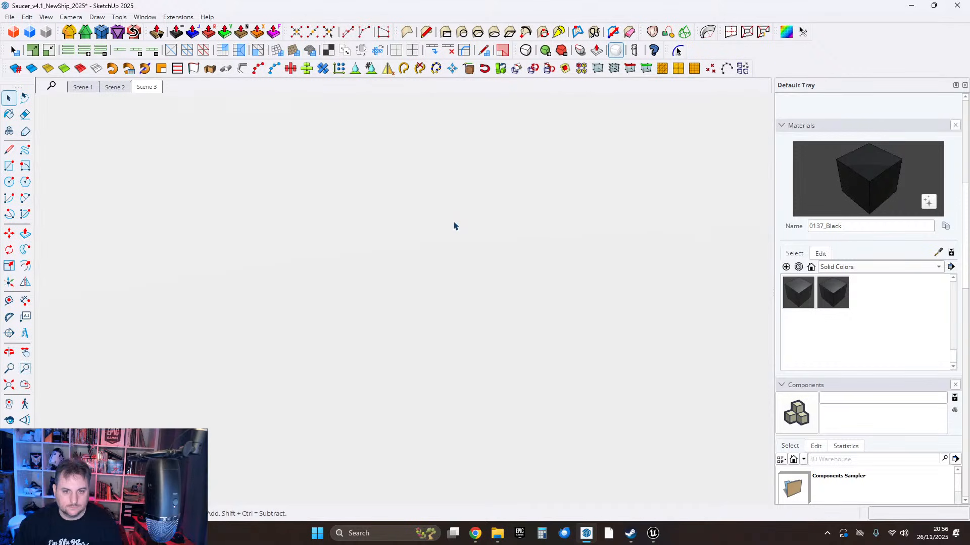
pyautogui.scroll(5, 462, 234)
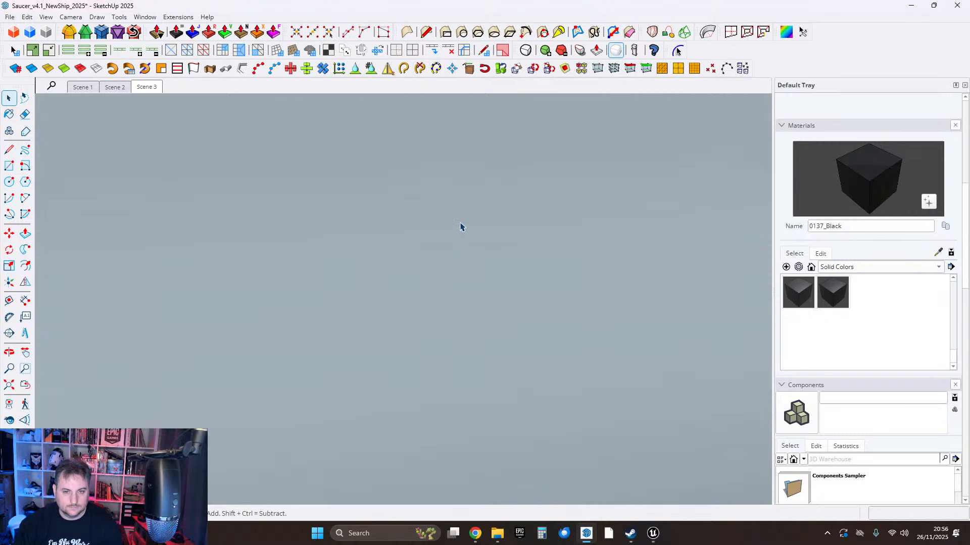
pyautogui.scroll(-10, 469, 215)
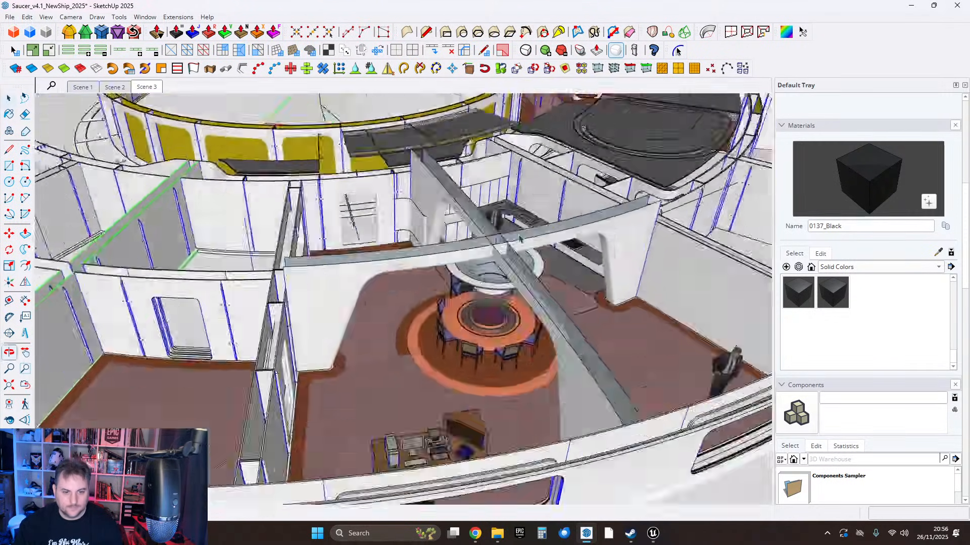
pyautogui.scroll(5, 525, 217)
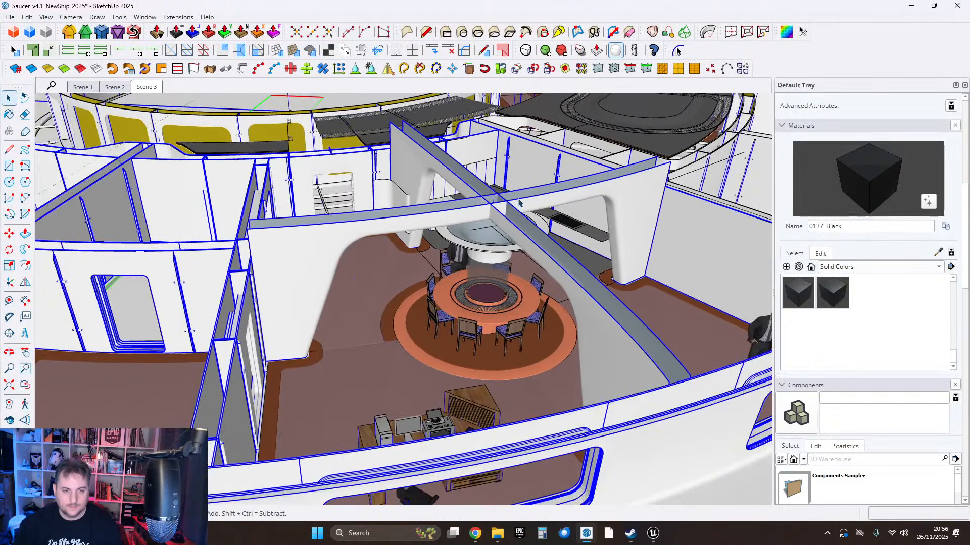
pyautogui.scroll(2, 485, 210)
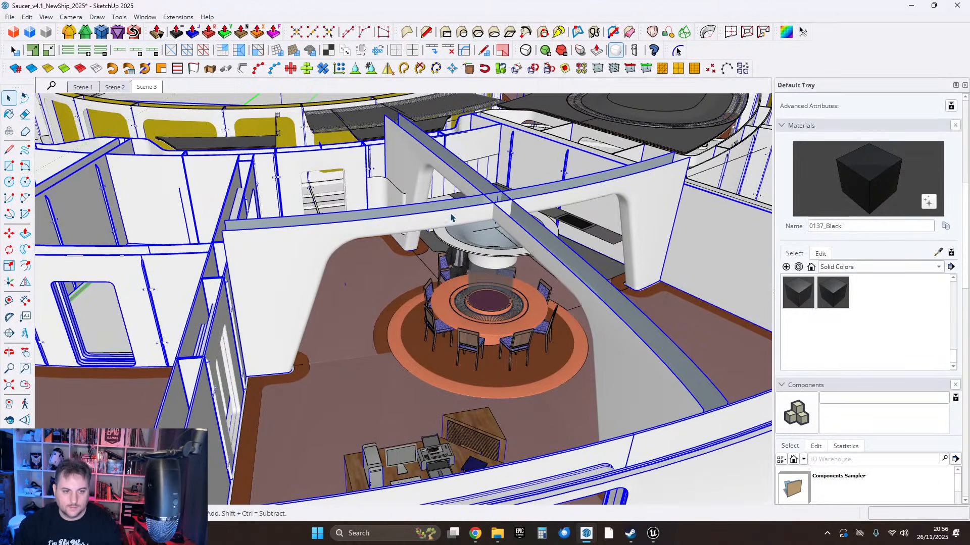
# Open the frame walls down to the arched wall running from the kitchen side to the outer hull and select its geometry.
pyautogui.moveTo(454, 223); pyautogui.dragTo(435, 199, button='middle')
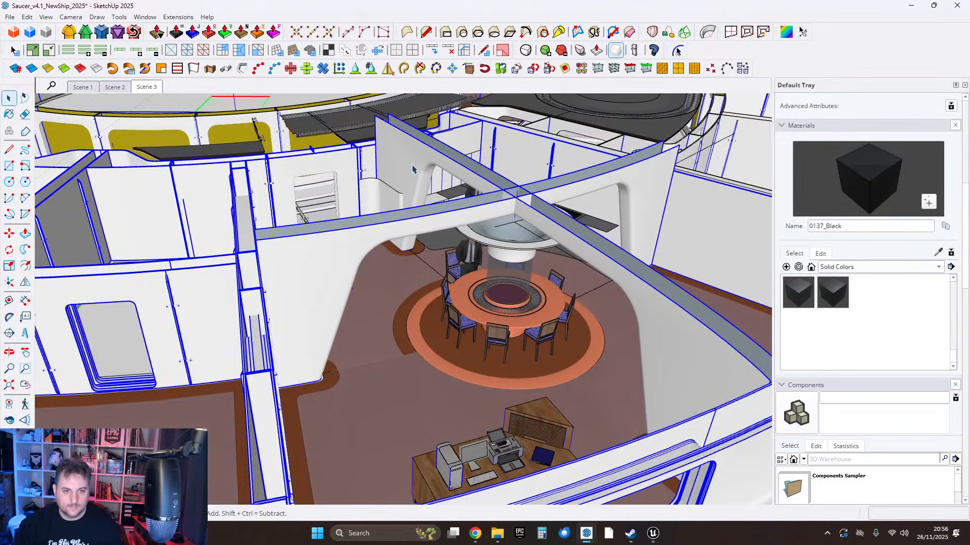
pyautogui.scroll(4, 413, 169)
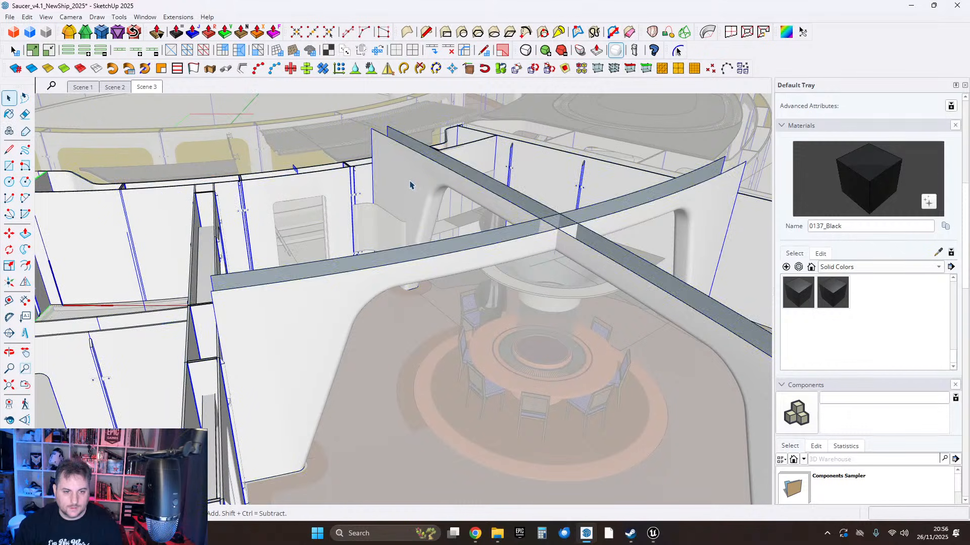
pyautogui.click(410, 185)
pyautogui.keyDown('shift'); pyautogui.moveTo(461, 199); pyautogui.dragTo(343, 190, button='middle'); pyautogui.keyUp('shift')
pyautogui.doubleClick(341, 158)
pyautogui.click(341, 158)
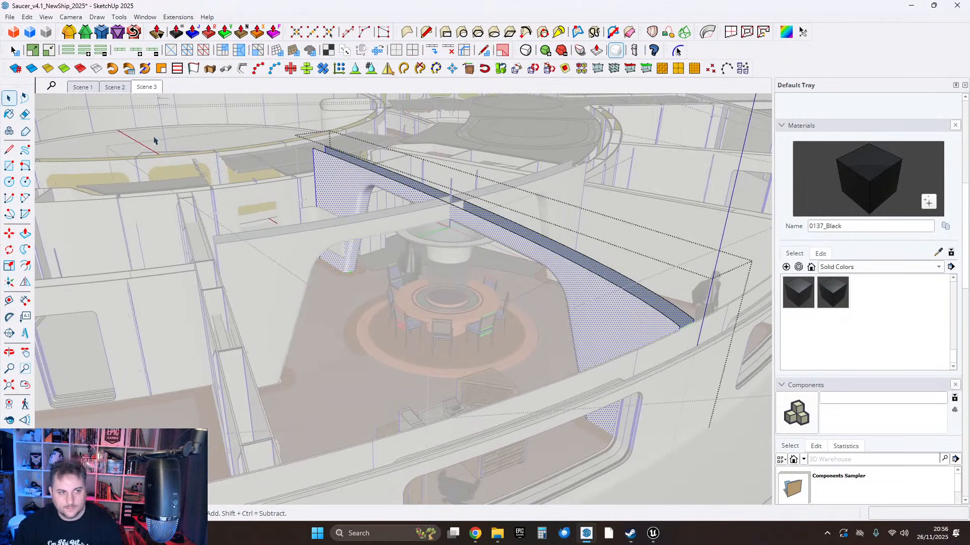
# Draw a horizontal rectangle about 1308 × 348 cm through the arched wall, starting at the adjoining wall's top.
pyautogui.click(9, 166)
pyautogui.scroll(10, 282, 250)
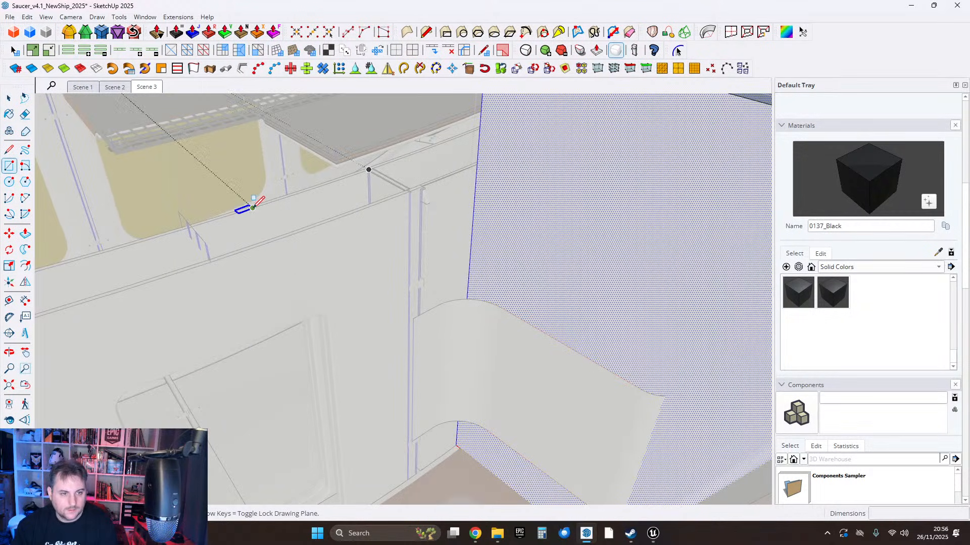
pyautogui.scroll(-15, 255, 206)
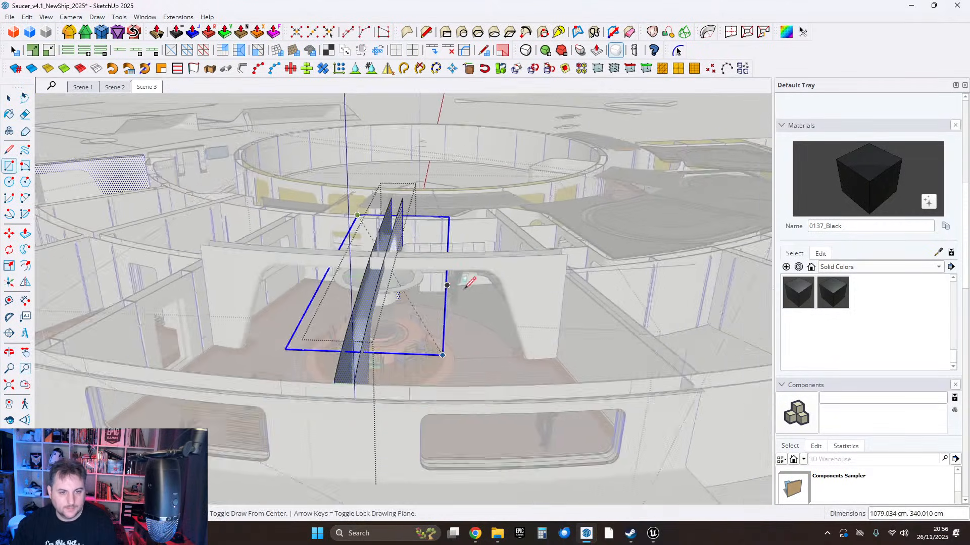
pyautogui.moveTo(466, 287); pyautogui.dragTo(430, 364, button='middle')
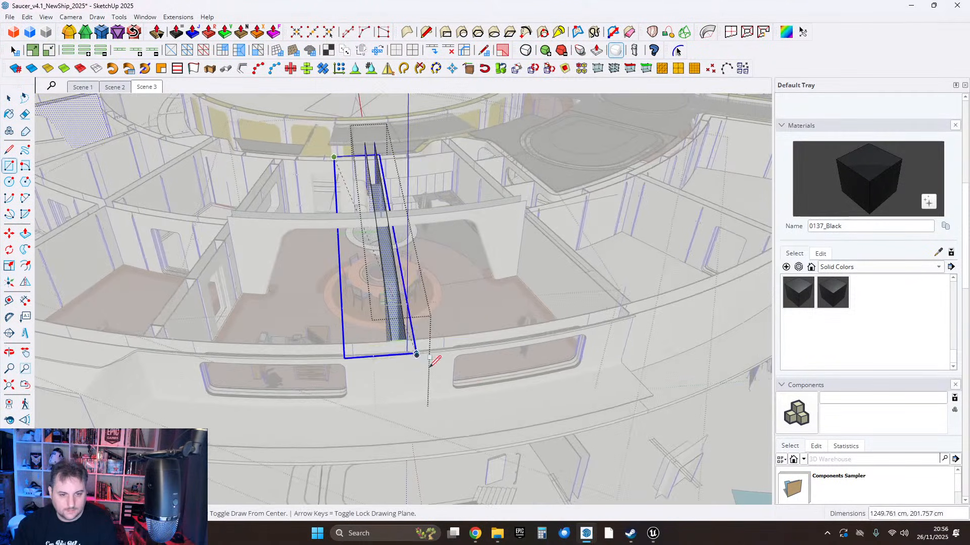
pyautogui.click(470, 407)
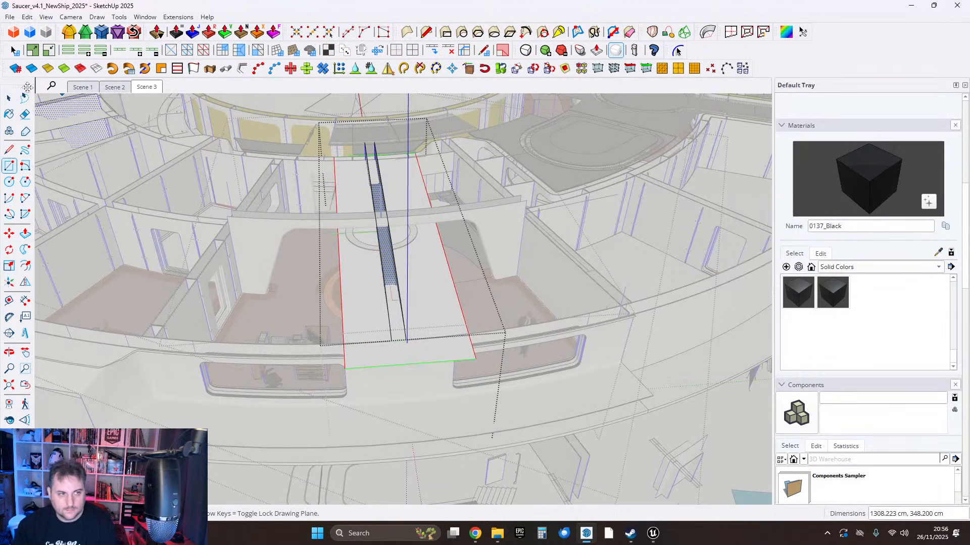
# Intersect the rectangle's faces with the model to cut a line into the arched wall.
pyautogui.moveTo(261, 176); pyautogui.dragTo(412, 186, button='middle')
pyautogui.rightClick(412, 186)
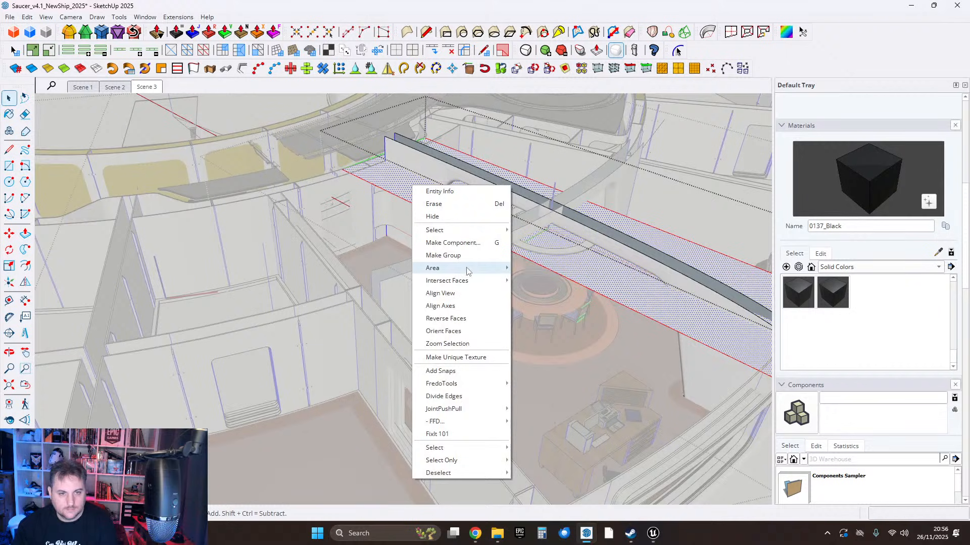
pyautogui.rightClick(401, 186)
pyautogui.moveTo(437, 283)
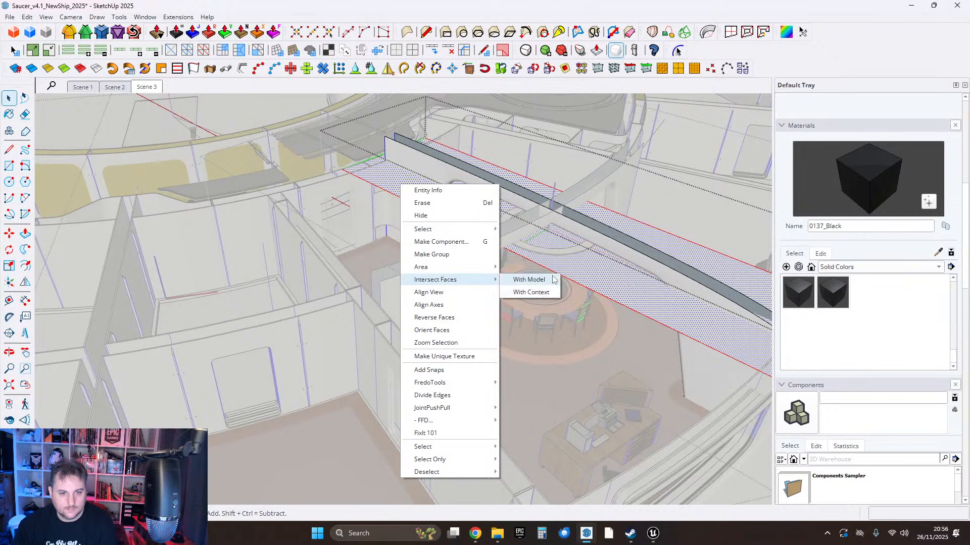
pyautogui.click(552, 279)
# Group the part of the arched wall above the rectangle and delete the rectangle.
pyautogui.moveTo(553, 280); pyautogui.dragTo(412, 186, button='middle')
pyautogui.rightClick(412, 186)
pyautogui.click(437, 273)
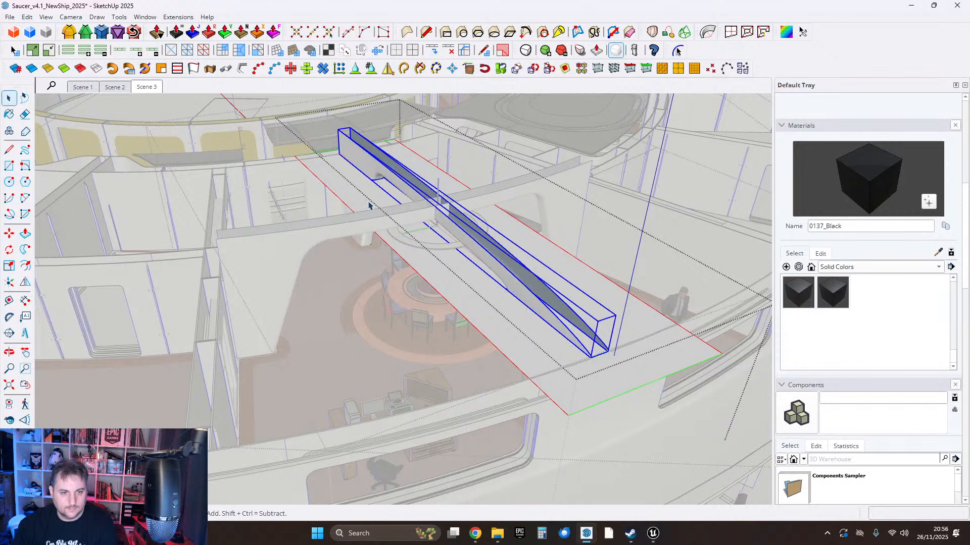
pyautogui.click(368, 204)
pyautogui.scroll(3, 365, 198)
pyautogui.press('Delete')
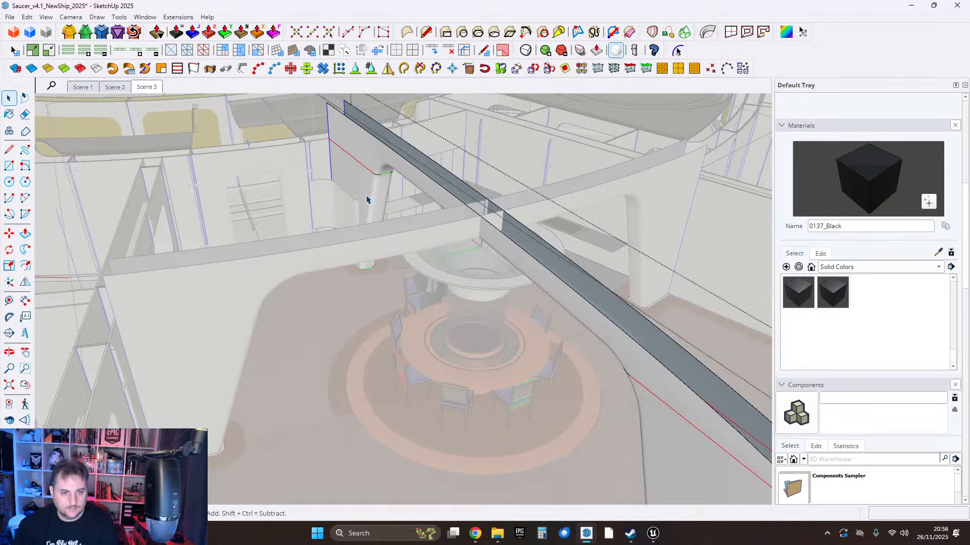
# Cut the grouped upper beam out of the arched wall and leave all open groups.
pyautogui.scroll(-3, 367, 192)
pyautogui.click(370, 167)
pyautogui.moveTo(372, 168); pyautogui.dragTo(391, 196, button='middle')
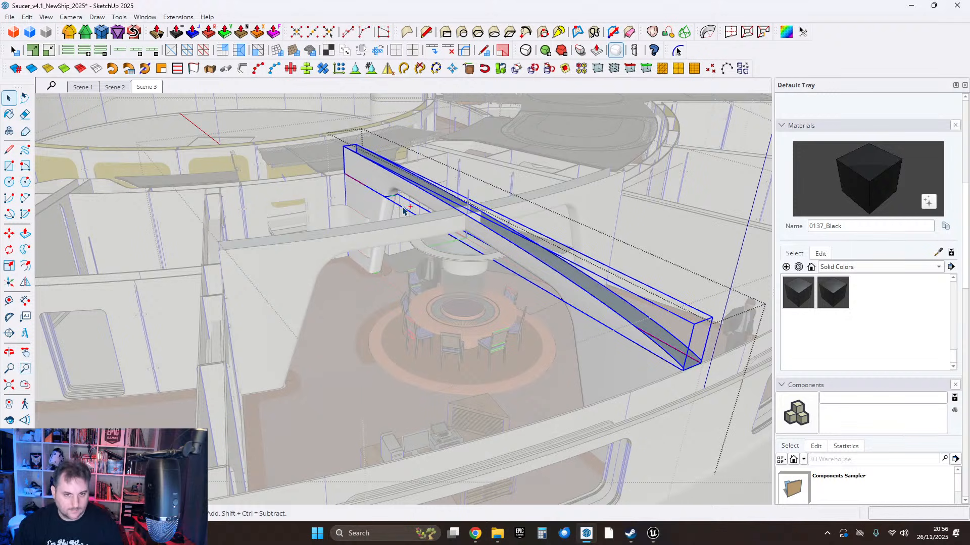
pyautogui.press('Delete')
pyautogui.press('Escape')
pyautogui.press('Escape')
pyautogui.press('Escape')
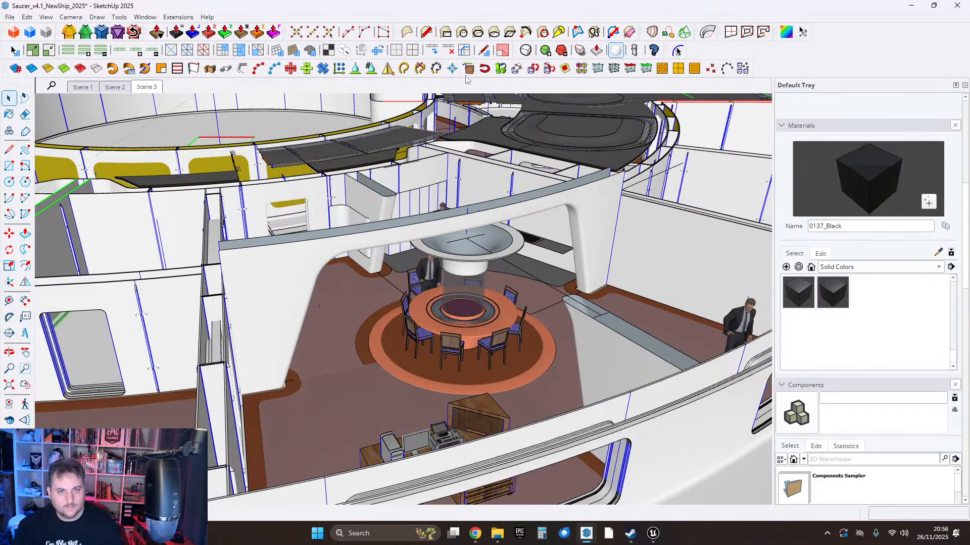
# Make the B Deck Frame Top tag visible and open the frame top for editing.
pyautogui.scroll(5, 965, 125)
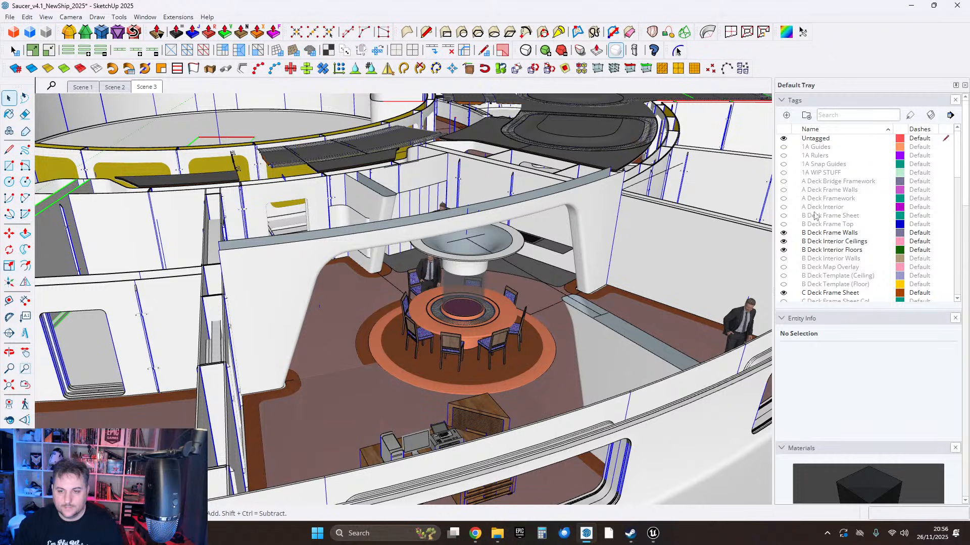
pyautogui.click(784, 224)
pyautogui.doubleClick(463, 166)
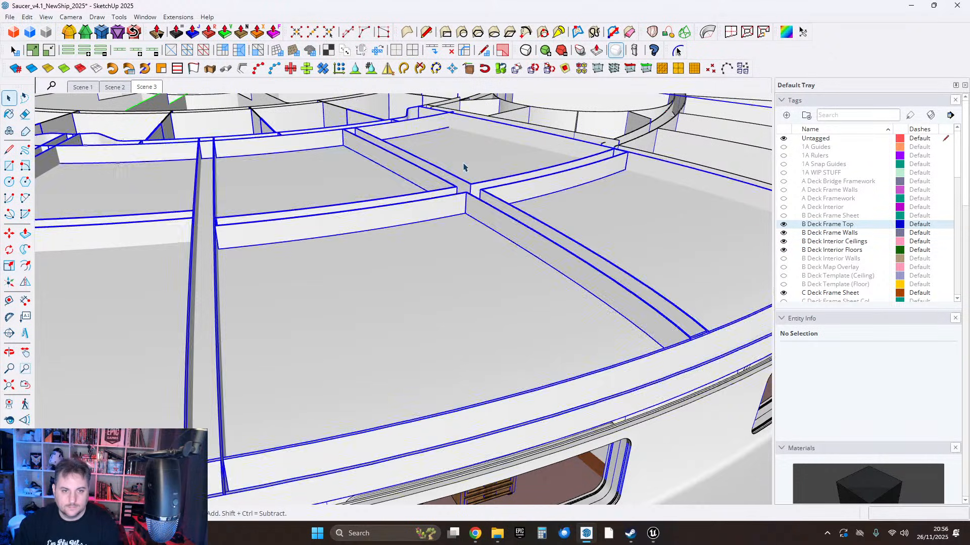
# Open the nested frame-top component above the arched wall and paste the cut beam in place there.
pyautogui.scroll(8, 410, 208)
pyautogui.moveTo(454, 185); pyautogui.dragTo(430, 99, button='middle')
pyautogui.click(325, 231)
pyautogui.moveTo(331, 227); pyautogui.dragTo(354, 170, button='middle')
pyautogui.doubleClick(324, 242)
pyautogui.click(322, 241)
pyautogui.click(332, 250)
pyautogui.click(31, 18)
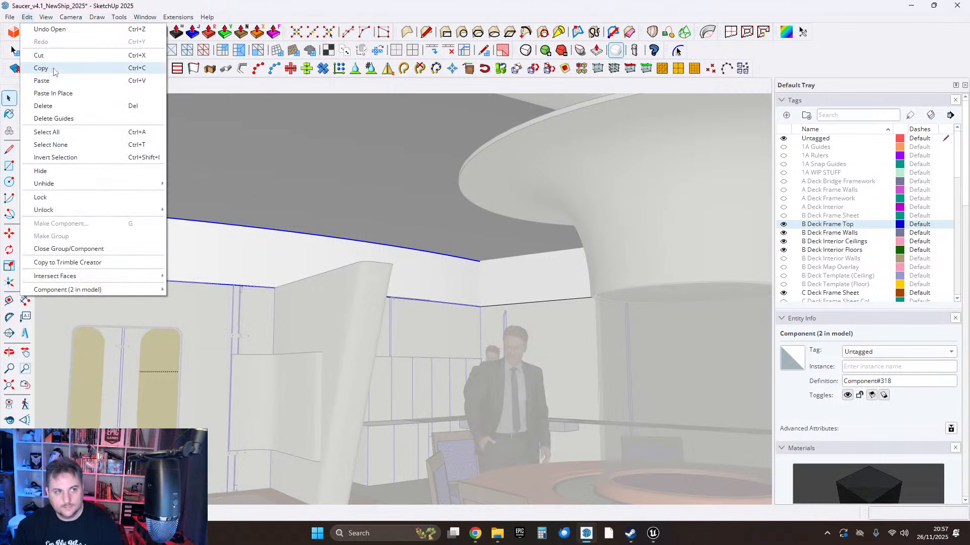
pyautogui.click(51, 91)
pyautogui.moveTo(328, 223); pyautogui.dragTo(384, 202, button='middle')
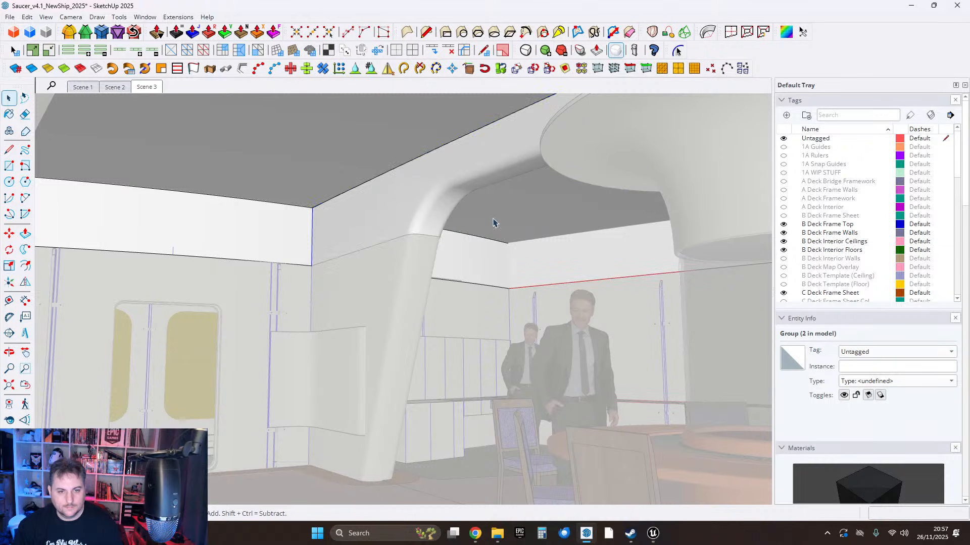
# Leave the open frame-top components and hide the B Deck Frame Top tag.
pyautogui.moveTo(493, 222); pyautogui.dragTo(745, 220, button='middle')
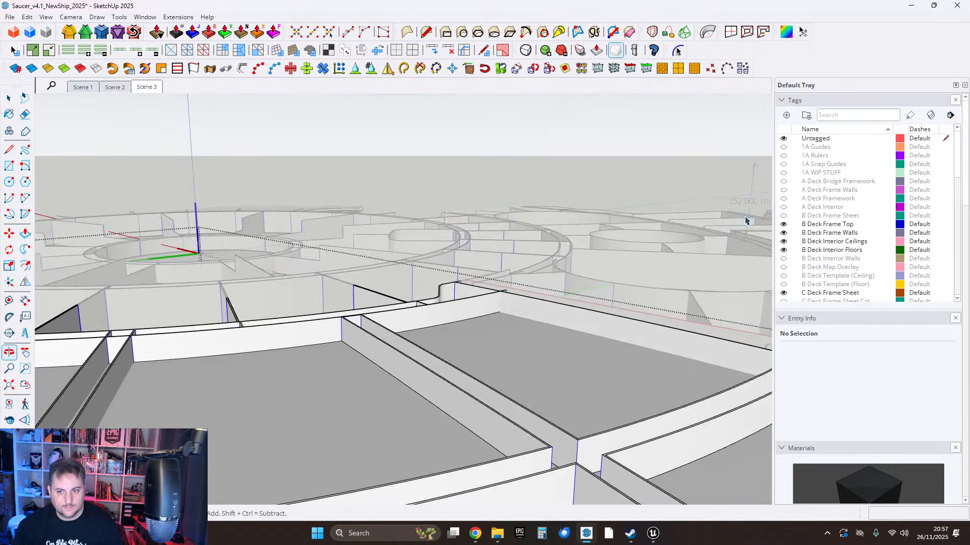
pyautogui.click(783, 224)
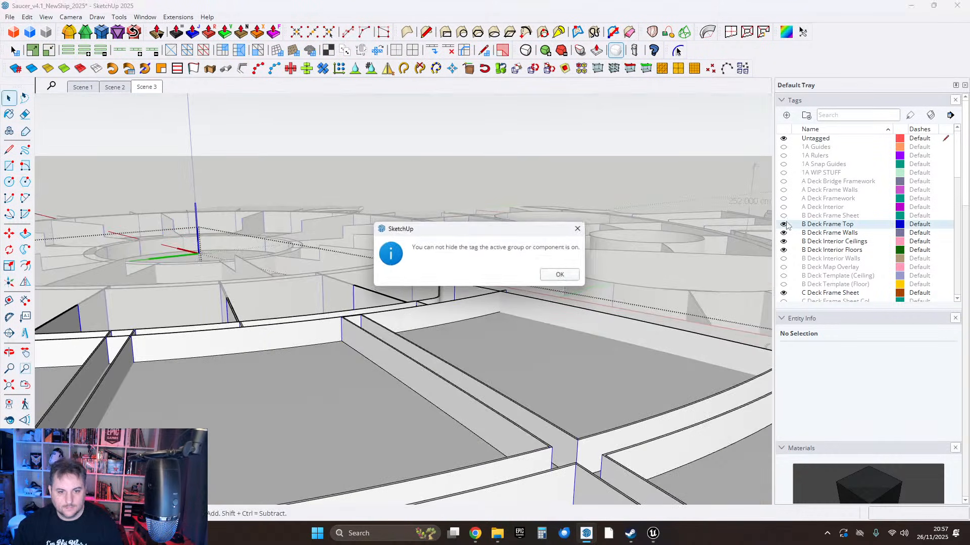
pyautogui.click(555, 275)
pyautogui.scroll(-3, 649, 303)
pyautogui.press('Escape')
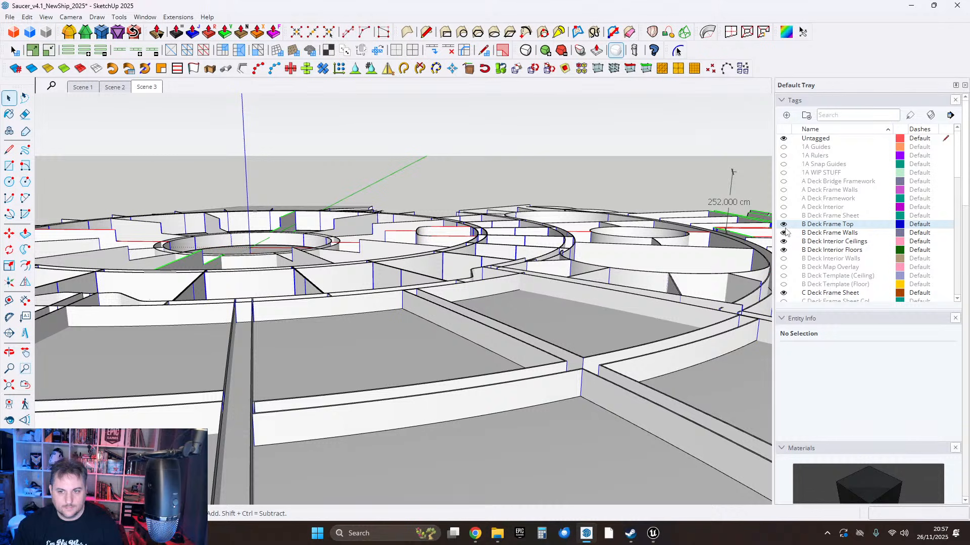
pyautogui.click(784, 225)
# Open the frame walls and the nested curved arch in front of the dining table for editing, and select its surface.
pyautogui.moveTo(596, 217); pyautogui.dragTo(549, 273, button='middle')
pyautogui.keyDown('shift'); pyautogui.moveTo(407, 470); pyautogui.dragTo(439, 368, button='middle'); pyautogui.keyUp('shift')
pyautogui.doubleClick(317, 341)
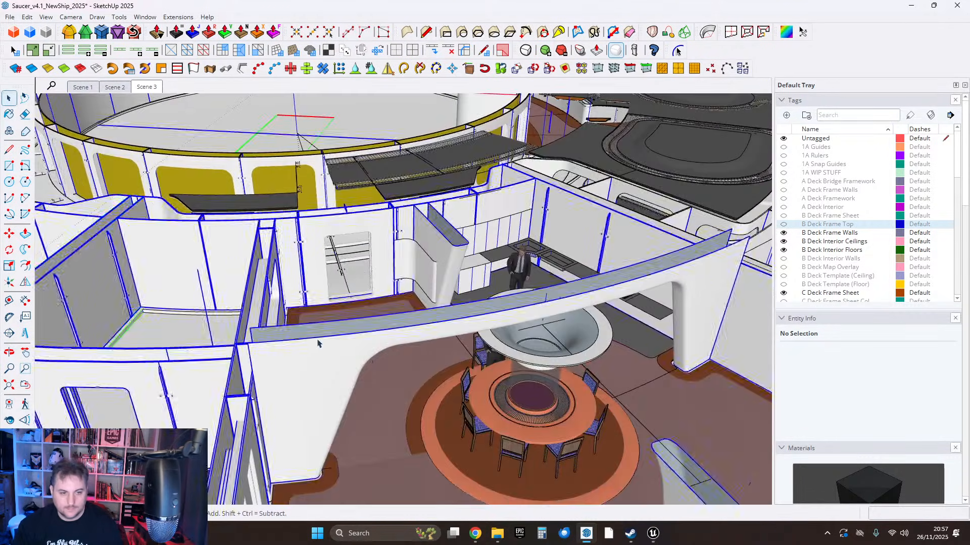
pyautogui.doubleClick(292, 361)
pyautogui.click(289, 360)
pyautogui.moveTo(289, 361)
pyautogui.mouseDown(button='middle')
pyautogui.moveTo(342, 329)
pyautogui.moveTo(350, 339)
pyautogui.moveTo(328, 324)
pyautogui.moveTo(211, 300)
pyautogui.moveTo(258, 310)
pyautogui.moveTo(283, 361)
pyautogui.mouseUp(button='middle')
pyautogui.doubleClick(347, 337)
pyautogui.click(344, 336)
# Draw a horizontal rectangle across the curved arch, starting from the top of the adjoining wall and spanning both legs.
pyautogui.scroll(1, 344, 336)
pyautogui.click(7, 171)
pyautogui.scroll(2, 350, 379)
pyautogui.moveTo(350, 377); pyautogui.dragTo(401, 290, button='middle')
pyautogui.scroll(3, 399, 289)
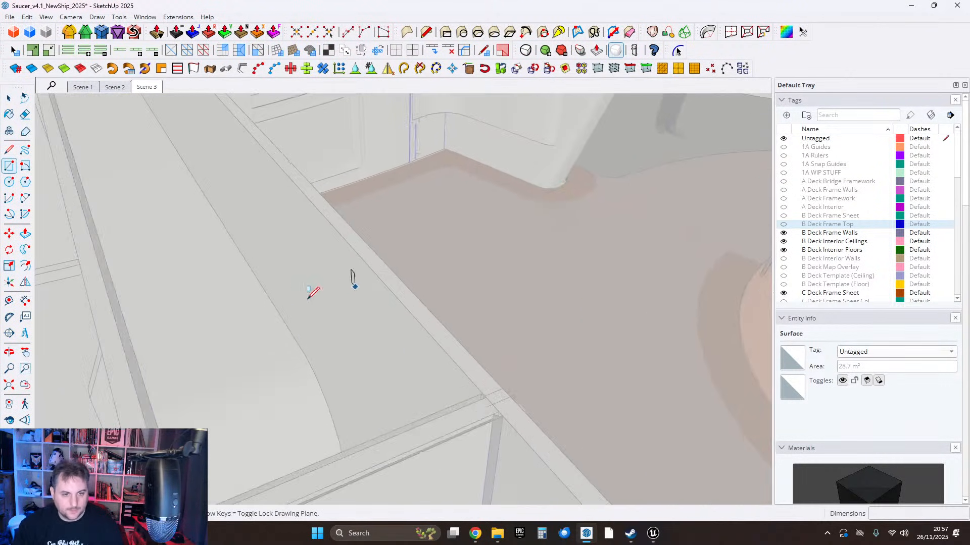
pyautogui.scroll(-1, 353, 254)
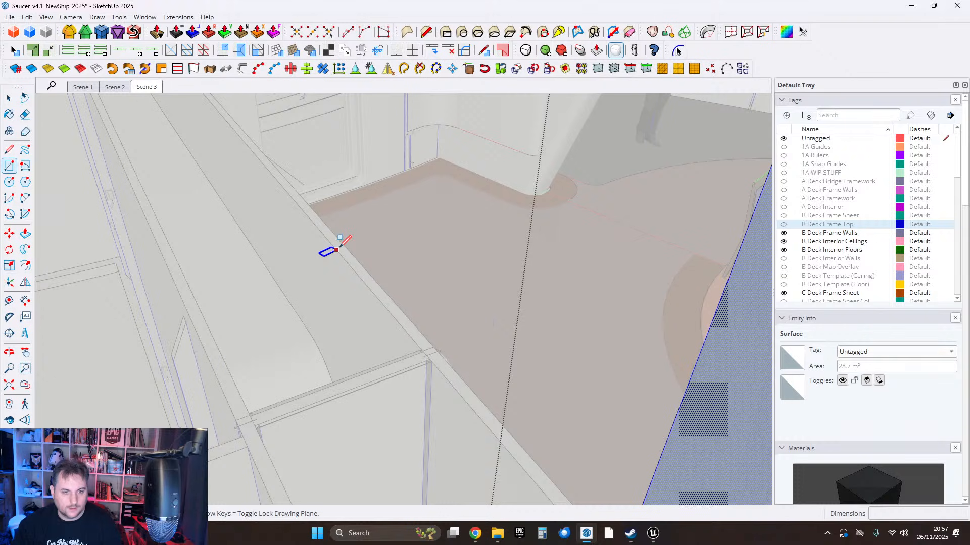
pyautogui.click(337, 250)
pyautogui.scroll(-10, 328, 252)
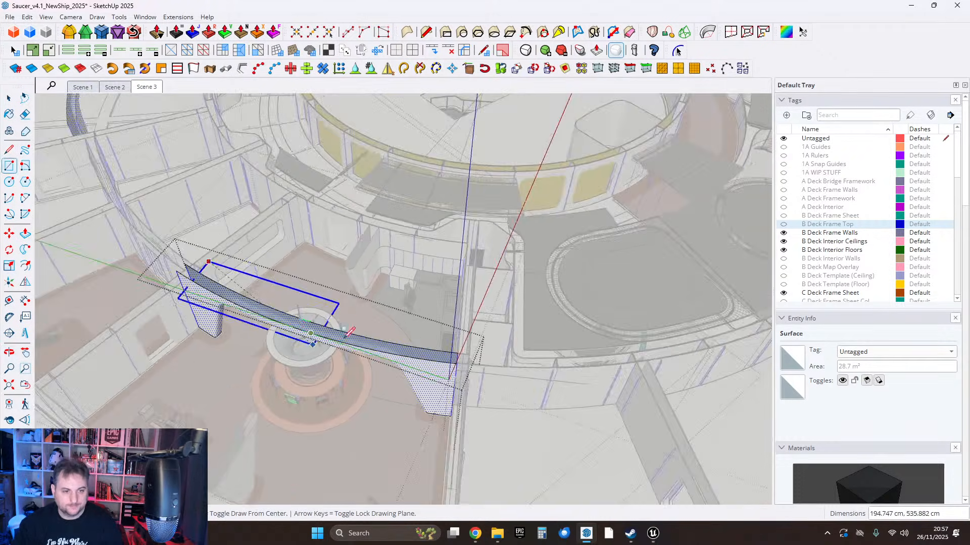
pyautogui.moveTo(348, 334); pyautogui.dragTo(460, 308, button='middle')
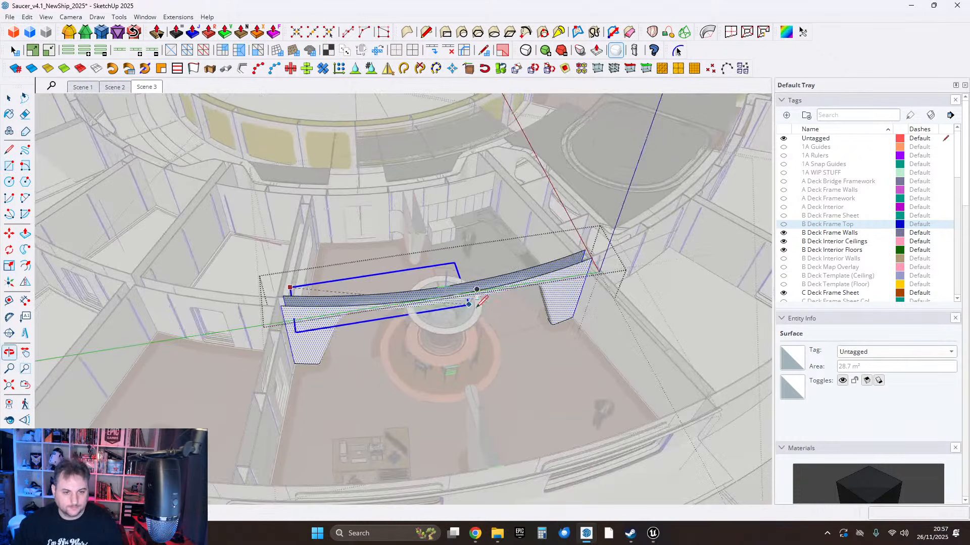
pyautogui.click(595, 336)
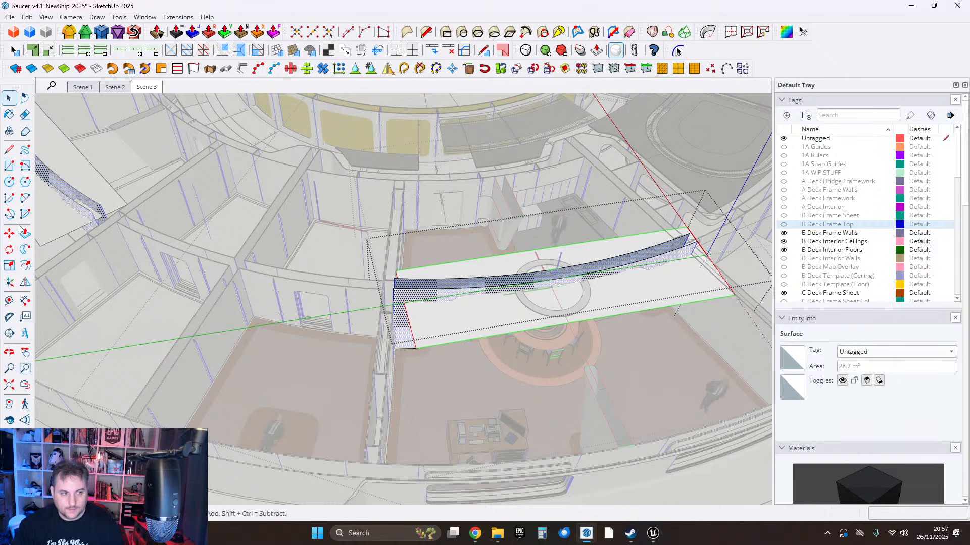
# Move the rectangle's short edge out past the end of the arch and intersect the rectangle with the arch faces.
pyautogui.scroll(5, 412, 319)
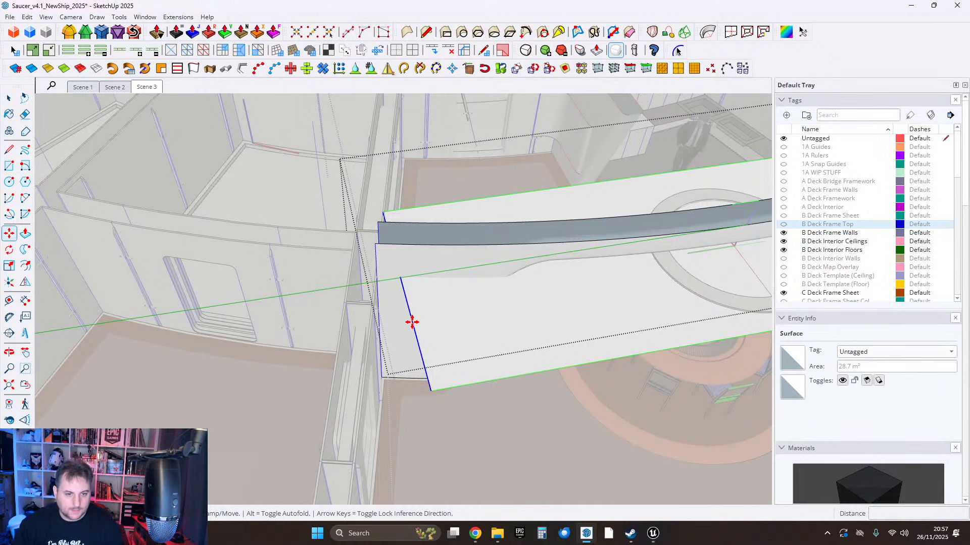
pyautogui.click(412, 323)
pyautogui.click(369, 330)
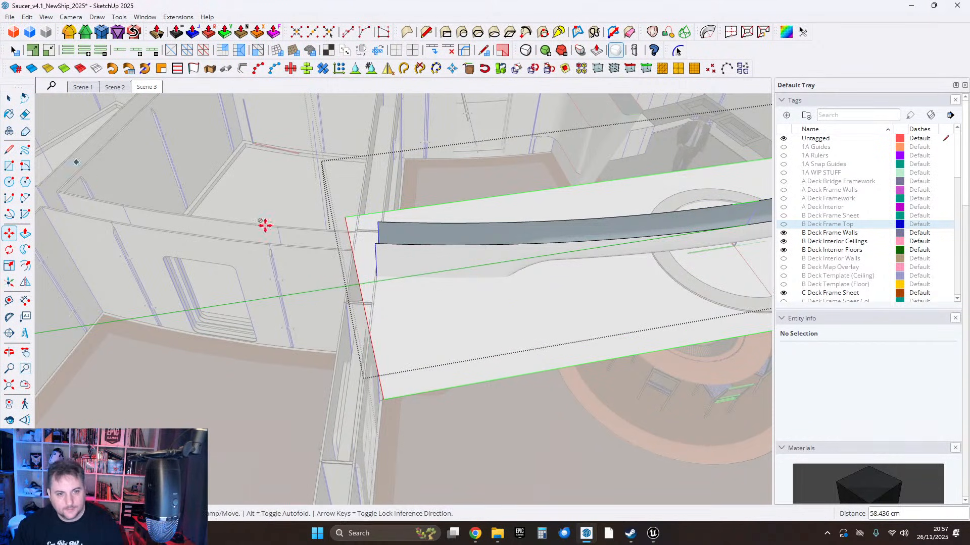
pyautogui.moveTo(333, 253); pyautogui.dragTo(486, 243, button='middle')
pyautogui.click(15, 99)
pyautogui.moveTo(560, 263); pyautogui.dragTo(503, 298, button='middle')
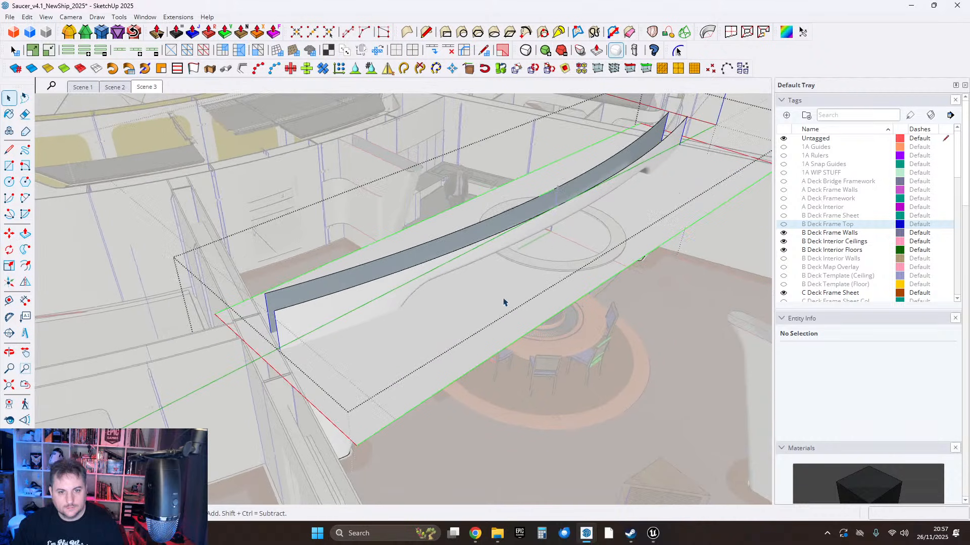
pyautogui.rightClick(503, 298)
pyautogui.click(632, 111)
# Group the part of the curved arch above the rectangle and cut it out.
pyautogui.moveTo(576, 205)
pyautogui.mouseDown(button='middle')
pyautogui.moveTo(569, 223)
pyautogui.moveTo(588, 208)
pyautogui.mouseUp(button='middle')
pyautogui.tripleClick(587, 187)
pyautogui.rightClick(587, 187)
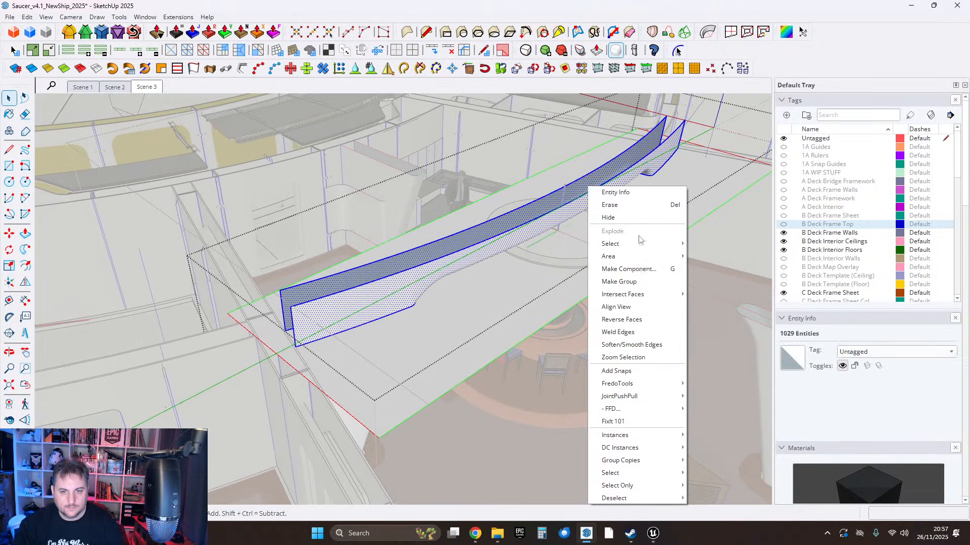
pyautogui.click(621, 282)
pyautogui.press('h')
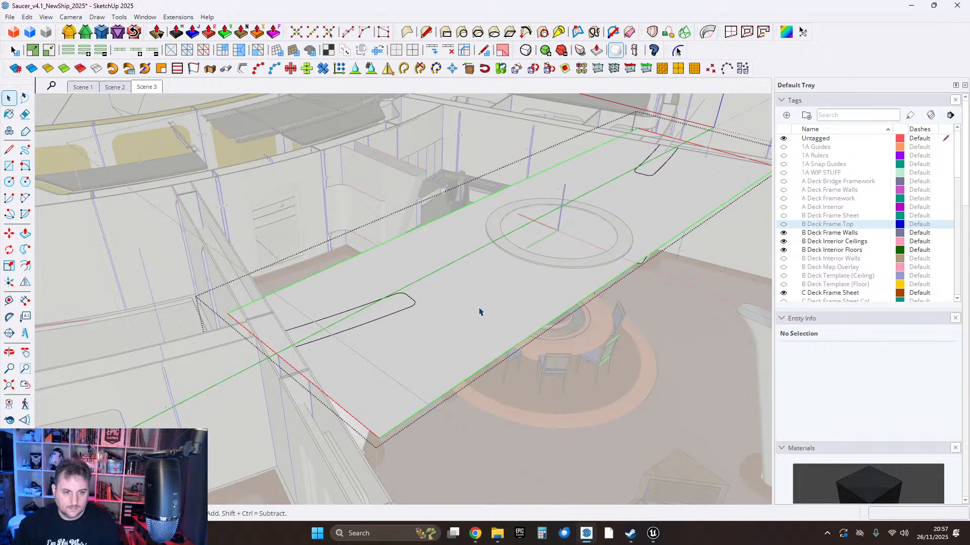
# Remove the helper rectangle from the curved arch and leave all open groups.
pyautogui.doubleClick(480, 311)
pyautogui.rightClick(479, 311)
pyautogui.click(511, 95)
pyautogui.press('h')
pyautogui.moveTo(601, 266); pyautogui.dragTo(583, 279, button='middle')
pyautogui.press('Escape')
pyautogui.press('Escape')
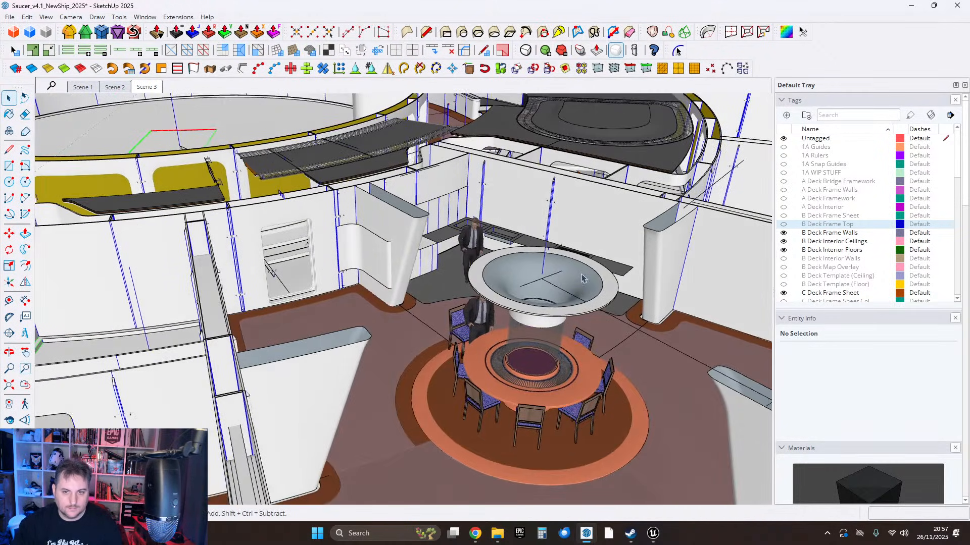
# Make the B Deck Frame Top tag visible and open the nested frame-top component above the dining area for editing.
pyautogui.click(784, 224)
pyautogui.scroll(3, 491, 234)
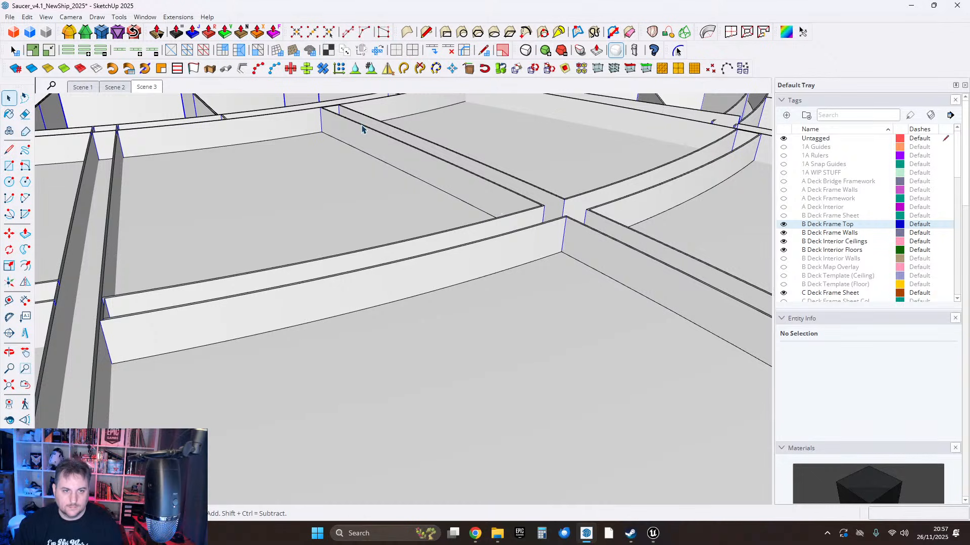
pyautogui.doubleClick(361, 125)
pyautogui.moveTo(362, 128); pyautogui.dragTo(401, 195, button='middle')
pyautogui.doubleClick(361, 151)
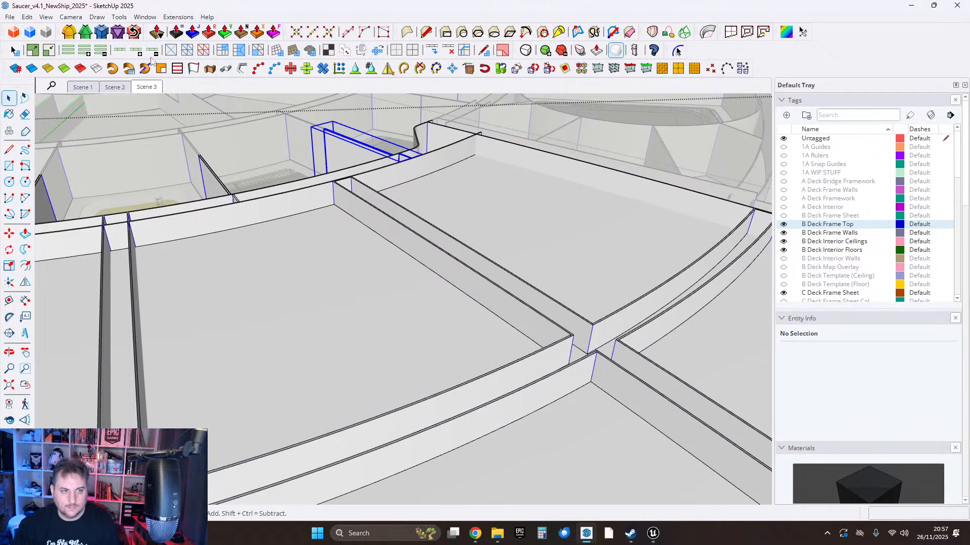
# Paste the cut curved beam in place inside the frame top and leave the open components.
pyautogui.click(27, 18)
pyautogui.click(64, 94)
pyautogui.click(554, 207)
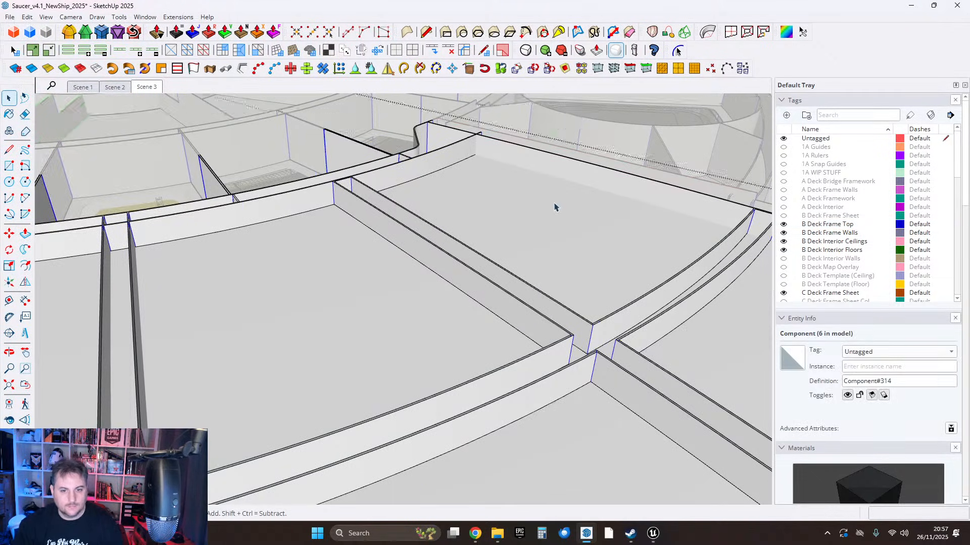
pyautogui.click(554, 207)
# Examine the dining area's arches through the hull window, switching the B Deck Frame Top tag off and on to compare.
pyautogui.scroll(7, 525, 250)
pyautogui.moveTo(519, 257); pyautogui.dragTo(442, 159, button='middle')
pyautogui.scroll(-4, 475, 155)
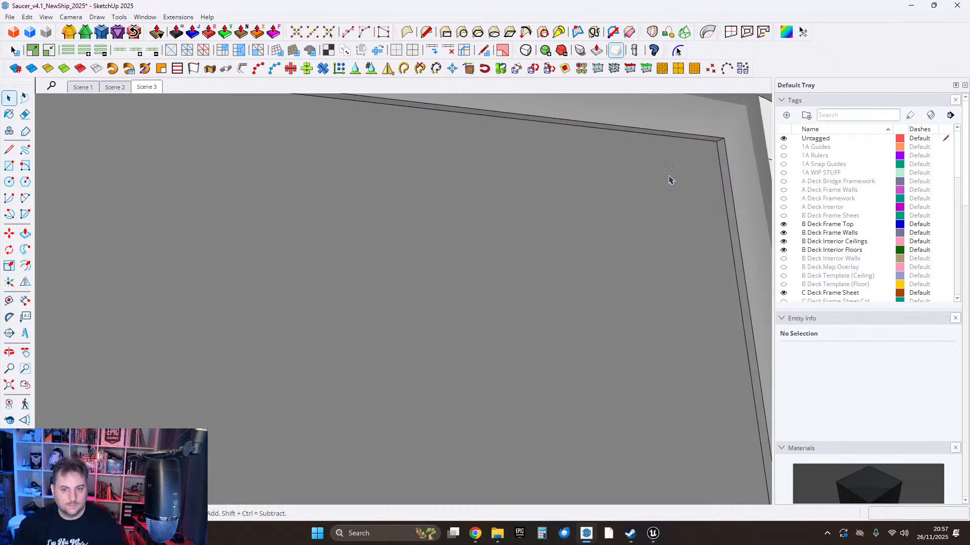
pyautogui.moveTo(669, 180); pyautogui.dragTo(455, 177, button='middle')
pyautogui.moveTo(702, 205); pyautogui.dragTo(589, 210, button='middle')
pyautogui.scroll(-6, 588, 210)
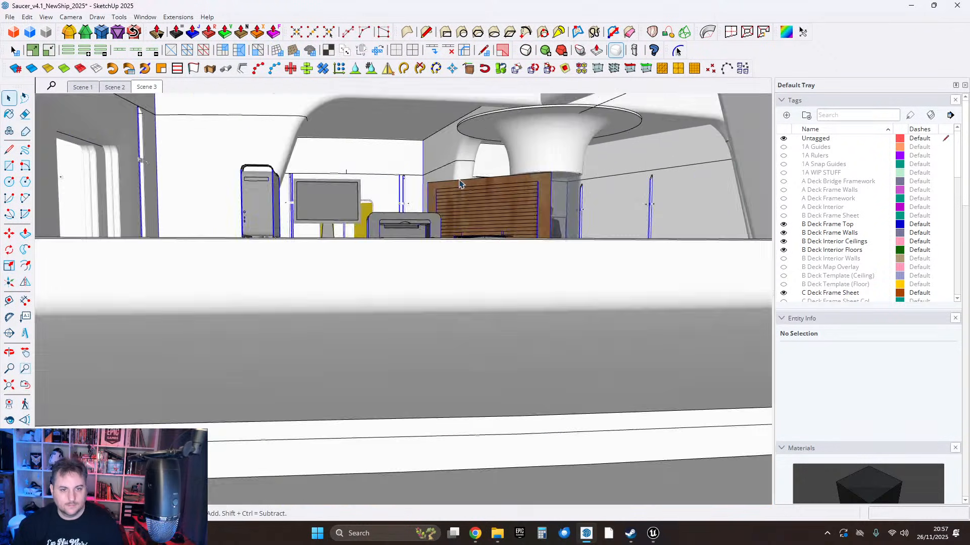
pyautogui.scroll(-5, 459, 184)
pyautogui.moveTo(460, 184); pyautogui.dragTo(565, 184, button='middle')
pyautogui.scroll(3, 520, 243)
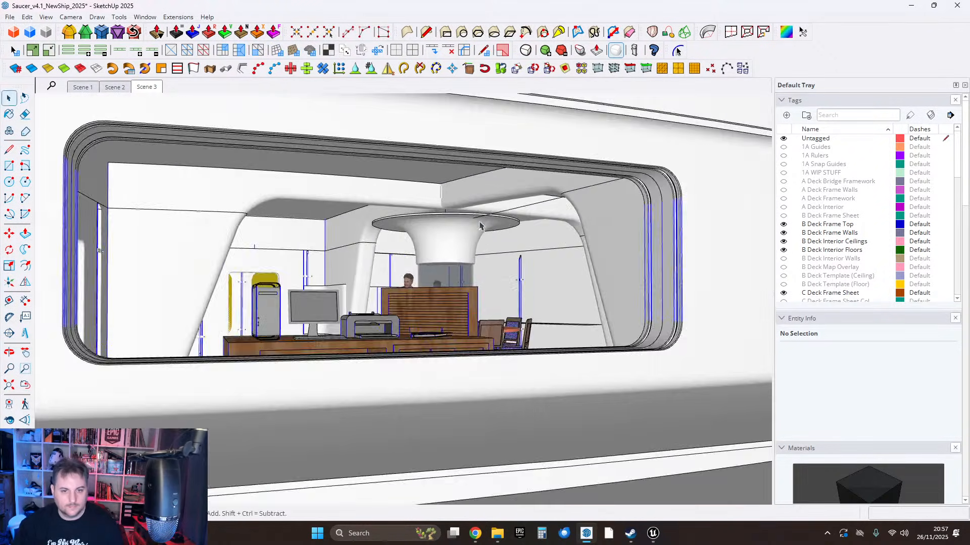
pyautogui.scroll(2, 479, 226)
pyautogui.moveTo(480, 226); pyautogui.dragTo(615, 229, button='middle')
pyautogui.click(783, 224)
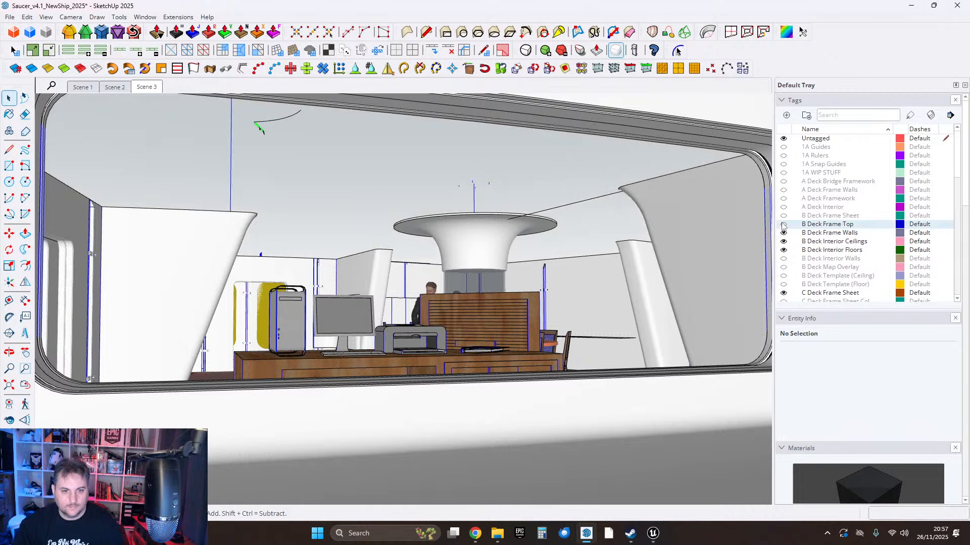
pyautogui.click(783, 224)
pyautogui.click(783, 224)
pyautogui.click(783, 224)
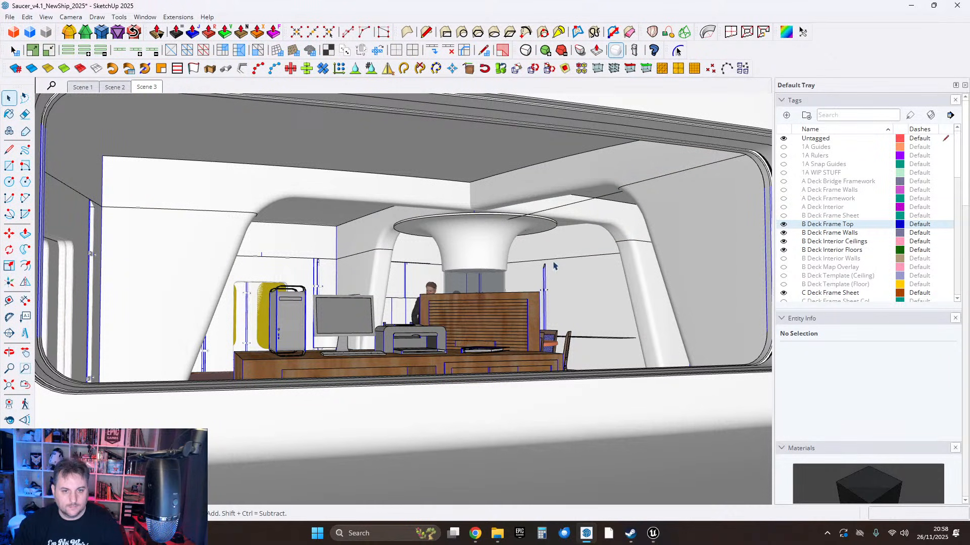
# Cut the round ceiling funnel above the dining table and paste it in place inside the B Deck frame top.
pyautogui.moveTo(484, 238); pyautogui.dragTo(494, 241, button='middle')
pyautogui.press('Delete')
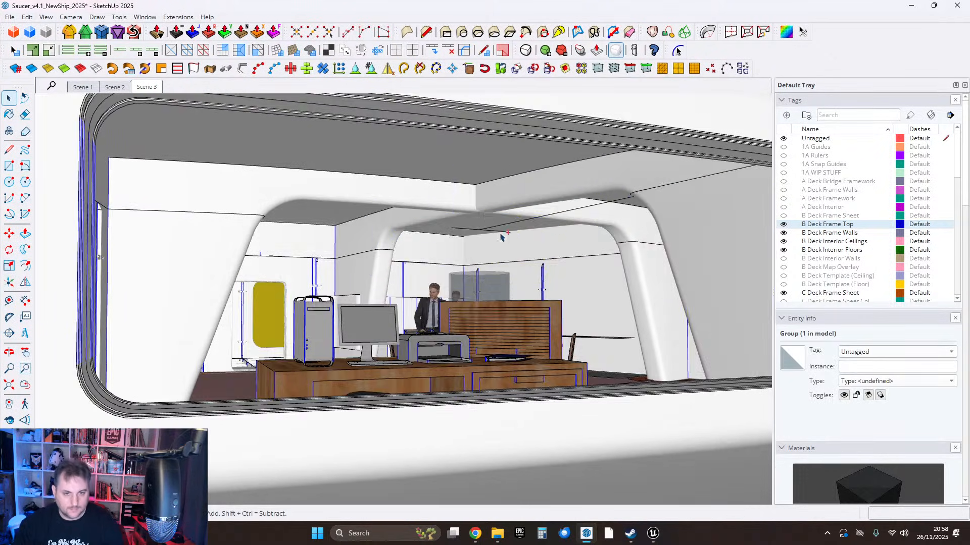
pyautogui.click(481, 205)
pyautogui.doubleClick(459, 203)
pyautogui.click(359, 238)
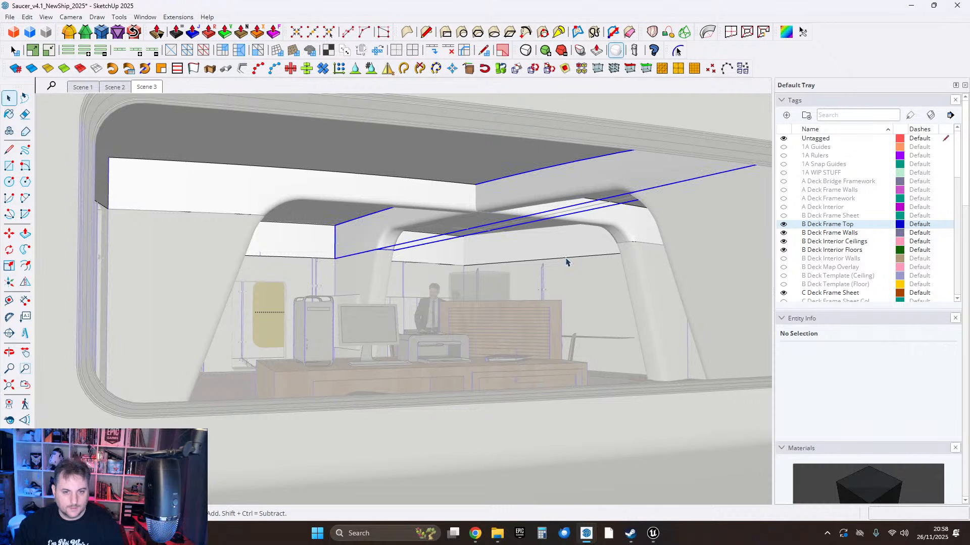
pyautogui.click(27, 17)
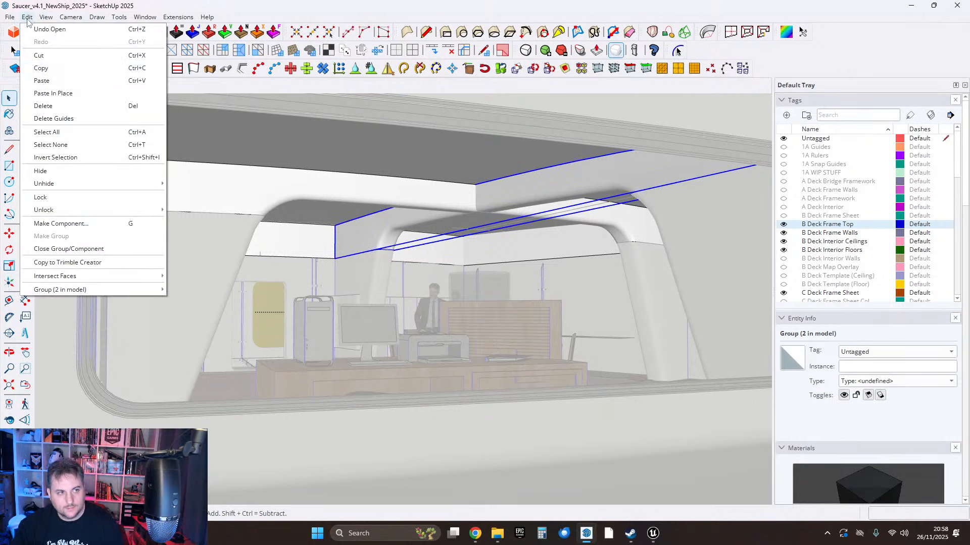
pyautogui.click(50, 92)
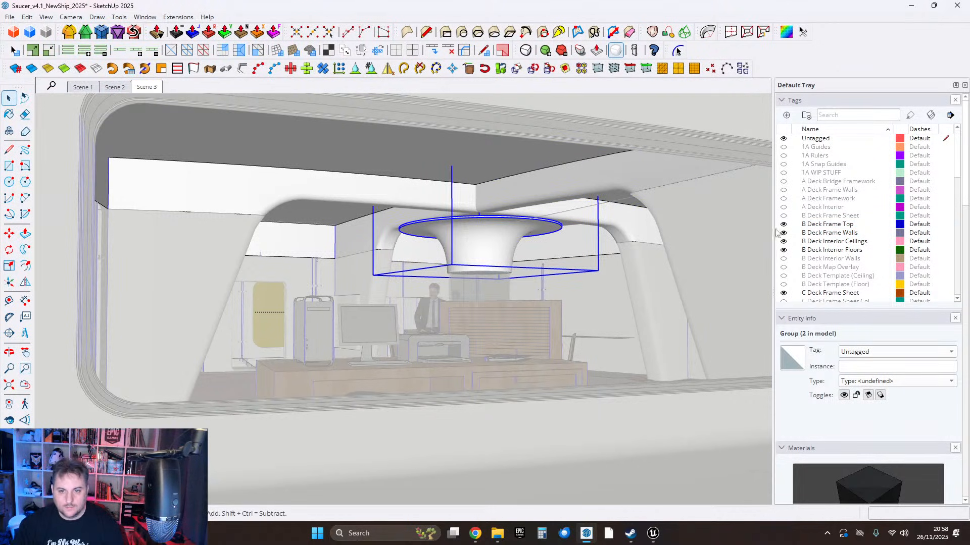
# Leave the open frame-top groups and hide the B Deck Frame Top tag again.
pyautogui.moveTo(478, 238); pyautogui.dragTo(489, 242, button='middle')
pyautogui.press('Escape')
pyautogui.press('Escape')
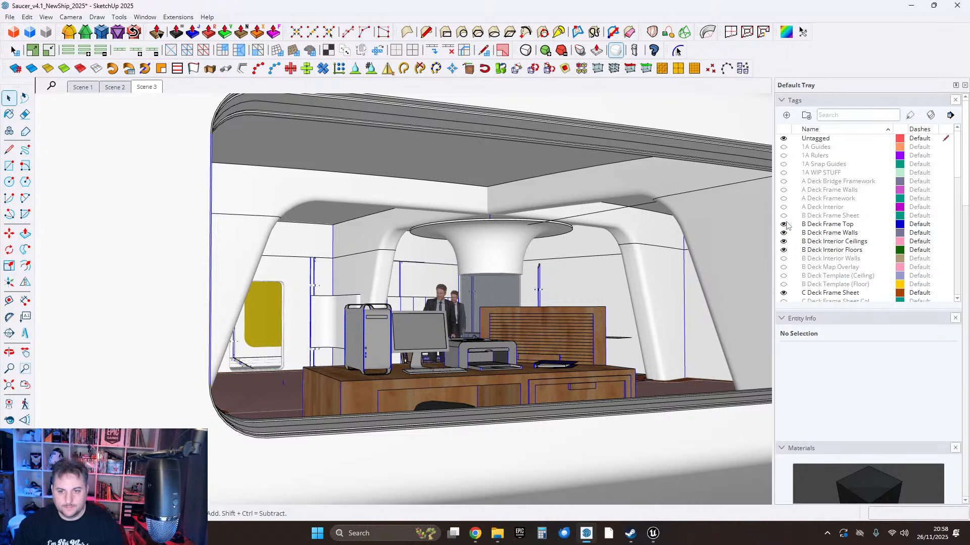
pyautogui.click(784, 224)
# Open the kitchen counter, fill in the rectangular recess beside the corner recess flush with the worktop, and erase its outline.
pyautogui.moveTo(451, 297); pyautogui.dragTo(454, 454, button='middle')
pyautogui.scroll(-4, 528, 292)
pyautogui.scroll(5, 528, 292)
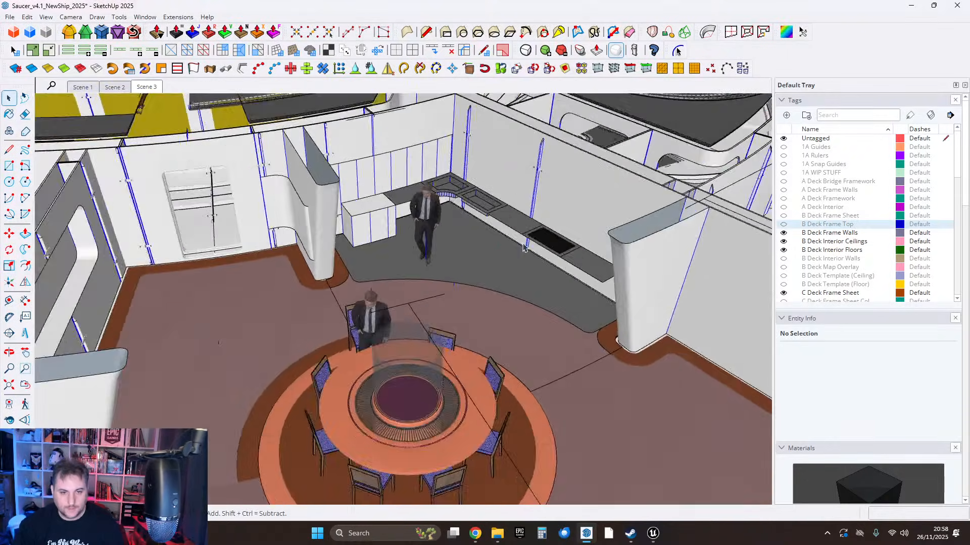
pyautogui.moveTo(528, 291); pyautogui.dragTo(498, 394, button='middle')
pyautogui.scroll(4, 710, 357)
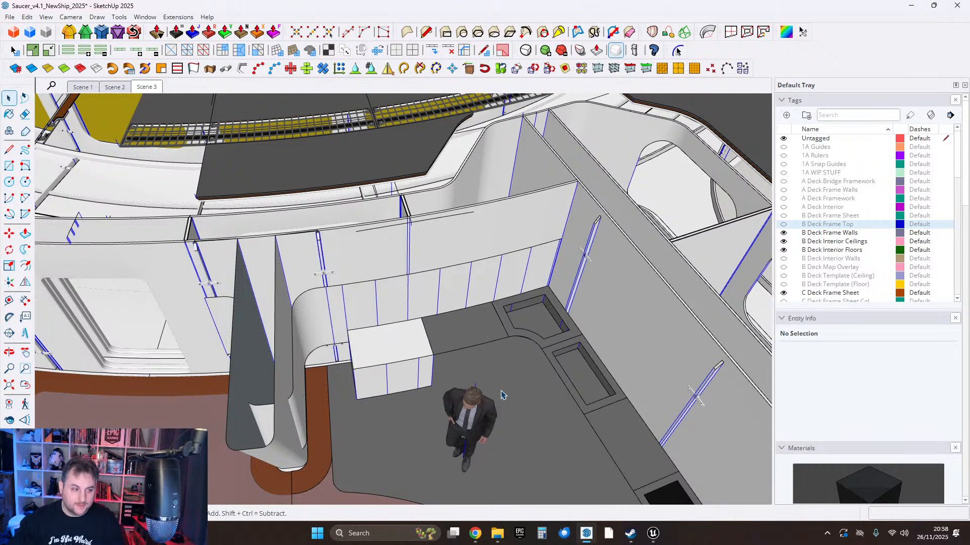
pyautogui.moveTo(526, 401); pyautogui.dragTo(454, 331, button='middle')
pyautogui.scroll(2, 399, 296)
pyautogui.doubleClick(390, 279)
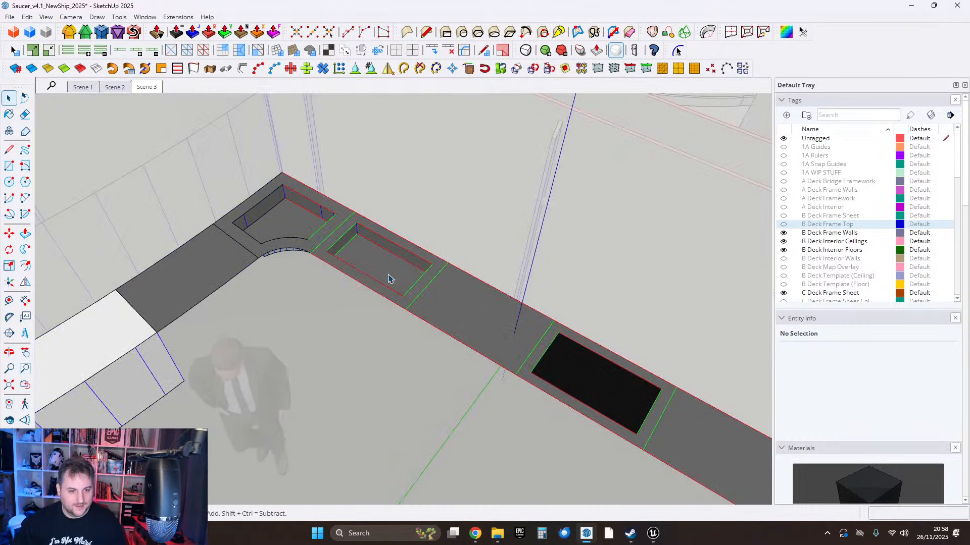
pyautogui.scroll(2, 384, 271)
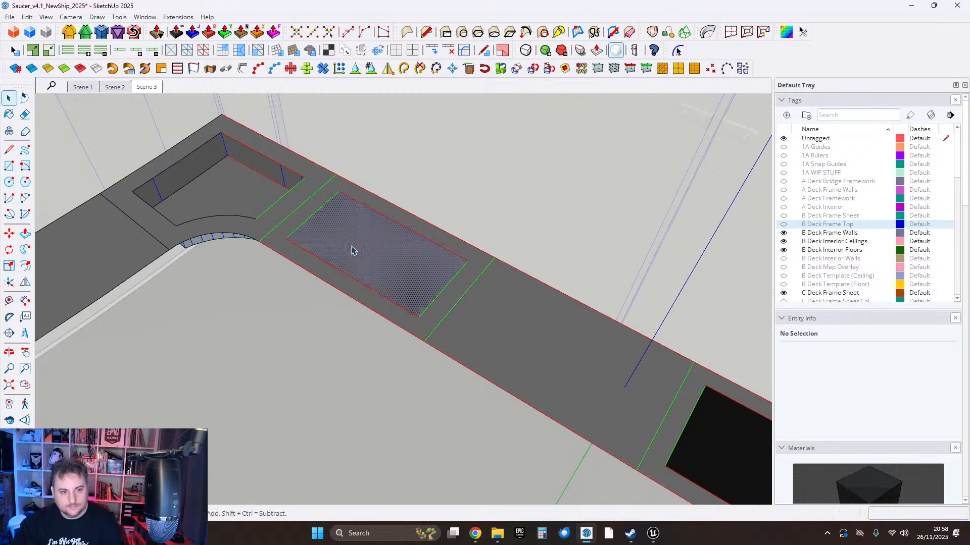
pyautogui.scroll(-3, 353, 251)
pyautogui.scroll(-2, 520, 290)
pyautogui.moveTo(520, 290); pyautogui.dragTo(549, 332, button='middle')
pyautogui.click(502, 291)
pyautogui.scroll(-3, 494, 297)
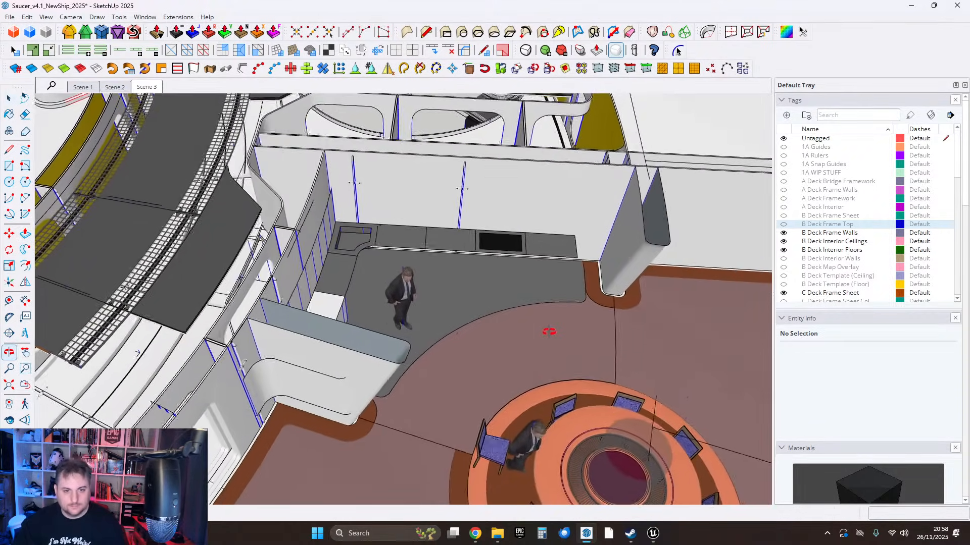
pyautogui.scroll(5, 505, 227)
pyautogui.keyDown('shift'); pyautogui.moveTo(493, 244); pyautogui.dragTo(444, 284, button='middle'); pyautogui.keyUp('shift')
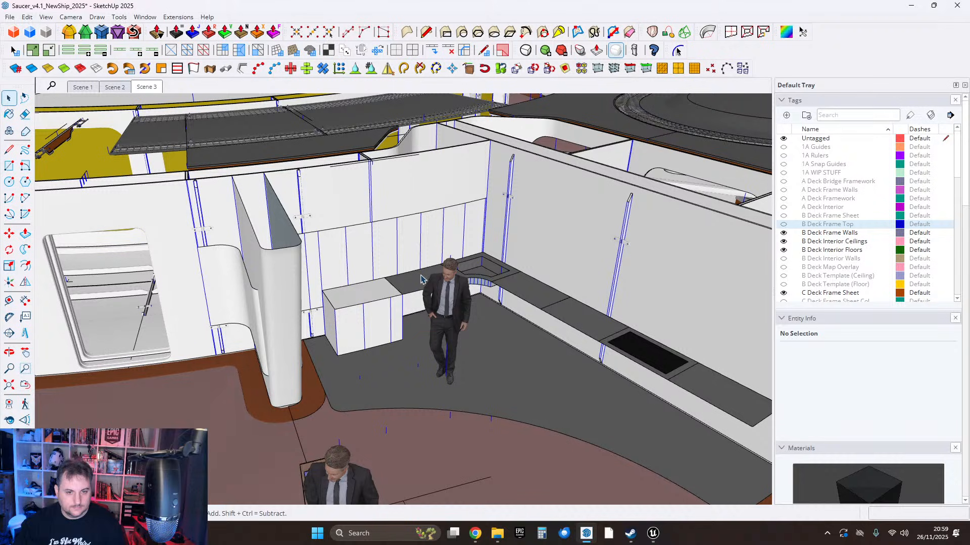
pyautogui.scroll(4, 418, 281)
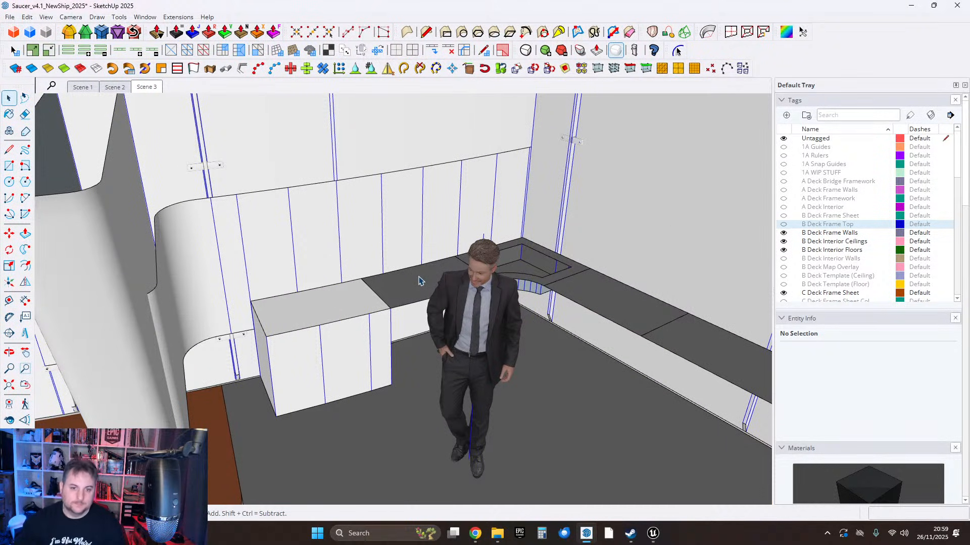
# Examine the kitchen counter, its end cabinet block and the half-height panelled wall behind it from several angles.
pyautogui.moveTo(663, 336); pyautogui.dragTo(479, 262, button='middle')
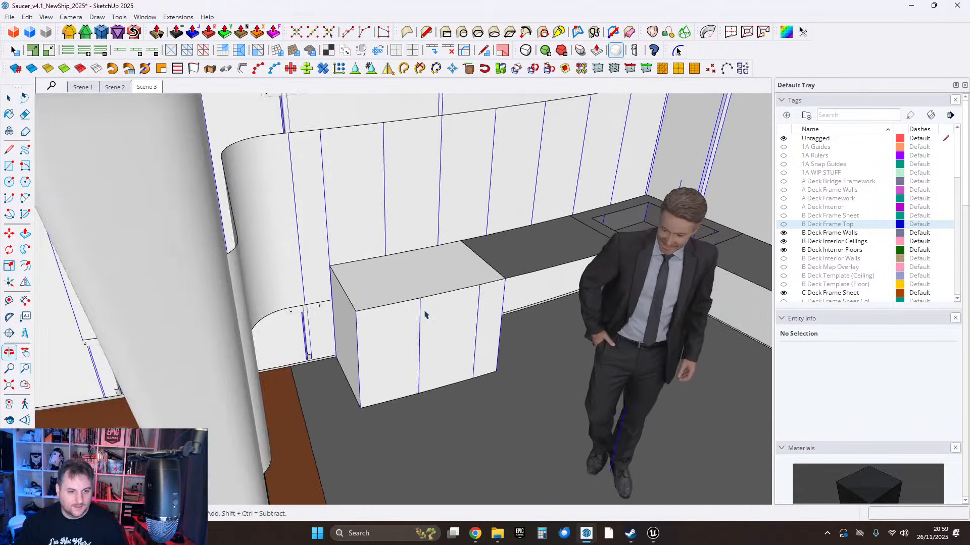
pyautogui.scroll(2, 361, 333)
pyautogui.press('space')
pyautogui.moveTo(365, 350); pyautogui.dragTo(465, 291, button='middle')
pyautogui.scroll(1, 340, 263)
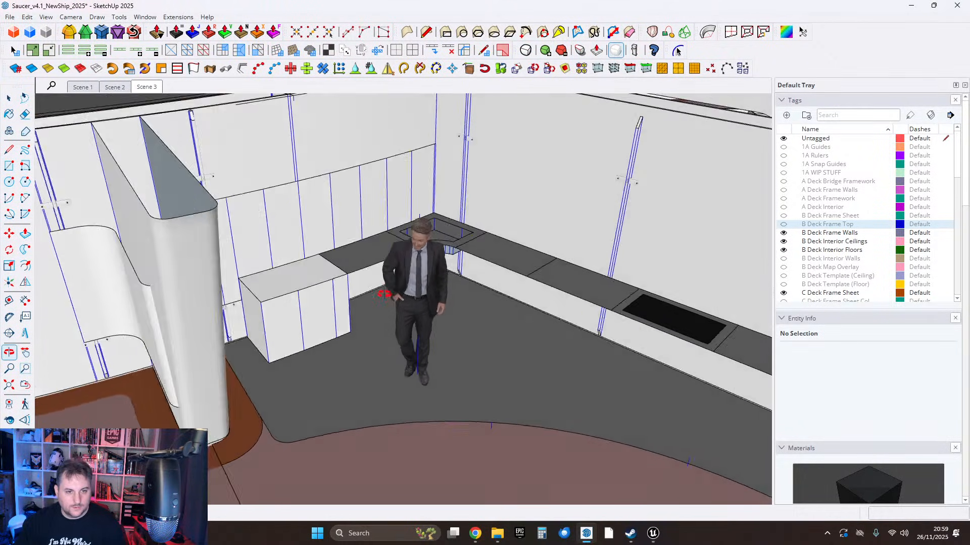
pyautogui.moveTo(384, 294); pyautogui.dragTo(376, 314, button='middle')
pyautogui.scroll(2, 349, 298)
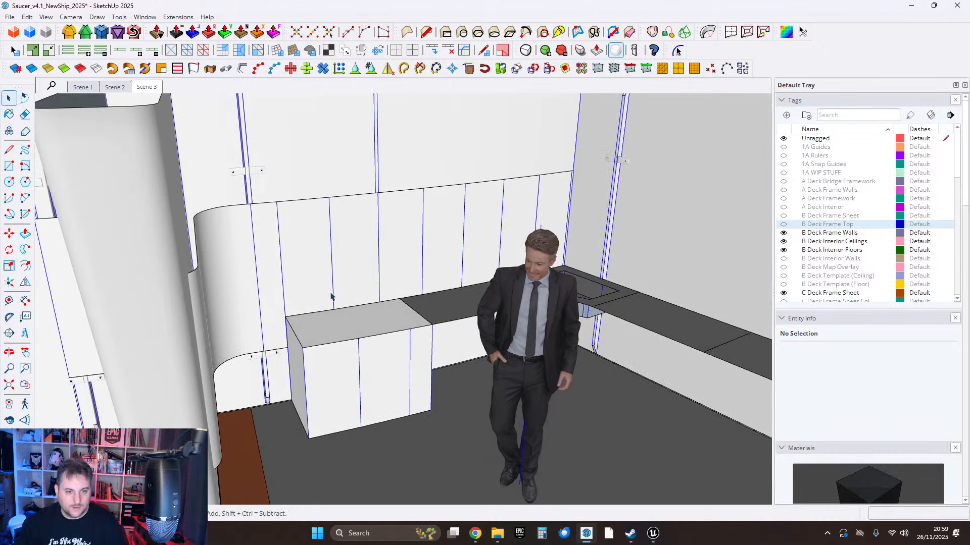
pyautogui.moveTo(395, 324)
pyautogui.mouseDown(button='middle')
pyautogui.moveTo(408, 293)
pyautogui.moveTo(275, 323)
pyautogui.moveTo(385, 326)
pyautogui.mouseUp(button='middle')
pyautogui.moveTo(313, 305)
pyautogui.mouseDown(button='middle')
pyautogui.moveTo(424, 239)
pyautogui.moveTo(382, 289)
pyautogui.mouseUp(button='middle')
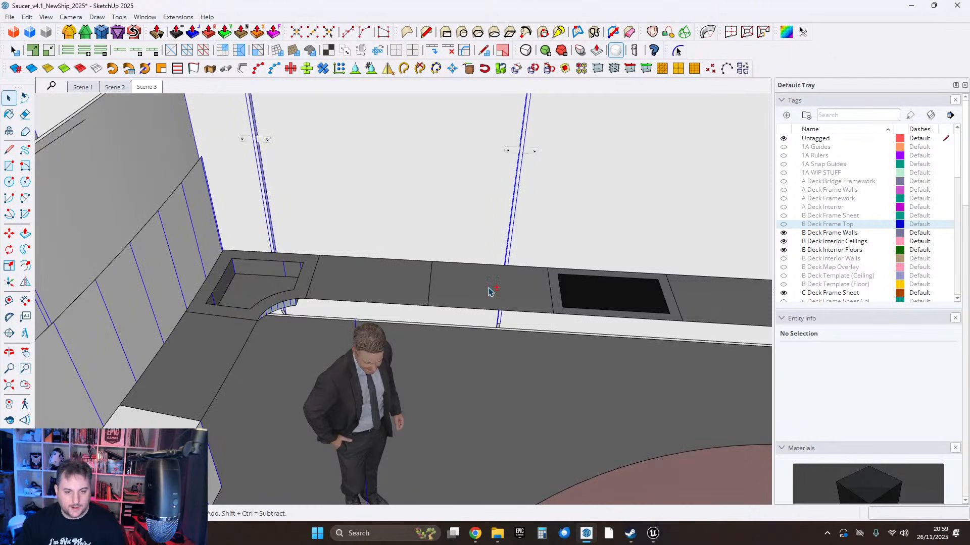
pyautogui.moveTo(489, 291); pyautogui.dragTo(497, 311, button='middle')
pyautogui.scroll(-5, 447, 293)
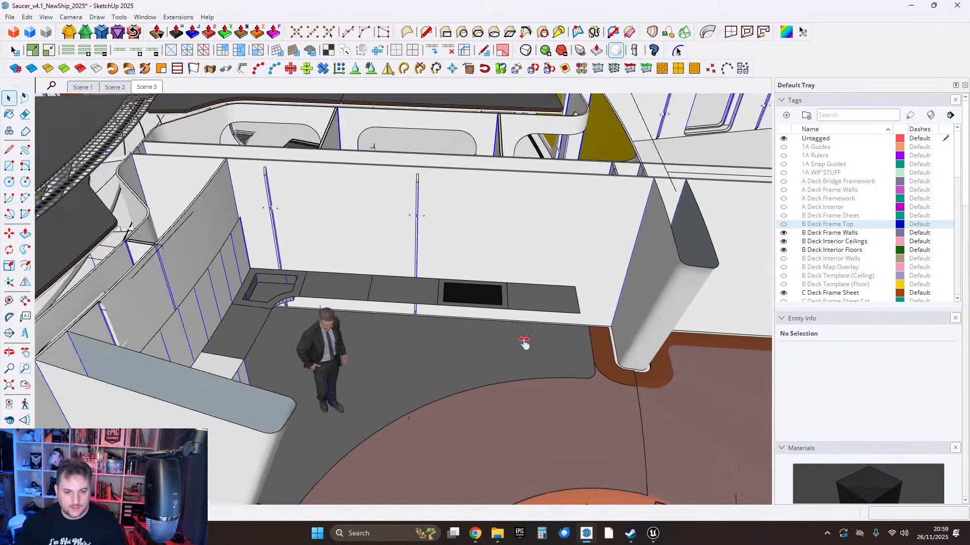
pyautogui.moveTo(523, 342)
pyautogui.keyDown('shift'); pyautogui.mouseDown(button='middle')
pyautogui.moveTo(470, 277)
pyautogui.moveTo(728, 328)
pyautogui.moveTo(433, 329)
pyautogui.moveTo(450, 416)
pyautogui.moveTo(532, 310)
pyautogui.moveTo(321, 296)
pyautogui.moveTo(198, 234)
pyautogui.mouseUp(button='middle'); pyautogui.keyUp('shift')
pyautogui.moveTo(429, 290)
pyautogui.mouseDown(button='middle')
pyautogui.moveTo(614, 305)
pyautogui.moveTo(558, 299)
pyautogui.moveTo(576, 340)
pyautogui.moveTo(448, 278)
pyautogui.moveTo(188, 245)
pyautogui.mouseUp(button='middle')
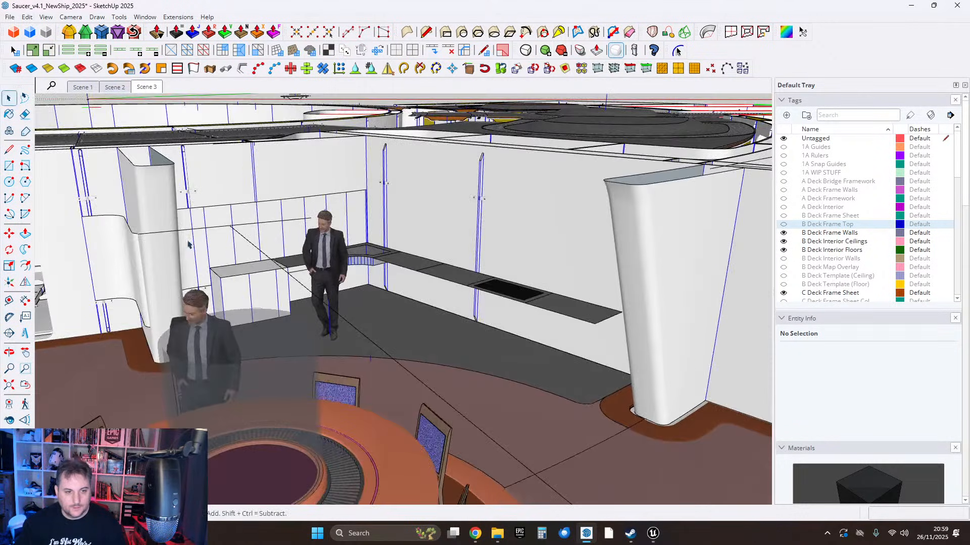
pyautogui.moveTo(291, 177); pyautogui.dragTo(331, 192, button='middle')
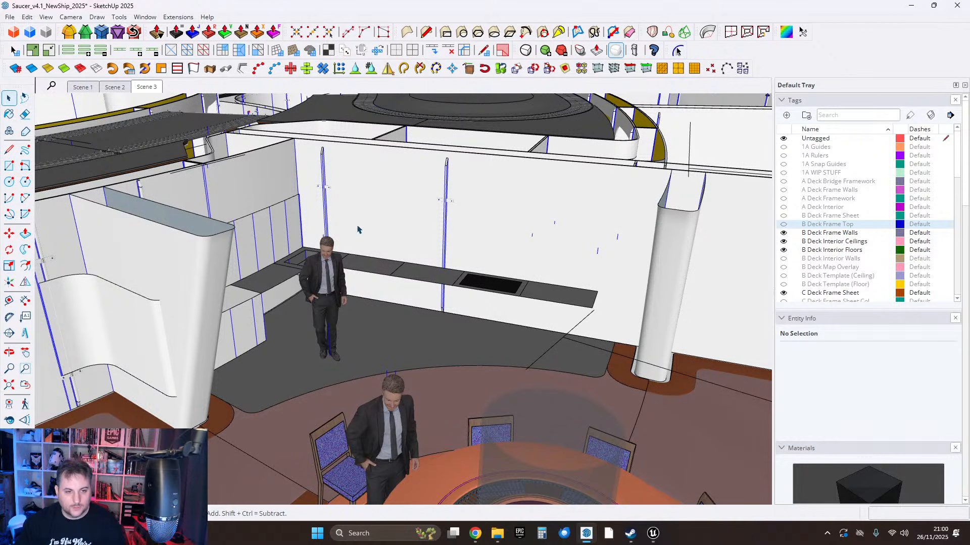
pyautogui.moveTo(357, 229); pyautogui.dragTo(494, 292, button='middle')
pyautogui.scroll(2, 458, 271)
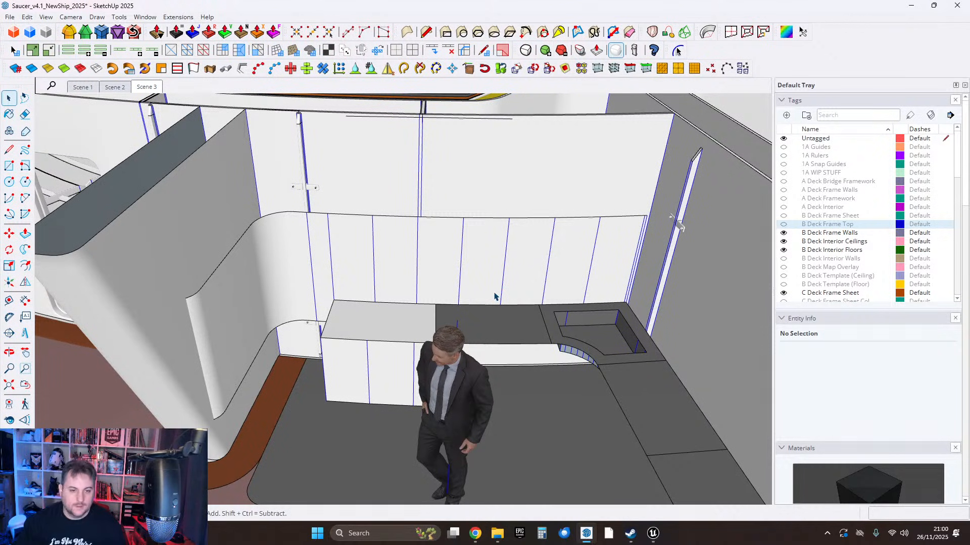
pyautogui.moveTo(355, 302); pyautogui.dragTo(376, 283, button='middle')
pyautogui.scroll(1, 376, 283)
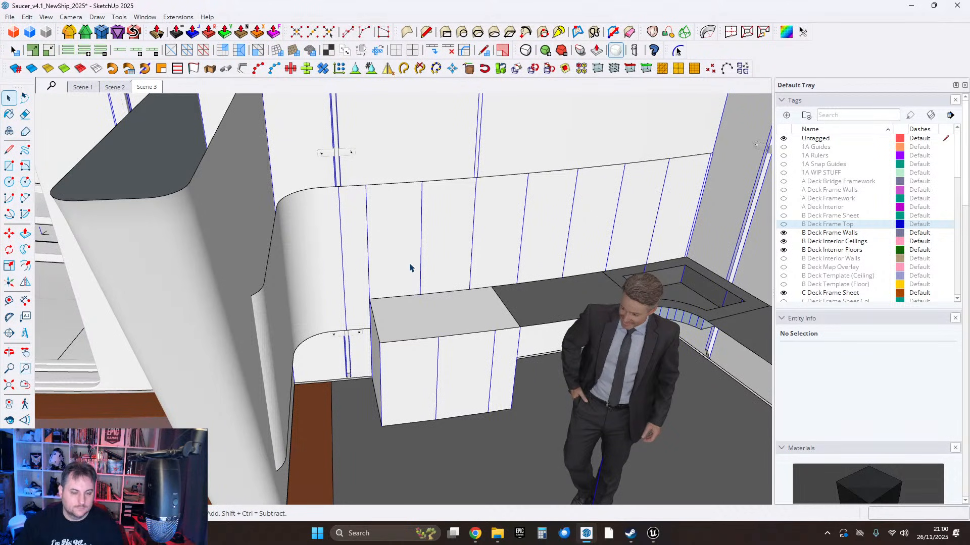
pyautogui.moveTo(410, 268)
pyautogui.mouseDown(button='middle')
pyautogui.moveTo(396, 287)
pyautogui.moveTo(411, 283)
pyautogui.moveTo(425, 339)
pyautogui.moveTo(386, 327)
pyautogui.moveTo(381, 217)
pyautogui.moveTo(390, 224)
pyautogui.moveTo(368, 262)
pyautogui.moveTo(385, 244)
pyautogui.moveTo(373, 241)
pyautogui.moveTo(372, 259)
pyautogui.moveTo(347, 246)
pyautogui.moveTo(404, 262)
pyautogui.mouseUp(button='middle')
# Select the half-height wall group behind the counter and show the B Deck Interior Walls tag.
pyautogui.click(372, 260)
pyautogui.scroll(5, 385, 232)
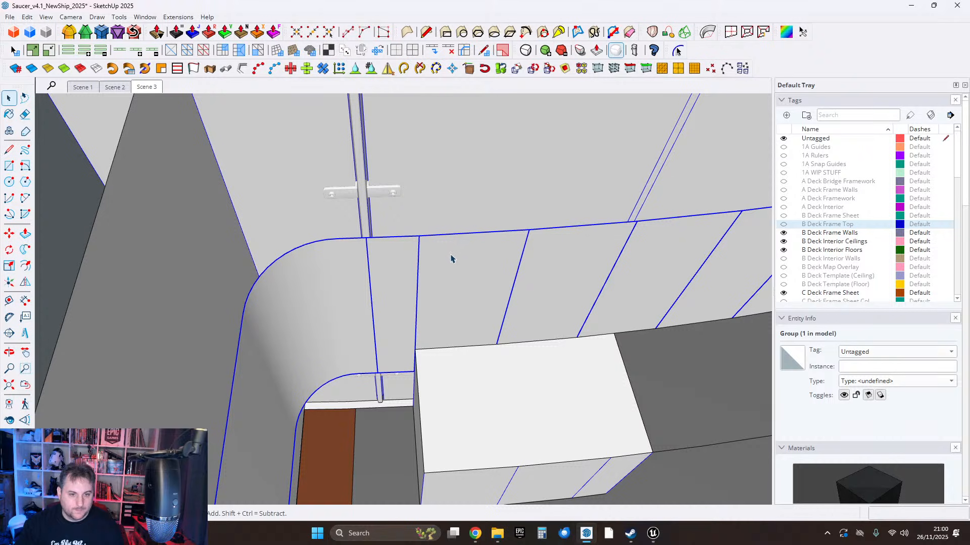
pyautogui.scroll(-2, 450, 259)
pyautogui.moveTo(441, 278); pyautogui.dragTo(383, 313, button='middle')
pyautogui.moveTo(429, 341); pyautogui.dragTo(393, 268, button='middle')
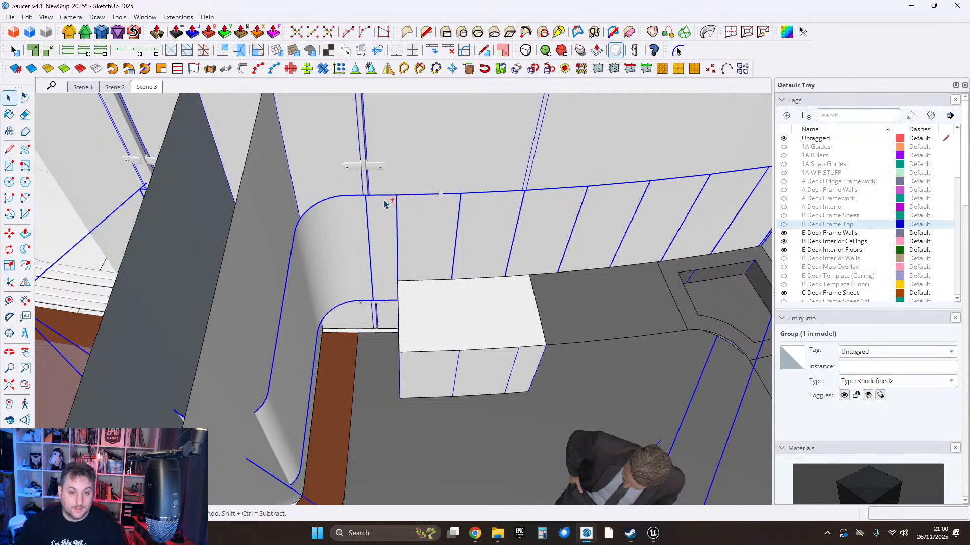
pyautogui.moveTo(384, 204); pyautogui.dragTo(426, 221, button='middle')
pyautogui.keyDown('shift'); pyautogui.moveTo(430, 278); pyautogui.dragTo(497, 337, button='middle'); pyautogui.keyUp('shift')
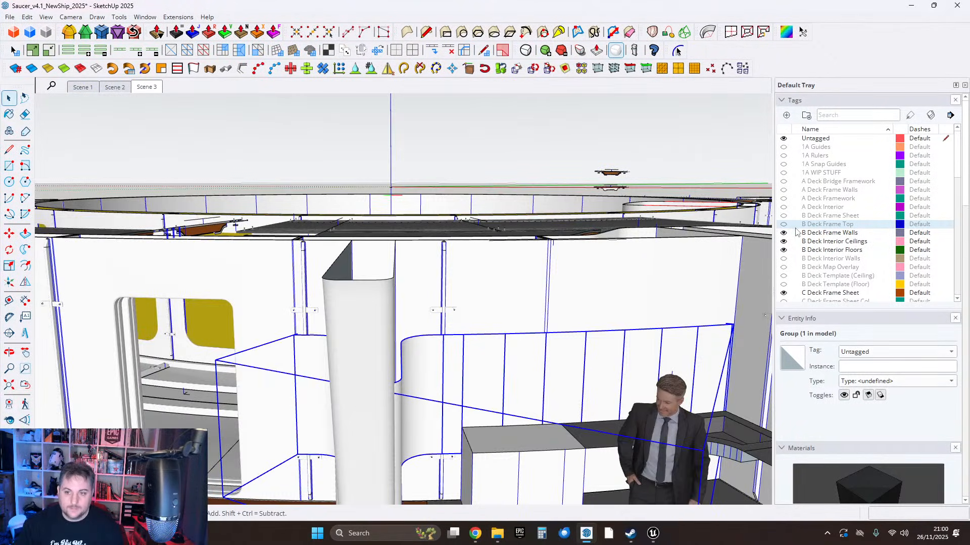
pyautogui.click(783, 258)
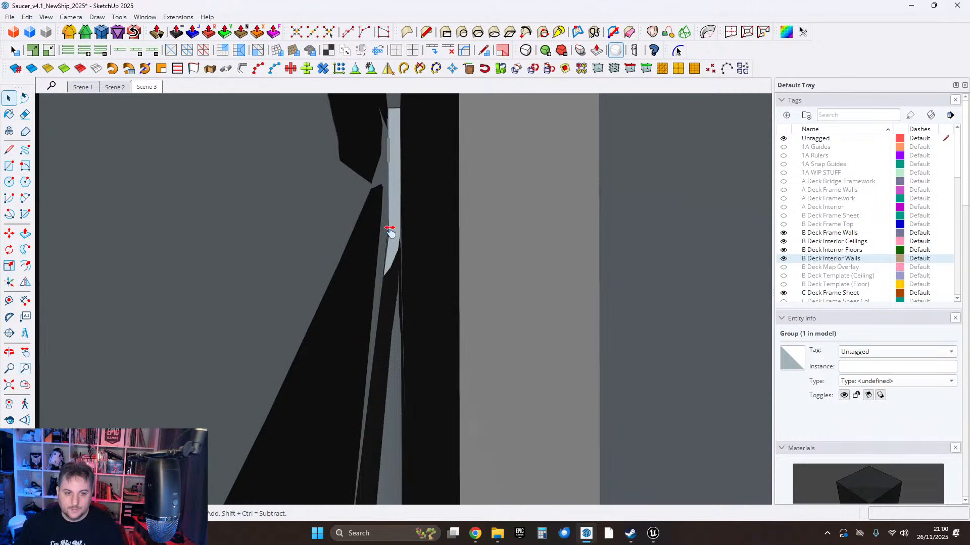
# Open the panelled wall behind the counter and raise its top edges to the underside of the ceiling band.
pyautogui.keyDown('shift'); pyautogui.moveTo(389, 229); pyautogui.dragTo(476, 170, button='middle'); pyautogui.keyUp('shift')
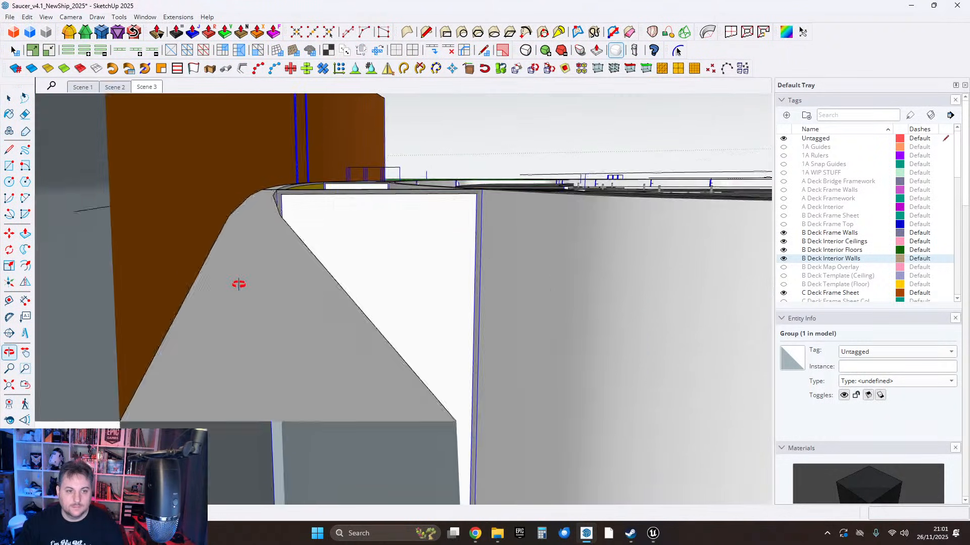
pyautogui.moveTo(239, 284); pyautogui.dragTo(423, 251, button='middle')
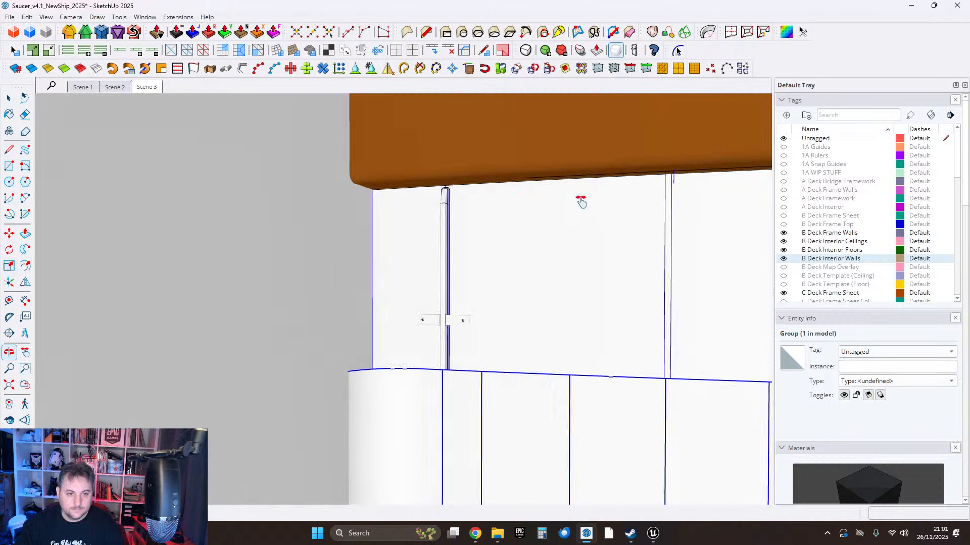
pyautogui.moveTo(580, 201); pyautogui.dragTo(639, 330, button='middle')
pyautogui.moveTo(691, 312); pyautogui.dragTo(420, 238, button='middle')
pyautogui.scroll(3, 366, 306)
pyautogui.press('space')
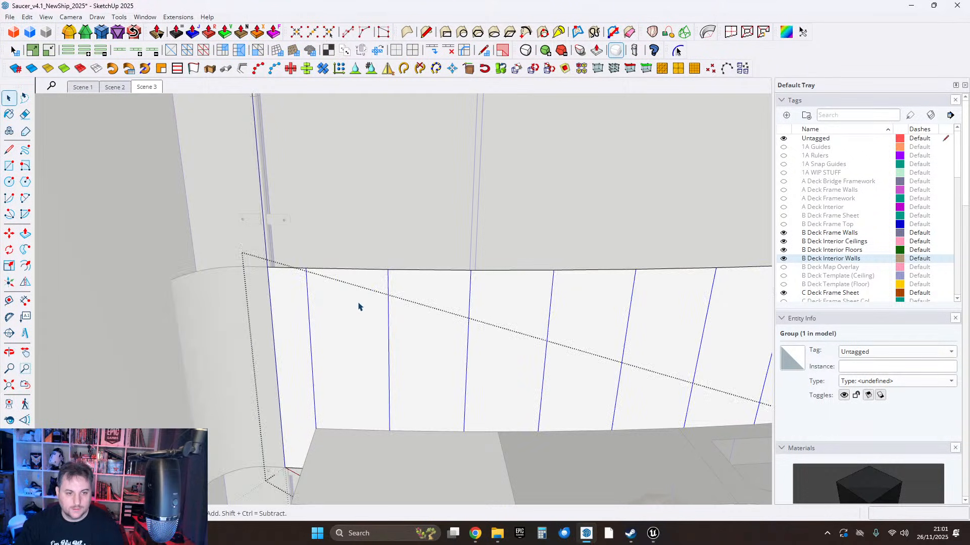
pyautogui.scroll(-4, 360, 305)
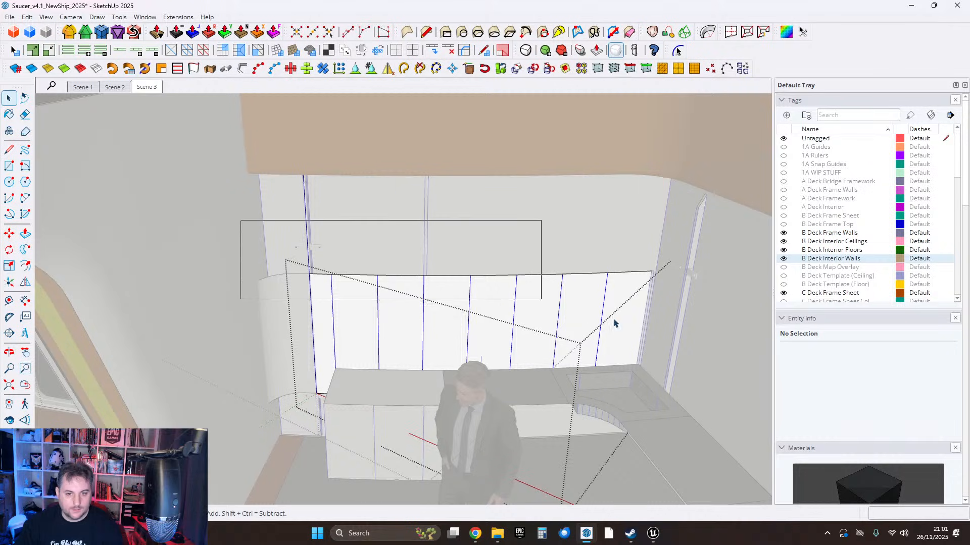
pyautogui.scroll(5, 396, 318)
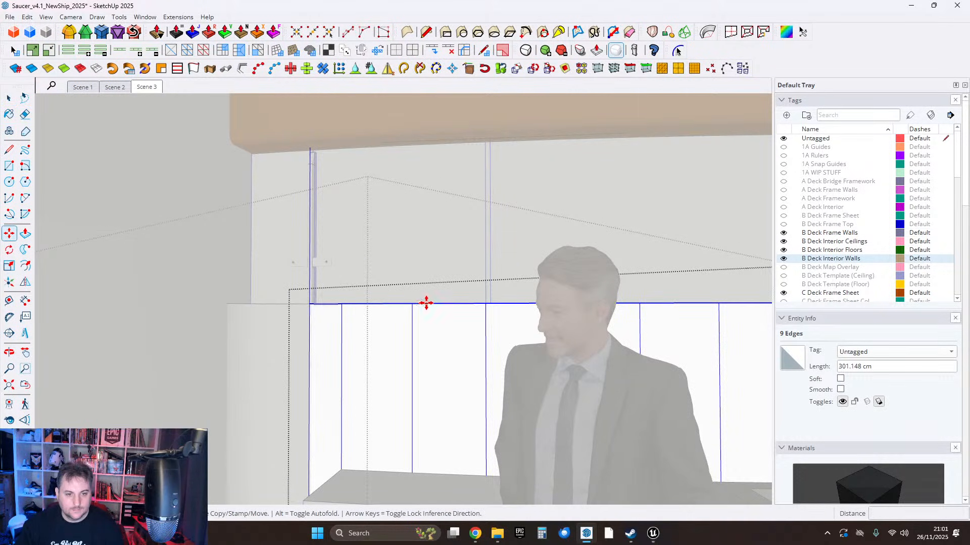
pyautogui.click(426, 303)
pyautogui.scroll(2, 292, 149)
pyautogui.click(285, 142)
pyautogui.scroll(-1, 400, 230)
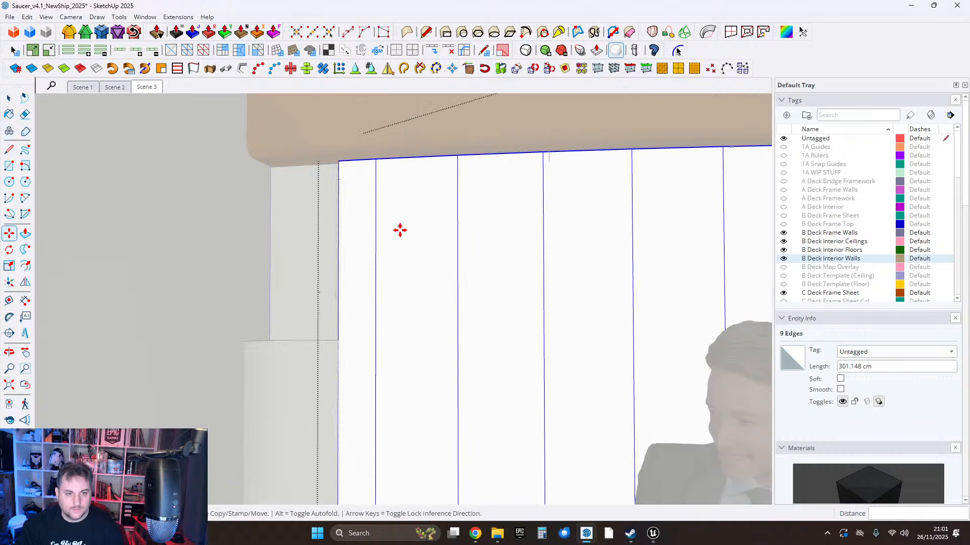
pyautogui.moveTo(400, 230); pyautogui.dragTo(429, 322, button='middle')
pyautogui.scroll(-1, 428, 323)
# Push/Pull the wall's narrow end strip out to the cabinet front and extend its underside 49 cm down to the floor.
pyautogui.click(10, 97)
pyautogui.scroll(-6, 465, 233)
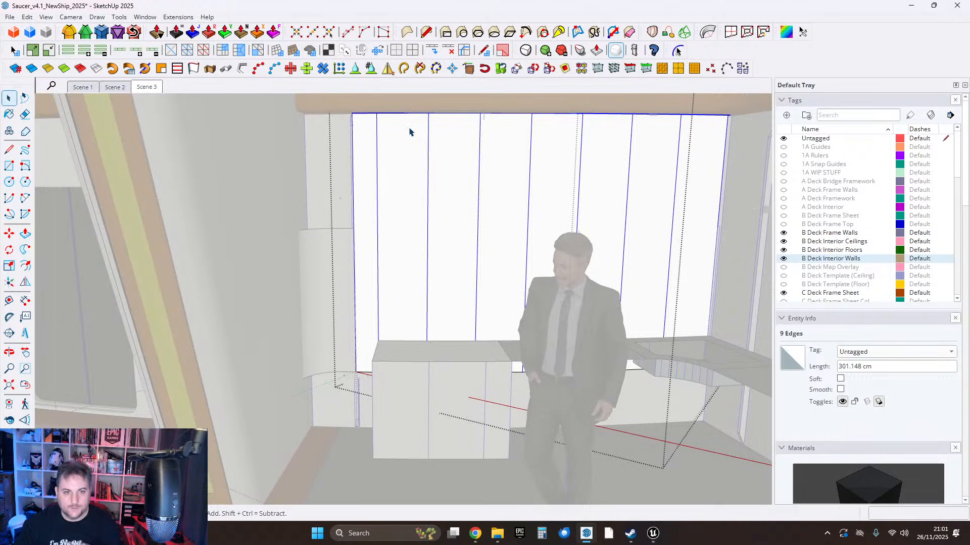
pyautogui.moveTo(423, 130); pyautogui.dragTo(409, 150, button='middle')
pyautogui.scroll(2, 382, 158)
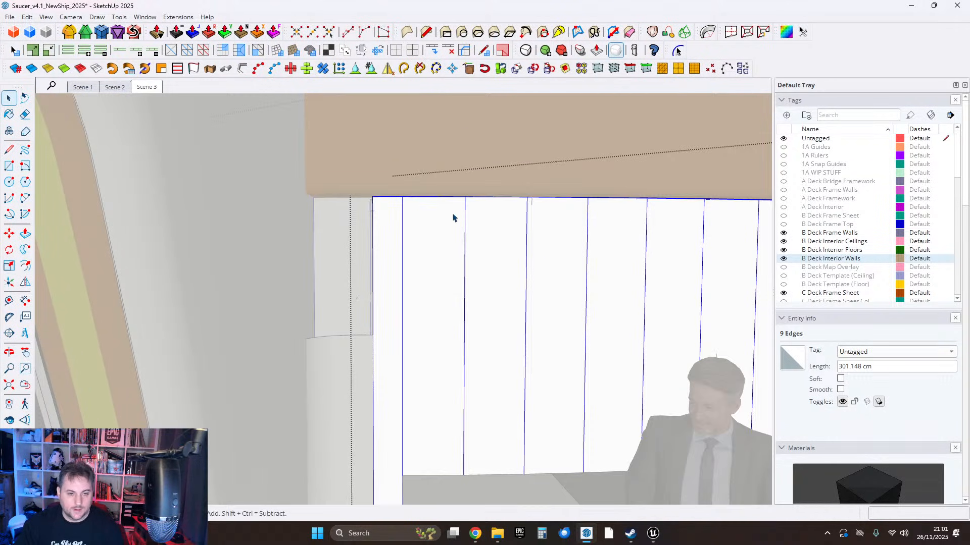
pyautogui.moveTo(453, 218); pyautogui.dragTo(399, 317, button='middle')
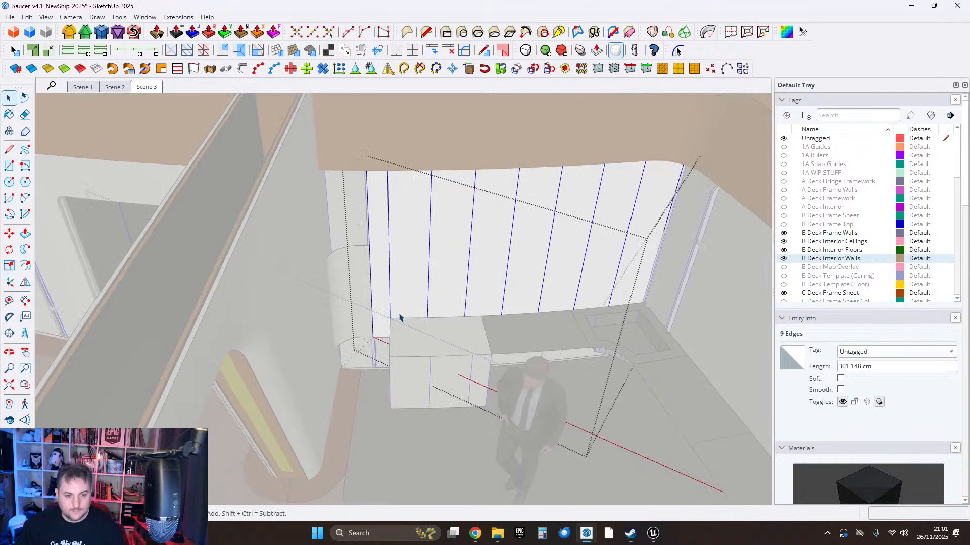
pyautogui.scroll(-2, 399, 317)
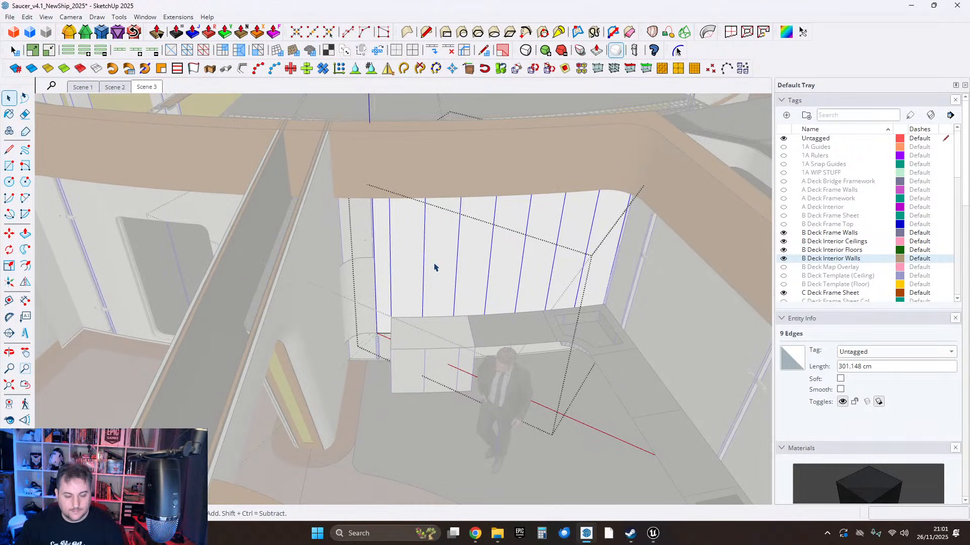
pyautogui.scroll(2, 368, 284)
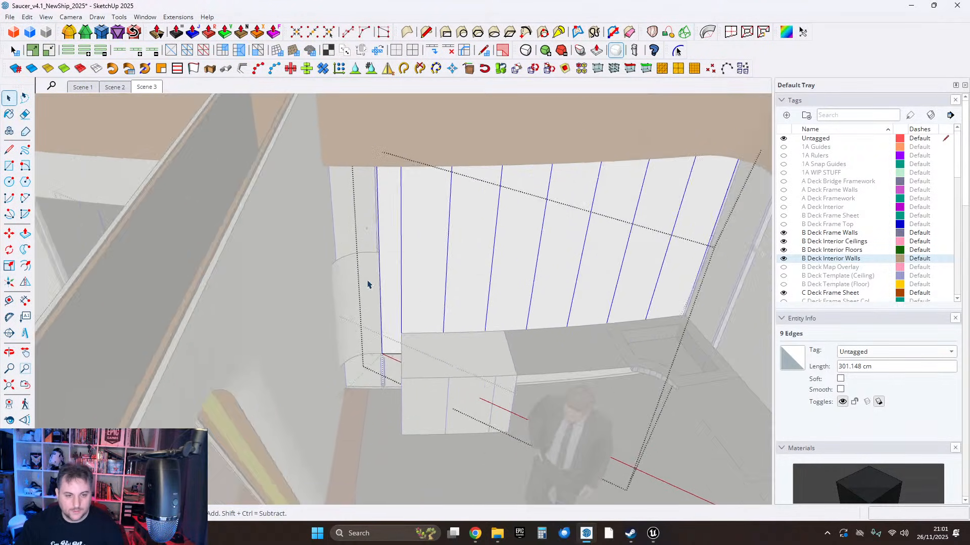
pyautogui.moveTo(368, 283); pyautogui.dragTo(423, 270, button='middle')
pyautogui.scroll(3, 424, 337)
pyautogui.keyDown('shift'); pyautogui.moveTo(424, 231); pyautogui.dragTo(414, 282, button='middle'); pyautogui.keyUp('shift')
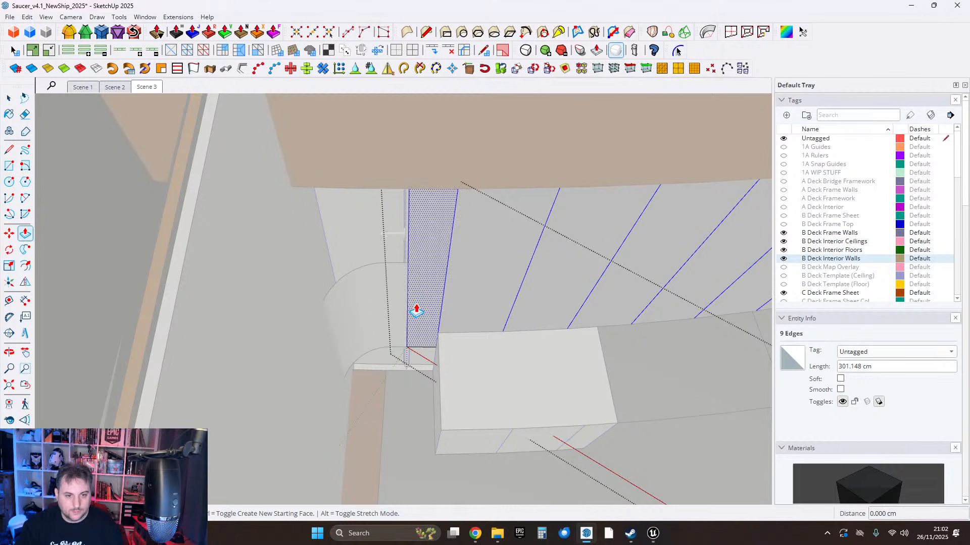
pyautogui.moveTo(445, 409); pyautogui.dragTo(418, 269, button='middle')
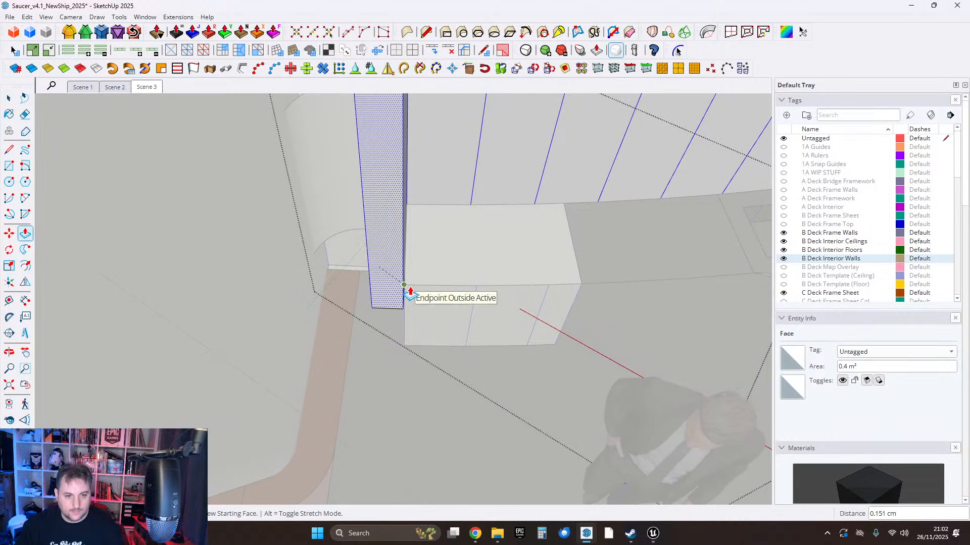
pyautogui.click(10, 100)
pyautogui.moveTo(379, 219); pyautogui.dragTo(288, 202, button='middle')
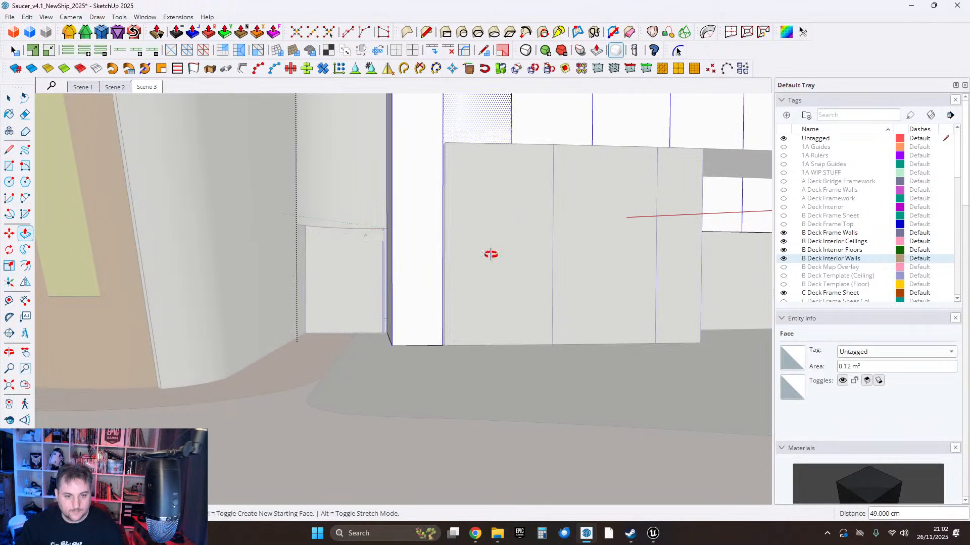
pyautogui.moveTo(491, 254); pyautogui.dragTo(173, 245, button='middle')
pyautogui.scroll(-6, 411, 325)
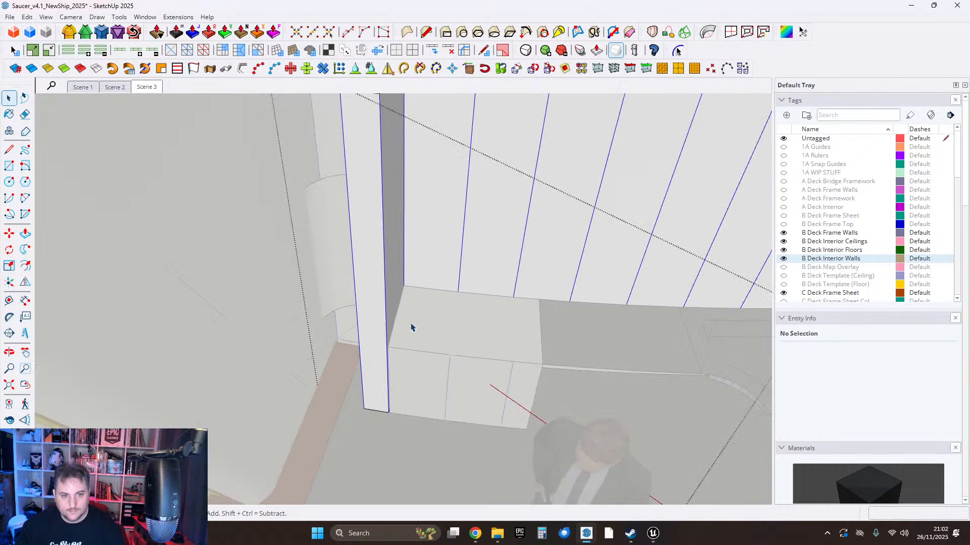
# Inspect the end pillar beside the cabinet block from the floor up to the ceiling band.
pyautogui.moveTo(411, 327); pyautogui.dragTo(471, 309, button='middle')
pyautogui.scroll(4, 407, 282)
pyautogui.moveTo(406, 281); pyautogui.dragTo(383, 241, button='middle')
pyautogui.scroll(5, 426, 205)
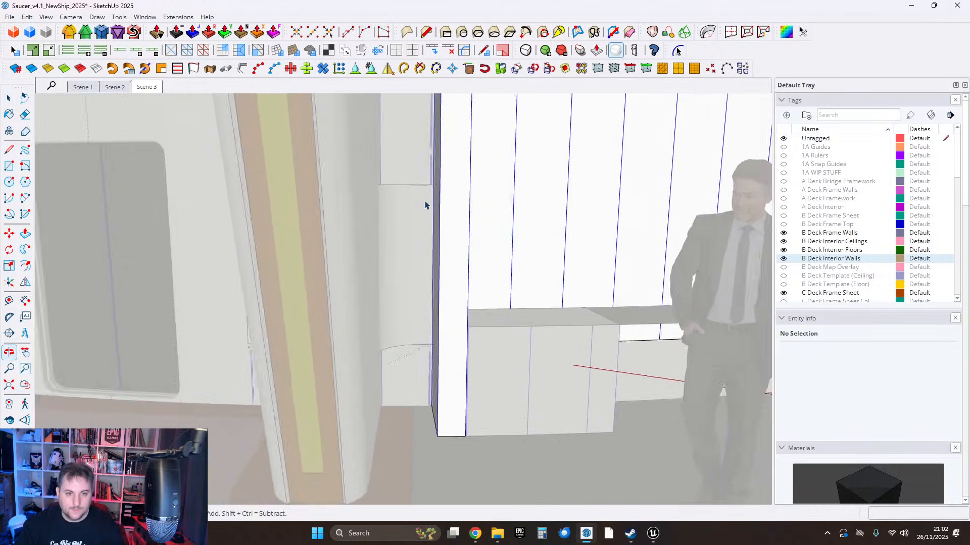
pyautogui.keyDown('shift'); pyautogui.moveTo(427, 205); pyautogui.dragTo(437, 137, button='middle'); pyautogui.keyUp('shift')
pyautogui.scroll(-10, 451, 433)
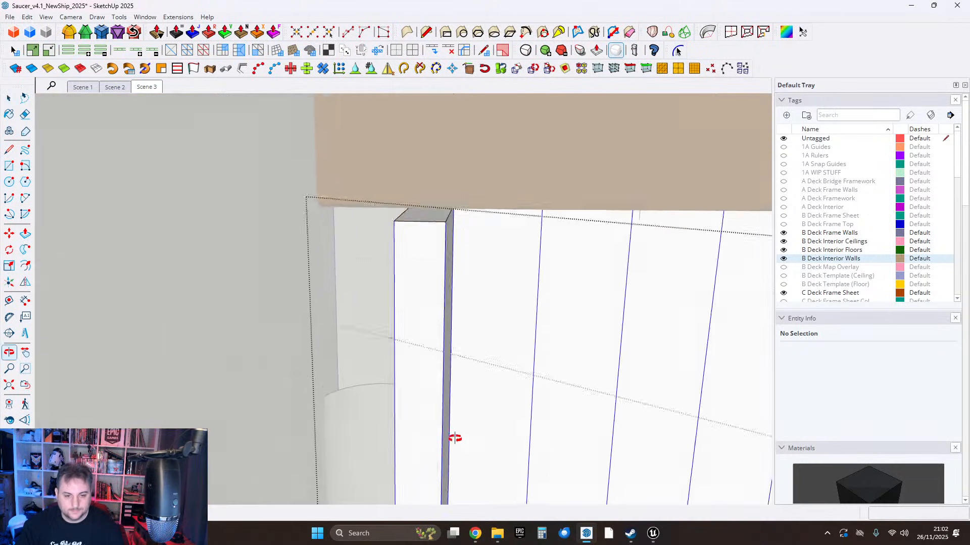
pyautogui.moveTo(468, 403); pyautogui.dragTo(334, 268, button='middle')
pyautogui.scroll(4, 423, 244)
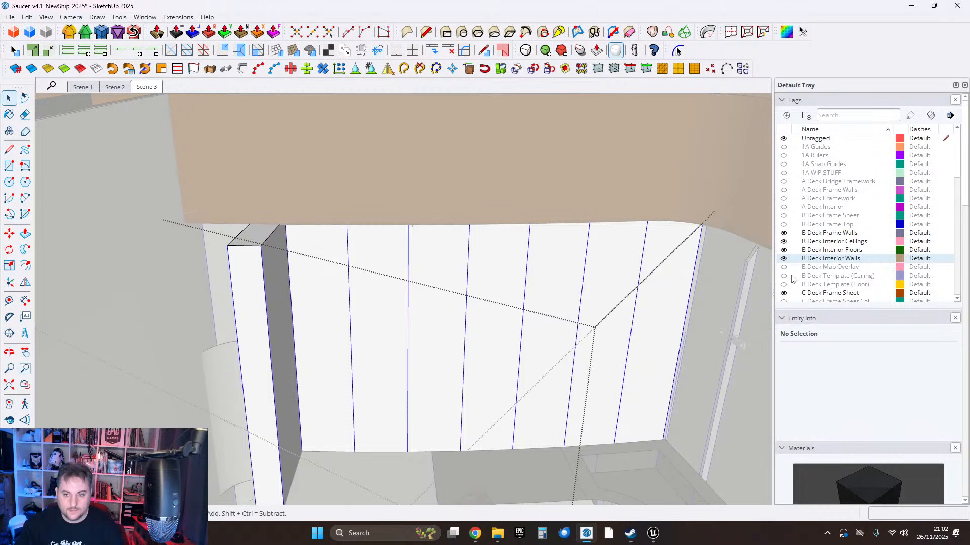
# Hide the B Deck Interior Walls tag and copy the panelled wall's top edges 20 cm down across the panels.
pyautogui.click(783, 259)
pyautogui.doubleClick(291, 259)
pyautogui.scroll(-1, 291, 259)
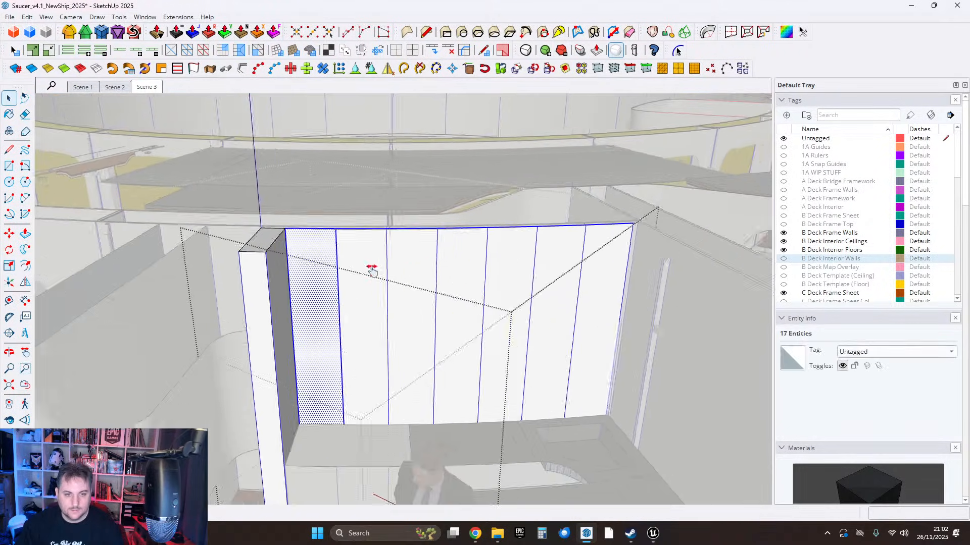
pyautogui.moveTo(373, 270); pyautogui.dragTo(310, 273, button='middle')
pyautogui.moveTo(389, 255); pyautogui.dragTo(477, 257, button='middle')
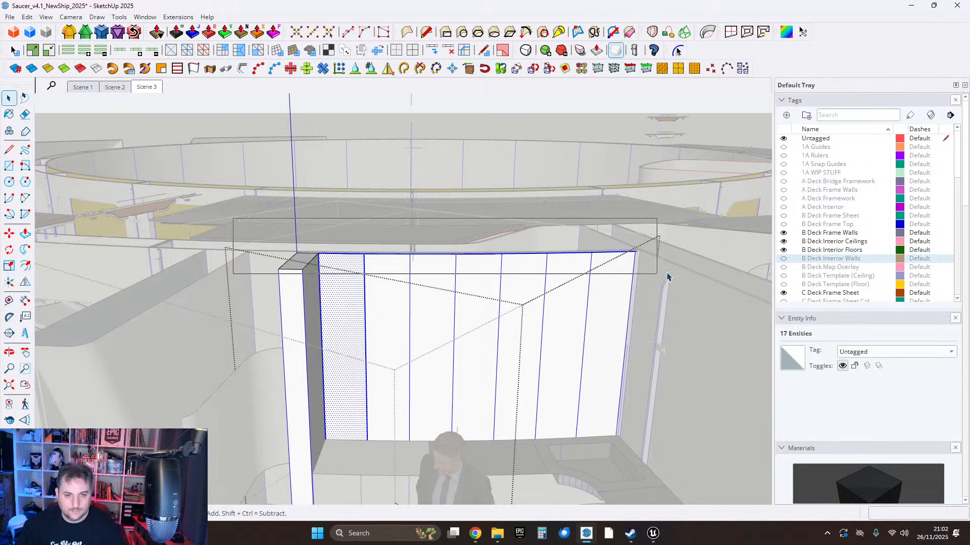
pyautogui.moveTo(670, 261); pyautogui.dragTo(669, 260)
pyautogui.scroll(1, 431, 271)
pyautogui.moveTo(298, 267); pyautogui.dragTo(305, 240, button='middle')
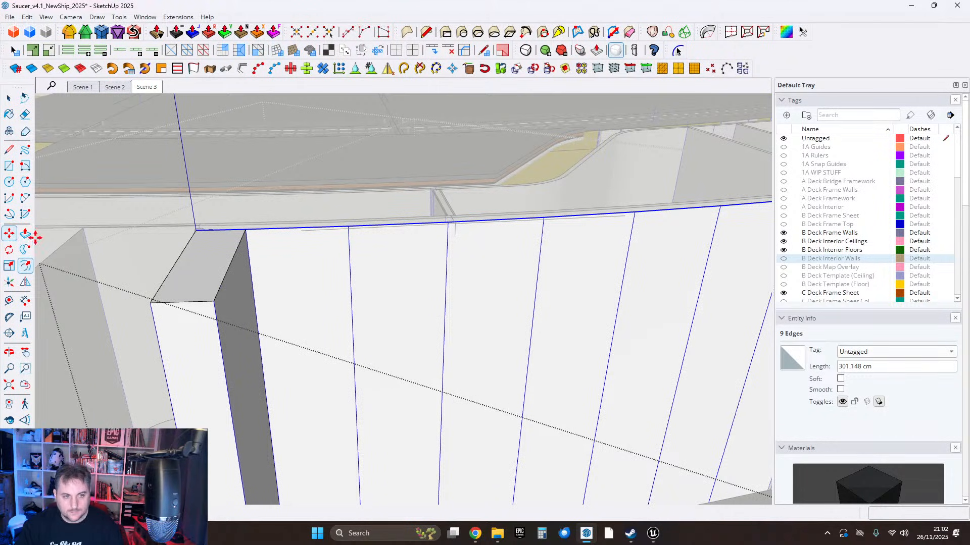
pyautogui.scroll(-6, 285, 217)
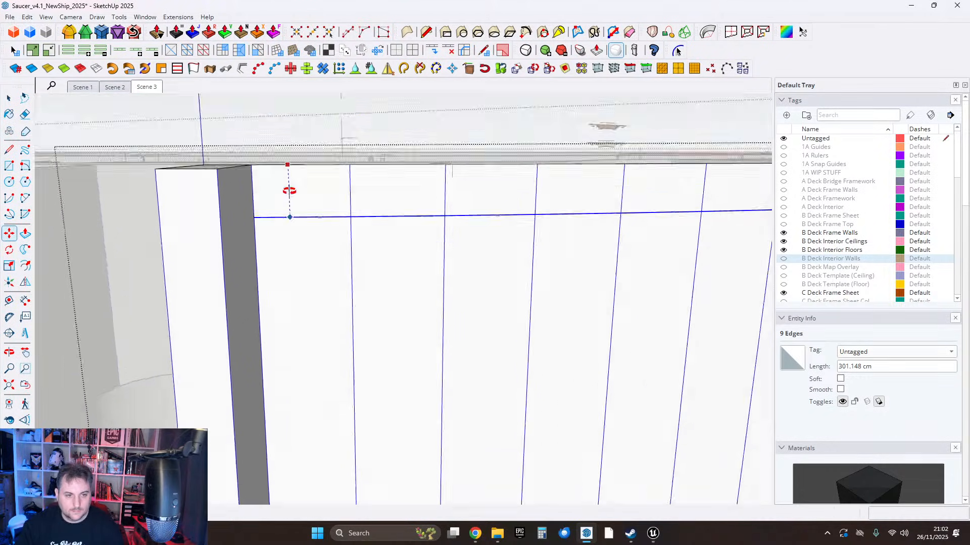
pyautogui.moveTo(308, 197); pyautogui.dragTo(305, 181, button='middle')
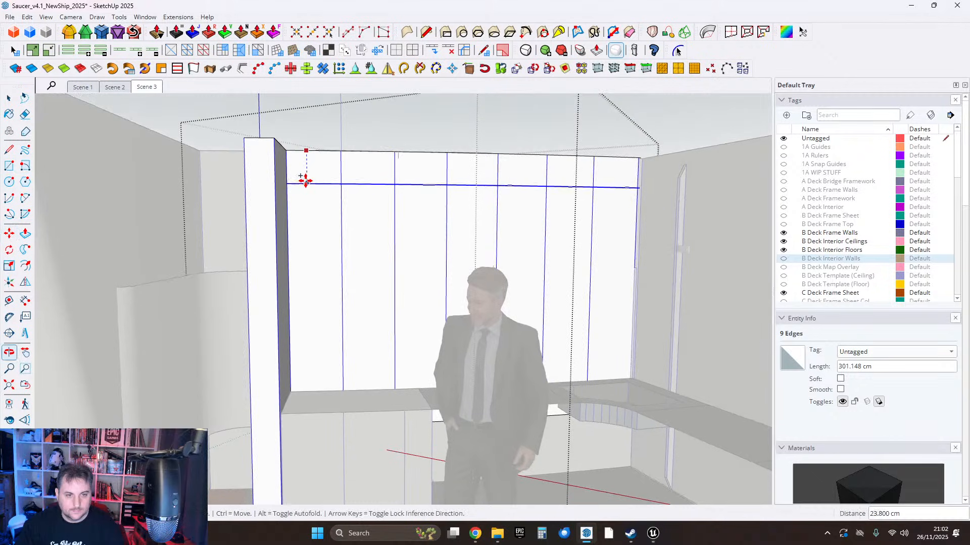
pyautogui.write('20')
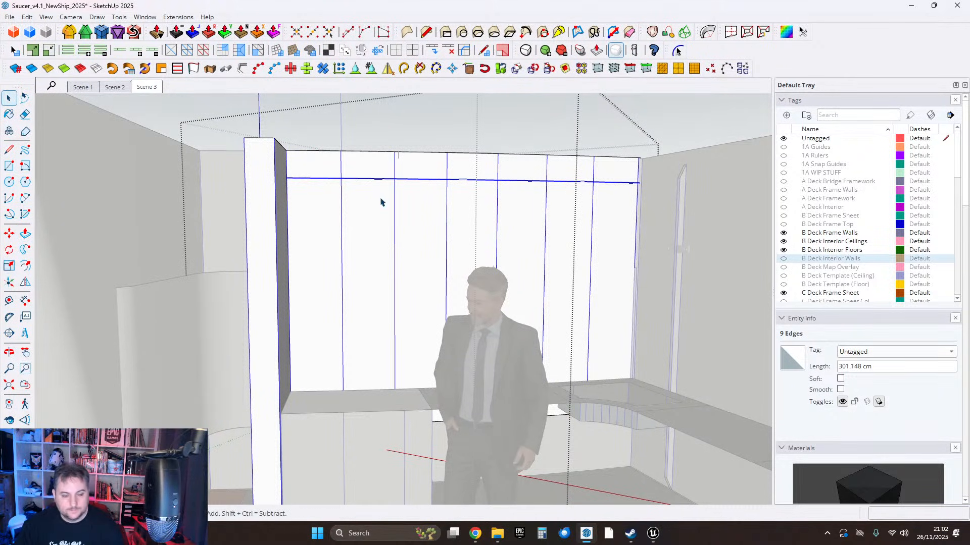
# Soften all edges of the wall and end pillar at a 20-degree angle between normals.
pyautogui.tripleClick(371, 172)
pyautogui.rightClick(368, 165)
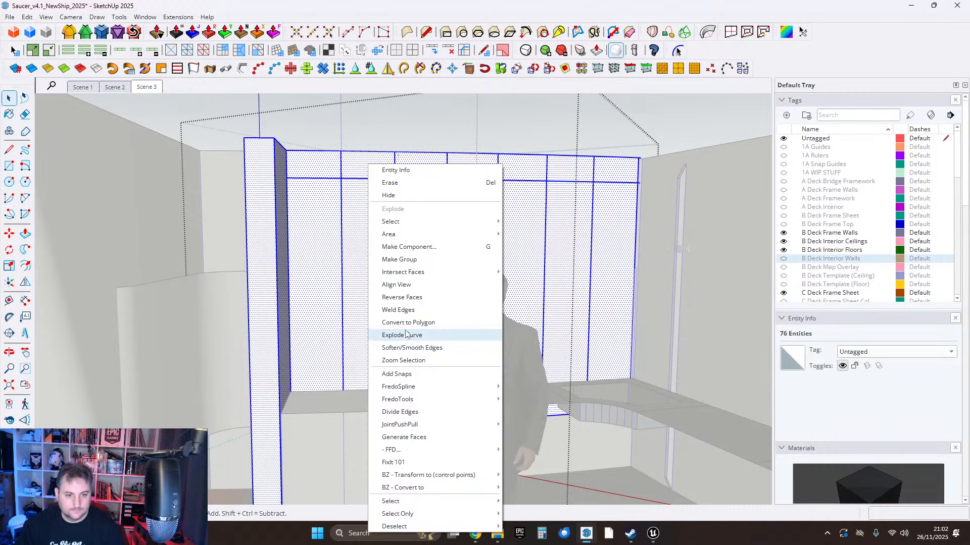
pyautogui.click(411, 348)
pyautogui.click(365, 181)
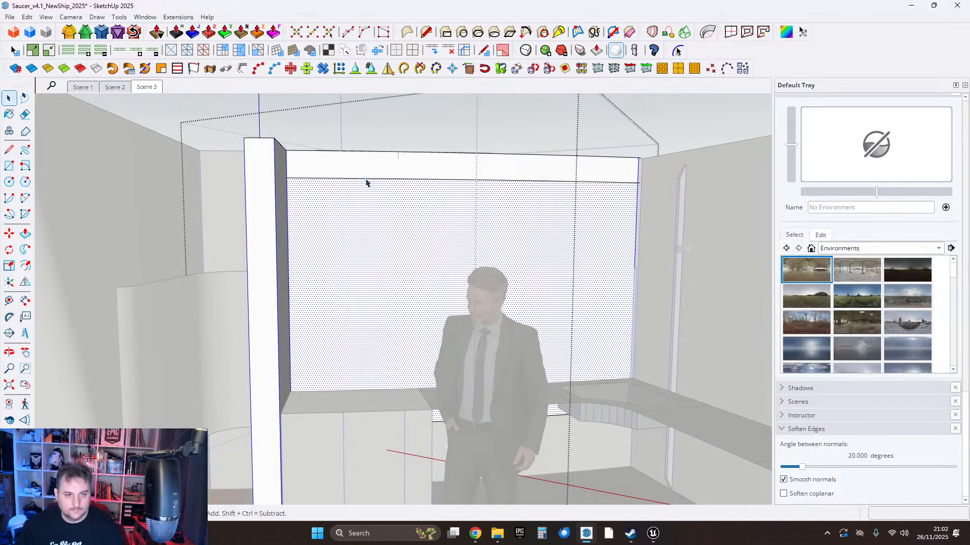
# Joint Push/Pull the wall's top band outward until it is flush with the front of the end pillar.
pyautogui.moveTo(379, 171); pyautogui.dragTo(195, 200, button='middle')
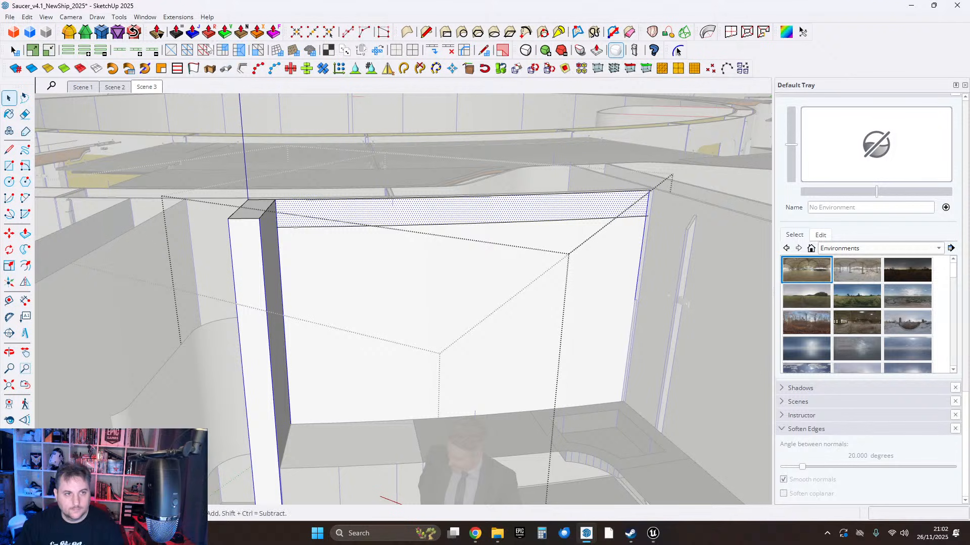
pyautogui.click(309, 214)
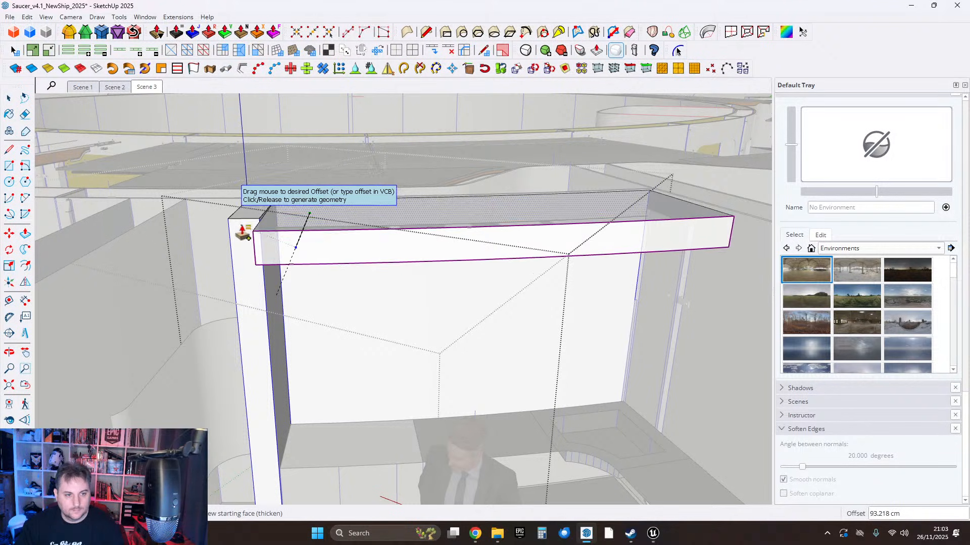
pyautogui.click(245, 221)
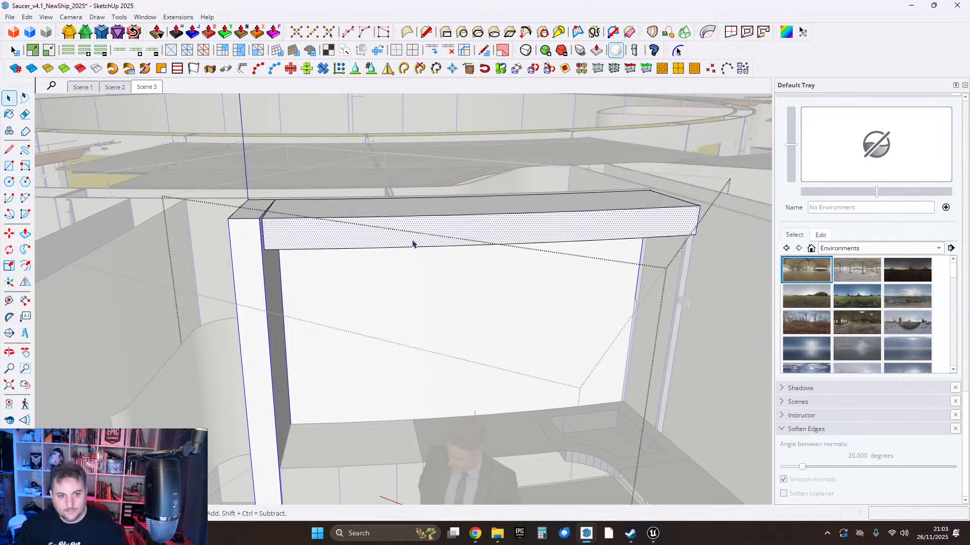
# Open the end section of the side counter and draw a vertical line 181.2 cm up from its front corner, level with the first pillar's top.
pyautogui.moveTo(411, 242); pyautogui.dragTo(392, 304, button='middle')
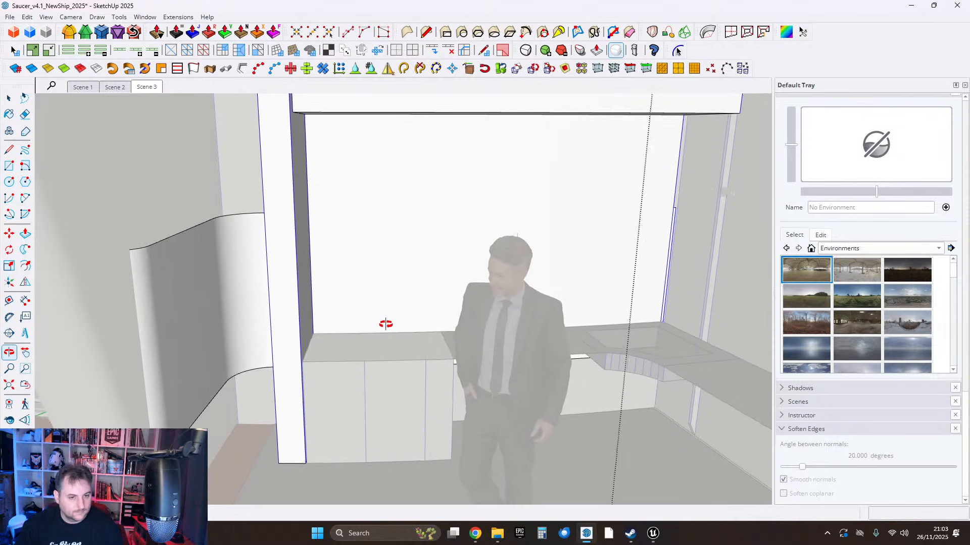
pyautogui.moveTo(389, 329); pyautogui.dragTo(418, 370, button='middle')
pyautogui.moveTo(420, 409); pyautogui.dragTo(389, 327, button='middle')
pyautogui.moveTo(381, 288)
pyautogui.mouseDown(button='middle')
pyautogui.moveTo(368, 316)
pyautogui.moveTo(446, 389)
pyautogui.moveTo(346, 316)
pyautogui.moveTo(199, 318)
pyautogui.moveTo(409, 322)
pyautogui.moveTo(623, 361)
pyautogui.moveTo(513, 296)
pyautogui.moveTo(525, 370)
pyautogui.moveTo(258, 317)
pyautogui.moveTo(235, 233)
pyautogui.moveTo(440, 251)
pyautogui.moveTo(474, 303)
pyautogui.moveTo(584, 311)
pyautogui.moveTo(573, 318)
pyautogui.mouseUp(button='middle')
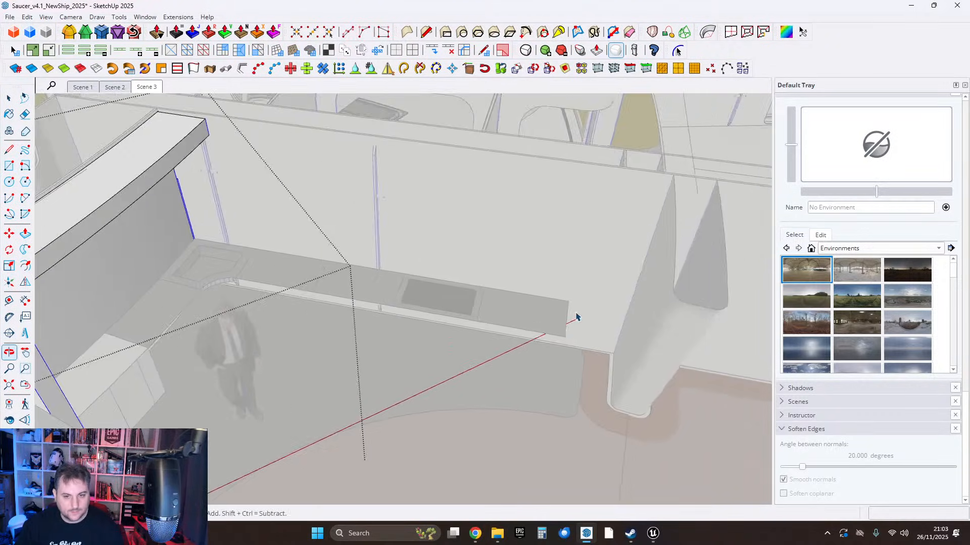
pyautogui.doubleClick(545, 323)
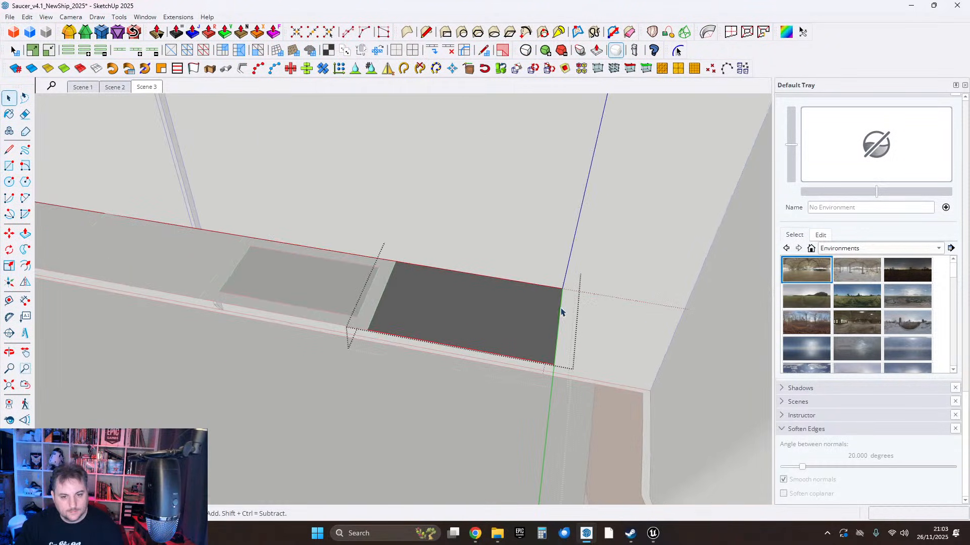
pyautogui.click(15, 154)
pyautogui.moveTo(450, 316); pyautogui.dragTo(365, 298, button='middle')
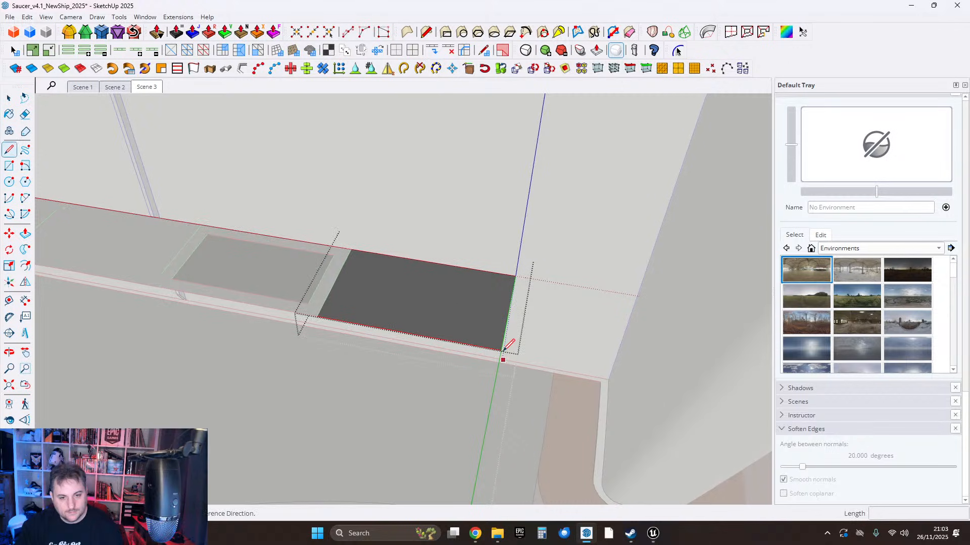
pyautogui.click(501, 350)
pyautogui.moveTo(534, 392); pyautogui.dragTo(526, 222, button='middle')
pyautogui.moveTo(489, 303); pyautogui.dragTo(486, 379, button='middle')
pyautogui.scroll(-4, 486, 354)
pyautogui.press('shift')
pyautogui.keyDown('shift'); pyautogui.moveTo(336, 283); pyautogui.dragTo(578, 365, button='middle'); pyautogui.keyUp('shift')
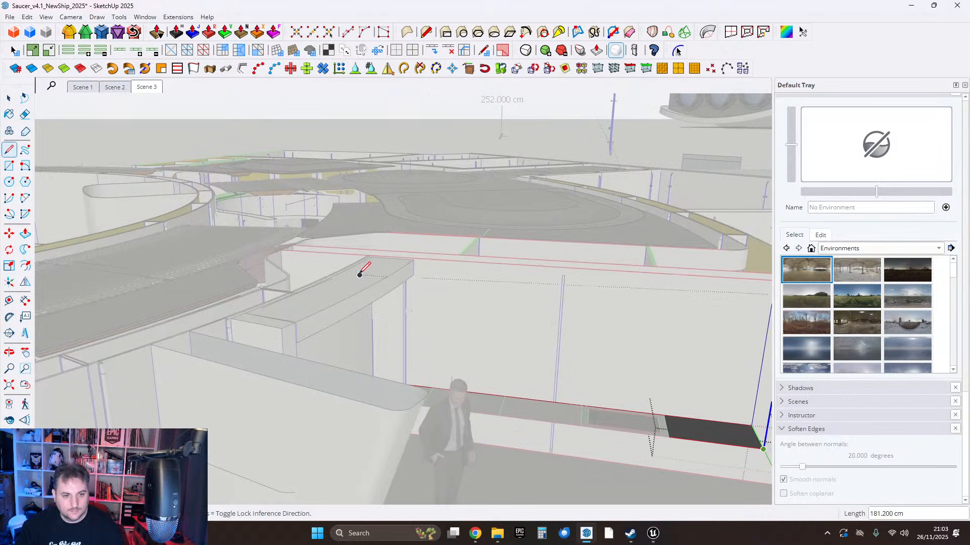
pyautogui.moveTo(359, 274)
pyautogui.mouseDown(button='middle')
pyautogui.moveTo(520, 303)
pyautogui.moveTo(559, 271)
pyautogui.moveTo(682, 299)
pyautogui.moveTo(420, 325)
pyautogui.mouseUp(button='middle')
pyautogui.scroll(2, 342, 246)
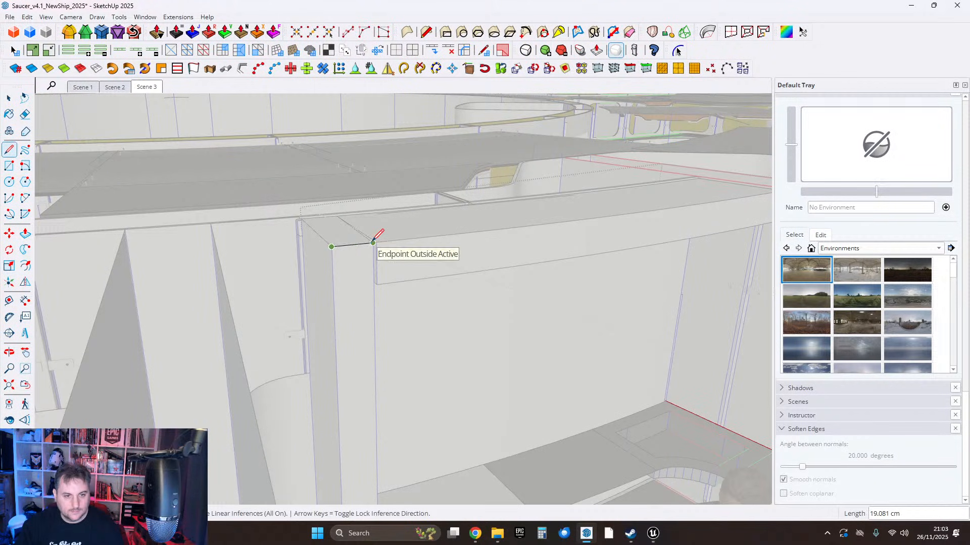
pyautogui.keyDown('shift'); pyautogui.moveTo(692, 313); pyautogui.dragTo(323, 247, button='middle'); pyautogui.keyUp('shift')
# Complete the second pillar's front outline beyond the counter end, running down to the floor and back to the counter corner.
pyautogui.moveTo(606, 314); pyautogui.dragTo(416, 273, button='middle')
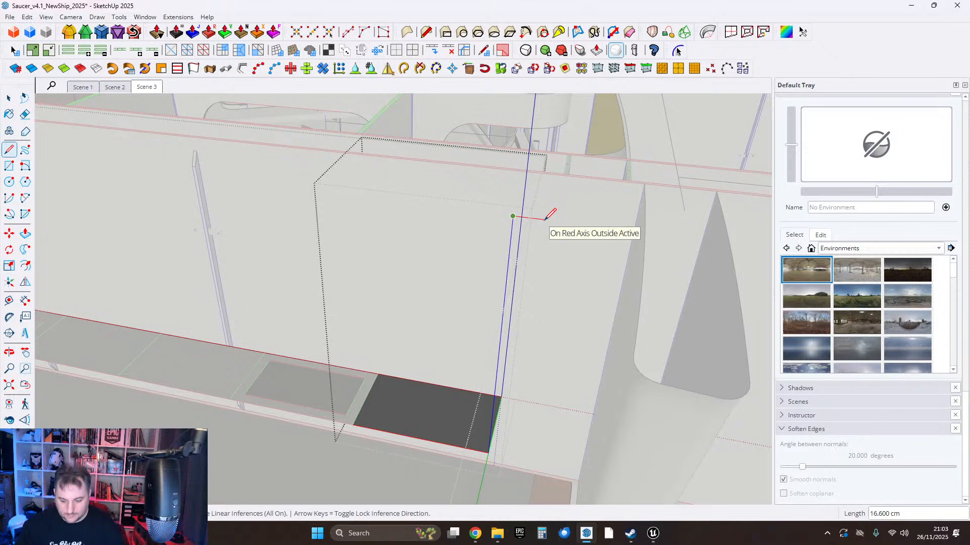
pyautogui.keyDown('shift'); pyautogui.moveTo(558, 414); pyautogui.dragTo(566, 274, button='middle'); pyautogui.keyUp('shift')
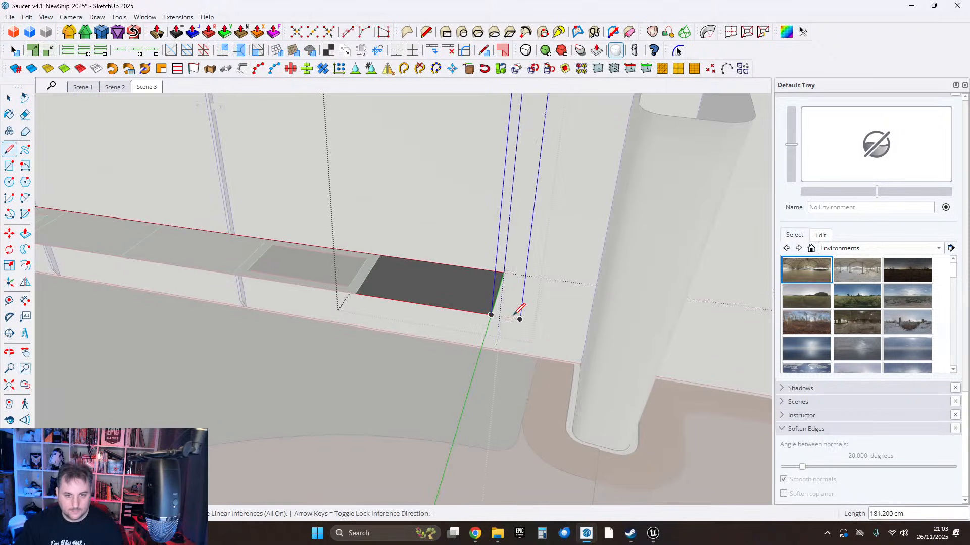
pyautogui.press('Up')
pyautogui.click(423, 388)
pyautogui.scroll(1, 470, 383)
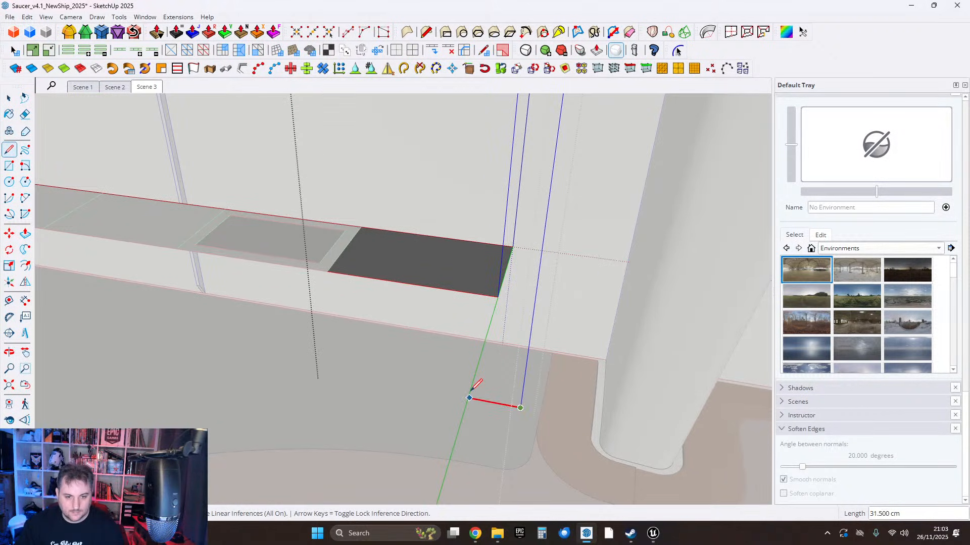
pyautogui.click(499, 296)
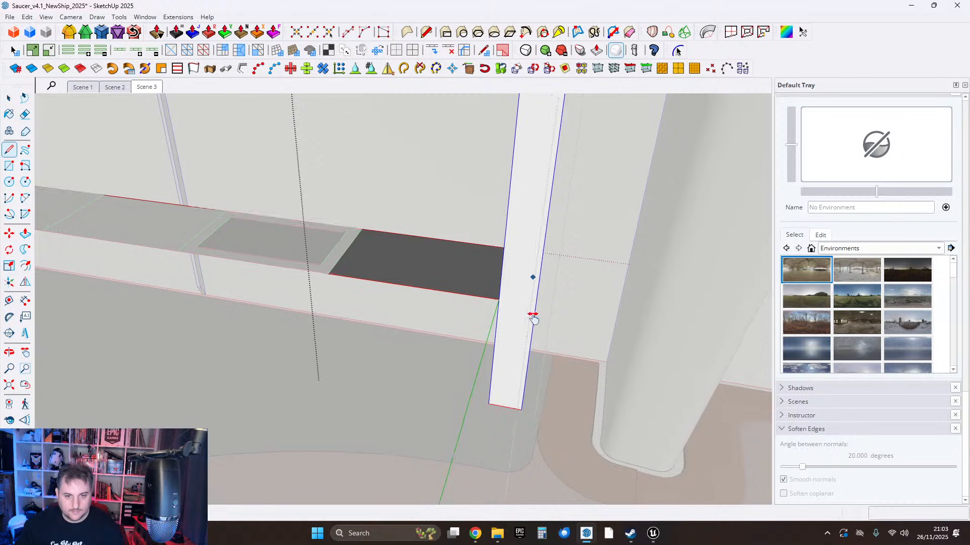
# Push/Pull the second pillar's front face 60 cm back to the wall behind the side counter.
pyautogui.moveTo(533, 314); pyautogui.dragTo(171, 281, button='middle')
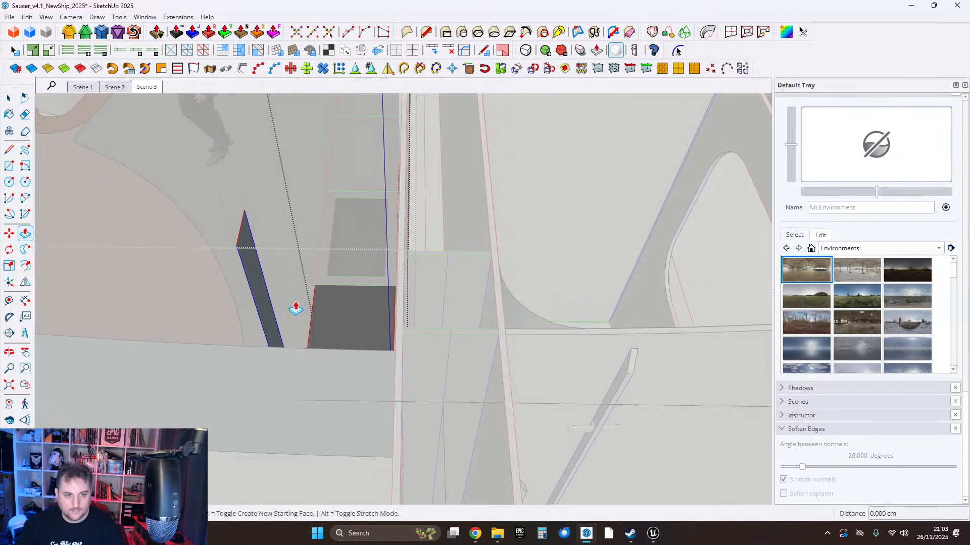
pyautogui.click(271, 299)
pyautogui.moveTo(350, 309); pyautogui.dragTo(447, 302, button='middle')
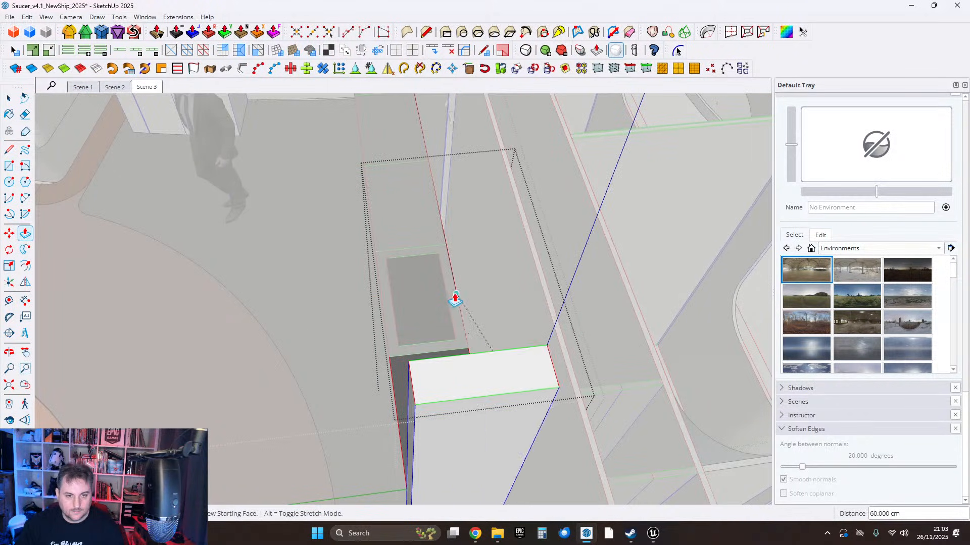
# Draw a line about 488.3 cm long from the second pillar's top rear corner along the wall to the corner behind the first band.
pyautogui.moveTo(346, 338); pyautogui.dragTo(209, 212, button='middle')
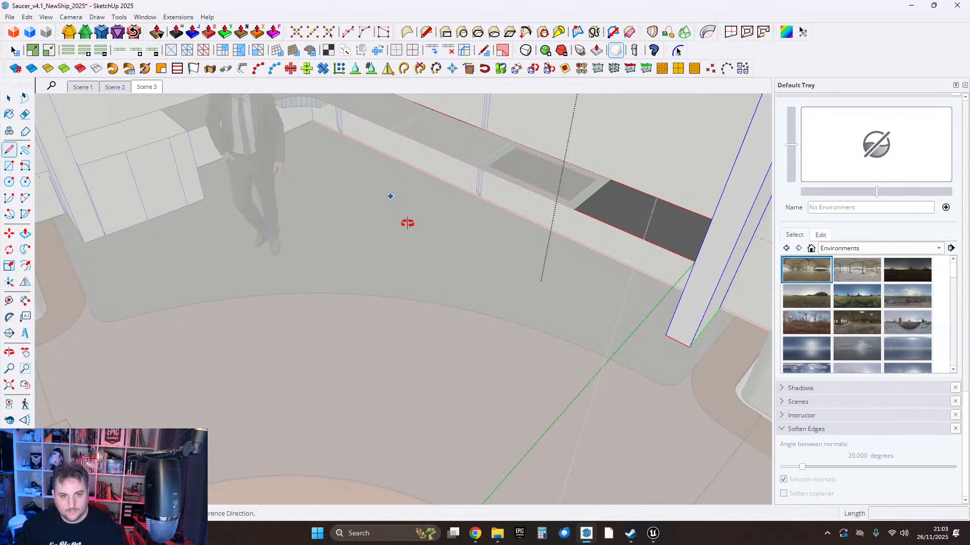
pyautogui.moveTo(407, 223)
pyautogui.mouseDown(button='middle')
pyautogui.moveTo(632, 305)
pyautogui.moveTo(731, 317)
pyautogui.mouseUp(button='middle')
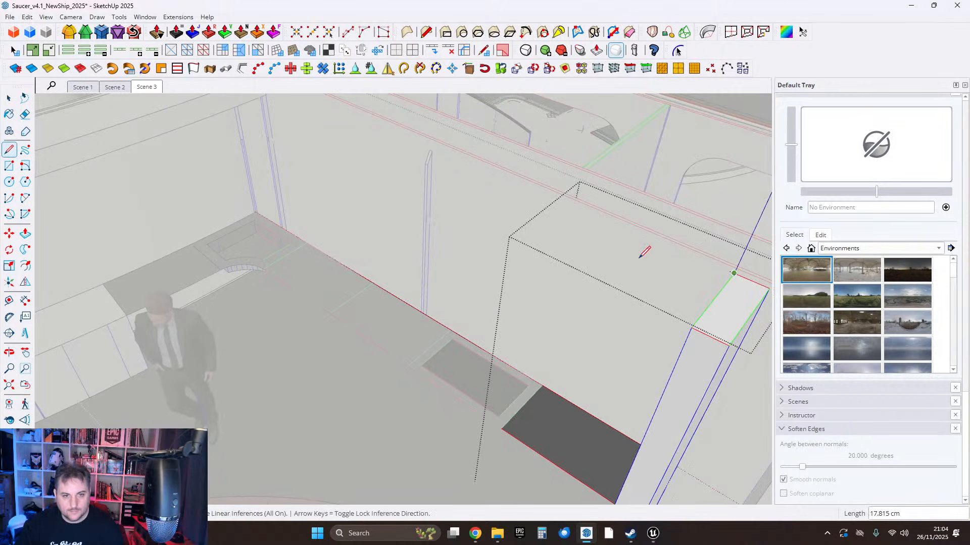
pyautogui.keyDown('shift'); pyautogui.moveTo(536, 240); pyautogui.dragTo(676, 406, button='middle'); pyautogui.keyUp('shift')
pyautogui.scroll(5, 404, 226)
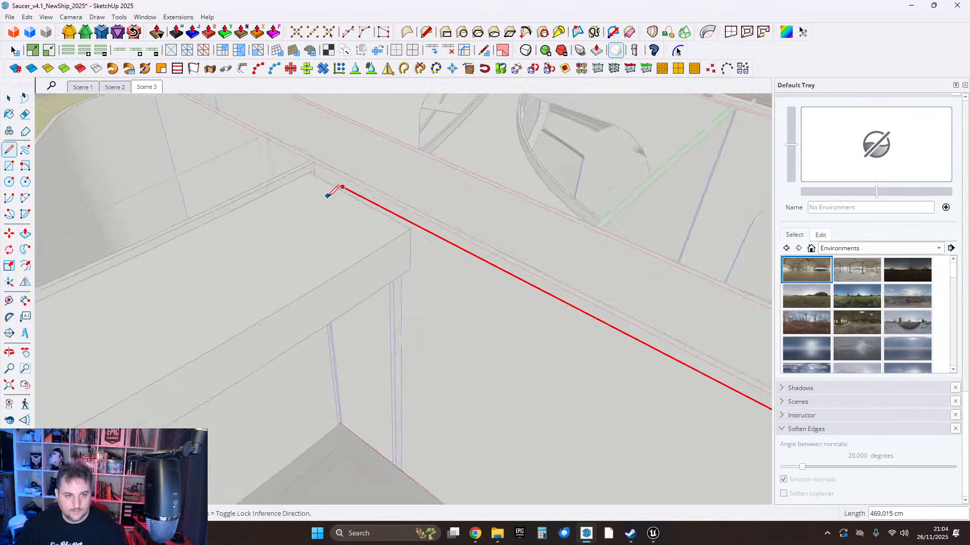
pyautogui.scroll(3, 399, 245)
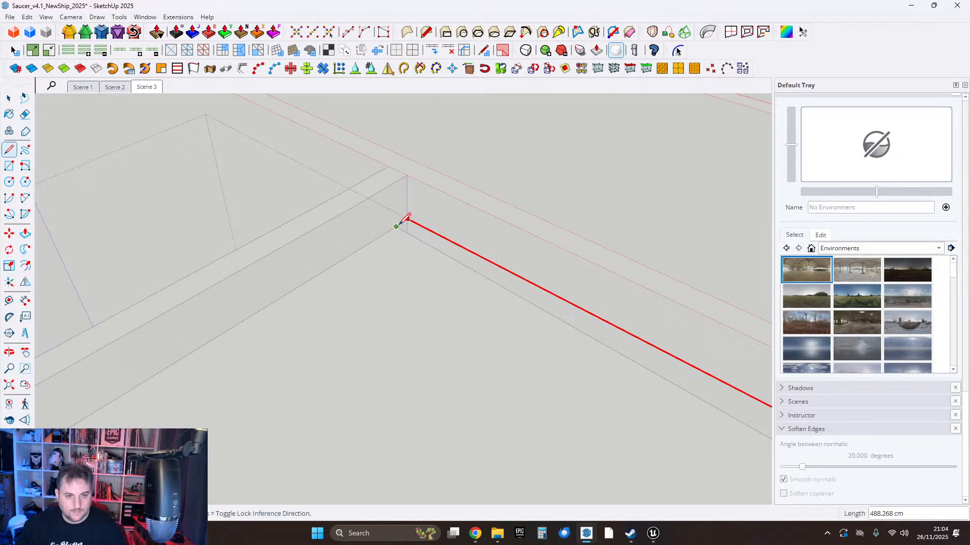
pyautogui.click(397, 226)
pyautogui.scroll(-3, 386, 234)
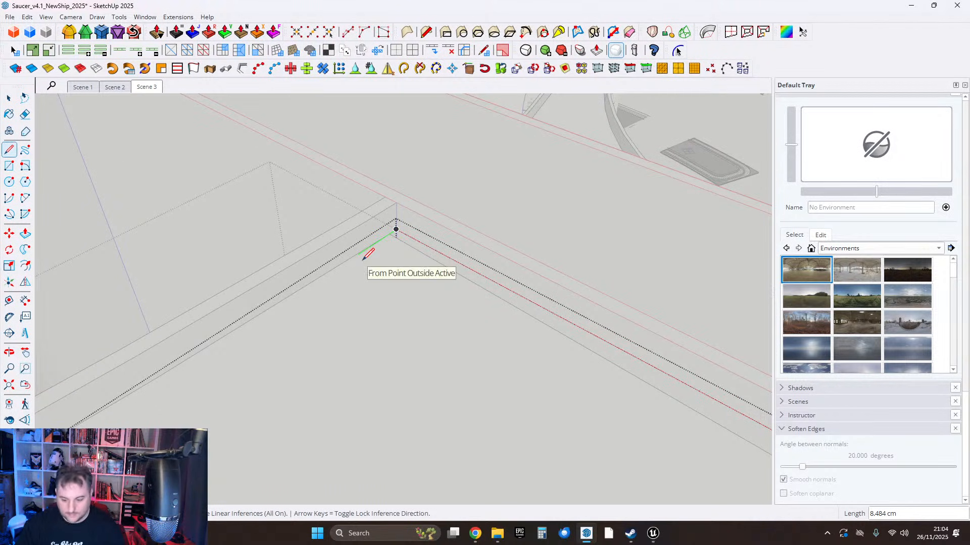
pyautogui.moveTo(371, 241); pyautogui.dragTo(371, 210, button='middle')
pyautogui.press('Escape')
# Draw a parallel line from the second pillar's top front corner and close the overhead strip at the far wall corner.
pyautogui.scroll(-2, 357, 216)
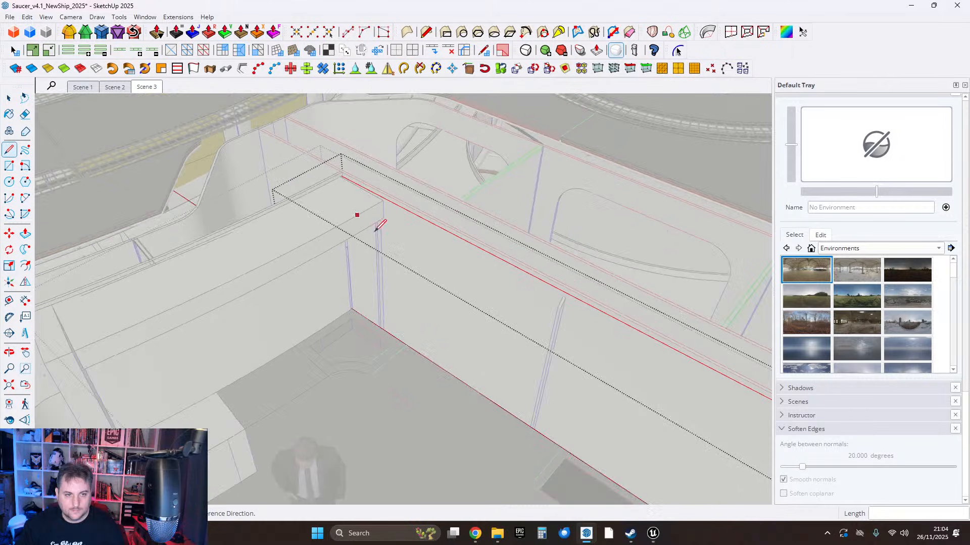
pyautogui.keyDown('shift'); pyautogui.moveTo(606, 306); pyautogui.dragTo(455, 161, button='middle'); pyautogui.keyUp('shift')
pyautogui.click(614, 251)
pyautogui.keyDown('shift'); pyautogui.moveTo(345, 125); pyautogui.dragTo(674, 415, button='middle'); pyautogui.keyUp('shift')
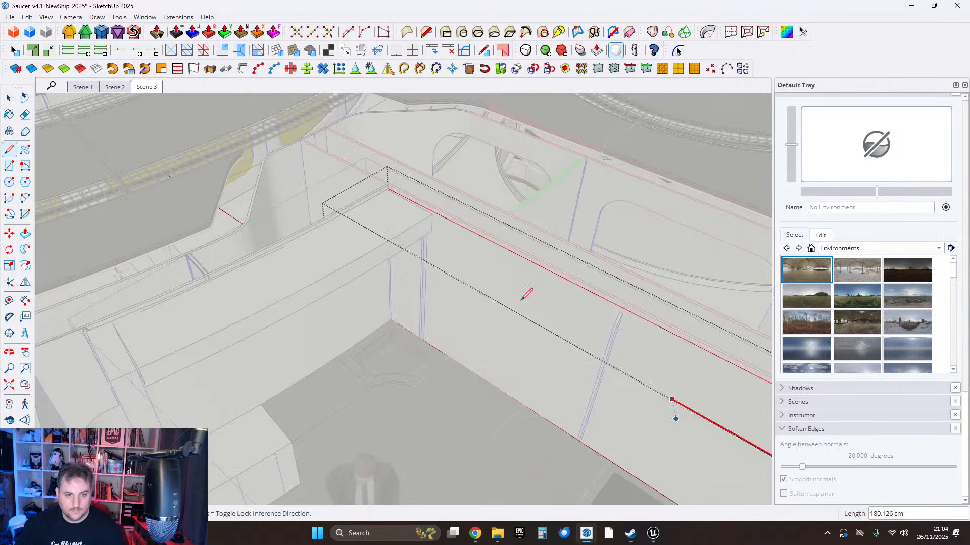
pyautogui.scroll(5, 387, 187)
pyautogui.scroll(2, 389, 160)
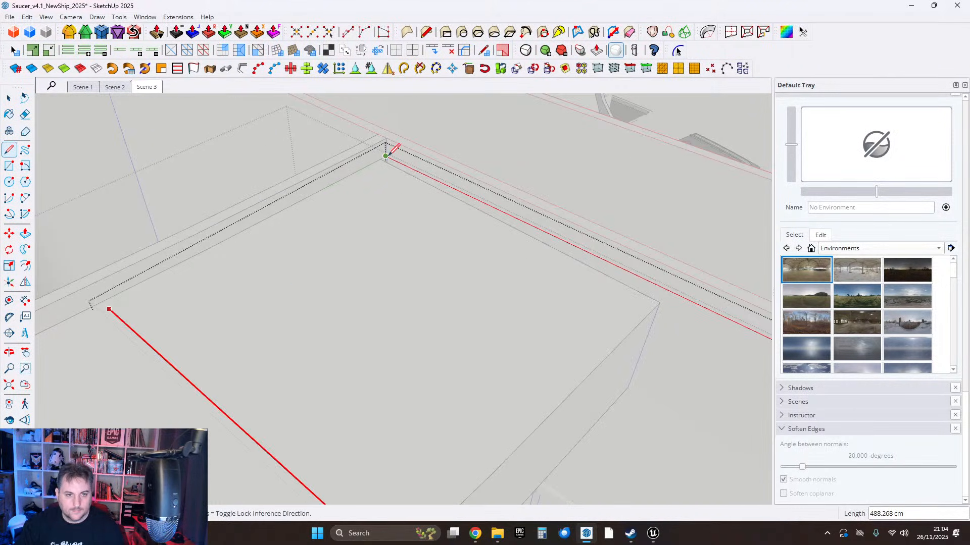
pyautogui.click(387, 154)
pyautogui.scroll(-3, 394, 151)
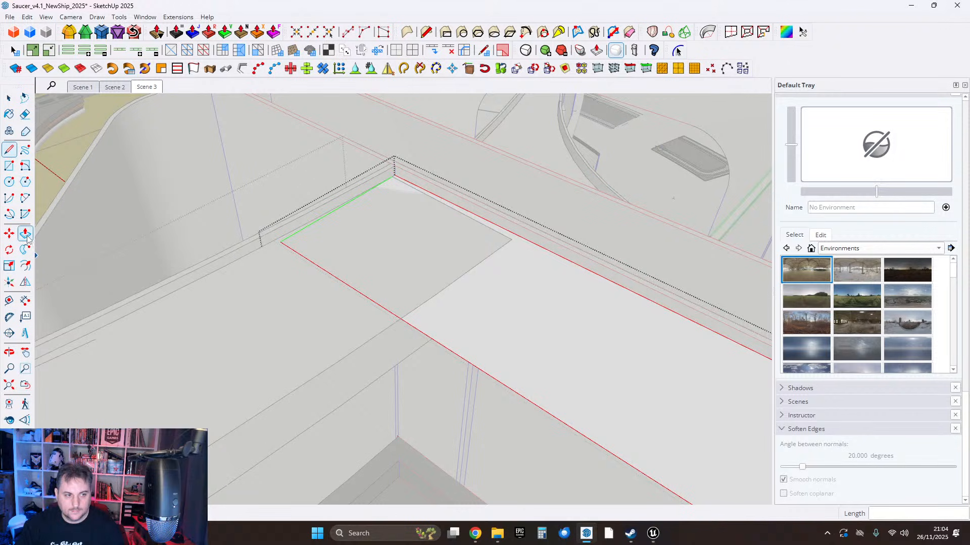
# Push/Pull the overhead strip 20 cm to form a band above the side counter and close the group.
pyautogui.click(28, 239)
pyautogui.moveTo(467, 283); pyautogui.dragTo(483, 164, button='middle')
pyautogui.click(484, 164)
pyautogui.click(327, 226)
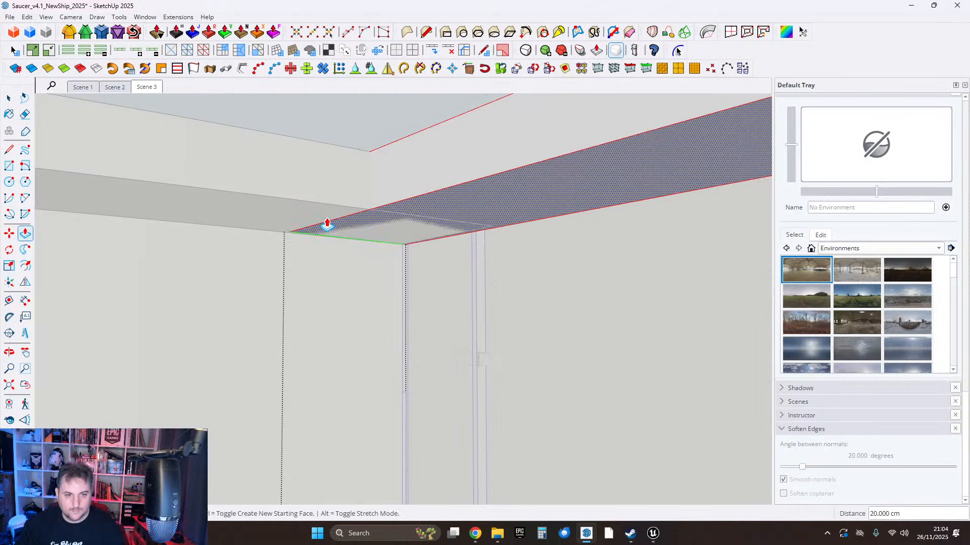
pyautogui.click(11, 101)
pyautogui.moveTo(470, 217); pyautogui.dragTo(489, 383, button='middle')
pyautogui.scroll(-3, 485, 327)
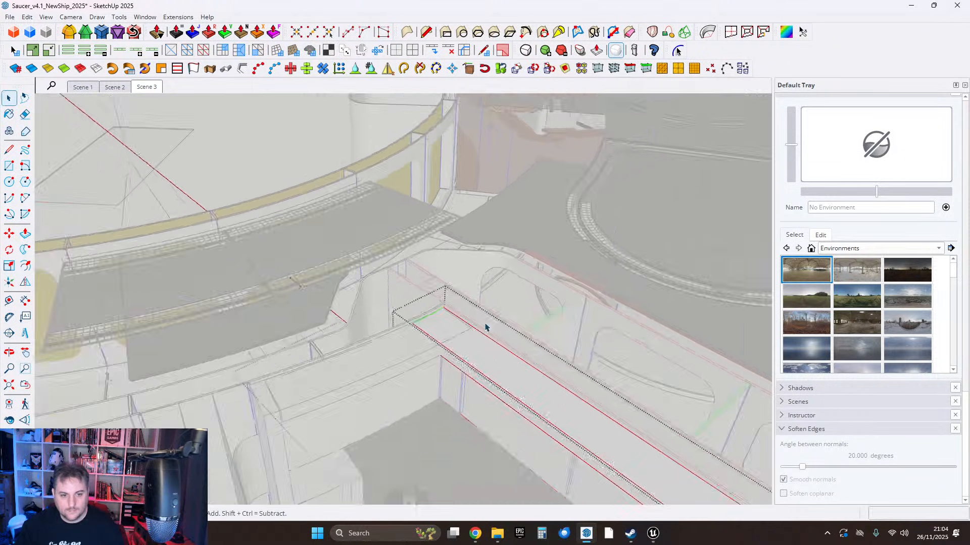
pyautogui.click(502, 366)
pyautogui.moveTo(532, 440); pyautogui.dragTo(628, 225, button='middle')
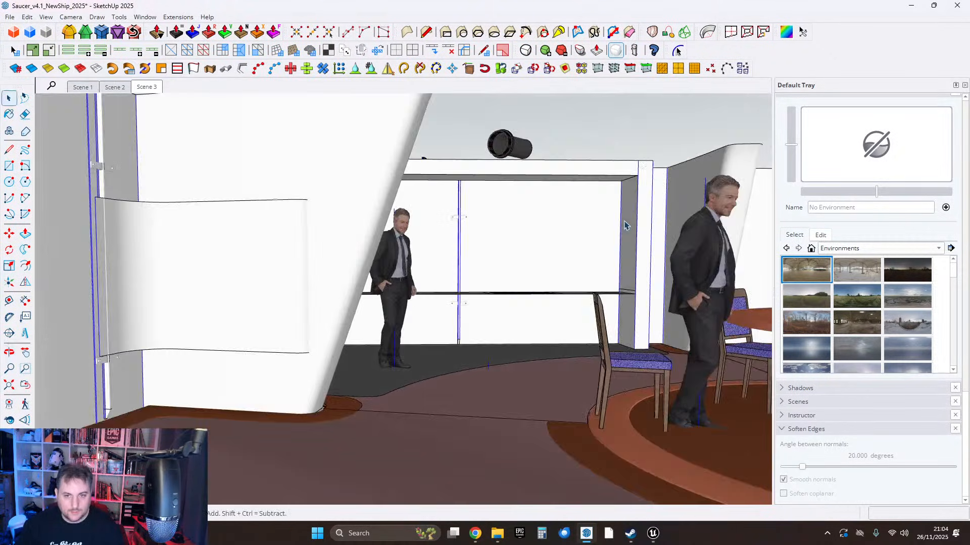
# Round the inner corner between the hob counter's overhead band and its end pillar with a 30 cm offset and 12 segments.
pyautogui.scroll(6, 629, 187)
pyautogui.scroll(3, 616, 161)
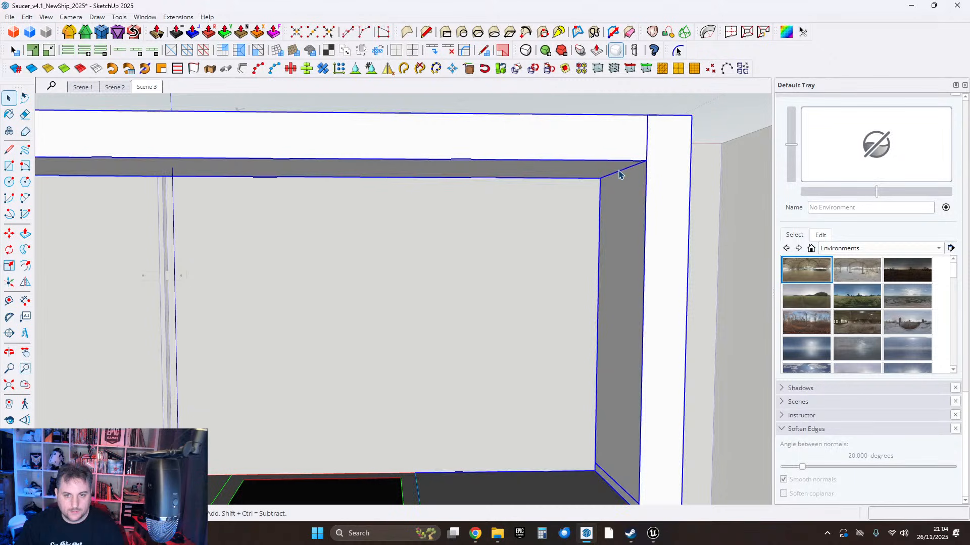
pyautogui.scroll(2, 615, 211)
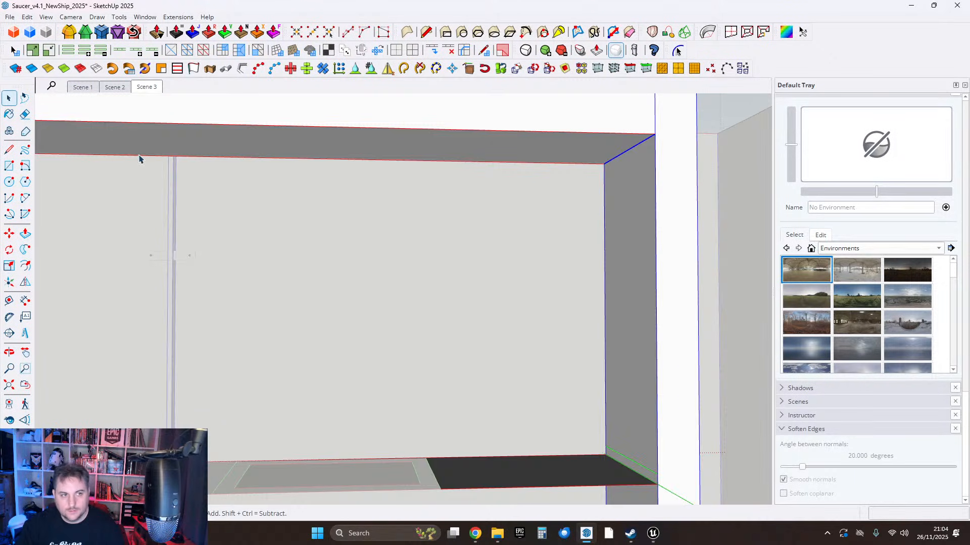
pyautogui.click(70, 33)
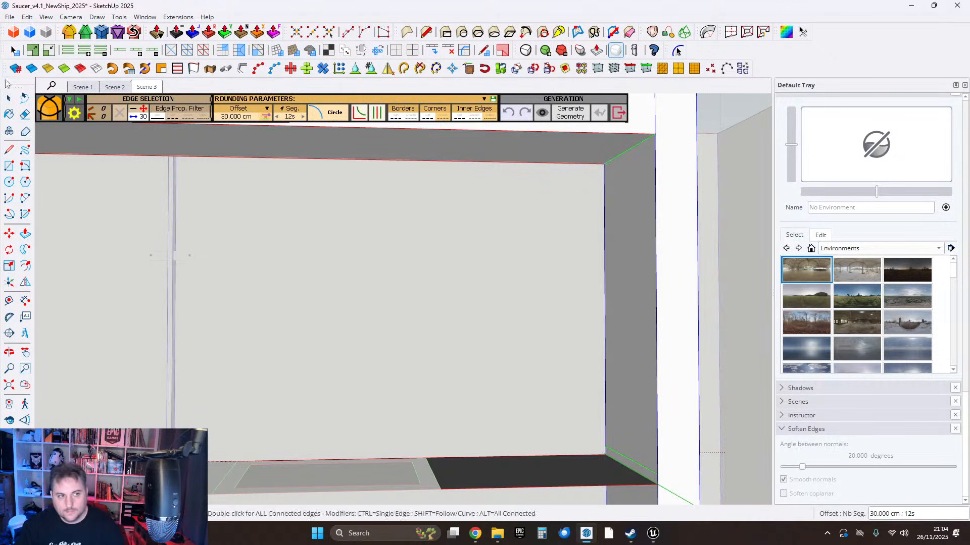
pyautogui.click(9, 97)
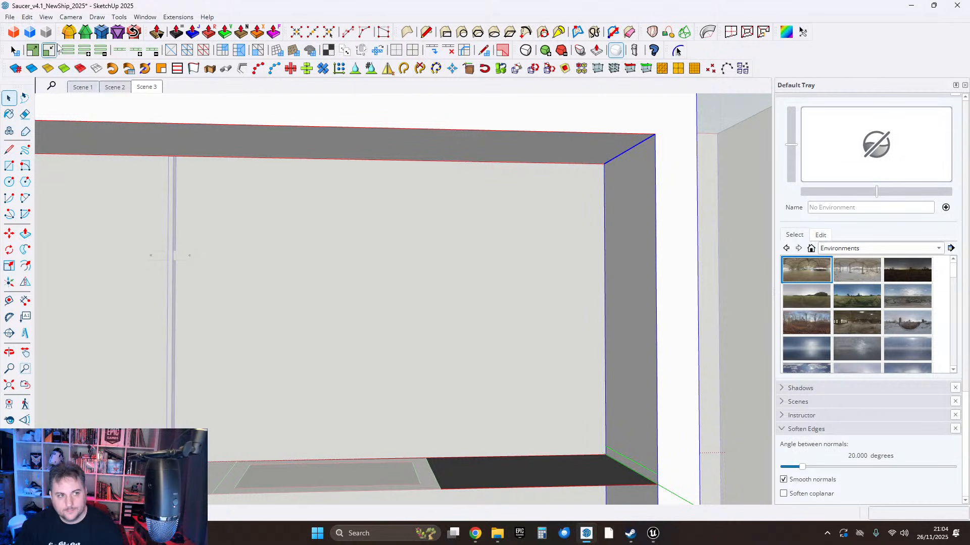
pyautogui.click(69, 33)
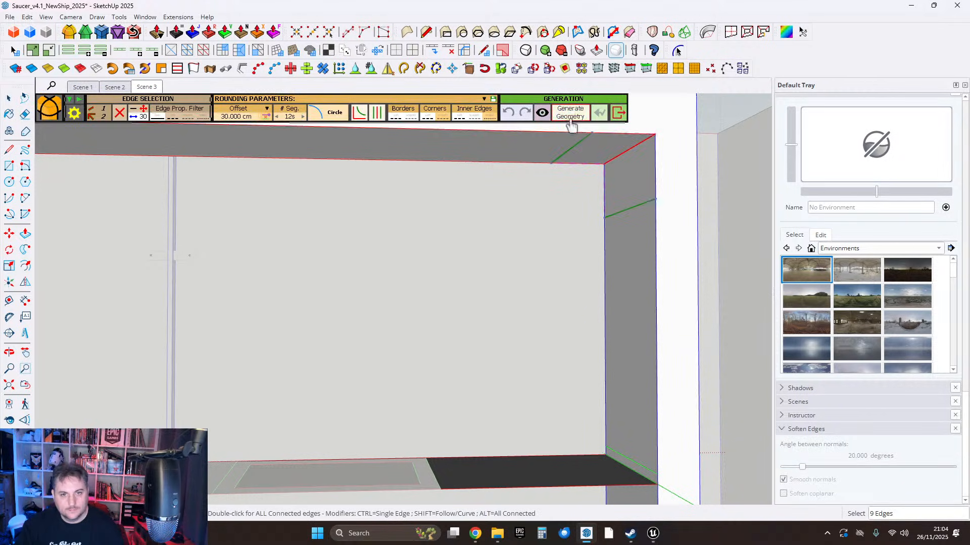
pyautogui.click(8, 101)
pyautogui.scroll(-7, 479, 290)
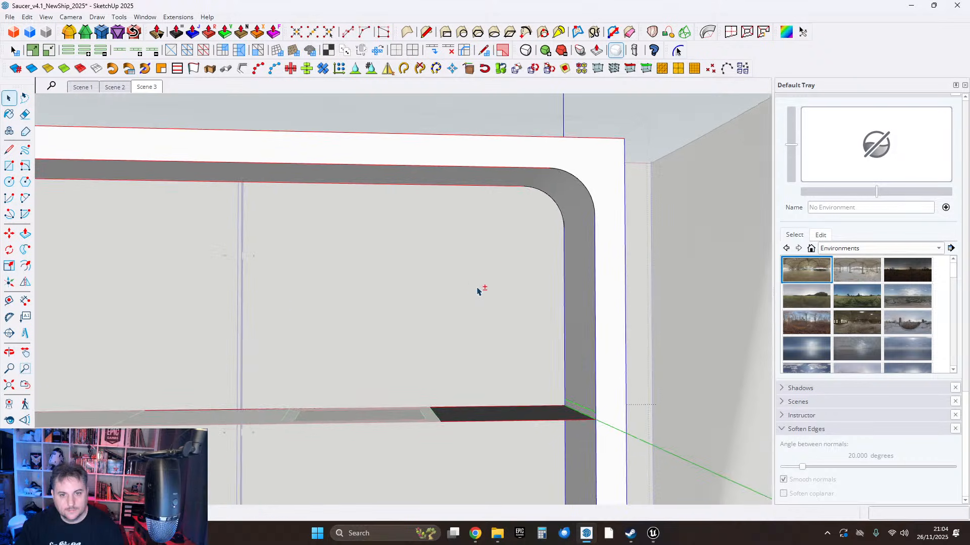
pyautogui.click(507, 277)
# Review the framed kitchen from the dining area and compare the side counter's square upper corner with the rounded one.
pyautogui.moveTo(508, 277); pyautogui.dragTo(578, 256, button='middle')
pyautogui.moveTo(656, 250); pyautogui.dragTo(444, 265, button='middle')
pyautogui.moveTo(349, 233); pyautogui.dragTo(365, 244, button='middle')
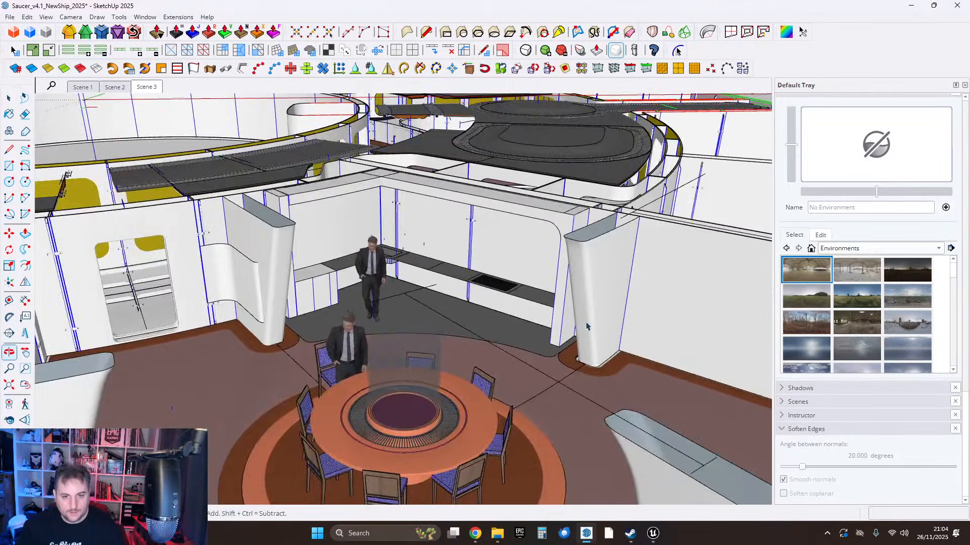
pyautogui.scroll(5, 463, 345)
pyautogui.moveTo(519, 357); pyautogui.dragTo(525, 378, button='middle')
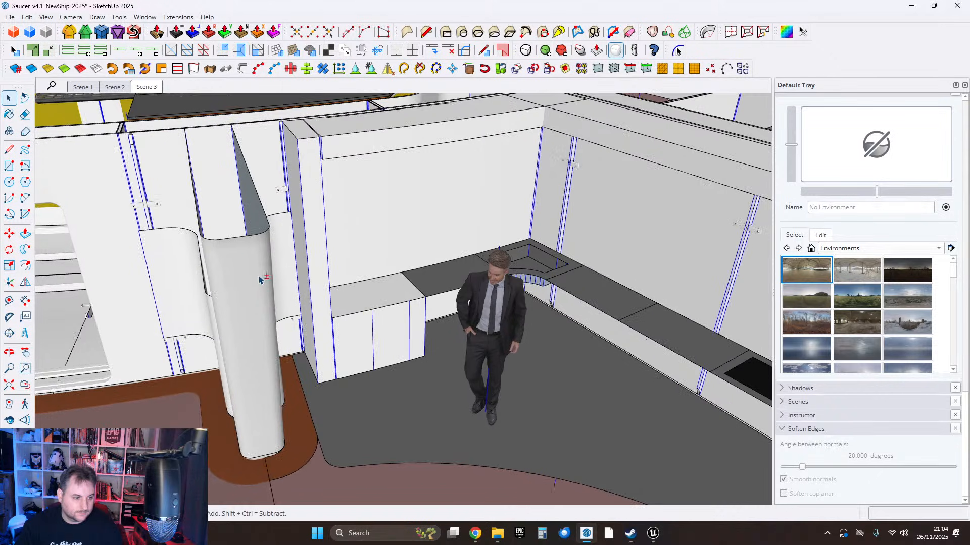
pyautogui.moveTo(260, 279); pyautogui.dragTo(266, 296, button='middle')
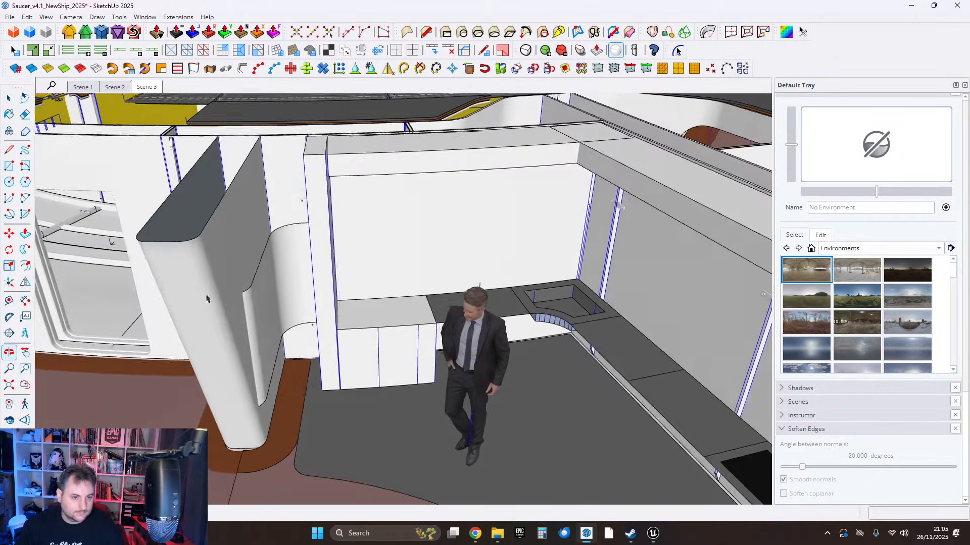
pyautogui.scroll(3, 351, 305)
pyautogui.moveTo(351, 305); pyautogui.dragTo(314, 299, button='middle')
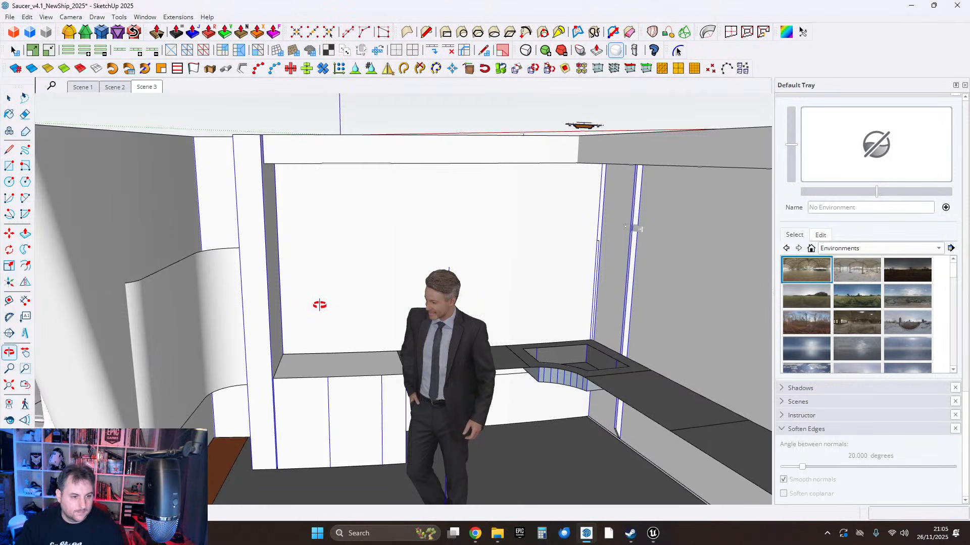
pyautogui.moveTo(317, 310); pyautogui.dragTo(450, 266, button='middle')
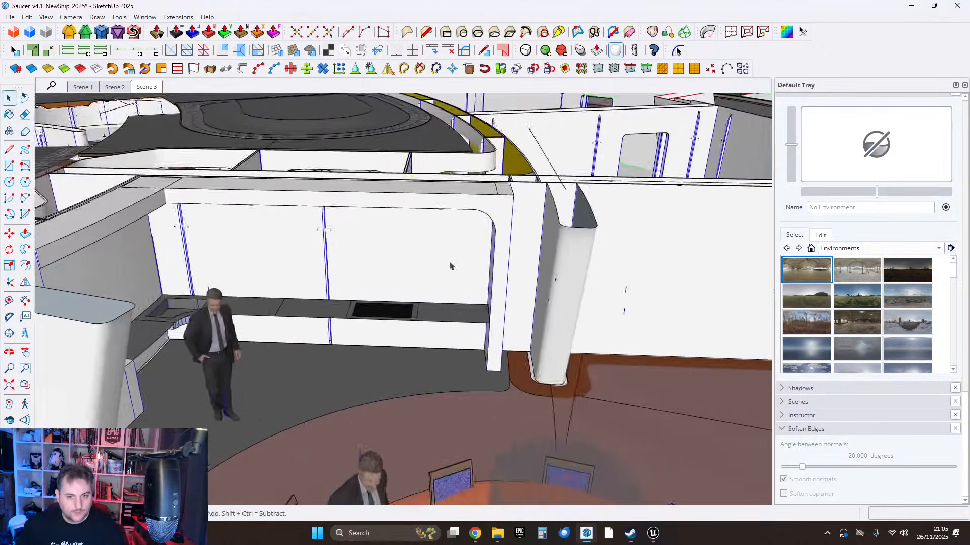
# Examine the rounded frame corner up close and the end of the side counter beside its pillar.
pyautogui.scroll(3, 514, 217)
pyautogui.moveTo(515, 217); pyautogui.dragTo(639, 201, button='middle')
pyautogui.scroll(1, 646, 266)
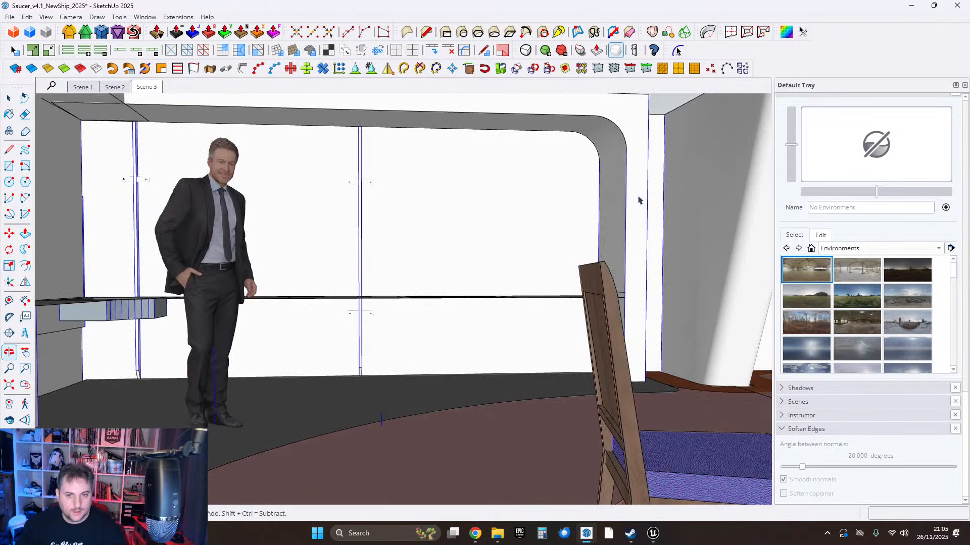
pyautogui.moveTo(586, 130); pyautogui.dragTo(606, 136, button='middle')
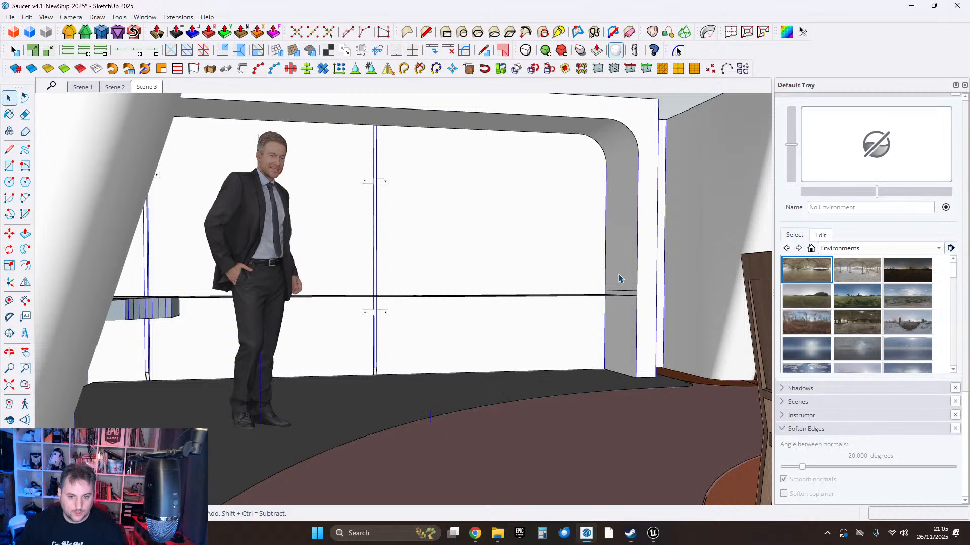
pyautogui.moveTo(572, 200); pyautogui.dragTo(319, 178, button='middle')
pyautogui.scroll(3, 366, 262)
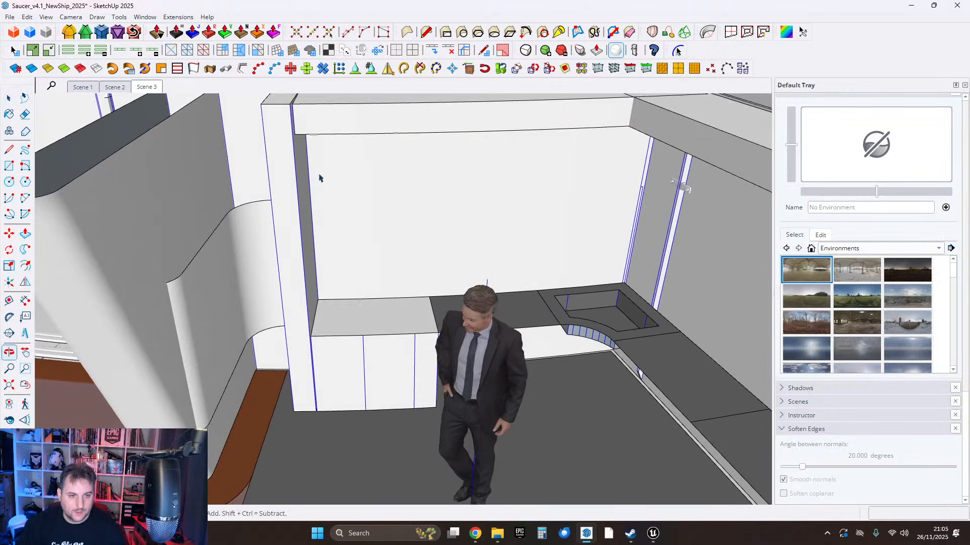
pyautogui.scroll(8, 365, 326)
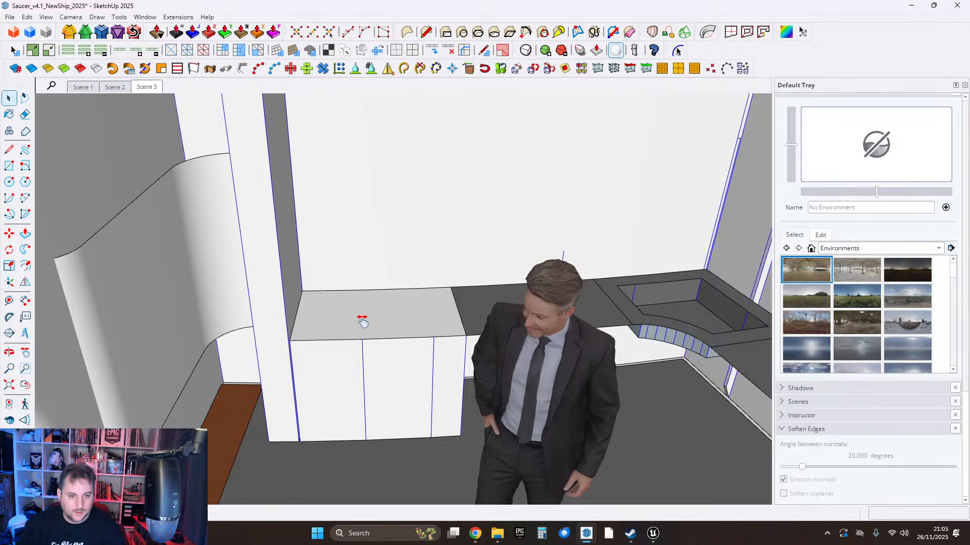
pyautogui.keyDown('shift'); pyautogui.moveTo(434, 344); pyautogui.dragTo(433, 314, button='middle'); pyautogui.keyUp('shift')
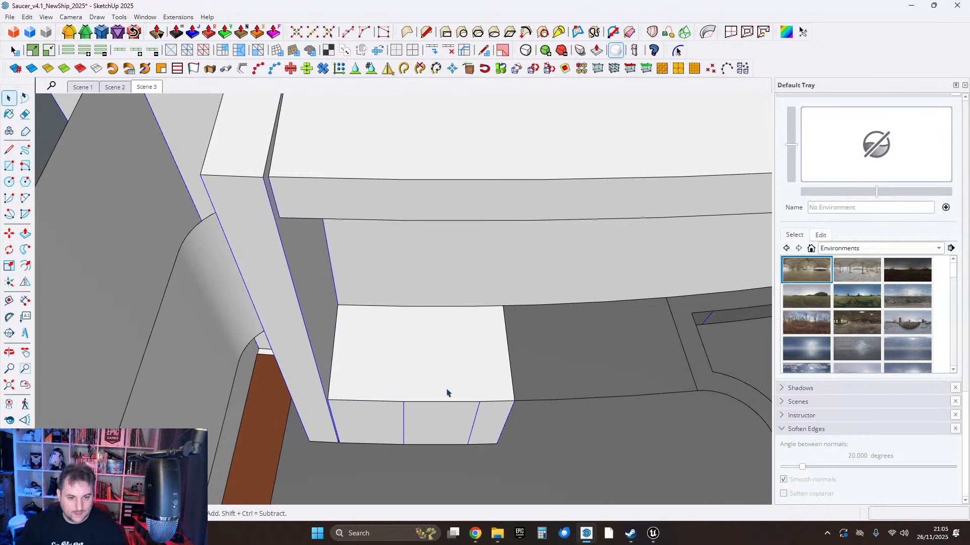
pyautogui.moveTo(455, 411); pyautogui.dragTo(464, 316, button='middle')
pyautogui.scroll(-4, 463, 311)
pyautogui.keyDown('shift'); pyautogui.moveTo(363, 288); pyautogui.dragTo(420, 288, button='middle'); pyautogui.keyUp('shift')
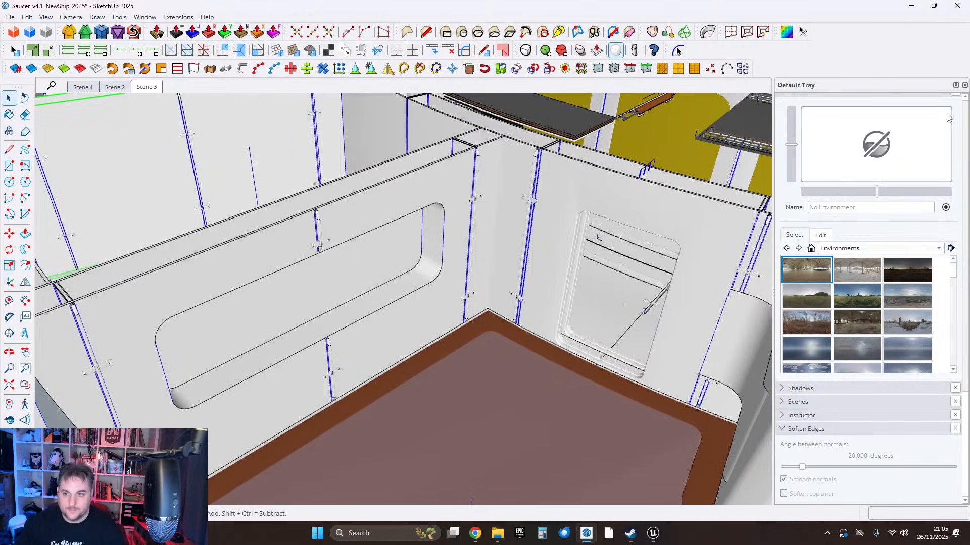
# Make the B Deck Interior Walls tag visible.
pyautogui.scroll(10, 964, 119)
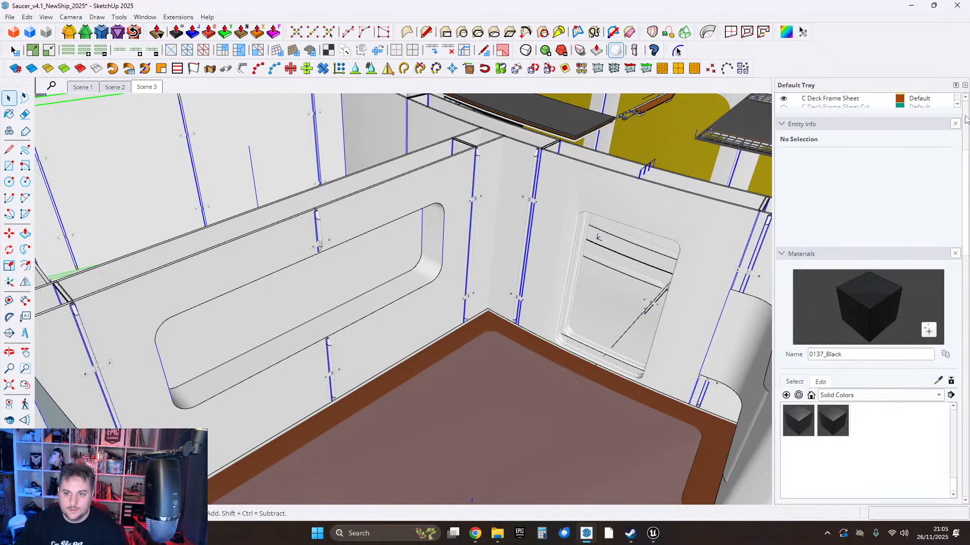
pyautogui.scroll(4, 965, 119)
pyautogui.click(783, 259)
# Examine the recessed wall panel and how the brown upper wall band meets the side counter's end pillar.
pyautogui.moveTo(384, 262); pyautogui.dragTo(522, 284, button='middle')
pyautogui.scroll(3, 370, 266)
pyautogui.moveTo(368, 266); pyautogui.dragTo(184, 292, button='middle')
pyautogui.keyDown('shift'); pyautogui.moveTo(742, 333); pyautogui.dragTo(156, 277, button='middle'); pyautogui.keyUp('shift')
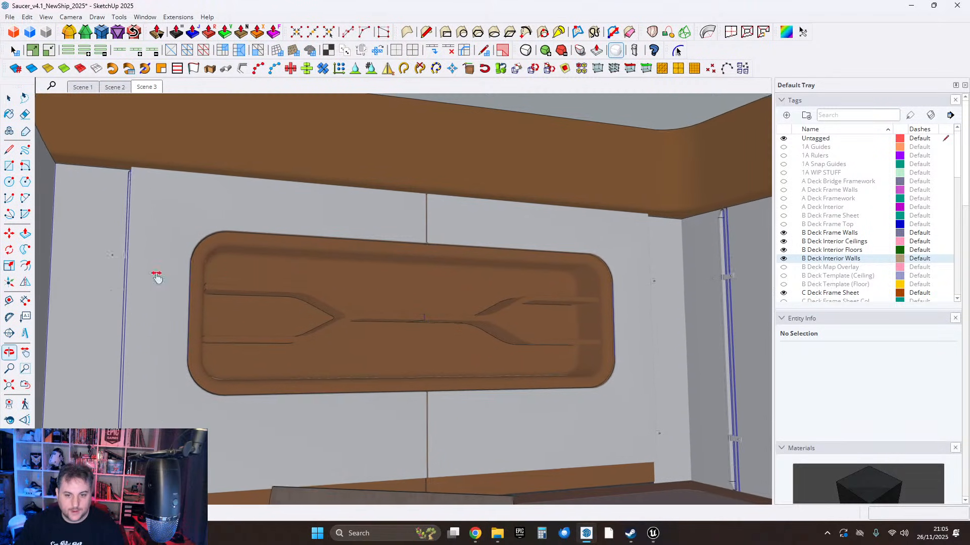
pyautogui.keyDown('shift'); pyautogui.moveTo(707, 353); pyautogui.dragTo(500, 338, button='middle'); pyautogui.keyUp('shift')
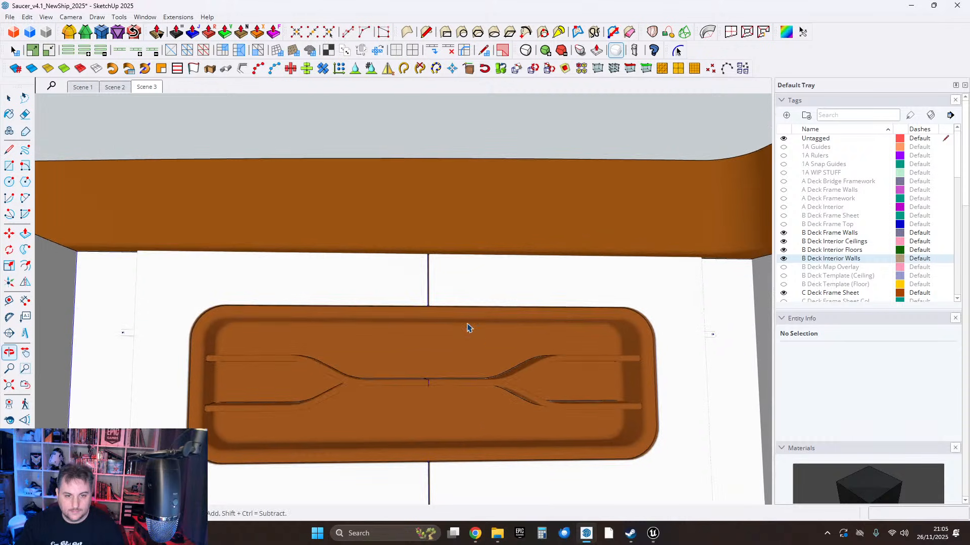
pyautogui.moveTo(467, 327); pyautogui.dragTo(551, 428, button='middle')
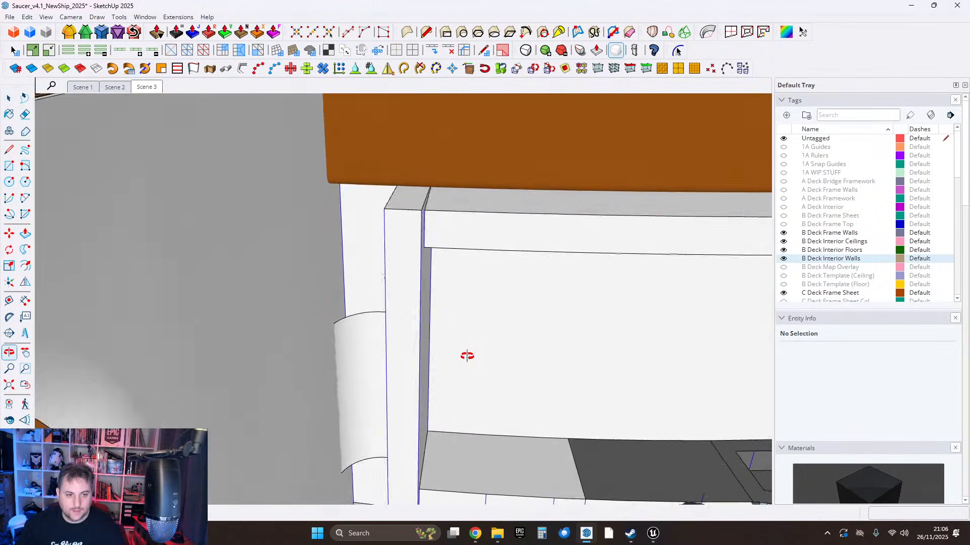
pyautogui.moveTo(467, 356); pyautogui.dragTo(402, 265, button='middle')
pyautogui.moveTo(358, 295); pyautogui.dragTo(395, 334, button='middle')
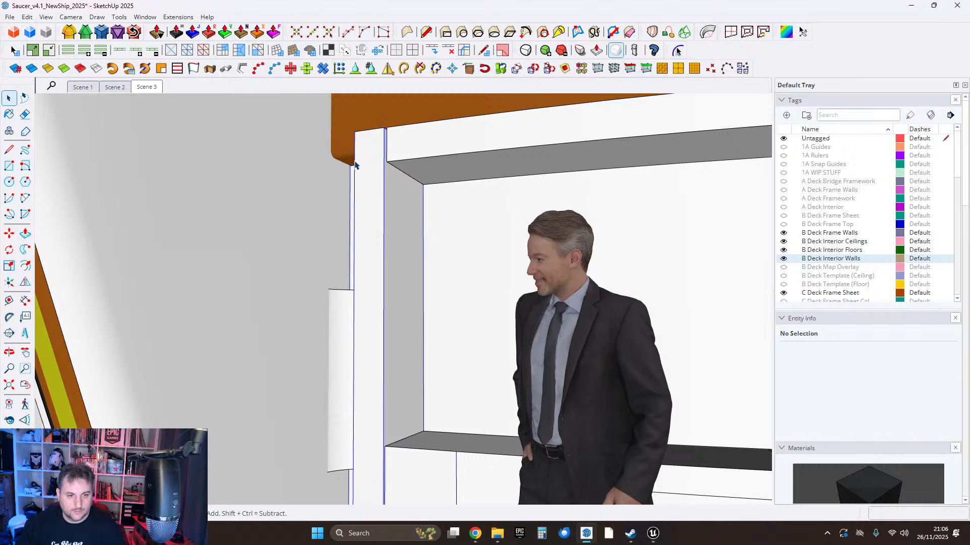
pyautogui.moveTo(415, 275); pyautogui.dragTo(475, 335, button='middle')
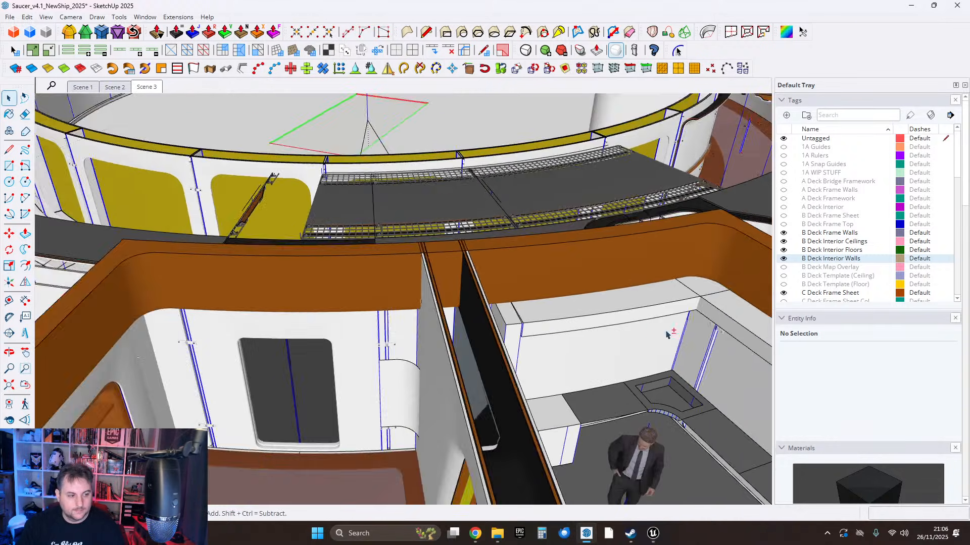
# Inspect from above how the brown wall band runs over both kitchen counters and past the dividing wall.
pyautogui.moveTo(667, 335); pyautogui.dragTo(411, 299, button='middle')
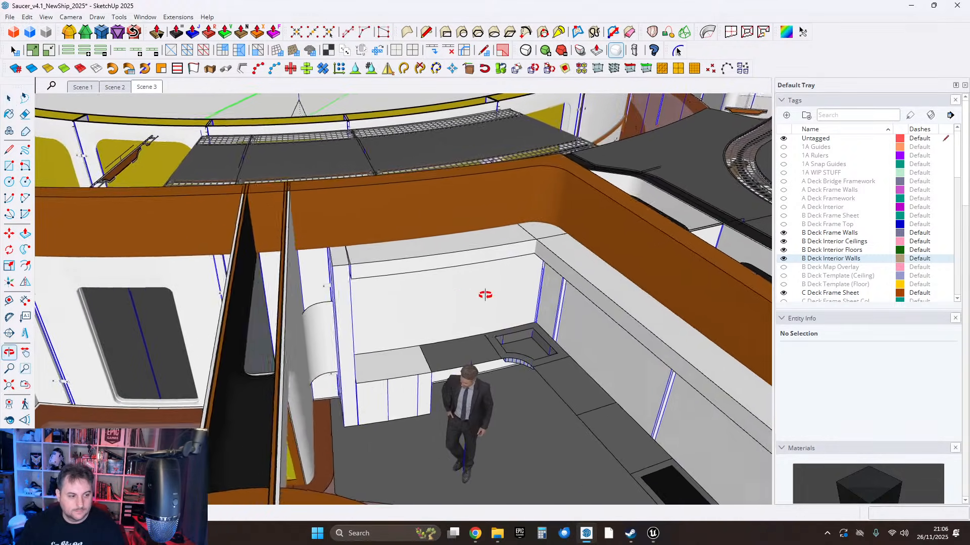
pyautogui.moveTo(485, 295); pyautogui.dragTo(573, 323, button='middle')
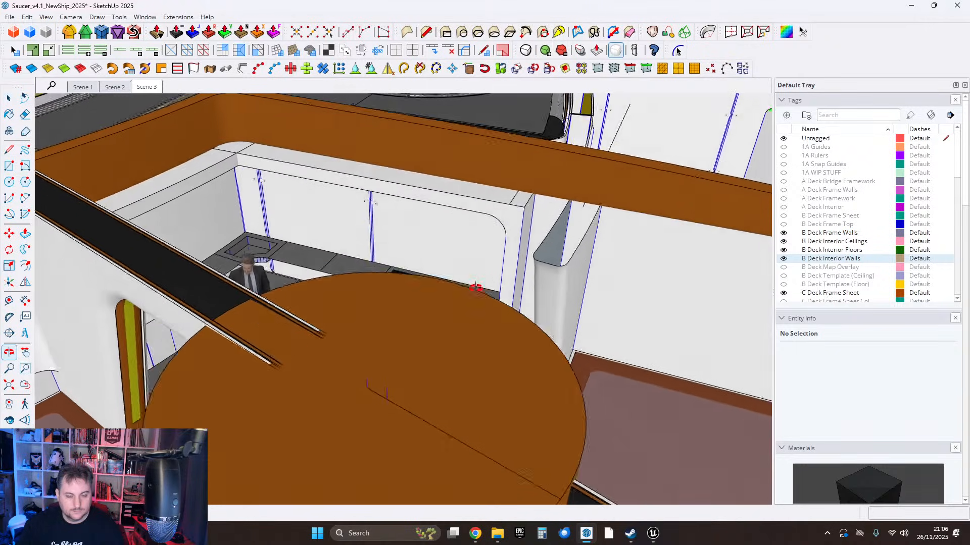
pyautogui.moveTo(475, 287); pyautogui.dragTo(372, 297, button='middle')
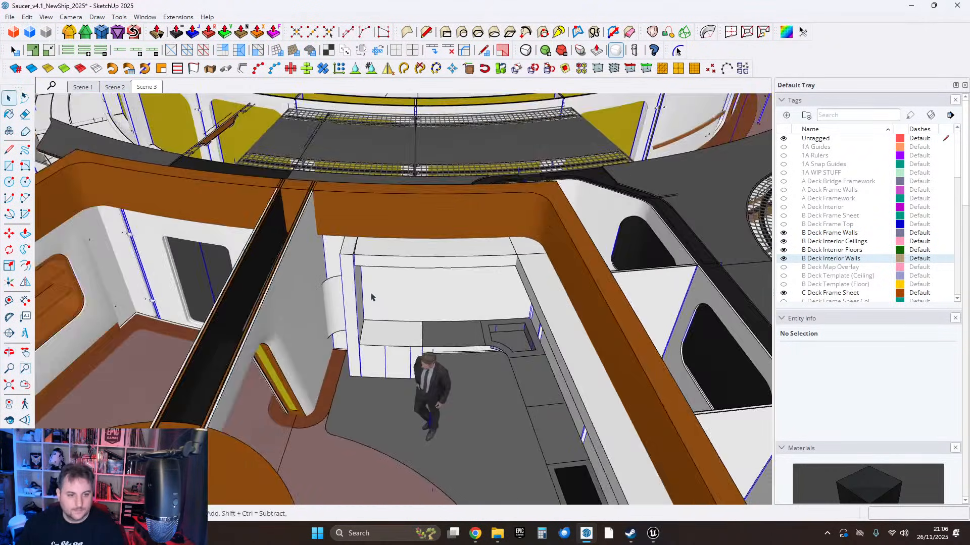
pyautogui.scroll(4, 354, 299)
pyautogui.moveTo(332, 344); pyautogui.dragTo(415, 306, button='middle')
pyautogui.scroll(-2, 423, 349)
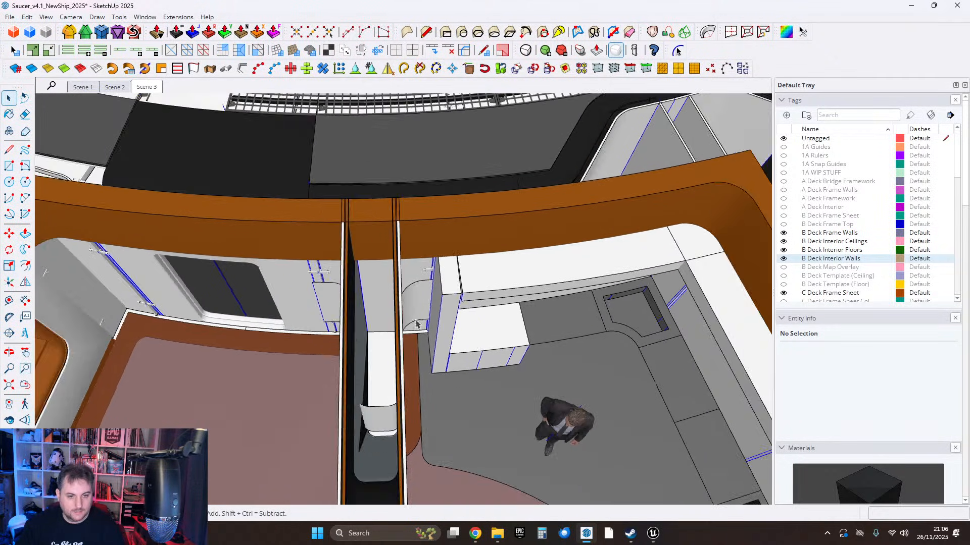
pyautogui.scroll(2, 424, 349)
pyautogui.moveTo(425, 353); pyautogui.dragTo(430, 410, button='middle')
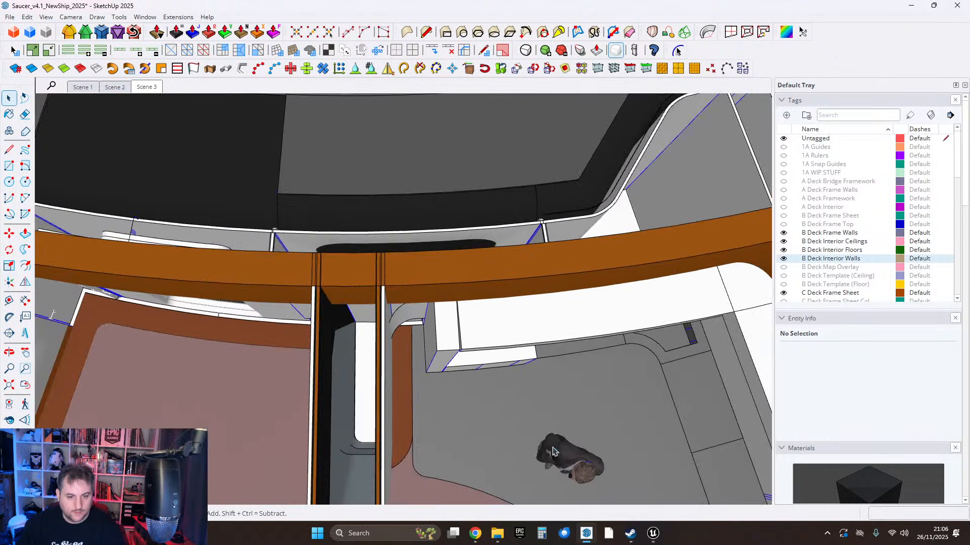
# Inspect the floor border around the leaning column and the gap between that column and the kitchen's end pillar.
pyautogui.moveTo(553, 451); pyautogui.dragTo(180, 301, button='middle')
pyautogui.scroll(3, 351, 263)
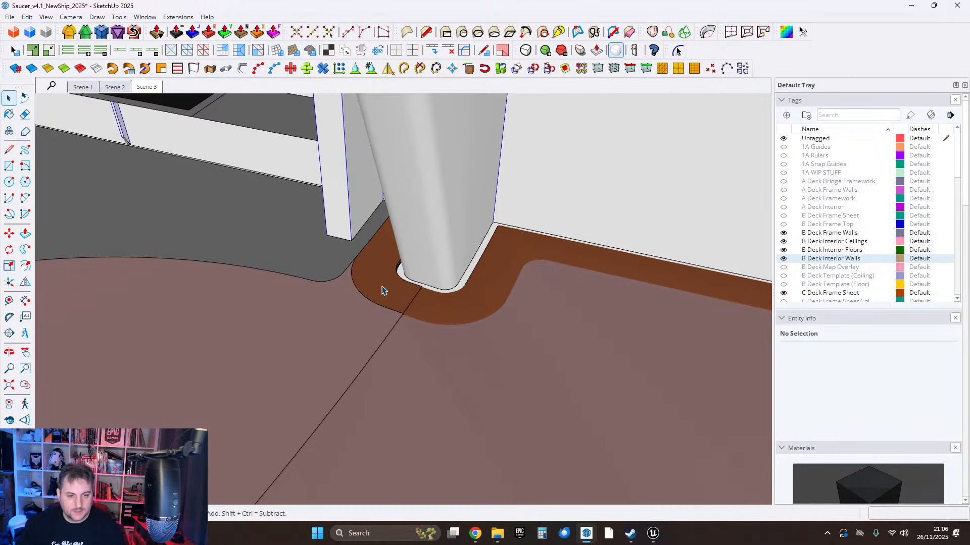
pyautogui.scroll(4, 381, 290)
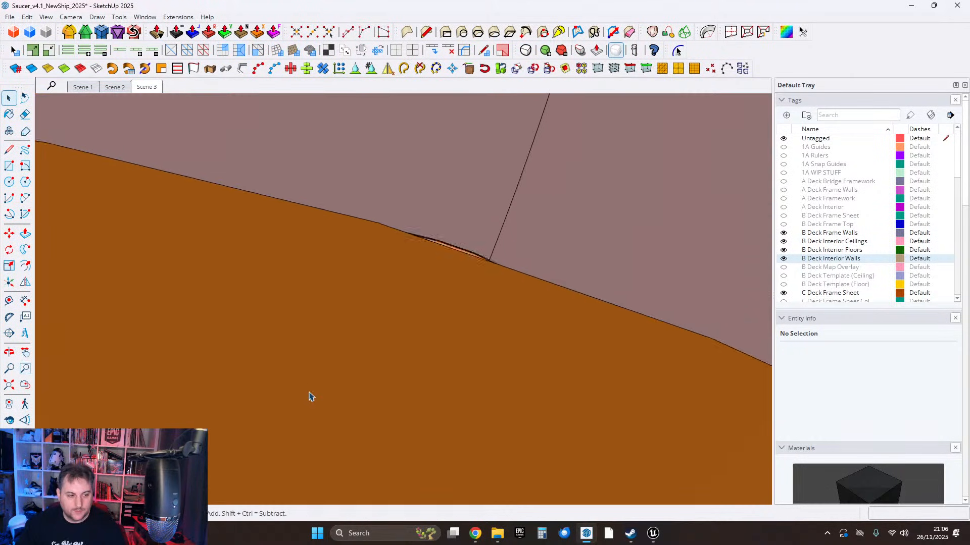
pyautogui.scroll(-8, 461, 298)
pyautogui.moveTo(461, 298); pyautogui.dragTo(460, 231, button='middle')
pyautogui.moveTo(445, 292); pyautogui.dragTo(344, 319, button='middle')
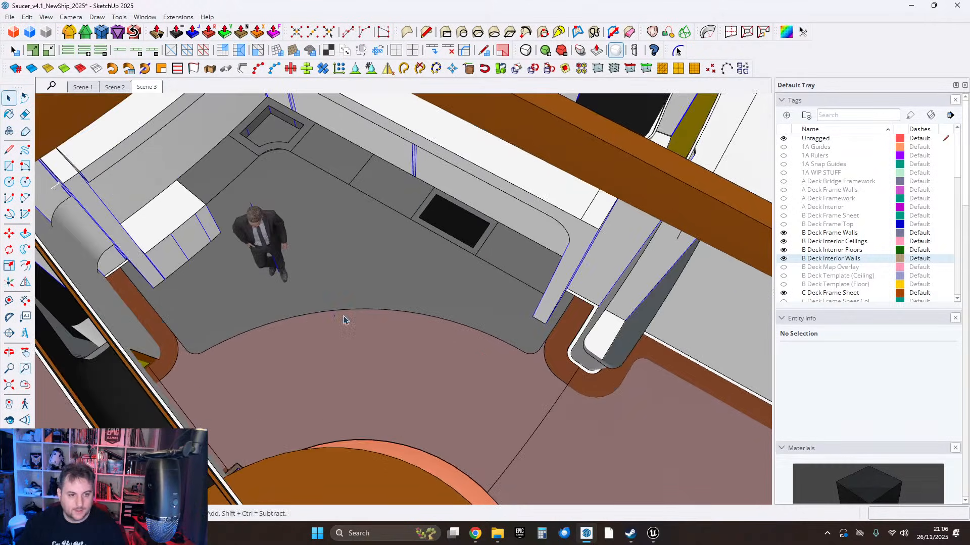
pyautogui.moveTo(452, 310); pyautogui.dragTo(407, 385, button='middle')
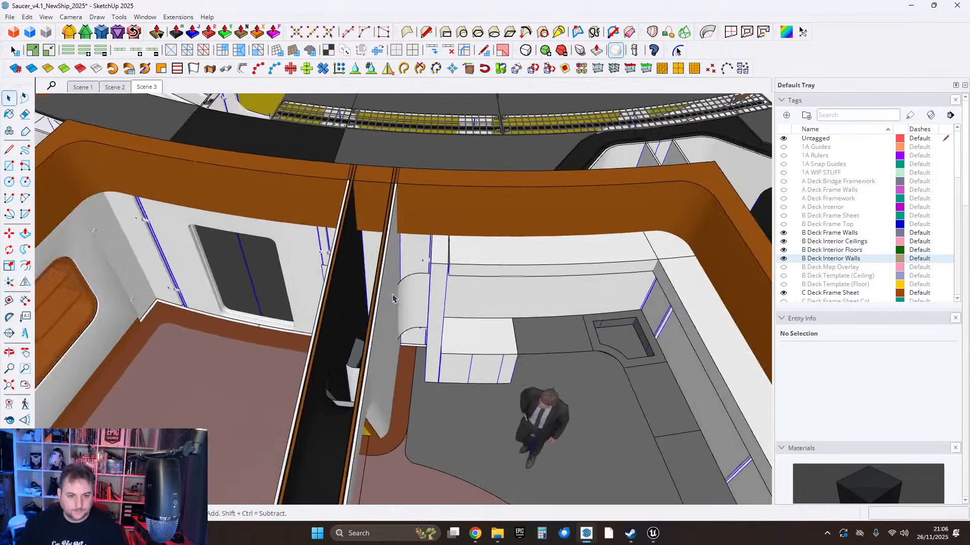
pyautogui.scroll(5, 411, 279)
pyautogui.moveTo(411, 279); pyautogui.dragTo(468, 286, button='middle')
pyautogui.scroll(-6, 404, 262)
pyautogui.scroll(6, 547, 283)
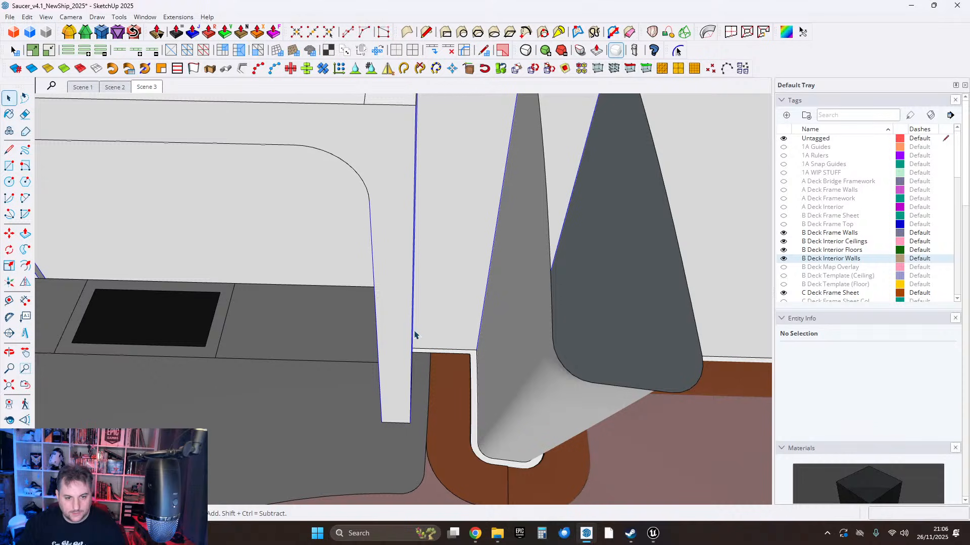
pyautogui.scroll(-4, 444, 325)
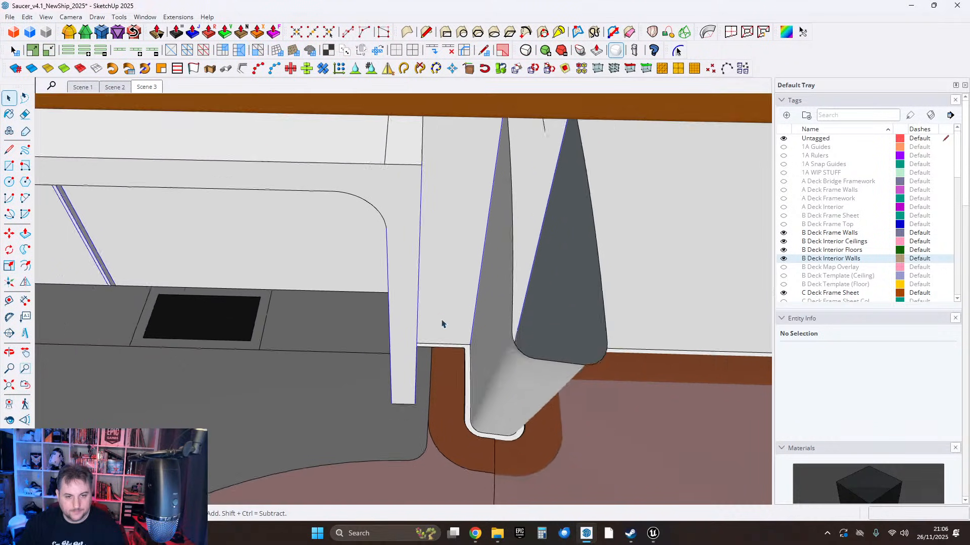
pyautogui.moveTo(444, 325); pyautogui.dragTo(495, 330, button='middle')
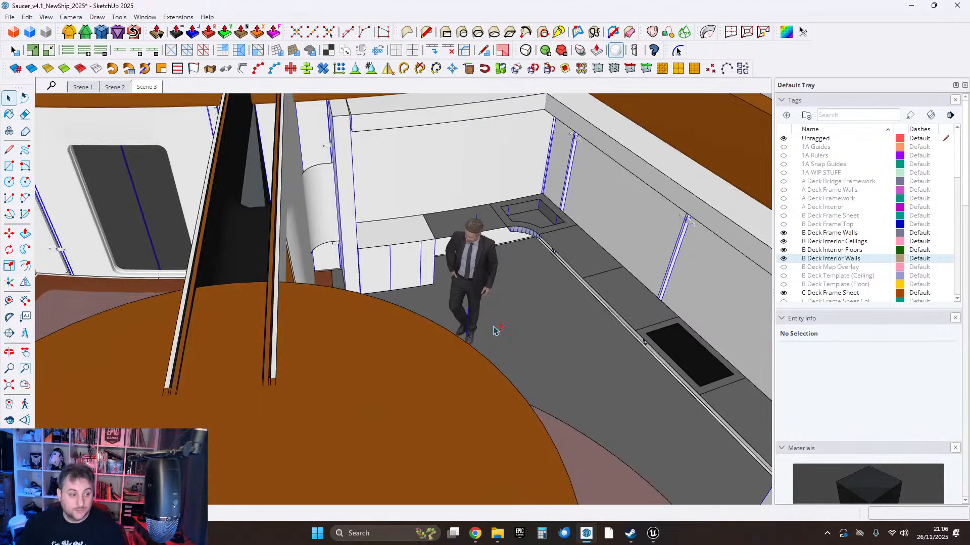
# Examine the kitchen's end pillar, overhead bands and side counter from inside the room and from above.
pyautogui.moveTo(413, 304); pyautogui.dragTo(418, 279, button='middle')
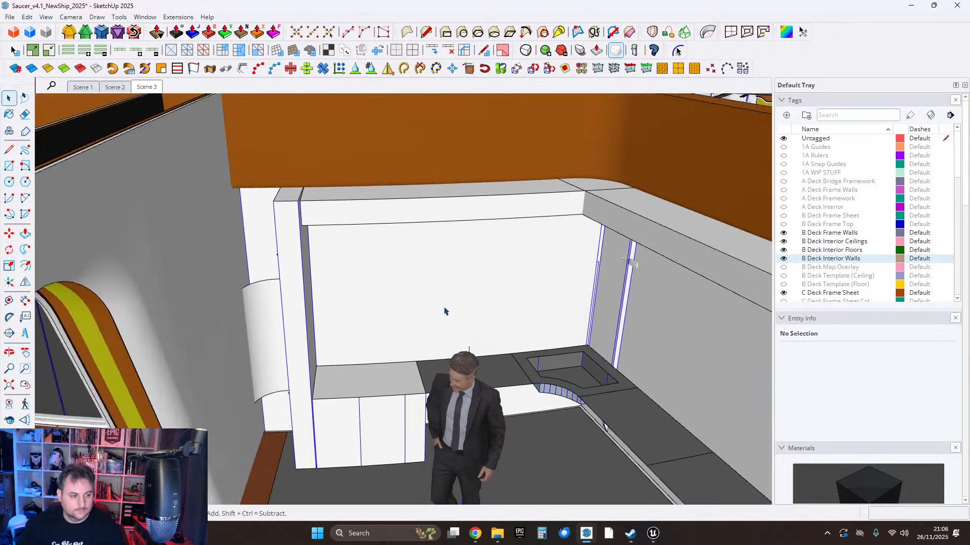
pyautogui.scroll(2, 444, 311)
pyautogui.moveTo(448, 310); pyautogui.dragTo(393, 263, button='middle')
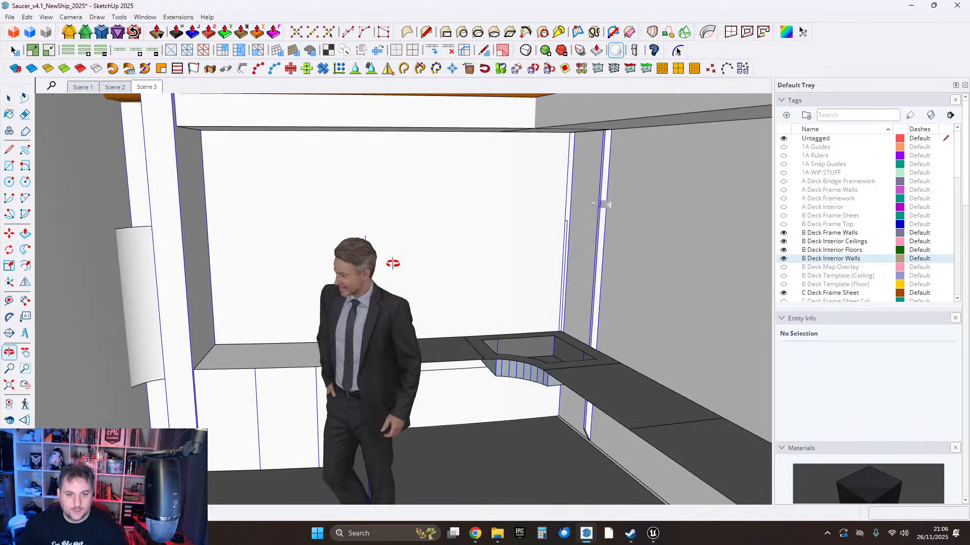
pyautogui.moveTo(518, 188); pyautogui.dragTo(534, 248, button='middle')
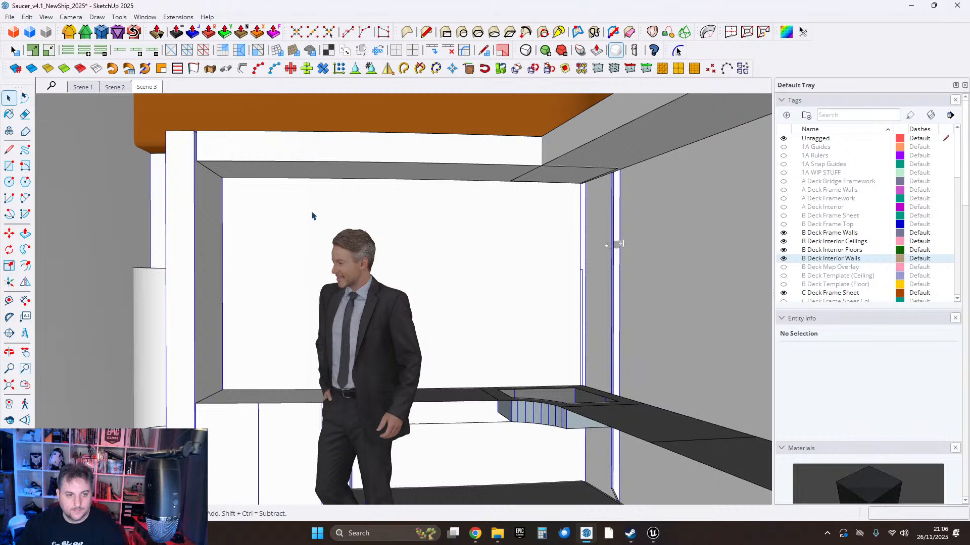
pyautogui.moveTo(313, 216); pyautogui.dragTo(426, 275, button='middle')
pyautogui.moveTo(468, 323); pyautogui.dragTo(505, 336, button='middle')
pyautogui.moveTo(417, 313); pyautogui.dragTo(465, 396, button='middle')
pyautogui.moveTo(440, 356); pyautogui.dragTo(425, 329, button='middle')
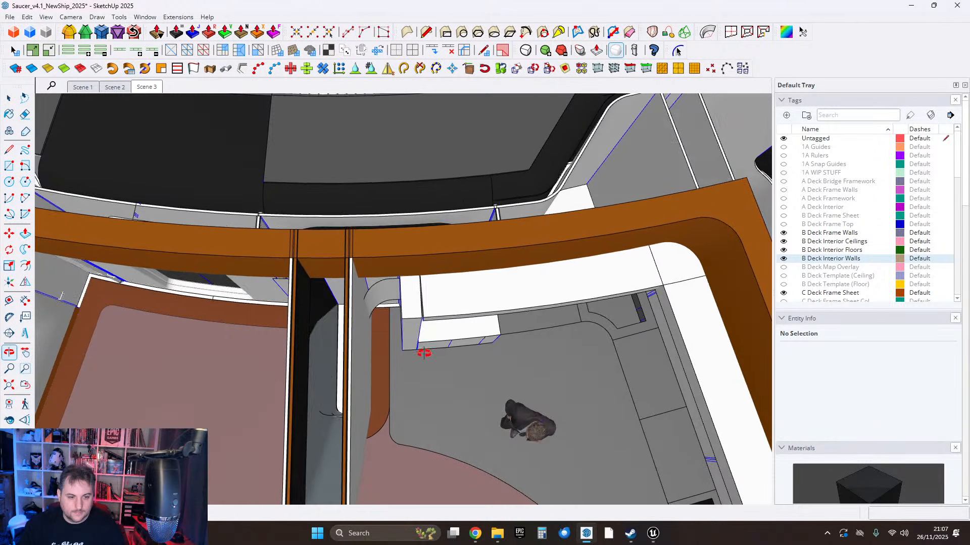
pyautogui.moveTo(425, 353)
pyautogui.mouseDown(button='middle')
pyautogui.moveTo(424, 366)
pyautogui.moveTo(430, 342)
pyautogui.mouseUp(button='middle')
pyautogui.moveTo(442, 266); pyautogui.dragTo(399, 350, button='middle')
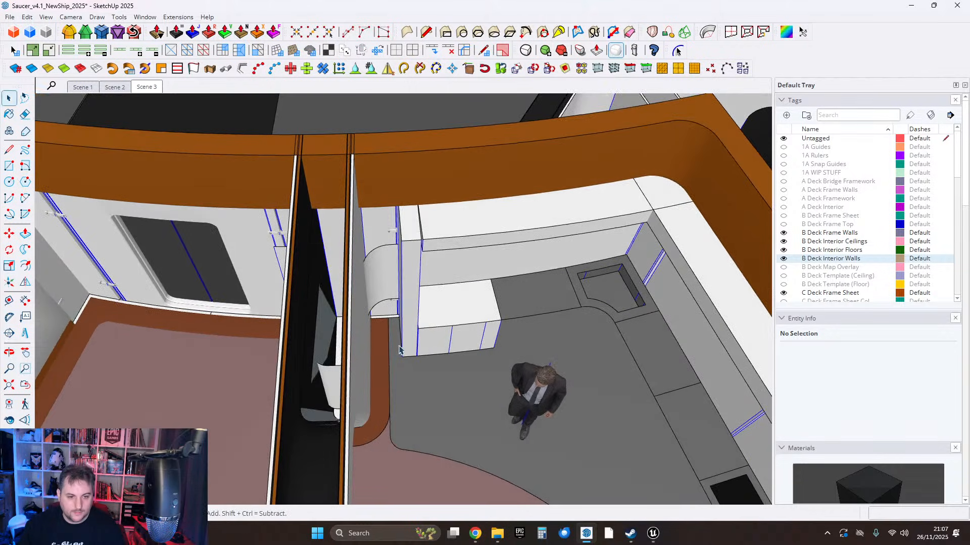
# Inspect the sloped dividing walls beside the kitchen and where they meet the floor border and the wall panels.
pyautogui.moveTo(320, 337); pyautogui.dragTo(601, 299, button='middle')
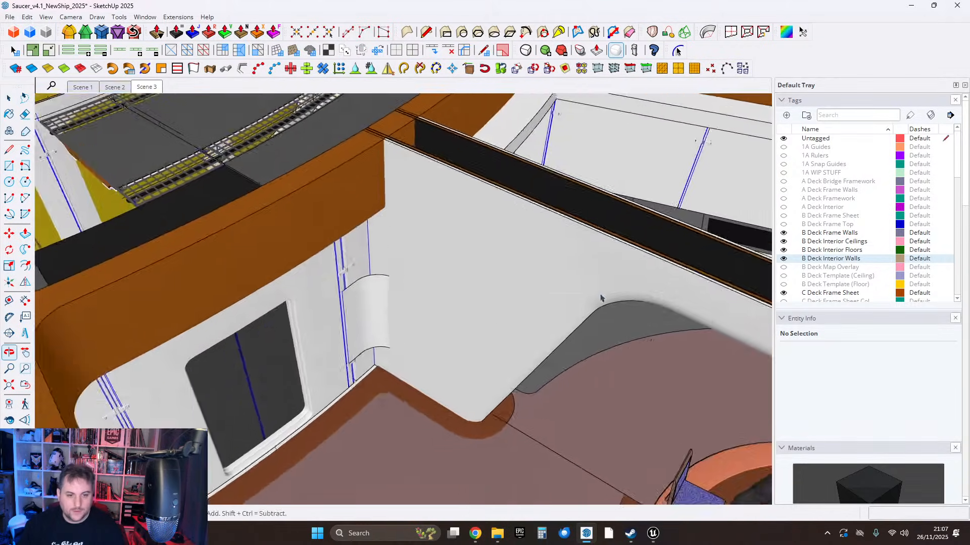
pyautogui.scroll(3, 485, 318)
pyautogui.moveTo(474, 308); pyautogui.dragTo(467, 275, button='middle')
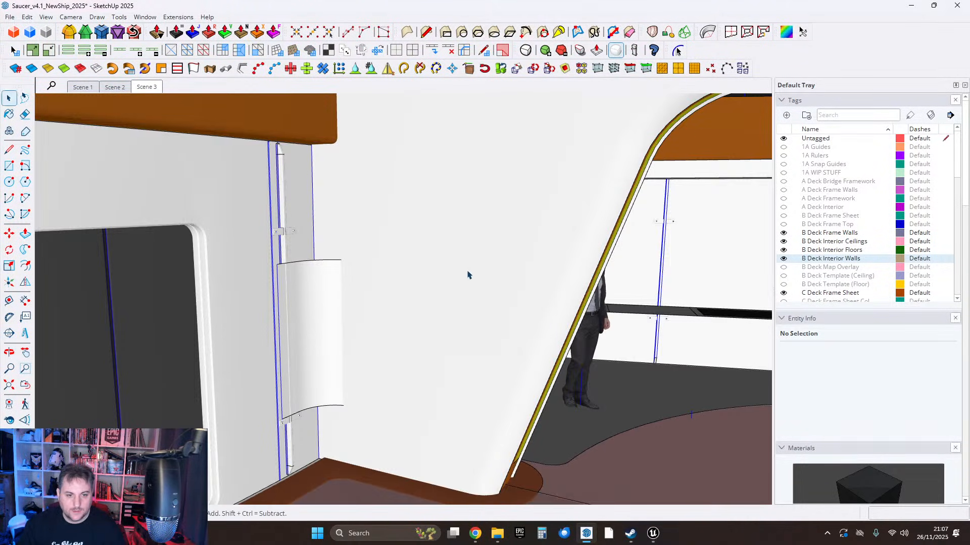
pyautogui.moveTo(524, 252); pyautogui.dragTo(608, 320, button='middle')
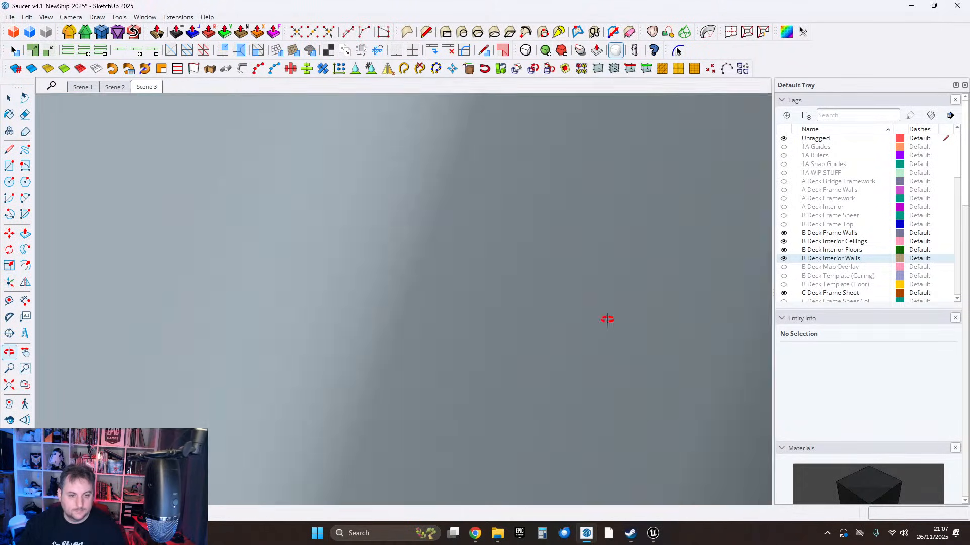
pyautogui.moveTo(357, 298); pyautogui.dragTo(417, 166, button='middle')
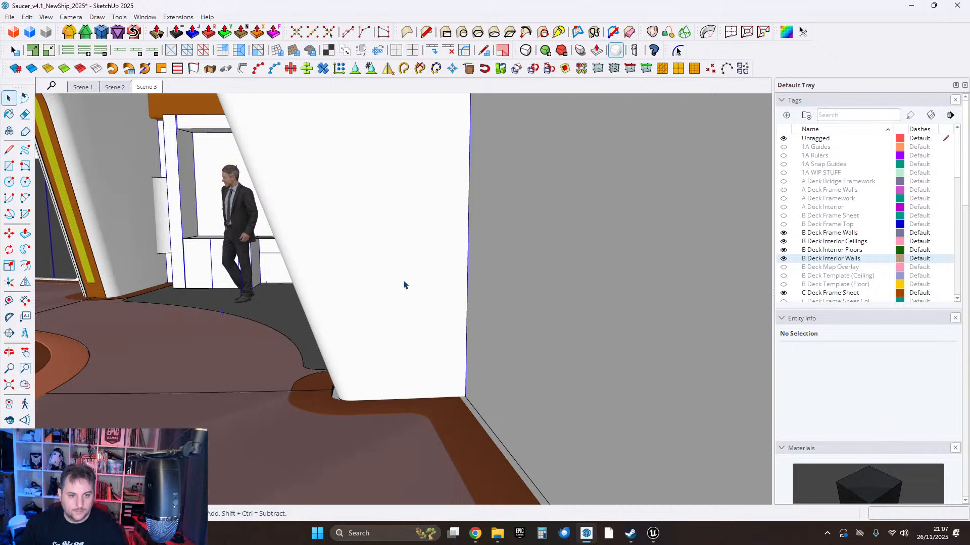
pyautogui.moveTo(419, 228); pyautogui.dragTo(576, 291, button='middle')
pyautogui.moveTo(347, 365); pyautogui.dragTo(348, 235, button='middle')
# Delete the kitchen's counter and frame groups, leaving the bare floor and walls.
pyautogui.doubleClick(341, 234)
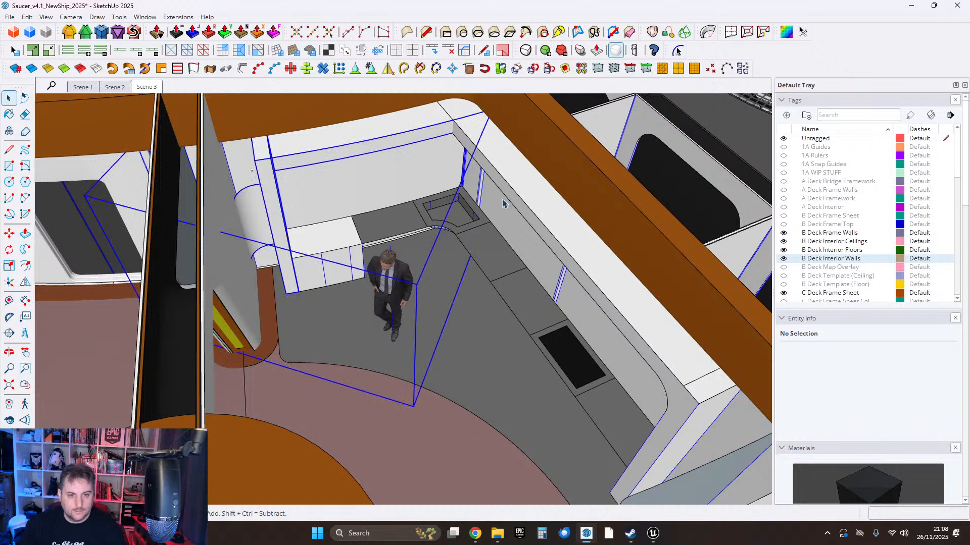
pyautogui.click(512, 179)
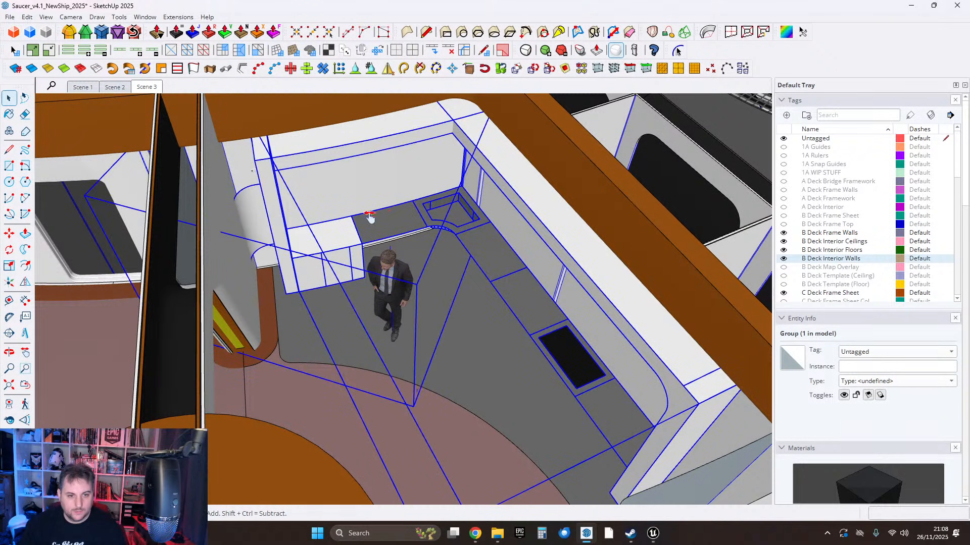
pyautogui.moveTo(370, 217); pyautogui.dragTo(507, 257, button='middle')
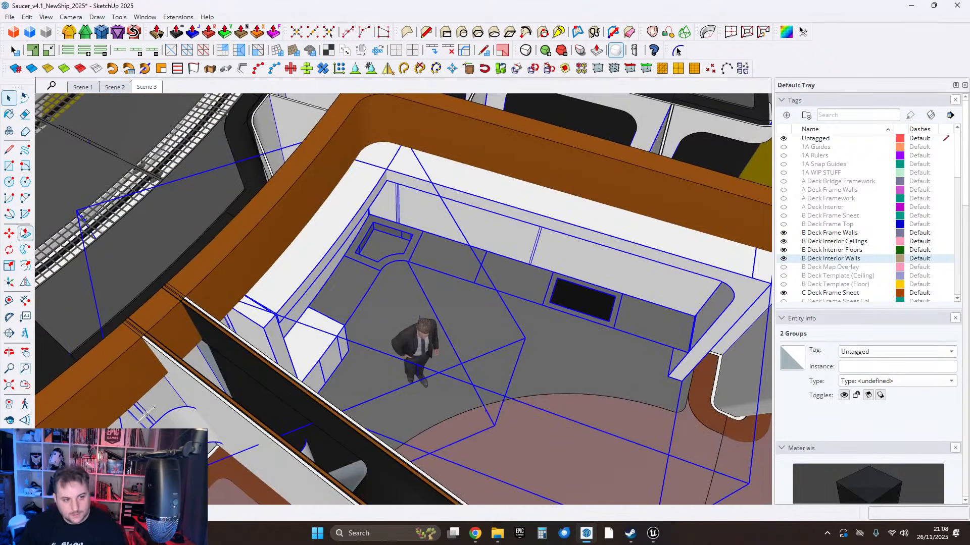
pyautogui.moveTo(390, 242); pyautogui.dragTo(334, 240, button='middle')
pyautogui.press('Delete')
# Copy the dark grey kitchen floor face from inside the nested floor group and leave the group.
pyautogui.moveTo(288, 303); pyautogui.dragTo(325, 295, button='middle')
pyautogui.doubleClick(289, 269)
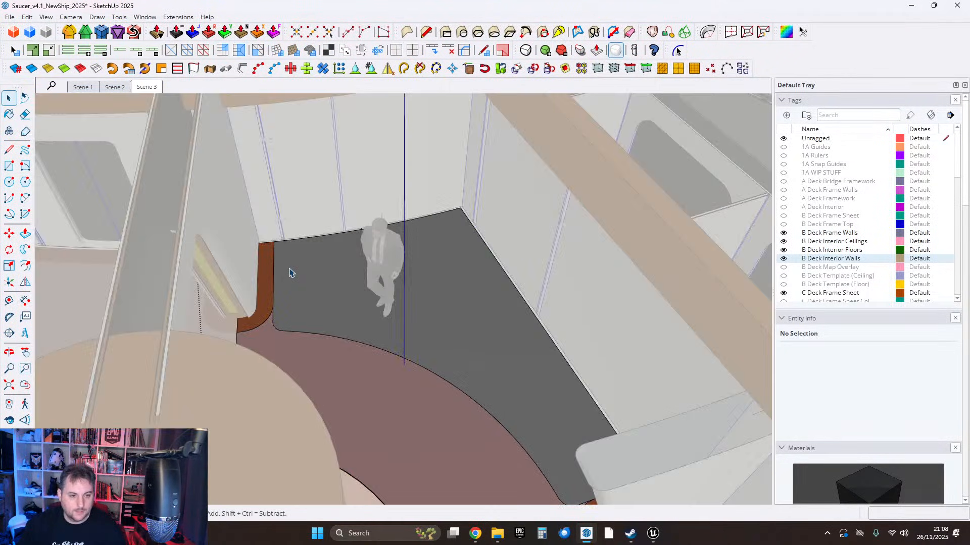
pyautogui.click(289, 273)
pyautogui.scroll(3, 302, 278)
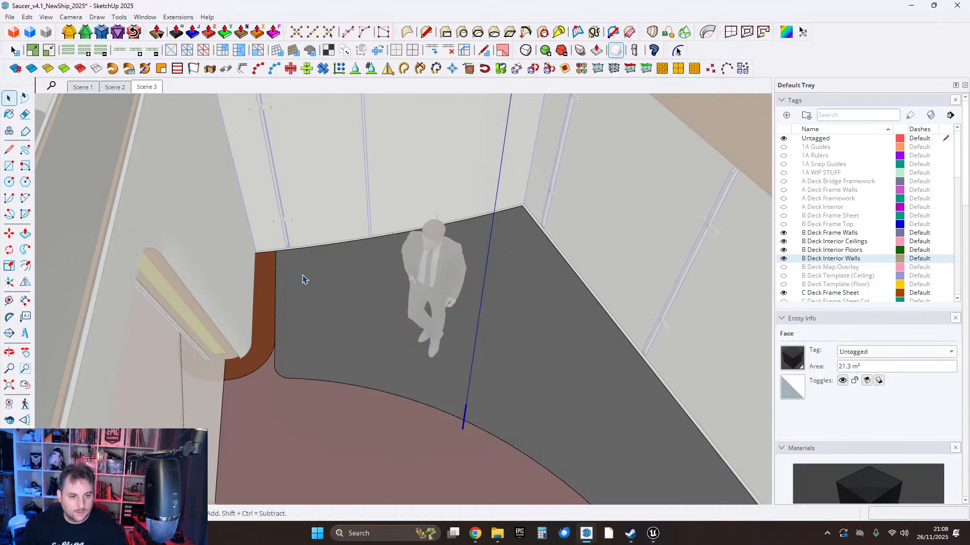
pyautogui.scroll(2, 306, 282)
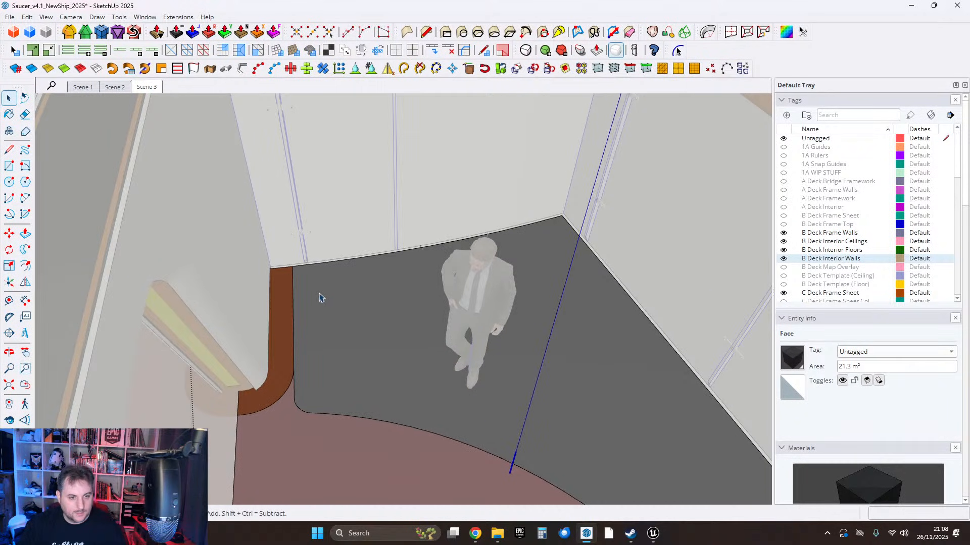
pyautogui.scroll(2, 276, 347)
pyautogui.moveTo(277, 348); pyautogui.dragTo(341, 288, button='middle')
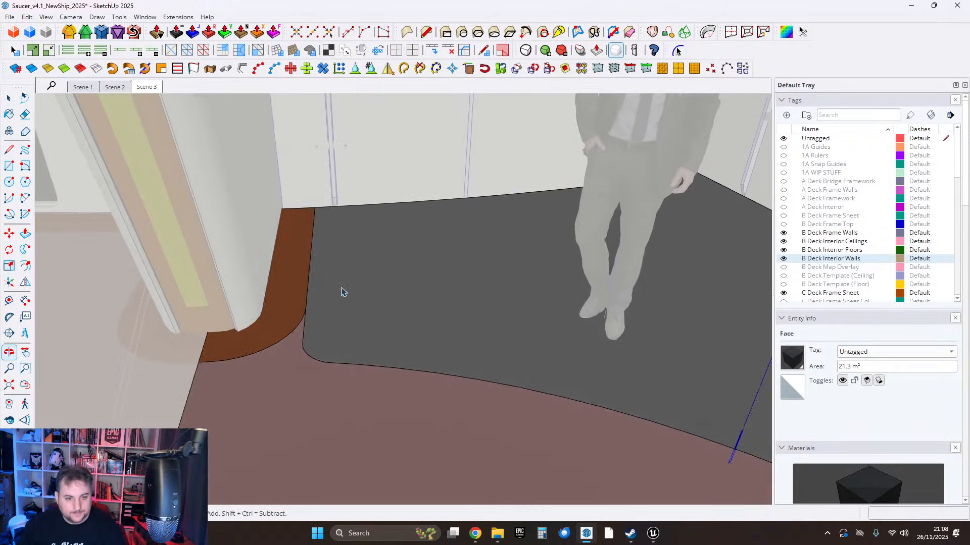
pyautogui.doubleClick(330, 293)
pyautogui.click(329, 288)
pyautogui.scroll(-1, 326, 284)
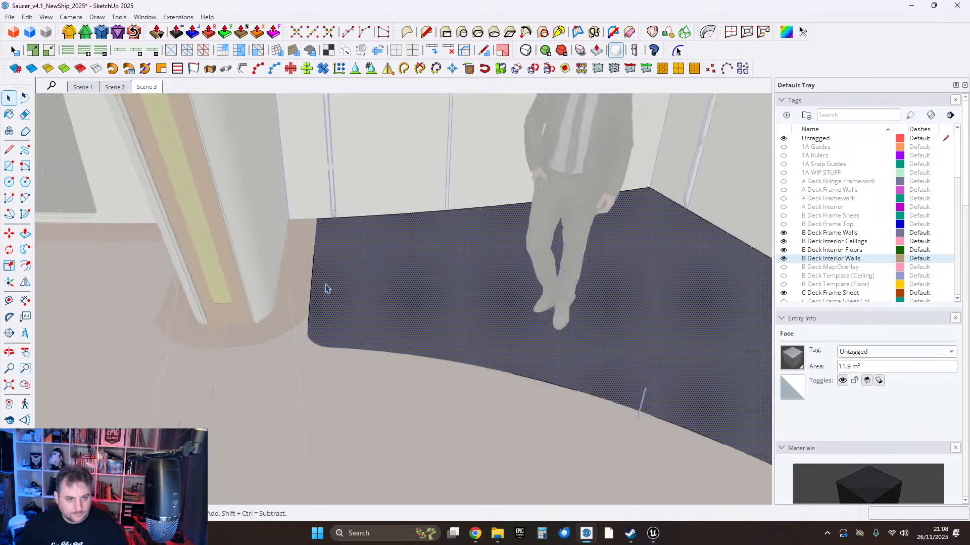
pyautogui.scroll(-1, 326, 285)
pyautogui.press('Escape')
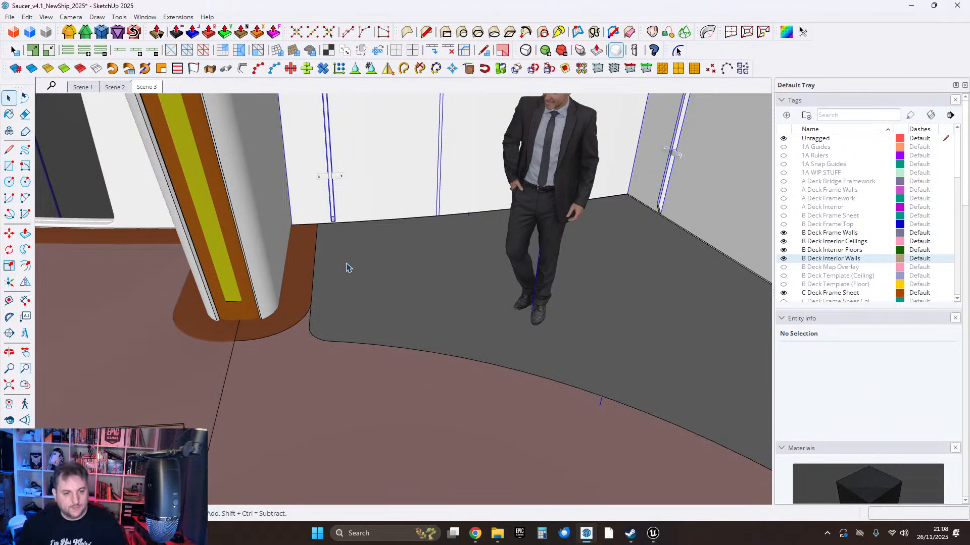
# Paste the copied kitchen floor face in place and raise it about 78 cm above the floor.
pyautogui.click(343, 237)
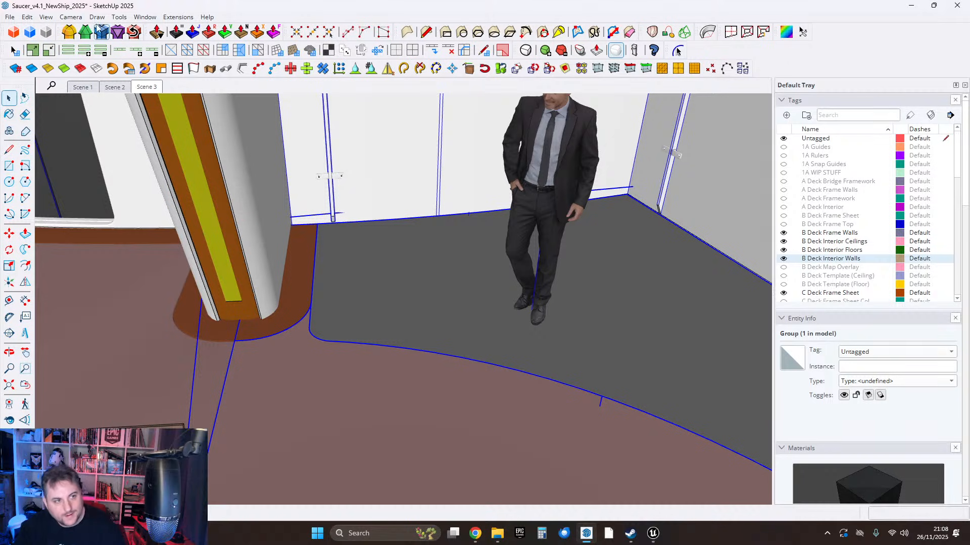
pyautogui.click(27, 19)
pyautogui.click(50, 166)
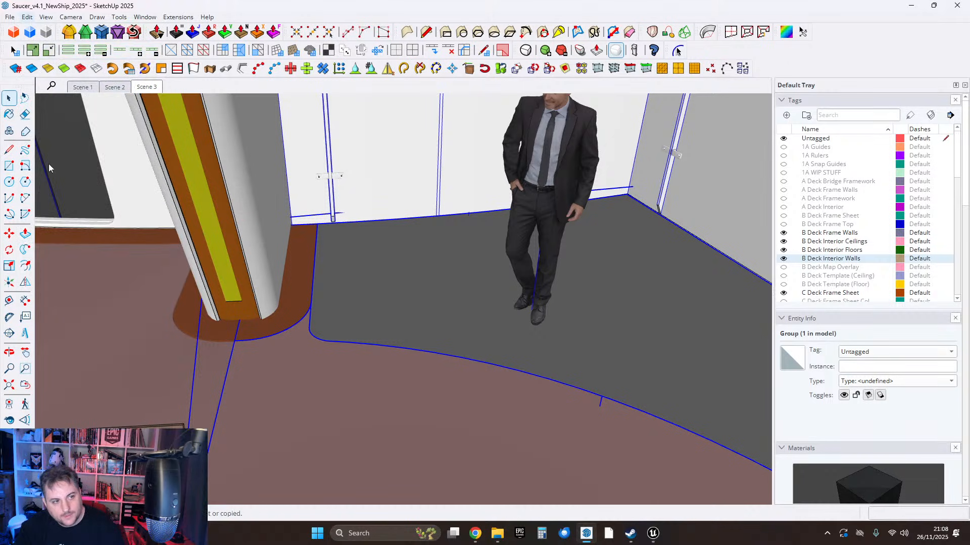
pyautogui.click(9, 232)
pyautogui.scroll(2, 329, 259)
pyautogui.click(356, 239)
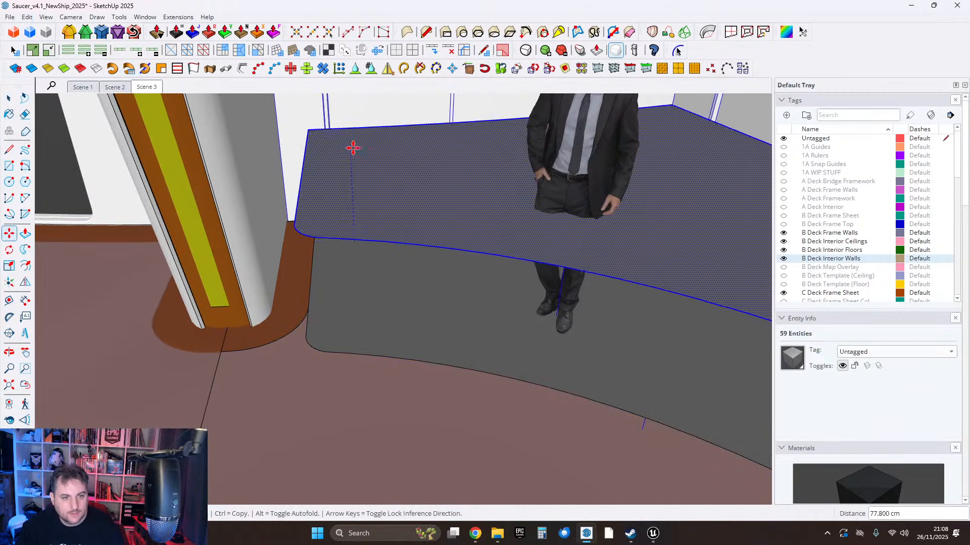
pyautogui.click(351, 154)
# Offset the raised kitchen face's outline inward by 5 cm.
pyautogui.click(9, 98)
pyautogui.moveTo(392, 234); pyautogui.dragTo(404, 258, button='middle')
pyautogui.scroll(1, 365, 210)
pyautogui.click(368, 205)
pyautogui.scroll(3, 368, 207)
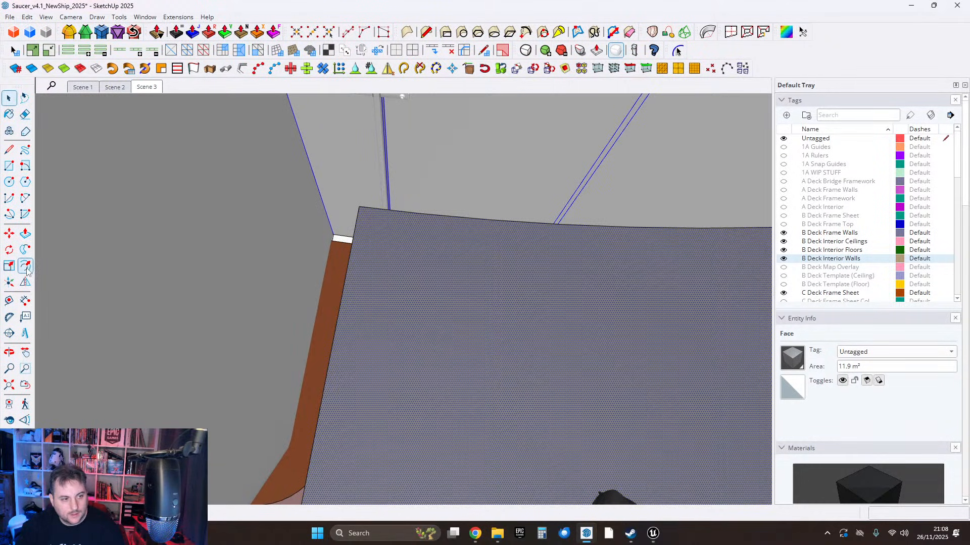
pyautogui.click(360, 273)
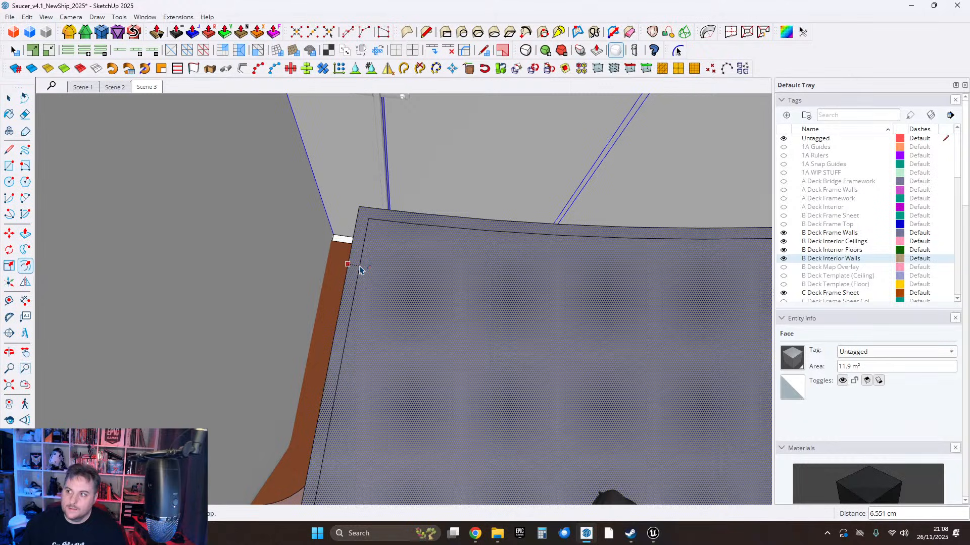
pyautogui.press('Return')
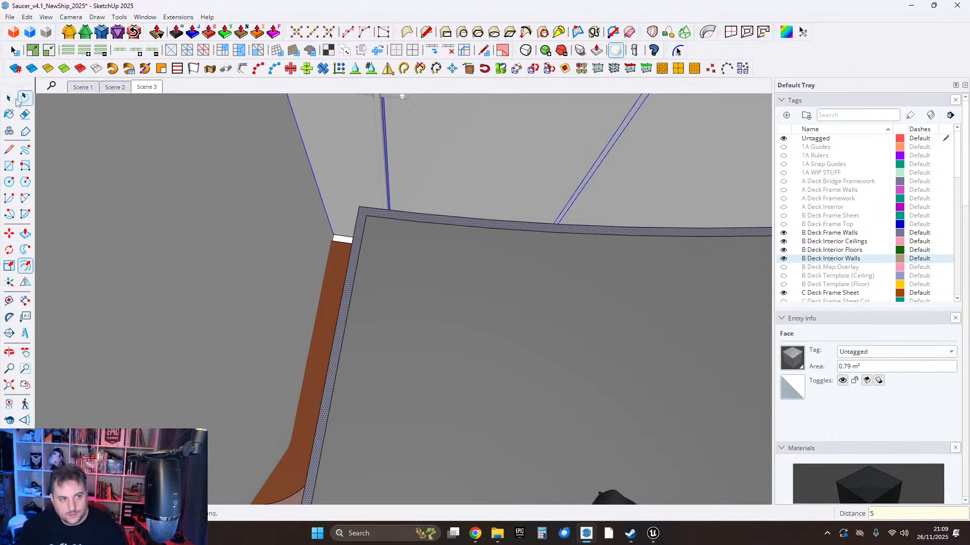
# Offset the inner curved edge along the back wall 65 cm into the raised face.
pyautogui.click(10, 99)
pyautogui.moveTo(412, 217); pyautogui.dragTo(319, 212, button='middle')
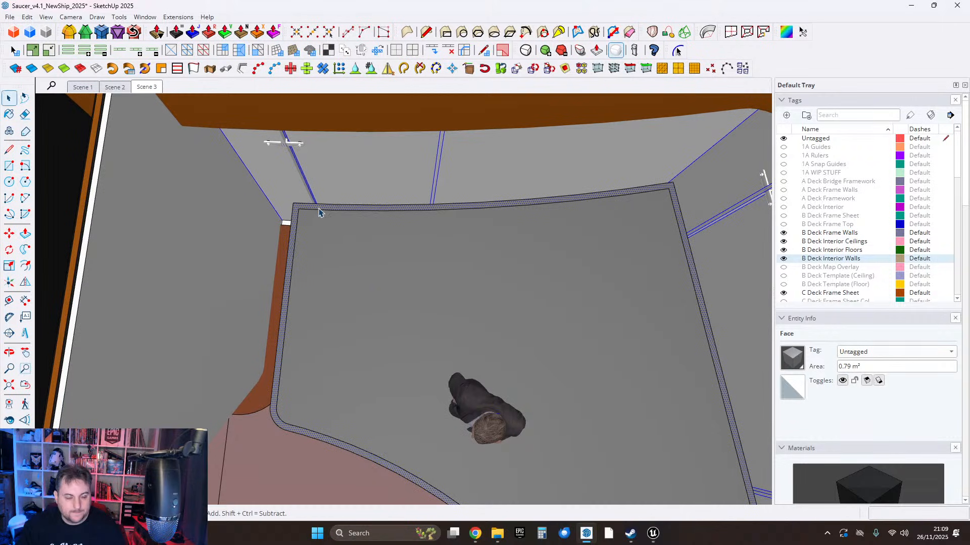
pyautogui.click(354, 212)
pyautogui.moveTo(354, 212); pyautogui.dragTo(385, 248, button='middle')
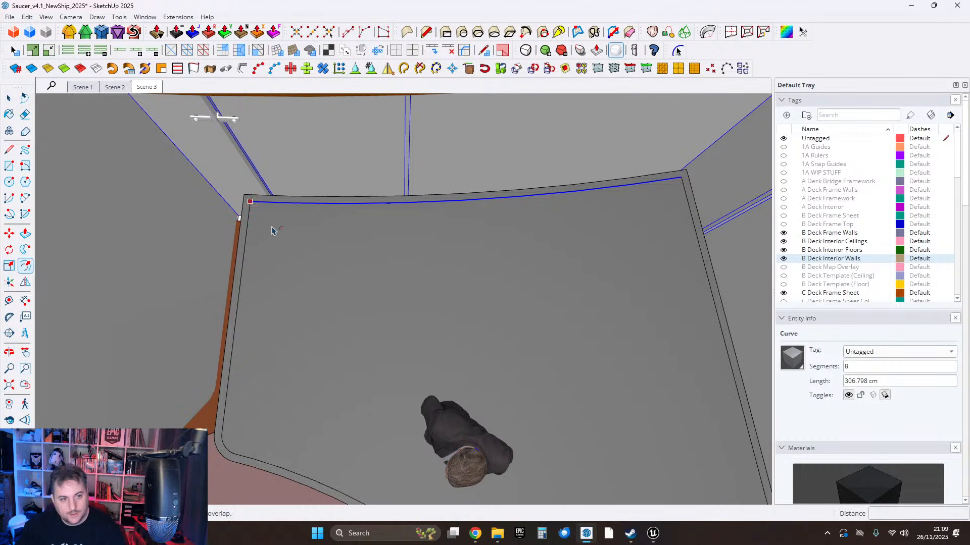
pyautogui.write('65')
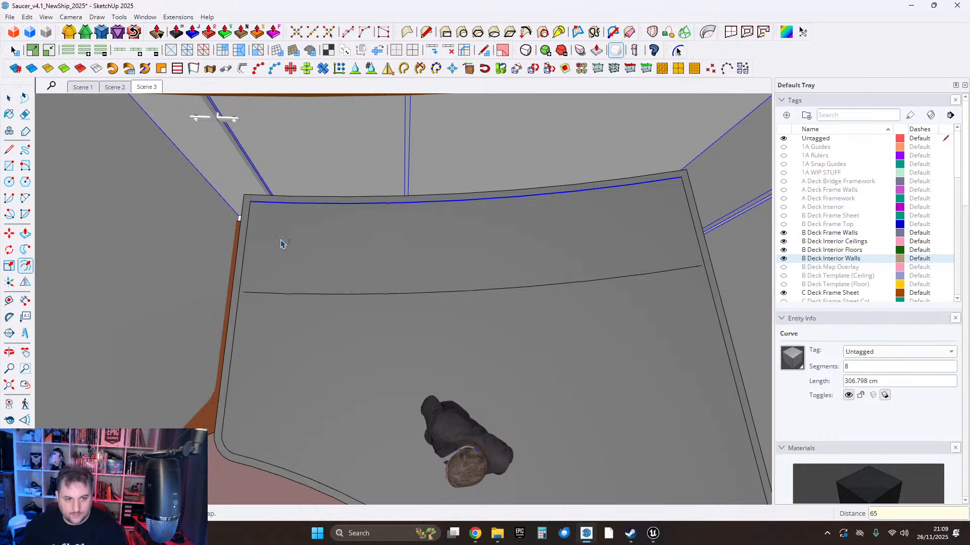
# Extend both ends of the 65 cm offset curve with short lines to the inner border edges.
pyautogui.click(9, 154)
pyautogui.scroll(6, 244, 302)
pyautogui.click(240, 261)
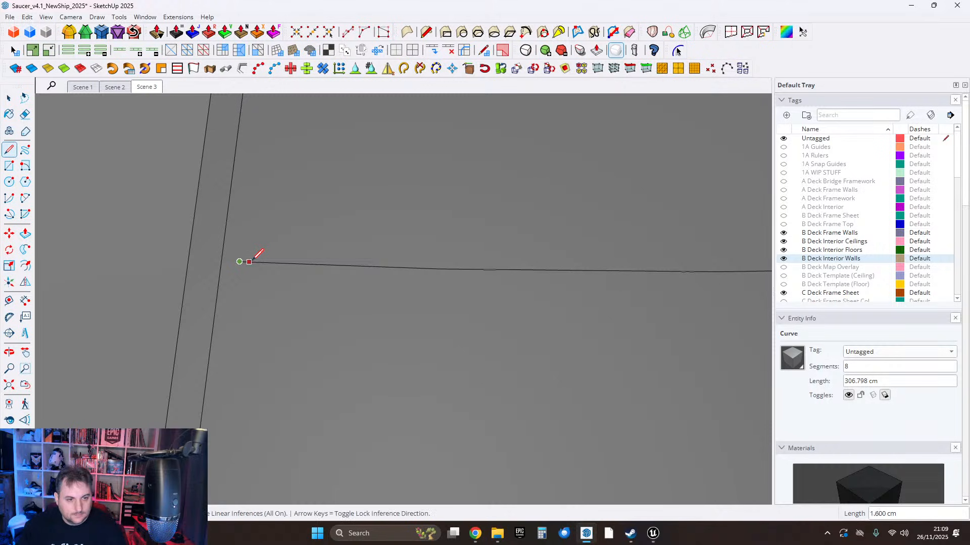
pyautogui.scroll(-3, 210, 261)
pyautogui.keyDown('shift'); pyautogui.moveTo(553, 269); pyautogui.dragTo(82, 320, button='middle'); pyautogui.keyUp('shift')
pyautogui.keyDown('shift'); pyautogui.moveTo(747, 298); pyautogui.dragTo(232, 316, button='middle'); pyautogui.keyUp('shift')
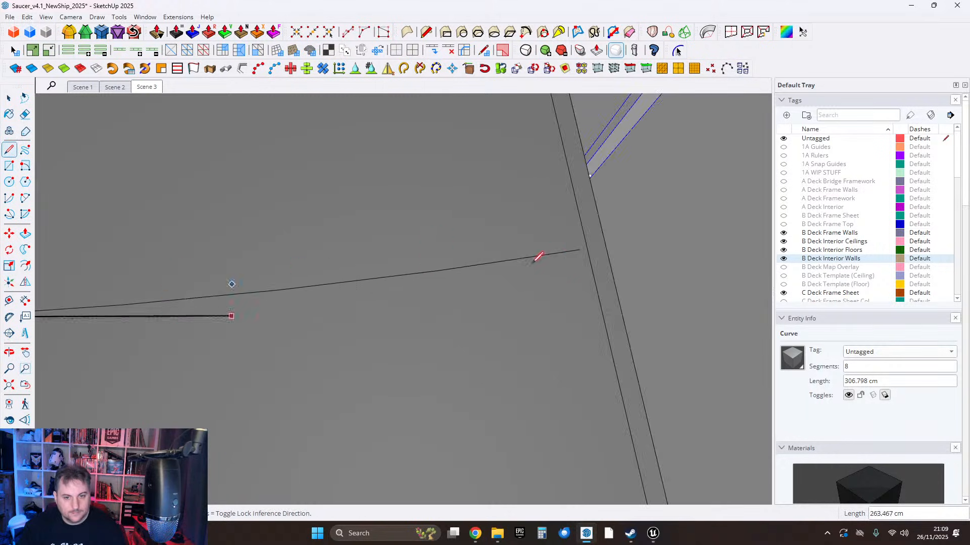
pyautogui.keyDown('shift'); pyautogui.moveTo(571, 253); pyautogui.dragTo(392, 311, button='middle'); pyautogui.keyUp('shift')
pyautogui.scroll(2, 392, 311)
pyautogui.press('Escape')
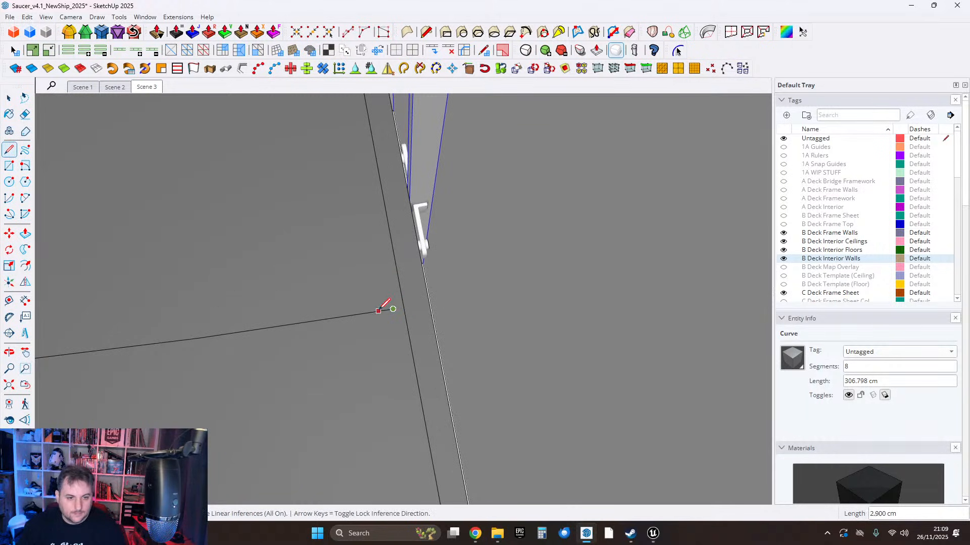
pyautogui.click(411, 303)
# Finish the line work on the raised face and hide the B Deck Interior Walls tag.
pyautogui.click(9, 98)
pyautogui.scroll(-6, 491, 223)
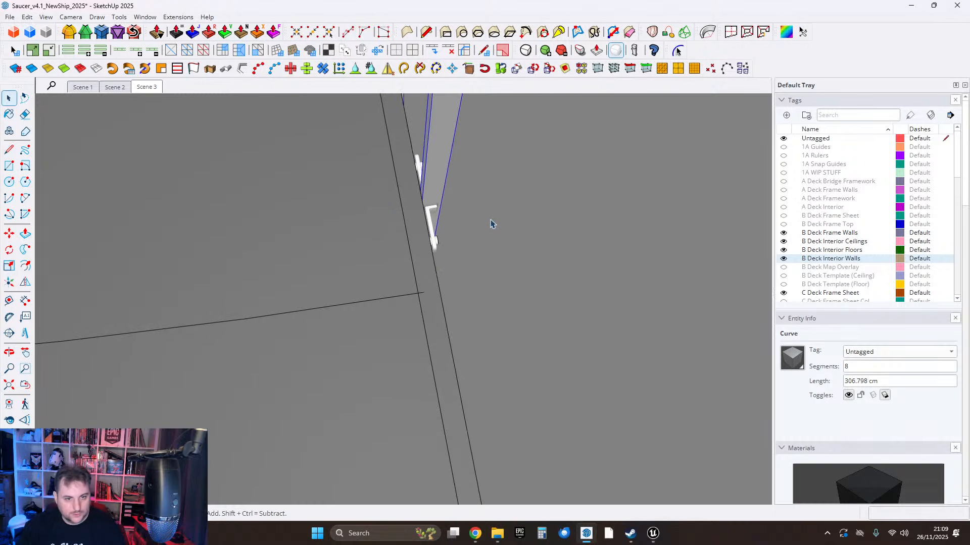
pyautogui.scroll(-3, 505, 239)
pyautogui.moveTo(323, 255); pyautogui.dragTo(440, 295, button='middle')
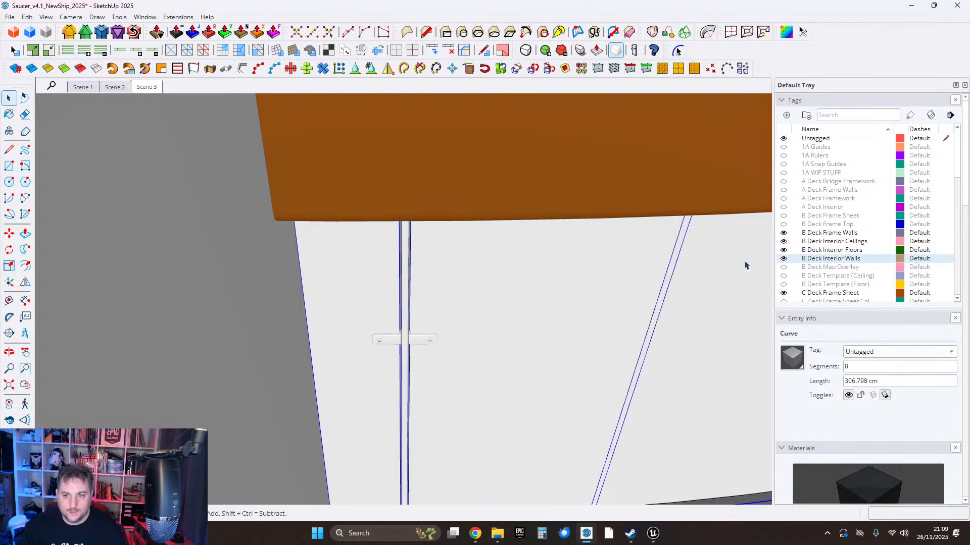
pyautogui.click(783, 259)
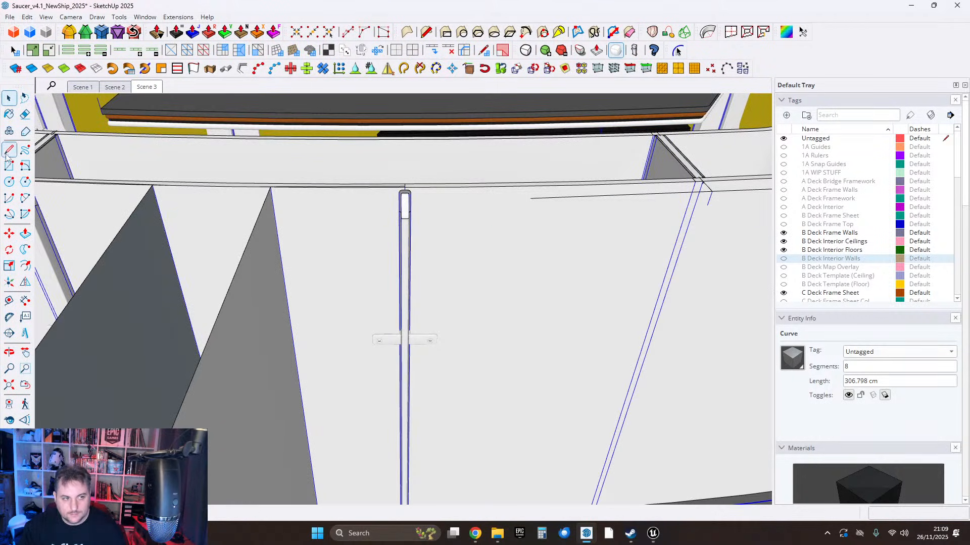
# Draw a vertical line about 176 cm long down the centre of the wall frame post to the raised kitchen face.
pyautogui.scroll(5, 405, 211)
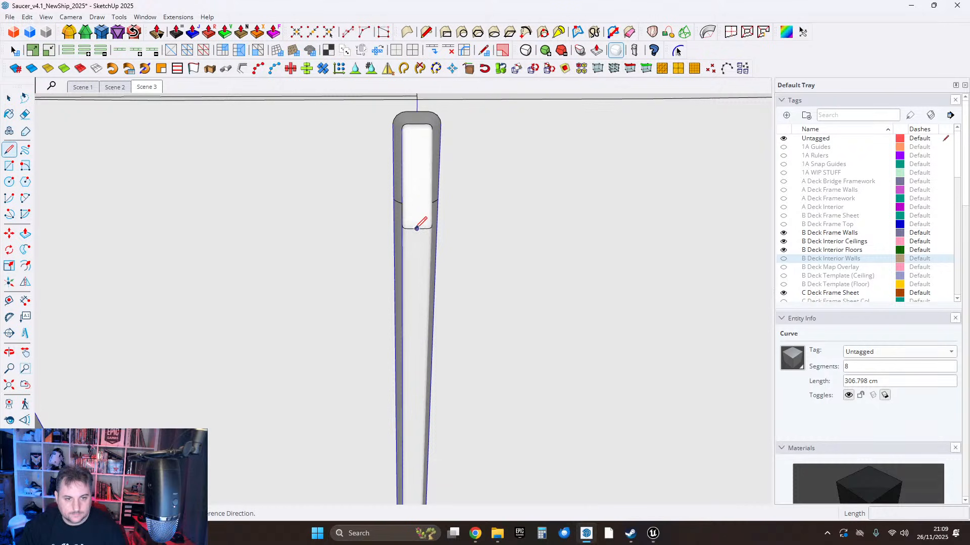
pyautogui.scroll(-3, 423, 223)
pyautogui.moveTo(413, 206)
pyautogui.mouseDown(button='middle')
pyautogui.moveTo(439, 116)
pyautogui.moveTo(428, 236)
pyautogui.mouseUp(button='middle')
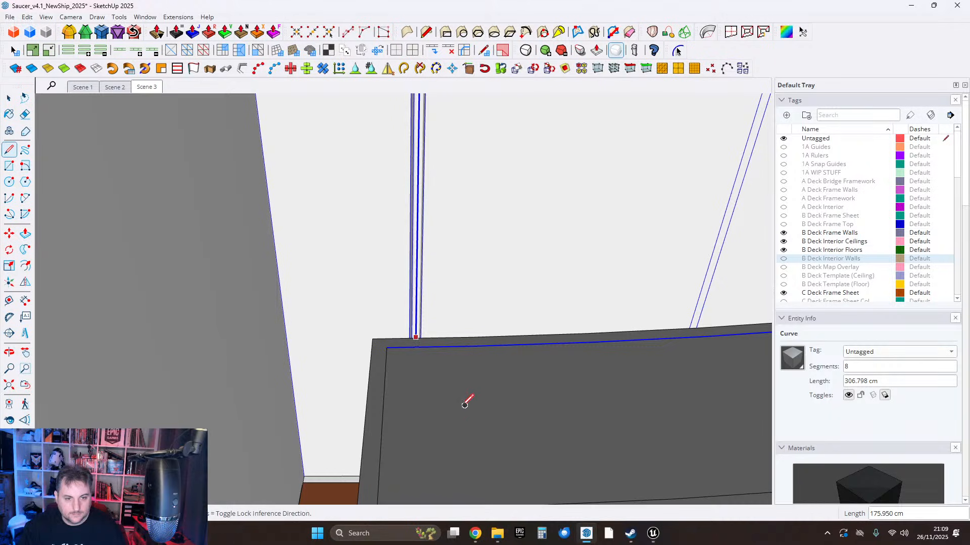
pyautogui.moveTo(444, 396); pyautogui.dragTo(421, 467, button='middle')
pyautogui.scroll(3, 406, 385)
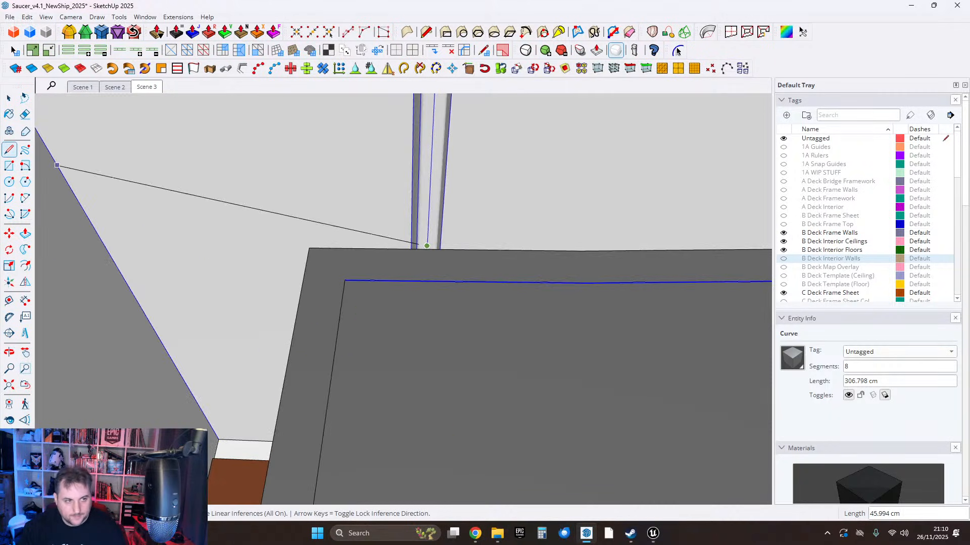
pyautogui.click(10, 97)
# Copy the raised face's straight outer side edge 13.9 cm inward to the centre line of the wall frame post.
pyautogui.moveTo(368, 284); pyautogui.dragTo(342, 293, button='middle')
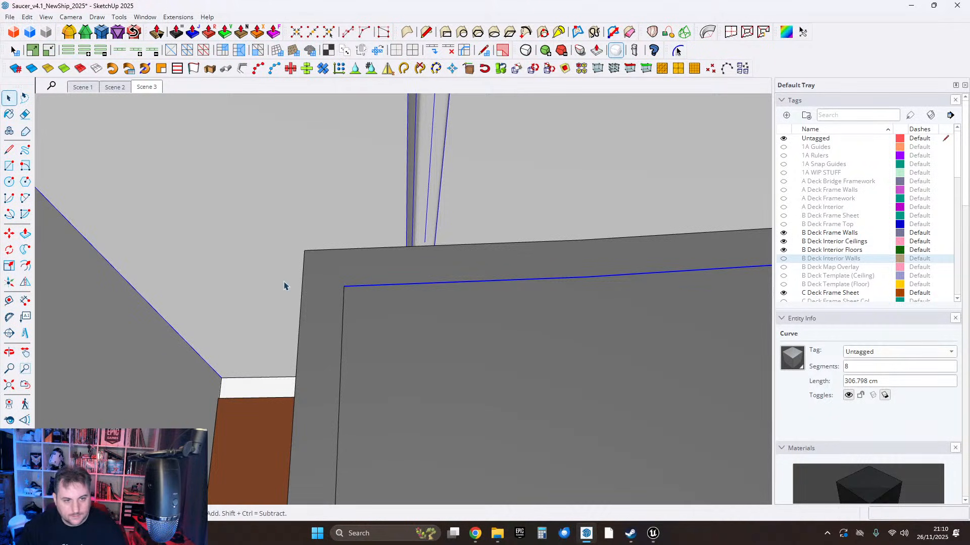
pyautogui.press('m')
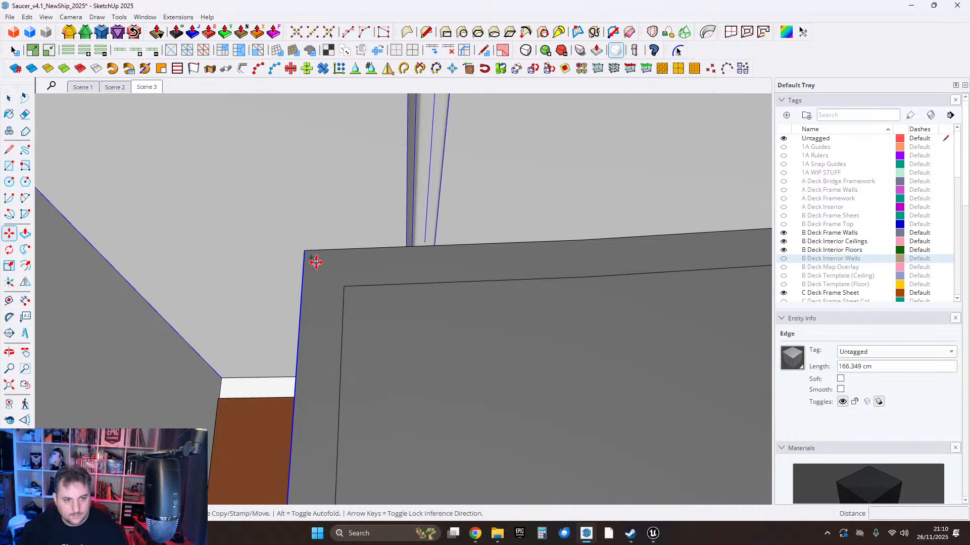
pyautogui.click(306, 249)
pyautogui.scroll(3, 428, 242)
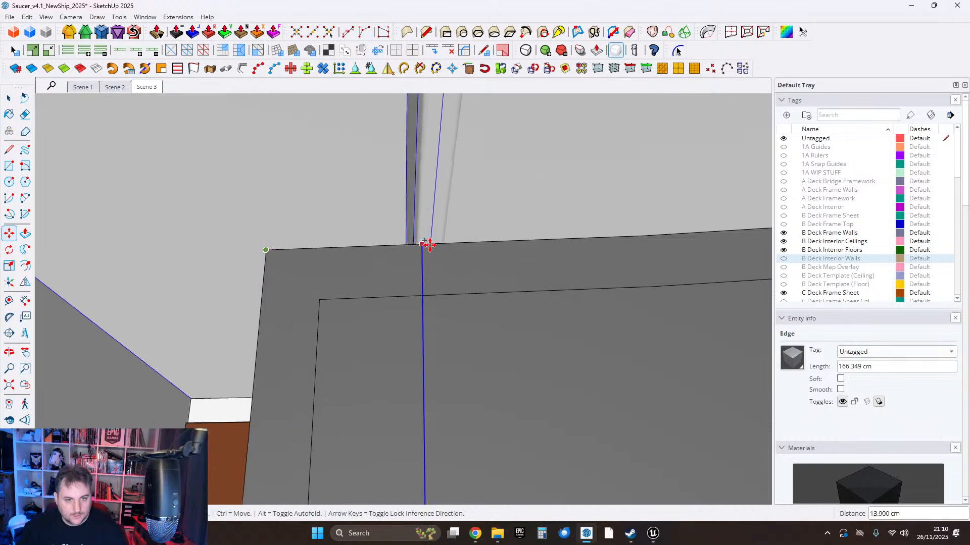
pyautogui.click(10, 99)
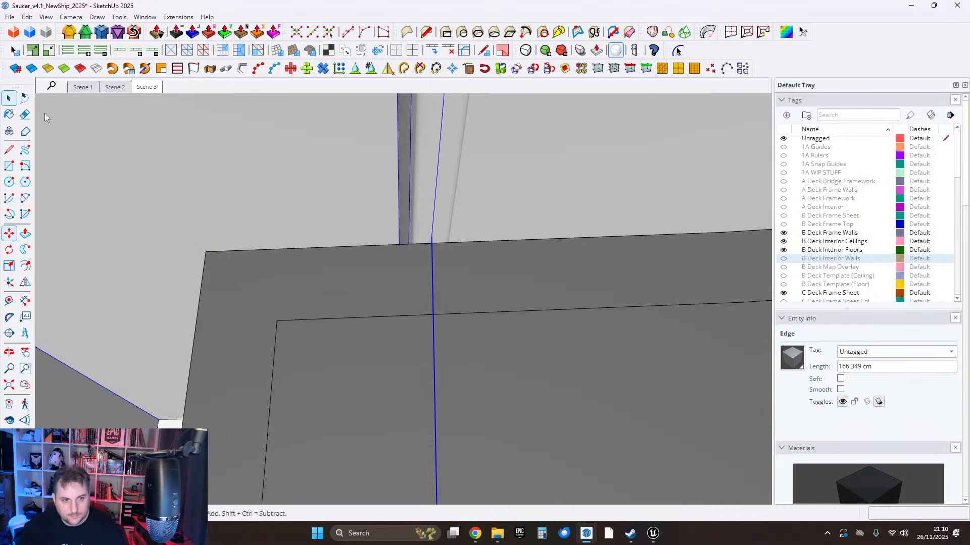
# Copy the edge at the frame post's centre line 0.5 cm further into the raised face.
pyautogui.scroll(-7, 403, 278)
pyautogui.keyDown('shift'); pyautogui.moveTo(429, 387); pyautogui.dragTo(452, 327, button='middle'); pyautogui.keyUp('shift')
pyautogui.scroll(-2, 524, 198)
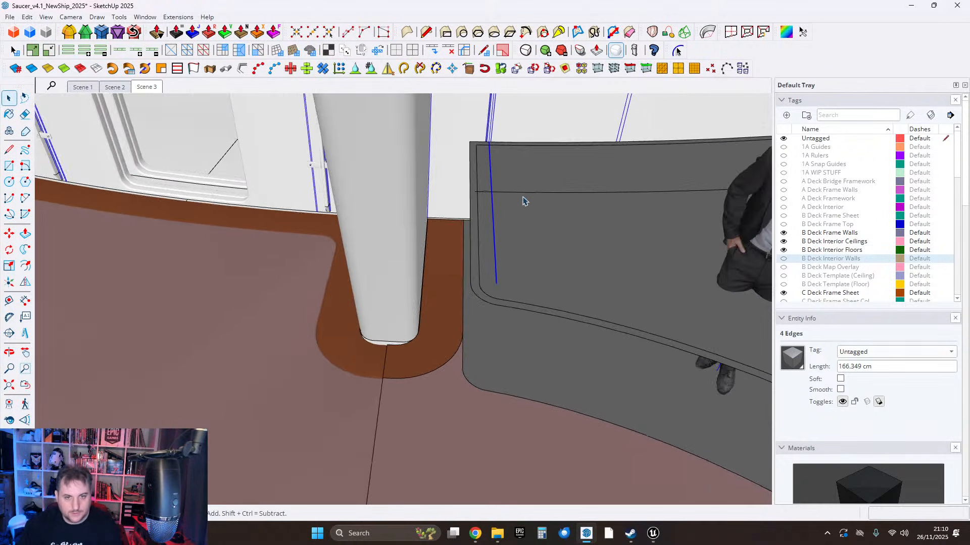
pyautogui.moveTo(525, 196); pyautogui.dragTo(401, 321, button='middle')
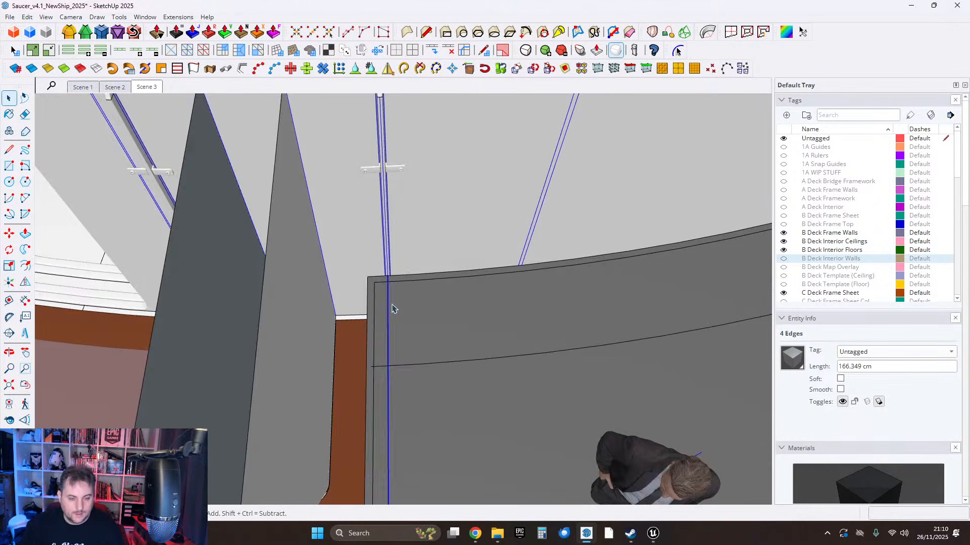
pyautogui.scroll(2, 388, 298)
pyautogui.scroll(4, 384, 283)
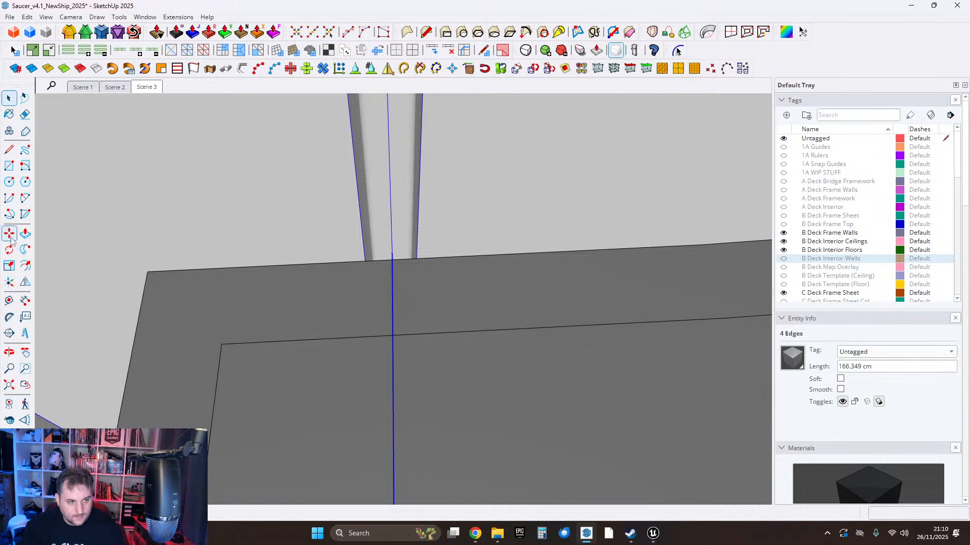
pyautogui.click(9, 234)
pyautogui.scroll(3, 383, 272)
pyautogui.click(410, 289)
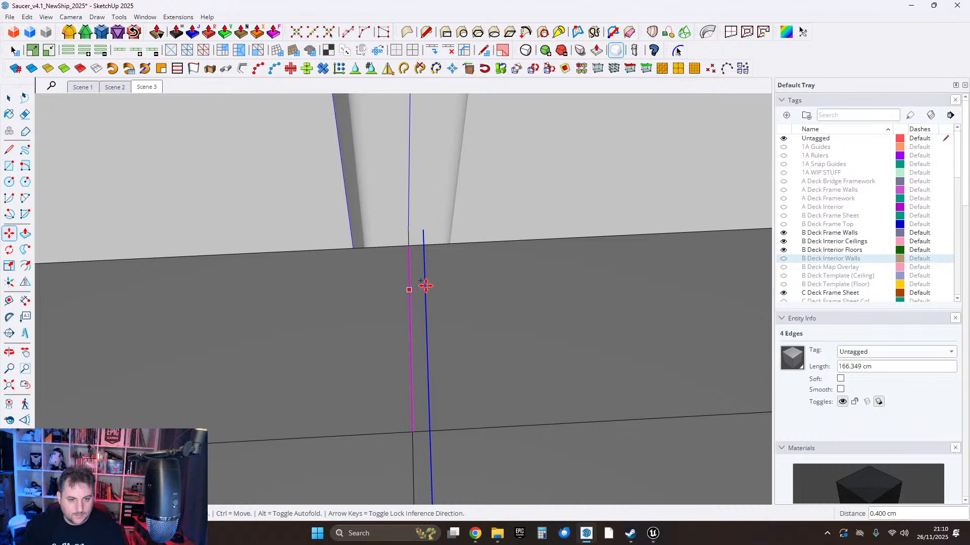
pyautogui.press('Return')
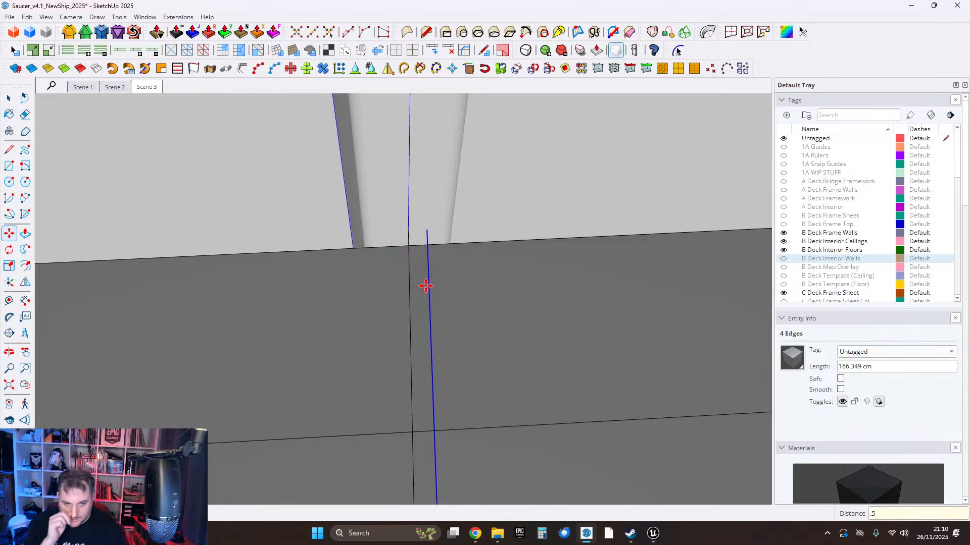
# Copy the inner line of the 0.5 cm pair 20 cm further along the counter.
pyautogui.click(15, 97)
pyautogui.scroll(-6, 400, 223)
pyautogui.scroll(3, 412, 235)
pyautogui.moveTo(413, 237); pyautogui.dragTo(404, 255, button='middle')
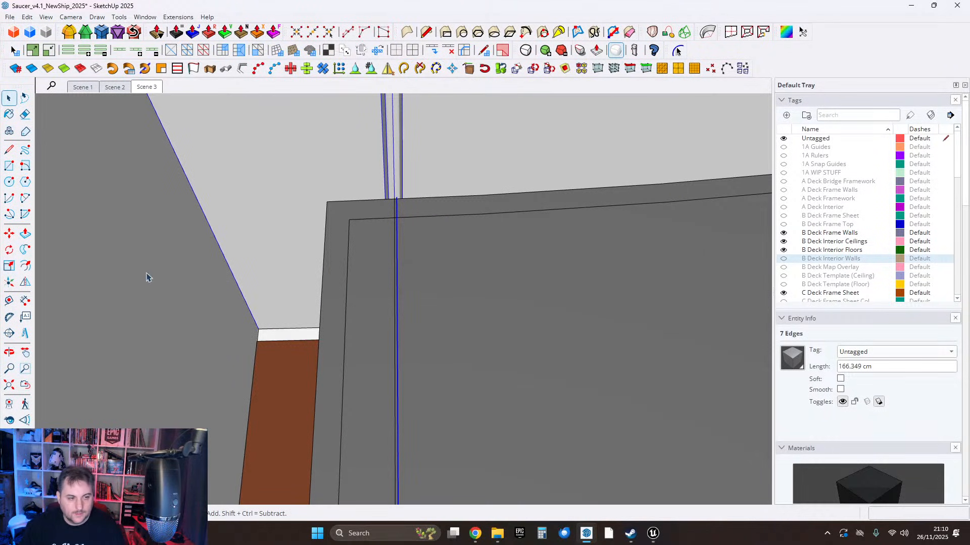
pyautogui.click(398, 329)
pyautogui.press('ctrl')
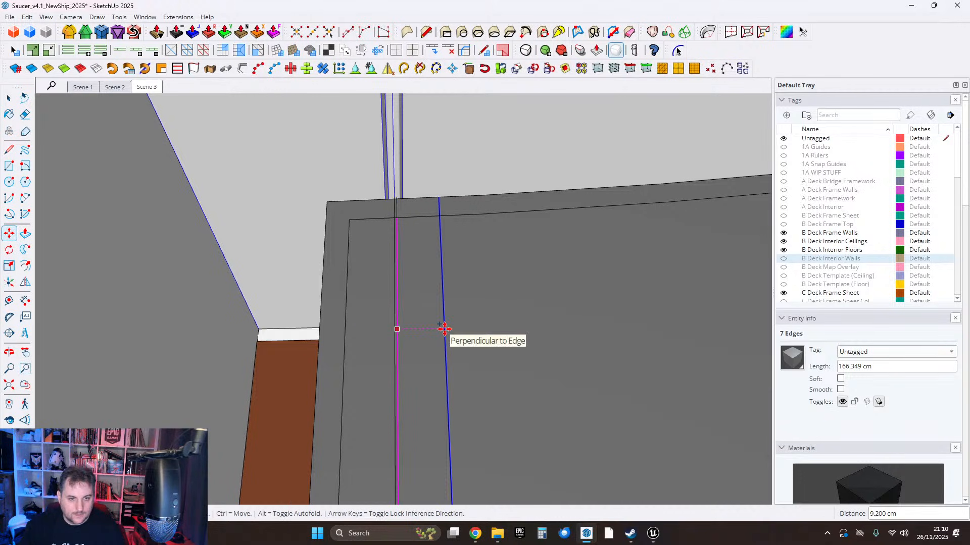
pyautogui.press('Return')
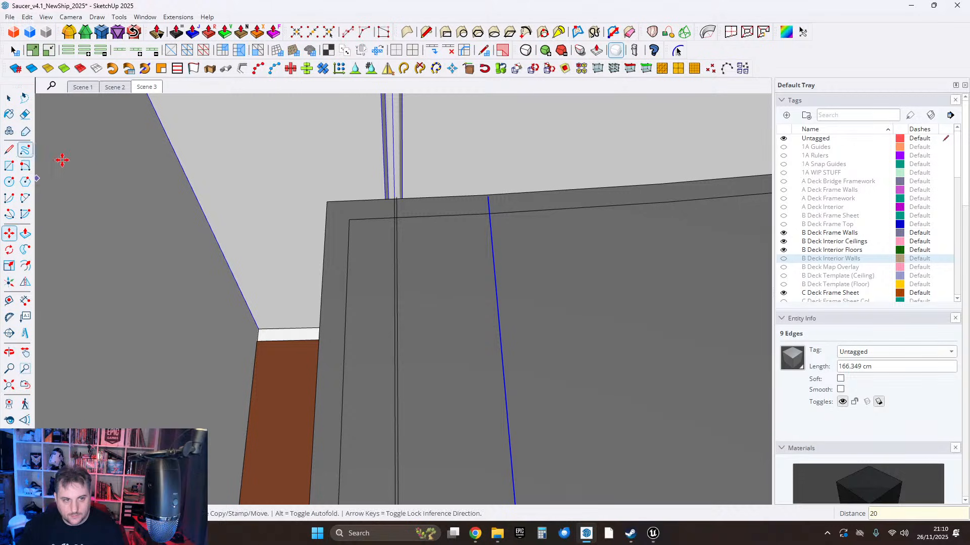
# Join the end of the 20 cm copy to the raised face's outer back edge and erase the overhanging line.
pyautogui.scroll(5, 510, 178)
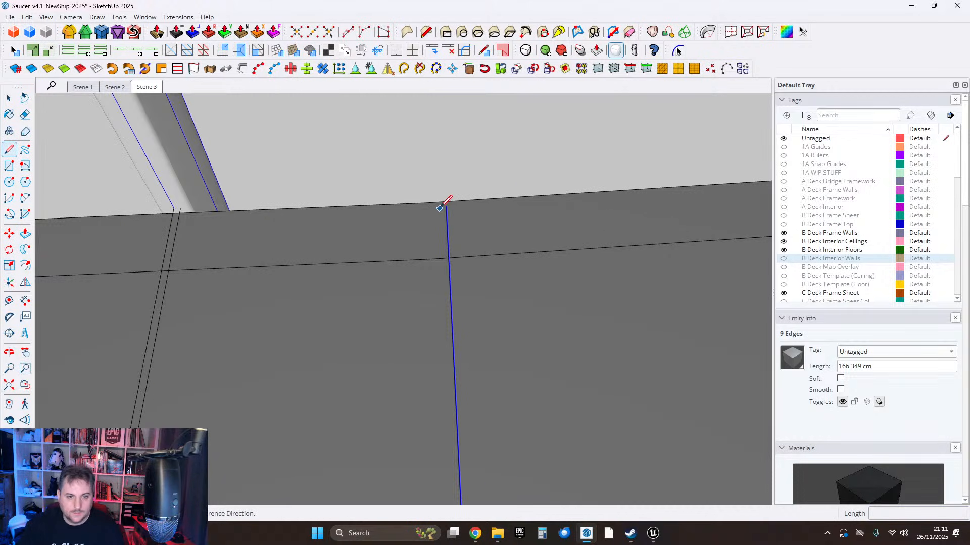
pyautogui.click(446, 206)
pyautogui.click(447, 234)
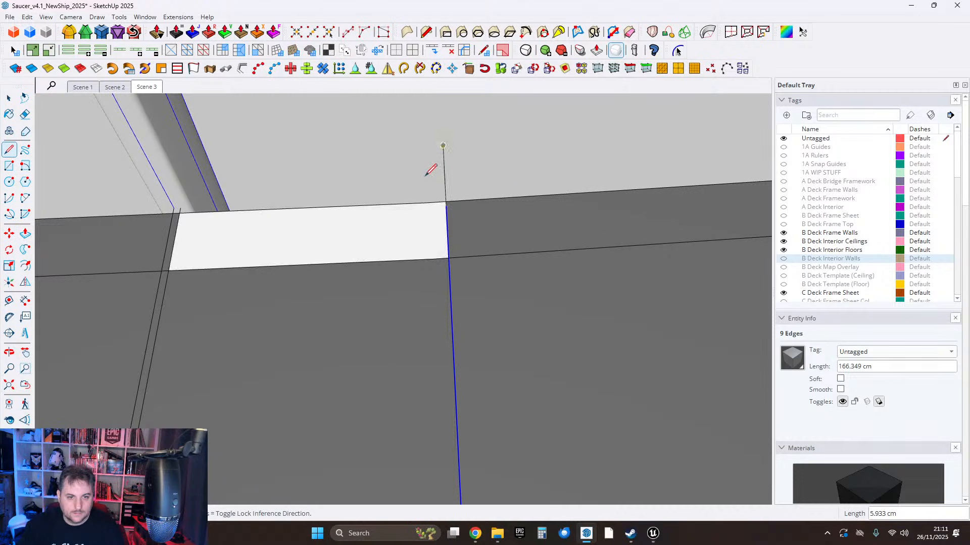
pyautogui.press('e')
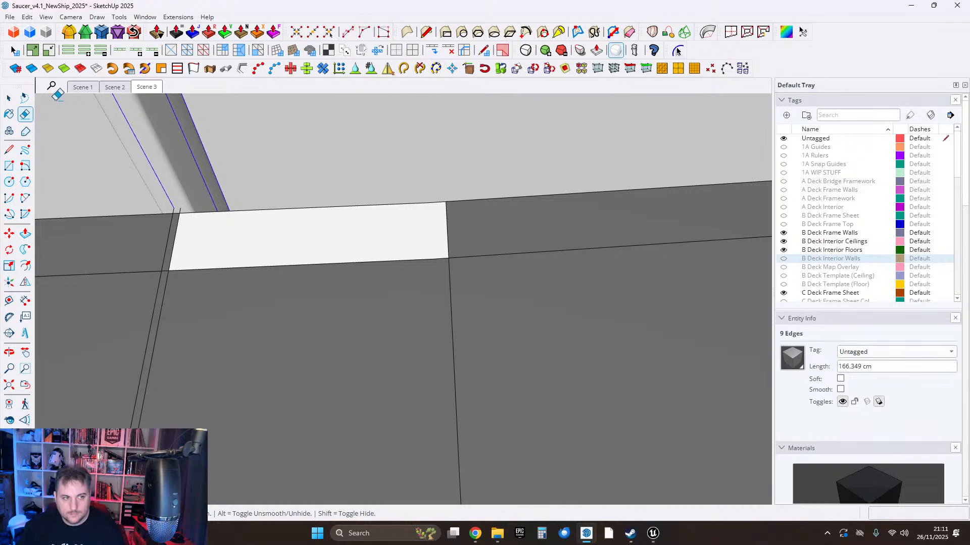
pyautogui.press('space')
pyautogui.scroll(-3, 368, 259)
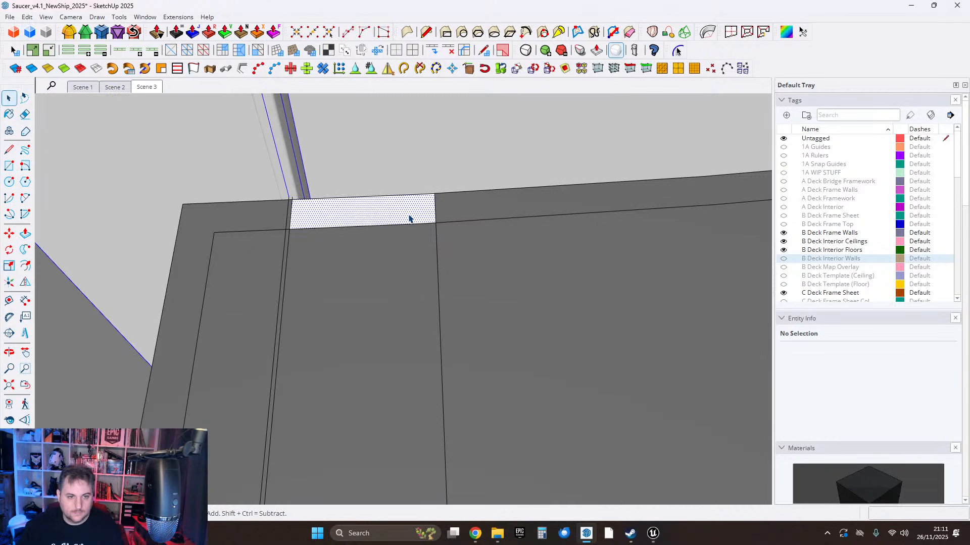
pyautogui.click(409, 219)
pyautogui.press('Delete')
pyautogui.hotkey('ctrl', 'z')
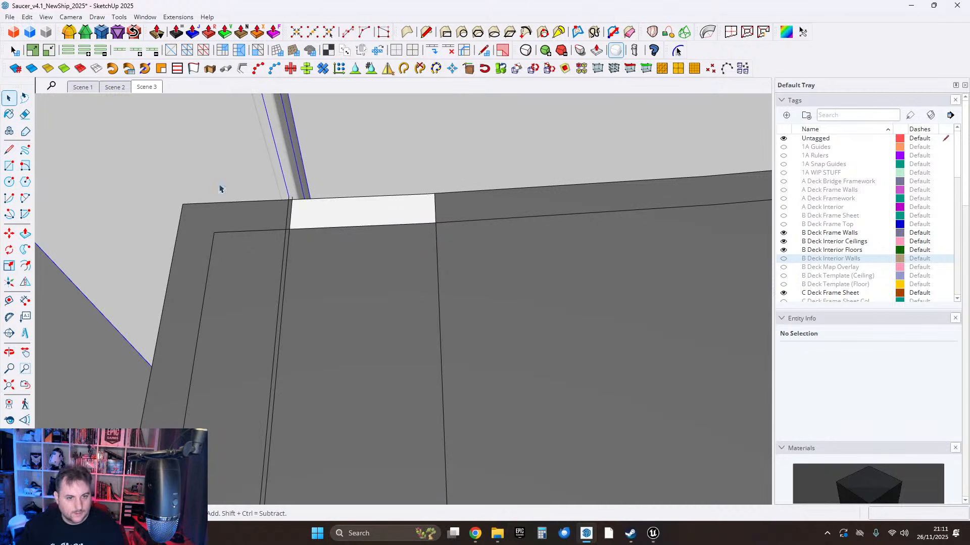
# Paint the unpainted patch of the back border with the M05_Graphite_Haze material.
pyautogui.click(8, 114)
pyautogui.click(329, 221)
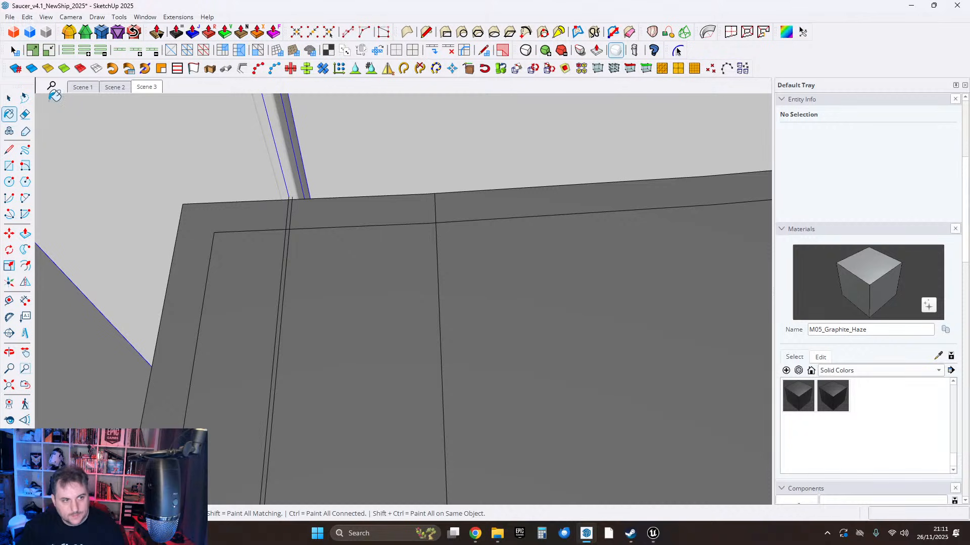
pyautogui.press('space')
# Examine the divider lines at the counter corner against the wall frame post and the floor outline.
pyautogui.moveTo(242, 189)
pyautogui.mouseDown(button='middle')
pyautogui.moveTo(418, 249)
pyautogui.moveTo(467, 346)
pyautogui.moveTo(459, 163)
pyautogui.mouseUp(button='middle')
pyautogui.moveTo(457, 267); pyautogui.dragTo(396, 249, button='middle')
pyautogui.scroll(-2, 424, 333)
pyautogui.scroll(3, 419, 289)
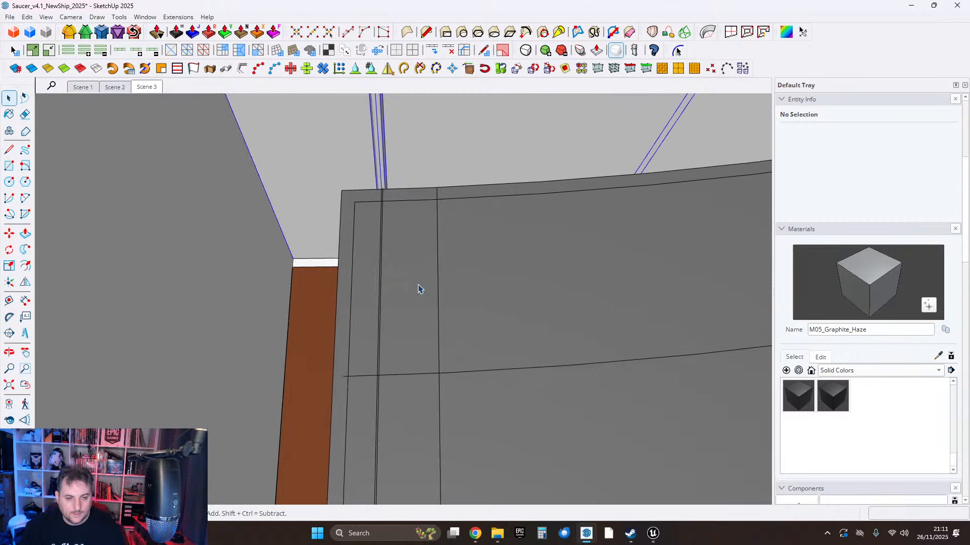
pyautogui.moveTo(418, 289); pyautogui.dragTo(409, 228, button='middle')
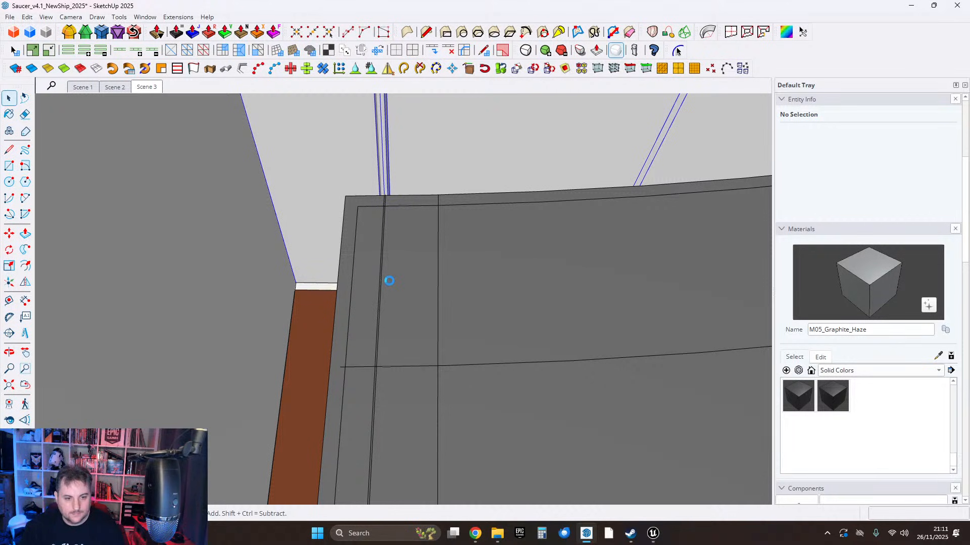
pyautogui.scroll(1, 405, 293)
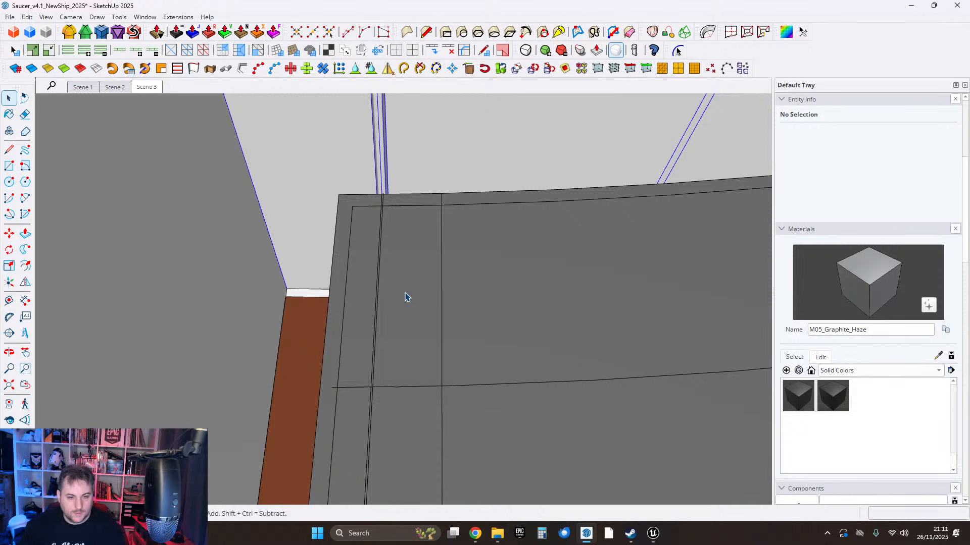
pyautogui.scroll(-2, 407, 292)
pyautogui.moveTo(425, 289)
pyautogui.mouseDown(button='middle')
pyautogui.moveTo(423, 393)
pyautogui.moveTo(426, 295)
pyautogui.moveTo(409, 336)
pyautogui.moveTo(417, 301)
pyautogui.mouseUp(button='middle')
pyautogui.scroll(-2, 426, 295)
pyautogui.scroll(-4, 424, 300)
pyautogui.moveTo(554, 305); pyautogui.dragTo(516, 384, button='middle')
pyautogui.scroll(4, 380, 312)
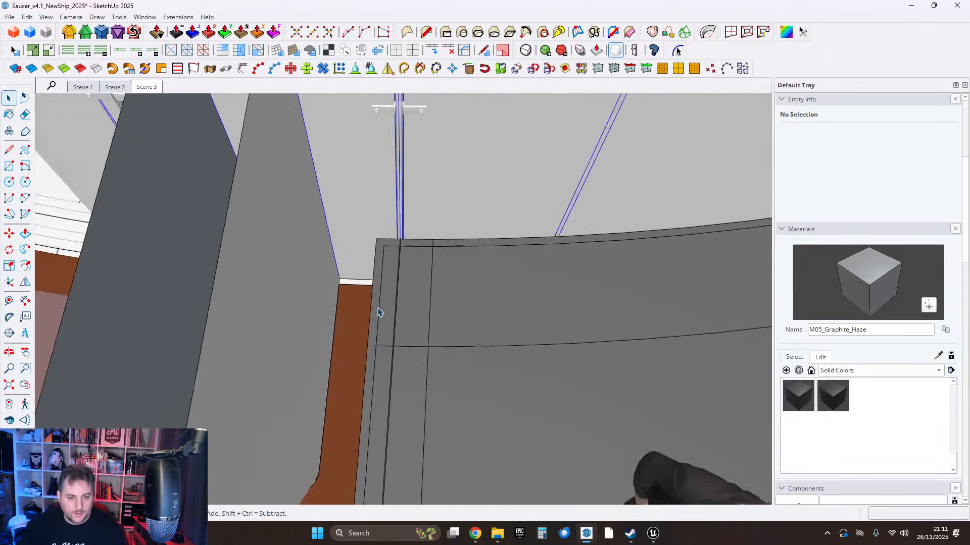
# Erase the 20 cm divider line between the raised face's back edge and the 65 cm offset curve.
pyautogui.scroll(4, 431, 293)
pyautogui.moveTo(401, 265); pyautogui.dragTo(466, 368, button='middle')
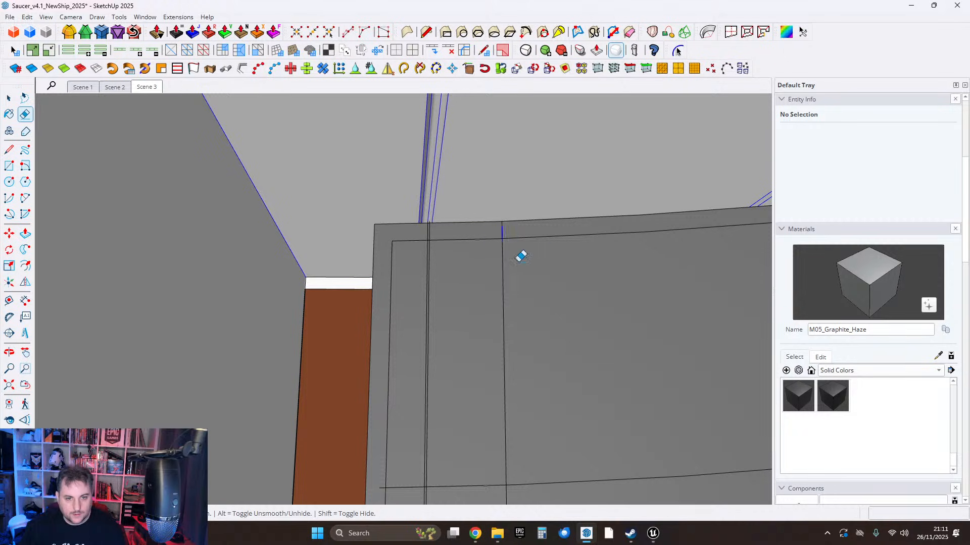
pyautogui.scroll(2, 505, 237)
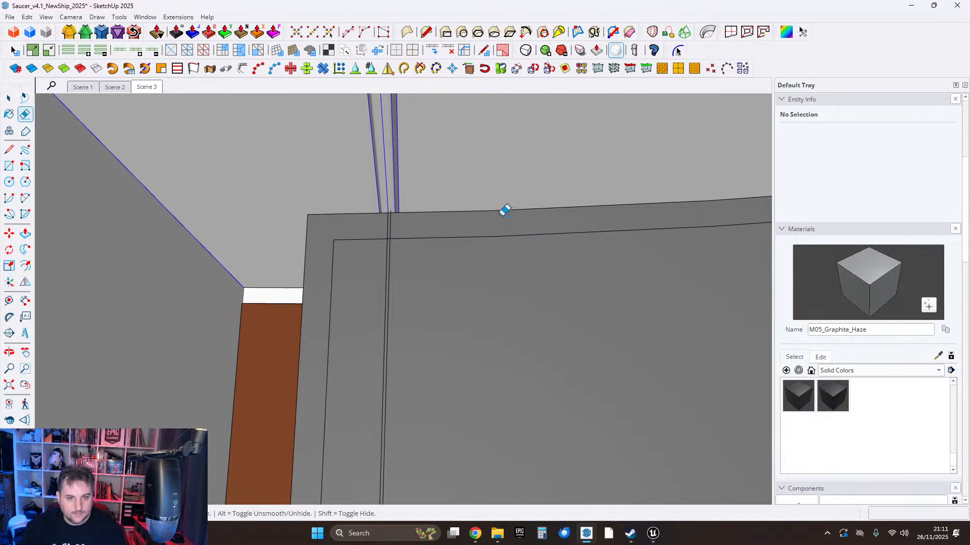
pyautogui.scroll(2, 517, 212)
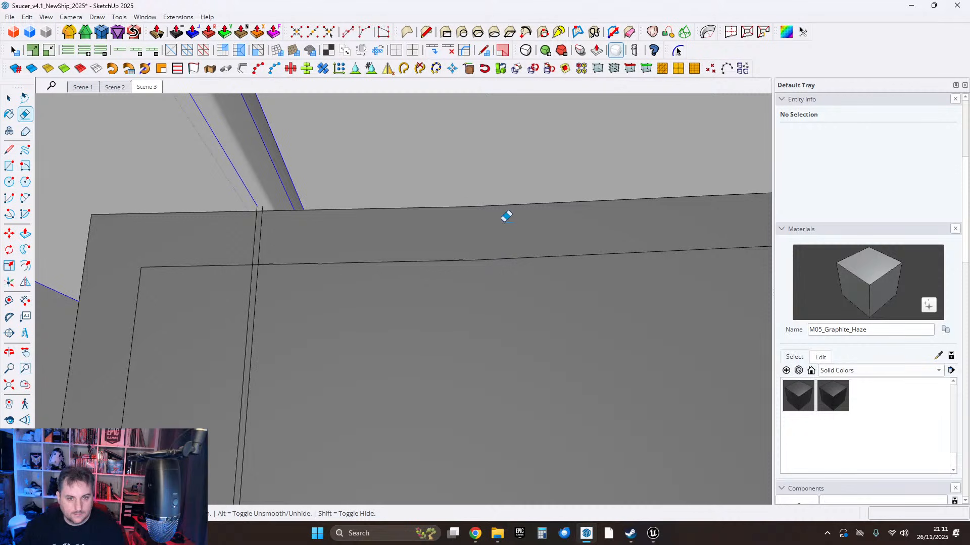
pyautogui.scroll(-2, 343, 171)
pyautogui.click(15, 104)
# Measure along the divider line from the 65 cm offset curve to the raised face's outer back edge.
pyautogui.scroll(-8, 379, 186)
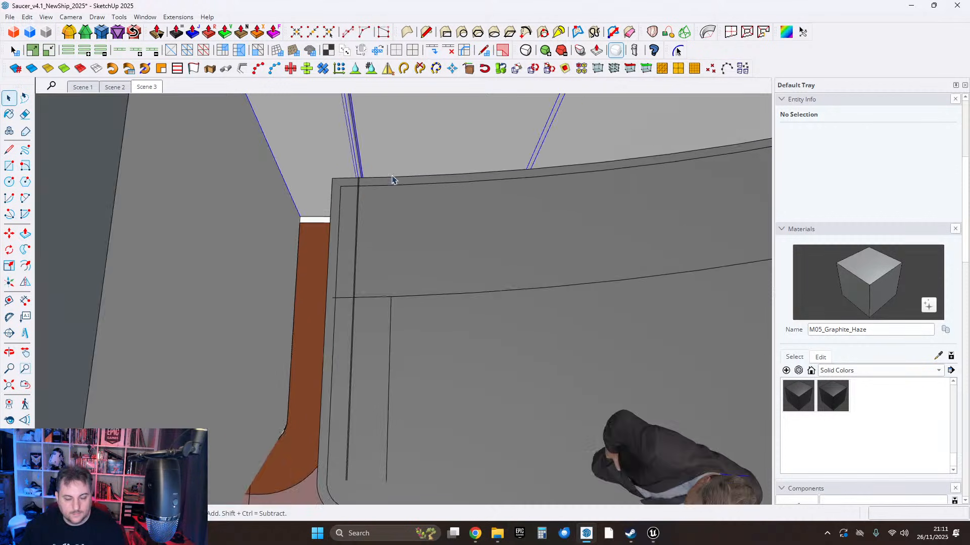
pyautogui.moveTo(555, 247)
pyautogui.mouseDown(button='middle')
pyautogui.moveTo(534, 242)
pyautogui.moveTo(502, 262)
pyautogui.mouseUp(button='middle')
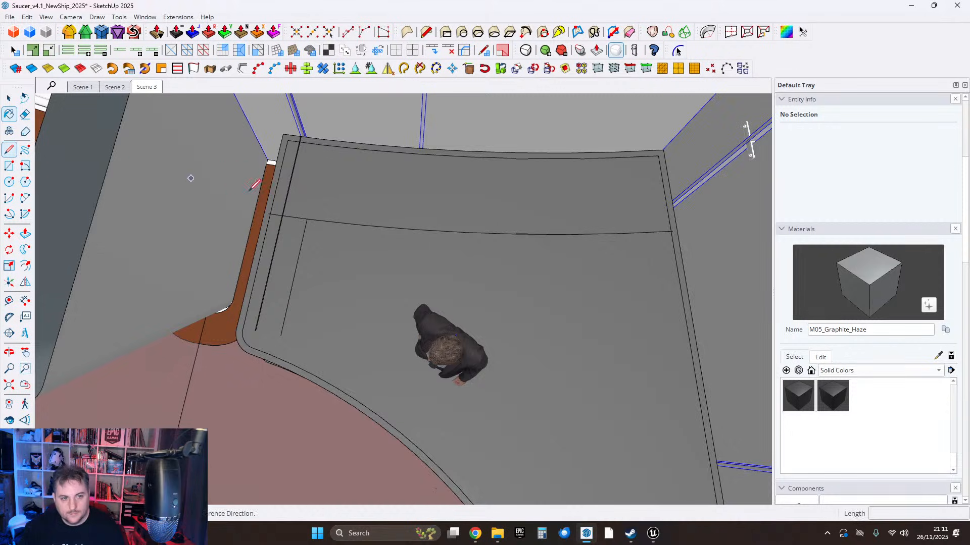
pyautogui.scroll(6, 283, 202)
pyautogui.click(301, 249)
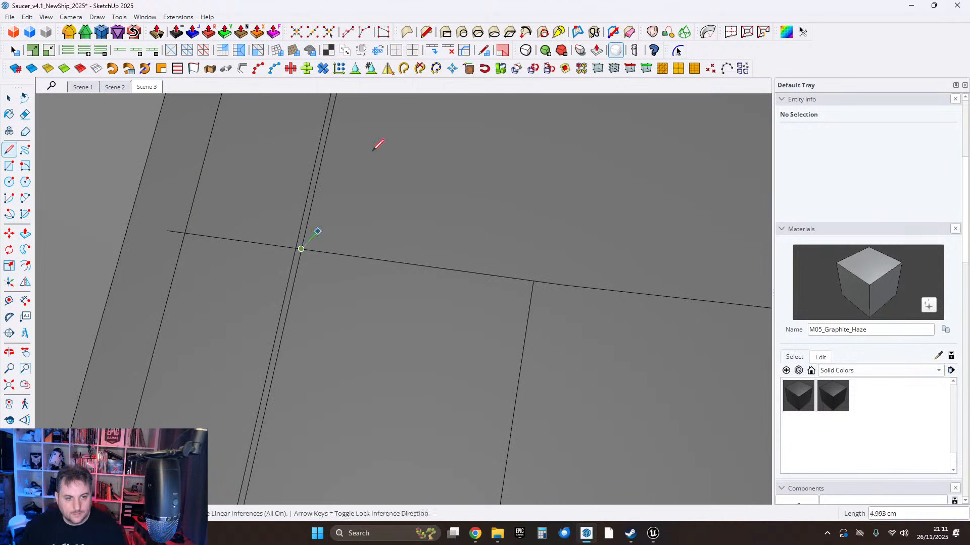
pyautogui.keyDown('shift'); pyautogui.moveTo(374, 109); pyautogui.dragTo(365, 202, button='middle'); pyautogui.keyUp('shift')
pyautogui.keyDown('shift'); pyautogui.moveTo(394, 147); pyautogui.dragTo(374, 196, button='middle'); pyautogui.keyUp('shift')
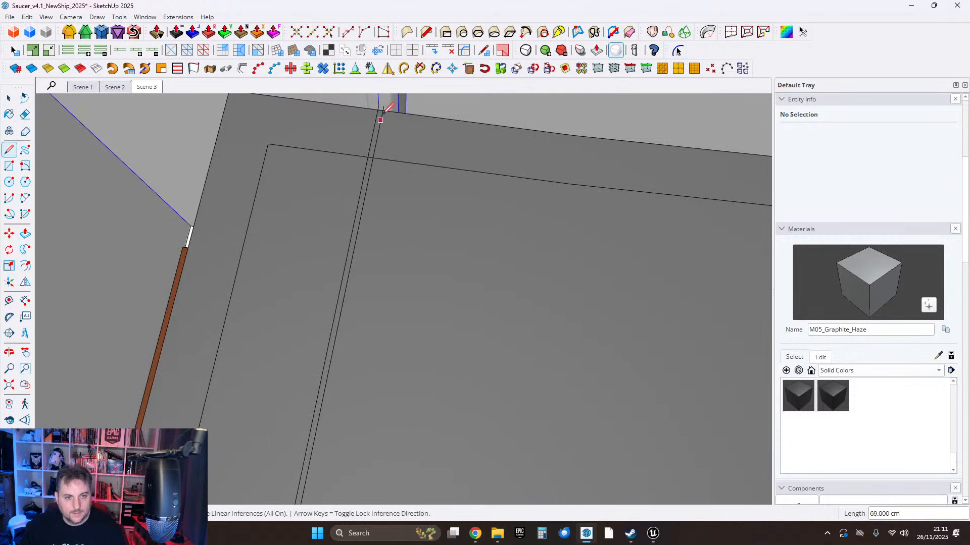
pyautogui.scroll(-8, 382, 135)
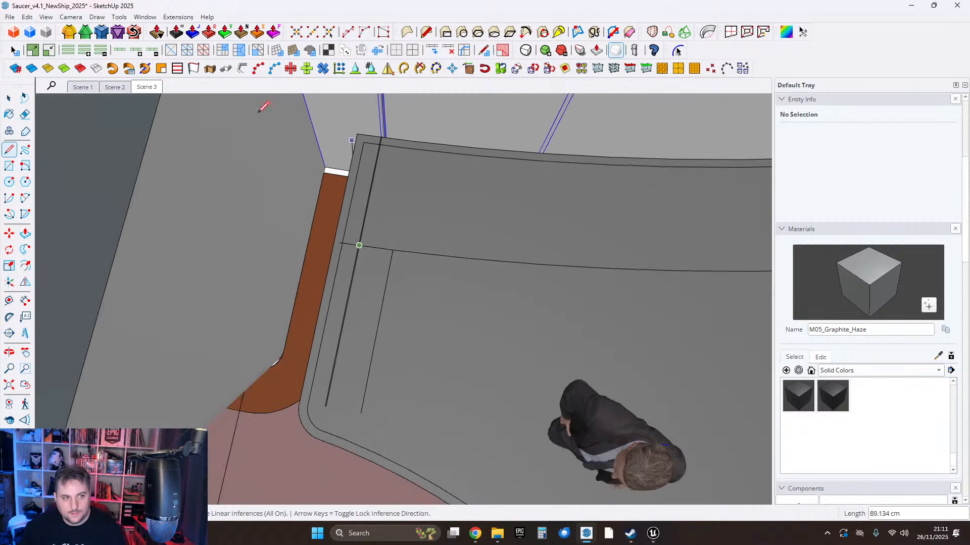
pyautogui.click(12, 99)
# Copy the raised face's long straight outer side edge inward to mark the depth of the second counter run.
pyautogui.keyDown('shift'); pyautogui.moveTo(626, 238); pyautogui.dragTo(298, 159, button='middle'); pyautogui.keyUp('shift')
pyautogui.scroll(-3, 298, 159)
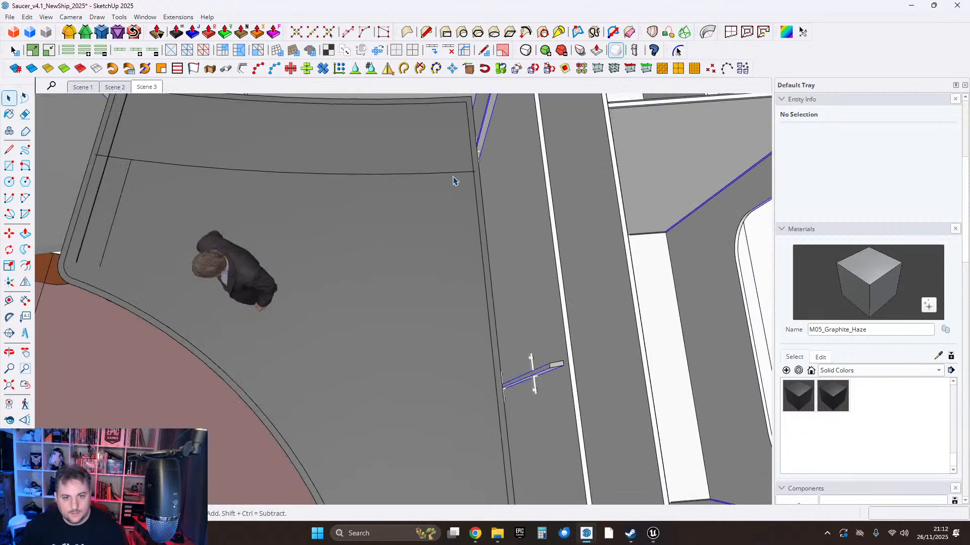
pyautogui.scroll(3, 467, 164)
pyautogui.keyDown('shift'); pyautogui.moveTo(478, 121); pyautogui.dragTo(468, 216, button='middle'); pyautogui.keyUp('shift')
pyautogui.click(460, 213)
pyautogui.scroll(-6, 461, 213)
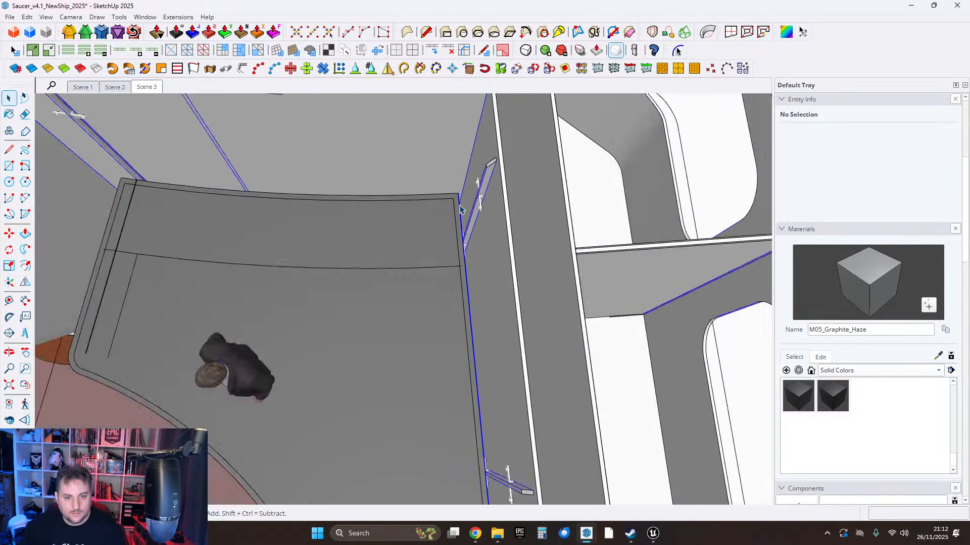
pyautogui.click(11, 234)
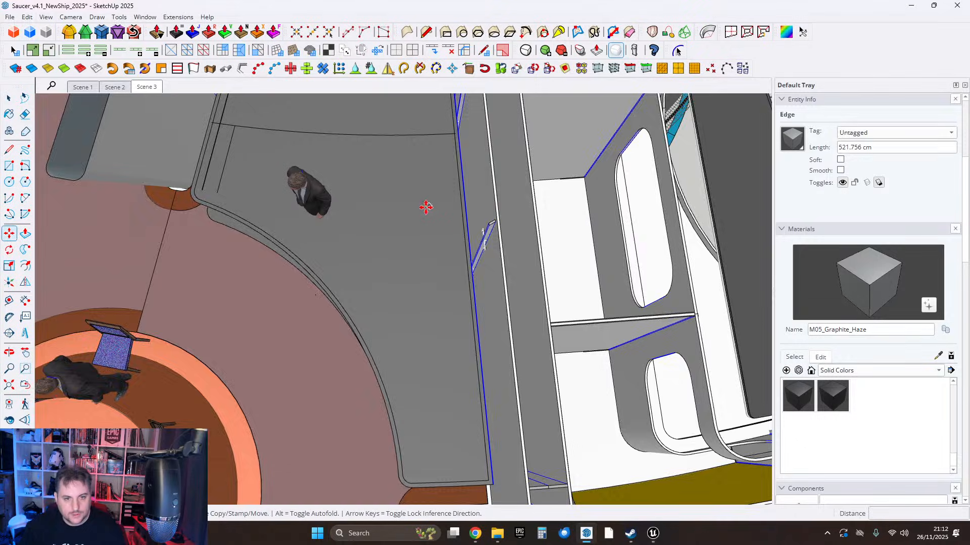
pyautogui.scroll(6, 496, 236)
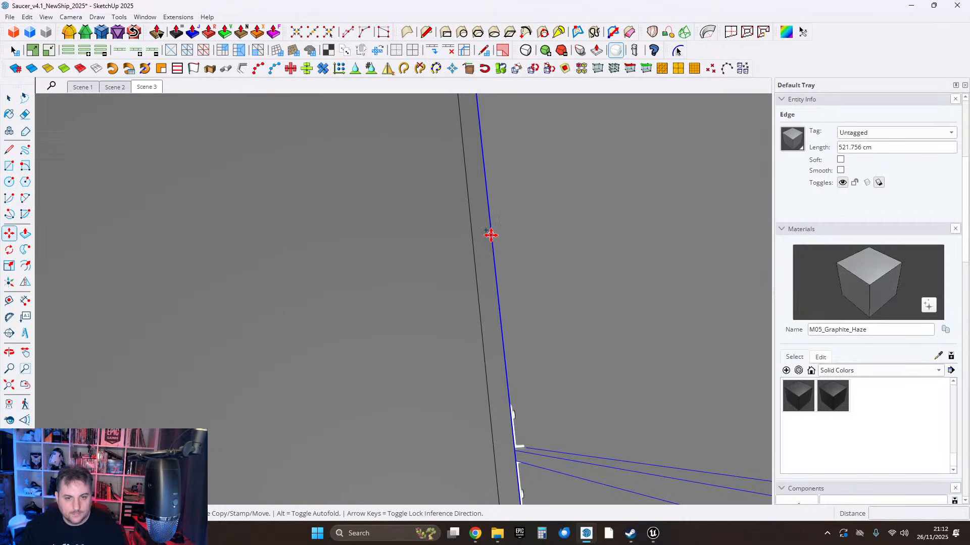
pyautogui.click(490, 235)
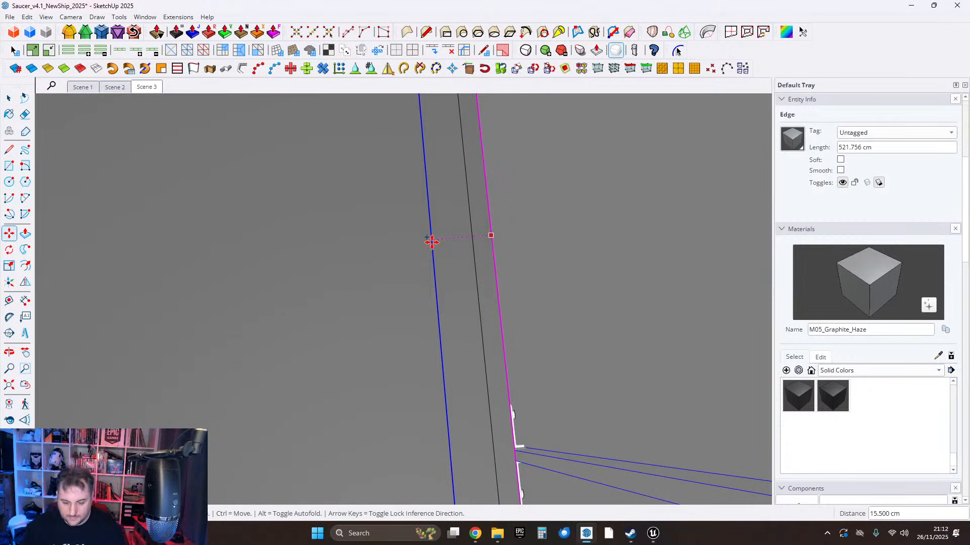
pyautogui.press('Return')
pyautogui.click(9, 98)
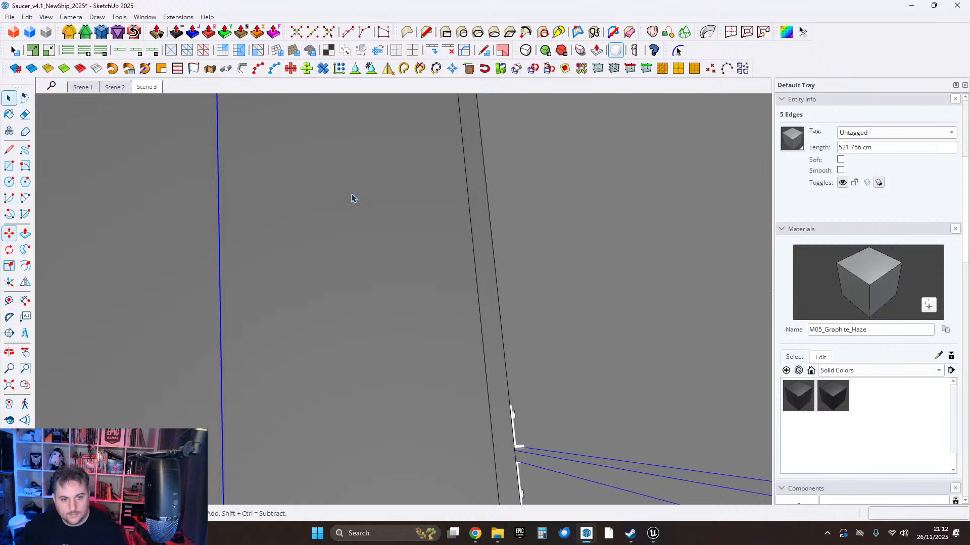
# Select the raised inner face with its border and divider lines and intersect the faces with the selection.
pyautogui.scroll(-4, 463, 227)
pyautogui.moveTo(465, 230); pyautogui.dragTo(666, 247, button='middle')
pyautogui.moveTo(569, 275); pyautogui.dragTo(600, 256, button='middle')
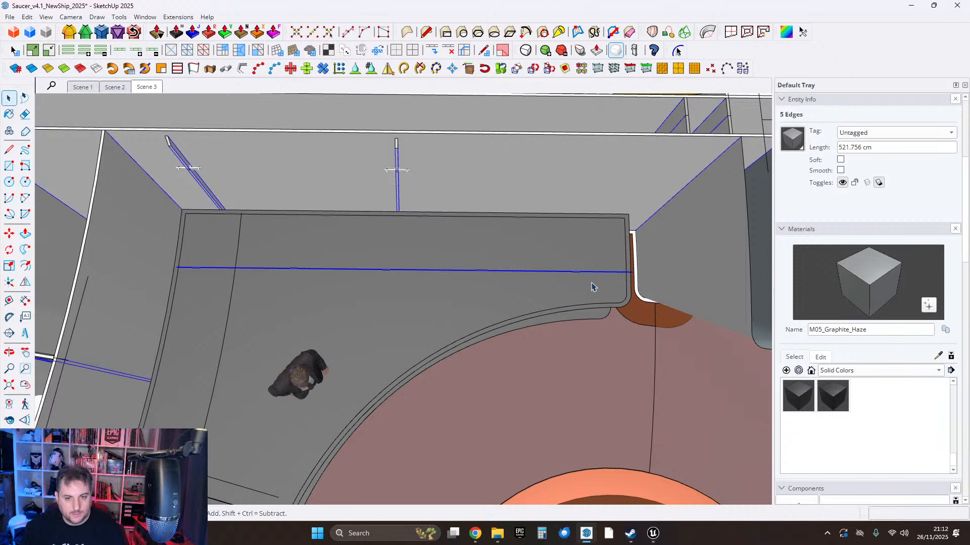
pyautogui.doubleClick(562, 288)
pyautogui.scroll(3, 633, 287)
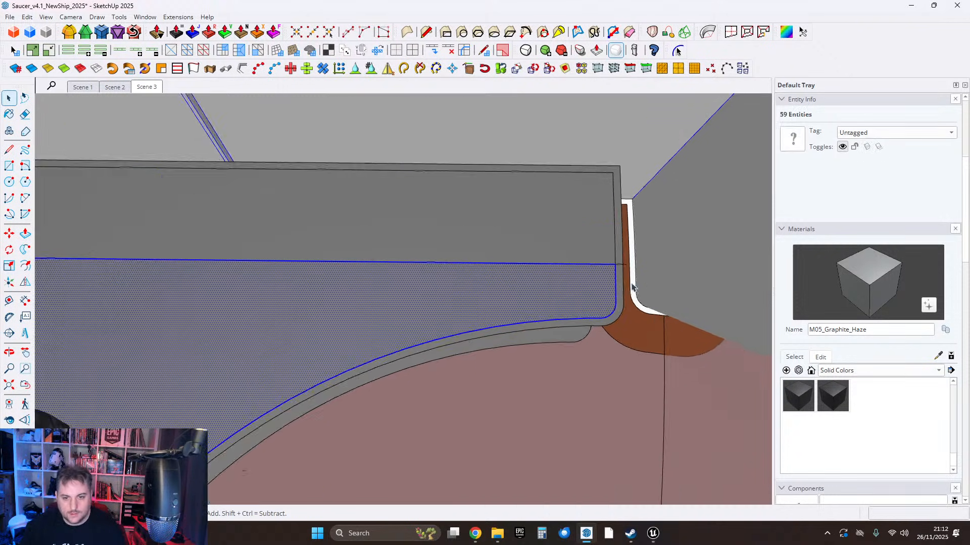
pyautogui.keyDown('ctrl'); pyautogui.click(618, 284); pyautogui.keyUp('ctrl')
pyautogui.moveTo(617, 283); pyautogui.dragTo(465, 209, button='middle')
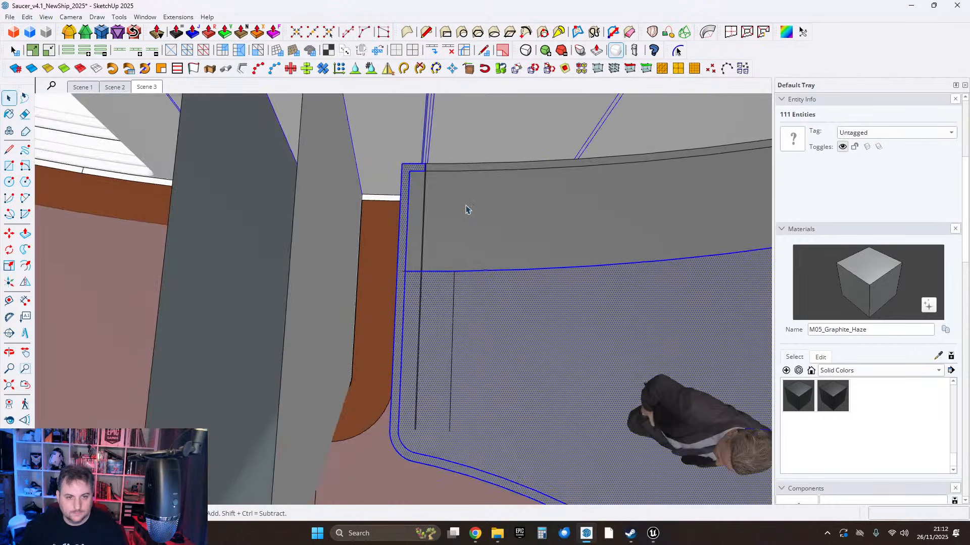
pyautogui.scroll(3, 444, 200)
pyautogui.rightClick(399, 183)
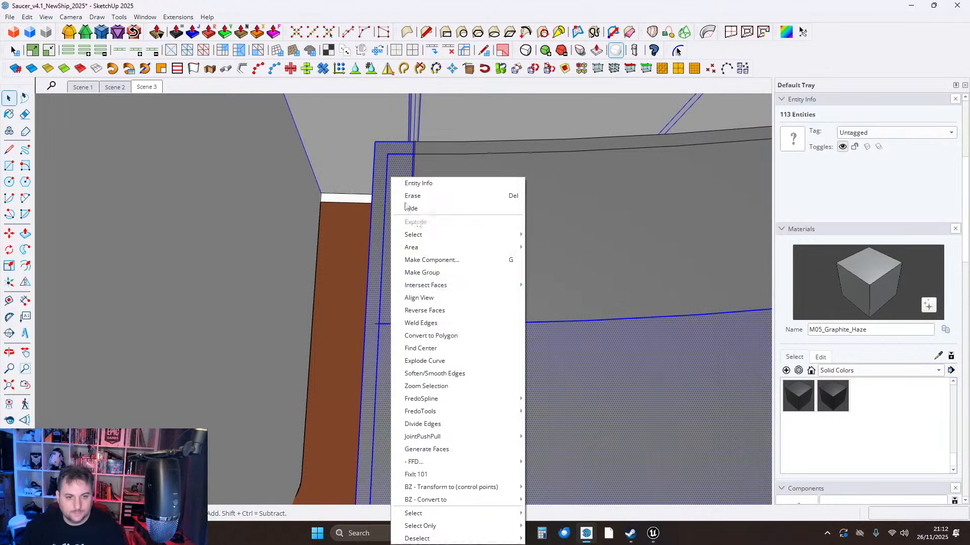
pyautogui.moveTo(485, 284)
pyautogui.click(555, 284)
# Group the raised layout and, inside the group, delete the areas outside the L-shaped counter strip.
pyautogui.scroll(6, 419, 154)
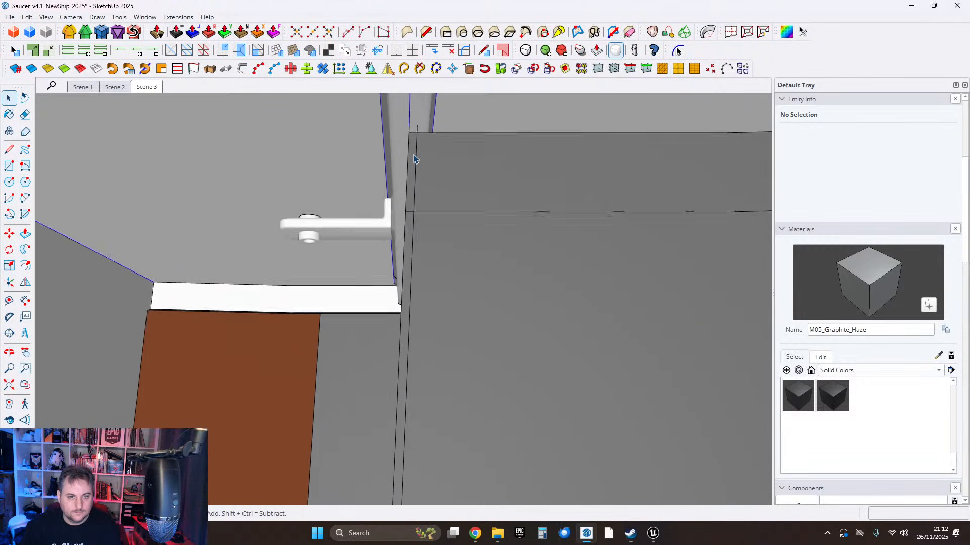
pyautogui.moveTo(419, 123); pyautogui.dragTo(489, 182, button='middle')
pyautogui.tripleClick(494, 140)
pyautogui.moveTo(493, 146); pyautogui.dragTo(482, 298, button='middle')
pyautogui.rightClick(479, 193)
pyautogui.click(519, 96)
pyautogui.doubleClick(444, 400)
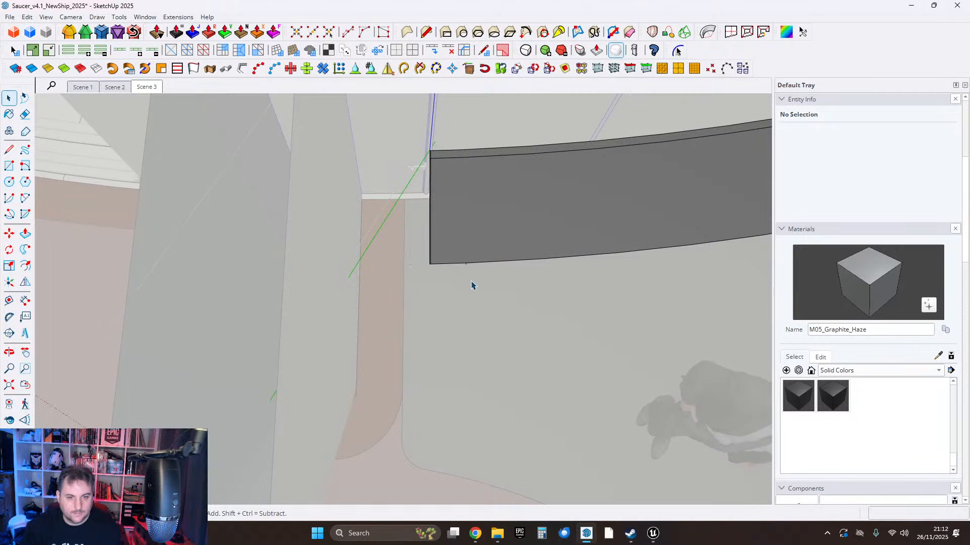
# Undo the deletion that broke the counter strip's front edge near the leftover divider stub.
pyautogui.scroll(4, 471, 285)
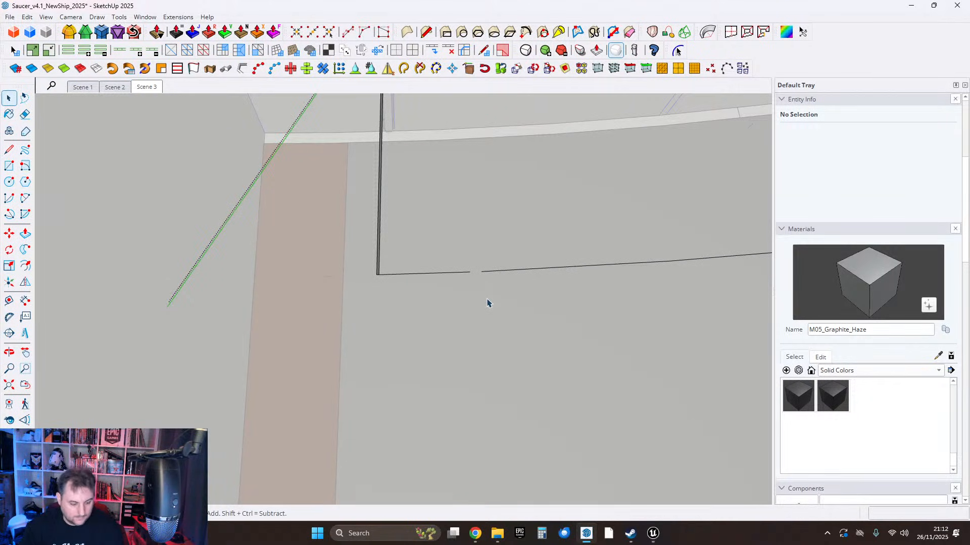
pyautogui.hotkey('ctrl', 'z')
pyautogui.scroll(2, 484, 273)
pyautogui.scroll(-4, 471, 289)
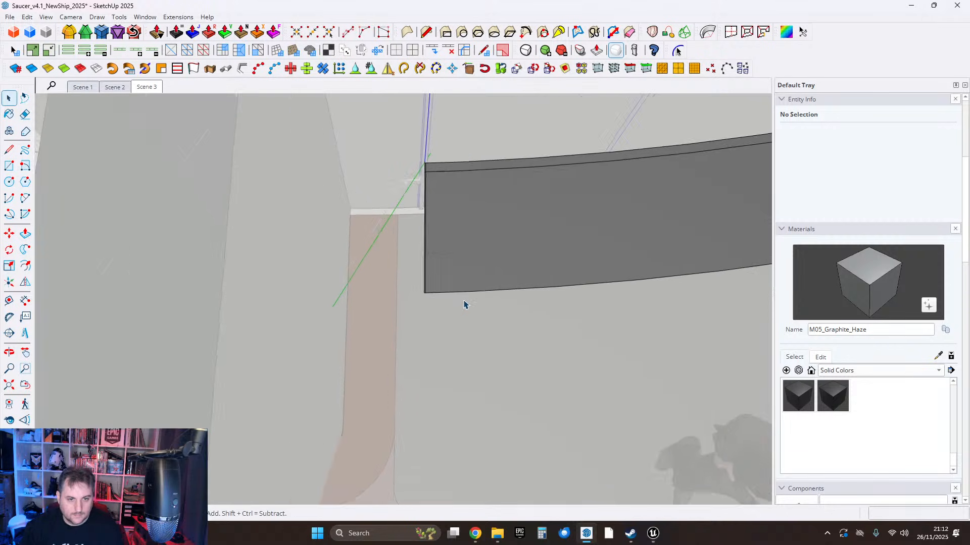
# Extend the inner back border line across the straight run's end border to its outer edge and erase the overhang.
pyautogui.moveTo(463, 302); pyautogui.dragTo(742, 323, button='middle')
pyautogui.moveTo(540, 269); pyautogui.dragTo(573, 271, button='middle')
pyautogui.scroll(4, 444, 256)
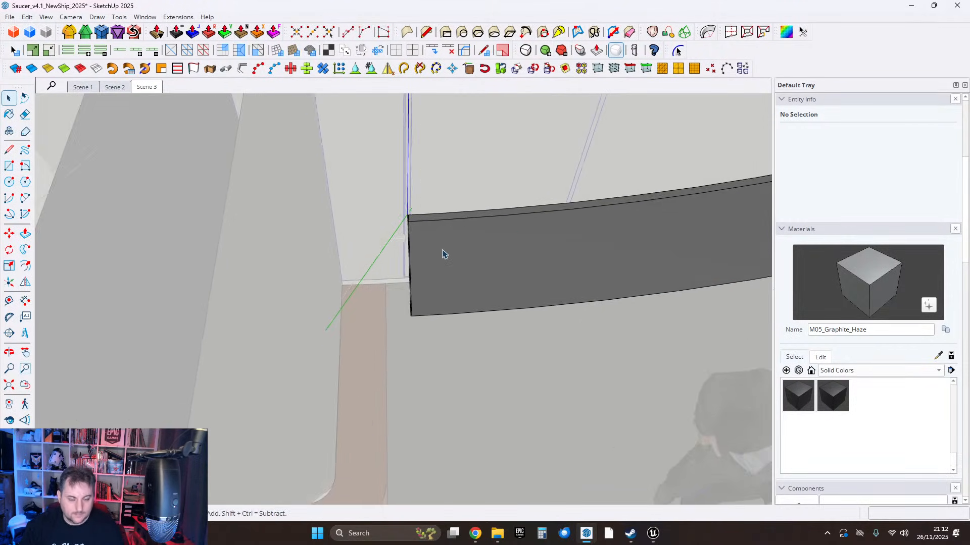
pyautogui.moveTo(445, 257); pyautogui.dragTo(395, 310, button='middle')
pyautogui.press('space')
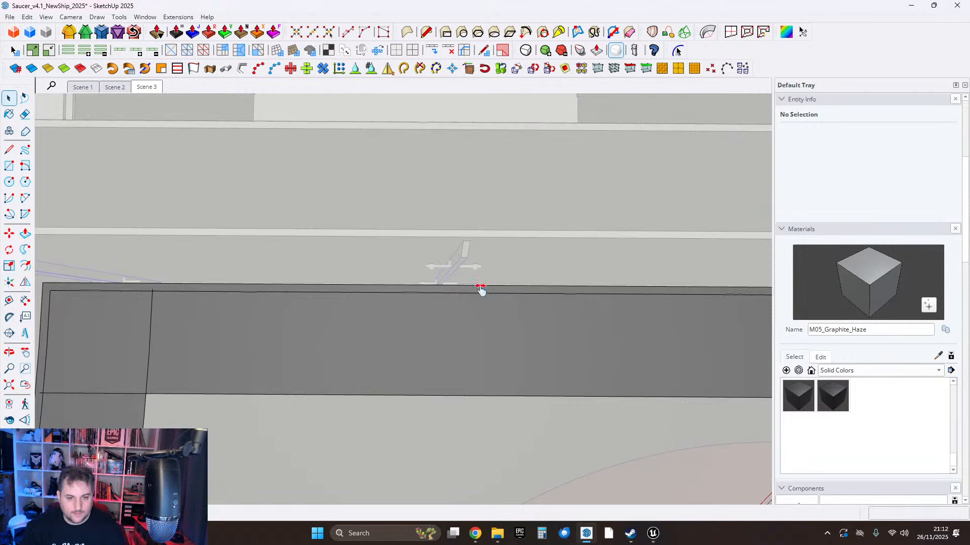
pyautogui.moveTo(481, 289); pyautogui.dragTo(540, 294, button='middle')
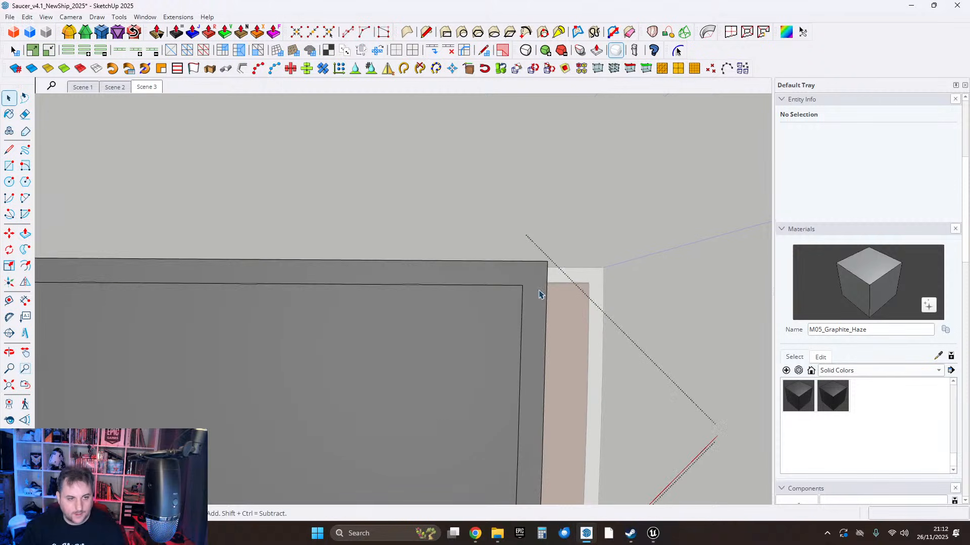
pyautogui.click(14, 150)
pyautogui.scroll(3, 523, 292)
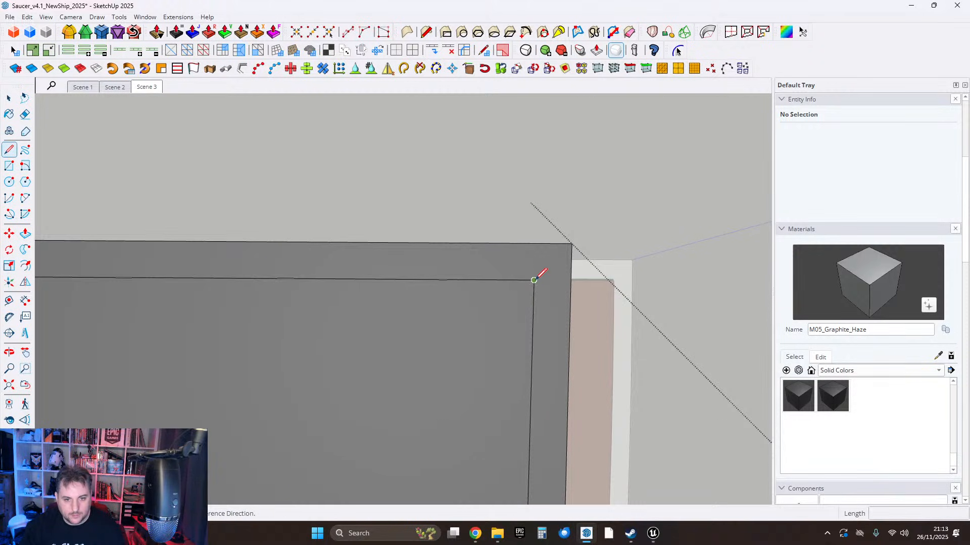
pyautogui.click(534, 280)
pyautogui.click(600, 290)
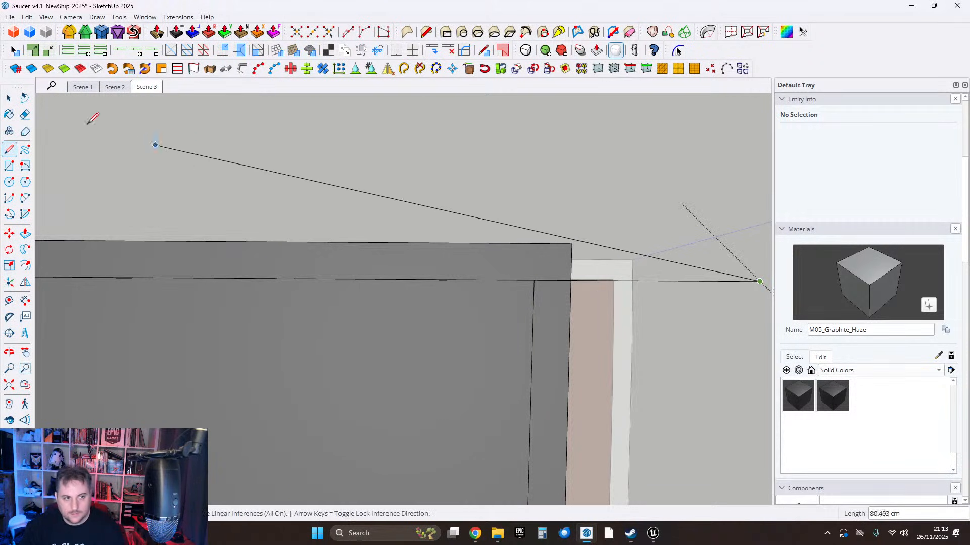
pyautogui.click(26, 114)
# Measure the spacing of the two edge lines at the outer back corner of the curved run's end.
pyautogui.moveTo(666, 295)
pyautogui.mouseDown(button='middle')
pyautogui.moveTo(675, 290)
pyautogui.moveTo(433, 217)
pyautogui.moveTo(486, 218)
pyautogui.moveTo(393, 283)
pyautogui.moveTo(450, 303)
pyautogui.moveTo(451, 250)
pyautogui.mouseUp(button='middle')
pyautogui.scroll(5, 520, 266)
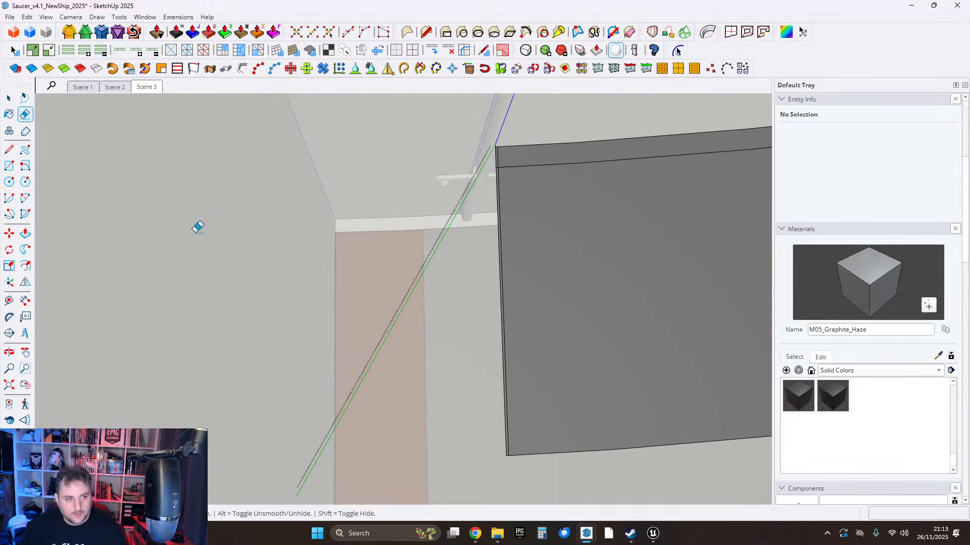
pyautogui.scroll(3, 497, 140)
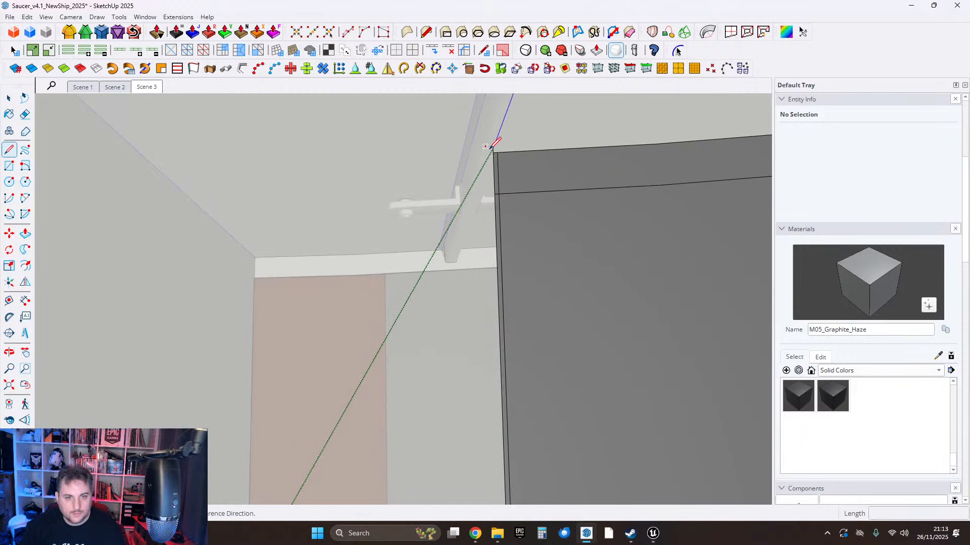
pyautogui.click(494, 150)
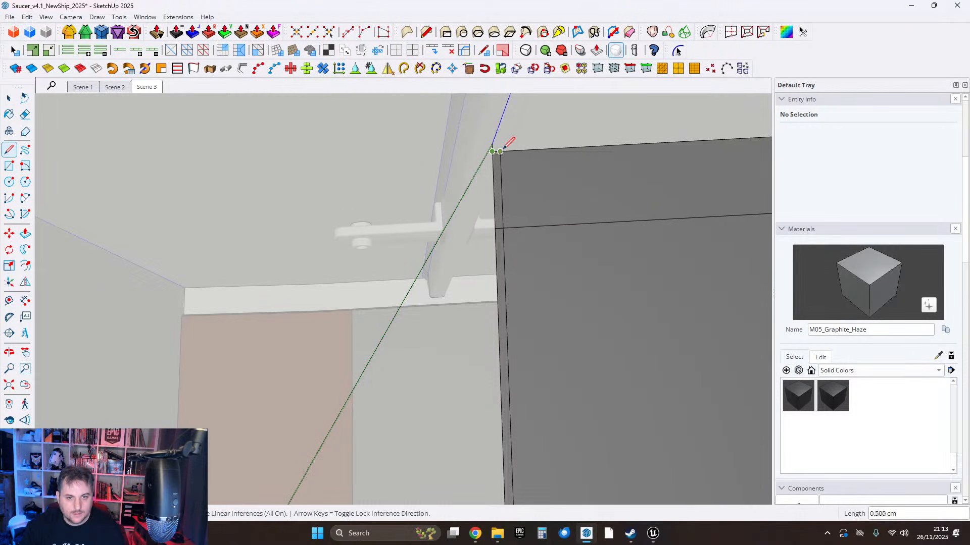
pyautogui.scroll(1, 499, 151)
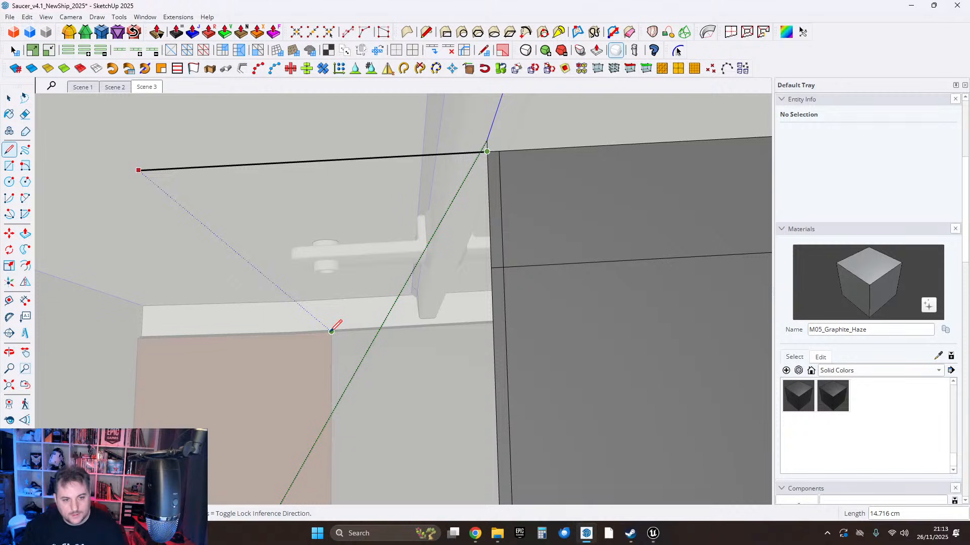
pyautogui.press('space')
# Copy the outer end edges of the straight counter run inward along its back edge.
pyautogui.moveTo(331, 332); pyautogui.dragTo(314, 245, button='middle')
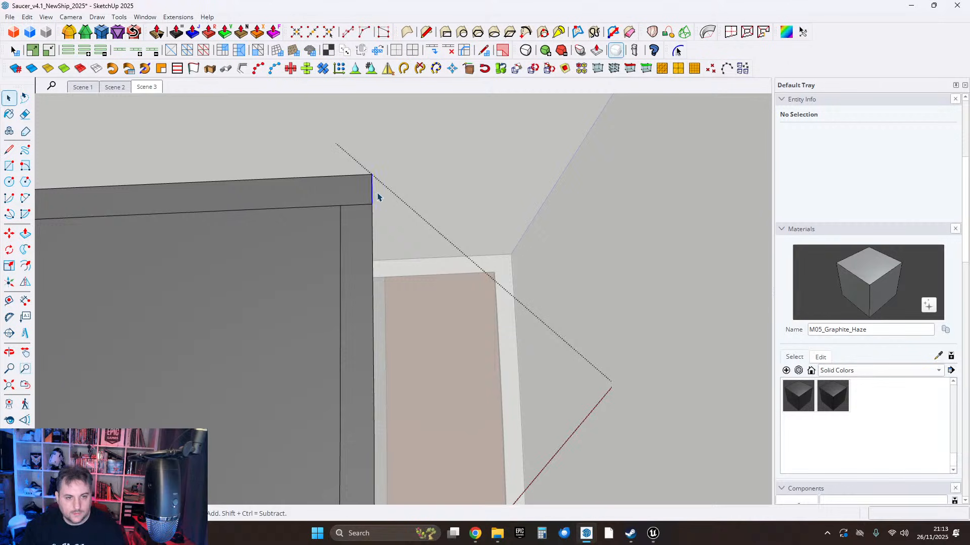
pyautogui.click(378, 197)
pyautogui.moveTo(377, 197); pyautogui.dragTo(374, 237, button='middle')
pyautogui.moveTo(380, 355); pyautogui.dragTo(411, 312, button='middle')
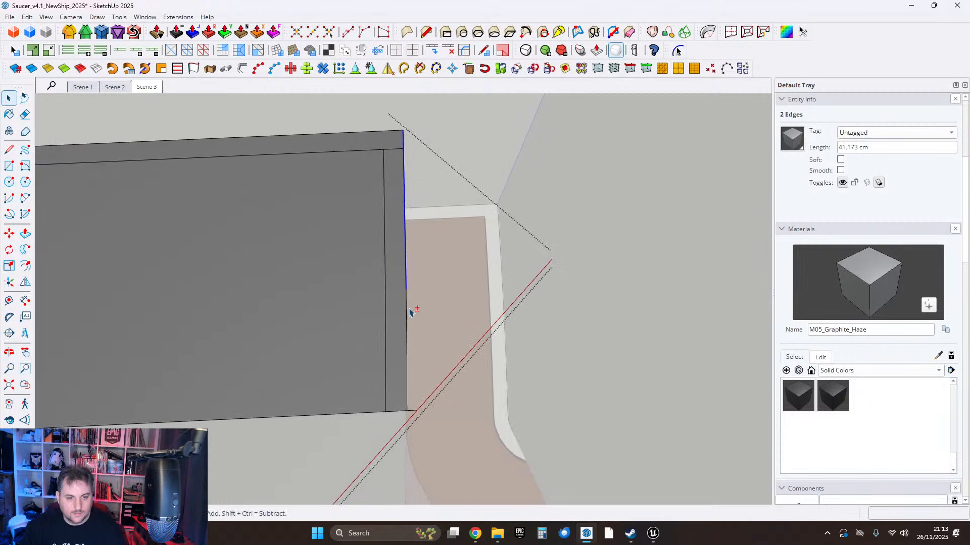
pyautogui.keyDown('ctrl'); pyautogui.click(406, 390); pyautogui.keyUp('ctrl')
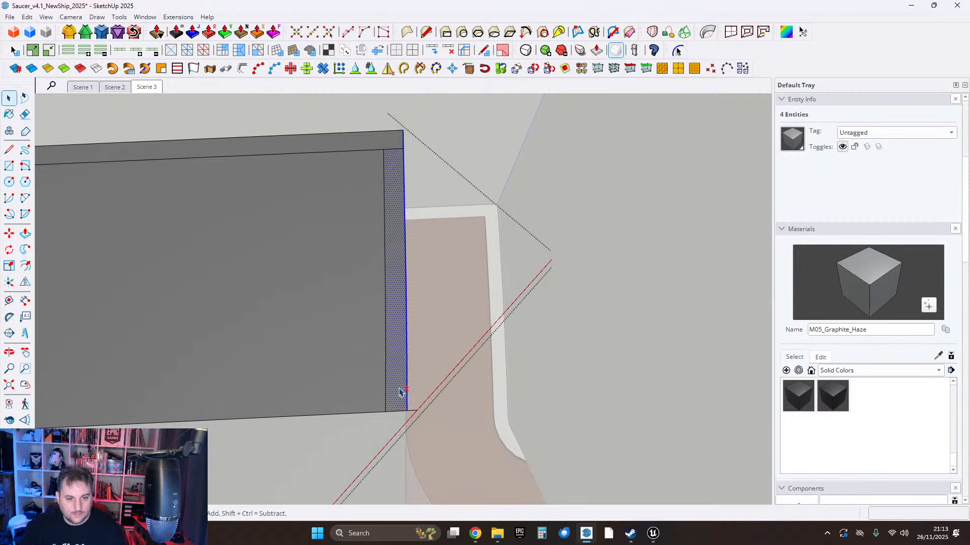
pyautogui.click(11, 234)
pyautogui.click(403, 130)
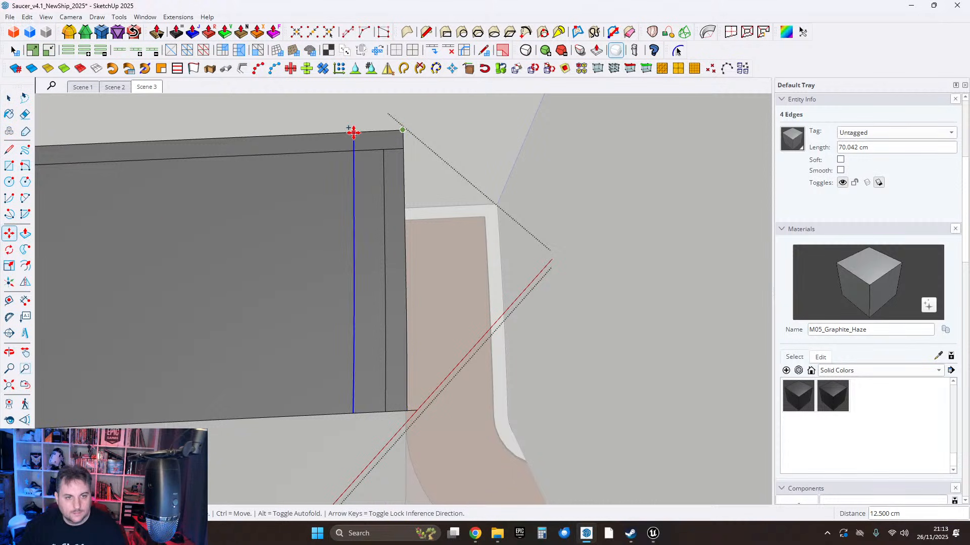
# Copy the dark grey panel's end edges 50 cm inward along the panel.
pyautogui.write('50')
pyautogui.press('Return')
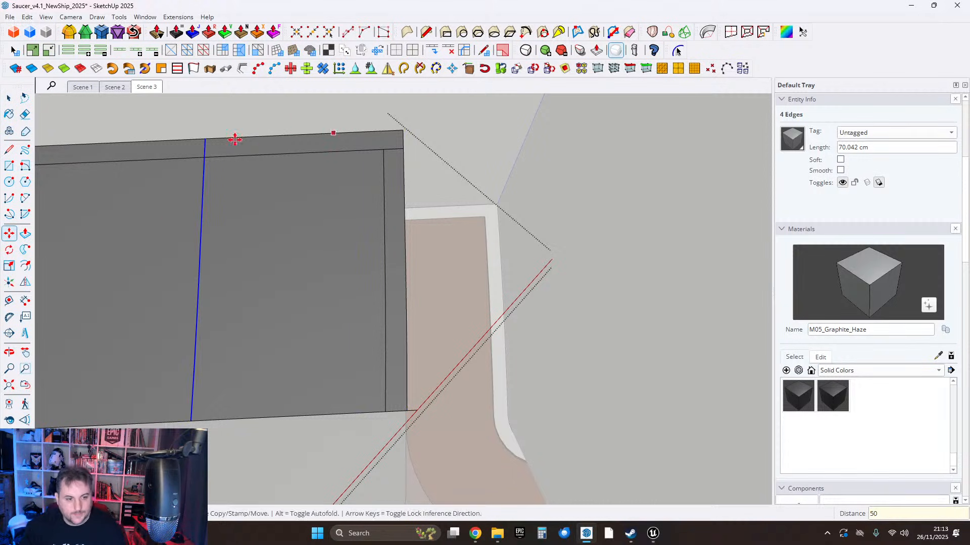
pyautogui.press('space')
# Measure the horizontal offset from the reddish face's corner to the panel's end corner at the opposite end using the Line tool.
pyautogui.moveTo(346, 208); pyautogui.dragTo(412, 302, button='middle')
pyautogui.scroll(3, 401, 386)
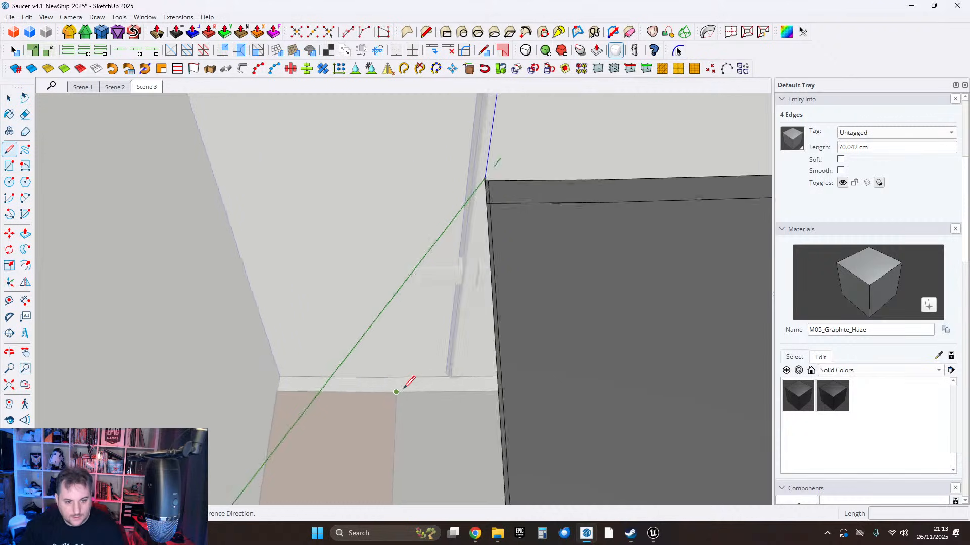
pyautogui.click(392, 393)
pyautogui.scroll(-3, 393, 393)
pyautogui.press('Up')
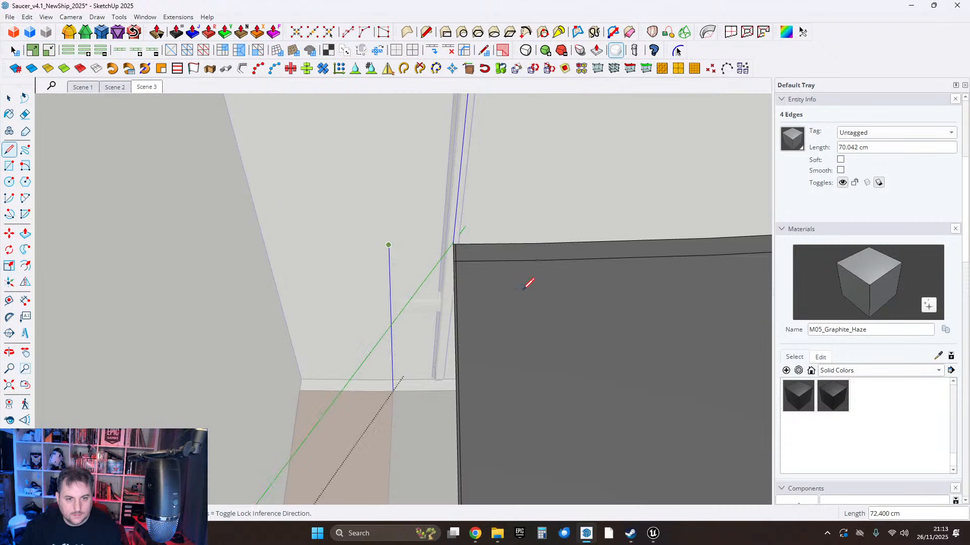
pyautogui.scroll(5, 461, 246)
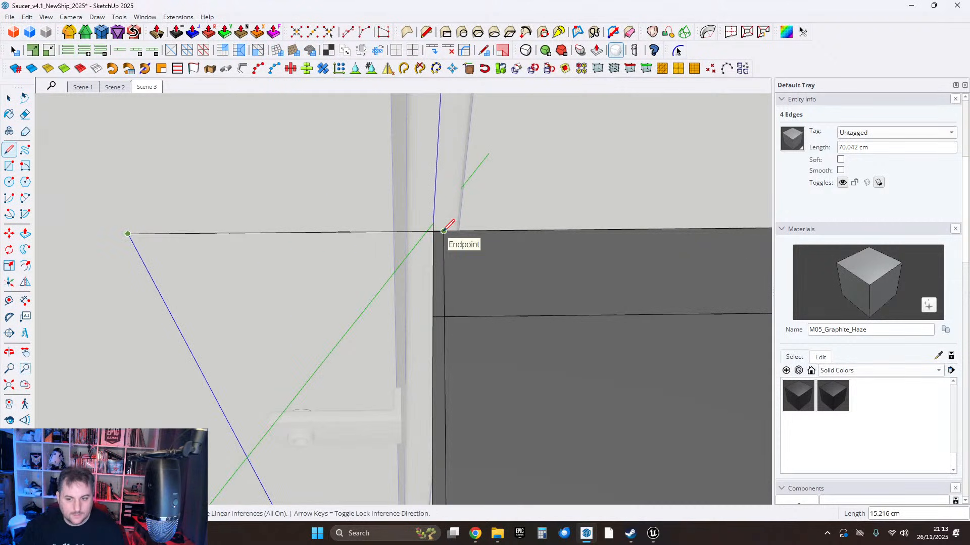
pyautogui.scroll(-2, 448, 227)
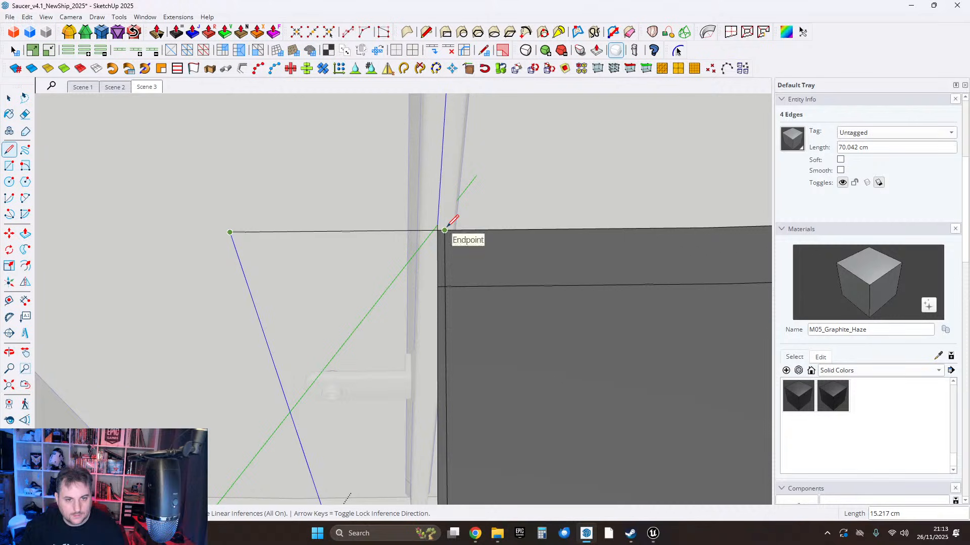
pyautogui.scroll(-2, 449, 224)
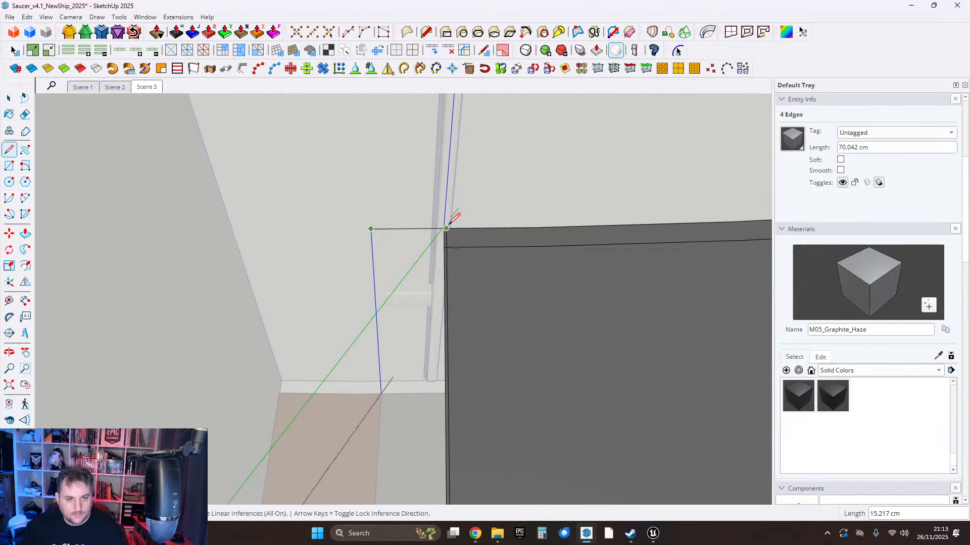
pyautogui.scroll(3, 446, 228)
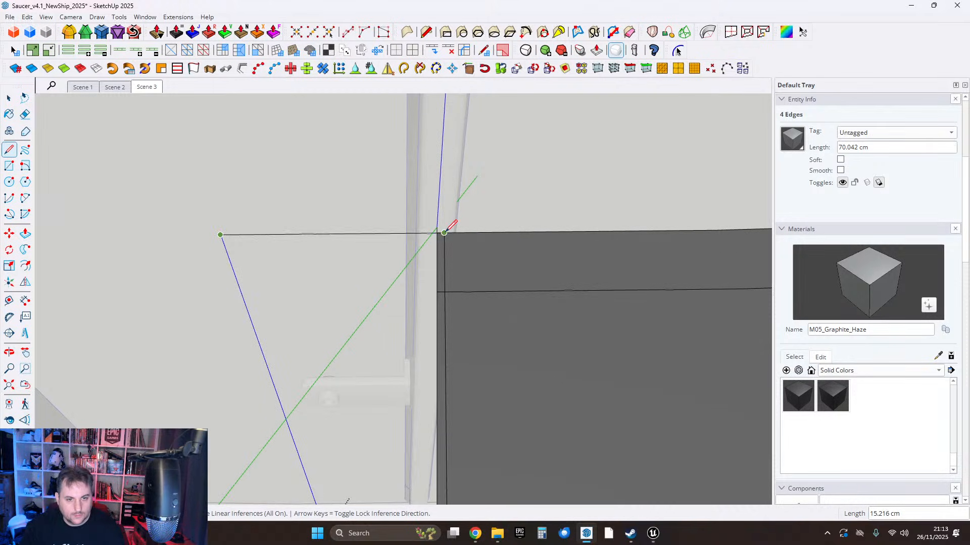
pyautogui.scroll(-5, 379, 243)
# Return to the panel's first end and delete the edges copied 50 cm inward.
pyautogui.moveTo(362, 285); pyautogui.dragTo(245, 399, button='middle')
pyautogui.scroll(-3, 246, 399)
pyautogui.moveTo(558, 351); pyautogui.dragTo(218, 402, button='middle')
pyautogui.moveTo(462, 328); pyautogui.dragTo(453, 410, button='middle')
pyautogui.scroll(3, 489, 252)
pyautogui.scroll(2, 492, 255)
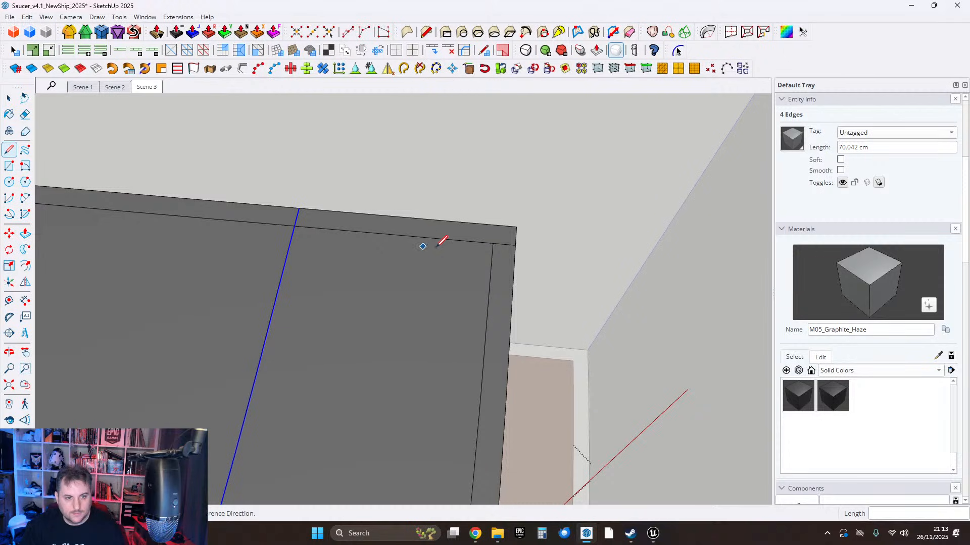
pyautogui.click(9, 98)
pyautogui.scroll(-1, 407, 252)
pyautogui.press('Delete')
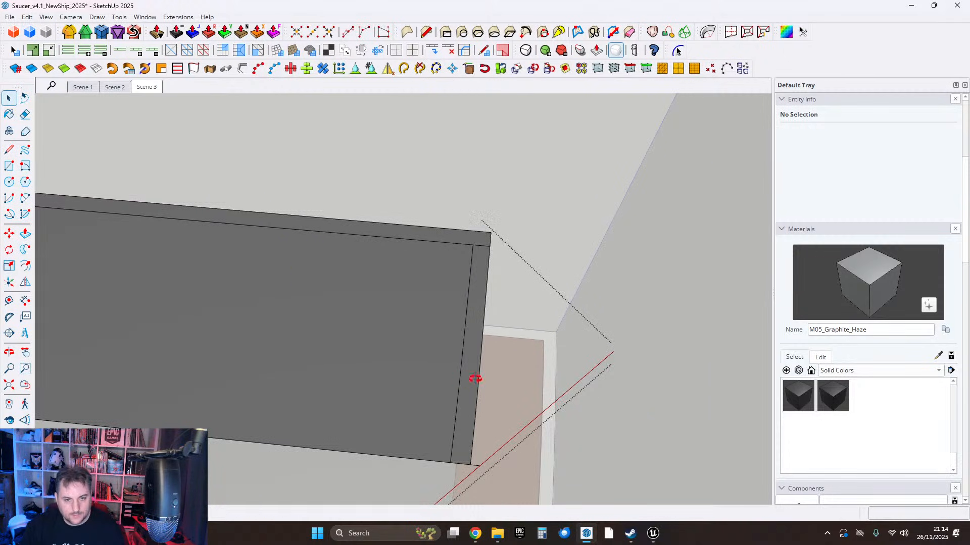
# Select the edges at the panel's end and copy them 15 cm inward along the panel.
pyautogui.moveTo(476, 379); pyautogui.dragTo(475, 239, button='middle')
pyautogui.moveTo(535, 445); pyautogui.dragTo(536, 467)
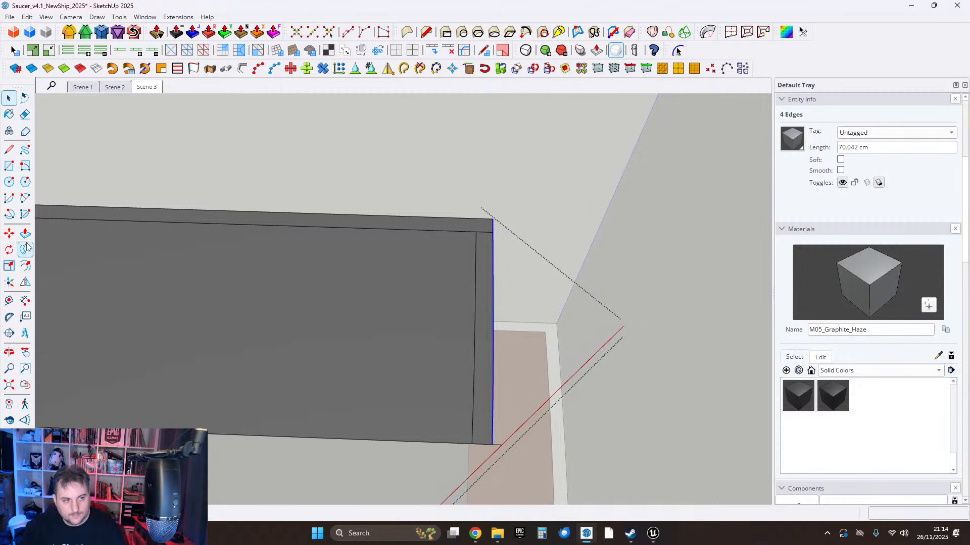
pyautogui.press('m')
pyautogui.click(491, 217)
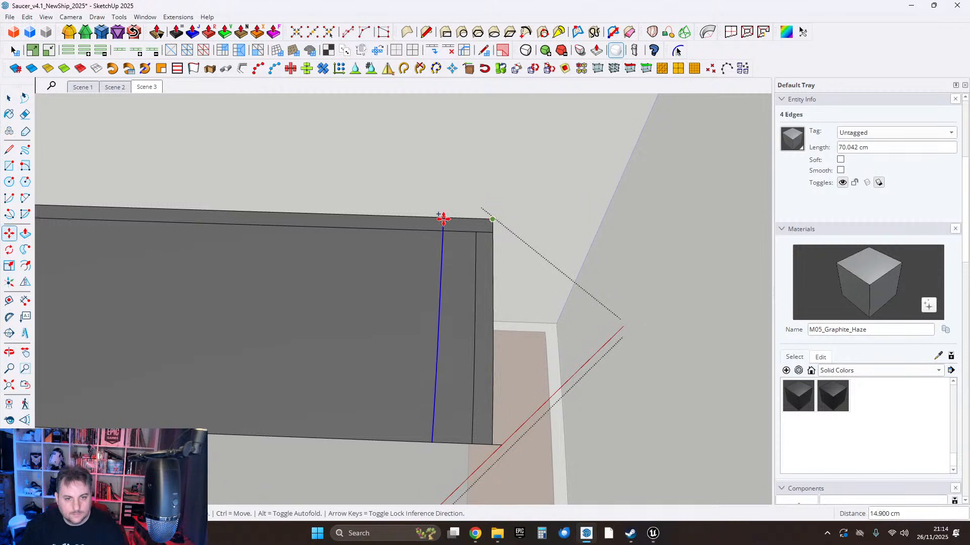
pyautogui.write('15')
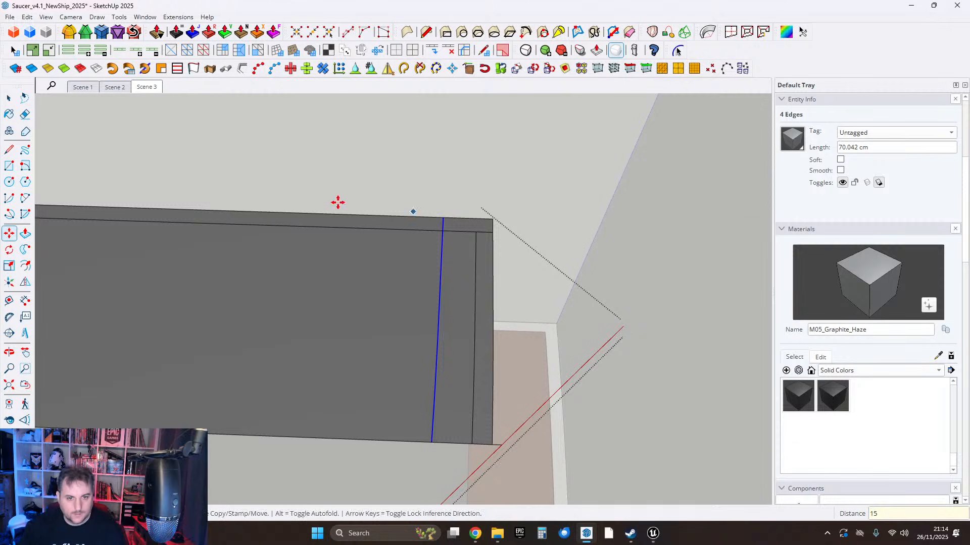
pyautogui.press('space')
# Delete the panel's end section beyond the copied edges, including the leftover outline edges.
pyautogui.click(462, 428)
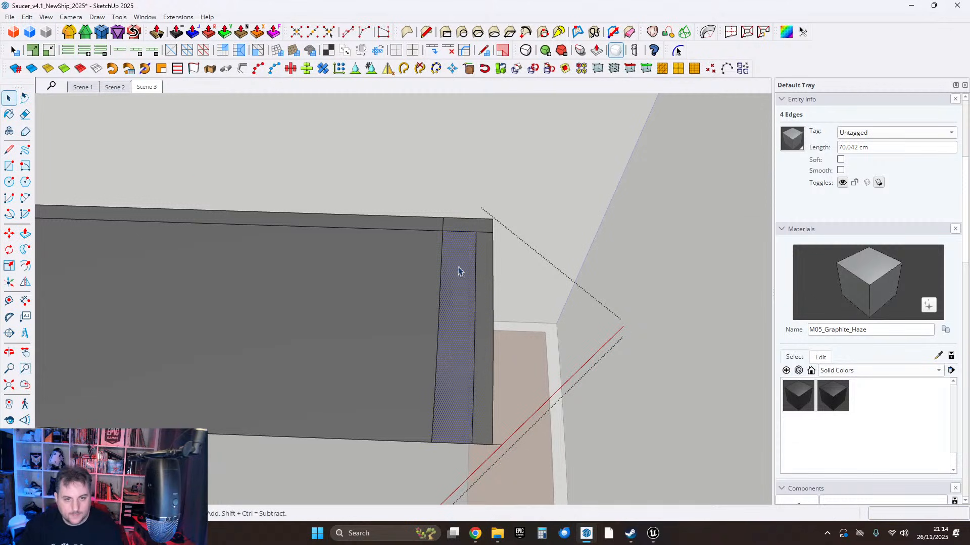
pyautogui.moveTo(533, 474); pyautogui.dragTo(533, 474)
pyautogui.press('Delete')
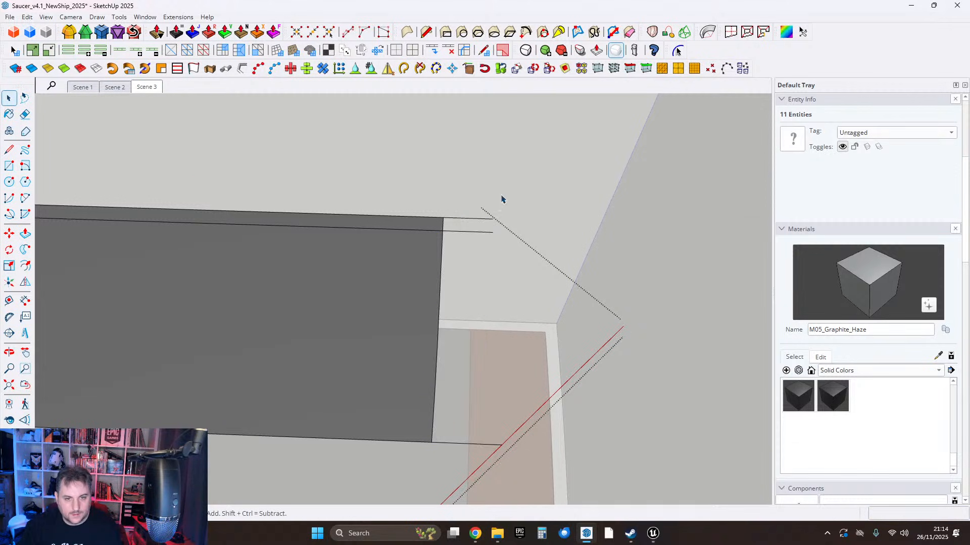
pyautogui.moveTo(468, 319)
pyautogui.mouseDown(button='middle')
pyautogui.moveTo(495, 382)
pyautogui.moveTo(448, 314)
pyautogui.moveTo(396, 284)
pyautogui.moveTo(427, 305)
pyautogui.moveTo(457, 405)
pyautogui.moveTo(433, 387)
pyautogui.moveTo(556, 372)
pyautogui.moveTo(398, 281)
pyautogui.moveTo(458, 290)
pyautogui.moveTo(450, 299)
pyautogui.moveTo(454, 255)
pyautogui.moveTo(460, 324)
pyautogui.mouseUp(button='middle')
pyautogui.scroll(-3, 465, 379)
pyautogui.scroll(5, 399, 281)
pyautogui.scroll(5, 419, 247)
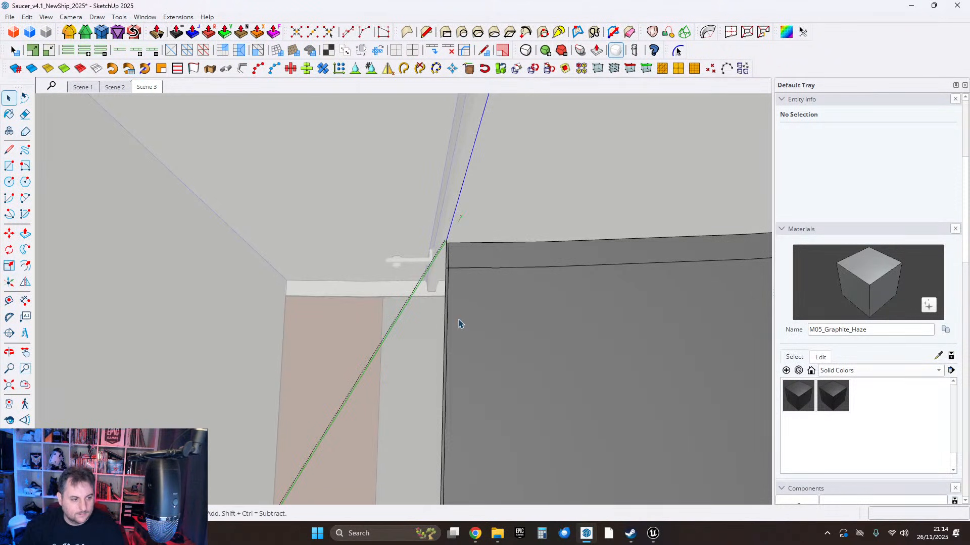
pyautogui.moveTo(453, 263)
pyautogui.mouseDown(button='middle')
pyautogui.moveTo(463, 241)
pyautogui.moveTo(438, 290)
pyautogui.moveTo(444, 308)
pyautogui.moveTo(385, 265)
pyautogui.mouseUp(button='middle')
pyautogui.scroll(-4, 394, 264)
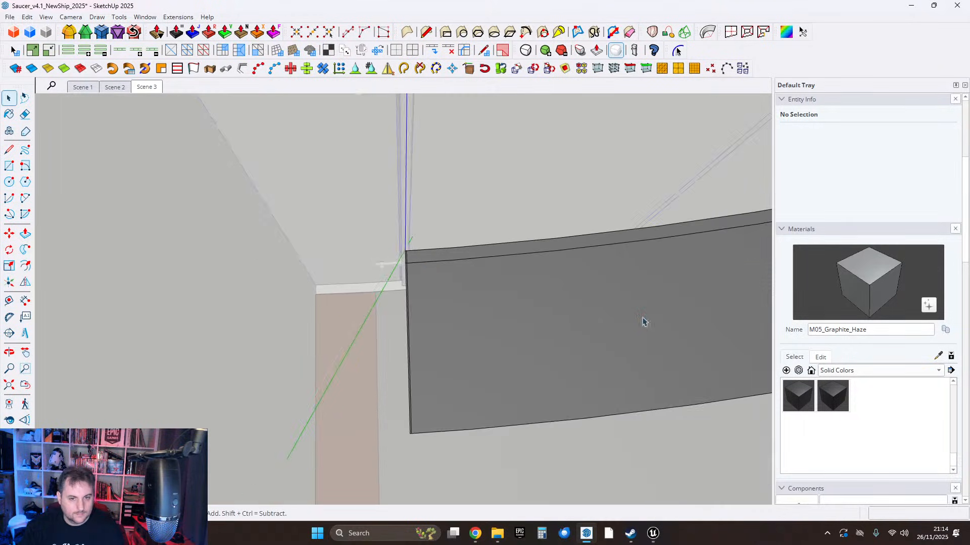
# Draw a 0.5 cm edge from the trimmed panel's upper end corner, extending its long outer edge outward.
pyautogui.moveTo(643, 323)
pyautogui.mouseDown(button='middle')
pyautogui.moveTo(598, 313)
pyautogui.moveTo(404, 177)
pyautogui.moveTo(405, 301)
pyautogui.moveTo(395, 272)
pyautogui.mouseUp(button='middle')
pyautogui.scroll(10, 396, 272)
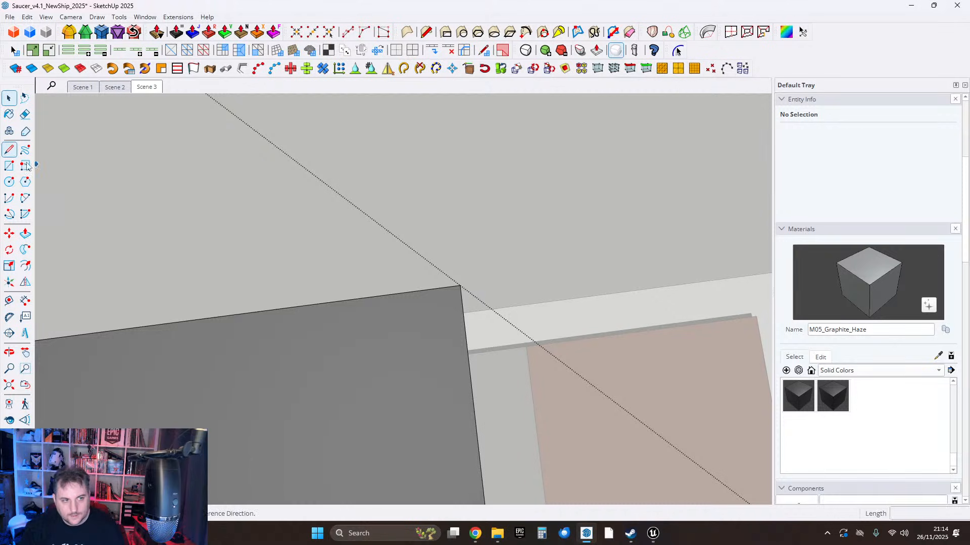
pyautogui.moveTo(376, 319); pyautogui.dragTo(427, 332, button='middle')
pyautogui.scroll(3, 437, 282)
pyautogui.scroll(-3, 441, 296)
pyautogui.scroll(1, 441, 315)
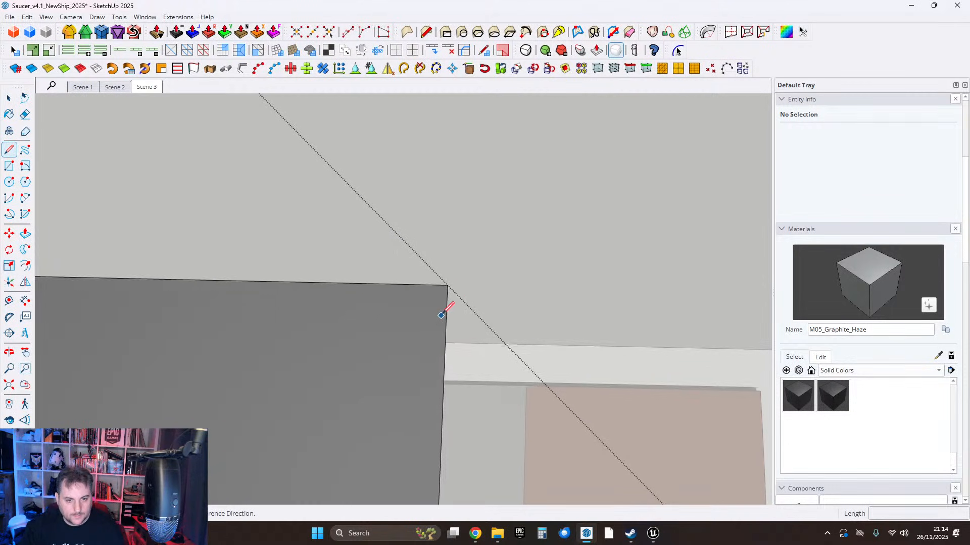
pyautogui.scroll(1, 441, 316)
pyautogui.click(450, 274)
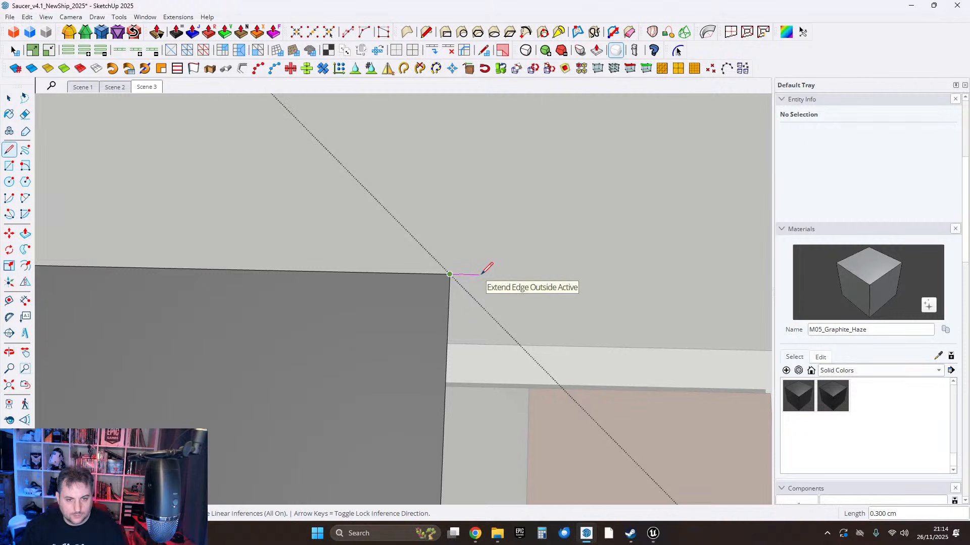
pyautogui.press('Return')
# Draw a 0.5 cm perpendicular edge downward from the end of the short extension and end the line.
pyautogui.scroll(-5, 481, 271)
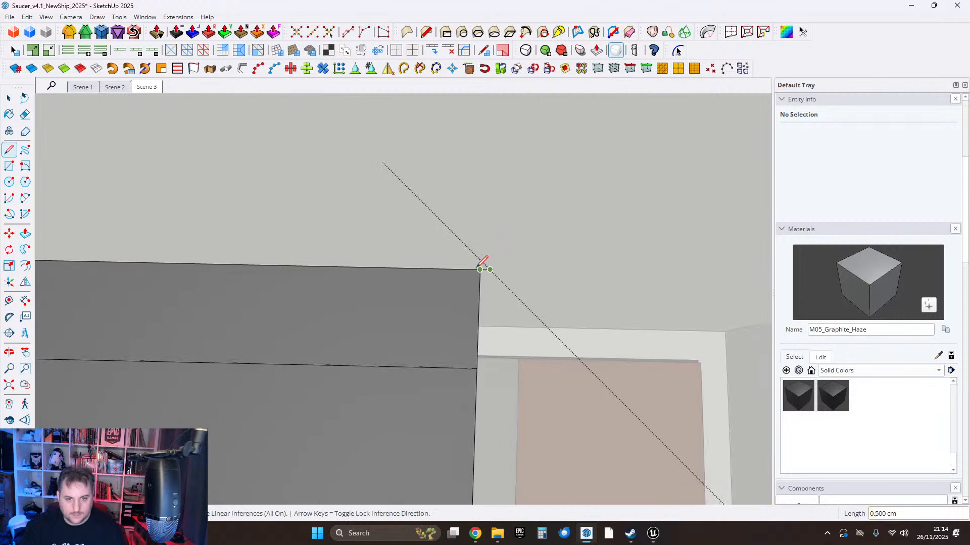
pyautogui.scroll(6, 483, 273)
pyautogui.scroll(-7, 485, 271)
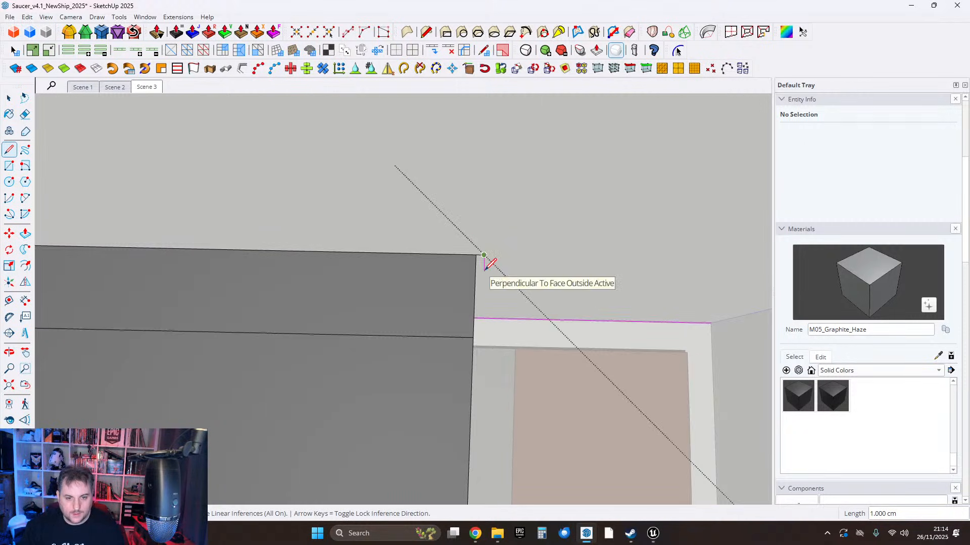
pyautogui.scroll(3, 487, 276)
pyautogui.scroll(2, 486, 276)
pyautogui.scroll(-2, 470, 235)
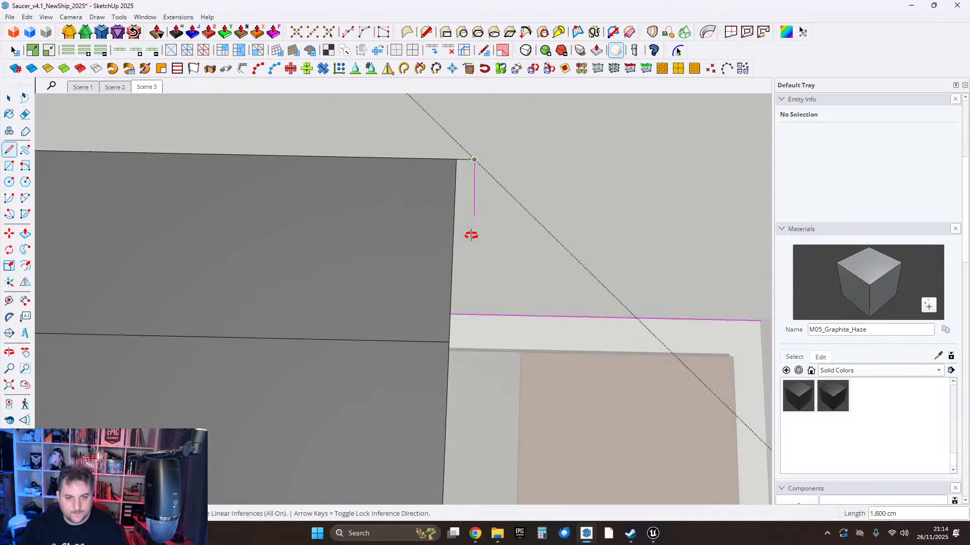
pyautogui.moveTo(470, 234); pyautogui.dragTo(470, 236, button='middle')
pyautogui.scroll(1, 469, 236)
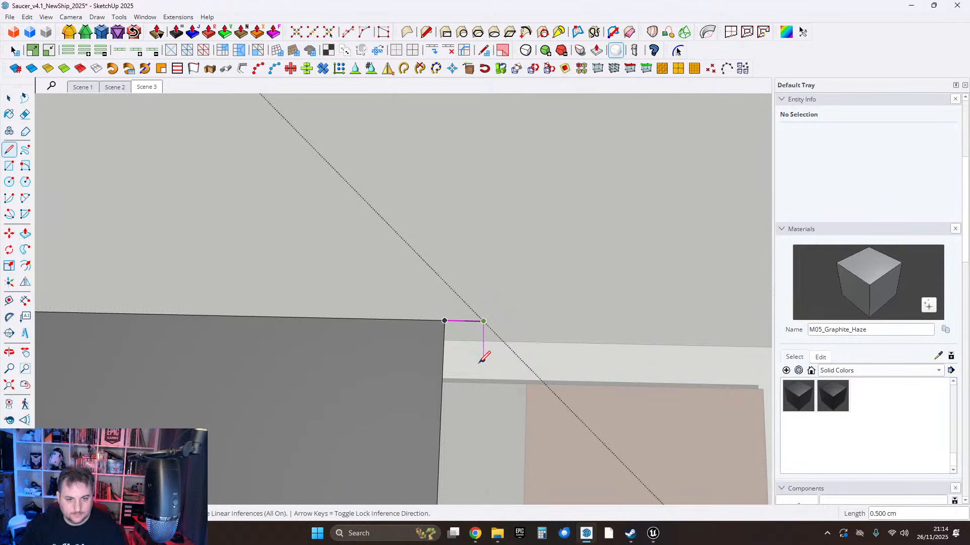
pyautogui.write('.5')
pyautogui.moveTo(404, 357); pyautogui.dragTo(402, 378, button='middle')
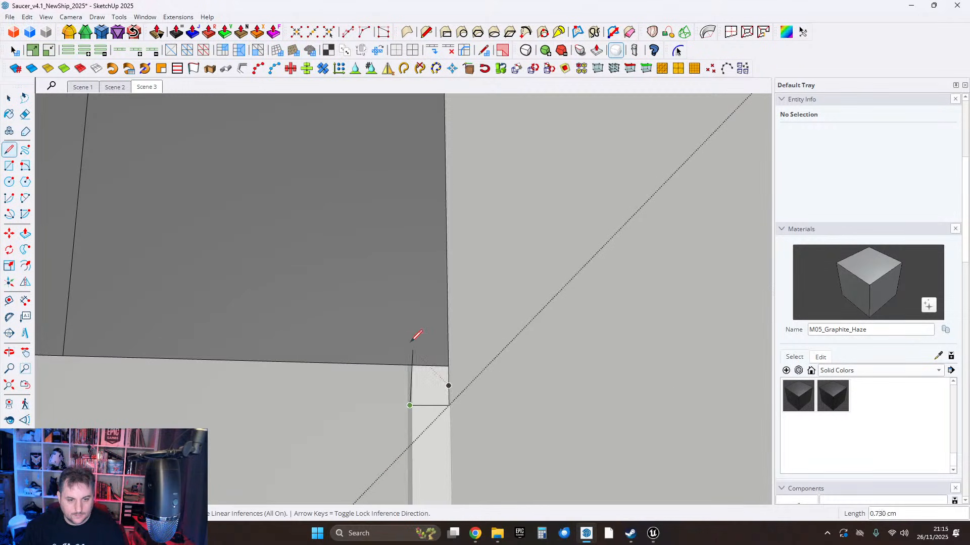
pyautogui.moveTo(376, 326); pyautogui.dragTo(482, 359, button='middle')
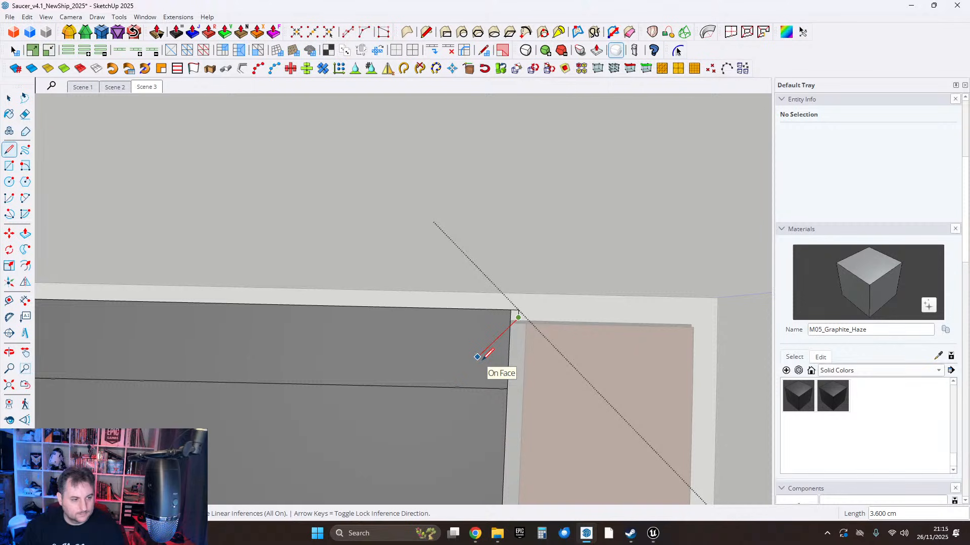
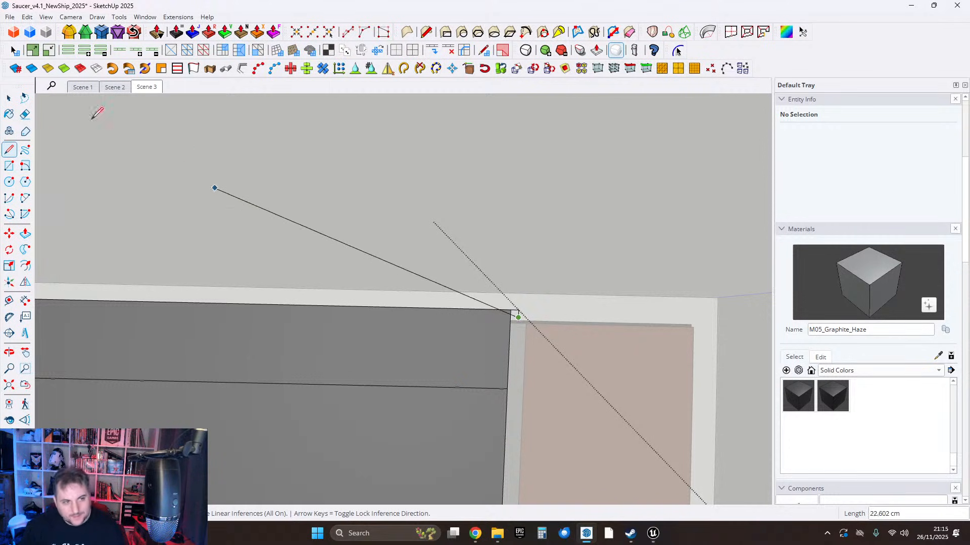
pyautogui.click(9, 98)
# Select the panel's outer edges around its corner, including the short extension edge at the far end.
pyautogui.scroll(-5, 571, 300)
pyautogui.keyDown('shift'); pyautogui.moveTo(404, 314); pyautogui.dragTo(361, 264, button='middle'); pyautogui.keyUp('shift')
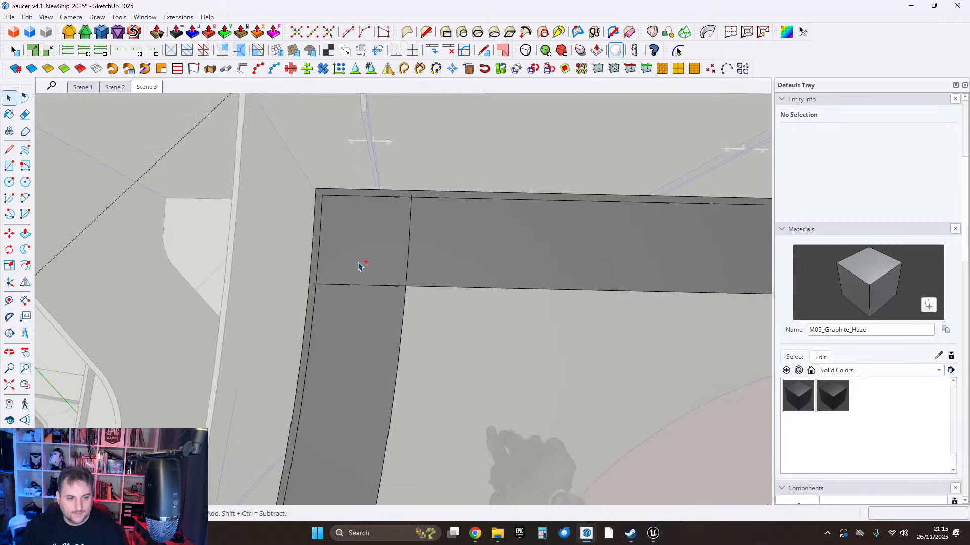
pyautogui.scroll(6, 313, 189)
pyautogui.click(332, 196)
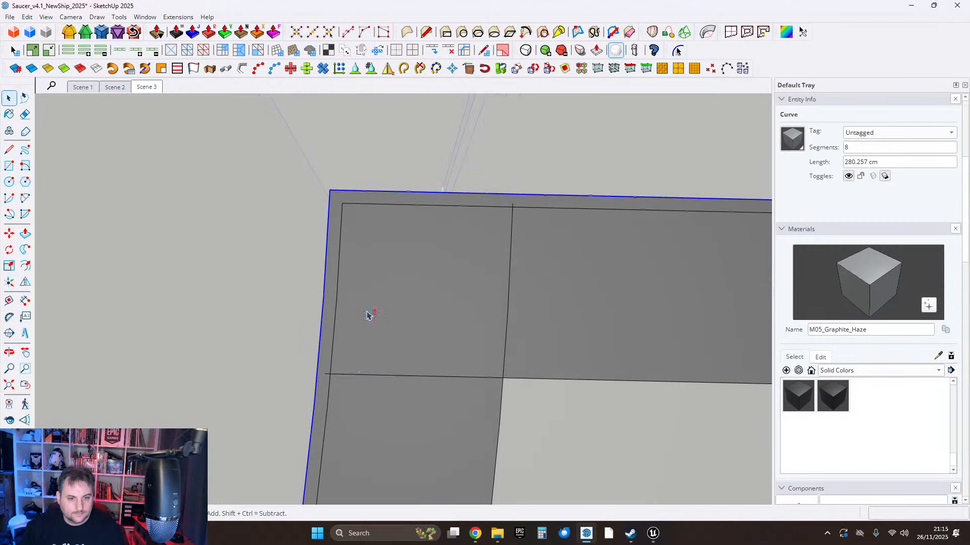
pyautogui.moveTo(368, 317); pyautogui.dragTo(240, 279, button='middle')
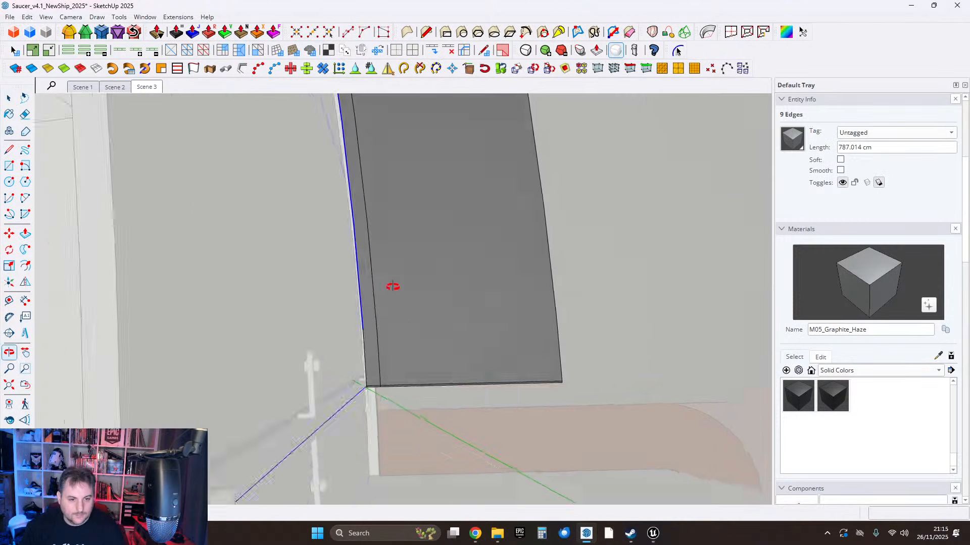
pyautogui.scroll(5, 357, 398)
pyautogui.keyDown('ctrl'); pyautogui.click(353, 399); pyautogui.keyUp('ctrl')
pyautogui.keyDown('ctrl'); pyautogui.scroll(3, 353, 404); pyautogui.keyUp('ctrl')
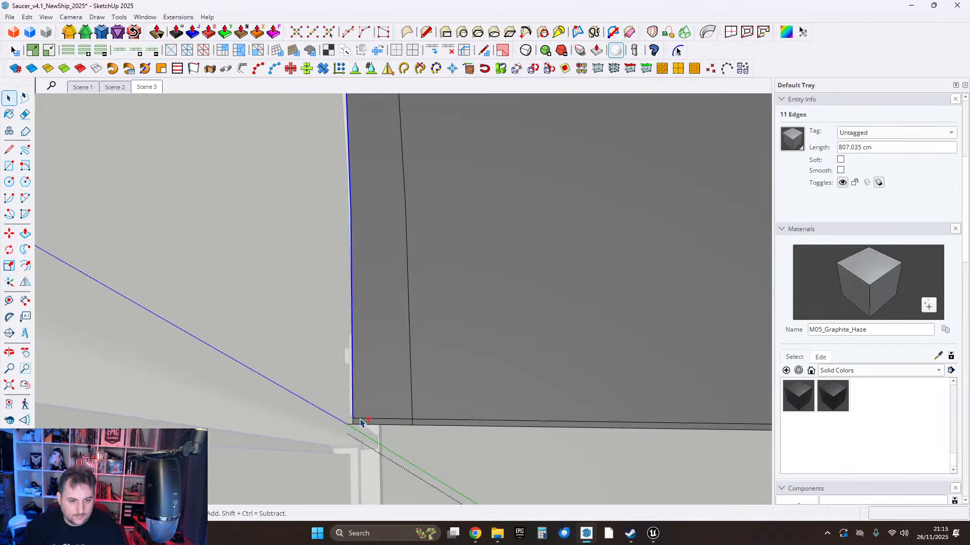
pyautogui.keyDown('shift'); pyautogui.click(348, 425); pyautogui.keyUp('shift')
# Add the other end's 0.5 cm extension to the selection and offset the outer edges inward to meet the perpendicular edge.
pyautogui.moveTo(348, 427); pyautogui.dragTo(307, 484, button='middle')
pyautogui.scroll(-6, 308, 484)
pyautogui.moveTo(412, 306); pyautogui.dragTo(456, 261, button='middle')
pyautogui.keyDown('shift'); pyautogui.moveTo(571, 167); pyautogui.dragTo(325, 376, button='middle'); pyautogui.keyUp('shift')
pyautogui.scroll(8, 490, 337)
pyautogui.scroll(5, 420, 281)
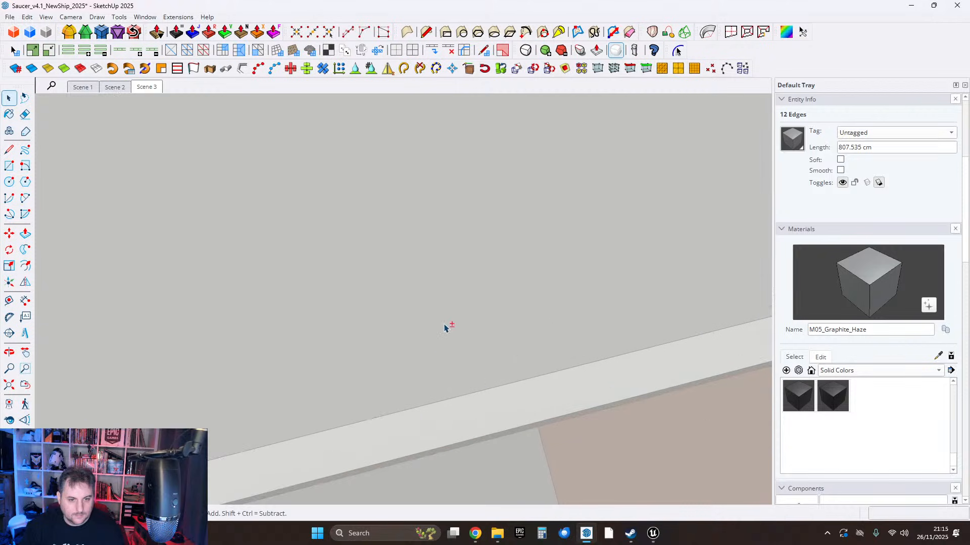
pyautogui.scroll(-3, 478, 316)
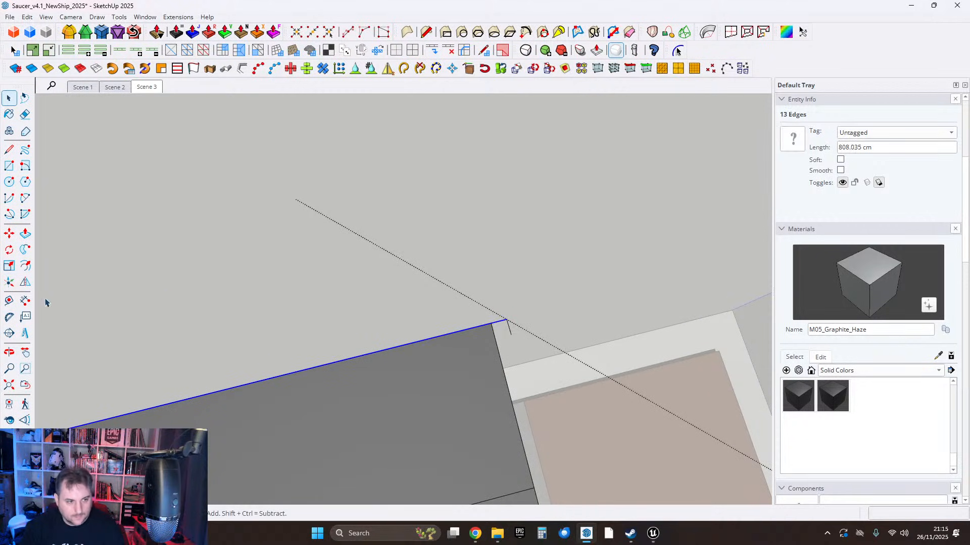
pyautogui.click(394, 352)
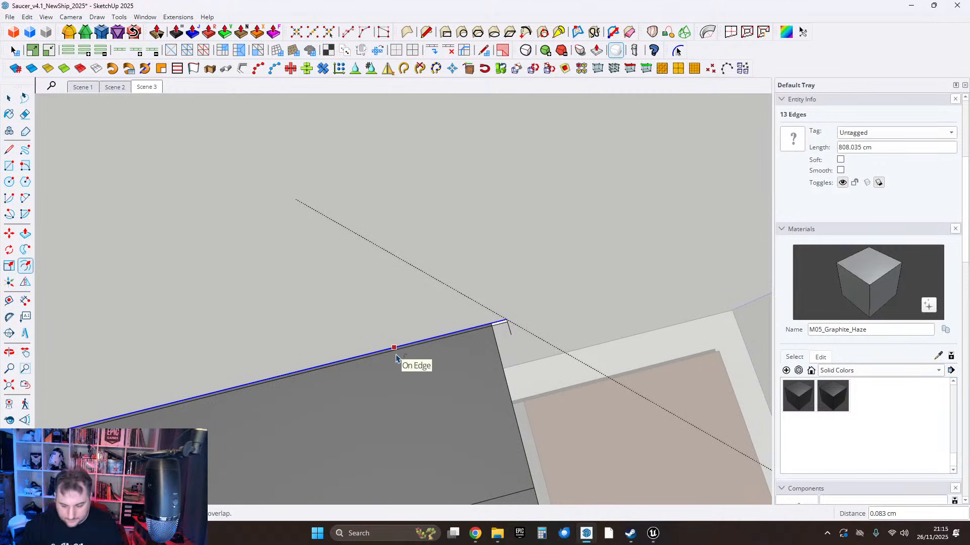
pyautogui.press('Return')
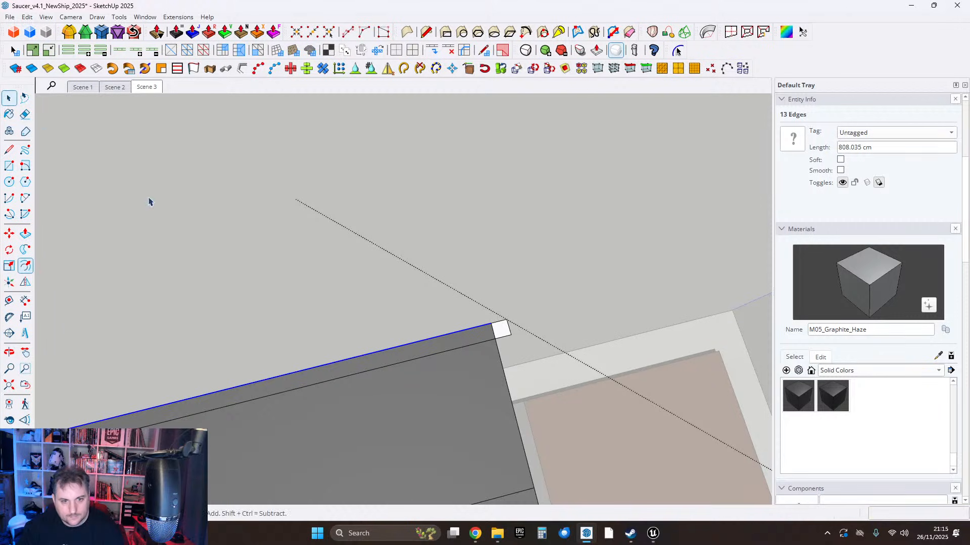
# Select the narrow strip faces along the panel's outer edges, including the end strip and both end squares, and group them.
pyautogui.moveTo(508, 337); pyautogui.dragTo(482, 356, button='middle')
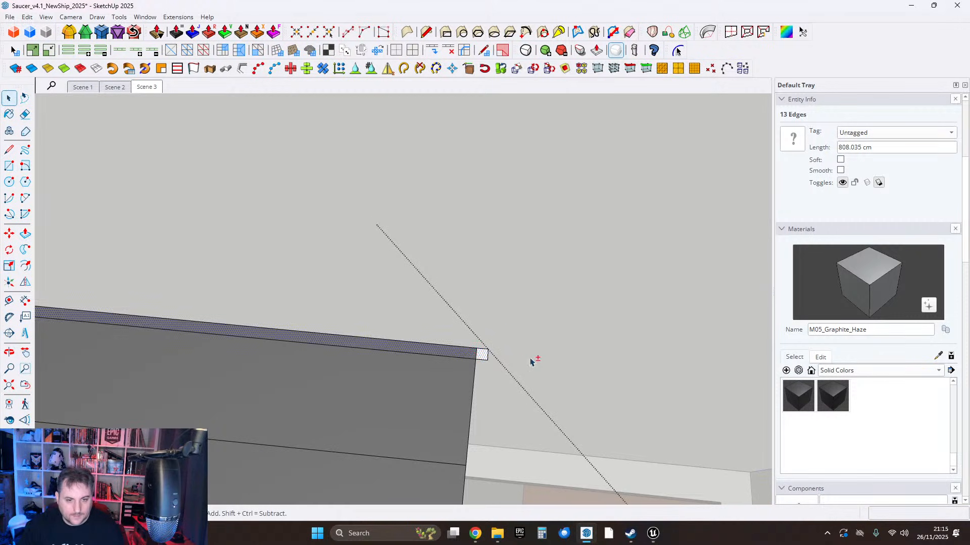
pyautogui.scroll(-6, 531, 362)
pyautogui.keyDown('shift'); pyautogui.moveTo(380, 320); pyautogui.dragTo(656, 338, button='middle'); pyautogui.keyUp('shift')
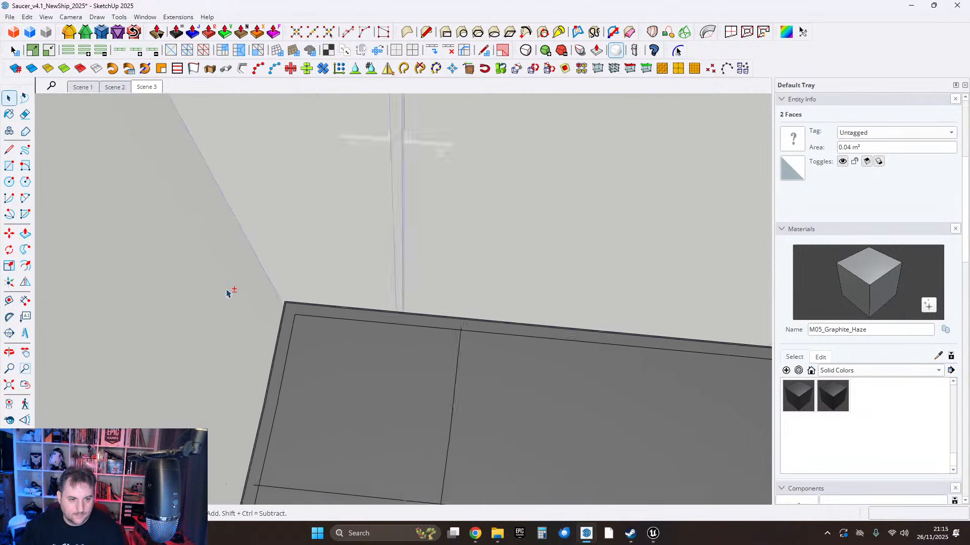
pyautogui.moveTo(227, 293); pyautogui.dragTo(696, 372, button='middle')
pyautogui.keyDown('shift'); pyautogui.moveTo(283, 353); pyautogui.dragTo(729, 415, button='middle'); pyautogui.keyUp('shift')
pyautogui.scroll(11, 511, 318)
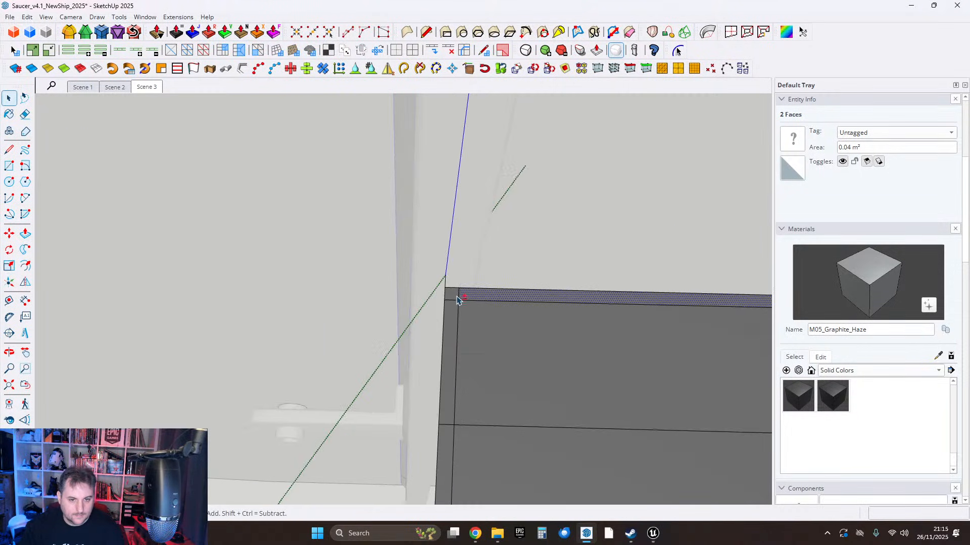
pyautogui.keyDown('shift'); pyautogui.click(455, 297); pyautogui.keyUp('shift')
pyautogui.scroll(3, 475, 296)
pyautogui.rightClick(461, 298)
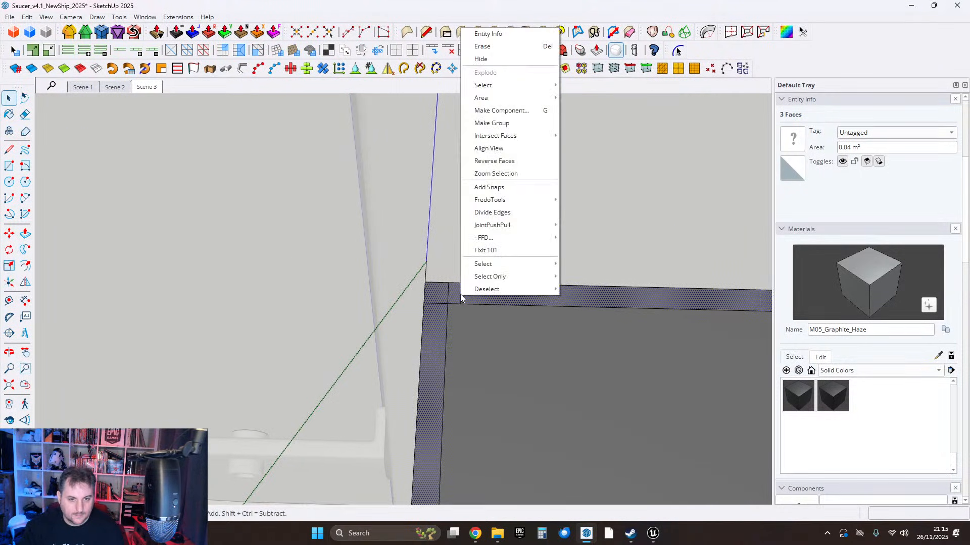
pyautogui.click(494, 123)
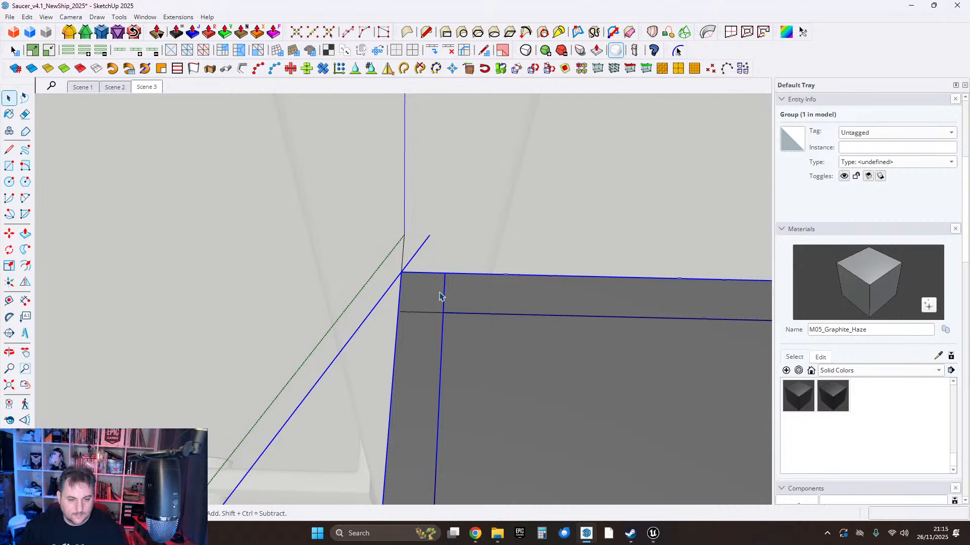
# Inside the new group, draw a line from the strip's inner corner across the end strip and erase the part overshooting the outer edge.
pyautogui.doubleClick(438, 291)
pyautogui.click(429, 295)
pyautogui.scroll(3, 428, 306)
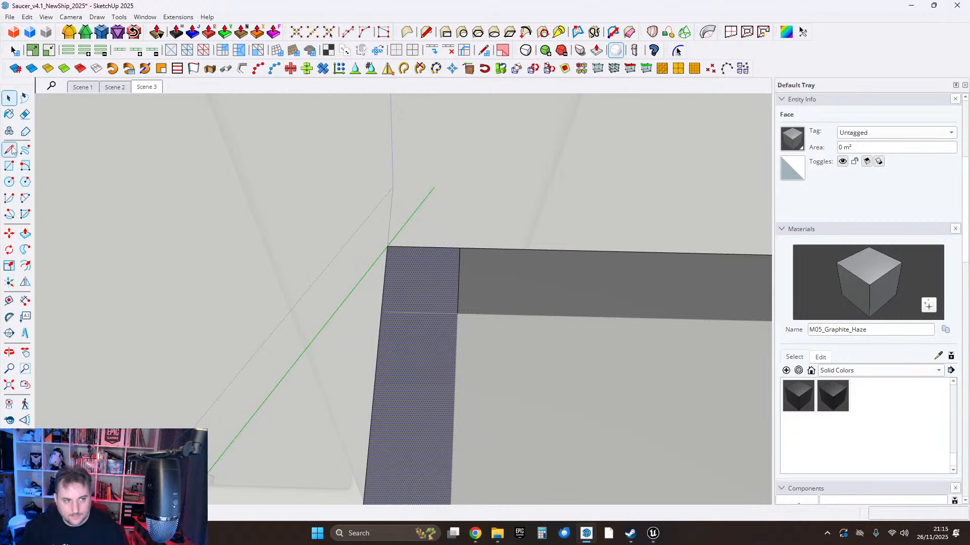
pyautogui.scroll(2, 460, 306)
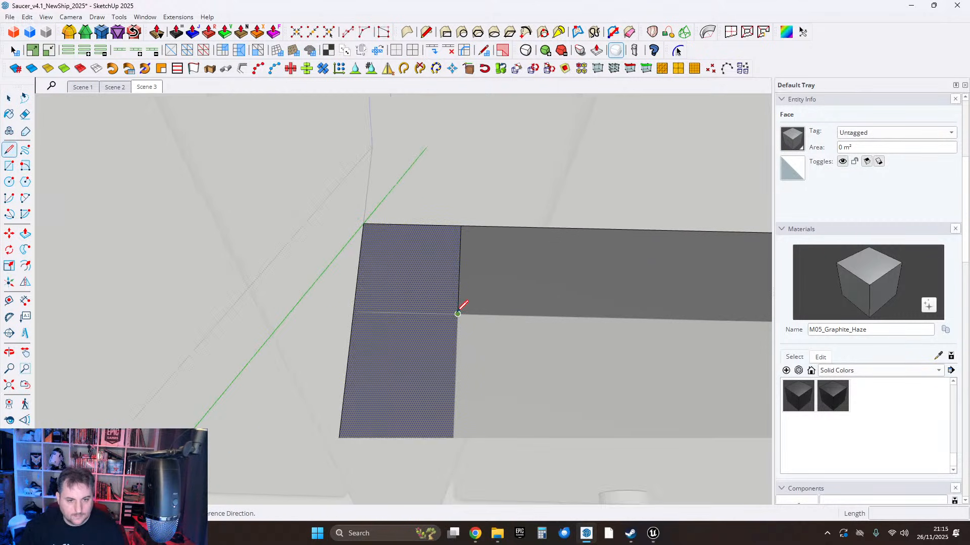
pyautogui.click(457, 314)
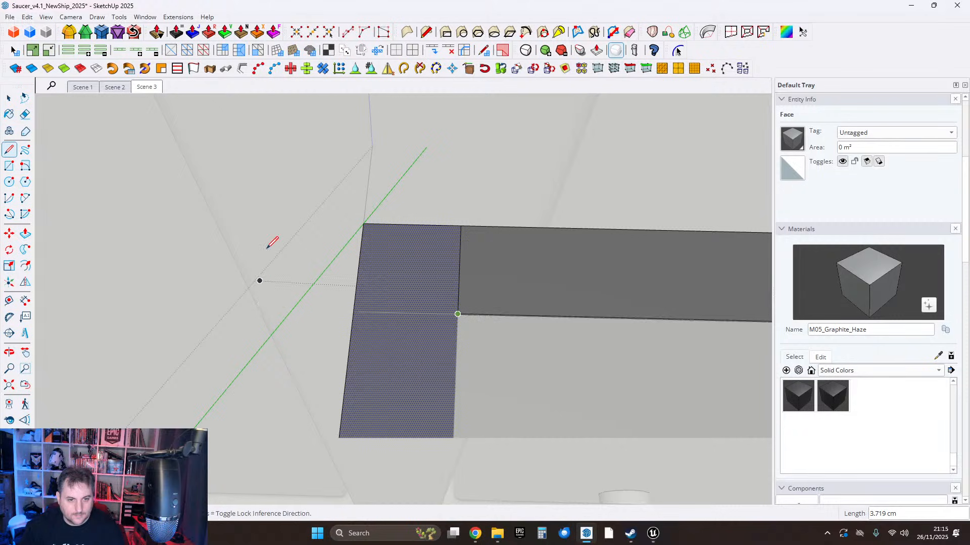
pyautogui.click(299, 156)
pyautogui.click(26, 116)
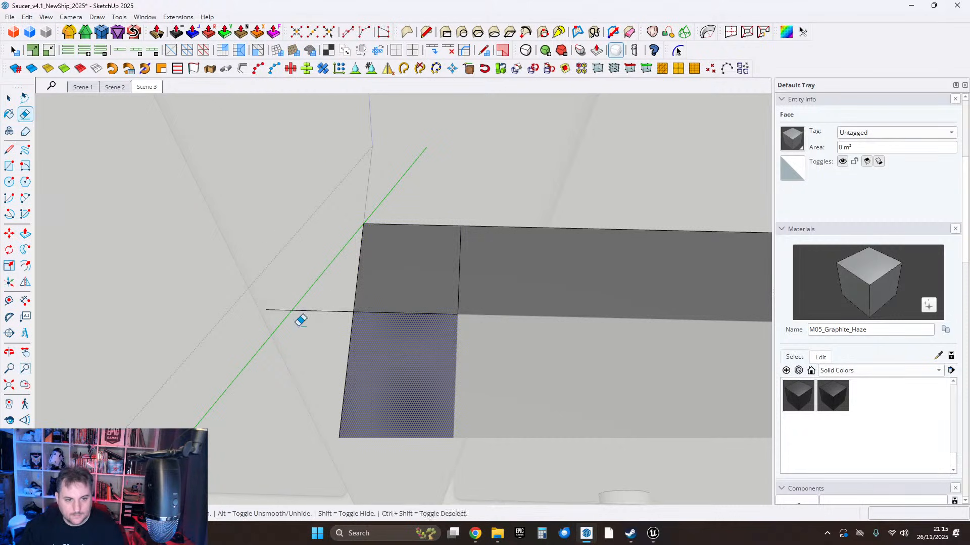
pyautogui.click(293, 310)
pyautogui.scroll(-4, 423, 246)
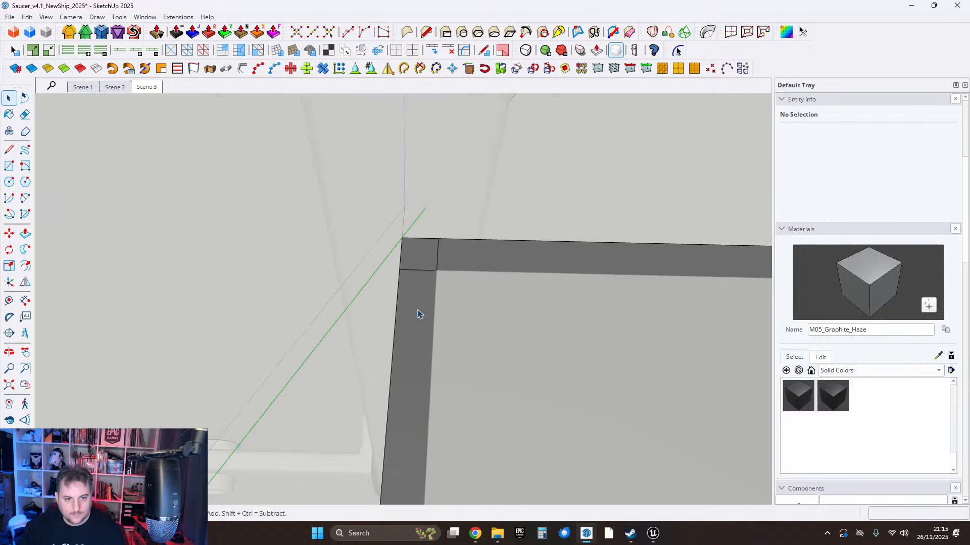
# Remove the leftover end strip next to the corner square from the strip group, including its bounding edges.
pyautogui.doubleClick(418, 312)
pyautogui.scroll(-5, 428, 268)
pyautogui.scroll(4, 426, 313)
pyautogui.rightClick(425, 303)
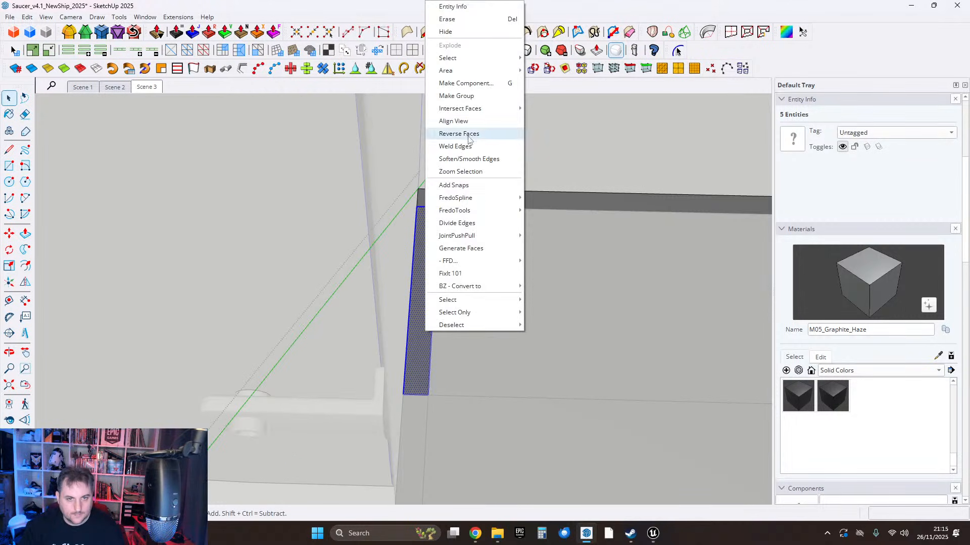
pyautogui.click(457, 96)
# Leave the strip group and erase the remaining narrow strip face and edges at the panel's end.
pyautogui.doubleClick(467, 305)
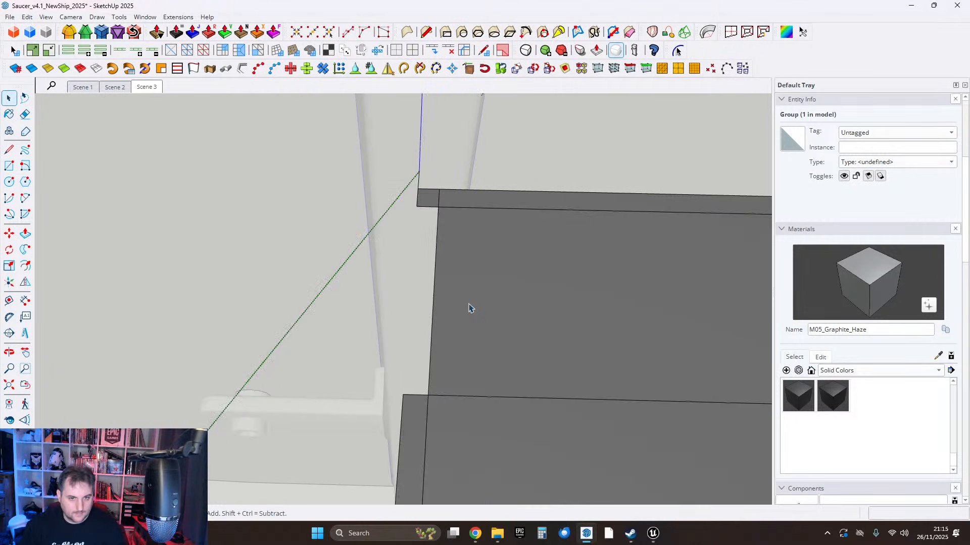
pyautogui.click(465, 301)
pyautogui.moveTo(465, 301); pyautogui.dragTo(440, 296, button='middle')
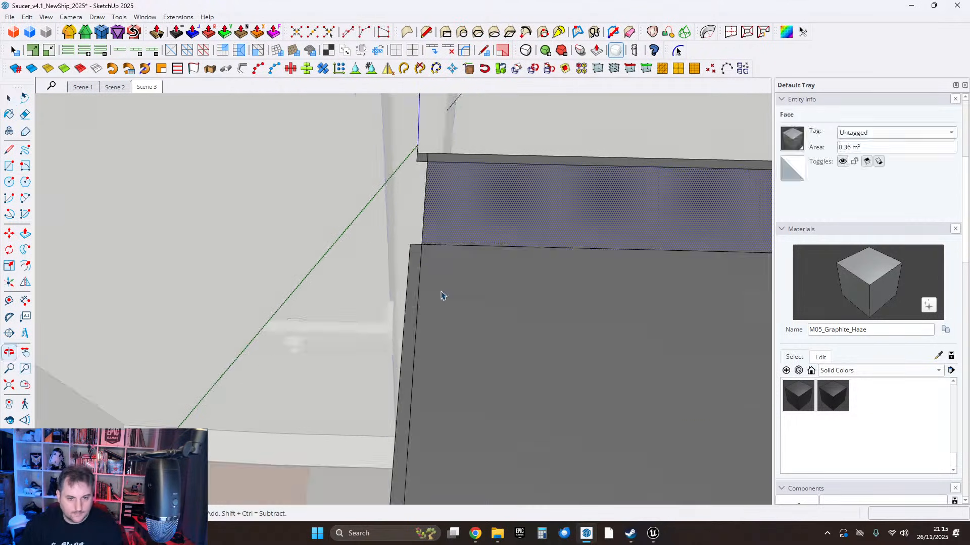
pyautogui.doubleClick(415, 284)
pyautogui.rightClick(414, 282)
pyautogui.click(444, 20)
pyautogui.scroll(-5, 450, 228)
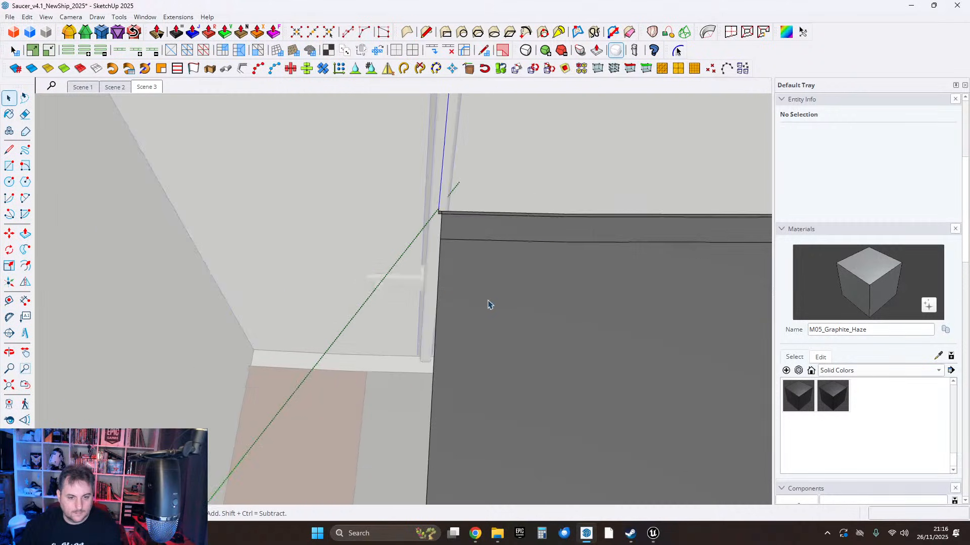
# Open the thin strip group, clean up all its geometry with FixIt 101, and paint it with Color M08.
pyautogui.moveTo(488, 304); pyautogui.dragTo(444, 226, button='middle')
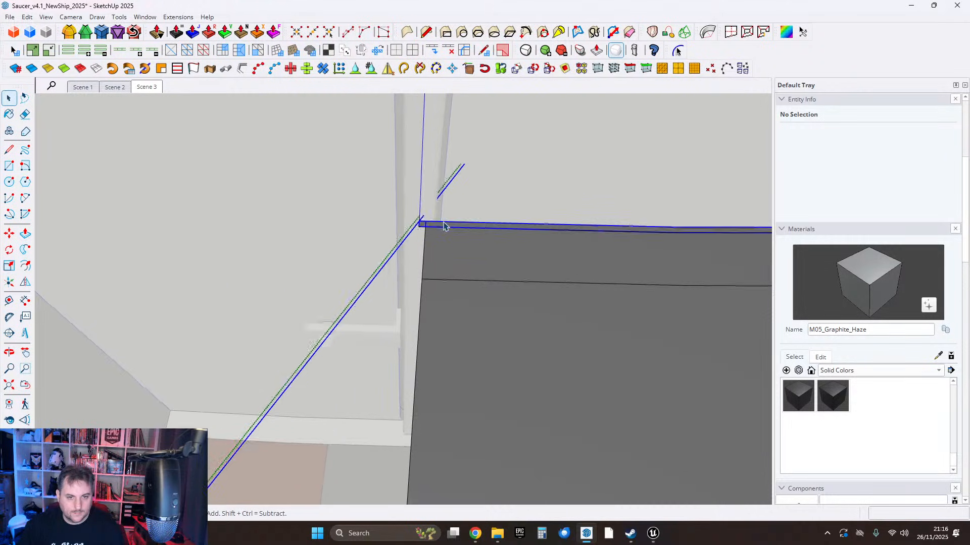
pyautogui.scroll(3, 443, 227)
pyautogui.doubleClick(443, 226)
pyautogui.tripleClick(434, 226)
pyautogui.rightClick(433, 226)
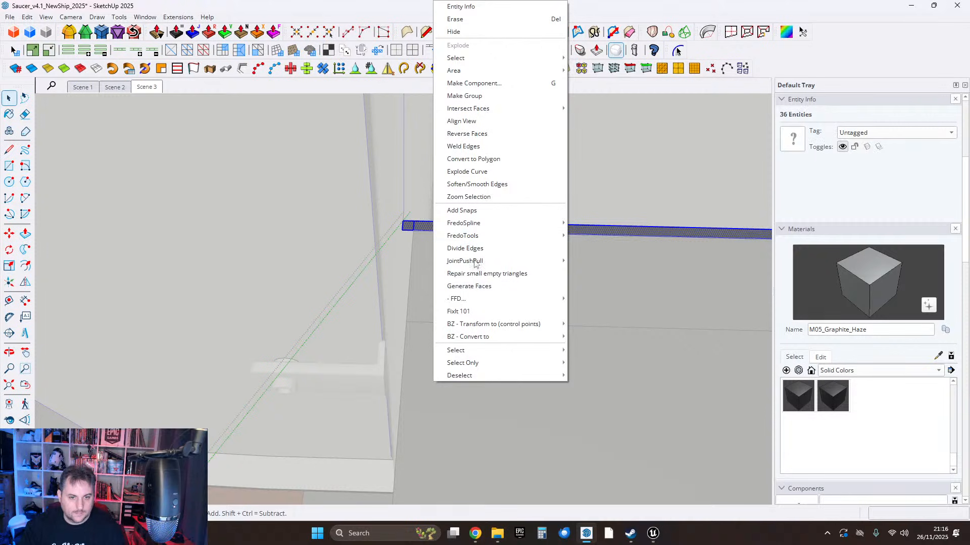
pyautogui.click(466, 313)
pyautogui.click(514, 309)
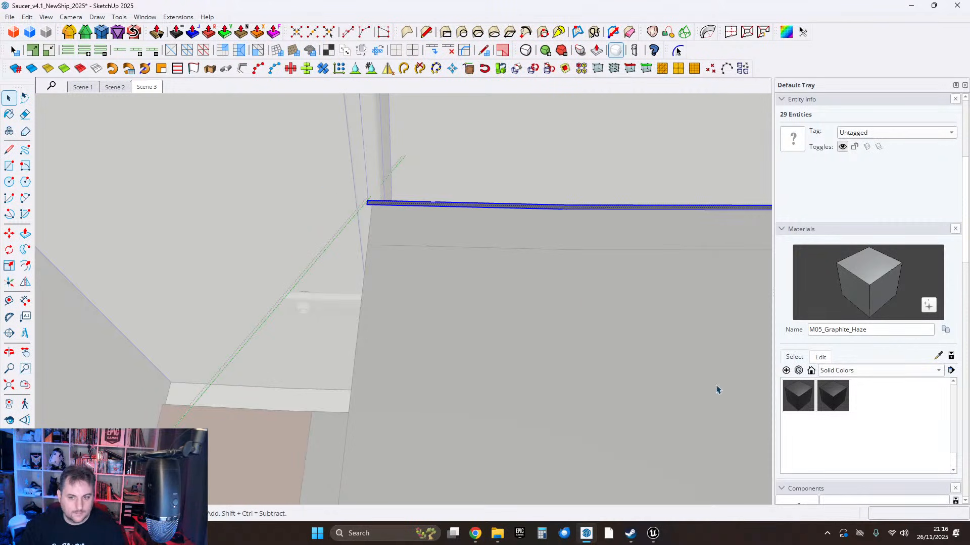
pyautogui.click(797, 396)
pyautogui.click(351, 192)
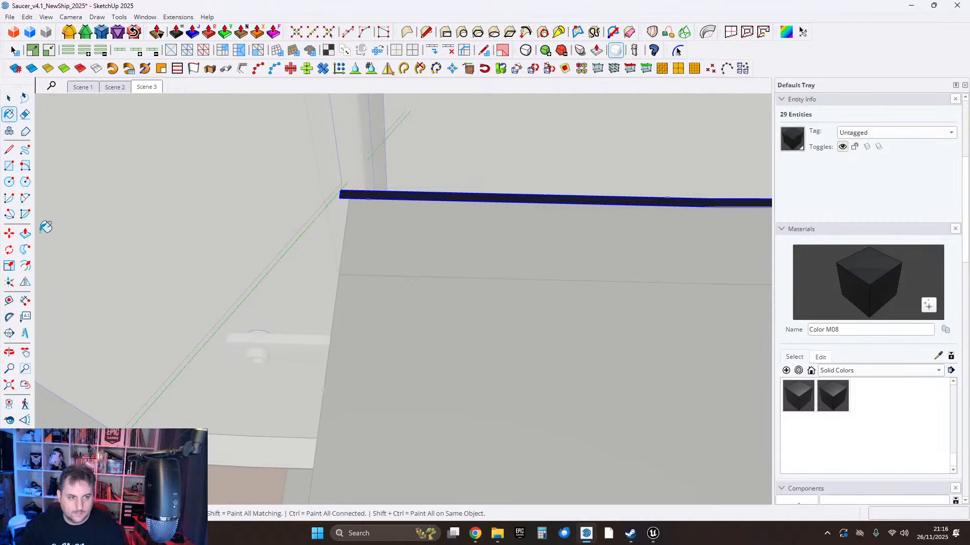
# Push/pull the black strip's faces, including the small corner face, upward 185.1 cm to form a thin wall.
pyautogui.click(353, 197)
pyautogui.scroll(-1, 354, 196)
pyautogui.moveTo(355, 195); pyautogui.dragTo(378, 340, button='middle')
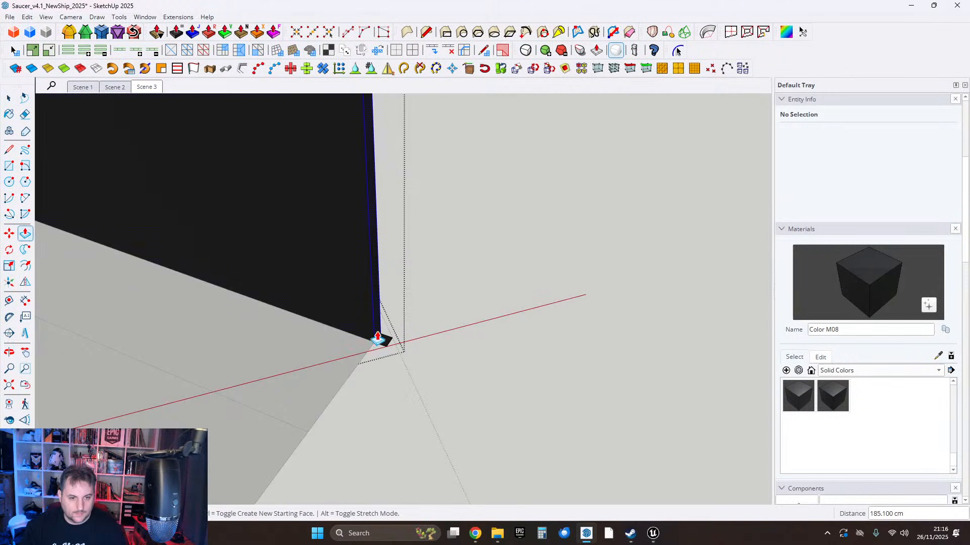
pyautogui.click(383, 341)
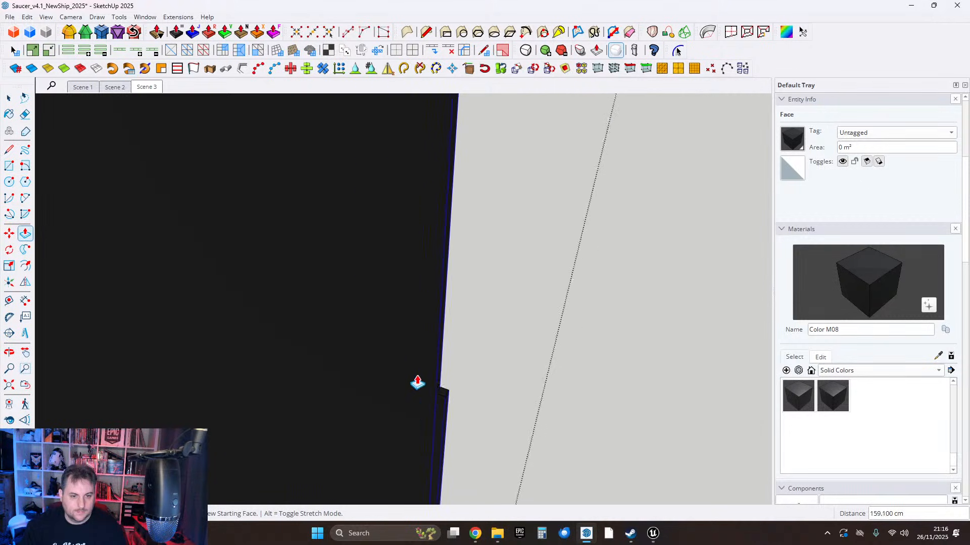
pyautogui.scroll(-3, 419, 382)
pyautogui.scroll(3, 432, 252)
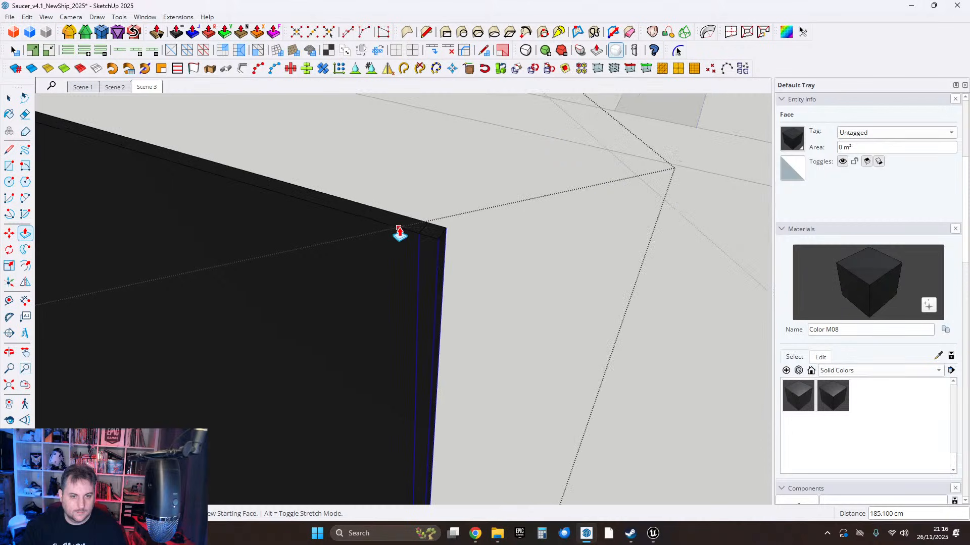
# Erase the dividing edges at the wall's upper corner and cap its open bottom corner using a temporary diagonal line.
pyautogui.click(24, 115)
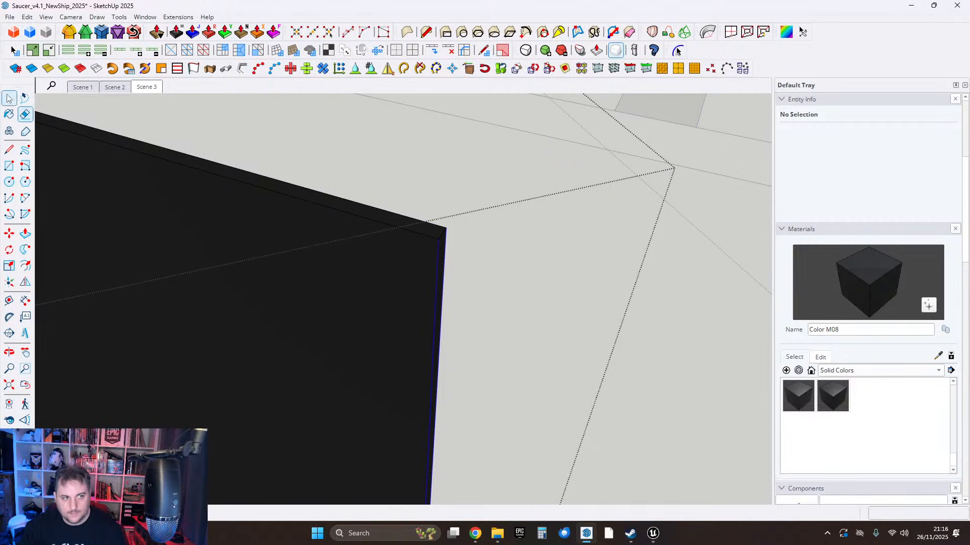
pyautogui.scroll(-6, 535, 162)
pyautogui.scroll(3, 495, 392)
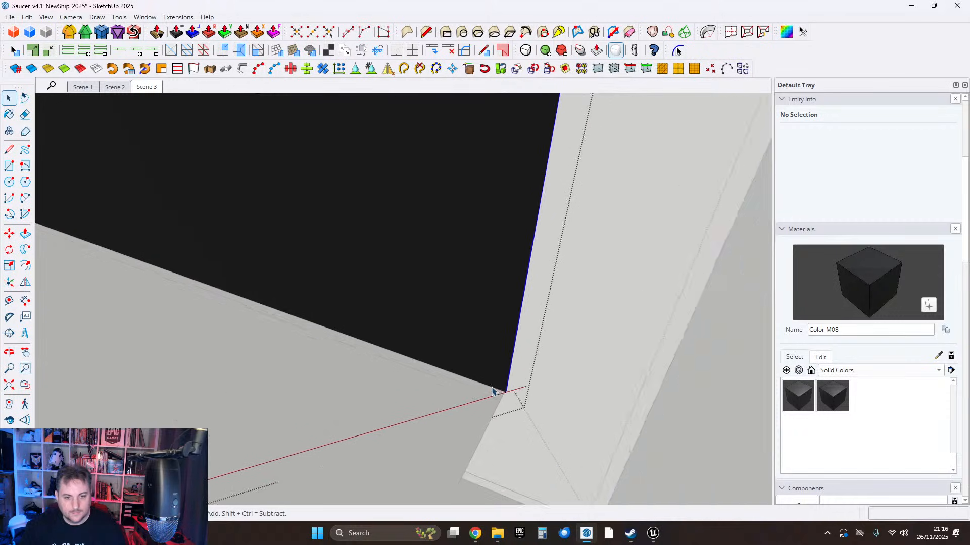
pyautogui.moveTo(509, 397); pyautogui.dragTo(490, 311, button='middle')
pyautogui.scroll(3, 489, 312)
pyautogui.scroll(-3, 476, 320)
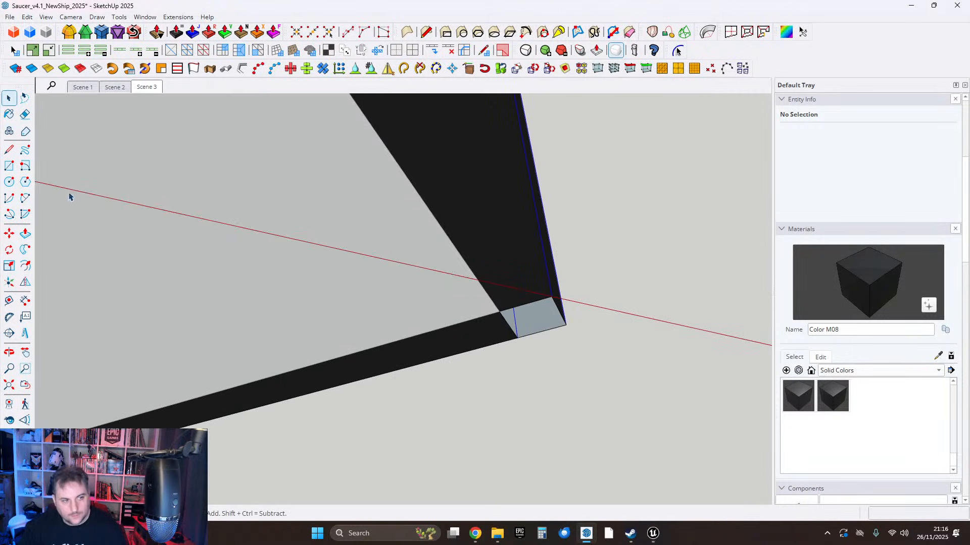
pyautogui.click(551, 296)
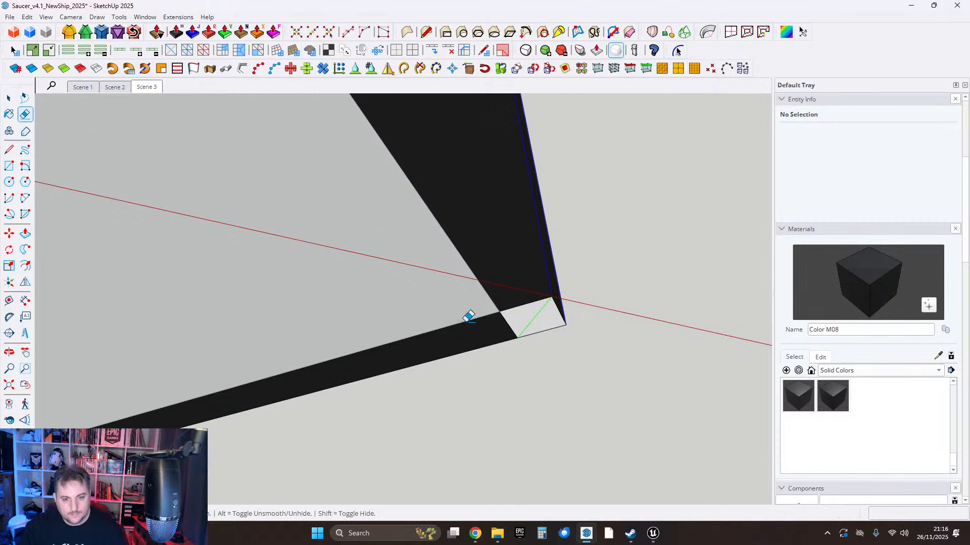
pyautogui.click(534, 317)
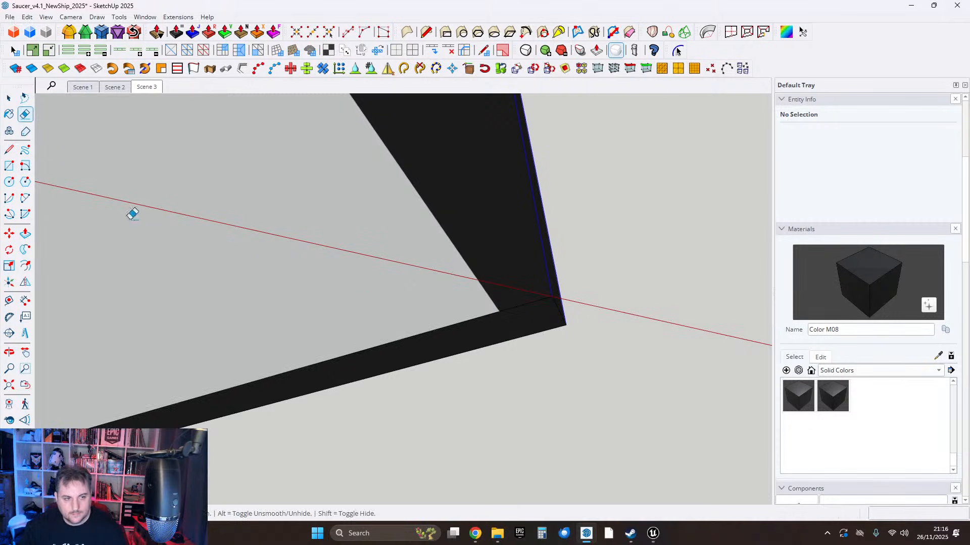
# Push/pull the black wall's underside face downward to extend the wall below the grey panel.
pyautogui.click(512, 335)
pyautogui.moveTo(571, 262); pyautogui.dragTo(522, 409, button='middle')
pyautogui.scroll(-6, 528, 404)
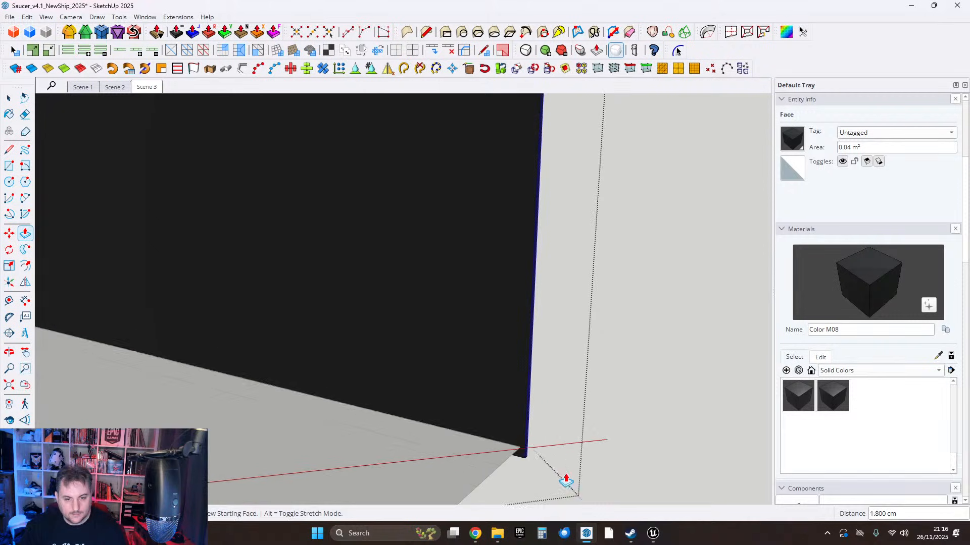
pyautogui.moveTo(566, 481); pyautogui.dragTo(532, 279, button='middle')
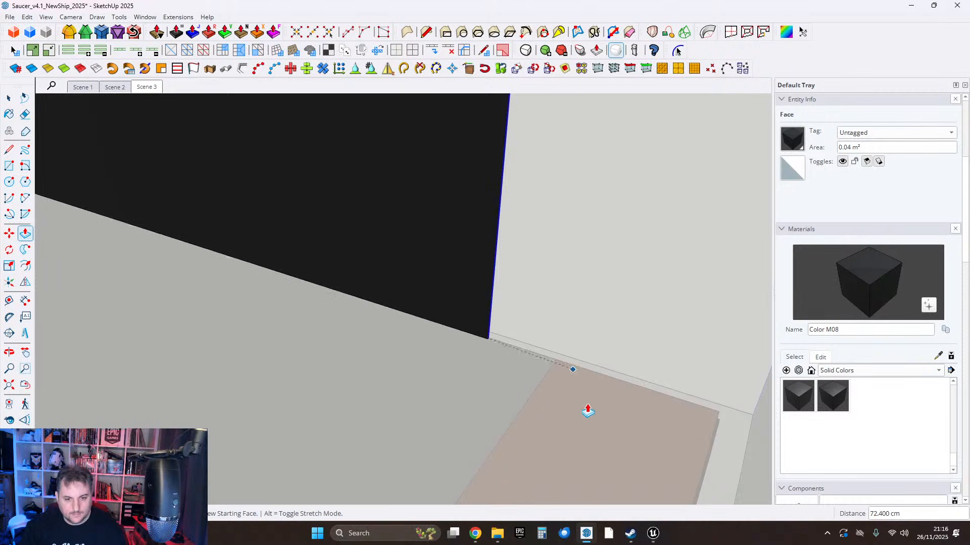
pyautogui.click(9, 99)
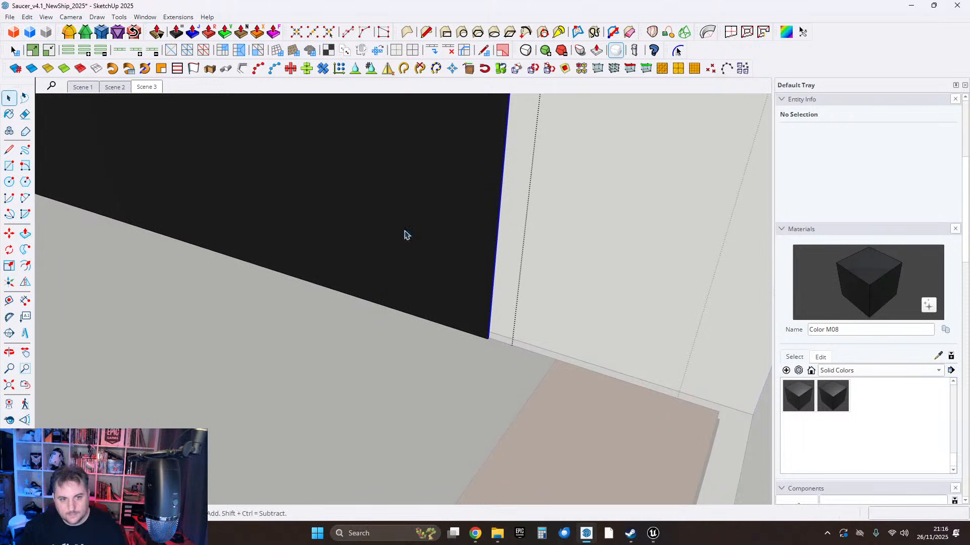
# Select the entire black wall, clean it up with FixIt 101, soften its edges, and leave the group.
pyautogui.scroll(-8, 515, 396)
pyautogui.moveTo(385, 318); pyautogui.dragTo(439, 356, button='middle')
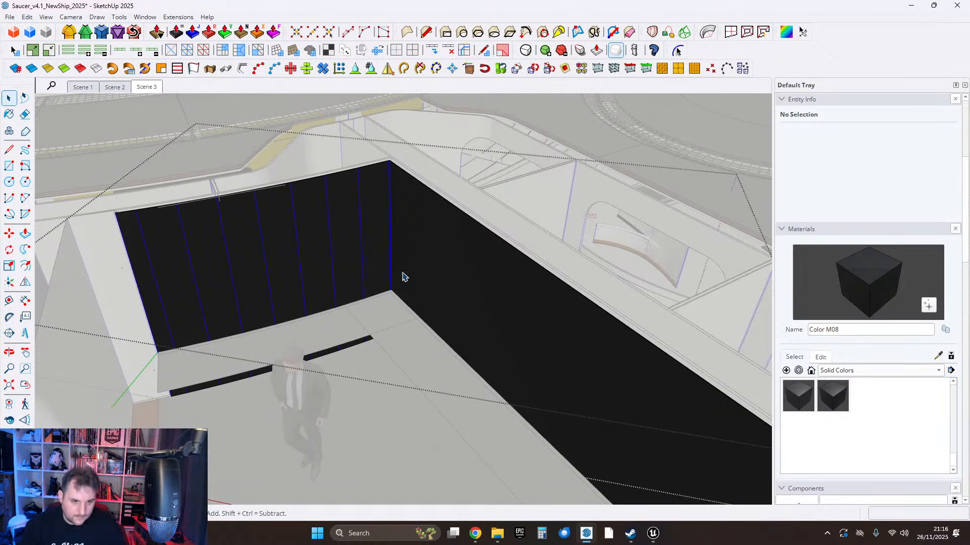
pyautogui.moveTo(403, 273); pyautogui.dragTo(379, 260, button='middle')
pyautogui.click(404, 302)
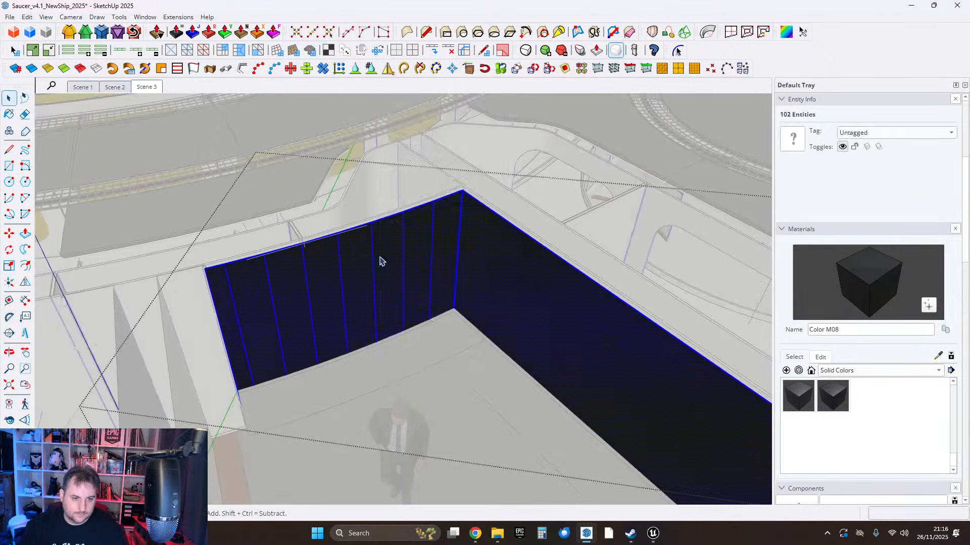
pyautogui.rightClick(379, 260)
pyautogui.click(455, 311)
pyautogui.click(517, 312)
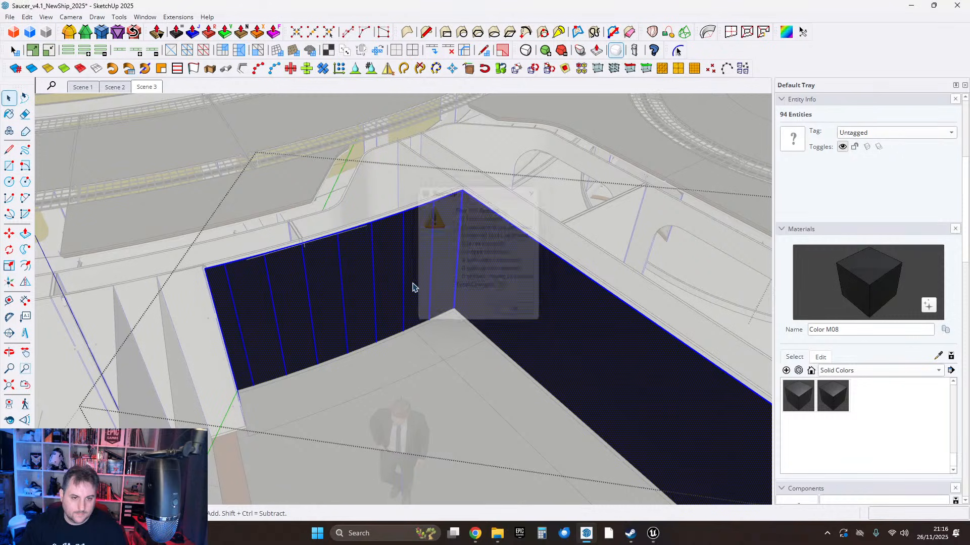
pyautogui.rightClick(382, 273)
pyautogui.click(428, 184)
pyautogui.scroll(-2, 355, 278)
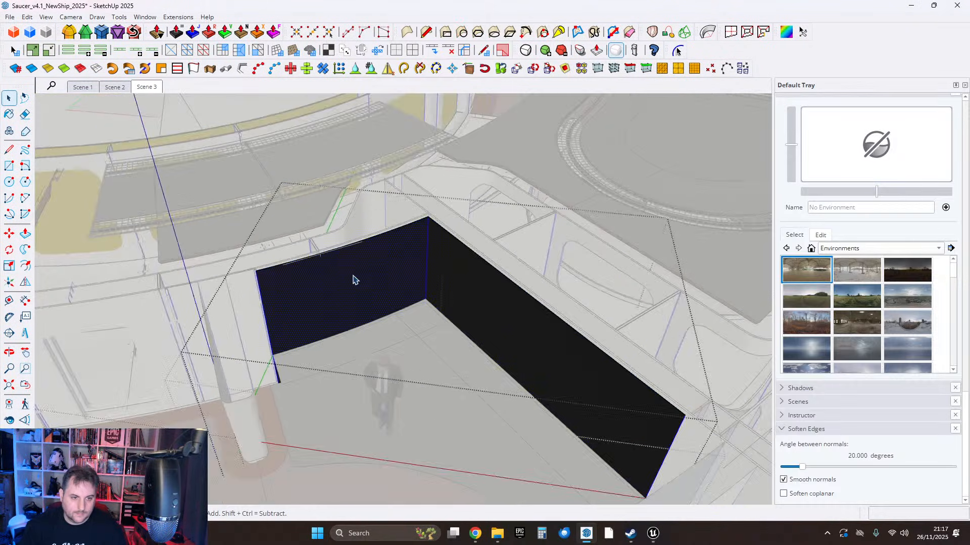
pyautogui.press('Escape')
# Examine the grey panel against the black wall from its open end to the inner corner.
pyautogui.moveTo(373, 307); pyautogui.dragTo(255, 253, button='middle')
pyautogui.scroll(5, 268, 257)
pyautogui.scroll(10, 285, 264)
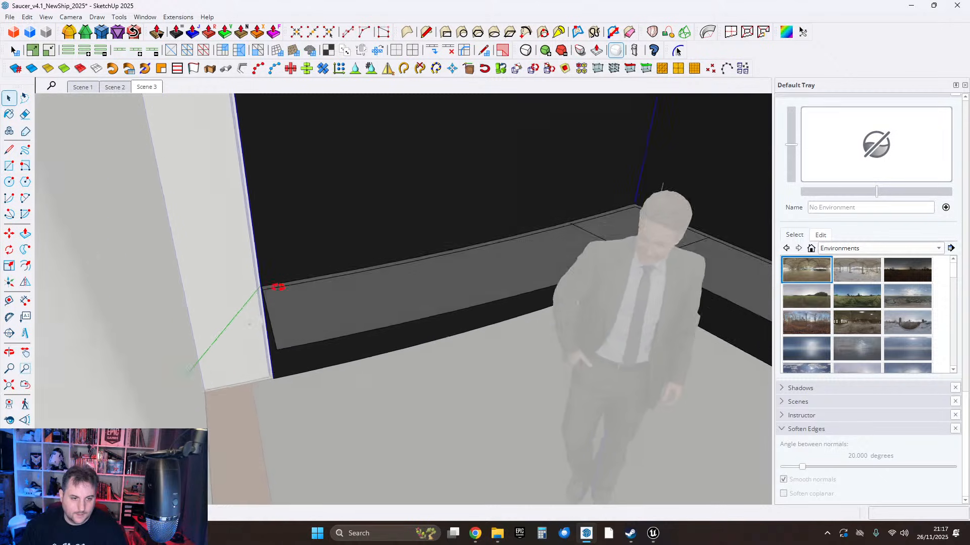
pyautogui.moveTo(273, 319); pyautogui.dragTo(199, 329, button='middle')
pyautogui.scroll(-3, 260, 334)
pyautogui.moveTo(261, 333); pyautogui.dragTo(377, 284, button='middle')
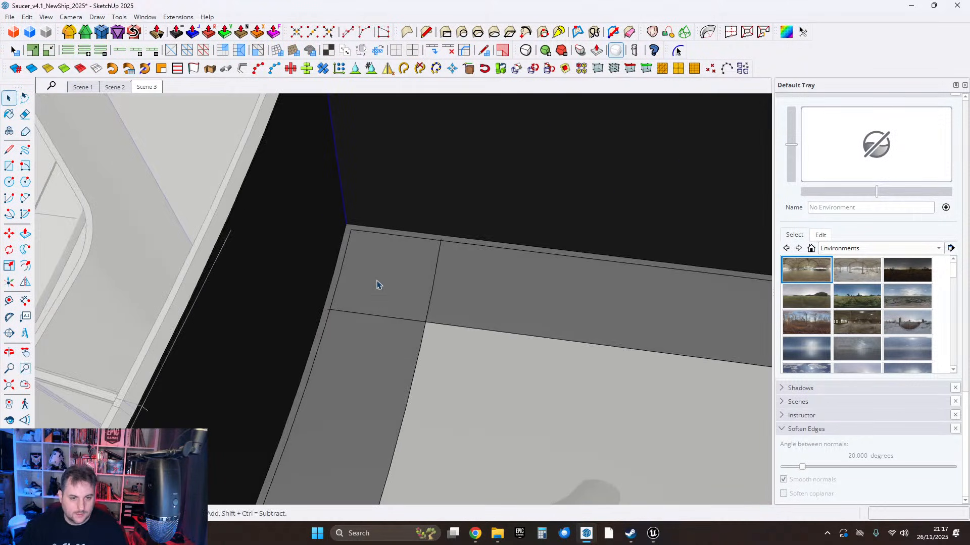
# Select the whole grey panel with its connected geometry and clean it up with FixIt 101.
pyautogui.tripleClick(377, 284)
pyautogui.rightClick(379, 284)
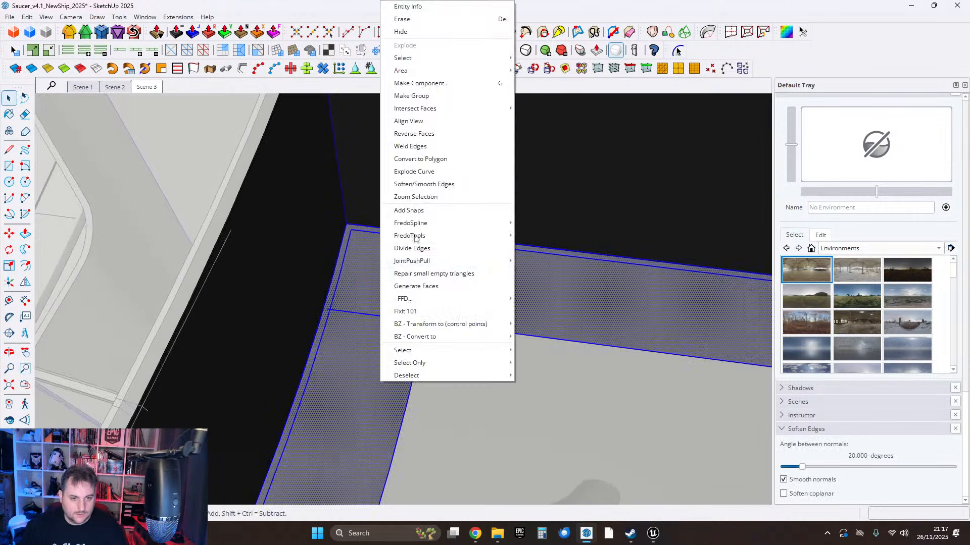
pyautogui.click(405, 311)
pyautogui.press('Return')
# Offset only the grey panel's outer edges beside the black wall inward by 5 cm.
pyautogui.moveTo(317, 306); pyautogui.dragTo(484, 272, button='middle')
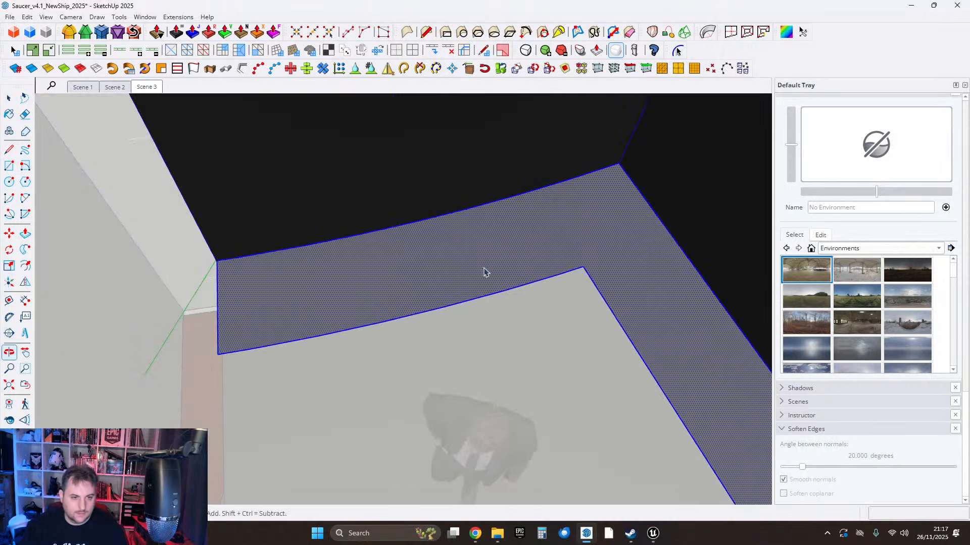
pyautogui.click(331, 246)
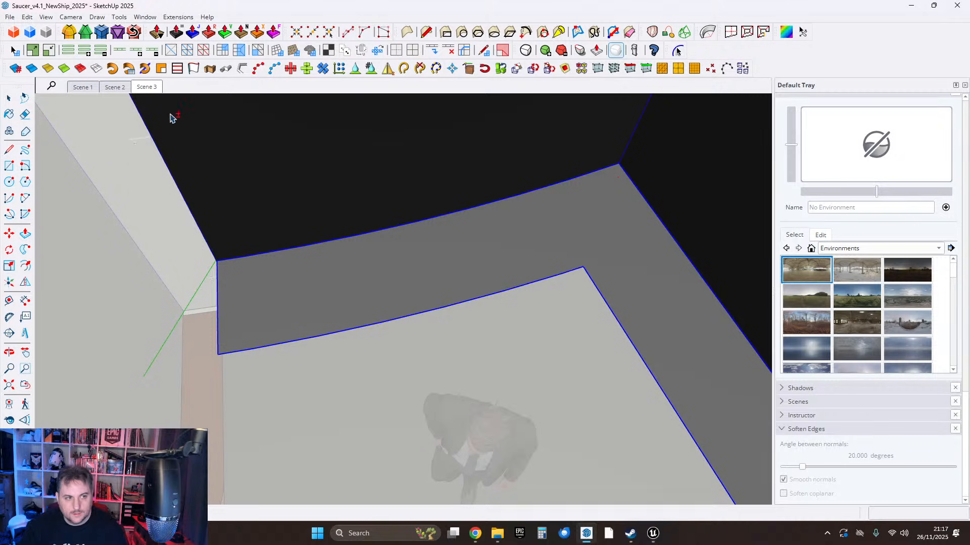
pyautogui.scroll(-3, 456, 221)
pyautogui.moveTo(505, 229); pyautogui.dragTo(579, 164, button='middle')
pyautogui.scroll(2, 287, 237)
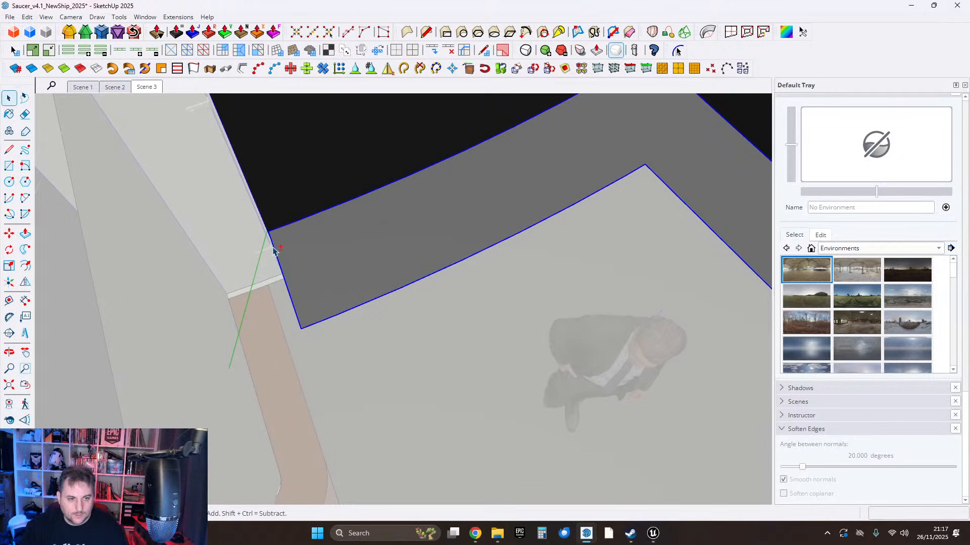
pyautogui.scroll(3, 278, 252)
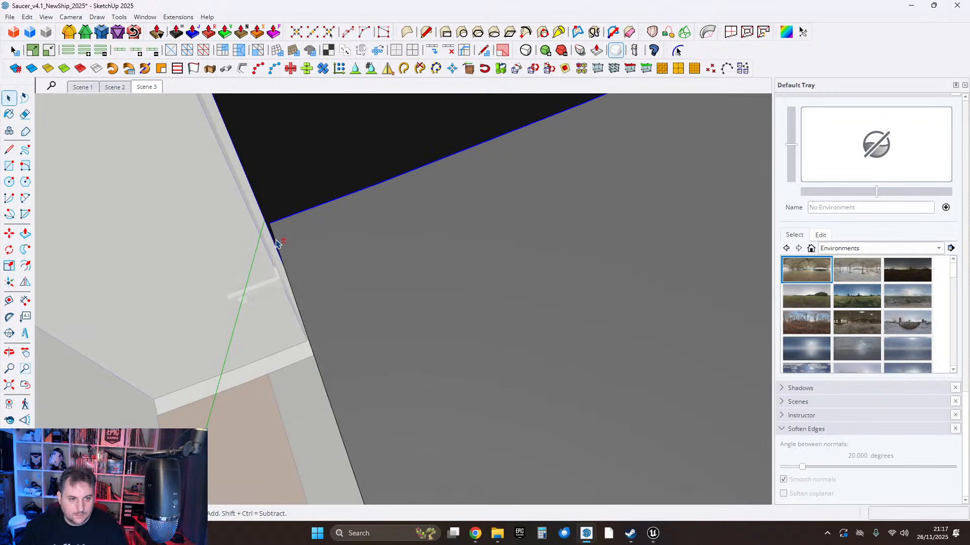
pyautogui.moveTo(303, 252); pyautogui.dragTo(566, 291, button='middle')
pyautogui.moveTo(511, 267); pyautogui.dragTo(512, 316, button='middle')
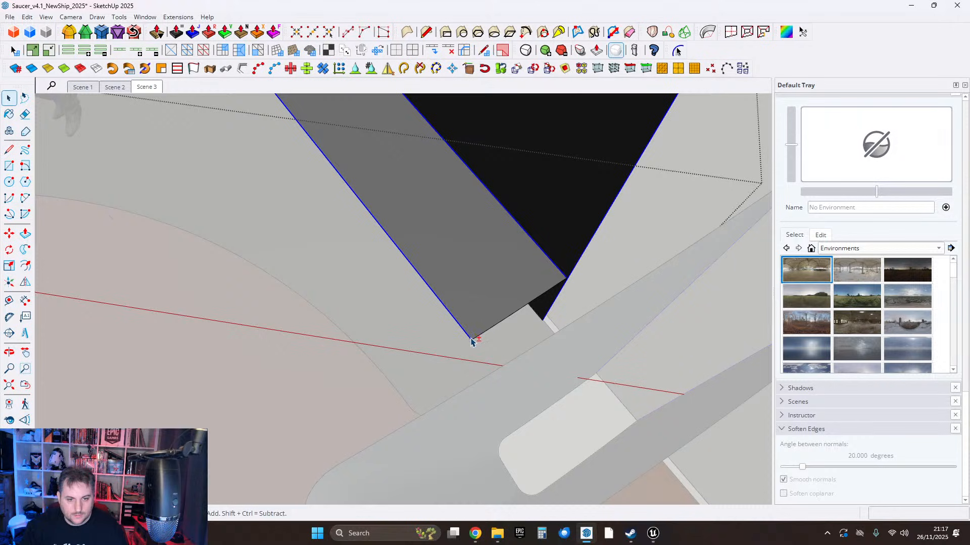
pyautogui.moveTo(412, 192); pyautogui.dragTo(507, 240, button='middle')
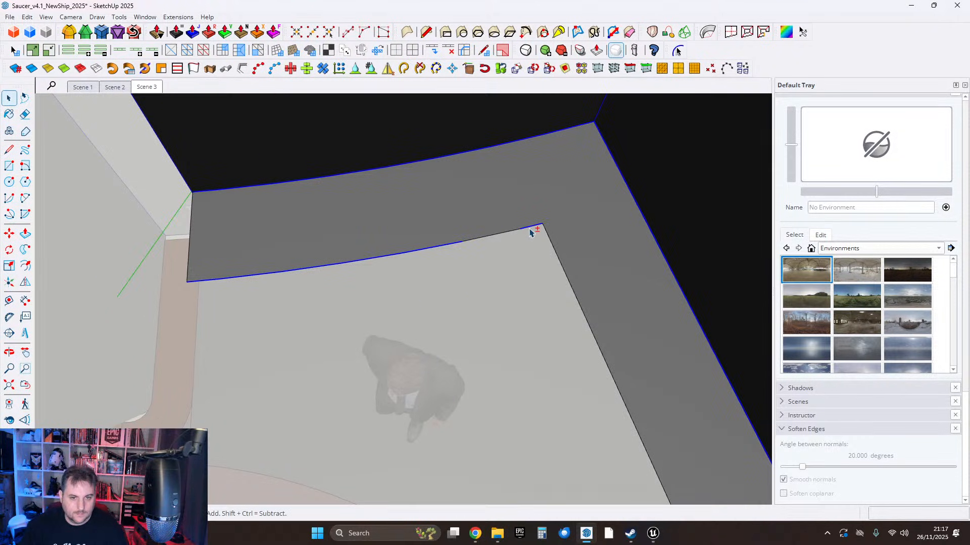
pyautogui.keyDown('shift'); pyautogui.click(432, 242); pyautogui.keyUp('shift')
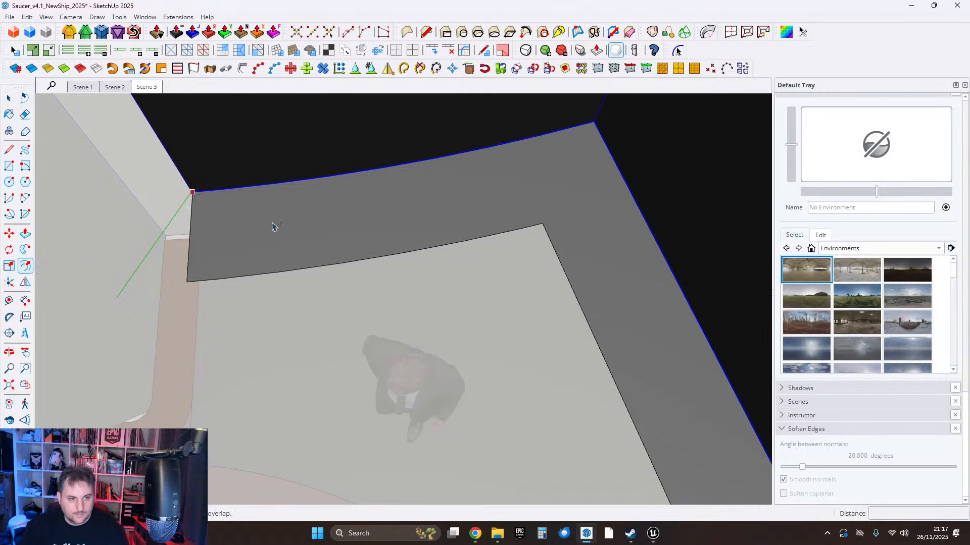
pyautogui.write('5')
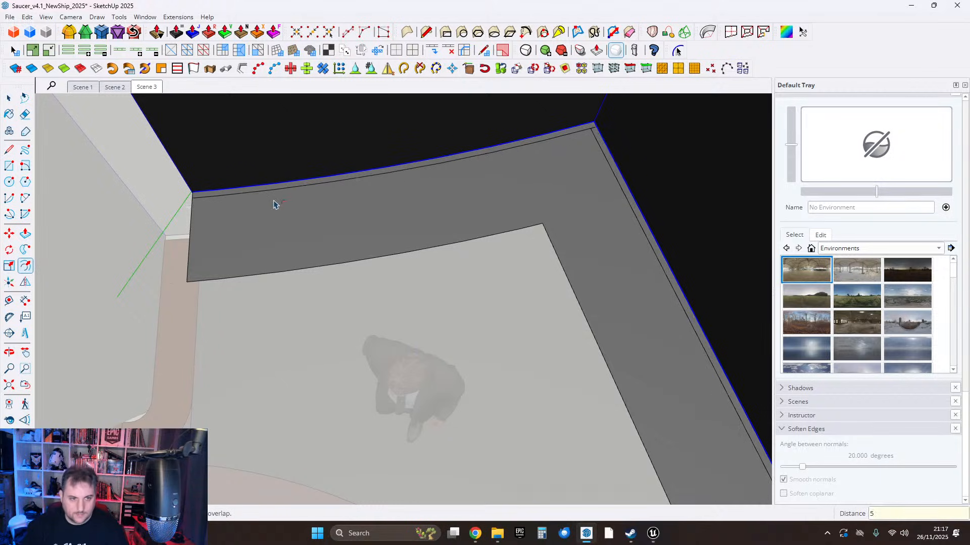
# Extend the offset line across the panel's open end and erase the part overhanging the panel.
pyautogui.scroll(8, 309, 192)
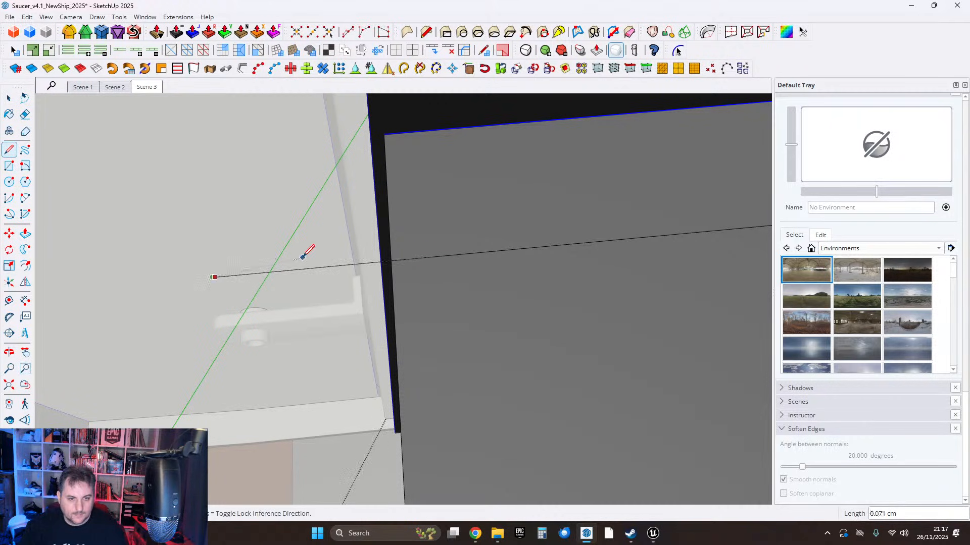
pyautogui.press('e')
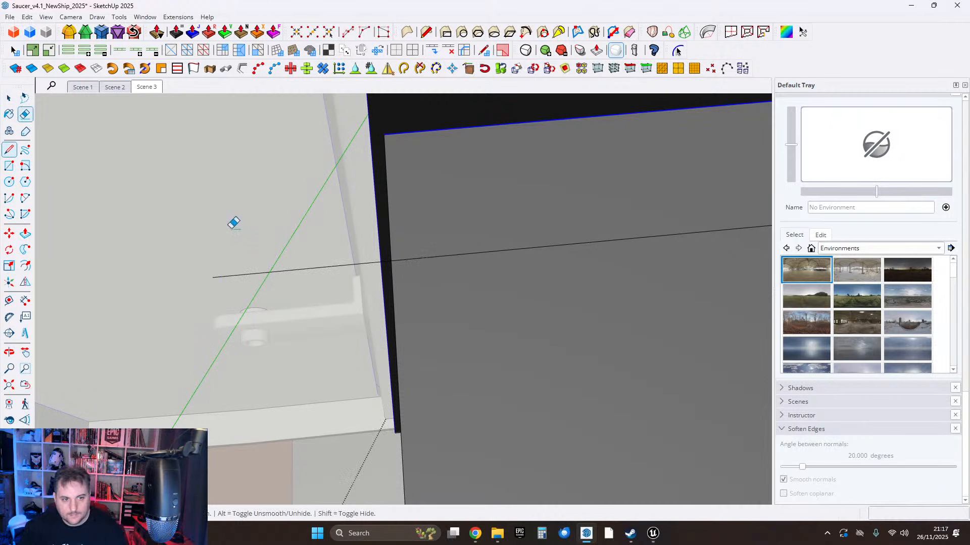
pyautogui.click(9, 98)
# Clean up the offset line's inner corner by erasing the stray line stubs beyond it.
pyautogui.scroll(-10, 451, 197)
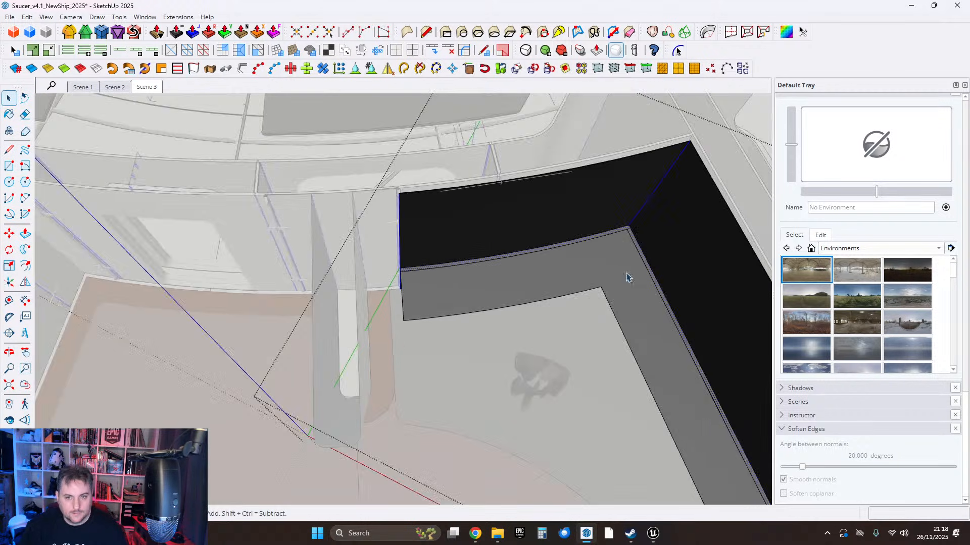
pyautogui.scroll(10, 626, 278)
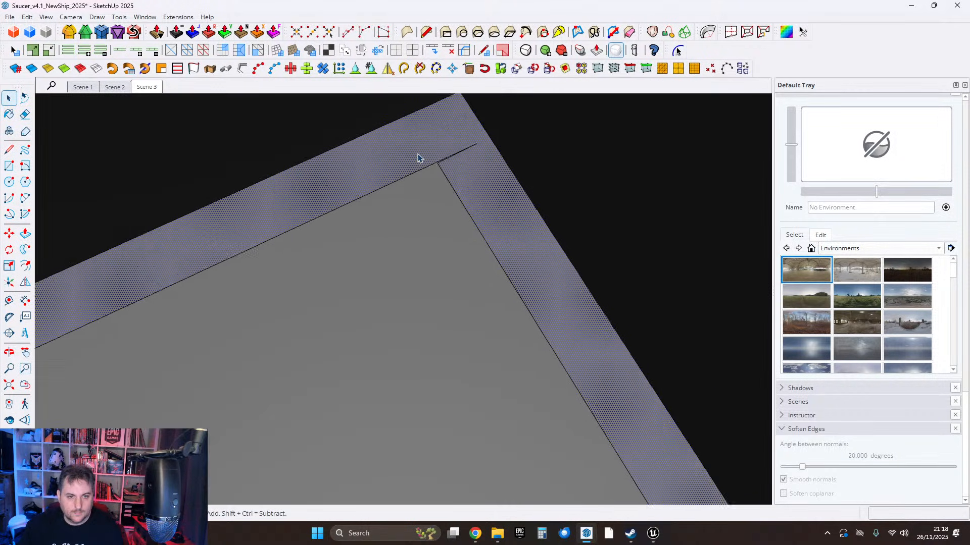
pyautogui.scroll(3, 196, 165)
pyautogui.scroll(2, 482, 173)
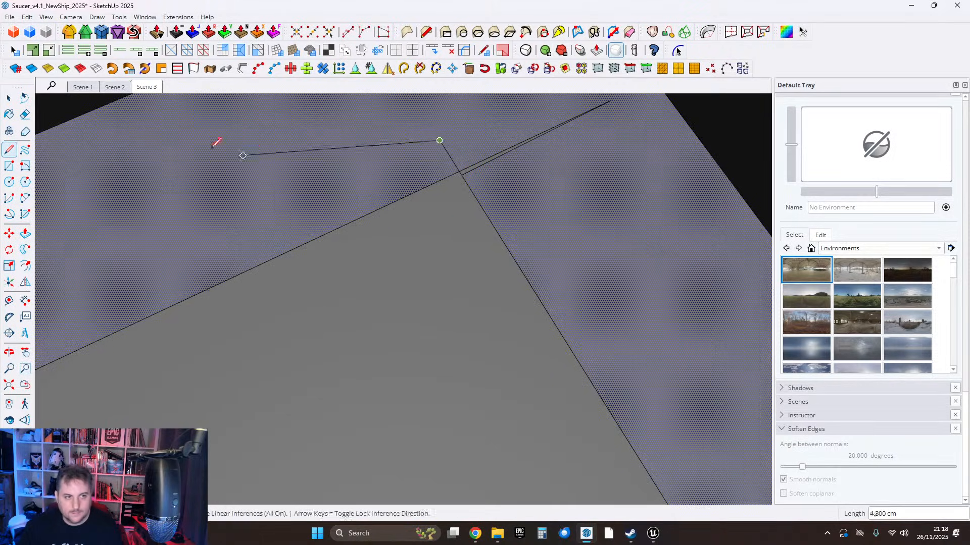
pyautogui.click(25, 115)
pyautogui.scroll(-4, 476, 182)
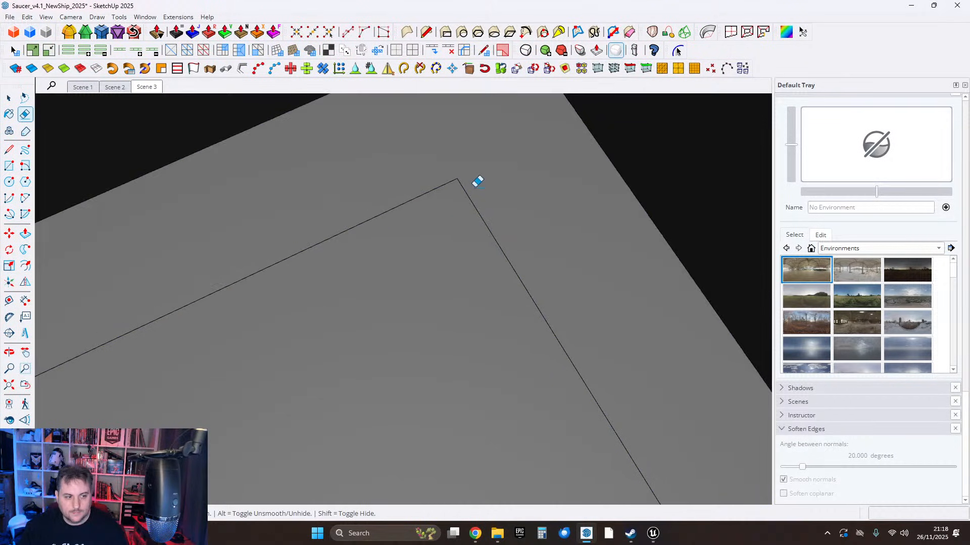
# Select the thin strip along the panel's outer edge together with its edges and group it.
pyautogui.scroll(-6, 481, 195)
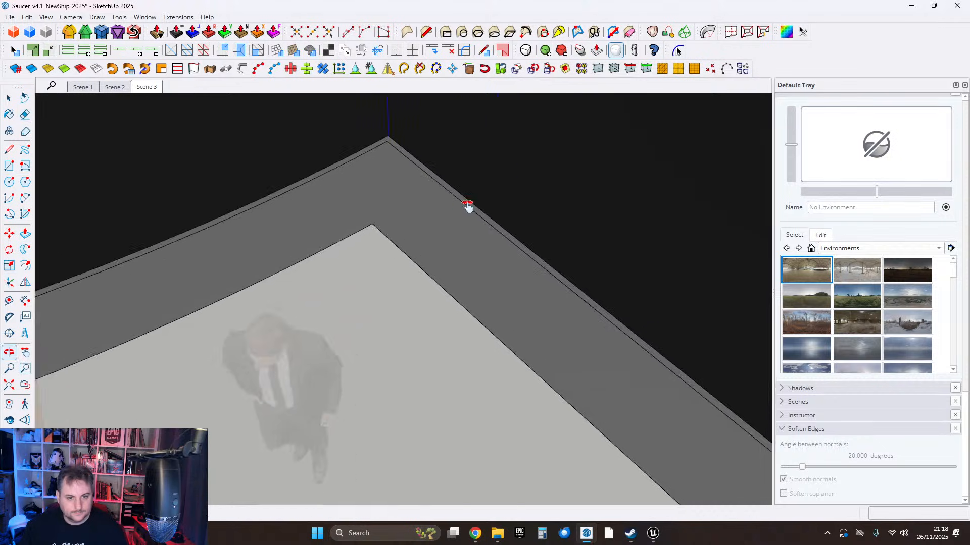
pyautogui.keyDown('shift'); pyautogui.moveTo(599, 252); pyautogui.dragTo(406, 174, button='middle'); pyautogui.keyUp('shift')
pyautogui.moveTo(407, 174); pyautogui.dragTo(402, 153, button='middle')
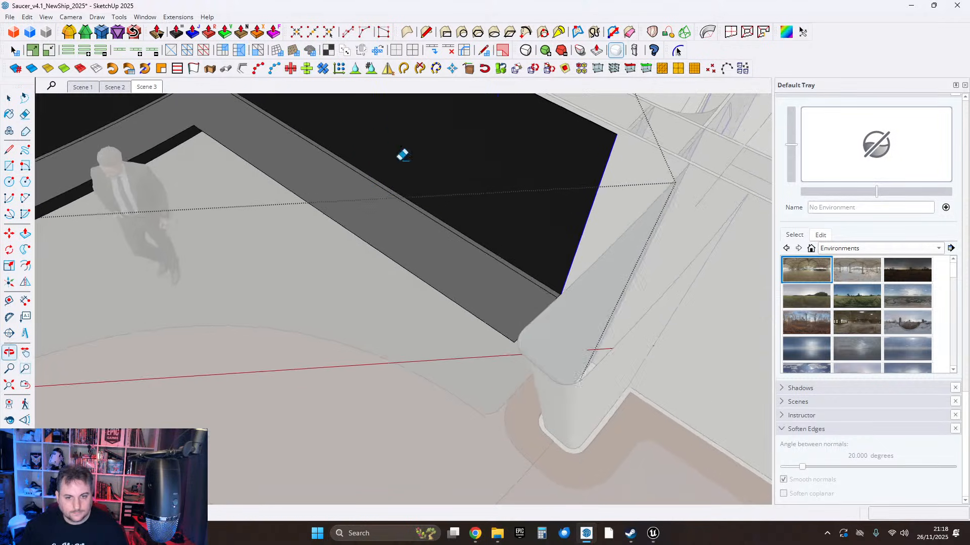
pyautogui.click(10, 98)
pyautogui.scroll(10, 485, 255)
pyautogui.click(635, 279)
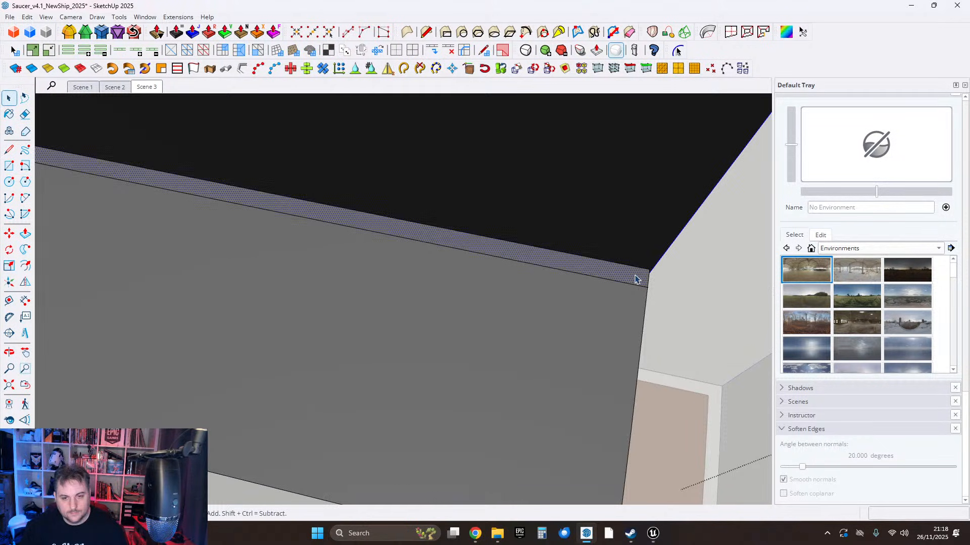
pyautogui.scroll(-5, 635, 279)
pyautogui.moveTo(660, 274); pyautogui.dragTo(418, 262, button='middle')
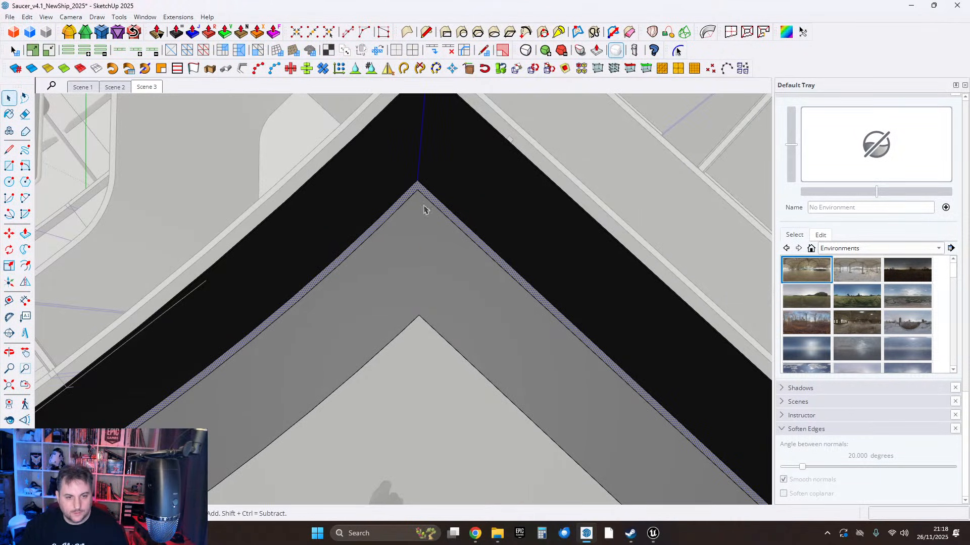
pyautogui.moveTo(470, 295); pyautogui.dragTo(328, 250, button='middle')
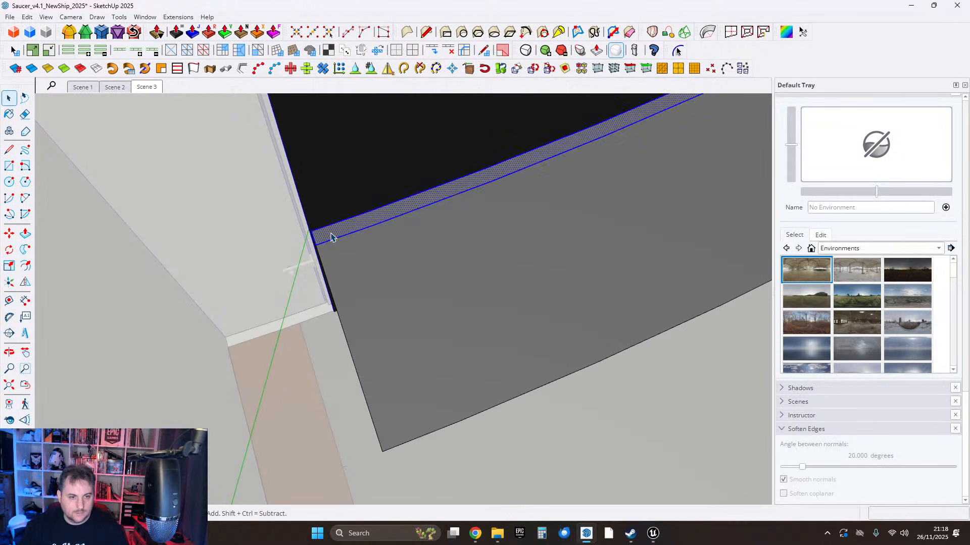
pyautogui.rightClick(331, 237)
pyautogui.click(372, 97)
# Try to draw a line from the grey panel's end corner beside the thin strip.
pyautogui.scroll(-2, 397, 234)
pyautogui.click(423, 260)
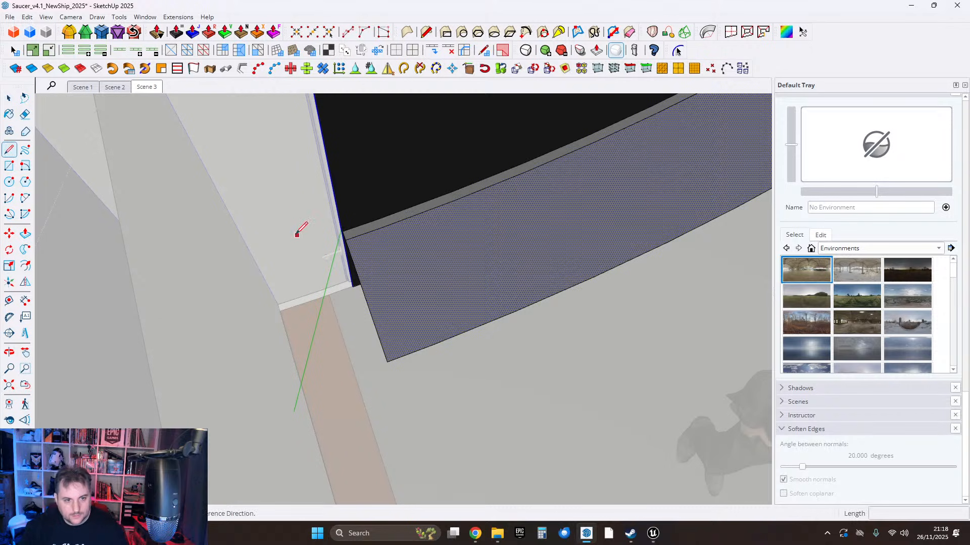
pyautogui.scroll(2, 349, 235)
pyautogui.moveTo(382, 235); pyautogui.dragTo(166, 214, button='middle')
pyautogui.scroll(2, 354, 200)
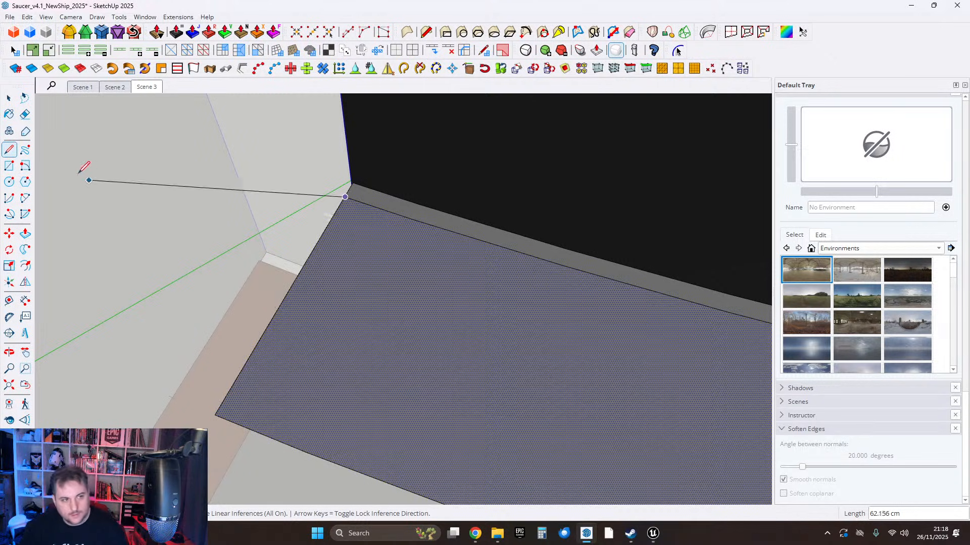
pyautogui.scroll(-4, 333, 263)
pyautogui.moveTo(322, 282); pyautogui.dragTo(443, 298, button='middle')
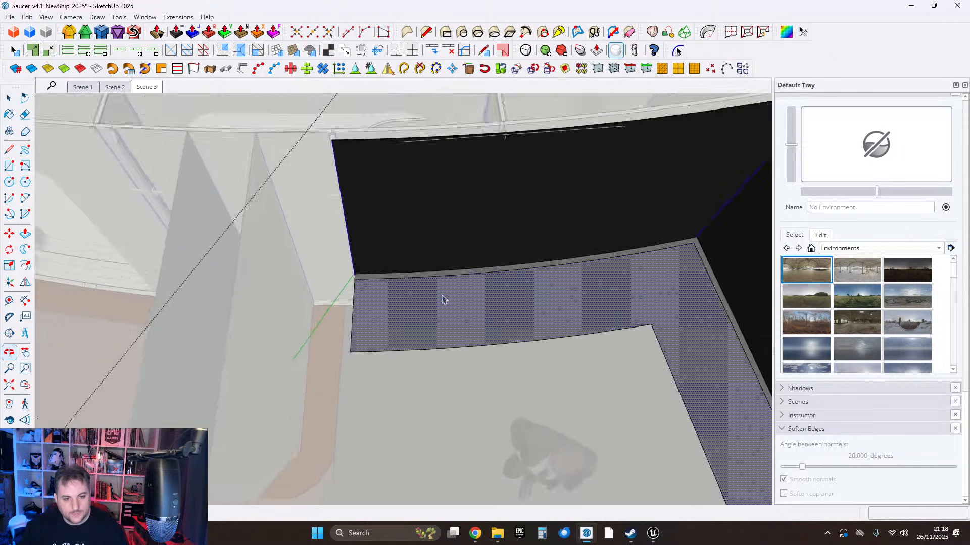
# Explode the thin strip's group back into loose geometry.
pyautogui.scroll(-3, 389, 257)
pyautogui.moveTo(392, 256)
pyautogui.mouseDown(button='middle')
pyautogui.moveTo(540, 237)
pyautogui.moveTo(416, 231)
pyautogui.moveTo(494, 238)
pyautogui.moveTo(318, 244)
pyautogui.moveTo(372, 242)
pyautogui.moveTo(437, 268)
pyautogui.moveTo(410, 261)
pyautogui.mouseUp(button='middle')
pyautogui.scroll(6, 450, 284)
pyautogui.click(428, 255)
pyautogui.rightClick(435, 253)
pyautogui.click(465, 324)
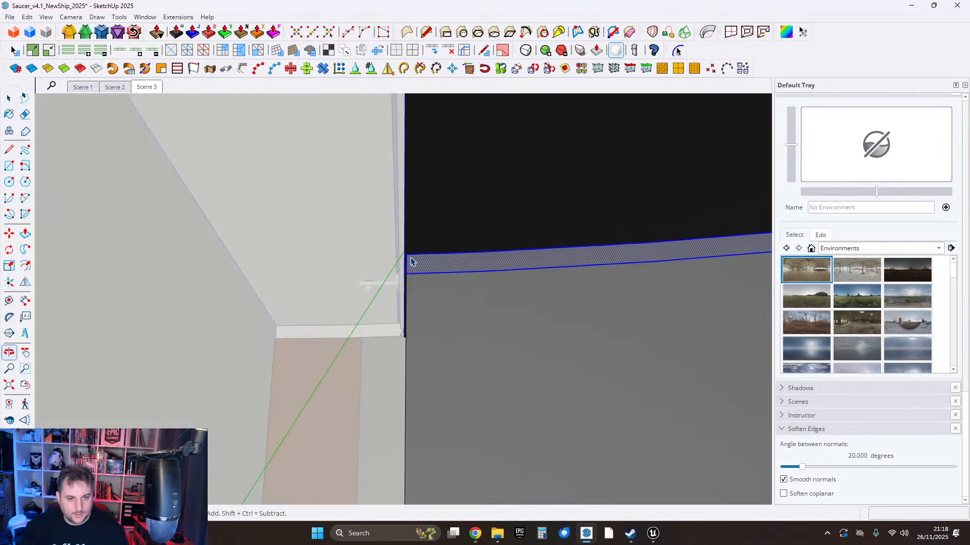
# Try to offset the edge closing the grey panel's open end.
pyautogui.click(412, 292)
pyautogui.moveTo(425, 314)
pyautogui.mouseDown(button='middle')
pyautogui.moveTo(457, 262)
pyautogui.moveTo(475, 313)
pyautogui.mouseUp(button='middle')
pyautogui.click(447, 260)
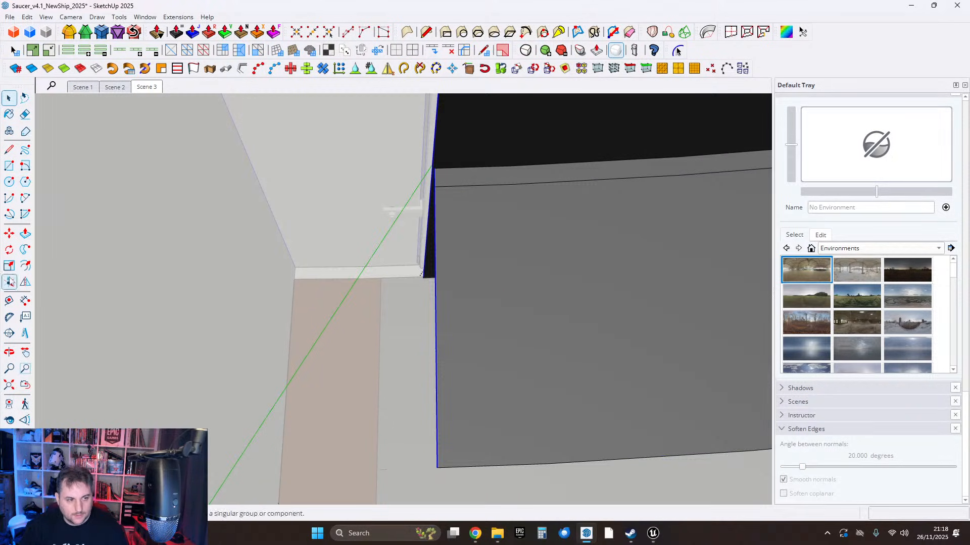
pyautogui.click(25, 268)
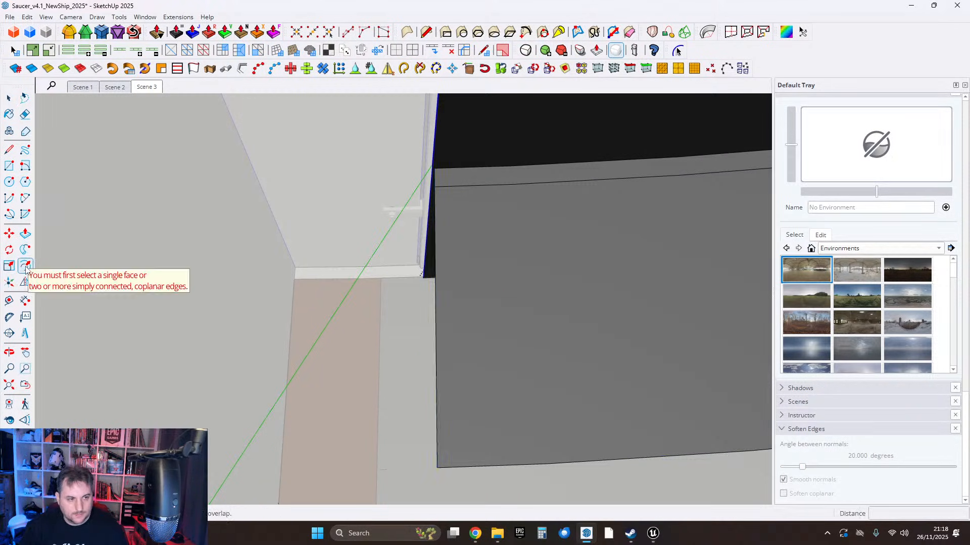
# Copy the edge at the grey panel's open end 20 cm inward along the panel.
pyautogui.click(9, 234)
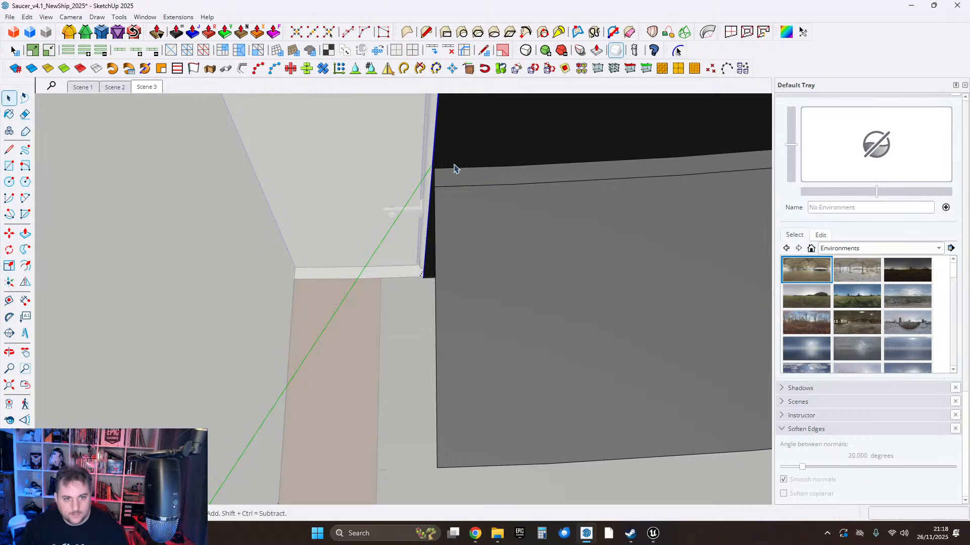
pyautogui.keyDown('ctrl'); pyautogui.click(437, 202); pyautogui.keyUp('ctrl')
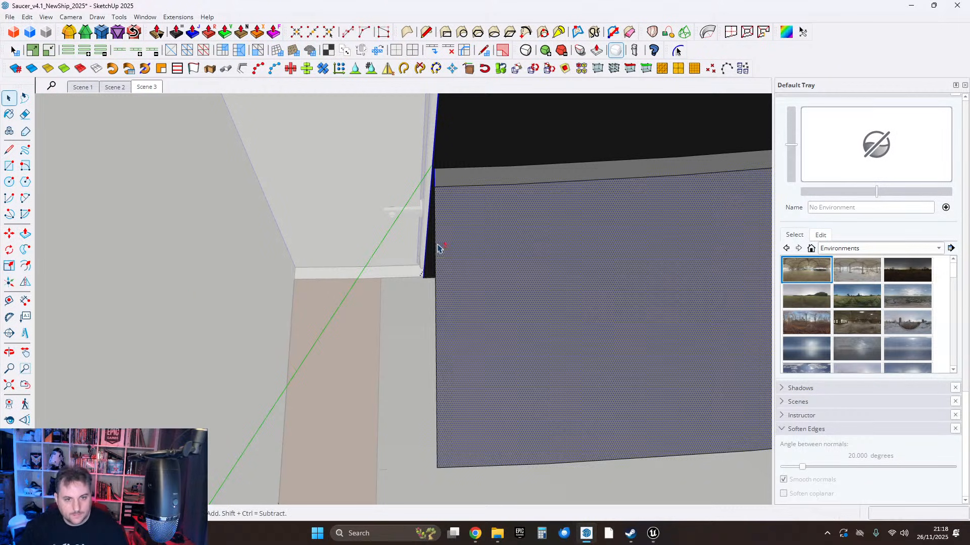
pyautogui.keyDown('shift'); pyautogui.click(453, 249); pyautogui.keyUp('shift')
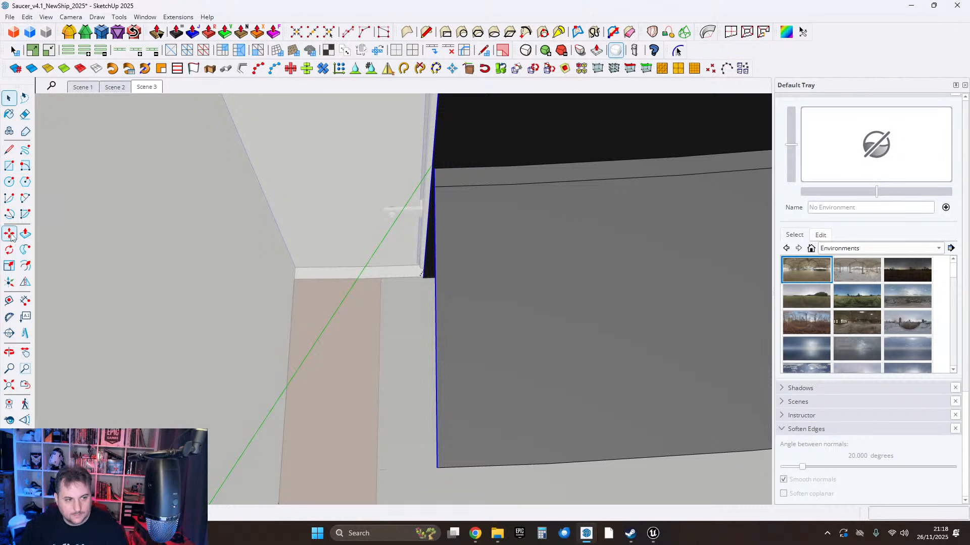
pyautogui.click(436, 298)
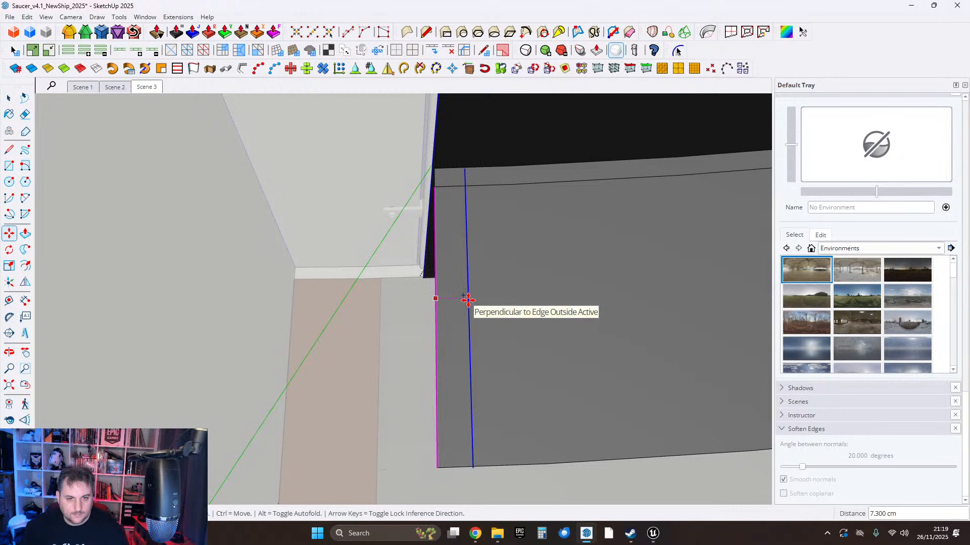
pyautogui.write('20')
pyautogui.press('Return')
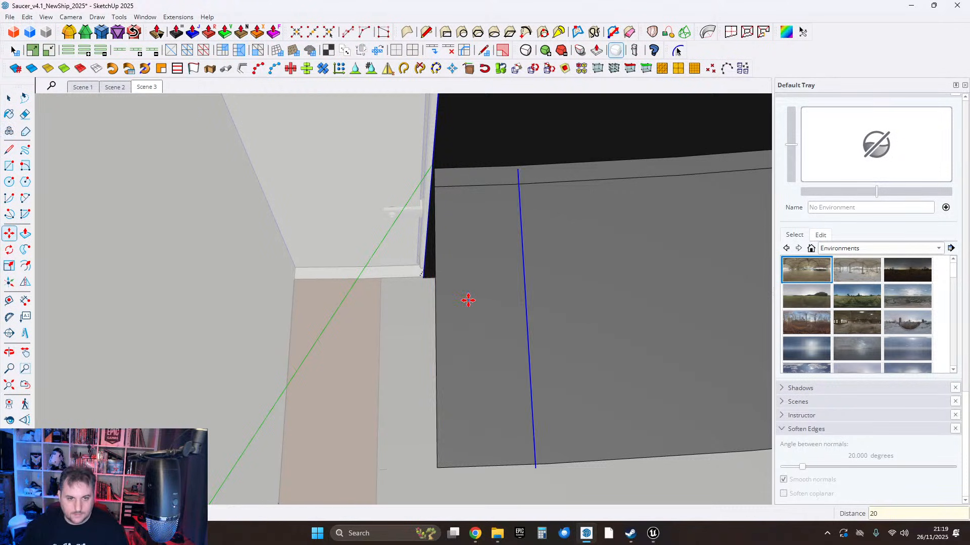
# Split the panel and thin strip along the copied edge, erasing the strip's dividing line between it and the open end.
pyautogui.click(8, 151)
pyautogui.scroll(4, 535, 176)
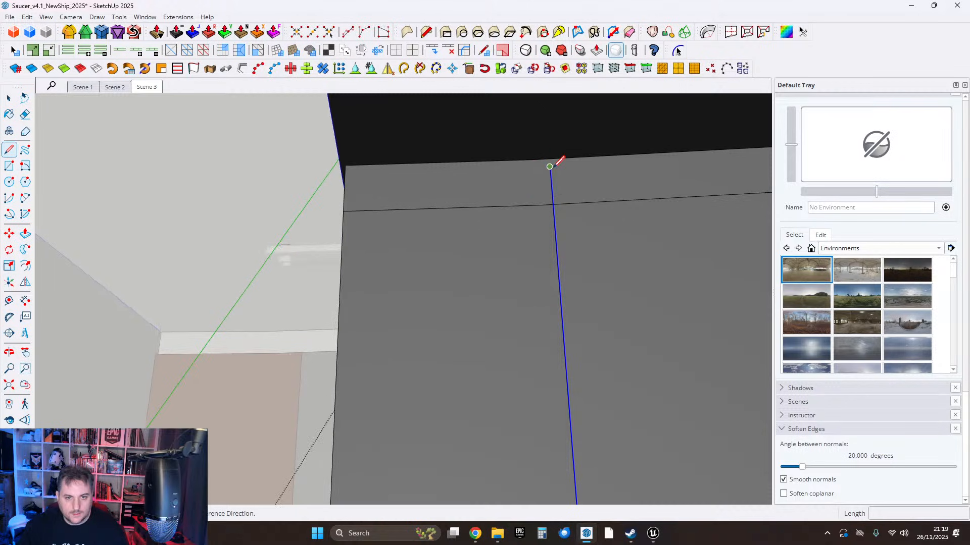
pyautogui.scroll(-5, 528, 167)
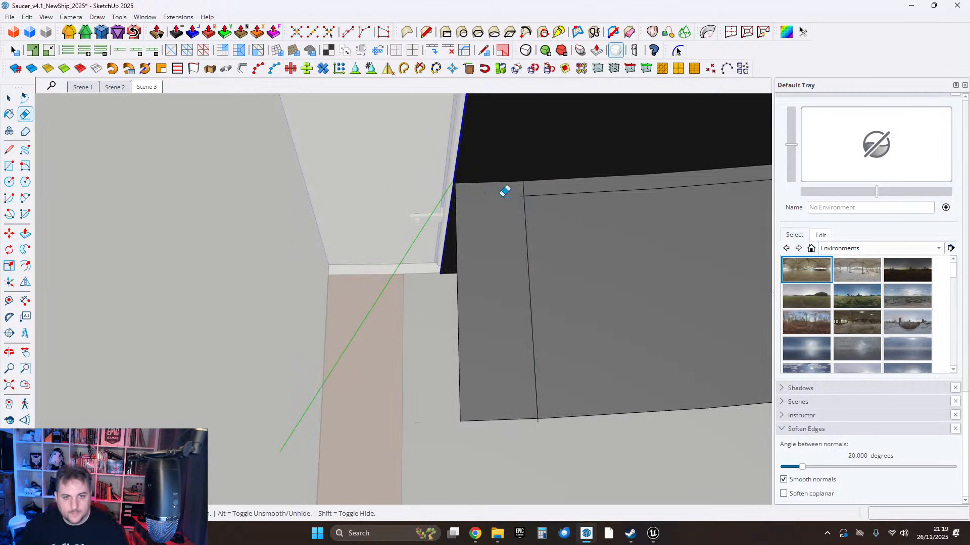
# Erase the stub of the copied edge that overhangs the grey panel's inner edge.
pyautogui.scroll(2, 522, 191)
pyautogui.keyDown('shift'); pyautogui.moveTo(584, 355); pyautogui.dragTo(543, 303, button='middle'); pyautogui.keyUp('shift')
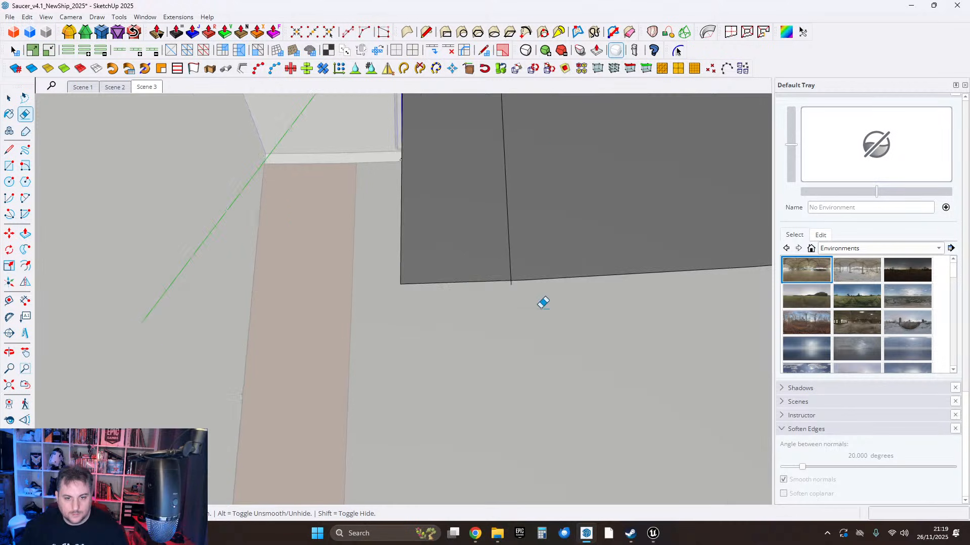
pyautogui.moveTo(490, 285)
pyautogui.mouseDown(button='middle')
pyautogui.moveTo(598, 195)
pyautogui.moveTo(508, 249)
pyautogui.moveTo(522, 216)
pyautogui.moveTo(483, 206)
pyautogui.moveTo(458, 222)
pyautogui.mouseUp(button='middle')
pyautogui.press('e')
pyautogui.moveTo(407, 242)
pyautogui.mouseDown(button='middle')
pyautogui.moveTo(415, 253)
pyautogui.moveTo(292, 206)
pyautogui.mouseUp(button='middle')
pyautogui.moveTo(404, 192); pyautogui.dragTo(109, 213, button='middle')
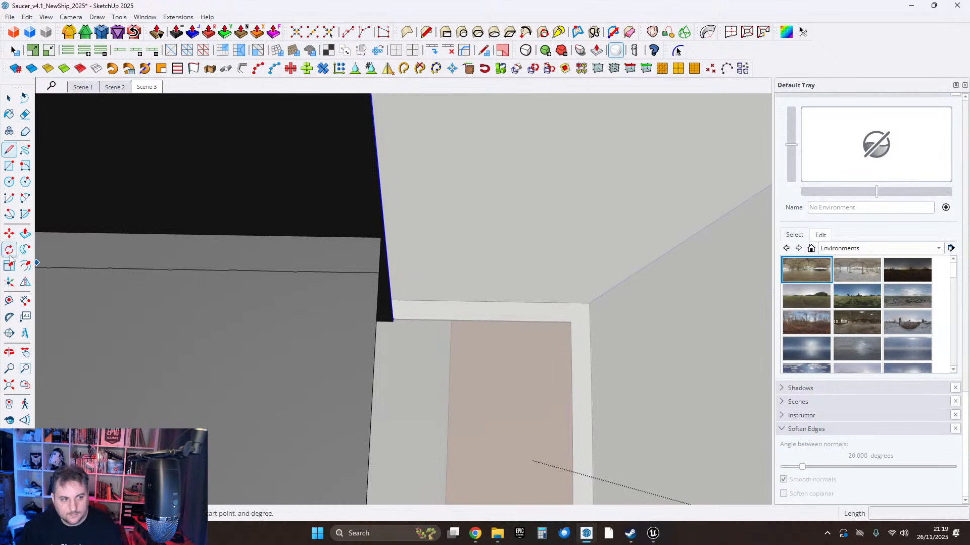
# Place an angular guide at 90° to the grey panel's back edge from its corner at the second open end.
pyautogui.click(16, 317)
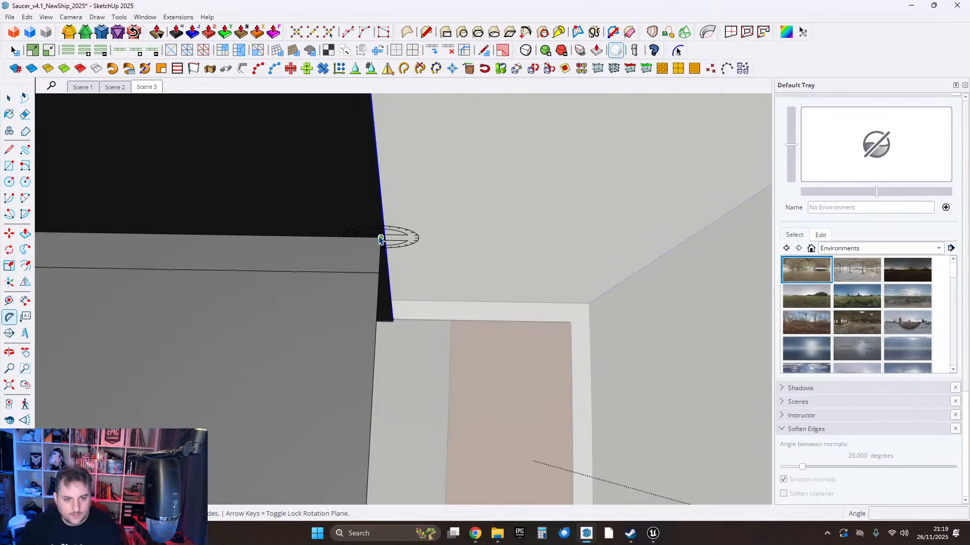
pyautogui.click(345, 237)
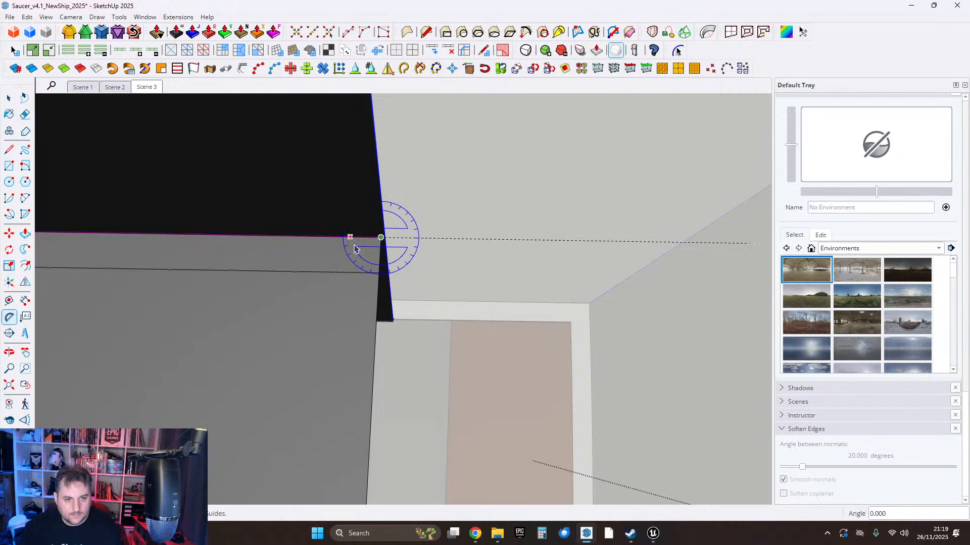
pyautogui.write('90')
pyautogui.press('Return')
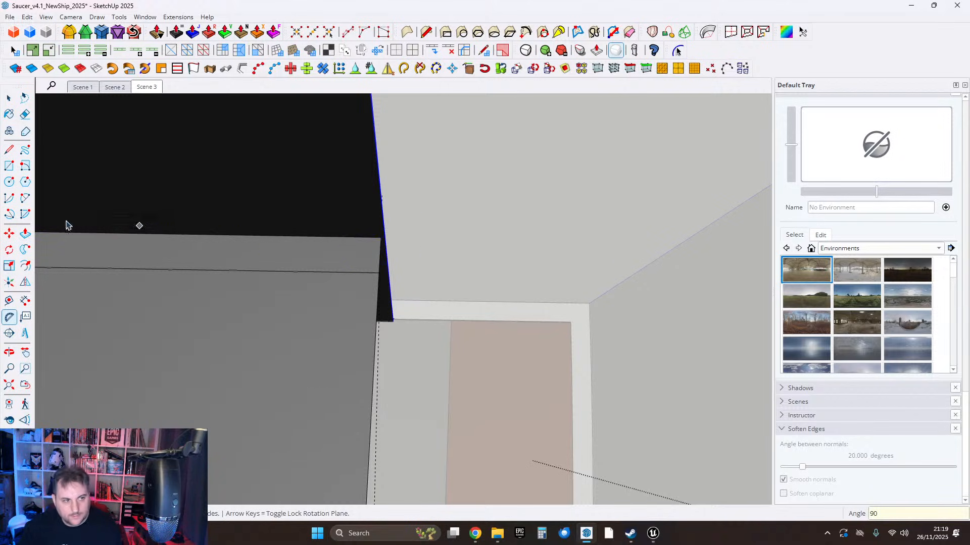
# Draw a line from the corner along the 90° guide beyond the panel, and extend the panel's inner edge across it.
pyautogui.click(7, 150)
pyautogui.scroll(1, 378, 240)
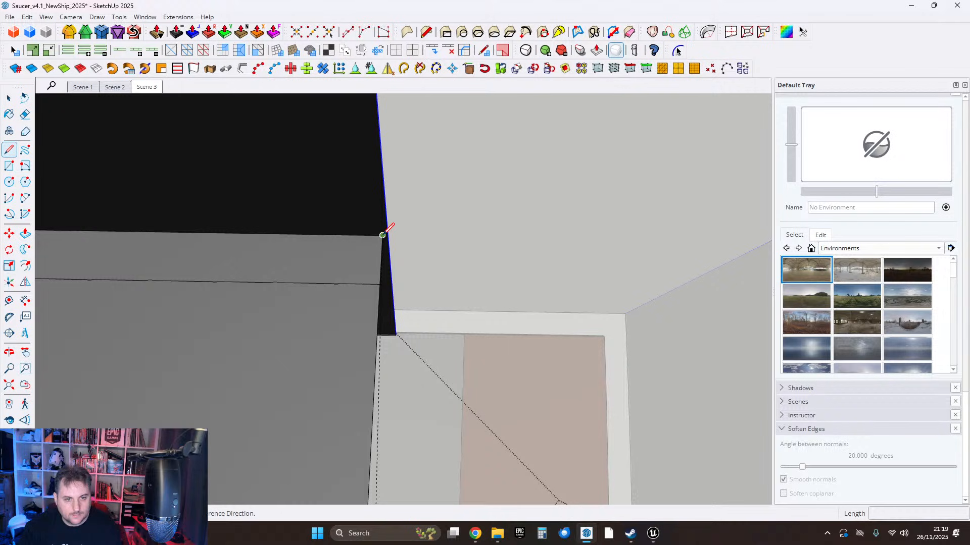
pyautogui.click(382, 235)
pyautogui.scroll(-6, 408, 215)
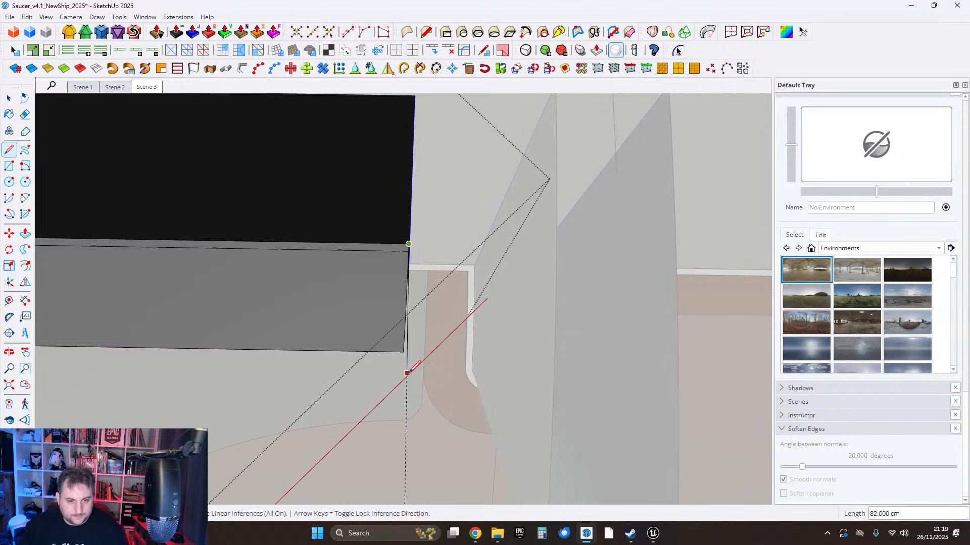
pyautogui.scroll(3, 410, 372)
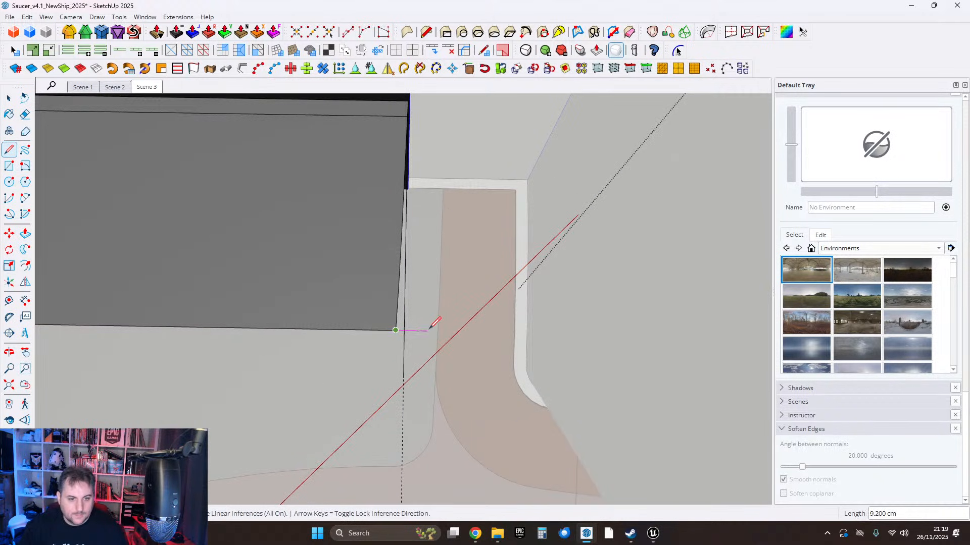
pyautogui.click(429, 331)
# Erase the old slanted end edge and the overhanging line stubs and guide around the panel's squared end.
pyautogui.click(24, 115)
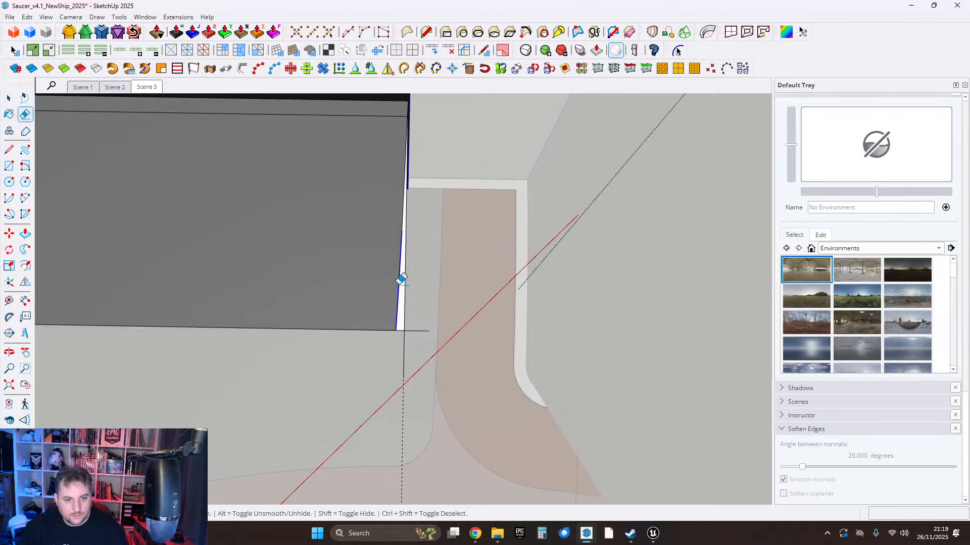
pyautogui.click(399, 281)
pyautogui.moveTo(403, 410); pyautogui.dragTo(403, 407)
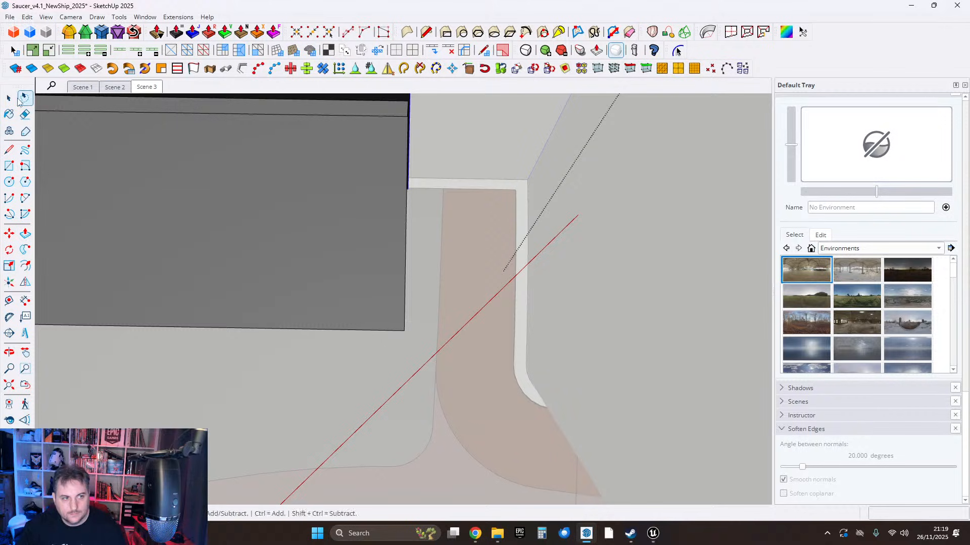
# Copy the panel's squared end edge 20 cm inward along the panel.
pyautogui.click(390, 110)
pyautogui.click(414, 198)
pyautogui.keyDown('shift'); pyautogui.moveTo(396, 160); pyautogui.dragTo(335, 208, button='middle'); pyautogui.keyUp('shift')
pyautogui.click(415, 198)
pyautogui.keyDown('shift'); pyautogui.click(415, 205); pyautogui.keyUp('shift')
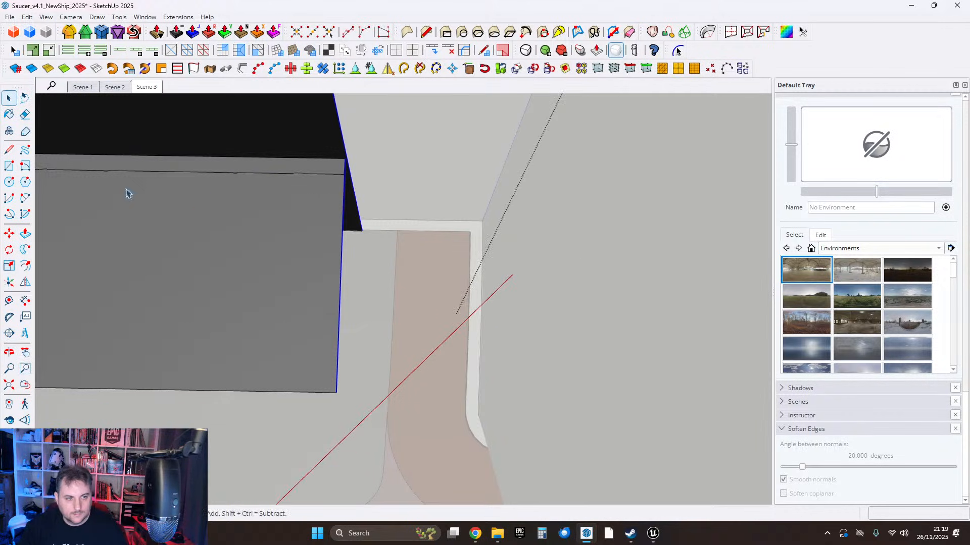
pyautogui.click(339, 271)
pyautogui.write('20')
pyautogui.press('Return')
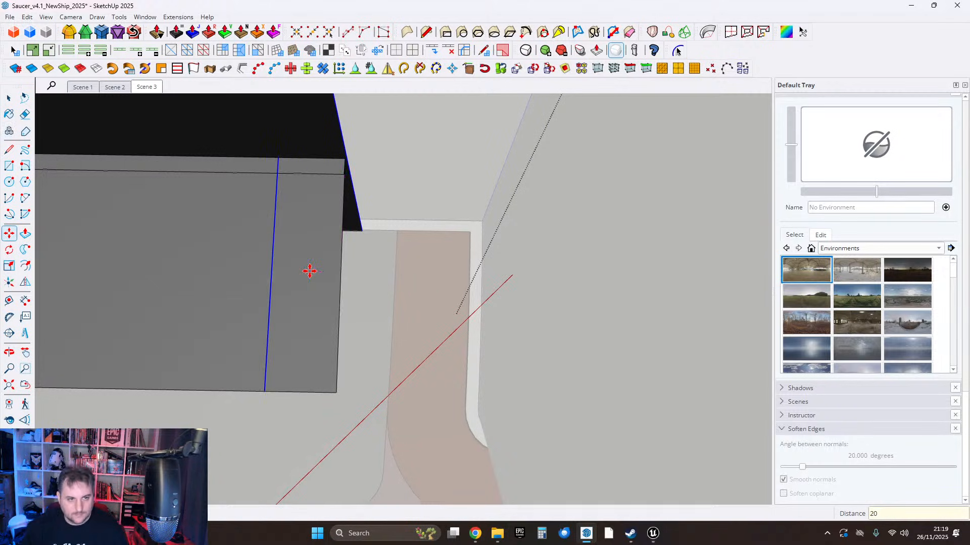
# Erase the thin strip's dividing line between the copied edge and the panel's squared end.
pyautogui.click(25, 114)
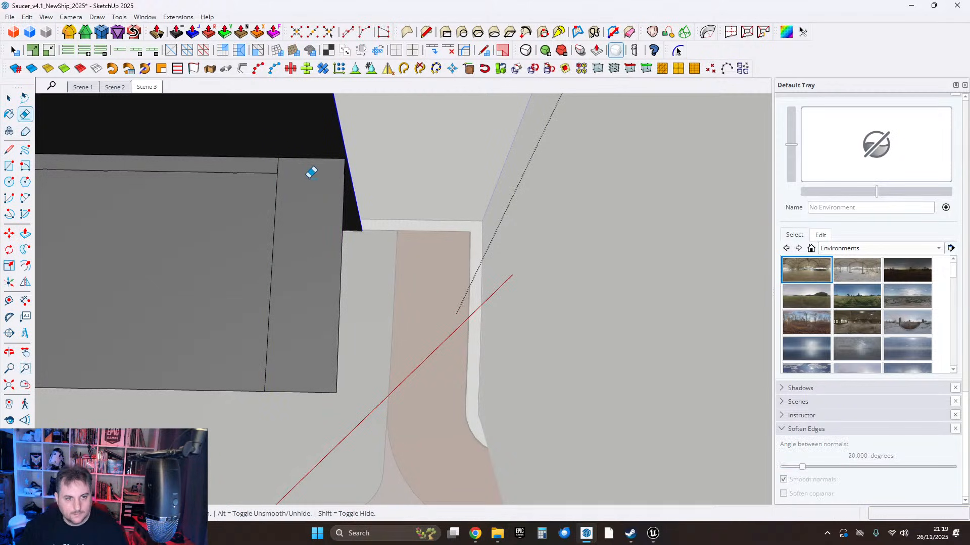
pyautogui.scroll(3, 326, 163)
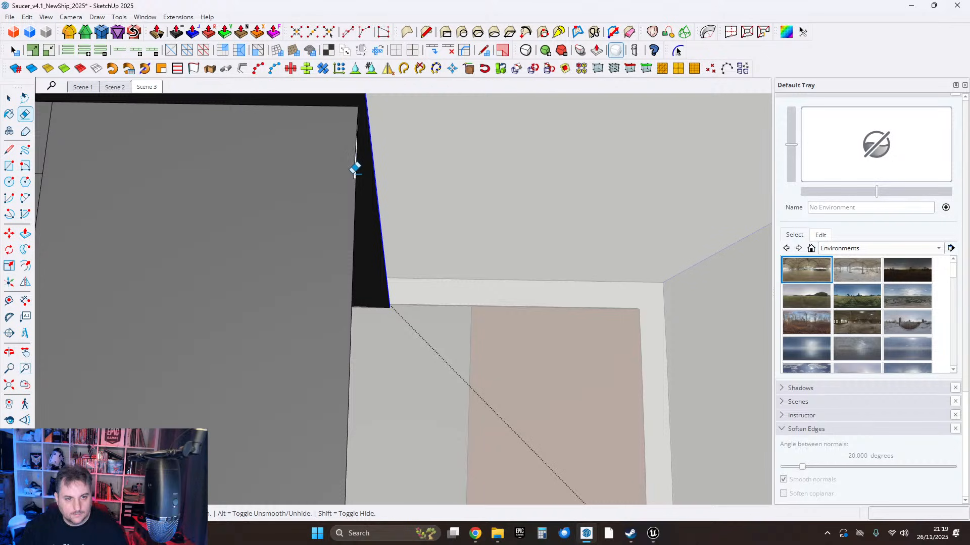
pyautogui.click(9, 105)
# Push/Pull the 20 cm end section at the curved wall's end upward to the top of the black wall.
pyautogui.scroll(-10, 589, 237)
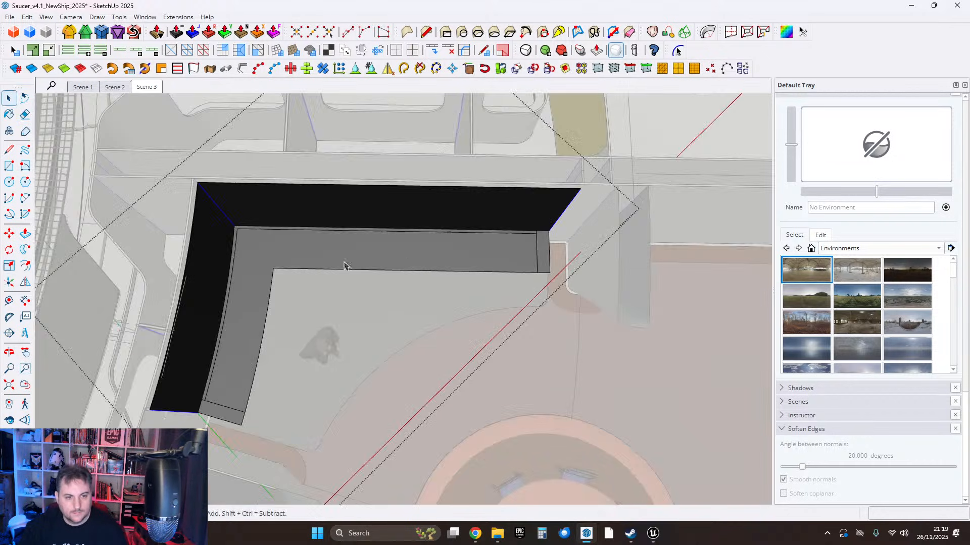
pyautogui.moveTo(344, 265)
pyautogui.mouseDown(button='middle')
pyautogui.moveTo(192, 229)
pyautogui.moveTo(379, 219)
pyautogui.moveTo(298, 232)
pyautogui.moveTo(352, 265)
pyautogui.mouseUp(button='middle')
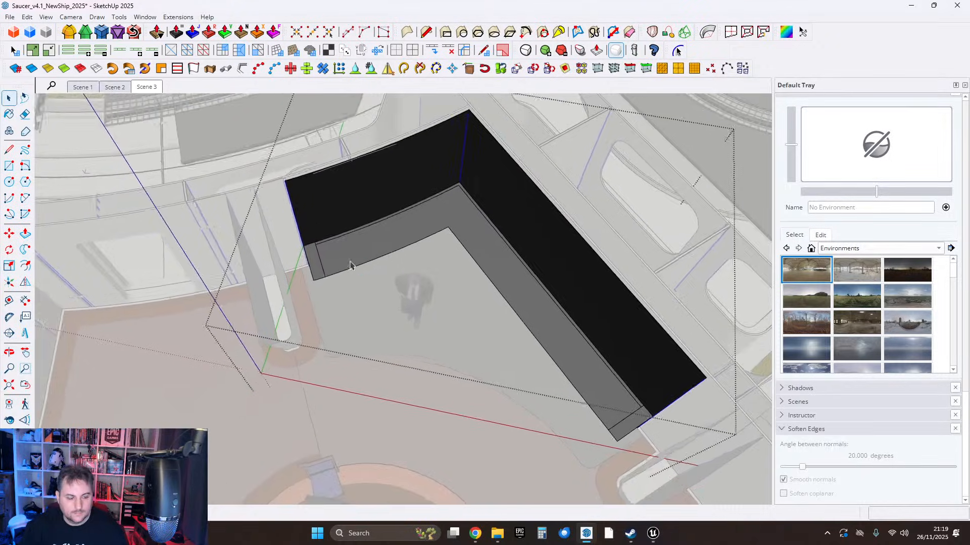
pyautogui.scroll(6, 338, 255)
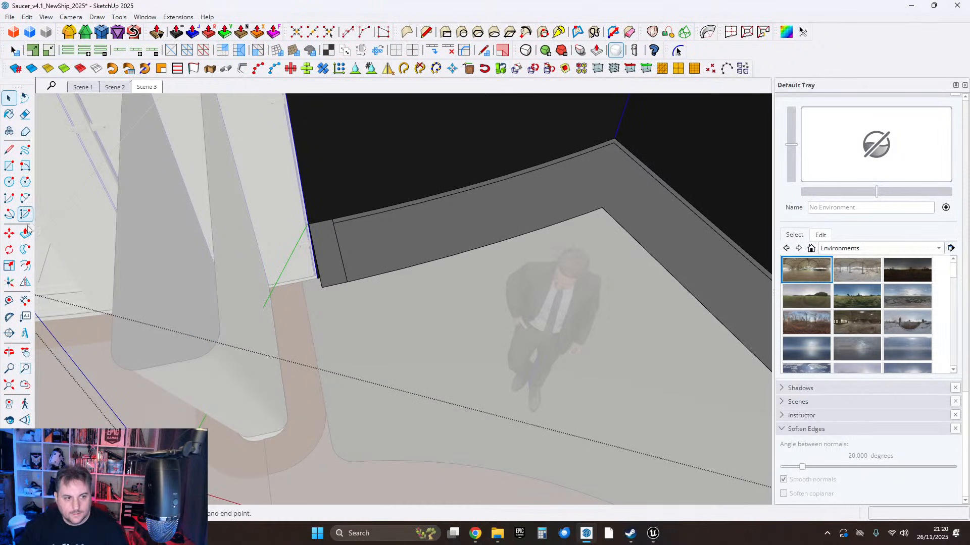
pyautogui.click(26, 233)
pyautogui.moveTo(347, 216); pyautogui.dragTo(344, 293, button='middle')
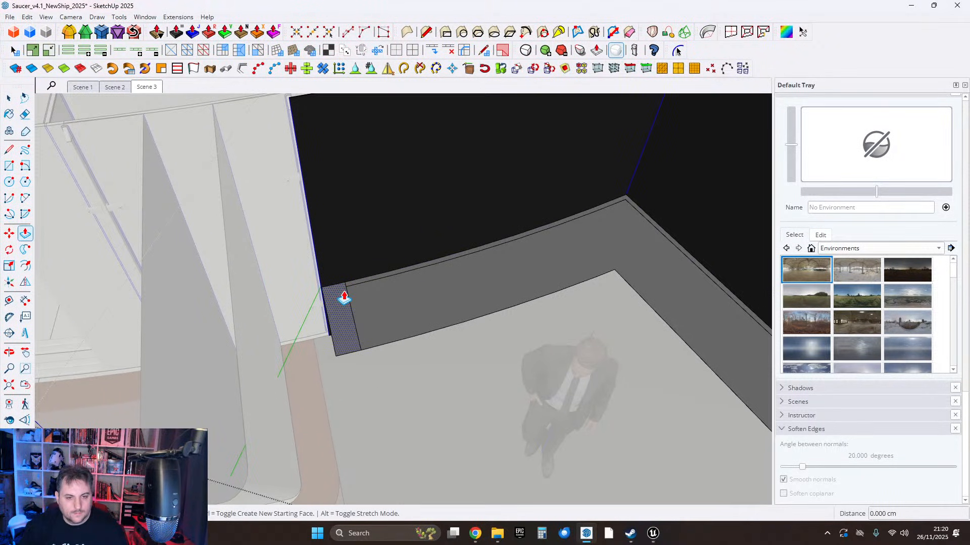
pyautogui.click(344, 297)
pyautogui.moveTo(338, 192); pyautogui.dragTo(355, 313, button='middle')
pyautogui.scroll(1, 340, 261)
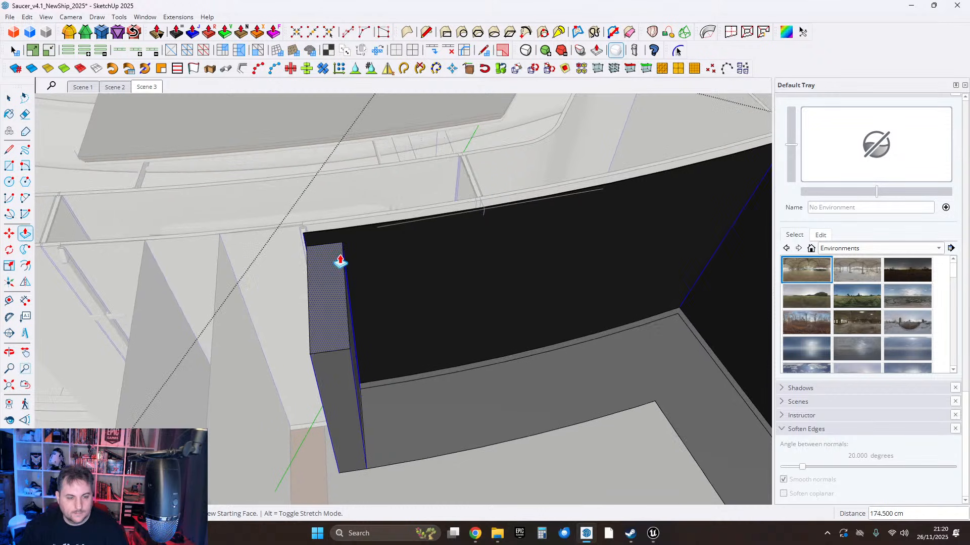
pyautogui.moveTo(356, 257); pyautogui.dragTo(430, 233, button='middle')
pyautogui.scroll(8, 325, 217)
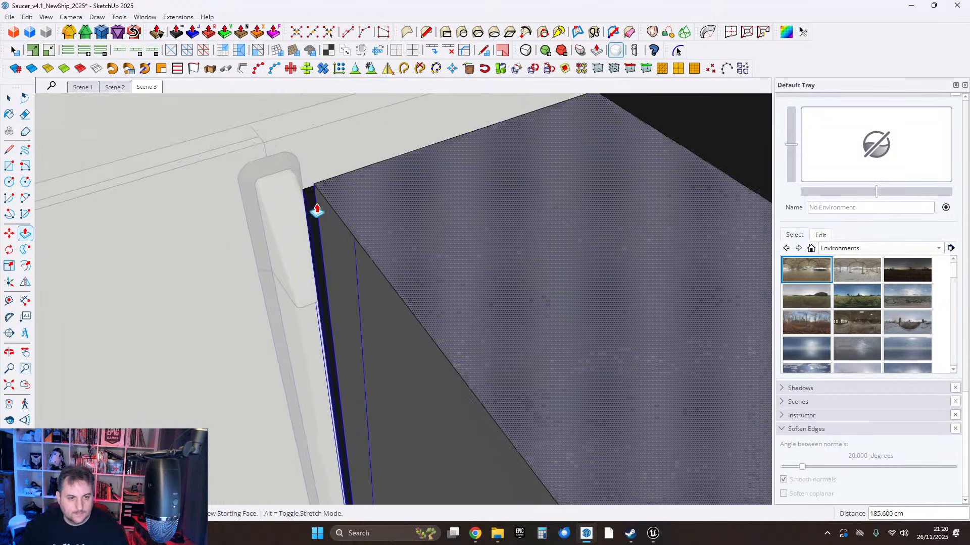
pyautogui.scroll(2, 317, 210)
pyautogui.click(307, 196)
# Push the top face of the raised end post down by 0.5 cm.
pyautogui.moveTo(320, 210); pyautogui.dragTo(348, 182, button='middle')
pyautogui.click(365, 185)
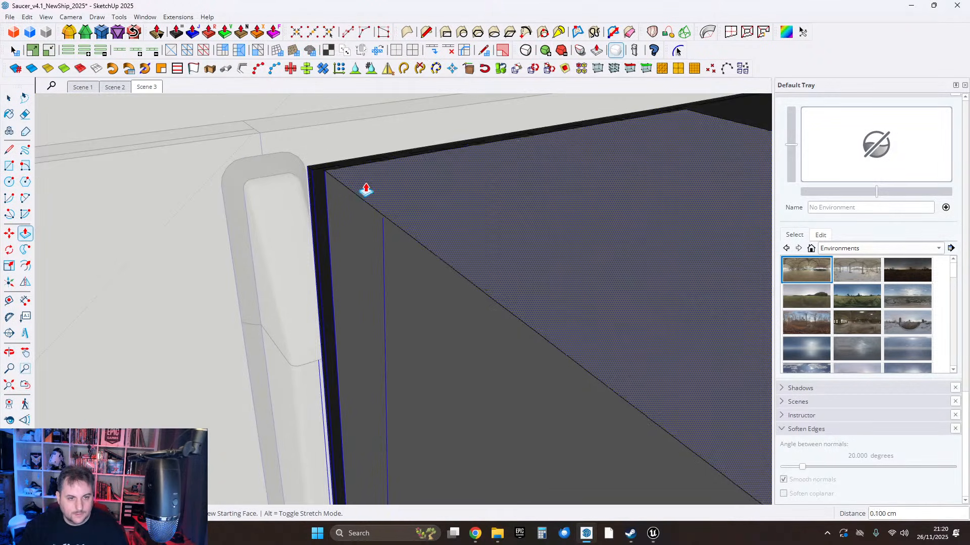
pyautogui.write('.5')
pyautogui.press('Return')
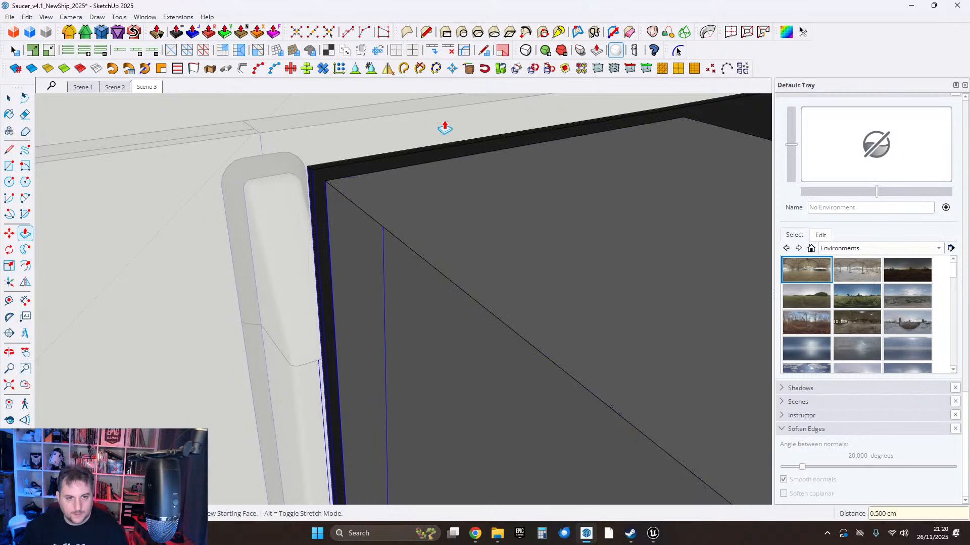
# Push/Pull the end section at the straight wall's end upward to match the first post's top height.
pyautogui.scroll(-10, 229, 197)
pyautogui.scroll(-2, 565, 307)
pyautogui.keyDown('shift'); pyautogui.moveTo(555, 298); pyautogui.dragTo(325, 229, button='middle'); pyautogui.keyUp('shift')
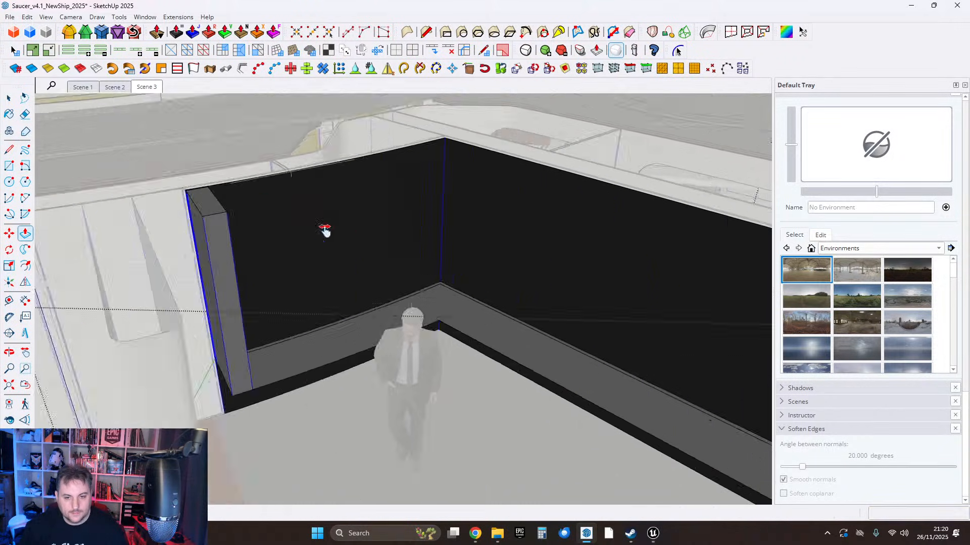
pyautogui.scroll(-3, 331, 231)
pyautogui.click(628, 392)
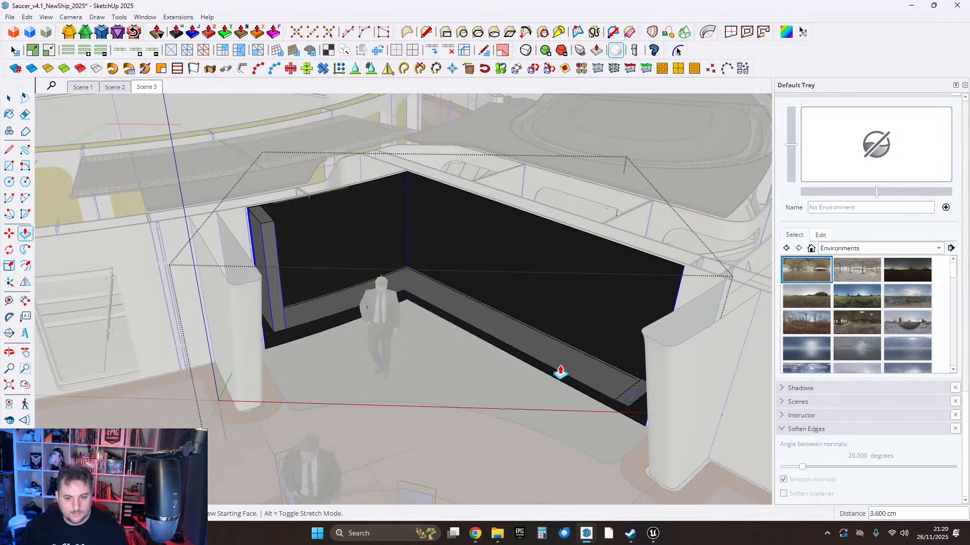
pyautogui.click(260, 229)
pyautogui.moveTo(260, 229)
pyautogui.mouseDown(button='middle')
pyautogui.moveTo(380, 243)
pyautogui.moveTo(259, 244)
pyautogui.mouseUp(button='middle')
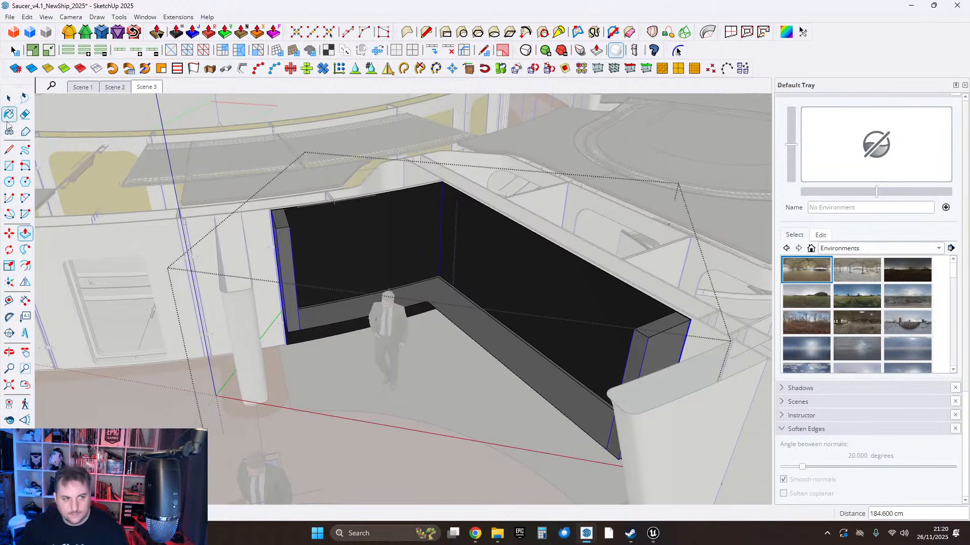
# Push/Pull the undersides of both end posts down to the floor.
pyautogui.click(13, 100)
pyautogui.scroll(10, 288, 299)
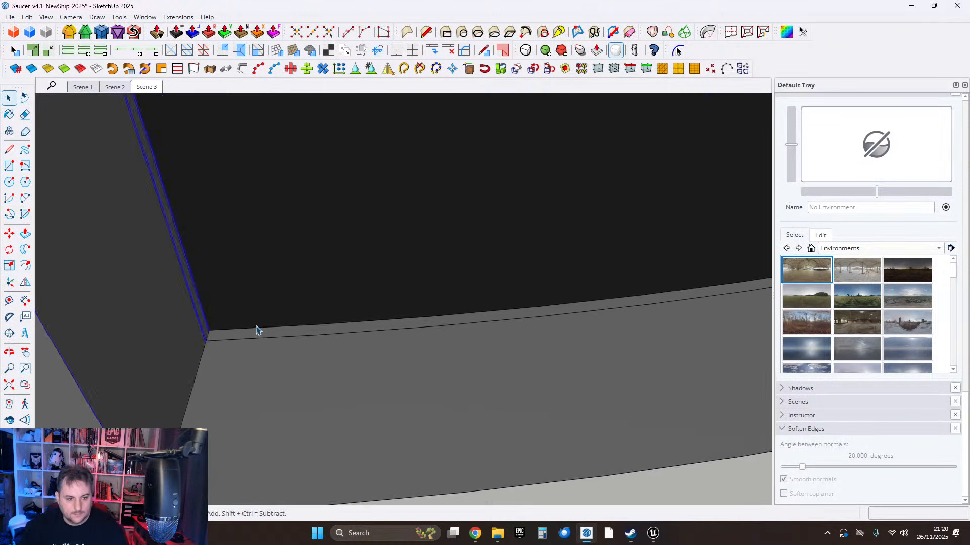
pyautogui.scroll(-8, 261, 329)
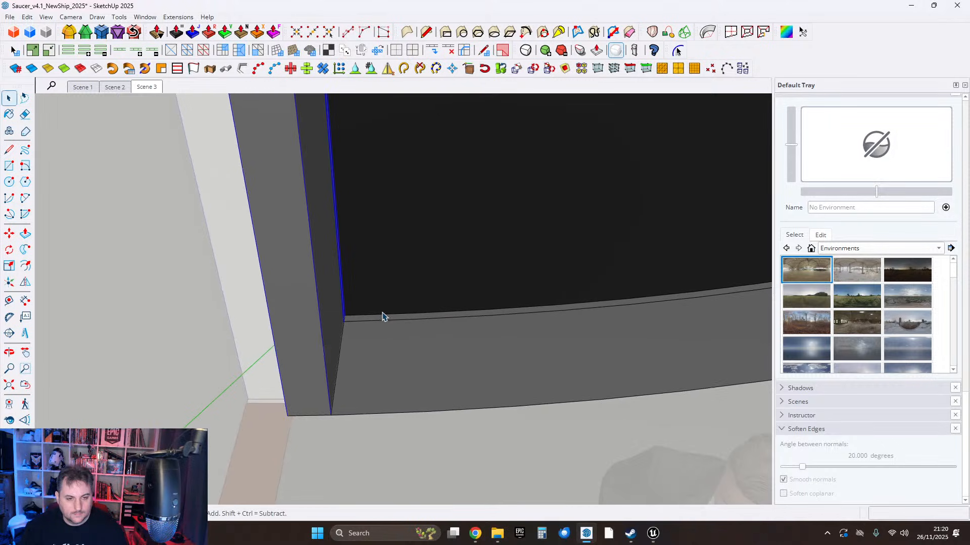
pyautogui.moveTo(408, 337); pyautogui.dragTo(395, 293, button='middle')
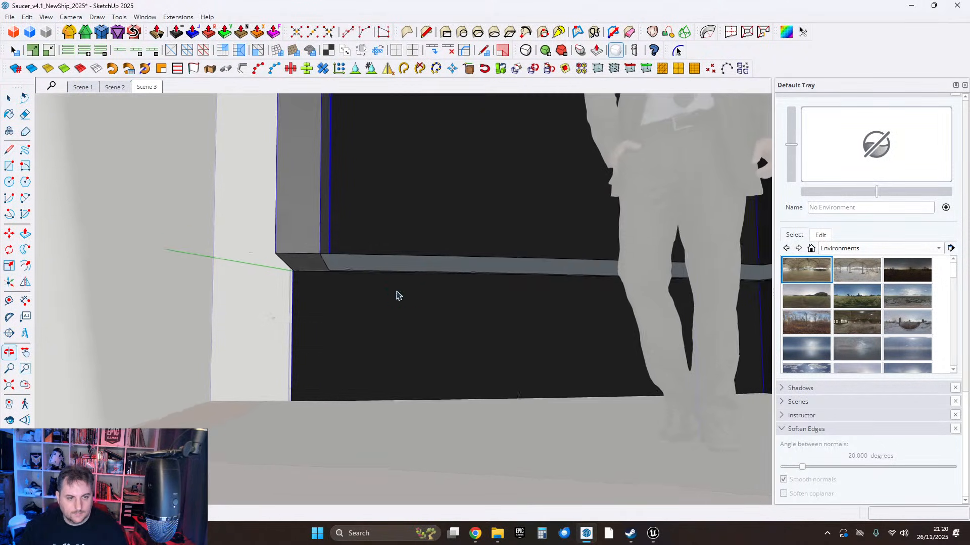
pyautogui.click(26, 233)
pyautogui.moveTo(303, 270); pyautogui.dragTo(384, 422, button='middle')
pyautogui.moveTo(372, 355); pyautogui.dragTo(581, 406, button='middle')
pyautogui.click(544, 407)
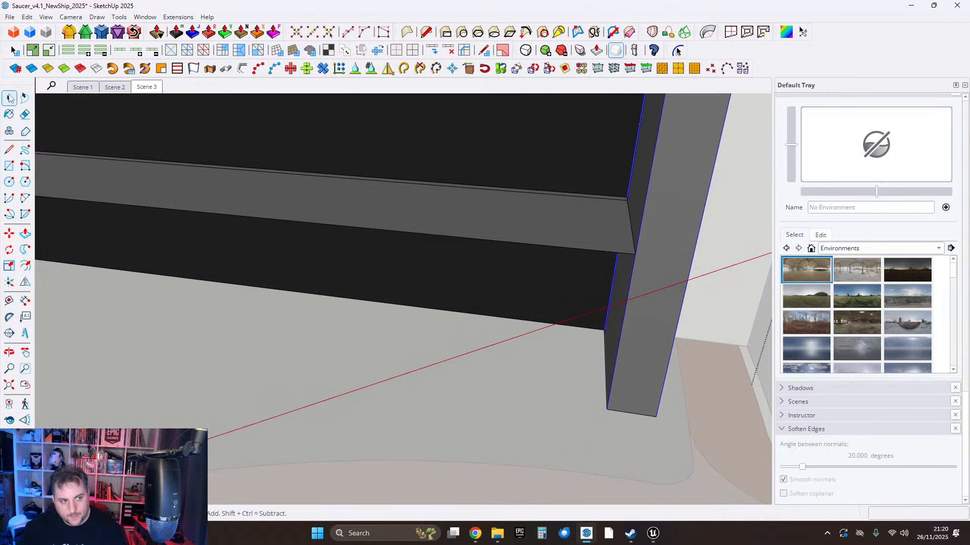
# Draw a 100 cm vertical reference line up from the floor beside the end post on the curved wall.
pyautogui.moveTo(427, 260); pyautogui.dragTo(328, 219, button='middle')
pyautogui.scroll(3, 310, 239)
pyautogui.scroll(3, 323, 236)
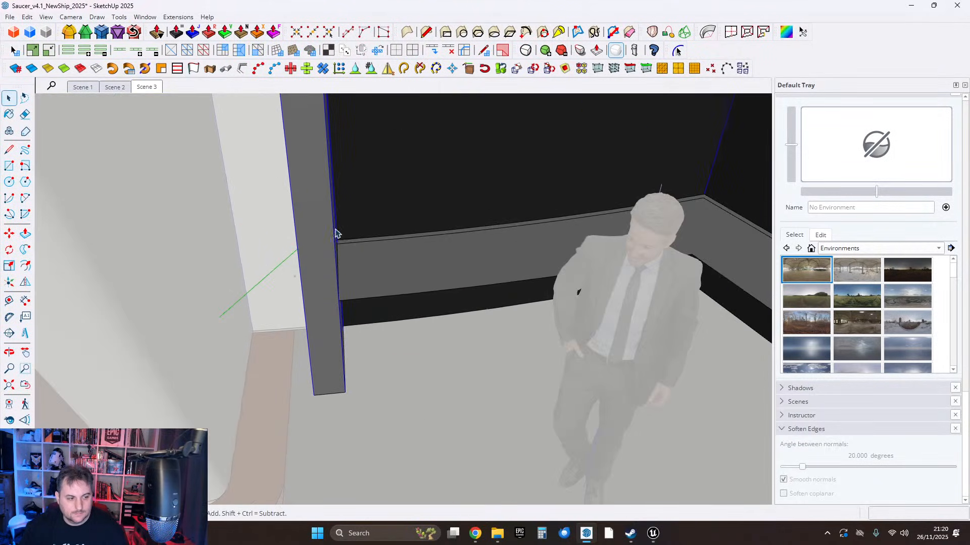
pyautogui.scroll(2, 352, 254)
pyautogui.click(9, 149)
pyautogui.scroll(-4, 368, 331)
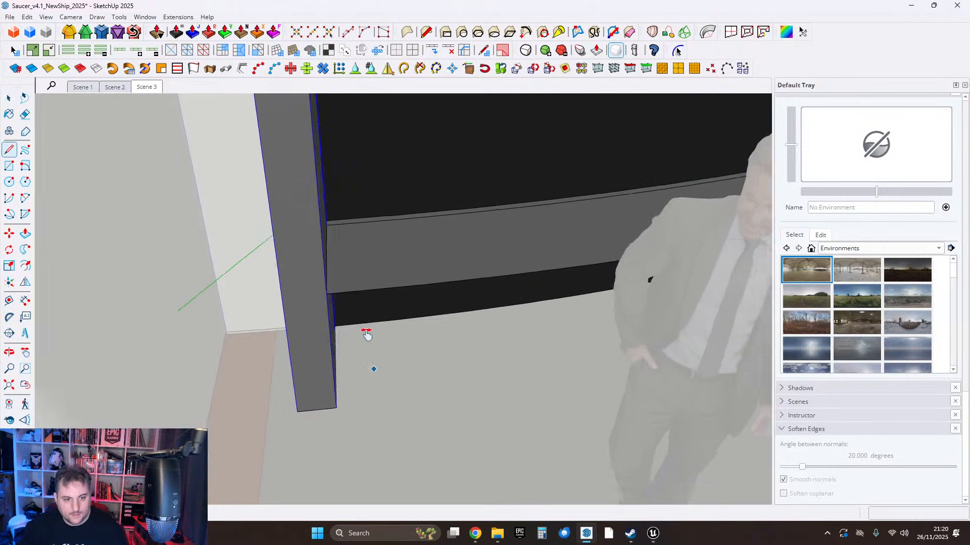
pyautogui.click(381, 395)
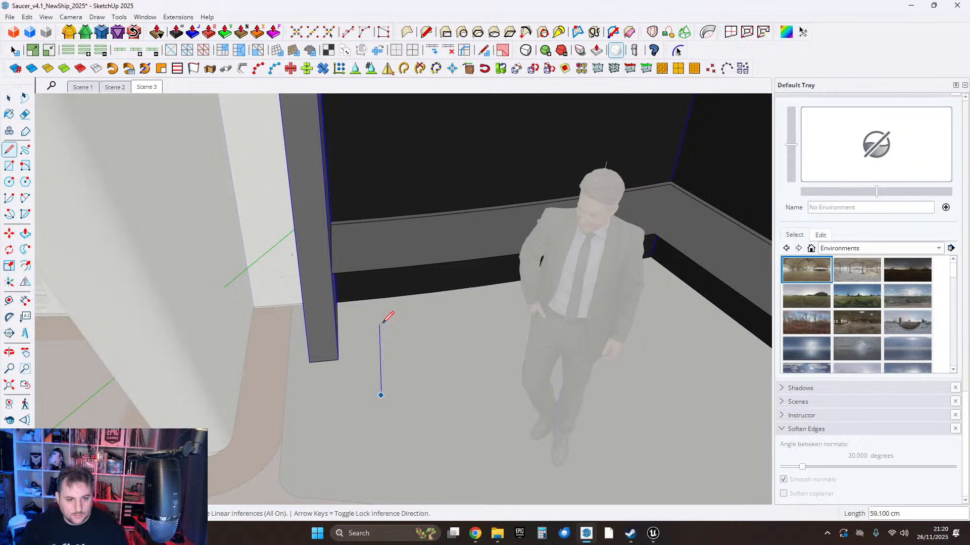
pyautogui.write('1')
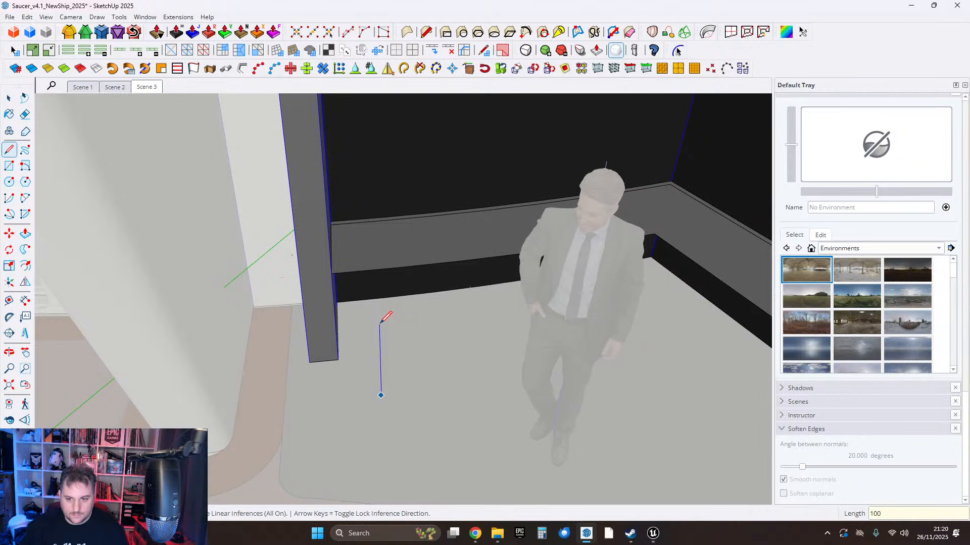
pyautogui.write('00')
pyautogui.press('Return')
# Replace the reference line beside the post with a vertical line 90 cm long.
pyautogui.click(9, 98)
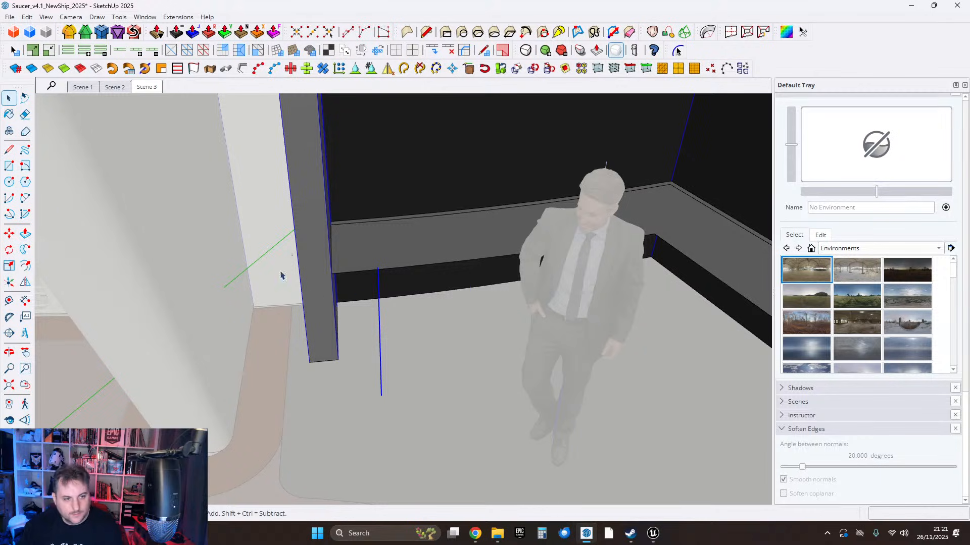
pyautogui.click(379, 374)
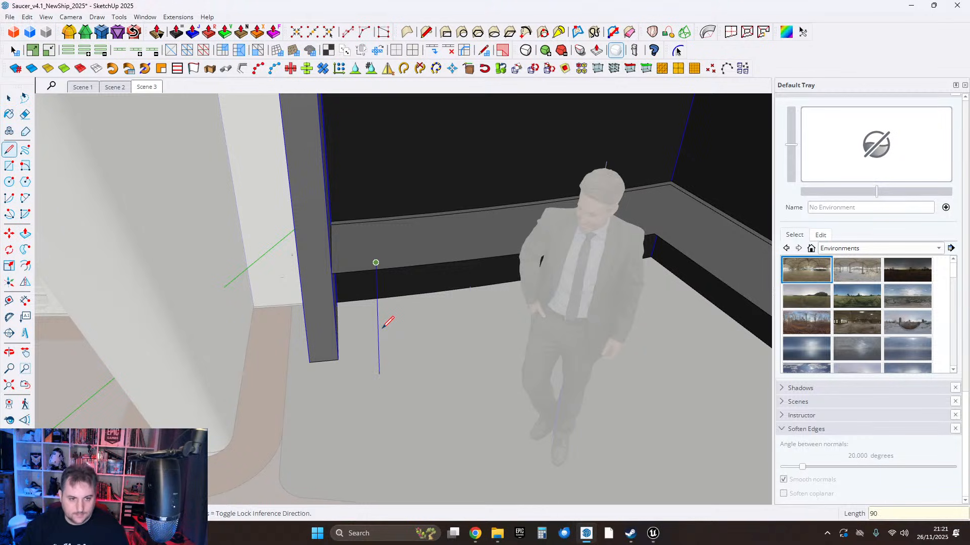
pyautogui.press('Return')
pyautogui.press('space')
# Move the whole ledge between the end posts vertically to the top of the 90 cm reference line.
pyautogui.scroll(5, 333, 301)
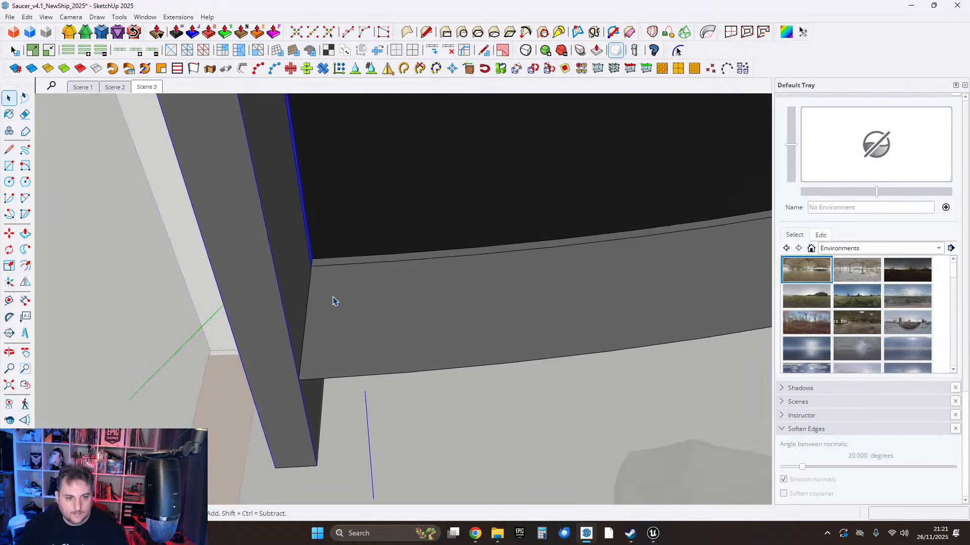
pyautogui.click(333, 301)
pyautogui.scroll(2, 328, 278)
pyautogui.scroll(-5, 328, 265)
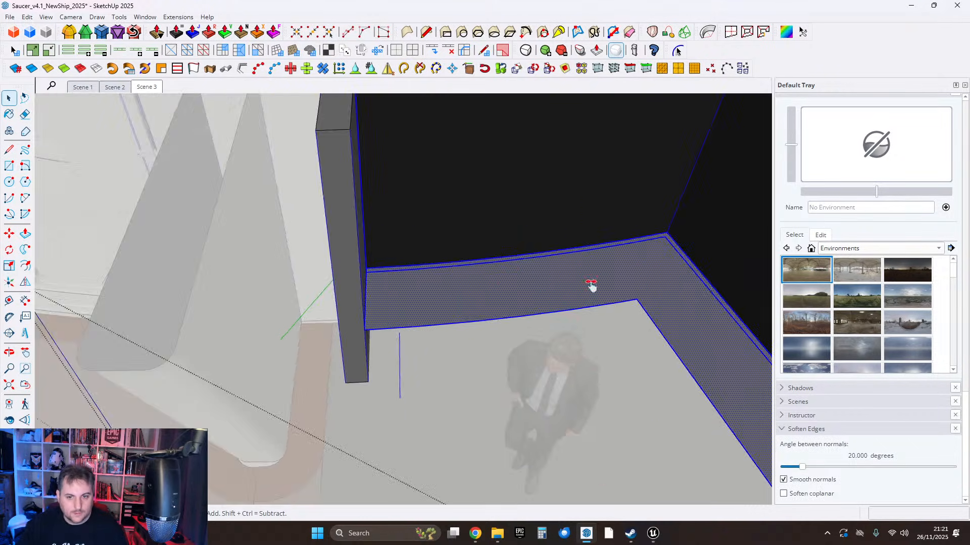
pyautogui.scroll(5, 533, 242)
pyautogui.click(9, 234)
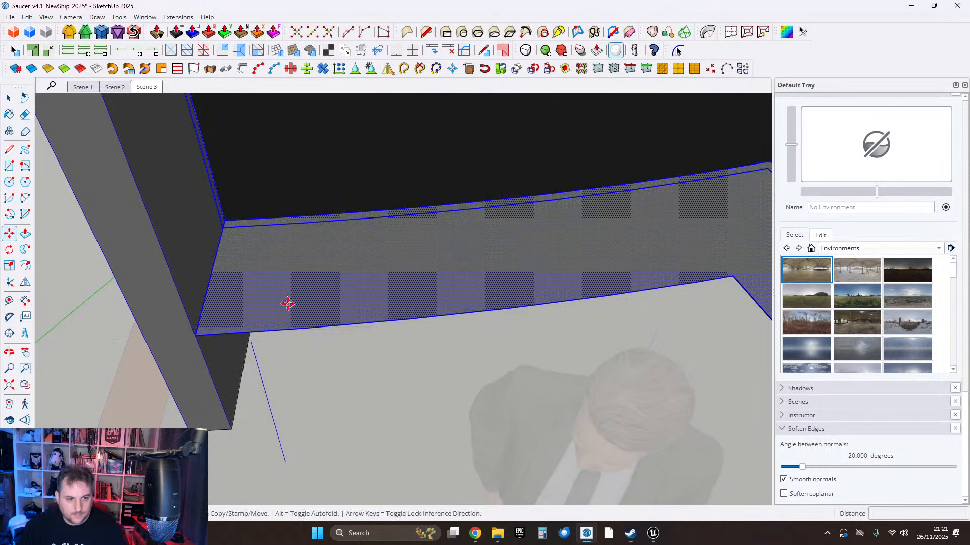
pyautogui.click(285, 329)
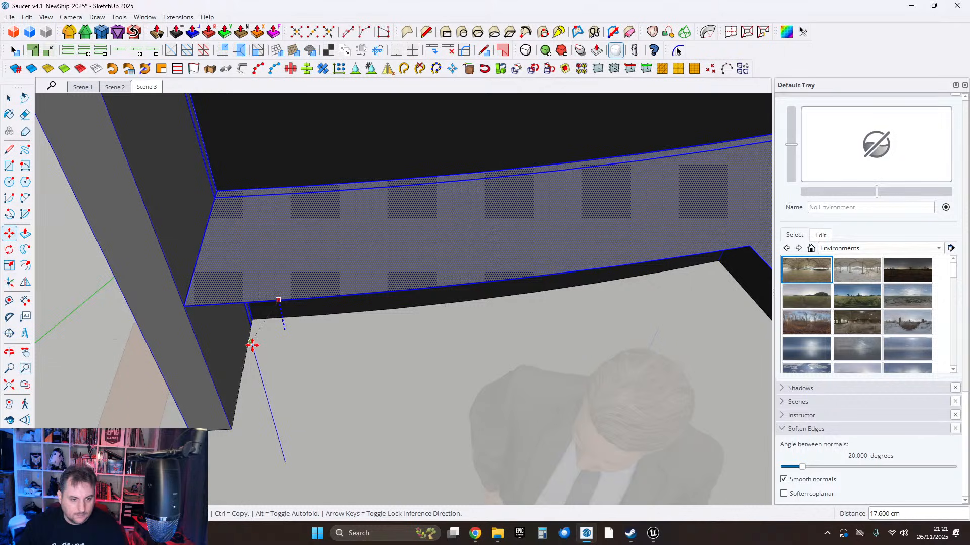
pyautogui.click(251, 342)
pyautogui.click(8, 97)
pyautogui.scroll(-5, 336, 303)
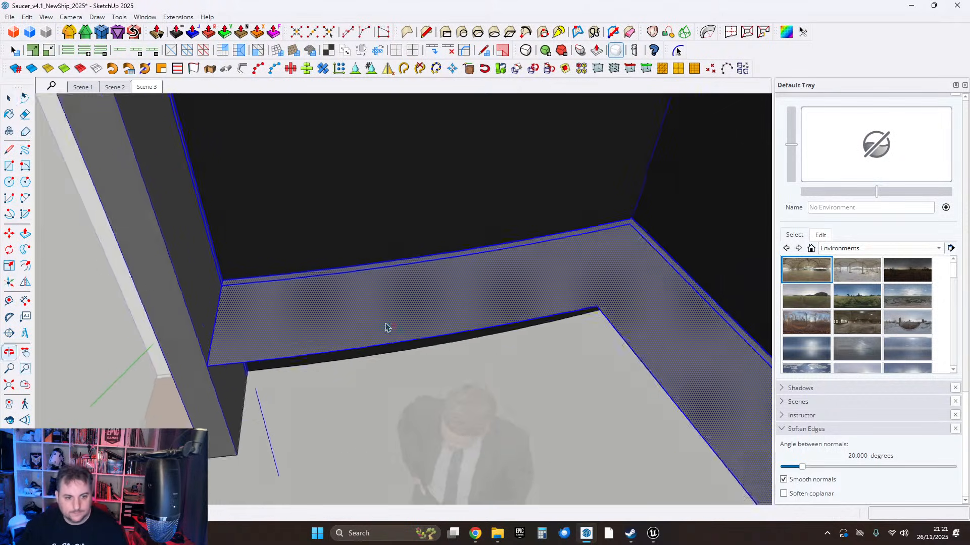
pyautogui.click(317, 378)
# Delete the border edge that runs around the ledge's top along the black walls.
pyautogui.moveTo(316, 378); pyautogui.dragTo(313, 312, button='middle')
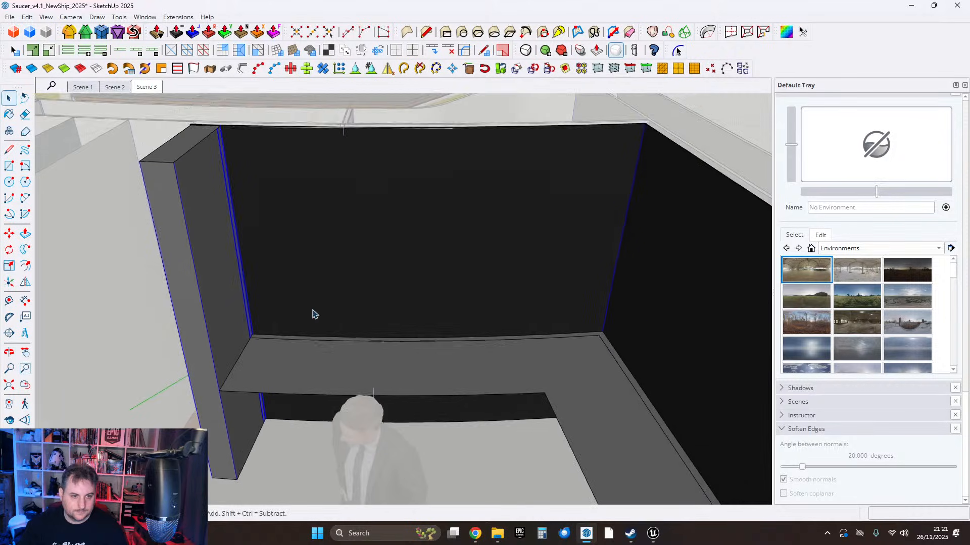
pyautogui.scroll(3, 273, 341)
pyautogui.moveTo(272, 341); pyautogui.dragTo(291, 373, button='middle')
pyautogui.scroll(2, 270, 366)
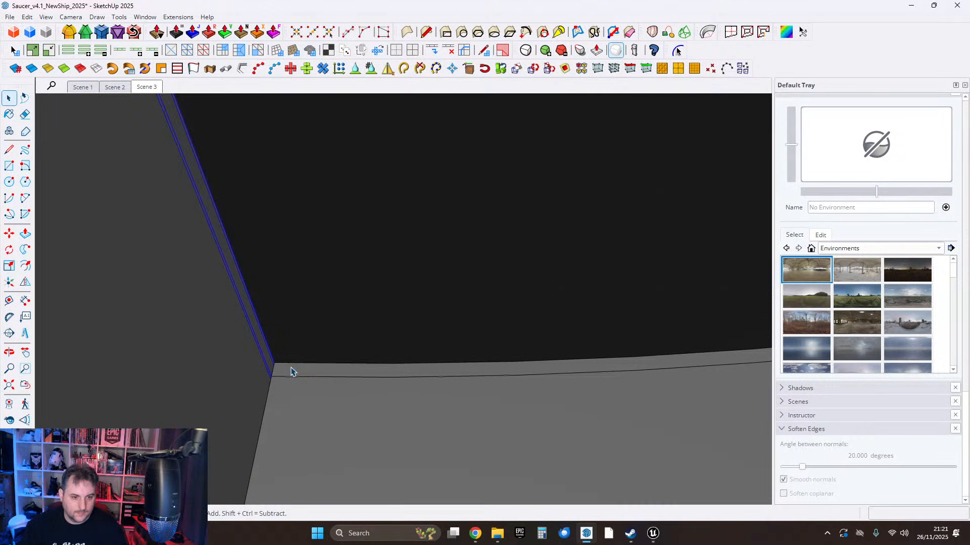
pyautogui.scroll(-4, 294, 375)
pyautogui.moveTo(417, 392)
pyautogui.mouseDown(button='middle')
pyautogui.moveTo(364, 363)
pyautogui.moveTo(368, 389)
pyautogui.moveTo(399, 391)
pyautogui.mouseUp(button='middle')
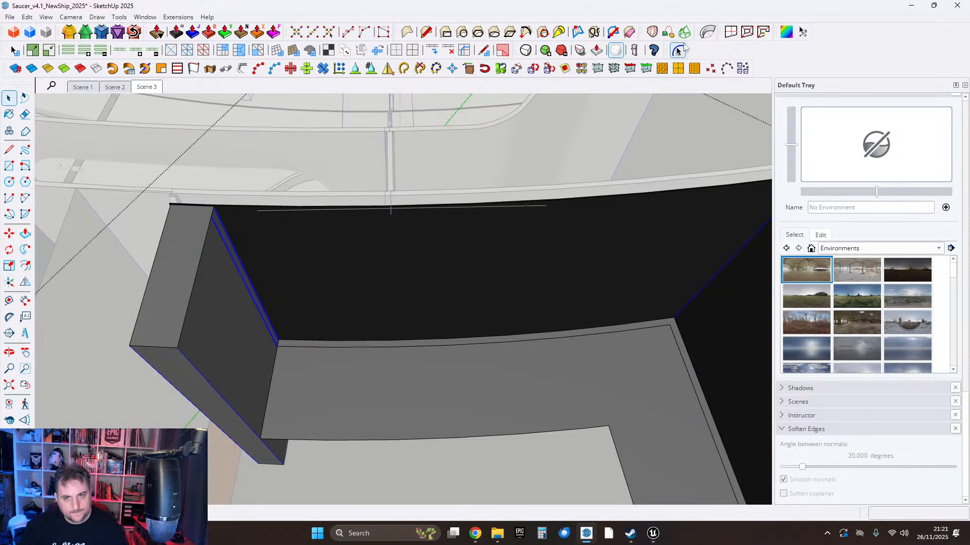
pyautogui.scroll(-3, 534, 338)
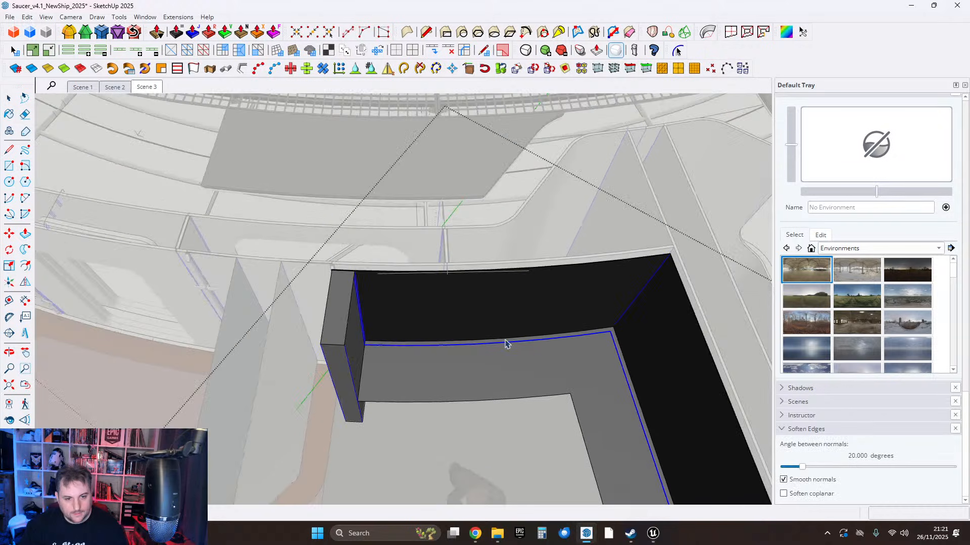
pyautogui.keyDown('shift'); pyautogui.moveTo(596, 392); pyautogui.dragTo(574, 294, button='middle'); pyautogui.keyUp('shift')
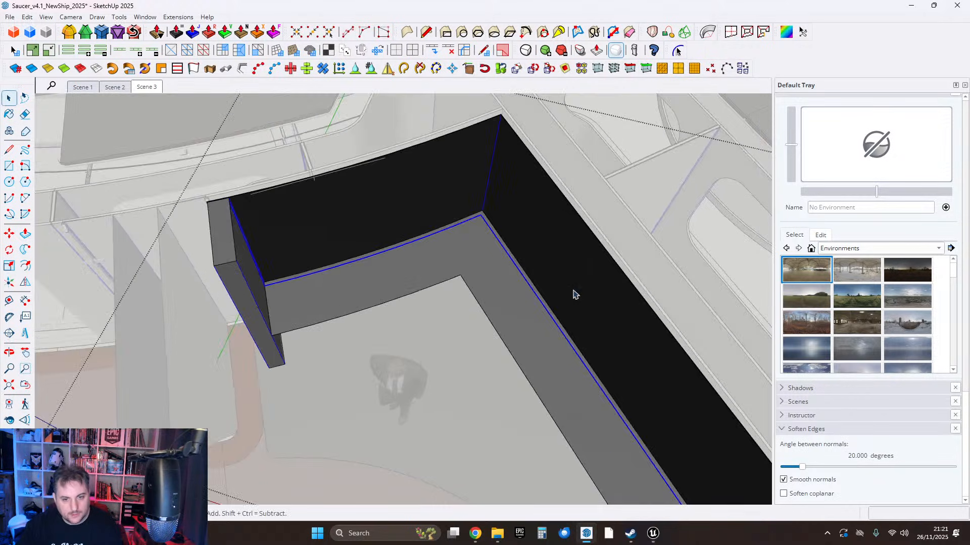
pyautogui.press('Delete')
# Push/Pull the ledge's underside 90 cm down to the floor.
pyautogui.moveTo(575, 329)
pyautogui.mouseDown(button='middle')
pyautogui.moveTo(673, 269)
pyautogui.moveTo(435, 217)
pyautogui.moveTo(621, 256)
pyautogui.moveTo(413, 293)
pyautogui.moveTo(379, 208)
pyautogui.moveTo(379, 128)
pyautogui.moveTo(355, 239)
pyautogui.moveTo(343, 237)
pyautogui.mouseUp(button='middle')
pyautogui.press('p')
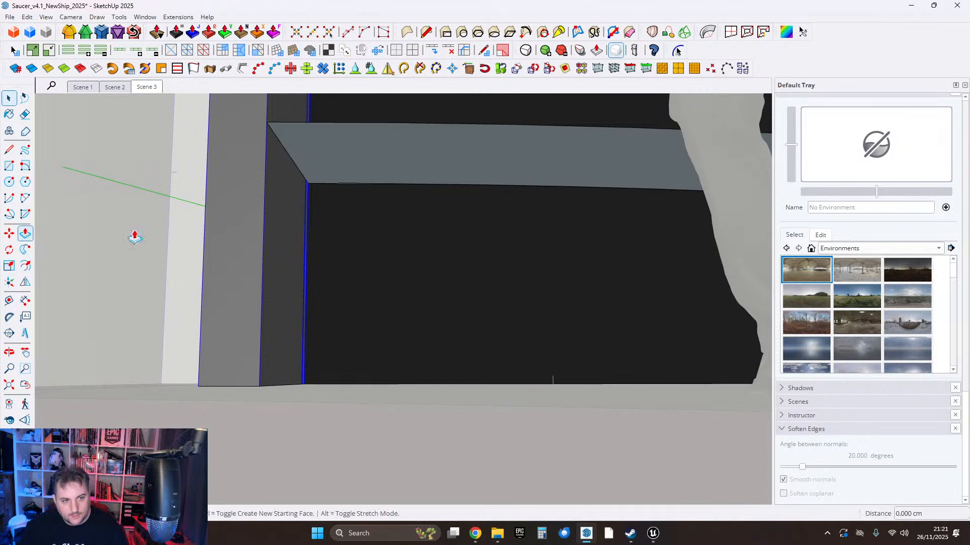
pyautogui.moveTo(314, 202); pyautogui.dragTo(304, 379, button='middle')
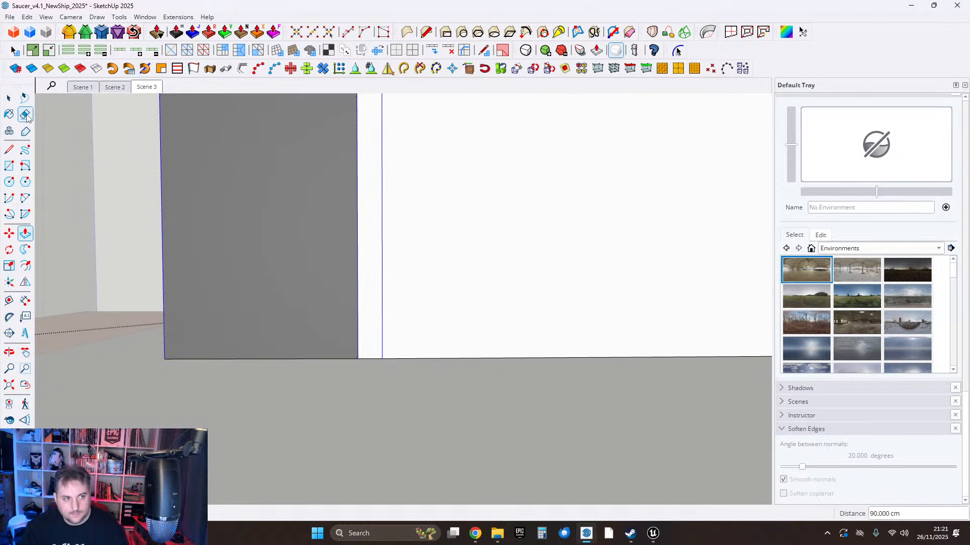
# Copy the ledge's top face straight up to the top of the end posts.
pyautogui.press('space')
pyautogui.moveTo(162, 134); pyautogui.dragTo(357, 283, button='middle')
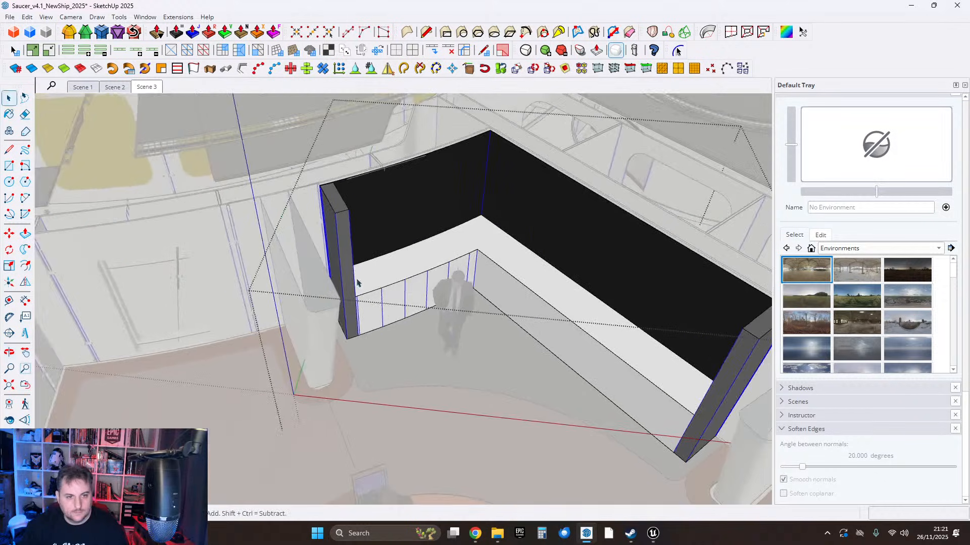
pyautogui.scroll(1, 364, 279)
pyautogui.click(386, 272)
pyautogui.scroll(3, 385, 272)
pyautogui.click(11, 234)
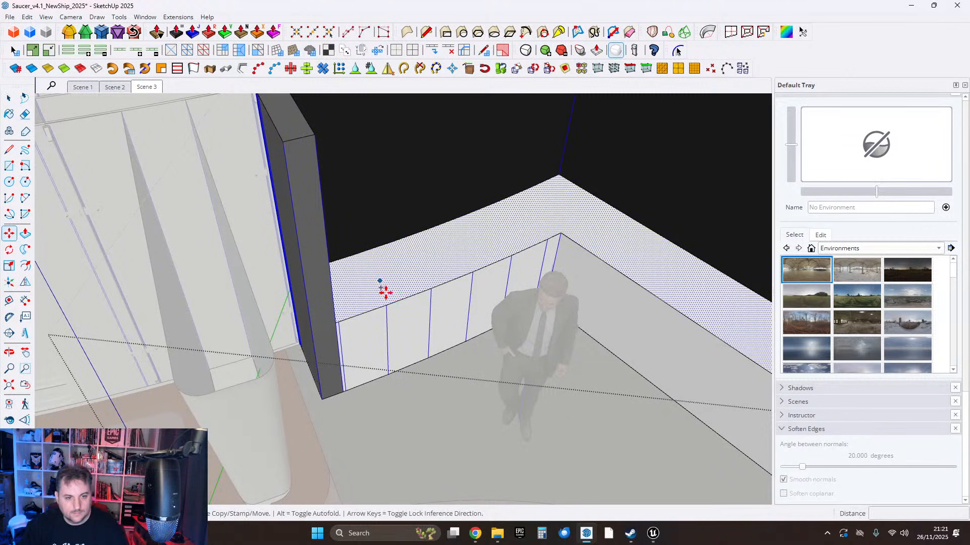
pyautogui.click(394, 301)
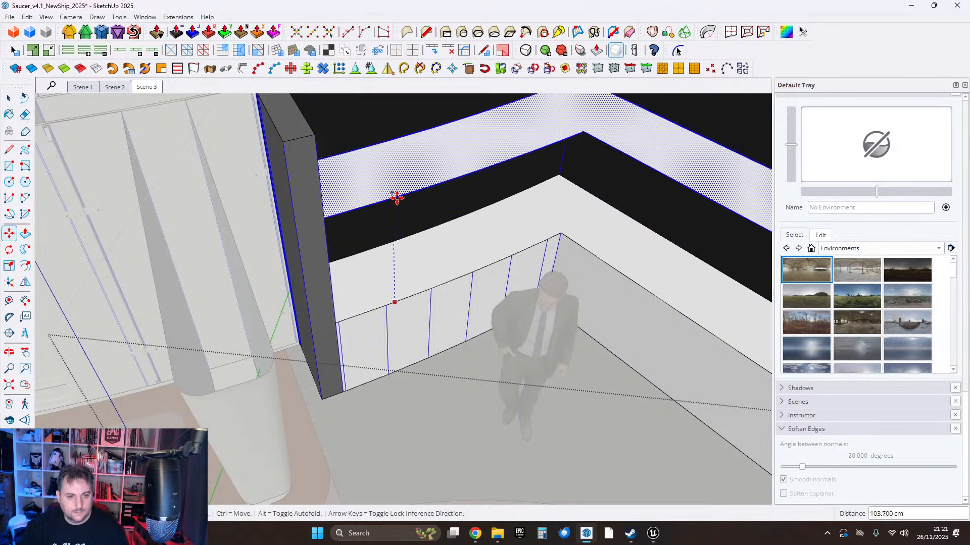
pyautogui.keyDown('shift'); pyautogui.moveTo(396, 198); pyautogui.dragTo(379, 189, button='middle'); pyautogui.keyUp('shift')
pyautogui.click(294, 235)
# Push/Pull the copied top face 20 cm down to form an overhead band between the posts.
pyautogui.scroll(2, 81, 152)
pyautogui.click(26, 234)
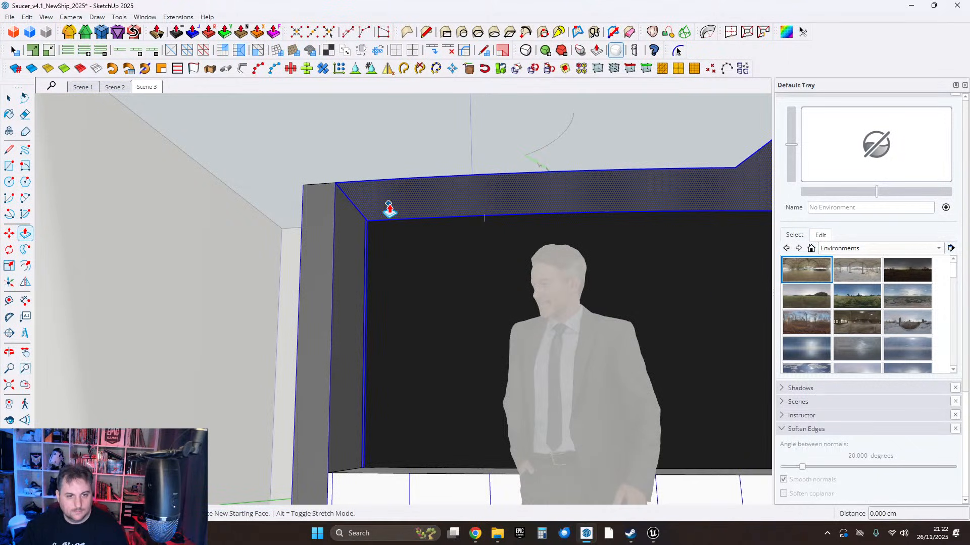
pyautogui.click(392, 209)
pyautogui.write('20')
pyautogui.press('Return')
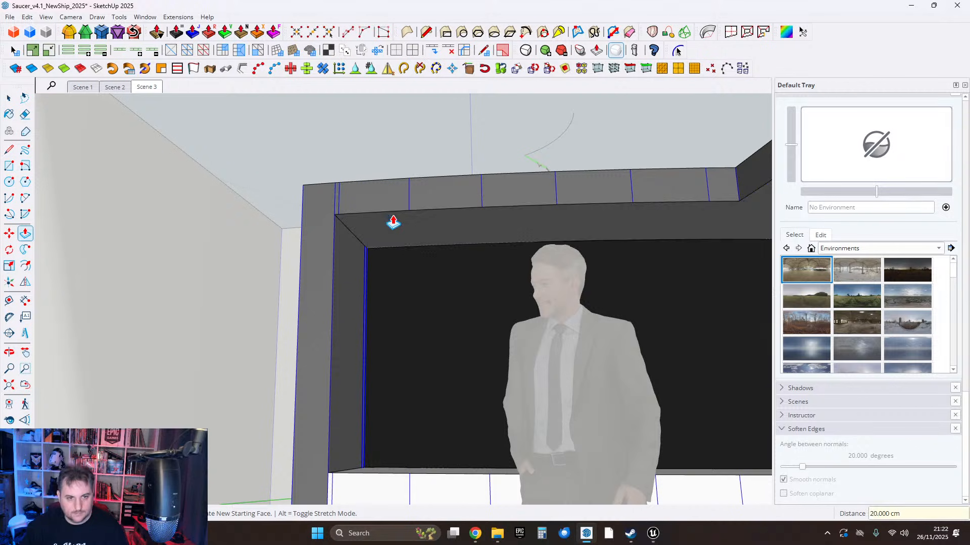
# Select all the connected geometry of the posts, ledge and top band and clean it up with FixIt 101.
pyautogui.click(12, 101)
pyautogui.moveTo(596, 283); pyautogui.dragTo(528, 303, button='middle')
pyautogui.scroll(-3, 529, 303)
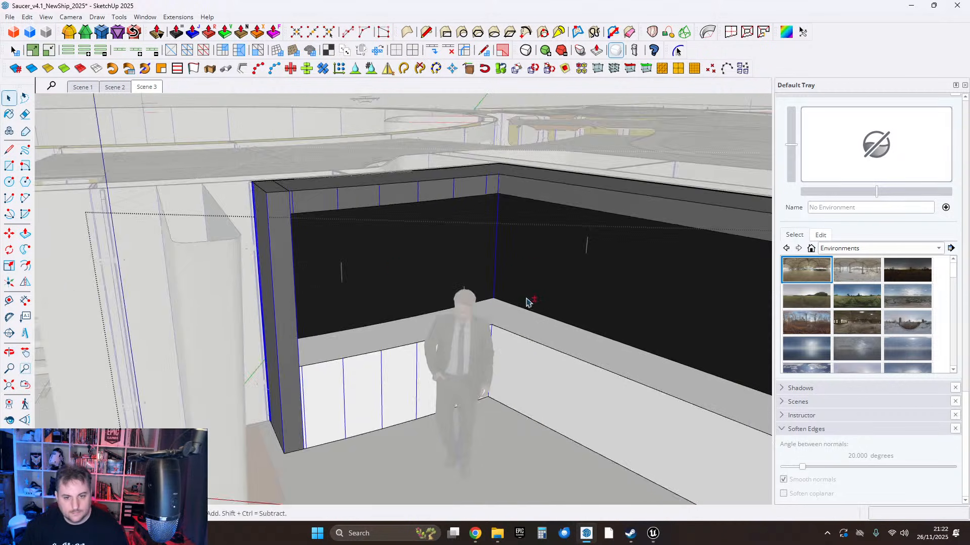
pyautogui.moveTo(520, 227); pyautogui.dragTo(500, 277, button='middle')
pyautogui.scroll(-3, 500, 277)
pyautogui.tripleClick(500, 277)
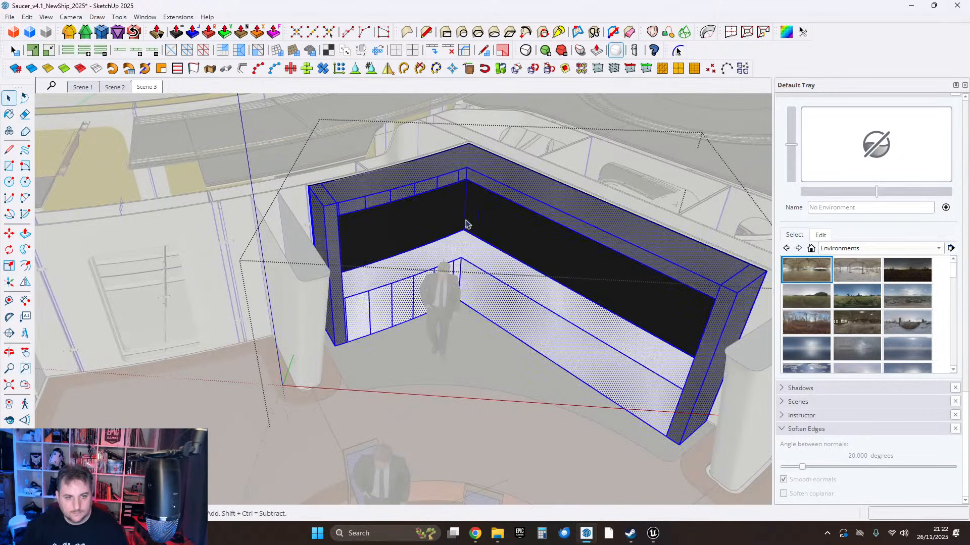
pyautogui.rightClick(442, 178)
pyautogui.click(485, 438)
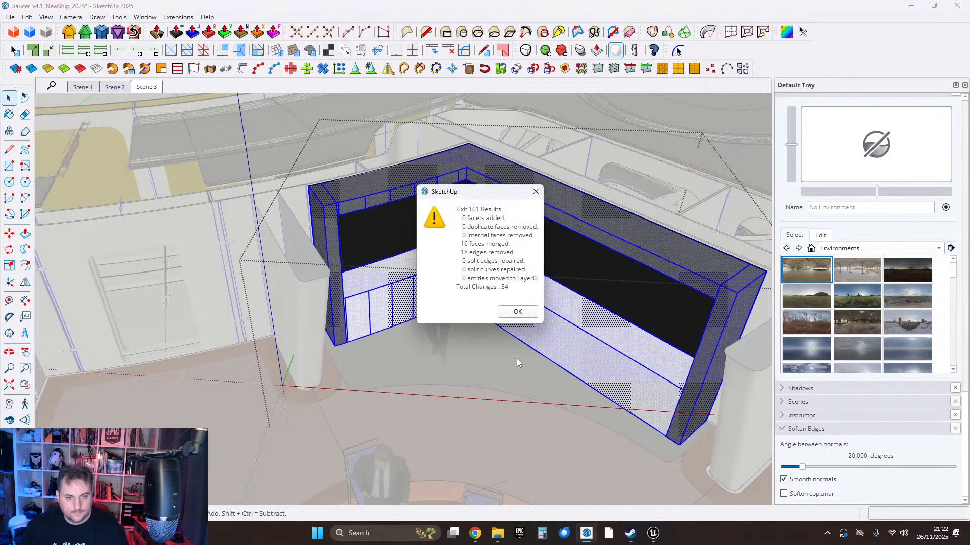
pyautogui.click(517, 313)
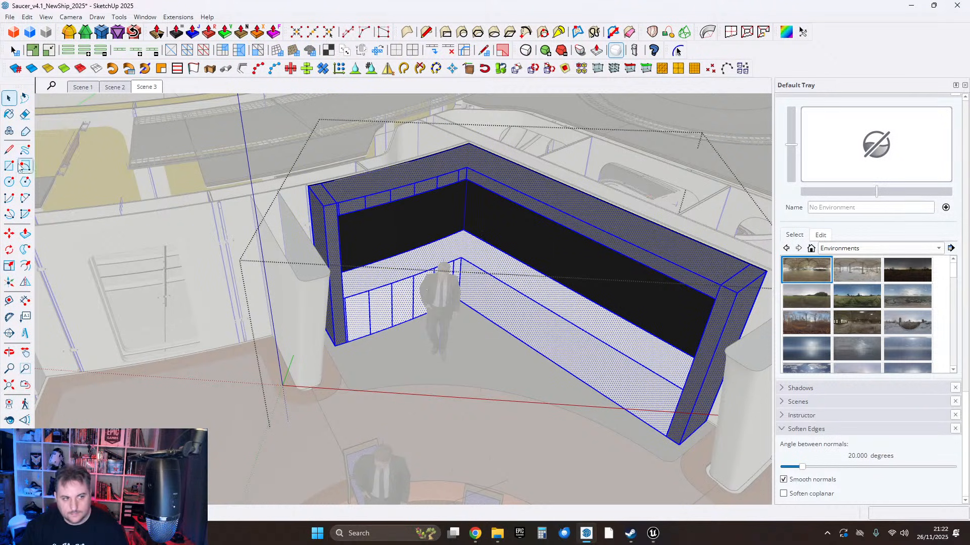
# Paint all the frame's selected faces with the Default material and soften their edges.
pyautogui.click(9, 114)
pyautogui.scroll(2, 381, 268)
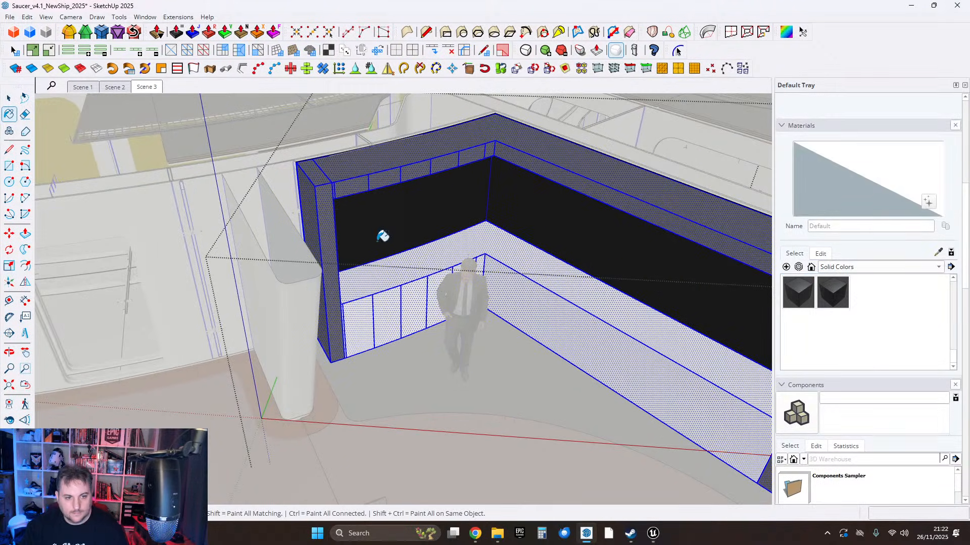
pyautogui.click(363, 268)
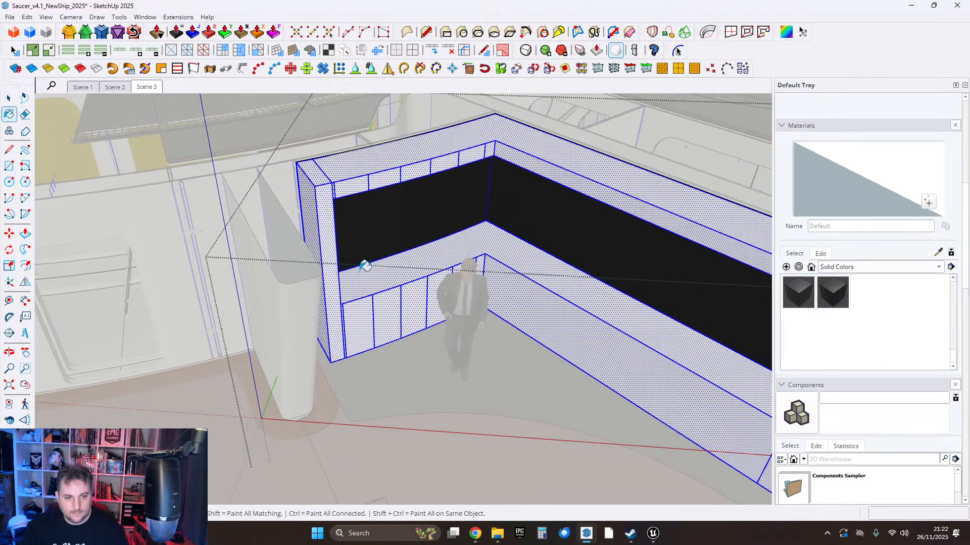
pyautogui.rightClick(429, 255)
pyautogui.click(475, 159)
pyautogui.scroll(3, 339, 329)
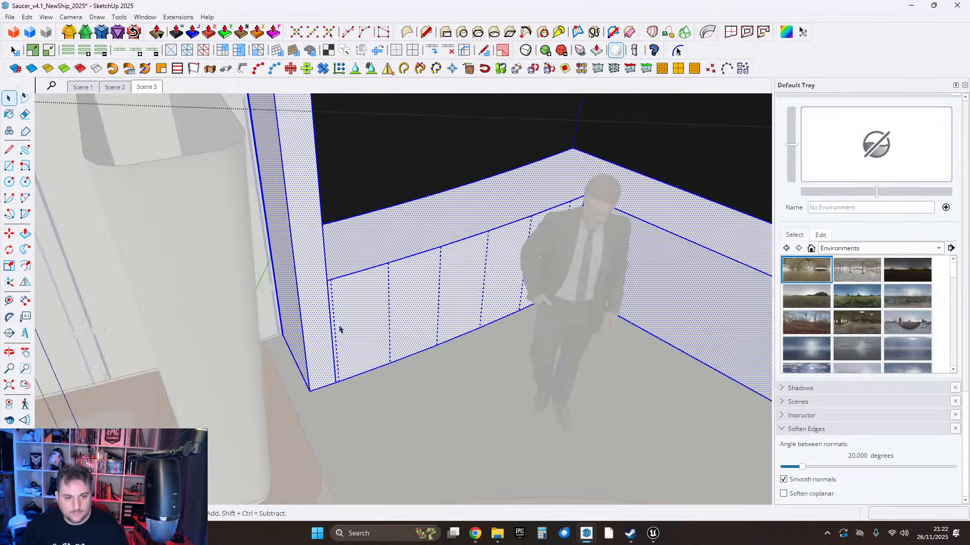
# Run FixIt 101 again on all the connected frame geometry and re-soften its edges.
pyautogui.click(329, 317)
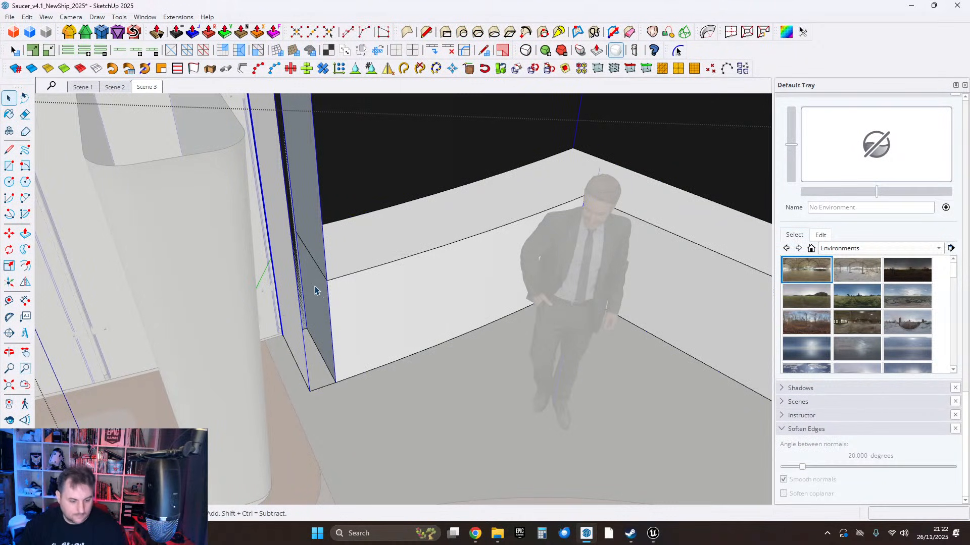
pyautogui.scroll(-2, 367, 307)
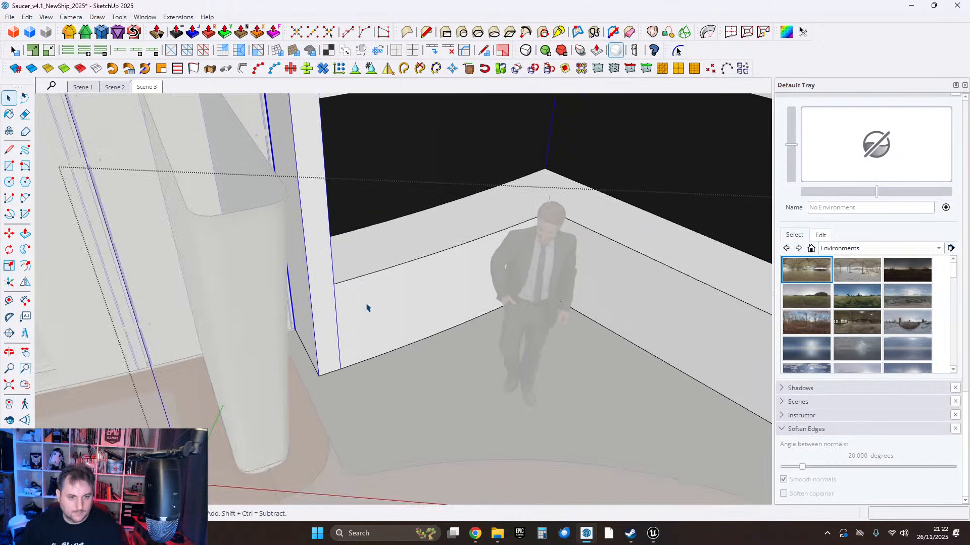
pyautogui.tripleClick(362, 247)
pyautogui.rightClick(361, 247)
pyautogui.click(392, 274)
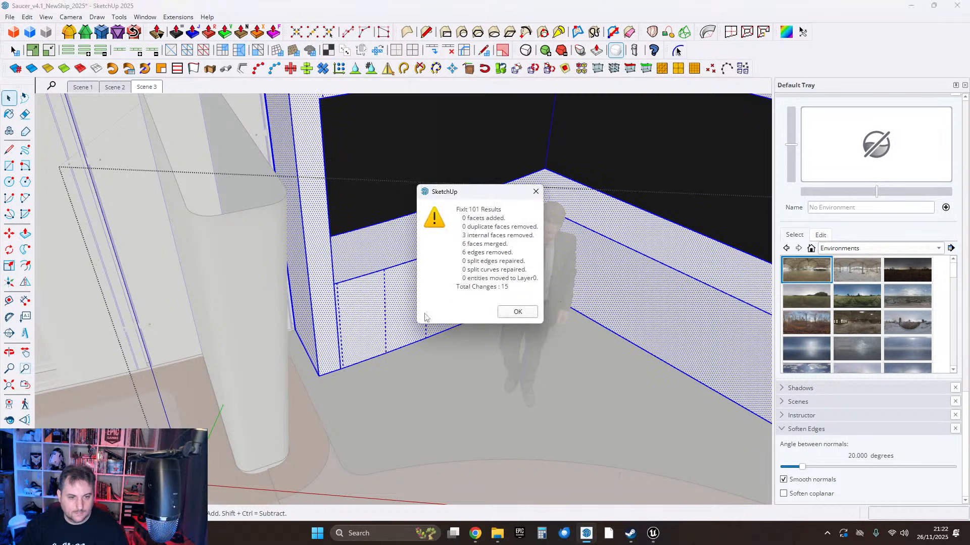
pyautogui.click(508, 312)
pyautogui.rightClick(392, 257)
pyautogui.click(425, 161)
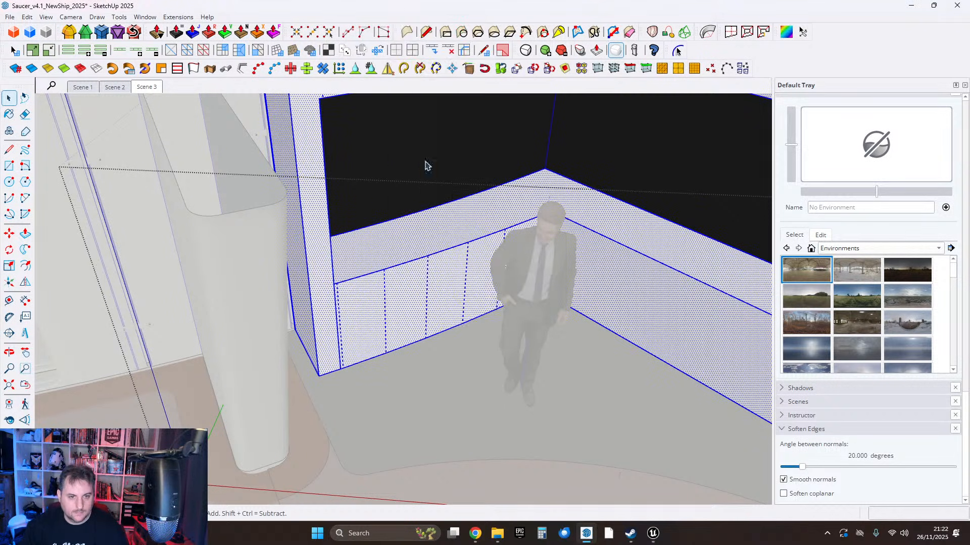
# Examine the end post's inner faces and side strips around the ledge from close up.
pyautogui.scroll(-3, 384, 306)
pyautogui.moveTo(384, 306); pyautogui.dragTo(116, 250, button='middle')
pyautogui.scroll(6, 353, 330)
pyautogui.click(293, 251)
pyautogui.scroll(3, 279, 272)
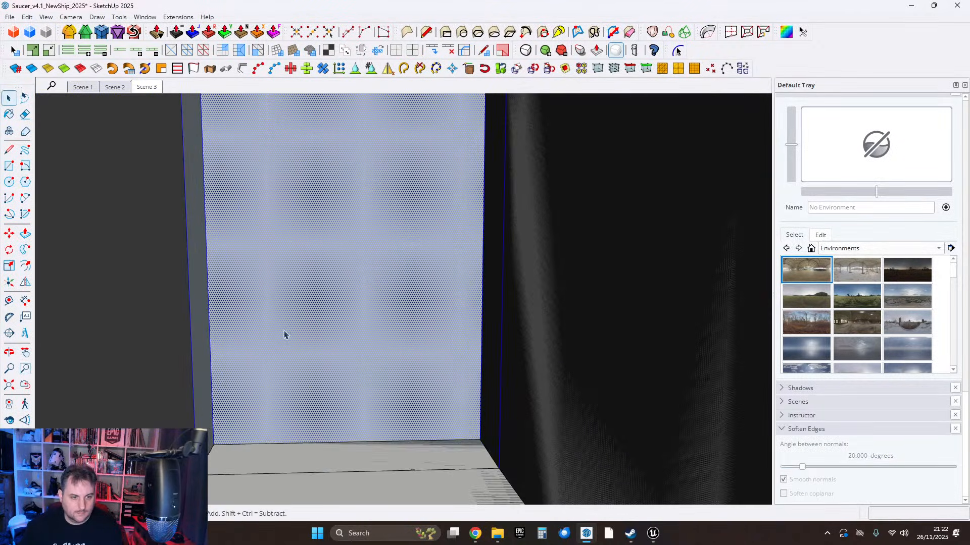
pyautogui.keyDown('shift'); pyautogui.moveTo(272, 357); pyautogui.dragTo(235, 321, button='middle'); pyautogui.keyUp('shift')
pyautogui.click(221, 317)
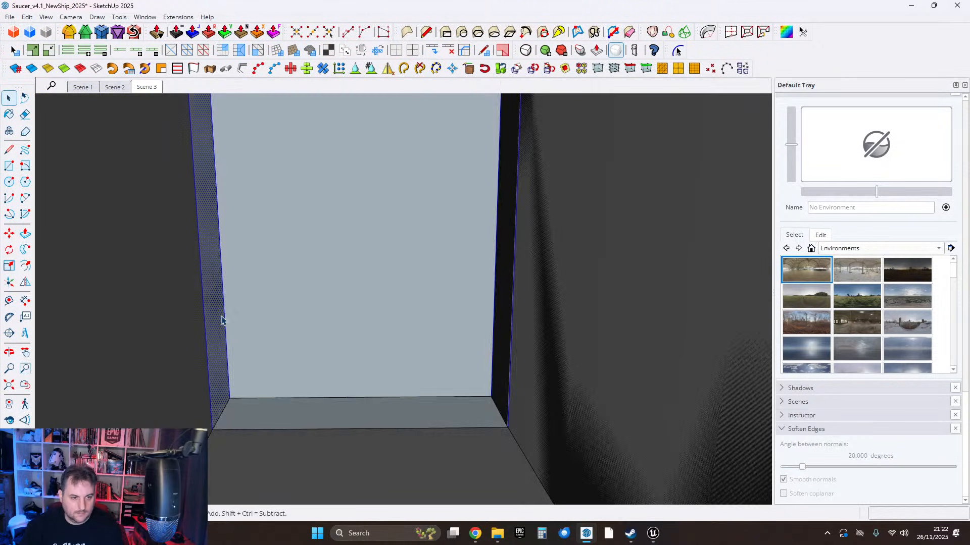
pyautogui.scroll(4, 241, 336)
pyautogui.scroll(-6, 240, 334)
# Select all the connected faces around the end post, repaint them with the Default material and soften the edges.
pyautogui.tripleClick(284, 303)
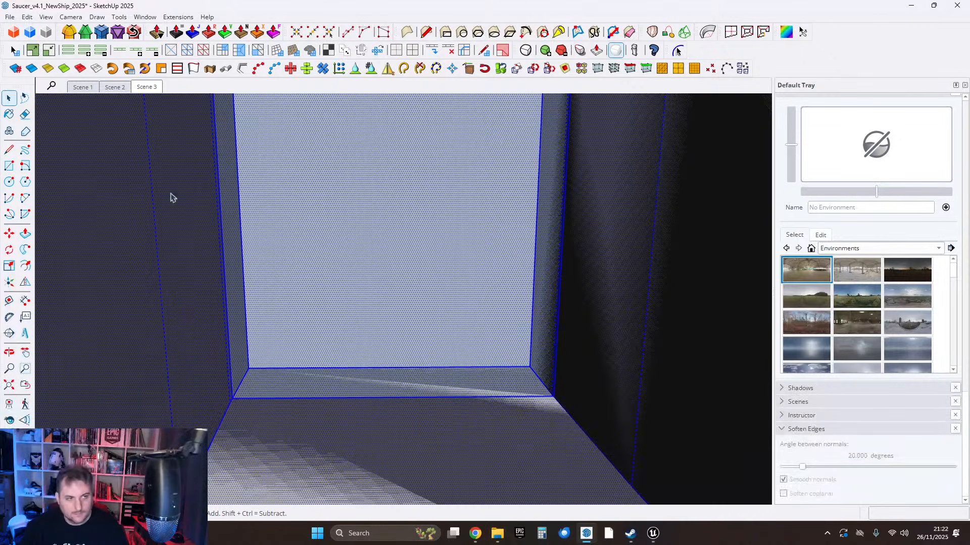
pyautogui.click(10, 114)
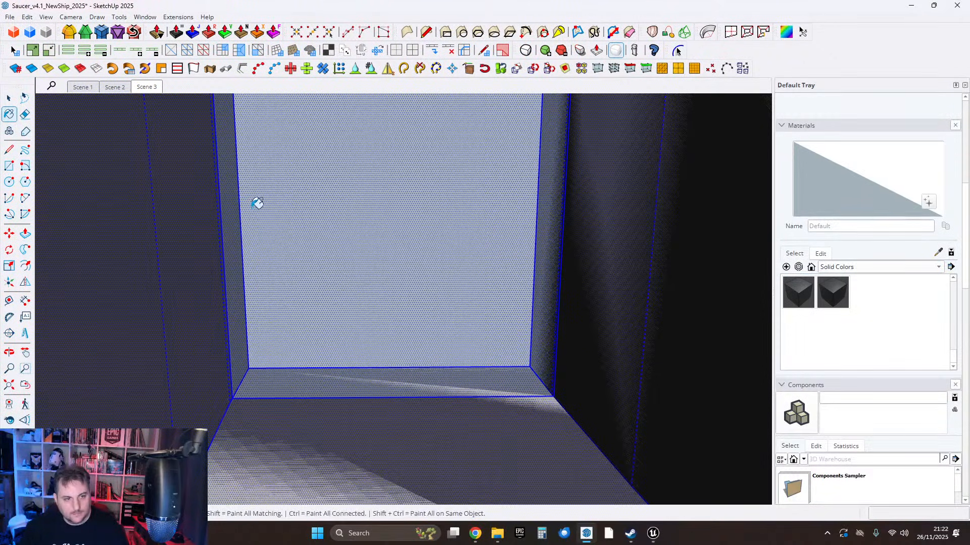
pyautogui.click(258, 203)
pyautogui.moveTo(303, 283)
pyautogui.mouseDown(button='middle')
pyautogui.moveTo(386, 303)
pyautogui.moveTo(357, 338)
pyautogui.moveTo(408, 333)
pyautogui.moveTo(444, 372)
pyautogui.moveTo(472, 296)
pyautogui.moveTo(435, 303)
pyautogui.moveTo(453, 290)
pyautogui.moveTo(537, 301)
pyautogui.moveTo(775, 405)
pyautogui.moveTo(486, 275)
pyautogui.moveTo(502, 268)
pyautogui.moveTo(534, 303)
pyautogui.mouseUp(button='middle')
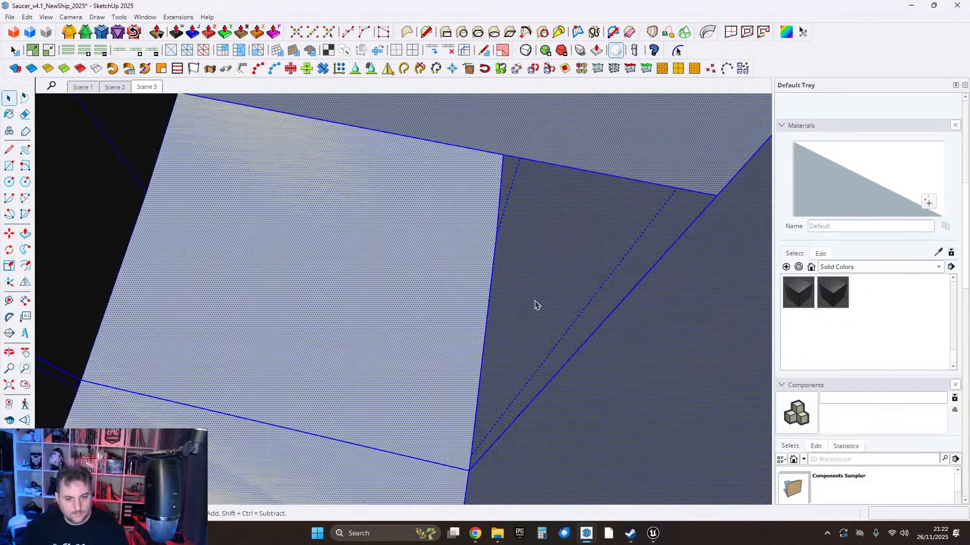
pyautogui.rightClick(523, 272)
pyautogui.click(556, 160)
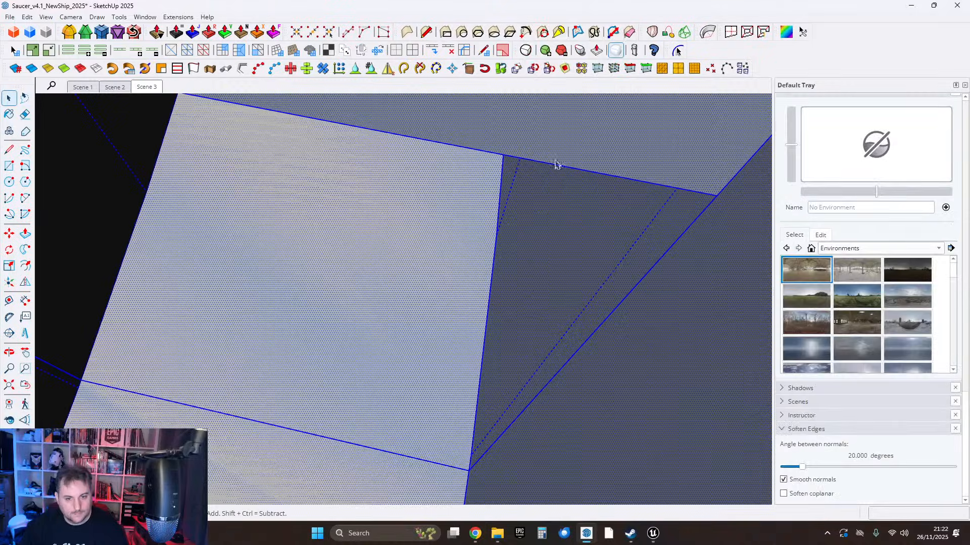
pyautogui.click(631, 381)
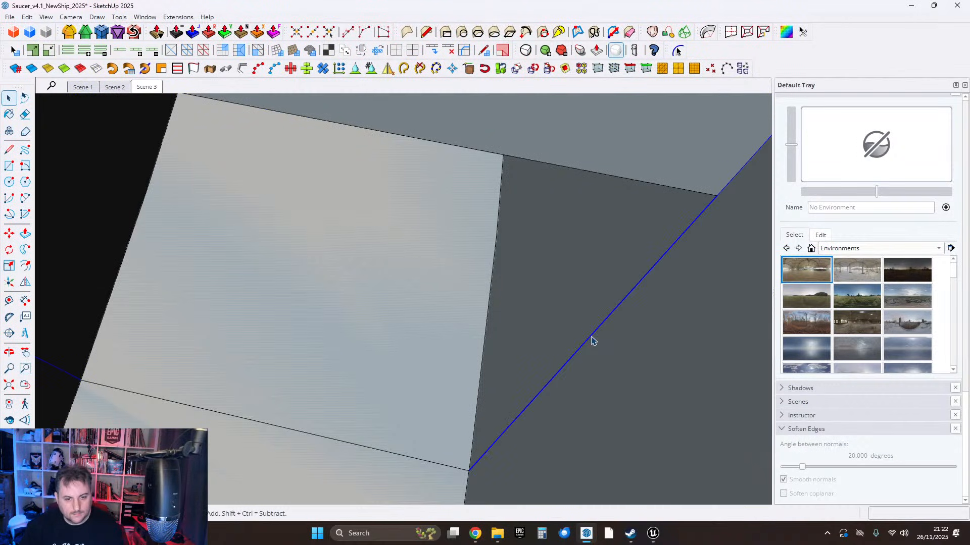
# Run FixIt 101 on all the connected frame geometry around the end post and ledge.
pyautogui.moveTo(451, 376)
pyautogui.mouseDown(button='middle')
pyautogui.moveTo(257, 335)
pyautogui.moveTo(320, 423)
pyautogui.moveTo(320, 299)
pyautogui.mouseUp(button='middle')
pyautogui.rightClick(320, 301)
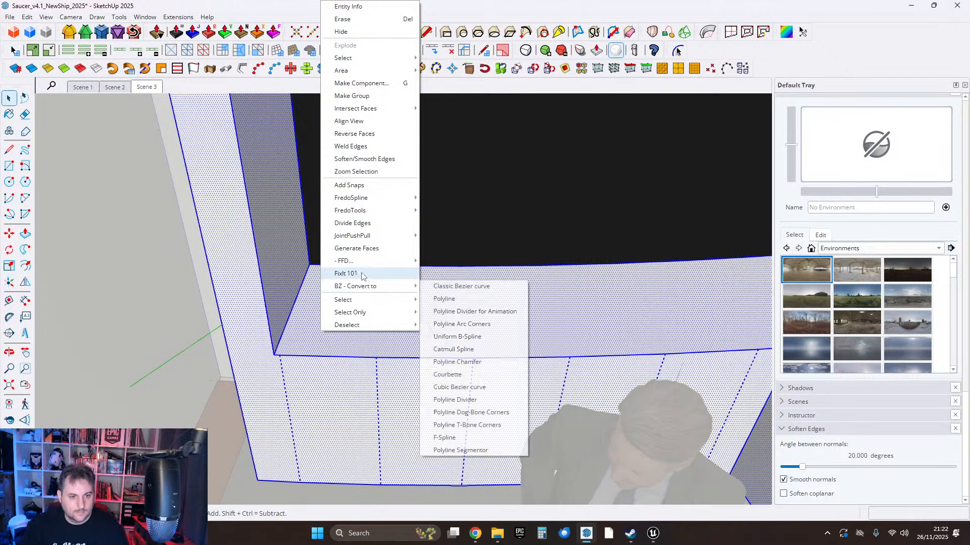
pyautogui.click(354, 274)
pyautogui.click(517, 312)
pyautogui.moveTo(510, 316); pyautogui.dragTo(335, 307, button='middle')
pyautogui.scroll(5, 402, 325)
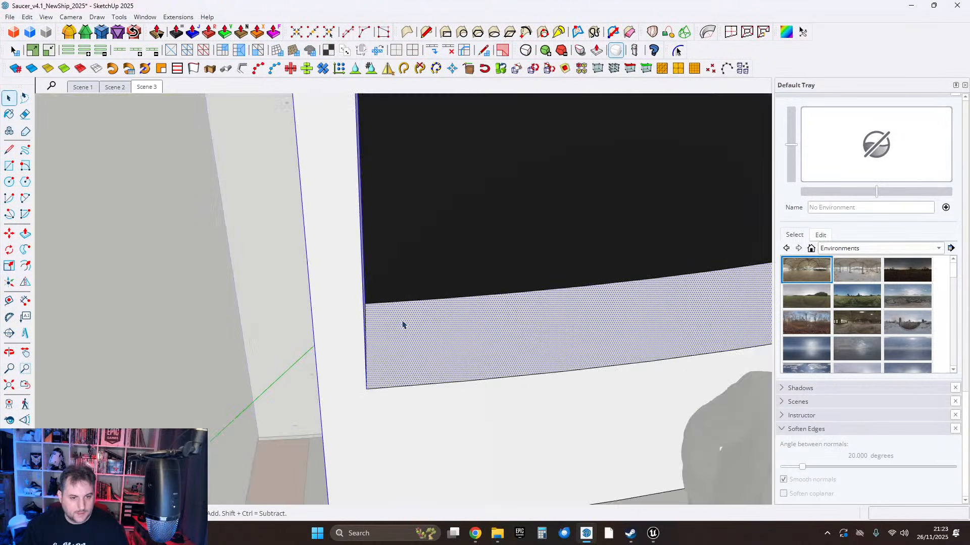
# Round the upper and lower corners of the opening at the first end post with a 30 cm offset and 12 segments.
pyautogui.moveTo(402, 324); pyautogui.dragTo(343, 372, button='middle')
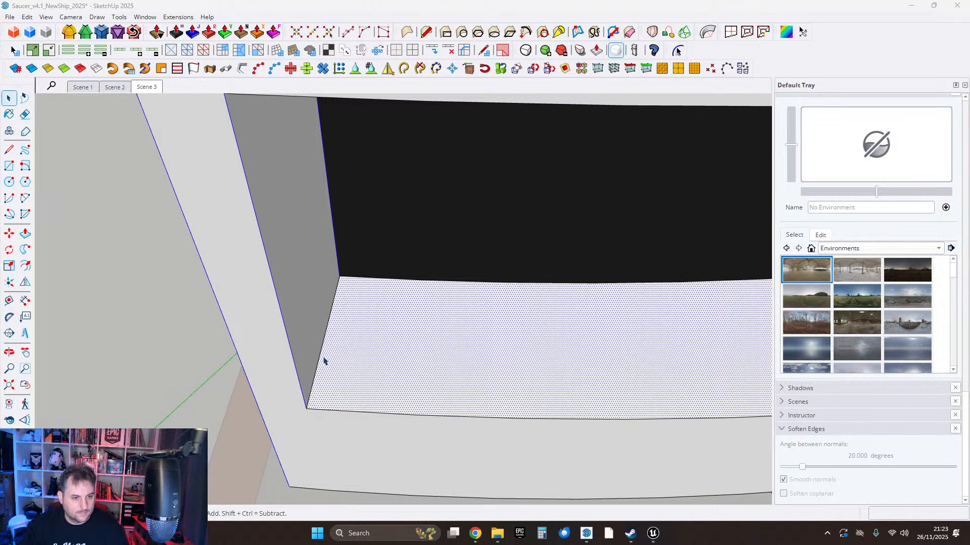
pyautogui.moveTo(324, 361); pyautogui.dragTo(344, 179, button='middle')
pyautogui.moveTo(357, 298); pyautogui.dragTo(394, 243, button='middle')
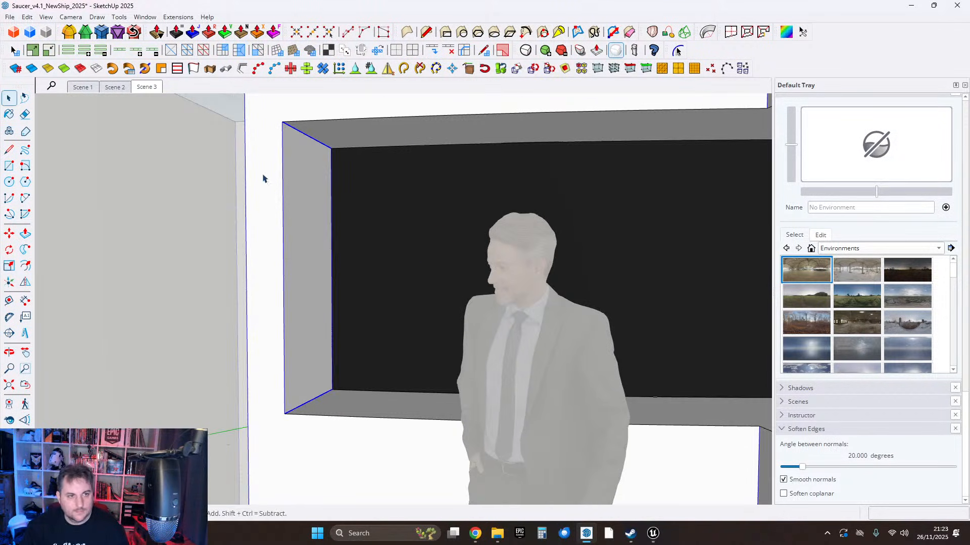
pyautogui.click(68, 34)
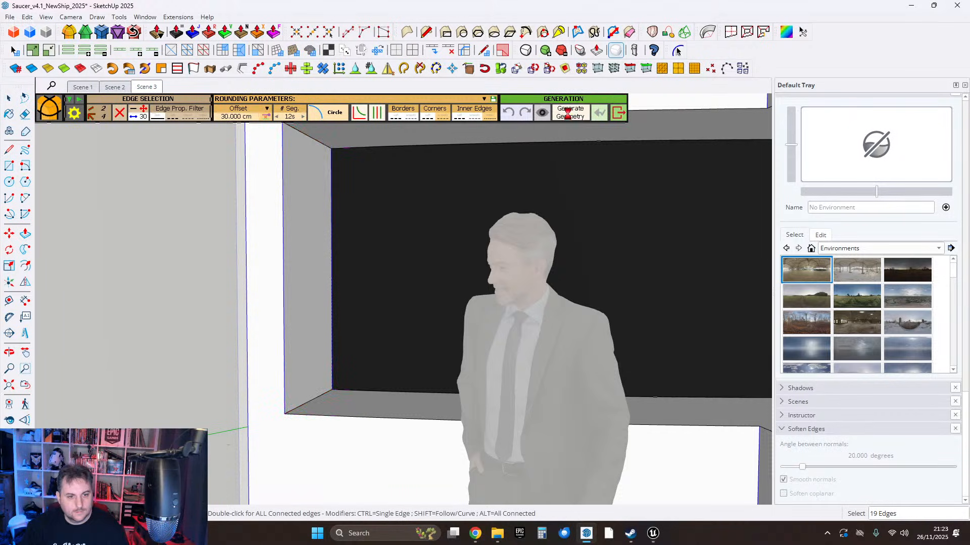
pyautogui.click(12, 102)
# Round the upper and lower corners at the opposite end of the opening with a 30 cm offset and 12 segments.
pyautogui.moveTo(335, 206); pyautogui.dragTo(449, 298, button='middle')
pyautogui.click(390, 398)
pyautogui.keyDown('shift'); pyautogui.click(394, 368); pyautogui.keyUp('shift')
pyautogui.click(80, 35)
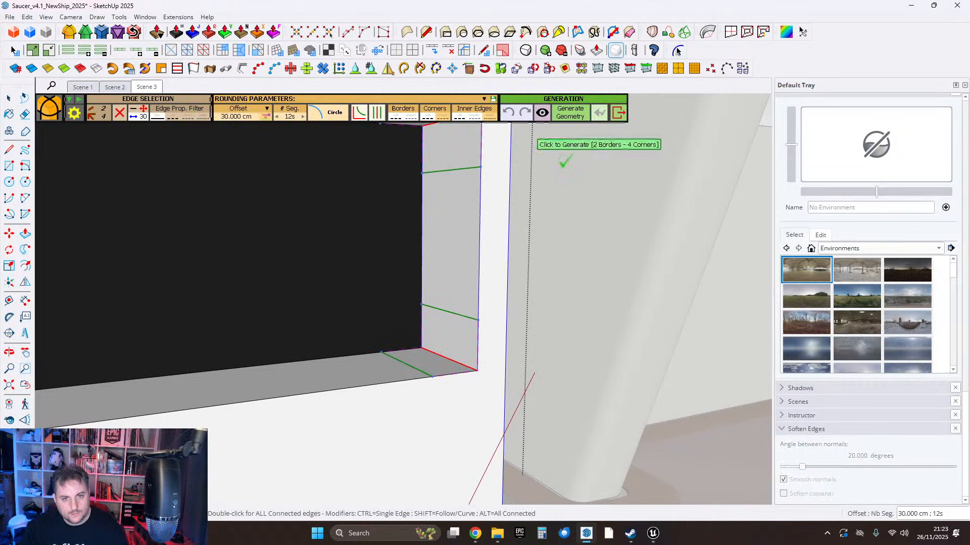
pyautogui.click(569, 111)
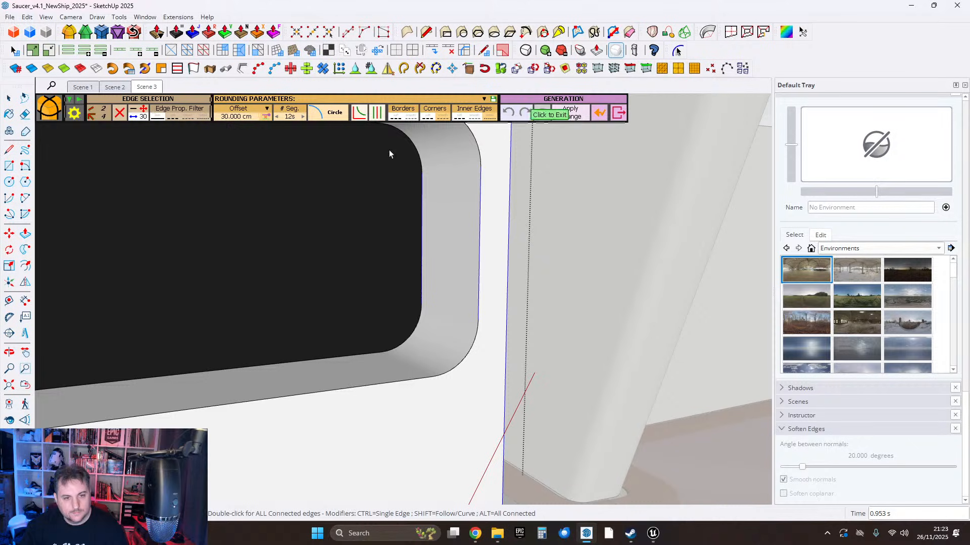
pyautogui.click(44, 141)
# Examine the rounded corners at both ends of the frame for gaps and broken faces.
pyautogui.scroll(-3, 420, 398)
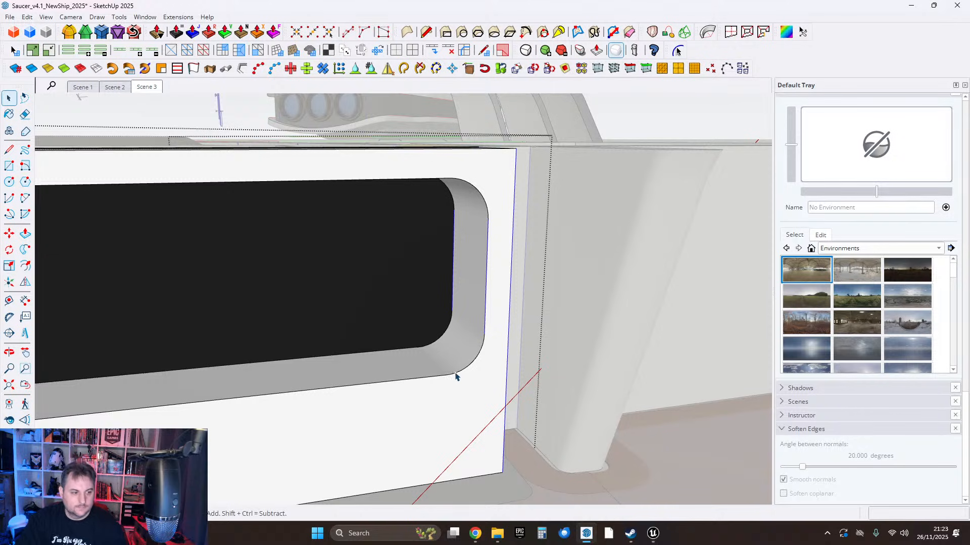
pyautogui.moveTo(456, 376); pyautogui.dragTo(387, 381, button='middle')
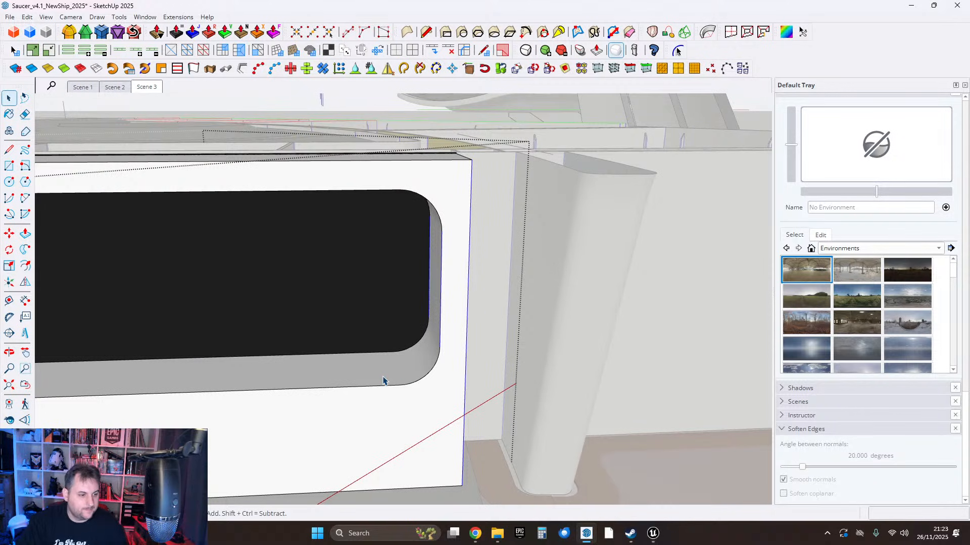
pyautogui.moveTo(320, 392); pyautogui.dragTo(580, 393, button='middle')
pyautogui.scroll(6, 205, 365)
pyautogui.scroll(-6, 319, 380)
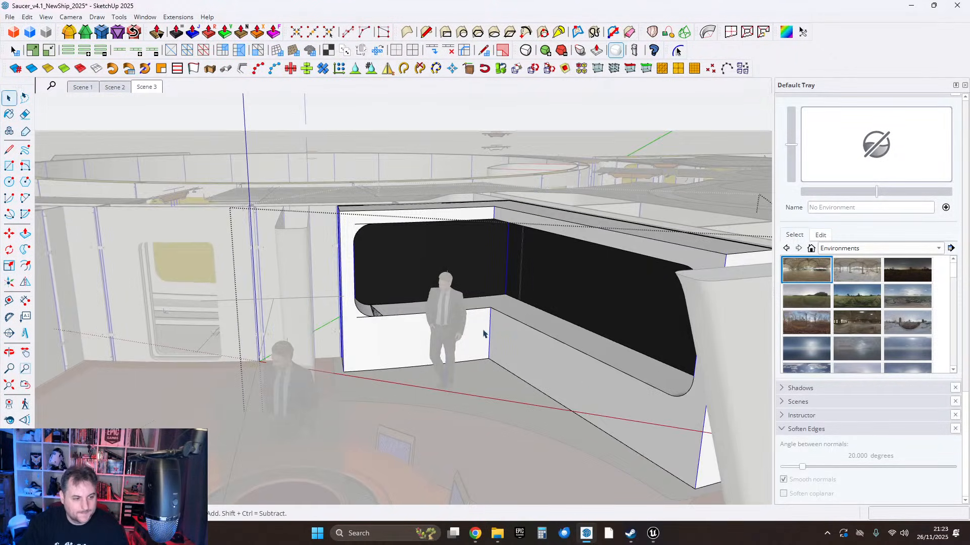
pyautogui.scroll(8, 483, 334)
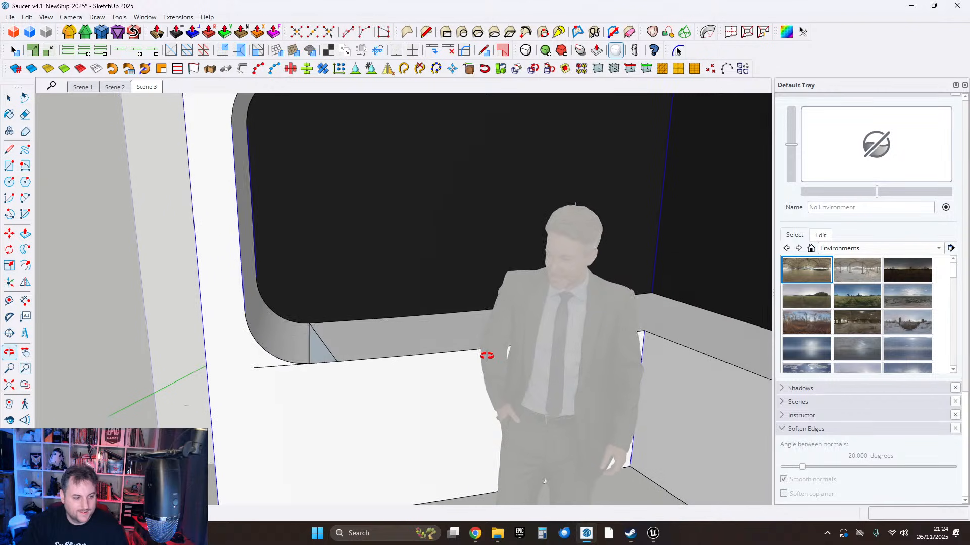
pyautogui.scroll(10, 487, 356)
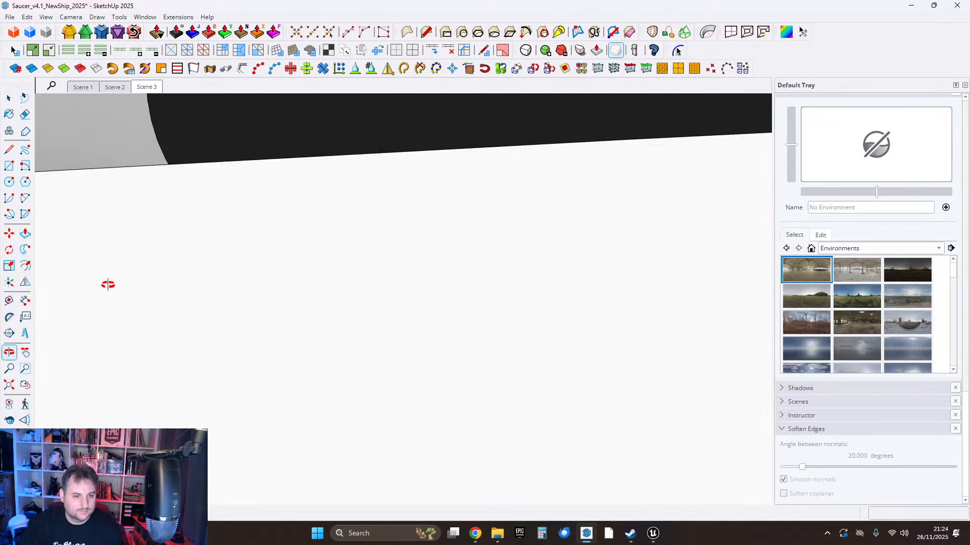
# Select all the geometry connected to the rounded lower corner, run FixIt 101 on it and soften its edges.
pyautogui.moveTo(108, 284); pyautogui.dragTo(381, 314, button='middle')
pyautogui.tripleClick(347, 318)
pyautogui.moveTo(378, 349); pyautogui.dragTo(393, 252, button='middle')
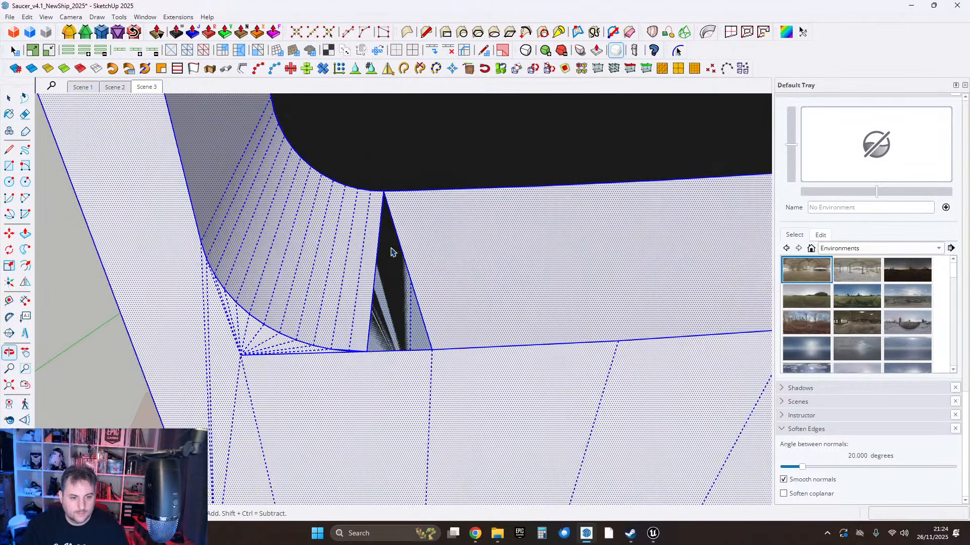
pyautogui.rightClick(310, 228)
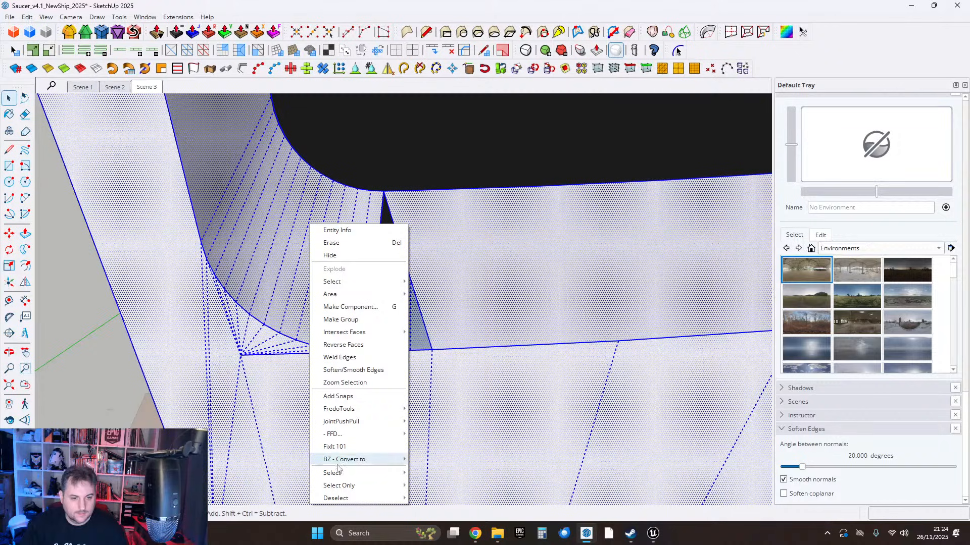
pyautogui.click(340, 447)
pyautogui.click(513, 312)
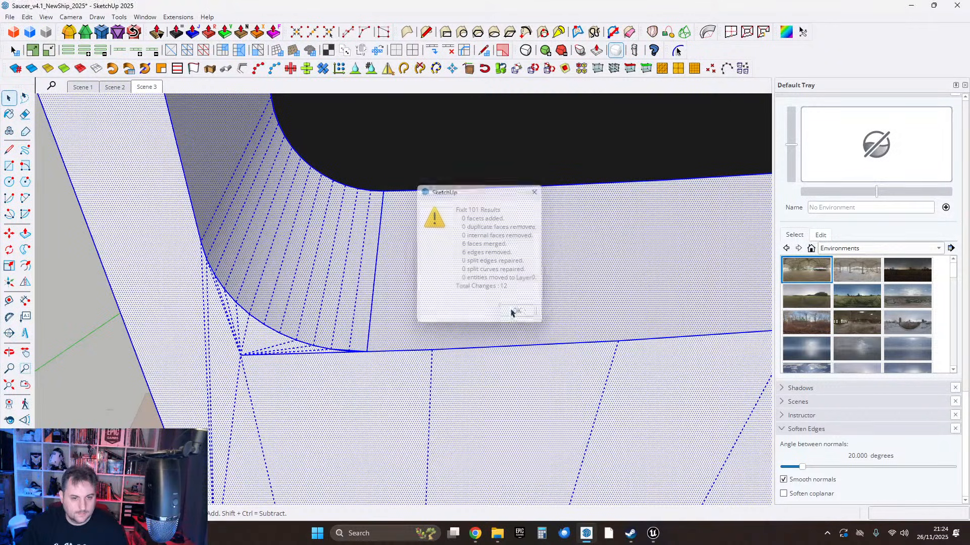
pyautogui.rightClick(443, 273)
pyautogui.click(467, 172)
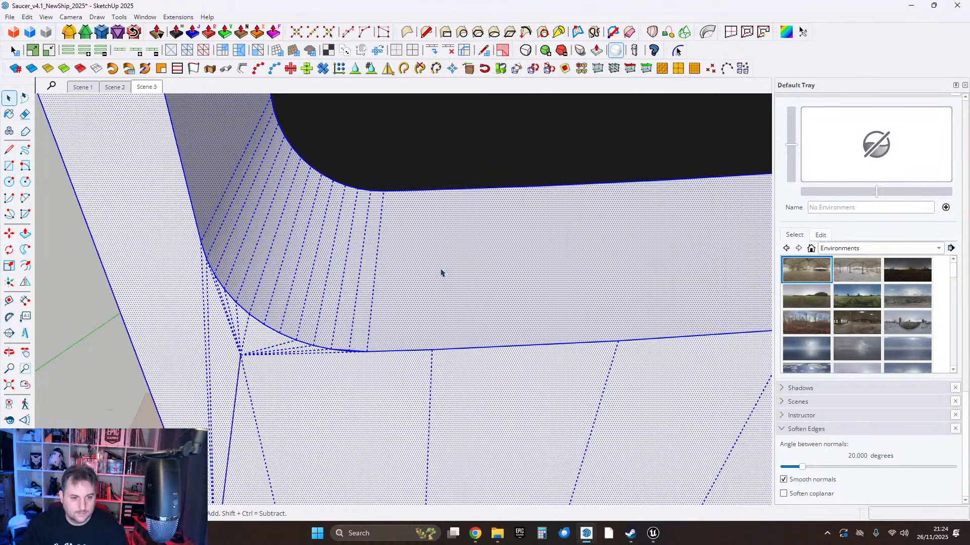
# Delete the stray diagonal edge running from below the rounded corner to the foot of the end post.
pyautogui.moveTo(314, 367); pyautogui.dragTo(392, 295, button='middle')
pyautogui.tripleClick(347, 328)
pyautogui.scroll(1, 409, 229)
pyautogui.scroll(3, 409, 229)
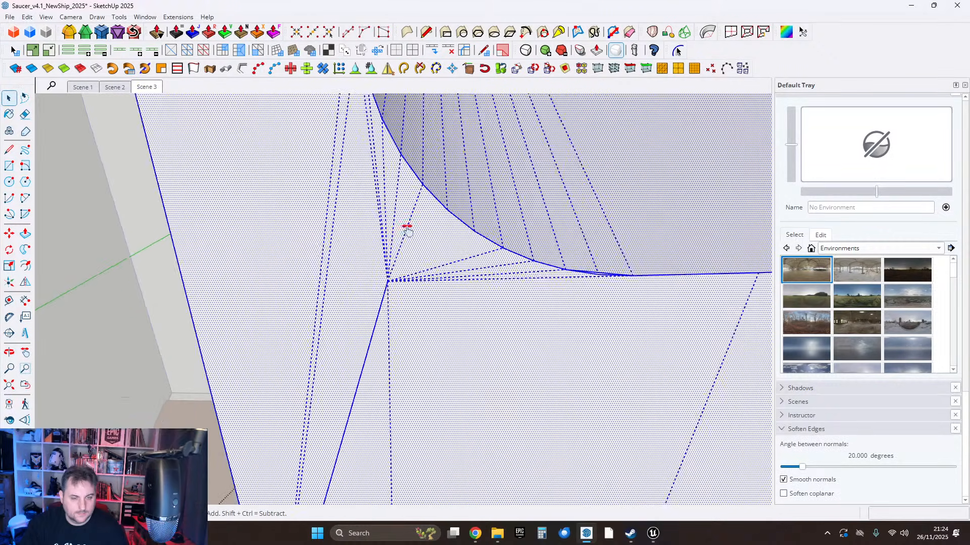
pyautogui.moveTo(404, 225)
pyautogui.mouseDown(button='middle')
pyautogui.moveTo(398, 329)
pyautogui.moveTo(109, 327)
pyautogui.moveTo(277, 249)
pyautogui.moveTo(379, 234)
pyautogui.moveTo(389, 271)
pyautogui.moveTo(398, 243)
pyautogui.moveTo(418, 241)
pyautogui.mouseUp(button='middle')
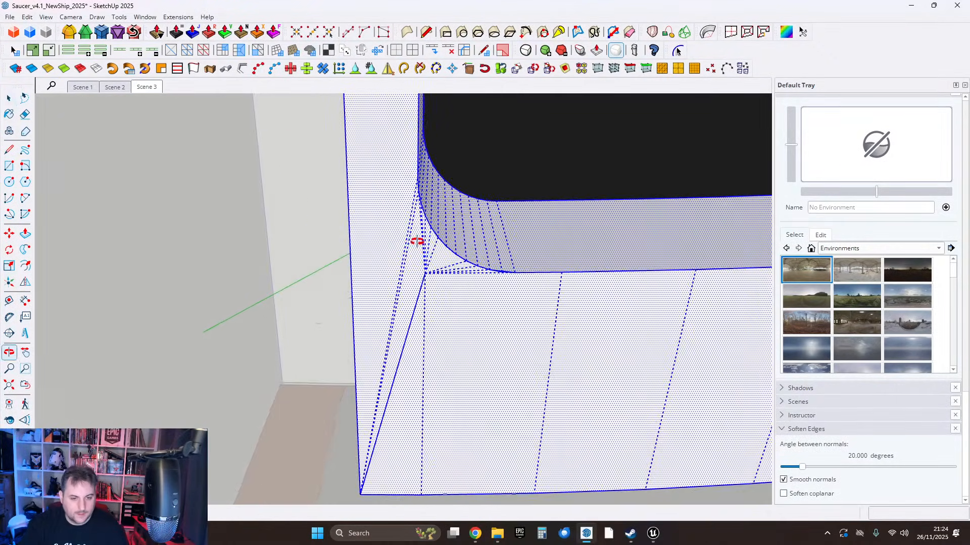
pyautogui.click(418, 304)
pyautogui.press('Delete')
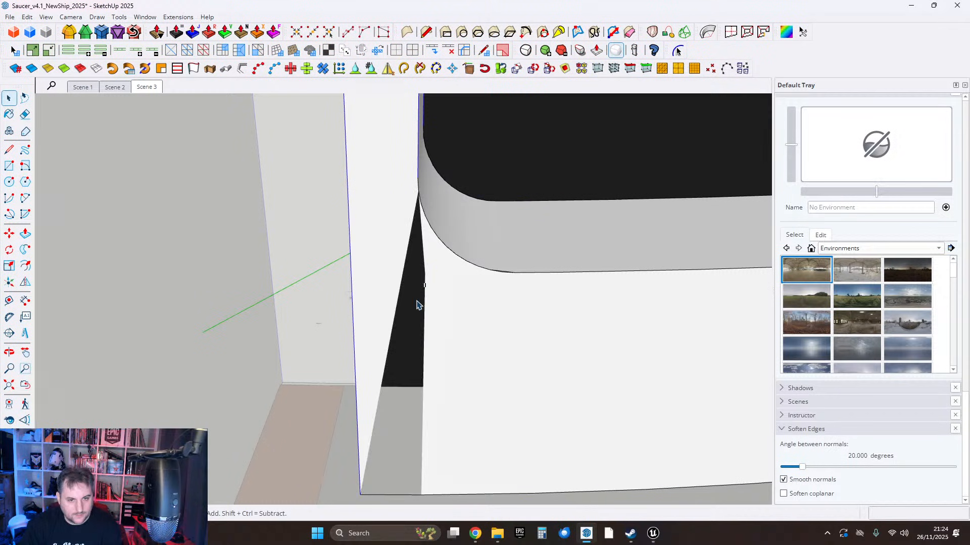
# Select all the connected frame geometry again and unsoften its edges to expose the facets around the rounded corner.
pyautogui.doubleClick(431, 299)
pyautogui.scroll(3, 426, 277)
pyautogui.click(428, 272)
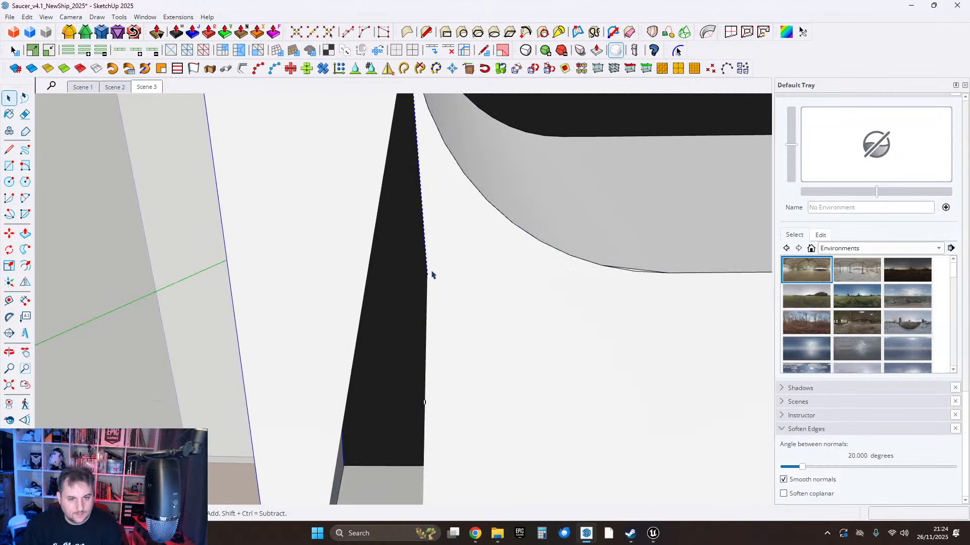
pyautogui.tripleClick(437, 273)
pyautogui.moveTo(452, 268); pyautogui.dragTo(411, 290, button='middle')
pyautogui.moveTo(504, 220); pyautogui.dragTo(367, 145, button='middle')
pyautogui.click(90, 70)
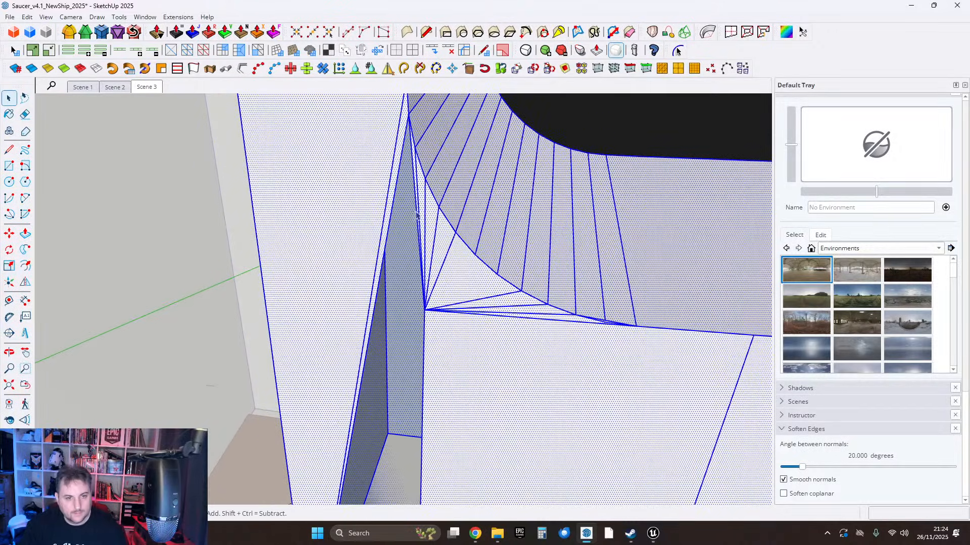
# Erase the triangle edges filling the gap beside the rounded corner and draw a vertical line upward from the original corner point.
pyautogui.moveTo(413, 262)
pyautogui.mouseDown()
pyautogui.moveTo(442, 280)
pyautogui.moveTo(420, 264)
pyautogui.mouseUp()
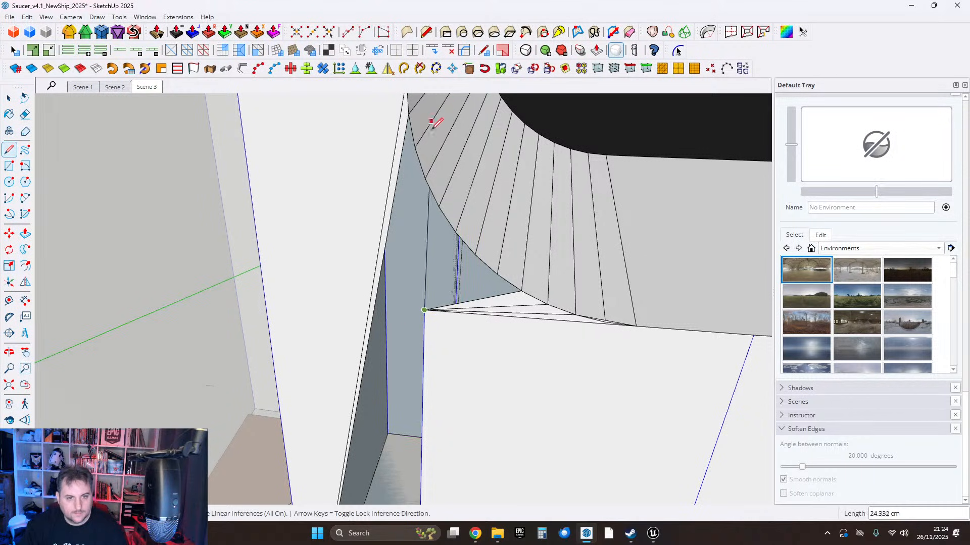
pyautogui.click(25, 114)
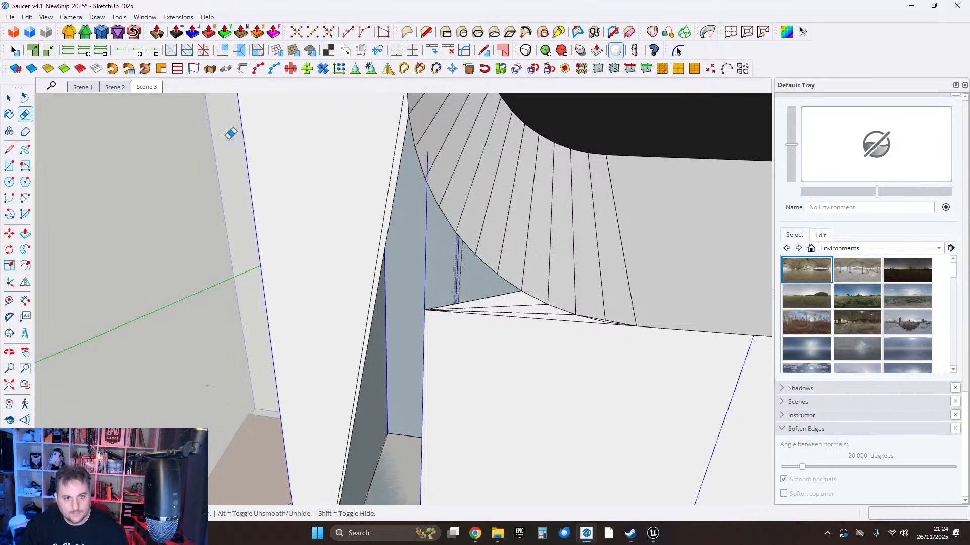
pyautogui.moveTo(426, 153); pyautogui.dragTo(433, 152)
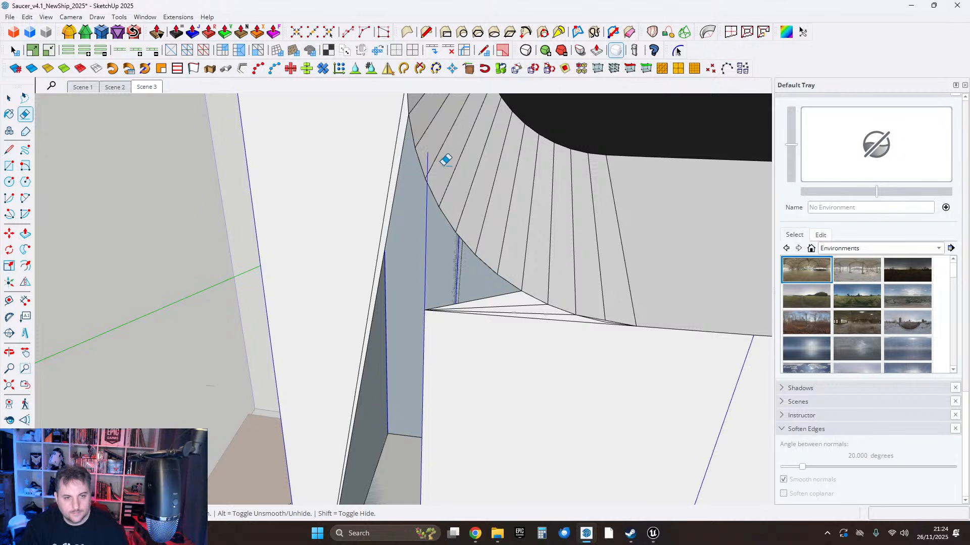
# Move the points along the middle of the rounded corner's outer arc along their facet lines, flush with the frame's front face.
pyautogui.moveTo(500, 198); pyautogui.dragTo(521, 208, button='middle')
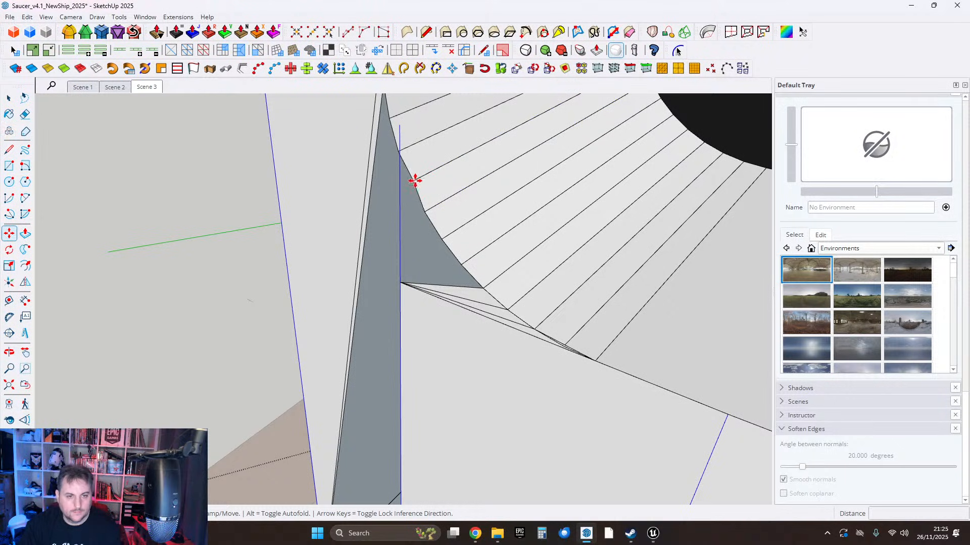
pyautogui.click(414, 180)
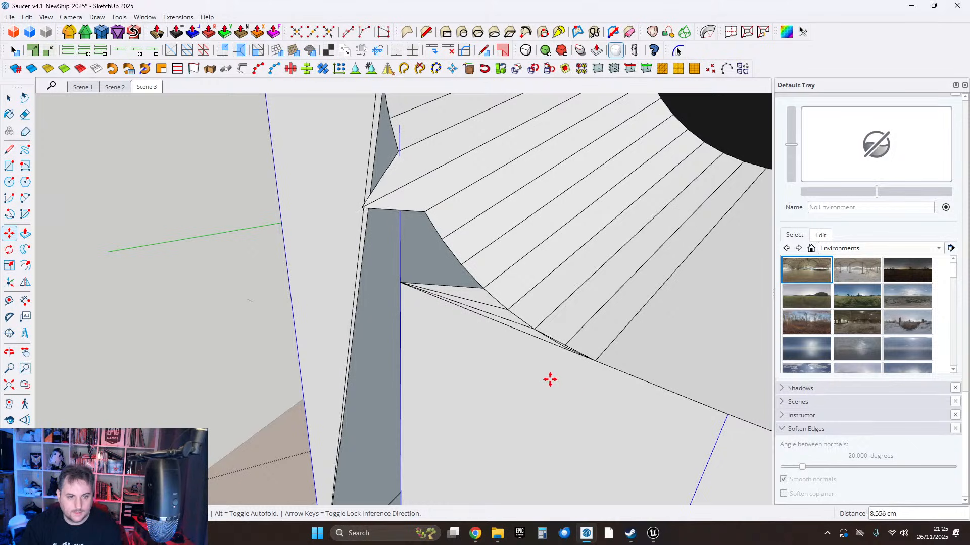
pyautogui.moveTo(433, 217); pyautogui.dragTo(557, 153, button='middle')
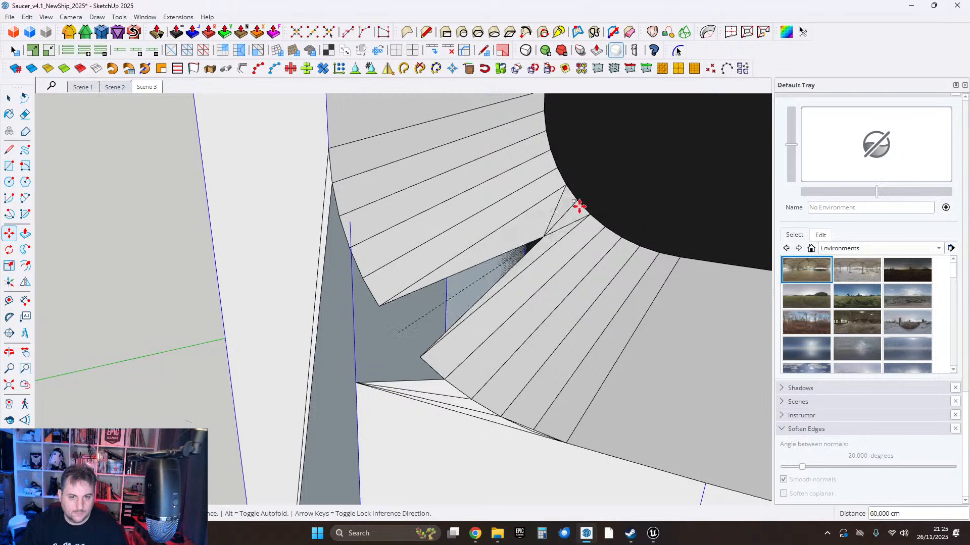
pyautogui.click(451, 467)
pyautogui.click(420, 354)
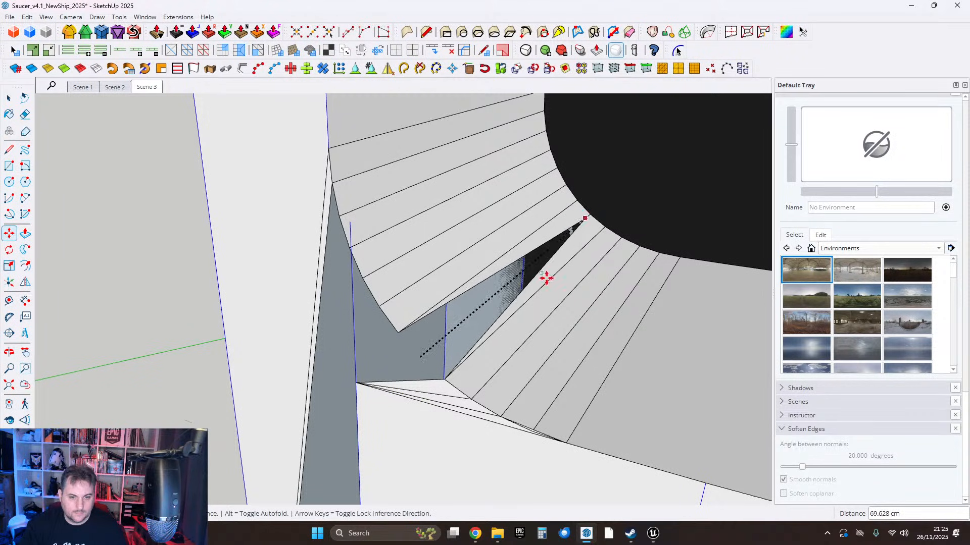
pyautogui.click(443, 472)
pyautogui.moveTo(457, 465); pyautogui.dragTo(420, 423, button='middle')
pyautogui.click(412, 338)
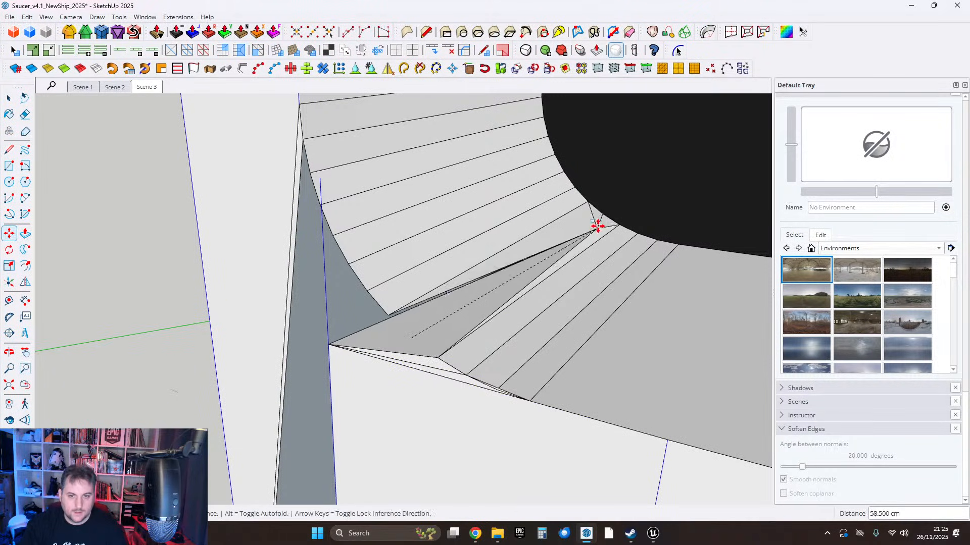
pyautogui.press('Escape')
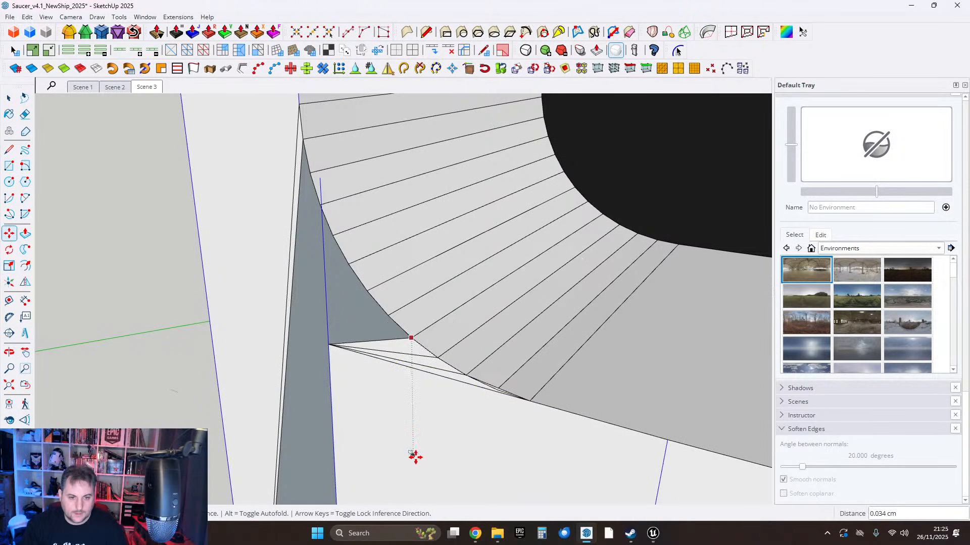
# Align the lower arc points beside the thin triangles with the front face by moving them along their facet lines.
pyautogui.click(438, 358)
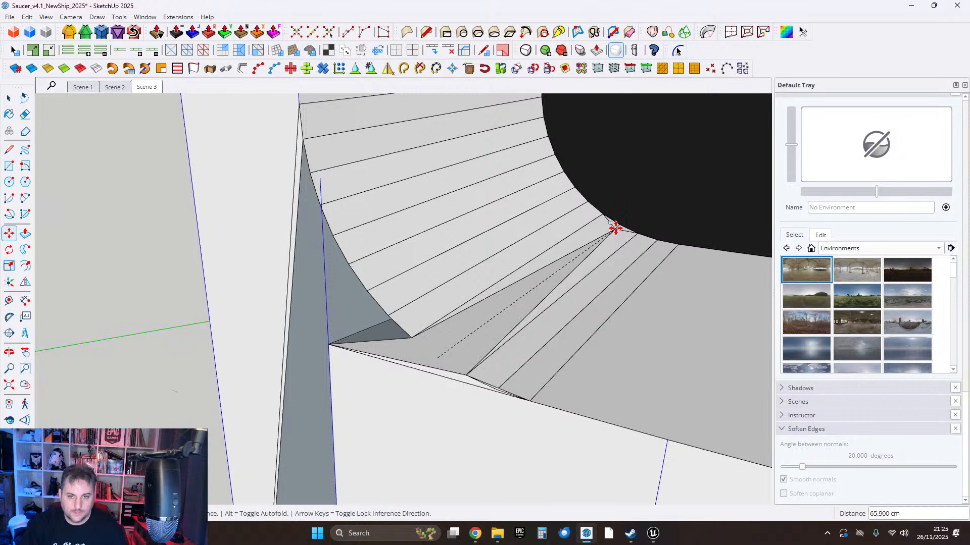
pyautogui.press('Escape')
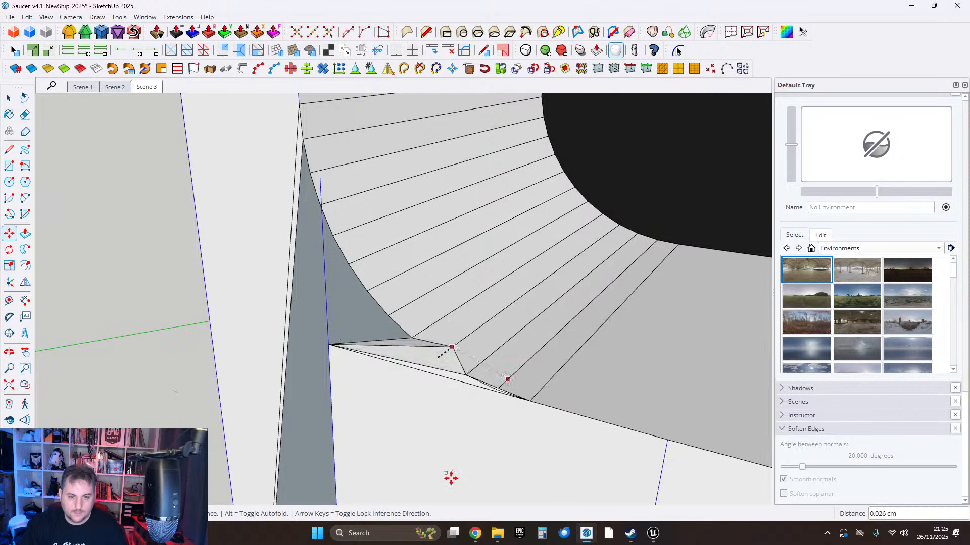
pyautogui.click(472, 376)
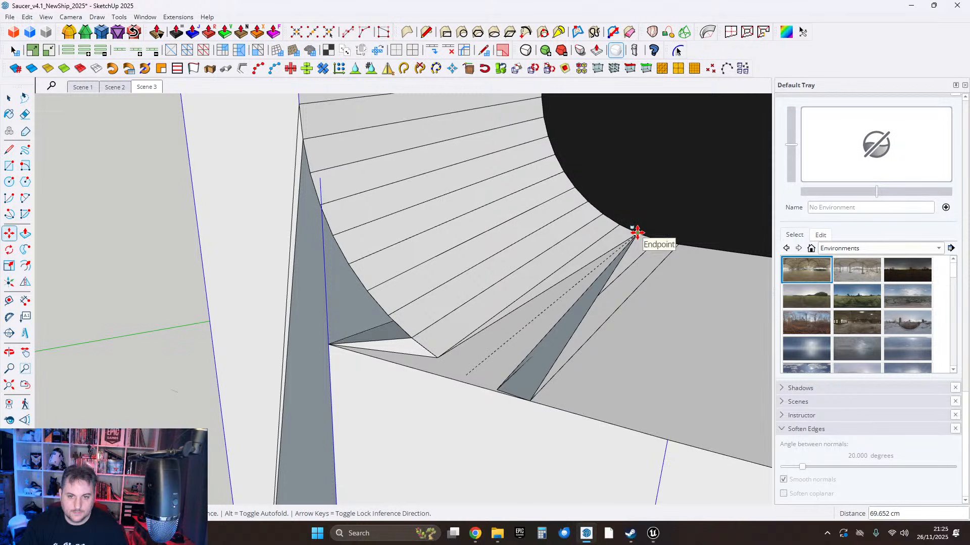
pyautogui.press('Escape')
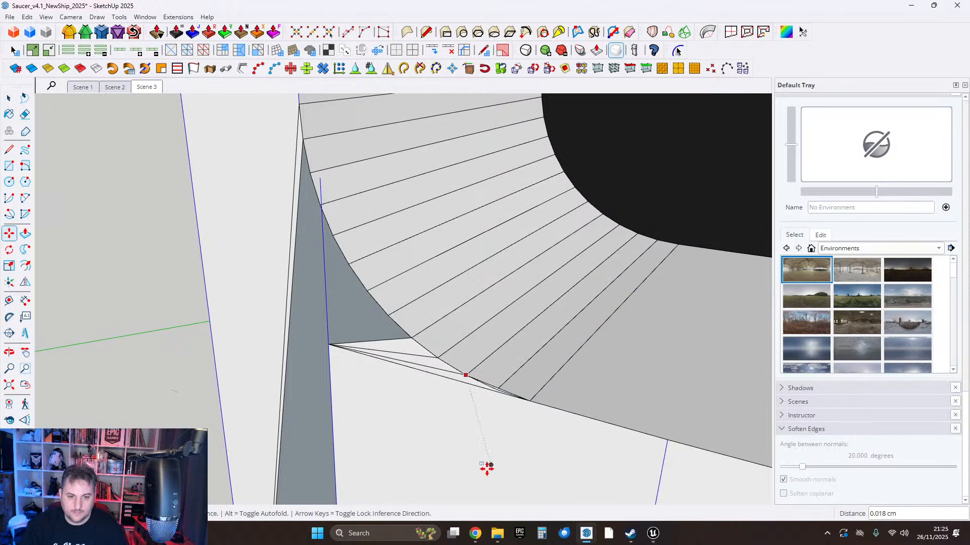
pyautogui.click(499, 387)
pyautogui.press('Escape')
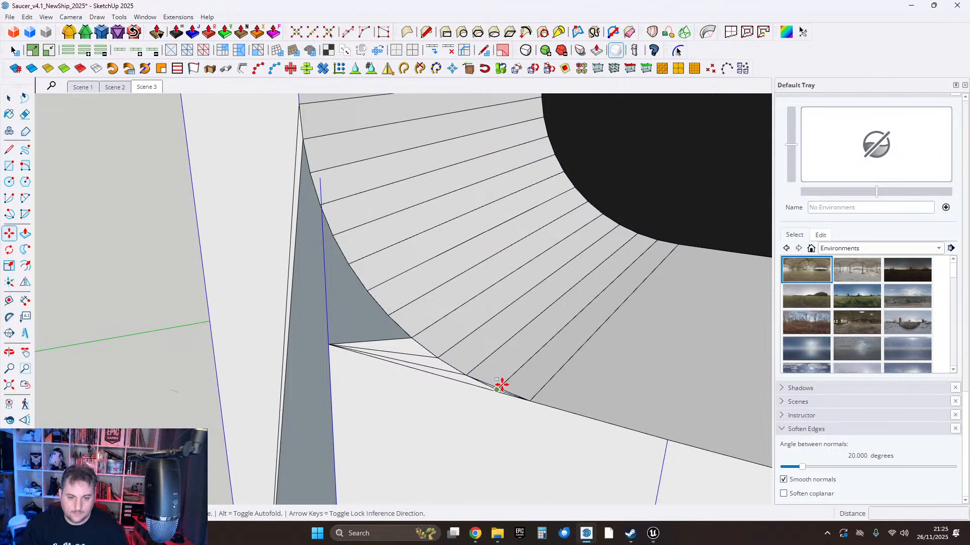
# Erase the stray edge that bridges the two lower arc segments beneath the rounded corner.
pyautogui.scroll(2, 497, 386)
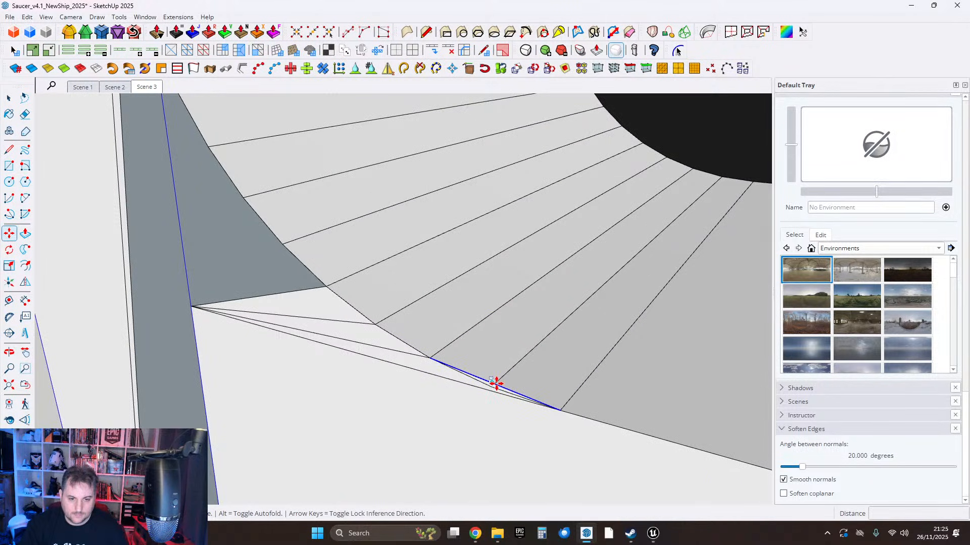
pyautogui.scroll(4, 496, 384)
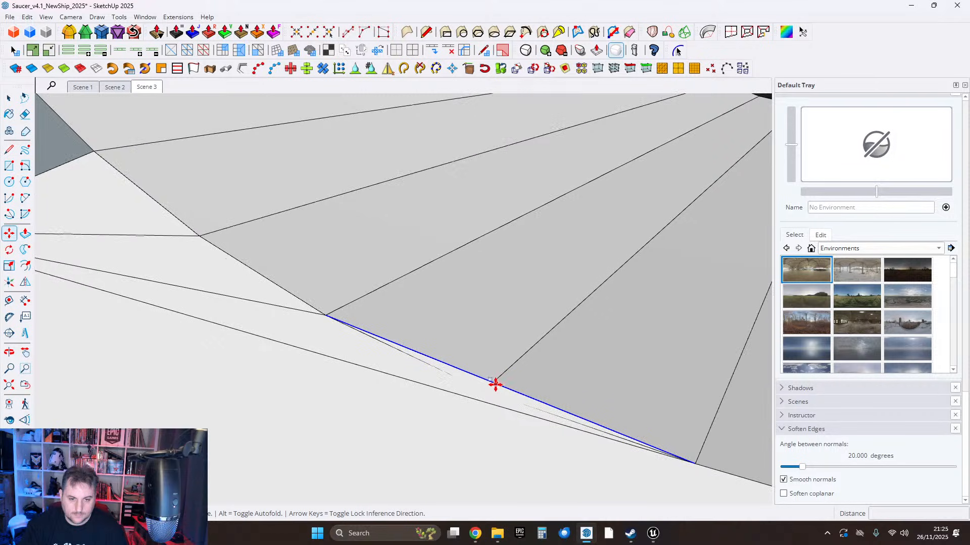
pyautogui.click(25, 114)
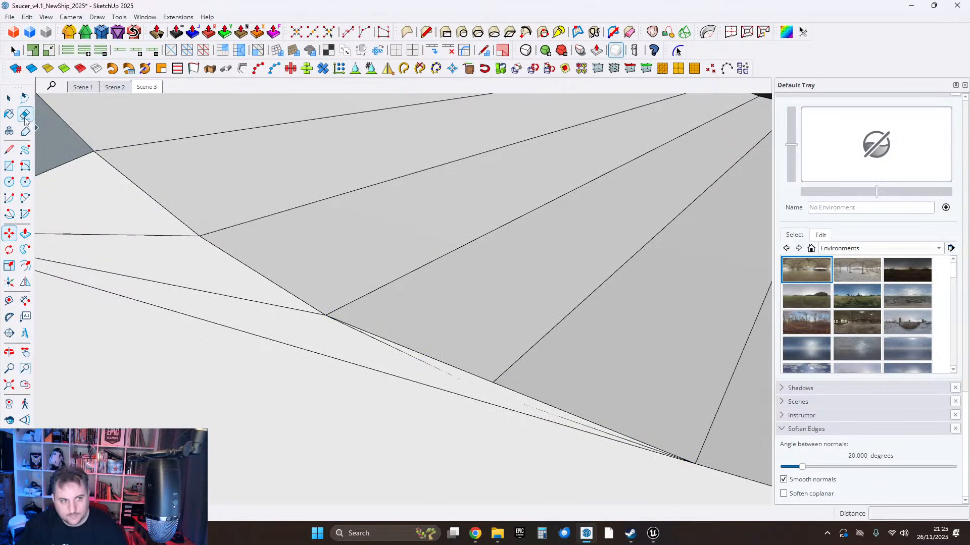
pyautogui.click(475, 369)
pyautogui.scroll(-2, 488, 374)
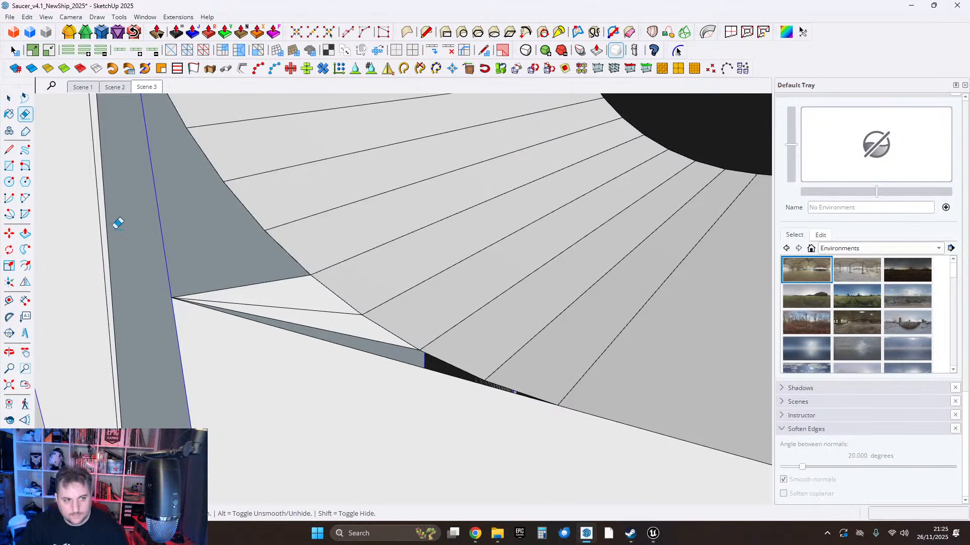
# Move the arc point beside the opened sliver along its facet line, flush with the frame's front face.
pyautogui.press('m')
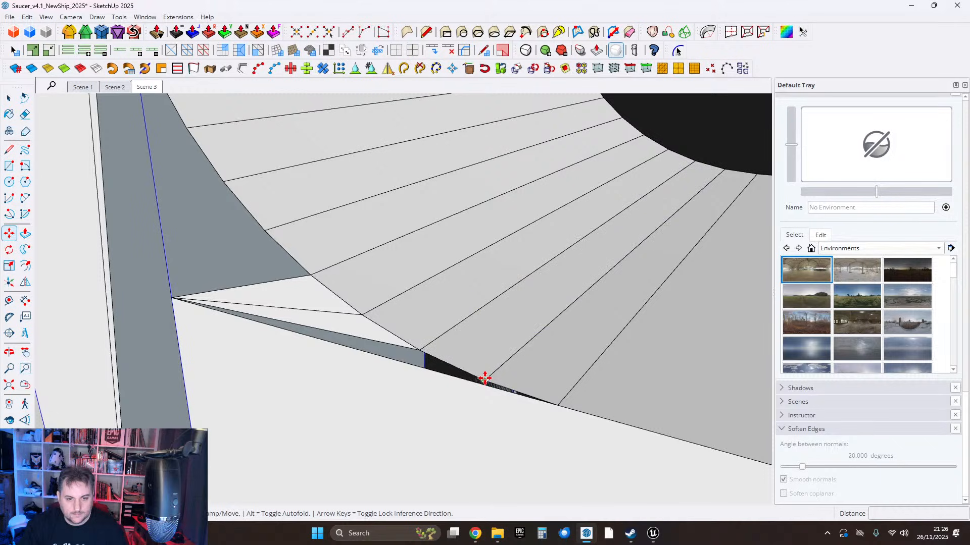
pyautogui.click(487, 379)
pyautogui.scroll(-2, 489, 384)
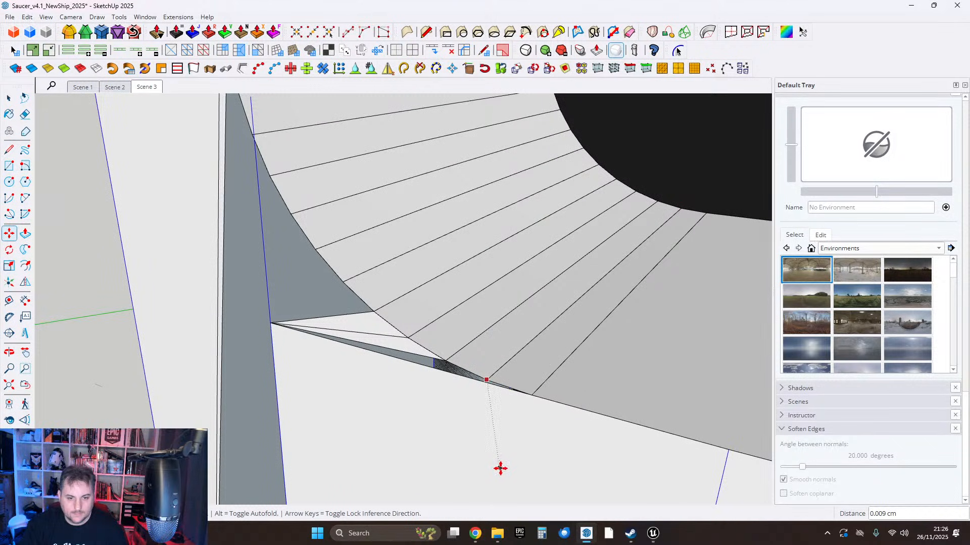
pyautogui.click(500, 468)
# Erase the remaining triangle edges in the corner gap and draw a line from the arc to the original corner point to fill it.
pyautogui.click(9, 150)
pyautogui.moveTo(333, 390); pyautogui.dragTo(347, 334, button='middle')
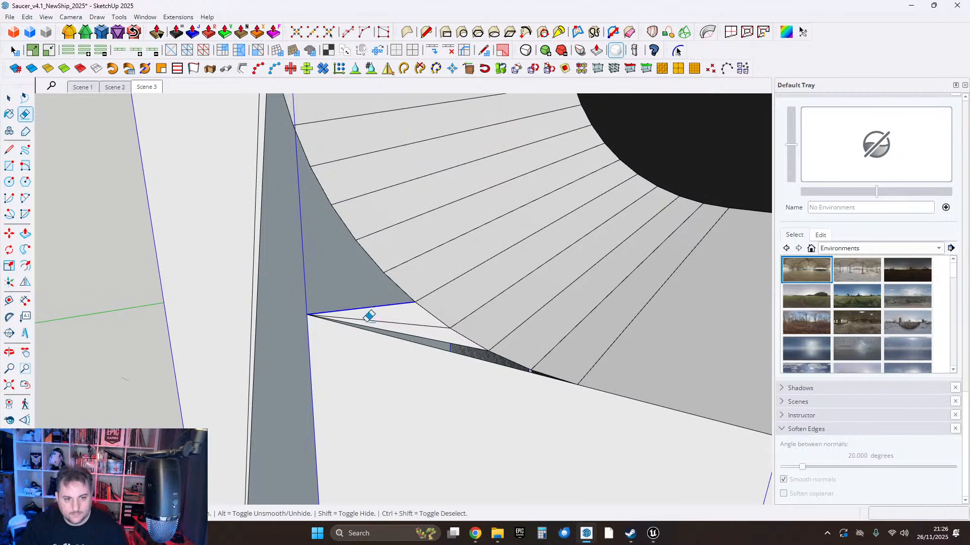
pyautogui.moveTo(369, 317); pyautogui.dragTo(351, 333)
pyautogui.moveTo(327, 332); pyautogui.dragTo(367, 281, button='middle')
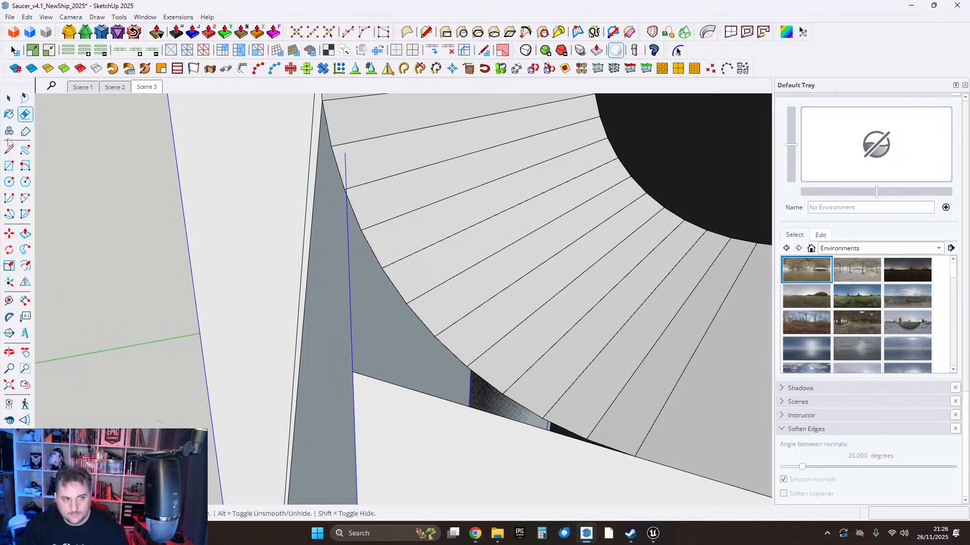
pyautogui.click(360, 230)
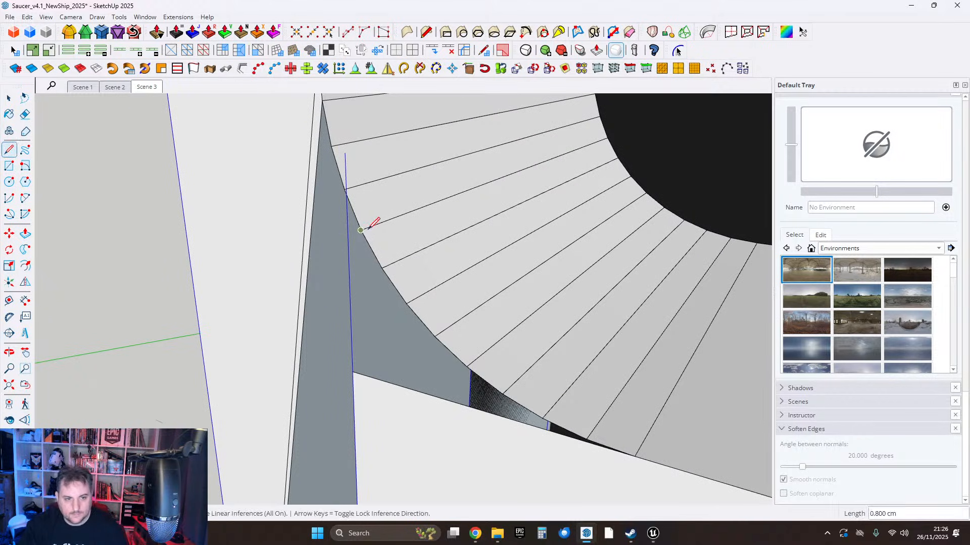
pyautogui.click(353, 372)
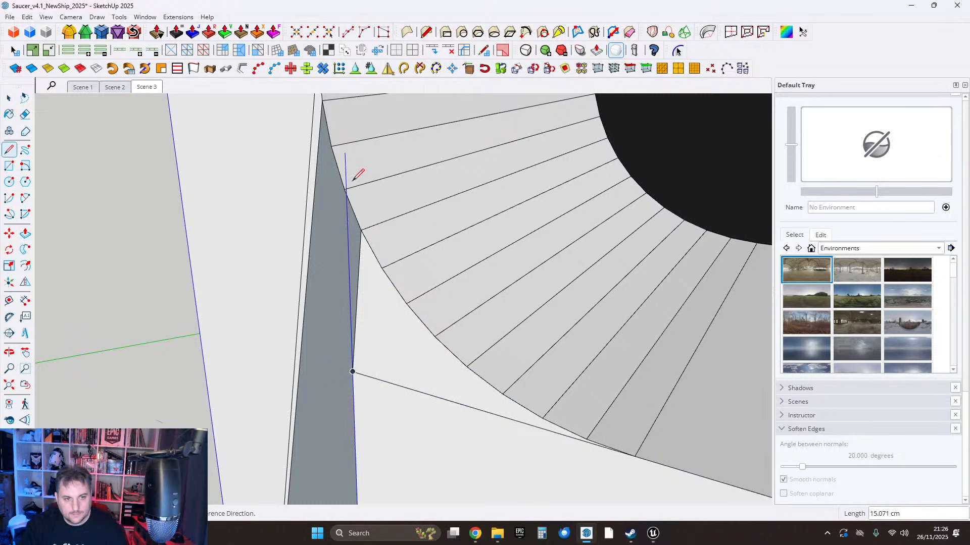
# Move the arc point beside the vertical guide line along its facet line so it sits flush with the front face.
pyautogui.press('e')
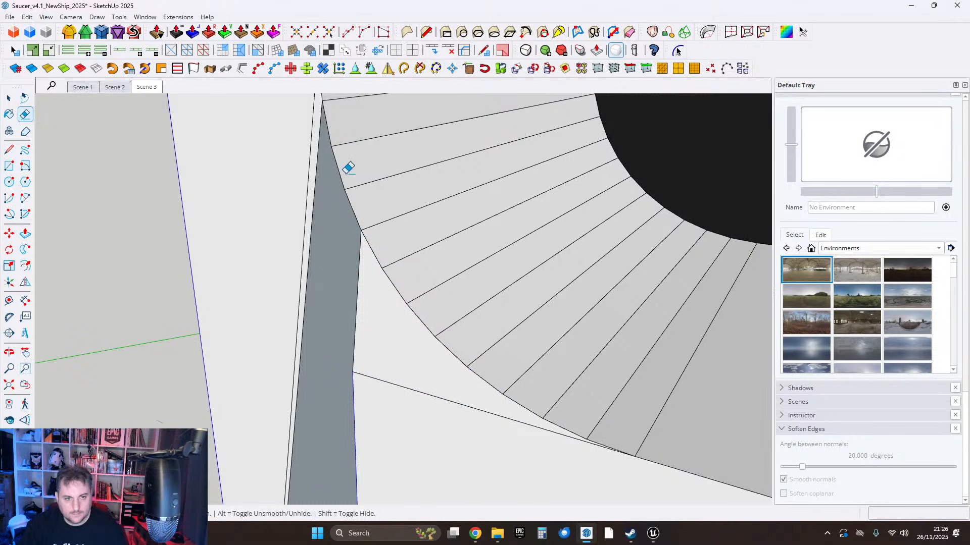
pyautogui.press('m')
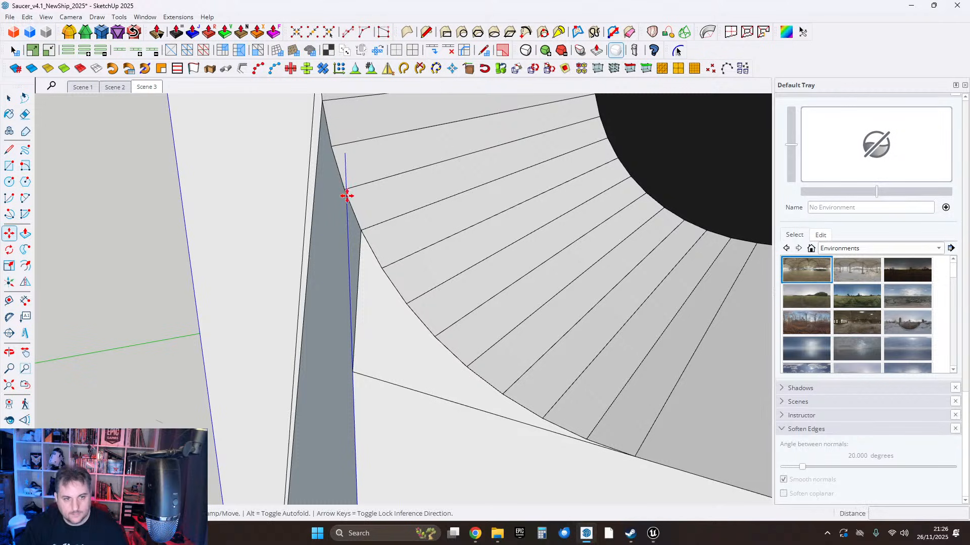
pyautogui.scroll(4, 352, 192)
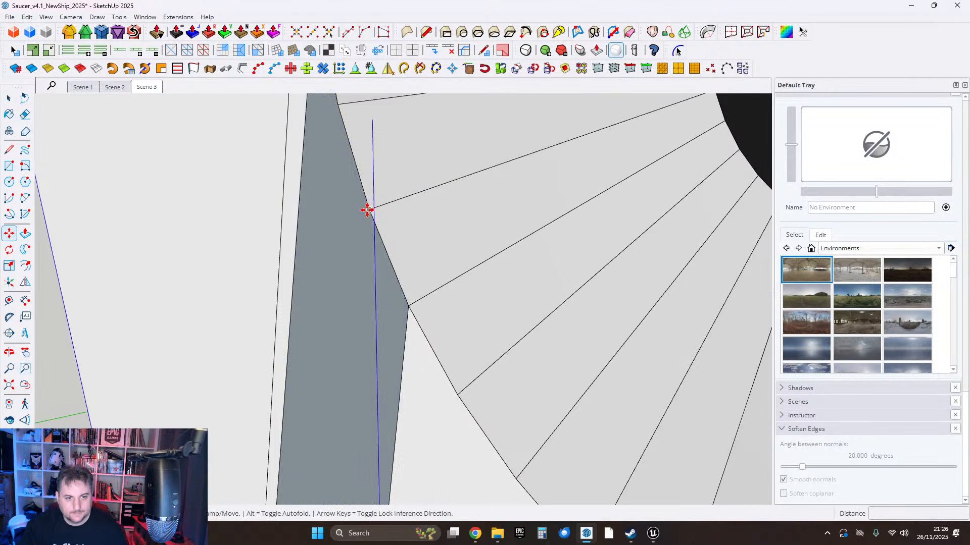
pyautogui.click(367, 209)
pyautogui.scroll(-3, 384, 214)
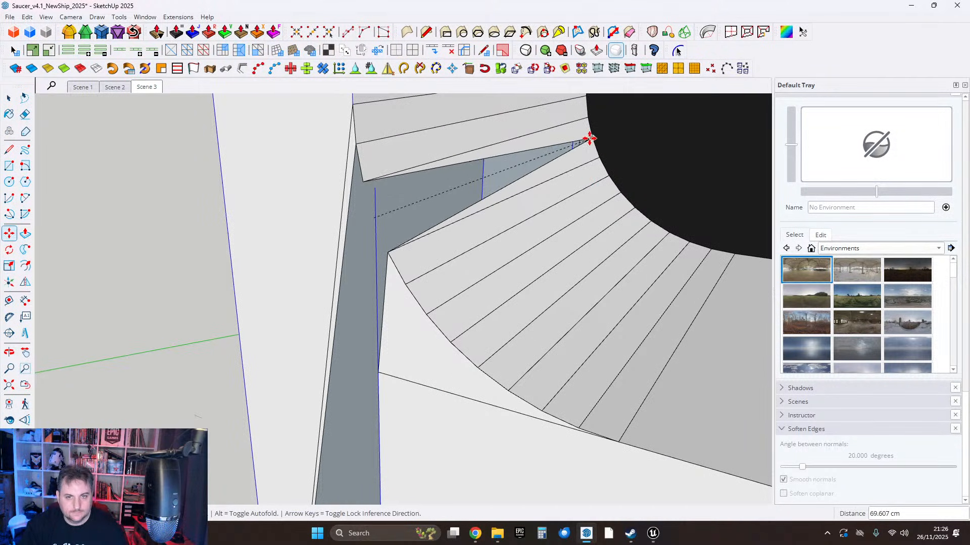
pyautogui.press('Escape')
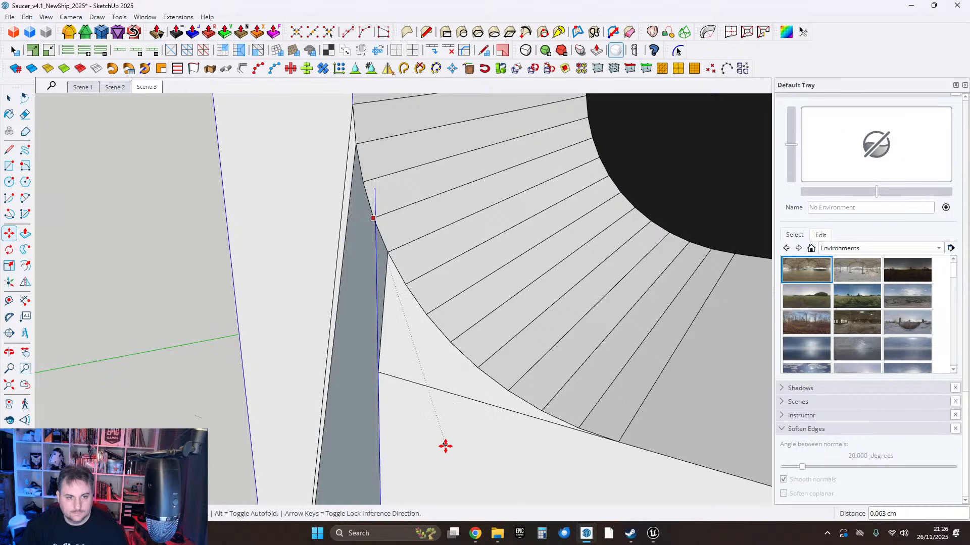
# Split the vertical line where it meets the arc, then erase its overhanging end and the leftover edges around the filled corner gap.
pyautogui.click(25, 115)
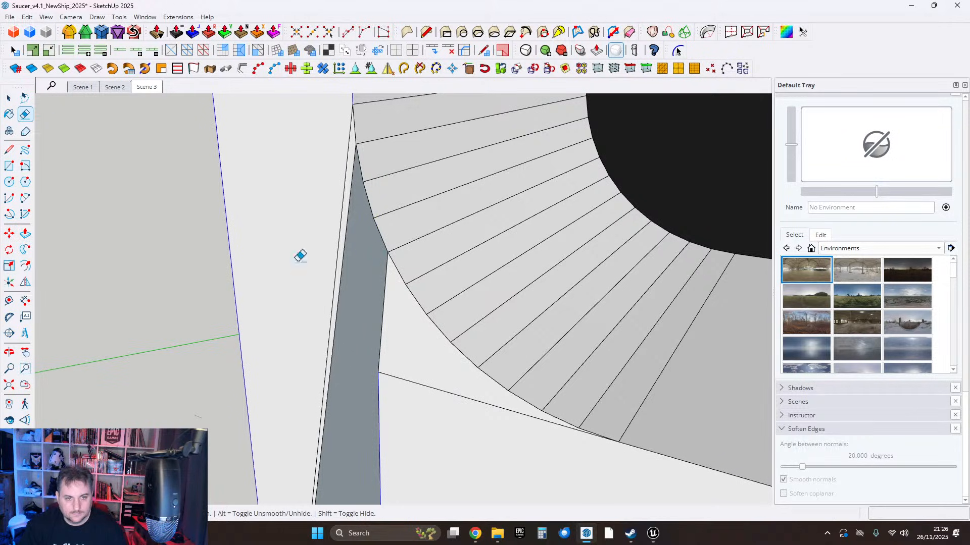
pyautogui.click(378, 372)
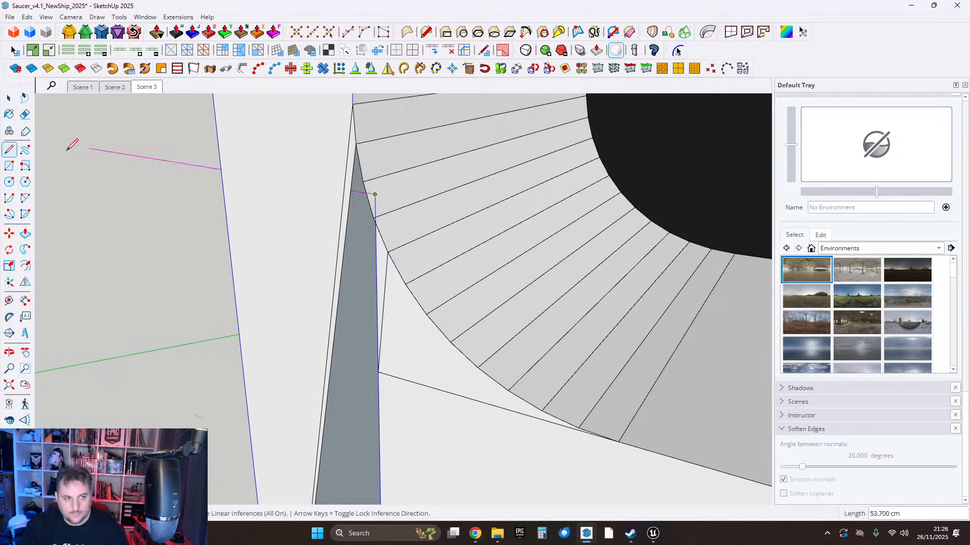
pyautogui.click(25, 115)
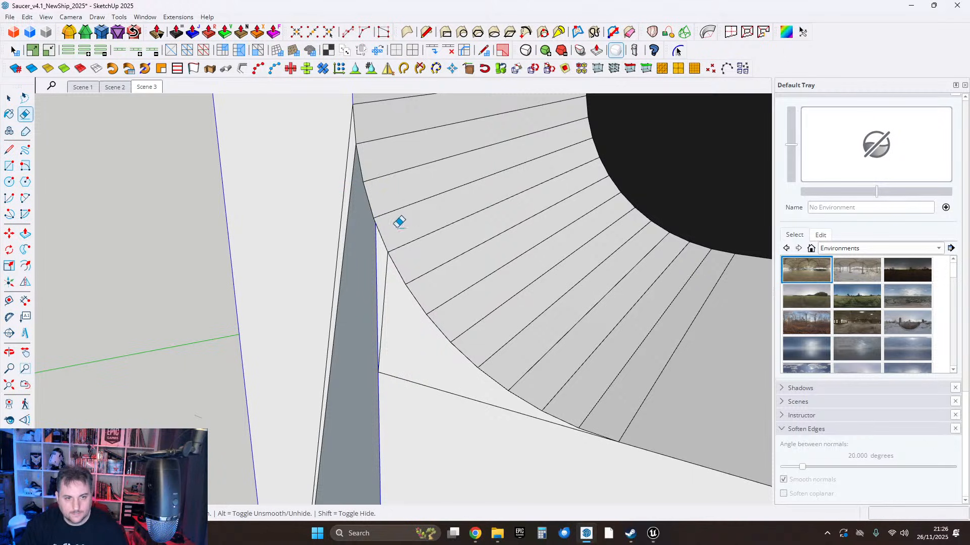
pyautogui.click(404, 378)
pyautogui.scroll(-3, 513, 271)
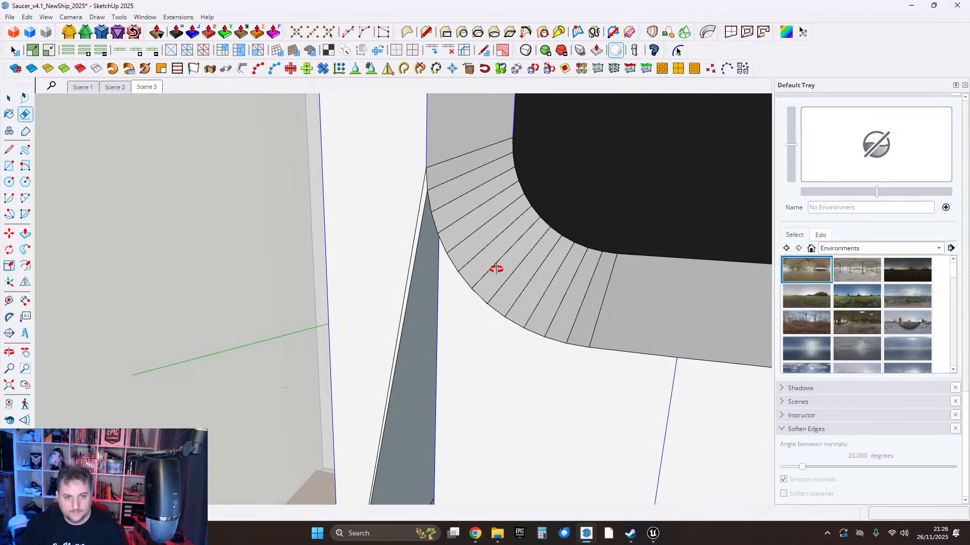
# Move the two arc points beside the corner gap along their facet lines, flush with the frame's front face.
pyautogui.moveTo(496, 269)
pyautogui.mouseDown(button='middle')
pyautogui.moveTo(493, 244)
pyautogui.moveTo(409, 266)
pyautogui.moveTo(386, 244)
pyautogui.mouseUp(button='middle')
pyautogui.scroll(2, 437, 271)
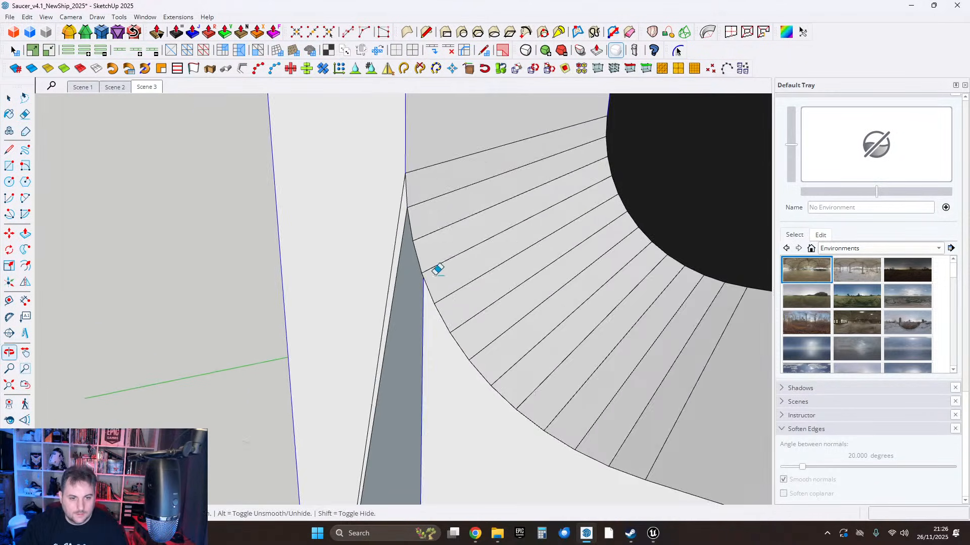
pyautogui.scroll(2, 438, 270)
pyautogui.click(9, 116)
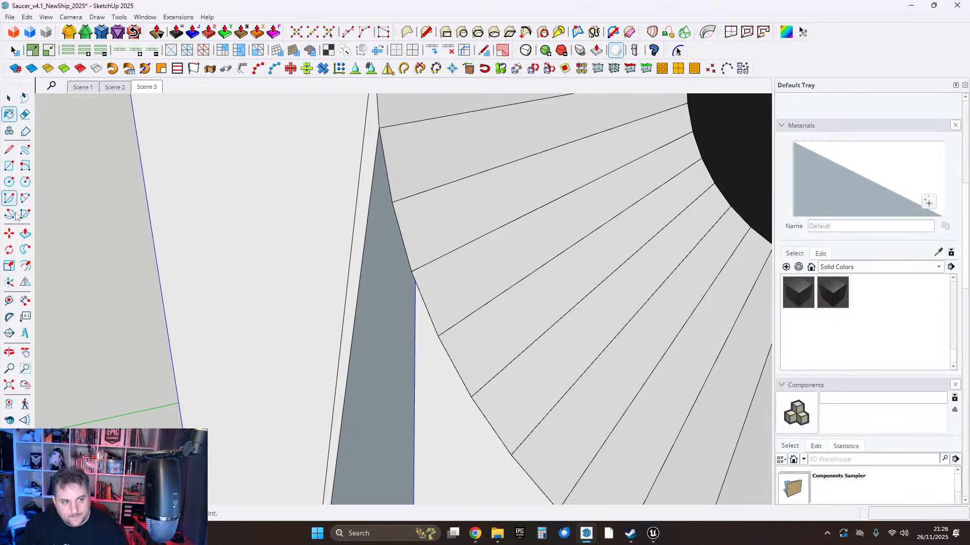
pyautogui.click(9, 234)
pyautogui.click(413, 272)
pyautogui.scroll(-3, 461, 263)
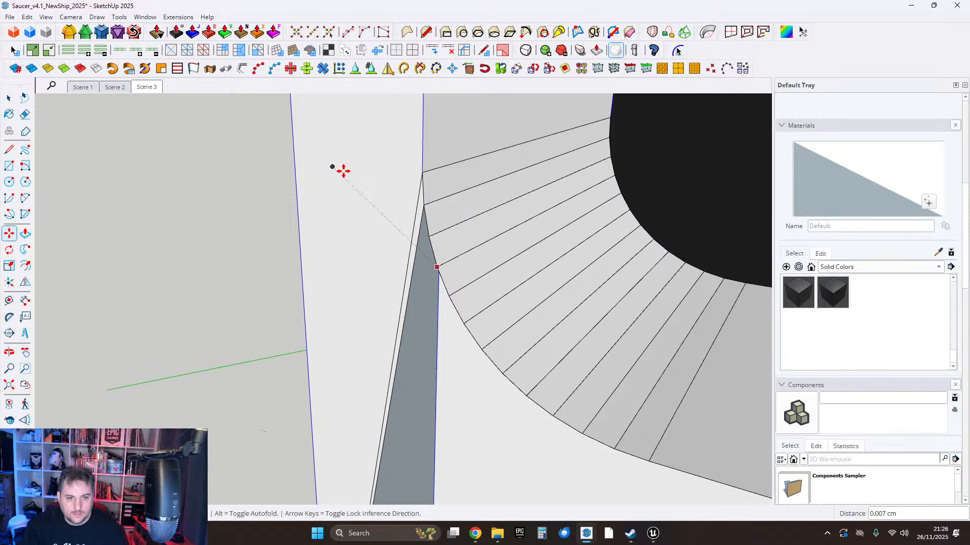
pyautogui.click(430, 236)
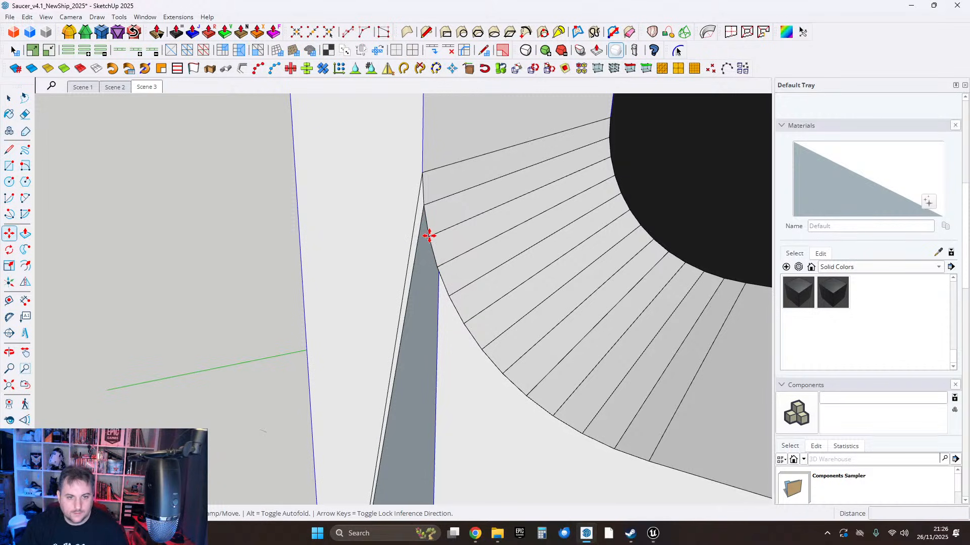
pyautogui.click(431, 232)
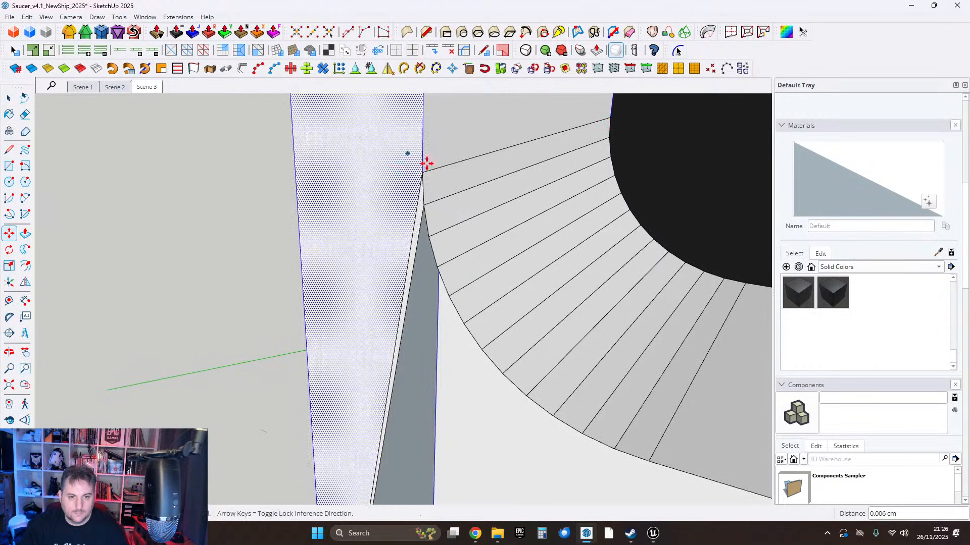
# Erase the thin sliver's edges, draw a line from the arc to the post to fill the gap, and erase the leftover diagonal edge.
pyautogui.click(26, 115)
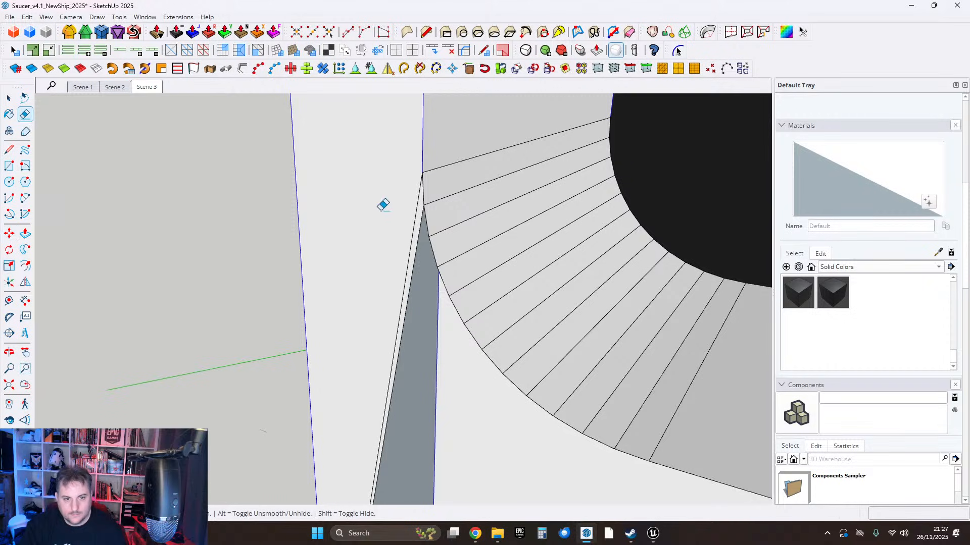
pyautogui.moveTo(420, 210); pyautogui.dragTo(442, 268, button='middle')
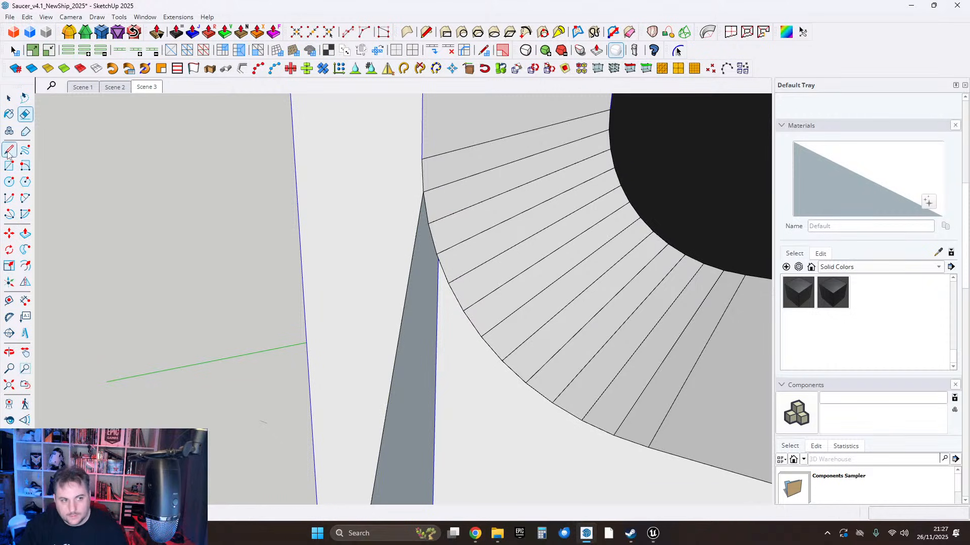
pyautogui.click(437, 252)
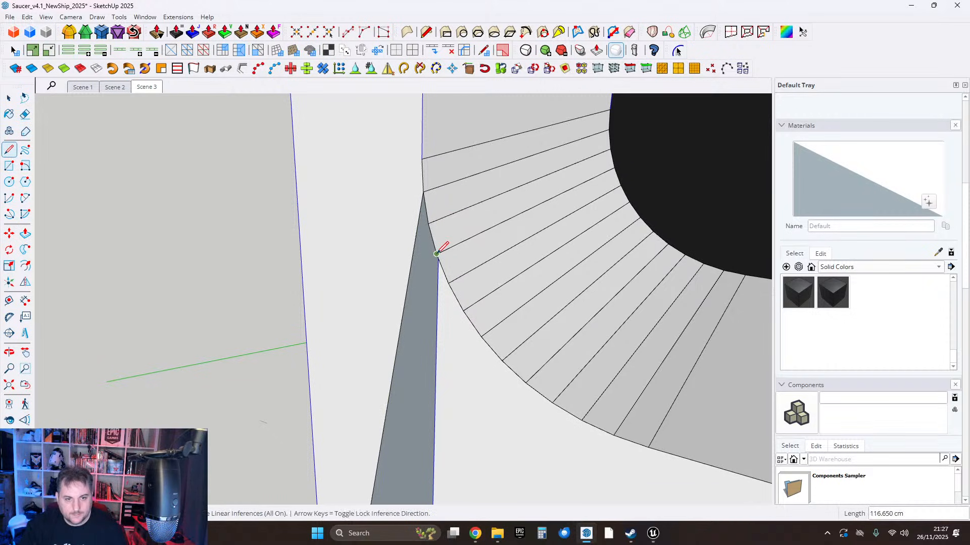
pyautogui.click(437, 254)
pyautogui.keyDown('shift'); pyautogui.moveTo(418, 457); pyautogui.dragTo(427, 325, button='middle'); pyautogui.keyUp('shift')
pyautogui.keyDown('shift'); pyautogui.moveTo(366, 463); pyautogui.dragTo(394, 404, button='middle'); pyautogui.keyUp('shift')
pyautogui.click(354, 397)
pyautogui.click(25, 114)
pyautogui.moveTo(418, 156); pyautogui.dragTo(403, 143)
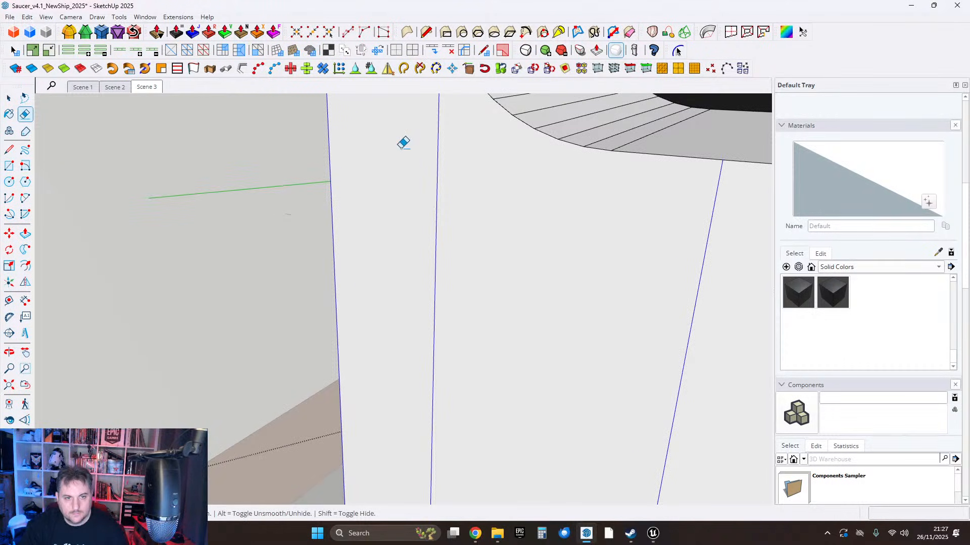
pyautogui.keyDown('shift'); pyautogui.moveTo(403, 142); pyautogui.dragTo(402, 287, button='middle'); pyautogui.keyUp('shift')
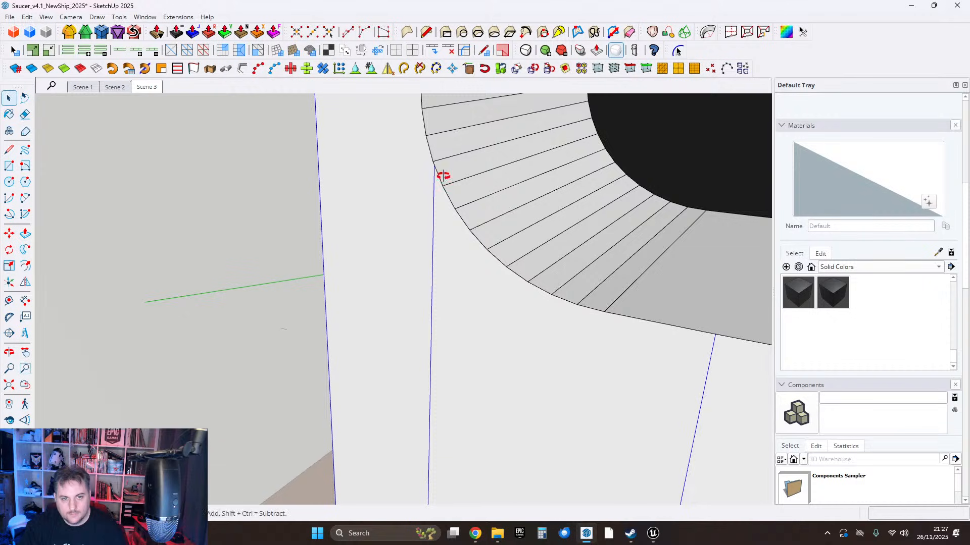
pyautogui.moveTo(443, 176); pyautogui.dragTo(503, 281, button='middle')
# Examine the rounded opening corners at the other end of the frame from several angles.
pyautogui.press('space')
pyautogui.scroll(4, 499, 329)
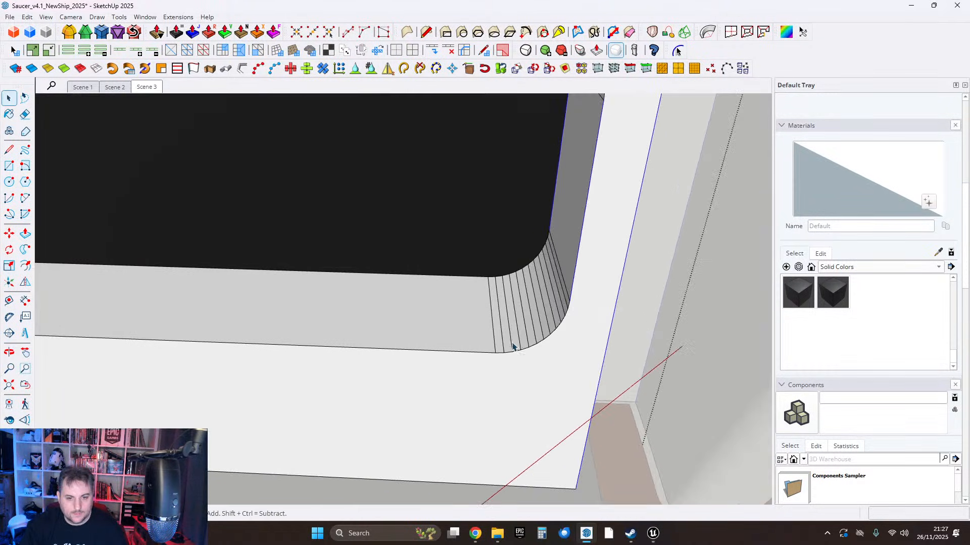
pyautogui.moveTo(513, 347); pyautogui.dragTo(453, 415, button='middle')
pyautogui.scroll(2, 517, 277)
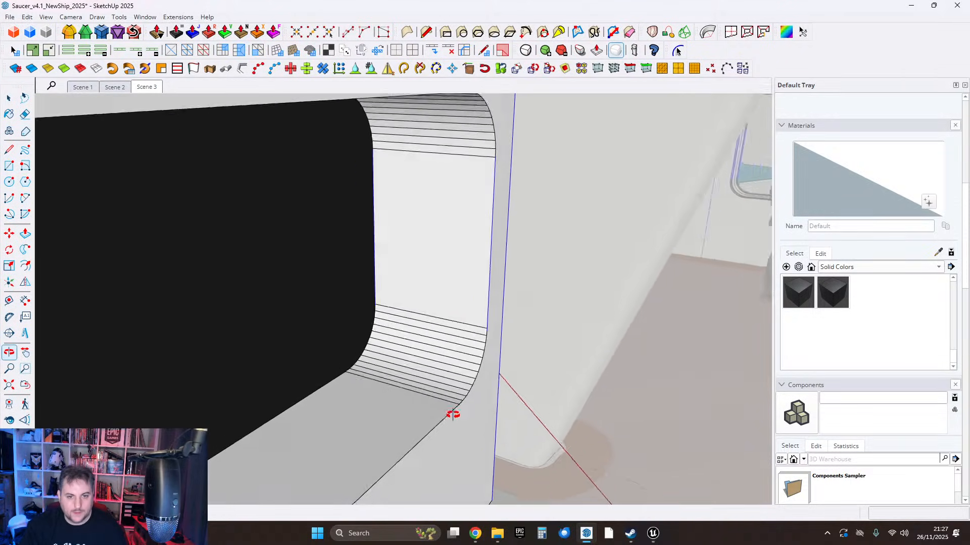
pyautogui.moveTo(453, 414); pyautogui.dragTo(418, 374)
pyautogui.scroll(-2, 417, 374)
pyautogui.moveTo(417, 374); pyautogui.dragTo(415, 343, button='middle')
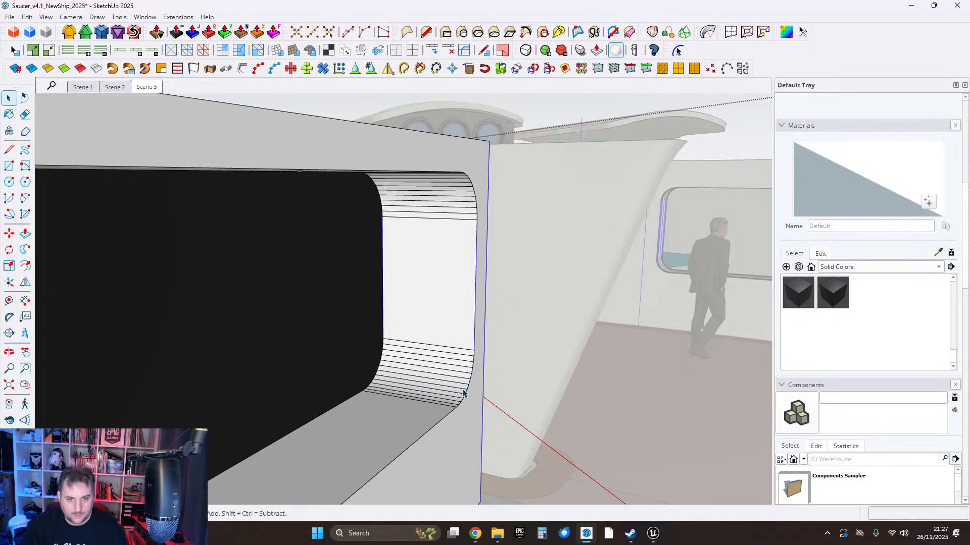
pyautogui.moveTo(489, 246); pyautogui.dragTo(512, 193, button='middle')
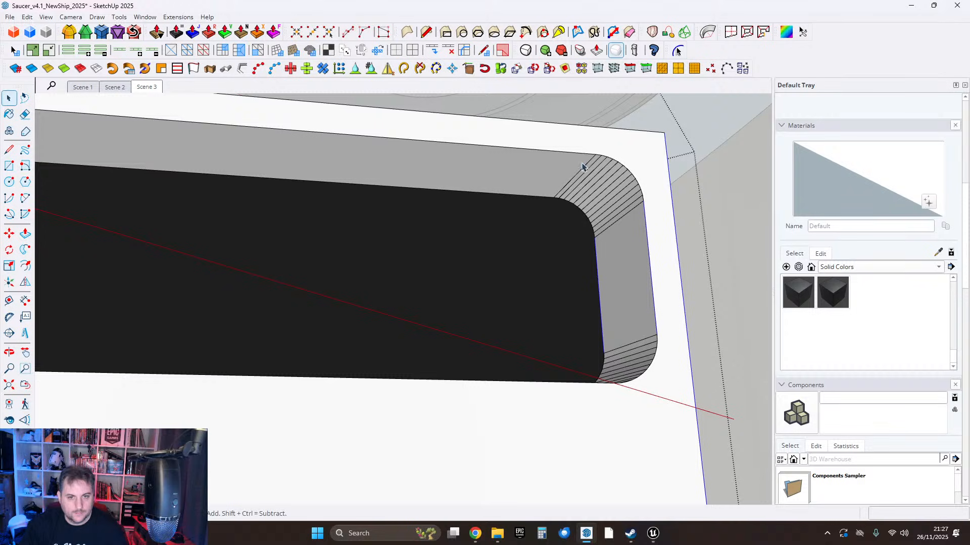
# Round the two vertical inner-corner edges of the top band and ledge with a 50 cm offset and 14 segments.
pyautogui.moveTo(582, 167); pyautogui.dragTo(445, 178, button='middle')
pyautogui.moveTo(453, 244); pyautogui.dragTo(453, 289, button='middle')
pyautogui.scroll(1, 462, 308)
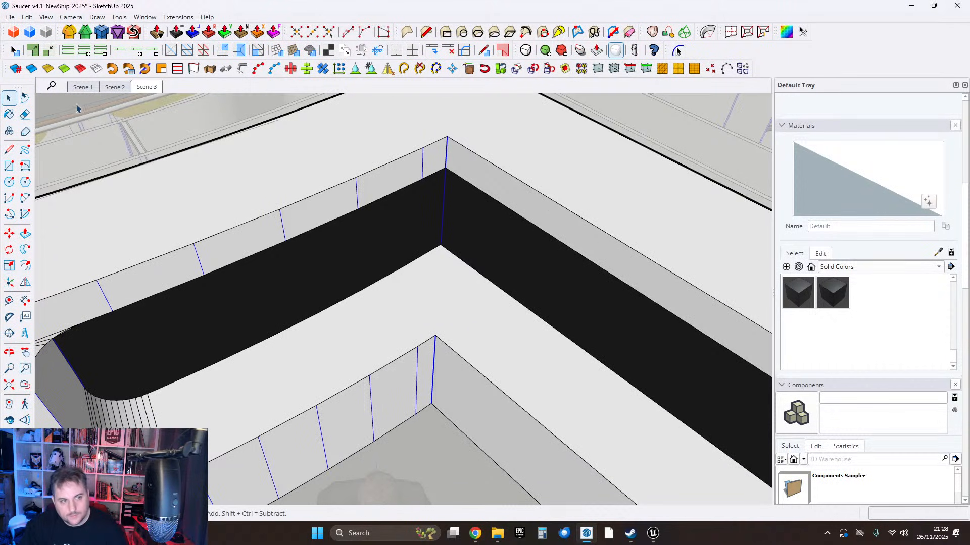
pyautogui.click(74, 34)
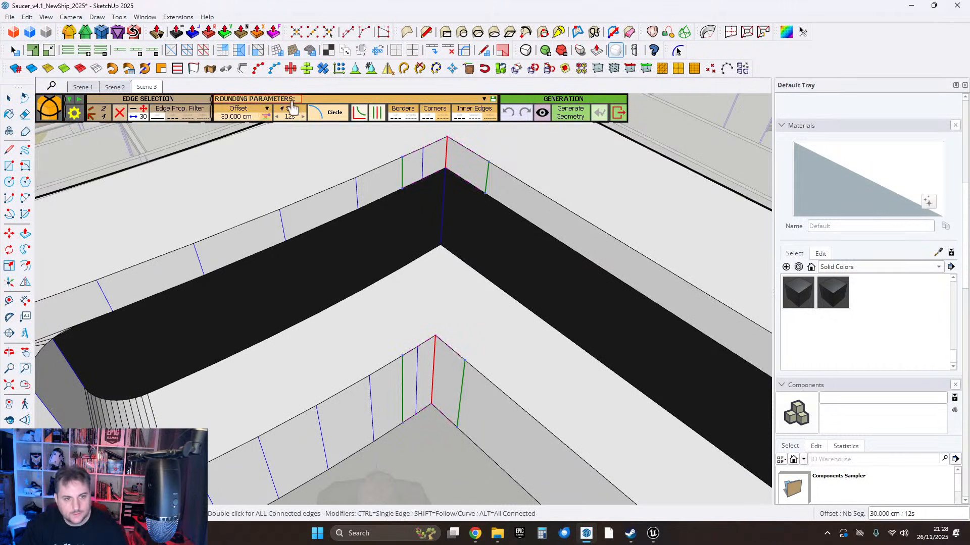
pyautogui.click(237, 116)
pyautogui.write('50')
pyautogui.press('Return')
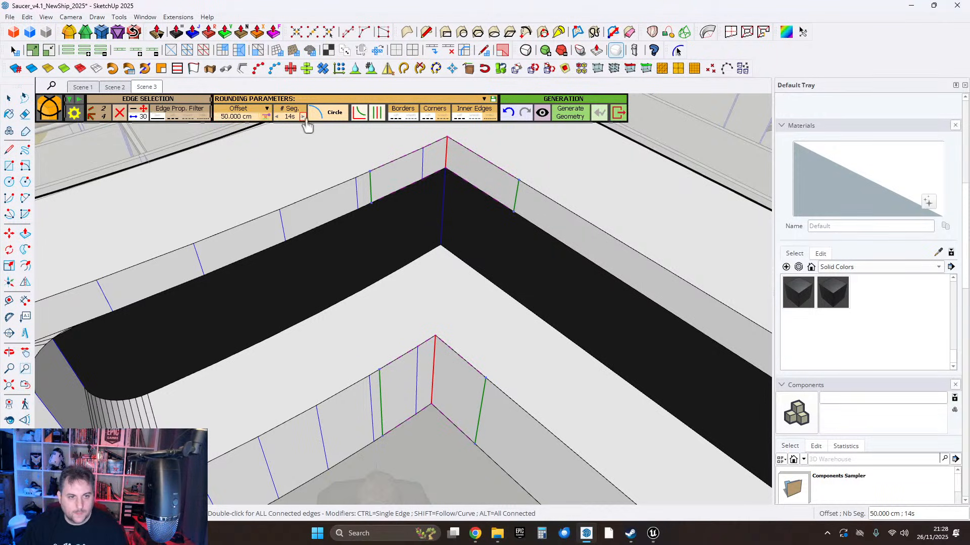
pyautogui.click(570, 113)
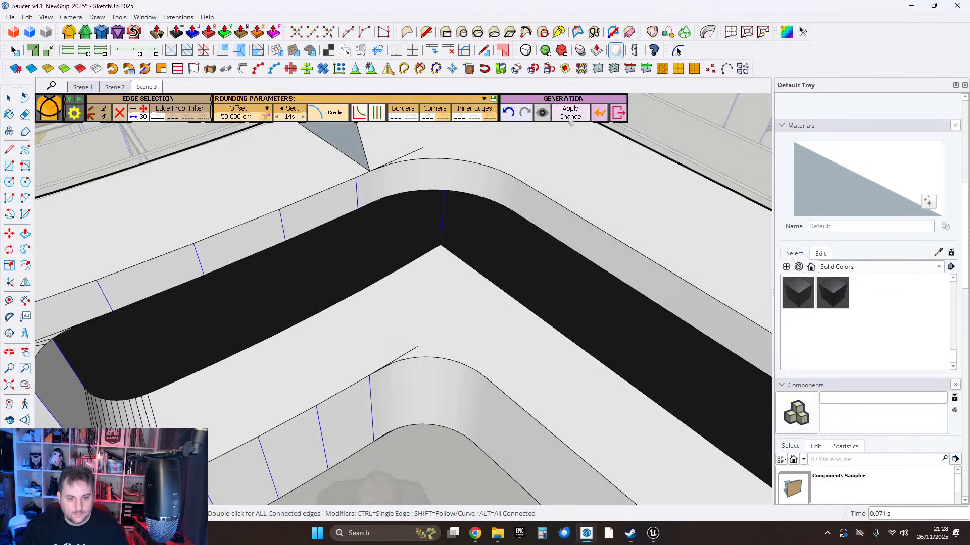
pyautogui.click(9, 99)
# Erase the overhanging line and leftover sliver edges where the ledge's rounded inner corner meets the straight front.
pyautogui.scroll(-3, 578, 375)
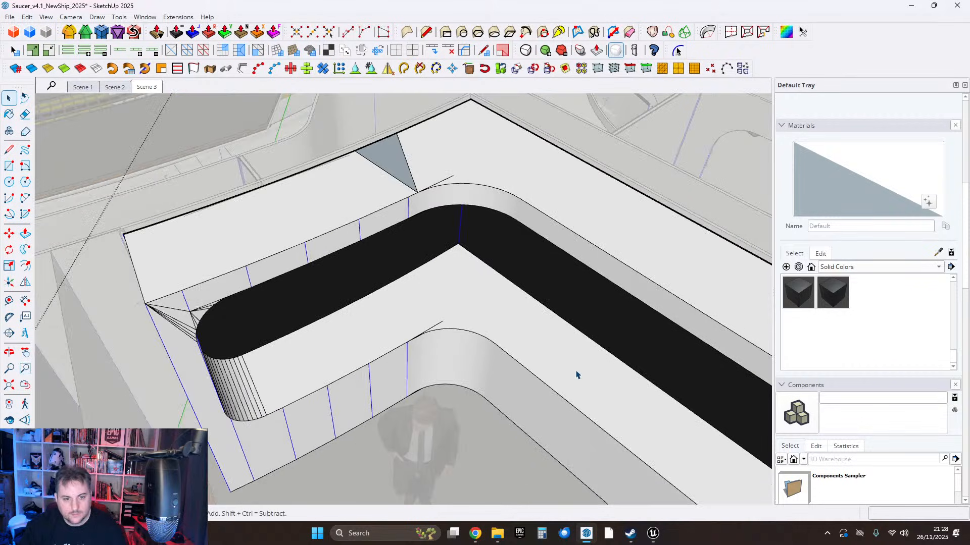
pyautogui.moveTo(577, 374); pyautogui.dragTo(546, 291, button='middle')
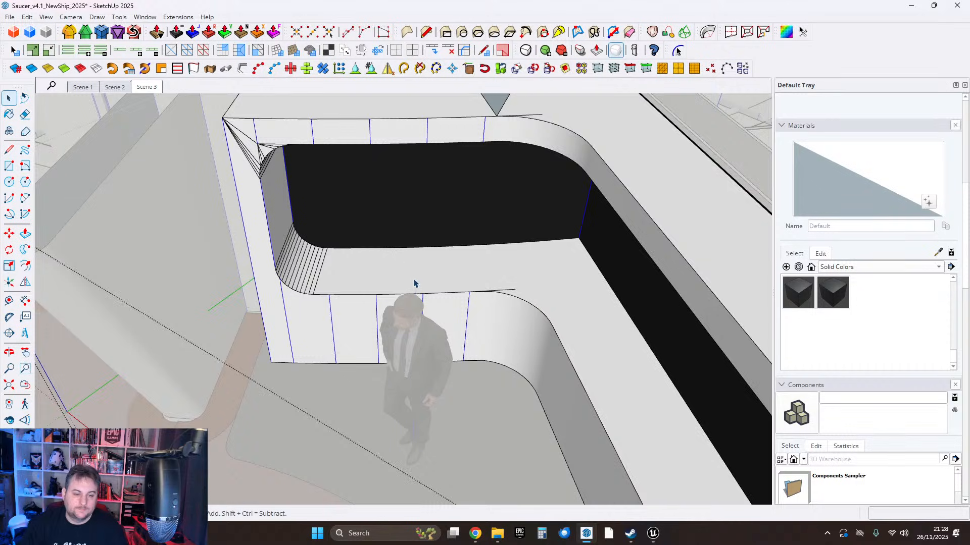
pyautogui.scroll(2, 414, 284)
pyautogui.moveTo(437, 277); pyautogui.dragTo(458, 290, button='middle')
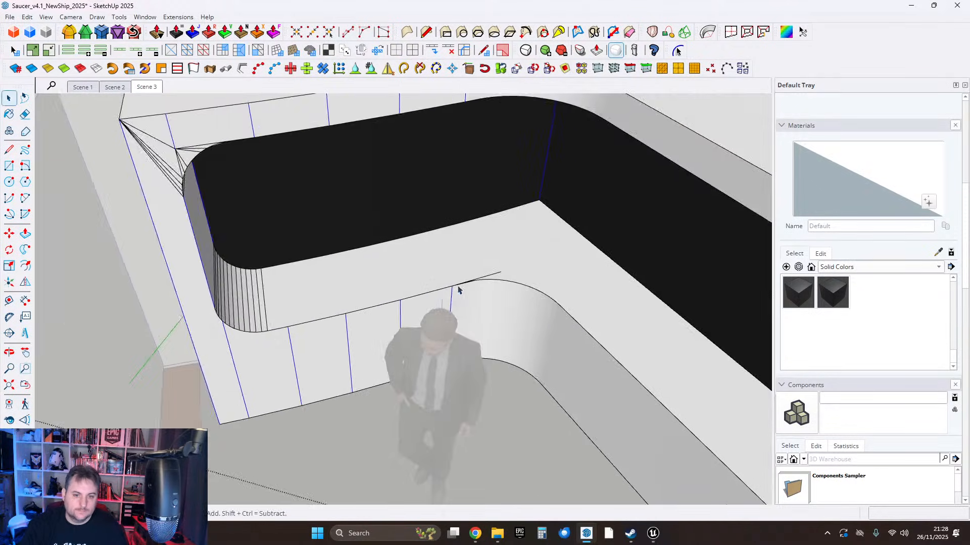
pyautogui.scroll(2, 459, 290)
pyautogui.scroll(2, 317, 216)
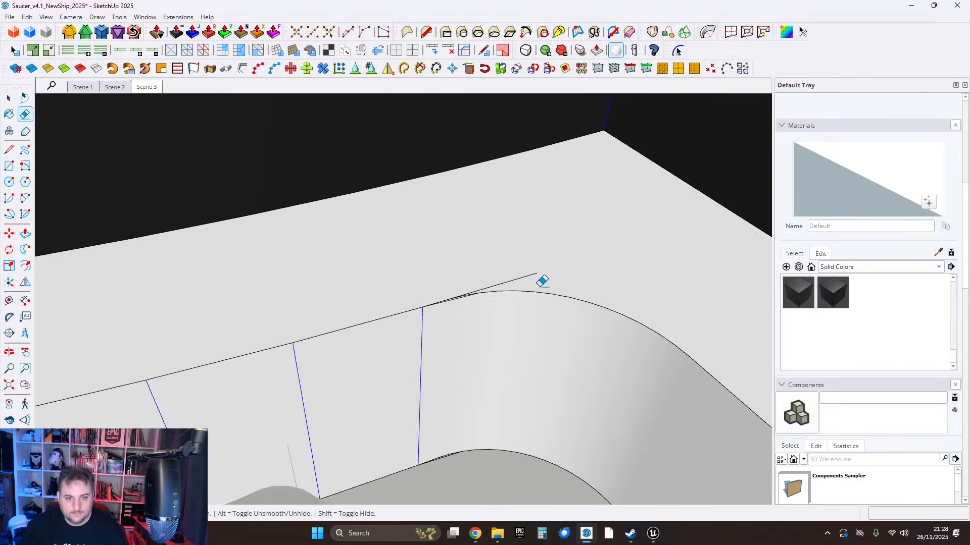
pyautogui.scroll(3, 494, 279)
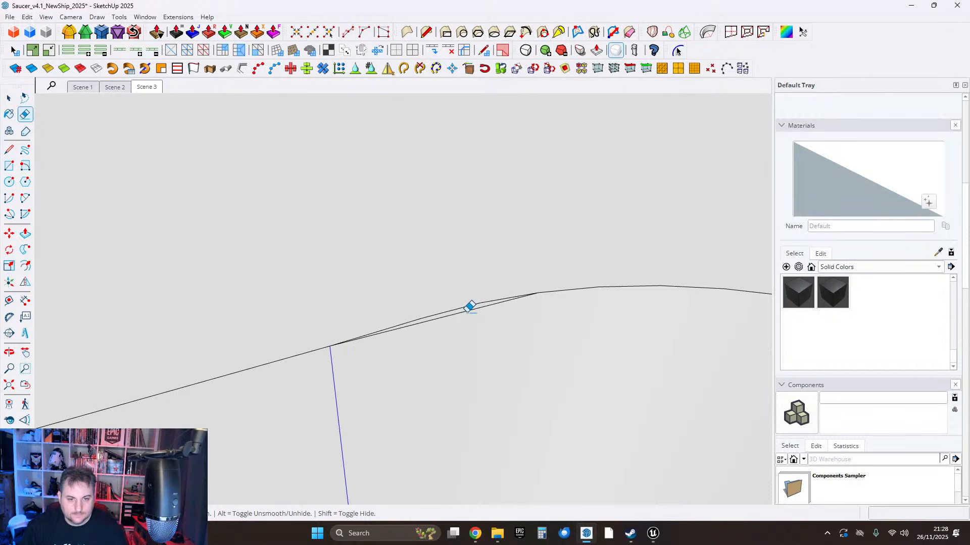
pyautogui.scroll(-4, 456, 290)
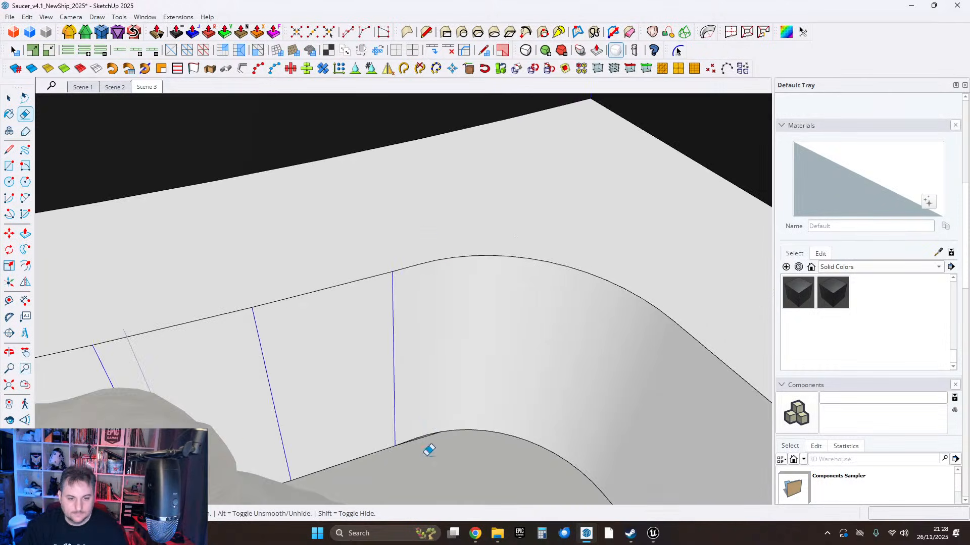
pyautogui.scroll(2, 429, 451)
pyautogui.scroll(-6, 439, 435)
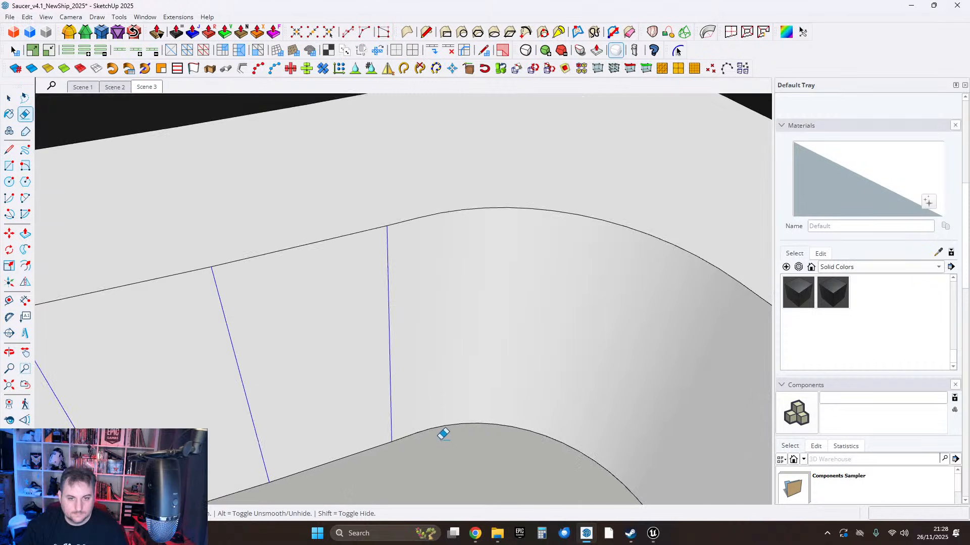
# Erase the overhanging line and leftover sliver edges beside the top band's rounded inner corner.
pyautogui.keyDown('shift'); pyautogui.moveTo(488, 303); pyautogui.dragTo(478, 415, button='middle'); pyautogui.keyUp('shift')
pyautogui.scroll(3, 492, 211)
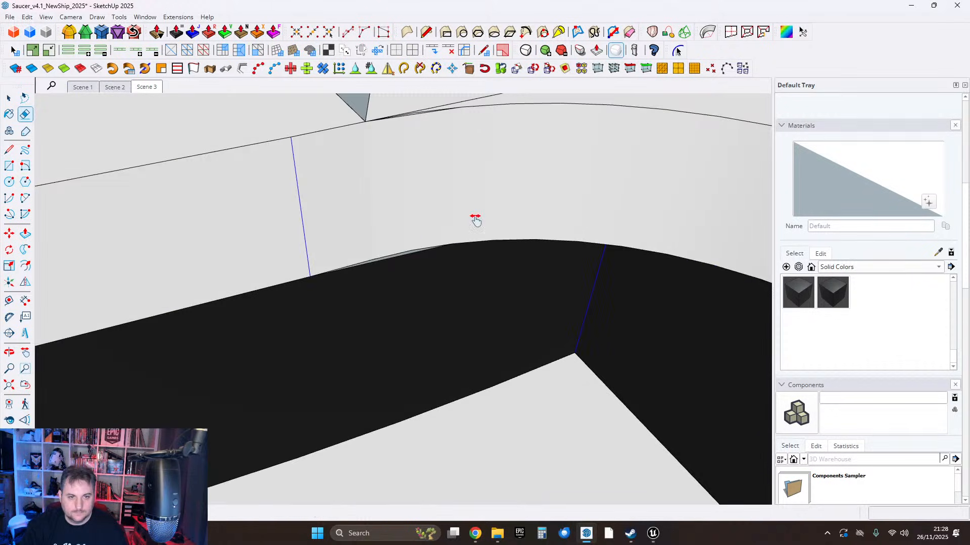
pyautogui.moveTo(476, 220); pyautogui.dragTo(620, 245, button='middle')
pyautogui.scroll(4, 320, 168)
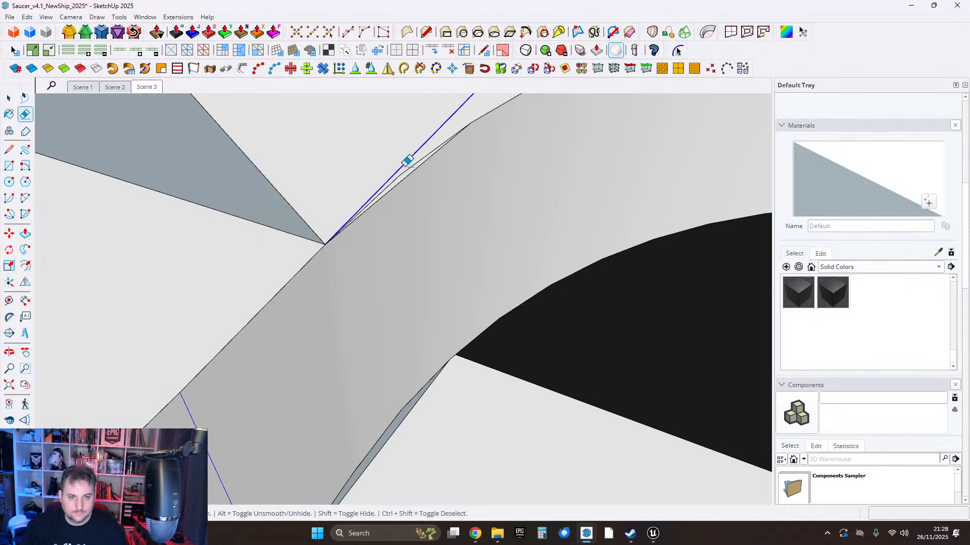
pyautogui.click(406, 173)
pyautogui.scroll(-6, 423, 217)
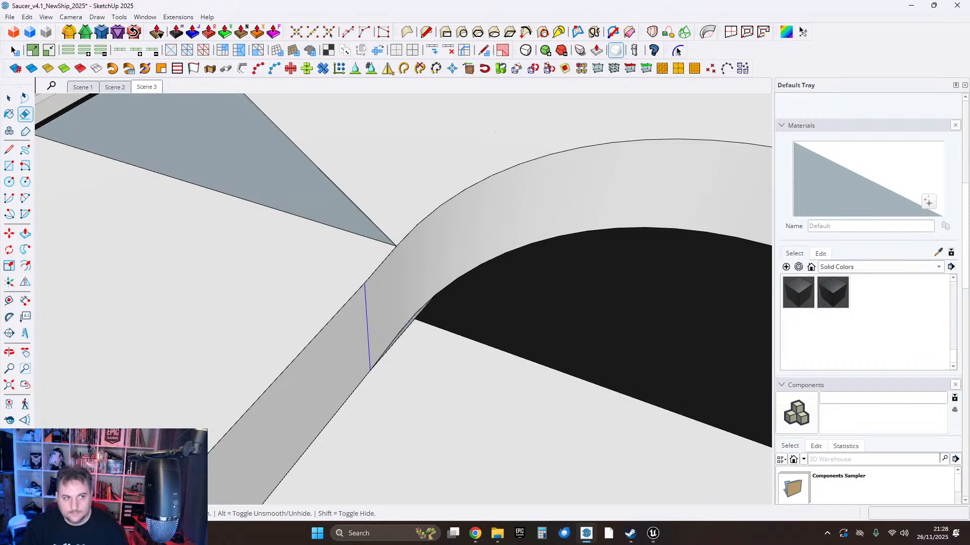
# Select all of the frame's connected geometry and repair it with FixIt 101.
pyautogui.click(9, 99)
pyautogui.scroll(-5, 402, 231)
pyautogui.moveTo(484, 241); pyautogui.dragTo(373, 150, button='middle')
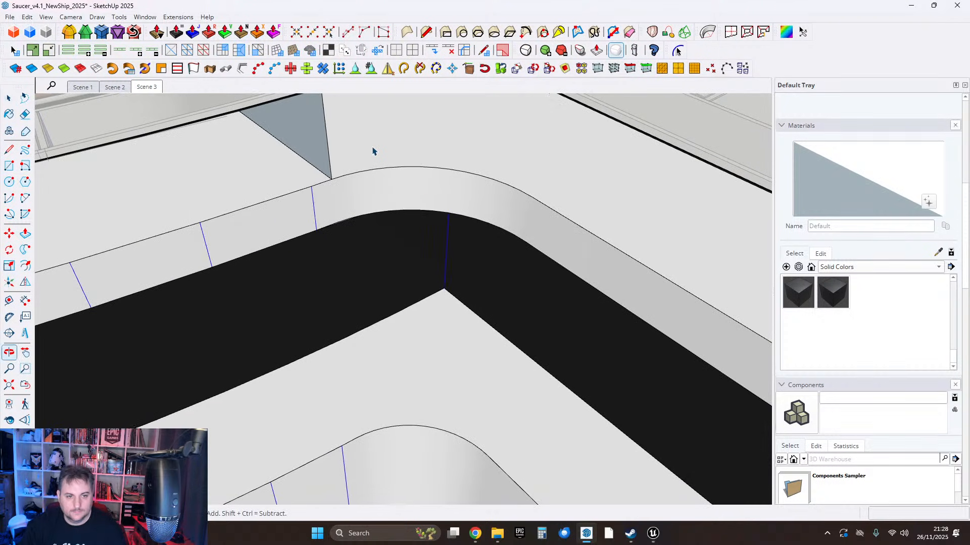
pyautogui.doubleClick(373, 148)
pyautogui.tripleClick(373, 151)
pyautogui.rightClick(373, 150)
pyautogui.click(505, 343)
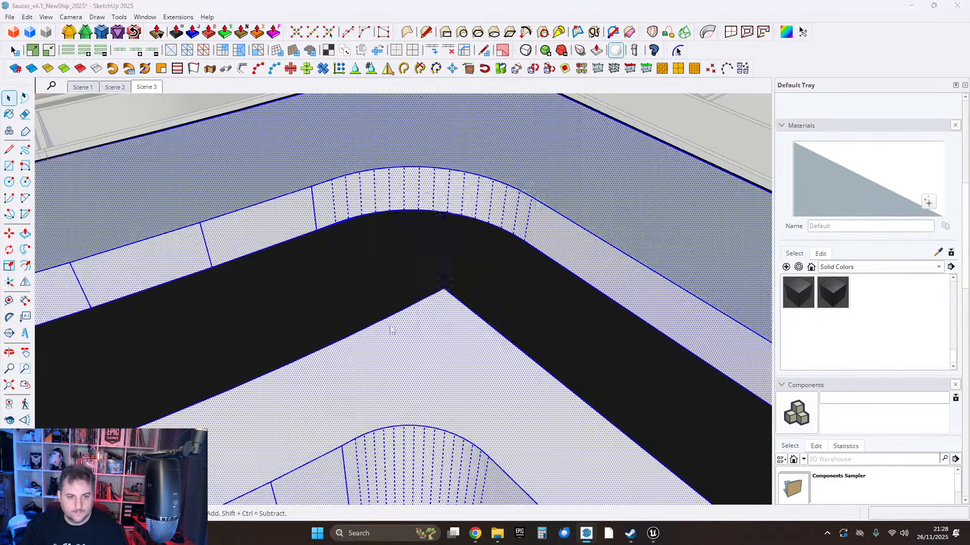
pyautogui.click(518, 311)
# Reverse the frame's top face so its front side points outward.
pyautogui.moveTo(331, 201)
pyautogui.mouseDown(button='middle')
pyautogui.moveTo(541, 173)
pyautogui.moveTo(491, 134)
pyautogui.moveTo(511, 200)
pyautogui.moveTo(576, 138)
pyautogui.moveTo(426, 186)
pyautogui.mouseUp(button='middle')
pyautogui.rightClick(427, 185)
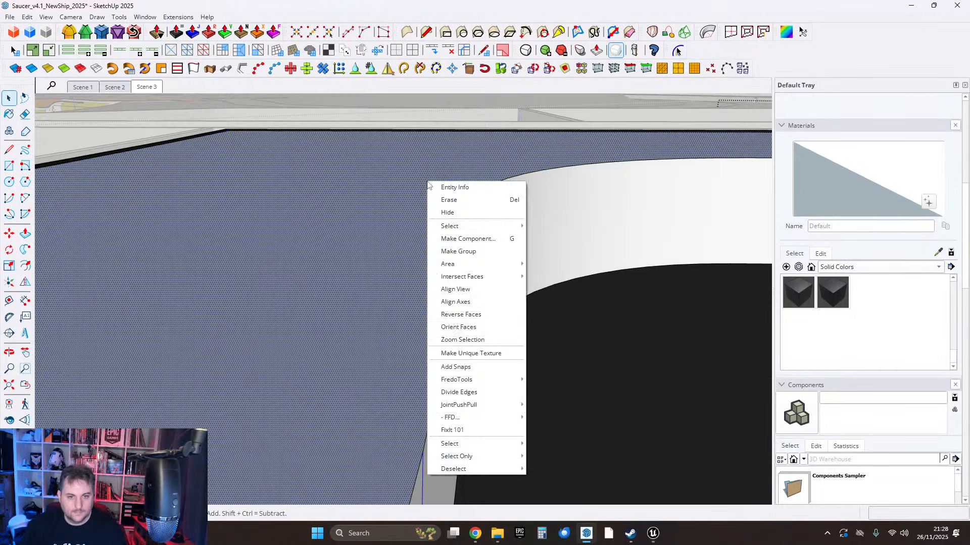
pyautogui.click(461, 319)
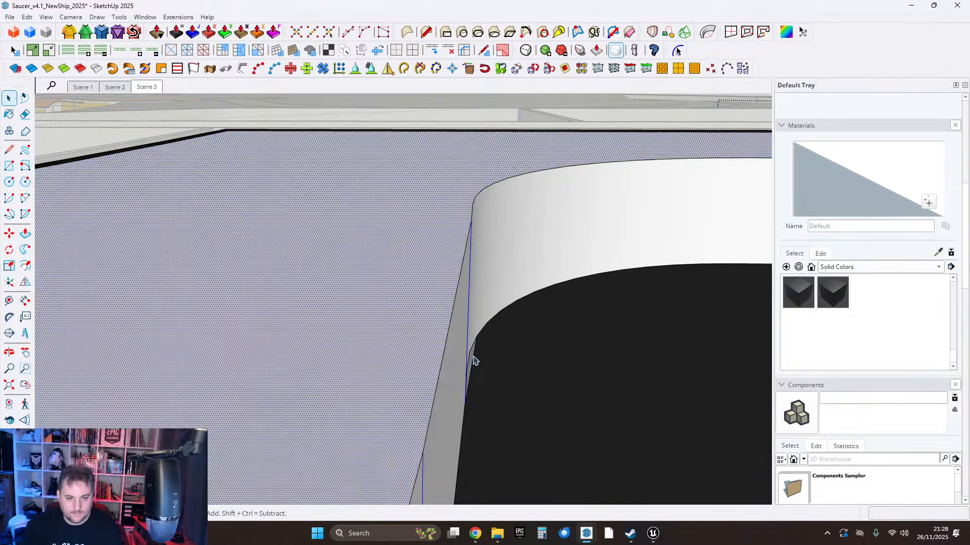
# Run FixIt 101 once more on the whole connected frame.
pyautogui.moveTo(473, 360); pyautogui.dragTo(396, 264, button='middle')
pyautogui.tripleClick(320, 194)
pyautogui.rightClick(314, 177)
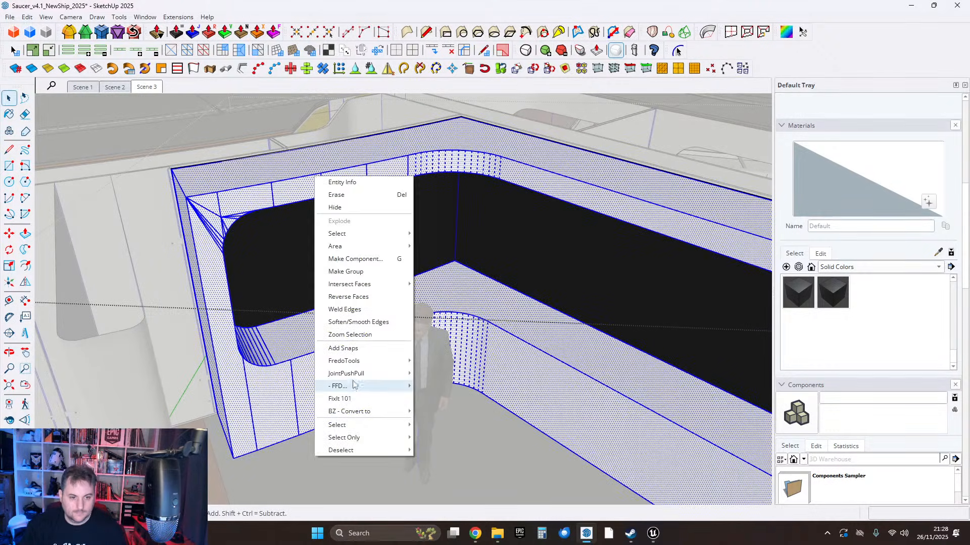
pyautogui.click(349, 398)
pyautogui.click(517, 312)
# Soften and smooth the edges of the whole selected frame.
pyautogui.rightClick(472, 331)
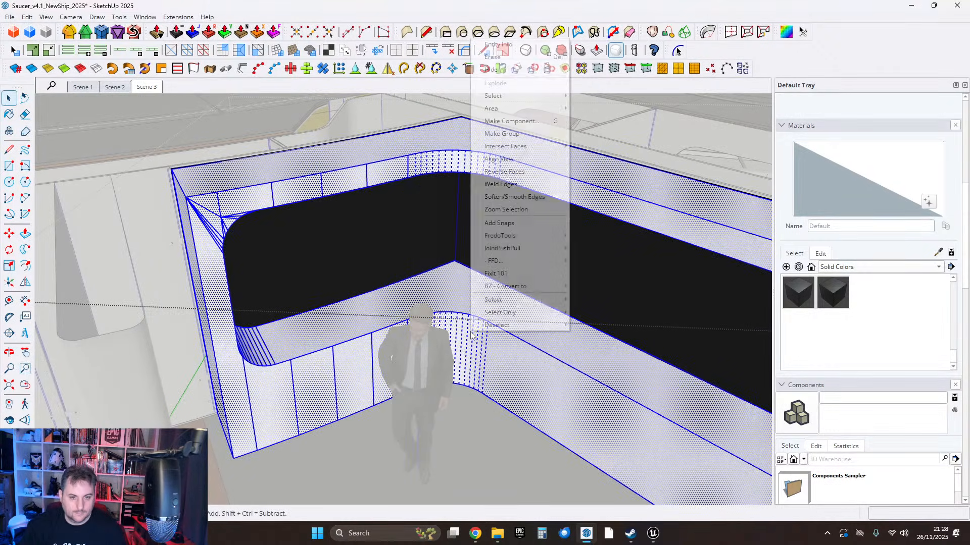
pyautogui.click(504, 198)
pyautogui.moveTo(348, 344)
pyautogui.mouseDown(button='middle')
pyautogui.moveTo(234, 331)
pyautogui.moveTo(613, 402)
pyautogui.moveTo(475, 359)
pyautogui.moveTo(587, 340)
pyautogui.moveTo(552, 359)
pyautogui.moveTo(566, 331)
pyautogui.moveTo(447, 349)
pyautogui.moveTo(444, 328)
pyautogui.moveTo(442, 361)
pyautogui.moveTo(413, 219)
pyautogui.moveTo(432, 286)
pyautogui.moveTo(388, 345)
pyautogui.mouseUp(button='middle')
pyautogui.scroll(10, 447, 349)
pyautogui.scroll(3, 413, 221)
pyautogui.scroll(2, 433, 286)
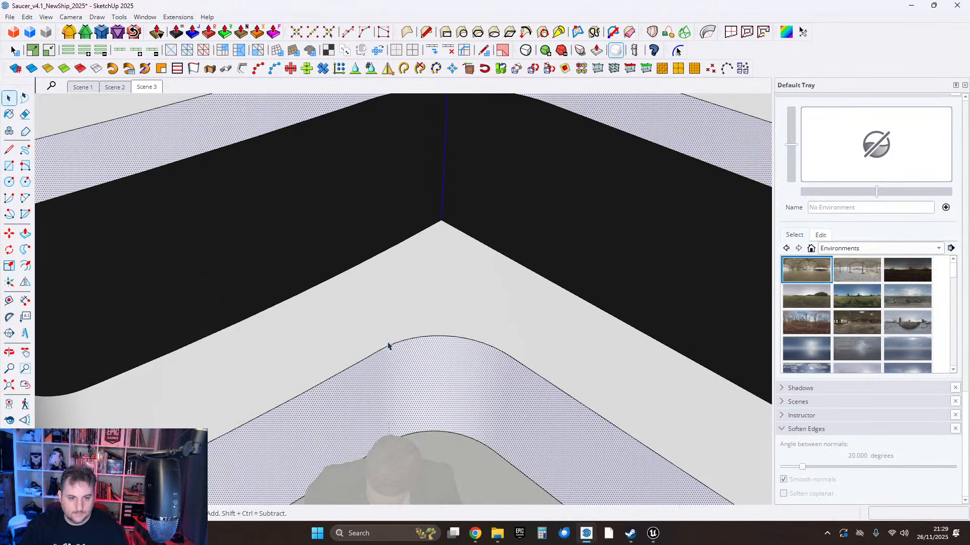
pyautogui.moveTo(549, 387); pyautogui.dragTo(549, 387)
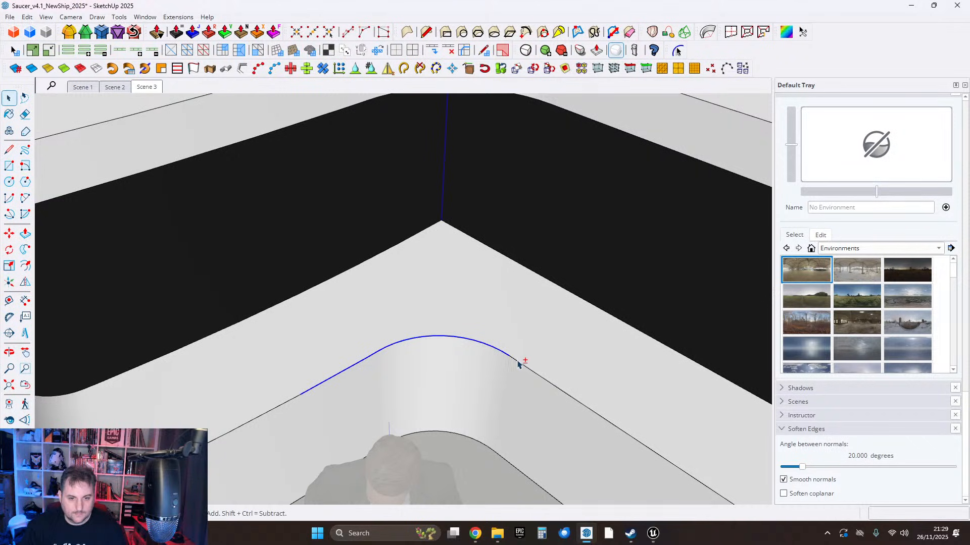
pyautogui.moveTo(573, 364); pyautogui.dragTo(355, 339, button='middle')
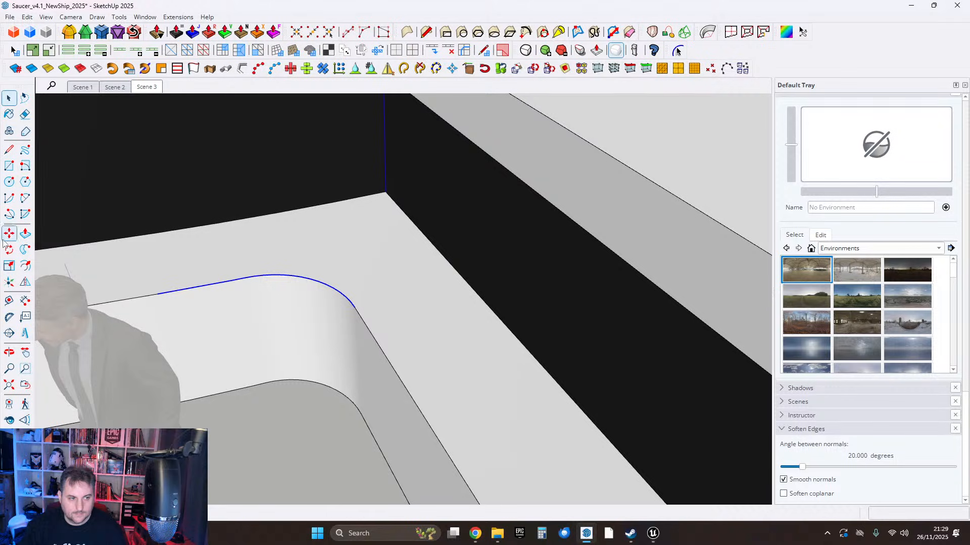
pyautogui.click(25, 266)
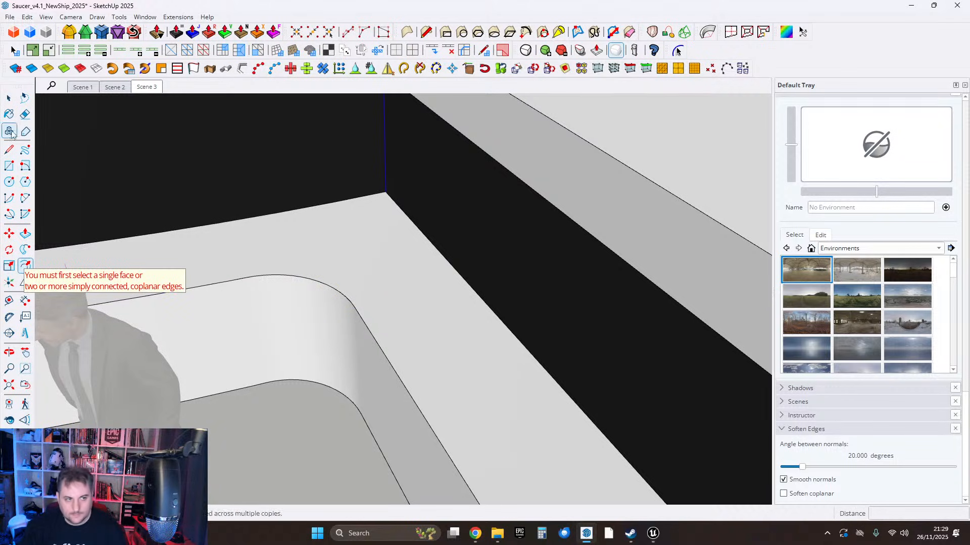
pyautogui.press('space')
# Select only the edge segments forming the ledge's rounded inner corner curve.
pyautogui.moveTo(199, 286); pyautogui.dragTo(331, 320, button='middle')
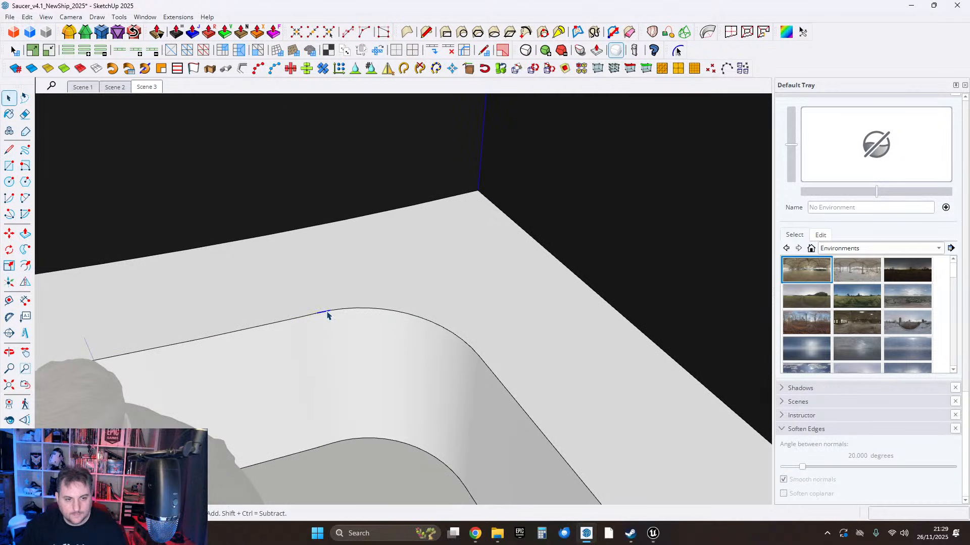
pyautogui.click(327, 314)
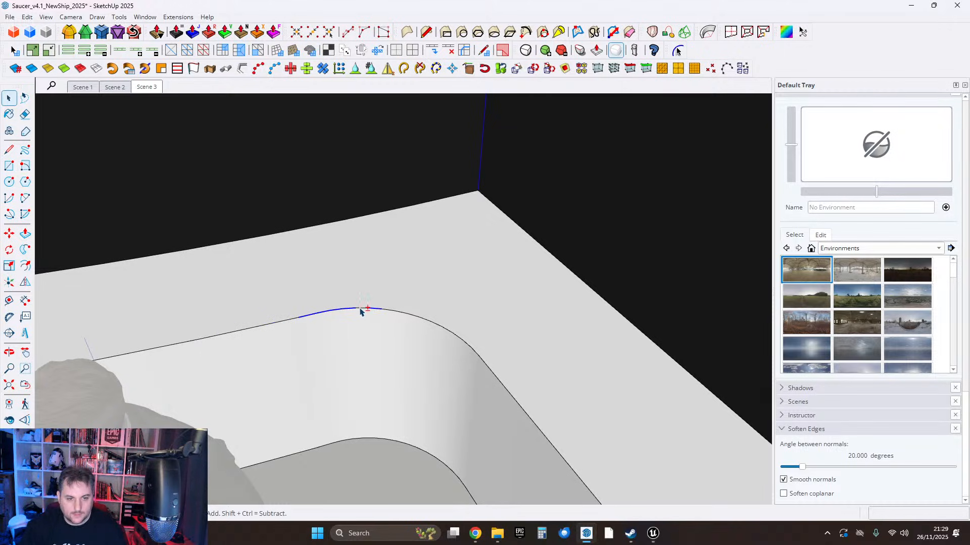
pyautogui.keyDown('shift'); pyautogui.click(428, 320); pyautogui.keyUp('shift')
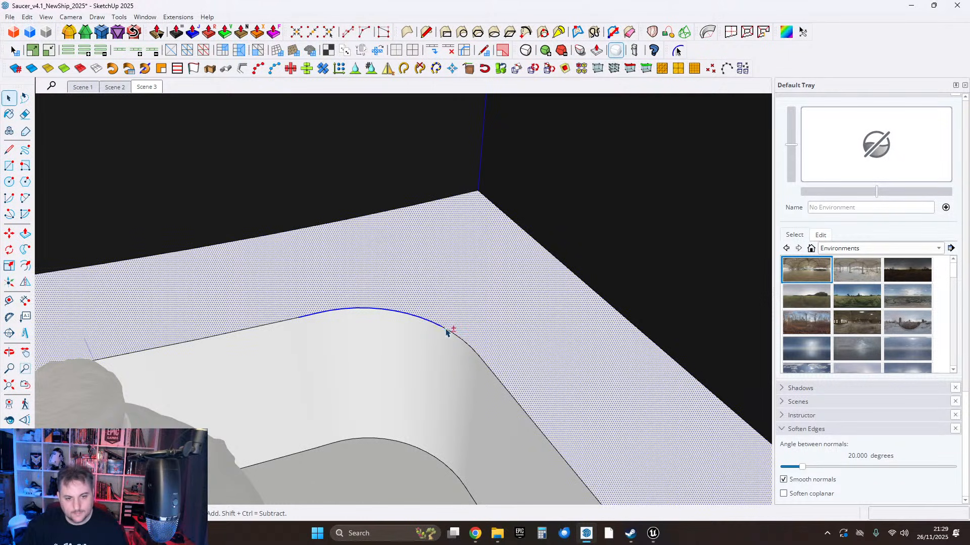
pyautogui.keyDown('shift'); pyautogui.click(484, 360); pyautogui.keyUp('shift')
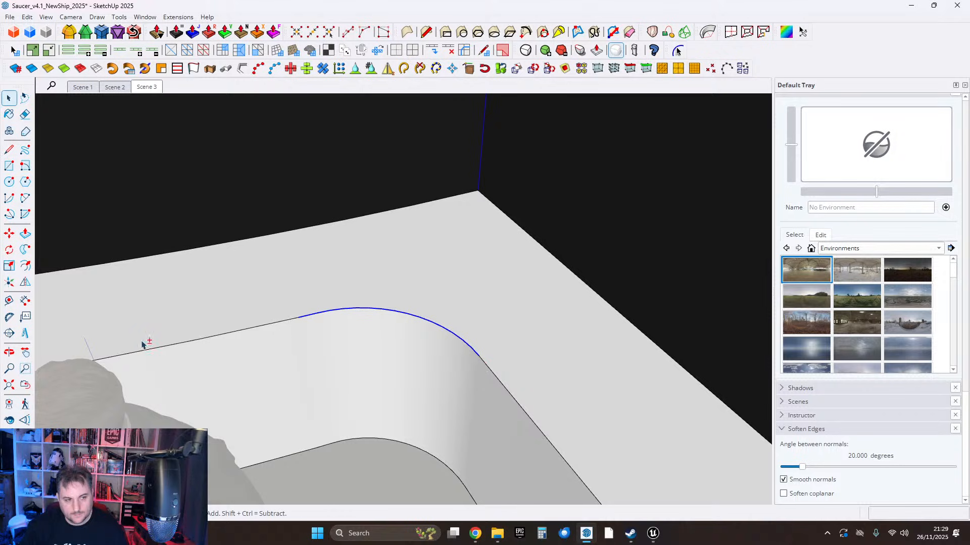
# Offset the ledge's corner curve 69.5 cm outward across the ledge toward the black walls.
pyautogui.click(494, 374)
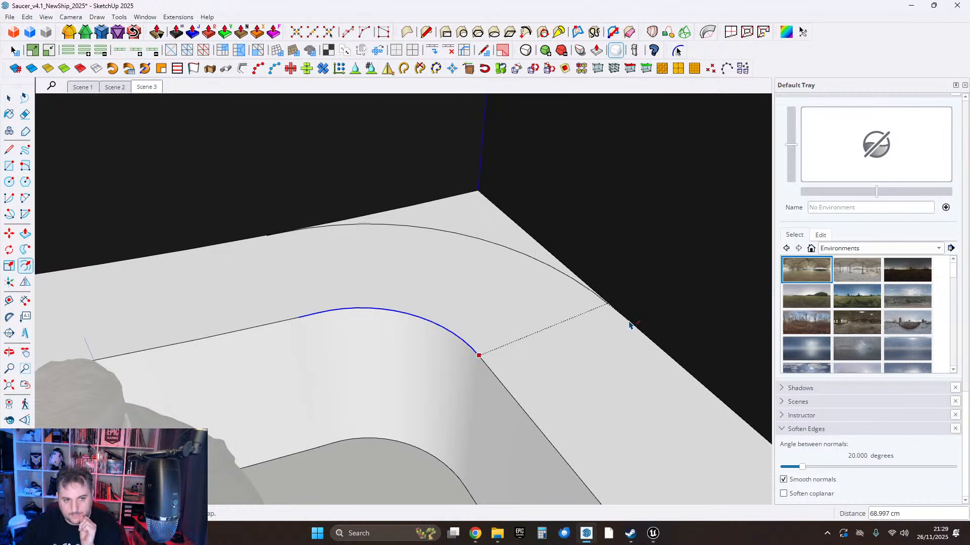
pyautogui.scroll(-5, 630, 325)
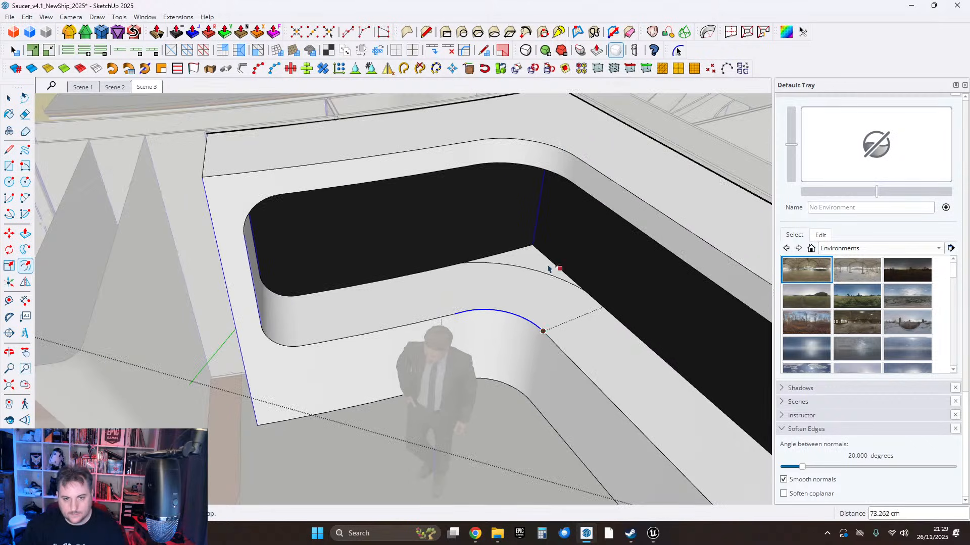
pyautogui.scroll(-5, 534, 248)
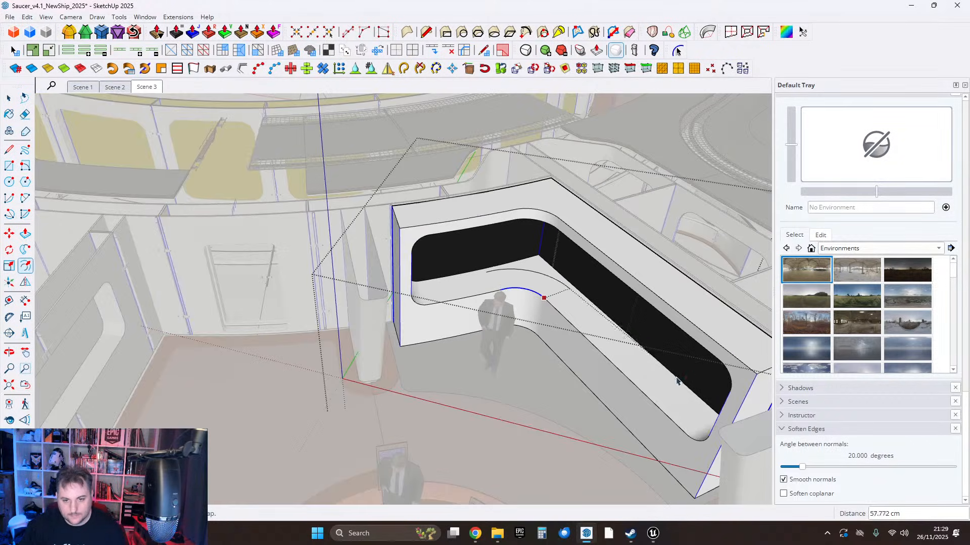
pyautogui.scroll(10, 585, 303)
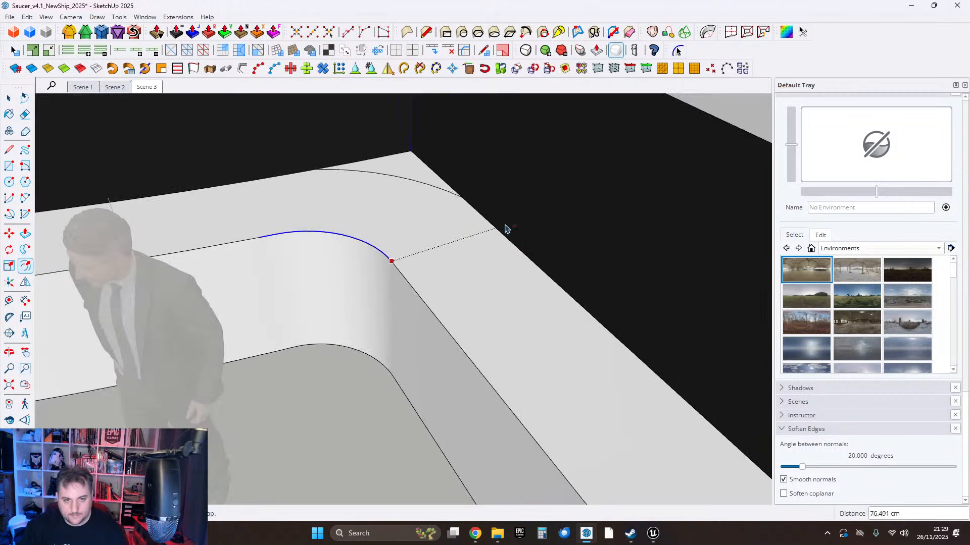
pyautogui.scroll(-5, 489, 247)
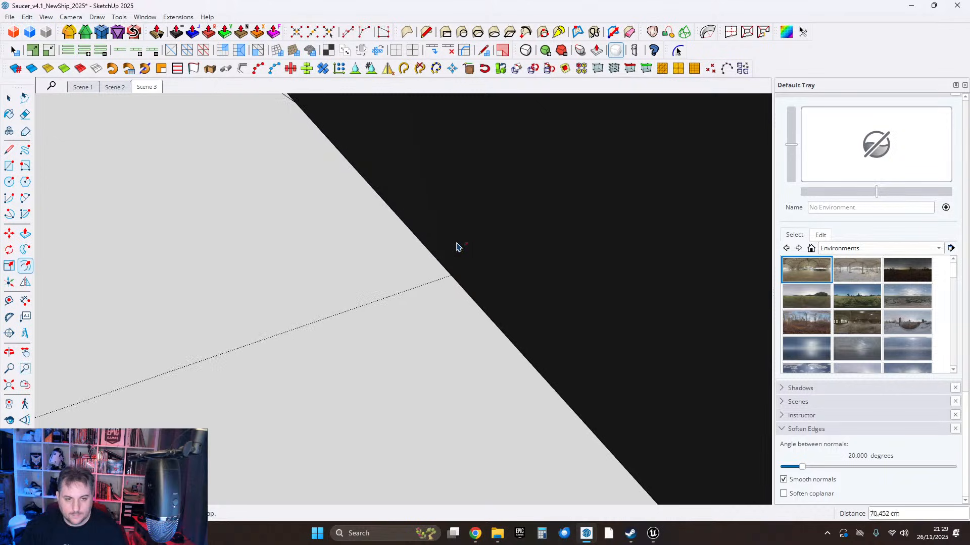
pyautogui.click(457, 247)
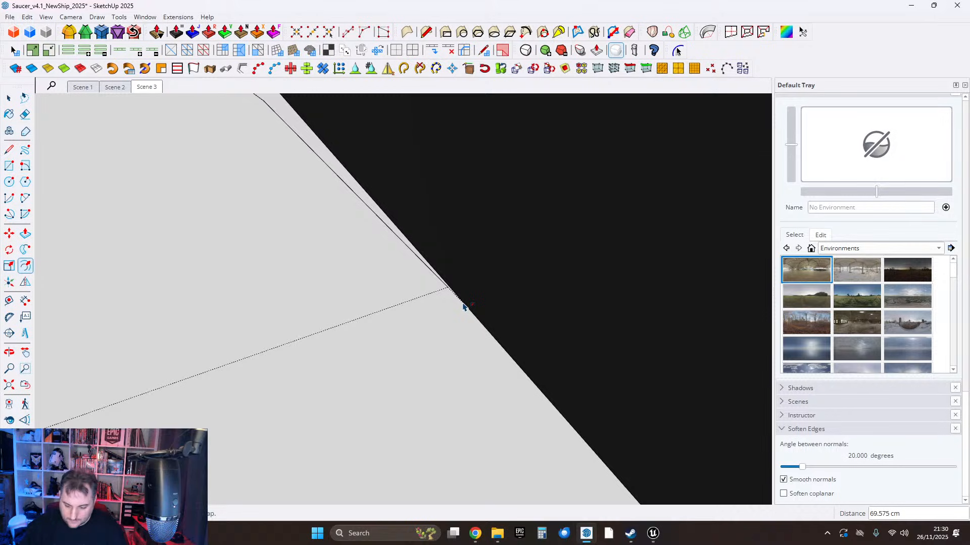
pyautogui.write('5')
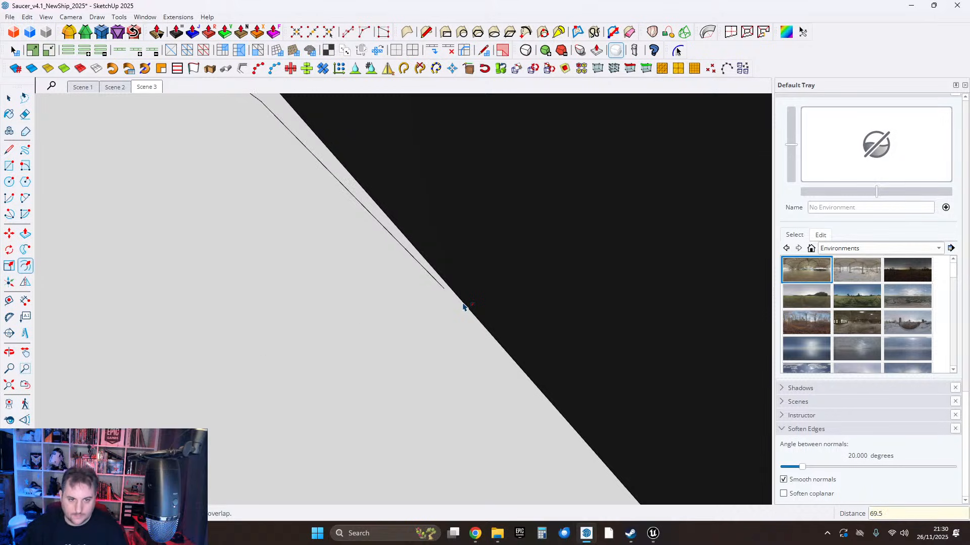
# Draw a short line joining the offset curve's end to the ledge edge along the black wall.
pyautogui.click(10, 150)
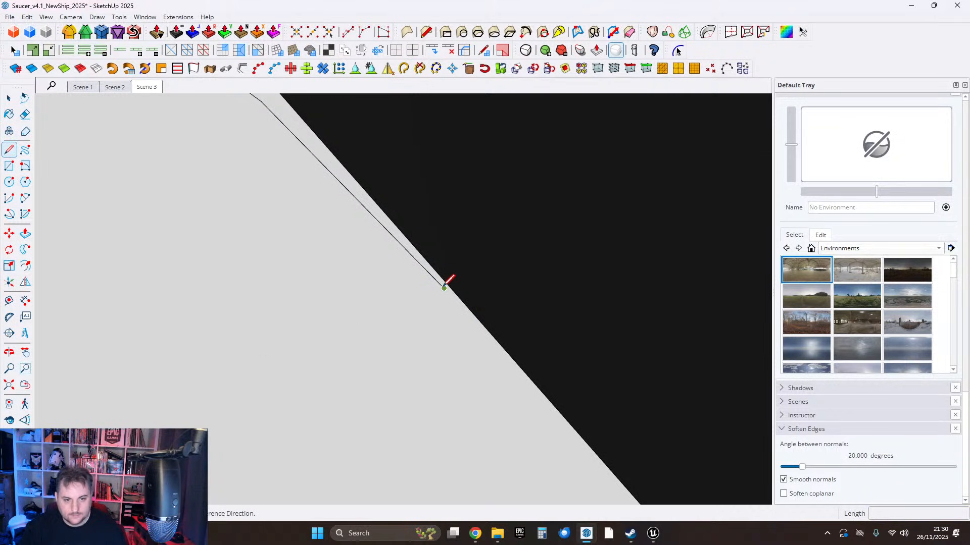
pyautogui.click(444, 288)
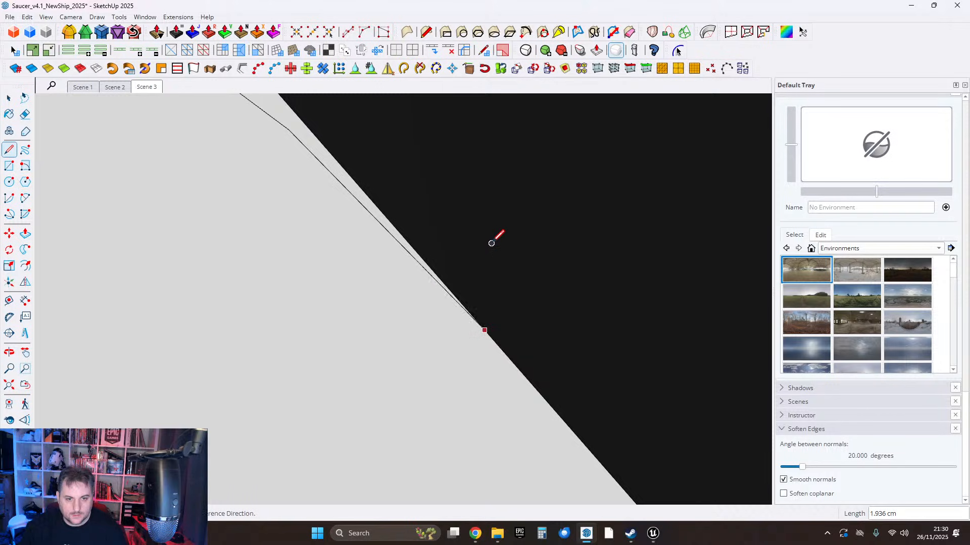
pyautogui.moveTo(492, 241)
pyautogui.mouseDown(button='middle')
pyautogui.moveTo(354, 262)
pyautogui.moveTo(378, 222)
pyautogui.moveTo(762, 396)
pyautogui.moveTo(500, 288)
pyautogui.moveTo(411, 340)
pyautogui.moveTo(679, 322)
pyautogui.moveTo(456, 291)
pyautogui.moveTo(556, 244)
pyautogui.moveTo(549, 210)
pyautogui.moveTo(426, 224)
pyautogui.mouseUp(button='middle')
# Push/Pull the ledge's corner face behind the offset curve up to the top band, making a curved corner wall.
pyautogui.click(7, 98)
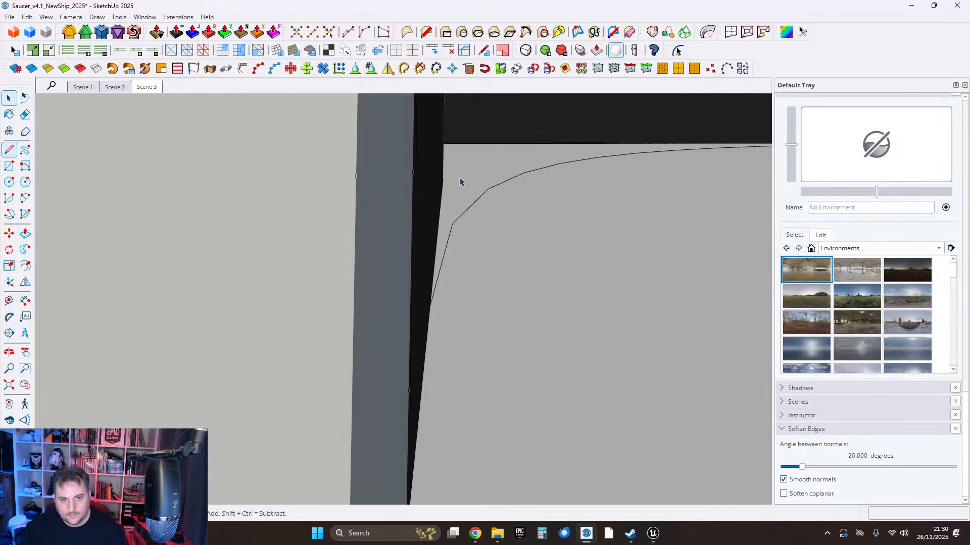
pyautogui.click(567, 234)
pyautogui.moveTo(567, 234); pyautogui.dragTo(146, 282, button='middle')
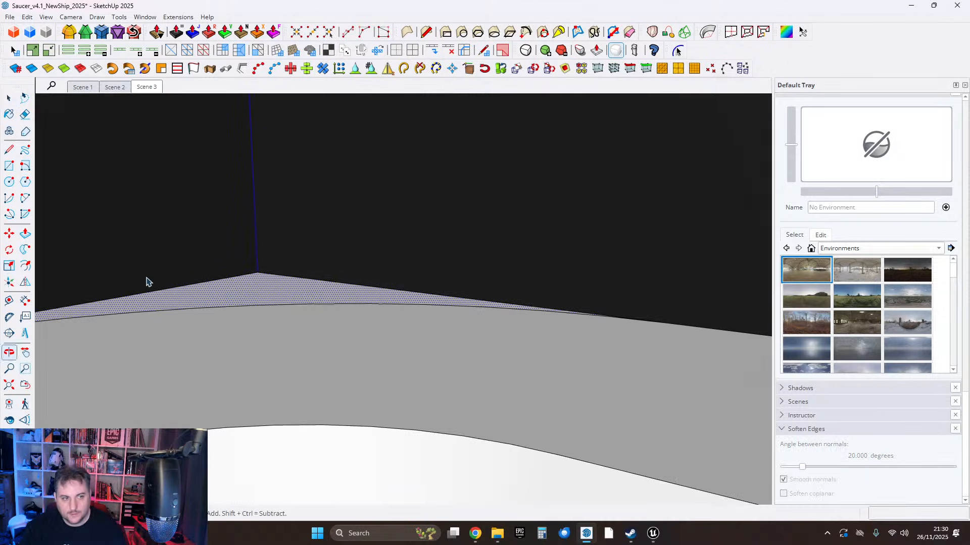
pyautogui.click(26, 233)
pyautogui.moveTo(386, 369); pyautogui.dragTo(397, 303, button='middle')
pyautogui.click(9, 98)
# Select the whole connected frame, including the new curved corner wall, and soften and smooth its edges.
pyautogui.scroll(-3, 377, 339)
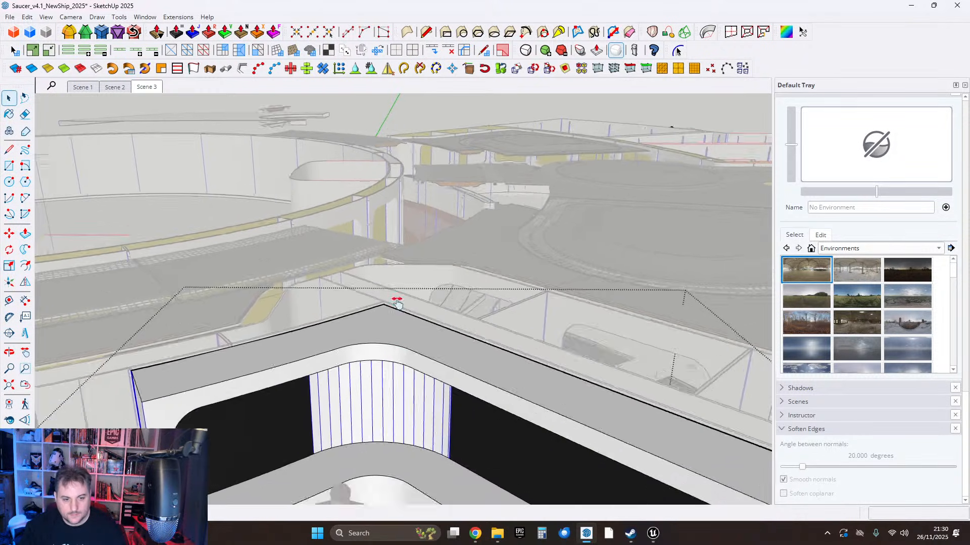
pyautogui.scroll(3, 379, 389)
pyautogui.moveTo(378, 389); pyautogui.dragTo(367, 295, button='middle')
pyautogui.tripleClick(368, 296)
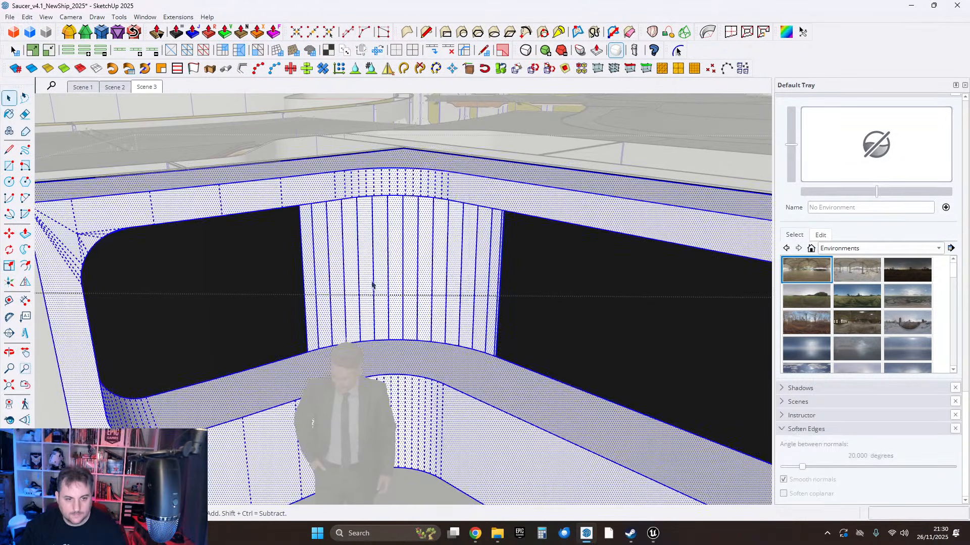
pyautogui.rightClick(370, 288)
pyautogui.click(403, 252)
pyautogui.click(507, 310)
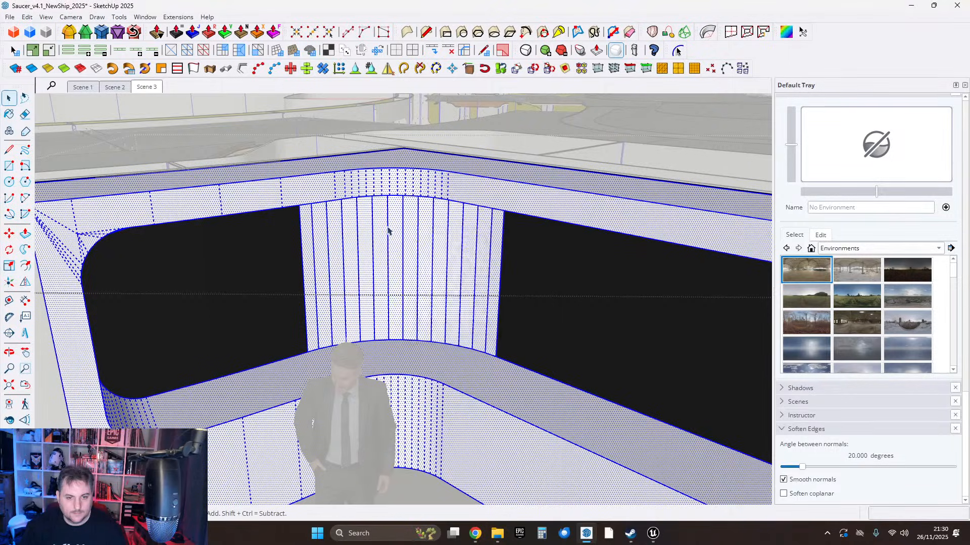
pyautogui.rightClick(388, 228)
pyautogui.click(451, 371)
pyautogui.click(392, 304)
# Select the opening's front outline and erase the stray sliver edge at its upper rounded corner beside the end post.
pyautogui.scroll(-3, 397, 308)
pyautogui.moveTo(454, 353); pyautogui.dragTo(356, 303, button='middle')
pyautogui.scroll(6, 292, 260)
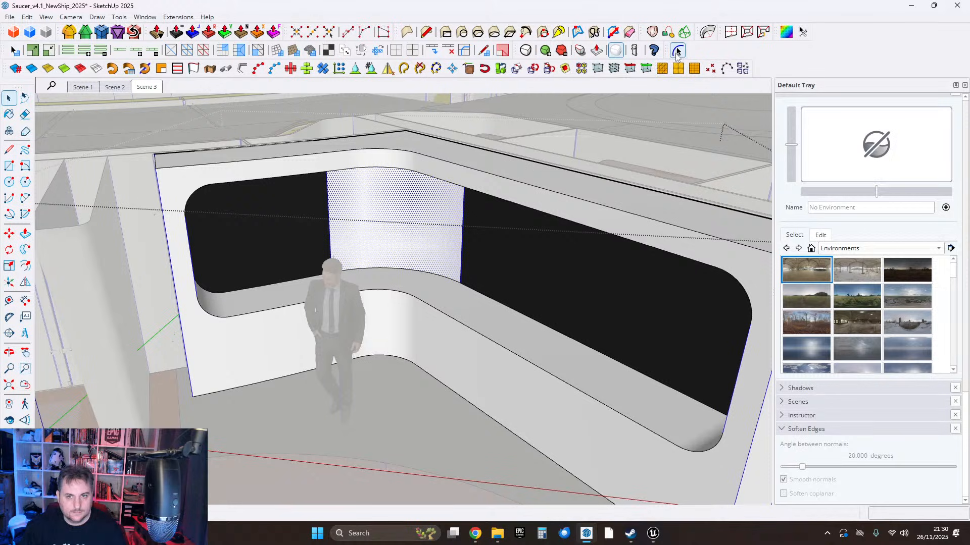
pyautogui.click(258, 183)
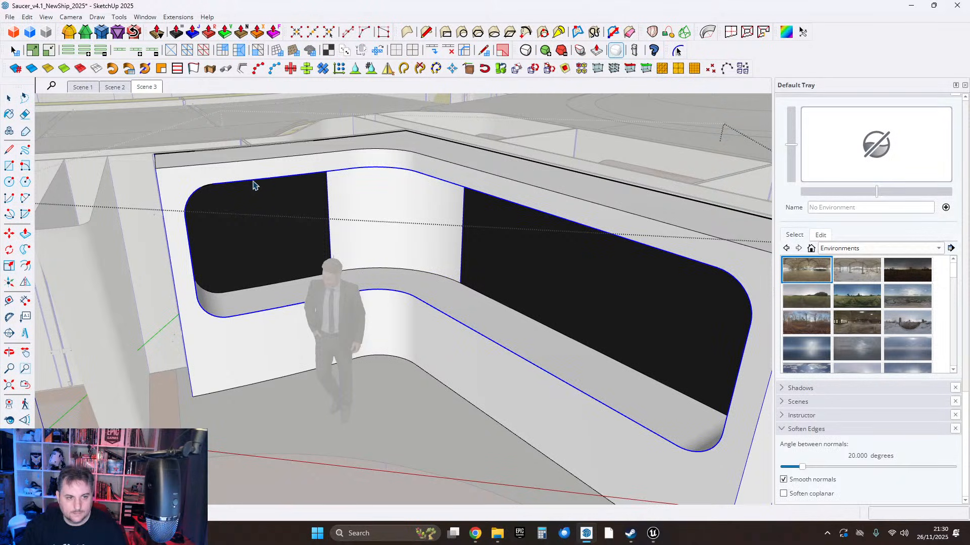
pyautogui.scroll(5, 217, 202)
pyautogui.scroll(3, 230, 215)
pyautogui.press('e')
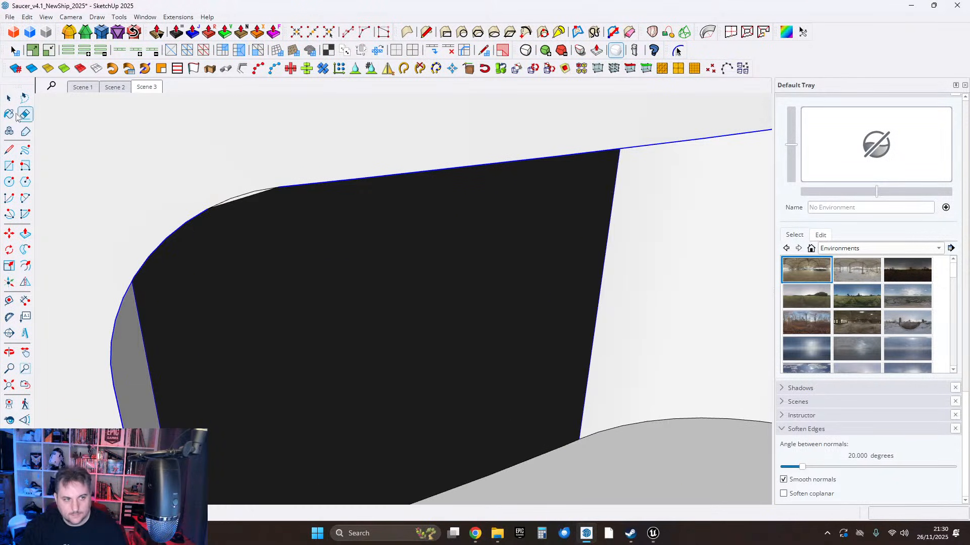
pyautogui.click(249, 193)
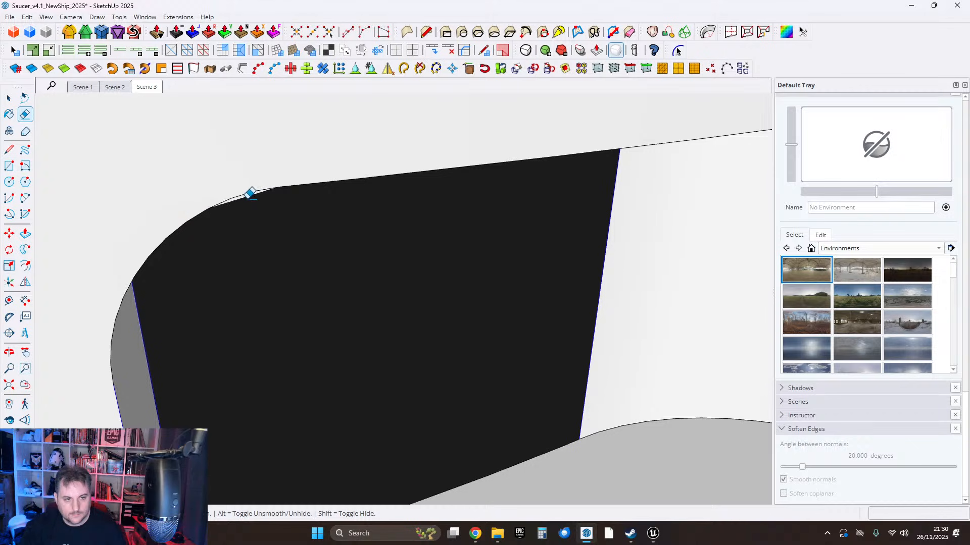
pyautogui.hotkey('ctrl', 'z')
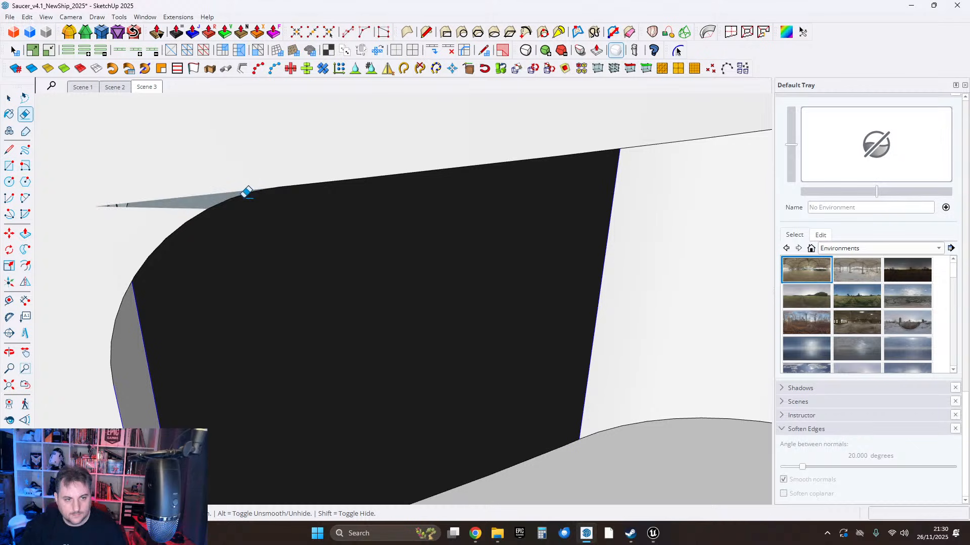
# Select all of the frame's connected geometry and unsoften its hidden edges.
pyautogui.click(12, 104)
pyautogui.moveTo(103, 157)
pyautogui.mouseDown(button='middle')
pyautogui.moveTo(179, 122)
pyautogui.moveTo(295, 203)
pyautogui.moveTo(241, 171)
pyautogui.moveTo(322, 160)
pyautogui.moveTo(305, 152)
pyautogui.moveTo(392, 160)
pyautogui.moveTo(381, 182)
pyautogui.moveTo(321, 166)
pyautogui.moveTo(177, 92)
pyautogui.mouseUp(button='middle')
pyautogui.tripleClick(179, 121)
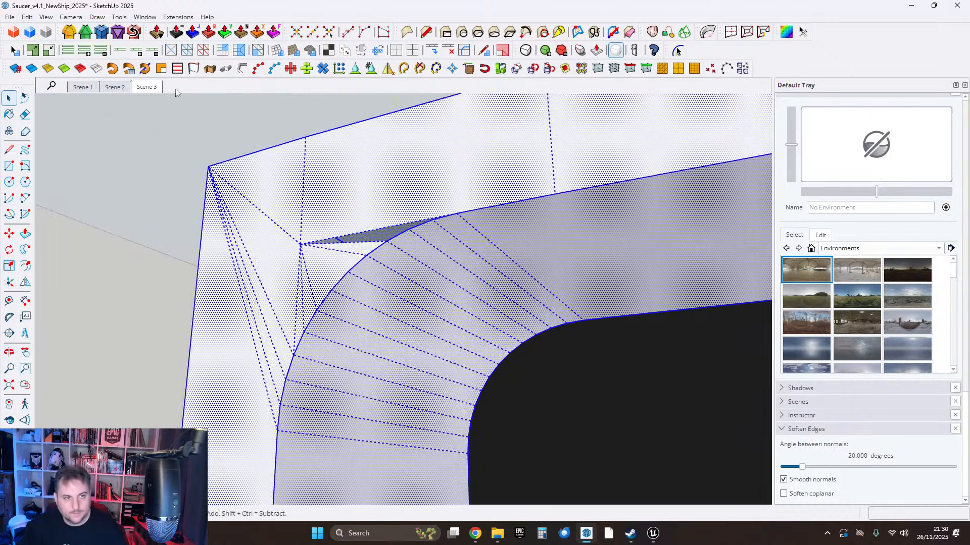
pyautogui.click(78, 71)
pyautogui.scroll(1, 339, 219)
pyautogui.moveTo(339, 219); pyautogui.dragTo(222, 169, button='middle')
# Erase the stray edges and broken front faces between the end post's upper corner and the opening's curve.
pyautogui.click(26, 112)
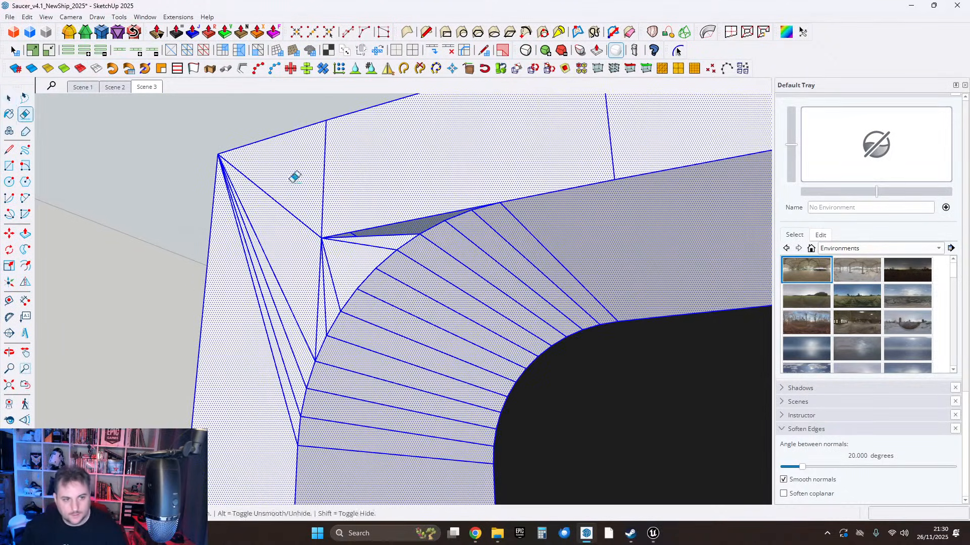
pyautogui.moveTo(291, 183); pyautogui.dragTo(279, 316)
pyautogui.click(332, 233)
pyautogui.moveTo(336, 229); pyautogui.dragTo(317, 255)
# Draw a vertical line about 38 cm long downward from the loose edge's end beside the opening's rounded corner.
pyautogui.click(9, 149)
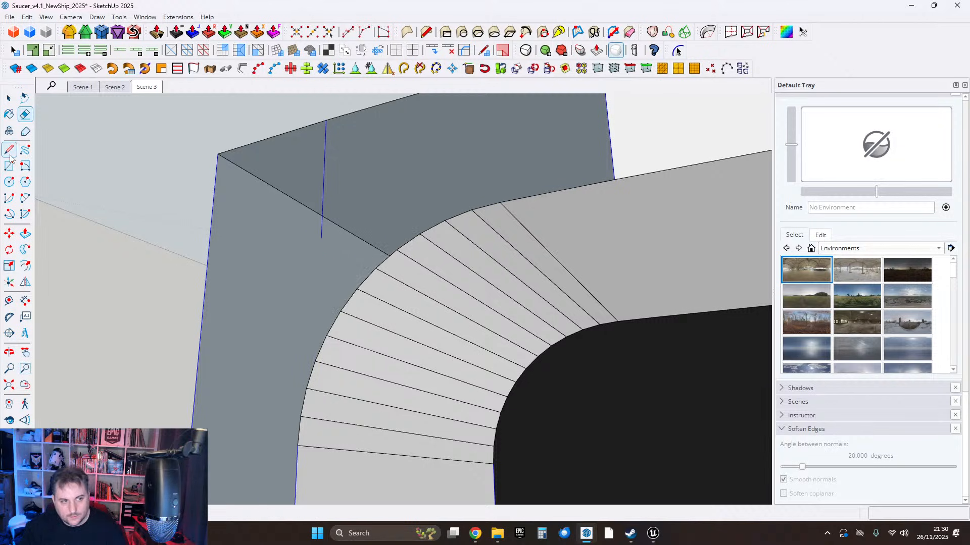
pyautogui.click(321, 237)
pyautogui.scroll(2, 336, 250)
pyautogui.click(345, 379)
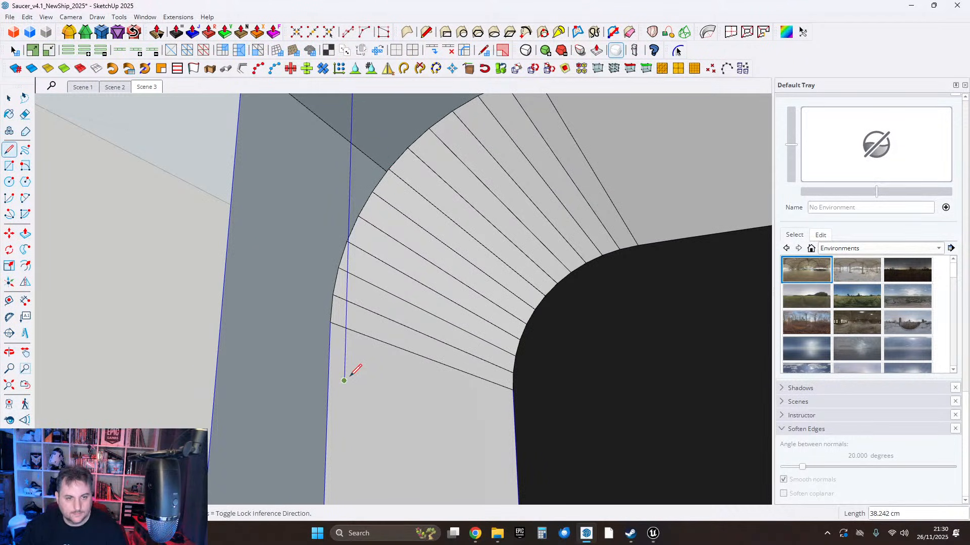
pyautogui.click(25, 114)
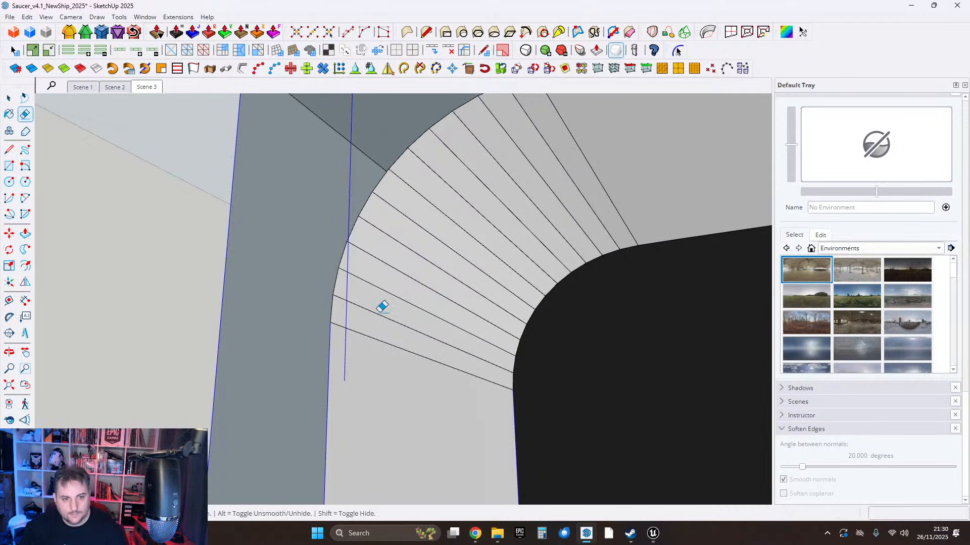
pyautogui.click(347, 346)
pyautogui.hotkey('ctrl', 'z')
# Try to move a vertex on the outer curve of the opening's rounded corner.
pyautogui.scroll(3, 350, 341)
pyautogui.scroll(-1, 114, 158)
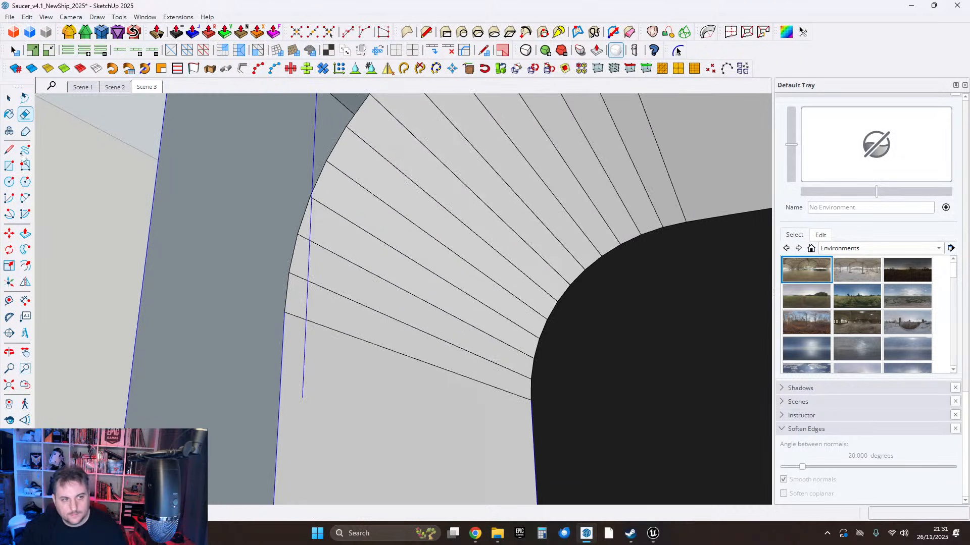
pyautogui.click(11, 235)
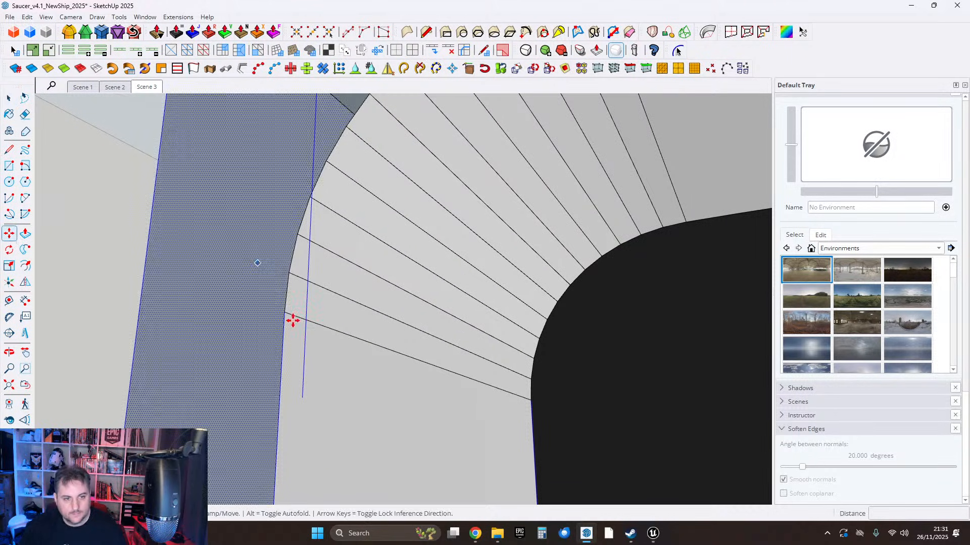
pyautogui.click(290, 275)
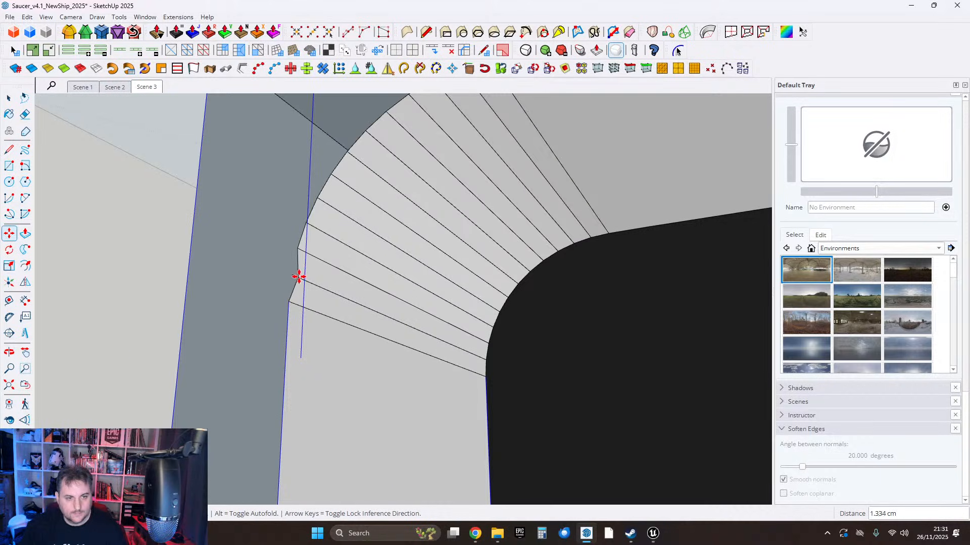
pyautogui.press('Escape')
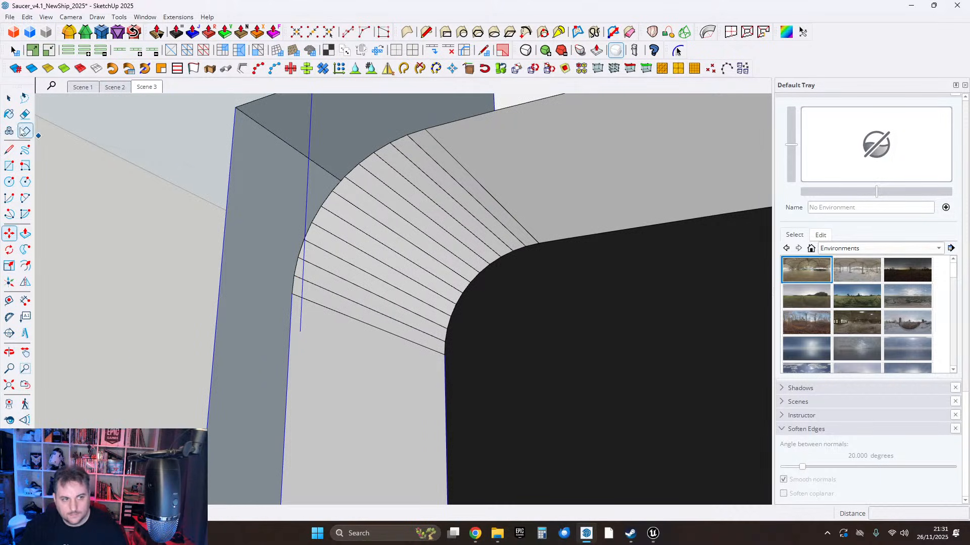
# Draw a diagonal edge from the vertical line's end on the frame's top edge to the end post's lower outer corner.
pyautogui.keyDown('shift'); pyautogui.moveTo(390, 272); pyautogui.dragTo(407, 344, button='middle'); pyautogui.keyUp('shift')
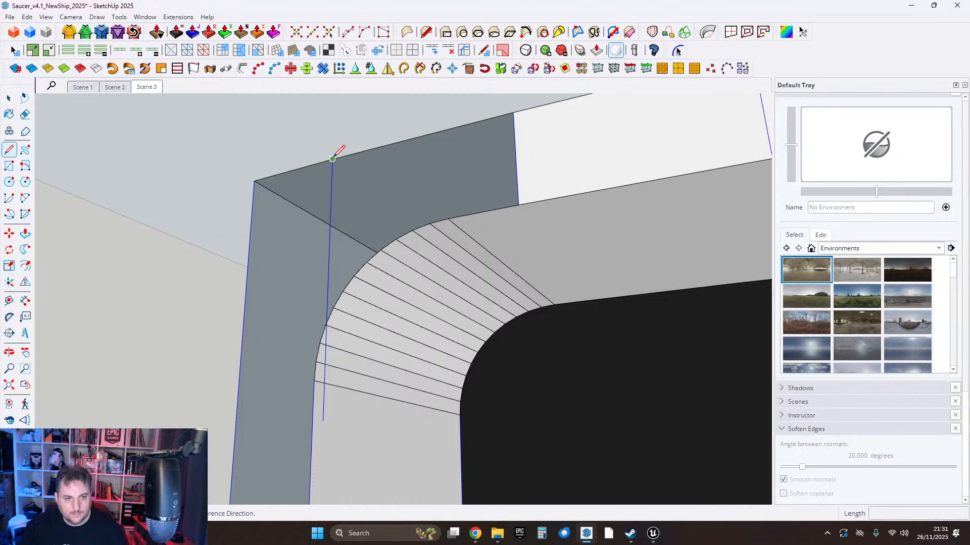
pyautogui.click(337, 159)
pyautogui.scroll(-2, 339, 210)
pyautogui.moveTo(347, 254); pyautogui.dragTo(382, 383, button='middle')
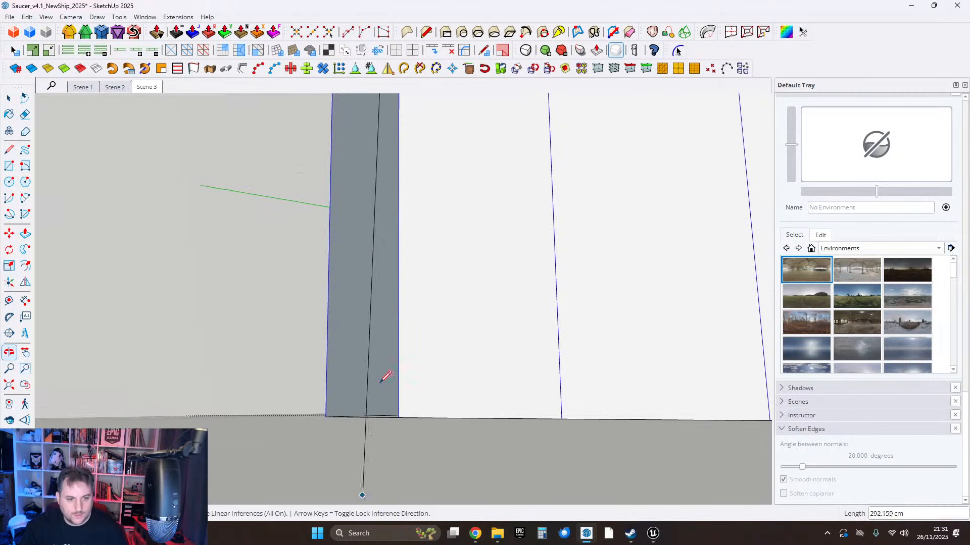
pyautogui.click(326, 412)
# Draw an edge from the upper end of the opening's rounded corner to the vertical line's end on the frame's top edge.
pyautogui.keyDown('shift'); pyautogui.moveTo(440, 167); pyautogui.dragTo(419, 418, button='middle'); pyautogui.keyUp('shift')
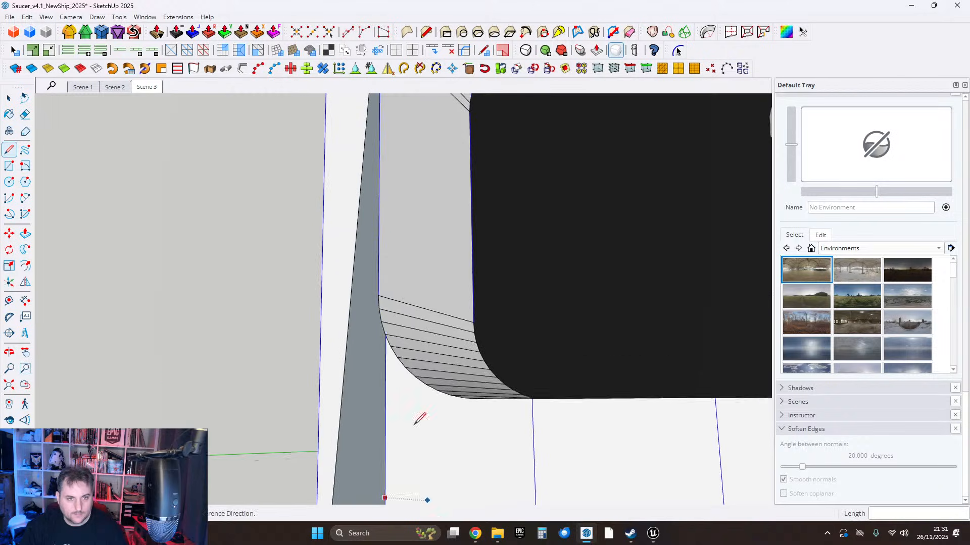
pyautogui.moveTo(385, 303)
pyautogui.keyDown('shift'); pyautogui.mouseDown(button='middle')
pyautogui.moveTo(386, 416)
pyautogui.moveTo(383, 296)
pyautogui.moveTo(349, 371)
pyautogui.mouseUp(button='middle'); pyautogui.keyUp('shift')
pyautogui.scroll(4, 447, 203)
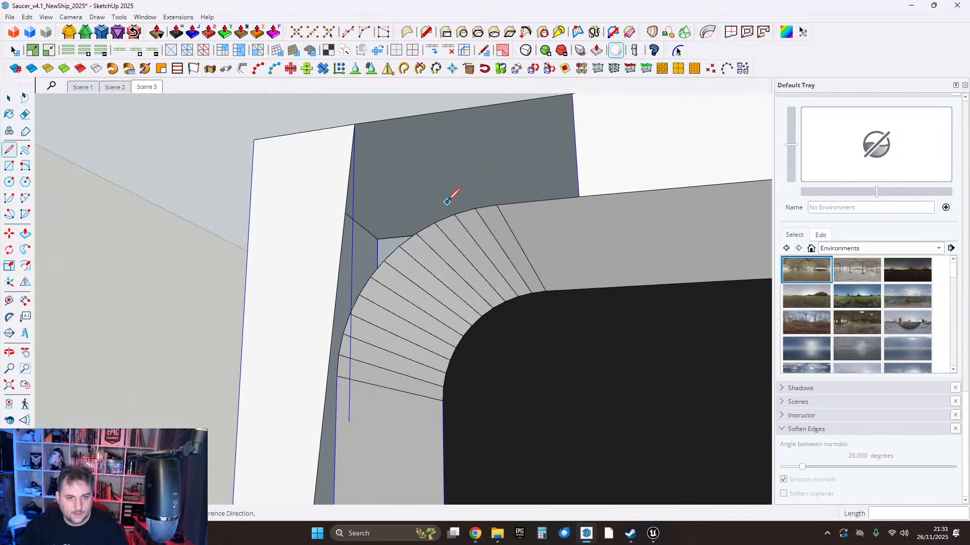
pyautogui.click(504, 206)
pyautogui.moveTo(346, 104); pyautogui.dragTo(115, 161, button='middle')
pyautogui.press('m')
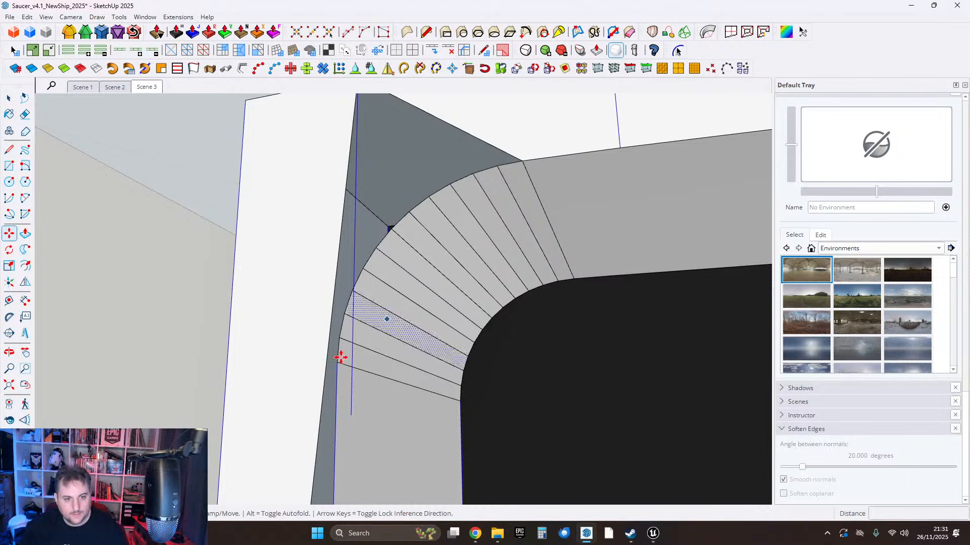
pyautogui.click(338, 361)
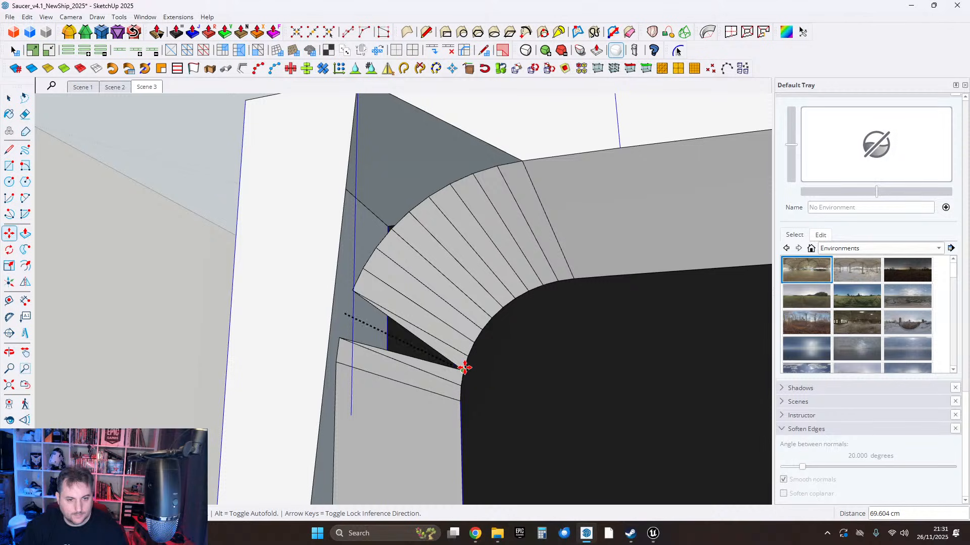
pyautogui.press('Escape')
pyautogui.scroll(3, 348, 292)
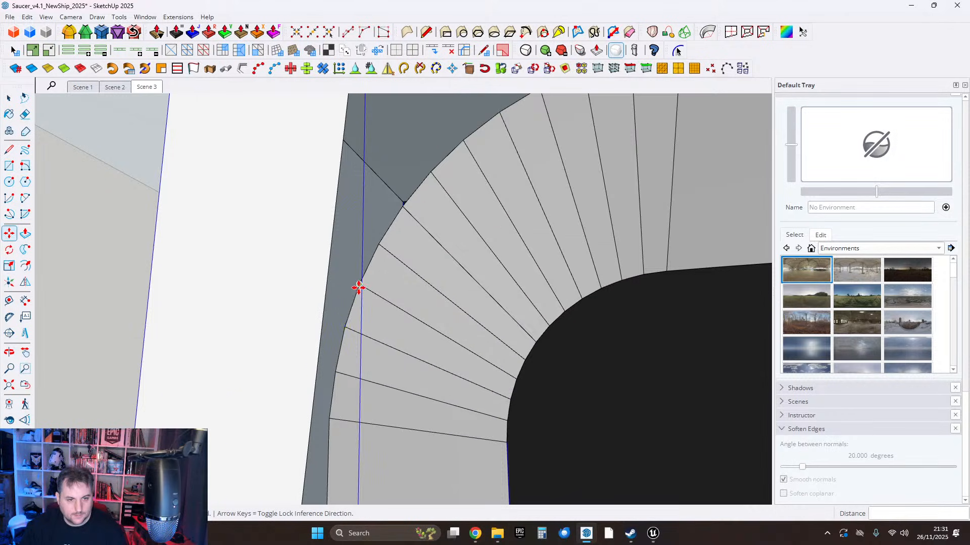
pyautogui.click(359, 287)
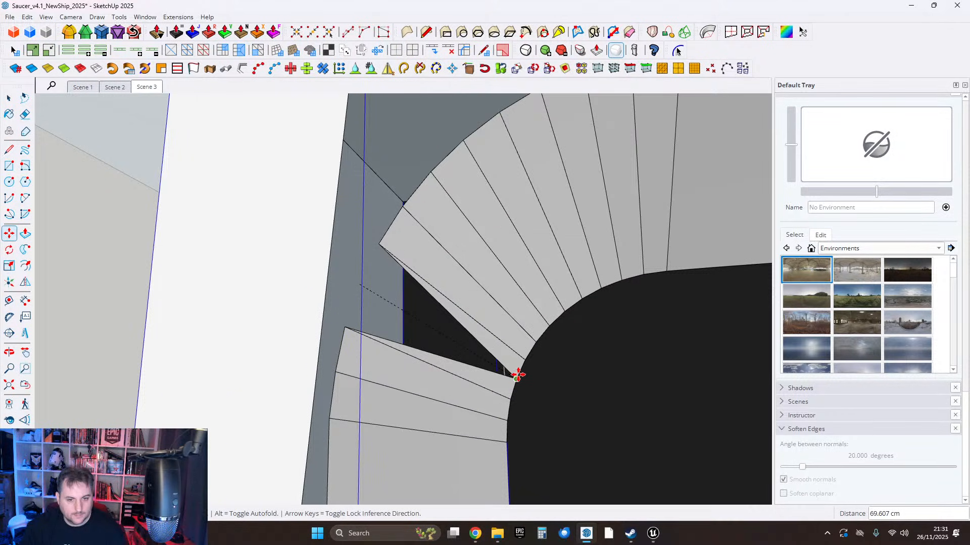
pyautogui.press('Escape')
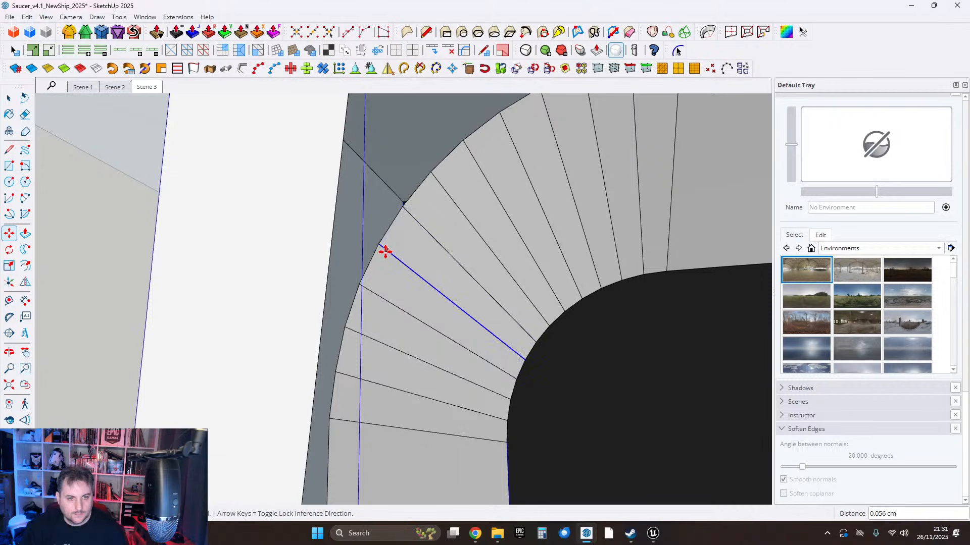
pyautogui.click(378, 246)
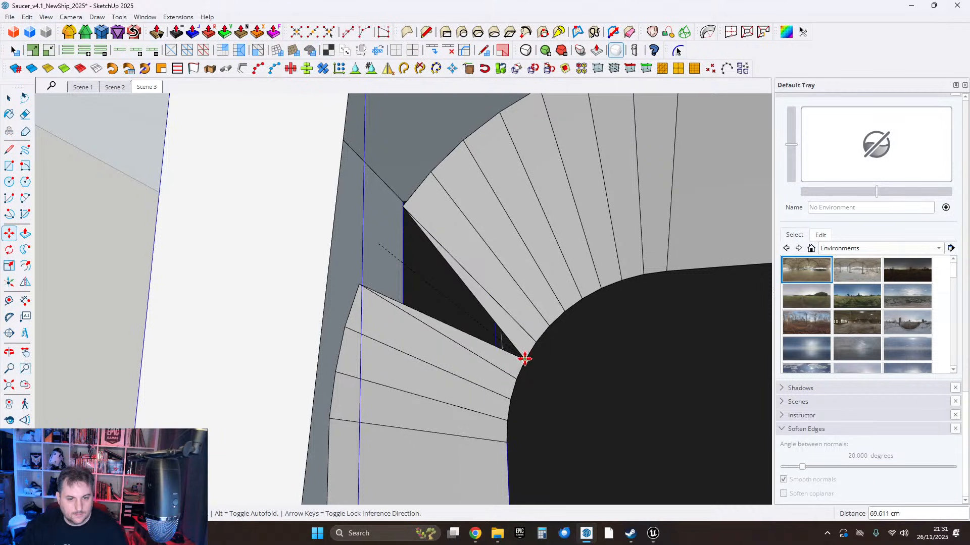
pyautogui.press('Escape')
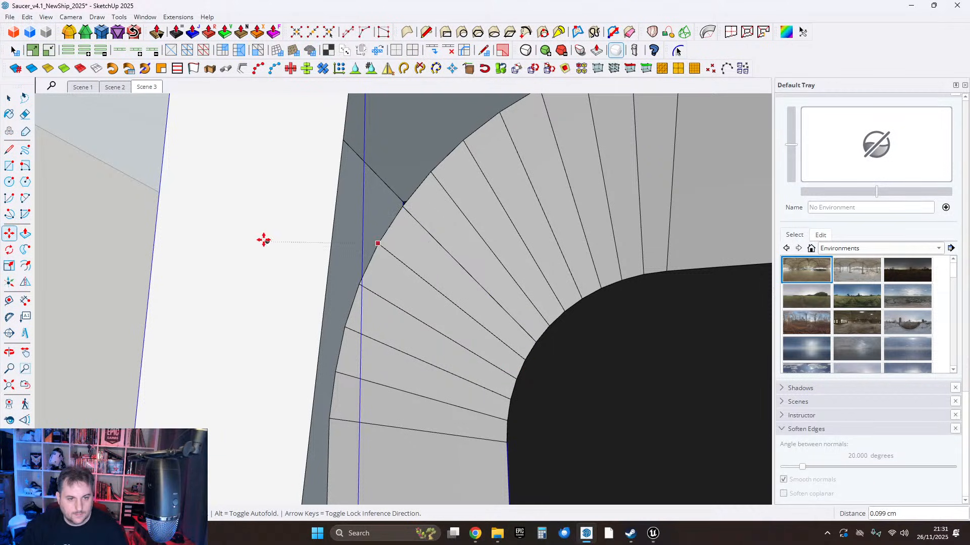
pyautogui.click(380, 246)
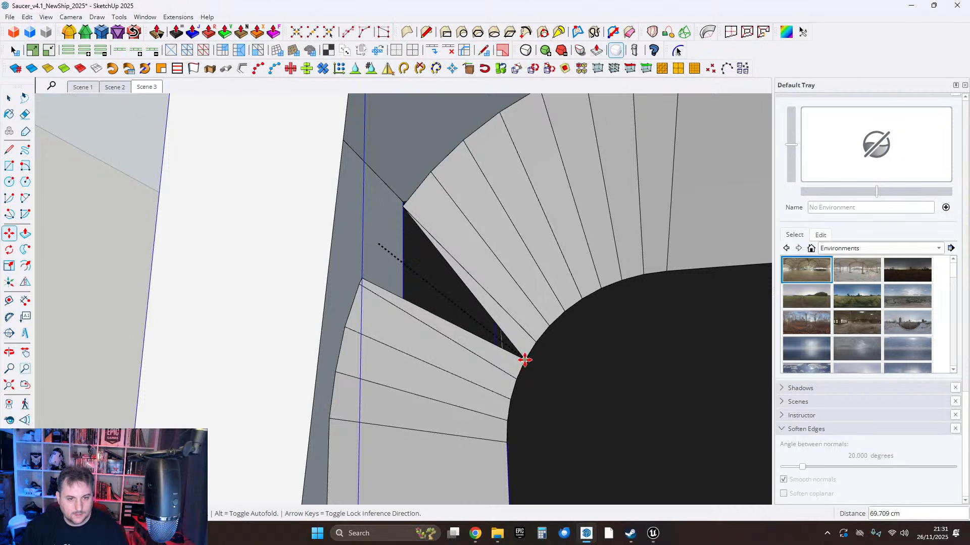
pyautogui.scroll(-4, 510, 347)
pyautogui.press('Escape')
pyautogui.scroll(2, 534, 309)
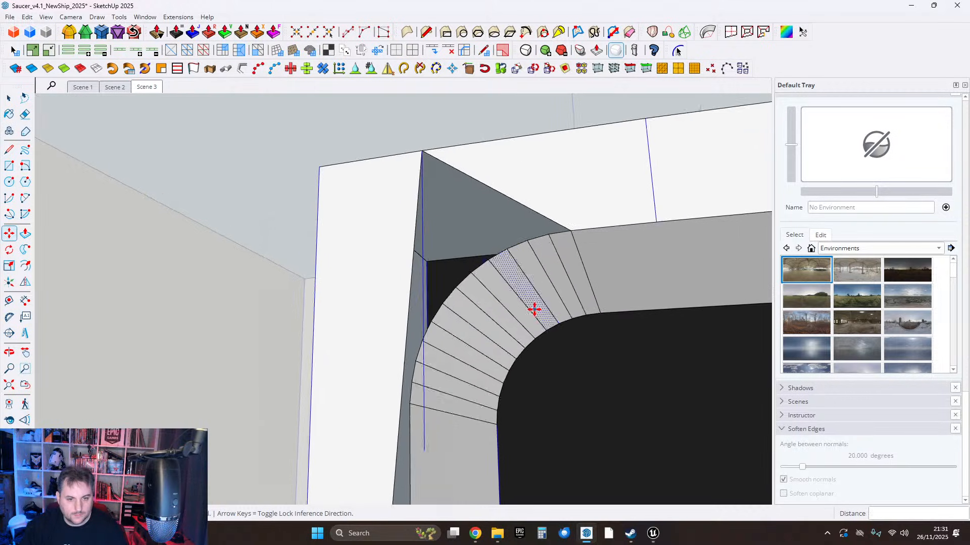
pyautogui.scroll(1, 535, 308)
pyautogui.click(424, 328)
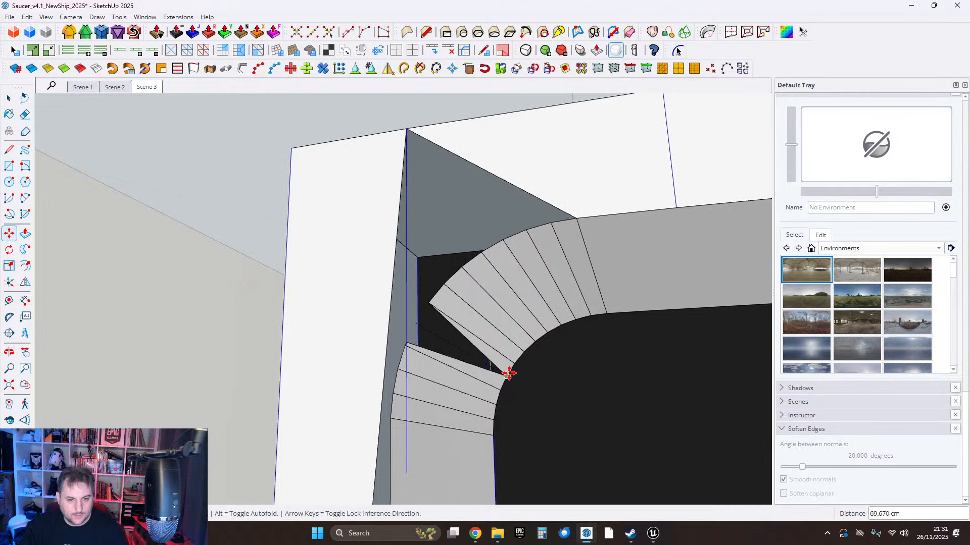
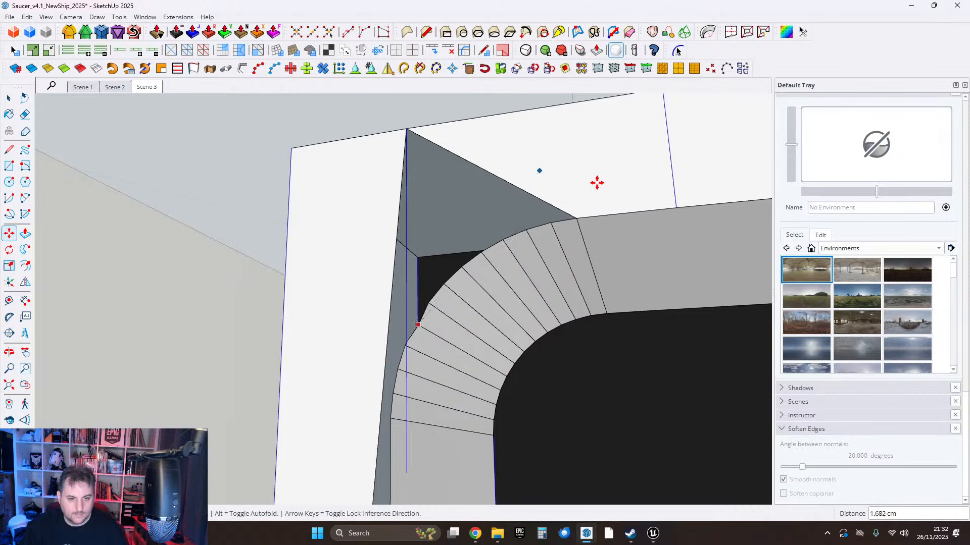
pyautogui.press('Escape')
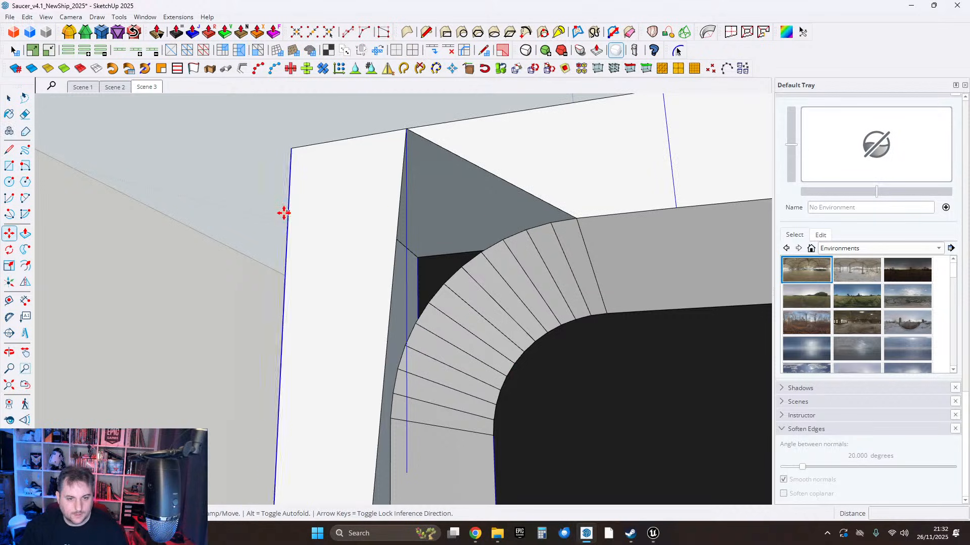
# Close the face above the rounded corner with an edge from its outer curve to the frame's top edge, and erase the extra diagonals.
pyautogui.click(9, 150)
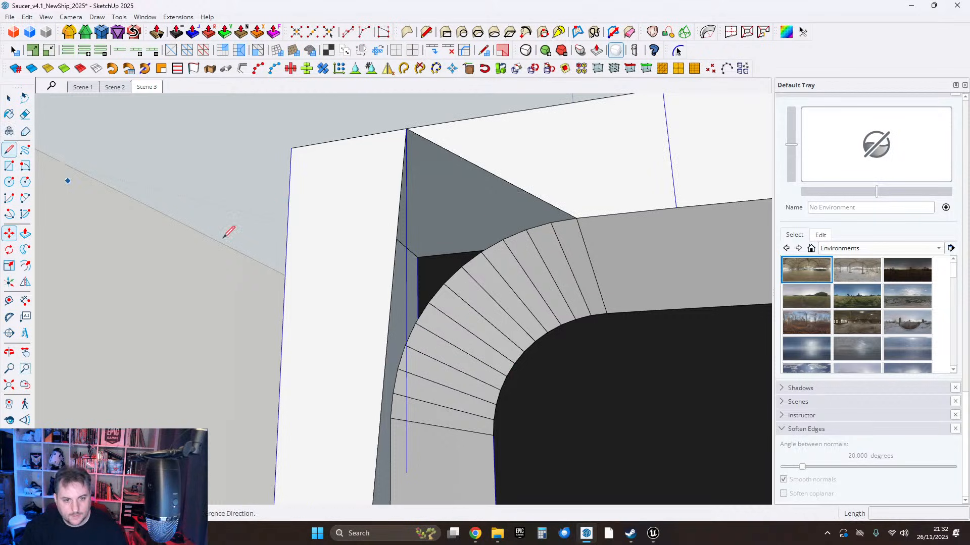
pyautogui.click(428, 302)
pyautogui.click(406, 128)
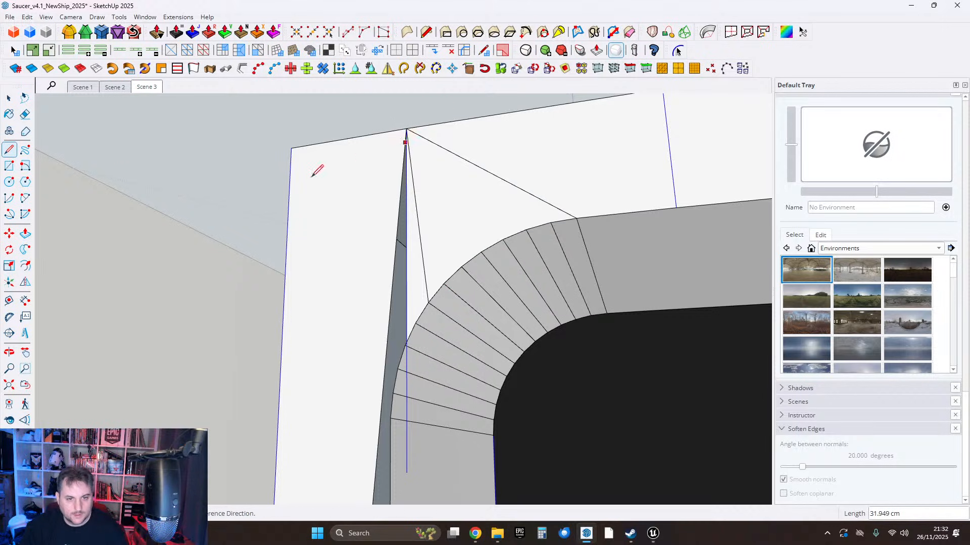
pyautogui.click(25, 114)
pyautogui.moveTo(431, 255); pyautogui.dragTo(510, 169)
pyautogui.moveTo(428, 255); pyautogui.dragTo(471, 327, button='middle')
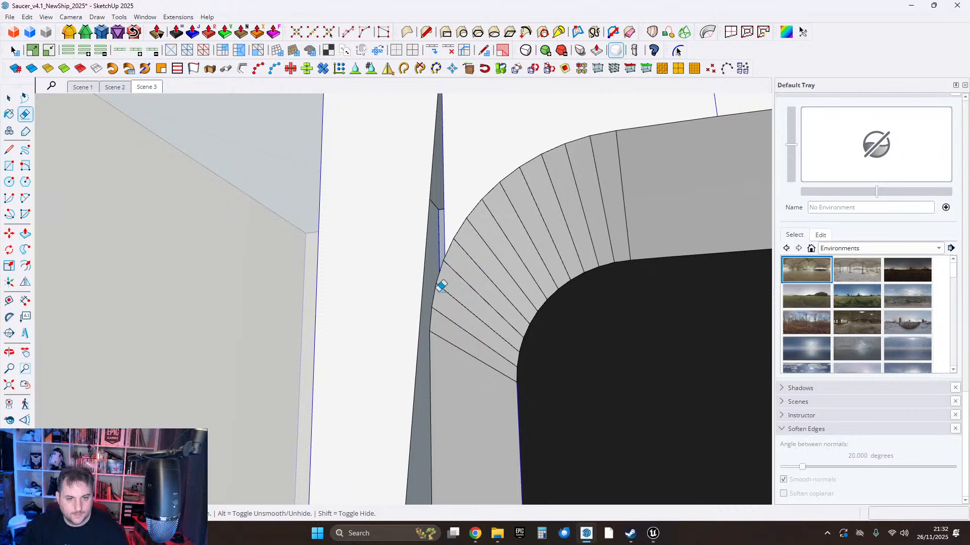
# Draw an edge about 42 cm long from a vertex on the rounded corner's outer curve up to the vertical line's top end.
pyautogui.press('l')
pyautogui.click(433, 276)
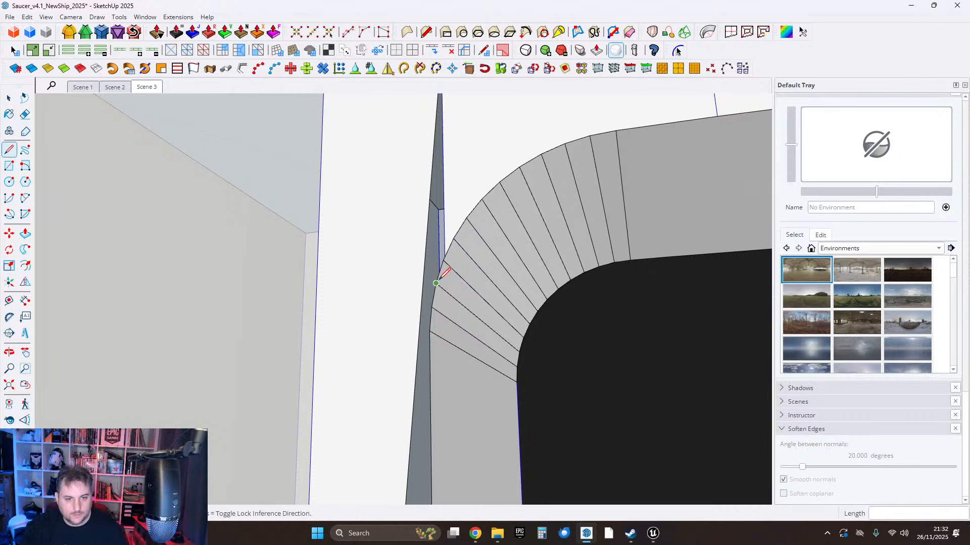
pyautogui.moveTo(444, 260); pyautogui.dragTo(457, 145, button='middle')
pyautogui.click(434, 119)
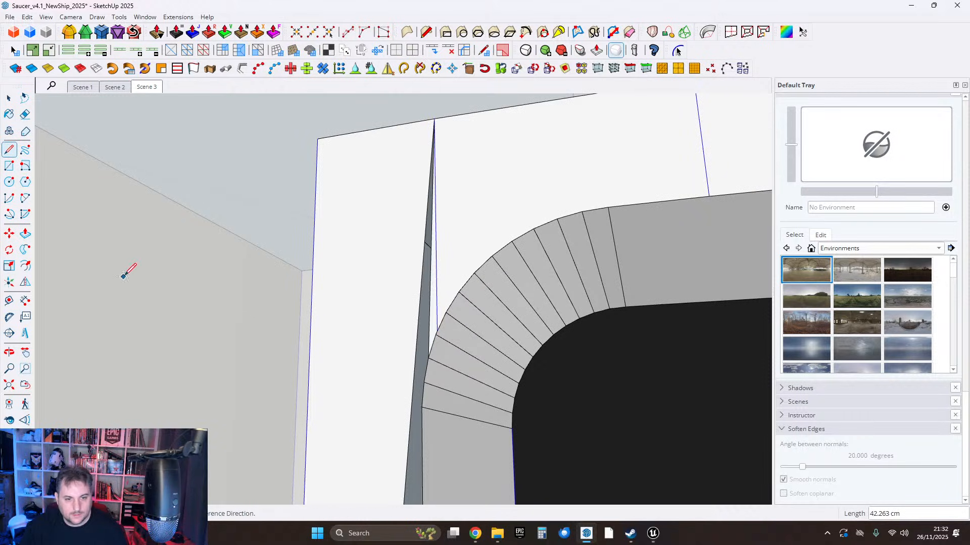
pyautogui.click(427, 407)
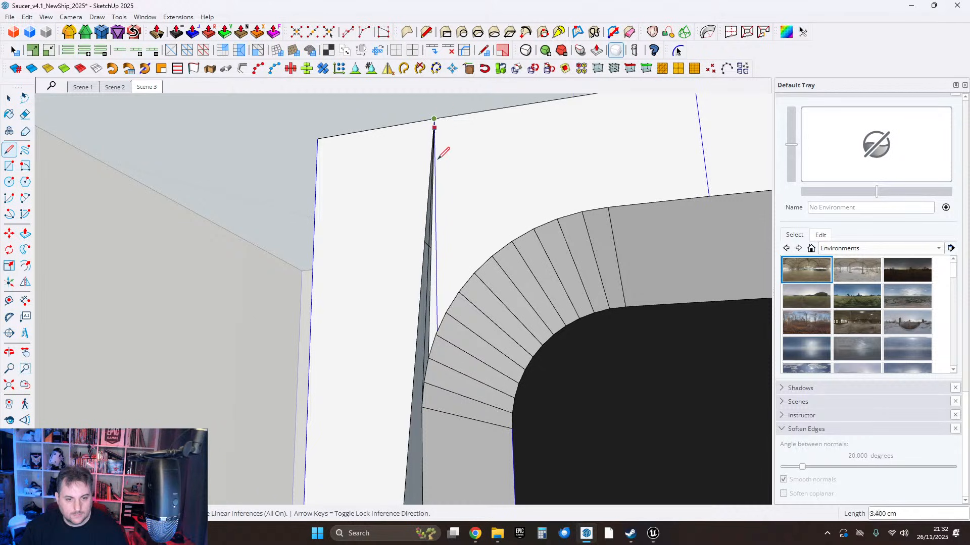
pyautogui.press('Escape')
# Draw an edge about 122 cm long from the opening's lower rounded corner to the end post's lower outer corner.
pyautogui.scroll(-3, 441, 215)
pyautogui.keyDown('shift'); pyautogui.moveTo(439, 394); pyautogui.dragTo(444, 151, button='middle'); pyautogui.keyUp('shift')
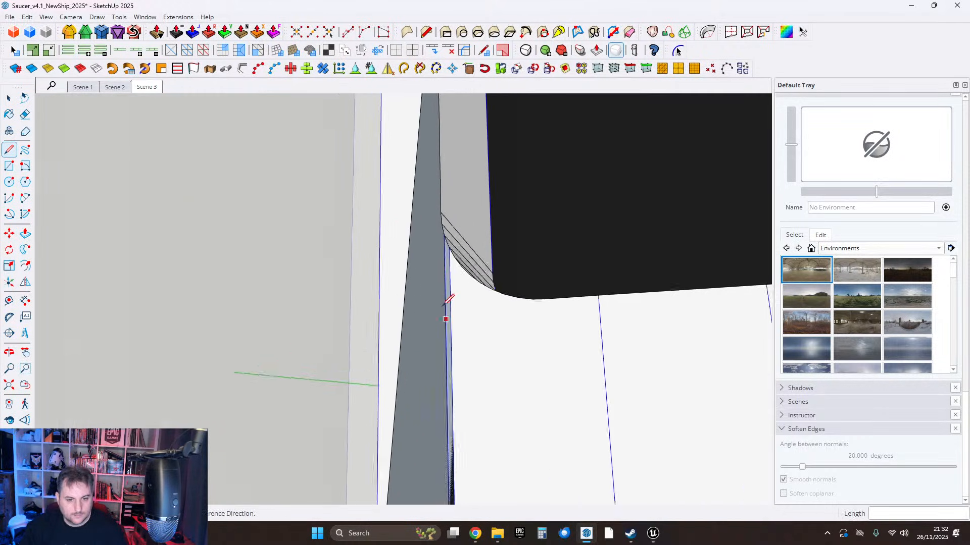
pyautogui.keyDown('shift'); pyautogui.moveTo(445, 301); pyautogui.dragTo(438, 253, button='middle'); pyautogui.keyUp('shift')
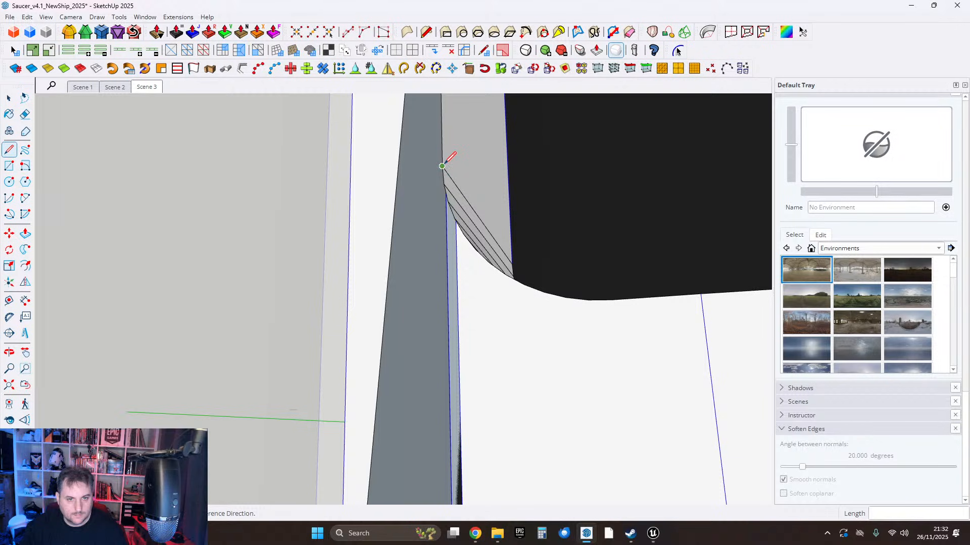
pyautogui.click(443, 165)
pyautogui.keyDown('shift'); pyautogui.moveTo(396, 410); pyautogui.dragTo(410, 278, button='middle'); pyautogui.keyUp('shift')
pyautogui.keyDown('shift'); pyautogui.moveTo(401, 441); pyautogui.dragTo(403, 484, button='middle'); pyautogui.keyUp('shift')
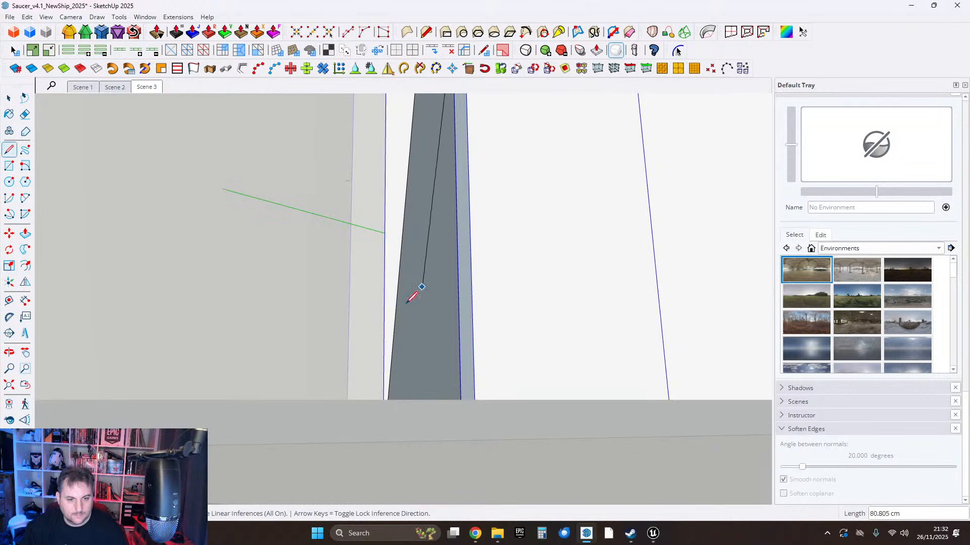
pyautogui.keyDown('shift'); pyautogui.moveTo(413, 297); pyautogui.dragTo(401, 368, button='middle'); pyautogui.keyUp('shift')
pyautogui.click(392, 458)
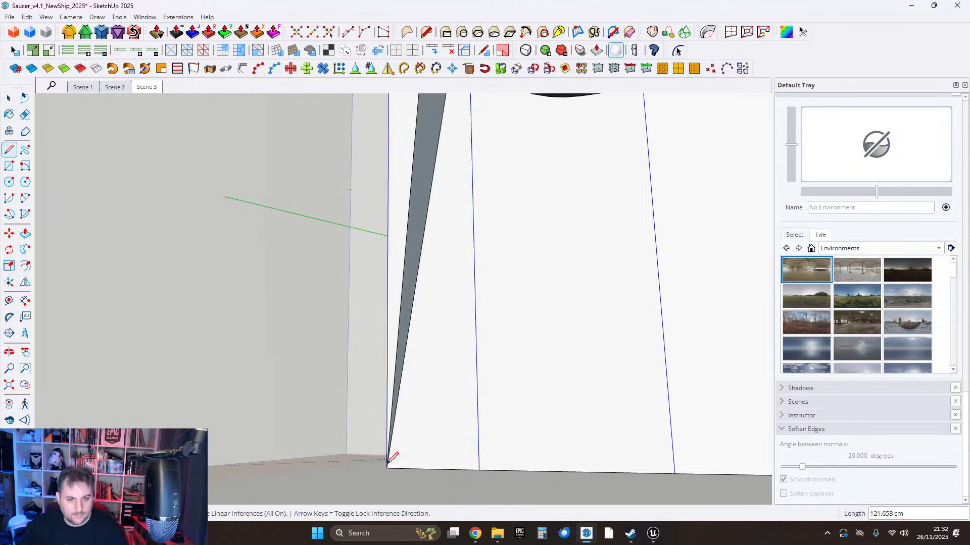
# Erase the extra edge beside the upper rounded corner's curve and the long diagonal across the end post.
pyautogui.keyDown('shift'); pyautogui.moveTo(475, 284); pyautogui.dragTo(418, 514, button='middle'); pyautogui.keyUp('shift')
pyautogui.keyDown('shift'); pyautogui.moveTo(396, 275); pyautogui.dragTo(404, 390, button='middle'); pyautogui.keyUp('shift')
pyautogui.scroll(-2, 407, 392)
pyautogui.scroll(2, 417, 162)
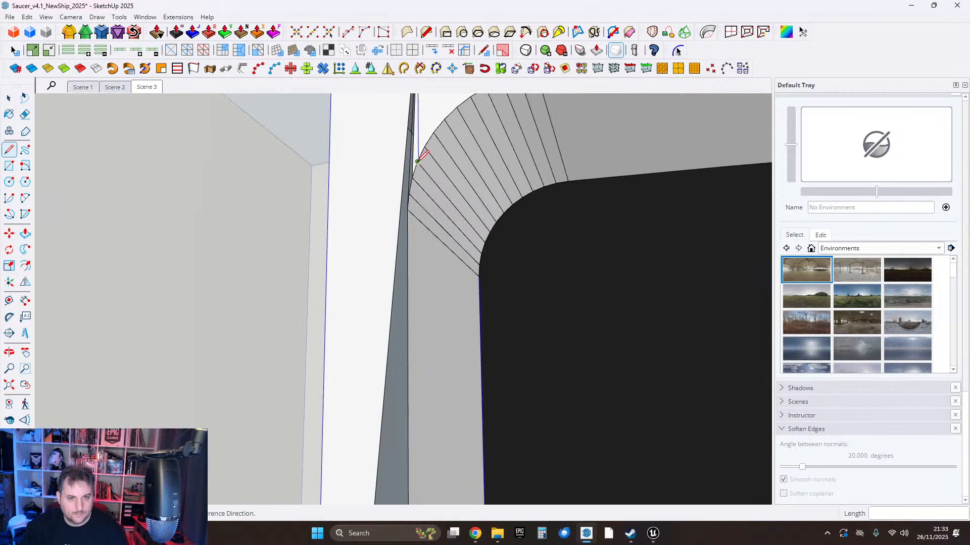
pyautogui.keyDown('shift'); pyautogui.moveTo(417, 161); pyautogui.dragTo(412, 268, button='middle'); pyautogui.keyUp('shift')
pyautogui.click(25, 114)
pyautogui.scroll(3, 407, 252)
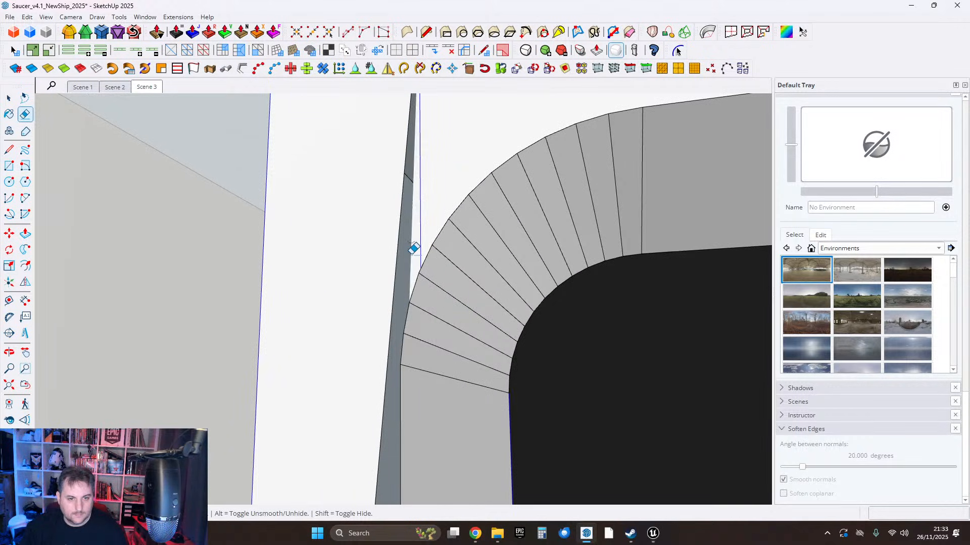
pyautogui.click(412, 244)
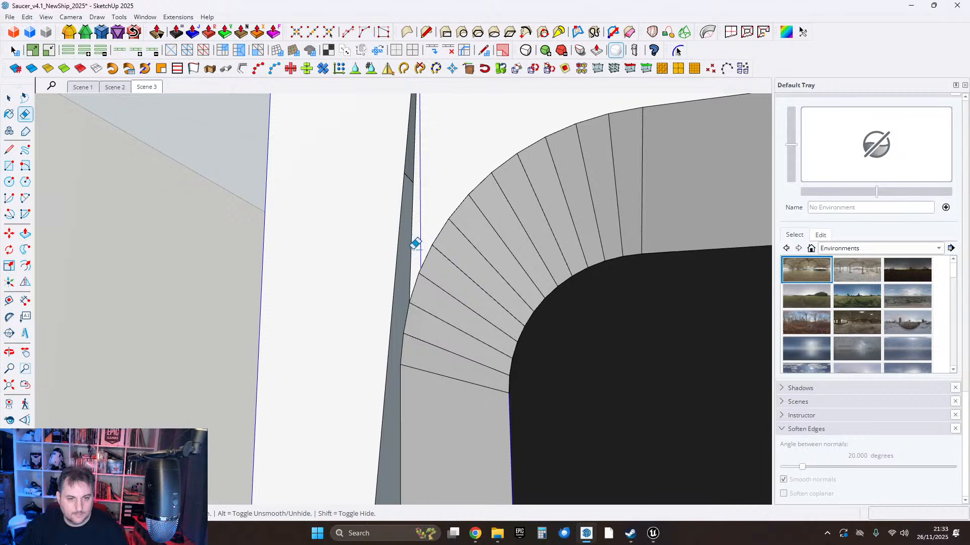
pyautogui.click(9, 150)
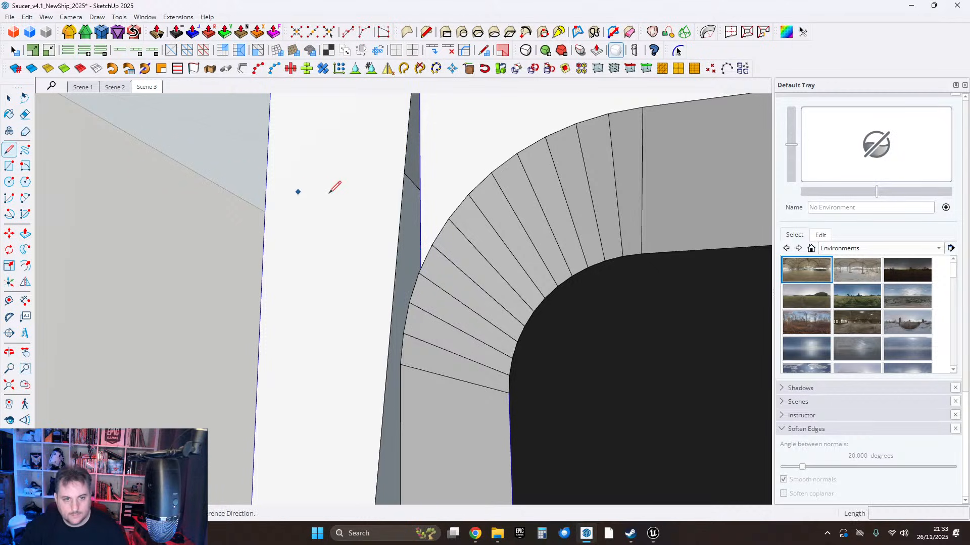
pyautogui.press('e')
pyautogui.click(400, 230)
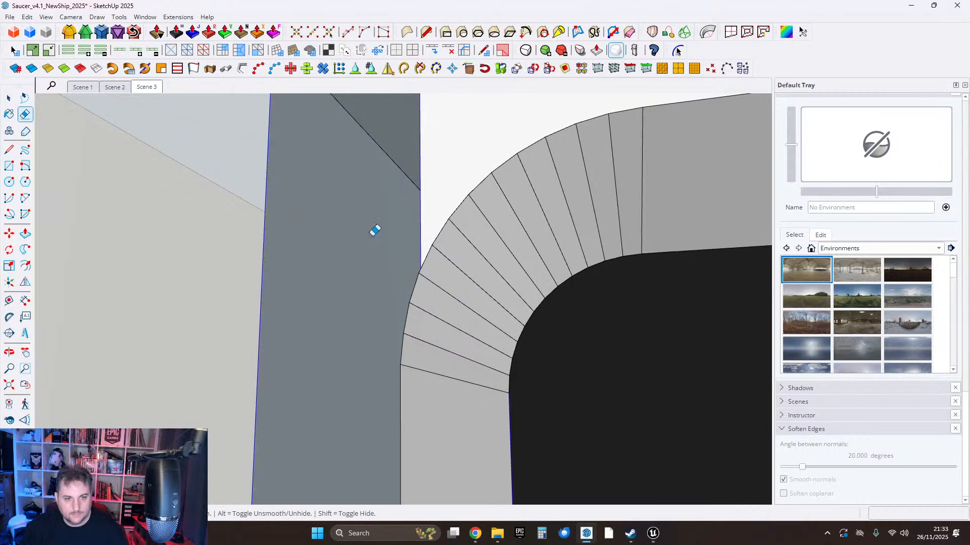
# Try to close the end post's face with an edge about 54 cm long between its top corner and the rounded corner's lowest outer vertex.
pyautogui.press('l')
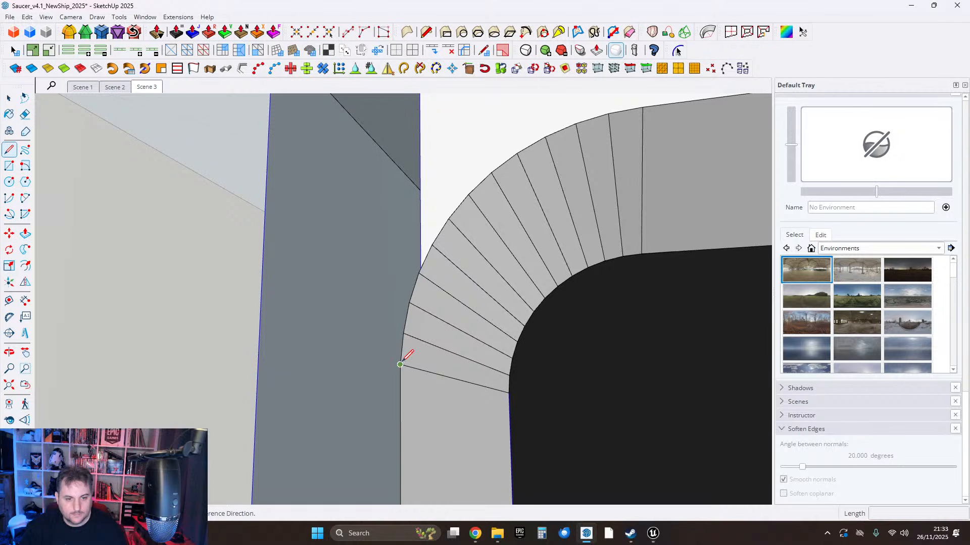
pyautogui.click(400, 364)
pyautogui.scroll(-3, 372, 351)
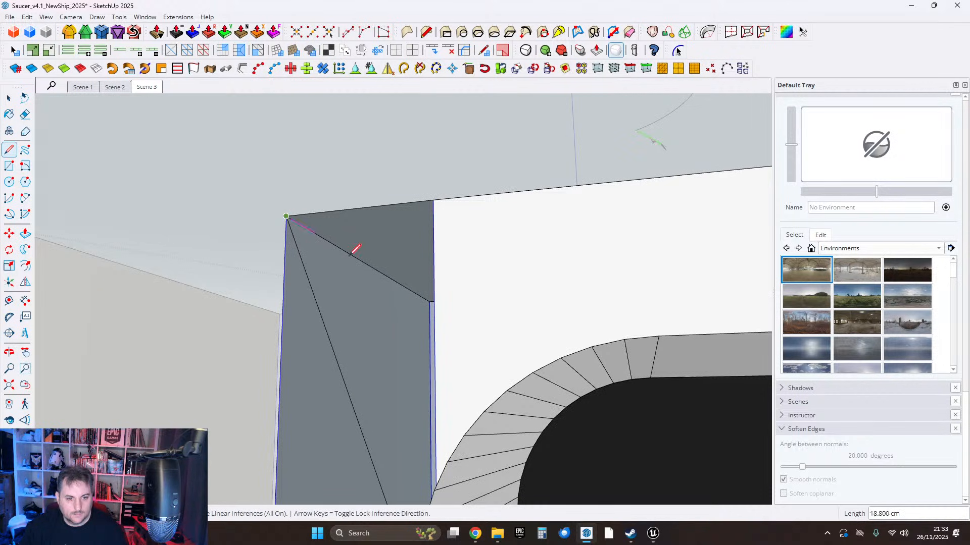
pyautogui.scroll(-3, 374, 242)
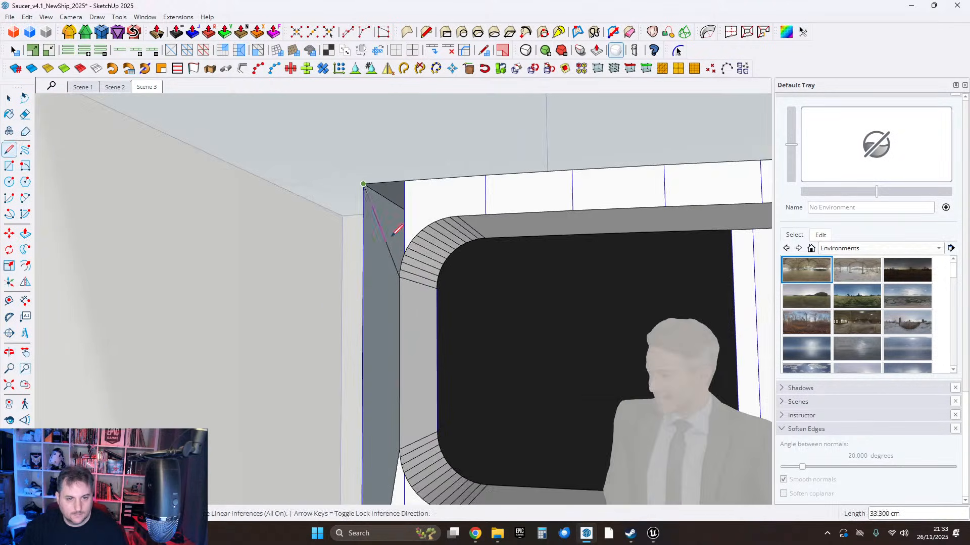
pyautogui.click(363, 184)
pyautogui.scroll(1, 361, 180)
pyautogui.click(360, 177)
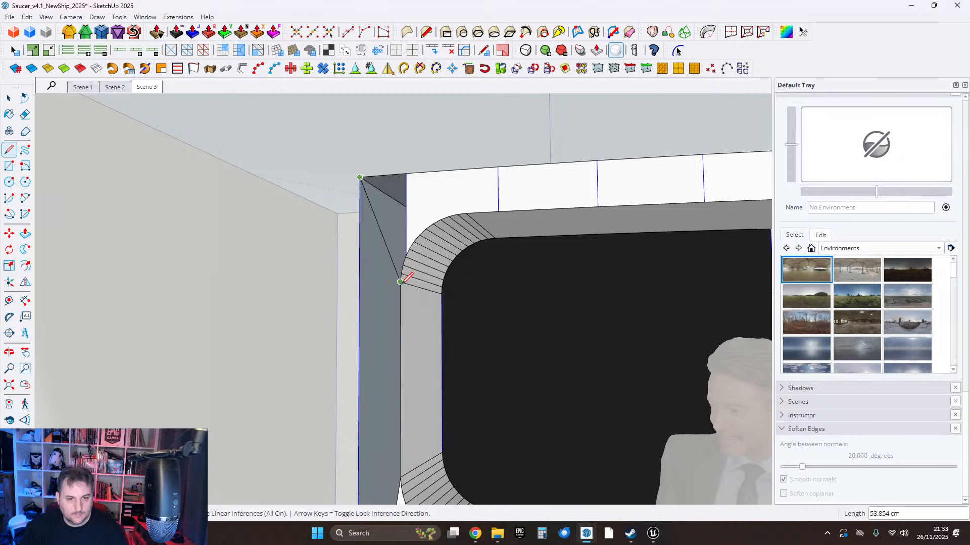
pyautogui.click(400, 281)
pyautogui.click(9, 98)
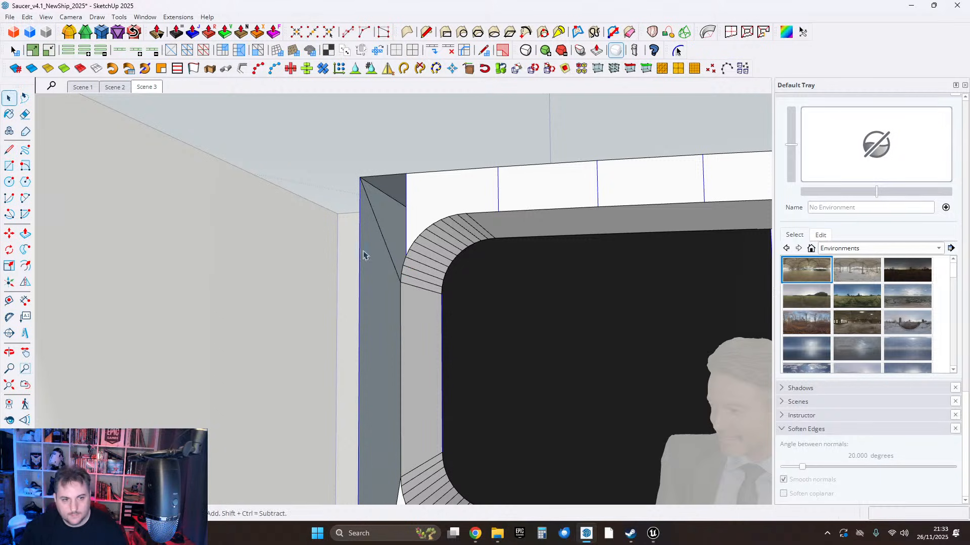
# Move the three lowest outer vertices of the upper rounded corner's curve into line with the end post's face.
pyautogui.moveTo(388, 251)
pyautogui.mouseDown(button='middle')
pyautogui.moveTo(401, 291)
pyautogui.moveTo(412, 402)
pyautogui.moveTo(411, 359)
pyautogui.moveTo(357, 364)
pyautogui.moveTo(362, 310)
pyautogui.moveTo(414, 267)
pyautogui.mouseUp(button='middle')
pyautogui.scroll(2, 419, 396)
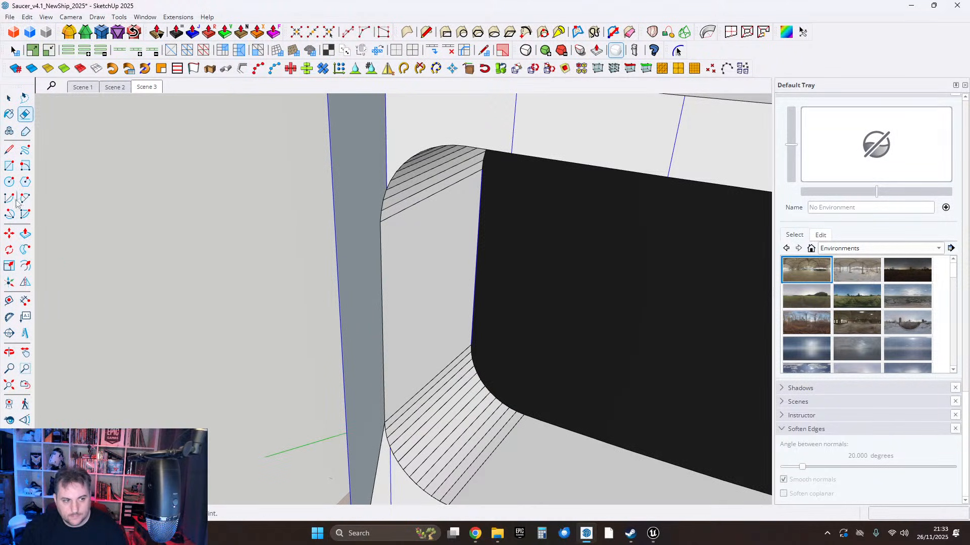
pyautogui.click(12, 234)
pyautogui.scroll(1, 392, 251)
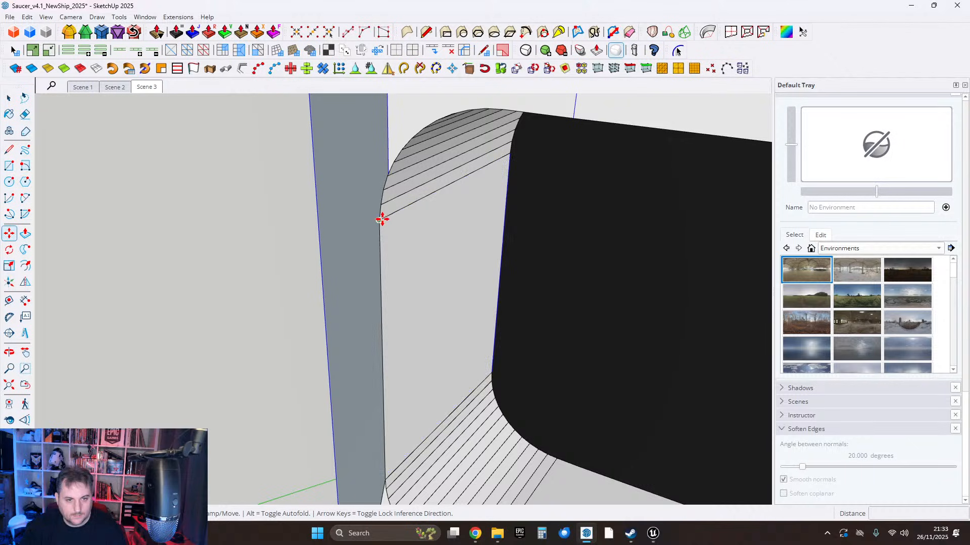
pyautogui.click(382, 219)
pyautogui.moveTo(510, 152); pyautogui.dragTo(429, 331, button='middle')
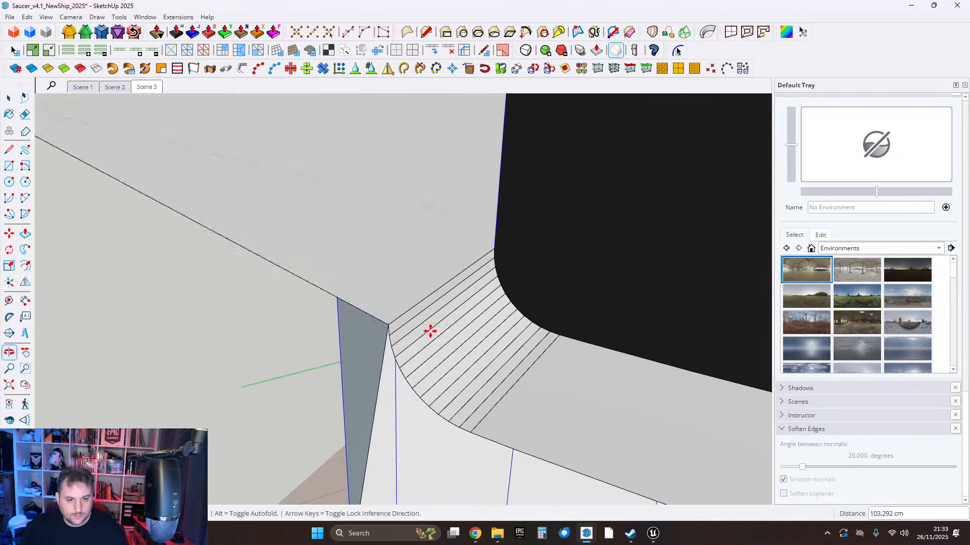
pyautogui.click(384, 417)
pyautogui.keyDown('shift'); pyautogui.moveTo(407, 263); pyautogui.dragTo(383, 480, button='middle'); pyautogui.keyUp('shift')
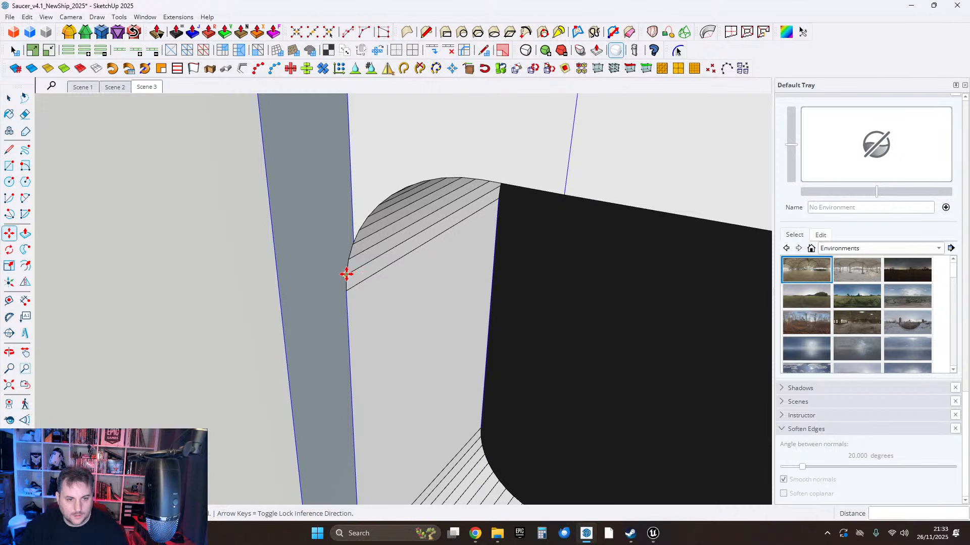
pyautogui.click(346, 275)
pyautogui.moveTo(368, 281); pyautogui.dragTo(495, 379, button='middle')
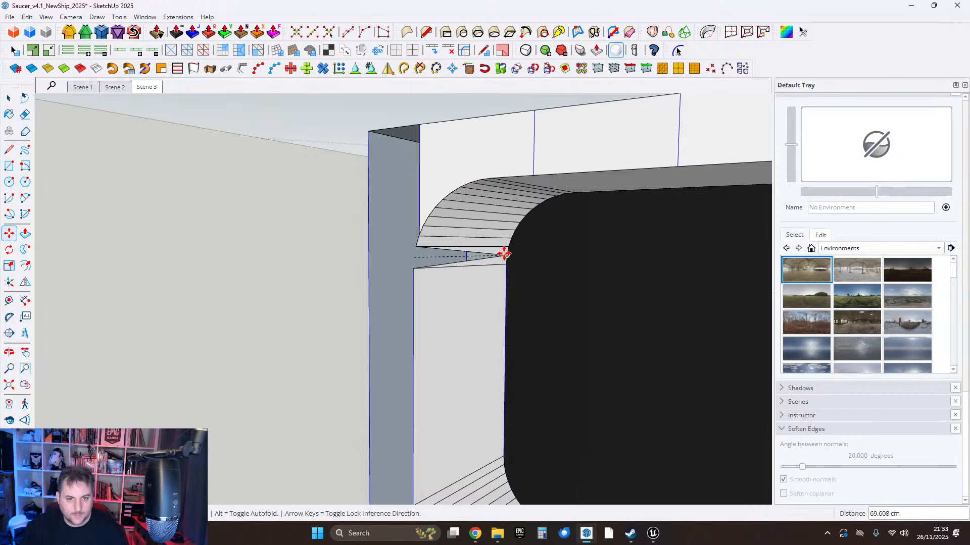
pyautogui.moveTo(447, 339); pyautogui.dragTo(421, 439, button='middle')
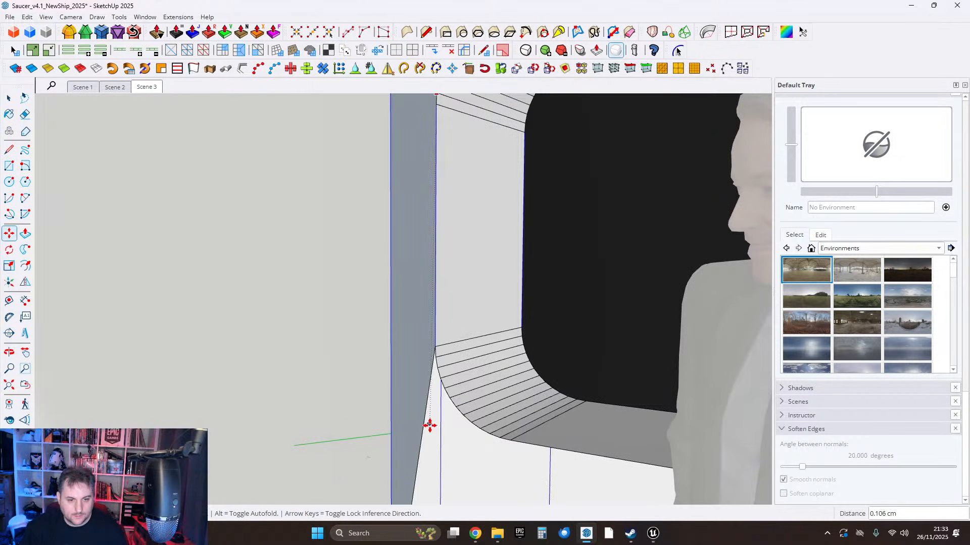
pyautogui.click(430, 425)
pyautogui.keyDown('shift'); pyautogui.moveTo(485, 219); pyautogui.dragTo(457, 360, button='middle'); pyautogui.keyUp('shift')
pyautogui.scroll(1, 423, 225)
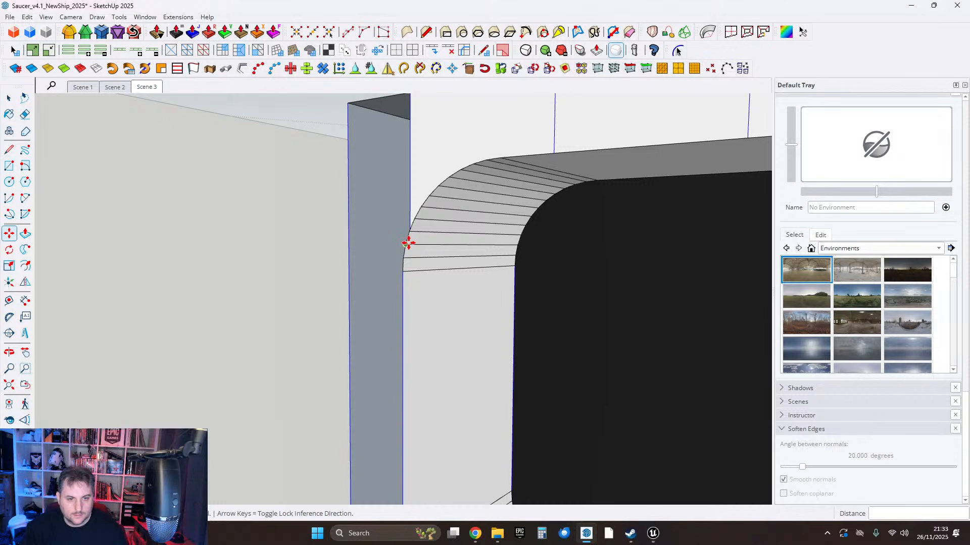
pyautogui.click(409, 243)
pyautogui.moveTo(481, 329); pyautogui.dragTo(467, 376, button='middle')
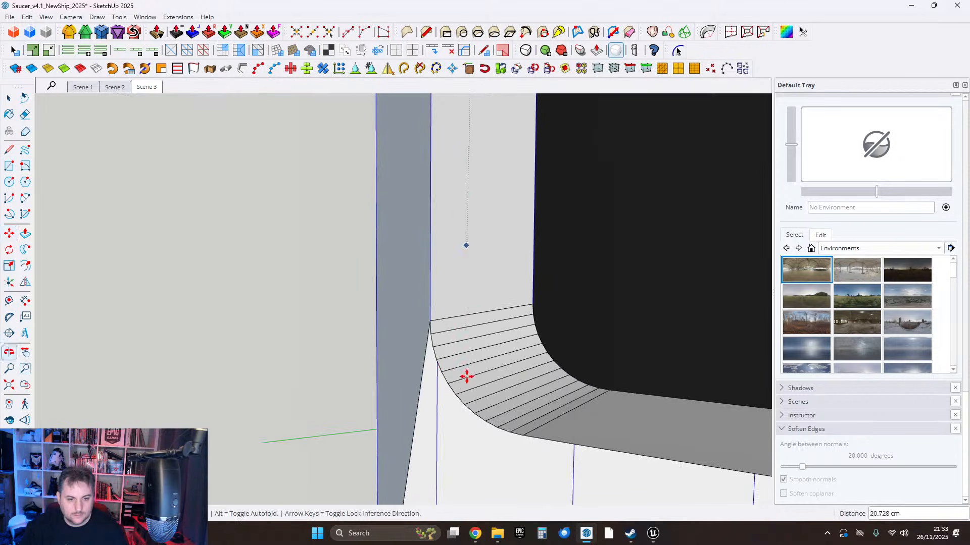
pyautogui.click(433, 379)
pyautogui.keyDown('shift'); pyautogui.moveTo(484, 186); pyautogui.dragTo(475, 364, button='middle'); pyautogui.keyUp('shift')
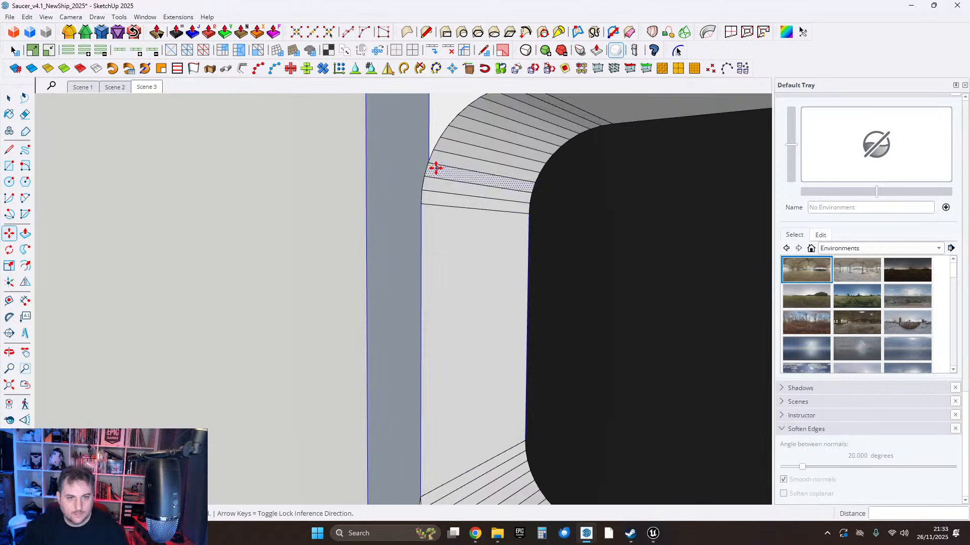
# Draw an edge about 54 cm long from the end post's top corner to the curve's lowest outer vertex, and erase the extra diagonal.
pyautogui.click(9, 150)
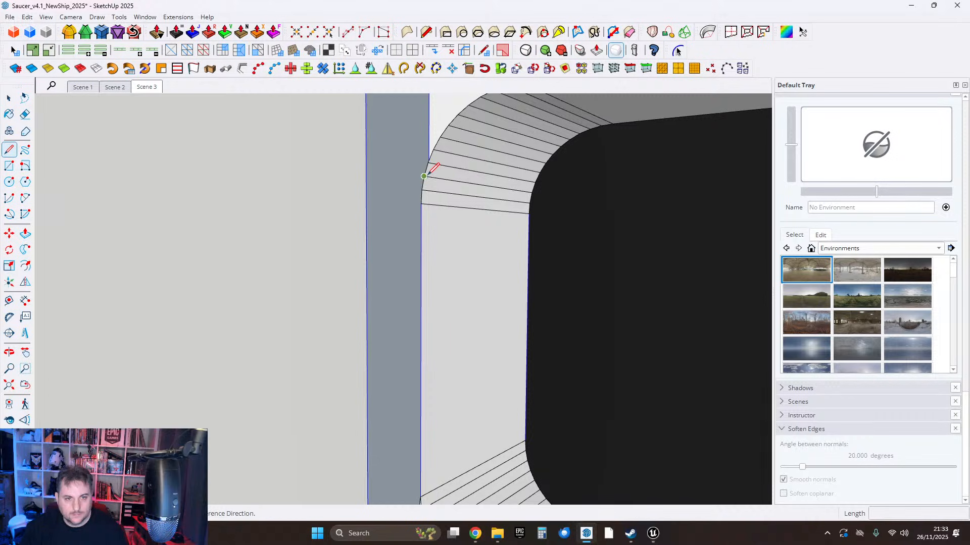
pyautogui.click(424, 176)
pyautogui.moveTo(424, 176); pyautogui.dragTo(377, 109, button='middle')
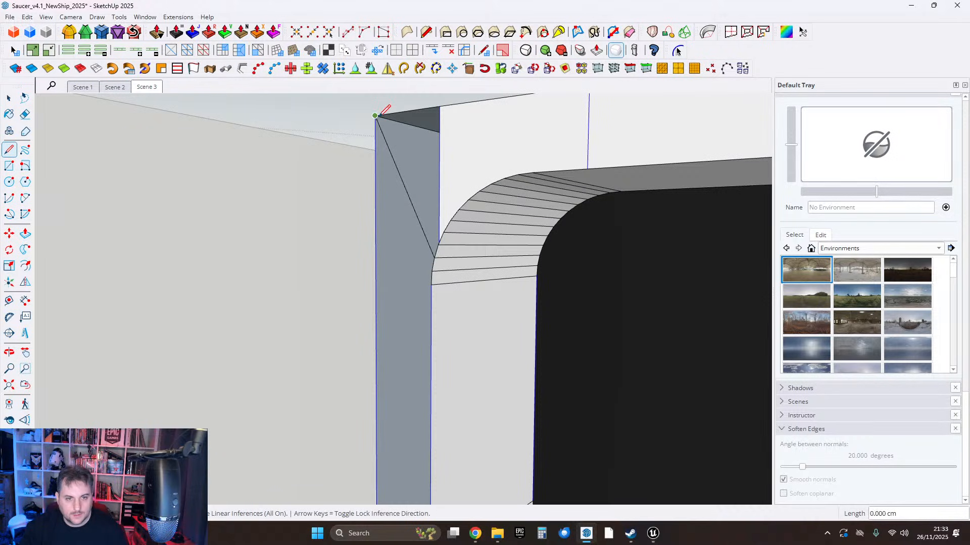
pyautogui.click(431, 285)
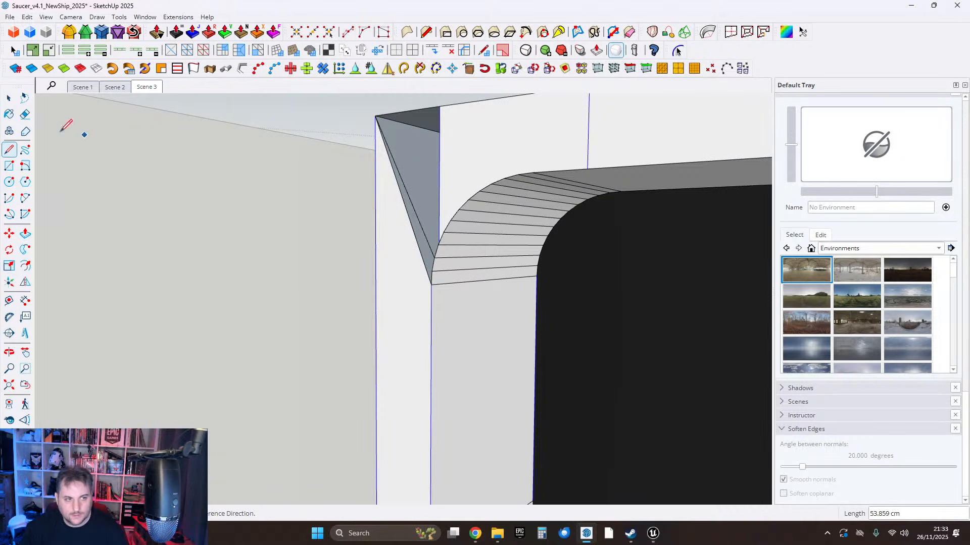
pyautogui.press('e')
pyautogui.moveTo(446, 364); pyautogui.dragTo(483, 306, button='middle')
pyautogui.scroll(4, 476, 354)
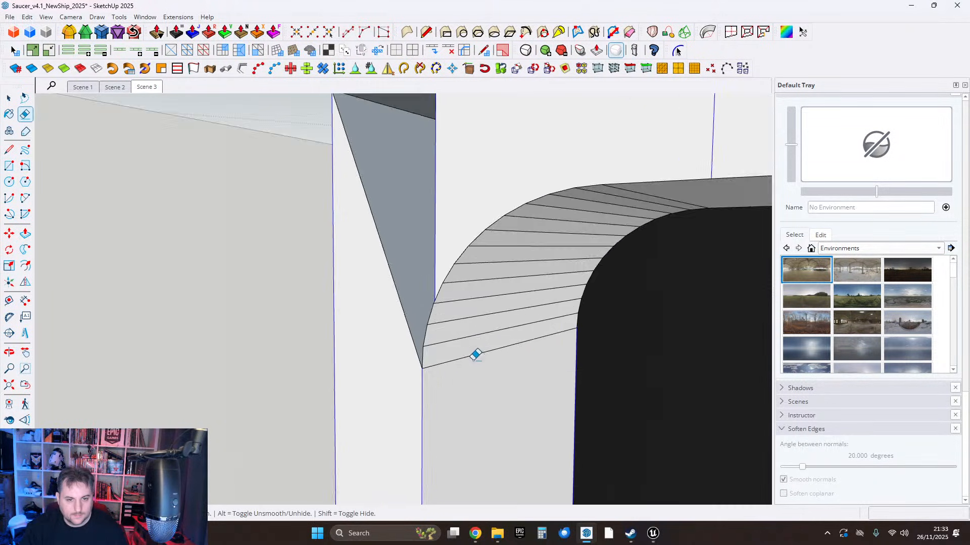
# Align the second, third and fourth outer vertices from the curve's lower end with the end post's face, moving them about 0.1 cm.
pyautogui.moveTo(476, 353); pyautogui.dragTo(462, 298, button='middle')
pyautogui.click(9, 233)
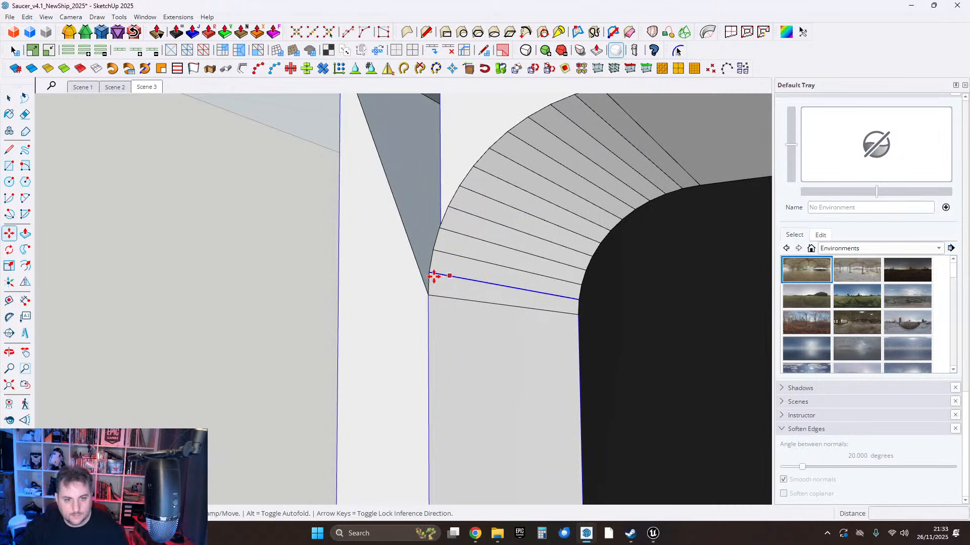
pyautogui.moveTo(434, 272); pyautogui.dragTo(578, 297)
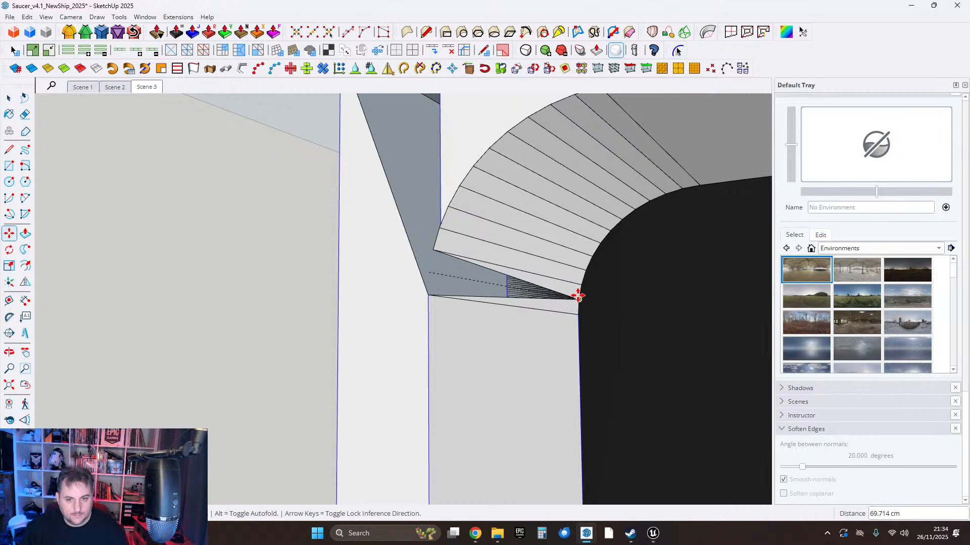
pyautogui.click(578, 298)
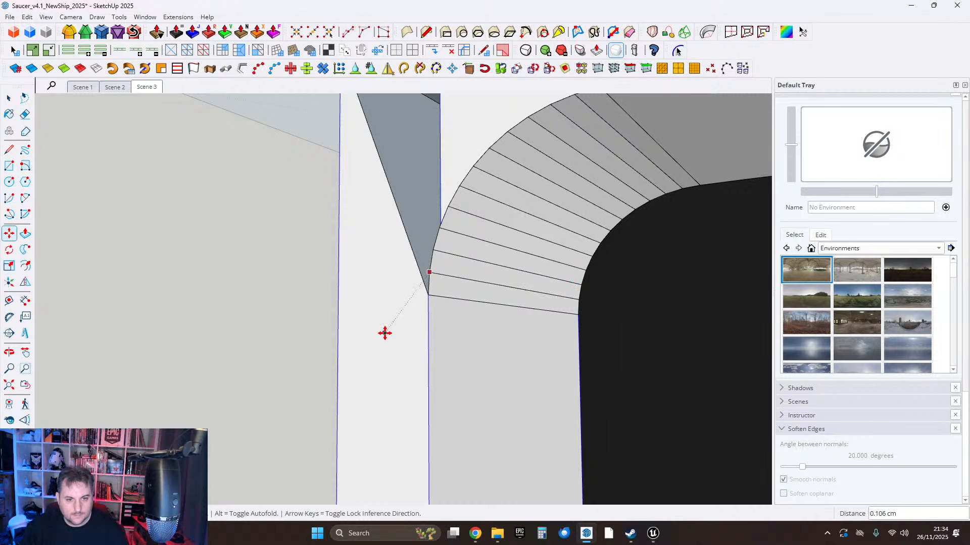
pyautogui.click(432, 251)
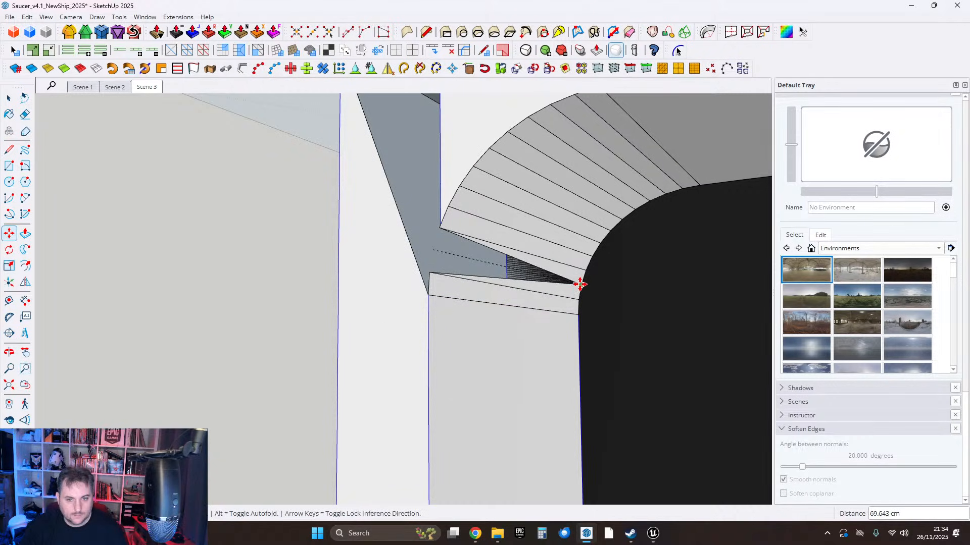
pyautogui.press('Escape')
pyautogui.click(440, 230)
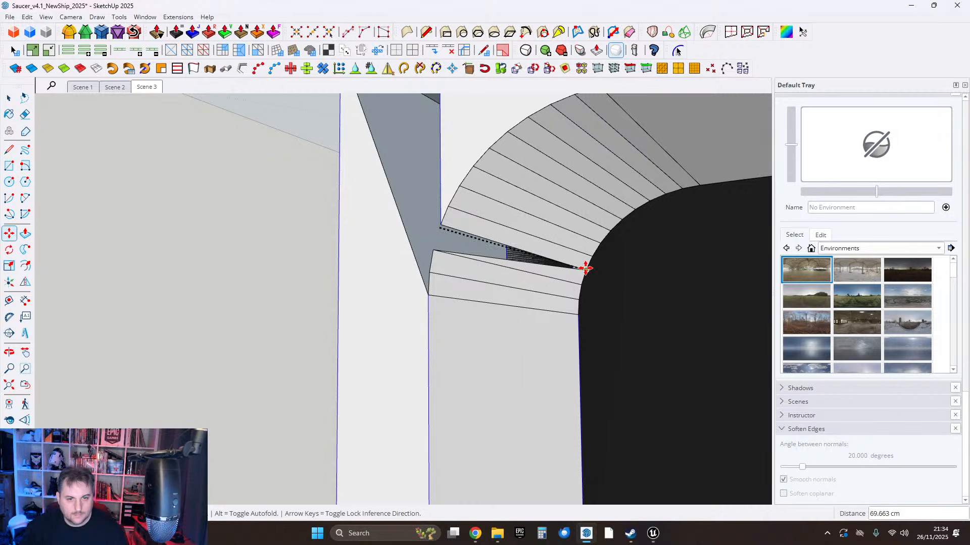
pyautogui.moveTo(391, 253); pyautogui.dragTo(407, 335, button='middle')
pyautogui.click(436, 344)
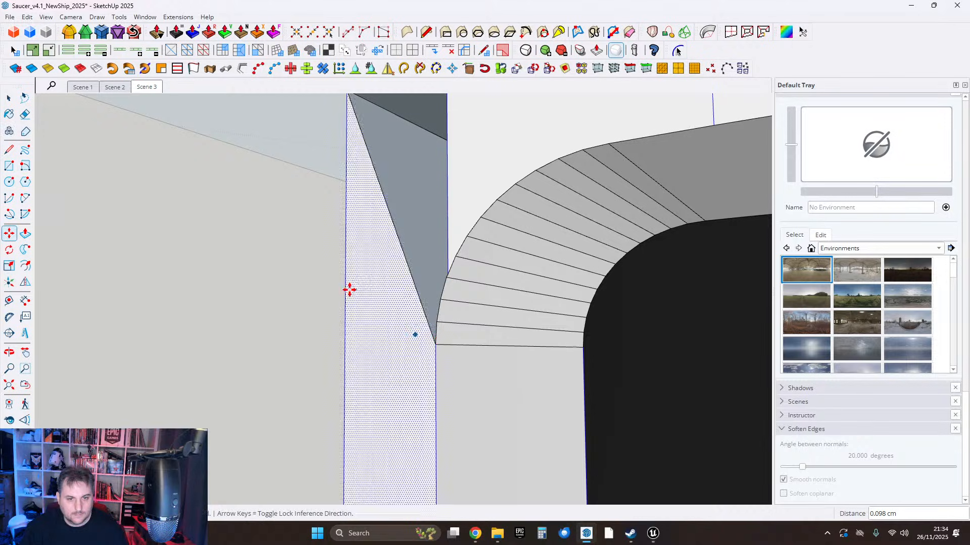
# Try an edge about 44.5 cm long between the curve's fourth outer vertex and the end post's top corner, and undo it.
pyautogui.press('l')
pyautogui.click(446, 277)
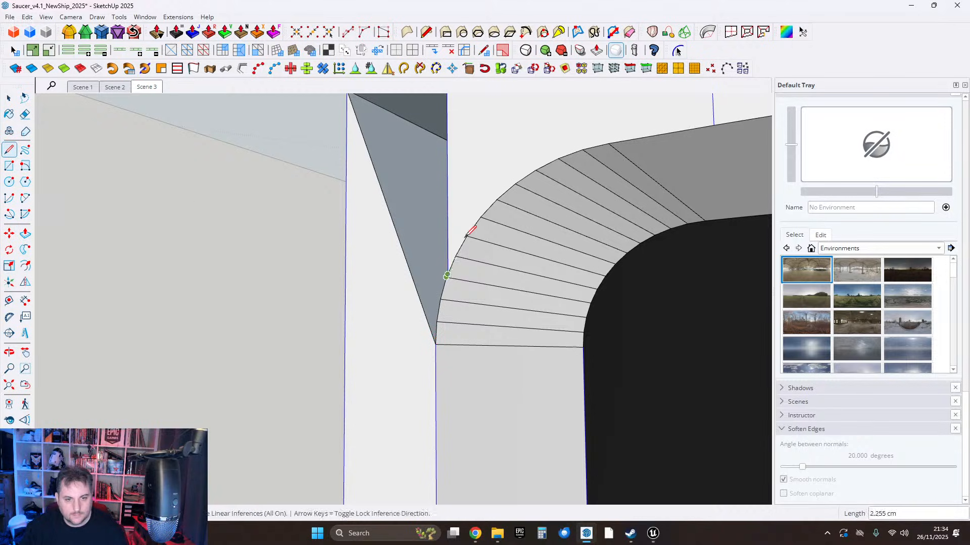
pyautogui.moveTo(468, 232); pyautogui.dragTo(370, 152, button='middle')
pyautogui.click(355, 140)
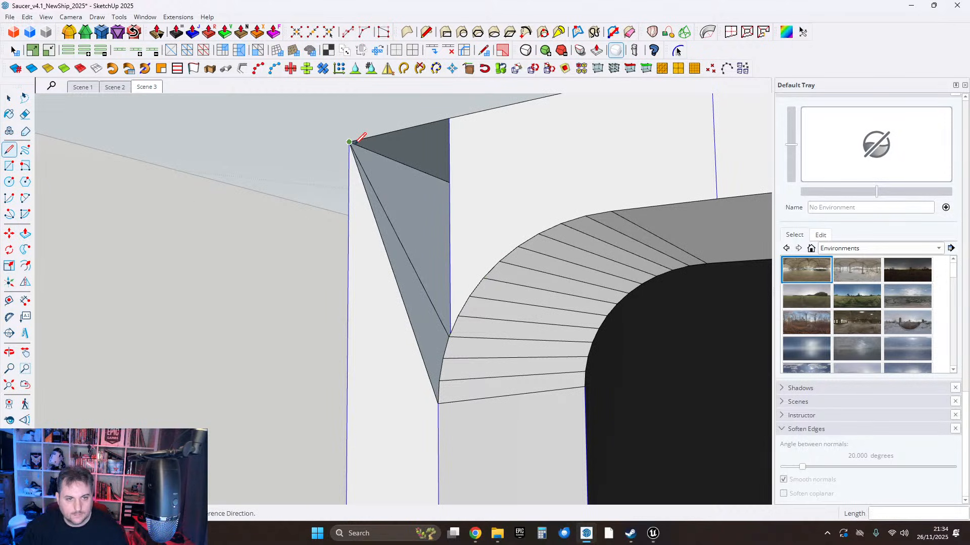
pyautogui.click(350, 141)
pyautogui.click(448, 337)
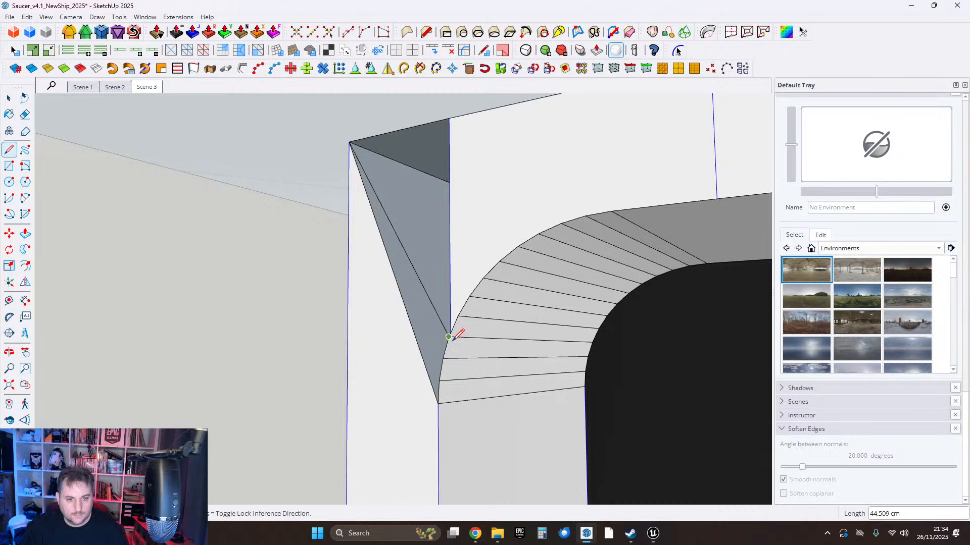
pyautogui.click(448, 337)
pyautogui.press('Escape')
pyautogui.hotkey('ctrl', 'z')
# Draw three edges about 44, 50 and 47 cm long to the post's top corner from the vertical line's lower end and two curve vertices.
pyautogui.click(450, 333)
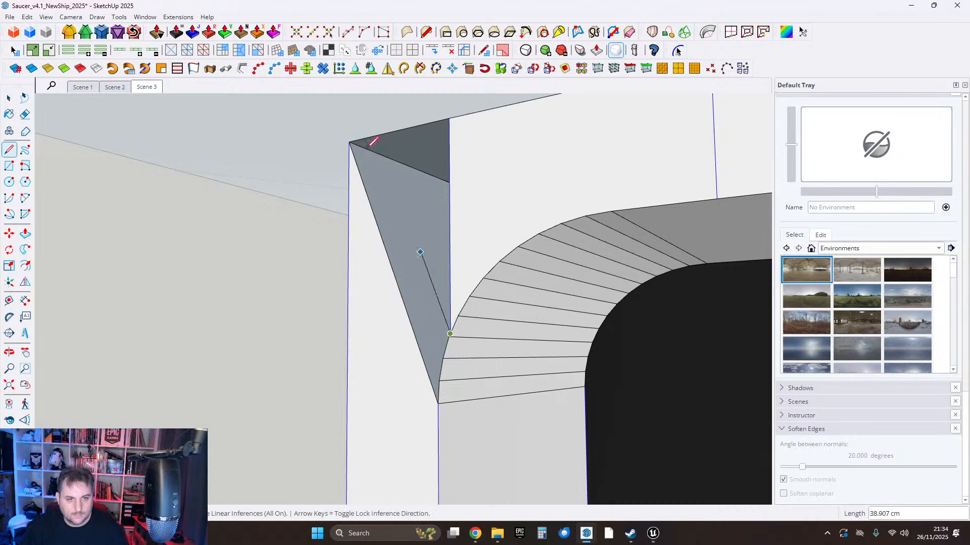
pyautogui.click(350, 141)
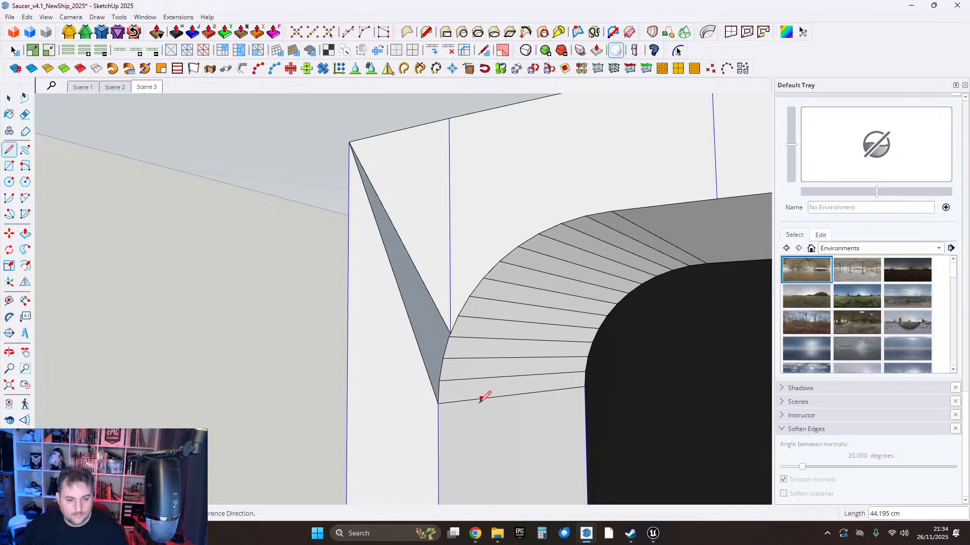
pyautogui.click(439, 381)
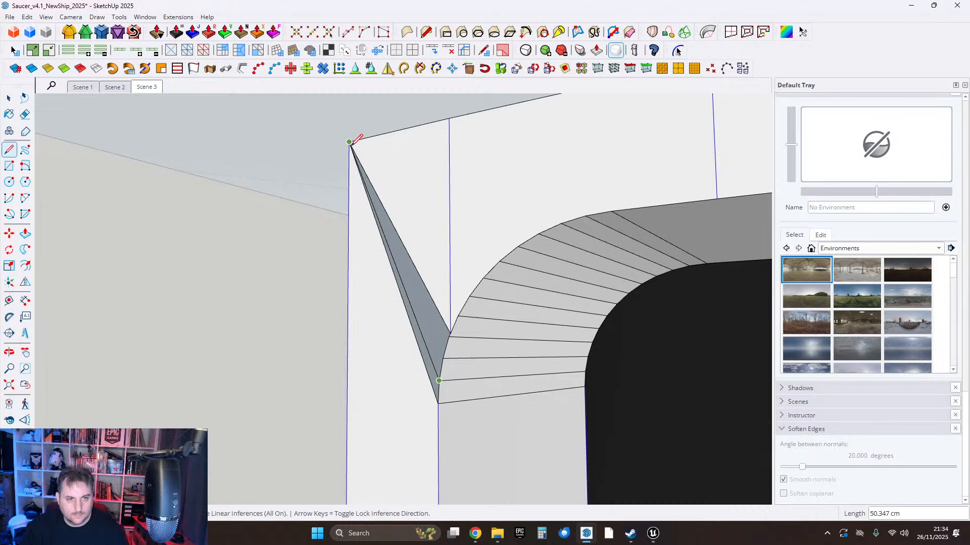
pyautogui.click(350, 142)
pyautogui.click(443, 357)
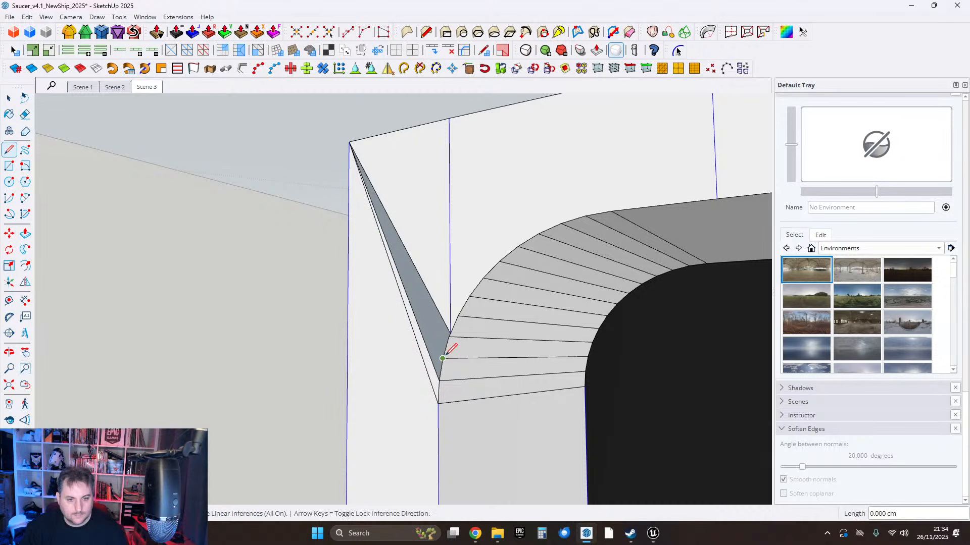
pyautogui.click(350, 142)
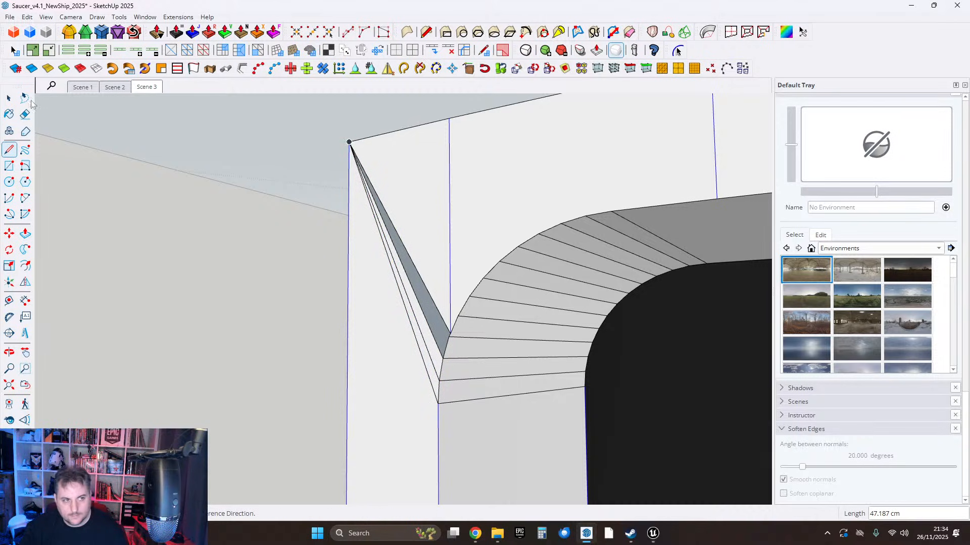
# Select all the connected frame geometry and run Fixit 101 on it.
pyautogui.press('space')
pyautogui.tripleClick(398, 314)
pyautogui.rightClick(398, 313)
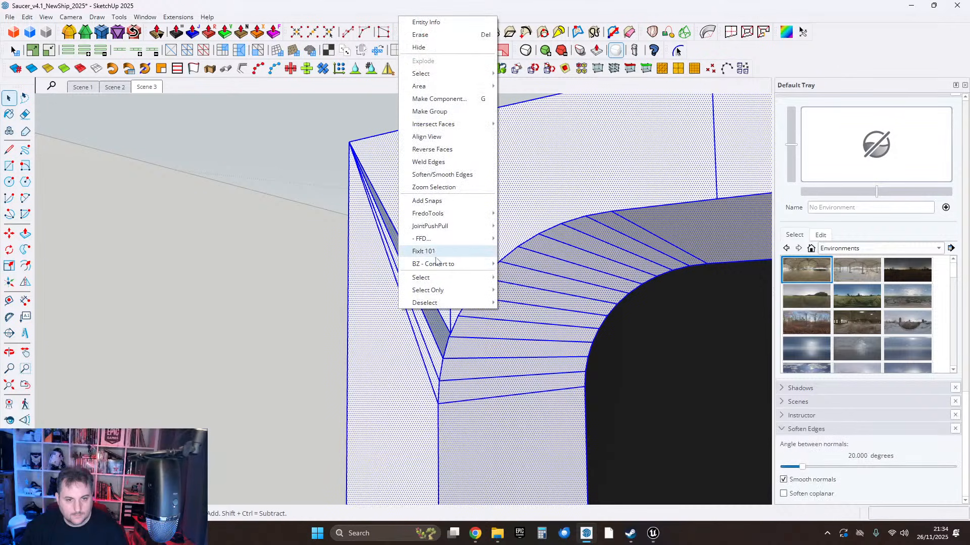
pyautogui.click(435, 249)
pyautogui.click(525, 311)
# Move the curve's outer vertex just below the vertical line about 0.1 cm into line with the end post's face.
pyautogui.scroll(3, 493, 340)
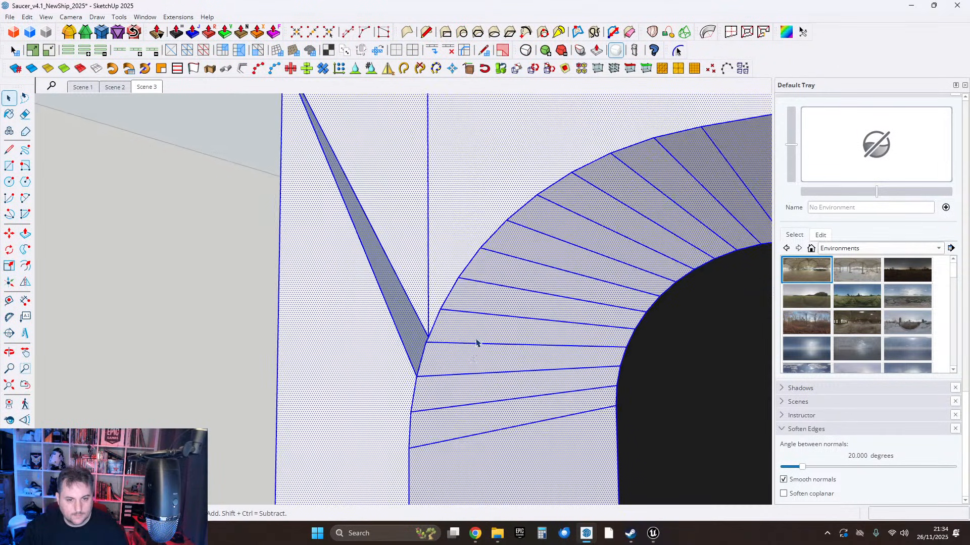
pyautogui.moveTo(476, 340); pyautogui.dragTo(437, 304, button='middle')
pyautogui.click(5, 234)
pyautogui.click(435, 319)
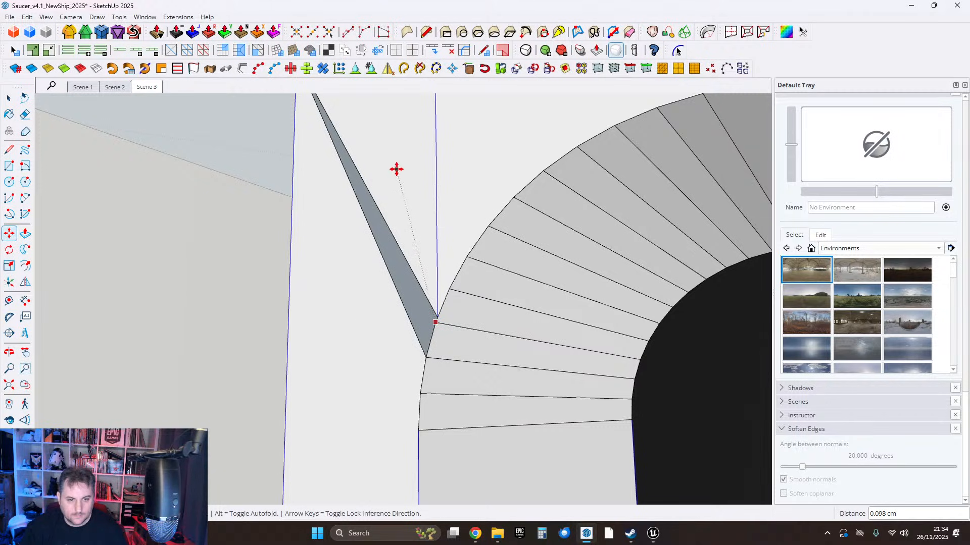
pyautogui.press('Escape')
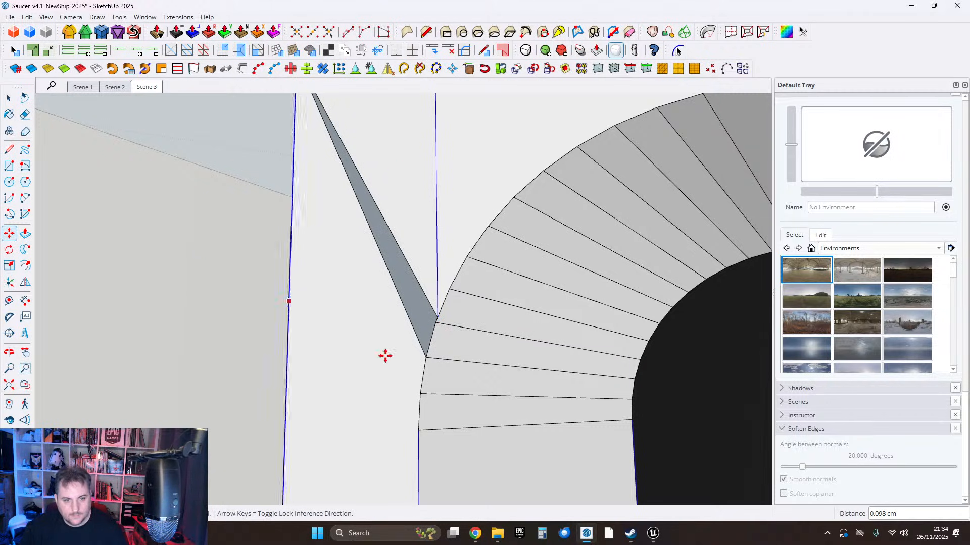
# Close the remaining gap with an edge from that curve vertex to the end post's top corner, and erase the diagonals across the face.
pyautogui.click(10, 150)
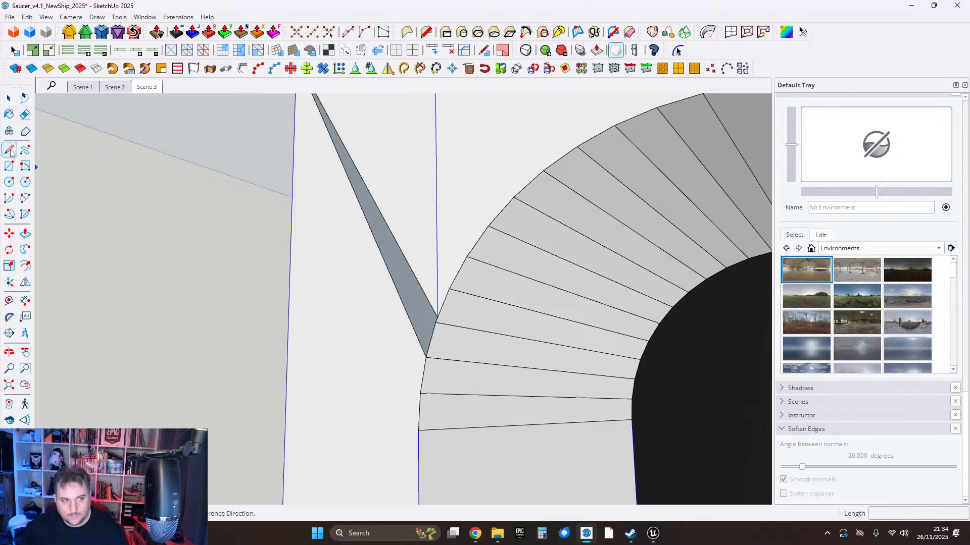
pyautogui.click(436, 322)
pyautogui.scroll(-1, 416, 243)
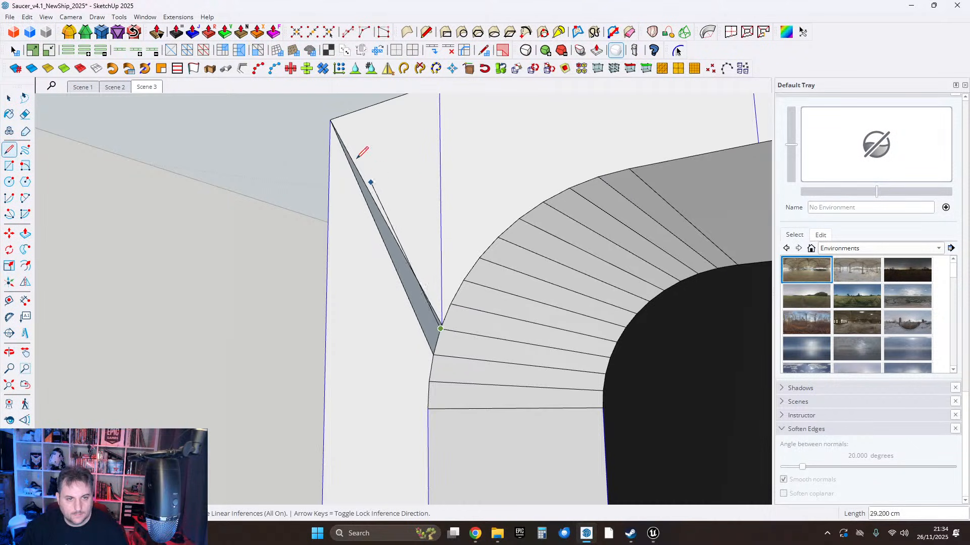
pyautogui.click(331, 120)
pyautogui.press('e')
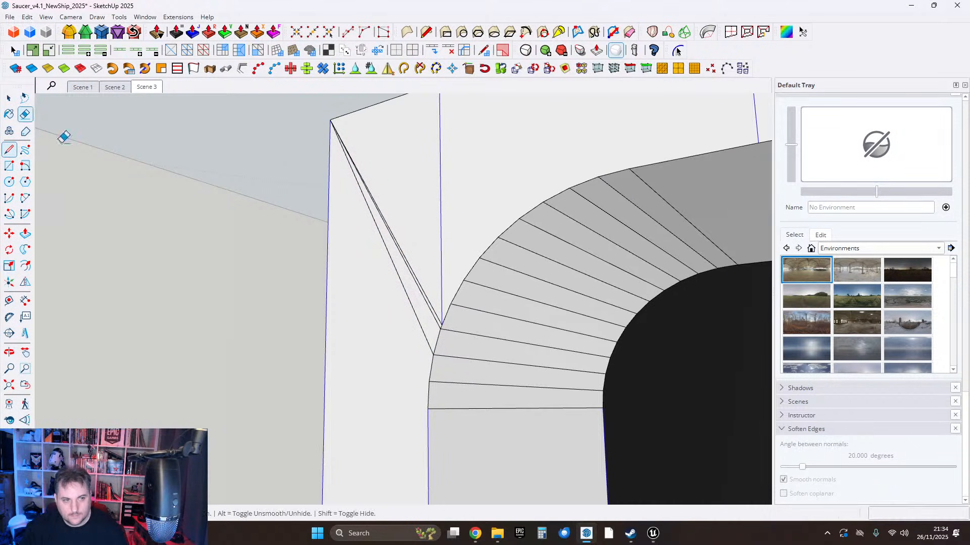
pyautogui.moveTo(418, 248); pyautogui.dragTo(400, 357)
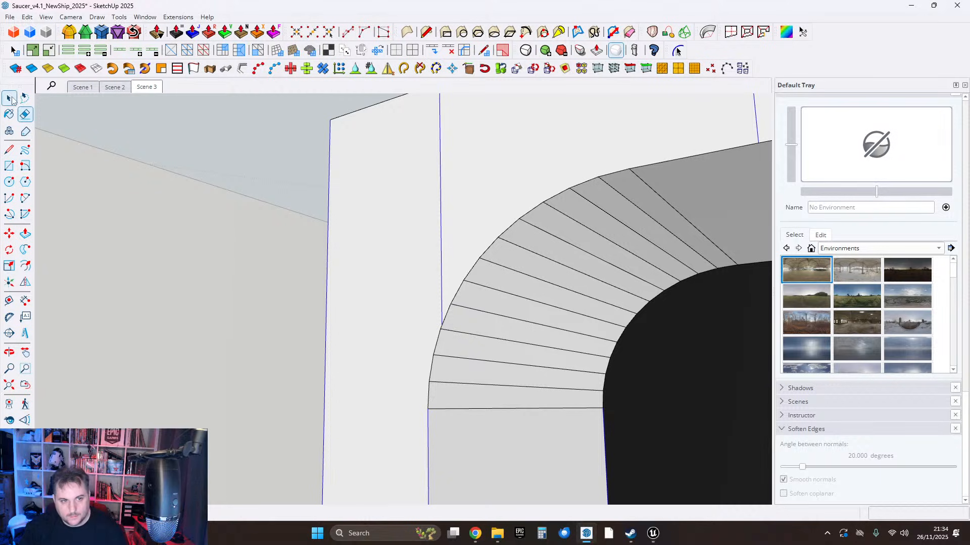
# Examine the rounded upper and lower corners of the window recess where the vertical facet edges meet the arcs.
pyautogui.scroll(-5, 453, 234)
pyautogui.moveTo(457, 298)
pyautogui.mouseDown(button='middle')
pyautogui.moveTo(510, 270)
pyautogui.moveTo(470, 260)
pyautogui.moveTo(472, 235)
pyautogui.moveTo(474, 307)
pyautogui.mouseUp(button='middle')
pyautogui.scroll(-2, 470, 260)
pyautogui.scroll(5, 474, 332)
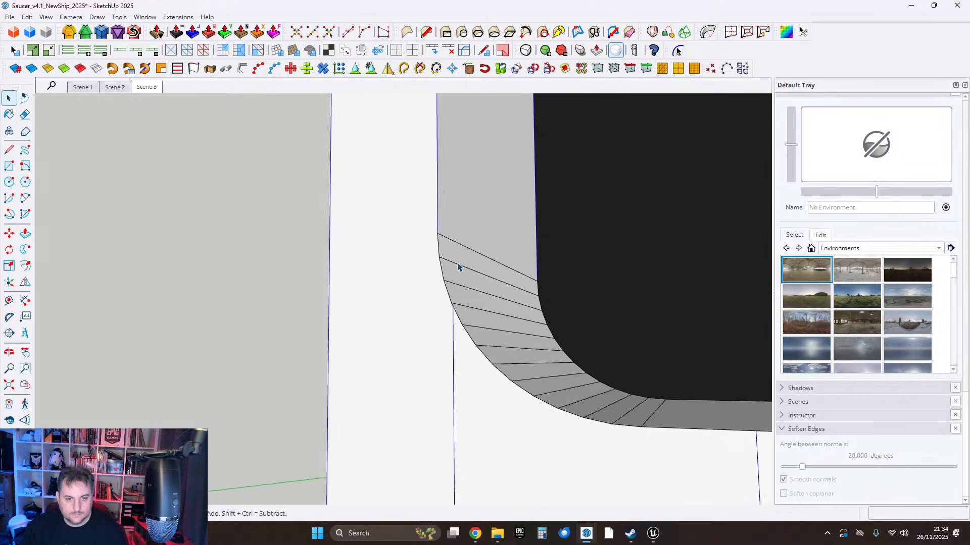
pyautogui.moveTo(459, 268); pyautogui.dragTo(442, 313, button='middle')
pyautogui.scroll(8, 444, 326)
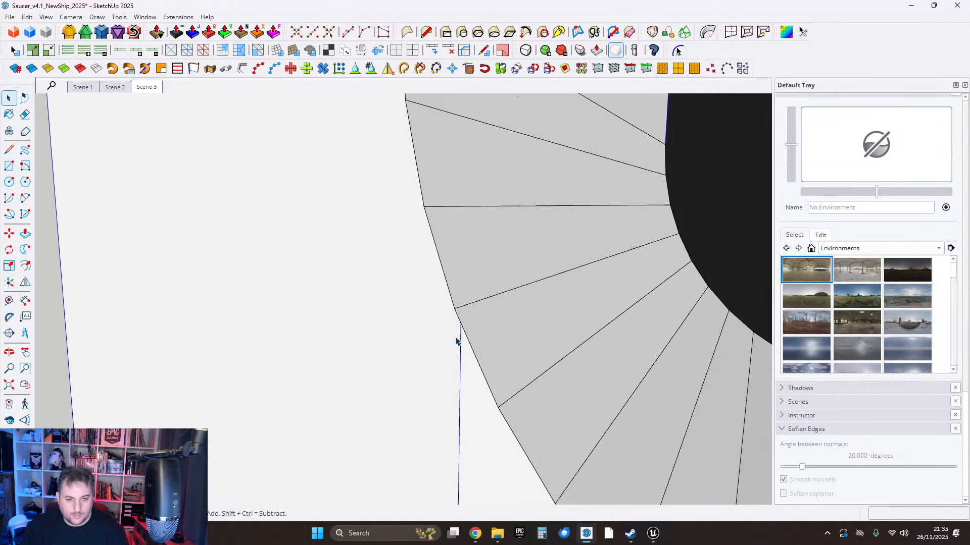
pyautogui.scroll(-6, 459, 303)
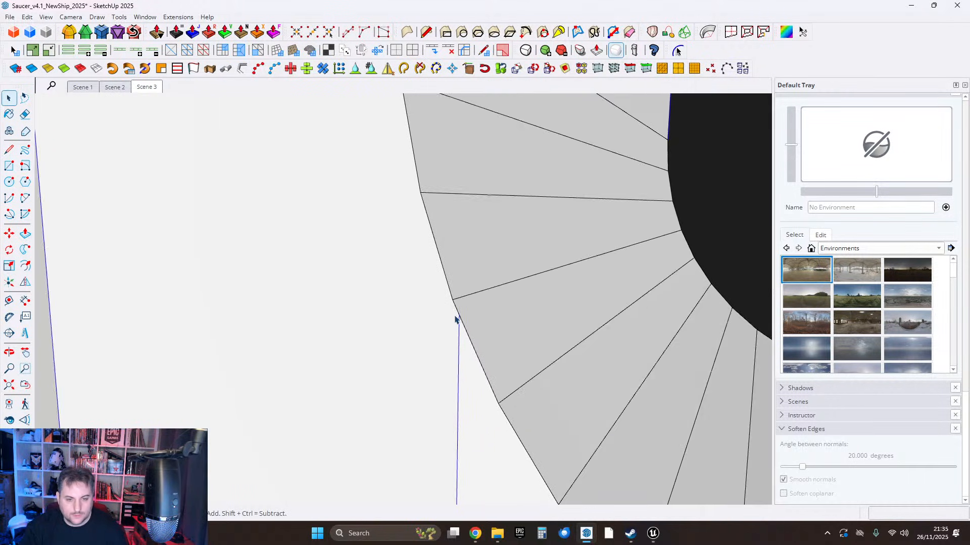
pyautogui.moveTo(443, 352); pyautogui.dragTo(422, 368, button='middle')
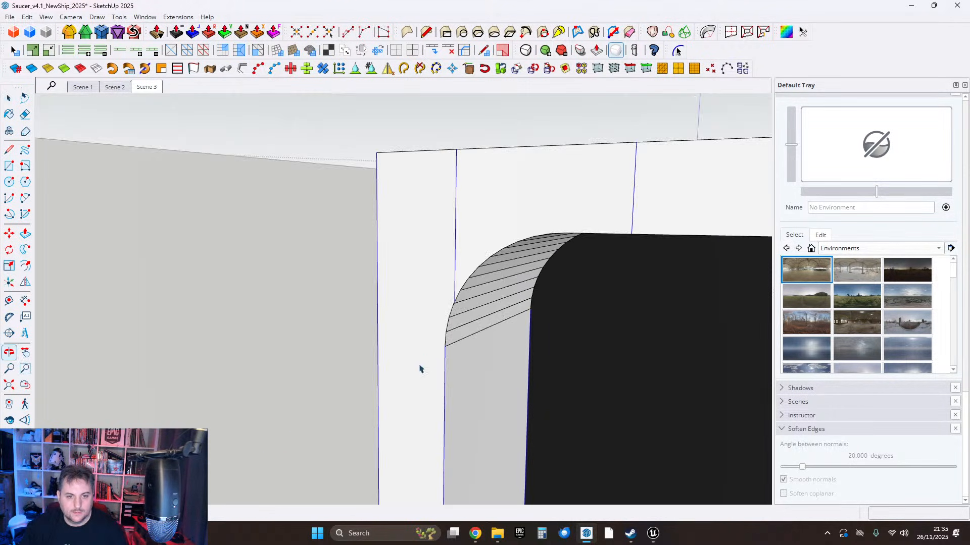
pyautogui.scroll(3, 450, 309)
pyautogui.moveTo(450, 309); pyautogui.dragTo(535, 325, button='middle')
pyautogui.scroll(-3, 460, 348)
pyautogui.scroll(-5, 510, 318)
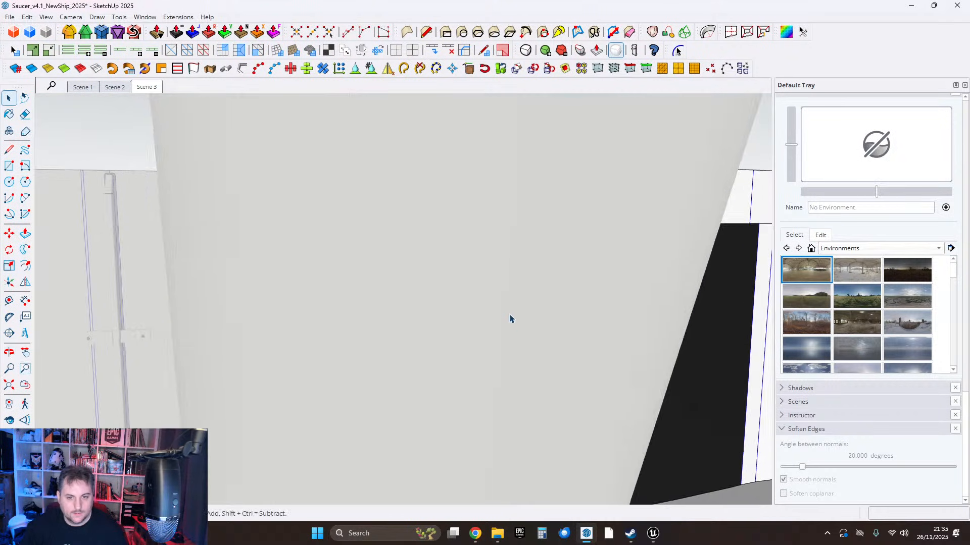
pyautogui.moveTo(608, 348); pyautogui.dragTo(569, 368, button='middle')
# Select all connected geometry of the window wall and soften its facet edges, leaving the front wall surface selected.
pyautogui.press('space')
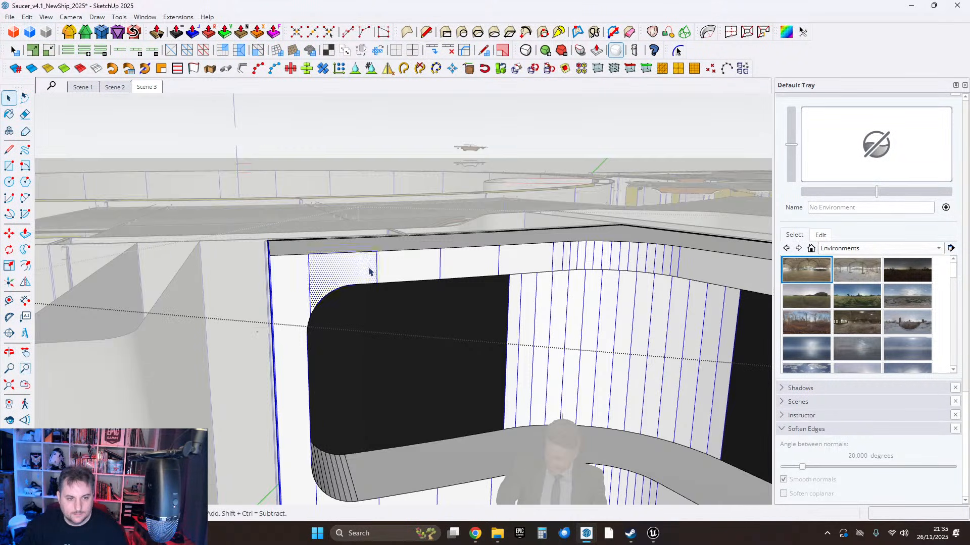
pyautogui.tripleClick(383, 282)
pyautogui.rightClick(370, 292)
pyautogui.click(412, 161)
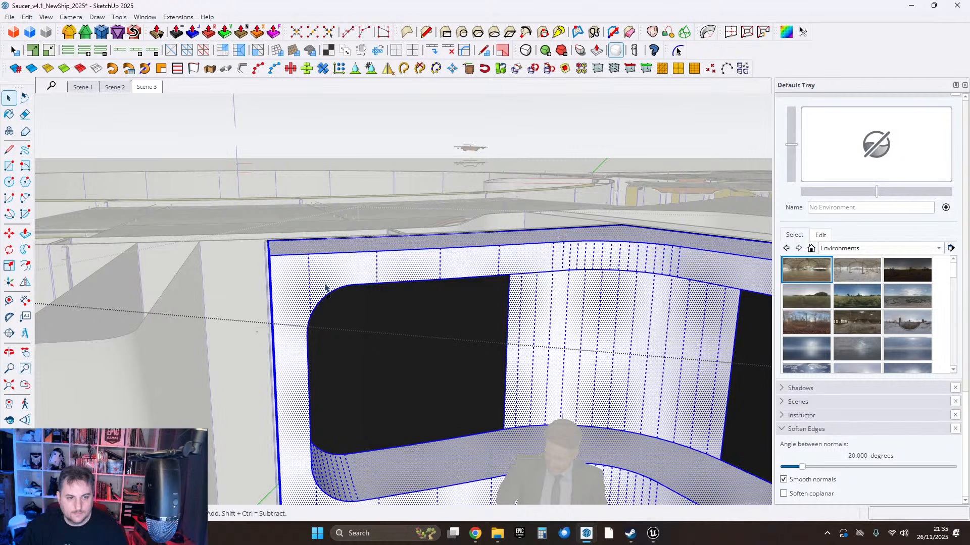
pyautogui.click(325, 285)
pyautogui.moveTo(410, 263); pyautogui.dragTo(429, 288, button='middle')
pyautogui.scroll(2, 436, 412)
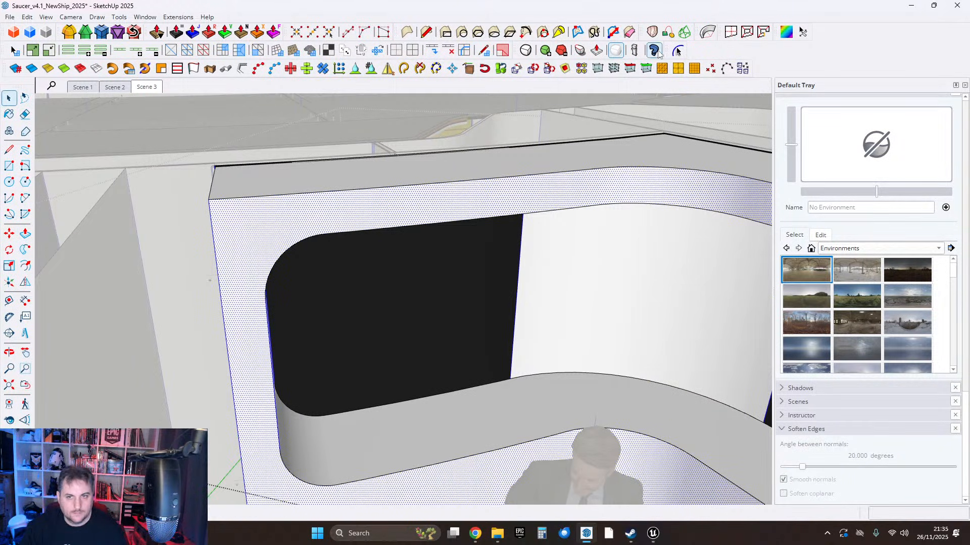
# Offset the window opening's edge loop outward by about 5 cm across the front wall surface.
pyautogui.click(284, 260)
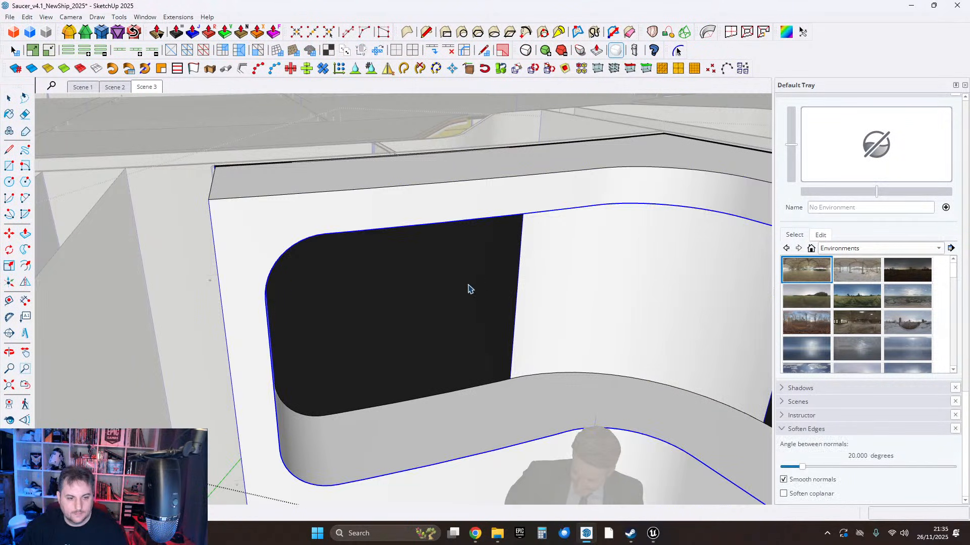
pyautogui.moveTo(467, 288); pyautogui.dragTo(234, 233, button='middle')
pyautogui.scroll(-2, 234, 234)
pyautogui.scroll(-1, 477, 245)
pyautogui.moveTo(461, 266); pyautogui.dragTo(255, 221, button='middle')
pyautogui.scroll(5, 568, 204)
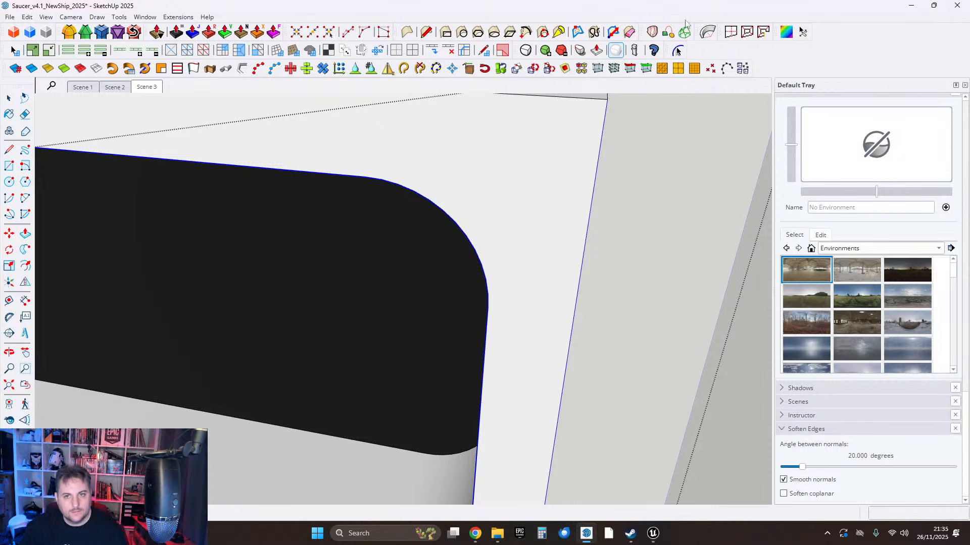
pyautogui.click(577, 33)
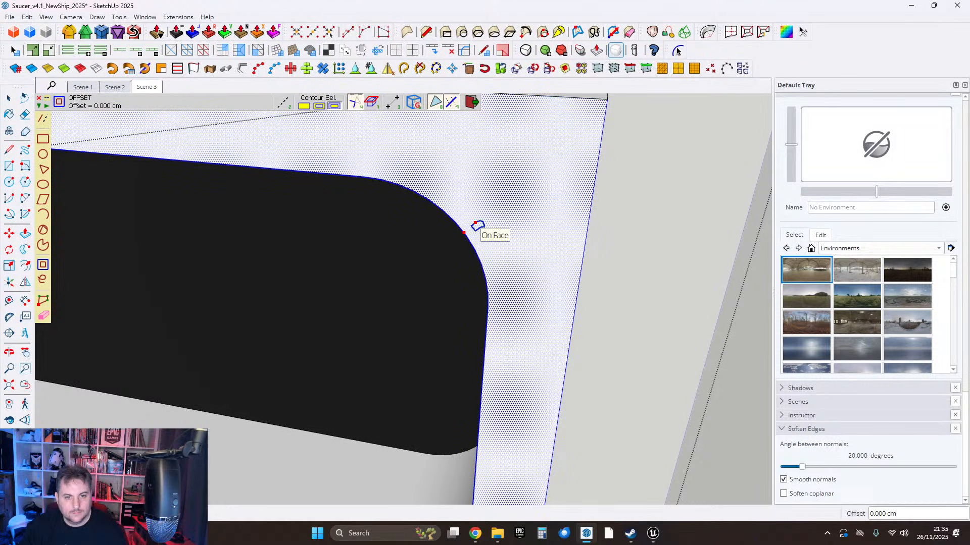
pyautogui.click(477, 226)
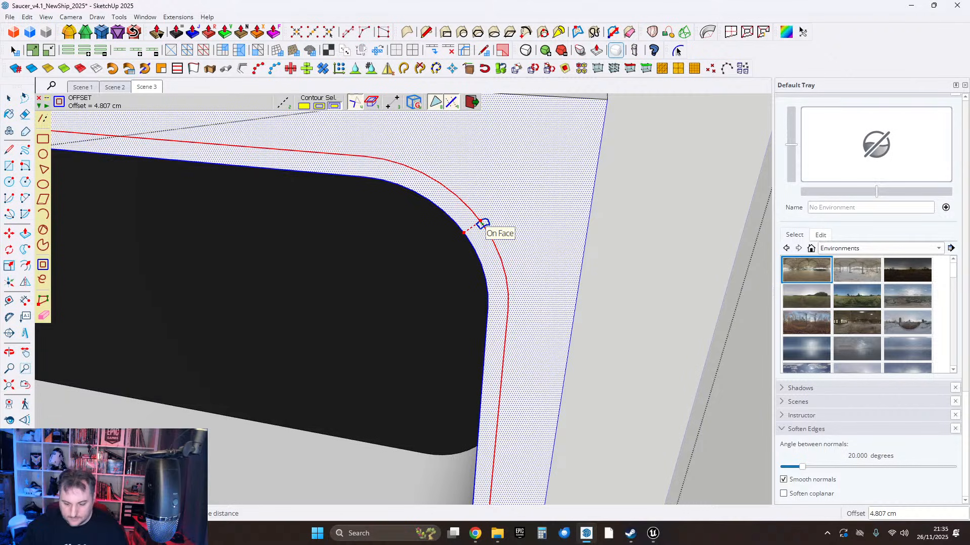
pyautogui.click(482, 223)
pyautogui.press('space')
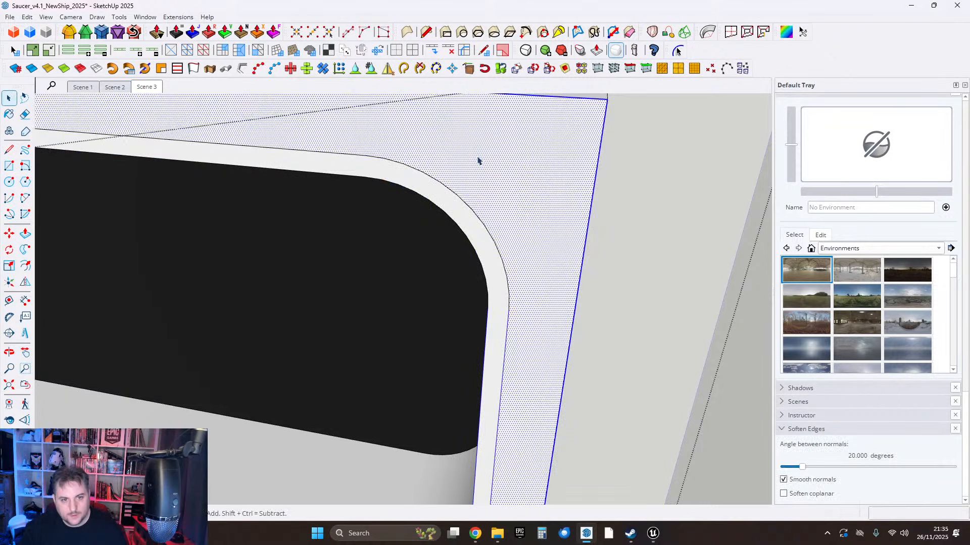
# Try to thicken the front wall surface outside the offset loop with Joint Push Pull at an offset of -5 cm.
pyautogui.moveTo(477, 161); pyautogui.dragTo(399, 275, button='middle')
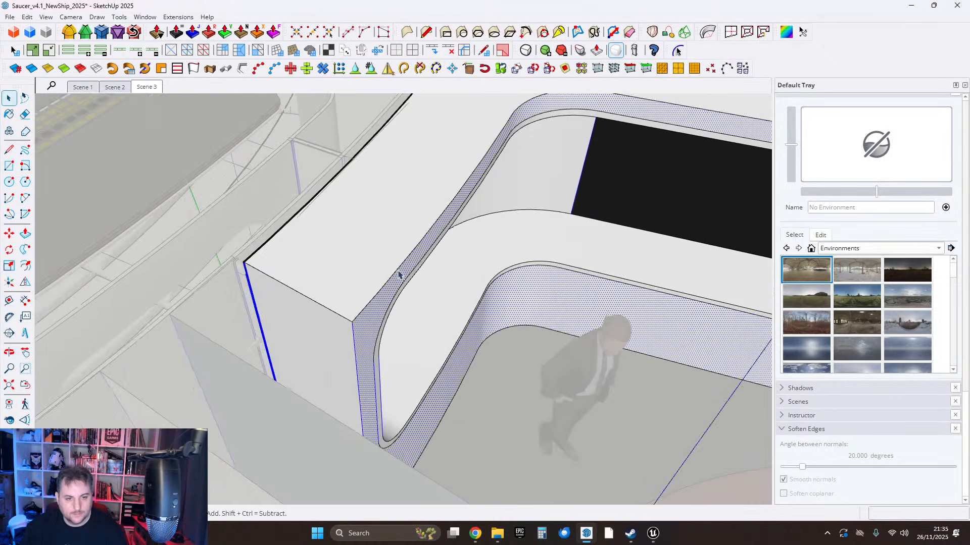
pyautogui.scroll(2, 399, 275)
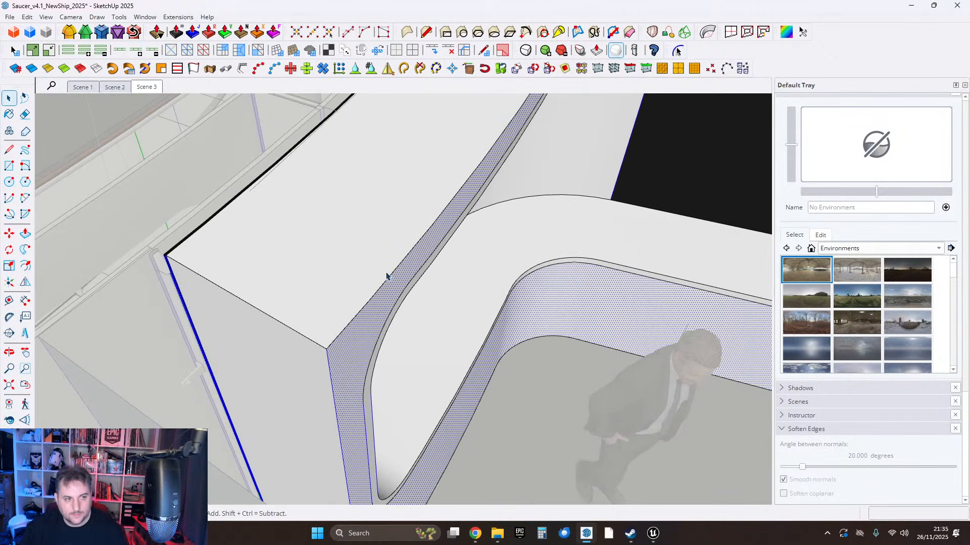
pyautogui.click(175, 36)
pyautogui.scroll(1, 350, 348)
pyautogui.scroll(1, 353, 348)
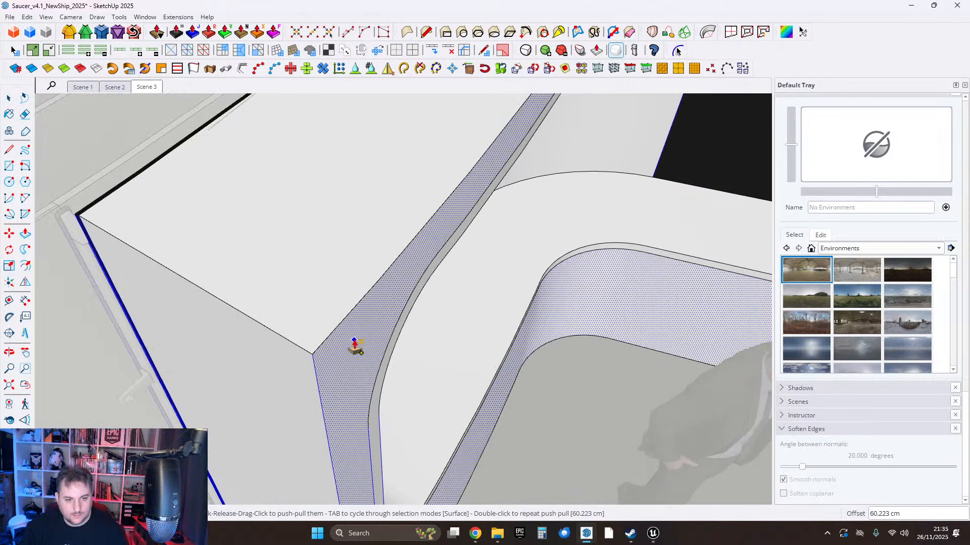
pyautogui.click(364, 352)
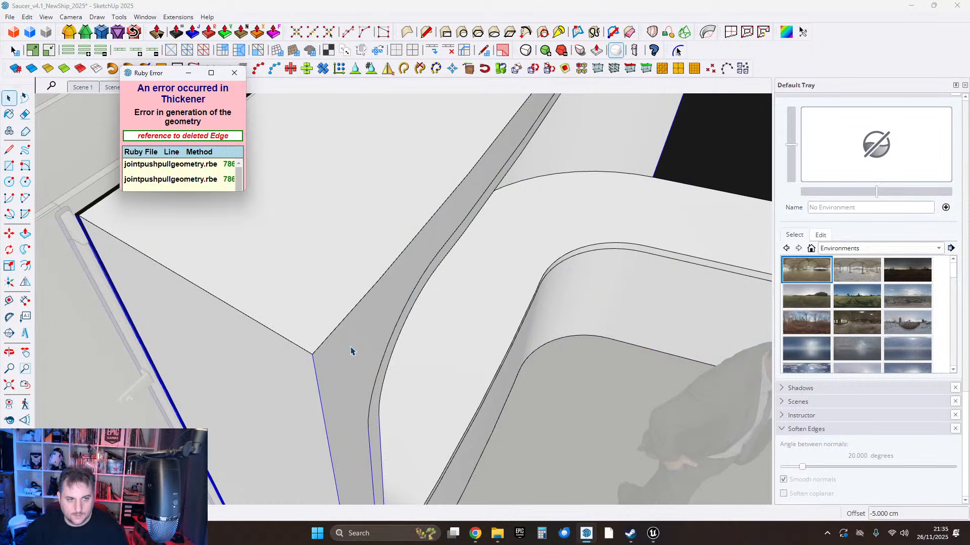
pyautogui.click(234, 72)
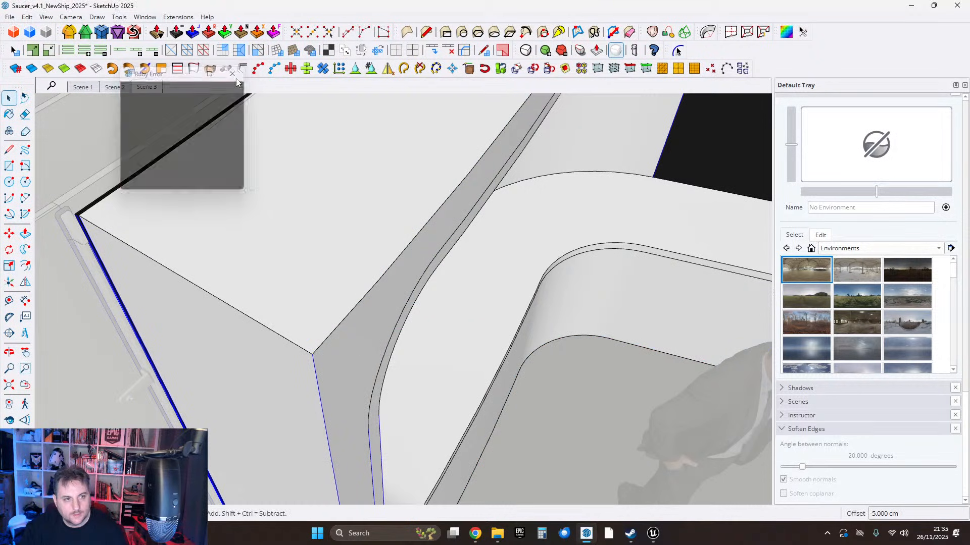
# Thicken the front wall surface outside the offset loop by 2.5 cm with Joint Push Pull.
pyautogui.moveTo(393, 314); pyautogui.dragTo(364, 307, button='middle')
pyautogui.click(362, 306)
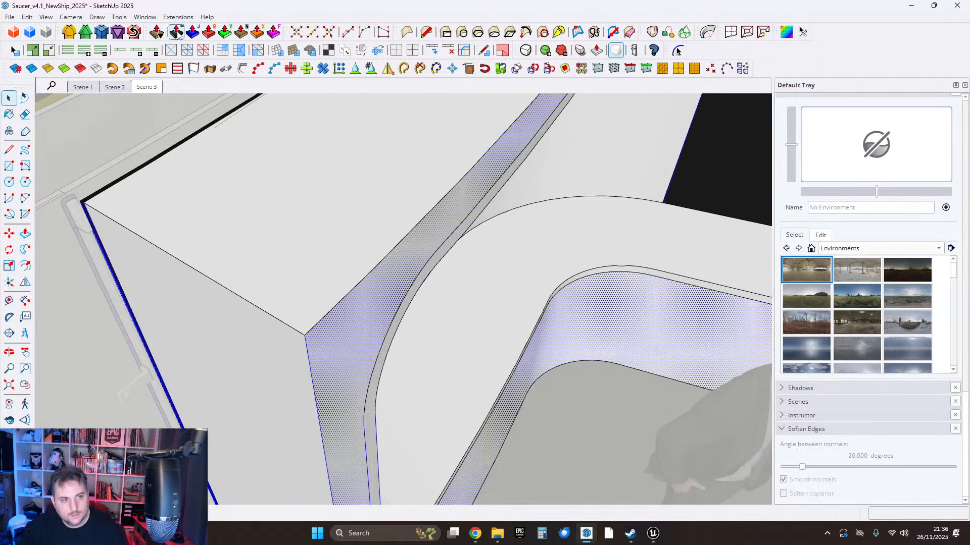
pyautogui.click(377, 307)
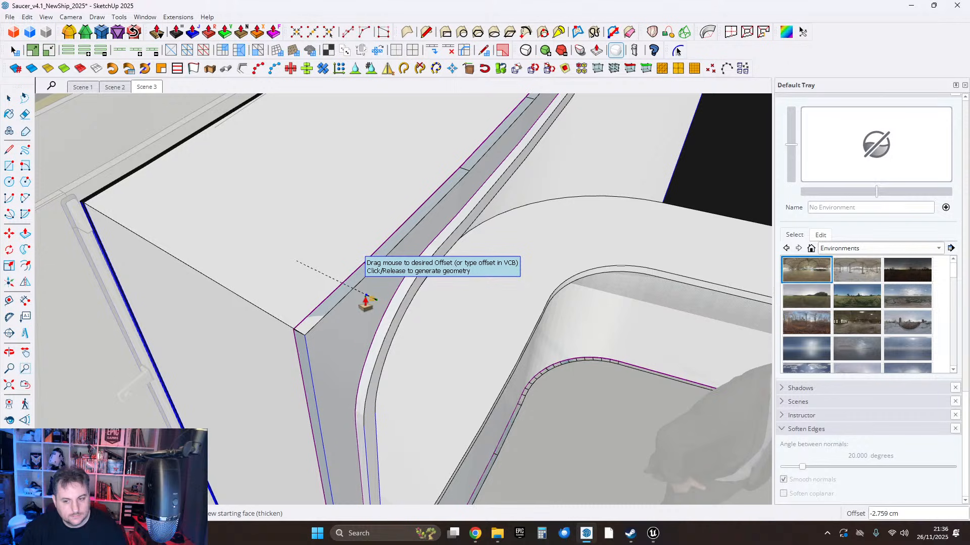
pyautogui.write('2.5')
pyautogui.press('Return')
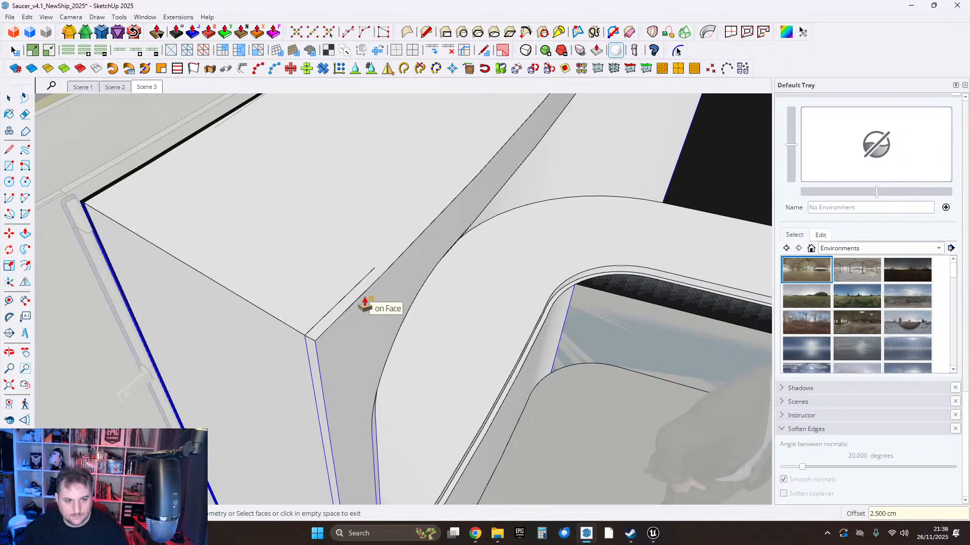
# Undo the wall thickening and try to extrude the narrow rim strip around the window with Joint Push Pull.
pyautogui.moveTo(364, 303); pyautogui.dragTo(298, 251, button='middle')
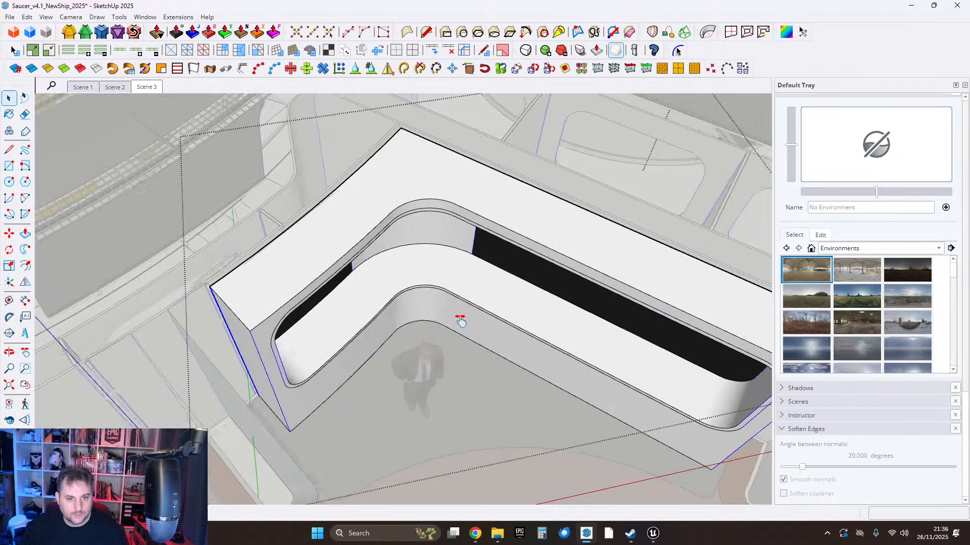
pyautogui.moveTo(460, 321); pyautogui.dragTo(457, 265, button='middle')
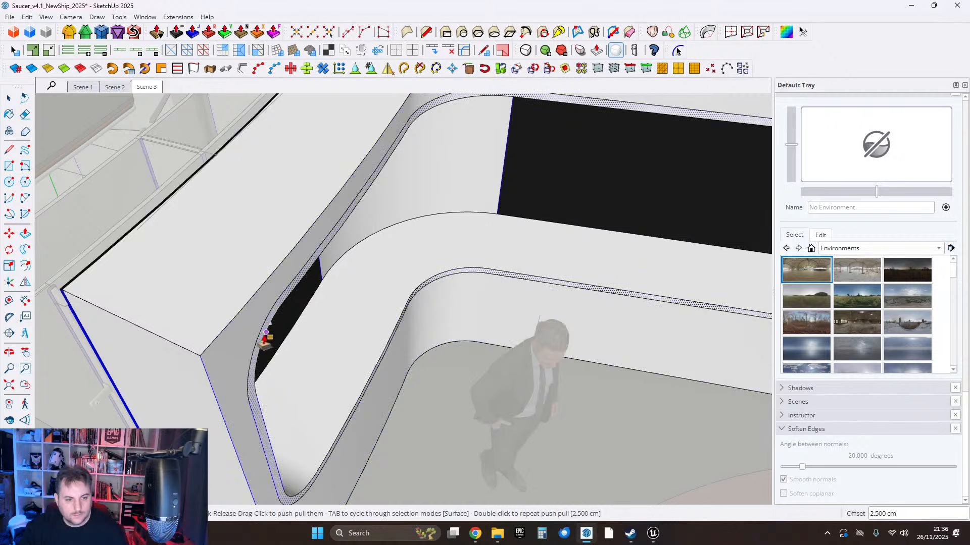
pyautogui.scroll(3, 266, 333)
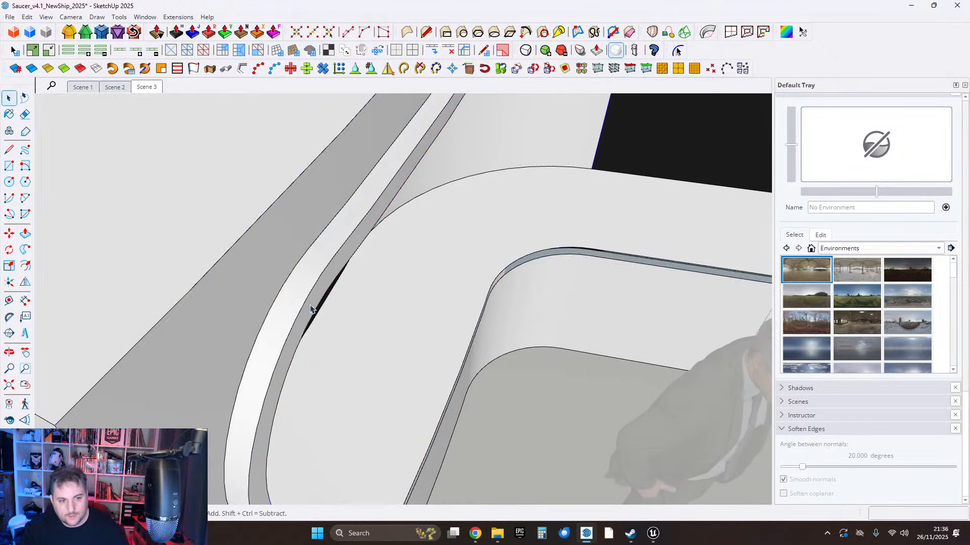
# Examine the rim strip and the inner recess surface of the L-shaped window from several angles.
pyautogui.scroll(-5, 310, 309)
pyautogui.moveTo(372, 347); pyautogui.dragTo(608, 284, button='middle')
pyautogui.scroll(3, 438, 288)
pyautogui.moveTo(438, 288); pyautogui.dragTo(149, 126, button='middle')
pyautogui.moveTo(376, 399); pyautogui.dragTo(324, 348, button='middle')
pyautogui.click(298, 346)
pyautogui.scroll(-2, 293, 346)
pyautogui.scroll(-2, 318, 342)
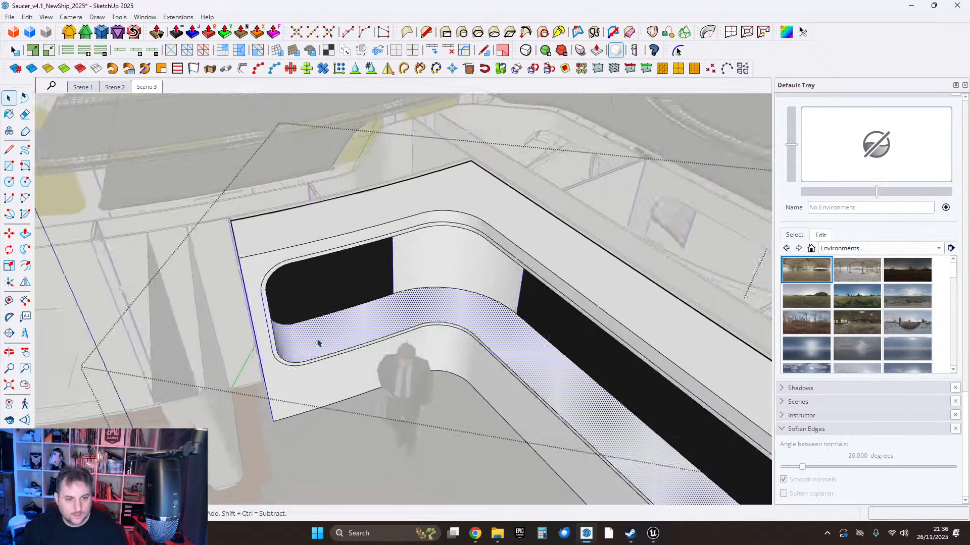
# Round the front vertical corner edge at the wall's free end with a 10 cm offset and 8 segments.
pyautogui.scroll(-1, 318, 343)
pyautogui.scroll(3, 498, 354)
pyautogui.moveTo(498, 355); pyautogui.dragTo(596, 353, button='middle')
pyautogui.scroll(4, 359, 398)
pyautogui.moveTo(353, 399); pyautogui.dragTo(227, 373, button='middle')
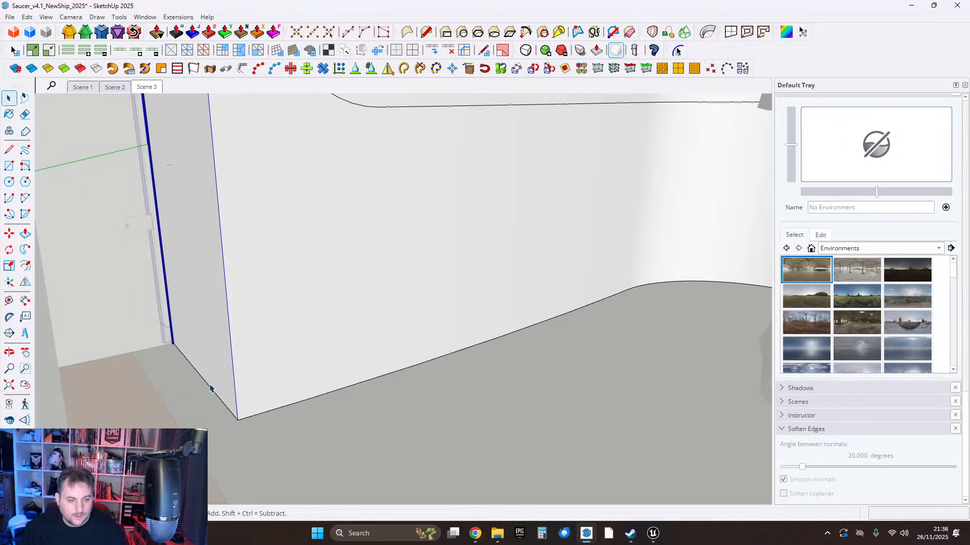
pyautogui.keyDown('shift'); pyautogui.click(233, 362); pyautogui.keyUp('shift')
pyautogui.scroll(-2, 275, 318)
pyautogui.moveTo(275, 319); pyautogui.dragTo(297, 417, button='middle')
pyautogui.scroll(-2, 313, 258)
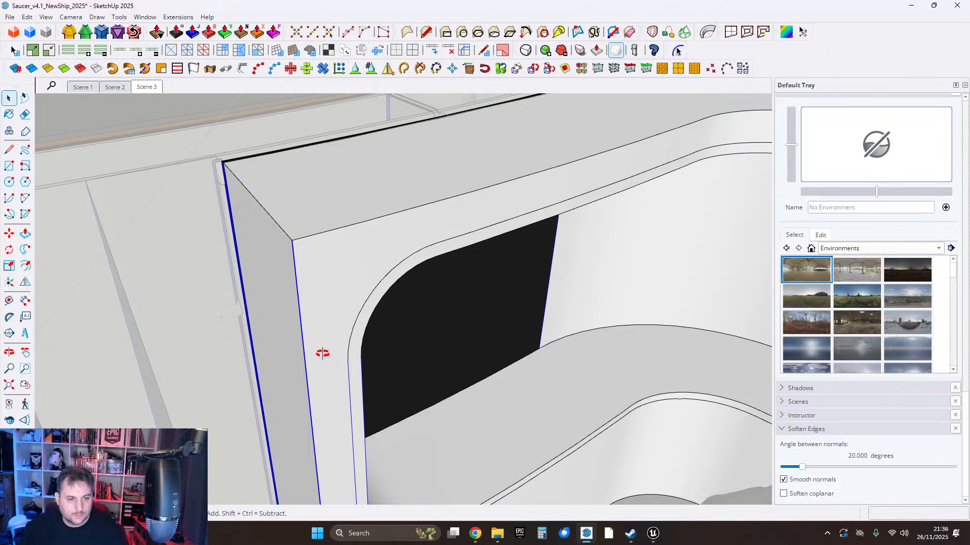
pyautogui.moveTo(322, 354); pyautogui.dragTo(118, 141, button='middle')
pyautogui.click(70, 31)
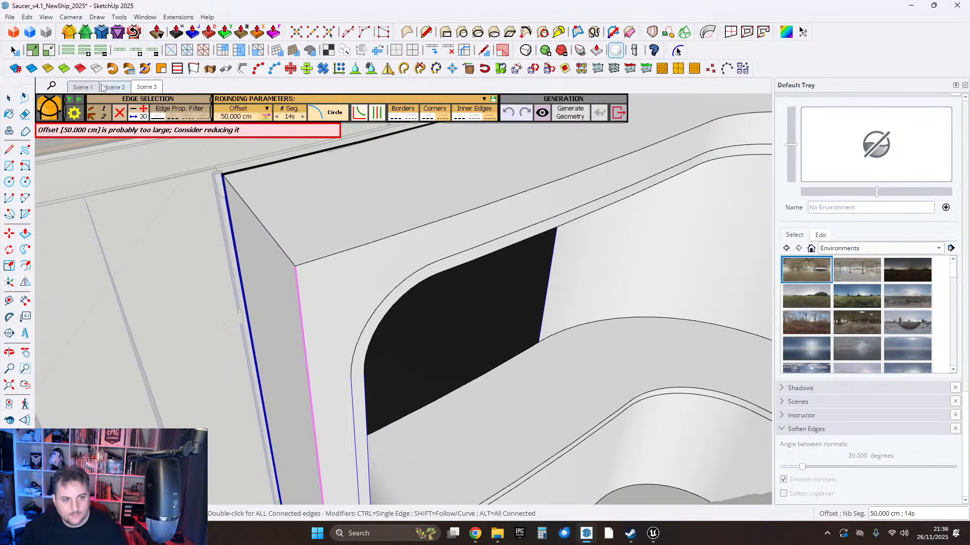
pyautogui.click(233, 130)
pyautogui.write('10')
pyautogui.press('Return')
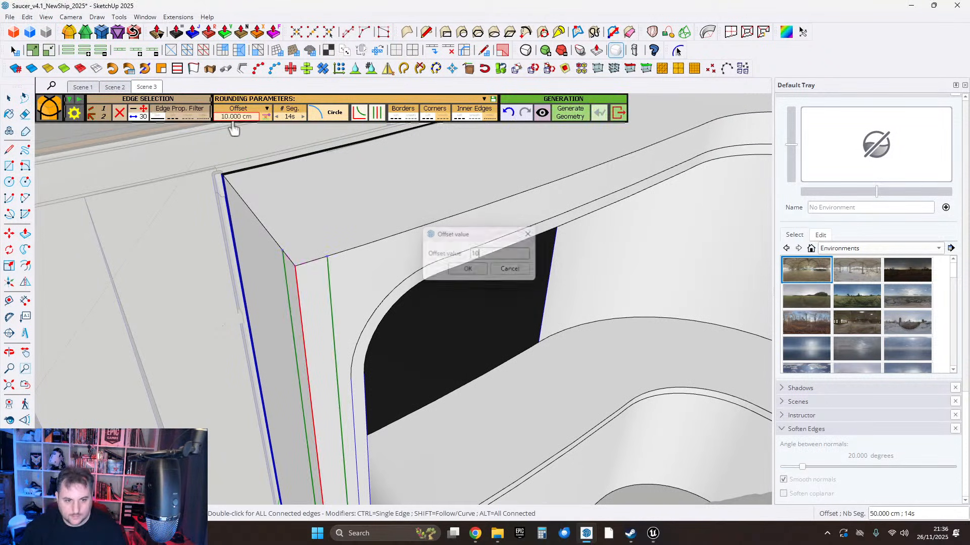
pyautogui.click(276, 117)
pyautogui.click(276, 116)
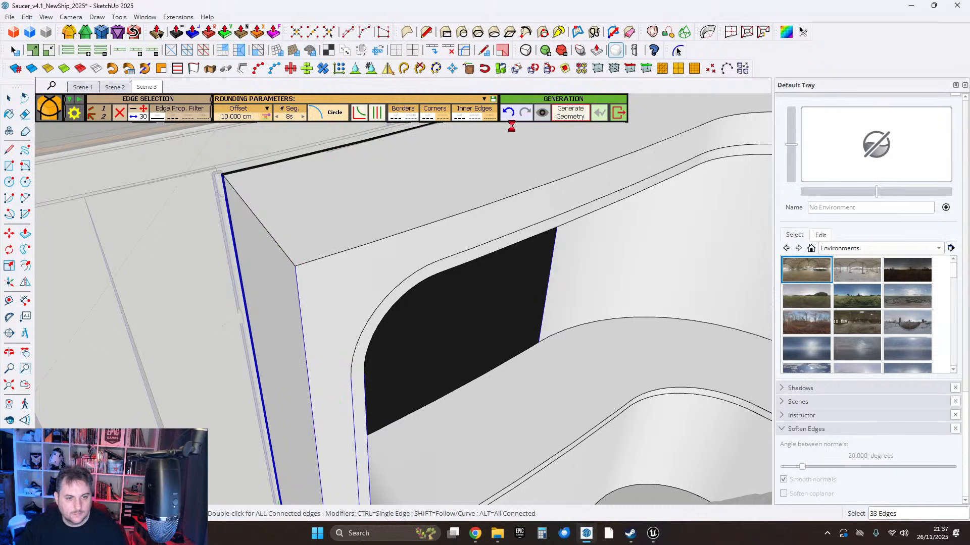
pyautogui.click(6, 98)
pyautogui.scroll(-5, 501, 237)
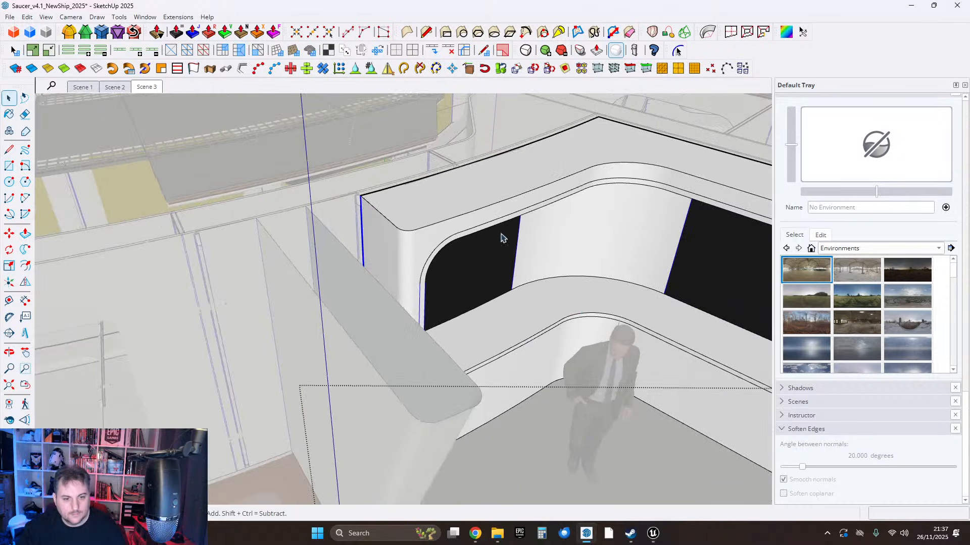
# Undo the wall end's corner rounding and the offset rim loop around the window opening.
pyautogui.moveTo(568, 318); pyautogui.dragTo(424, 255, button='middle')
pyautogui.scroll(5, 557, 251)
pyautogui.moveTo(557, 249); pyautogui.dragTo(568, 366, button='middle')
pyautogui.moveTo(552, 213); pyautogui.dragTo(443, 289, button='middle')
pyautogui.scroll(-4, 573, 225)
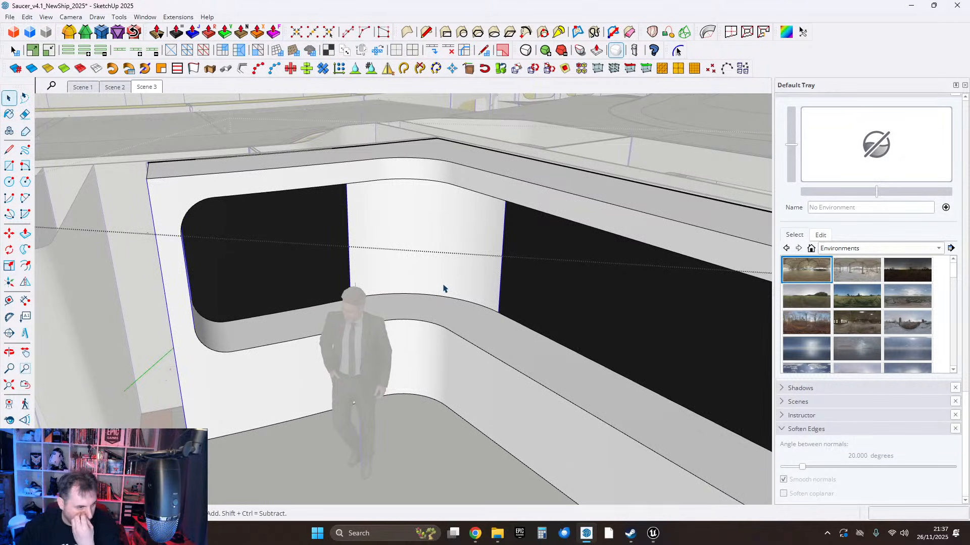
# Thicken the inner recess surface around the window opening by 2.5 cm with Joint Push Pull.
pyautogui.scroll(1, 277, 335)
pyautogui.keyDown('shift'); pyautogui.moveTo(264, 337); pyautogui.dragTo(328, 347, button='middle'); pyautogui.keyUp('shift')
pyautogui.click(340, 324)
pyautogui.scroll(3, 338, 306)
pyautogui.scroll(3, 312, 337)
pyautogui.keyDown('shift'); pyautogui.moveTo(329, 347); pyautogui.dragTo(328, 376, button='middle'); pyautogui.keyUp('shift')
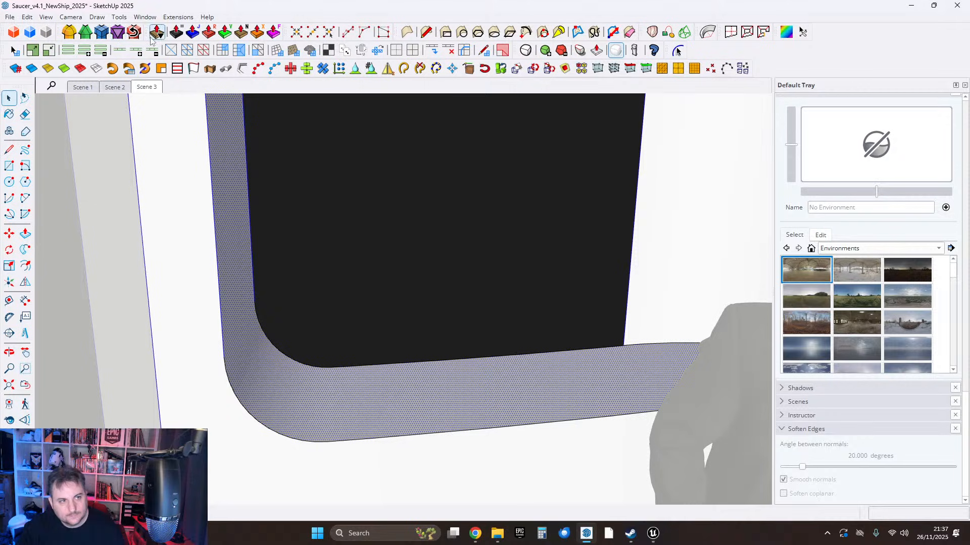
pyautogui.click(365, 402)
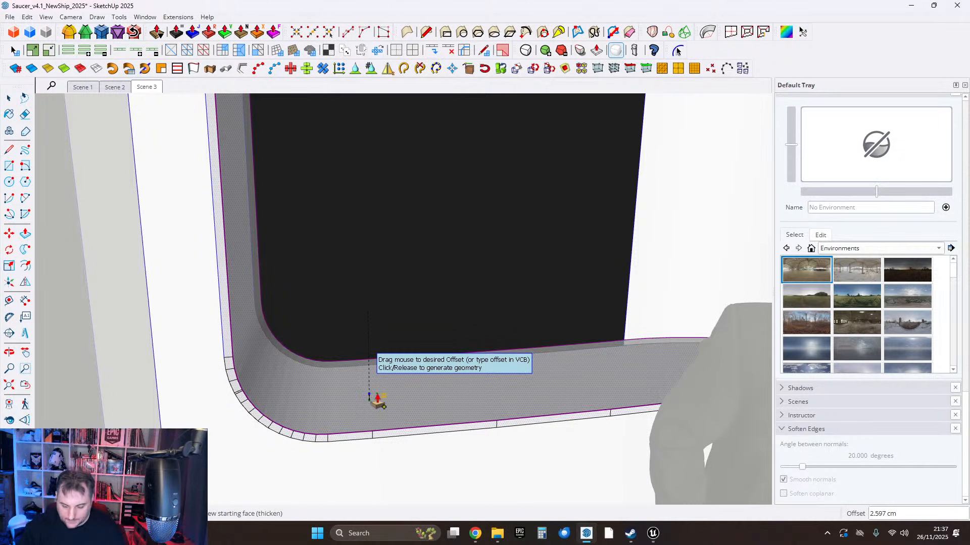
pyautogui.write('2.5')
pyautogui.press('Return')
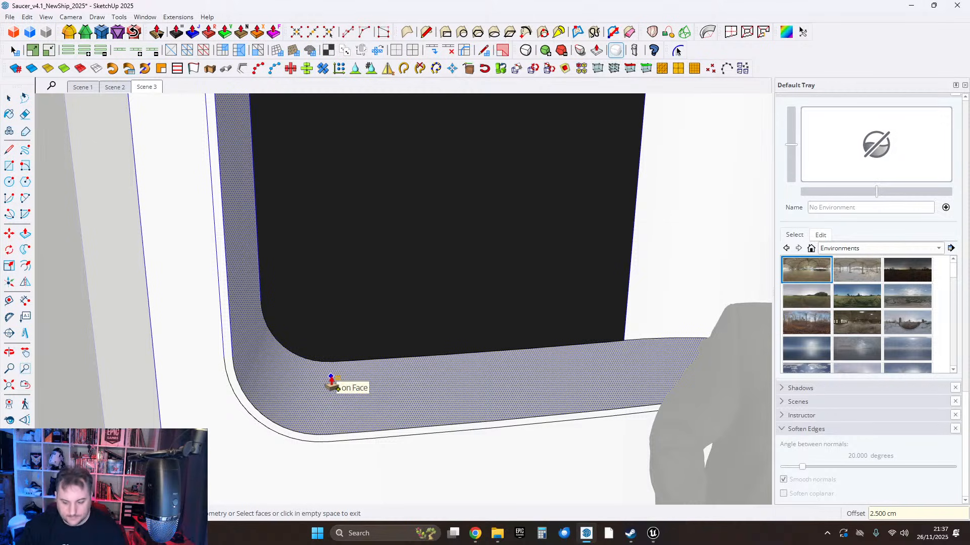
# Set the Joint Push Pull thickness of the recess surface around the window to 5 cm.
pyautogui.press('Return')
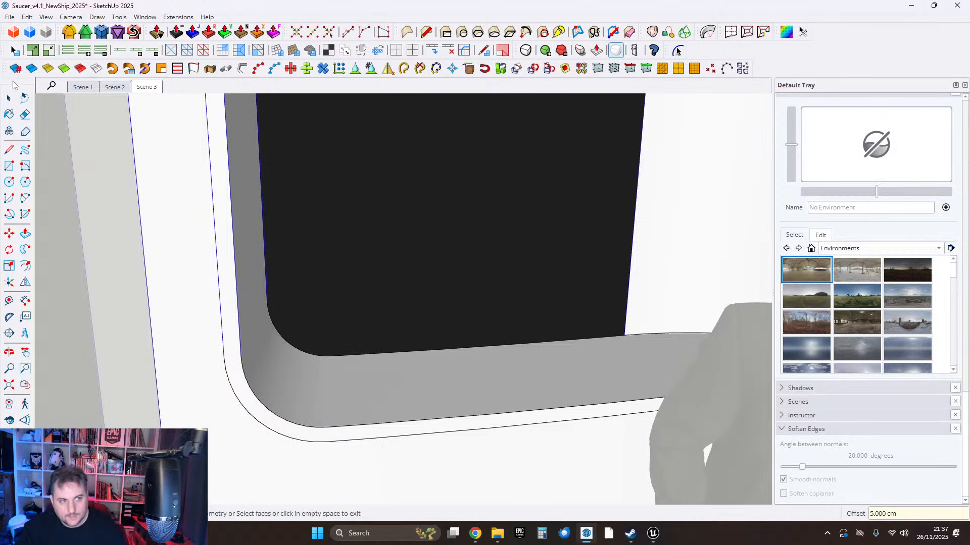
pyautogui.click(9, 97)
pyautogui.moveTo(379, 281); pyautogui.dragTo(636, 105, button='middle')
pyautogui.scroll(8, 566, 278)
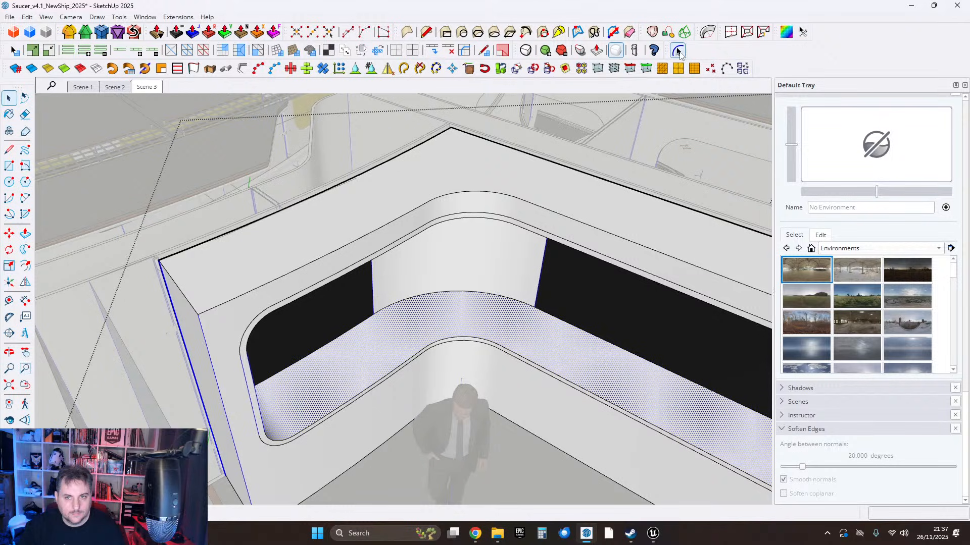
# Offset the curved inner top edge of the L-shaped window wall slightly back onto the wall's top face.
pyautogui.click(302, 269)
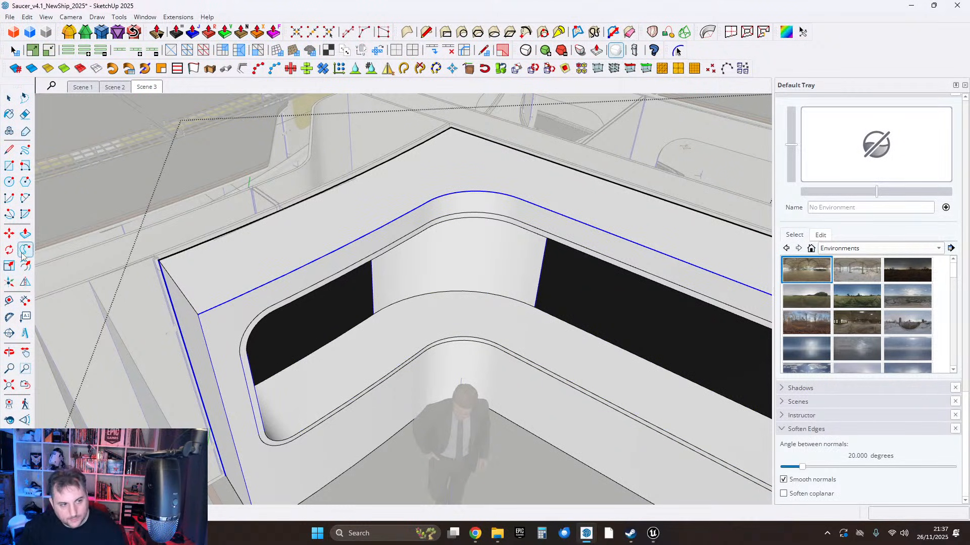
pyautogui.scroll(3, 227, 288)
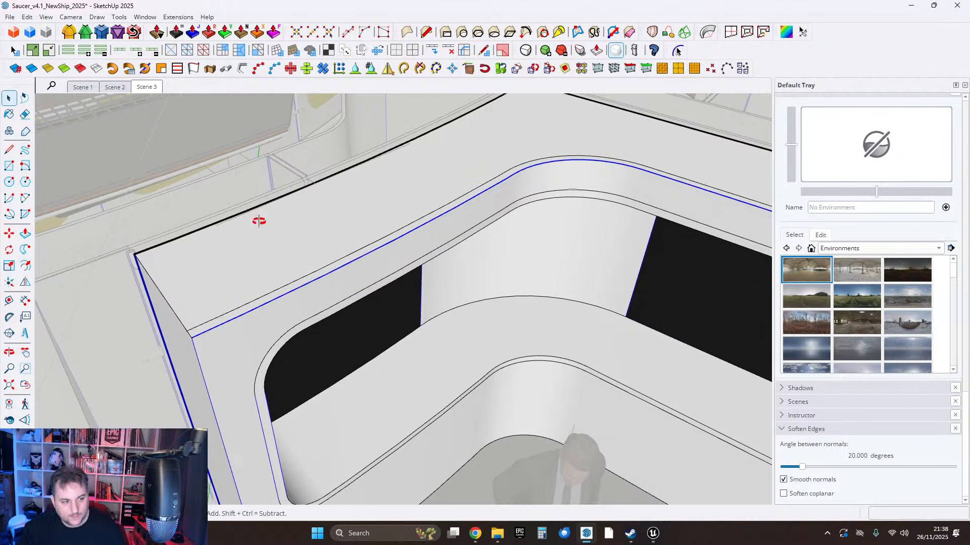
pyautogui.moveTo(258, 221); pyautogui.dragTo(509, 101, button='middle')
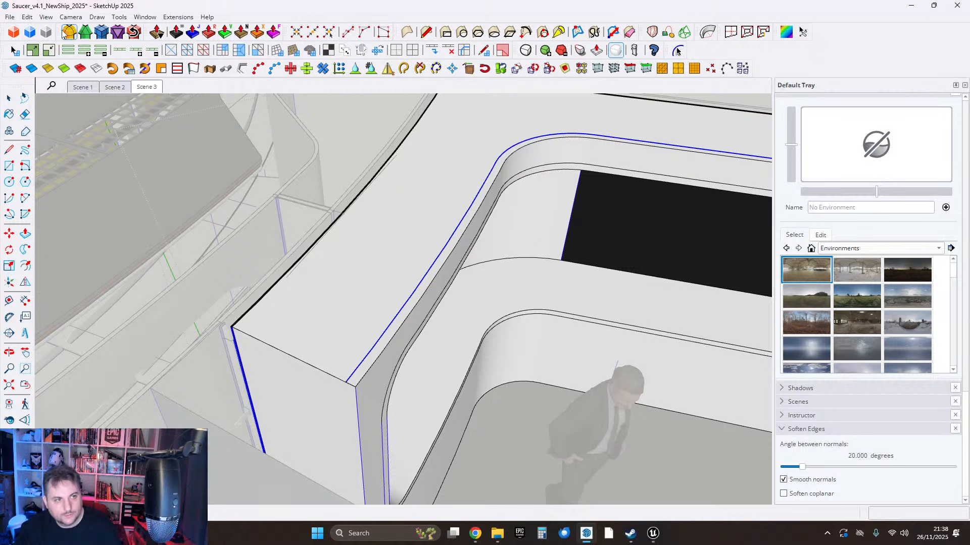
# Extrude the offset edge straight down past the wall's underside with Extrude Edges by Vector, keeping the result as a separate group.
pyautogui.click(178, 17)
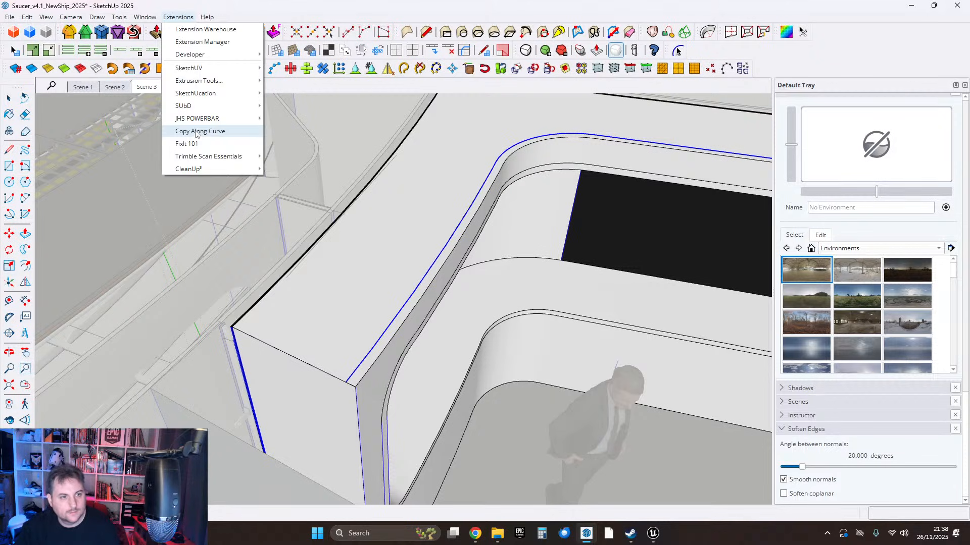
pyautogui.moveTo(205, 157)
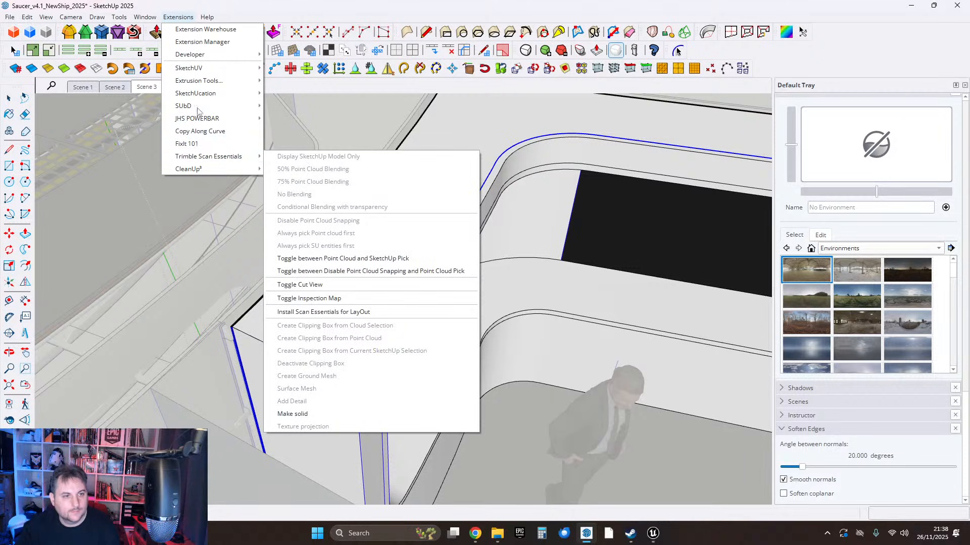
pyautogui.moveTo(202, 81)
pyautogui.click(333, 131)
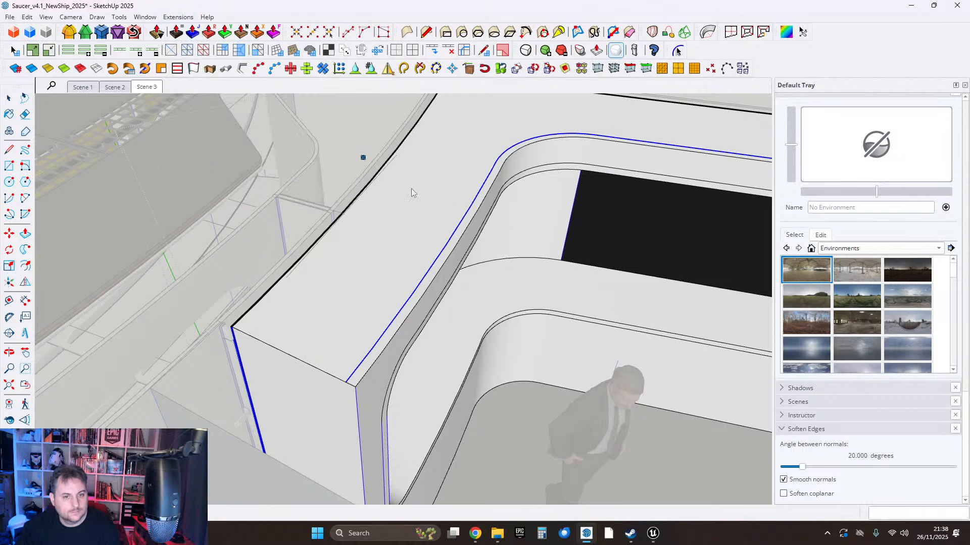
pyautogui.click(477, 196)
pyautogui.moveTo(476, 335); pyautogui.dragTo(352, 222, button='middle')
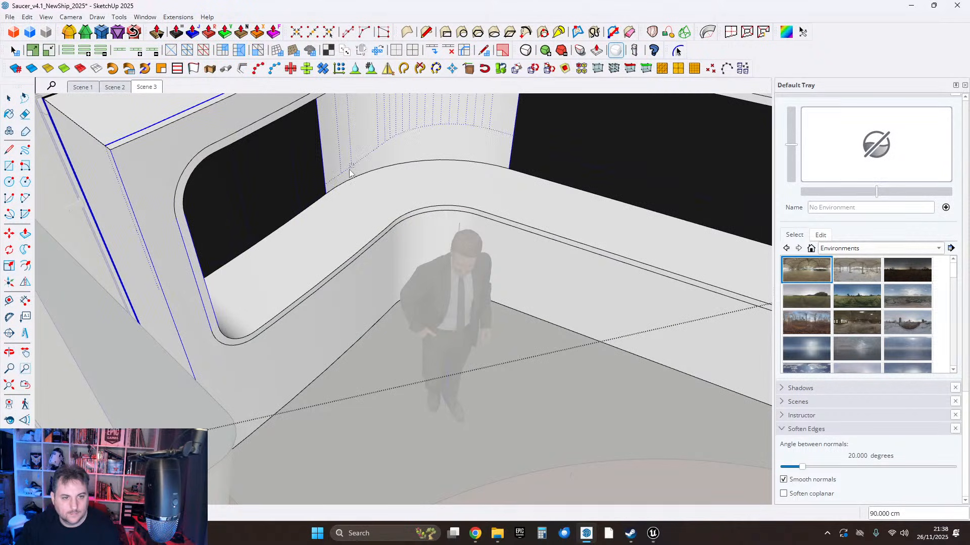
pyautogui.click(397, 411)
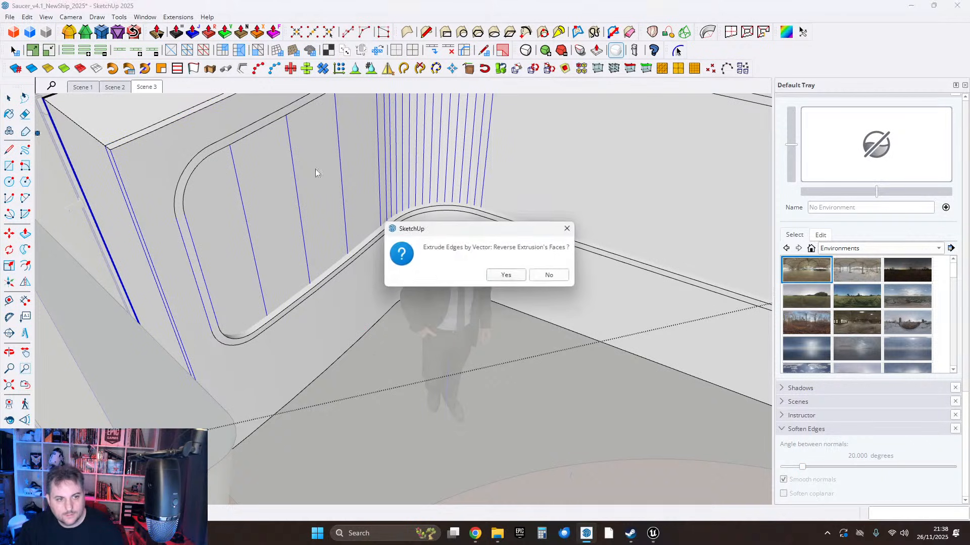
pyautogui.click(514, 277)
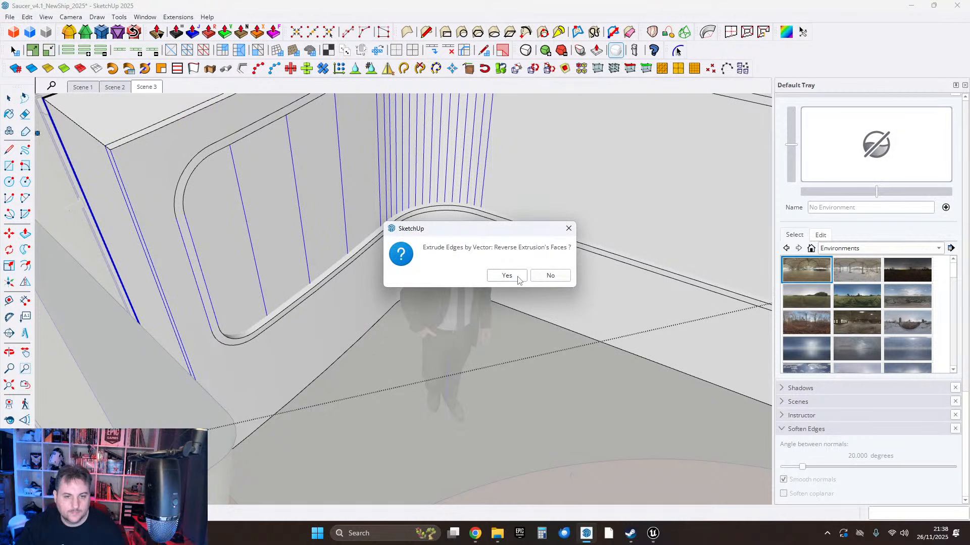
pyautogui.click(550, 278)
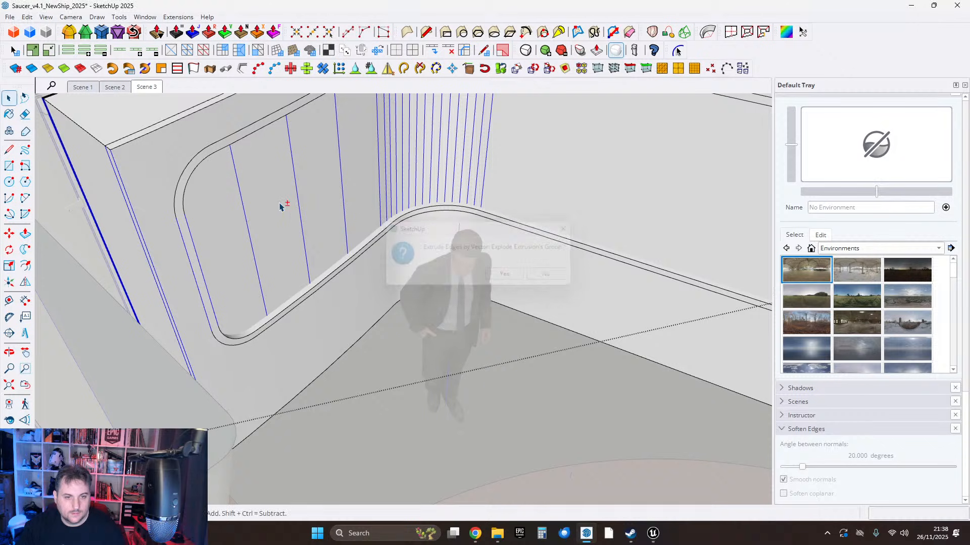
# Clean up all geometry inside the extruded surface group with FixIt 101 and soften its vertical edges.
pyautogui.moveTo(281, 206); pyautogui.dragTo(375, 264, button='middle')
pyautogui.doubleClick(364, 272)
pyautogui.tripleClick(412, 272)
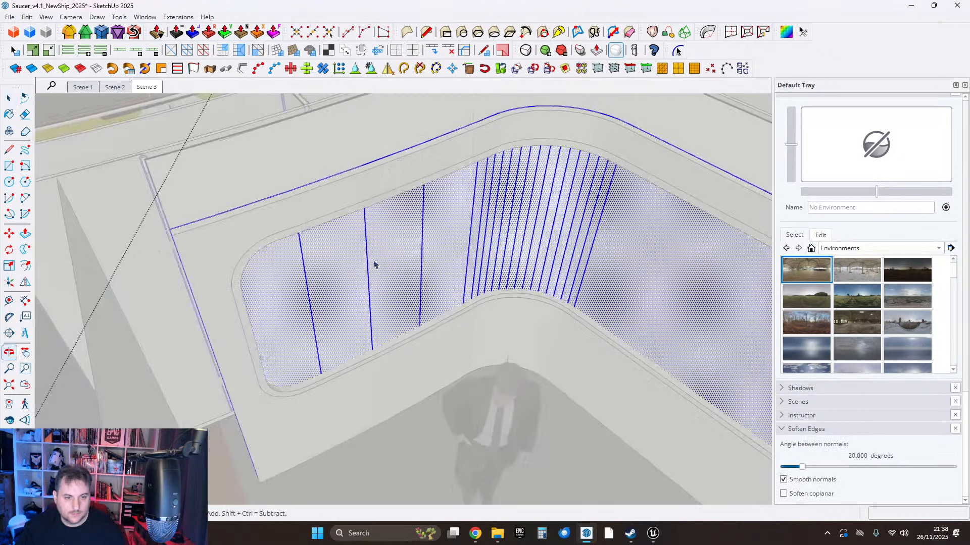
pyautogui.rightClick(374, 264)
pyautogui.click(410, 276)
pyautogui.click(507, 312)
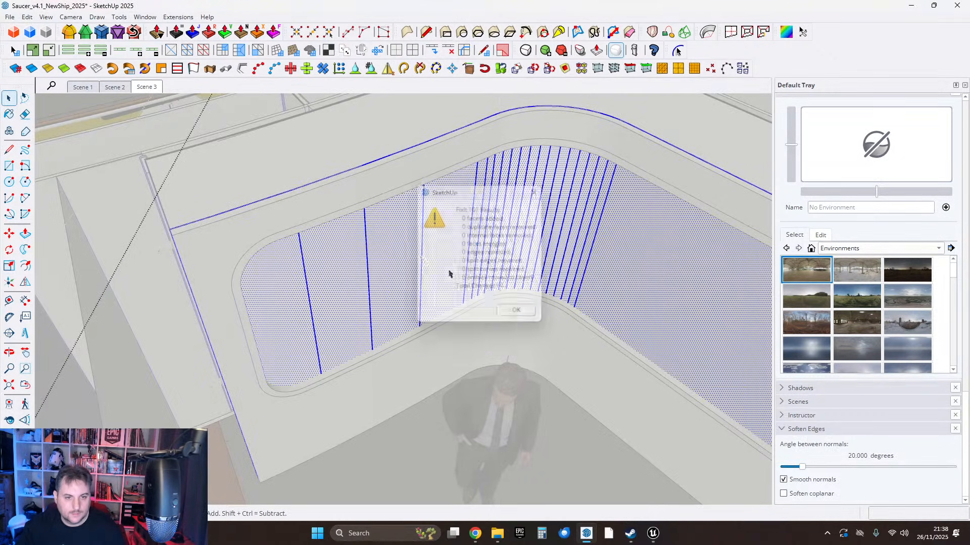
pyautogui.rightClick(418, 237)
pyautogui.click(454, 161)
pyautogui.moveTo(461, 249); pyautogui.dragTo(395, 278, button='middle')
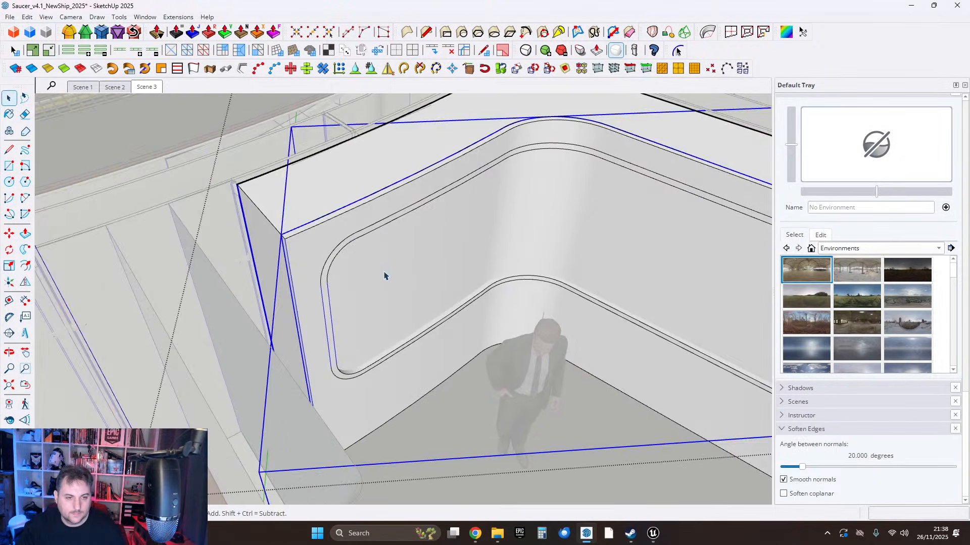
# Explode the extruded surface group into the wall and intersect its faces with the surrounding geometry.
pyautogui.scroll(4, 385, 275)
pyautogui.scroll(-1, 384, 269)
pyautogui.rightClick(384, 266)
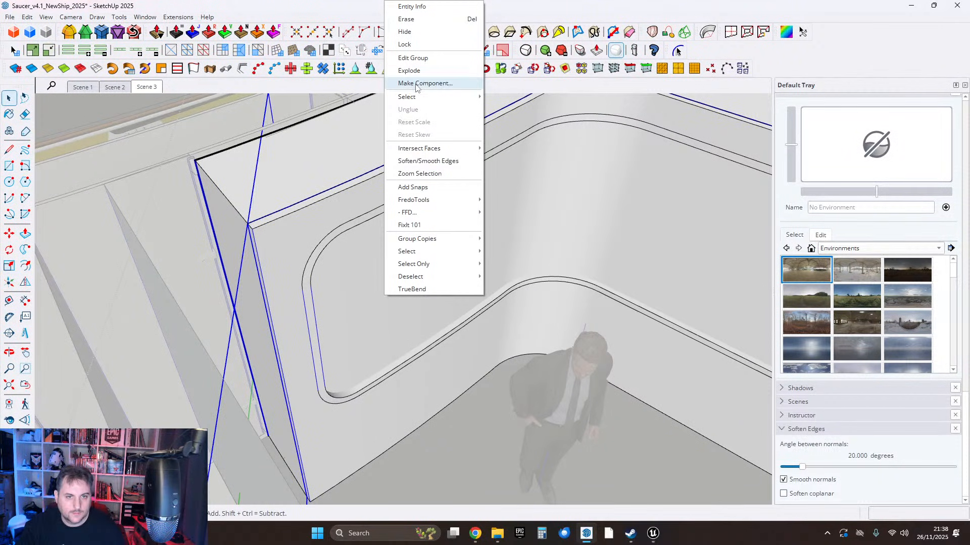
pyautogui.click(413, 247)
pyautogui.rightClick(407, 256)
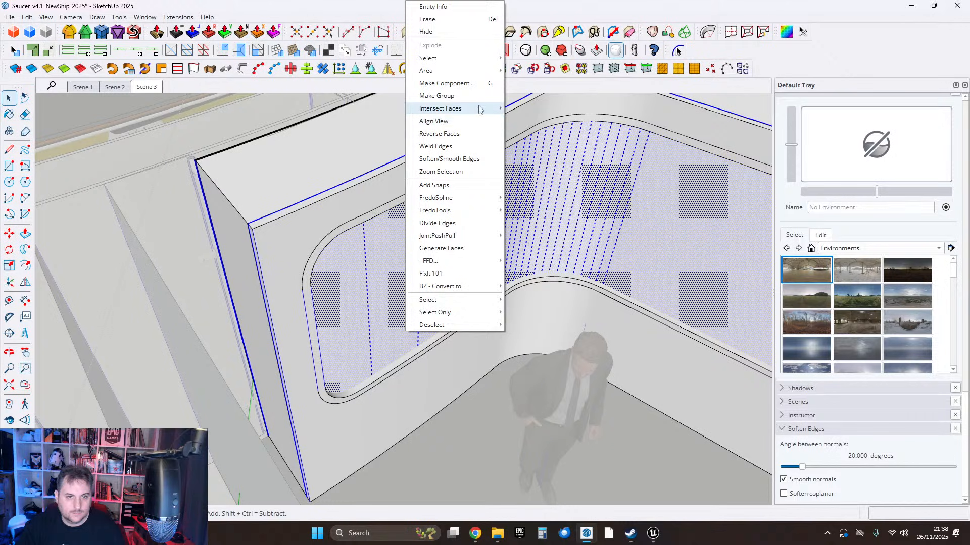
pyautogui.click(533, 122)
# Erase the part of the extruded surface that covers the rounded window opening.
pyautogui.click(435, 250)
pyautogui.scroll(5, 353, 218)
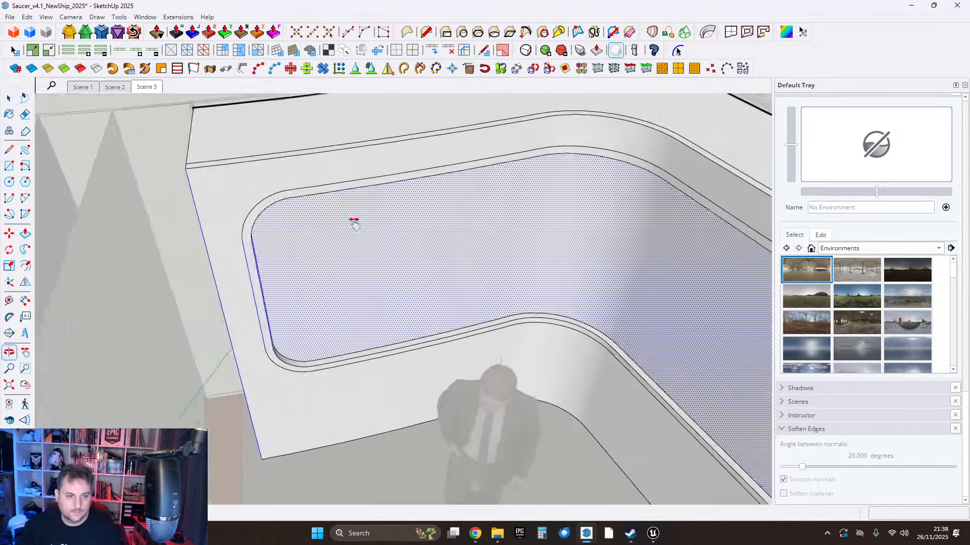
pyautogui.press('Delete')
pyautogui.moveTo(346, 249); pyautogui.dragTo(278, 213, button='middle')
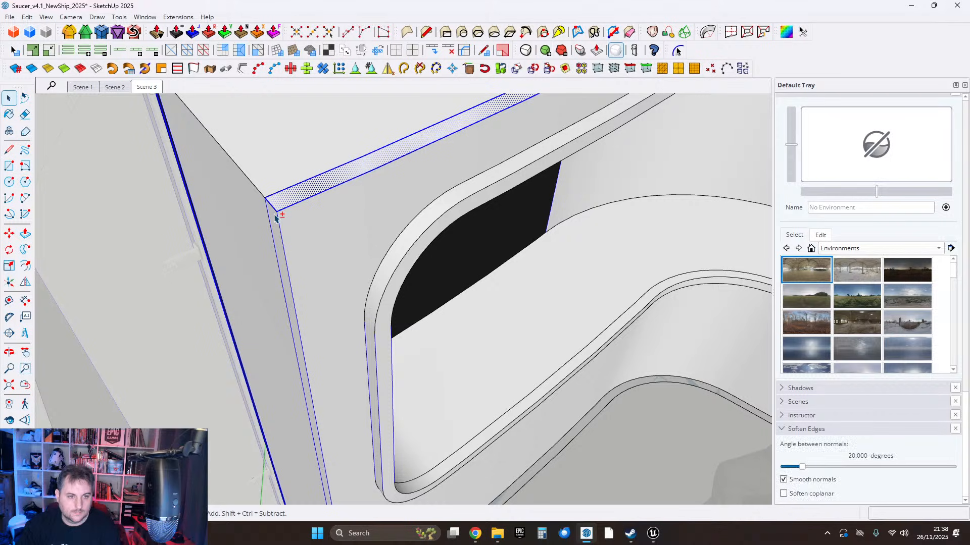
# Remove the thin leftover strips in front of the new wall face along the wall's top and free end.
pyautogui.rightClick(275, 217)
pyautogui.click(326, 297)
pyautogui.moveTo(326, 297)
pyautogui.mouseDown(button='middle')
pyautogui.moveTo(330, 270)
pyautogui.moveTo(426, 288)
pyautogui.moveTo(268, 249)
pyautogui.moveTo(271, 272)
pyautogui.moveTo(480, 316)
pyautogui.moveTo(327, 298)
pyautogui.moveTo(413, 222)
pyautogui.moveTo(360, 203)
pyautogui.moveTo(303, 253)
pyautogui.moveTo(281, 245)
pyautogui.mouseUp(button='middle')
pyautogui.rightClick(282, 244)
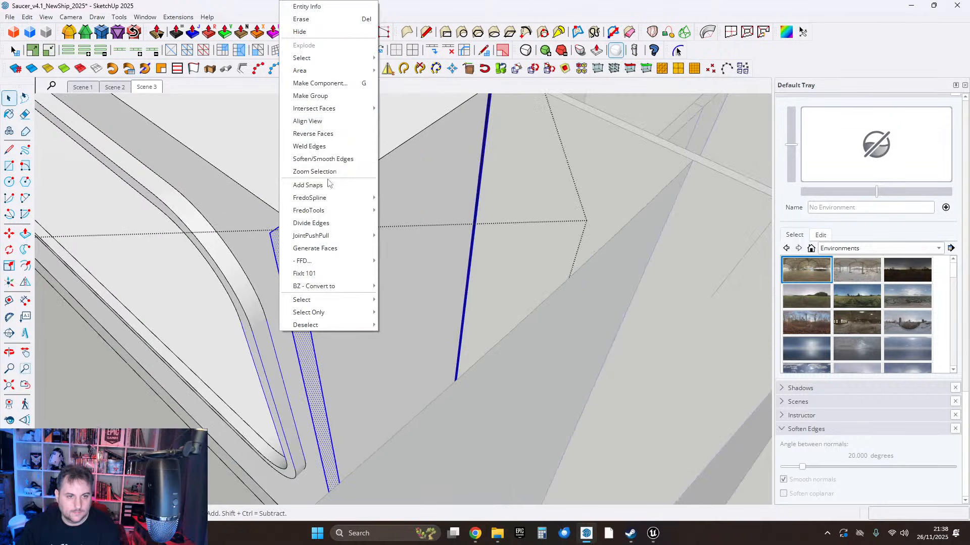
pyautogui.click(321, 96)
pyautogui.moveTo(321, 96); pyautogui.dragTo(398, 359, button='middle')
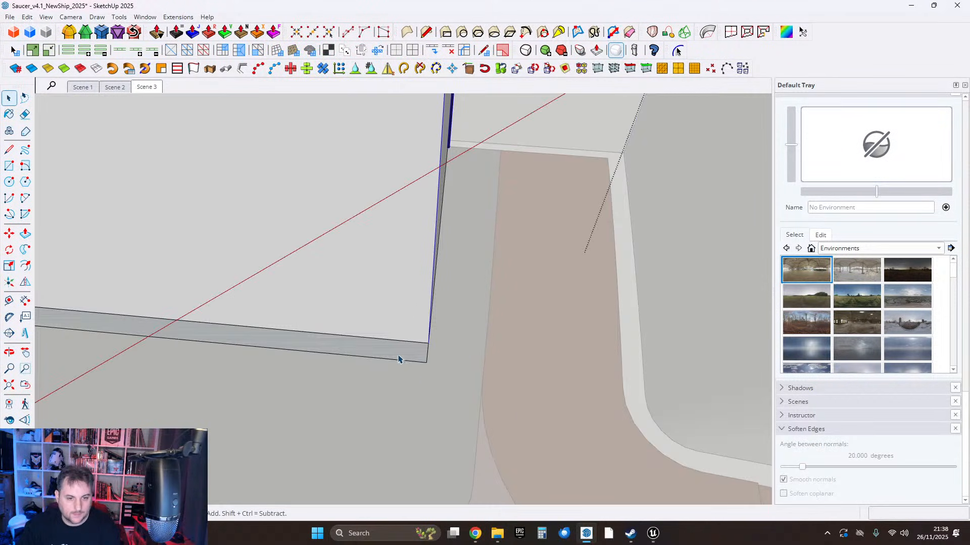
# Round the front vertical corner edge at the wall's free end with a 15 cm offset and 10 segments.
pyautogui.moveTo(438, 138)
pyautogui.mouseDown(button='middle')
pyautogui.moveTo(478, 353)
pyautogui.moveTo(492, 260)
pyautogui.moveTo(453, 351)
pyautogui.moveTo(525, 375)
pyautogui.moveTo(550, 313)
pyautogui.moveTo(403, 325)
pyautogui.moveTo(569, 328)
pyautogui.moveTo(374, 323)
pyautogui.moveTo(485, 274)
pyautogui.moveTo(416, 316)
pyautogui.moveTo(402, 305)
pyautogui.moveTo(444, 372)
pyautogui.moveTo(369, 339)
pyautogui.moveTo(454, 351)
pyautogui.moveTo(547, 389)
pyautogui.moveTo(503, 388)
pyautogui.moveTo(385, 277)
pyautogui.mouseUp(button='middle')
pyautogui.scroll(3, 412, 314)
pyautogui.click(386, 281)
pyautogui.click(383, 280)
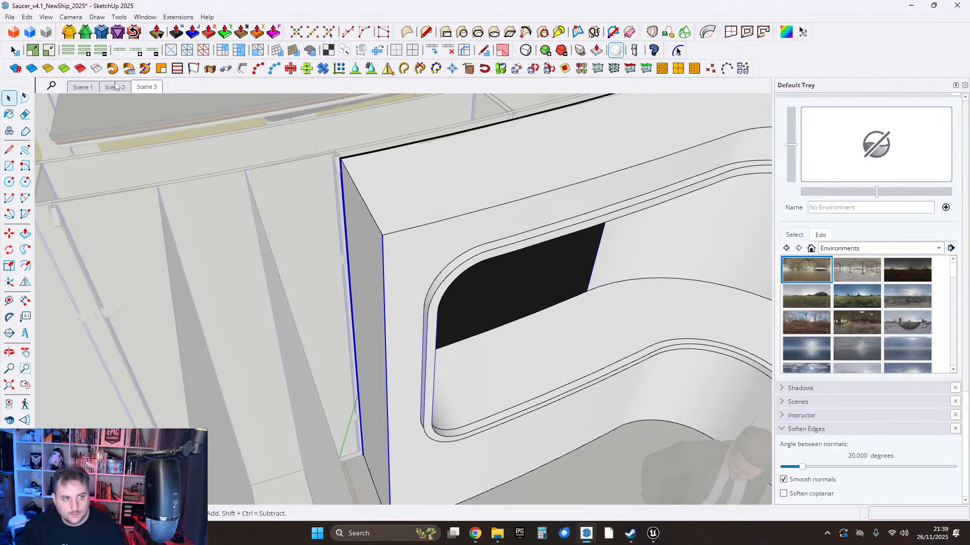
pyautogui.click(69, 32)
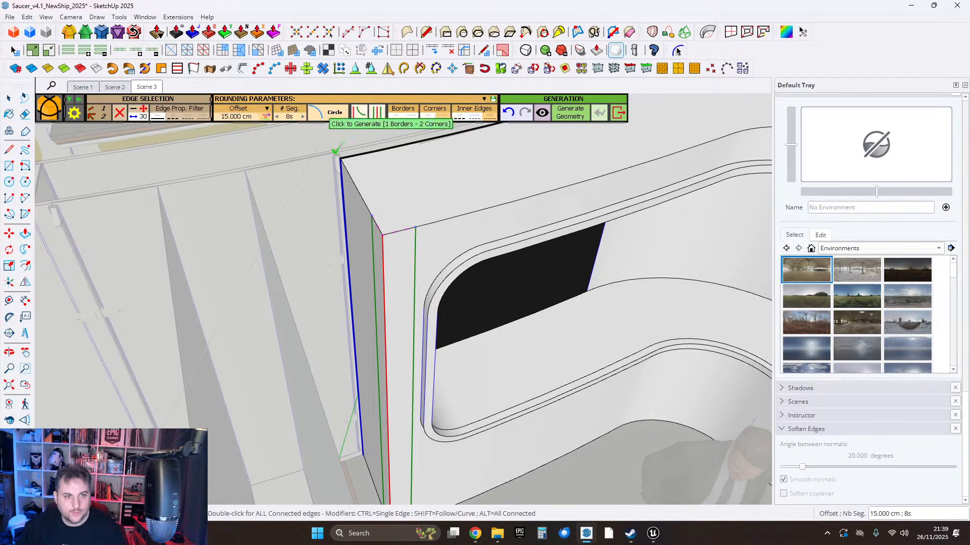
pyautogui.click(303, 117)
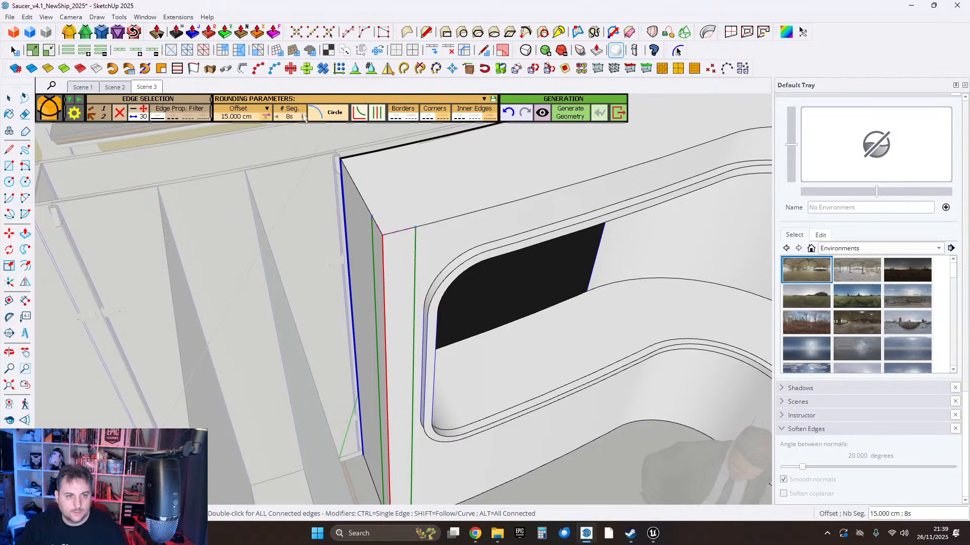
pyautogui.click(565, 115)
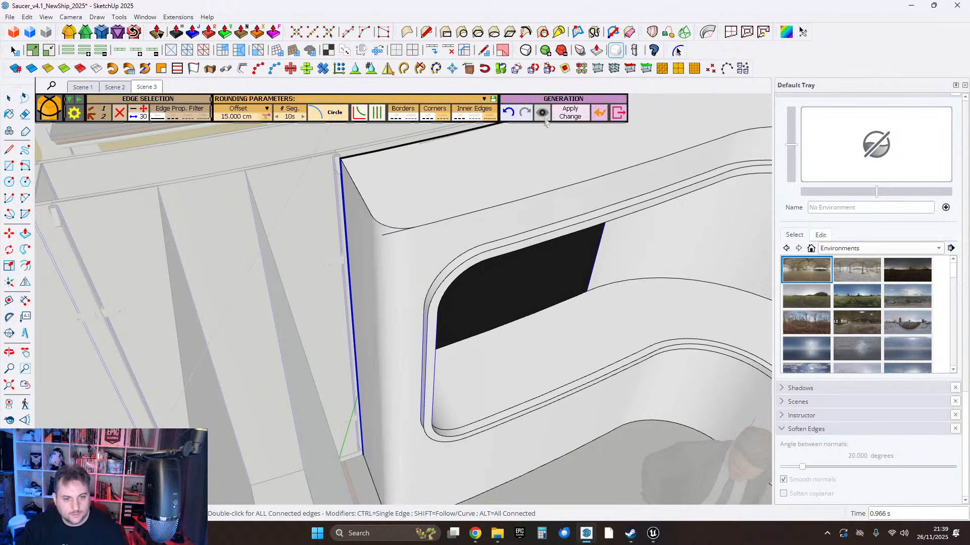
pyautogui.click(7, 99)
pyautogui.scroll(-2, 394, 267)
pyautogui.moveTo(461, 346); pyautogui.dragTo(363, 194, button='middle')
pyautogui.scroll(3, 363, 195)
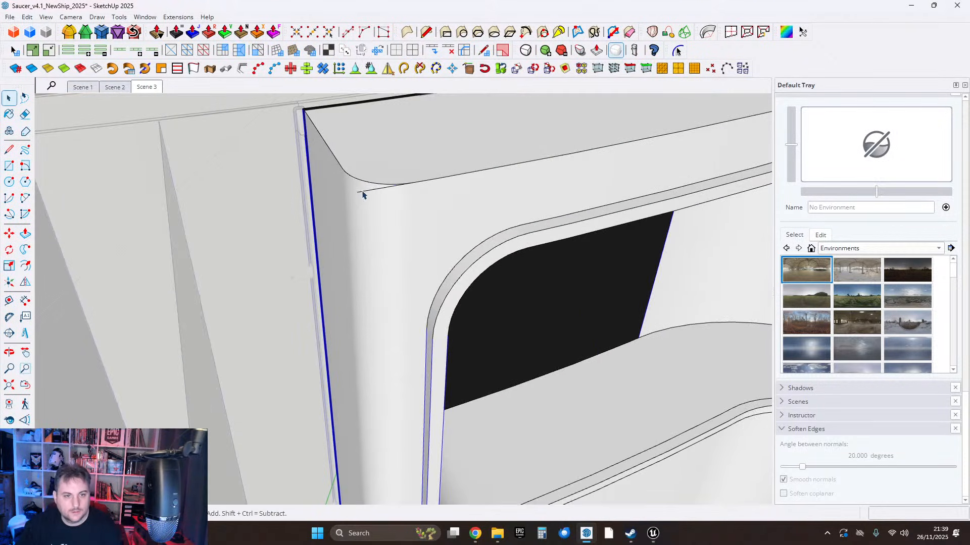
# Round the front vertical corner edge at the wall's opposite end with a 15 cm offset and 10 segments.
pyautogui.scroll(-5, 380, 202)
pyautogui.moveTo(459, 244); pyautogui.dragTo(520, 283, button='middle')
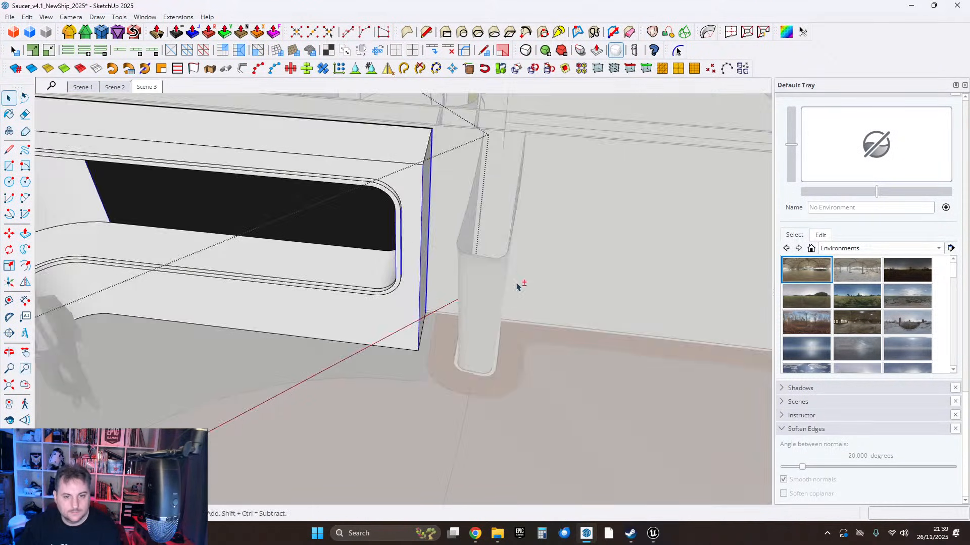
pyautogui.scroll(1, 395, 185)
pyautogui.moveTo(394, 186); pyautogui.dragTo(419, 216, button='middle')
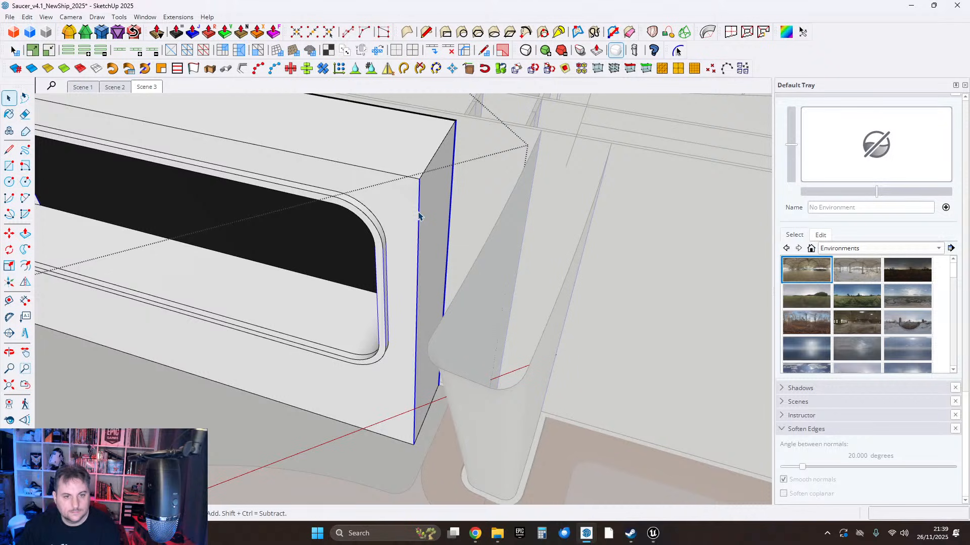
pyautogui.click(73, 47)
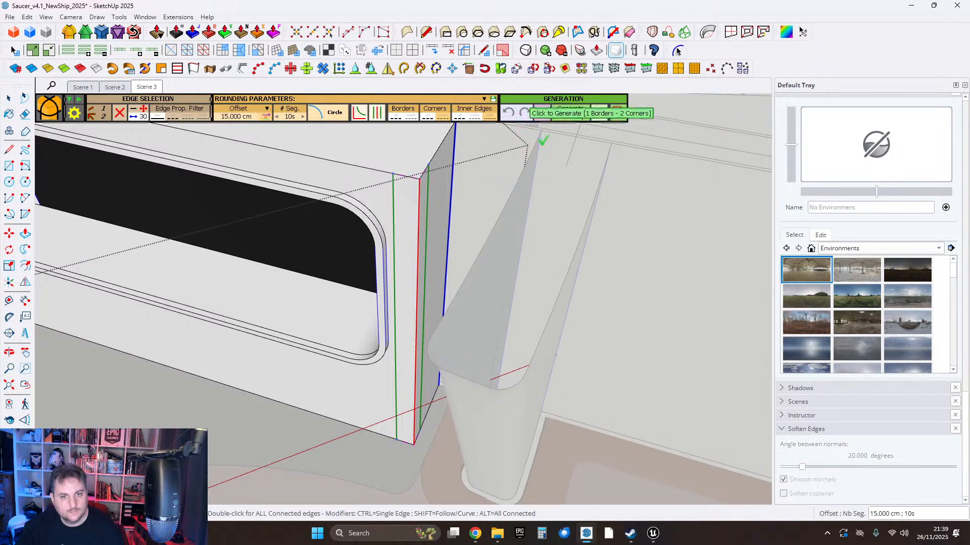
pyautogui.click(563, 114)
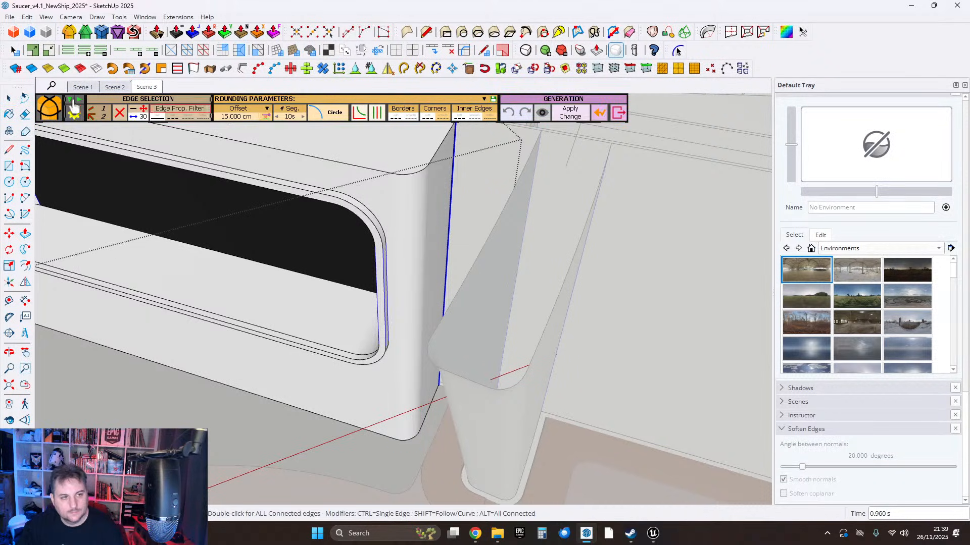
pyautogui.press('space')
# Examine the lower corner of the window trim and the cavity inside the wall from several angles.
pyautogui.moveTo(441, 217); pyautogui.dragTo(556, 230, button='middle')
pyautogui.scroll(-4, 407, 251)
pyautogui.keyDown('shift'); pyautogui.moveTo(556, 231); pyautogui.dragTo(297, 317, button='middle'); pyautogui.keyUp('shift')
pyautogui.scroll(5, 303, 281)
pyautogui.scroll(5, 314, 331)
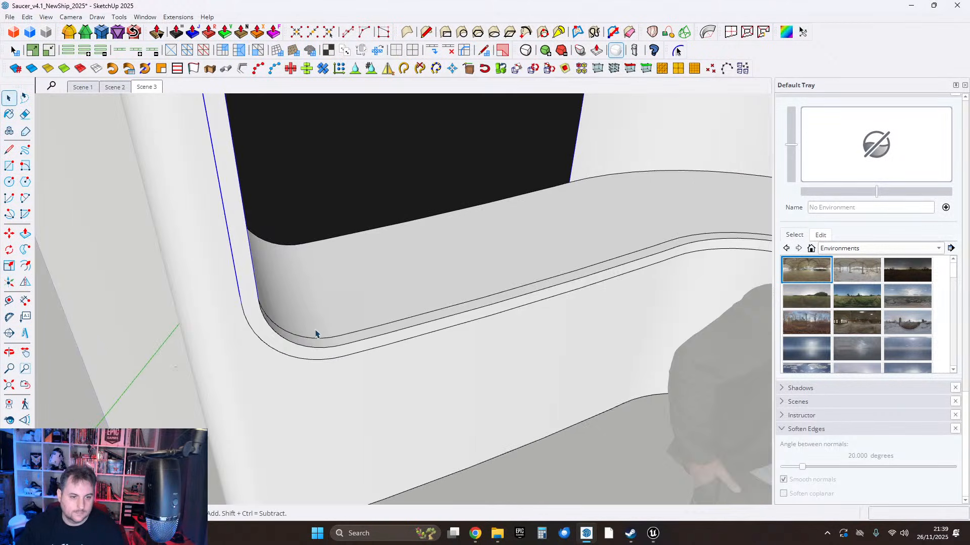
pyautogui.moveTo(392, 314); pyautogui.dragTo(137, 203, button='middle')
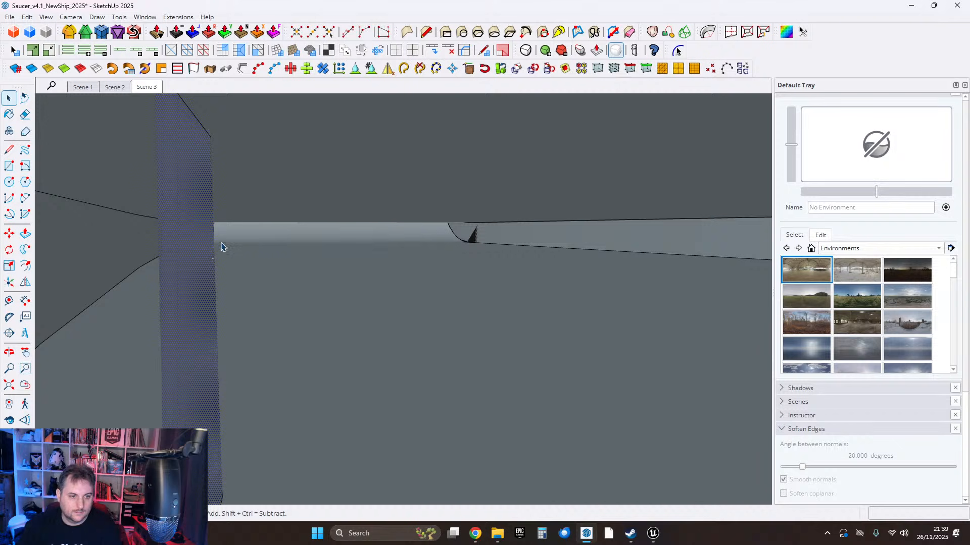
pyautogui.moveTo(223, 247); pyautogui.dragTo(425, 317, button='middle')
pyautogui.scroll(-3, 370, 297)
# Select all connected geometry of the window wall and clean it up with FixIt 101.
pyautogui.tripleClick(347, 237)
pyautogui.rightClick(346, 219)
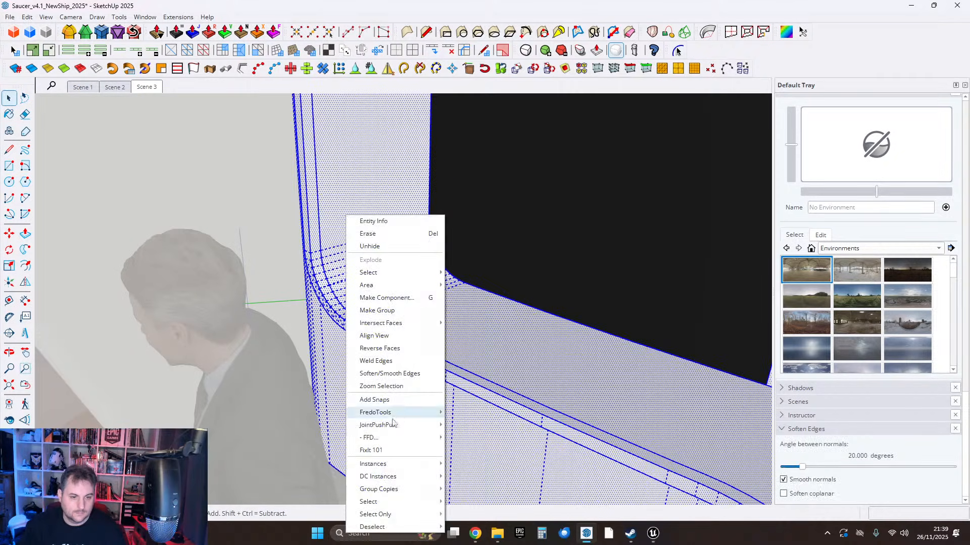
pyautogui.click(371, 450)
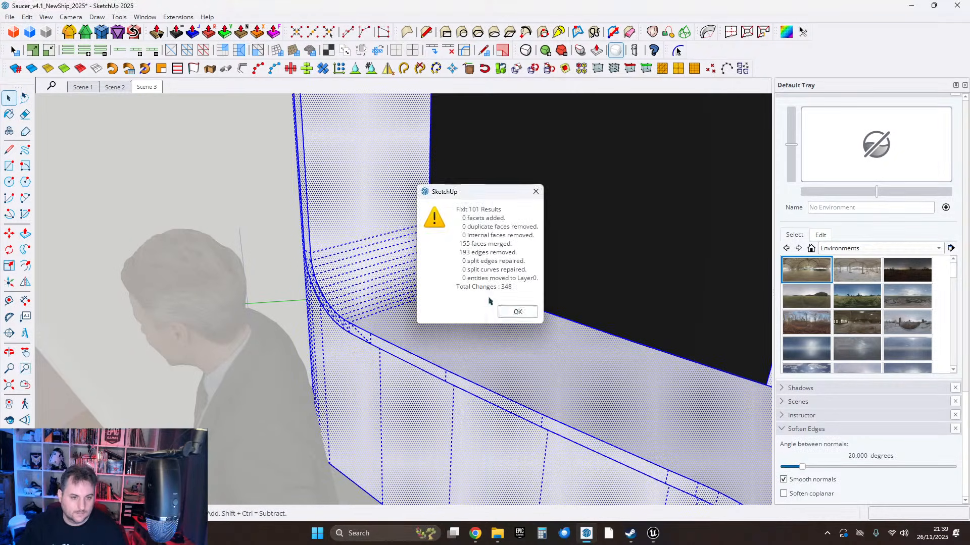
pyautogui.click(511, 311)
pyautogui.rightClick(381, 324)
pyautogui.click(437, 389)
pyautogui.moveTo(346, 283); pyautogui.dragTo(521, 327, button='middle')
pyautogui.scroll(-5, 522, 327)
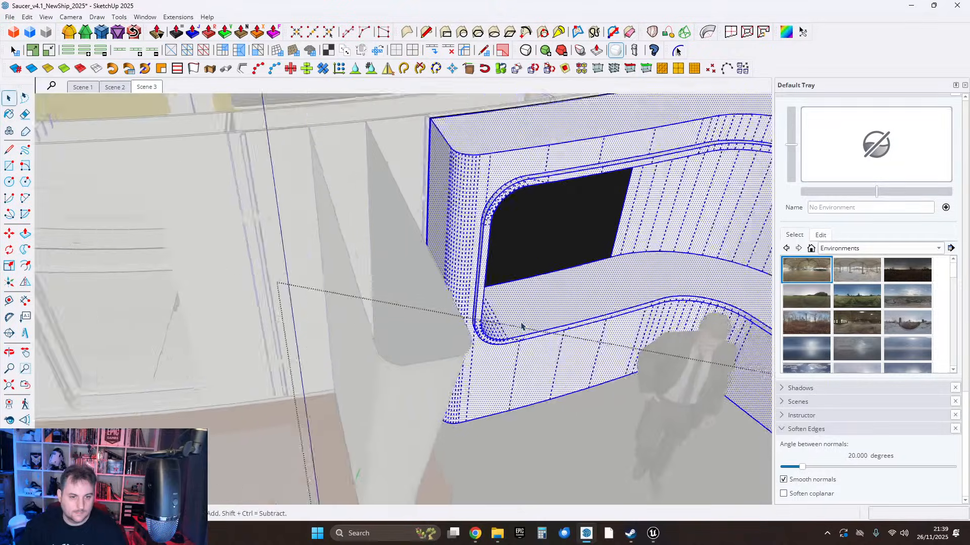
# Select the window trim faces together with the inner recess faces around the openings.
pyautogui.click(545, 312)
pyautogui.keyDown('shift'); pyautogui.moveTo(460, 311); pyautogui.dragTo(273, 308, button='middle'); pyautogui.keyUp('shift')
pyautogui.scroll(3, 277, 217)
pyautogui.moveTo(277, 217); pyautogui.dragTo(61, 172, button='middle')
pyautogui.click(304, 236)
pyautogui.keyDown('shift'); pyautogui.click(286, 358); pyautogui.keyUp('shift')
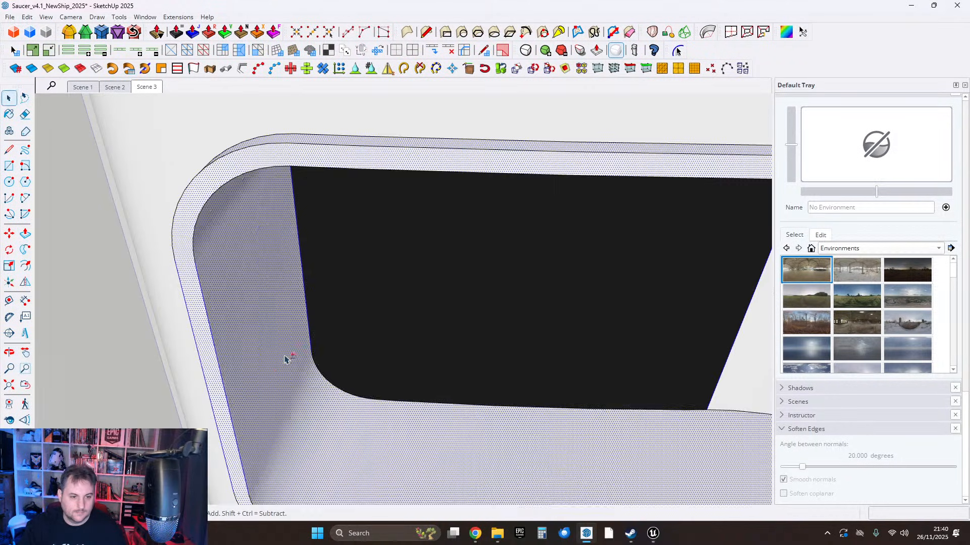
pyautogui.scroll(-5, 283, 348)
pyautogui.moveTo(253, 297); pyautogui.dragTo(128, 207, button='middle')
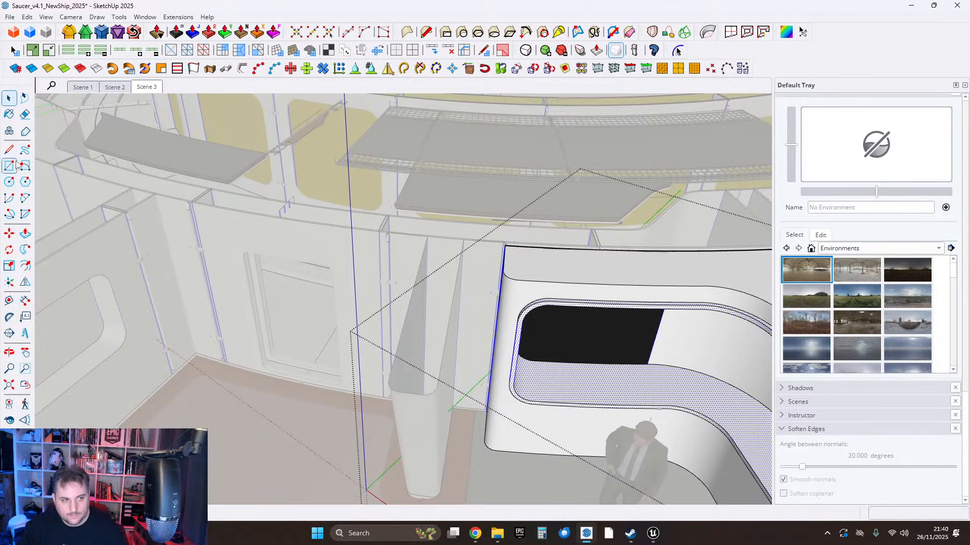
# Paint the selected trim and recess faces with the colour sampled from the floor border.
pyautogui.click(10, 115)
pyautogui.moveTo(259, 361); pyautogui.dragTo(345, 312, button='middle')
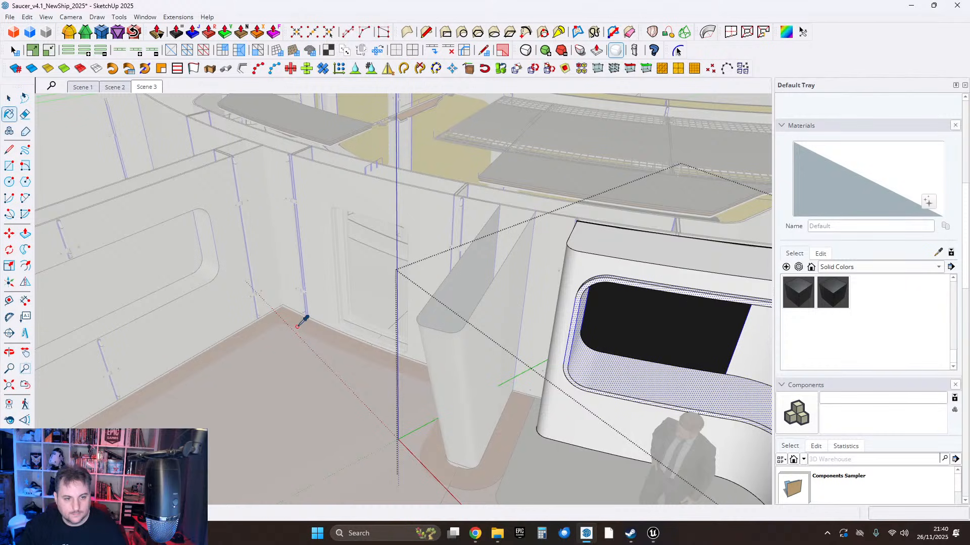
pyautogui.keyDown('alt'); pyautogui.click(301, 322); pyautogui.keyUp('alt')
pyautogui.click(607, 372)
pyautogui.moveTo(607, 372)
pyautogui.mouseDown(button='middle')
pyautogui.moveTo(357, 339)
pyautogui.moveTo(526, 325)
pyautogui.moveTo(541, 360)
pyautogui.mouseUp(button='middle')
pyautogui.scroll(5, 965, 113)
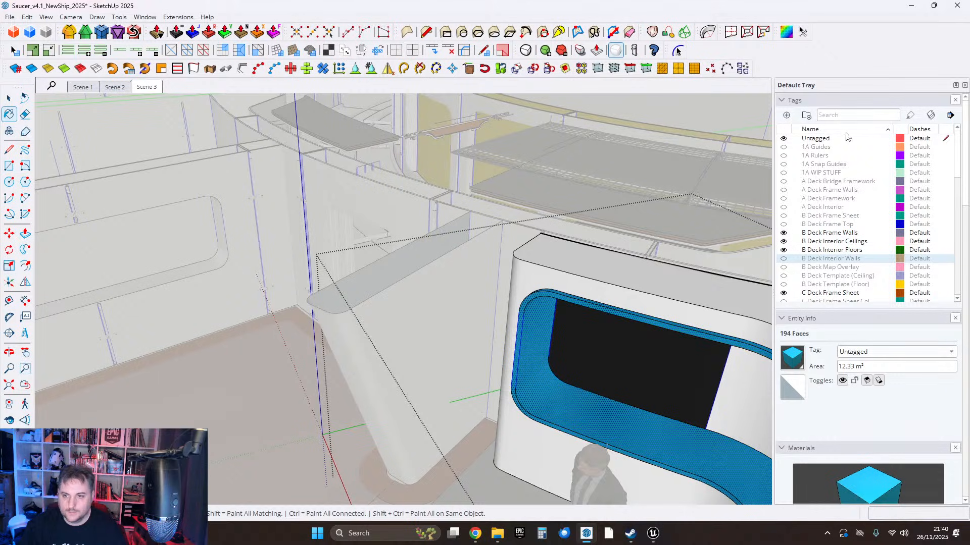
# Show the B Deck Interior Walls tag, sample Color C06 from a wall, and paint the selected trim and recess faces with it.
pyautogui.click(785, 258)
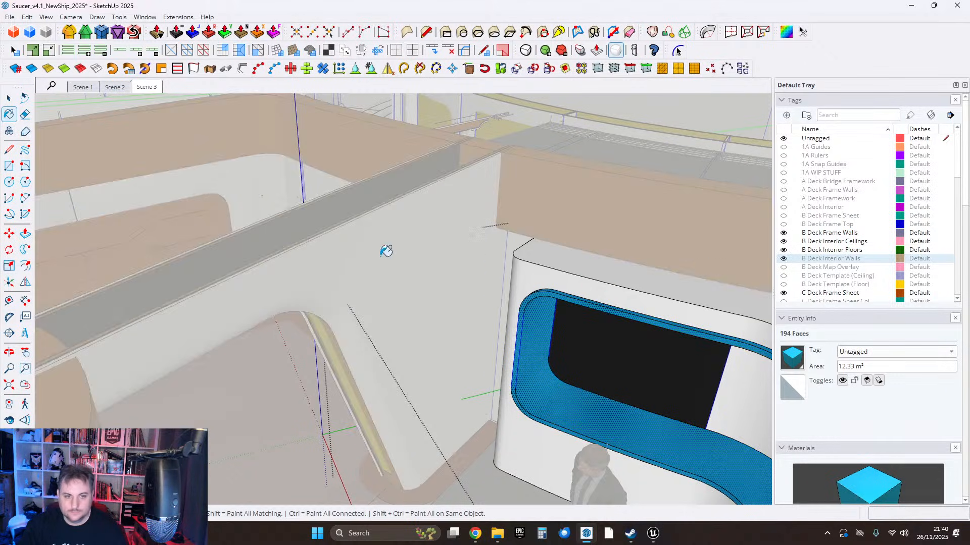
pyautogui.press('alt')
pyautogui.keyDown('alt'); pyautogui.click(219, 151); pyautogui.keyUp('alt')
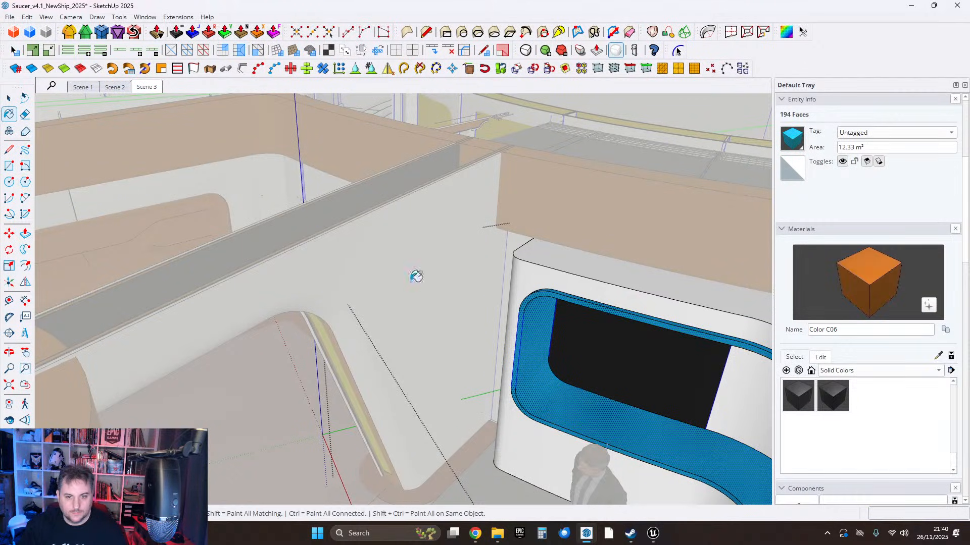
pyautogui.click(546, 375)
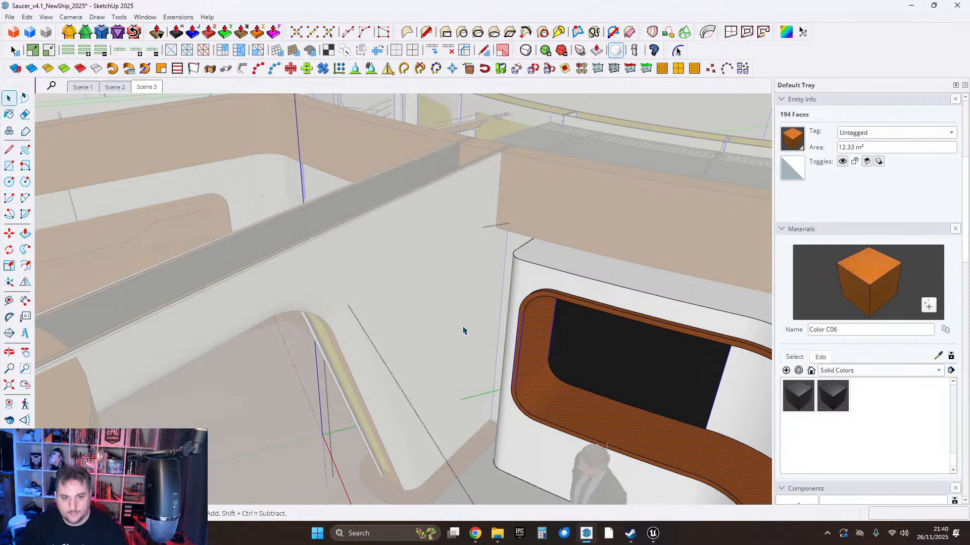
pyautogui.scroll(-3, 463, 330)
pyautogui.moveTo(463, 330); pyautogui.dragTo(444, 313, button='middle')
pyautogui.moveTo(611, 286); pyautogui.dragTo(459, 195, button='middle')
pyautogui.press('Escape')
# Copy the window wall's bottom front edge line 10 cm upward to mark a skirting band.
pyautogui.scroll(10, 277, 293)
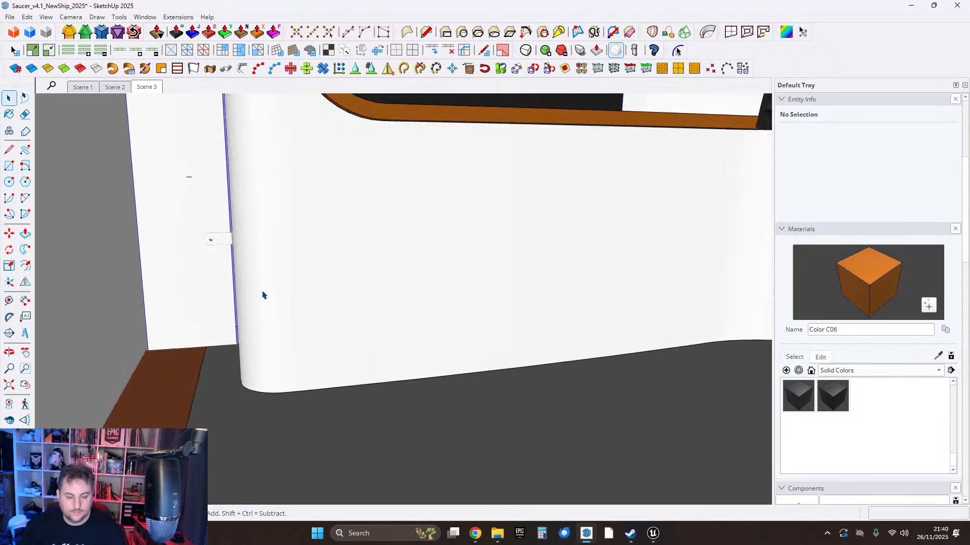
pyautogui.moveTo(263, 294); pyautogui.dragTo(284, 337, button='middle')
pyautogui.click(316, 361)
pyautogui.doubleClick(279, 325)
pyautogui.click(283, 338)
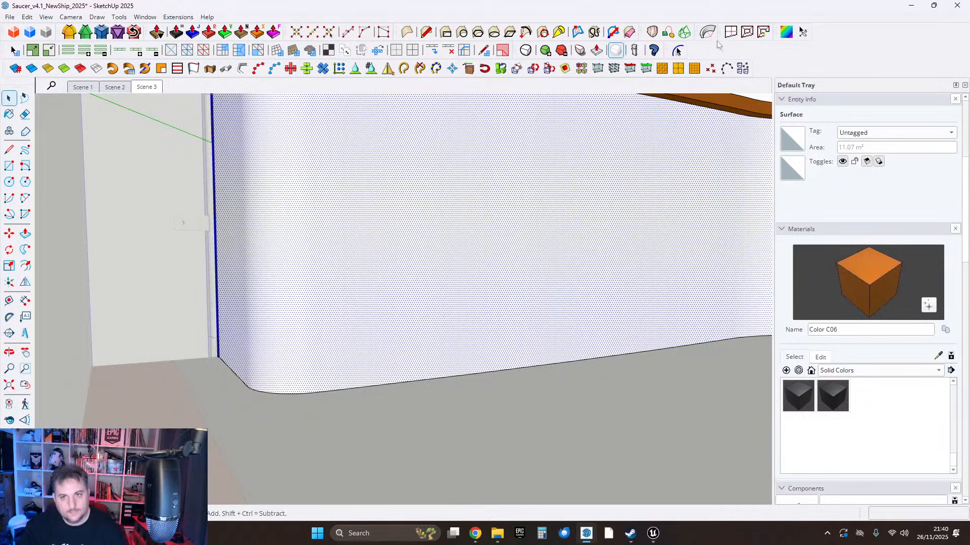
pyautogui.click(320, 394)
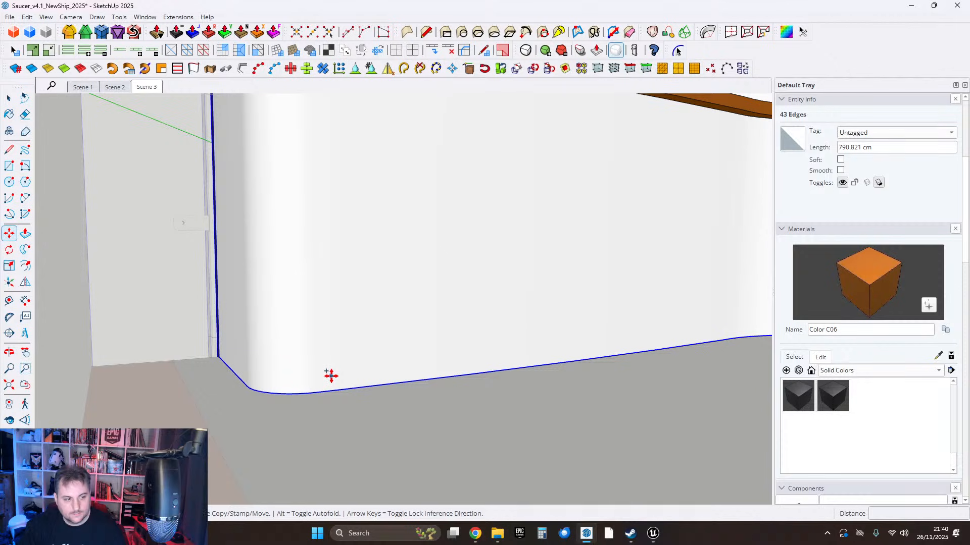
pyautogui.click(356, 388)
pyautogui.write('10')
pyautogui.press('Return')
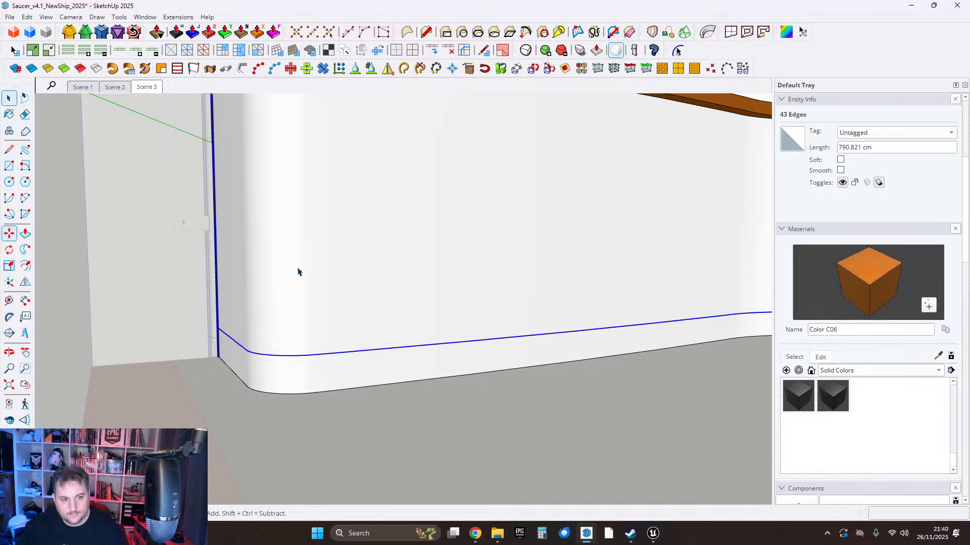
# Examine the base line along the window wall and the surrounding floor from several angles.
pyautogui.scroll(-3, 282, 368)
pyautogui.moveTo(282, 369); pyautogui.dragTo(253, 406, button='middle')
pyautogui.scroll(8, 273, 404)
pyautogui.scroll(2, 152, 412)
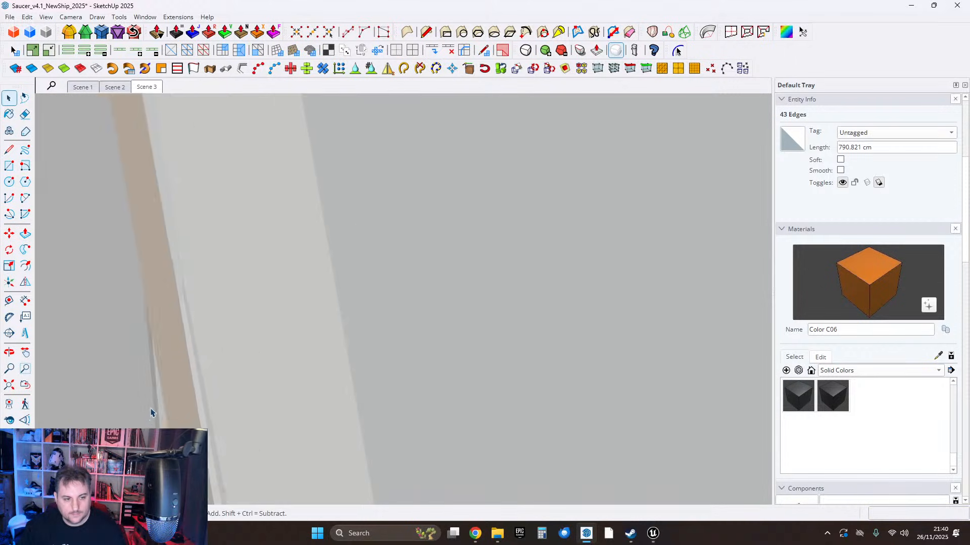
pyautogui.scroll(-3, 177, 411)
pyautogui.moveTo(177, 411); pyautogui.dragTo(380, 339, button='middle')
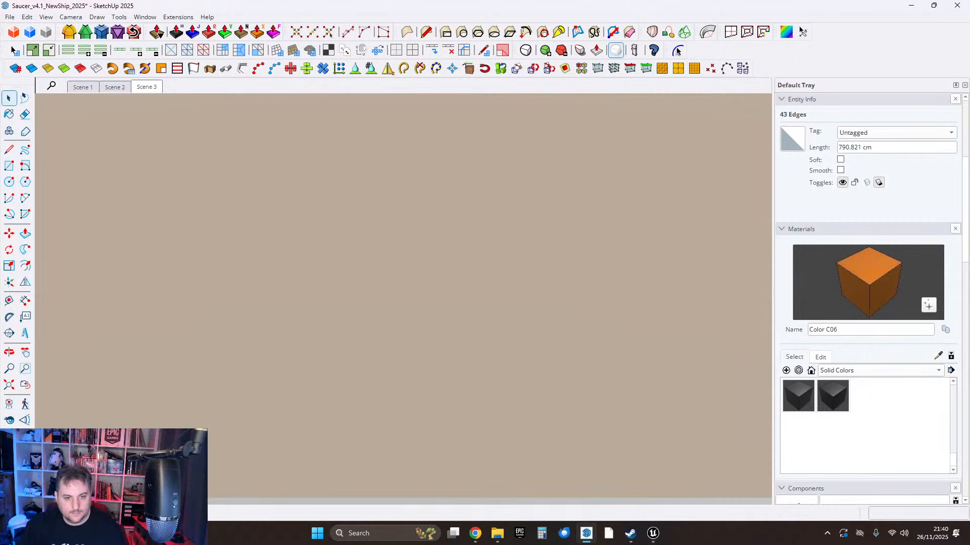
pyautogui.moveTo(279, 334); pyautogui.dragTo(277, 324, button='middle')
pyautogui.scroll(-2, 496, 354)
pyautogui.moveTo(496, 353); pyautogui.dragTo(199, 439, button='middle')
pyautogui.scroll(-2, 199, 439)
pyautogui.scroll(-3, 296, 313)
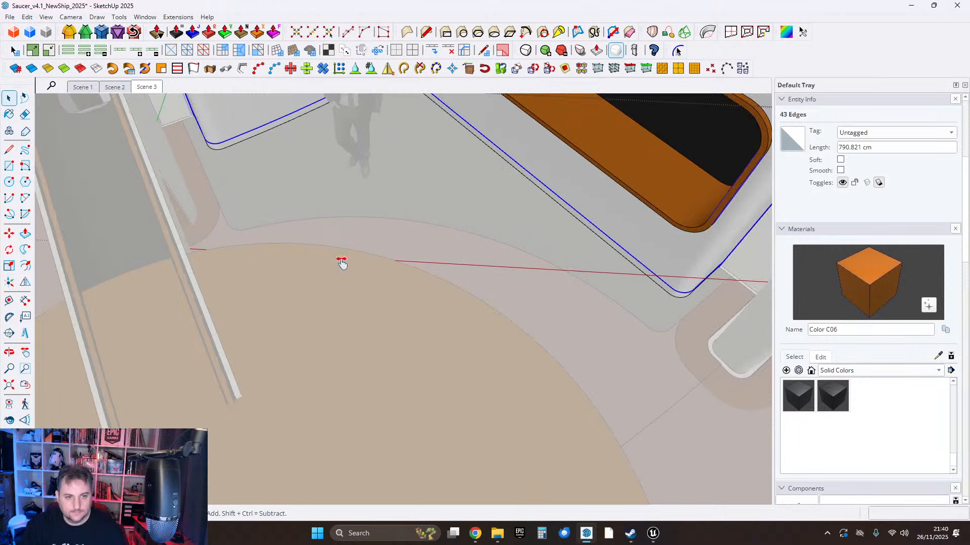
pyautogui.moveTo(340, 262); pyautogui.dragTo(422, 325, button='middle')
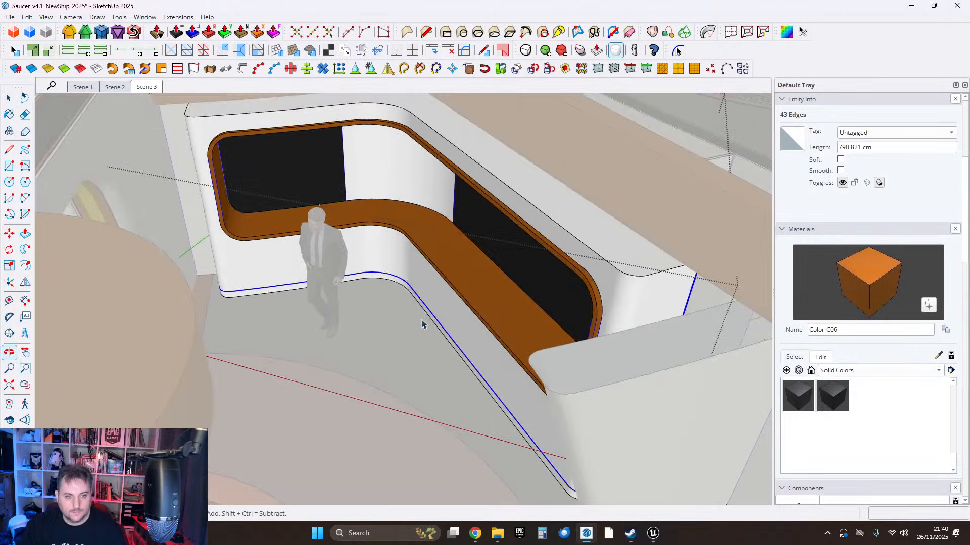
# Leave the window wall group and convert it into a component.
pyautogui.click(417, 312)
pyautogui.moveTo(407, 284); pyautogui.dragTo(411, 309, button='middle')
pyautogui.scroll(-2, 403, 276)
pyautogui.click(400, 206)
pyautogui.moveTo(563, 267); pyautogui.dragTo(367, 159, button='middle')
pyautogui.rightClick(364, 155)
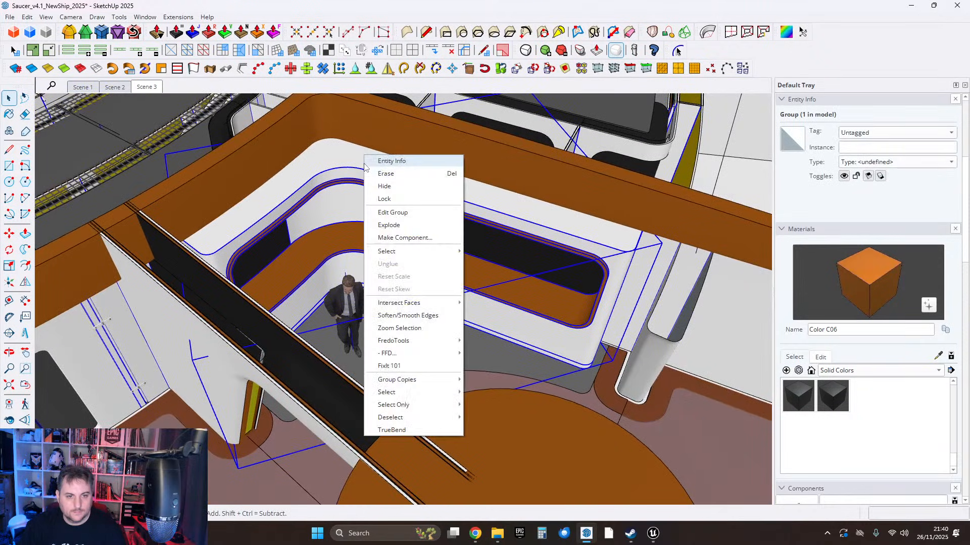
pyautogui.click(405, 238)
pyautogui.press('Return')
# Place the window wall component in the empty area outside the ship.
pyautogui.press('m')
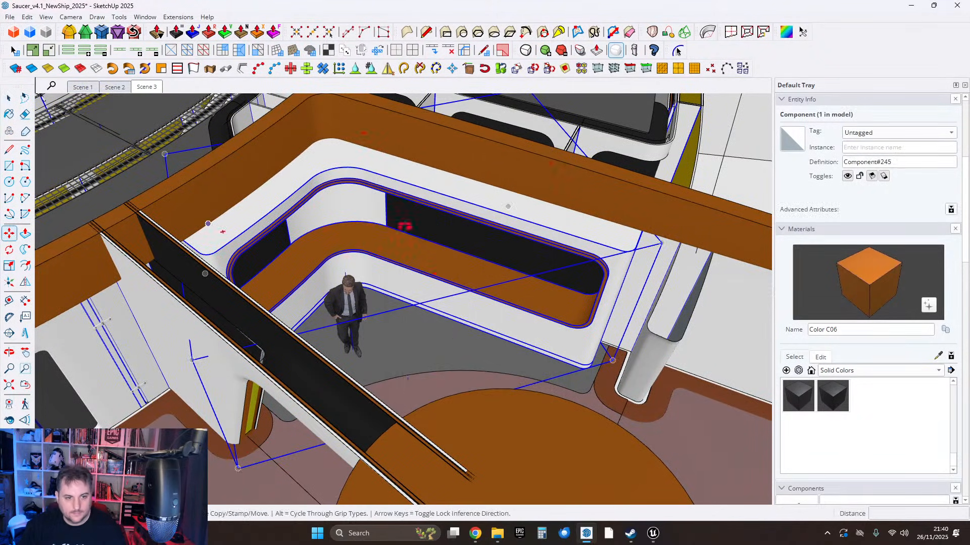
pyautogui.scroll(-5, 405, 226)
pyautogui.click(405, 226)
pyautogui.keyDown('shift'); pyautogui.moveTo(601, 222); pyautogui.dragTo(228, 283, button='middle'); pyautogui.keyUp('shift')
pyautogui.keyDown('shift'); pyautogui.moveTo(455, 258); pyautogui.dragTo(218, 371, button='middle'); pyautogui.keyUp('shift')
pyautogui.click(9, 98)
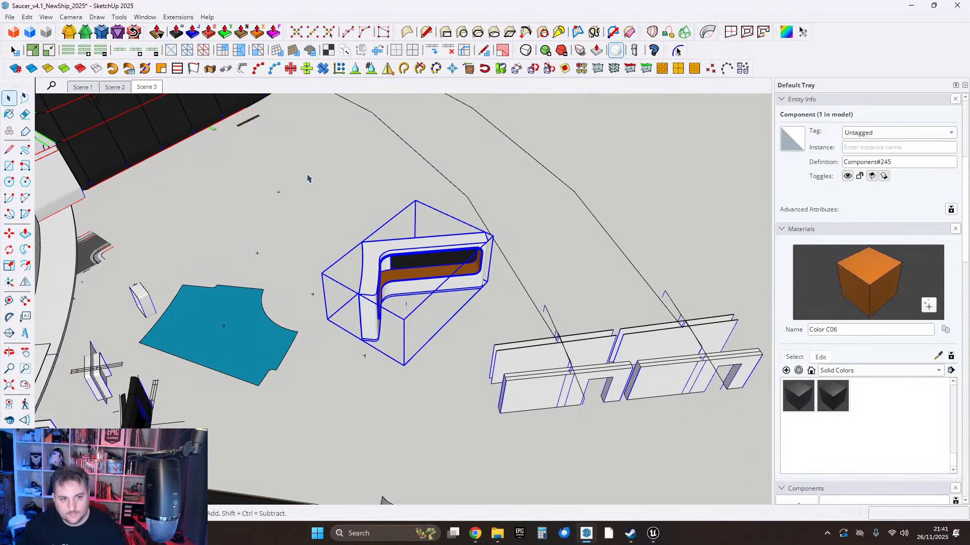
# Open the window wall component and select the inner edges running around the window recess.
pyautogui.click(307, 180)
pyautogui.scroll(6, 419, 277)
pyautogui.moveTo(426, 320); pyautogui.dragTo(340, 298, button='middle')
pyautogui.scroll(4, 270, 351)
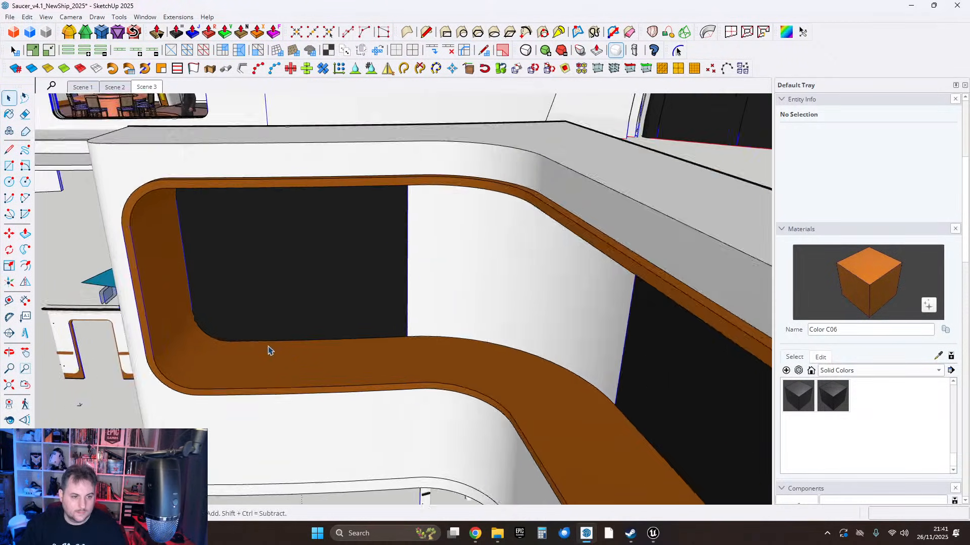
pyautogui.moveTo(270, 351); pyautogui.dragTo(301, 453, button='middle')
pyautogui.scroll(-3, 308, 381)
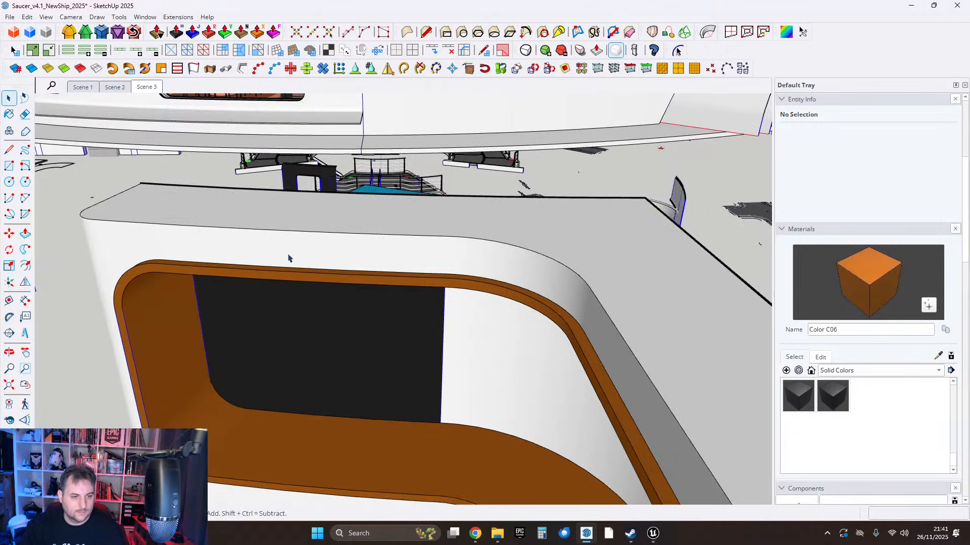
pyautogui.moveTo(287, 259); pyautogui.dragTo(402, 222, button='middle')
pyautogui.click(461, 260)
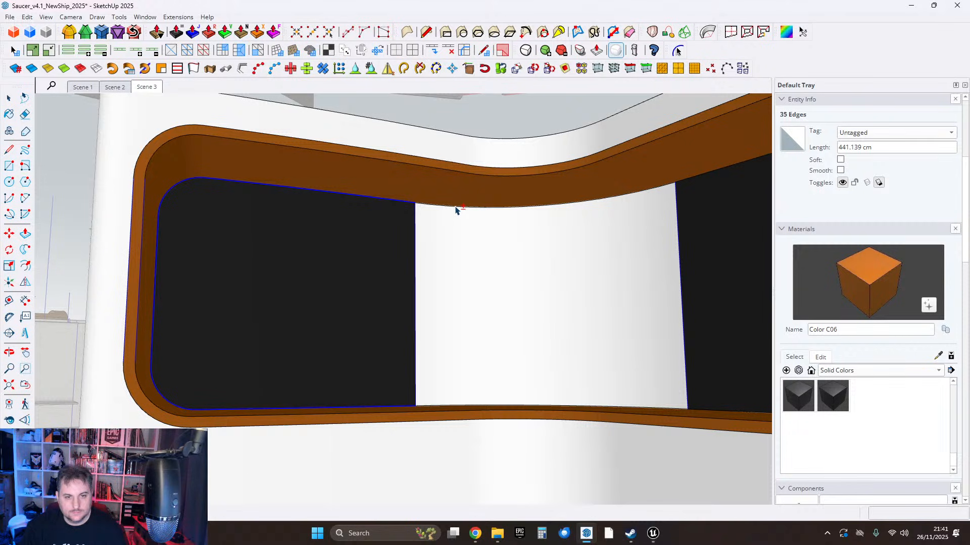
pyautogui.moveTo(601, 251); pyautogui.dragTo(493, 310, button='middle')
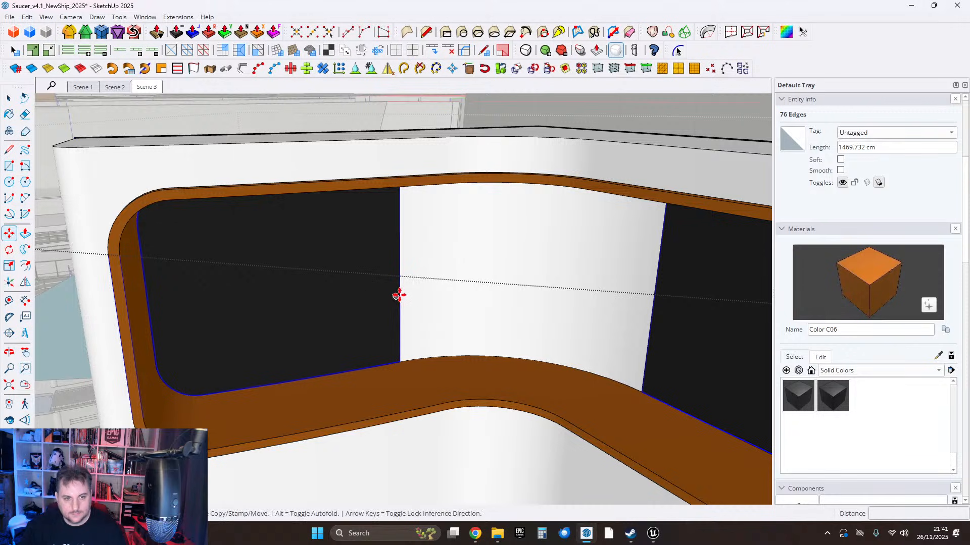
# Copy the selected recess edges into the free space above the wall.
pyautogui.scroll(-2, 399, 295)
pyautogui.press('ctrl')
pyautogui.click(420, 303)
pyautogui.scroll(-2, 487, 299)
pyautogui.moveTo(561, 338); pyautogui.dragTo(459, 318, button='middle')
pyautogui.scroll(-1, 459, 318)
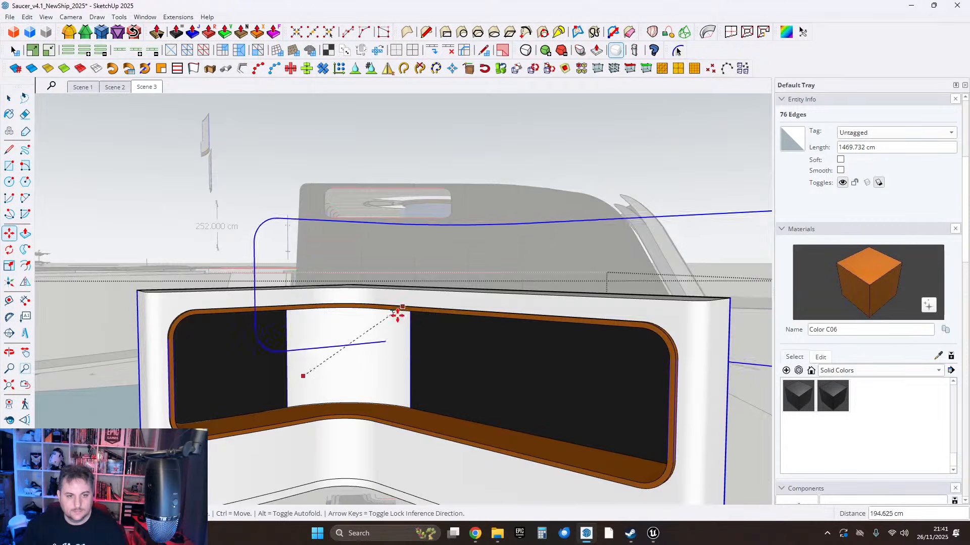
pyautogui.click(302, 156)
pyautogui.moveTo(337, 290); pyautogui.dragTo(349, 308, button='middle')
pyautogui.scroll(2, 223, 137)
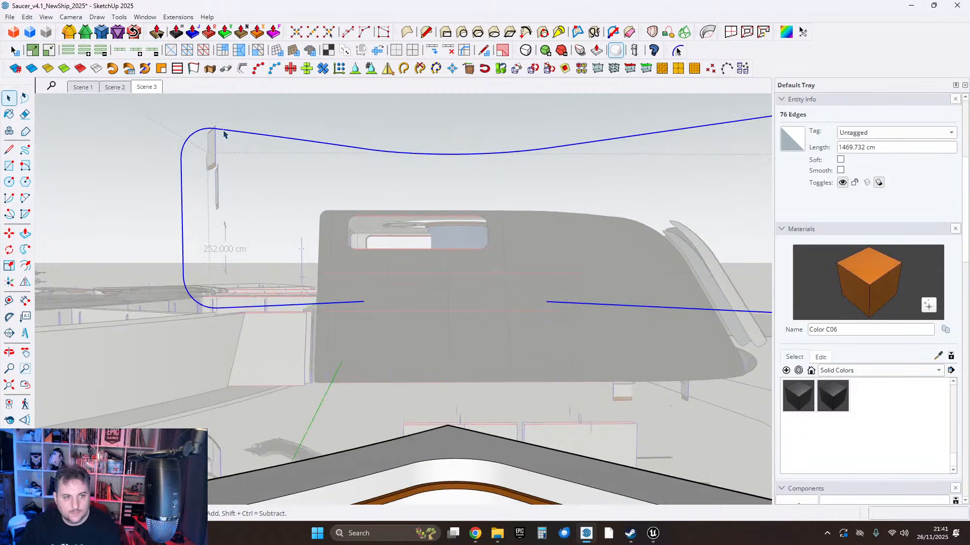
# Delete the end and lower edges of the copied outline, keeping only its long upper curve.
pyautogui.click(224, 134)
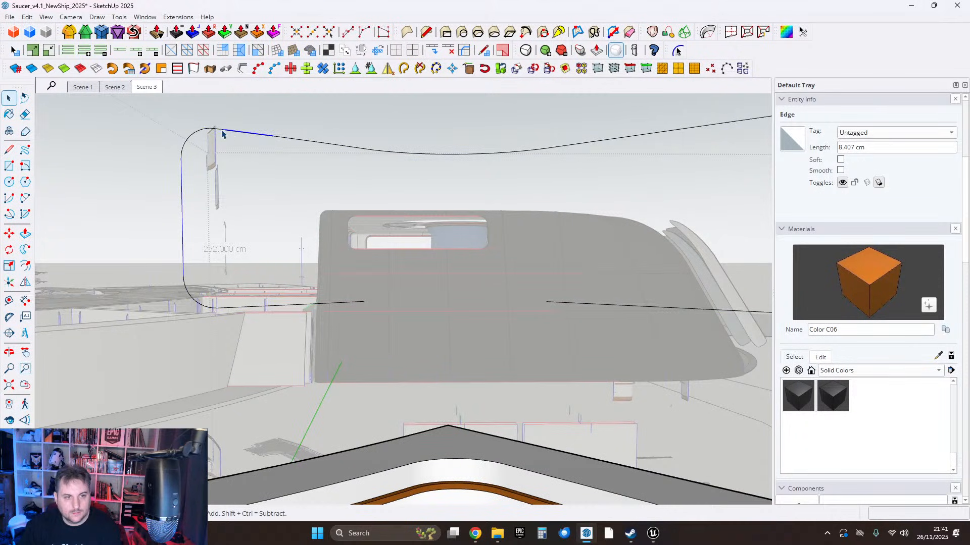
pyautogui.click(314, 162)
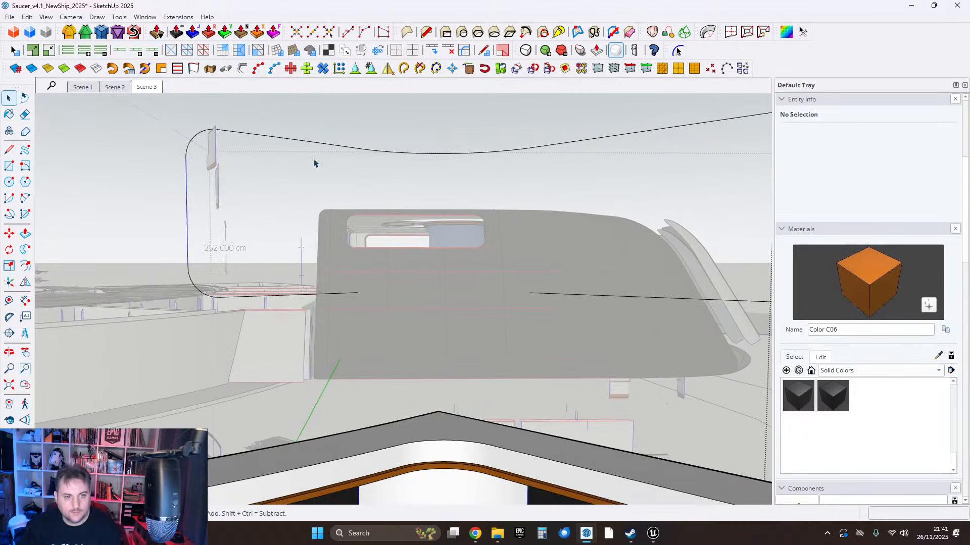
pyautogui.moveTo(313, 162); pyautogui.dragTo(509, 246, button='middle')
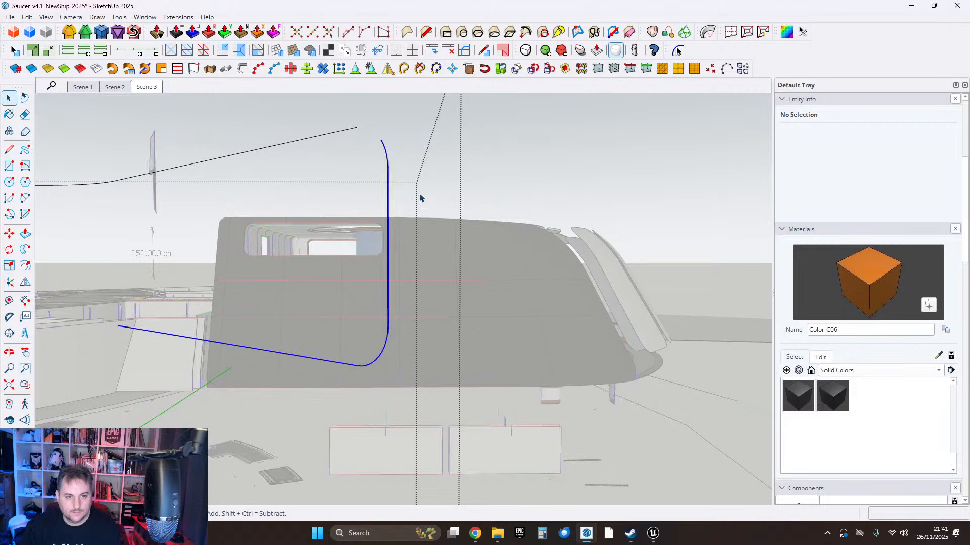
pyautogui.moveTo(420, 198); pyautogui.dragTo(392, 224, button='middle')
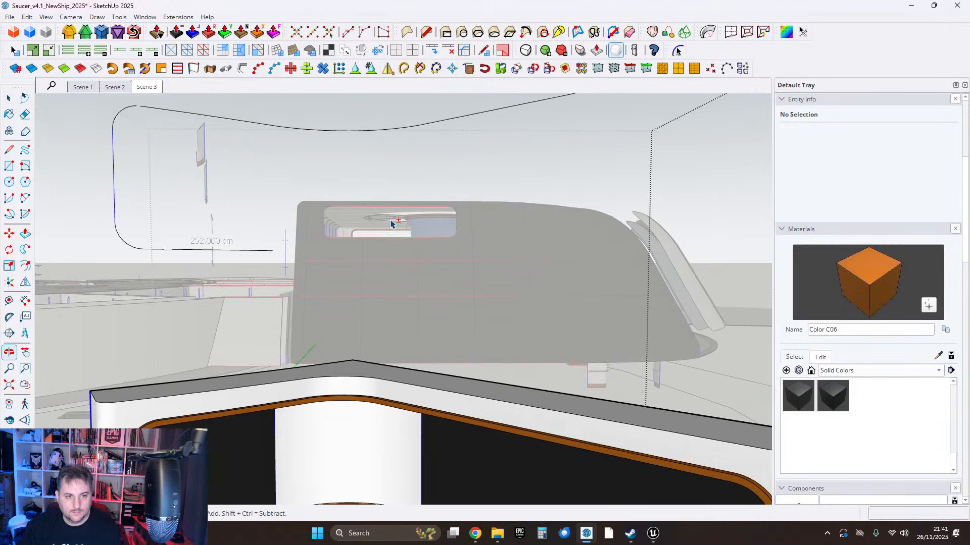
pyautogui.click(113, 159)
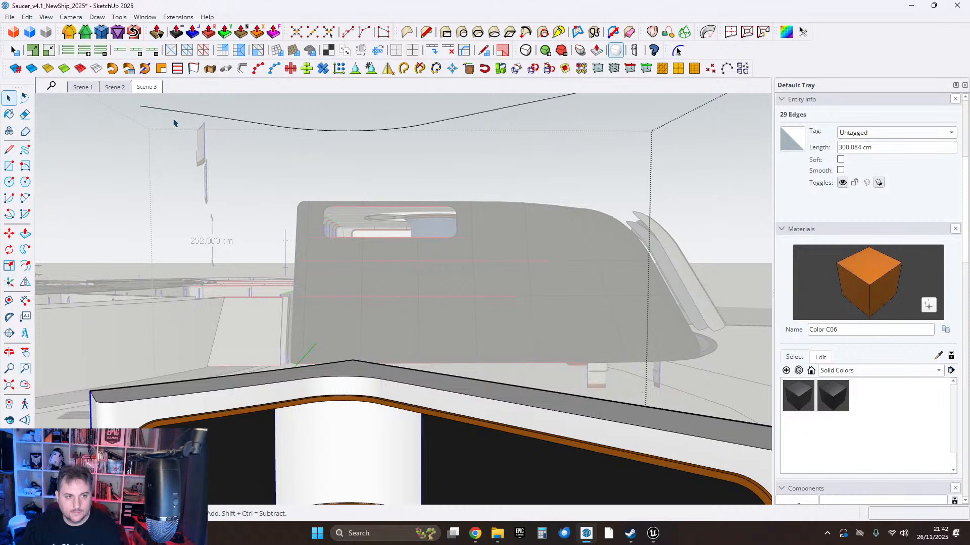
pyautogui.press('Delete')
# Move the remaining curve straight down about 254.5 cm to the level of the wall's top.
pyautogui.click(176, 114)
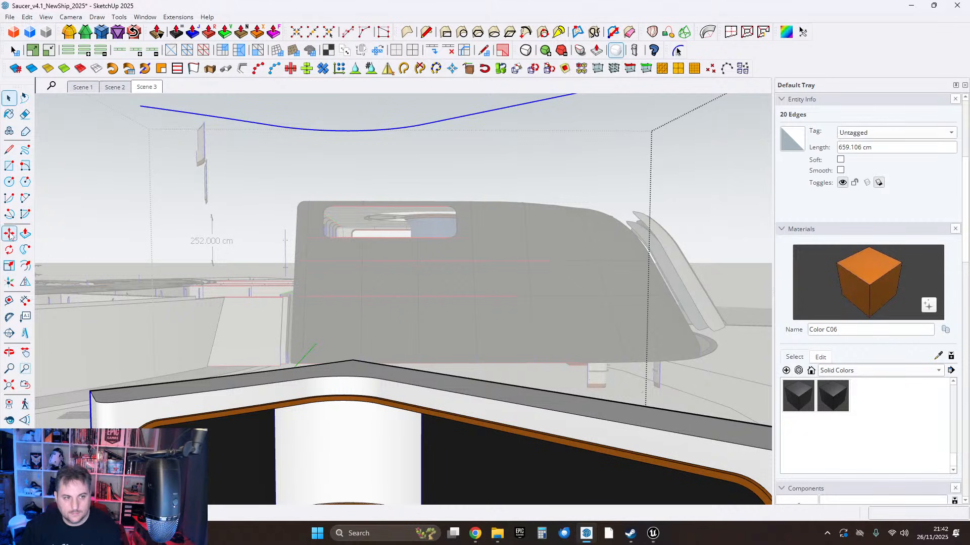
pyautogui.click(252, 121)
pyautogui.press('Up')
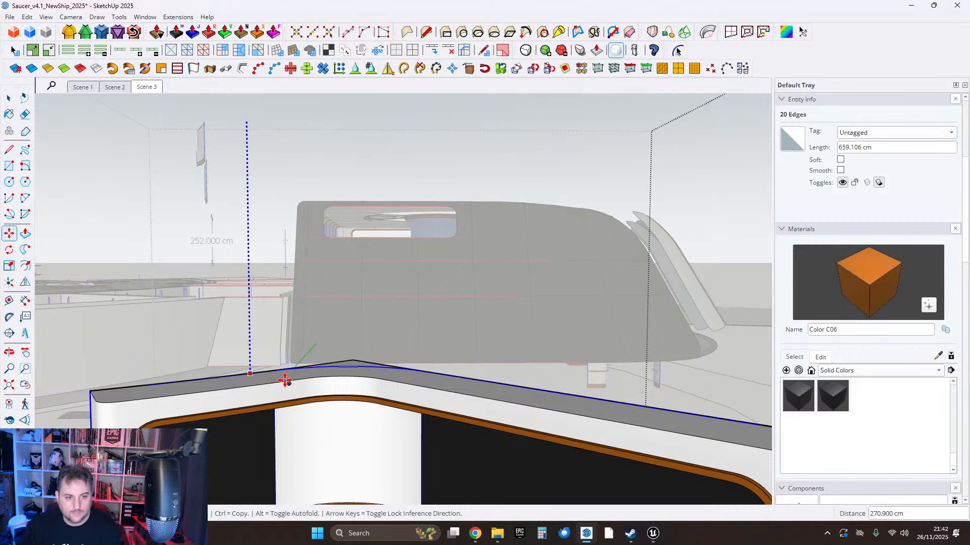
pyautogui.moveTo(284, 381); pyautogui.dragTo(499, 224, button='middle')
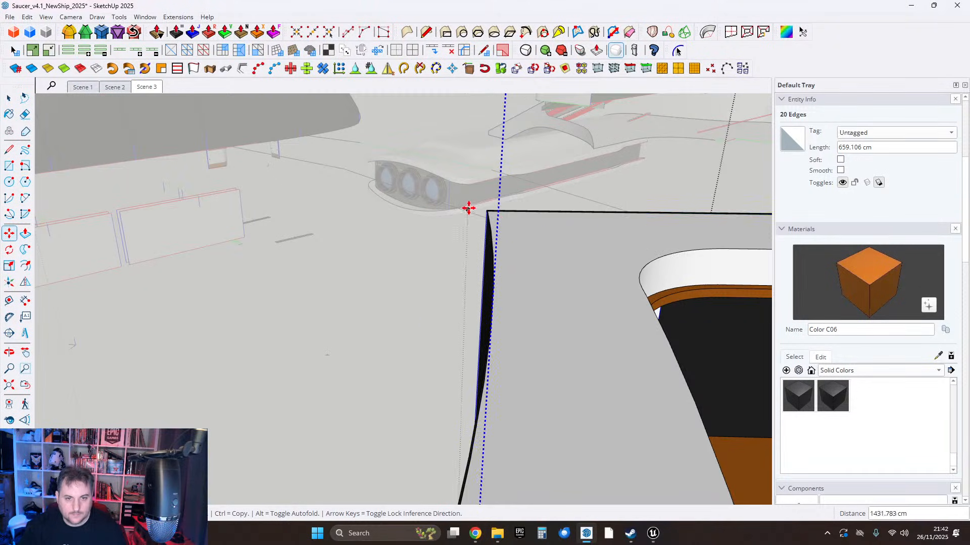
pyautogui.moveTo(509, 259); pyautogui.dragTo(491, 212, button='middle')
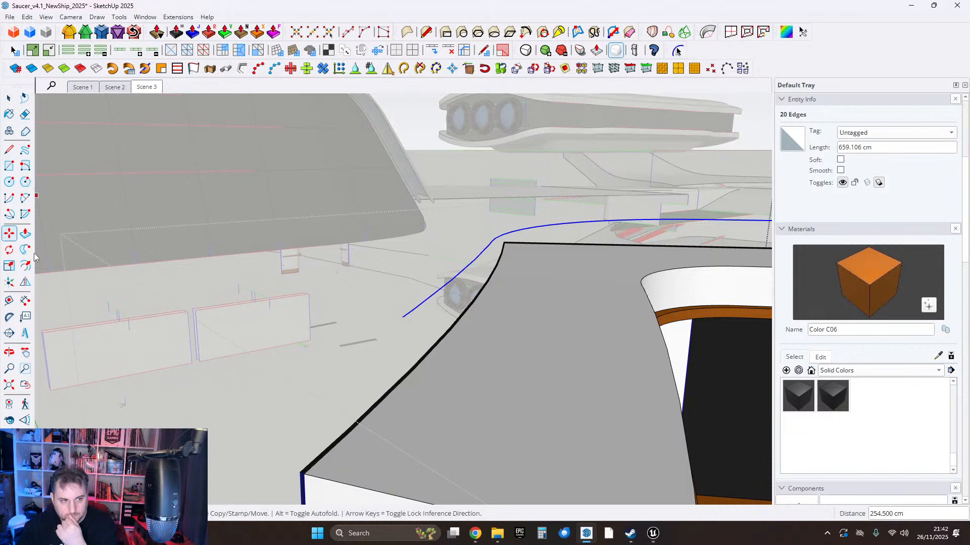
pyautogui.click(25, 266)
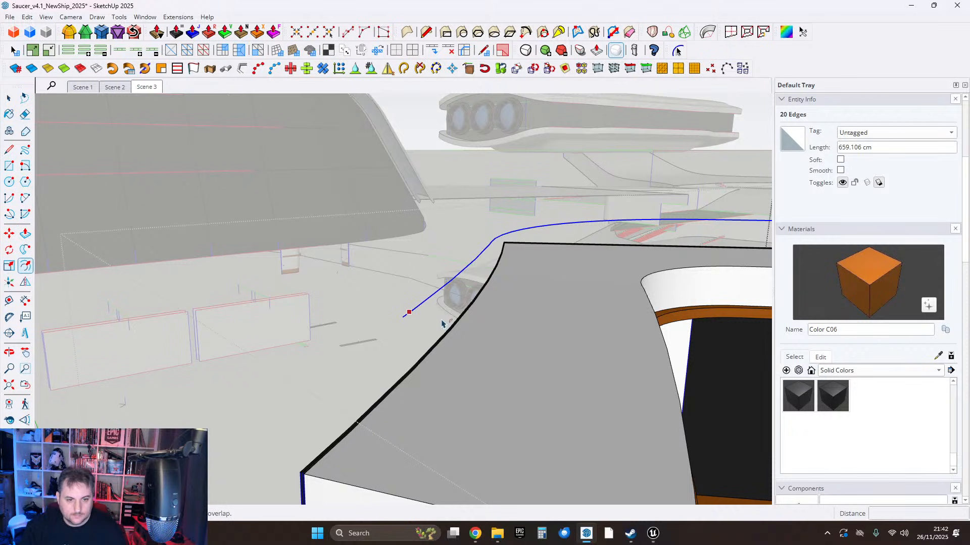
pyautogui.moveTo(505, 387)
pyautogui.mouseDown(button='middle')
pyautogui.moveTo(494, 346)
pyautogui.moveTo(563, 381)
pyautogui.moveTo(523, 344)
pyautogui.moveTo(509, 392)
pyautogui.mouseUp(button='middle')
pyautogui.click(487, 410)
pyautogui.click(485, 412)
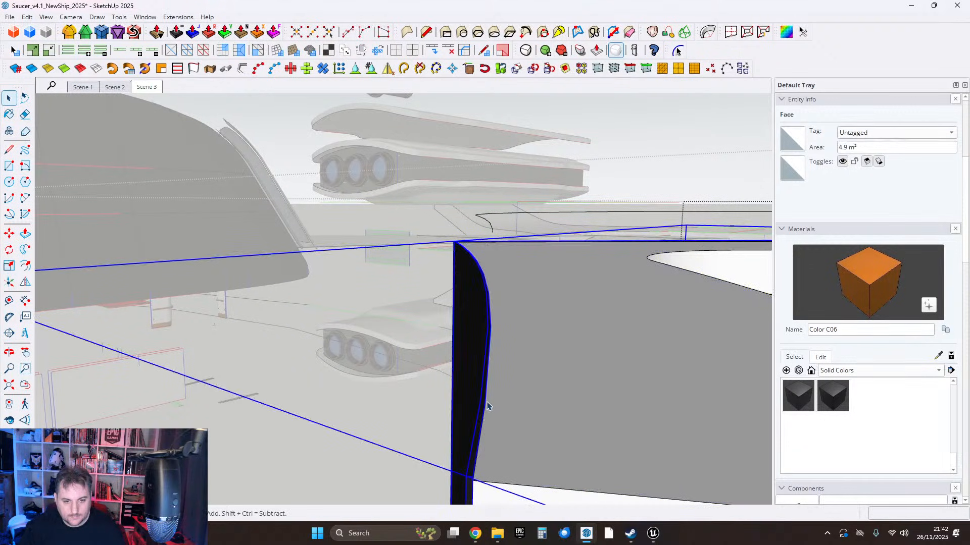
pyautogui.doubleClick(494, 403)
pyautogui.click(493, 418)
pyautogui.click(484, 420)
pyautogui.click(524, 421)
# Copy the three outer edges along the wall's curved end up about 16.4 cm to extend the near end of the curve.
pyautogui.moveTo(525, 422); pyautogui.dragTo(483, 440, button='middle')
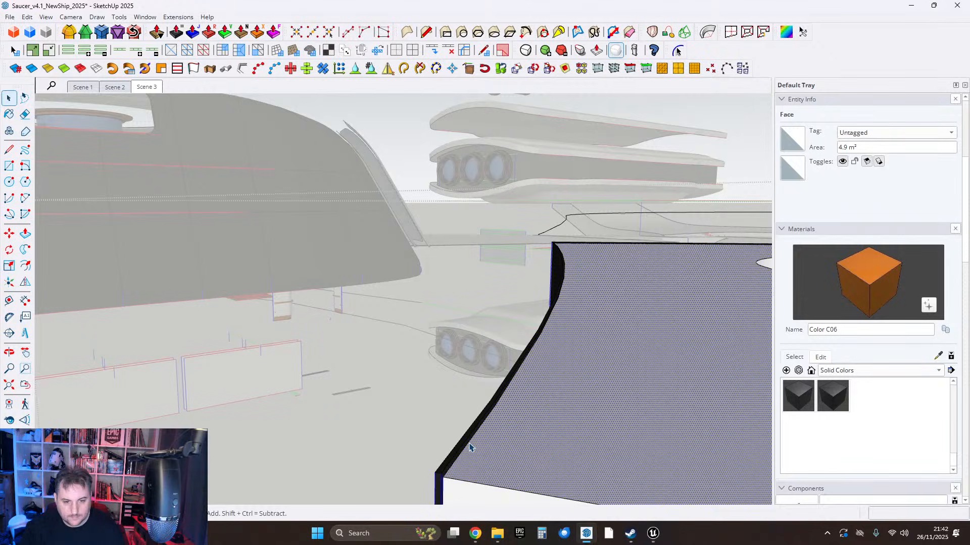
pyautogui.click(468, 445)
pyautogui.keyDown('shift'); pyautogui.click(545, 336); pyautogui.keyUp('shift')
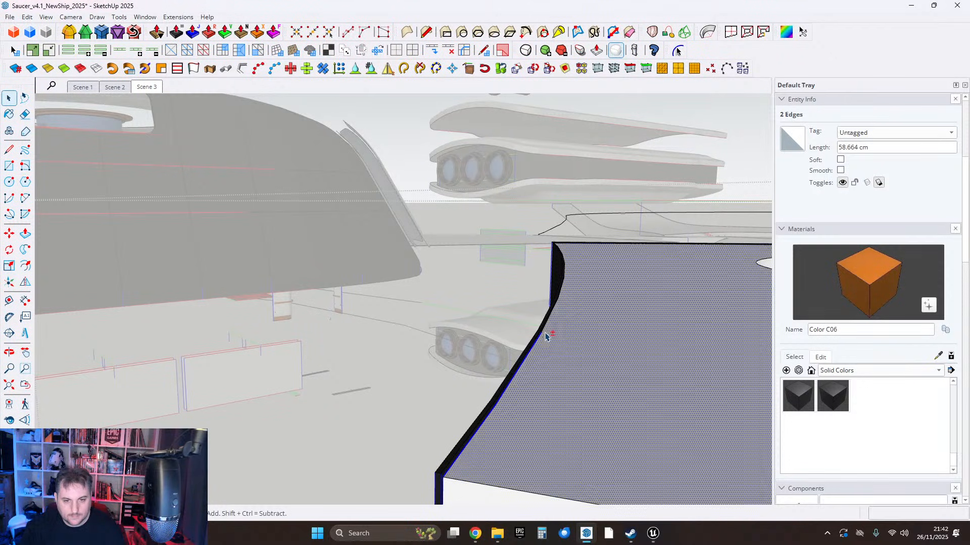
pyautogui.keyDown('shift'); pyautogui.click(555, 336); pyautogui.keyUp('shift')
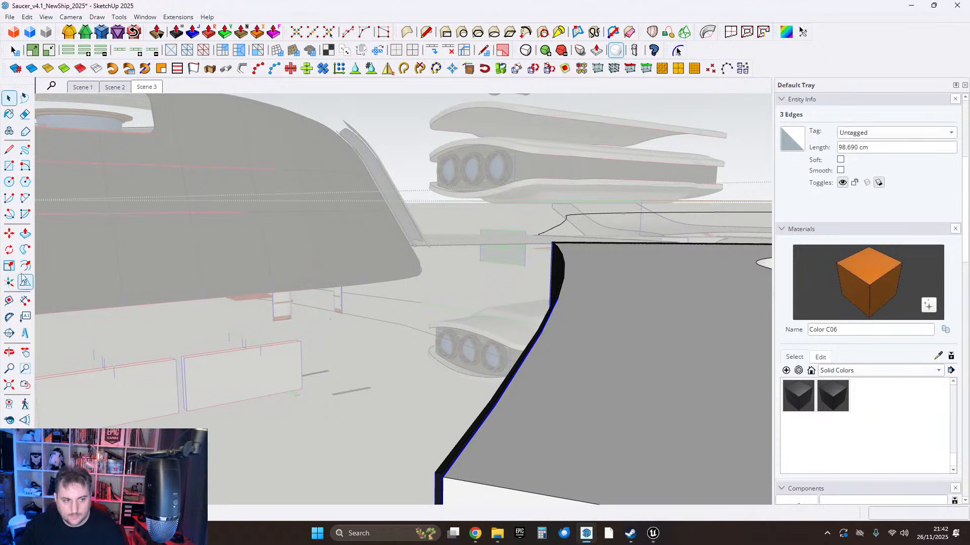
pyautogui.scroll(2, 526, 354)
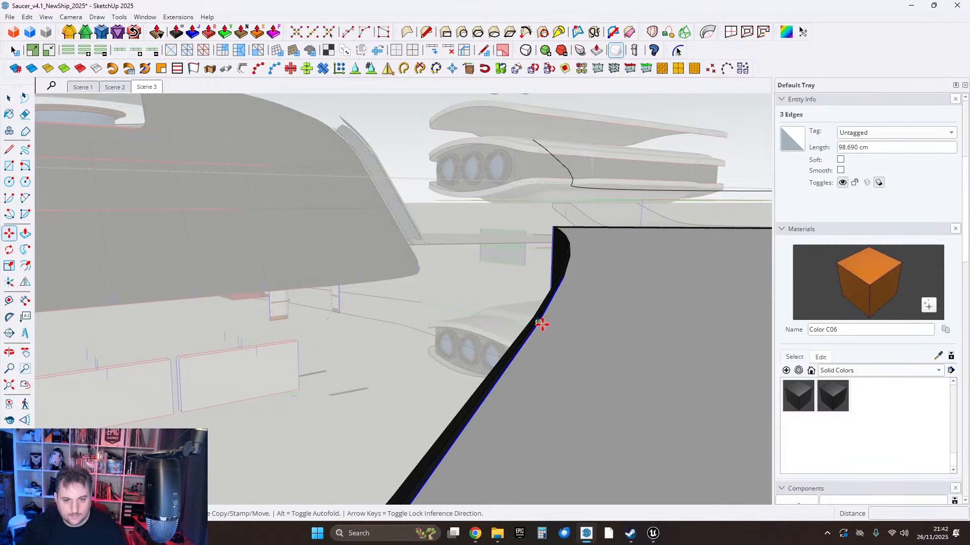
pyautogui.click(540, 324)
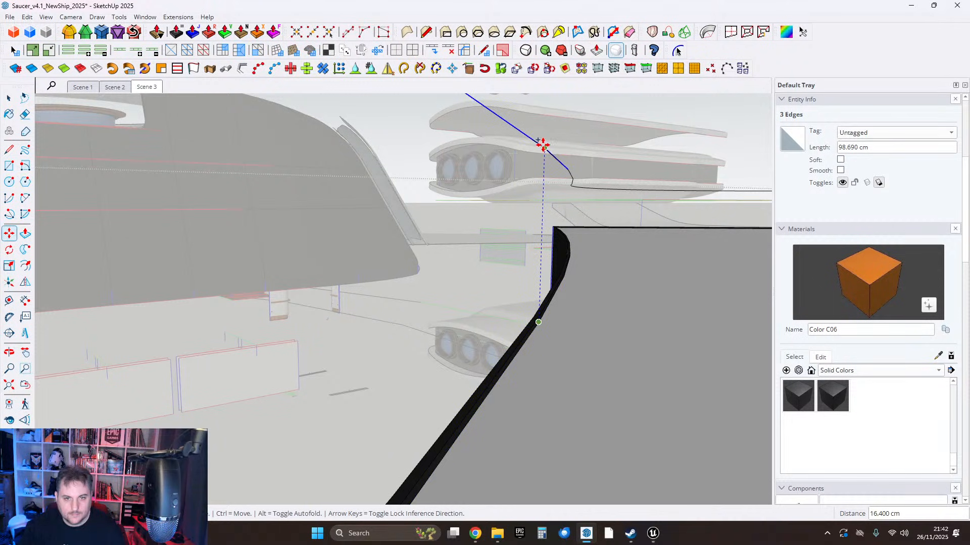
pyautogui.moveTo(634, 253); pyautogui.dragTo(581, 310, button='middle')
pyautogui.scroll(-3, 581, 277)
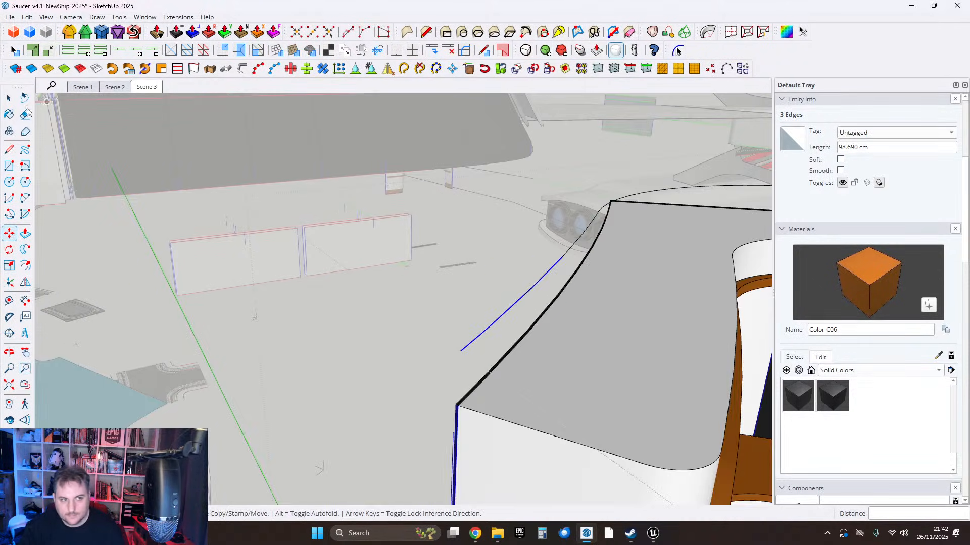
pyautogui.click(9, 98)
# Extend the other end of the curve with a straight line about 63 cm long, past the wall's end.
pyautogui.moveTo(535, 258); pyautogui.dragTo(651, 270, button='middle')
pyautogui.scroll(-5, 596, 207)
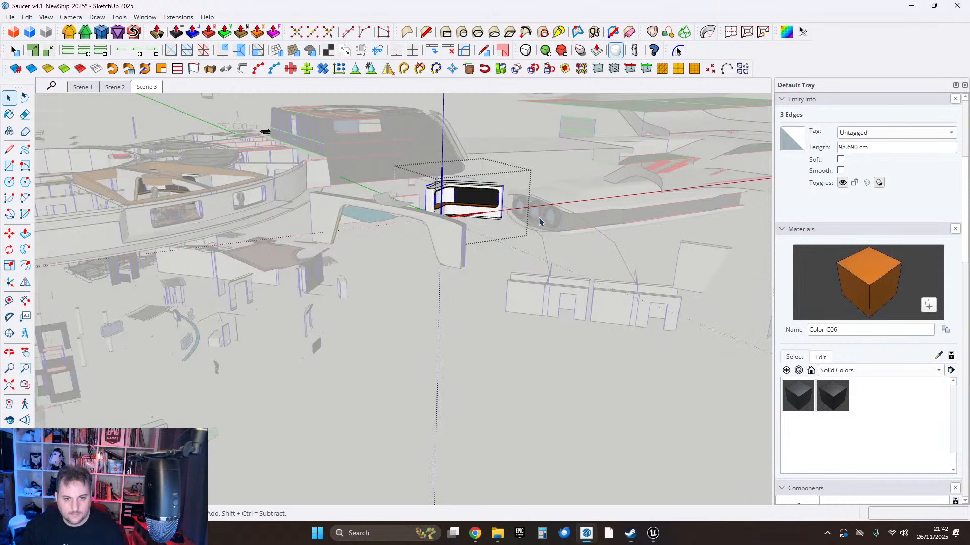
pyautogui.scroll(3, 495, 201)
pyautogui.moveTo(493, 192); pyautogui.dragTo(468, 294, button='middle')
pyautogui.scroll(3, 470, 303)
pyautogui.scroll(4, 480, 330)
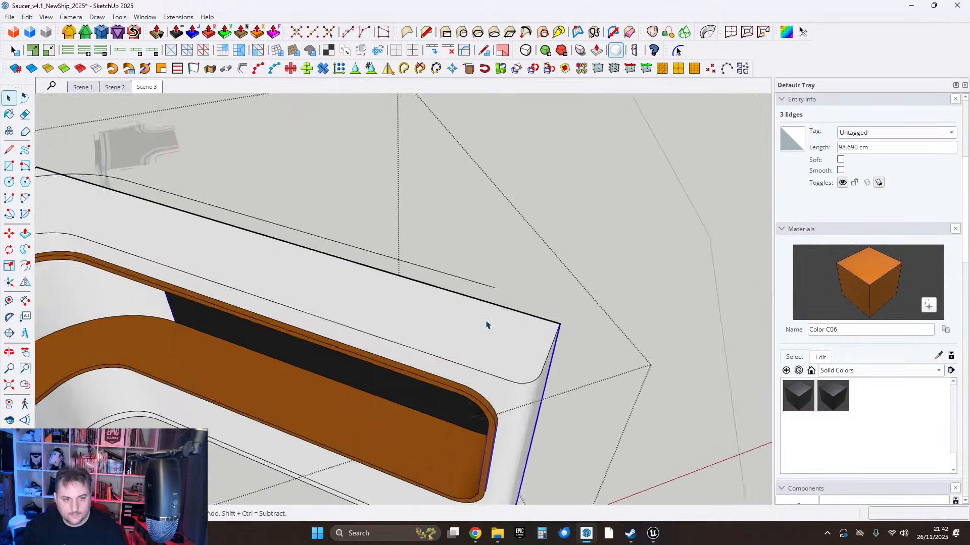
pyautogui.click(497, 279)
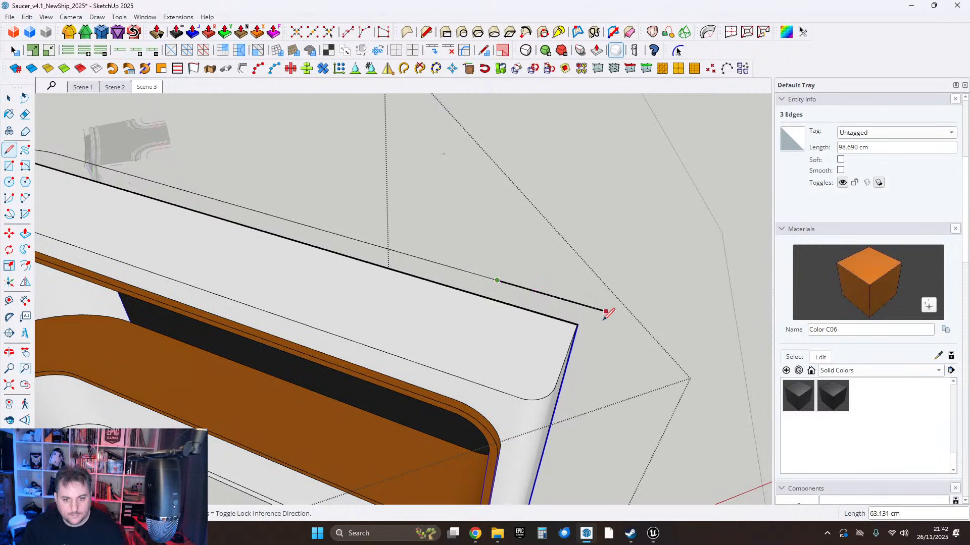
pyautogui.press('space')
# Select the whole extended curve and try to offset it.
pyautogui.moveTo(169, 281); pyautogui.dragTo(465, 304, button='middle')
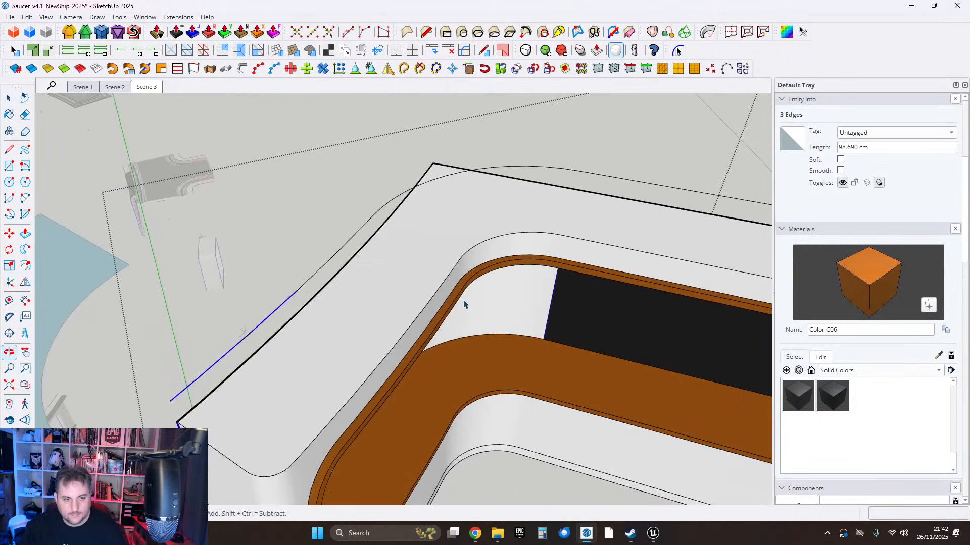
pyautogui.keyDown('shift'); pyautogui.click(293, 298); pyautogui.keyUp('shift')
pyautogui.moveTo(292, 299); pyautogui.dragTo(393, 293, button='middle')
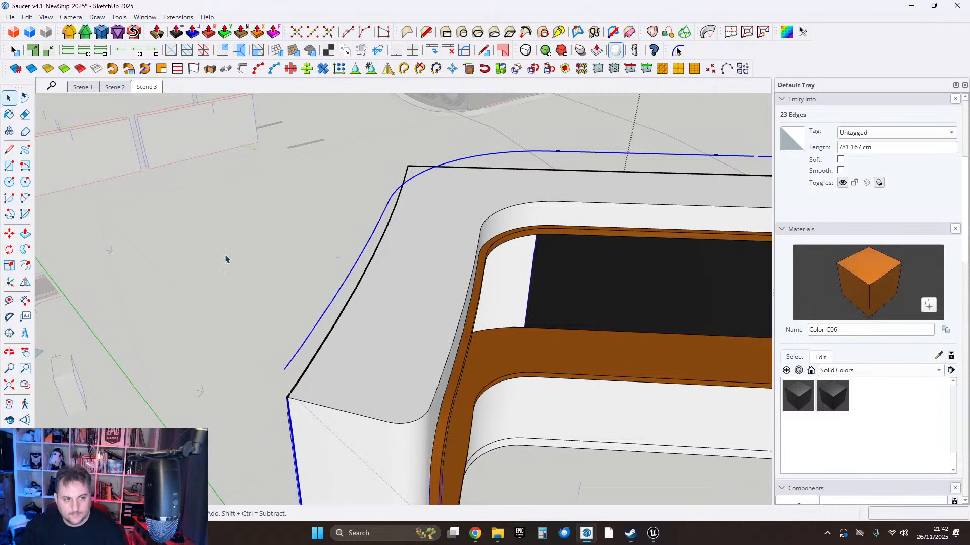
pyautogui.click(25, 268)
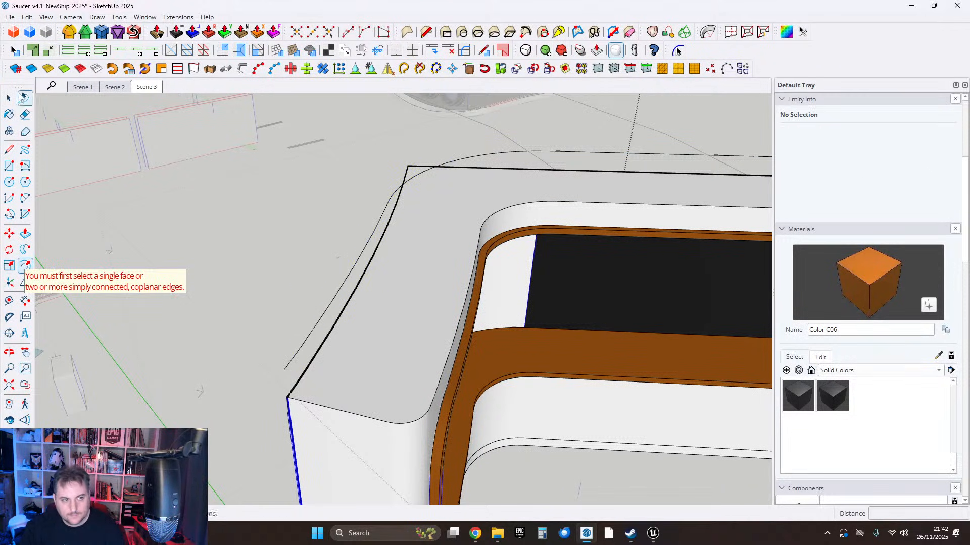
# Group the connected curve edges, open the group and select the curve inside it.
pyautogui.tripleClick(344, 281)
pyautogui.rightClick(344, 281)
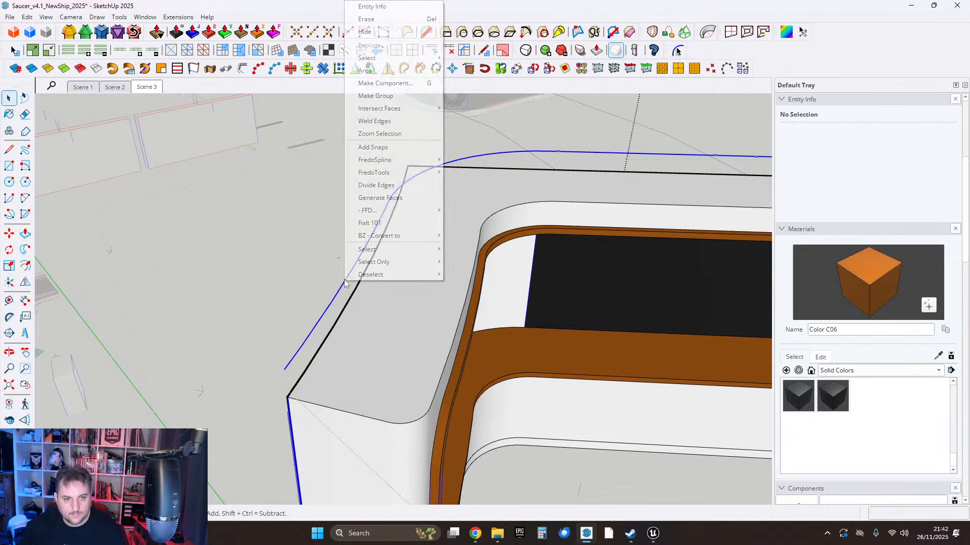
pyautogui.click(388, 96)
pyautogui.scroll(-3, 411, 275)
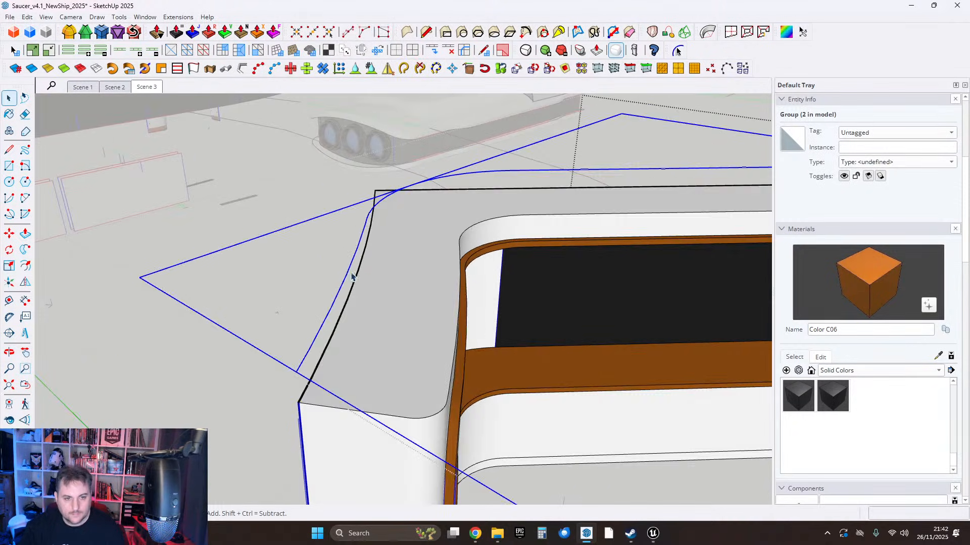
pyautogui.doubleClick(347, 274)
pyautogui.click(346, 275)
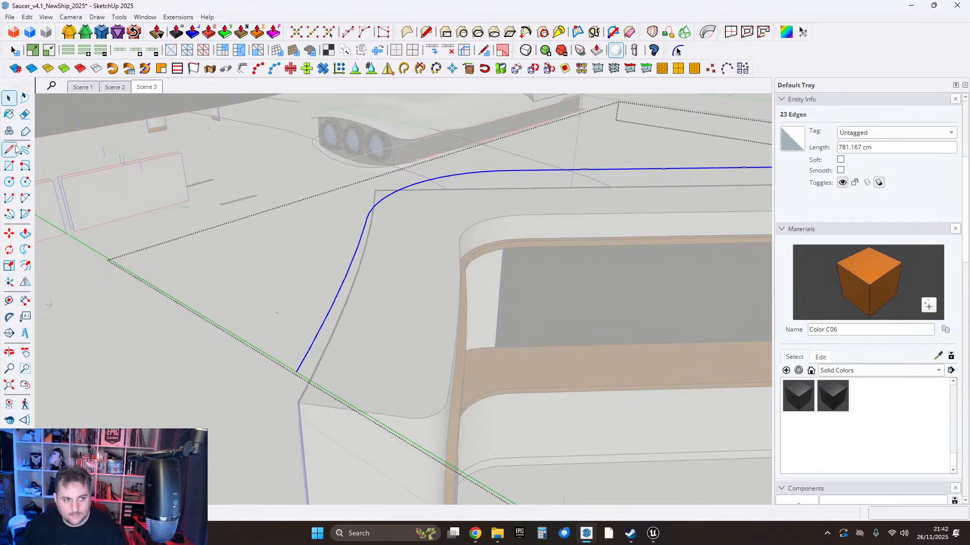
# Draw a straight line between the two ends of the curve to close it into a flat face.
pyautogui.click(296, 372)
pyautogui.moveTo(474, 281); pyautogui.dragTo(303, 322, button='middle')
pyautogui.click(659, 253)
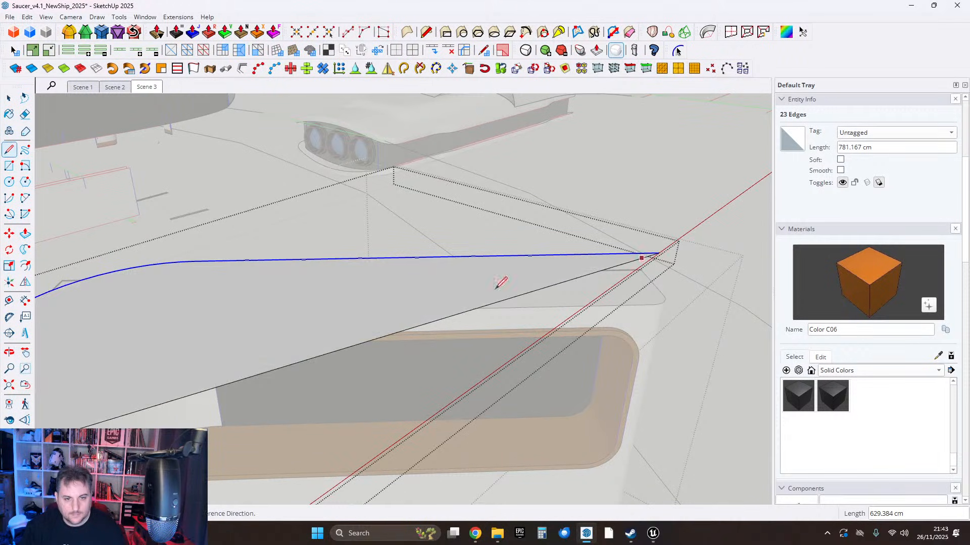
pyautogui.scroll(3, 348, 255)
# Try to repair the closed outline and its face with FixIt 101.
pyautogui.click(13, 100)
pyautogui.click(334, 269)
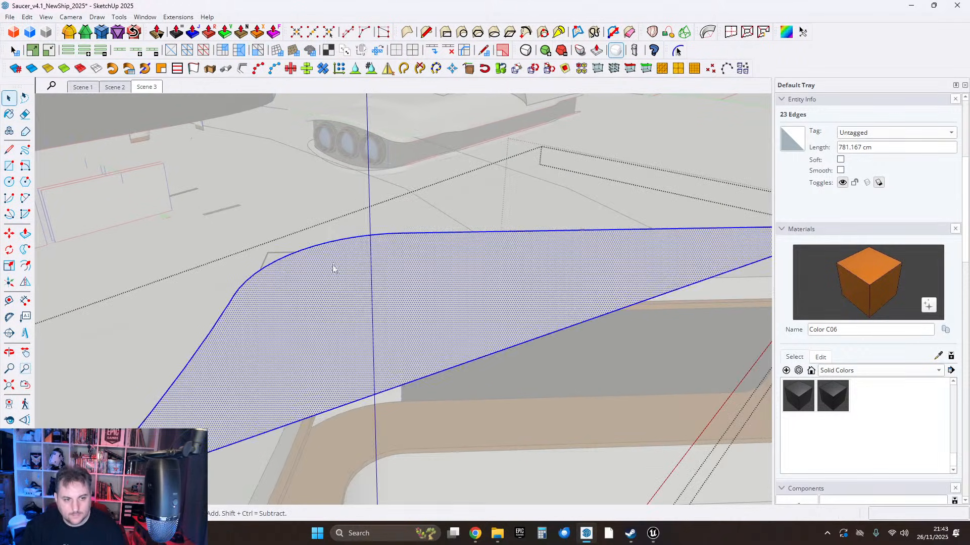
pyautogui.rightClick(333, 269)
pyautogui.click(364, 260)
pyautogui.click(518, 312)
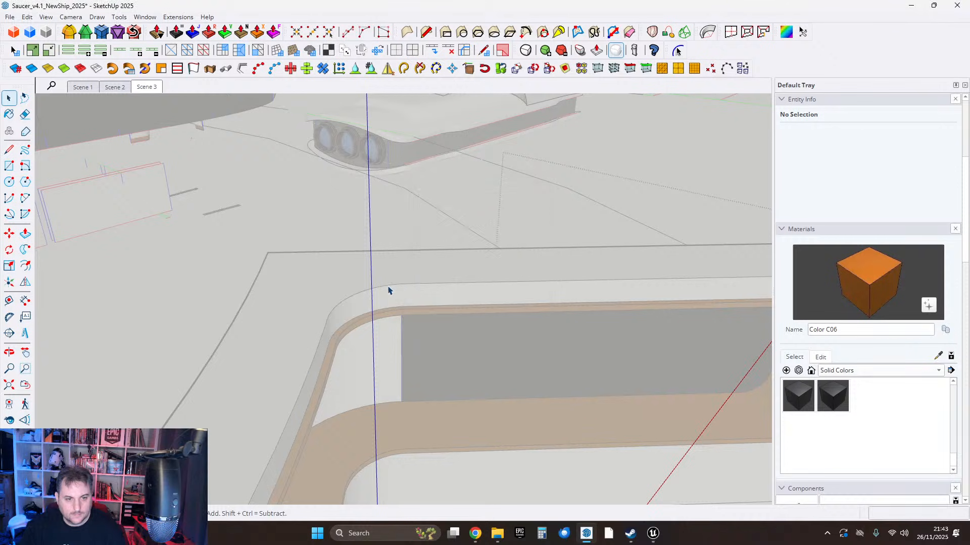
# Merge all vertices of the closed outline in Vertex Tools with a 0.1 cm tolerance.
pyautogui.moveTo(388, 288)
pyautogui.mouseDown(button='middle')
pyautogui.moveTo(412, 280)
pyautogui.moveTo(399, 287)
pyautogui.mouseUp(button='middle')
pyautogui.doubleClick(399, 287)
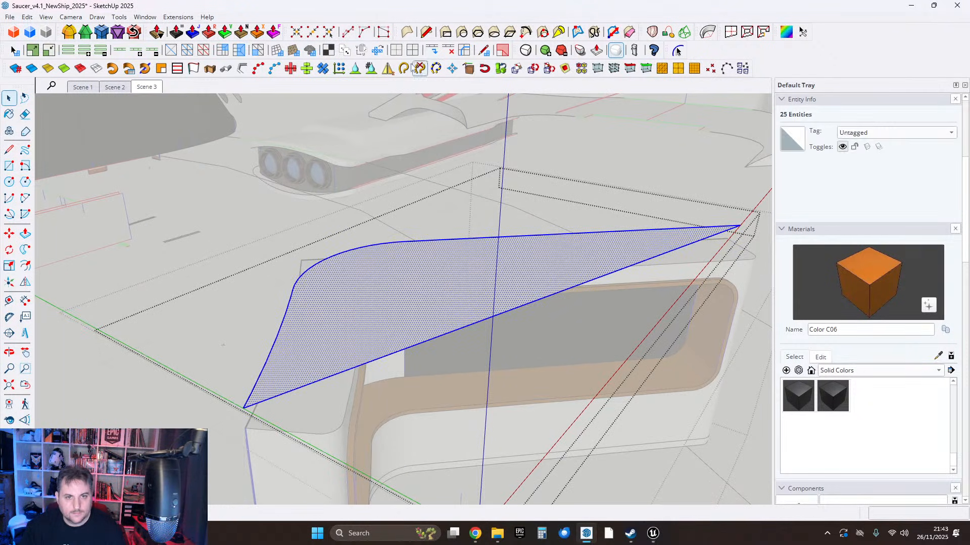
pyautogui.click(312, 34)
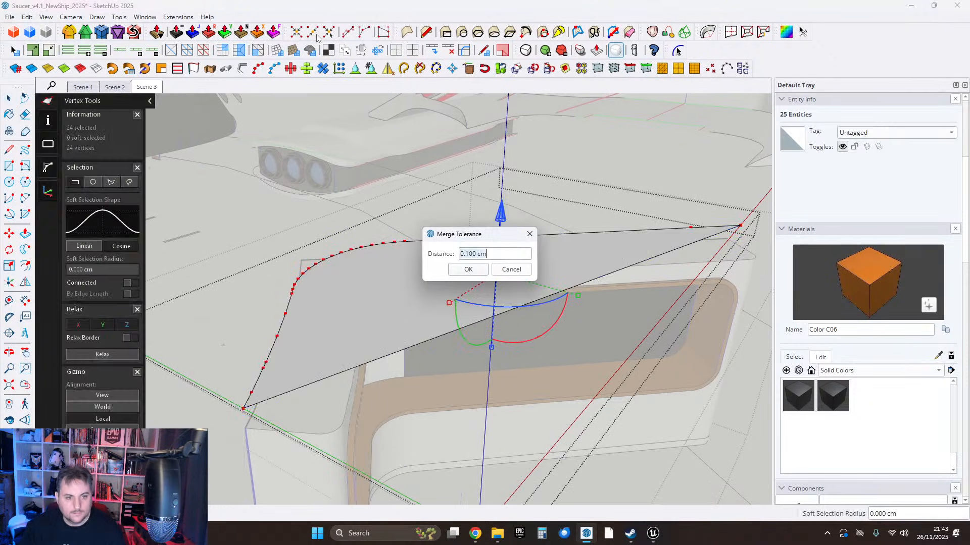
pyautogui.click(469, 268)
pyautogui.click(8, 98)
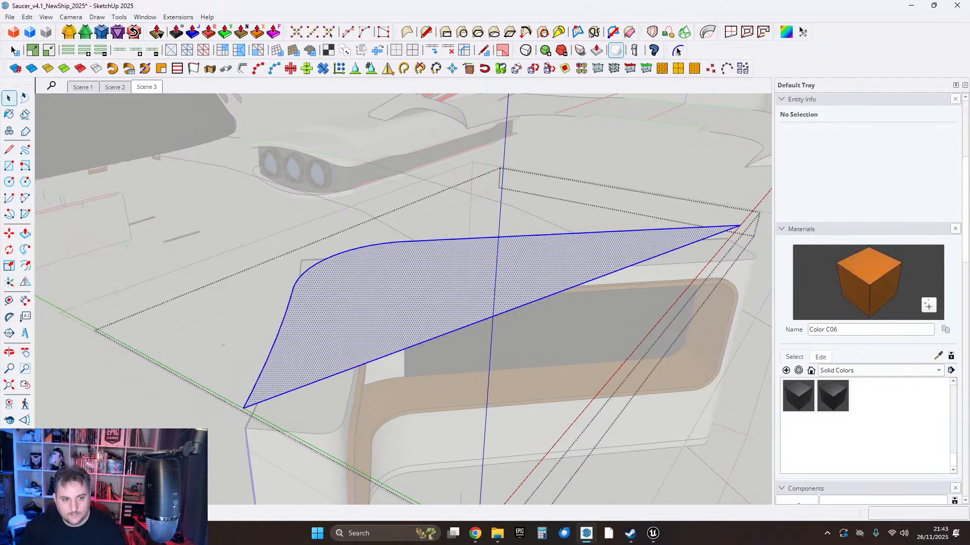
# Try FixIt 101 once more, on the outline with merged vertices.
pyautogui.rightClick(407, 276)
pyautogui.click(445, 262)
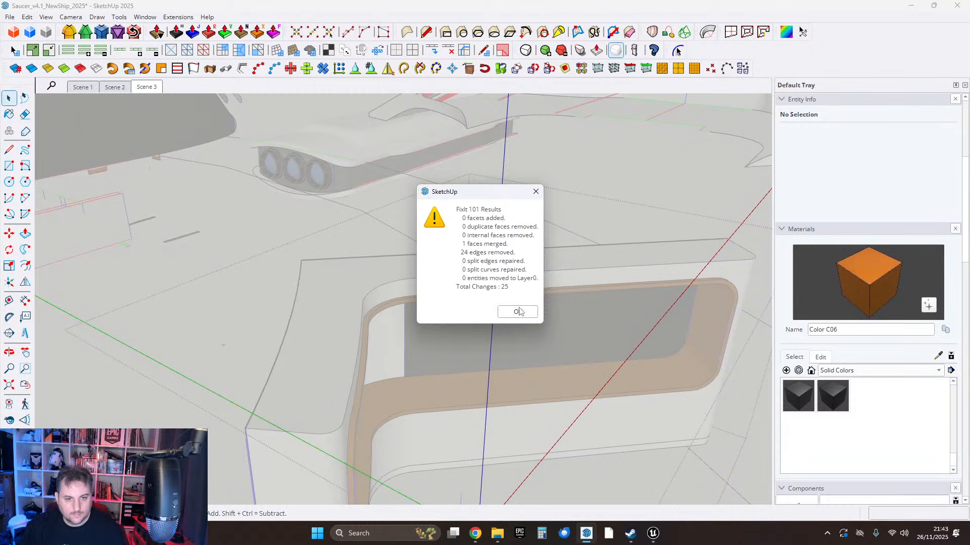
pyautogui.click(519, 311)
# Cut the closed outline with its face and paste it back in place.
pyautogui.moveTo(331, 287); pyautogui.dragTo(457, 283, button='middle')
pyautogui.click(471, 277)
pyautogui.doubleClick(351, 290)
pyautogui.press('Delete')
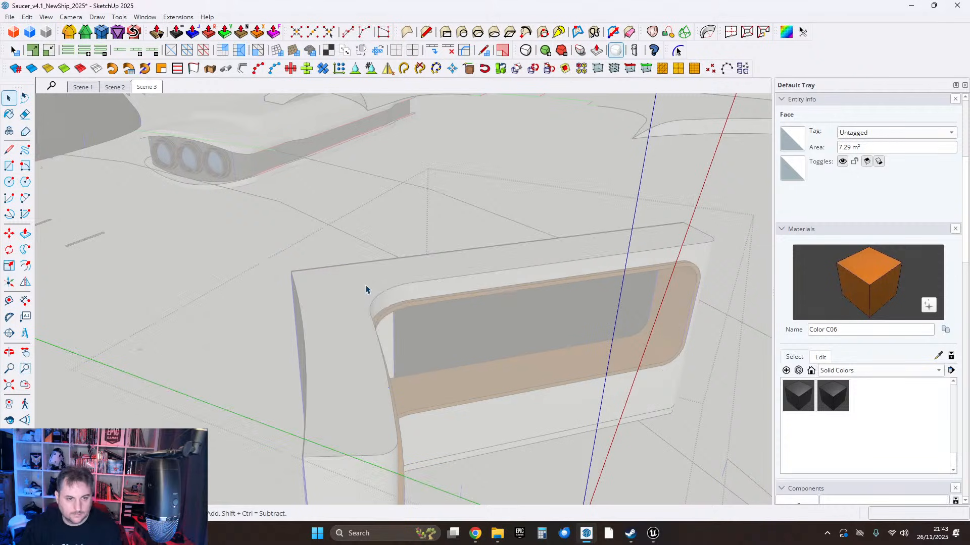
pyautogui.click(32, 18)
pyautogui.click(71, 94)
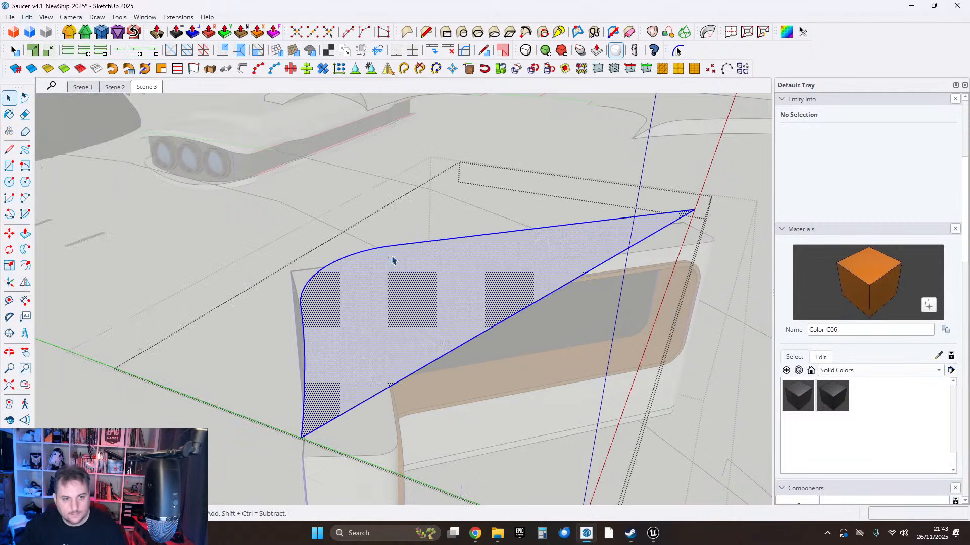
# Delete the straight closing line so only the long curve remains in the group.
pyautogui.moveTo(380, 288); pyautogui.dragTo(398, 273, button='middle')
pyautogui.click(423, 357)
pyautogui.press('Delete')
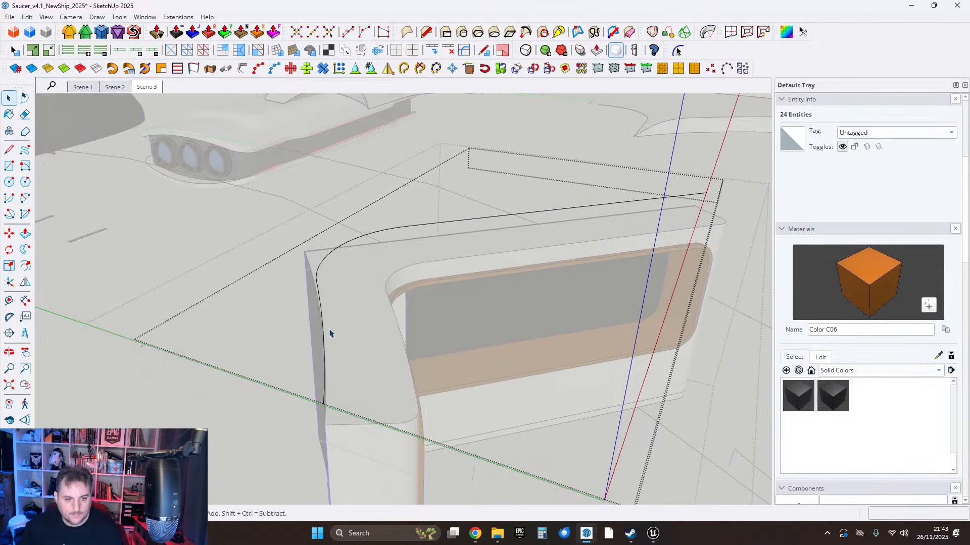
# Select the whole curve and offset it 5 cm inward, towards the window.
pyautogui.click(322, 267)
pyautogui.moveTo(322, 268); pyautogui.dragTo(268, 281, button='middle')
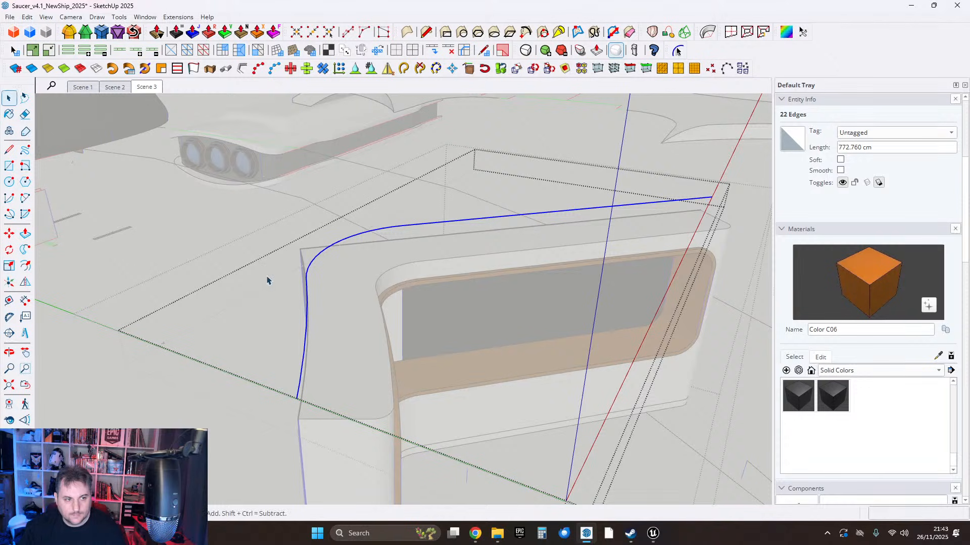
pyautogui.click(315, 262)
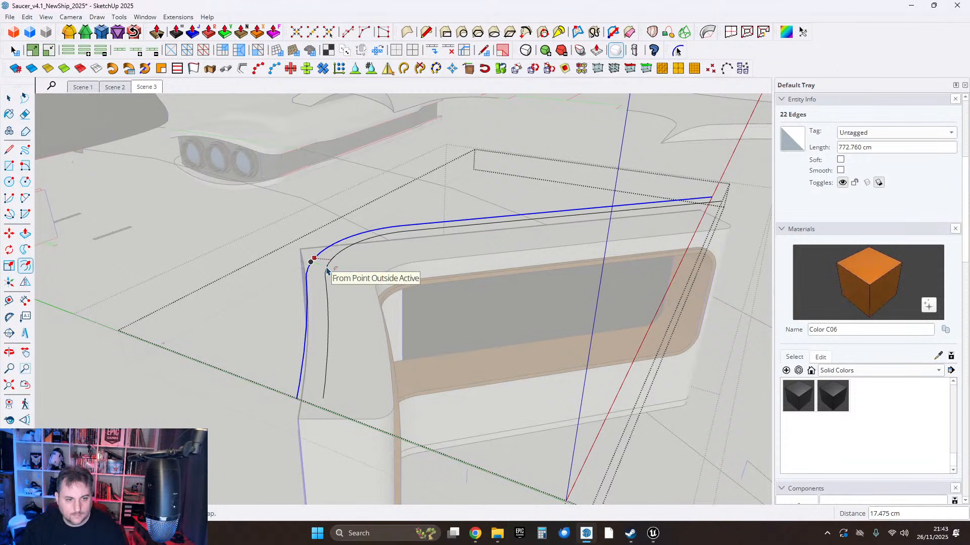
pyautogui.write('5')
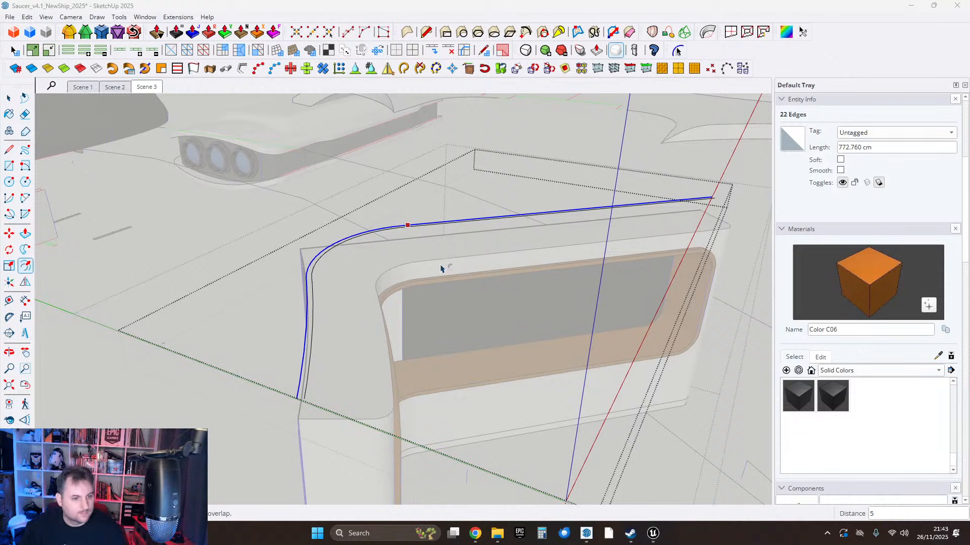
# Join the original and offset curves with a short line at the wall's curved end.
pyautogui.click(9, 98)
pyautogui.moveTo(356, 351); pyautogui.dragTo(401, 308, button='middle')
pyautogui.scroll(6, 357, 318)
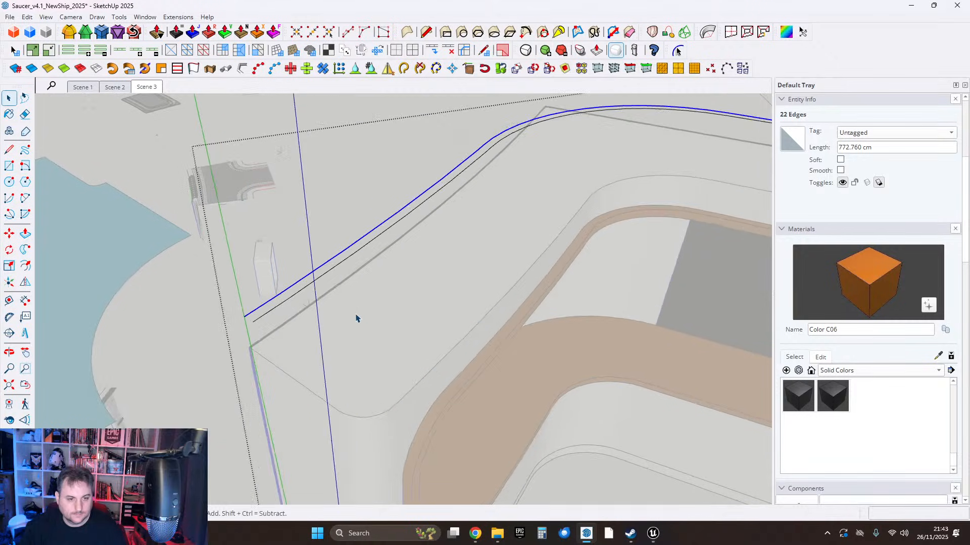
pyautogui.moveTo(392, 347); pyautogui.dragTo(353, 313, button='middle')
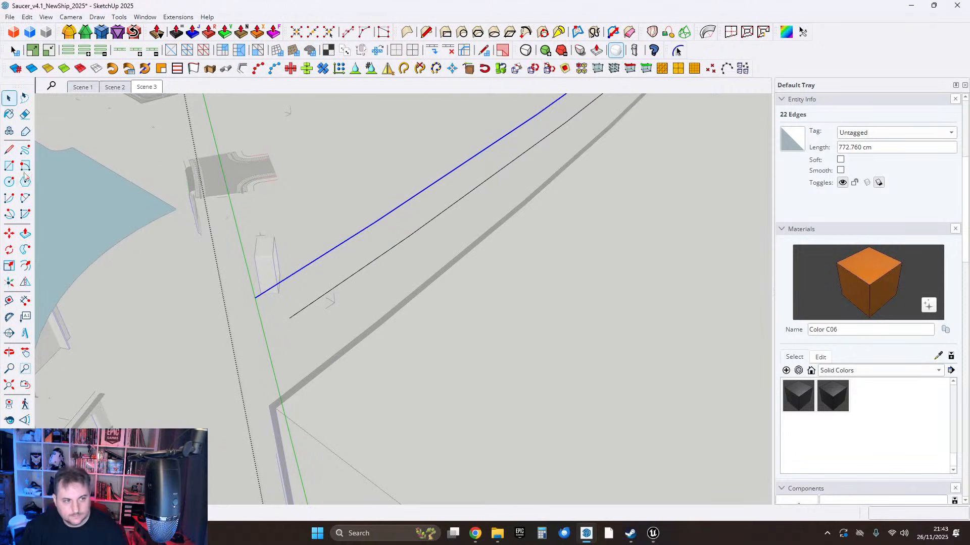
pyautogui.click(256, 297)
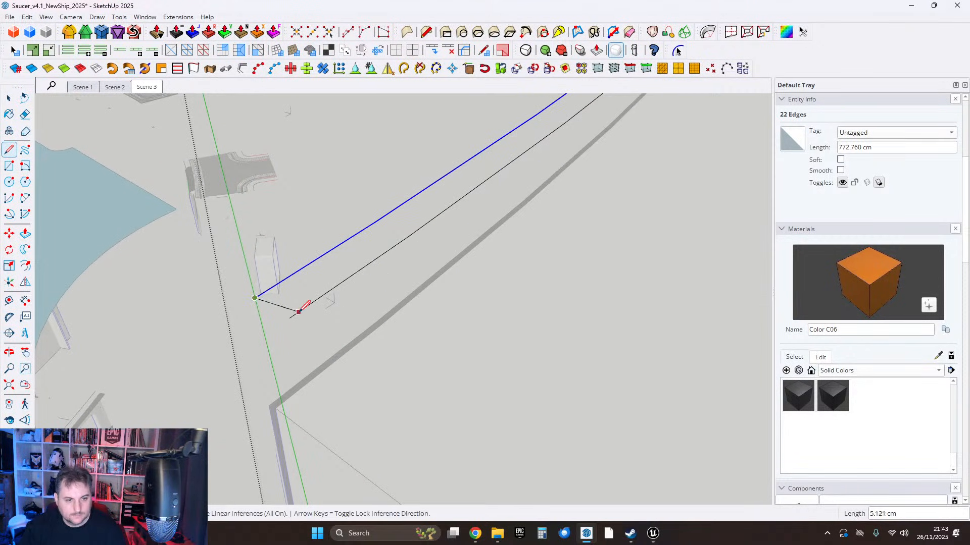
# Close the narrow strip between the two curves with a short line at its opposite end.
pyautogui.moveTo(293, 314); pyautogui.dragTo(341, 287, button='middle')
pyautogui.scroll(5, 433, 288)
pyautogui.press('Escape')
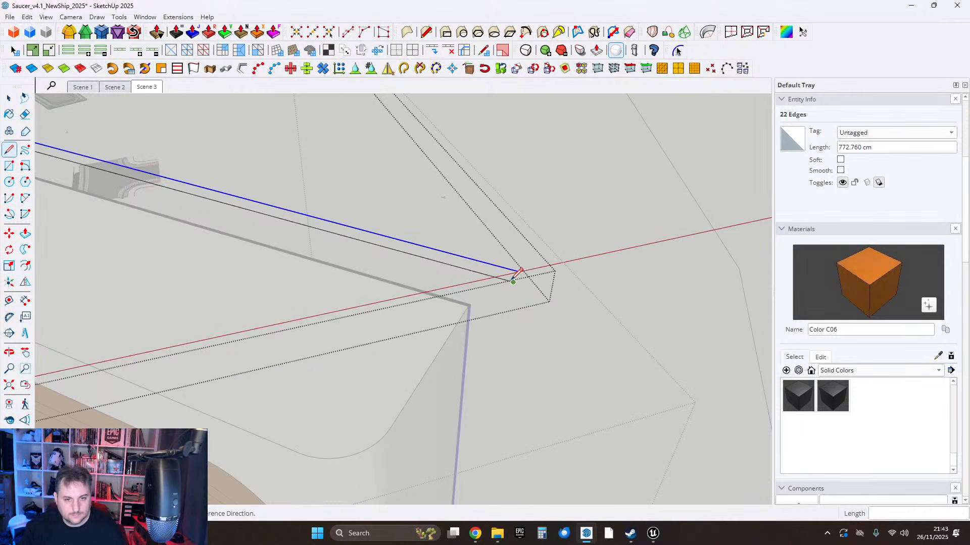
pyautogui.click(513, 282)
pyautogui.click(520, 271)
pyautogui.scroll(-2, 520, 271)
pyautogui.moveTo(253, 290); pyautogui.dragTo(71, 176, button='middle')
pyautogui.click(9, 100)
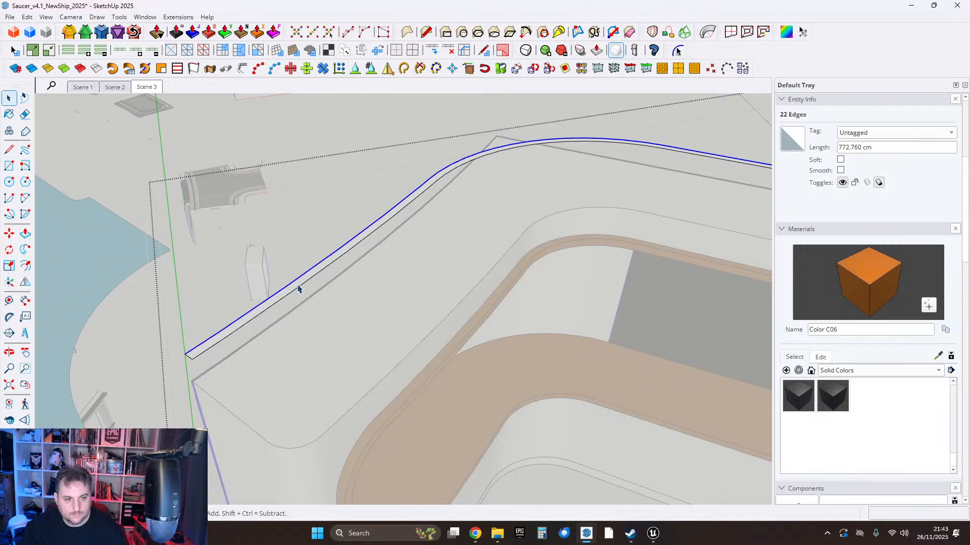
# Extrude the narrow strip between the two curves downward to the window's lower ledge to form a curved panel.
pyautogui.keyDown('ctrl'); pyautogui.click(299, 290); pyautogui.keyUp('ctrl')
pyautogui.rightClick(298, 288)
pyautogui.click(429, 119)
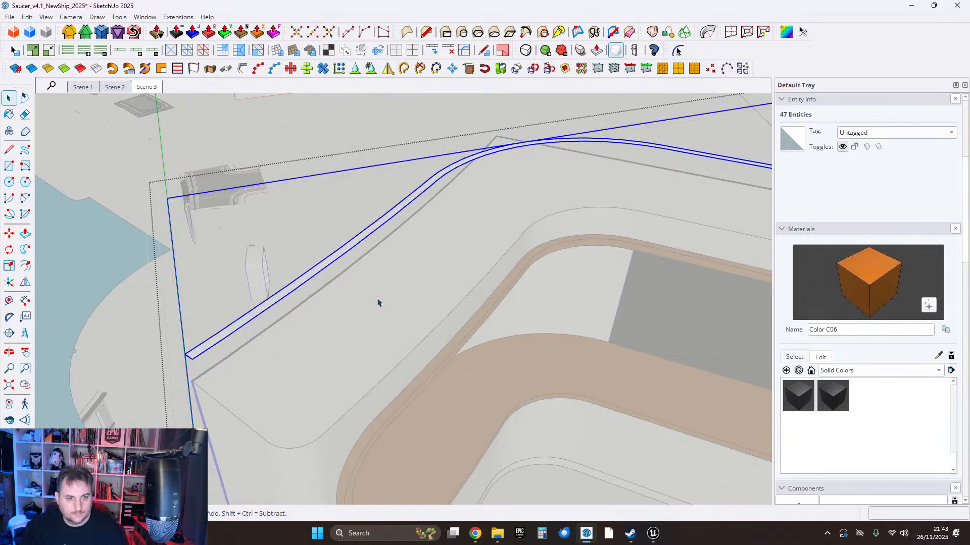
pyautogui.moveTo(378, 303); pyautogui.dragTo(347, 268, button='middle')
pyautogui.click(346, 269)
pyautogui.click(335, 271)
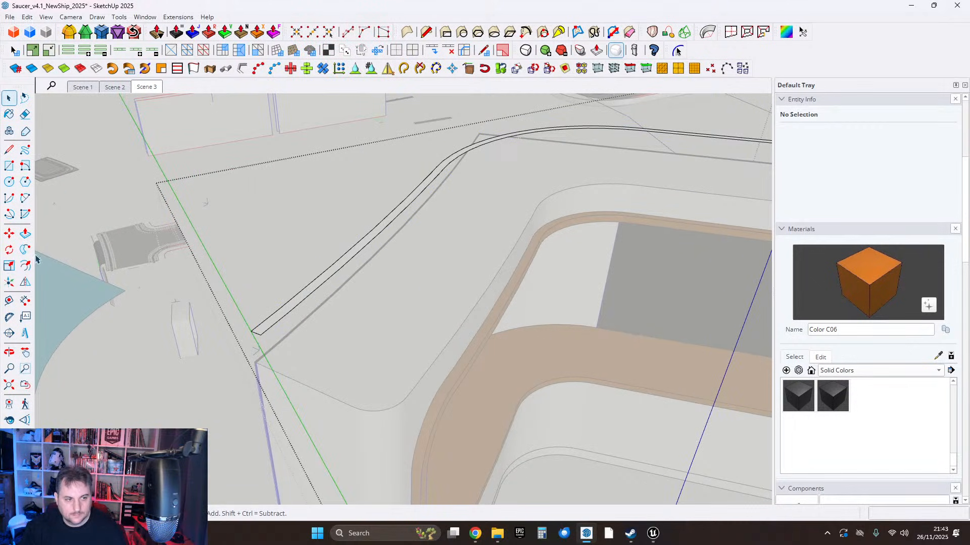
pyautogui.click(24, 233)
pyautogui.click(342, 264)
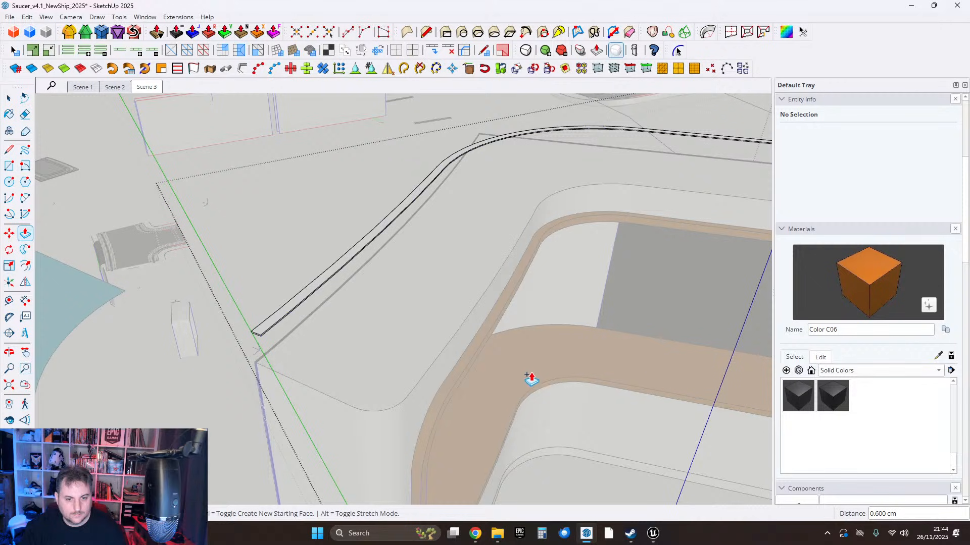
pyautogui.moveTo(537, 371); pyautogui.dragTo(449, 330, button='middle')
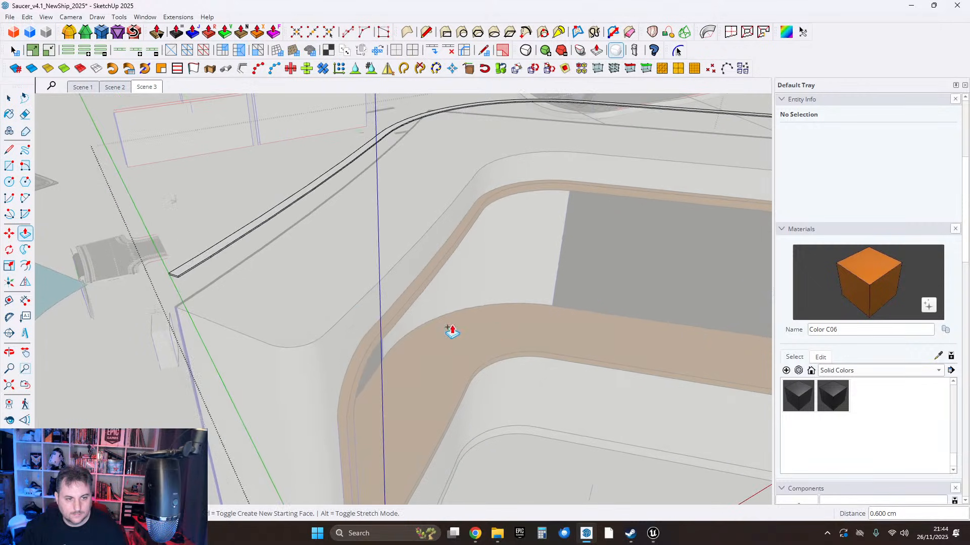
pyautogui.click(210, 261)
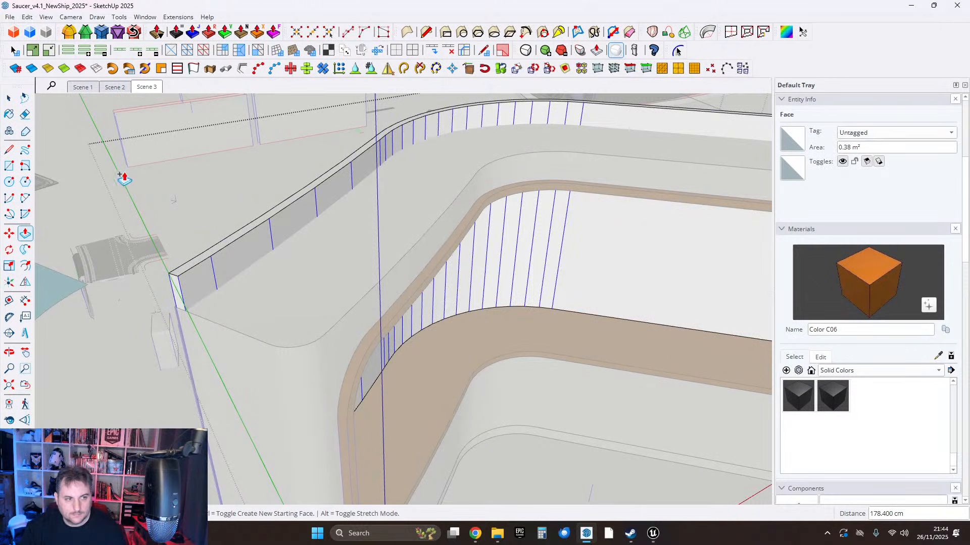
# Adjust the top face of the curved panel so it meets the upper edge of the window opening.
pyautogui.click(229, 248)
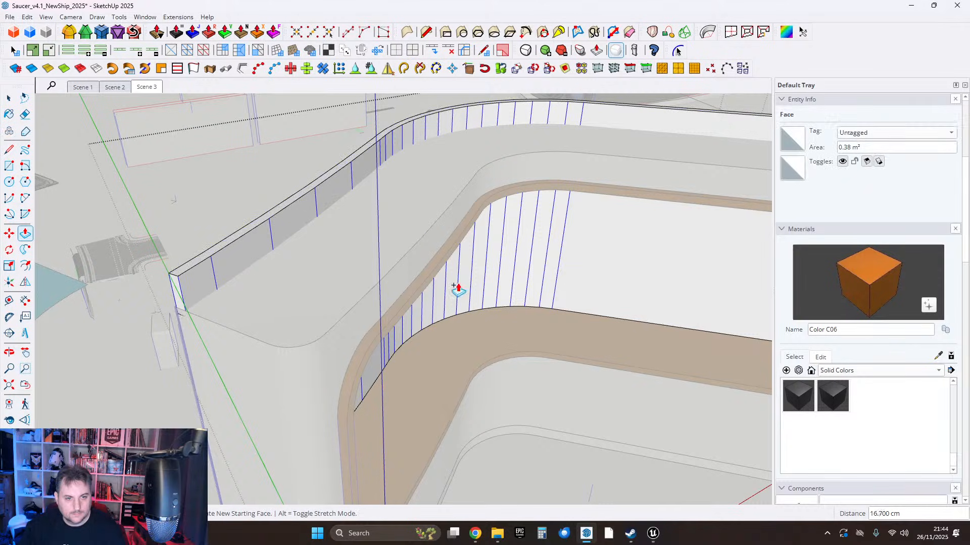
pyautogui.moveTo(454, 288); pyautogui.dragTo(327, 207, button='middle')
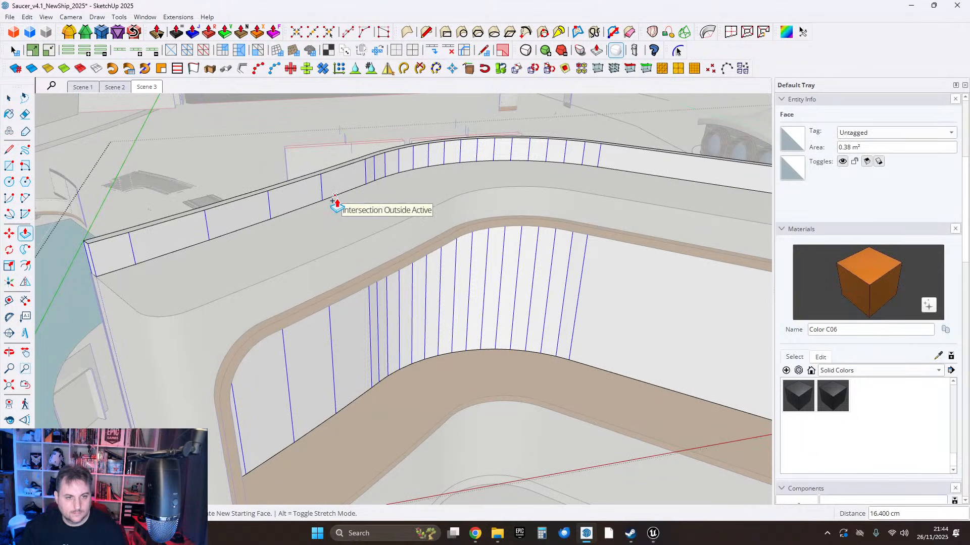
pyautogui.click(334, 196)
pyautogui.scroll(3, 438, 285)
pyautogui.moveTo(445, 295); pyautogui.dragTo(449, 273, button='middle')
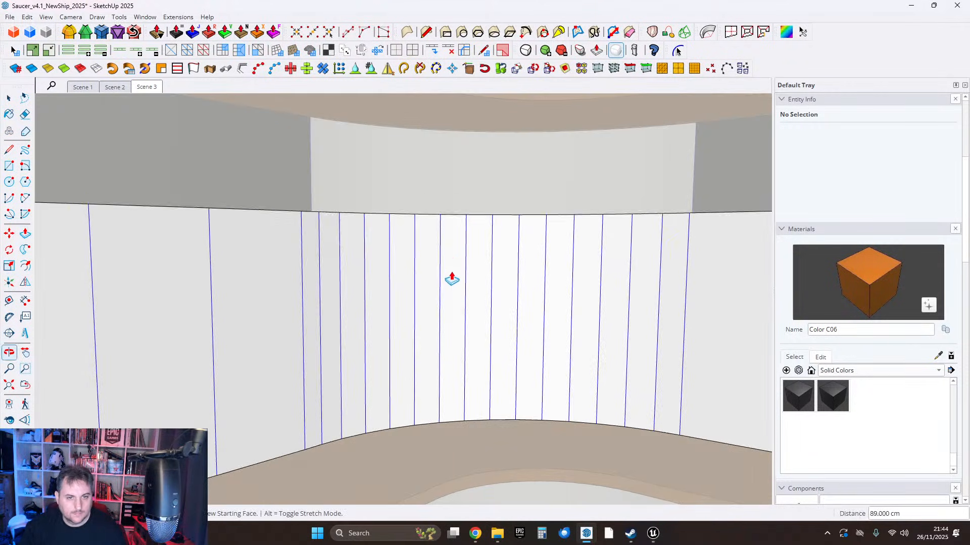
pyautogui.click(324, 106)
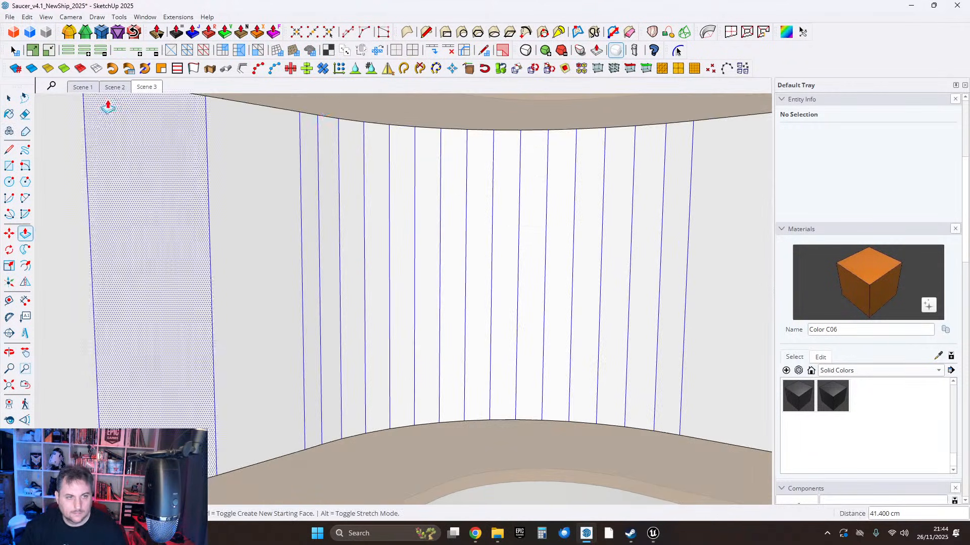
# Select the curved panel's entire geometry and clean it up with FixIt 101.
pyautogui.click(10, 103)
pyautogui.scroll(-2, 442, 292)
pyautogui.scroll(-2, 522, 285)
pyautogui.moveTo(557, 239); pyautogui.dragTo(314, 212, button='middle')
pyautogui.tripleClick(313, 212)
pyautogui.rightClick(315, 212)
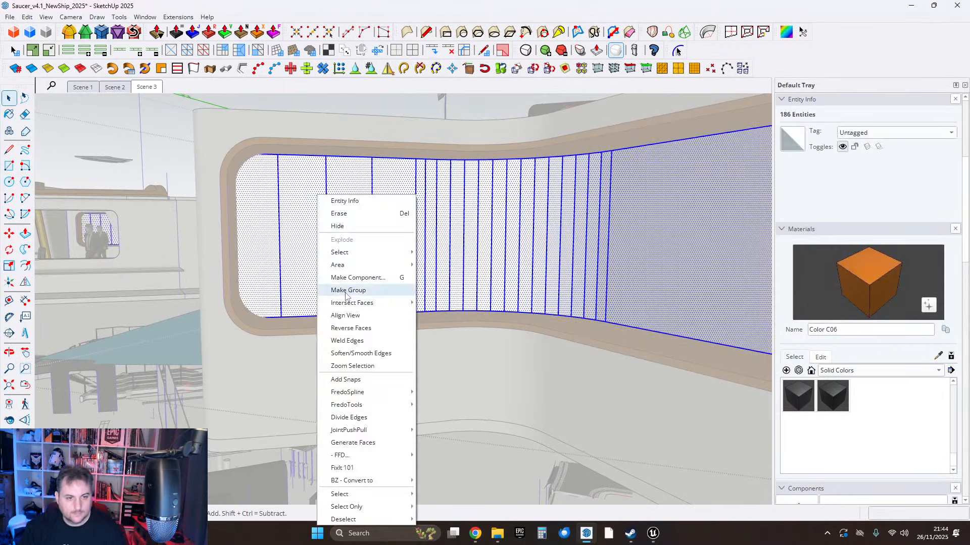
pyautogui.click(350, 468)
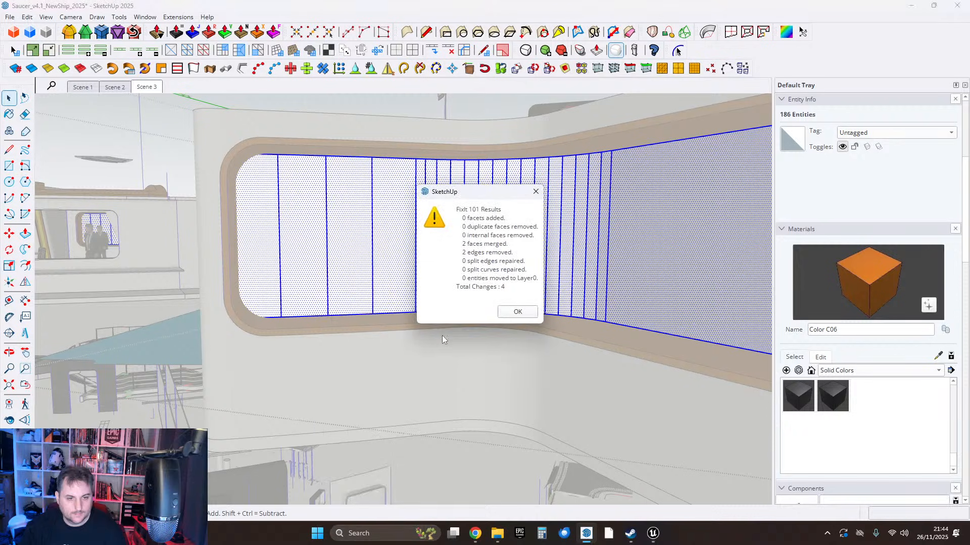
pyautogui.click(509, 309)
# Soften the curved panel's edges at 20 degrees between normals with Smooth normals enabled.
pyautogui.rightClick(395, 227)
pyautogui.click(432, 158)
pyautogui.scroll(2, 369, 192)
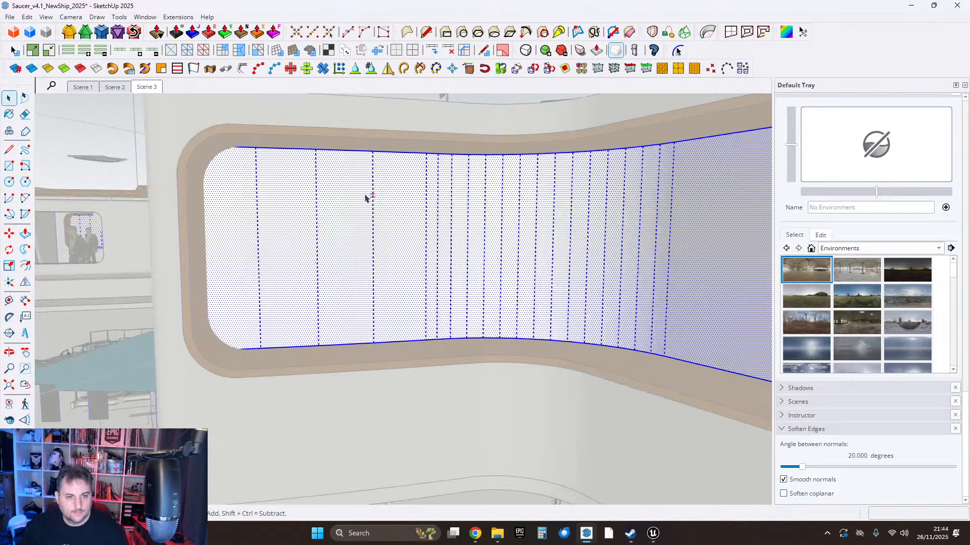
pyautogui.moveTo(366, 196); pyautogui.dragTo(373, 209, button='middle')
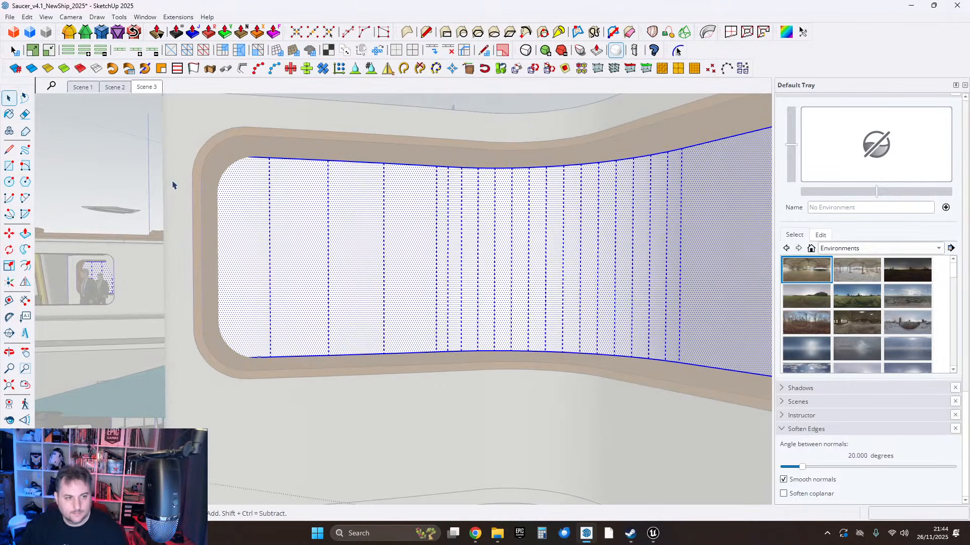
# Paint the curved panel with the Color C06 material and leave its group.
pyautogui.click(9, 114)
pyautogui.click(260, 173)
pyautogui.press('space')
pyautogui.scroll(-1, 341, 250)
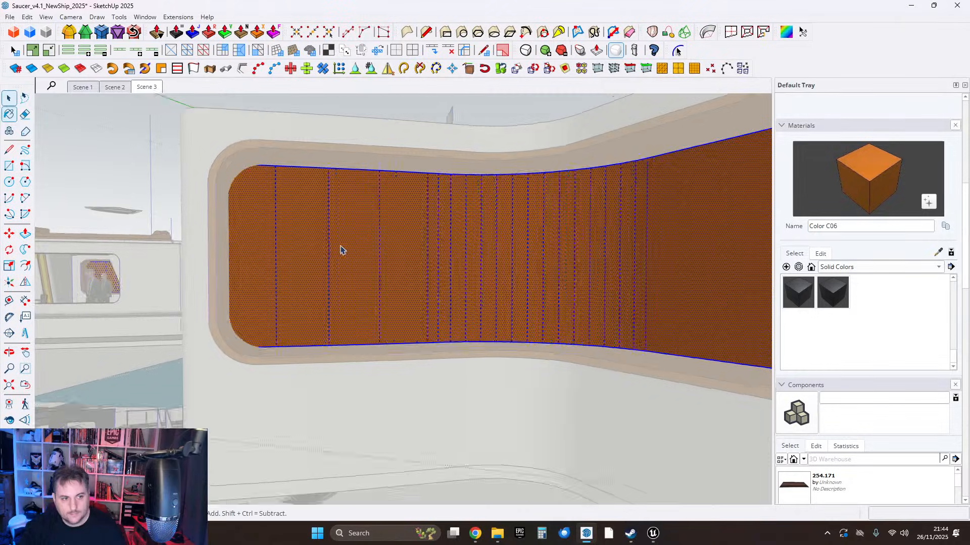
pyautogui.press('Escape')
pyautogui.scroll(-2, 353, 248)
pyautogui.press('Escape')
# Open the nested curved panel group and push its end face that sticks out of the wall's side back inside, to the window's edge.
pyautogui.moveTo(365, 247)
pyautogui.mouseDown(button='middle')
pyautogui.moveTo(515, 336)
pyautogui.moveTo(375, 229)
pyautogui.moveTo(381, 273)
pyautogui.moveTo(353, 245)
pyautogui.moveTo(401, 281)
pyautogui.moveTo(304, 285)
pyautogui.mouseUp(button='middle')
pyautogui.scroll(2, 382, 273)
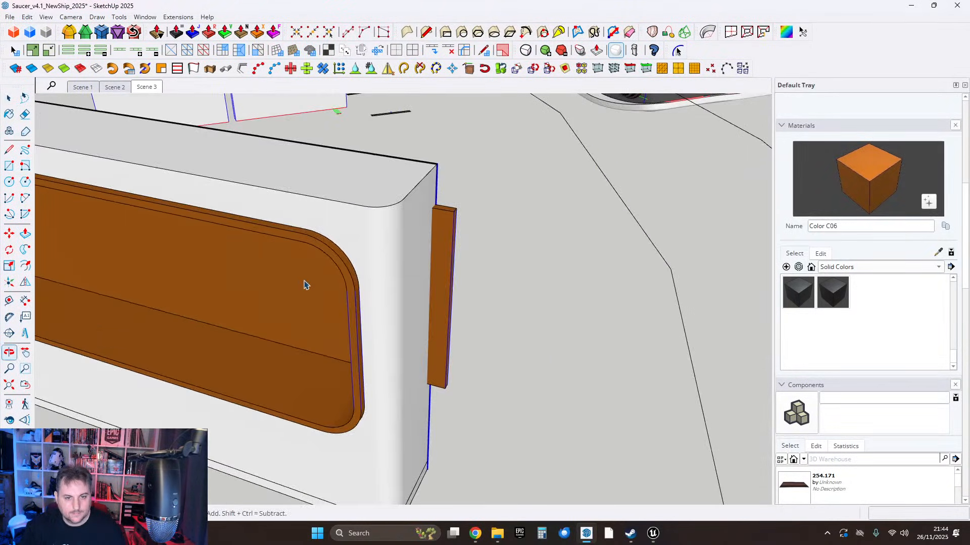
pyautogui.scroll(1, 441, 242)
pyautogui.doubleClick(442, 237)
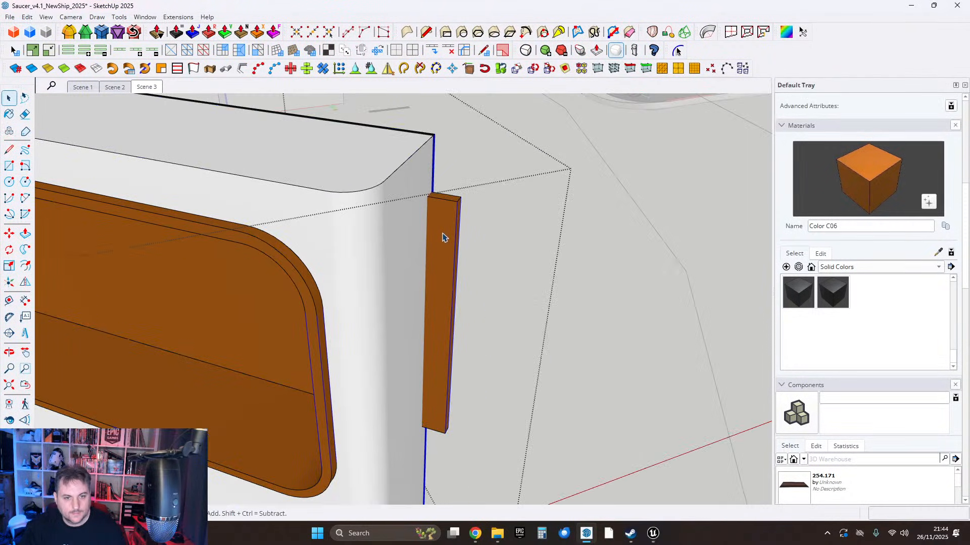
pyautogui.click(26, 240)
pyautogui.scroll(3, 438, 251)
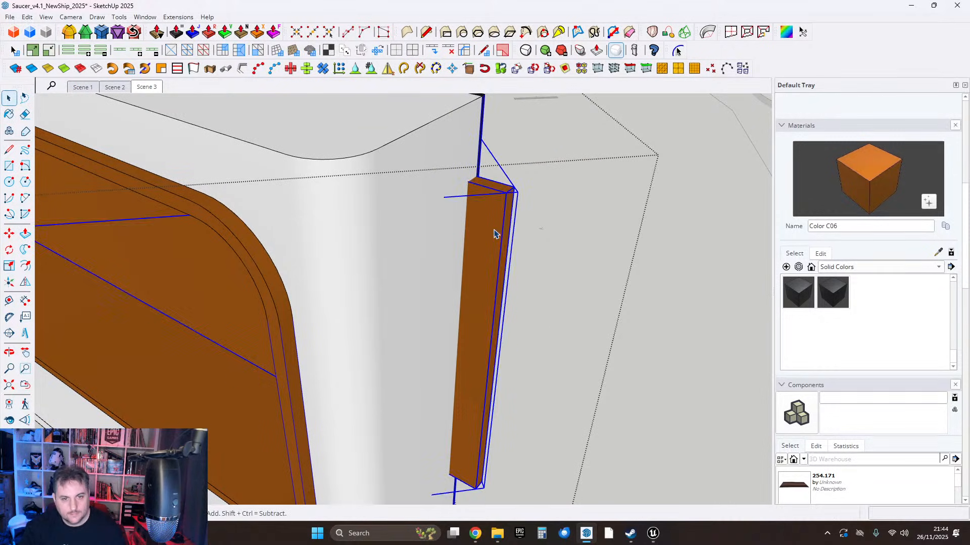
pyautogui.doubleClick(495, 232)
pyautogui.click(25, 234)
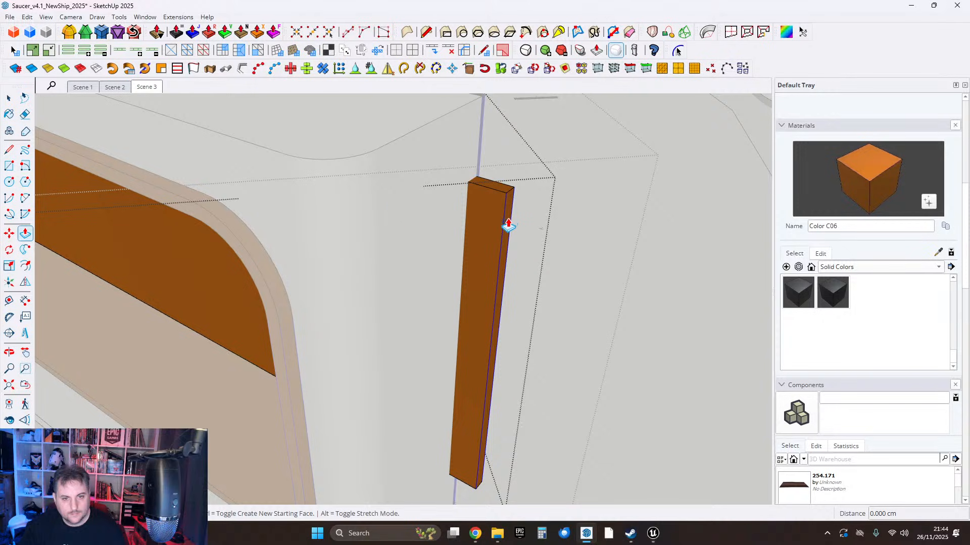
pyautogui.tripleClick(508, 226)
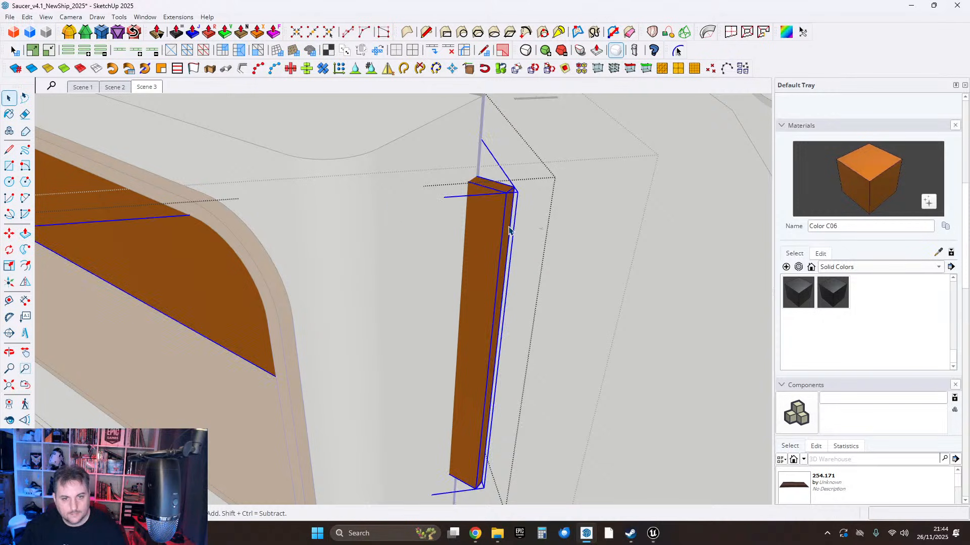
pyautogui.doubleClick(494, 217)
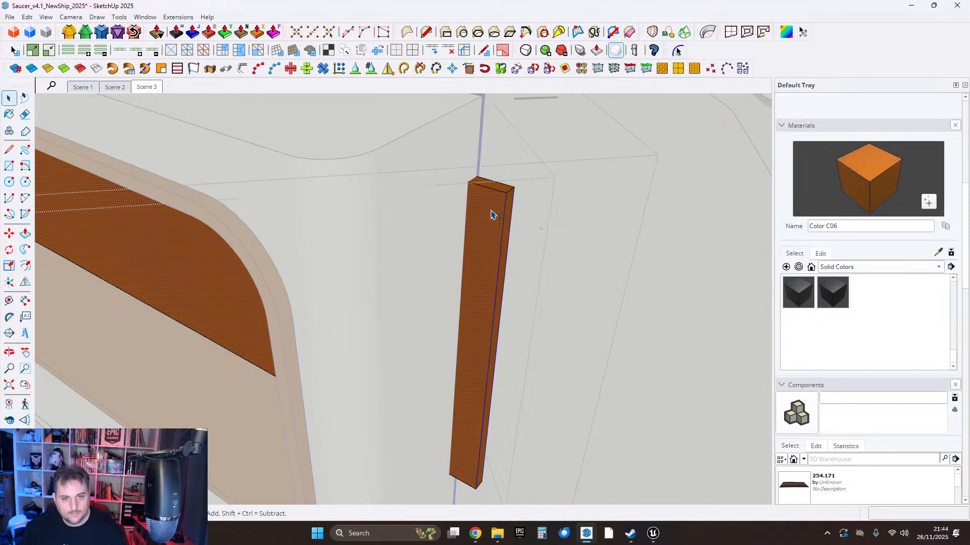
pyautogui.click(25, 235)
pyautogui.click(506, 232)
pyautogui.moveTo(478, 216); pyautogui.dragTo(368, 303, button='middle')
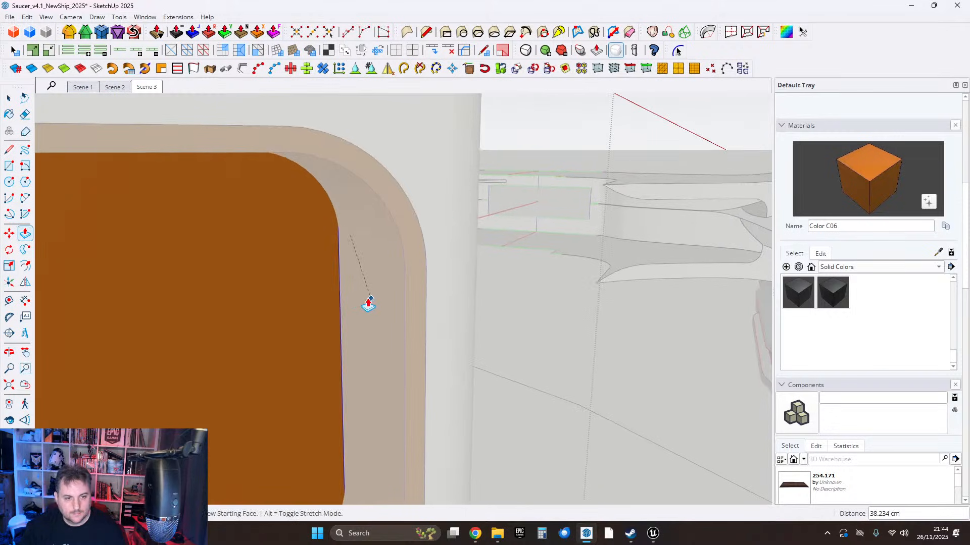
pyautogui.click(10, 97)
# Examine the L-shaped window wall on its own and its place in the assembled ship interior.
pyautogui.scroll(-3, 264, 307)
pyautogui.moveTo(264, 307); pyautogui.dragTo(501, 356, button='middle')
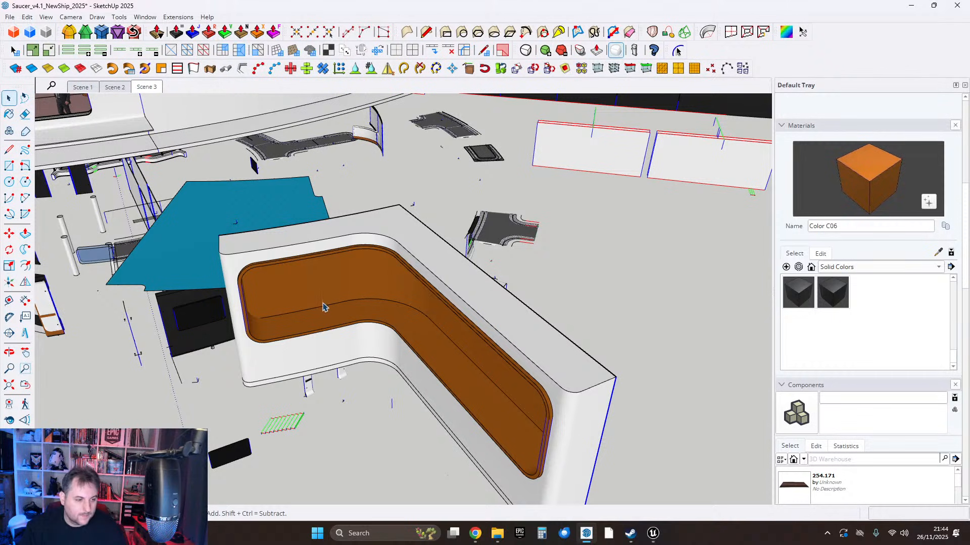
pyautogui.scroll(3, 323, 307)
pyautogui.moveTo(320, 308); pyautogui.dragTo(411, 318, button='middle')
pyautogui.moveTo(318, 280); pyautogui.dragTo(349, 321, button='middle')
pyautogui.scroll(2, 498, 288)
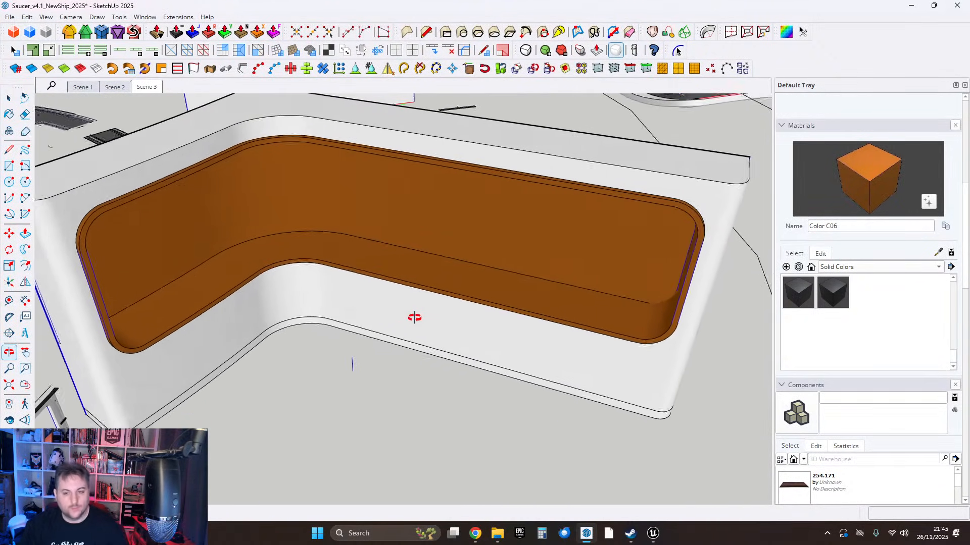
pyautogui.scroll(-4, 500, 297)
pyautogui.moveTo(413, 298)
pyautogui.keyDown('shift'); pyautogui.mouseDown(button='middle')
pyautogui.moveTo(513, 299)
pyautogui.moveTo(407, 284)
pyautogui.mouseUp(button='middle'); pyautogui.keyUp('shift')
pyautogui.moveTo(280, 267); pyautogui.dragTo(280, 231, button='middle')
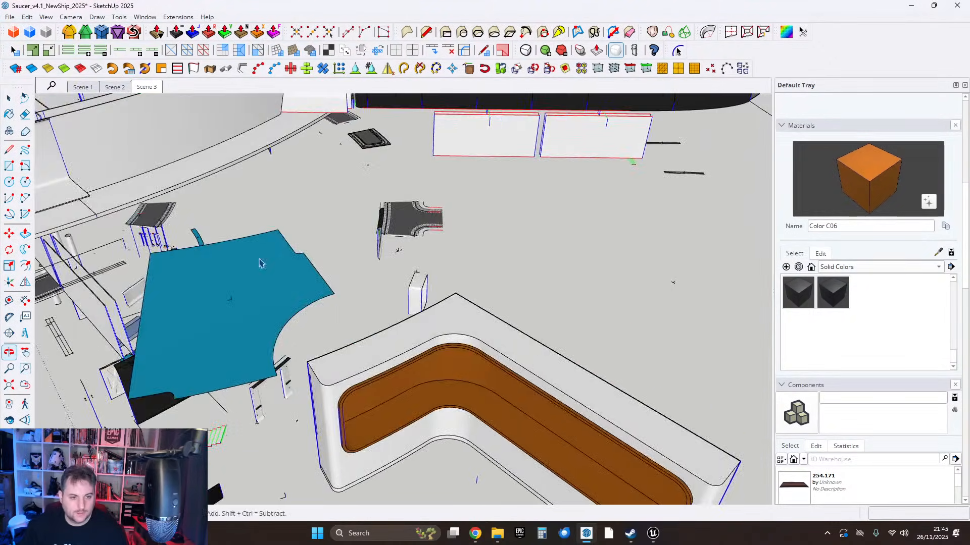
pyautogui.moveTo(260, 263); pyautogui.dragTo(409, 298, button='middle')
pyautogui.scroll(5, 186, 197)
pyautogui.moveTo(242, 298); pyautogui.dragTo(156, 362, button='middle')
pyautogui.scroll(-10, 353, 253)
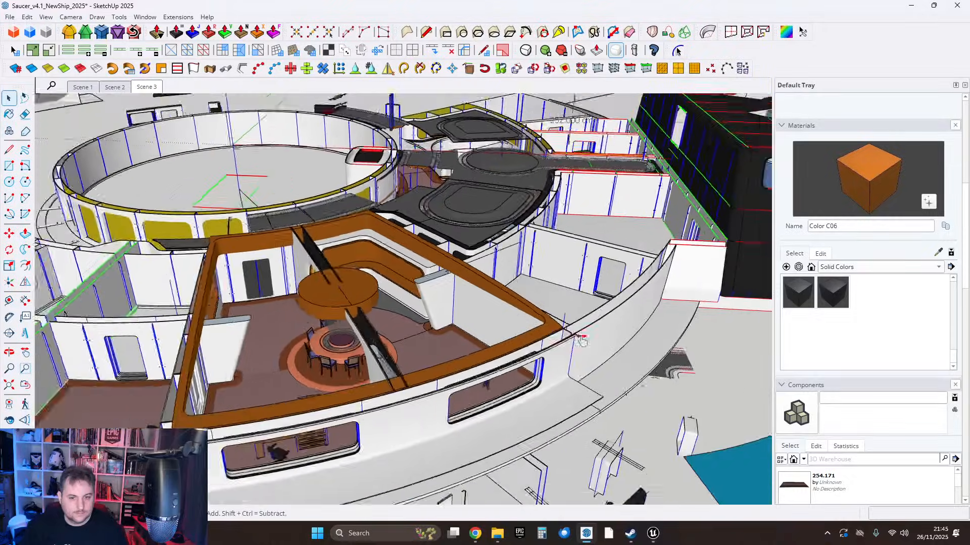
pyautogui.keyDown('shift'); pyautogui.moveTo(513, 320); pyautogui.dragTo(263, 178, button='middle'); pyautogui.keyUp('shift')
pyautogui.keyDown('shift'); pyautogui.moveTo(263, 178); pyautogui.dragTo(151, 136); pyautogui.keyUp('shift')
# Inspect the orange window recess close up around its curved inner corner and rounded ends.
pyautogui.scroll(9, 433, 335)
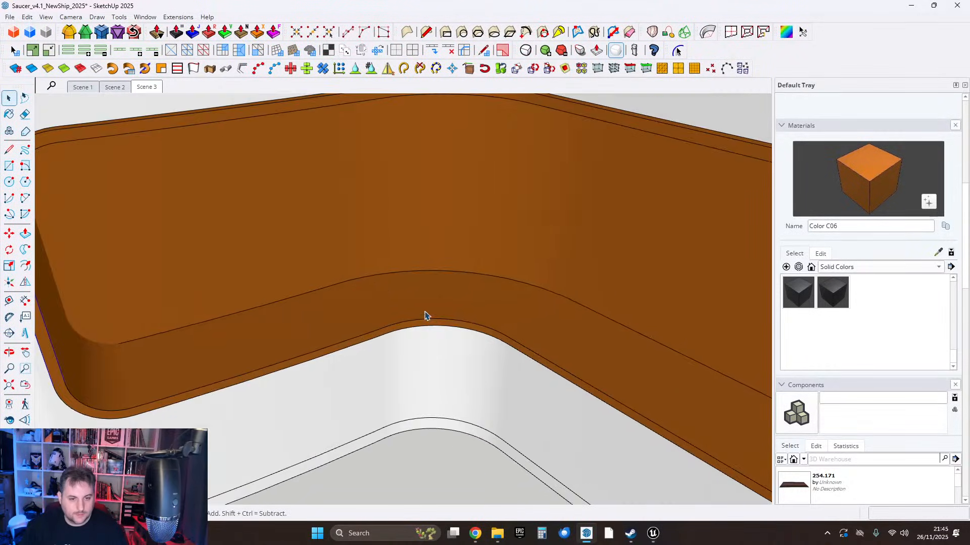
pyautogui.keyDown('shift'); pyautogui.moveTo(426, 316); pyautogui.dragTo(508, 305, button='middle'); pyautogui.keyUp('shift')
pyautogui.scroll(-5, 406, 286)
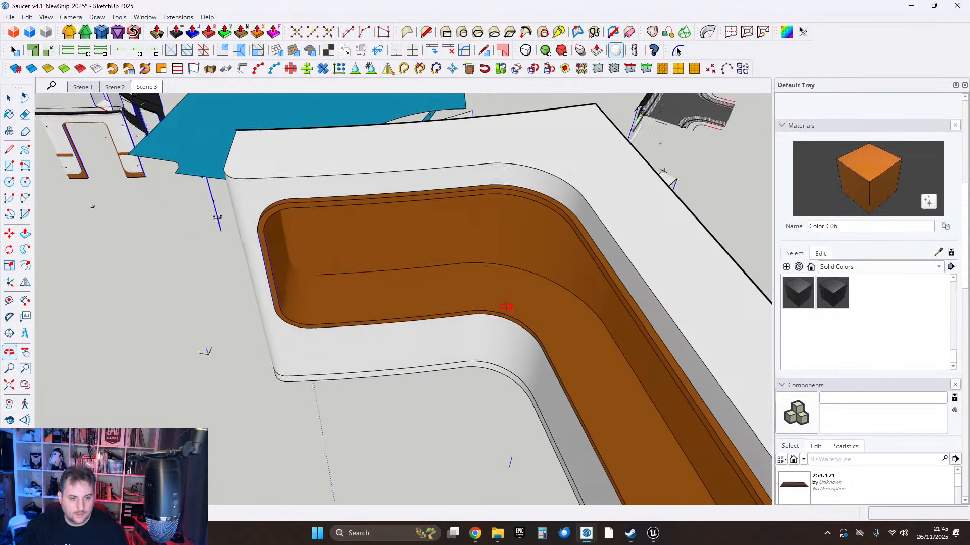
pyautogui.scroll(3, 361, 300)
pyautogui.moveTo(435, 266); pyautogui.dragTo(410, 304, button='middle')
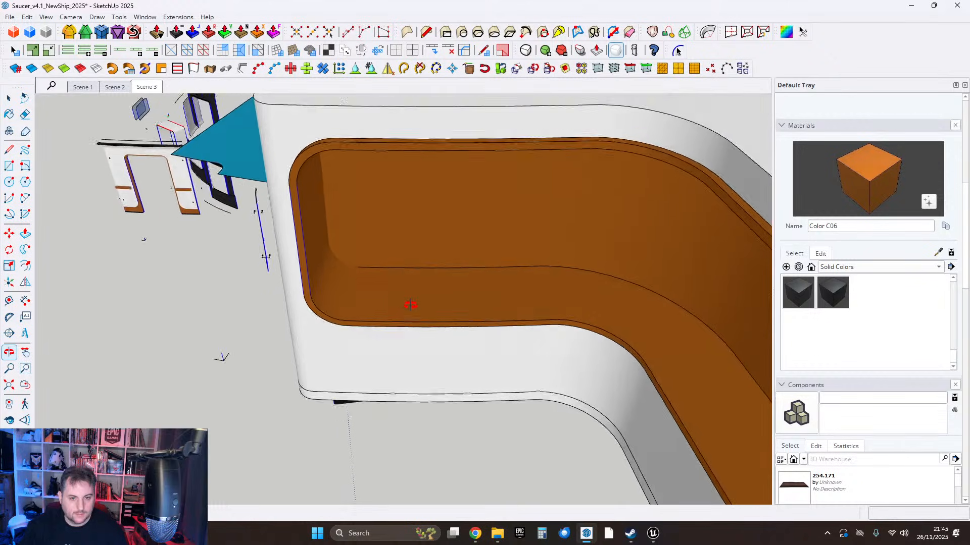
pyautogui.scroll(2, 469, 309)
pyautogui.moveTo(469, 308)
pyautogui.mouseDown(button='middle')
pyautogui.moveTo(450, 331)
pyautogui.moveTo(472, 295)
pyautogui.mouseUp(button='middle')
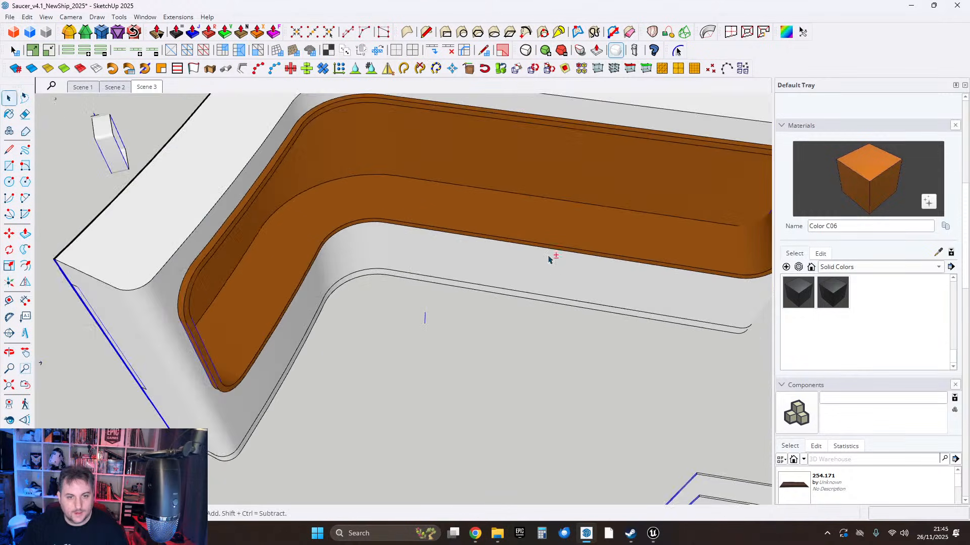
pyautogui.moveTo(464, 285); pyautogui.dragTo(353, 260, button='middle')
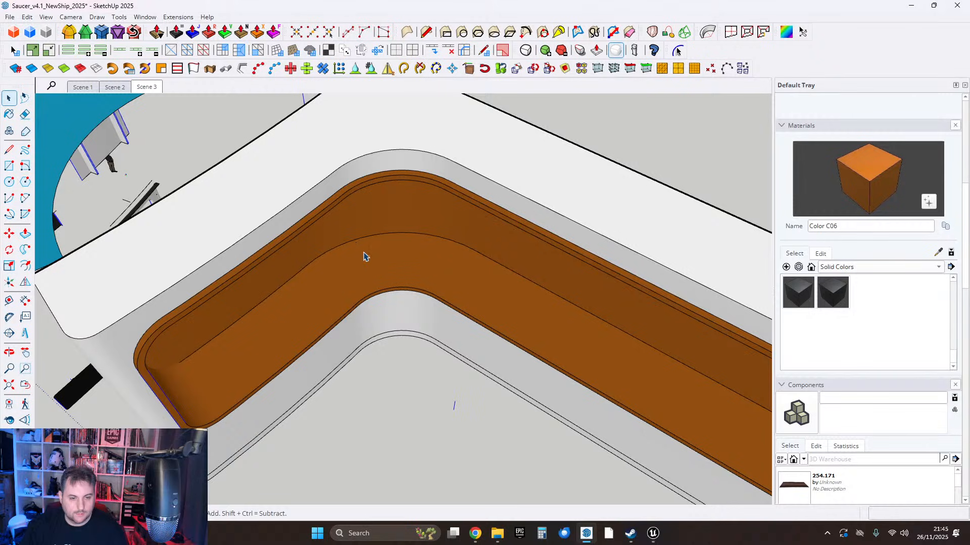
pyautogui.scroll(1, 434, 282)
# Review the window wall placed in the ship's room against the neighbouring walls, floor and standing figure.
pyautogui.moveTo(386, 287); pyautogui.dragTo(727, 457, button='middle')
pyautogui.moveTo(422, 297); pyautogui.dragTo(394, 327, button='middle')
pyautogui.scroll(5, 400, 298)
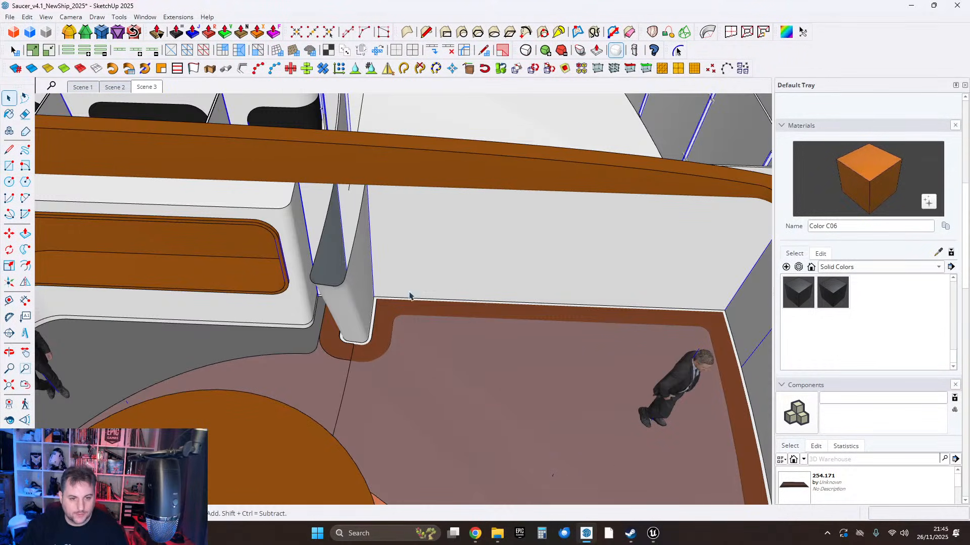
pyautogui.scroll(-2, 427, 313)
pyautogui.keyDown('shift'); pyautogui.moveTo(257, 331); pyautogui.dragTo(498, 346, button='middle'); pyautogui.keyUp('shift')
pyautogui.scroll(3, 509, 310)
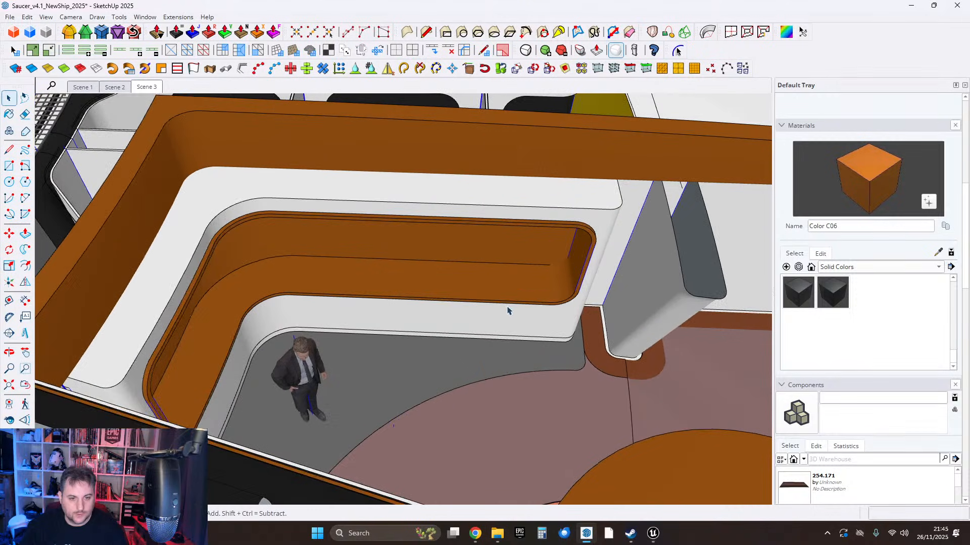
pyautogui.scroll(-2, 512, 306)
pyautogui.scroll(1, 500, 301)
pyautogui.scroll(6, 550, 288)
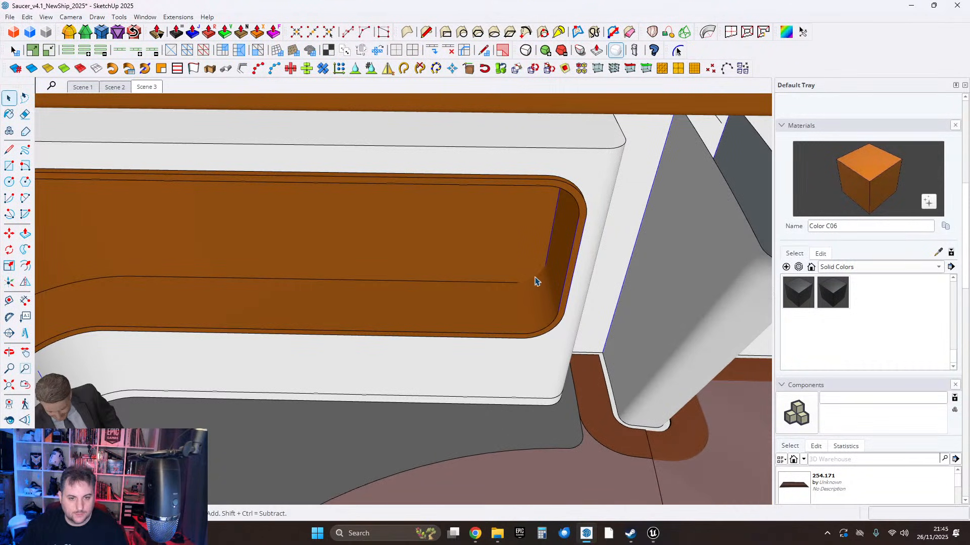
pyautogui.scroll(-3, 518, 305)
pyautogui.moveTo(545, 320); pyautogui.dragTo(458, 321, button='middle')
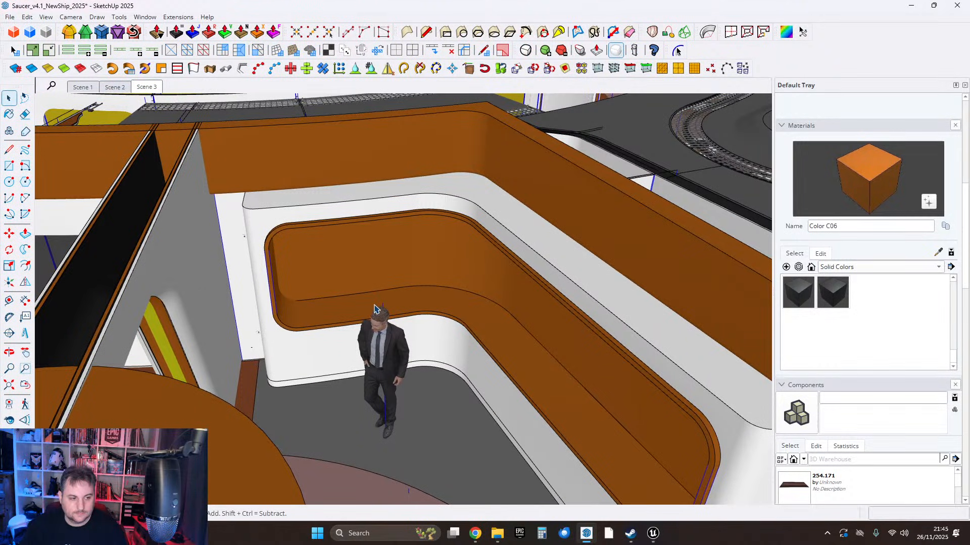
pyautogui.scroll(-4, 399, 319)
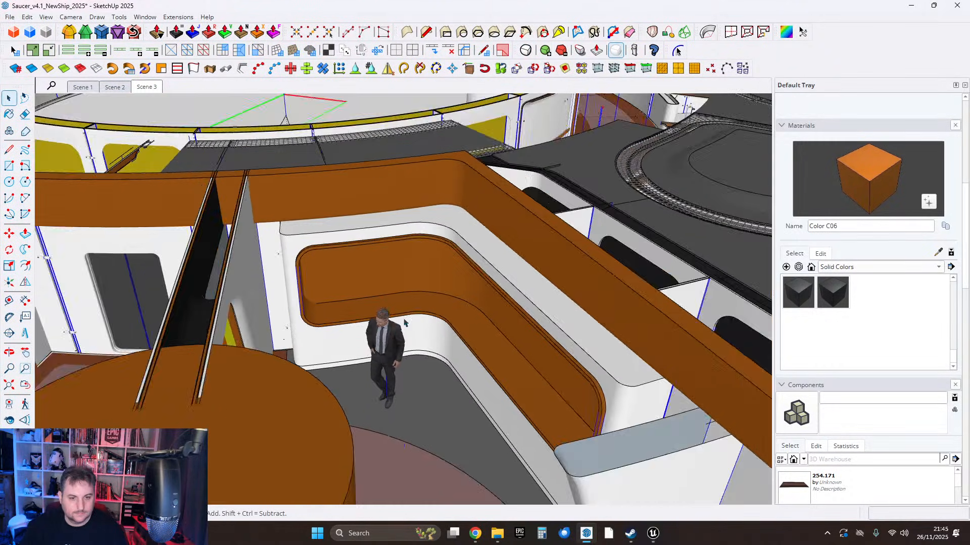
# Inspect the orange window recess inside the ship's room, along both legs and at its rounded ends.
pyautogui.moveTo(403, 323); pyautogui.dragTo(481, 305, button='middle')
pyautogui.scroll(5, 416, 274)
pyautogui.scroll(-3, 471, 314)
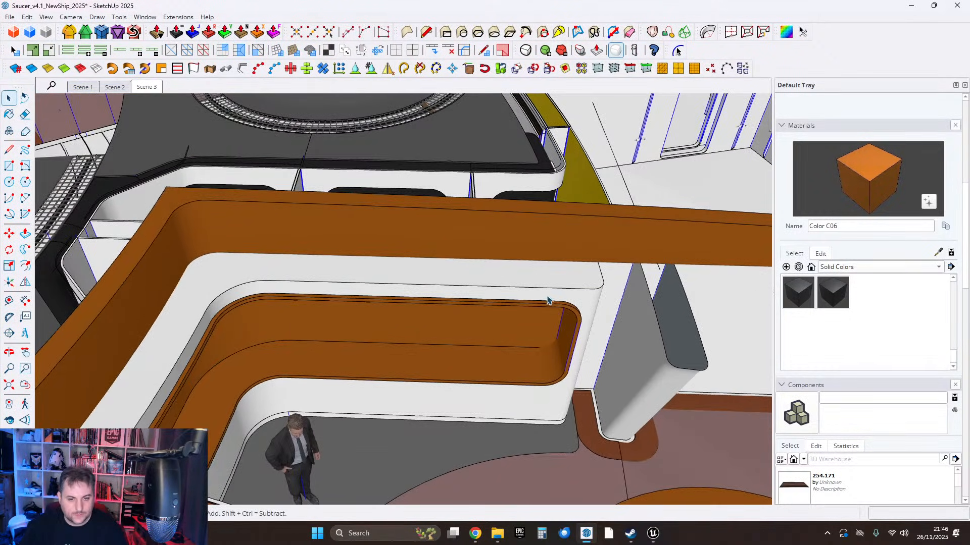
pyautogui.keyDown('shift'); pyautogui.moveTo(526, 347); pyautogui.dragTo(488, 343, button='middle'); pyautogui.keyUp('shift')
pyautogui.scroll(3, 522, 327)
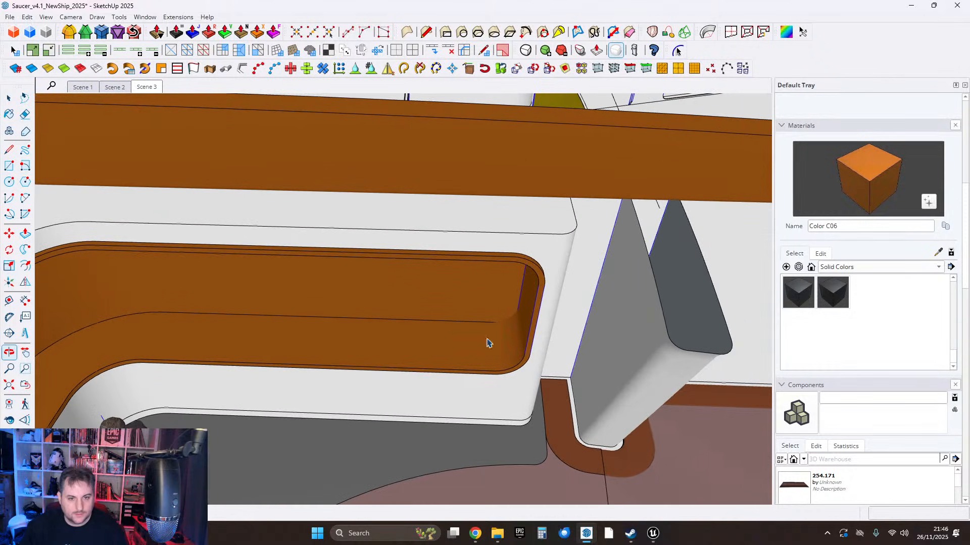
pyautogui.moveTo(507, 302); pyautogui.dragTo(490, 271, button='middle')
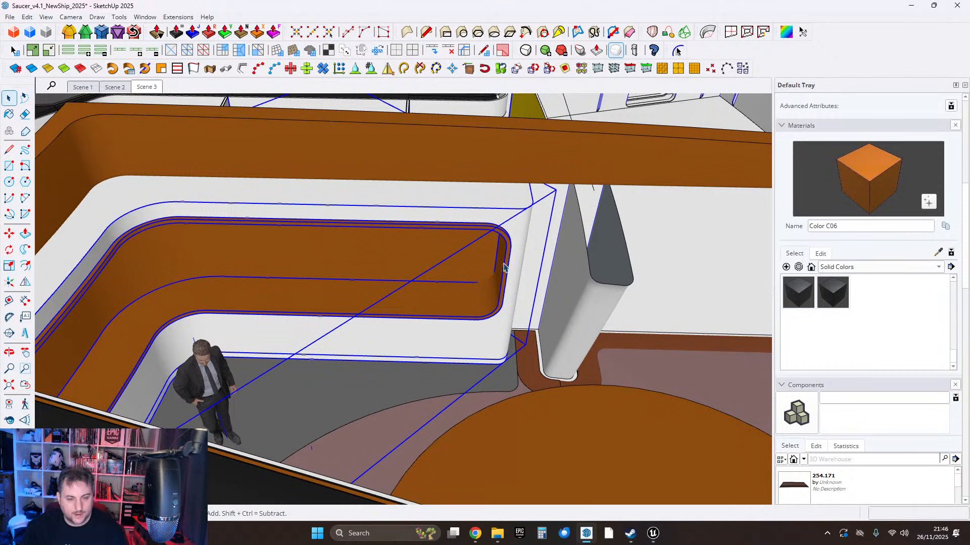
pyautogui.moveTo(459, 265); pyautogui.dragTo(425, 328, button='middle')
pyautogui.moveTo(392, 263); pyautogui.dragTo(332, 346, button='middle')
pyautogui.moveTo(583, 355); pyautogui.dragTo(495, 199, button='middle')
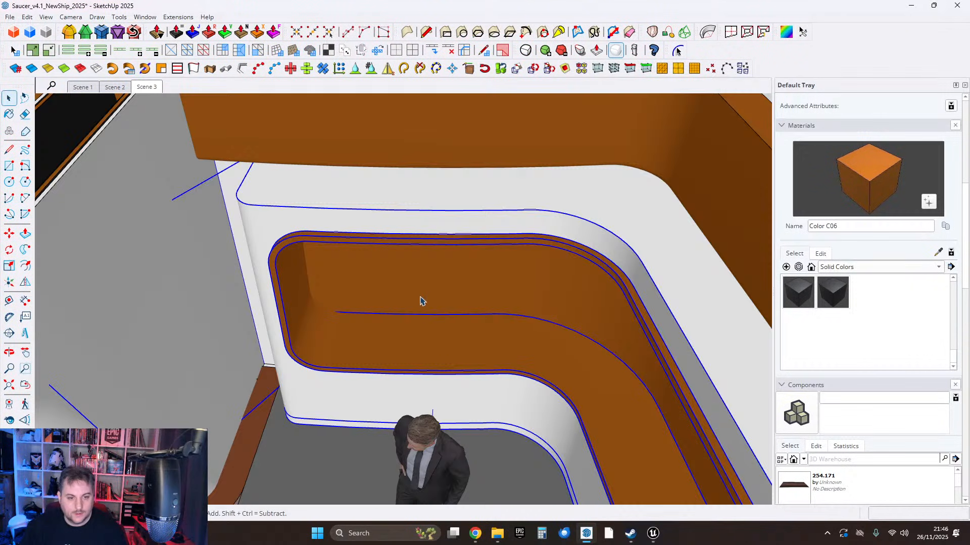
# Open the orange panel in the separate window wall copy and examine the recess's inner face near its rounded end.
pyautogui.scroll(-6, 441, 301)
pyautogui.moveTo(441, 301); pyautogui.dragTo(588, 275, button='middle')
pyautogui.keyDown('shift'); pyautogui.moveTo(746, 255); pyautogui.dragTo(117, 334, button='middle'); pyautogui.keyUp('shift')
pyautogui.scroll(5, 241, 318)
pyautogui.keyDown('shift'); pyautogui.moveTo(241, 319); pyautogui.dragTo(470, 315, button='middle'); pyautogui.keyUp('shift')
pyautogui.scroll(8, 366, 325)
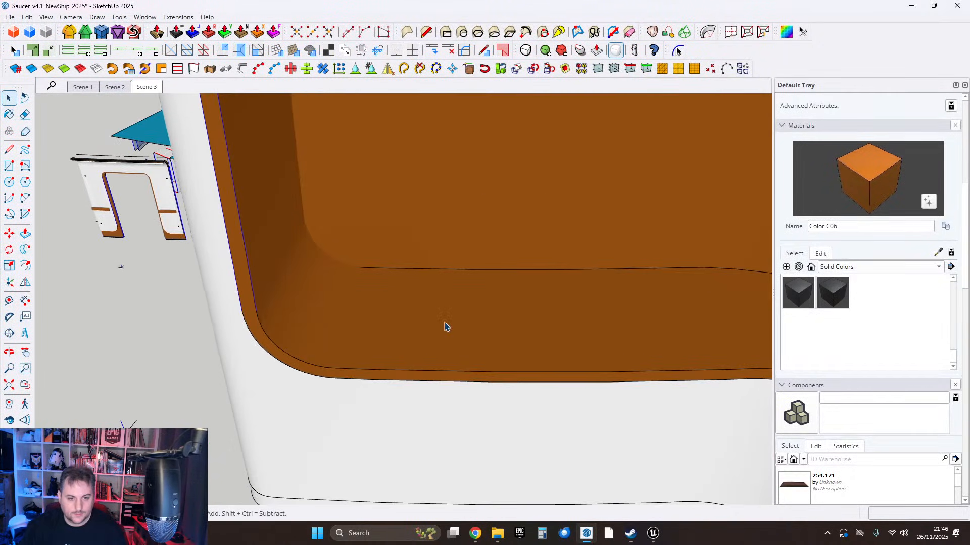
pyautogui.click(398, 311)
pyautogui.scroll(-5, 422, 315)
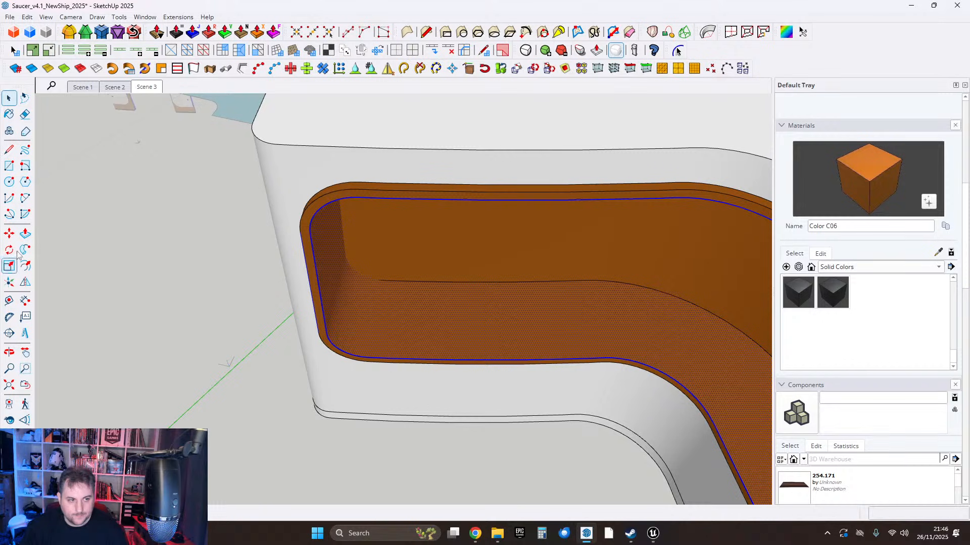
pyautogui.scroll(2, 463, 329)
pyautogui.moveTo(463, 328); pyautogui.dragTo(504, 311, button='middle')
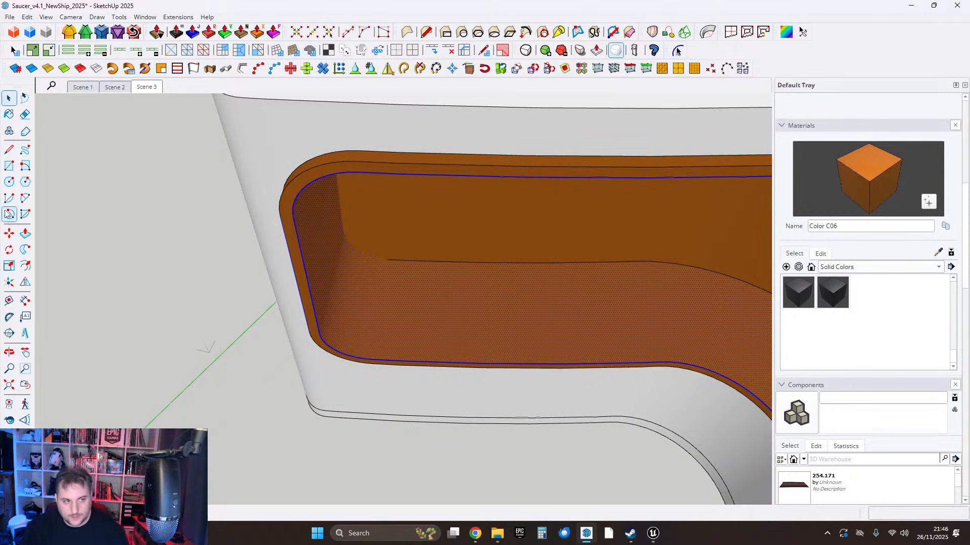
pyautogui.click(9, 167)
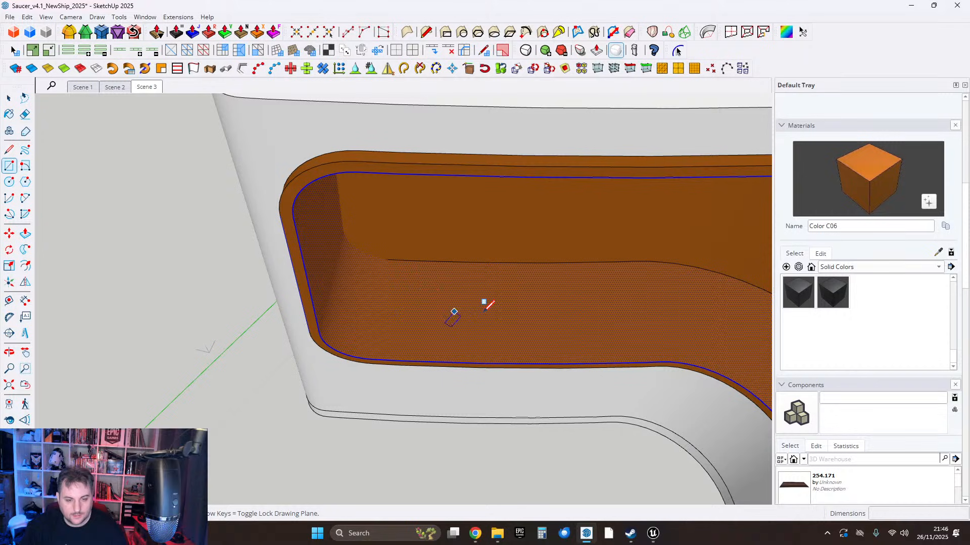
pyautogui.click(507, 281)
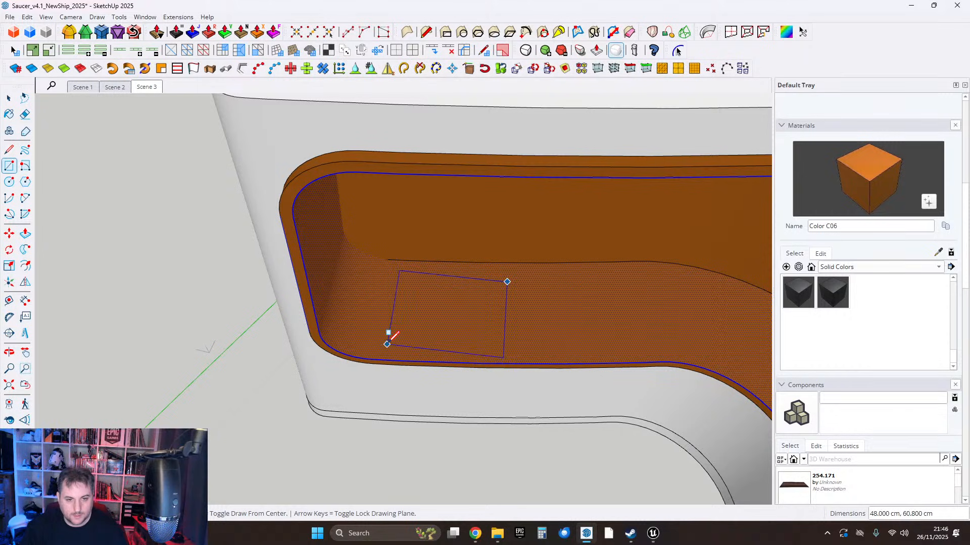
pyautogui.moveTo(507, 279); pyautogui.dragTo(517, 344, button='middle')
pyautogui.moveTo(511, 287); pyautogui.dragTo(488, 248, button='middle')
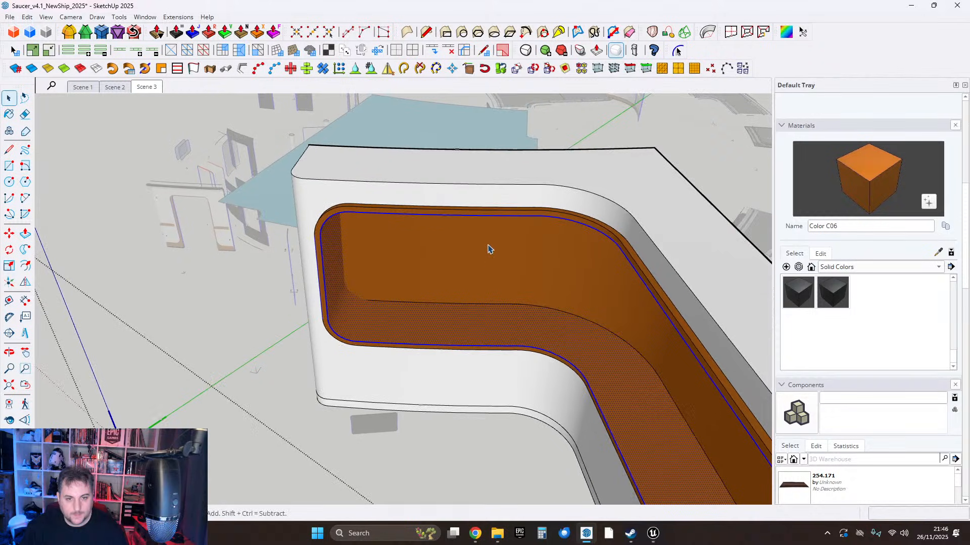
# Examine the opened orange recess from both legs, checking its ledge, back face and rounded corners.
pyautogui.moveTo(468, 289)
pyautogui.mouseDown(button='middle')
pyautogui.moveTo(474, 322)
pyautogui.moveTo(457, 290)
pyautogui.mouseUp(button='middle')
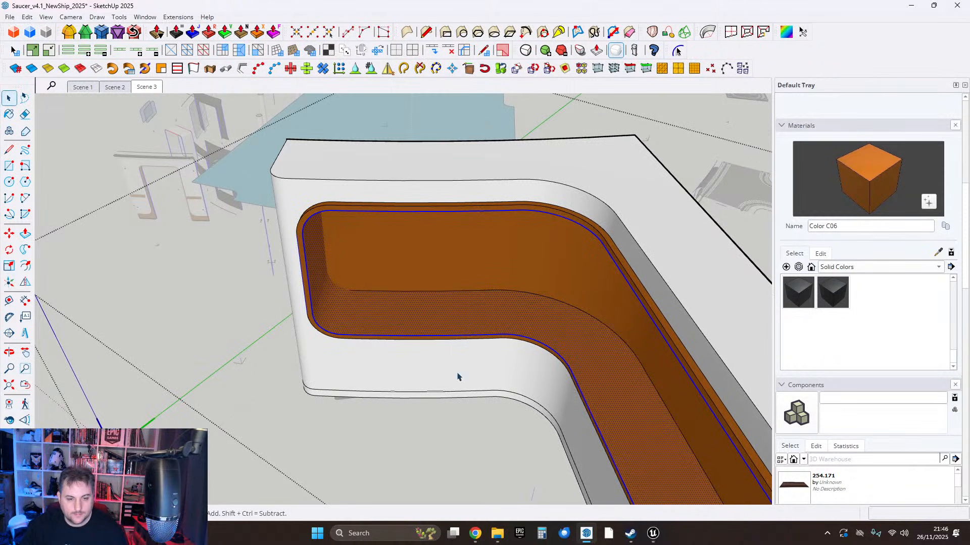
pyautogui.moveTo(457, 377); pyautogui.dragTo(471, 218, button='middle')
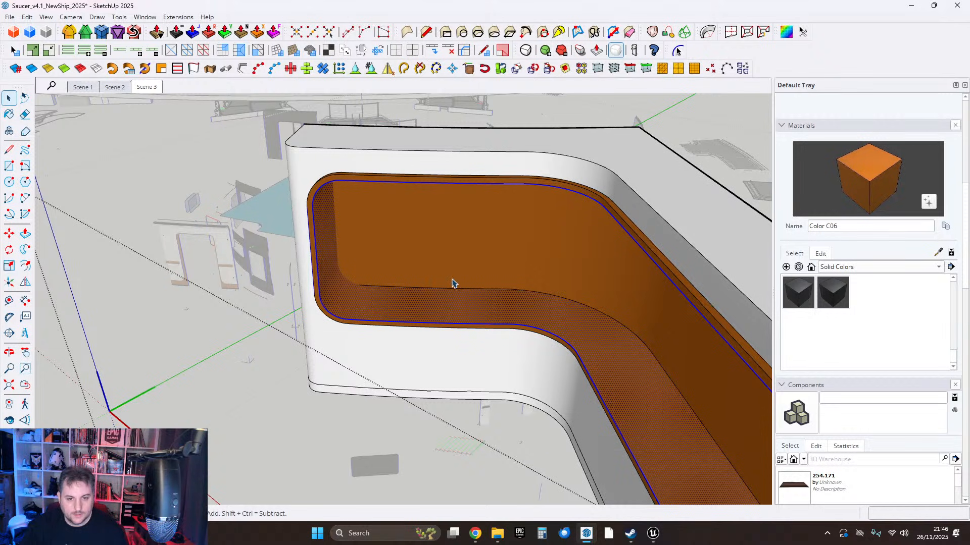
pyautogui.moveTo(452, 284); pyautogui.dragTo(431, 307, button='middle')
pyautogui.moveTo(509, 321); pyautogui.dragTo(424, 156, button='middle')
pyautogui.moveTo(416, 307); pyautogui.dragTo(373, 314, button='middle')
pyautogui.moveTo(494, 251); pyautogui.dragTo(437, 282, button='middle')
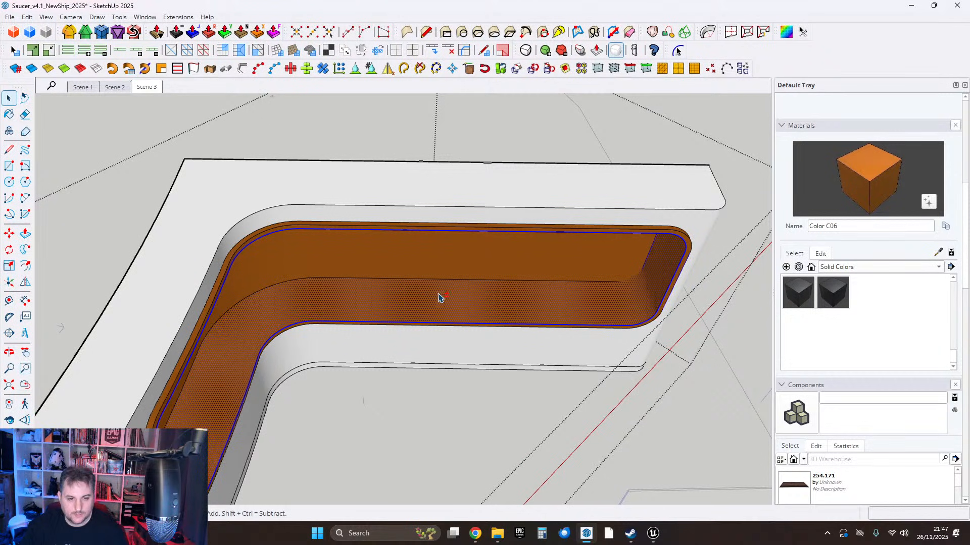
pyautogui.moveTo(429, 297); pyautogui.dragTo(451, 301, button='middle')
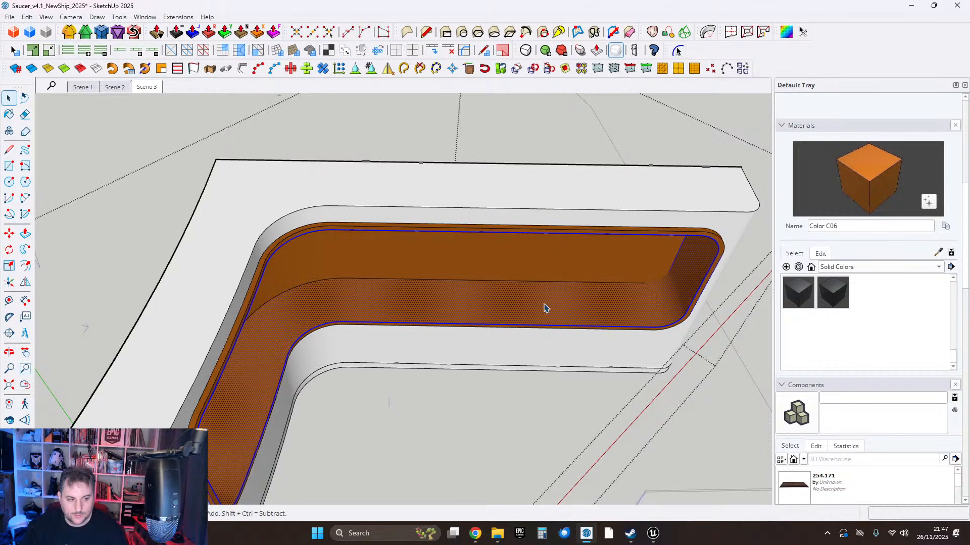
pyautogui.moveTo(545, 308); pyautogui.dragTo(544, 246, button='middle')
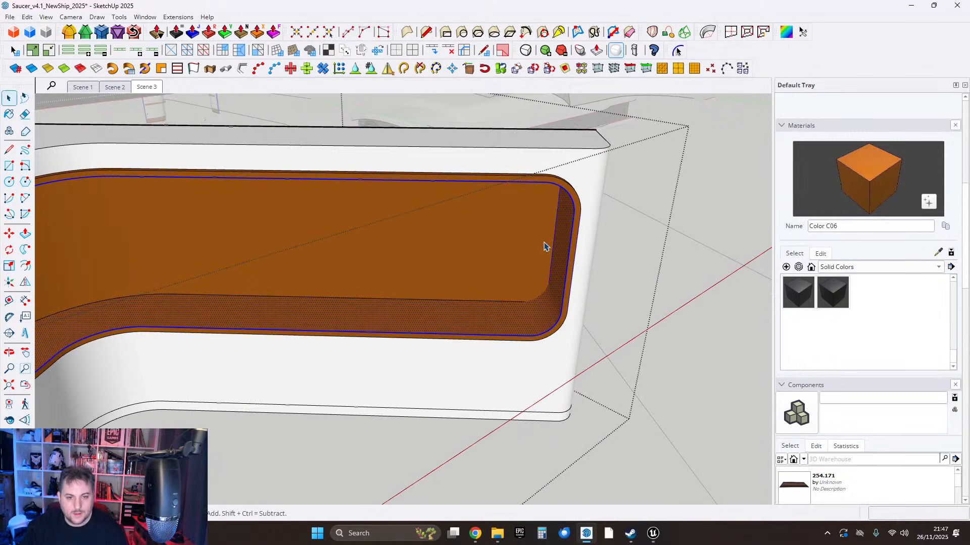
pyautogui.scroll(-1, 550, 246)
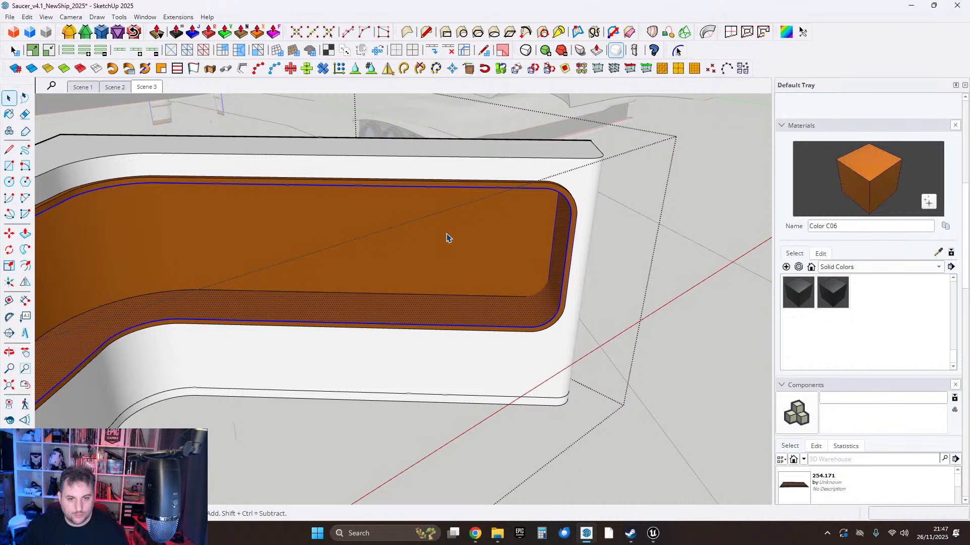
pyautogui.moveTo(476, 238); pyautogui.dragTo(600, 222, button='middle')
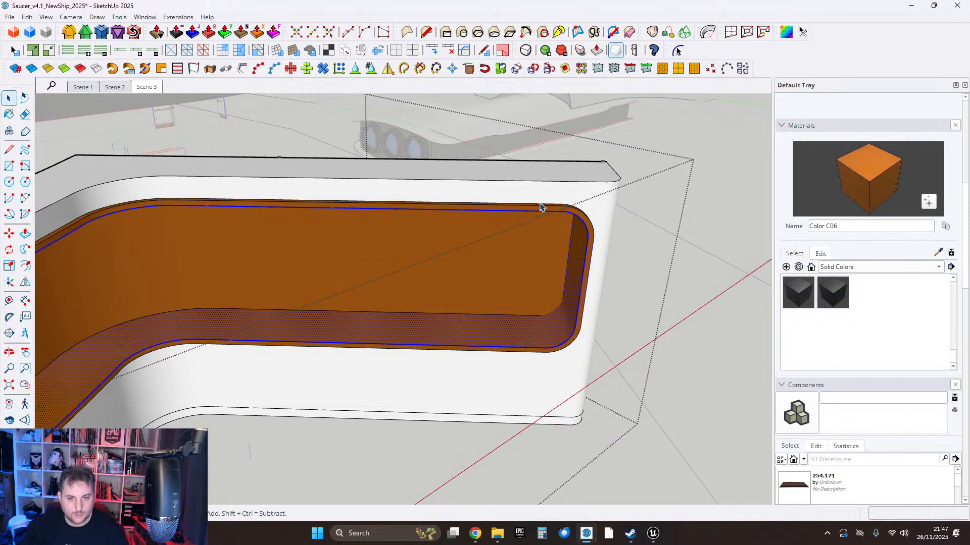
pyautogui.moveTo(537, 332); pyautogui.dragTo(666, 226, button='middle')
pyautogui.moveTo(422, 312); pyautogui.dragTo(448, 341, button='middle')
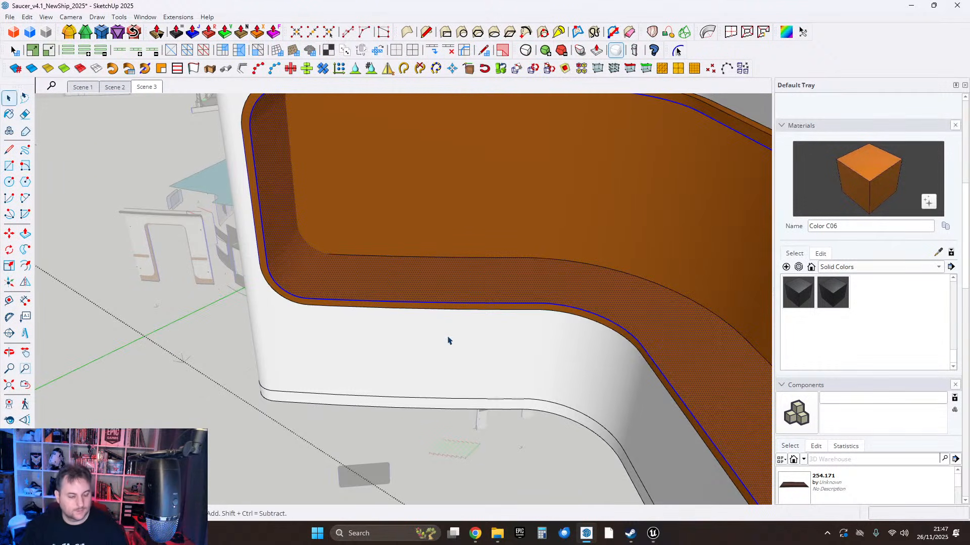
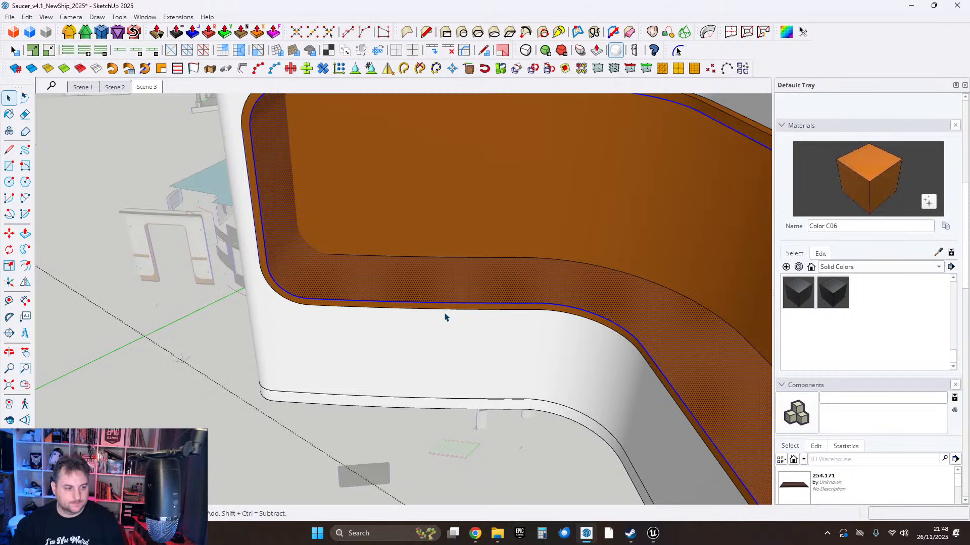
# Close the open panel group and compare the window wall in the ship's room with the separate copy.
pyautogui.scroll(-3, 444, 317)
pyautogui.moveTo(422, 319); pyautogui.dragTo(488, 320, button='middle')
pyautogui.scroll(5, 436, 282)
pyautogui.scroll(-5, 423, 333)
pyautogui.scroll(-2, 488, 320)
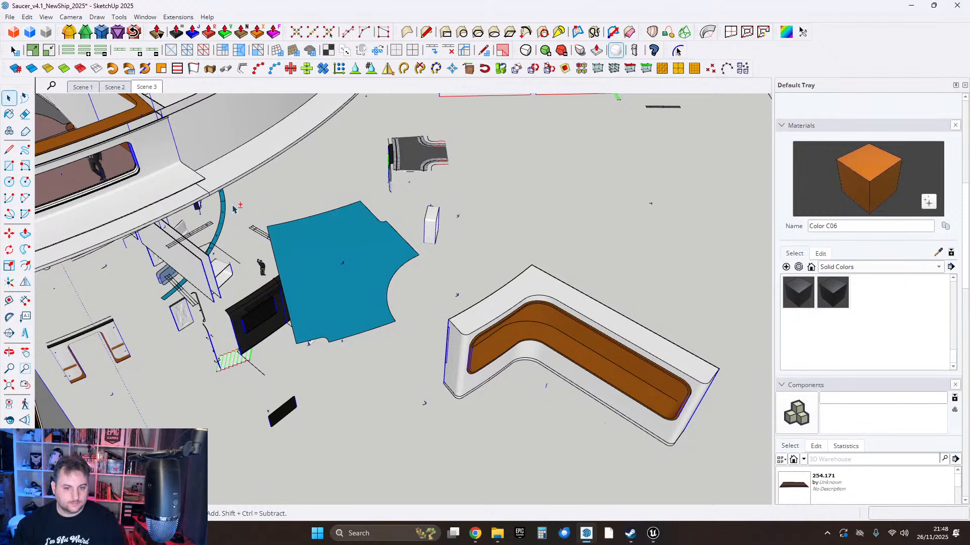
pyautogui.moveTo(233, 208); pyautogui.dragTo(465, 444, button='middle')
pyautogui.scroll(7, 364, 199)
pyautogui.keyDown('shift'); pyautogui.moveTo(391, 268); pyautogui.dragTo(395, 195, button='middle'); pyautogui.keyUp('shift')
pyautogui.scroll(-10, 394, 196)
pyautogui.keyDown('shift'); pyautogui.moveTo(702, 374); pyautogui.dragTo(348, 239, button='middle'); pyautogui.keyUp('shift')
pyautogui.scroll(5, 429, 238)
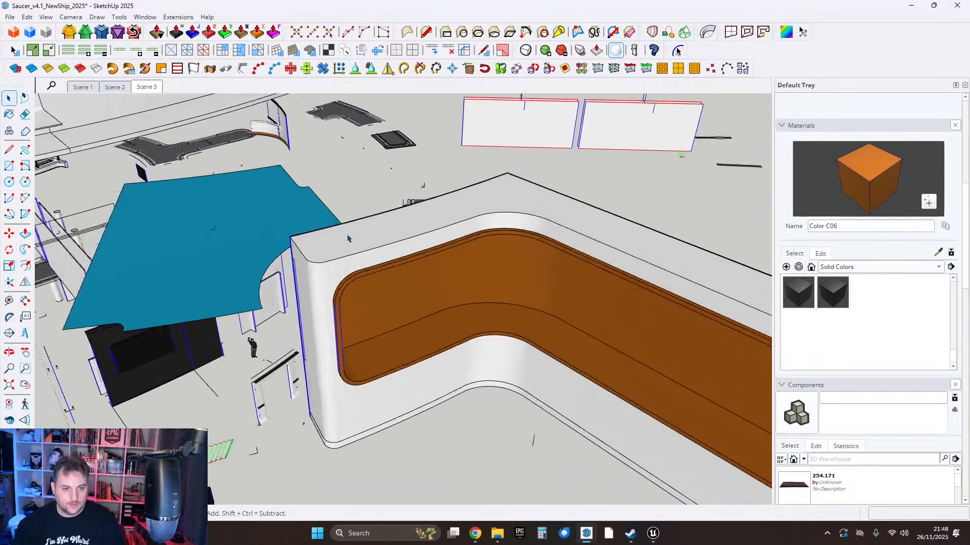
# Open the white wall group and round the top face's curved front edge, including its short ends, with a 10 cm offset and 8 segments.
pyautogui.scroll(3, 333, 245)
pyautogui.doubleClick(324, 253)
pyautogui.click(324, 253)
pyautogui.scroll(3, 318, 251)
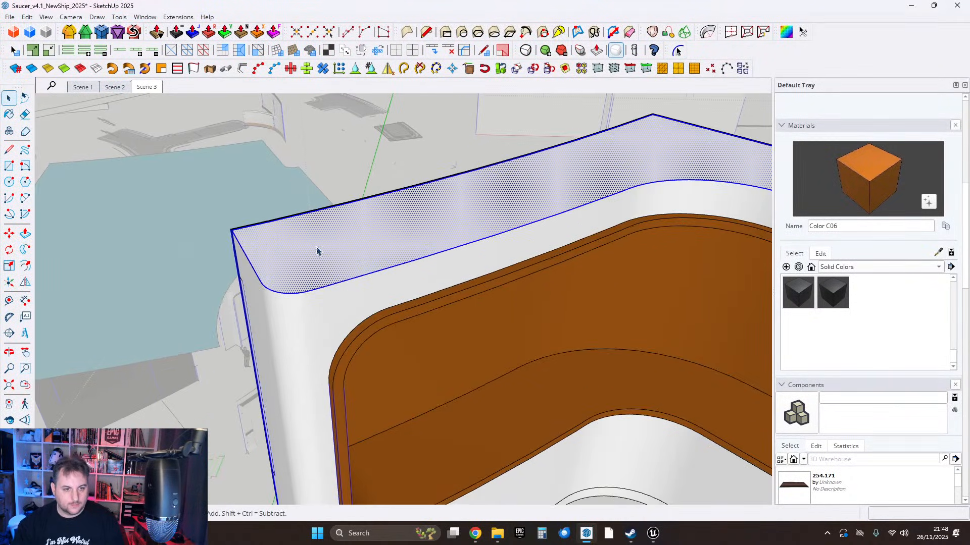
pyautogui.click(248, 258)
pyautogui.scroll(-6, 270, 218)
pyautogui.scroll(4, 470, 255)
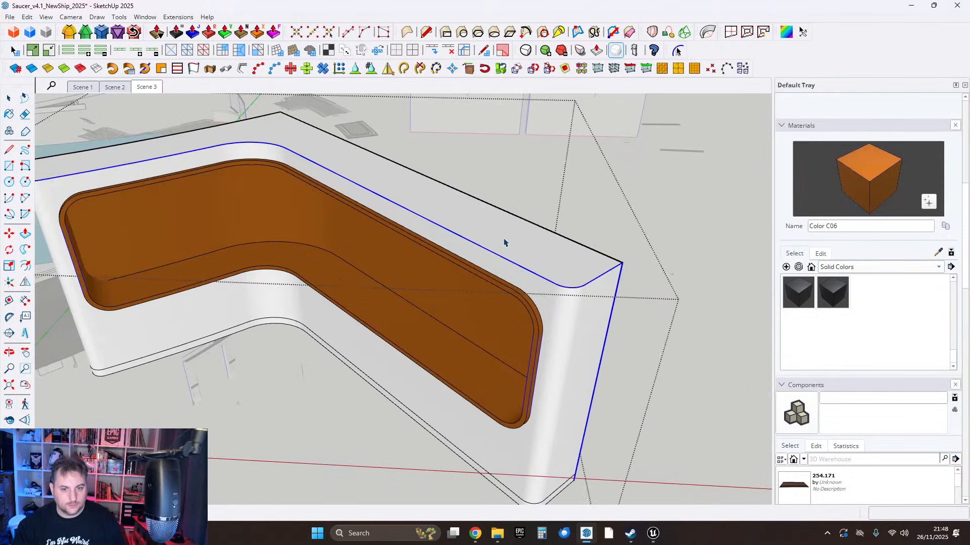
pyautogui.scroll(2, 504, 242)
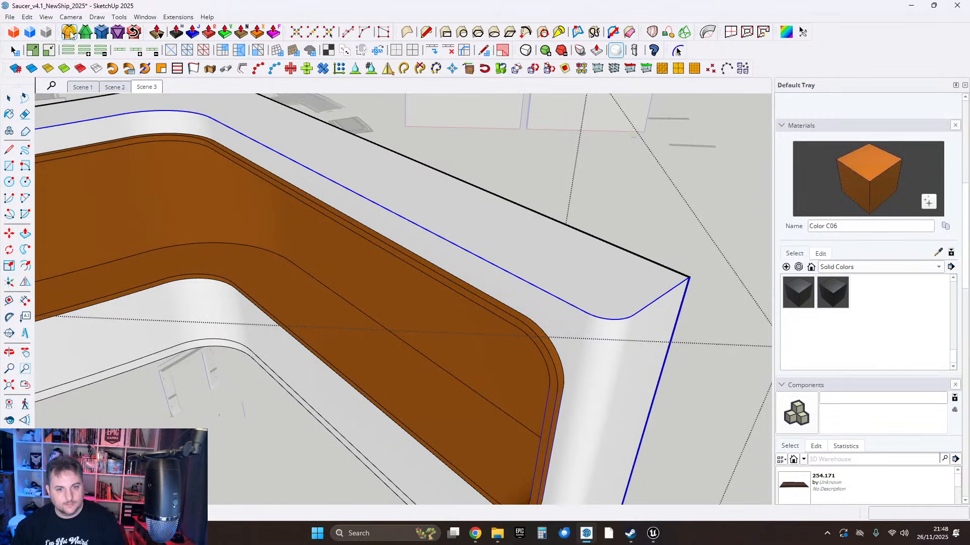
pyautogui.click(677, 50)
pyautogui.click(230, 119)
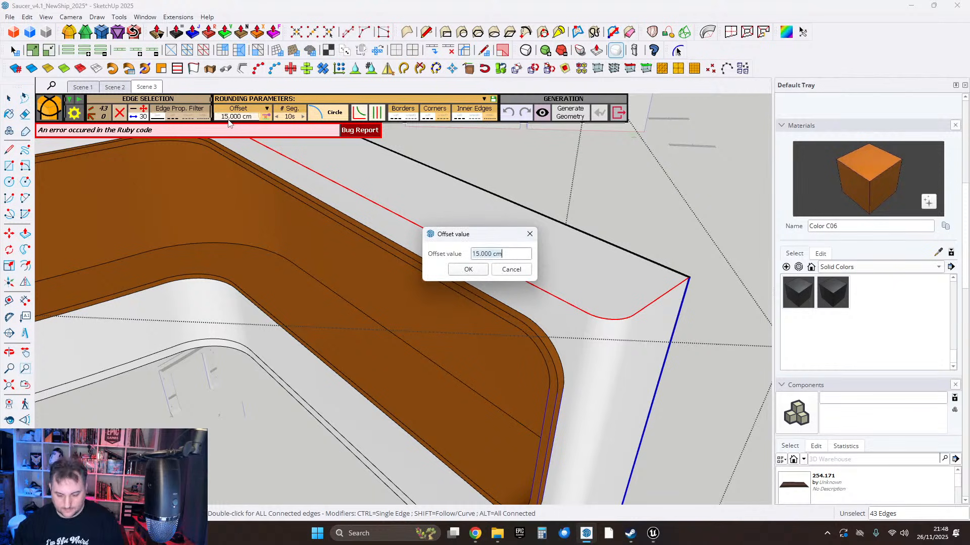
pyautogui.write('10')
pyautogui.press('Return')
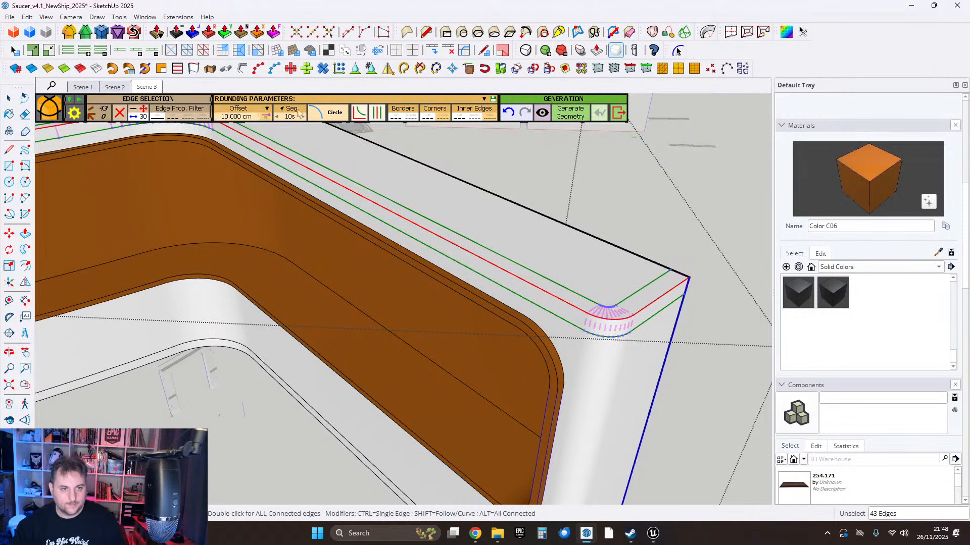
pyautogui.click(276, 116)
pyautogui.click(276, 117)
pyautogui.click(577, 113)
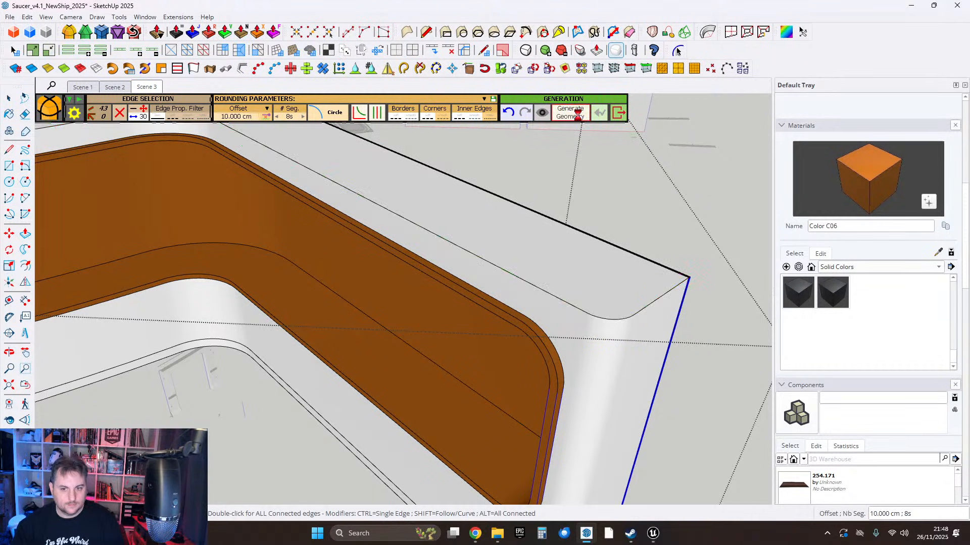
pyautogui.click(9, 98)
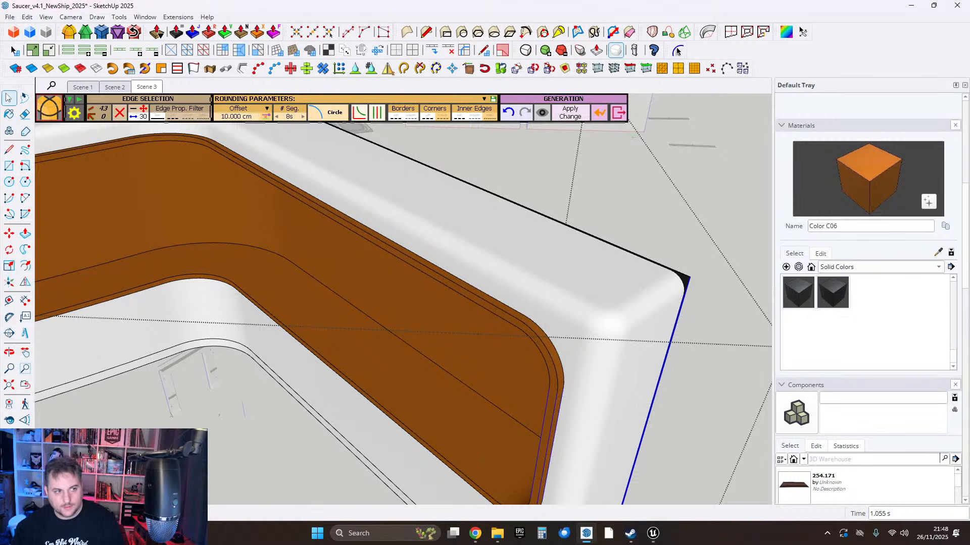
# Select all connected geometry of the white wall and run FixIt 101 on it.
pyautogui.scroll(-3, 263, 208)
pyautogui.keyDown('shift'); pyautogui.moveTo(262, 208); pyautogui.dragTo(480, 263, button='middle'); pyautogui.keyUp('shift')
pyautogui.moveTo(379, 182); pyautogui.dragTo(560, 227, button='middle')
pyautogui.scroll(-4, 351, 195)
pyautogui.scroll(3, 444, 217)
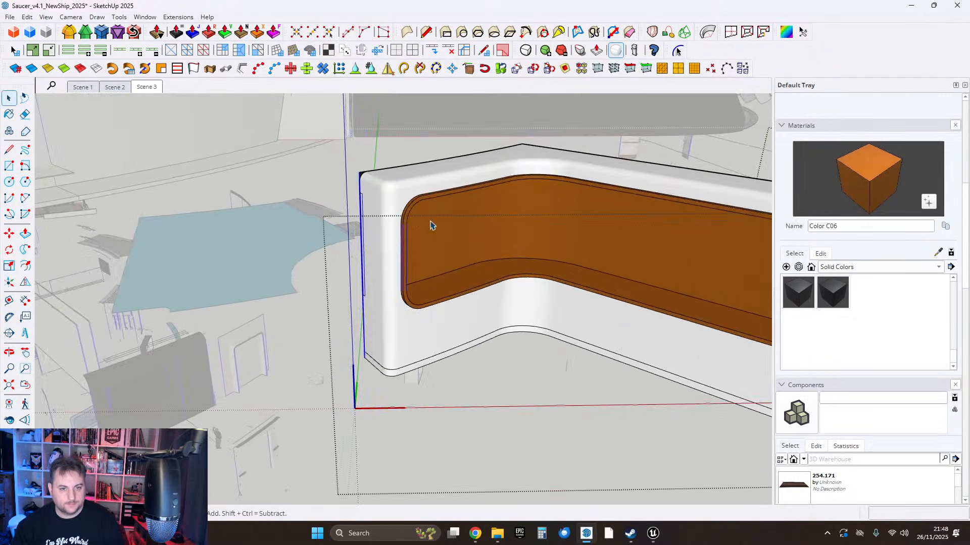
pyautogui.scroll(3, 426, 224)
pyautogui.moveTo(364, 204); pyautogui.dragTo(177, 216, button='middle')
pyautogui.keyDown('shift'); pyautogui.moveTo(176, 216); pyautogui.dragTo(396, 219, button='middle'); pyautogui.keyUp('shift')
pyautogui.tripleClick(404, 219)
pyautogui.rightClick(407, 218)
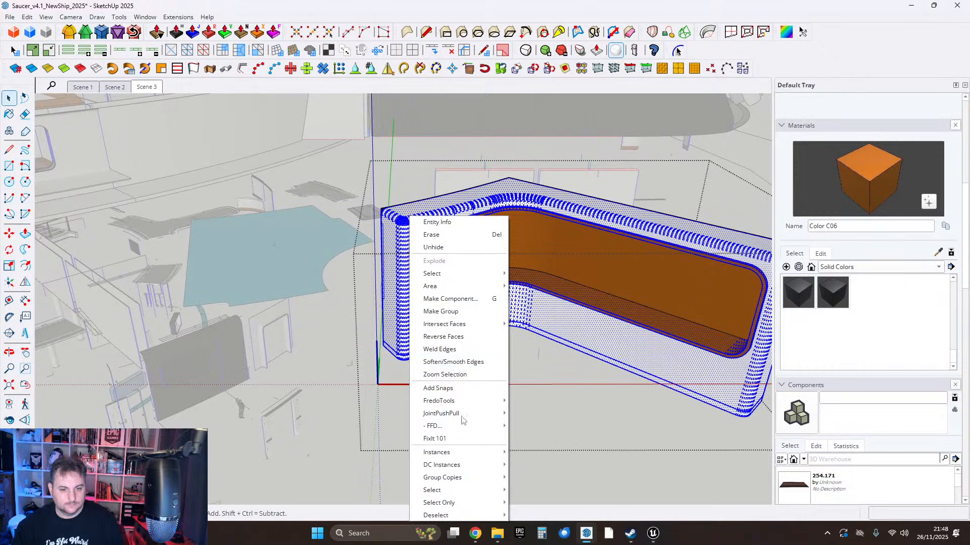
pyautogui.click(435, 438)
pyautogui.click(515, 314)
# Soften the white wall's edges with a 20-degree angle between normals and smooth normals on.
pyautogui.rightClick(396, 235)
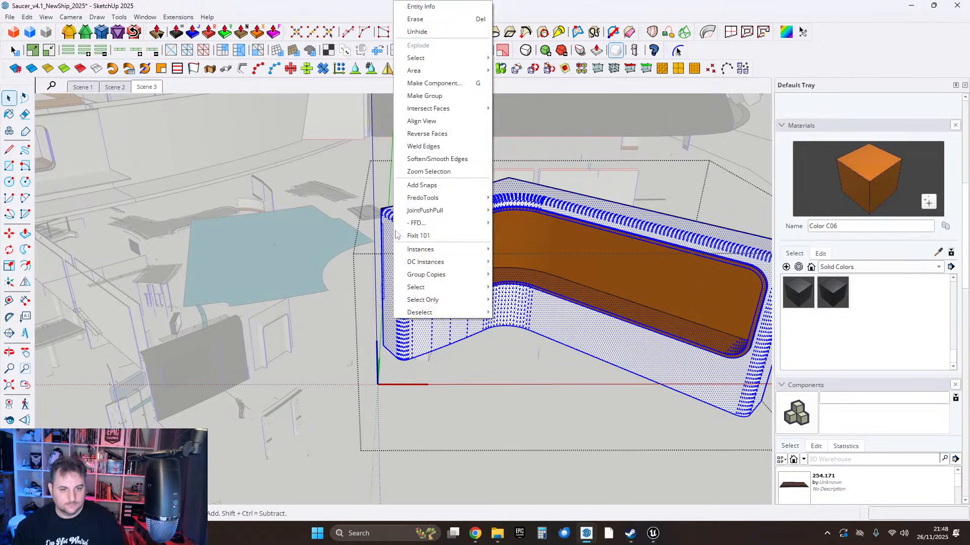
pyautogui.click(427, 158)
pyautogui.click(458, 214)
pyautogui.scroll(3, 459, 213)
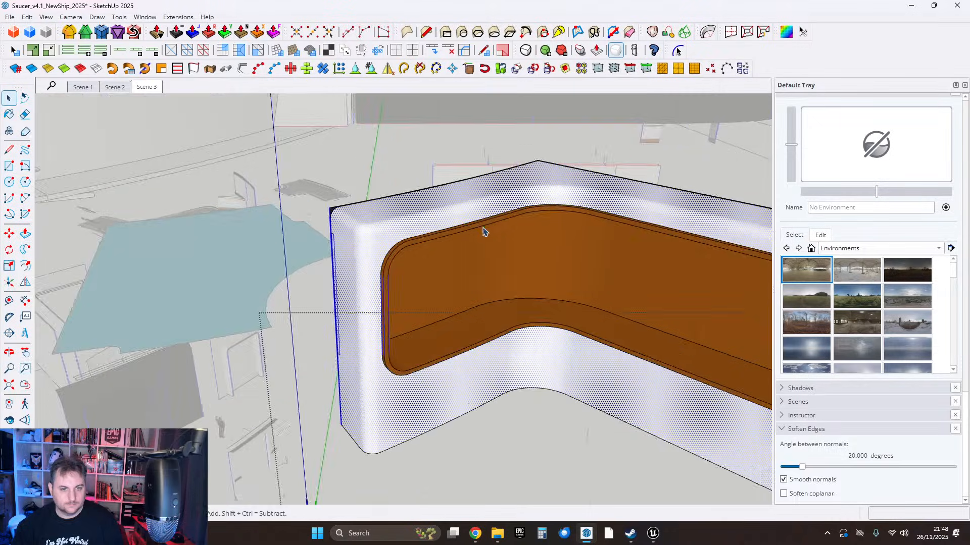
# Close the wall group and inspect its rounded top edge in the ship's room, especially the end corner under the orange beam.
pyautogui.scroll(-5, 485, 232)
pyautogui.moveTo(485, 232); pyautogui.dragTo(429, 303, button='middle')
pyautogui.scroll(3, 318, 229)
pyautogui.scroll(4, 448, 266)
pyautogui.scroll(6, 449, 266)
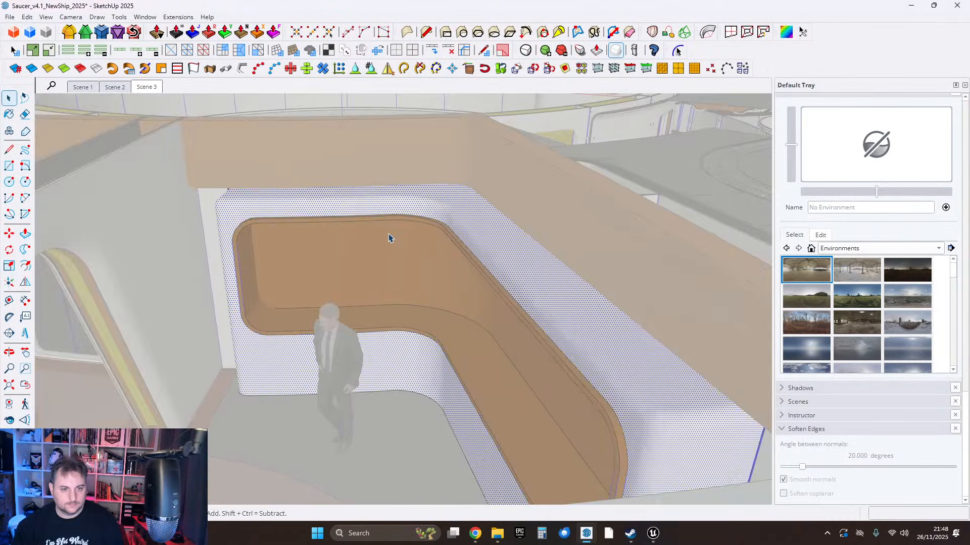
pyautogui.click(314, 264)
pyautogui.moveTo(314, 264); pyautogui.dragTo(427, 200, button='middle')
pyautogui.scroll(3, 423, 205)
pyautogui.scroll(-8, 423, 206)
pyautogui.scroll(8, 428, 195)
pyautogui.moveTo(277, 193); pyautogui.dragTo(440, 209, button='middle')
pyautogui.scroll(12, 235, 203)
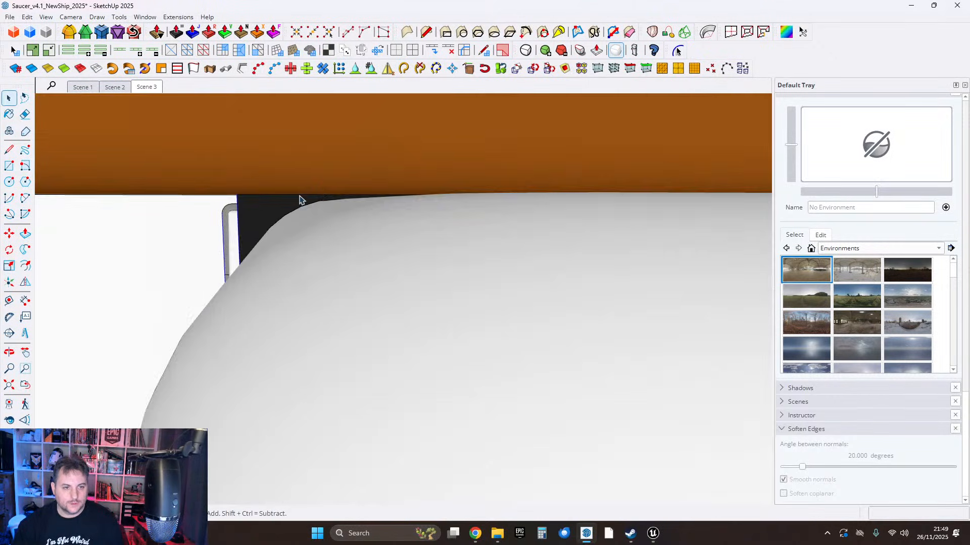
pyautogui.moveTo(300, 201); pyautogui.dragTo(222, 170, button='middle')
pyautogui.moveTo(339, 194); pyautogui.dragTo(475, 214, button='middle')
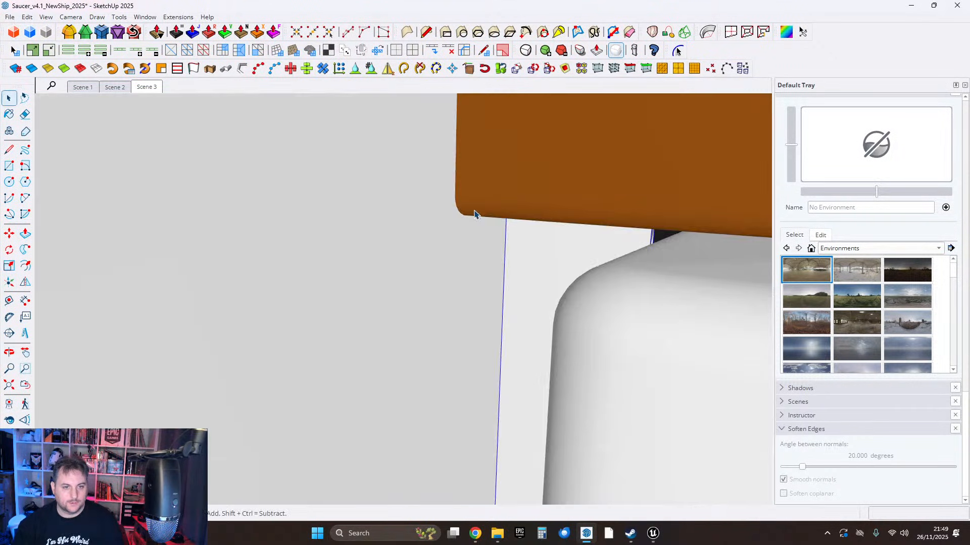
# Examine the window wall's rounded end corners and the joints under the orange beams in the ship's room.
pyautogui.moveTo(368, 223); pyautogui.dragTo(435, 341, button='middle')
pyautogui.scroll(4, 432, 336)
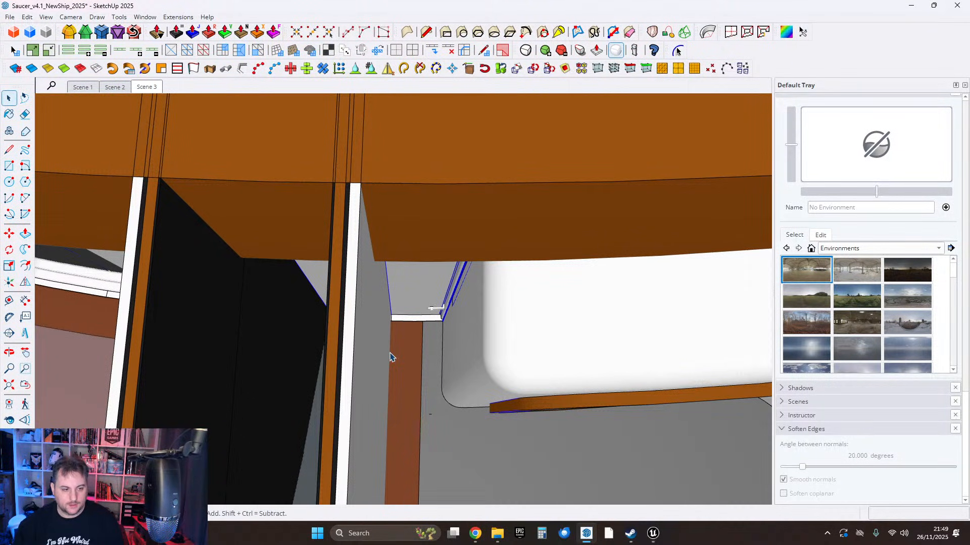
pyautogui.moveTo(580, 320); pyautogui.dragTo(452, 273, button='middle')
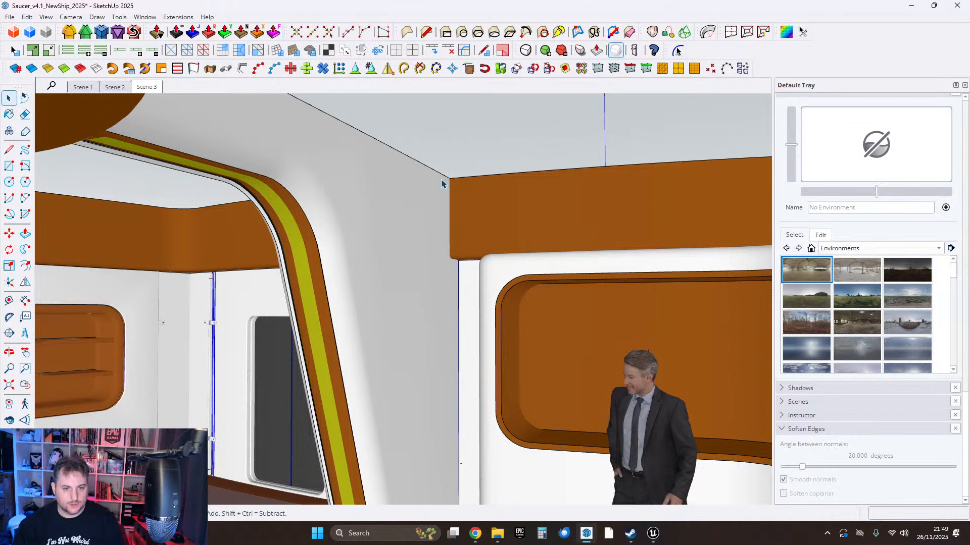
pyautogui.moveTo(408, 238); pyautogui.dragTo(451, 292, button='middle')
pyautogui.moveTo(655, 243); pyautogui.dragTo(399, 327, button='middle')
pyautogui.moveTo(628, 368); pyautogui.dragTo(613, 337, button='middle')
pyautogui.scroll(4, 338, 309)
pyautogui.moveTo(339, 309); pyautogui.dragTo(291, 314, button='middle')
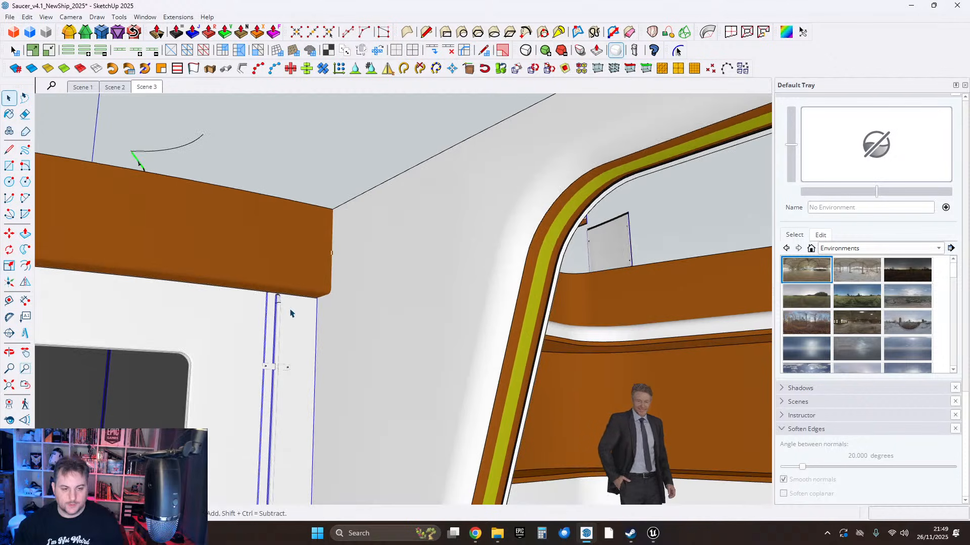
pyautogui.moveTo(428, 277); pyautogui.dragTo(517, 341, button='middle')
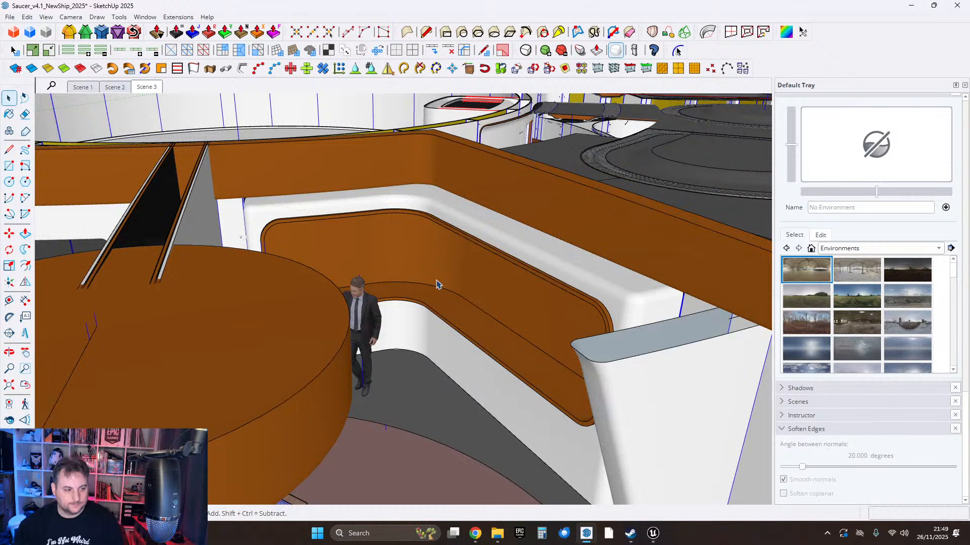
# Examine the room's orange recess along both legs of the L-shaped wall, from above and at eye level.
pyautogui.scroll(5, 437, 285)
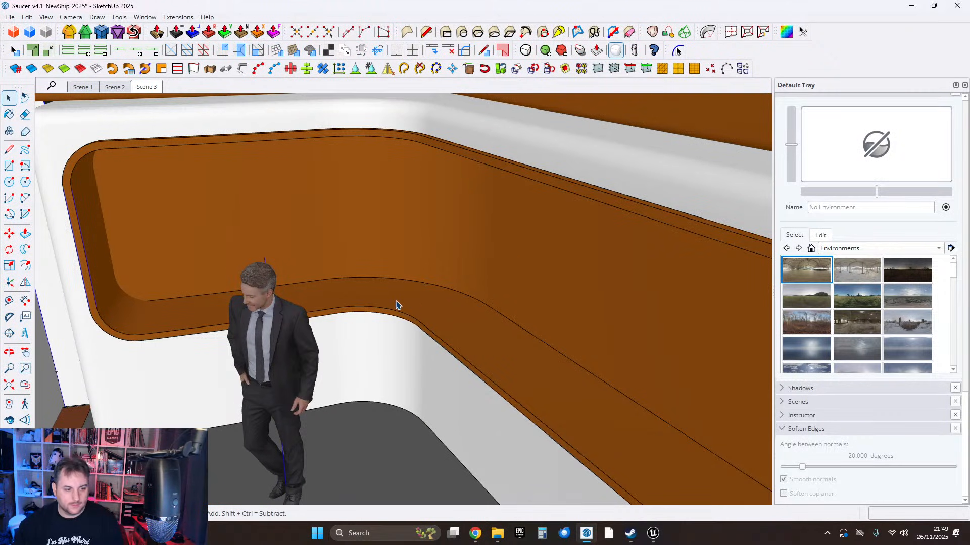
pyautogui.moveTo(403, 315); pyautogui.dragTo(519, 325, button='middle')
pyautogui.scroll(5, 502, 273)
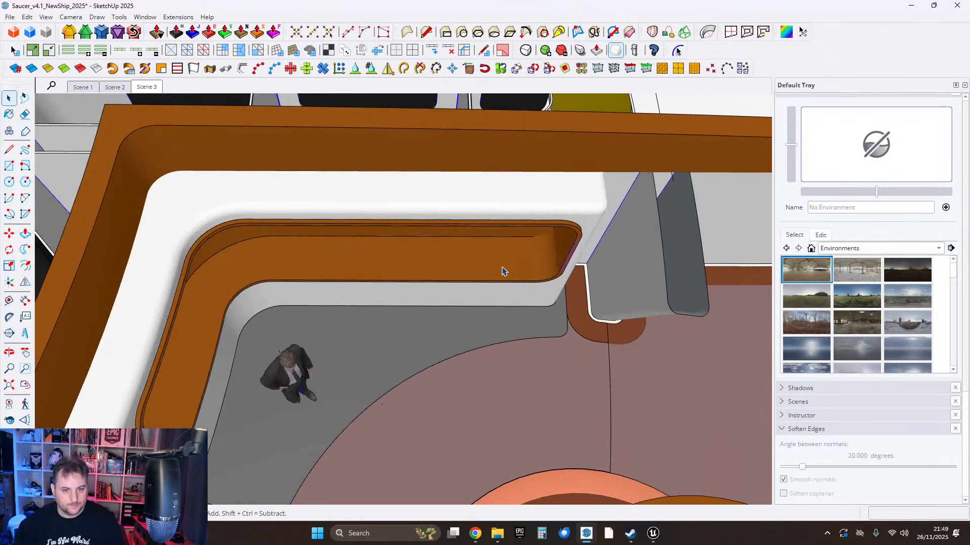
pyautogui.moveTo(502, 272); pyautogui.dragTo(484, 269, button='middle')
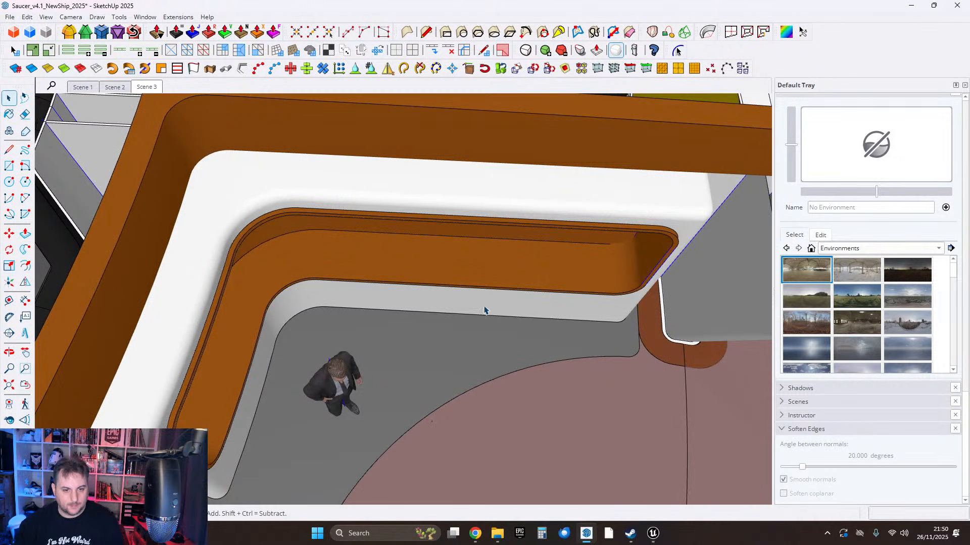
pyautogui.moveTo(453, 260); pyautogui.dragTo(567, 346, button='middle')
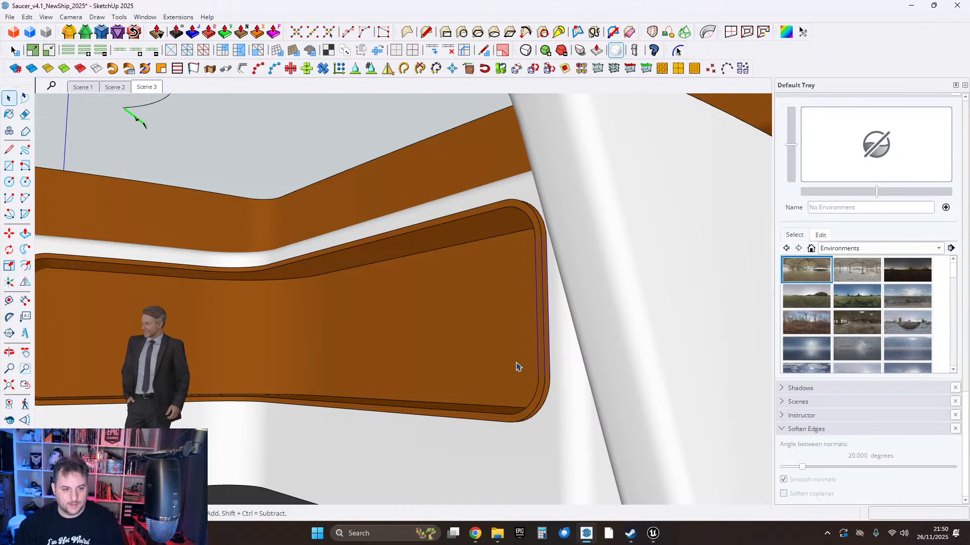
pyautogui.moveTo(383, 358); pyautogui.dragTo(465, 428, button='middle')
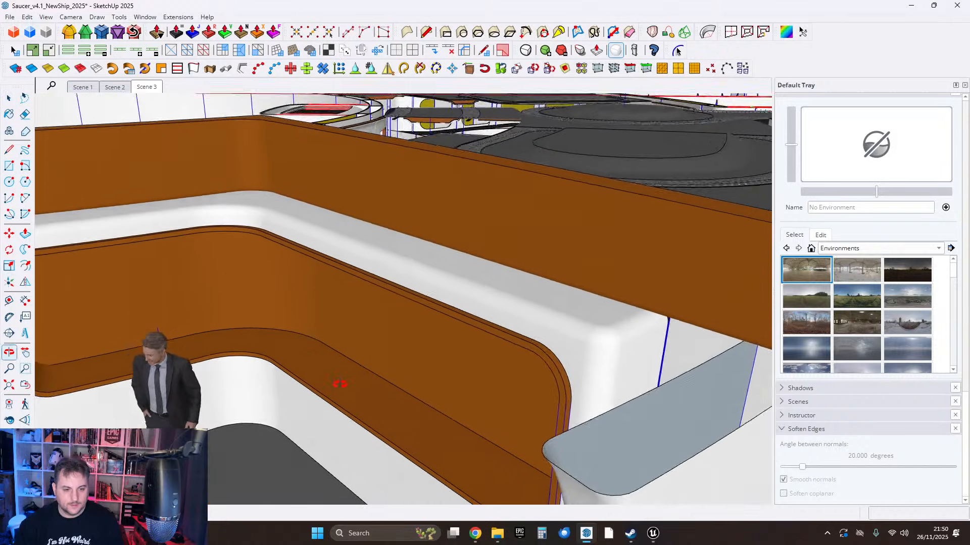
# Compare the orange recess of the standalone L-shaped wall with its counterpart in the ship's room.
pyautogui.moveTo(340, 384); pyautogui.dragTo(298, 338, button='middle')
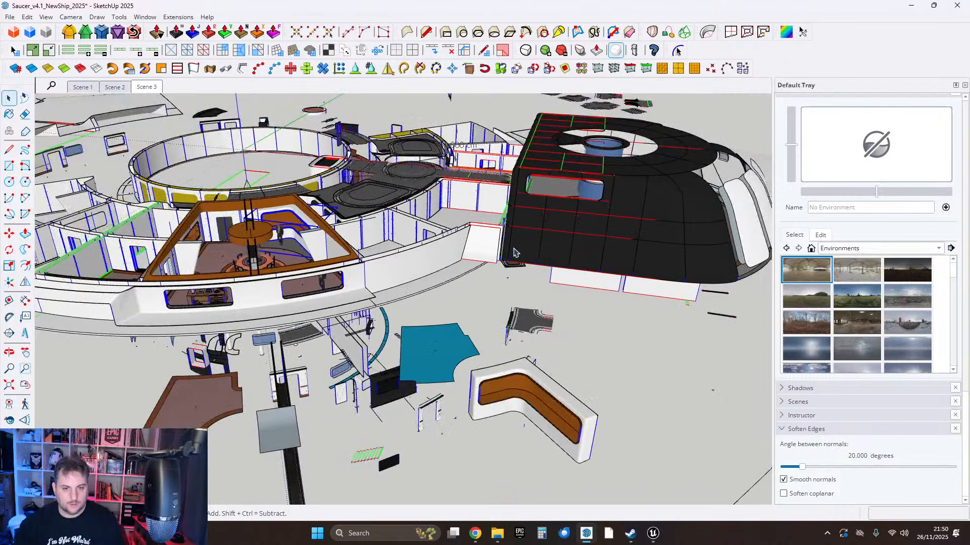
pyautogui.scroll(5, 523, 340)
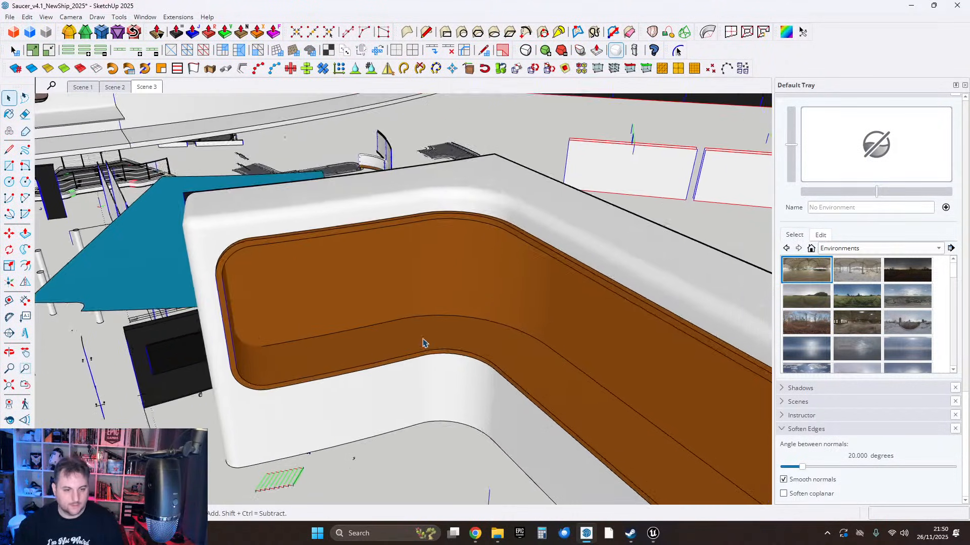
pyautogui.moveTo(424, 342); pyautogui.dragTo(444, 350, button='middle')
pyautogui.scroll(-5, 404, 328)
pyautogui.moveTo(335, 280); pyautogui.dragTo(528, 469, button='middle')
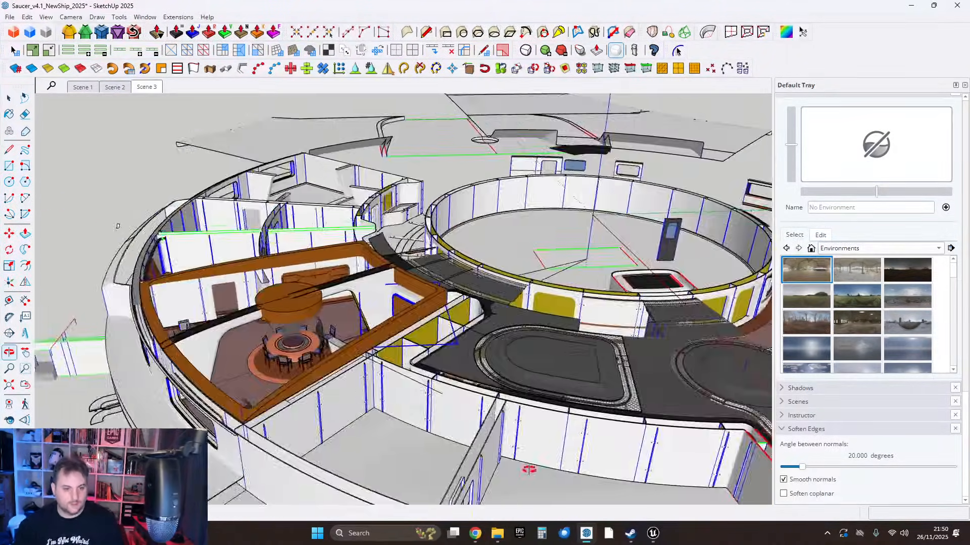
pyautogui.scroll(8, 368, 338)
pyautogui.moveTo(446, 368); pyautogui.dragTo(523, 306, button='middle')
pyautogui.moveTo(500, 246); pyautogui.dragTo(487, 316, button='middle')
pyautogui.scroll(-8, 487, 316)
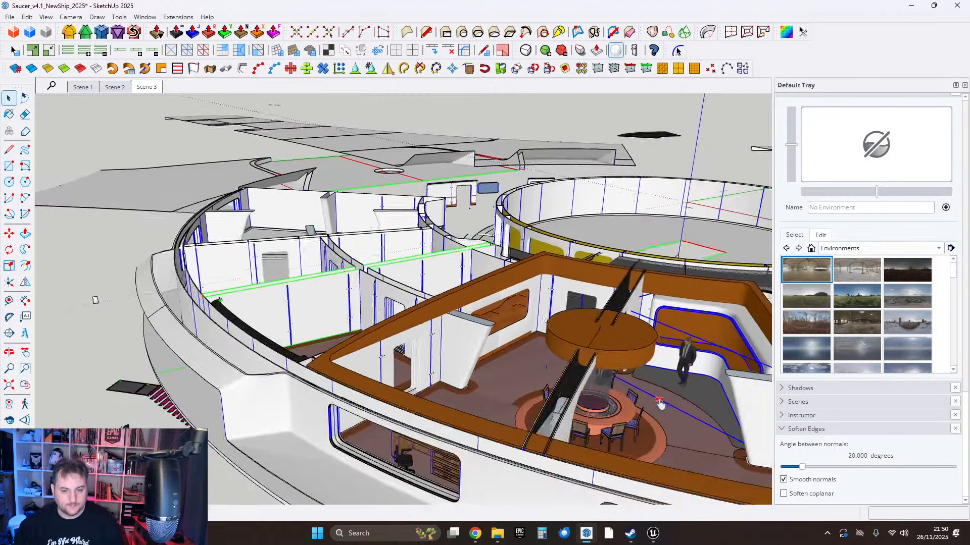
pyautogui.moveTo(662, 405); pyautogui.dragTo(260, 298, button='middle')
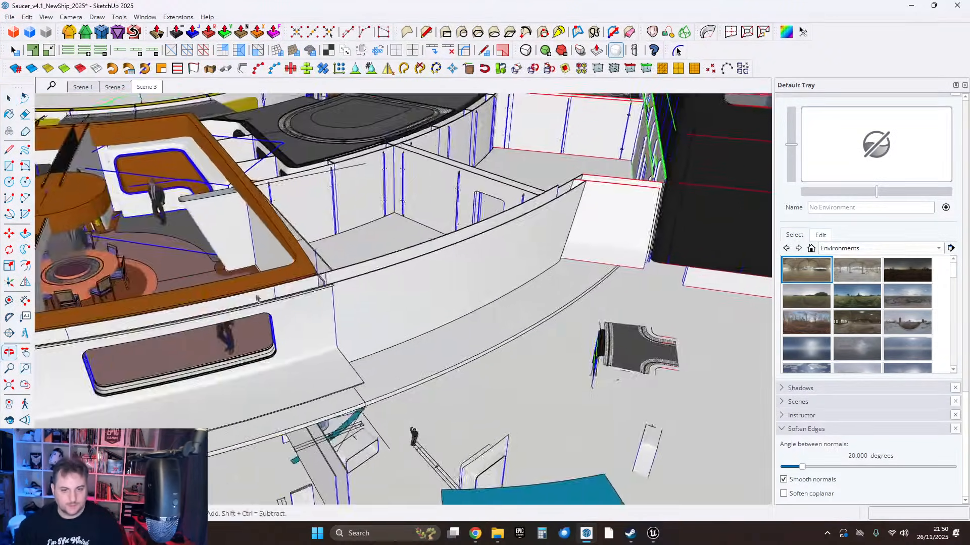
pyautogui.scroll(-2, 558, 296)
pyautogui.keyDown('shift'); pyautogui.moveTo(558, 296); pyautogui.dragTo(411, 192, button='middle'); pyautogui.keyUp('shift')
pyautogui.scroll(-1, 410, 192)
pyautogui.scroll(6, 422, 353)
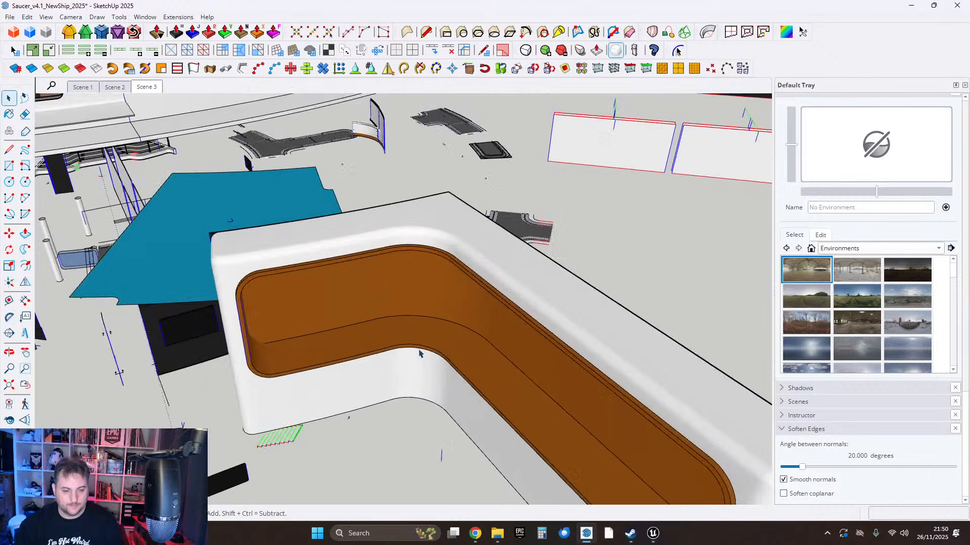
pyautogui.scroll(4, 366, 342)
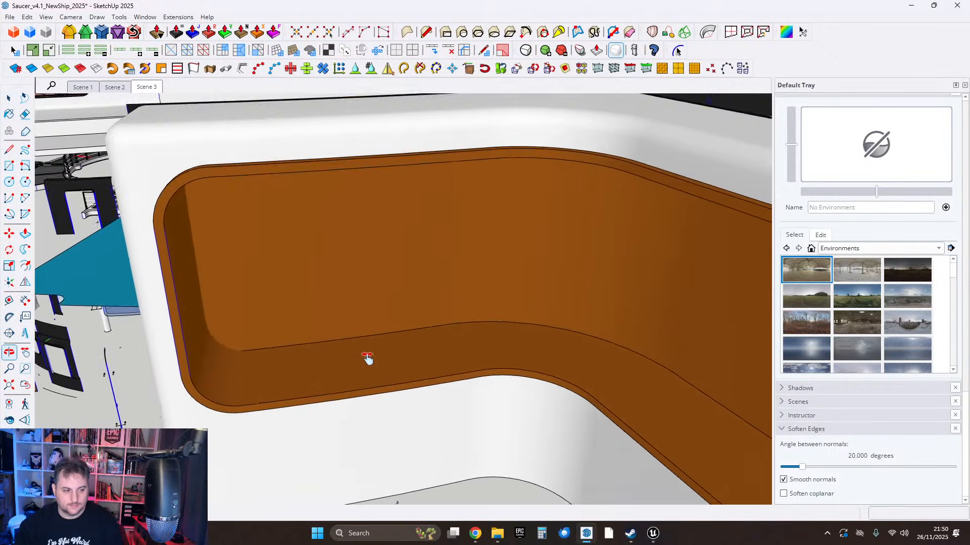
pyautogui.keyDown('shift'); pyautogui.moveTo(373, 361); pyautogui.dragTo(401, 372, button='middle'); pyautogui.keyUp('shift')
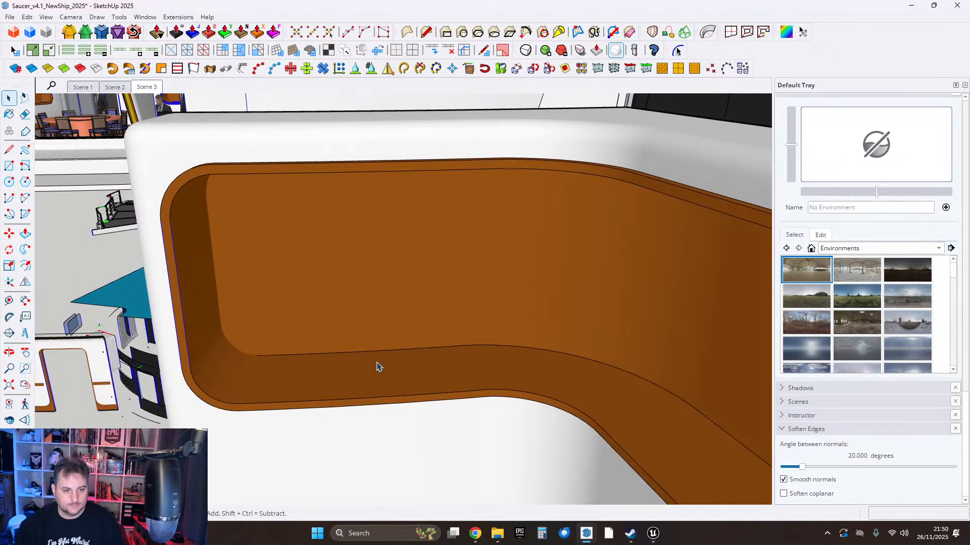
pyautogui.moveTo(348, 366); pyautogui.dragTo(347, 334, button='middle')
pyautogui.scroll(-5, 340, 271)
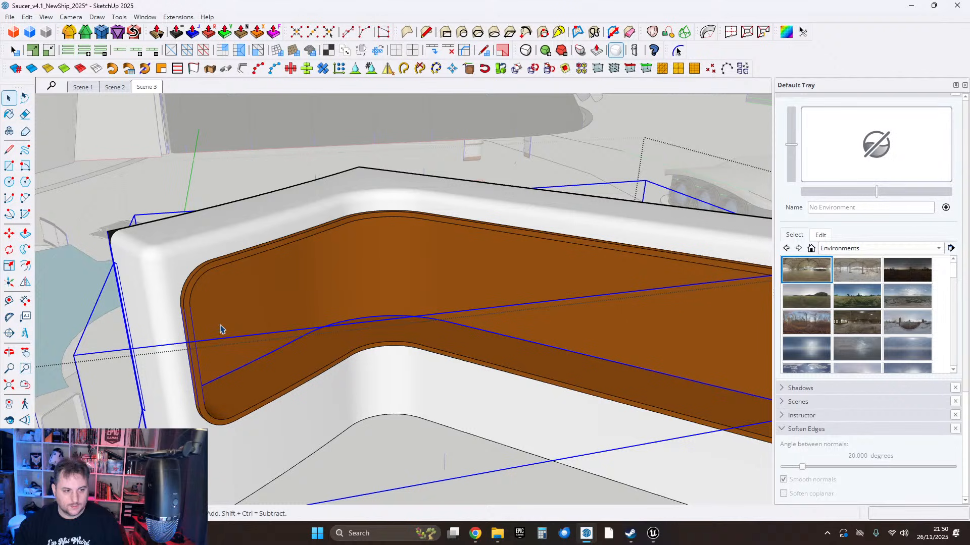
# Inside the standalone wall's group, copy the orange back panel 222.5 cm upward so it sits clear above the wall.
pyautogui.click(10, 233)
pyautogui.press('ctrl')
pyautogui.click(308, 284)
pyautogui.scroll(-3, 309, 283)
pyautogui.keyDown('shift'); pyautogui.moveTo(309, 283); pyautogui.dragTo(322, 401, button='middle'); pyautogui.keyUp('shift')
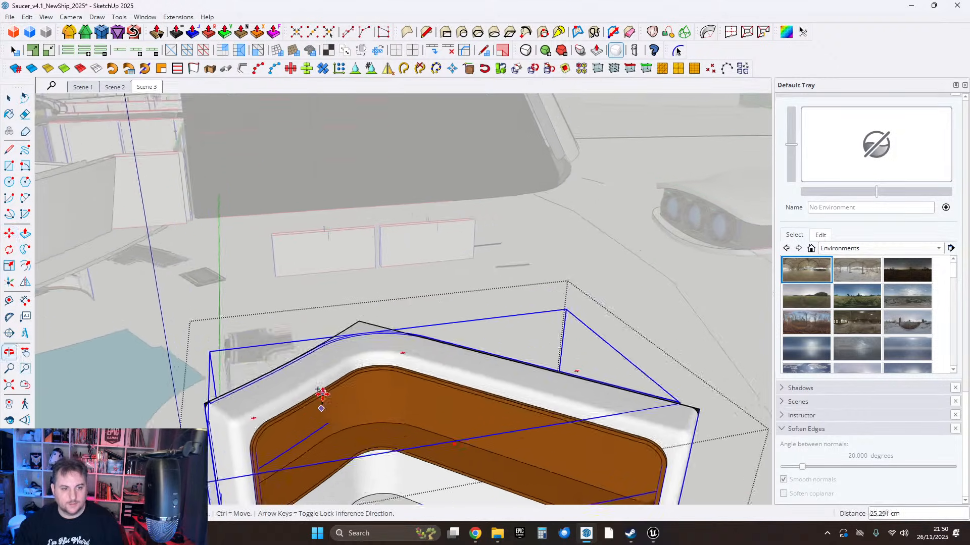
pyautogui.scroll(-2, 322, 402)
pyautogui.moveTo(329, 368); pyautogui.dragTo(354, 323, button='middle')
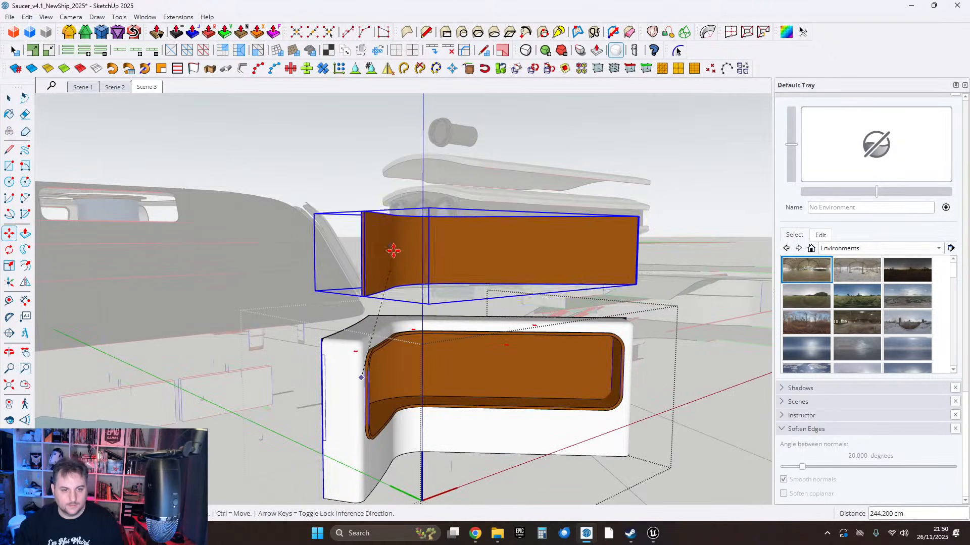
pyautogui.click(359, 256)
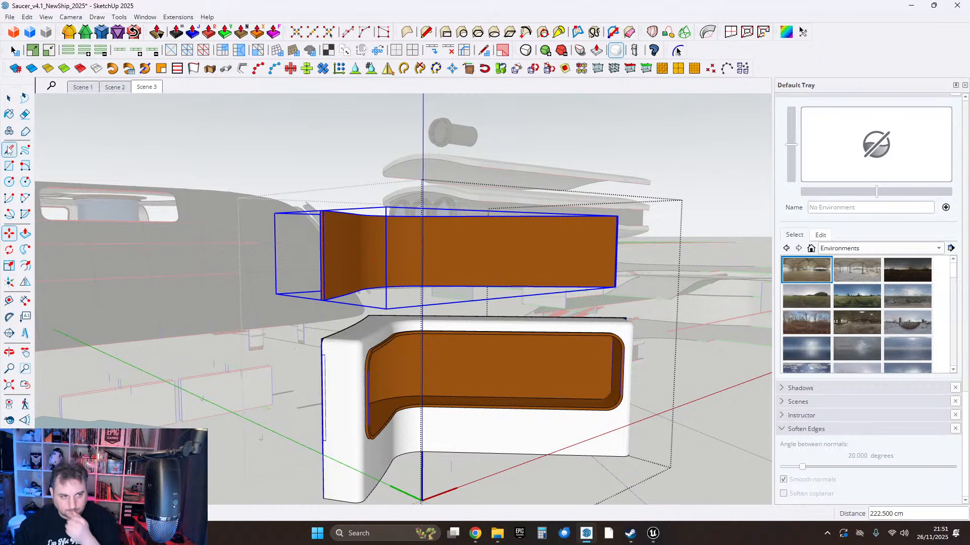
# Open the copied orange panel and offset its curved top front edge 30 cm toward the room.
pyautogui.click(9, 115)
pyautogui.click(9, 98)
pyautogui.scroll(3, 379, 243)
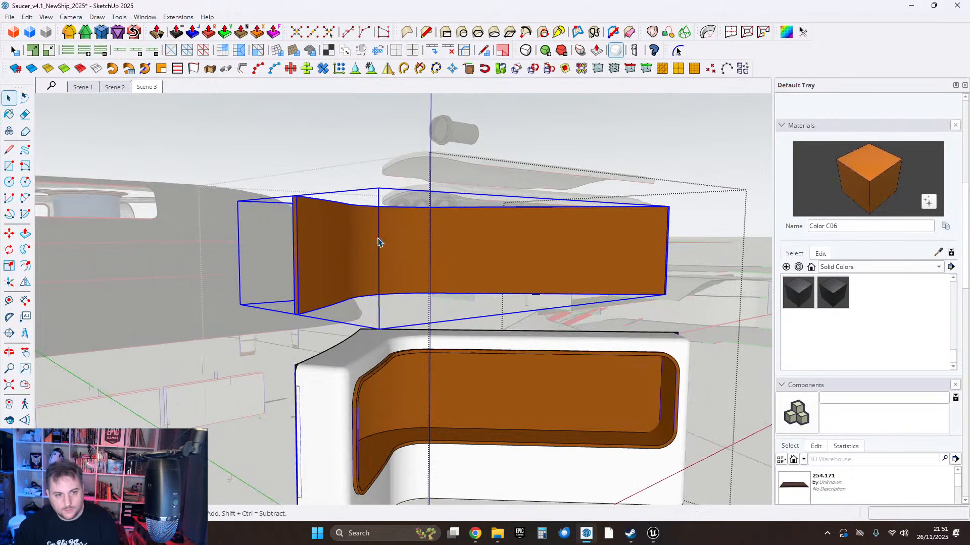
pyautogui.moveTo(379, 242); pyautogui.dragTo(364, 320, button='middle')
pyautogui.scroll(4, 320, 309)
pyautogui.scroll(2, 326, 307)
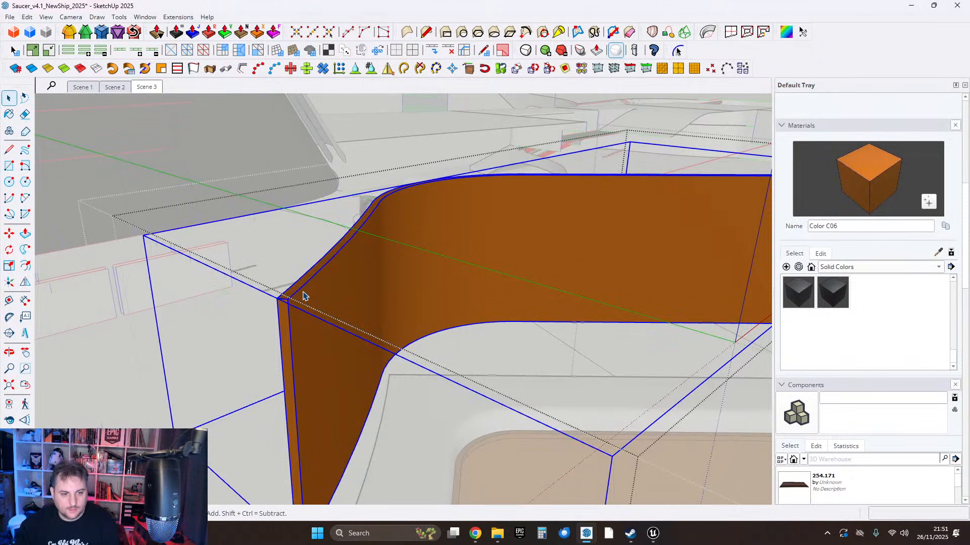
pyautogui.doubleClick(310, 294)
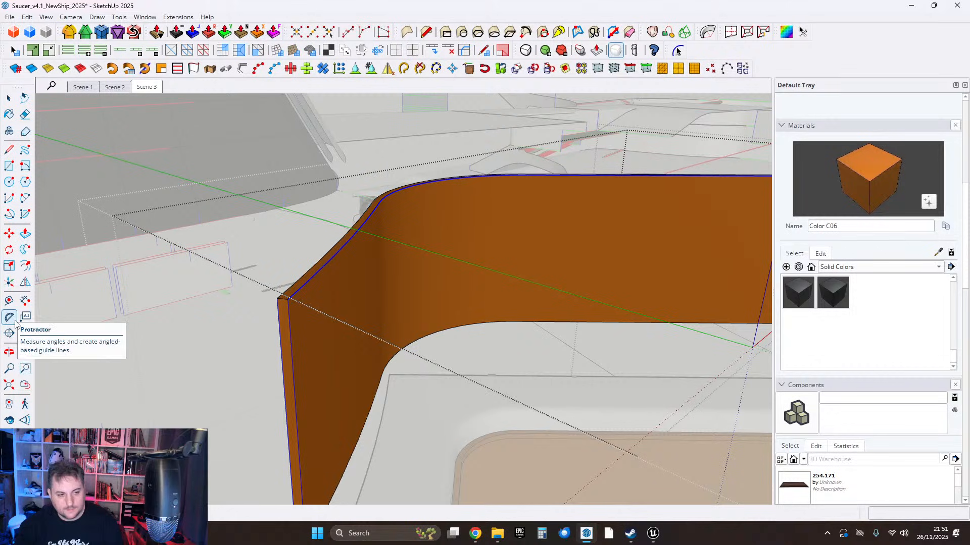
pyautogui.click(25, 266)
pyautogui.click(303, 299)
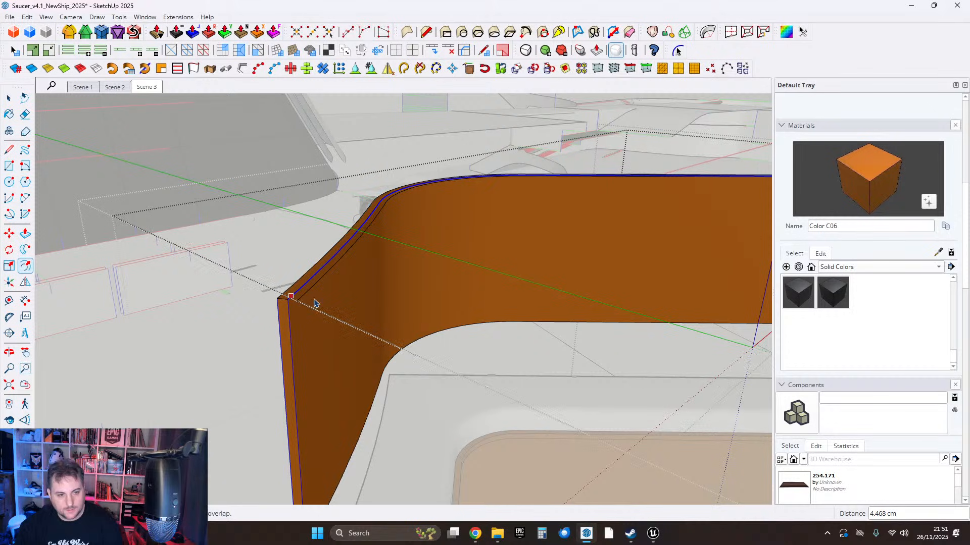
pyautogui.write('30')
pyautogui.press('Return')
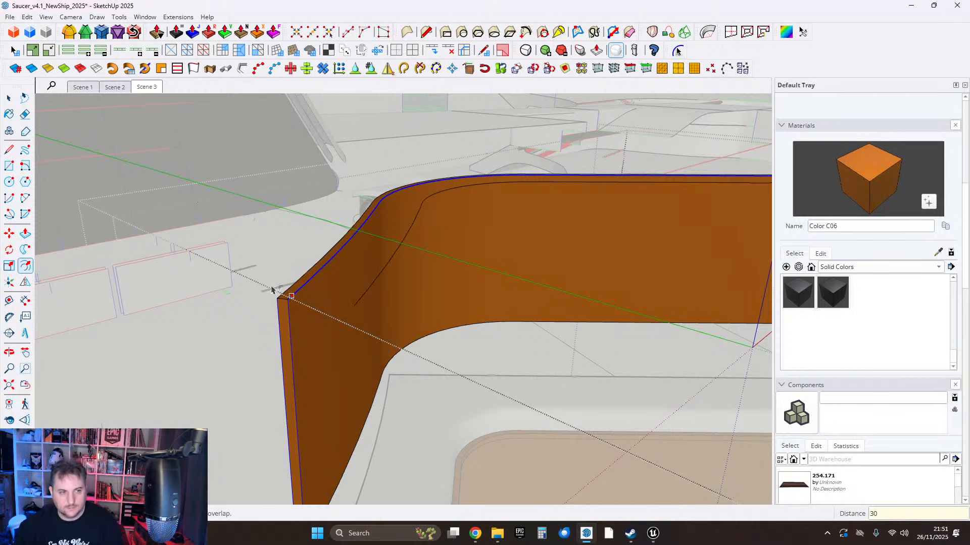
# Draw a line at each end between the panel's top front edge and the offset curve to form a shelf face.
pyautogui.scroll(1, 364, 306)
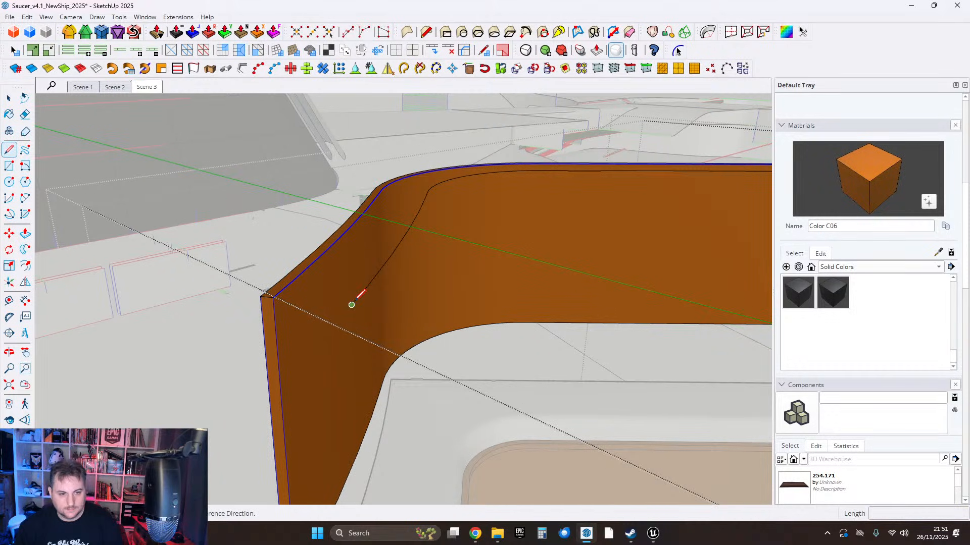
pyautogui.click(352, 304)
pyautogui.moveTo(279, 291); pyautogui.dragTo(341, 294, button='middle')
pyautogui.scroll(1, 340, 296)
pyautogui.press('Escape')
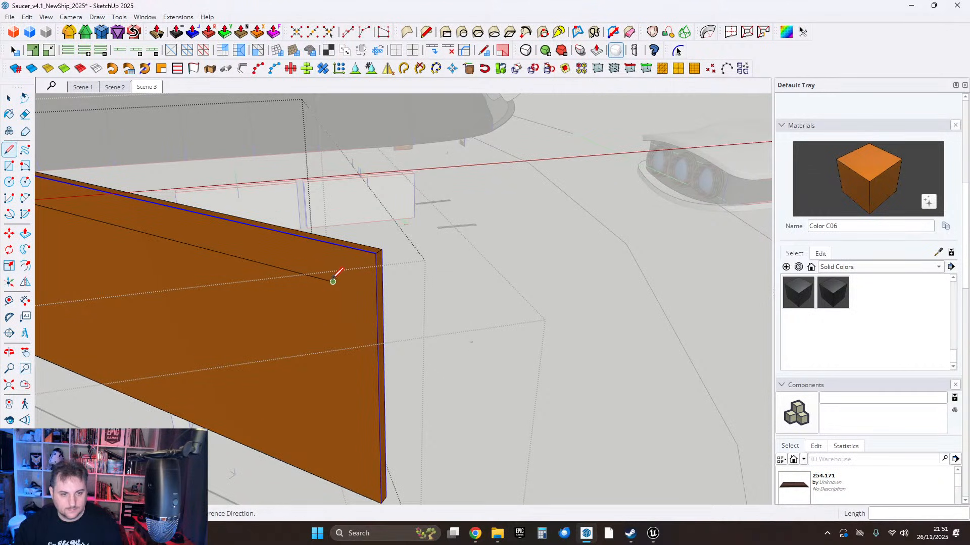
pyautogui.click(375, 254)
pyautogui.keyDown('shift'); pyautogui.moveTo(257, 270); pyautogui.dragTo(778, 341, button='middle'); pyautogui.keyUp('shift')
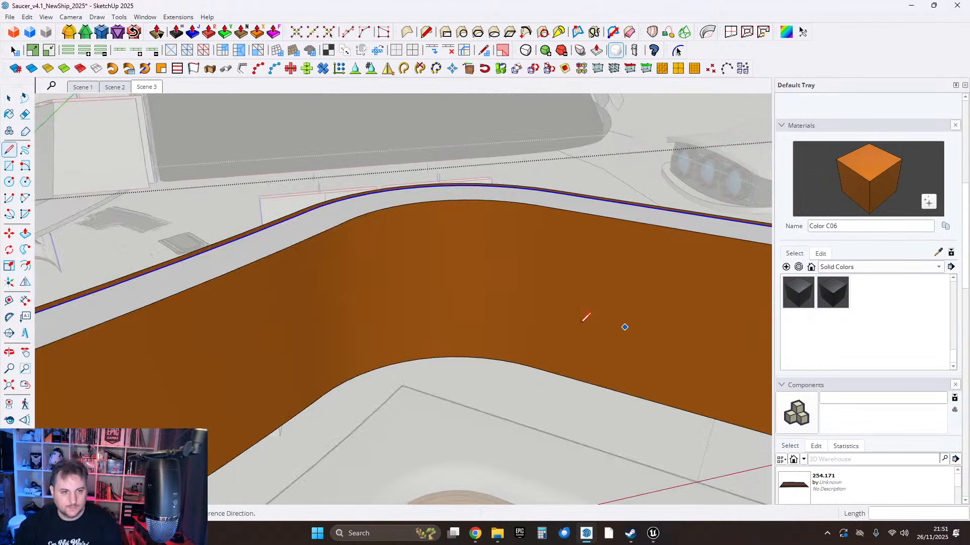
pyautogui.moveTo(101, 199); pyautogui.dragTo(145, 204, button='middle')
# Group the new shelf face and move it about 255 cm down into the wall's orange recess.
pyautogui.click(12, 100)
pyautogui.moveTo(202, 313); pyautogui.dragTo(296, 275, button='middle')
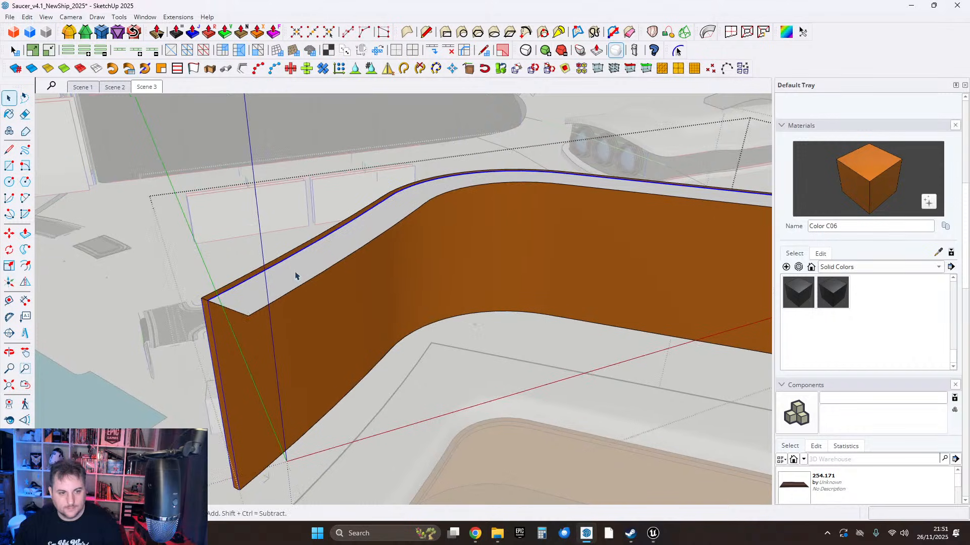
pyautogui.rightClick(297, 274)
pyautogui.moveTo(328, 108)
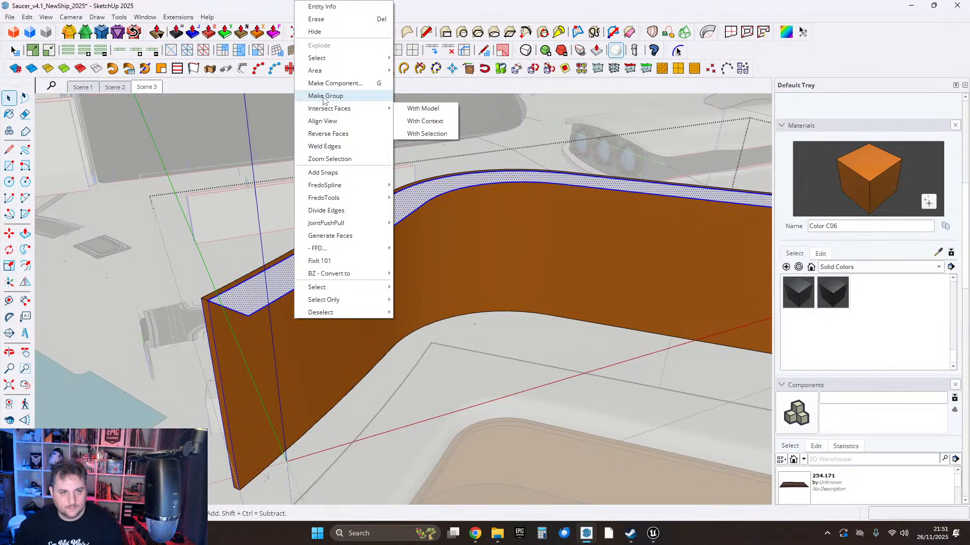
pyautogui.click(419, 108)
pyautogui.press('m')
pyautogui.moveTo(213, 264); pyautogui.dragTo(354, 319, button='middle')
pyautogui.scroll(3, 353, 320)
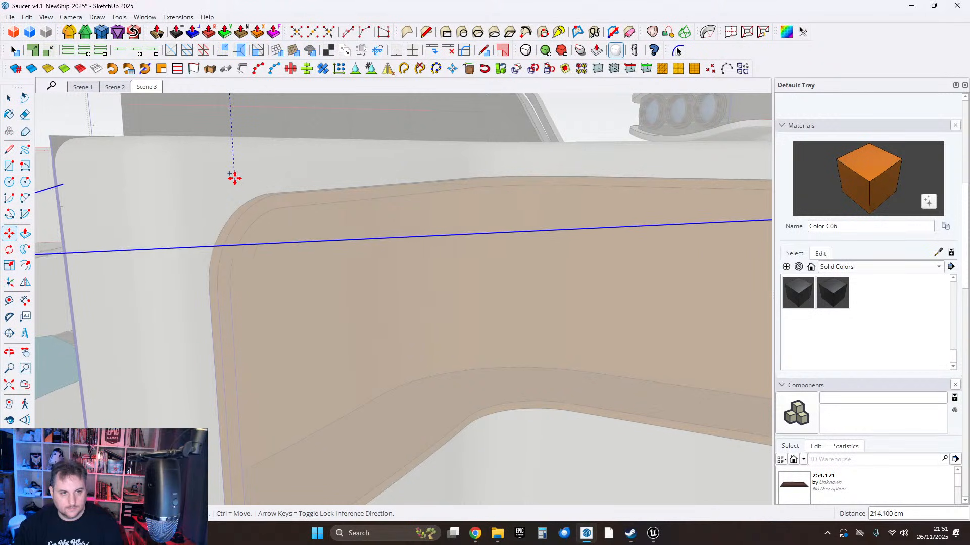
pyautogui.click(311, 247)
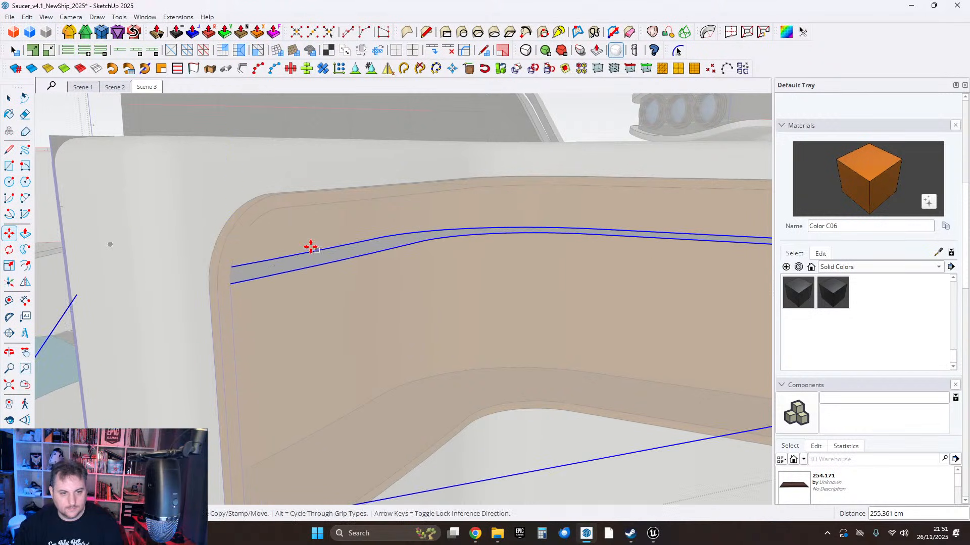
# Close the nested panel and wall groups and select the whole standalone wall group.
pyautogui.click(9, 97)
pyautogui.moveTo(180, 217); pyautogui.dragTo(372, 317, button='middle')
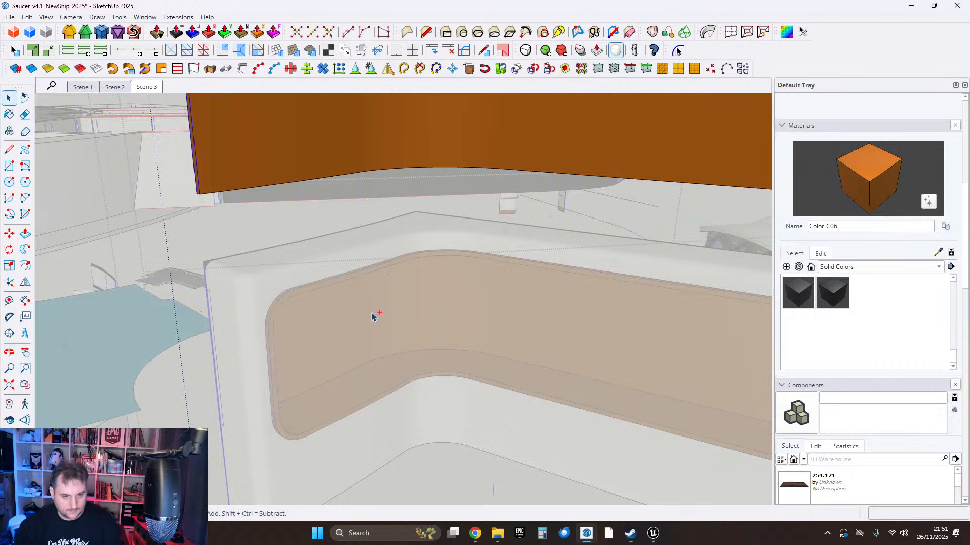
pyautogui.scroll(-2, 373, 314)
pyautogui.press('Escape')
pyautogui.press('Escape')
pyautogui.click(360, 315)
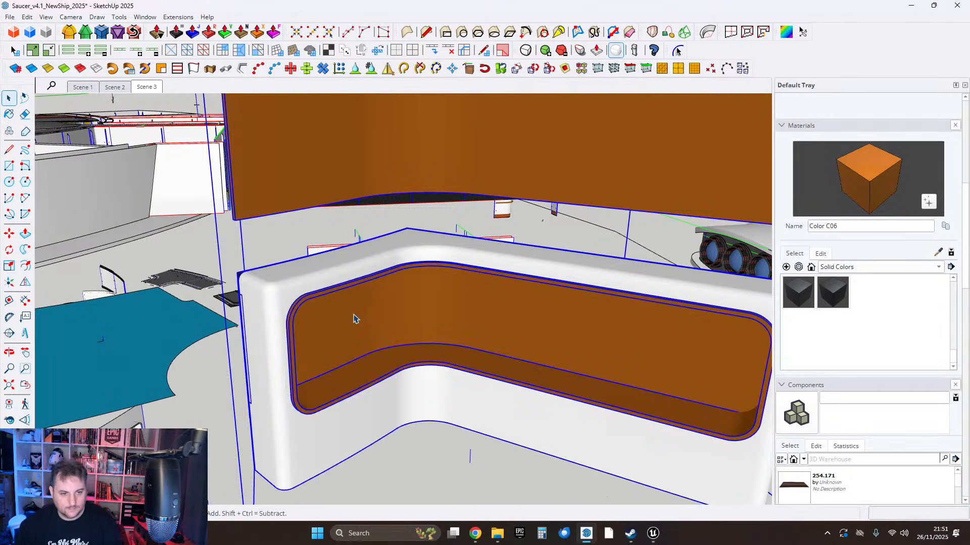
# Open the L-shaped wall group and paste the curved shelf in place inside it.
pyautogui.doubleClick(342, 334)
pyautogui.click(352, 375)
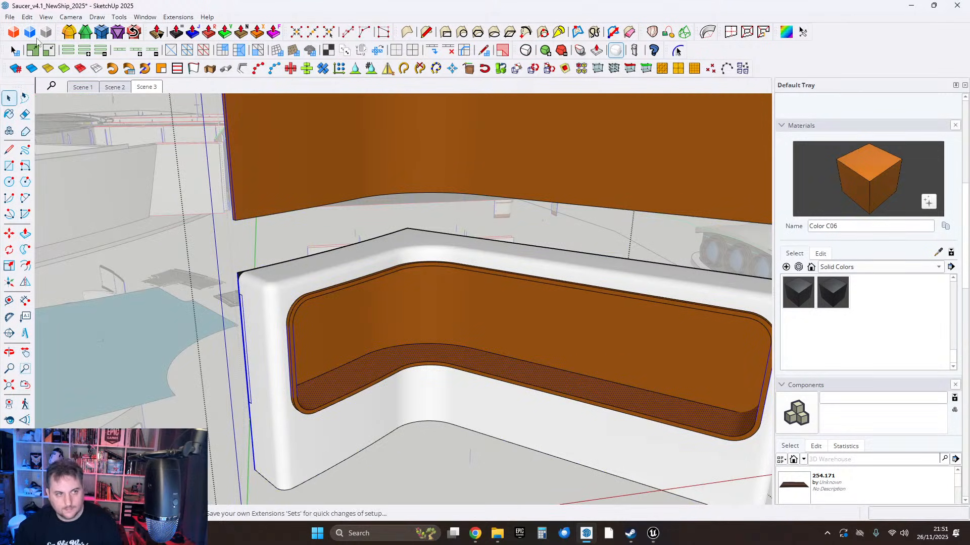
pyautogui.click(27, 17)
pyautogui.click(38, 93)
# Delete the leftover copied orange panel above the wall.
pyautogui.moveTo(407, 298); pyautogui.dragTo(272, 313, button='middle')
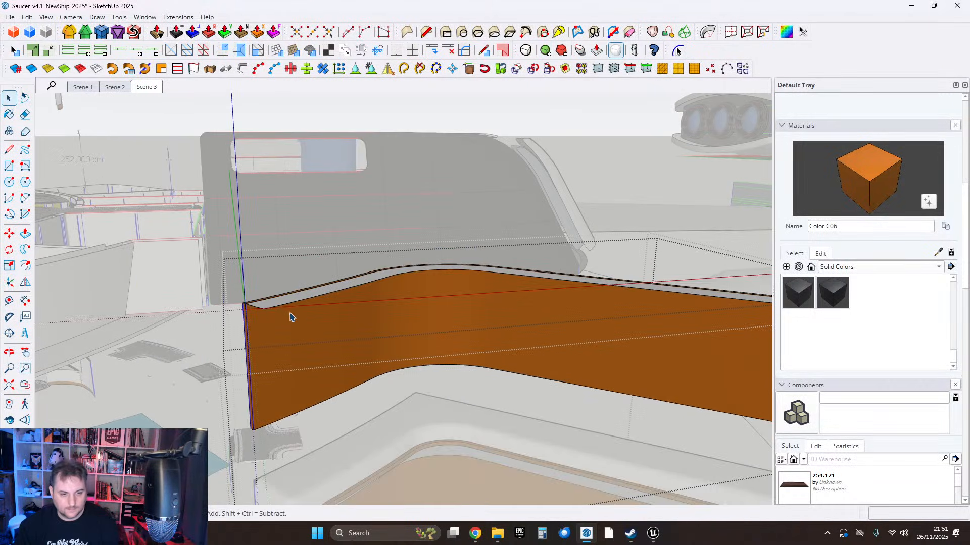
pyautogui.scroll(-2, 292, 318)
pyautogui.press('Escape')
pyautogui.click(349, 360)
pyautogui.press('Delete')
# Select the curved shelf and move it down to about mid-height of the orange recess.
pyautogui.moveTo(366, 425); pyautogui.dragTo(303, 244, button='middle')
pyautogui.scroll(3, 357, 370)
pyautogui.scroll(-2, 291, 281)
pyautogui.moveTo(291, 281); pyautogui.dragTo(177, 263, button='middle')
pyautogui.click(320, 310)
pyautogui.press('m')
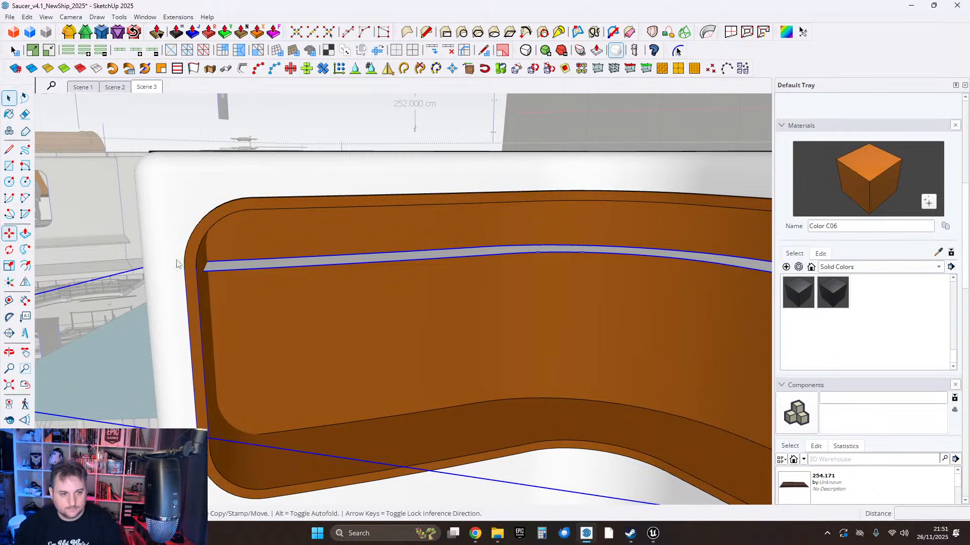
pyautogui.moveTo(301, 266); pyautogui.dragTo(78, 196, button='middle')
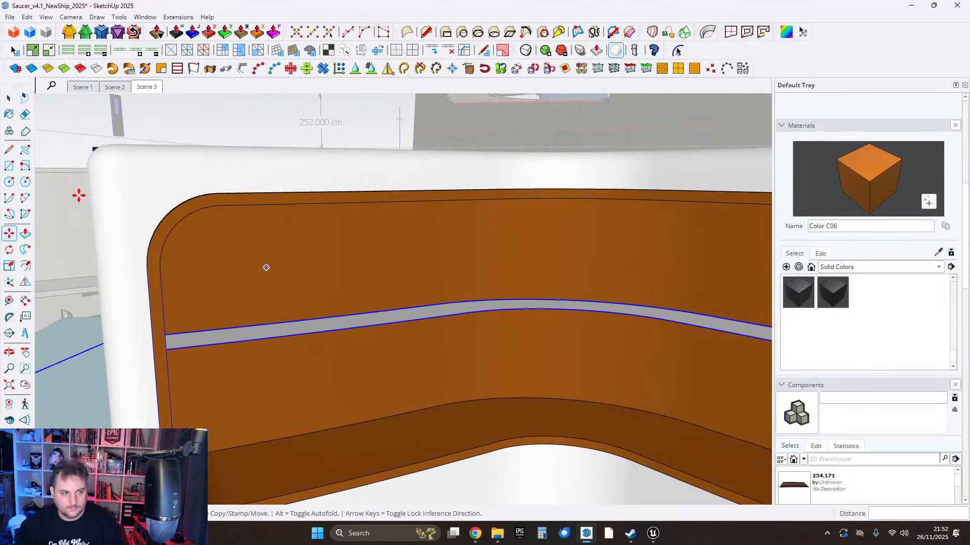
pyautogui.click(10, 98)
pyautogui.scroll(-3, 432, 303)
pyautogui.scroll(10, 219, 357)
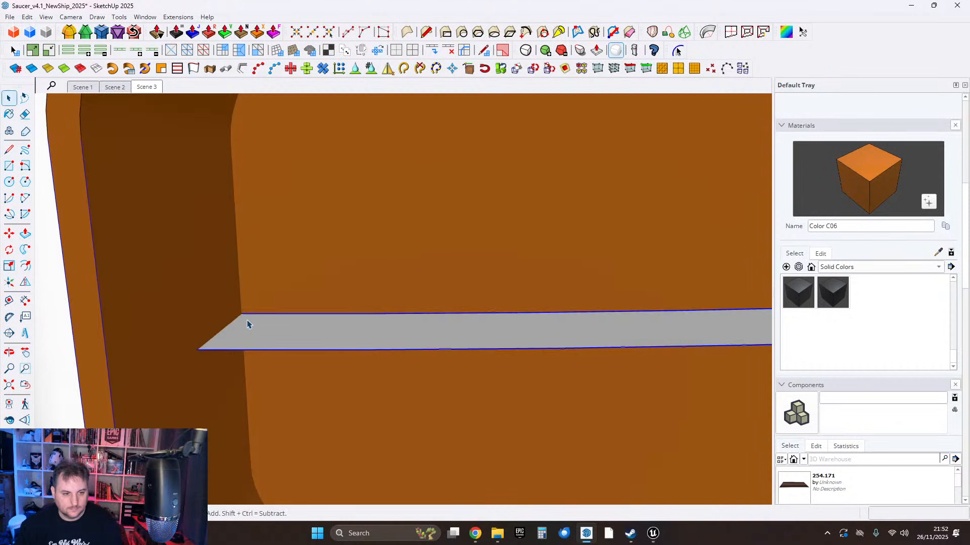
# Open the shelf group and draw a line about 30 cm long across the shelf face's end, from front corner to back corner.
pyautogui.doubleClick(246, 320)
pyautogui.click(247, 321)
pyautogui.scroll(3, 247, 322)
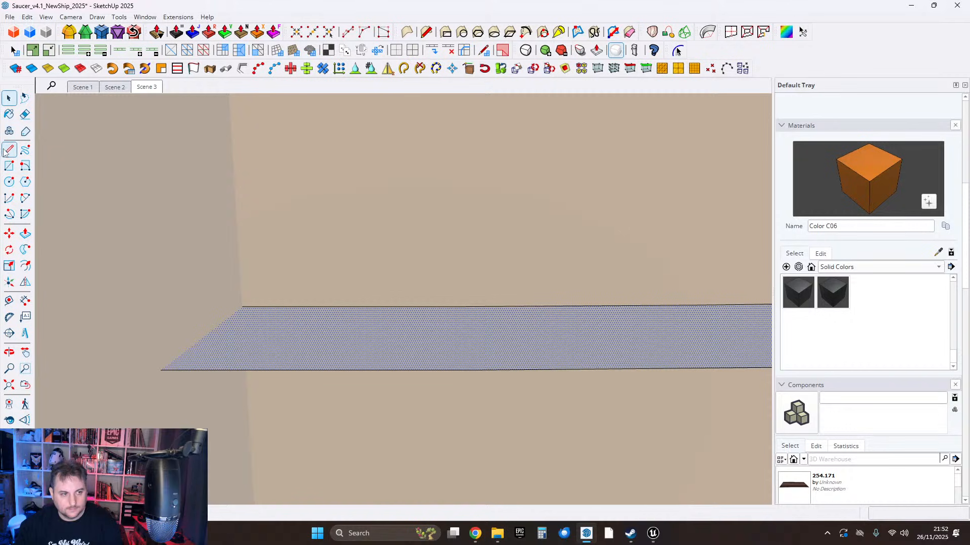
pyautogui.click(161, 370)
pyautogui.scroll(2, 237, 325)
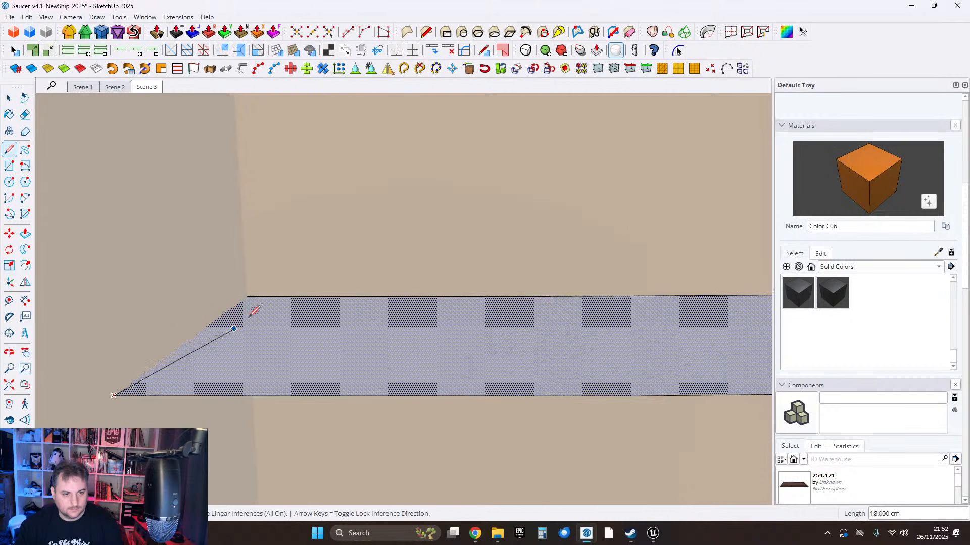
pyautogui.click(248, 296)
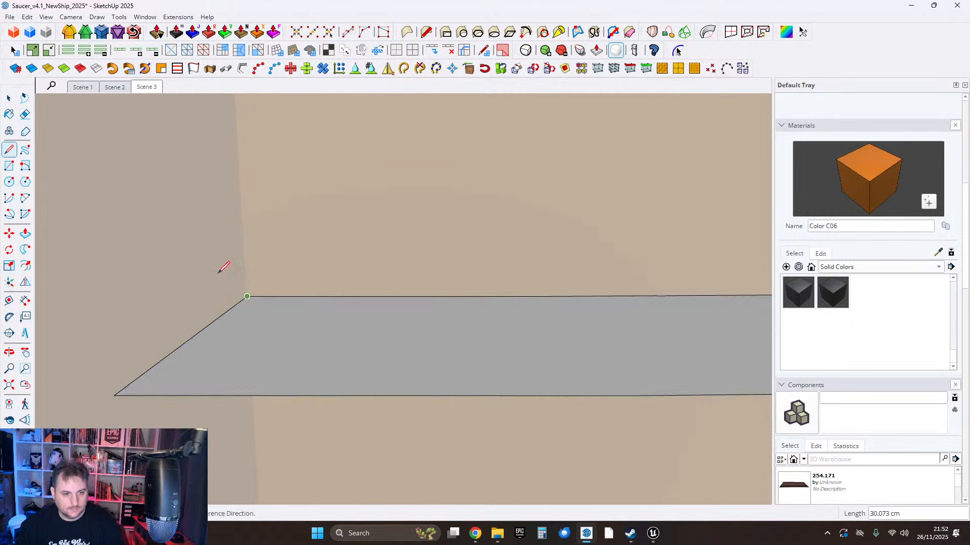
# Group the surplus face beyond the shelf's end and delete it.
pyautogui.click(13, 117)
pyautogui.scroll(3, 305, 309)
pyautogui.moveTo(251, 293); pyautogui.dragTo(438, 308, button='middle')
pyautogui.rightClick(298, 344)
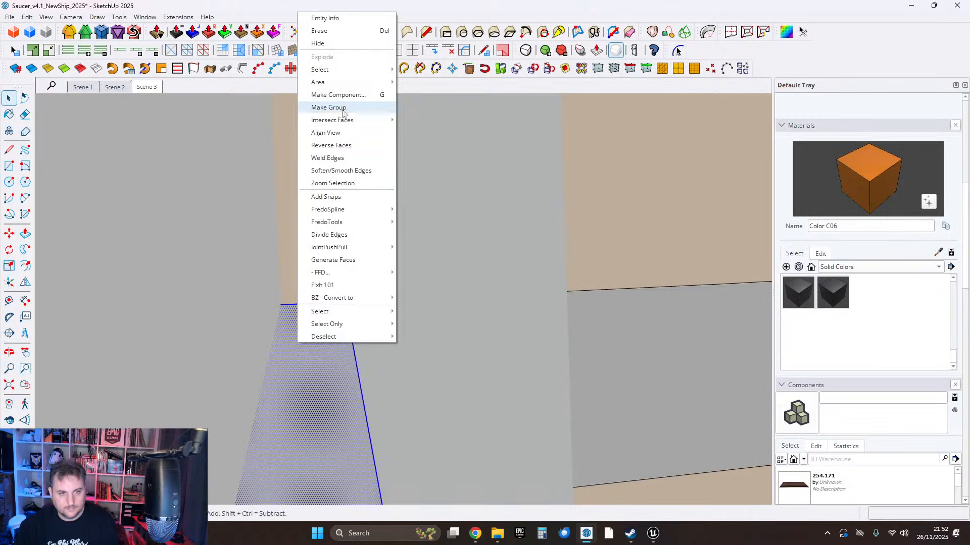
pyautogui.click(341, 110)
pyautogui.press('Delete')
pyautogui.moveTo(608, 302); pyautogui.dragTo(390, 347, button='middle')
# Push/Pull the shelf face upward to a thickness of 5 cm.
pyautogui.click(373, 328)
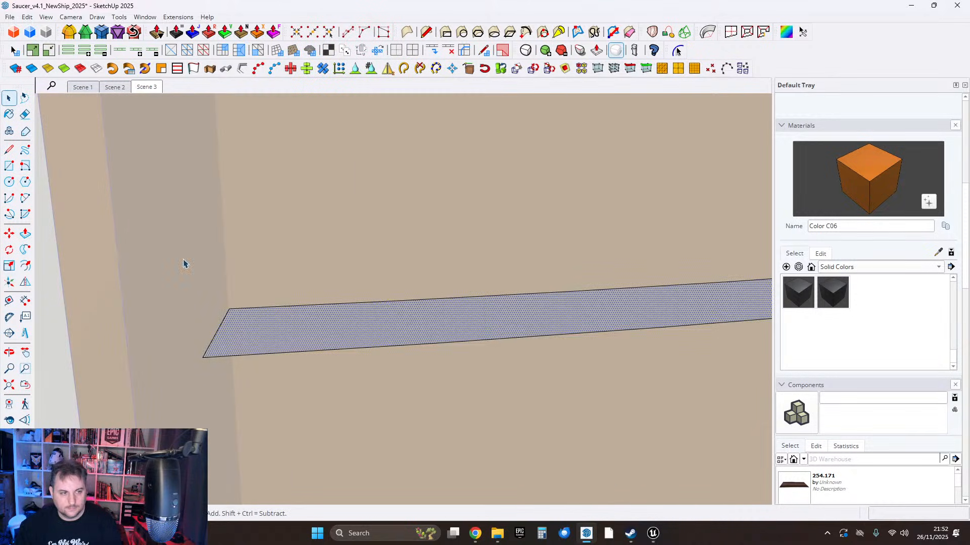
pyautogui.click(24, 235)
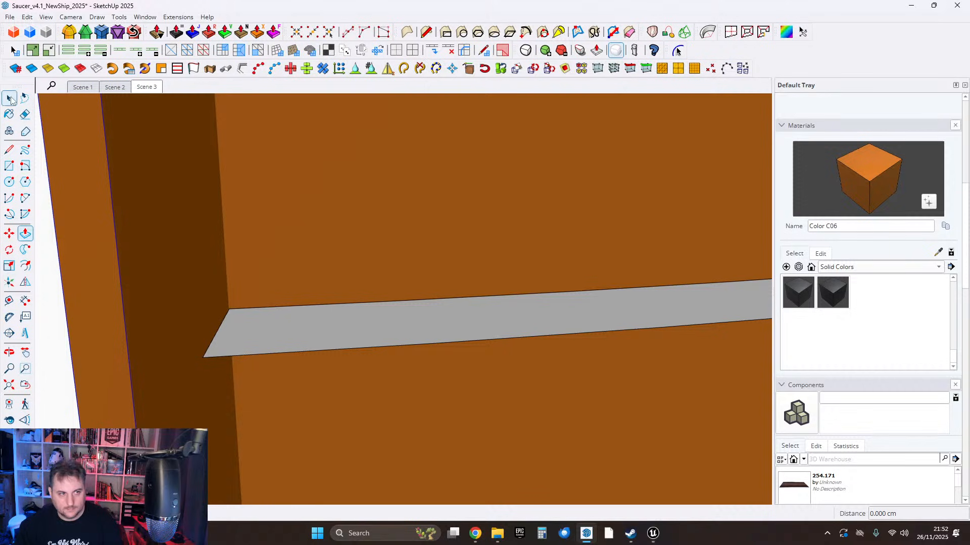
pyautogui.click(10, 99)
pyautogui.doubleClick(296, 329)
pyautogui.click(24, 234)
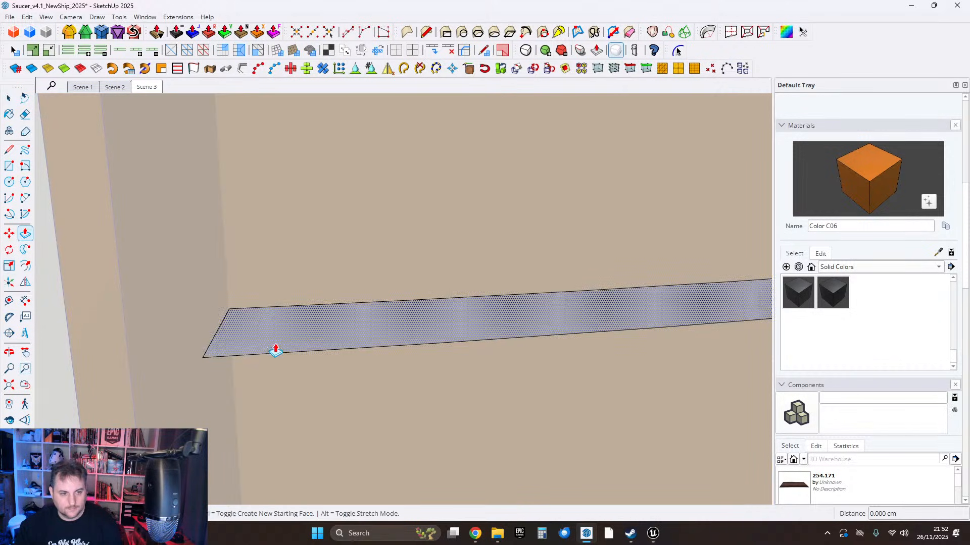
pyautogui.click(275, 347)
pyautogui.press('Return')
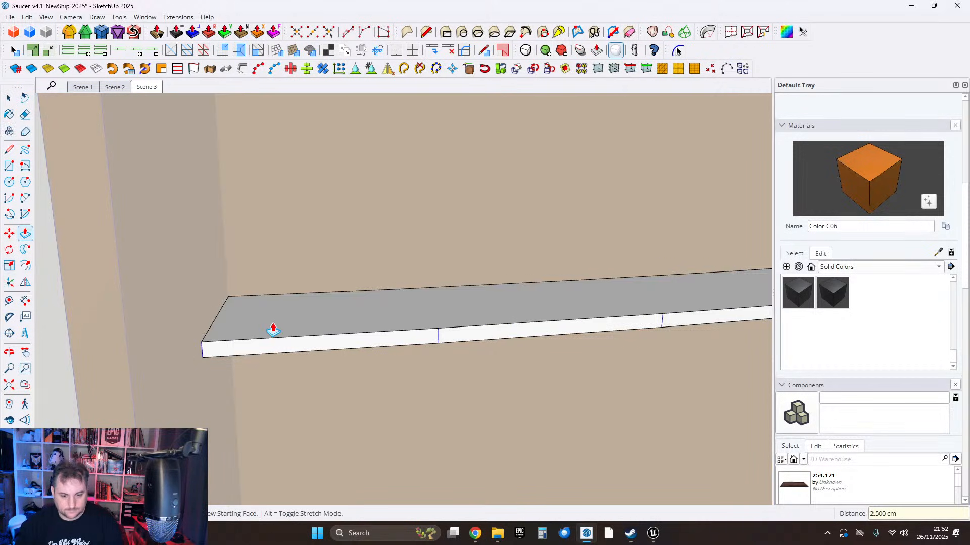
pyautogui.write('5')
pyautogui.press('Return')
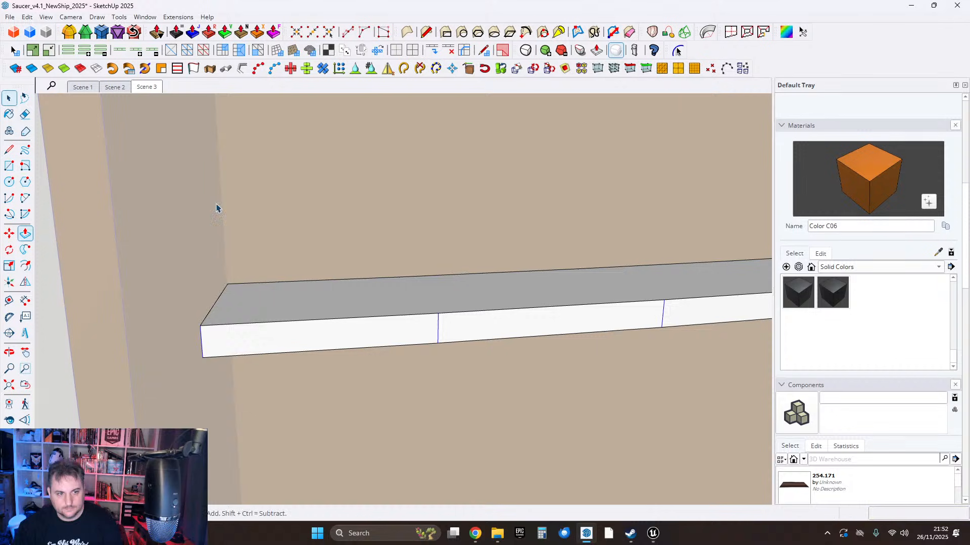
# Select all of the shelf's geometry and soften its edges at a 20-degree angle.
pyautogui.press('space')
pyautogui.scroll(-6, 416, 292)
pyautogui.tripleClick(394, 276)
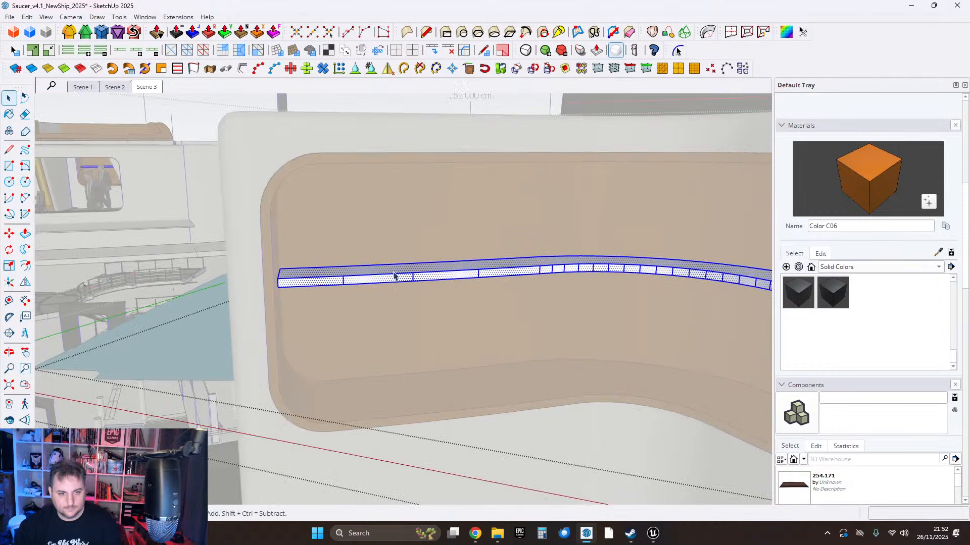
pyautogui.rightClick(394, 275)
pyautogui.click(415, 261)
pyautogui.click(517, 311)
pyautogui.rightClick(426, 285)
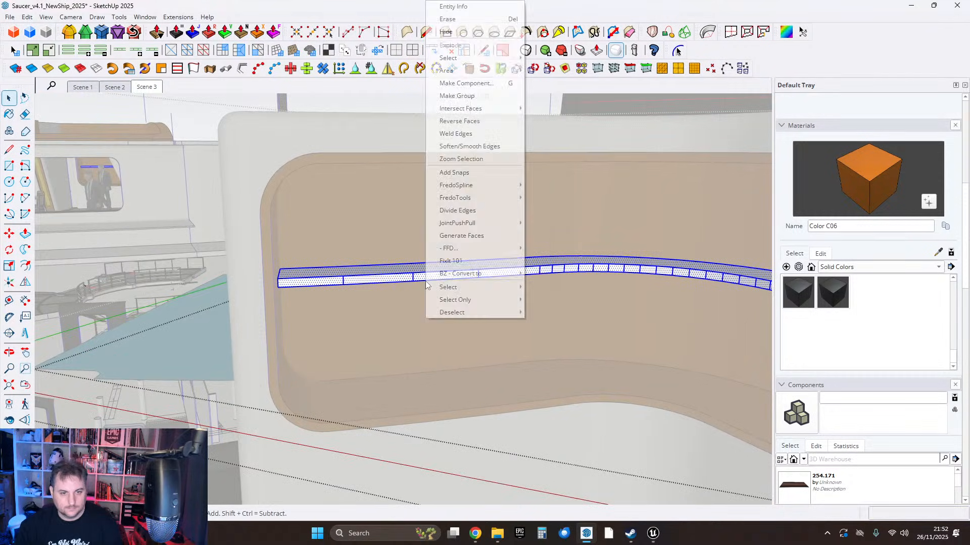
pyautogui.click(459, 146)
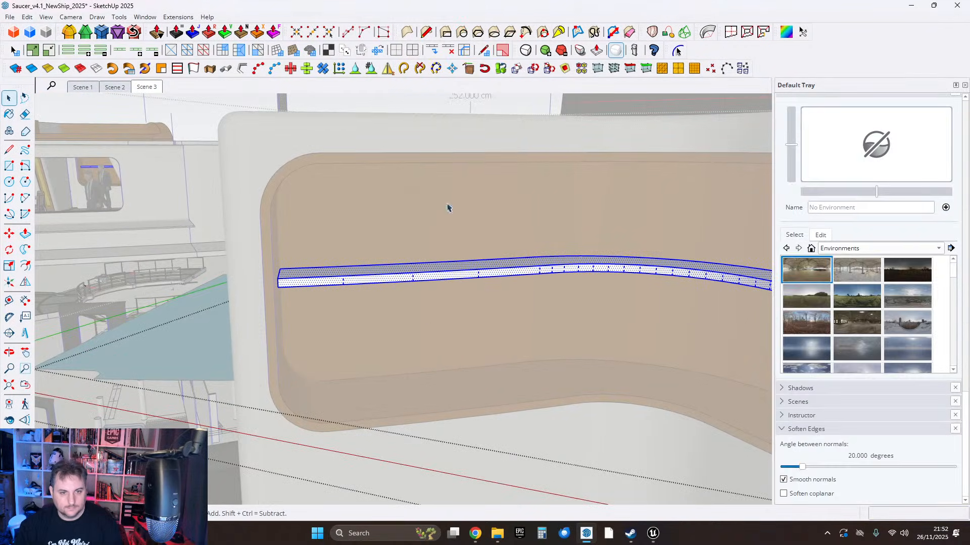
# Paint the whole shelf with the orange Color C06 material.
pyautogui.click(11, 235)
pyautogui.press('b')
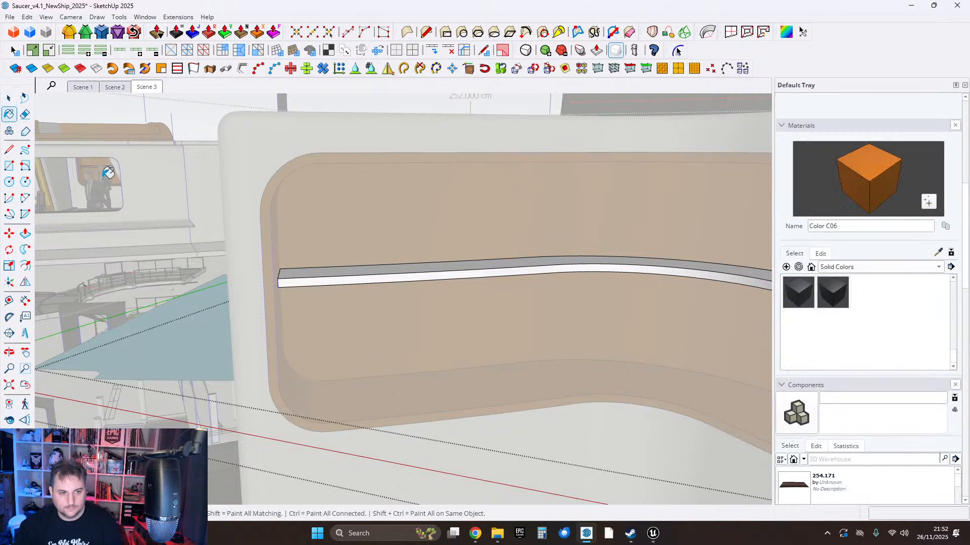
pyautogui.click(340, 286)
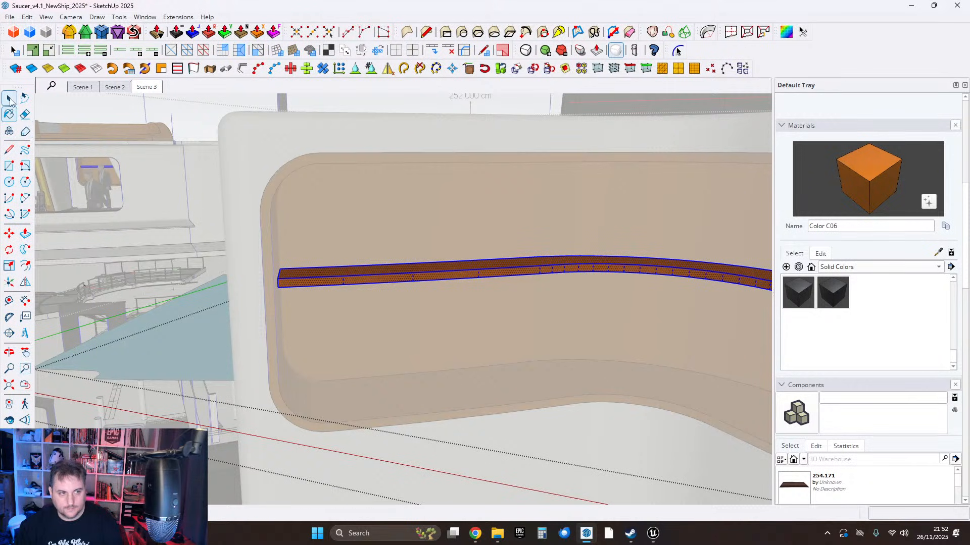
# Copy the shelf about 27.5 cm upward and lower the original shelf about 17.4 cm within the recess.
pyautogui.click(357, 283)
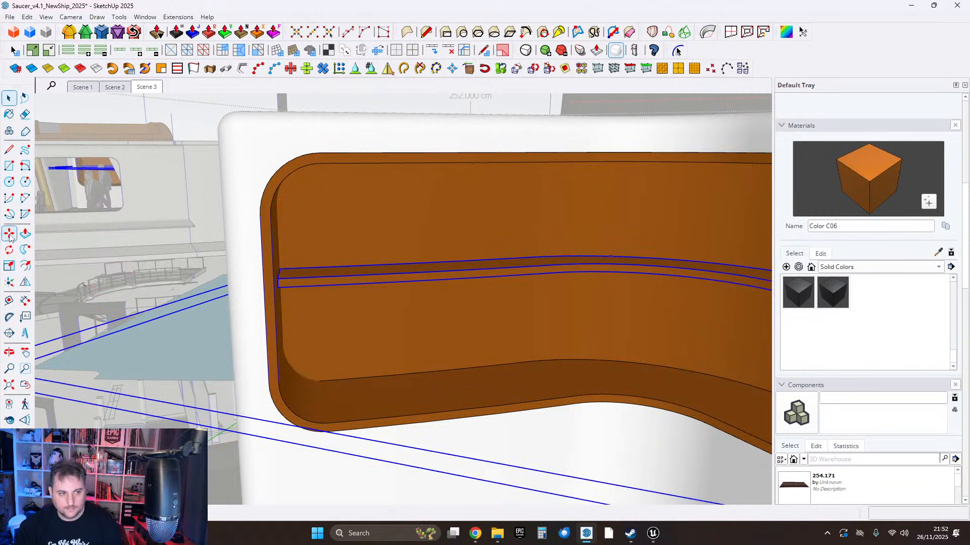
pyautogui.moveTo(404, 310); pyautogui.dragTo(58, 232, button='middle')
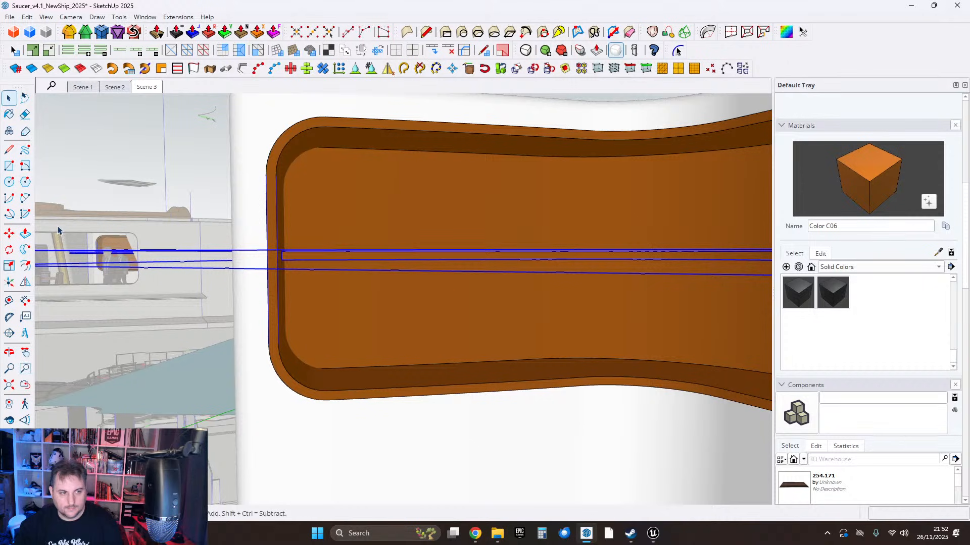
pyautogui.click(9, 233)
pyautogui.click(320, 255)
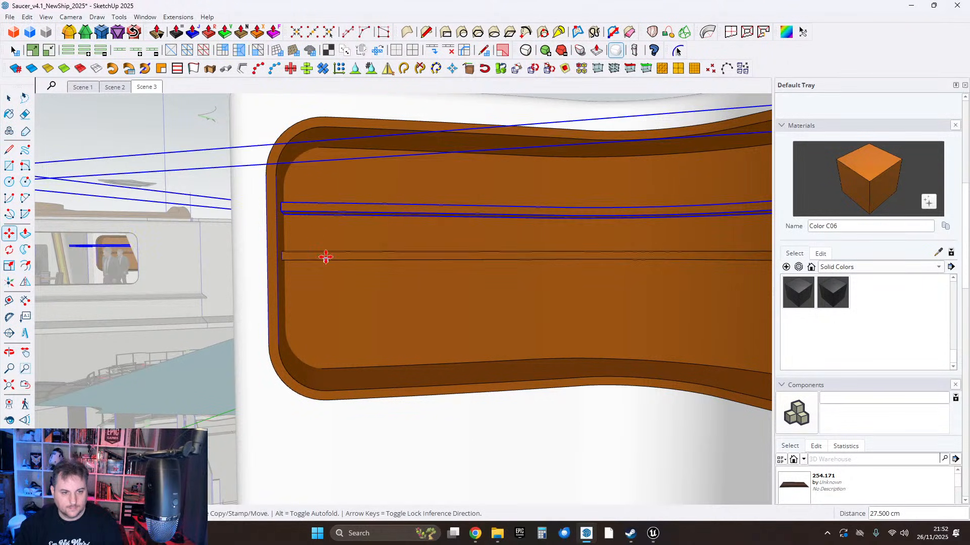
pyautogui.click(331, 283)
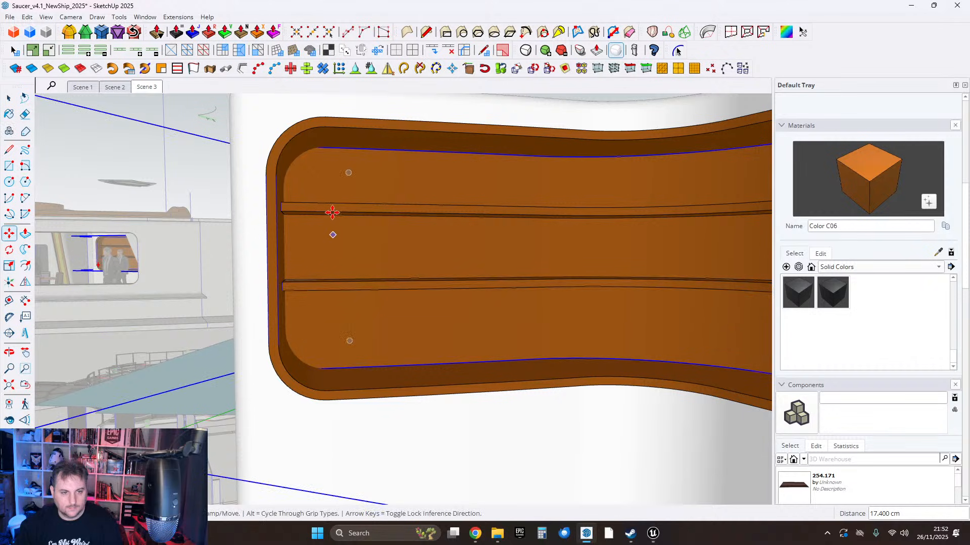
# Lower the upper shelf slightly toward the lower one and close the open group.
pyautogui.click(334, 211)
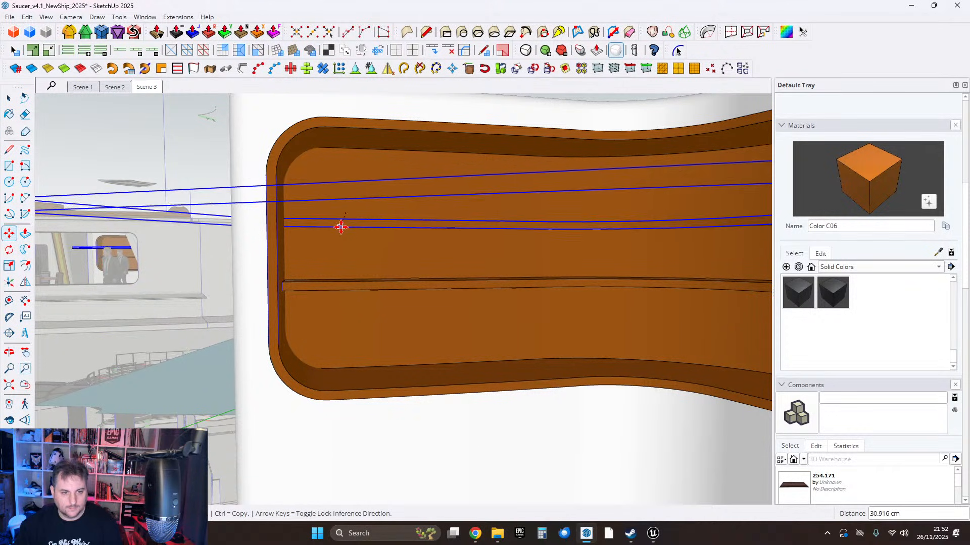
pyautogui.click(348, 226)
pyautogui.press('space')
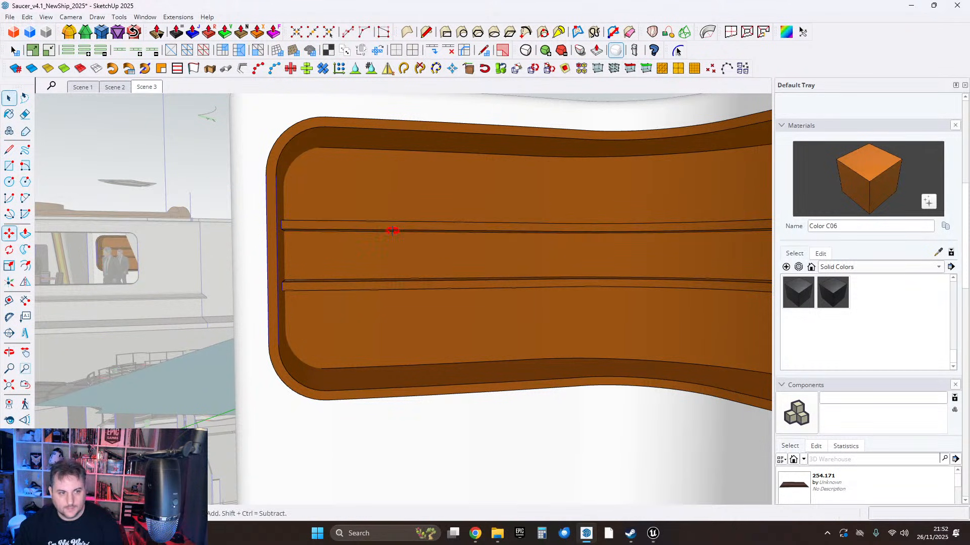
pyautogui.scroll(-5, 396, 229)
pyautogui.moveTo(396, 230); pyautogui.dragTo(554, 307, button='middle')
pyautogui.press('Escape')
# Examine the two recess shelves from several angles and in the context of the whole ship interior.
pyautogui.scroll(5, 554, 307)
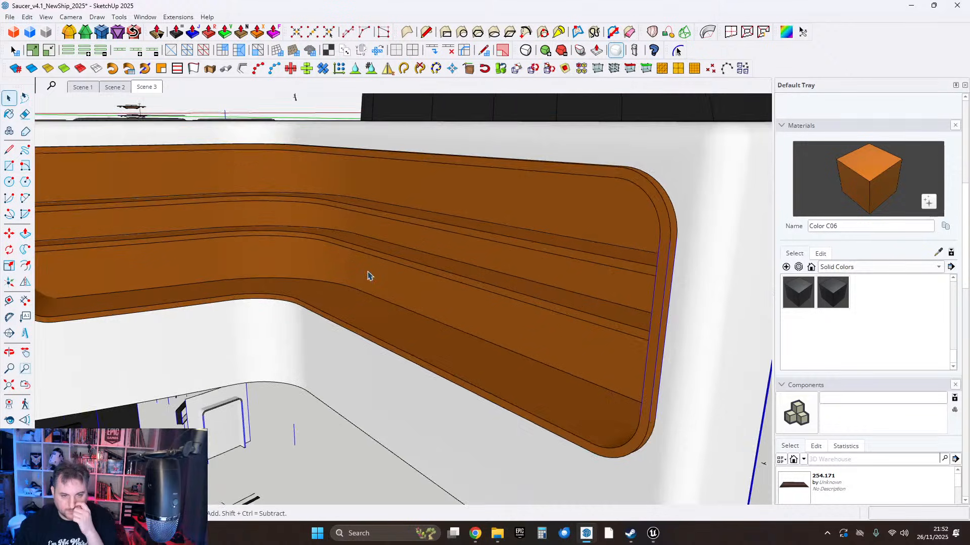
pyautogui.moveTo(368, 274); pyautogui.dragTo(408, 179, button='middle')
pyautogui.scroll(-5, 448, 234)
pyautogui.moveTo(448, 234); pyautogui.dragTo(321, 309, button='middle')
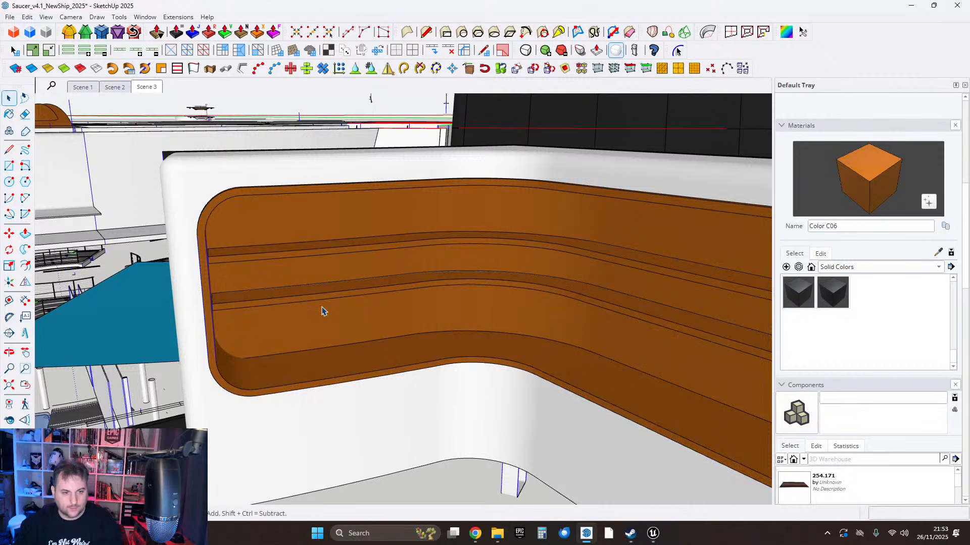
pyautogui.scroll(-5, 558, 353)
pyautogui.moveTo(558, 352); pyautogui.dragTo(541, 335, button='middle')
pyautogui.scroll(8, 443, 270)
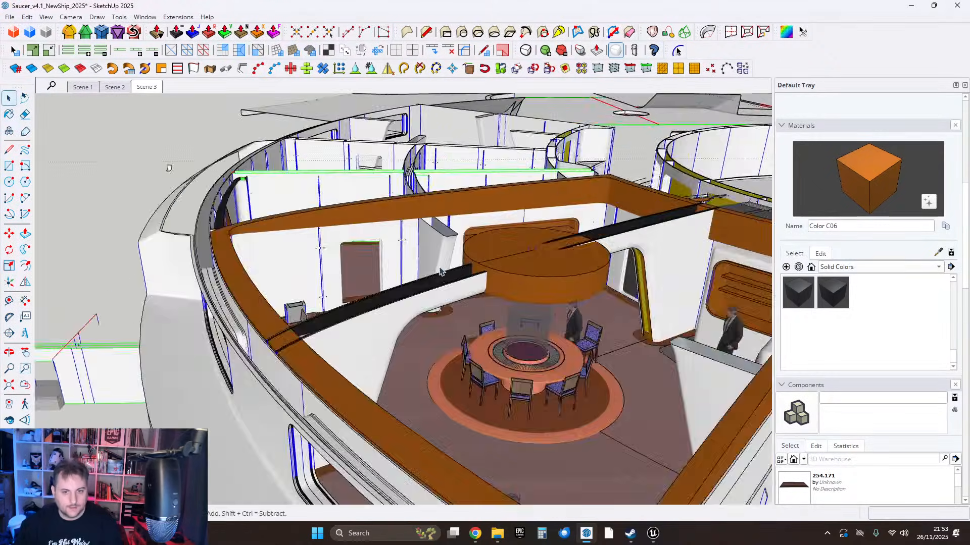
pyautogui.scroll(8, 433, 168)
pyautogui.moveTo(706, 238); pyautogui.dragTo(648, 195, button='middle')
pyautogui.scroll(-10, 590, 257)
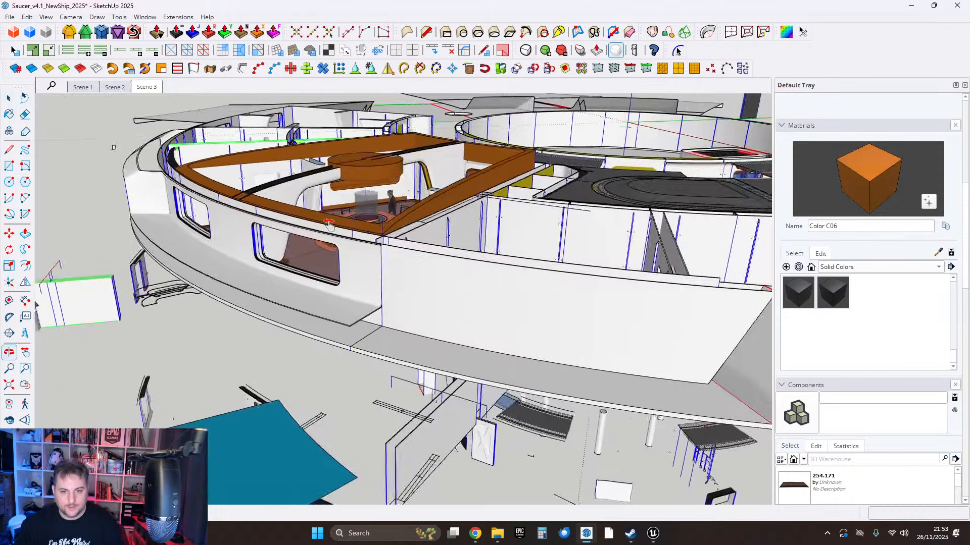
pyautogui.moveTo(329, 225); pyautogui.dragTo(334, 251, button='middle')
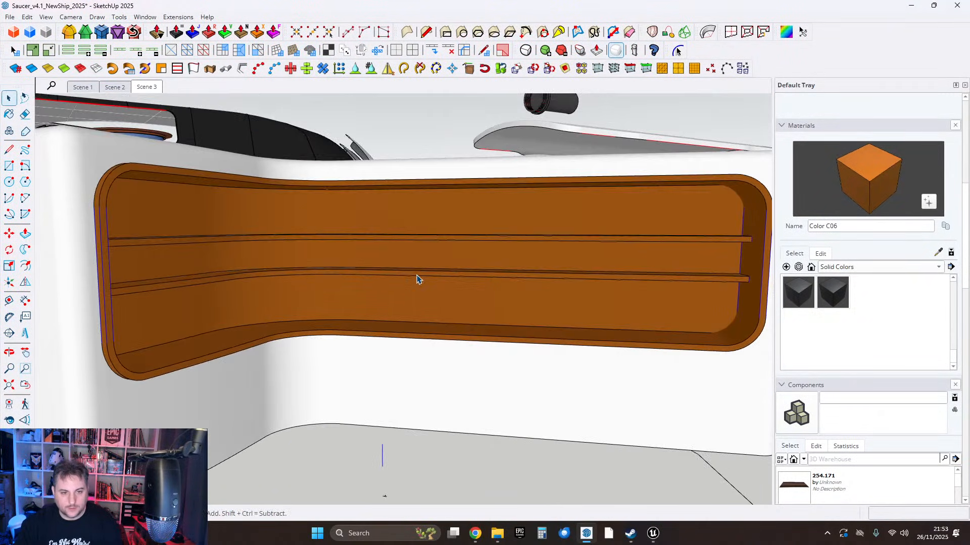
pyautogui.moveTo(416, 279); pyautogui.dragTo(357, 259, button='middle')
pyautogui.scroll(2, 298, 323)
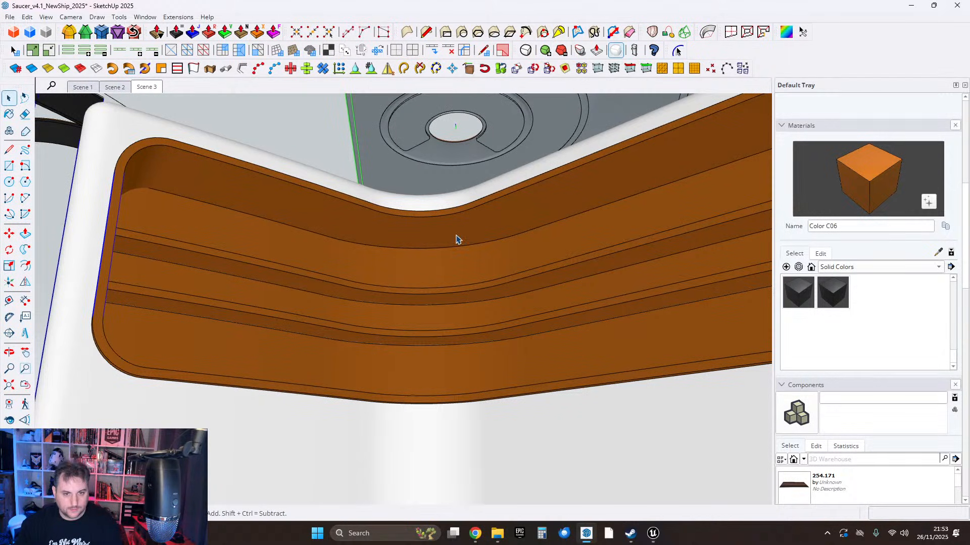
# Draw a dividing line about 64.5 cm long across the recess's bottom ledge at one end of the corner curve.
pyautogui.moveTo(418, 276); pyautogui.dragTo(440, 330, button='middle')
pyautogui.scroll(3, 420, 322)
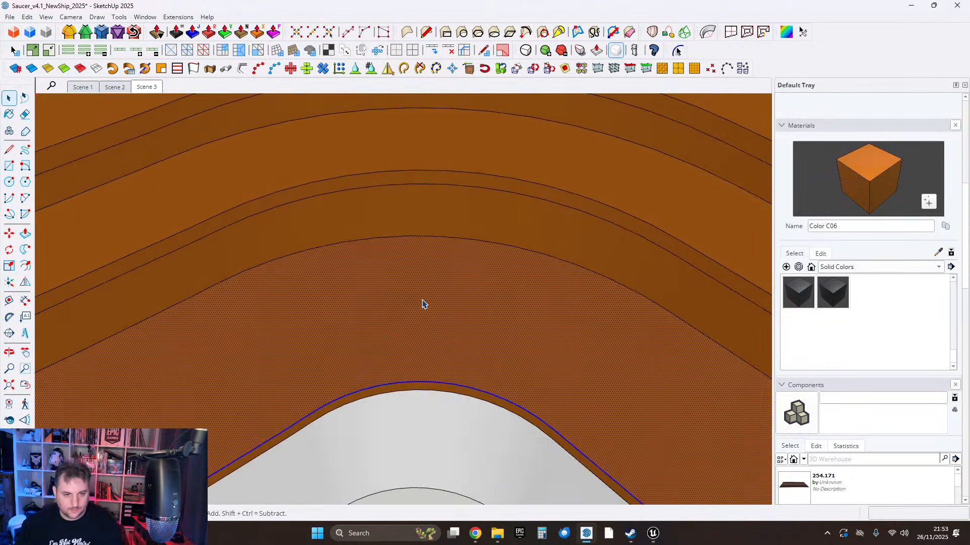
pyautogui.moveTo(417, 334); pyautogui.dragTo(419, 367, button='middle')
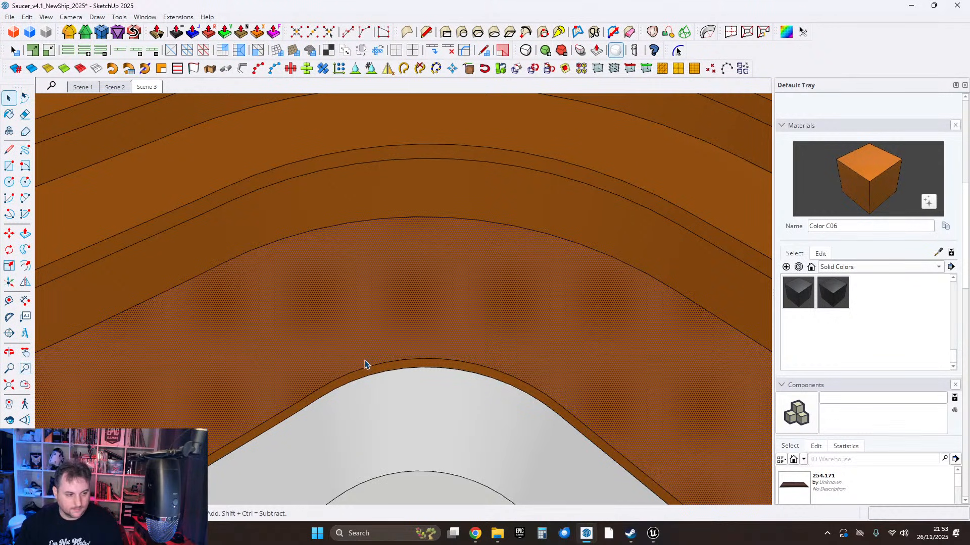
pyautogui.moveTo(365, 364); pyautogui.dragTo(345, 397, button='middle')
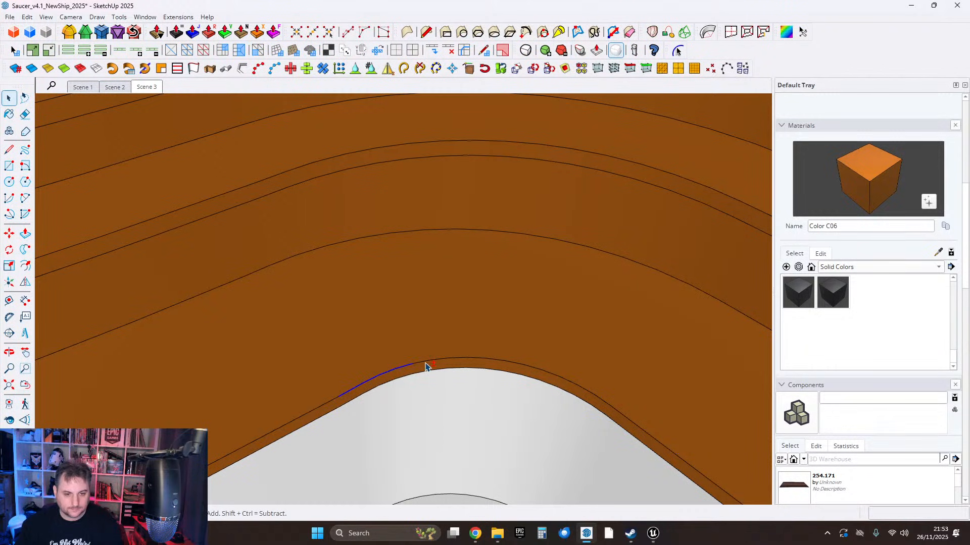
pyautogui.press('l')
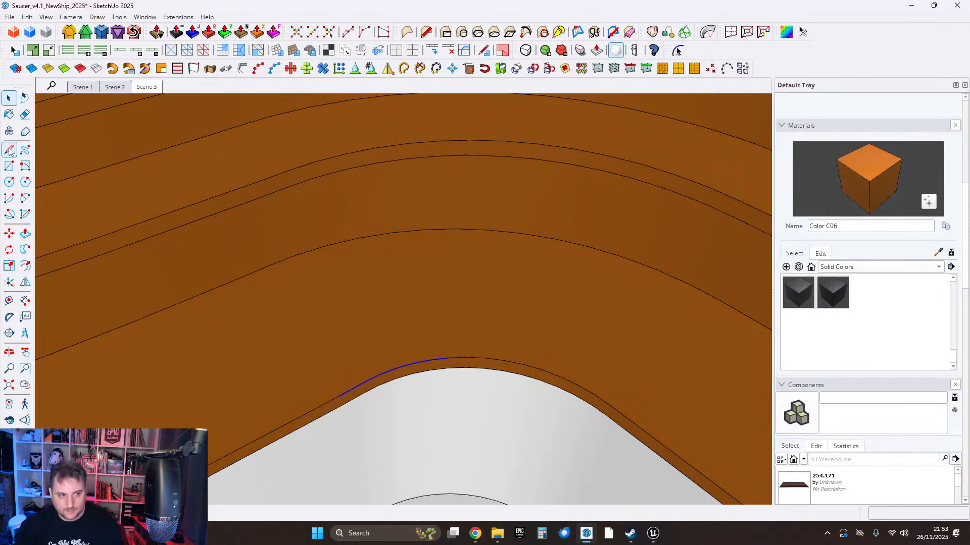
pyautogui.click(338, 396)
pyautogui.moveTo(302, 238); pyautogui.dragTo(258, 243, button='middle')
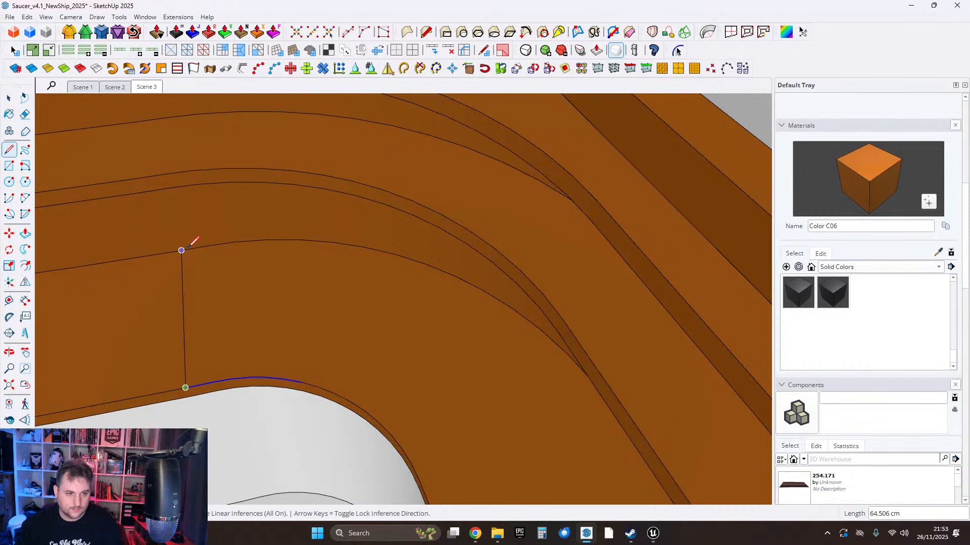
pyautogui.moveTo(199, 321); pyautogui.dragTo(326, 346, button='middle')
pyautogui.scroll(3, 323, 351)
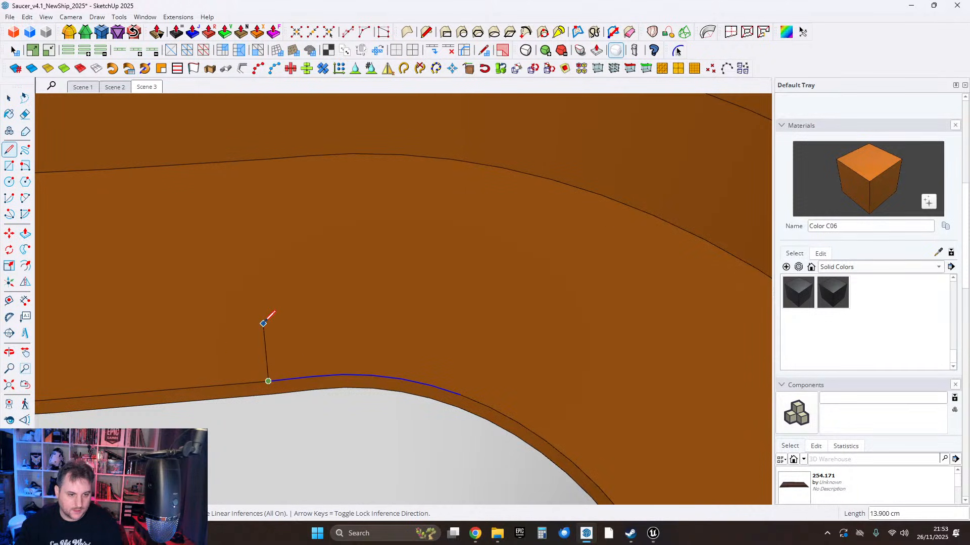
pyautogui.press('shift')
pyautogui.click(273, 158)
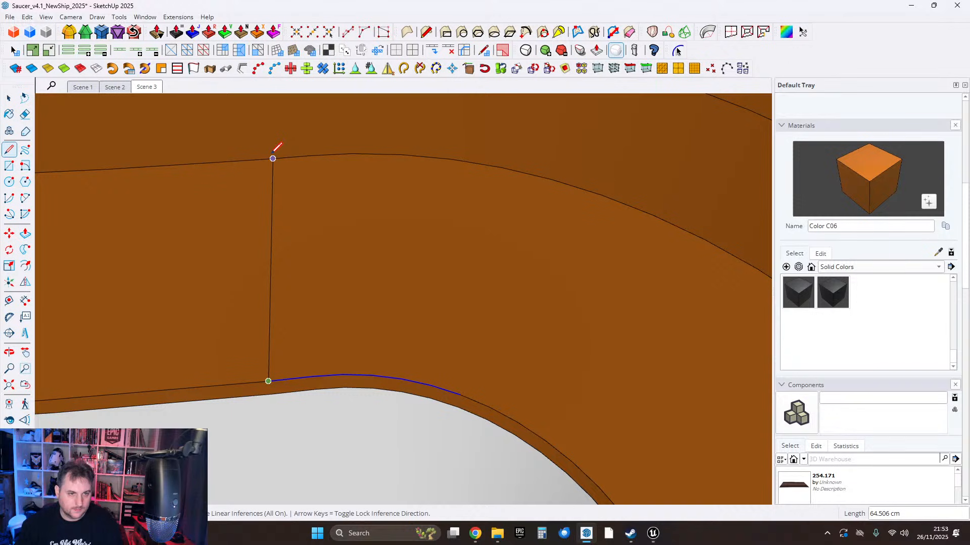
# Draw a second dividing line across the bottom ledge at the opposite end of the corner curve.
pyautogui.moveTo(304, 266)
pyautogui.mouseDown(button='middle')
pyautogui.moveTo(418, 303)
pyautogui.moveTo(523, 284)
pyautogui.moveTo(487, 348)
pyautogui.moveTo(532, 285)
pyautogui.mouseUp(button='middle')
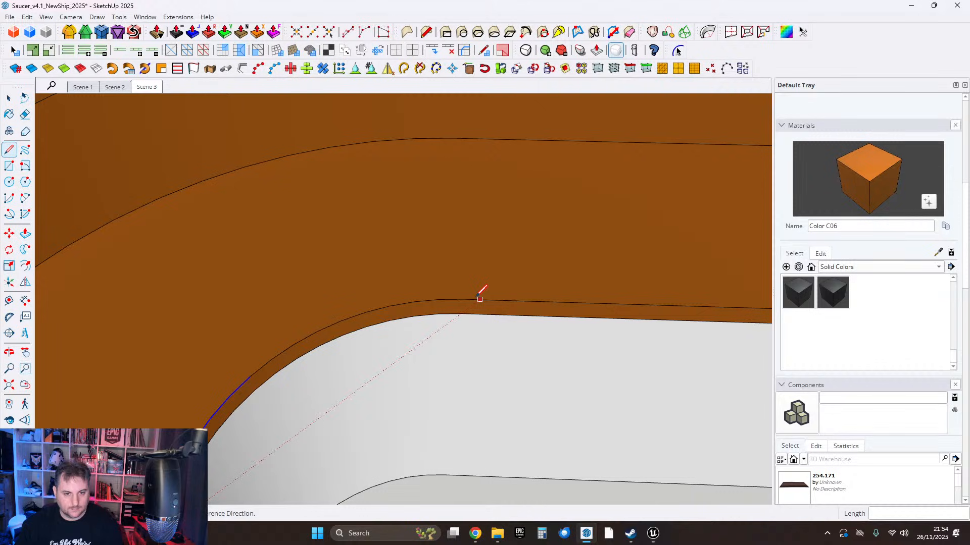
pyautogui.click(464, 298)
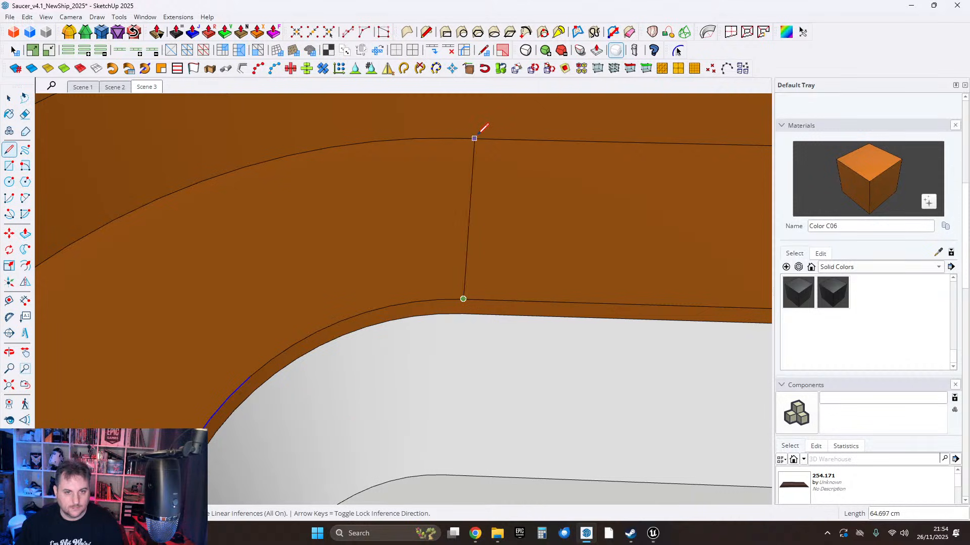
pyautogui.click(452, 137)
pyautogui.scroll(-2, 571, 206)
pyautogui.moveTo(572, 206); pyautogui.dragTo(472, 283, button='middle')
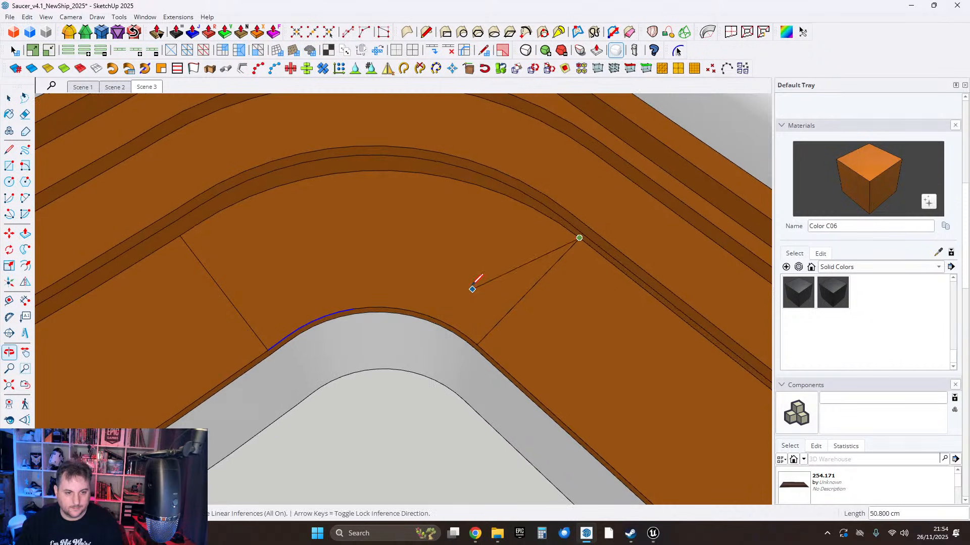
# Reveal the ledge's hidden segments, redraw the first dividing line one segment further into the curve, and erase the original line.
pyautogui.click(9, 98)
pyautogui.click(380, 252)
pyautogui.tripleClick(379, 250)
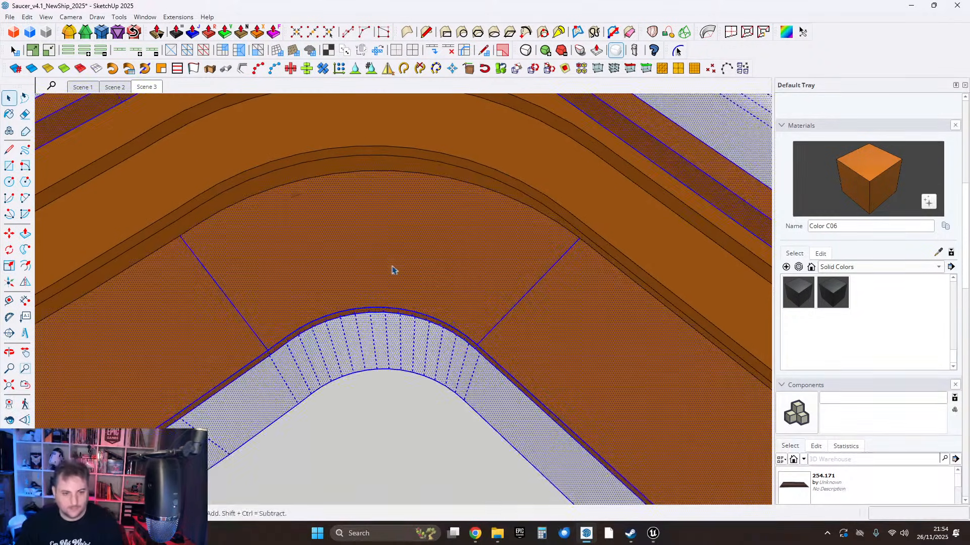
pyautogui.moveTo(392, 270); pyautogui.dragTo(411, 208, button='middle')
pyautogui.moveTo(454, 285); pyautogui.dragTo(336, 245, button='middle')
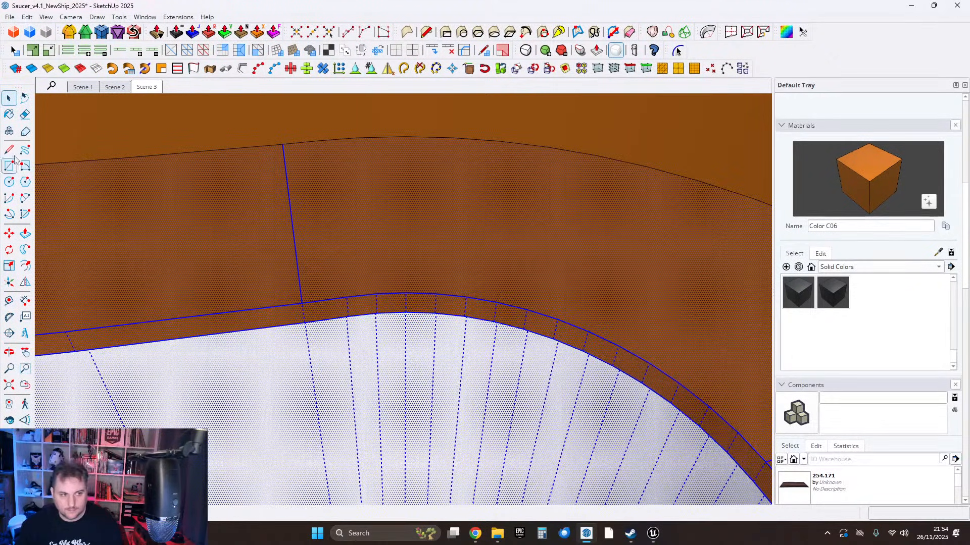
pyautogui.click(347, 297)
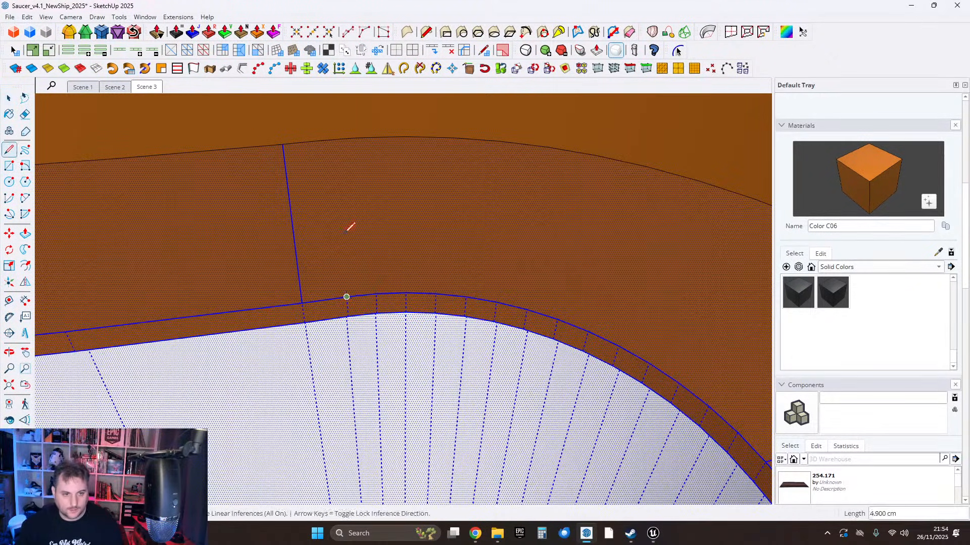
pyautogui.click(318, 144)
pyautogui.press('e')
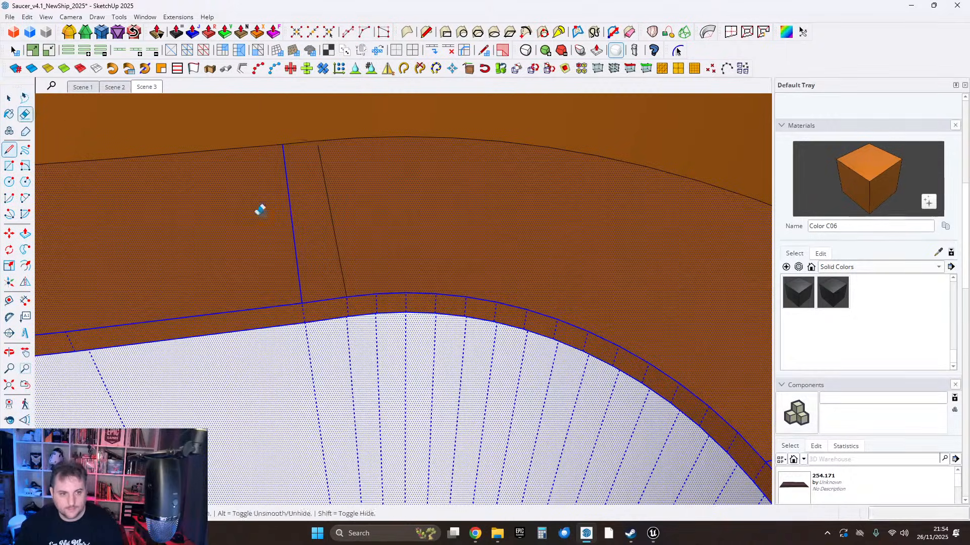
pyautogui.moveTo(273, 211); pyautogui.dragTo(309, 216)
# Try to draw another line across the ledge from a dividing line's inner end, and erase the stray edge.
pyautogui.moveTo(324, 210)
pyautogui.mouseDown(button='middle')
pyautogui.moveTo(359, 197)
pyautogui.moveTo(480, 297)
pyautogui.mouseUp(button='middle')
pyautogui.scroll(-3, 481, 296)
pyautogui.moveTo(525, 265)
pyautogui.keyDown('shift'); pyautogui.mouseDown(button='middle')
pyautogui.moveTo(475, 258)
pyautogui.moveTo(519, 368)
pyautogui.moveTo(472, 274)
pyautogui.moveTo(454, 313)
pyautogui.moveTo(382, 208)
pyautogui.moveTo(446, 309)
pyautogui.moveTo(442, 280)
pyautogui.mouseUp(button='middle'); pyautogui.keyUp('shift')
pyautogui.scroll(-3, 471, 275)
pyautogui.scroll(4, 382, 209)
pyautogui.click(9, 101)
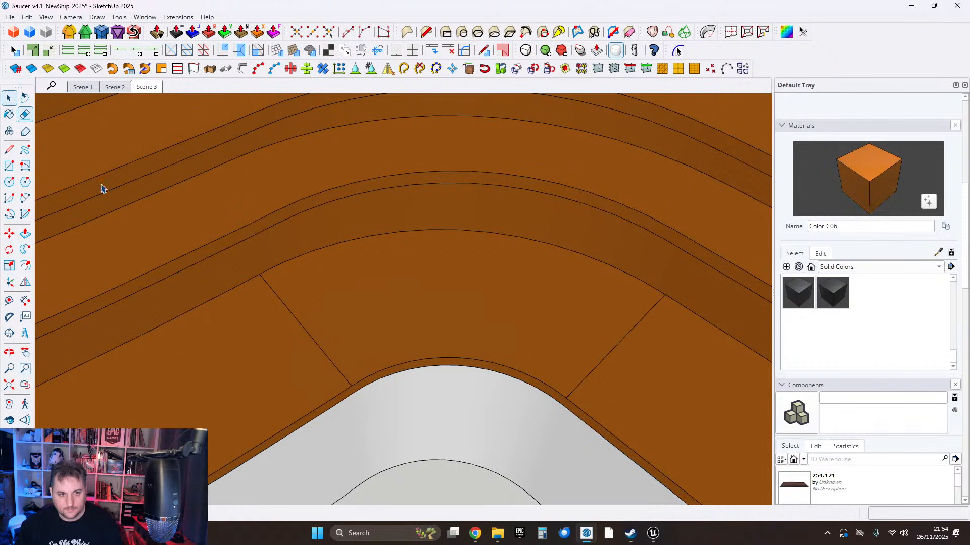
pyautogui.click(455, 327)
pyautogui.moveTo(470, 335)
pyautogui.mouseDown(button='middle')
pyautogui.moveTo(502, 350)
pyautogui.moveTo(272, 289)
pyautogui.moveTo(325, 275)
pyautogui.moveTo(320, 329)
pyautogui.moveTo(422, 278)
pyautogui.moveTo(335, 348)
pyautogui.moveTo(133, 290)
pyautogui.mouseUp(button='middle')
pyautogui.click(9, 150)
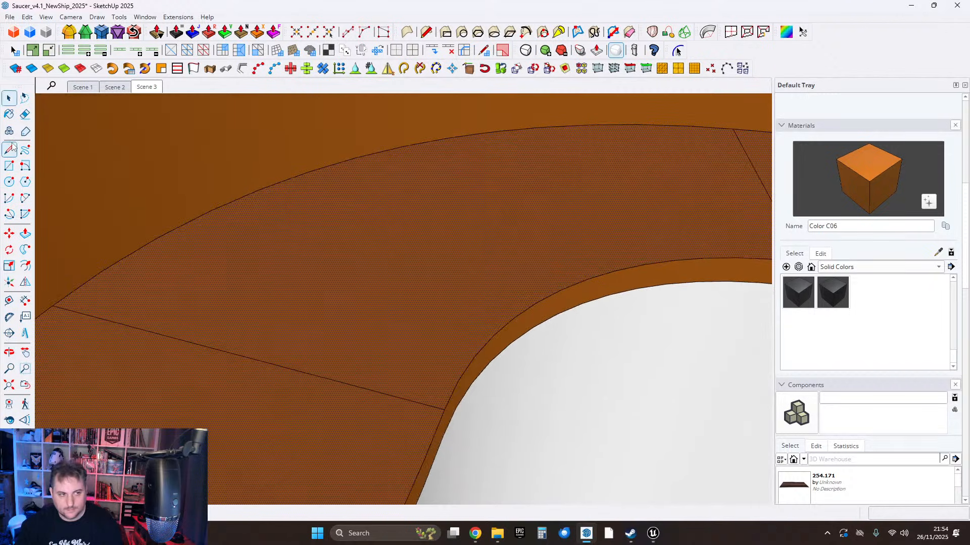
pyautogui.click(444, 409)
pyautogui.scroll(3, 353, 341)
pyautogui.scroll(2, 298, 324)
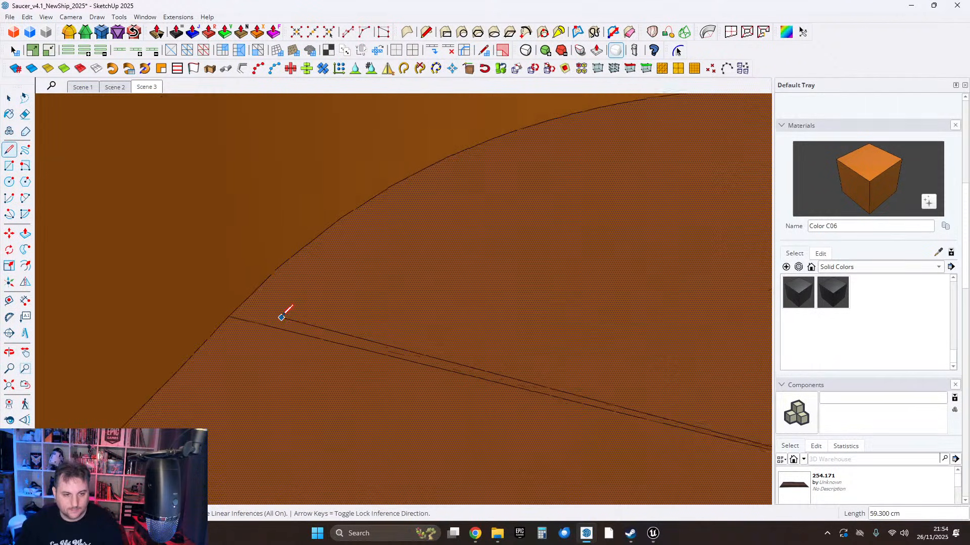
pyautogui.moveTo(241, 305); pyautogui.dragTo(540, 286, button='middle')
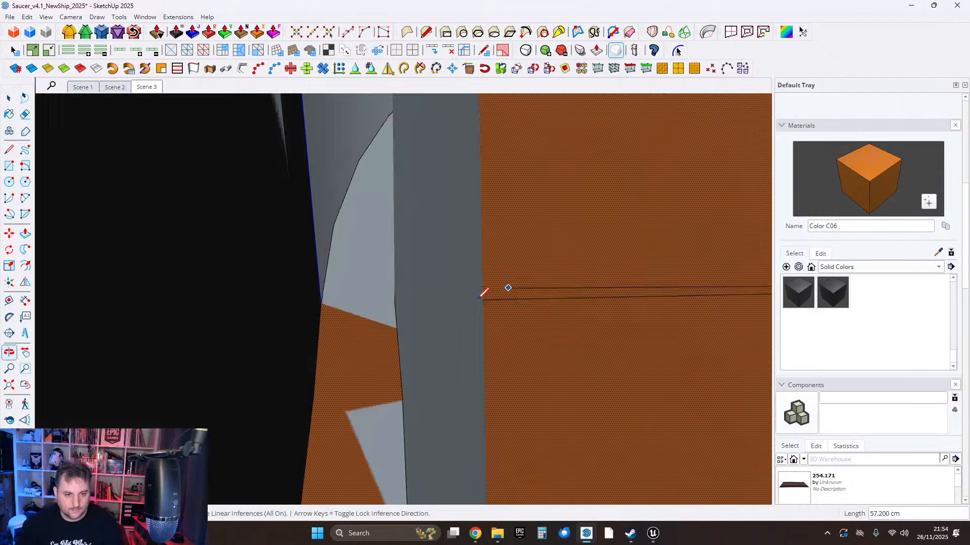
pyautogui.click(509, 300)
pyautogui.keyDown('shift'); pyautogui.moveTo(308, 302); pyautogui.dragTo(497, 294, button='middle'); pyautogui.keyUp('shift')
pyautogui.keyDown('shift'); pyautogui.click(249, 300); pyautogui.keyUp('shift')
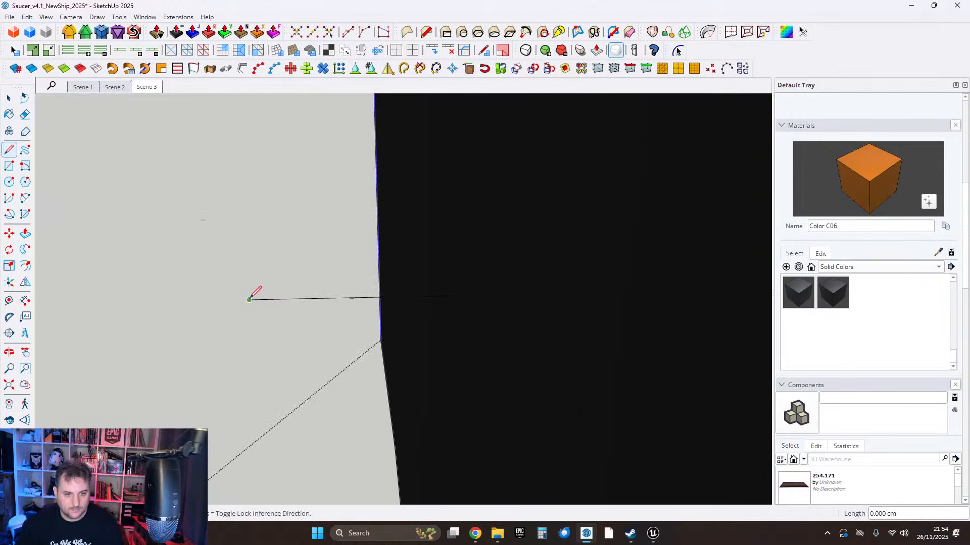
pyautogui.click(25, 115)
pyautogui.click(325, 299)
pyautogui.moveTo(316, 303)
pyautogui.mouseDown(button='middle')
pyautogui.moveTo(107, 344)
pyautogui.moveTo(226, 301)
pyautogui.moveTo(283, 164)
pyautogui.moveTo(65, 223)
pyautogui.mouseUp(button='middle')
pyautogui.click(8, 152)
pyautogui.moveTo(385, 276); pyautogui.dragTo(371, 288, button='middle')
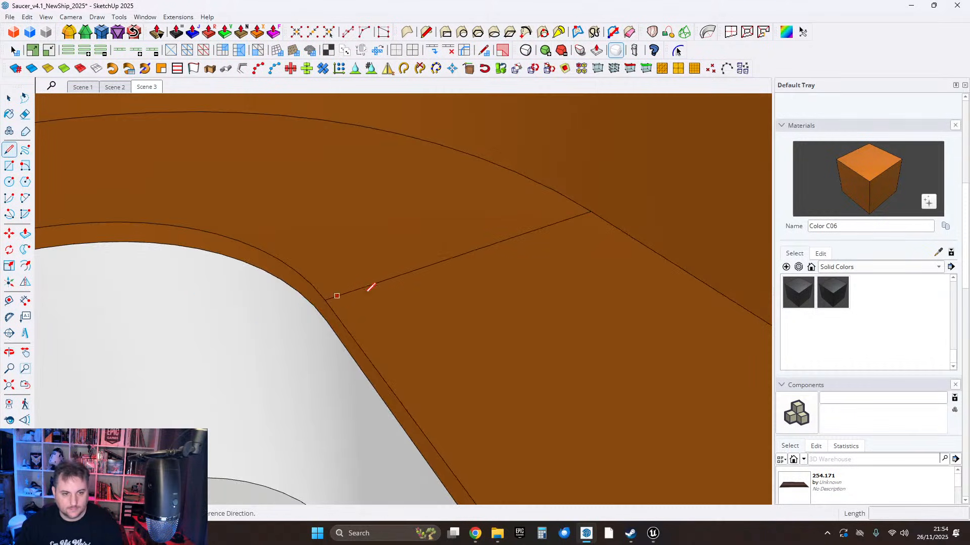
pyautogui.click(325, 300)
pyautogui.moveTo(537, 264); pyautogui.dragTo(704, 318, button='middle')
pyautogui.scroll(3, 301, 277)
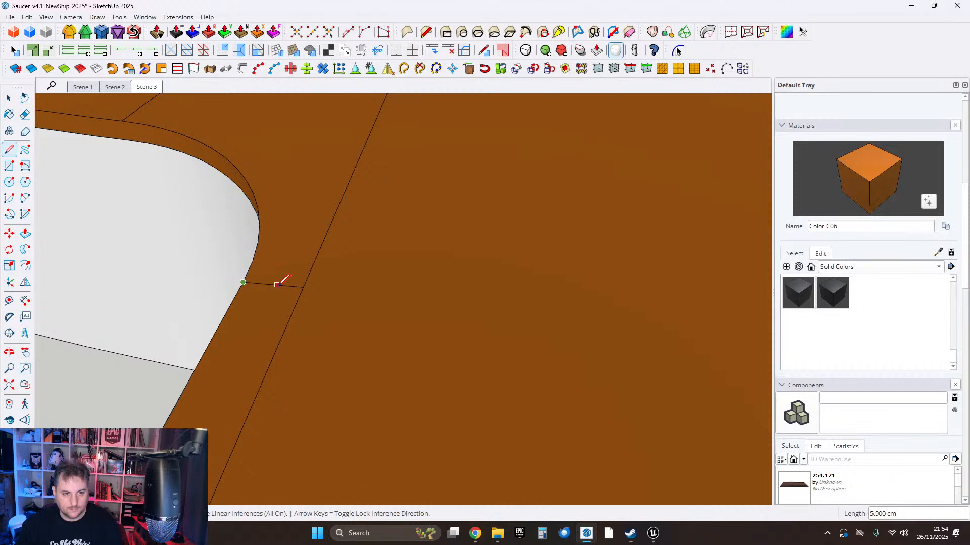
pyautogui.press('shift')
pyautogui.keyDown('shift'); pyautogui.scroll(-4, 287, 282); pyautogui.keyUp('shift')
pyautogui.moveTo(668, 449); pyautogui.dragTo(193, 325, button='middle')
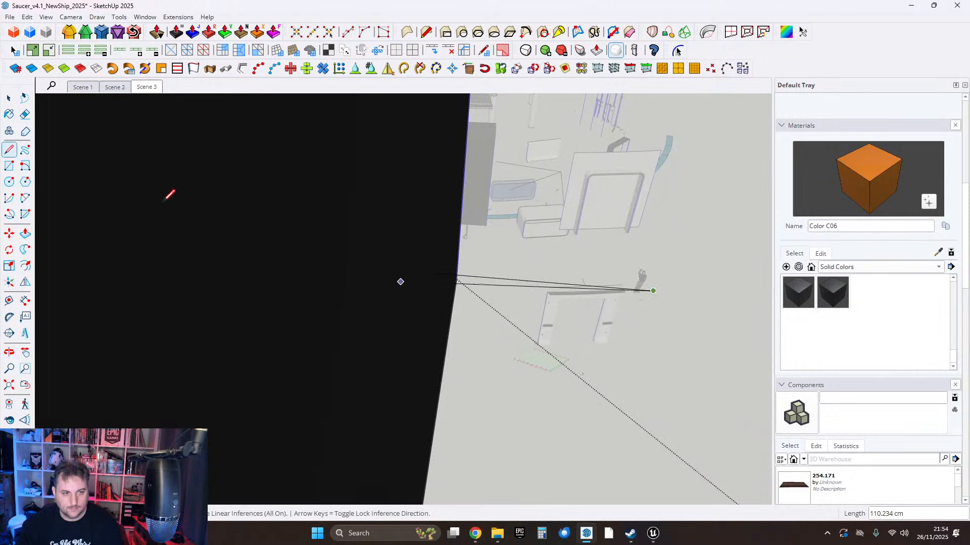
pyautogui.press('e')
pyautogui.moveTo(319, 289)
pyautogui.mouseDown(button='middle')
pyautogui.moveTo(313, 372)
pyautogui.moveTo(450, 277)
pyautogui.moveTo(520, 327)
pyautogui.moveTo(647, 320)
pyautogui.mouseUp(button='middle')
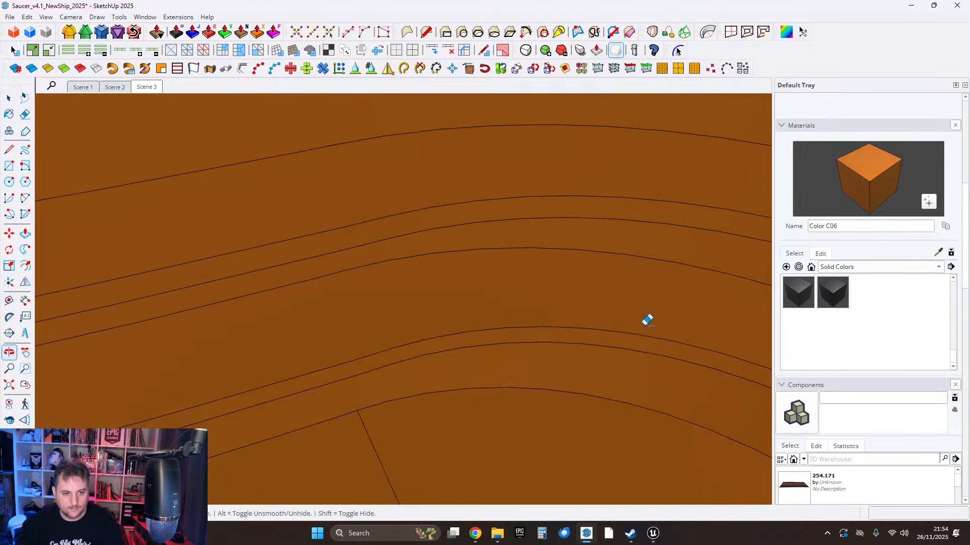
# Offset the outline of the corner section of the bottom ledge inward by 10 cm.
pyautogui.press('space')
pyautogui.scroll(-4, 417, 283)
pyautogui.scroll(-2, 502, 364)
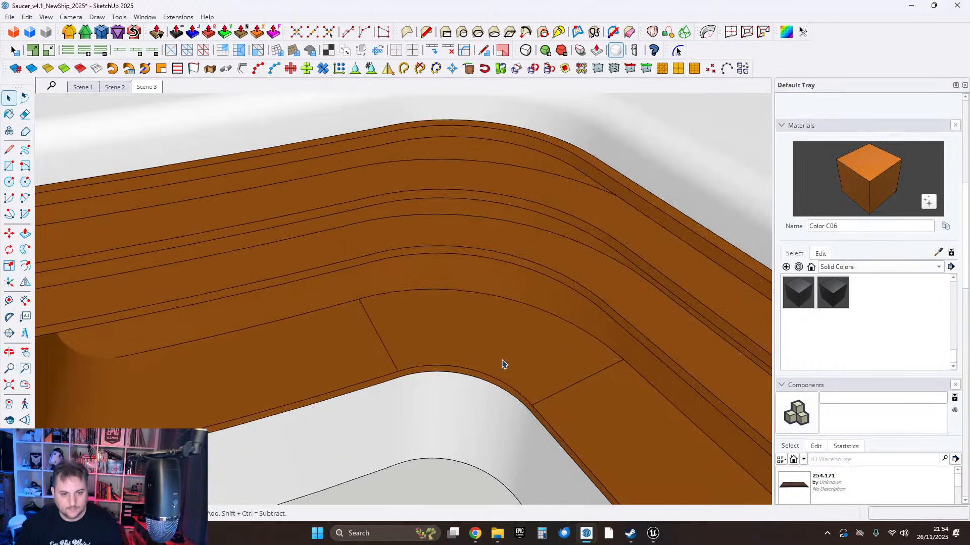
pyautogui.click(450, 346)
pyautogui.scroll(5, 477, 313)
pyautogui.moveTo(431, 267); pyautogui.dragTo(449, 340, button='middle')
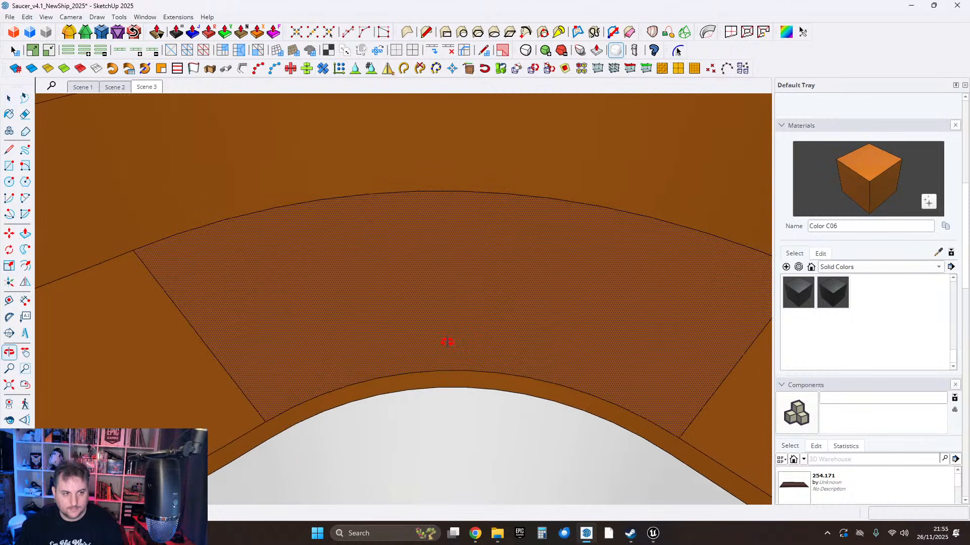
pyautogui.click(25, 266)
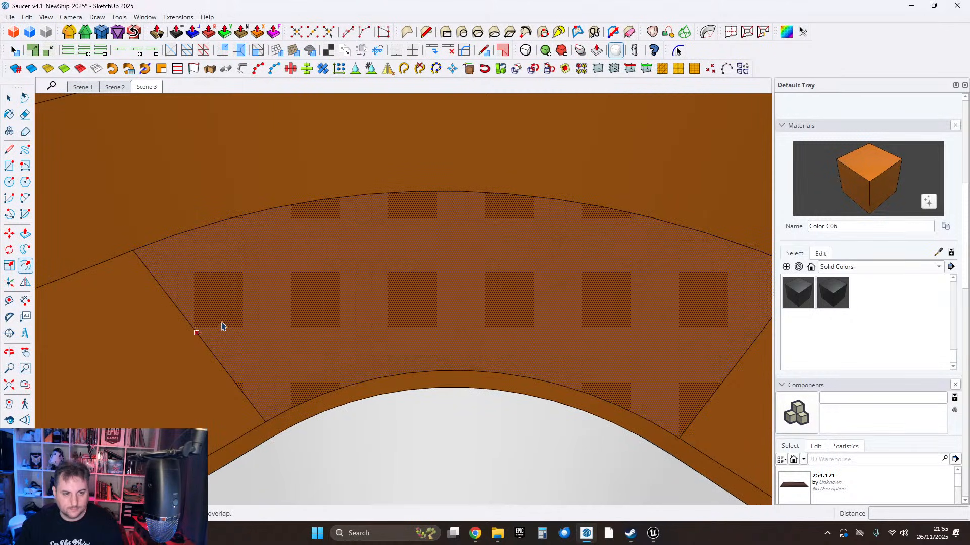
pyautogui.click(224, 326)
pyautogui.scroll(-2, 245, 320)
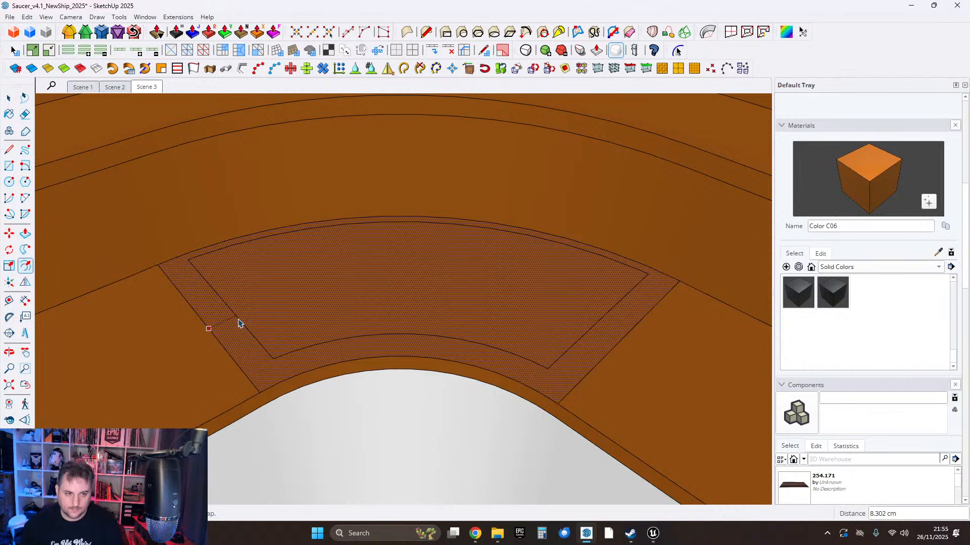
pyautogui.click(239, 323)
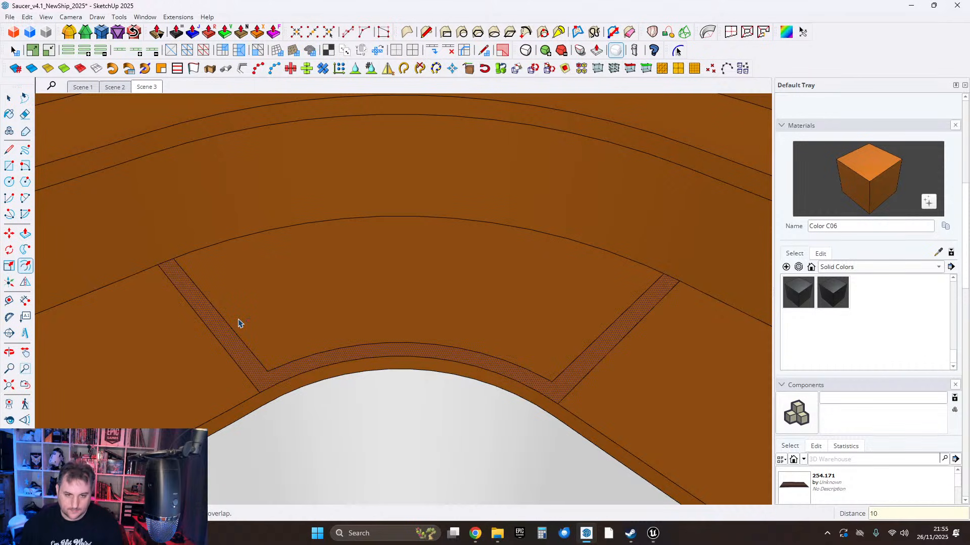
pyautogui.doubleClick(239, 323)
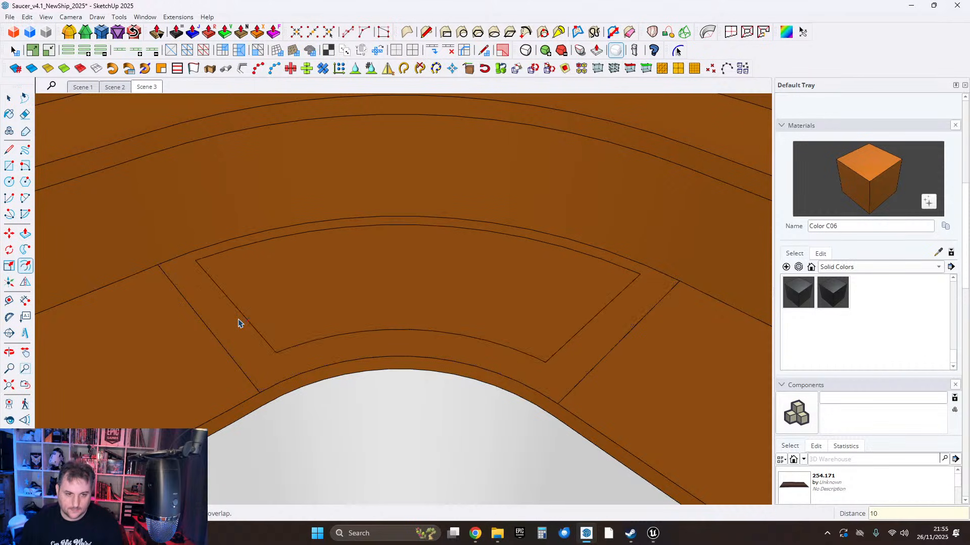
pyautogui.click(8, 99)
pyautogui.moveTo(404, 242); pyautogui.dragTo(277, 268, button='middle')
pyautogui.press('l')
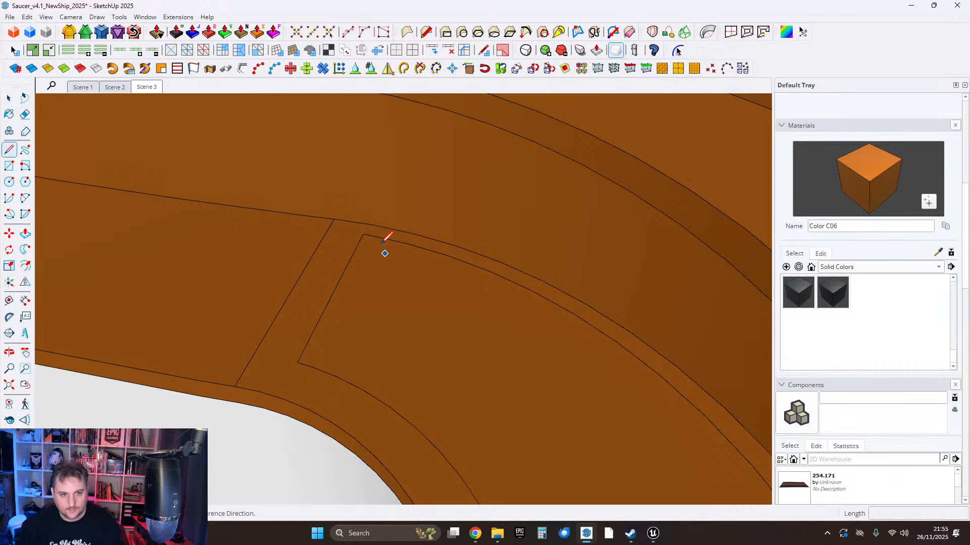
pyautogui.click(371, 231)
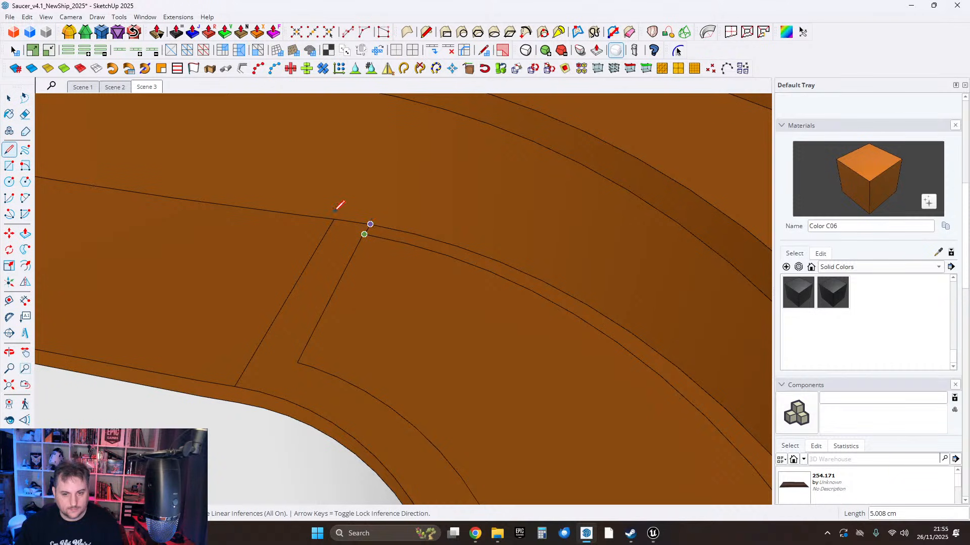
pyautogui.click(8, 99)
pyautogui.moveTo(207, 220); pyautogui.dragTo(418, 256, button='middle')
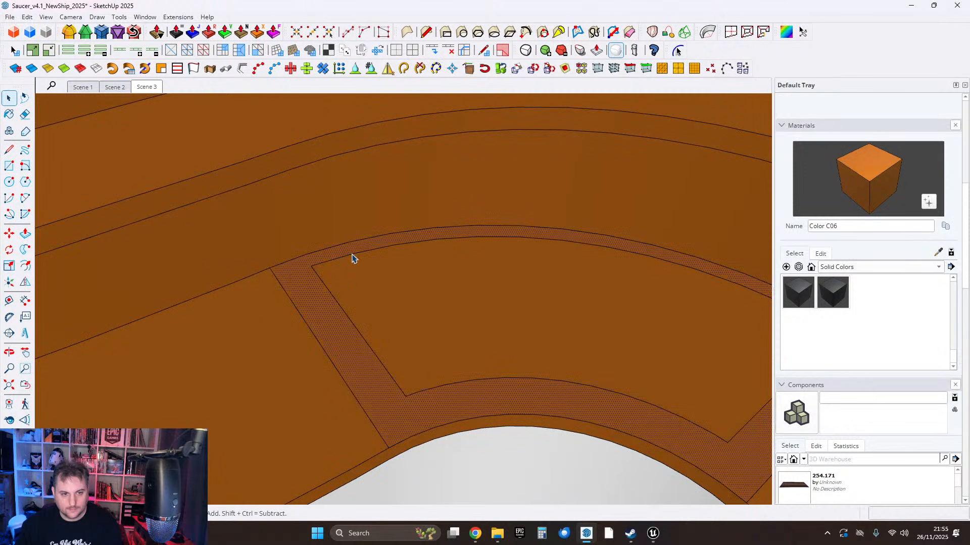
# Offset the outer curved edge of the inset corner panel inward by 3 cm.
pyautogui.moveTo(352, 258); pyautogui.dragTo(669, 188, button='middle')
pyautogui.click(677, 51)
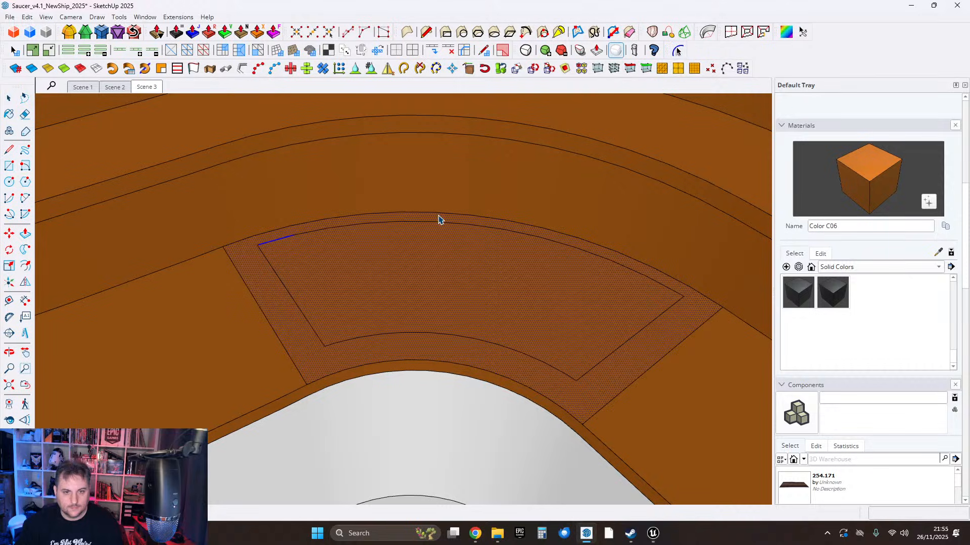
pyautogui.click(430, 223)
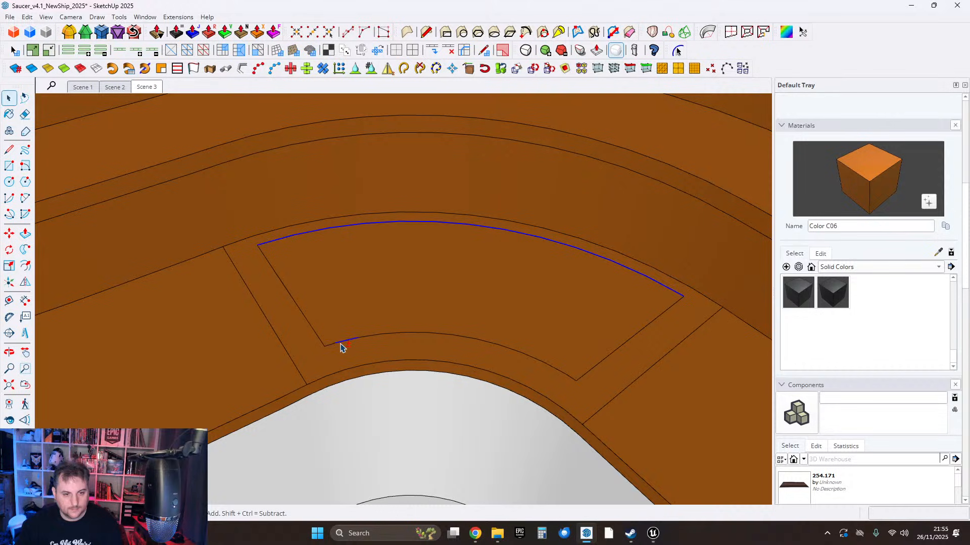
pyautogui.click(26, 266)
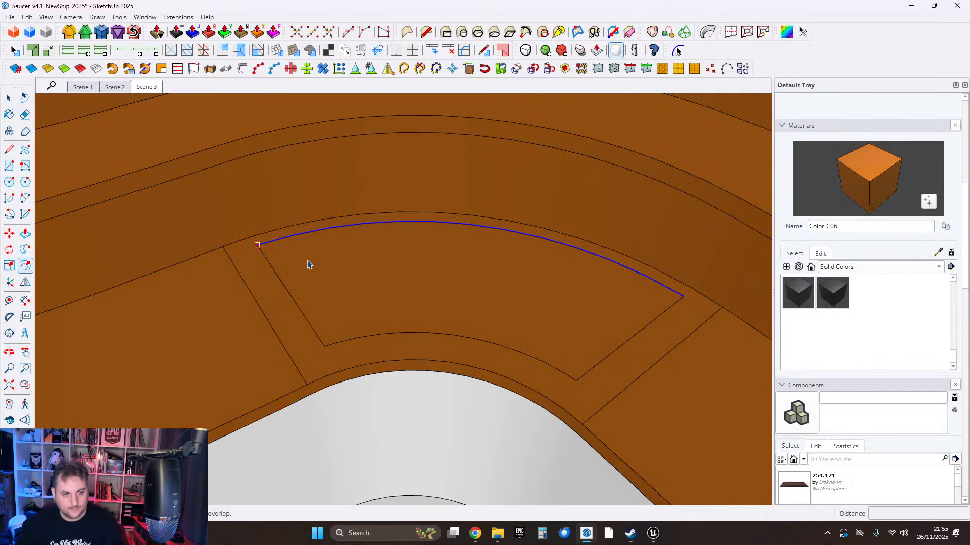
pyautogui.write('3')
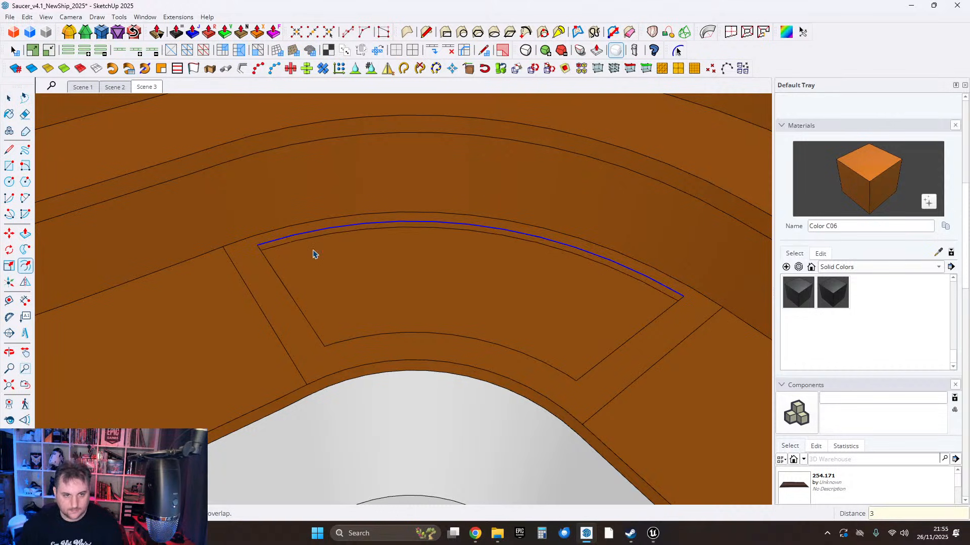
pyautogui.press('Return')
# Push the inner face of the corner panel down by 5 cm to open it through the bottom ledge.
pyautogui.press('space')
pyautogui.click(346, 292)
pyautogui.scroll(3, 308, 247)
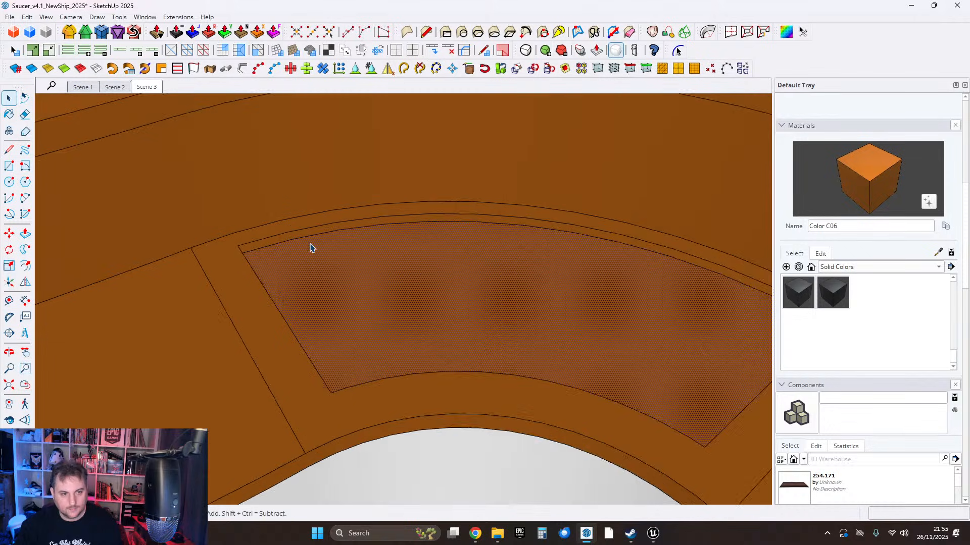
pyautogui.scroll(-3, 392, 292)
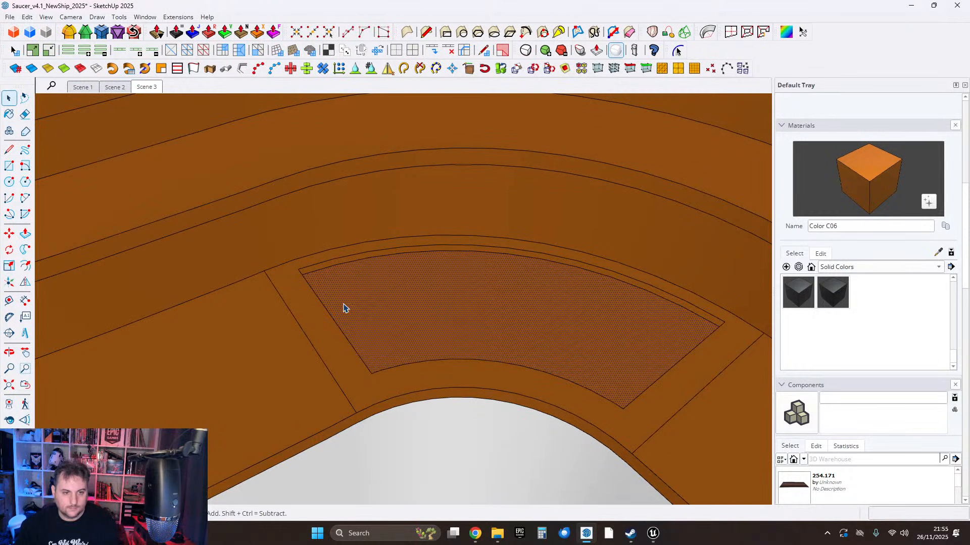
pyautogui.moveTo(344, 304); pyautogui.dragTo(413, 279, button='middle')
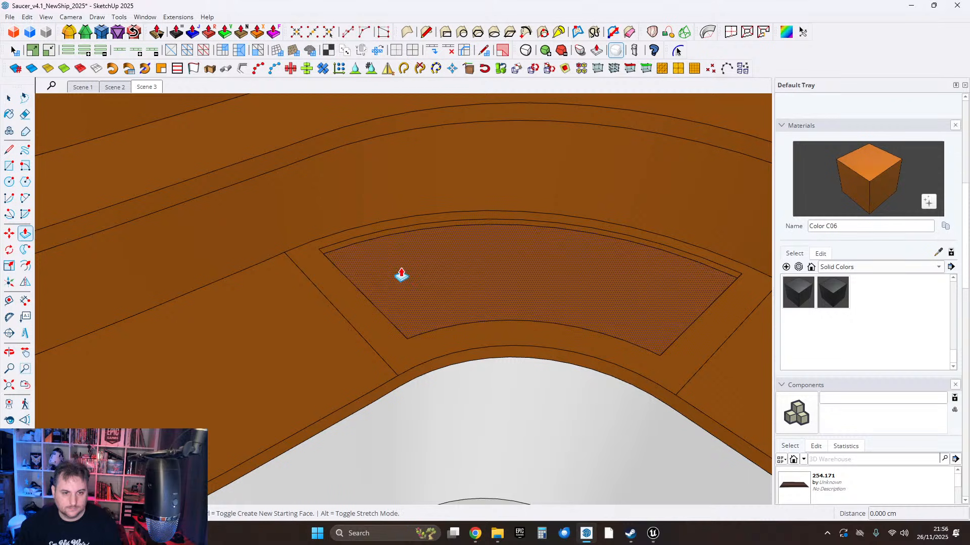
pyautogui.click(541, 306)
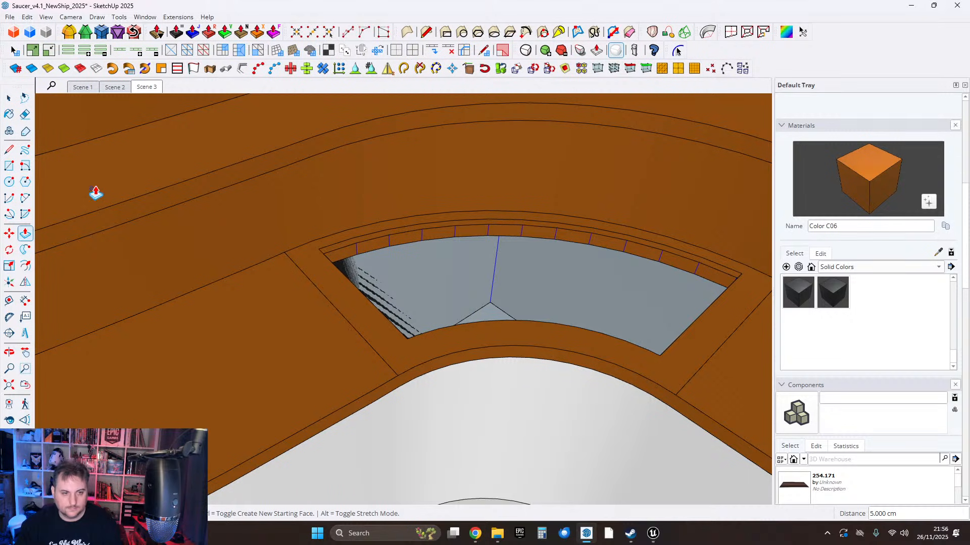
# Run FixIt 101 on the wall's connected geometry and soften its edges at 20 degrees.
pyautogui.tripleClick(284, 318)
pyautogui.scroll(-2, 320, 313)
pyautogui.moveTo(321, 318)
pyautogui.mouseDown(button='middle')
pyautogui.moveTo(323, 286)
pyautogui.moveTo(325, 333)
pyautogui.moveTo(219, 311)
pyautogui.moveTo(303, 308)
pyautogui.moveTo(347, 293)
pyautogui.moveTo(297, 283)
pyautogui.moveTo(216, 290)
pyautogui.moveTo(421, 322)
pyautogui.moveTo(323, 311)
pyautogui.mouseUp(button='middle')
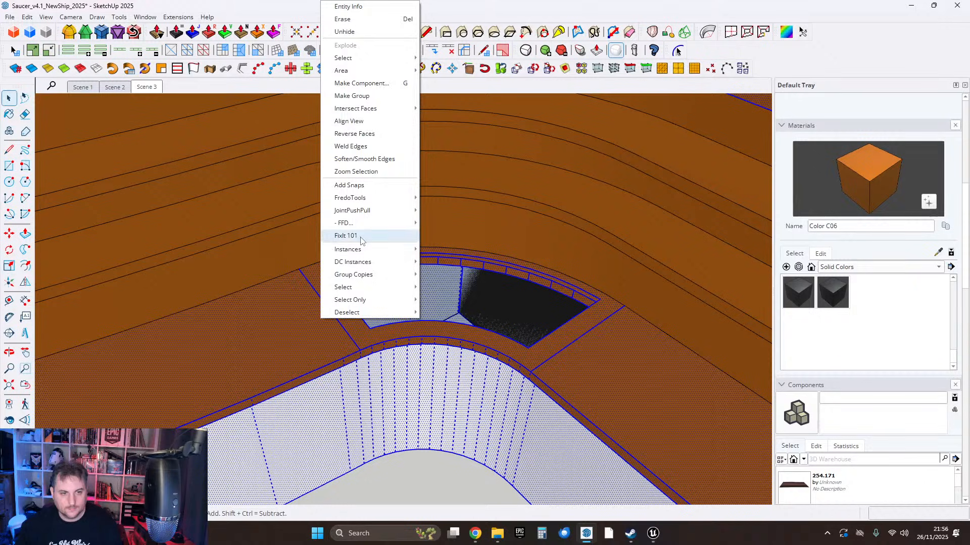
pyautogui.click(329, 133)
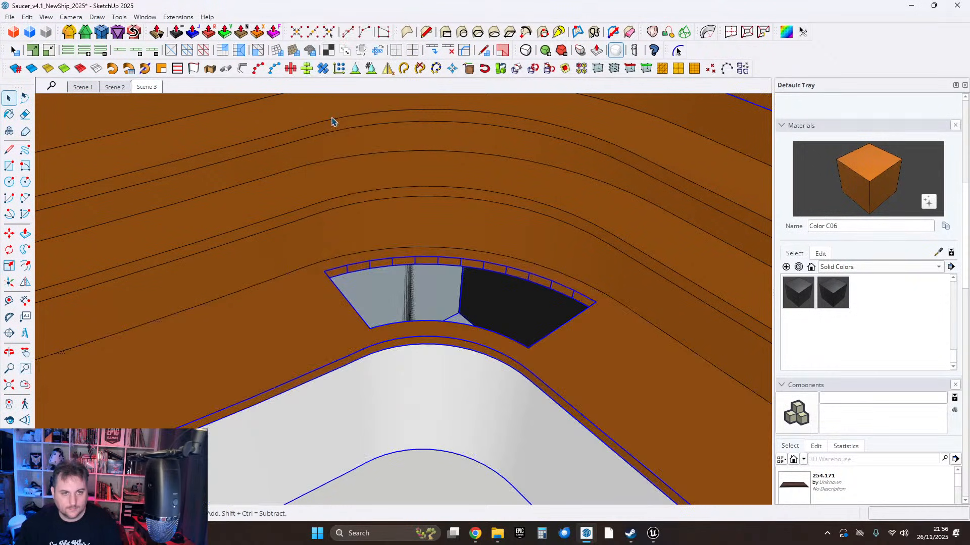
pyautogui.rightClick(324, 314)
pyautogui.click(359, 172)
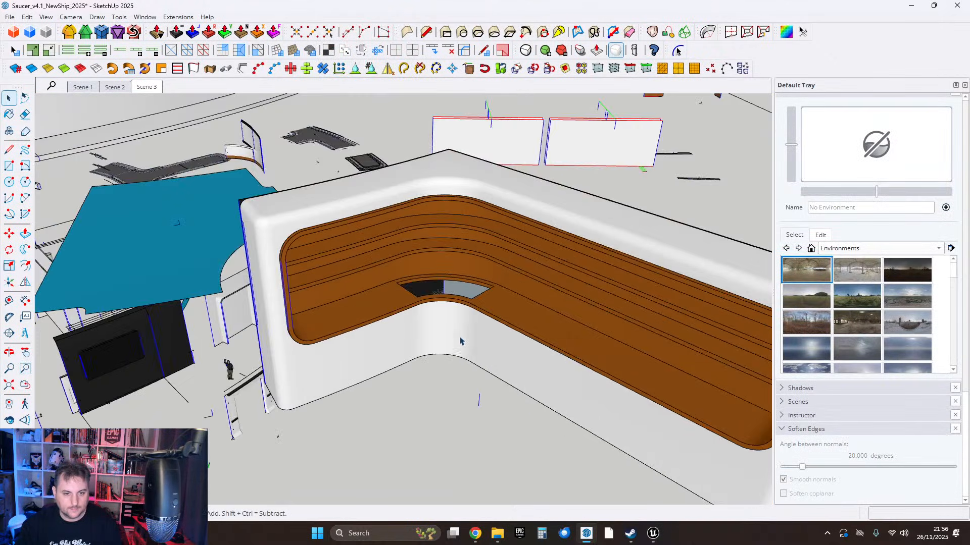
# Examine the corner opening in the bottom ledge from the front of the recess and from above.
pyautogui.moveTo(460, 342)
pyautogui.mouseDown(button='middle')
pyautogui.moveTo(362, 357)
pyautogui.moveTo(357, 327)
pyautogui.moveTo(391, 365)
pyautogui.moveTo(428, 456)
pyautogui.moveTo(419, 317)
pyautogui.moveTo(448, 297)
pyautogui.moveTo(346, 281)
pyautogui.moveTo(445, 232)
pyautogui.moveTo(483, 283)
pyautogui.moveTo(463, 370)
pyautogui.moveTo(422, 328)
pyautogui.moveTo(601, 178)
pyautogui.moveTo(457, 231)
pyautogui.moveTo(478, 236)
pyautogui.mouseUp(button='middle')
pyautogui.scroll(5, 341, 312)
pyautogui.scroll(-5, 420, 316)
pyautogui.scroll(5, 467, 275)
pyautogui.scroll(-5, 422, 329)
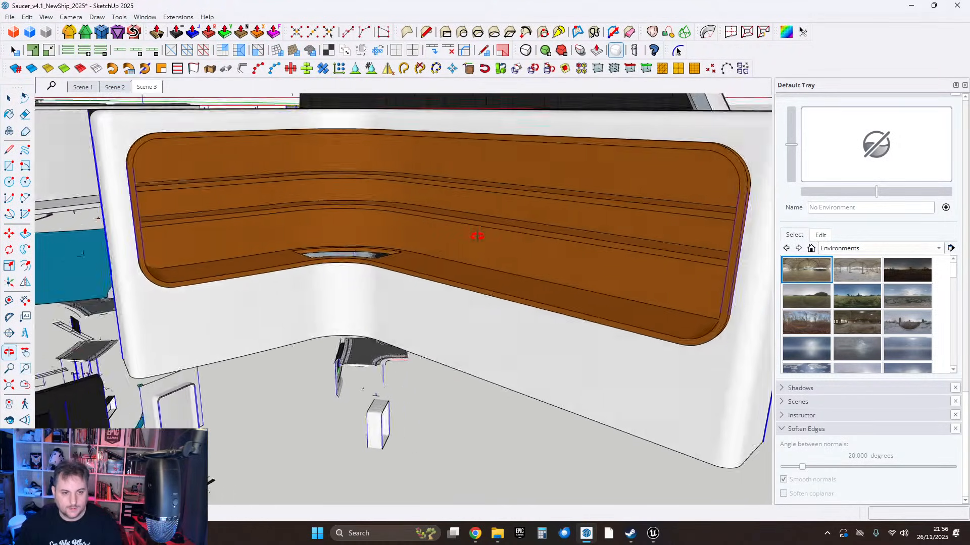
pyautogui.scroll(5, 355, 234)
pyautogui.moveTo(355, 234)
pyautogui.mouseDown(button='middle')
pyautogui.moveTo(439, 379)
pyautogui.moveTo(403, 344)
pyautogui.mouseUp(button='middle')
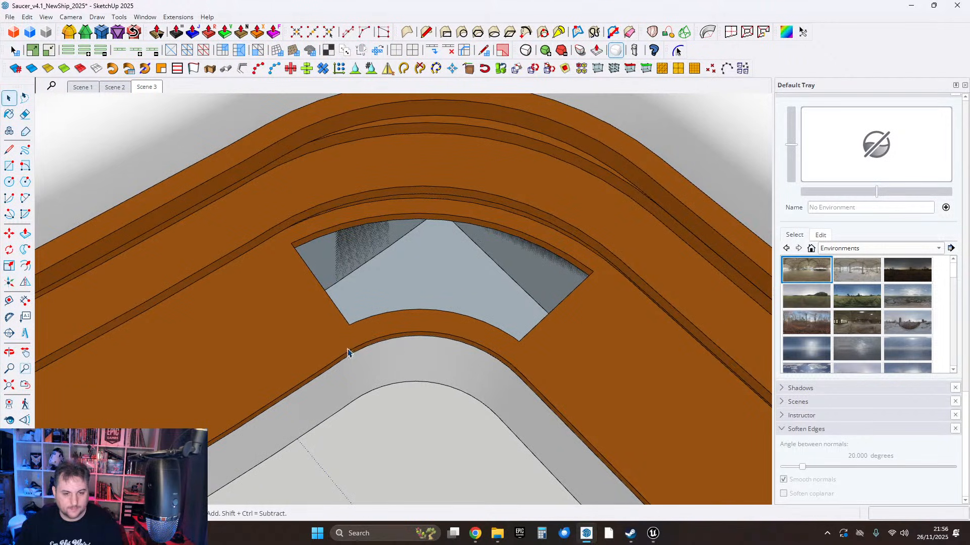
pyautogui.scroll(-5, 507, 377)
pyautogui.scroll(5, 472, 281)
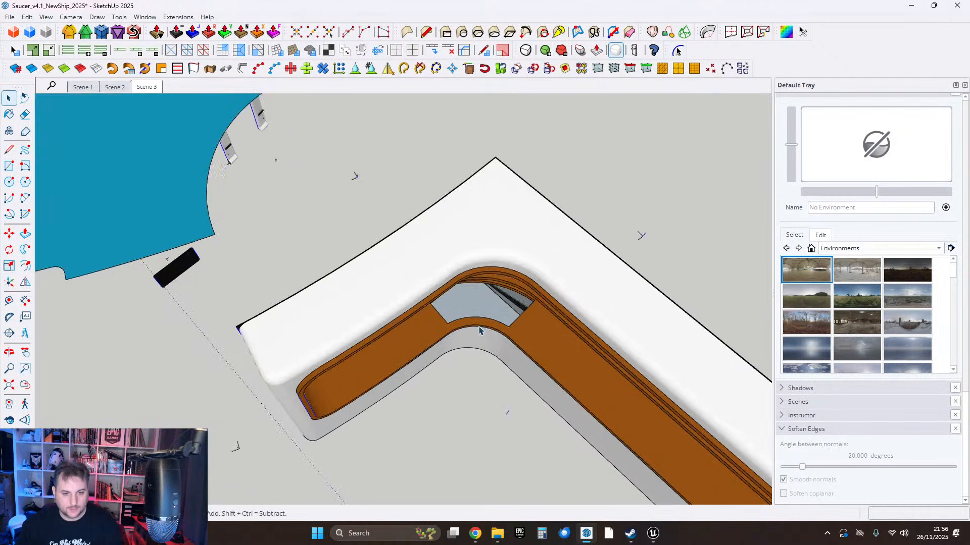
# Try to draw a line about 46.6 cm long across the corner opening, from its outer curve to its inner curve.
pyautogui.scroll(4, 489, 307)
pyautogui.moveTo(490, 307)
pyautogui.mouseDown(button='middle')
pyautogui.moveTo(474, 327)
pyautogui.moveTo(460, 253)
pyautogui.moveTo(479, 312)
pyautogui.moveTo(465, 340)
pyautogui.moveTo(480, 379)
pyautogui.moveTo(442, 376)
pyautogui.moveTo(426, 357)
pyautogui.mouseUp(button='middle')
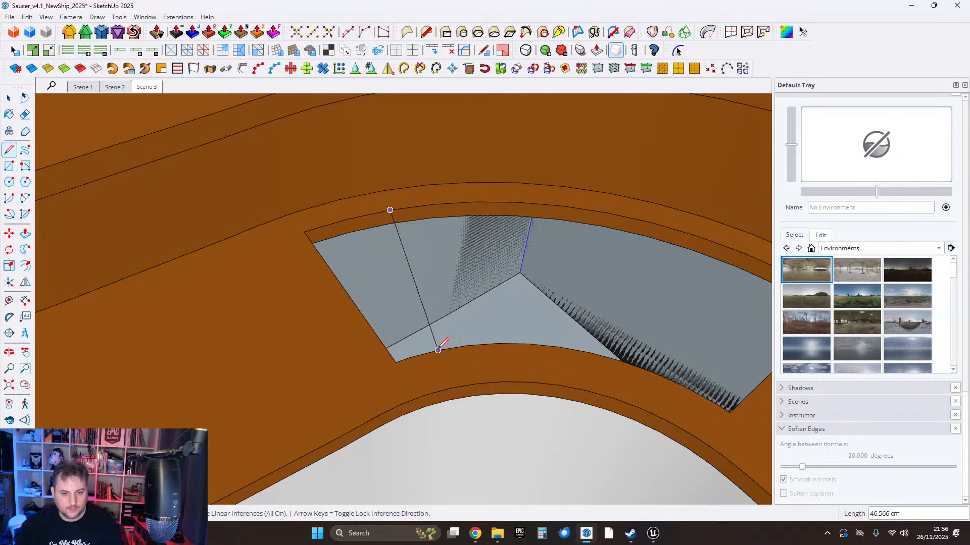
pyautogui.moveTo(513, 367); pyautogui.dragTo(414, 339, button='middle')
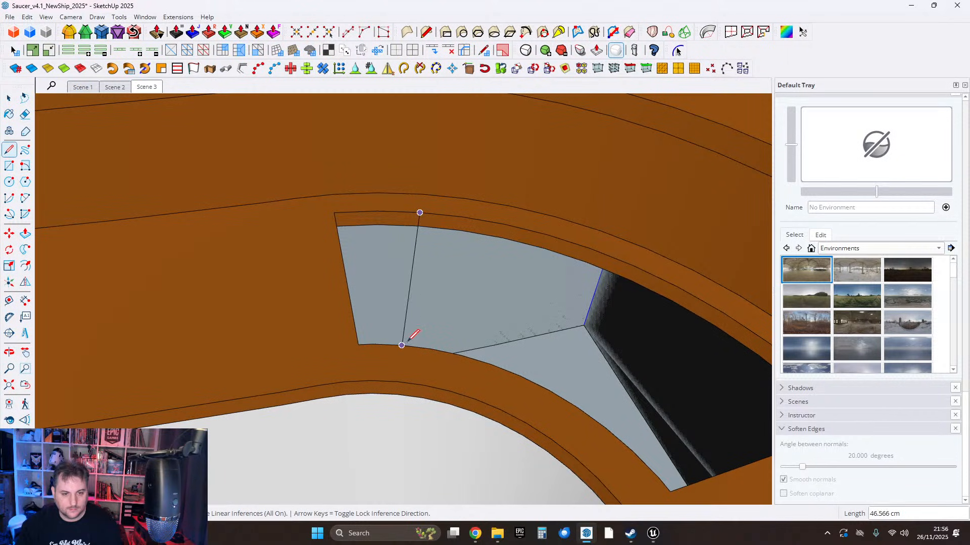
pyautogui.click(462, 216)
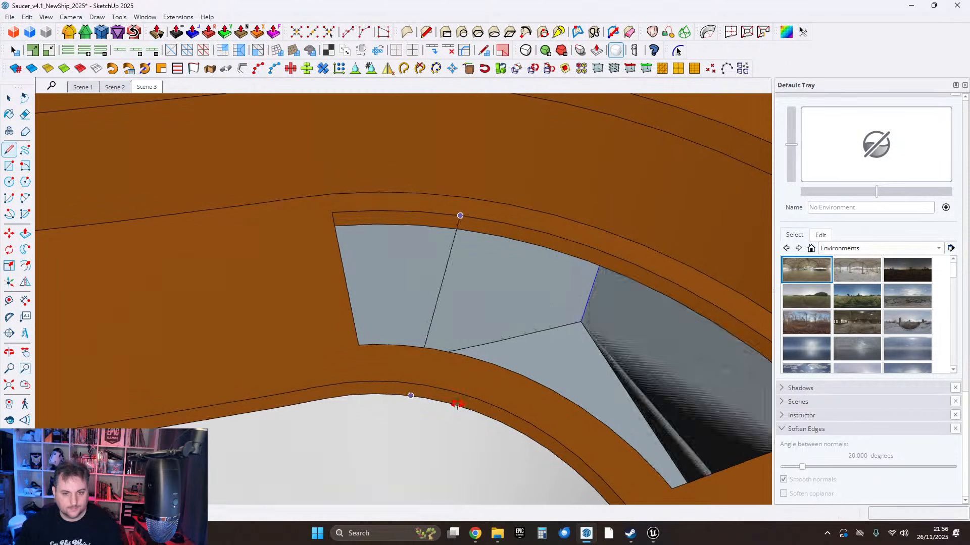
pyautogui.moveTo(411, 396)
pyautogui.mouseDown(button='middle')
pyautogui.moveTo(433, 350)
pyautogui.moveTo(573, 368)
pyautogui.moveTo(553, 325)
pyautogui.mouseUp(button='middle')
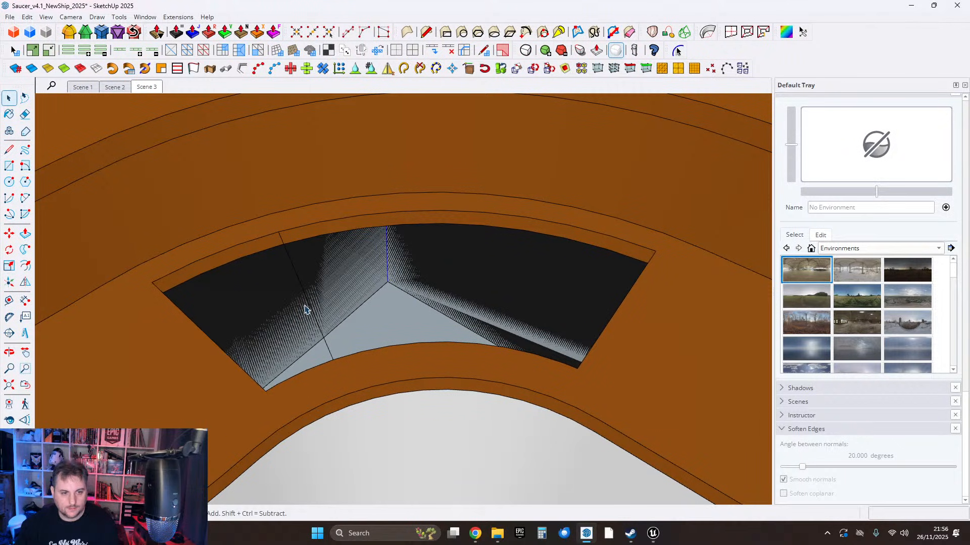
pyautogui.click(537, 379)
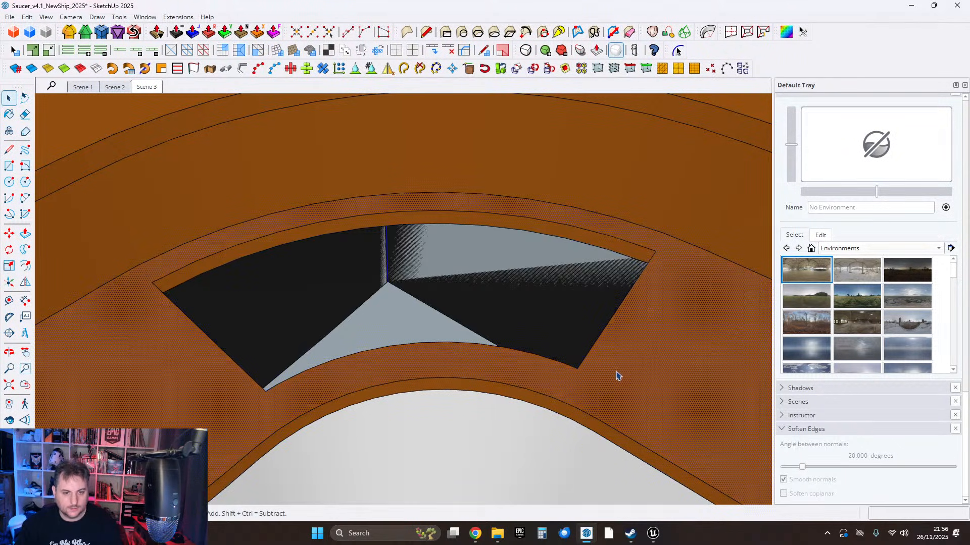
# Draw three radial lines across the corner opening, one at the middle and one on each side, closing it into four faces.
pyautogui.click(9, 150)
pyautogui.moveTo(263, 192); pyautogui.dragTo(445, 204, button='middle')
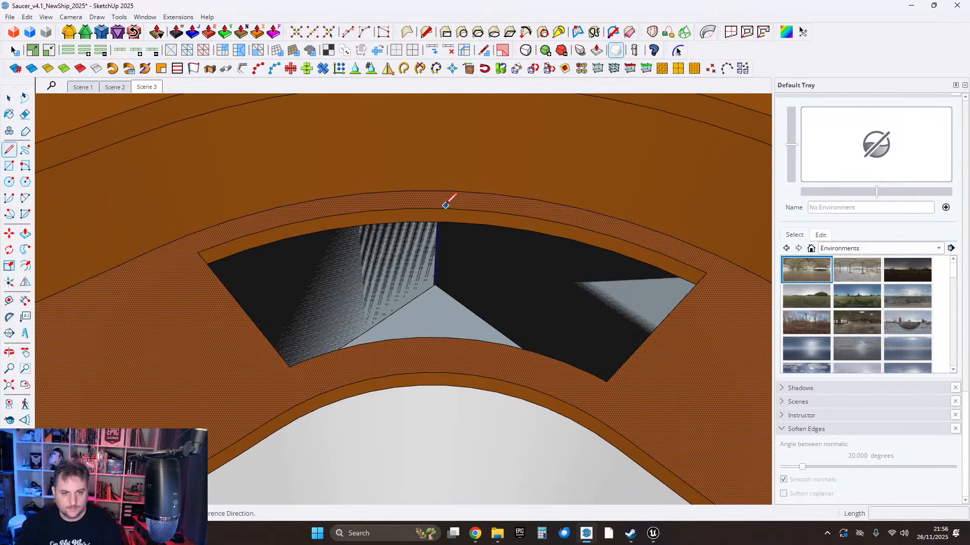
pyautogui.click(447, 336)
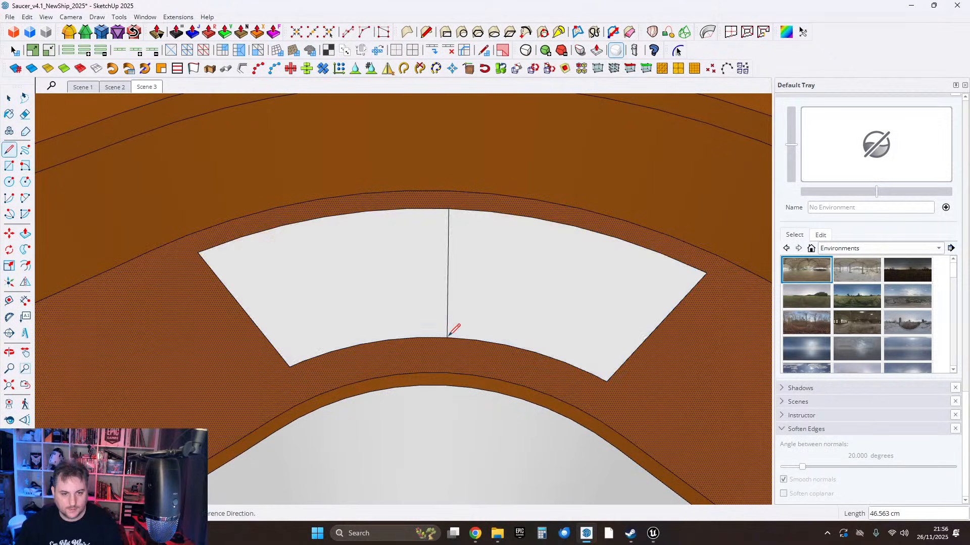
pyautogui.moveTo(454, 330); pyautogui.dragTo(432, 347, button='middle')
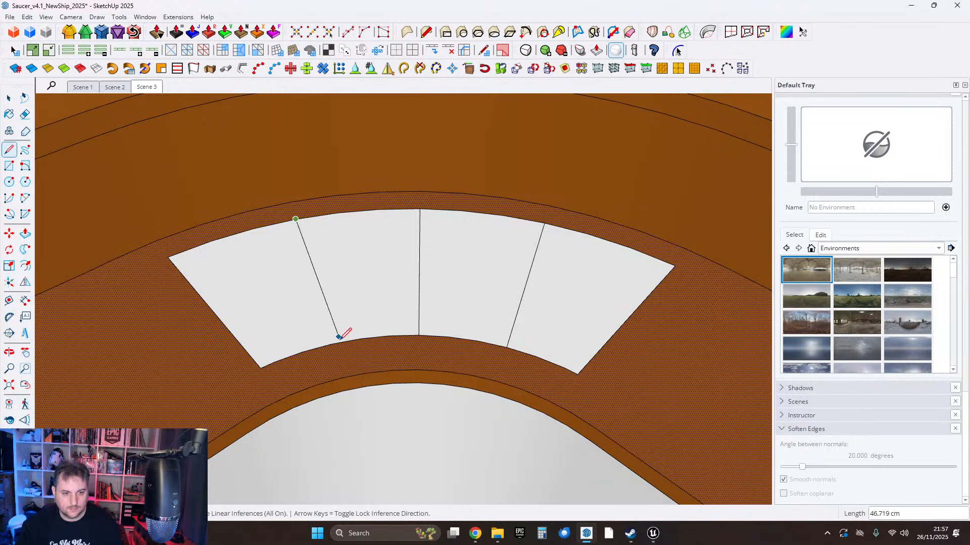
pyautogui.moveTo(421, 324); pyautogui.dragTo(328, 334, button='middle')
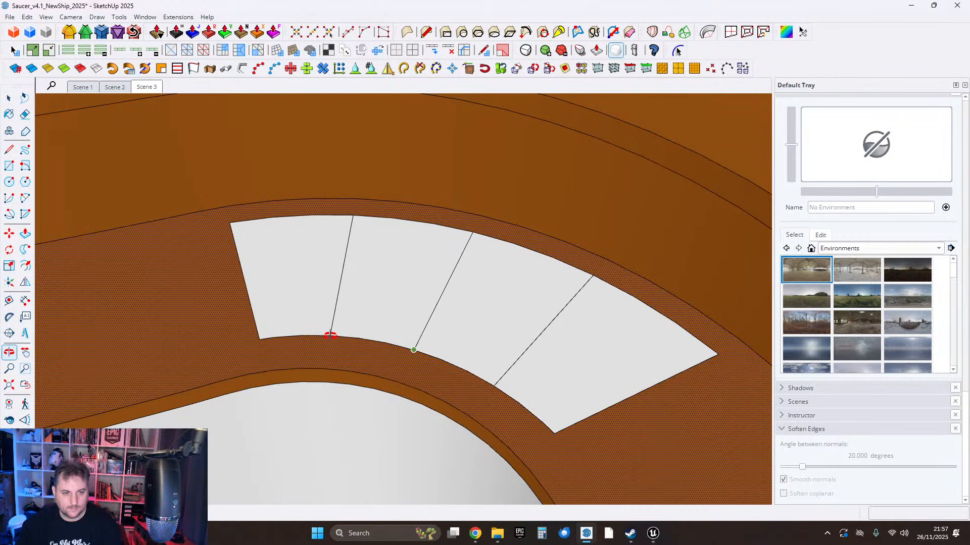
# Paint the two end sections of the corner panel with the orange Color C06.
pyautogui.click(9, 115)
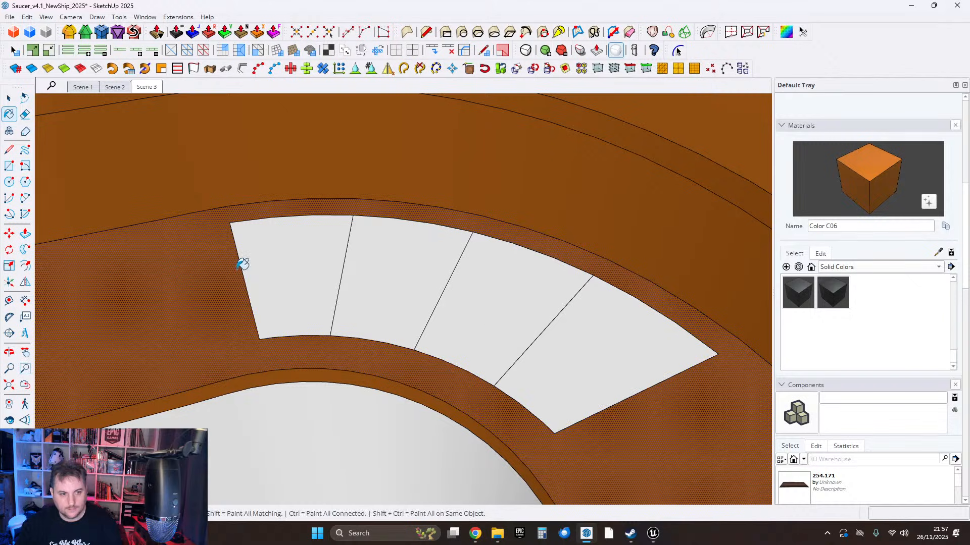
pyautogui.click(241, 263)
pyautogui.click(589, 349)
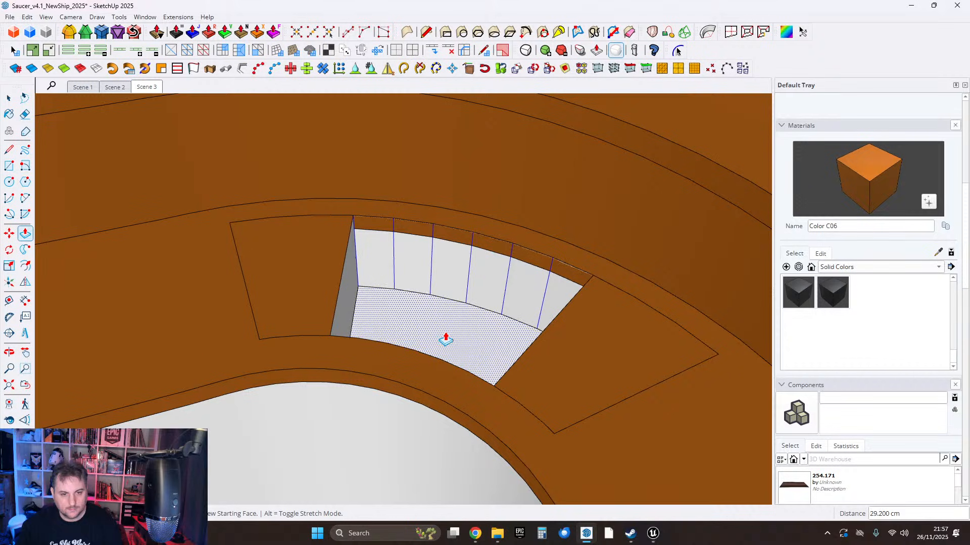
# Push the merged middle section of the corner panel down by 5 cm and delete its bottom face.
pyautogui.press('Return')
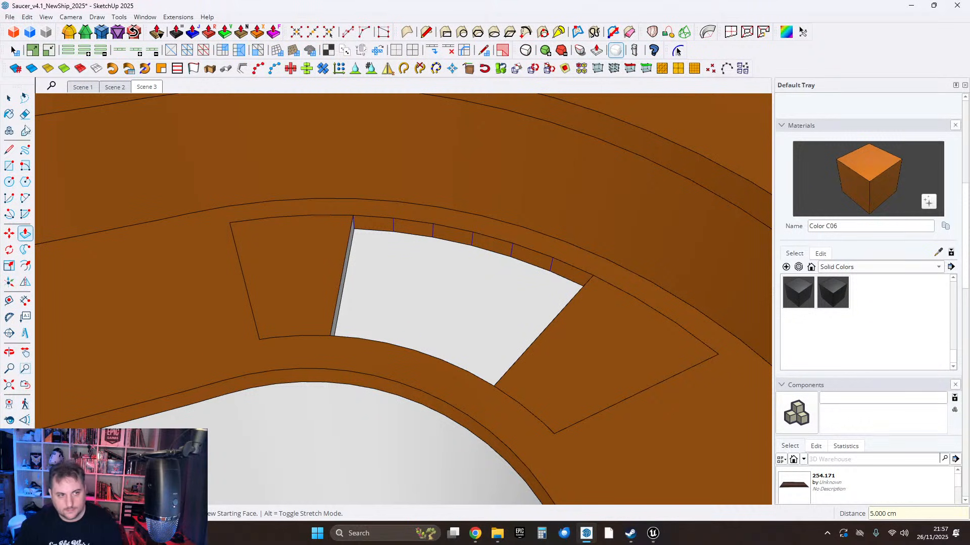
pyautogui.click(400, 289)
pyautogui.press('Delete')
# Run FixIt 101 on the wall's connected geometry again and dismiss its results report.
pyautogui.moveTo(293, 255); pyautogui.dragTo(452, 349, button='middle')
pyautogui.scroll(-4, 461, 274)
pyautogui.scroll(-3, 460, 274)
pyautogui.scroll(6, 376, 278)
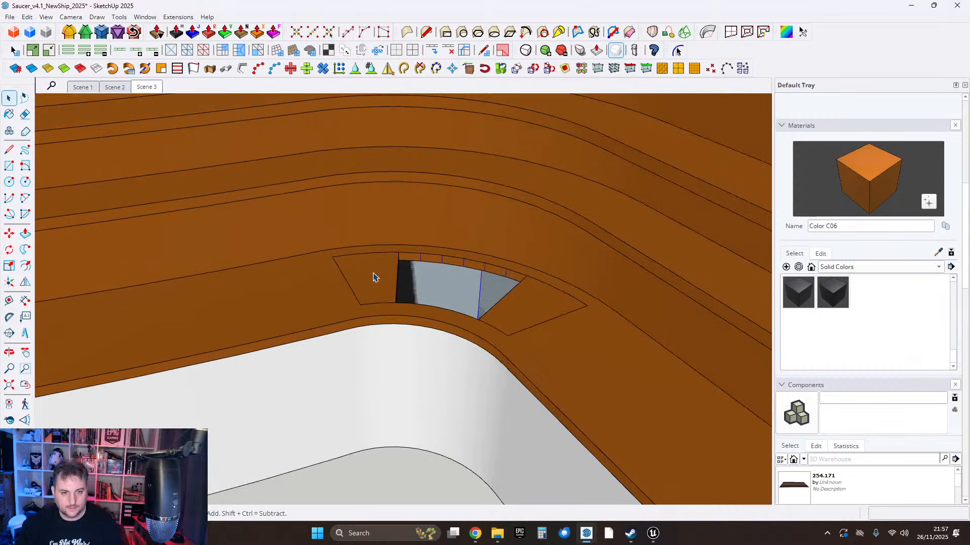
pyautogui.click(379, 278)
pyautogui.tripleClick(382, 279)
pyautogui.scroll(3, 381, 278)
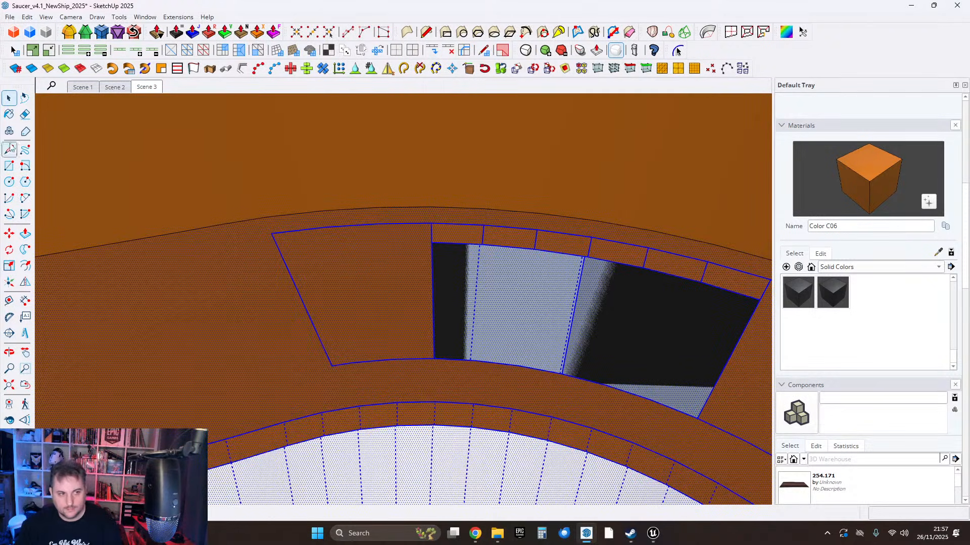
pyautogui.rightClick(303, 296)
pyautogui.click(347, 243)
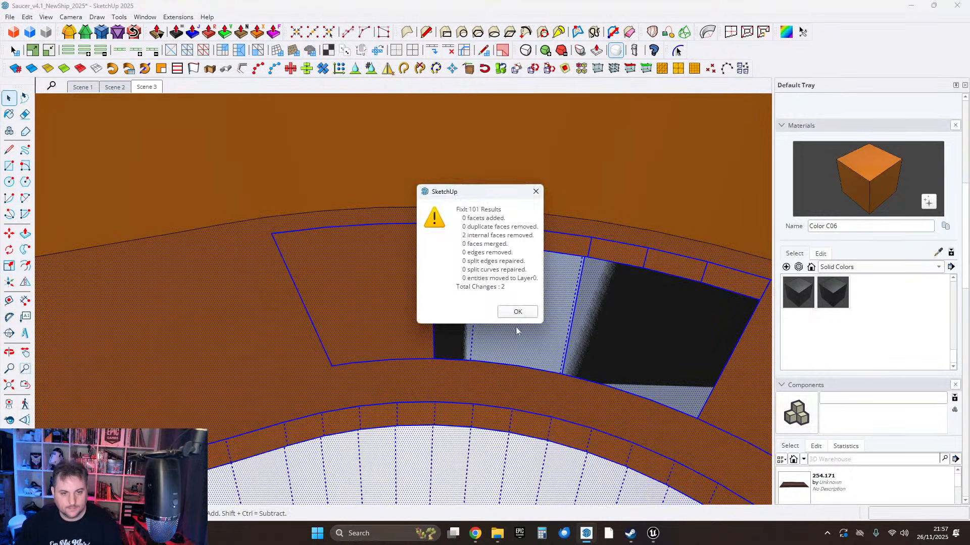
pyautogui.click(518, 314)
# From beneath the ledge, extend the undersides of both end sections of the corner panel down by 5 cm.
pyautogui.scroll(2, 382, 291)
pyautogui.scroll(2, 376, 286)
pyautogui.moveTo(368, 281); pyautogui.dragTo(313, 171, button='middle')
pyautogui.click(313, 170)
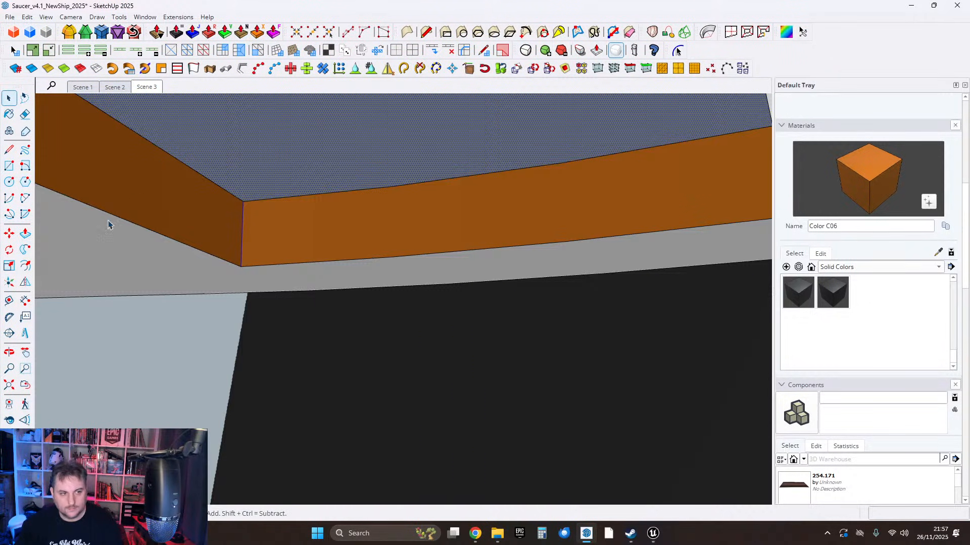
pyautogui.click(246, 184)
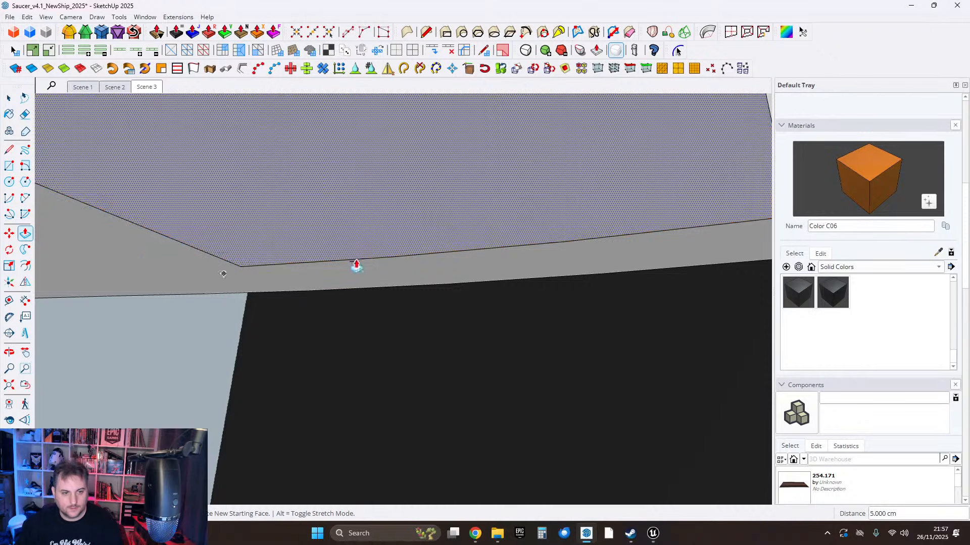
pyautogui.moveTo(357, 266); pyautogui.dragTo(641, 209, button='middle')
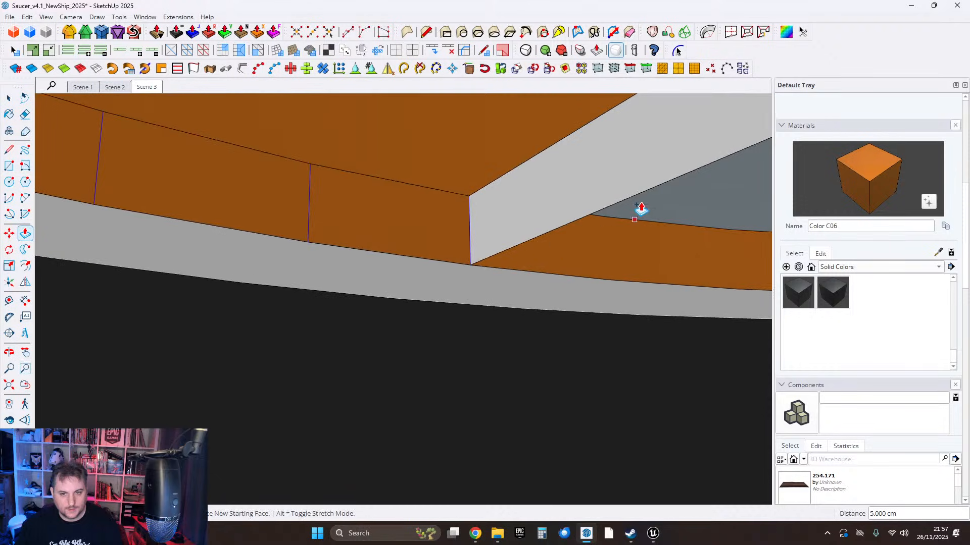
pyautogui.doubleClick(665, 221)
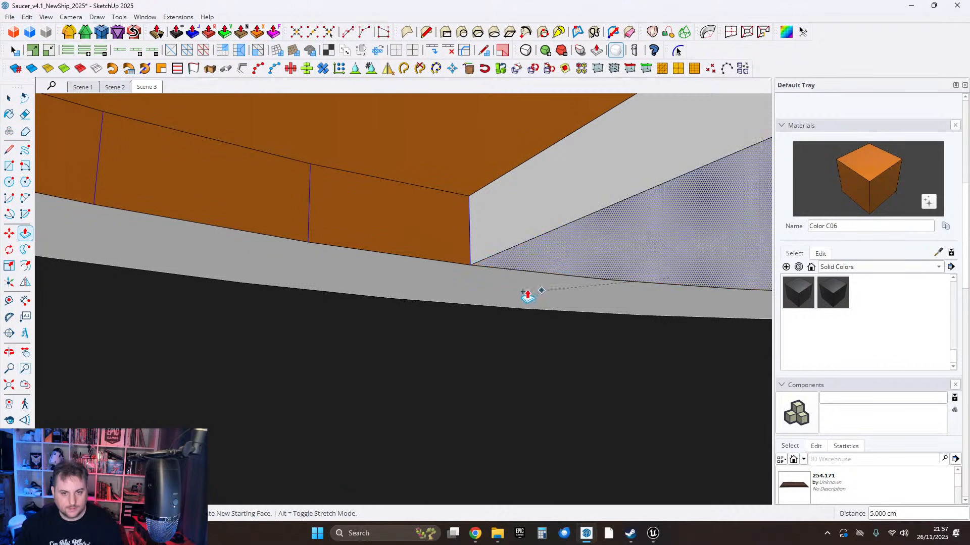
pyautogui.click(8, 100)
# Run FixIt 101 on the wall's connected geometry after extending the corner panel's undersides and dismiss its results report.
pyautogui.scroll(-8, 320, 318)
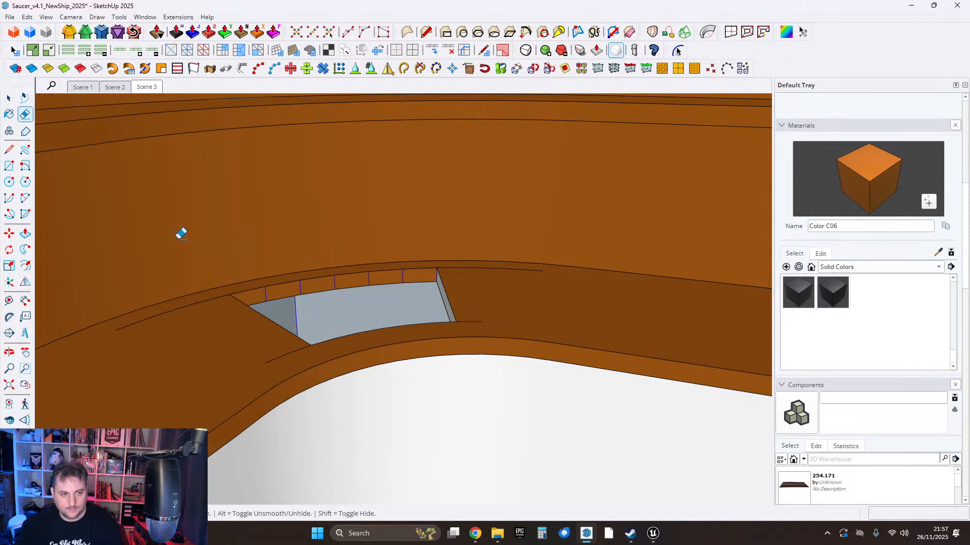
pyautogui.tripleClick(244, 353)
pyautogui.rightClick(237, 331)
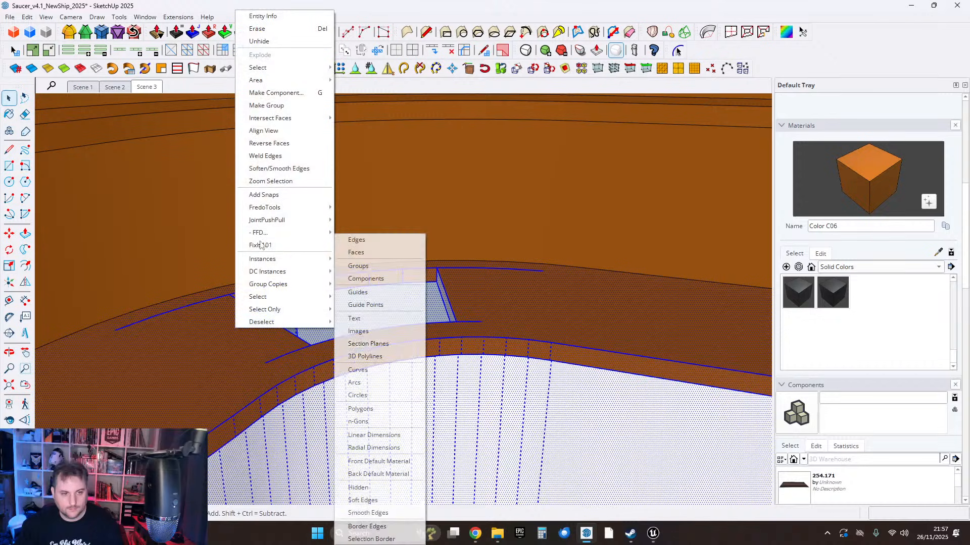
pyautogui.click(267, 245)
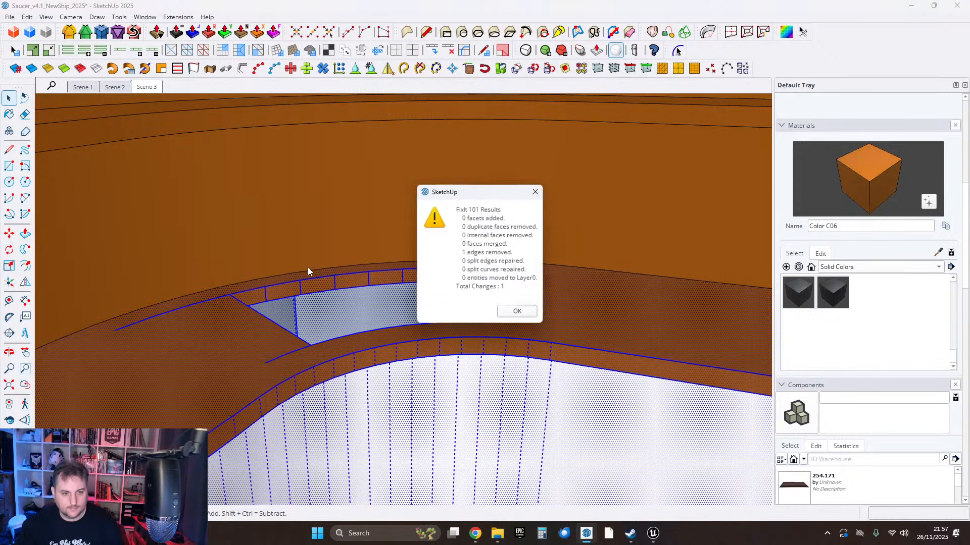
pyautogui.click(514, 315)
# Soften and smooth the selected wall geometry's edges at an angle between normals of 20 degrees.
pyautogui.moveTo(511, 318); pyautogui.dragTo(456, 336, button='middle')
pyautogui.scroll(4, 570, 300)
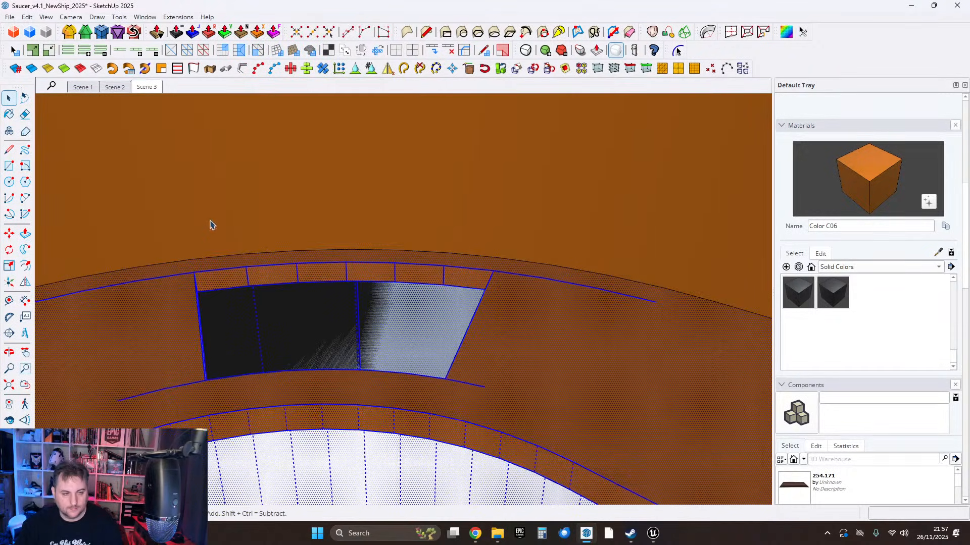
pyautogui.moveTo(137, 302); pyautogui.dragTo(179, 146, button='middle')
pyautogui.scroll(-2, 340, 223)
pyautogui.moveTo(340, 223); pyautogui.dragTo(414, 312, button='middle')
pyautogui.scroll(3, 459, 342)
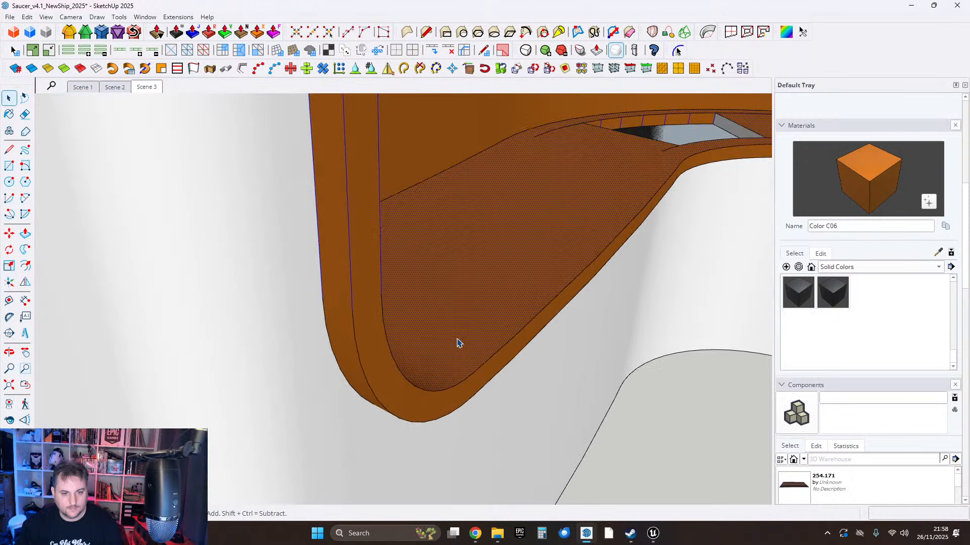
pyautogui.scroll(3, 394, 292)
pyautogui.moveTo(459, 342); pyautogui.dragTo(569, 218, button='middle')
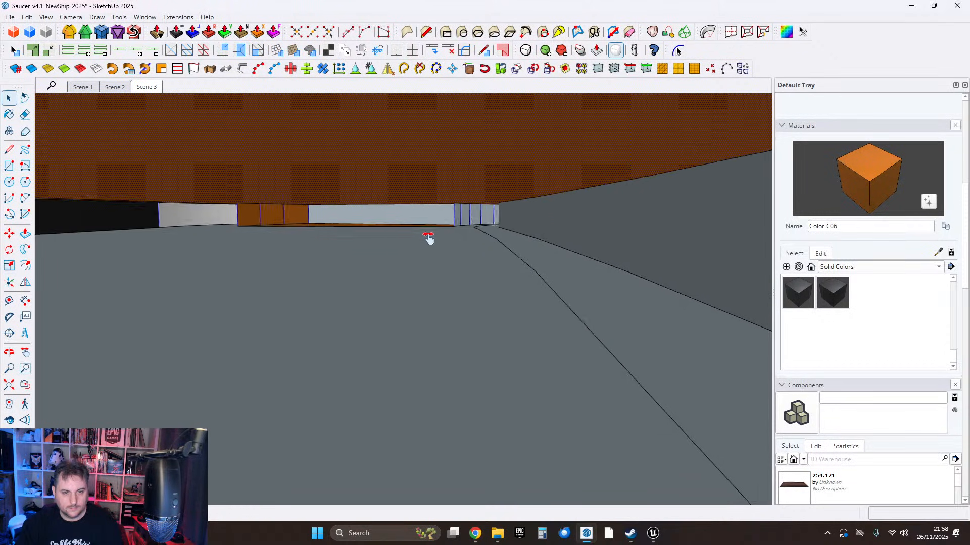
pyautogui.moveTo(429, 238); pyautogui.dragTo(433, 300, button='middle')
pyautogui.rightClick(422, 250)
pyautogui.click(469, 159)
pyautogui.scroll(-4, 526, 262)
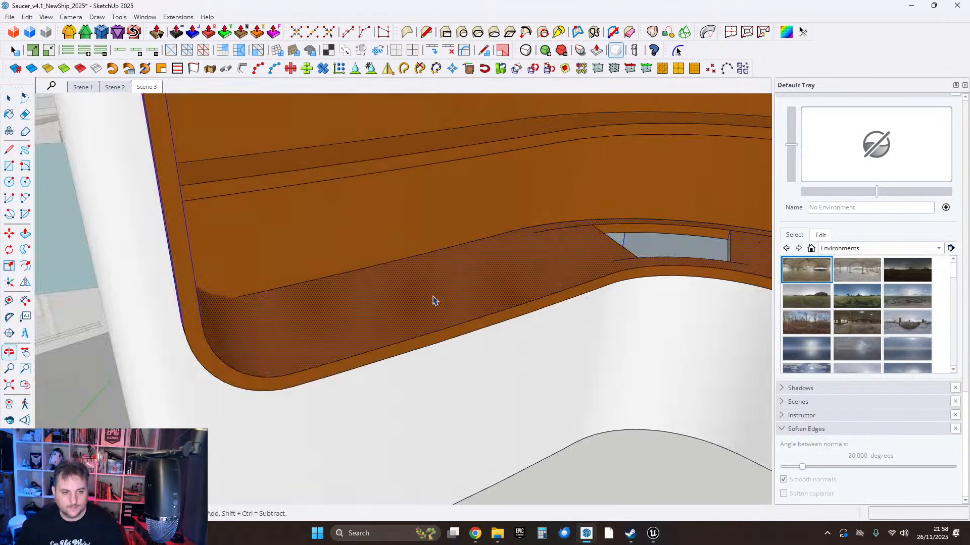
# Select the orange recess frame, the corner opening's side faces and the adjoining outer faces, and make them a group.
pyautogui.click(268, 315)
pyautogui.moveTo(268, 315); pyautogui.dragTo(340, 225, button='middle')
pyautogui.scroll(-3, 364, 265)
pyautogui.scroll(4, 283, 218)
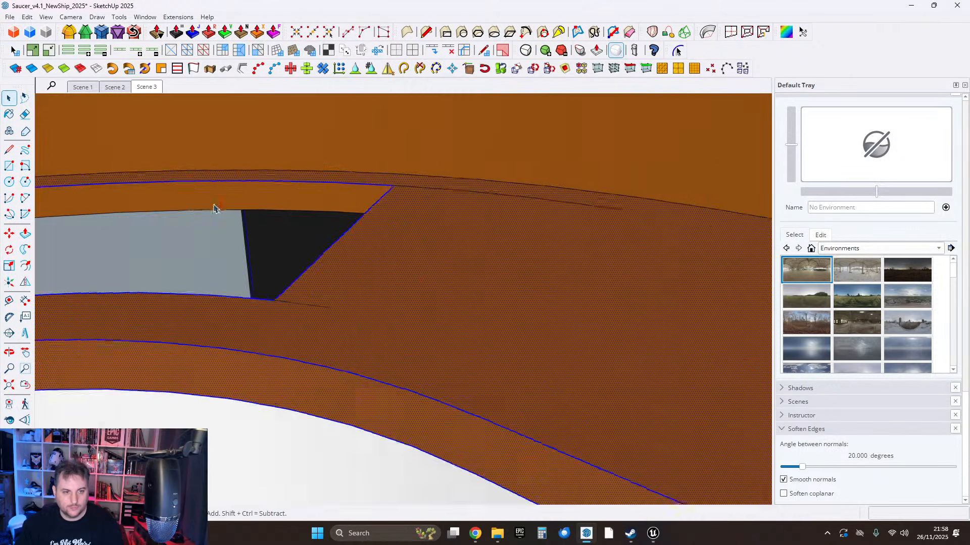
pyautogui.moveTo(214, 210); pyautogui.dragTo(712, 222, button='middle')
pyautogui.keyDown('shift'); pyautogui.doubleClick(256, 221); pyautogui.keyUp('shift')
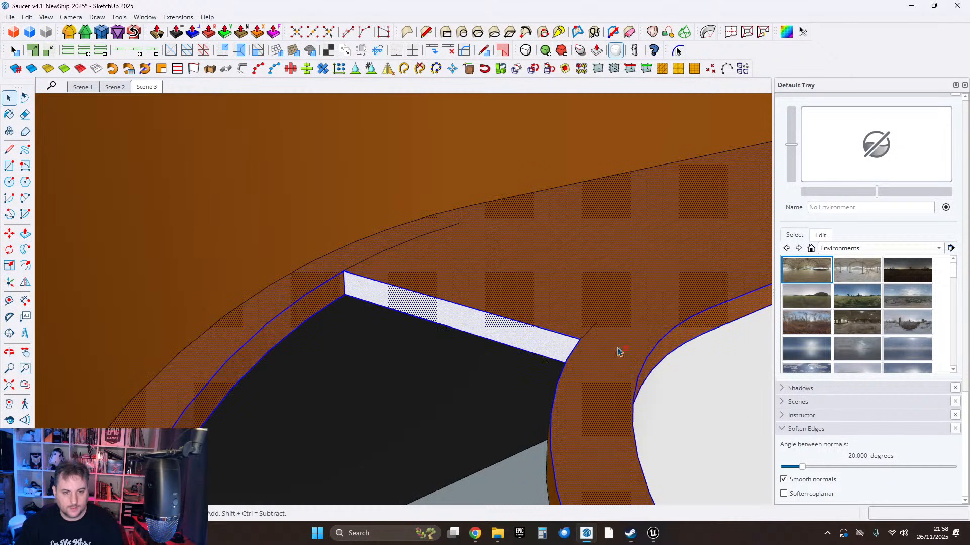
pyautogui.moveTo(620, 352); pyautogui.dragTo(593, 365, button='middle')
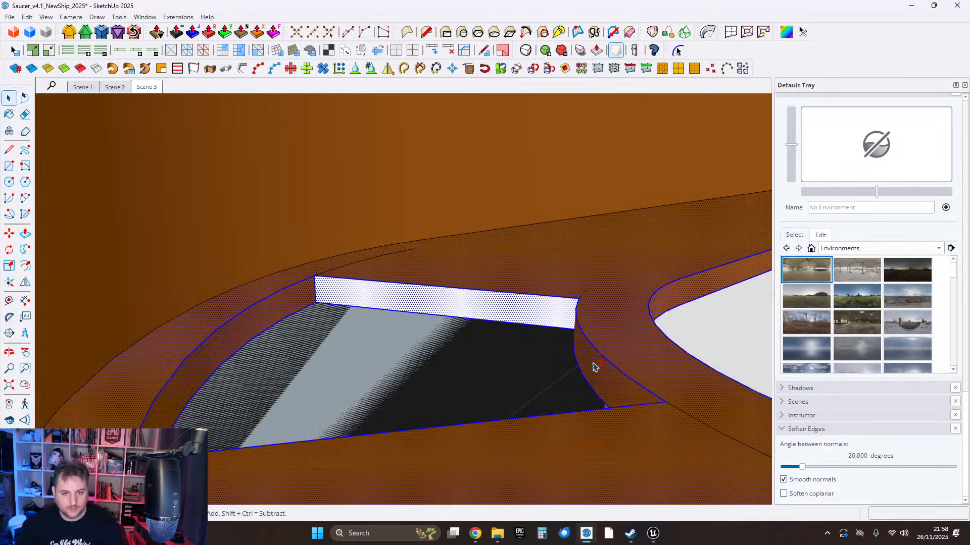
pyautogui.scroll(5, 494, 253)
pyautogui.moveTo(493, 260); pyautogui.dragTo(626, 280, button='middle')
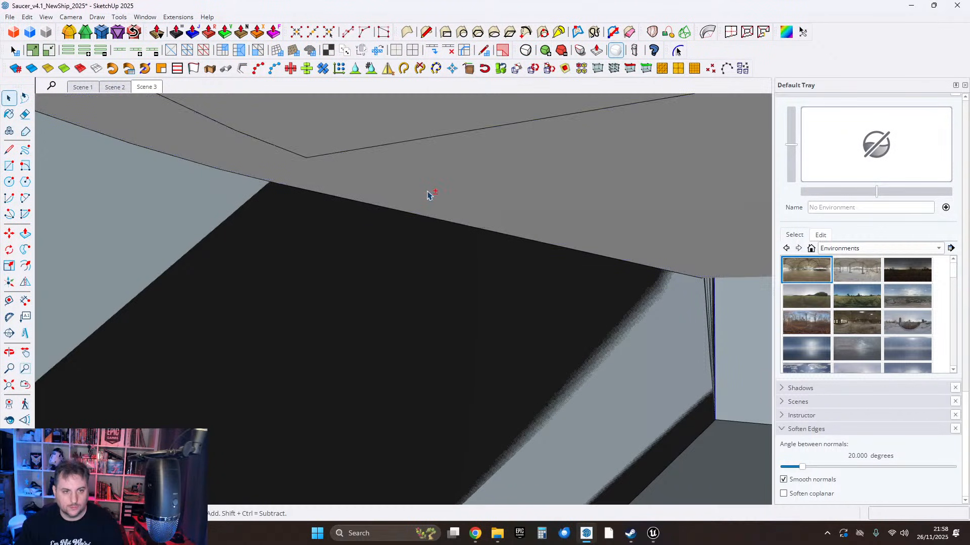
pyautogui.keyDown('shift'); pyautogui.click(483, 192); pyautogui.keyUp('shift')
pyautogui.keyDown('shift'); pyautogui.click(369, 133); pyautogui.keyUp('shift')
pyautogui.moveTo(619, 199); pyautogui.dragTo(201, 287, button='middle')
pyautogui.scroll(-5, 218, 283)
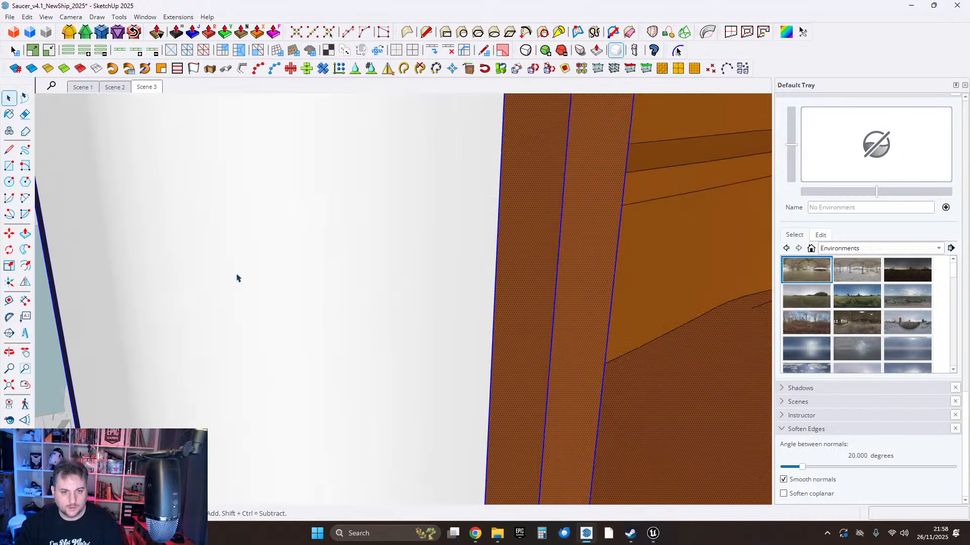
pyautogui.moveTo(614, 309); pyautogui.dragTo(341, 306, button='middle')
pyautogui.moveTo(516, 375); pyautogui.dragTo(434, 424, button='middle')
pyautogui.scroll(3, 376, 396)
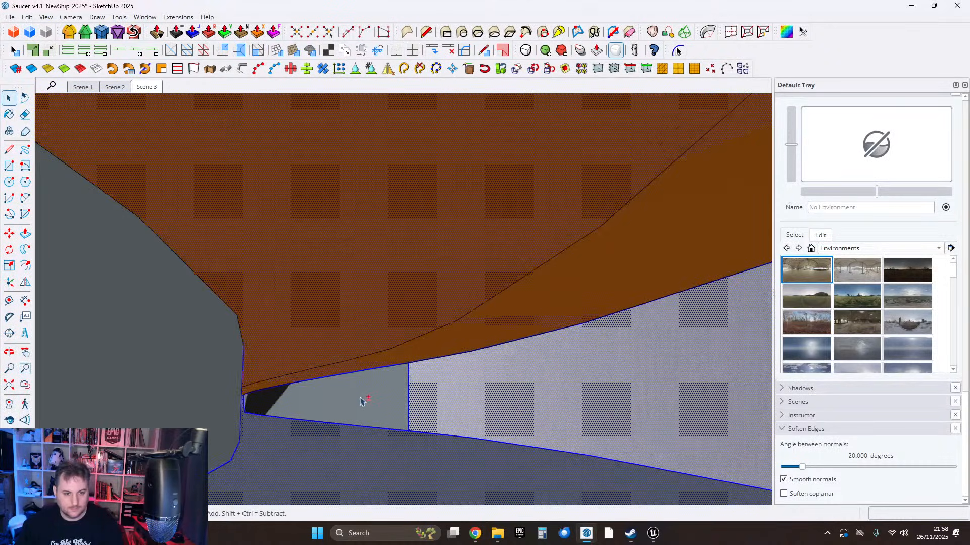
pyautogui.moveTo(348, 401); pyautogui.dragTo(451, 399, button='middle')
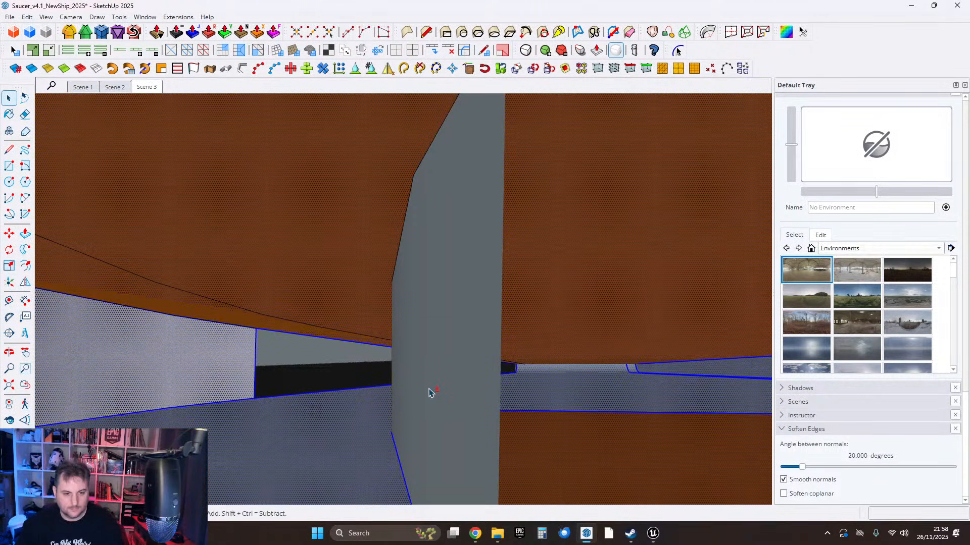
pyautogui.moveTo(300, 356); pyautogui.dragTo(407, 381, button='middle')
pyautogui.rightClick(406, 376)
pyautogui.click(444, 170)
# Convert the recess frame group into a component with the default settings.
pyautogui.moveTo(232, 412); pyautogui.dragTo(512, 315, button='middle')
pyautogui.rightClick(530, 294)
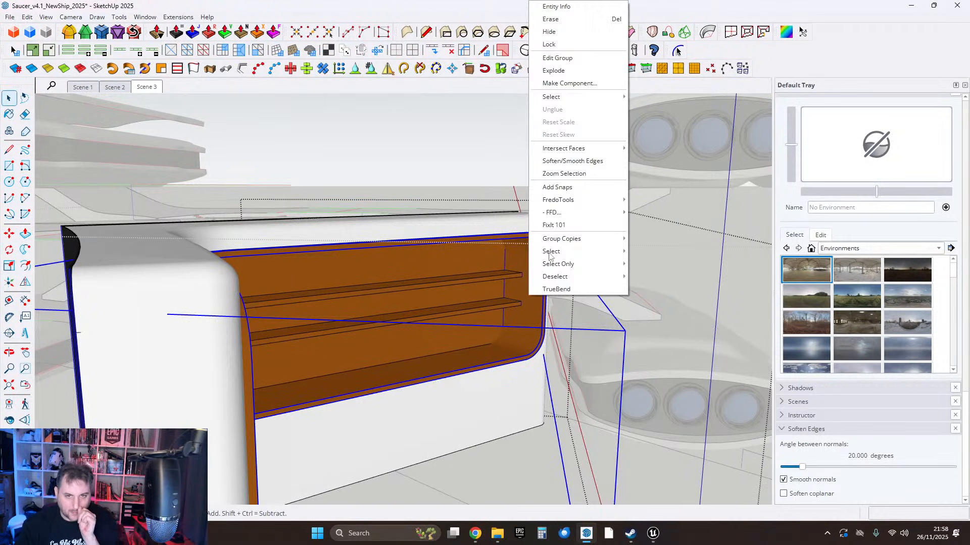
pyautogui.click(563, 83)
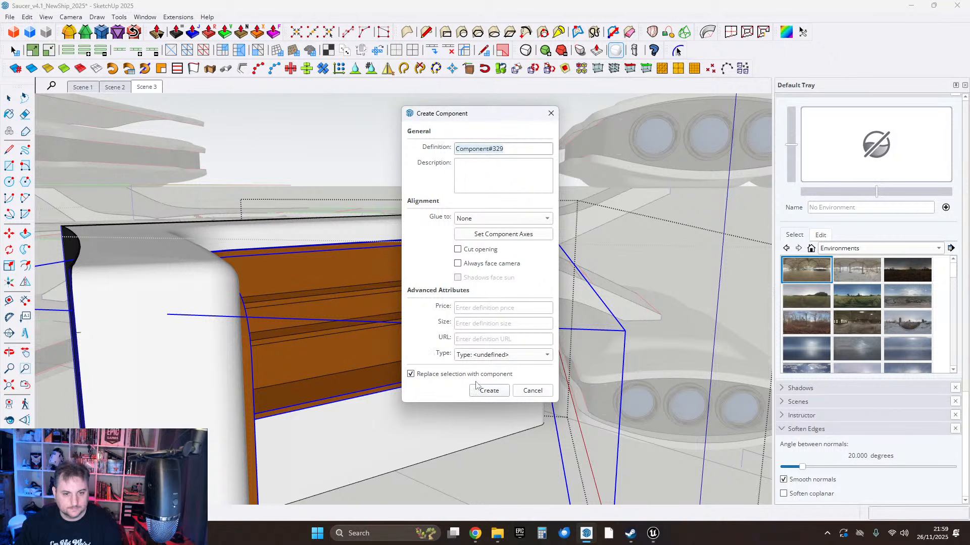
pyautogui.click(478, 388)
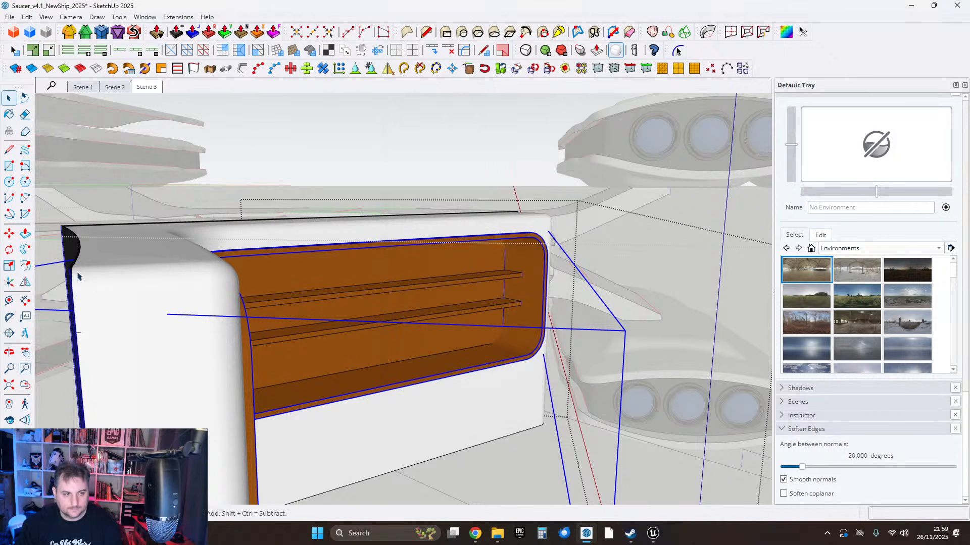
# Copy the recess frame component 587.5 cm straight up, clear of the wall.
pyautogui.click(532, 327)
pyautogui.press('ctrl')
pyautogui.scroll(-5, 505, 303)
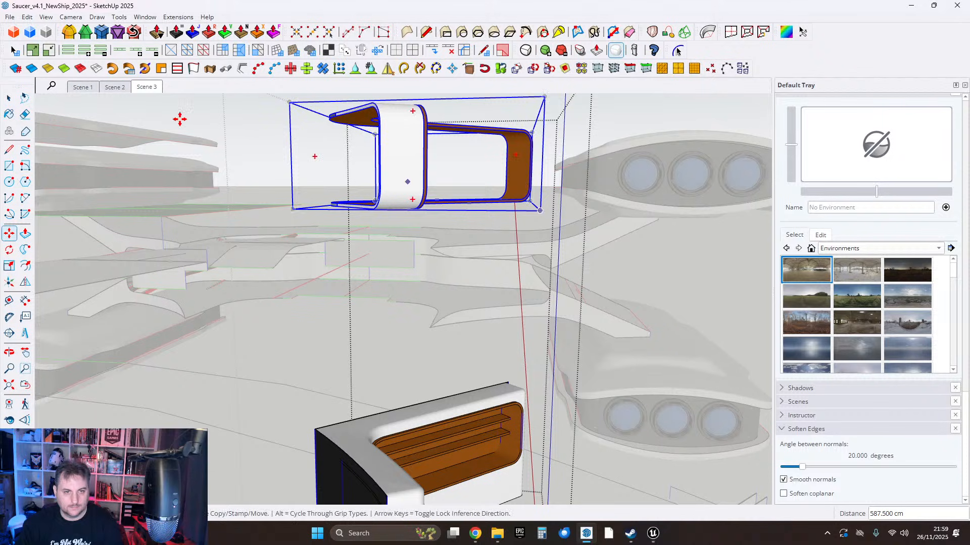
pyautogui.moveTo(378, 174); pyautogui.dragTo(398, 283, button='middle')
pyautogui.scroll(5, 398, 261)
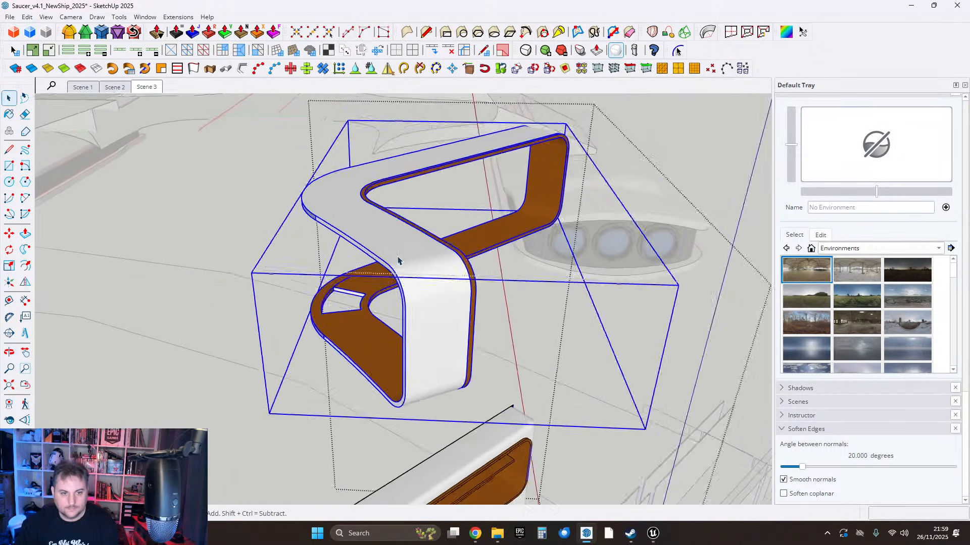
# Open the raised frame component for editing and reverse the curved corner face along the lower ledge's edge.
pyautogui.doubleClick(363, 226)
pyautogui.moveTo(362, 226); pyautogui.dragTo(302, 279, button='middle')
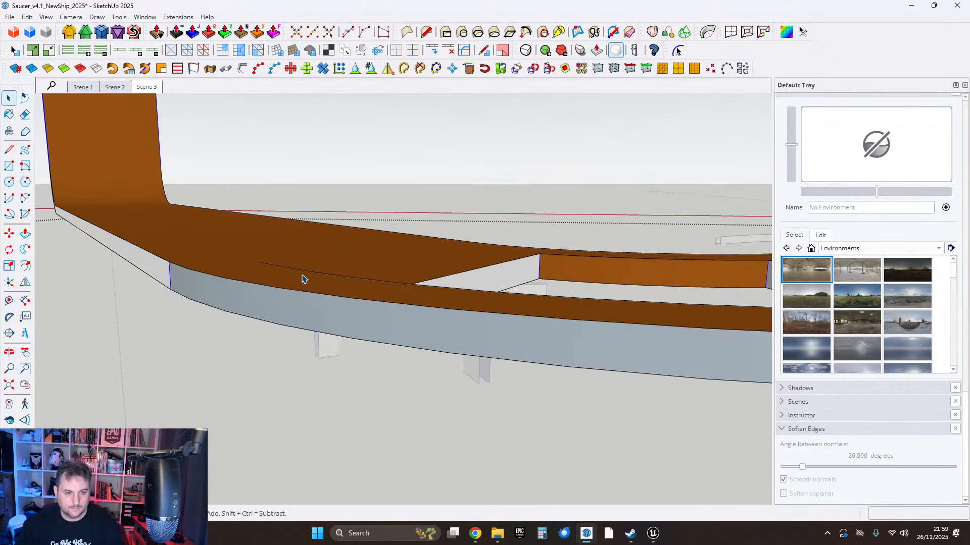
pyautogui.rightClick(223, 291)
pyautogui.moveTo(252, 194)
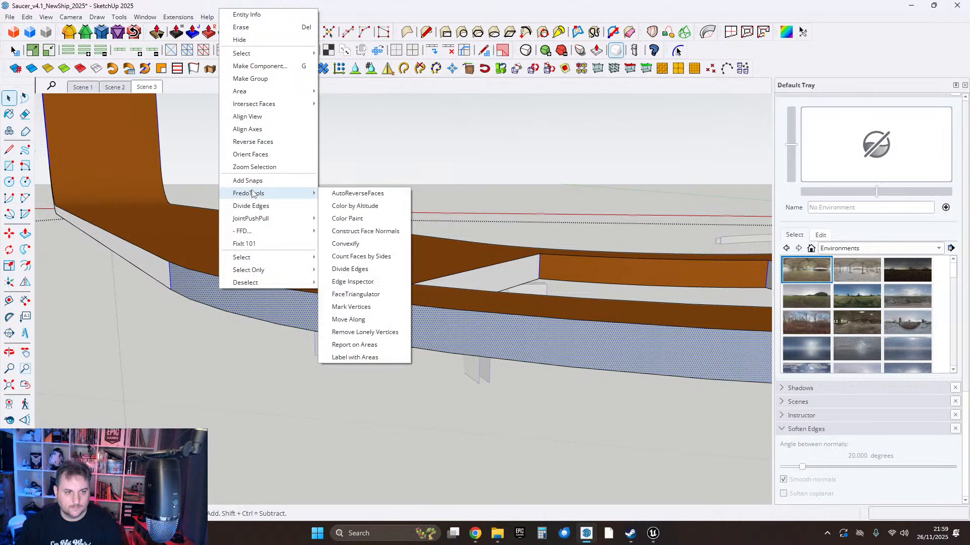
pyautogui.click(255, 147)
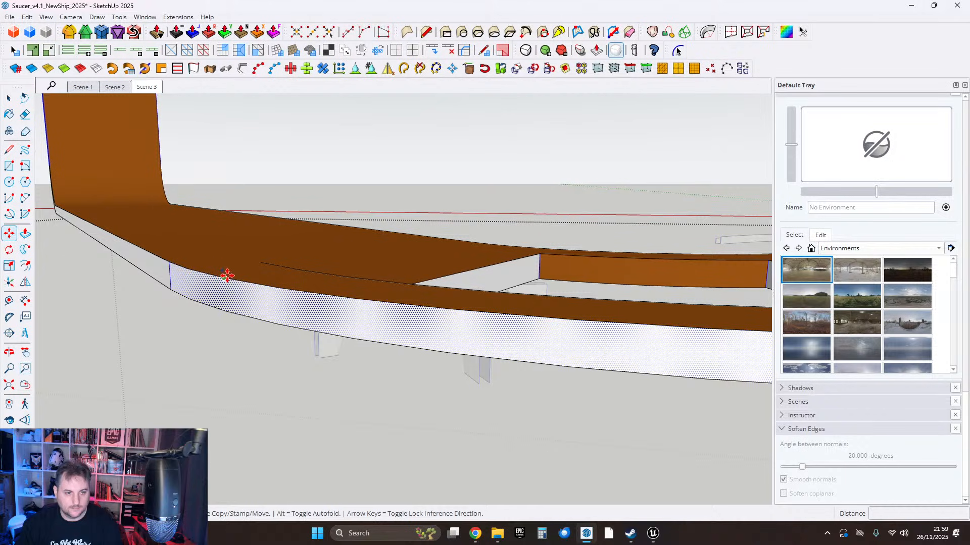
# Copy the reversed curved face about 142 cm straight up onto the corner gap in the frame's upper edge.
pyautogui.click(227, 275)
pyautogui.scroll(-4, 227, 279)
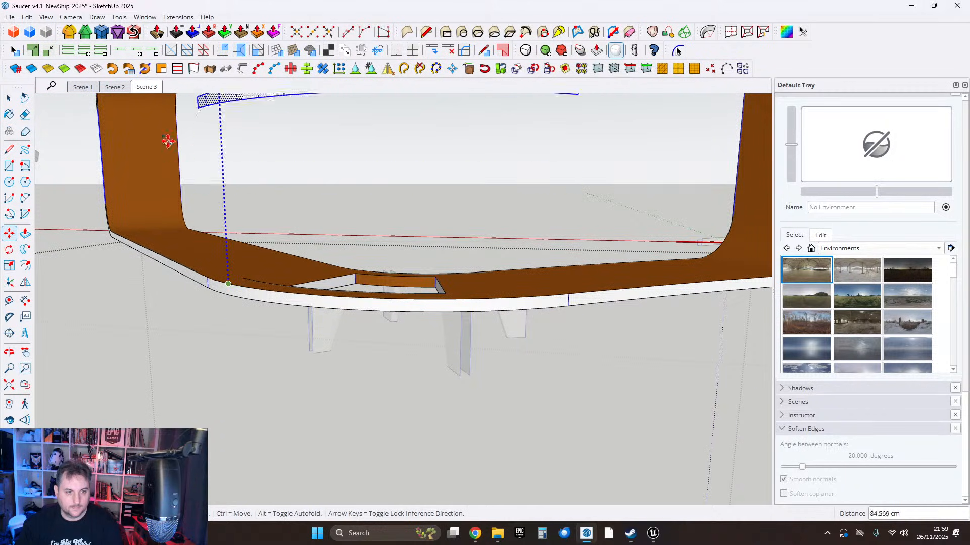
pyautogui.moveTo(168, 142); pyautogui.dragTo(257, 277, button='middle')
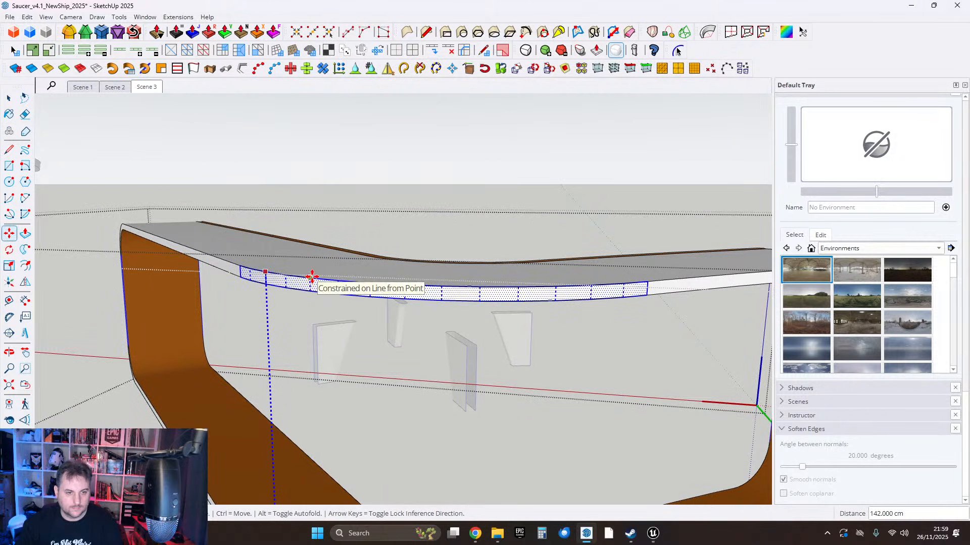
pyautogui.scroll(-3, 258, 270)
# Select all of the frame's connected geometry and paint it with the orange Color C06.
pyautogui.tripleClick(251, 255)
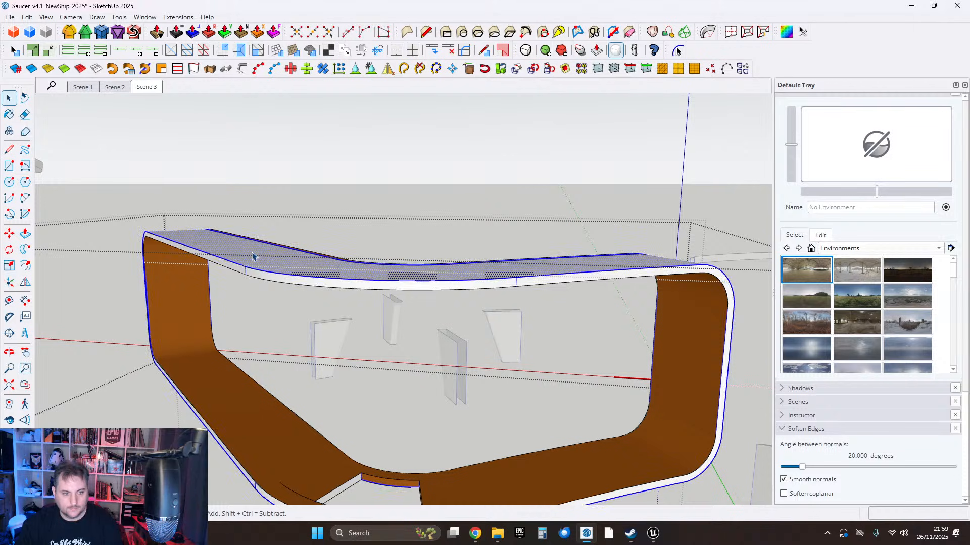
pyautogui.click(10, 114)
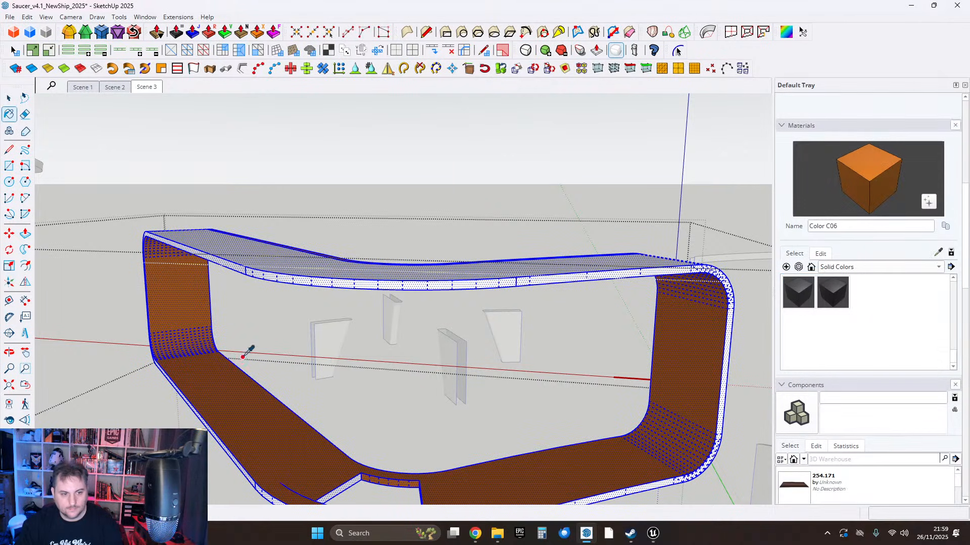
pyautogui.click(261, 252)
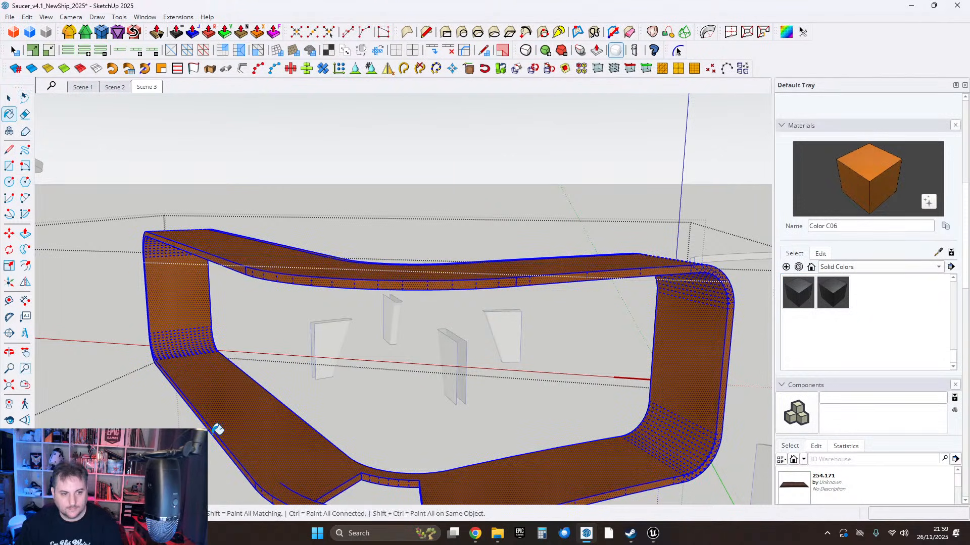
pyautogui.moveTo(217, 429); pyautogui.dragTo(199, 346, button='middle')
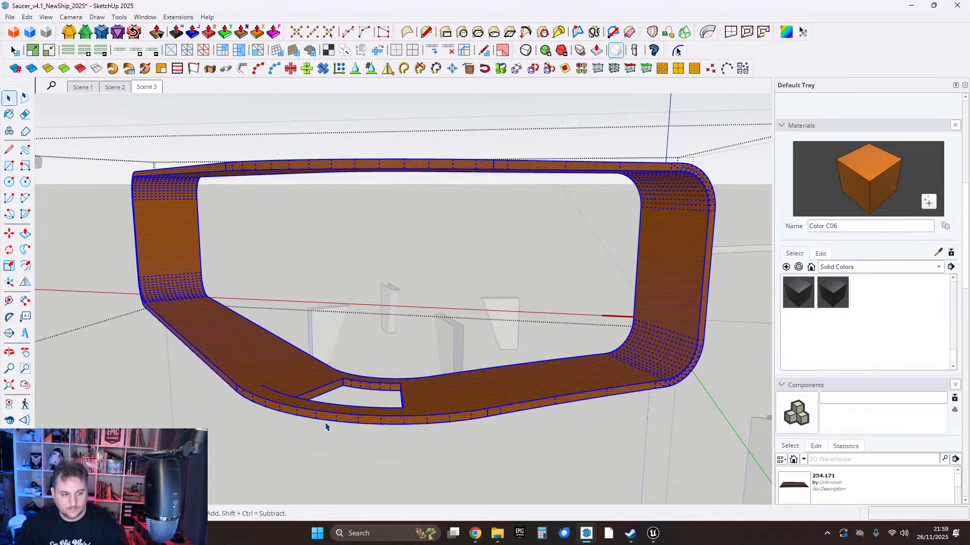
# Select all connected geometry of the orange frame from inside its hollow shell and paint the interior faces with the Default material.
pyautogui.scroll(4, 255, 379)
pyautogui.moveTo(255, 379); pyautogui.dragTo(160, 385, button='middle')
pyautogui.scroll(2, 306, 390)
pyautogui.scroll(3, 307, 392)
pyautogui.moveTo(324, 401); pyautogui.dragTo(226, 357, button='middle')
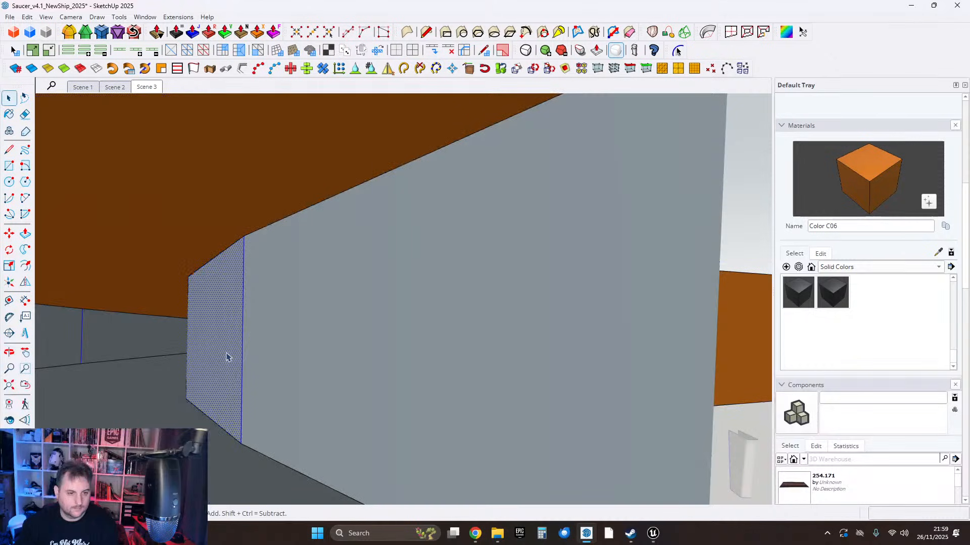
pyautogui.rightClick(202, 348)
pyautogui.click(230, 121)
pyautogui.moveTo(229, 126); pyautogui.dragTo(292, 379, button='middle')
pyautogui.tripleClick(188, 326)
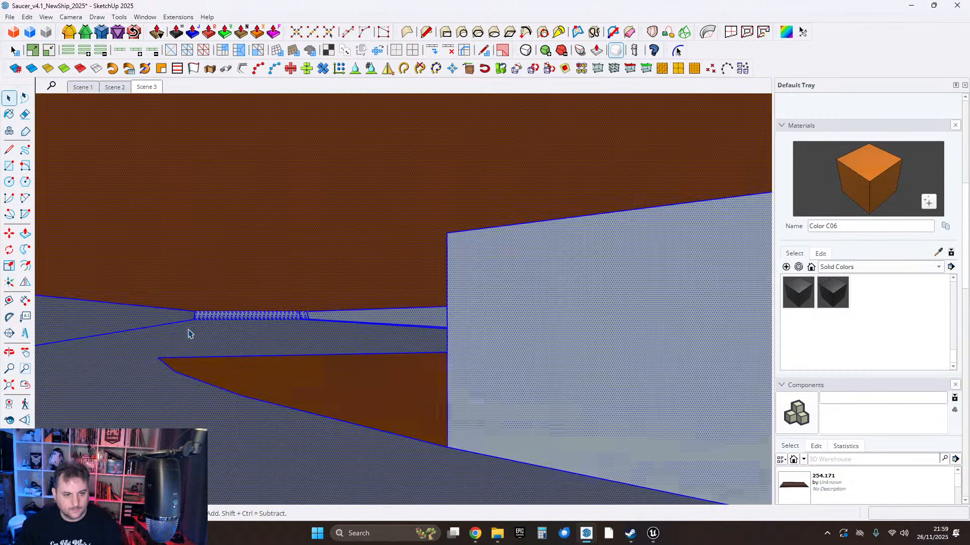
pyautogui.click(678, 51)
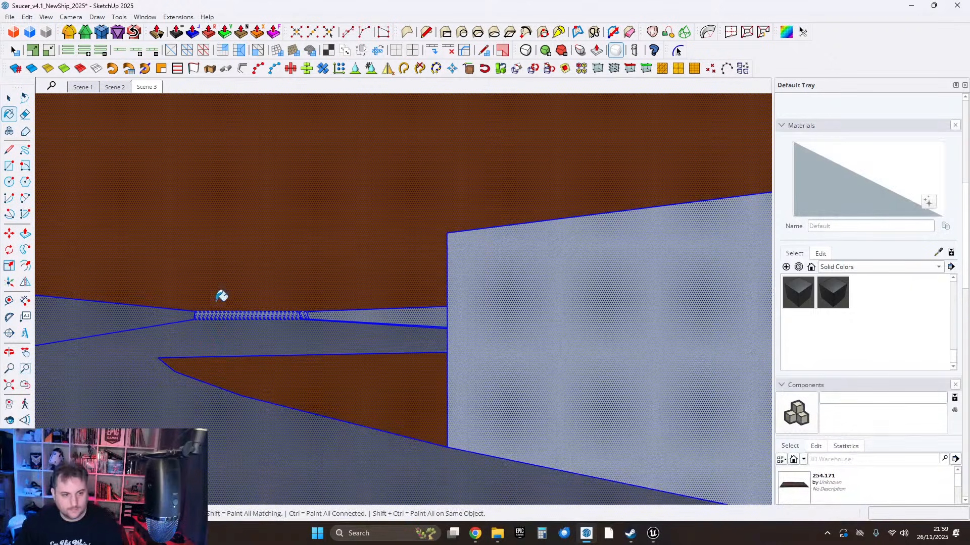
pyautogui.click(208, 331)
pyautogui.moveTo(309, 349)
pyautogui.mouseDown(button='middle')
pyautogui.moveTo(98, 392)
pyautogui.moveTo(434, 327)
pyautogui.moveTo(394, 308)
pyautogui.mouseUp(button='middle')
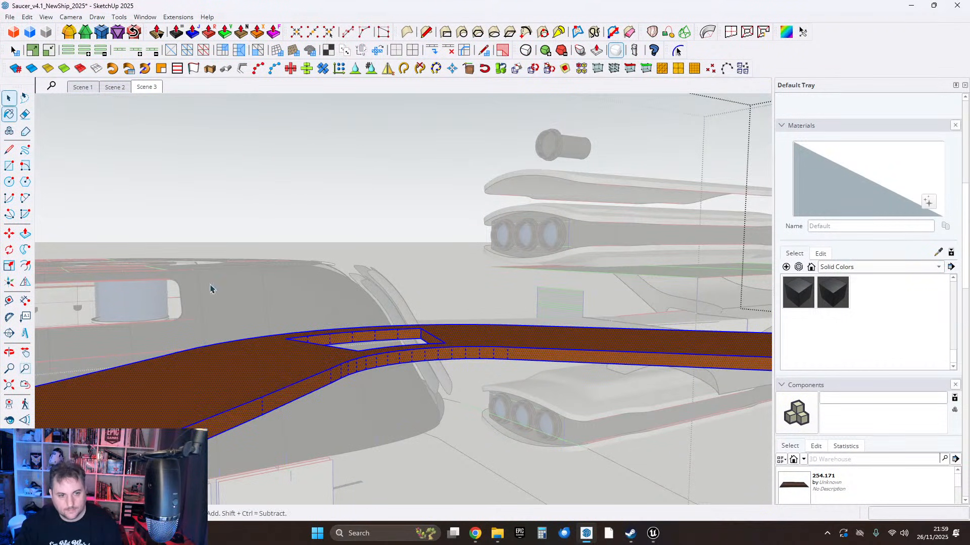
# Run FixIt 101 on all the selected geometry of the orange frame from inside its shell.
pyautogui.scroll(1, 390, 362)
pyautogui.moveTo(389, 361); pyautogui.dragTo(464, 330, button='middle')
pyautogui.scroll(4, 415, 308)
pyautogui.moveTo(415, 308); pyautogui.dragTo(359, 290, button='middle')
pyautogui.scroll(1, 418, 305)
pyautogui.moveTo(466, 262); pyautogui.dragTo(319, 85, button='middle')
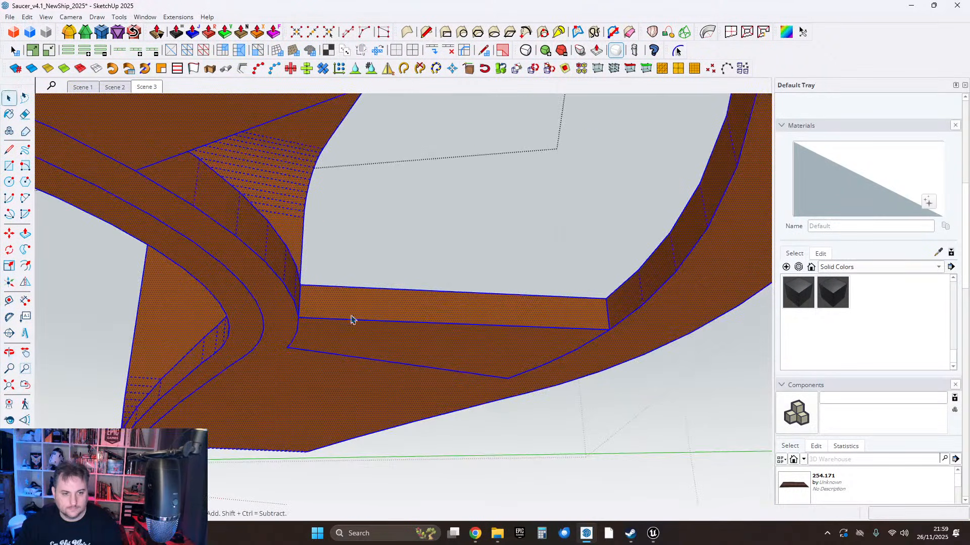
pyautogui.scroll(5, 335, 342)
pyautogui.moveTo(340, 340); pyautogui.dragTo(198, 382, button='middle')
pyautogui.rightClick(397, 304)
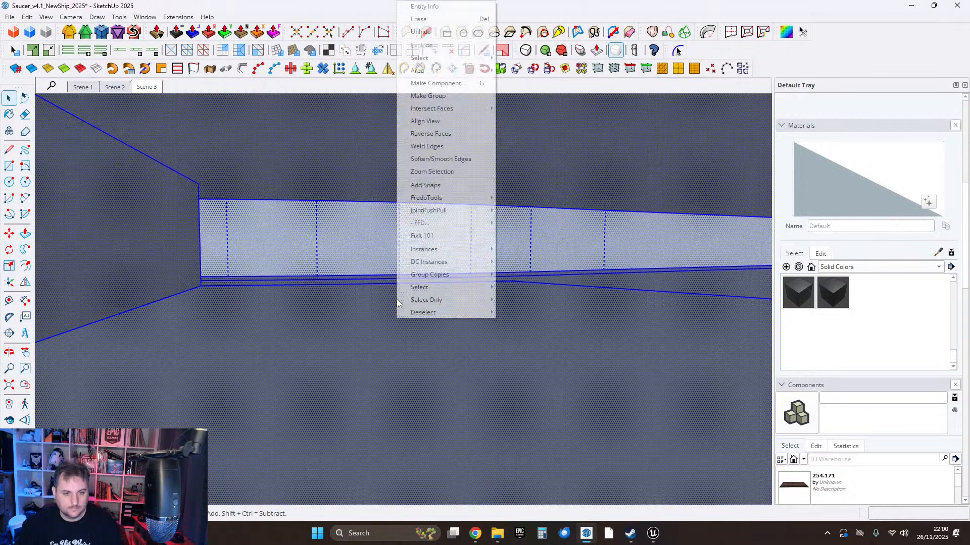
pyautogui.click(422, 236)
pyautogui.click(523, 313)
pyautogui.moveTo(523, 313); pyautogui.dragTo(464, 312, button='middle')
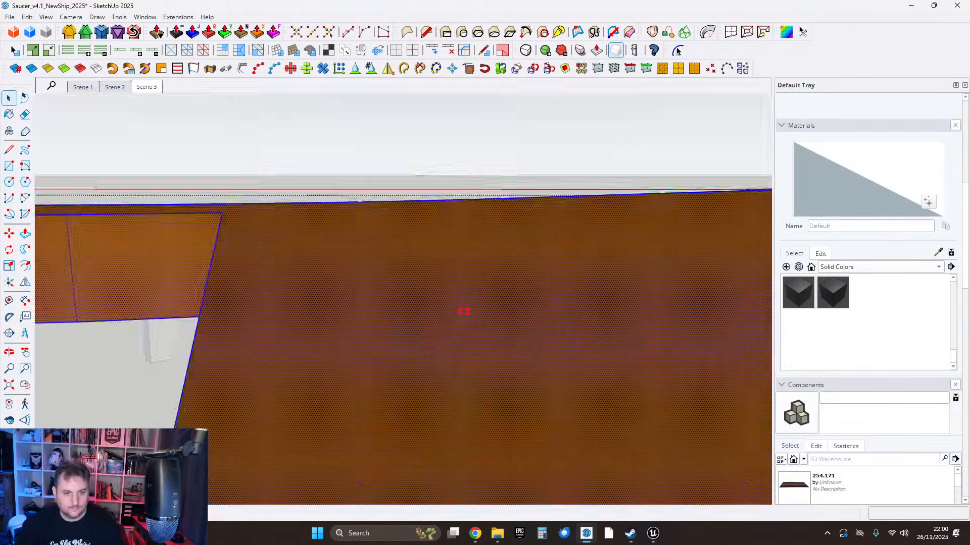
# Examine the orange frame's side bands, rim and corner cutout from several sides.
pyautogui.scroll(-3, 441, 268)
pyautogui.moveTo(442, 268); pyautogui.dragTo(900, 303, button='middle')
pyautogui.scroll(-2, 901, 303)
pyautogui.scroll(-3, 458, 341)
pyautogui.moveTo(456, 339); pyautogui.dragTo(488, 322, button='middle')
pyautogui.moveTo(431, 305); pyautogui.dragTo(341, 323, button='middle')
pyautogui.scroll(6, 342, 328)
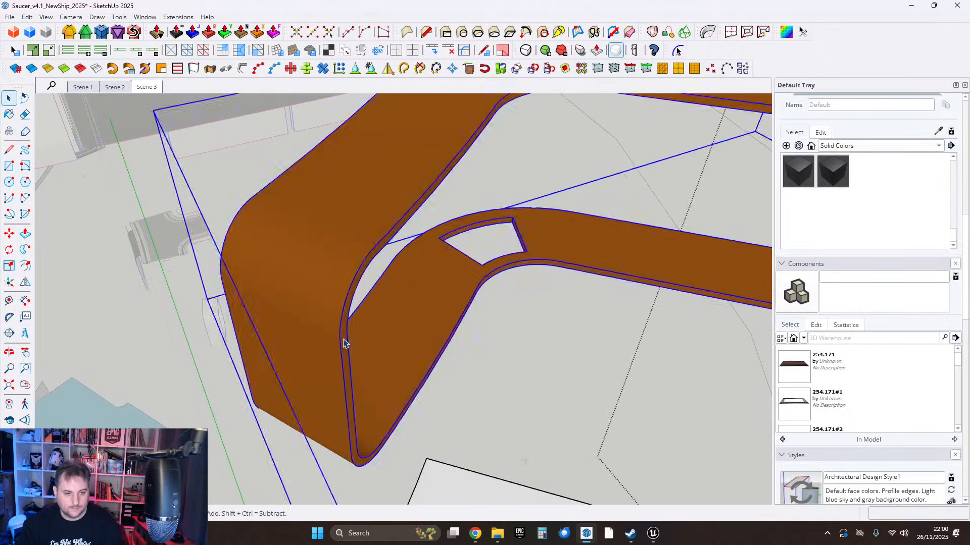
pyautogui.scroll(-5, 346, 345)
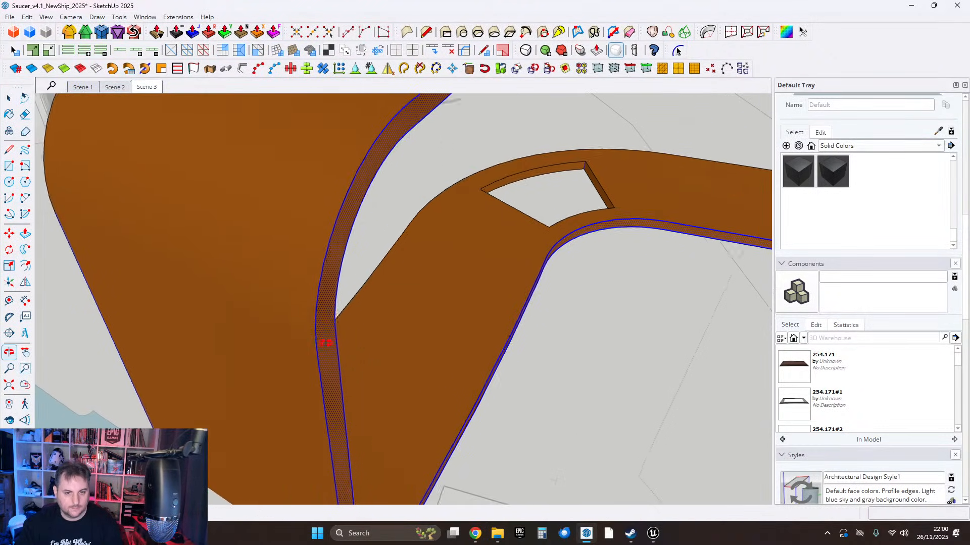
pyautogui.moveTo(310, 345); pyautogui.dragTo(381, 352, button='middle')
pyautogui.scroll(7, 391, 323)
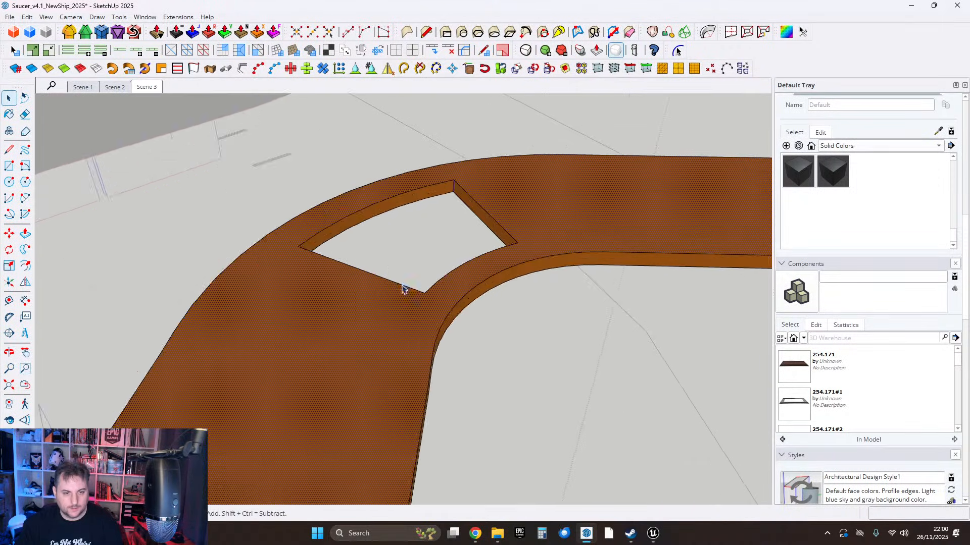
# Inspect how the corner cutout of the orange frame sits within the white body's shelf recess.
pyautogui.scroll(-8, 394, 280)
pyautogui.scroll(3, 432, 292)
pyautogui.scroll(6, 395, 282)
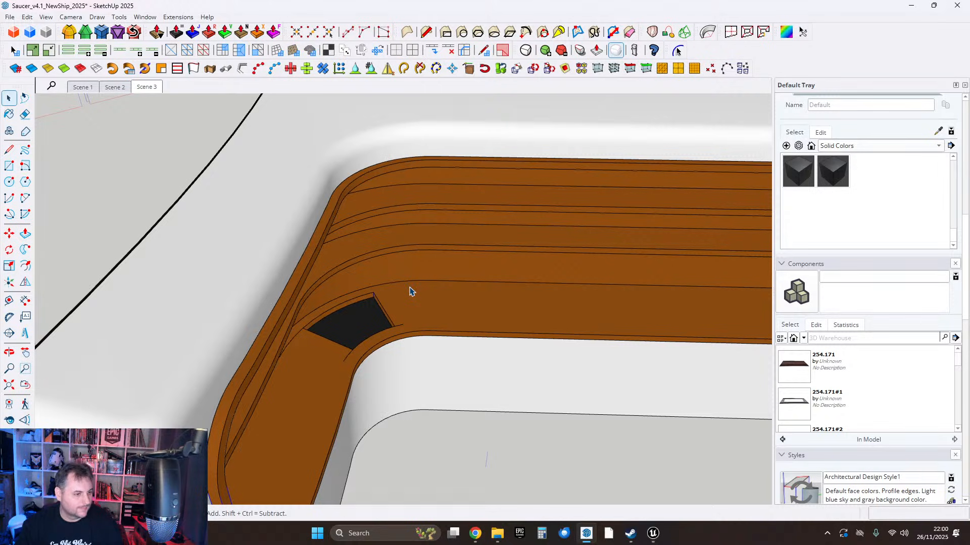
pyautogui.scroll(5, 410, 295)
pyautogui.scroll(-4, 328, 368)
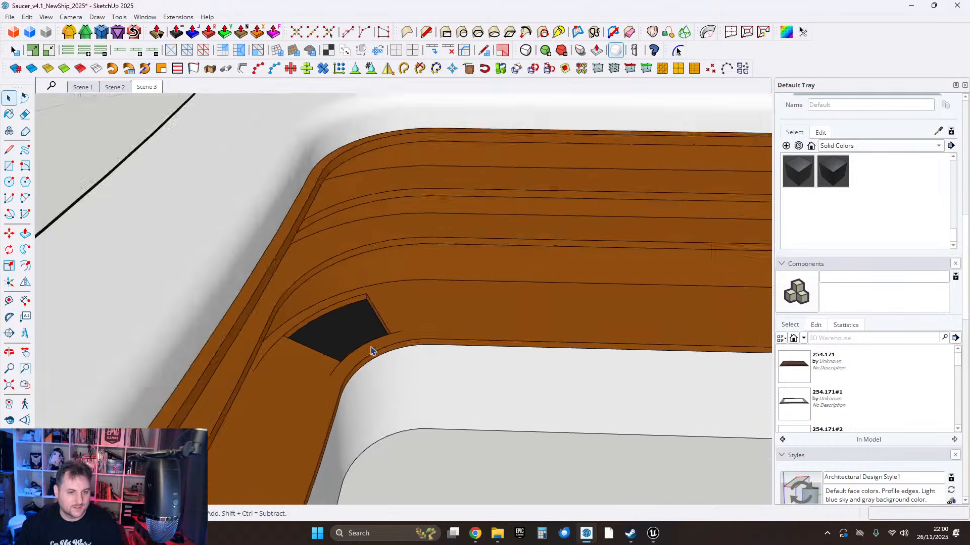
pyautogui.scroll(-5, 372, 350)
pyautogui.scroll(4, 386, 407)
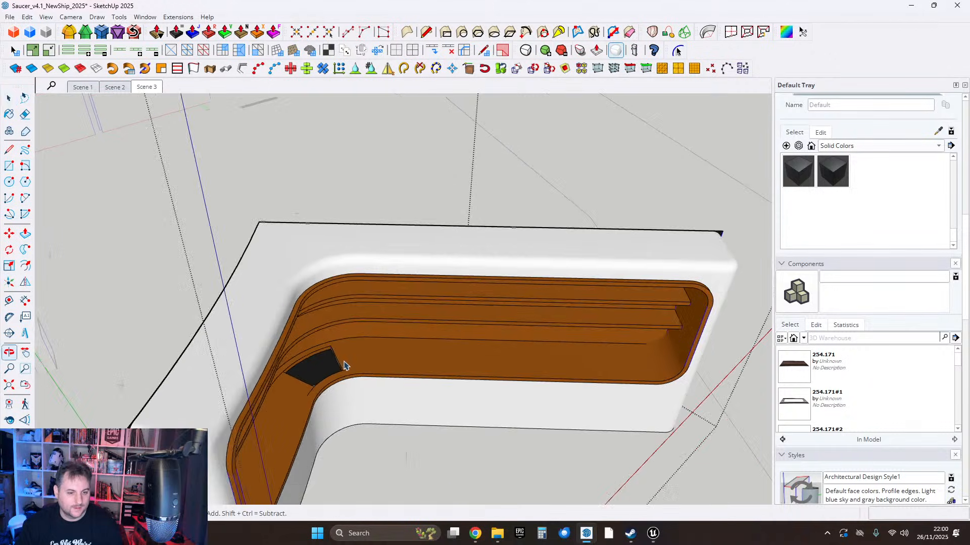
# Delete the selected orange wall face inside the hollow frame at the corner cutout.
pyautogui.scroll(5, 343, 365)
pyautogui.scroll(3, 329, 307)
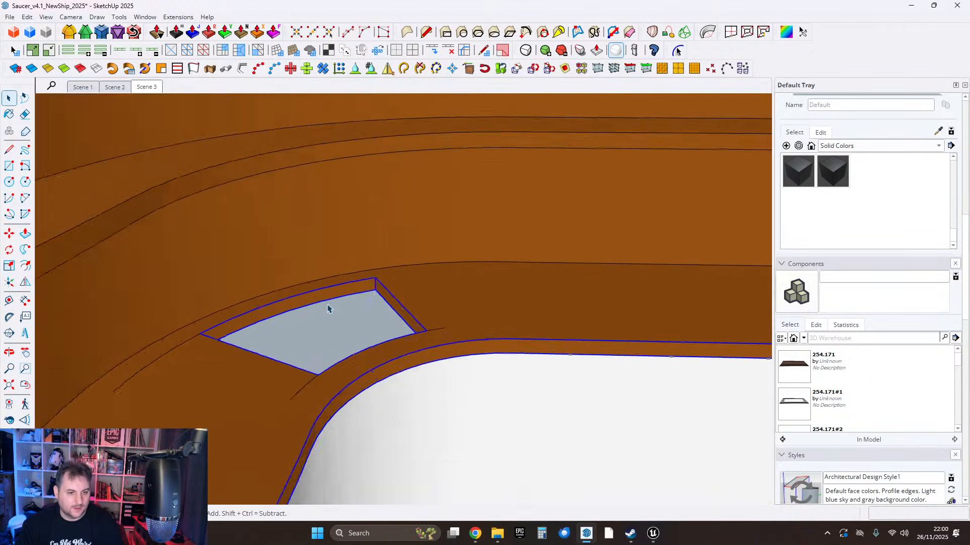
pyautogui.moveTo(335, 318); pyautogui.dragTo(567, 169, button='middle')
pyautogui.press('space')
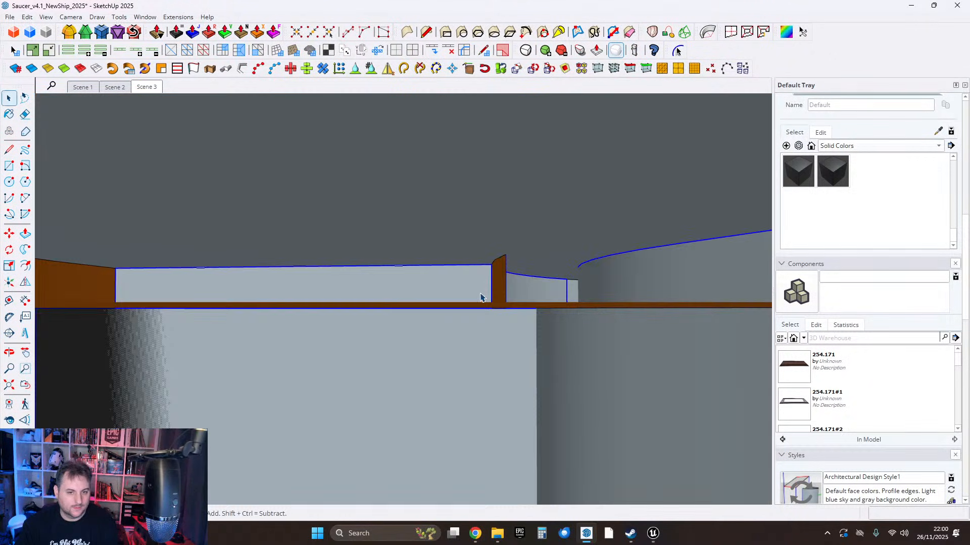
pyautogui.scroll(1, 481, 296)
pyautogui.click(498, 287)
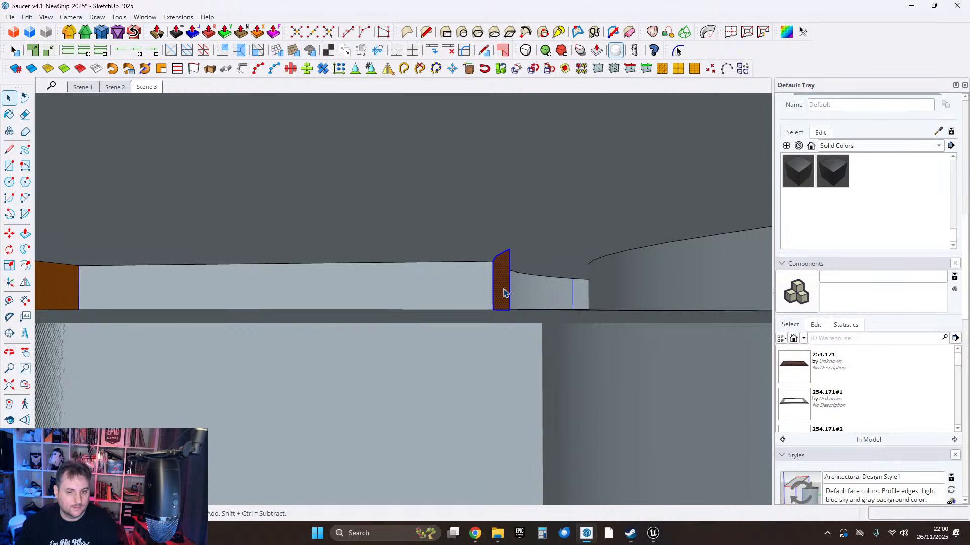
pyautogui.scroll(-5, 322, 275)
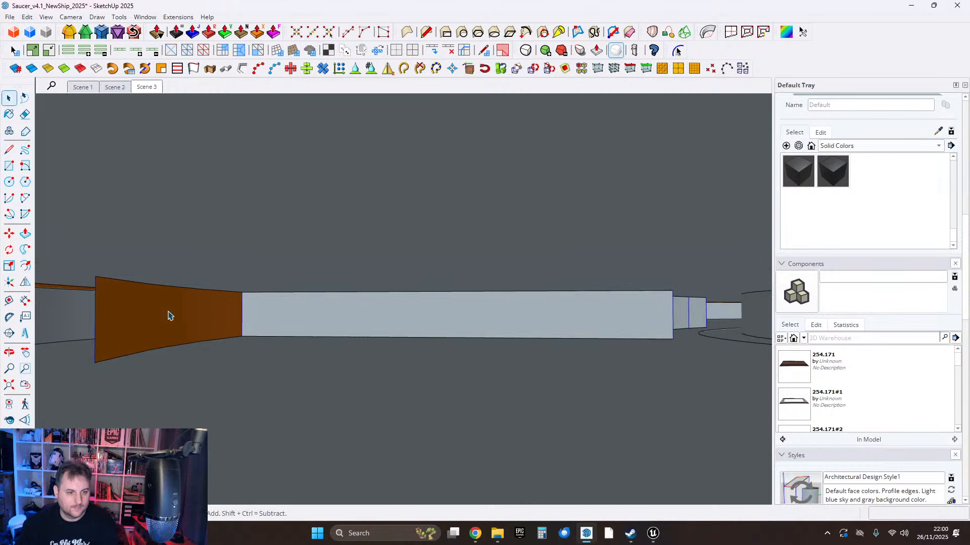
pyautogui.press('Delete')
pyautogui.moveTo(173, 316); pyautogui.dragTo(260, 333, button='middle')
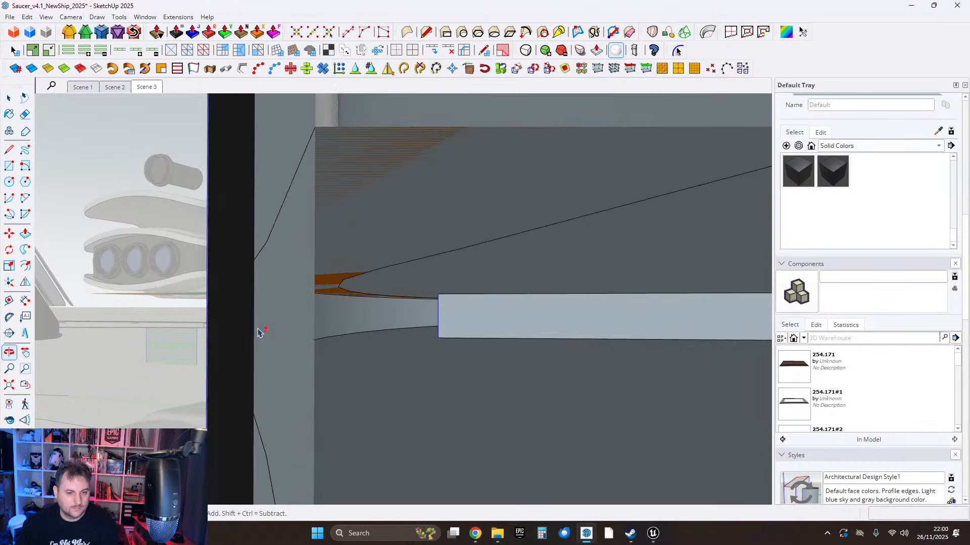
pyautogui.tripleClick(385, 318)
# Move the orange frame group 200 cm up along the blue axis, out of the white body.
pyautogui.moveTo(423, 353); pyautogui.dragTo(313, 365, button='middle')
pyautogui.scroll(-10, 347, 336)
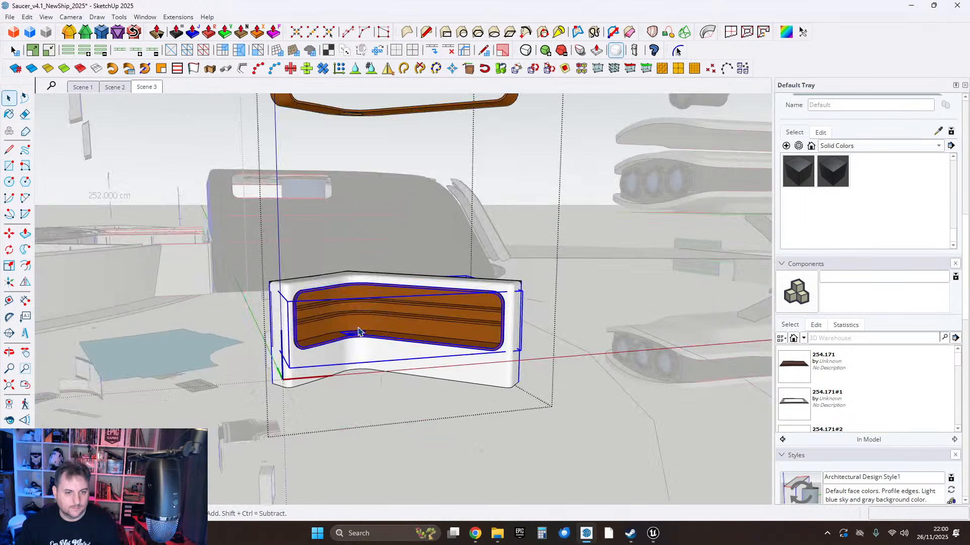
pyautogui.moveTo(355, 333); pyautogui.dragTo(418, 314, button='middle')
pyautogui.scroll(6, 453, 357)
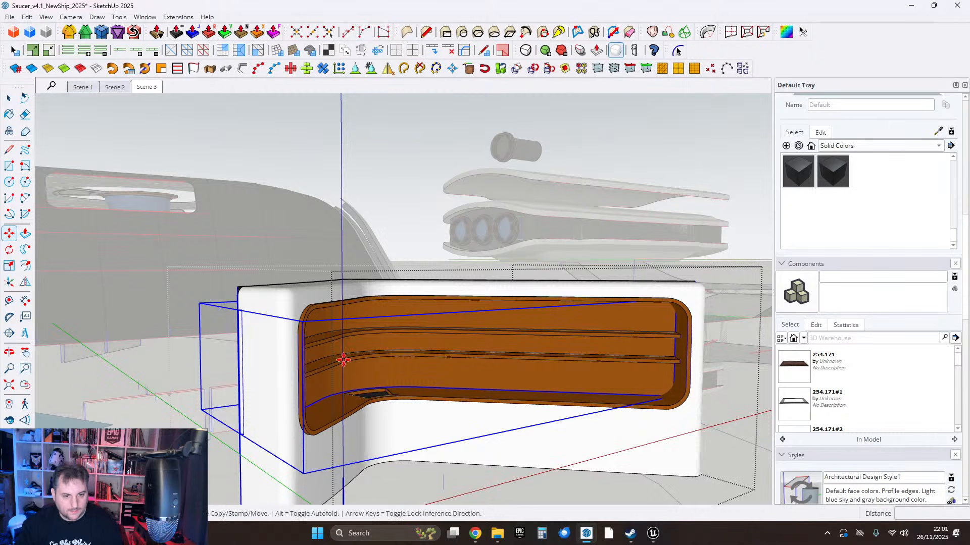
pyautogui.scroll(3, 374, 356)
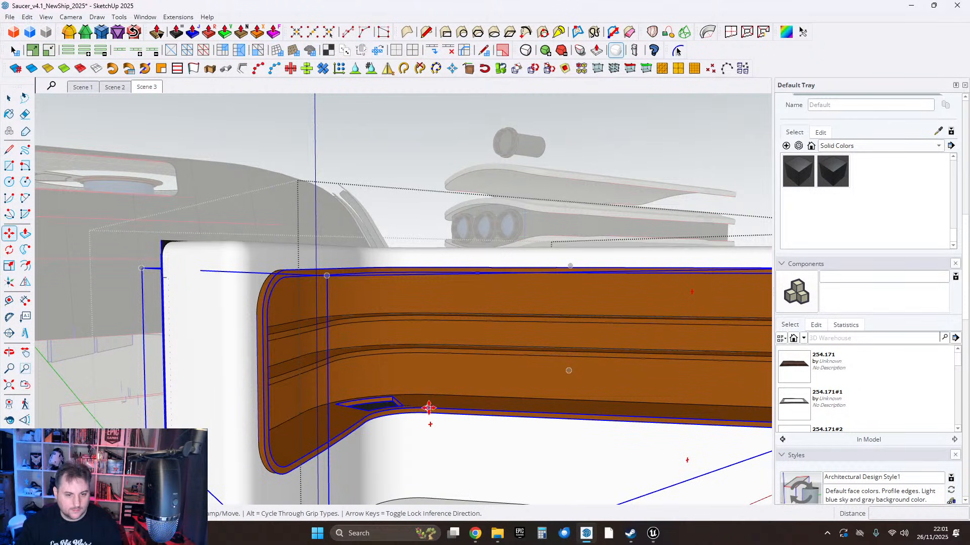
pyautogui.click(428, 408)
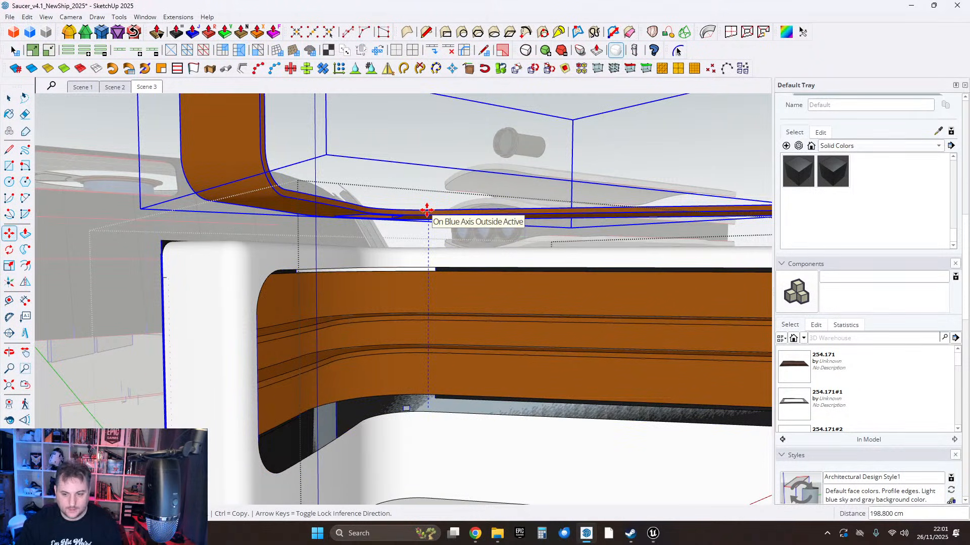
pyautogui.write('200')
pyautogui.press('Return')
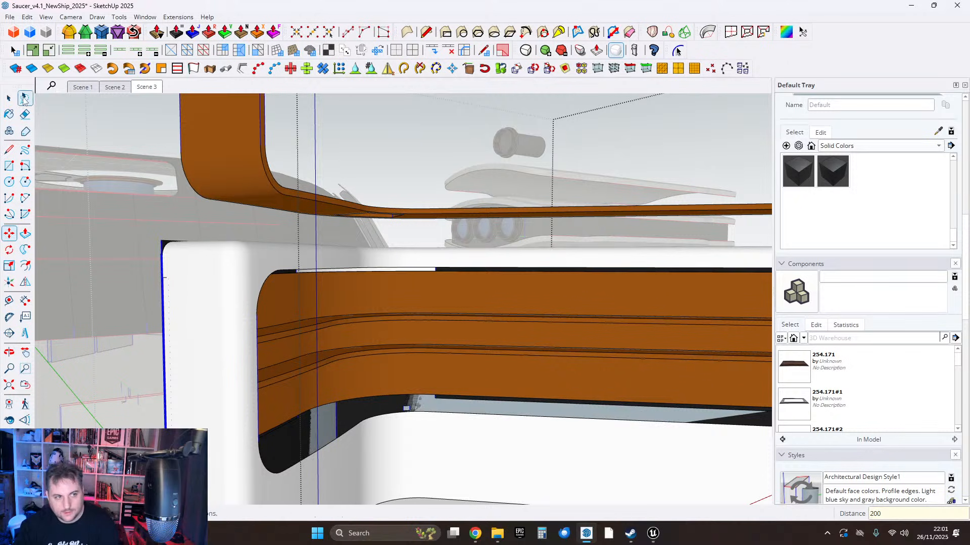
# Select all geometry of the white body and run FixIt 101 on it.
pyautogui.click(9, 99)
pyautogui.moveTo(407, 353); pyautogui.dragTo(398, 374, button='middle')
pyautogui.scroll(2, 347, 416)
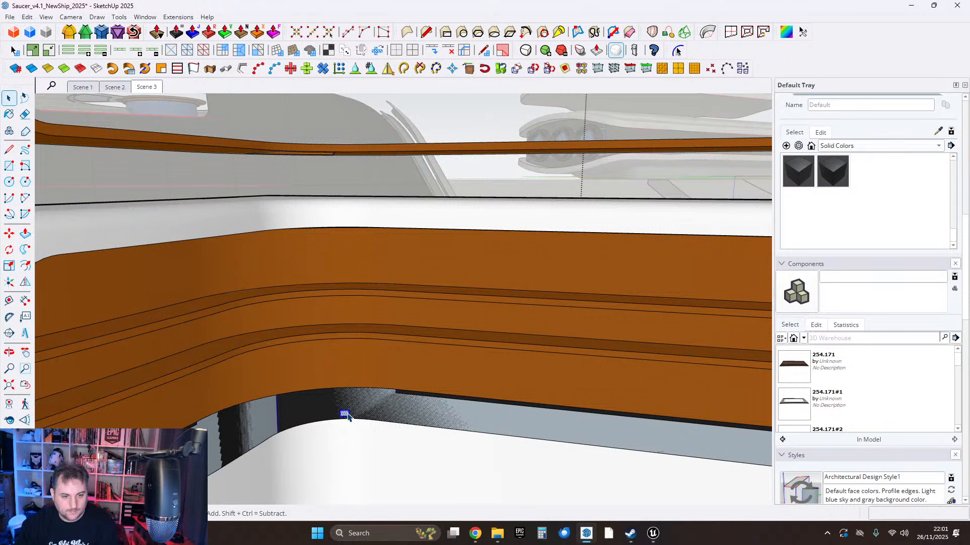
pyautogui.moveTo(374, 432); pyautogui.dragTo(379, 396, button='middle')
pyautogui.scroll(-4, 325, 384)
pyautogui.tripleClick(309, 377)
pyautogui.rightClick(379, 396)
pyautogui.click(416, 313)
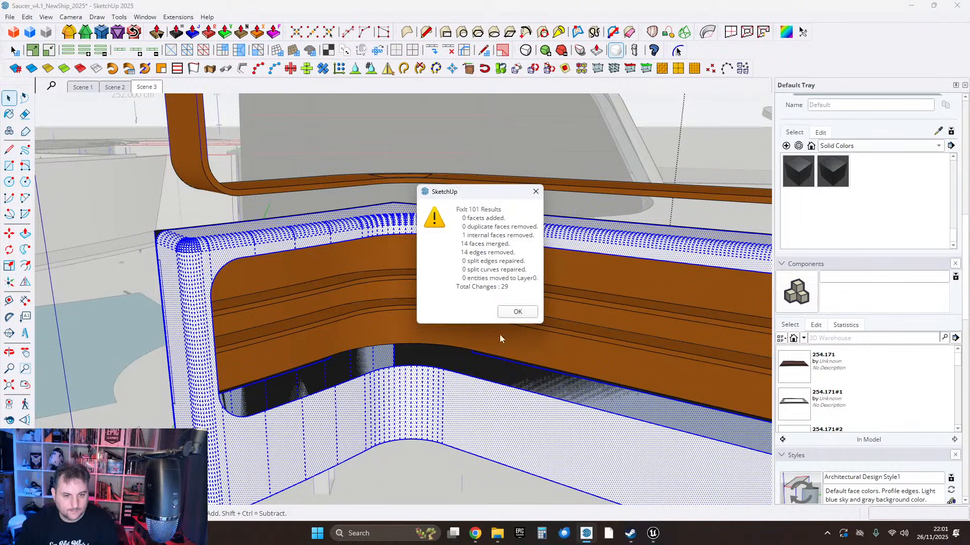
# Apply Soften/Smooth Edges to the white body's selected geometry with a 20-degree angle.
pyautogui.rightClick(427, 386)
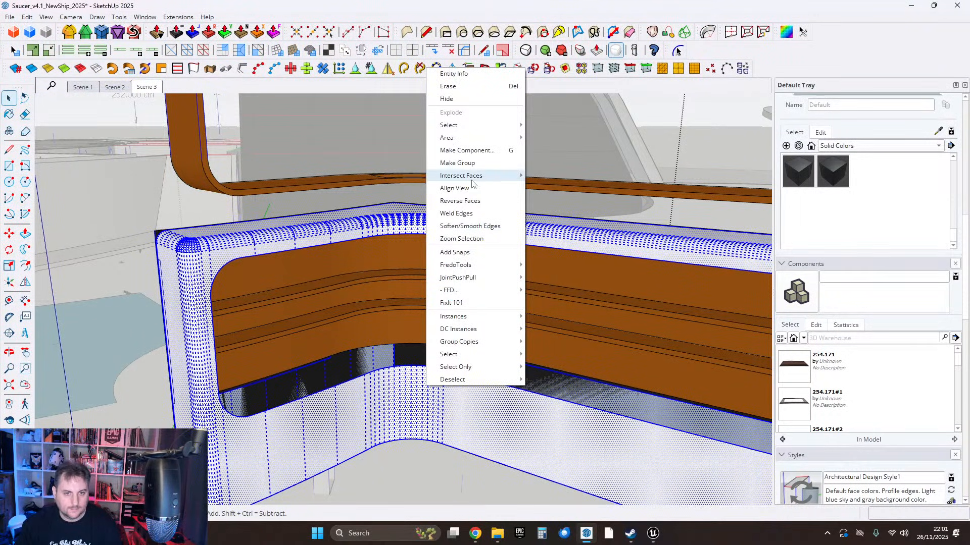
pyautogui.click(472, 227)
pyautogui.moveTo(472, 226); pyautogui.dragTo(314, 283, button='middle')
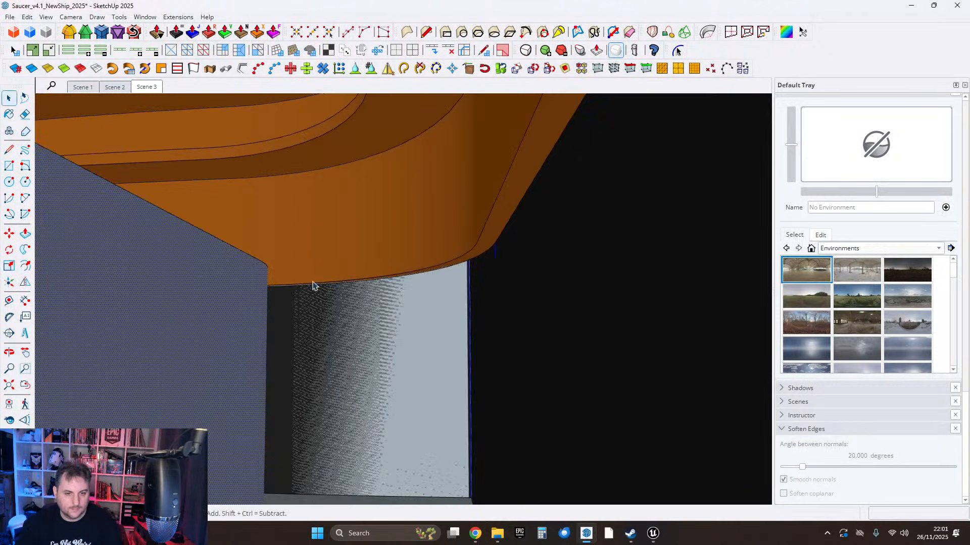
# Inspect the white body's inner corner faces and run FixIt 101 on its geometry again.
pyautogui.scroll(3, 431, 312)
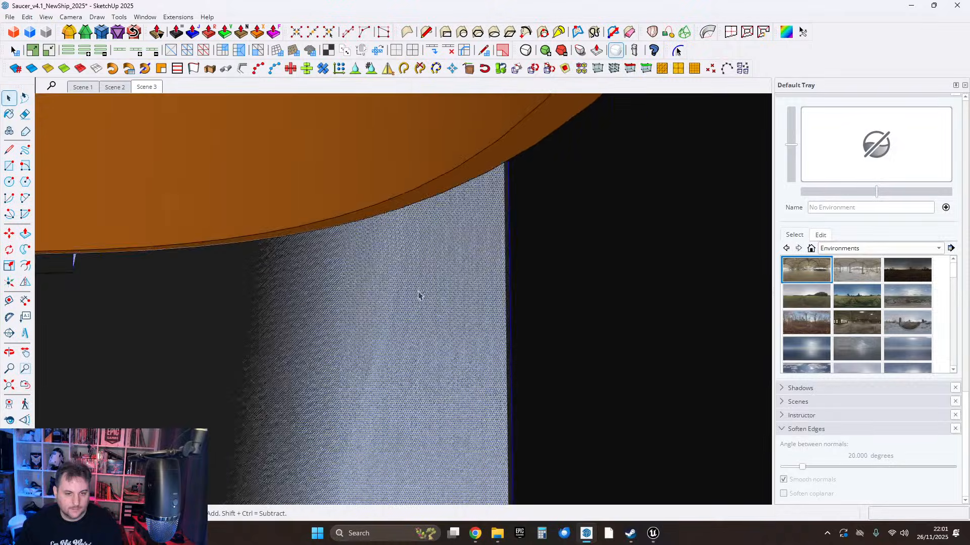
pyautogui.moveTo(447, 289)
pyautogui.mouseDown(button='middle')
pyautogui.moveTo(465, 291)
pyautogui.moveTo(455, 301)
pyautogui.moveTo(475, 391)
pyautogui.moveTo(493, 130)
pyautogui.moveTo(476, 201)
pyautogui.moveTo(562, 415)
pyautogui.moveTo(444, 281)
pyautogui.mouseUp(button='middle')
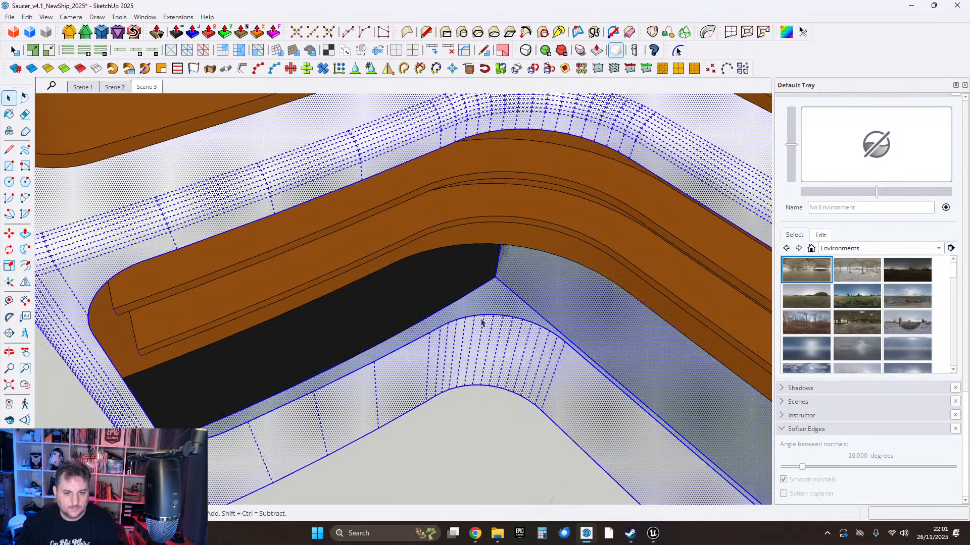
pyautogui.moveTo(482, 322); pyautogui.dragTo(459, 338, button='middle')
pyautogui.rightClick(462, 323)
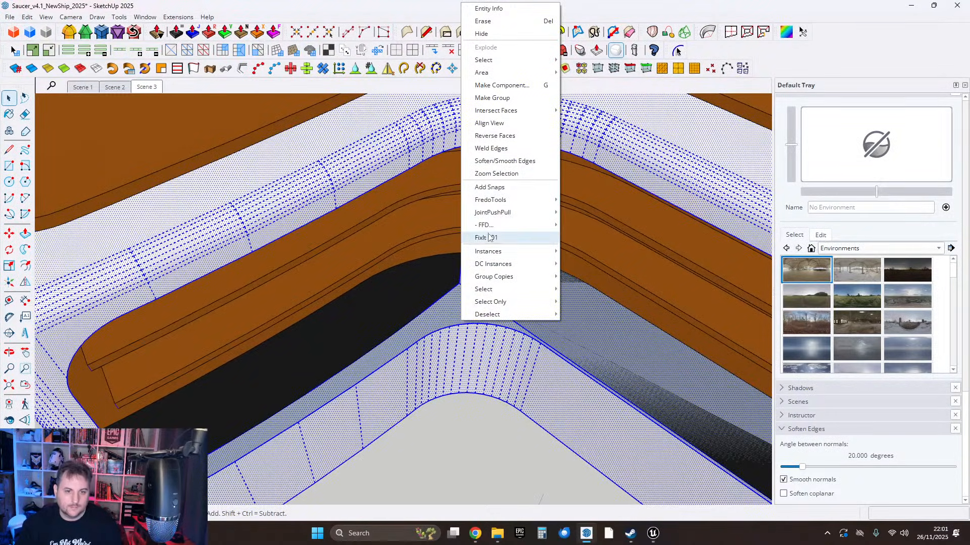
pyautogui.scroll(-5, 485, 313)
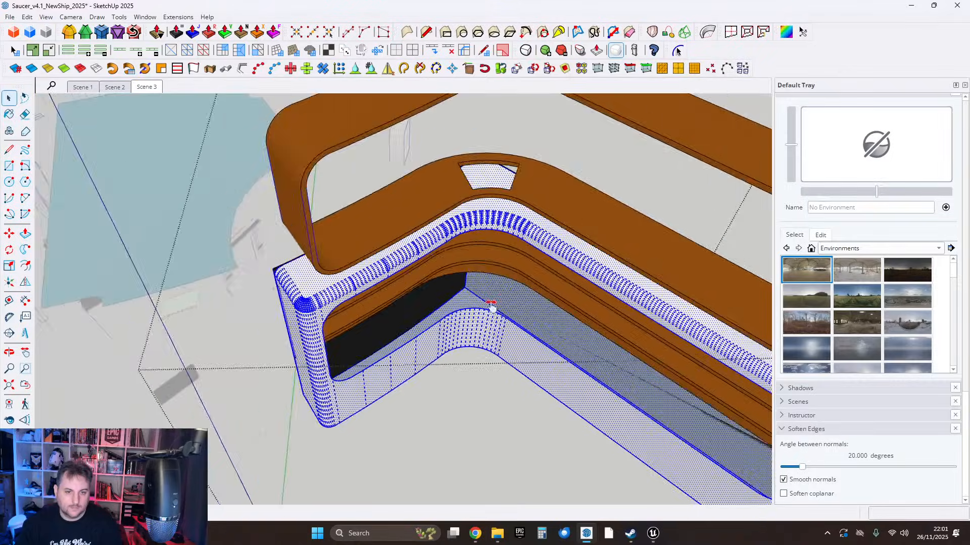
# Copy the lower front edge of the white body 10 cm upward along its outer face.
pyautogui.moveTo(493, 311); pyautogui.dragTo(336, 275, button='middle')
pyautogui.doubleClick(336, 269)
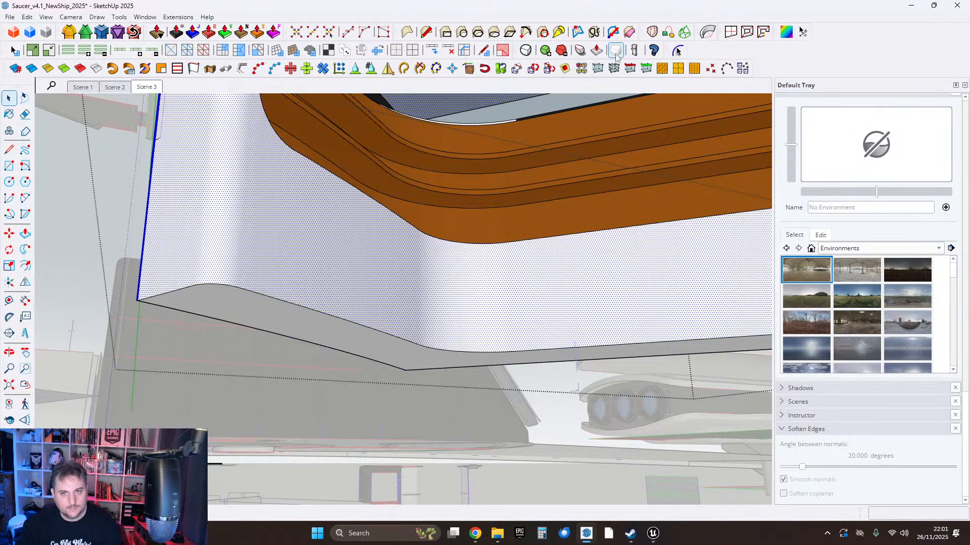
pyautogui.click(326, 318)
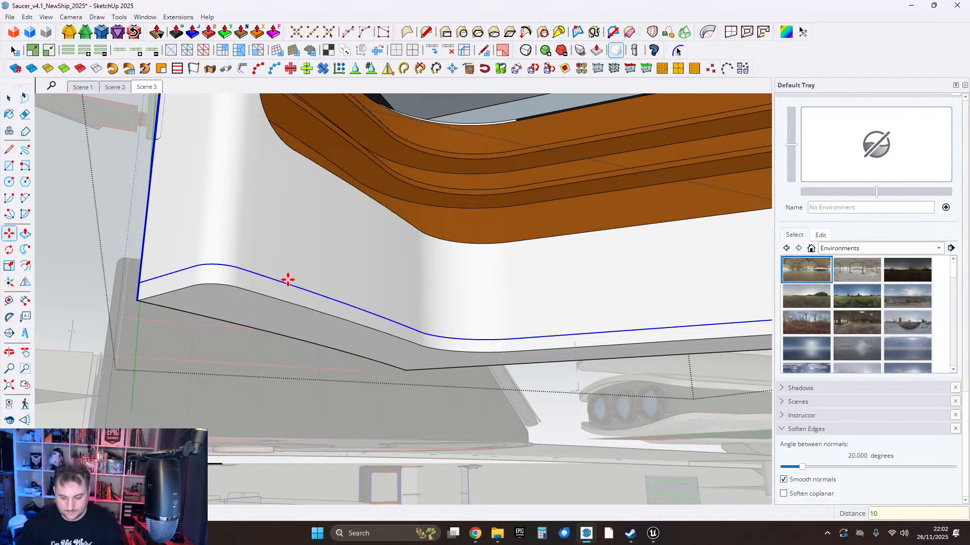
# Examine the base recess of the existing interior wall and measure its height and depth as a reference for the white body.
pyautogui.moveTo(303, 227); pyautogui.dragTo(276, 333, button='middle')
pyautogui.scroll(5, 275, 332)
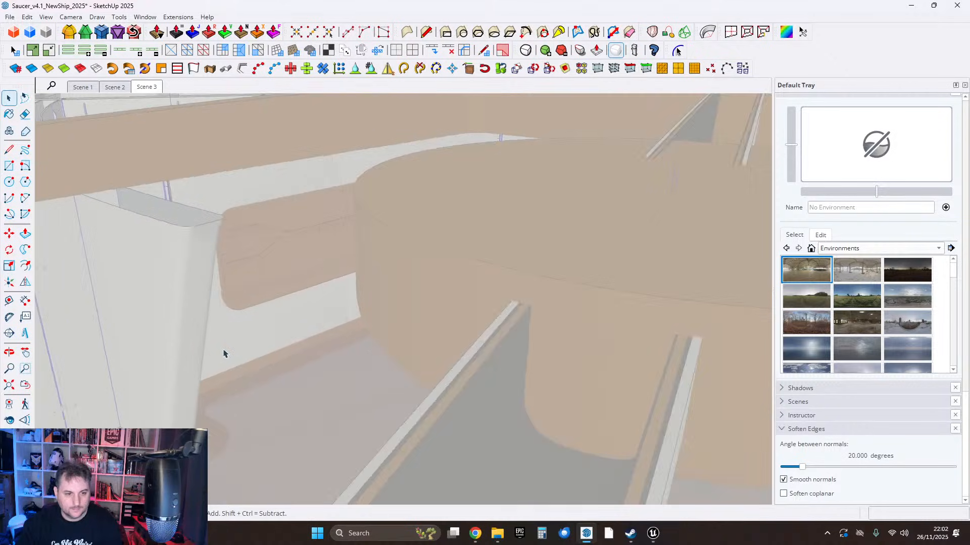
pyautogui.scroll(7, 429, 335)
pyautogui.moveTo(404, 266); pyautogui.dragTo(429, 232, button='middle')
pyautogui.moveTo(341, 159); pyautogui.dragTo(373, 137, button='middle')
pyautogui.moveTo(372, 258)
pyautogui.mouseDown(button='middle')
pyautogui.moveTo(398, 132)
pyautogui.moveTo(424, 222)
pyautogui.mouseUp(button='middle')
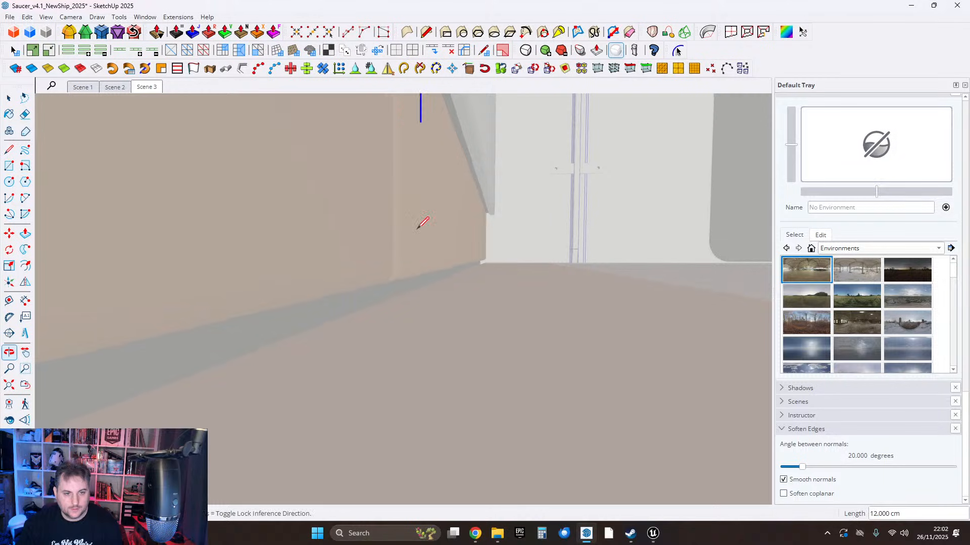
pyautogui.moveTo(402, 286)
pyautogui.mouseDown(button='middle')
pyautogui.moveTo(463, 237)
pyautogui.moveTo(522, 225)
pyautogui.moveTo(458, 224)
pyautogui.mouseUp(button='middle')
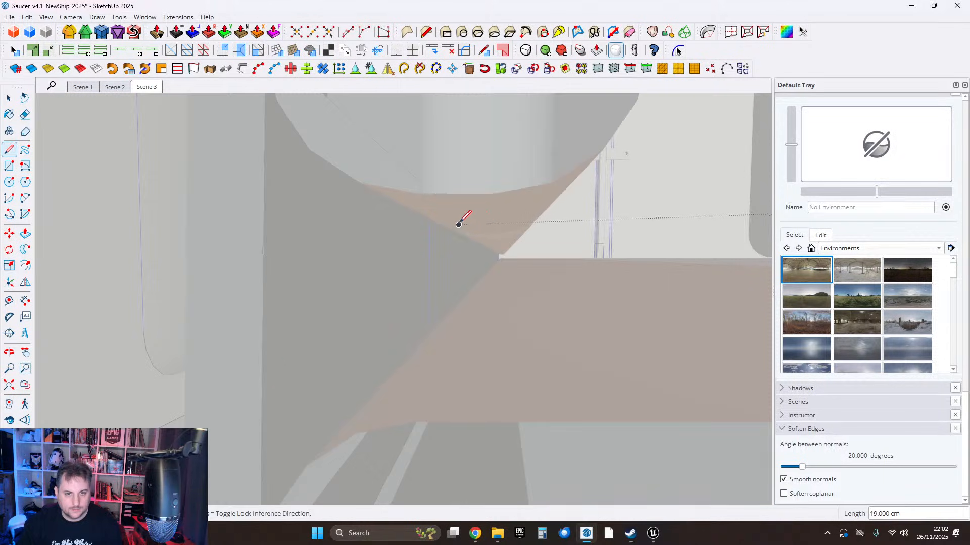
pyautogui.click(11, 101)
pyautogui.moveTo(323, 202); pyautogui.dragTo(431, 316, button='middle')
pyautogui.scroll(-7, 431, 316)
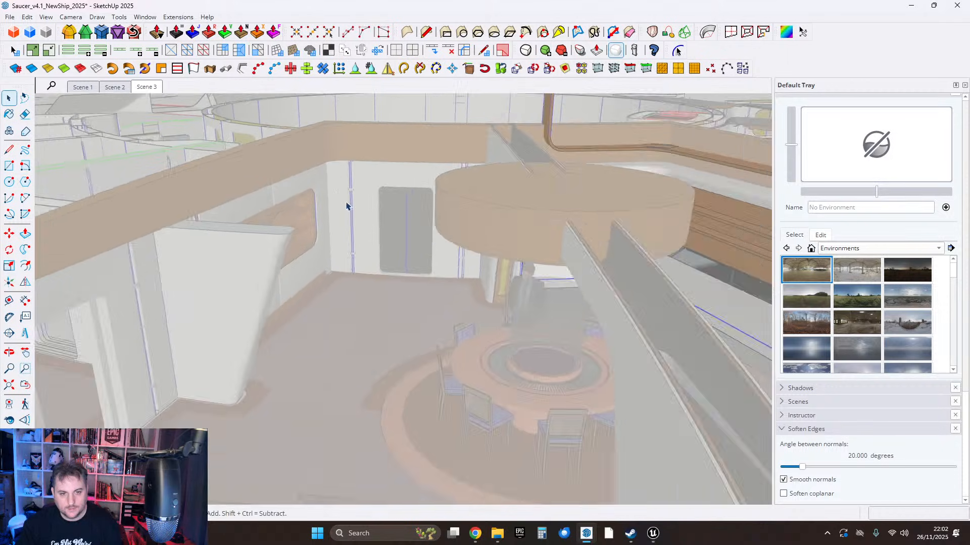
# Try to thicken the lower front band of the white body by -5 cm with Thickener.
pyautogui.scroll(-5, 347, 206)
pyautogui.keyDown('shift'); pyautogui.moveTo(563, 288); pyautogui.dragTo(232, 178, button='middle'); pyautogui.keyUp('shift')
pyautogui.moveTo(513, 241)
pyautogui.keyDown('shift'); pyautogui.mouseDown(button='middle')
pyautogui.moveTo(197, 184)
pyautogui.moveTo(471, 323)
pyautogui.mouseUp(button='middle'); pyautogui.keyUp('shift')
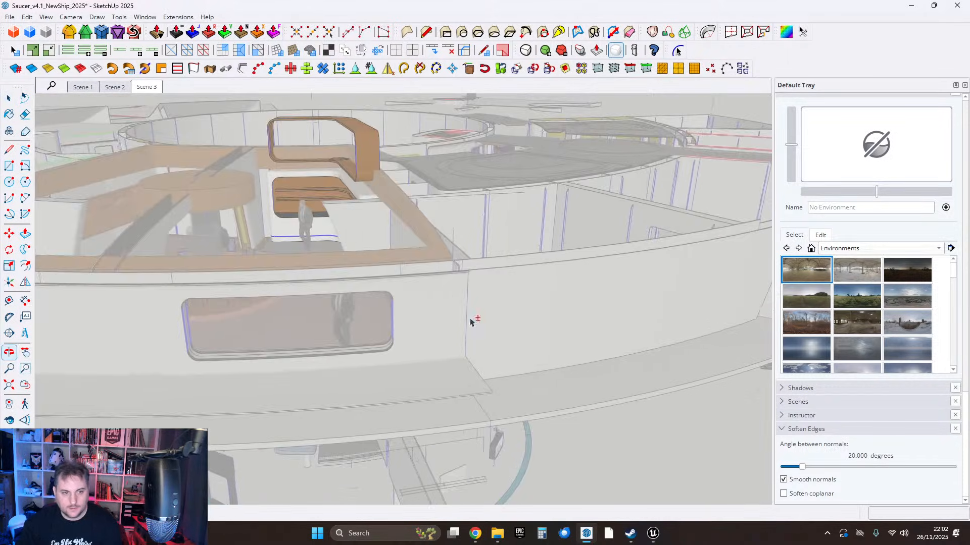
pyautogui.scroll(4, 322, 229)
pyautogui.moveTo(323, 229)
pyautogui.mouseDown(button='middle')
pyautogui.moveTo(404, 257)
pyautogui.moveTo(117, 262)
pyautogui.moveTo(210, 177)
pyautogui.moveTo(276, 144)
pyautogui.mouseUp(button='middle')
pyautogui.scroll(-4, 404, 257)
pyautogui.scroll(-4, 513, 402)
pyautogui.keyDown('shift'); pyautogui.moveTo(513, 403); pyautogui.dragTo(354, 252, button='middle'); pyautogui.keyUp('shift')
pyautogui.scroll(5, 502, 349)
pyautogui.moveTo(427, 418); pyautogui.dragTo(449, 313, button='middle')
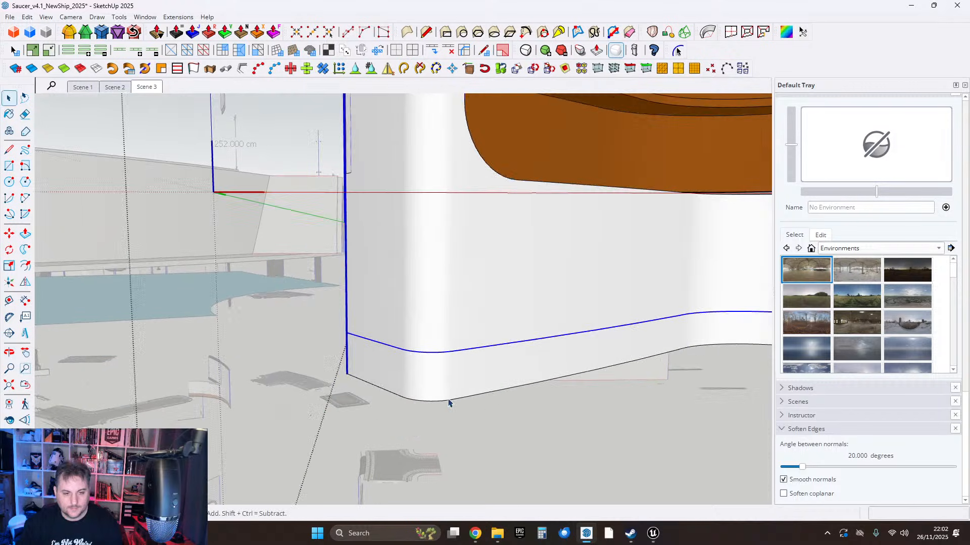
pyautogui.scroll(2, 446, 379)
pyautogui.click(441, 377)
pyautogui.moveTo(441, 377)
pyautogui.mouseDown(button='middle')
pyautogui.moveTo(520, 262)
pyautogui.moveTo(502, 383)
pyautogui.moveTo(480, 334)
pyautogui.mouseUp(button='middle')
pyautogui.moveTo(480, 333)
pyautogui.keyDown('shift'); pyautogui.mouseDown(button='middle')
pyautogui.moveTo(549, 384)
pyautogui.moveTo(441, 260)
pyautogui.mouseUp(button='middle'); pyautogui.keyUp('shift')
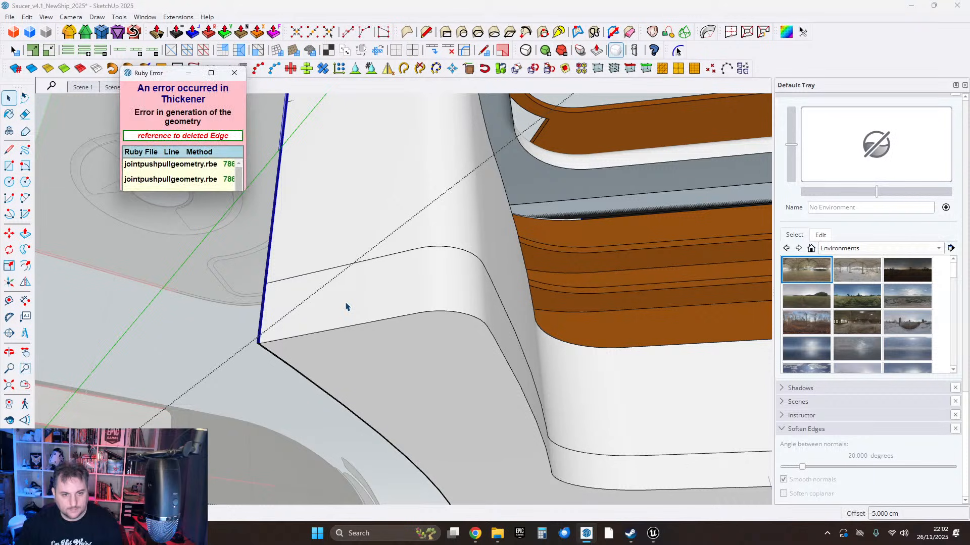
pyautogui.click(234, 74)
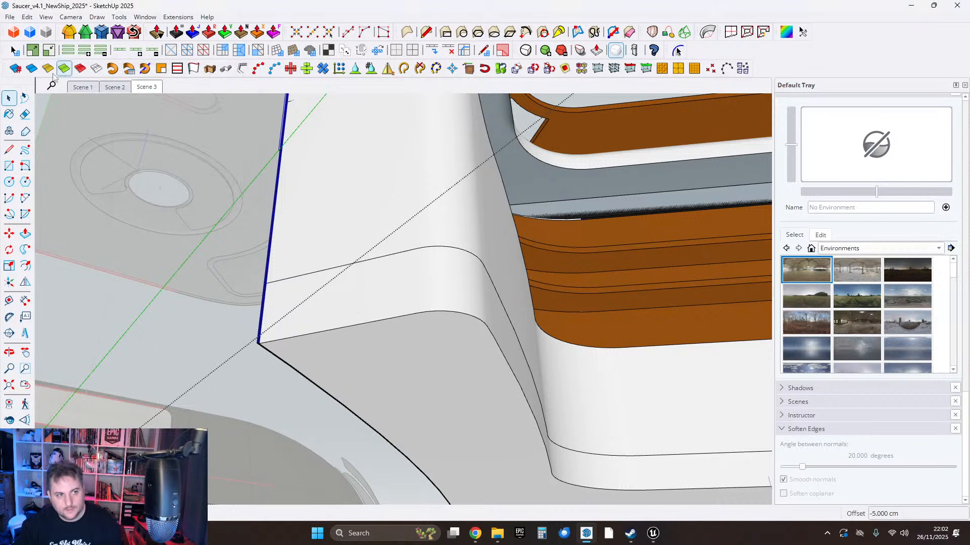
# Replace the 10 cm edge copy with a copy of the white body's lower front edge 20 cm up its outer face.
pyautogui.click(9, 99)
pyautogui.moveTo(394, 283)
pyautogui.mouseDown(button='middle')
pyautogui.moveTo(357, 253)
pyautogui.moveTo(398, 276)
pyautogui.mouseUp(button='middle')
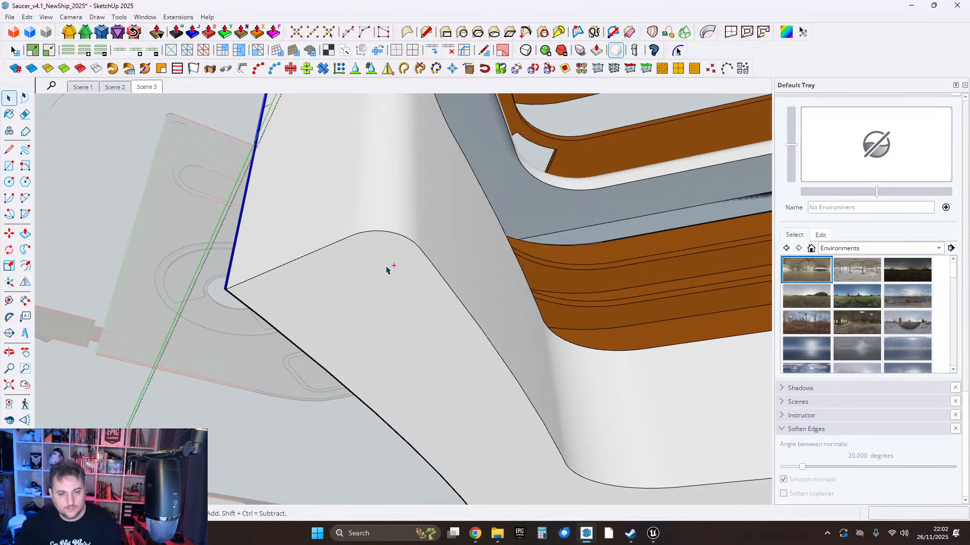
pyautogui.click(382, 276)
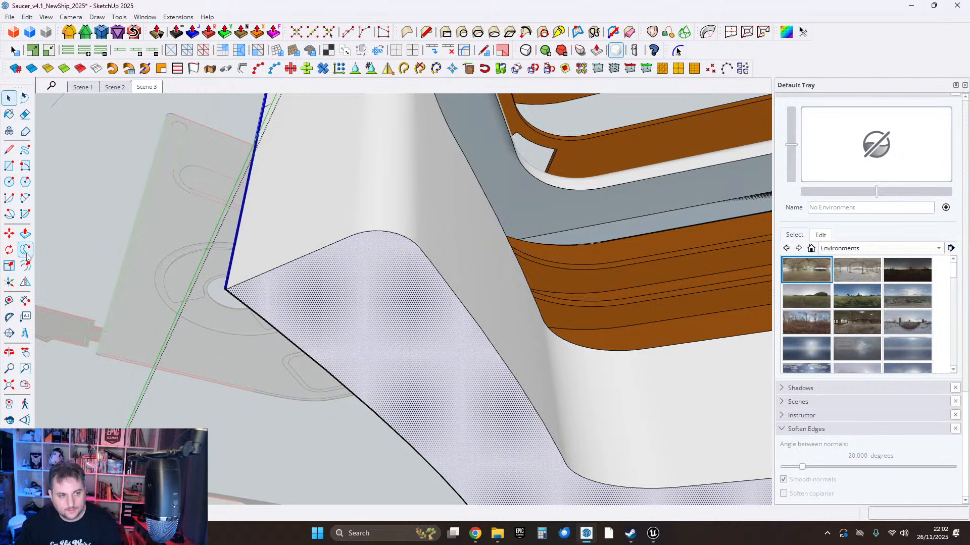
pyautogui.moveTo(405, 299); pyautogui.dragTo(381, 371, button='middle')
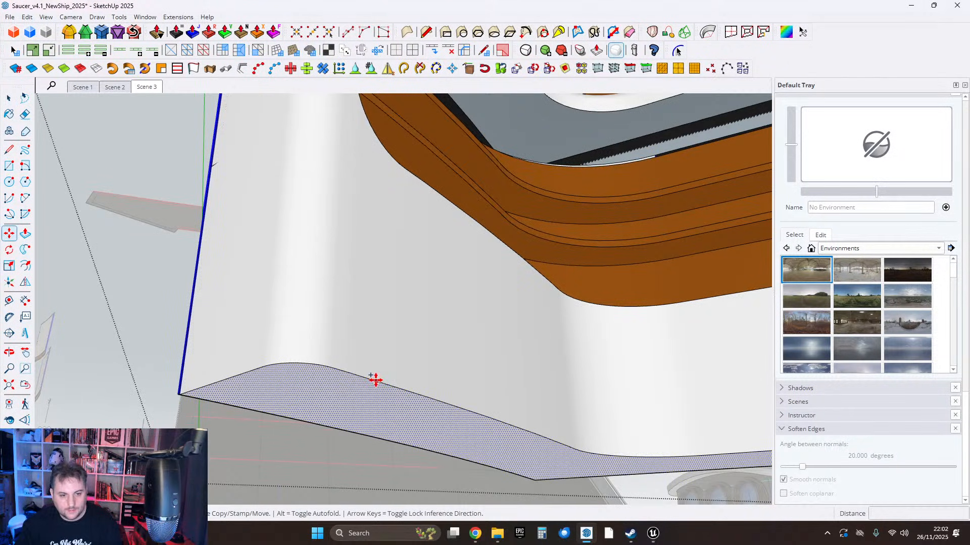
pyautogui.click(377, 379)
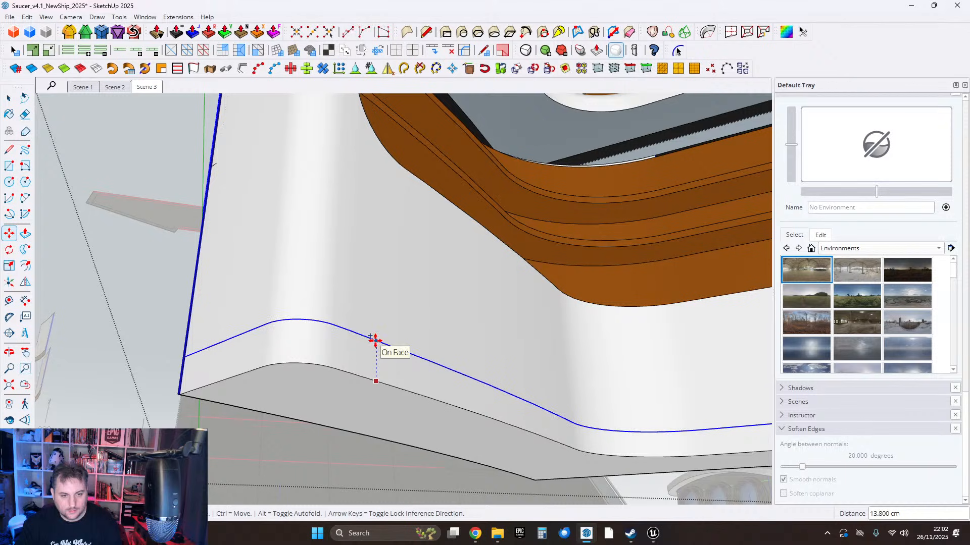
pyautogui.write('20')
pyautogui.press('Return')
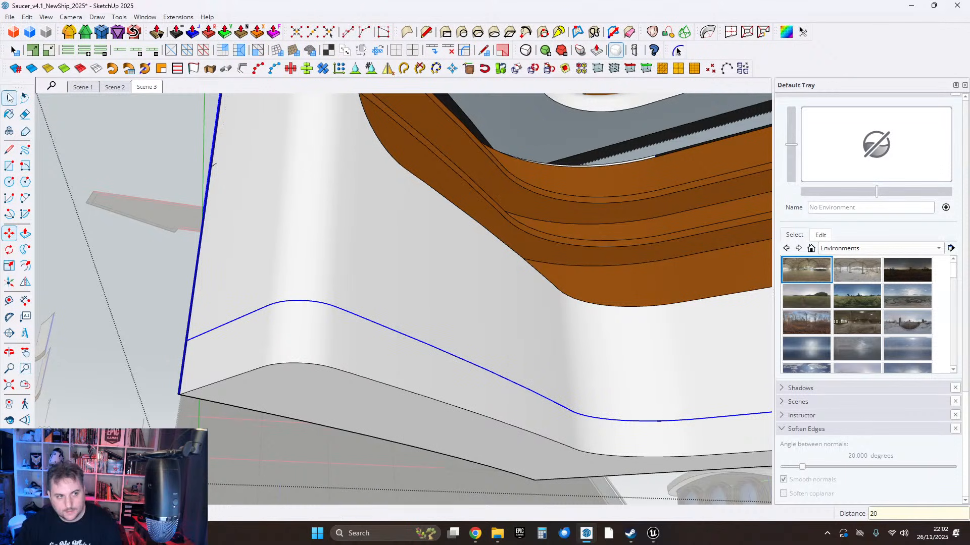
# Offset the lower front edge of the white body 5 cm inward on its bottom face.
pyautogui.click(10, 96)
pyautogui.moveTo(334, 409); pyautogui.dragTo(359, 339, button='middle')
pyautogui.click(393, 305)
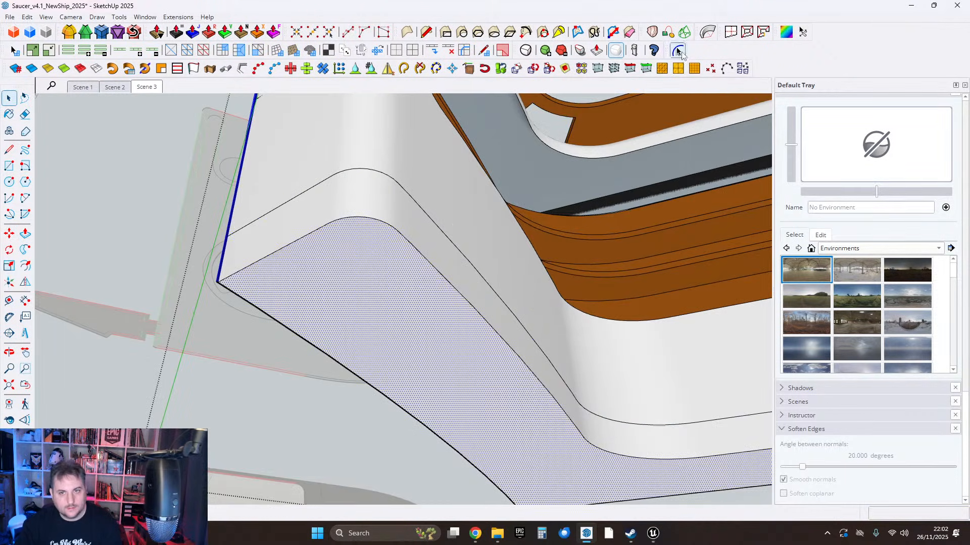
pyautogui.click(411, 244)
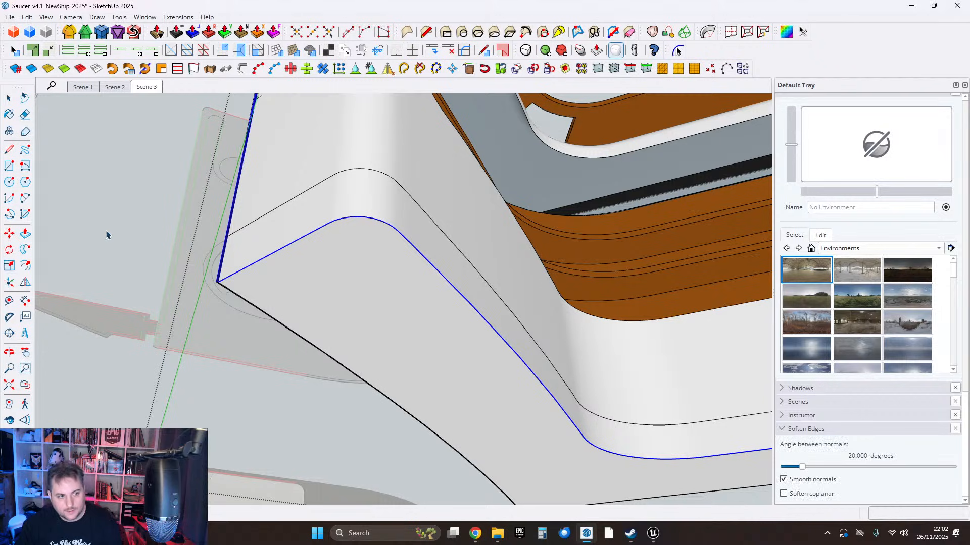
pyautogui.click(257, 269)
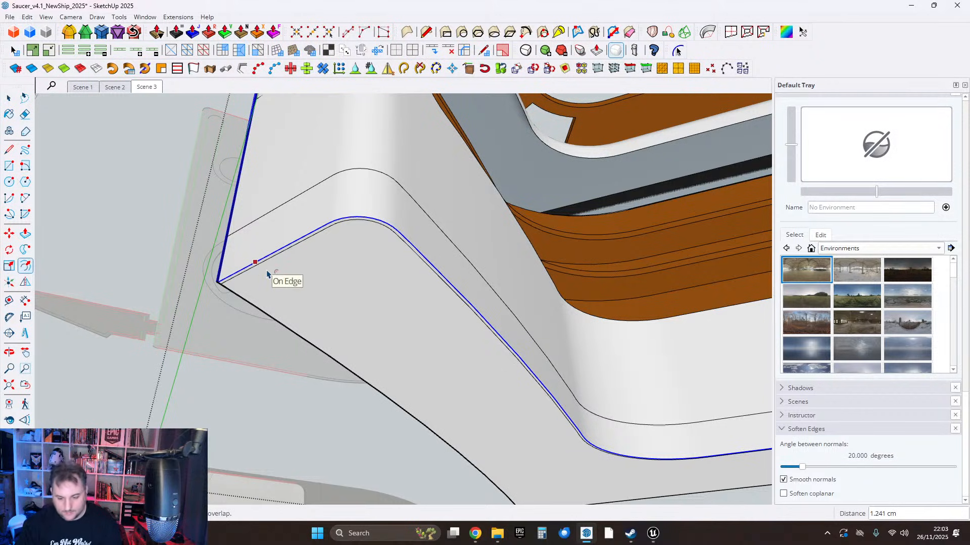
pyautogui.write('5')
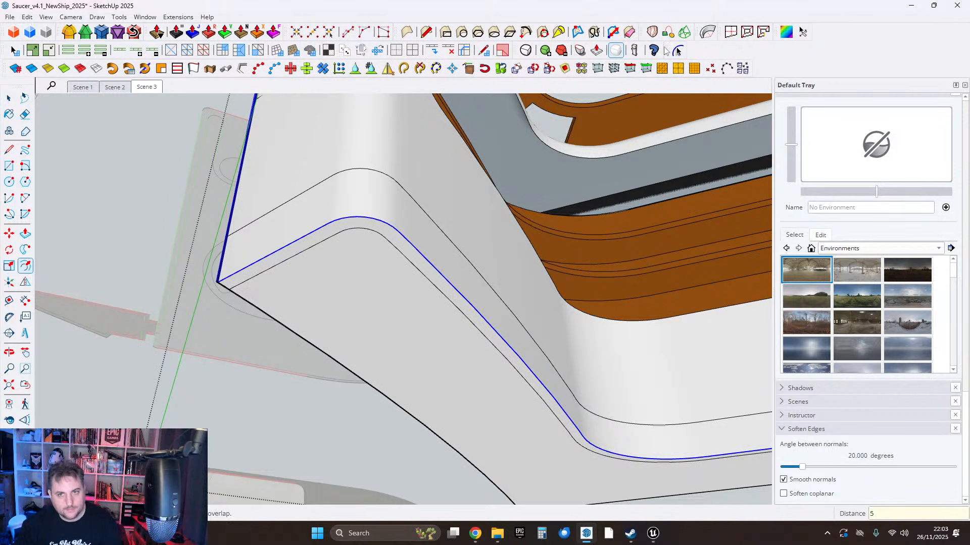
pyautogui.press('Return')
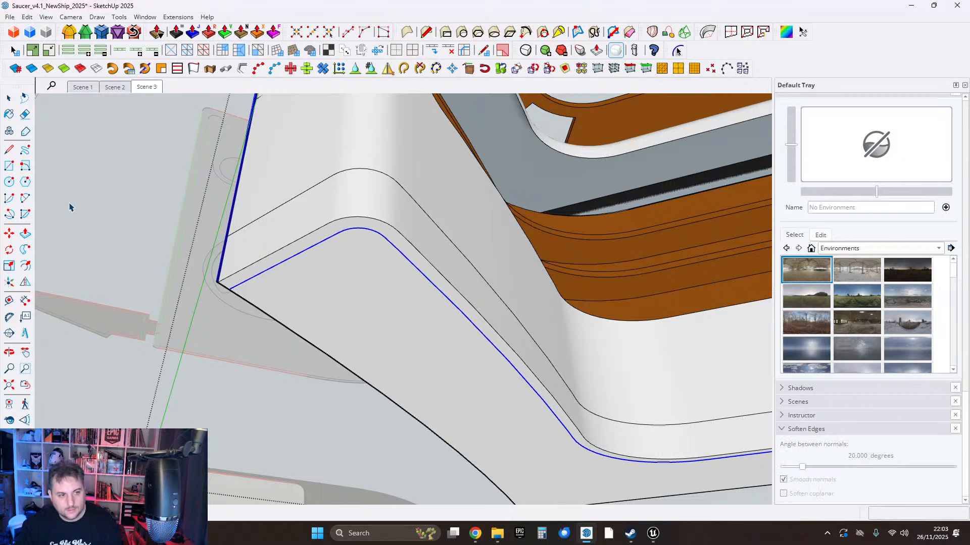
# Extrude the inward offset edge upward inside the white body with Extrude Edges by Vector, without reversing the extruded faces.
pyautogui.click(171, 17)
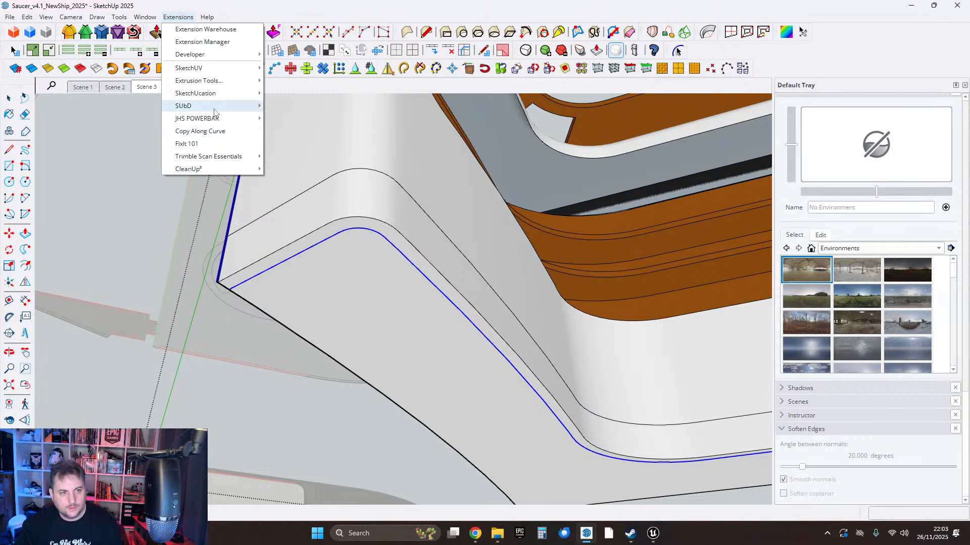
pyautogui.moveTo(197, 84)
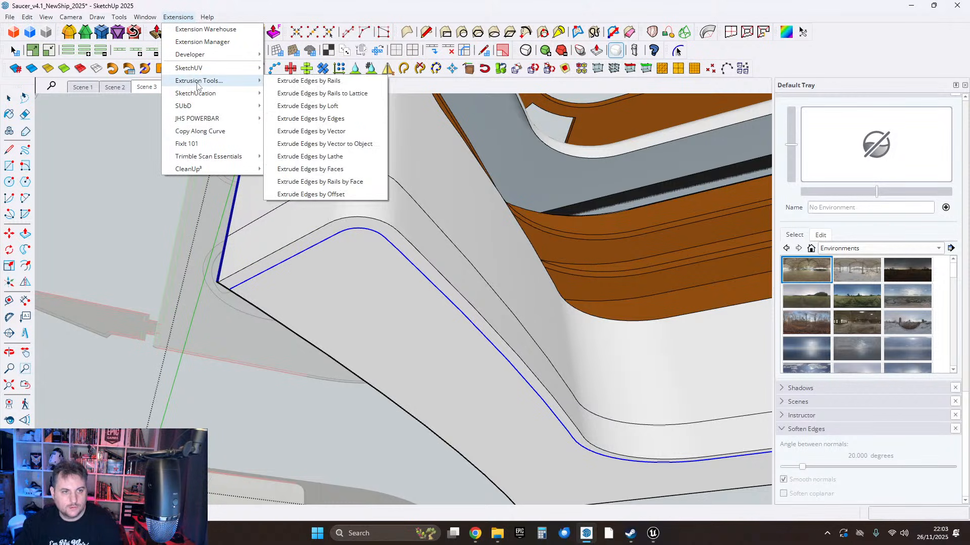
pyautogui.click(337, 132)
pyautogui.click(450, 301)
pyautogui.moveTo(470, 251); pyautogui.dragTo(387, 404, button='middle')
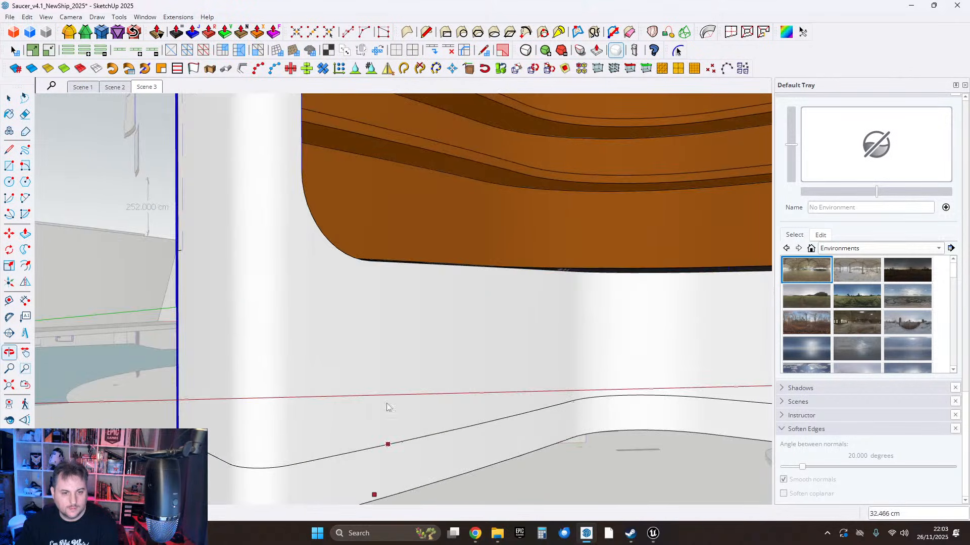
pyautogui.moveTo(378, 365); pyautogui.dragTo(261, 363, button='middle')
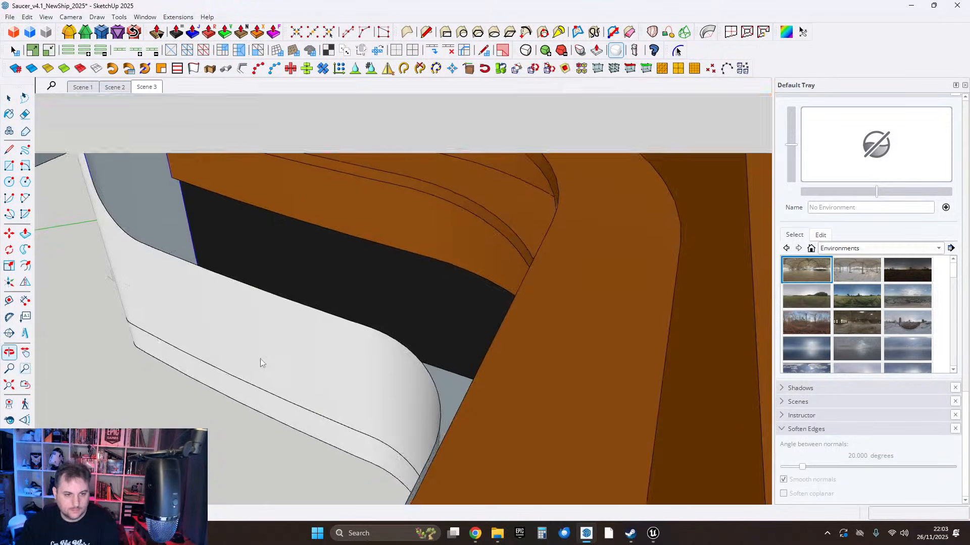
pyautogui.scroll(3, 185, 275)
pyautogui.moveTo(181, 273); pyautogui.dragTo(98, 276, button='middle')
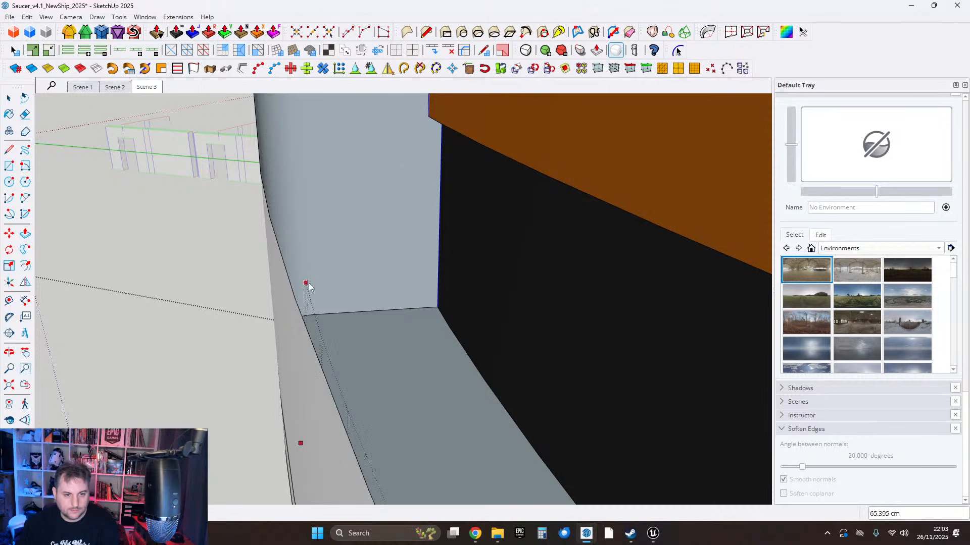
pyautogui.moveTo(324, 287); pyautogui.dragTo(292, 268, button='middle')
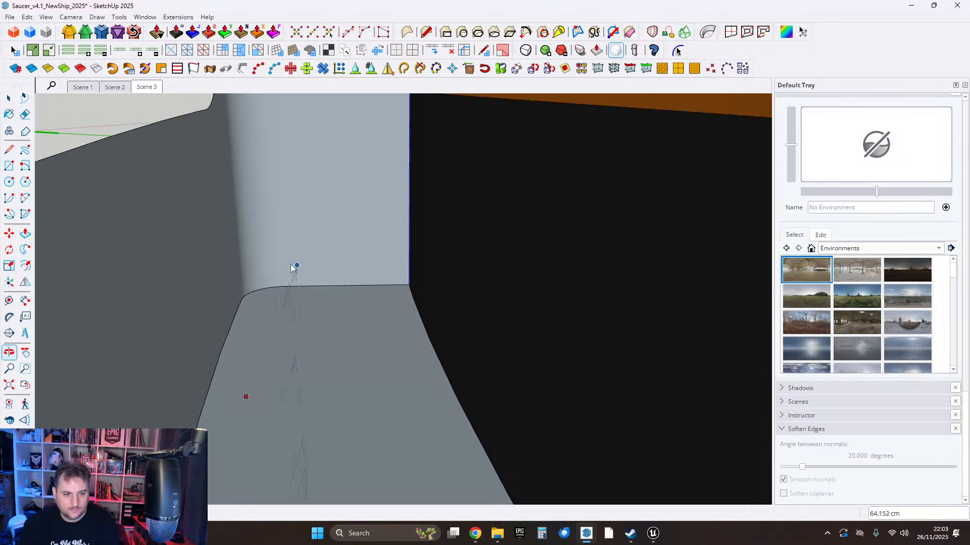
pyautogui.click(233, 286)
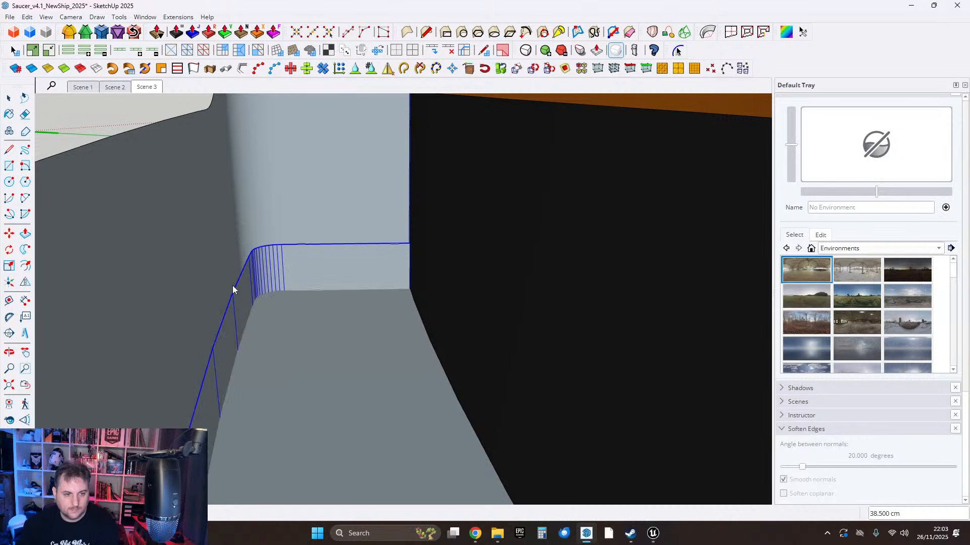
pyautogui.click(10, 98)
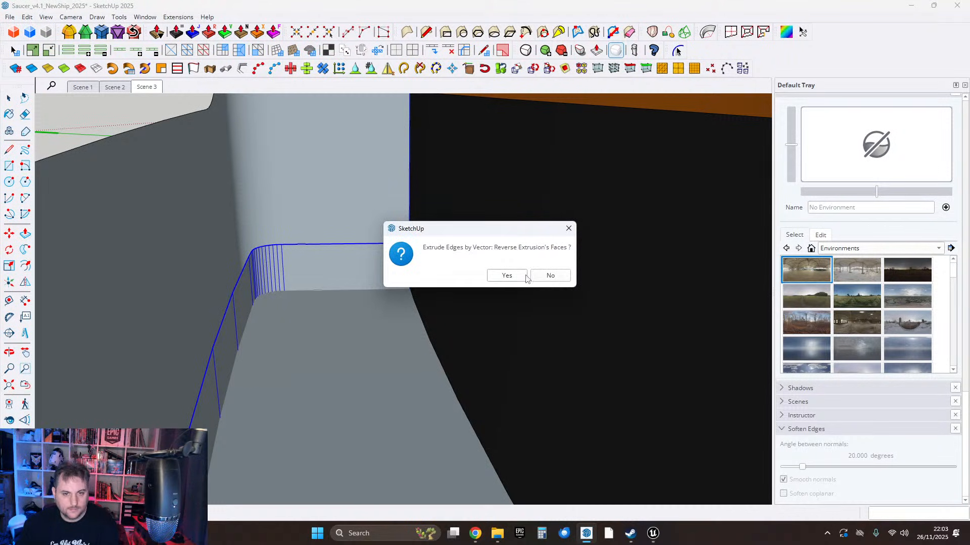
pyautogui.click(548, 277)
pyautogui.click(506, 276)
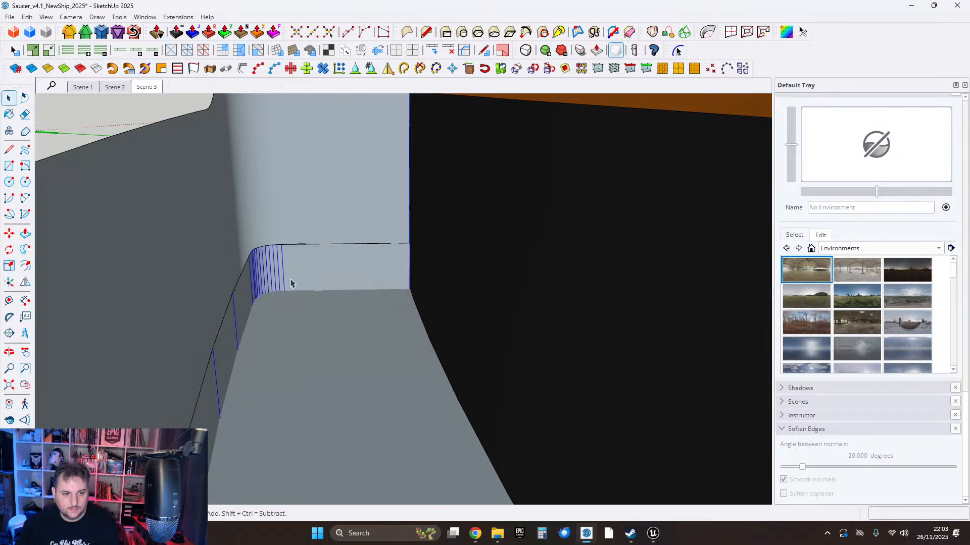
# Remove the outer front band below the 20 cm line to open the recess along the white body's base.
pyautogui.moveTo(292, 281); pyautogui.dragTo(368, 331, button='middle')
pyautogui.scroll(8, 606, 251)
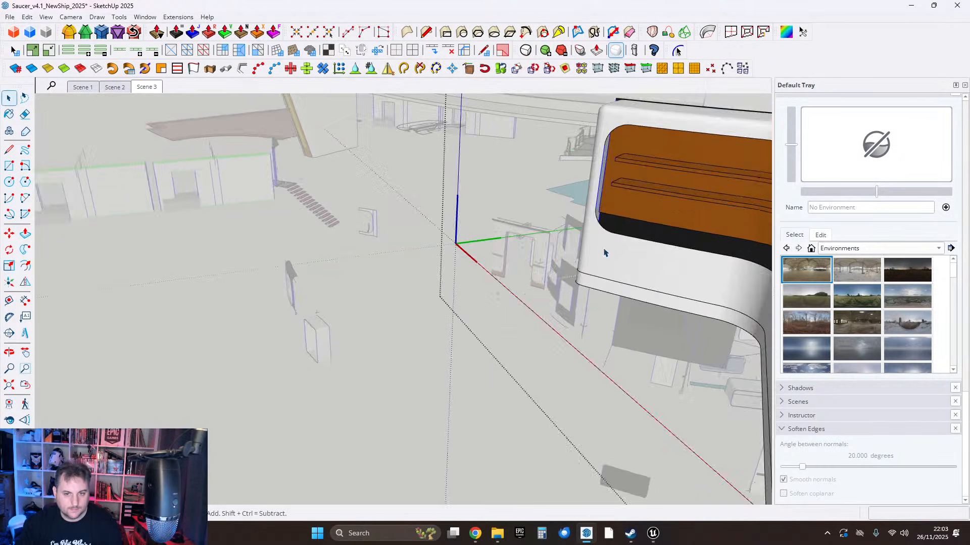
pyautogui.moveTo(598, 262); pyautogui.dragTo(489, 309, button='middle')
pyautogui.scroll(-3, 482, 383)
pyautogui.doubleClick(488, 309)
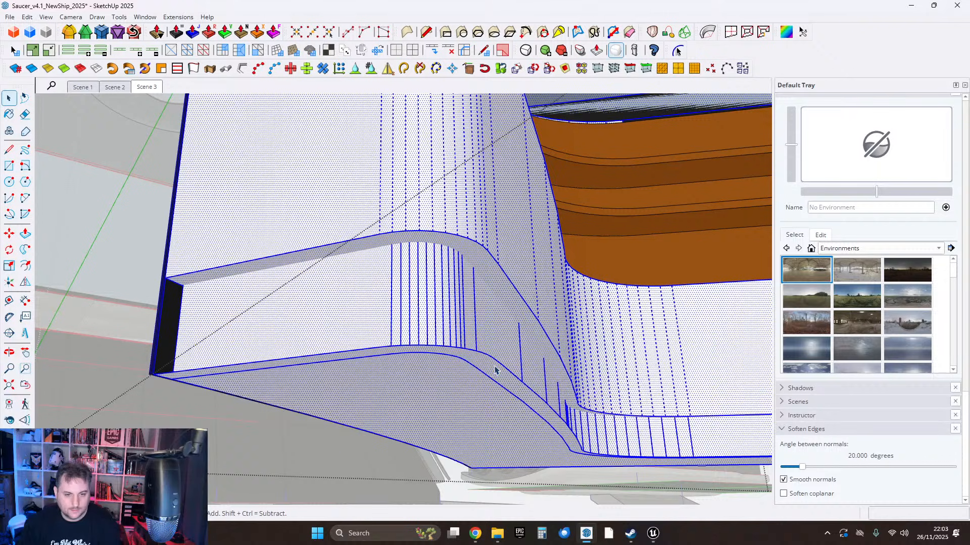
# Select all of the white body's geometry and intersect its faces with the context.
pyautogui.doubleClick(494, 369)
pyautogui.rightClick(493, 369)
pyautogui.click(491, 373)
pyautogui.tripleClick(486, 316)
pyautogui.rightClick(484, 313)
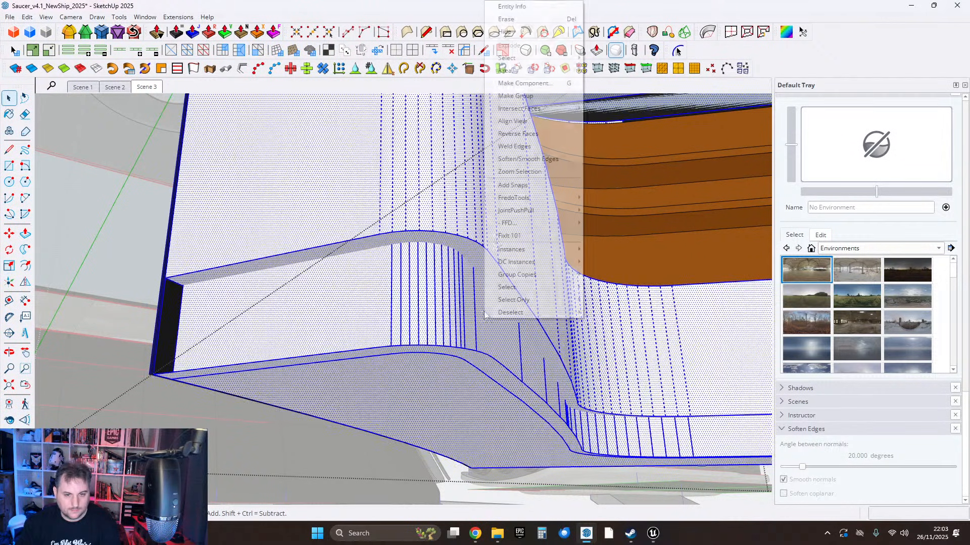
pyautogui.moveTo(523, 204)
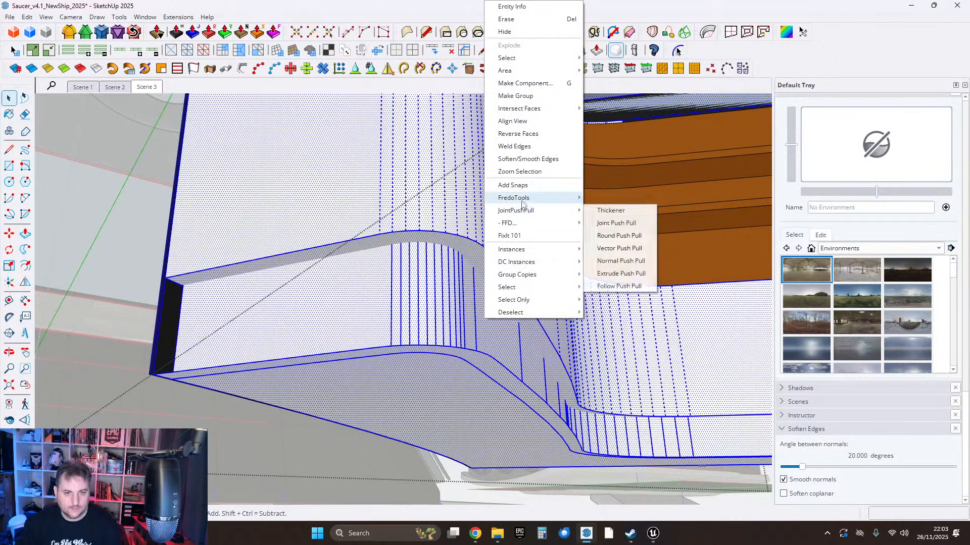
pyautogui.moveTo(526, 109)
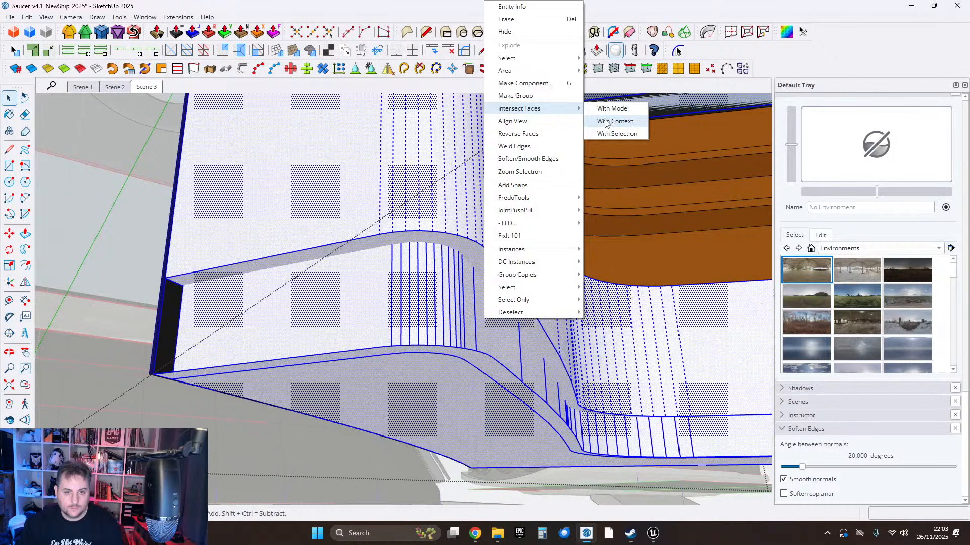
pyautogui.click(606, 124)
# Run FixIt 101 on all of the white body's geometry and soften its edges.
pyautogui.click(494, 372)
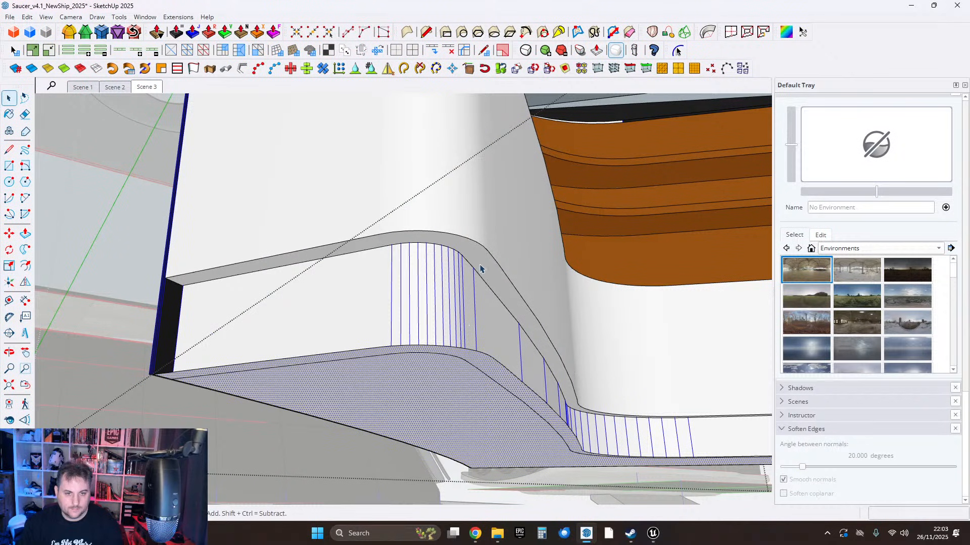
pyautogui.tripleClick(476, 303)
pyautogui.rightClick(476, 305)
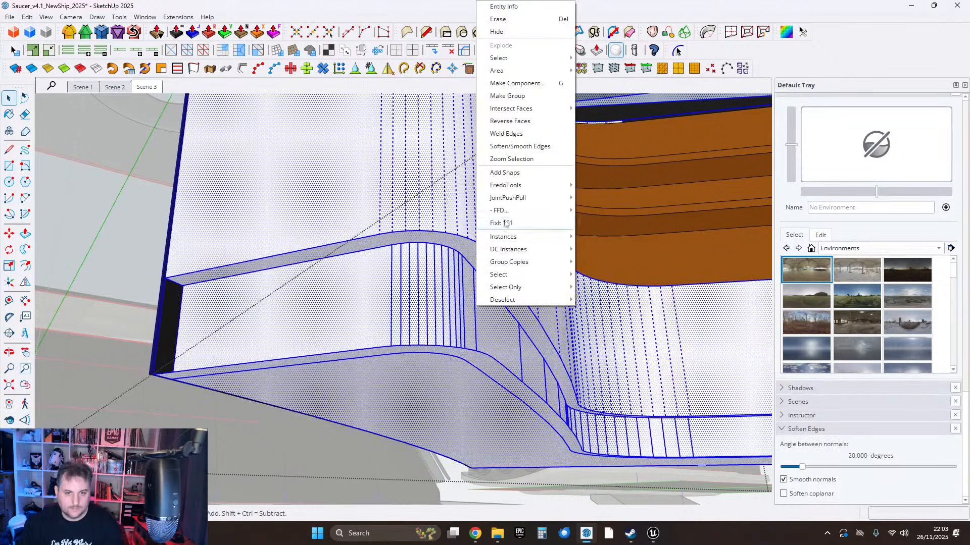
pyautogui.click(506, 223)
pyautogui.click(515, 310)
pyautogui.rightClick(480, 308)
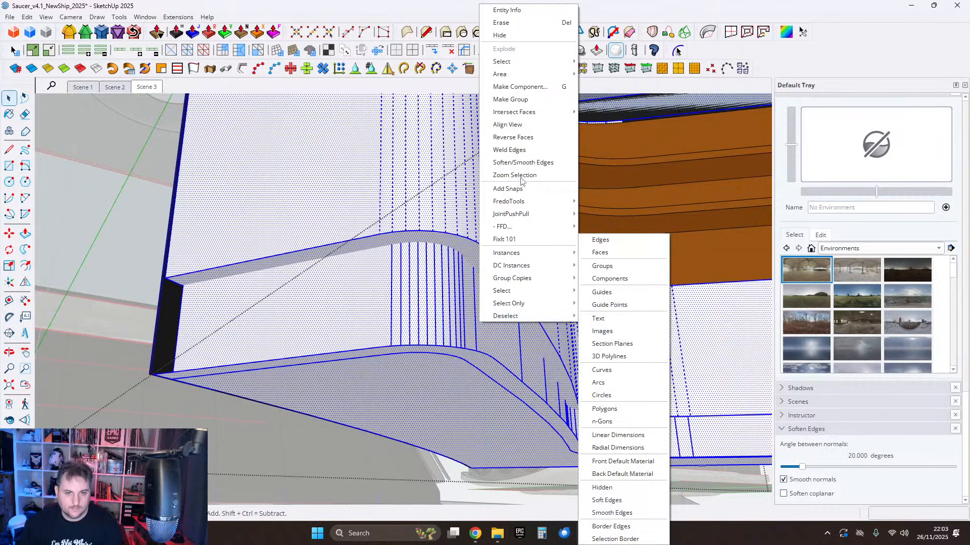
pyautogui.click(520, 163)
# Intersect the faces of the recessed base wall and erase the stray face strip at its inner end.
pyautogui.moveTo(446, 318); pyautogui.dragTo(398, 376, button='middle')
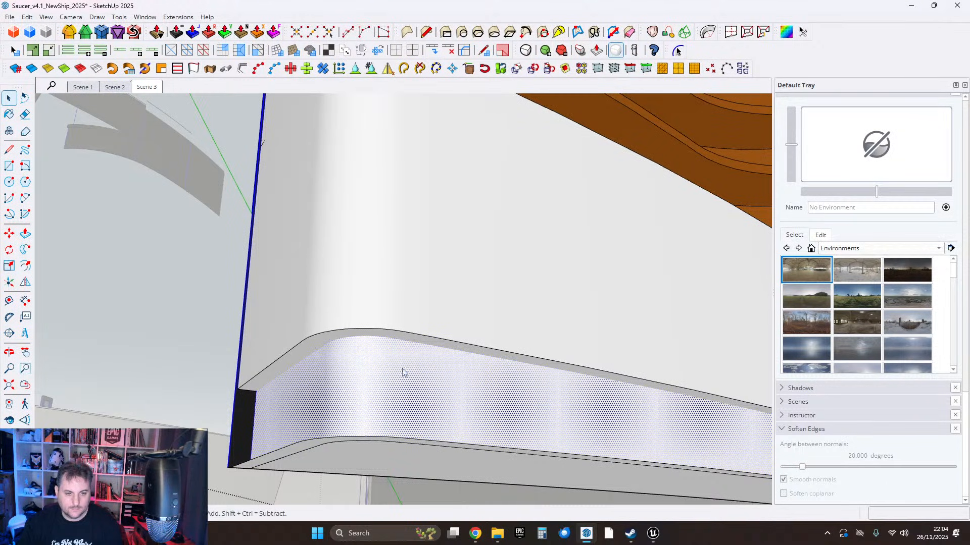
pyautogui.rightClick(402, 372)
pyautogui.moveTo(444, 184)
pyautogui.click(535, 210)
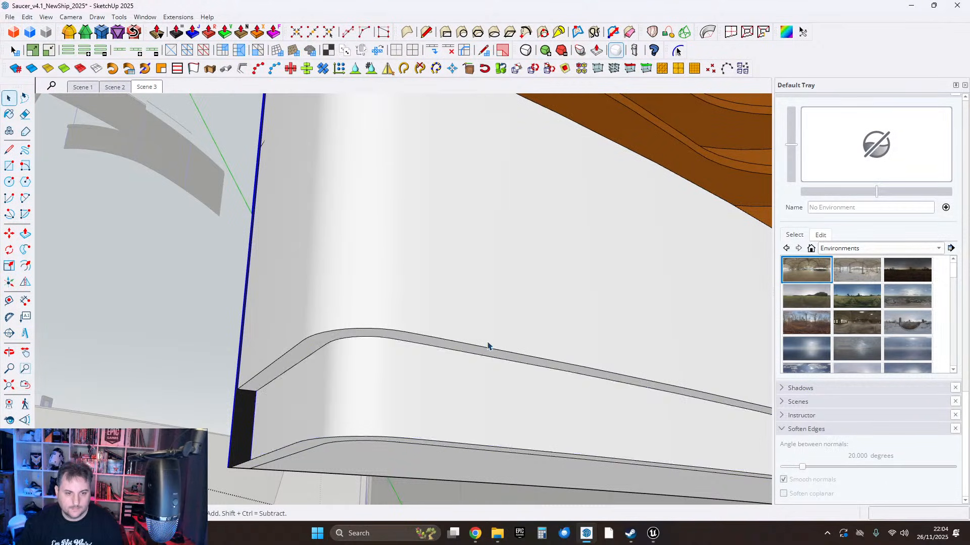
pyautogui.moveTo(488, 346); pyautogui.dragTo(360, 294, button='middle')
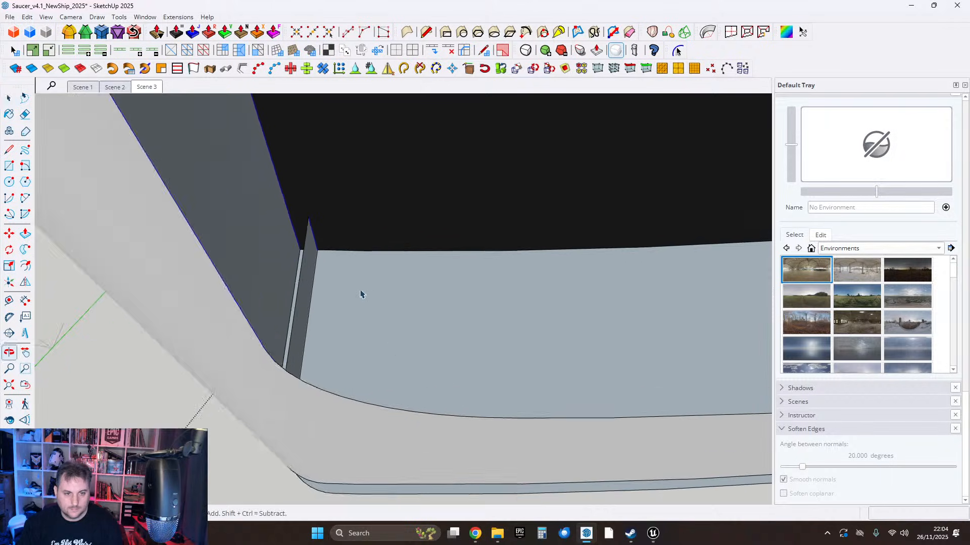
pyautogui.scroll(2, 360, 293)
pyautogui.doubleClick(292, 262)
pyautogui.rightClick(292, 262)
pyautogui.click(348, 20)
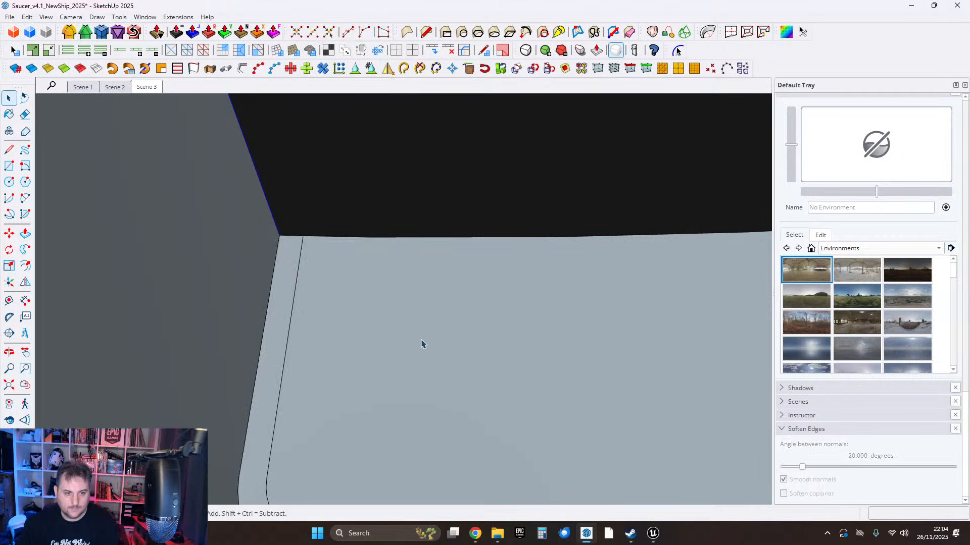
# Move the inner base wall piece straight down about 38.5 cm so it extends below the body's bottom face.
pyautogui.moveTo(375, 378); pyautogui.dragTo(293, 287, button='middle')
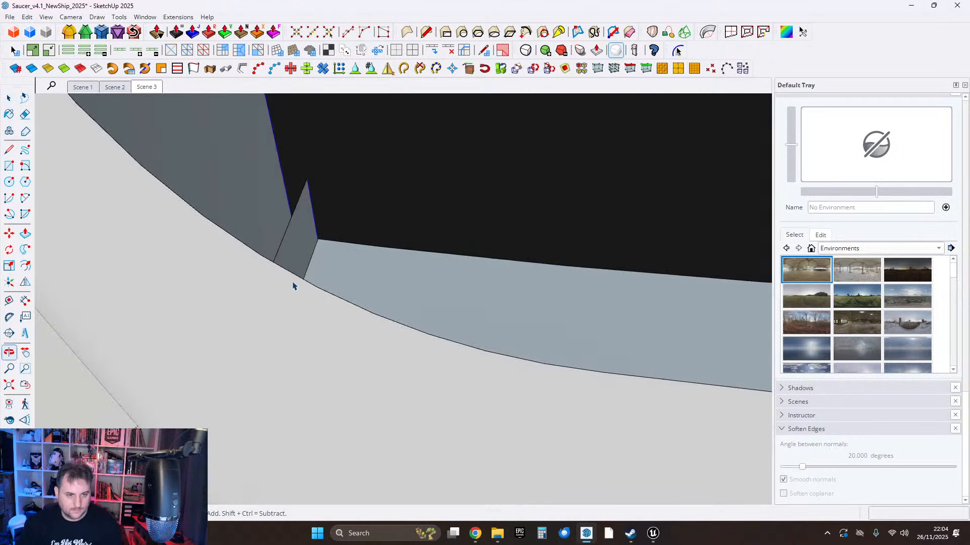
pyautogui.moveTo(313, 231); pyautogui.dragTo(177, 249, button='middle')
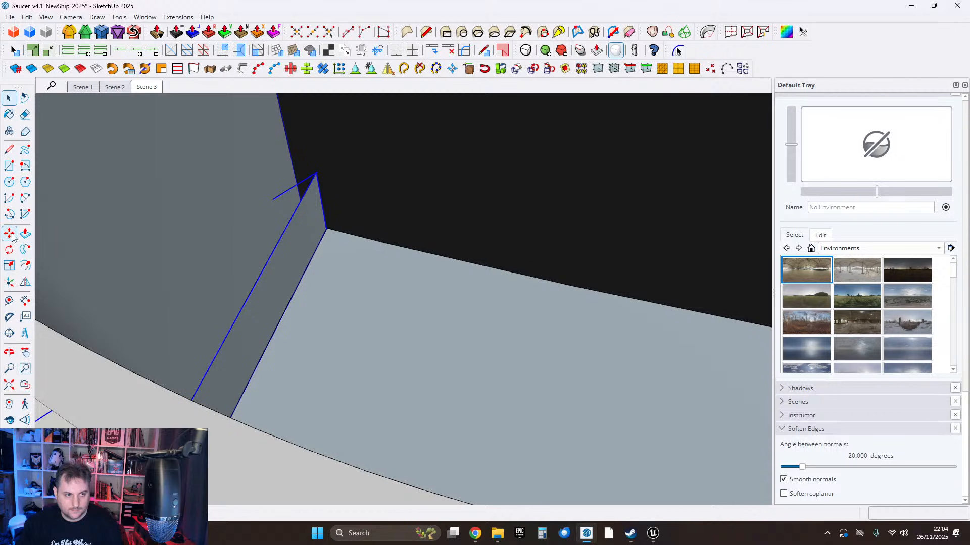
pyautogui.click(256, 284)
pyautogui.press('Up')
pyautogui.scroll(-6, 334, 341)
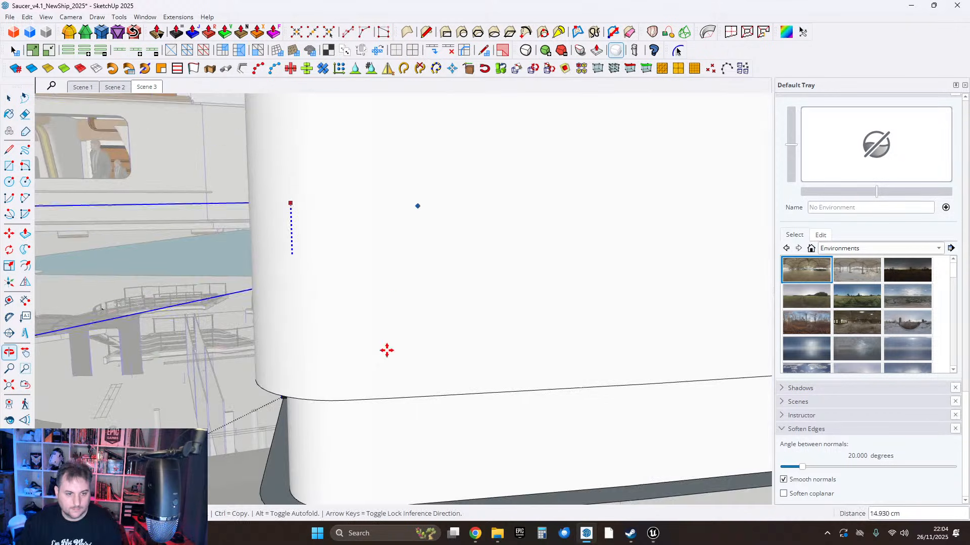
pyautogui.moveTo(370, 375); pyautogui.dragTo(398, 282, button='middle')
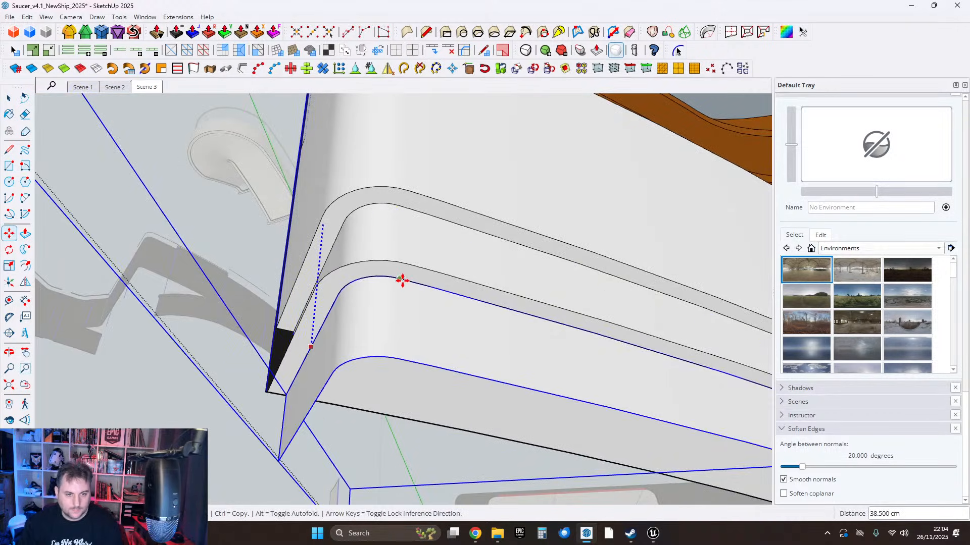
pyautogui.click(401, 279)
# Intersect the white body's bottom face with the context to cut it along the lowered wall.
pyautogui.click(12, 100)
pyautogui.moveTo(407, 323); pyautogui.dragTo(495, 308, button='middle')
pyautogui.scroll(3, 331, 280)
pyautogui.click(324, 280)
pyautogui.moveTo(323, 279); pyautogui.dragTo(335, 268, button='middle')
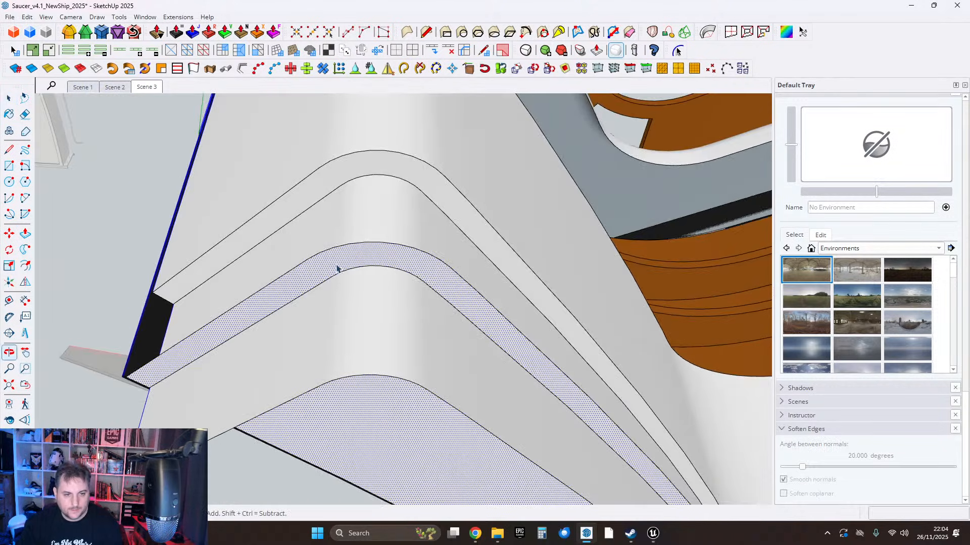
pyautogui.rightClick(335, 292)
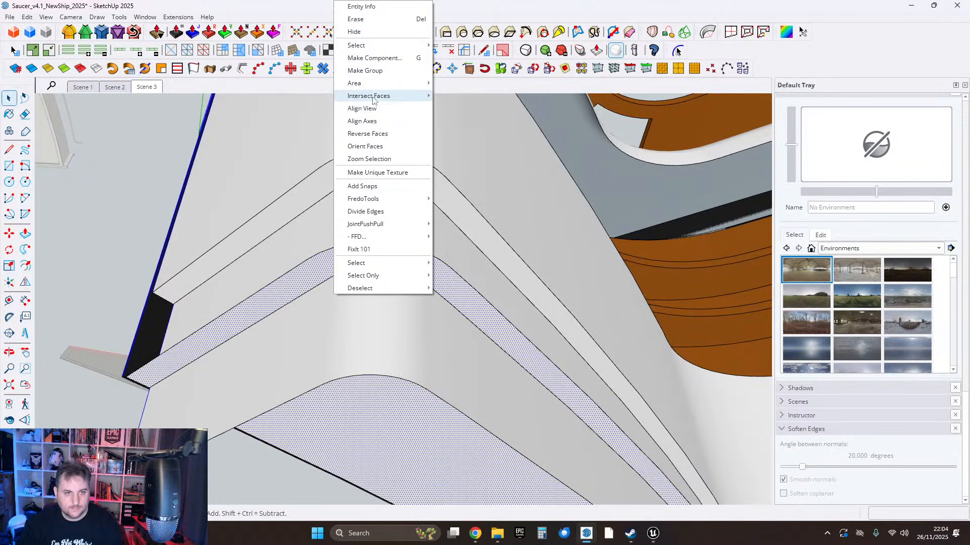
pyautogui.click(450, 110)
# Delete the lowered wall piece beneath the white body.
pyautogui.click(347, 285)
pyautogui.moveTo(347, 286); pyautogui.dragTo(421, 230, button='middle')
pyautogui.click(336, 209)
pyautogui.press('Delete')
# Draw a line closing the bottom face's front strip at the body's end and erase the stray edge overshooting it.
pyautogui.scroll(7, 292, 163)
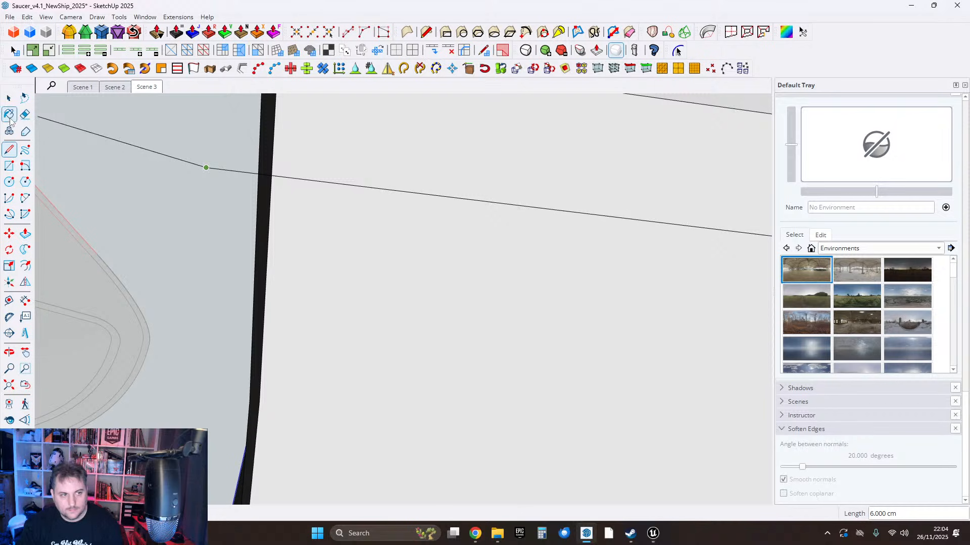
pyautogui.click(25, 114)
pyautogui.click(10, 99)
# Group the thin front strip of the bottom face with its edges and delete it from below the recess.
pyautogui.scroll(-6, 314, 143)
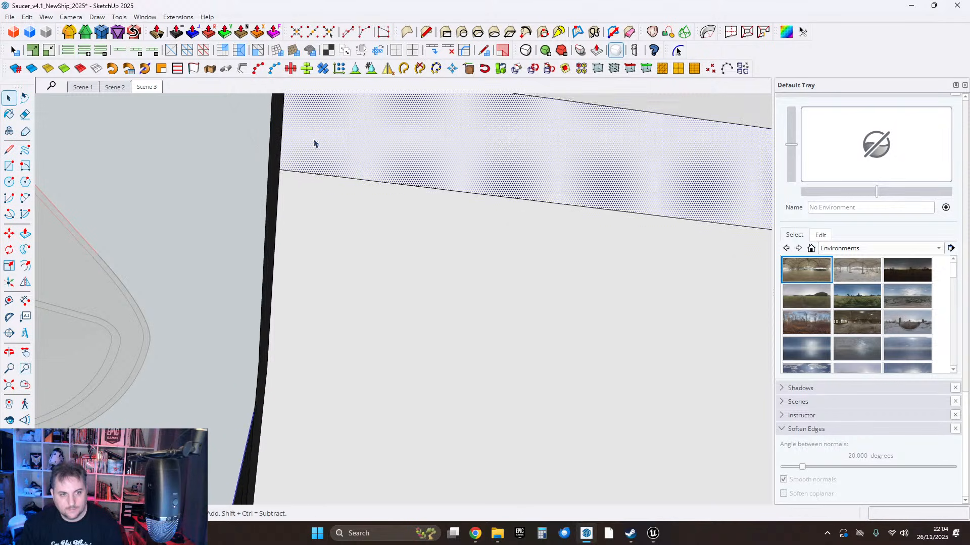
pyautogui.doubleClick(430, 188)
pyautogui.rightClick(430, 187)
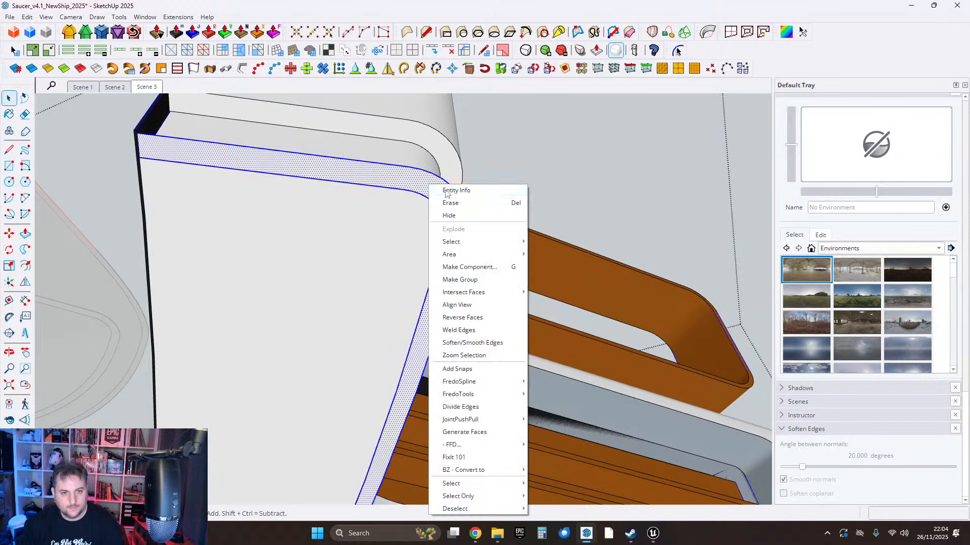
pyautogui.click(472, 280)
pyautogui.moveTo(291, 265); pyautogui.dragTo(422, 222, button='middle')
pyautogui.scroll(-2, 422, 220)
pyautogui.press('Delete')
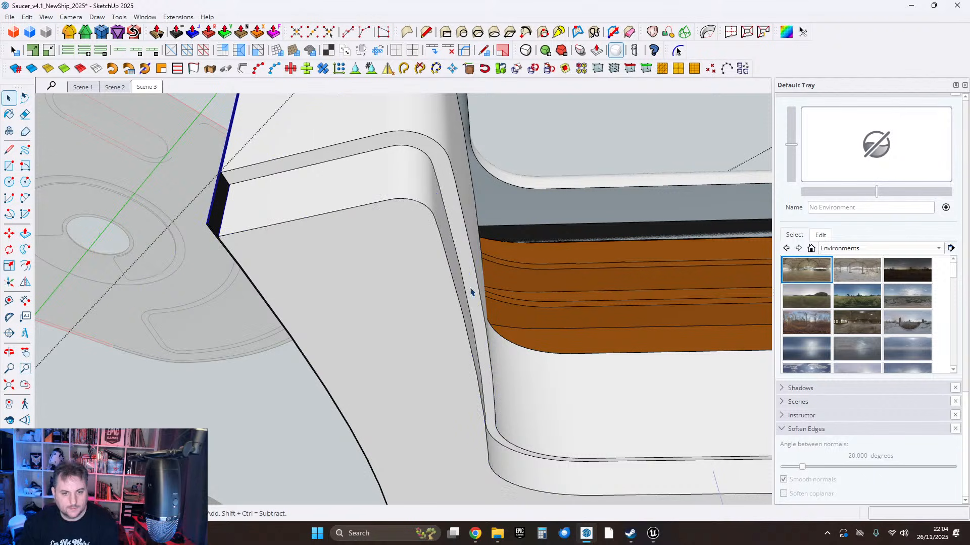
# Paint the recessed base wall with the orange Color C06 material sampled from the shelf interior.
pyautogui.moveTo(459, 277); pyautogui.dragTo(399, 351, button='middle')
pyautogui.scroll(-3, 399, 350)
pyautogui.scroll(2, 411, 301)
pyautogui.click(411, 300)
pyautogui.scroll(1, 411, 303)
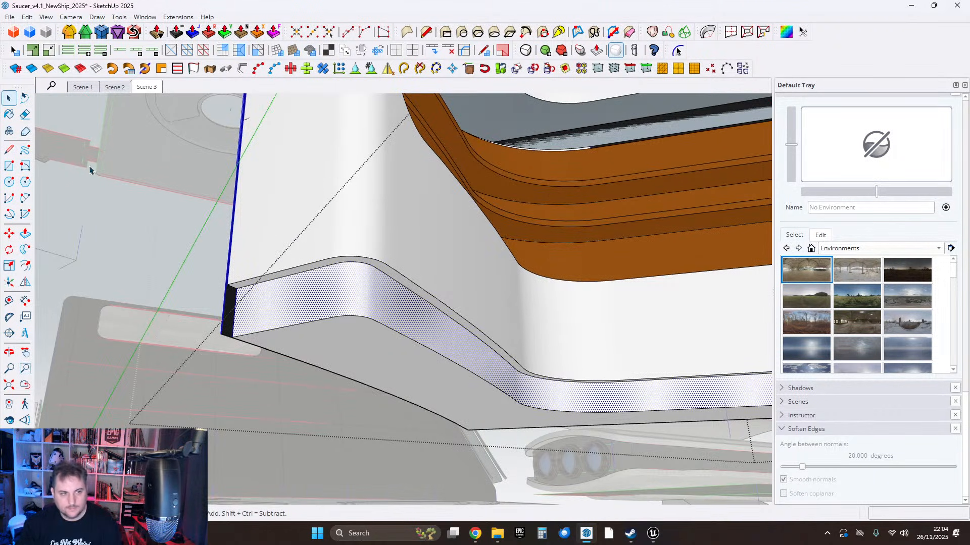
pyautogui.click(11, 115)
pyautogui.keyDown('alt'); pyautogui.click(536, 243); pyautogui.keyUp('alt')
pyautogui.click(443, 317)
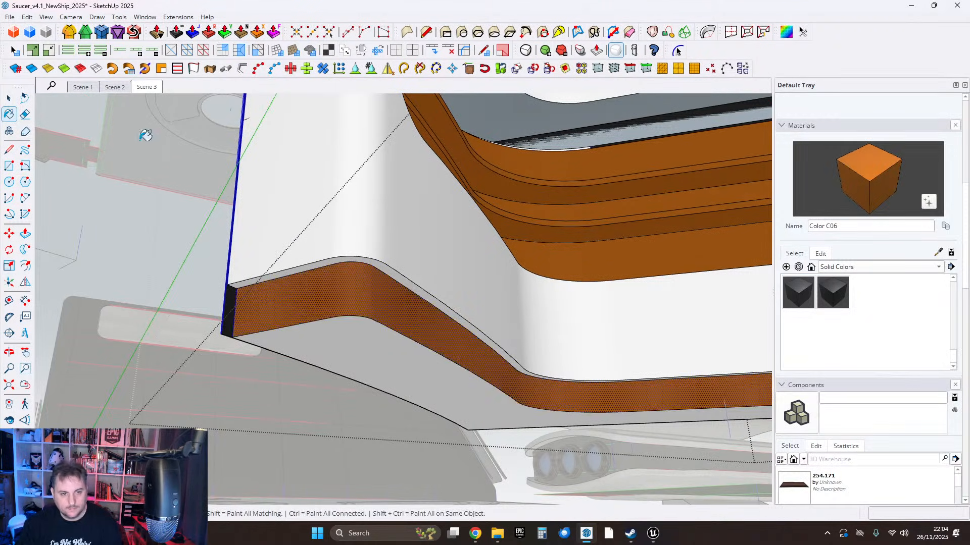
pyautogui.moveTo(441, 266); pyautogui.dragTo(418, 305, button='middle')
pyautogui.press('Escape')
# Try to push the recess's upper lip face downward with Push/Pull and undo it.
pyautogui.scroll(-2, 378, 338)
pyautogui.scroll(-1, 418, 306)
pyautogui.moveTo(517, 359); pyautogui.dragTo(489, 311, button='middle')
pyautogui.scroll(3, 253, 340)
pyautogui.moveTo(251, 341); pyautogui.dragTo(280, 255, button='middle')
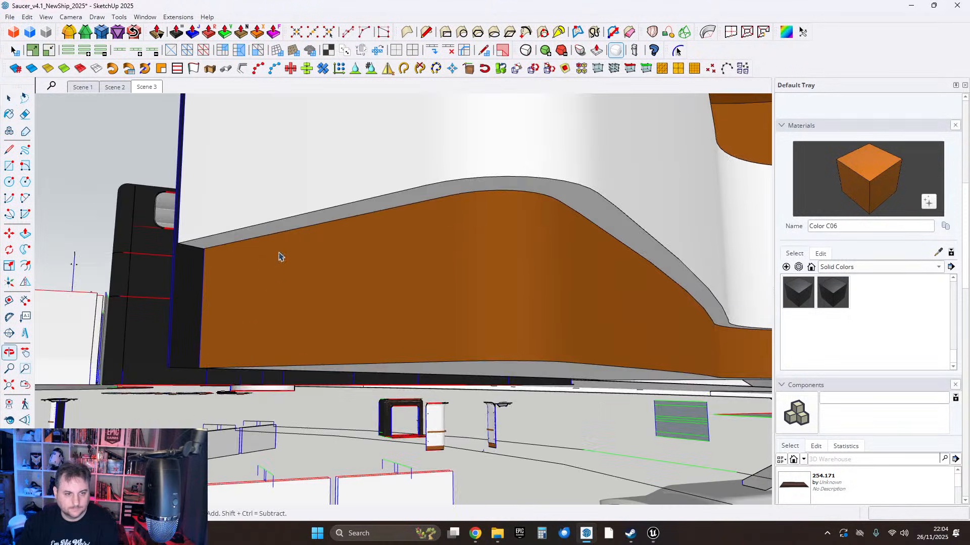
pyautogui.scroll(-3, 454, 212)
pyautogui.keyDown('shift'); pyautogui.moveTo(470, 212); pyautogui.dragTo(413, 212, button='middle'); pyautogui.keyUp('shift')
pyautogui.doubleClick(404, 190)
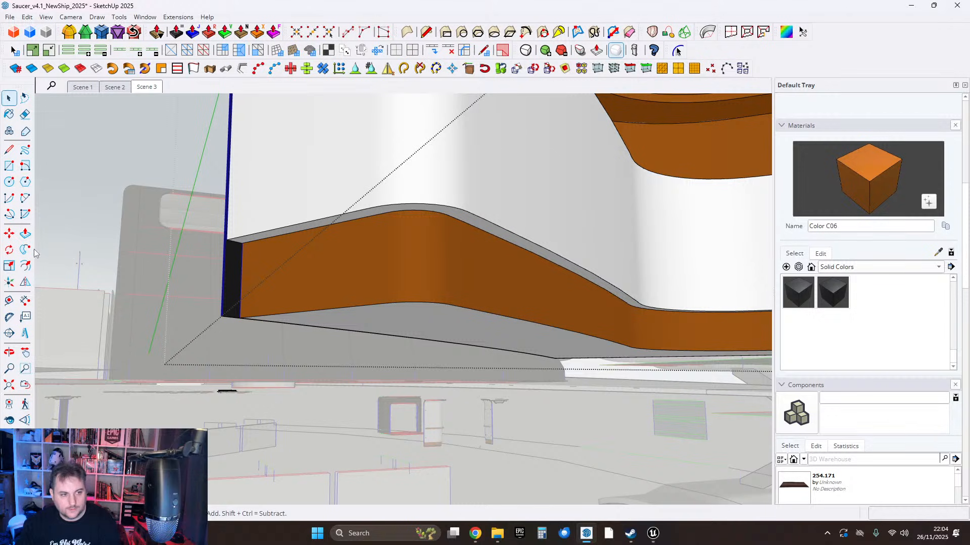
pyautogui.click(307, 226)
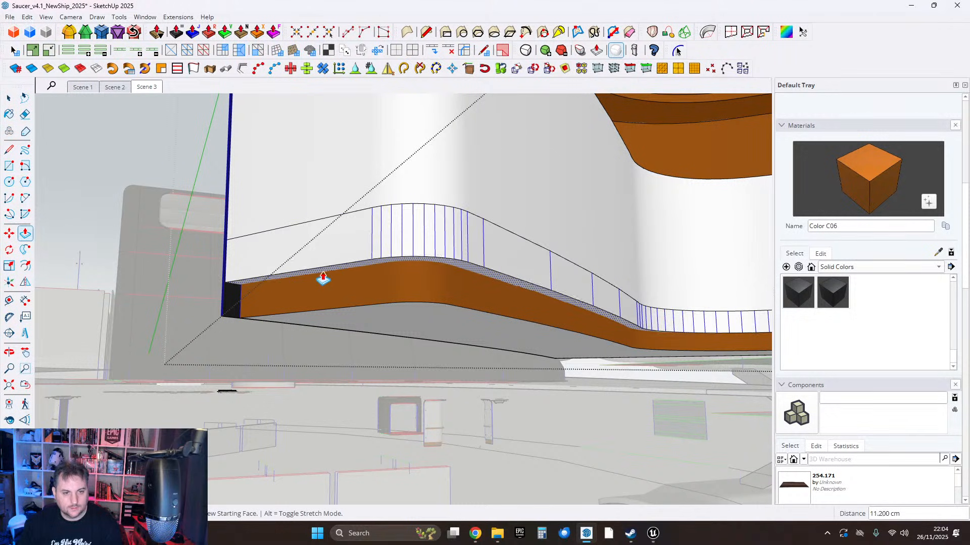
pyautogui.click(368, 267)
pyautogui.hotkey('ctrl', 'z')
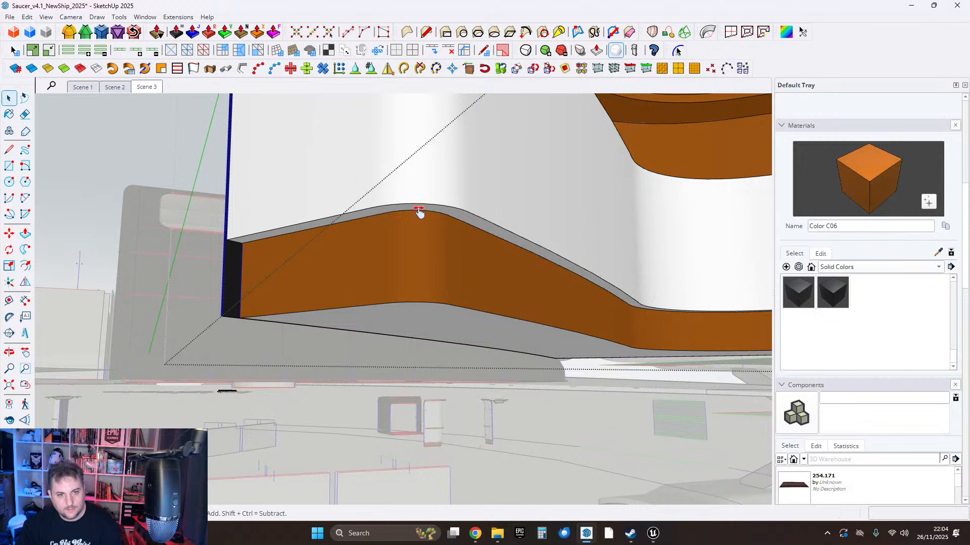
pyautogui.moveTo(419, 212); pyautogui.dragTo(409, 217, button='middle')
pyautogui.click(429, 248)
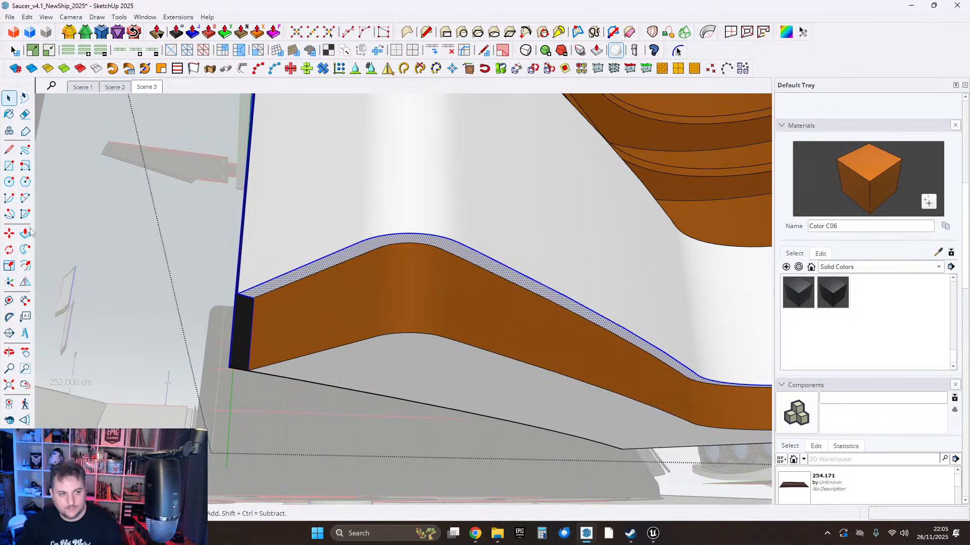
pyautogui.click(459, 243)
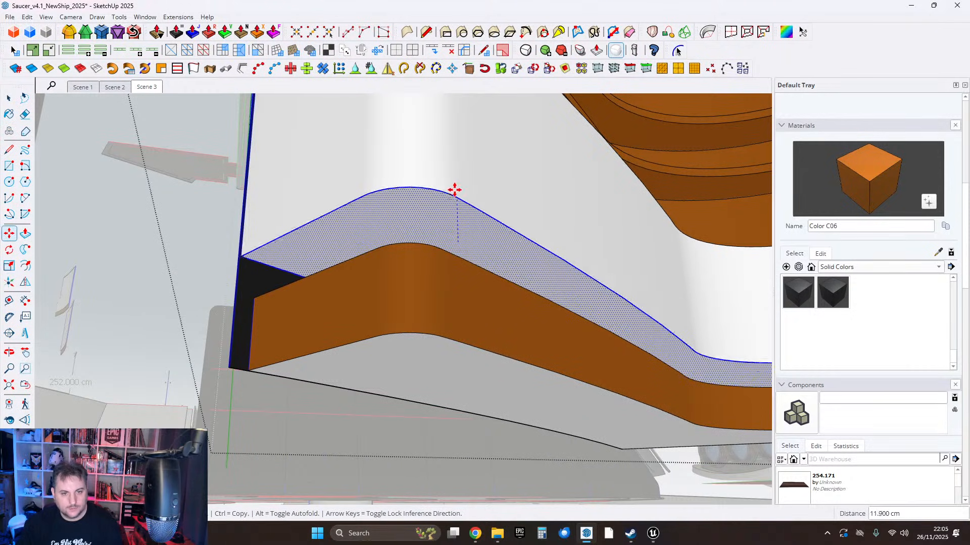
pyautogui.press('Escape')
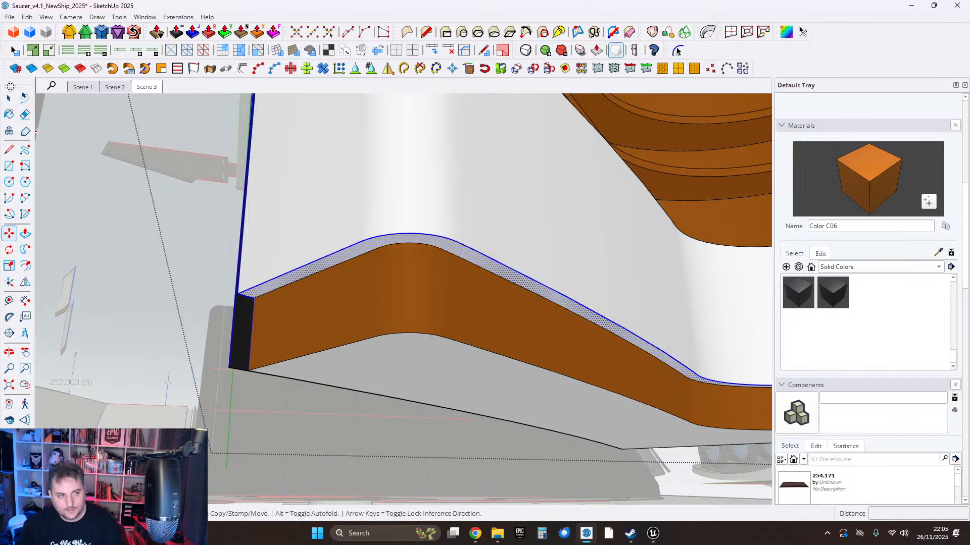
# Examine the black end panels and the orange recessed base band at both ends of the white body.
pyautogui.moveTo(328, 316); pyautogui.dragTo(375, 322, button='middle')
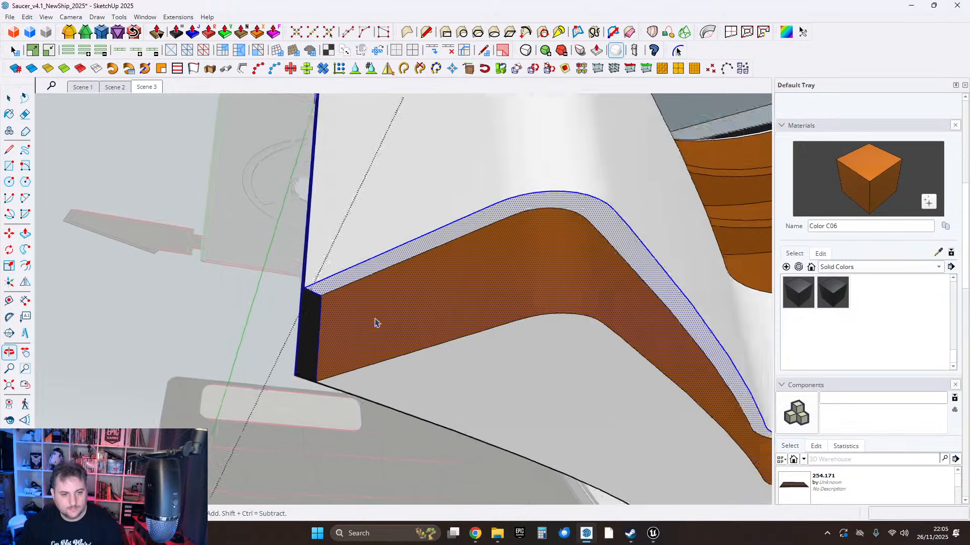
pyautogui.scroll(3, 351, 321)
pyautogui.click(302, 323)
pyautogui.moveTo(302, 323); pyautogui.dragTo(272, 348, button='middle')
pyautogui.scroll(-7, 273, 349)
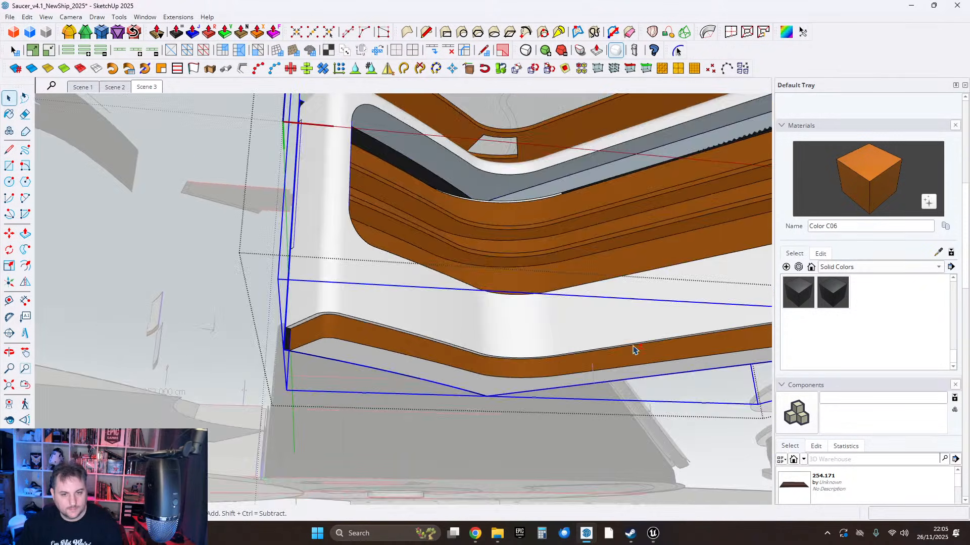
pyautogui.keyDown('shift'); pyautogui.moveTo(635, 348); pyautogui.dragTo(271, 398, button='middle'); pyautogui.keyUp('shift')
pyautogui.scroll(3, 527, 383)
pyautogui.moveTo(527, 382); pyautogui.dragTo(483, 393, button='middle')
pyautogui.scroll(3, 483, 392)
pyautogui.scroll(-3, 451, 406)
pyautogui.scroll(5, 433, 400)
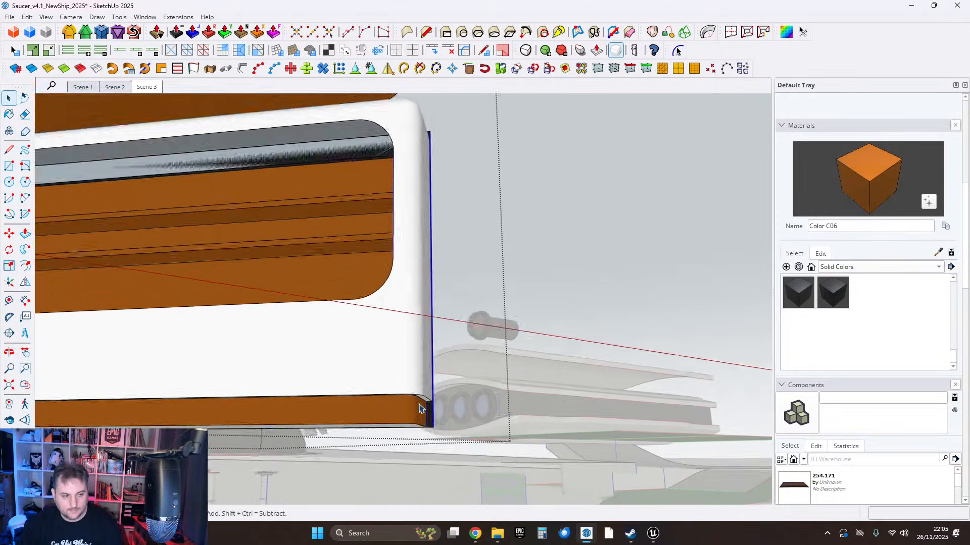
pyautogui.scroll(3, 411, 376)
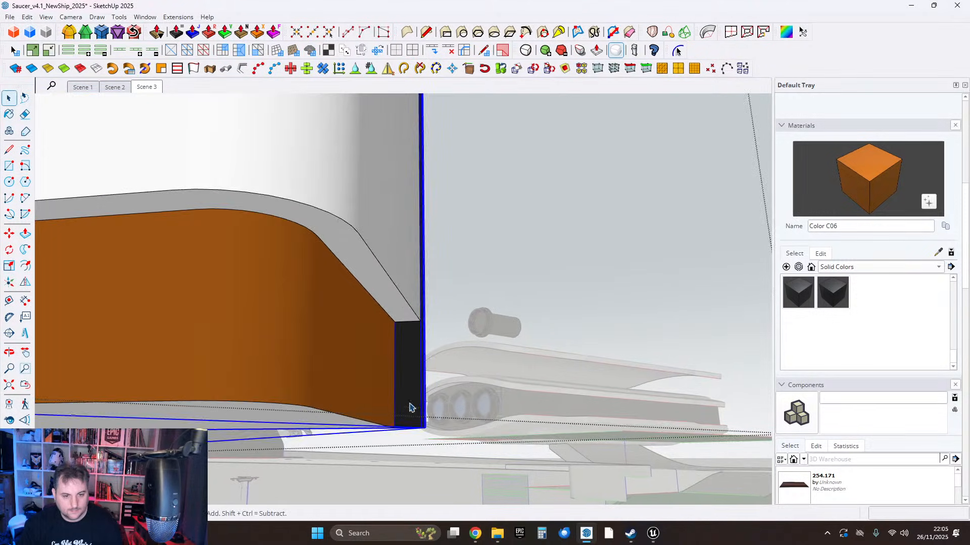
pyautogui.scroll(4, 411, 404)
pyautogui.moveTo(432, 346); pyautogui.dragTo(438, 357, button='middle')
pyautogui.scroll(-5, 437, 358)
pyautogui.scroll(5, 434, 242)
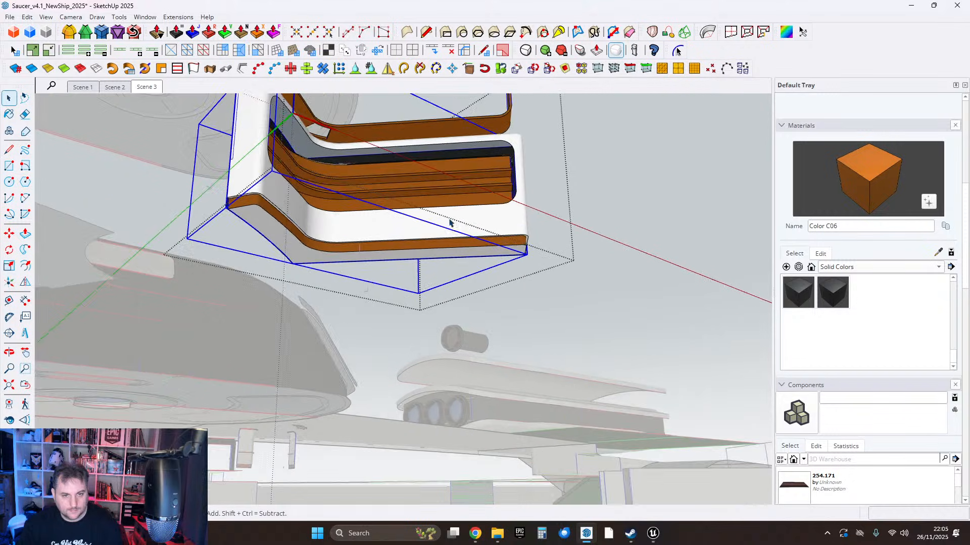
pyautogui.scroll(4, 433, 237)
pyautogui.moveTo(418, 241); pyautogui.dragTo(418, 246, button='middle')
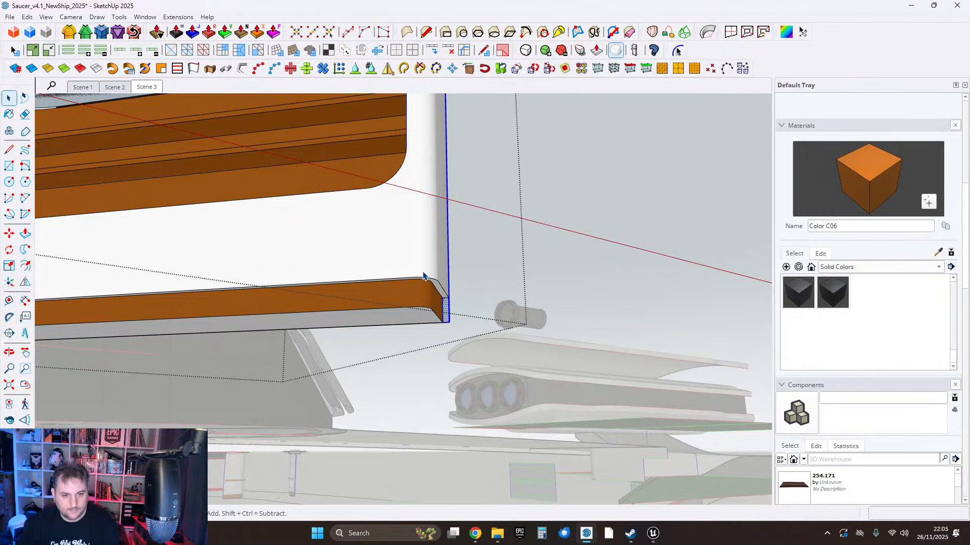
pyautogui.scroll(5, 434, 298)
pyautogui.moveTo(435, 298); pyautogui.dragTo(403, 287, button='middle')
pyautogui.keyDown('shift'); pyautogui.moveTo(403, 288); pyautogui.dragTo(344, 339, button='middle'); pyautogui.keyUp('shift')
pyautogui.click(347, 318)
# Unhide all of the white body's hidden geometry and run FixIt 101 on the whole body.
pyautogui.scroll(-3, 361, 317)
pyautogui.tripleClick(365, 359)
pyautogui.rightClick(364, 359)
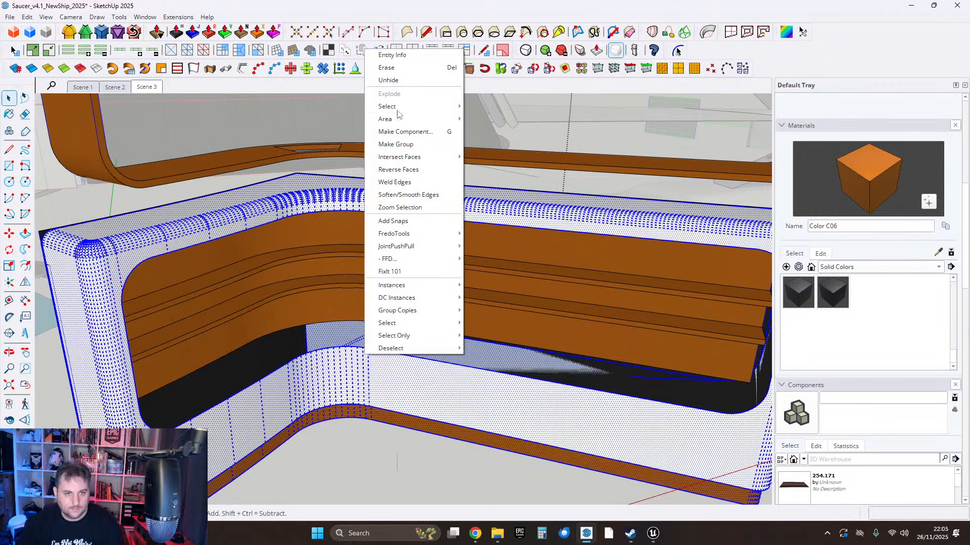
pyautogui.click(397, 81)
pyautogui.tripleClick(405, 368)
pyautogui.rightClick(405, 367)
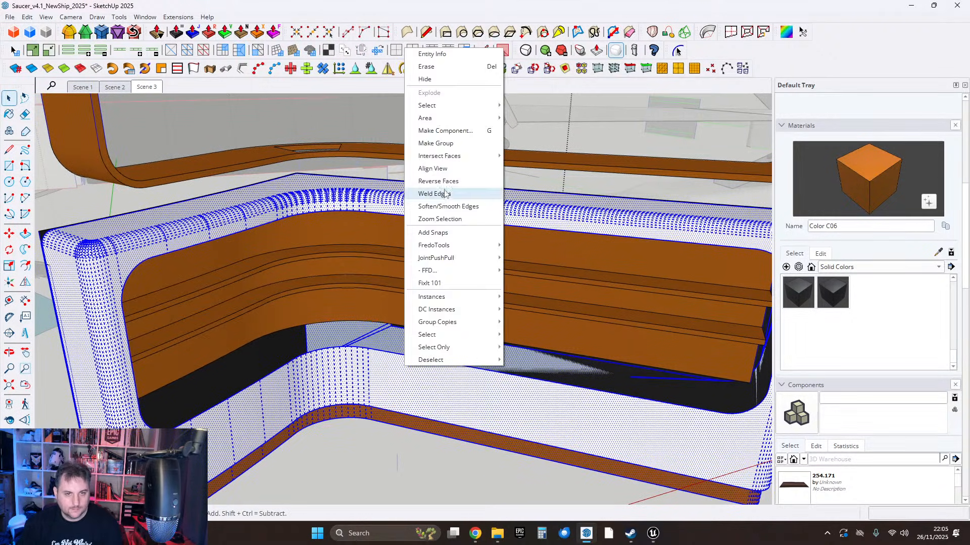
pyautogui.click(440, 284)
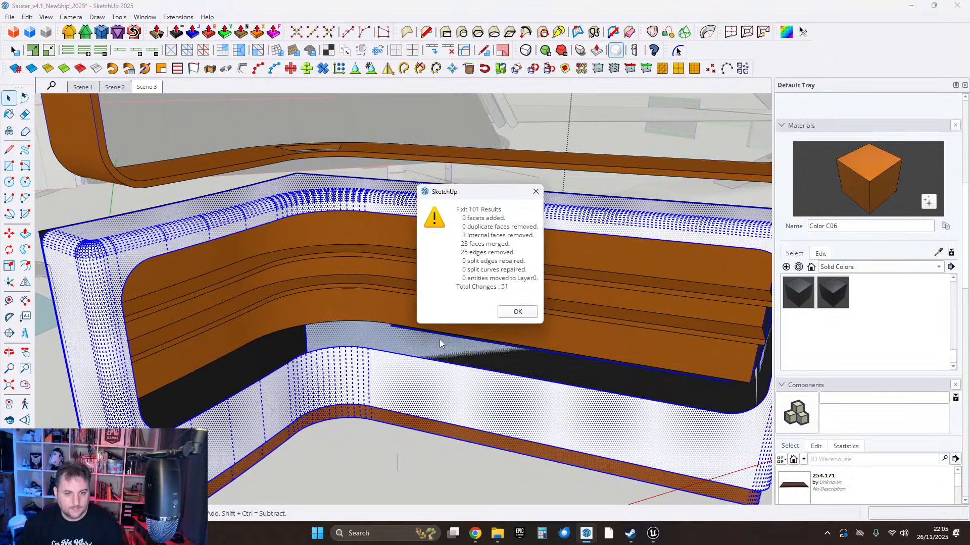
# Close the FixIt 101 results and reverse the white back-wall face visible inside the recess.
pyautogui.click(500, 315)
pyautogui.click(356, 339)
pyautogui.rightClick(346, 337)
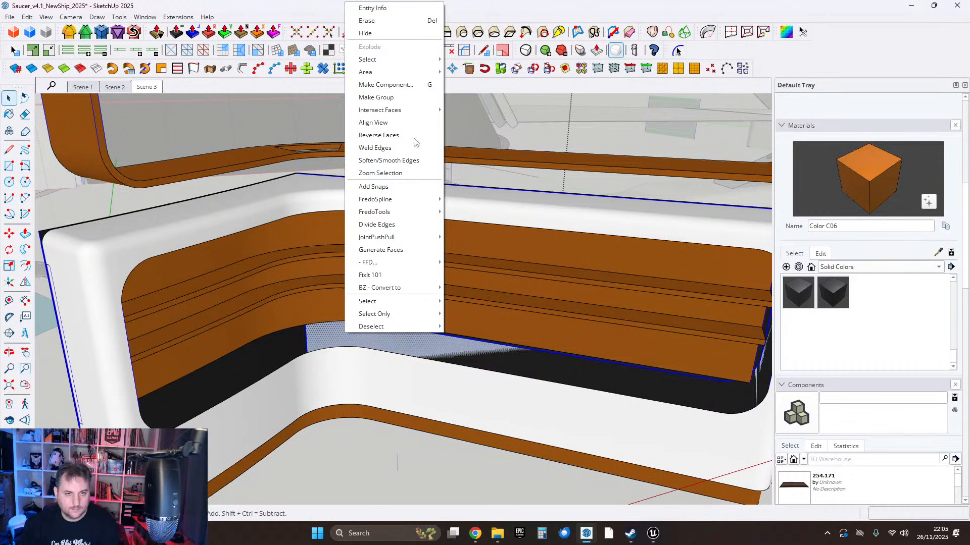
pyautogui.click(399, 100)
# Examine the white body's inner back wall, recess opening and orange base from several angles.
pyautogui.moveTo(441, 309); pyautogui.dragTo(383, 308, button='middle')
pyautogui.scroll(5, 328, 190)
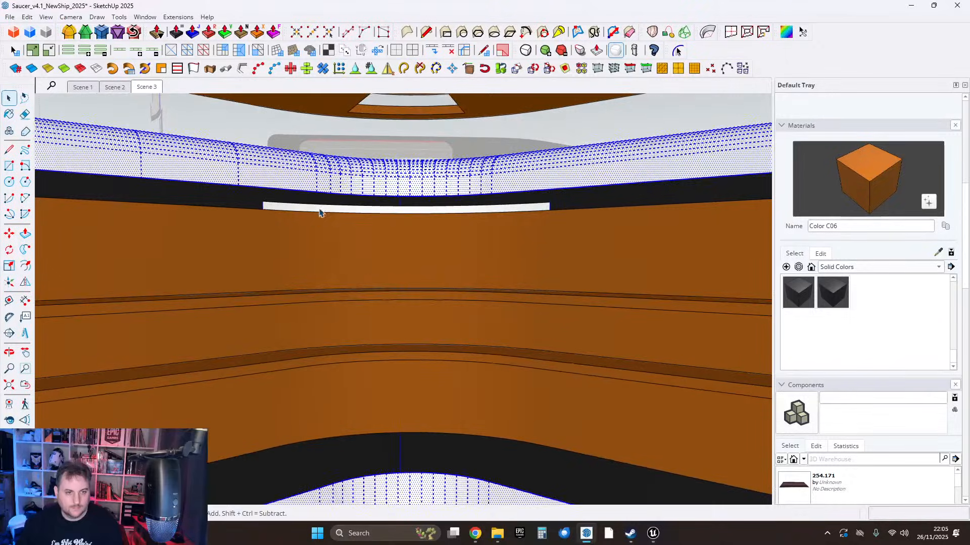
pyautogui.click(320, 209)
pyautogui.scroll(-5, 319, 209)
pyautogui.moveTo(366, 212); pyautogui.dragTo(403, 281, button='middle')
pyautogui.scroll(5, 465, 297)
pyautogui.moveTo(465, 297); pyautogui.dragTo(562, 304, button='middle')
pyautogui.scroll(-5, 556, 306)
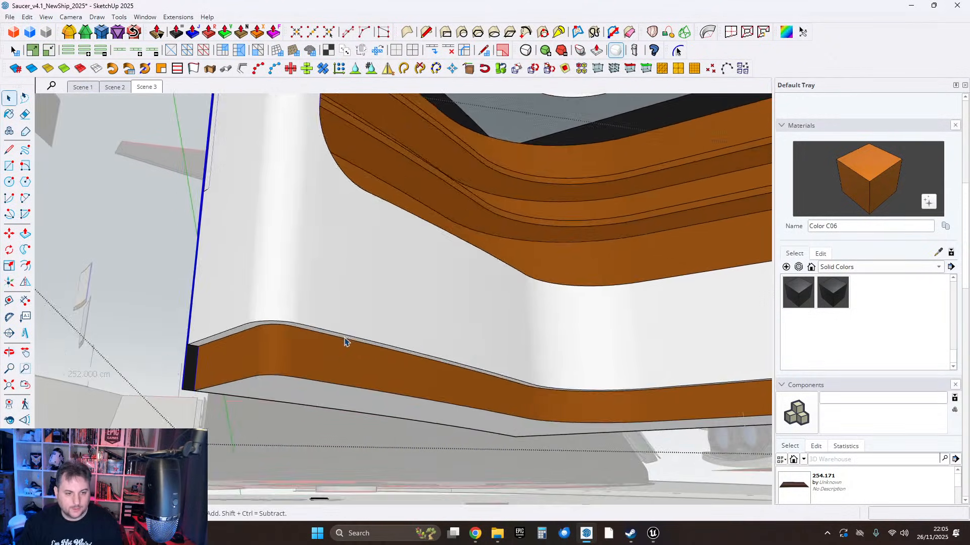
pyautogui.moveTo(344, 341); pyautogui.dragTo(385, 266, button='middle')
pyautogui.moveTo(436, 227); pyautogui.dragTo(444, 318, button='middle')
pyautogui.scroll(-3, 406, 337)
# Move the orange liner frame above the white body straight down 200 cm into the shelf opening.
pyautogui.click(248, 233)
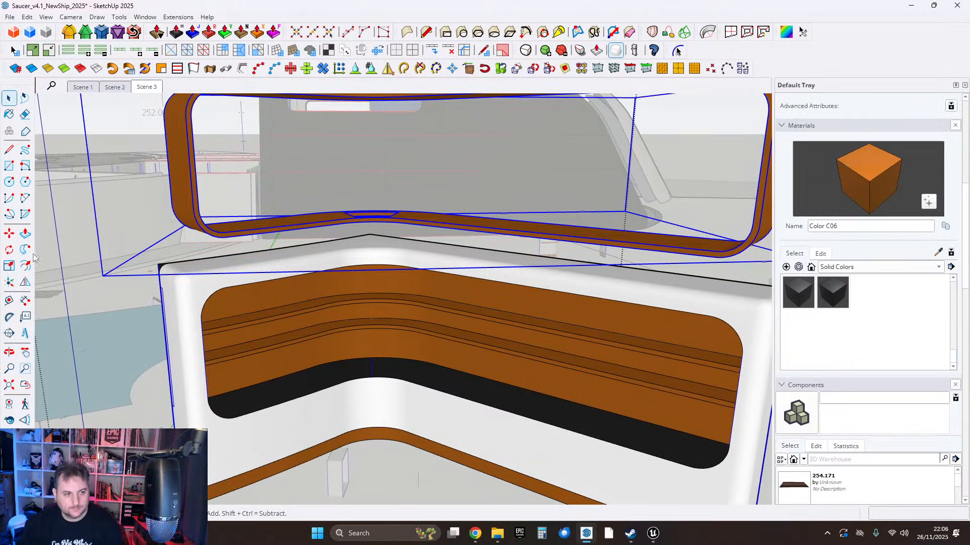
pyautogui.press('m')
pyautogui.click(183, 185)
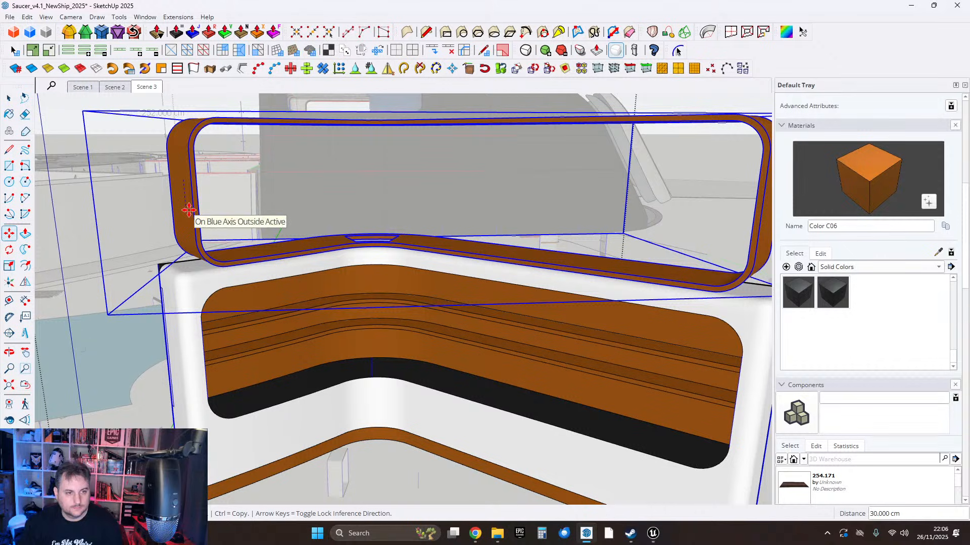
pyautogui.write('200')
pyautogui.press('Return')
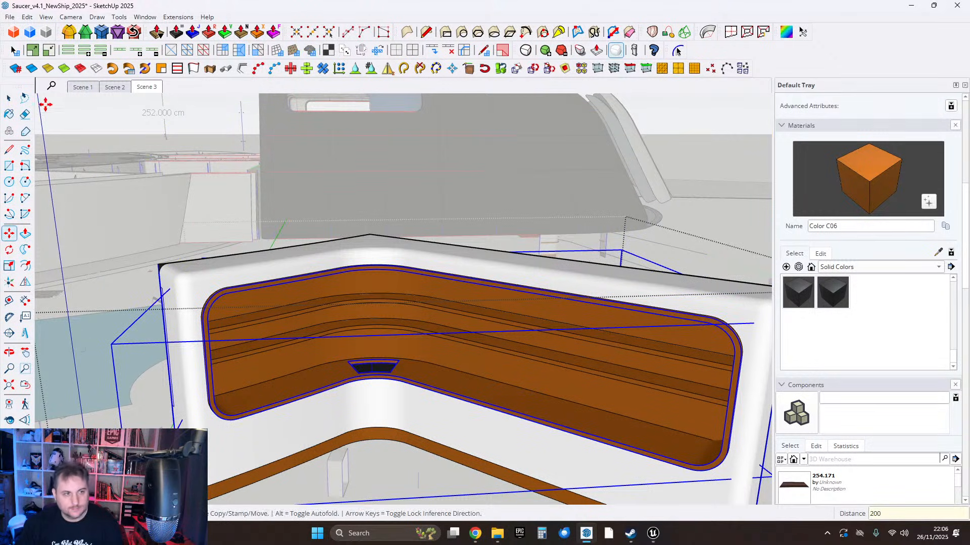
# Round the four short vertical corner edges of the cutout in the orange liner's ledge with RoundCorner, using a 5 cm offset and 6 segments.
pyautogui.scroll(10, 404, 397)
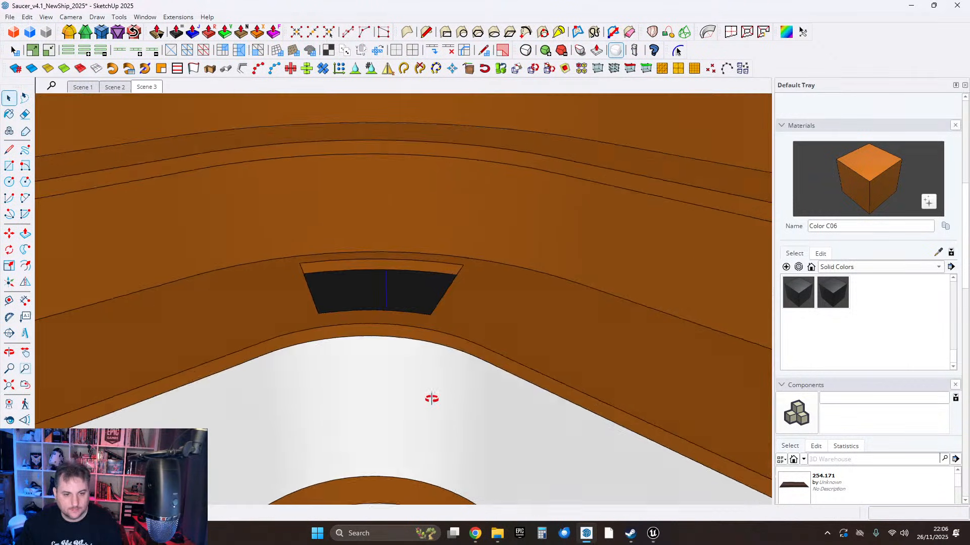
pyautogui.scroll(-3, 415, 325)
pyautogui.moveTo(450, 520); pyautogui.dragTo(380, 432, button='middle')
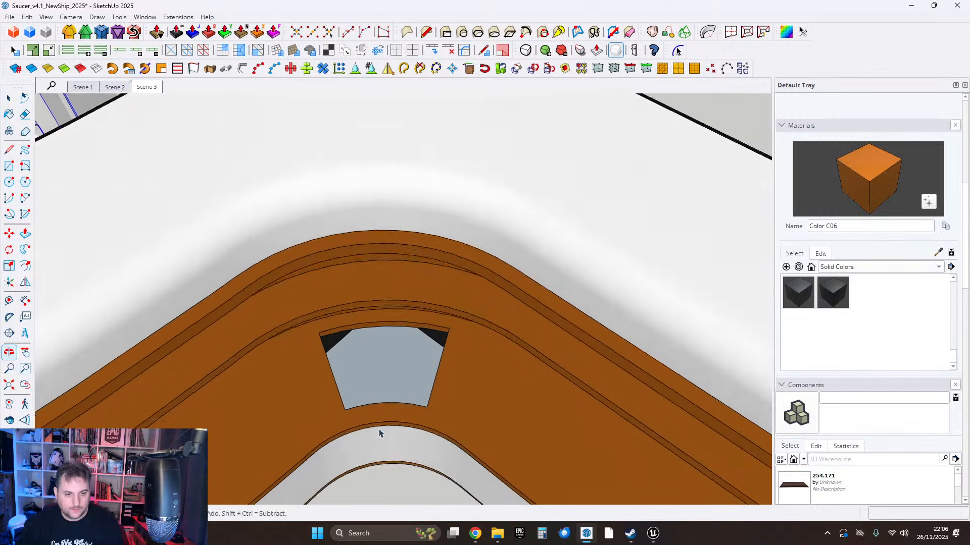
pyautogui.scroll(5, 328, 410)
pyautogui.moveTo(331, 410); pyautogui.dragTo(273, 309, button='middle')
pyautogui.scroll(3, 313, 275)
pyautogui.moveTo(331, 260); pyautogui.dragTo(391, 267, button='middle')
pyautogui.scroll(3, 399, 328)
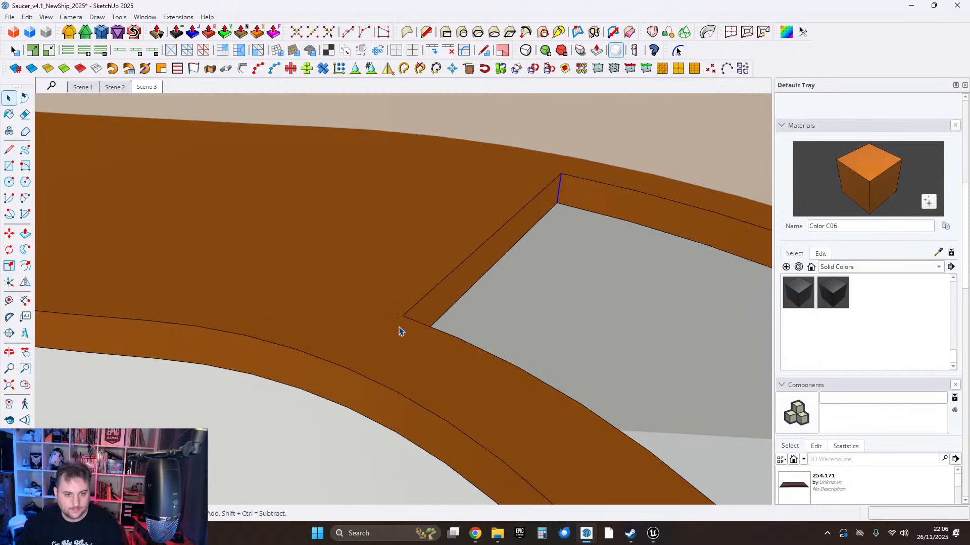
pyautogui.moveTo(399, 327); pyautogui.dragTo(87, 328, button='middle')
pyautogui.keyDown('shift'); pyautogui.click(403, 351); pyautogui.keyUp('shift')
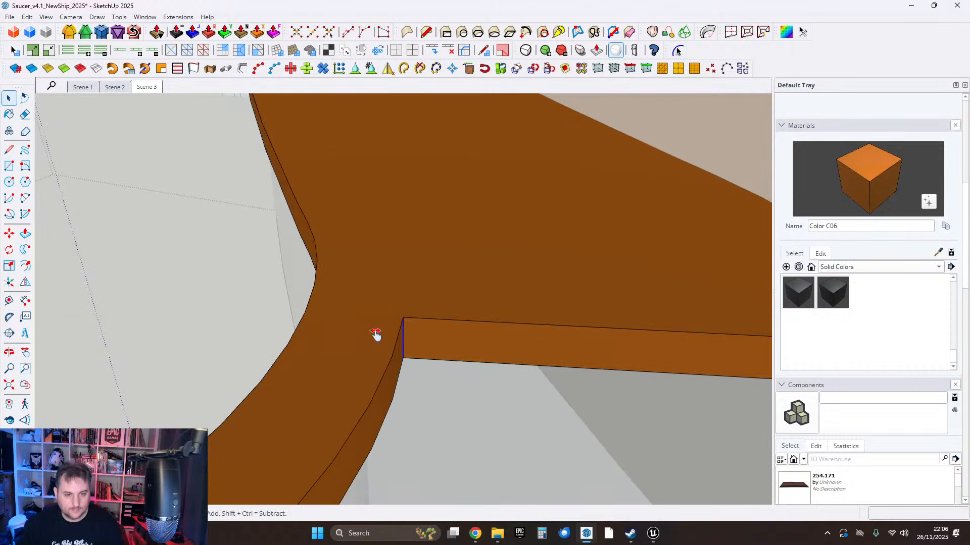
pyautogui.moveTo(375, 334); pyautogui.dragTo(676, 325, button='middle')
pyautogui.moveTo(624, 305); pyautogui.dragTo(605, 175, button='middle')
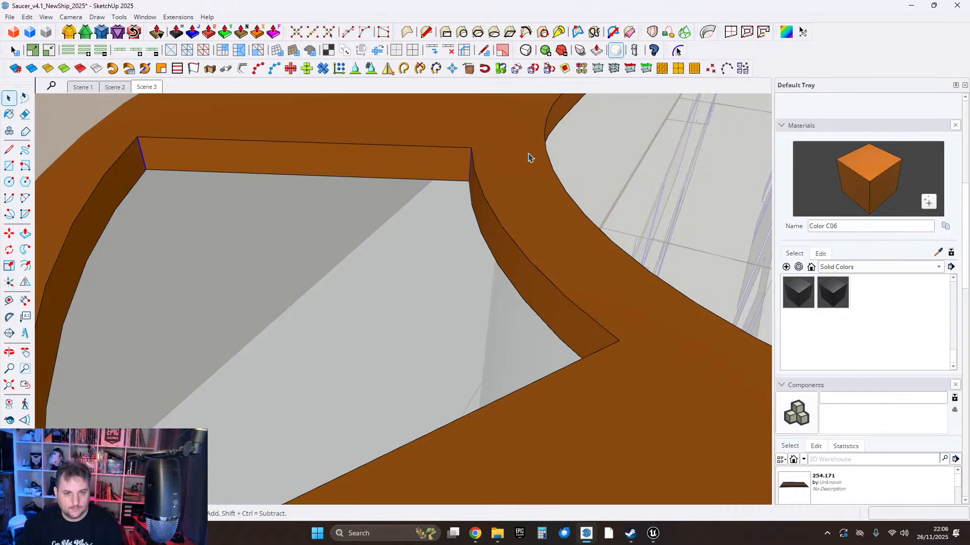
pyautogui.keyDown('shift'); pyautogui.click(470, 175); pyautogui.keyUp('shift')
pyautogui.moveTo(506, 175); pyautogui.dragTo(283, 214, button='middle')
pyautogui.scroll(-1, 443, 240)
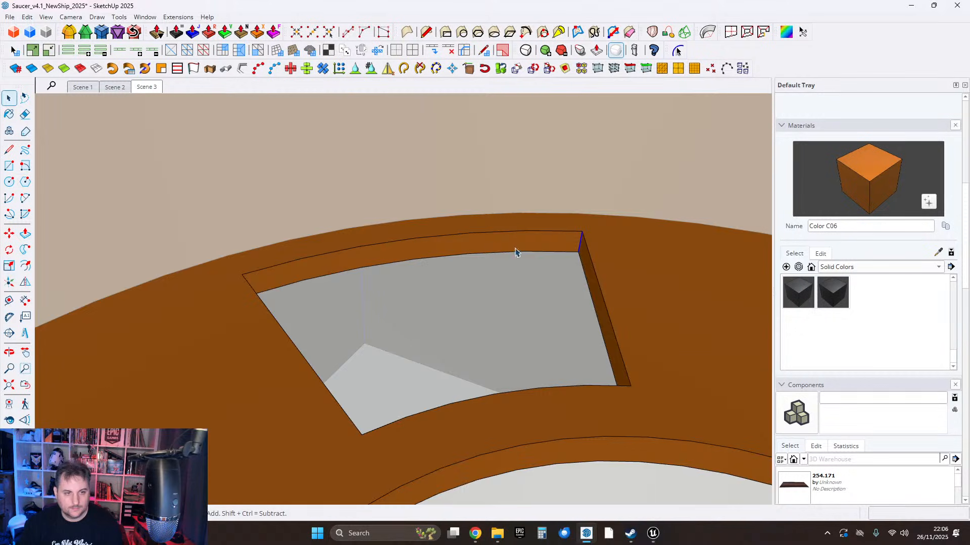
pyautogui.click(69, 32)
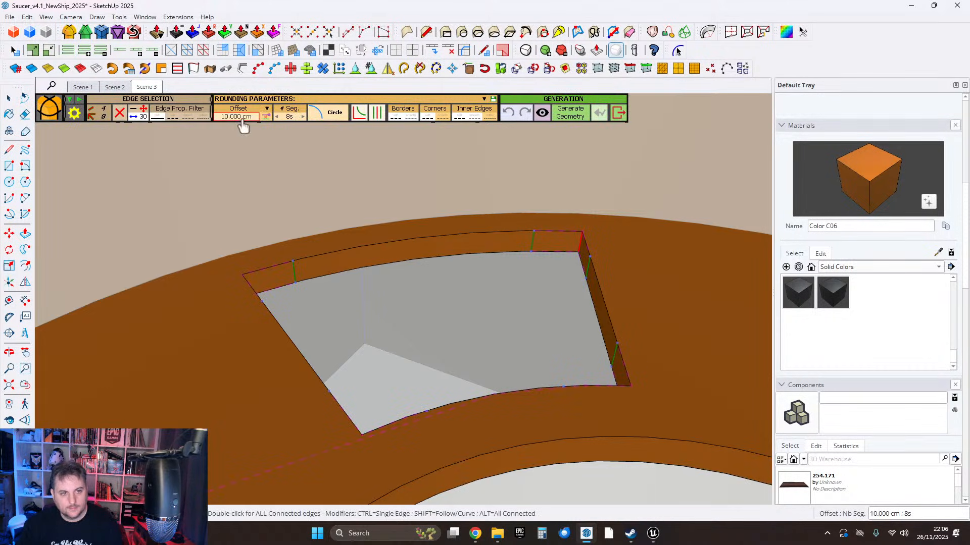
pyautogui.click(237, 117)
pyautogui.write('5')
pyautogui.press('Return')
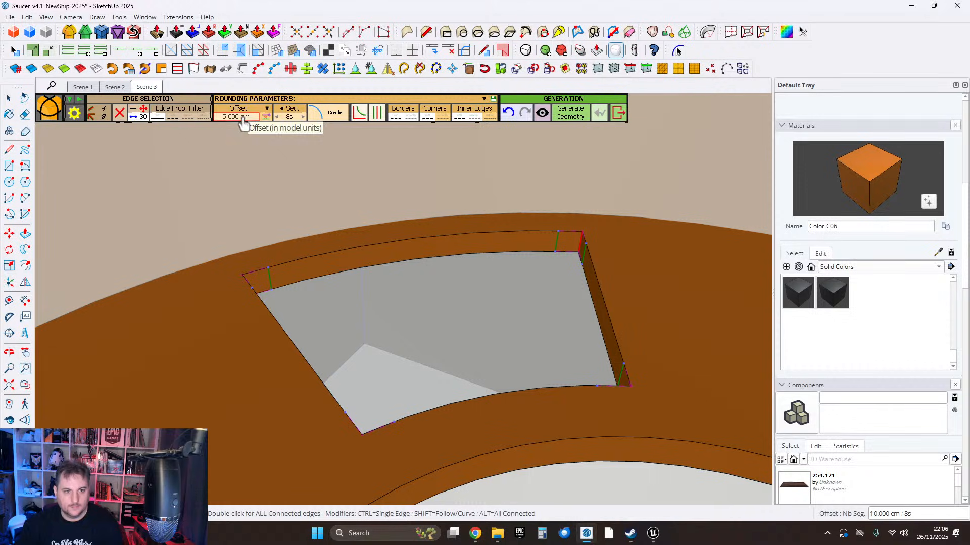
pyautogui.click(277, 117)
pyautogui.click(276, 117)
pyautogui.click(564, 112)
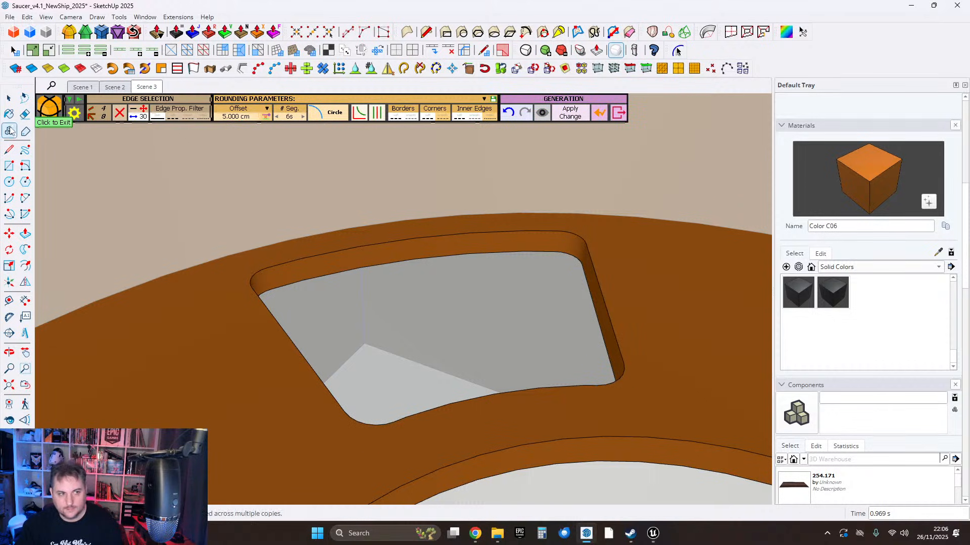
pyautogui.click(9, 99)
# Examine the liner's fit in the white body and the rounded cutout from several angles.
pyautogui.moveTo(662, 299); pyautogui.dragTo(520, 279, button='middle')
pyautogui.scroll(-8, 520, 279)
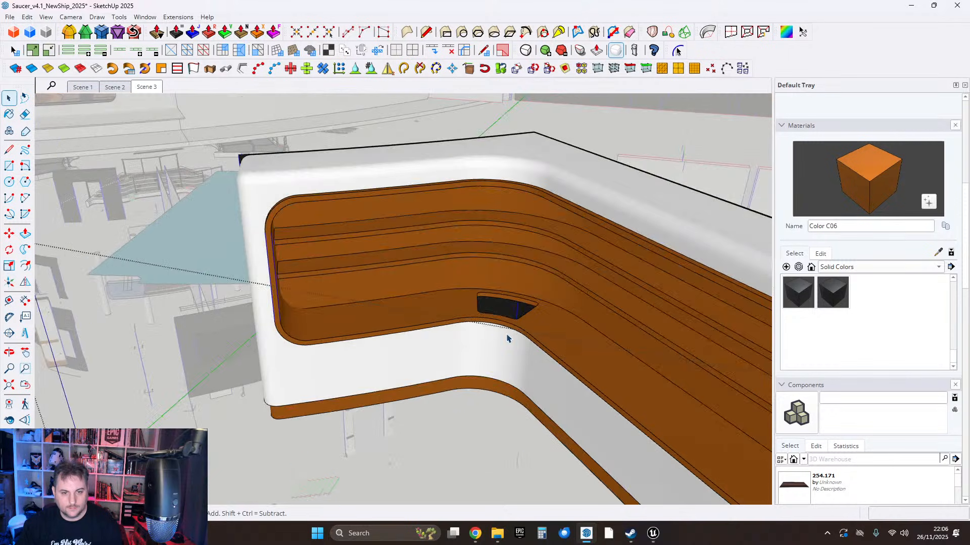
pyautogui.press('Escape')
pyautogui.moveTo(509, 339); pyautogui.dragTo(528, 333, button='middle')
pyautogui.scroll(4, 550, 357)
pyautogui.scroll(-4, 563, 399)
pyautogui.scroll(6, 484, 282)
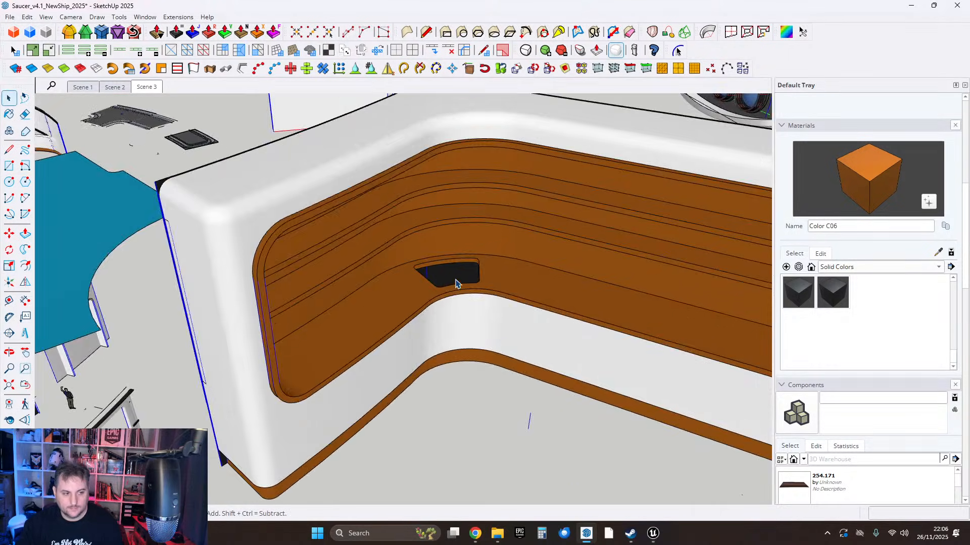
pyautogui.scroll(6, 483, 282)
pyautogui.moveTo(454, 252); pyautogui.dragTo(415, 303, button='middle')
pyautogui.scroll(3, 375, 283)
pyautogui.moveTo(345, 244); pyautogui.dragTo(373, 275, button='middle')
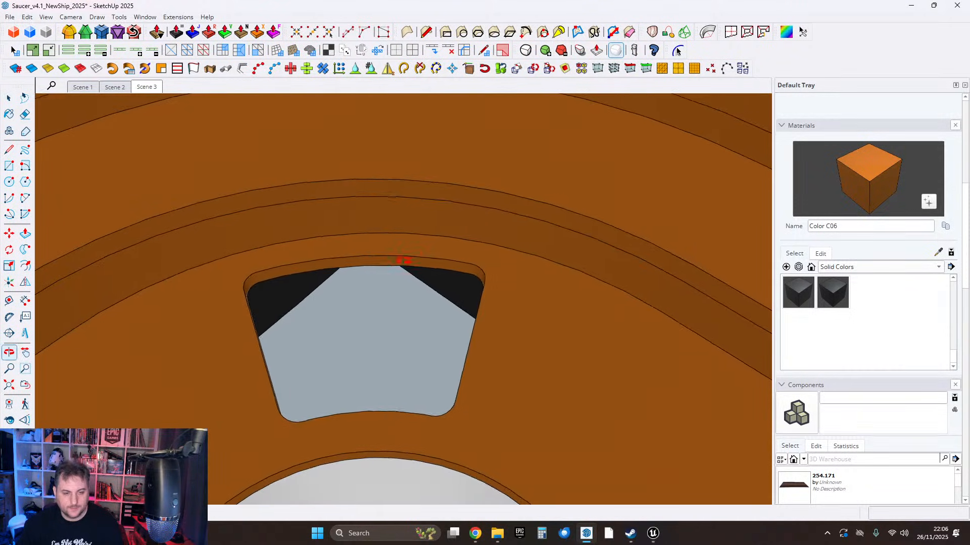
pyautogui.scroll(2, 453, 267)
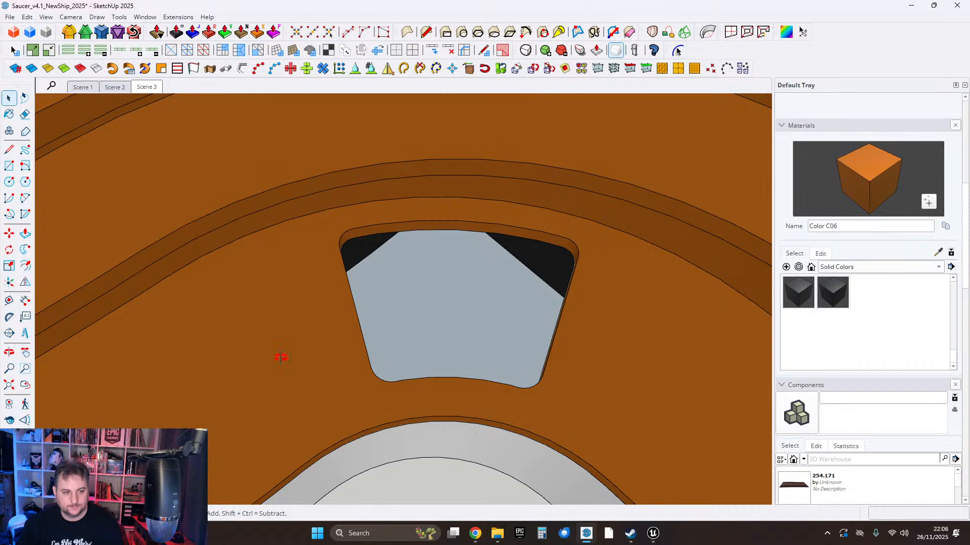
pyautogui.moveTo(281, 357)
pyautogui.mouseDown(button='middle')
pyautogui.moveTo(390, 281)
pyautogui.moveTo(424, 271)
pyautogui.moveTo(426, 318)
pyautogui.moveTo(368, 326)
pyautogui.moveTo(416, 314)
pyautogui.mouseUp(button='middle')
# Open the shelf group for editing and select the orange liner inside it.
pyautogui.click(427, 309)
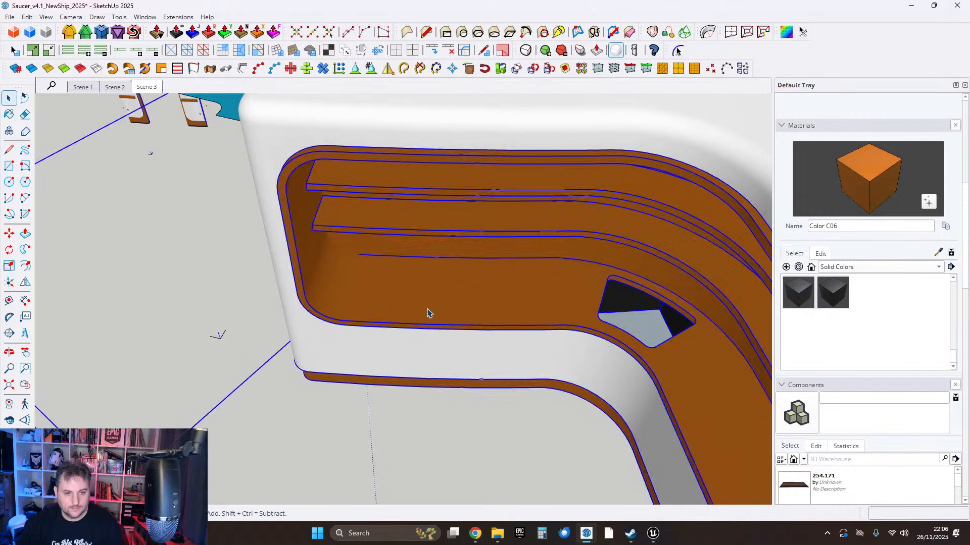
pyautogui.doubleClick(427, 310)
pyautogui.click(425, 312)
pyautogui.scroll(3, 404, 324)
pyautogui.scroll(-2, 429, 297)
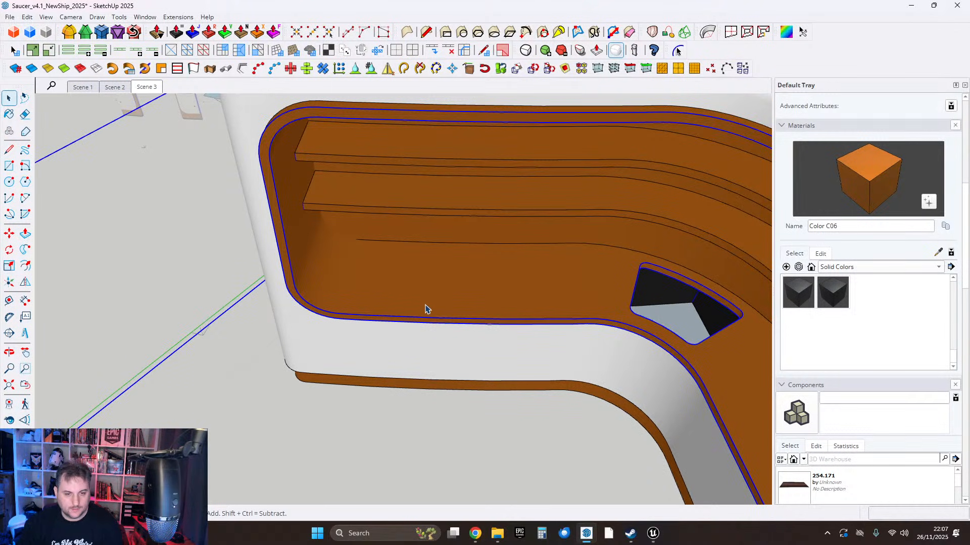
pyautogui.click(392, 406)
pyautogui.moveTo(413, 287); pyautogui.dragTo(484, 316, button='middle')
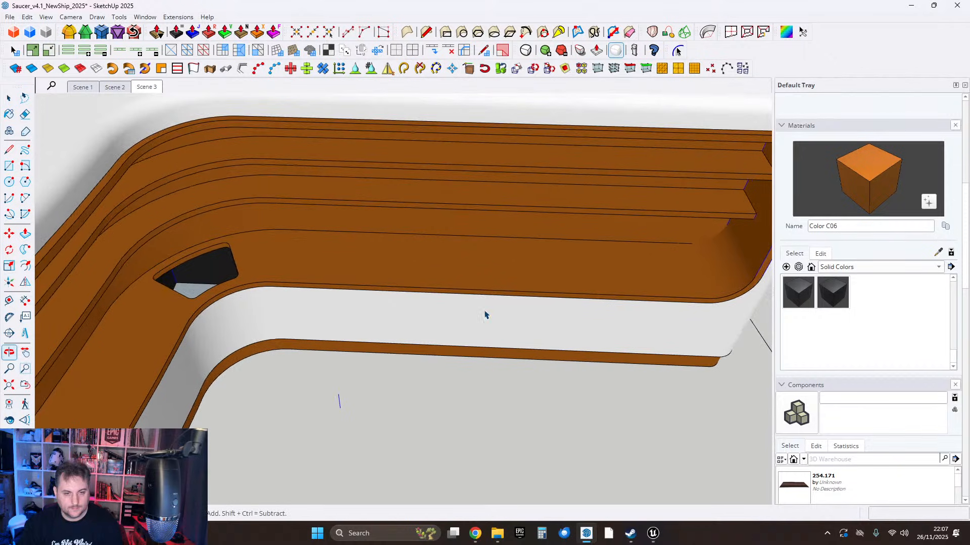
pyautogui.click(425, 260)
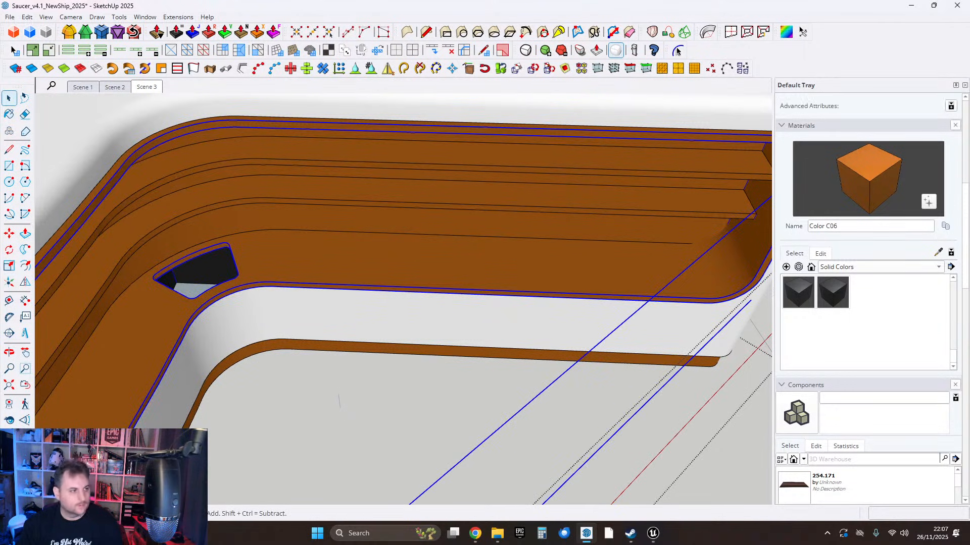
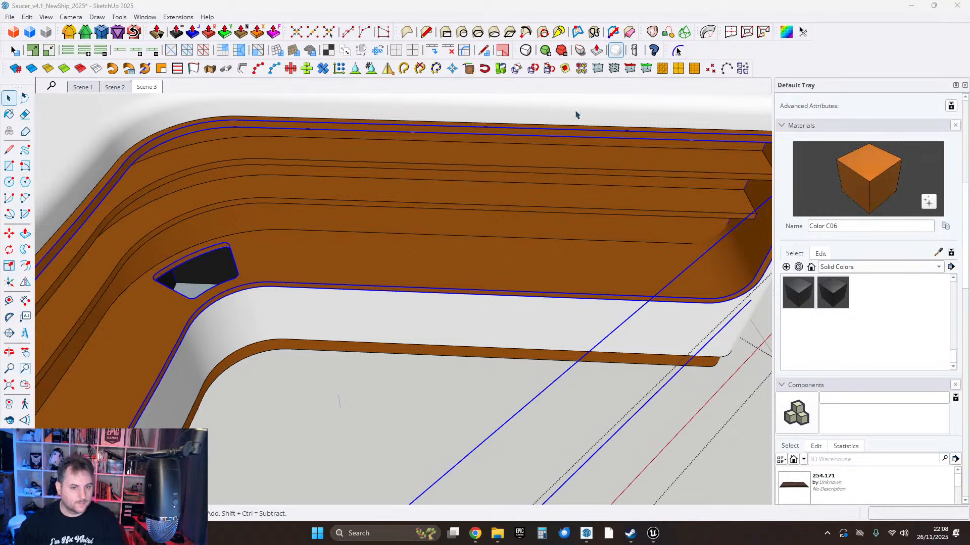
pyautogui.scroll(2, 432, 247)
pyautogui.doubleClick(407, 262)
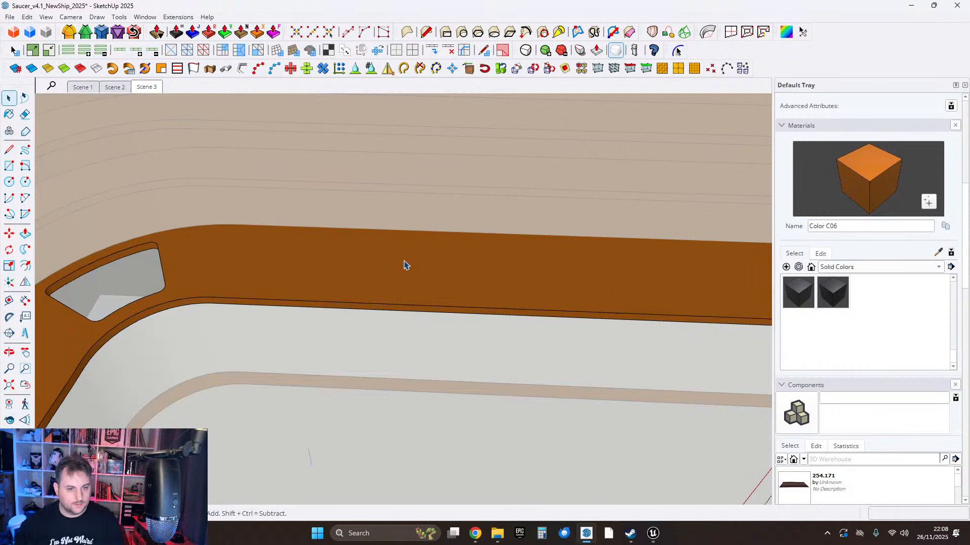
pyautogui.click(405, 264)
pyautogui.moveTo(406, 264); pyautogui.dragTo(556, 252, button='middle')
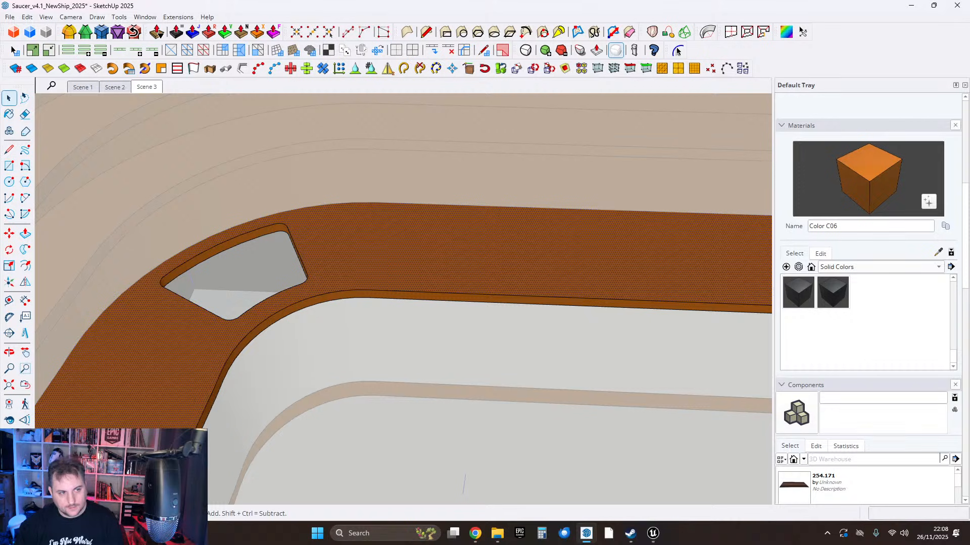
pyautogui.press('l')
pyautogui.scroll(3, 271, 288)
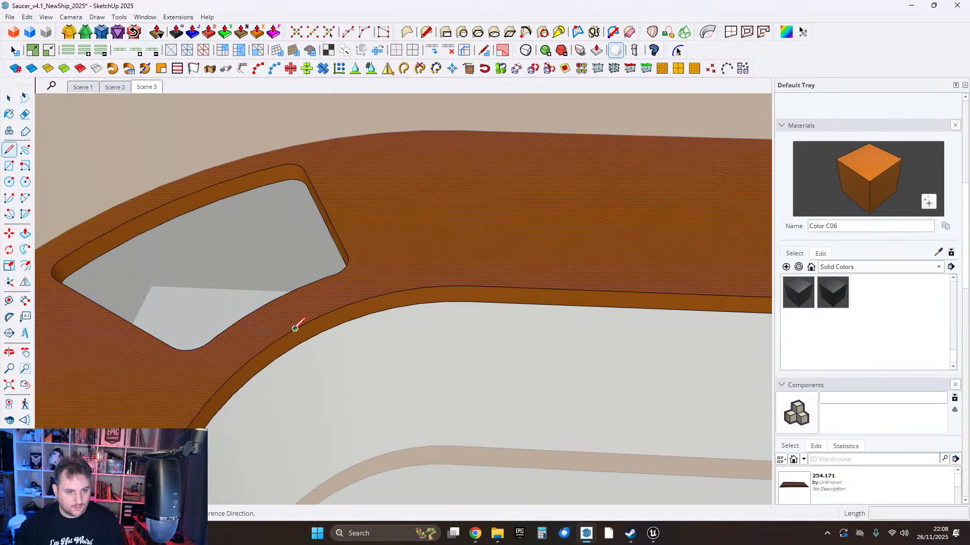
pyautogui.click(295, 329)
pyautogui.moveTo(294, 325); pyautogui.dragTo(407, 328, button='middle')
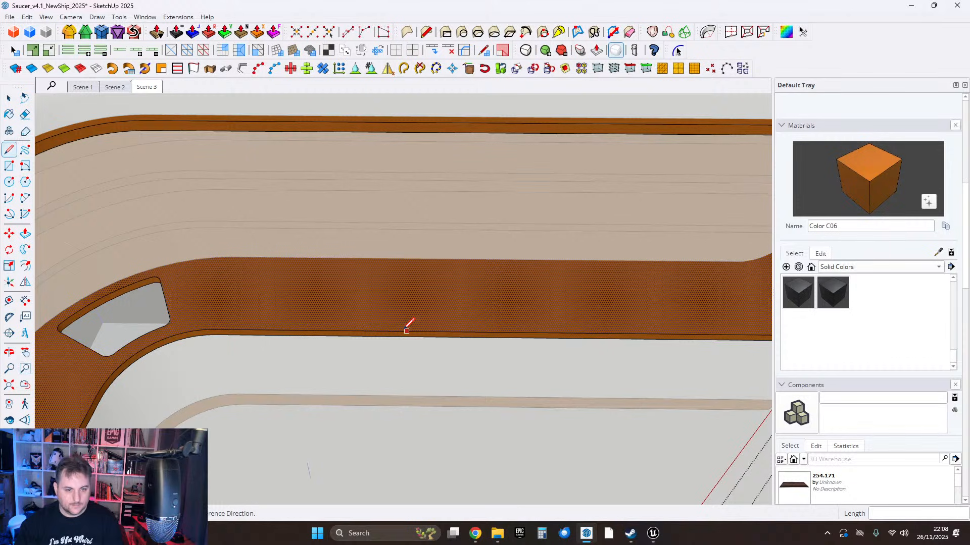
pyautogui.click(9, 97)
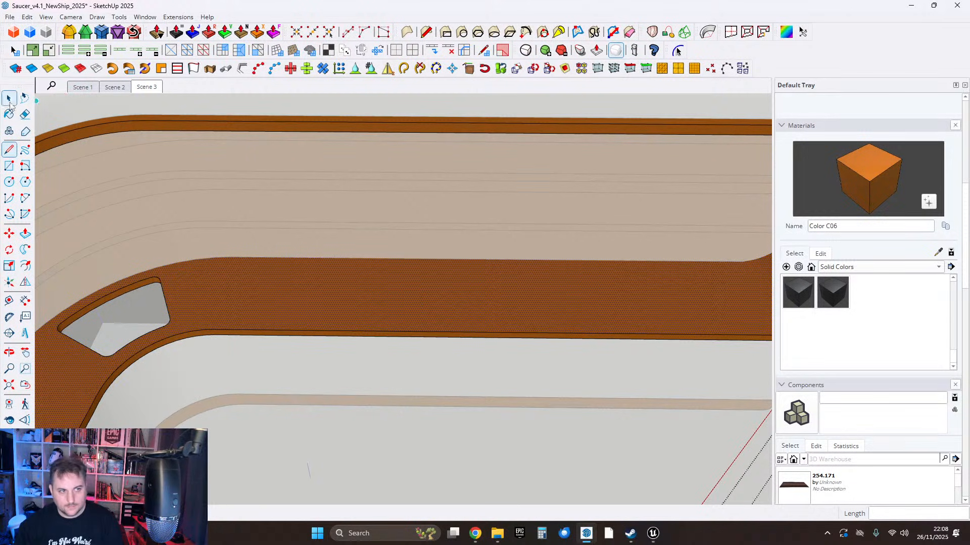
pyautogui.moveTo(343, 288); pyautogui.dragTo(303, 305, button='middle')
# Draw a 10 cm line inward from the ledge's front edge and a 90 cm line from its end parallel to that edge.
pyautogui.press('l')
pyautogui.click(324, 310)
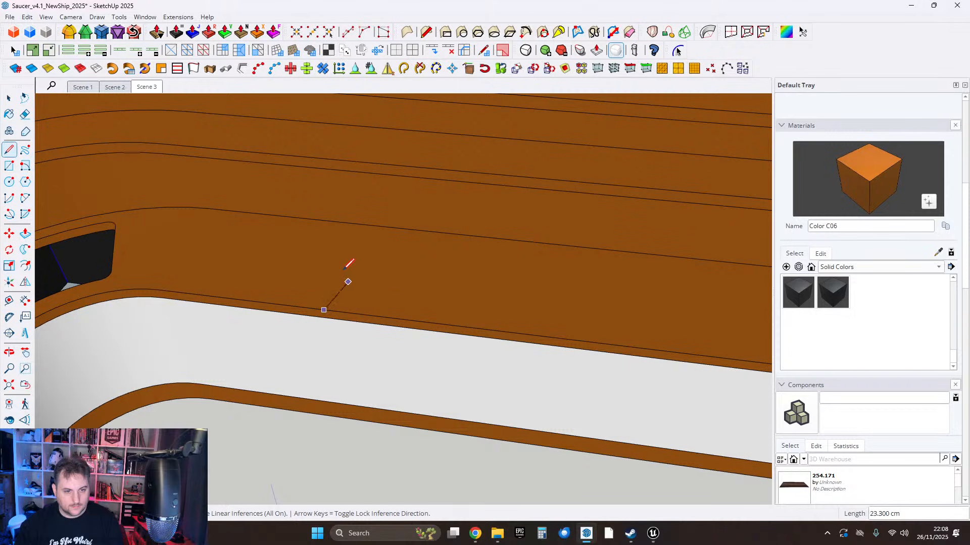
pyautogui.write('10')
pyautogui.press('Return')
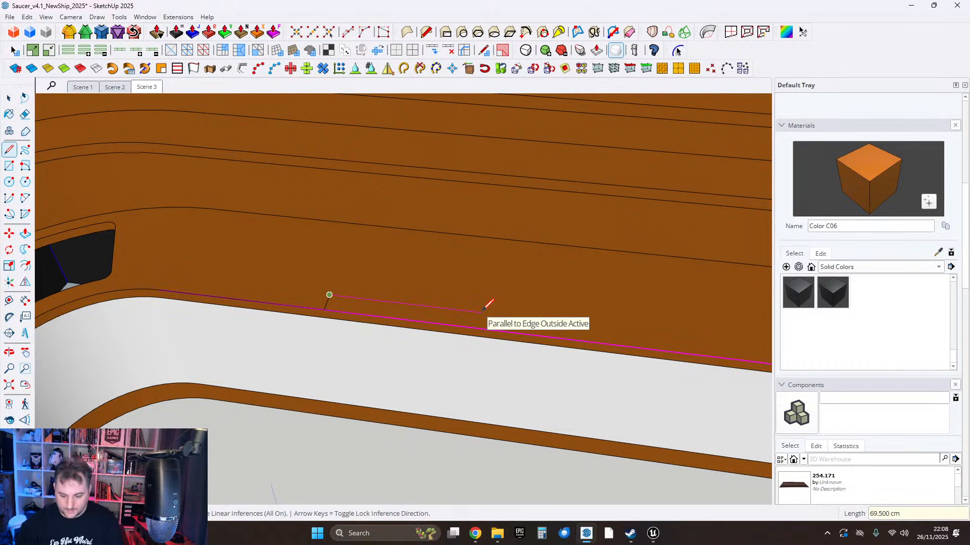
pyautogui.write('90')
pyautogui.press('Return')
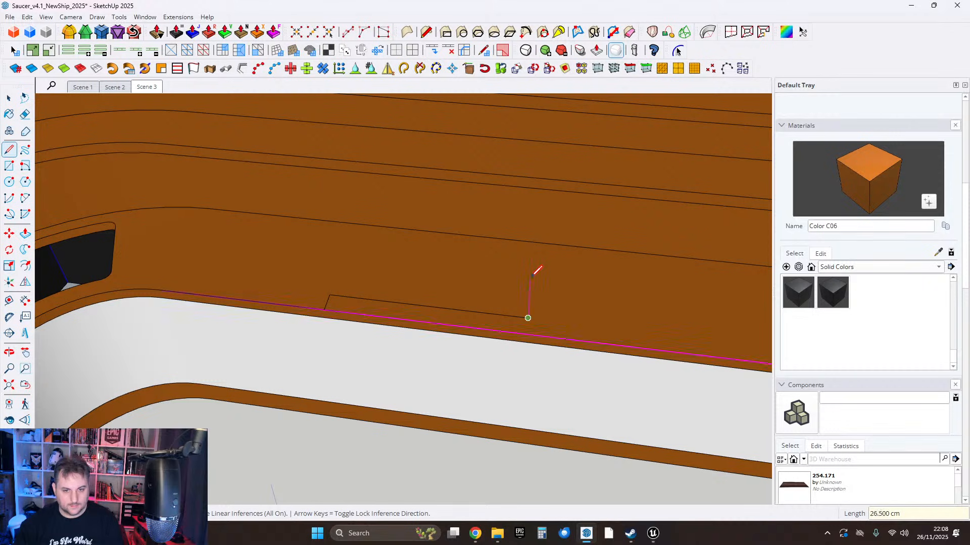
# Try a 50 cm line across the ledge from the corner where the 10 cm and 90 cm lines meet.
pyautogui.moveTo(615, 301)
pyautogui.mouseDown(button='middle')
pyautogui.moveTo(377, 288)
pyautogui.moveTo(127, 261)
pyautogui.mouseUp(button='middle')
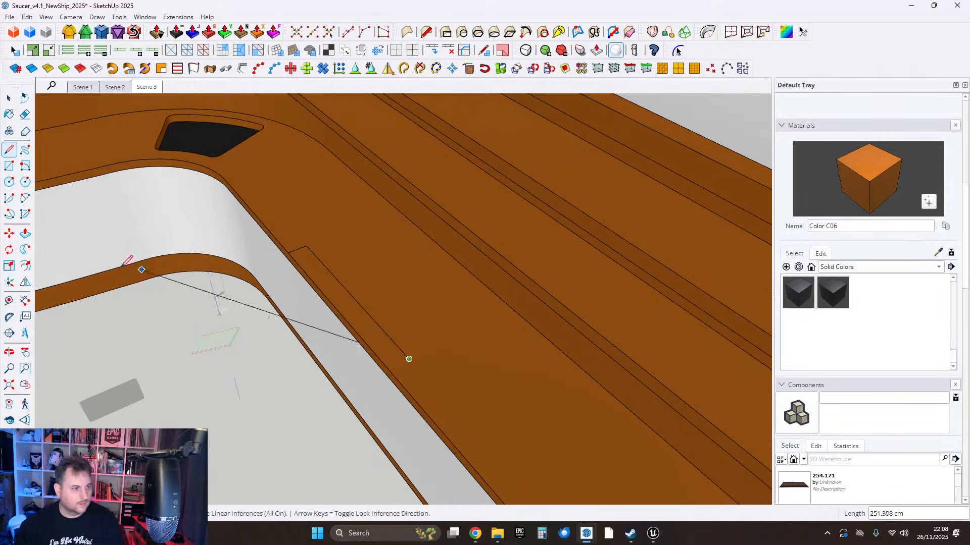
pyautogui.scroll(3, 372, 265)
pyautogui.moveTo(375, 270); pyautogui.dragTo(303, 324, button='middle')
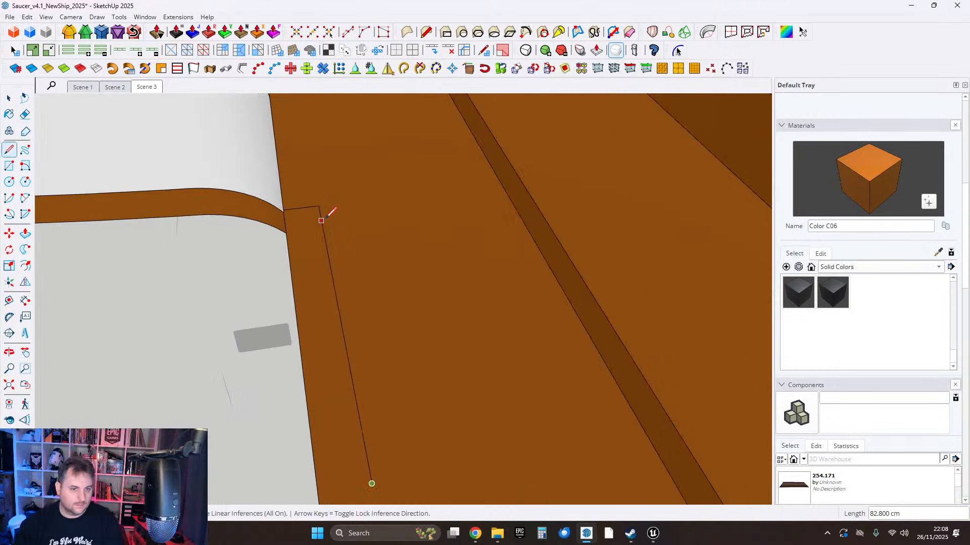
pyautogui.click(318, 206)
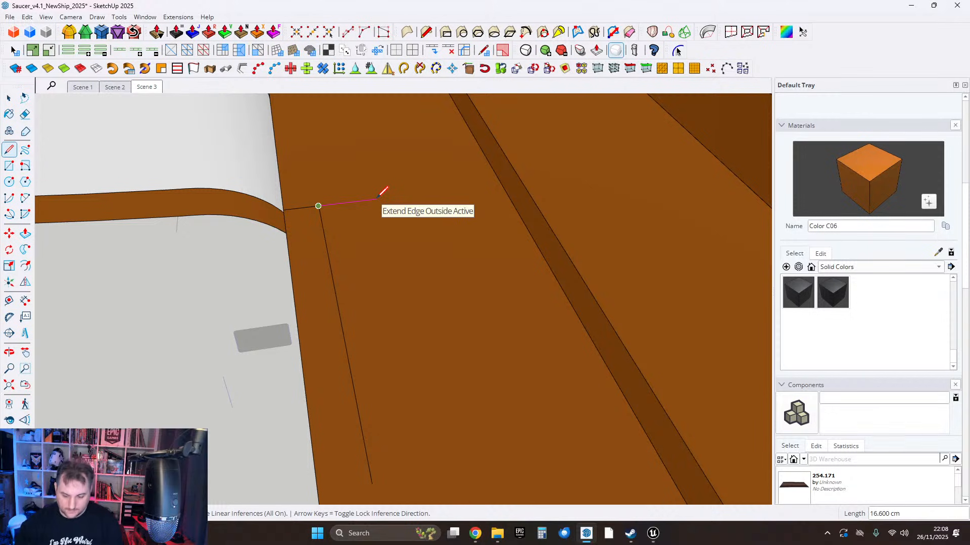
pyautogui.write('50')
pyautogui.press('Return')
pyautogui.moveTo(383, 192); pyautogui.dragTo(368, 233, button='middle')
pyautogui.press('Escape')
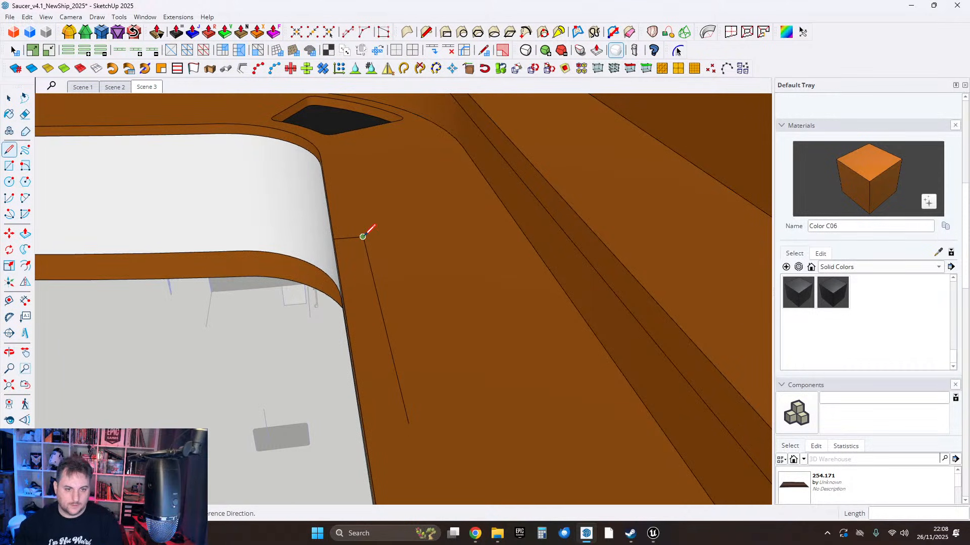
# Complete the rectangle on the ledge with a 40 cm line across it, a parallel 90 cm line and a closing edge.
pyautogui.click(363, 236)
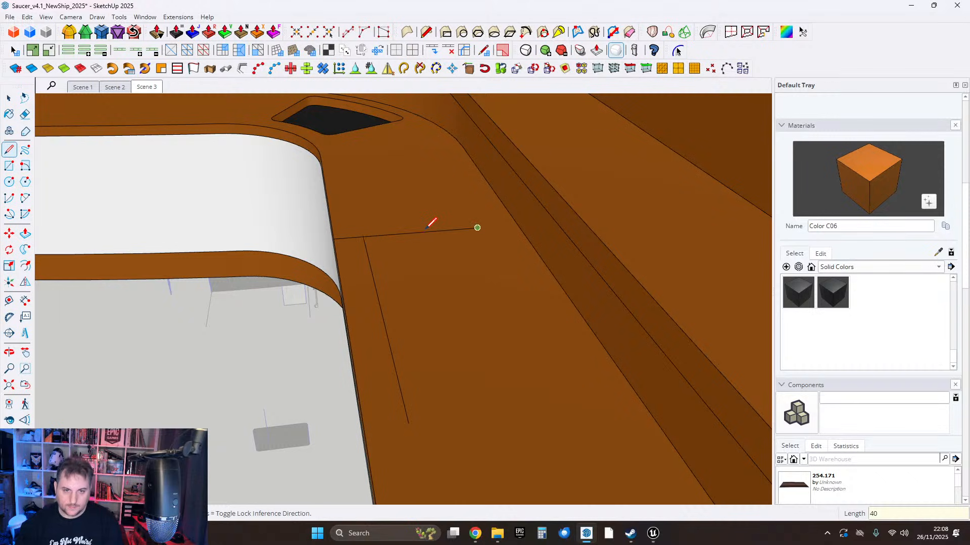
pyautogui.click(477, 228)
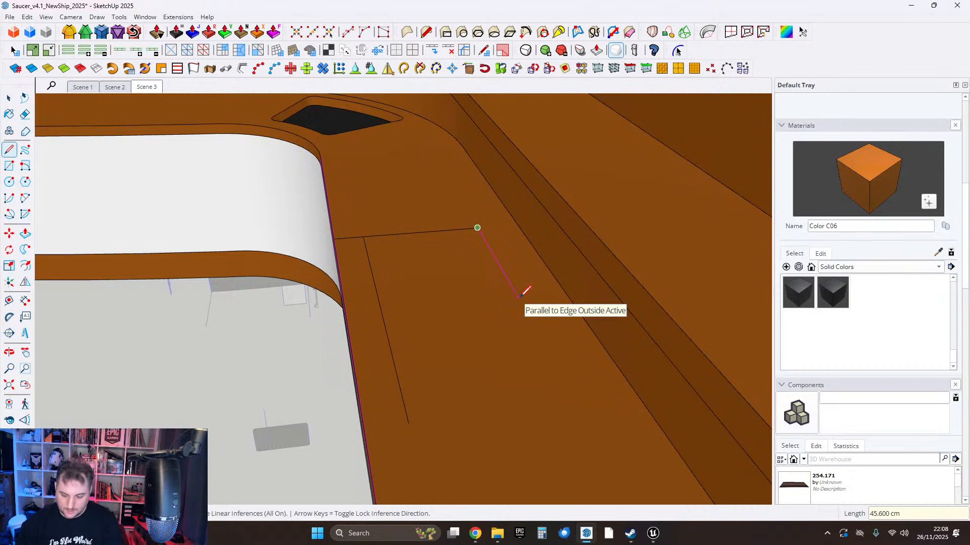
pyautogui.write('90')
pyautogui.press('Return')
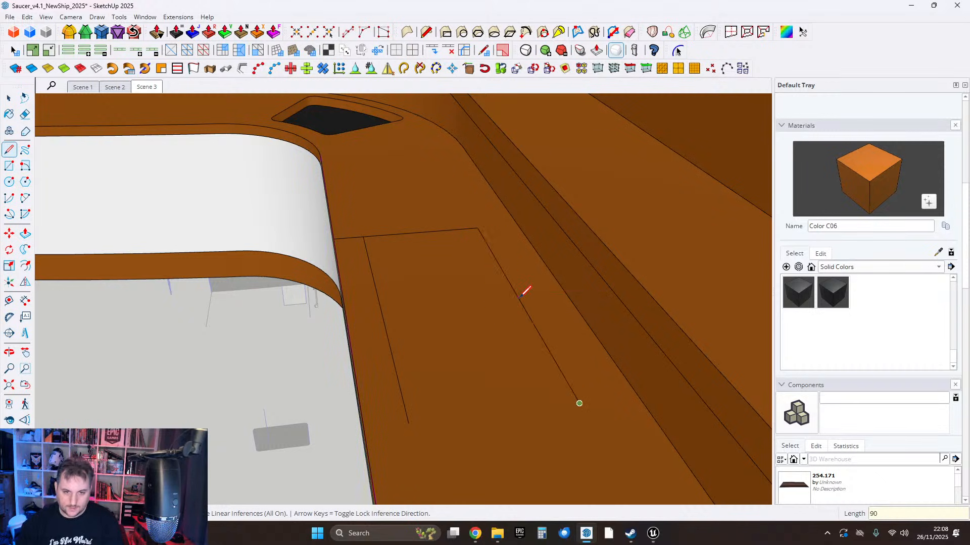
pyautogui.click(409, 424)
# Erase the leftover 10 cm guide line by the rectangle and pull the rectangle up about 1.1 cm with Push/Pull.
pyautogui.moveTo(407, 399); pyautogui.dragTo(699, 389, button='middle')
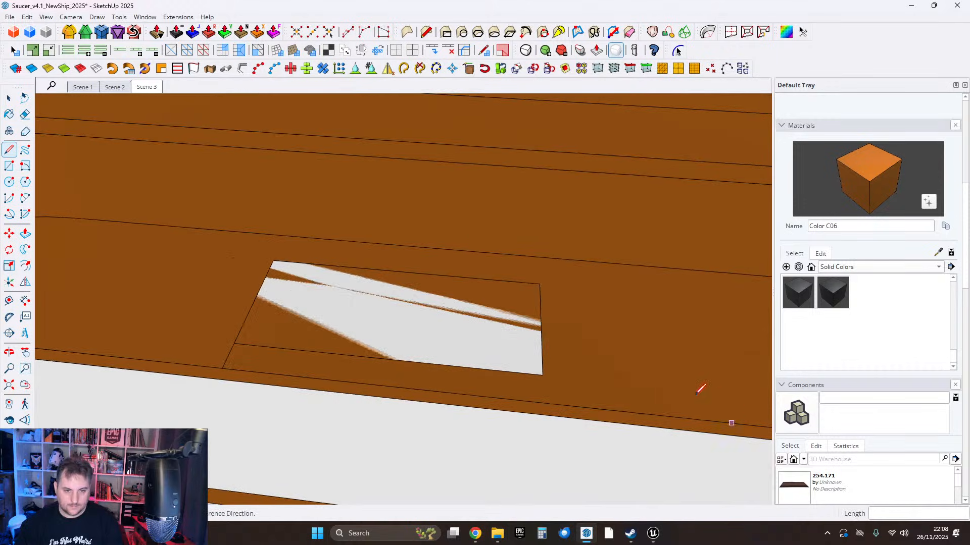
pyautogui.click(30, 119)
pyautogui.moveTo(224, 344); pyautogui.dragTo(242, 352)
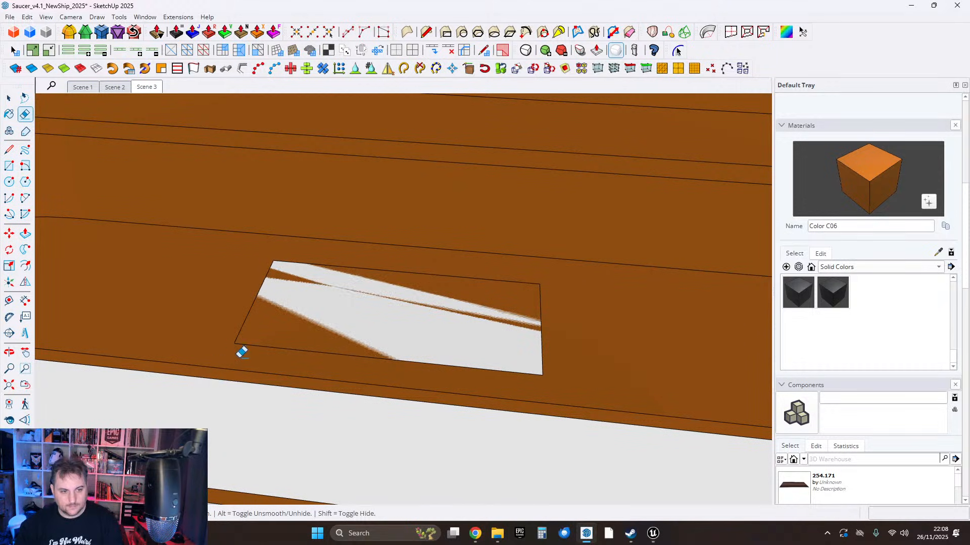
pyautogui.click(26, 233)
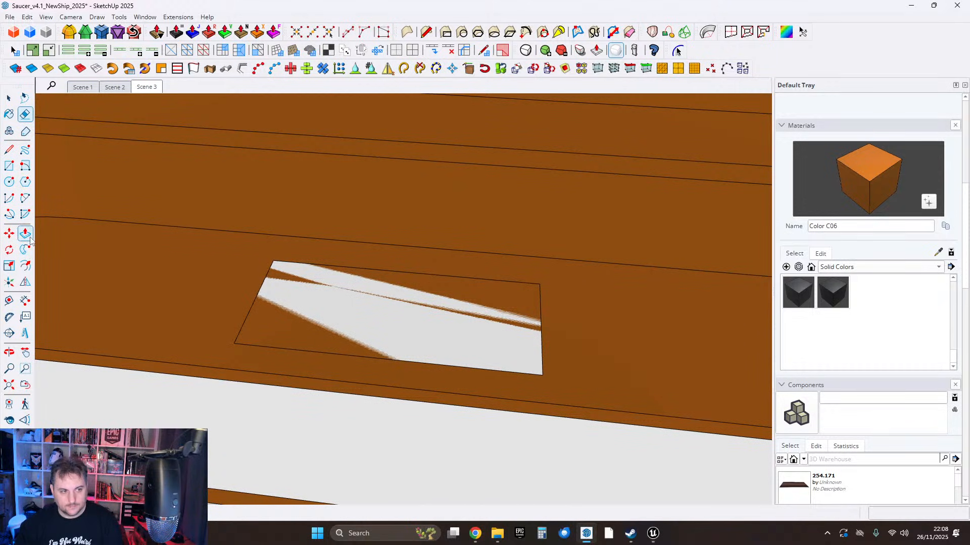
pyautogui.click(264, 331)
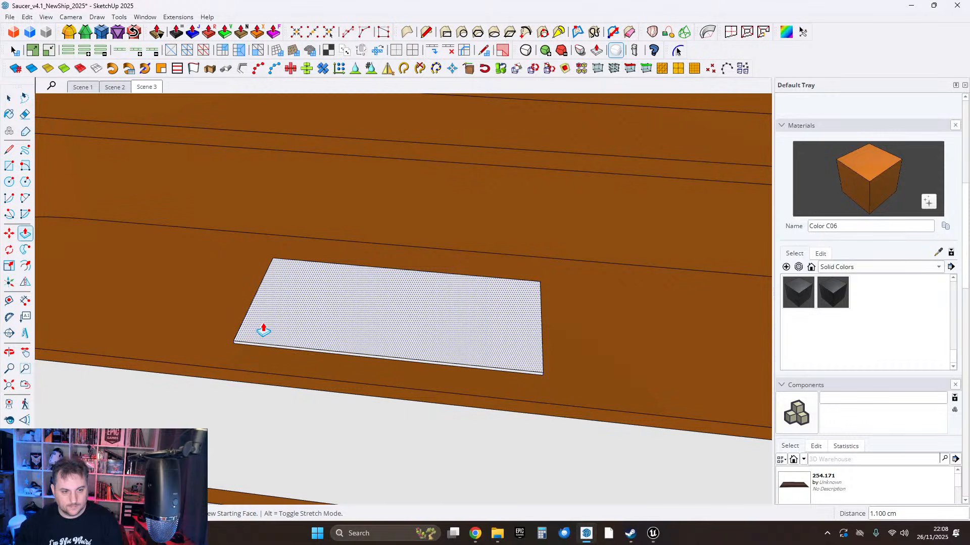
pyautogui.click(264, 329)
# Paint the whole raised panel with 0137_Black and make it a group.
pyautogui.click(9, 97)
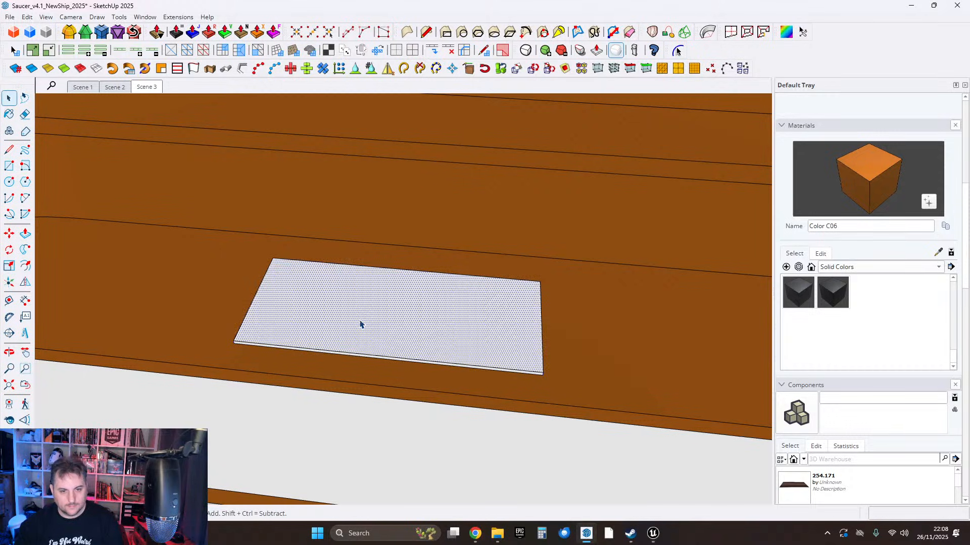
pyautogui.click(359, 325)
pyautogui.click(827, 296)
pyautogui.click(444, 312)
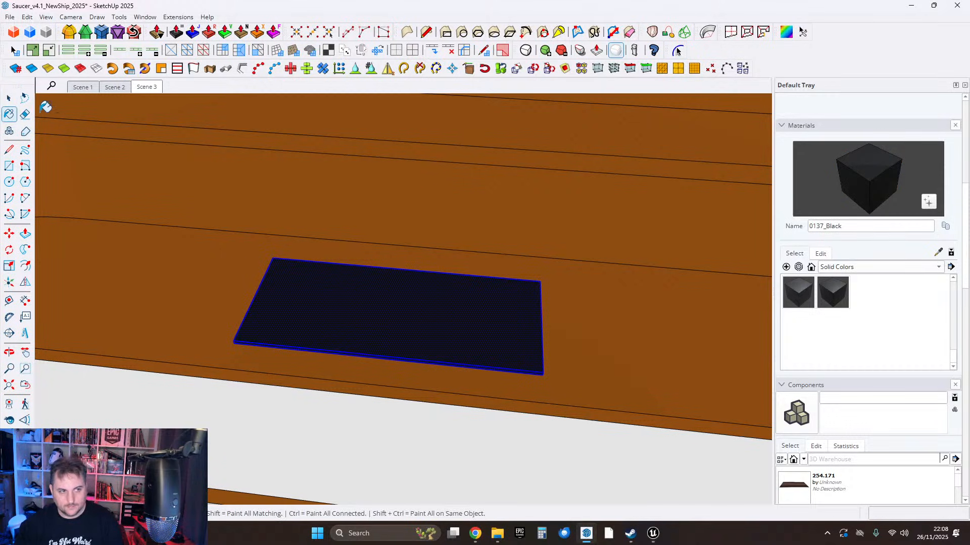
pyautogui.click(9, 98)
pyautogui.scroll(-2, 406, 293)
pyautogui.rightClick(391, 293)
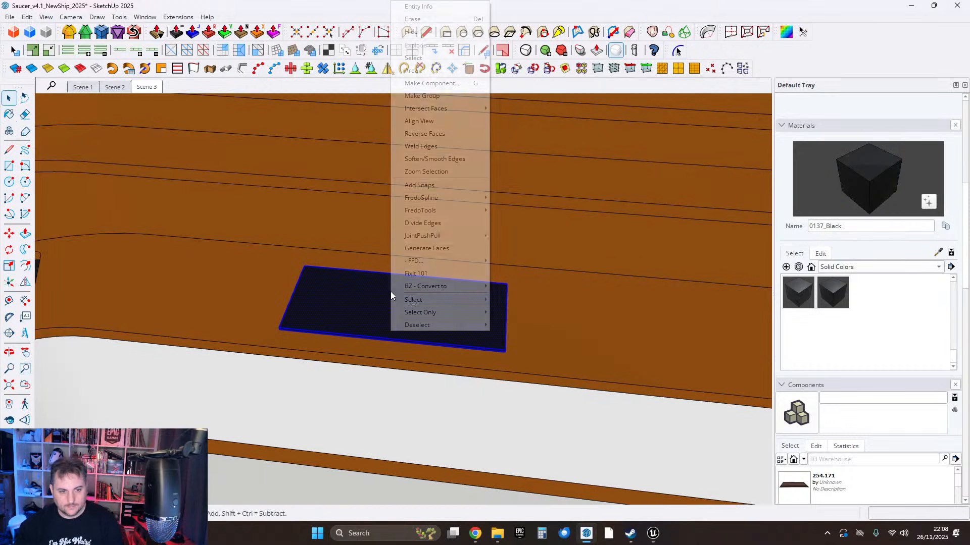
pyautogui.click(421, 95)
# Examine the black panel's position on the orange ledge from several distances and angles.
pyautogui.scroll(-3, 439, 248)
pyautogui.moveTo(439, 251); pyautogui.dragTo(465, 332, button='middle')
pyautogui.scroll(-4, 465, 333)
pyautogui.moveTo(539, 379); pyautogui.dragTo(620, 462, button='middle')
pyautogui.scroll(4, 505, 328)
pyautogui.moveTo(508, 334); pyautogui.dragTo(375, 293, button='middle')
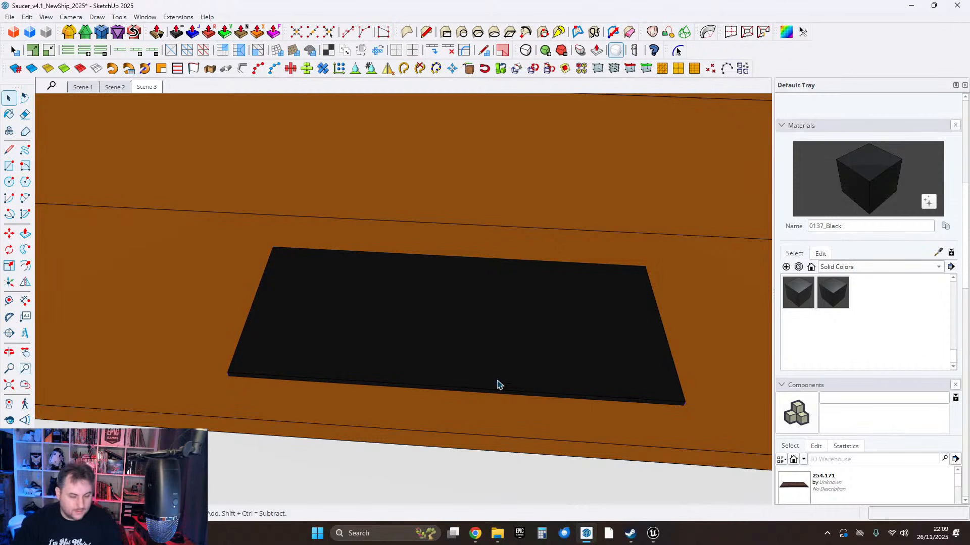
pyautogui.moveTo(468, 390); pyautogui.dragTo(458, 373, button='middle')
pyautogui.moveTo(833, 268); pyautogui.dragTo(461, 331, button='middle')
pyautogui.scroll(3, 378, 390)
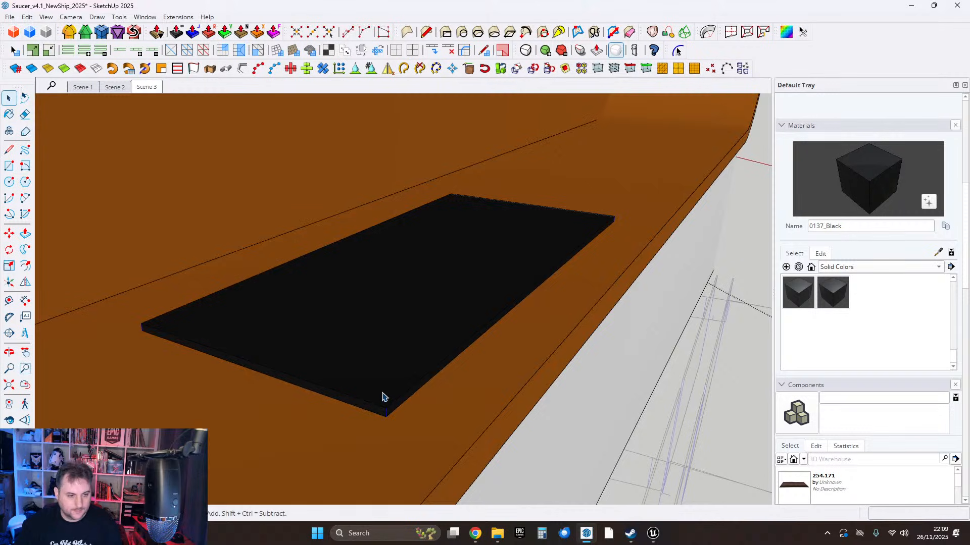
# Round the four short vertical corner edges inside the black panel group with RoundCorner, using a 5 cm offset and 6 segments.
pyautogui.doubleClick(382, 395)
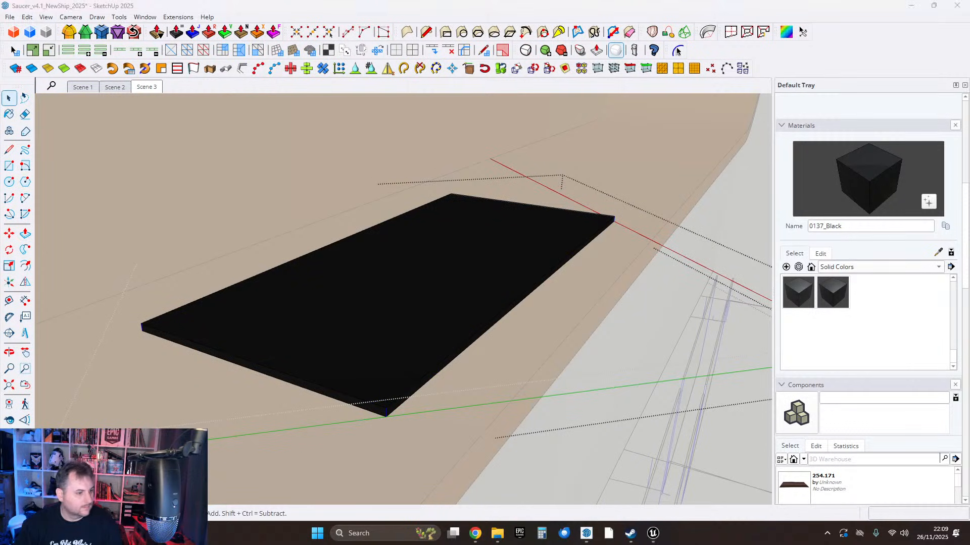
pyautogui.scroll(2, 302, 353)
pyautogui.moveTo(354, 375); pyautogui.dragTo(368, 335, button='middle')
pyautogui.click(394, 318)
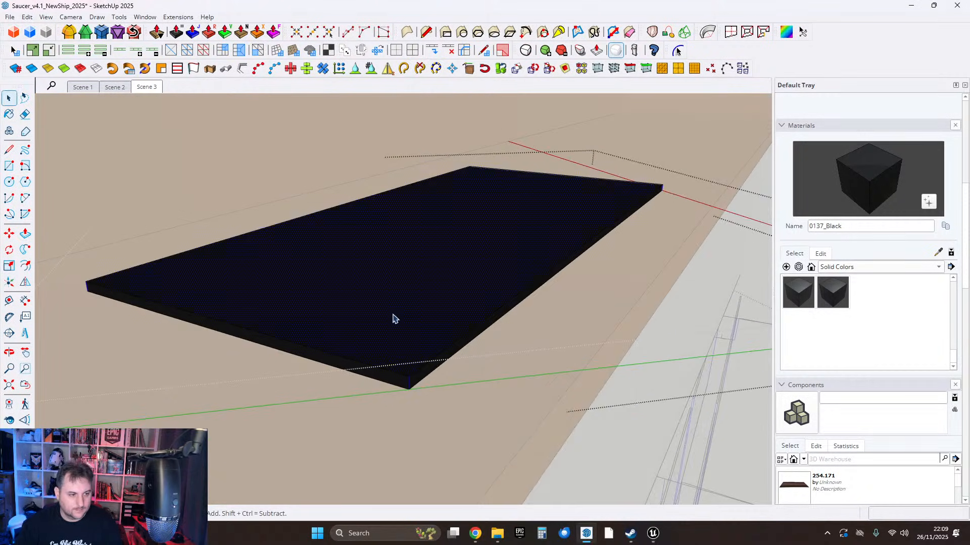
pyautogui.scroll(2, 397, 373)
pyautogui.scroll(1, 415, 397)
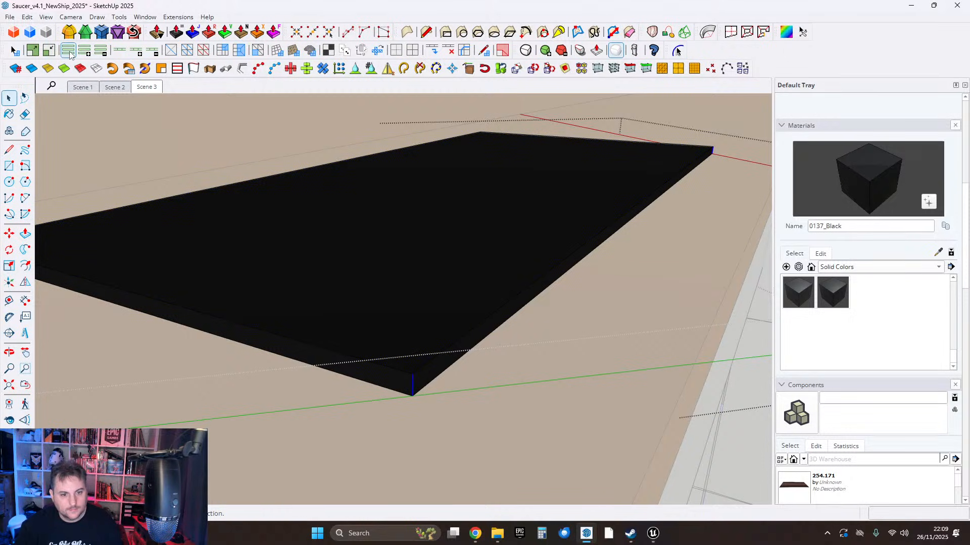
pyautogui.click(70, 33)
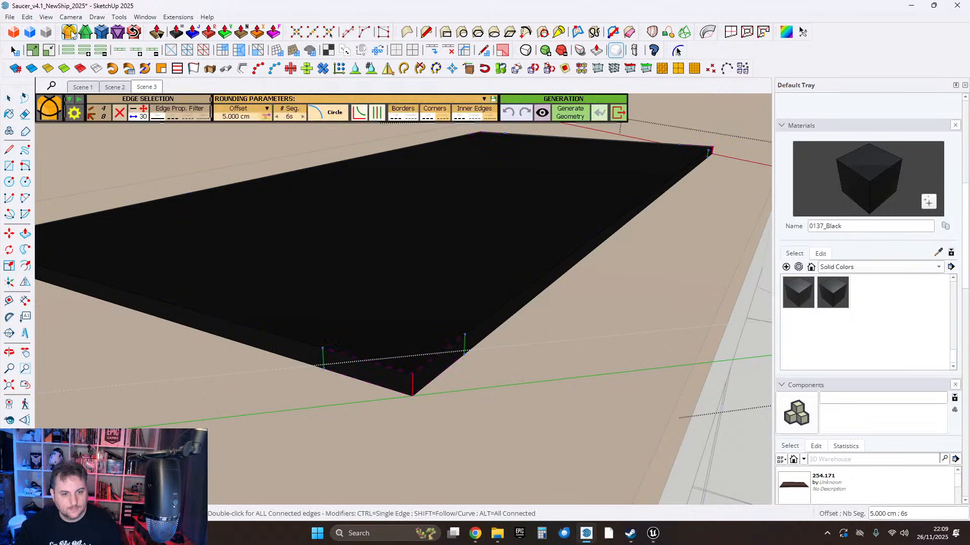
pyautogui.click(11, 103)
pyautogui.moveTo(437, 246); pyautogui.dragTo(381, 277, button='middle')
pyautogui.scroll(-5, 555, 278)
pyautogui.keyDown('shift'); pyautogui.moveTo(599, 278); pyautogui.dragTo(458, 292, button='middle'); pyautogui.keyUp('shift')
pyautogui.scroll(-2, 458, 292)
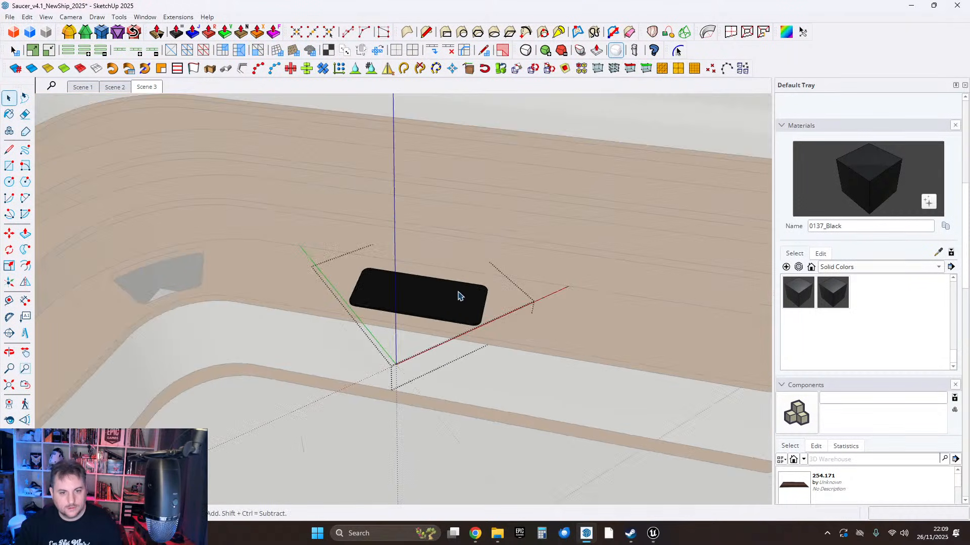
pyautogui.press('Escape')
# Examine the rounded black panel together with the shelves and the ledge cutout from several angles.
pyautogui.scroll(-3, 458, 293)
pyautogui.moveTo(595, 341); pyautogui.dragTo(567, 305, button='middle')
pyautogui.scroll(4, 383, 274)
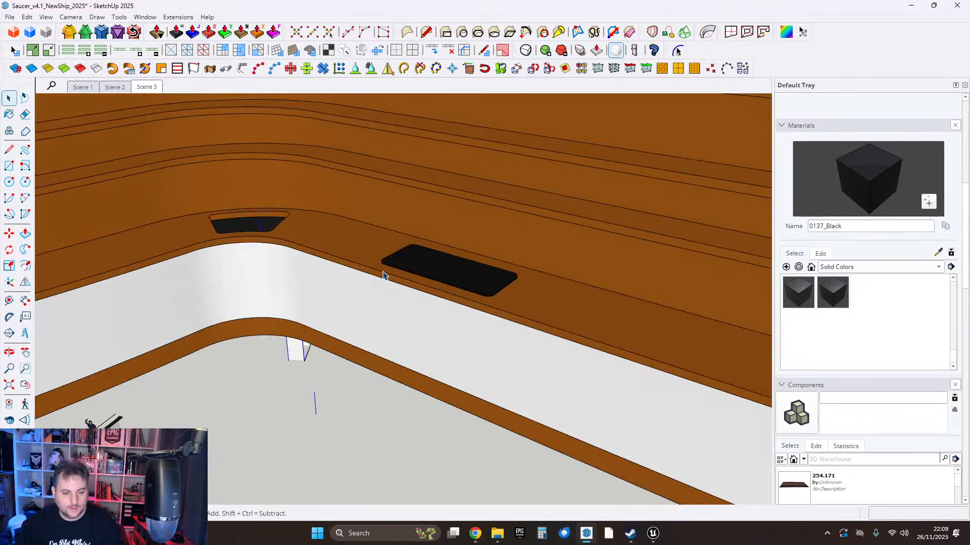
pyautogui.moveTo(383, 275)
pyautogui.mouseDown(button='middle')
pyautogui.moveTo(517, 313)
pyautogui.moveTo(491, 327)
pyautogui.moveTo(444, 316)
pyautogui.moveTo(393, 324)
pyautogui.moveTo(428, 286)
pyautogui.moveTo(578, 297)
pyautogui.moveTo(539, 298)
pyautogui.mouseUp(button='middle')
pyautogui.keyDown('shift'); pyautogui.moveTo(464, 273); pyautogui.dragTo(498, 273, button='middle'); pyautogui.keyUp('shift')
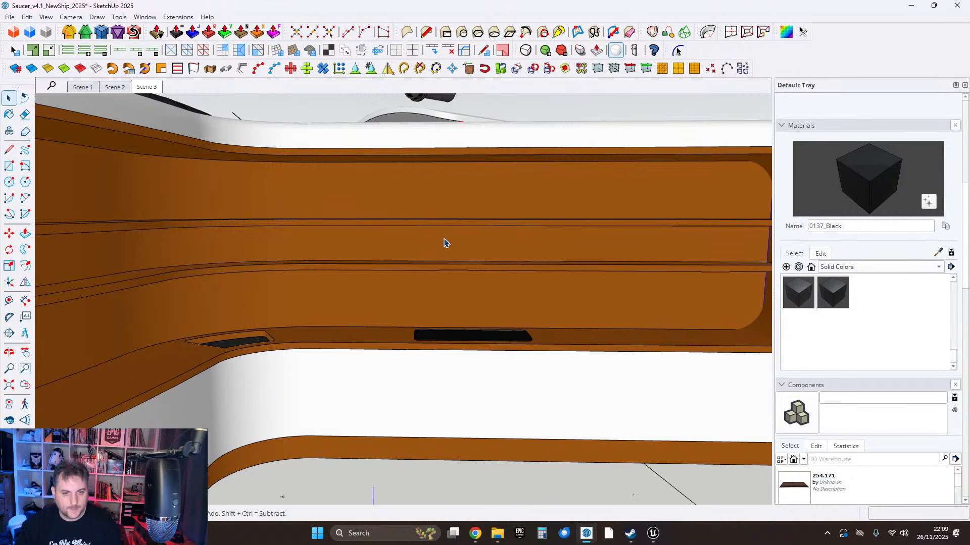
pyautogui.moveTo(444, 243); pyautogui.dragTo(405, 273, button='middle')
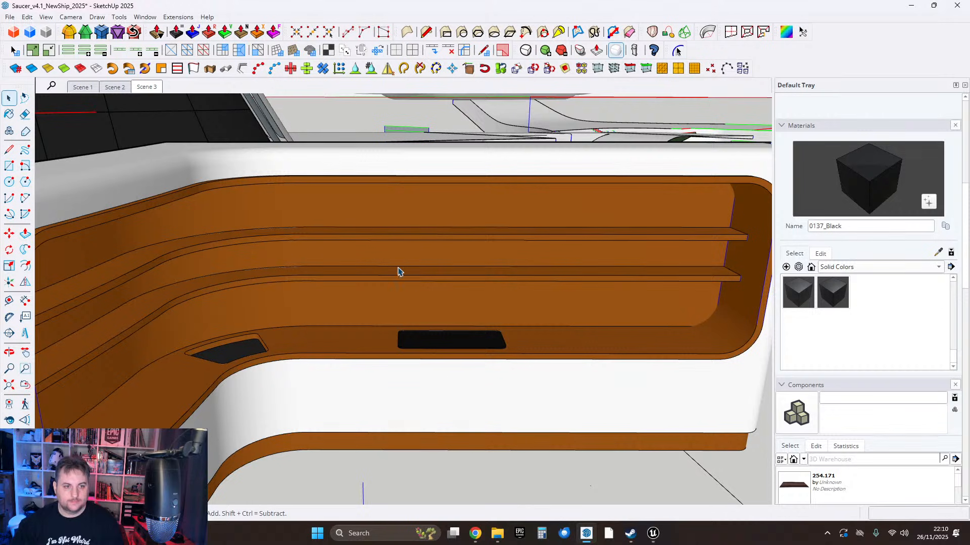
pyautogui.moveTo(423, 247); pyautogui.dragTo(433, 277, button='middle')
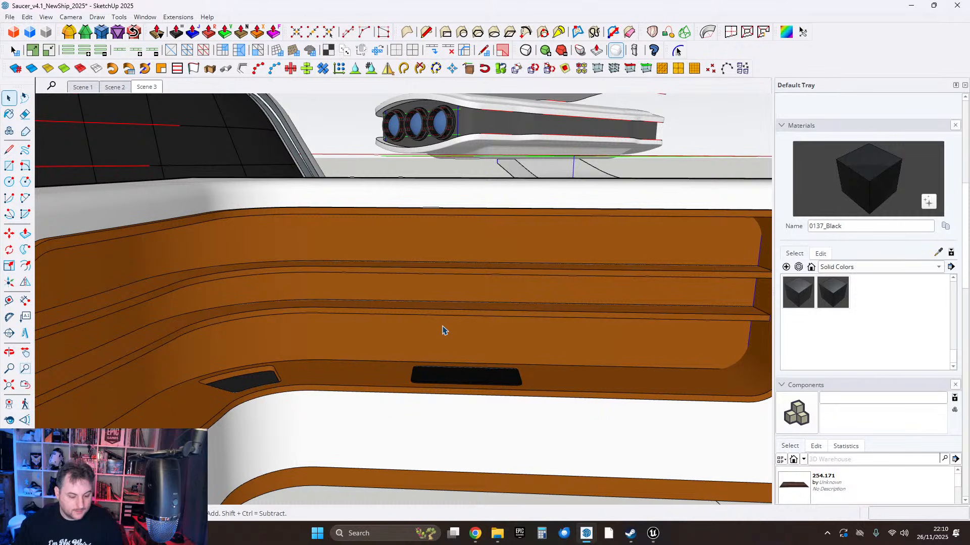
pyautogui.moveTo(442, 335); pyautogui.dragTo(589, 326, button='middle')
pyautogui.doubleClick(589, 327)
pyautogui.doubleClick(585, 323)
pyautogui.scroll(2, 654, 330)
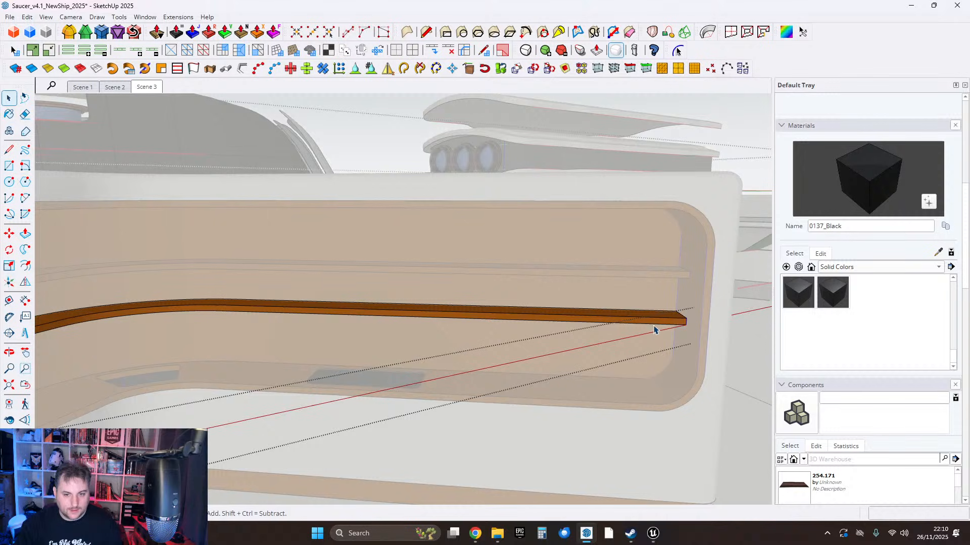
pyautogui.moveTo(630, 296); pyautogui.dragTo(725, 364)
pyautogui.click(9, 233)
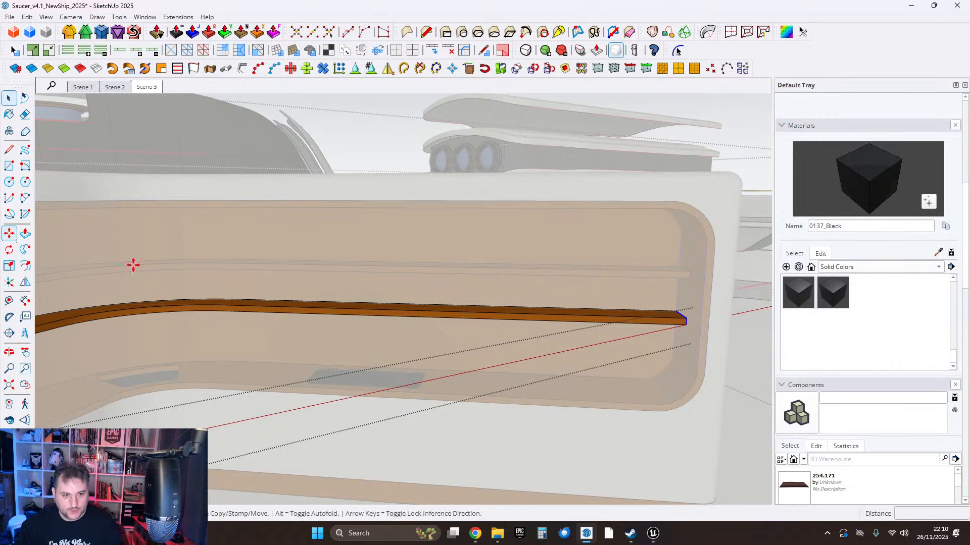
pyautogui.click(687, 319)
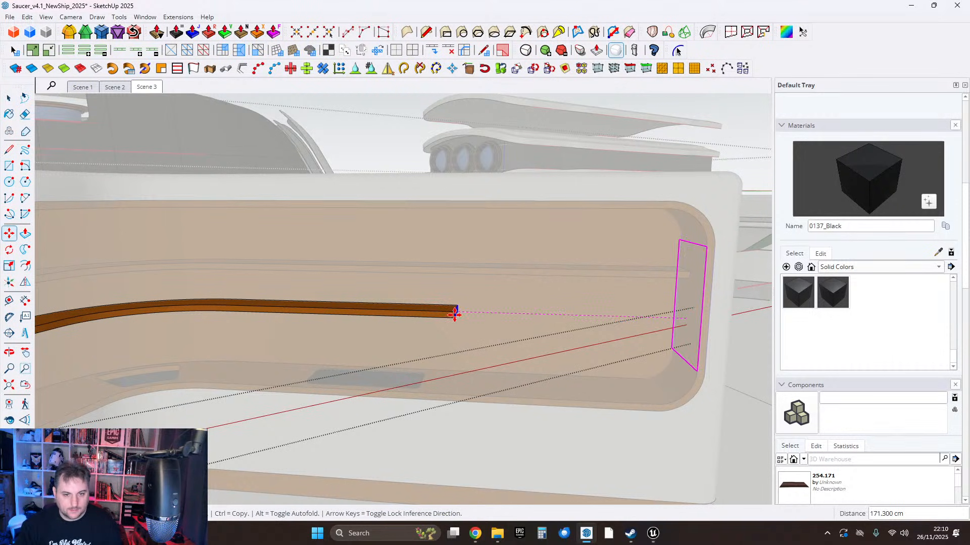
pyautogui.press('Escape')
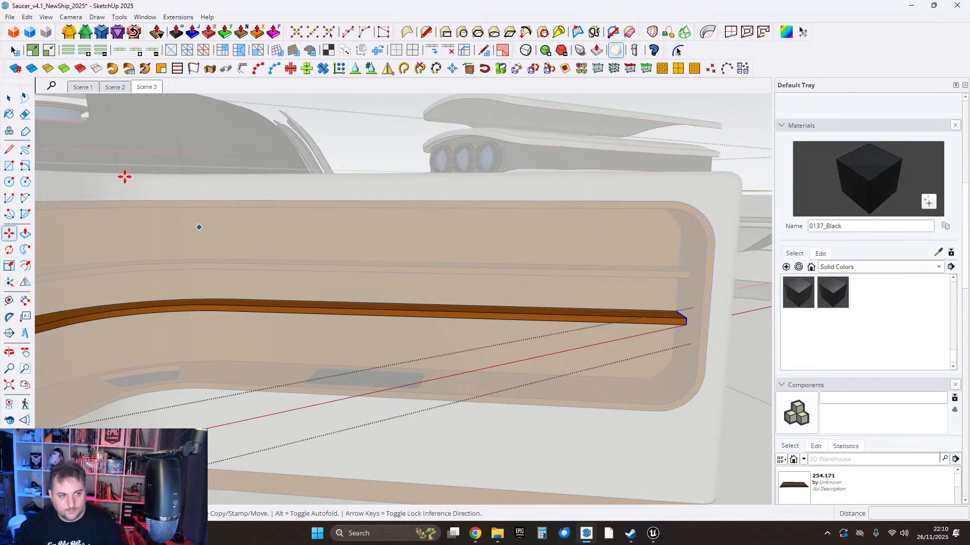
pyautogui.moveTo(455, 282); pyautogui.dragTo(513, 361, button='middle')
pyautogui.press('space')
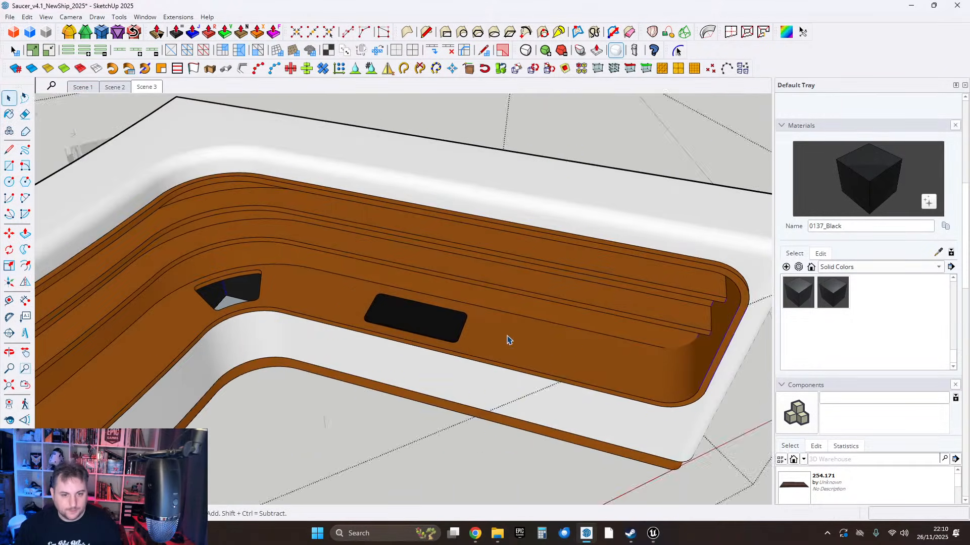
pyautogui.scroll(4, 508, 337)
pyautogui.scroll(2, 518, 351)
pyautogui.doubleClick(508, 349)
pyautogui.scroll(-4, 507, 348)
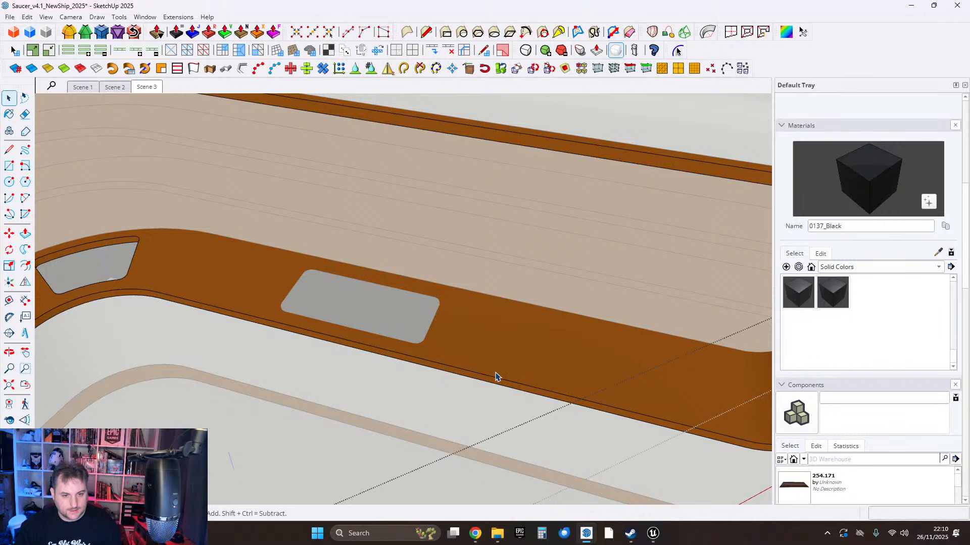
pyautogui.press('Escape')
# Draw a line about 30 cm long inward from the ledge's front edge, between the black panel and the shelf's closed end.
pyautogui.scroll(-5, 510, 361)
pyautogui.scroll(5, 531, 361)
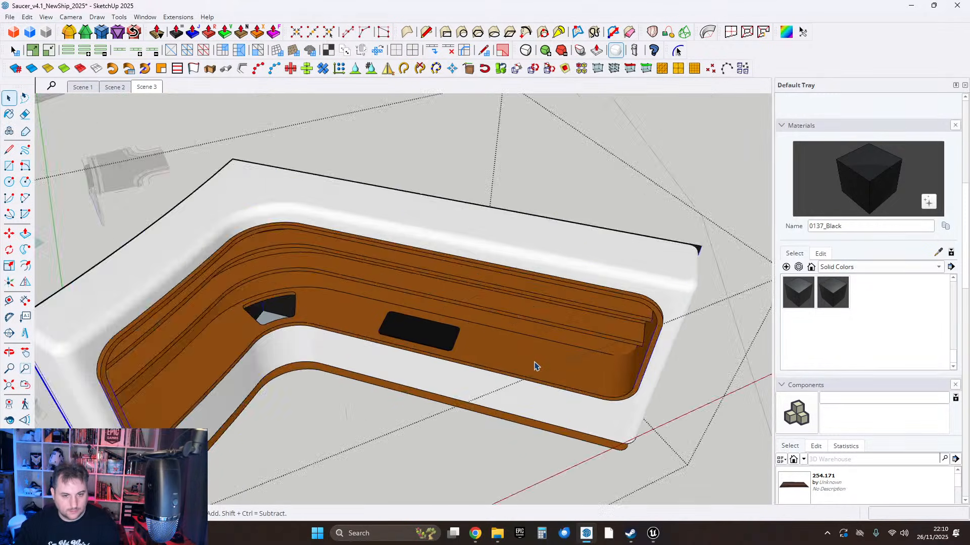
pyautogui.scroll(1, 524, 353)
pyautogui.click(8, 149)
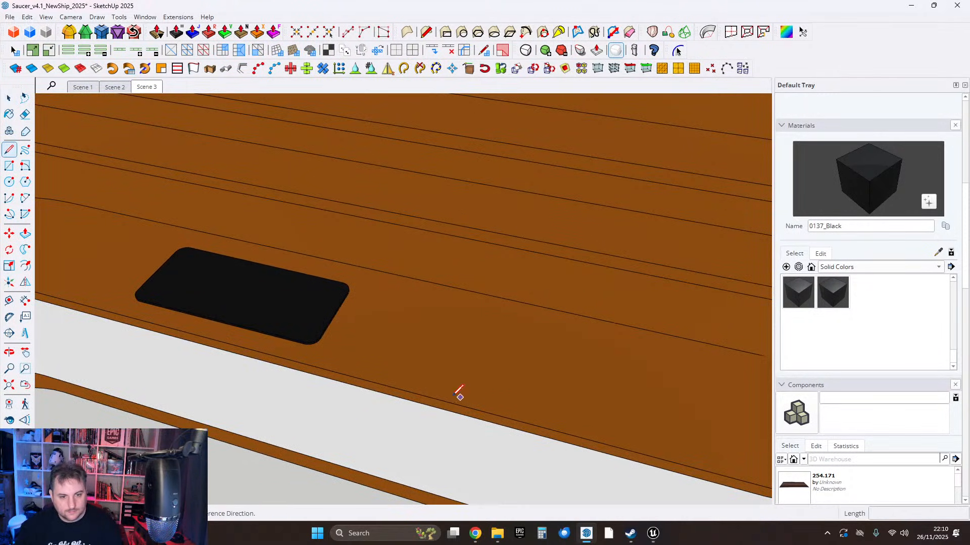
pyautogui.click(458, 404)
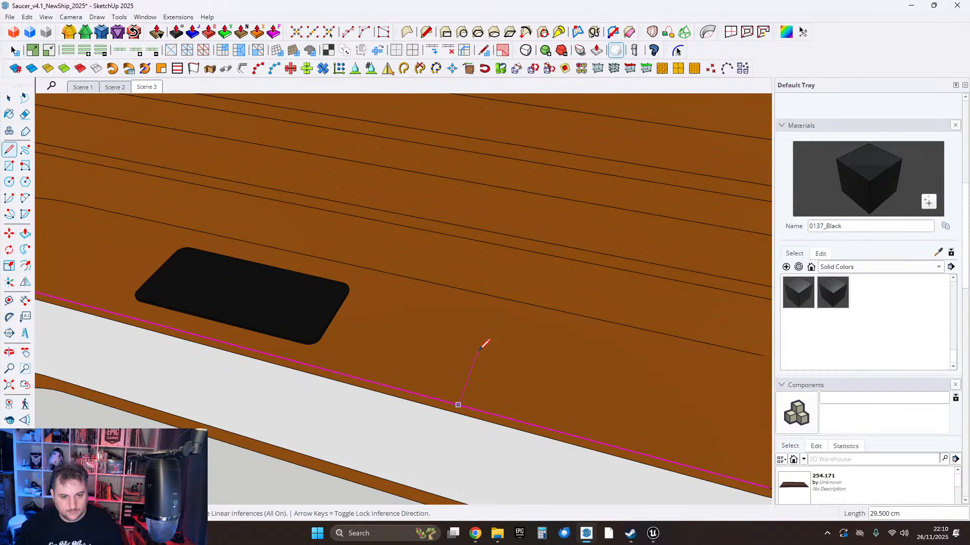
pyautogui.write('9')
pyautogui.press('Return')
pyautogui.scroll(1, 476, 354)
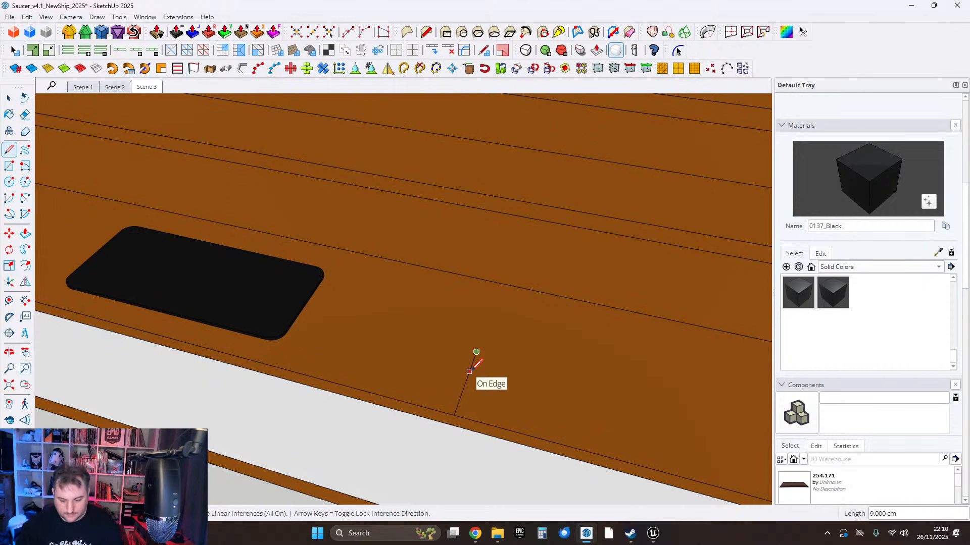
# Split the ledge line 10 cm from its inner end and place a protractor guide through that end, perpendicular to the line.
pyautogui.write('10')
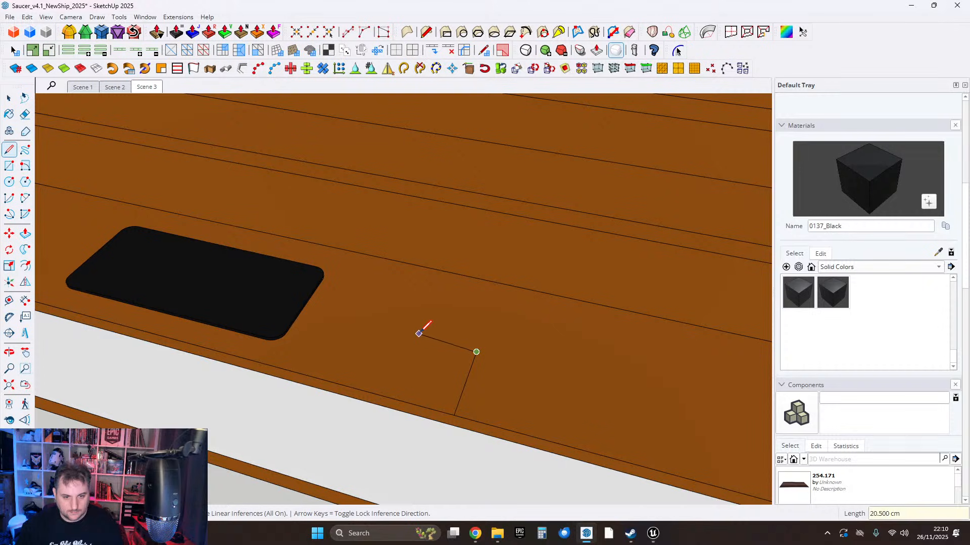
pyautogui.click(9, 317)
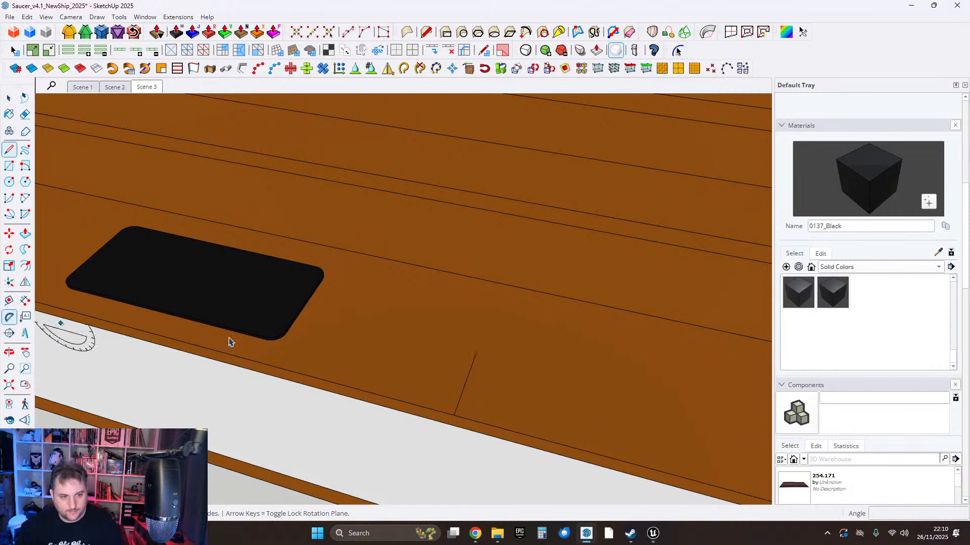
pyautogui.click(476, 353)
pyautogui.click(469, 375)
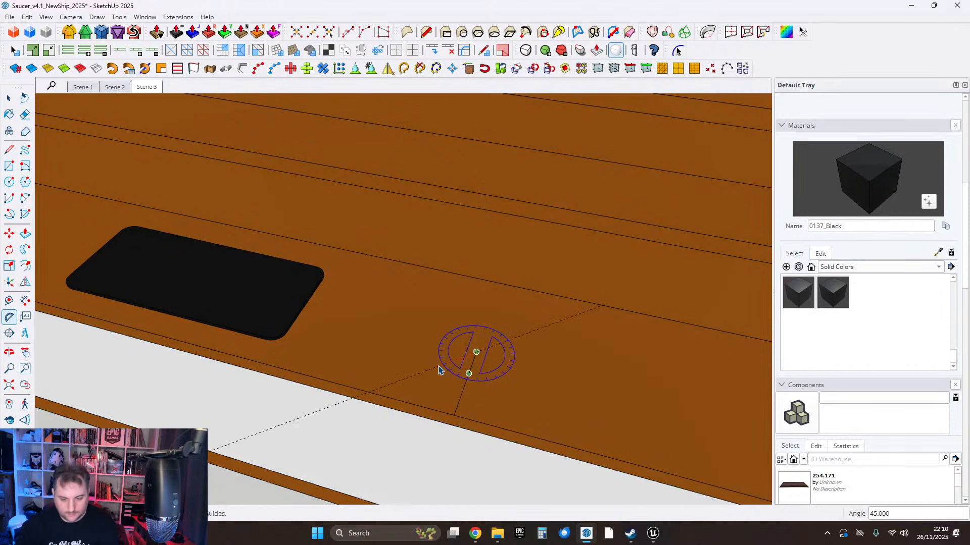
pyautogui.press('Return')
# Draw a line about 10 cm long toward the black panel along the guide, then erase the guide and the first line's outer portion.
pyautogui.press('l')
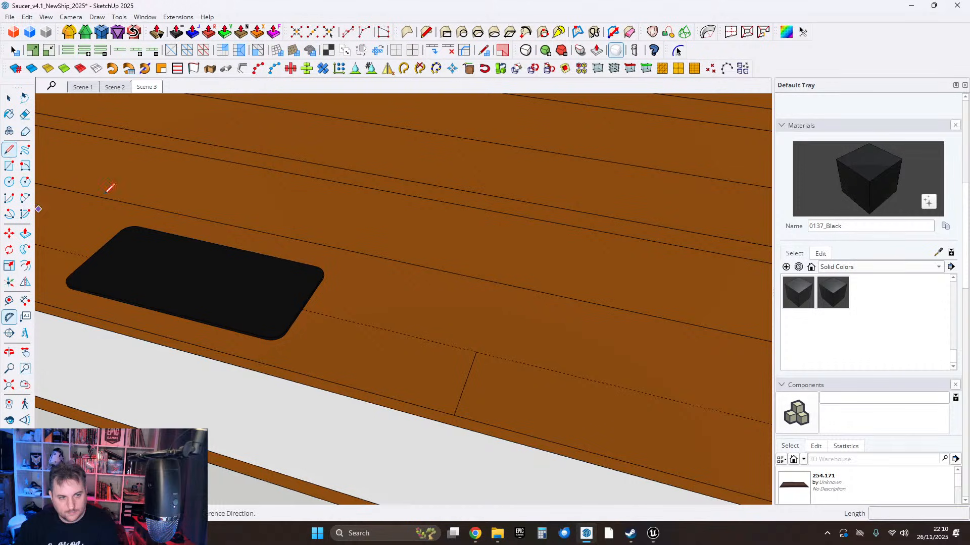
pyautogui.click(476, 352)
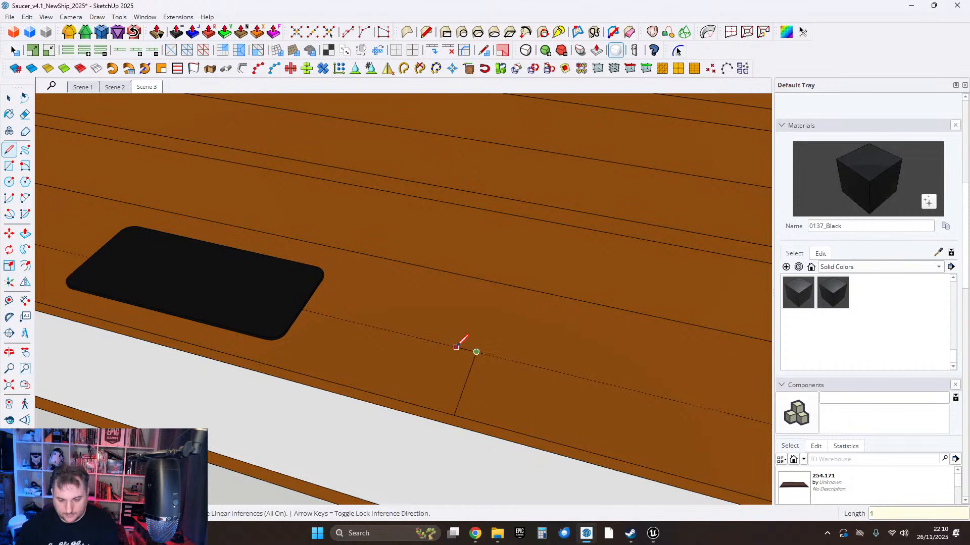
pyautogui.press('e')
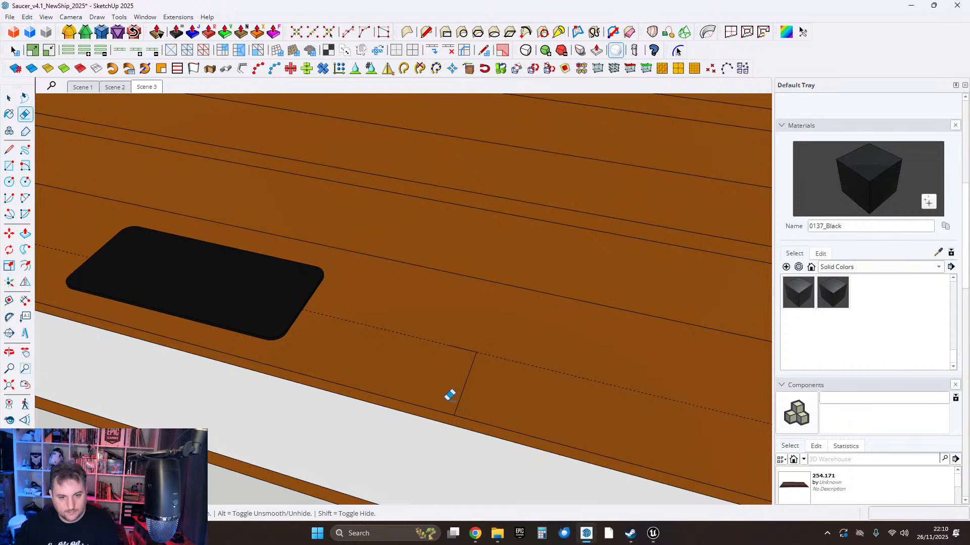
pyautogui.moveTo(450, 395); pyautogui.dragTo(546, 350)
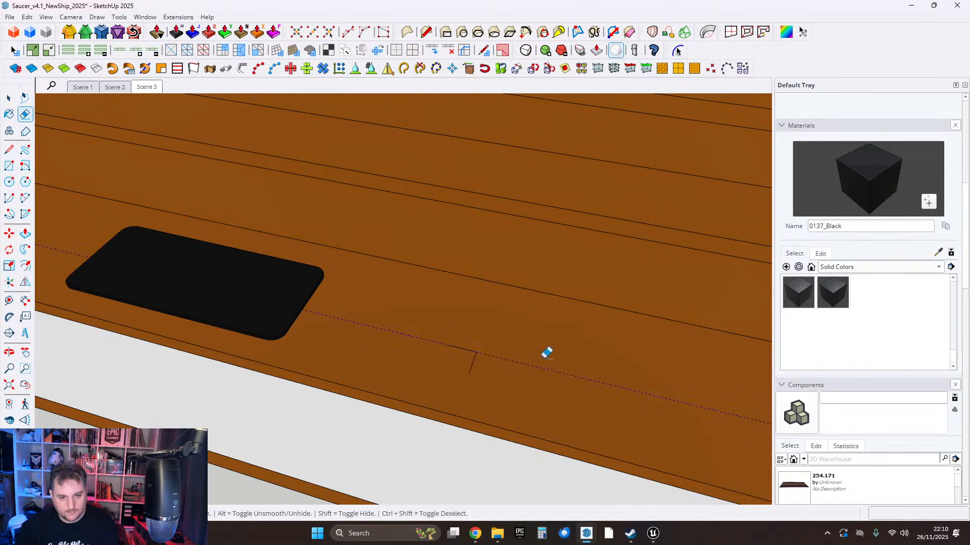
# Place the drawing axes at the corner of the two short lines, red along the ledge and green toward its front edge.
pyautogui.click(119, 17)
pyautogui.click(132, 236)
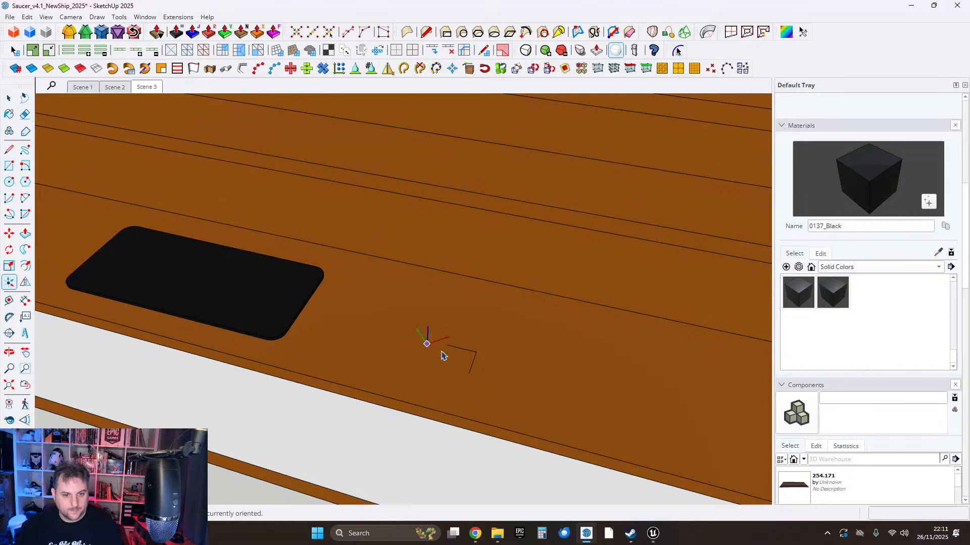
pyautogui.click(477, 354)
pyautogui.click(461, 349)
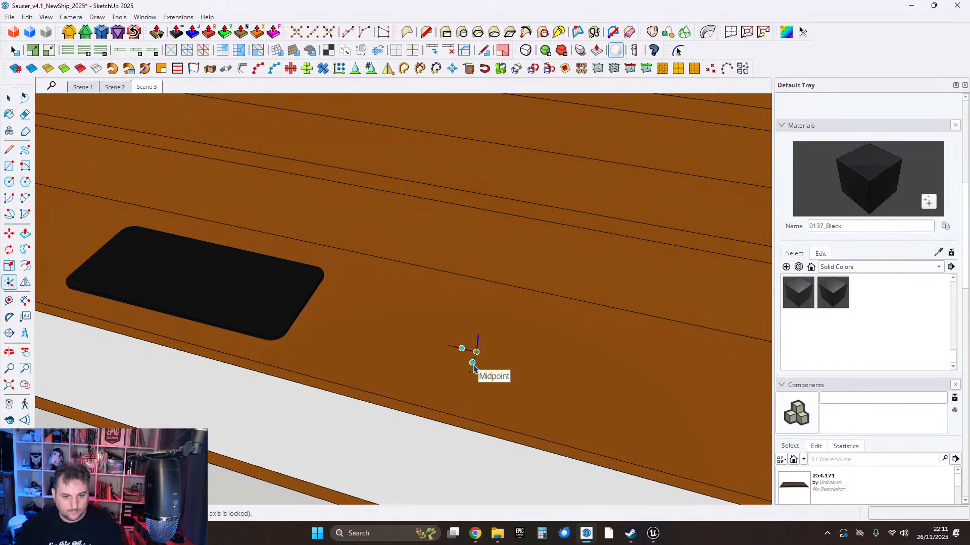
pyautogui.click(472, 363)
pyautogui.press('space')
pyautogui.scroll(-4, 441, 346)
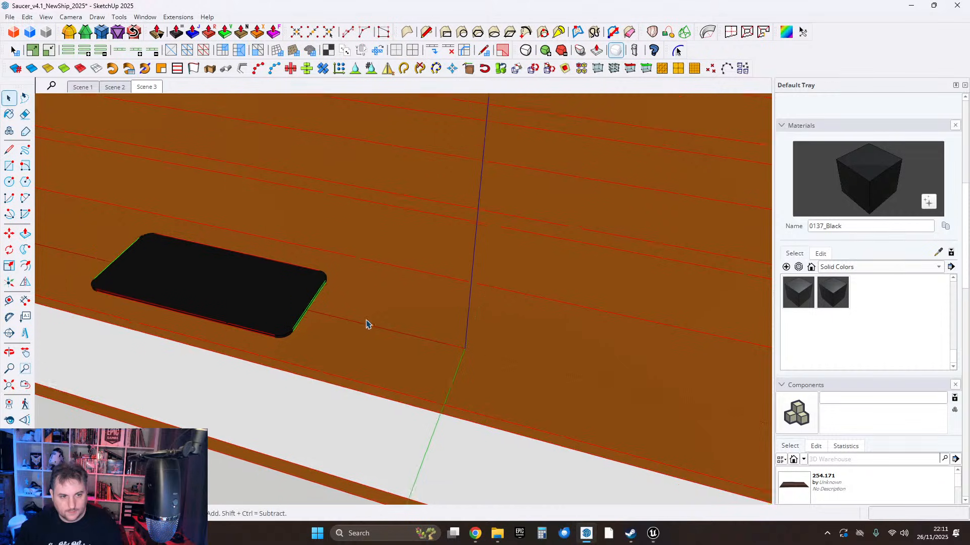
# Open the orange ledge group and align its axes to the two short corner lines, red along the ledge and green toward the front.
pyautogui.click(432, 359)
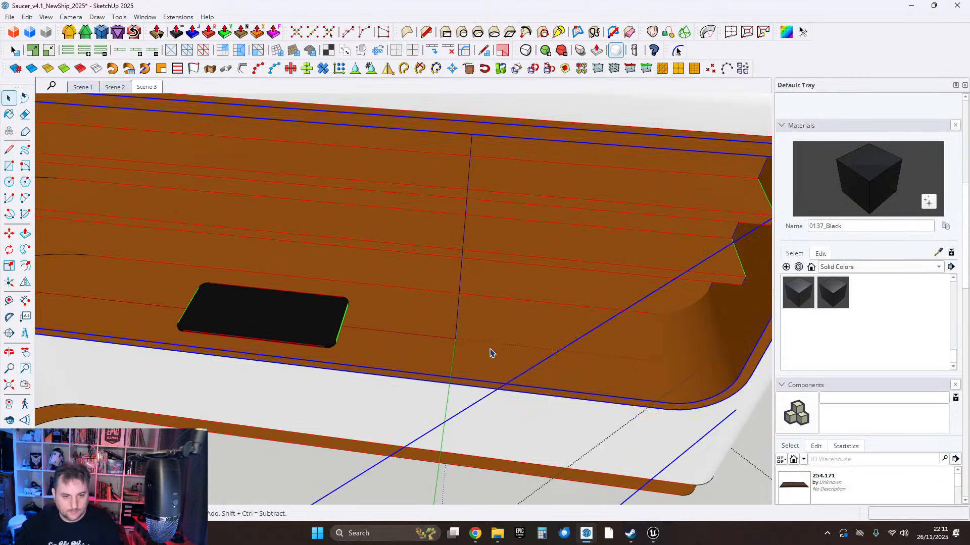
pyautogui.doubleClick(489, 349)
pyautogui.scroll(3, 489, 348)
pyautogui.click(119, 17)
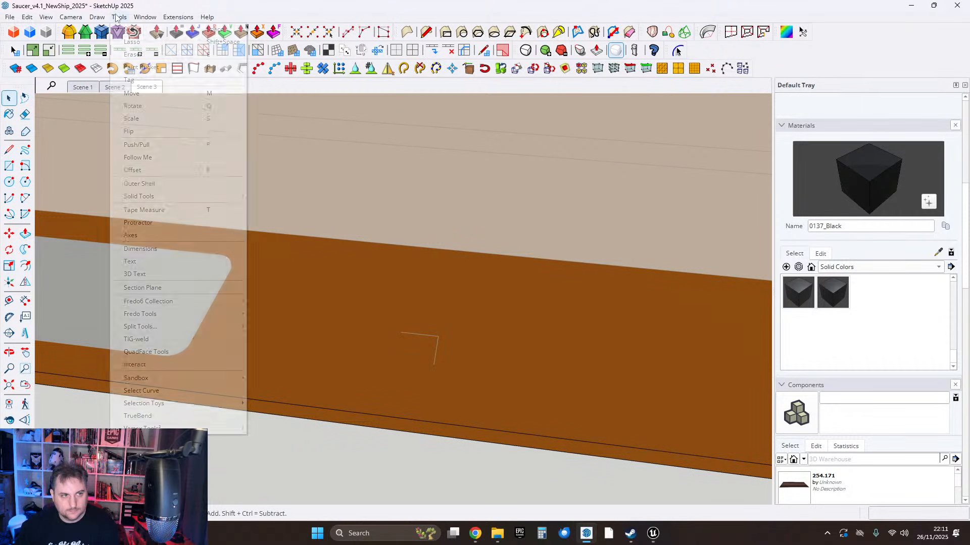
pyautogui.click(132, 243)
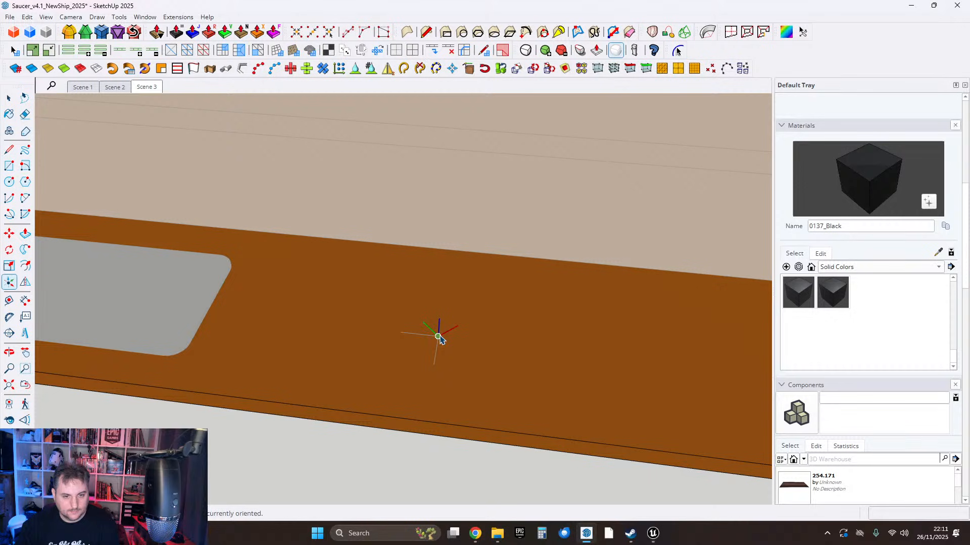
pyautogui.click(438, 337)
pyautogui.click(436, 350)
pyautogui.click(419, 336)
pyautogui.click(120, 17)
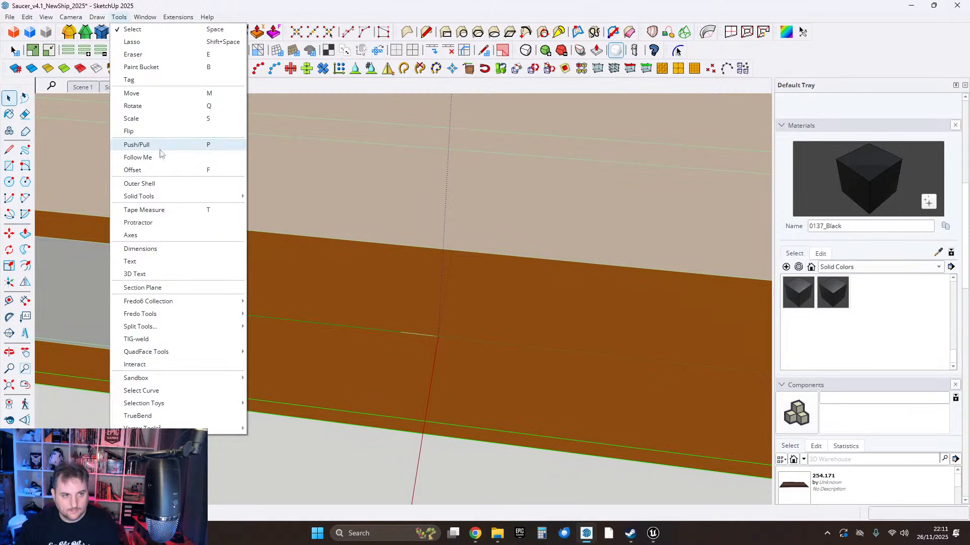
pyautogui.click(130, 235)
pyautogui.click(438, 336)
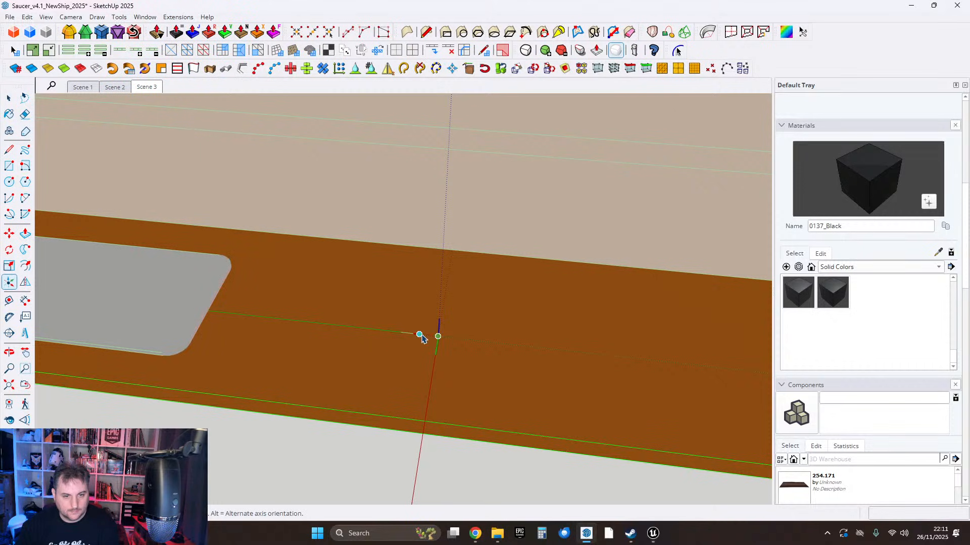
pyautogui.click(435, 355)
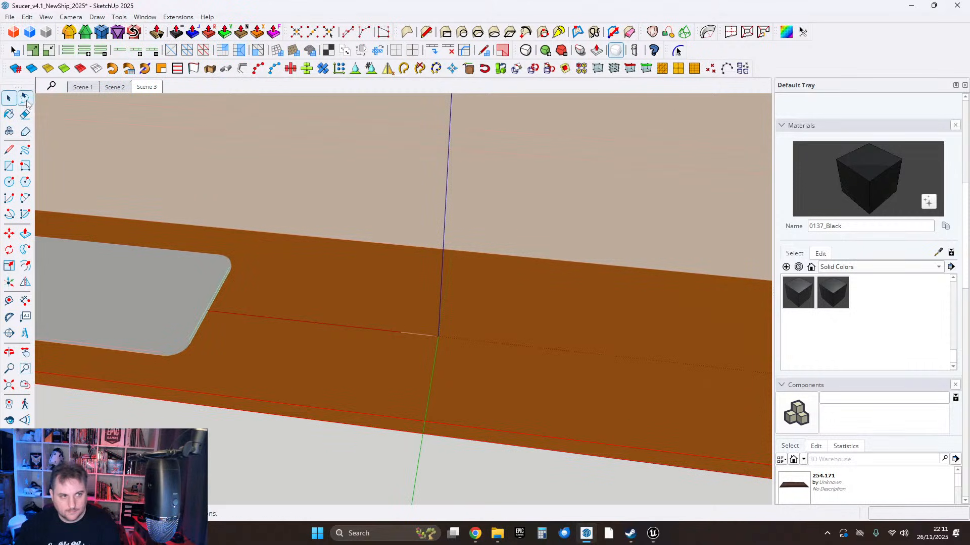
# Open the black panel group and align its axes to the two short corner lines on the ledge.
pyautogui.click(9, 98)
pyautogui.scroll(-2, 189, 208)
pyautogui.click(191, 264)
pyautogui.click(527, 290)
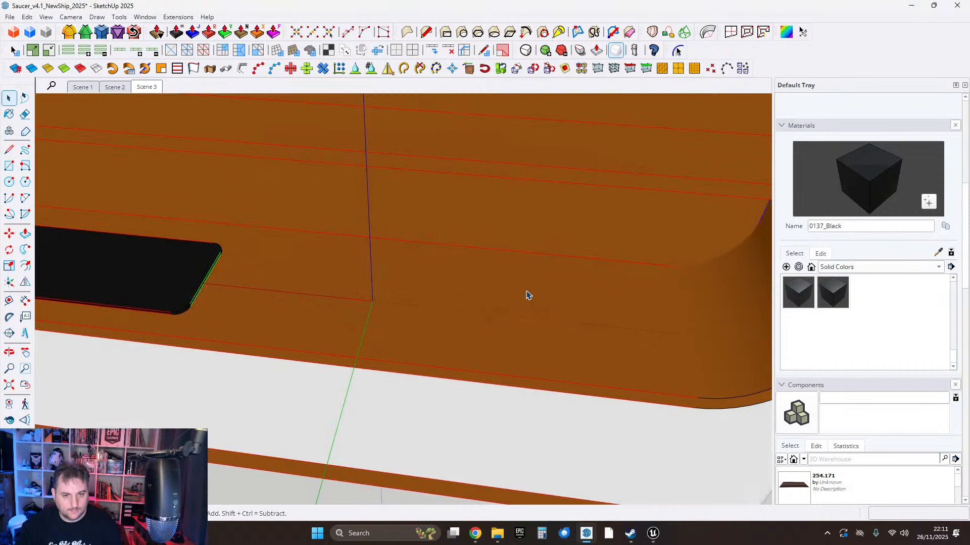
pyautogui.keyDown('shift'); pyautogui.moveTo(212, 281); pyautogui.dragTo(305, 291, button='middle'); pyautogui.keyUp('shift')
pyautogui.doubleClick(246, 277)
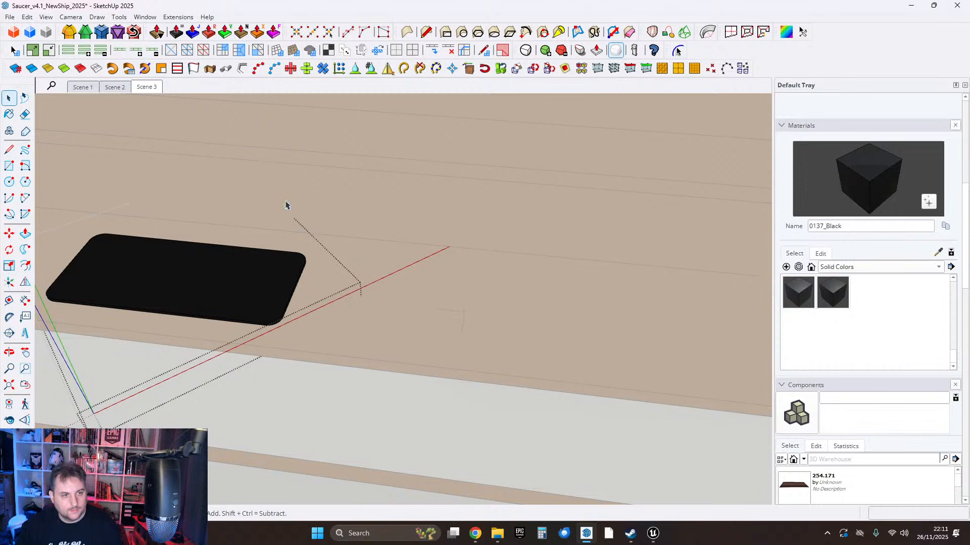
pyautogui.click(117, 19)
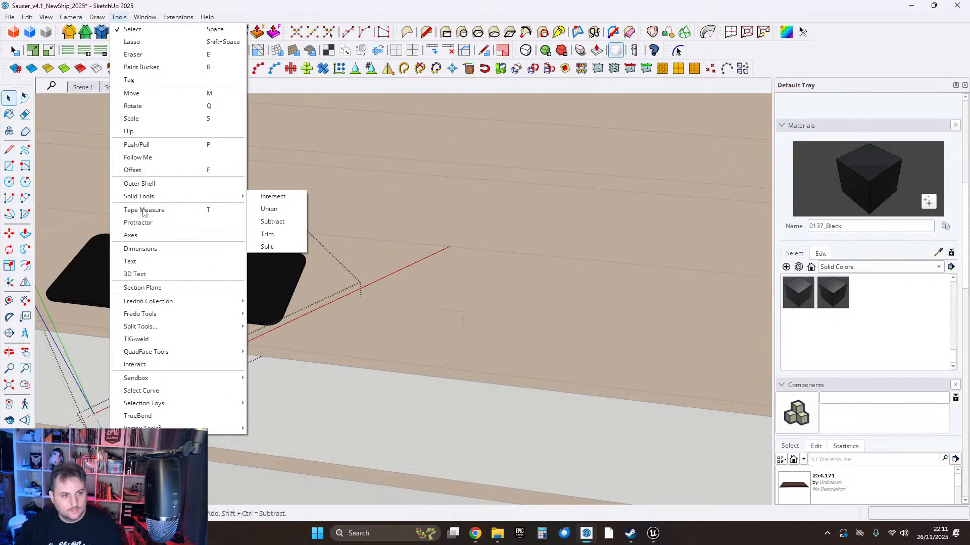
pyautogui.click(142, 238)
pyautogui.click(465, 314)
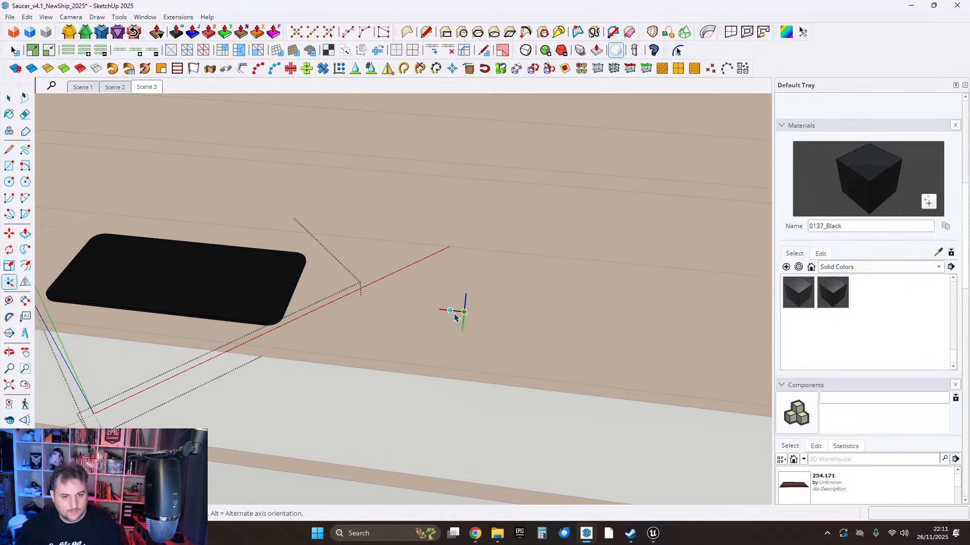
pyautogui.click(464, 325)
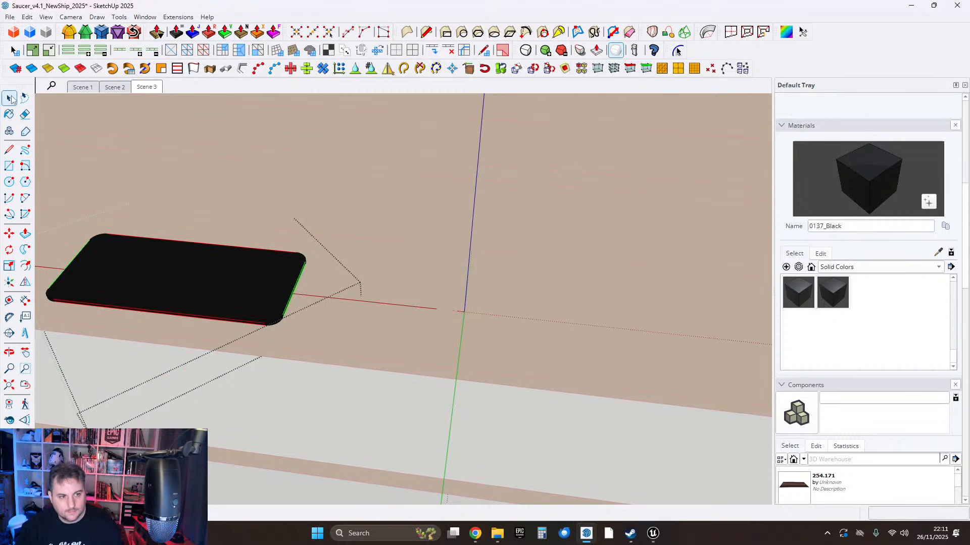
# Open the white shelf body group and align its axes to the two short corner lines on the ledge.
pyautogui.scroll(-5, 420, 263)
pyautogui.click(419, 263)
pyautogui.moveTo(419, 263); pyautogui.dragTo(402, 165, button='middle')
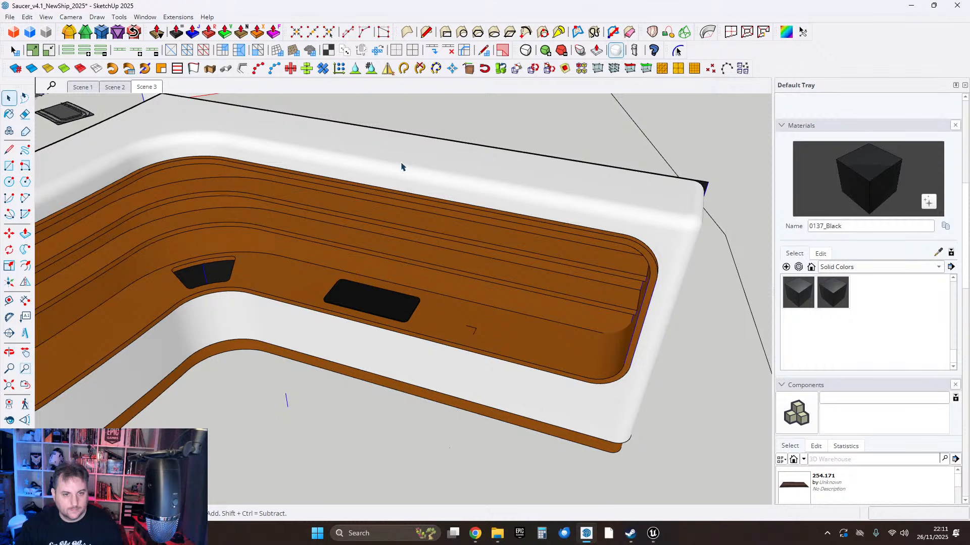
pyautogui.doubleClick(434, 177)
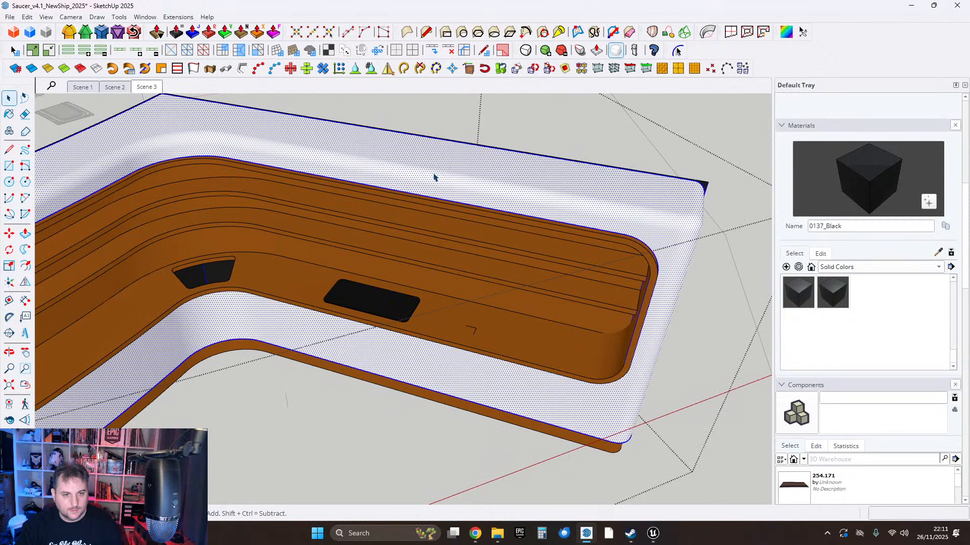
pyautogui.click(460, 357)
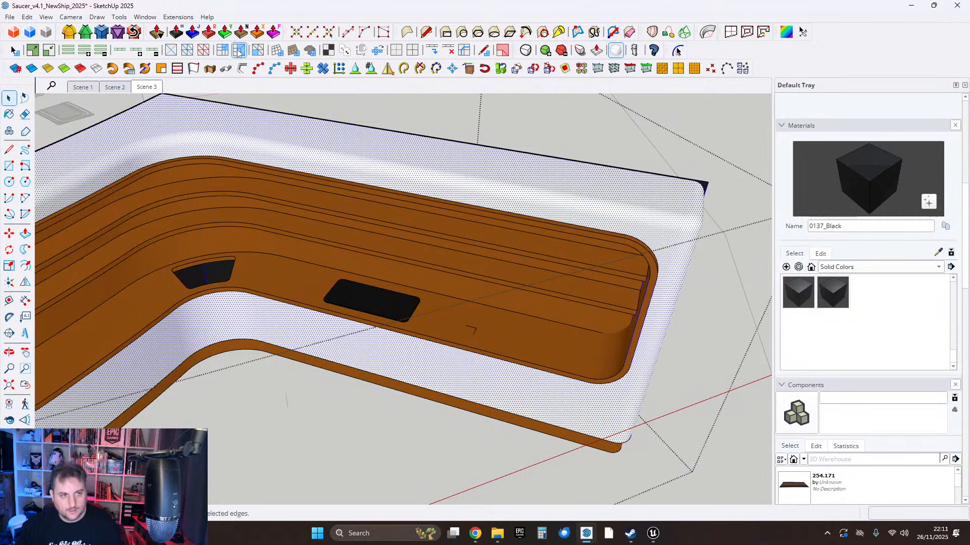
pyautogui.click(100, 18)
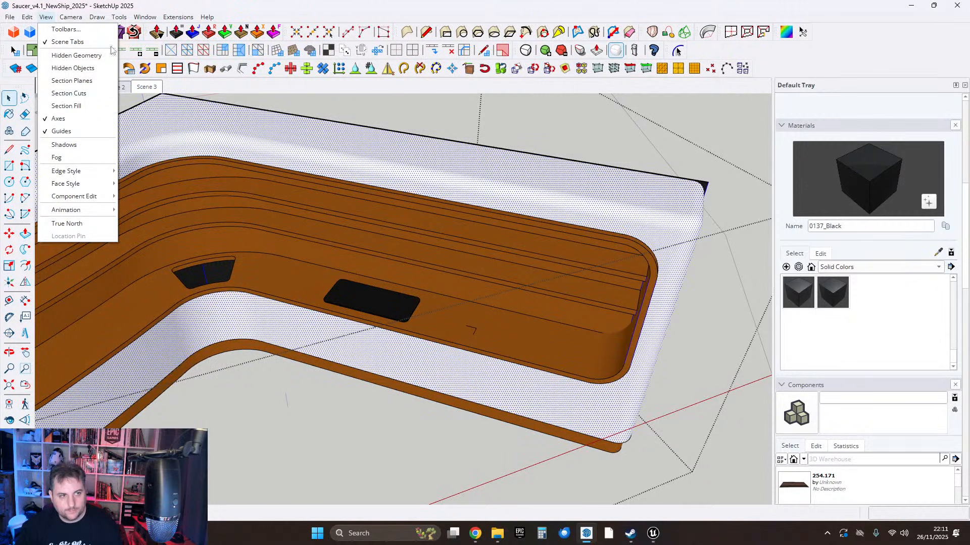
pyautogui.click(127, 234)
pyautogui.scroll(6, 462, 339)
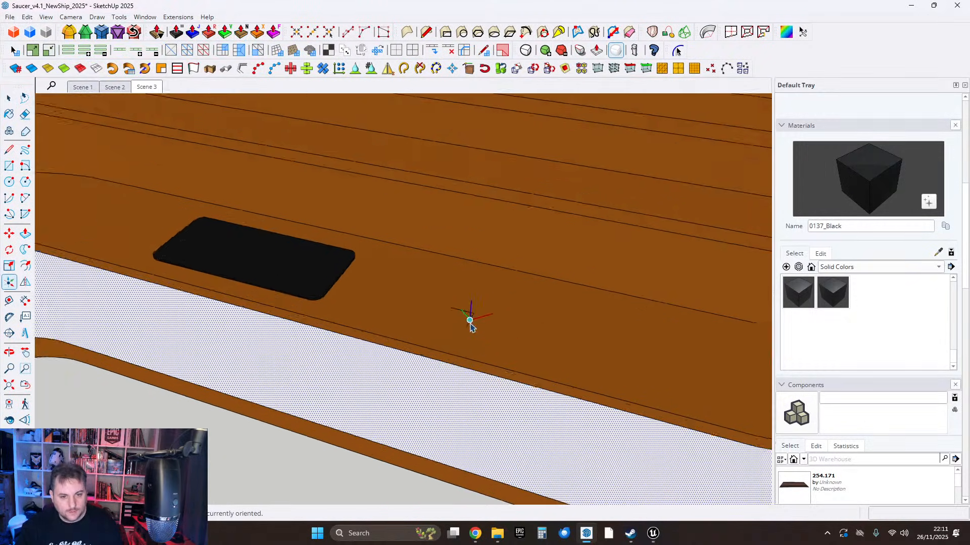
pyautogui.click(478, 306)
pyautogui.click(454, 300)
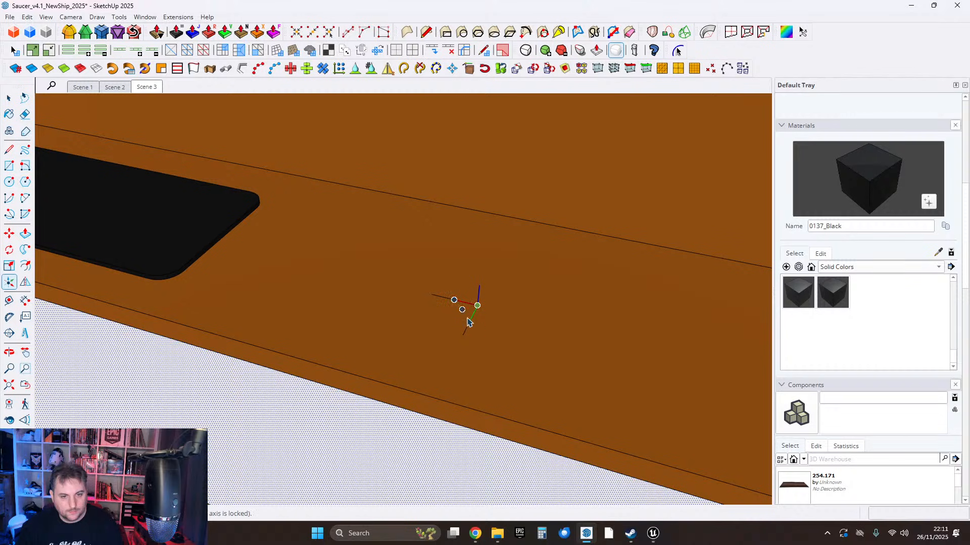
pyautogui.click(470, 322)
# Open the lower orange shelf group and align its axes to the two short corner lines on the ledge.
pyautogui.scroll(-10, 413, 329)
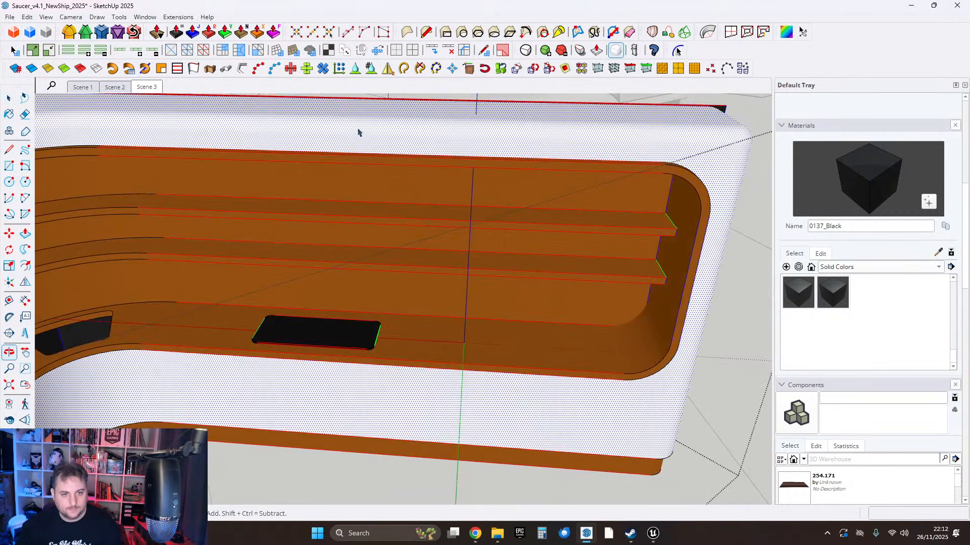
pyautogui.moveTo(358, 133); pyautogui.dragTo(470, 340, button='middle')
pyautogui.scroll(2, 470, 332)
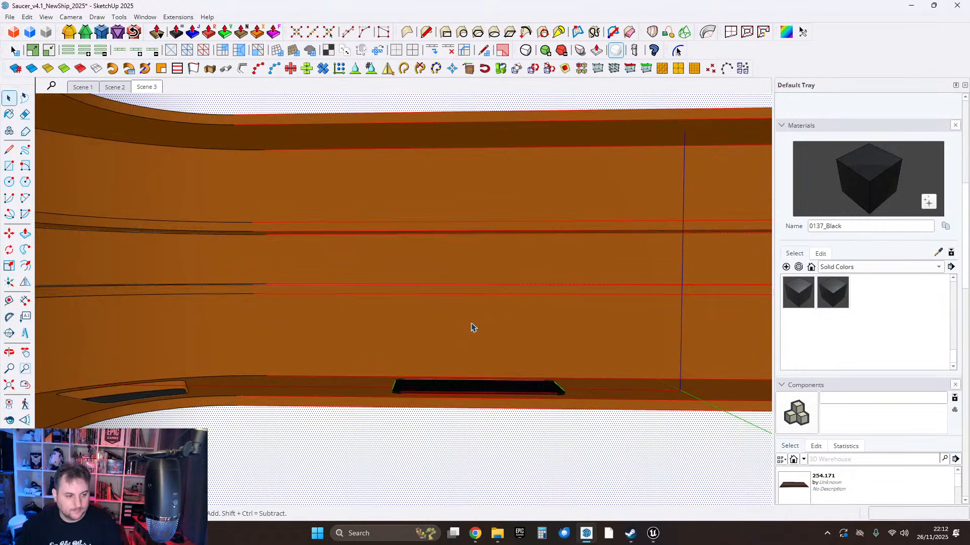
pyautogui.moveTo(452, 296); pyautogui.dragTo(495, 373, button='middle')
pyautogui.doubleClick(497, 372)
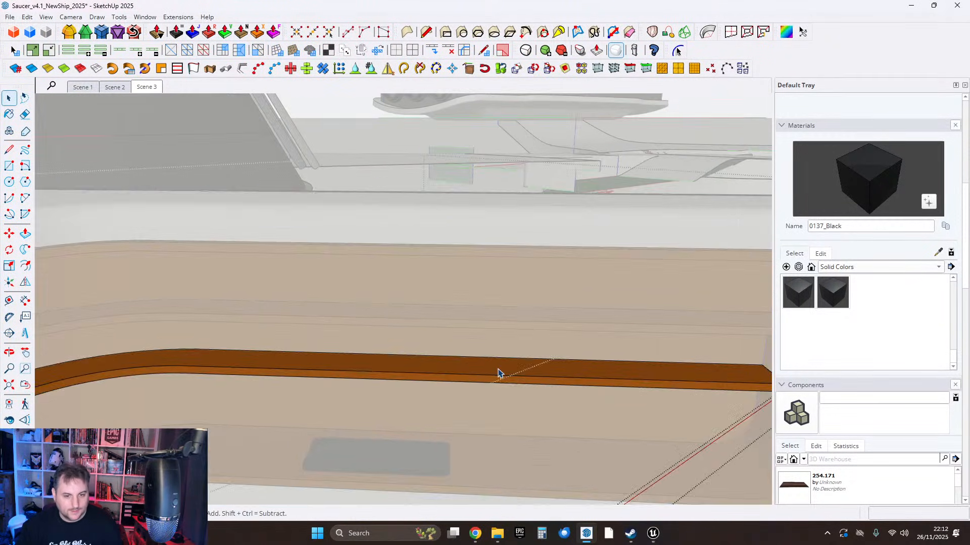
pyautogui.scroll(-2, 499, 372)
pyautogui.keyDown('shift'); pyautogui.moveTo(603, 363); pyautogui.dragTo(431, 324, button='middle'); pyautogui.keyUp('shift')
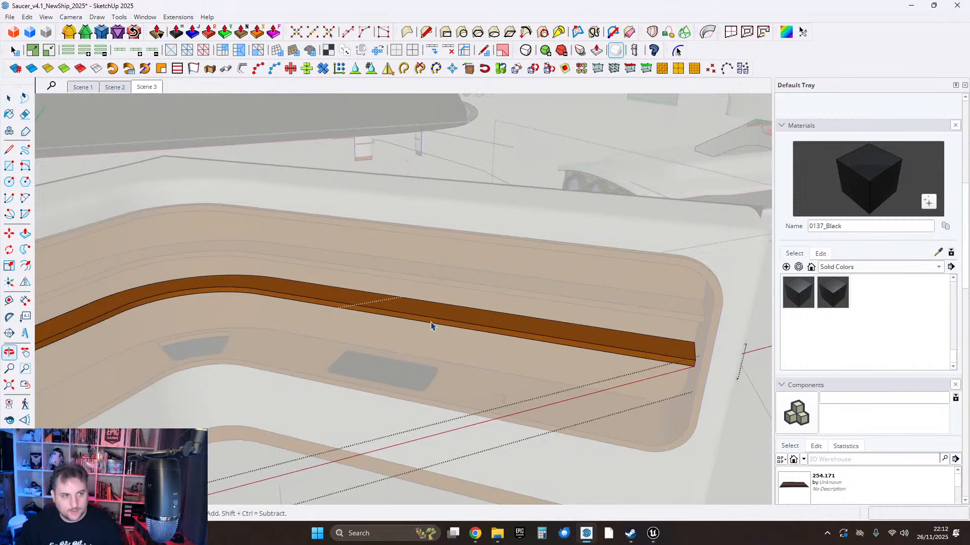
pyautogui.click(119, 17)
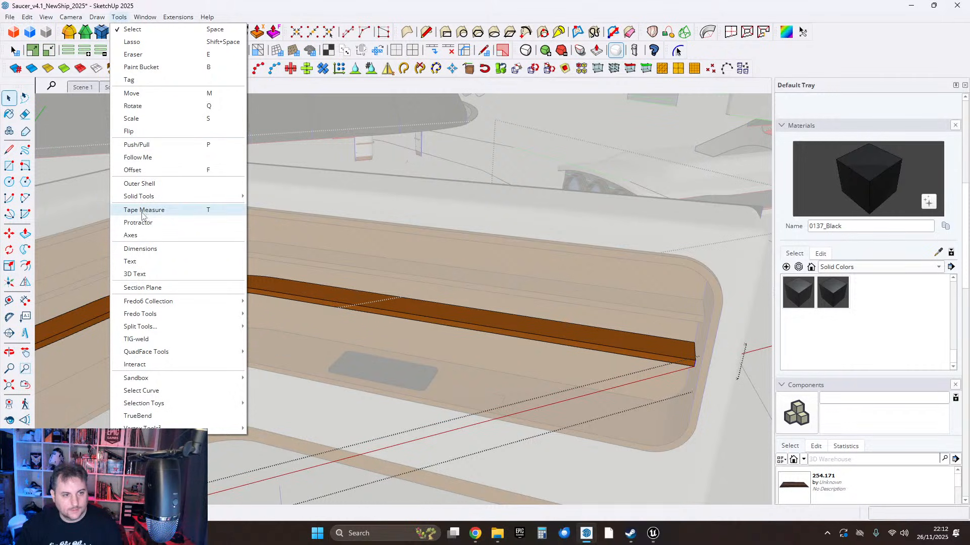
pyautogui.click(130, 235)
pyautogui.scroll(3, 505, 384)
pyautogui.scroll(5, 516, 399)
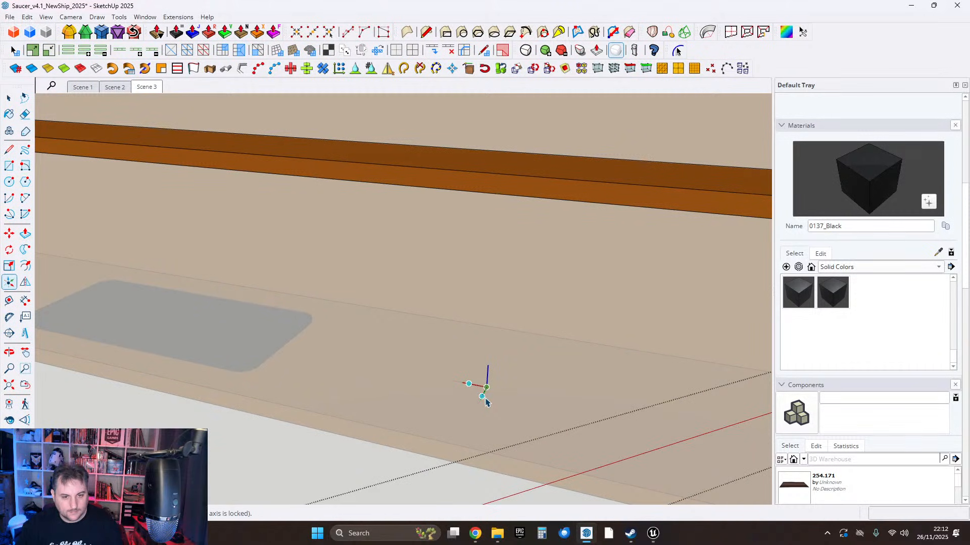
pyautogui.click(485, 388)
# Open the upper orange shelf group and align its axes to the two short corner lines on the ledge.
pyautogui.click(8, 98)
pyautogui.scroll(-6, 505, 232)
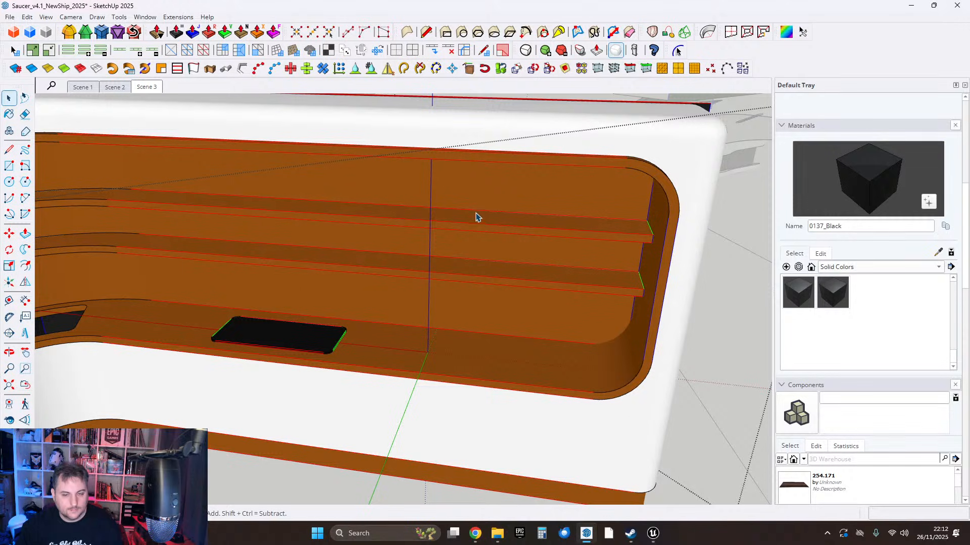
pyautogui.doubleClick(469, 229)
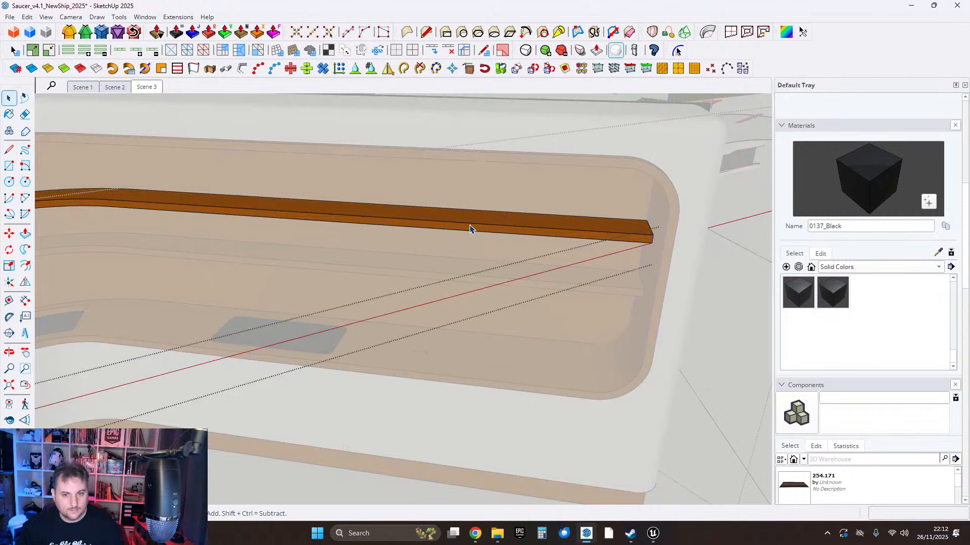
pyautogui.scroll(5, 429, 360)
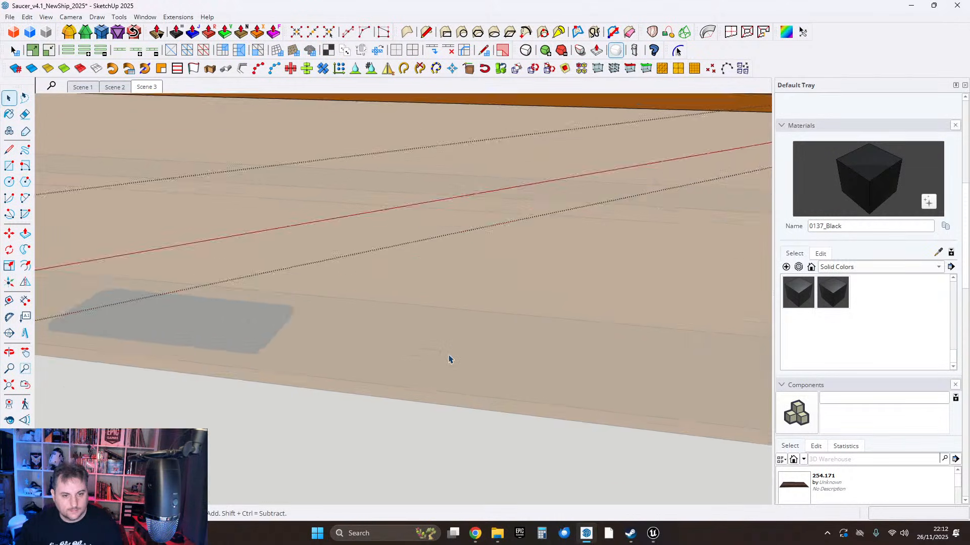
pyautogui.click(119, 17)
pyautogui.click(130, 235)
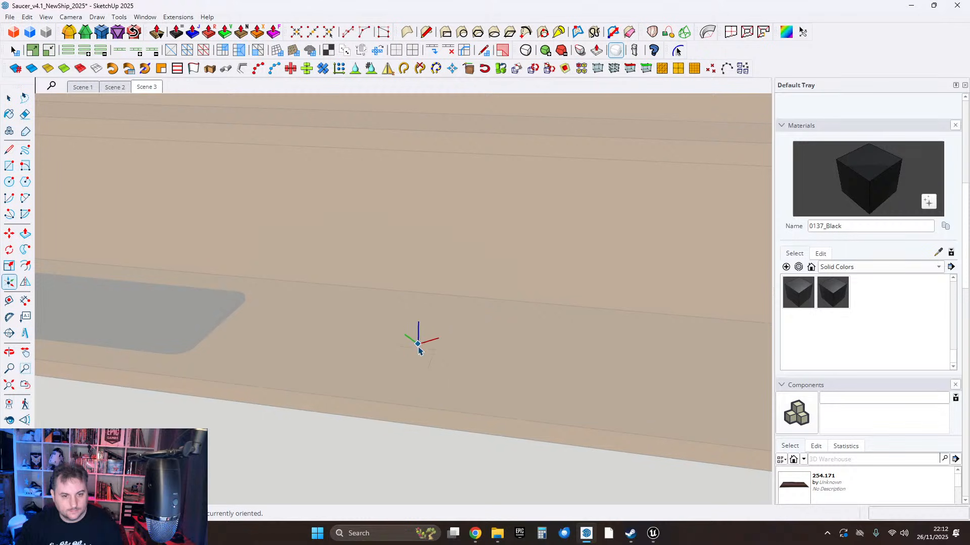
pyautogui.click(435, 350)
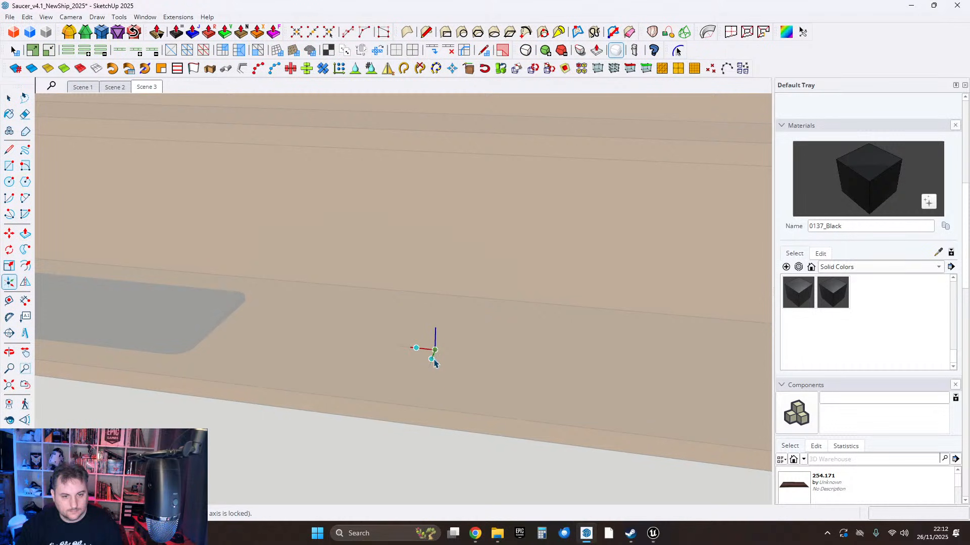
pyautogui.click(433, 361)
# Open the lower orange shelf group and shorten it by moving its end face along the red axis toward the curved section.
pyautogui.scroll(-3, 353, 217)
pyautogui.click(457, 258)
pyautogui.moveTo(457, 258); pyautogui.dragTo(520, 222, button='middle')
pyautogui.scroll(-2, 505, 204)
pyautogui.doubleClick(492, 201)
pyautogui.scroll(-2, 520, 222)
pyautogui.scroll(-2, 519, 222)
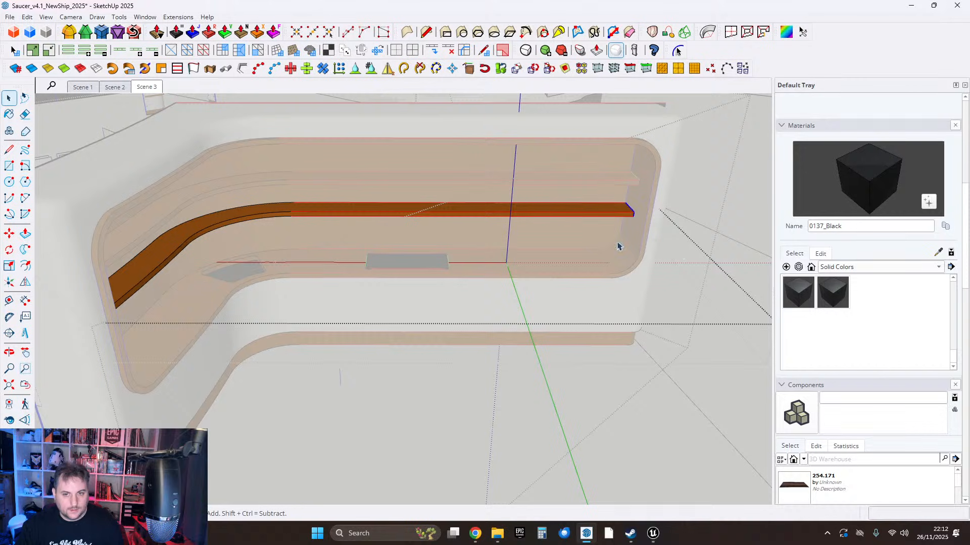
pyautogui.click(629, 209)
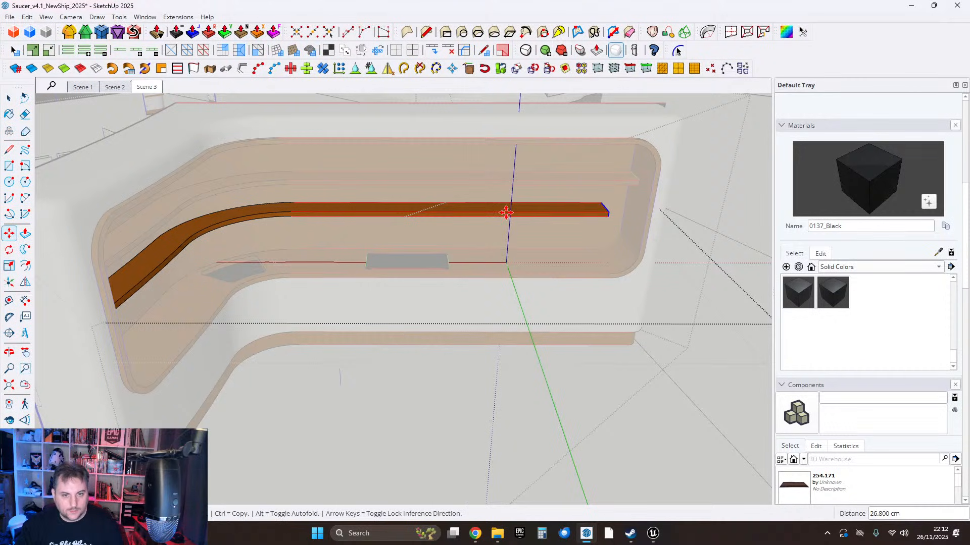
pyautogui.click(381, 233)
pyautogui.scroll(3, 419, 207)
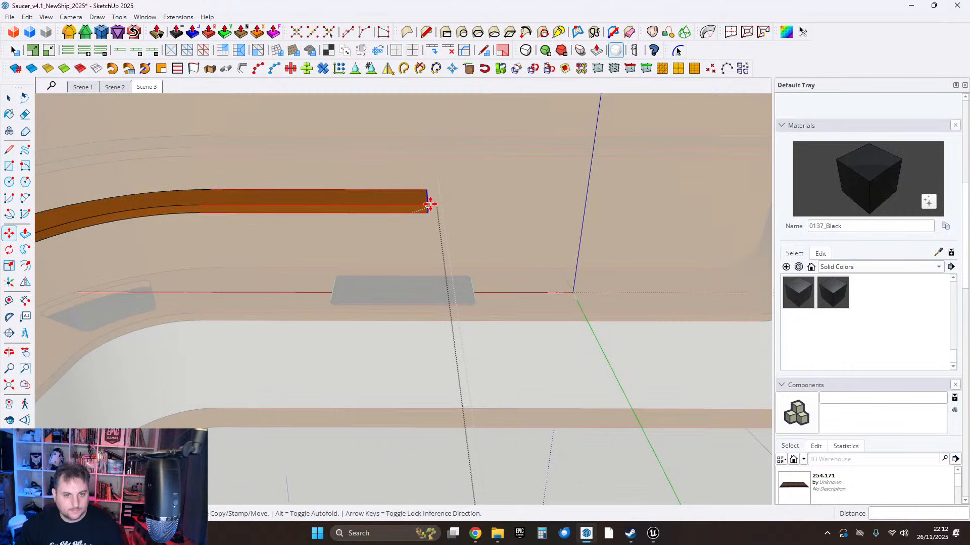
pyautogui.click(428, 205)
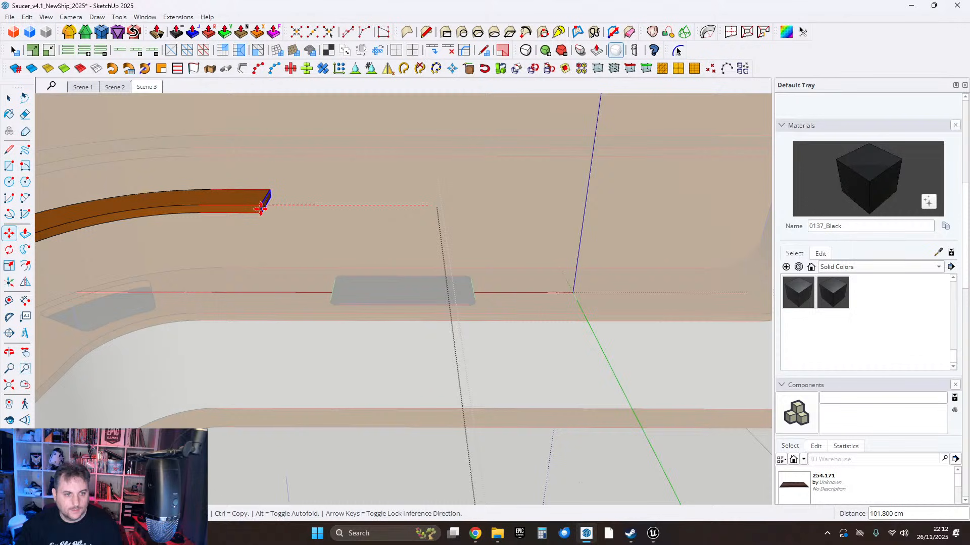
pyautogui.click(260, 208)
# Copy the shortened shelf's end face about 285 cm along the red axis toward the recess's rounded end.
pyautogui.scroll(-4, 298, 203)
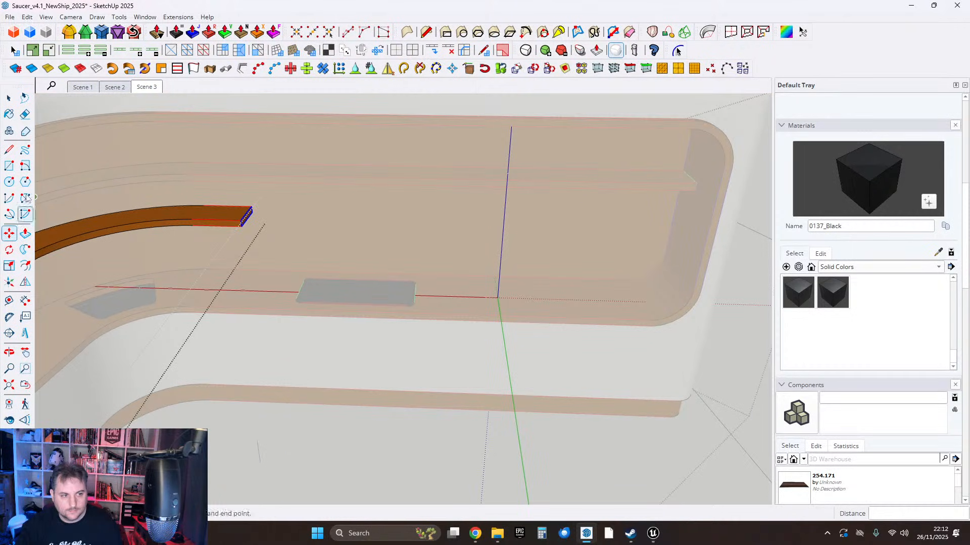
pyautogui.scroll(2, 245, 213)
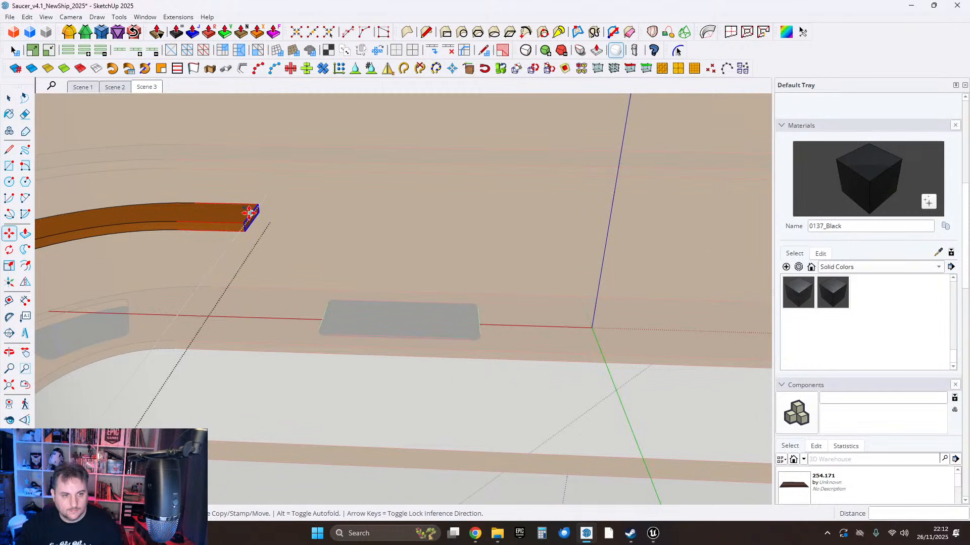
pyautogui.click(246, 214)
pyautogui.keyDown('shift'); pyautogui.moveTo(630, 222); pyautogui.dragTo(559, 235, button='middle'); pyautogui.keyUp('shift')
pyautogui.press('Escape')
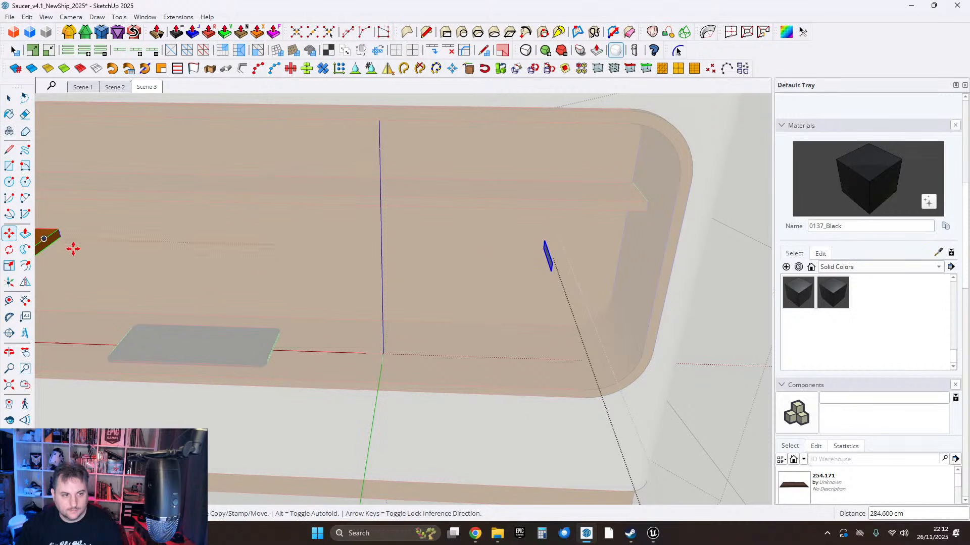
# Push/Pull the copied face back along the shelf, and extend the new piece's outer end about 43 cm toward the recess end wall.
pyautogui.press('p')
pyautogui.scroll(1, 556, 262)
pyautogui.click(557, 265)
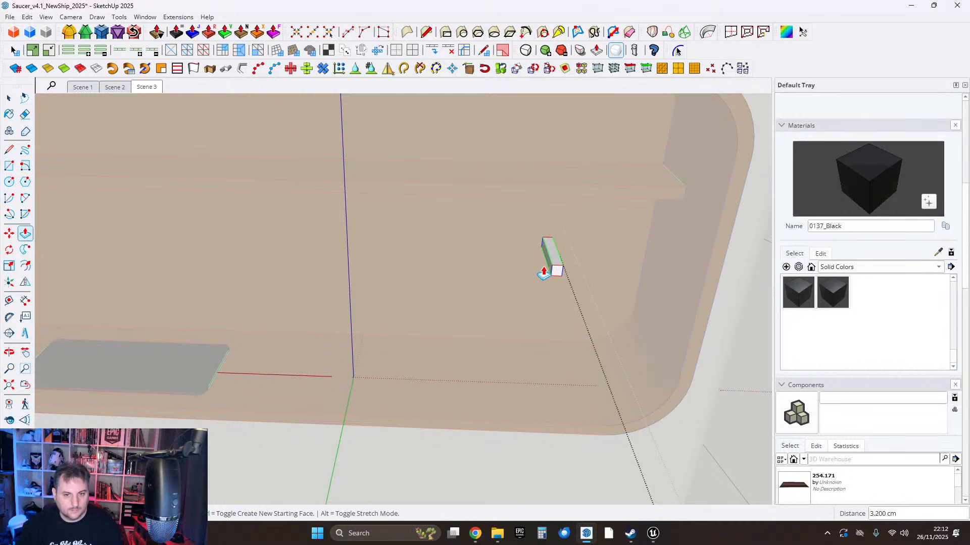
pyautogui.click(317, 271)
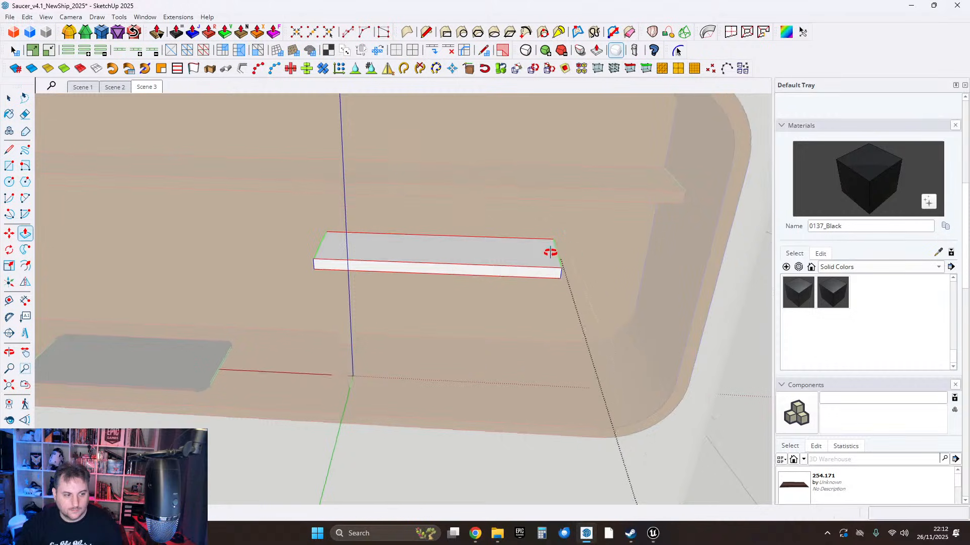
pyautogui.moveTo(550, 251); pyautogui.dragTo(481, 281, button='middle')
pyautogui.moveTo(536, 318); pyautogui.dragTo(622, 288, button='middle')
pyautogui.click(720, 201)
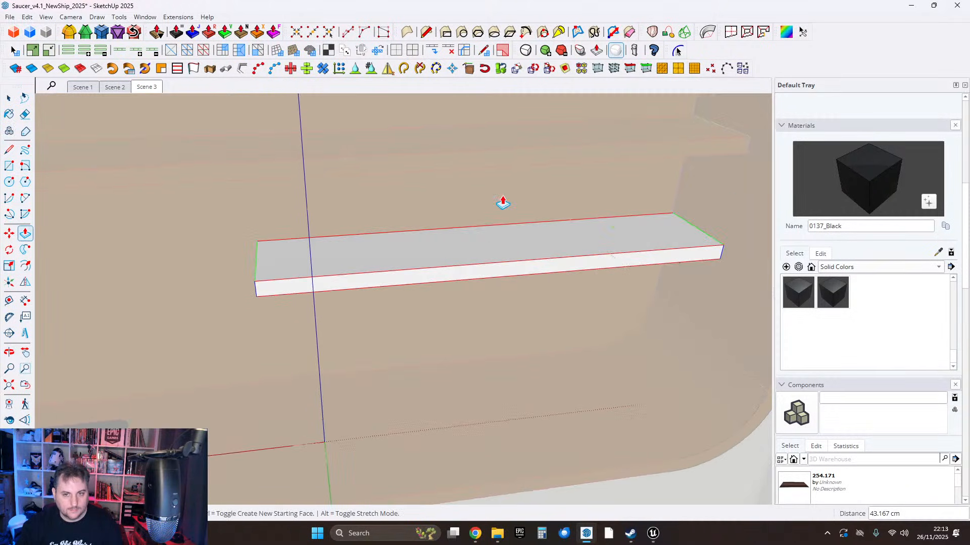
# Paint the new white shelf piece with the orange Color C06 sampled from the shortened shelf.
pyautogui.click(9, 98)
pyautogui.scroll(-2, 352, 247)
pyautogui.scroll(-3, 352, 247)
pyautogui.moveTo(354, 247); pyautogui.dragTo(451, 228, button='middle')
pyautogui.scroll(-1, 451, 229)
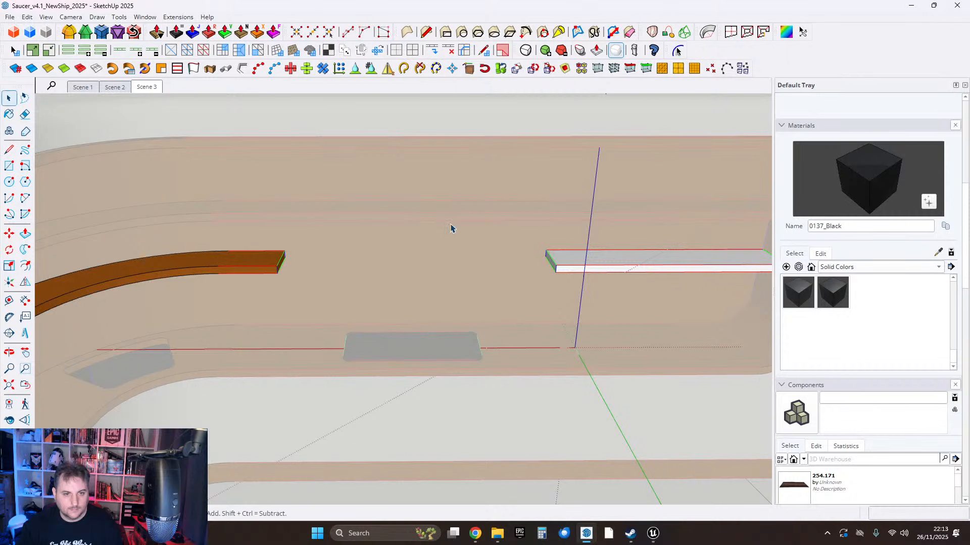
pyautogui.scroll(-1, 435, 223)
pyautogui.scroll(1, 550, 261)
pyautogui.click(542, 260)
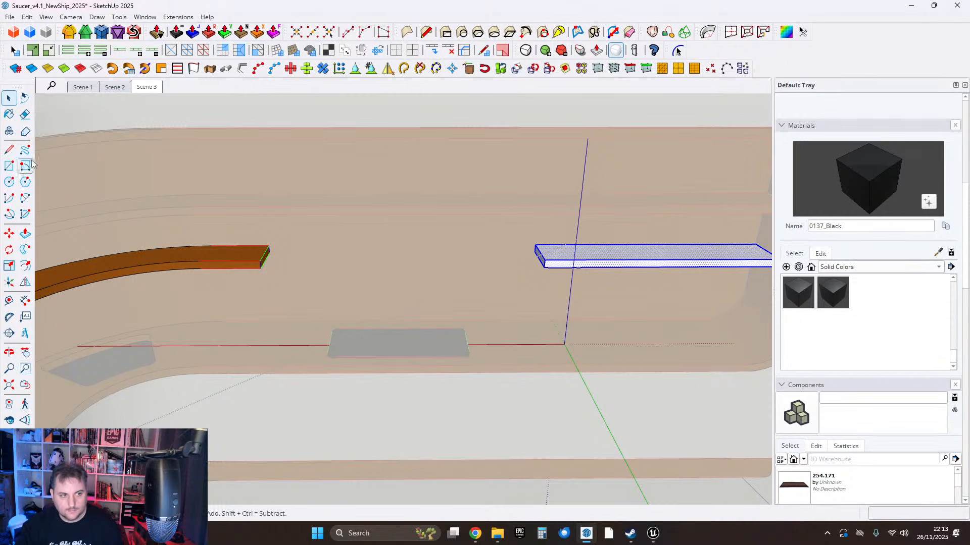
pyautogui.keyDown('alt'); pyautogui.click(238, 256); pyautogui.keyUp('alt')
pyautogui.click(584, 253)
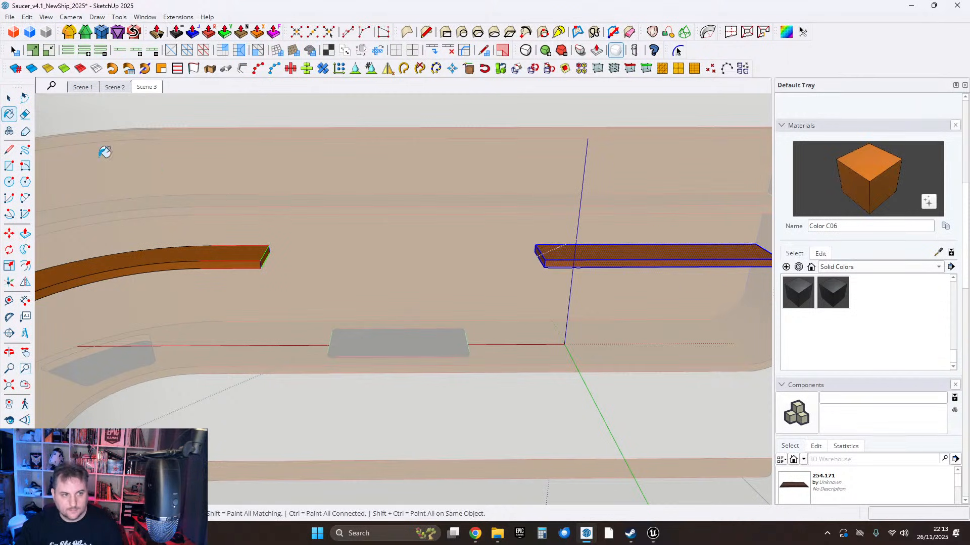
# Close the lower shelf group and delete the full-length upper shelf.
pyautogui.click(8, 99)
pyautogui.scroll(-2, 263, 174)
pyautogui.click(349, 210)
pyautogui.moveTo(301, 216); pyautogui.dragTo(363, 244, button='middle')
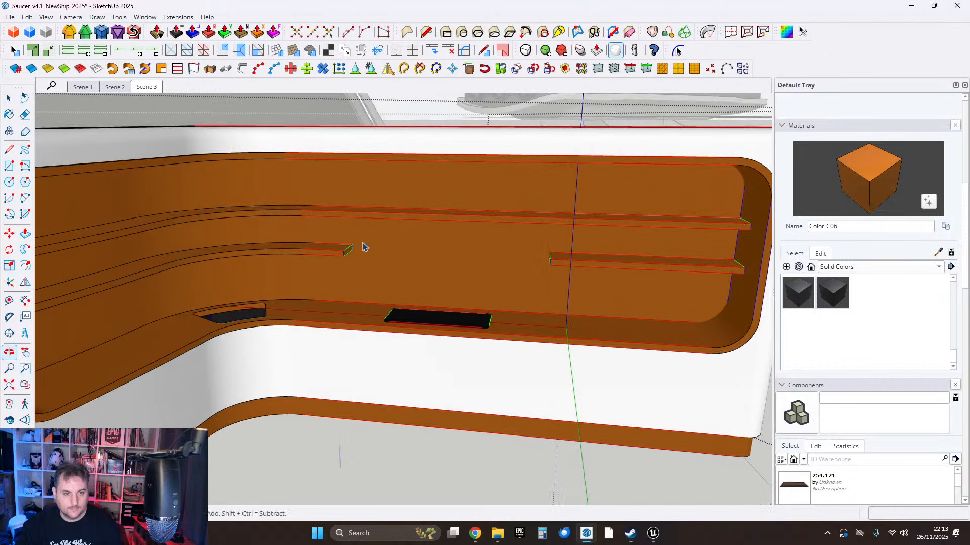
# Copy the split lower shelf straight up along the blue axis to form the upper shelf, and close the enclosing group.
pyautogui.click(329, 249)
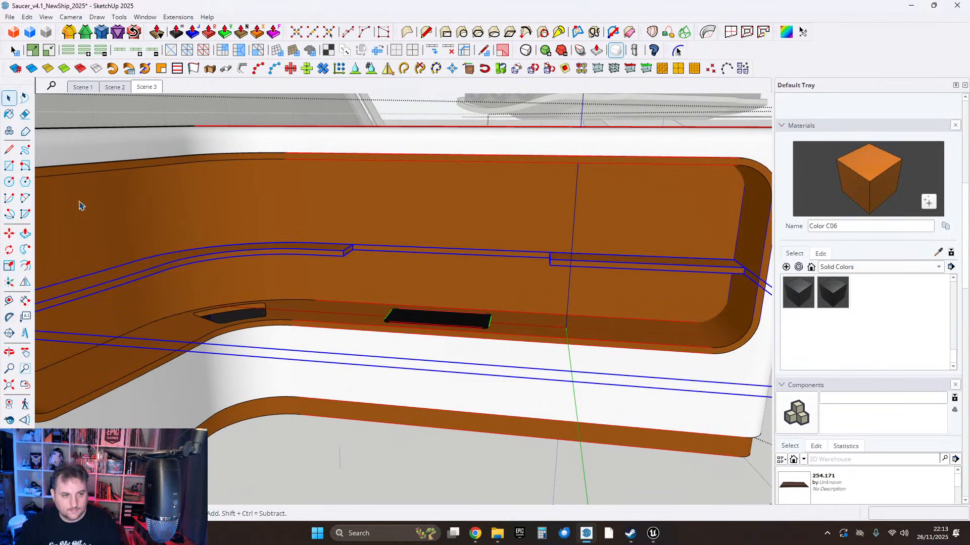
pyautogui.click(9, 233)
pyautogui.click(312, 254)
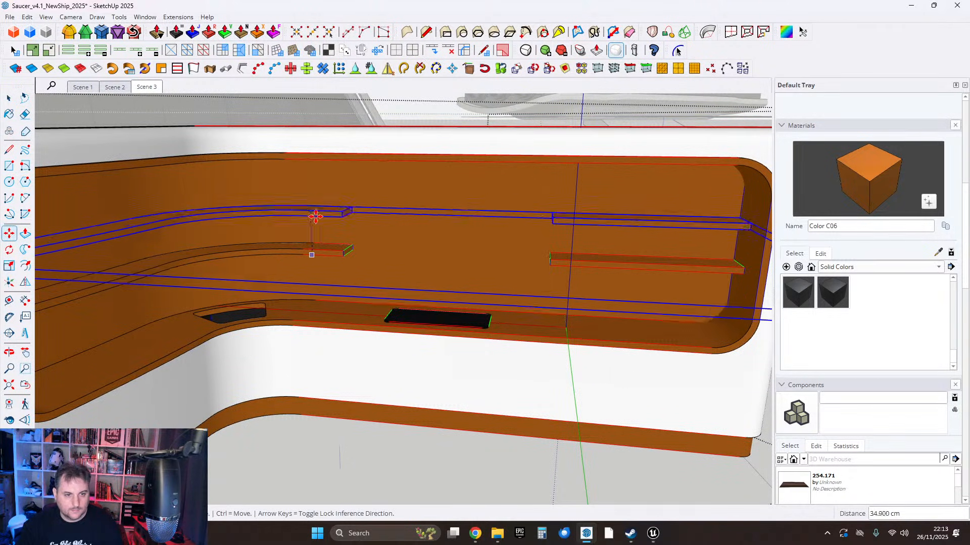
pyautogui.write('5')
pyautogui.press('Return')
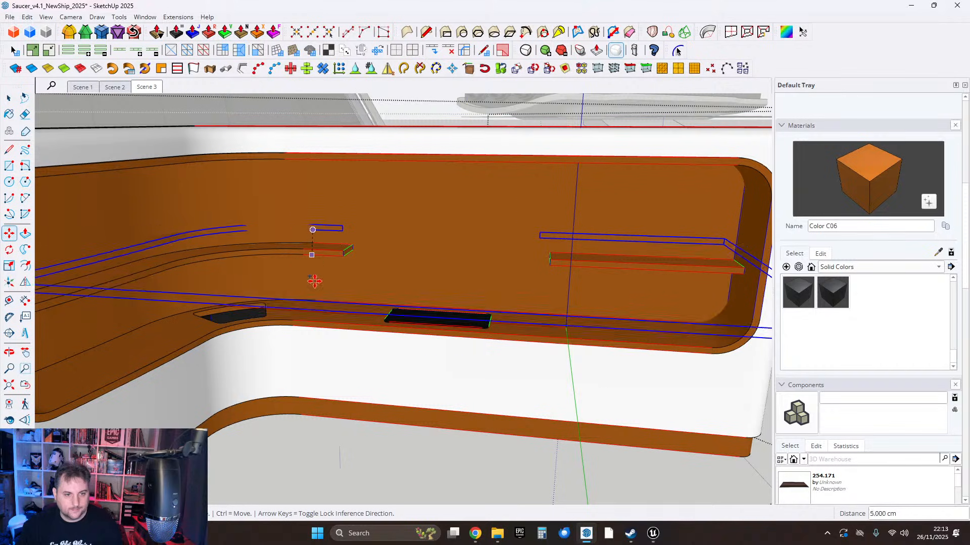
pyautogui.press('Up')
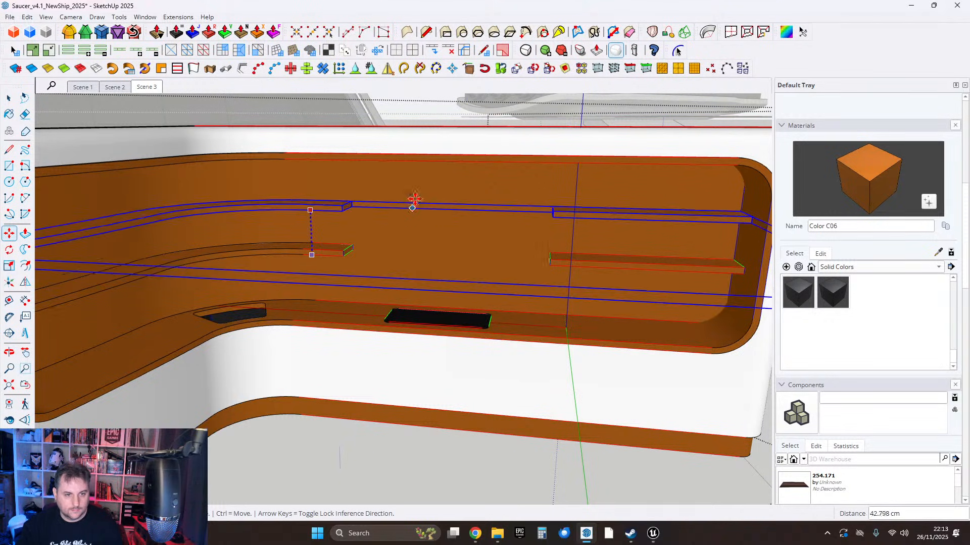
pyautogui.press('Escape')
pyautogui.press('space')
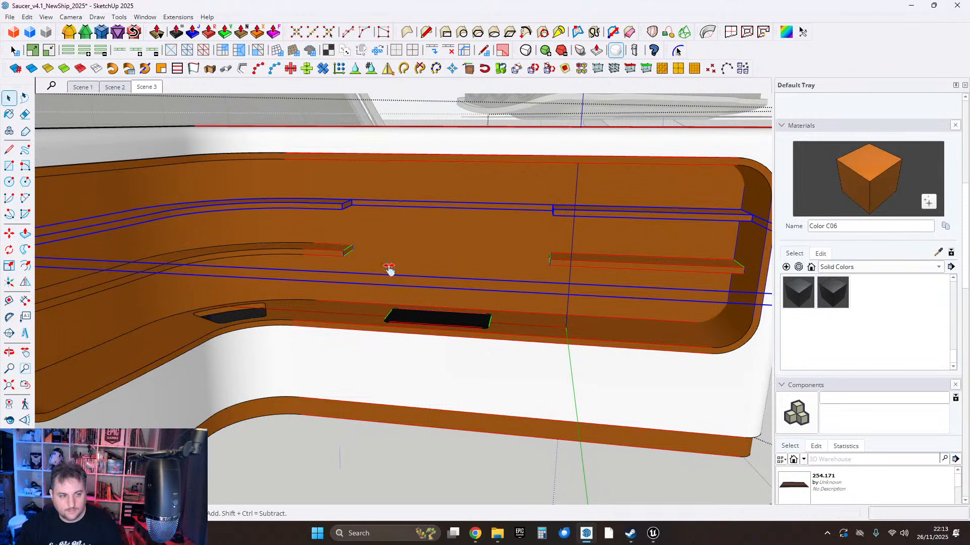
pyautogui.moveTo(388, 269); pyautogui.dragTo(427, 275, button='middle')
pyautogui.press('Escape')
pyautogui.click(537, 286)
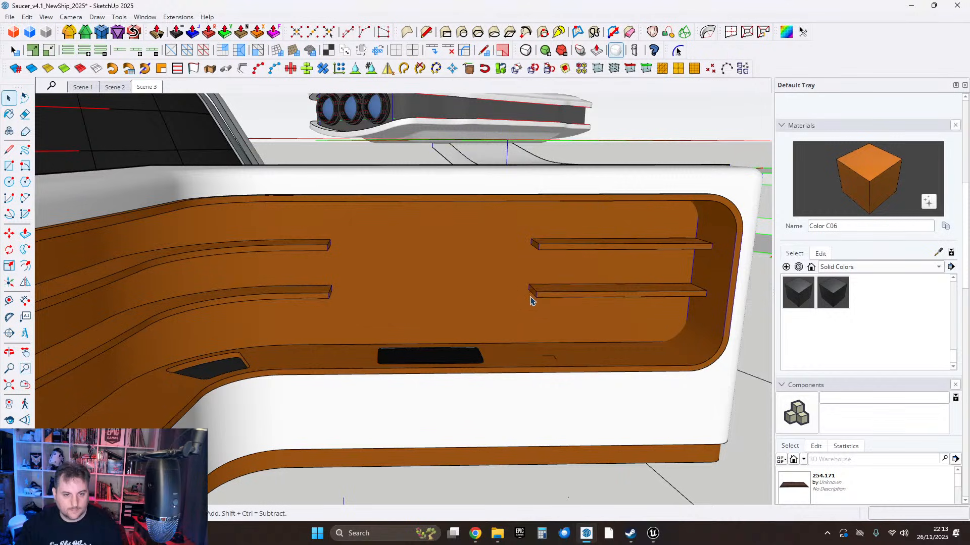
# Examine the gap between the split shelves and its position above the black ledge panel.
pyautogui.moveTo(528, 299); pyautogui.dragTo(505, 298, button='middle')
pyautogui.scroll(2, 441, 253)
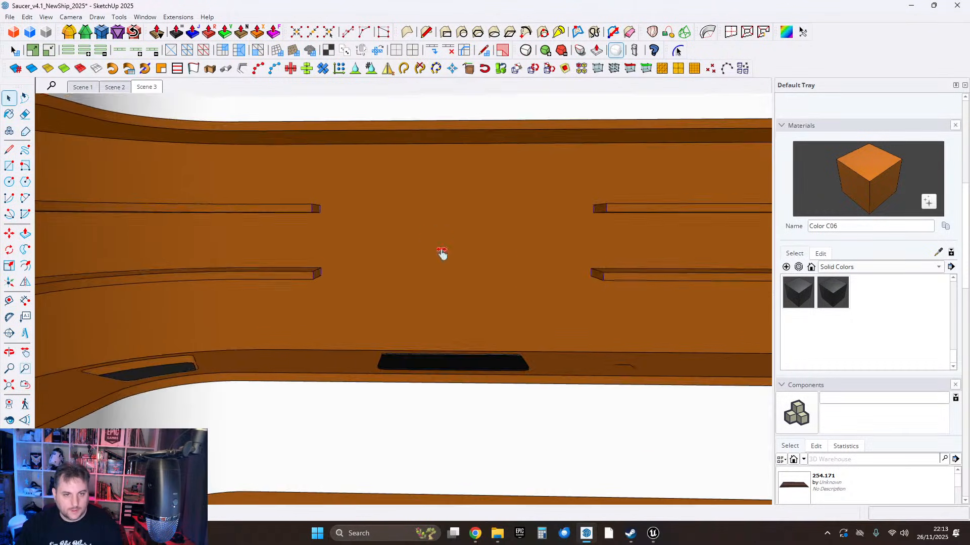
pyautogui.moveTo(442, 253); pyautogui.dragTo(454, 280, button='middle')
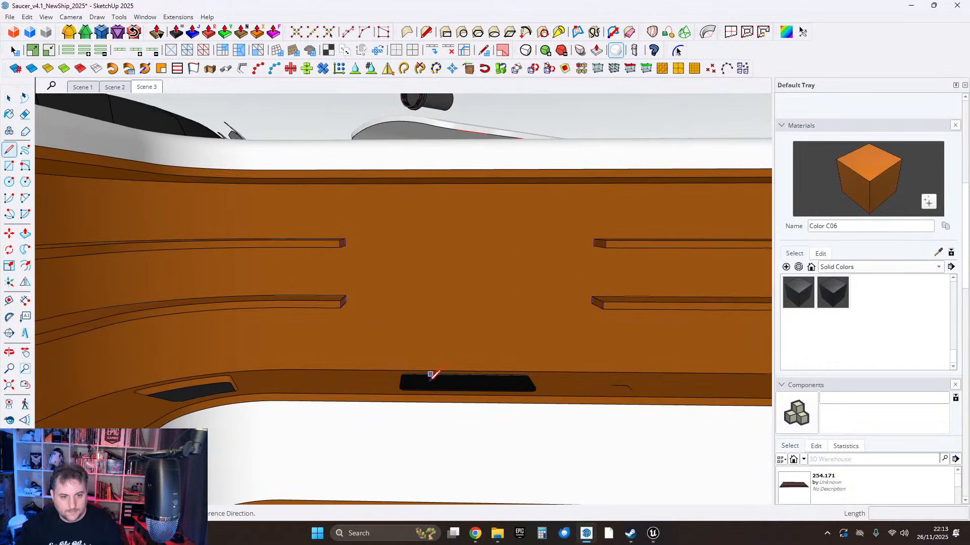
pyautogui.scroll(3, 429, 378)
pyautogui.scroll(-3, 392, 300)
pyautogui.scroll(-2, 373, 177)
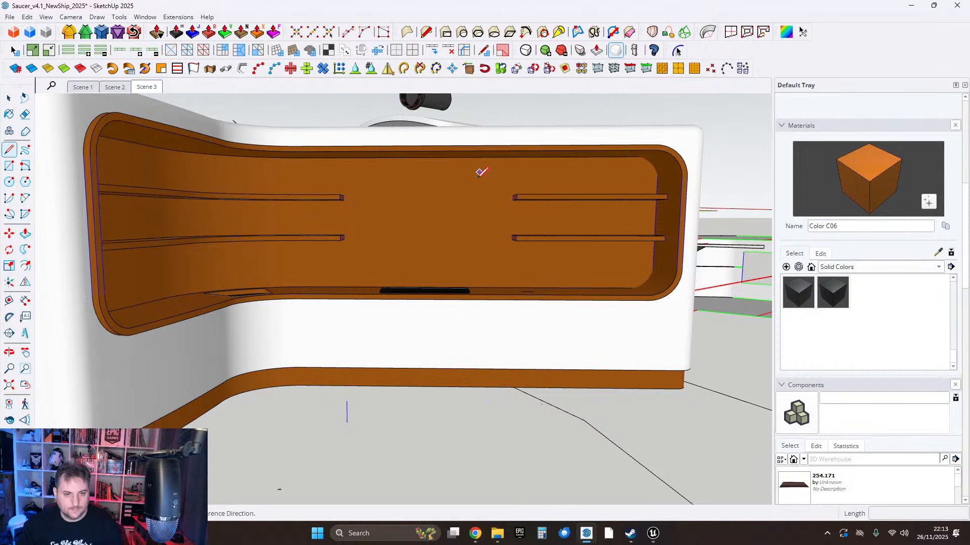
pyautogui.moveTo(461, 201); pyautogui.dragTo(427, 196, button='middle')
pyautogui.scroll(3, 456, 235)
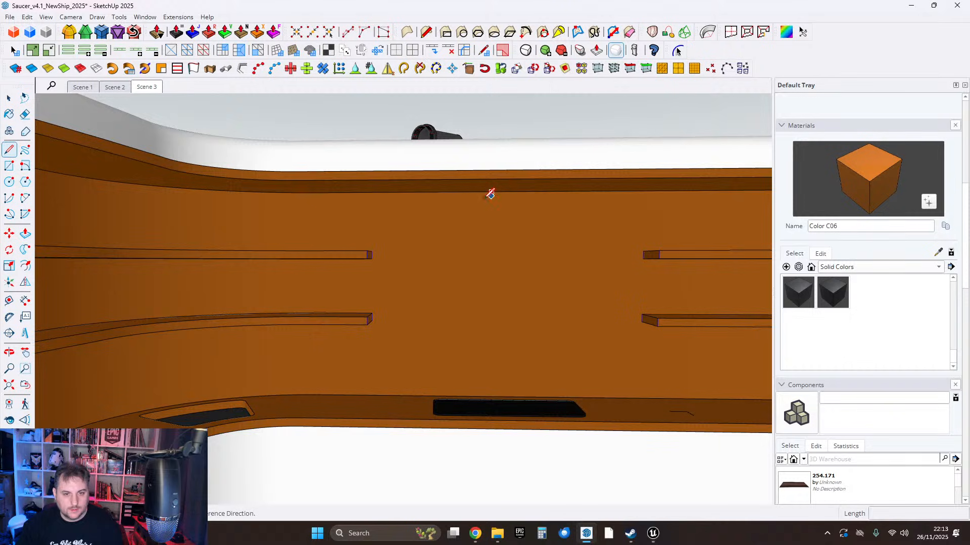
pyautogui.scroll(-4, 502, 361)
pyautogui.scroll(2, 491, 298)
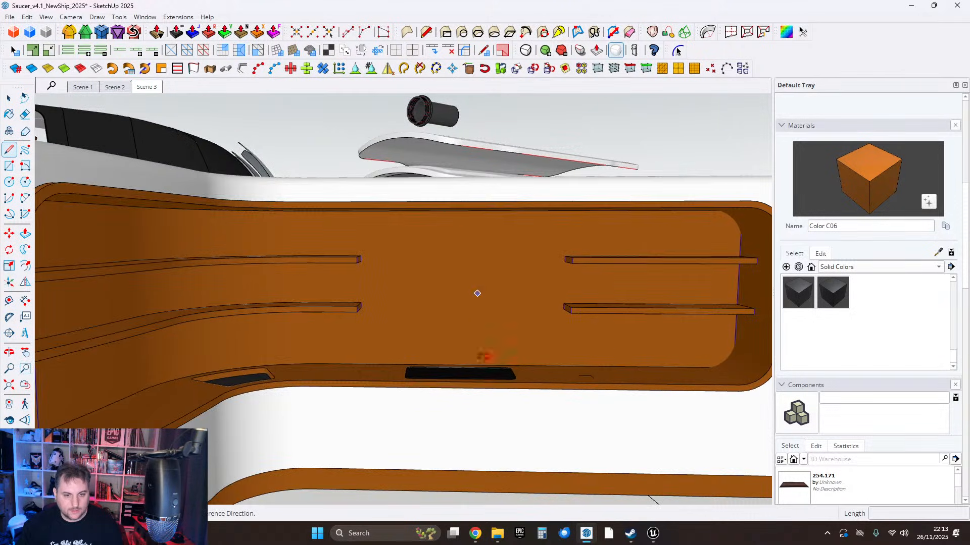
pyautogui.moveTo(483, 358); pyautogui.dragTo(463, 305, button='middle')
pyautogui.scroll(5, 450, 350)
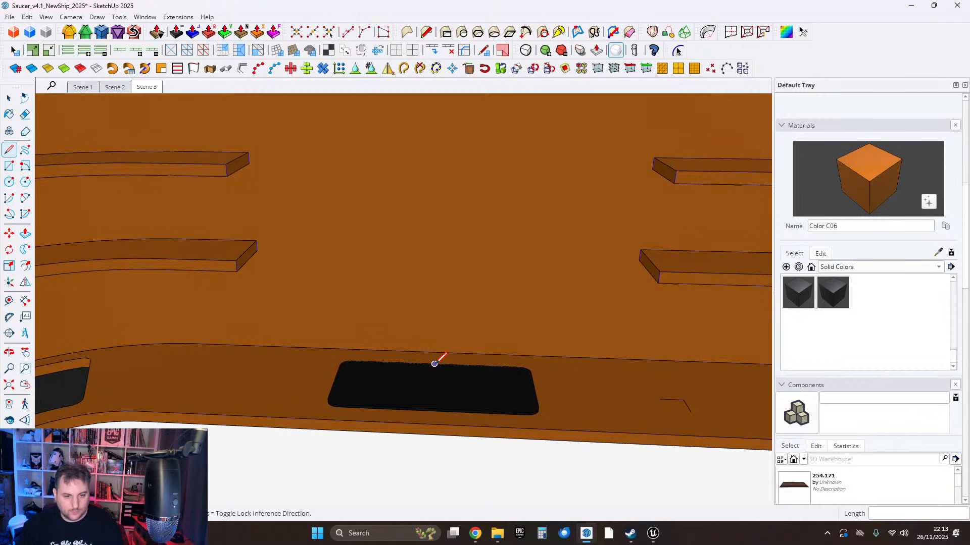
pyautogui.click(434, 363)
pyautogui.scroll(-3, 435, 364)
pyautogui.press('space')
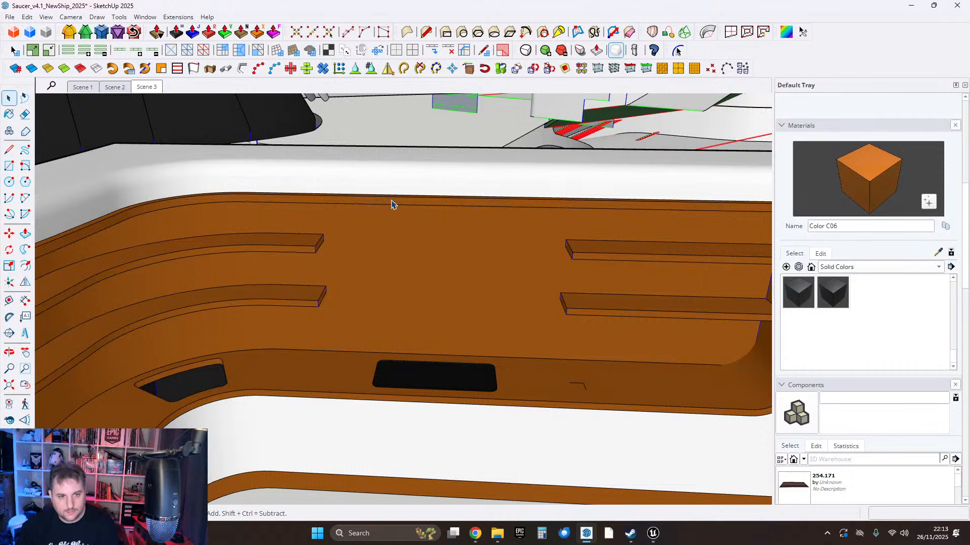
# Inside the orange liner group, draw a construction line from the black panel's front midpoint up to the ceiling and forward to its edge.
pyautogui.click(389, 205)
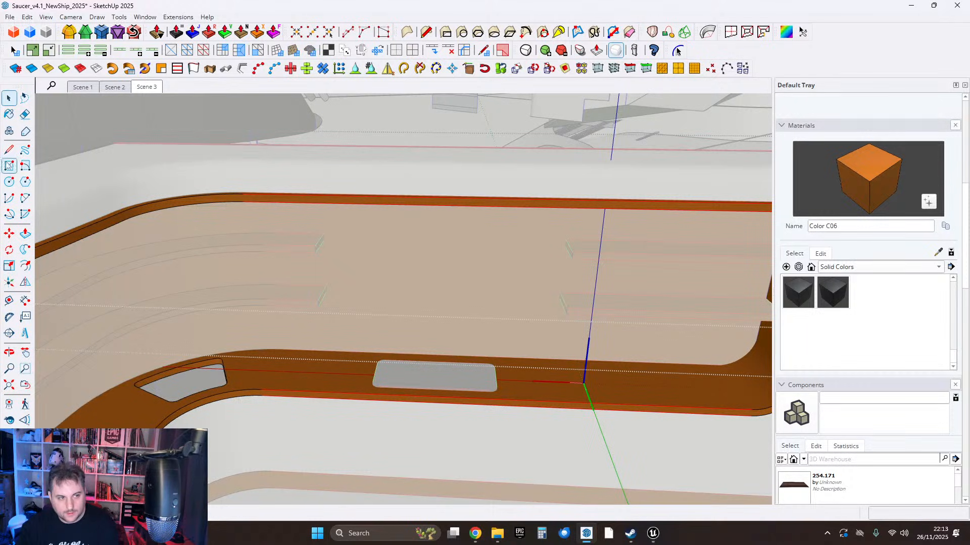
pyautogui.scroll(2, 450, 385)
pyautogui.click(431, 392)
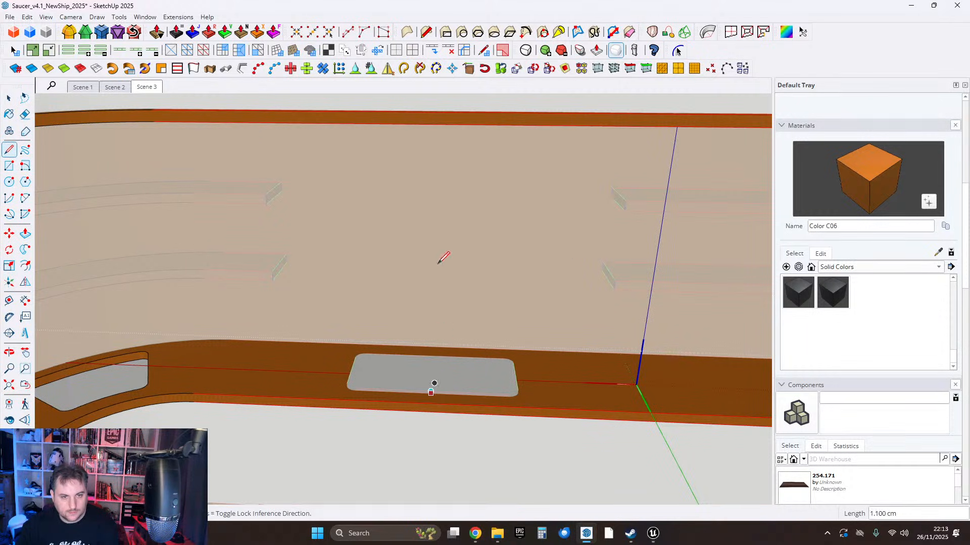
pyautogui.moveTo(440, 176); pyautogui.dragTo(500, 87, button='middle')
pyautogui.scroll(2, 459, 202)
pyautogui.moveTo(525, 210); pyautogui.dragTo(527, 194, button='middle')
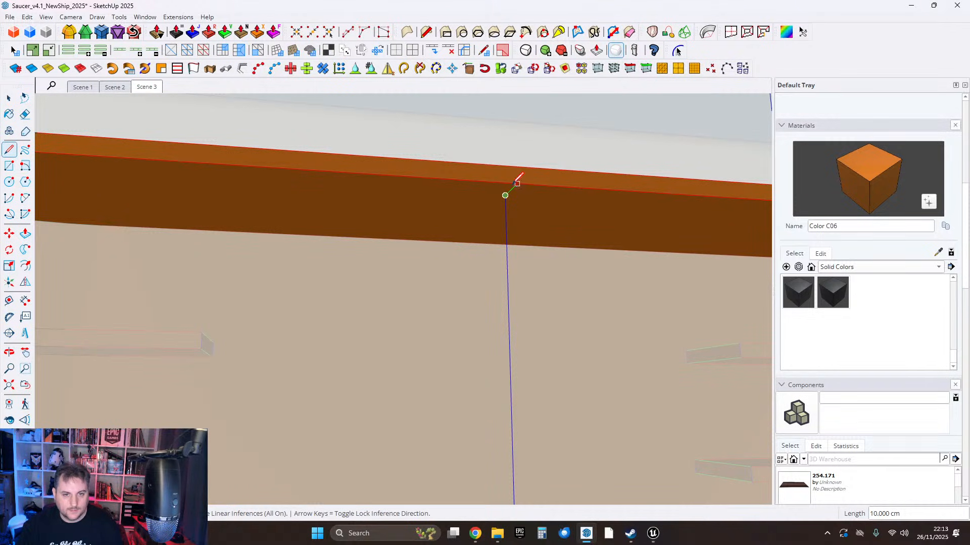
pyautogui.click(517, 183)
pyautogui.moveTo(504, 217); pyautogui.dragTo(414, 208, button='middle')
pyautogui.scroll(-4, 475, 223)
pyautogui.moveTo(480, 349); pyautogui.dragTo(488, 475, button='middle')
pyautogui.scroll(6, 425, 365)
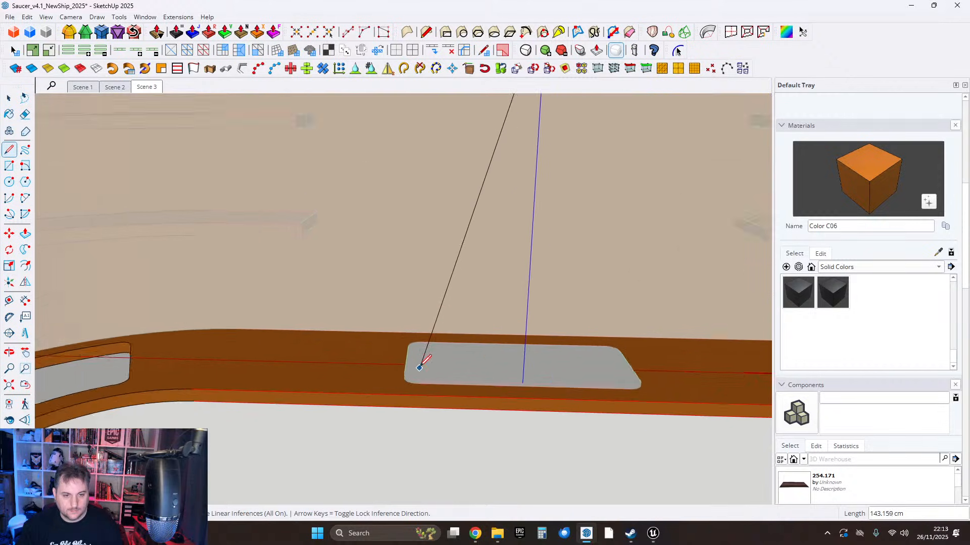
pyautogui.press('Escape')
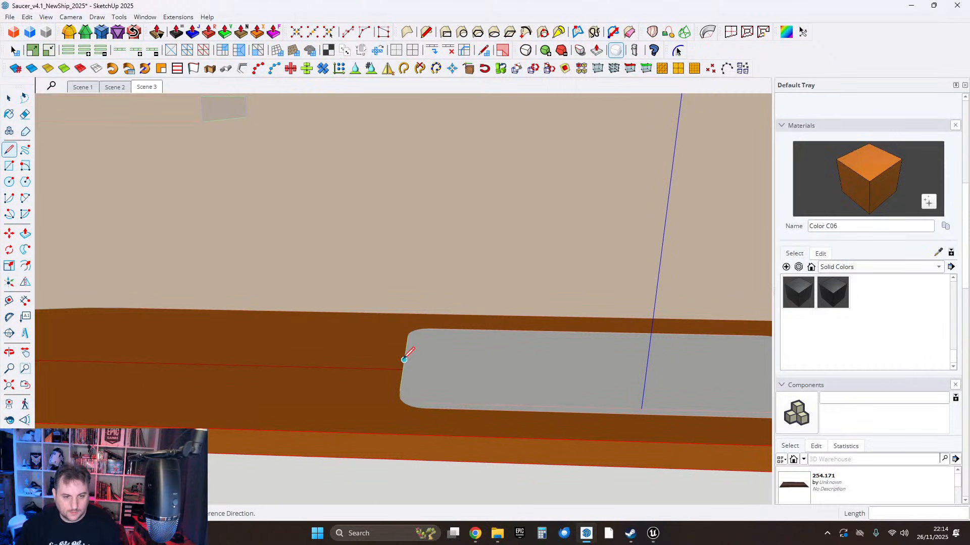
# Draw a construction line from the black panel's left end straight up to the liner ceiling and forward to the front edge.
pyautogui.click(404, 360)
pyautogui.scroll(-6, 417, 310)
pyautogui.moveTo(447, 283)
pyautogui.keyDown('shift'); pyautogui.mouseDown(button='middle')
pyautogui.moveTo(454, 347)
pyautogui.moveTo(428, 309)
pyautogui.moveTo(433, 361)
pyautogui.mouseUp(button='middle'); pyautogui.keyUp('shift')
pyautogui.scroll(4, 377, 188)
pyautogui.click(373, 112)
pyautogui.keyDown('shift'); pyautogui.moveTo(381, 130); pyautogui.dragTo(389, 212, button='middle'); pyautogui.keyUp('shift')
pyautogui.scroll(2, 355, 164)
pyautogui.click(344, 151)
pyautogui.scroll(-4, 382, 202)
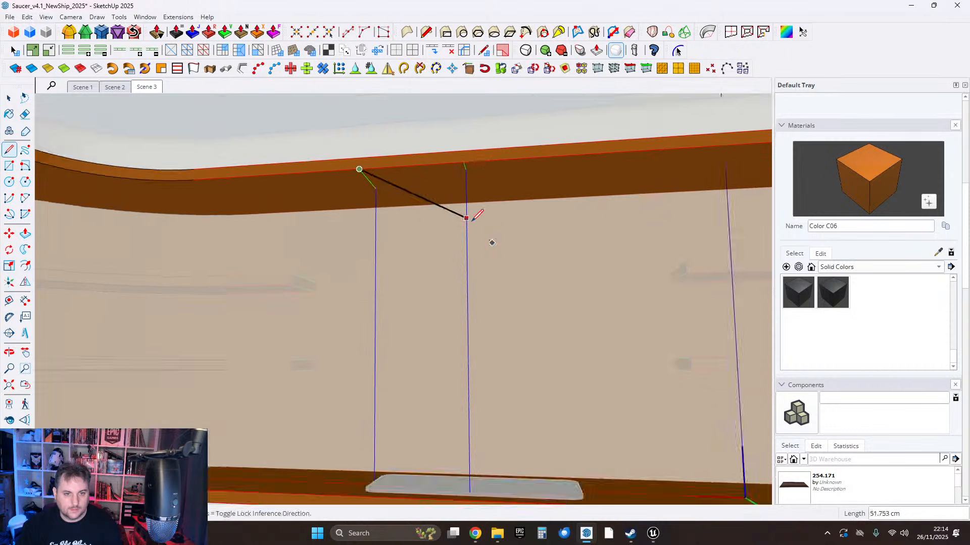
# Draw a matching construction line from the black panel's right end up to the liner ceiling and forward to the front edge.
pyautogui.moveTo(473, 221); pyautogui.dragTo(461, 399, button='middle')
pyautogui.scroll(3, 512, 494)
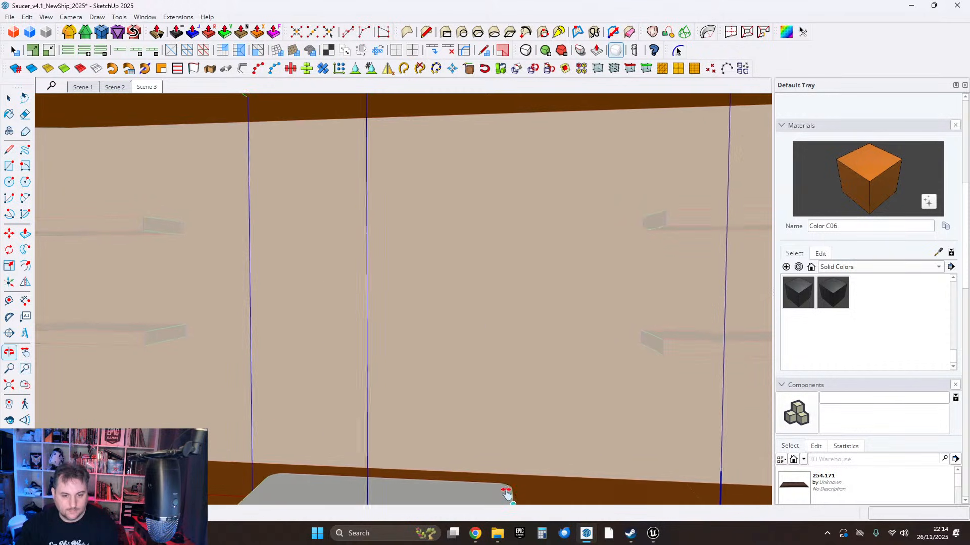
pyautogui.moveTo(512, 500); pyautogui.dragTo(475, 463, button='middle')
pyautogui.click(475, 472)
pyautogui.scroll(-3, 476, 463)
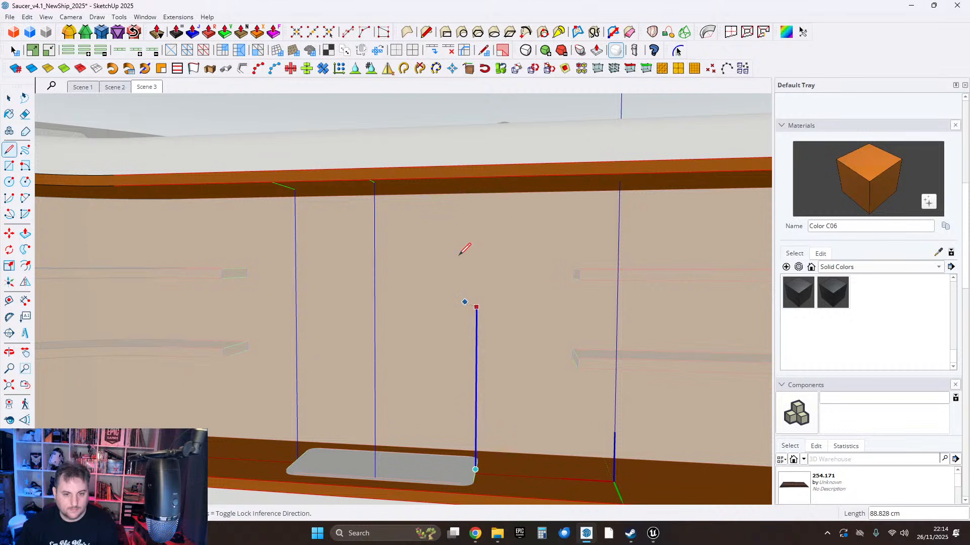
pyautogui.moveTo(456, 255)
pyautogui.mouseDown(button='middle')
pyautogui.moveTo(456, 242)
pyautogui.moveTo(485, 244)
pyautogui.moveTo(497, 264)
pyautogui.mouseUp(button='middle')
pyautogui.keyDown('shift'); pyautogui.moveTo(497, 264); pyautogui.dragTo(524, 437, button='middle'); pyautogui.keyUp('shift')
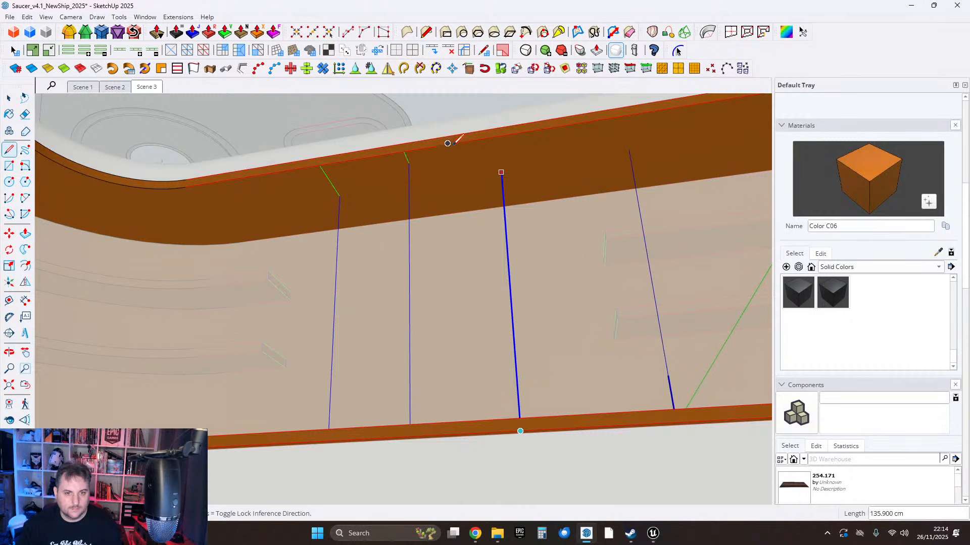
pyautogui.click(451, 145)
pyautogui.scroll(3, 460, 160)
pyautogui.click(510, 124)
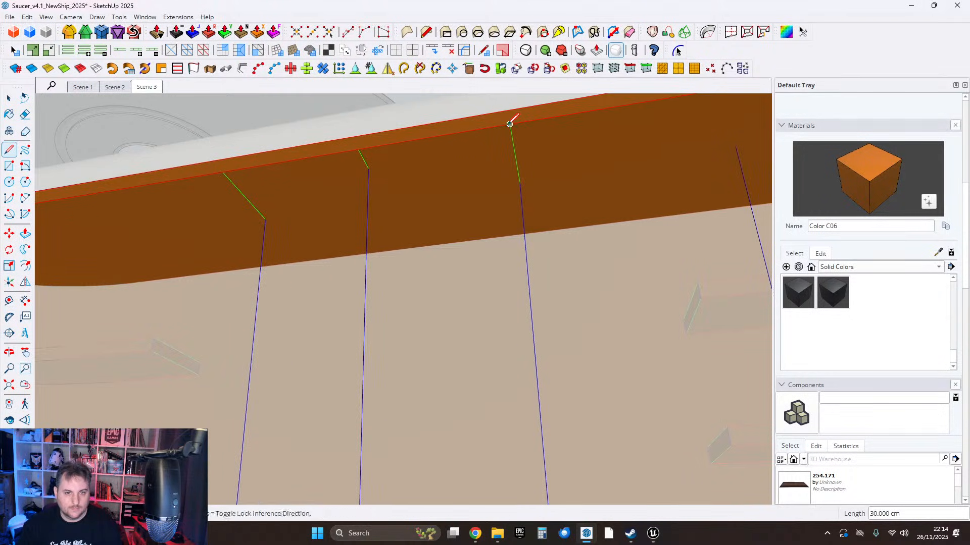
pyautogui.moveTo(511, 121)
pyautogui.mouseDown(button='middle')
pyautogui.moveTo(463, 277)
pyautogui.moveTo(476, 199)
pyautogui.moveTo(472, 258)
pyautogui.moveTo(427, 309)
pyautogui.moveTo(439, 283)
pyautogui.mouseUp(button='middle')
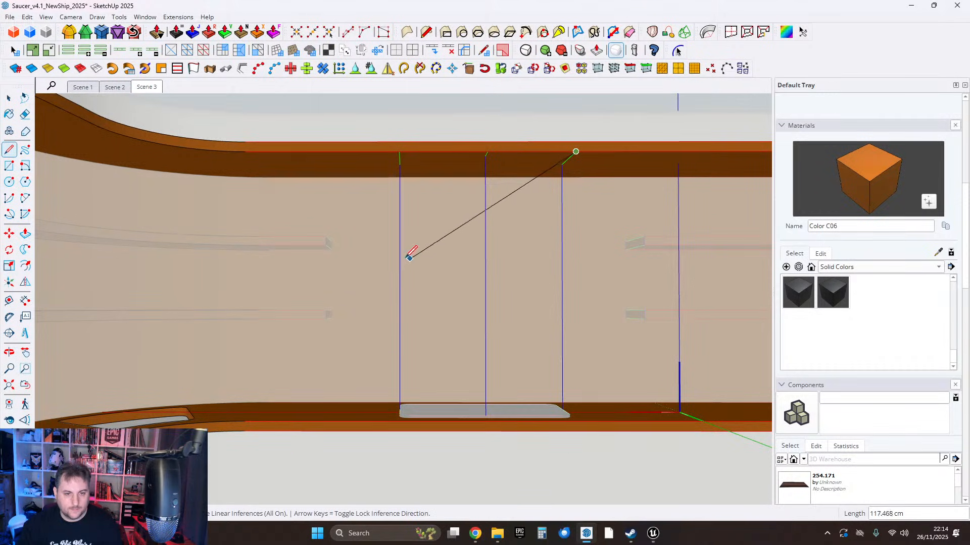
pyautogui.press('Escape')
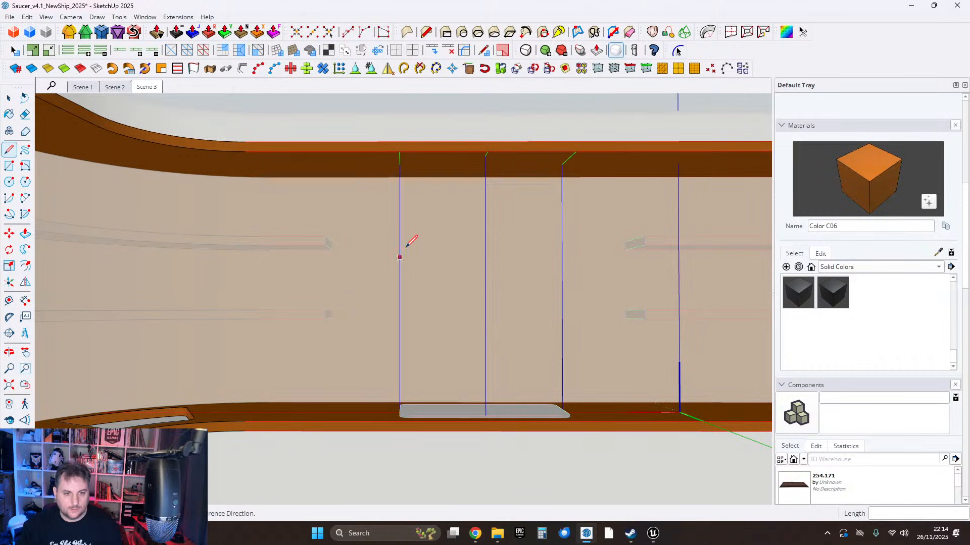
pyautogui.click(399, 151)
pyautogui.moveTo(404, 281)
pyautogui.mouseDown(button='middle')
pyautogui.moveTo(522, 313)
pyautogui.moveTo(486, 285)
pyautogui.mouseUp(button='middle')
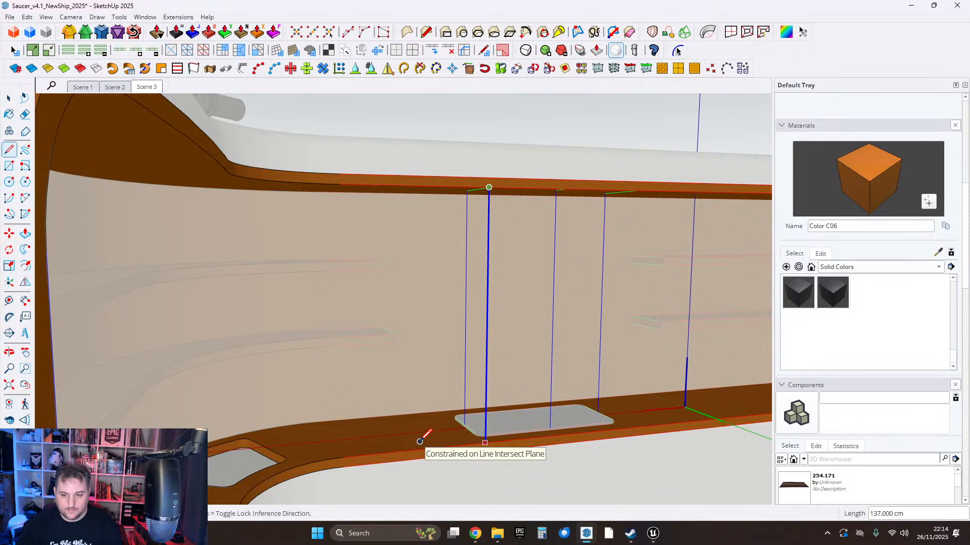
pyautogui.click(487, 321)
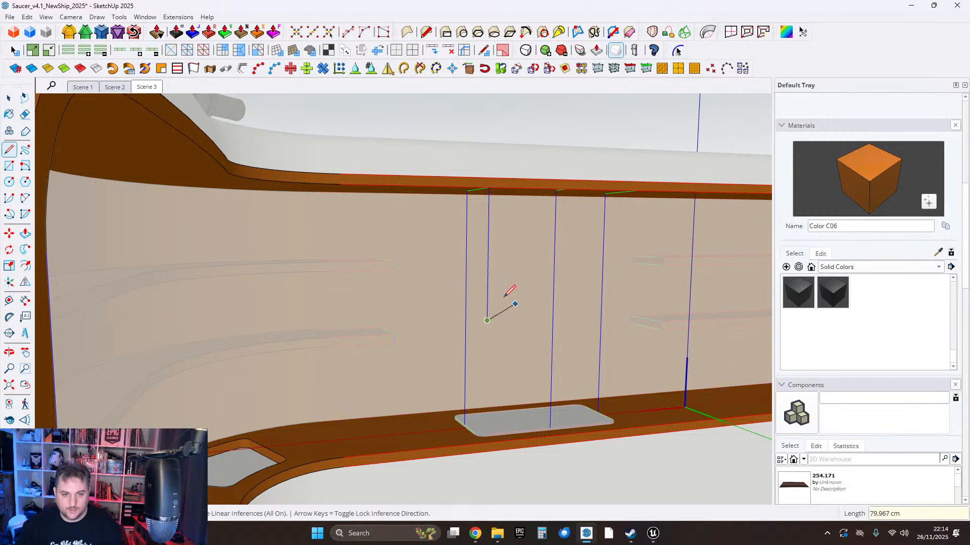
pyautogui.press('Escape')
# Draw a rectangular face hanging 50 cm down from the liner's upper front edge, spanning the width between the two outer construction lines.
pyautogui.click(489, 188)
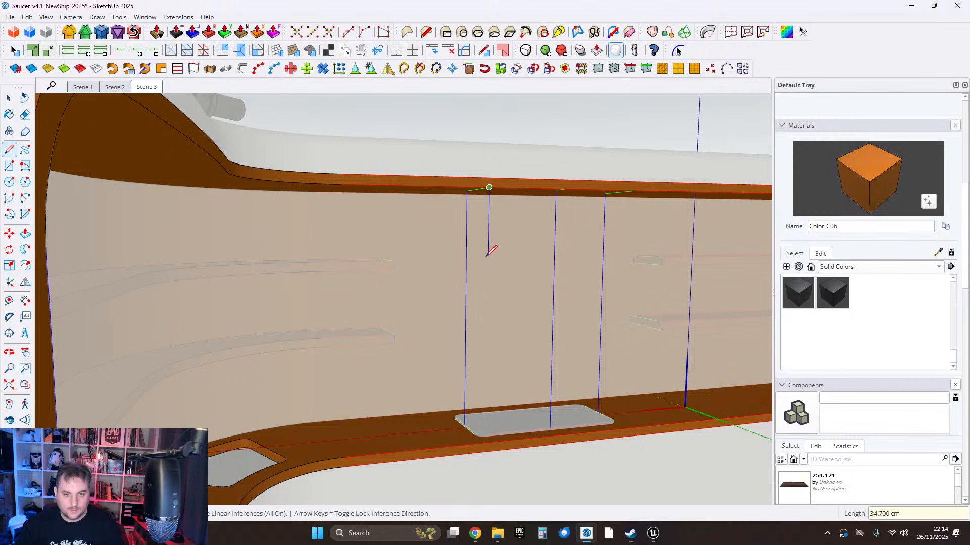
pyautogui.write('50')
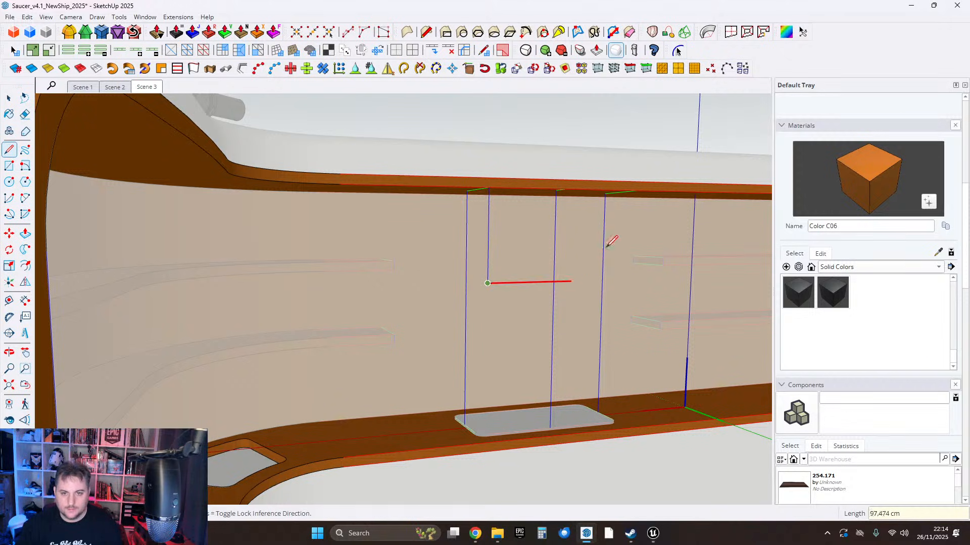
pyautogui.click(637, 187)
pyautogui.moveTo(638, 187)
pyautogui.mouseDown(button='middle')
pyautogui.moveTo(466, 307)
pyautogui.moveTo(545, 342)
pyautogui.moveTo(415, 247)
pyautogui.moveTo(444, 273)
pyautogui.moveTo(376, 340)
pyautogui.moveTo(494, 297)
pyautogui.mouseUp(button='middle')
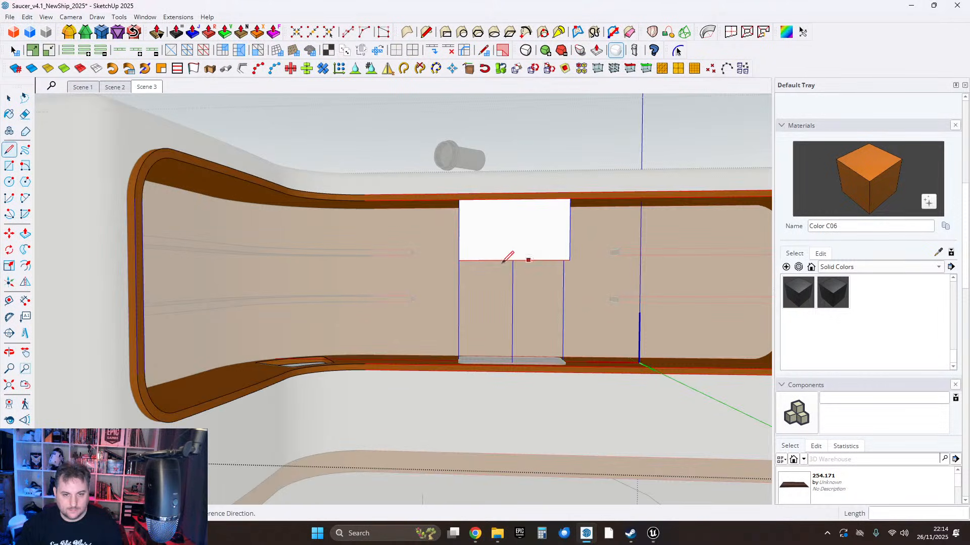
pyautogui.scroll(3, 512, 263)
pyautogui.moveTo(467, 241)
pyautogui.mouseDown(button='middle')
pyautogui.moveTo(513, 241)
pyautogui.moveTo(546, 222)
pyautogui.mouseUp(button='middle')
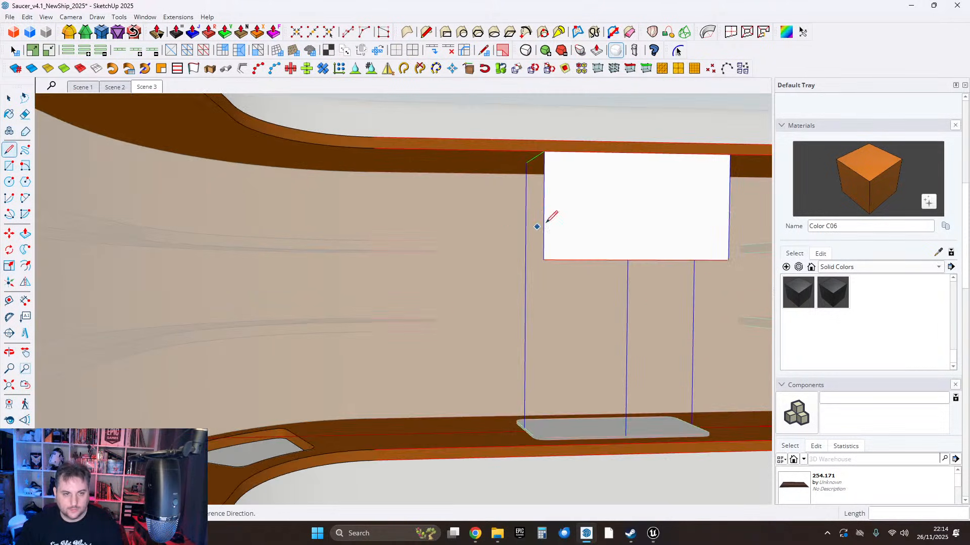
pyautogui.moveTo(611, 239); pyautogui.dragTo(556, 270, button='middle')
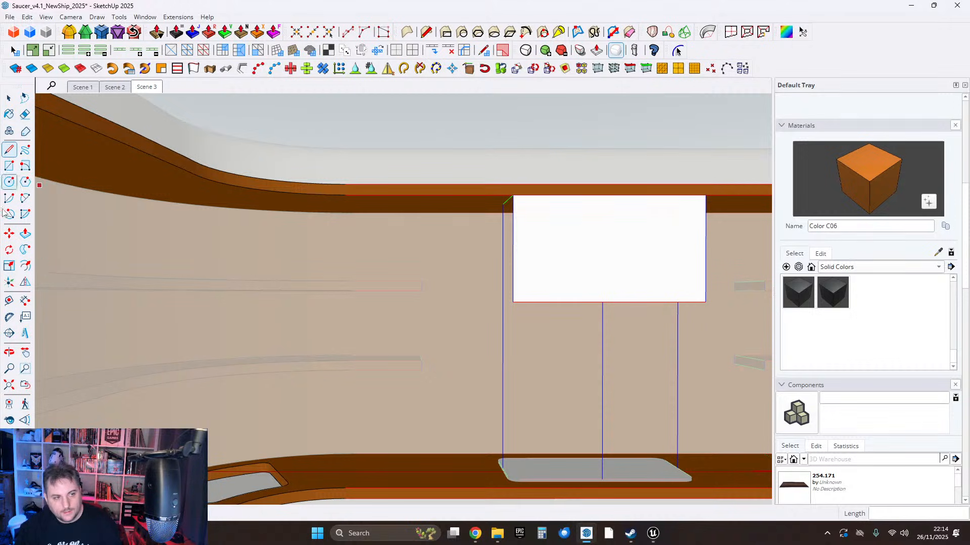
# Add protractor guides through the rectangle's two lower corners, each angled 30 degrees outward from its vertical side.
pyautogui.click(9, 318)
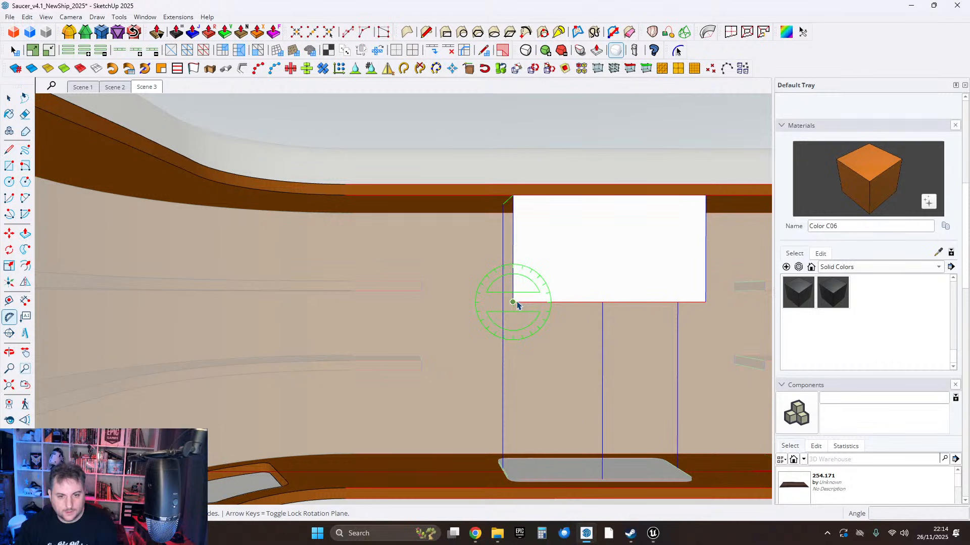
pyautogui.click(517, 273)
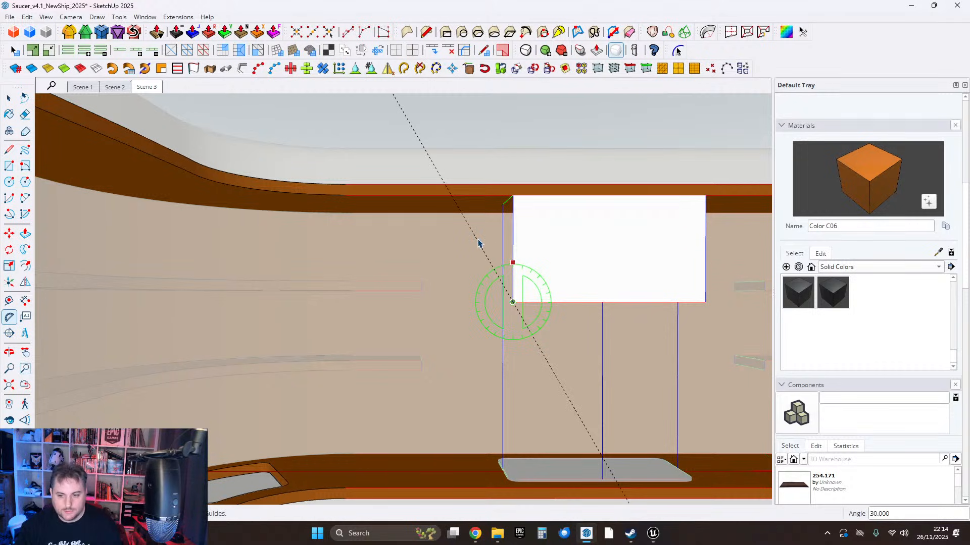
pyautogui.moveTo(603, 286); pyautogui.dragTo(500, 297, button='middle')
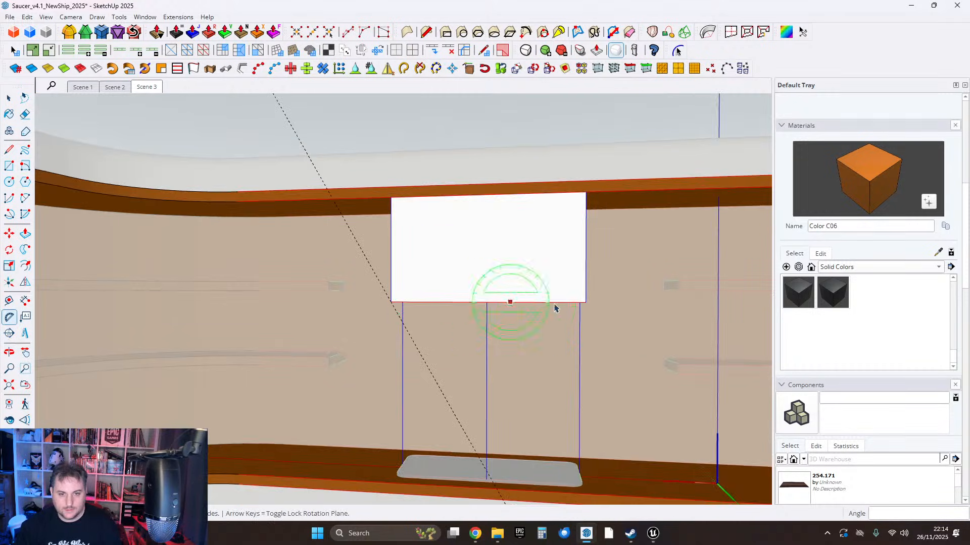
pyautogui.click(586, 303)
pyautogui.click(586, 241)
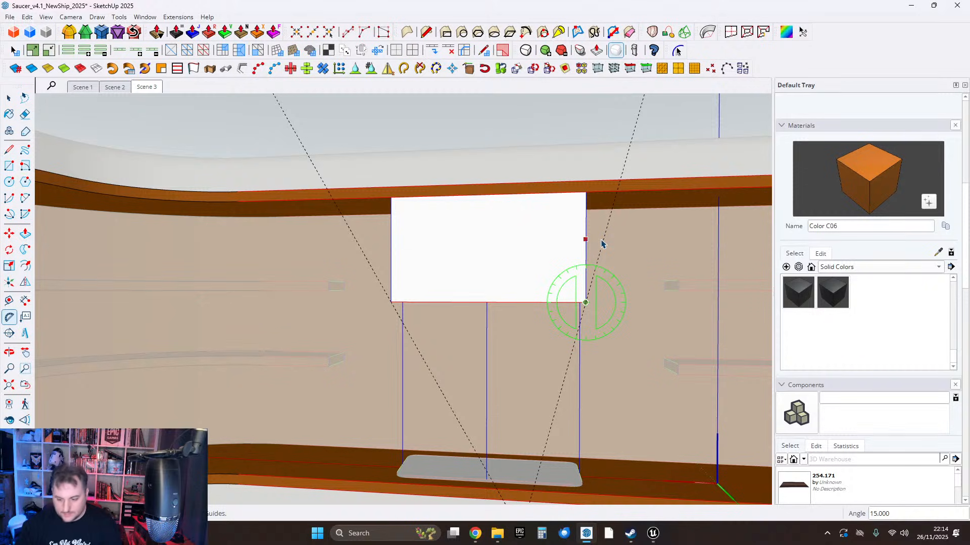
pyautogui.write('30')
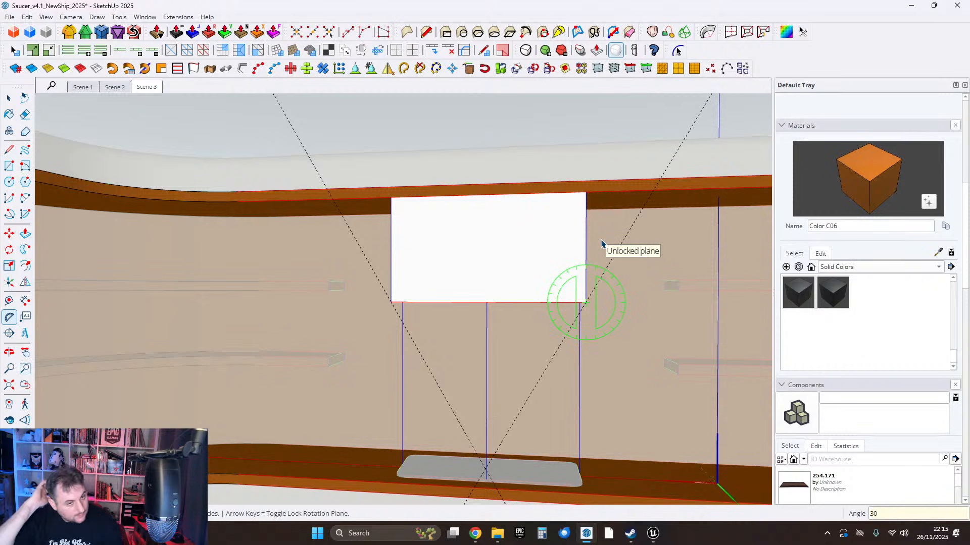
# Draw sloped lines along both guides from the rectangle's lower corners to the liner's upper front edge, widening the face into a trapezoid.
pyautogui.click(10, 149)
pyautogui.click(390, 300)
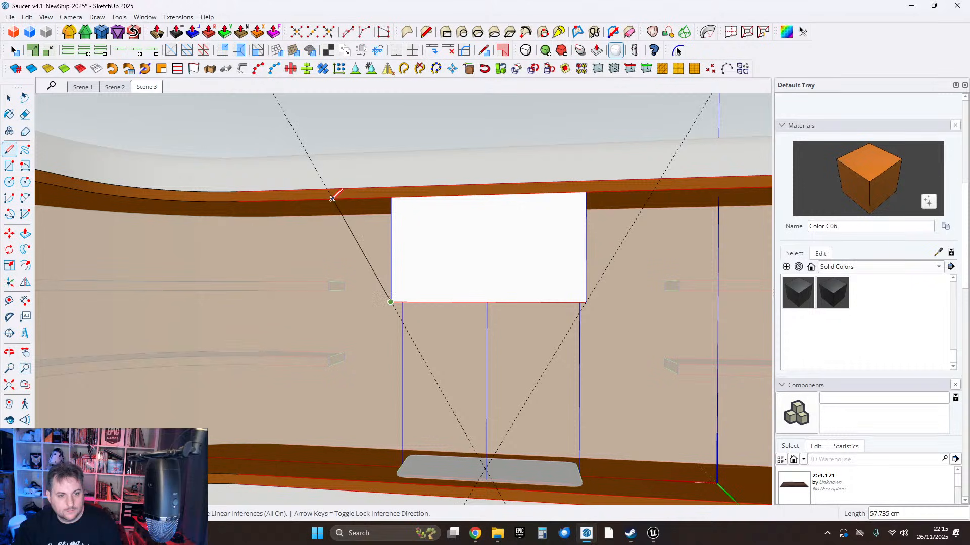
pyautogui.click(332, 198)
pyautogui.click(585, 302)
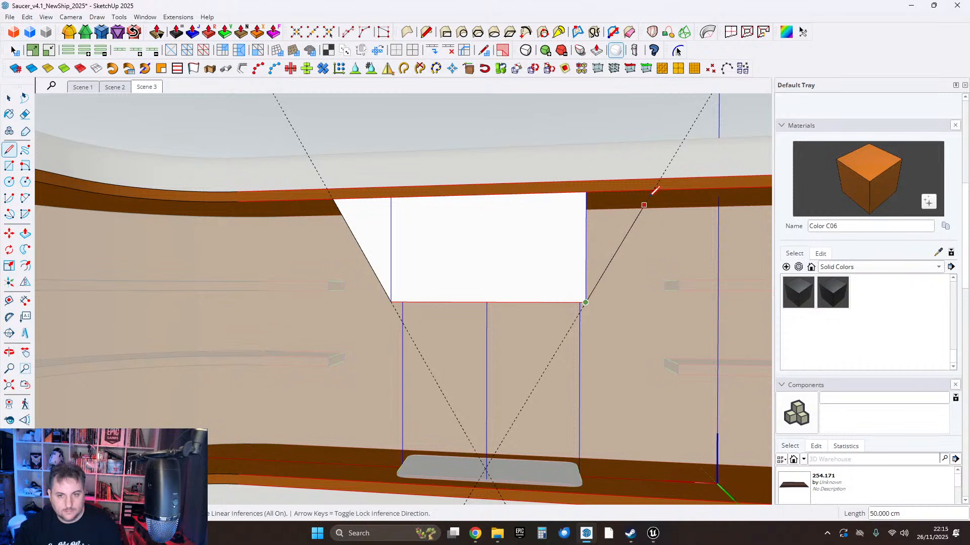
pyautogui.click(653, 190)
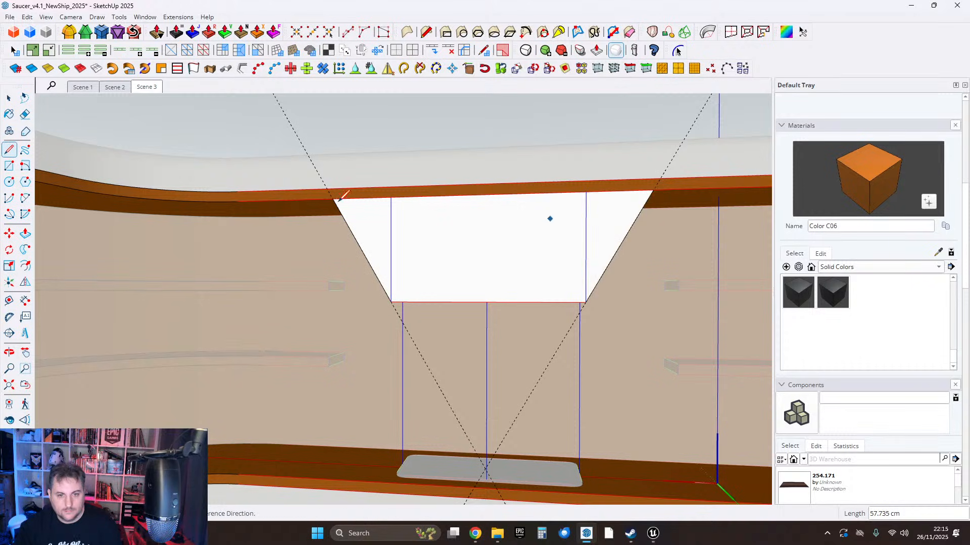
# Remove the angled guides and erase the two vertical edges inside the trapezoid so it becomes a single face.
pyautogui.click(25, 115)
pyautogui.moveTo(504, 342)
pyautogui.mouseDown(button='middle')
pyautogui.moveTo(505, 333)
pyautogui.moveTo(470, 326)
pyautogui.moveTo(480, 357)
pyautogui.moveTo(426, 259)
pyautogui.mouseUp(button='middle')
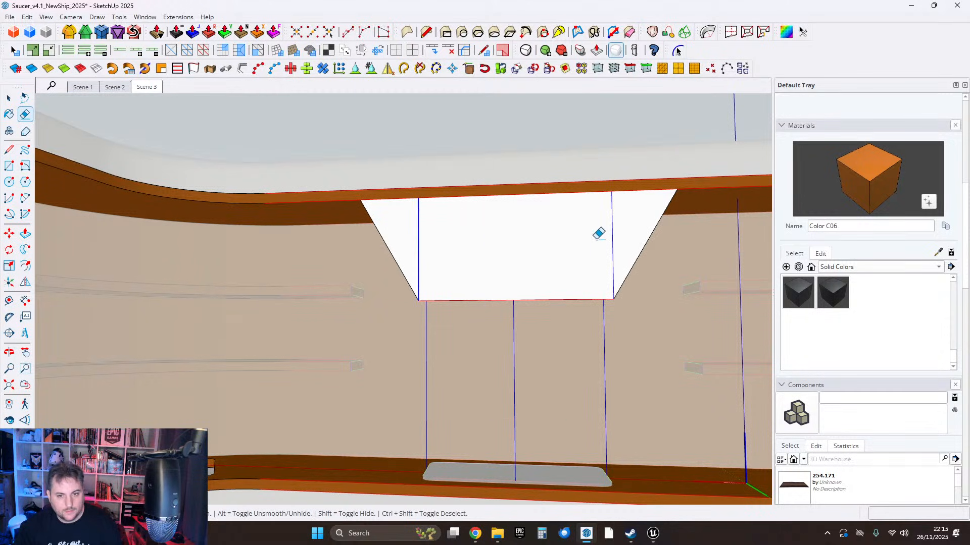
pyautogui.moveTo(597, 239); pyautogui.dragTo(618, 236)
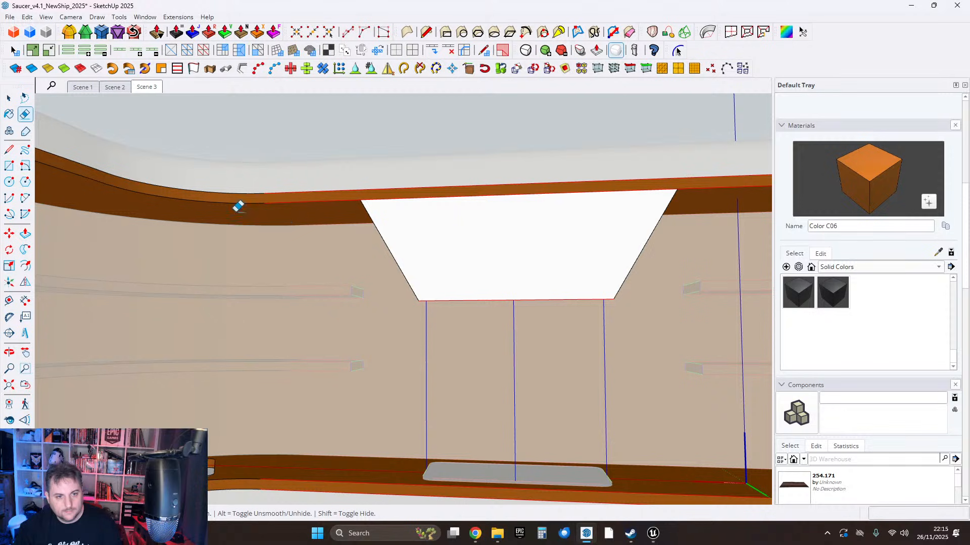
# Try to Push/Pull the trapezoid face by 0.5 and undo it.
pyautogui.click(10, 150)
pyautogui.moveTo(445, 237); pyautogui.dragTo(91, 211, button='middle')
pyautogui.click(25, 233)
pyautogui.moveTo(505, 283); pyautogui.dragTo(581, 299, button='middle')
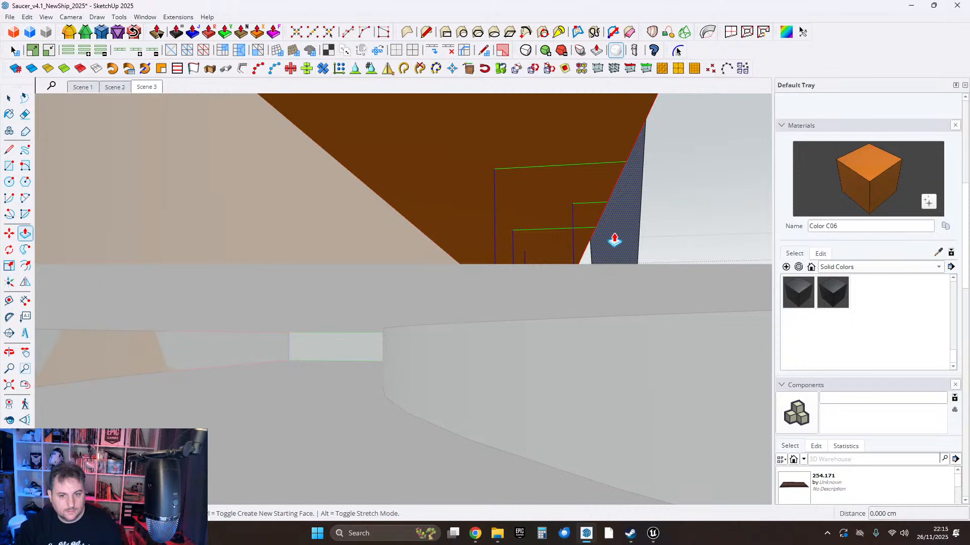
pyautogui.write('0.5')
pyautogui.press('Return')
pyautogui.hotkey('ctrl', 'z')
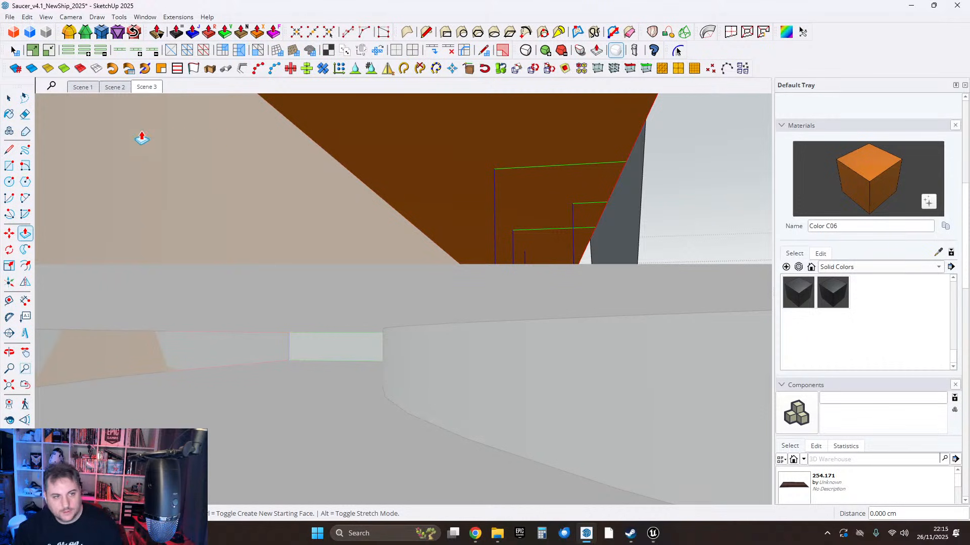
# Erase the leftover construction lines running between the black panel, the liner ceiling and the upper front edge.
pyautogui.press('e')
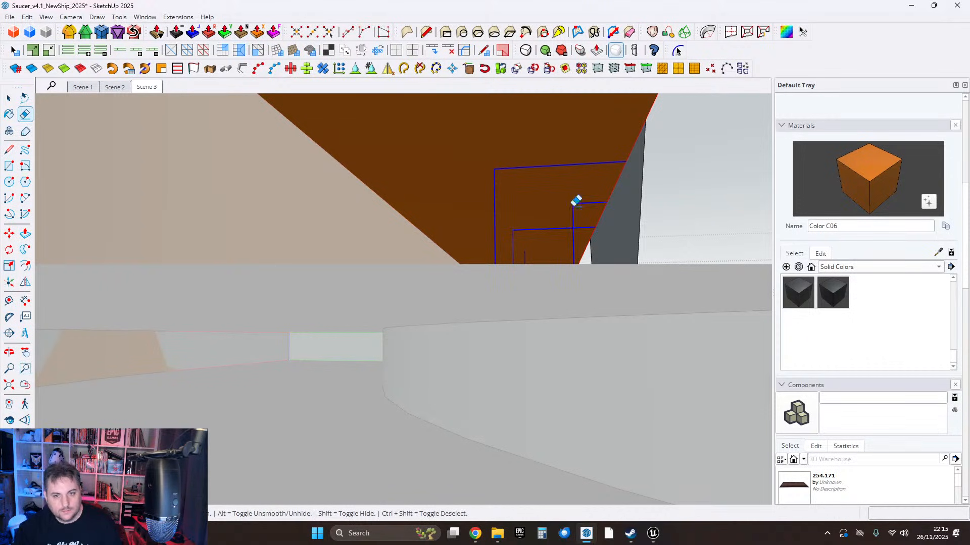
pyautogui.click(509, 236)
pyautogui.scroll(-4, 510, 236)
pyautogui.moveTo(511, 235)
pyautogui.mouseDown(button='middle')
pyautogui.moveTo(535, 232)
pyautogui.moveTo(460, 251)
pyautogui.mouseUp(button='middle')
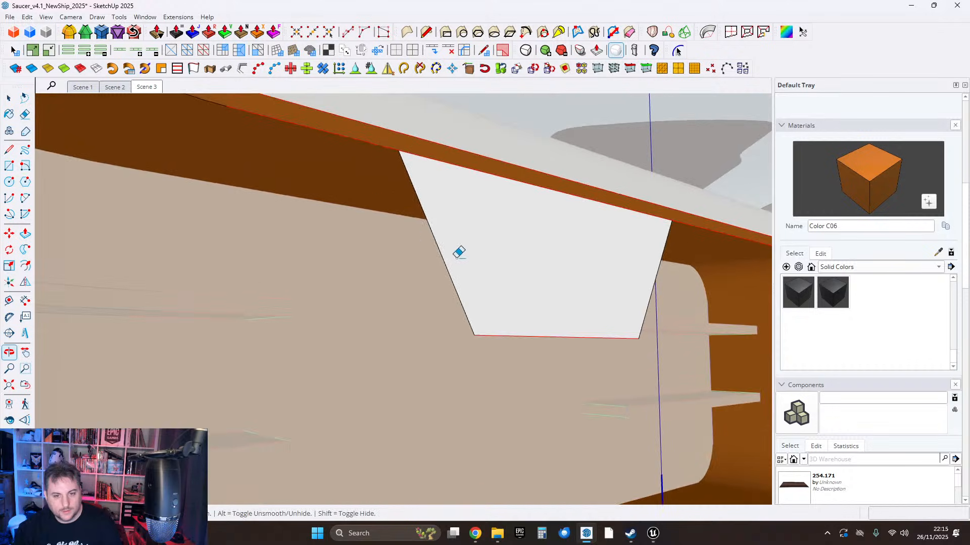
pyautogui.scroll(-2, 459, 251)
pyautogui.moveTo(533, 317)
pyautogui.keyDown('shift'); pyautogui.mouseDown(button='middle')
pyautogui.moveTo(546, 308)
pyautogui.moveTo(372, 264)
pyautogui.mouseUp(button='middle'); pyautogui.keyUp('shift')
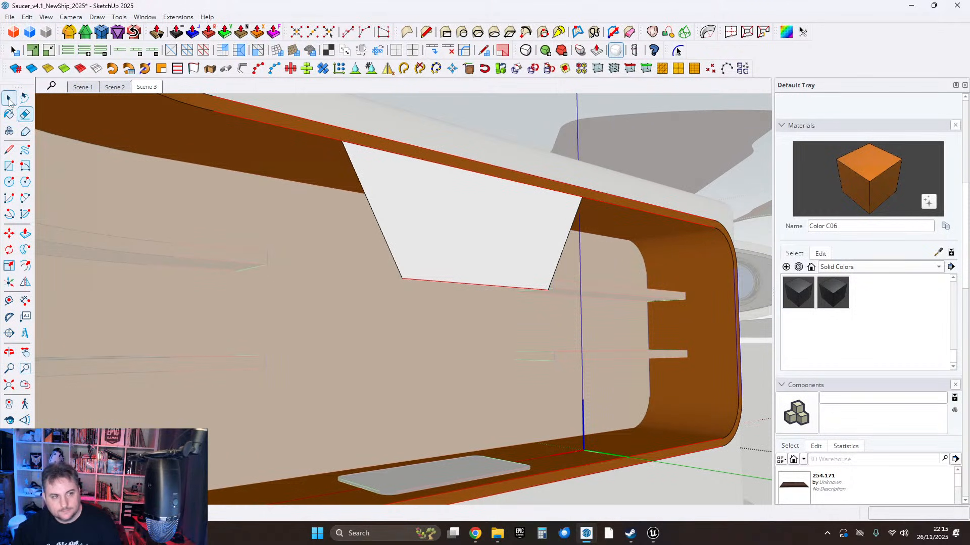
# Push/Pull the trapezoid face back into the shelf liner to form a solid hanging block.
pyautogui.click(27, 233)
pyautogui.moveTo(505, 245); pyautogui.dragTo(690, 242, button='middle')
pyautogui.scroll(3, 491, 244)
pyautogui.moveTo(480, 249); pyautogui.dragTo(558, 250, button='middle')
pyautogui.click(557, 250)
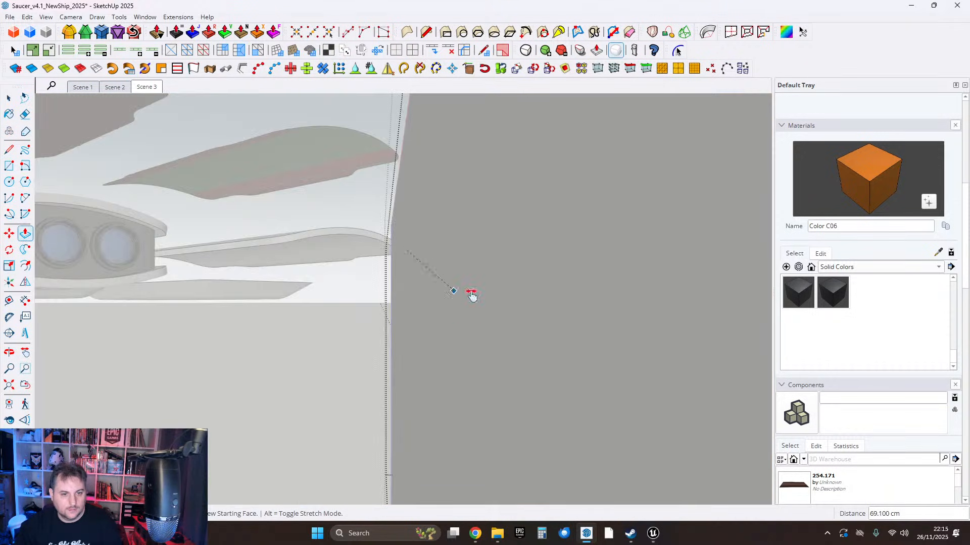
pyautogui.moveTo(471, 296); pyautogui.dragTo(360, 233, button='middle')
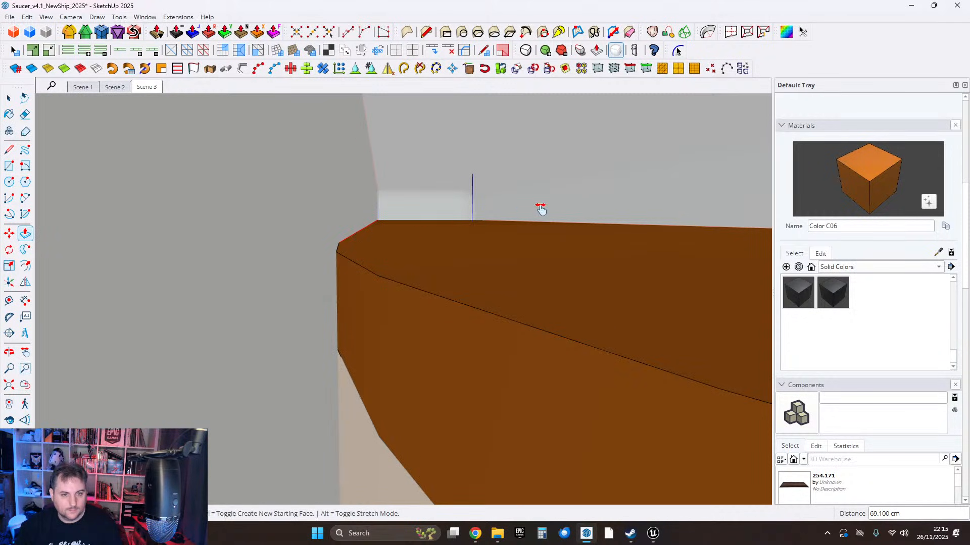
pyautogui.moveTo(539, 208); pyautogui.dragTo(104, 182, button='middle')
pyautogui.click(7, 99)
pyautogui.scroll(-3, 329, 301)
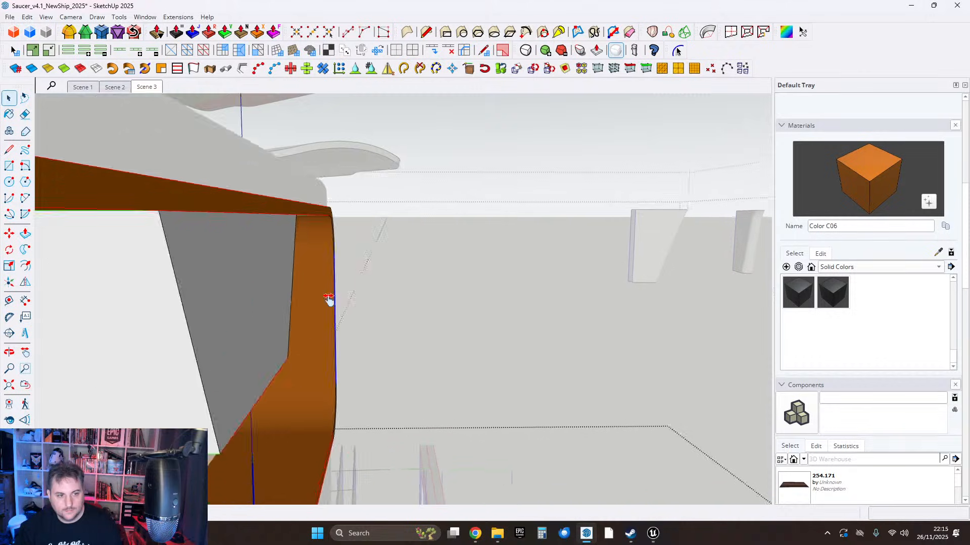
pyautogui.moveTo(329, 301); pyautogui.dragTo(181, 246, button='middle')
pyautogui.keyDown('shift'); pyautogui.moveTo(246, 257); pyautogui.dragTo(288, 262, button='middle'); pyautogui.keyUp('shift')
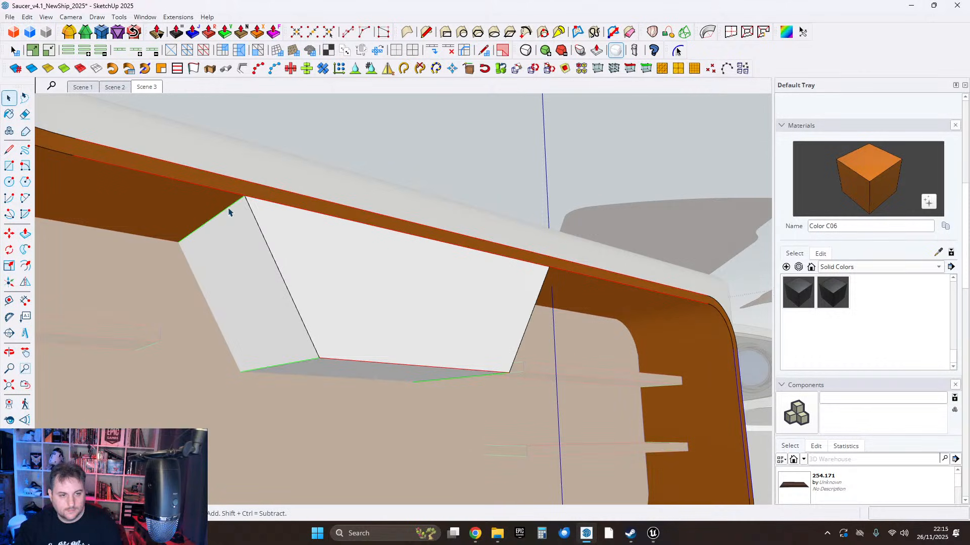
pyautogui.moveTo(278, 229); pyautogui.dragTo(262, 202, button='middle')
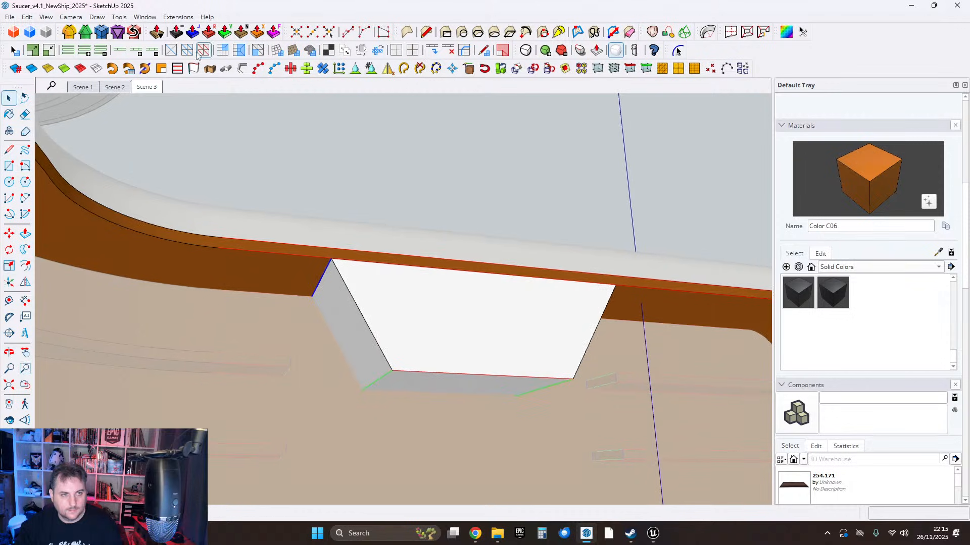
pyautogui.click(69, 32)
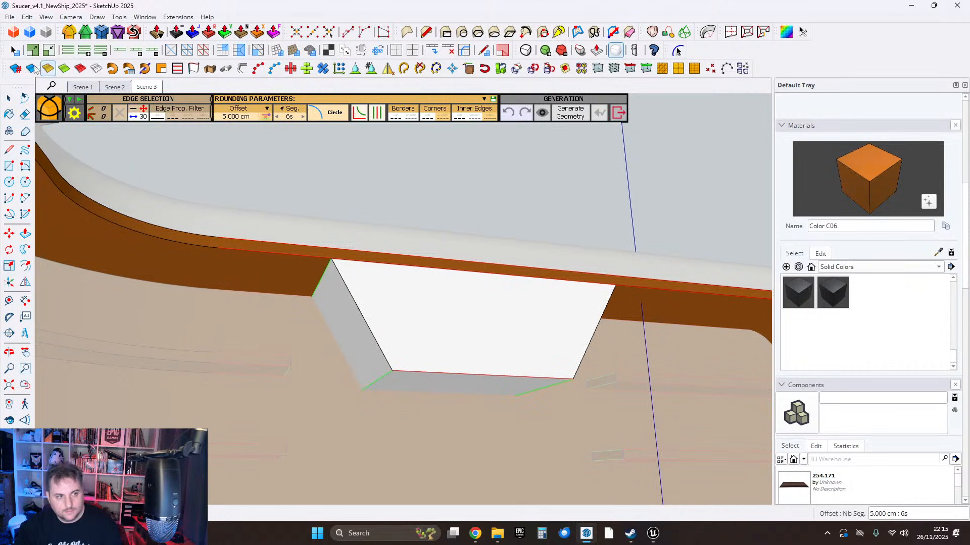
pyautogui.press('space')
# Delete the extra geometry where the hanging block meets the liner's ceiling.
pyautogui.scroll(2, 364, 279)
pyautogui.moveTo(100, 298); pyautogui.dragTo(134, 296, button='middle')
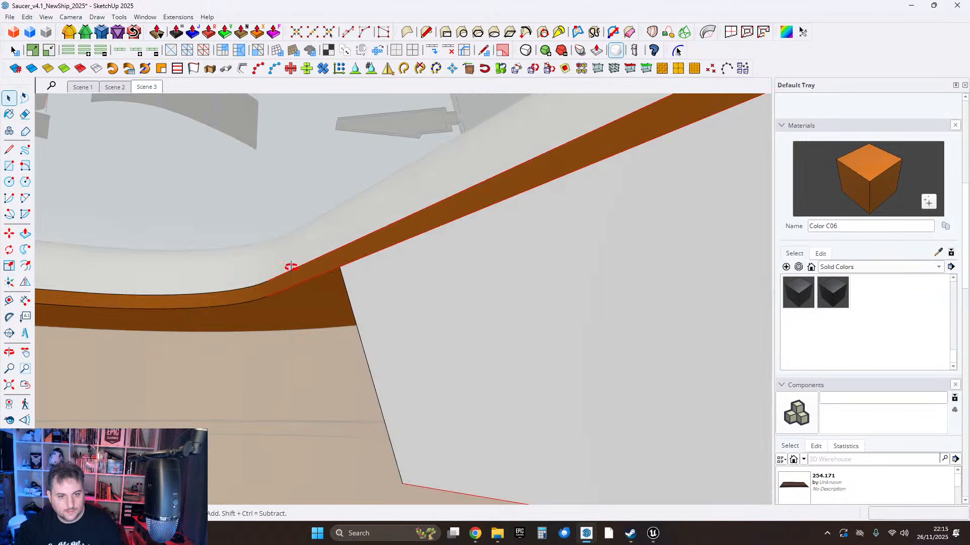
pyautogui.moveTo(290, 267); pyautogui.dragTo(199, 315, button='middle')
pyautogui.scroll(2, 253, 321)
pyautogui.moveTo(257, 322); pyautogui.dragTo(258, 385, button='middle')
pyautogui.click(312, 212)
pyautogui.press('Delete')
# Round the two upper side edges where the block joins the liner, using a 10 cm offset and 8 segments.
pyautogui.moveTo(303, 200)
pyautogui.mouseDown(button='middle')
pyautogui.moveTo(404, 206)
pyautogui.moveTo(658, 188)
pyautogui.moveTo(268, 208)
pyautogui.moveTo(295, 215)
pyautogui.mouseUp(button='middle')
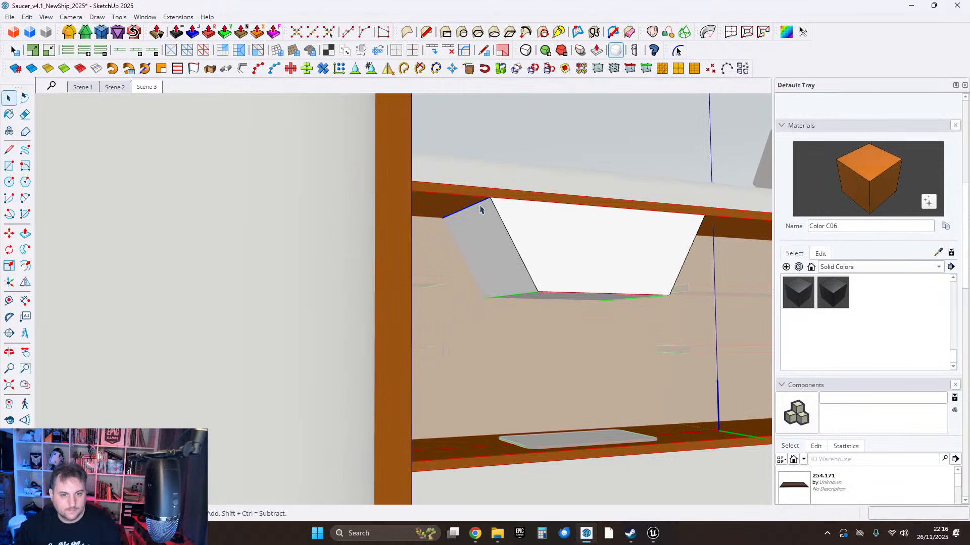
pyautogui.moveTo(481, 210); pyautogui.dragTo(435, 237, button='middle')
pyautogui.click(68, 33)
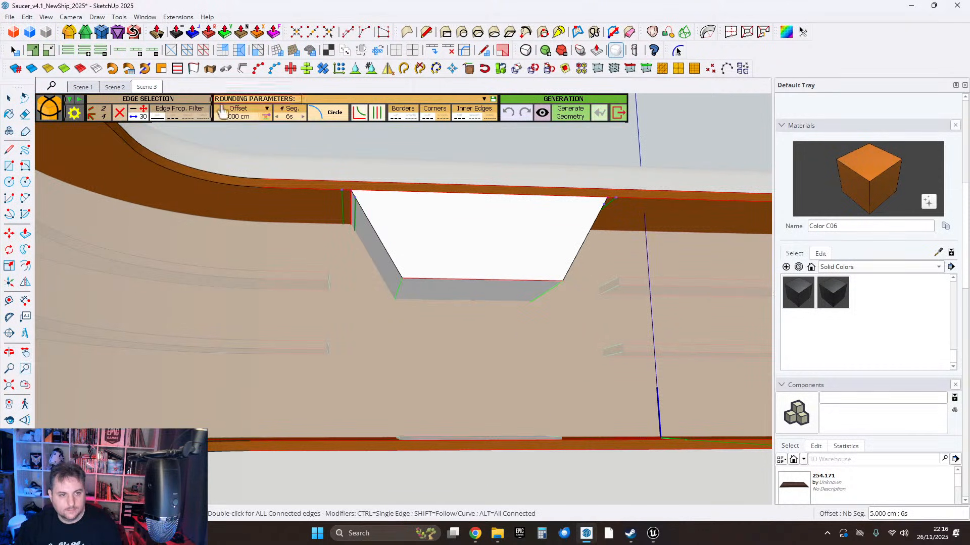
pyautogui.click(234, 118)
pyautogui.write('10')
pyautogui.press('Return')
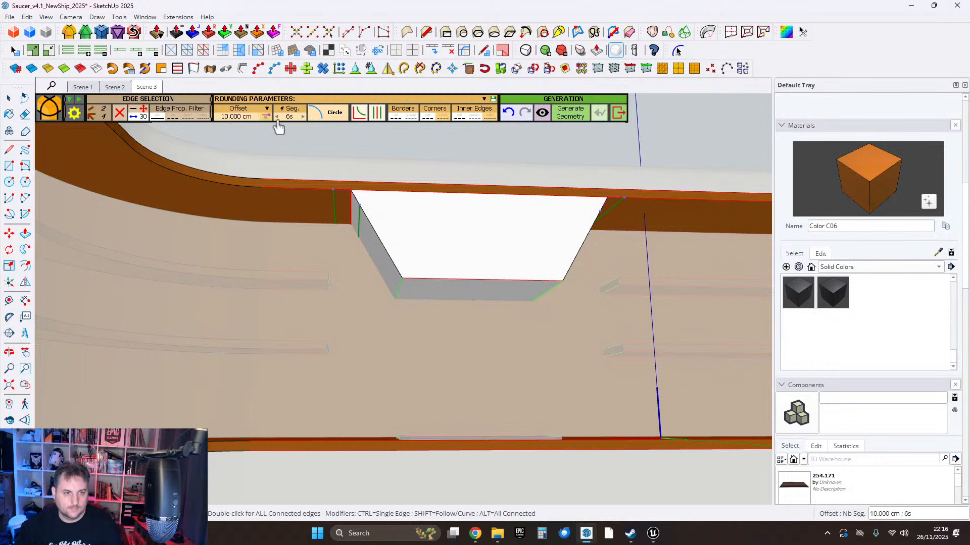
pyautogui.click(571, 115)
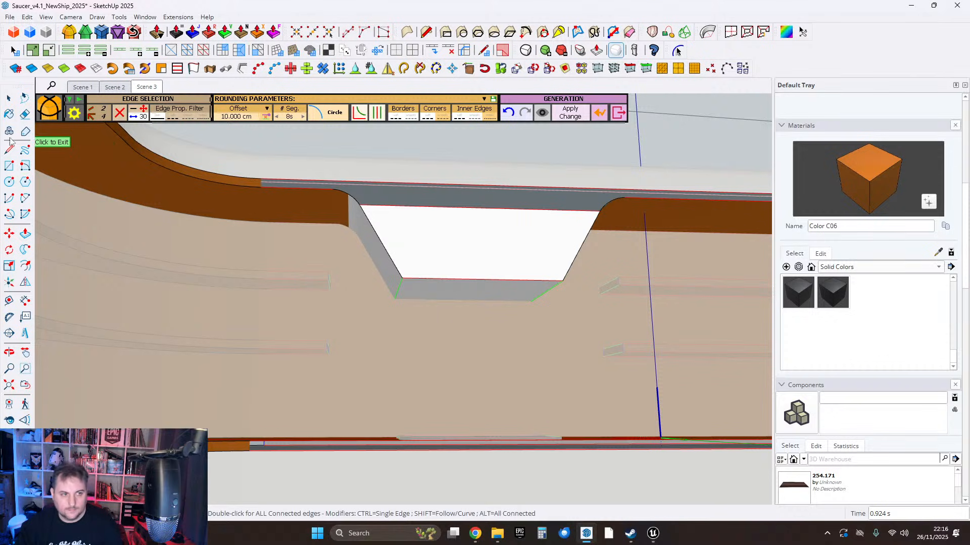
# Round the hanging block's two lower side edges with a 5 cm offset.
pyautogui.press('space')
pyautogui.scroll(-4, 425, 324)
pyautogui.moveTo(424, 324); pyautogui.dragTo(489, 234, button='middle')
pyautogui.scroll(3, 456, 275)
pyautogui.scroll(2, 374, 329)
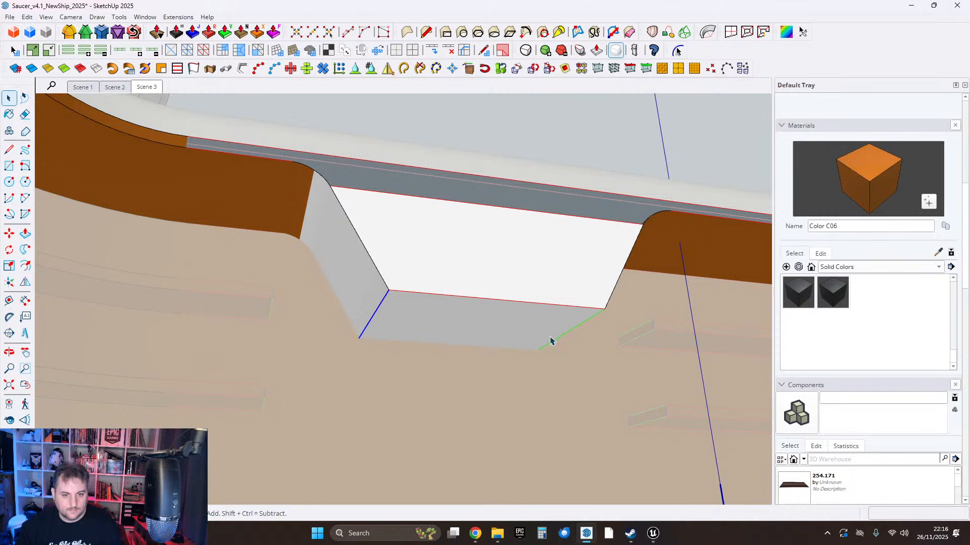
pyautogui.click(70, 32)
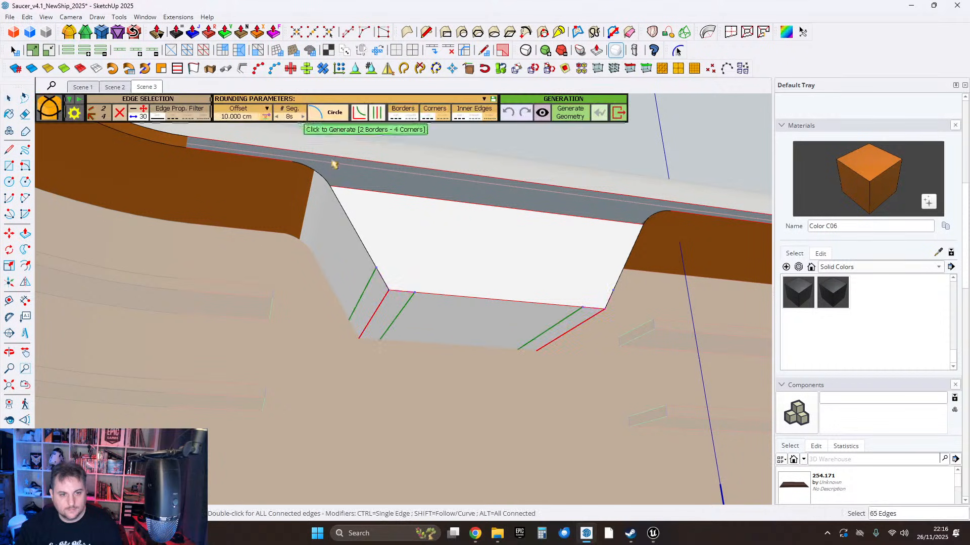
pyautogui.click(243, 118)
pyautogui.write('5')
pyautogui.press('Return')
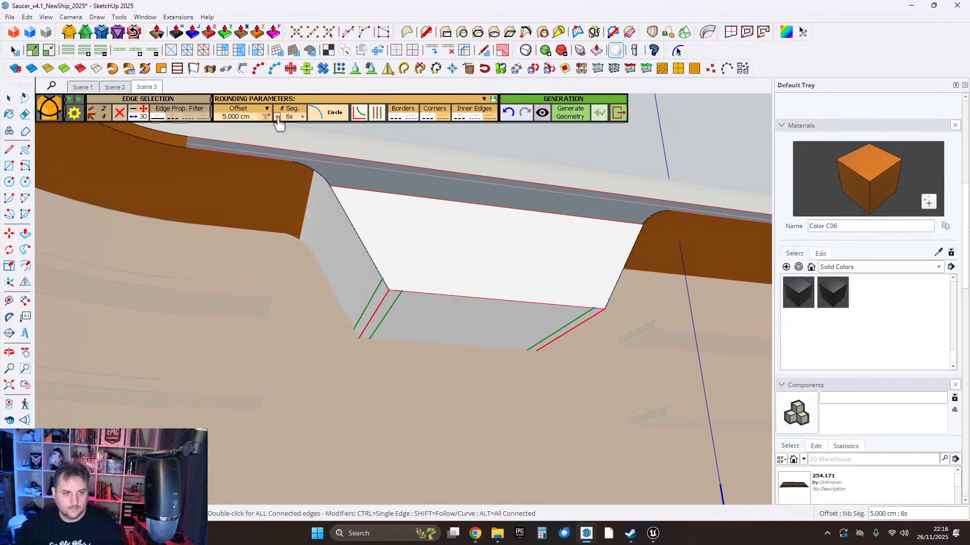
pyautogui.click(570, 117)
# Restore the front face with a line about 168 cm long between the upper rounded corners, and erase that line to merge it with the rim.
pyautogui.moveTo(446, 244); pyautogui.dragTo(403, 240, button='middle')
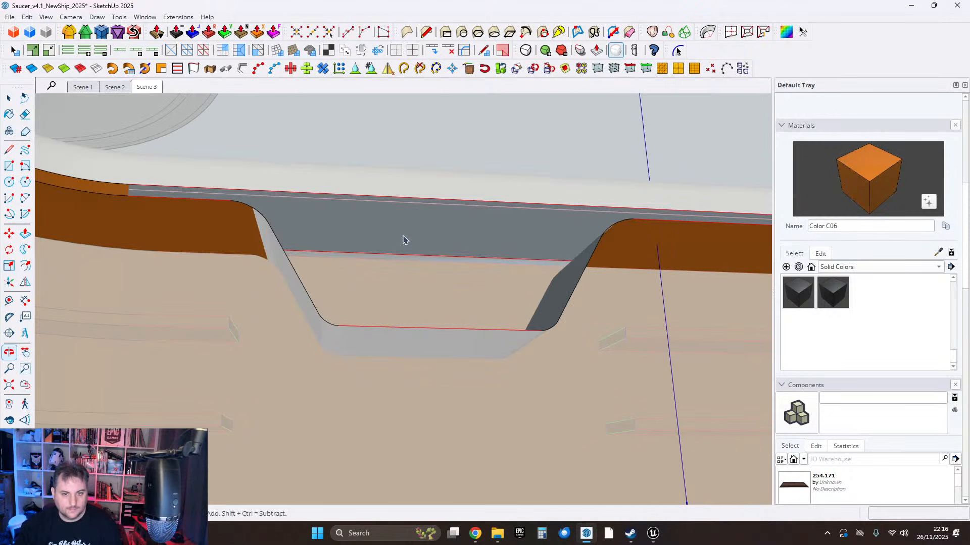
pyautogui.moveTo(256, 195); pyautogui.dragTo(324, 250, button='middle')
pyautogui.scroll(-5, 323, 251)
pyautogui.moveTo(440, 274); pyautogui.dragTo(344, 369, button='middle')
pyautogui.scroll(10, 383, 303)
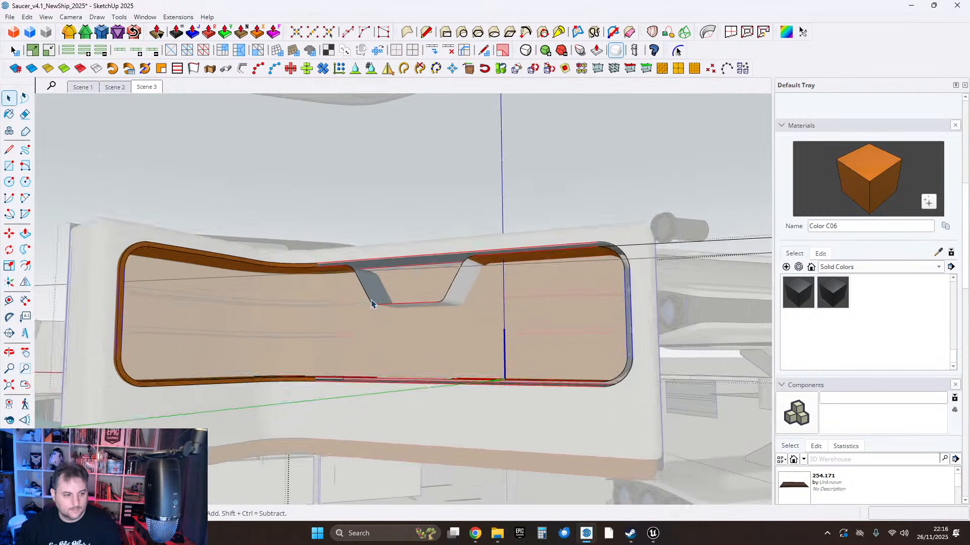
pyautogui.moveTo(374, 295); pyautogui.dragTo(328, 285, button='middle')
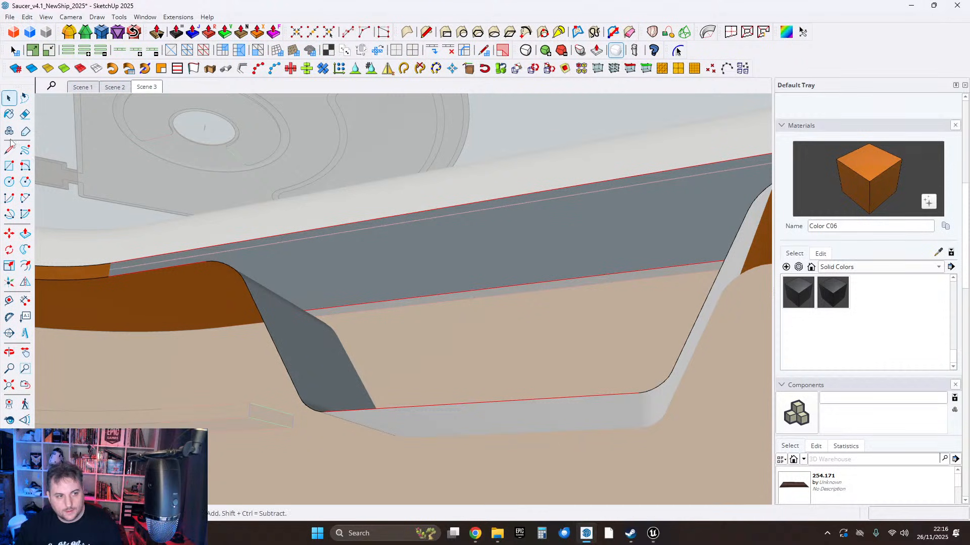
pyautogui.click(206, 261)
pyautogui.keyDown('shift'); pyautogui.moveTo(569, 276); pyautogui.dragTo(399, 305, button='middle'); pyautogui.keyUp('shift')
pyautogui.click(608, 204)
pyautogui.click(613, 202)
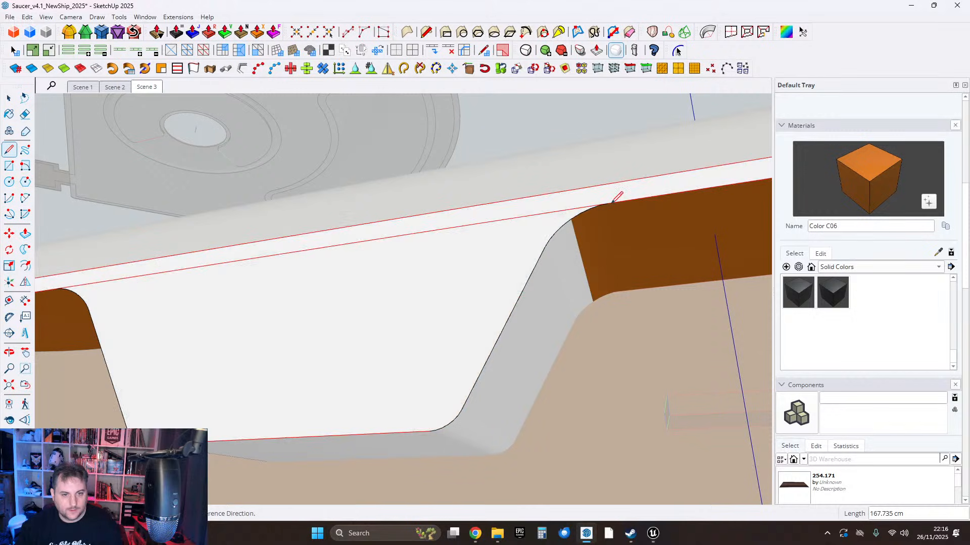
pyautogui.press('e')
pyautogui.moveTo(166, 264)
pyautogui.mouseDown(button='middle')
pyautogui.moveTo(372, 283)
pyautogui.moveTo(482, 256)
pyautogui.mouseUp(button='middle')
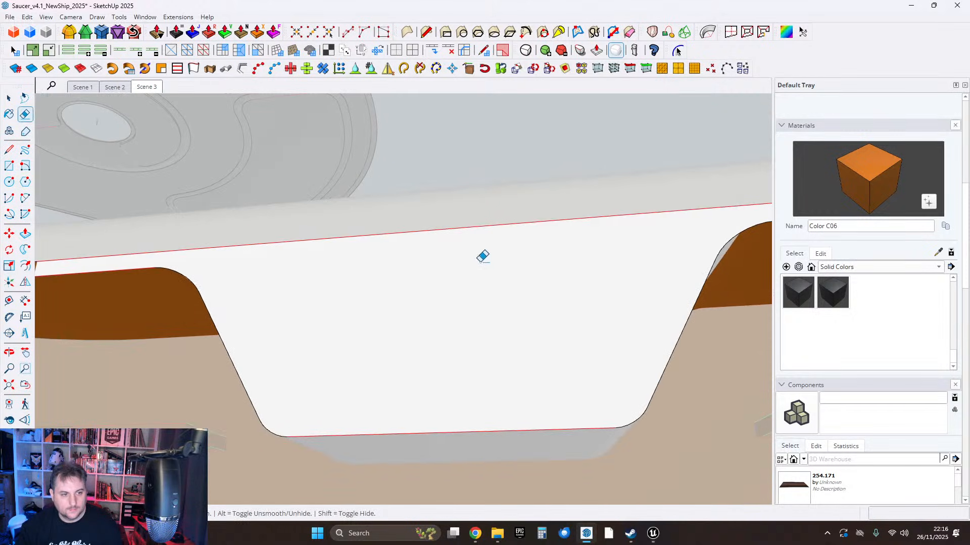
# Draw short vertical lines down from the liner's front rim beyond both upper rounded corners, the first about 14 cm long, splitting the profile edge.
pyautogui.click(217, 319)
pyautogui.moveTo(233, 318); pyautogui.dragTo(360, 306, button='middle')
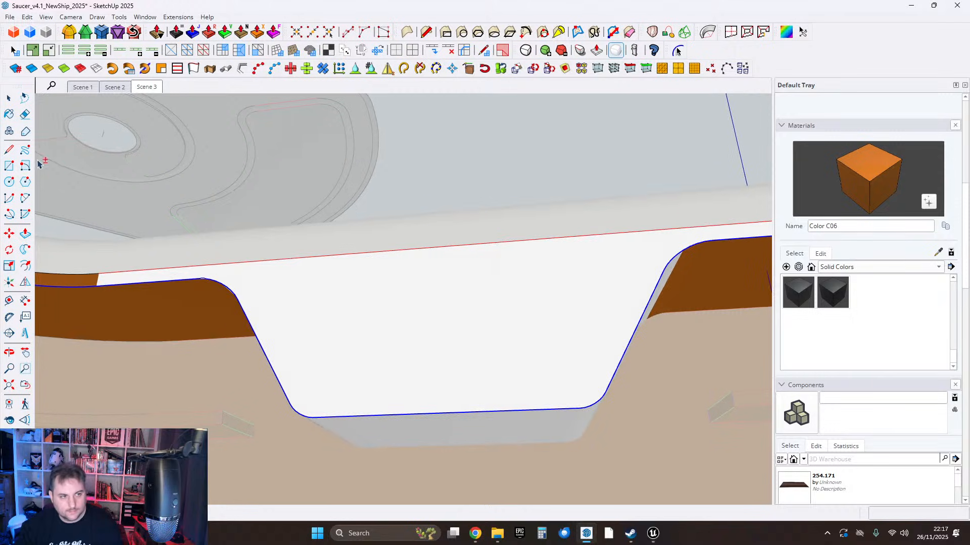
pyautogui.click(96, 287)
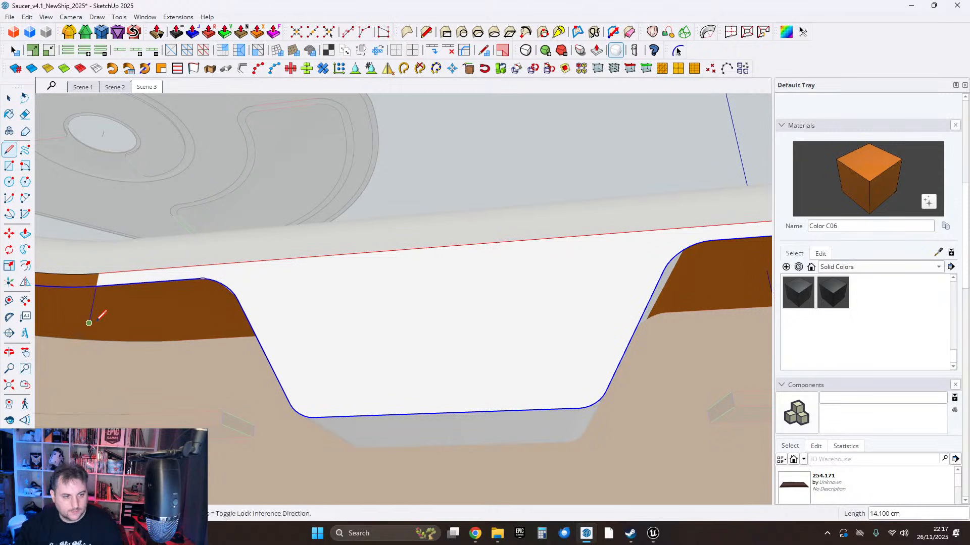
pyautogui.keyDown('shift'); pyautogui.moveTo(645, 275); pyautogui.dragTo(502, 296, button='middle'); pyautogui.keyUp('shift')
pyautogui.press('Escape')
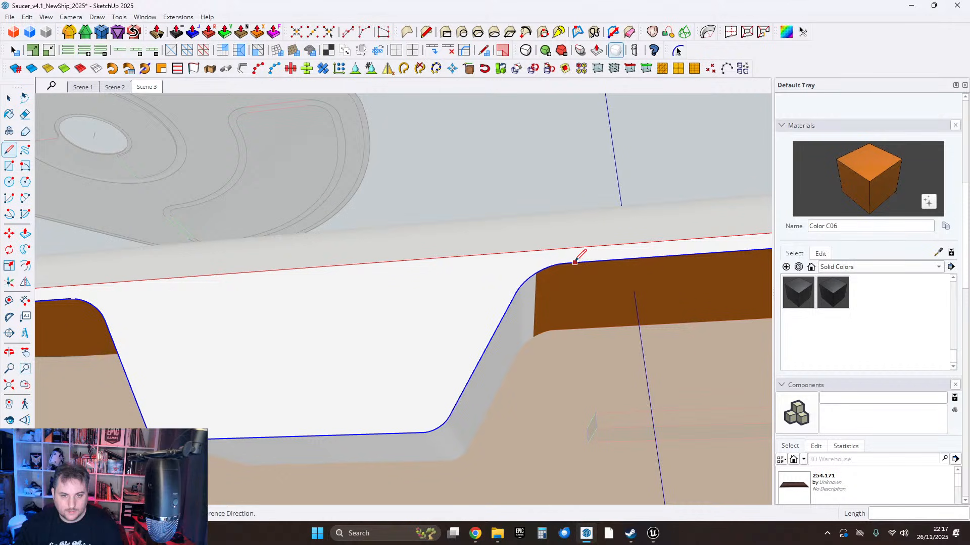
pyautogui.click(638, 290)
# Offset the front face's lower trapezoid profile edges inward by 5 cm.
pyautogui.click(9, 99)
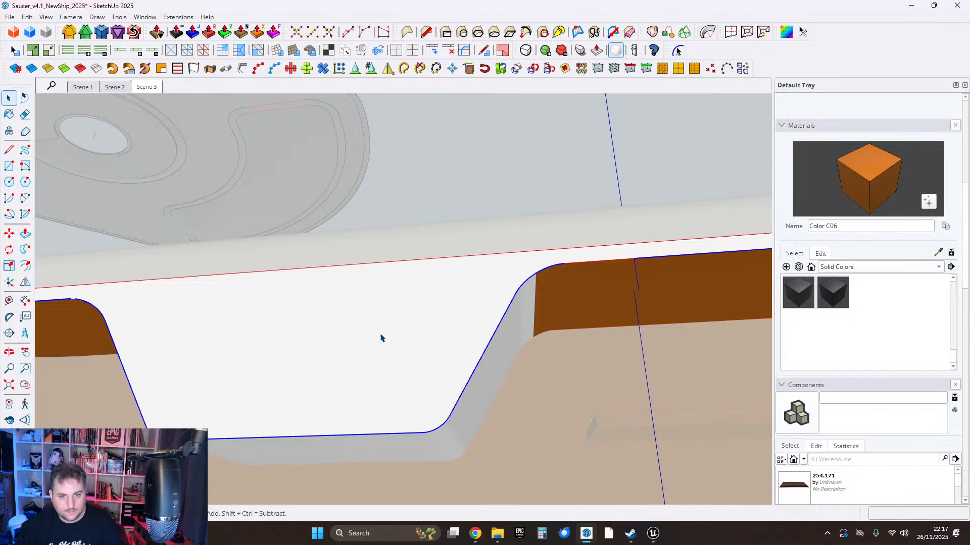
pyautogui.moveTo(382, 338); pyautogui.dragTo(394, 330, button='middle')
pyautogui.click(498, 329)
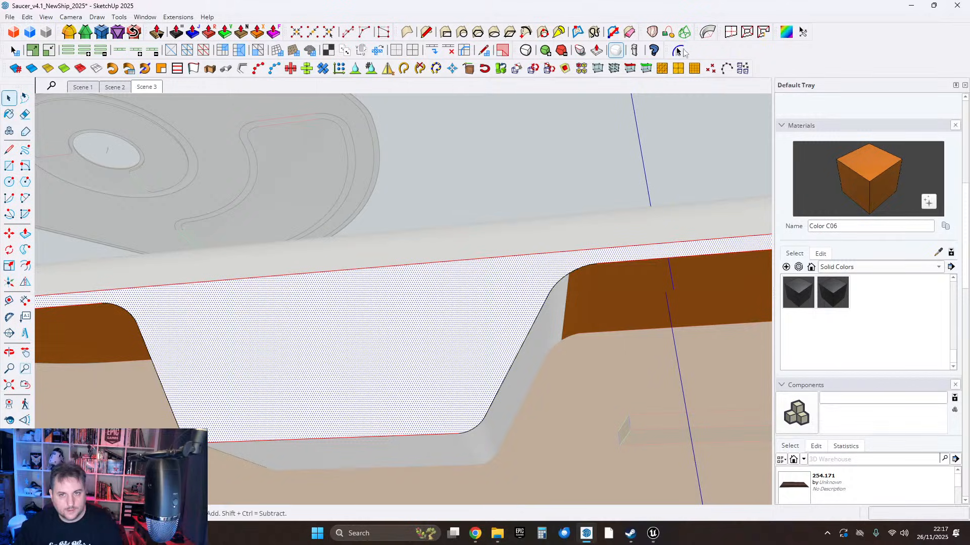
pyautogui.click(546, 303)
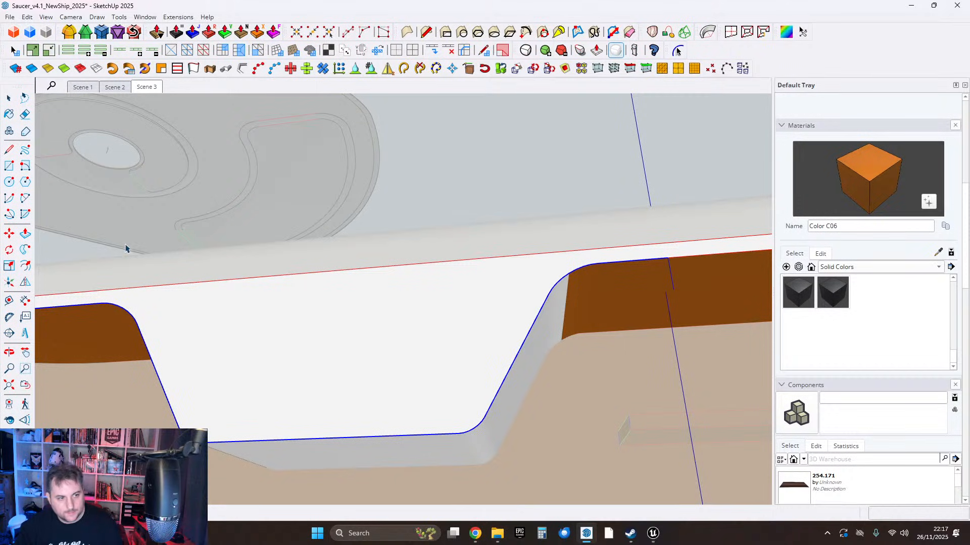
pyautogui.click(154, 343)
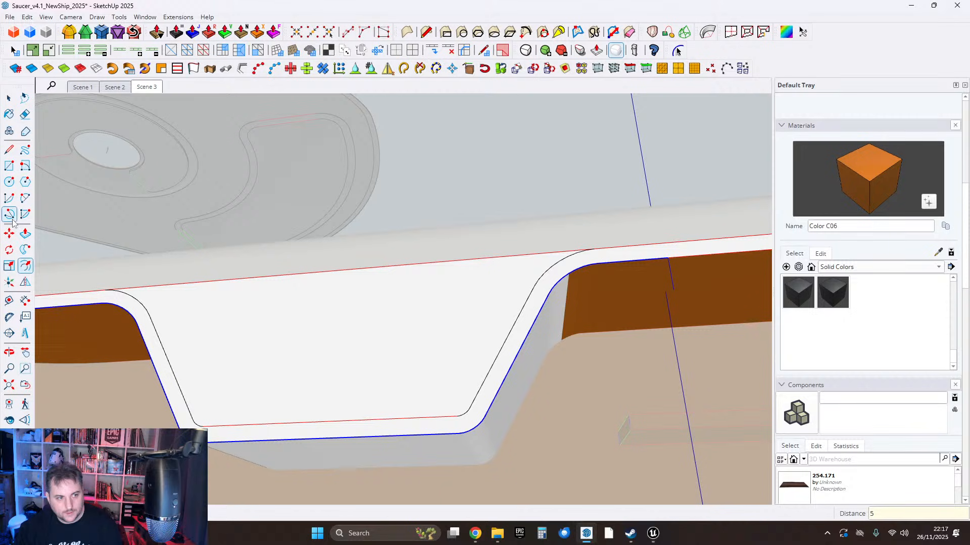
# Copy the inner trapezoid face 40 cm out in front of the liner along the green axis.
pyautogui.click(25, 233)
pyautogui.moveTo(202, 313); pyautogui.dragTo(249, 451, button='middle')
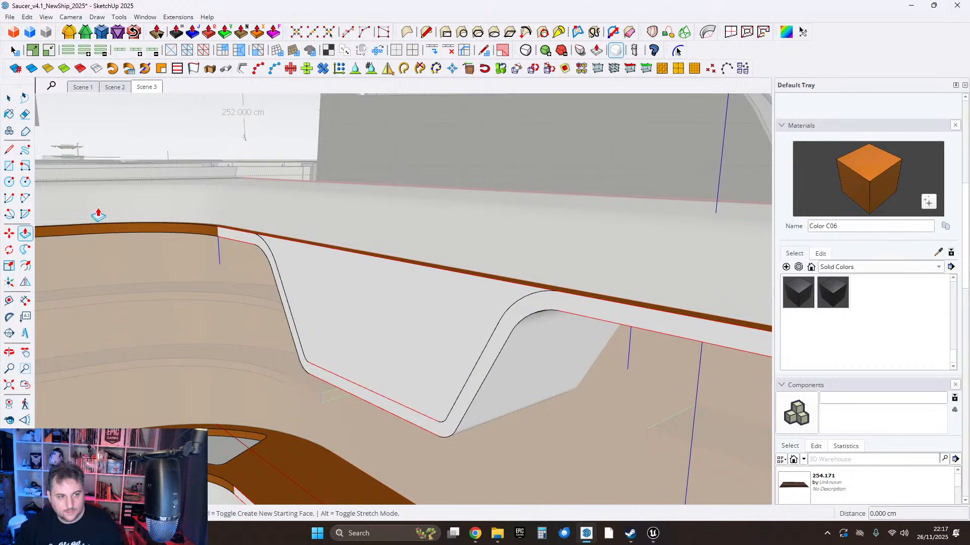
pyautogui.moveTo(381, 310); pyautogui.dragTo(61, 207, button='middle')
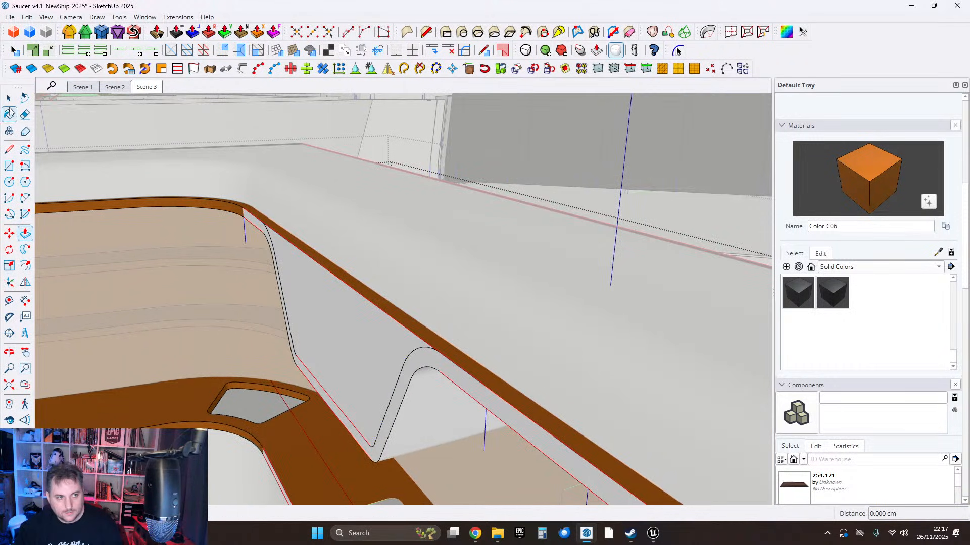
pyautogui.moveTo(368, 350); pyautogui.dragTo(207, 299, button='middle')
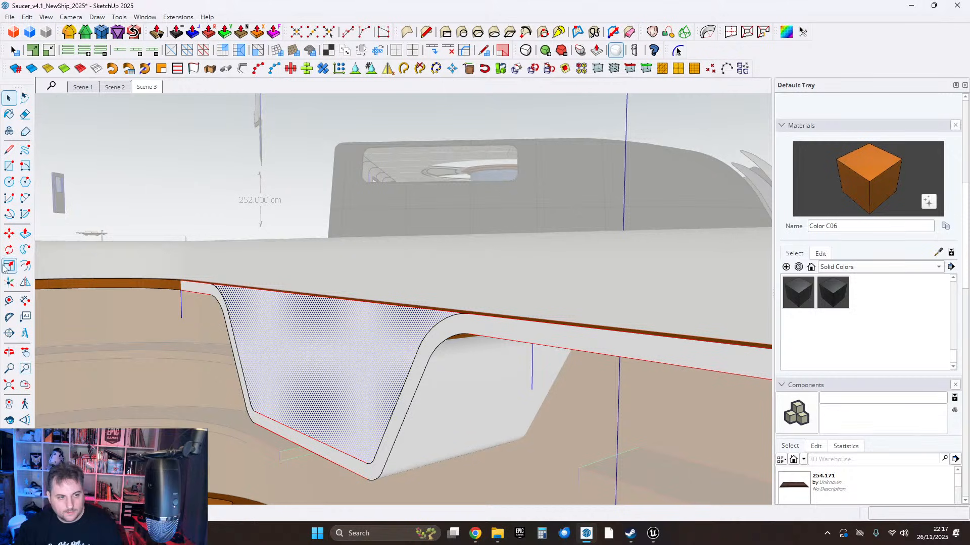
pyautogui.click(331, 338)
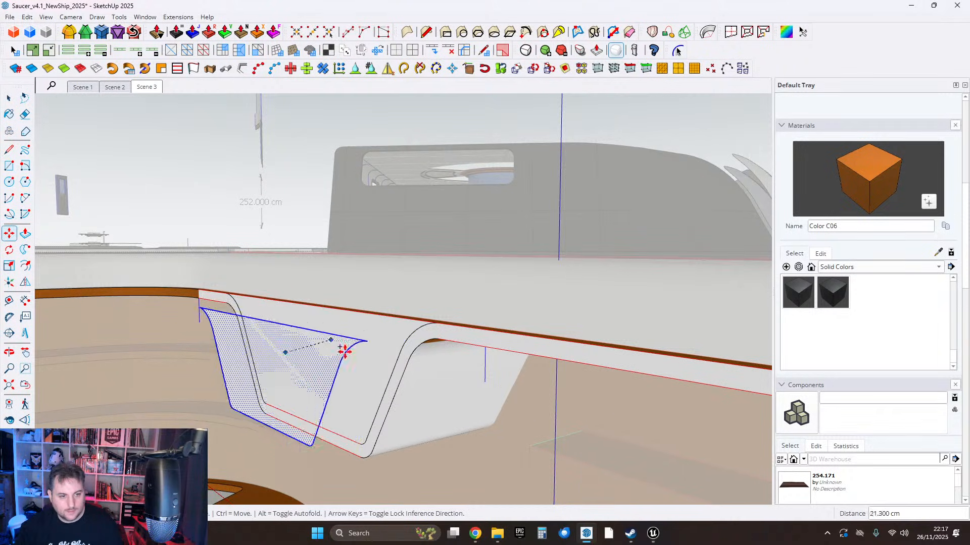
pyautogui.moveTo(342, 346); pyautogui.dragTo(268, 320, button='middle')
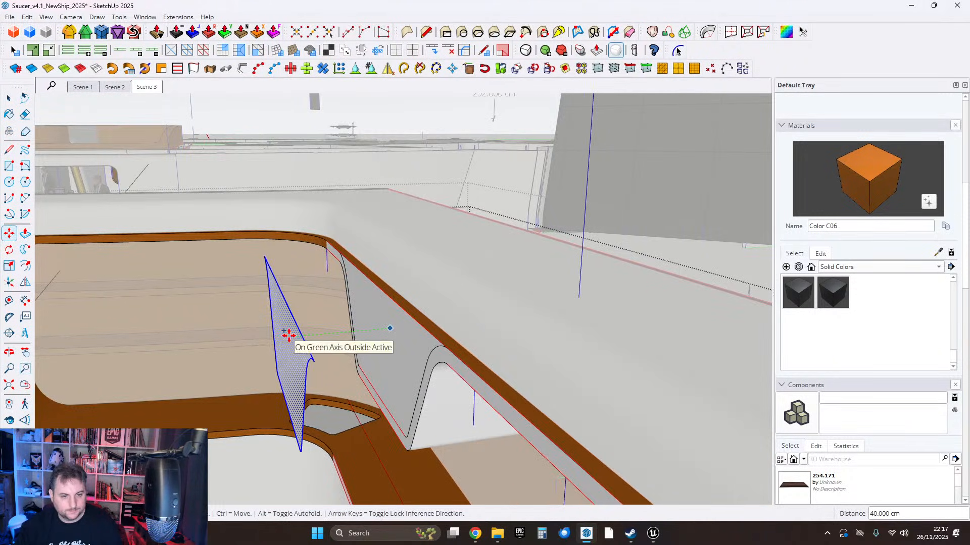
# Push/Pull the original inner trapezoid face through to the liner's rear to hollow out the hanging block.
pyautogui.press('p')
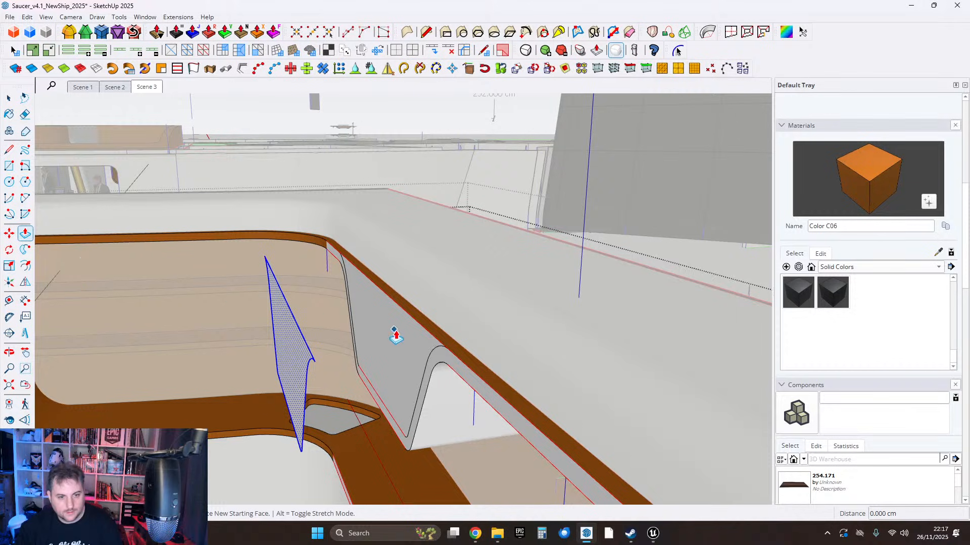
pyautogui.moveTo(389, 339); pyautogui.dragTo(359, 220, button='middle')
pyautogui.click(396, 339)
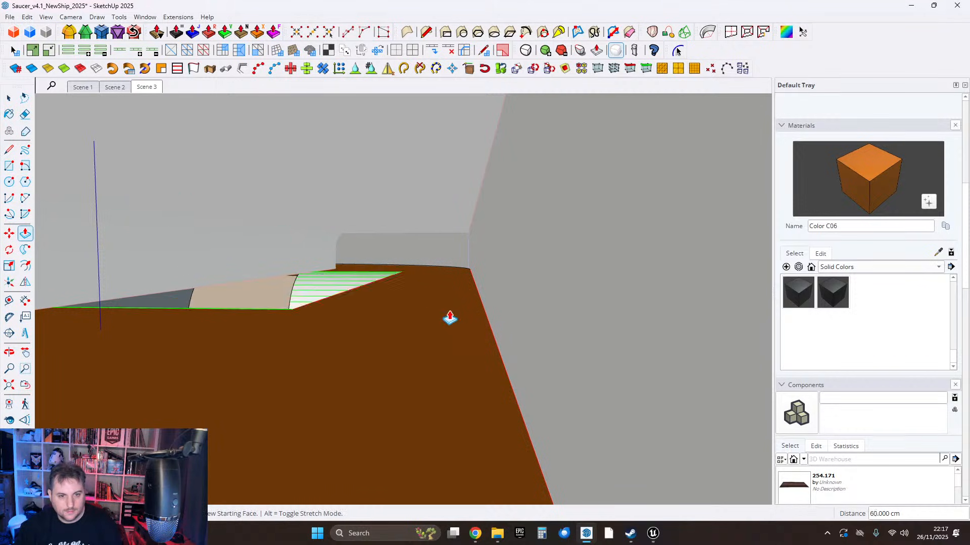
pyautogui.click(482, 295)
# Select all the liner's connected geometry, clean it up with FixIt 101 and soften its edges at a 20-degree angle between normals.
pyautogui.click(7, 102)
pyautogui.moveTo(422, 298); pyautogui.dragTo(360, 374, button='middle')
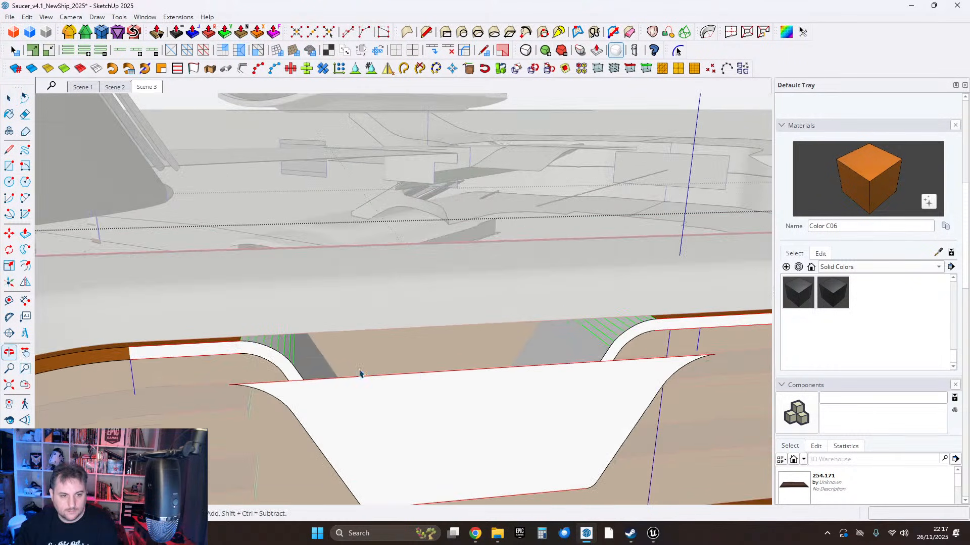
pyautogui.tripleClick(298, 360)
pyautogui.rightClick(298, 360)
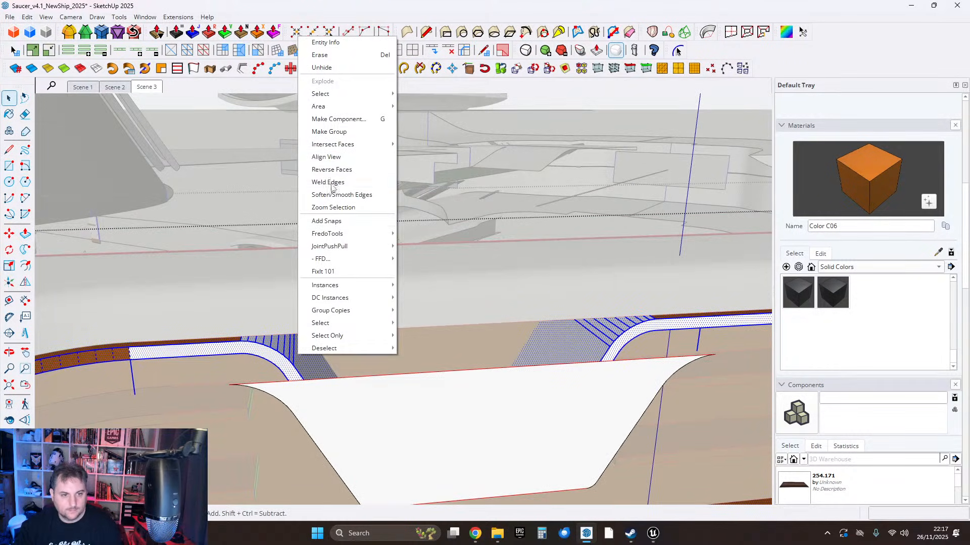
pyautogui.click(323, 272)
pyautogui.click(519, 310)
pyautogui.rightClick(299, 336)
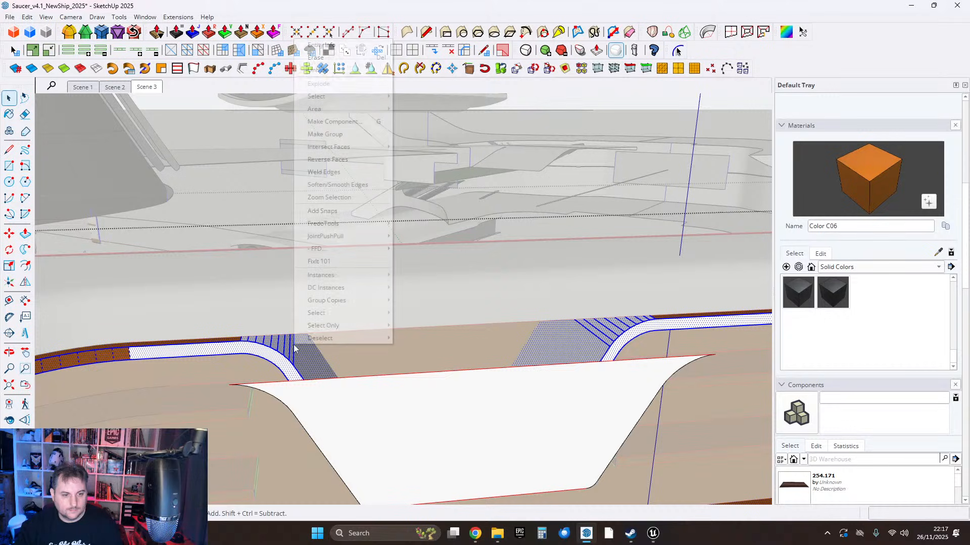
pyautogui.click(333, 185)
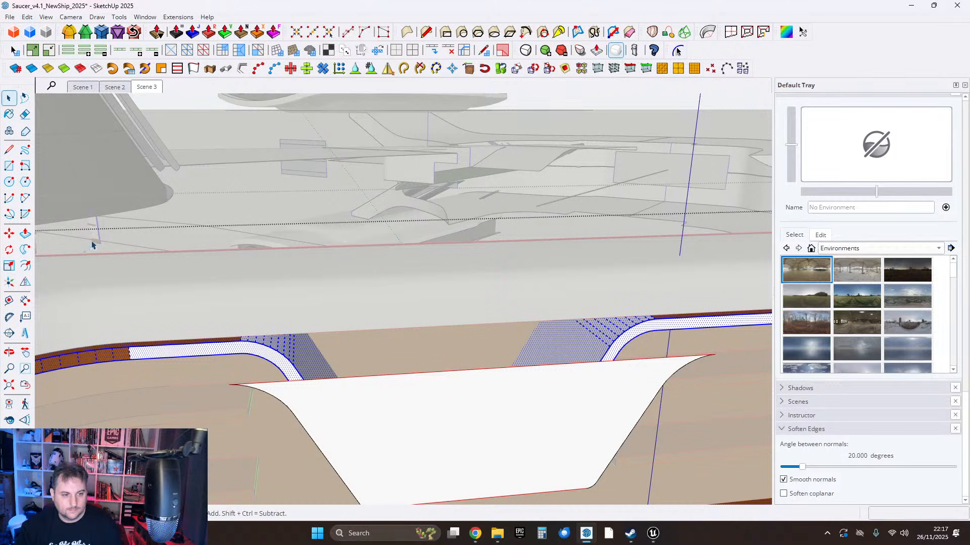
# Paint the liner's selected faces with the orange Color C06 material.
pyautogui.click(9, 115)
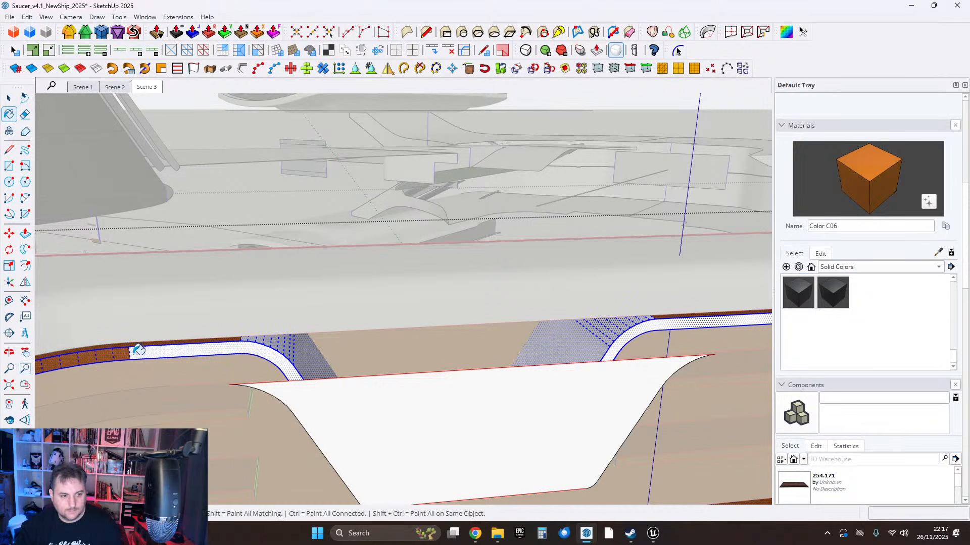
pyautogui.click(151, 350)
pyautogui.press('space')
# Cut the loose white trapezoid face out of the liner group and paste it in place inside the white shell.
pyautogui.moveTo(45, 104)
pyautogui.mouseDown(button='middle')
pyautogui.moveTo(194, 320)
pyautogui.moveTo(487, 328)
pyautogui.moveTo(445, 325)
pyautogui.mouseUp(button='middle')
pyautogui.doubleClick(314, 414)
pyautogui.doubleClick(315, 414)
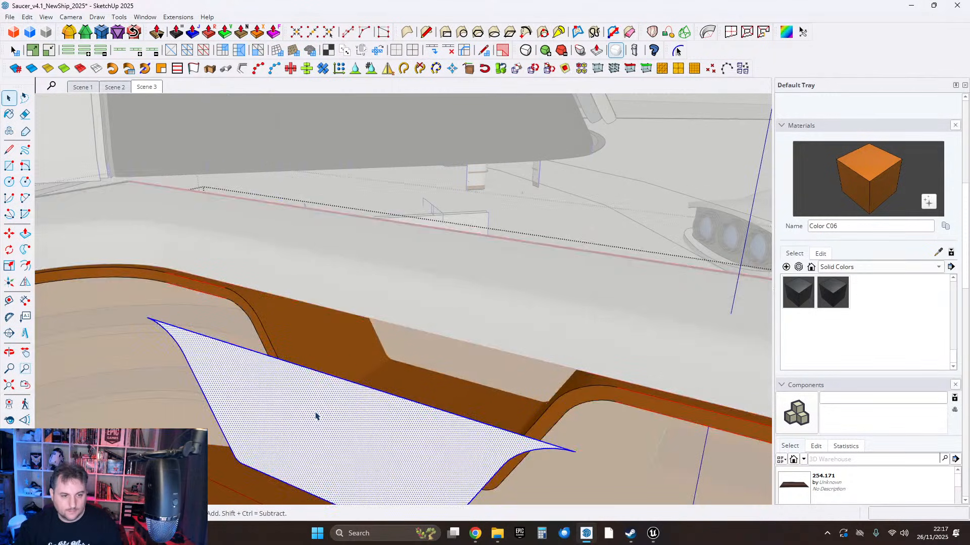
pyautogui.moveTo(323, 413); pyautogui.dragTo(312, 384, button='middle')
pyautogui.press('Delete')
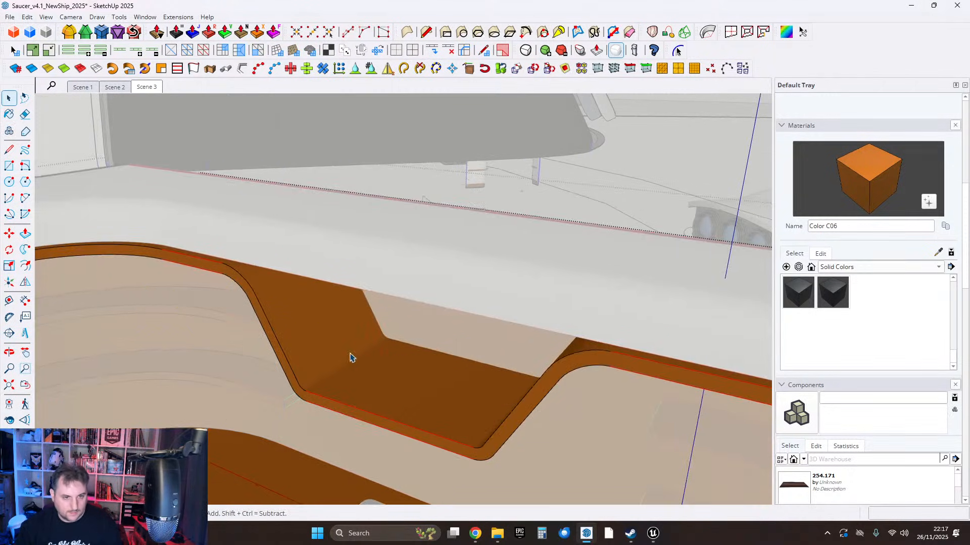
pyautogui.scroll(3, 385, 273)
pyautogui.click(384, 281)
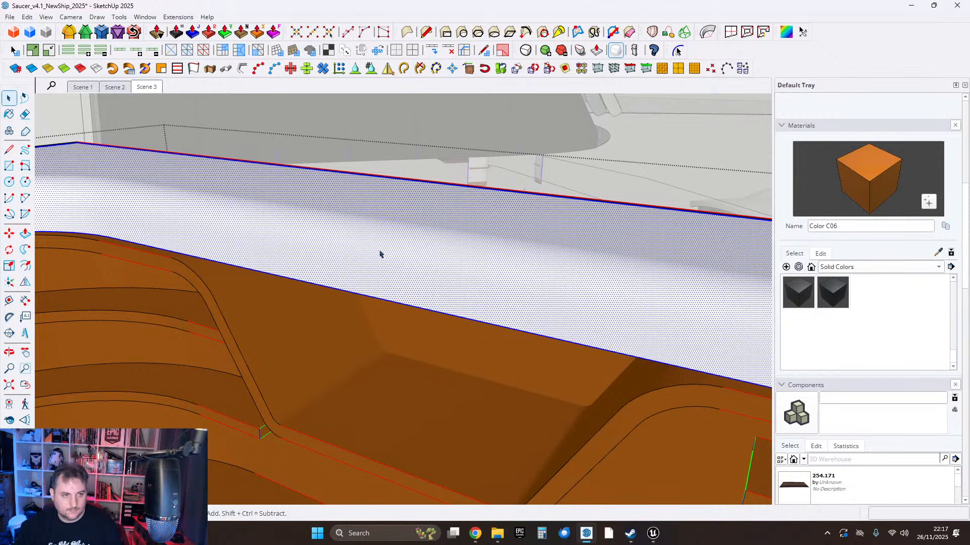
pyautogui.click(28, 16)
pyautogui.click(39, 81)
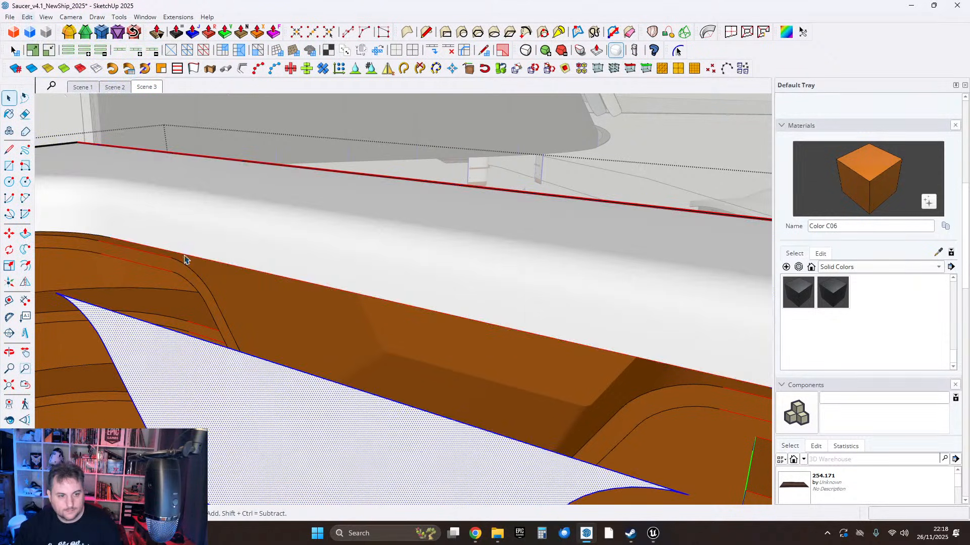
# Move the trapezoid face back 44.8 cm along the green axis into the shell's front opening and erase the seam edge above it.
pyautogui.click(10, 236)
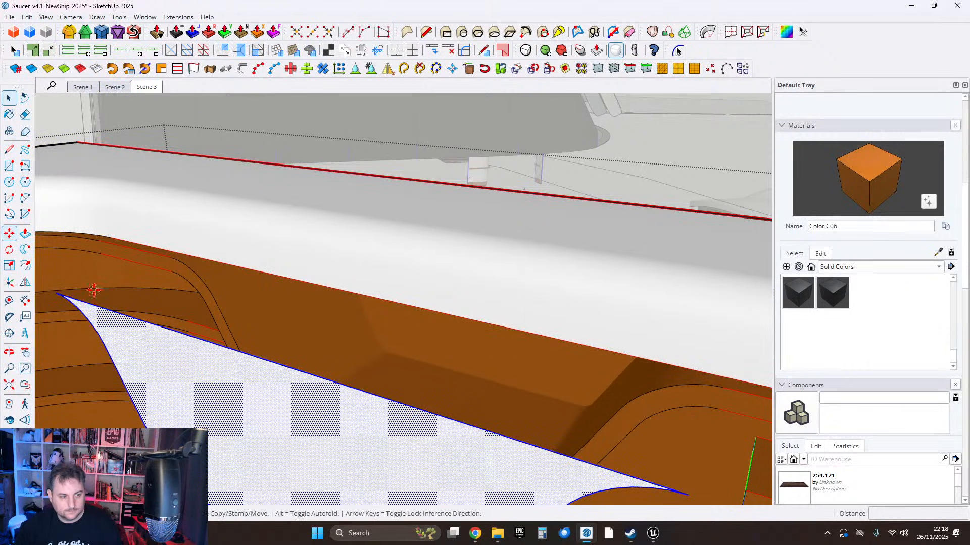
pyautogui.moveTo(264, 478); pyautogui.dragTo(282, 454, button='middle')
pyautogui.click(356, 399)
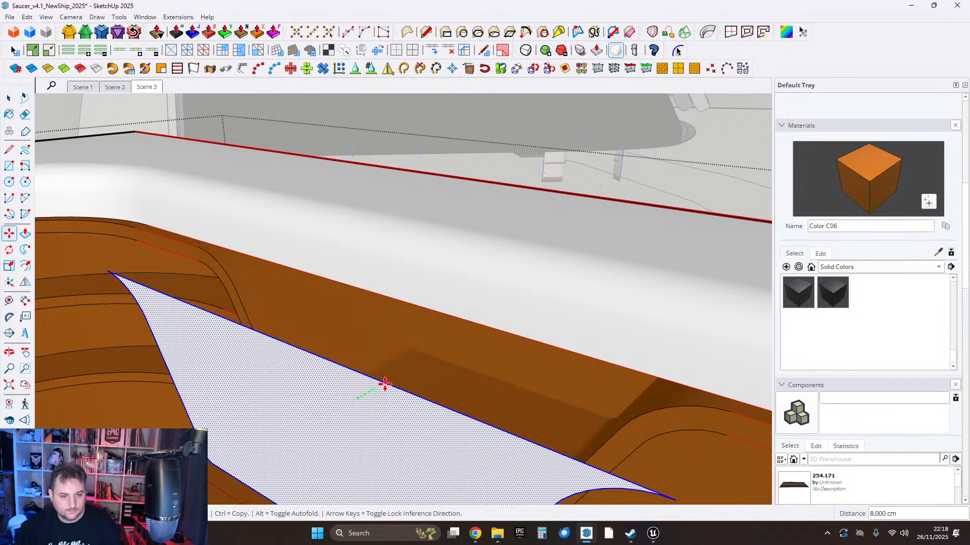
pyautogui.click(455, 310)
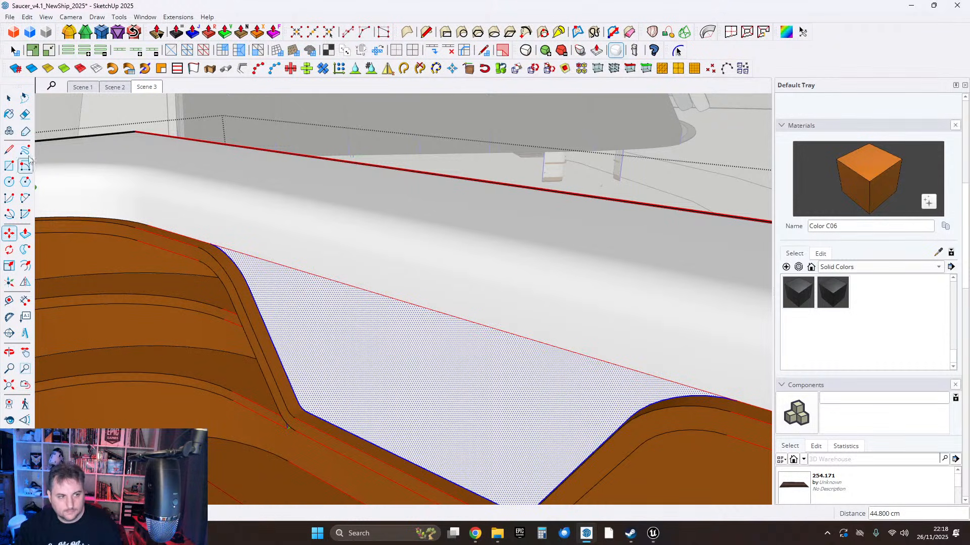
pyautogui.click(25, 114)
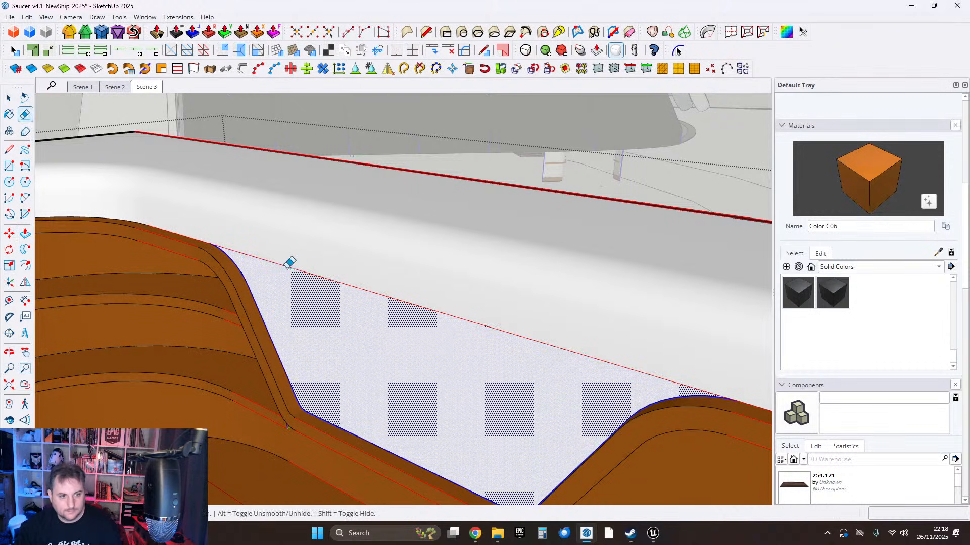
pyautogui.click(9, 99)
pyautogui.scroll(-10, 388, 276)
pyautogui.press('Escape')
# Inspect the shell's front, the trapezoidal housing and the split shelves from several angles.
pyautogui.scroll(3, 398, 319)
pyautogui.moveTo(398, 318); pyautogui.dragTo(435, 318, button='middle')
pyautogui.scroll(2, 556, 303)
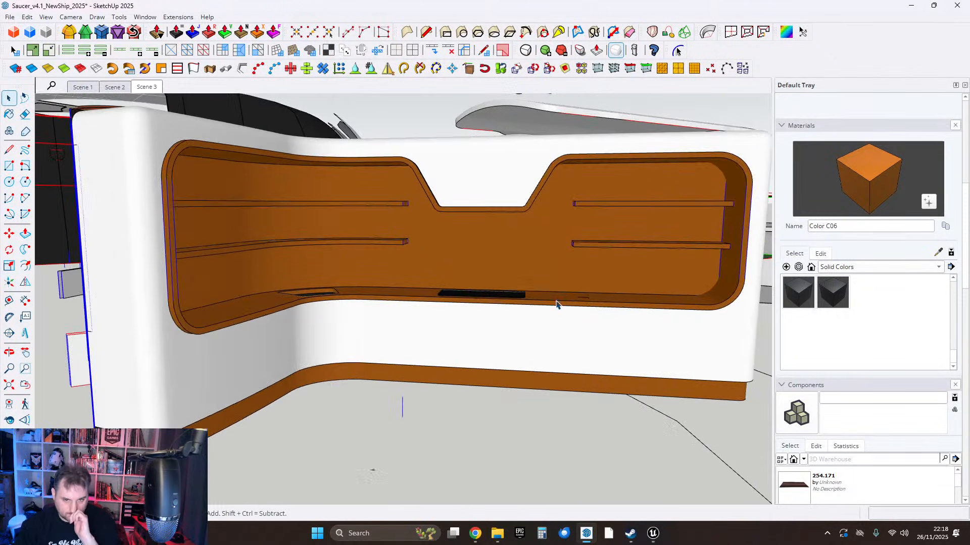
pyautogui.moveTo(556, 305); pyautogui.dragTo(326, 253, button='middle')
pyautogui.scroll(-3, 404, 321)
pyautogui.scroll(3, 463, 306)
pyautogui.scroll(2, 490, 303)
pyautogui.scroll(-3, 487, 303)
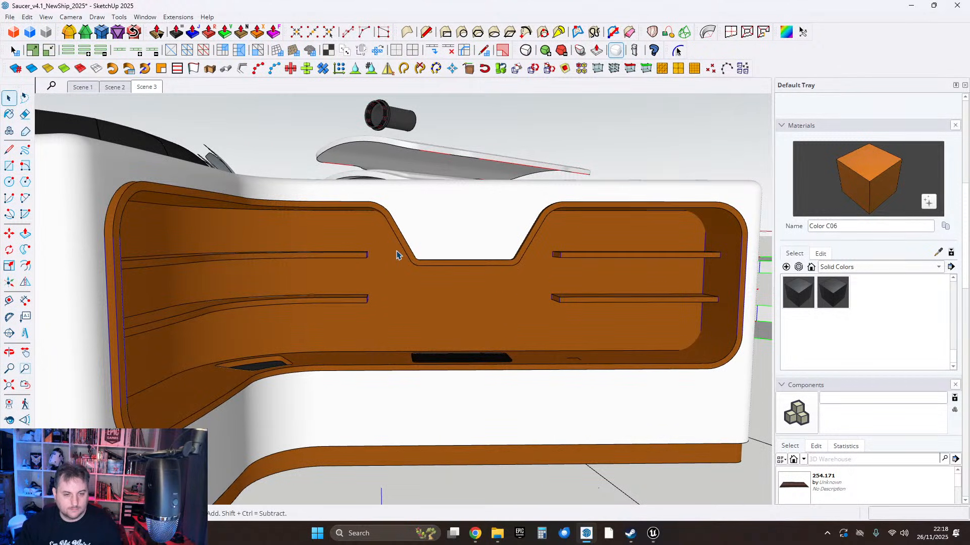
# Push/Pull the inner ends of both upper shelf halves into the sides of the trapezoidal housing, the right one by about 46.7 cm.
pyautogui.scroll(10, 397, 255)
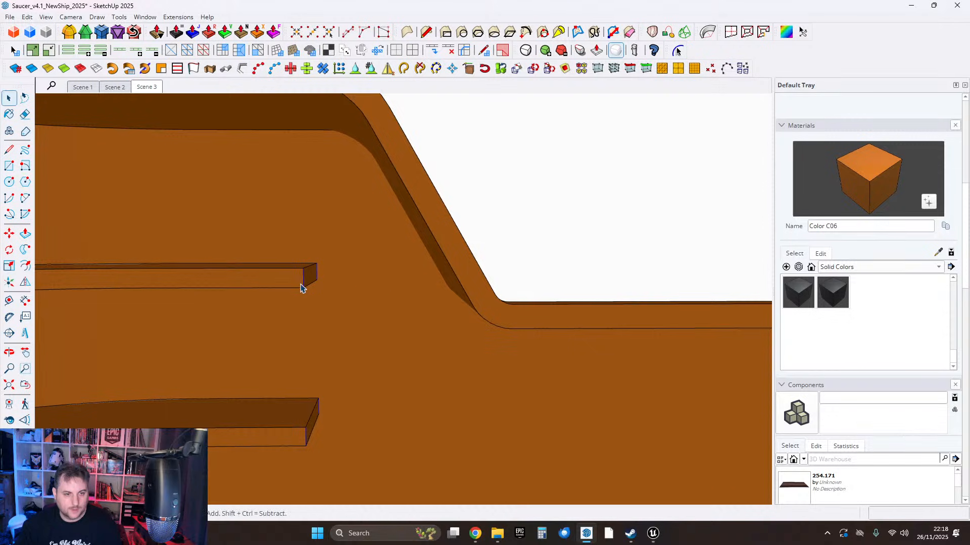
pyautogui.doubleClick(301, 282)
pyautogui.doubleClick(297, 279)
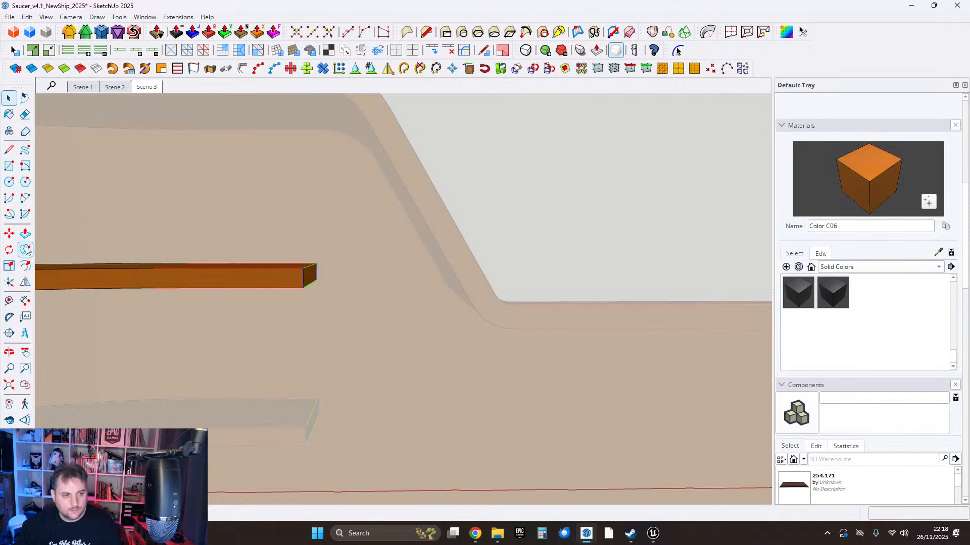
pyautogui.press('p')
pyautogui.moveTo(454, 290); pyautogui.dragTo(510, 277, button='middle')
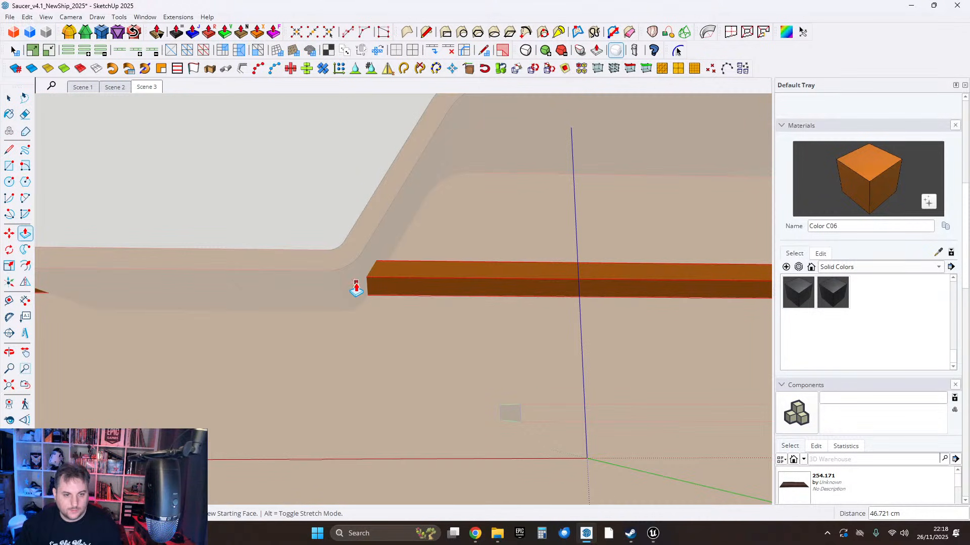
pyautogui.click(10, 98)
pyautogui.scroll(-8, 427, 329)
pyautogui.click(465, 322)
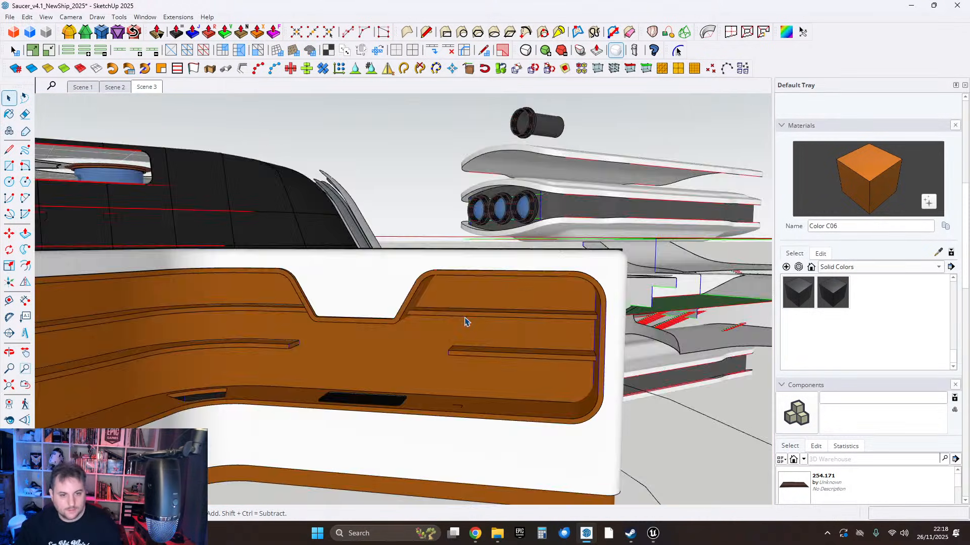
# Examine from below and from the sides how the upper shelves meet the trapezoidal housing.
pyautogui.moveTo(465, 321); pyautogui.dragTo(478, 271, button='middle')
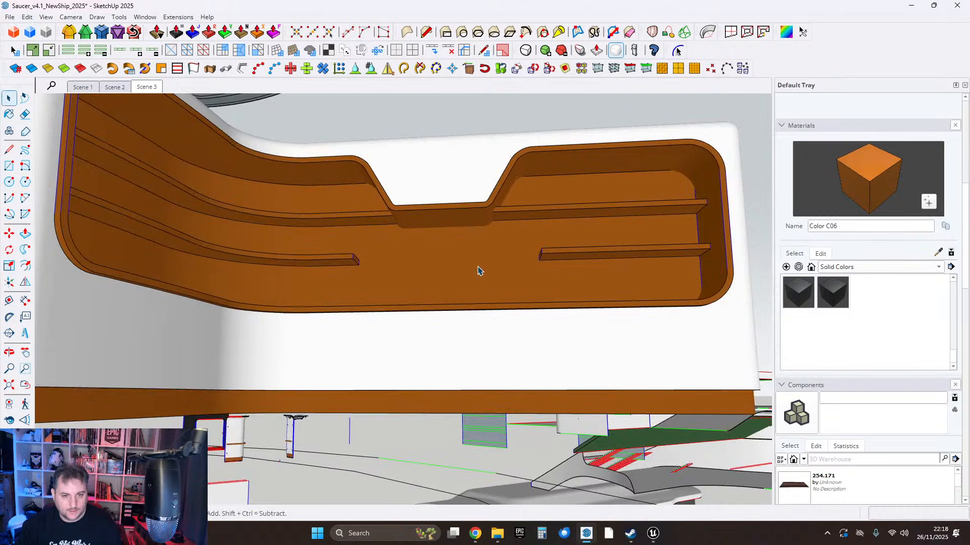
pyautogui.scroll(5, 394, 270)
pyautogui.moveTo(395, 270); pyautogui.dragTo(438, 243, button='middle')
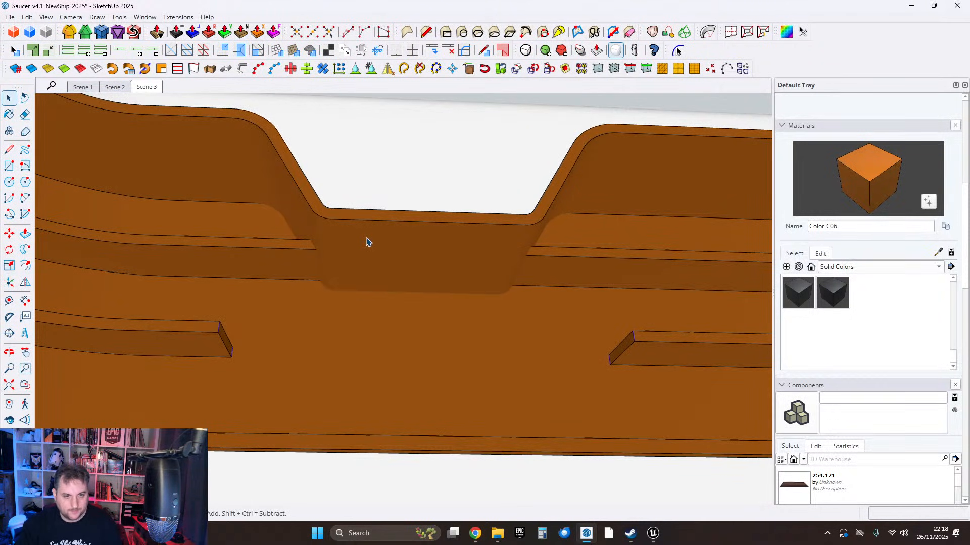
pyautogui.scroll(-4, 394, 286)
pyautogui.moveTo(407, 411); pyautogui.dragTo(502, 367, button='middle')
pyautogui.scroll(-3, 502, 367)
pyautogui.moveTo(418, 386); pyautogui.dragTo(437, 329, button='middle')
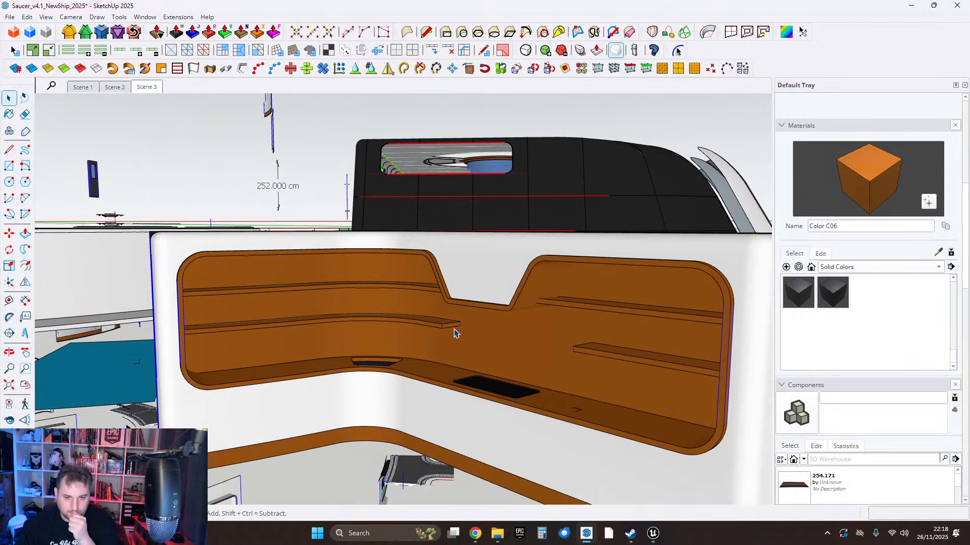
pyautogui.scroll(-3, 619, 376)
pyautogui.moveTo(693, 362); pyautogui.dragTo(472, 301, button='middle')
# Compare the square inner ends of the lower shelf halves with the slanted sides of the trapezoidal notch.
pyautogui.scroll(5, 465, 342)
pyautogui.scroll(4, 479, 283)
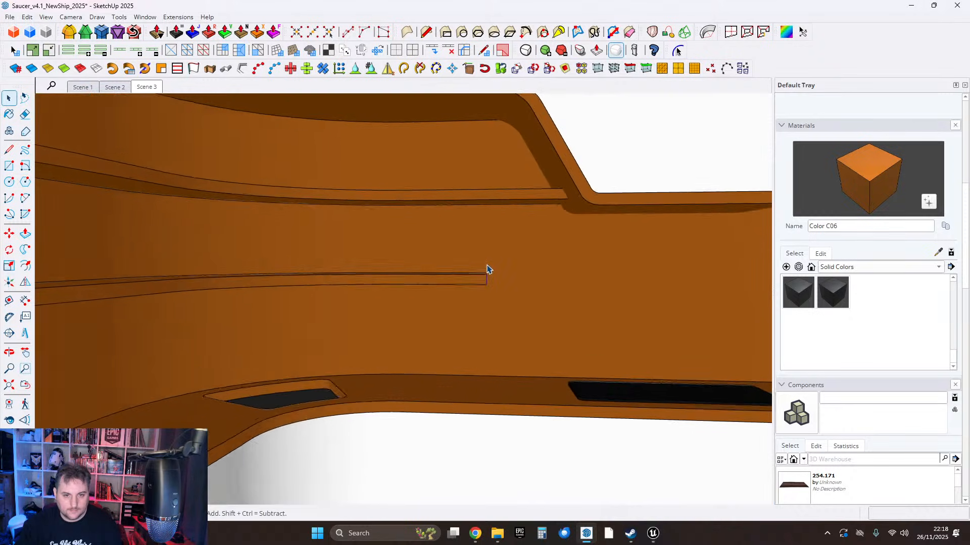
pyautogui.scroll(-5, 474, 281)
pyautogui.scroll(2, 441, 292)
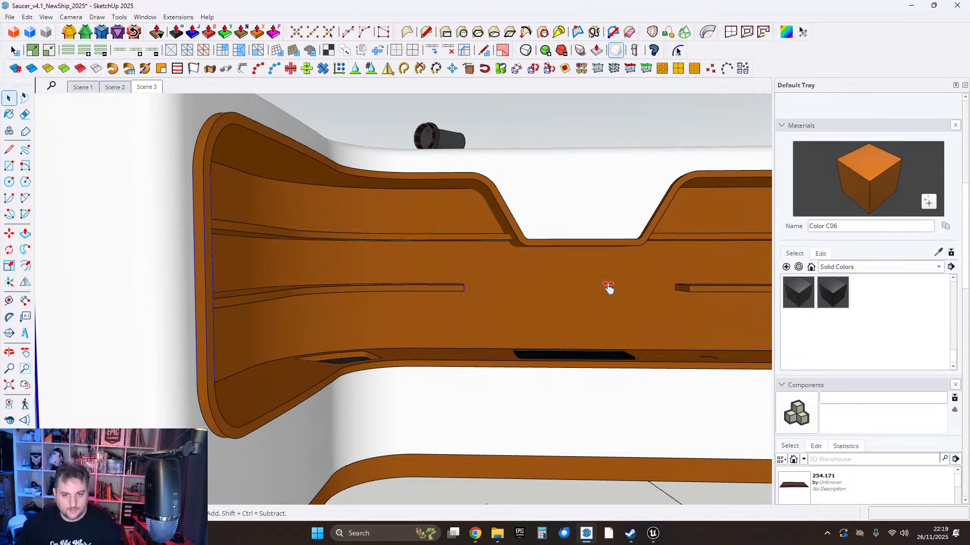
pyautogui.keyDown('shift'); pyautogui.moveTo(608, 288); pyautogui.dragTo(590, 291, button='middle'); pyautogui.keyUp('shift')
pyautogui.scroll(3, 354, 294)
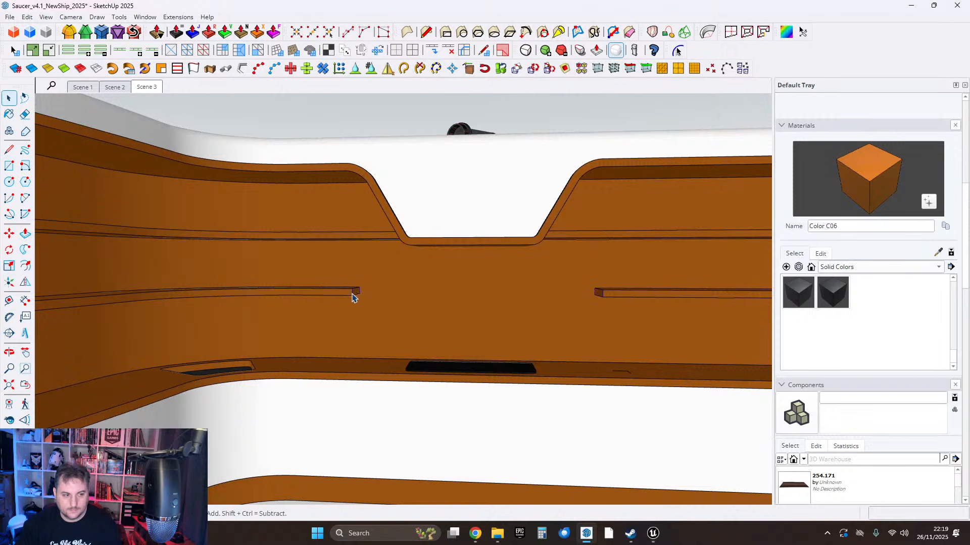
pyautogui.moveTo(355, 292); pyautogui.dragTo(390, 292, button='middle')
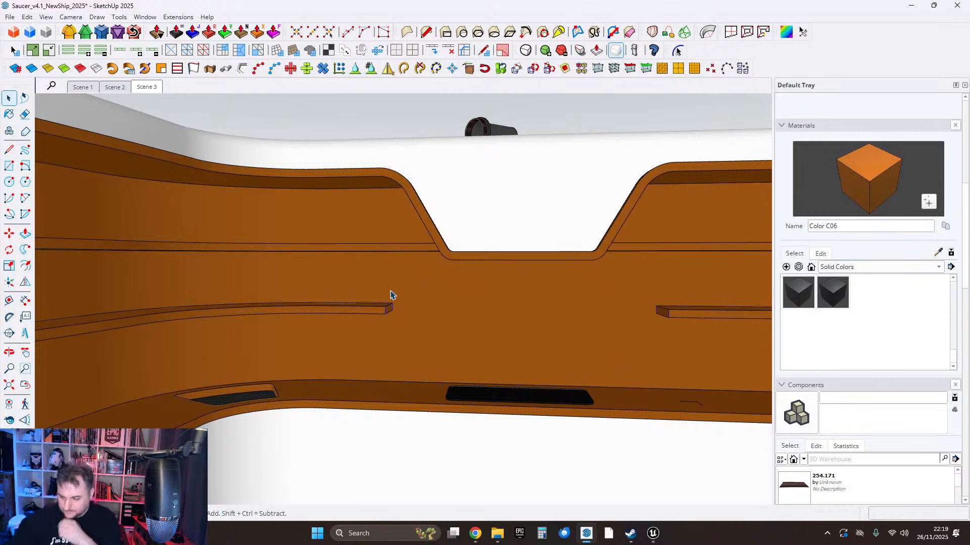
pyautogui.scroll(-3, 523, 281)
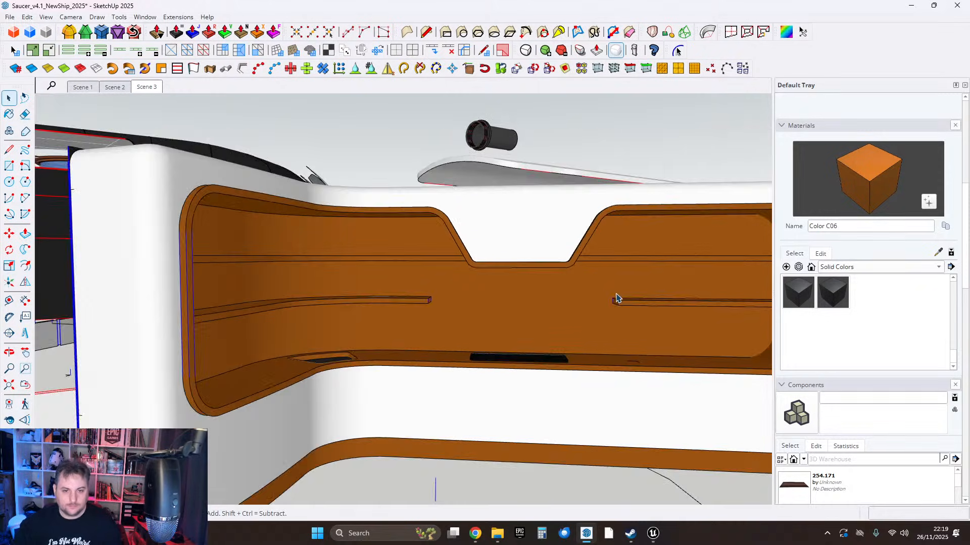
pyautogui.scroll(5, 617, 299)
pyautogui.moveTo(536, 260); pyautogui.dragTo(608, 262, button='middle')
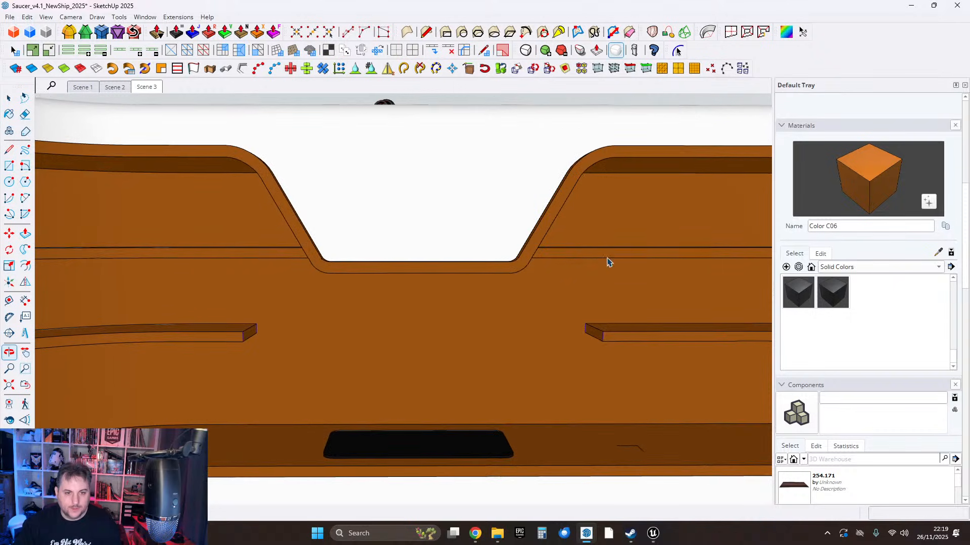
pyautogui.scroll(-2, 457, 236)
pyautogui.moveTo(404, 224); pyautogui.dragTo(318, 237, button='middle')
pyautogui.scroll(1, 422, 238)
pyautogui.keyDown('shift'); pyautogui.moveTo(318, 237); pyautogui.dragTo(442, 268, button='middle'); pyautogui.keyUp('shift')
pyautogui.press('space')
pyautogui.scroll(2, 423, 247)
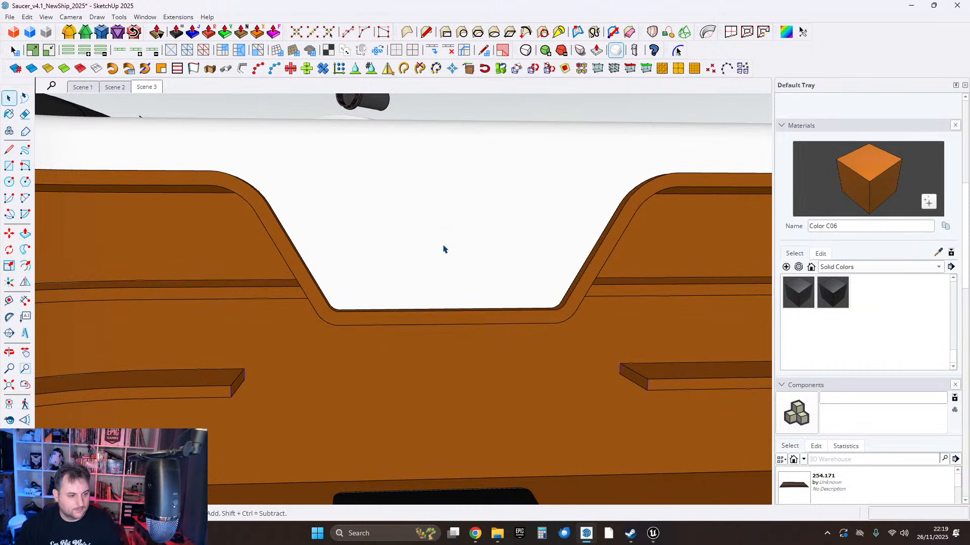
pyautogui.scroll(-3, 444, 249)
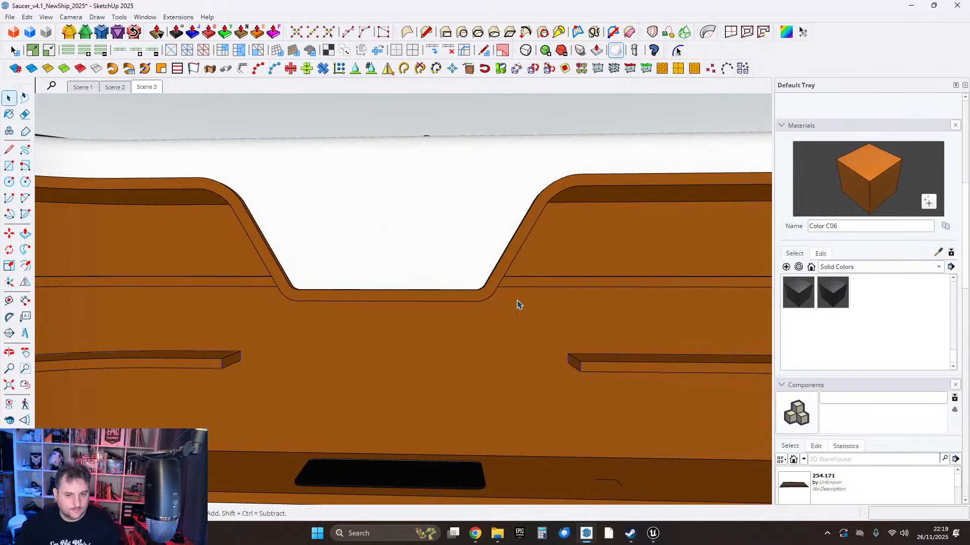
# Open the right lower shelf half and place a protractor guide at 30 degrees from vertical through its inner end's front upper corner.
pyautogui.scroll(4, 513, 302)
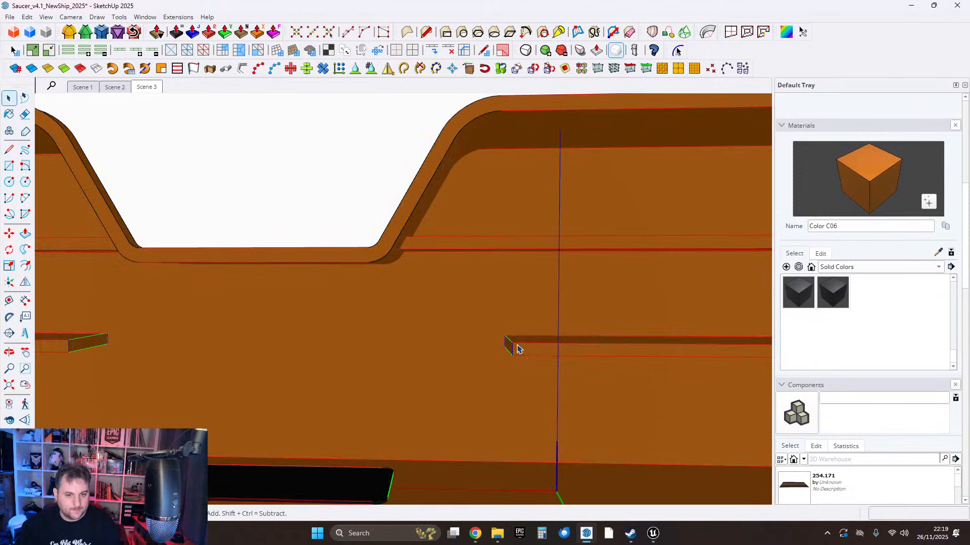
pyautogui.doubleClick(515, 348)
pyautogui.moveTo(526, 350)
pyautogui.mouseDown(button='middle')
pyautogui.moveTo(529, 312)
pyautogui.moveTo(519, 340)
pyautogui.moveTo(530, 352)
pyautogui.mouseUp(button='middle')
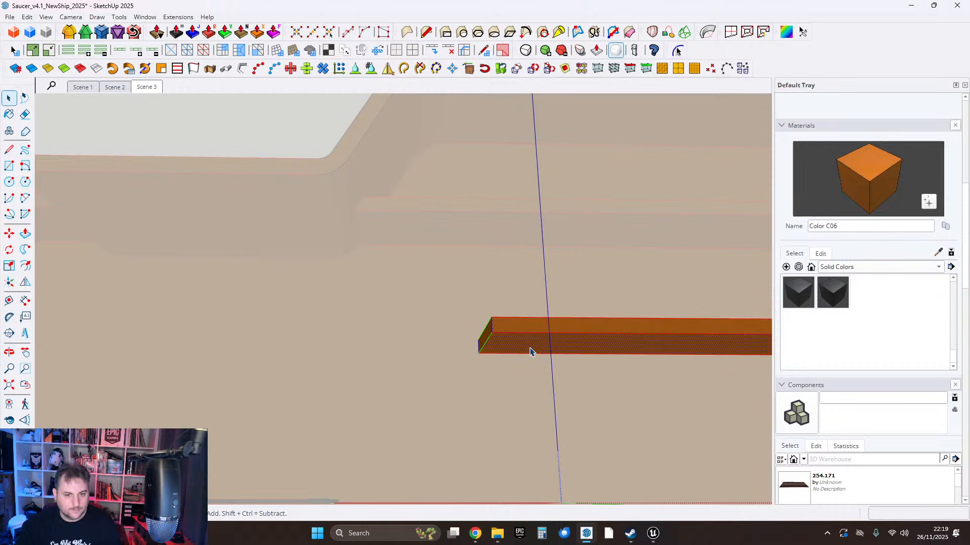
pyautogui.click(11, 317)
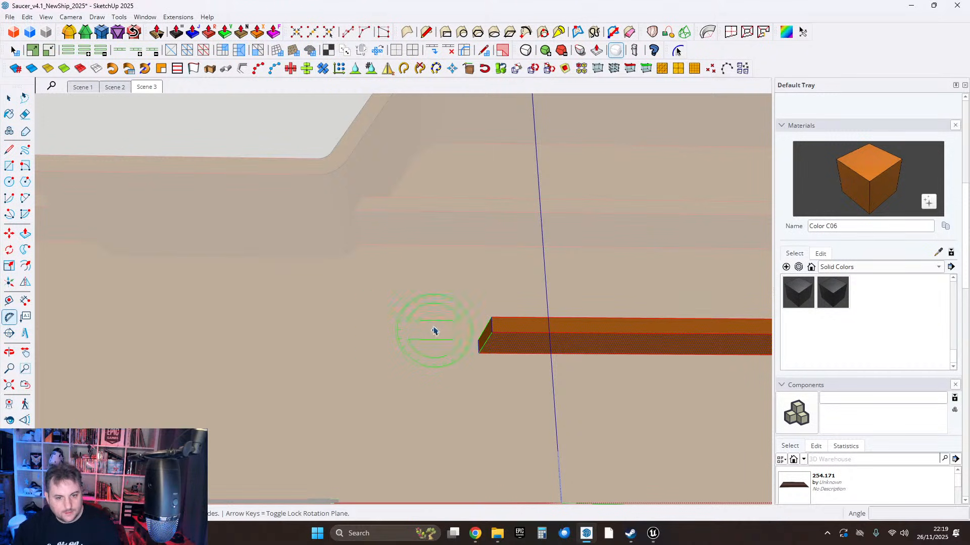
pyautogui.click(491, 332)
pyautogui.click(491, 279)
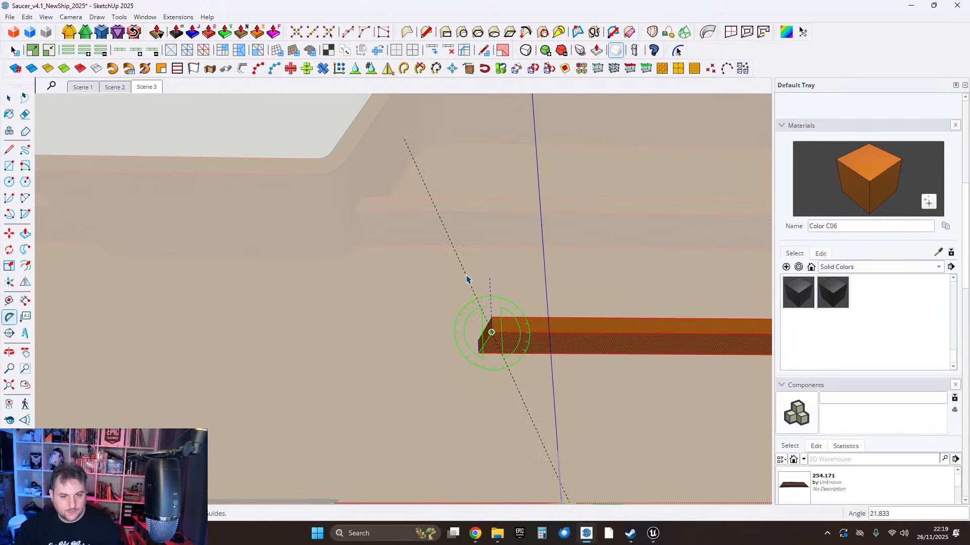
pyautogui.press('Escape')
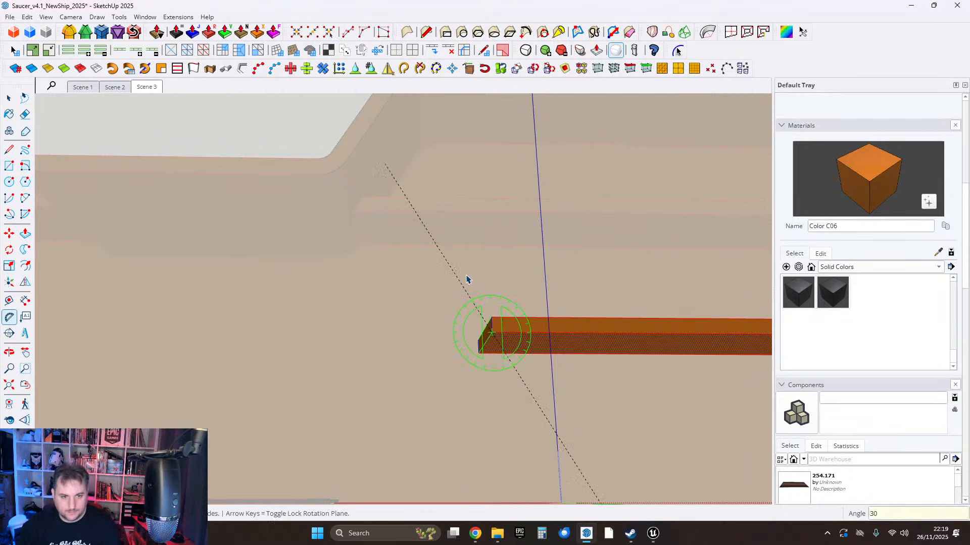
# Draw a slanted face 30 cm deep along the protractor guide, starting from the underside's inner edge of the right lower shelf half.
pyautogui.click(9, 150)
pyautogui.click(491, 333)
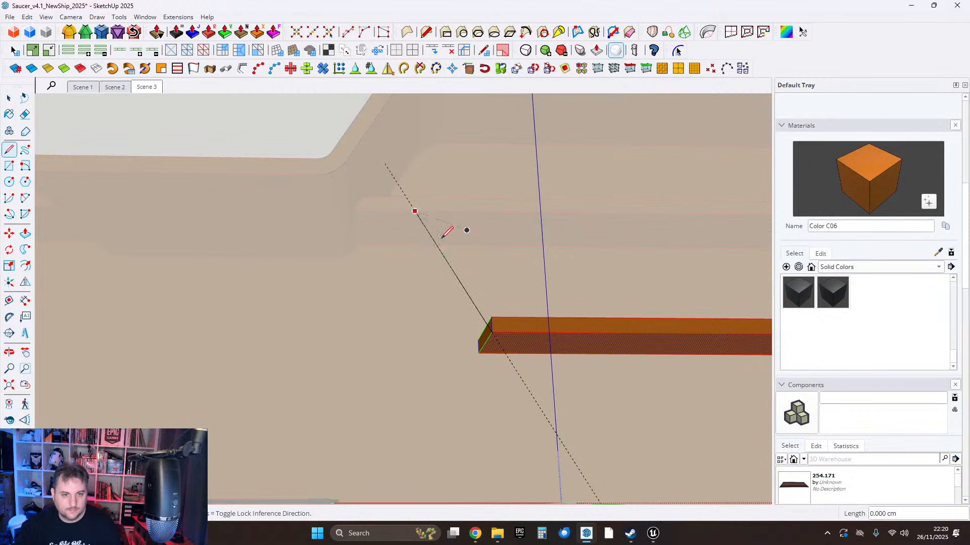
pyautogui.click(414, 211)
pyautogui.click(412, 246)
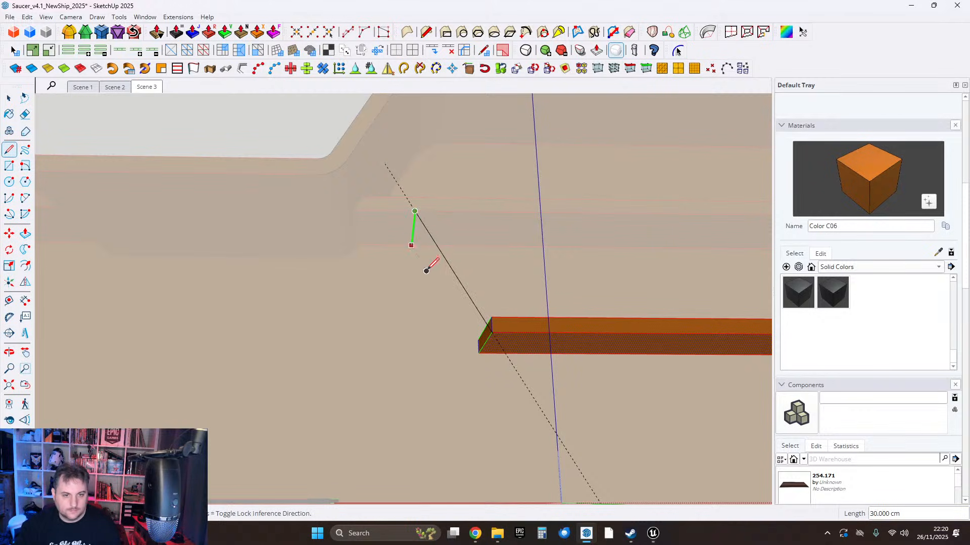
pyautogui.click(480, 351)
pyautogui.click(7, 100)
# Cut the slanted face together with the shelf's underside face and delete the rest of the right lower shelf half.
pyautogui.moveTo(553, 280)
pyautogui.mouseDown(button='middle')
pyautogui.moveTo(565, 273)
pyautogui.moveTo(530, 327)
pyautogui.moveTo(481, 260)
pyautogui.moveTo(433, 299)
pyautogui.mouseUp(button='middle')
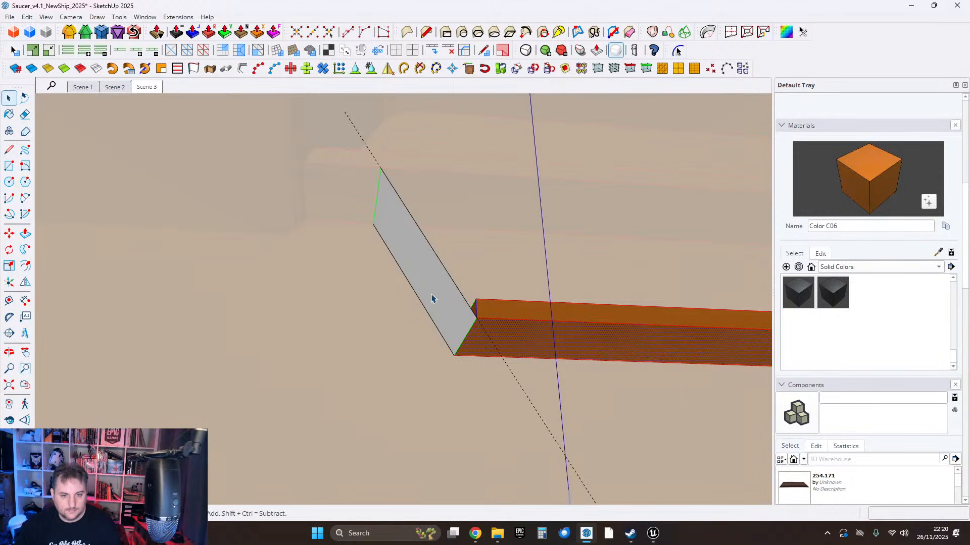
pyautogui.click(433, 298)
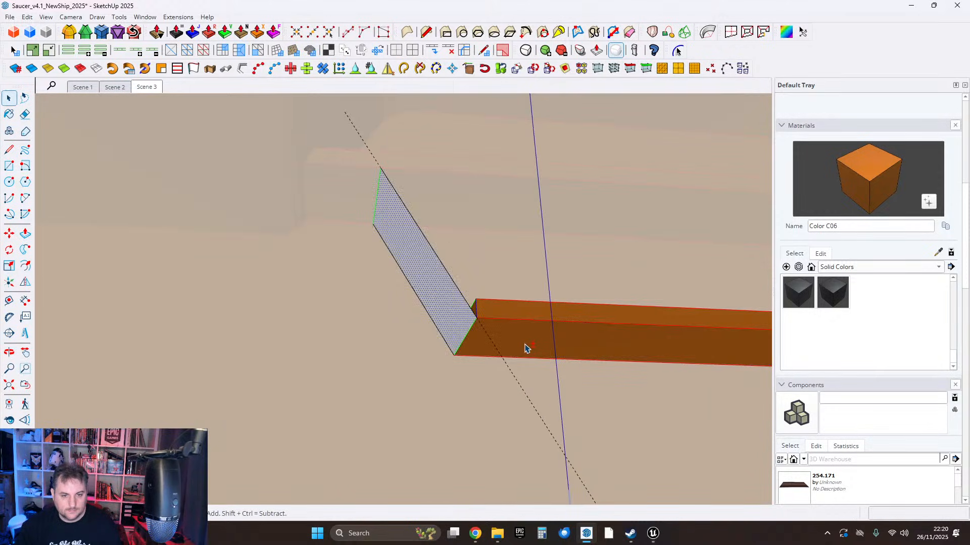
pyautogui.tripleClick(460, 322)
pyautogui.hotkey('ctrl', 'x')
pyautogui.click(494, 348)
pyautogui.click(495, 348)
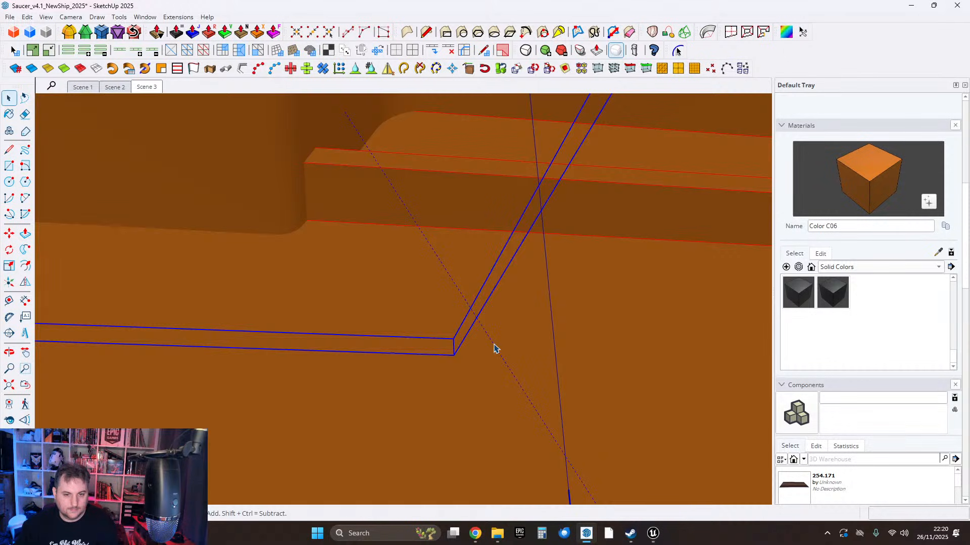
pyautogui.doubleClick(495, 349)
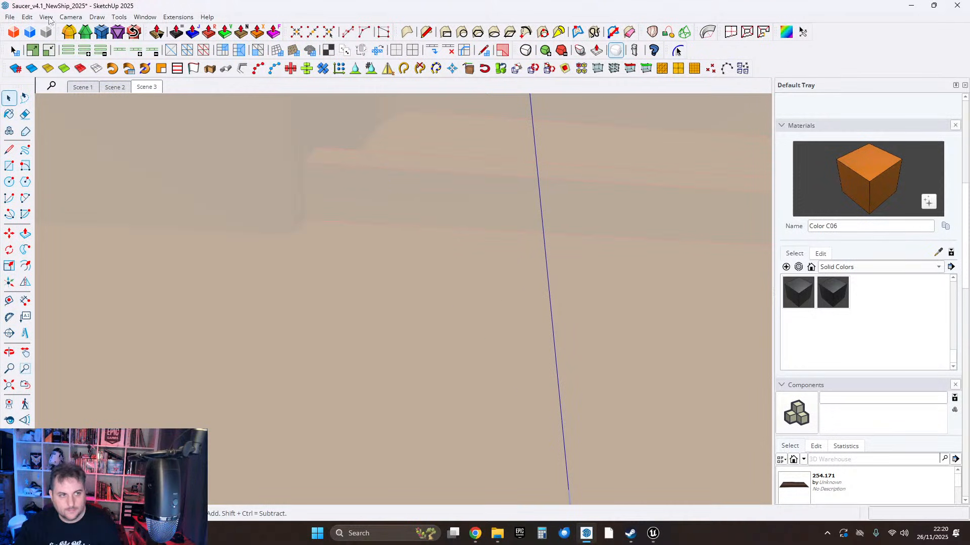
# Paste the two cut faces back in place and paint the slanted one with orange Color C06.
pyautogui.click(26, 17)
pyautogui.click(71, 95)
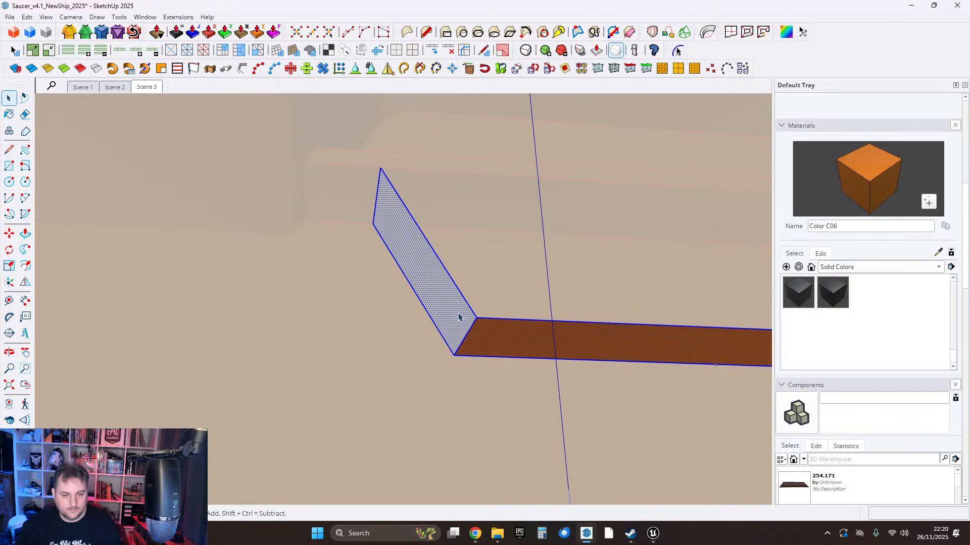
pyautogui.click(9, 115)
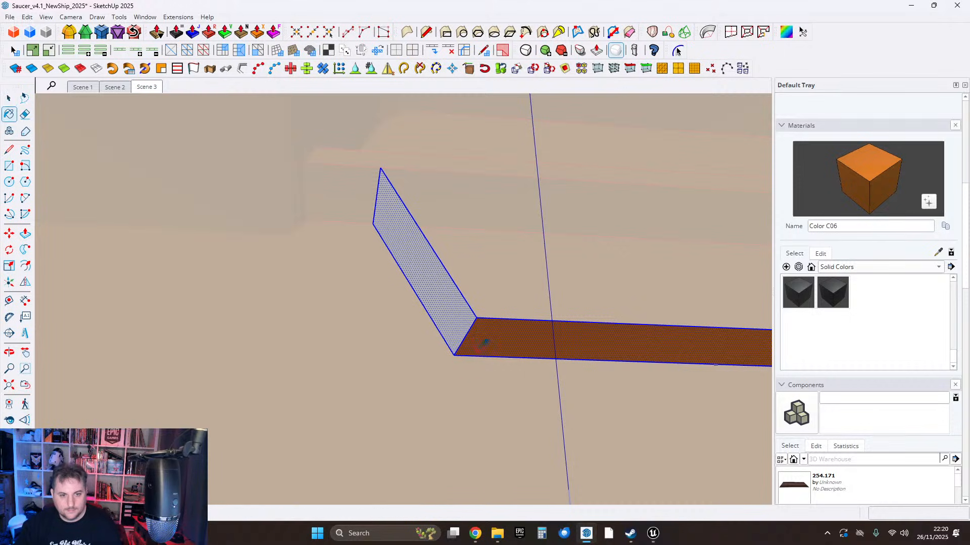
pyautogui.click(449, 312)
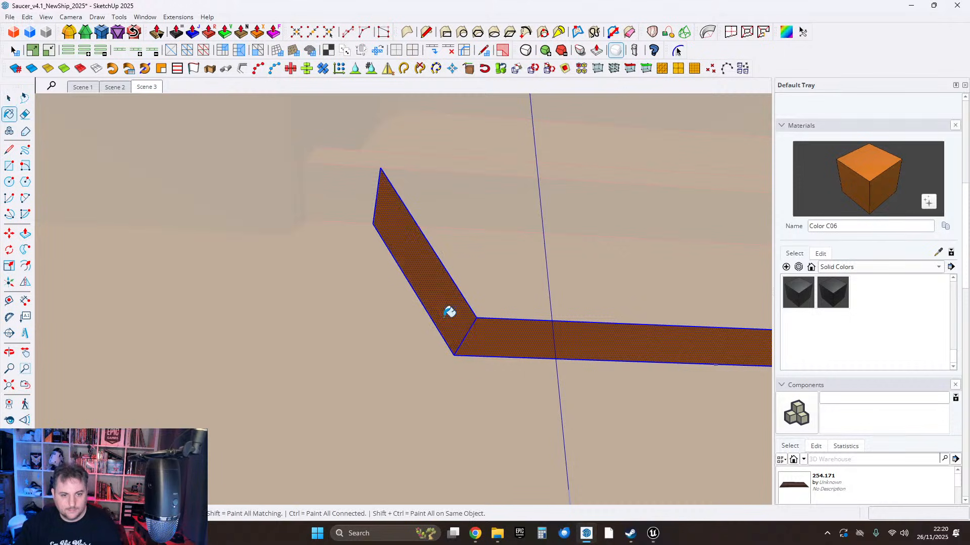
# Round the bend edge between the slanted face and the shelf underside with a 10 cm offset and 8 segments.
pyautogui.click(465, 337)
pyautogui.scroll(-1, 468, 336)
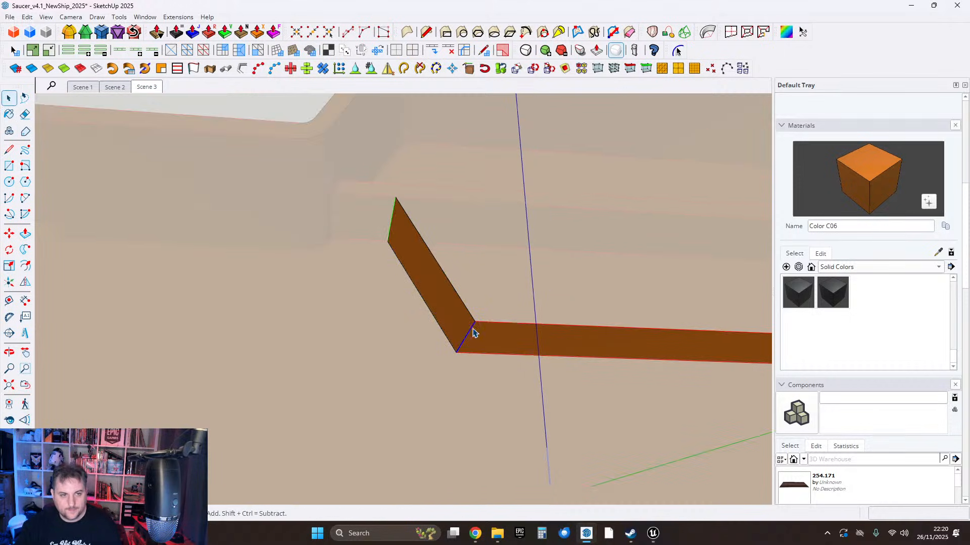
pyautogui.click(70, 33)
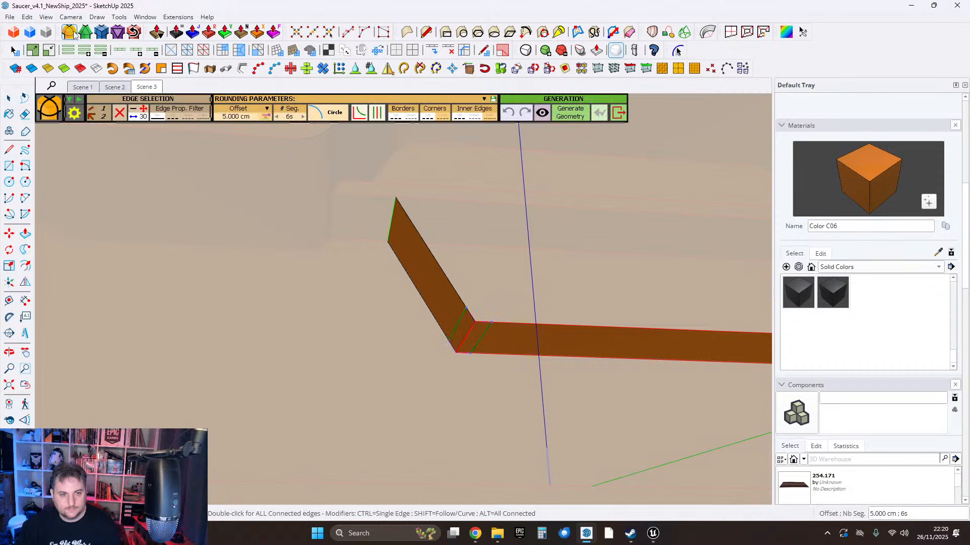
pyautogui.click(235, 121)
pyautogui.write('10')
pyautogui.press('Return')
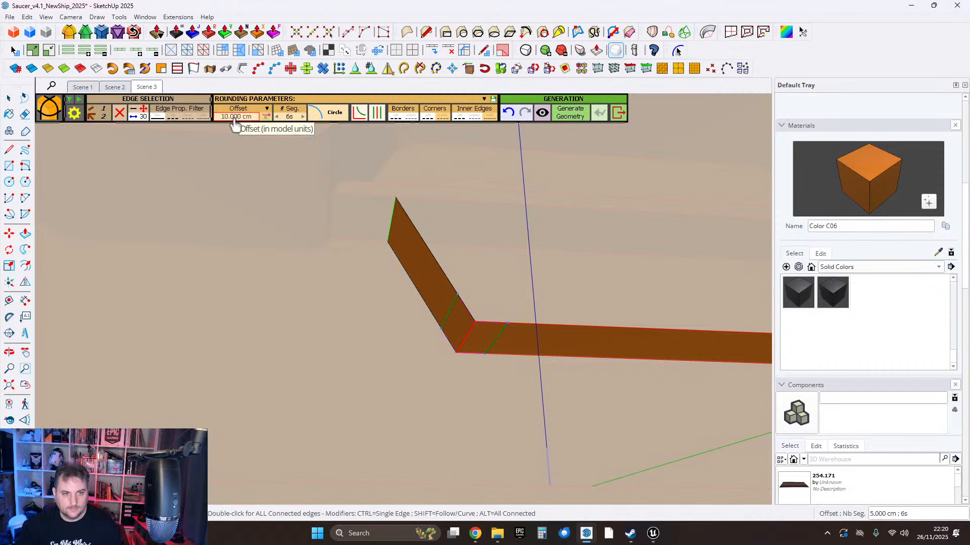
pyautogui.click(303, 117)
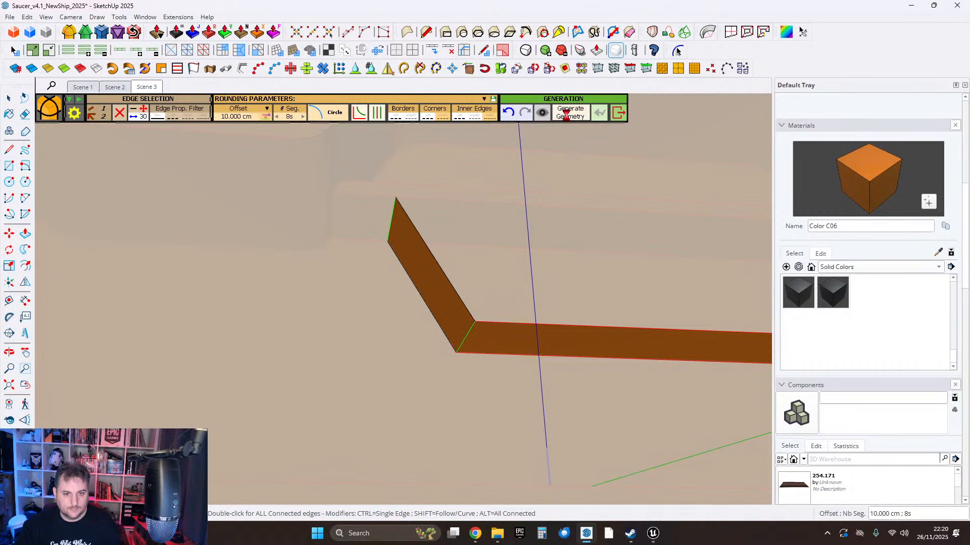
# Thicken the bent strip of the right lower shelf half upward with Joint Push/Pull.
pyautogui.click(9, 98)
pyautogui.moveTo(334, 276); pyautogui.dragTo(425, 304, button='middle')
pyautogui.click(395, 284)
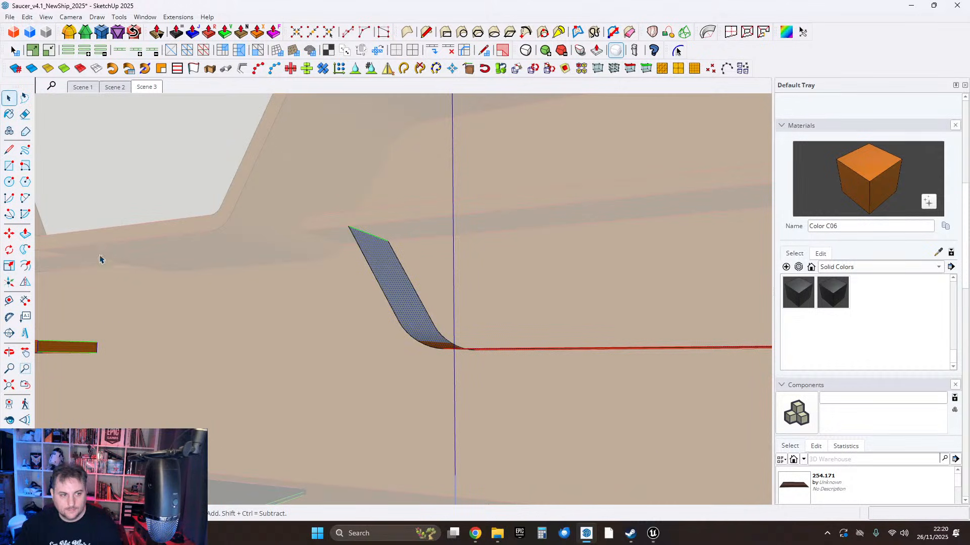
pyautogui.click(175, 34)
pyautogui.click(389, 273)
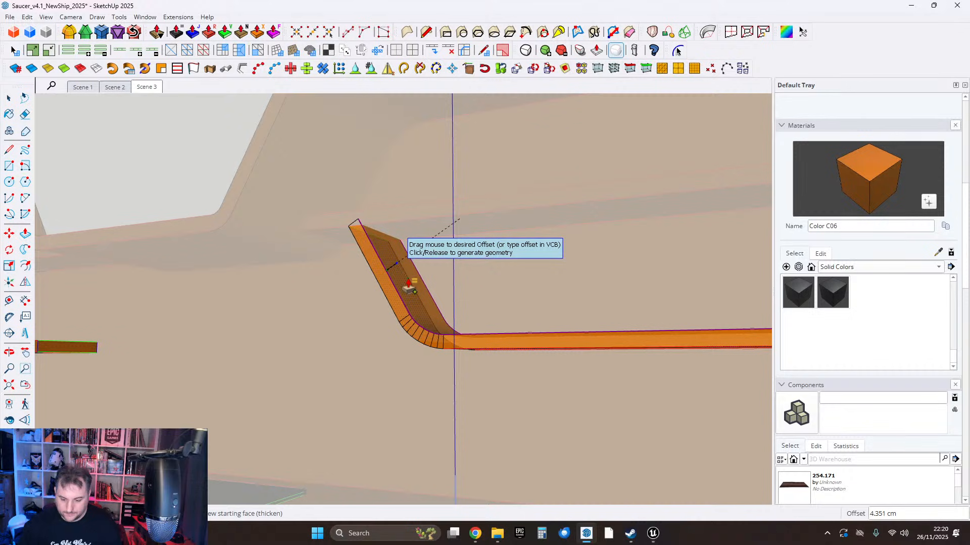
pyautogui.click(9, 98)
pyautogui.scroll(-1, 372, 247)
pyautogui.scroll(-3, 373, 247)
pyautogui.moveTo(491, 260); pyautogui.dragTo(451, 331, button='middle')
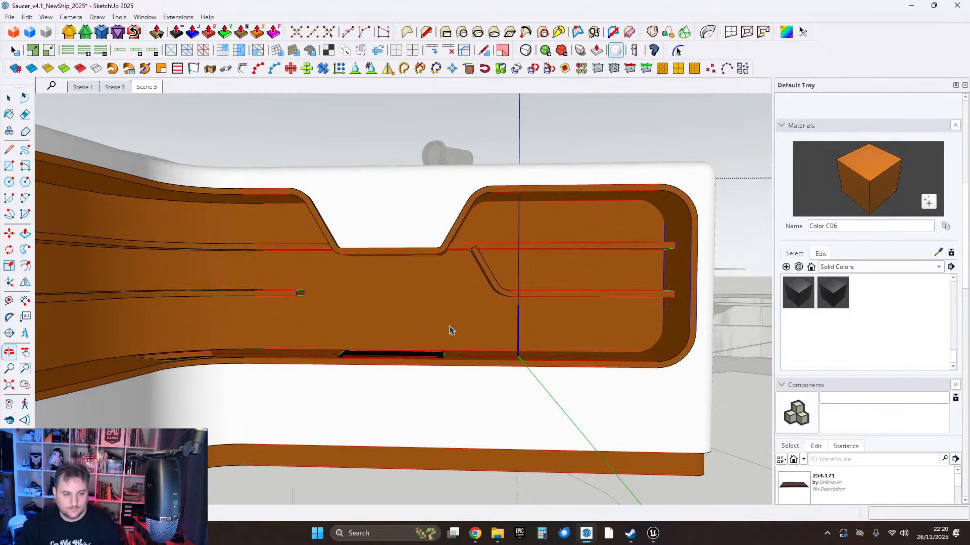
# Move the bent inner end of the right lower shelf half about 25.9 cm horizontally toward the trapezoidal housing.
pyautogui.scroll(5, 498, 239)
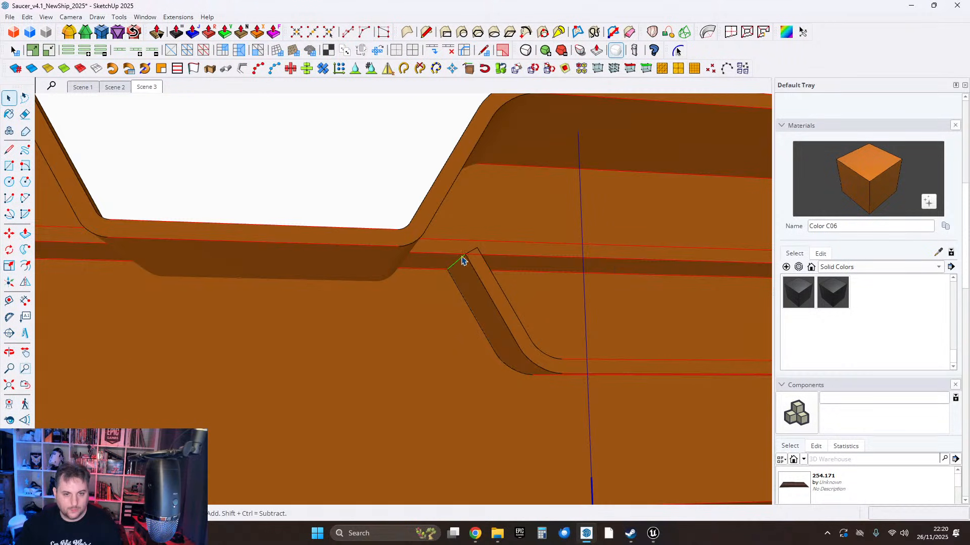
pyautogui.scroll(-6, 499, 258)
pyautogui.moveTo(530, 305); pyautogui.dragTo(515, 353, button='middle')
pyautogui.scroll(-1, 533, 321)
pyautogui.scroll(4, 501, 267)
pyautogui.doubleClick(513, 279)
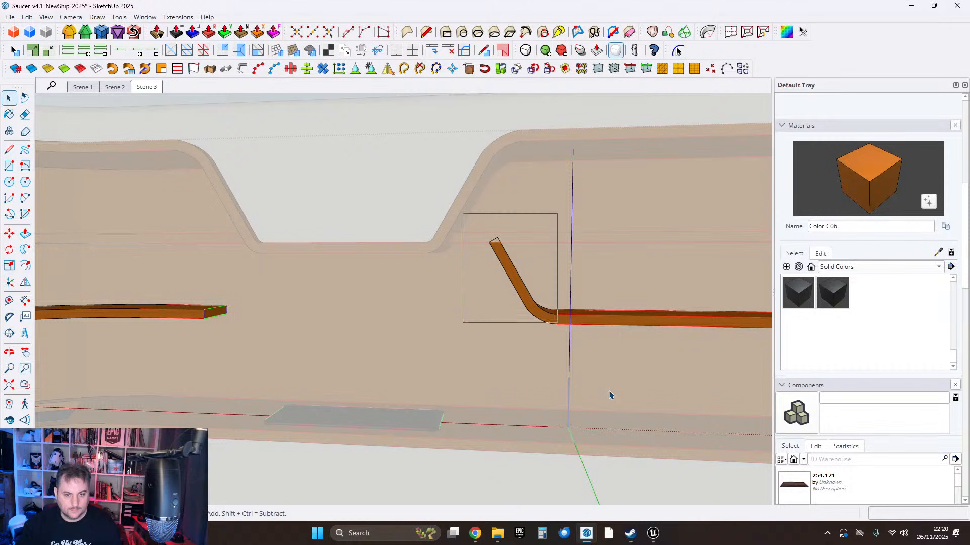
pyautogui.press('m')
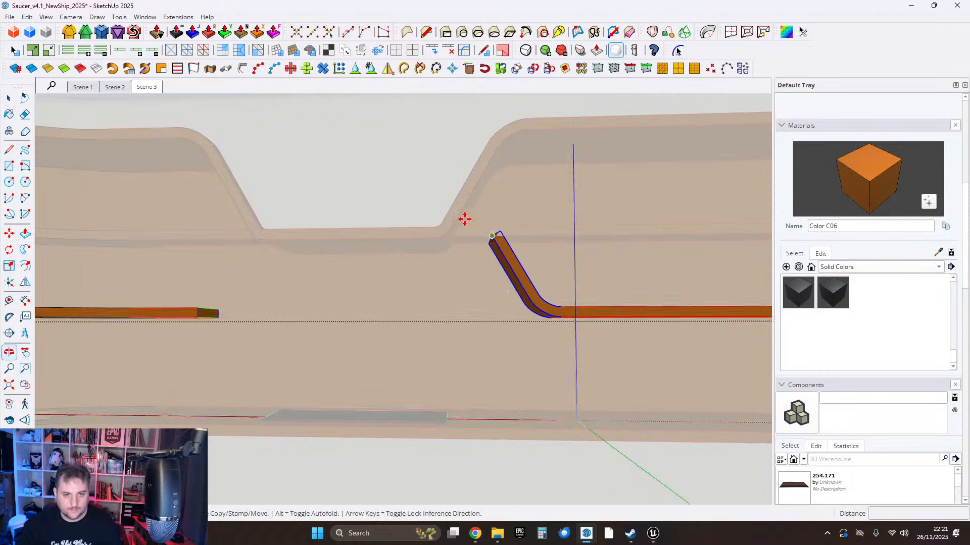
pyautogui.scroll(4, 513, 268)
pyautogui.click(523, 268)
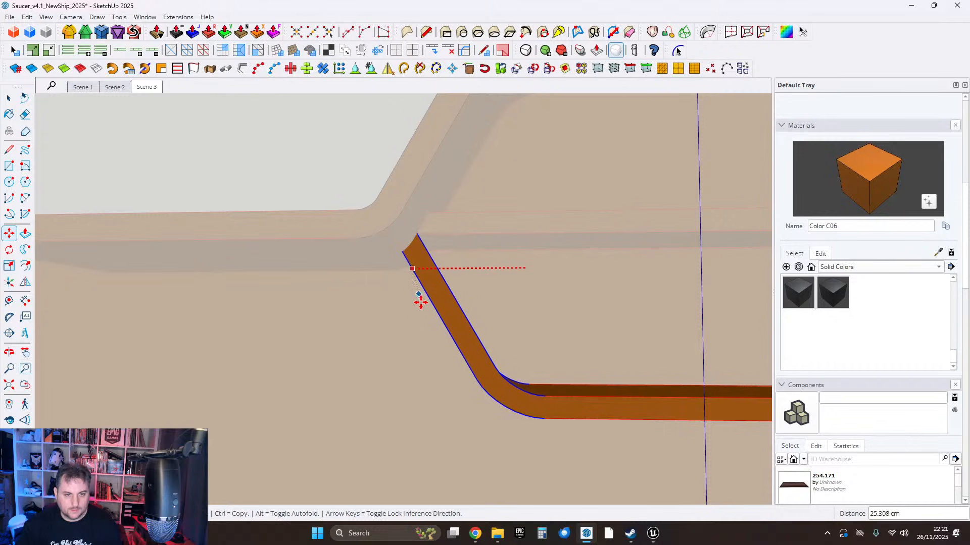
pyautogui.click(418, 311)
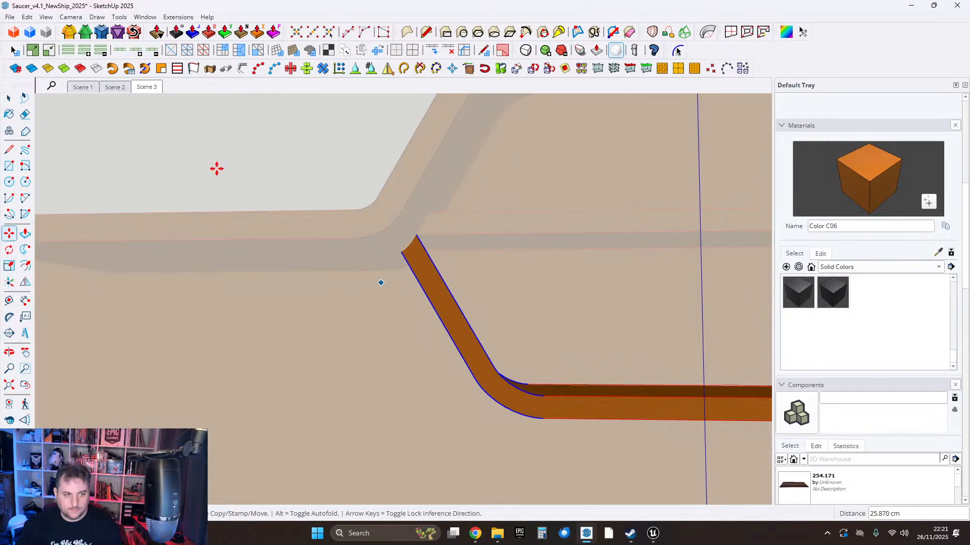
pyautogui.click(9, 98)
pyautogui.click(204, 184)
# Compare the bent inner end of the right lower shelf half with the square inner end of the left half.
pyautogui.scroll(-4, 470, 246)
pyautogui.scroll(-4, 477, 255)
pyautogui.moveTo(483, 268); pyautogui.dragTo(472, 239, button='middle')
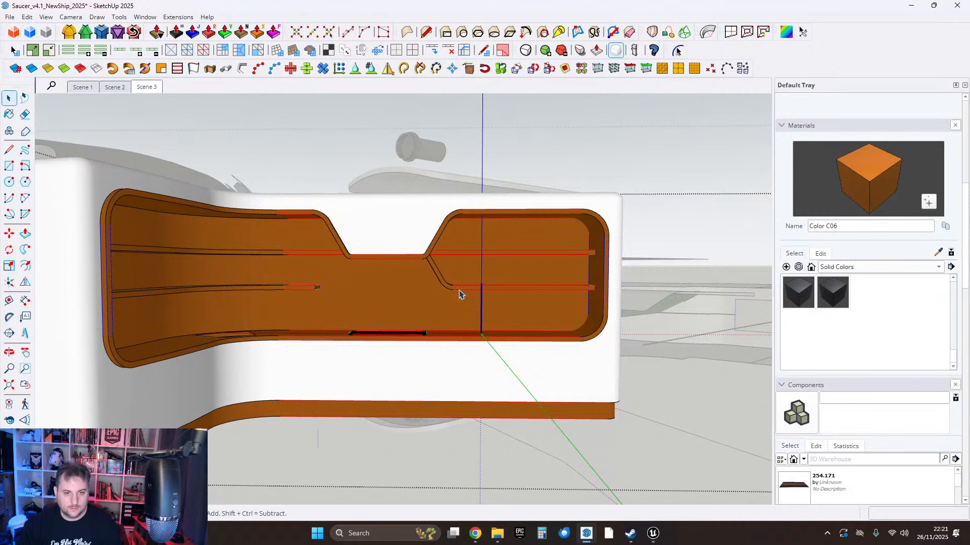
pyautogui.moveTo(463, 234); pyautogui.dragTo(409, 288, button='middle')
pyautogui.scroll(4, 389, 297)
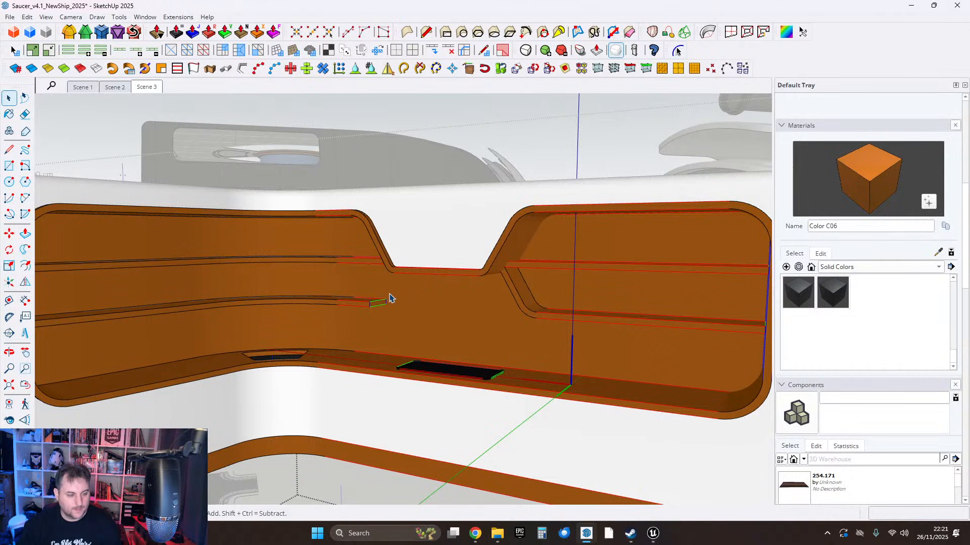
pyautogui.scroll(3, 435, 319)
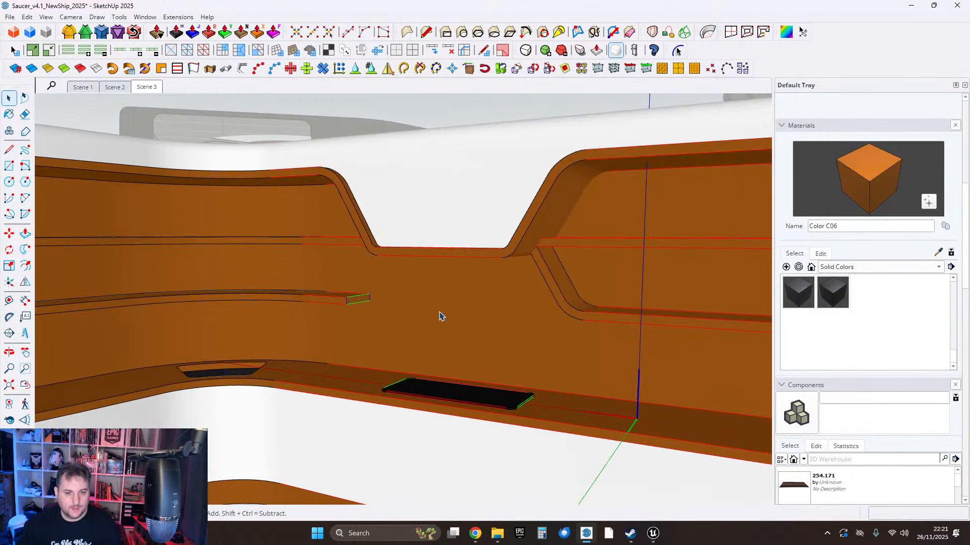
pyautogui.moveTo(440, 318); pyautogui.dragTo(579, 322, button='middle')
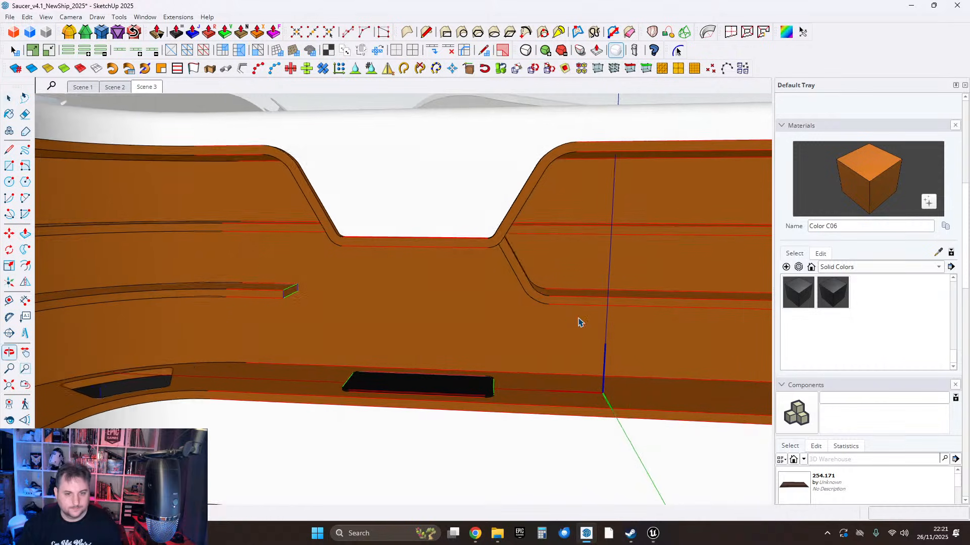
# Open the lower shelf and copy its bent right half about 379.2 cm to the right, outside the liner.
pyautogui.click(558, 302)
pyautogui.scroll(-2, 502, 312)
pyautogui.moveTo(502, 312); pyautogui.dragTo(468, 305, button='middle')
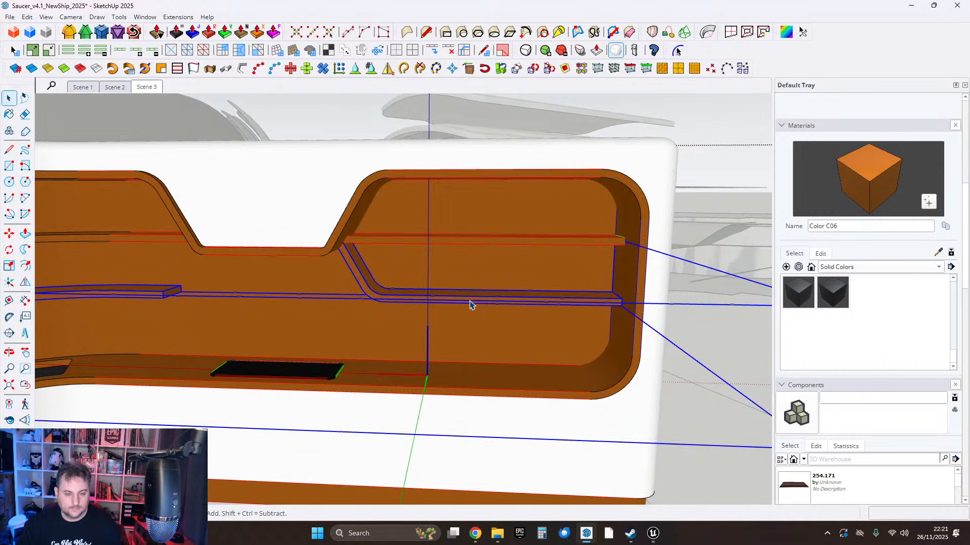
pyautogui.doubleClick(469, 305)
pyautogui.scroll(-2, 433, 305)
pyautogui.tripleClick(427, 302)
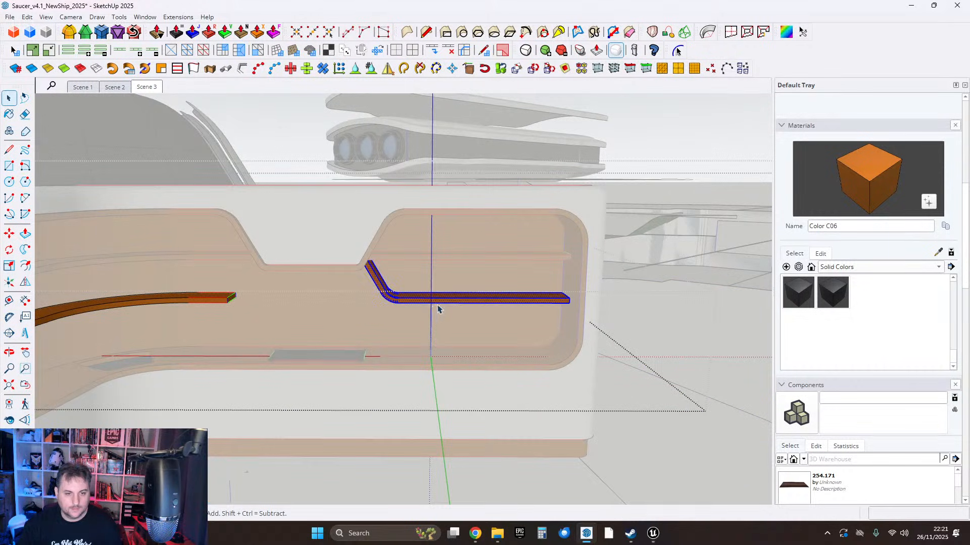
pyautogui.click(9, 236)
pyautogui.press('ctrl')
pyautogui.click(395, 297)
pyautogui.moveTo(485, 304); pyautogui.dragTo(273, 325, button='middle')
pyautogui.click(596, 312)
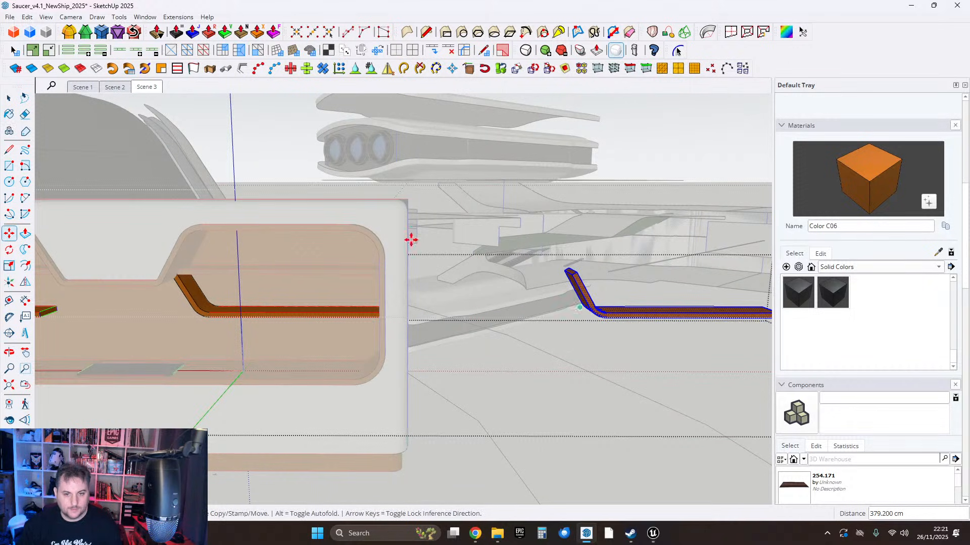
# Flip the copied shelf half about the red plane and shorten its straight end by 153 cm with Push/Pull.
pyautogui.click(98, 17)
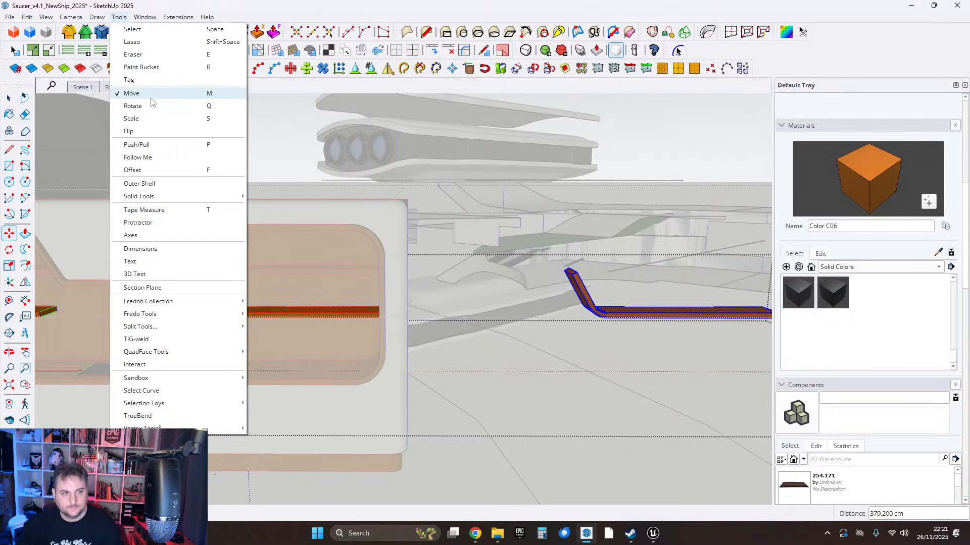
pyautogui.click(137, 155)
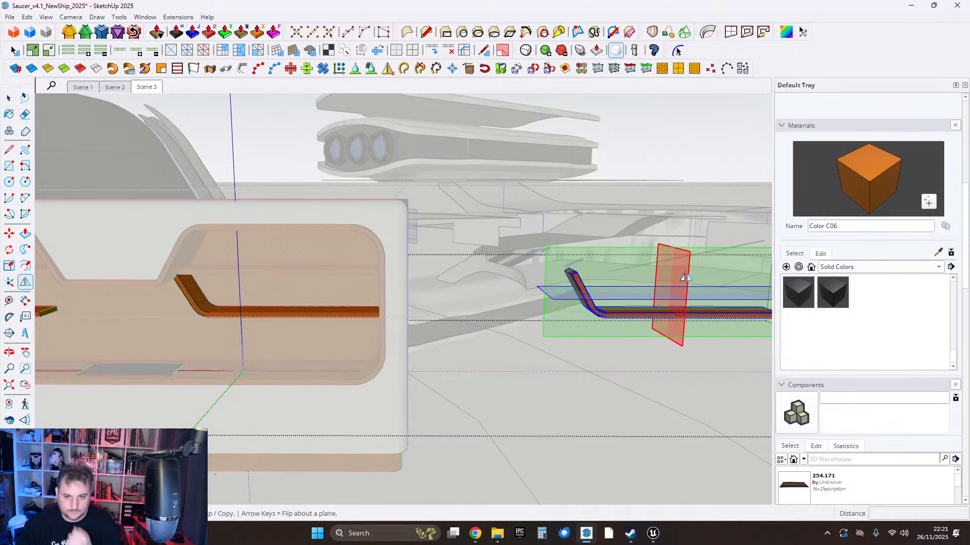
pyautogui.press('p')
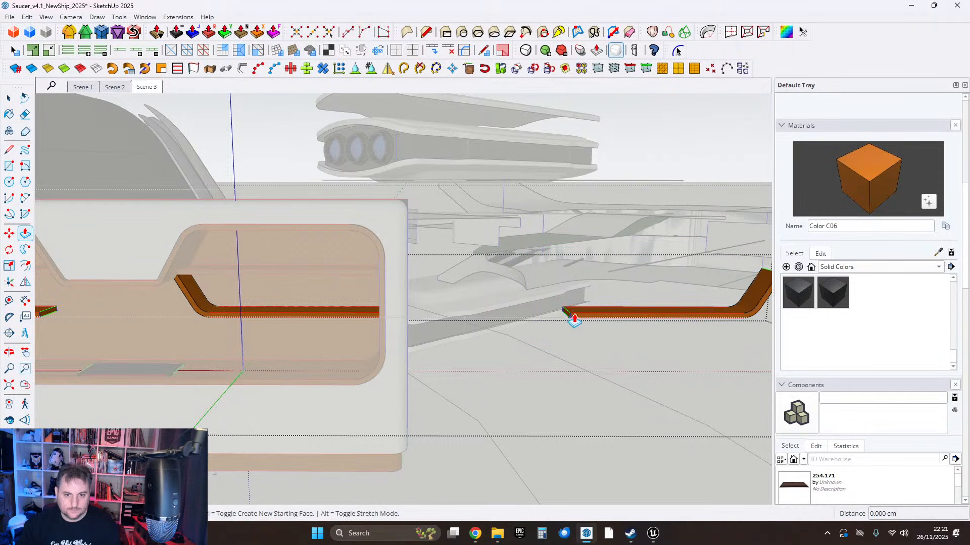
pyautogui.click(568, 319)
pyautogui.click(726, 324)
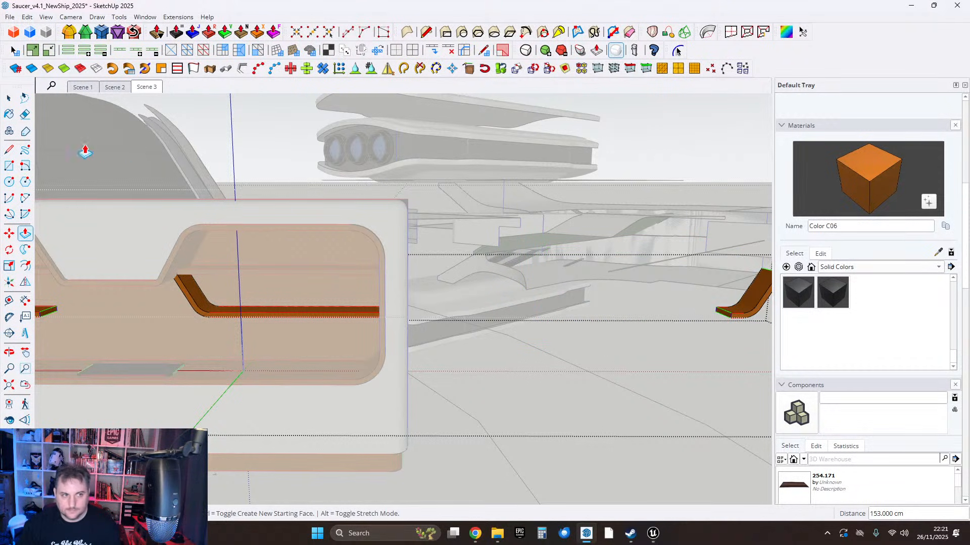
# Move the flipped bent piece back along the shelf toward the left lower shelf half's inner end.
pyautogui.click(9, 97)
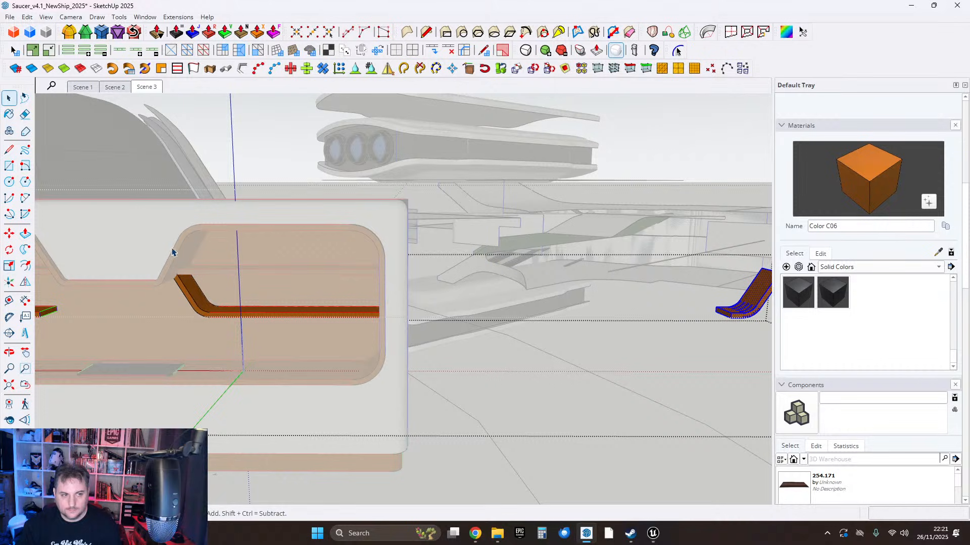
pyautogui.click(12, 233)
pyautogui.click(755, 295)
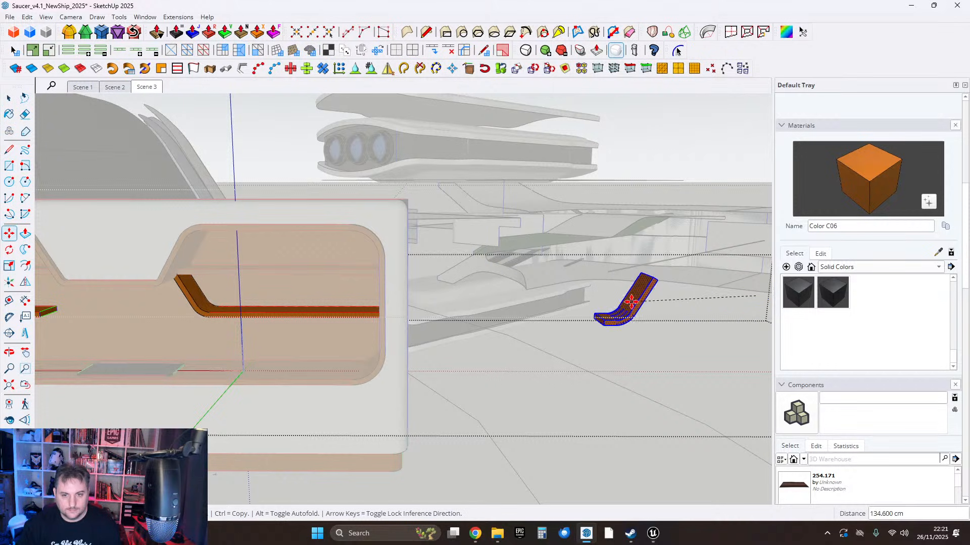
# Move the angled shelf piece about 666 cm along the red axis to the end of the lower left shelf.
pyautogui.press('Right')
pyautogui.keyDown('shift'); pyautogui.moveTo(131, 324); pyautogui.dragTo(435, 328, button='middle'); pyautogui.keyUp('shift')
pyautogui.scroll(6, 433, 328)
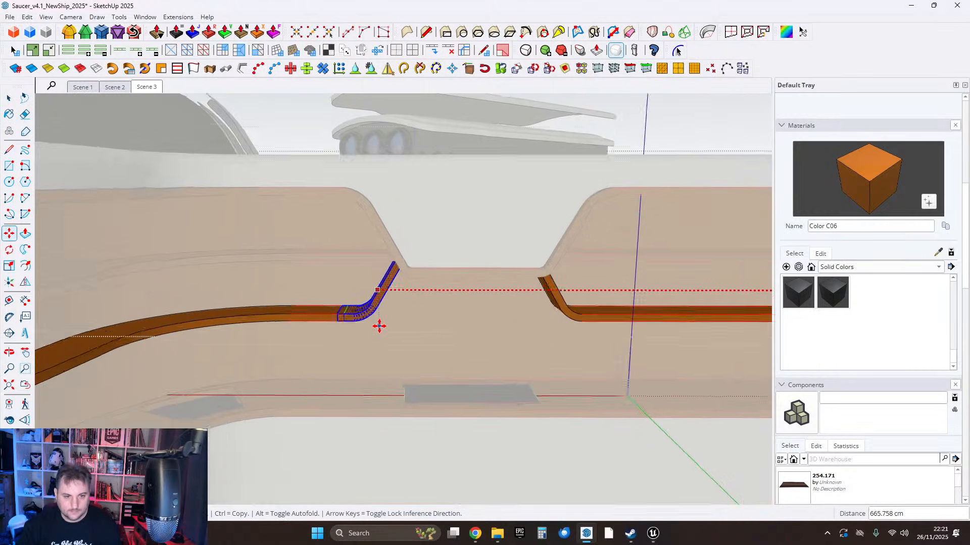
# Push the lower left shelf's end face back 26.3 cm, away from the angled piece.
pyautogui.click(24, 233)
pyautogui.scroll(4, 336, 305)
pyautogui.click(344, 314)
pyautogui.click(236, 309)
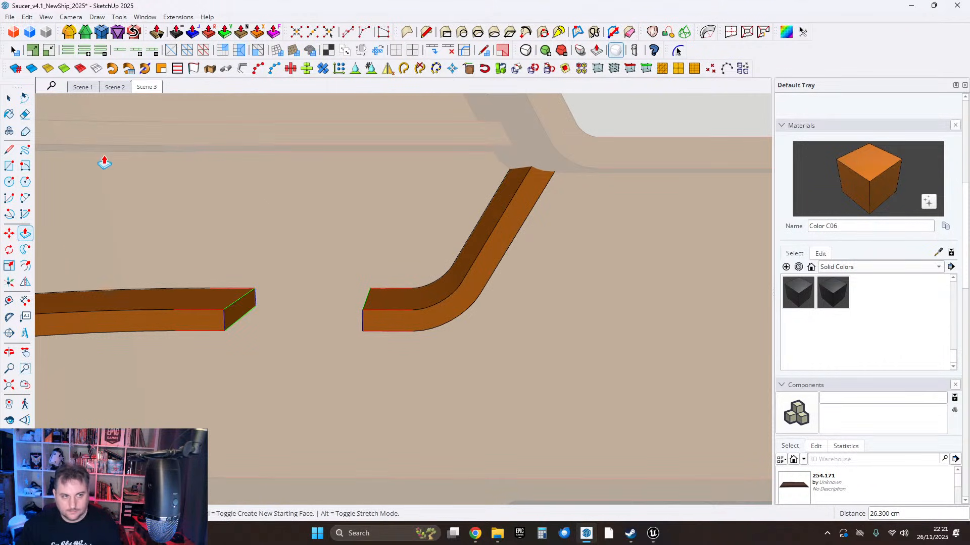
# Move the whole angled piece about 7.1 cm along the red axis towards the lower left shelf.
pyautogui.click(8, 99)
pyautogui.moveTo(464, 161); pyautogui.dragTo(439, 307, button='middle')
pyautogui.tripleClick(467, 266)
pyautogui.click(9, 234)
pyautogui.click(475, 289)
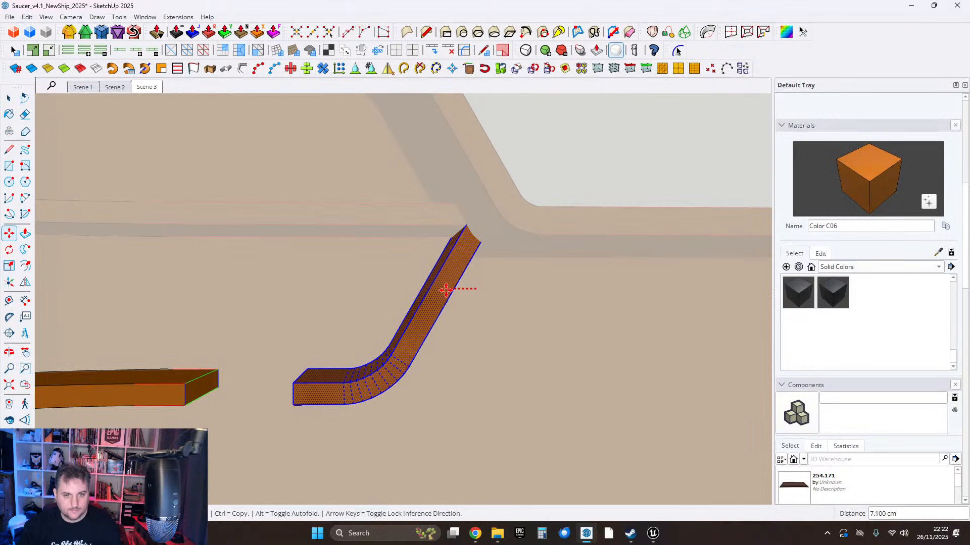
pyautogui.click(447, 289)
# Extend the lower left shelf's end face to meet the angled piece and leave the shelf group.
pyautogui.click(26, 233)
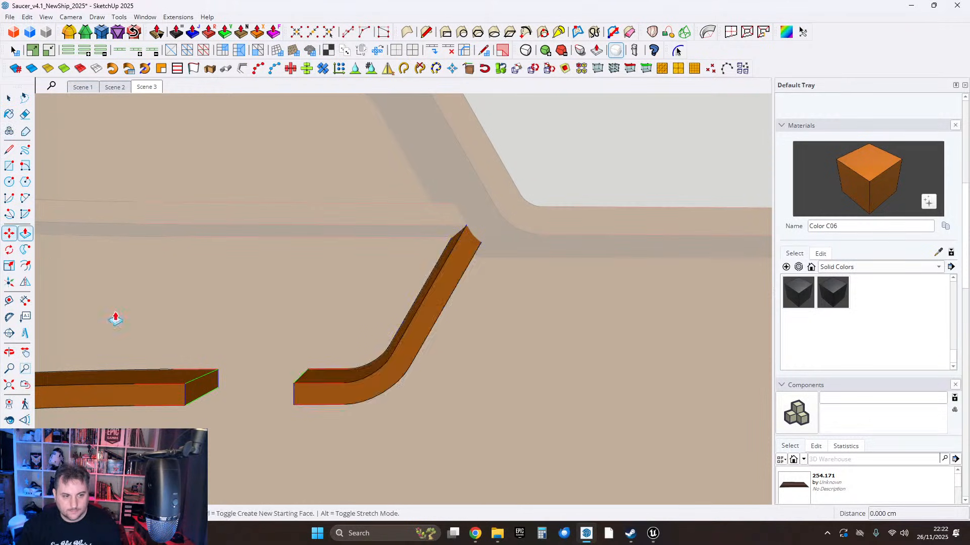
pyautogui.click(201, 393)
pyautogui.click(293, 398)
pyautogui.press('e')
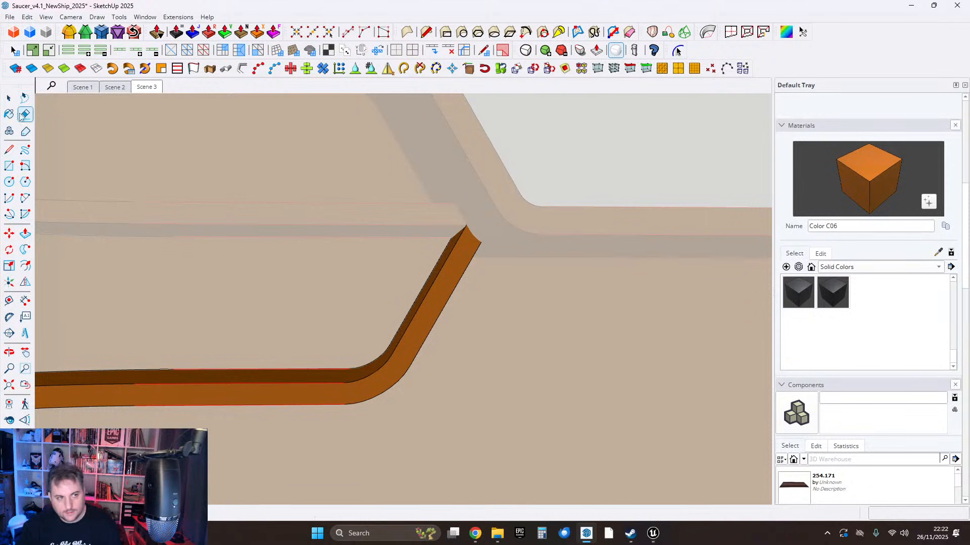
pyautogui.scroll(-13, 331, 283)
pyautogui.press('Escape')
pyautogui.press('Escape')
pyautogui.scroll(1, 465, 361)
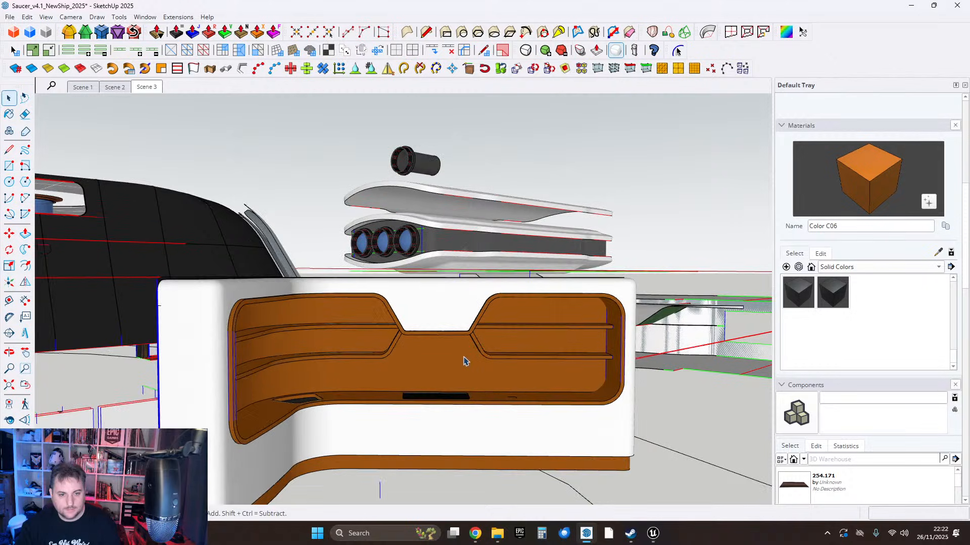
# Inspect both shelf bays and measure at the rounded upper corner of the right bay's rim with the Line tool.
pyautogui.moveTo(468, 353)
pyautogui.mouseDown(button='middle')
pyautogui.moveTo(420, 333)
pyautogui.moveTo(483, 326)
pyautogui.moveTo(444, 335)
pyautogui.moveTo(485, 312)
pyautogui.moveTo(446, 353)
pyautogui.moveTo(323, 348)
pyautogui.moveTo(309, 329)
pyautogui.moveTo(390, 329)
pyautogui.moveTo(440, 353)
pyautogui.moveTo(470, 392)
pyautogui.moveTo(498, 347)
pyautogui.moveTo(398, 372)
pyautogui.moveTo(426, 357)
pyautogui.moveTo(469, 359)
pyautogui.mouseUp(button='middle')
pyautogui.scroll(2, 444, 326)
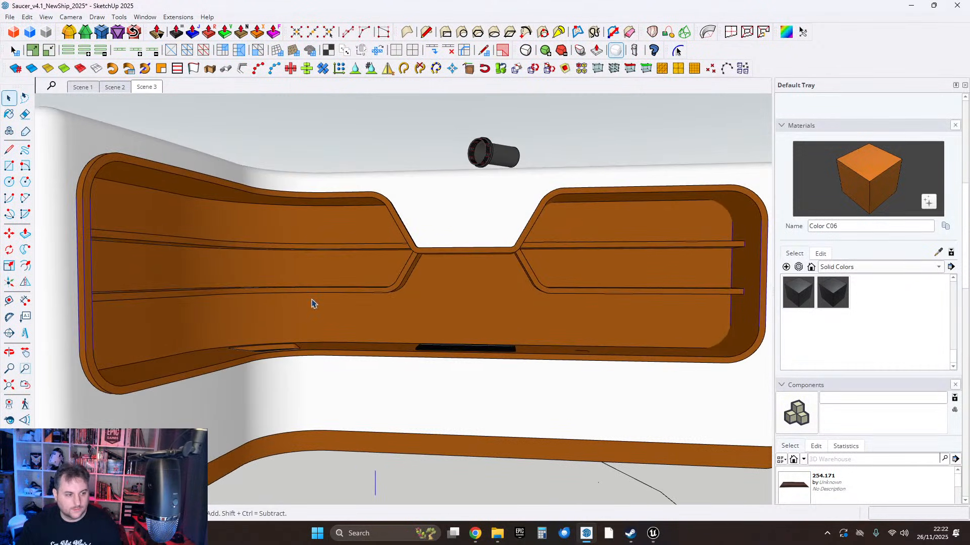
pyautogui.moveTo(311, 303); pyautogui.dragTo(360, 315, button='middle')
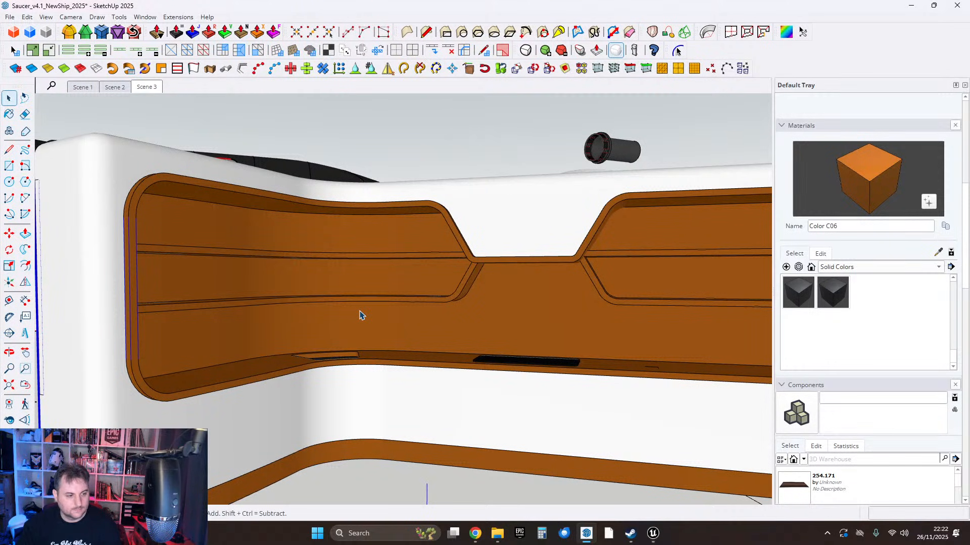
pyautogui.moveTo(668, 315); pyautogui.dragTo(495, 268, button='middle')
pyautogui.scroll(2, 528, 251)
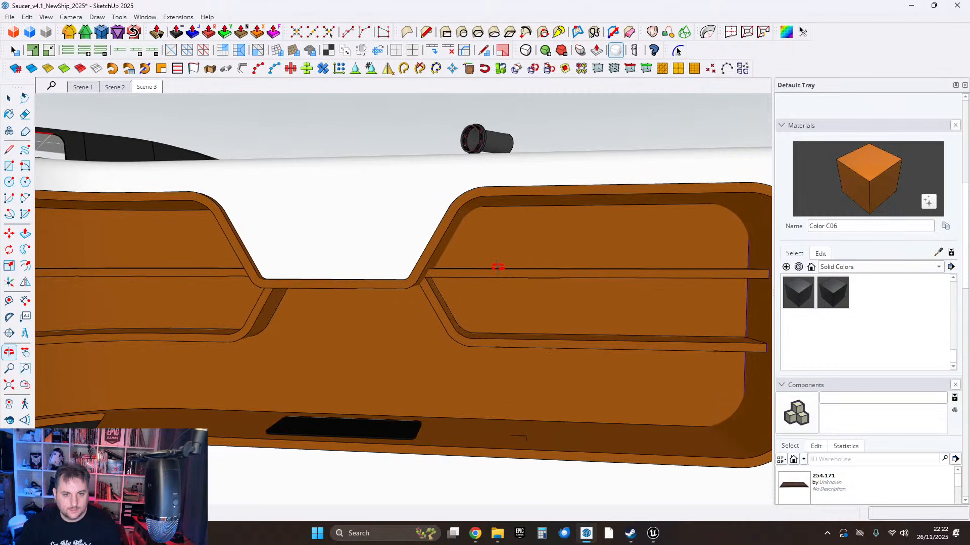
pyautogui.scroll(4, 451, 218)
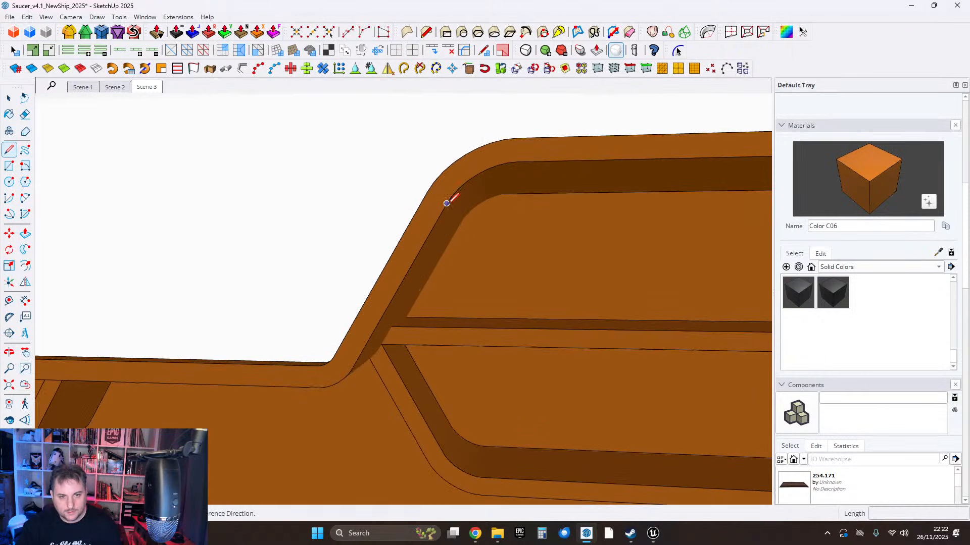
pyautogui.click(446, 203)
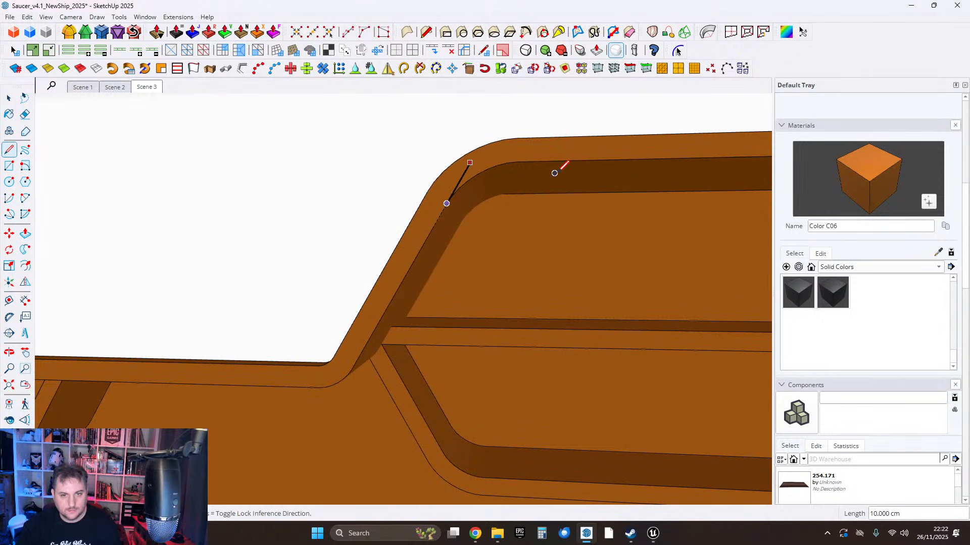
pyautogui.scroll(-3, 540, 162)
pyautogui.press('Escape')
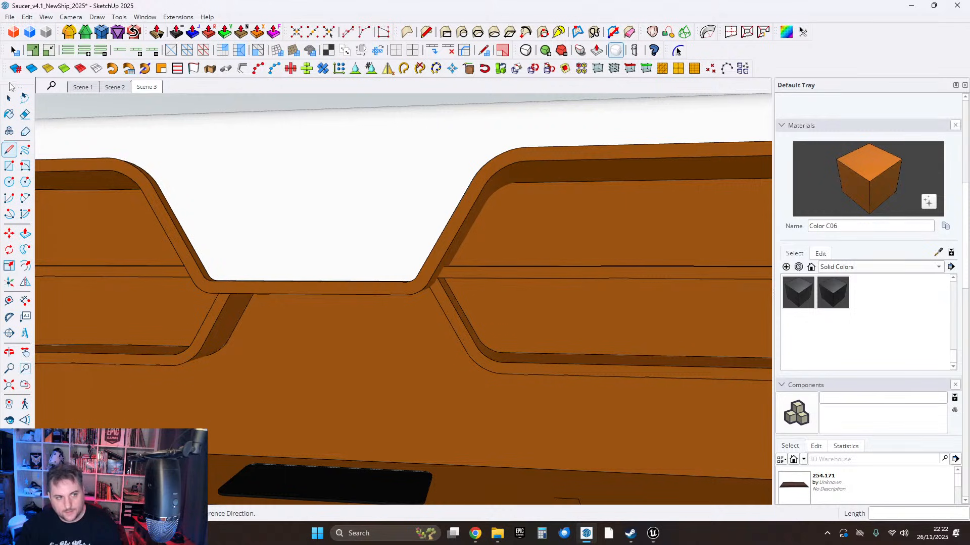
# Measure at the rounded corner of the lower left shelf's angled end with the Line tool.
pyautogui.scroll(-5, 564, 297)
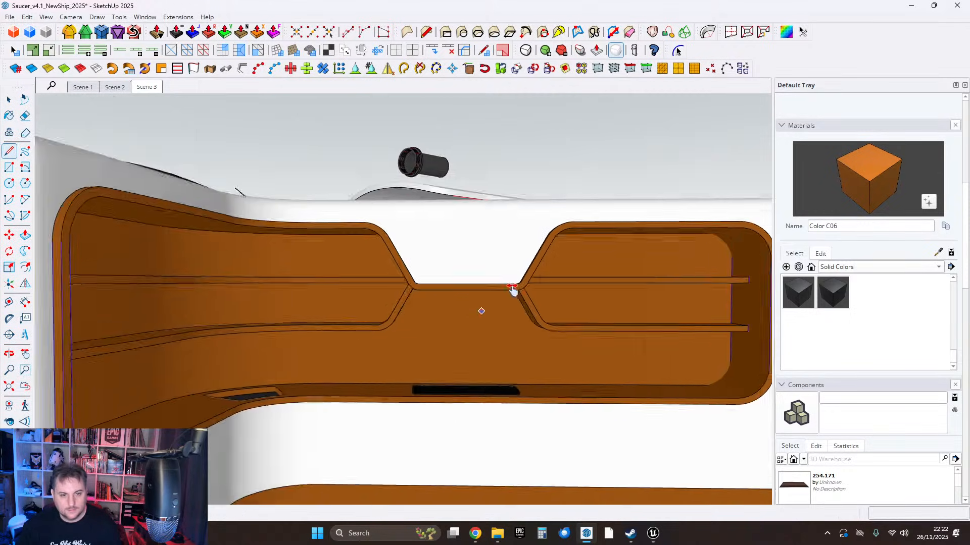
pyautogui.moveTo(512, 289); pyautogui.dragTo(523, 310, button='middle')
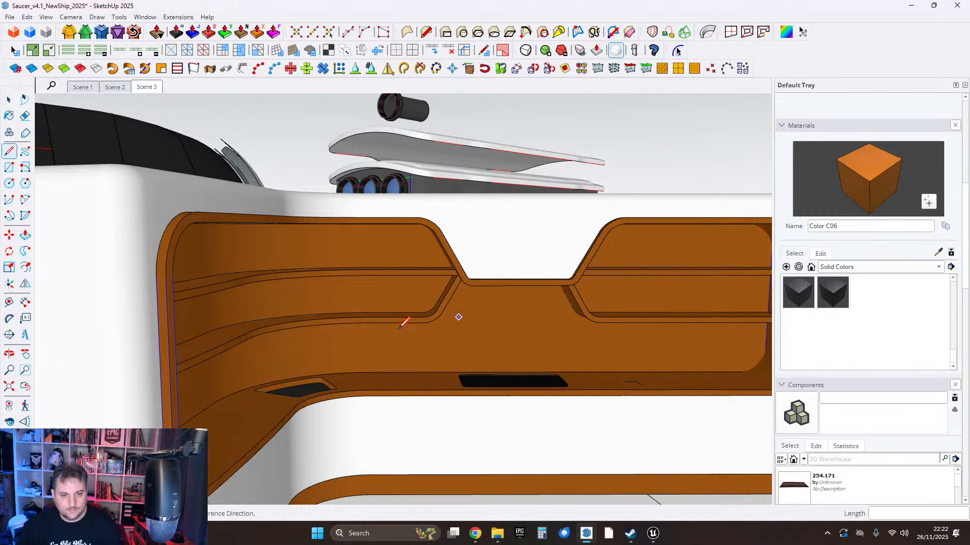
pyautogui.scroll(4, 403, 324)
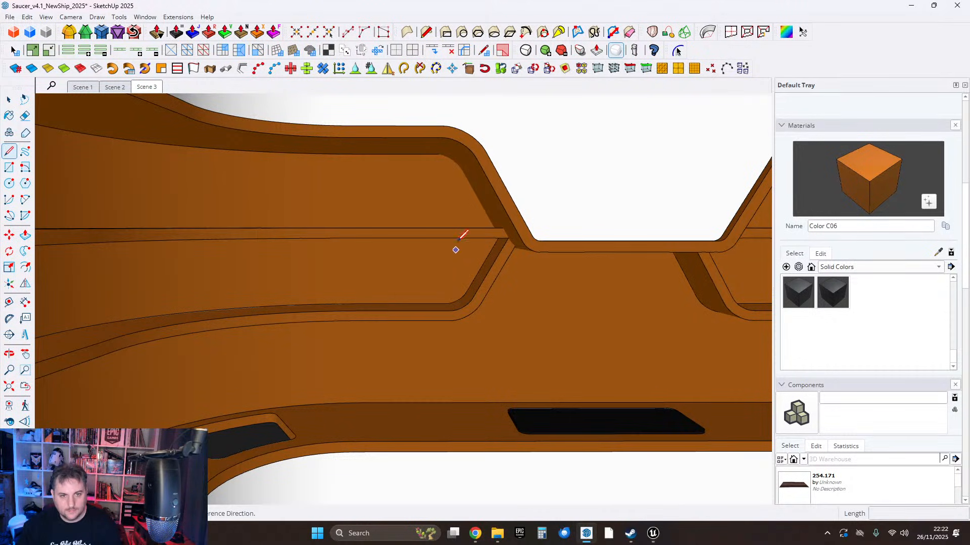
pyautogui.scroll(4, 474, 281)
pyautogui.click(470, 307)
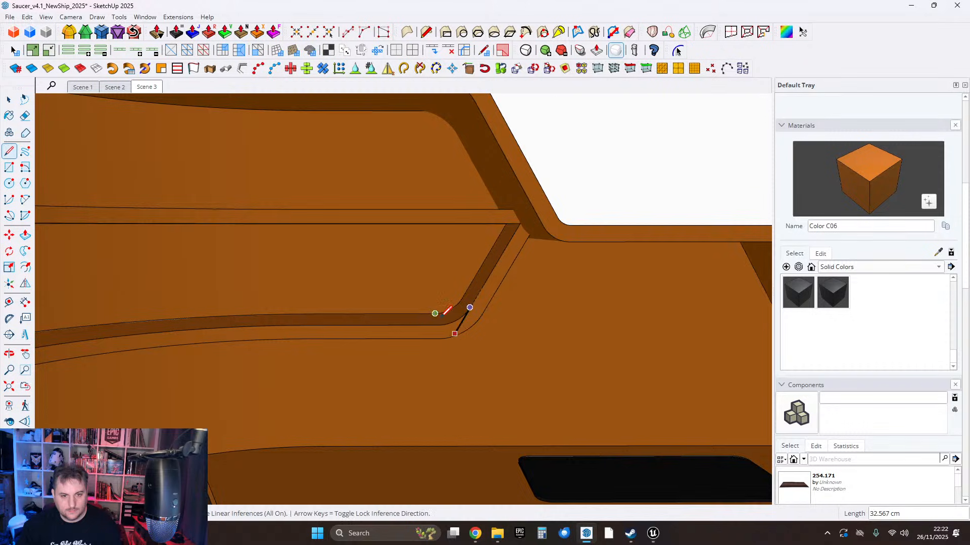
pyautogui.scroll(2, 451, 328)
pyautogui.press('Escape')
# Examine the lower left shelf's angled end and its junction with the recess rim from several angles.
pyautogui.moveTo(454, 332)
pyautogui.mouseDown(button='middle')
pyautogui.moveTo(449, 316)
pyautogui.moveTo(433, 339)
pyautogui.mouseUp(button='middle')
pyautogui.scroll(-3, 450, 314)
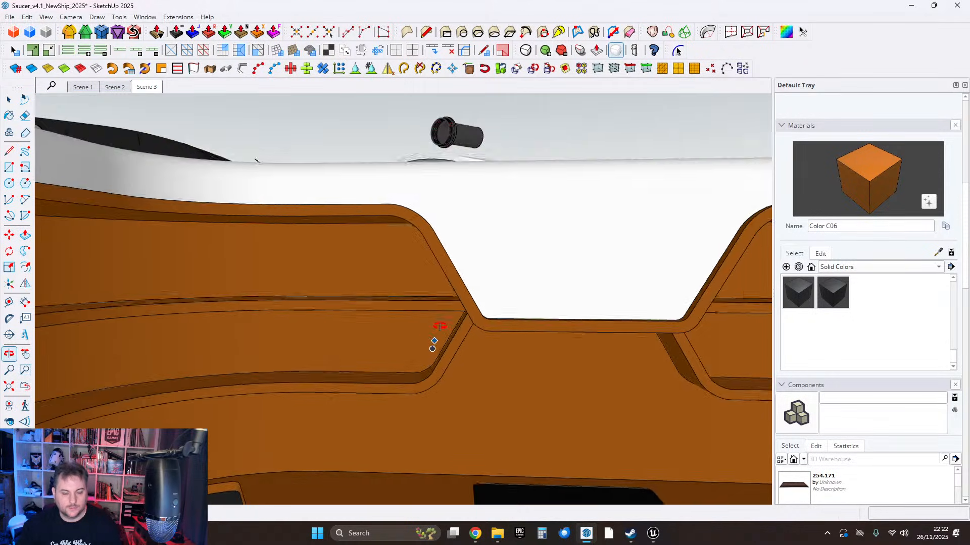
pyautogui.scroll(4, 442, 325)
pyautogui.scroll(2, 446, 351)
pyautogui.scroll(-4, 450, 351)
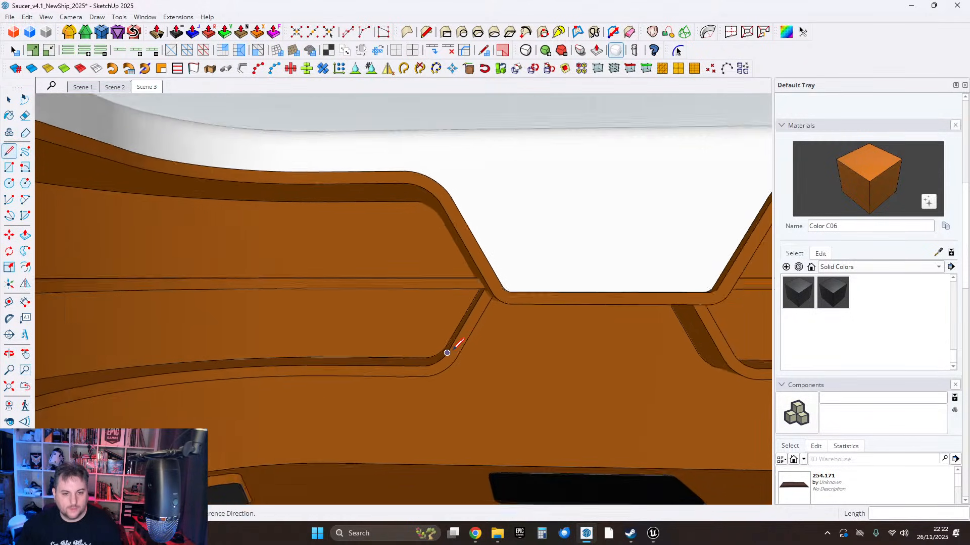
pyautogui.scroll(1, 454, 353)
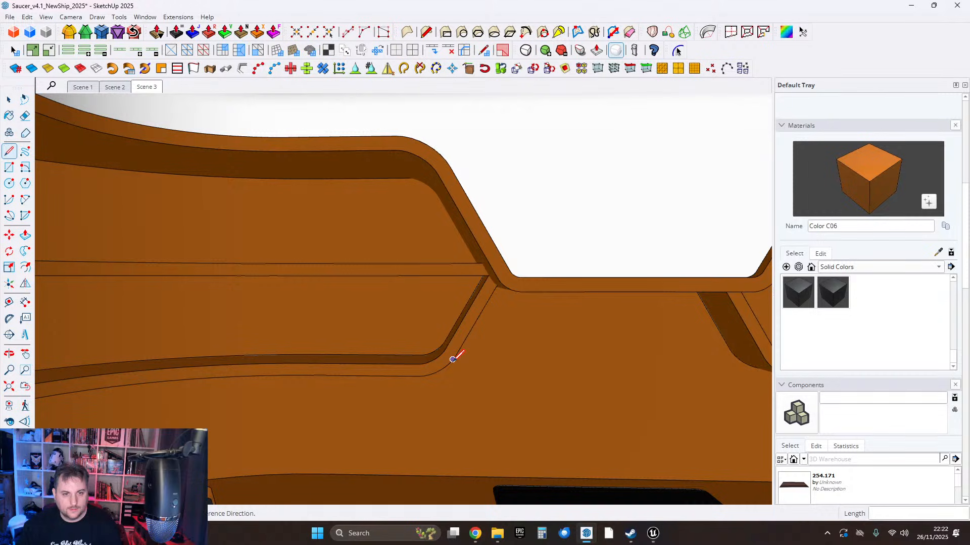
pyautogui.moveTo(415, 186); pyautogui.dragTo(452, 190, button='middle')
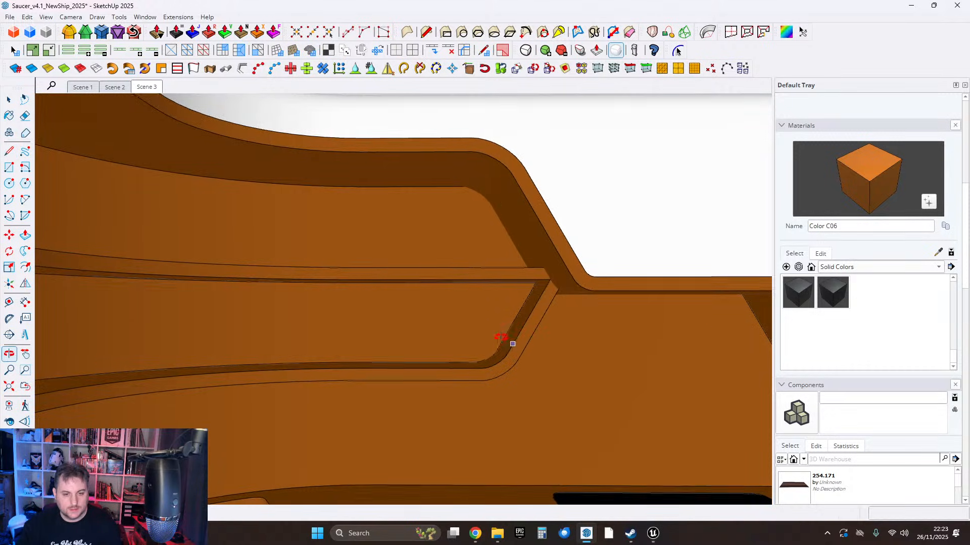
pyautogui.moveTo(509, 340); pyautogui.dragTo(437, 254, button='middle')
pyautogui.moveTo(523, 372); pyautogui.dragTo(454, 341, button='middle')
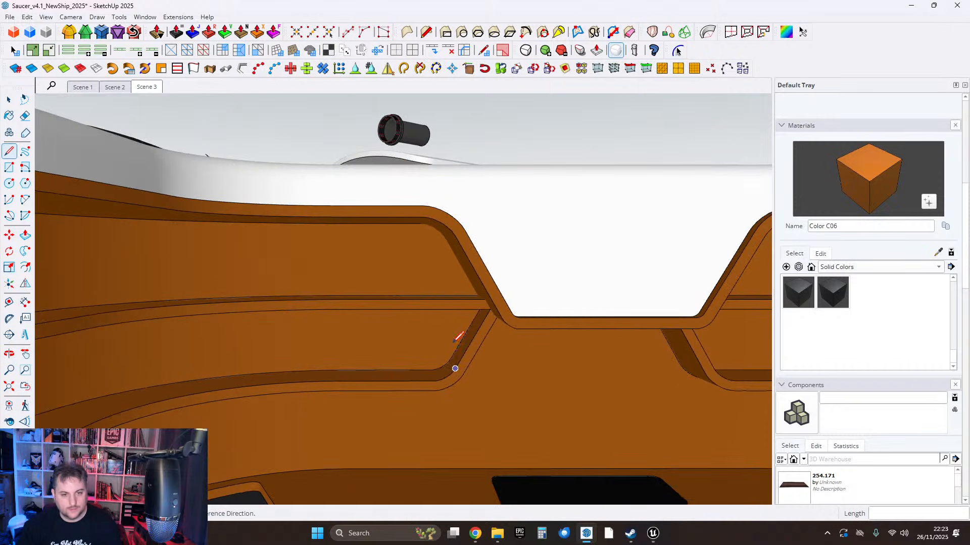
pyautogui.click(6, 113)
pyautogui.click(8, 101)
# Examine the complete wall recess from several angles, including the shelf ends, floor vents and rounded outer corners.
pyautogui.scroll(-4, 394, 291)
pyautogui.moveTo(461, 318); pyautogui.dragTo(424, 323, button='middle')
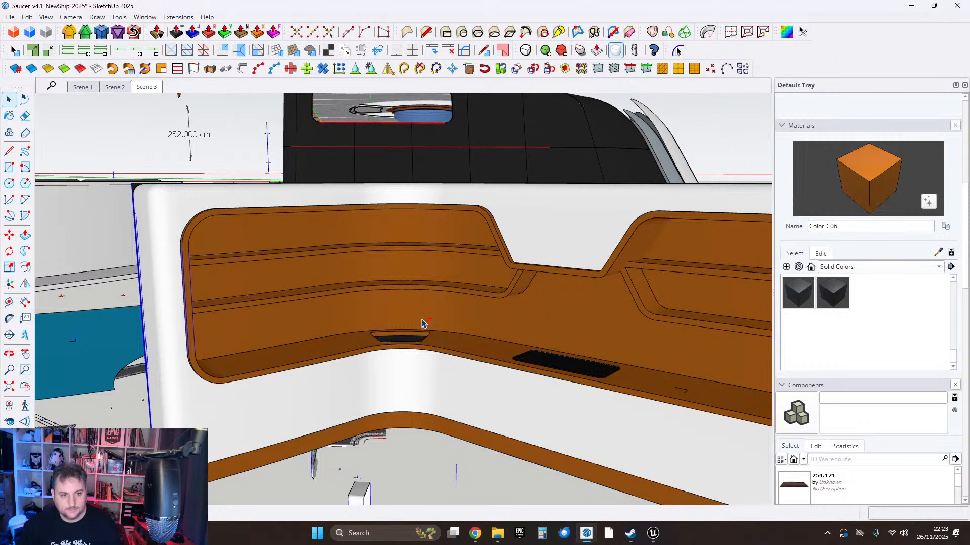
pyautogui.moveTo(379, 347); pyautogui.dragTo(357, 346, button='middle')
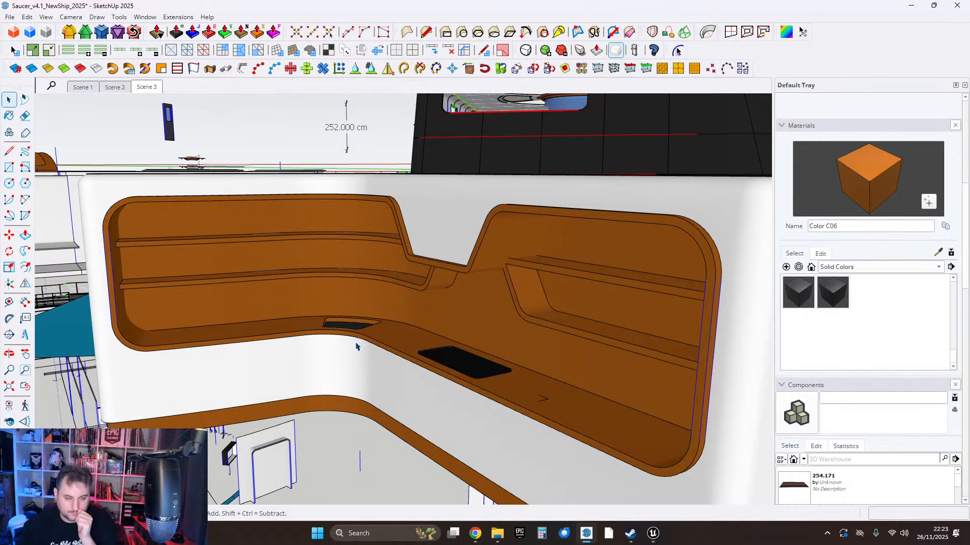
pyautogui.moveTo(249, 335); pyautogui.dragTo(485, 400, button='middle')
pyautogui.scroll(6, 288, 288)
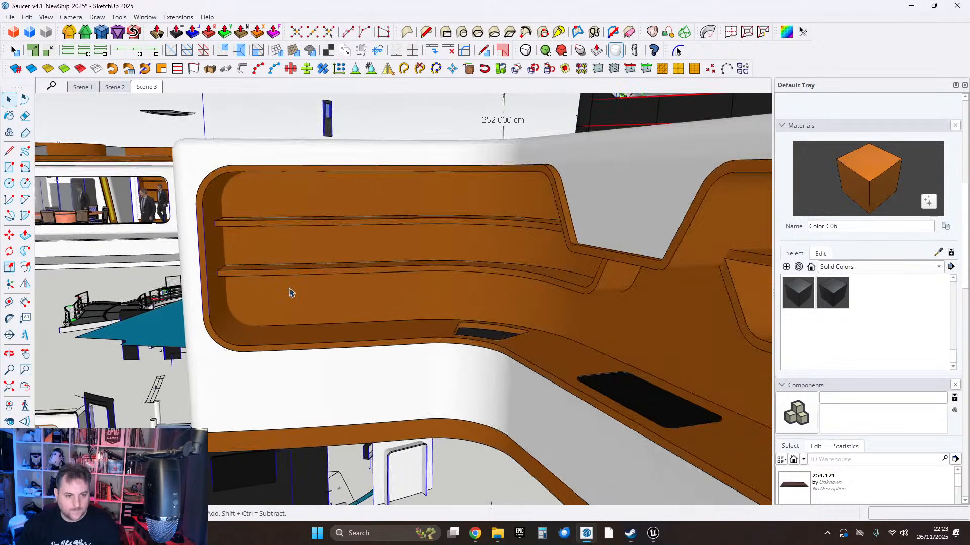
pyautogui.moveTo(320, 199); pyautogui.dragTo(374, 225, button='middle')
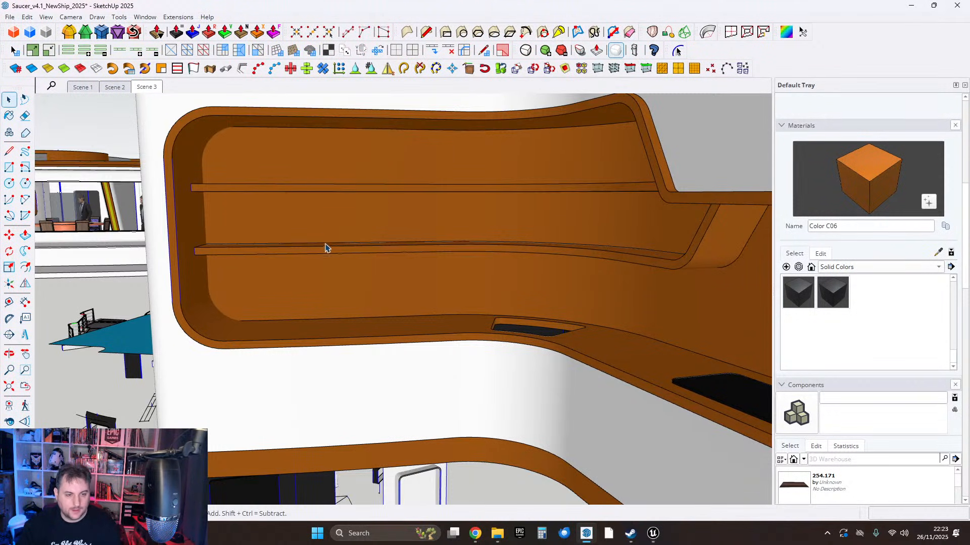
pyautogui.moveTo(319, 281); pyautogui.dragTo(396, 236, button='middle')
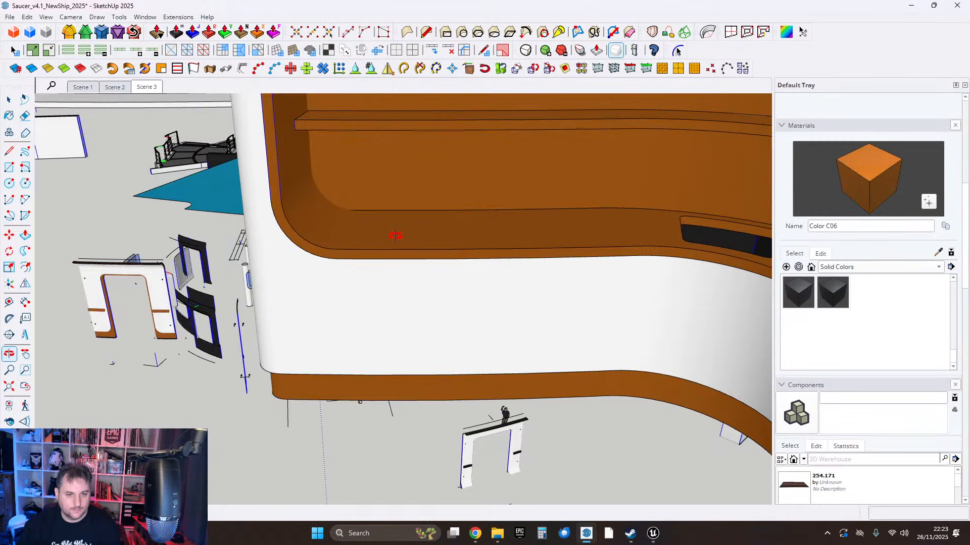
pyautogui.moveTo(402, 288); pyautogui.dragTo(400, 338, button='middle')
pyautogui.moveTo(396, 372); pyautogui.dragTo(402, 312, button='middle')
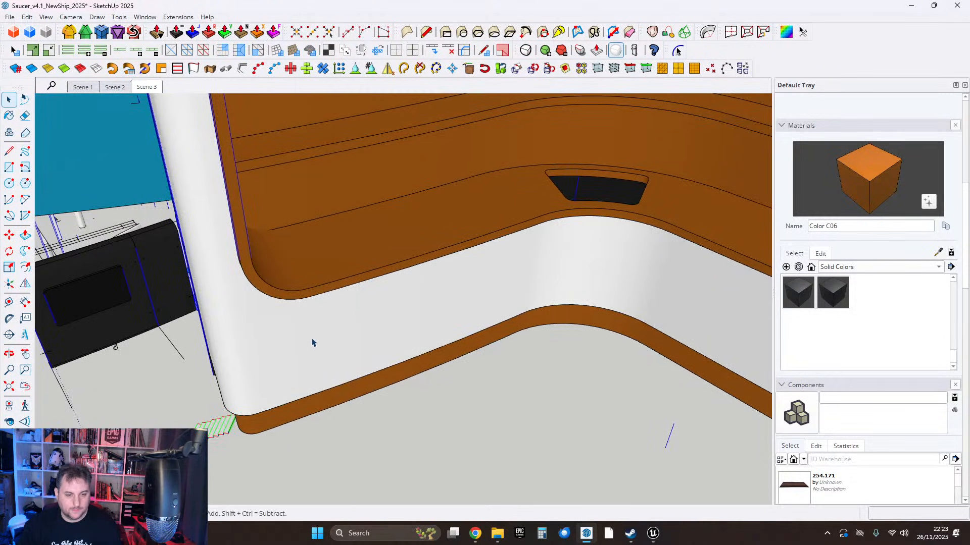
pyautogui.moveTo(358, 357)
pyautogui.mouseDown(button='middle')
pyautogui.moveTo(398, 322)
pyautogui.moveTo(366, 331)
pyautogui.moveTo(326, 314)
pyautogui.moveTo(398, 296)
pyautogui.moveTo(508, 295)
pyautogui.moveTo(429, 320)
pyautogui.moveTo(407, 314)
pyautogui.moveTo(356, 338)
pyautogui.moveTo(402, 320)
pyautogui.moveTo(355, 349)
pyautogui.moveTo(337, 348)
pyautogui.moveTo(381, 342)
pyautogui.moveTo(326, 355)
pyautogui.moveTo(366, 367)
pyautogui.mouseUp(button='middle')
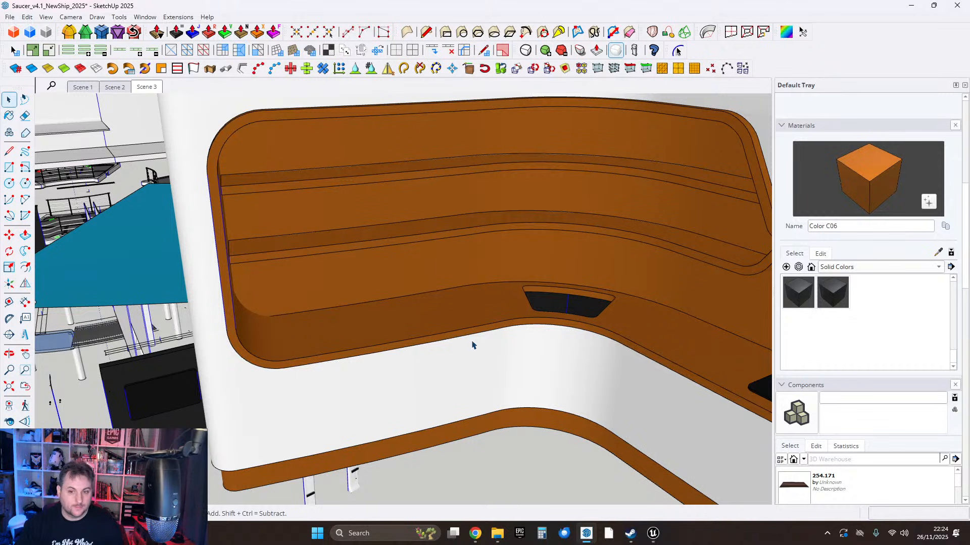
pyautogui.moveTo(473, 345)
pyautogui.mouseDown(button='middle')
pyautogui.moveTo(459, 340)
pyautogui.moveTo(467, 349)
pyautogui.mouseUp(button='middle')
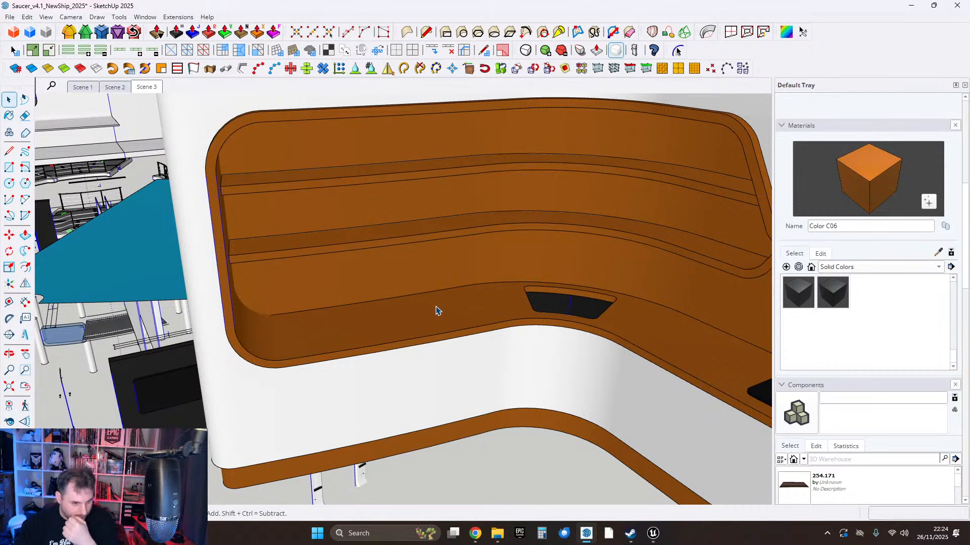
pyautogui.scroll(-3, 433, 342)
pyautogui.moveTo(480, 351)
pyautogui.mouseDown(button='middle')
pyautogui.moveTo(425, 366)
pyautogui.moveTo(319, 331)
pyautogui.mouseUp(button='middle')
pyautogui.scroll(3, 506, 395)
pyautogui.moveTo(507, 398); pyautogui.dragTo(507, 336, button='middle')
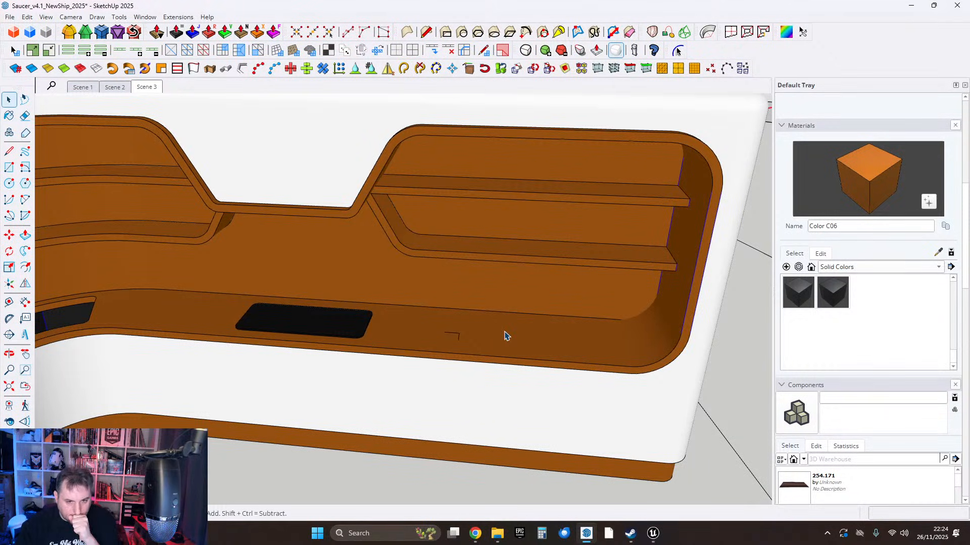
pyautogui.moveTo(596, 292)
pyautogui.mouseDown(button='middle')
pyautogui.moveTo(446, 333)
pyautogui.moveTo(508, 268)
pyautogui.mouseUp(button='middle')
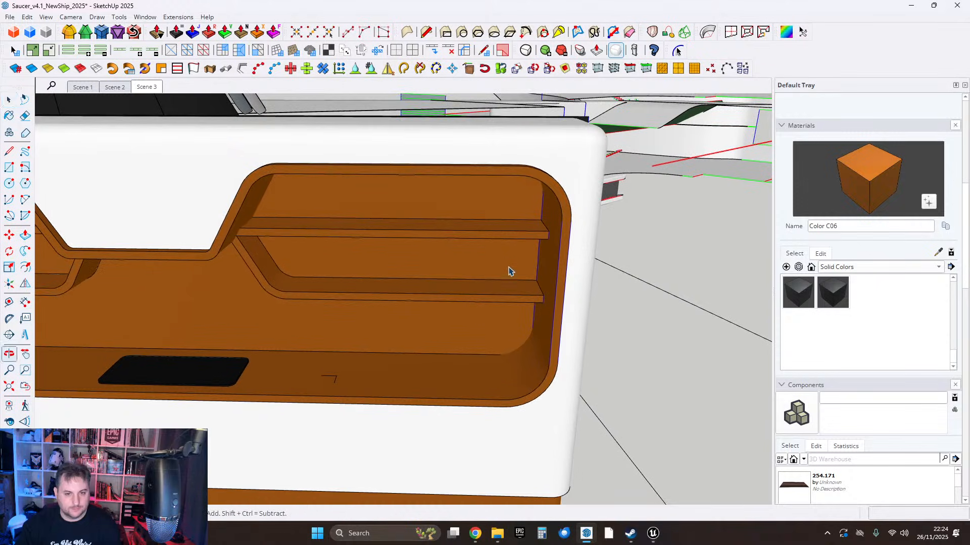
# Open the orange recess rim for editing and display the model's hidden geometry.
pyautogui.doubleClick(553, 220)
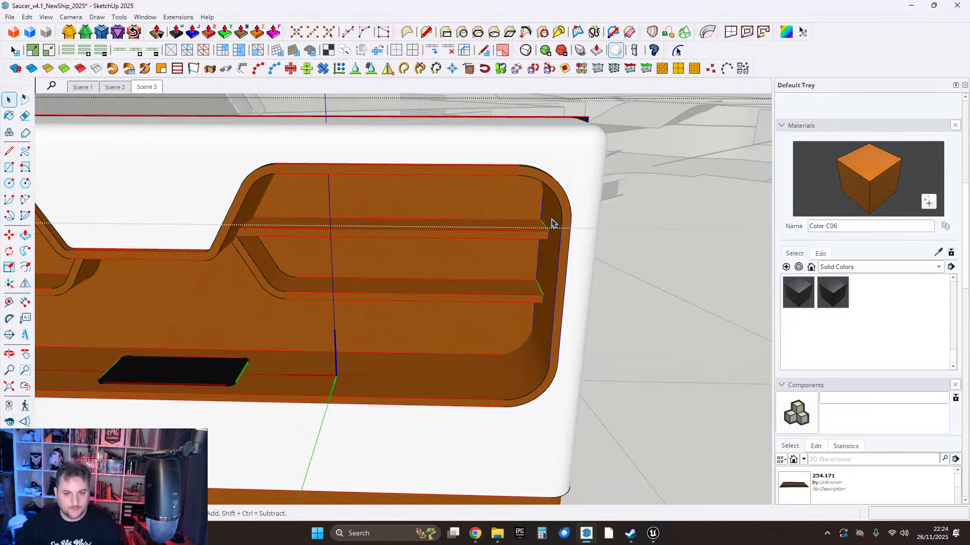
pyautogui.doubleClick(552, 220)
pyautogui.moveTo(520, 255); pyautogui.dragTo(424, 253, button='middle')
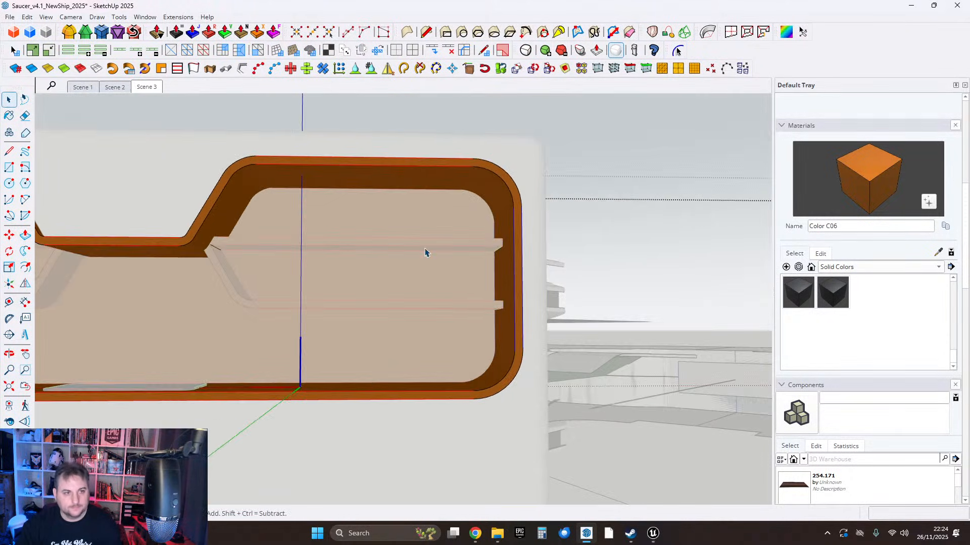
pyautogui.click(47, 17)
pyautogui.click(76, 56)
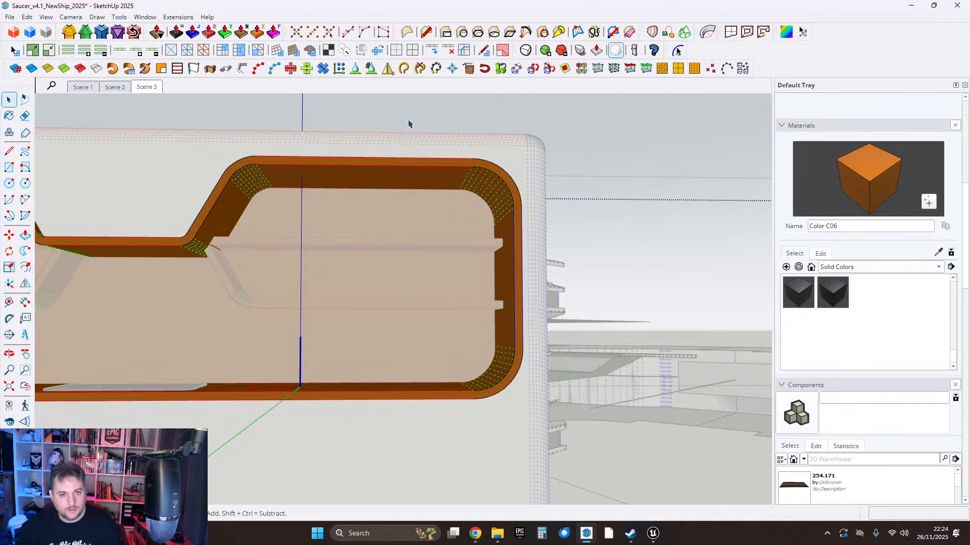
# Move the rounded right end of the orange rim 75 cm inward along the red axis.
pyautogui.moveTo(409, 125); pyautogui.dragTo(573, 453)
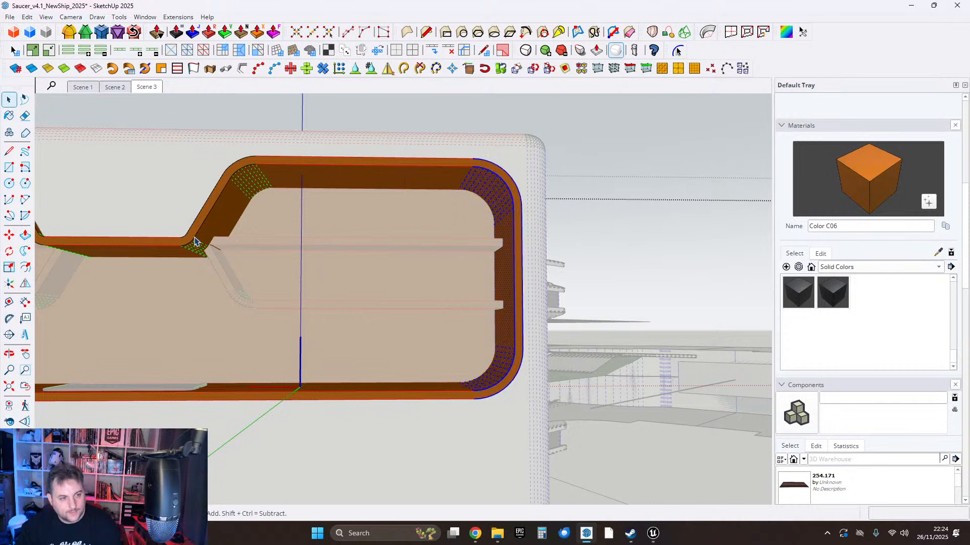
pyautogui.click(9, 235)
pyautogui.moveTo(488, 255); pyautogui.dragTo(503, 273, button='middle')
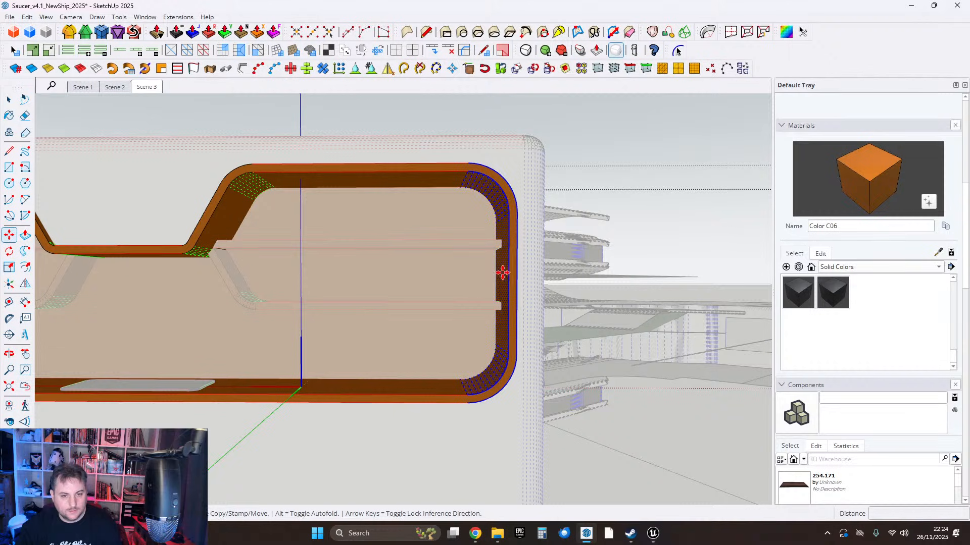
pyautogui.click(502, 273)
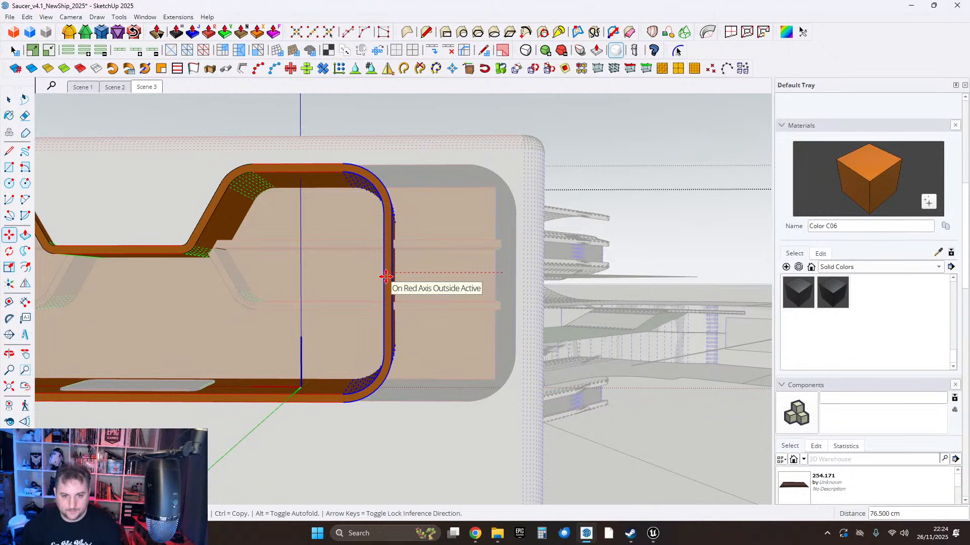
pyautogui.write('75')
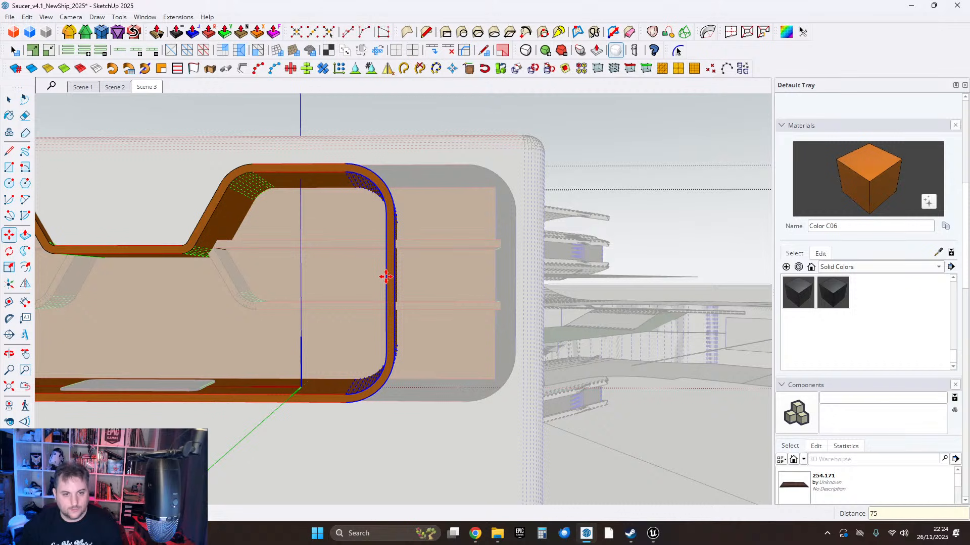
pyautogui.click(9, 105)
# Edit the white wall and move the right end of its recess opening 75 cm inward along the red axis.
pyautogui.scroll(-1, 429, 239)
pyautogui.moveTo(441, 242); pyautogui.dragTo(473, 229, button='middle')
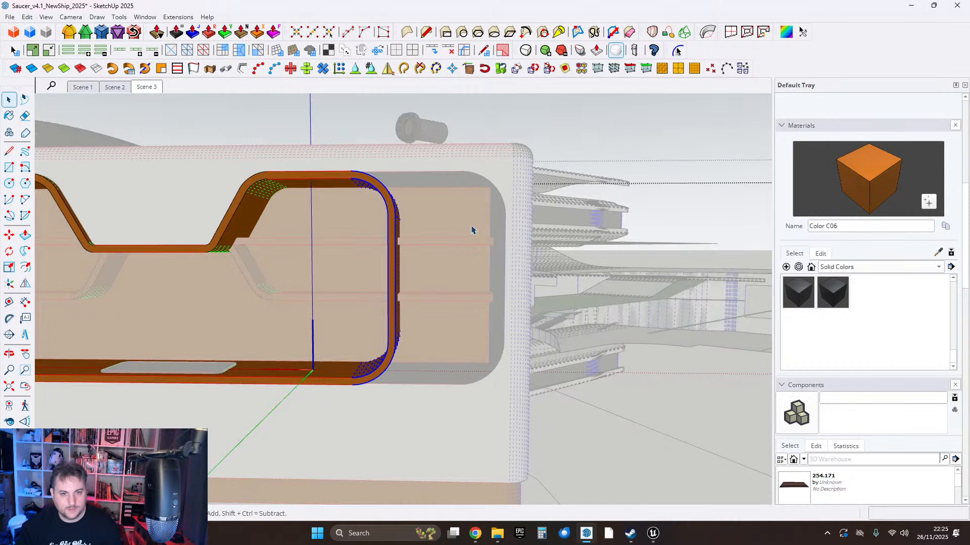
pyautogui.click(465, 183)
pyautogui.doubleClick(494, 177)
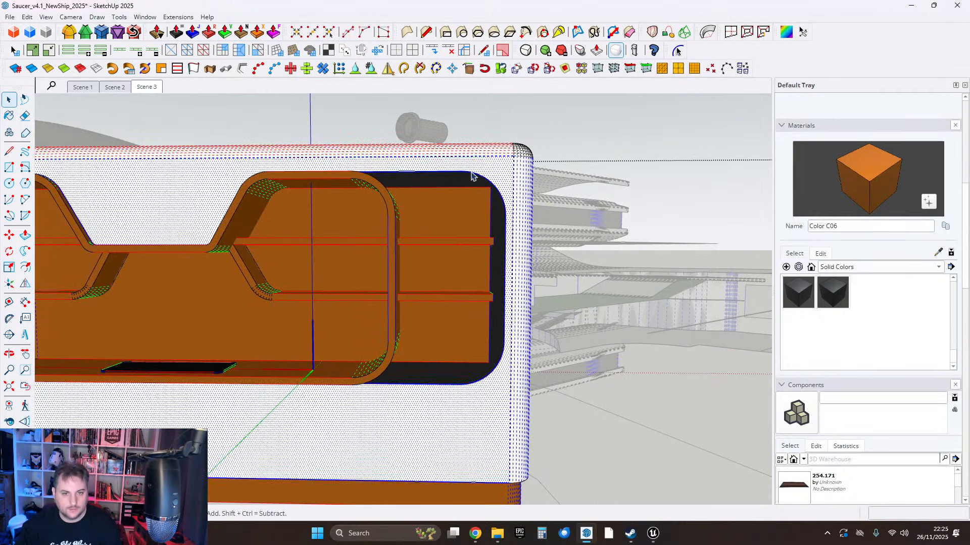
pyautogui.scroll(1, 471, 173)
pyautogui.moveTo(472, 173); pyautogui.dragTo(481, 180, button='middle')
pyautogui.moveTo(433, 174); pyautogui.dragTo(523, 438)
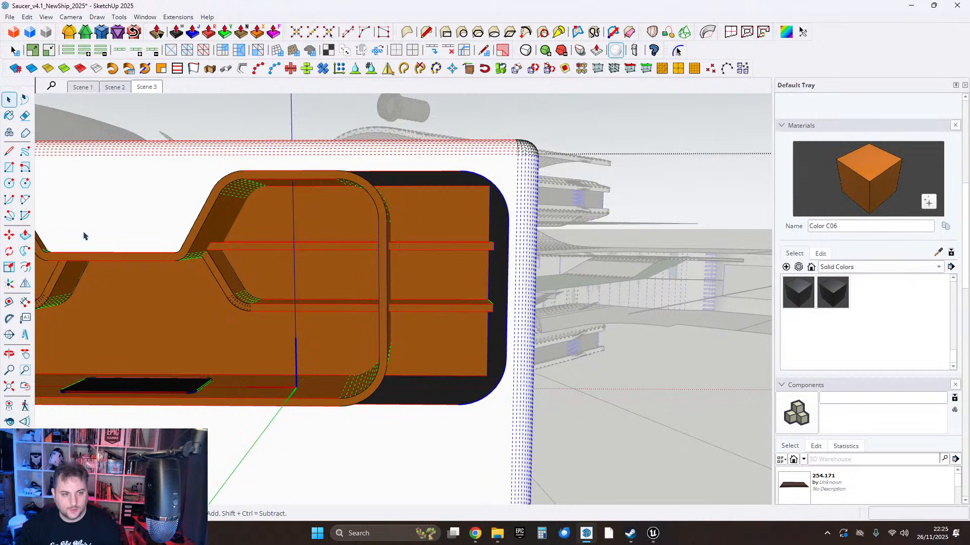
pyautogui.click(9, 235)
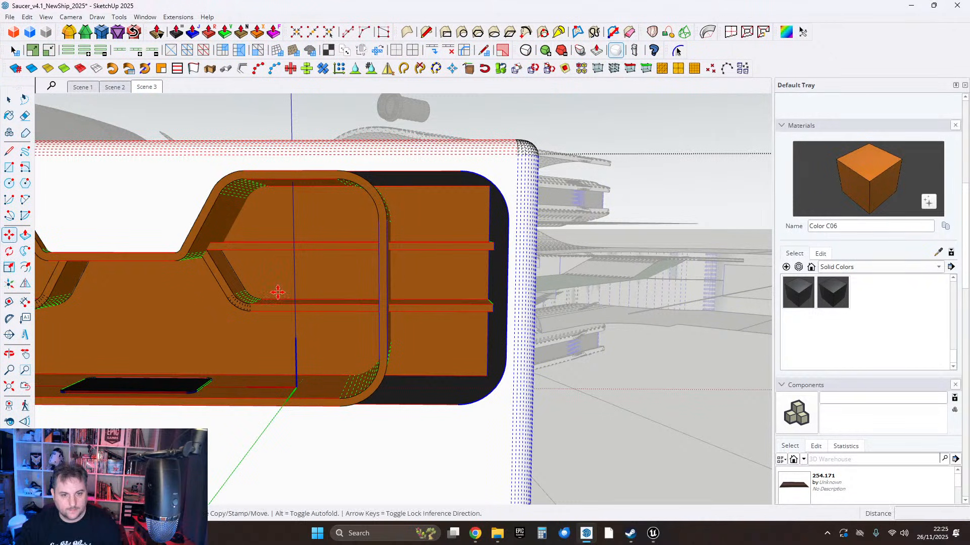
pyautogui.click(508, 332)
pyautogui.write('75')
pyautogui.press('Return')
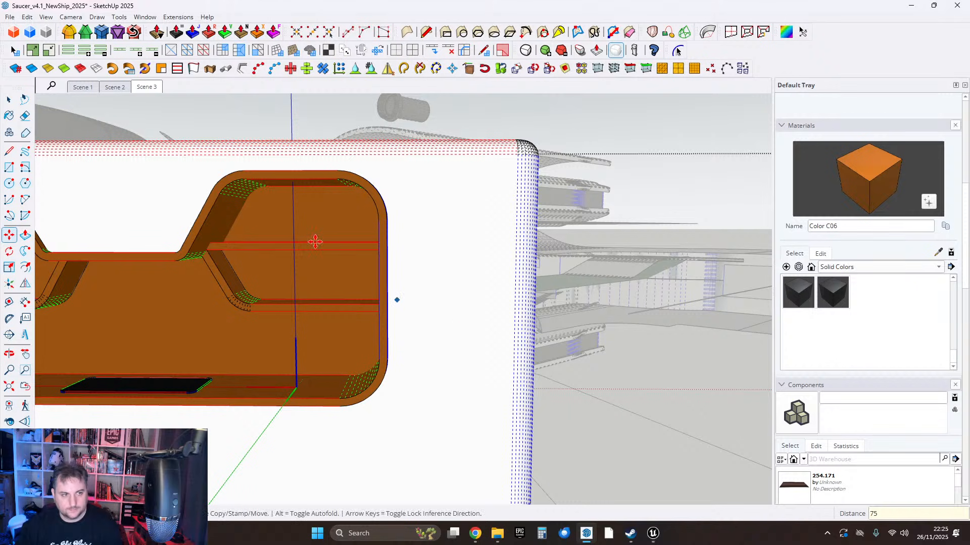
pyautogui.press('space')
pyautogui.scroll(-6, 415, 297)
pyautogui.moveTo(450, 219); pyautogui.dragTo(509, 256, button='middle')
pyautogui.press('Escape')
# Examine the shortened right bay and the curved left bay of the recess from inside the ship's room.
pyautogui.scroll(2, 384, 304)
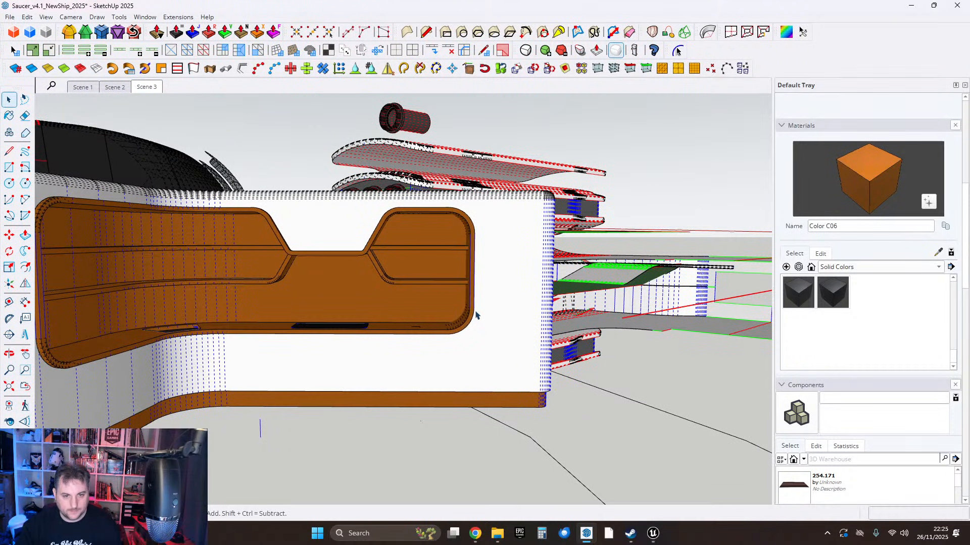
pyautogui.moveTo(537, 221); pyautogui.dragTo(505, 374, button='middle')
pyautogui.scroll(-4, 608, 342)
pyautogui.keyDown('shift'); pyautogui.moveTo(458, 319); pyautogui.dragTo(631, 328, button='middle'); pyautogui.keyUp('shift')
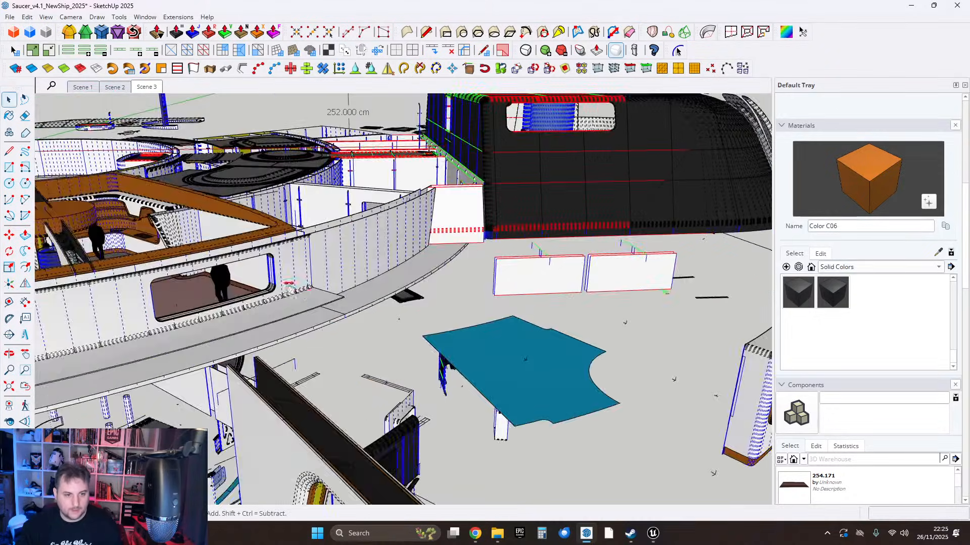
pyautogui.scroll(4, 288, 288)
pyautogui.moveTo(252, 303); pyautogui.dragTo(337, 328, button='middle')
pyautogui.scroll(10, 337, 328)
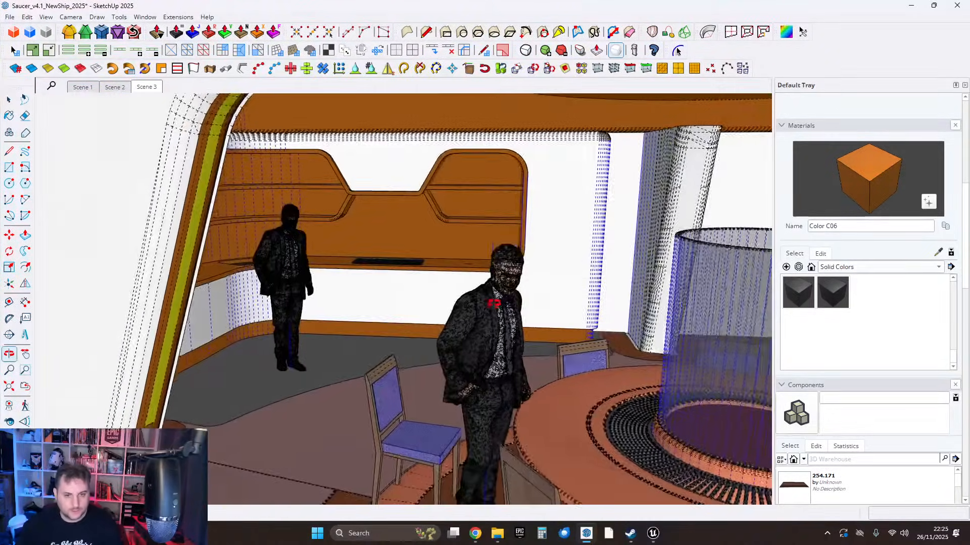
pyautogui.scroll(3, 567, 241)
pyautogui.scroll(-3, 574, 243)
pyautogui.scroll(10, 570, 233)
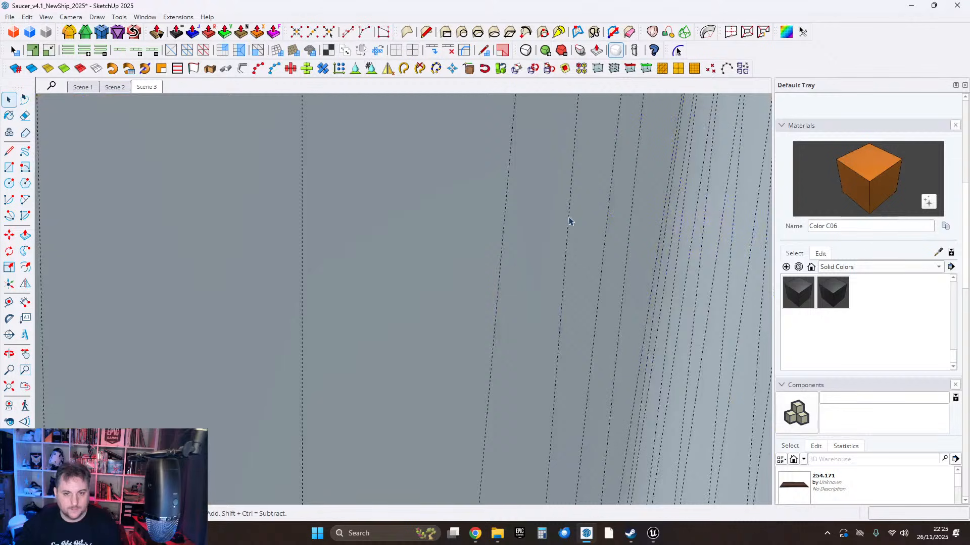
pyautogui.moveTo(588, 267); pyautogui.dragTo(490, 278, button='middle')
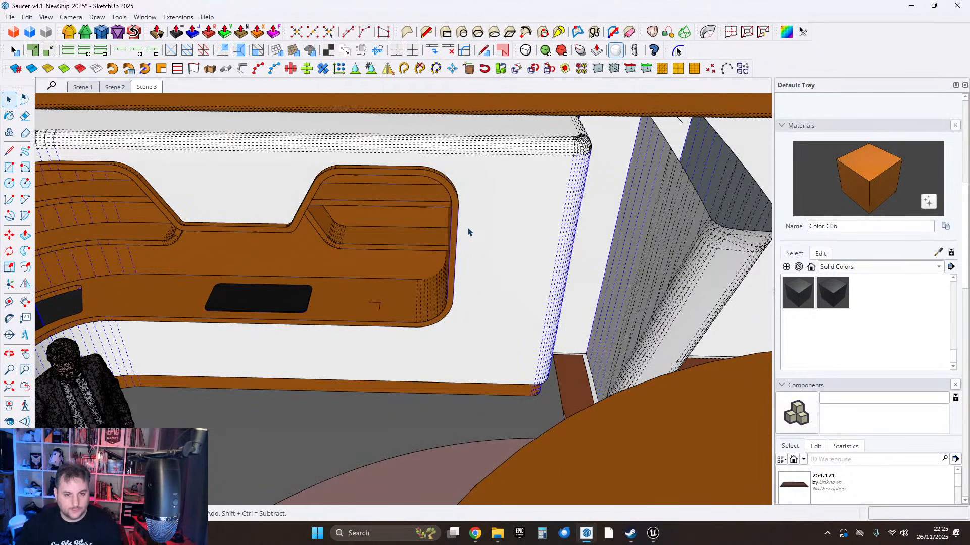
pyautogui.moveTo(485, 317); pyautogui.dragTo(447, 316, button='middle')
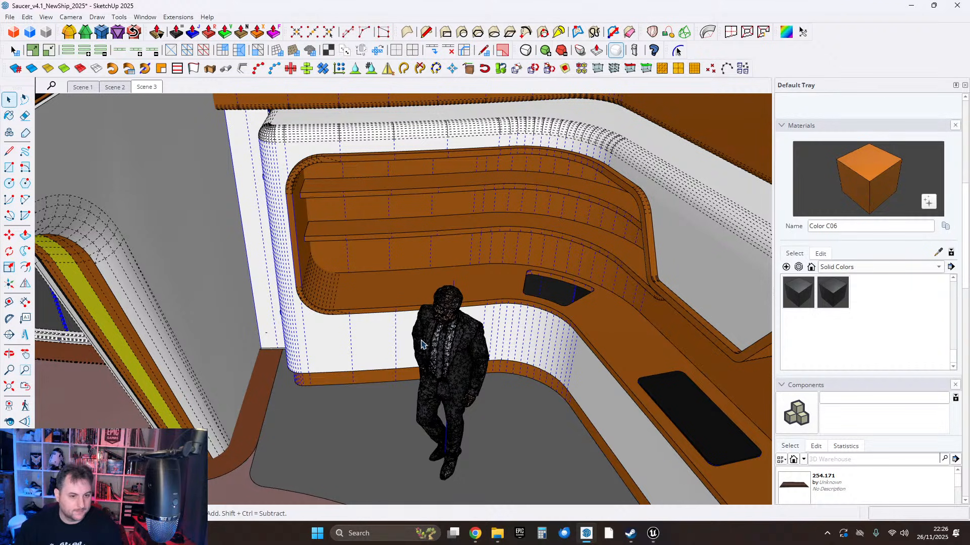
pyautogui.scroll(-4, 389, 317)
pyautogui.moveTo(362, 311); pyautogui.dragTo(313, 338, button='middle')
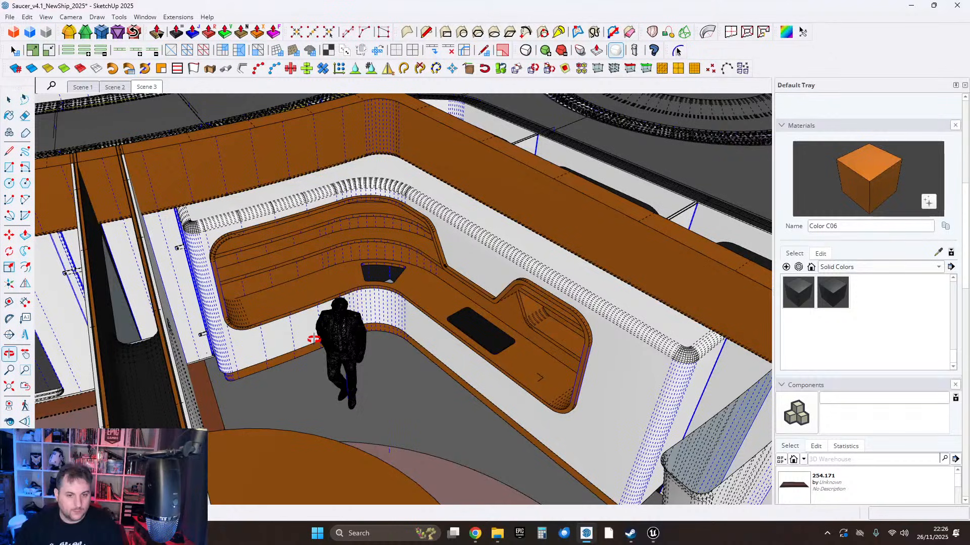
# Survey the ship's exterior from the dark dome along the wing framework, including the overall layout.
pyautogui.scroll(-5, 492, 324)
pyautogui.moveTo(517, 328); pyautogui.dragTo(280, 330, button='middle')
pyautogui.scroll(-5, 281, 330)
pyautogui.keyDown('shift'); pyautogui.moveTo(603, 320); pyautogui.dragTo(58, 328, button='middle'); pyautogui.keyUp('shift')
pyautogui.scroll(-5, 378, 308)
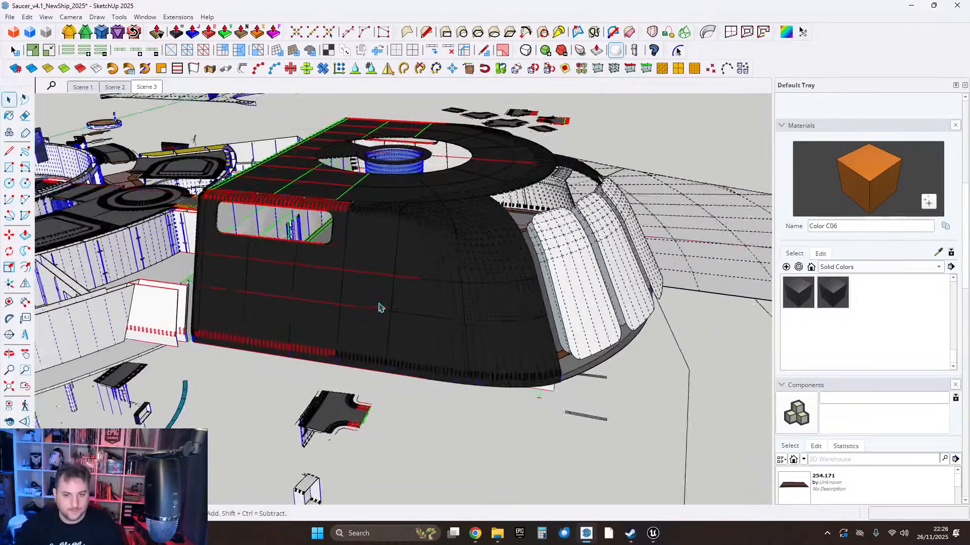
pyautogui.keyDown('shift'); pyautogui.moveTo(318, 270); pyautogui.dragTo(109, 294, button='middle'); pyautogui.keyUp('shift')
pyautogui.scroll(-5, 341, 298)
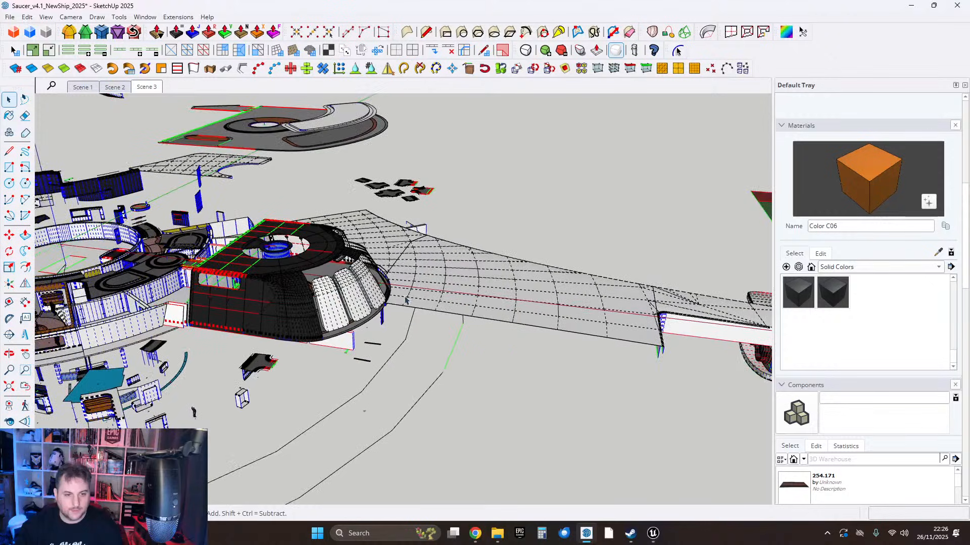
pyautogui.scroll(3, 404, 300)
pyautogui.keyDown('shift'); pyautogui.moveTo(405, 300); pyautogui.dragTo(120, 281, button='middle'); pyautogui.keyUp('shift')
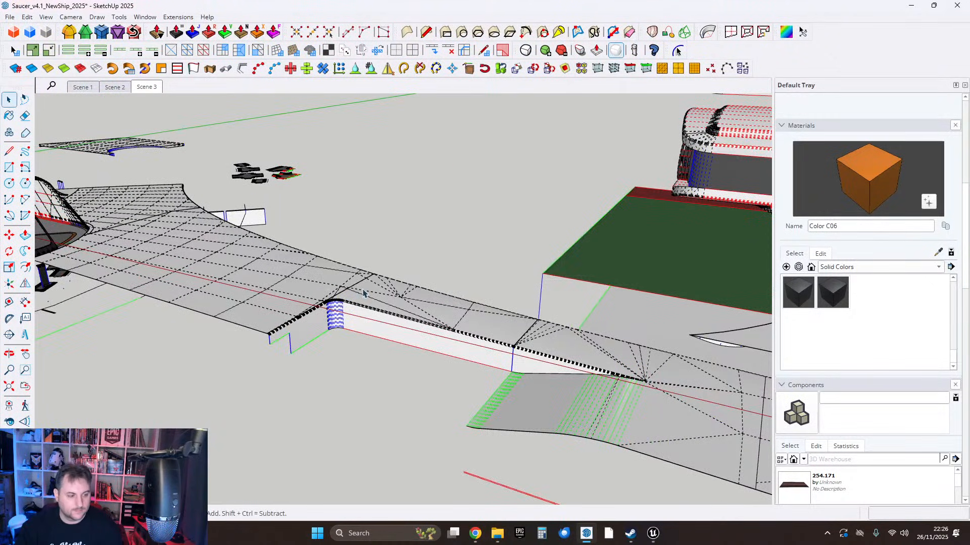
pyautogui.moveTo(317, 292); pyautogui.dragTo(275, 321, button='middle')
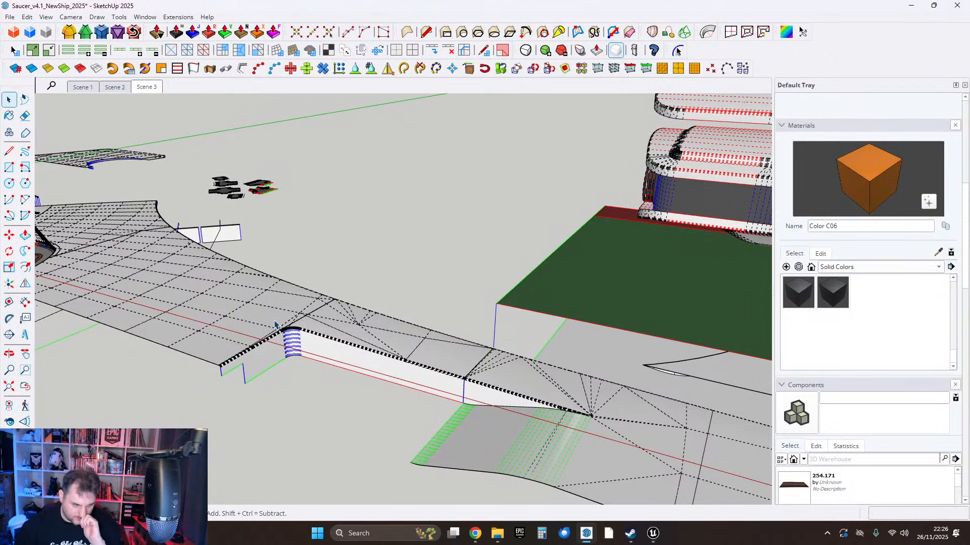
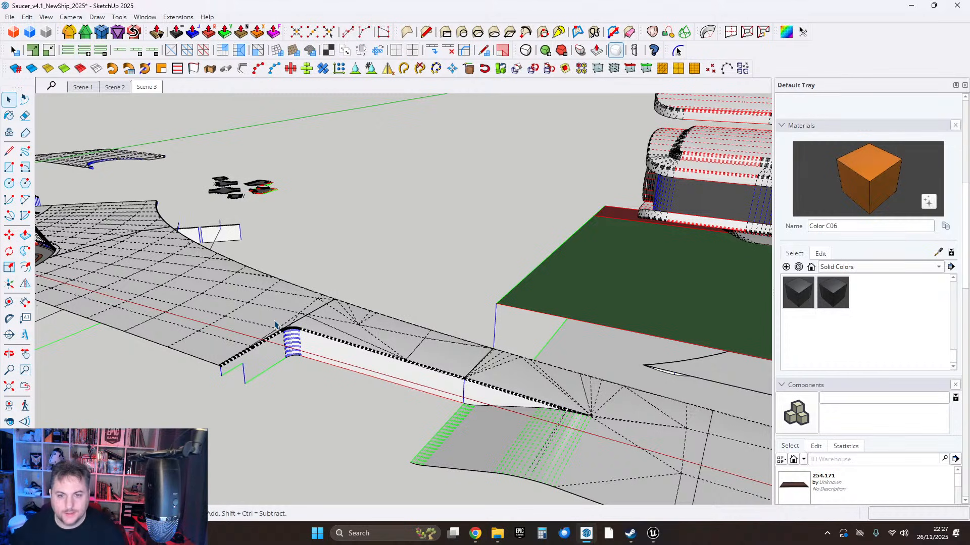
pyautogui.scroll(-3, 303, 253)
pyautogui.keyDown('shift'); pyautogui.moveTo(548, 190); pyautogui.dragTo(549, 241, button='middle'); pyautogui.keyUp('shift')
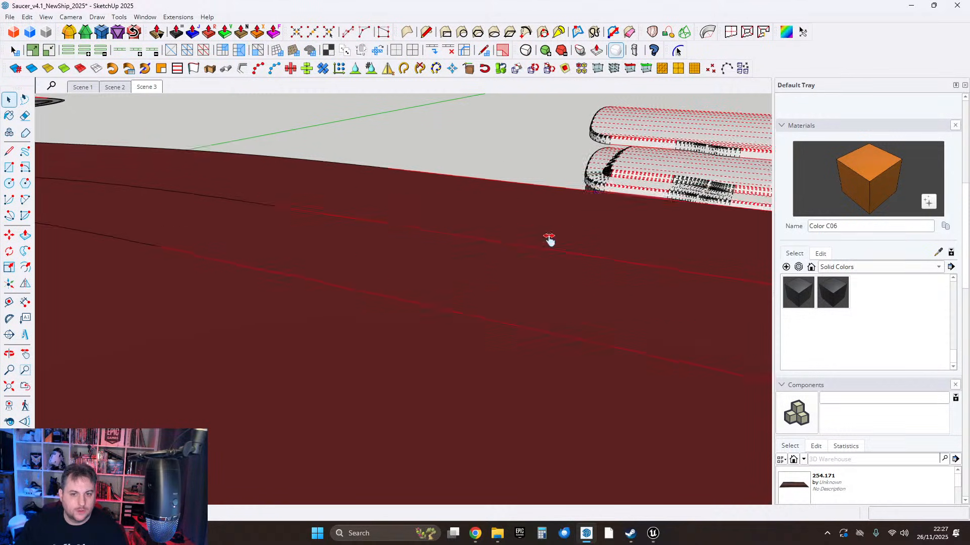
pyautogui.scroll(-3, 568, 224)
pyautogui.scroll(-3, 568, 224)
pyautogui.moveTo(365, 291); pyautogui.dragTo(595, 331, button='middle')
pyautogui.scroll(7, 193, 263)
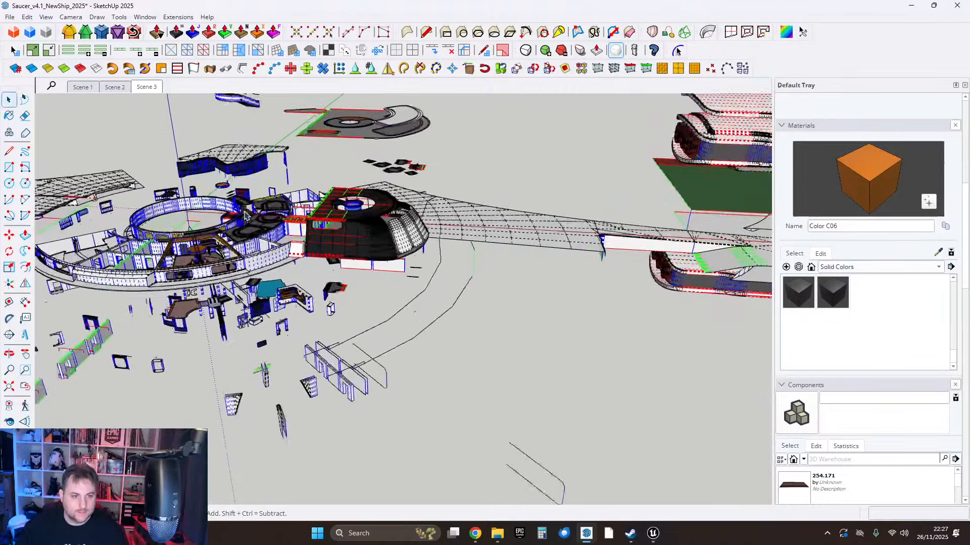
# Examine the corner room around the recess from above, including the long left bay's curved shelves and countertop.
pyautogui.scroll(10, 193, 263)
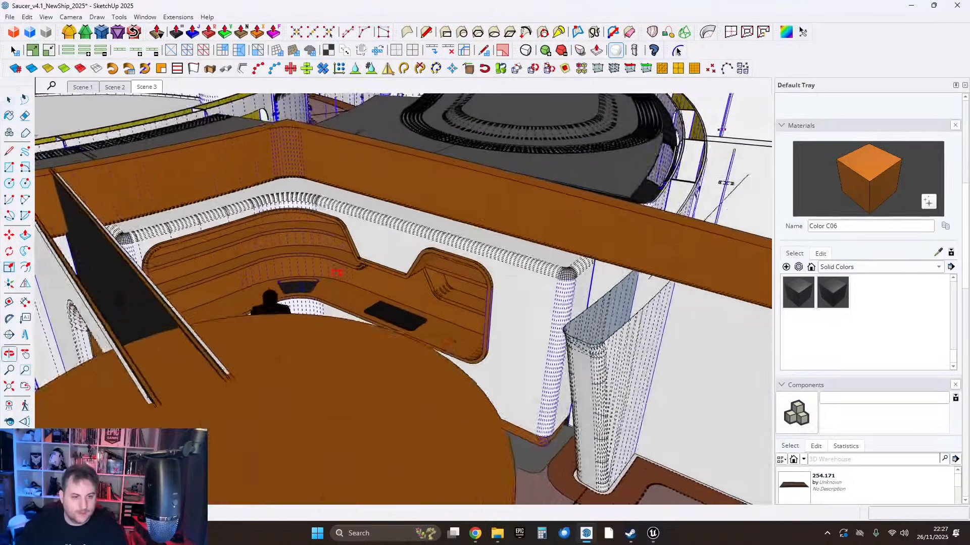
pyautogui.moveTo(337, 273); pyautogui.dragTo(303, 294, button='middle')
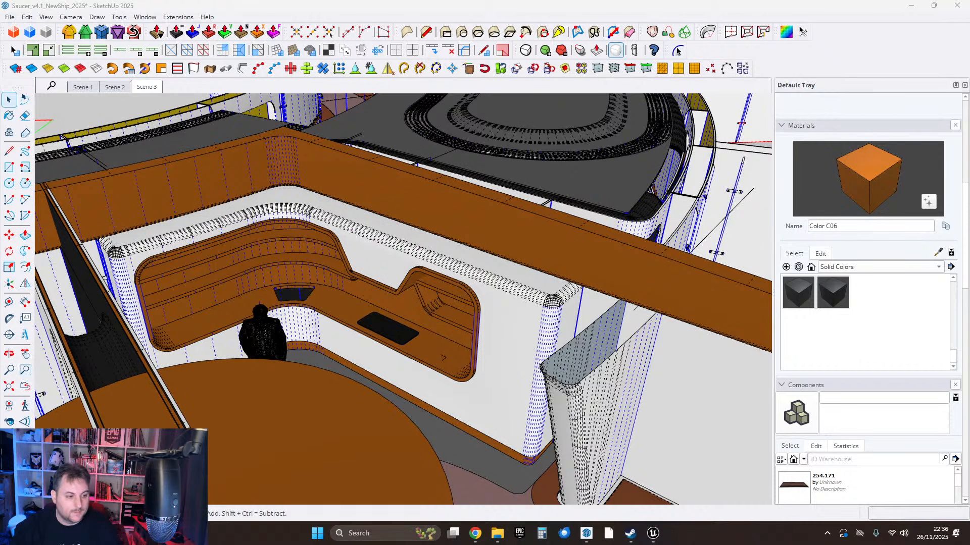
pyautogui.moveTo(476, 310); pyautogui.dragTo(212, 331, button='middle')
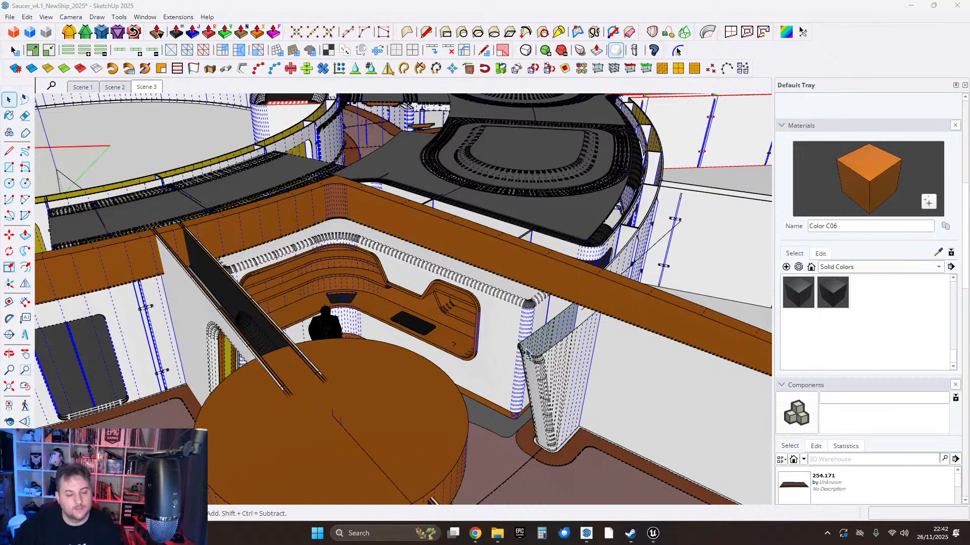
pyautogui.scroll(3, 482, 356)
pyautogui.moveTo(483, 335); pyautogui.dragTo(551, 359, button='middle')
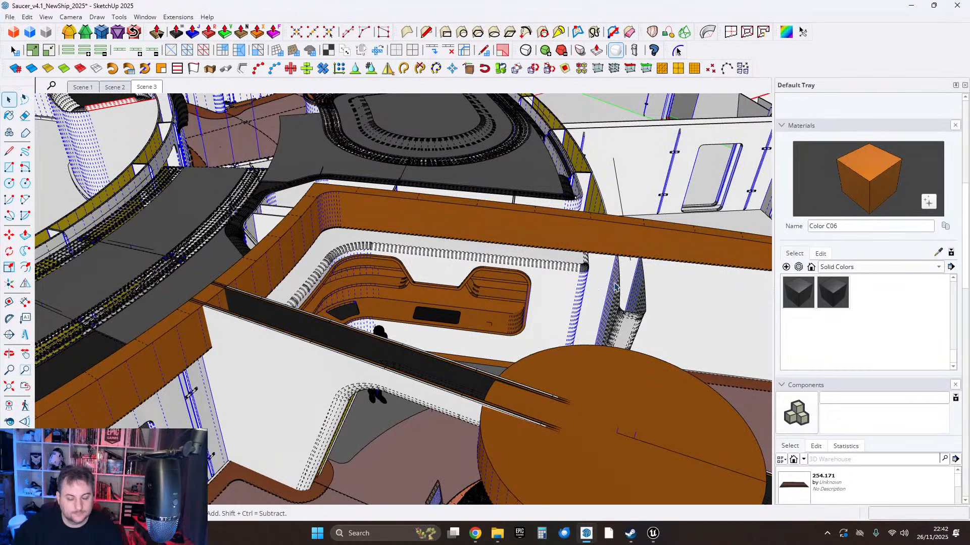
pyautogui.moveTo(647, 331); pyautogui.dragTo(227, 304, button='middle')
pyautogui.scroll(1, 305, 335)
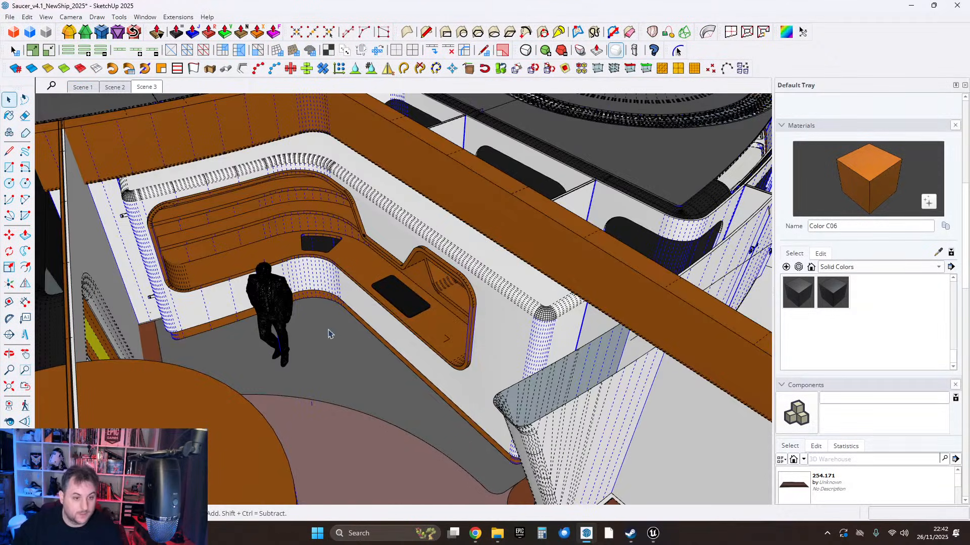
pyautogui.moveTo(393, 342); pyautogui.dragTo(418, 342, button='middle')
pyautogui.moveTo(530, 324); pyautogui.dragTo(469, 306, button='middle')
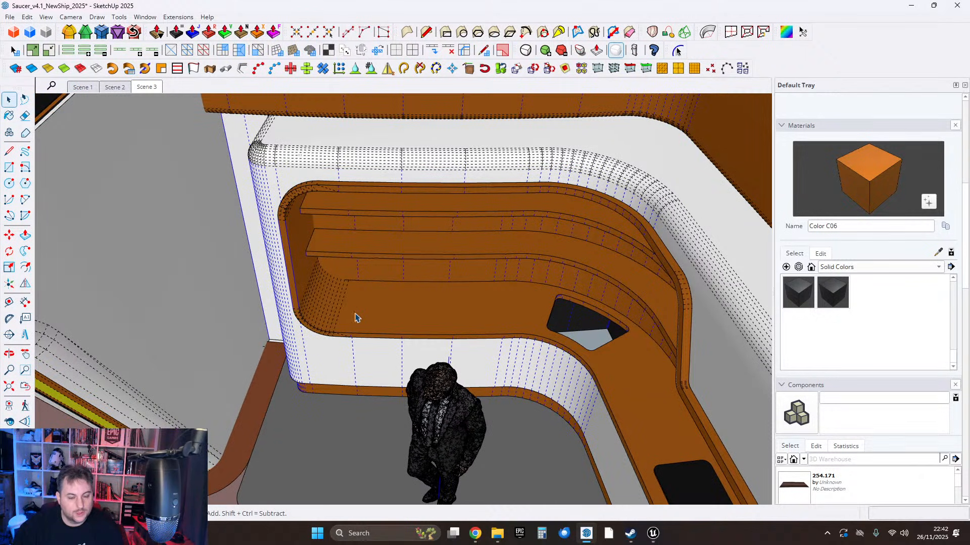
pyautogui.moveTo(470, 314); pyautogui.dragTo(472, 260, button='middle')
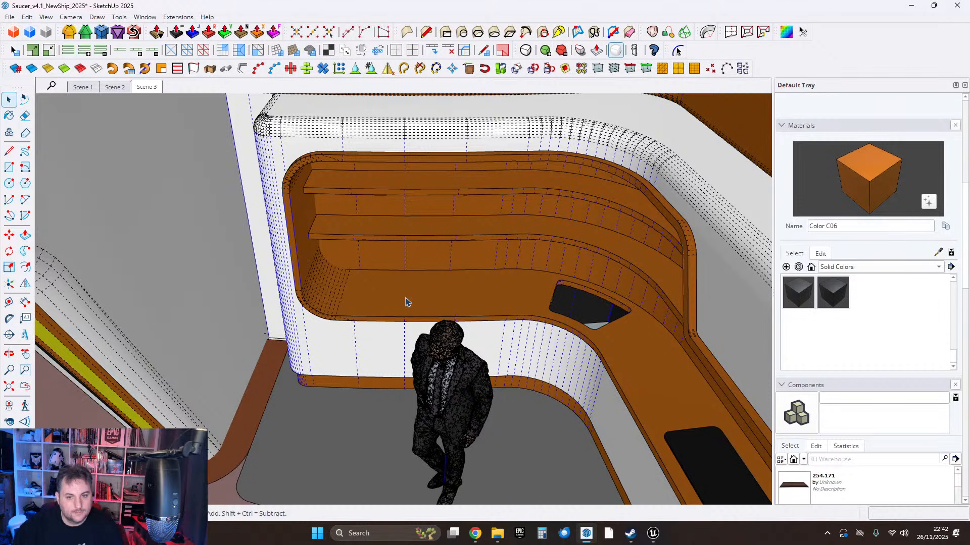
pyautogui.moveTo(418, 303)
pyautogui.mouseDown(button='middle')
pyautogui.moveTo(451, 299)
pyautogui.moveTo(437, 302)
pyautogui.mouseUp(button='middle')
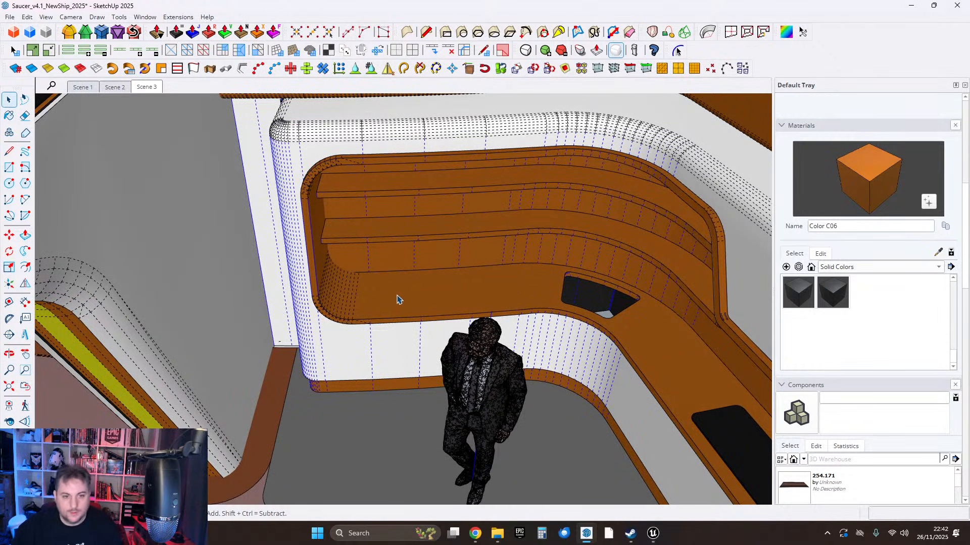
pyautogui.scroll(2, 399, 295)
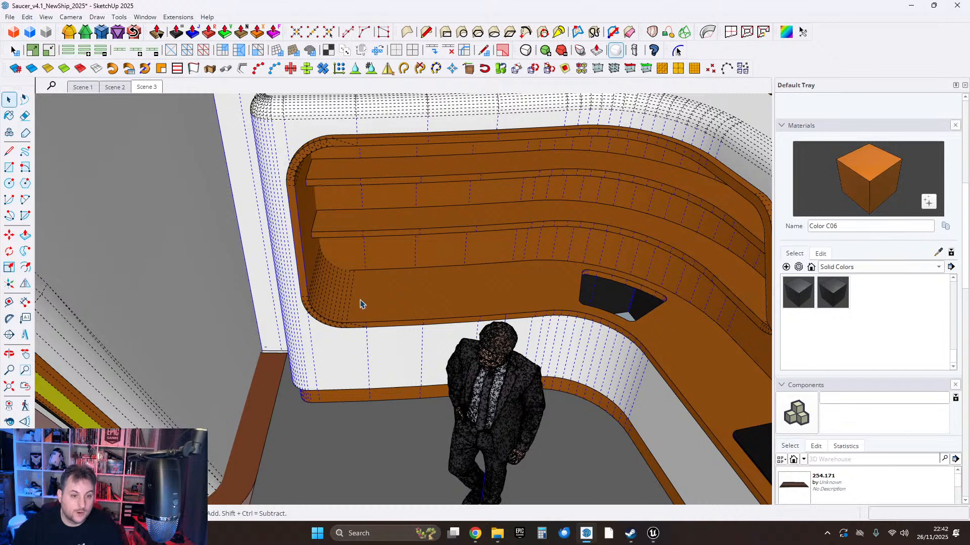
# Examine the left bay's countertop, its curved end and the corner cutout up close from above.
pyautogui.moveTo(433, 301); pyautogui.dragTo(415, 305, button='middle')
pyautogui.scroll(-3, 406, 299)
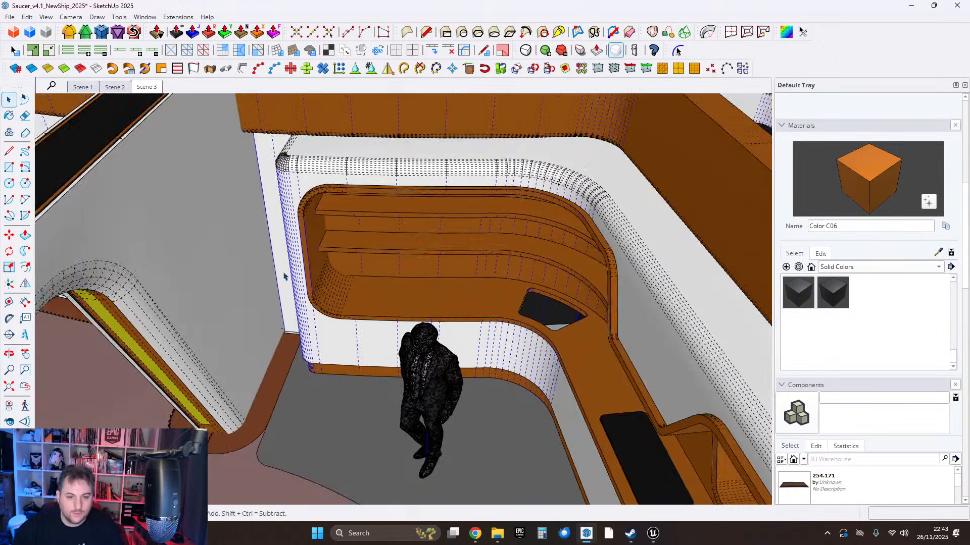
pyautogui.scroll(2, 582, 405)
pyautogui.moveTo(583, 404); pyautogui.dragTo(626, 406, button='middle')
pyautogui.scroll(-1, 626, 406)
pyautogui.scroll(3, 240, 269)
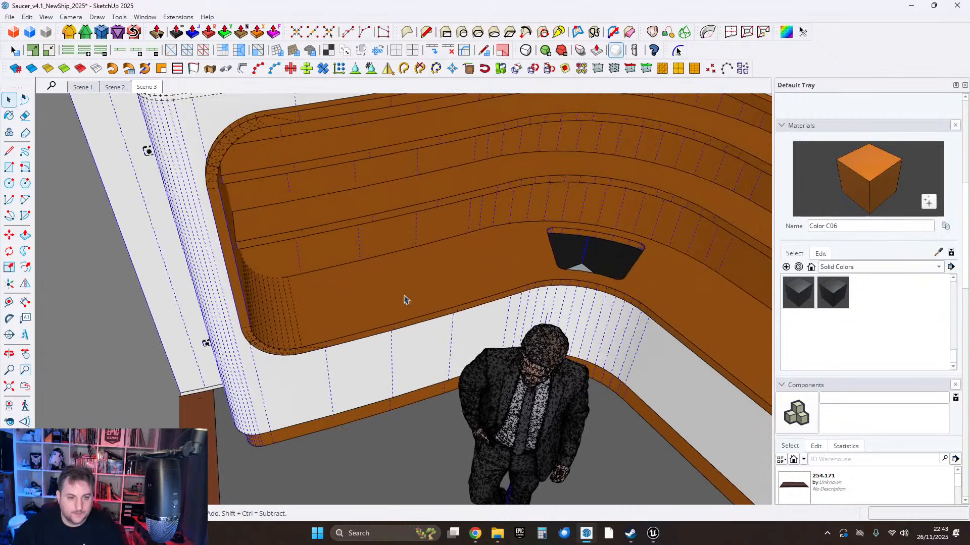
pyautogui.moveTo(404, 299); pyautogui.dragTo(419, 316, button='middle')
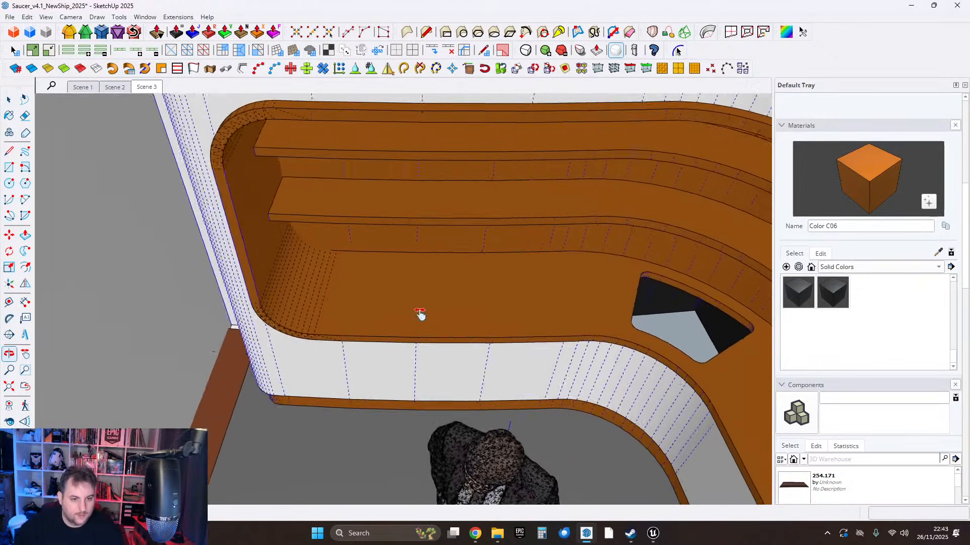
pyautogui.scroll(2, 368, 286)
pyautogui.moveTo(368, 286); pyautogui.dragTo(394, 269, button='middle')
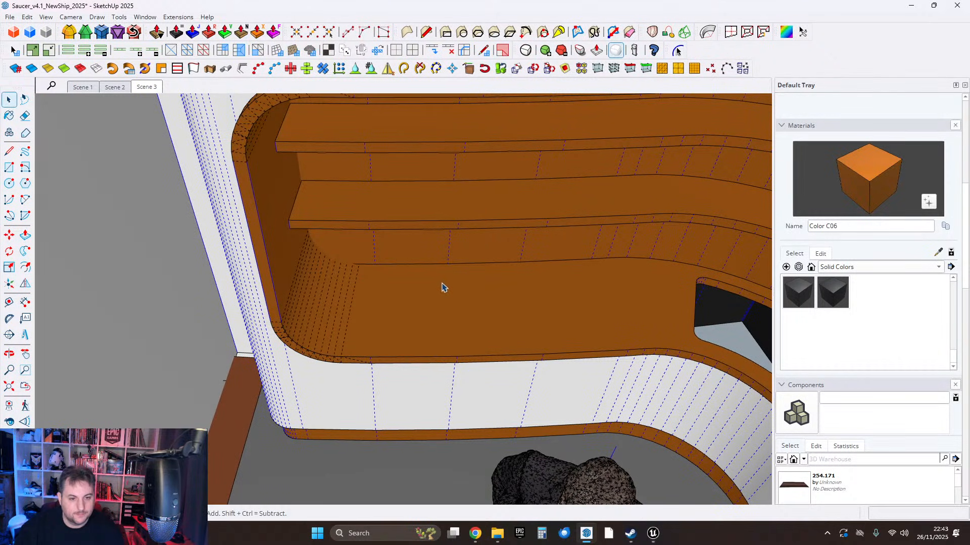
pyautogui.keyDown('shift'); pyautogui.moveTo(500, 292); pyautogui.dragTo(484, 307, button='middle'); pyautogui.keyUp('shift')
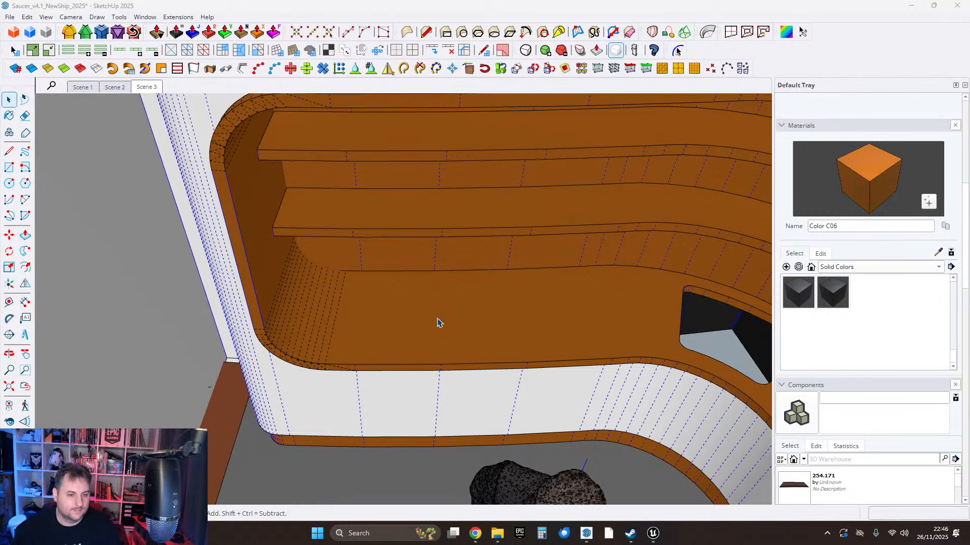
pyautogui.scroll(1, 515, 325)
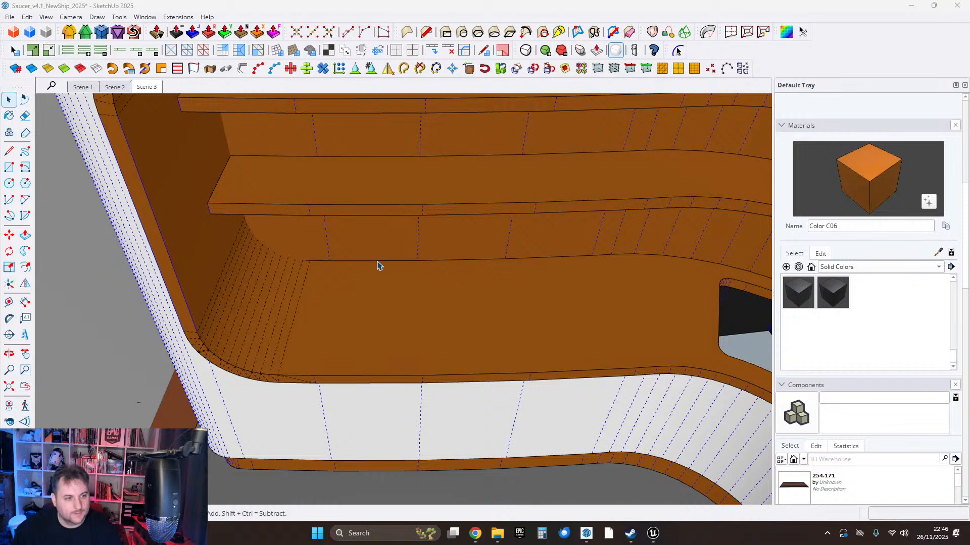
pyautogui.moveTo(504, 334); pyautogui.dragTo(74, 195, button='middle')
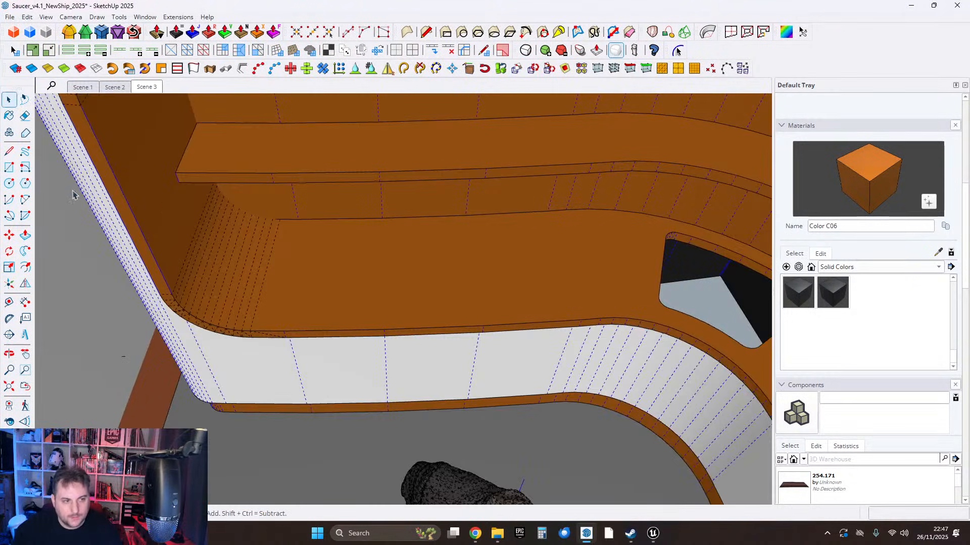
pyautogui.click(14, 159)
pyautogui.moveTo(359, 250); pyautogui.dragTo(338, 267, button='middle')
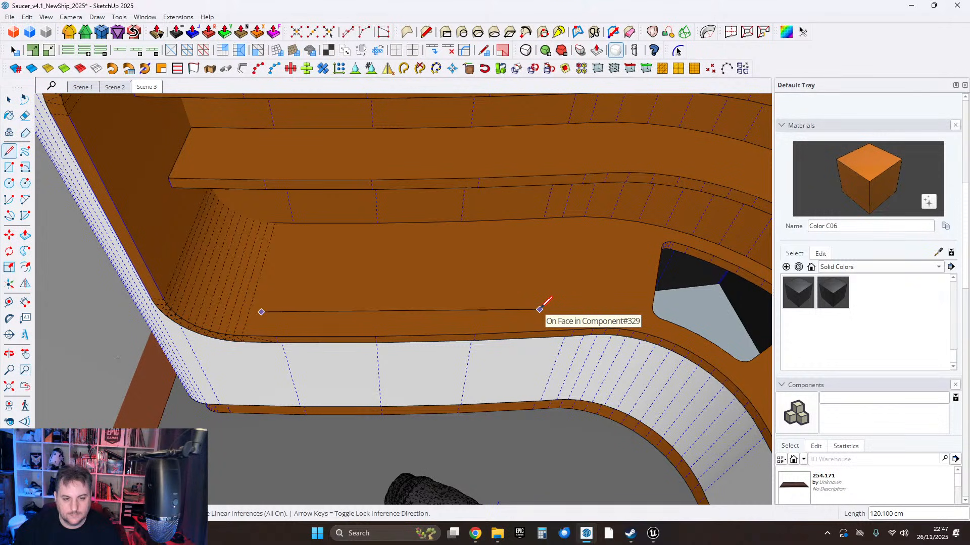
pyautogui.press('space')
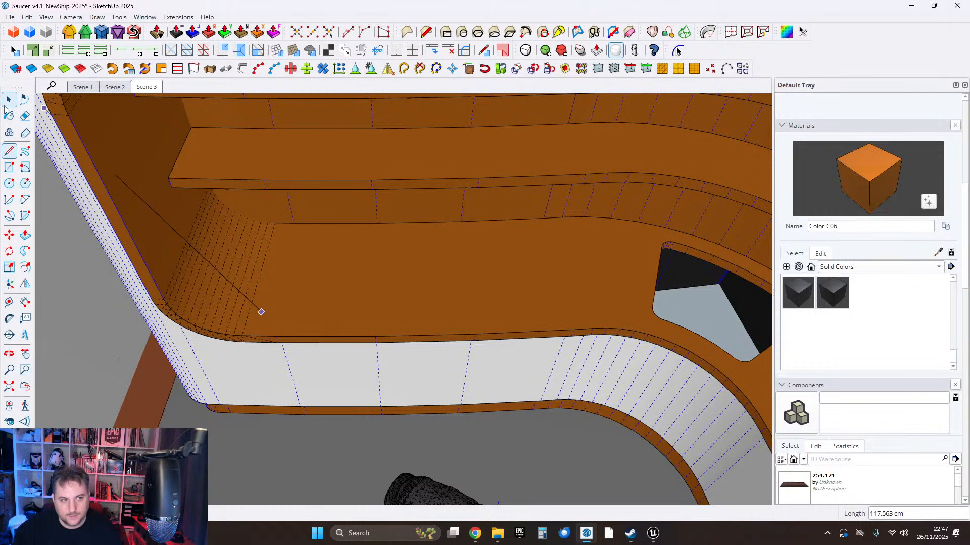
pyautogui.moveTo(524, 294); pyautogui.dragTo(405, 280, button='middle')
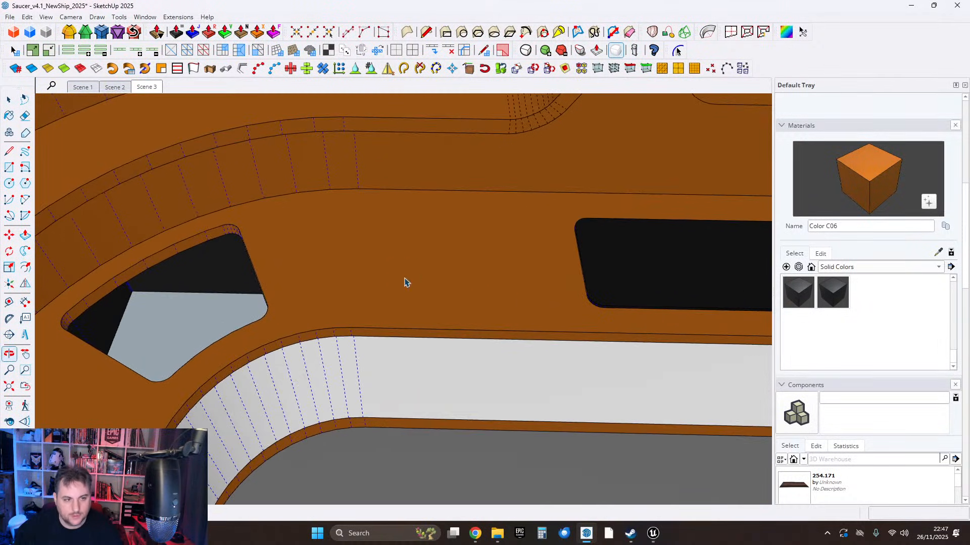
pyautogui.click(9, 151)
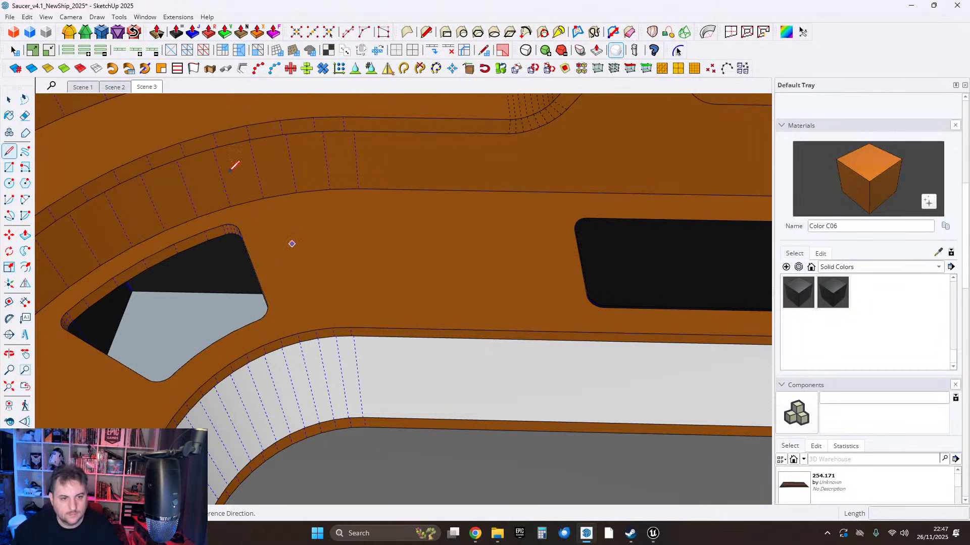
pyautogui.click(8, 104)
# Edit the orange countertop and draw three sides of a 60 × 40 cm rectangle between the corner cutout and the black panel.
pyautogui.doubleClick(384, 274)
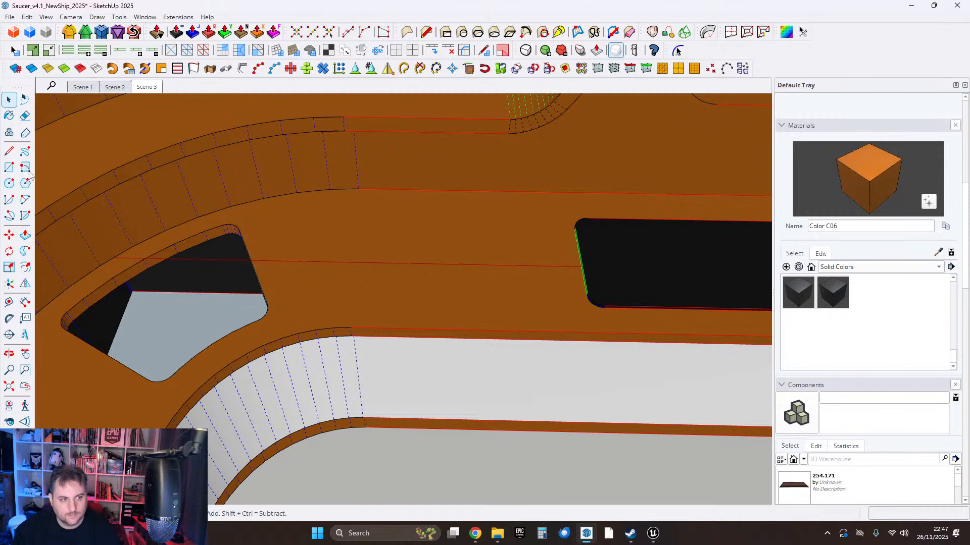
pyautogui.click(9, 152)
pyautogui.click(335, 293)
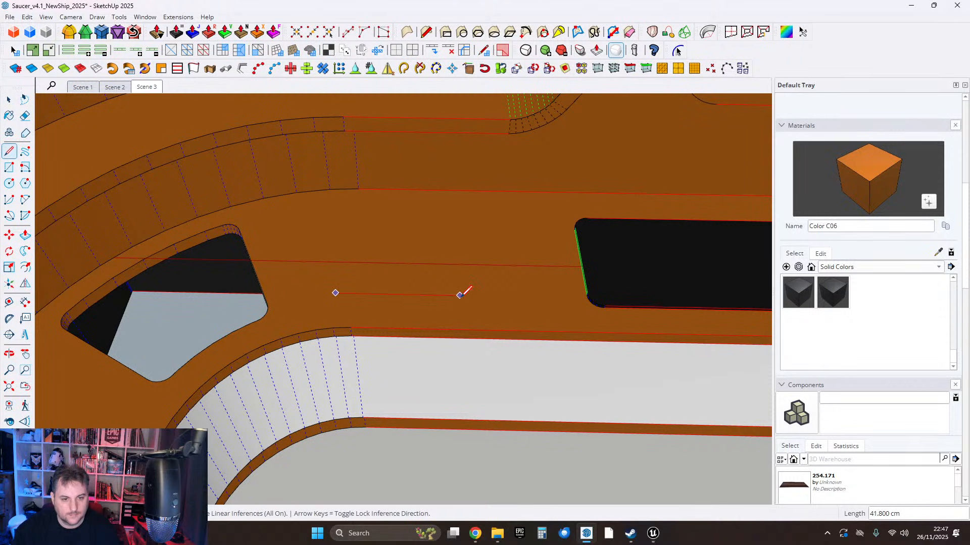
pyautogui.click(514, 297)
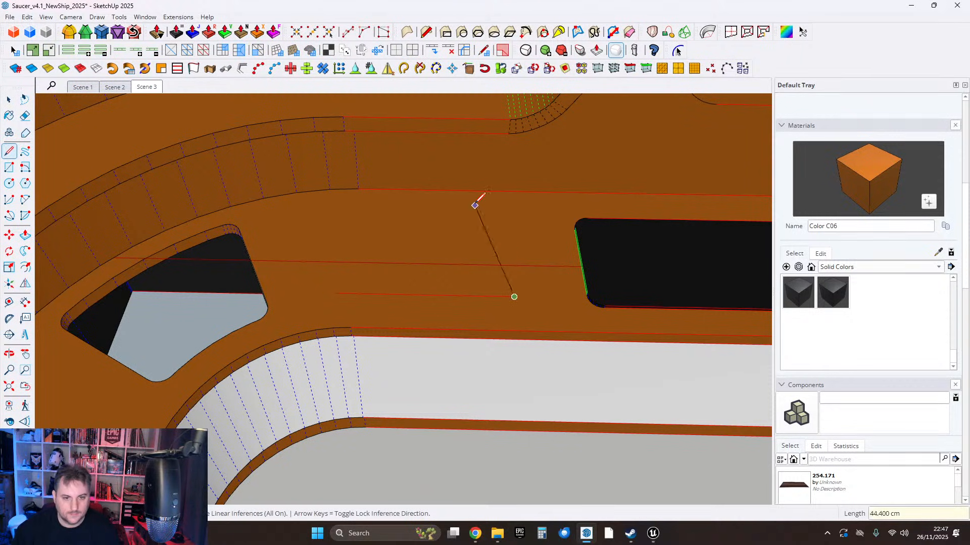
pyautogui.scroll(4, 511, 247)
pyautogui.scroll(-2, 505, 196)
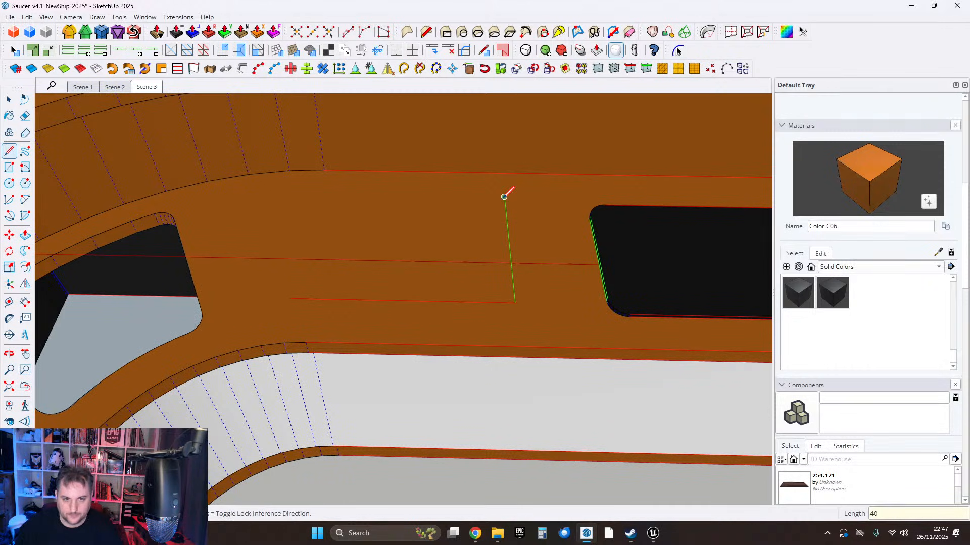
pyautogui.click(504, 197)
pyautogui.click(312, 193)
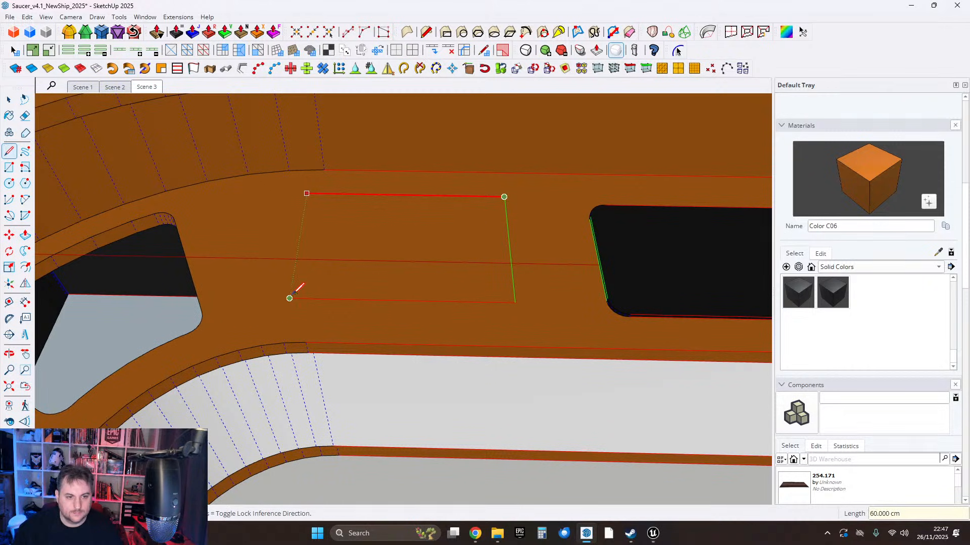
pyautogui.click(295, 298)
pyautogui.press('z')
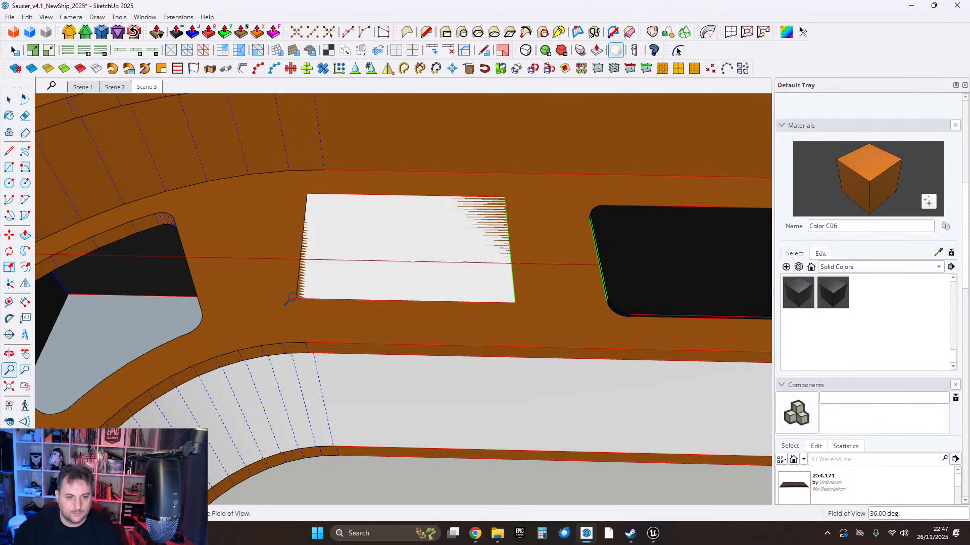
pyautogui.hotkey('ctrl', 'z')
# Close the open rectangle on the countertop with a 40 cm line parallel to the green axis.
pyautogui.click(10, 152)
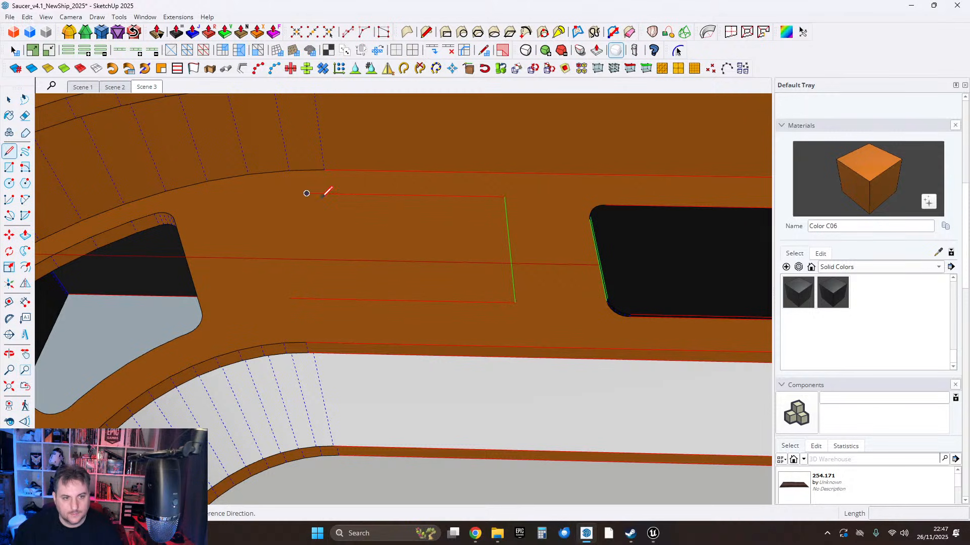
pyautogui.click(306, 194)
pyautogui.click(291, 298)
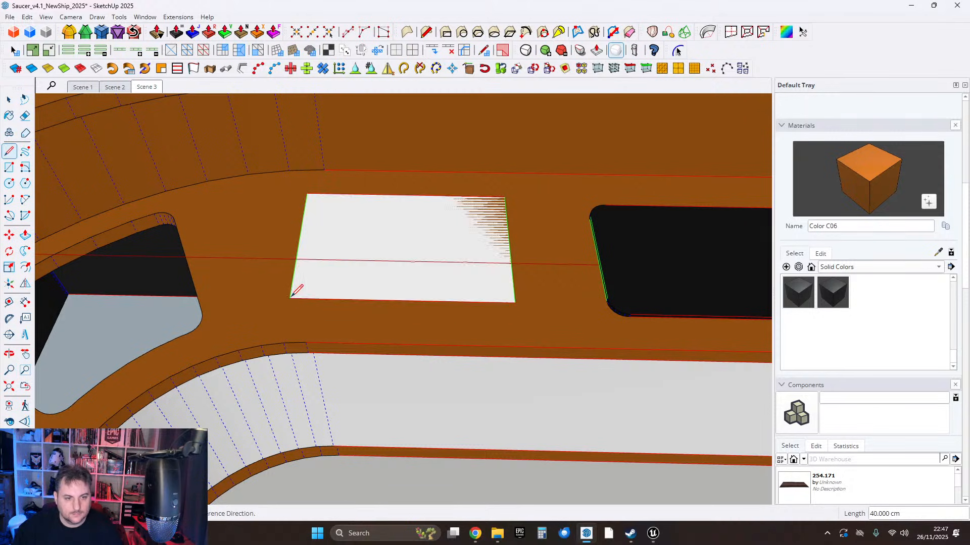
# Push/Pull the countertop rectangle up about 1.3 cm into a thin slab.
pyautogui.click(25, 235)
pyautogui.moveTo(410, 341); pyautogui.dragTo(396, 275, button='middle')
pyautogui.scroll(1, 394, 273)
pyautogui.click(377, 251)
pyautogui.click(376, 247)
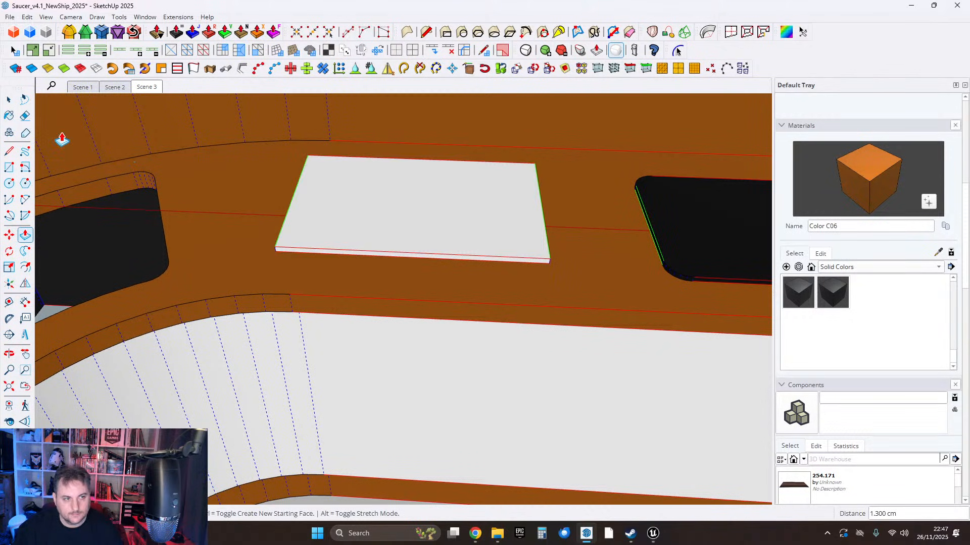
# Select the whole white slab and move it past the corner cutout onto the left bay's countertop.
pyautogui.click(9, 100)
pyautogui.scroll(-1, 505, 237)
pyautogui.moveTo(585, 260)
pyautogui.mouseDown(button='middle')
pyautogui.moveTo(647, 304)
pyautogui.moveTo(581, 254)
pyautogui.mouseUp(button='middle')
pyautogui.click(576, 253)
pyautogui.doubleClick(641, 257)
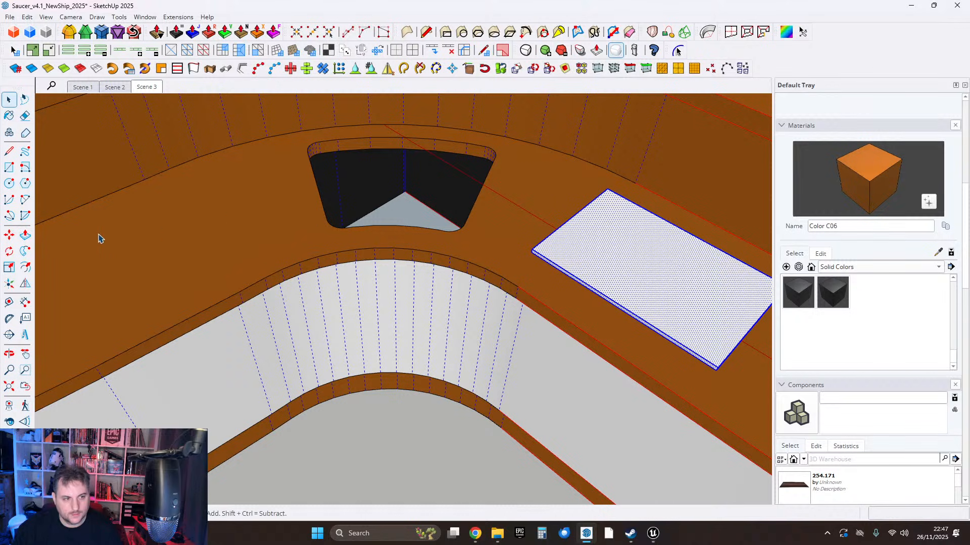
pyautogui.click(9, 235)
pyautogui.scroll(-1, 563, 253)
pyautogui.click(562, 253)
pyautogui.moveTo(187, 284); pyautogui.dragTo(495, 369, button='middle')
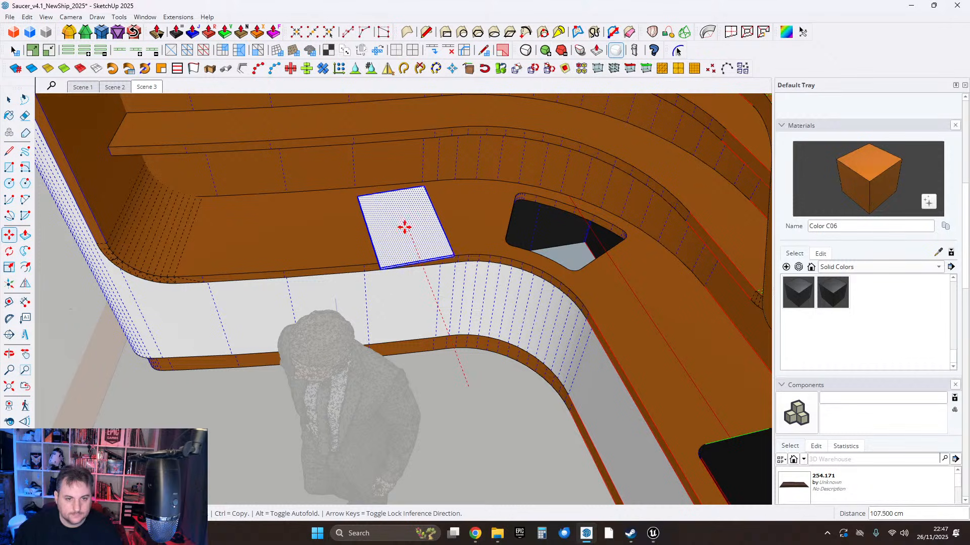
pyautogui.click(275, 232)
pyautogui.scroll(4, 266, 269)
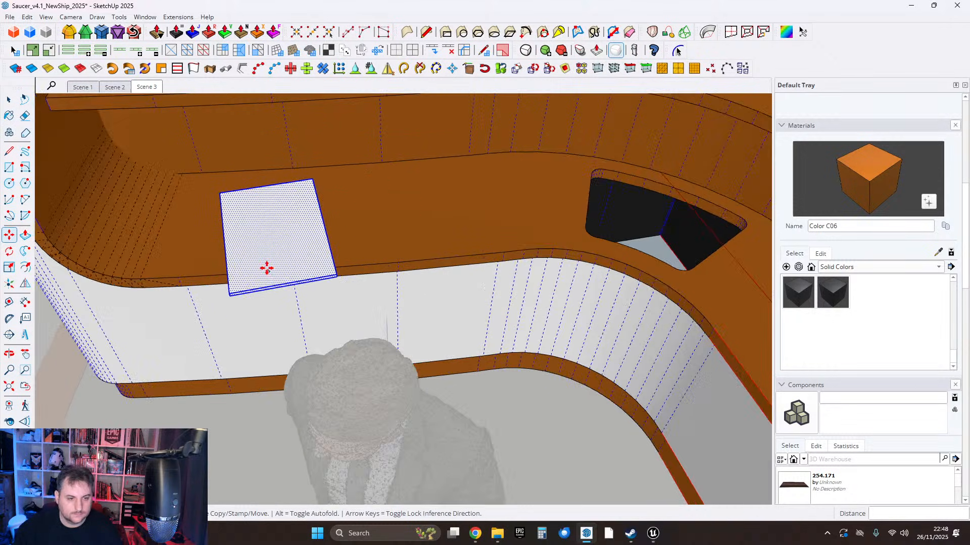
# Move the slab by its front corner about 64 cm so that it rests fully behind the left bay's front edge.
pyautogui.moveTo(301, 305); pyautogui.dragTo(298, 201, button='middle')
pyautogui.scroll(2, 303, 315)
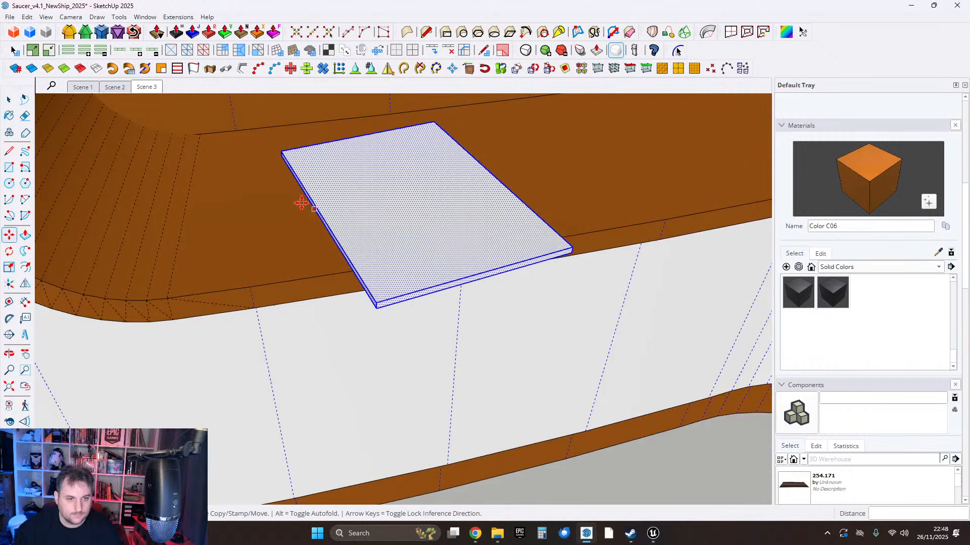
pyautogui.scroll(2, 292, 190)
pyautogui.click(414, 363)
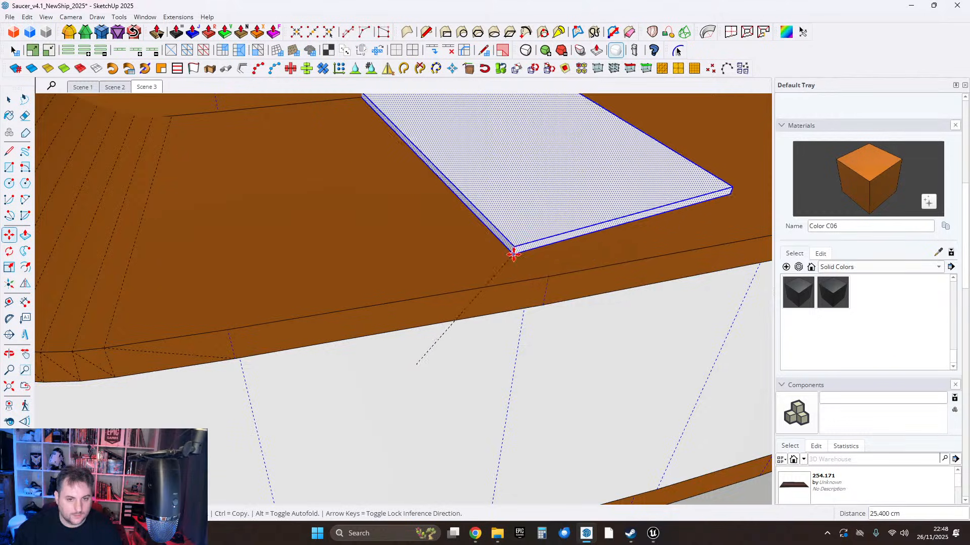
pyautogui.moveTo(513, 253); pyautogui.dragTo(334, 284, button='middle')
pyautogui.scroll(-2, 433, 273)
pyautogui.scroll(-1, 432, 274)
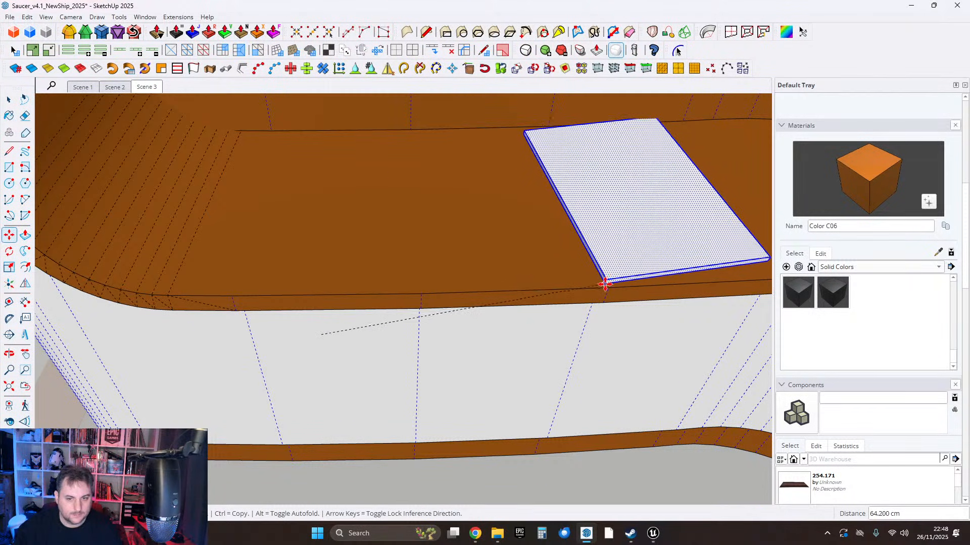
pyautogui.click(607, 287)
# Rotate the slab about 81° around its front corner so its long side runs parallel to the countertop's front edge.
pyautogui.scroll(4, 520, 139)
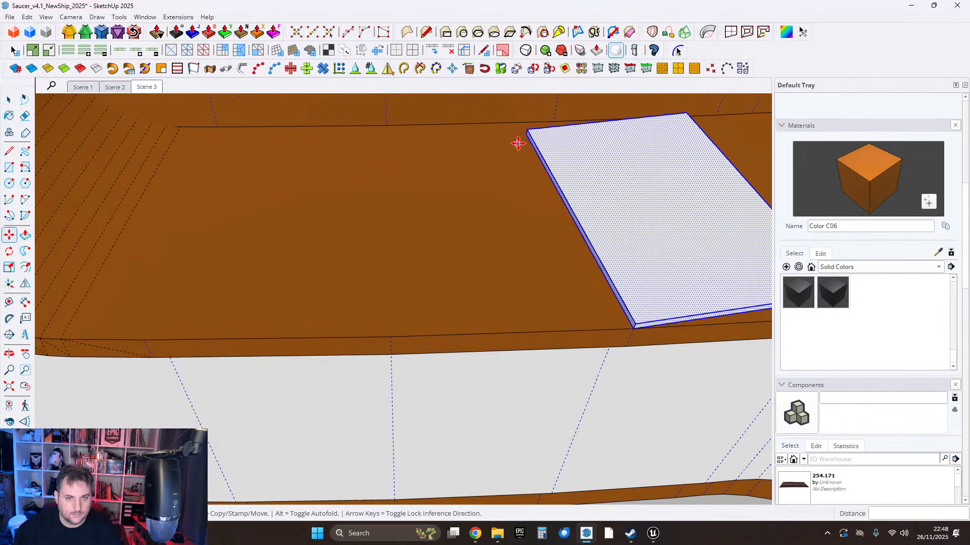
pyautogui.click(9, 251)
pyautogui.click(693, 431)
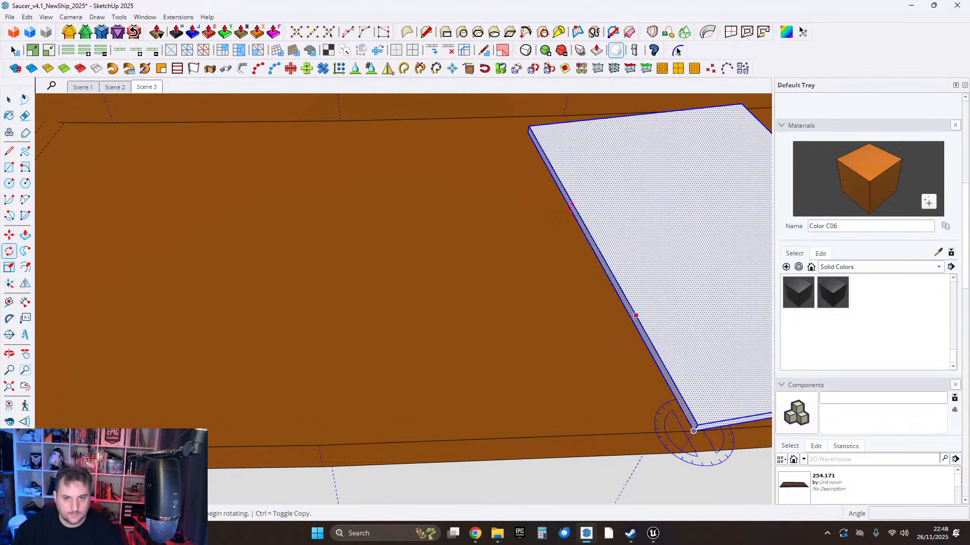
pyautogui.click(527, 133)
pyautogui.scroll(-1, 308, 146)
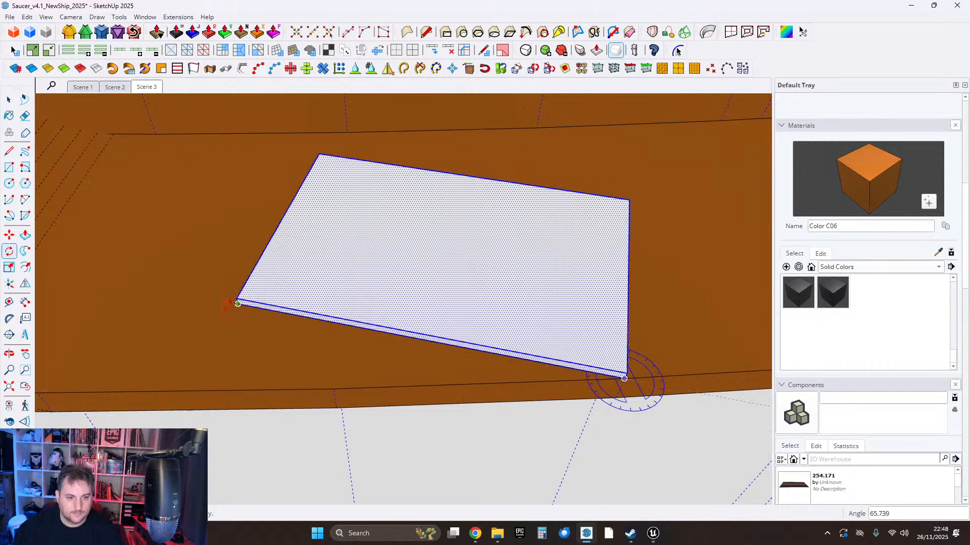
pyautogui.keyDown('shift'); pyautogui.moveTo(228, 305); pyautogui.dragTo(445, 290, button='middle'); pyautogui.keyUp('shift')
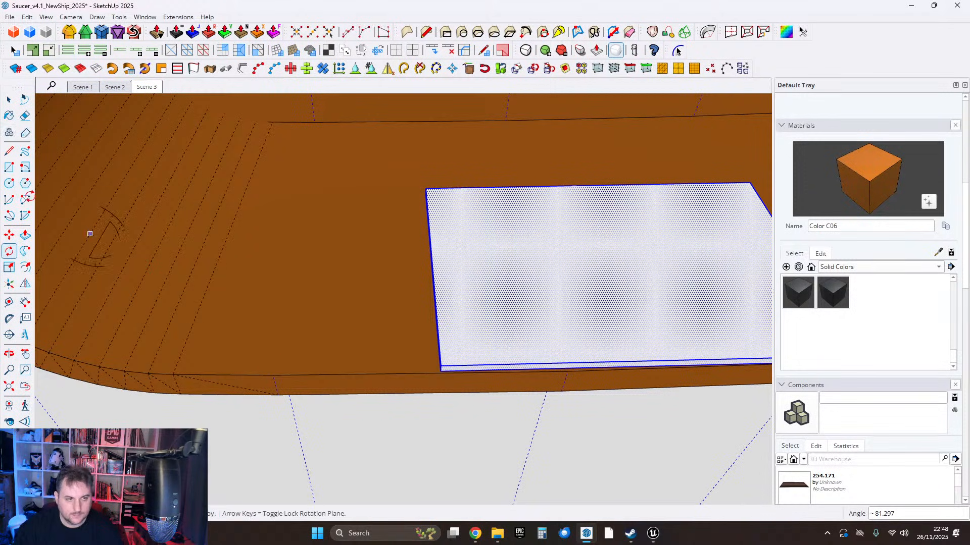
pyautogui.click(11, 103)
pyautogui.scroll(-4, 313, 263)
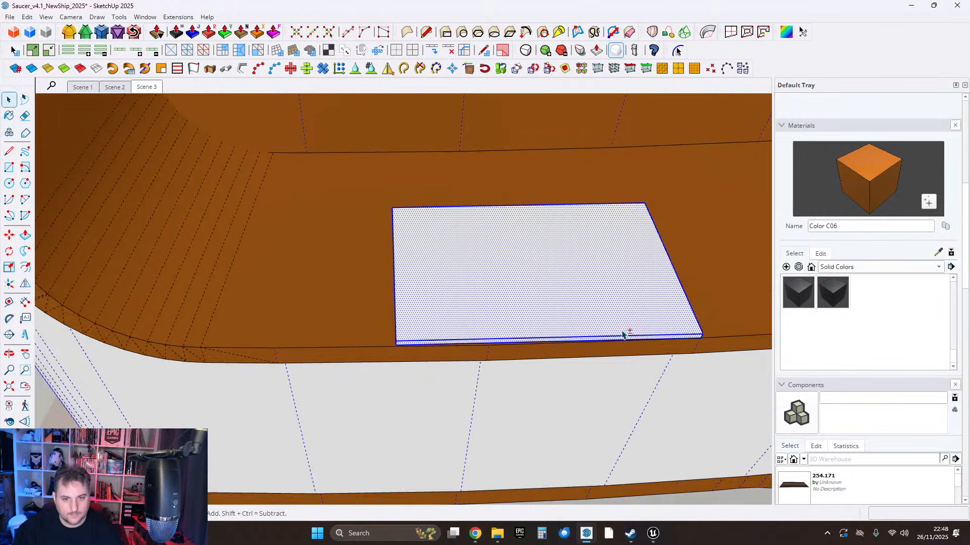
pyautogui.keyDown('shift'); pyautogui.moveTo(687, 342); pyautogui.dragTo(452, 342, button='middle'); pyautogui.keyUp('shift')
pyautogui.scroll(3, 408, 328)
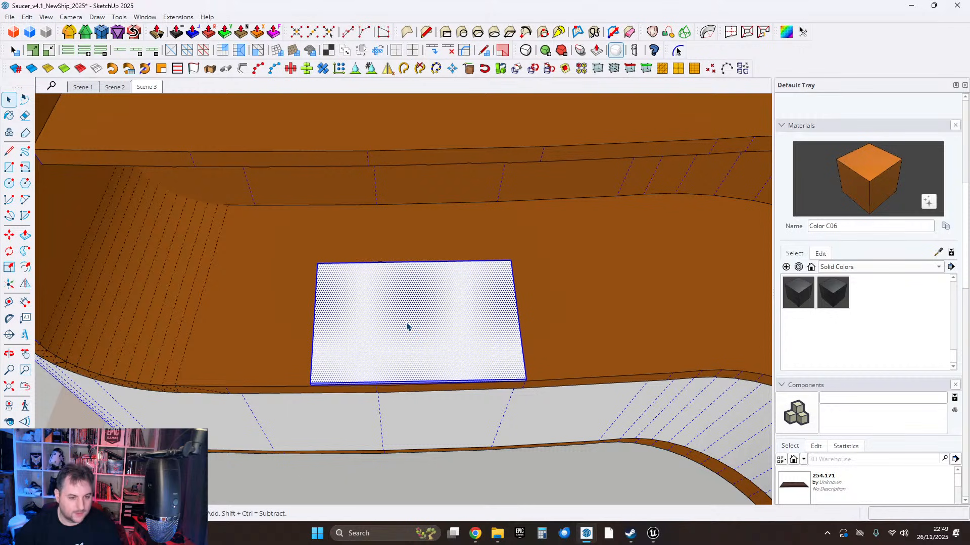
# Undo the slab's rotation and moves to restore it between the corner cutout and the black panel.
pyautogui.scroll(-3, 394, 330)
pyautogui.moveTo(407, 329)
pyautogui.mouseDown(button='middle')
pyautogui.moveTo(534, 340)
pyautogui.moveTo(213, 292)
pyautogui.moveTo(445, 287)
pyautogui.moveTo(385, 304)
pyautogui.mouseUp(button='middle')
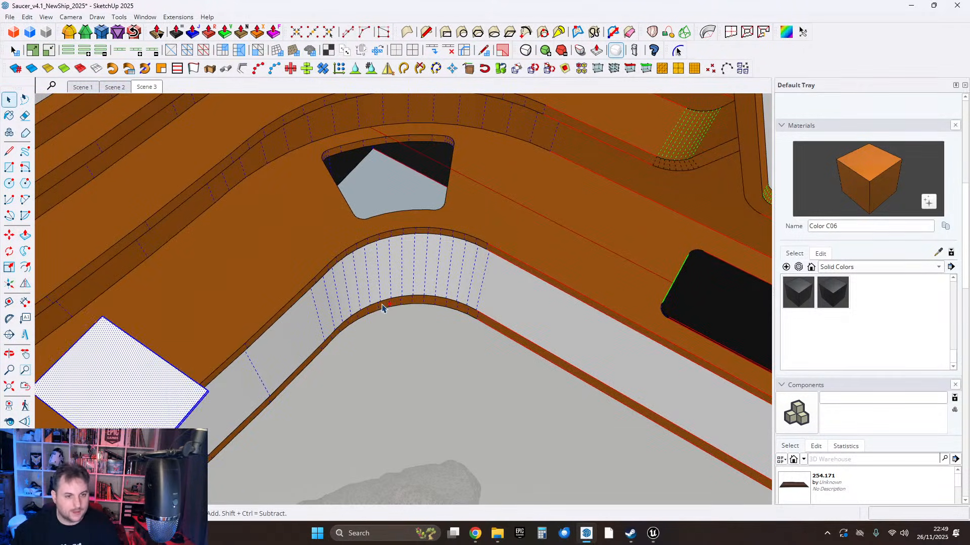
pyautogui.scroll(2, 545, 207)
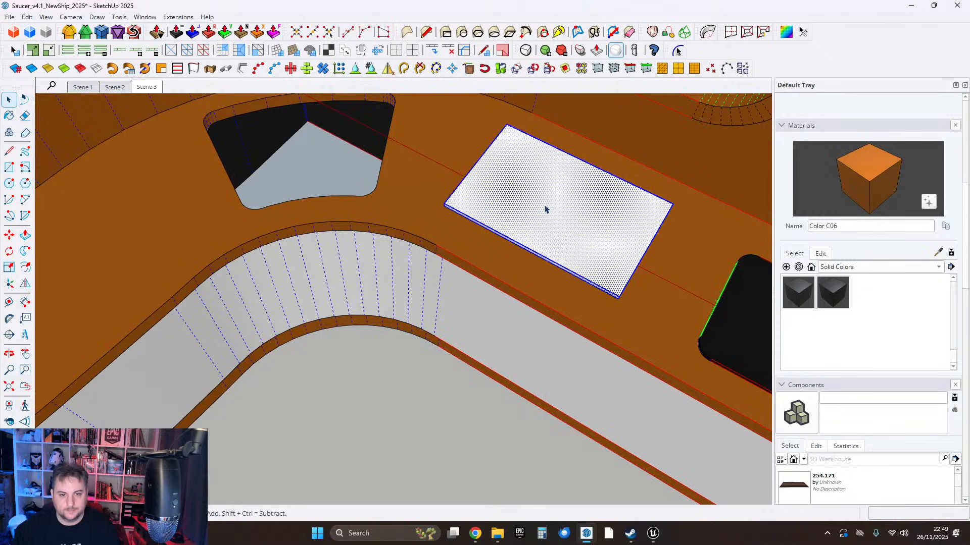
# Turn the selected white slab between the corner cutout and the black panel into a group.
pyautogui.moveTo(546, 208); pyautogui.dragTo(451, 255, button='middle')
pyautogui.rightClick(488, 243)
pyautogui.click(519, 97)
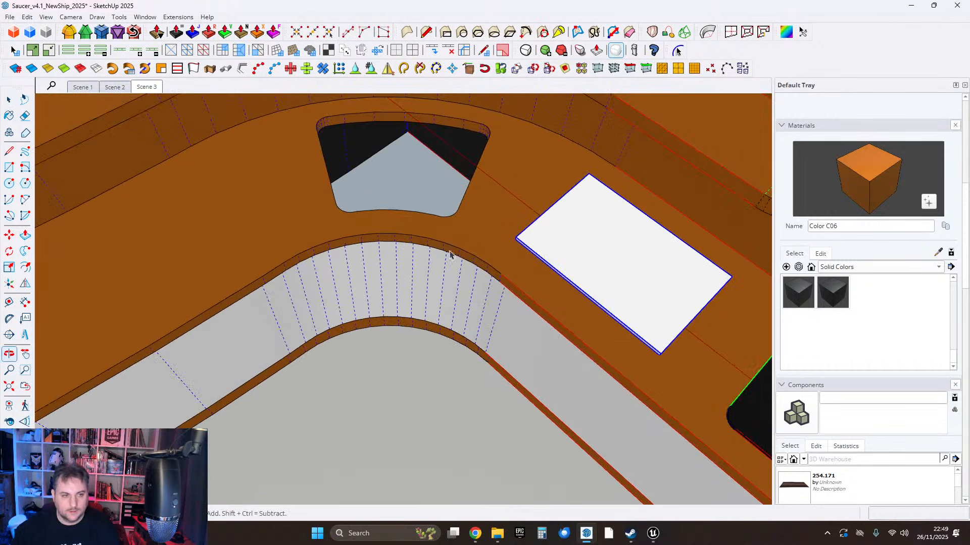
# Move the grouped slab by its front corner past the corner cutout onto the front edge of the left bay's countertop.
pyautogui.click(15, 237)
pyautogui.scroll(6, 643, 381)
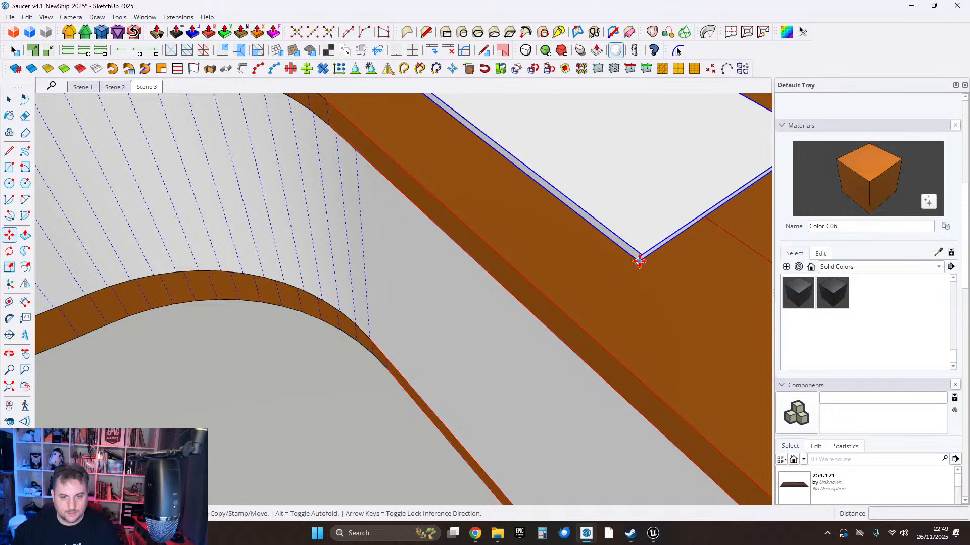
pyautogui.click(639, 262)
pyautogui.scroll(-3, 609, 284)
pyautogui.keyDown('shift'); pyautogui.moveTo(455, 275); pyautogui.dragTo(528, 292, button='middle'); pyautogui.keyUp('shift')
pyautogui.scroll(1, 408, 291)
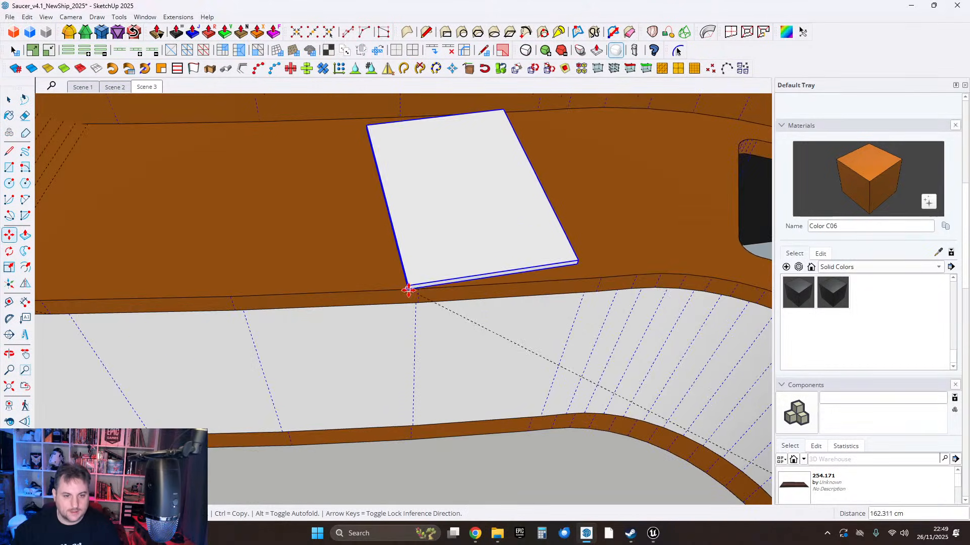
pyautogui.scroll(2, 419, 279)
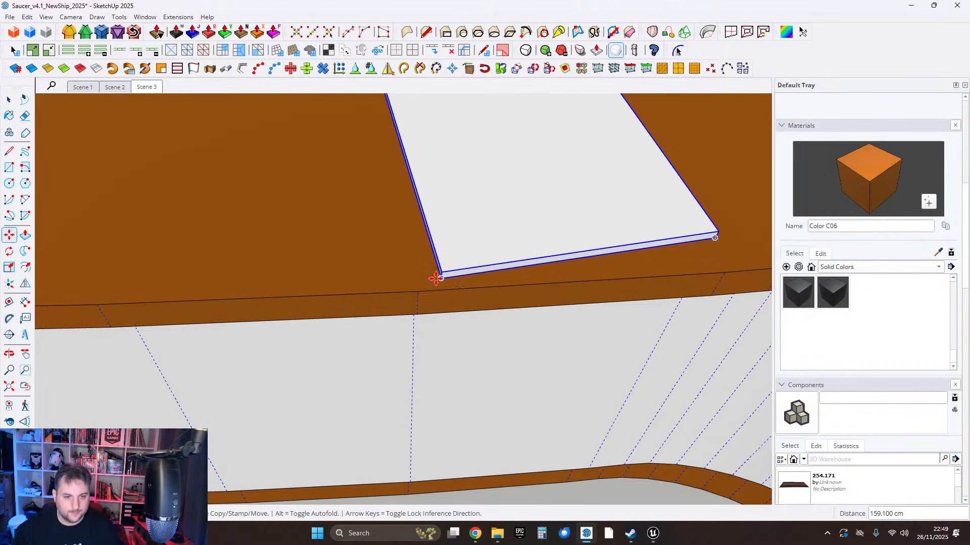
pyautogui.scroll(1, 425, 285)
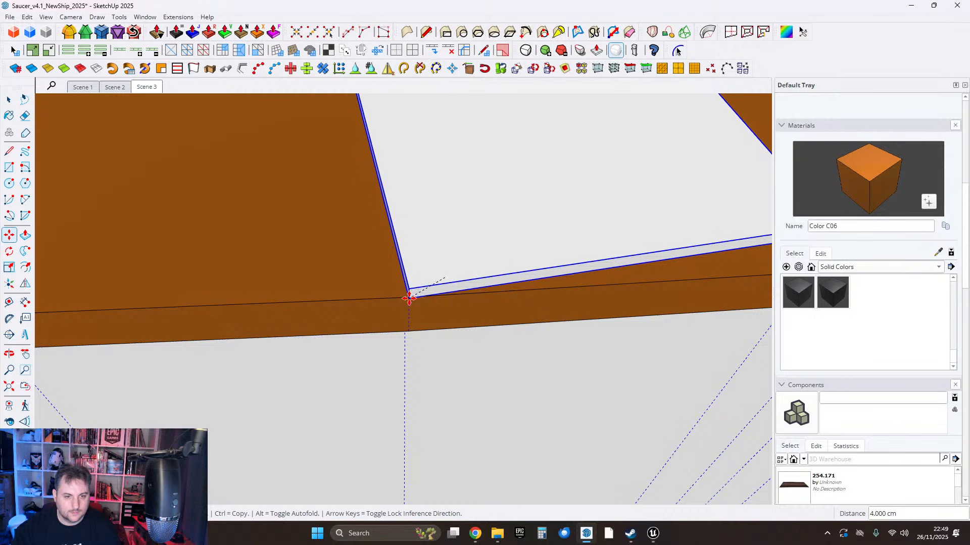
pyautogui.click(406, 293)
# Rotate the slab about 81° around its front corner so its long side follows the left bay's front edge.
pyautogui.moveTo(392, 289); pyautogui.dragTo(338, 292, button='middle')
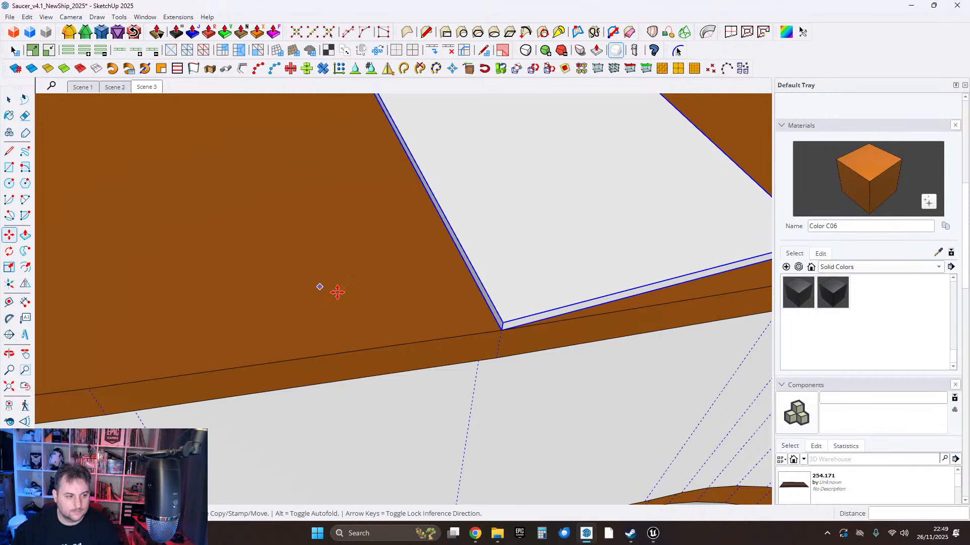
pyautogui.click(9, 251)
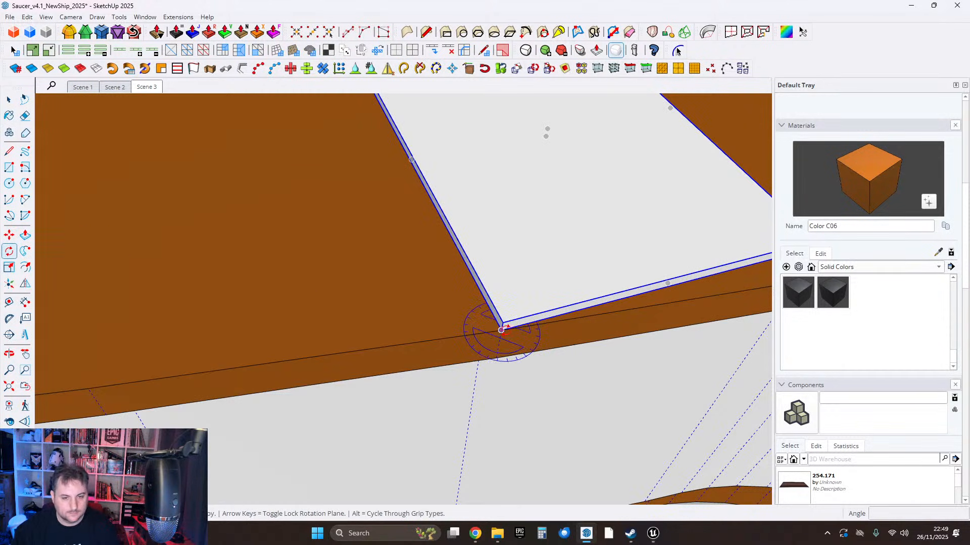
pyautogui.click(501, 331)
pyautogui.click(468, 269)
pyautogui.scroll(-3, 468, 268)
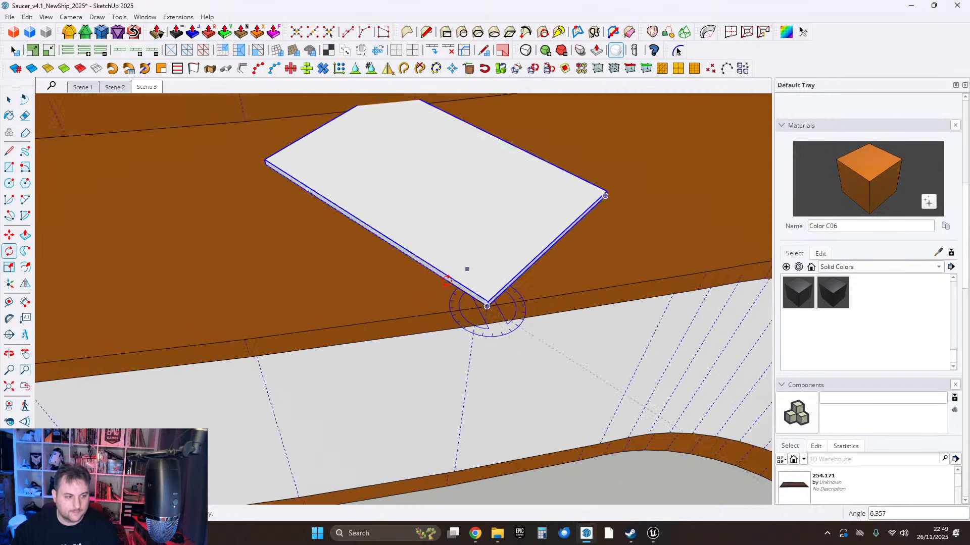
pyautogui.moveTo(298, 274); pyautogui.dragTo(372, 286, button='middle')
pyautogui.scroll(2, 275, 365)
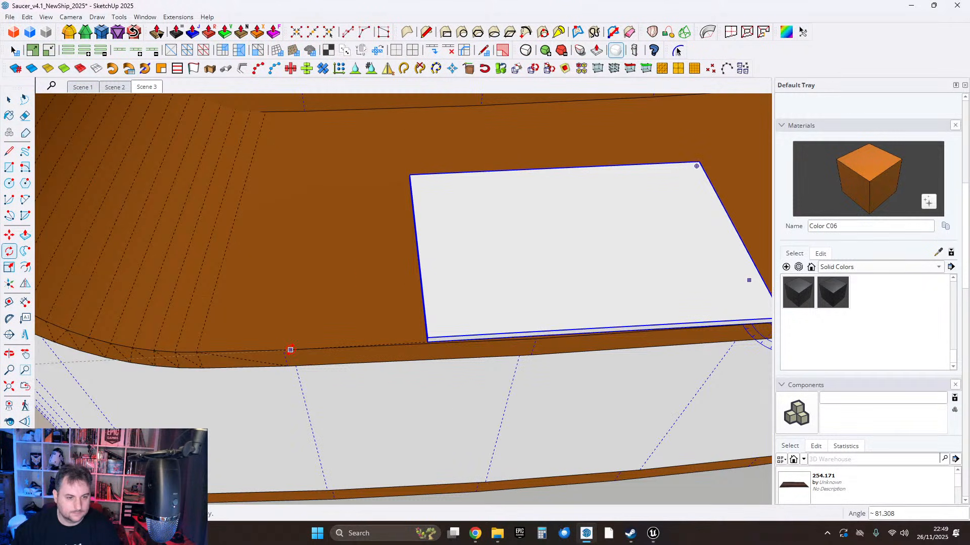
pyautogui.click(285, 349)
pyautogui.keyDown('shift'); pyautogui.moveTo(463, 298); pyautogui.dragTo(371, 329, button='middle'); pyautogui.keyUp('shift')
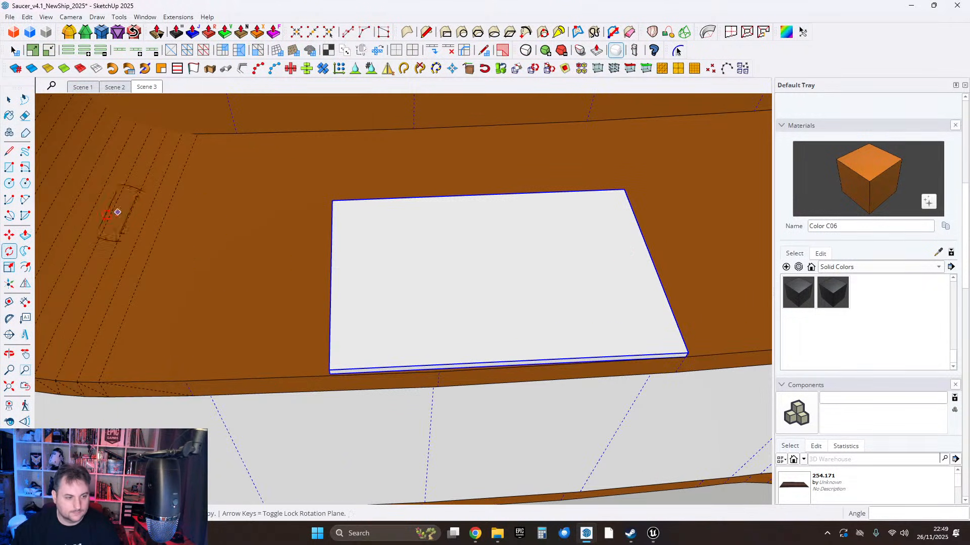
# Open the slab's group and shift the slab's geometry along the countertop, farther away from the corner cutout.
pyautogui.click(9, 99)
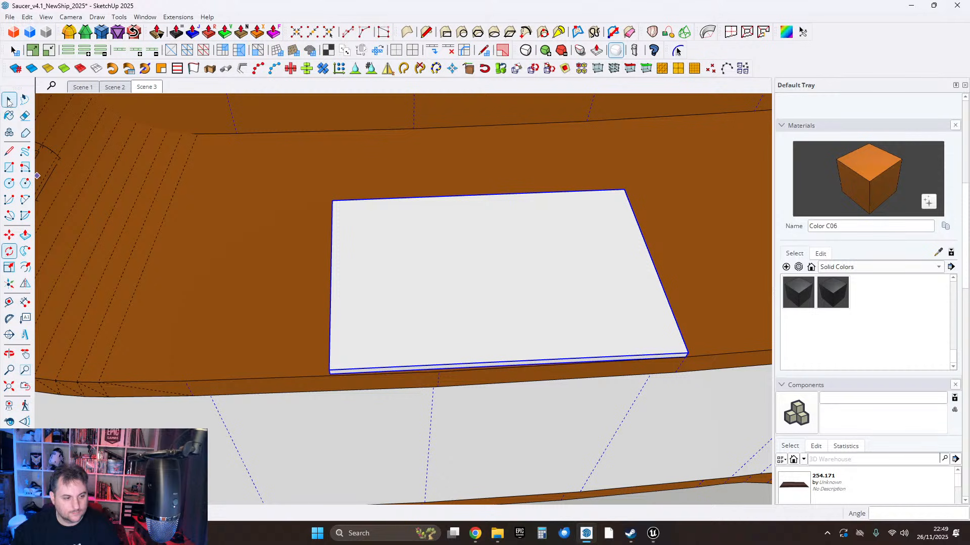
pyautogui.moveTo(386, 303); pyautogui.dragTo(404, 309, button='middle')
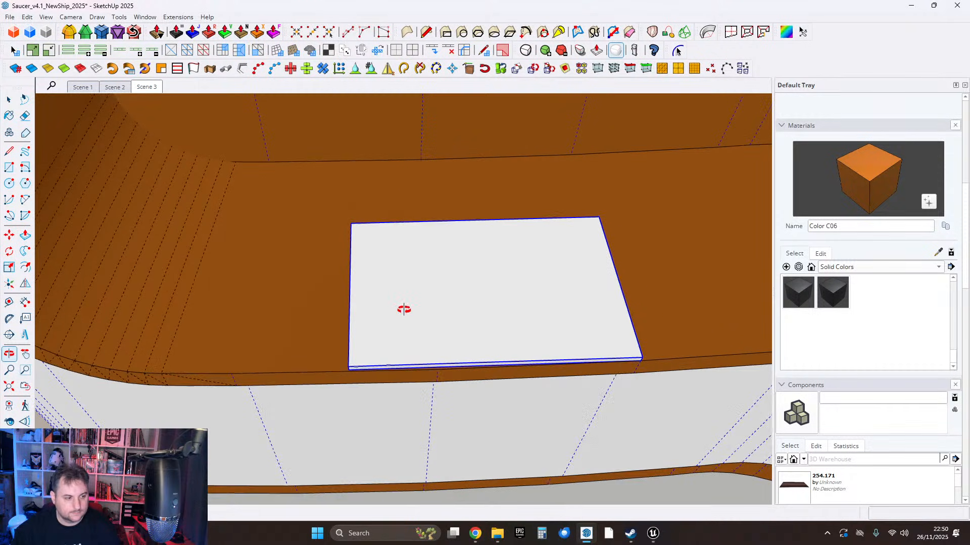
pyautogui.doubleClick(418, 320)
pyautogui.click(423, 311)
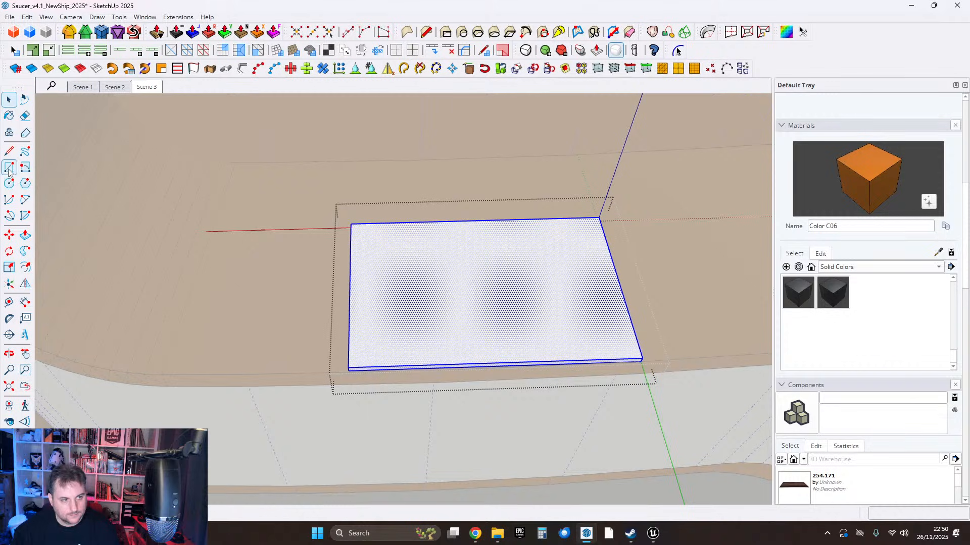
pyautogui.click(10, 233)
pyautogui.scroll(-1, 440, 289)
pyautogui.click(502, 302)
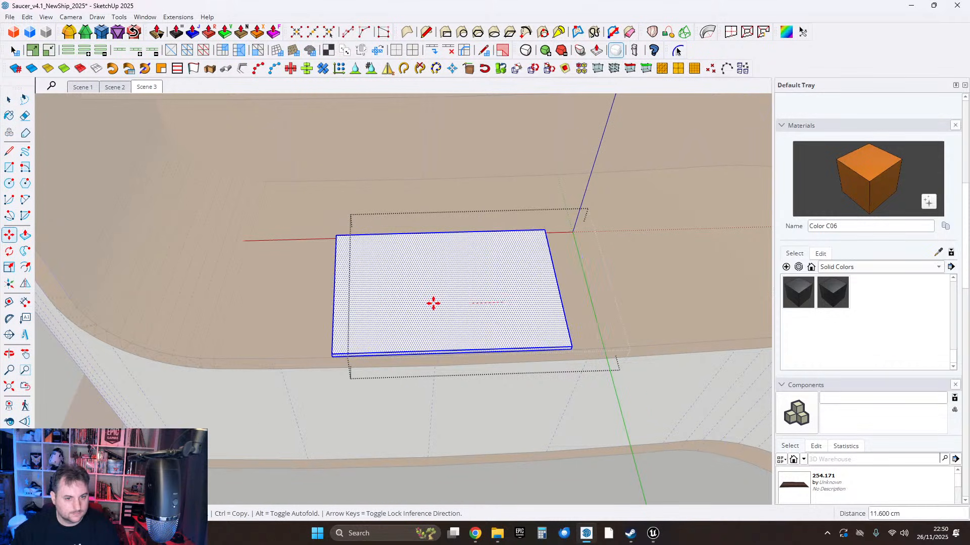
pyautogui.scroll(-2, 392, 305)
# Copy the slab about 66 cm along the countertop towards the corner cutout, leaving a narrow gap between the two.
pyautogui.press('ctrl')
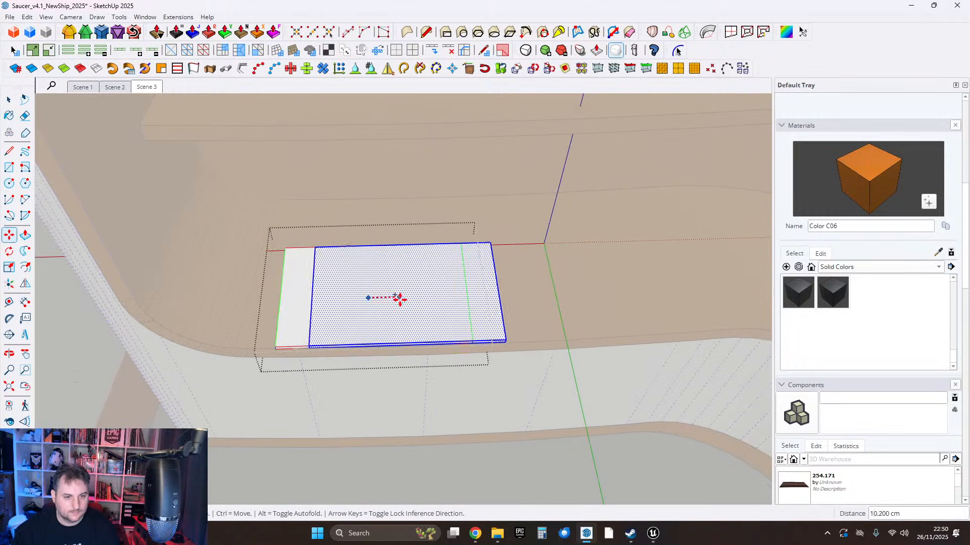
pyautogui.scroll(3, 398, 298)
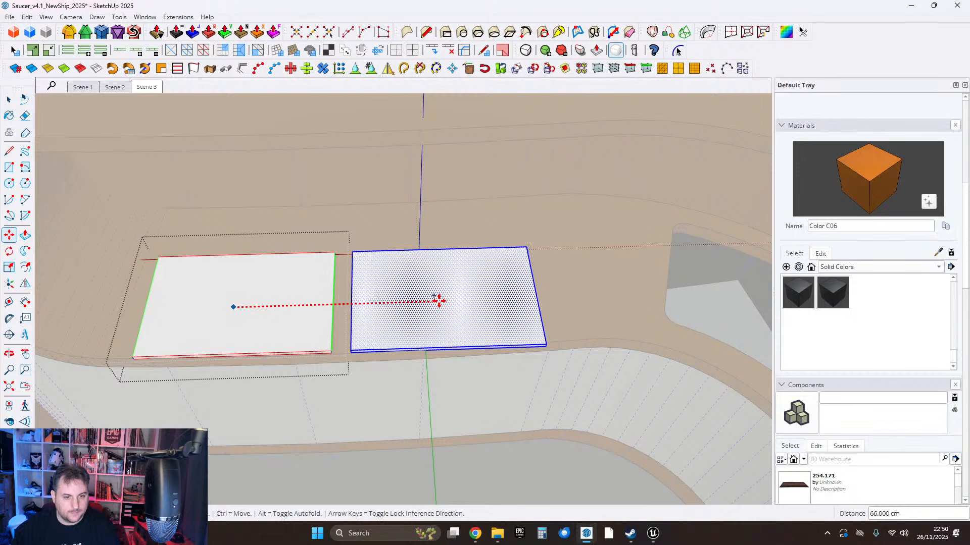
pyautogui.click(441, 301)
# Shorten the original slab by pushing in its end face beside the copy by 10 cm.
pyautogui.click(25, 235)
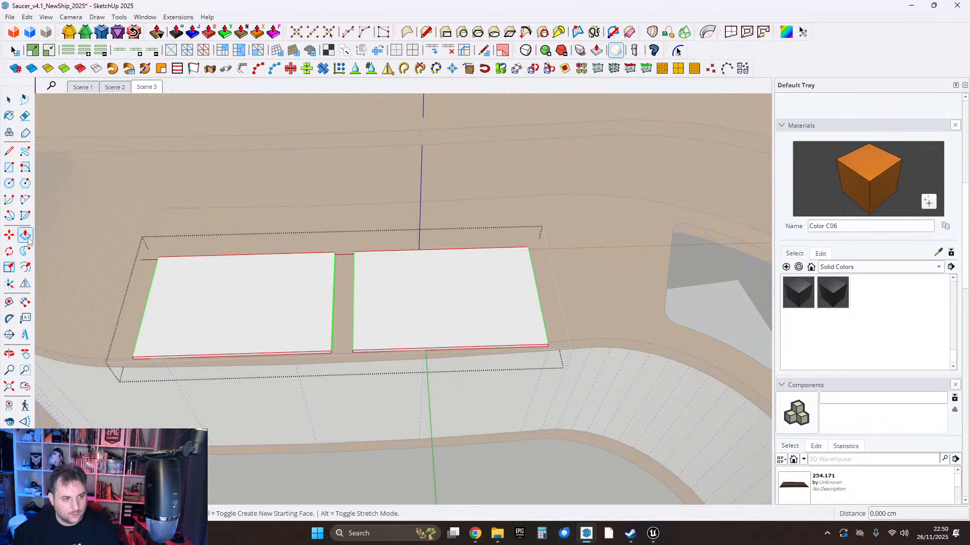
pyautogui.moveTo(335, 336); pyautogui.dragTo(307, 321, button='middle')
pyautogui.scroll(6, 317, 323)
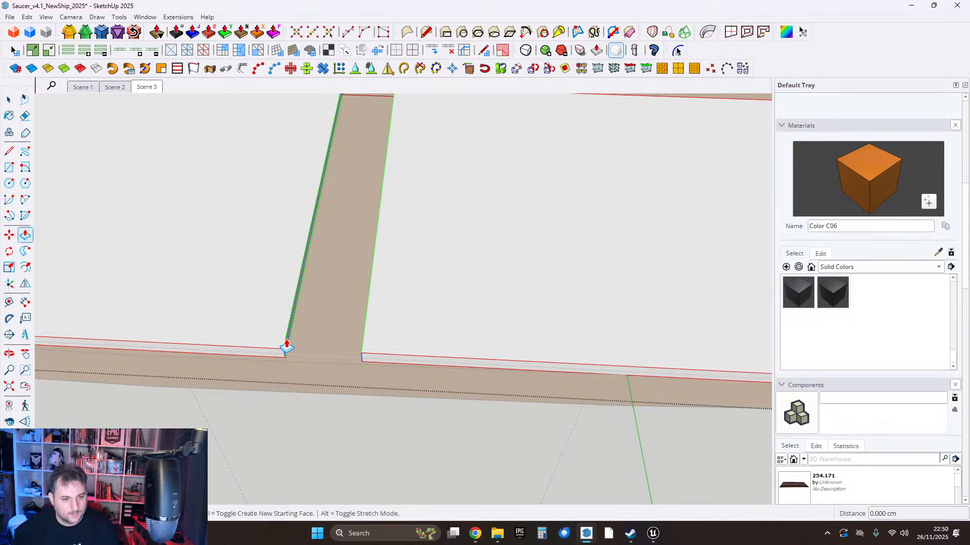
pyautogui.click(286, 346)
pyautogui.press('Return')
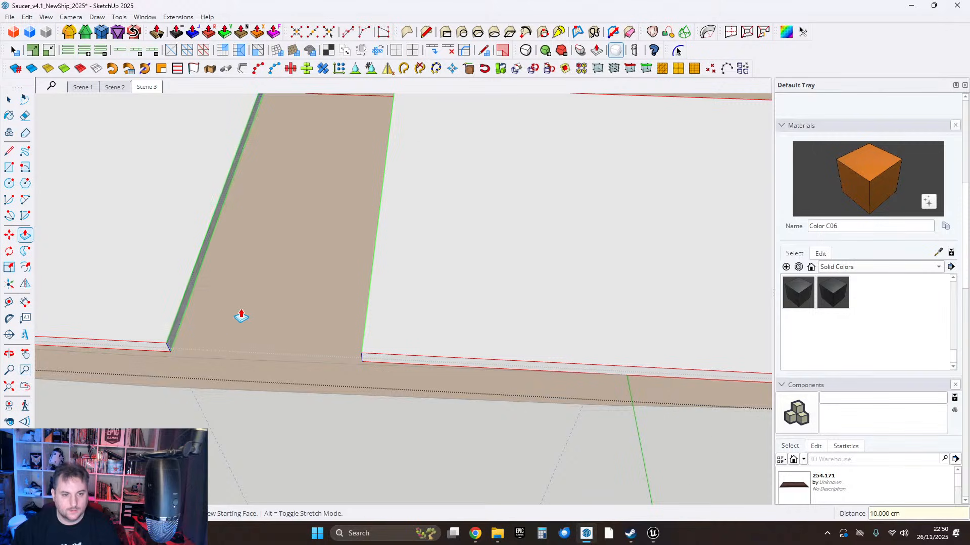
# Shorten the copied slab by pushing in its end face nearest the corner cutout by 10 cm.
pyautogui.scroll(-3, 242, 314)
pyautogui.moveTo(517, 280); pyautogui.dragTo(197, 217, button='middle')
pyautogui.scroll(2, 533, 388)
pyautogui.scroll(1, 534, 388)
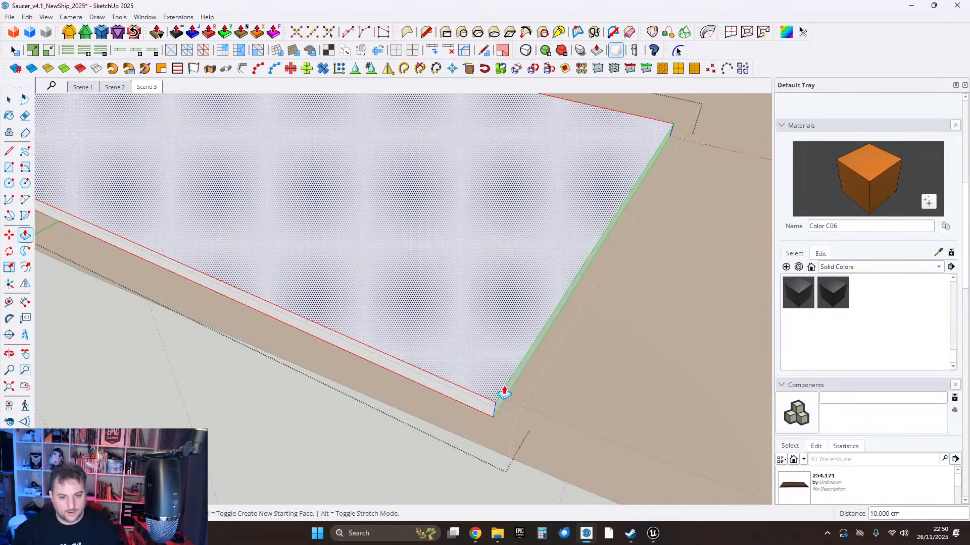
pyautogui.click(507, 392)
pyautogui.write('10')
pyautogui.press('Return')
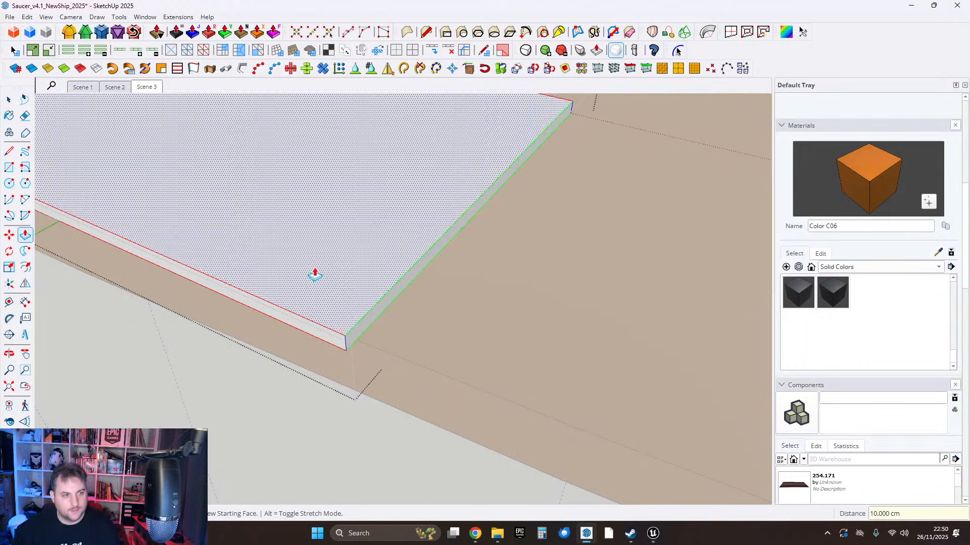
# Select the whole copied slab and move it about 11 cm towards the original slab to narrow the gap.
pyautogui.click(8, 99)
pyautogui.scroll(-3, 314, 255)
pyautogui.moveTo(315, 255); pyautogui.dragTo(707, 328, button='middle')
pyautogui.keyDown('shift'); pyautogui.moveTo(707, 328); pyautogui.dragTo(515, 258, button='middle'); pyautogui.keyUp('shift')
pyautogui.scroll(-2, 518, 276)
pyautogui.tripleClick(517, 276)
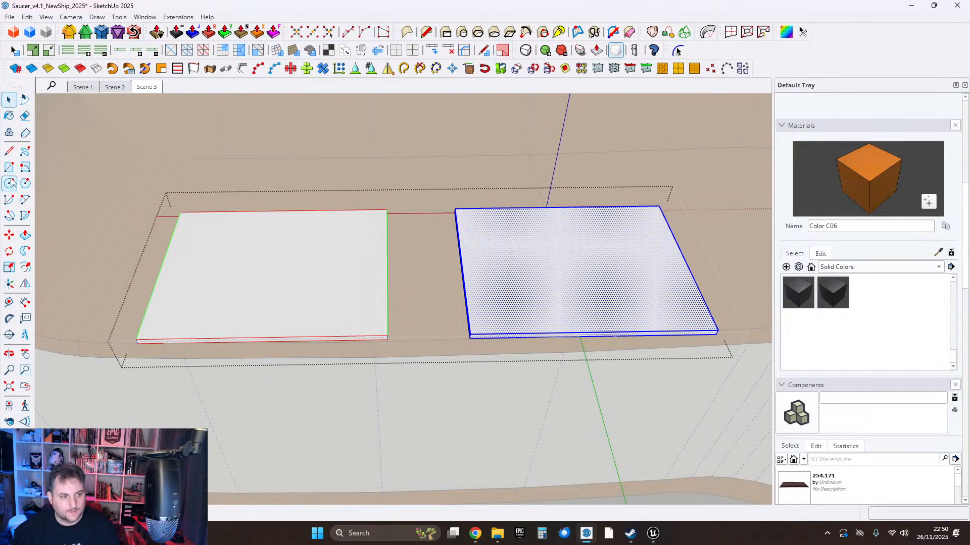
pyautogui.click(9, 235)
pyautogui.click(543, 275)
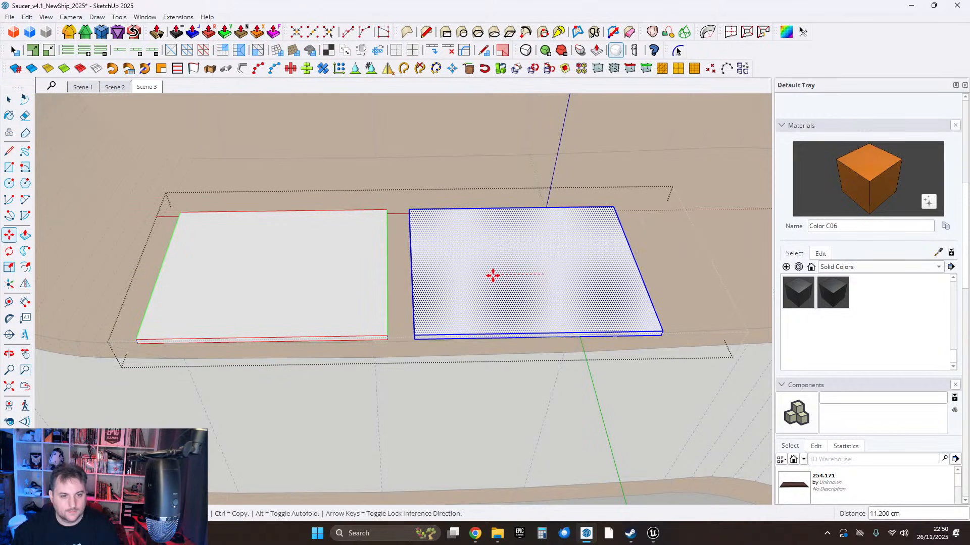
pyautogui.click(493, 274)
# Select both slabs and move them about 10 cm back from the countertop's front edge.
pyautogui.moveTo(420, 195); pyautogui.dragTo(245, 205, button='middle')
pyautogui.scroll(1, 455, 281)
pyautogui.click(245, 205)
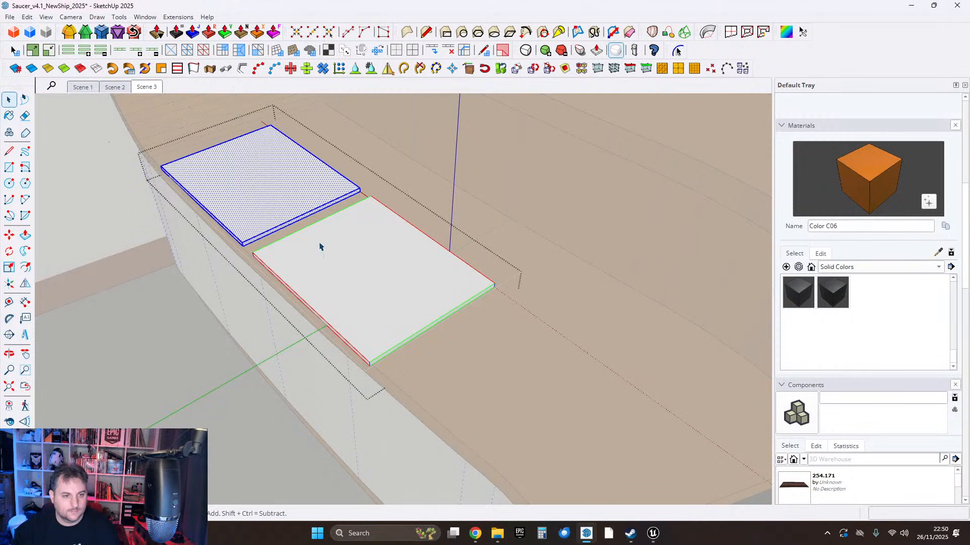
pyautogui.keyDown('ctrl'); pyautogui.click(327, 250); pyautogui.keyUp('ctrl')
pyautogui.click(10, 234)
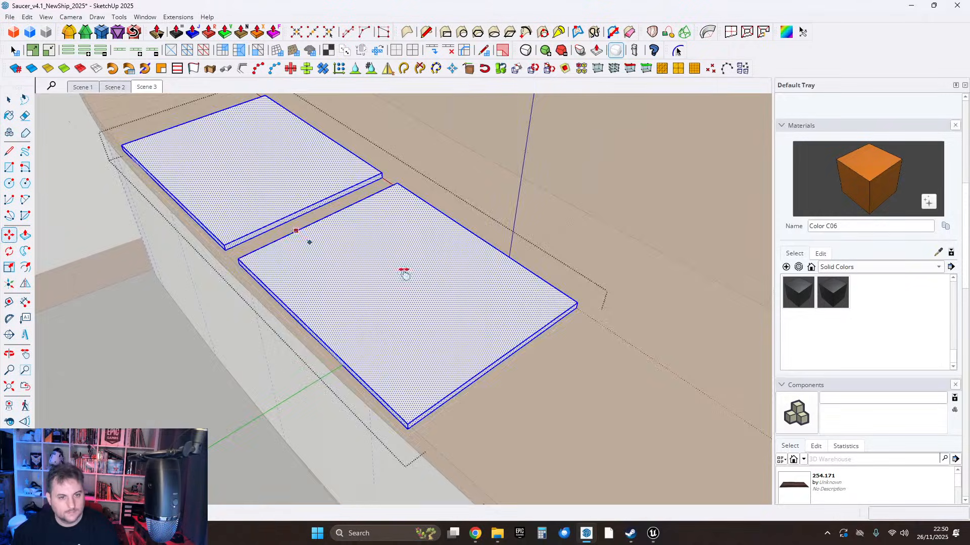
pyautogui.moveTo(404, 272); pyautogui.dragTo(349, 302, button='middle')
pyautogui.click(319, 204)
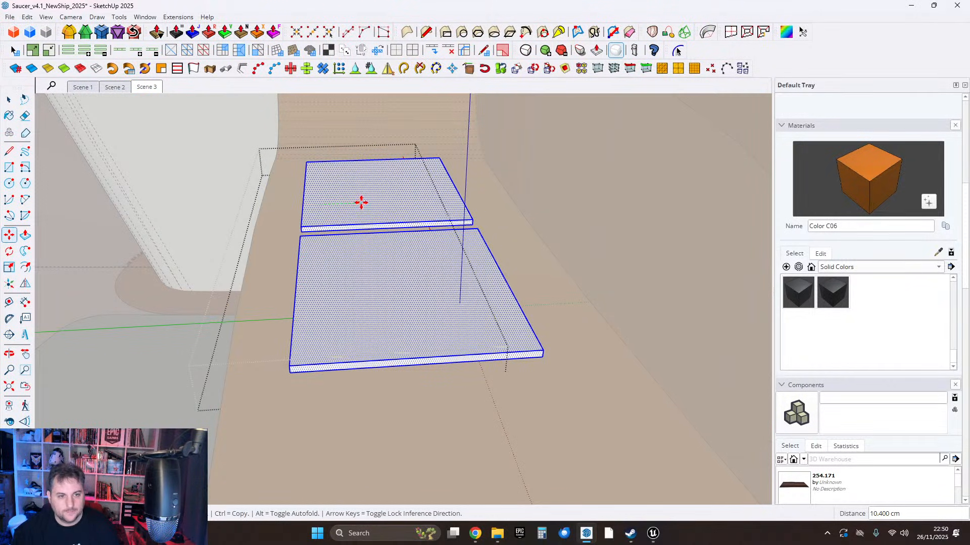
pyautogui.click(362, 203)
pyautogui.click(10, 100)
# Move both slabs along the red axis until the outer slab's front corner lines up with the front panel's vertical seam.
pyautogui.moveTo(209, 171); pyautogui.dragTo(545, 240, button='middle')
pyautogui.moveTo(605, 231); pyautogui.dragTo(466, 257, button='middle')
pyautogui.scroll(2, 472, 274)
pyautogui.scroll(-1, 472, 288)
pyautogui.scroll(2, 389, 274)
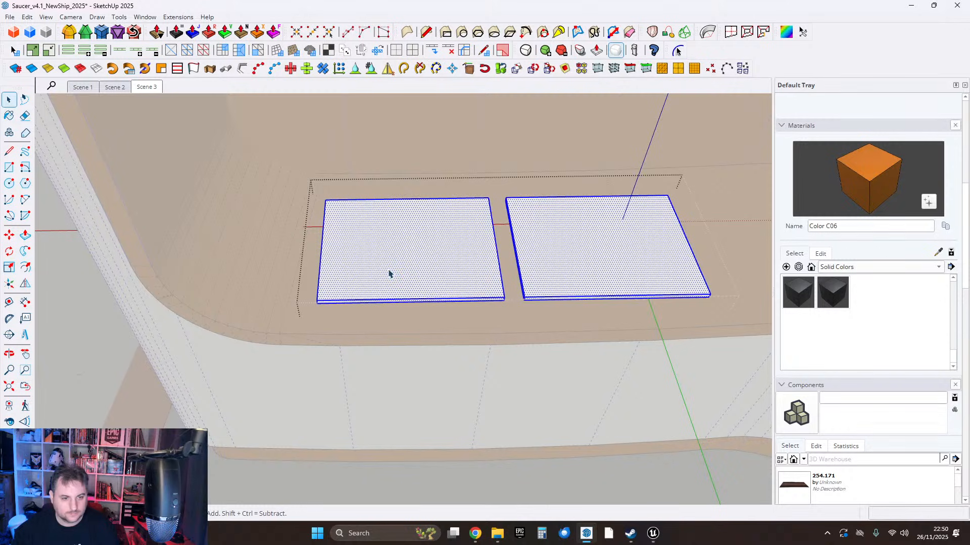
pyautogui.click(10, 236)
pyautogui.scroll(3, 357, 296)
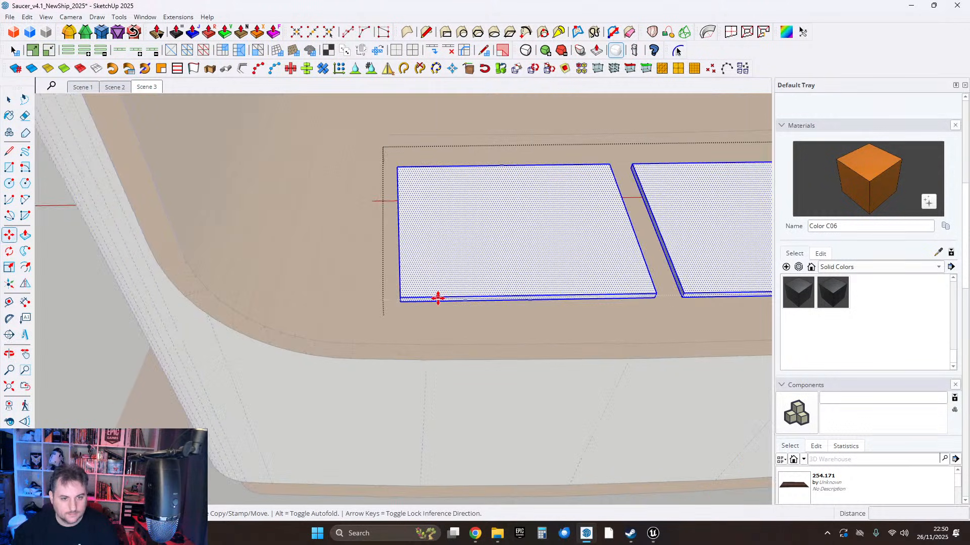
pyautogui.press('Right')
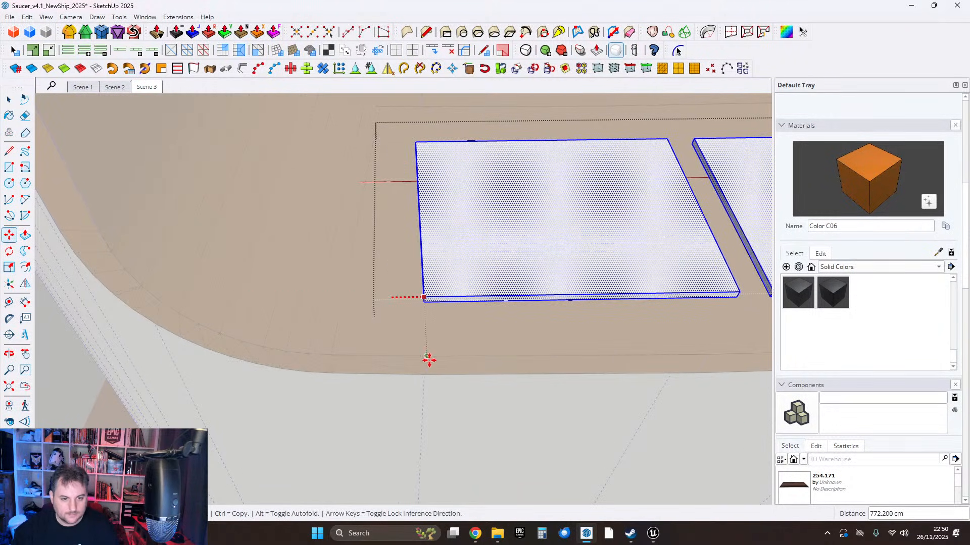
pyautogui.click(428, 362)
pyautogui.scroll(-4, 375, 345)
pyautogui.scroll(-1, 374, 344)
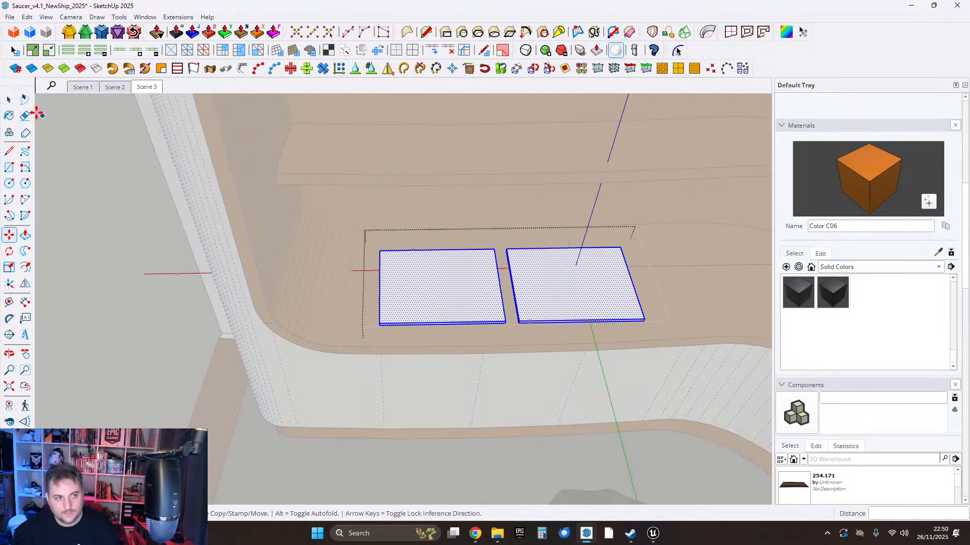
# Deselect the two slabs and close their group.
pyautogui.click(9, 100)
pyautogui.keyDown('shift'); pyautogui.moveTo(619, 277); pyautogui.dragTo(504, 271, button='middle'); pyautogui.keyUp('shift')
pyautogui.scroll(-2, 505, 272)
pyautogui.click(516, 312)
# Examine the two slabs' size and placement on the left bay's countertop beneath the shelves from several angles.
pyautogui.scroll(-2, 515, 311)
pyautogui.moveTo(515, 312); pyautogui.dragTo(519, 291, button='middle')
pyautogui.scroll(3, 538, 264)
pyautogui.scroll(-3, 536, 278)
pyautogui.scroll(3, 616, 279)
pyautogui.scroll(3, 509, 231)
pyautogui.scroll(-3, 578, 243)
pyautogui.scroll(-1, 520, 292)
pyautogui.scroll(3, 359, 324)
pyautogui.moveTo(359, 325); pyautogui.dragTo(444, 313, button='middle')
pyautogui.scroll(1, 449, 294)
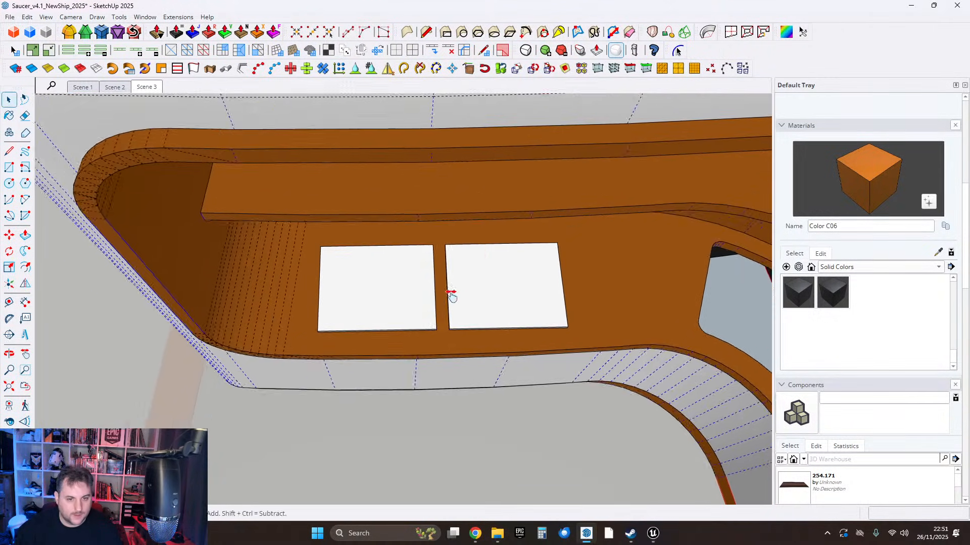
pyautogui.moveTo(459, 308); pyautogui.dragTo(569, 381, button='middle')
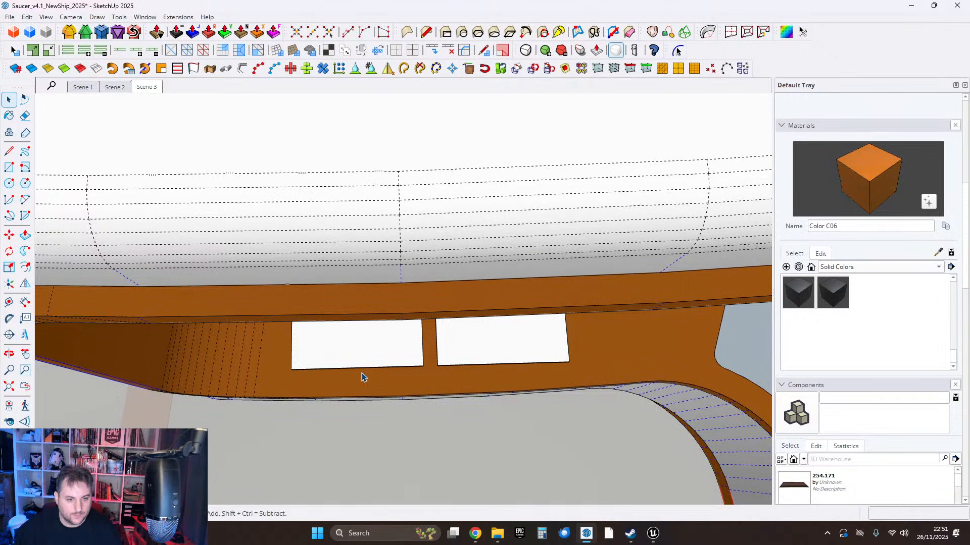
pyautogui.moveTo(362, 376); pyautogui.dragTo(380, 235, button='middle')
pyautogui.moveTo(495, 249); pyautogui.dragTo(461, 301, button='middle')
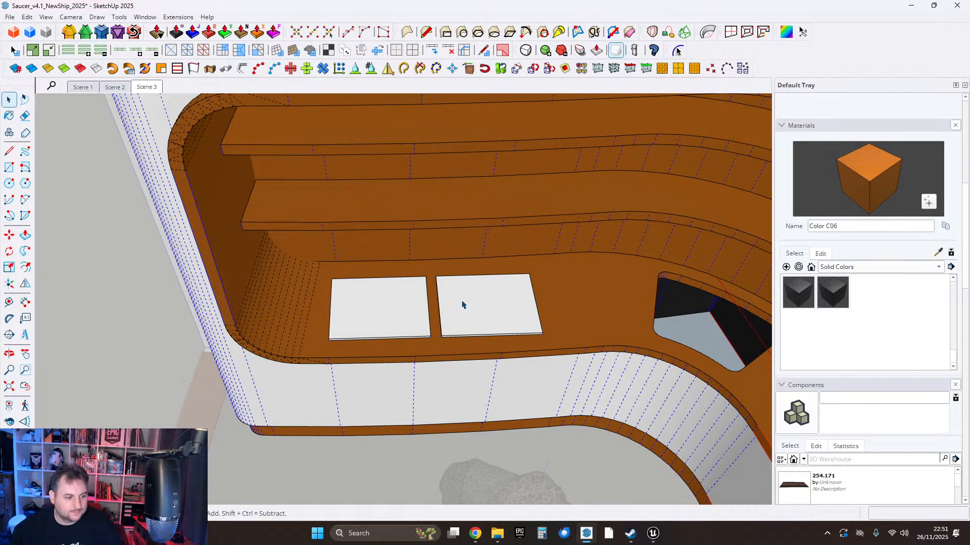
pyautogui.scroll(-2, 511, 324)
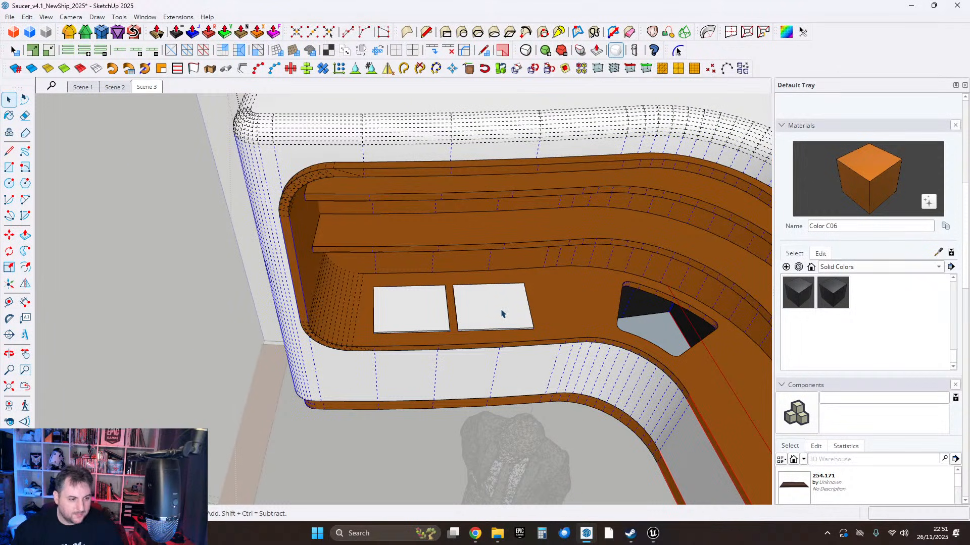
pyautogui.scroll(2, 582, 329)
pyautogui.scroll(-4, 542, 325)
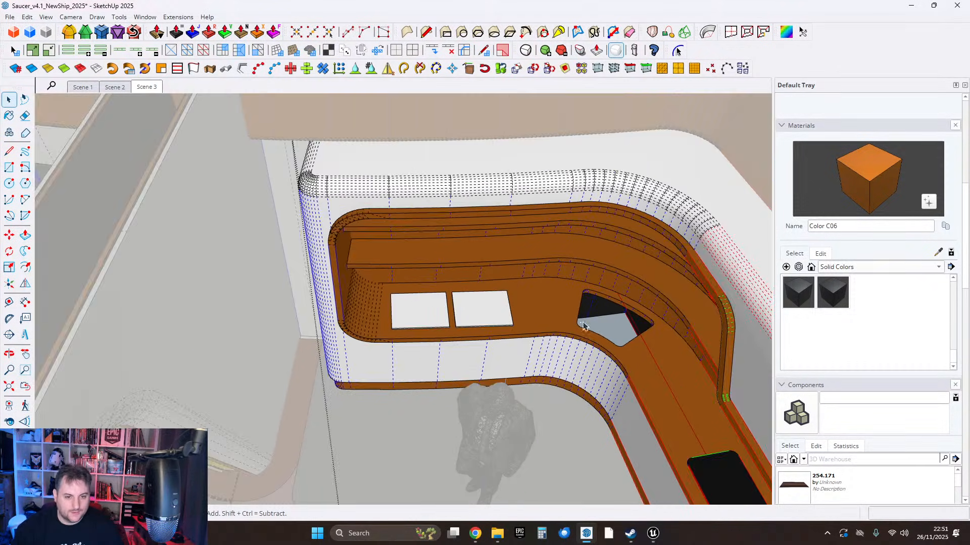
# Examine the two slabs' spacing and setback on the left countertop relative to the corner cutout and the standing figure.
pyautogui.scroll(2, 581, 325)
pyautogui.moveTo(536, 323); pyautogui.dragTo(562, 291, button='middle')
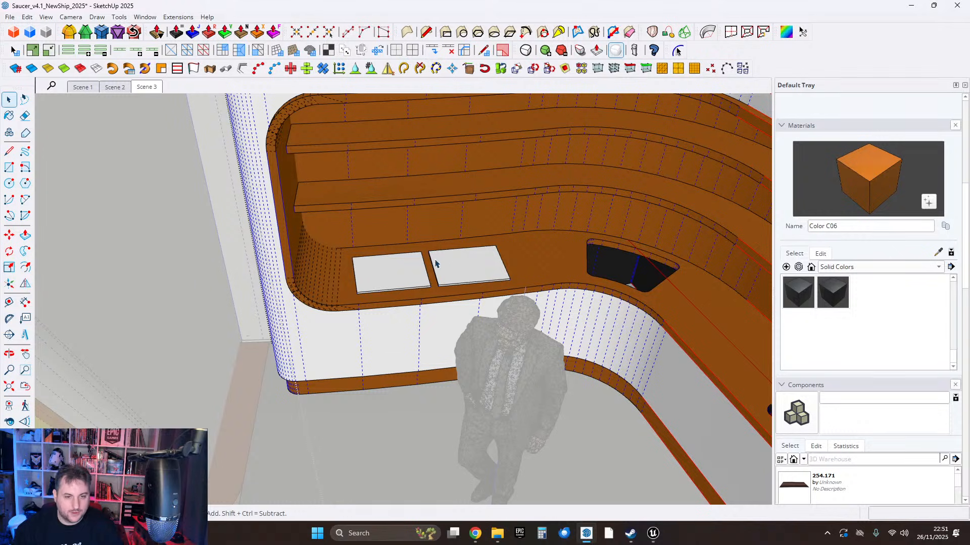
pyautogui.scroll(-4, 419, 271)
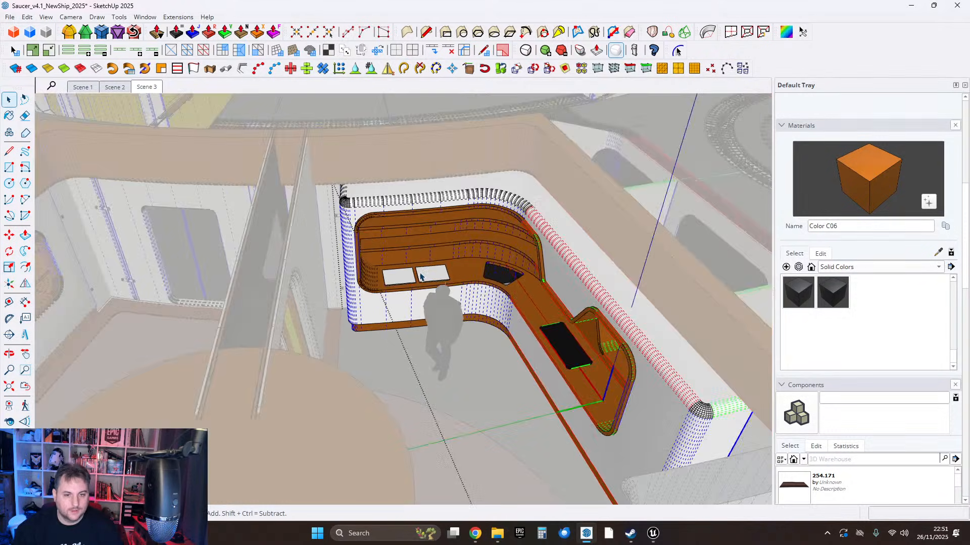
pyautogui.scroll(5, 384, 298)
pyautogui.moveTo(396, 293); pyautogui.dragTo(441, 263, button='middle')
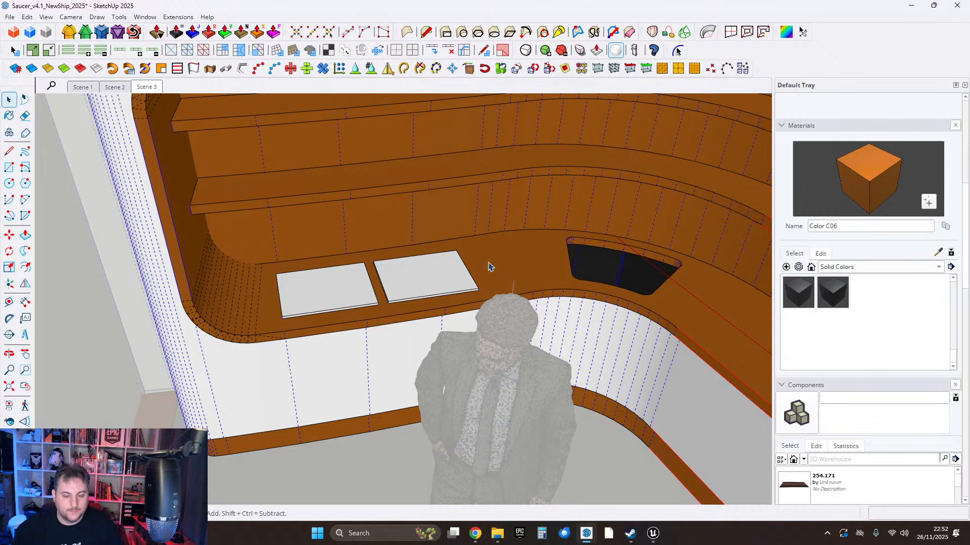
pyautogui.scroll(3, 454, 270)
pyautogui.moveTo(394, 283); pyautogui.dragTo(417, 287, button='middle')
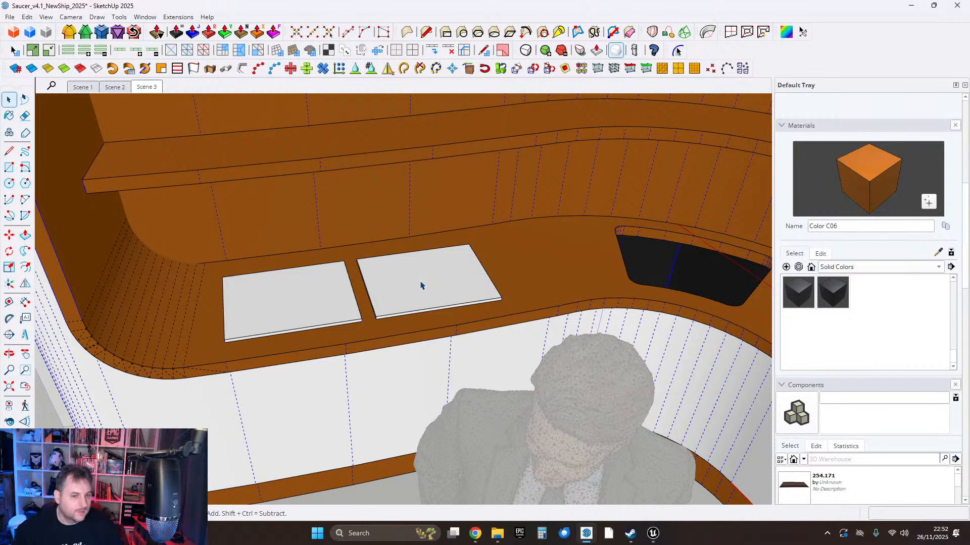
pyautogui.moveTo(423, 286); pyautogui.dragTo(502, 288, button='middle')
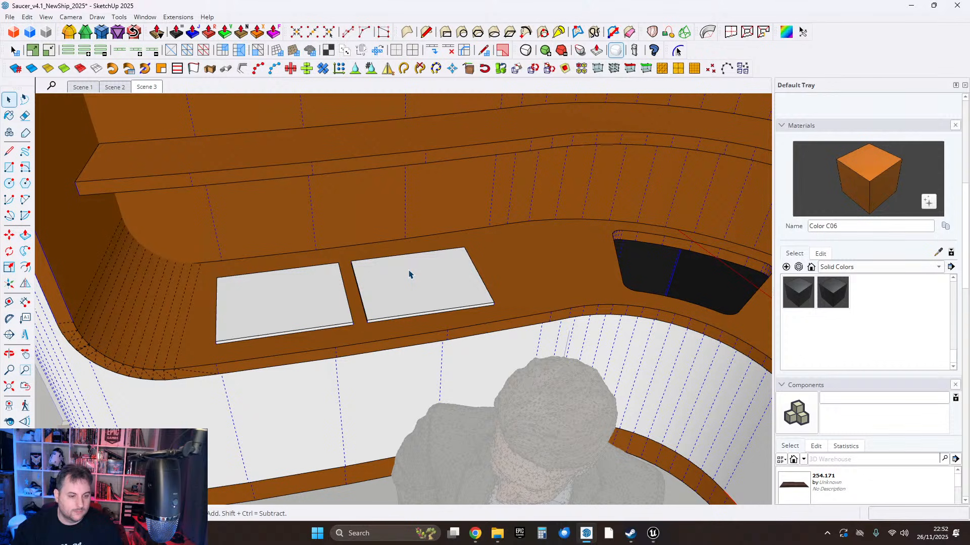
pyautogui.scroll(-3, 413, 274)
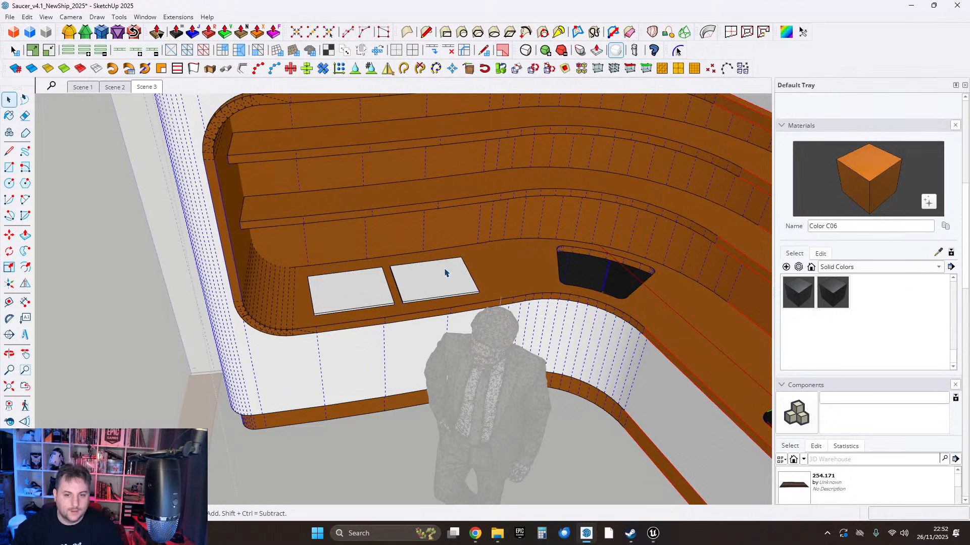
pyautogui.moveTo(459, 297); pyautogui.dragTo(461, 271, button='middle')
pyautogui.scroll(2, 455, 334)
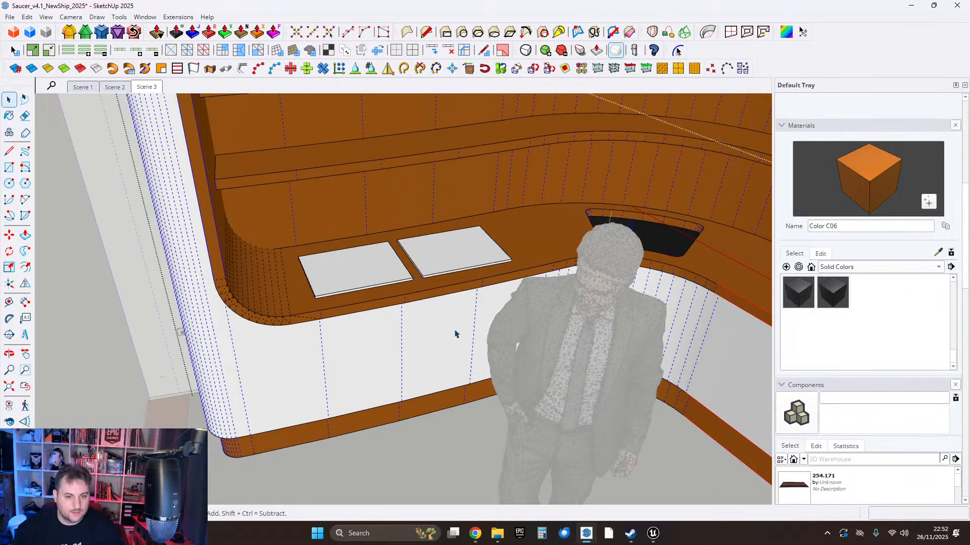
pyautogui.moveTo(465, 314); pyautogui.dragTo(458, 297, button='middle')
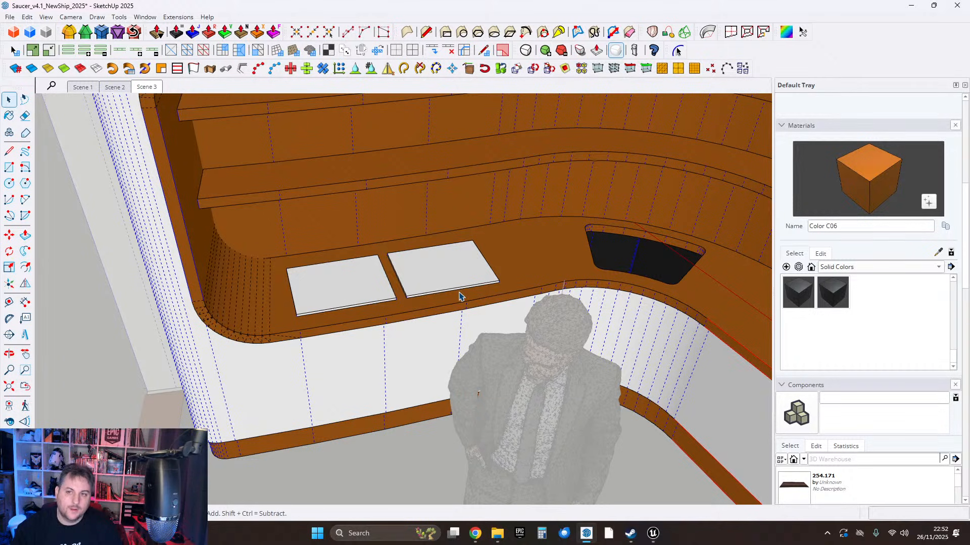
pyautogui.moveTo(475, 268); pyautogui.dragTo(463, 297, button='middle')
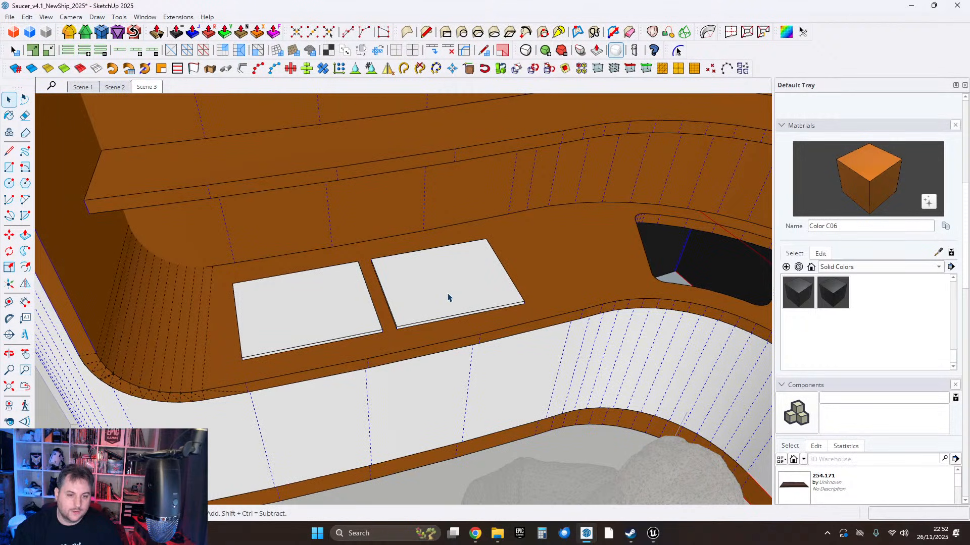
pyautogui.moveTo(440, 284); pyautogui.dragTo(478, 271, button='middle')
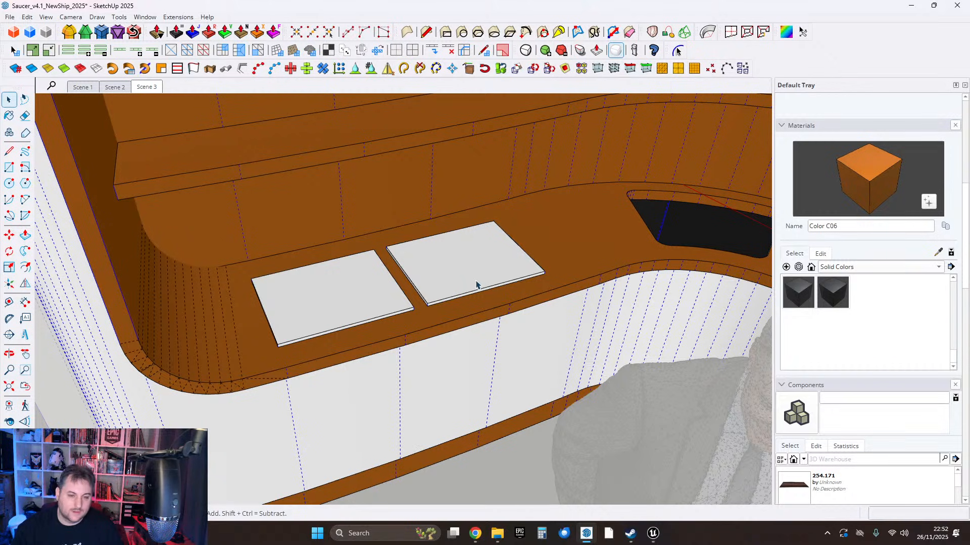
pyautogui.scroll(-3, 476, 282)
pyautogui.scroll(2, 468, 284)
pyautogui.scroll(-2, 454, 291)
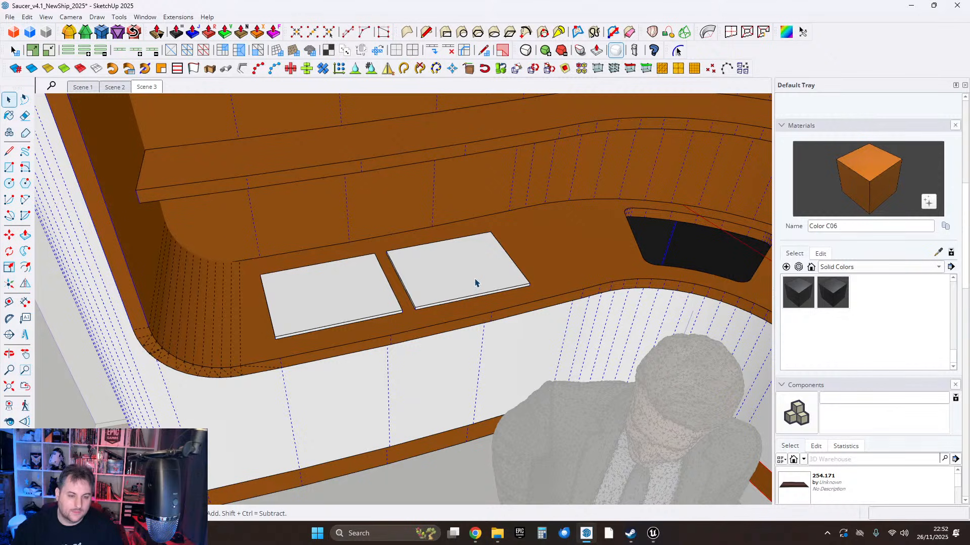
pyautogui.scroll(3, 404, 283)
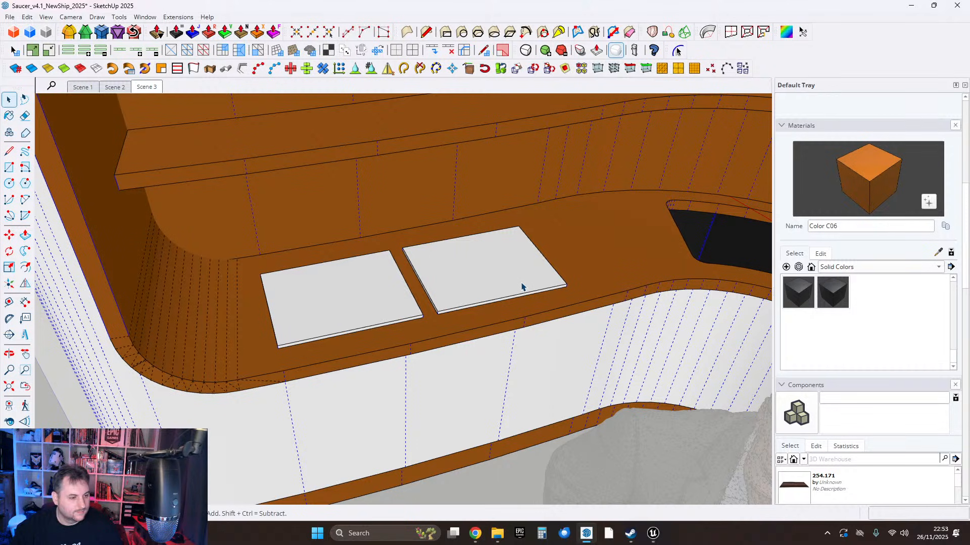
# Check how the two slabs sit against the countertop's rounded end, front panel and back wall from low and high viewpoints.
pyautogui.scroll(-3, 476, 275)
pyautogui.moveTo(582, 286); pyautogui.dragTo(522, 239, button='middle')
pyautogui.scroll(-6, 567, 286)
pyautogui.press('space')
pyautogui.scroll(3, 535, 278)
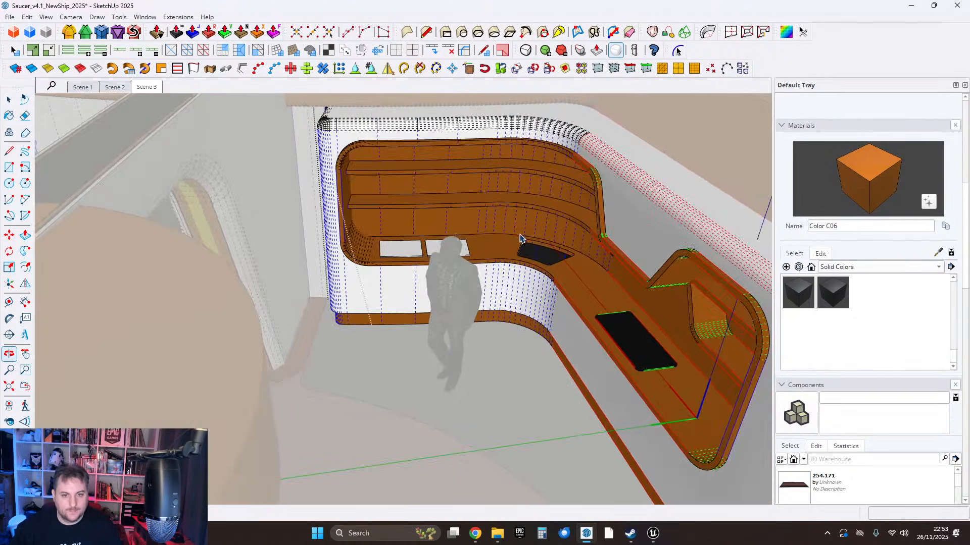
pyautogui.scroll(3, 552, 254)
pyautogui.moveTo(583, 264); pyautogui.dragTo(371, 258, button='middle')
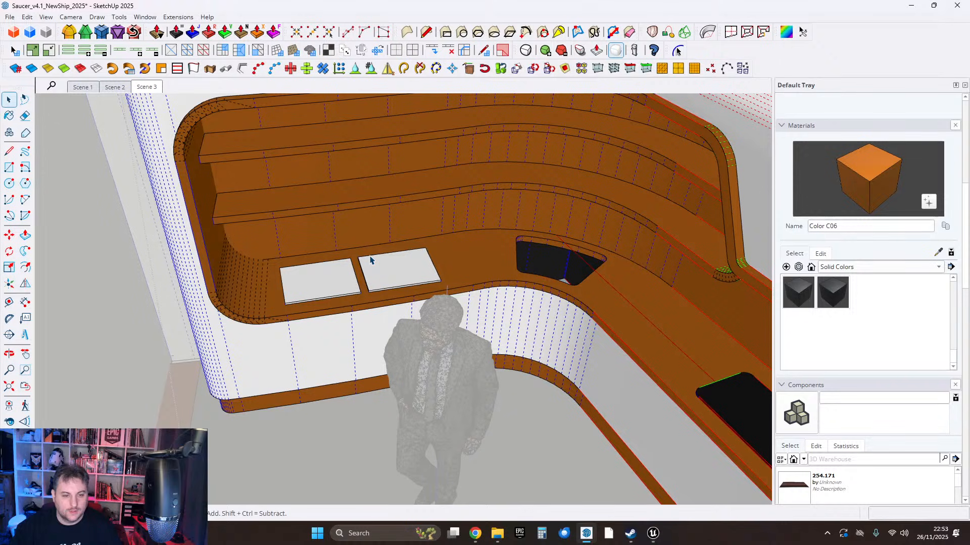
pyautogui.moveTo(304, 319); pyautogui.dragTo(345, 311, button='middle')
pyautogui.scroll(4, 328, 345)
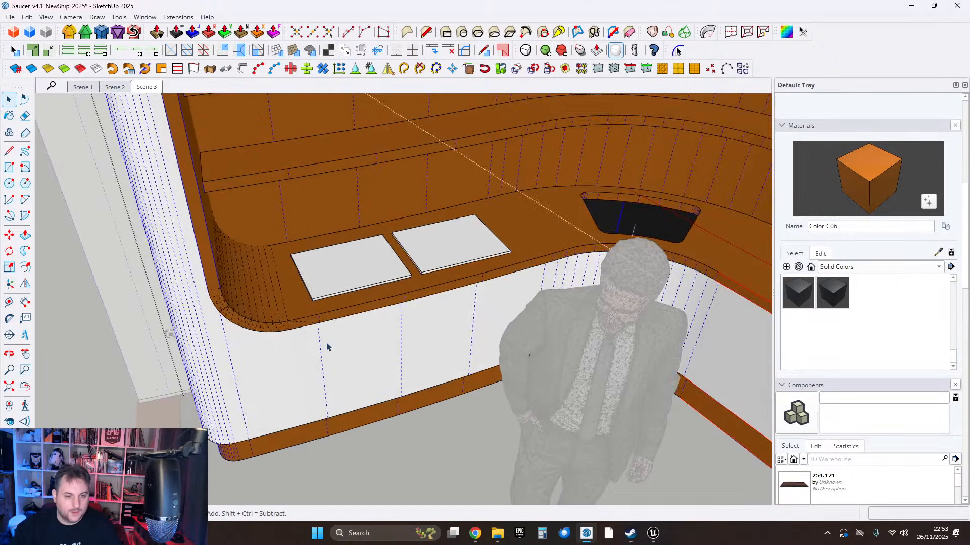
pyautogui.moveTo(328, 345); pyautogui.dragTo(333, 284, button='middle')
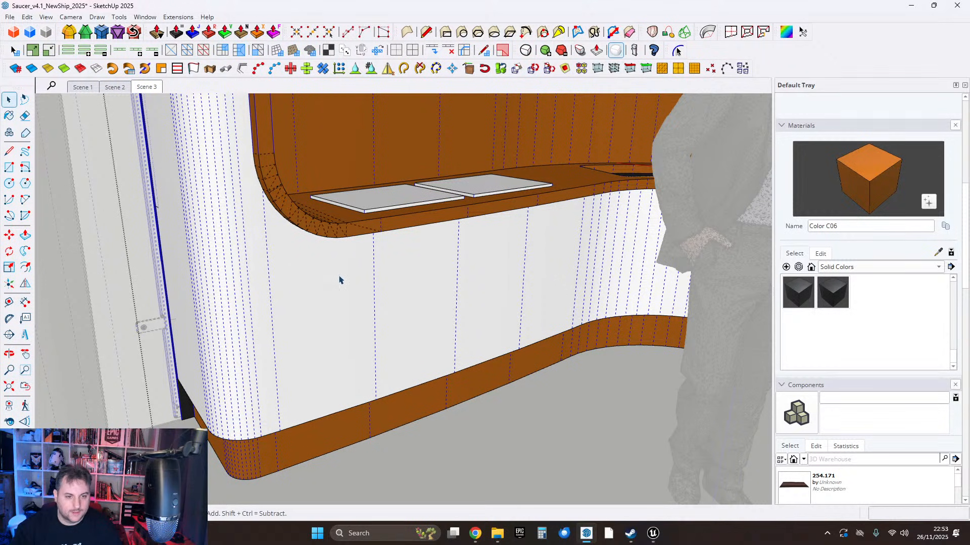
pyautogui.moveTo(364, 297); pyautogui.dragTo(365, 364, button='middle')
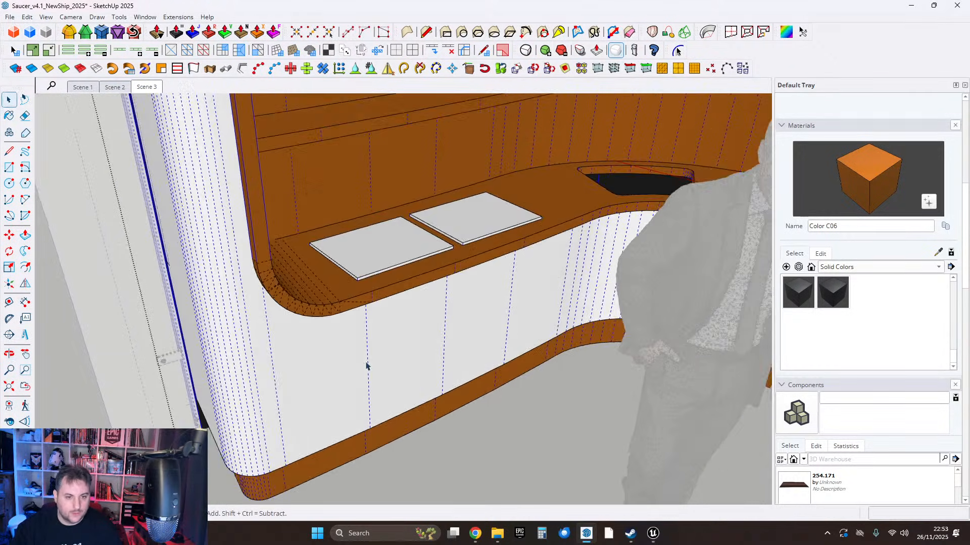
pyautogui.moveTo(380, 433); pyautogui.dragTo(288, 342, button='middle')
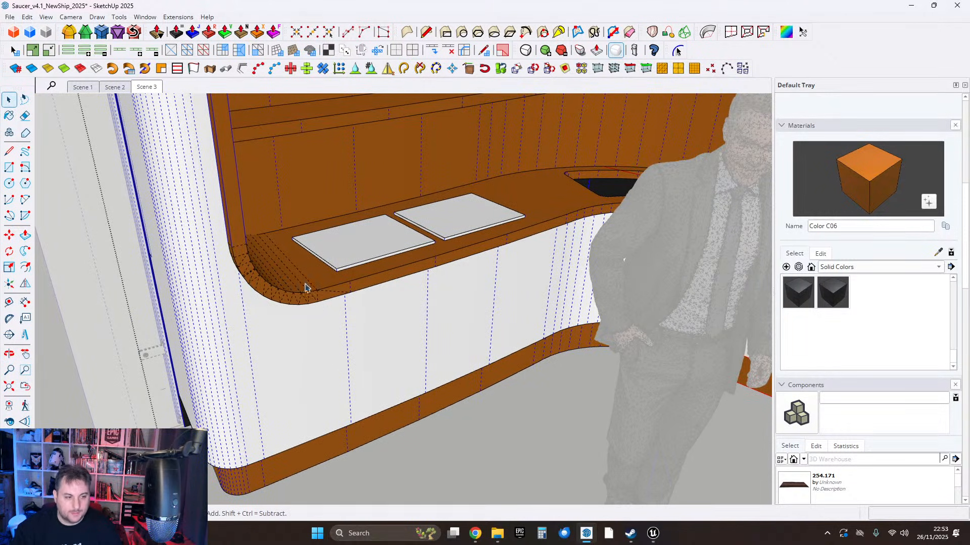
pyautogui.scroll(1, 280, 351)
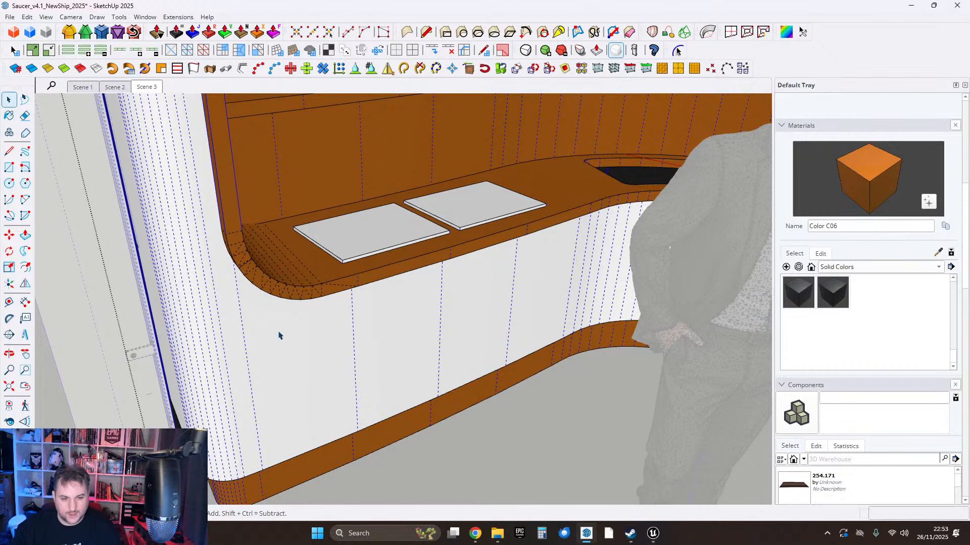
pyautogui.moveTo(402, 315); pyautogui.dragTo(453, 295, button='middle')
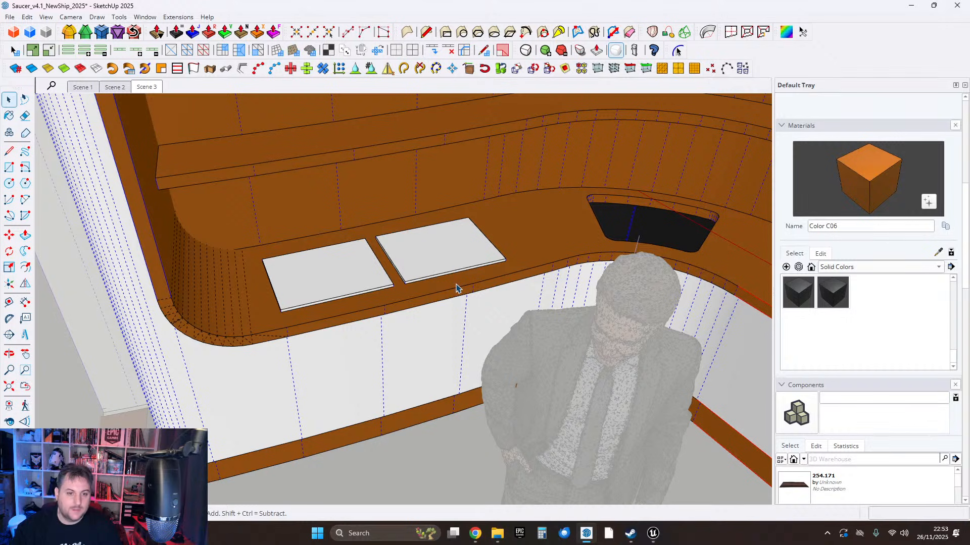
pyautogui.scroll(-2, 456, 288)
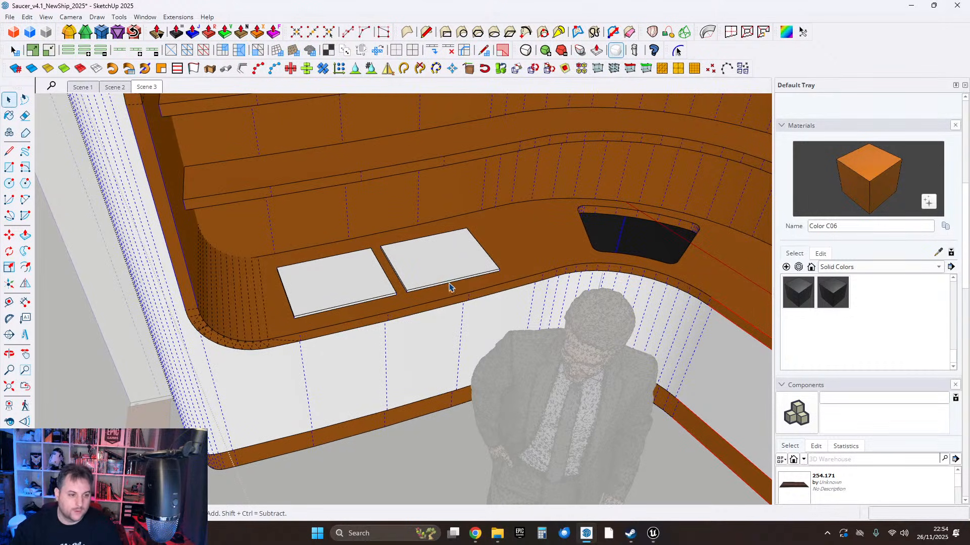
pyautogui.scroll(1, 428, 276)
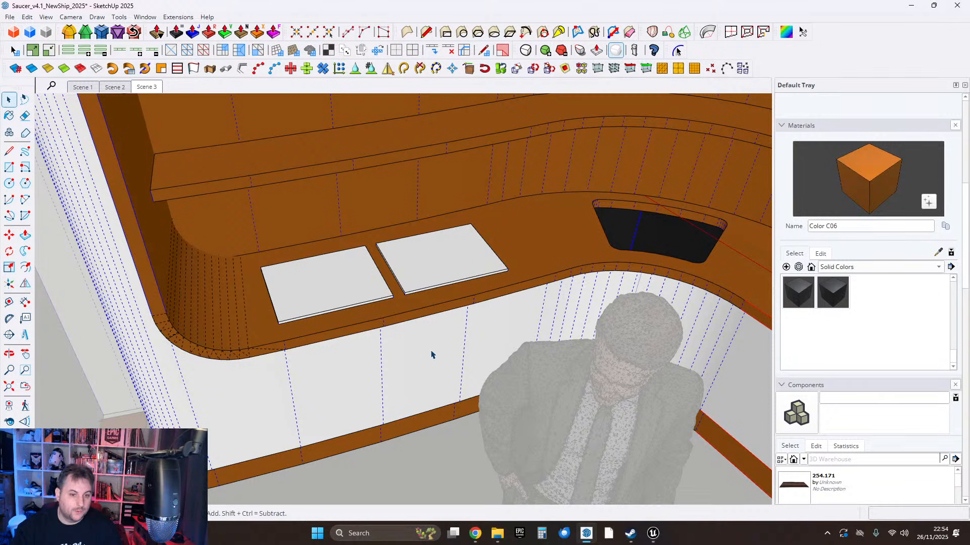
pyautogui.scroll(1, 434, 353)
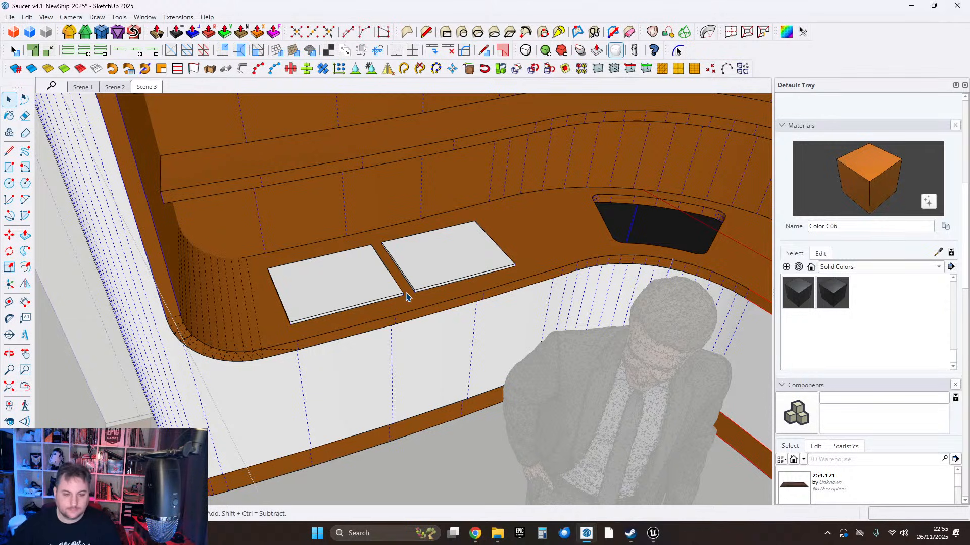
# Open the slab group, paint both slabs with the M02_Ash_Whisper material and close the group.
pyautogui.click(305, 293)
pyautogui.doubleClick(338, 294)
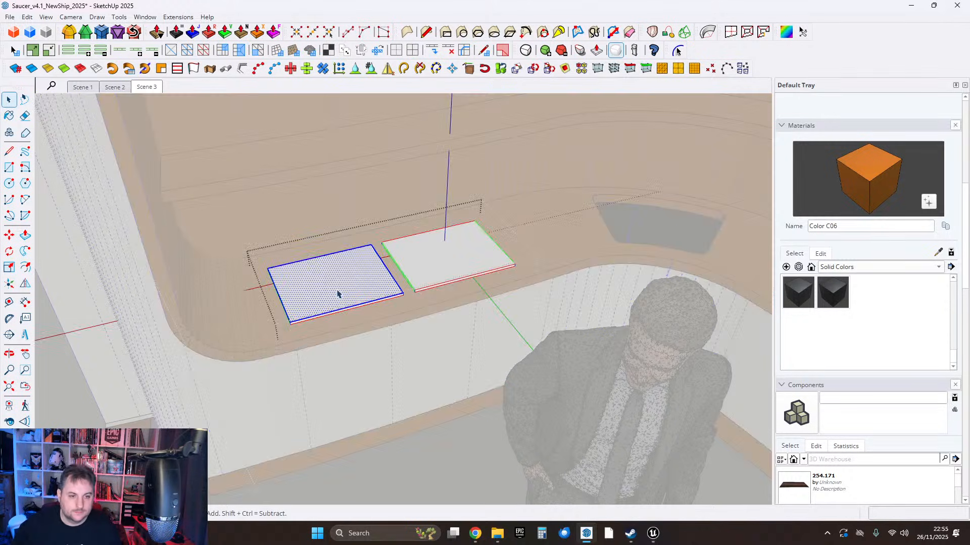
pyautogui.keyDown('shift'); pyautogui.click(445, 275); pyautogui.keyUp('shift')
pyautogui.click(9, 116)
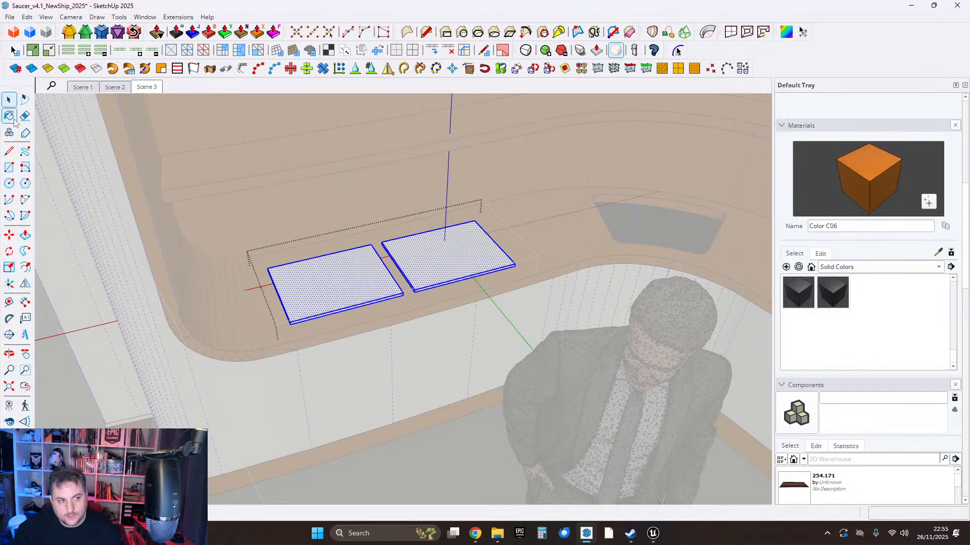
pyautogui.scroll(1, 834, 322)
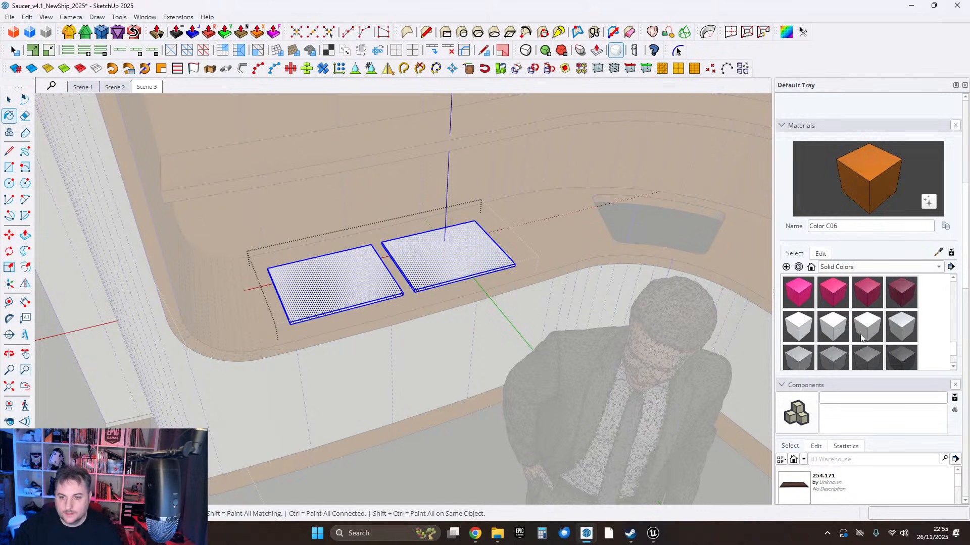
pyautogui.click(867, 333)
pyautogui.click(454, 267)
pyautogui.click(9, 100)
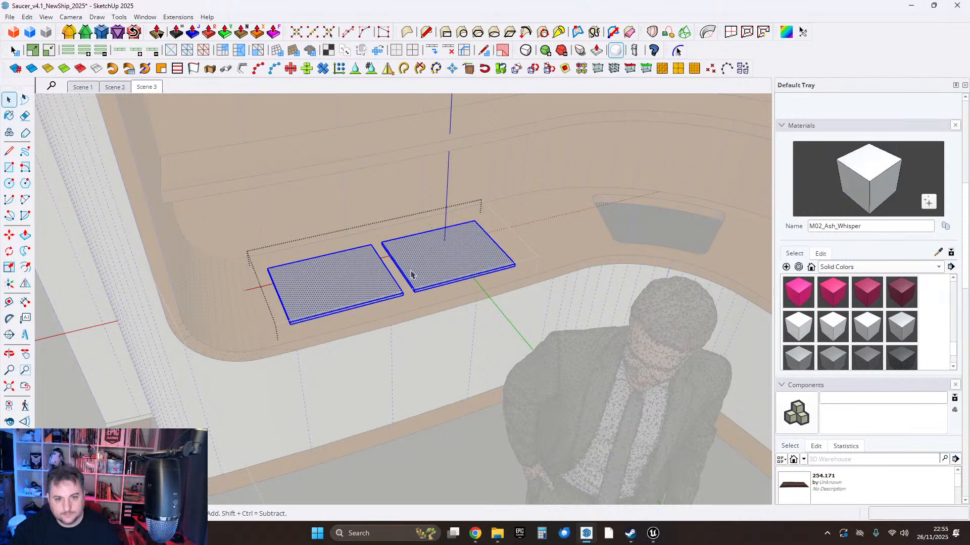
pyautogui.click(462, 318)
# Reopen the slab group and select the outer slab's top face, viewing it from its rear edge.
pyautogui.scroll(-5, 469, 321)
pyautogui.moveTo(556, 342); pyautogui.dragTo(448, 330, button='middle')
pyautogui.scroll(8, 447, 328)
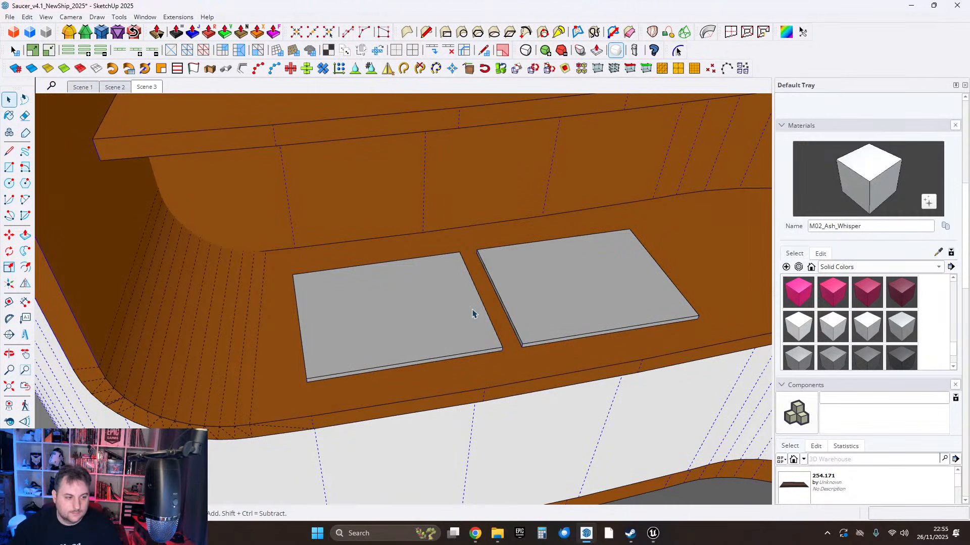
pyautogui.click(468, 309)
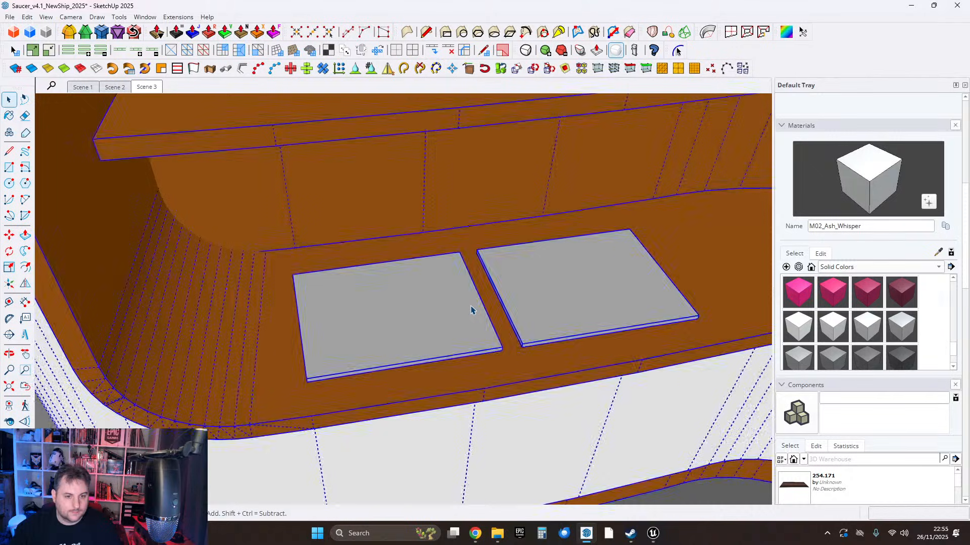
pyautogui.scroll(2, 373, 297)
pyautogui.doubleClick(383, 301)
pyautogui.scroll(1, 411, 337)
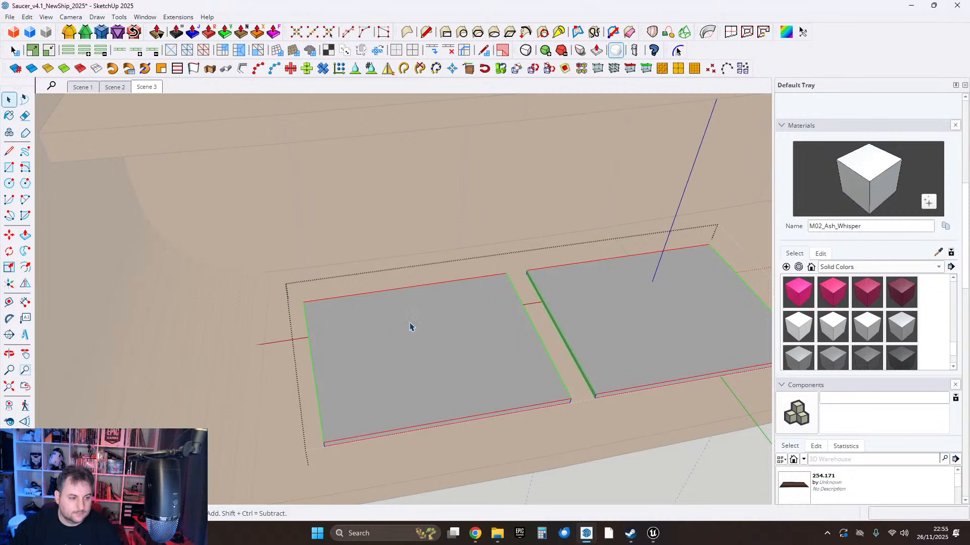
pyautogui.click(411, 327)
pyautogui.scroll(5, 411, 328)
pyautogui.scroll(-3, 229, 269)
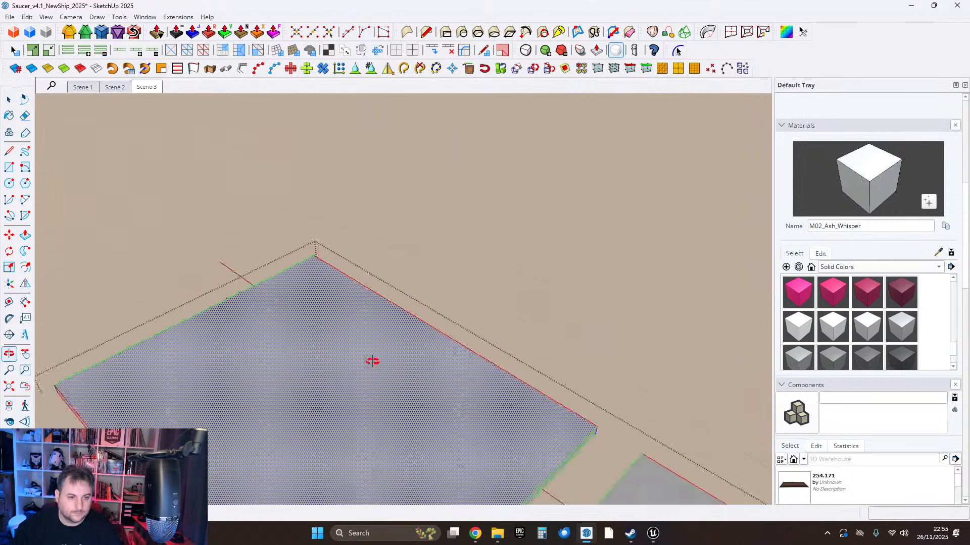
pyautogui.scroll(-2, 372, 361)
# Draw connected lines from the outer slab's inner rear corner: 5 cm backward, 25 cm parallel to its rear edge, and about 31 cm upward.
pyautogui.click(10, 151)
pyautogui.scroll(5, 360, 286)
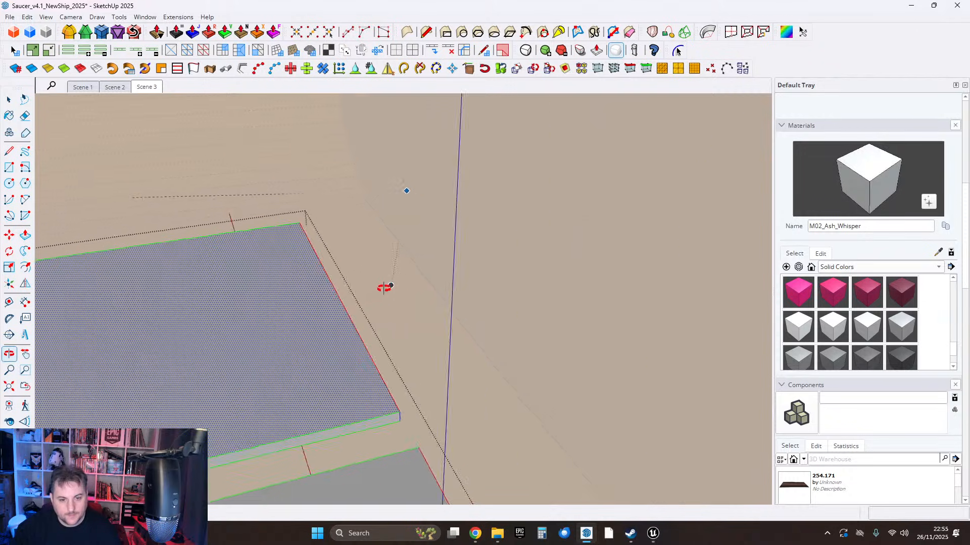
pyautogui.click(319, 440)
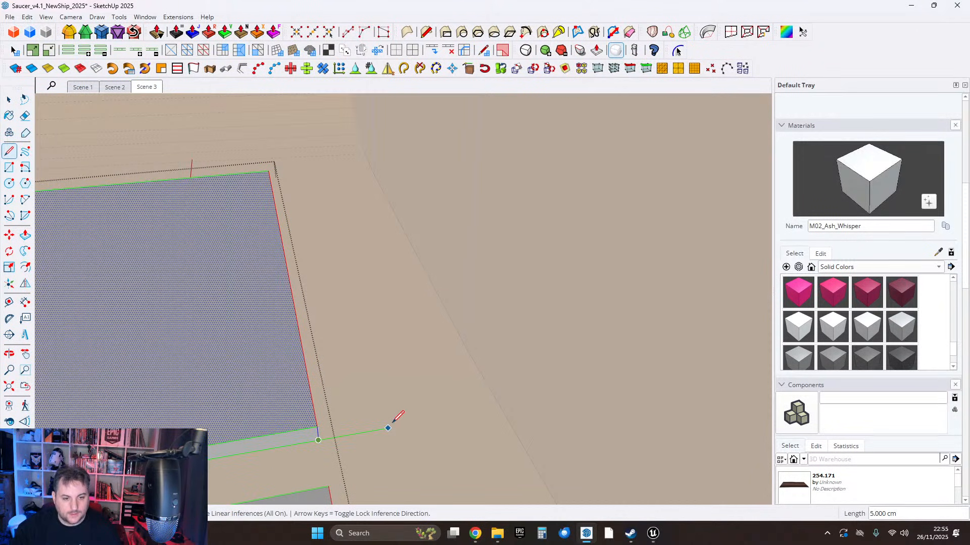
pyautogui.click(388, 428)
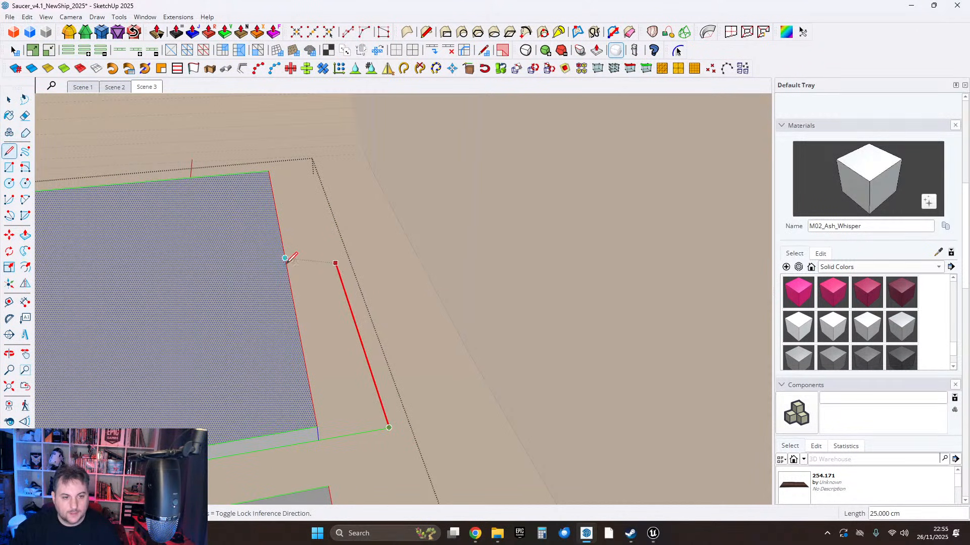
pyautogui.moveTo(310, 264)
pyautogui.mouseDown(button='middle')
pyautogui.moveTo(480, 320)
pyautogui.moveTo(610, 327)
pyautogui.moveTo(279, 325)
pyautogui.moveTo(275, 314)
pyautogui.moveTo(357, 301)
pyautogui.moveTo(369, 321)
pyautogui.moveTo(386, 307)
pyautogui.moveTo(569, 292)
pyautogui.moveTo(434, 351)
pyautogui.moveTo(431, 287)
pyautogui.mouseUp(button='middle')
pyautogui.click(426, 289)
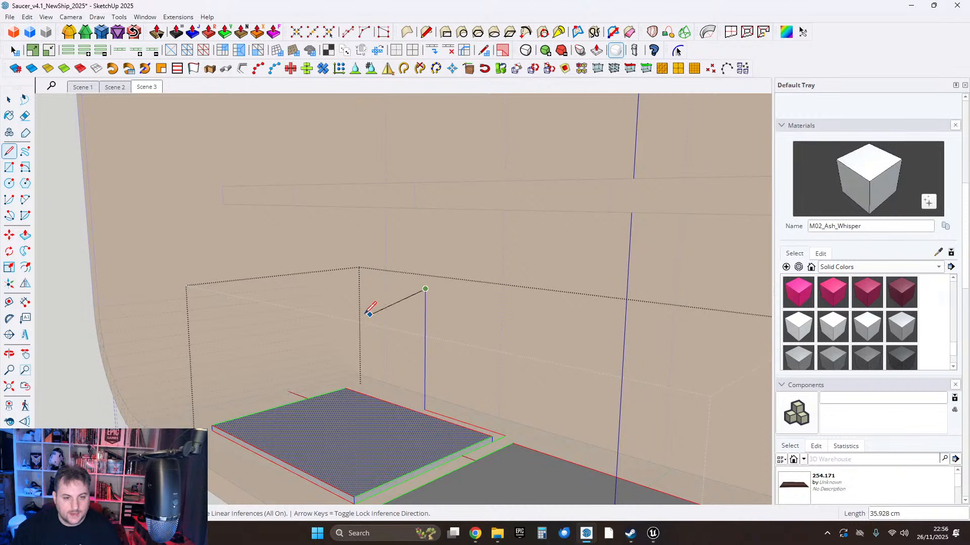
# Draw a line about 25 cm long forward over the outer slab from the upright's upper end.
pyautogui.moveTo(385, 314)
pyautogui.mouseDown(button='middle')
pyautogui.moveTo(375, 314)
pyautogui.moveTo(458, 294)
pyautogui.moveTo(457, 332)
pyautogui.mouseUp(button='middle')
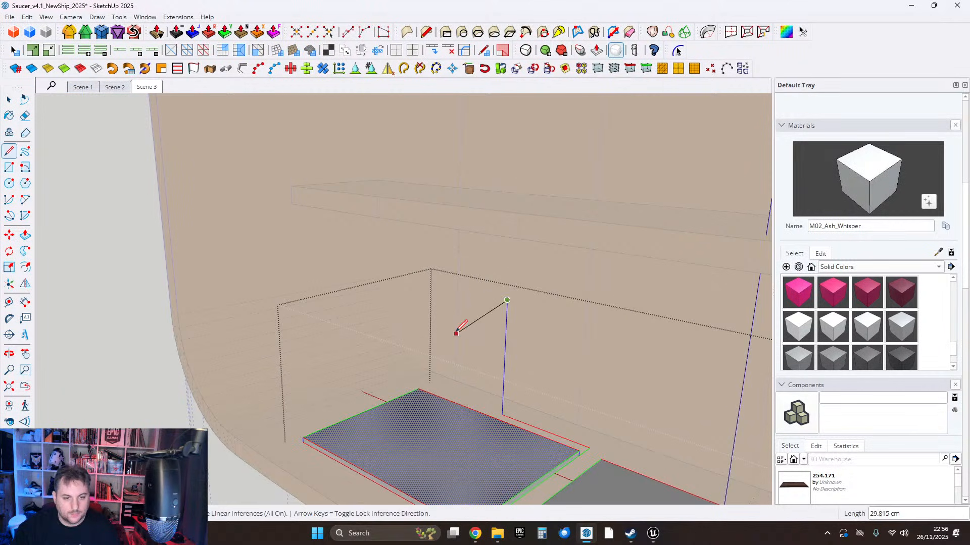
pyautogui.press('shift')
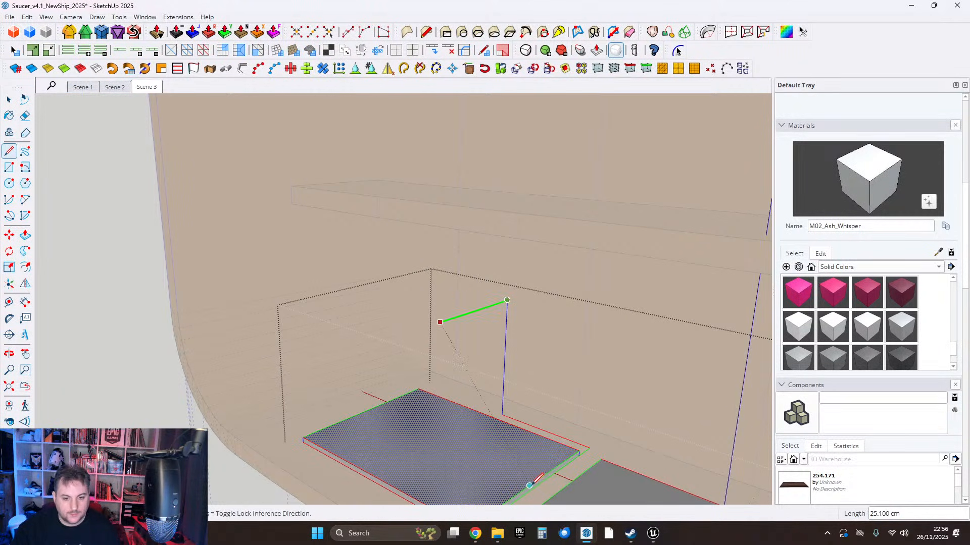
pyautogui.click(529, 485)
pyautogui.moveTo(478, 379); pyautogui.dragTo(450, 354, button='middle')
pyautogui.moveTo(559, 407)
pyautogui.mouseDown(button='middle')
pyautogui.moveTo(413, 351)
pyautogui.moveTo(454, 347)
pyautogui.moveTo(465, 358)
pyautogui.mouseUp(button='middle')
pyautogui.press('Escape')
# Draw matching base, upright and forward lines behind the inner slab, aligned with the first frame's height and forward reach.
pyautogui.click(465, 358)
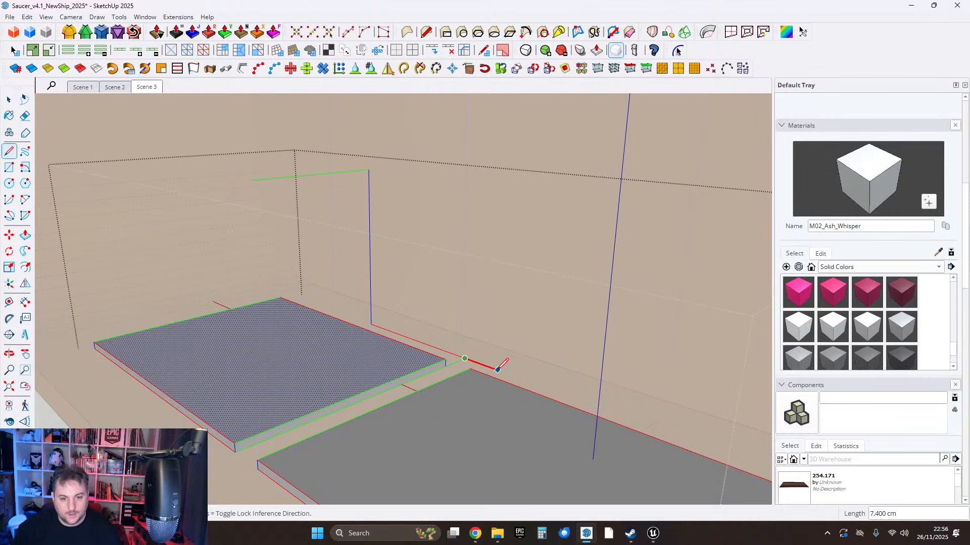
pyautogui.click(626, 417)
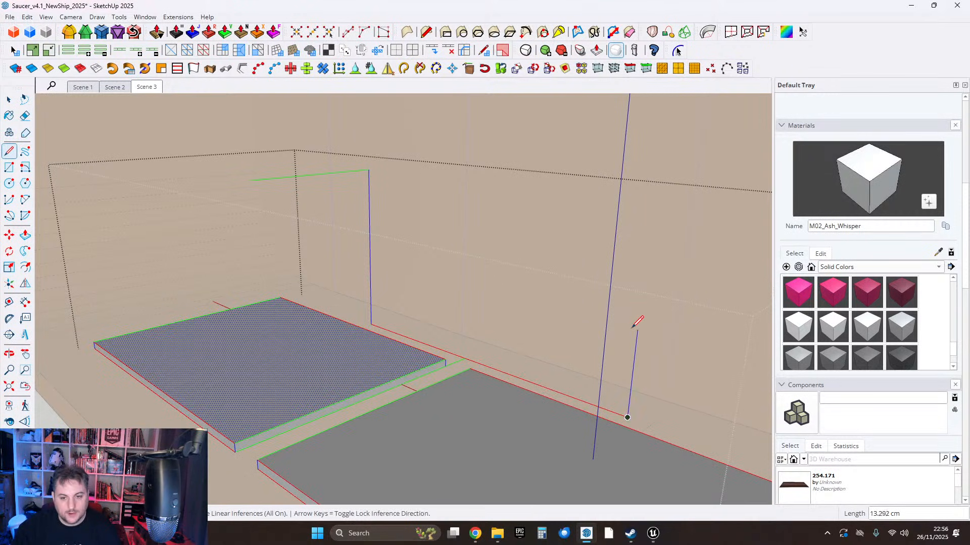
pyautogui.click(362, 170)
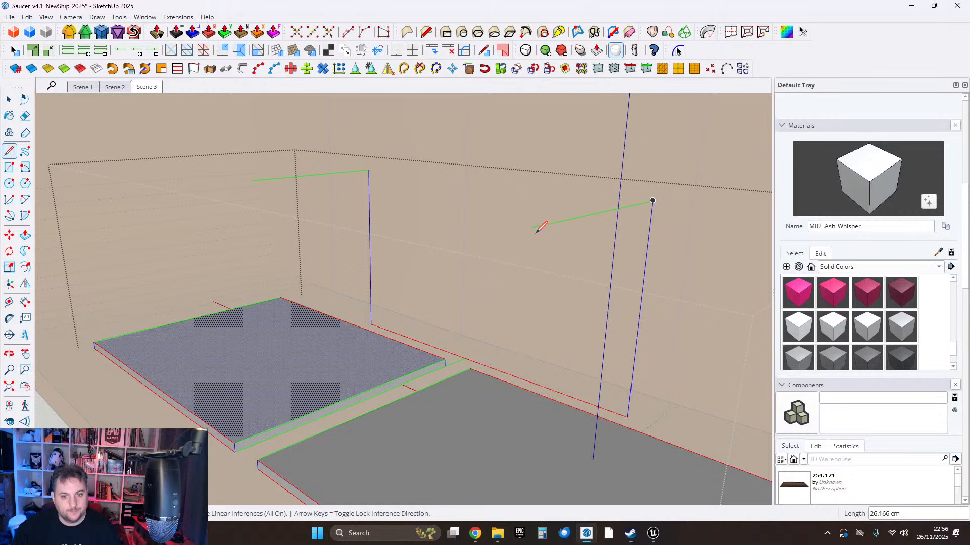
pyautogui.click(252, 180)
pyautogui.moveTo(340, 237); pyautogui.dragTo(413, 302, button='middle')
pyautogui.scroll(-4, 514, 306)
pyautogui.moveTo(413, 301); pyautogui.dragTo(498, 289)
pyautogui.scroll(4, 485, 283)
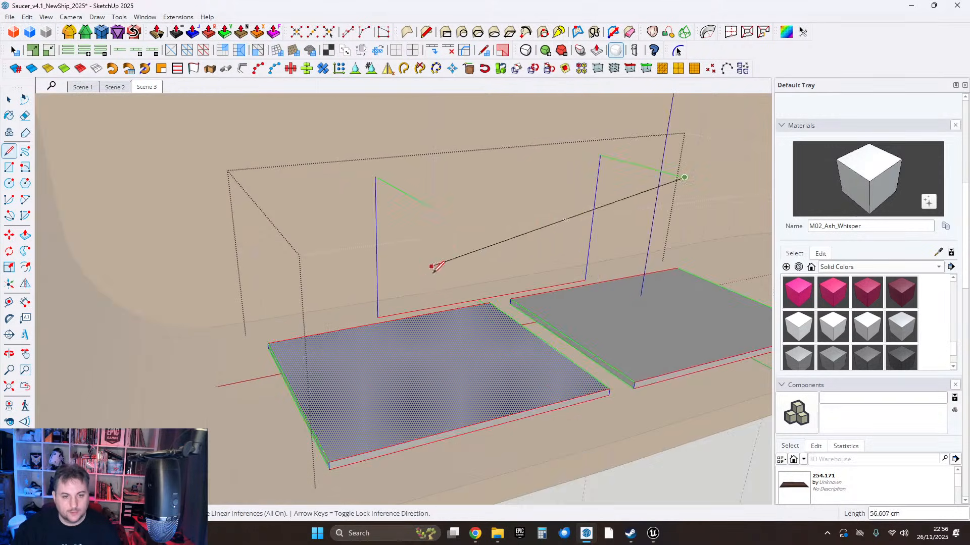
pyautogui.moveTo(433, 269); pyautogui.dragTo(450, 301, button='middle')
pyautogui.scroll(1, 433, 317)
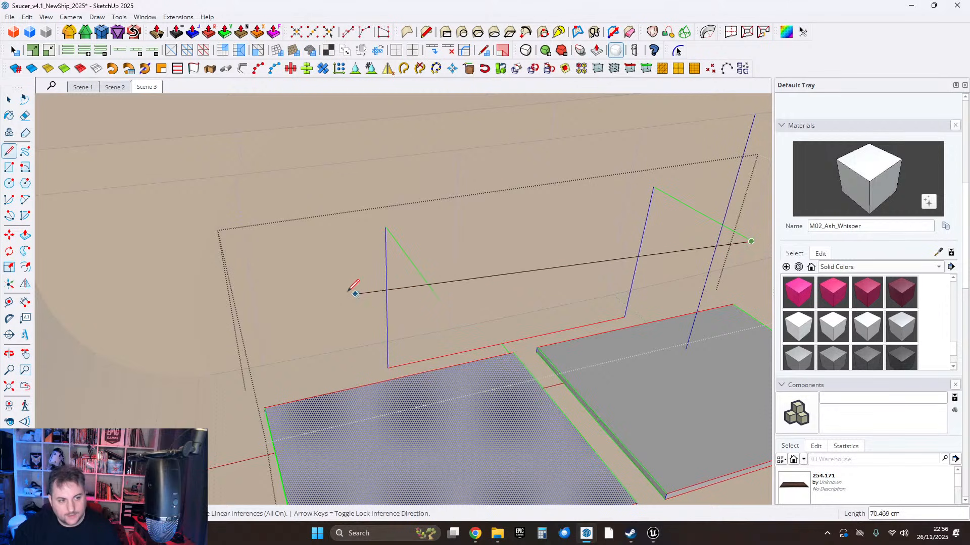
pyautogui.click(442, 301)
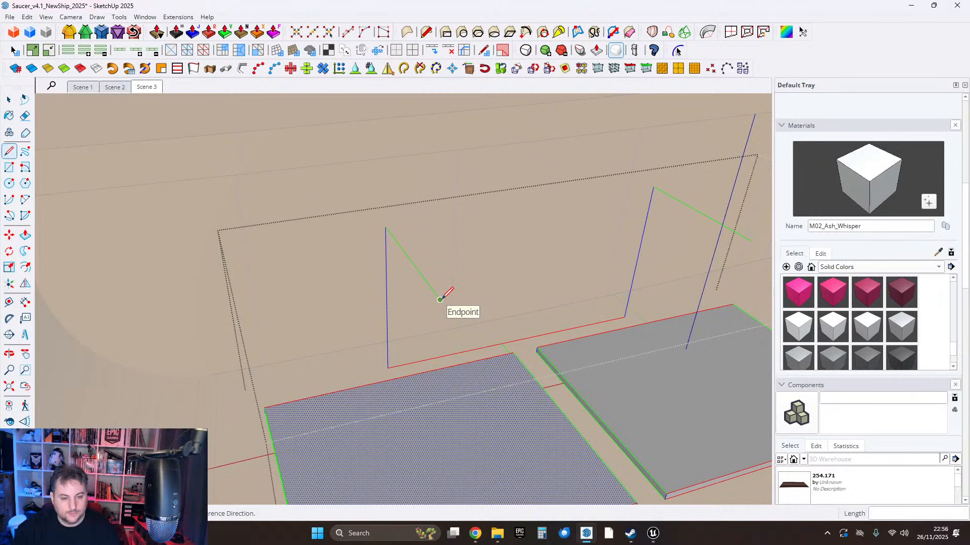
pyautogui.scroll(8, 387, 368)
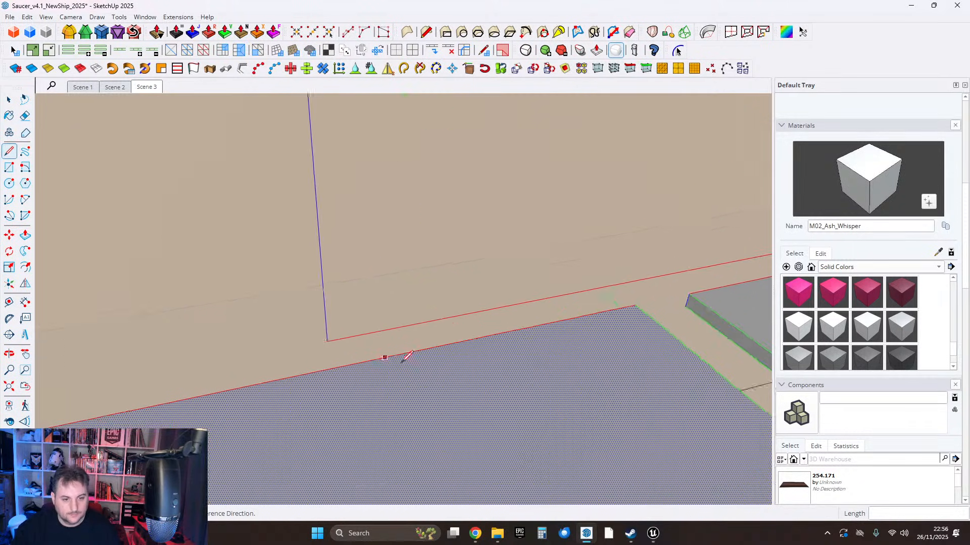
pyautogui.moveTo(389, 379)
pyautogui.mouseDown(button='middle')
pyautogui.moveTo(351, 379)
pyautogui.moveTo(320, 357)
pyautogui.moveTo(239, 353)
pyautogui.mouseUp(button='middle')
pyautogui.click(374, 348)
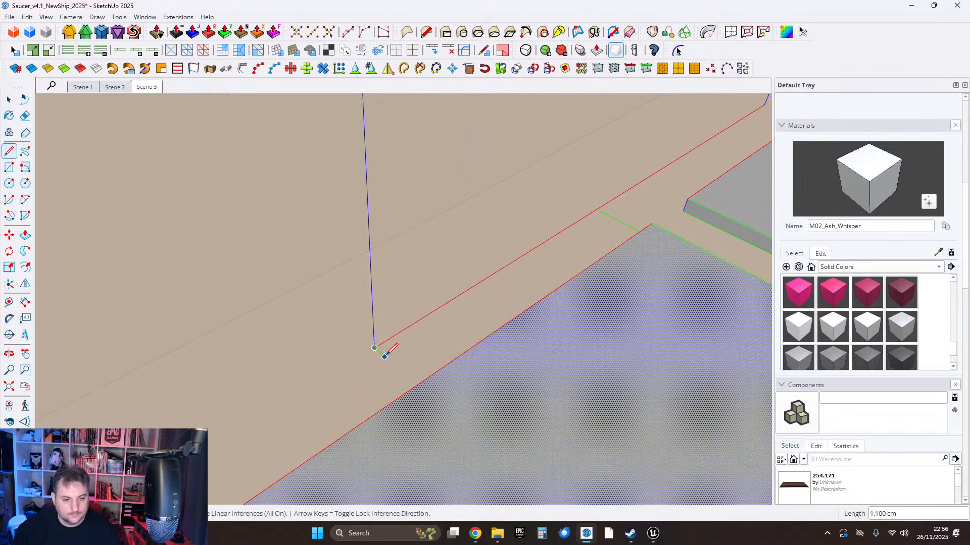
pyautogui.click(398, 369)
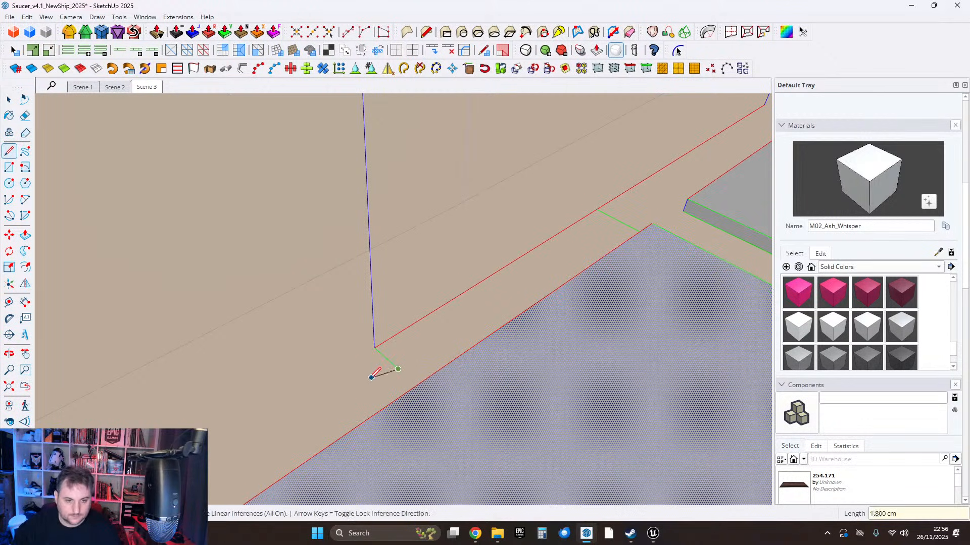
pyautogui.press('Escape')
# Draw a 4 × 4 cm square centred on the base of the outer slab's upright line, starting with a 2 cm centre line.
pyautogui.click(375, 347)
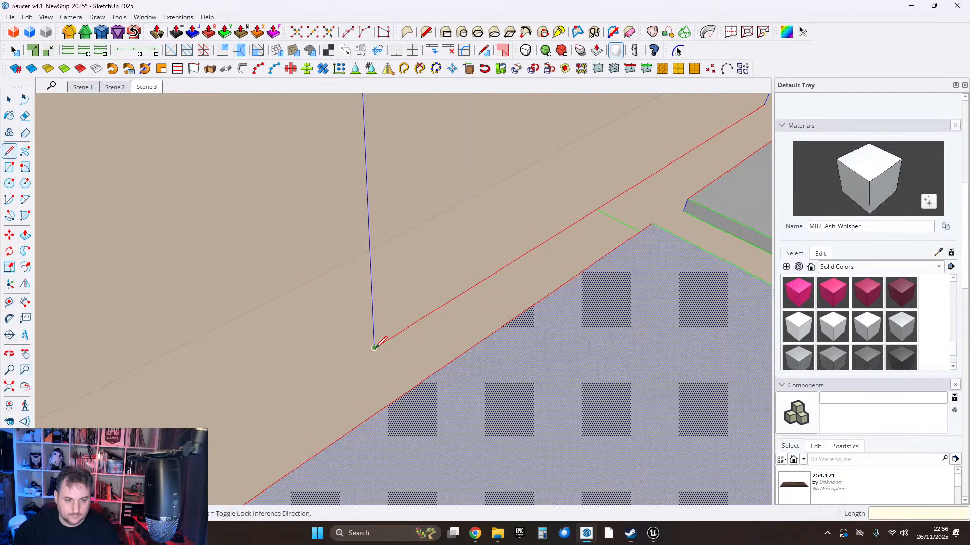
pyautogui.write('1')
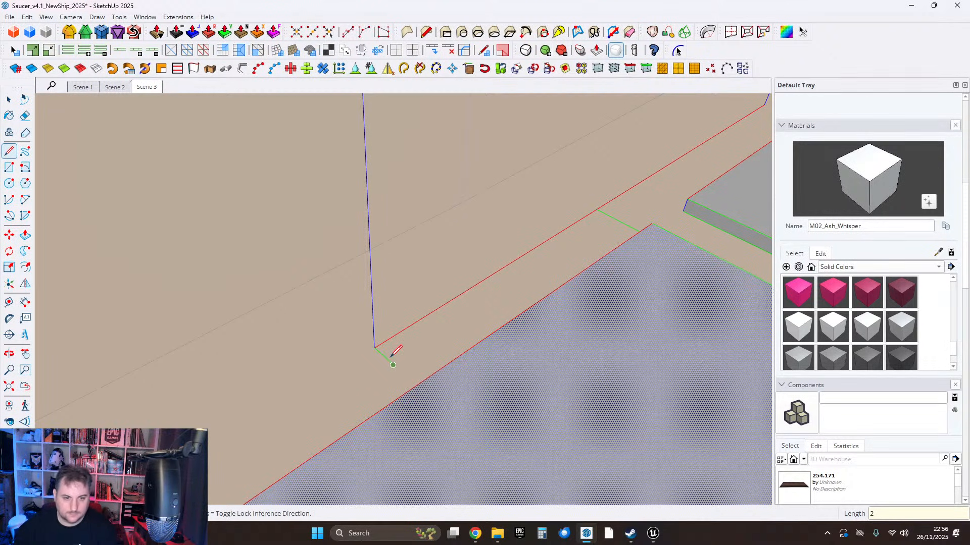
pyautogui.press('Return')
pyautogui.click(369, 380)
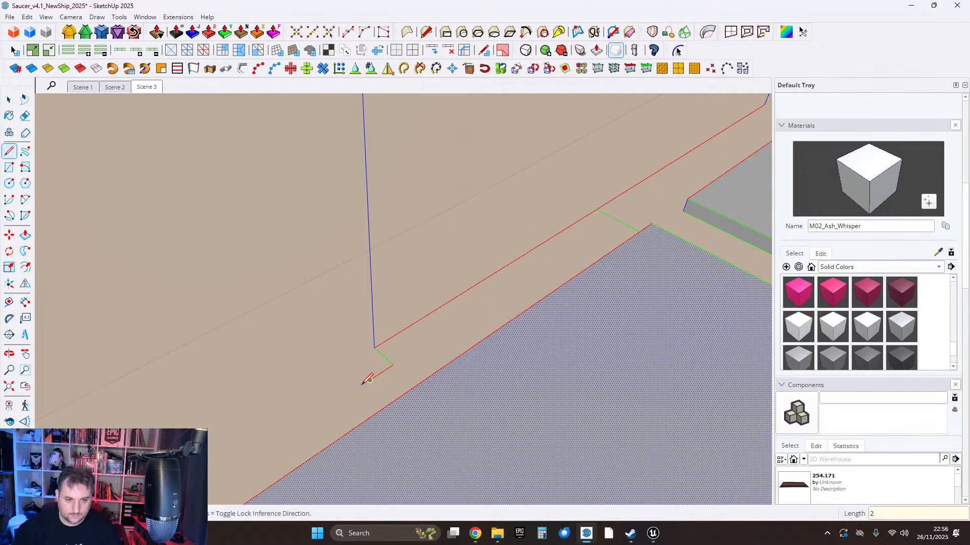
pyautogui.click(338, 350)
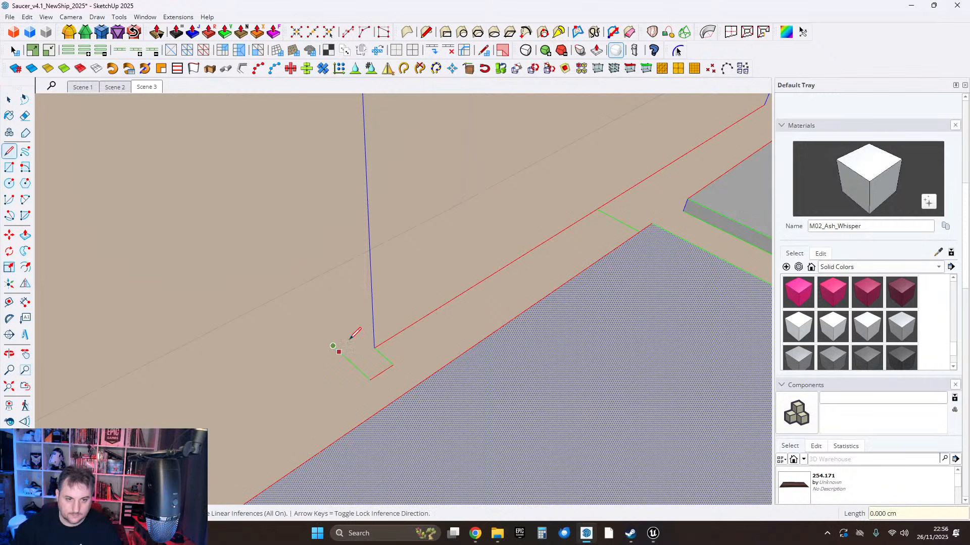
pyautogui.write('4')
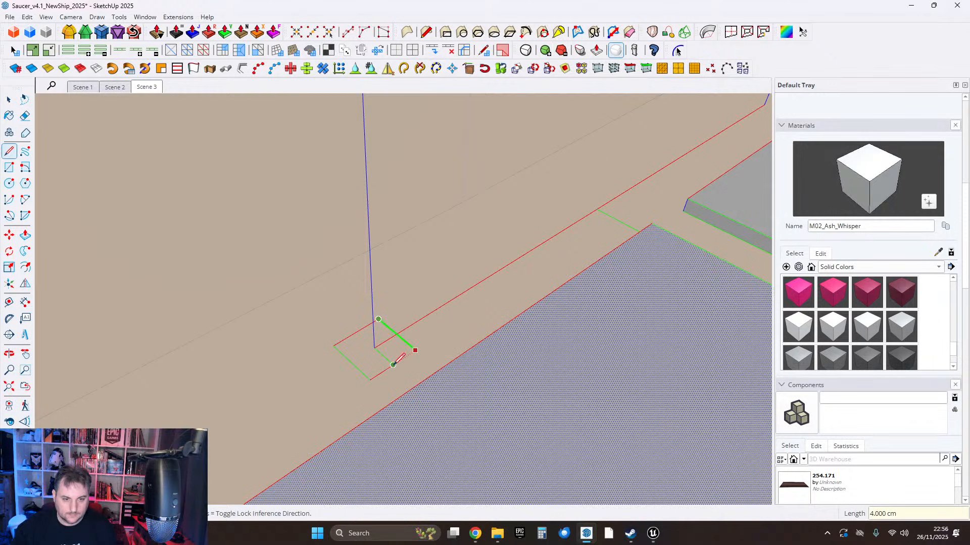
# Erase the construction lines inside the square and the base guide lines running behind the slabs.
pyautogui.click(25, 115)
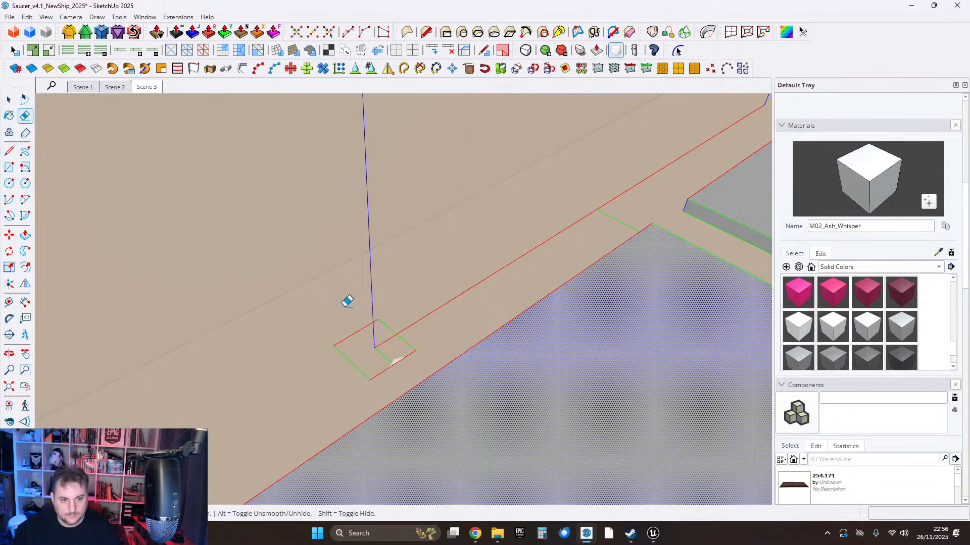
pyautogui.moveTo(431, 355)
pyautogui.mouseDown(button='middle')
pyautogui.moveTo(282, 381)
pyautogui.moveTo(197, 252)
pyautogui.mouseUp(button='middle')
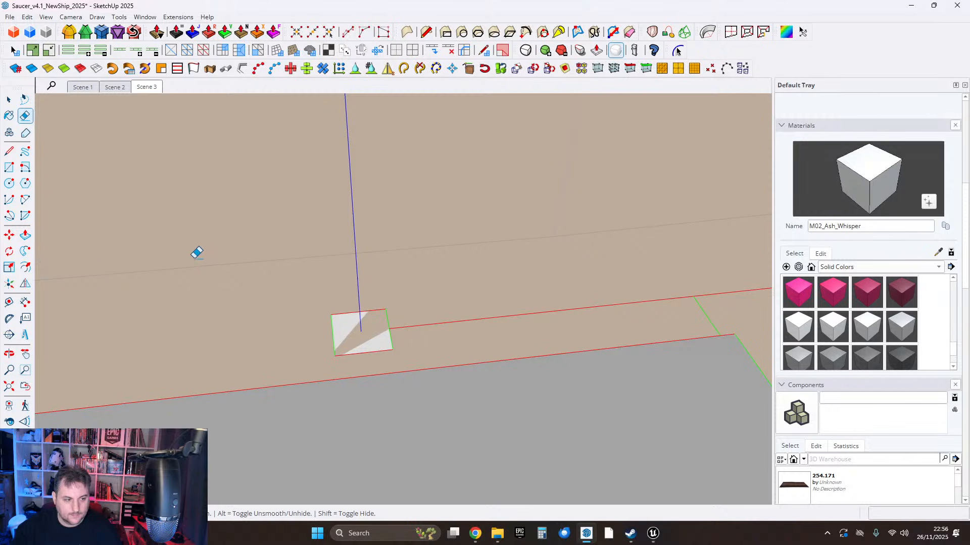
pyautogui.moveTo(290, 237); pyautogui.dragTo(307, 282, button='middle')
pyautogui.moveTo(595, 298)
pyautogui.mouseDown()
pyautogui.moveTo(567, 295)
pyautogui.moveTo(571, 308)
pyautogui.mouseUp()
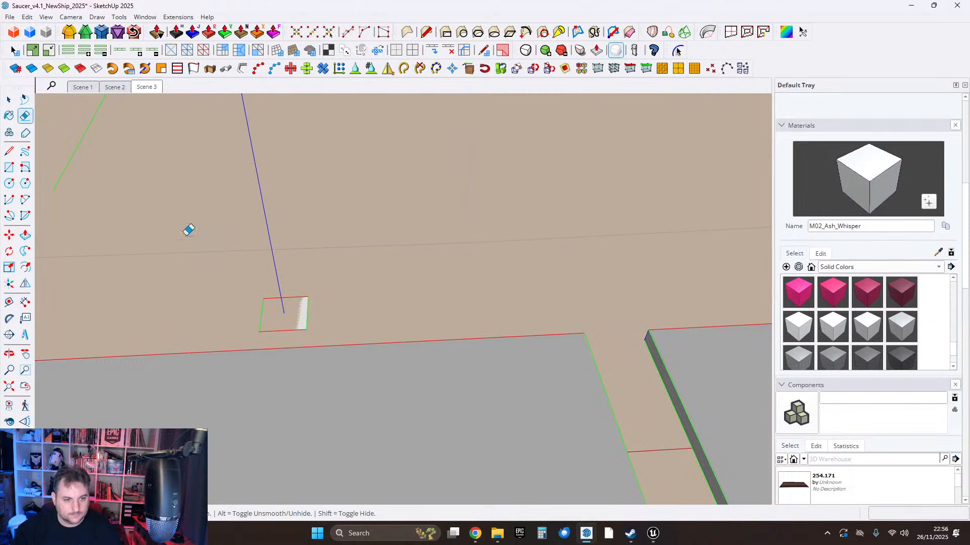
# Copy the square face 55.4 cm along the slabs' rear edge to the base of the inner slab's upright line.
pyautogui.click(10, 103)
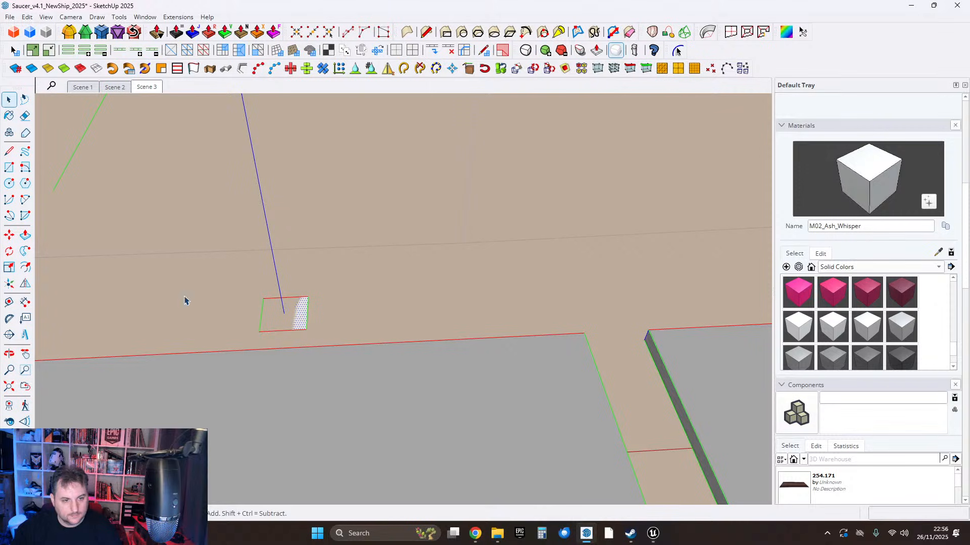
pyautogui.press('m')
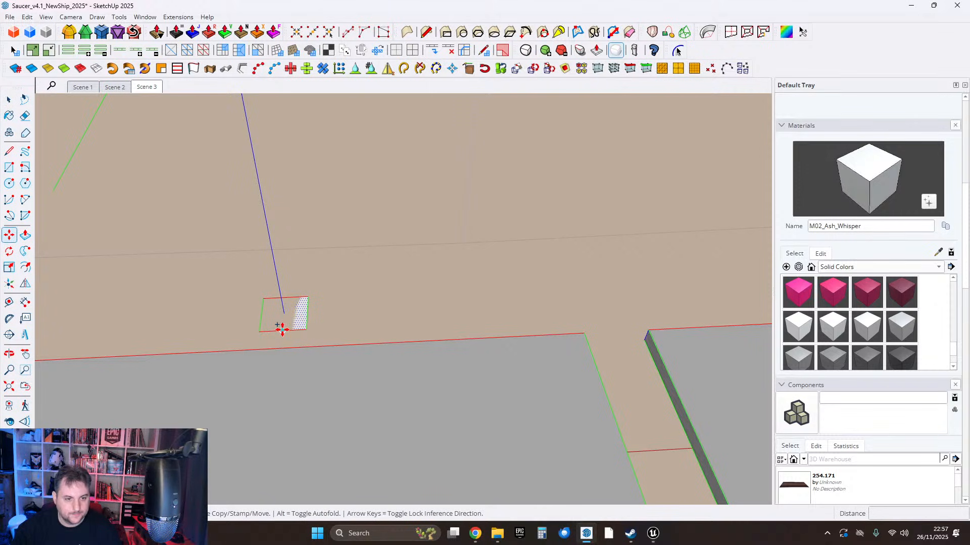
pyautogui.click(282, 330)
pyautogui.scroll(-3, 366, 326)
pyautogui.scroll(-1, 506, 307)
pyautogui.scroll(-2, 486, 315)
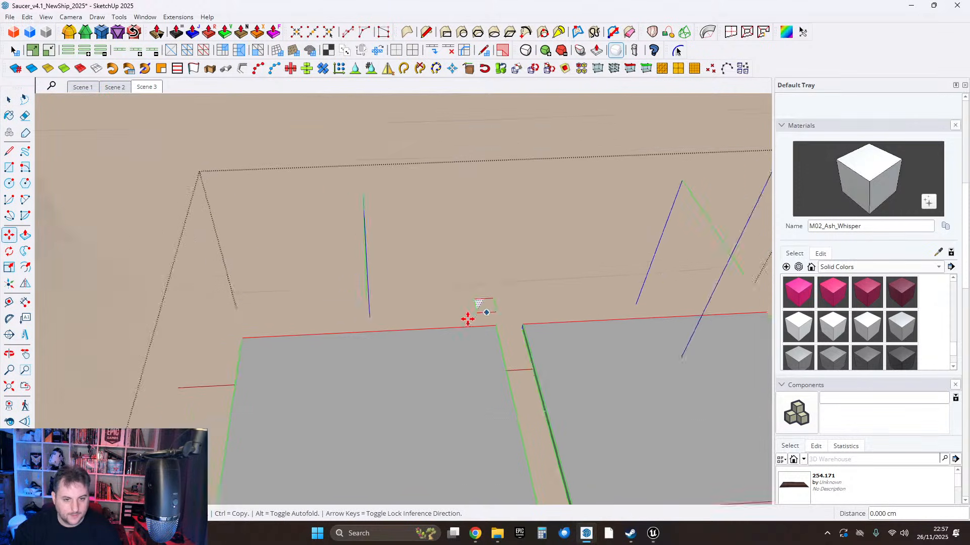
pyautogui.scroll(6, 450, 317)
pyautogui.press('Escape')
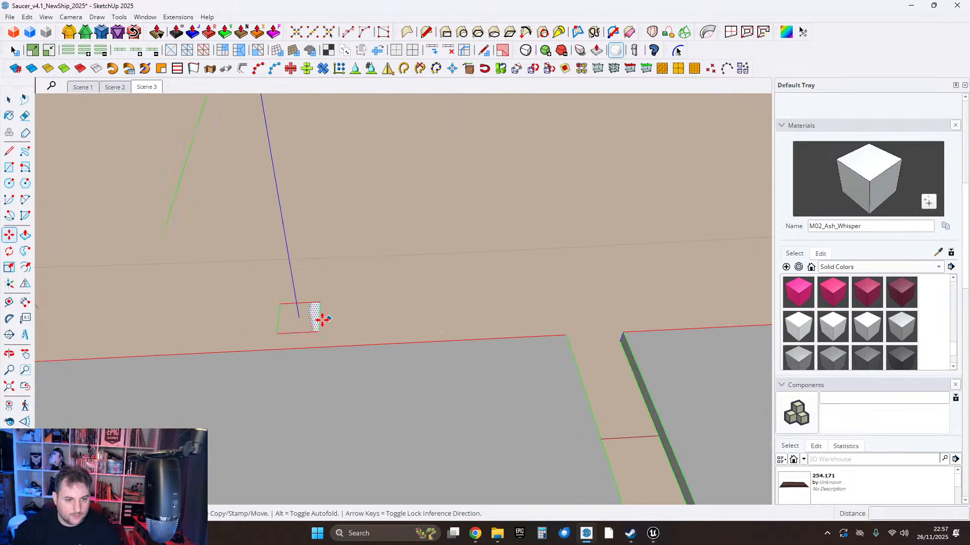
pyautogui.click(287, 333)
pyautogui.scroll(-3, 345, 320)
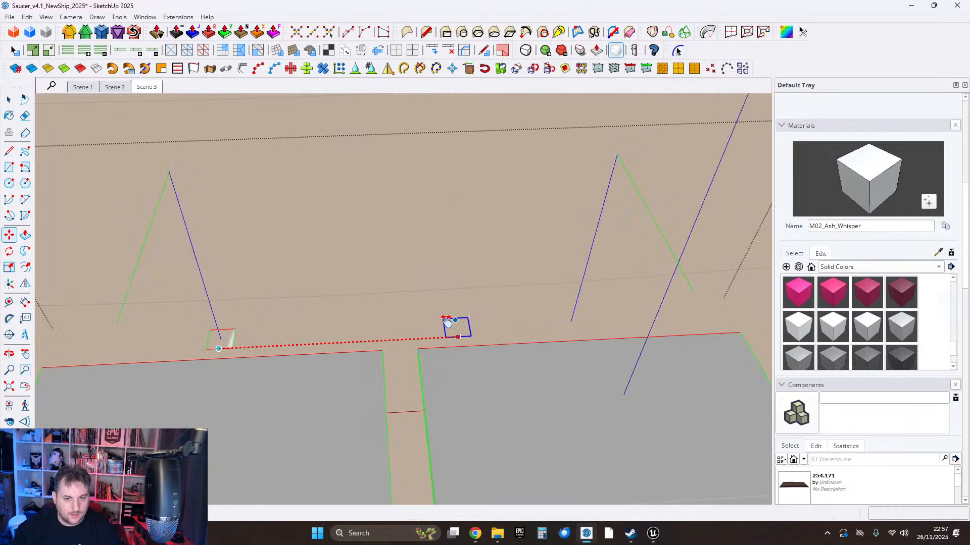
pyautogui.click(605, 157)
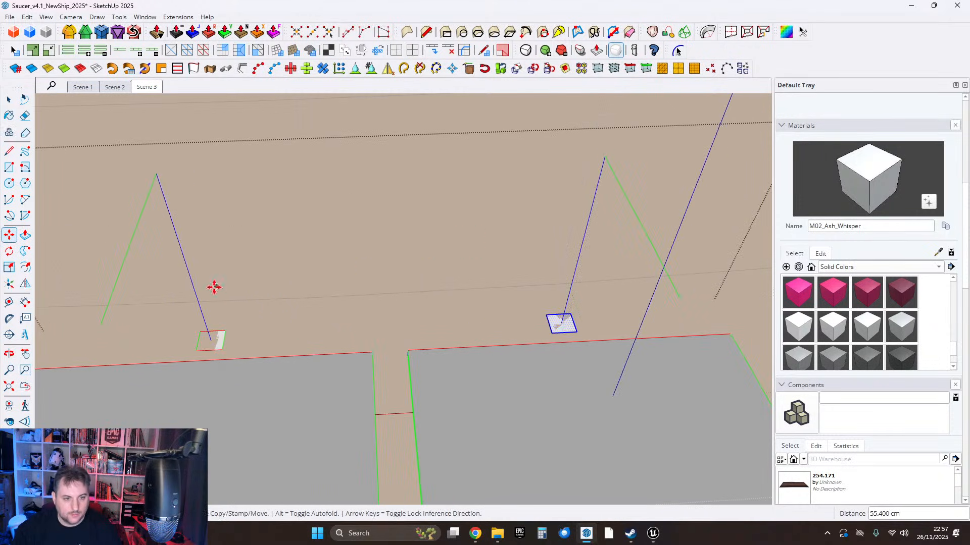
# Extrude both squares upward 30.9 cm into posts reaching the height of the forward guide lines.
pyautogui.click(25, 235)
pyautogui.click(216, 339)
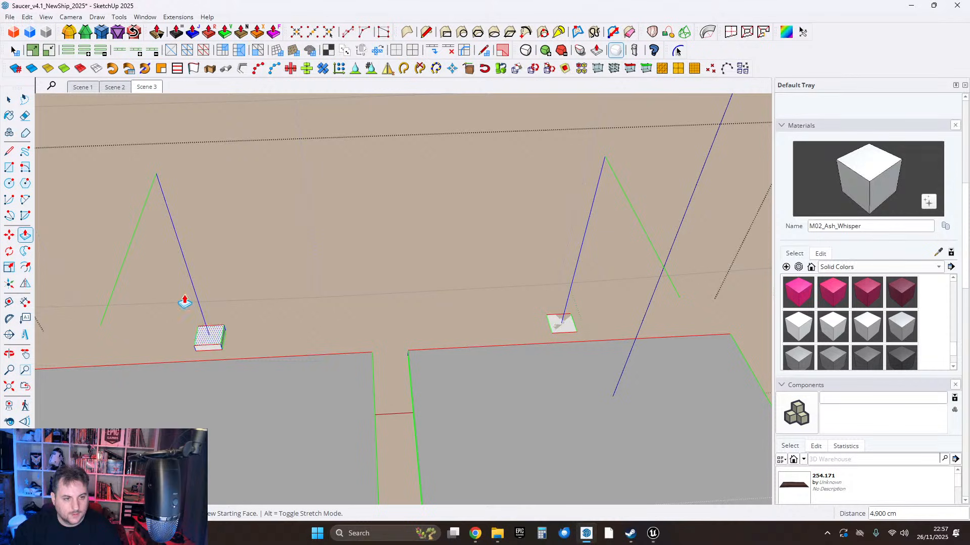
pyautogui.click(141, 240)
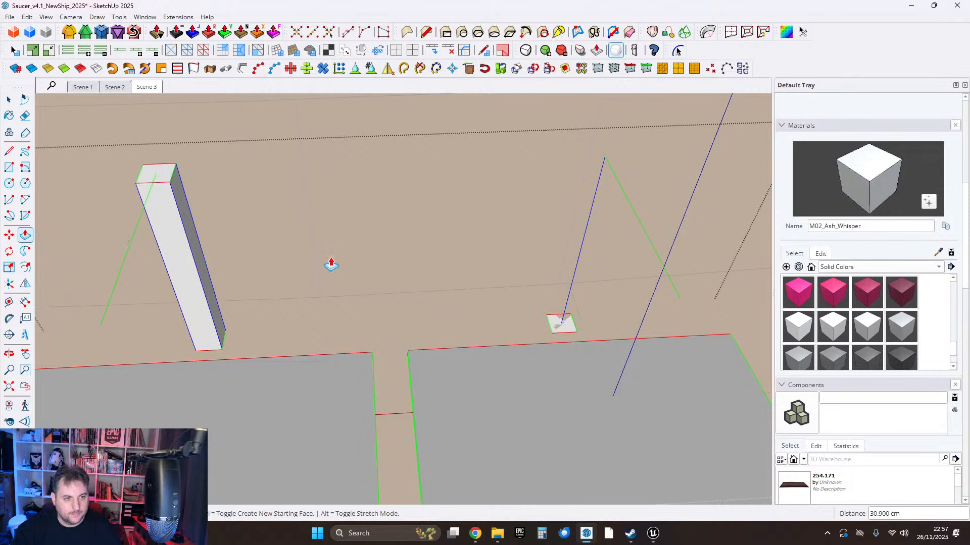
pyautogui.click(568, 327)
pyautogui.click(642, 232)
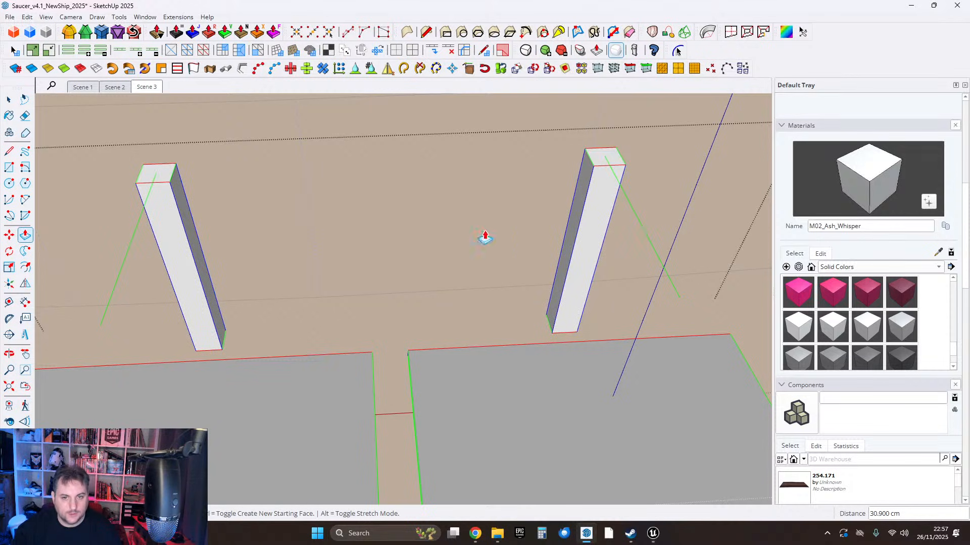
# Copy the front top edges of both posts 4 cm downward across their front faces.
pyautogui.press('space')
pyautogui.moveTo(68, 136); pyautogui.dragTo(271, 207, button='middle')
pyautogui.scroll(-2, 354, 219)
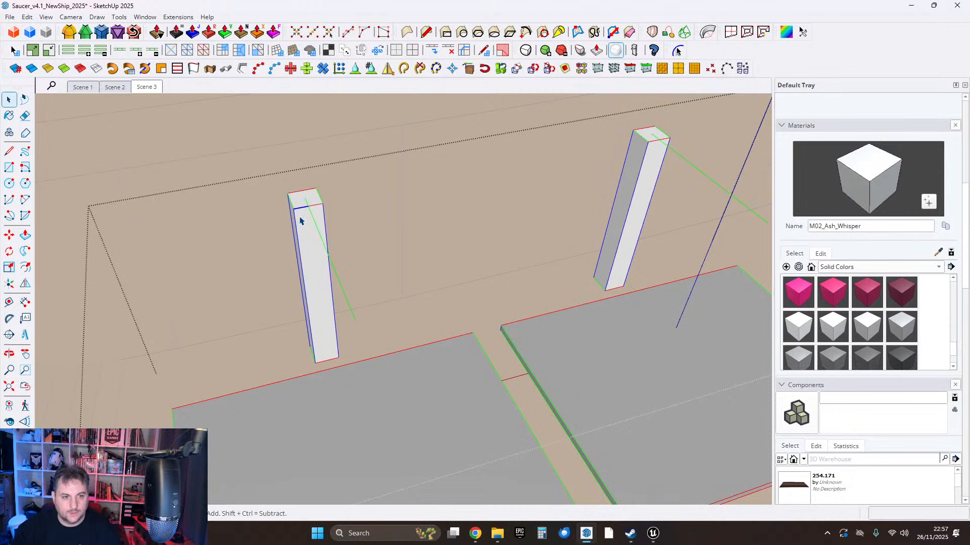
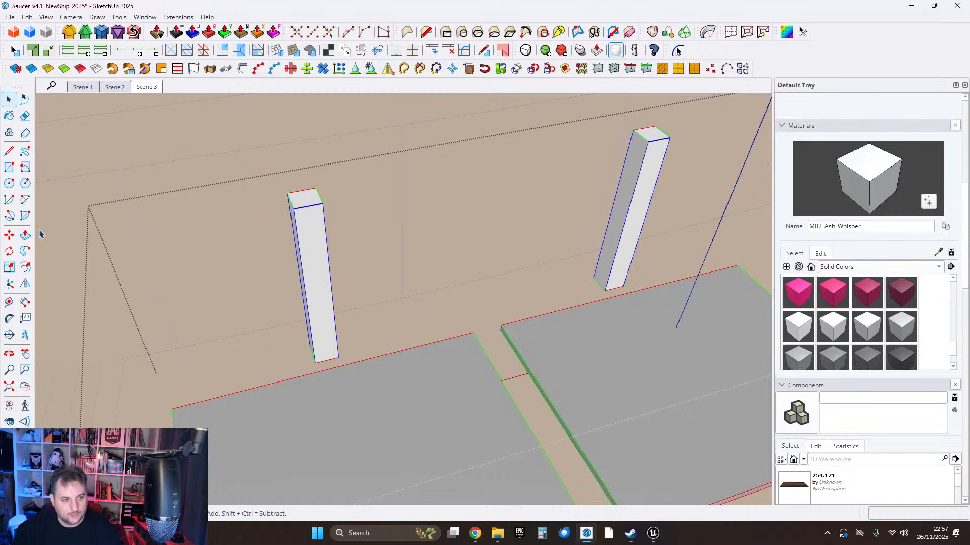
pyautogui.click(9, 235)
pyautogui.click(308, 209)
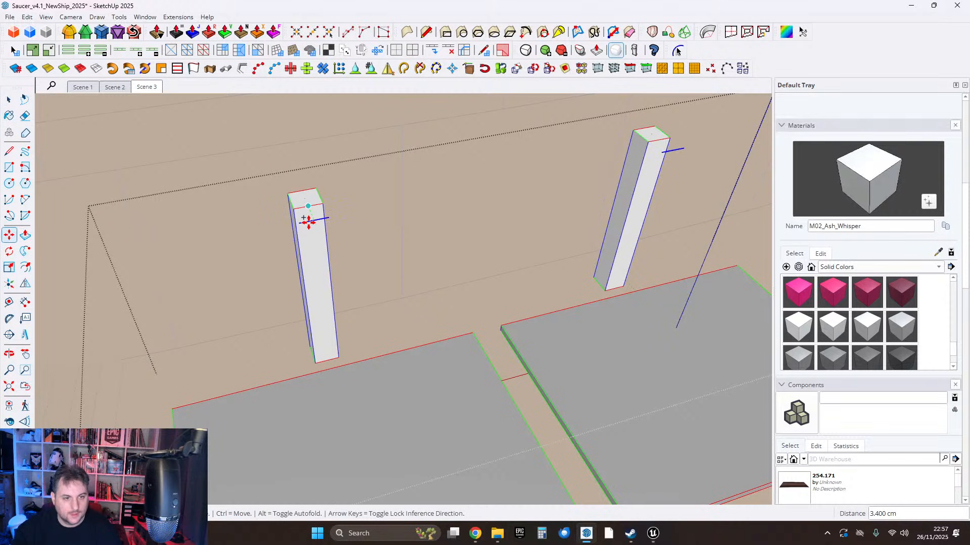
pyautogui.write('4')
pyautogui.press('Return')
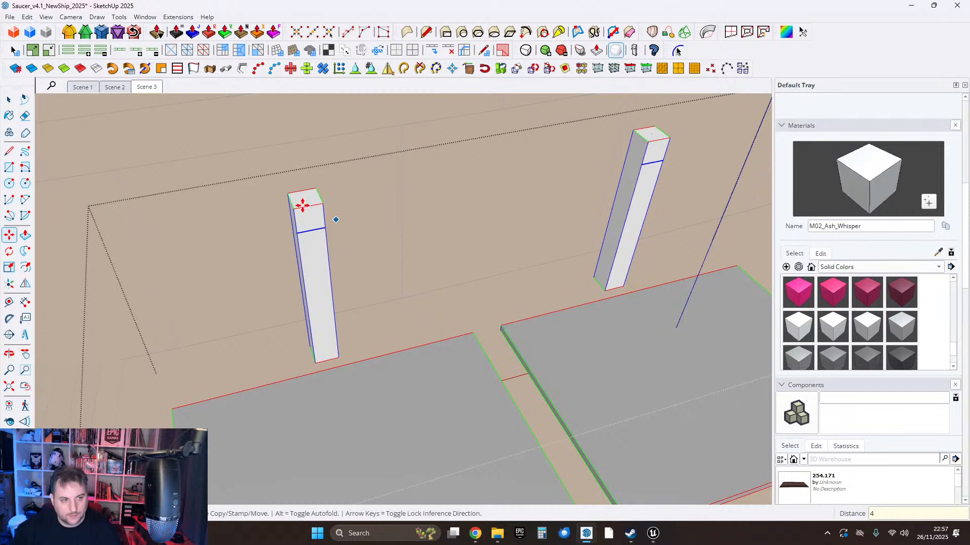
# Extrude the upper front square of each post forward over its slab into arms of equal length.
pyautogui.click(25, 235)
pyautogui.scroll(-4, 382, 231)
pyautogui.click(549, 192)
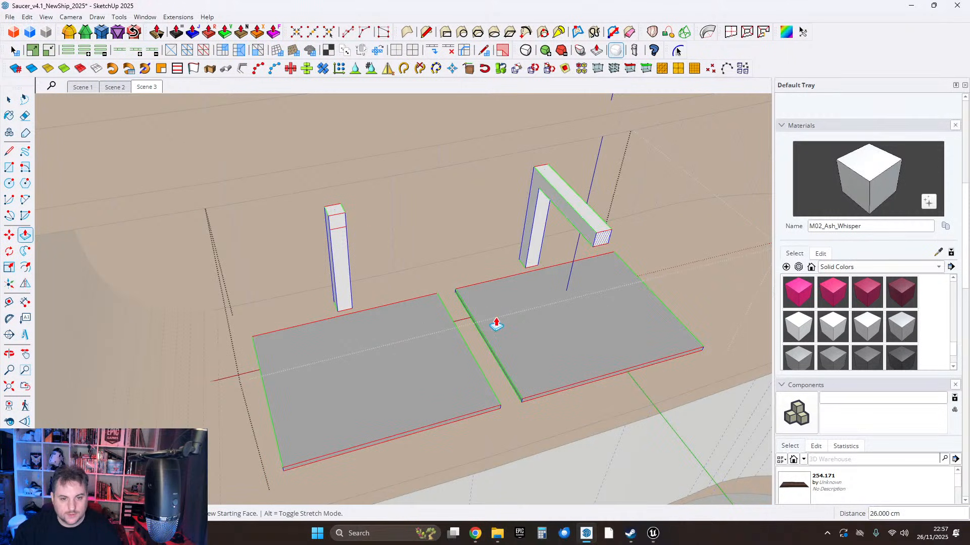
pyautogui.click(489, 338)
pyautogui.doubleClick(337, 228)
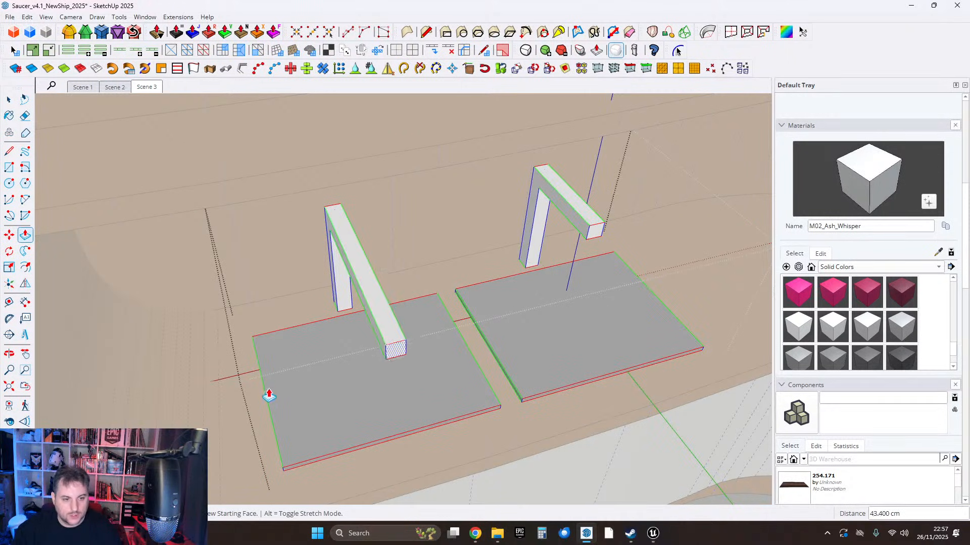
# Paint both complete L-shaped posts with the M02_Ash_Whisper material.
pyautogui.click(9, 99)
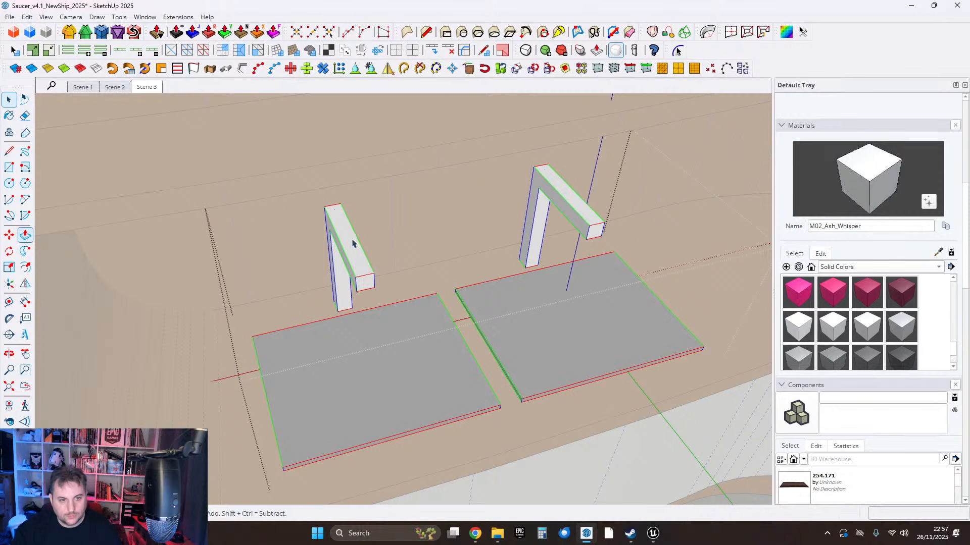
pyautogui.tripleClick(361, 250)
pyautogui.keyDown('ctrl'); pyautogui.tripleClick(568, 211); pyautogui.keyUp('ctrl')
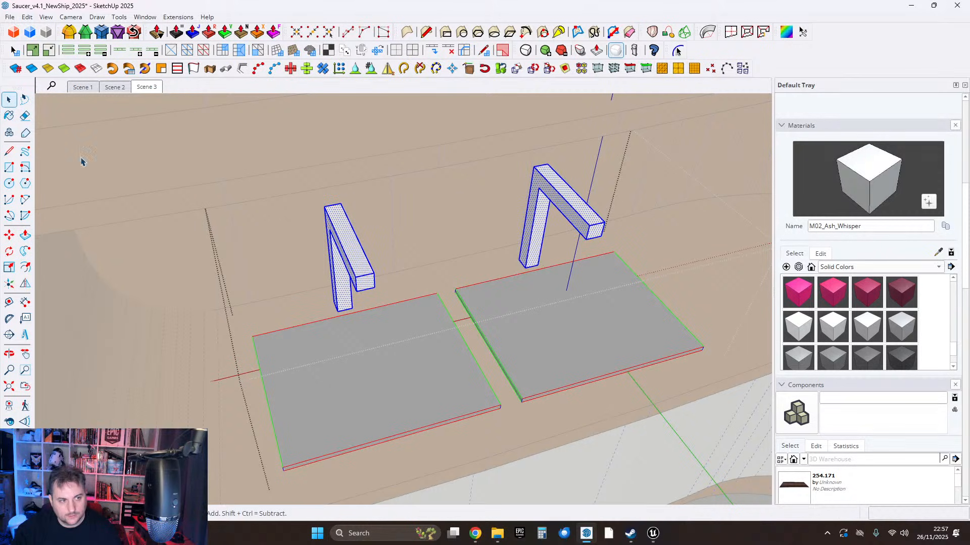
pyautogui.click(9, 115)
pyautogui.click(336, 288)
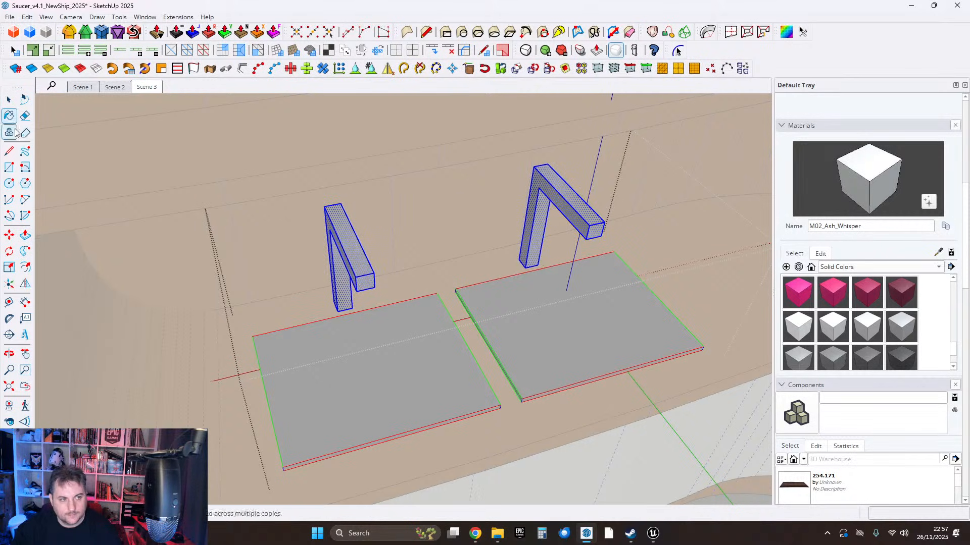
# Group the outer L-shaped post together with its slab and convert the group into a component.
pyautogui.click(7, 102)
pyautogui.moveTo(340, 310); pyautogui.dragTo(360, 311, button='middle')
pyautogui.doubleClick(374, 263)
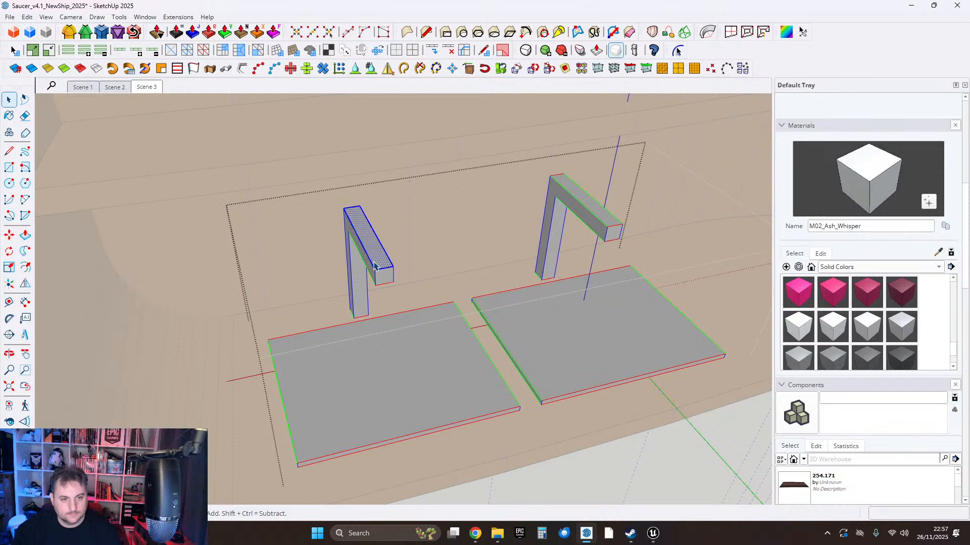
pyautogui.tripleClick(374, 266)
pyautogui.keyDown('ctrl'); pyautogui.tripleClick(418, 353); pyautogui.keyUp('ctrl')
pyautogui.rightClick(403, 347)
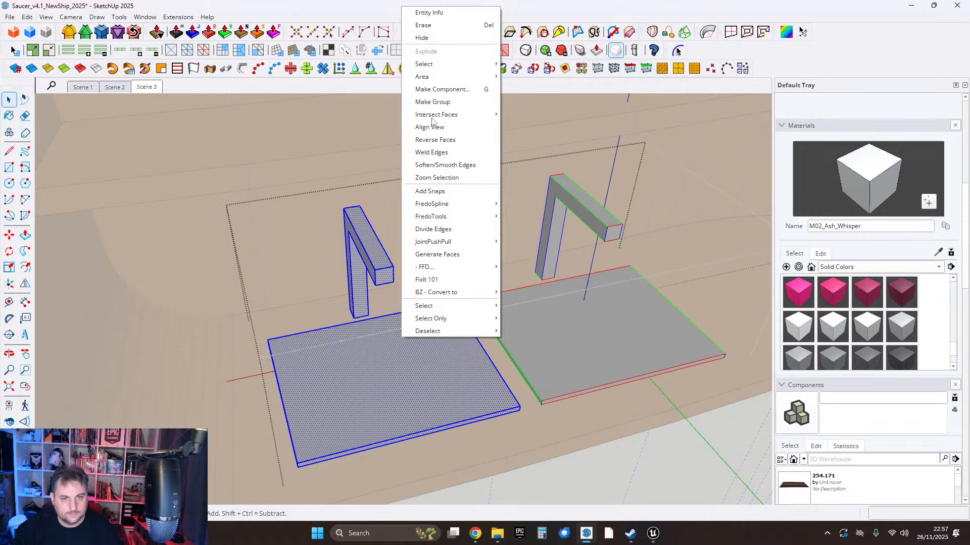
pyautogui.click(433, 101)
pyautogui.rightClick(404, 331)
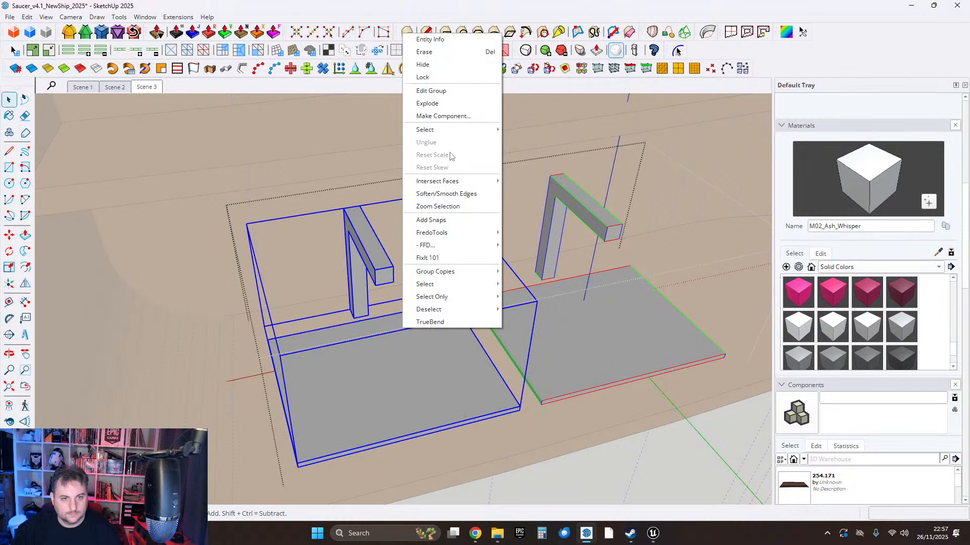
pyautogui.click(437, 117)
# Delete the separate inner L-shaped post and its slab.
pyautogui.click(493, 393)
pyautogui.moveTo(564, 363); pyautogui.dragTo(497, 344, button='middle')
pyautogui.tripleClick(526, 259)
pyautogui.press('Delete')
pyautogui.click(530, 332)
pyautogui.press('Delete')
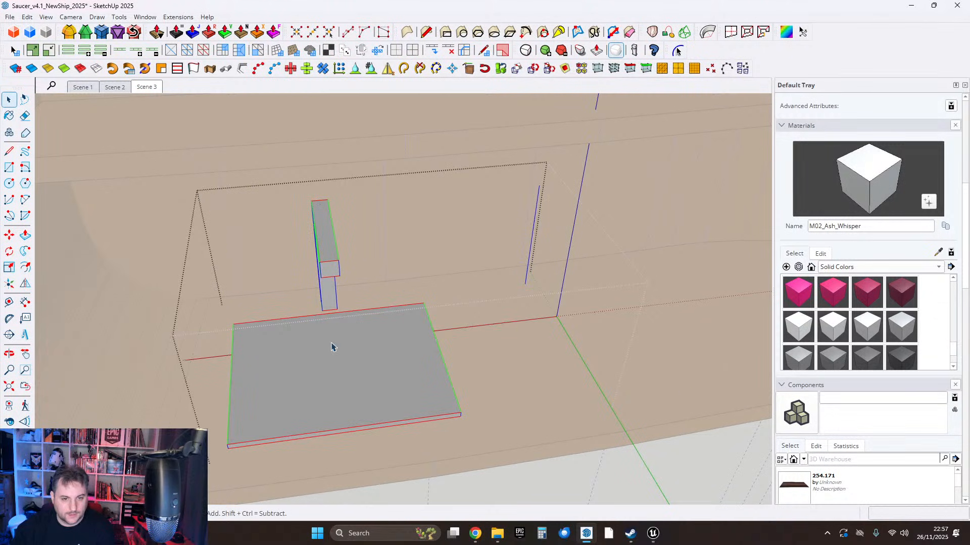
# Copy the outer post-and-slab component sideways along the countertop to the place of the deleted inner pair.
pyautogui.click(331, 347)
pyautogui.click(9, 235)
pyautogui.click(293, 369)
pyautogui.press('ctrl')
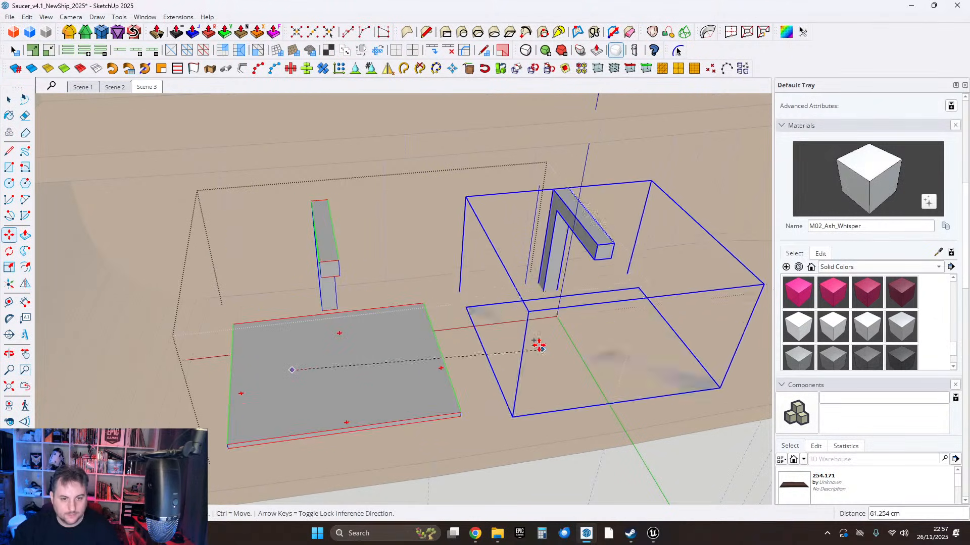
pyautogui.moveTo(529, 345)
pyautogui.mouseDown(button='middle')
pyautogui.moveTo(456, 363)
pyautogui.moveTo(545, 349)
pyautogui.mouseUp(button='middle')
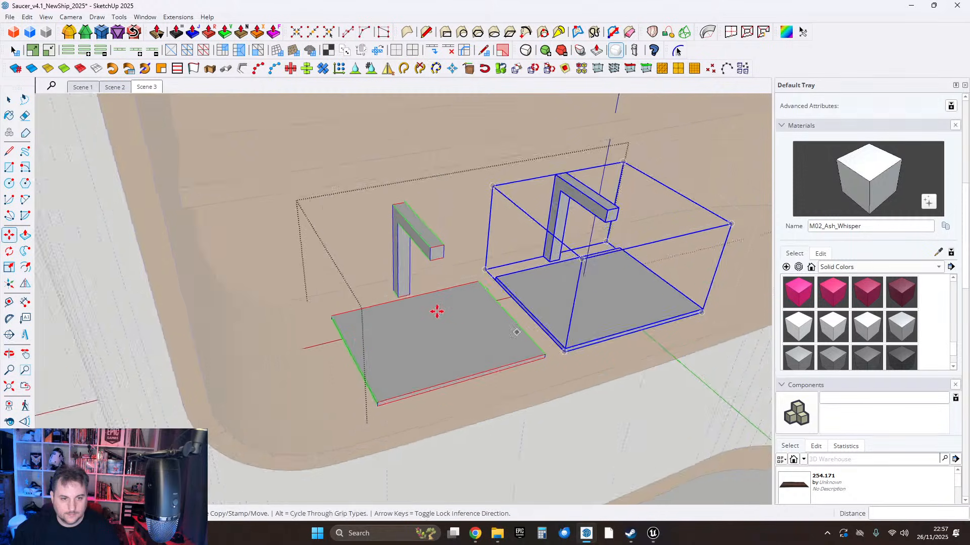
# Open the outer component for editing and group its L-shaped post separately from the slab.
pyautogui.scroll(3, 435, 312)
pyautogui.click(16, 100)
pyautogui.doubleClick(420, 199)
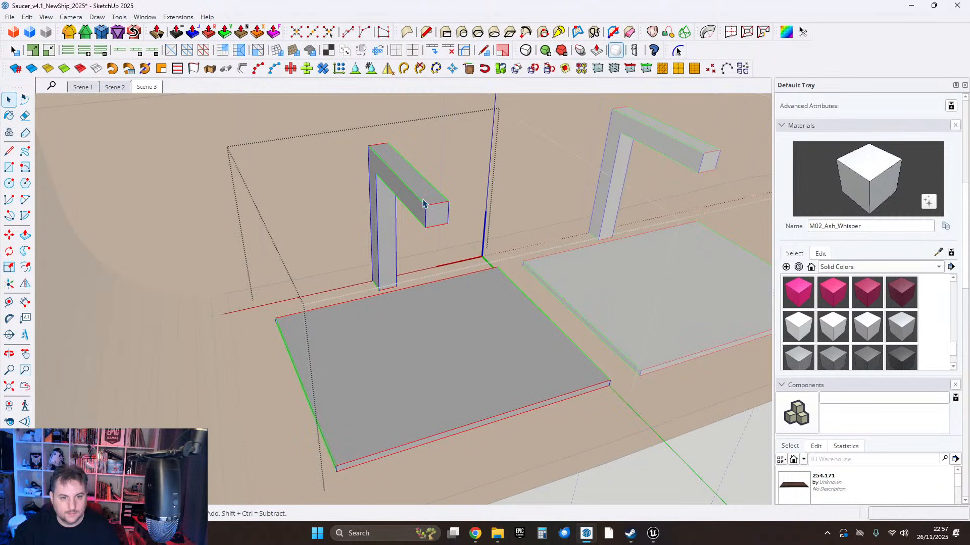
pyautogui.moveTo(422, 202); pyautogui.dragTo(426, 295, button='middle')
pyautogui.scroll(3, 426, 275)
pyautogui.click(423, 264)
pyautogui.tripleClick(424, 264)
pyautogui.rightClick(425, 265)
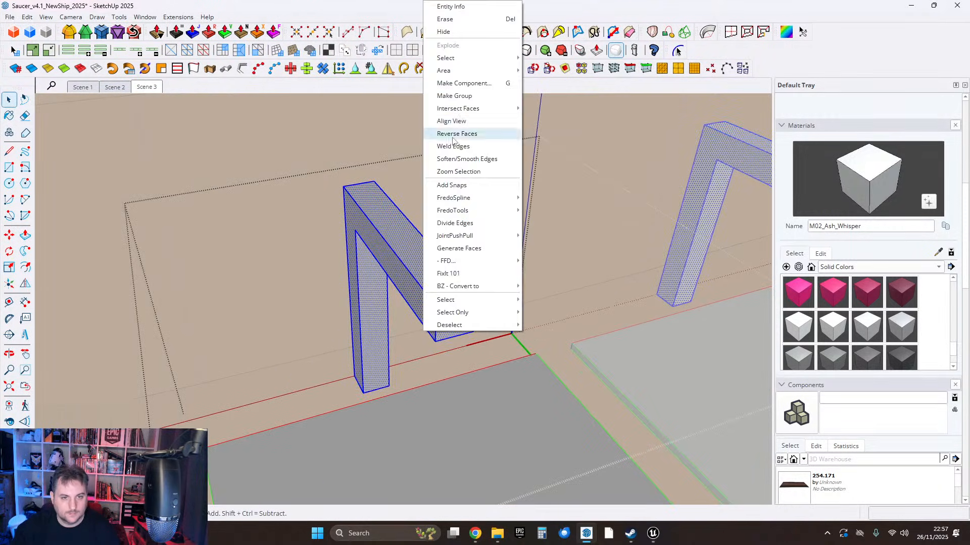
pyautogui.click(458, 99)
# Draw a circle of 4 cm radius on the arm's underside, centred on the midpoint of its front lower edge.
pyautogui.scroll(3, 436, 293)
pyautogui.moveTo(447, 343)
pyautogui.mouseDown(button='middle')
pyautogui.moveTo(394, 137)
pyautogui.moveTo(435, 347)
pyautogui.moveTo(438, 335)
pyautogui.mouseUp(button='middle')
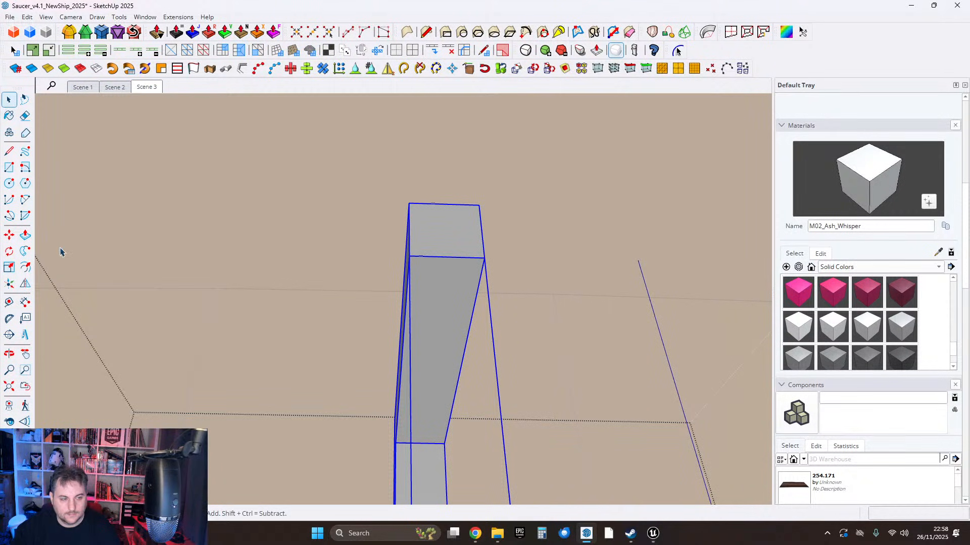
pyautogui.click(9, 184)
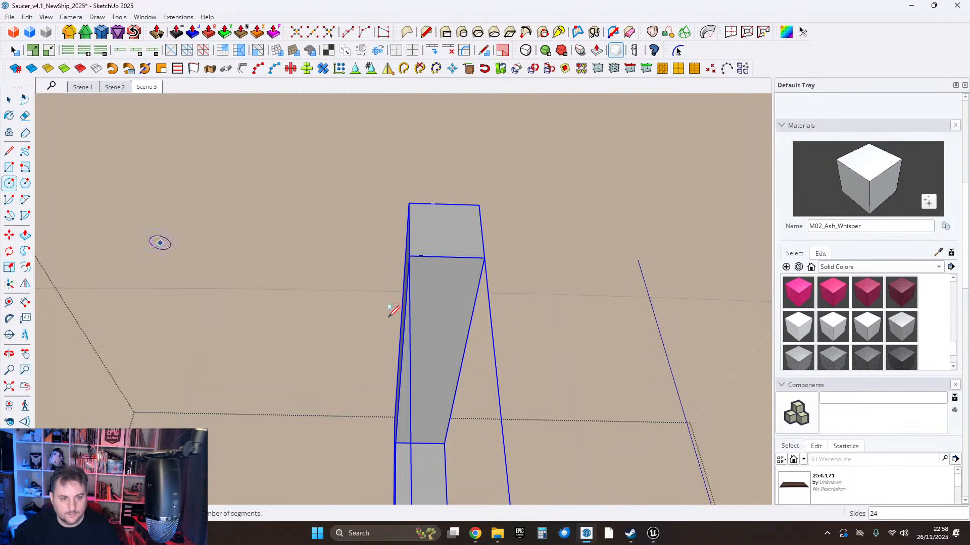
pyautogui.click(448, 257)
pyautogui.moveTo(451, 219); pyautogui.dragTo(425, 227, button='middle')
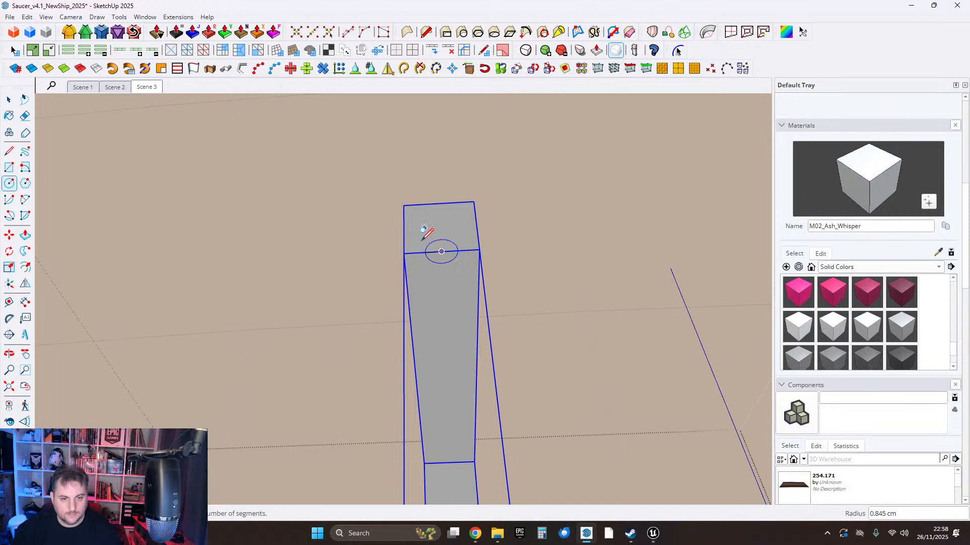
pyautogui.click(384, 246)
# Extrude the circle downward about 0.8 cm into a thin disc.
pyautogui.click(24, 235)
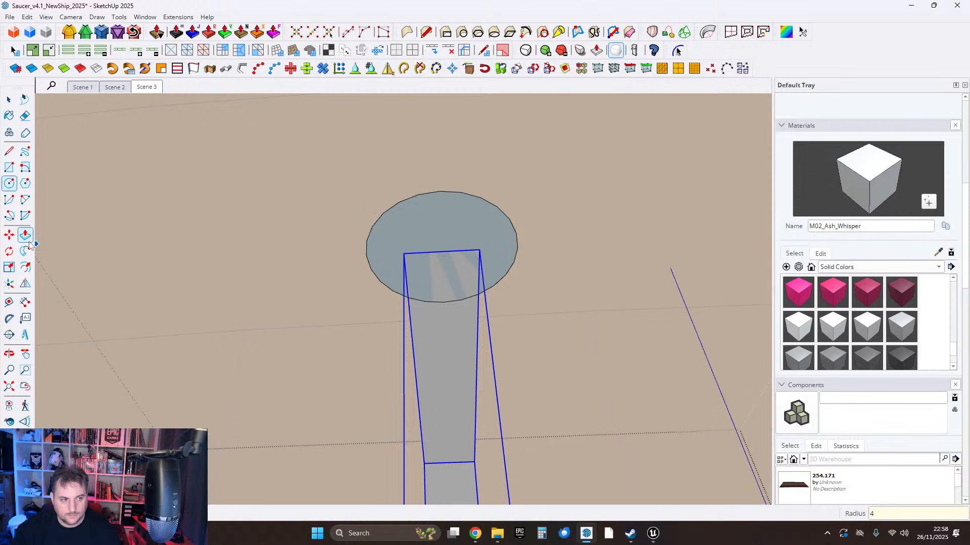
pyautogui.moveTo(444, 333); pyautogui.dragTo(432, 244, button='middle')
pyautogui.click(435, 255)
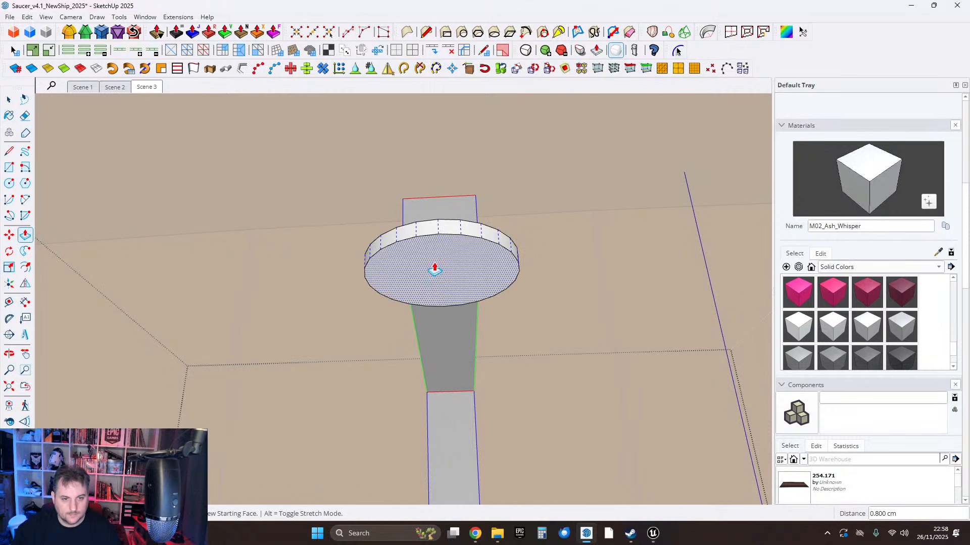
pyautogui.click(434, 266)
# Move the disc about 4.8 cm back along the arm's underside toward the post.
pyautogui.click(9, 99)
pyautogui.moveTo(457, 298); pyautogui.dragTo(727, 344, button='middle')
pyautogui.tripleClick(534, 320)
pyautogui.click(9, 235)
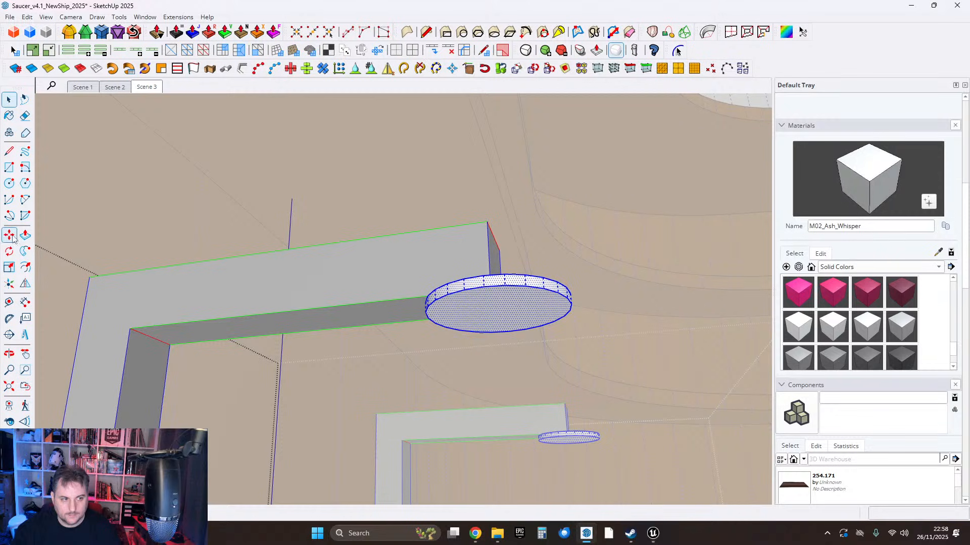
pyautogui.click(480, 318)
pyautogui.click(411, 319)
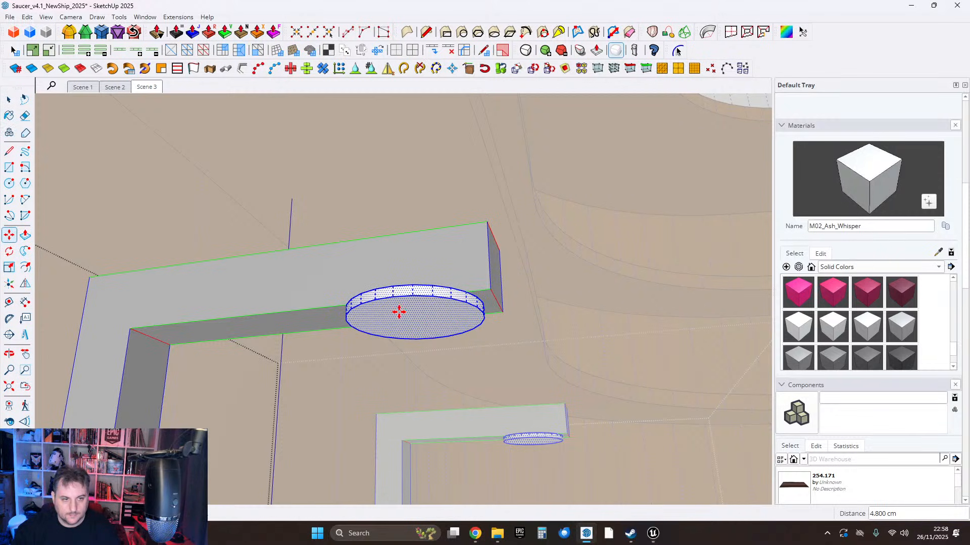
# Bevel the arm's tip inside the post group by moving its top front edge back about 3.1 cm.
pyautogui.click(9, 99)
pyautogui.moveTo(487, 283); pyautogui.dragTo(471, 313, button='middle')
pyautogui.click(493, 226)
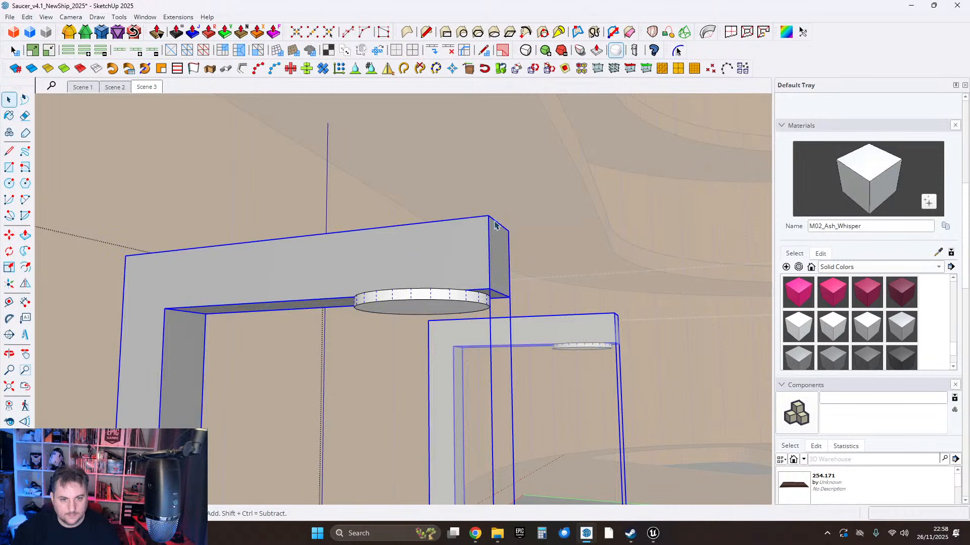
pyautogui.doubleClick(497, 233)
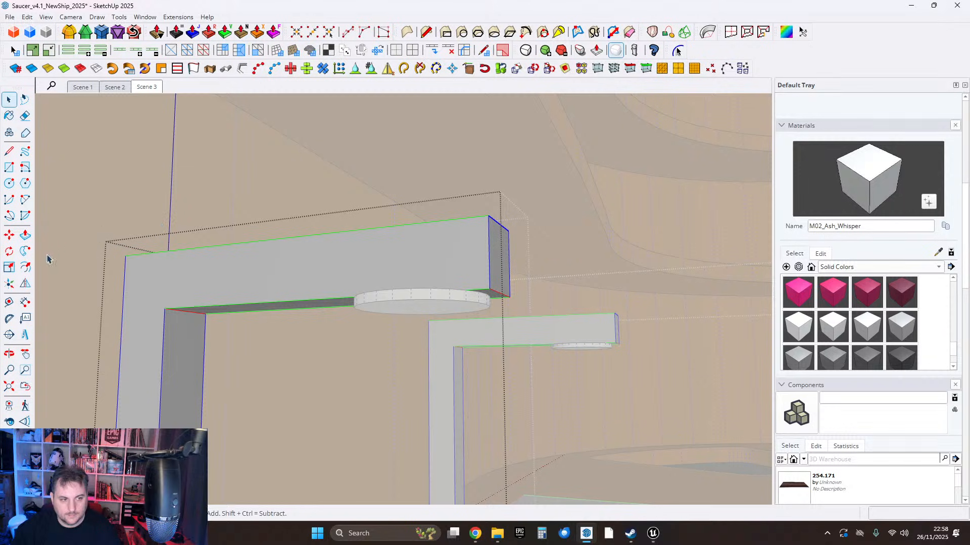
pyautogui.press('m')
pyautogui.click(488, 216)
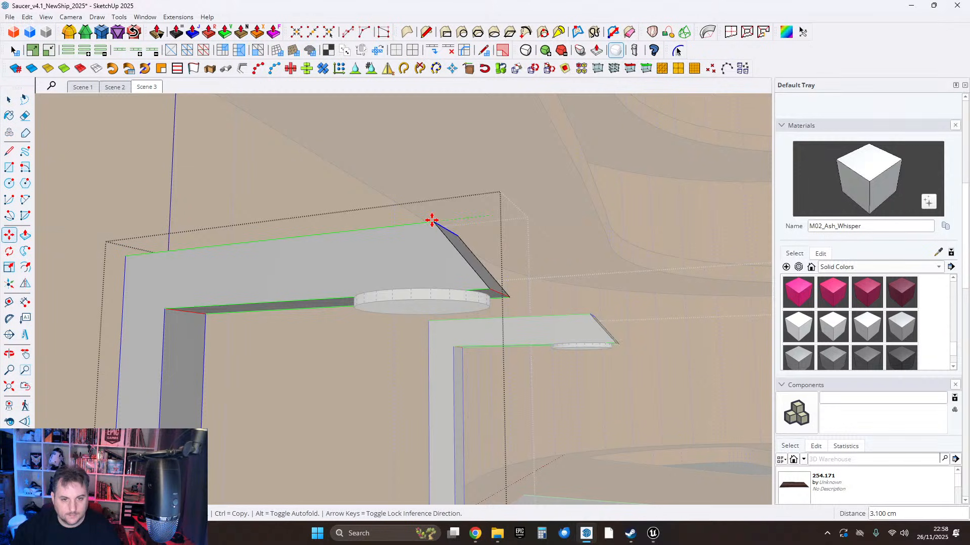
pyautogui.click(432, 220)
pyautogui.press('space')
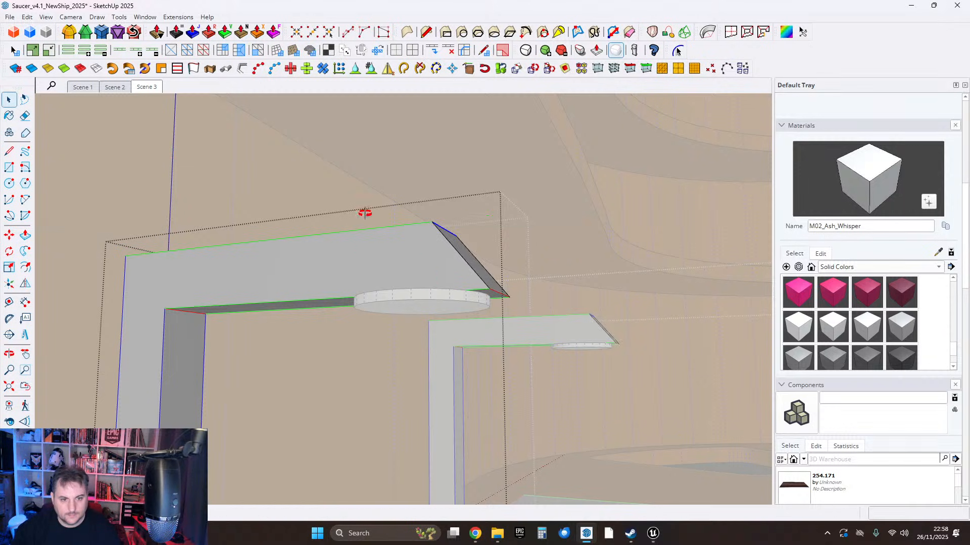
# Paint the disc under the arm with M02_Ash_Whisper, make it a group, and leave the component.
pyautogui.moveTo(365, 212); pyautogui.dragTo(460, 323, button='middle')
pyautogui.hotkey('ctrl', 'a')
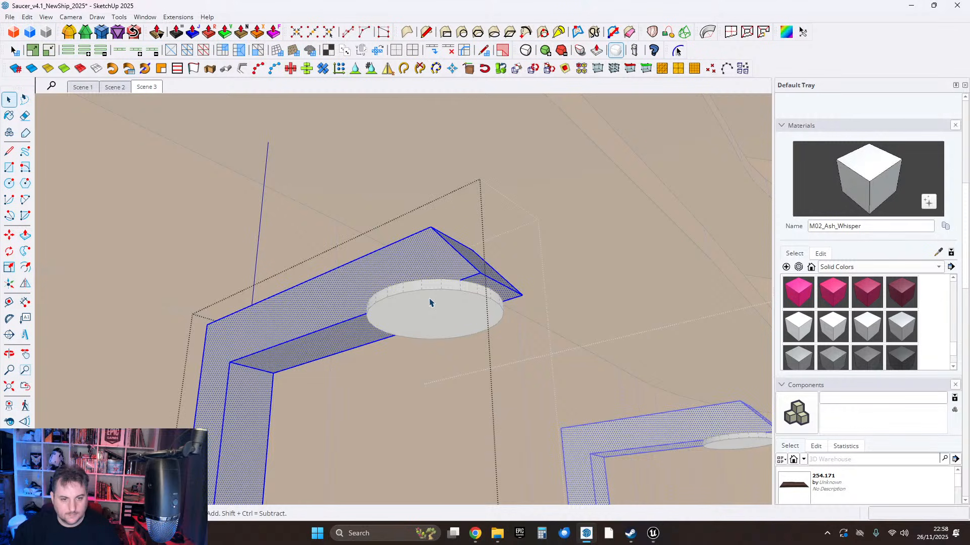
pyautogui.click(430, 302)
pyautogui.click(424, 298)
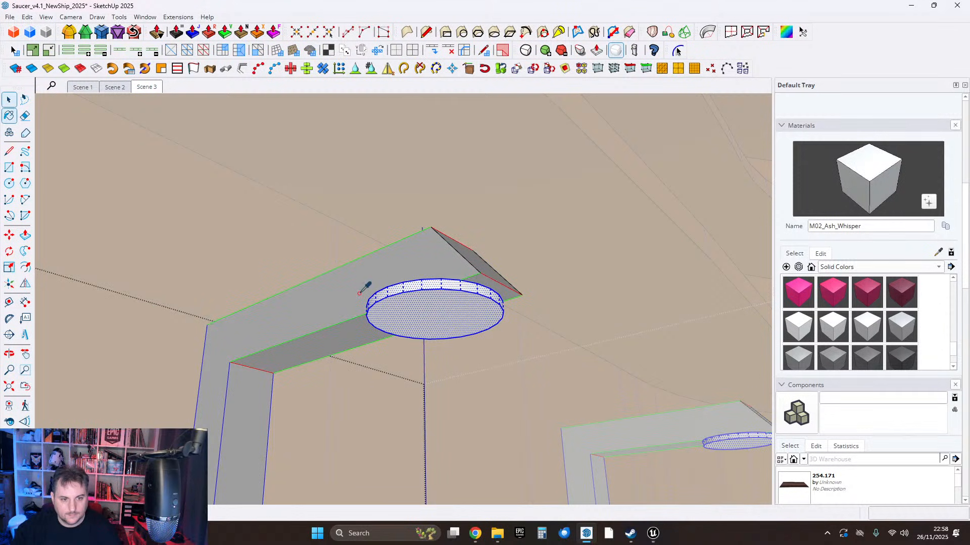
pyautogui.click(416, 303)
pyautogui.rightClick(436, 285)
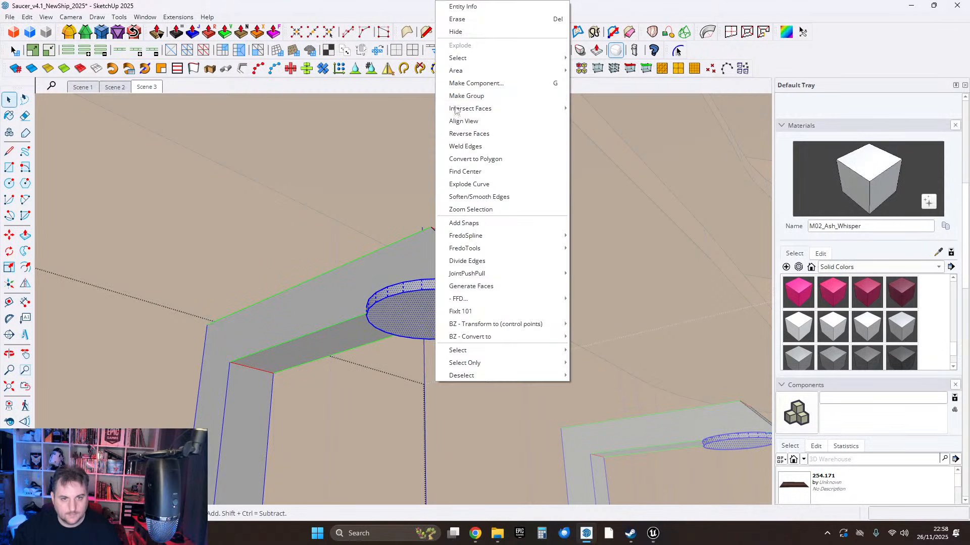
pyautogui.click(458, 96)
pyautogui.click(608, 291)
# Examine the two L-shaped posts and slabs within the orange shelf recess from several angles and distances.
pyautogui.moveTo(607, 291)
pyautogui.mouseDown(button='middle')
pyautogui.moveTo(482, 366)
pyautogui.moveTo(450, 452)
pyautogui.moveTo(470, 321)
pyautogui.moveTo(484, 305)
pyautogui.moveTo(467, 354)
pyautogui.mouseUp(button='middle')
pyautogui.scroll(-3, 481, 365)
pyautogui.scroll(2, 467, 353)
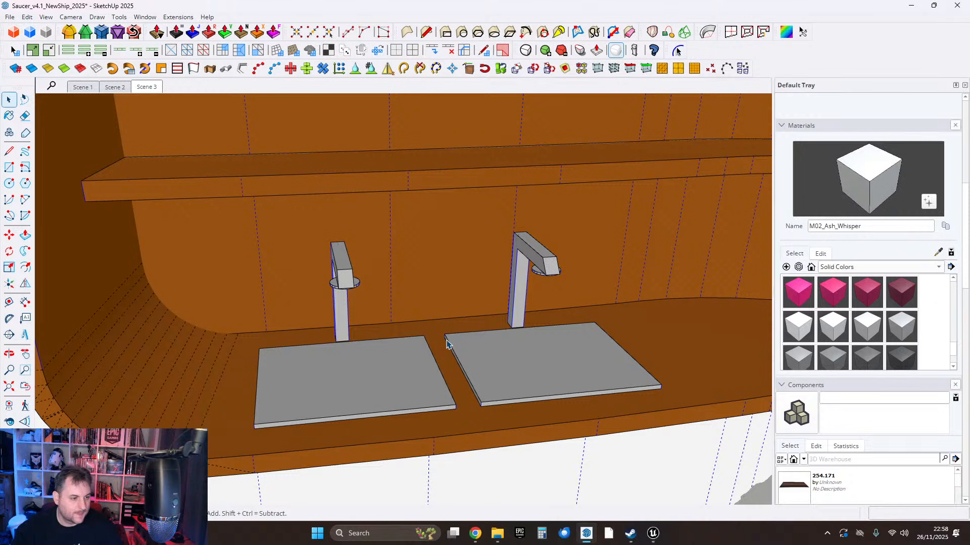
pyautogui.scroll(-2, 454, 348)
pyautogui.moveTo(485, 331); pyautogui.dragTo(437, 379, button='middle')
pyautogui.scroll(-3, 452, 375)
pyautogui.scroll(2, 502, 320)
pyautogui.scroll(2, 476, 356)
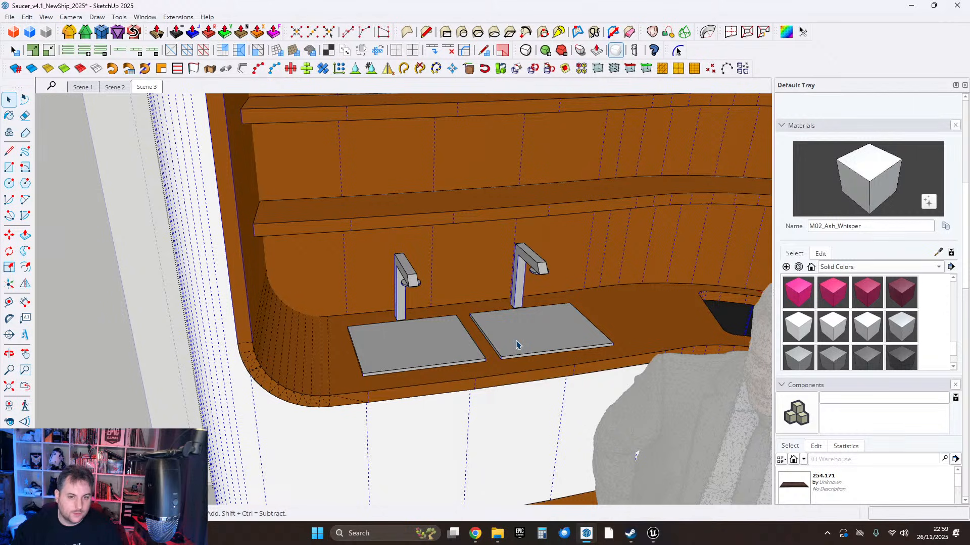
pyautogui.scroll(1, 517, 344)
pyautogui.moveTo(534, 338); pyautogui.dragTo(456, 302, button='middle')
pyautogui.scroll(-4, 411, 337)
pyautogui.scroll(-3, 467, 355)
pyautogui.scroll(1, 467, 355)
pyautogui.scroll(4, 580, 335)
pyautogui.scroll(-2, 456, 302)
pyautogui.scroll(1, 461, 306)
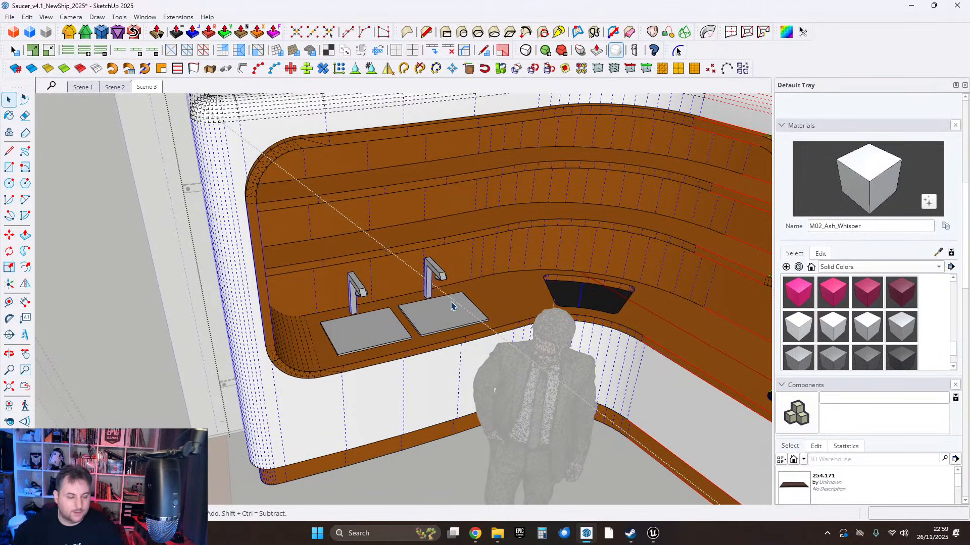
pyautogui.scroll(3, 480, 305)
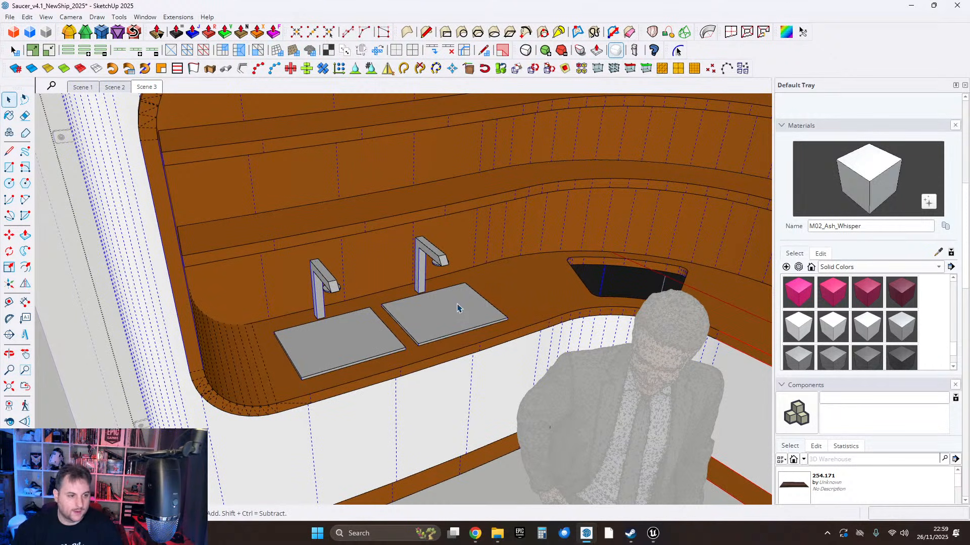
# Examine the orange recess with its two slabs and tap-like posts from closer, farther and higher viewpoints.
pyautogui.moveTo(445, 305); pyautogui.dragTo(469, 310, button='middle')
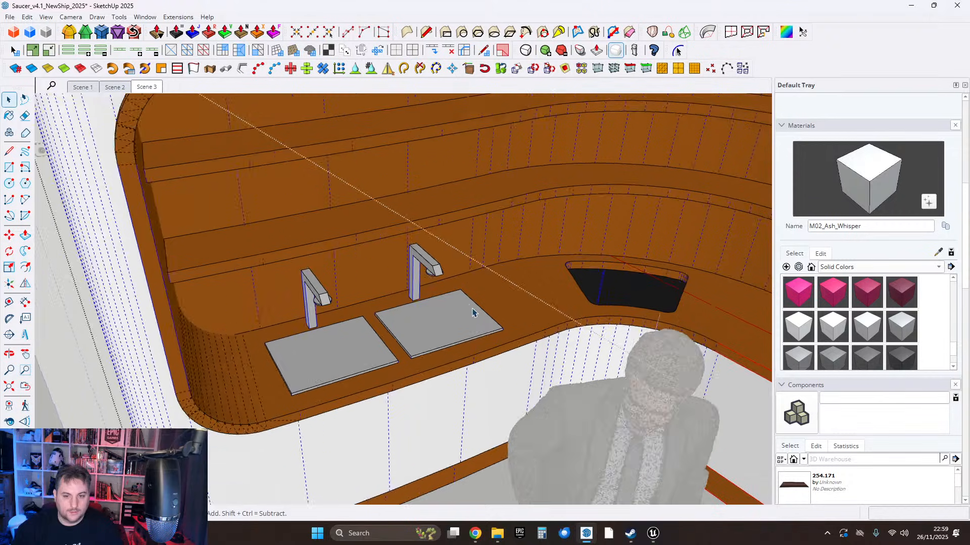
pyautogui.scroll(2, 472, 309)
pyautogui.scroll(-4, 458, 312)
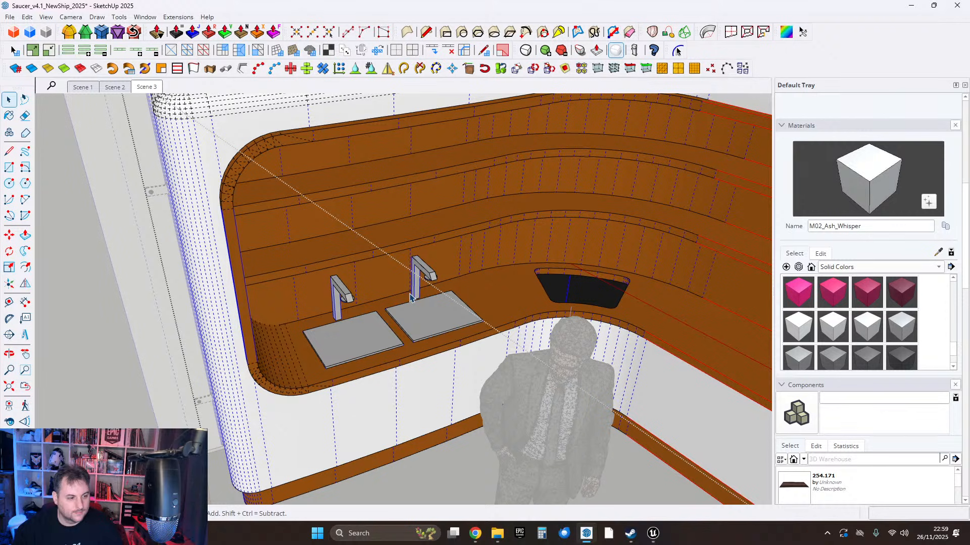
pyautogui.scroll(-4, 407, 295)
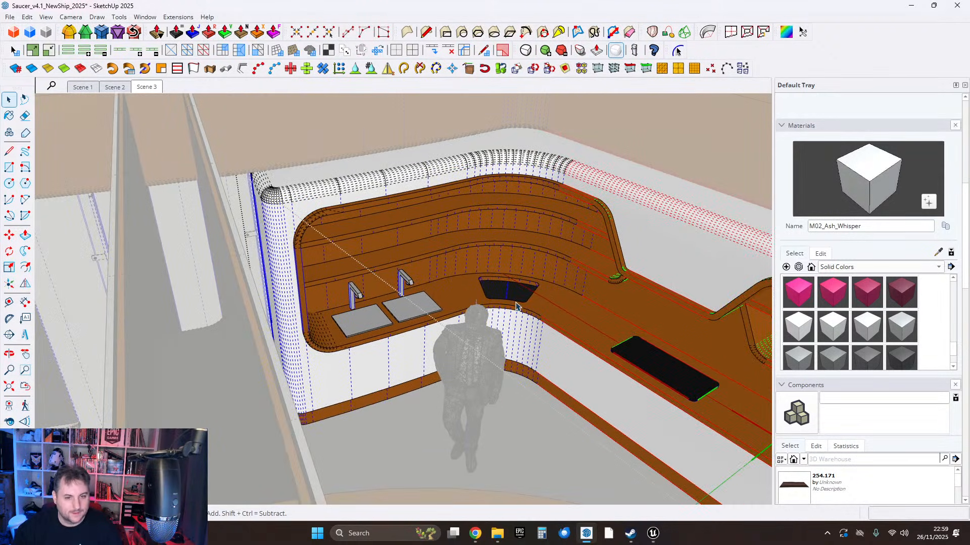
pyautogui.scroll(2, 467, 268)
pyautogui.moveTo(466, 268); pyautogui.dragTo(425, 312, button='middle')
pyautogui.scroll(3, 393, 314)
pyautogui.scroll(-5, 425, 312)
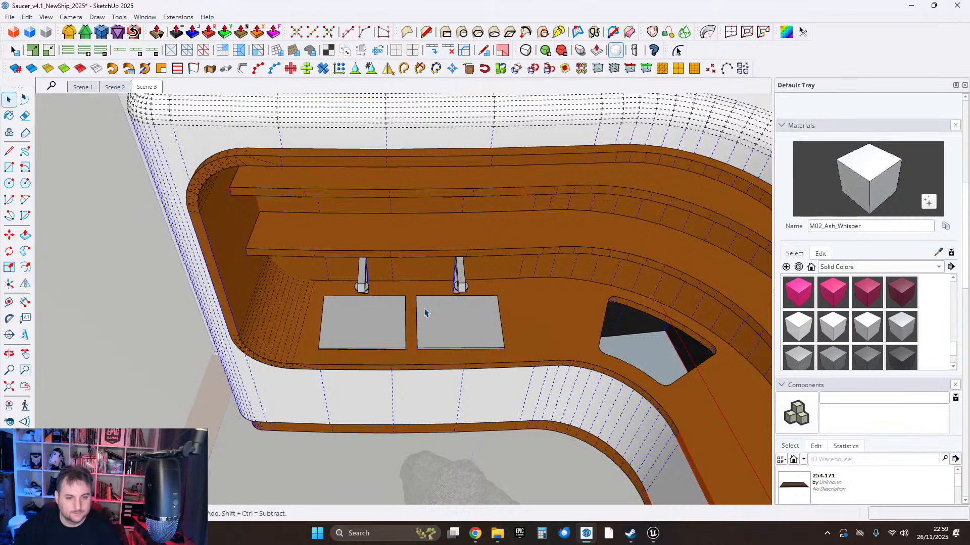
# Draw a circle with a 7 cm radius on the black countertop slab's upper face, near its left end.
pyautogui.keyDown('shift'); pyautogui.moveTo(497, 356); pyautogui.dragTo(375, 335, button='middle'); pyautogui.keyUp('shift')
pyautogui.scroll(8, 412, 286)
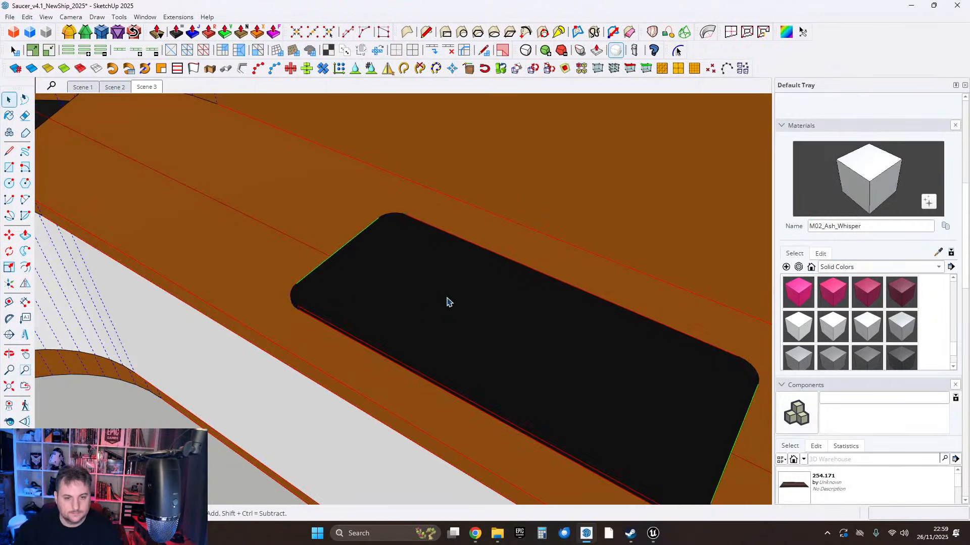
pyautogui.doubleClick(422, 288)
pyautogui.click(424, 284)
pyautogui.moveTo(424, 284); pyautogui.dragTo(447, 348, button='middle')
pyautogui.press('Escape')
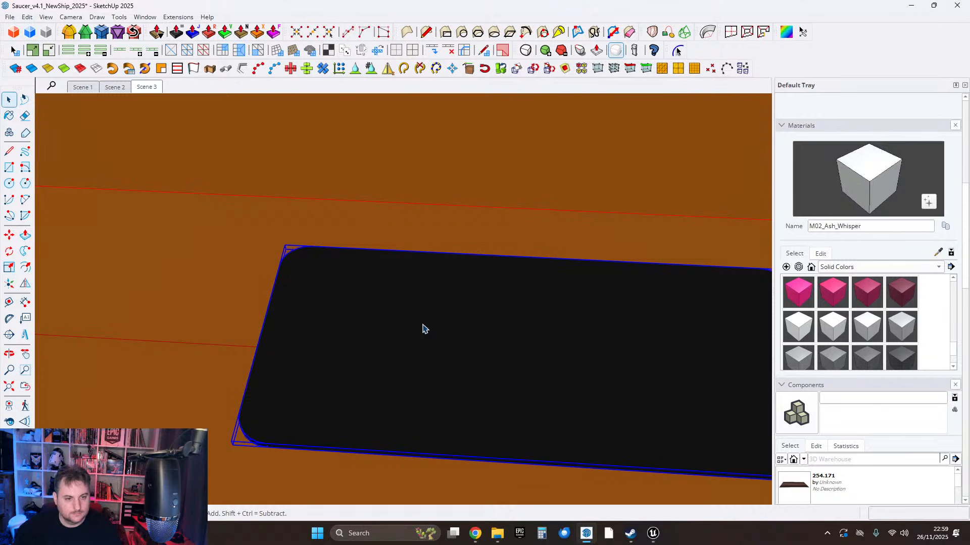
pyautogui.click(9, 184)
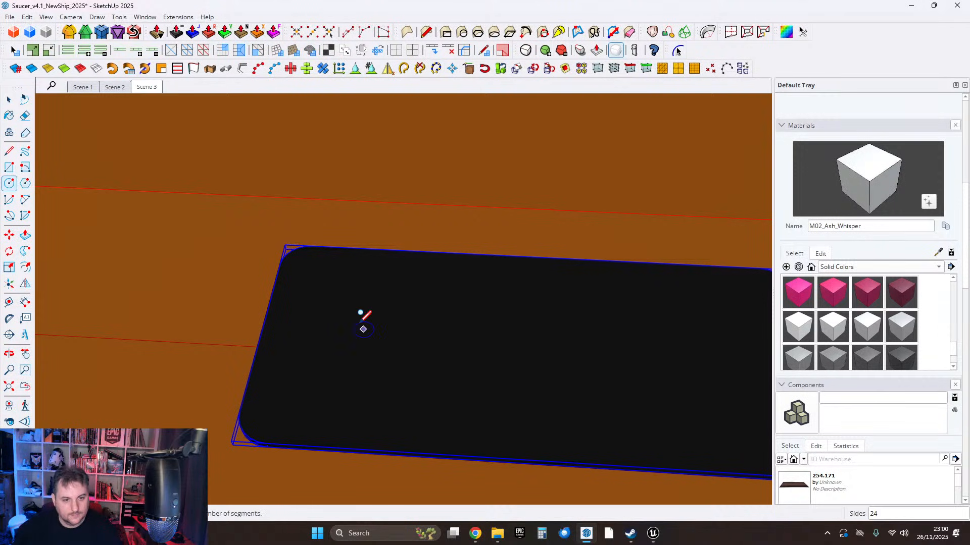
pyautogui.scroll(2, 354, 303)
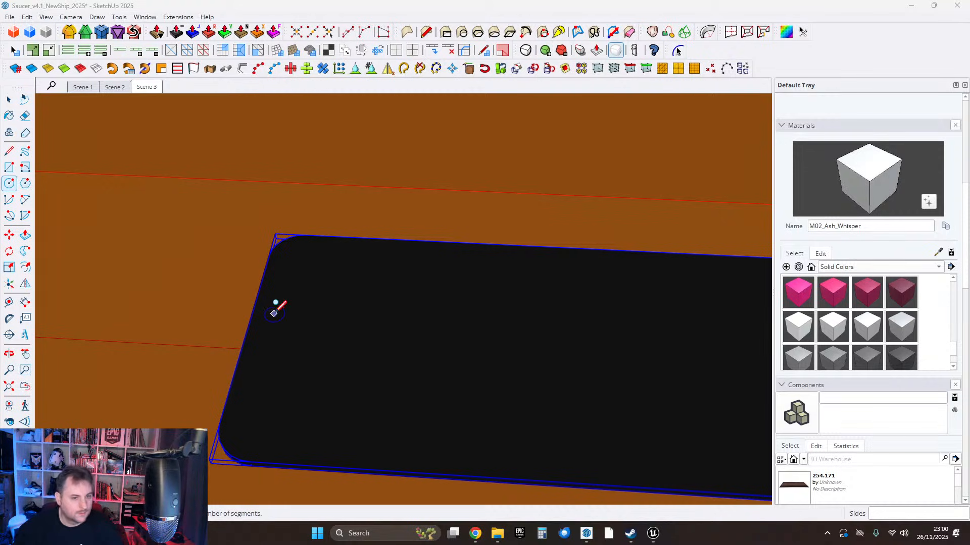
pyautogui.moveTo(357, 309); pyautogui.dragTo(385, 214, button='middle')
pyautogui.scroll(-1, 366, 226)
pyautogui.scroll(-4, 368, 227)
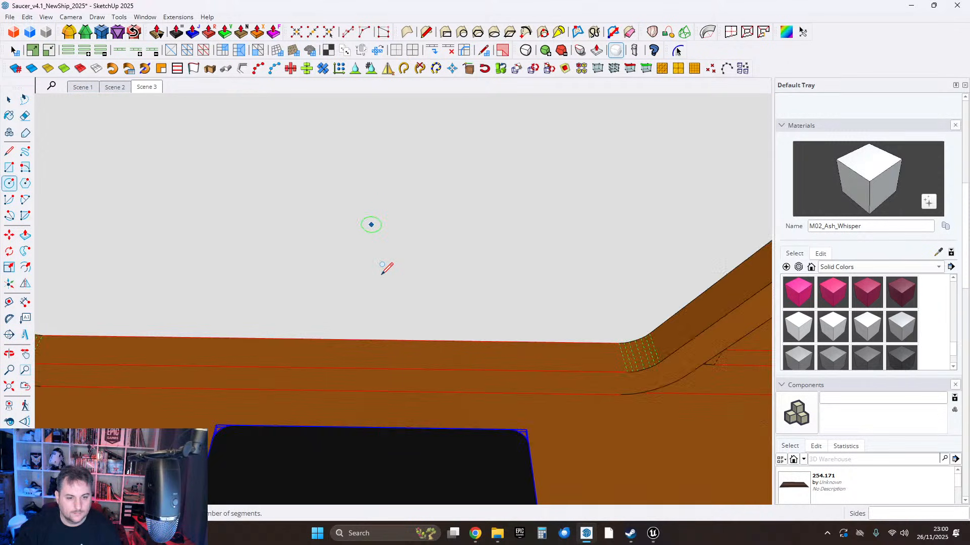
pyautogui.moveTo(391, 323); pyautogui.dragTo(431, 297, button='middle')
pyautogui.scroll(2, 429, 324)
pyautogui.moveTo(417, 363); pyautogui.dragTo(367, 301, button='middle')
pyautogui.click(355, 309)
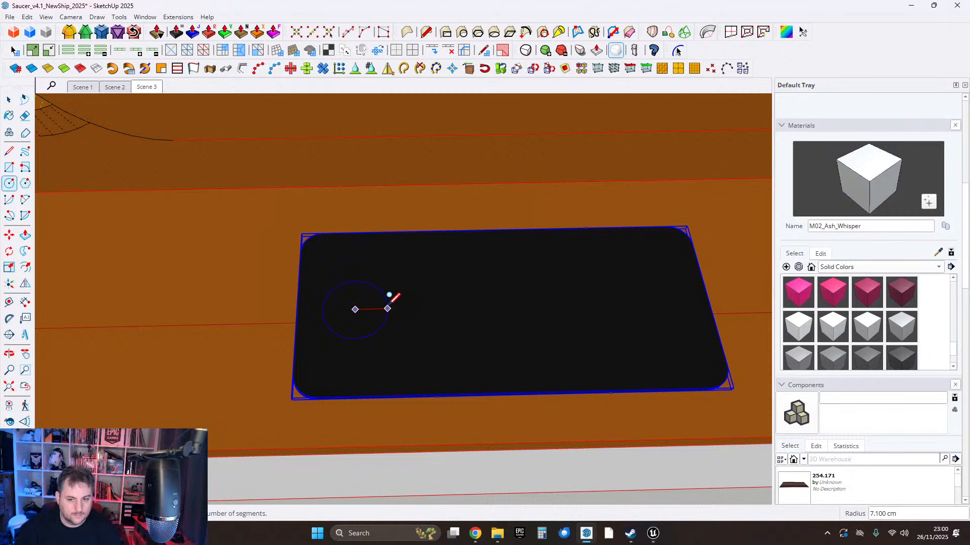
pyautogui.write('7')
pyautogui.press('Return')
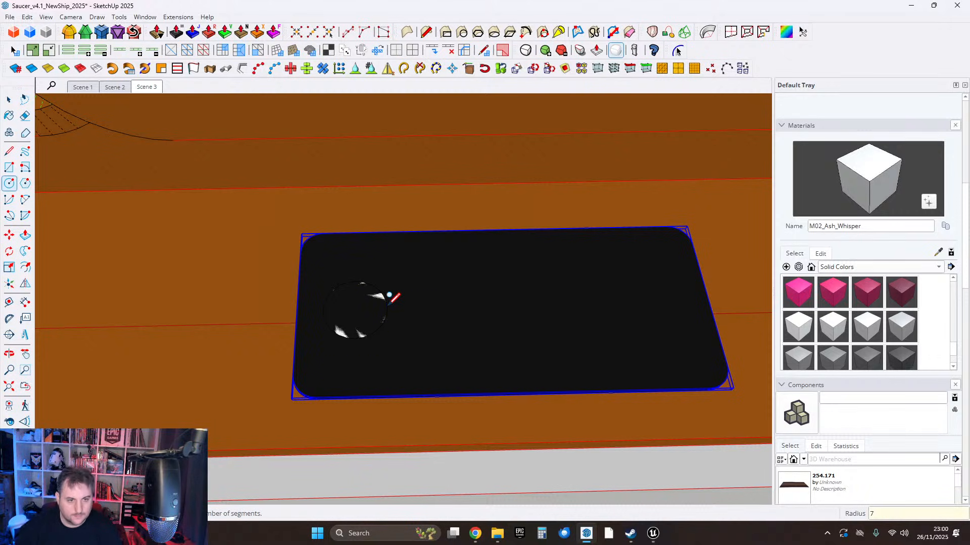
# Raise the circle 0.7 cm with Push/Pull and make the resulting disc a group.
pyautogui.click(24, 235)
pyautogui.scroll(3, 347, 273)
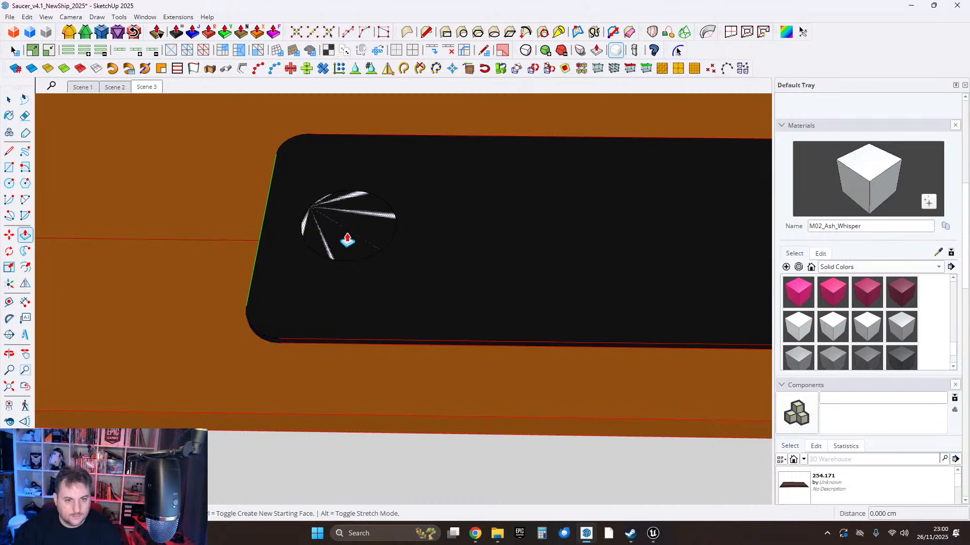
pyautogui.click(9, 99)
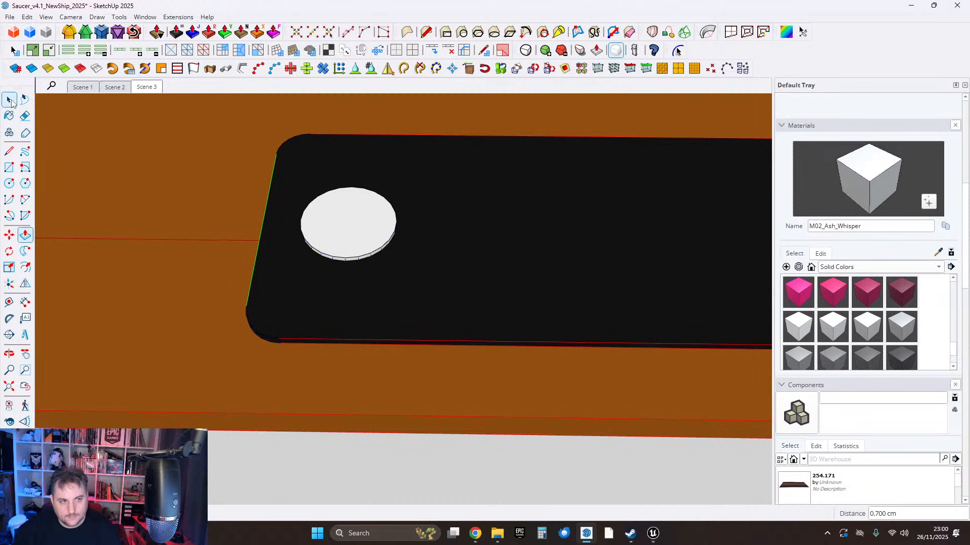
pyautogui.doubleClick(331, 234)
pyautogui.rightClick(339, 216)
pyautogui.click(368, 95)
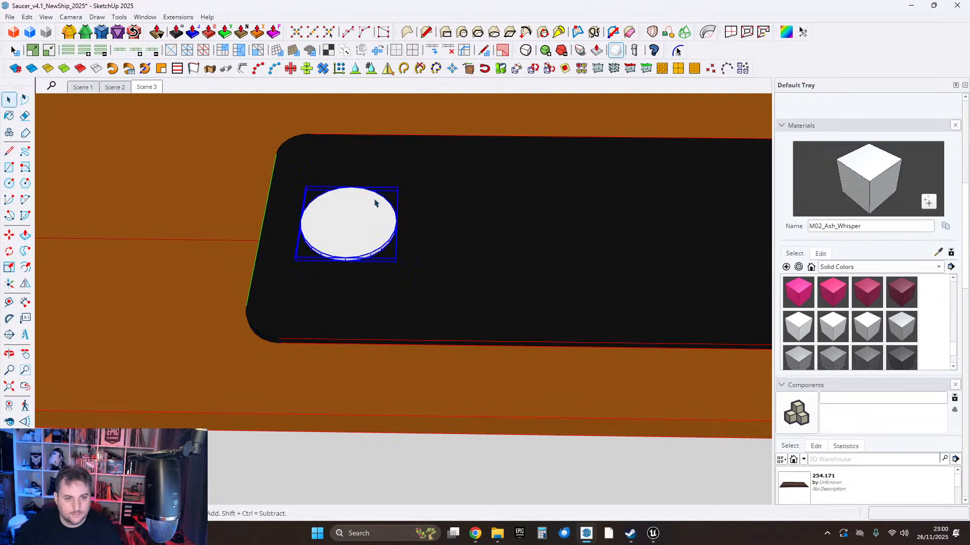
# Paint all of the disc's geometry inside its group with 0020_Red, and leave the group.
pyautogui.doubleClick(352, 233)
pyautogui.doubleClick(352, 234)
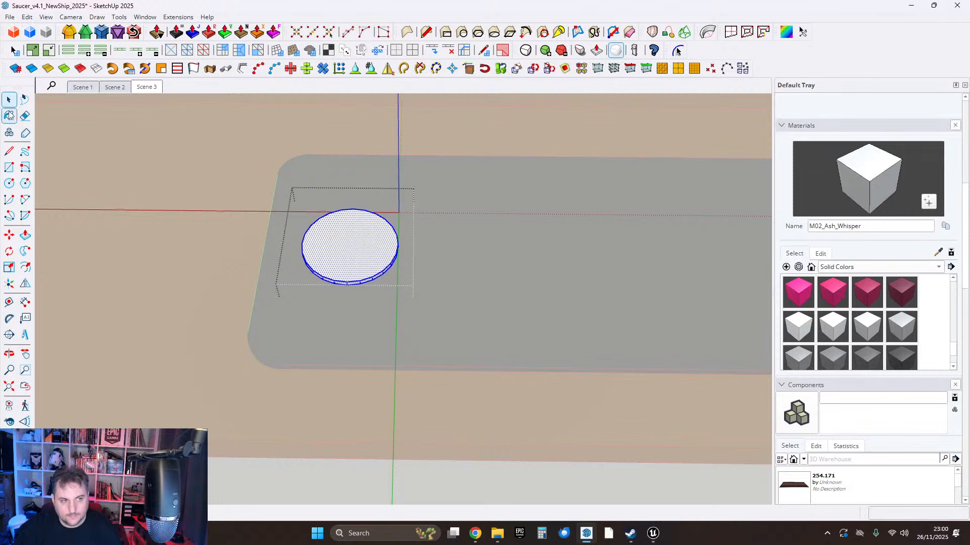
pyautogui.scroll(-10, 878, 325)
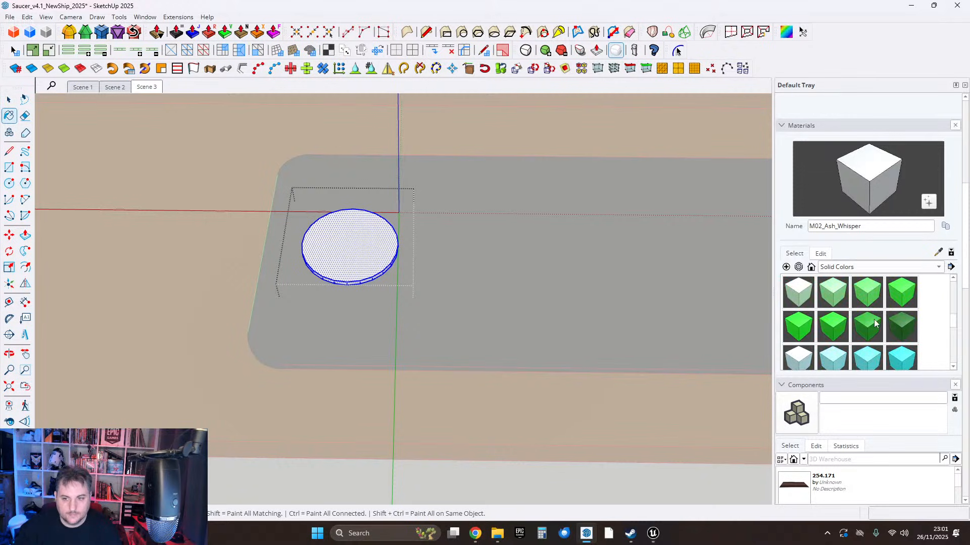
pyautogui.scroll(12, 877, 325)
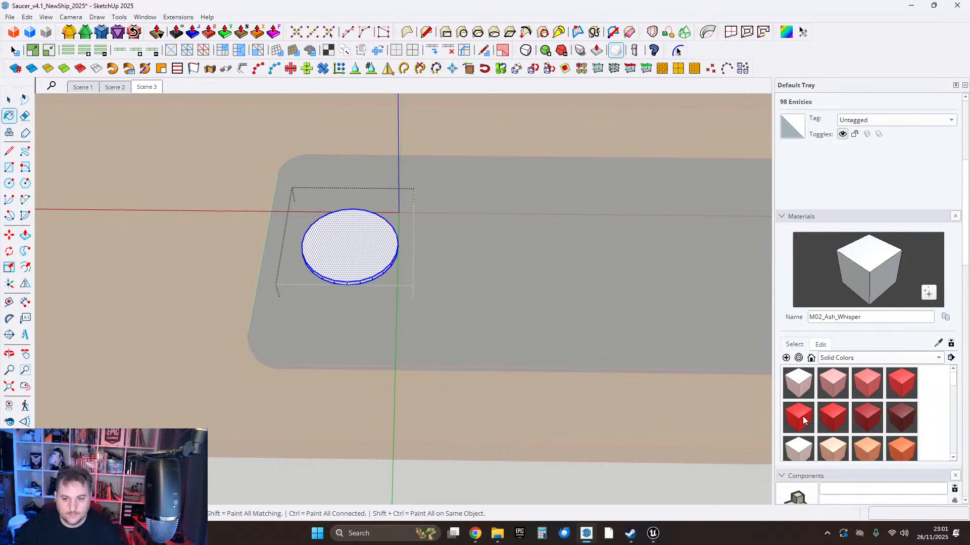
pyautogui.click(803, 420)
pyautogui.click(349, 244)
pyautogui.click(9, 100)
pyautogui.scroll(-2, 330, 202)
pyautogui.click(329, 202)
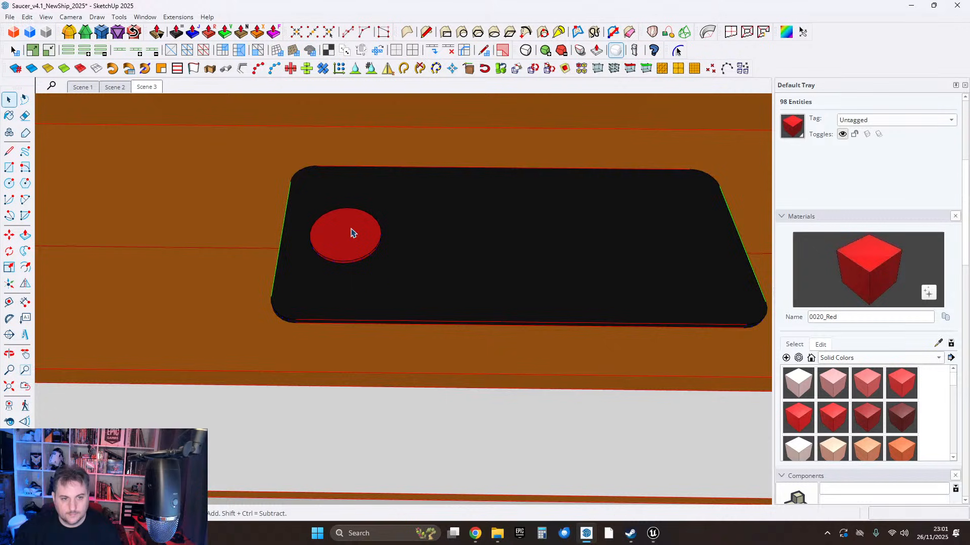
# Copy the red disc about 62.4 cm along the black slab to its right end.
pyautogui.click(352, 229)
pyautogui.scroll(-1, 385, 220)
pyautogui.moveTo(435, 224); pyautogui.dragTo(382, 264, button='middle')
pyautogui.click(10, 235)
pyautogui.scroll(1, 358, 295)
pyautogui.click(341, 287)
pyautogui.press('ctrl')
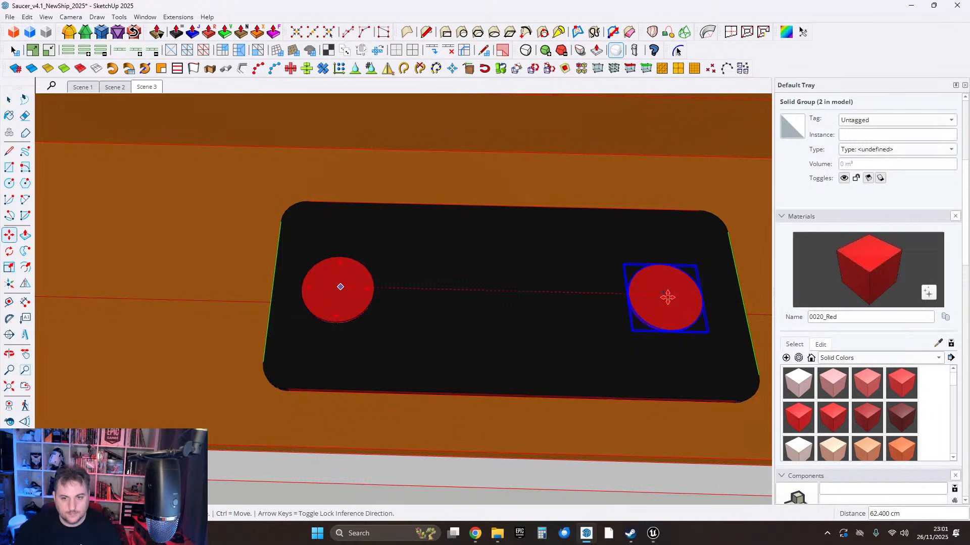
pyautogui.click(668, 298)
# Move the right and left red discs back toward the black slab's rear edge.
pyautogui.click(642, 297)
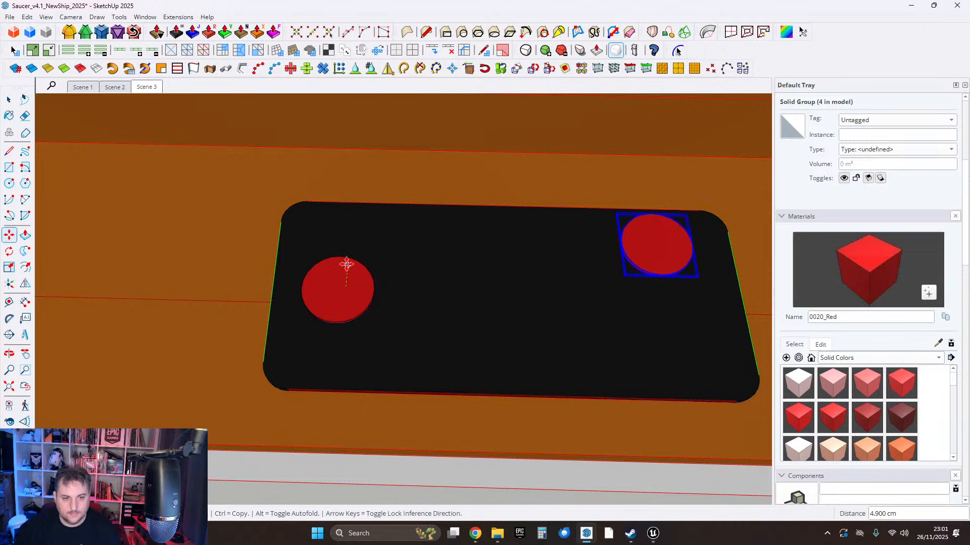
pyautogui.click(339, 293)
pyautogui.click(338, 293)
pyautogui.press('Escape')
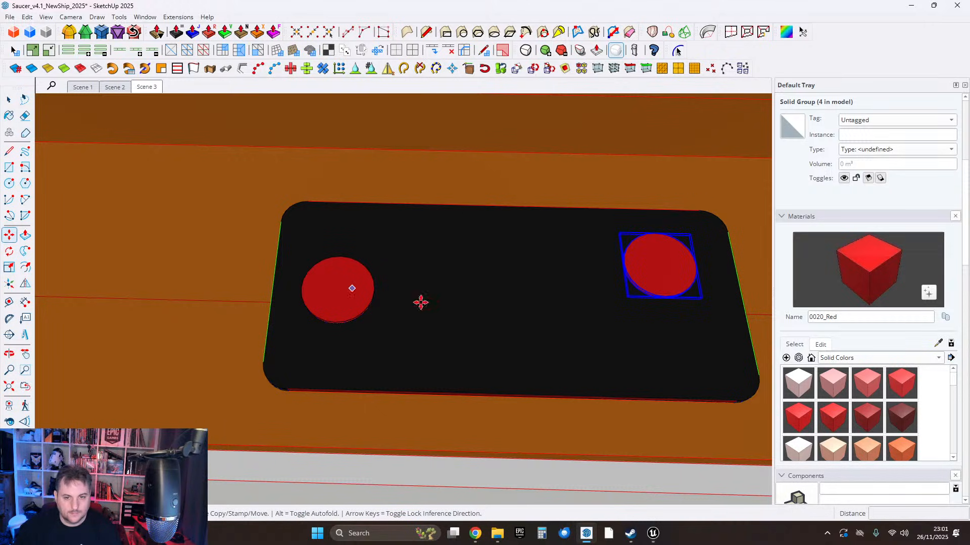
pyautogui.press('Escape')
pyautogui.click(326, 289)
# Copy the left disc about 31.2 cm to the middle of the rear row, and copy the middle disc about 16.9 cm forward.
pyautogui.press('ctrl')
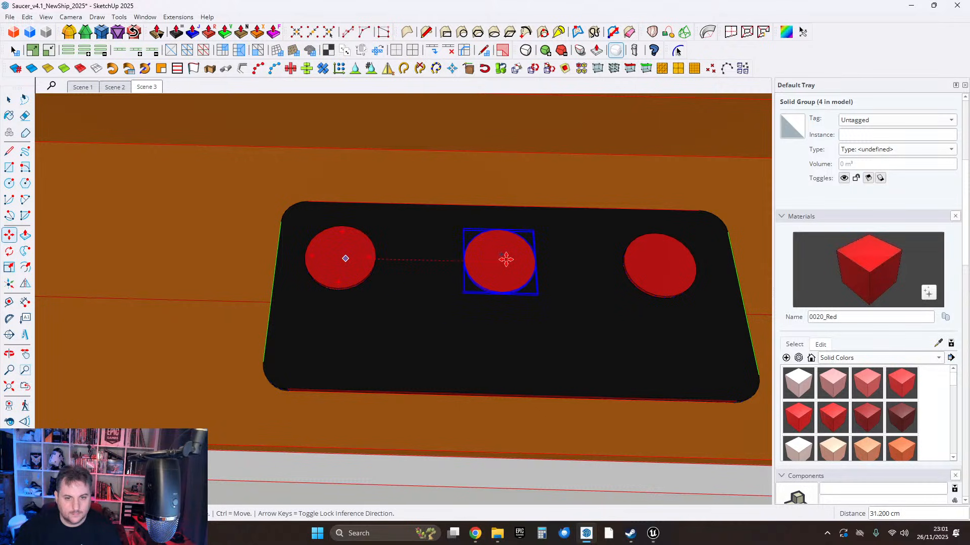
pyautogui.click(501, 257)
pyautogui.click(499, 338)
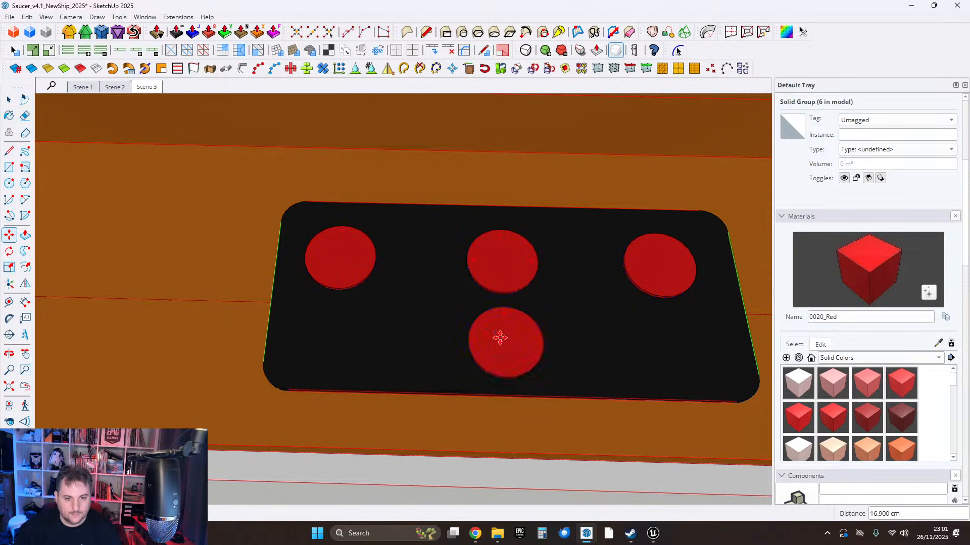
# Complete the front row by copying the middle disc about 32 cm to the left and that copy about 62.4 cm to the right.
pyautogui.click(500, 339)
pyautogui.press('ctrl')
pyautogui.click(344, 328)
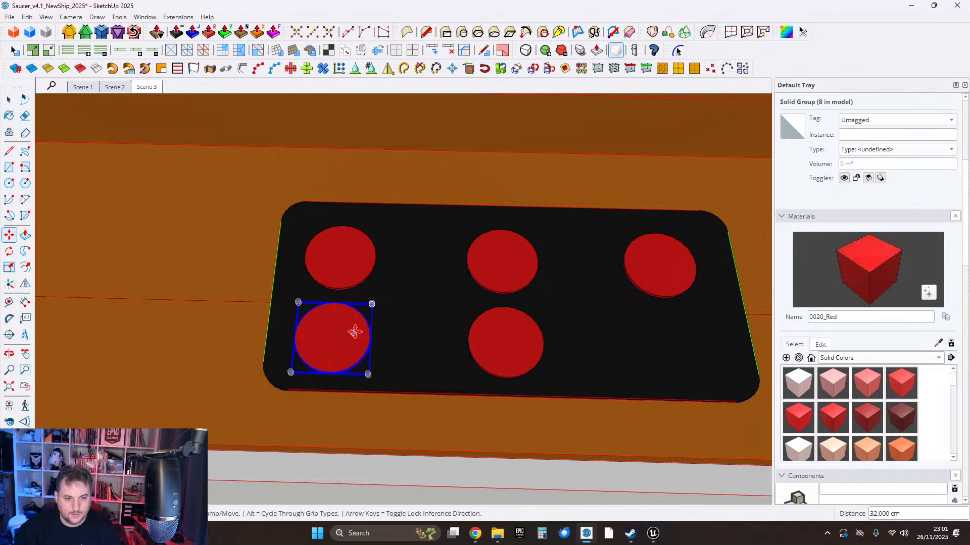
pyautogui.click(343, 328)
pyautogui.press('ctrl')
pyautogui.click(676, 335)
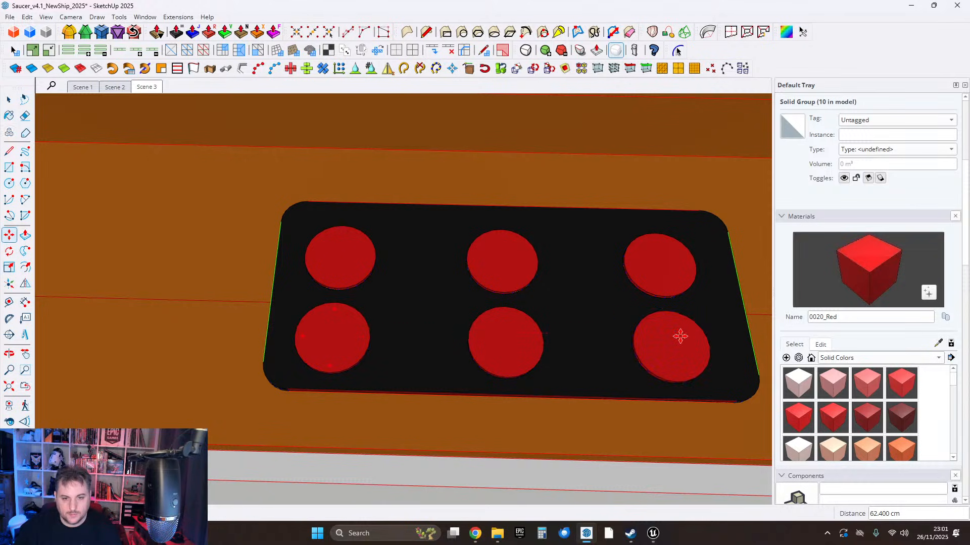
# Move the left pair of discs and both right discs inward toward the middle pair, shifting the front right one about 7 cm.
pyautogui.click(8, 101)
pyautogui.scroll(-2, 331, 274)
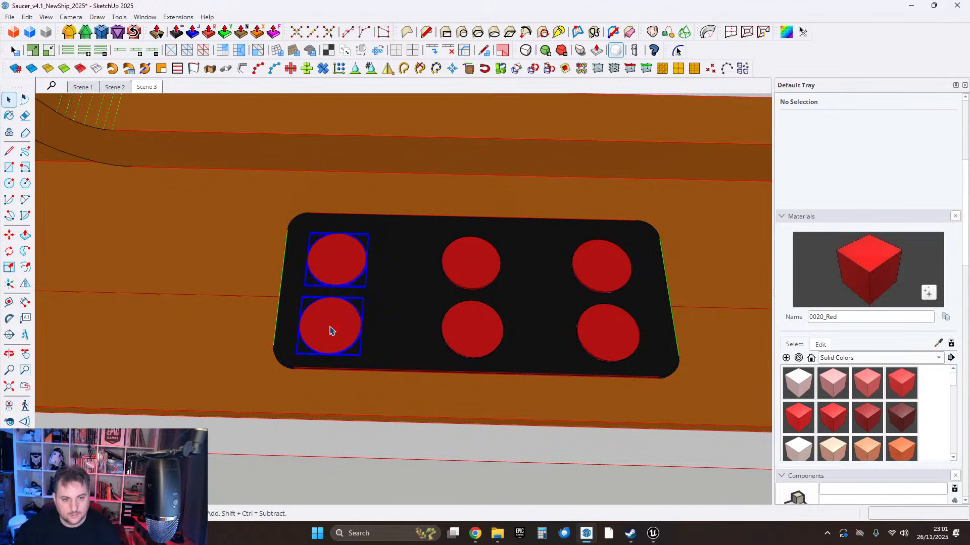
pyautogui.click(335, 259)
pyautogui.click(368, 262)
pyautogui.click(606, 275)
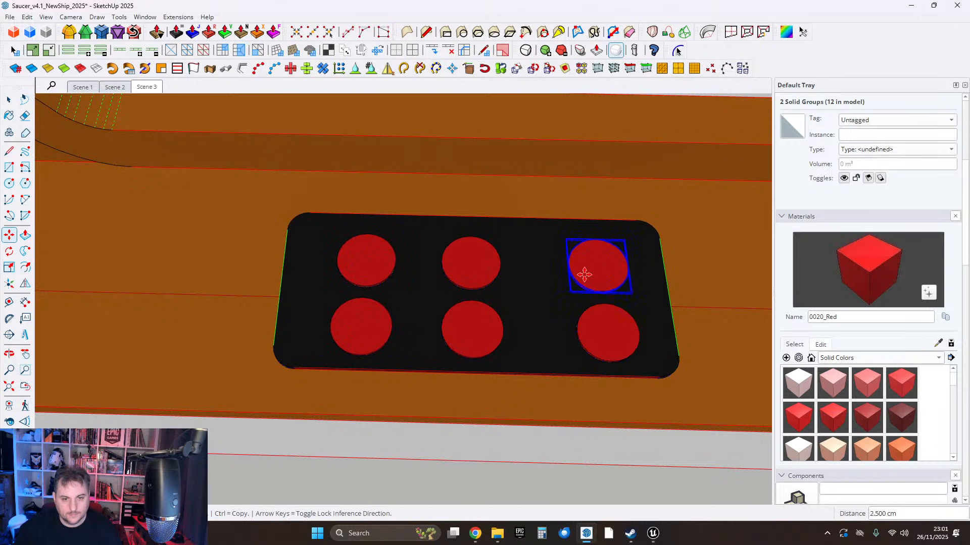
pyautogui.click(574, 275)
pyautogui.click(598, 323)
pyautogui.click(569, 324)
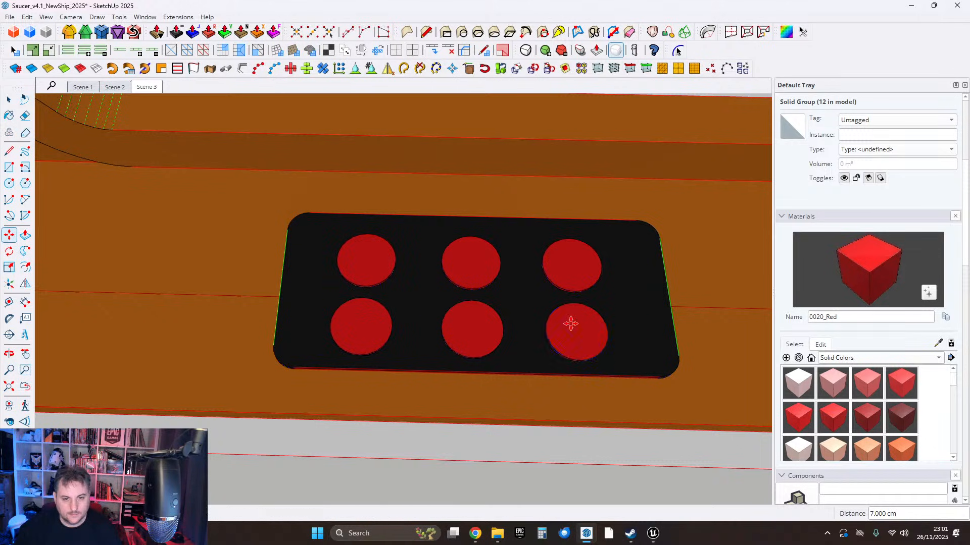
pyautogui.click(9, 100)
# Examine the whole countertop with the red-disc hob, corner opening, slabs and posts from several angles and distances.
pyautogui.moveTo(485, 318); pyautogui.dragTo(387, 279, button='middle')
pyautogui.scroll(-5, 386, 279)
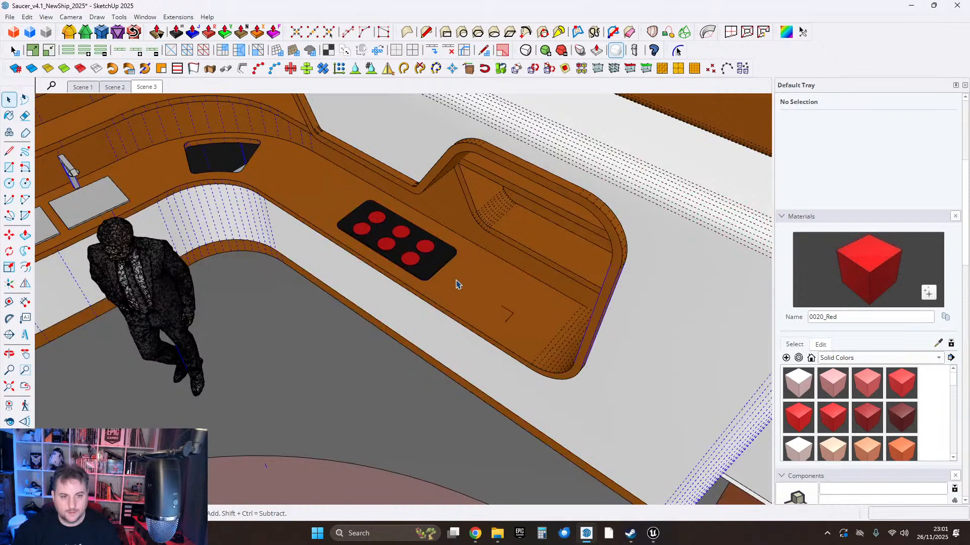
pyautogui.moveTo(457, 283); pyautogui.dragTo(335, 338, button='middle')
pyautogui.moveTo(555, 356); pyautogui.dragTo(303, 320, button='middle')
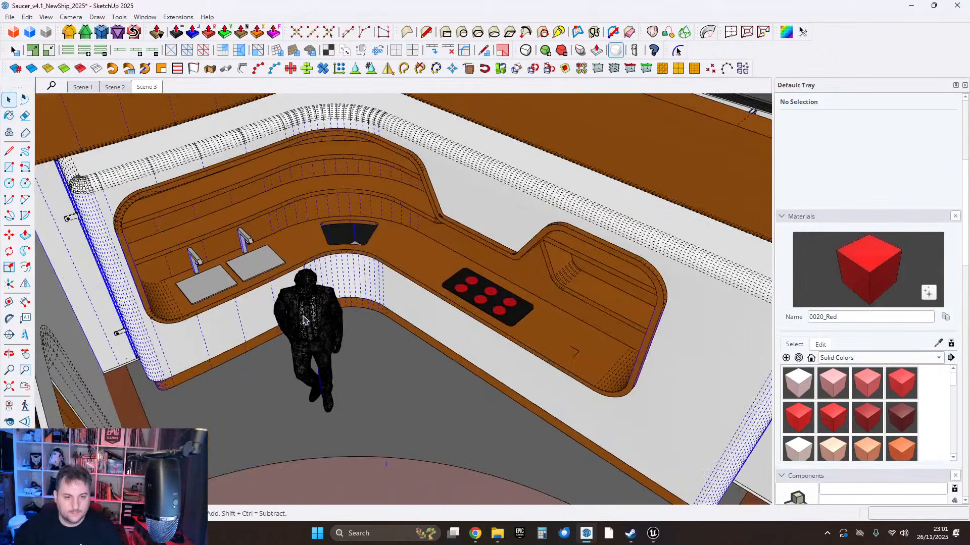
pyautogui.scroll(-2, 461, 297)
pyautogui.moveTo(532, 309); pyautogui.dragTo(397, 271, button='middle')
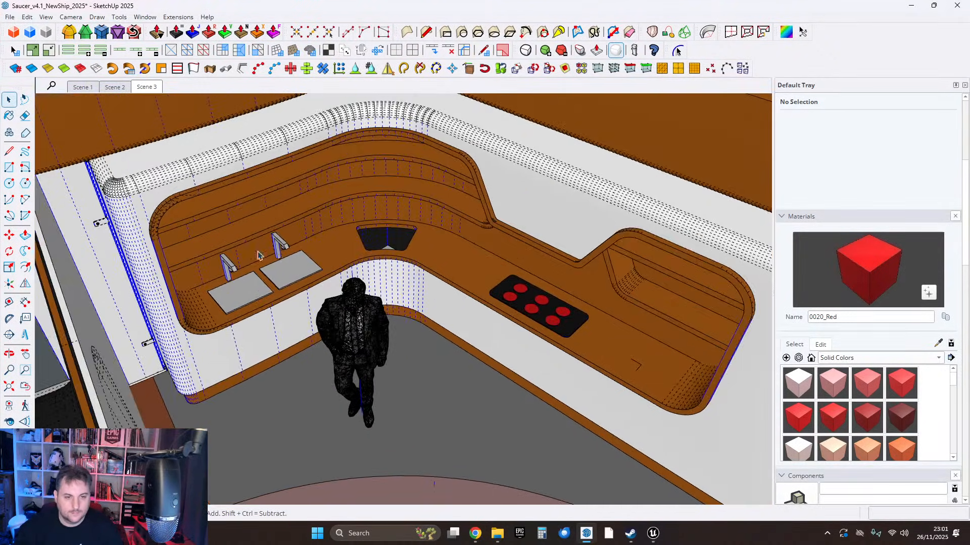
pyautogui.scroll(3, 397, 271)
pyautogui.moveTo(457, 290); pyautogui.dragTo(500, 308, button='middle')
pyautogui.scroll(2, 411, 266)
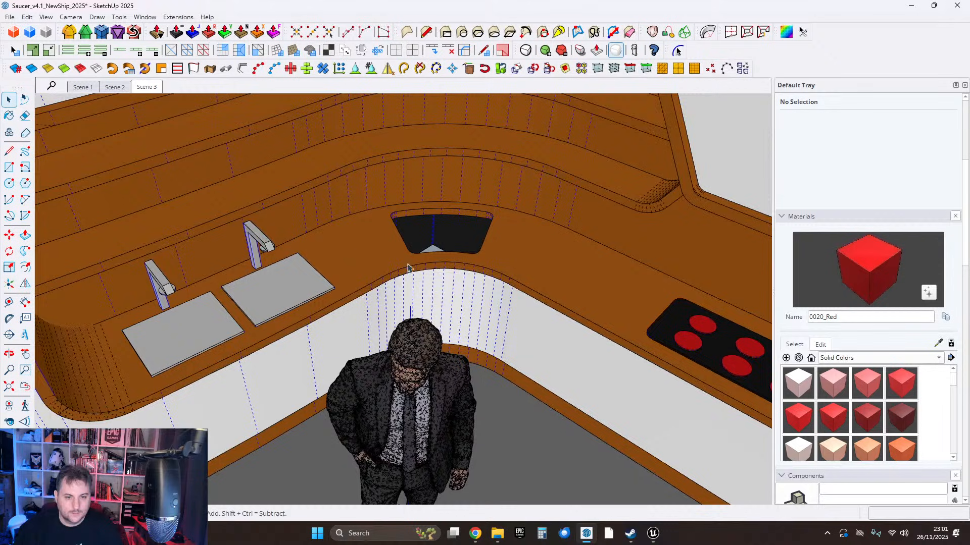
pyautogui.moveTo(414, 266); pyautogui.dragTo(428, 288, button='middle')
pyautogui.scroll(1, 397, 262)
pyautogui.scroll(1, 396, 262)
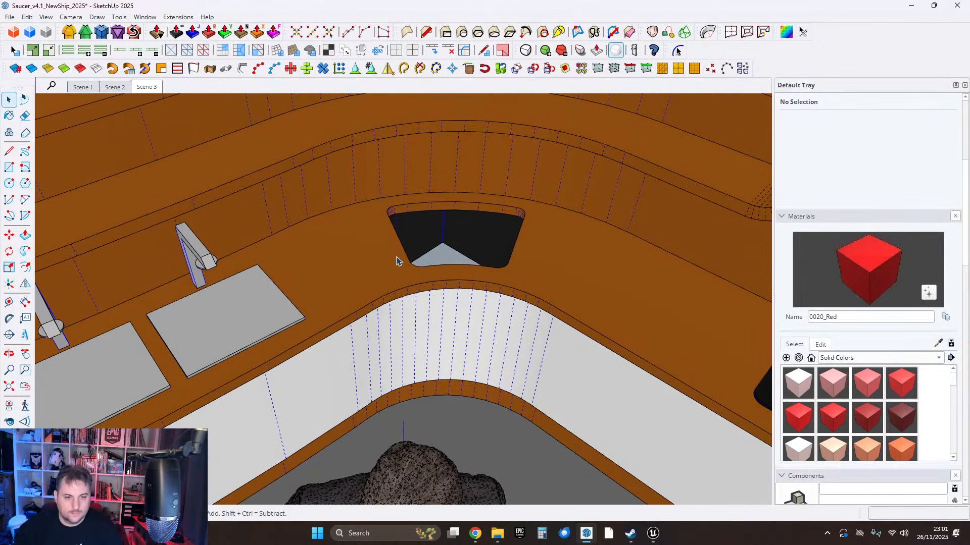
pyautogui.scroll(-2, 361, 261)
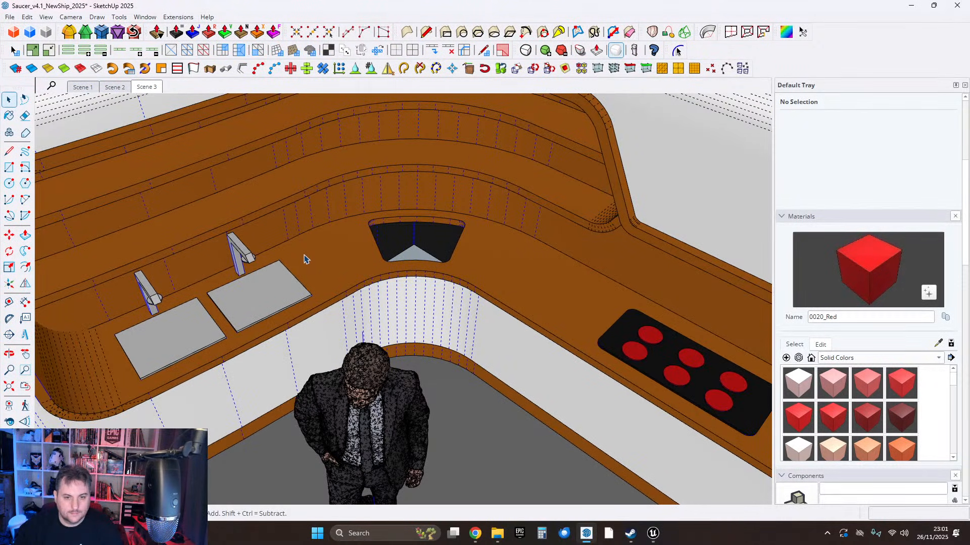
pyautogui.scroll(-4, 309, 260)
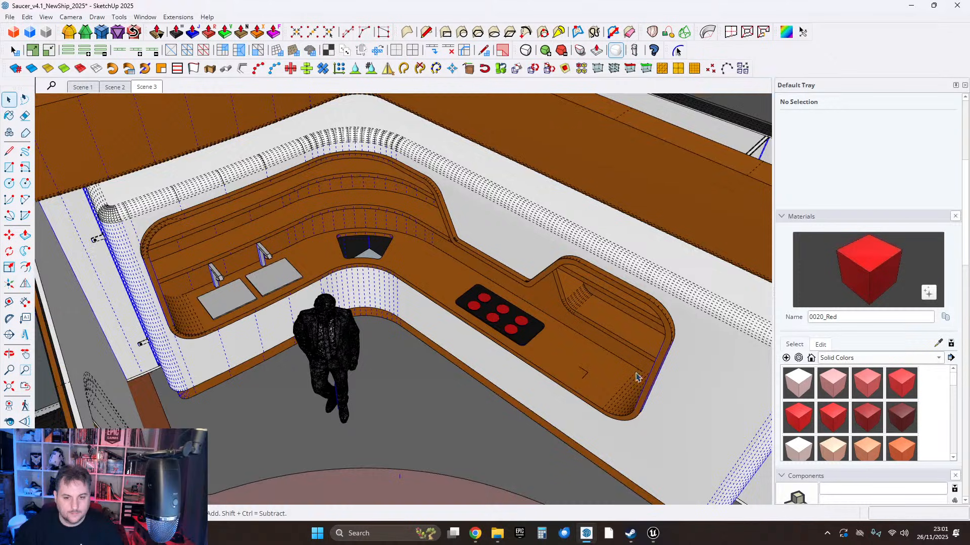
# Examine the countertop's hob, corner opening and the sink run with its two slabs and posts up close.
pyautogui.scroll(2, 631, 376)
pyautogui.moveTo(530, 361); pyautogui.dragTo(507, 332, button='middle')
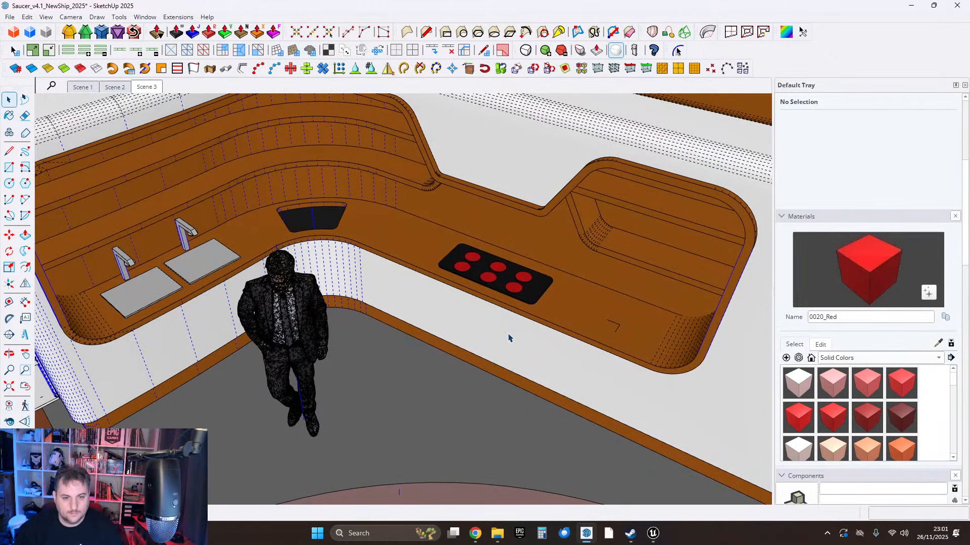
pyautogui.scroll(-2, 576, 370)
pyautogui.moveTo(575, 370); pyautogui.dragTo(259, 333, button='middle')
pyautogui.scroll(2, 434, 323)
pyautogui.moveTo(454, 338); pyautogui.dragTo(352, 308, button='middle')
pyautogui.scroll(2, 242, 316)
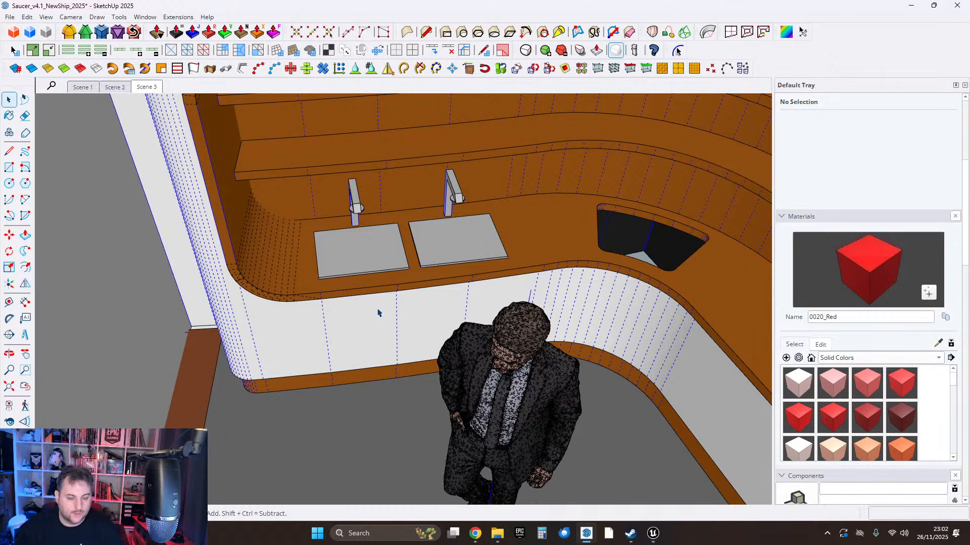
pyautogui.moveTo(378, 313); pyautogui.dragTo(395, 315, button='middle')
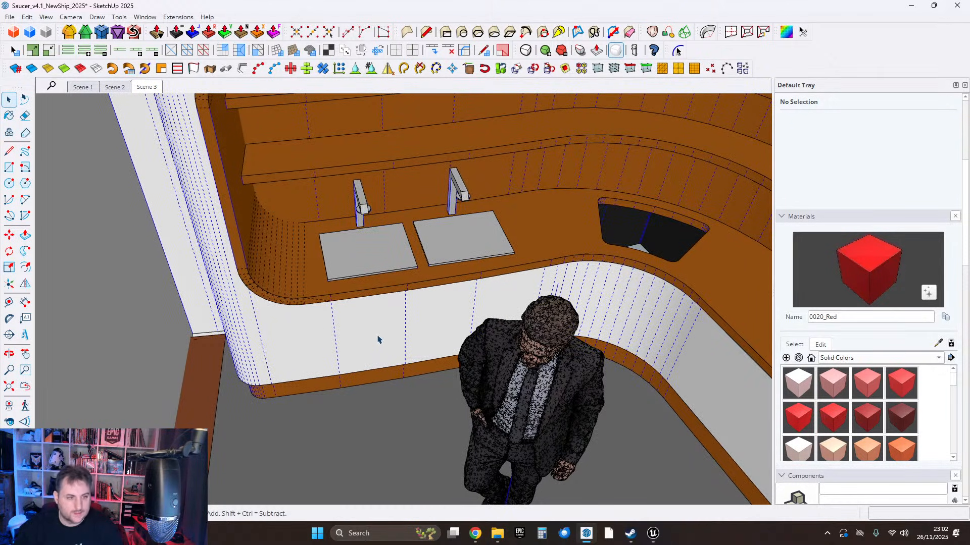
pyautogui.scroll(-2, 353, 290)
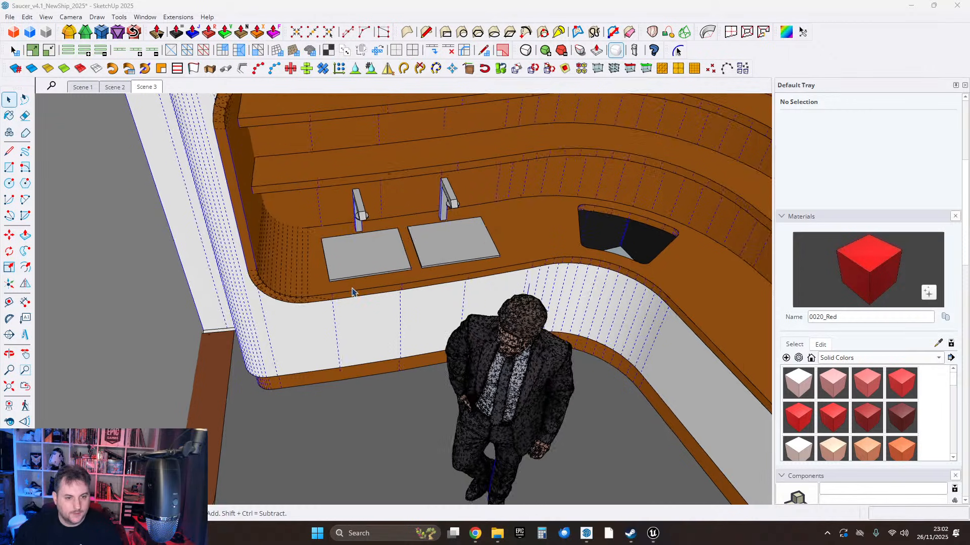
pyautogui.moveTo(272, 279); pyautogui.dragTo(550, 237, button='middle')
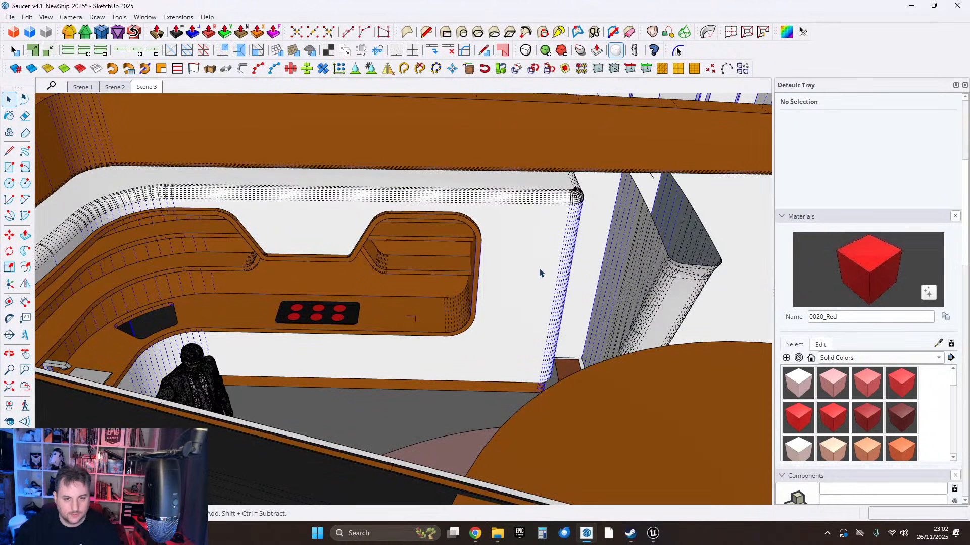
# Examine the hob side of the recess, its end shelves and the plain white wall beyond them.
pyautogui.moveTo(539, 273); pyautogui.dragTo(518, 319, button='middle')
pyautogui.scroll(1, 538, 238)
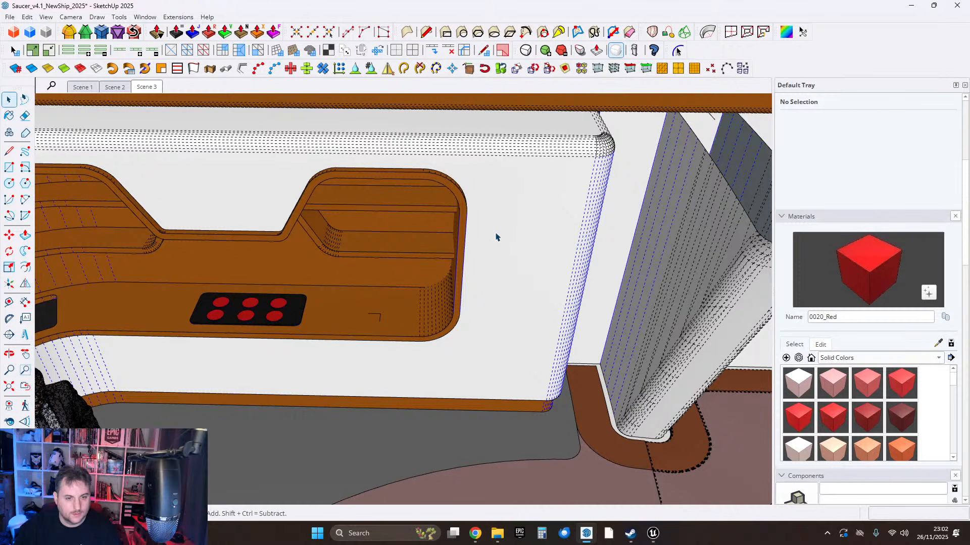
pyautogui.keyDown('shift'); pyautogui.moveTo(380, 265); pyautogui.dragTo(547, 285, button='middle'); pyautogui.keyUp('shift')
pyautogui.moveTo(336, 331); pyautogui.dragTo(565, 333, button='middle')
pyautogui.scroll(-1, 323, 333)
pyautogui.scroll(3, 331, 328)
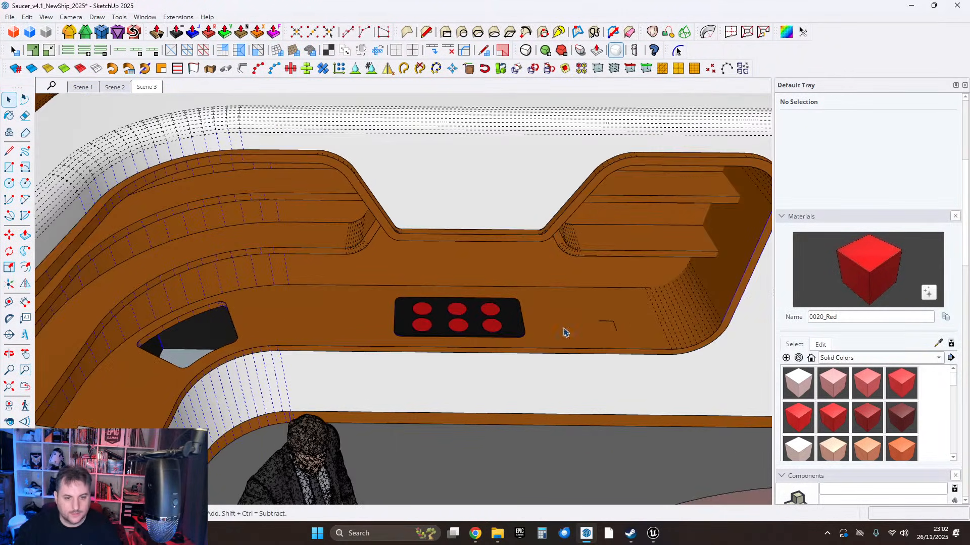
pyautogui.moveTo(342, 310); pyautogui.dragTo(293, 288, button='middle')
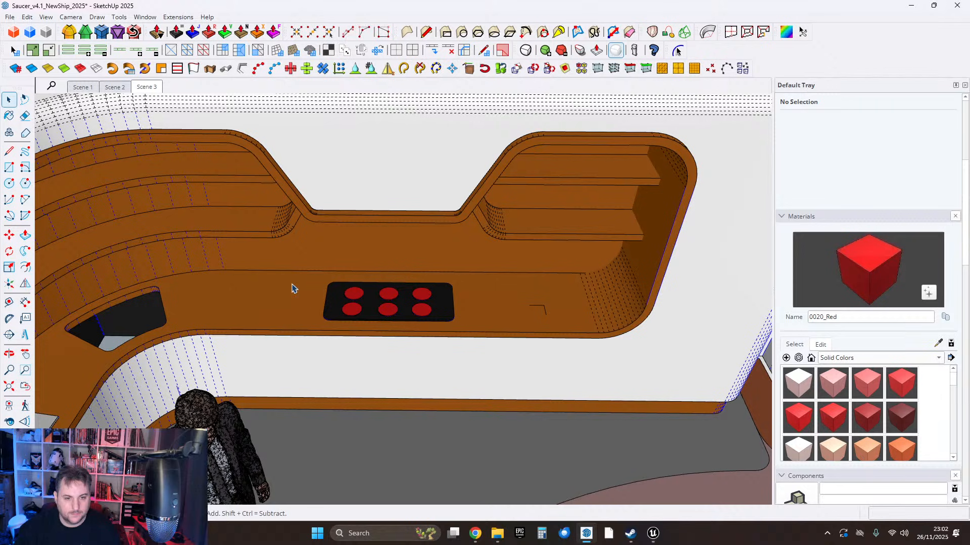
pyautogui.moveTo(520, 316); pyautogui.dragTo(446, 324, button='middle')
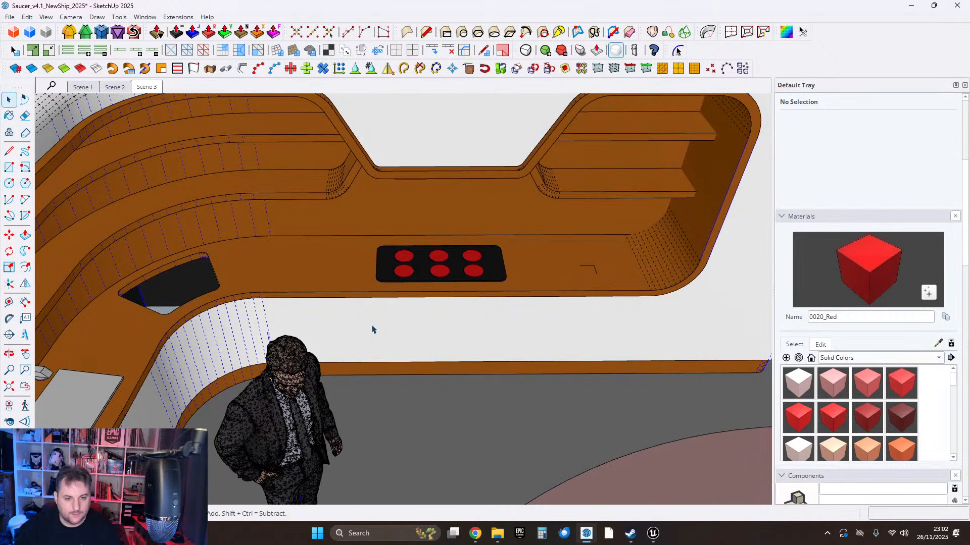
pyautogui.moveTo(558, 334); pyautogui.dragTo(614, 326, button='middle')
pyautogui.scroll(-2, 446, 328)
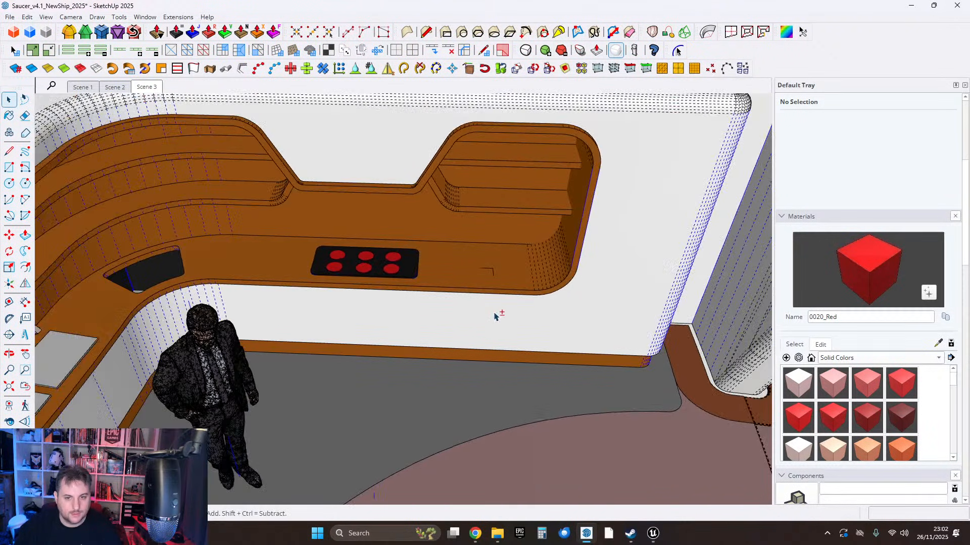
pyautogui.moveTo(495, 316)
pyautogui.mouseDown(button='middle')
pyautogui.moveTo(488, 326)
pyautogui.moveTo(335, 308)
pyautogui.moveTo(480, 297)
pyautogui.moveTo(396, 277)
pyautogui.moveTo(496, 299)
pyautogui.moveTo(435, 299)
pyautogui.moveTo(592, 336)
pyautogui.moveTo(459, 340)
pyautogui.moveTo(483, 335)
pyautogui.moveTo(375, 275)
pyautogui.moveTo(429, 344)
pyautogui.moveTo(351, 328)
pyautogui.moveTo(494, 340)
pyautogui.moveTo(522, 305)
pyautogui.moveTo(474, 316)
pyautogui.moveTo(570, 312)
pyautogui.mouseUp(button='middle')
pyautogui.scroll(3, 522, 305)
pyautogui.scroll(-2, 432, 273)
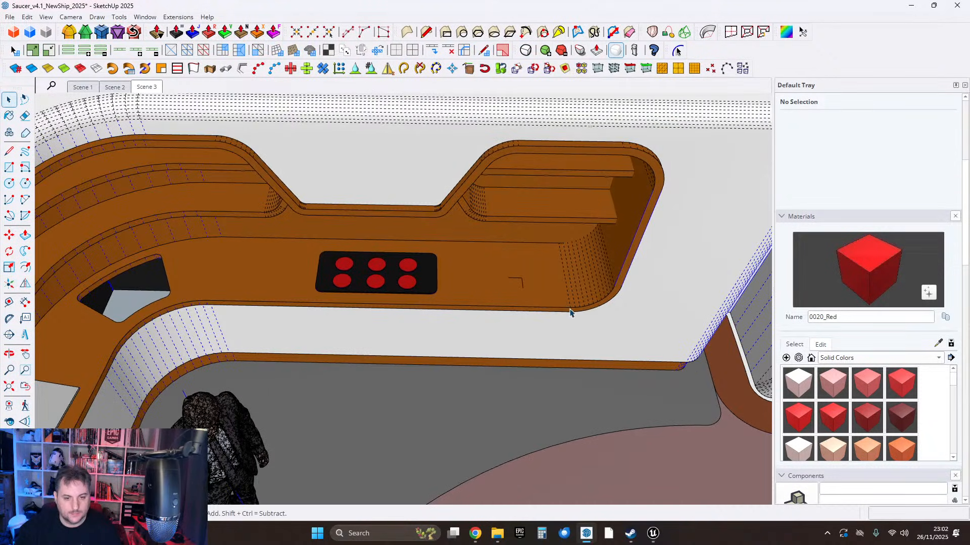
pyautogui.moveTo(454, 328); pyautogui.dragTo(426, 282, button='middle')
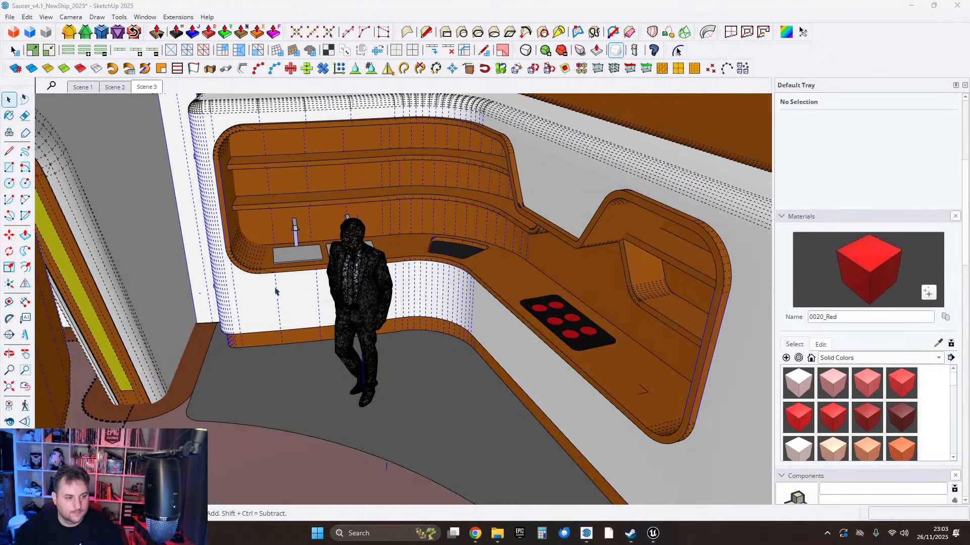
# Inspect the kitchen from a wide view down to eye level, comparing the counter and shelves with the standing figure.
pyautogui.scroll(-3, 283, 289)
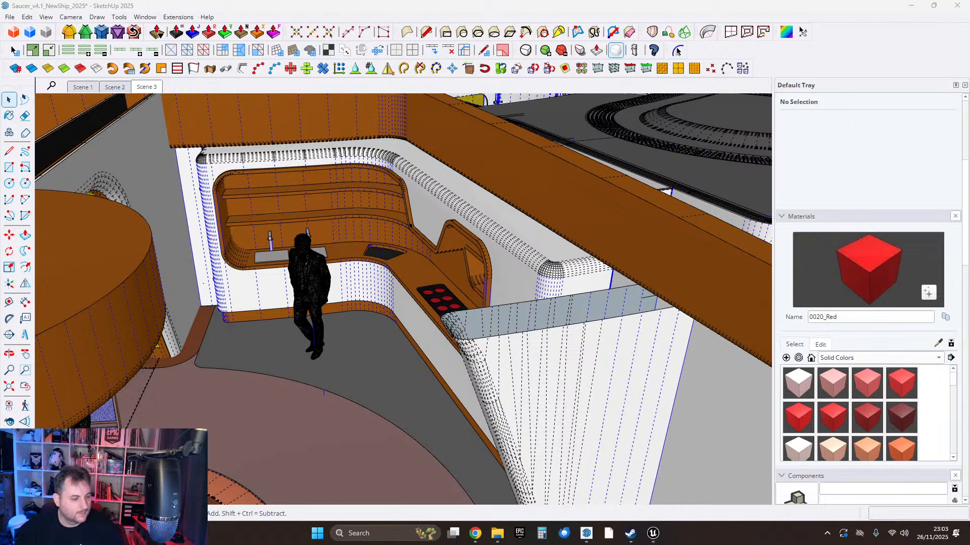
pyautogui.moveTo(346, 287); pyautogui.dragTo(447, 337, button='middle')
pyautogui.scroll(2, 447, 337)
pyautogui.scroll(3, 470, 315)
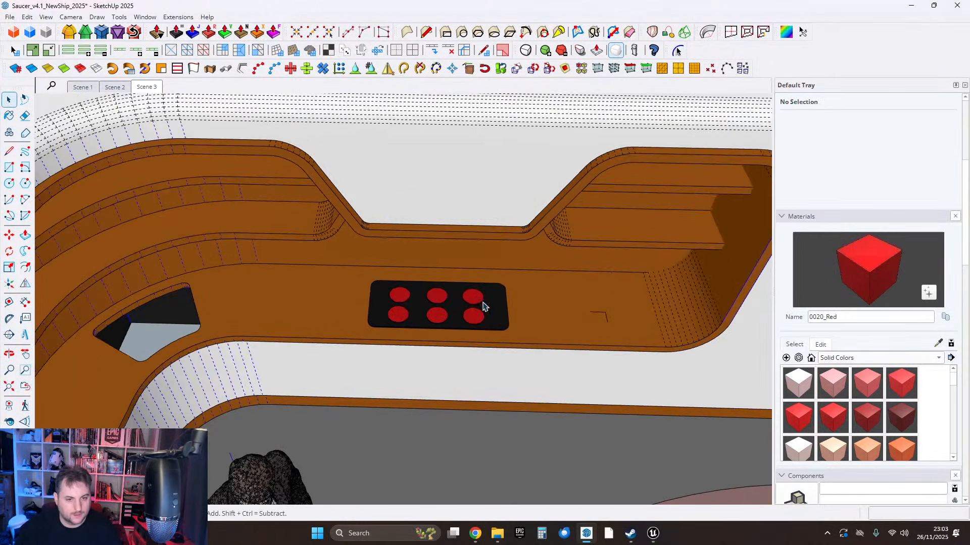
pyautogui.scroll(1, 449, 300)
pyautogui.keyDown('shift'); pyautogui.moveTo(448, 303); pyautogui.dragTo(457, 318, button='middle'); pyautogui.keyUp('shift')
pyautogui.scroll(-3, 447, 319)
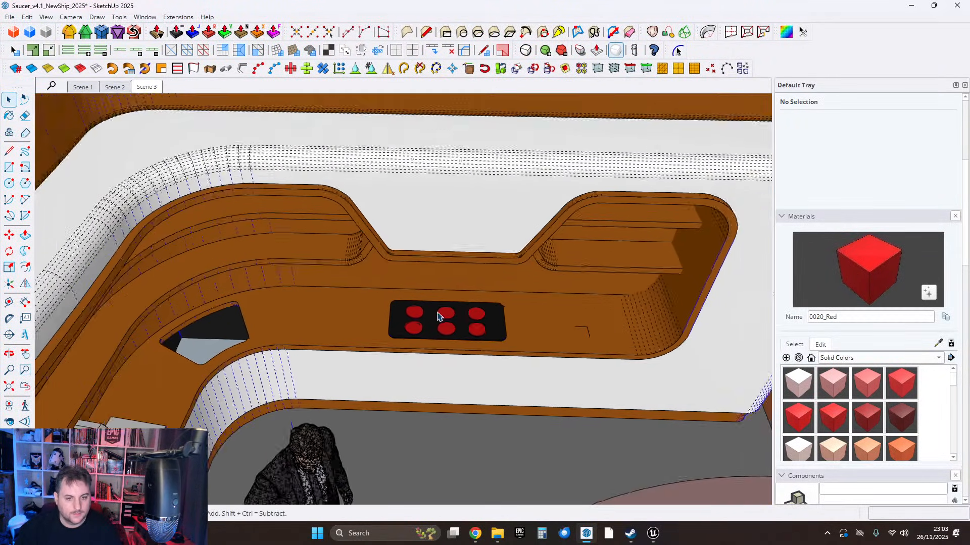
pyautogui.scroll(-1, 439, 318)
pyautogui.scroll(1, 461, 328)
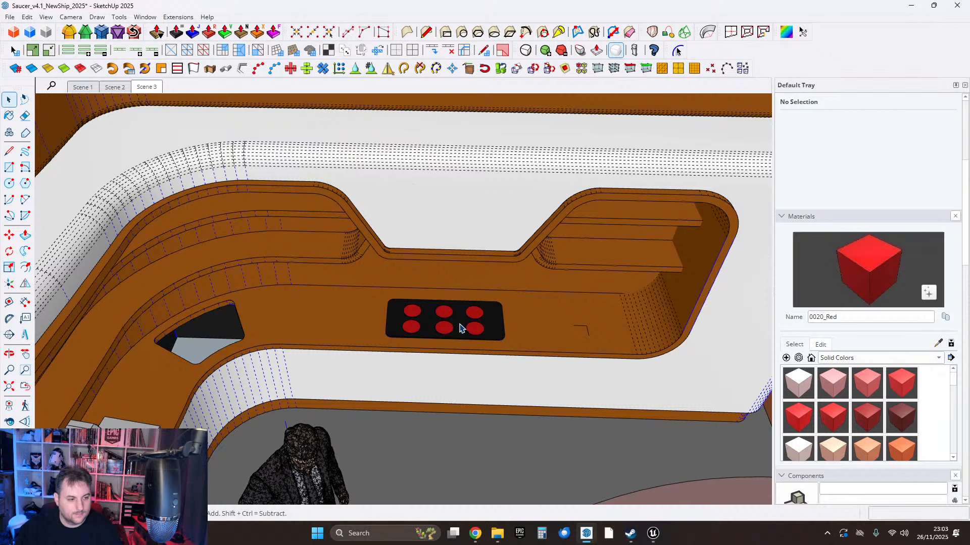
pyautogui.moveTo(490, 338); pyautogui.dragTo(316, 262, button='middle')
pyautogui.moveTo(403, 279); pyautogui.dragTo(483, 309, button='middle')
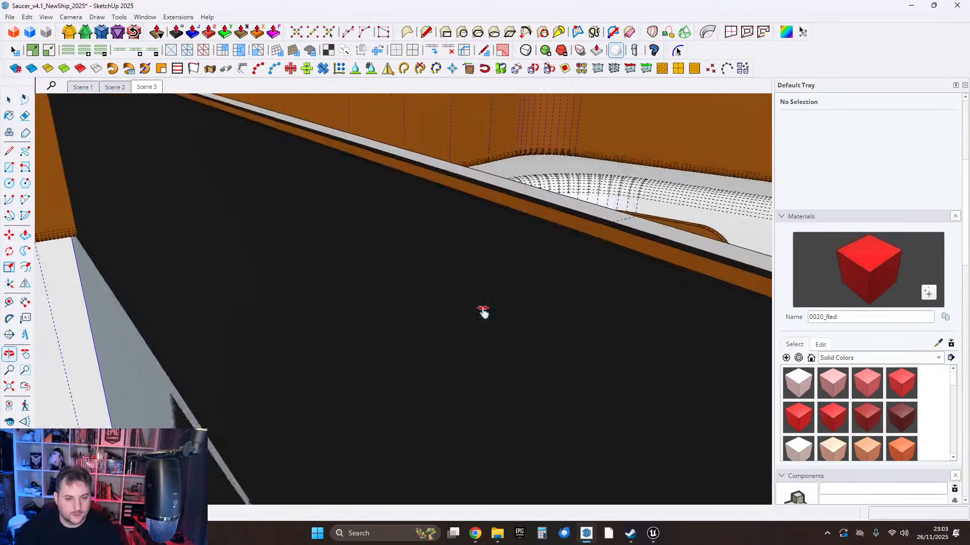
pyautogui.scroll(-5, 561, 236)
pyautogui.moveTo(307, 244); pyautogui.dragTo(342, 212, button='middle')
pyautogui.scroll(8, 425, 338)
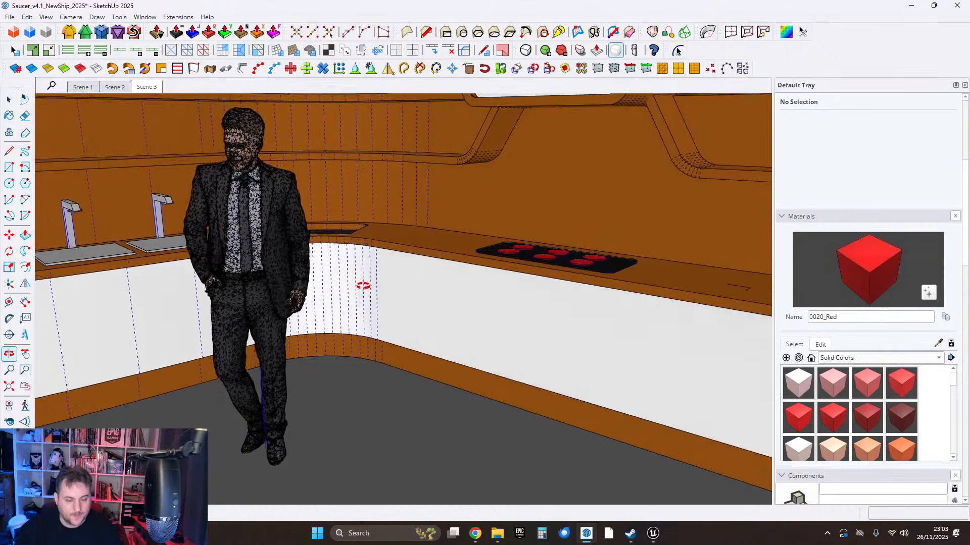
pyautogui.moveTo(363, 286); pyautogui.dragTo(480, 318, button='middle')
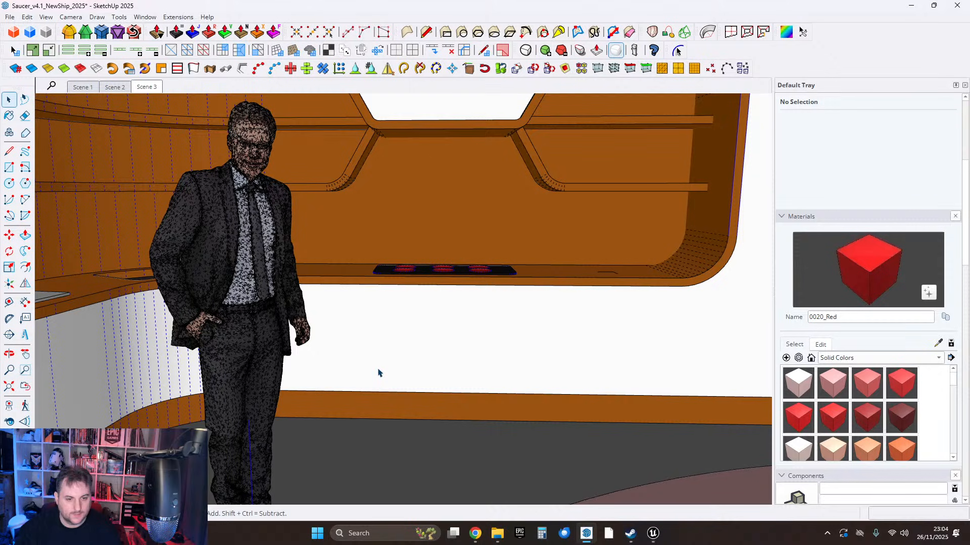
pyautogui.moveTo(546, 370); pyautogui.dragTo(435, 374, button='middle')
pyautogui.moveTo(357, 378); pyautogui.dragTo(319, 281, button='middle')
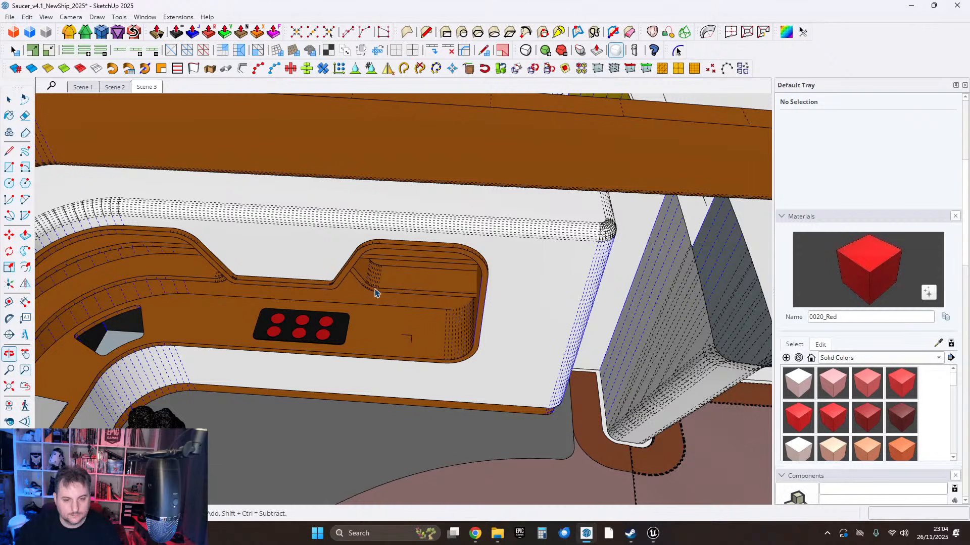
# Study the blank white wall beside the end shelves and the separate copy of the kitchen unit outside the ship.
pyautogui.moveTo(375, 293); pyautogui.dragTo(496, 302, button='middle')
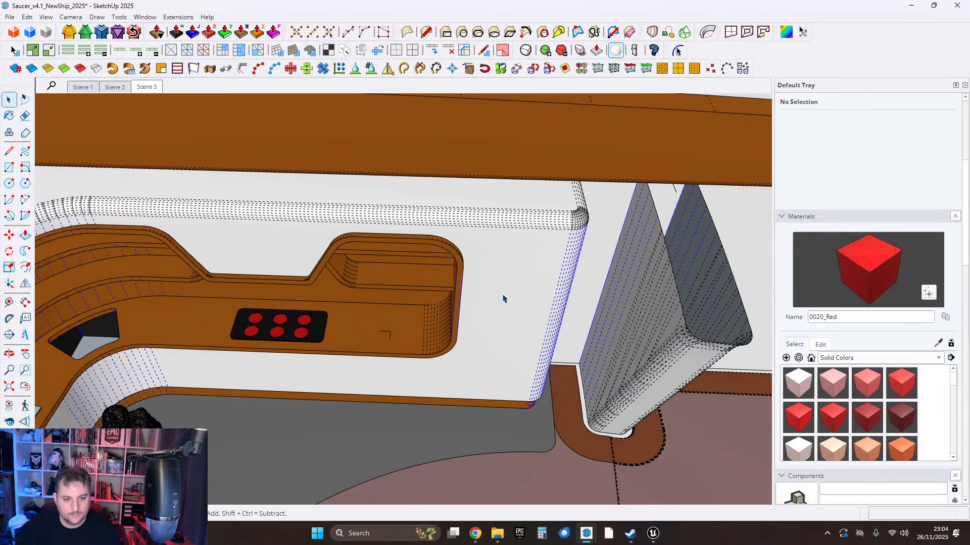
pyautogui.keyDown('shift'); pyautogui.moveTo(419, 285); pyautogui.dragTo(482, 281, button='middle'); pyautogui.keyUp('shift')
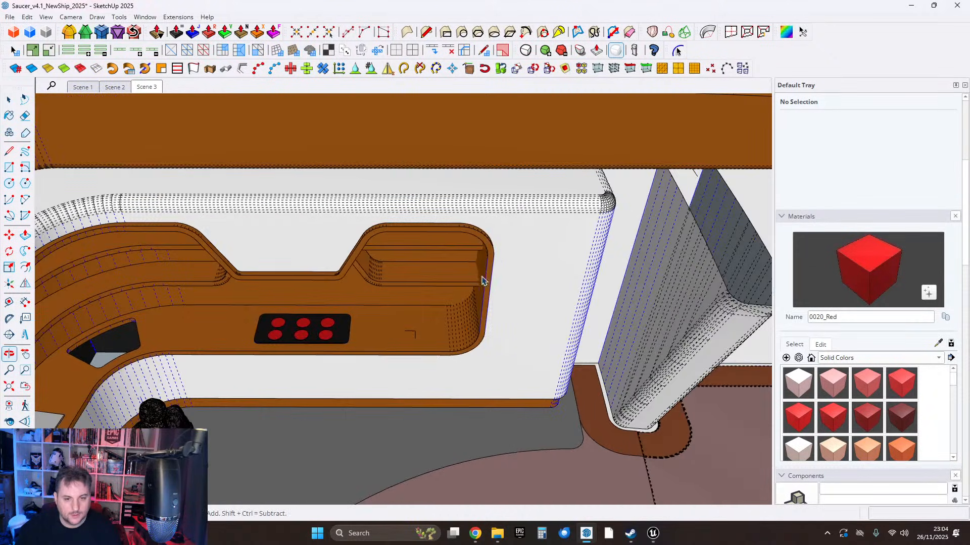
pyautogui.moveTo(554, 300); pyautogui.dragTo(555, 275, button='middle')
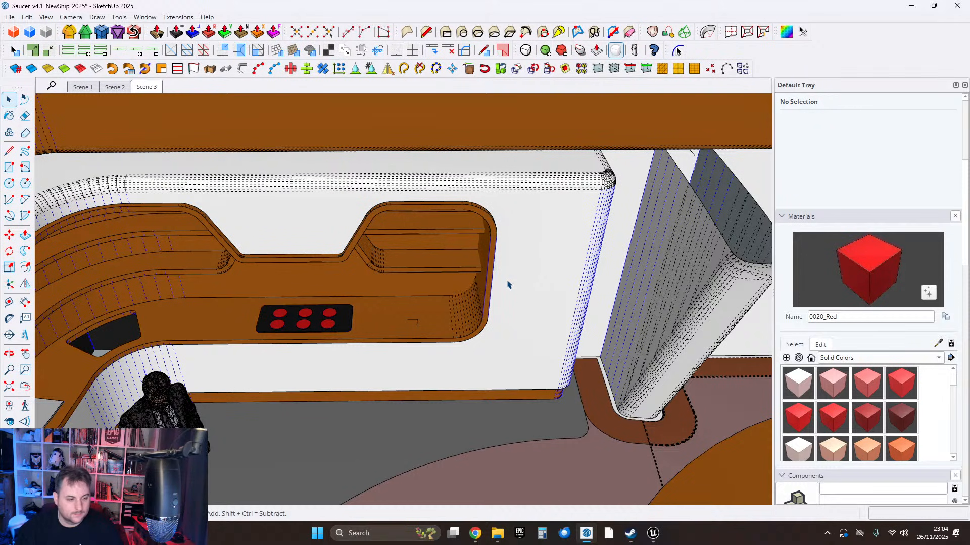
pyautogui.moveTo(500, 286); pyautogui.dragTo(520, 396, button='middle')
pyautogui.scroll(3, 418, 361)
pyautogui.moveTo(394, 358); pyautogui.dragTo(131, 255, button='middle')
pyautogui.scroll(-8, 372, 310)
pyautogui.scroll(9, 515, 307)
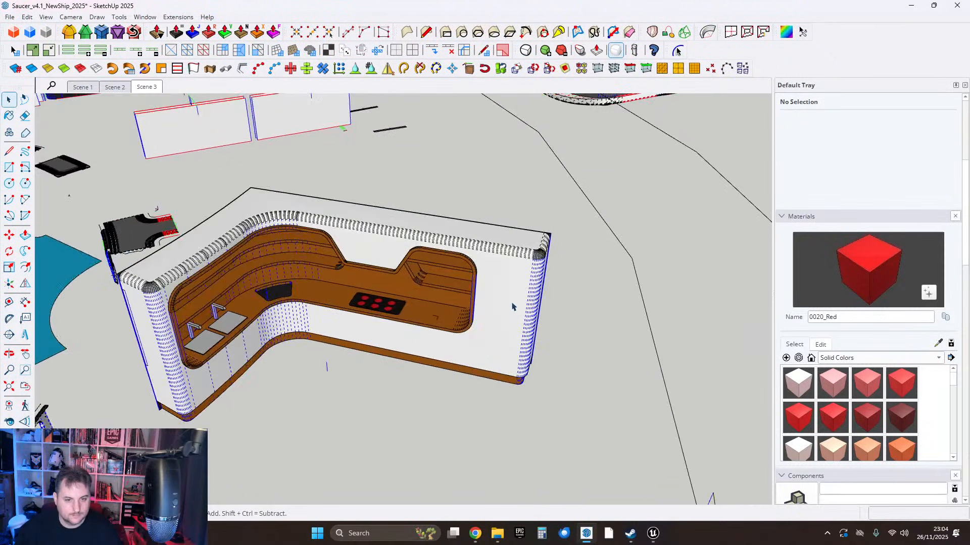
pyautogui.moveTo(508, 307); pyautogui.dragTo(498, 289, button='middle')
pyautogui.doubleClick(459, 293)
pyautogui.doubleClick(459, 292)
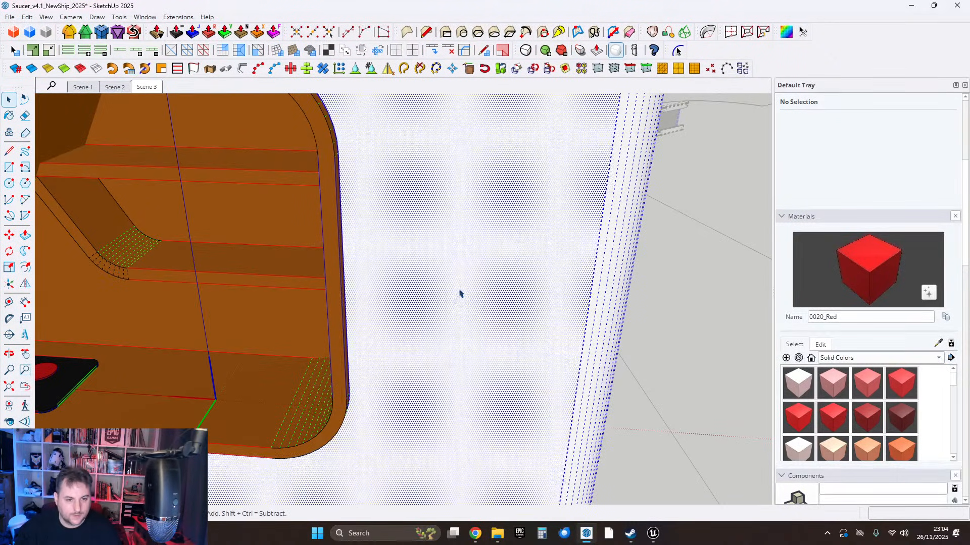
pyautogui.scroll(-3, 460, 294)
pyautogui.moveTo(177, 245); pyautogui.dragTo(174, 244, button='middle')
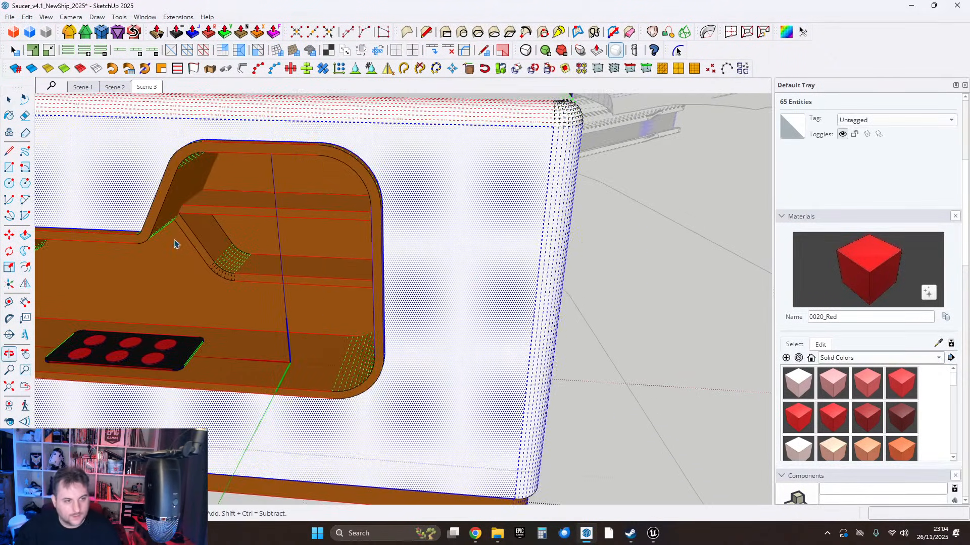
pyautogui.click(9, 168)
pyautogui.moveTo(462, 282); pyautogui.dragTo(460, 225, button='middle')
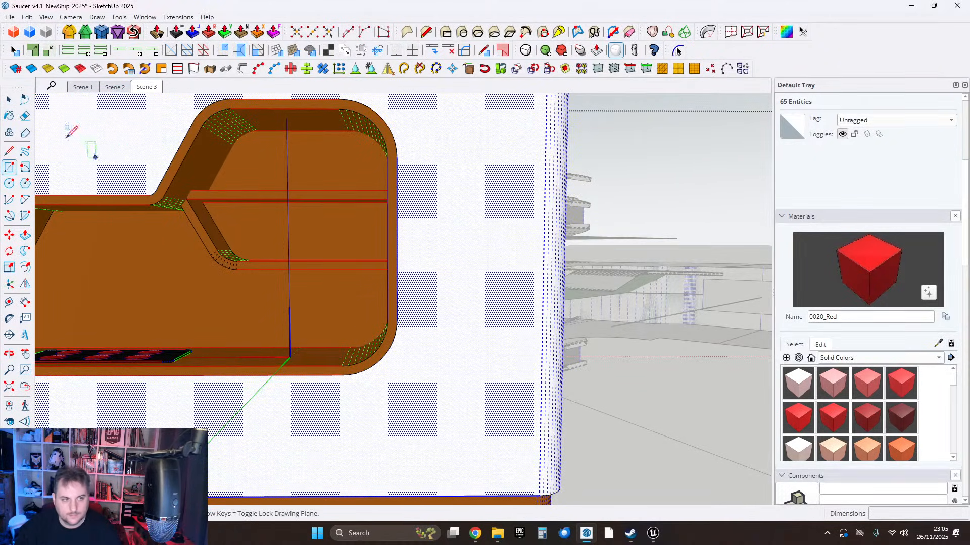
pyautogui.click(8, 101)
pyautogui.scroll(-4, 425, 341)
pyautogui.moveTo(560, 343); pyautogui.dragTo(520, 388, button='middle')
pyautogui.scroll(-3, 520, 388)
pyautogui.click(371, 329)
# Move the human figure about 3 m along the kitchen to the blank white wall beside the end shelves.
pyautogui.keyDown('shift'); pyautogui.moveTo(232, 328); pyautogui.dragTo(338, 347, button='middle'); pyautogui.keyUp('shift')
pyautogui.scroll(4, 284, 371)
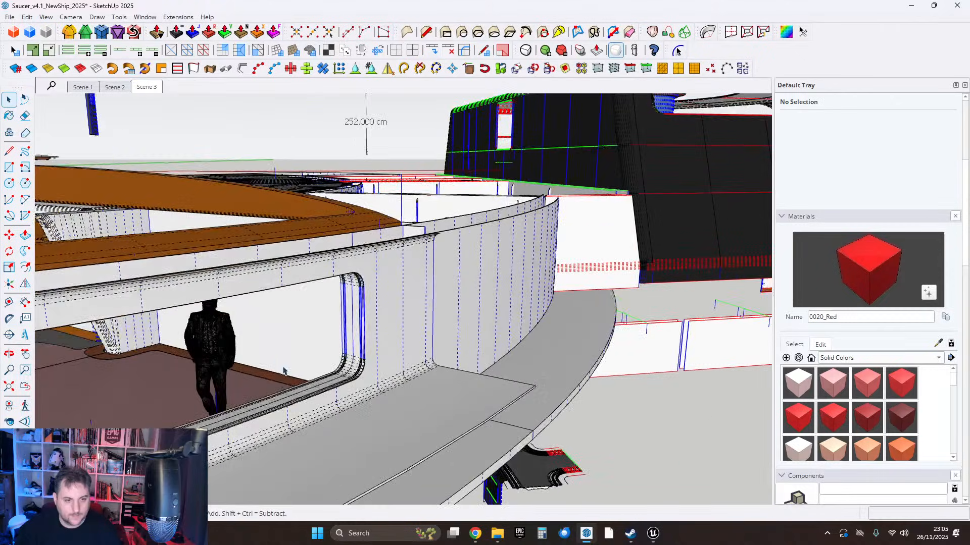
pyautogui.moveTo(284, 371); pyautogui.dragTo(323, 391, button='middle')
pyautogui.keyDown('shift'); pyautogui.moveTo(323, 391); pyautogui.dragTo(329, 424, button='middle'); pyautogui.keyUp('shift')
pyautogui.scroll(4, 366, 400)
pyautogui.keyDown('shift'); pyautogui.moveTo(329, 425); pyautogui.dragTo(328, 333, button='middle'); pyautogui.keyUp('shift')
pyautogui.keyDown('shift'); pyautogui.moveTo(305, 448); pyautogui.dragTo(313, 399, button='middle'); pyautogui.keyUp('shift')
pyautogui.scroll(2, 240, 409)
pyautogui.click(234, 397)
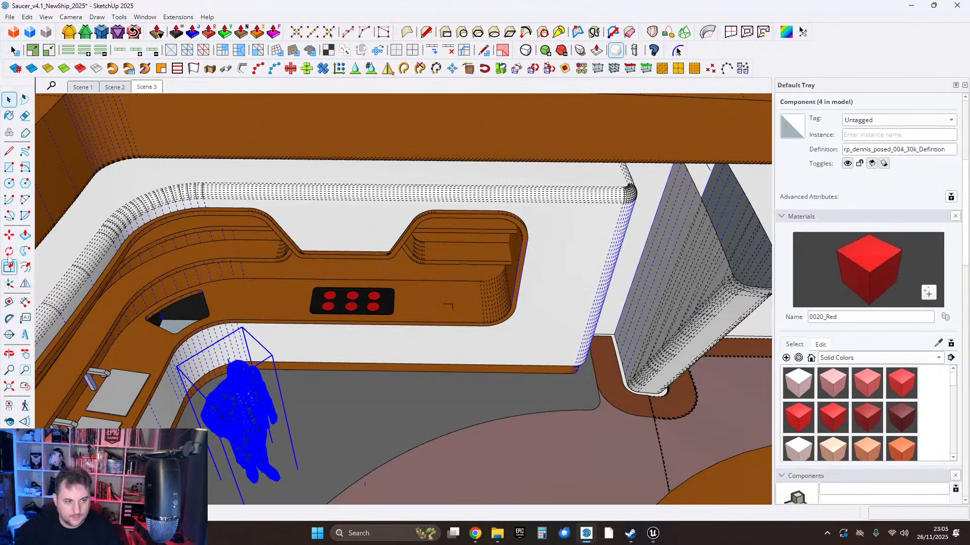
pyautogui.click(256, 405)
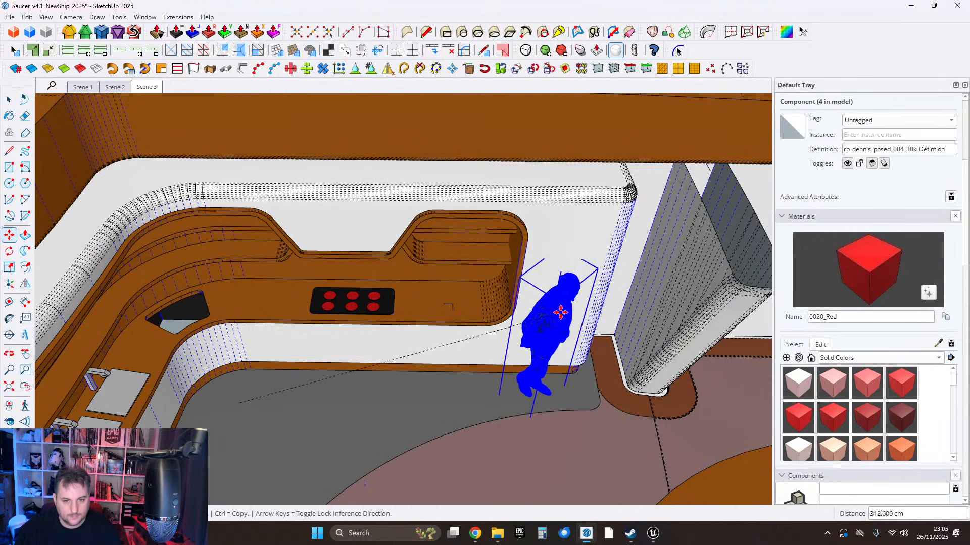
pyautogui.click(544, 311)
pyautogui.click(9, 100)
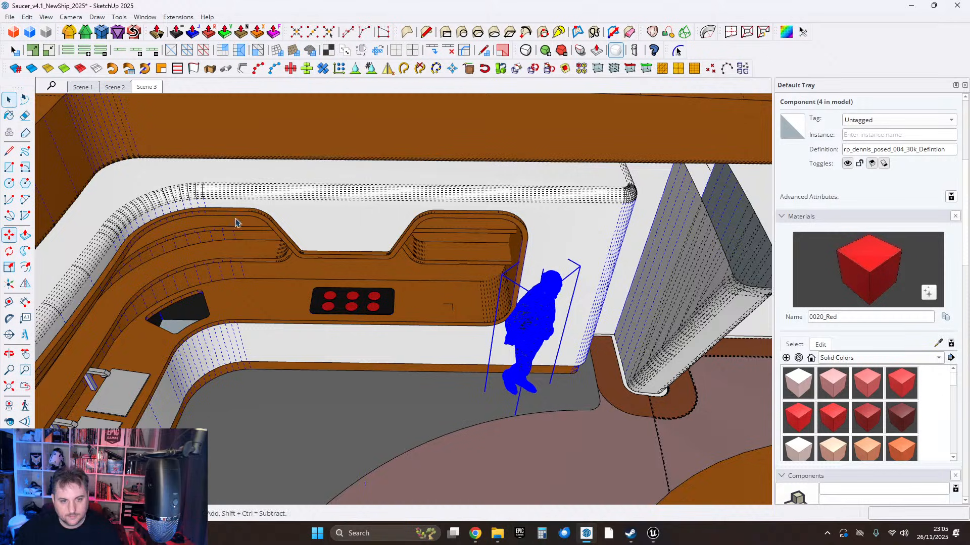
# Open the kitchen unit for editing and select its white wall face beside the end shelves and standing figure.
pyautogui.scroll(3, 571, 394)
pyautogui.scroll(3, 513, 349)
pyautogui.moveTo(513, 348); pyautogui.dragTo(515, 249, button='middle')
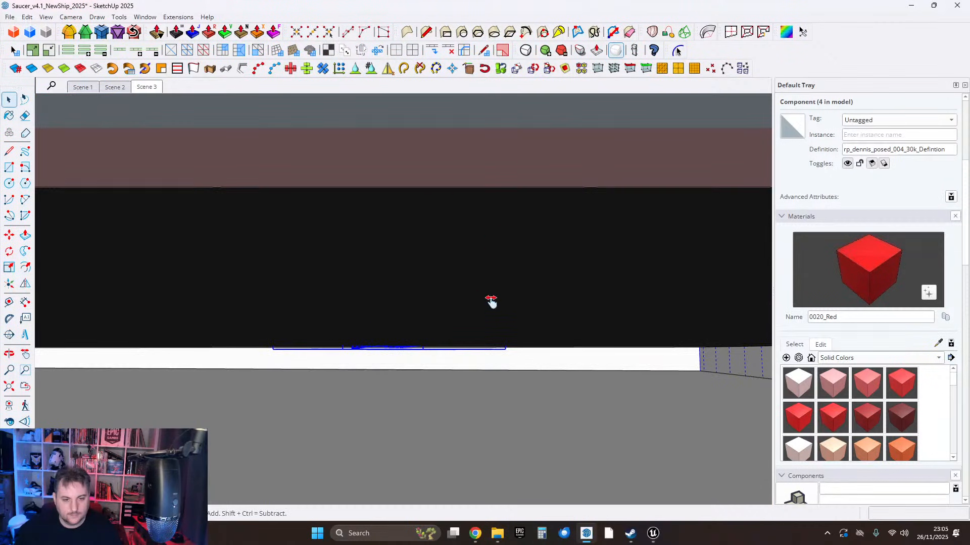
pyautogui.moveTo(490, 301)
pyautogui.mouseDown(button='middle')
pyautogui.moveTo(488, 433)
pyautogui.moveTo(493, 253)
pyautogui.moveTo(452, 452)
pyautogui.moveTo(475, 288)
pyautogui.moveTo(476, 305)
pyautogui.moveTo(450, 338)
pyautogui.moveTo(475, 339)
pyautogui.mouseUp(button='middle')
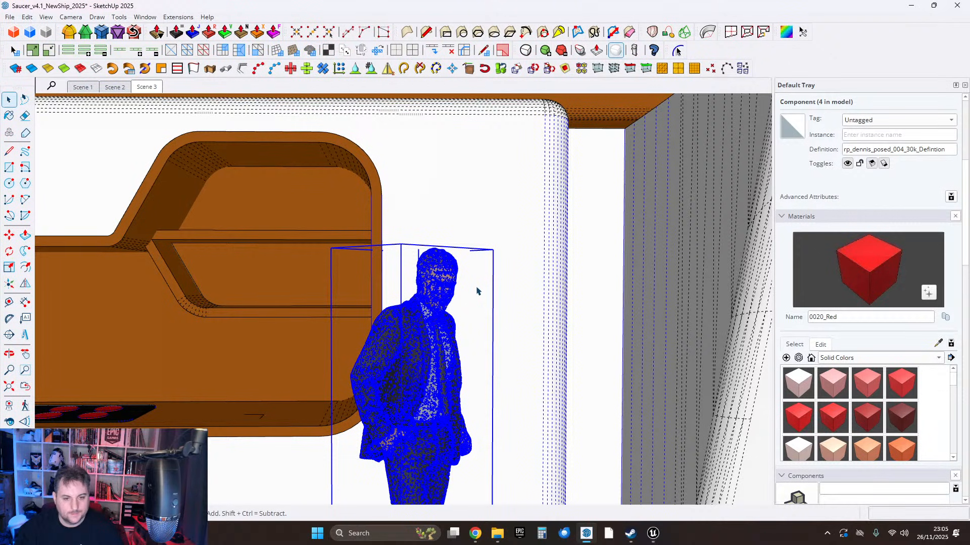
pyautogui.moveTo(473, 306)
pyautogui.mouseDown(button='middle')
pyautogui.moveTo(699, 303)
pyautogui.moveTo(475, 306)
pyautogui.mouseUp(button='middle')
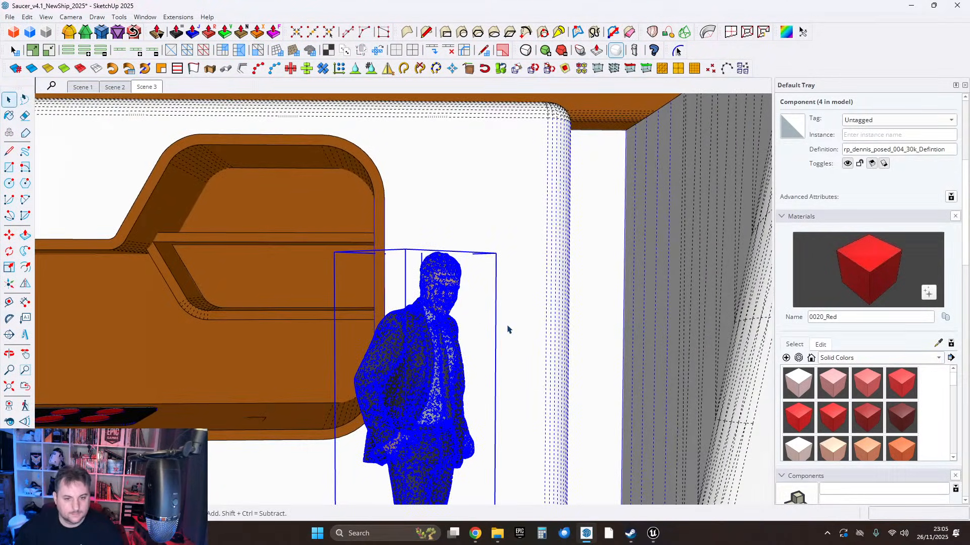
pyautogui.doubleClick(500, 324)
pyautogui.click(493, 321)
pyautogui.scroll(2, 489, 324)
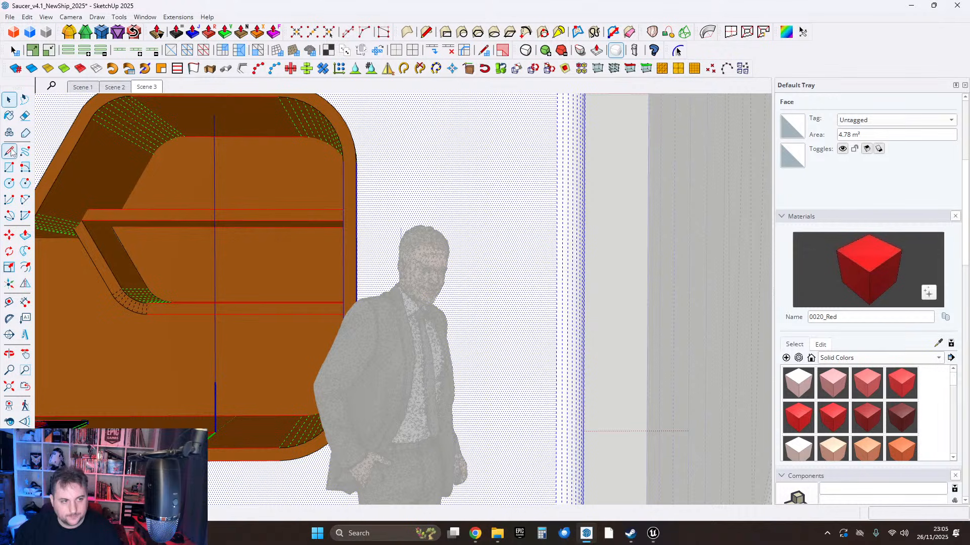
# Draw a rectangle on the white wall beside the shelves and push it in 31.6 cm as a recess.
pyautogui.moveTo(494, 283)
pyautogui.mouseDown(button='middle')
pyautogui.moveTo(461, 277)
pyautogui.moveTo(471, 325)
pyautogui.moveTo(474, 283)
pyautogui.moveTo(474, 295)
pyautogui.mouseUp(button='middle')
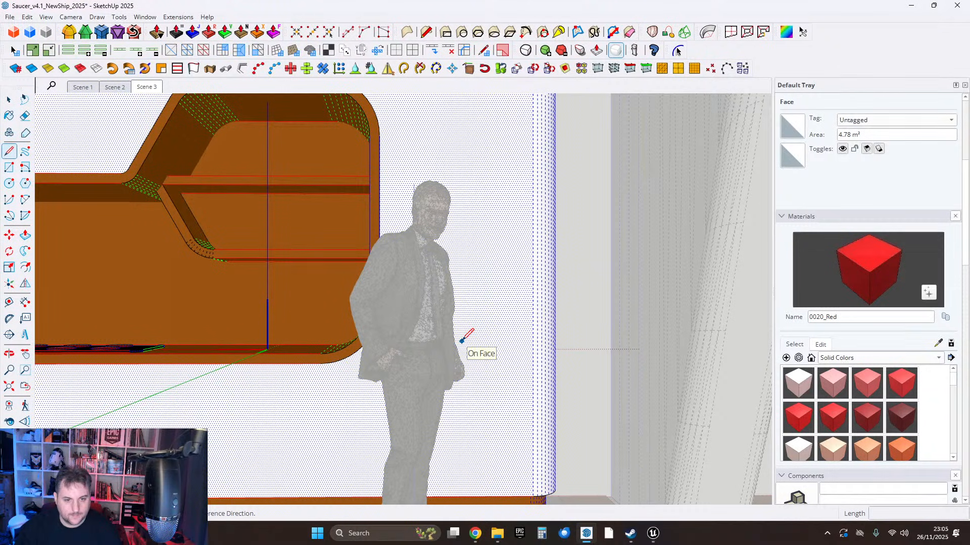
pyautogui.click(461, 341)
pyautogui.click(512, 342)
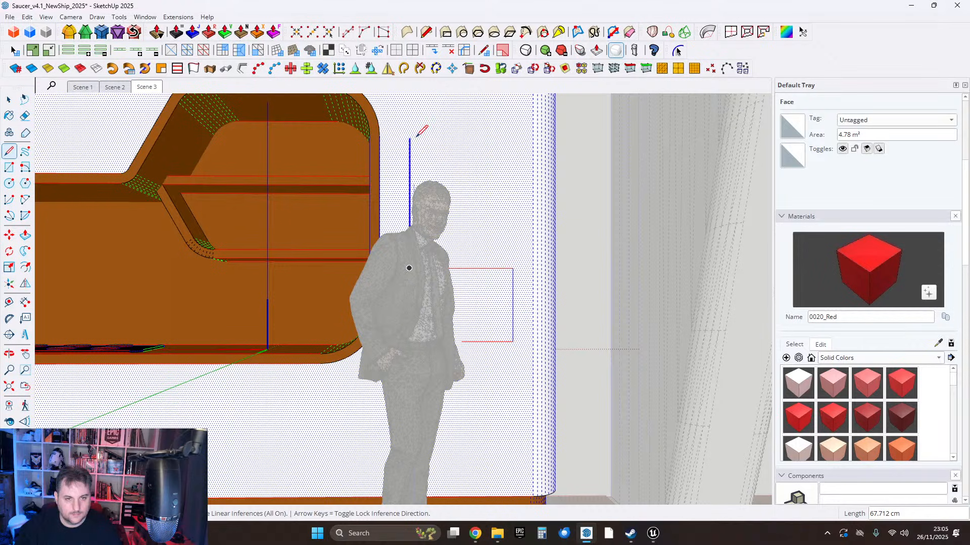
pyautogui.click(513, 341)
pyautogui.moveTo(513, 341); pyautogui.dragTo(263, 307, button='middle')
pyautogui.click(25, 235)
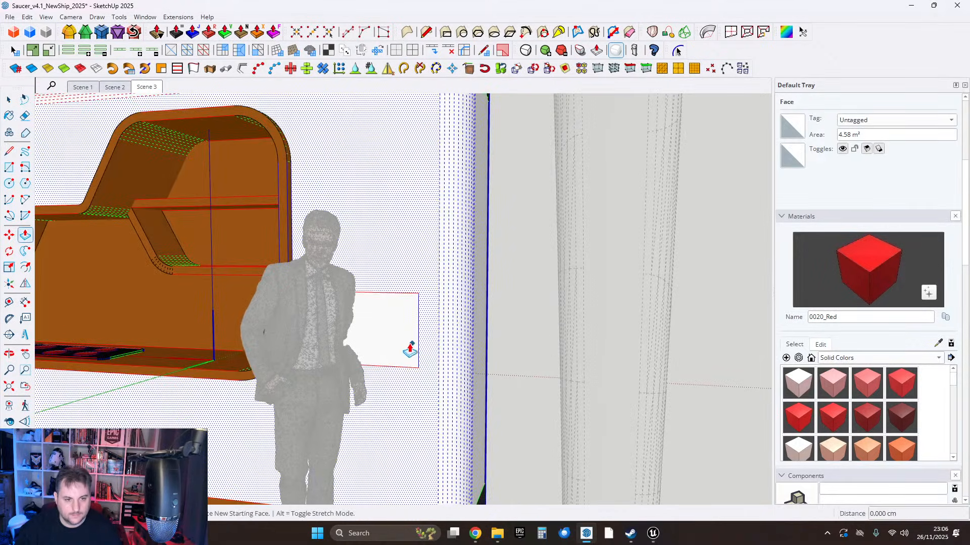
pyautogui.click(369, 346)
pyautogui.click(386, 337)
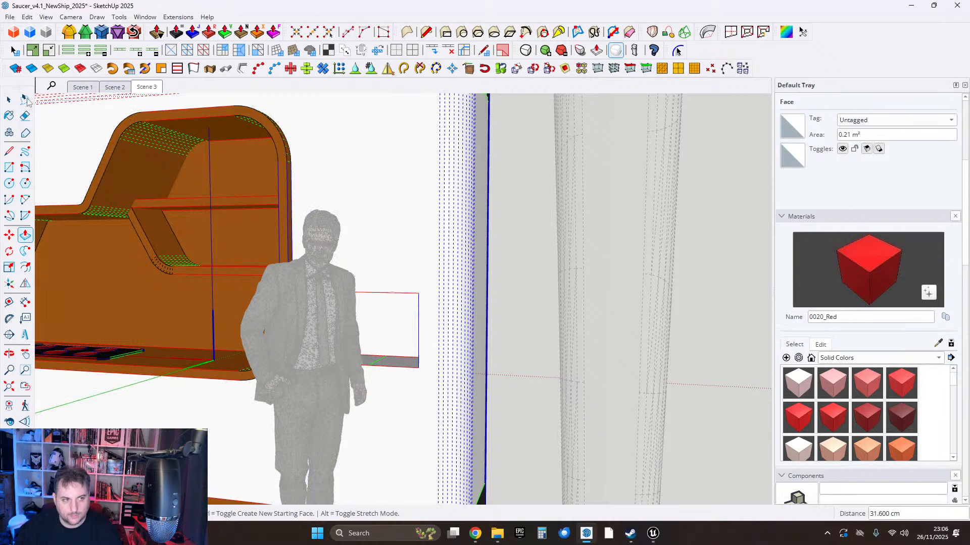
# Draw a second rectangle about 55 cm wide and 40 cm high on the wall just above the small recess.
pyautogui.click(100, 162)
pyautogui.moveTo(399, 270)
pyautogui.mouseDown(button='middle')
pyautogui.moveTo(501, 282)
pyautogui.moveTo(532, 275)
pyautogui.moveTo(446, 271)
pyautogui.moveTo(481, 264)
pyautogui.moveTo(495, 244)
pyautogui.moveTo(454, 253)
pyautogui.moveTo(484, 260)
pyautogui.mouseUp(button='middle')
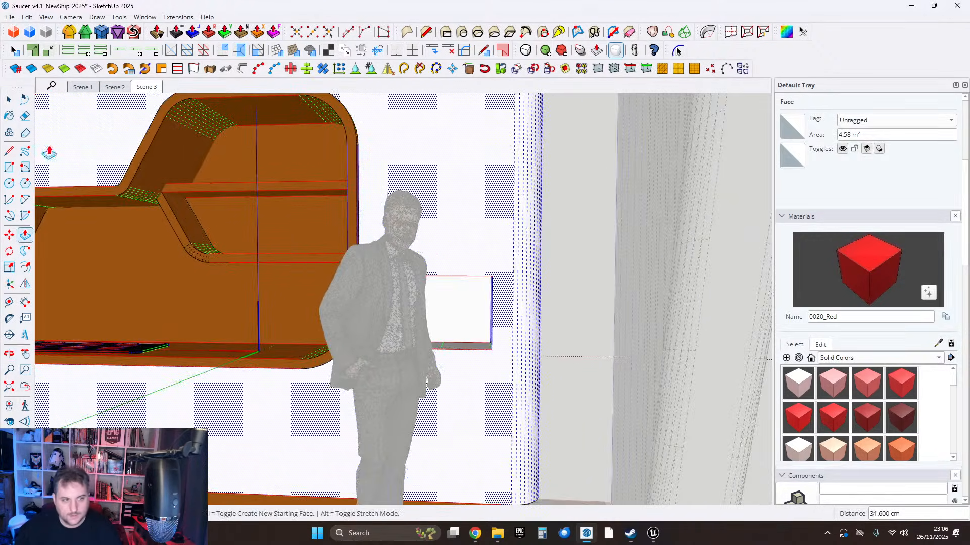
pyautogui.press('l')
pyautogui.click(484, 266)
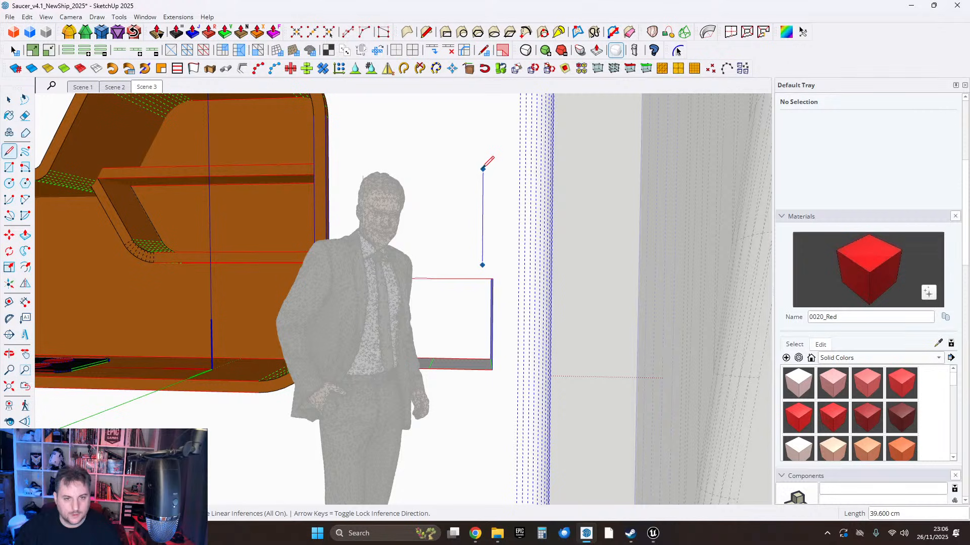
pyautogui.moveTo(367, 158); pyautogui.dragTo(472, 186, button='middle')
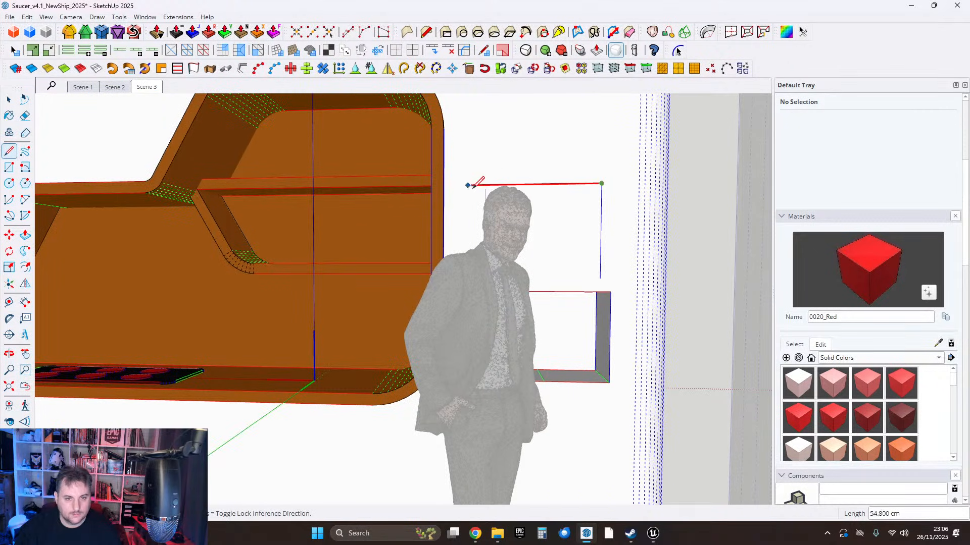
pyautogui.click(601, 278)
pyautogui.moveTo(601, 277); pyautogui.dragTo(352, 280, button='middle')
pyautogui.moveTo(353, 279); pyautogui.dragTo(249, 265, button='middle')
pyautogui.moveTo(187, 211); pyautogui.dragTo(19, 181, button='middle')
# Cut the upper rectangle's face out of the kitchen unit and paste it in place outside the component.
pyautogui.click(9, 117)
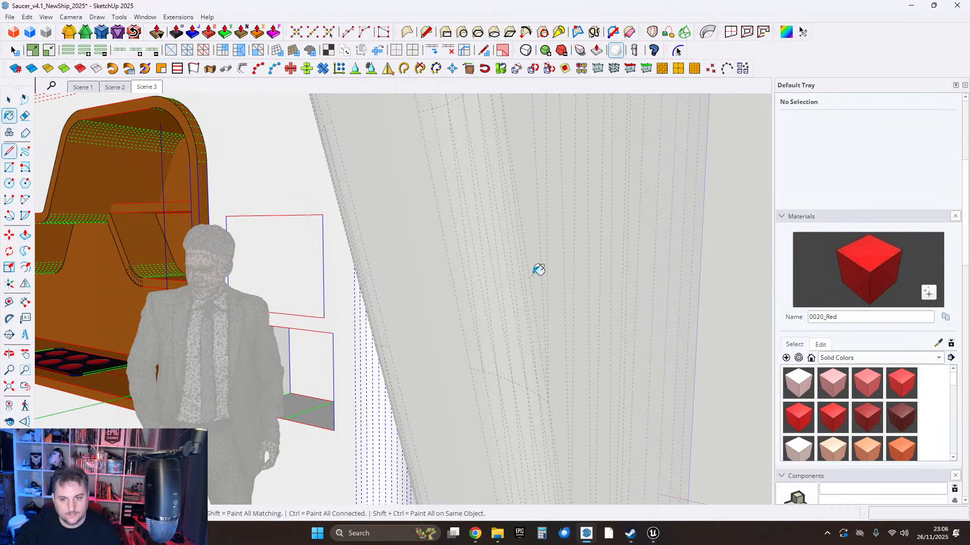
pyautogui.click(10, 101)
pyautogui.moveTo(451, 212); pyautogui.dragTo(388, 265, button='middle')
pyautogui.click(360, 249)
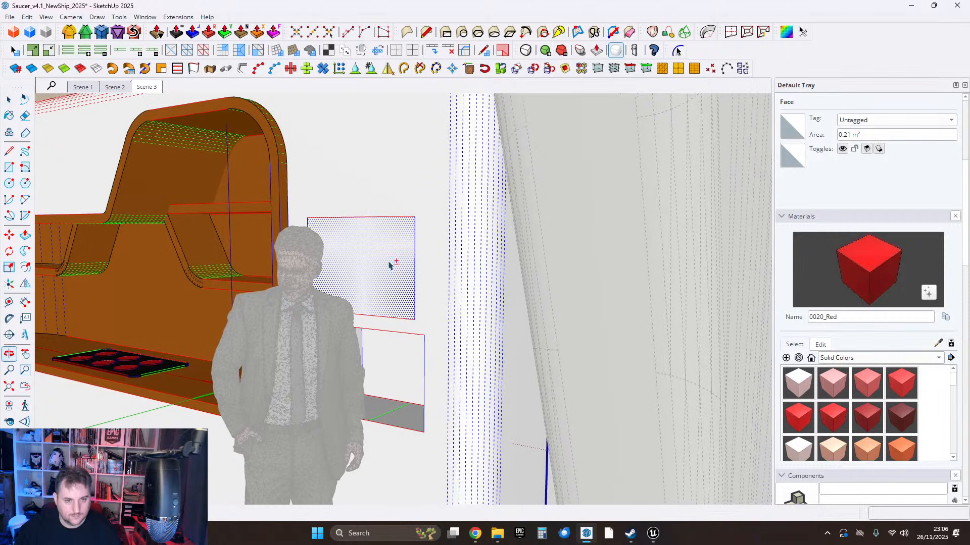
pyautogui.press('Delete')
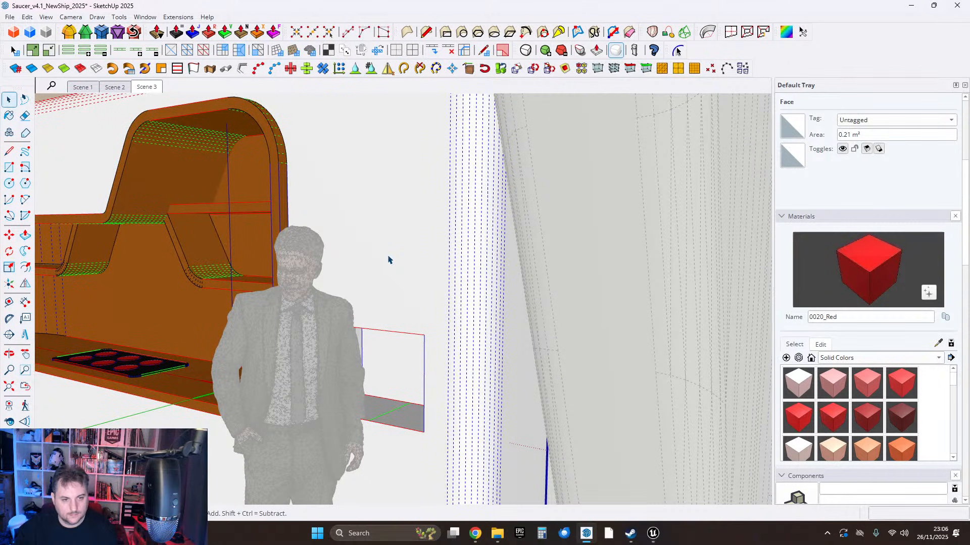
pyautogui.press('Escape')
pyautogui.click(32, 19)
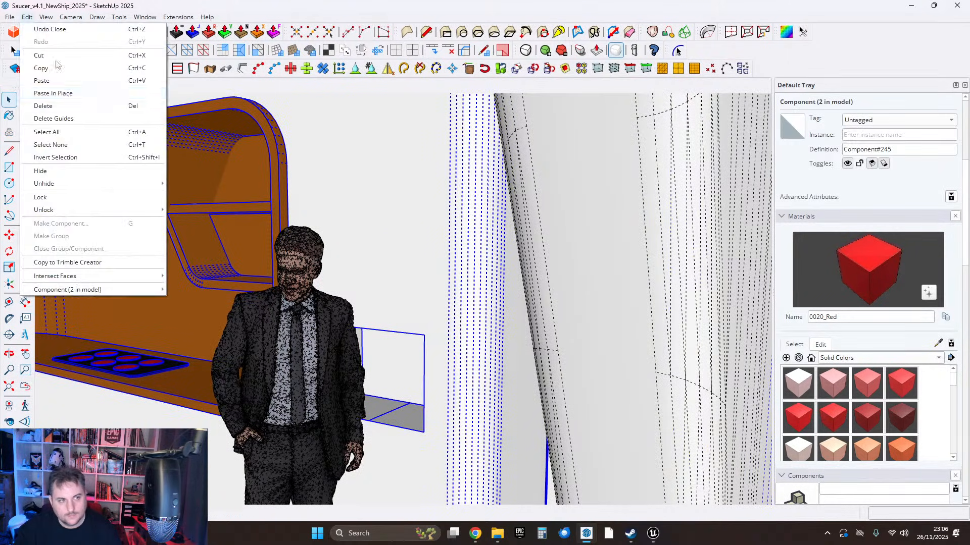
pyautogui.click(63, 94)
# Extrude the pasted rectangle 1.4 cm into a thin panel and make the whole panel a group.
pyautogui.press('p')
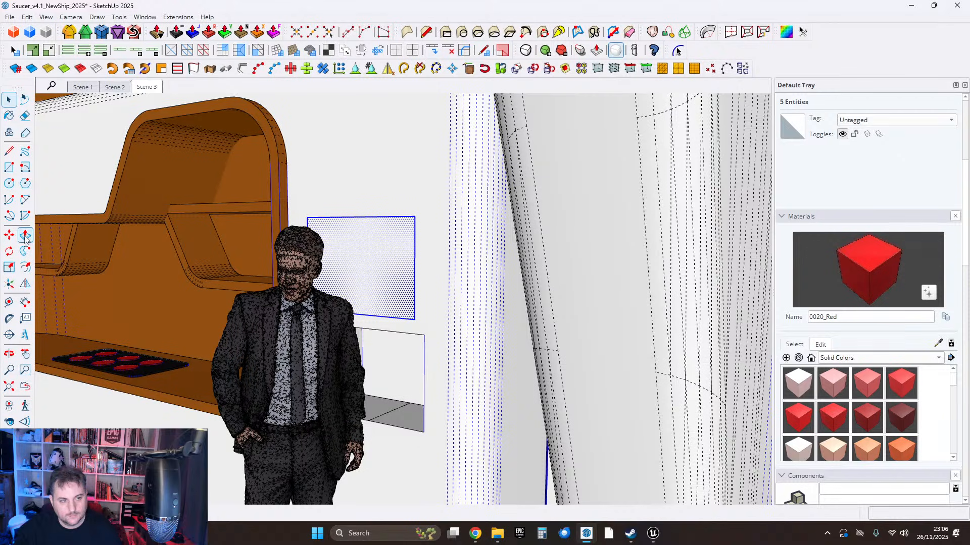
pyautogui.scroll(2, 400, 263)
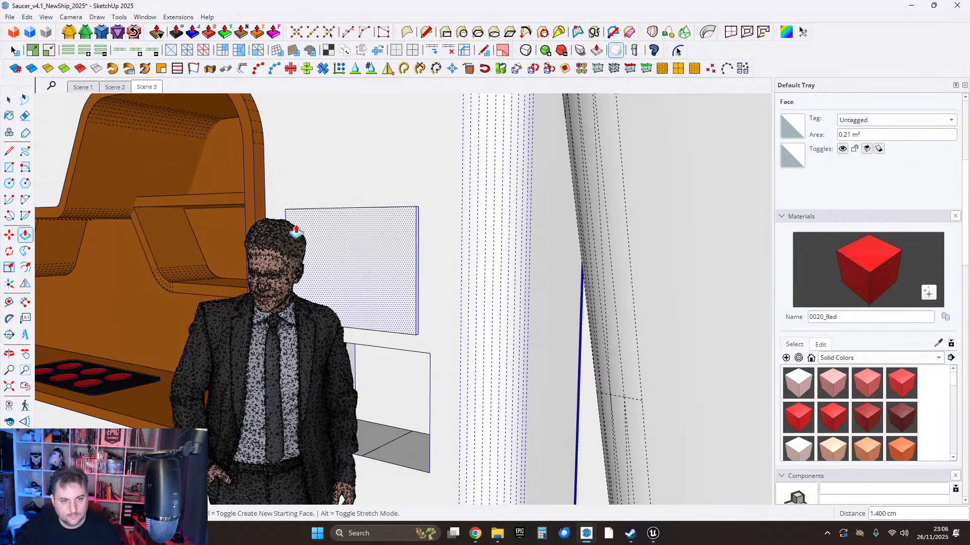
pyautogui.press('space')
pyautogui.scroll(-2, 332, 230)
pyautogui.tripleClick(334, 231)
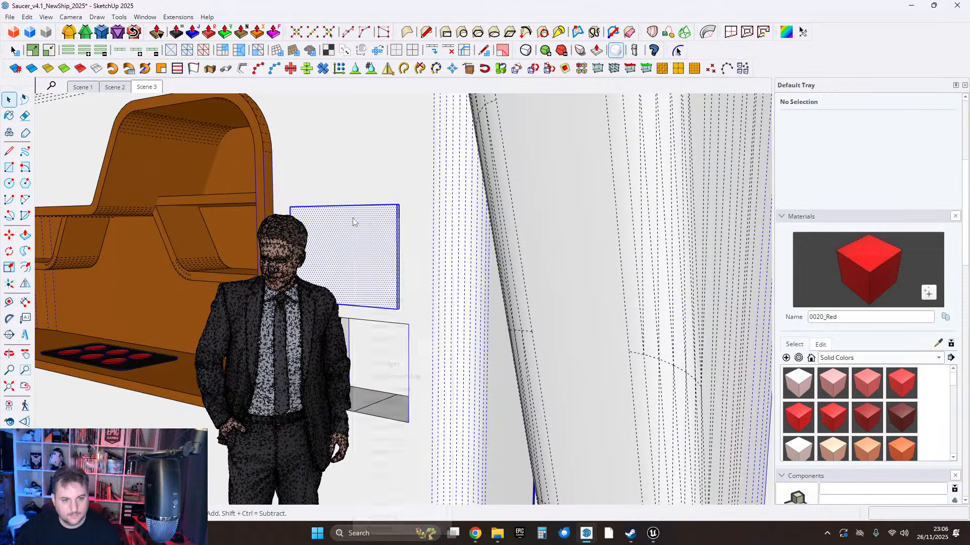
pyautogui.rightClick(352, 218)
pyautogui.click(380, 314)
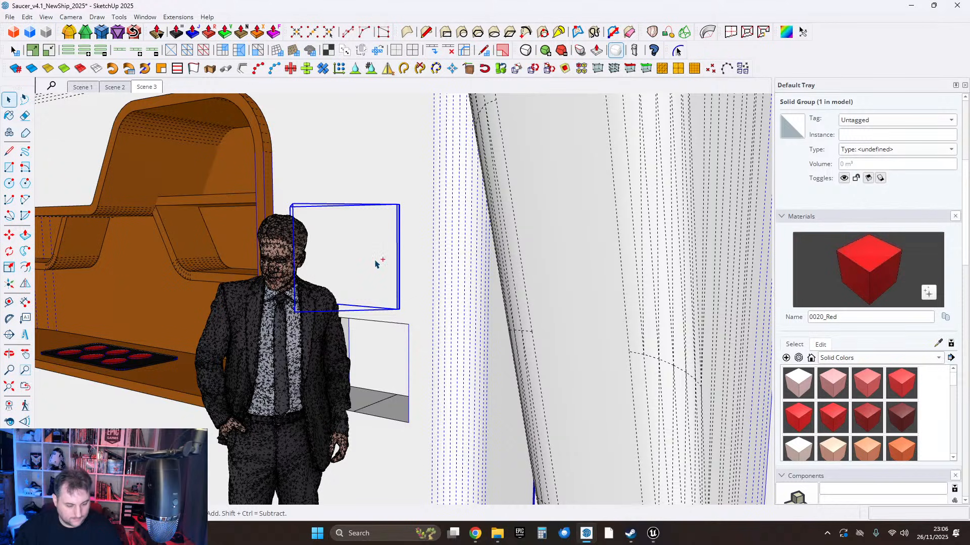
# Cut the panel group and paste it in place inside the kitchen unit.
pyautogui.doubleClick(367, 234)
pyautogui.click(366, 232)
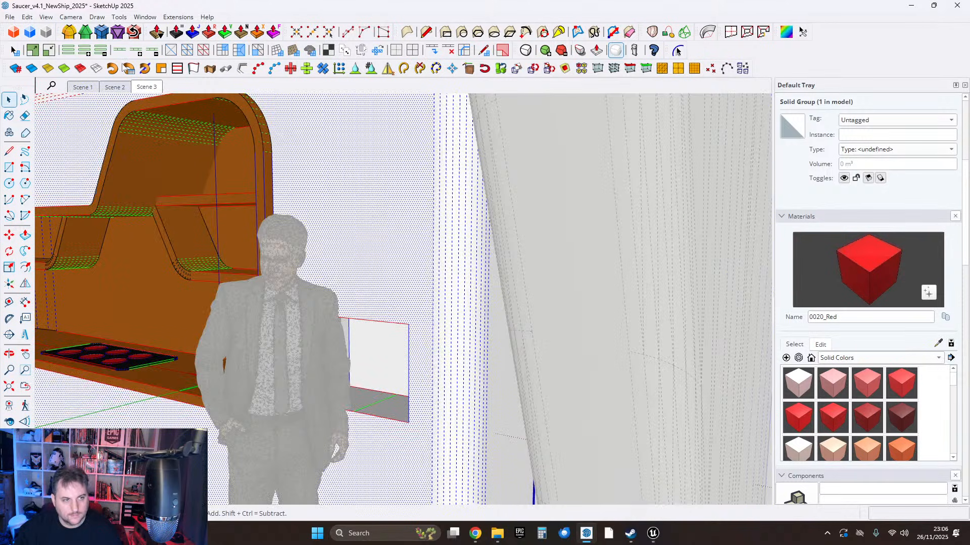
pyautogui.click(26, 18)
pyautogui.click(66, 94)
pyautogui.scroll(3, 385, 238)
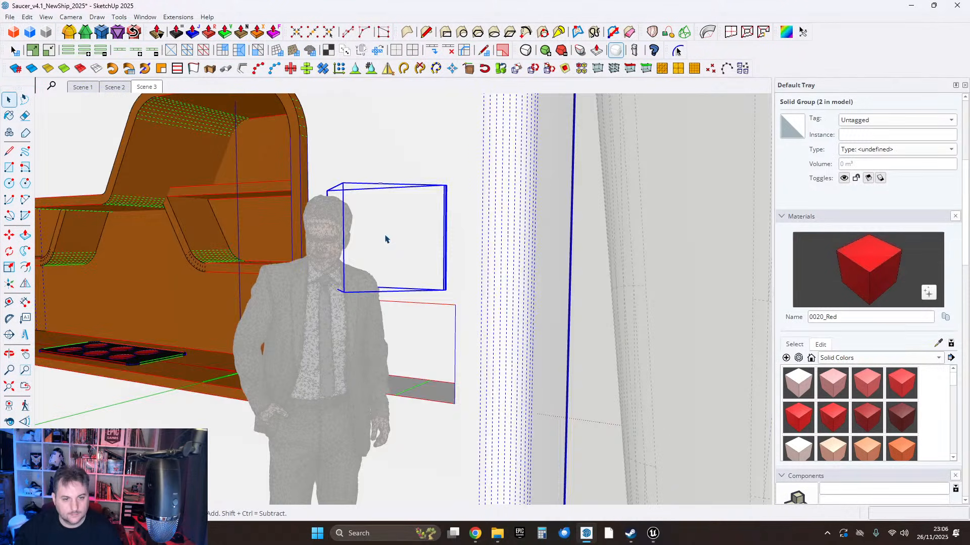
# Paint all faces of the thin wall panel with the solid colour 0137_Black.
pyautogui.press('b')
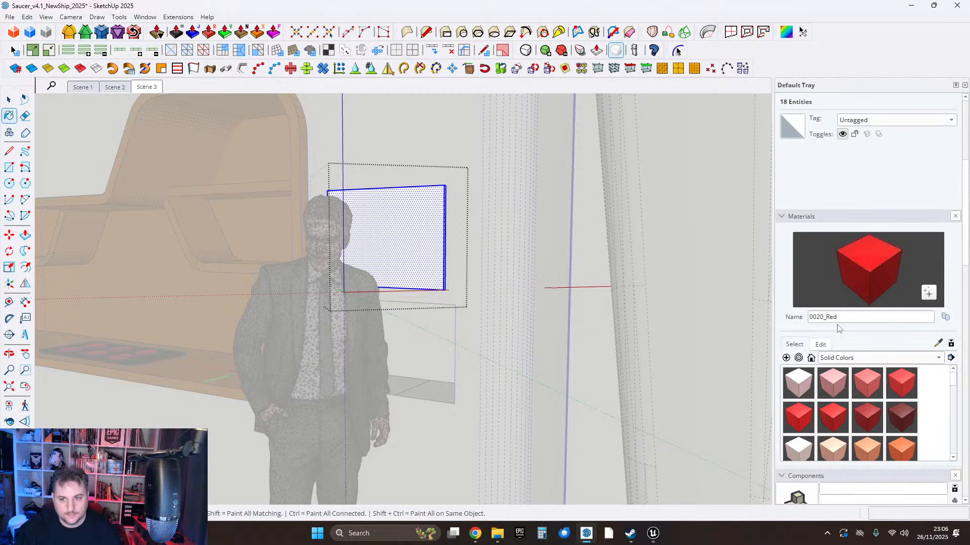
pyautogui.scroll(-5, 915, 395)
pyautogui.scroll(-5, 915, 395)
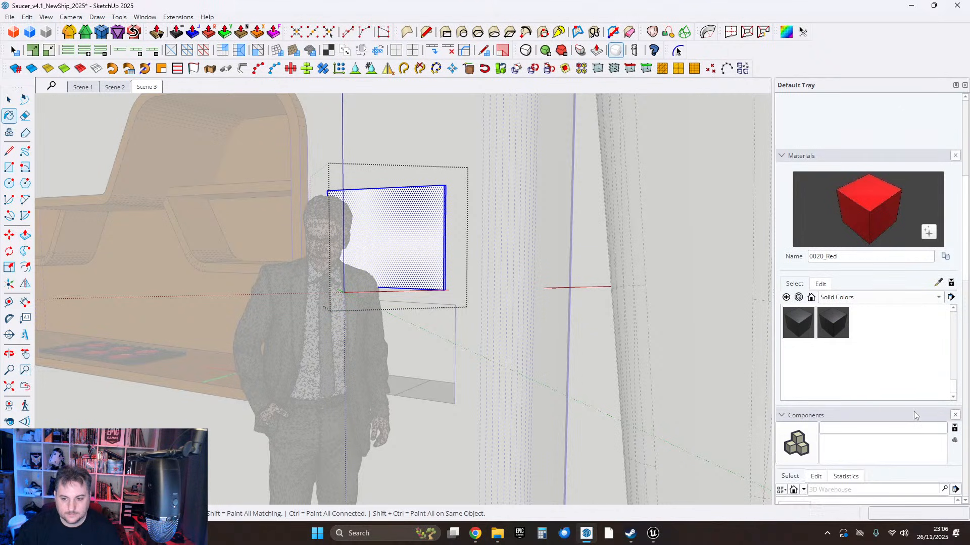
pyautogui.click(845, 333)
pyautogui.click(427, 208)
pyautogui.moveTo(367, 202)
pyautogui.mouseDown(button='middle')
pyautogui.moveTo(615, 217)
pyautogui.moveTo(434, 224)
pyautogui.mouseUp(button='middle')
pyautogui.scroll(-3, 411, 212)
pyautogui.click(432, 210)
pyautogui.scroll(2, 427, 224)
pyautogui.scroll(-4, 305, 238)
pyautogui.scroll(4, 305, 238)
# Examine the black panel and the recess below it on the separate kitchen copy outside the ship.
pyautogui.moveTo(305, 238); pyautogui.dragTo(501, 250, button='middle')
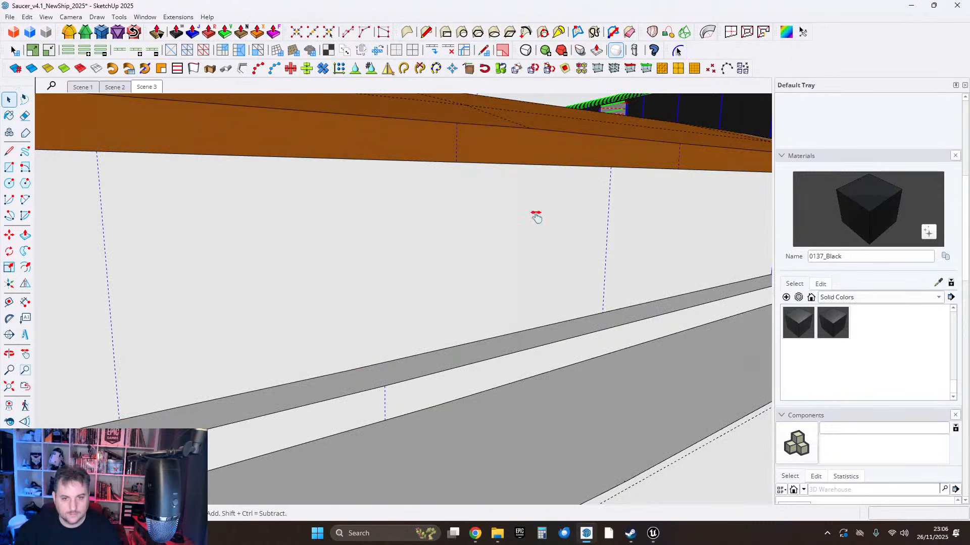
pyautogui.keyDown('shift'); pyautogui.moveTo(536, 216); pyautogui.dragTo(384, 342, button='middle'); pyautogui.keyUp('shift')
pyautogui.scroll(-5, 383, 342)
pyautogui.moveTo(374, 227); pyautogui.dragTo(508, 246, button='middle')
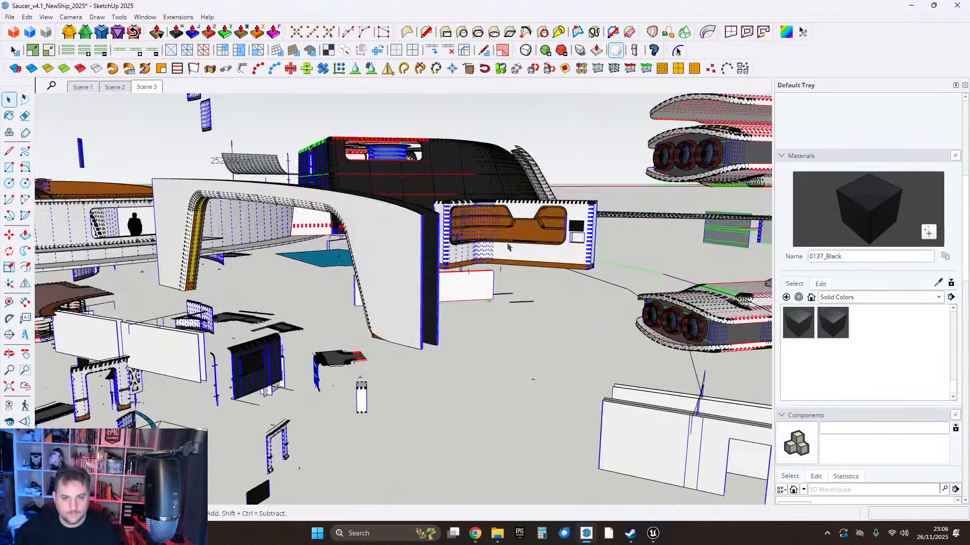
pyautogui.scroll(6, 556, 245)
pyautogui.moveTo(593, 243); pyautogui.dragTo(568, 248, button='middle')
pyautogui.scroll(4, 522, 216)
pyautogui.moveTo(522, 216); pyautogui.dragTo(464, 230, button='middle')
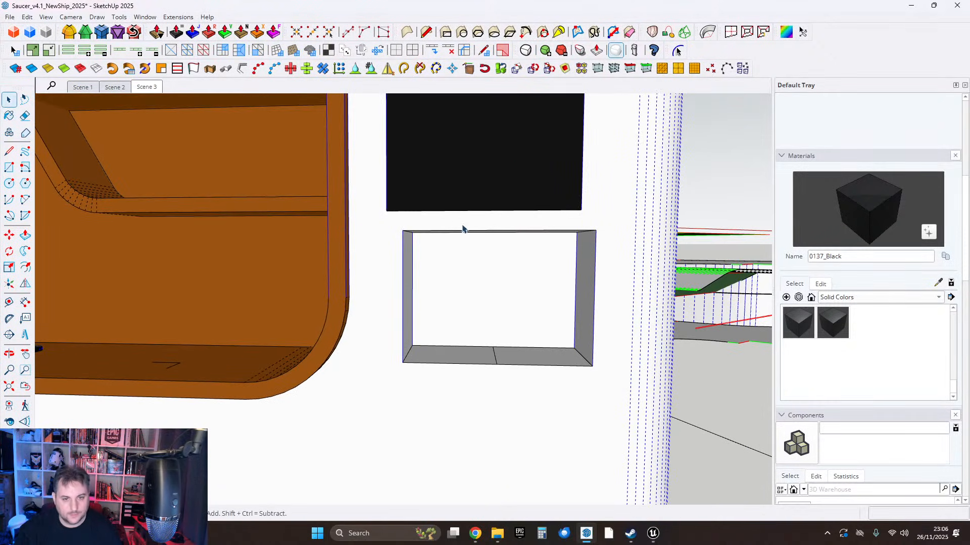
pyautogui.scroll(-4, 463, 229)
pyautogui.keyDown('shift'); pyautogui.moveTo(489, 179); pyautogui.dragTo(468, 281, button='middle'); pyautogui.keyUp('shift')
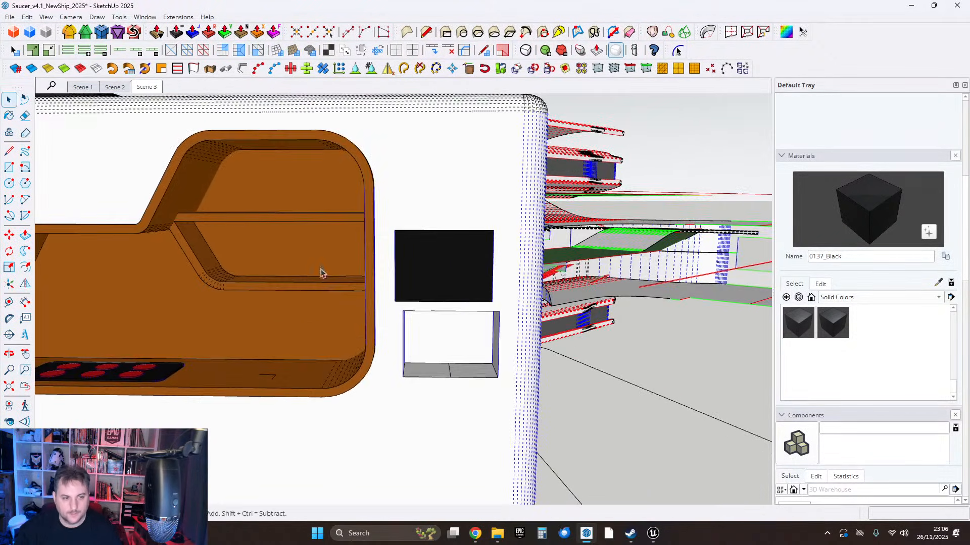
# Draw reference lines inside the kitchen unit, down from the shelf opening's edge and a short way across below the small recess.
pyautogui.scroll(8, 378, 319)
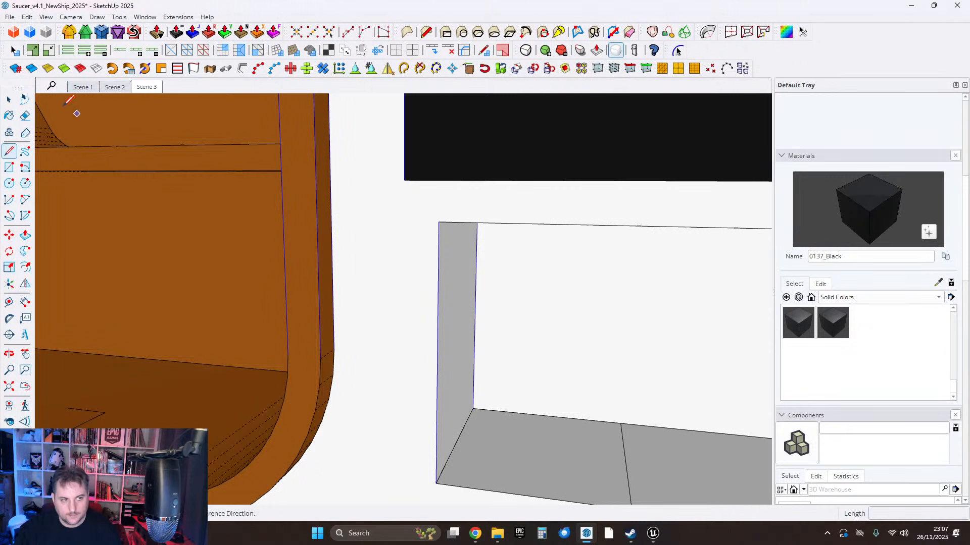
pyautogui.click(4, 103)
pyautogui.doubleClick(415, 314)
pyautogui.scroll(-2, 398, 309)
pyautogui.click(399, 307)
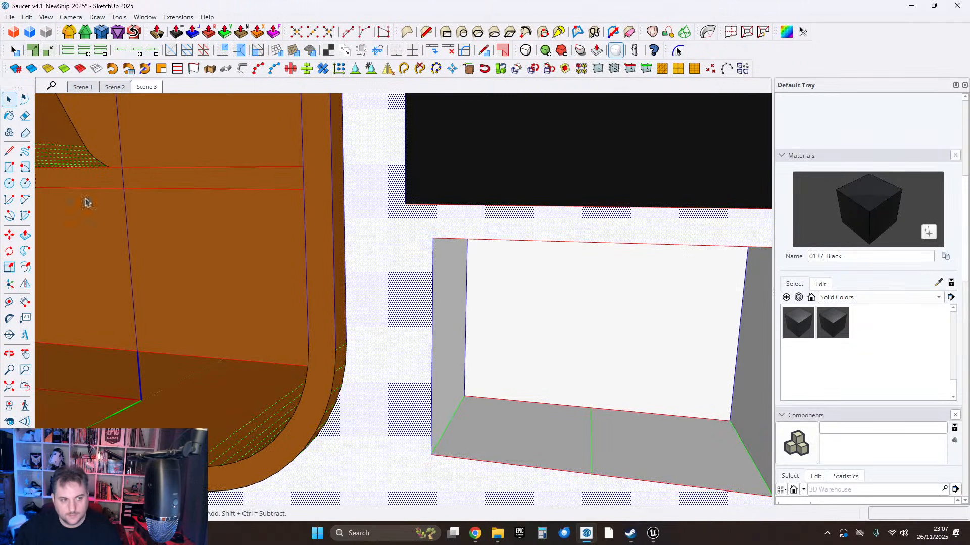
pyautogui.click(345, 342)
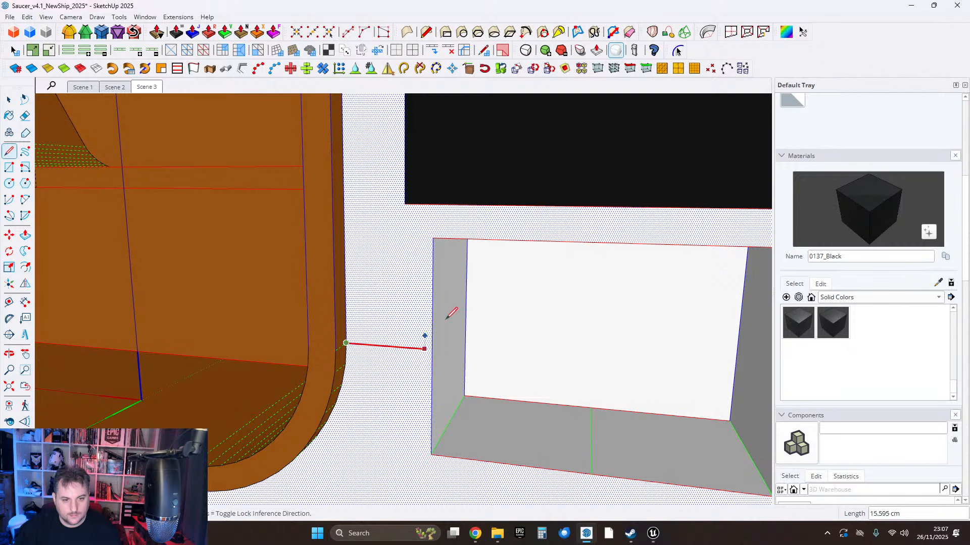
pyautogui.scroll(-5, 448, 313)
pyautogui.scroll(2, 320, 329)
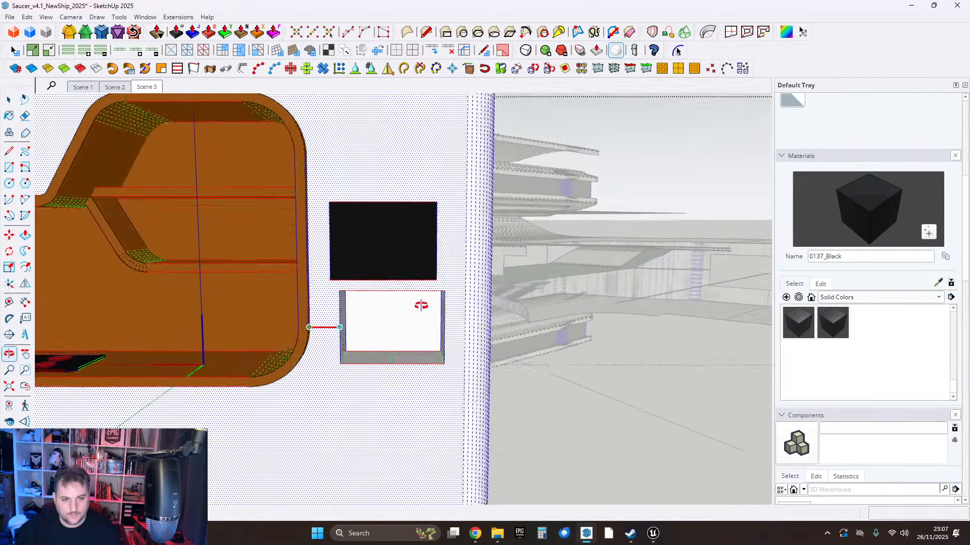
pyautogui.scroll(4, 323, 338)
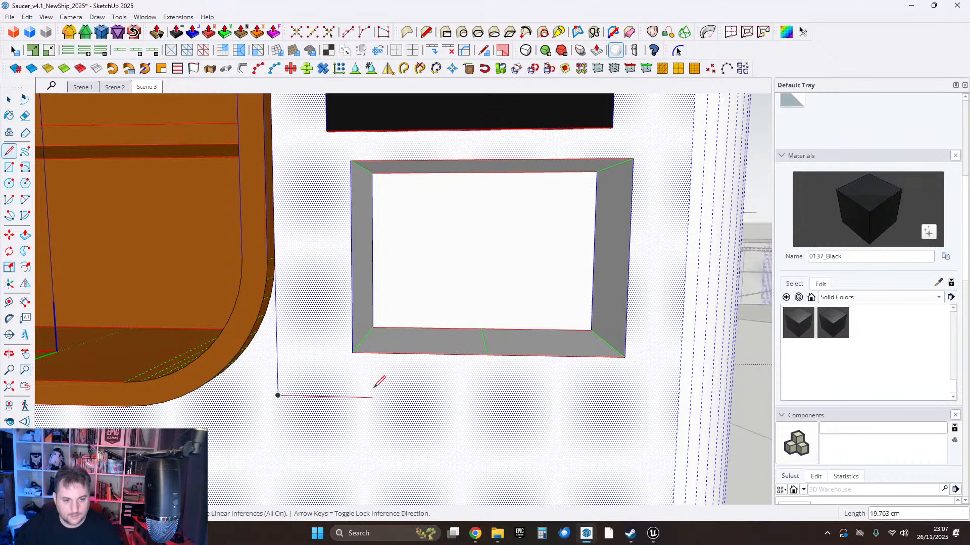
pyautogui.scroll(-4, 523, 372)
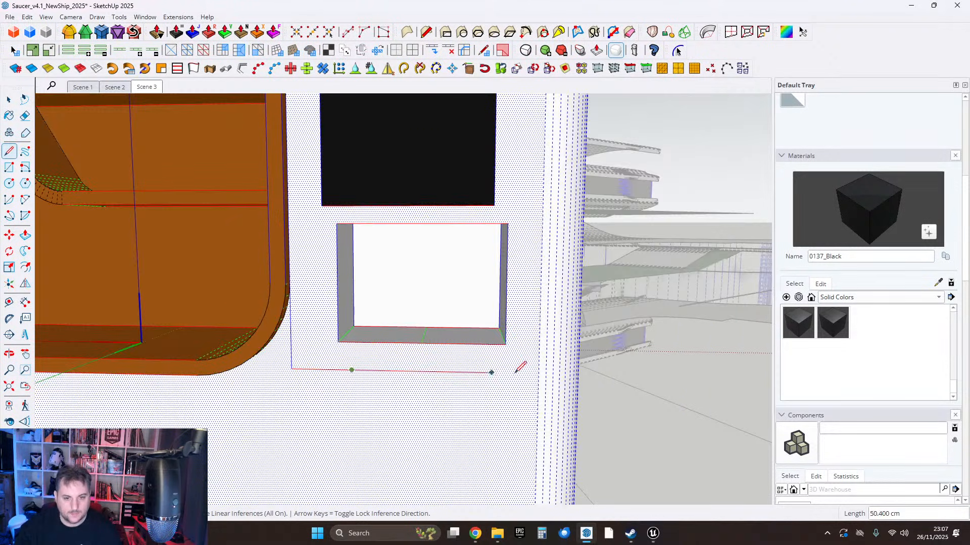
pyautogui.scroll(1, 530, 371)
pyautogui.scroll(-2, 529, 376)
pyautogui.keyDown('shift'); pyautogui.moveTo(528, 421); pyautogui.dragTo(523, 391, button='middle'); pyautogui.keyUp('shift')
# Push/pull the recess's side face nearest the shelves inward to the end of the reference line below it.
pyautogui.click(25, 235)
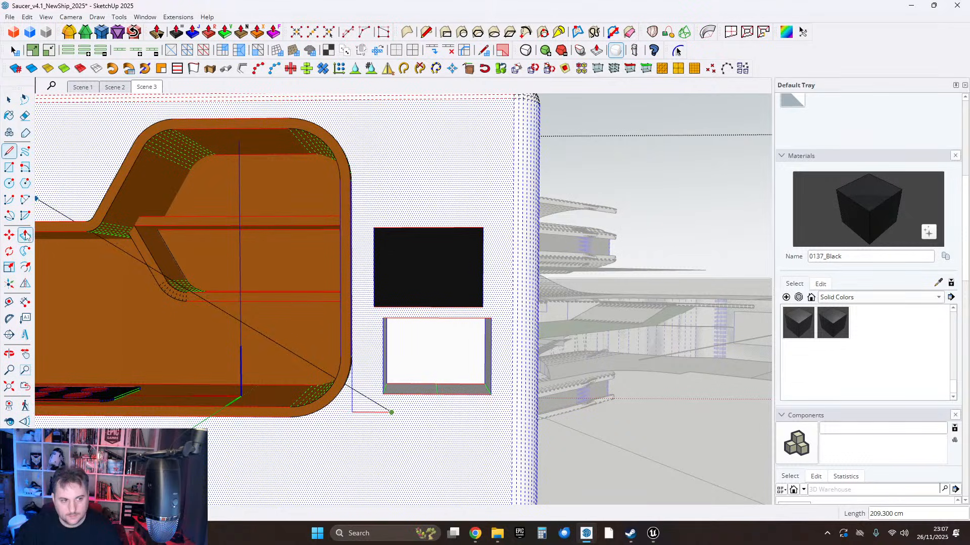
pyautogui.scroll(5, 382, 384)
pyautogui.click(386, 382)
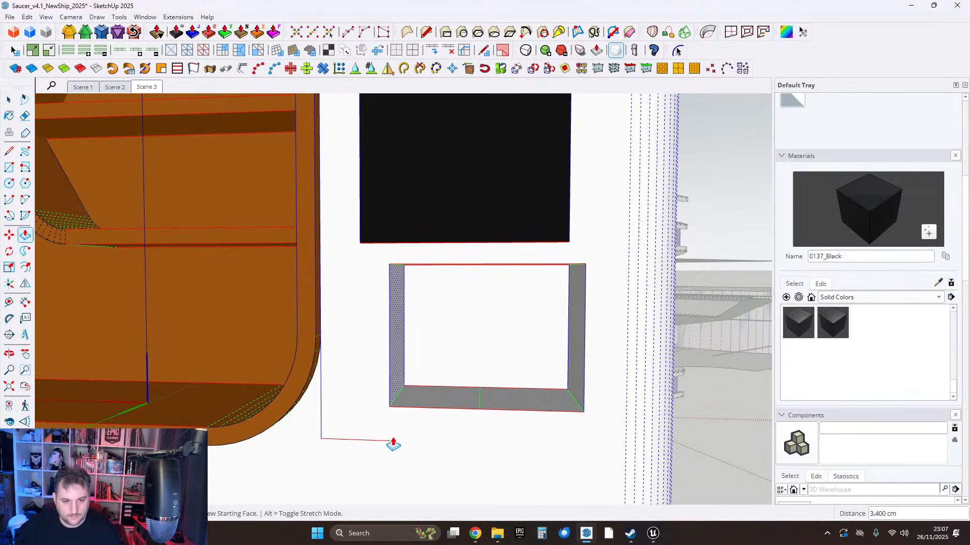
pyautogui.click(393, 444)
pyautogui.scroll(-2, 492, 385)
# Draw a reference line inward from the unit's rounded outer edge and push/pull the recess's other side to its end.
pyautogui.press('l')
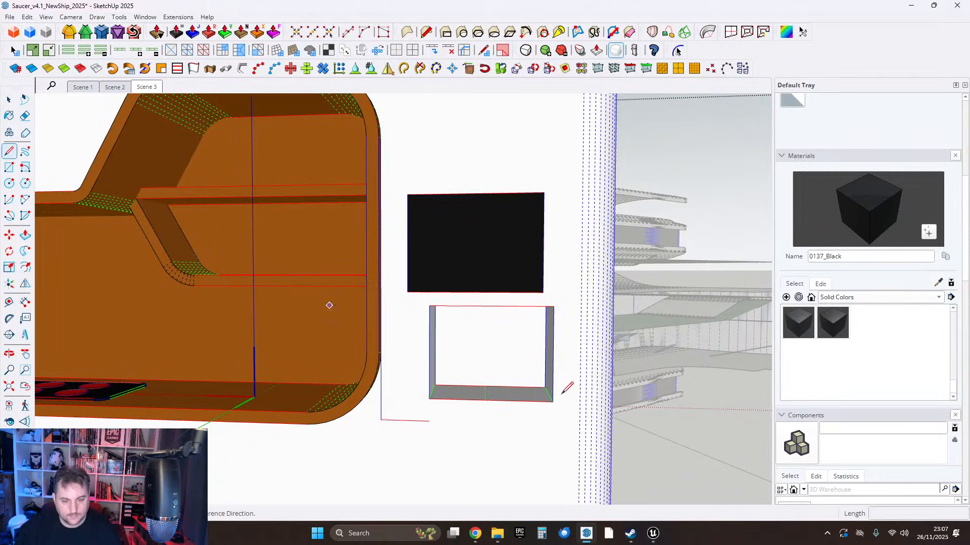
pyautogui.click(579, 432)
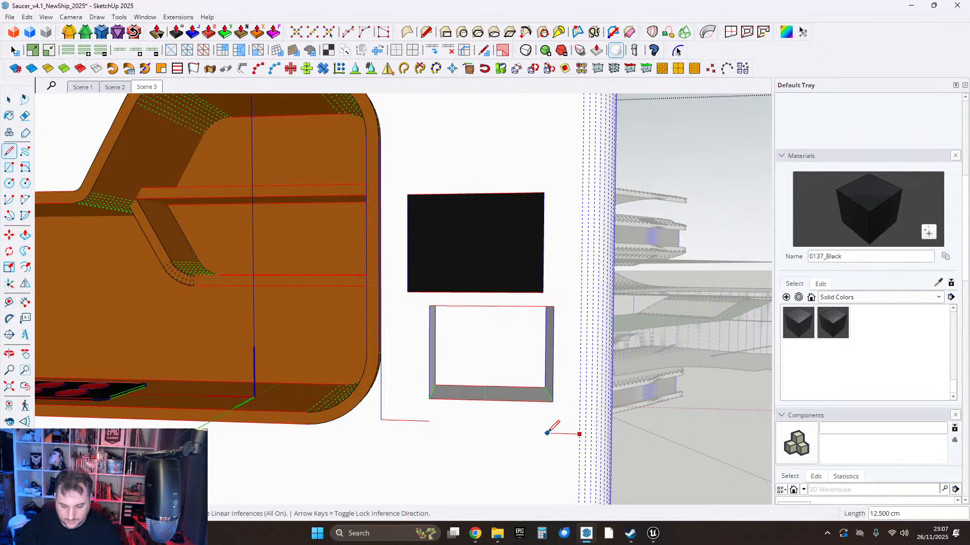
pyautogui.click(528, 432)
pyautogui.press('p')
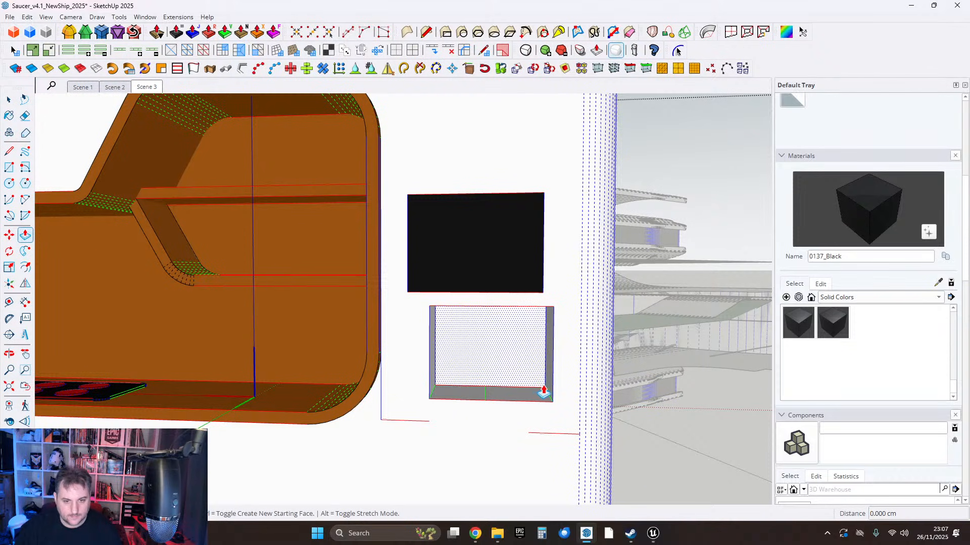
pyautogui.moveTo(528, 435); pyautogui.dragTo(500, 380, button='middle')
pyautogui.scroll(2, 459, 304)
# Delete the vertical reference line beside the shelf opening and turn off the display of hidden geometry.
pyautogui.click(11, 99)
pyautogui.scroll(-1, 502, 326)
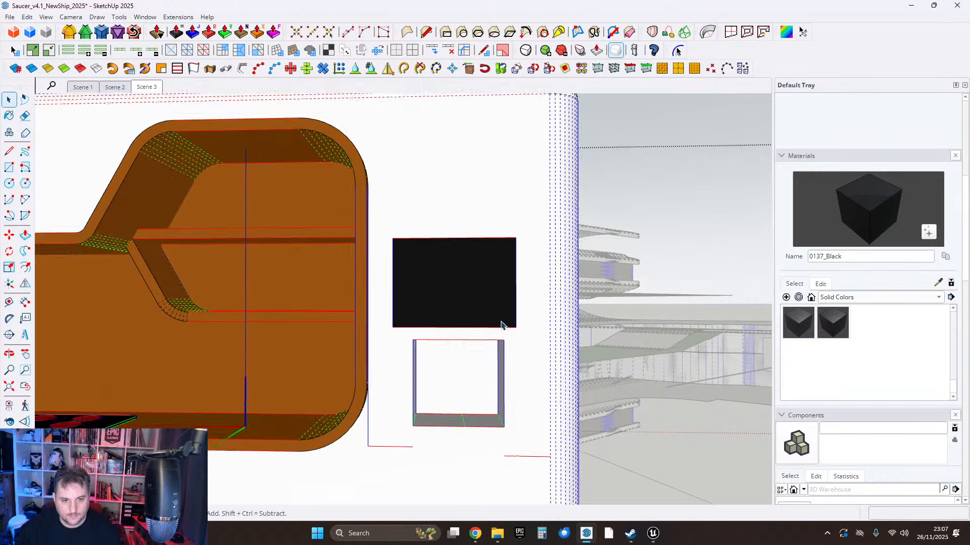
pyautogui.scroll(-1, 502, 324)
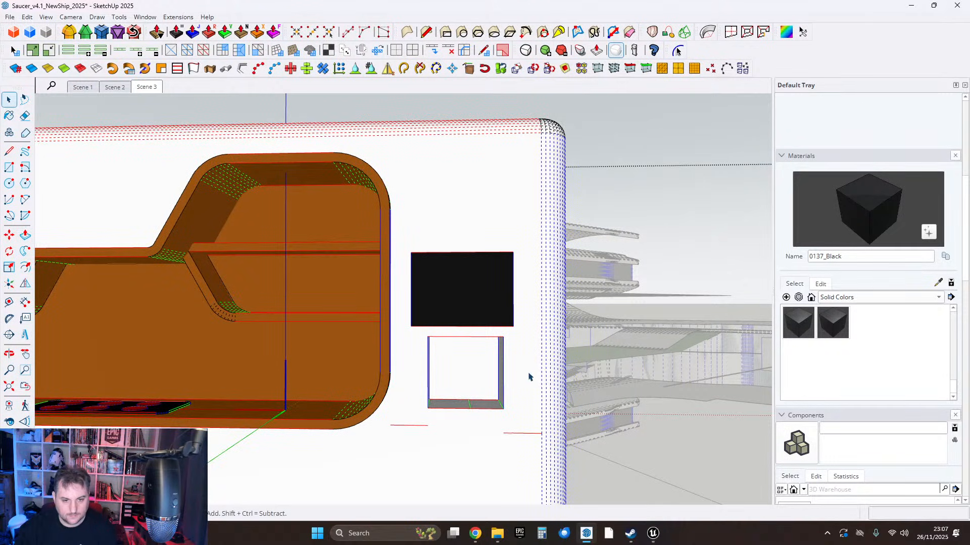
pyautogui.scroll(-1, 519, 340)
pyautogui.moveTo(499, 264); pyautogui.dragTo(477, 326, button='middle')
pyautogui.click(71, 17)
pyautogui.moveTo(47, 18)
pyautogui.click(66, 56)
pyautogui.scroll(-2, 448, 256)
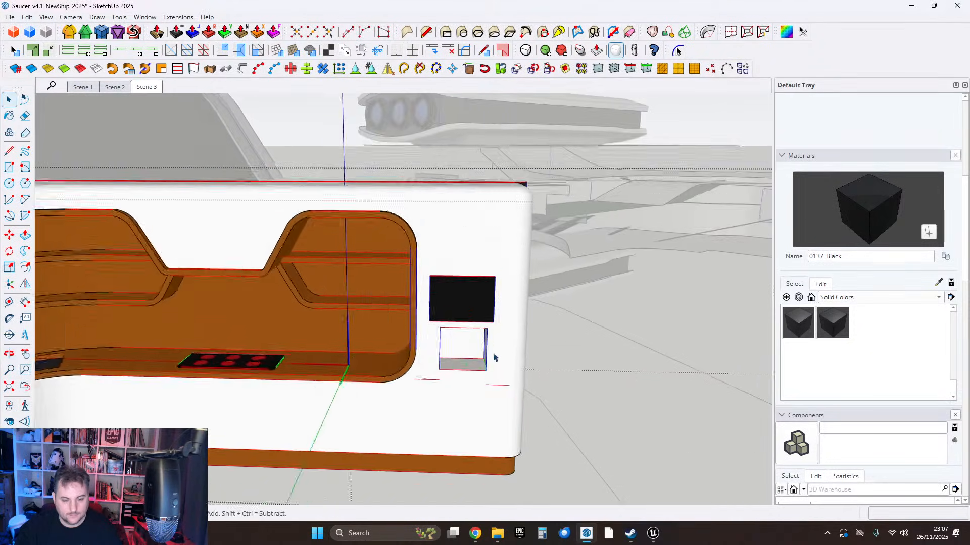
# Measure the recess's front edge with the Line tool and push/pull its outer side face to widen the recess.
pyautogui.scroll(3, 494, 357)
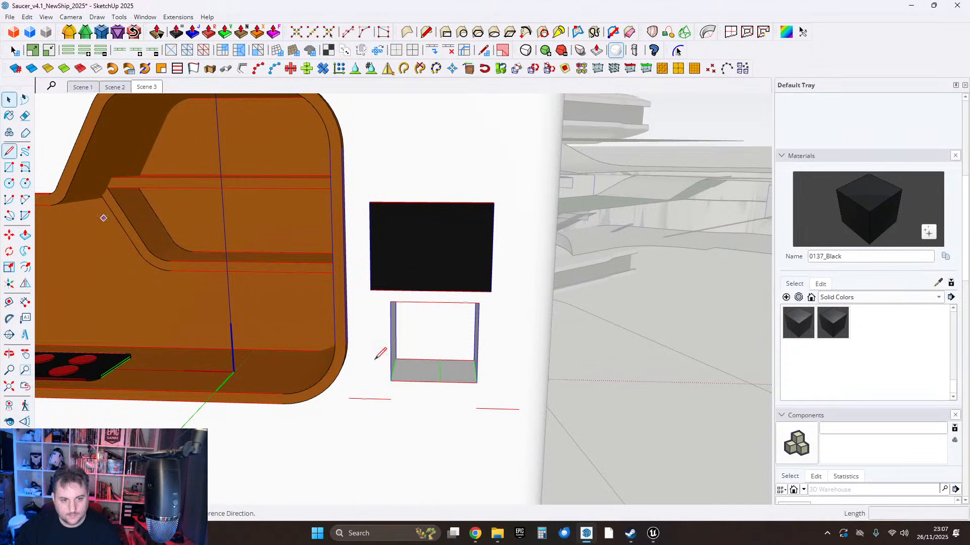
pyautogui.click(391, 379)
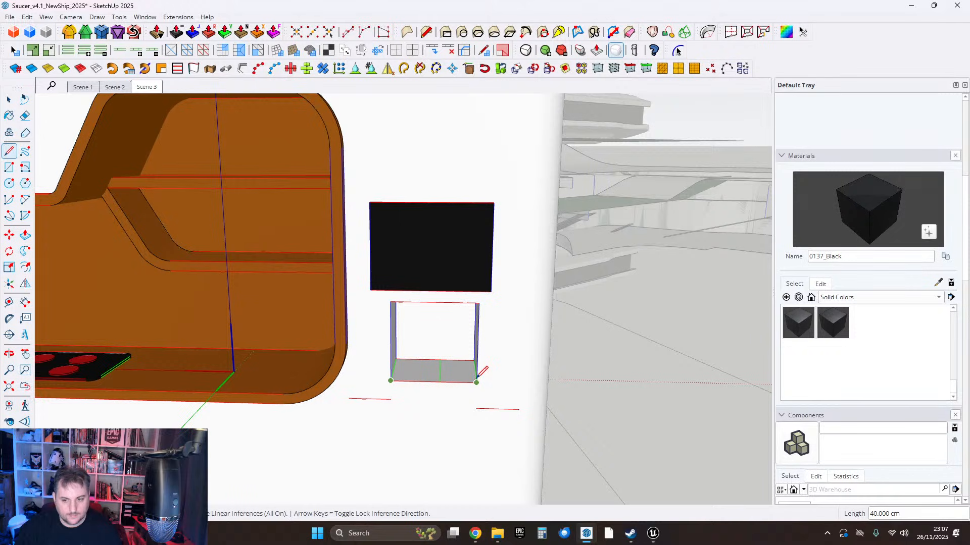
pyautogui.click(26, 234)
pyautogui.moveTo(392, 310); pyautogui.dragTo(448, 318, button='middle')
pyautogui.click(489, 354)
pyautogui.click(489, 353)
pyautogui.scroll(3, 465, 318)
pyautogui.click(9, 99)
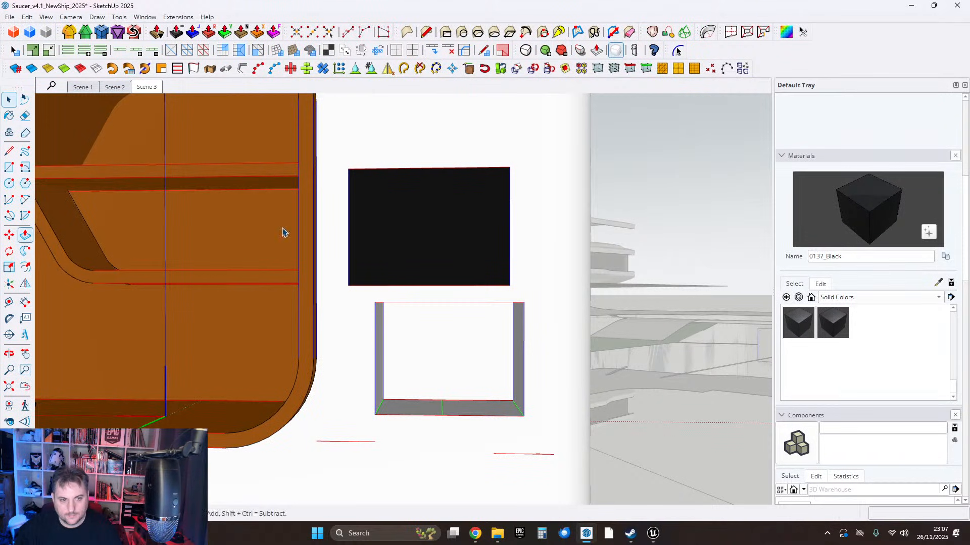
# Move the black panel sideways by its top midpoint to centre it above the recess.
pyautogui.click(407, 273)
pyautogui.click(8, 236)
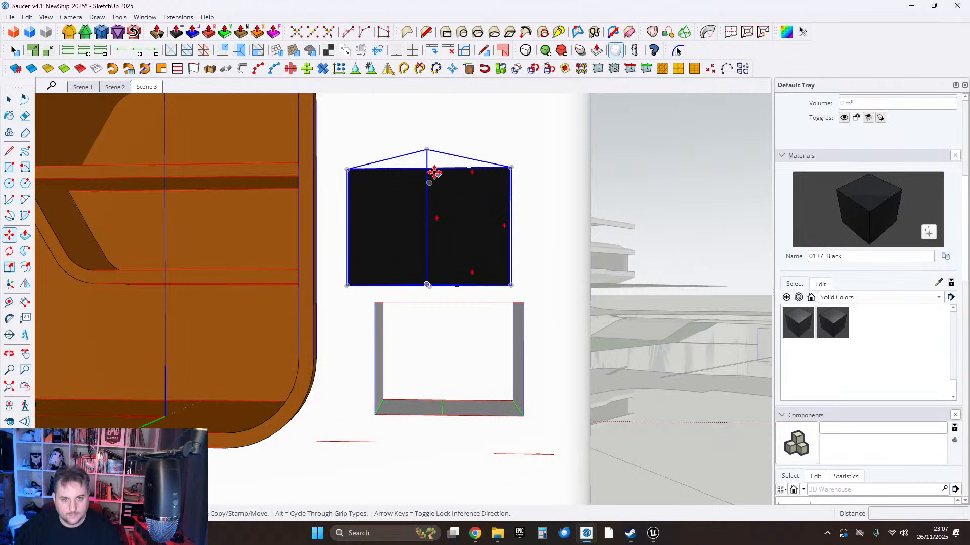
pyautogui.click(425, 168)
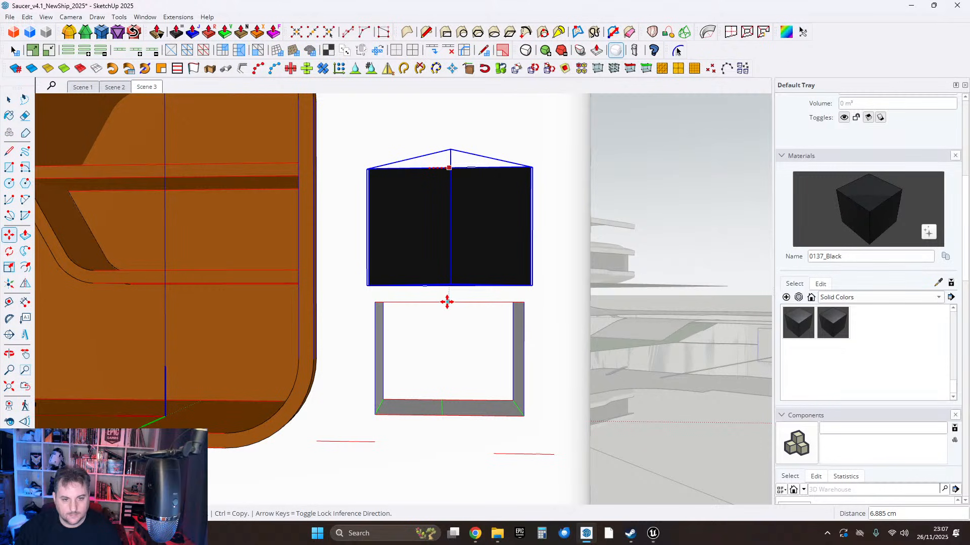
pyautogui.click(7, 104)
# Open the black panel group and push/pull its side faces in line with the recess's sides.
pyautogui.moveTo(394, 252); pyautogui.dragTo(606, 273, button='middle')
pyautogui.doubleClick(402, 253)
pyautogui.click(25, 235)
pyautogui.scroll(2, 398, 287)
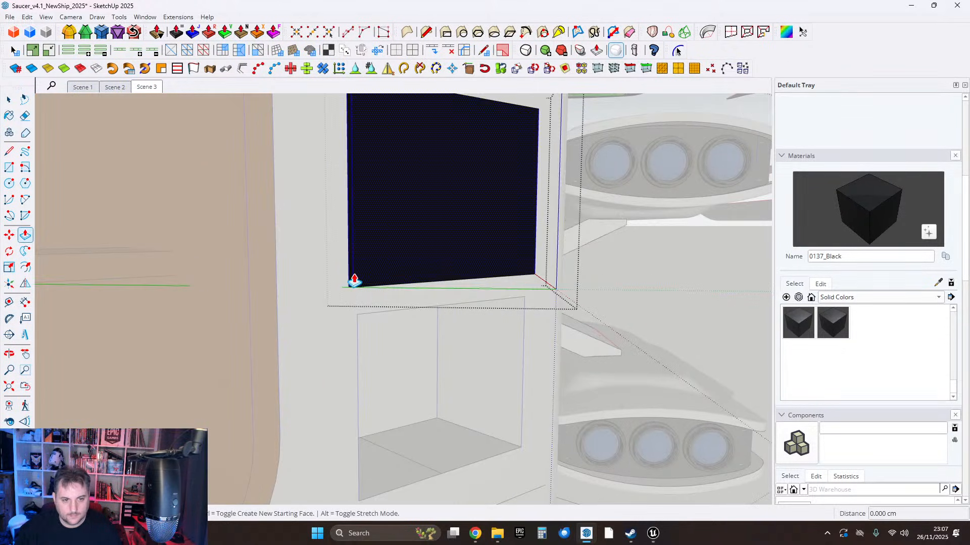
pyautogui.click(350, 284)
pyautogui.moveTo(371, 282); pyautogui.dragTo(141, 279, button='middle')
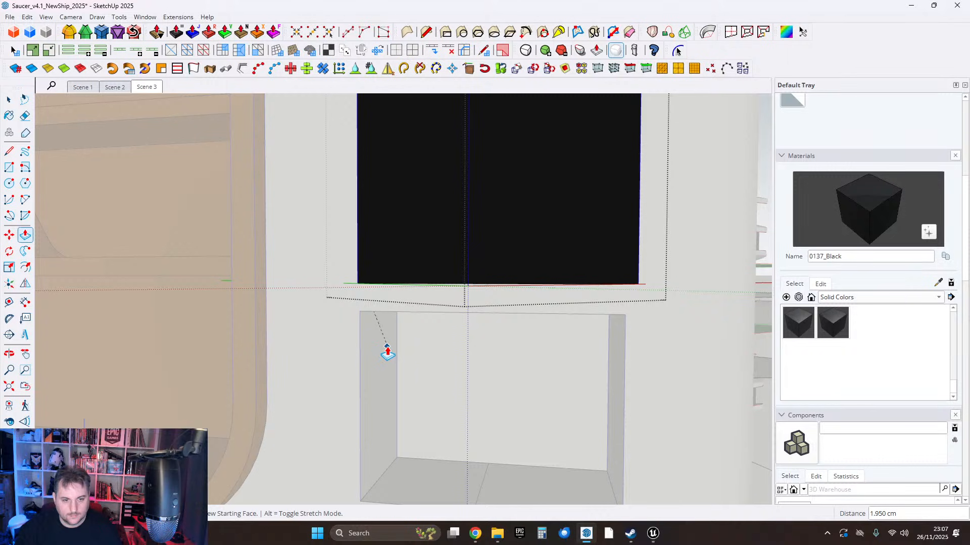
pyautogui.click(387, 349)
pyautogui.moveTo(534, 293); pyautogui.dragTo(422, 358, button='middle')
pyautogui.scroll(-3, 576, 359)
pyautogui.moveTo(503, 226); pyautogui.dragTo(552, 231, button='middle')
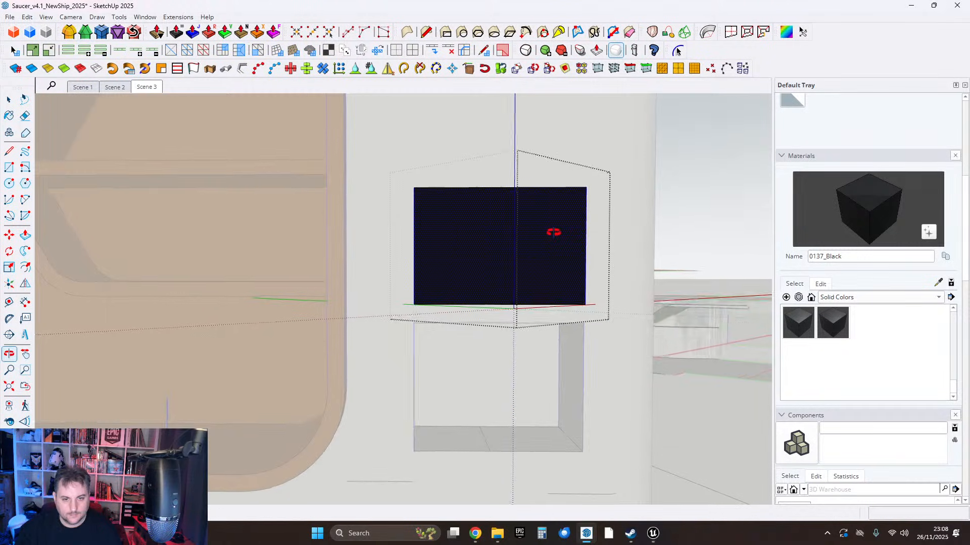
# Leave the panel group and delete the remaining reference lines around and inside the recess.
pyautogui.click(9, 99)
pyautogui.keyDown('shift'); pyautogui.moveTo(533, 359); pyautogui.dragTo(473, 354, button='middle'); pyautogui.keyUp('shift')
pyautogui.scroll(-1, 502, 333)
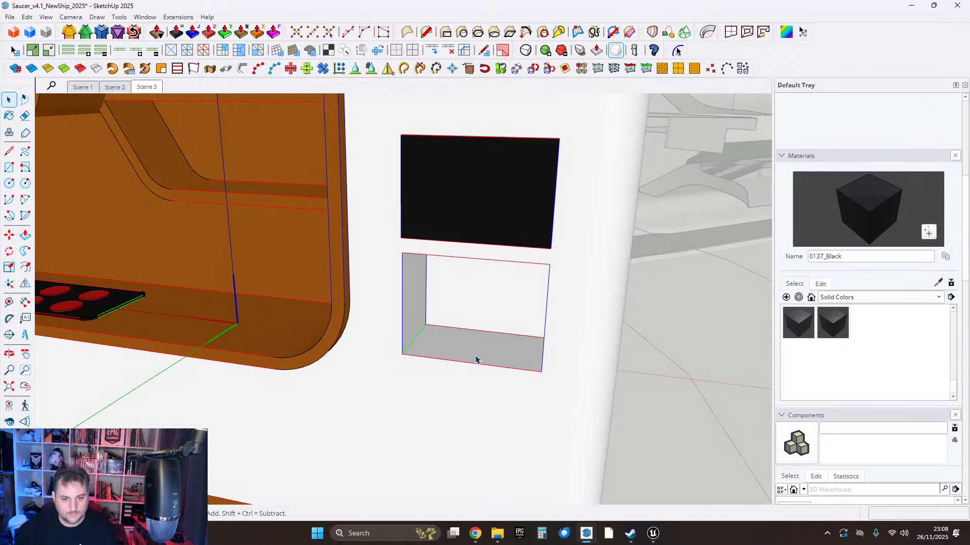
# Start RoundCorner on the black panel's upper corner edge nearest the shelves with a 5 cm offset.
pyautogui.moveTo(476, 359); pyautogui.dragTo(406, 235, button='middle')
pyautogui.click(406, 235)
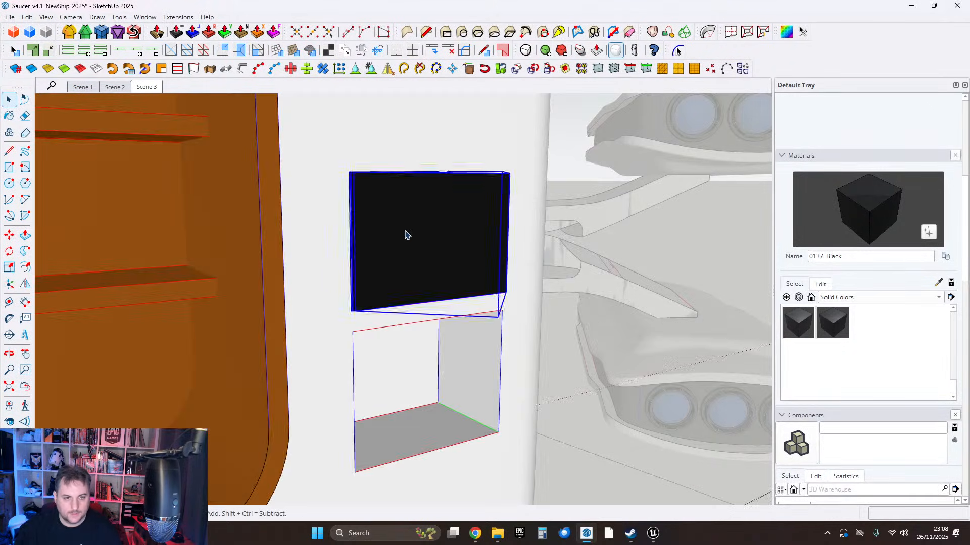
pyautogui.scroll(5, 406, 235)
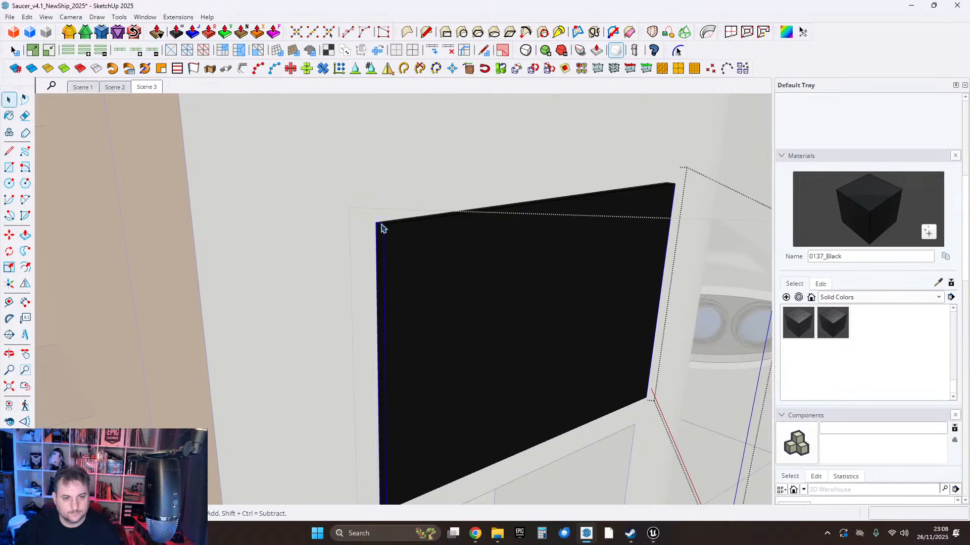
pyautogui.moveTo(59, 35); pyautogui.dragTo(61, 37)
pyautogui.click(68, 34)
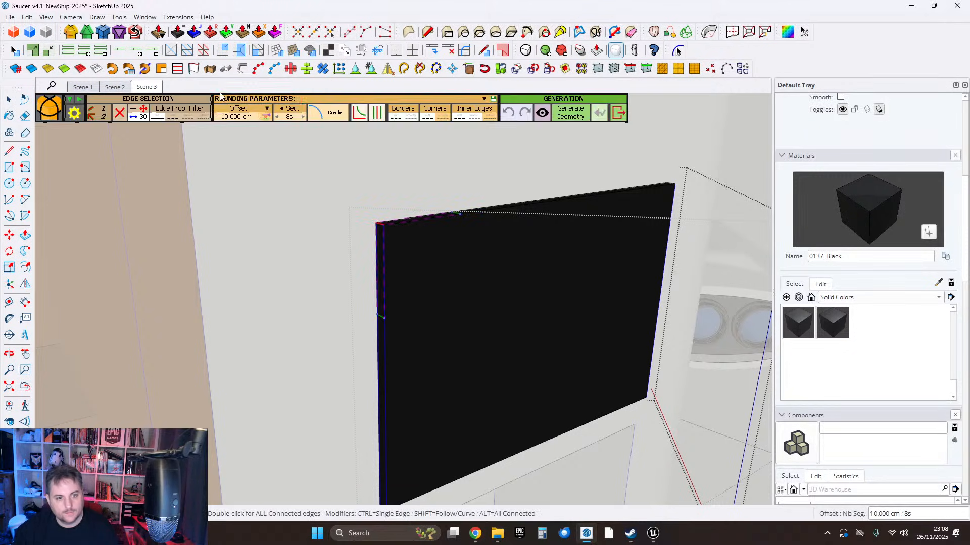
pyautogui.click(235, 117)
pyautogui.write('5')
pyautogui.press('Return')
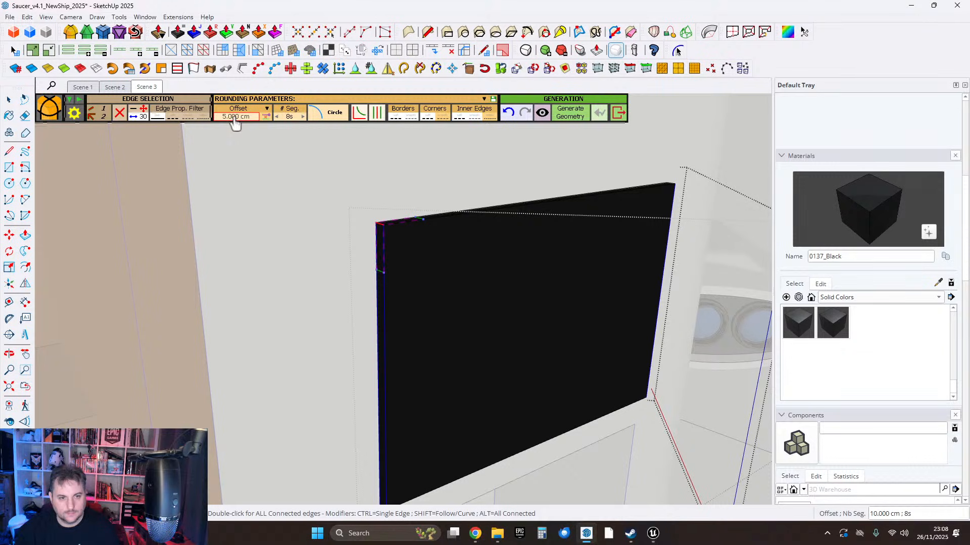
# Set the rounding to a 2.5 cm offset with 6 segments and generate the panel's rounded corner.
pyautogui.click(277, 117)
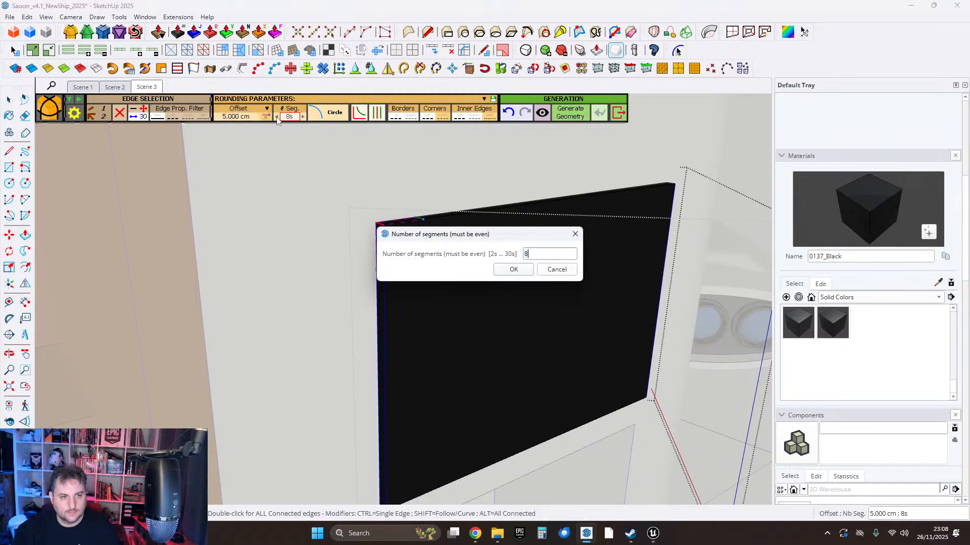
pyautogui.click(564, 268)
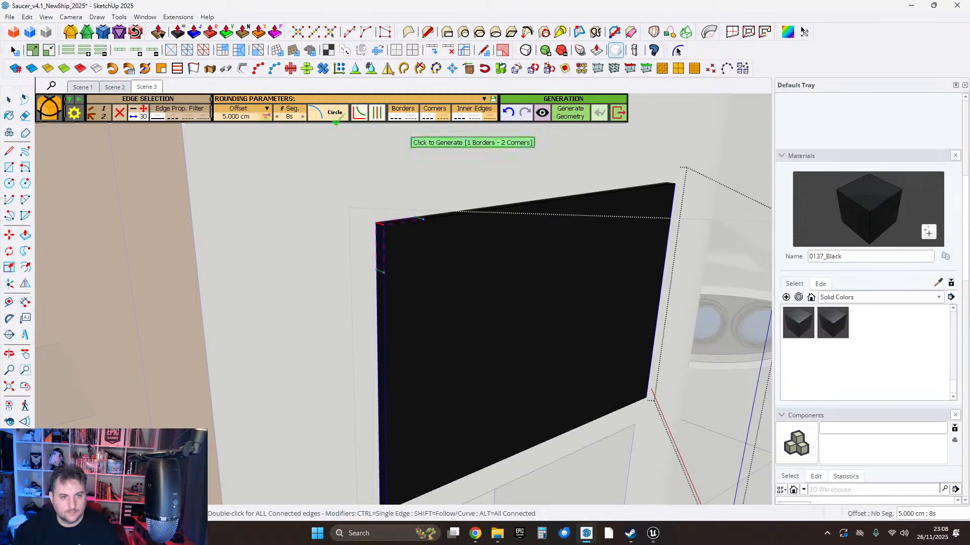
pyautogui.click(236, 117)
pyautogui.press('Return')
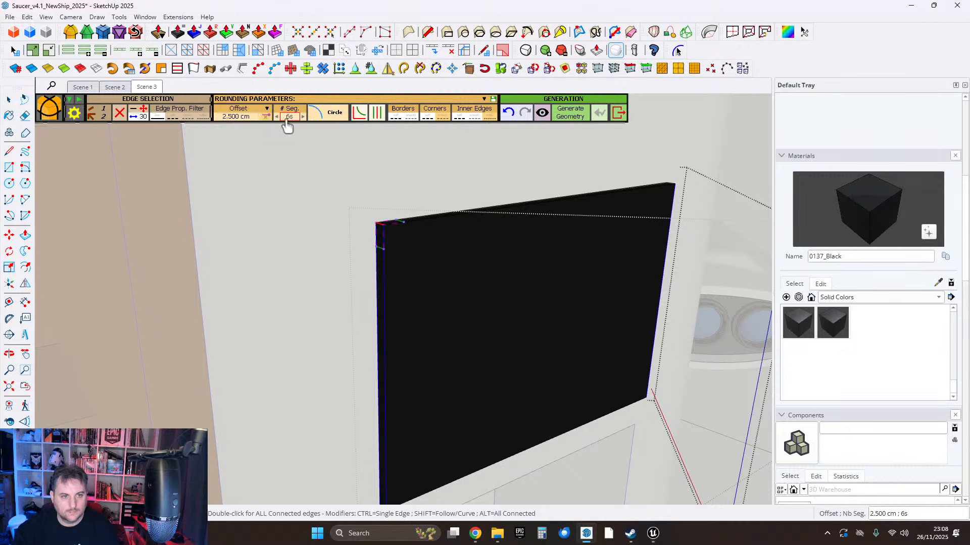
pyautogui.click(9, 99)
pyautogui.moveTo(219, 146); pyautogui.dragTo(348, 376, button='middle')
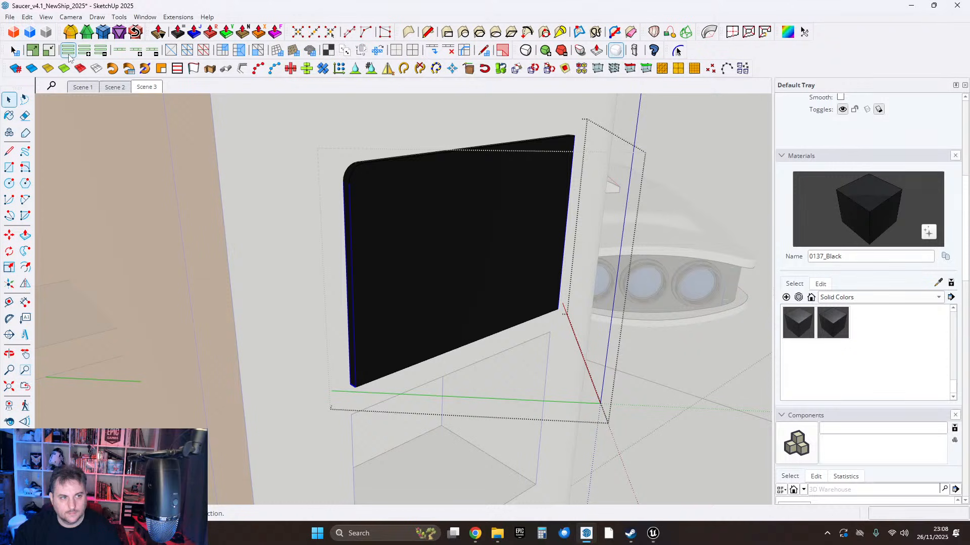
# Round the black panel's three remaining corners at 2.5 cm with 6 segments and soften all of the panel's edges.
pyautogui.click(70, 33)
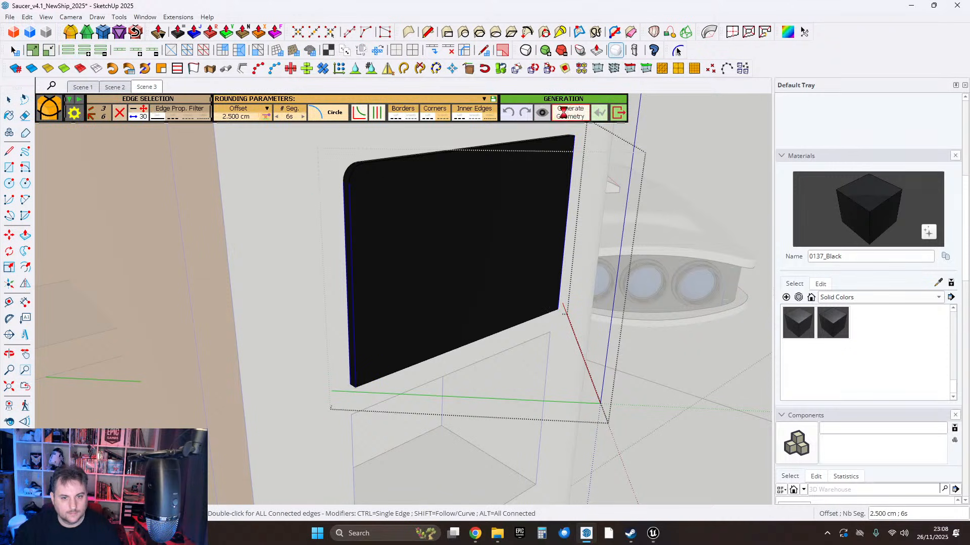
pyautogui.click(7, 97)
pyautogui.tripleClick(418, 234)
pyautogui.rightClick(418, 234)
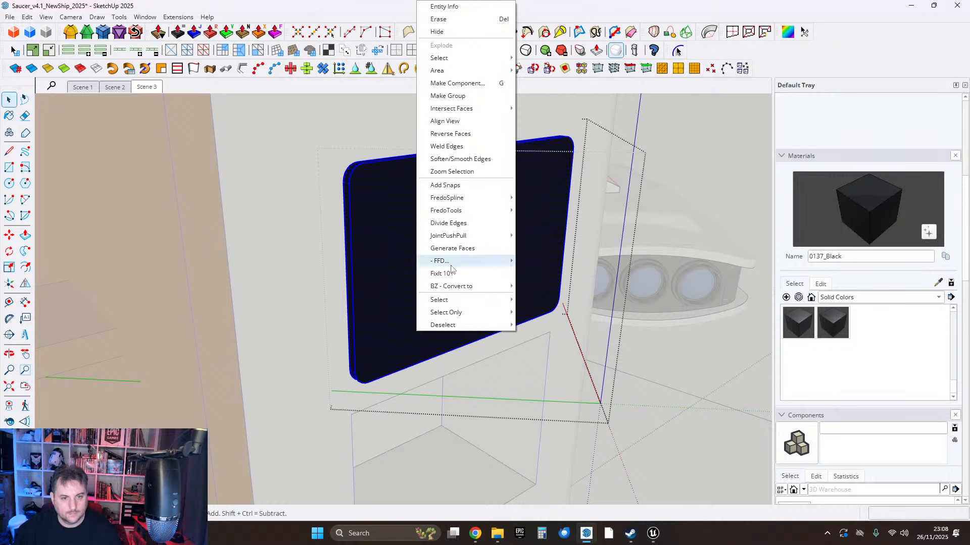
pyautogui.click(460, 159)
pyautogui.moveTo(453, 227); pyautogui.dragTo(324, 284, button='middle')
# Round the four inner corner edges of the recess with a 5 cm offset and 6 segments.
pyautogui.click(295, 192)
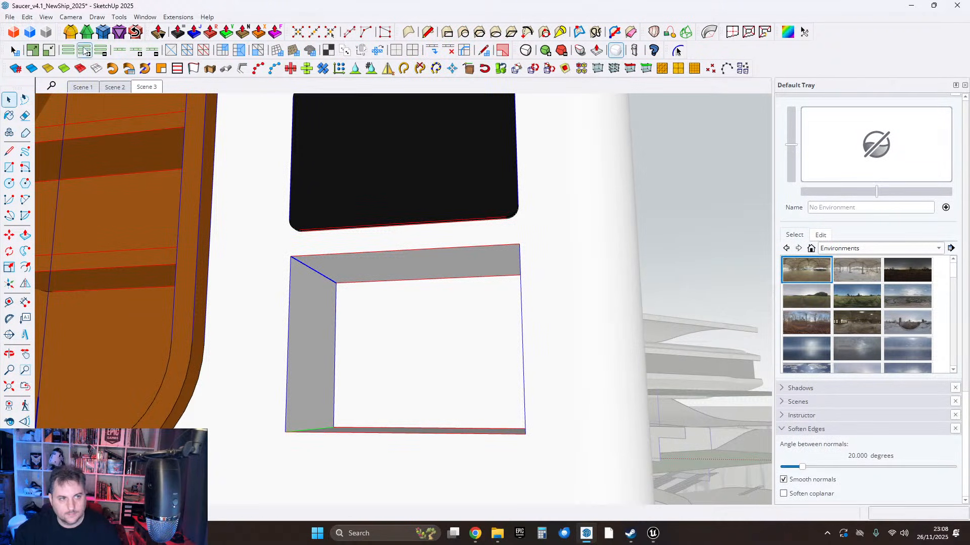
pyautogui.click(72, 32)
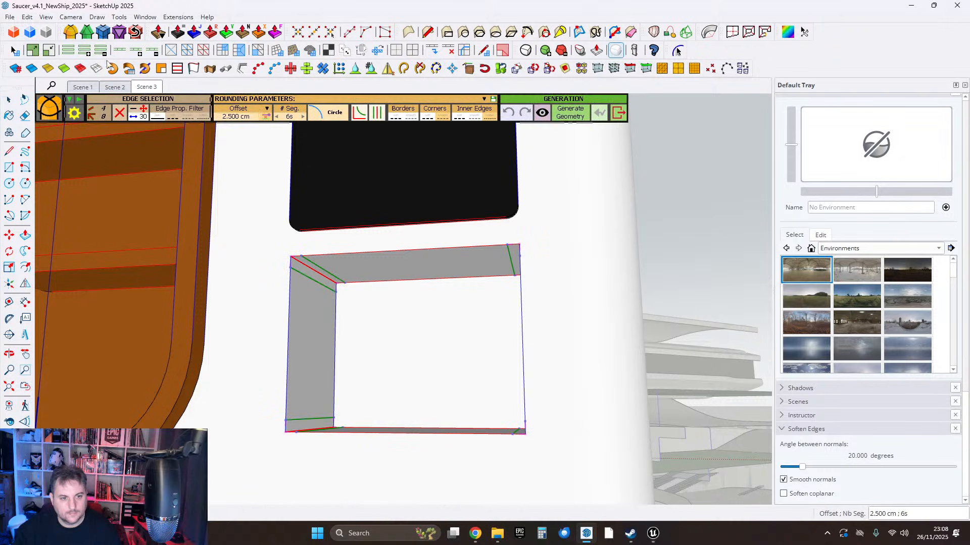
pyautogui.click(235, 118)
pyautogui.write('5')
pyautogui.press('Return')
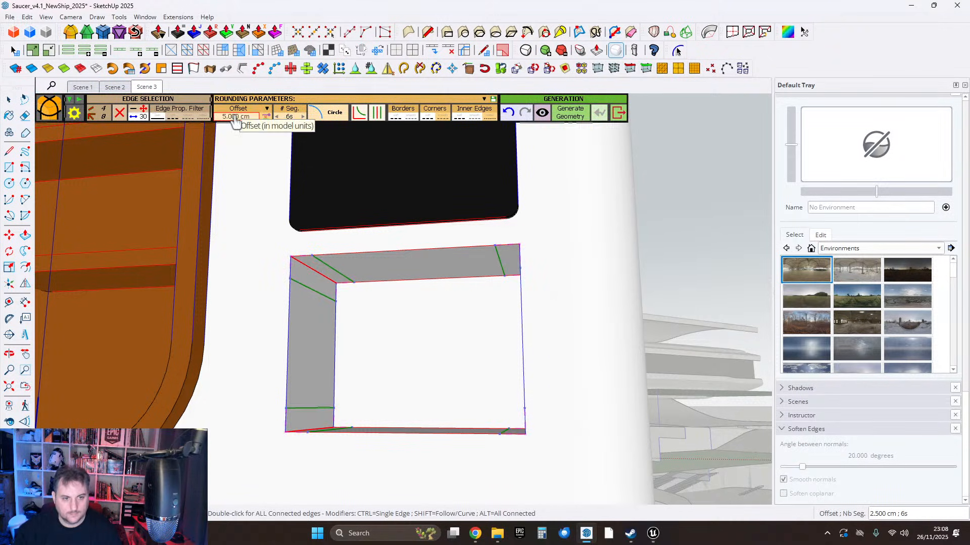
pyautogui.click(566, 115)
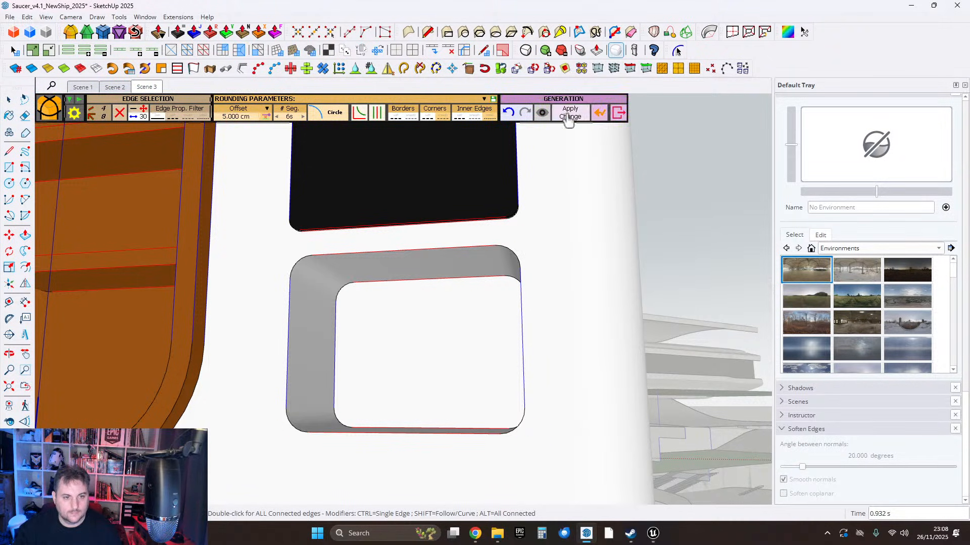
pyautogui.click(9, 100)
# Draw a circle of 10 cm radius on the recess floor using a guide line from the back edge's midpoint, and erase the guide line.
pyautogui.moveTo(442, 346); pyautogui.dragTo(418, 345, button='middle')
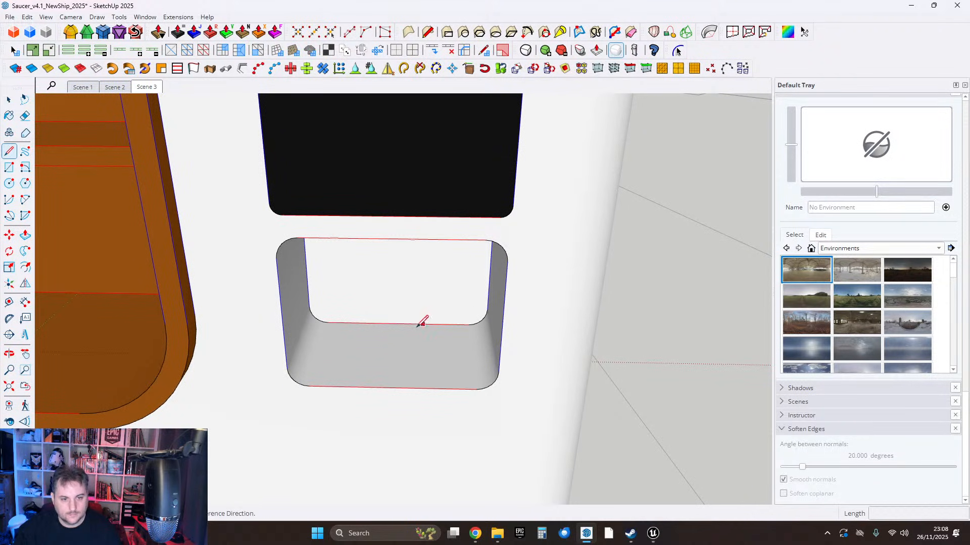
pyautogui.click(398, 324)
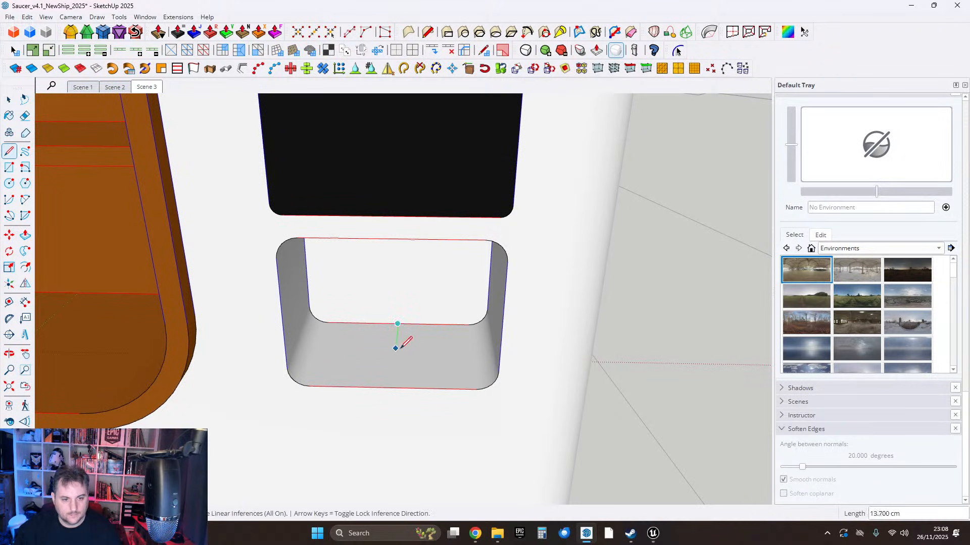
pyautogui.click(317, 344)
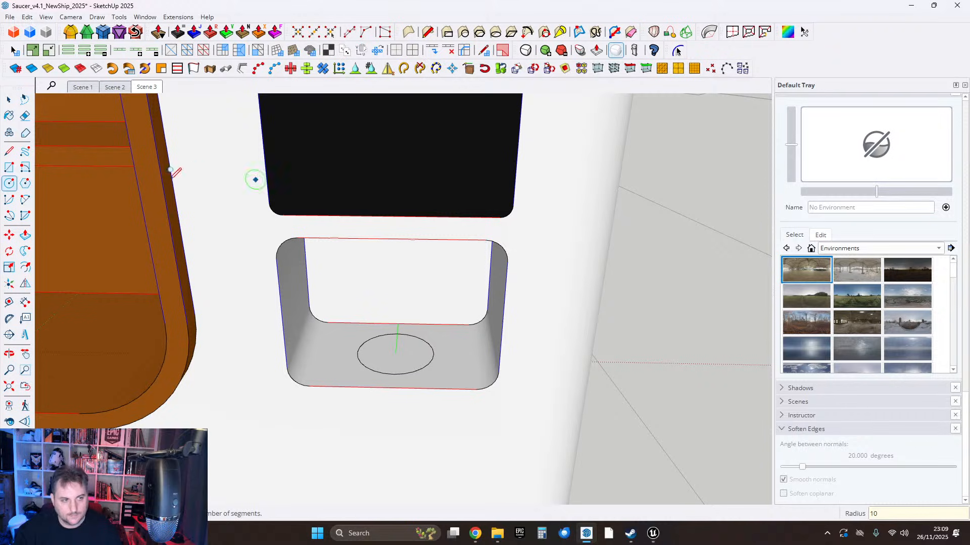
pyautogui.click(25, 116)
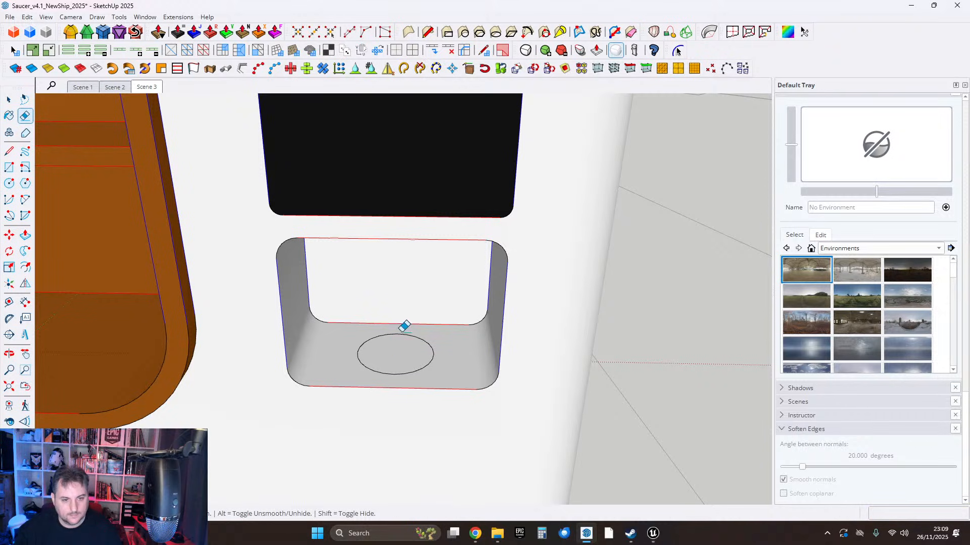
# Push/Pull the circle on the niche floor upward into a thin raised disc.
pyautogui.moveTo(410, 348); pyautogui.dragTo(369, 309, button='middle')
pyautogui.click(26, 235)
pyautogui.click(380, 359)
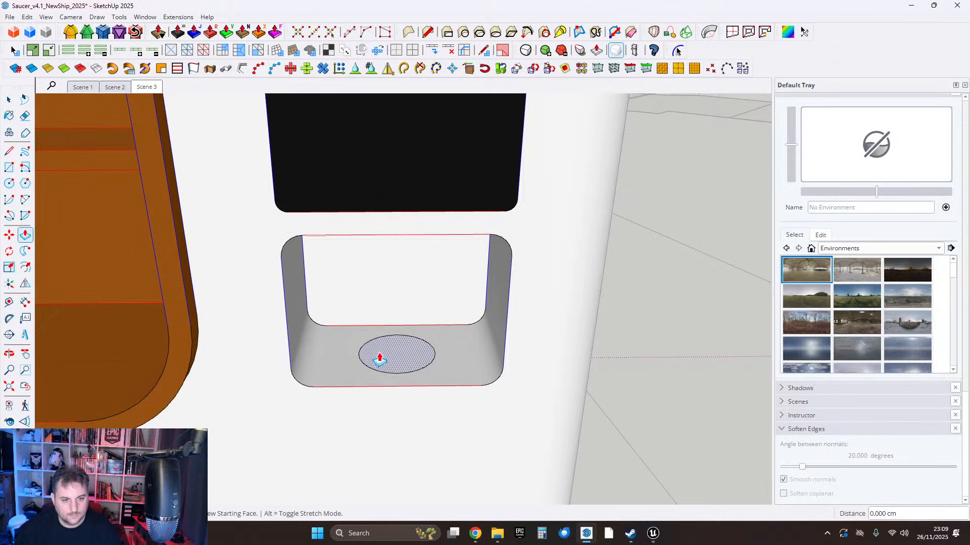
pyautogui.click(380, 358)
pyautogui.press('space')
pyautogui.scroll(-6, 462, 279)
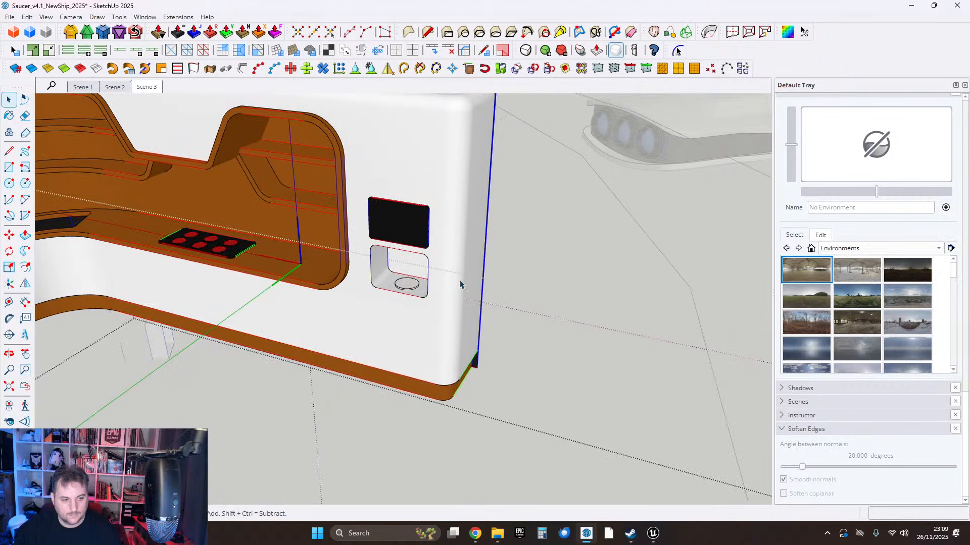
# Examine the kitchen unit from several angles, covering the sinks, taps, black screen and the niche with its disc.
pyautogui.scroll(5, 462, 279)
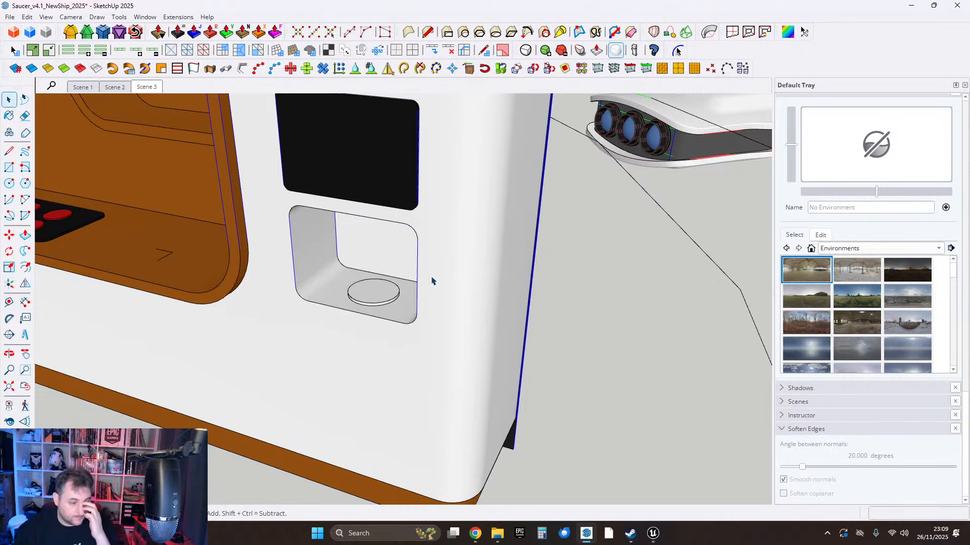
pyautogui.moveTo(410, 280); pyautogui.dragTo(438, 304, button='middle')
pyautogui.scroll(-4, 451, 269)
pyautogui.moveTo(351, 272); pyautogui.dragTo(372, 277, button='middle')
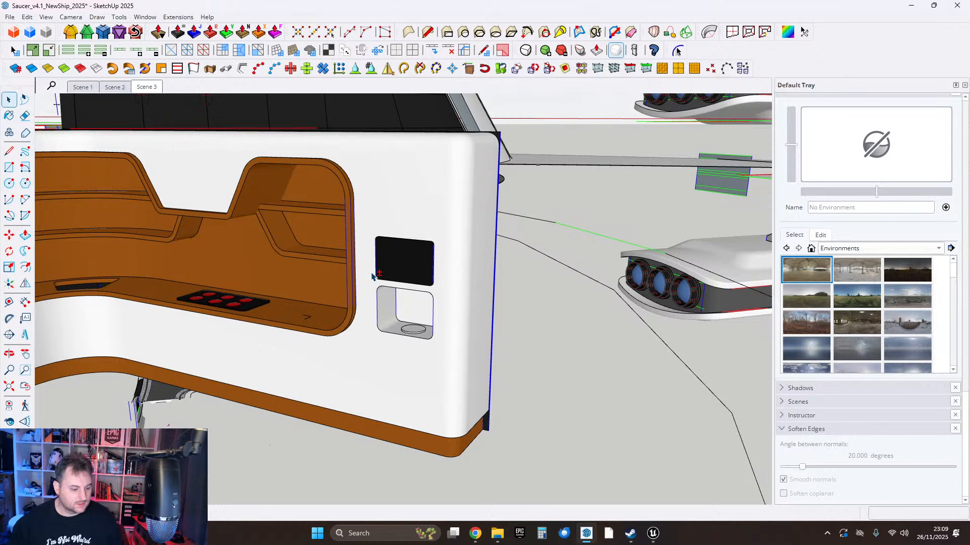
pyautogui.moveTo(444, 245); pyautogui.dragTo(510, 316, button='middle')
pyautogui.scroll(4, 366, 317)
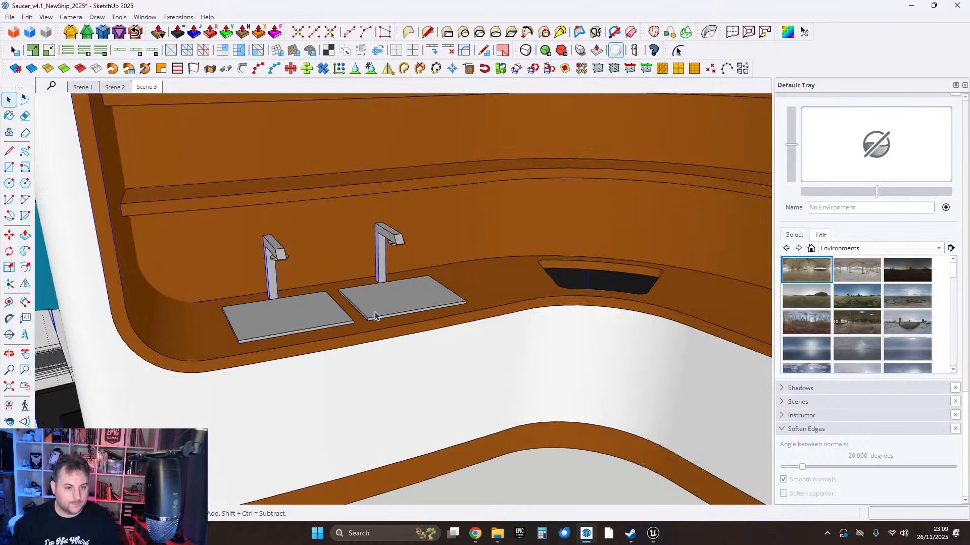
pyautogui.moveTo(372, 319); pyautogui.dragTo(348, 313, button='middle')
pyautogui.scroll(2, 465, 322)
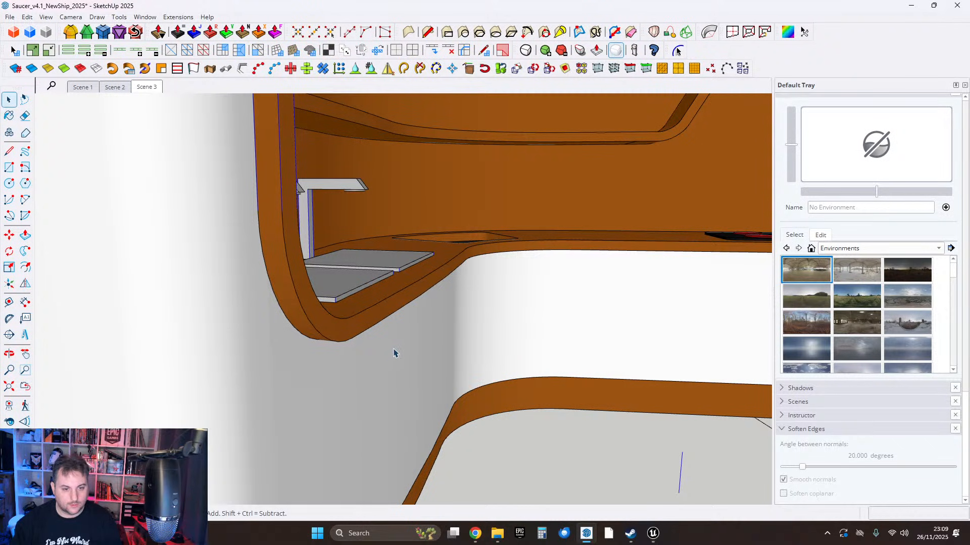
pyautogui.moveTo(395, 353); pyautogui.dragTo(481, 246, button='middle')
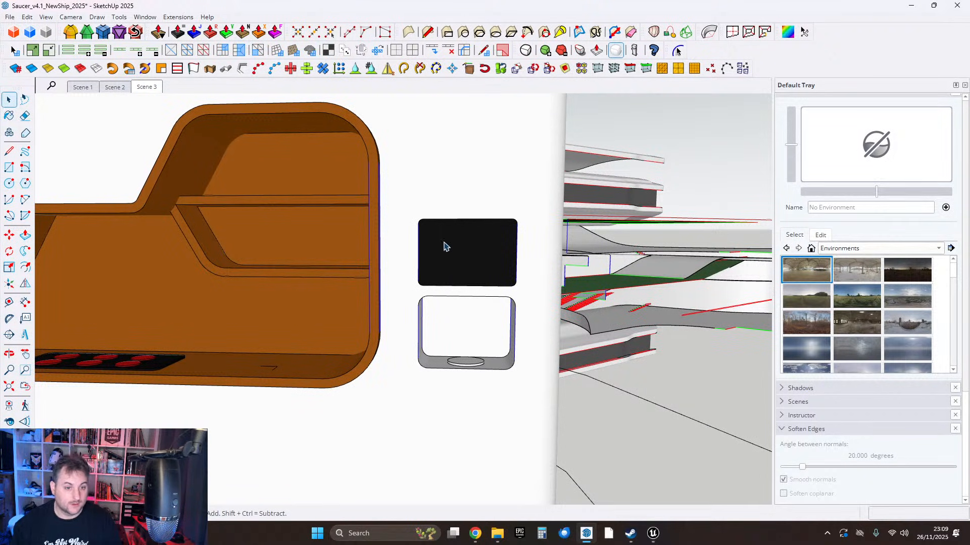
pyautogui.moveTo(399, 229)
pyautogui.mouseDown(button='middle')
pyautogui.moveTo(422, 244)
pyautogui.moveTo(325, 243)
pyautogui.moveTo(541, 391)
pyautogui.moveTo(396, 305)
pyautogui.moveTo(368, 299)
pyautogui.moveTo(357, 318)
pyautogui.mouseUp(button='middle')
pyautogui.scroll(3, 343, 314)
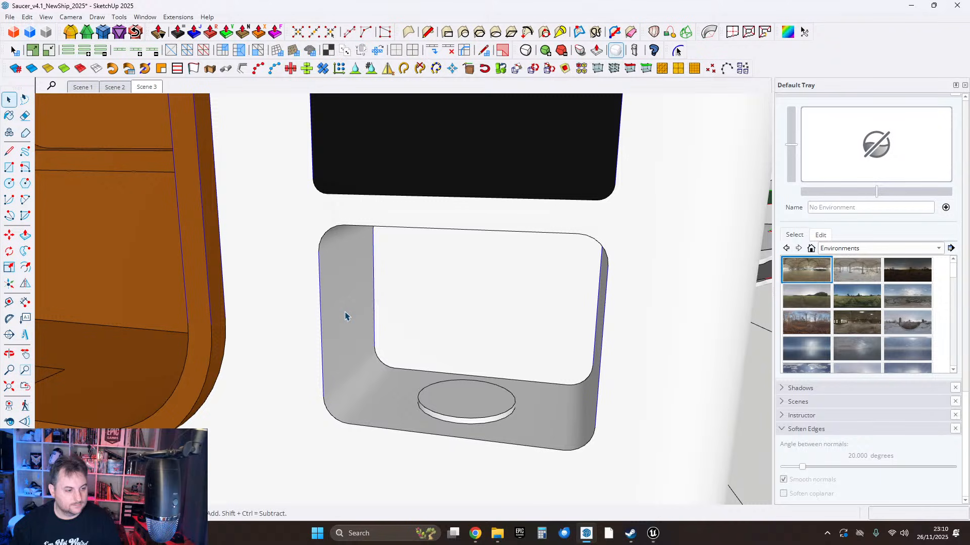
pyautogui.scroll(1, 345, 316)
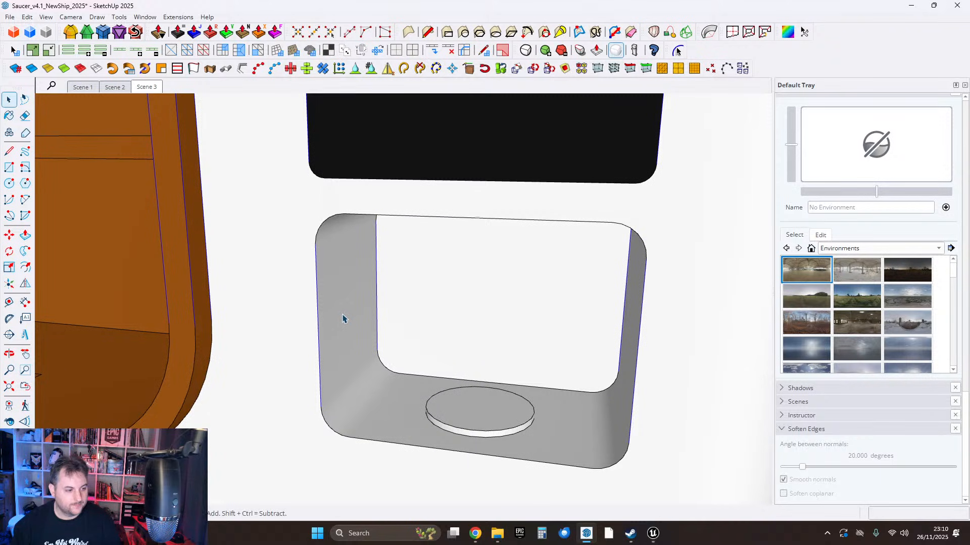
pyautogui.scroll(-1, 348, 319)
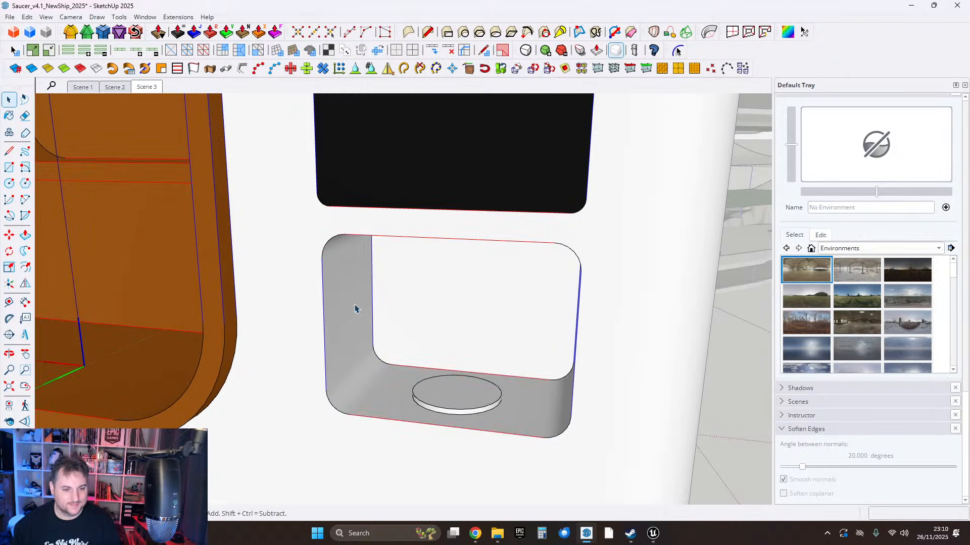
# Sample the M02_Ash_Whisper material from the sink area and paint the niche's side and back faces with it.
pyautogui.click(355, 309)
pyautogui.keyDown('shift'); pyautogui.click(396, 314); pyautogui.keyUp('shift')
pyautogui.scroll(-2, 417, 318)
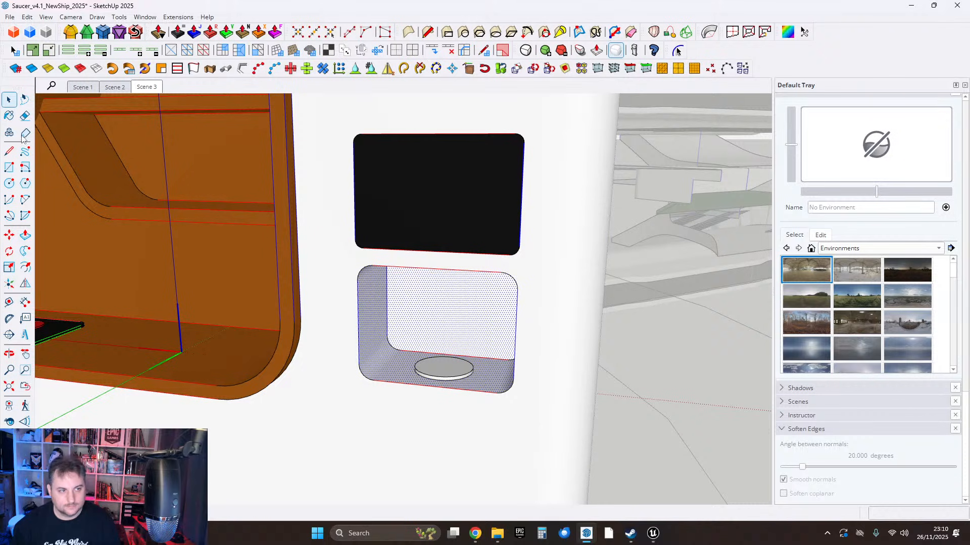
pyautogui.click(9, 116)
pyautogui.scroll(-1, 520, 278)
pyautogui.moveTo(268, 277); pyautogui.dragTo(526, 349, button='middle')
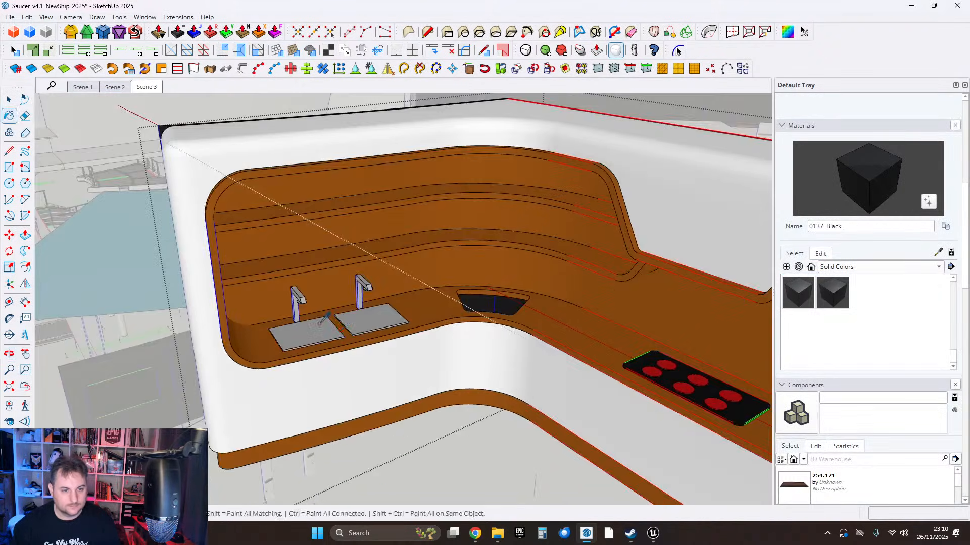
pyautogui.keyDown('alt'); pyautogui.click(361, 324); pyautogui.keyUp('alt')
pyautogui.moveTo(362, 323); pyautogui.dragTo(329, 227, button='middle')
pyautogui.scroll(4, 470, 292)
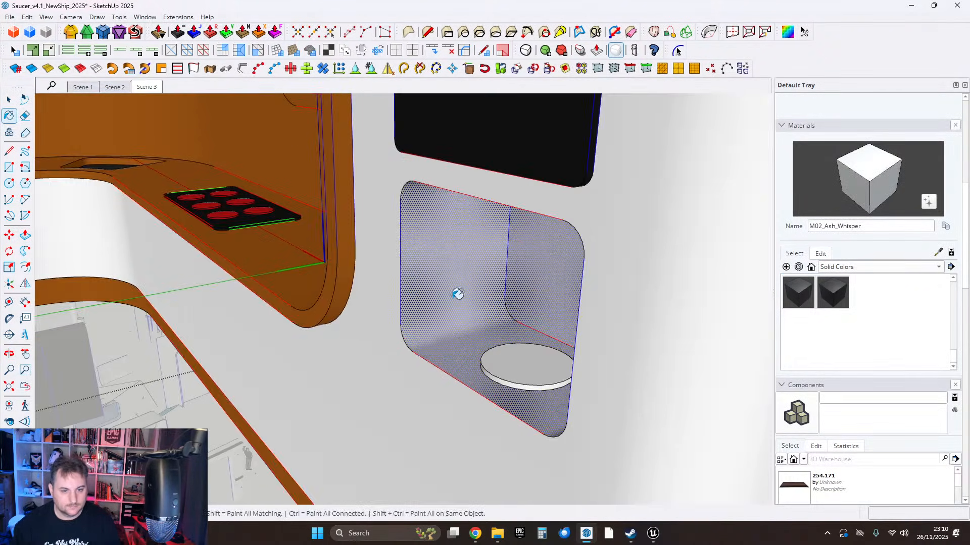
pyautogui.press('space')
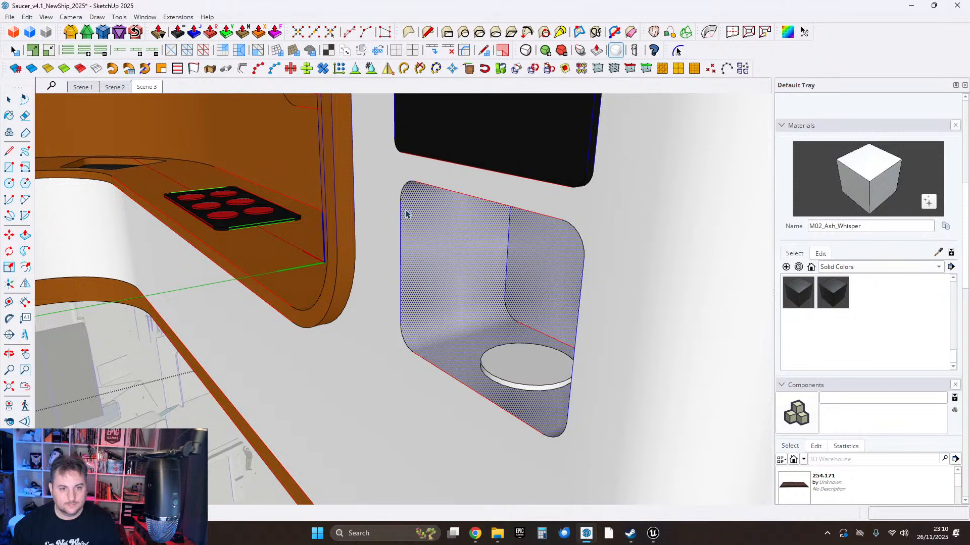
# Offset the niche's front opening edges outward by 1 cm.
pyautogui.click(402, 214)
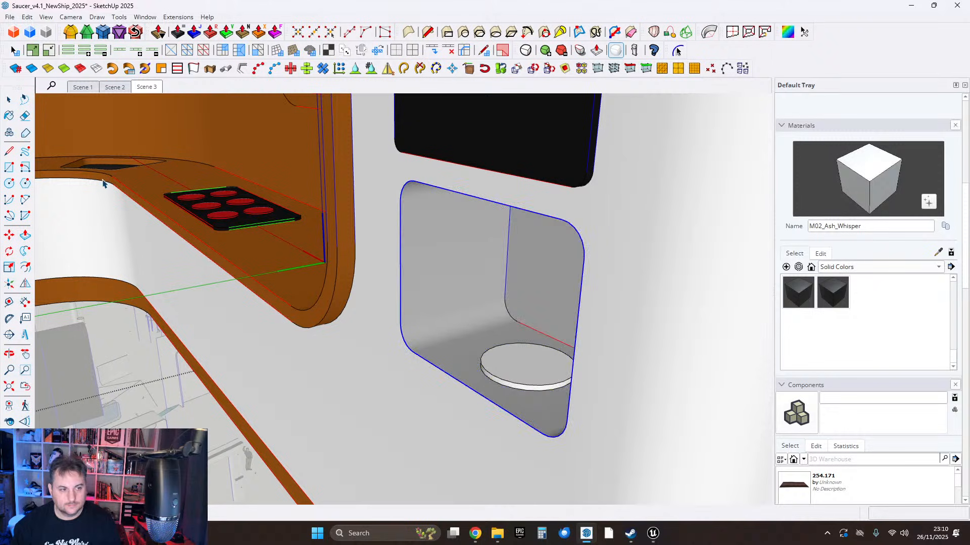
pyautogui.click(25, 267)
pyautogui.click(580, 301)
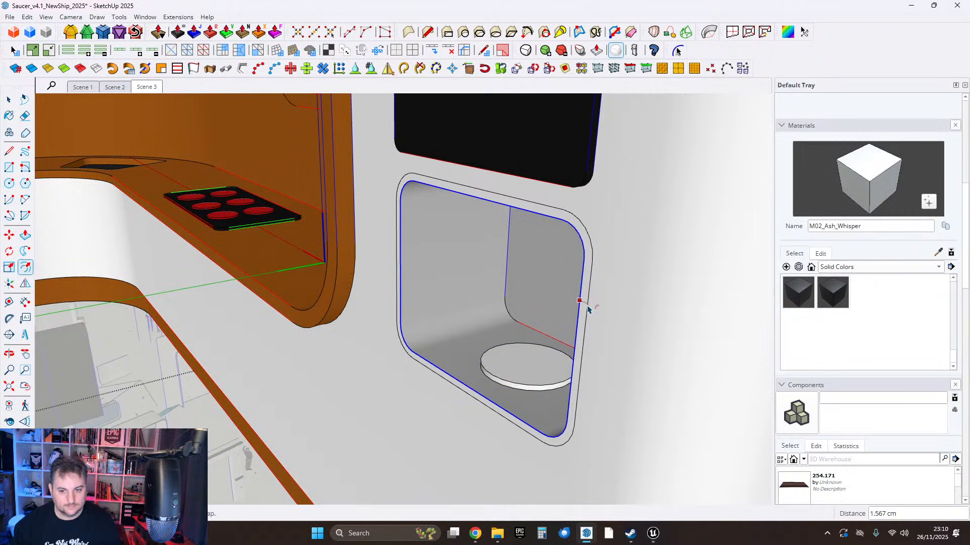
pyautogui.press('Return')
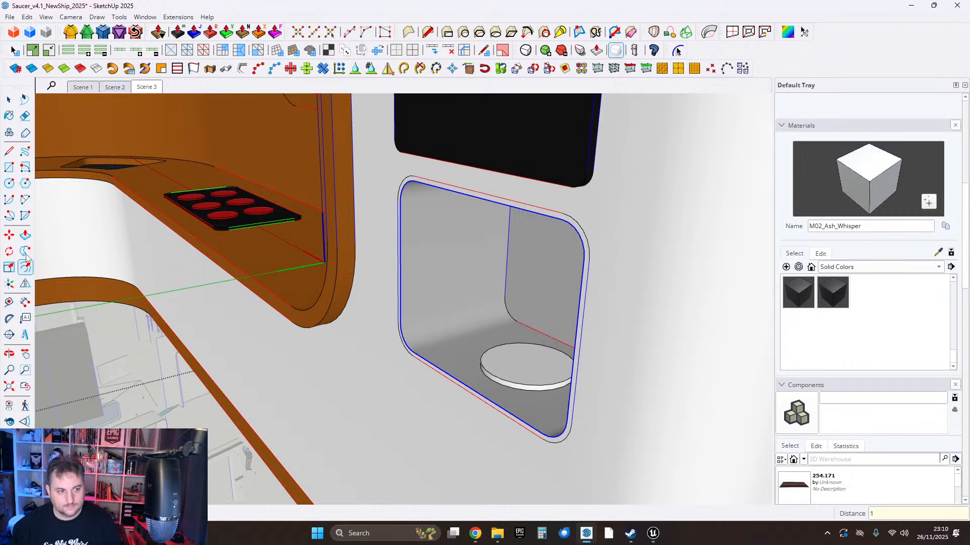
# Push/Pull the narrow border face around the niche outward 0.4 cm to form a raised rim.
pyautogui.click(25, 235)
pyautogui.scroll(2, 591, 276)
pyautogui.click(583, 274)
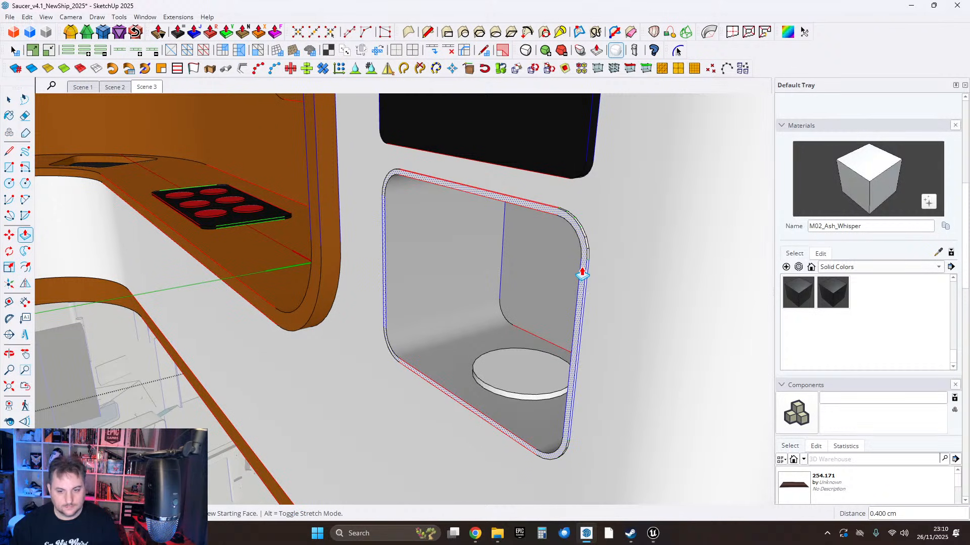
pyautogui.click(582, 274)
pyautogui.press('space')
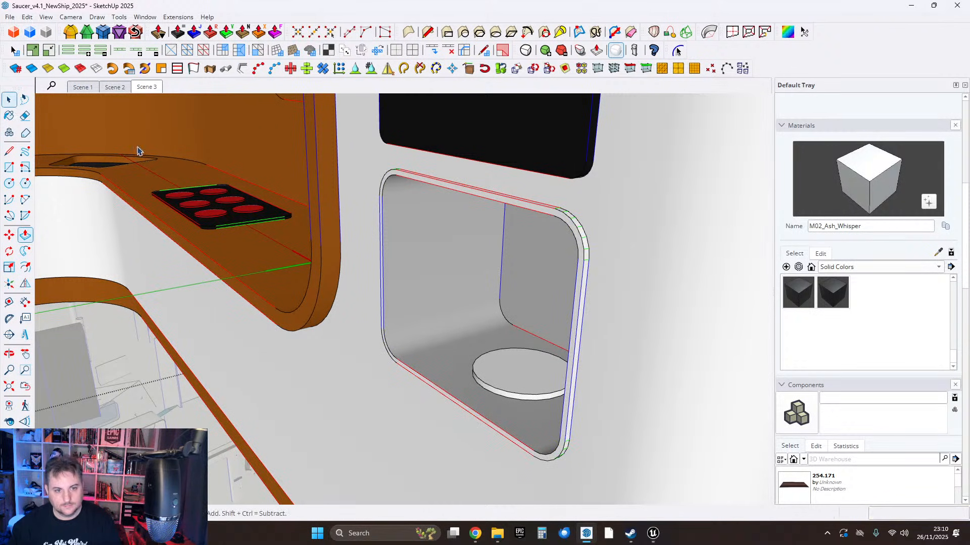
# Soften and smooth the edges of the niche's inner wall at a 20-degree angle between normals.
pyautogui.click(397, 219)
pyautogui.rightClick(397, 219)
pyautogui.click(442, 202)
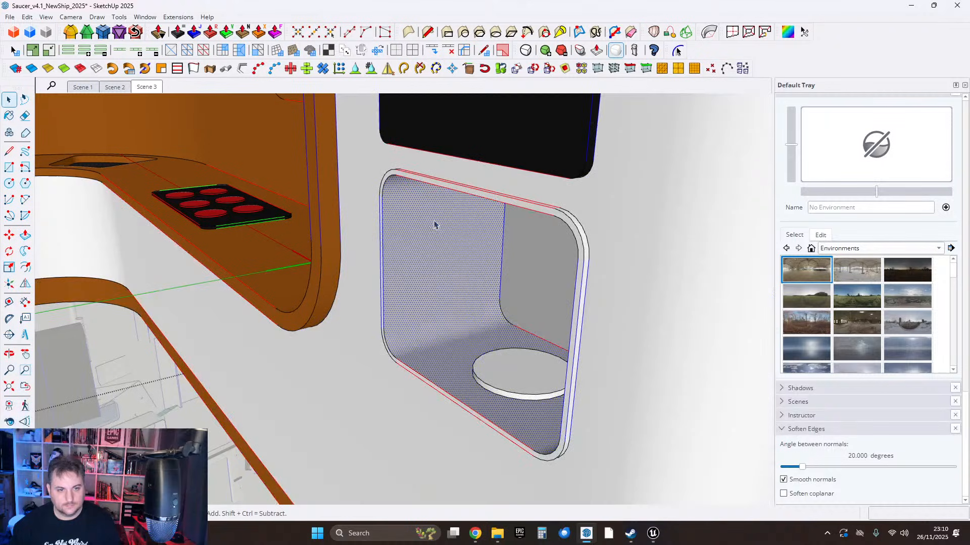
# Paint the raised rim around the niche with the M02_Ash_Whisper material.
pyautogui.press('b')
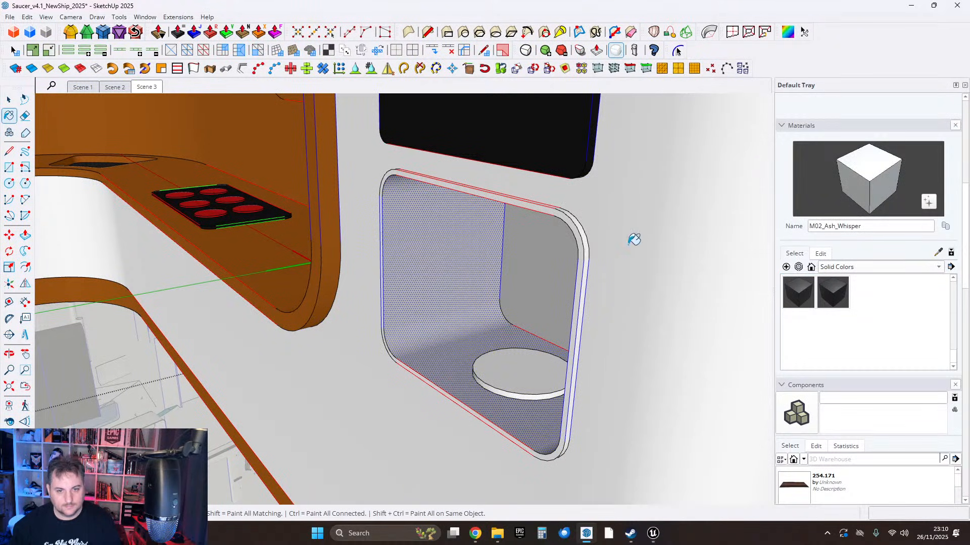
pyautogui.scroll(2, 573, 225)
pyautogui.click(564, 231)
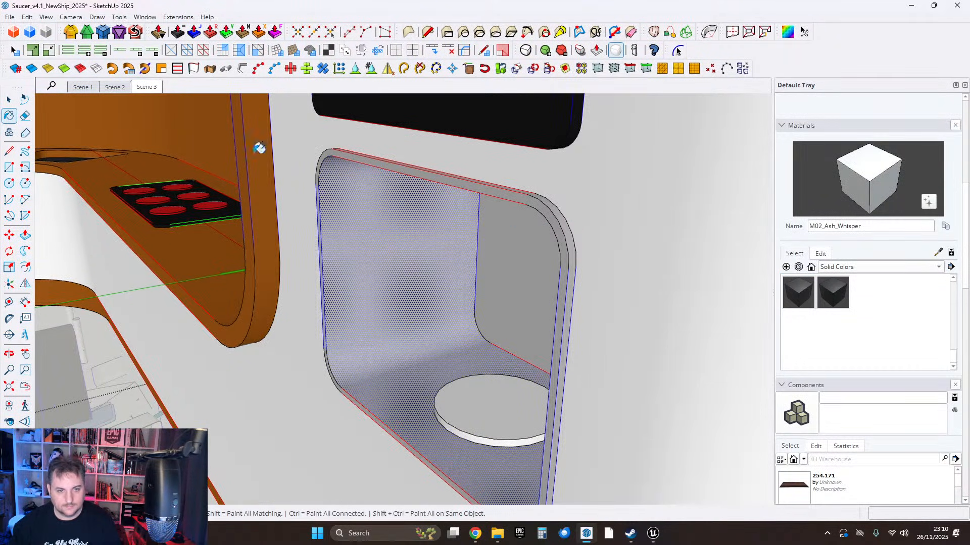
pyautogui.press('space')
# Examine the whole kitchen unit in its surroundings and the black recess in the curved corner of the worktop.
pyautogui.scroll(-5, 436, 242)
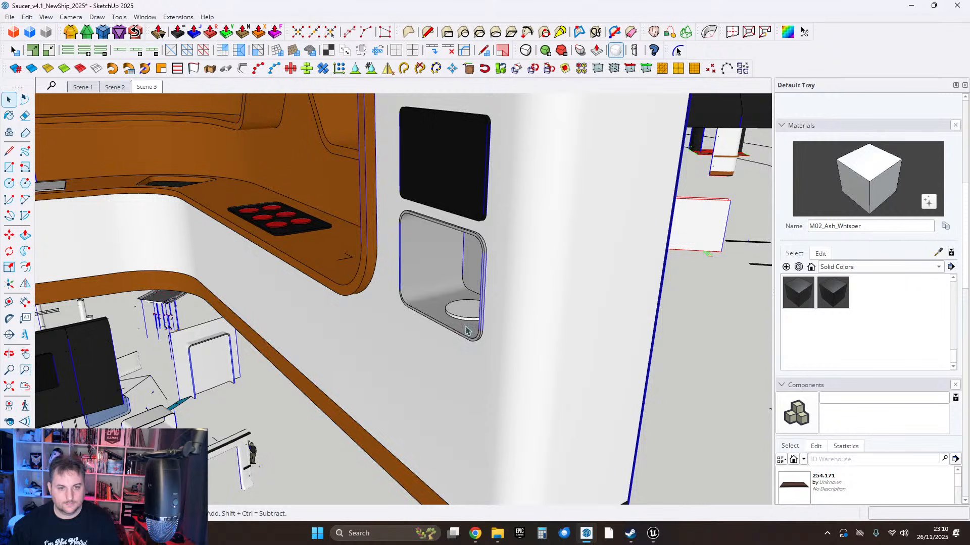
pyautogui.scroll(-3, 467, 330)
pyautogui.moveTo(467, 331); pyautogui.dragTo(353, 288, button='middle')
pyautogui.scroll(-3, 480, 325)
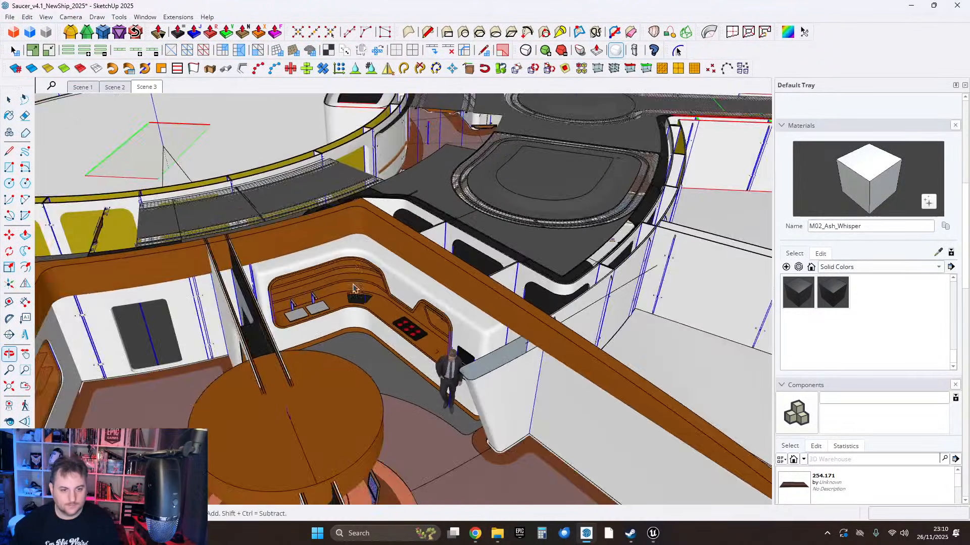
pyautogui.scroll(-5, 353, 288)
pyautogui.keyDown('shift'); pyautogui.moveTo(707, 470); pyautogui.dragTo(378, 264, button='middle'); pyautogui.keyUp('shift')
pyautogui.scroll(5, 378, 264)
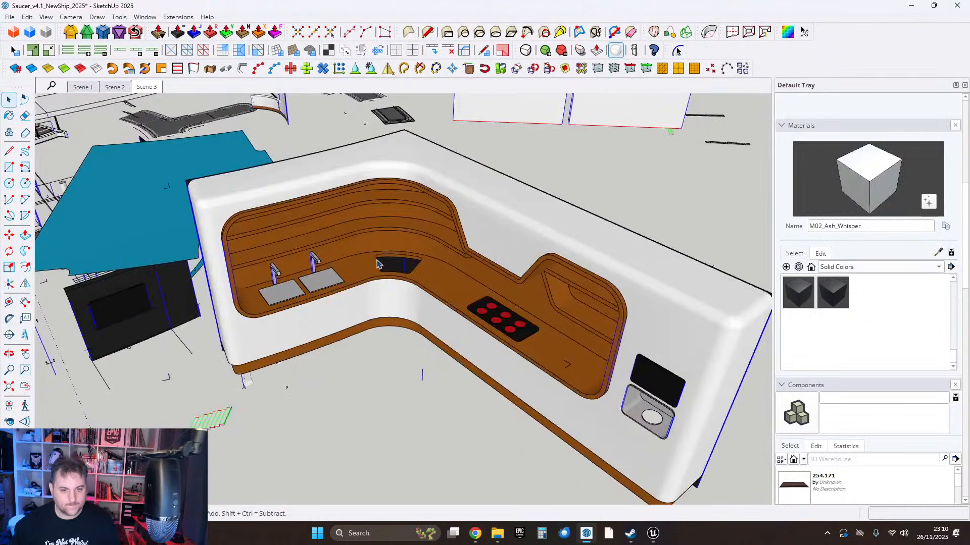
pyautogui.scroll(6, 377, 263)
pyautogui.scroll(5, 408, 253)
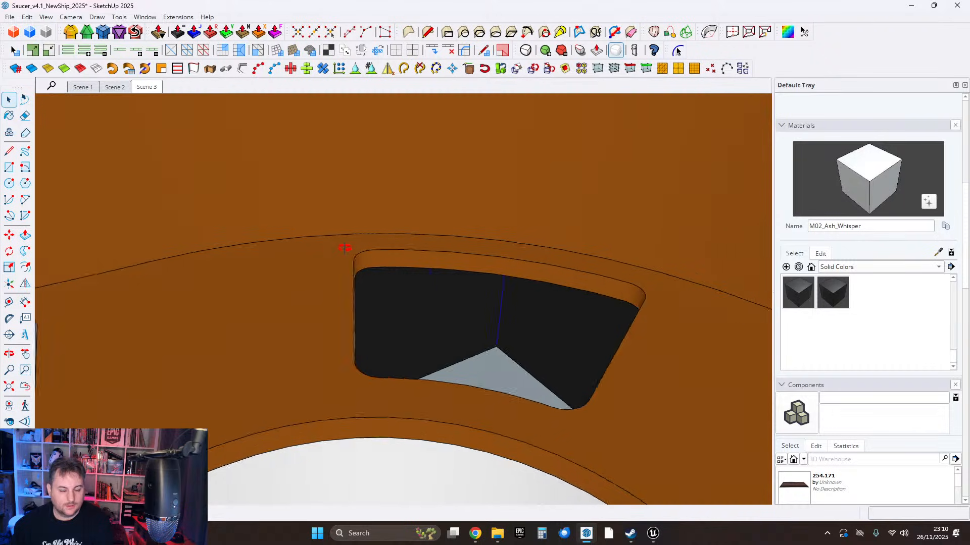
pyautogui.moveTo(373, 261); pyautogui.dragTo(372, 263, button='middle')
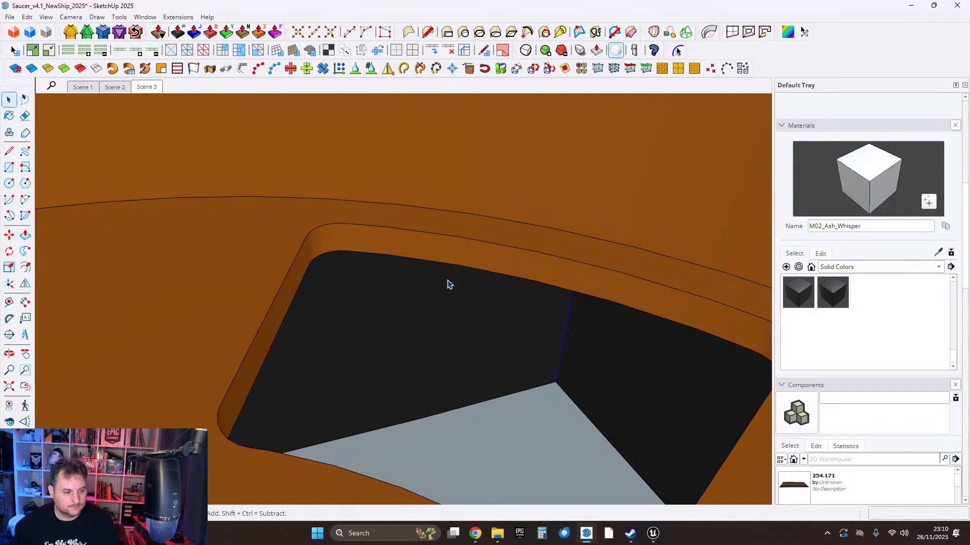
pyautogui.scroll(-6, 482, 274)
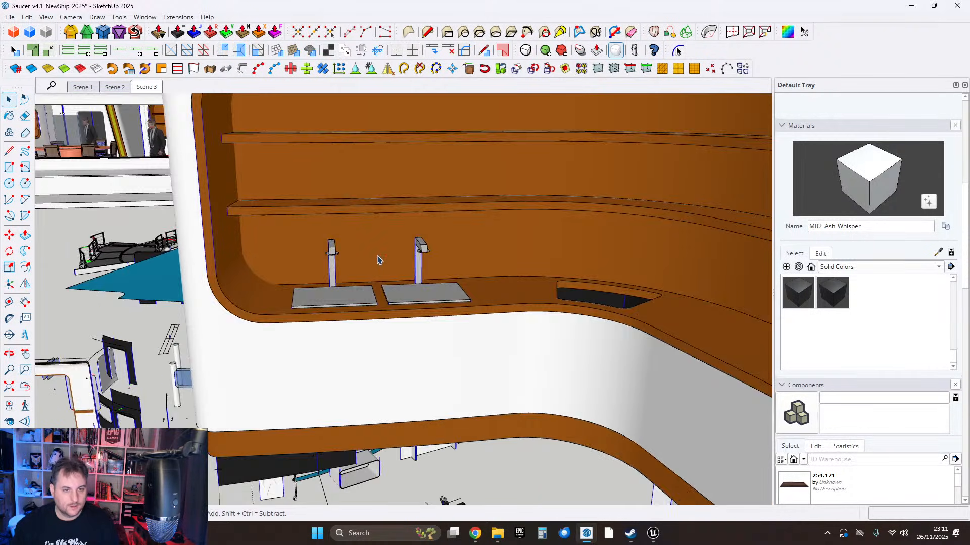
# Examine the kitchen unit's shelves and sink area, and how the unit sits within the ship's room.
pyautogui.scroll(-6, 360, 211)
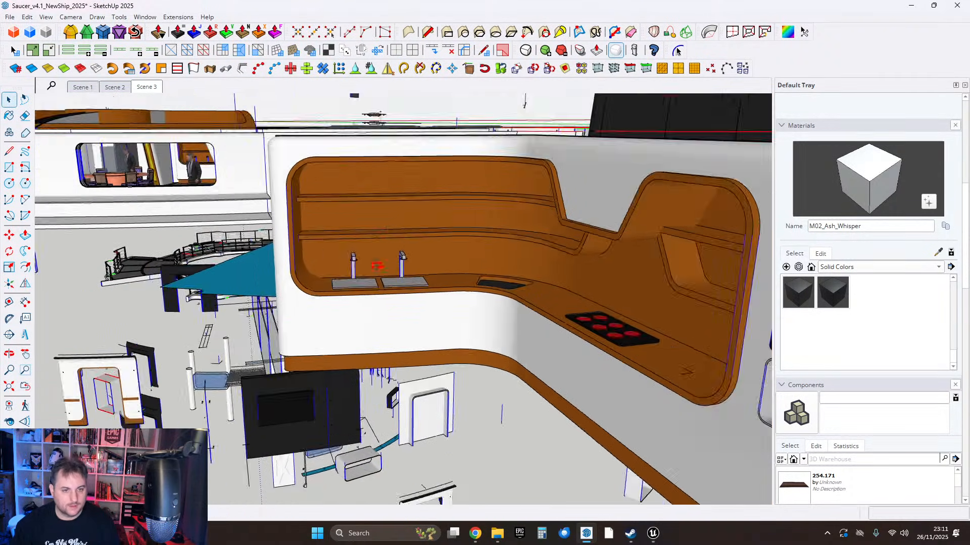
pyautogui.scroll(6, 392, 369)
pyautogui.scroll(6, 391, 370)
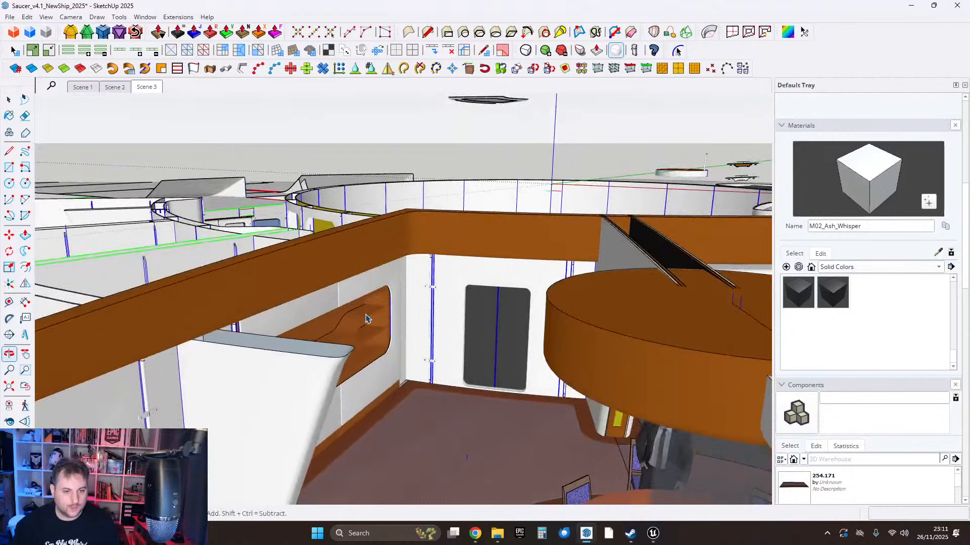
pyautogui.moveTo(372, 280); pyautogui.dragTo(389, 340, button='middle')
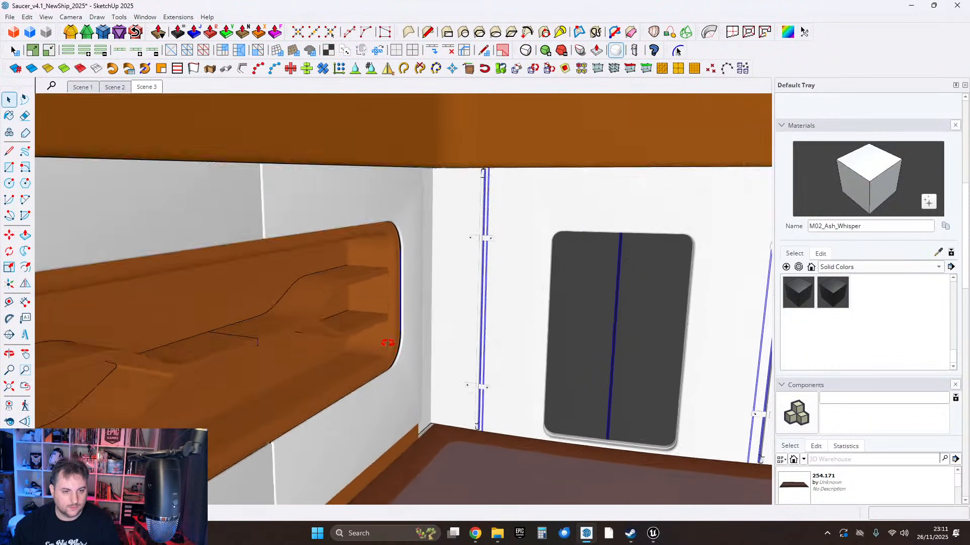
pyautogui.scroll(-8, 370, 195)
pyautogui.moveTo(371, 199); pyautogui.dragTo(500, 323, button='middle')
pyautogui.scroll(5, 218, 225)
pyautogui.scroll(6, 186, 272)
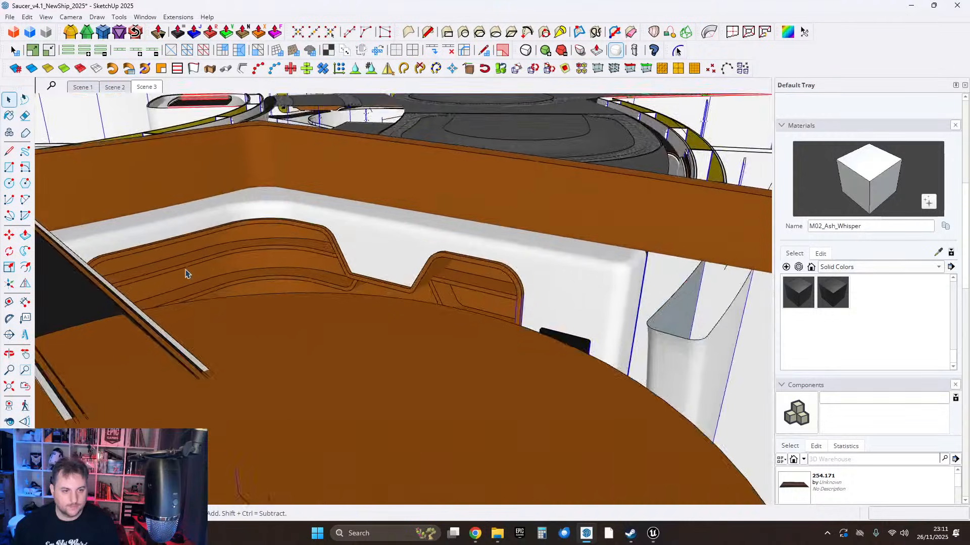
pyautogui.moveTo(110, 270); pyautogui.dragTo(503, 287, button='middle')
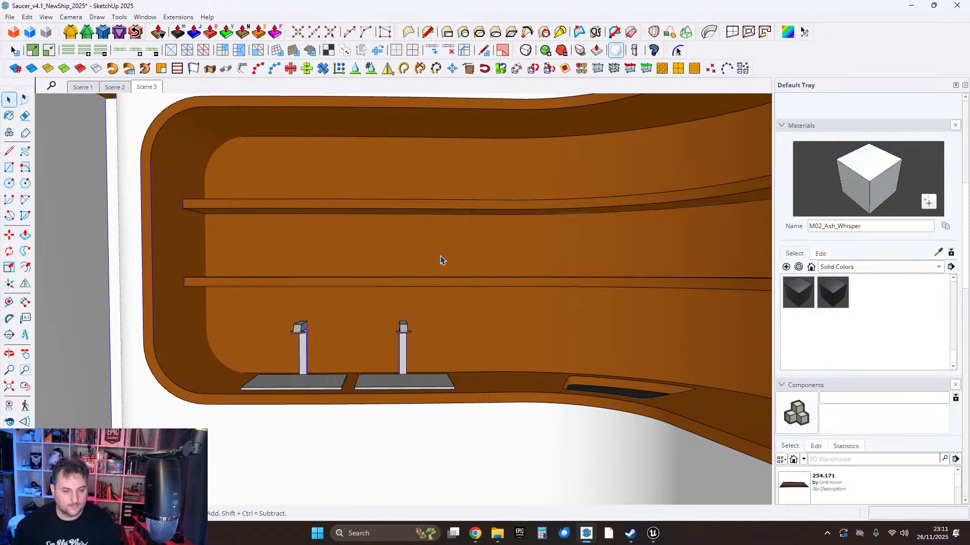
pyautogui.moveTo(442, 262); pyautogui.dragTo(488, 243, button='middle')
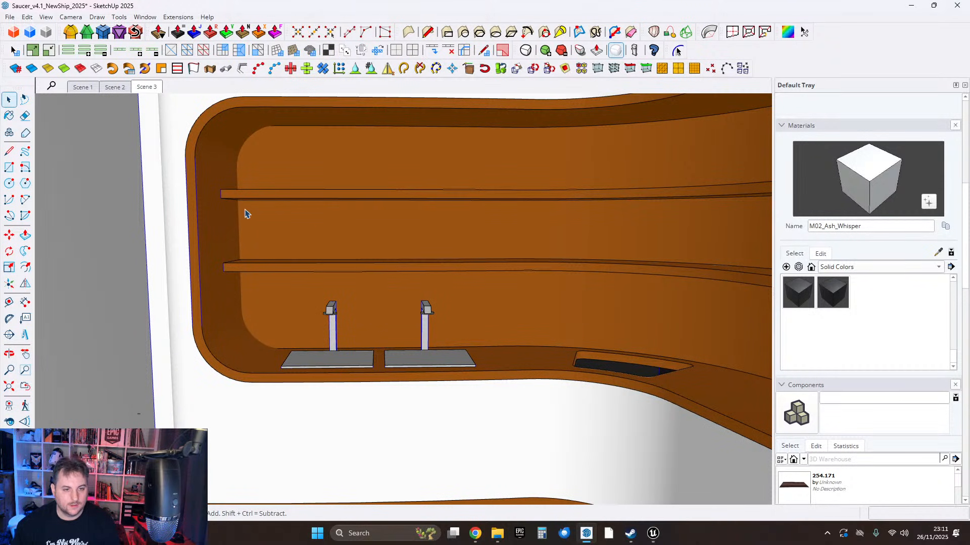
pyautogui.scroll(-7, 458, 307)
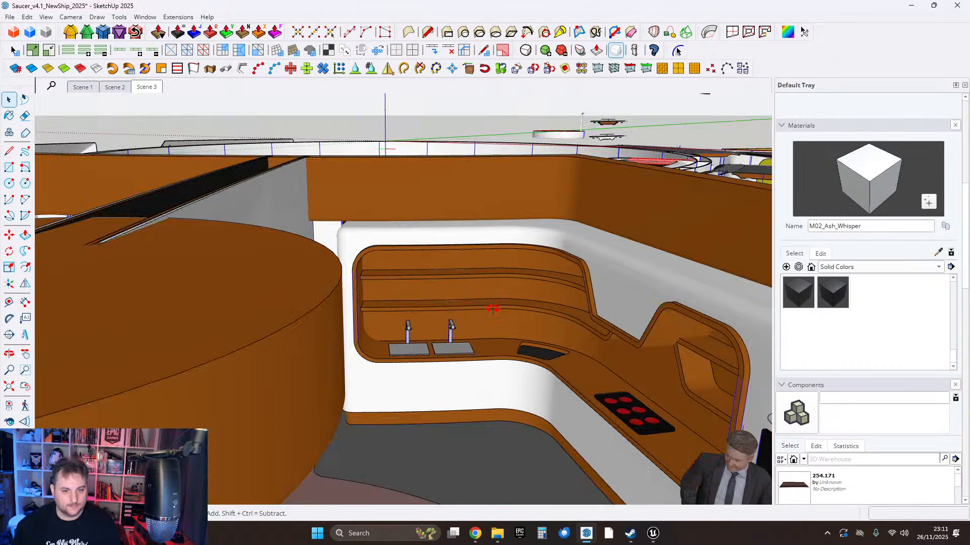
# Examine the rooms beyond the kitchen and the black hull section at the end of the ship.
pyautogui.moveTo(493, 308); pyautogui.dragTo(258, 265, button='middle')
pyautogui.scroll(-5, 258, 266)
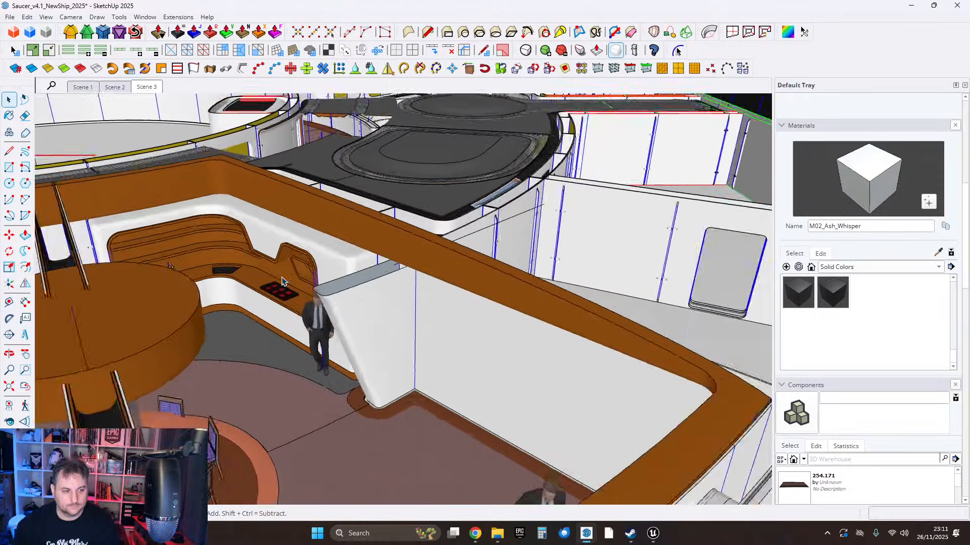
pyautogui.keyDown('shift'); pyautogui.moveTo(500, 318); pyautogui.dragTo(109, 277, button='middle'); pyautogui.keyUp('shift')
pyautogui.keyDown('shift'); pyautogui.moveTo(506, 302); pyautogui.dragTo(222, 333, button='middle'); pyautogui.keyUp('shift')
pyautogui.moveTo(410, 313); pyautogui.dragTo(414, 294, button='middle')
pyautogui.scroll(-4, 416, 296)
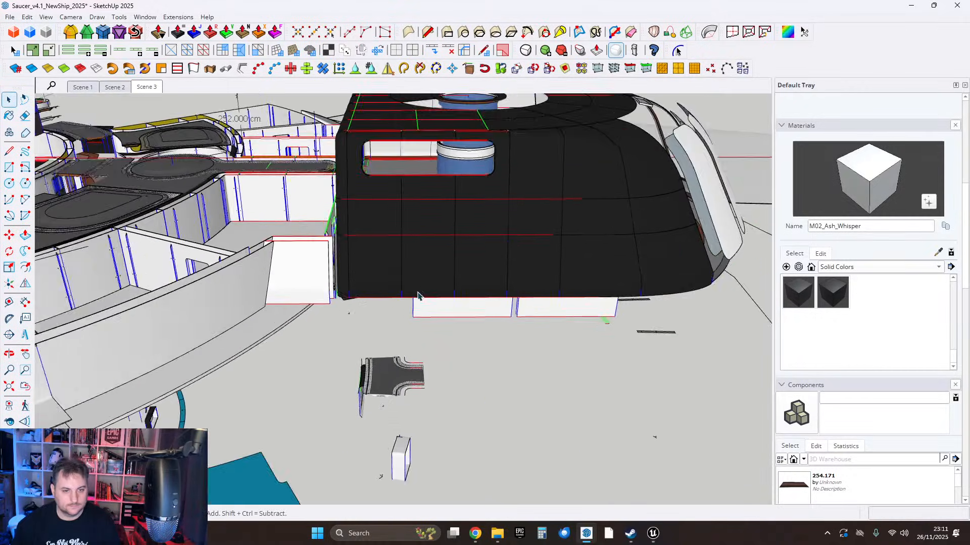
pyautogui.keyDown('shift'); pyautogui.moveTo(474, 278); pyautogui.dragTo(203, 281, button='middle'); pyautogui.keyUp('shift')
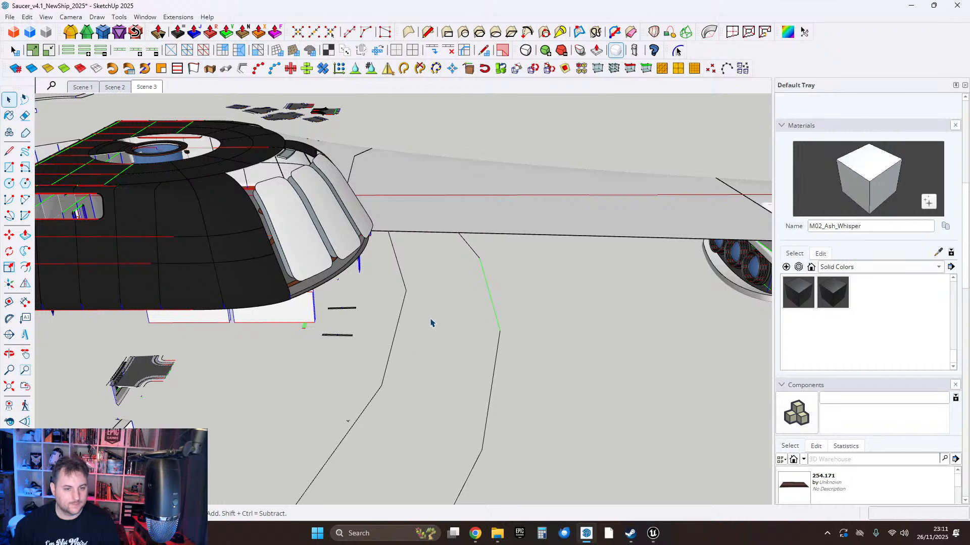
pyautogui.scroll(-5, 429, 321)
pyautogui.moveTo(413, 323); pyautogui.dragTo(453, 363, button='middle')
pyautogui.scroll(6, 455, 366)
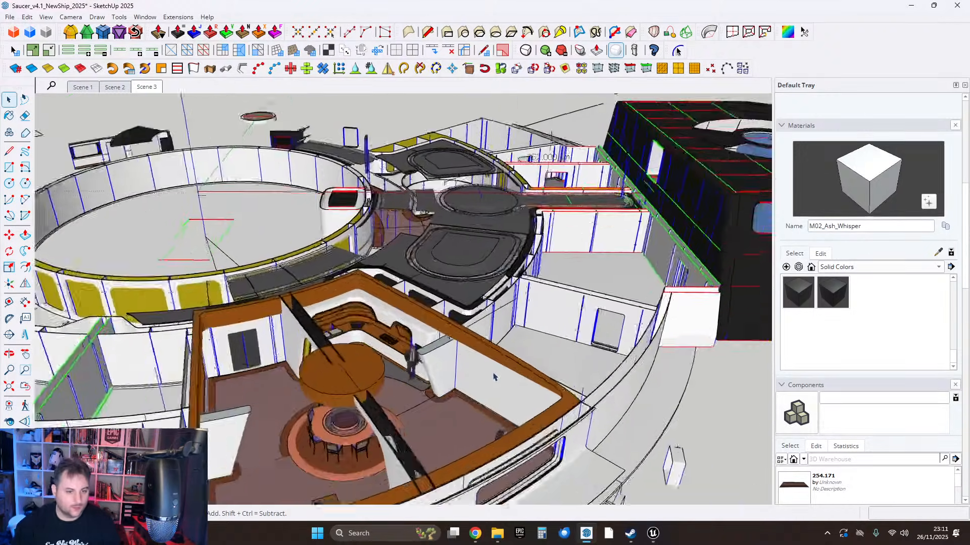
# Examine the kitchen within its room from above and the loose parts laid out beside the ship.
pyautogui.scroll(4, 468, 372)
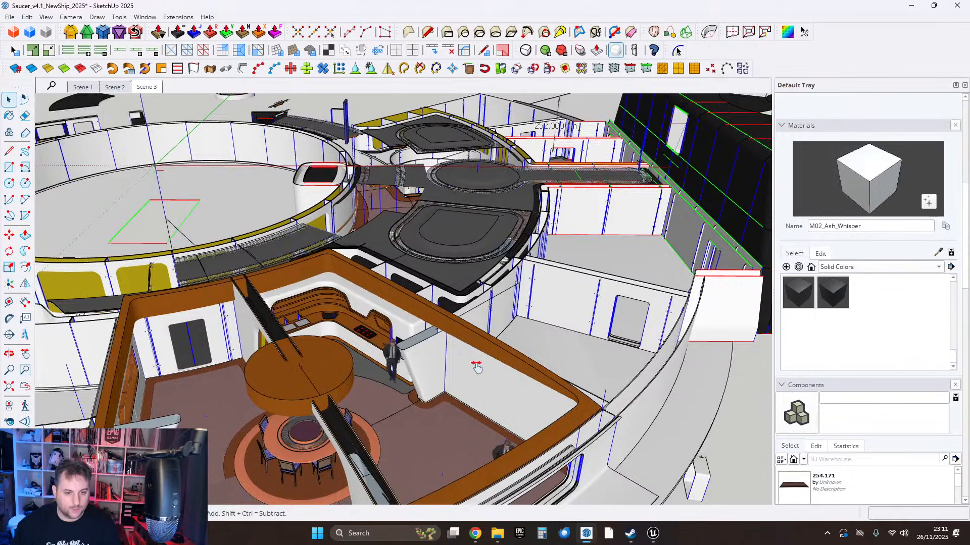
pyautogui.scroll(2, 410, 348)
pyautogui.moveTo(410, 347); pyautogui.dragTo(371, 349, button='middle')
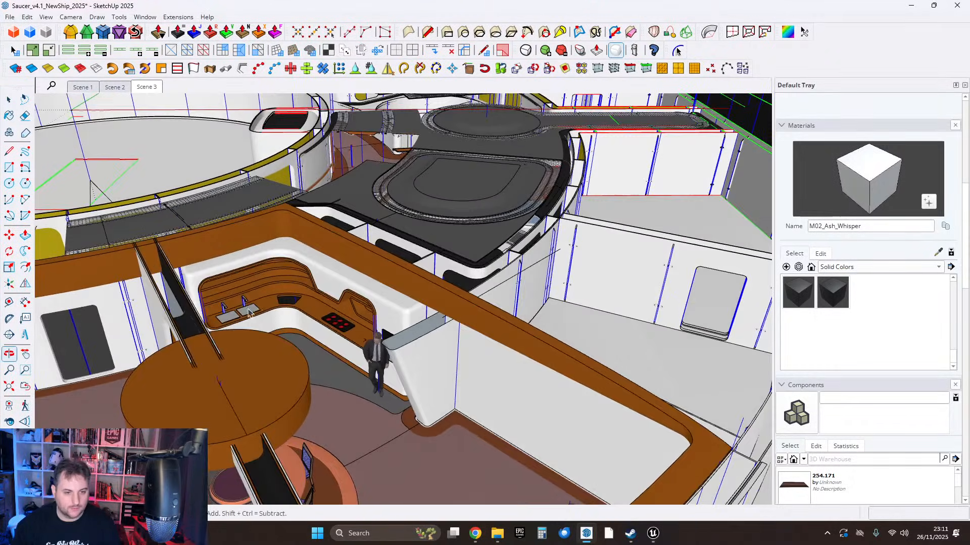
pyautogui.moveTo(255, 303); pyautogui.dragTo(312, 301, button='middle')
pyautogui.scroll(-2, 313, 302)
pyautogui.scroll(-4, 312, 302)
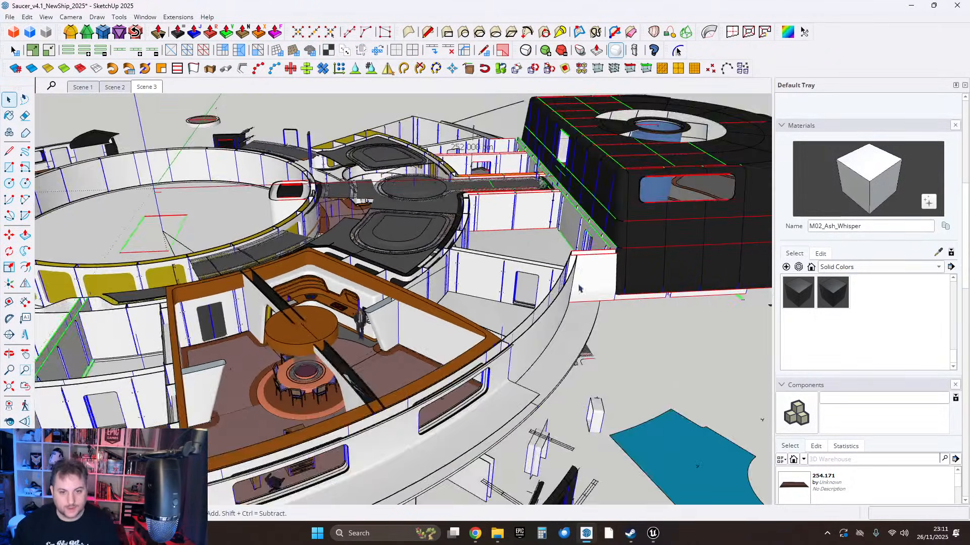
pyautogui.keyDown('shift'); pyautogui.moveTo(582, 265); pyautogui.dragTo(348, 270, button='middle'); pyautogui.keyUp('shift')
pyautogui.scroll(-1, 395, 282)
pyautogui.scroll(-2, 395, 282)
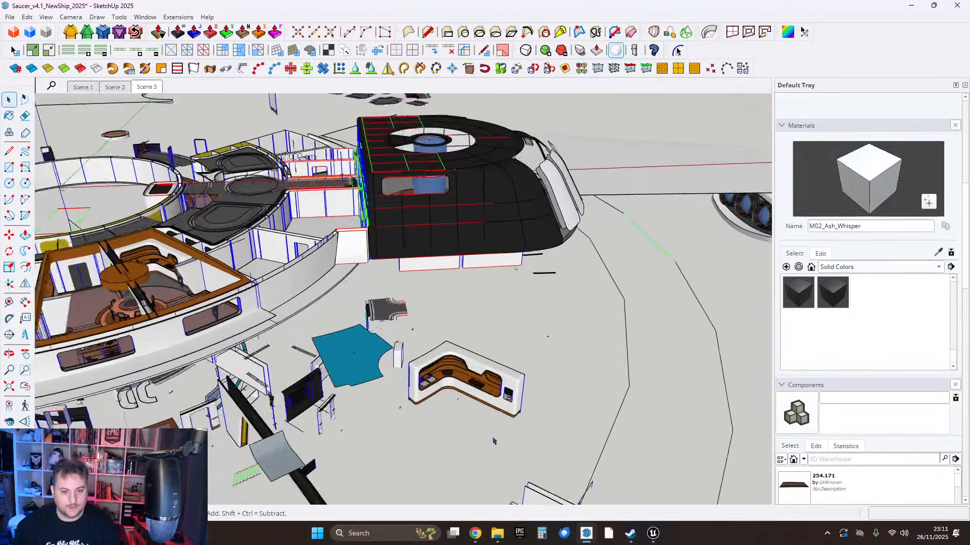
# Examine the dispenser niche and the black panel above it on the separate kitchen unit beside the ship.
pyautogui.scroll(7, 465, 354)
pyautogui.moveTo(525, 347); pyautogui.dragTo(288, 316, button='middle')
pyautogui.scroll(2, 554, 413)
pyautogui.moveTo(554, 411); pyautogui.dragTo(488, 328, button='middle')
pyautogui.scroll(2, 554, 313)
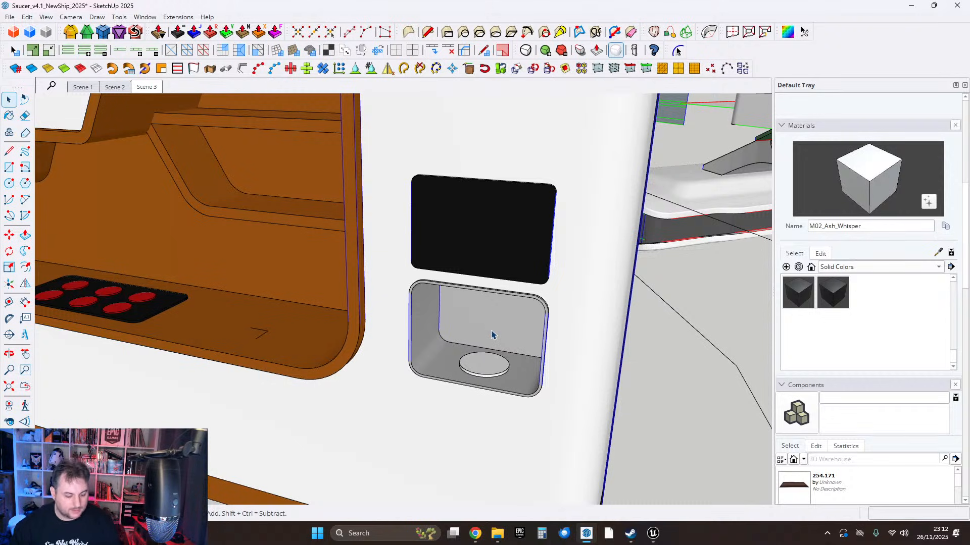
pyautogui.scroll(-3, 503, 351)
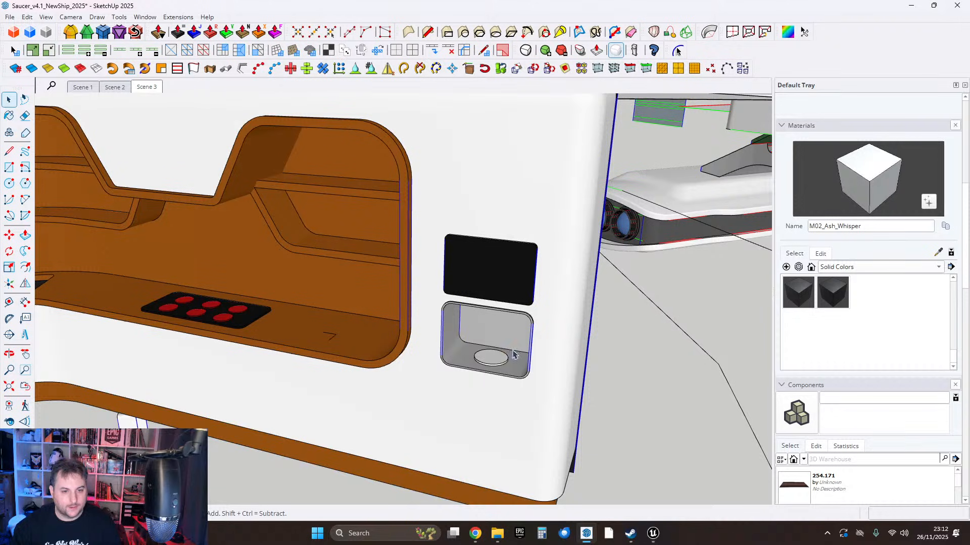
pyautogui.scroll(2, 508, 353)
pyautogui.moveTo(518, 362); pyautogui.dragTo(440, 328, button='middle')
pyautogui.scroll(3, 485, 361)
pyautogui.scroll(2, 406, 329)
pyautogui.scroll(-1, 448, 199)
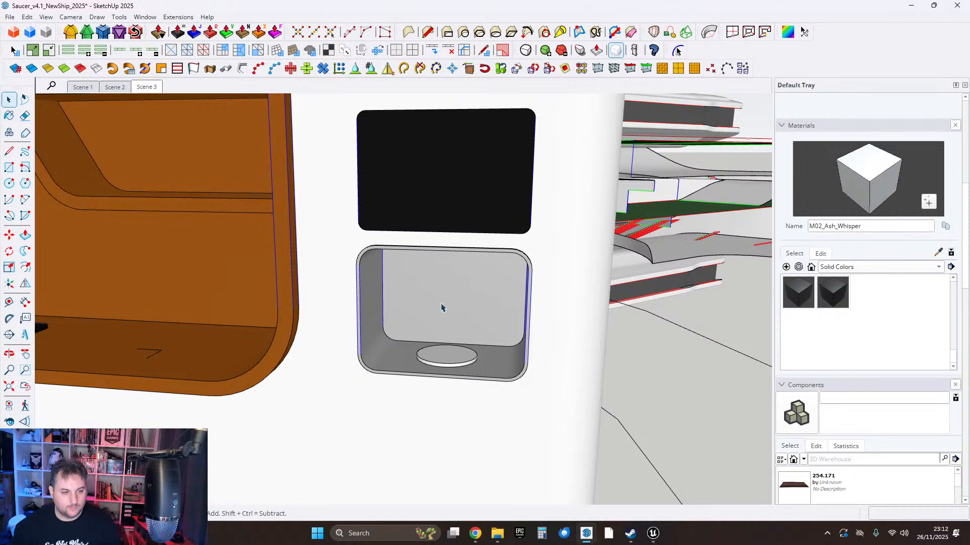
# Draw a 6 cm line from the disc's edge to its centre and a vertical line from there to the niche's ceiling.
pyautogui.moveTo(439, 263); pyautogui.dragTo(432, 201, button='middle')
pyautogui.scroll(2, 468, 313)
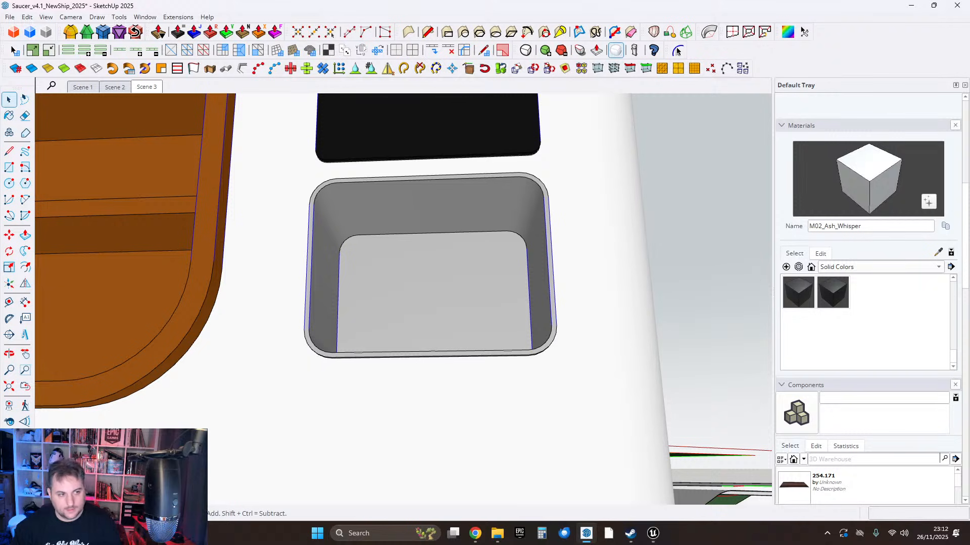
pyautogui.press('l')
pyautogui.scroll(5, 407, 281)
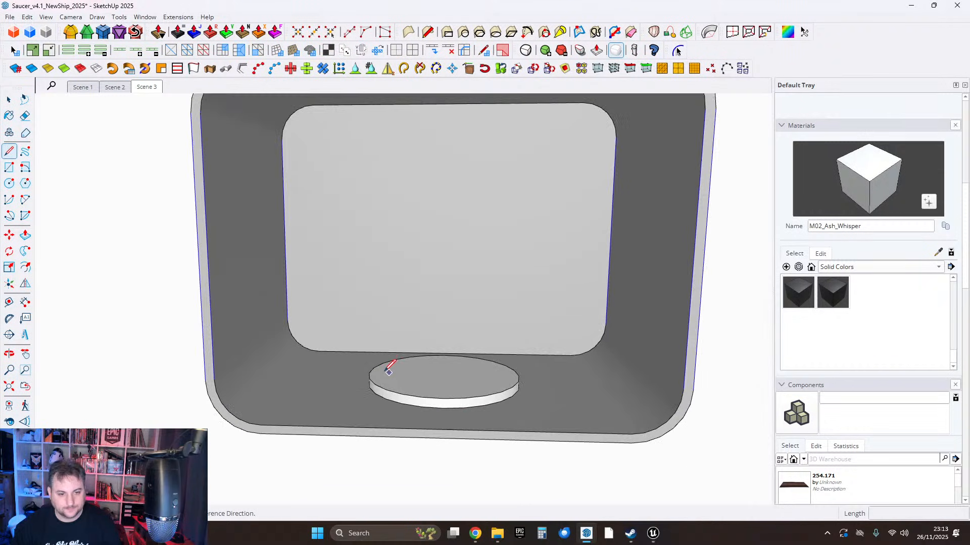
pyautogui.click(9, 99)
pyautogui.scroll(-3, 256, 266)
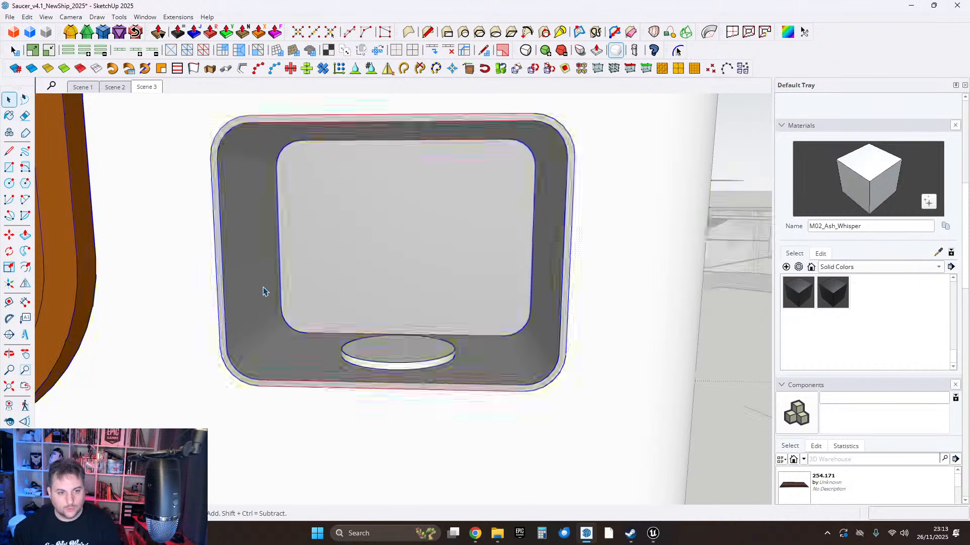
pyautogui.click(254, 276)
pyautogui.scroll(2, 254, 276)
pyautogui.click(9, 151)
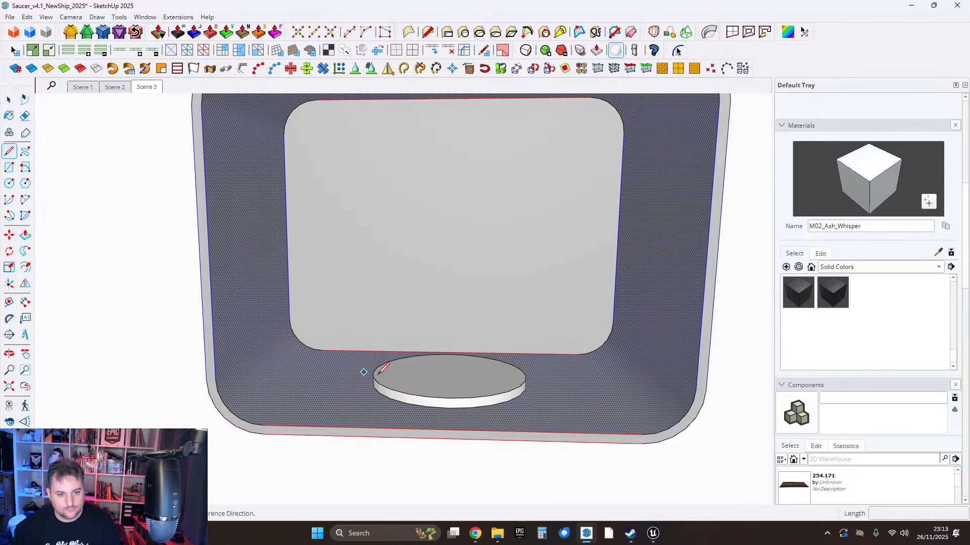
pyautogui.click(372, 372)
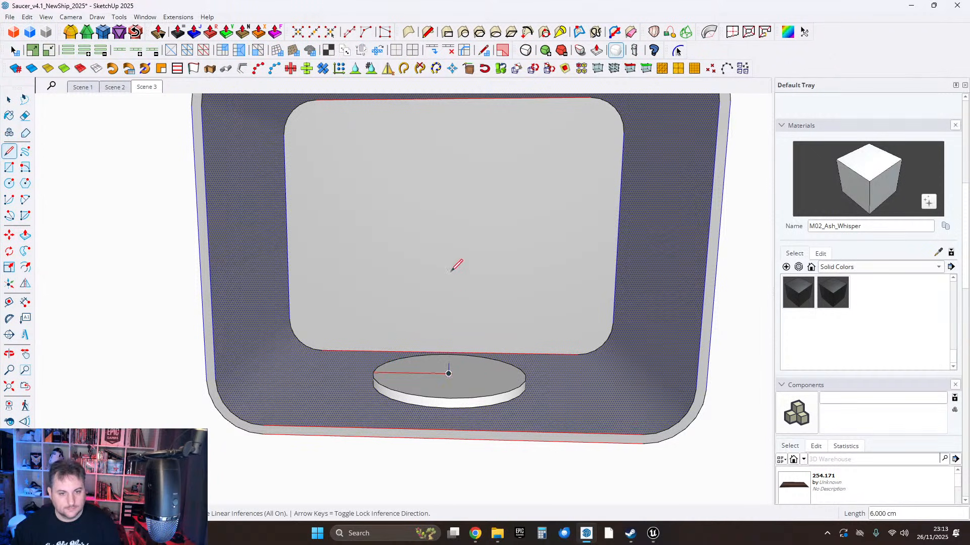
pyautogui.moveTo(458, 266); pyautogui.dragTo(460, 194, button='middle')
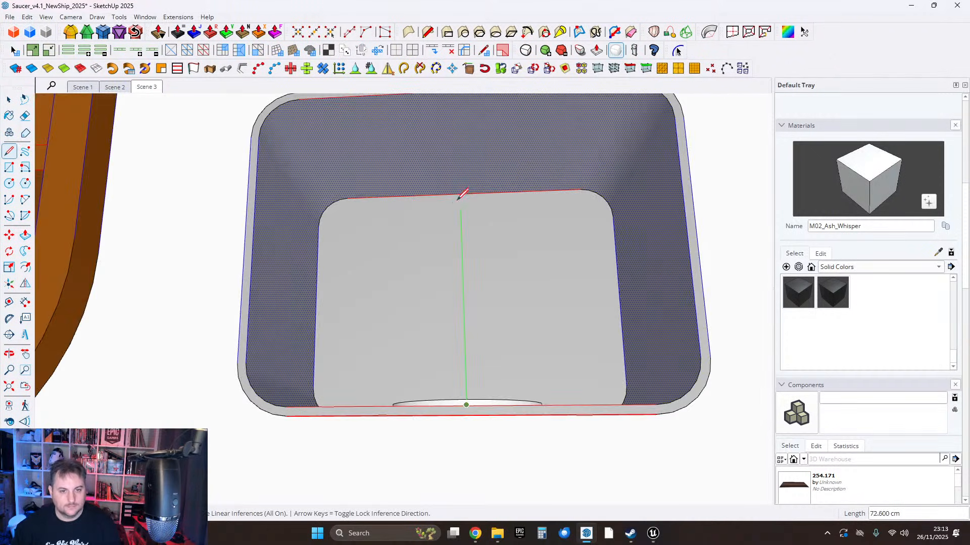
pyautogui.click(469, 150)
# Draw a circle of 6 cm radius on the niche's ceiling around the vertical line and extrude it down about 5.3 cm.
pyautogui.press('c')
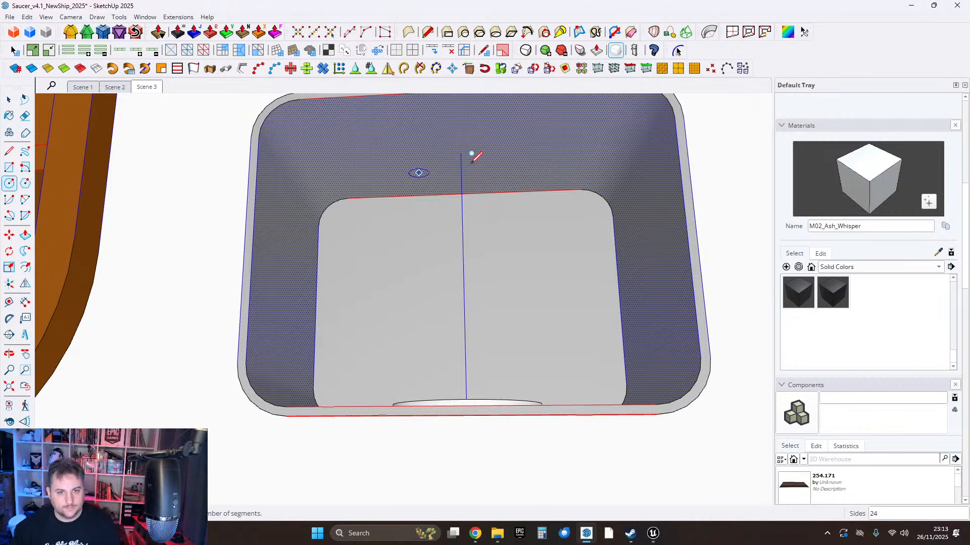
pyautogui.click(461, 152)
pyautogui.click(425, 143)
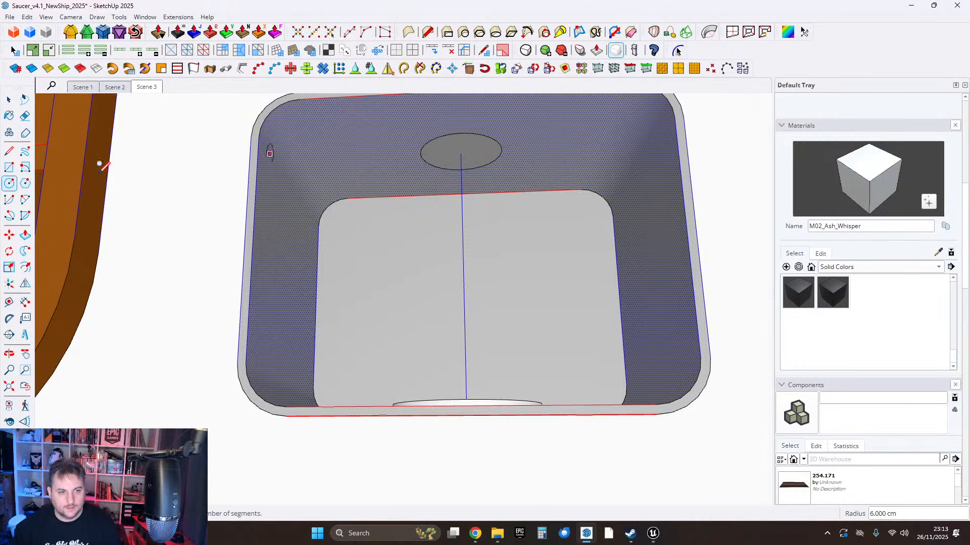
pyautogui.click(25, 235)
pyautogui.click(442, 162)
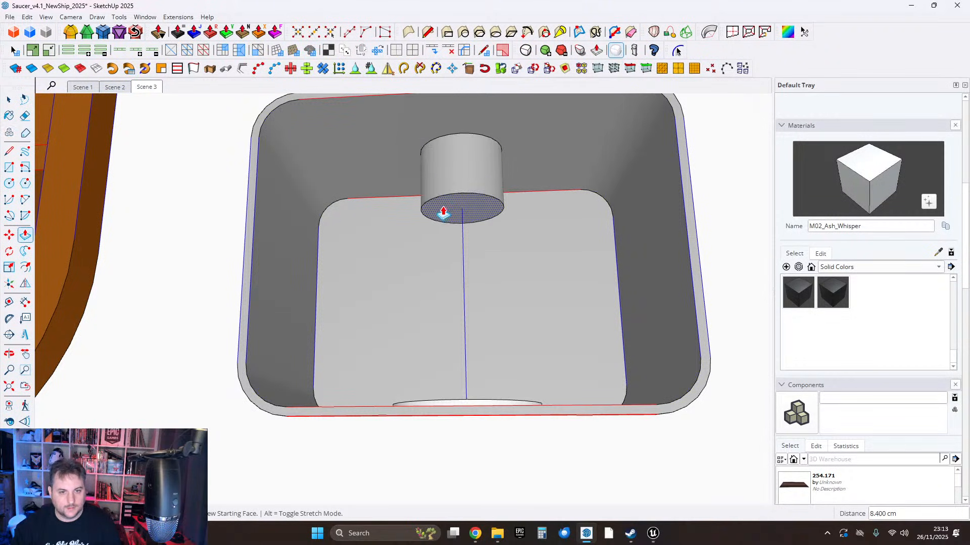
pyautogui.click(442, 198)
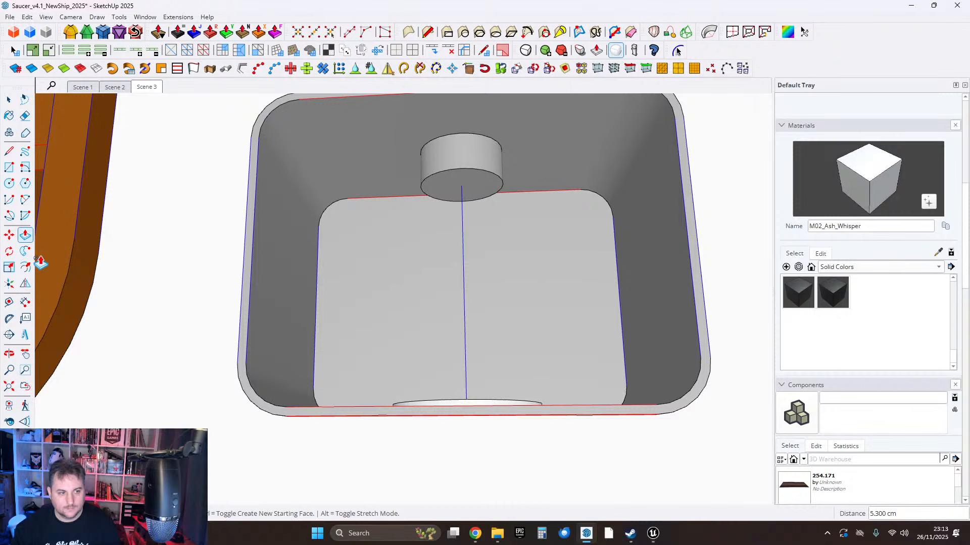
# Draw a concentric circle of about 2.8 cm radius on the cylinder's underside and extrude it down about 4.3 cm as a nozzle.
pyautogui.click(9, 183)
pyautogui.scroll(1, 450, 178)
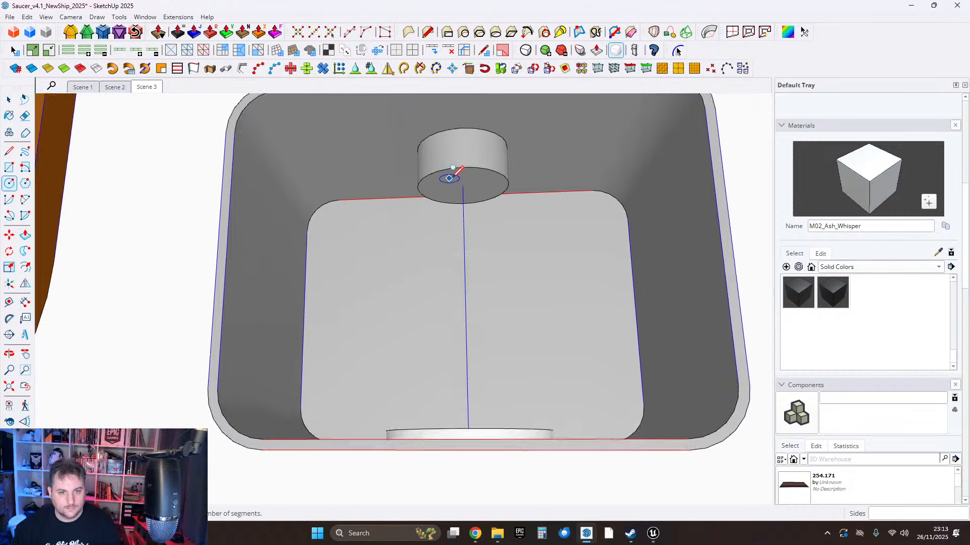
pyautogui.scroll(1, 449, 177)
pyautogui.click(466, 189)
pyautogui.click(494, 189)
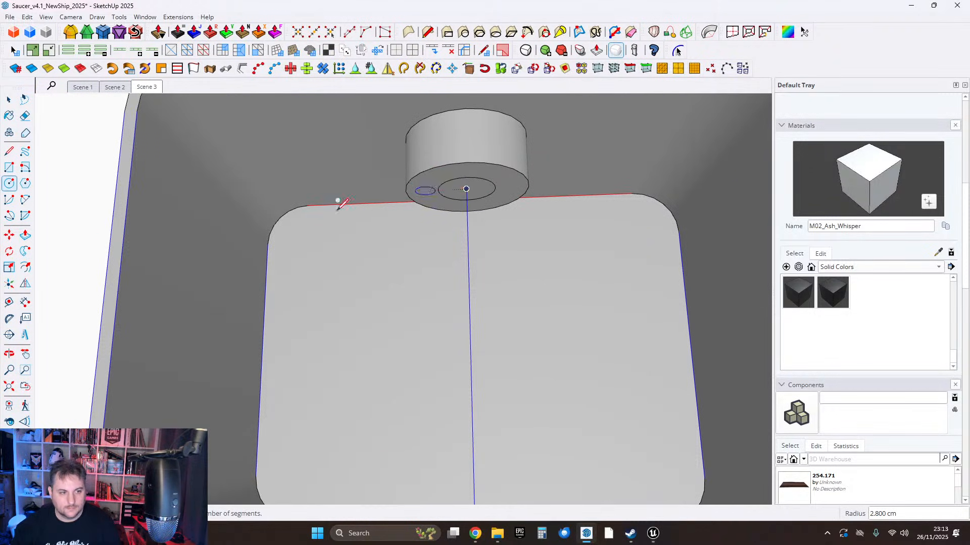
pyautogui.click(24, 235)
pyautogui.click(474, 209)
pyautogui.click(471, 235)
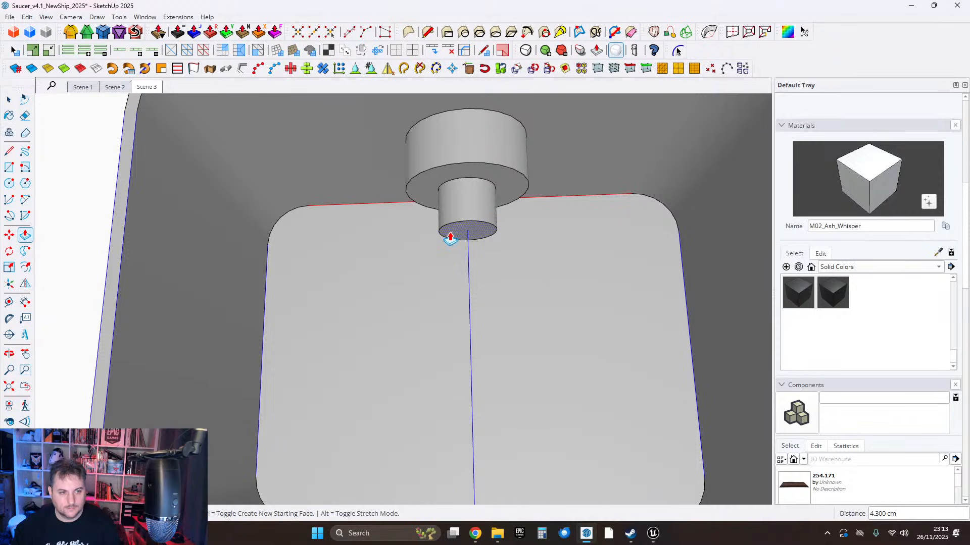
# Offset the nozzle's bottom edge slightly inward and push the inner face up to hollow the tip.
pyautogui.click(29, 268)
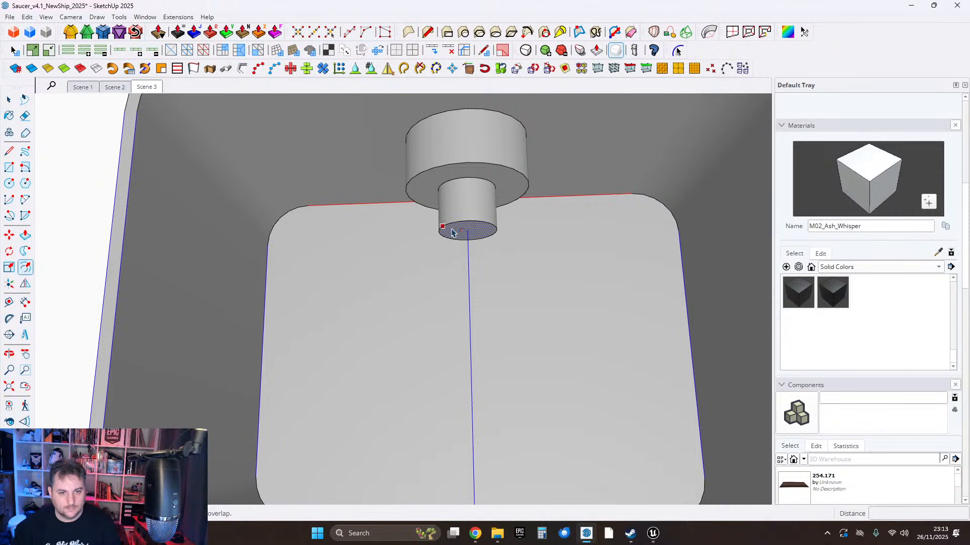
pyautogui.click(452, 232)
pyautogui.click(449, 231)
pyautogui.click(26, 236)
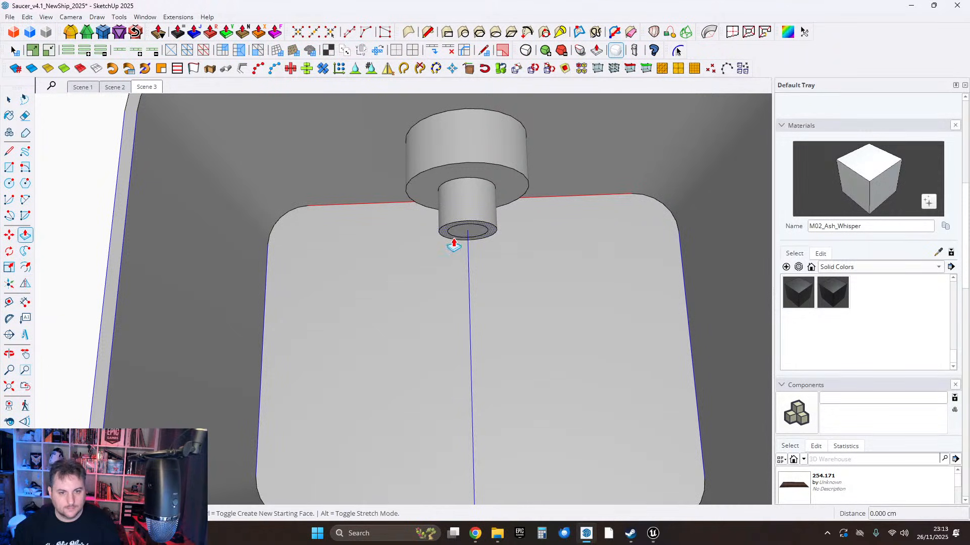
pyautogui.doubleClick(453, 245)
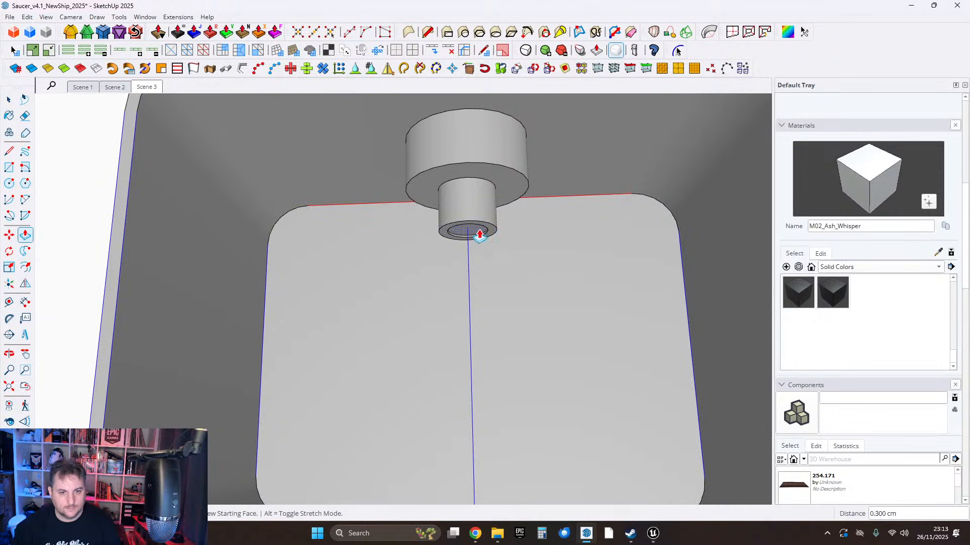
# Delete the vertical construction line between the nozzle and the disc.
pyautogui.click(6, 103)
pyautogui.click(471, 305)
pyautogui.scroll(-3, 496, 321)
pyautogui.press('Delete')
pyautogui.moveTo(497, 323); pyautogui.dragTo(499, 401, button='middle')
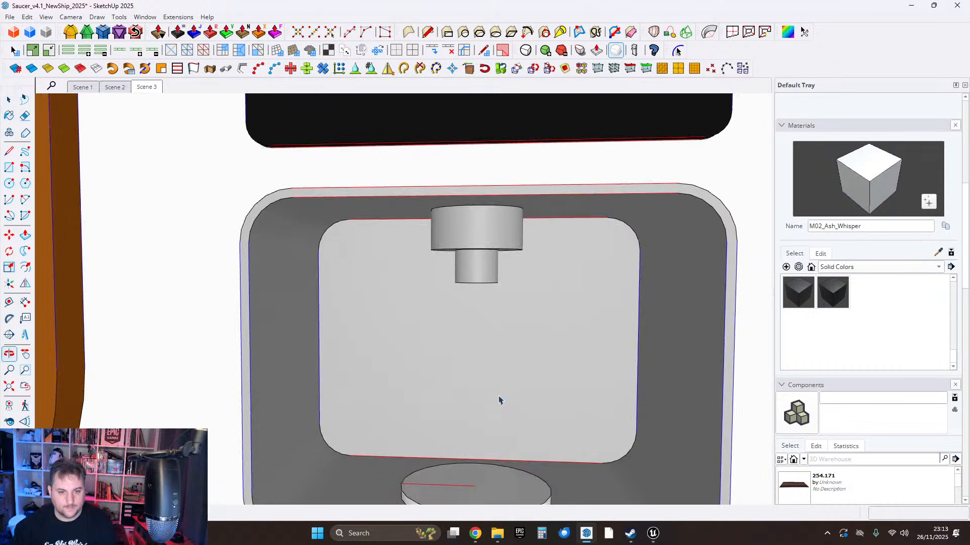
# Examine the nozzle's hollow tip from below and its alignment above the disc.
pyautogui.scroll(-5, 510, 397)
pyautogui.scroll(4, 485, 376)
pyautogui.moveTo(477, 361); pyautogui.dragTo(509, 198, button='middle')
pyautogui.scroll(3, 510, 299)
pyautogui.scroll(3, 492, 242)
pyautogui.keyDown('shift'); pyautogui.moveTo(509, 198); pyautogui.dragTo(466, 220, button='middle'); pyautogui.keyUp('shift')
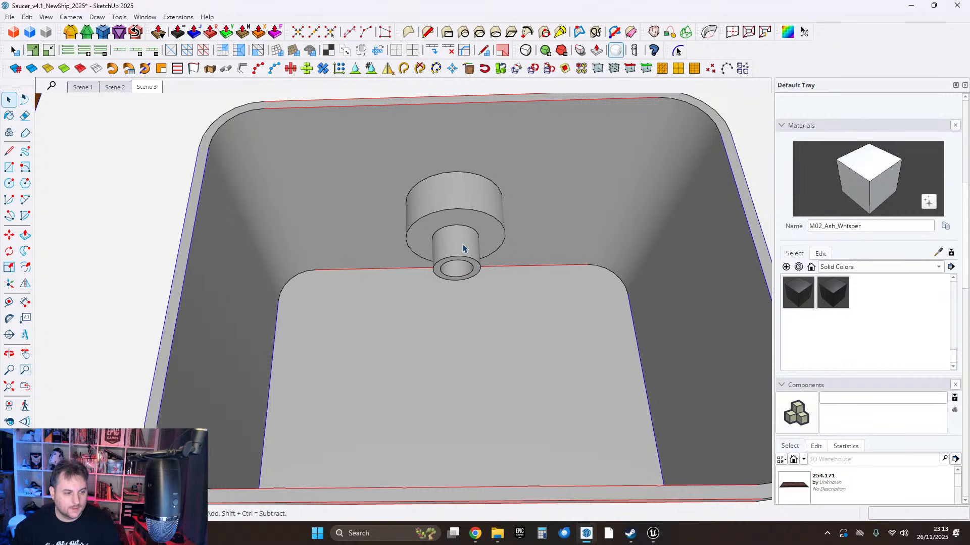
pyautogui.scroll(-8, 463, 248)
pyautogui.moveTo(464, 253); pyautogui.dragTo(479, 369, button='middle')
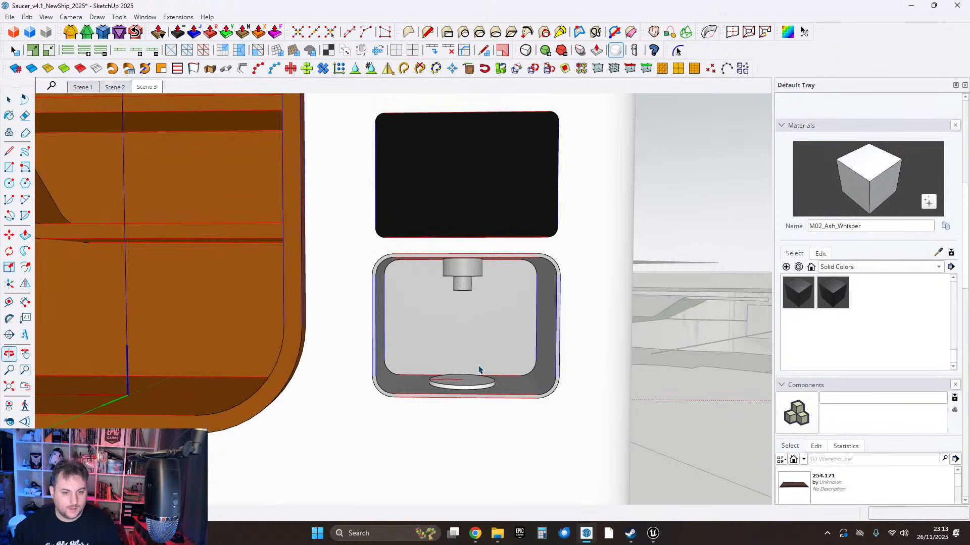
pyautogui.scroll(3, 467, 384)
pyautogui.scroll(-4, 456, 397)
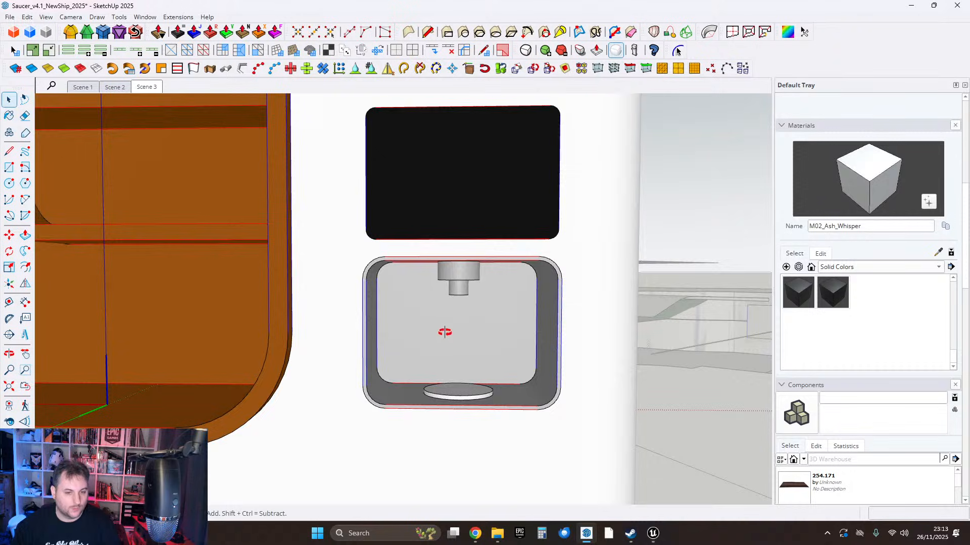
# Examine the whole dispenser from below and from the front, with its nozzle, disc, rim and black panel.
pyautogui.moveTo(445, 332); pyautogui.dragTo(454, 298, button='middle')
pyautogui.scroll(4, 468, 262)
pyautogui.moveTo(467, 262); pyautogui.dragTo(462, 202, button='middle')
pyautogui.scroll(-2, 467, 268)
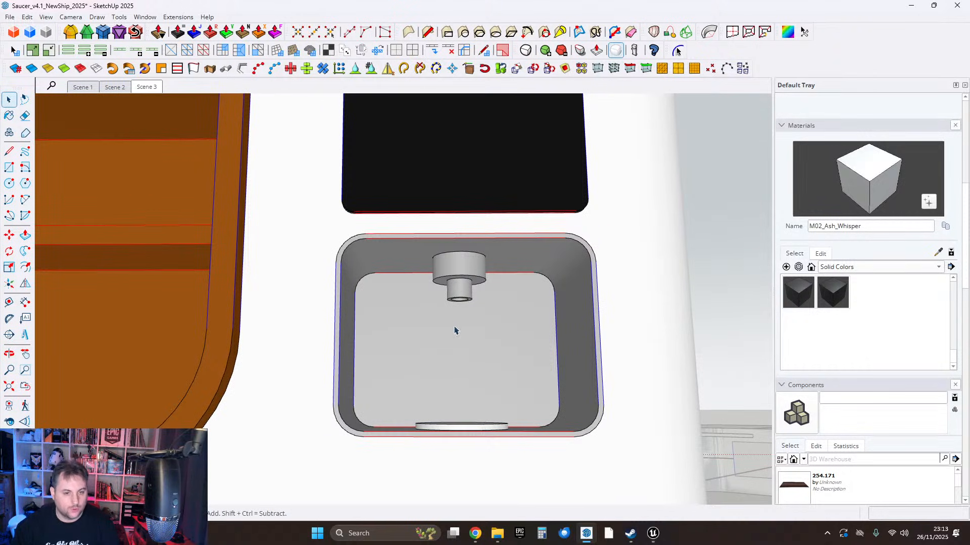
pyautogui.moveTo(468, 288); pyautogui.dragTo(471, 301, button='middle')
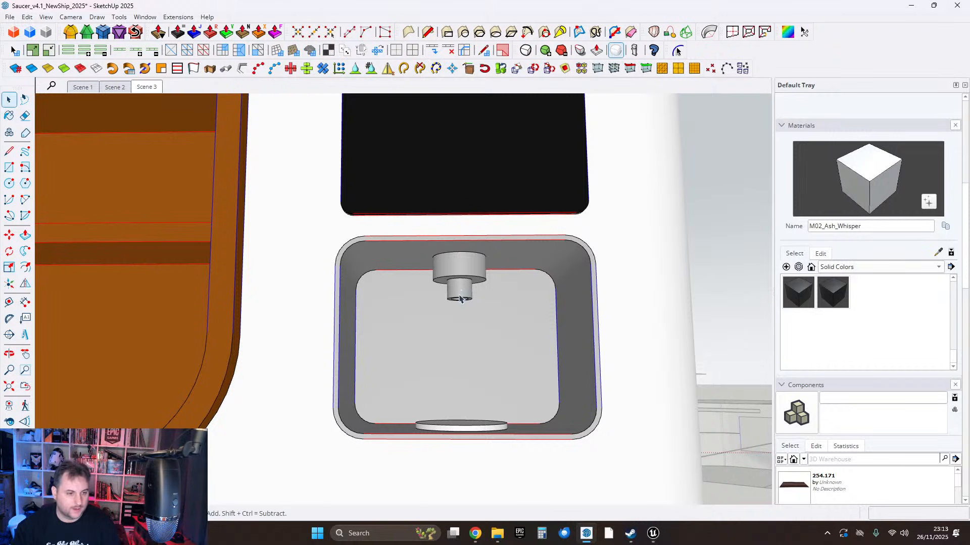
pyautogui.moveTo(465, 304); pyautogui.dragTo(463, 319, button='middle')
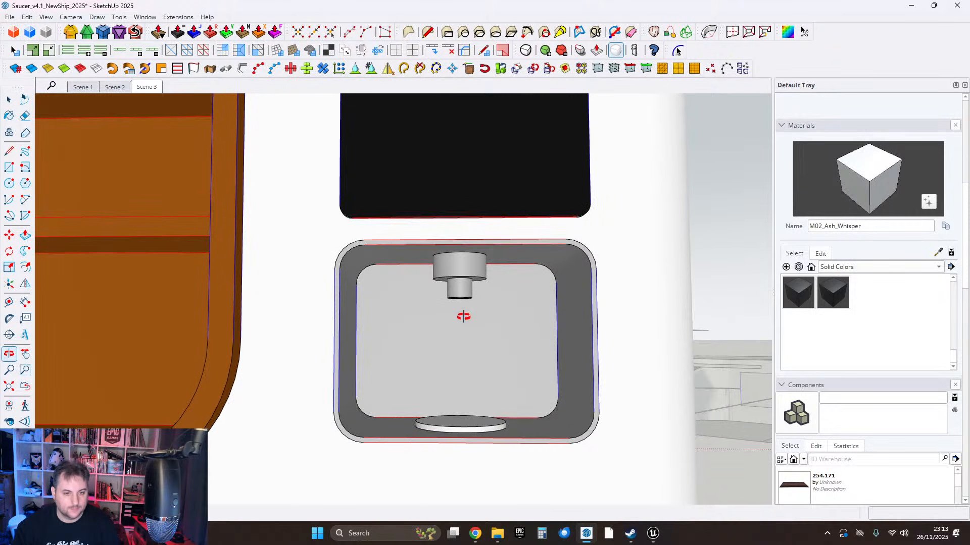
pyautogui.scroll(-2, 454, 309)
pyautogui.moveTo(479, 389); pyautogui.dragTo(450, 313, button='middle')
pyautogui.scroll(3, 454, 301)
pyautogui.press('space')
pyautogui.scroll(-2, 456, 301)
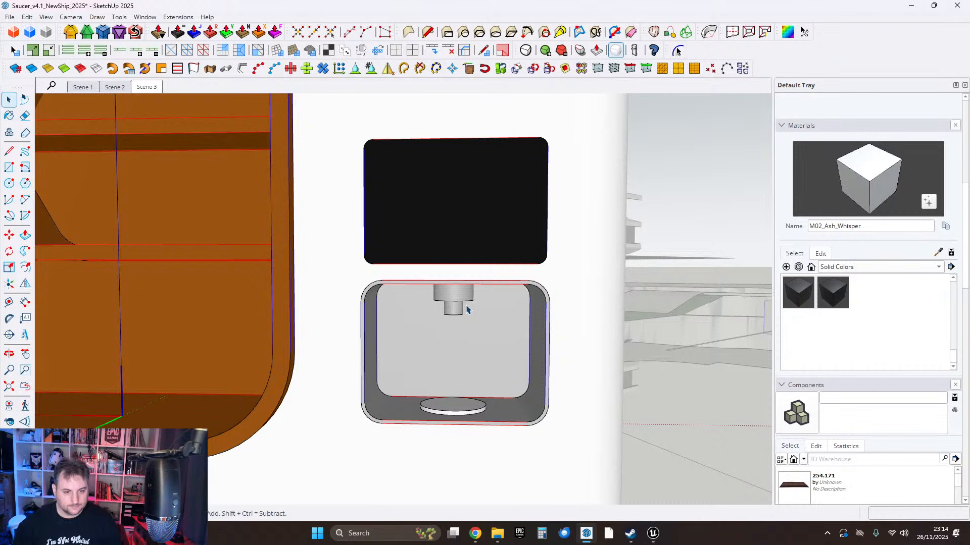
# Check the dispenser niche close up from above, at an angle and from slightly below.
pyautogui.scroll(2, 488, 338)
pyautogui.moveTo(466, 344)
pyautogui.mouseDown(button='middle')
pyautogui.moveTo(468, 298)
pyautogui.moveTo(457, 359)
pyautogui.moveTo(465, 396)
pyautogui.moveTo(477, 372)
pyautogui.moveTo(405, 372)
pyautogui.moveTo(475, 359)
pyautogui.mouseUp(button='middle')
pyautogui.scroll(1, 409, 398)
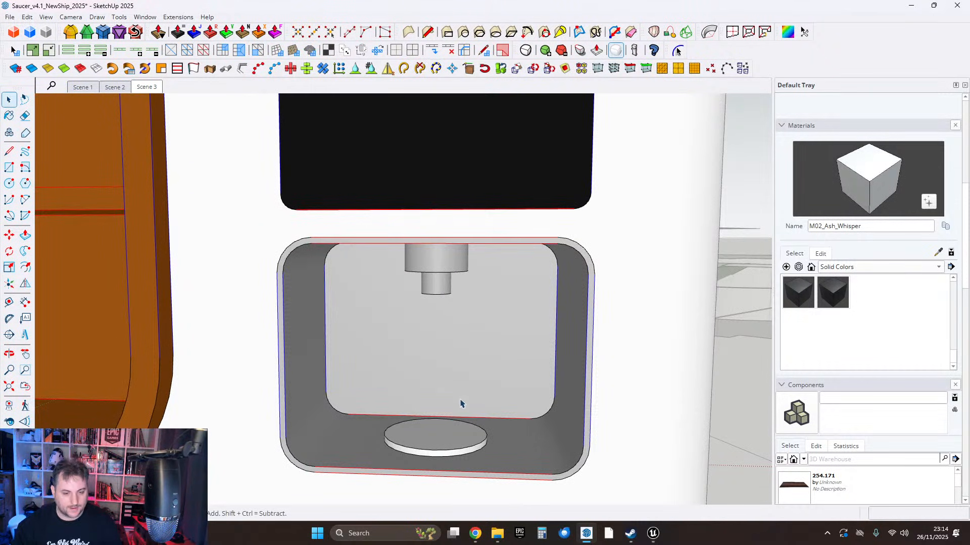
pyautogui.moveTo(460, 403); pyautogui.dragTo(461, 422, button='middle')
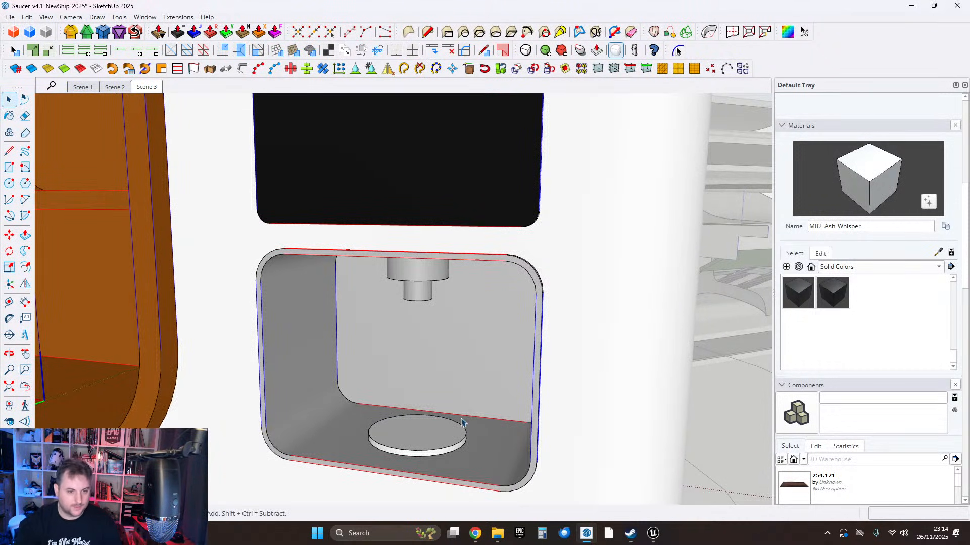
pyautogui.moveTo(429, 391); pyautogui.dragTo(500, 348, button='middle')
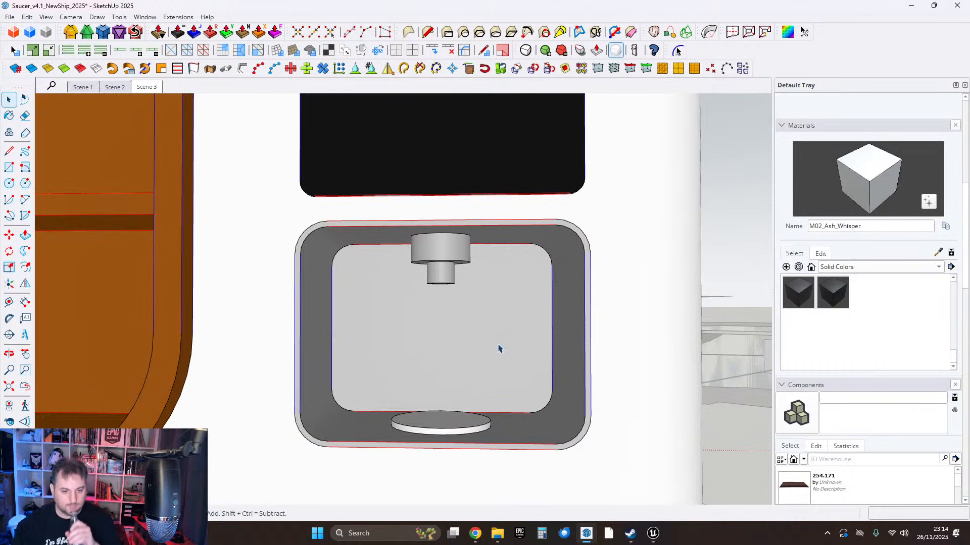
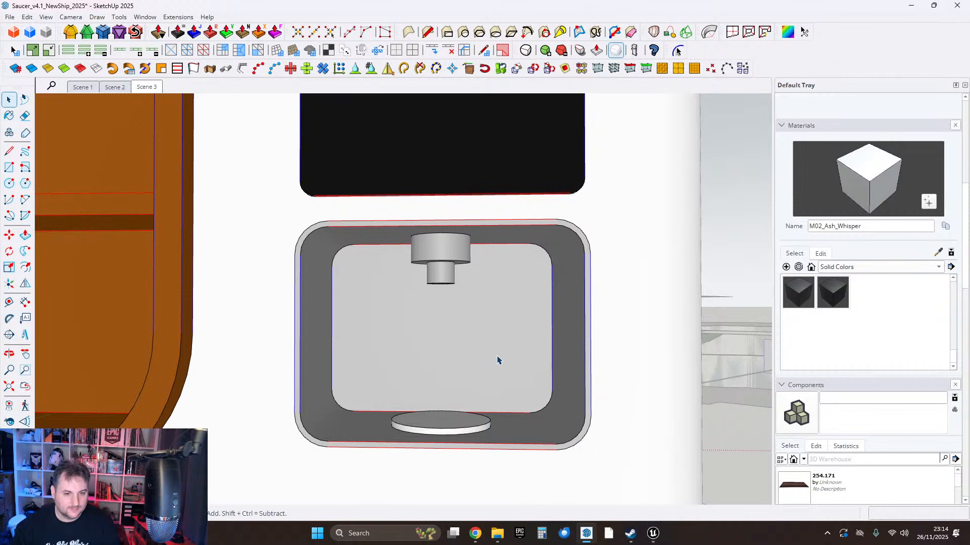
# Close the kitchen unit for editing and locate the rounded cutout in the curved orange surface elsewhere in the ship.
pyautogui.scroll(-10, 497, 360)
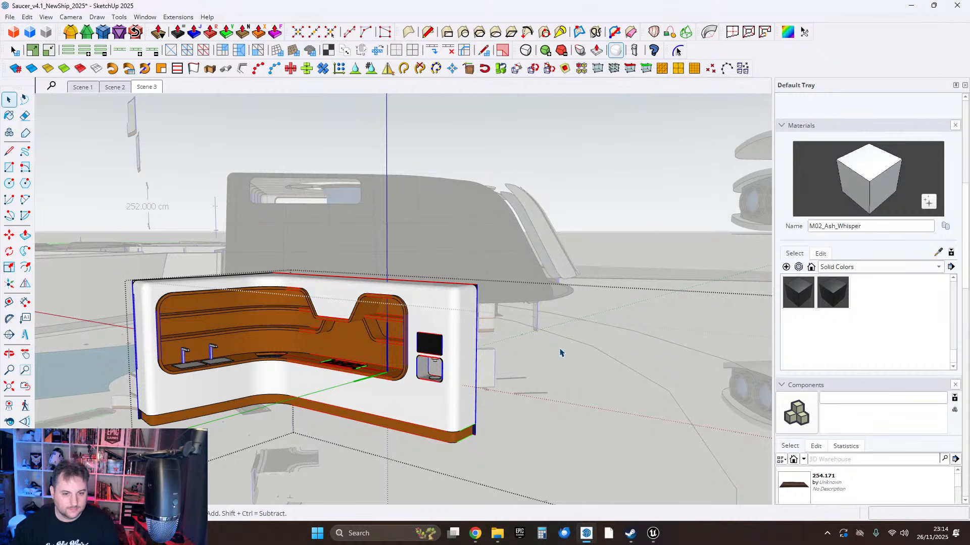
pyautogui.click(561, 352)
pyautogui.scroll(-2, 526, 363)
pyautogui.moveTo(523, 364); pyautogui.dragTo(515, 457, button='middle')
pyautogui.moveTo(263, 202); pyautogui.dragTo(378, 161, button='middle')
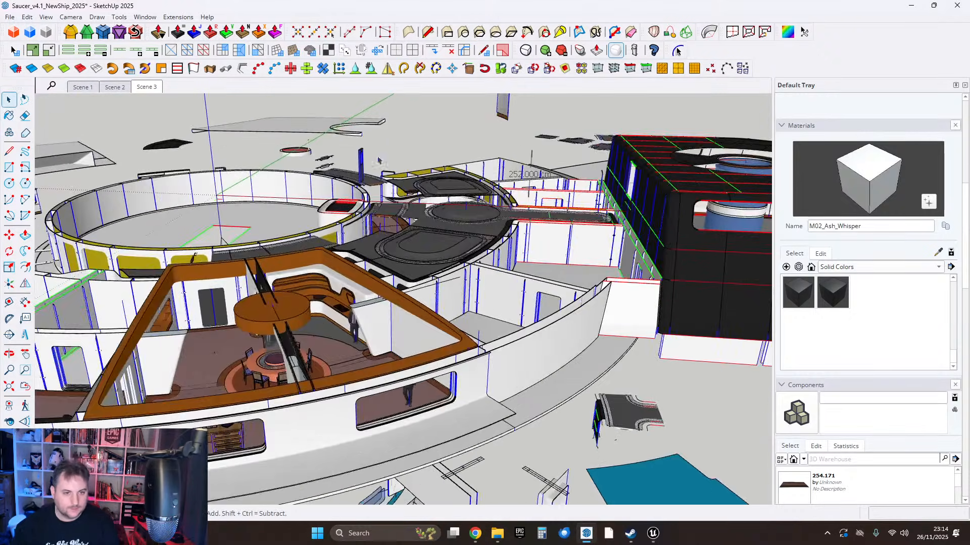
pyautogui.scroll(8, 334, 298)
pyautogui.moveTo(330, 313); pyautogui.dragTo(316, 346, button='middle')
pyautogui.scroll(-10, 323, 343)
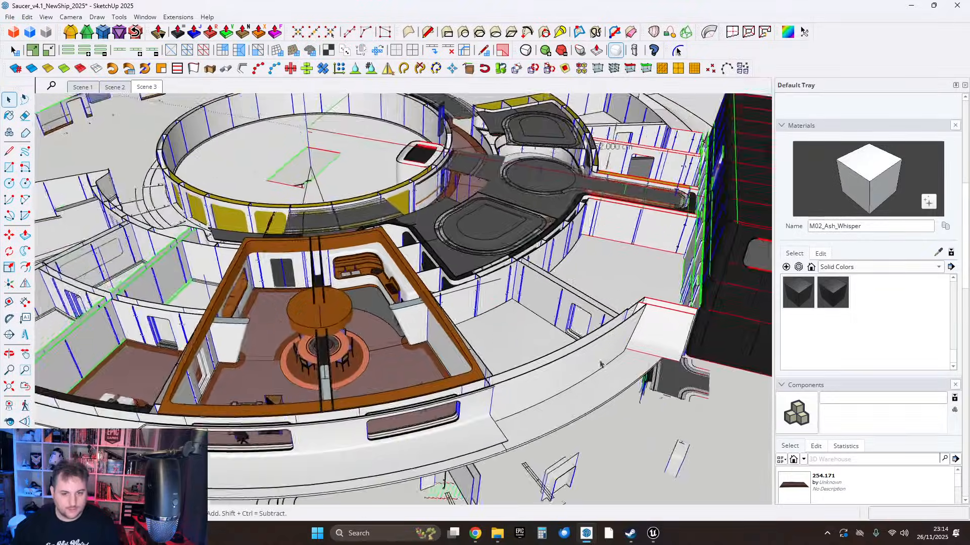
pyautogui.moveTo(601, 364); pyautogui.dragTo(501, 357, button='middle')
pyautogui.scroll(-5, 538, 273)
pyautogui.moveTo(602, 301); pyautogui.dragTo(515, 291, button='middle')
pyautogui.scroll(2, 379, 346)
pyautogui.scroll(12, 380, 346)
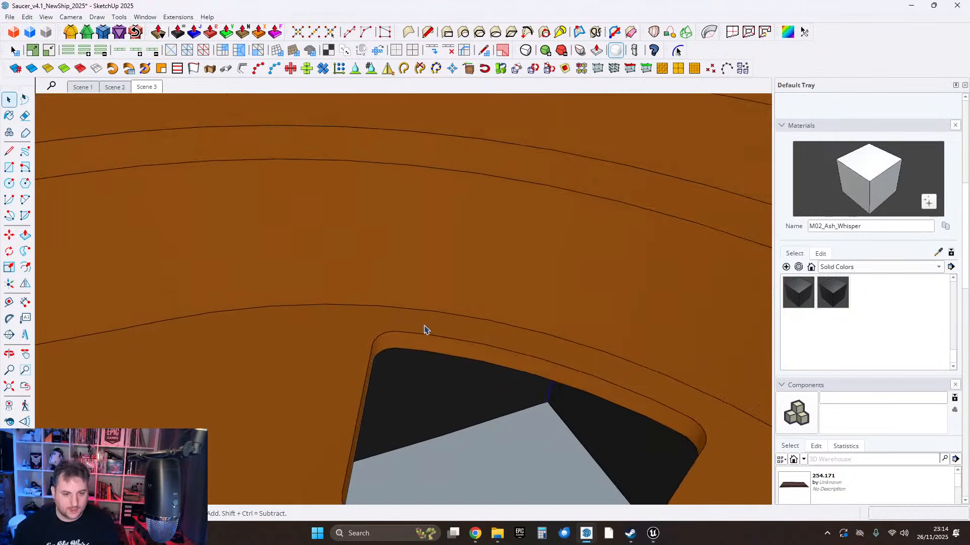
# Copy the cutout's lower edge loop and paste it in place outside the orange object's group.
pyautogui.press('space')
pyautogui.scroll(4, 376, 245)
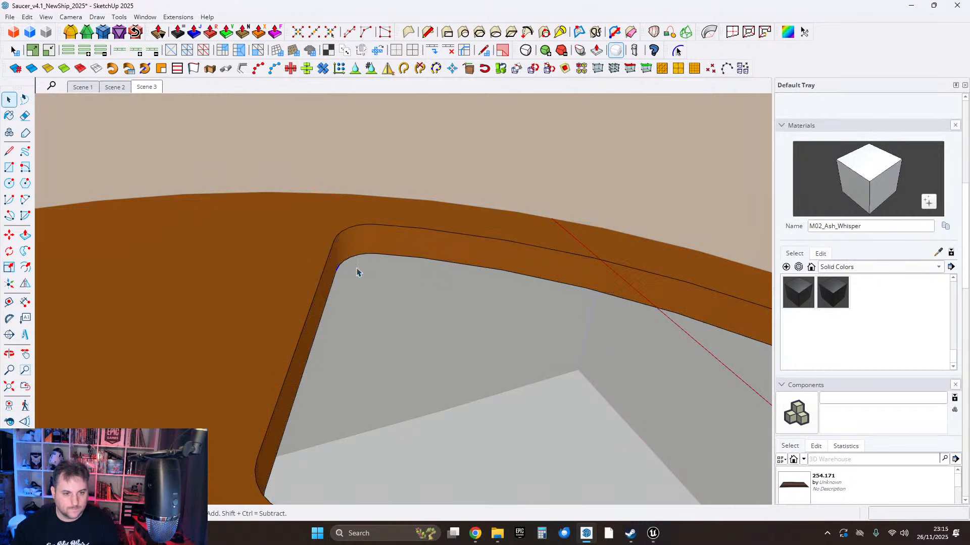
pyautogui.click(677, 52)
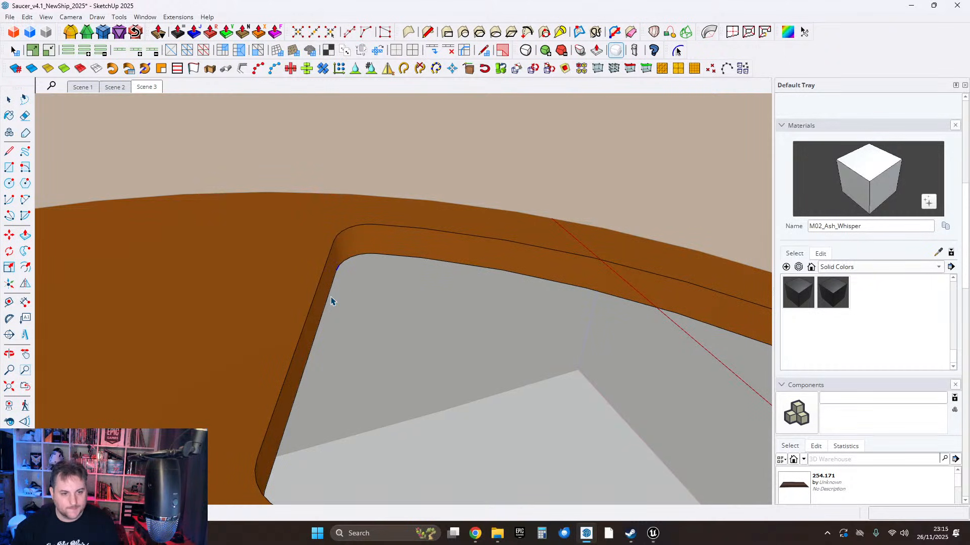
pyautogui.click(329, 302)
pyautogui.click(10, 101)
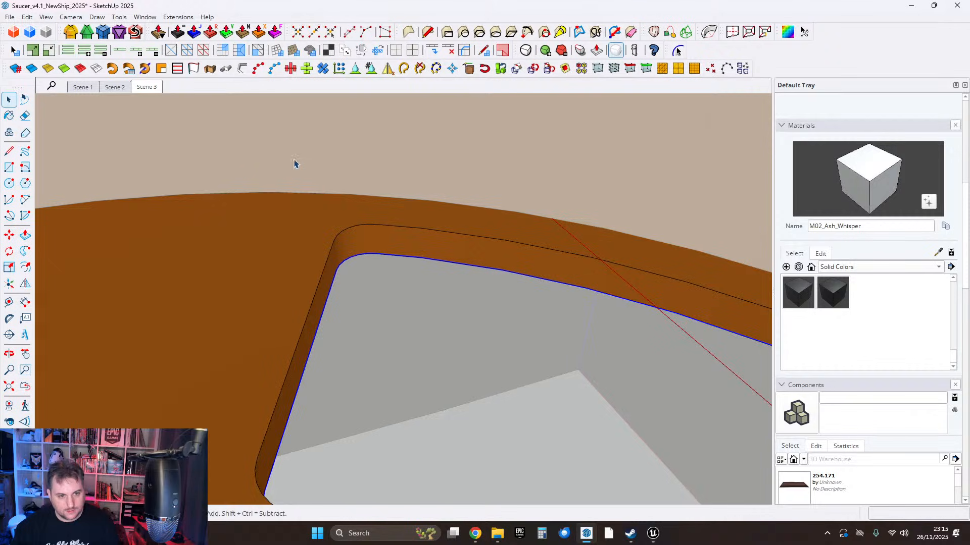
pyautogui.scroll(-2, 283, 194)
pyautogui.moveTo(263, 216); pyautogui.dragTo(262, 237, button='middle')
pyautogui.press('Escape')
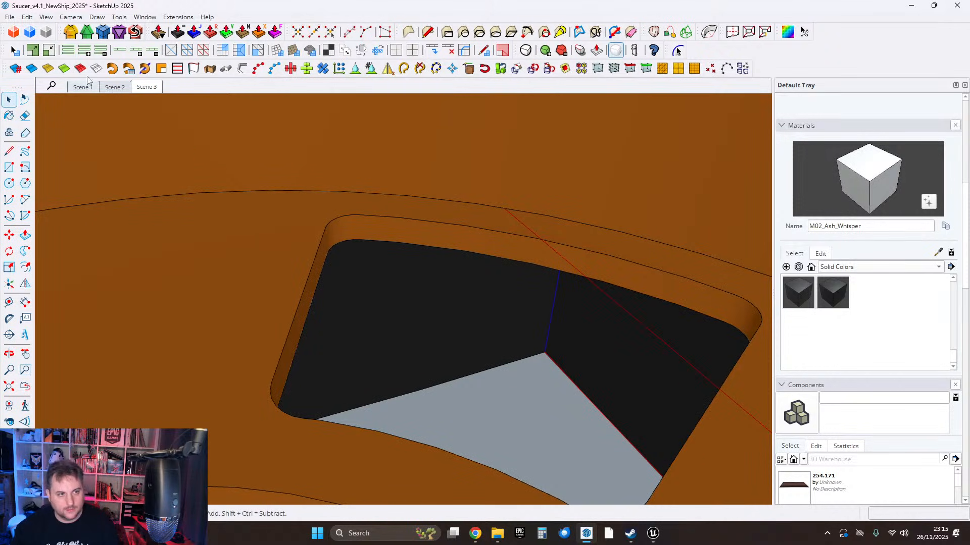
pyautogui.click(28, 17)
pyautogui.click(55, 92)
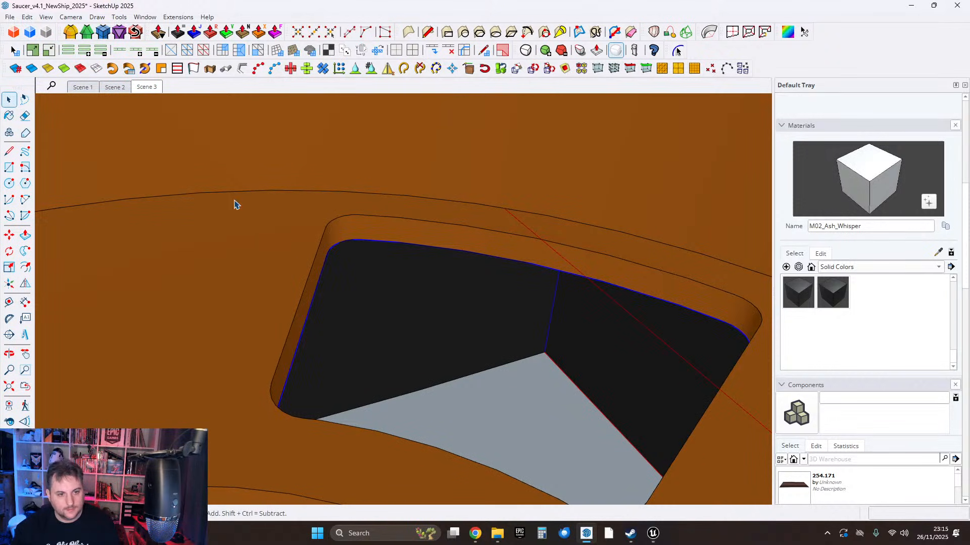
# Fill the pasted outline with a face using a helper line across its rounded corner, and erase that line.
pyautogui.click(9, 151)
pyautogui.scroll(3, 333, 232)
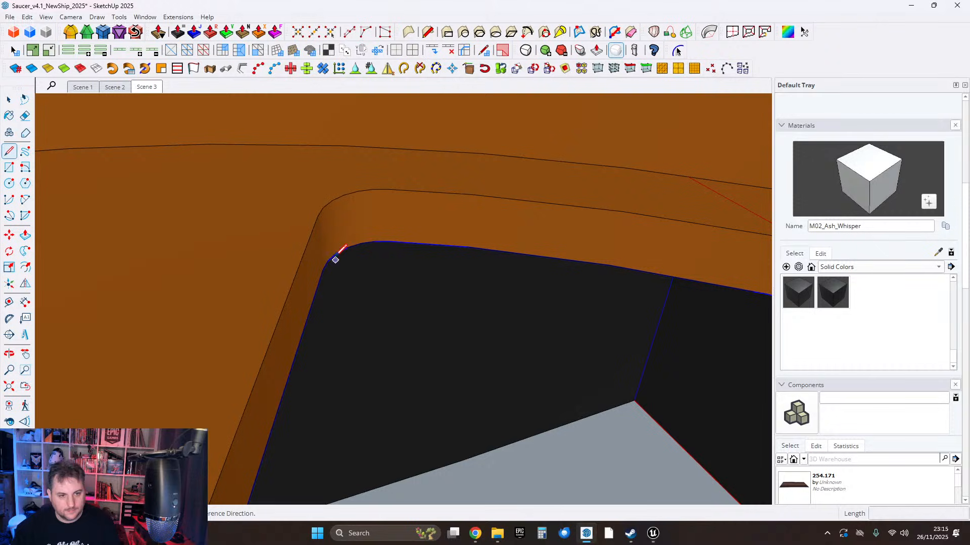
pyautogui.click(336, 253)
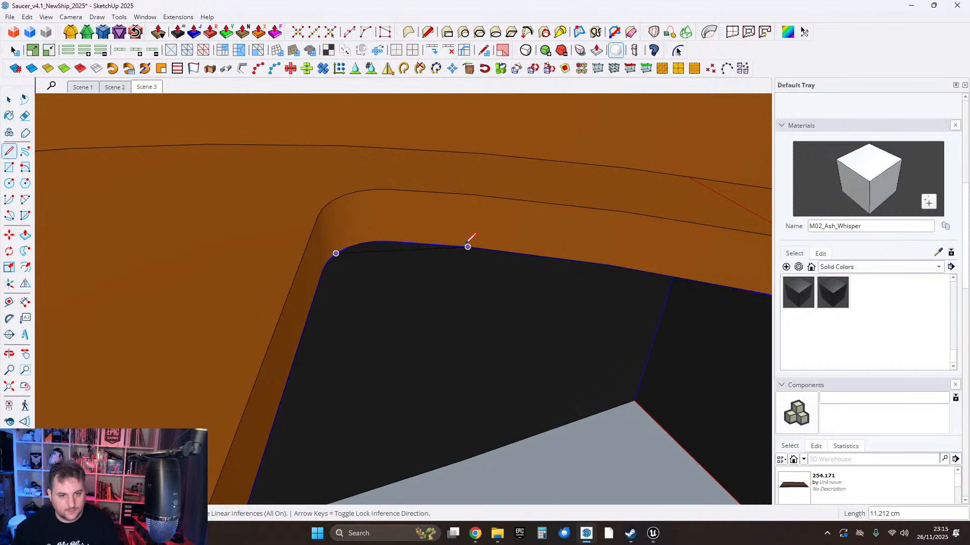
pyautogui.click(468, 247)
pyautogui.click(25, 116)
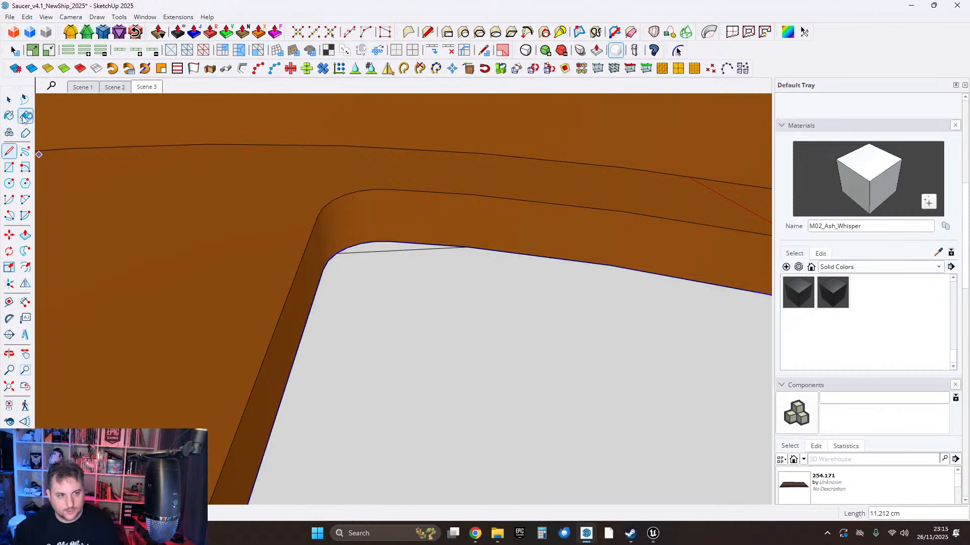
pyautogui.click(348, 250)
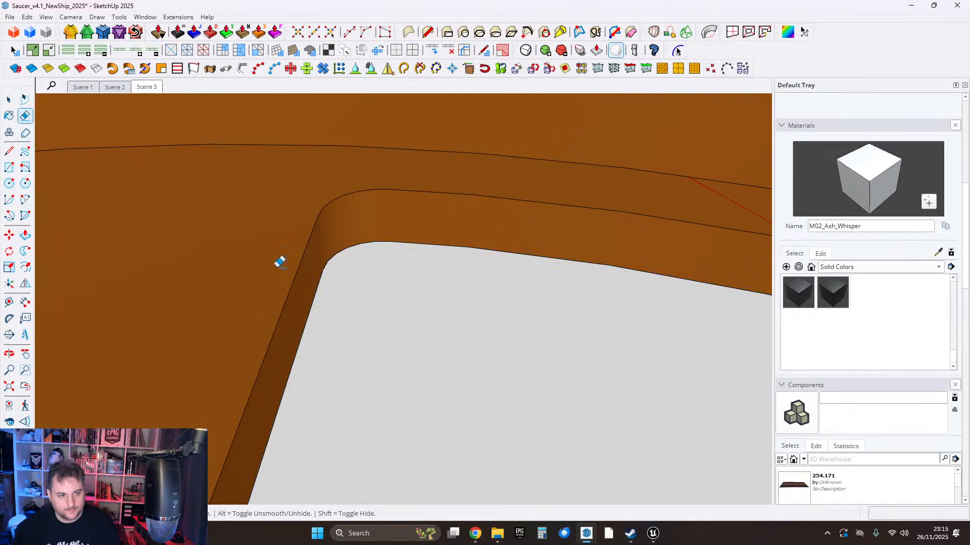
# Offset the new face's outline 1 cm inward to leave a thin rim.
pyautogui.click(25, 267)
pyautogui.click(303, 327)
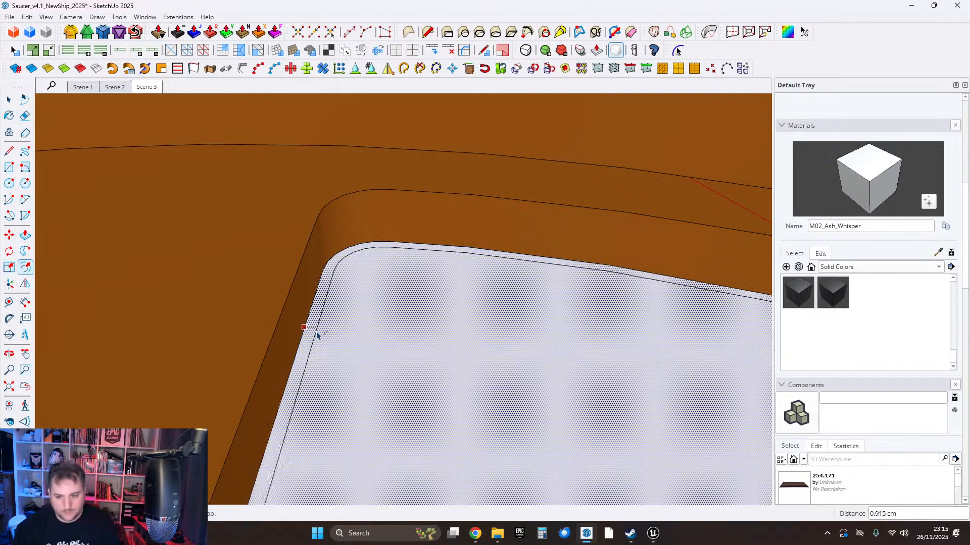
pyautogui.write('1')
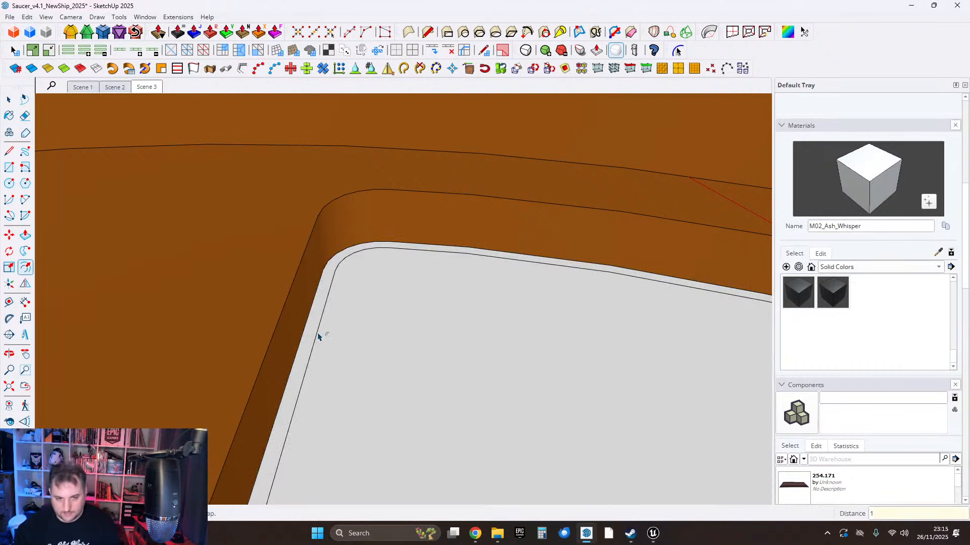
# Push the inner face down to form a basin below the cutout, extending its depth by a further 5 cm.
pyautogui.click(26, 235)
pyautogui.scroll(-4, 357, 220)
pyautogui.scroll(5, 359, 225)
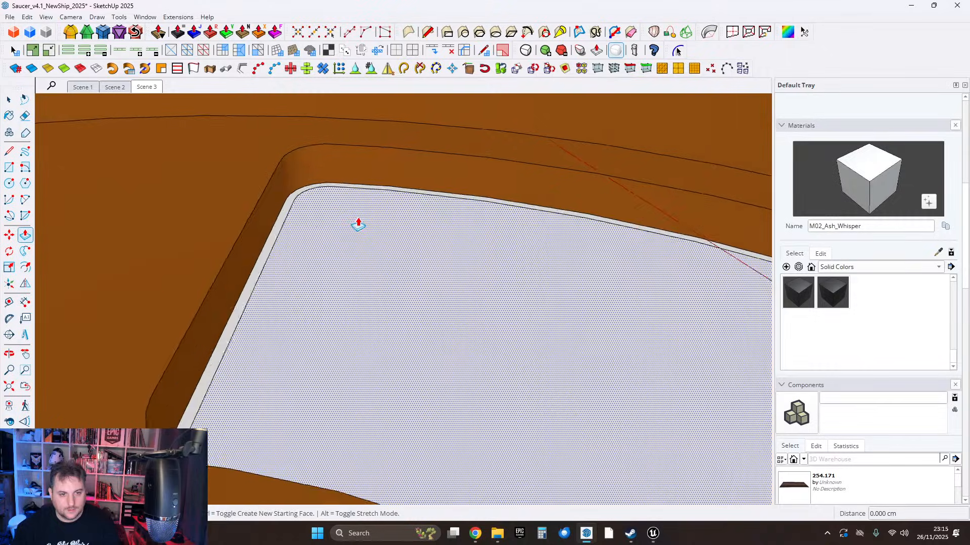
pyautogui.moveTo(358, 224); pyautogui.dragTo(349, 222, button='middle')
pyautogui.click(349, 221)
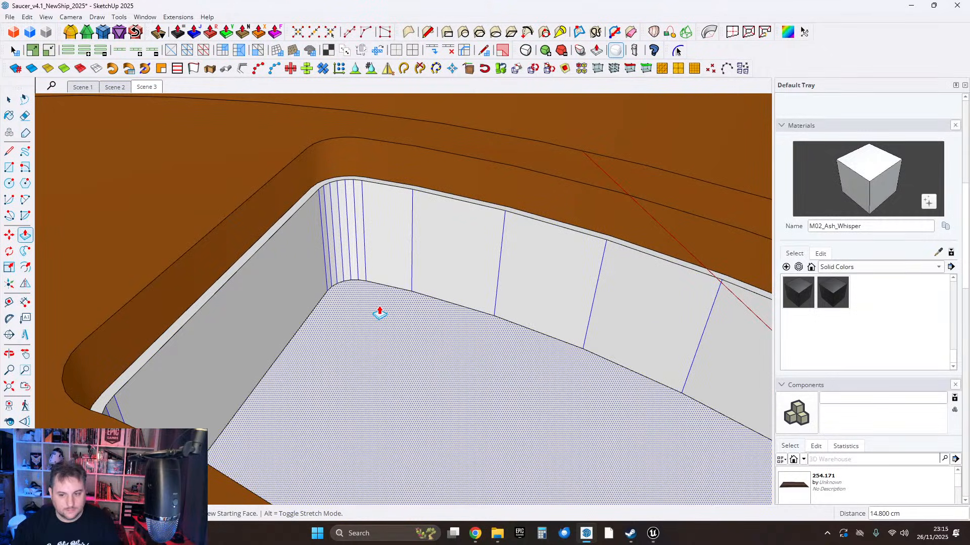
pyautogui.click(380, 313)
pyautogui.moveTo(379, 310); pyautogui.dragTo(370, 350, button='middle')
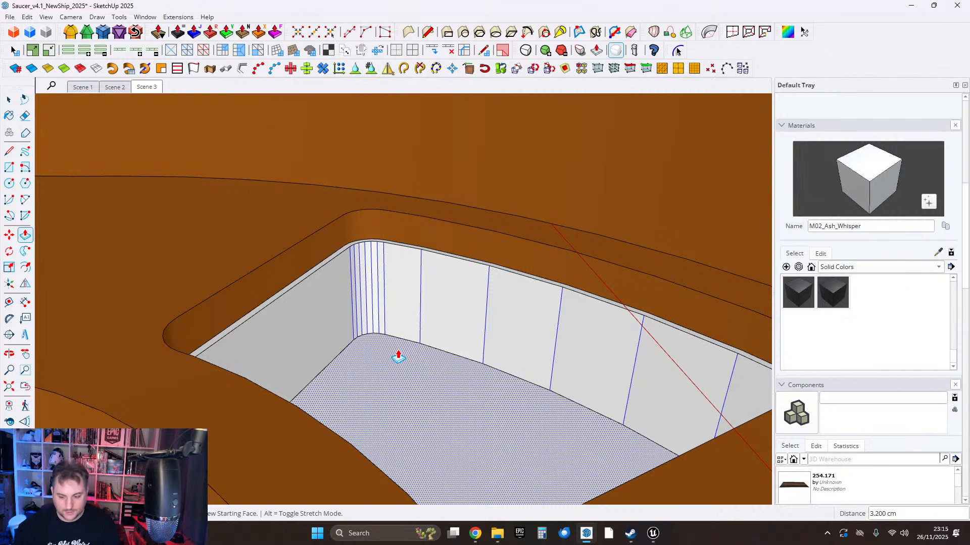
pyautogui.scroll(-4, 434, 318)
pyautogui.moveTo(475, 301); pyautogui.dragTo(505, 344, button='middle')
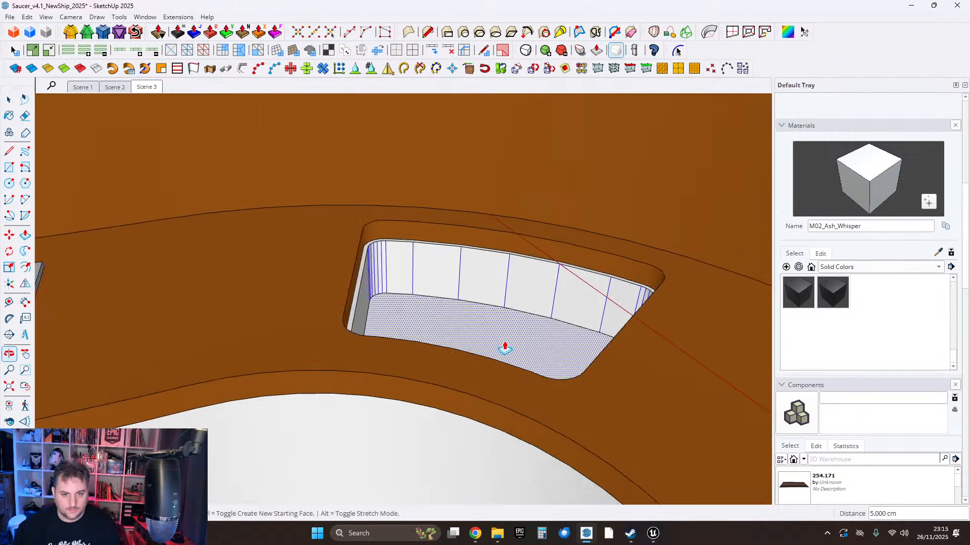
pyautogui.scroll(3, 457, 315)
pyautogui.keyDown('shift'); pyautogui.moveTo(443, 314); pyautogui.dragTo(360, 344, button='middle'); pyautogui.keyUp('shift')
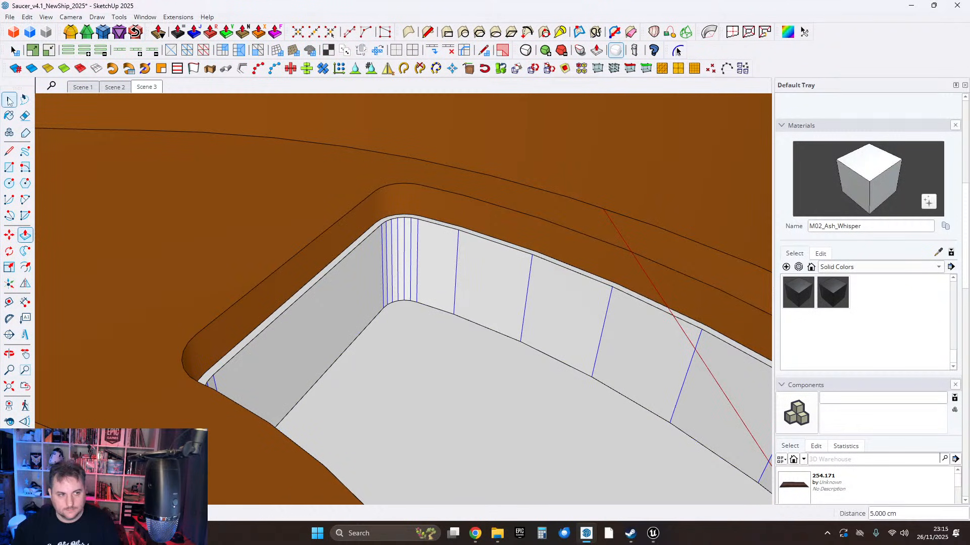
# Soften and smooth the edges of the whole basin at a 20 degree angle between normals.
pyautogui.click(9, 100)
pyautogui.click(403, 332)
pyautogui.tripleClick(403, 333)
pyautogui.rightClick(392, 326)
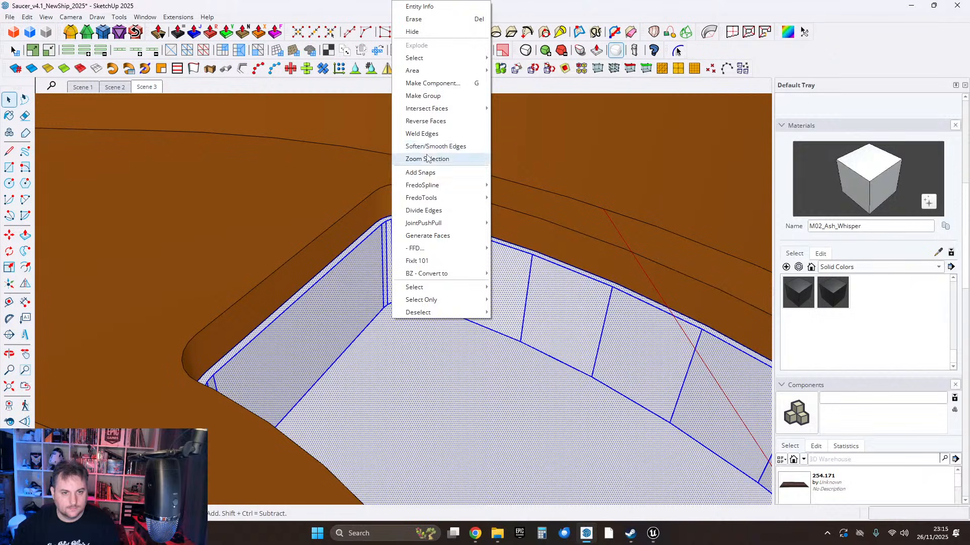
pyautogui.click(439, 147)
pyautogui.moveTo(431, 306); pyautogui.dragTo(459, 290, button='middle')
pyautogui.scroll(1, 386, 245)
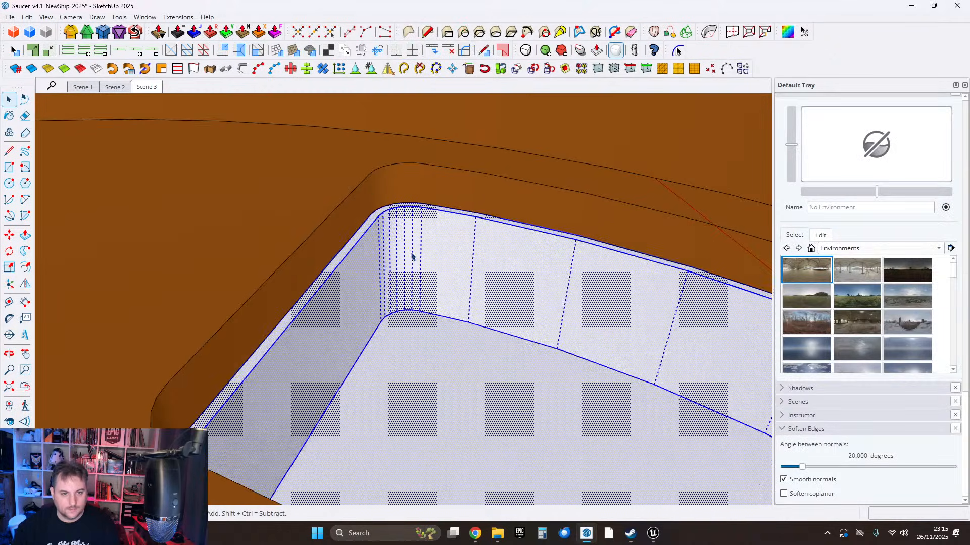
# Round the basin's upper inner edge loop with a 1 cm offset and 4 segments.
pyautogui.scroll(3, 401, 245)
pyautogui.click(400, 244)
pyautogui.moveTo(400, 244); pyautogui.dragTo(427, 261, button='middle')
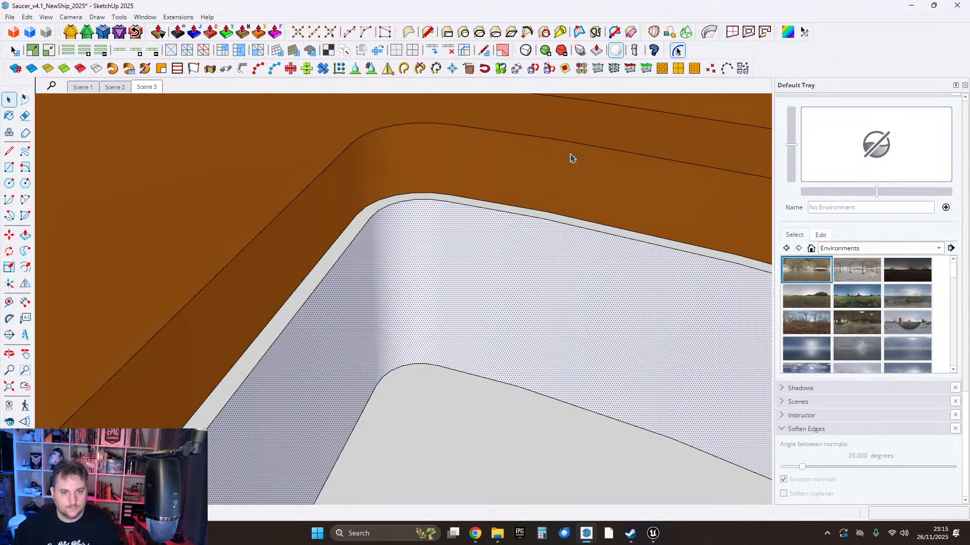
pyautogui.click(356, 234)
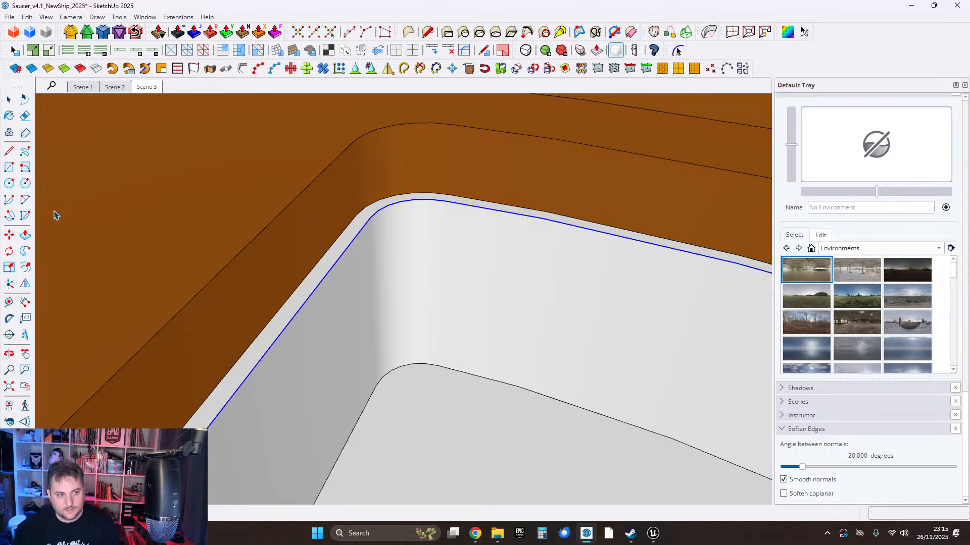
pyautogui.click(70, 31)
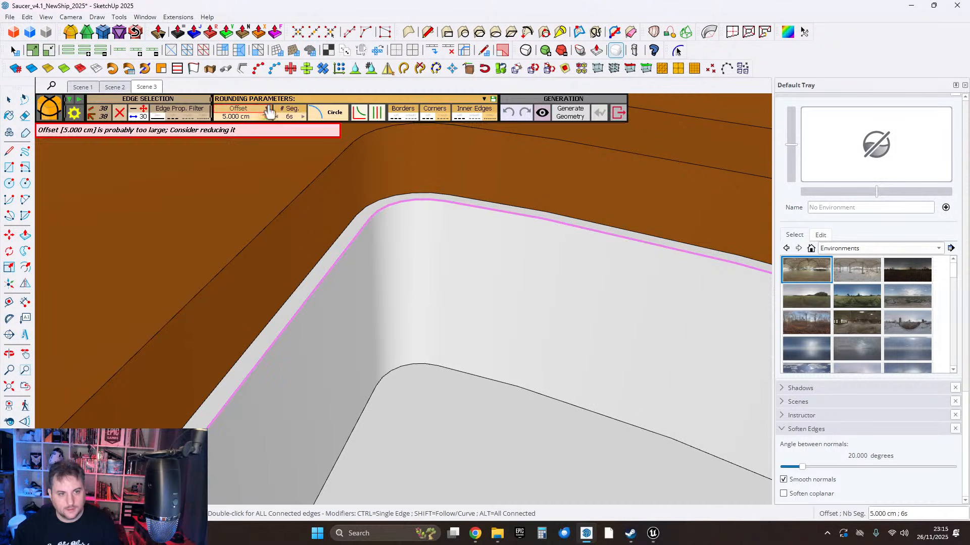
pyautogui.click(236, 117)
pyautogui.write('1')
pyautogui.press('Return')
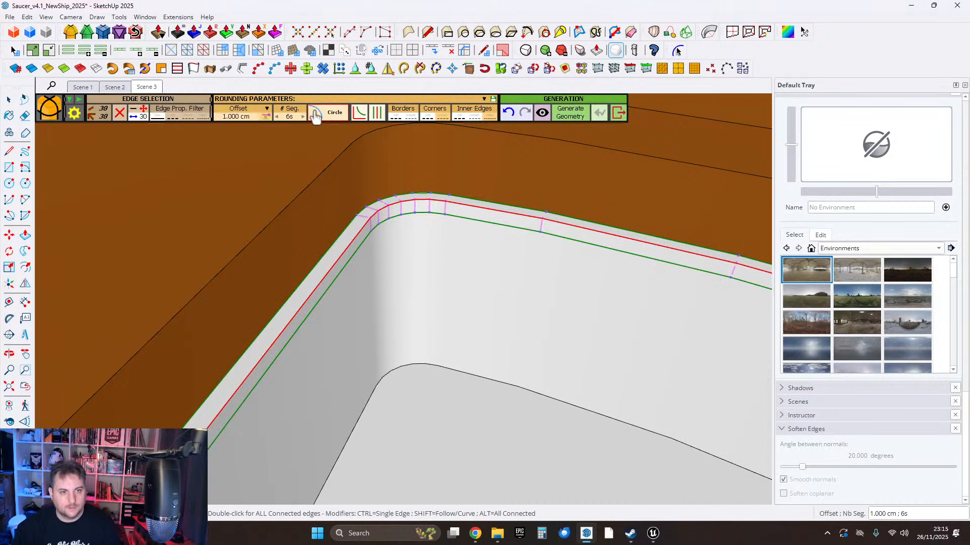
pyautogui.click(277, 117)
pyautogui.click(277, 117)
pyautogui.click(568, 113)
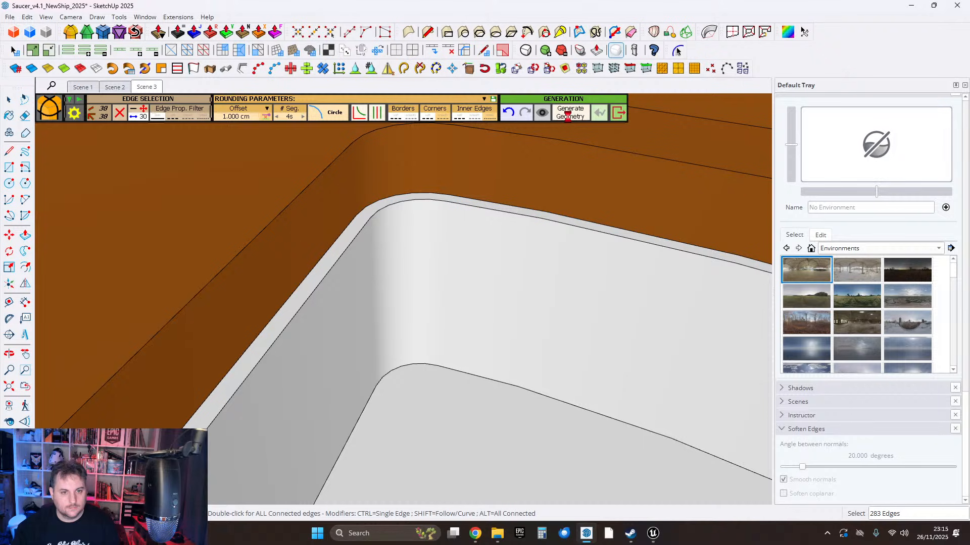
pyautogui.press('space')
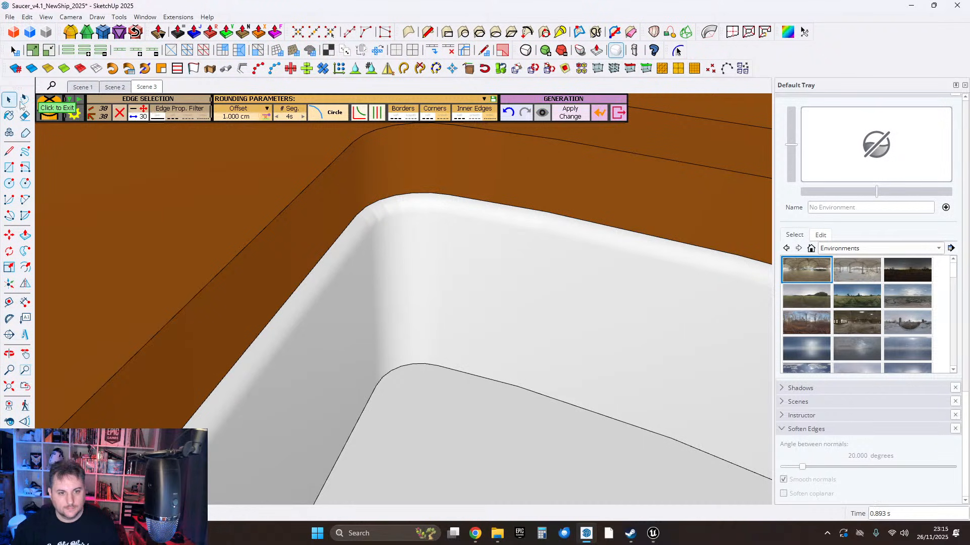
# Round the edge loop around the basin's floor with a 3 cm offset and 6 segments.
pyautogui.moveTo(435, 218); pyautogui.dragTo(471, 220, button='middle')
pyautogui.moveTo(514, 228); pyautogui.dragTo(410, 304, button='middle')
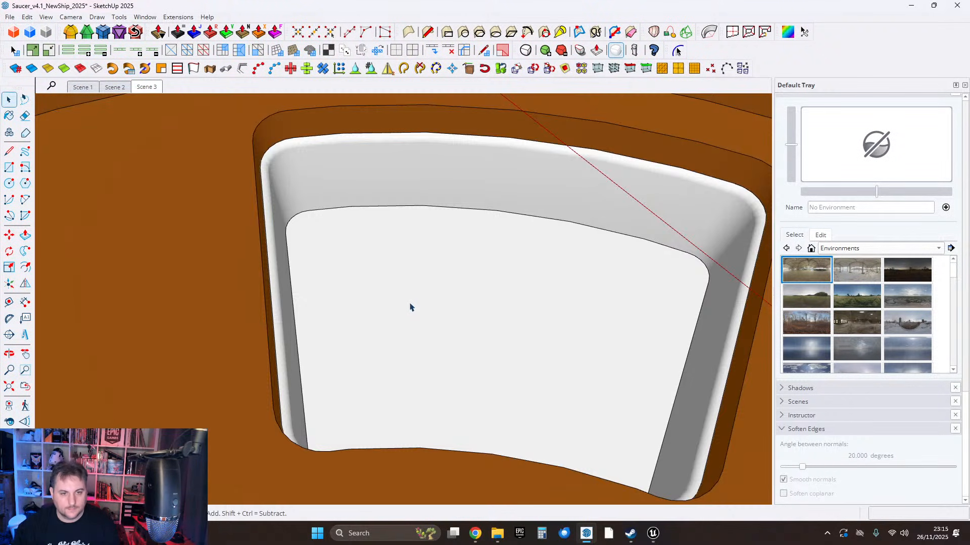
pyautogui.doubleClick(410, 304)
pyautogui.scroll(1, 410, 294)
pyautogui.click(72, 33)
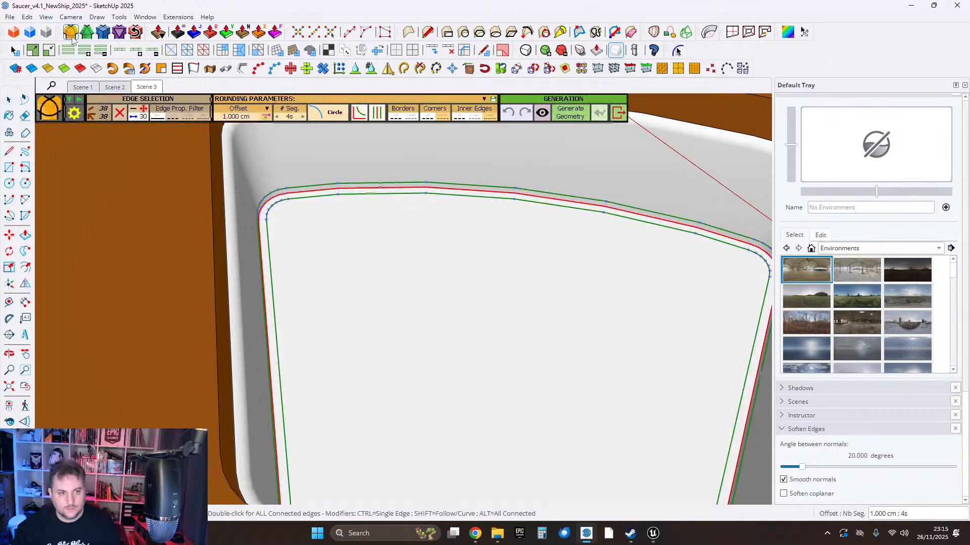
pyautogui.click(237, 117)
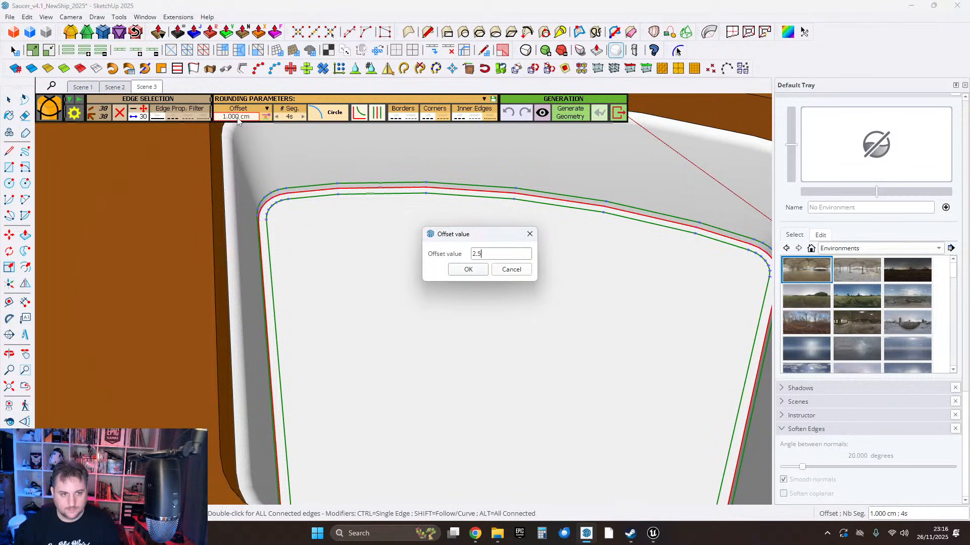
pyautogui.press('Return')
pyautogui.write('5')
pyautogui.press('Return')
pyautogui.click(238, 117)
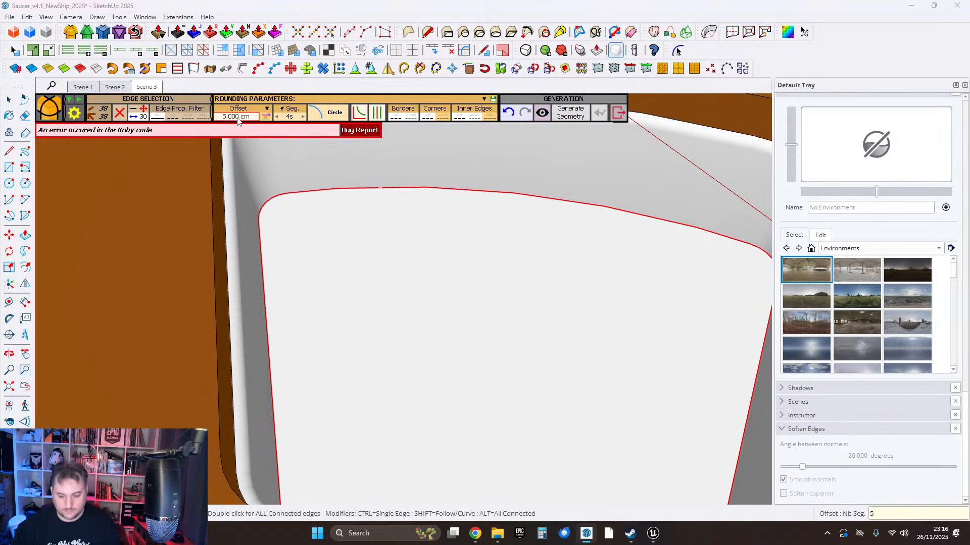
pyautogui.write('3')
pyautogui.press('Return')
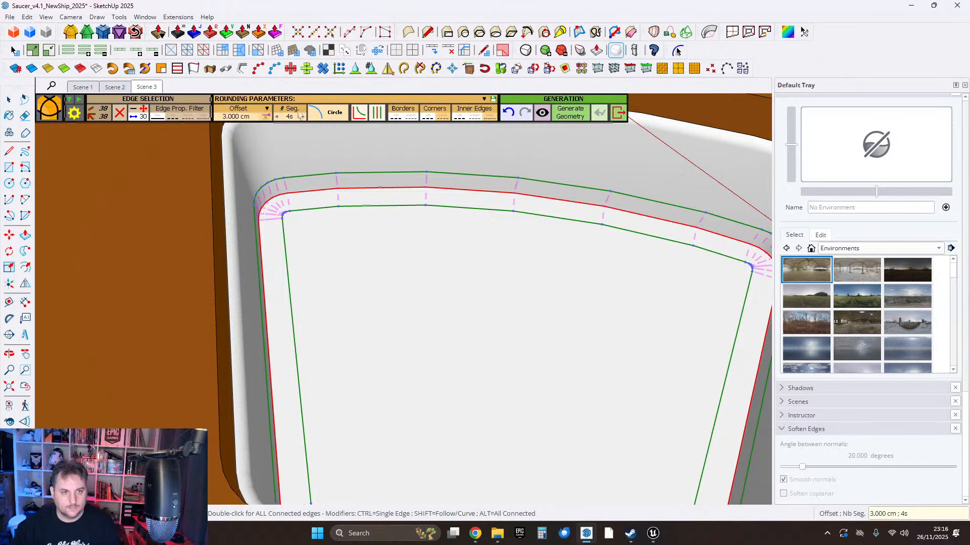
pyautogui.click(303, 117)
pyautogui.click(303, 117)
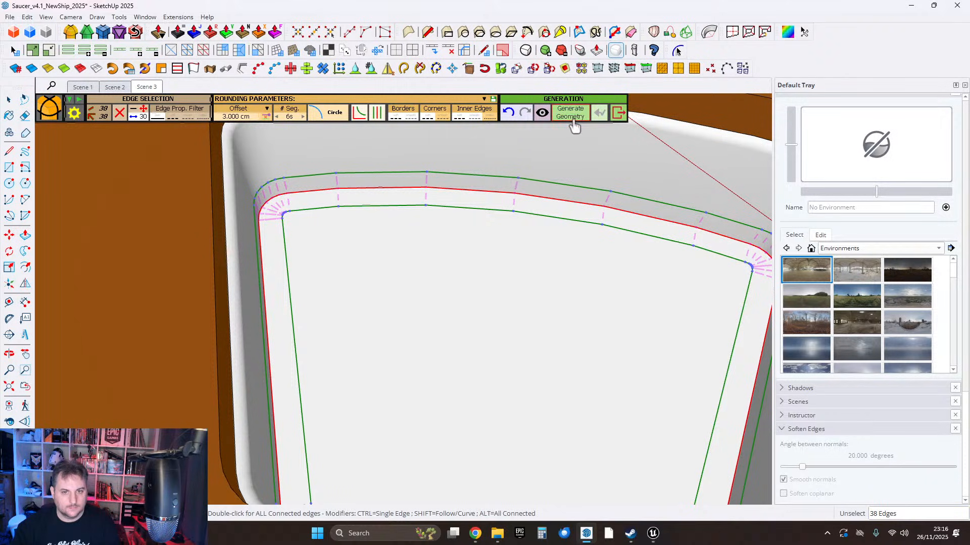
pyautogui.click(571, 115)
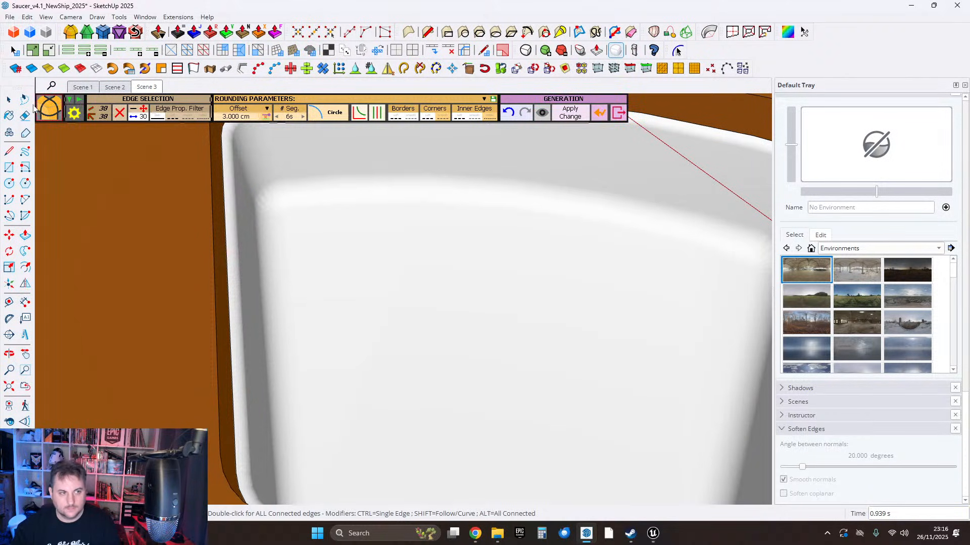
pyautogui.click(10, 100)
# Select all of the basin's connected geometry and run the FixIt 101 cleanup on it.
pyautogui.scroll(-3, 454, 227)
pyautogui.moveTo(455, 228)
pyautogui.mouseDown(button='middle')
pyautogui.moveTo(639, 187)
pyautogui.moveTo(495, 216)
pyautogui.moveTo(457, 242)
pyautogui.mouseUp(button='middle')
pyautogui.scroll(-3, 456, 242)
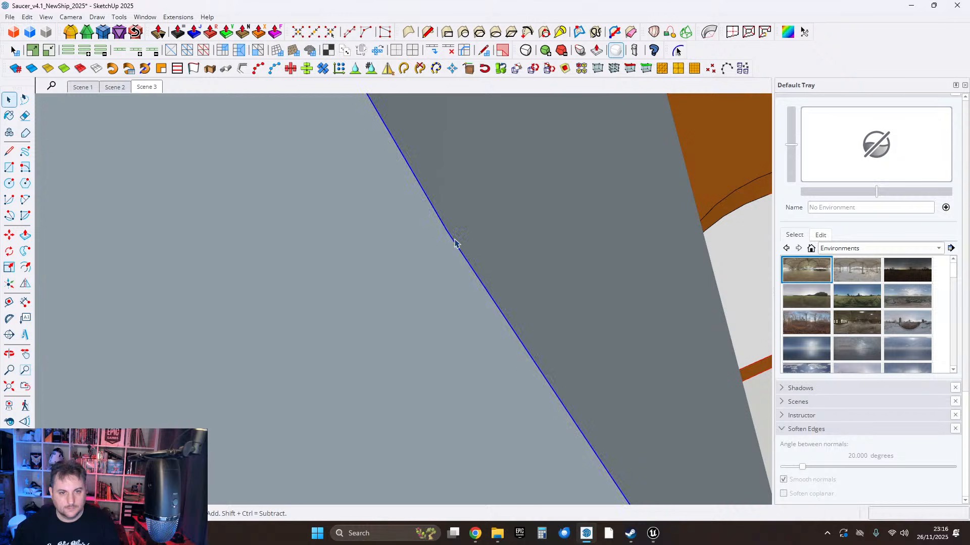
pyautogui.moveTo(536, 245); pyautogui.dragTo(268, 232, button='middle')
pyautogui.scroll(3, 449, 243)
pyautogui.scroll(-2, 450, 243)
pyautogui.tripleClick(439, 226)
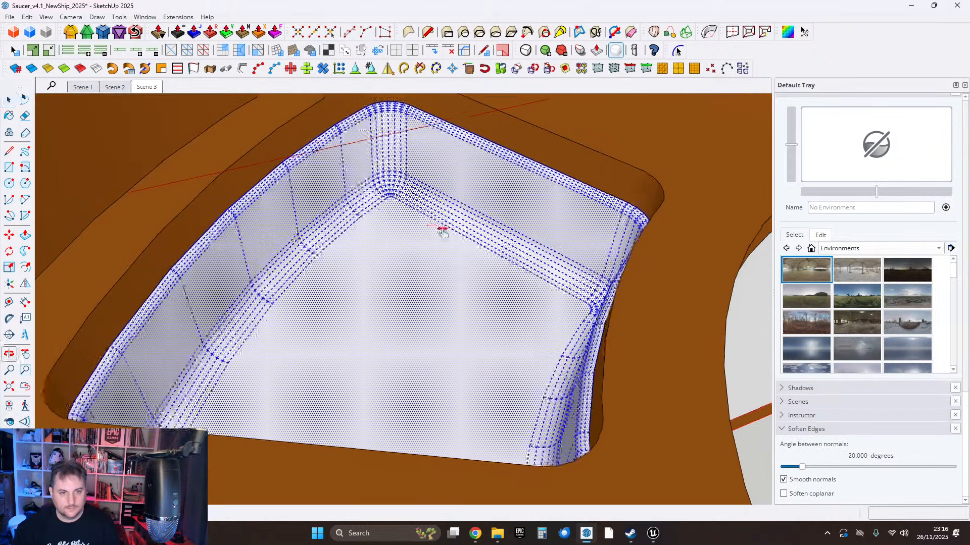
pyautogui.scroll(2, 437, 202)
pyautogui.rightClick(436, 188)
pyautogui.click(460, 410)
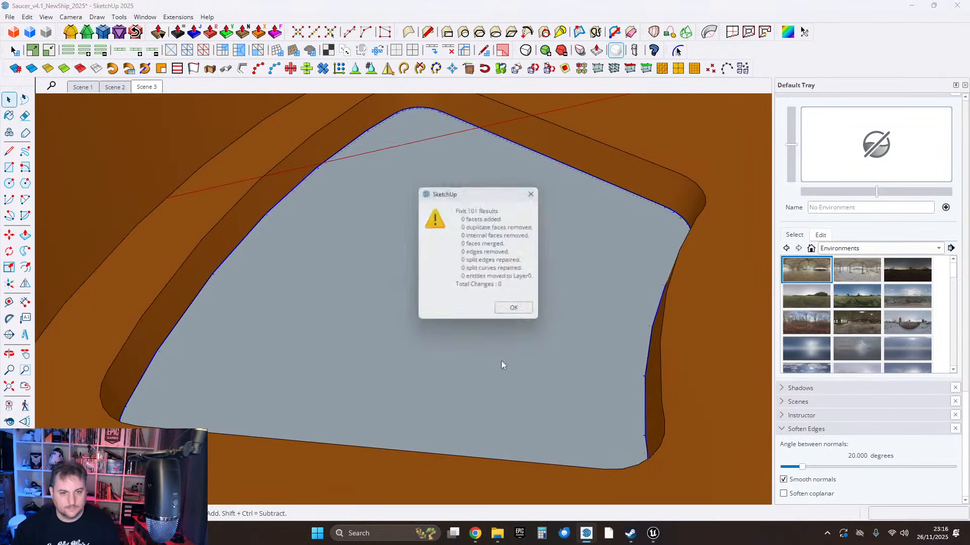
pyautogui.click(513, 309)
# Soften and smooth the whole basin's edges at a 37.5 degree angle between normals, including coplanar edges.
pyautogui.tripleClick(457, 232)
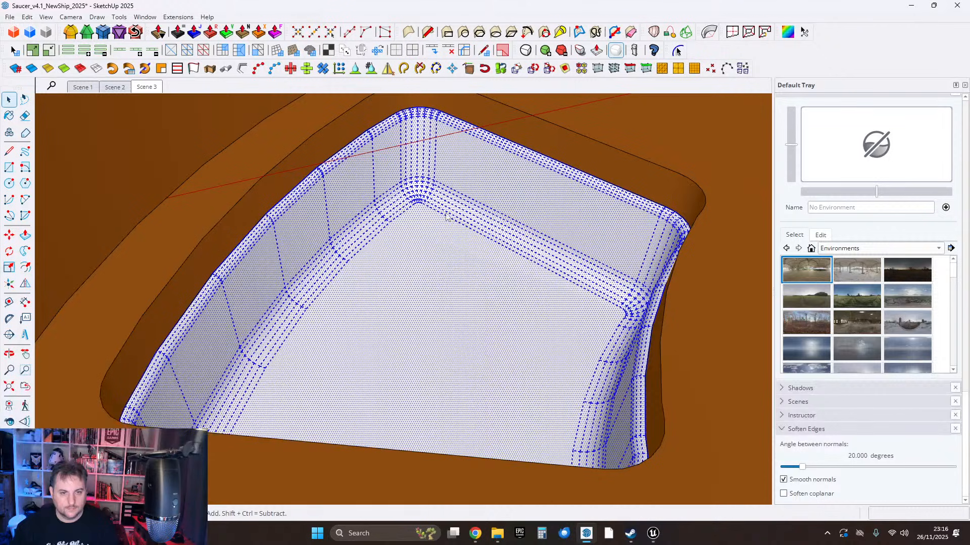
pyautogui.rightClick(444, 211)
pyautogui.click(500, 359)
pyautogui.moveTo(501, 359); pyautogui.dragTo(294, 350, button='middle')
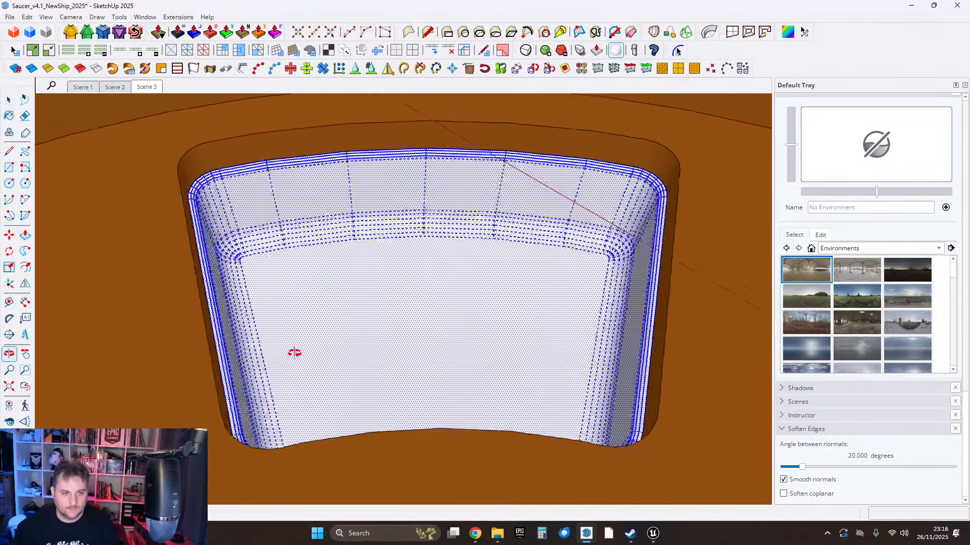
pyautogui.scroll(3, 608, 391)
pyautogui.scroll(-2, 608, 391)
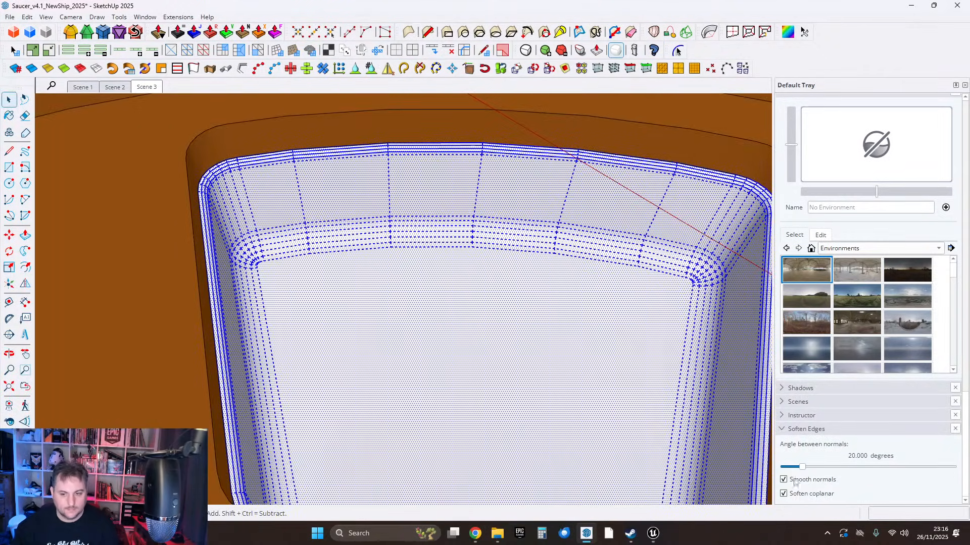
pyautogui.moveTo(802, 467); pyautogui.dragTo(815, 468)
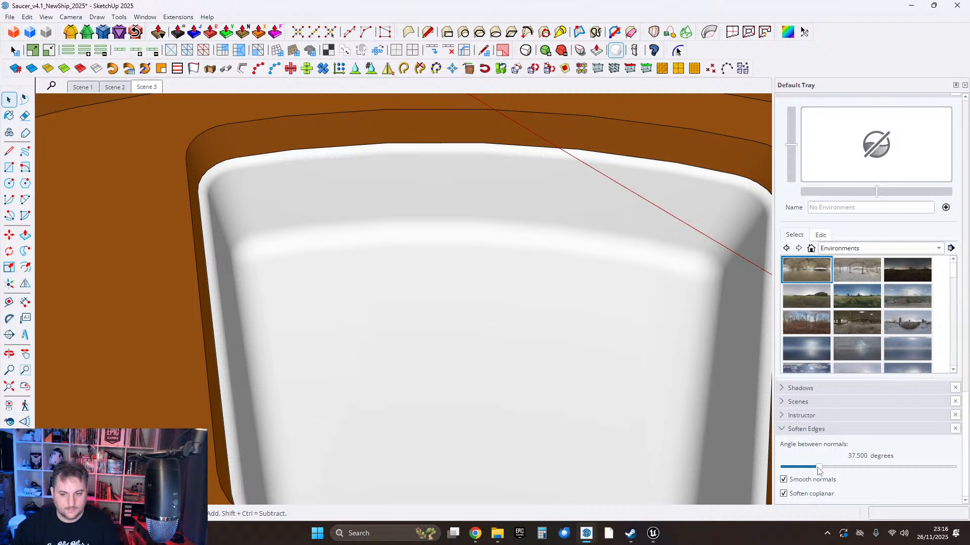
# Show hidden geometry and draw a line about 38.6 cm long across the middle of the basin's floor, splitting it in two.
pyautogui.moveTo(459, 372); pyautogui.dragTo(418, 346, button='middle')
pyautogui.hotkey('alt', 'h')
pyautogui.scroll(-2, 450, 348)
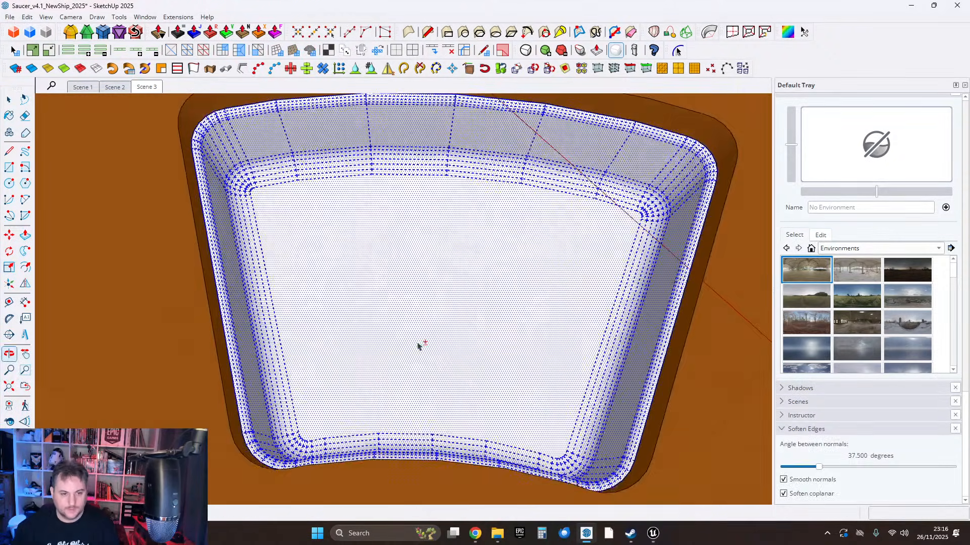
pyautogui.click(446, 174)
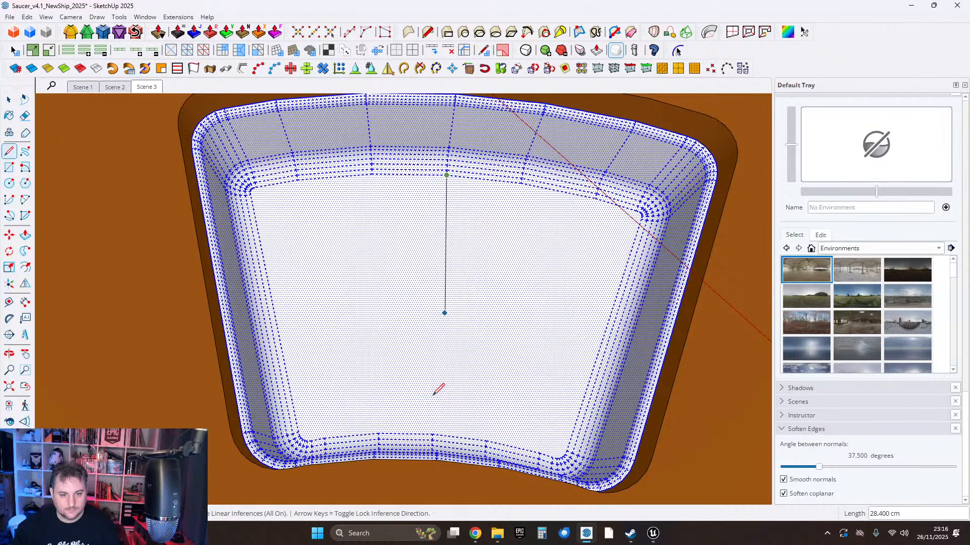
pyautogui.click(432, 433)
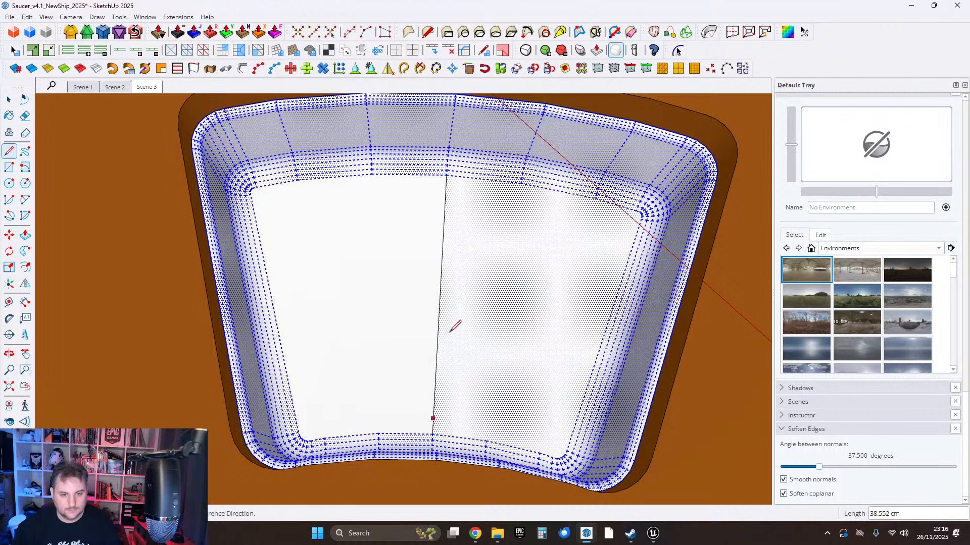
# Draw a 2.5 cm radius drain circle on the middle of the dividing line, then erase the line and turn off hidden geometry.
pyautogui.click(440, 295)
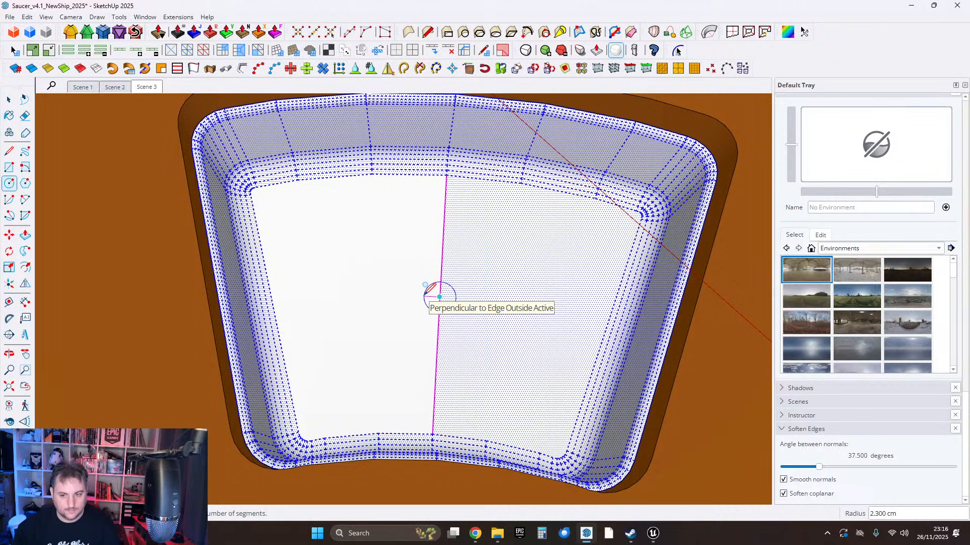
pyautogui.write('2.5')
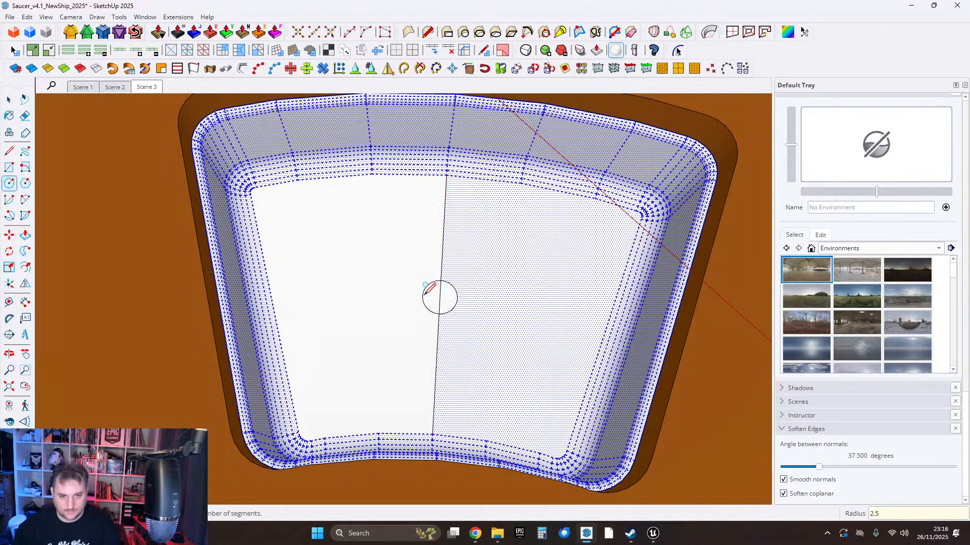
pyautogui.click(23, 116)
pyautogui.hotkey('alt', 'h')
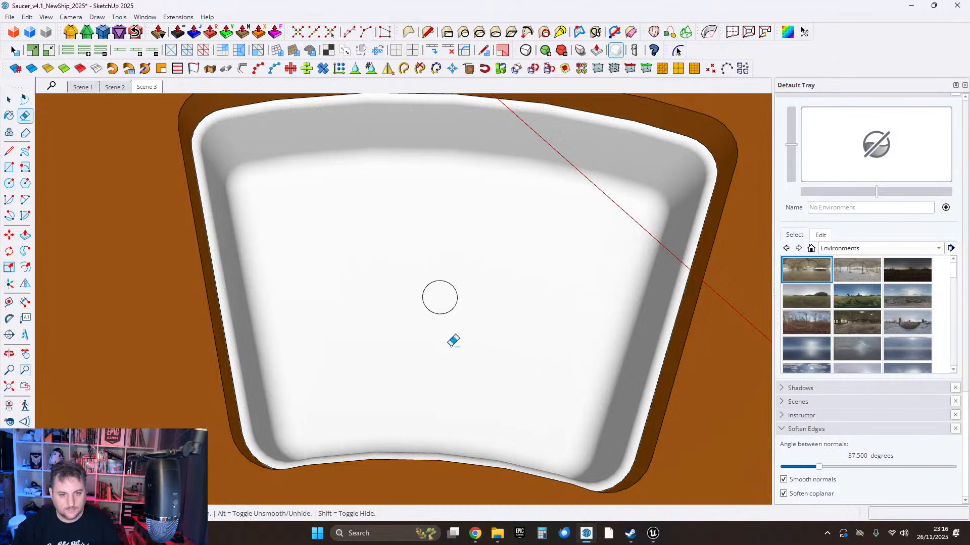
# Push the drain circle 0.5 cm down into the basin's floor.
pyautogui.moveTo(451, 347); pyautogui.dragTo(463, 275, button='middle')
pyautogui.scroll(3, 463, 275)
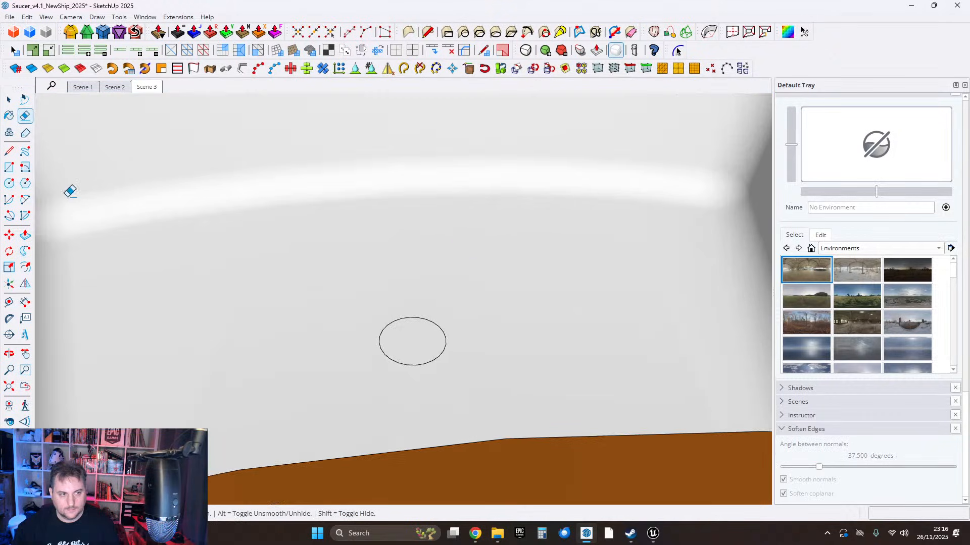
pyautogui.click(26, 236)
pyautogui.scroll(5, 420, 313)
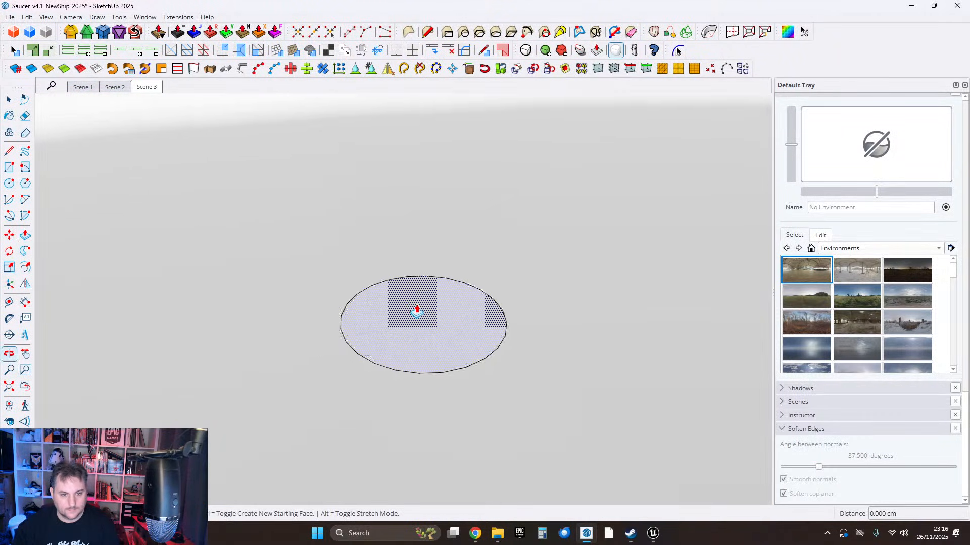
pyautogui.scroll(2, 417, 312)
pyautogui.click(407, 306)
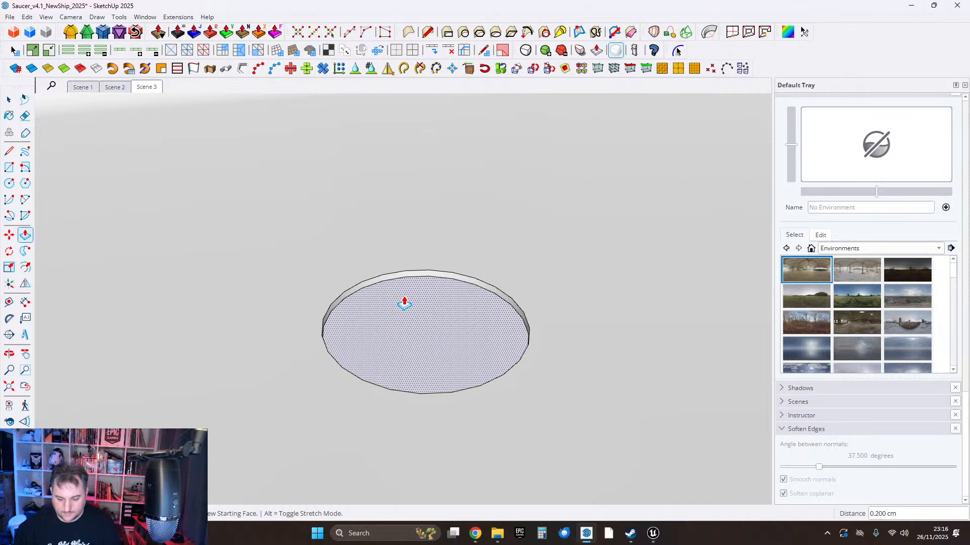
pyautogui.write('.2')
pyautogui.press('Return')
pyautogui.write('.5')
pyautogui.press('Return')
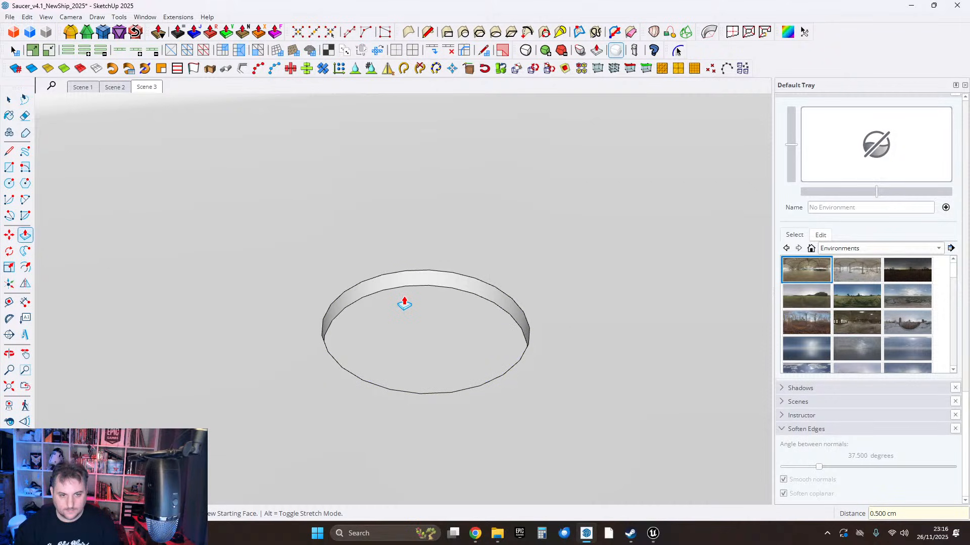
# Round the drain recess's upper circular edge with a 0.5 cm offset and 4 segments.
pyautogui.moveTo(455, 303); pyautogui.dragTo(259, 347, button='middle')
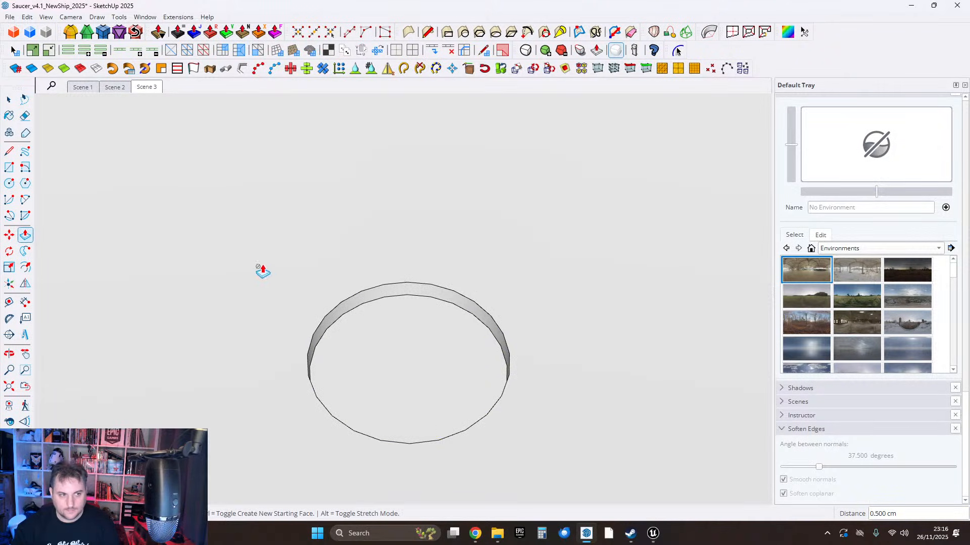
pyautogui.click(9, 100)
pyautogui.click(341, 304)
pyautogui.moveTo(344, 319); pyautogui.dragTo(381, 319, button='middle')
pyautogui.click(70, 32)
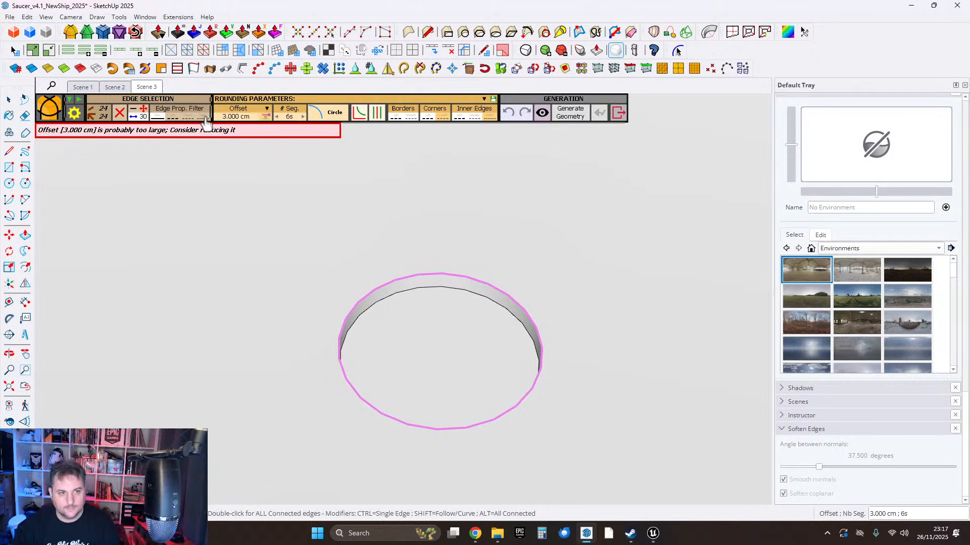
pyautogui.click(236, 120)
pyautogui.write('0.5')
pyautogui.press('Return')
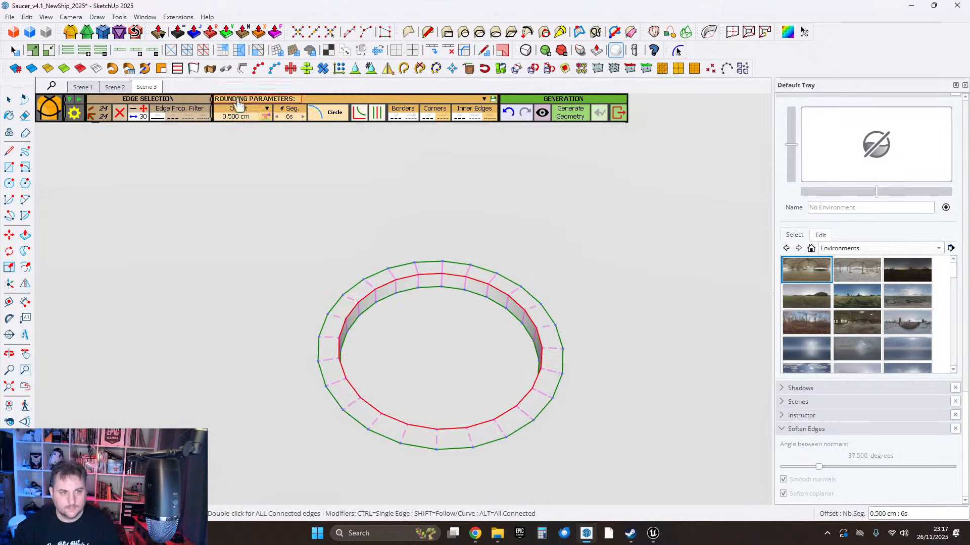
pyautogui.click(567, 115)
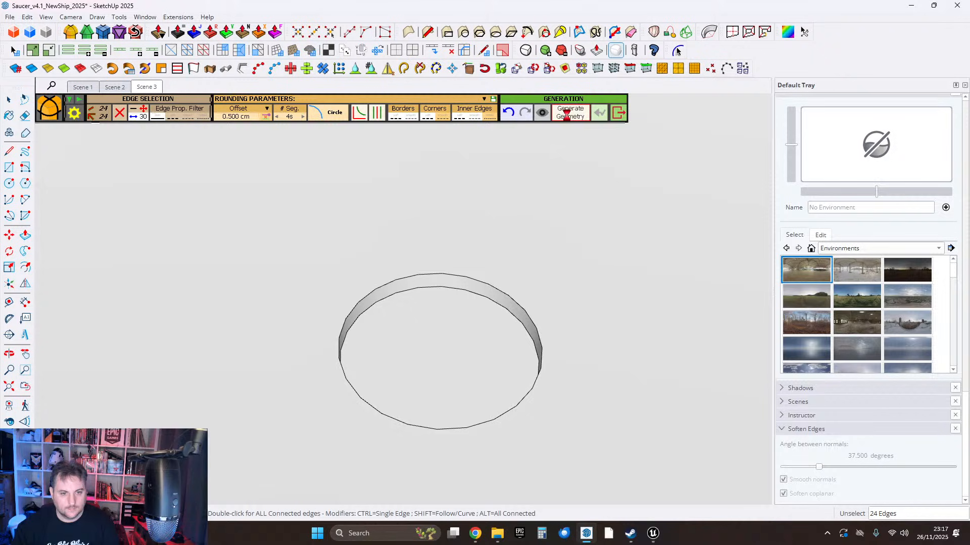
pyautogui.click(80, 116)
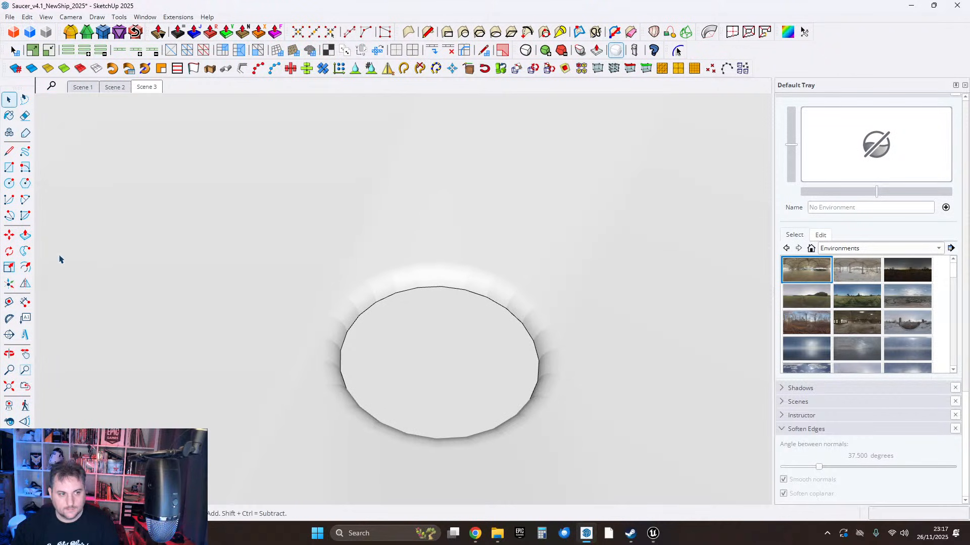
# Group the drain's circular bottom face with its outline and open the group for editing.
pyautogui.click(400, 348)
pyautogui.moveTo(400, 349); pyautogui.dragTo(383, 316, button='middle')
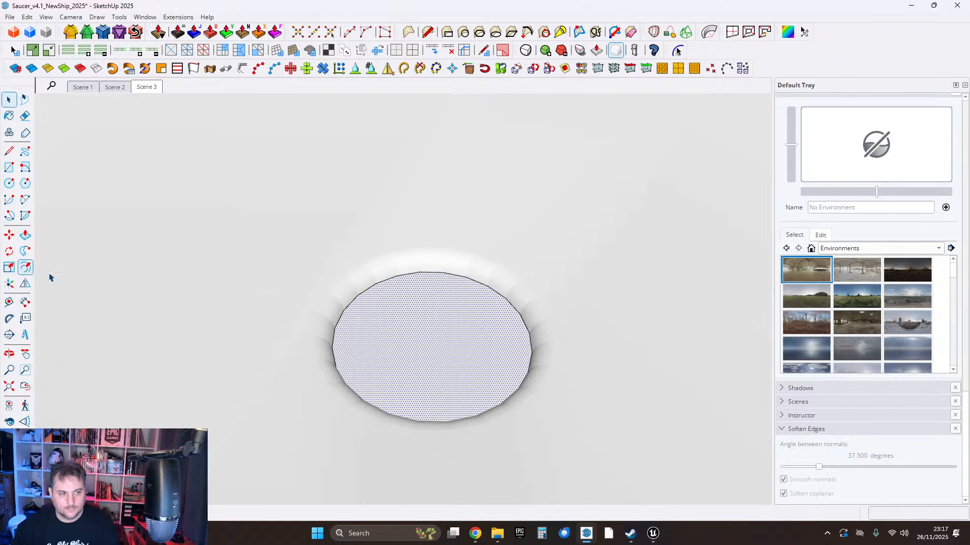
pyautogui.moveTo(415, 308); pyautogui.dragTo(423, 375, button='middle')
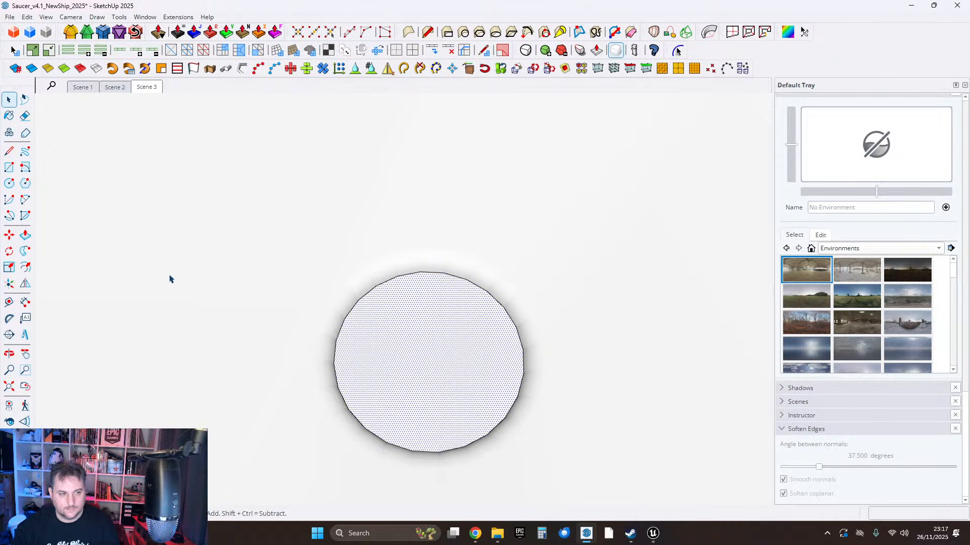
pyautogui.doubleClick(401, 338)
pyautogui.rightClick(401, 337)
pyautogui.click(461, 98)
pyautogui.doubleClick(374, 328)
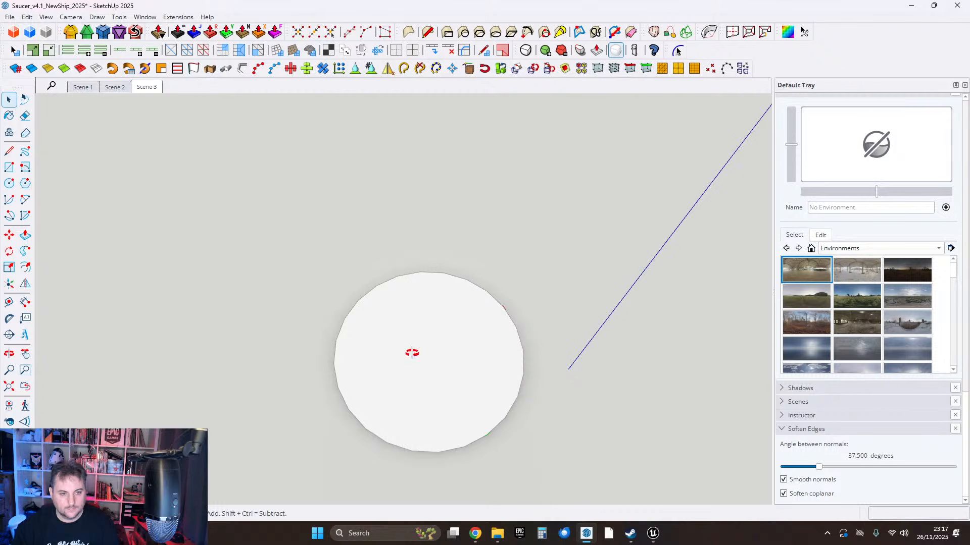
pyautogui.moveTo(412, 353); pyautogui.dragTo(386, 232, button='middle')
pyautogui.click(411, 331)
# Leave the drain group, select the whole basin and apply Soften/Smooth Edges to it at 37.5 degrees.
pyautogui.scroll(-5, 382, 314)
pyautogui.scroll(-3, 386, 232)
pyautogui.click(376, 231)
pyautogui.scroll(2, 375, 230)
pyautogui.tripleClick(375, 232)
pyautogui.scroll(-1, 374, 232)
pyautogui.rightClick(361, 226)
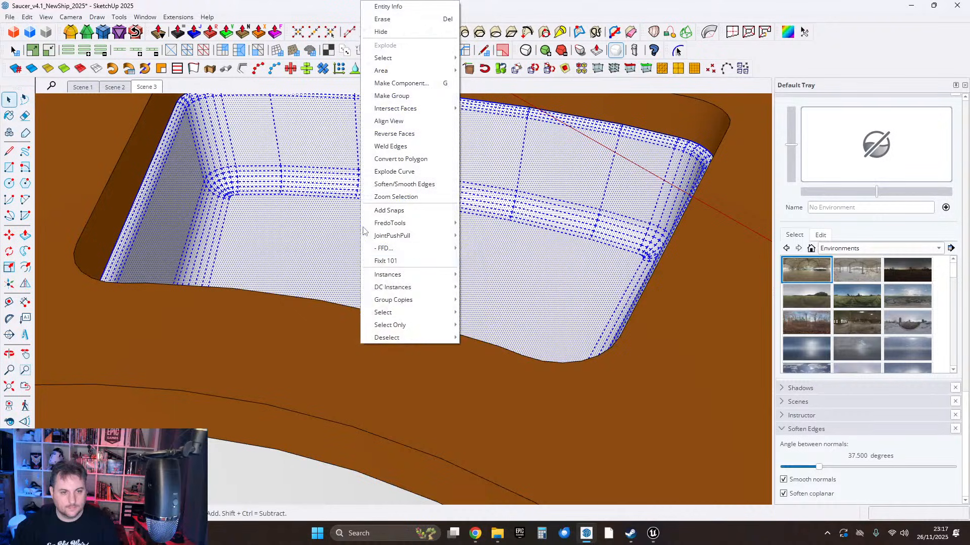
pyautogui.click(404, 186)
# Paint the selected sink basin with the solid colour M05_Graphite_Haze.
pyautogui.scroll(-6, 385, 226)
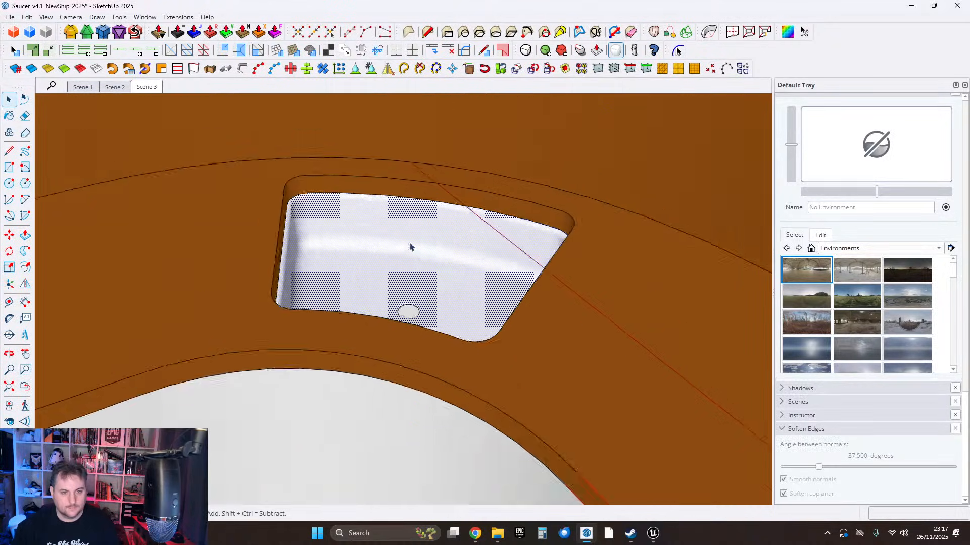
pyautogui.click(9, 115)
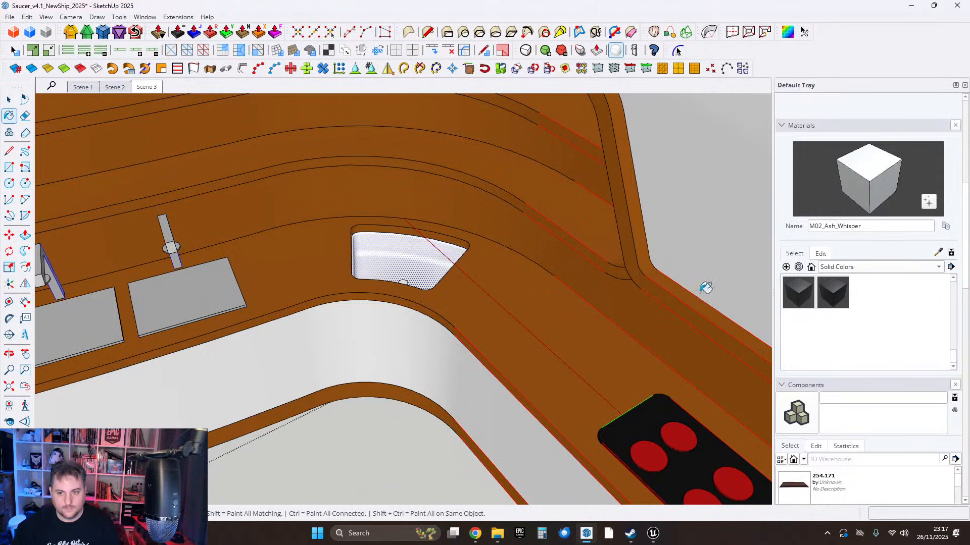
pyautogui.scroll(10, 828, 323)
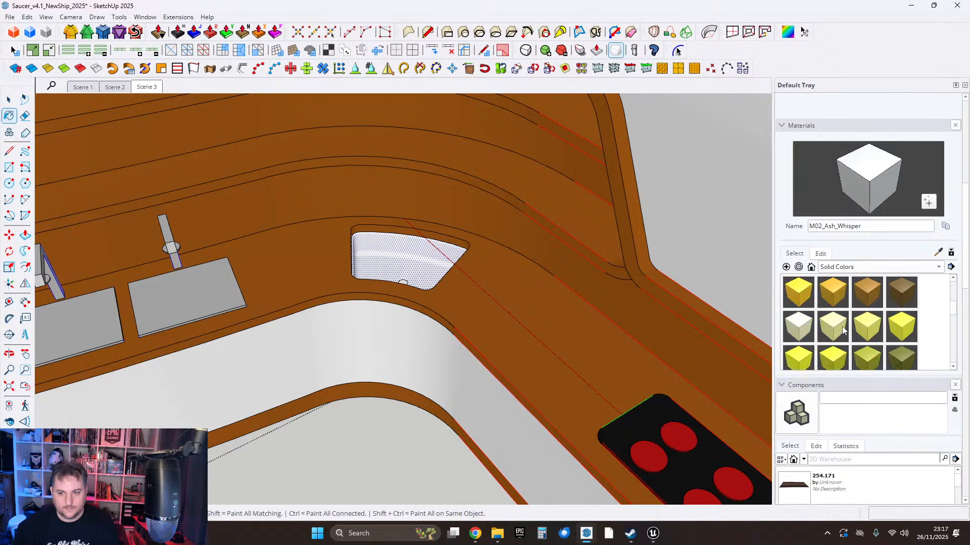
pyautogui.scroll(-15, 853, 344)
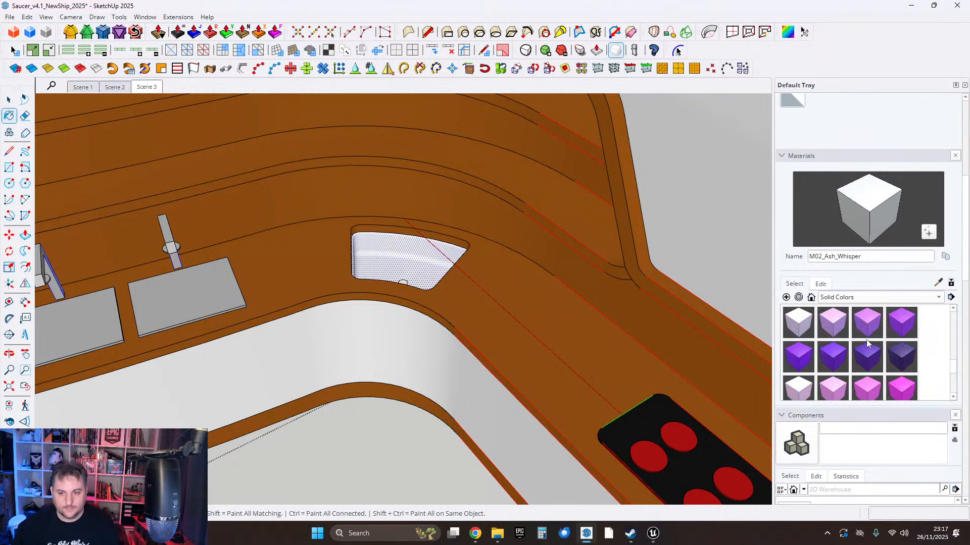
pyautogui.scroll(1, 853, 343)
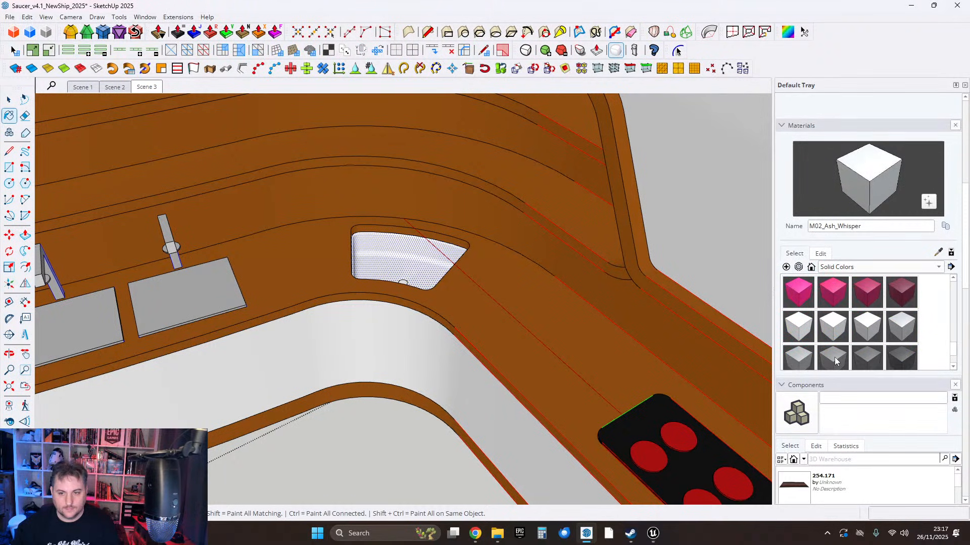
pyautogui.click(834, 356)
pyautogui.click(420, 261)
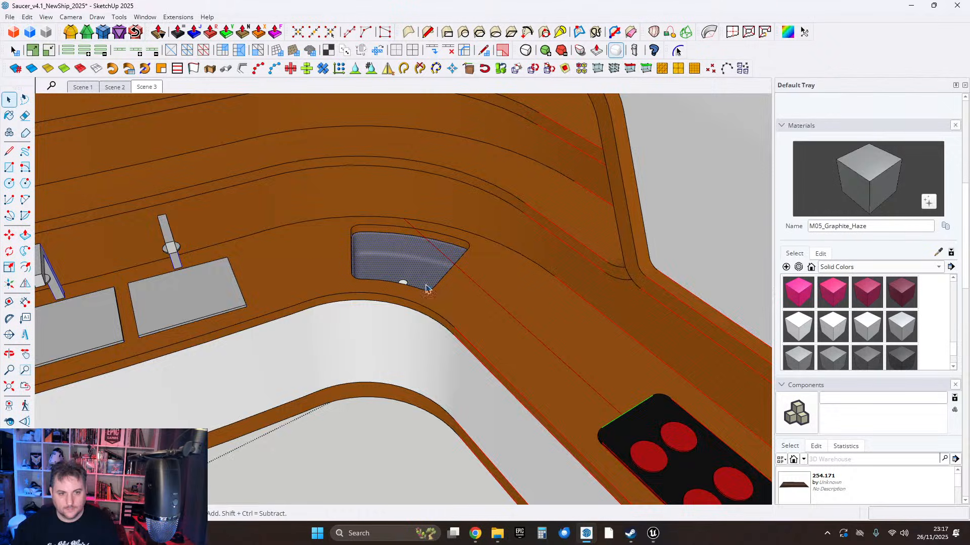
# Open the drain group in the basin floor, paint its circular face with 0137_Black and leave the group.
pyautogui.scroll(6, 425, 289)
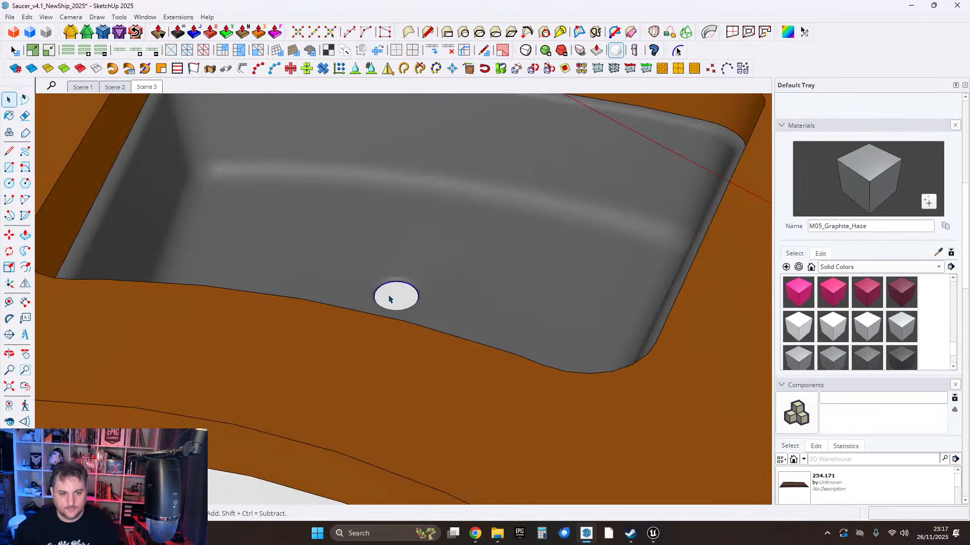
pyautogui.doubleClick(390, 299)
pyautogui.click(9, 116)
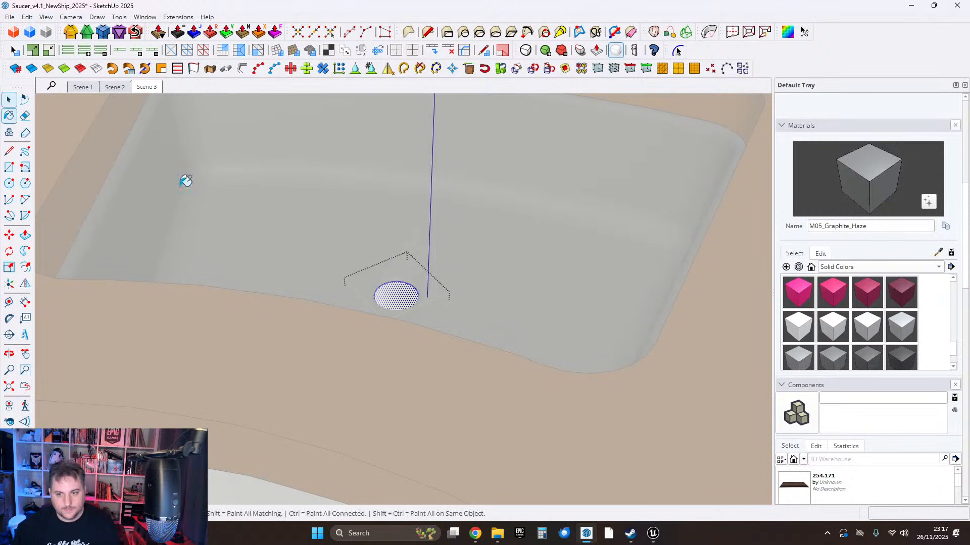
pyautogui.scroll(-3, 912, 339)
pyautogui.click(833, 202)
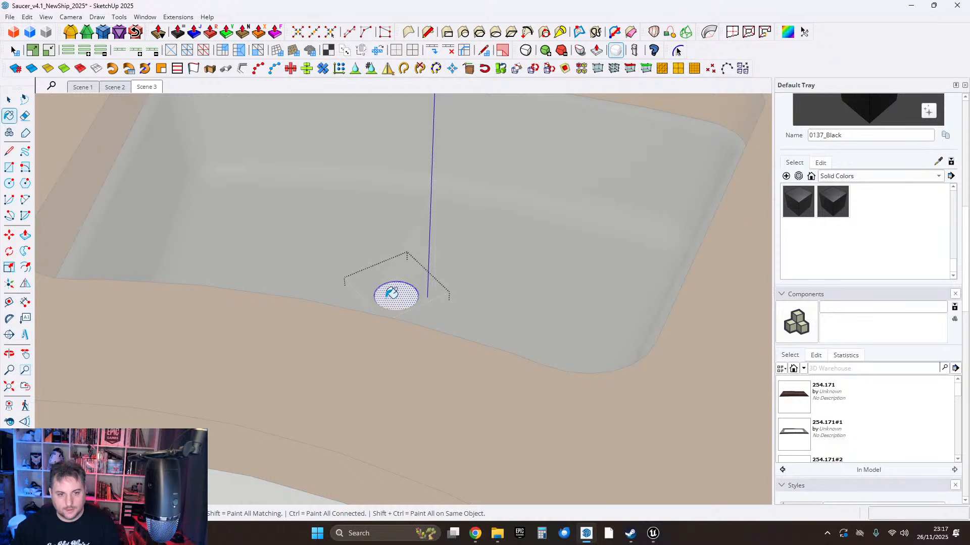
pyautogui.click(391, 294)
pyautogui.click(16, 104)
pyautogui.click(474, 225)
pyautogui.click(474, 225)
pyautogui.scroll(-4, 475, 225)
pyautogui.scroll(4, 450, 222)
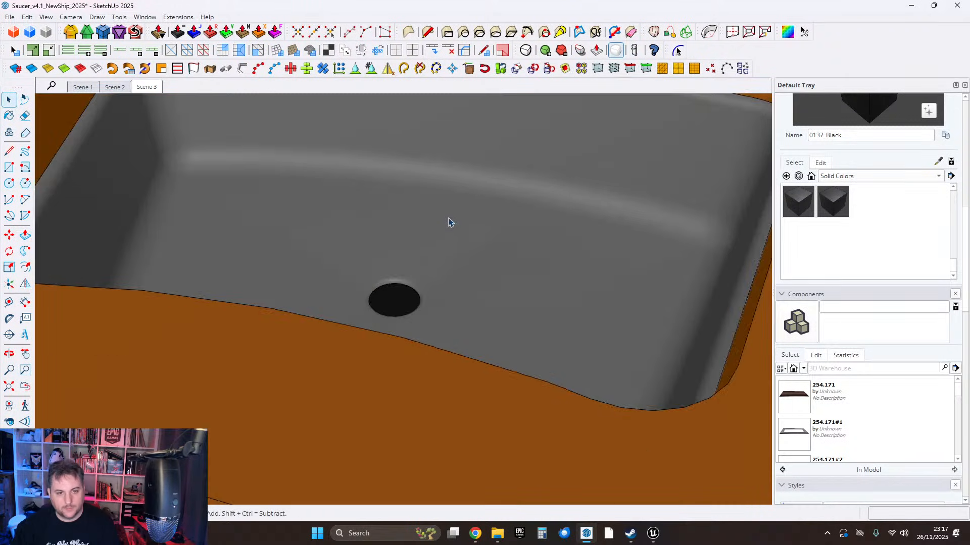
# Examine the painted sink basin, its rounded edges and its recessed drain from above and from several angles.
pyautogui.moveTo(450, 222); pyautogui.dragTo(433, 212, button='middle')
pyautogui.scroll(-4, 451, 242)
pyautogui.scroll(-5, 451, 244)
pyautogui.scroll(3, 463, 271)
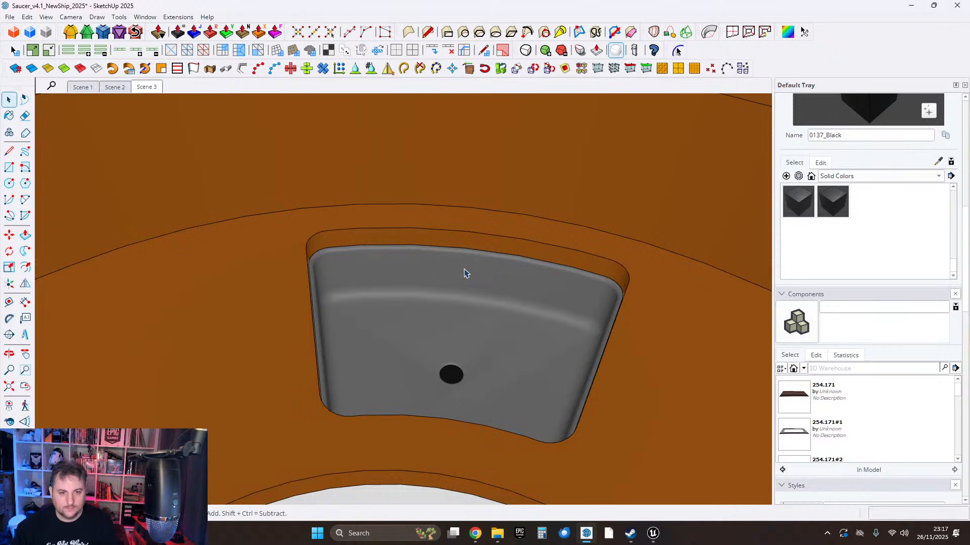
pyautogui.moveTo(463, 271); pyautogui.dragTo(489, 320, button='middle')
pyautogui.scroll(3, 471, 225)
pyautogui.moveTo(470, 225); pyautogui.dragTo(396, 218, button='middle')
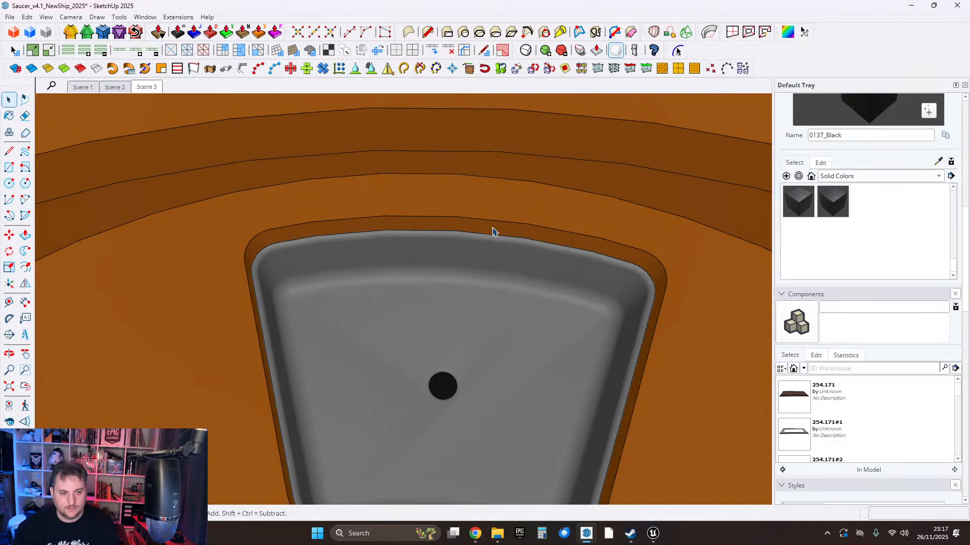
pyautogui.moveTo(480, 251); pyautogui.dragTo(326, 136, button='middle')
pyautogui.scroll(-6, 376, 147)
# Copy the short vertical reference line at the curved edge of the dark kitchen floor.
pyautogui.keyDown('shift'); pyautogui.moveTo(385, 162); pyautogui.dragTo(570, 454, button='middle'); pyautogui.keyUp('shift')
pyautogui.scroll(-3, 396, 271)
pyautogui.scroll(1, 405, 323)
pyautogui.scroll(4, 271, 383)
pyautogui.moveTo(271, 383); pyautogui.dragTo(323, 328, button='middle')
pyautogui.scroll(4, 344, 312)
pyautogui.scroll(5, 342, 311)
pyautogui.moveTo(389, 335); pyautogui.dragTo(424, 283, button='middle')
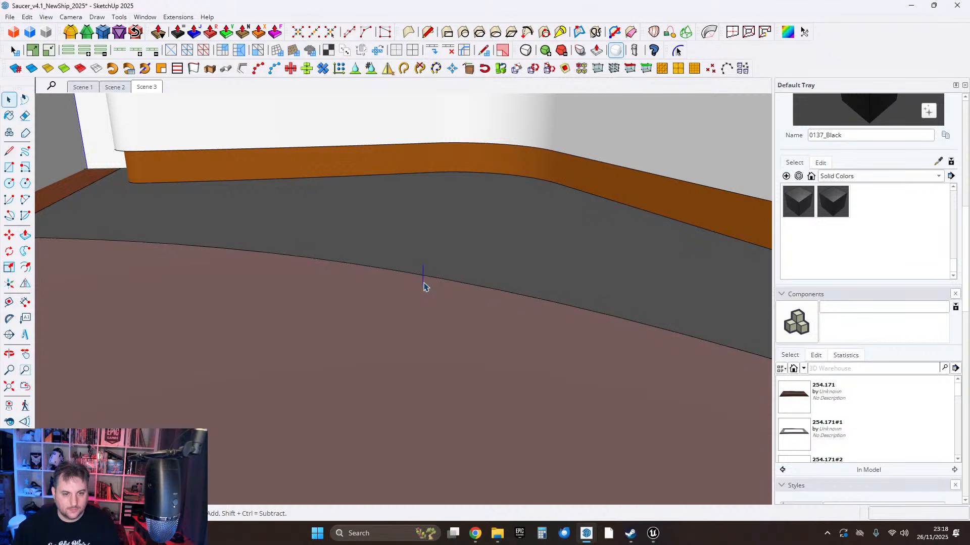
pyautogui.click(423, 279)
pyautogui.scroll(1, 423, 280)
pyautogui.doubleClick(422, 278)
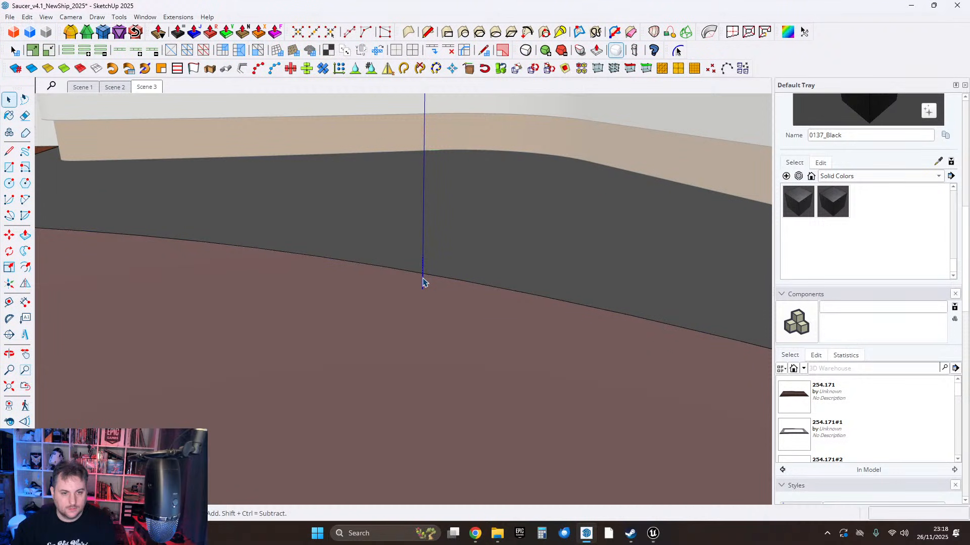
pyautogui.scroll(-10, 440, 303)
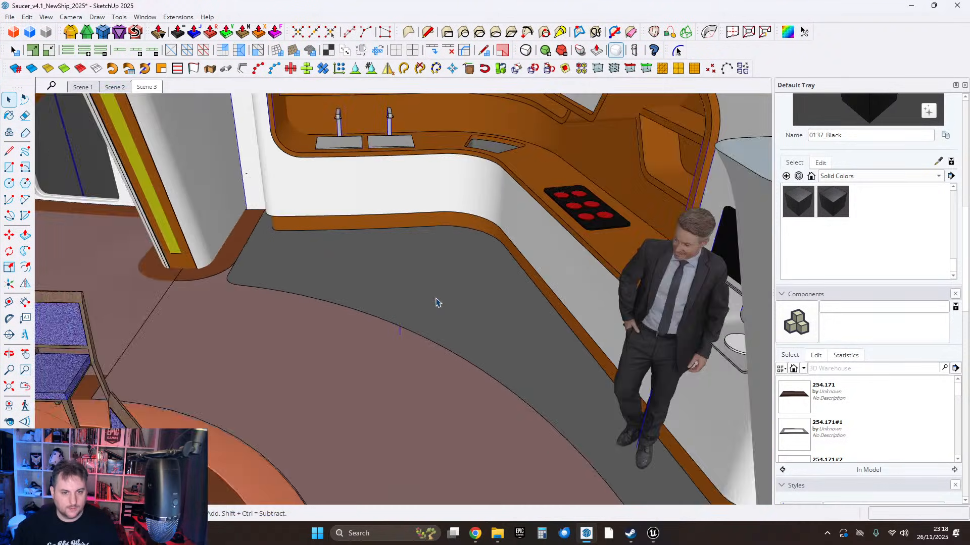
# Paste the copied reference line in place and group it with the kitchen furniture component.
pyautogui.moveTo(437, 303); pyautogui.dragTo(414, 241, button='middle')
pyautogui.click(414, 240)
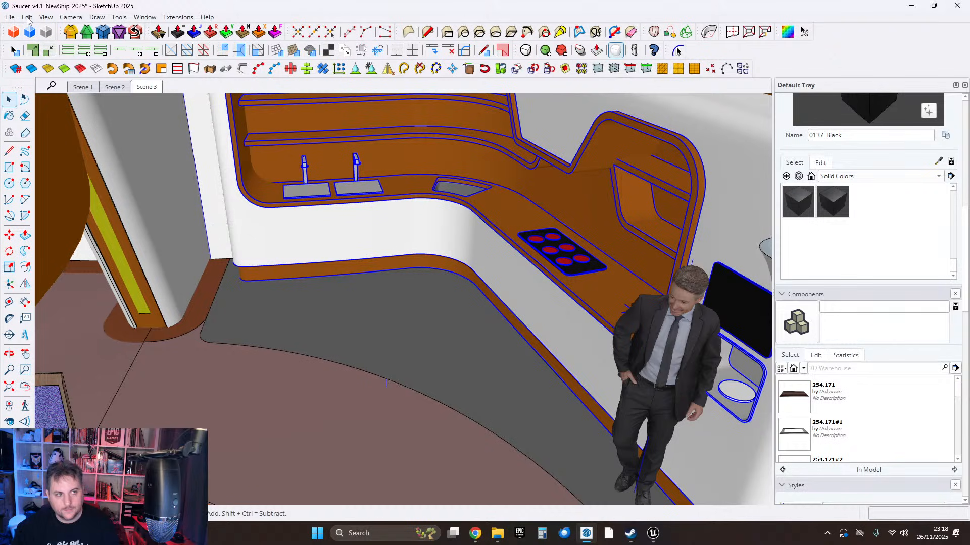
pyautogui.rightClick(428, 215)
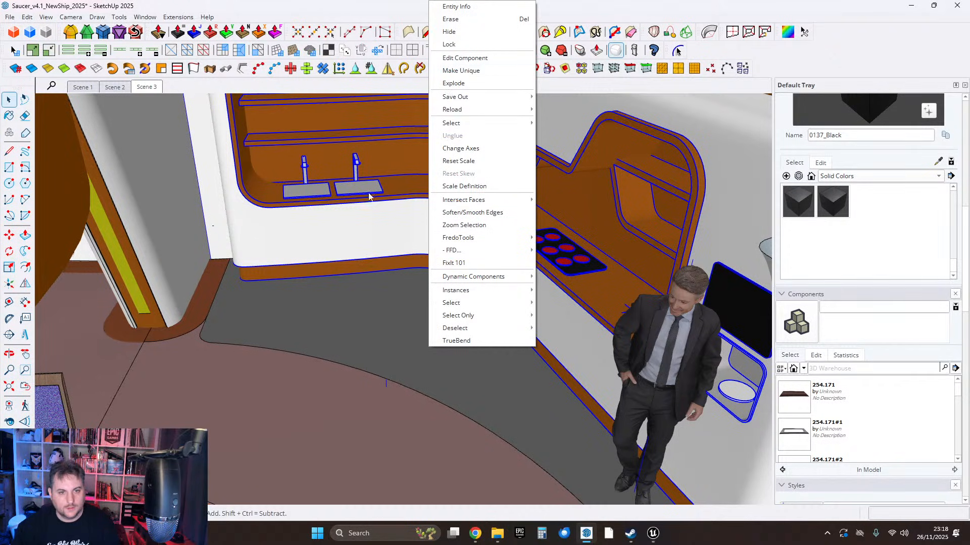
pyautogui.click(350, 230)
pyautogui.click(27, 18)
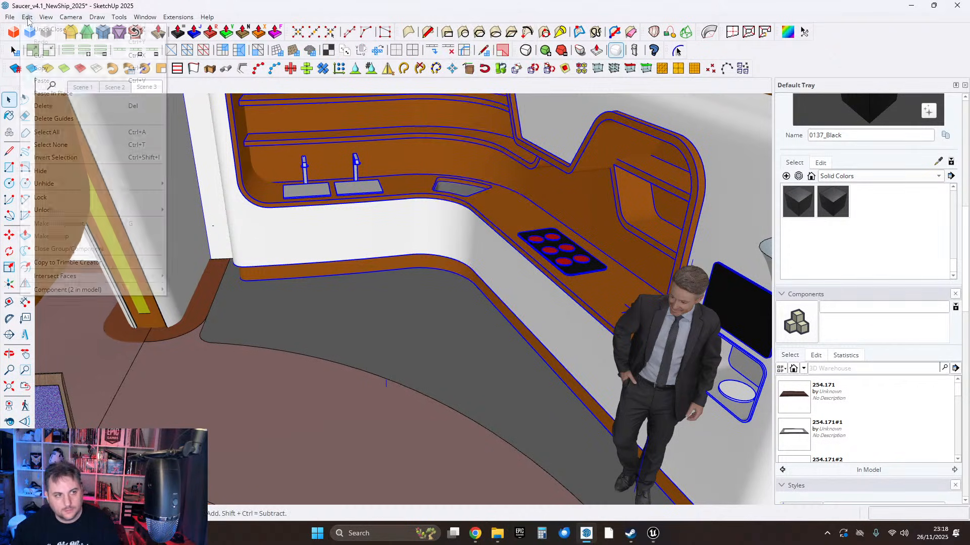
pyautogui.click(61, 93)
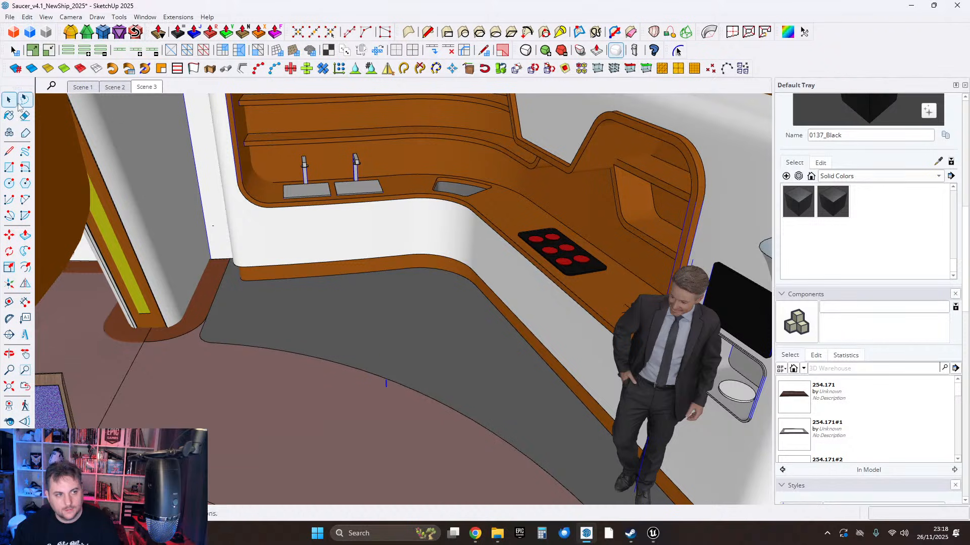
pyautogui.keyDown('shift'); pyautogui.click(354, 227); pyautogui.keyUp('shift')
pyautogui.rightClick(364, 226)
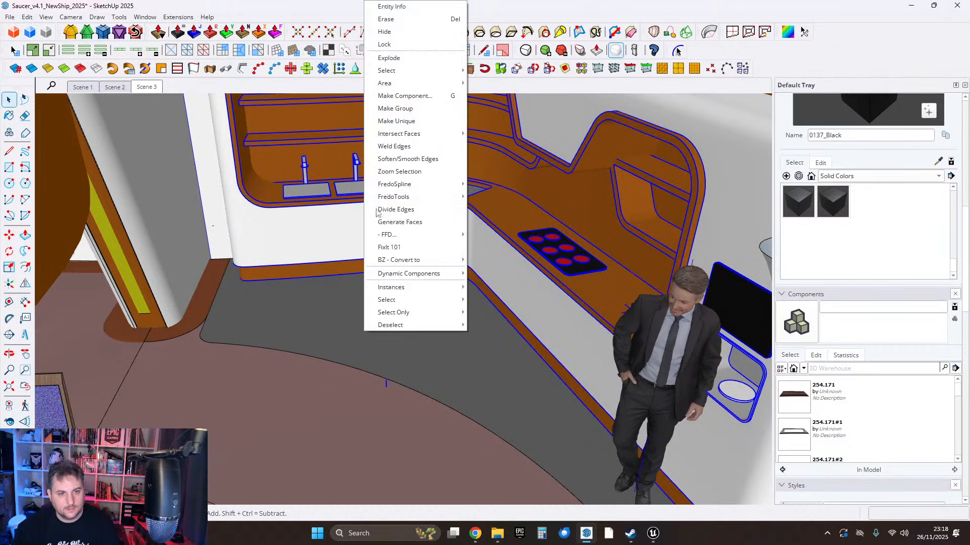
pyautogui.click(390, 109)
# Place the axes origin at the lower end of the vertical reference line and align the axes with the edges meeting there.
pyautogui.scroll(3, 389, 273)
pyautogui.moveTo(389, 273); pyautogui.dragTo(384, 200, button='middle')
pyautogui.scroll(-2, 384, 199)
pyautogui.scroll(5, 404, 350)
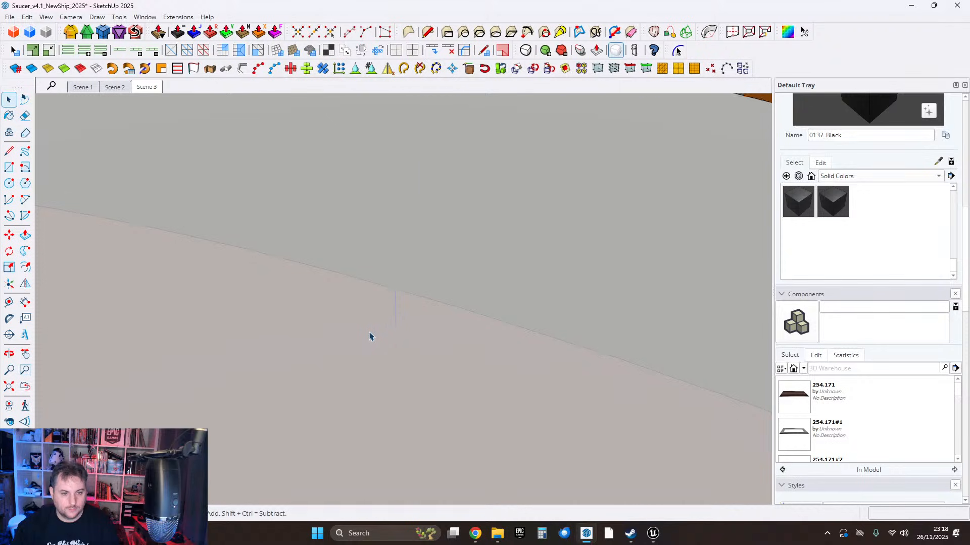
pyautogui.moveTo(444, 317); pyautogui.dragTo(399, 201, button='middle')
pyautogui.click(402, 249)
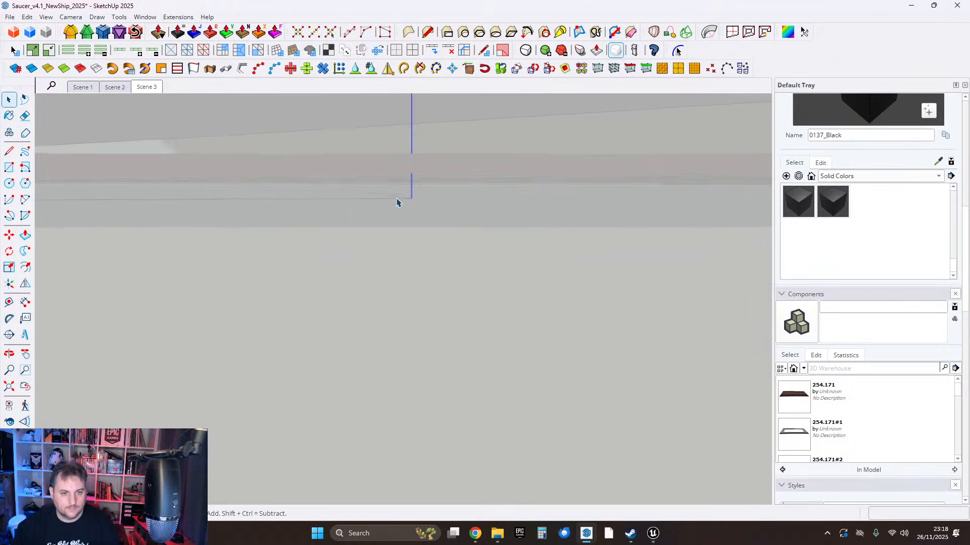
pyautogui.click(121, 19)
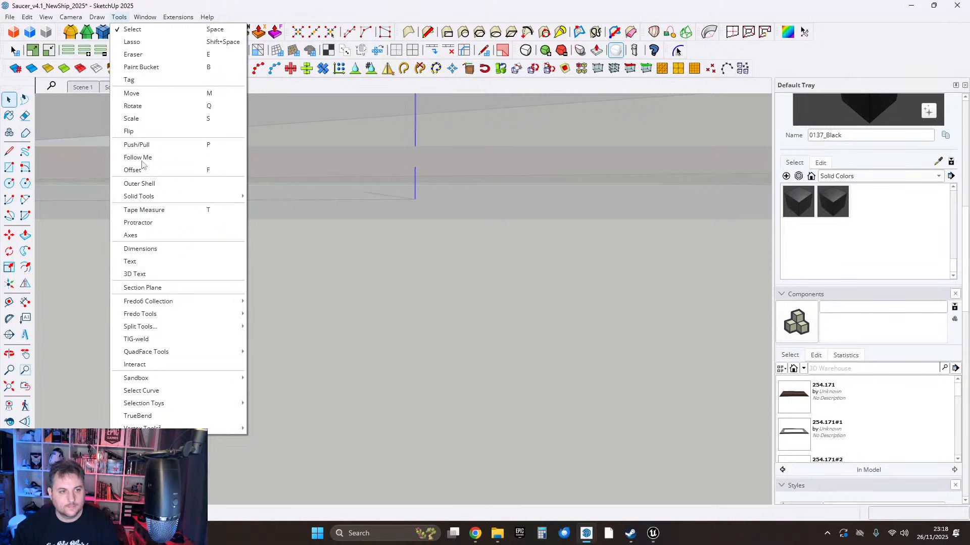
pyautogui.click(135, 236)
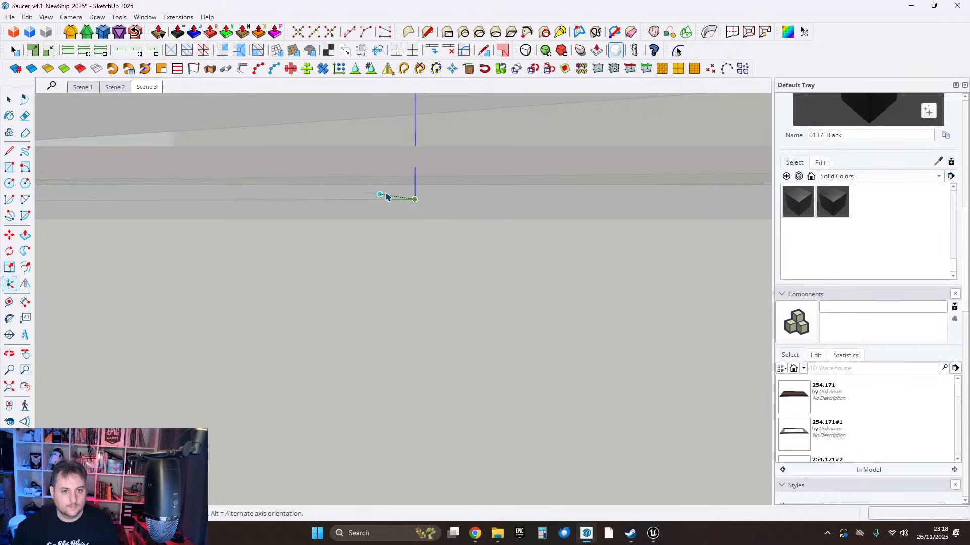
pyautogui.click(352, 200)
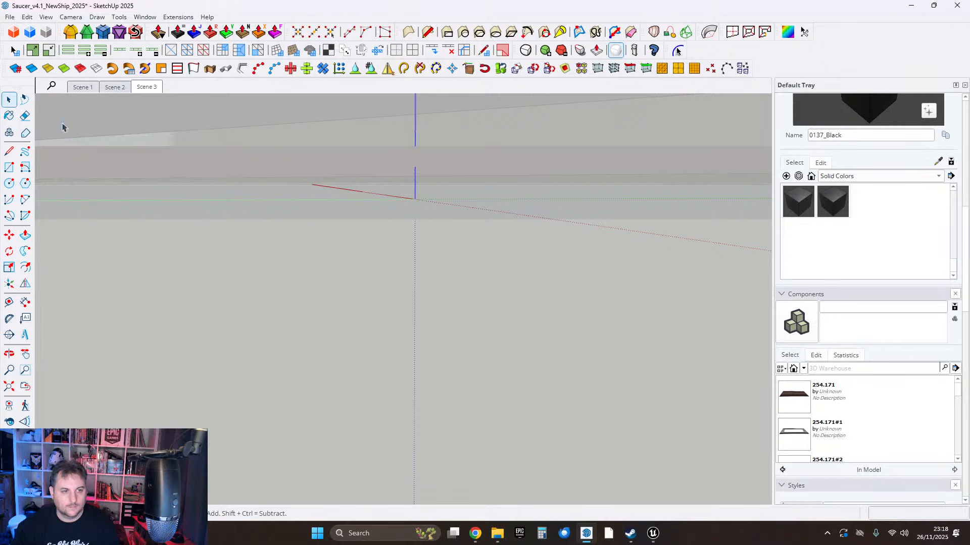
# Relocate the open component's axes to the reference line's lower end, align them with its edges and update the Component Axes to match.
pyautogui.moveTo(352, 170); pyautogui.dragTo(389, 168, button='middle')
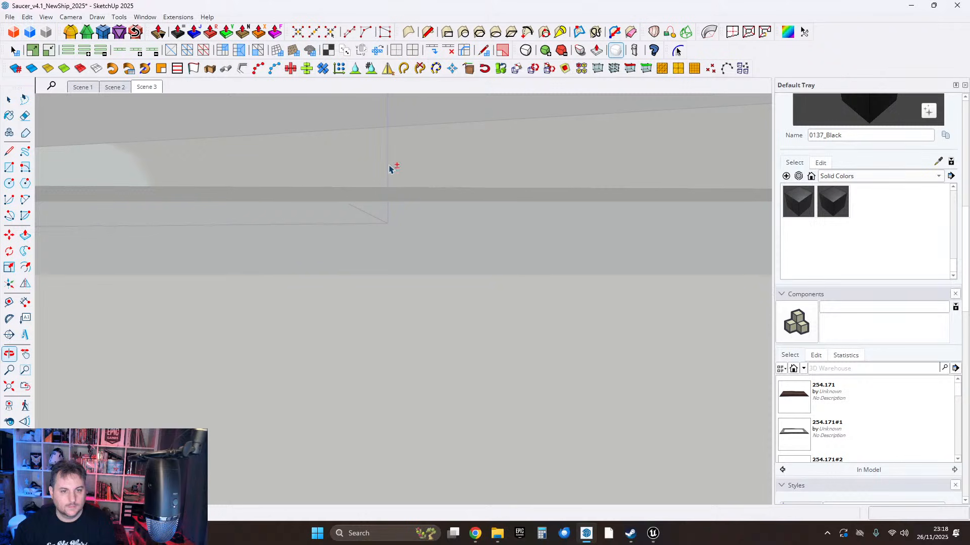
pyautogui.click(119, 17)
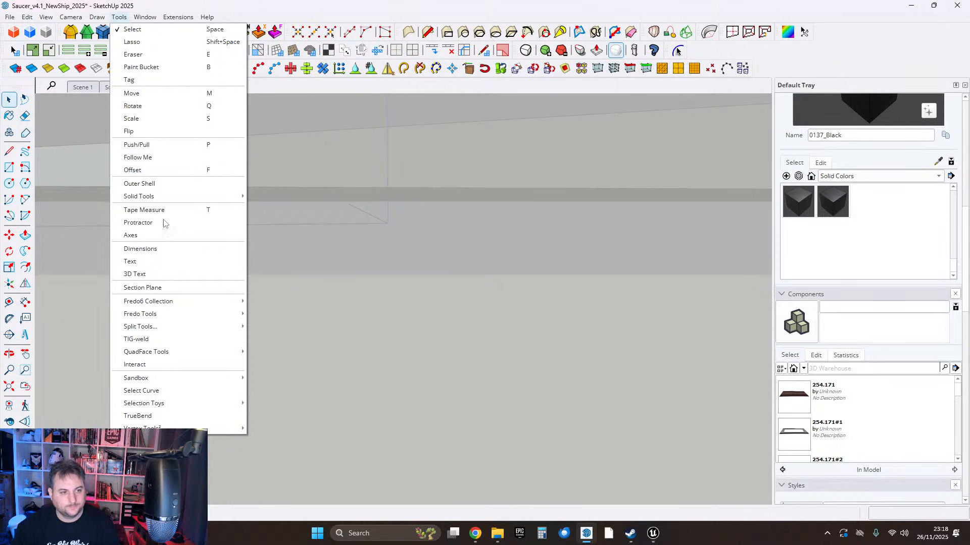
pyautogui.click(146, 235)
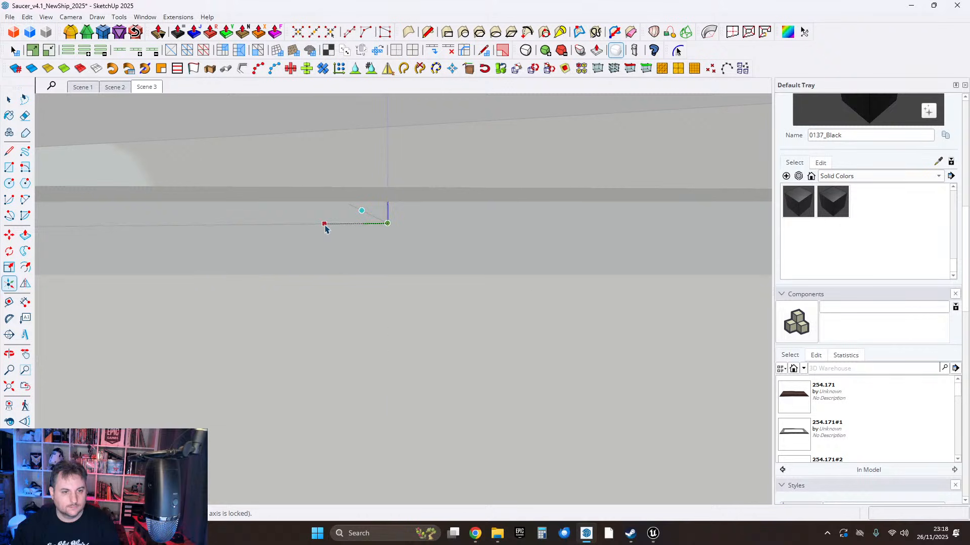
pyautogui.click(325, 228)
pyautogui.click(399, 201)
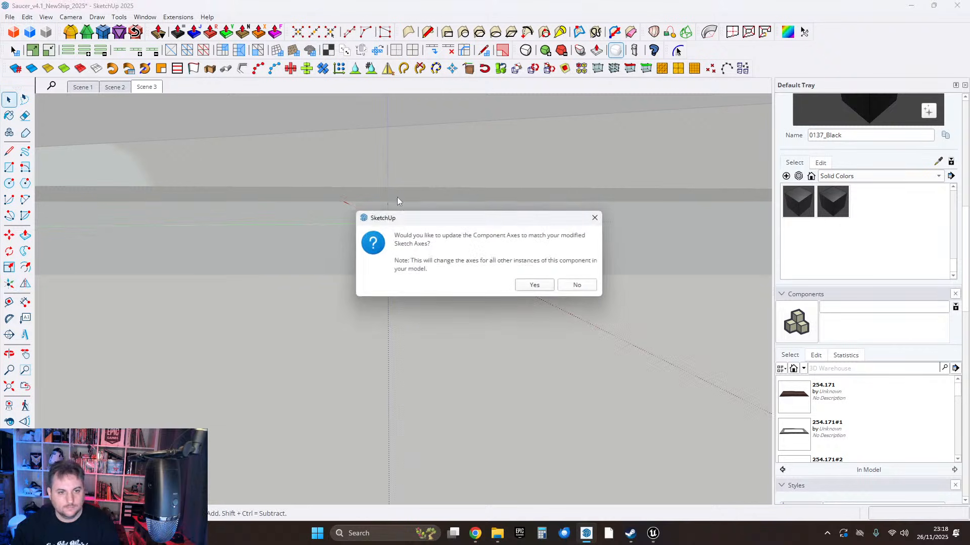
pyautogui.click(536, 286)
# Open the room component around the kitchen and select the kitchen furniture inside it.
pyautogui.keyDown('shift'); pyautogui.moveTo(431, 191); pyautogui.dragTo(424, 355, button='middle'); pyautogui.keyUp('shift')
pyautogui.scroll(-4, 424, 355)
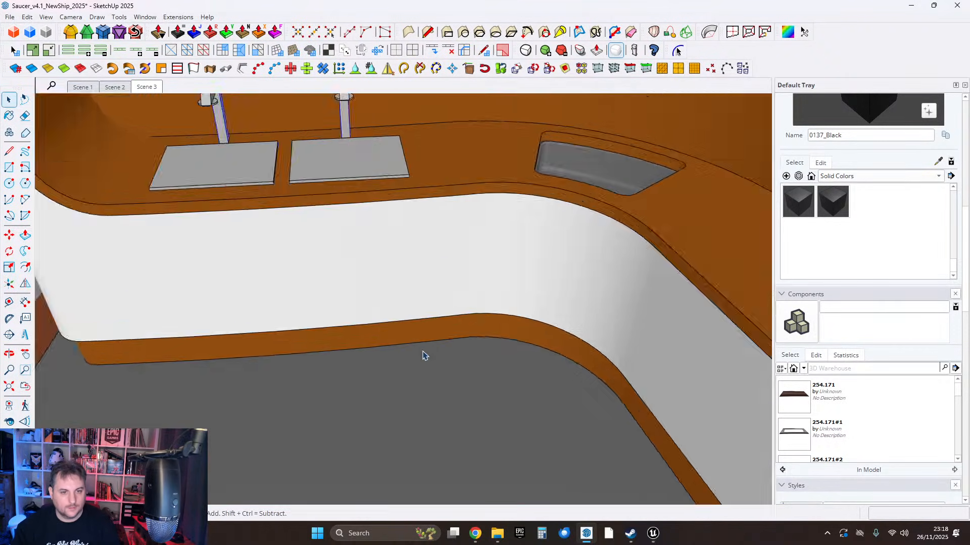
pyautogui.scroll(-6, 438, 283)
pyautogui.keyDown('shift'); pyautogui.moveTo(485, 303); pyautogui.dragTo(406, 268, button='middle'); pyautogui.keyUp('shift')
pyautogui.click(382, 260)
pyautogui.scroll(-4, 382, 259)
pyautogui.doubleClick(399, 268)
pyautogui.click(397, 268)
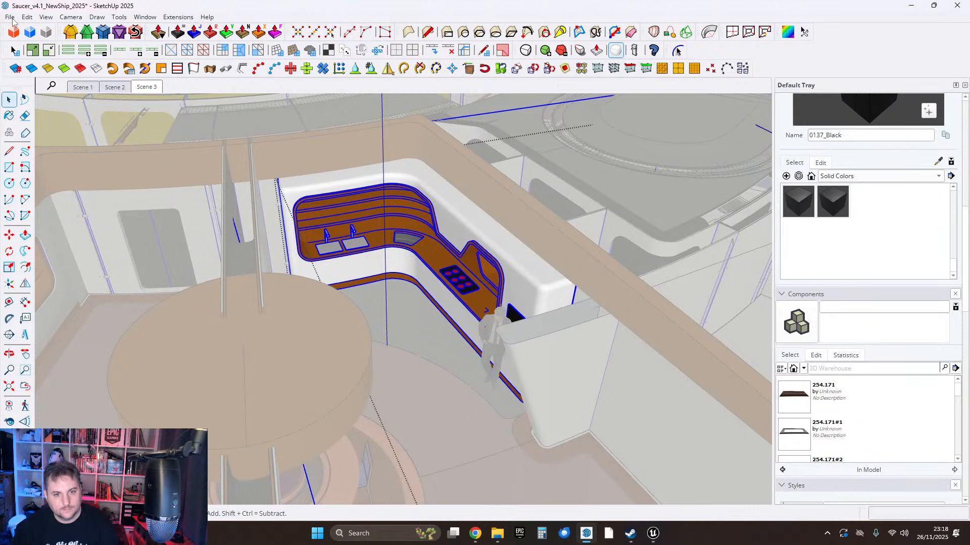
# Open the kitchen furniture component and delete the stray edges lying far away from the kitchen.
pyautogui.scroll(-12, 284, 152)
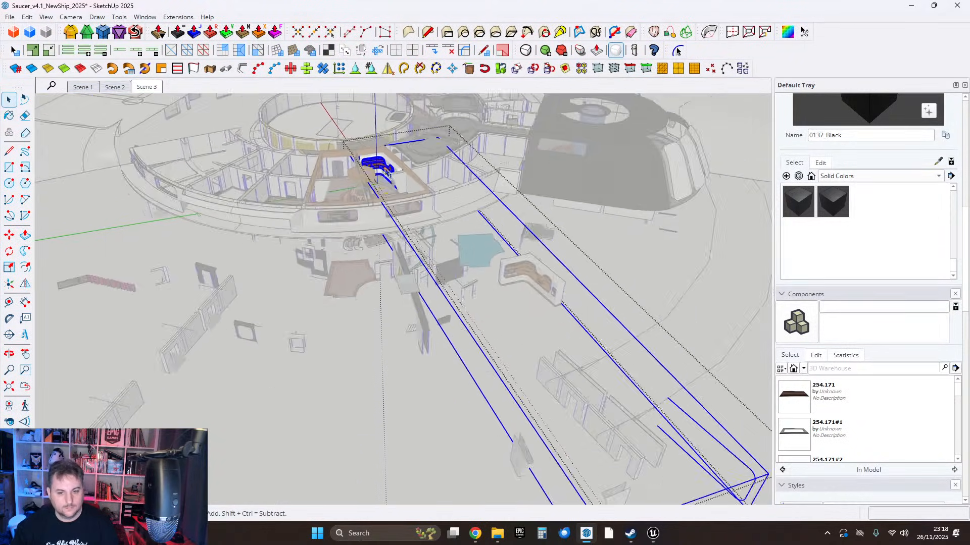
pyautogui.scroll(-4, 399, 181)
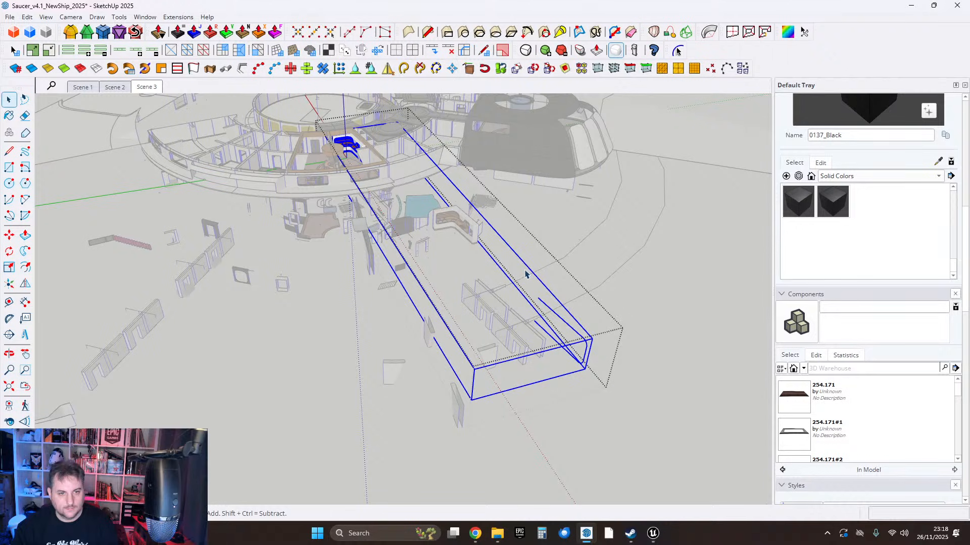
pyautogui.click(521, 268)
pyautogui.moveTo(494, 421); pyautogui.dragTo(512, 424)
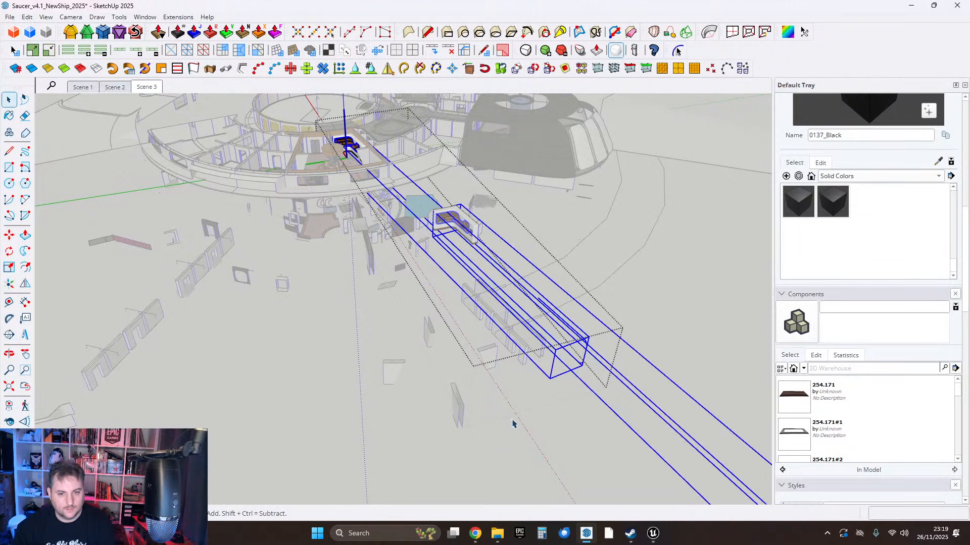
pyautogui.scroll(1, 556, 342)
pyautogui.doubleClick(555, 341)
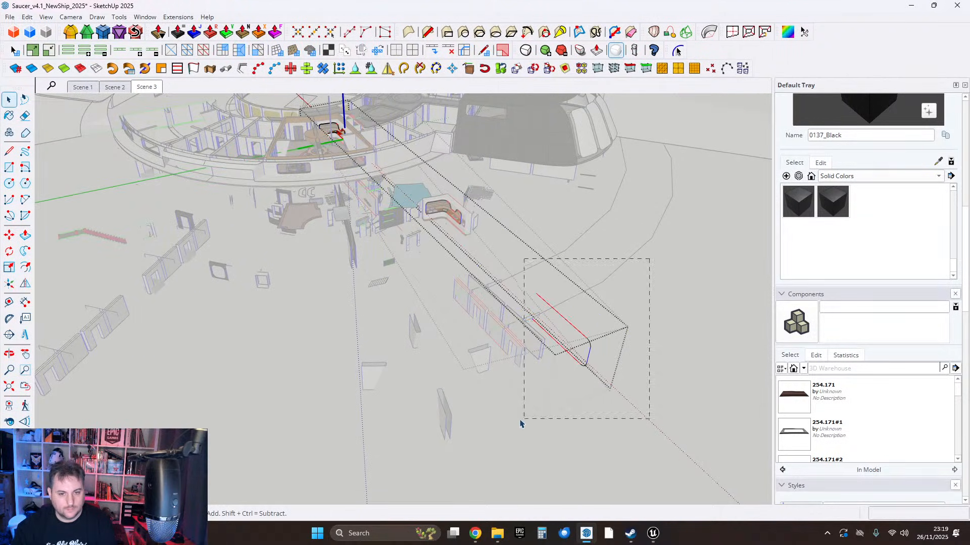
pyautogui.press('Delete')
# Close the kitchen furniture component, then reopen the surrounding room component and select the kitchen furniture inside it.
pyautogui.scroll(1, 330, 133)
pyautogui.moveTo(330, 137); pyautogui.dragTo(398, 279, button='middle')
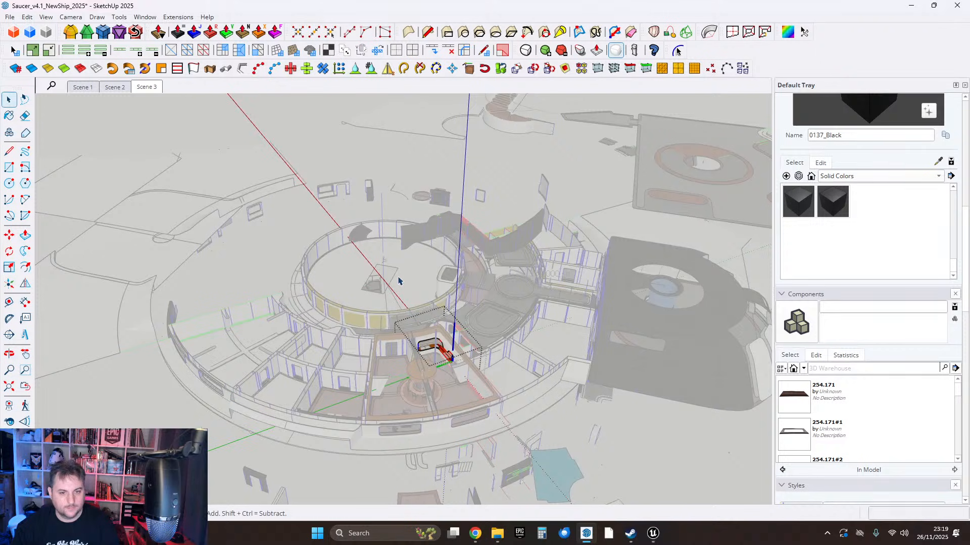
pyautogui.scroll(2, 464, 356)
pyautogui.click(464, 353)
pyautogui.scroll(5, 444, 343)
pyautogui.click(396, 323)
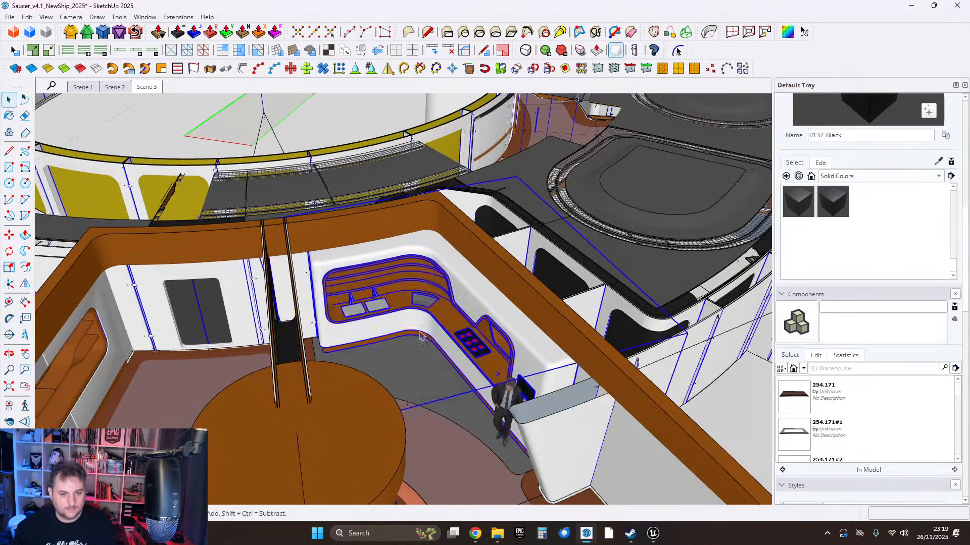
pyautogui.moveTo(397, 323); pyautogui.dragTo(419, 324, button='middle')
pyautogui.doubleClick(410, 311)
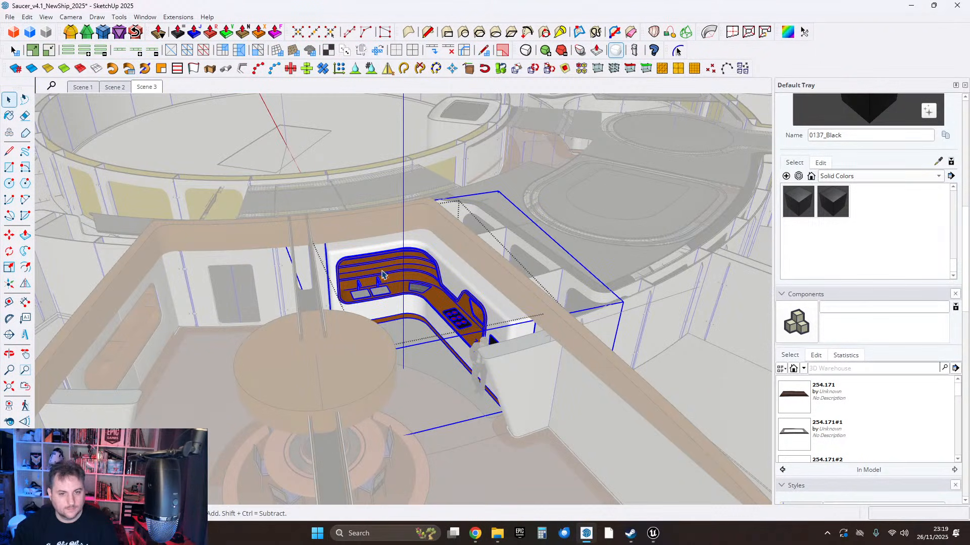
# Start a 3D model export as FBX and browse to the Magellan Class Test folder in Starsim Dev - Models.
pyautogui.click(10, 17)
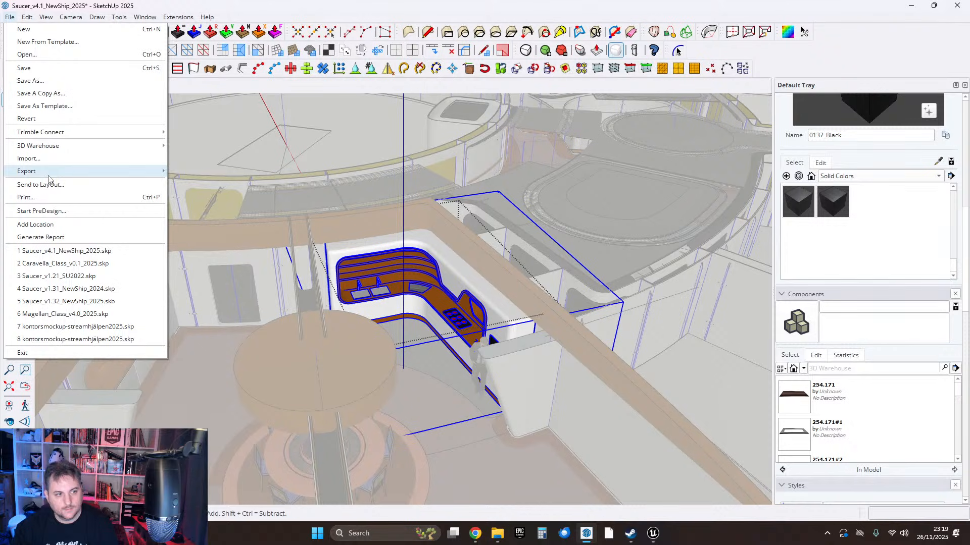
pyautogui.click(403, 235)
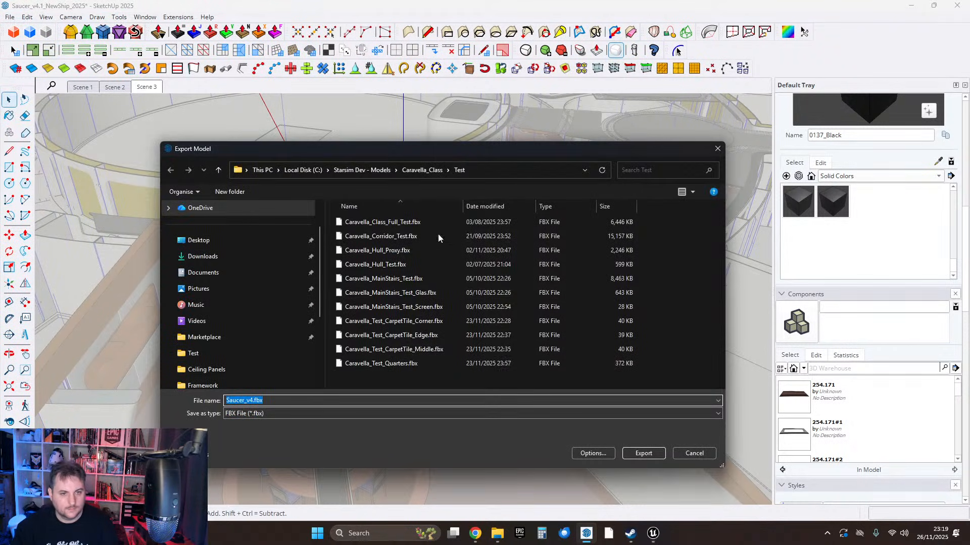
pyautogui.click(371, 170)
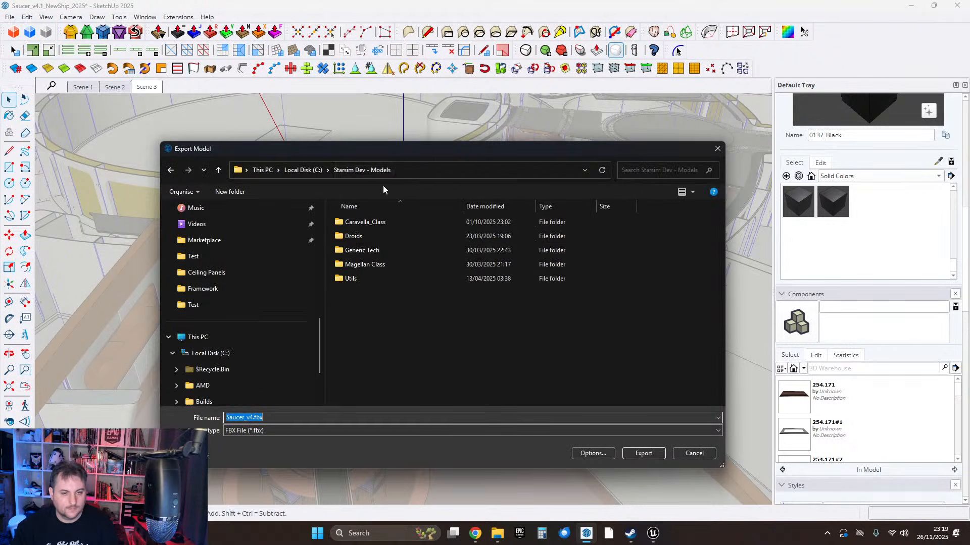
pyautogui.doubleClick(364, 264)
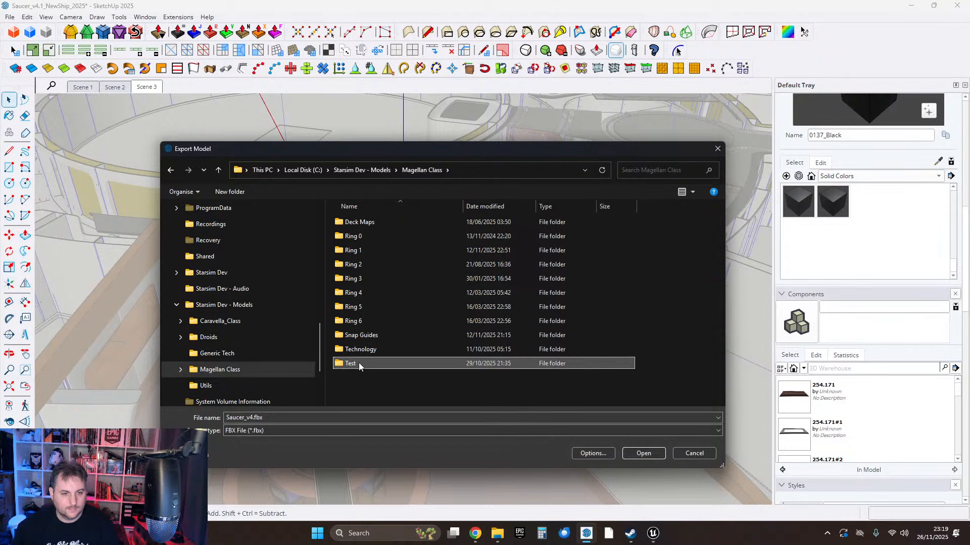
pyautogui.doubleClick(359, 363)
# Base the file name on the existing VIP panelling test, export the model as VIP_Kitchen_Test.fbx and dismiss the export results.
pyautogui.click(373, 264)
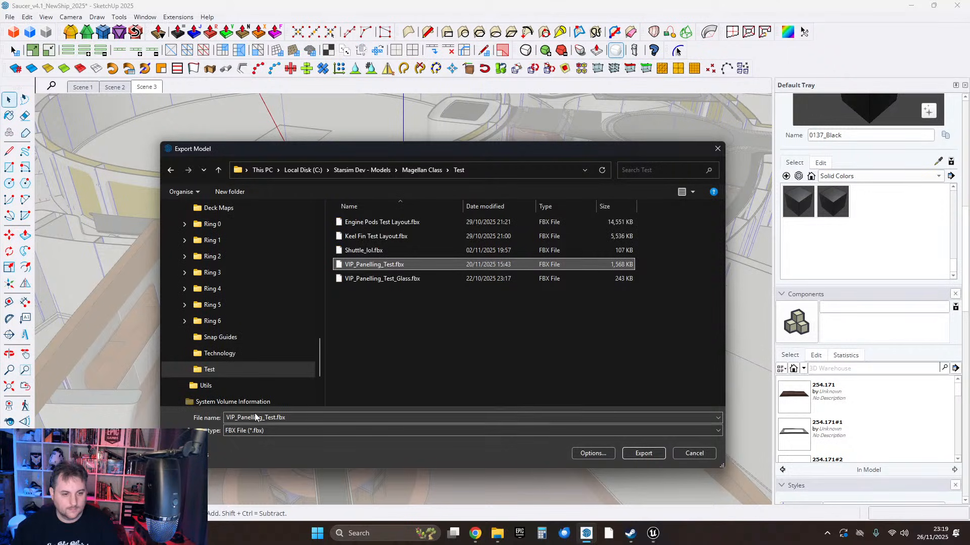
pyautogui.click(229, 419)
pyautogui.click(229, 419)
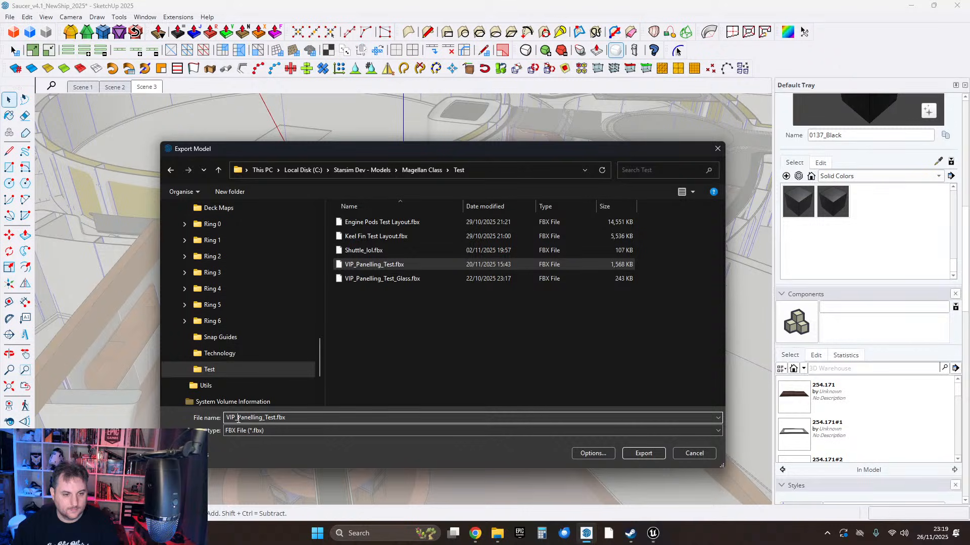
pyautogui.moveTo(237, 418); pyautogui.dragTo(263, 418)
pyautogui.write('Kitchen')
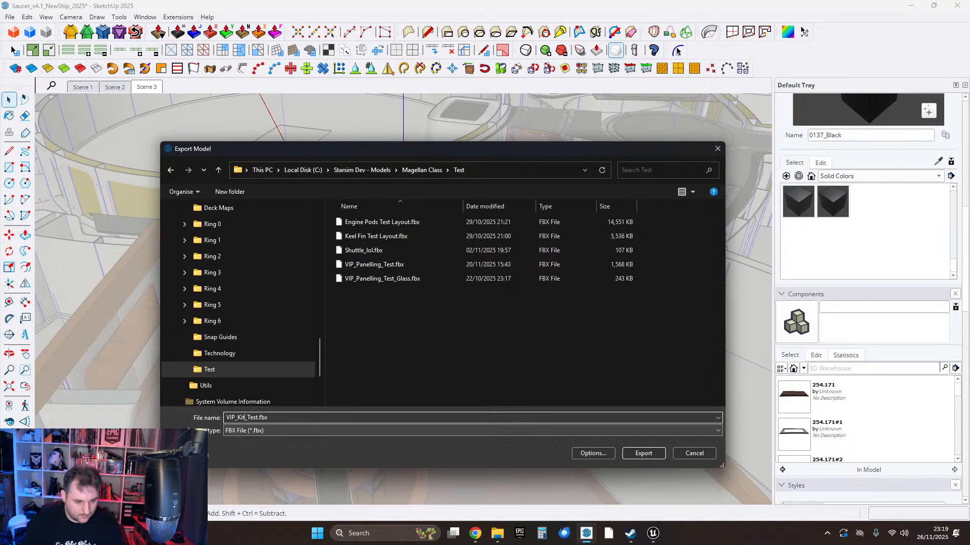
pyautogui.press('Return')
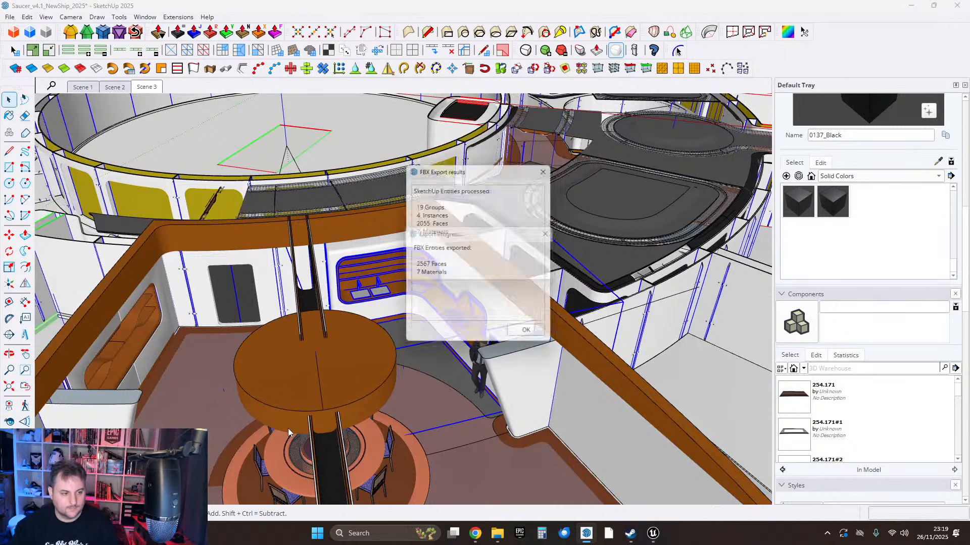
pyautogui.click(526, 338)
pyautogui.doubleClick(525, 338)
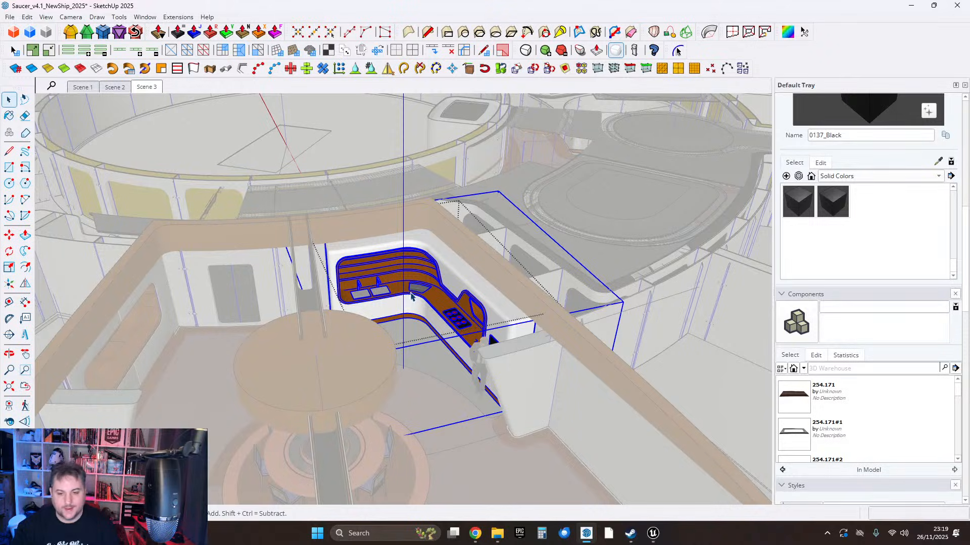
# Switch to Unreal Editor and open the Magellan_Class level from the favourite levels.
pyautogui.click(653, 534)
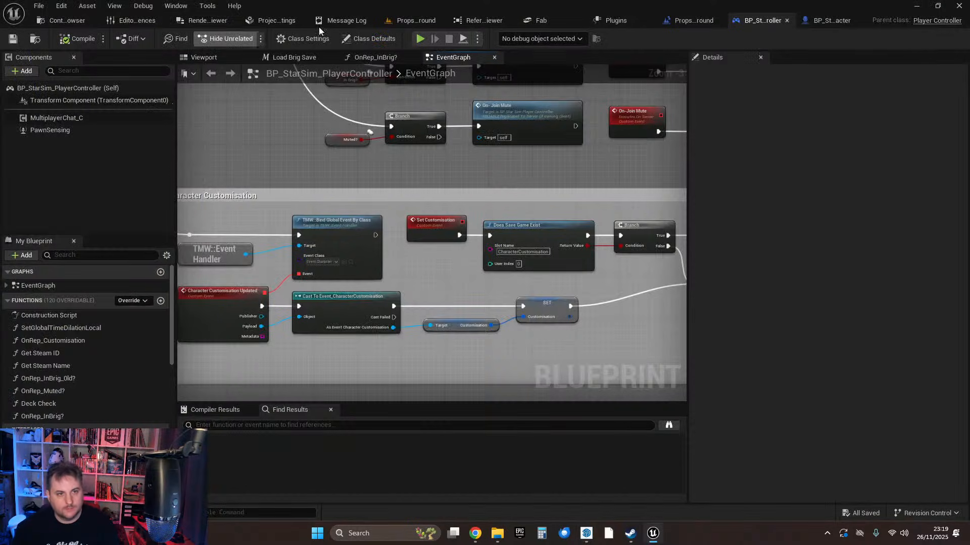
pyautogui.click(412, 21)
pyautogui.moveTo(411, 258); pyautogui.dragTo(498, 261, button='right')
pyautogui.press('s')
pyautogui.scroll(2, 412, 258)
pyautogui.press('s')
pyautogui.scroll(4, 411, 259)
pyautogui.press('w')
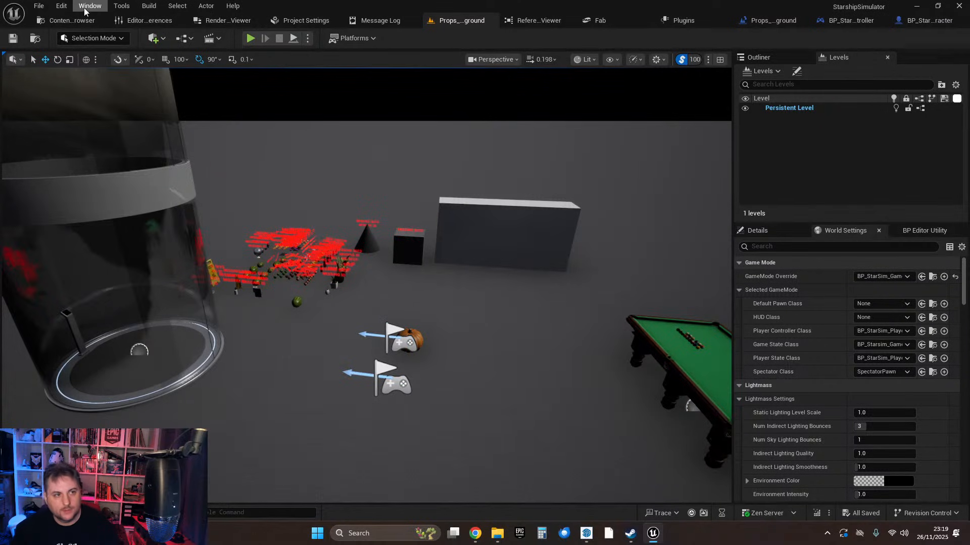
pyautogui.click(39, 5)
pyautogui.moveTo(93, 76)
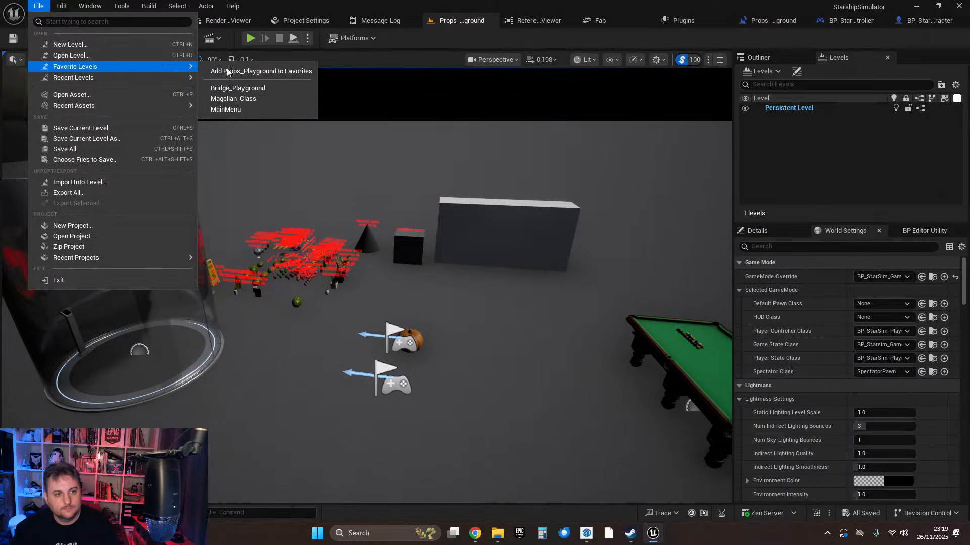
pyautogui.click(246, 99)
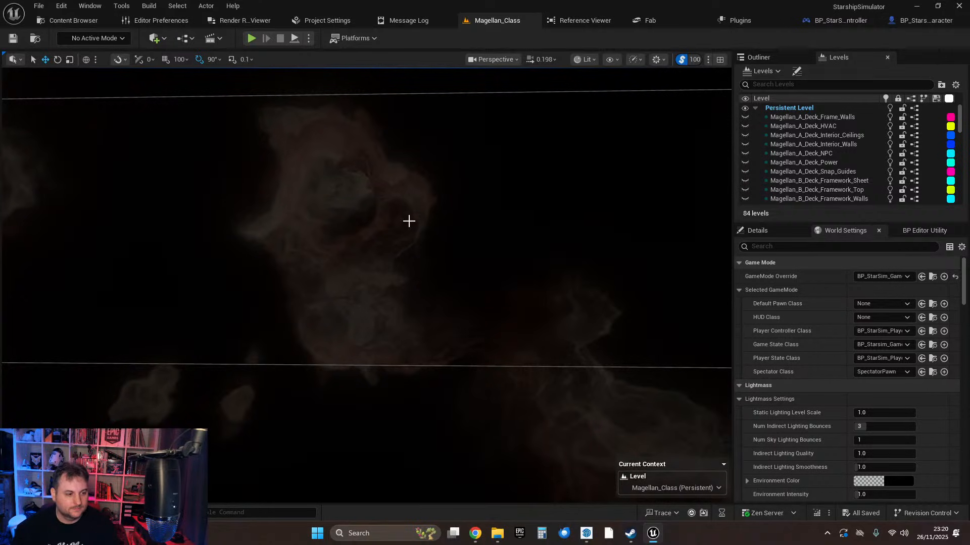
# Fly through the Magellan_Class level past Deck C and view the deck framework from above.
pyautogui.moveTo(408, 187); pyautogui.dragTo(183, 208, button='right')
pyautogui.press('s')
pyautogui.scroll(3, 580, 272)
pyautogui.press('w')
pyautogui.press('w')
pyautogui.press('w')
pyautogui.scroll(-3, 380, 221)
pyautogui.press('w')
pyautogui.press('w')
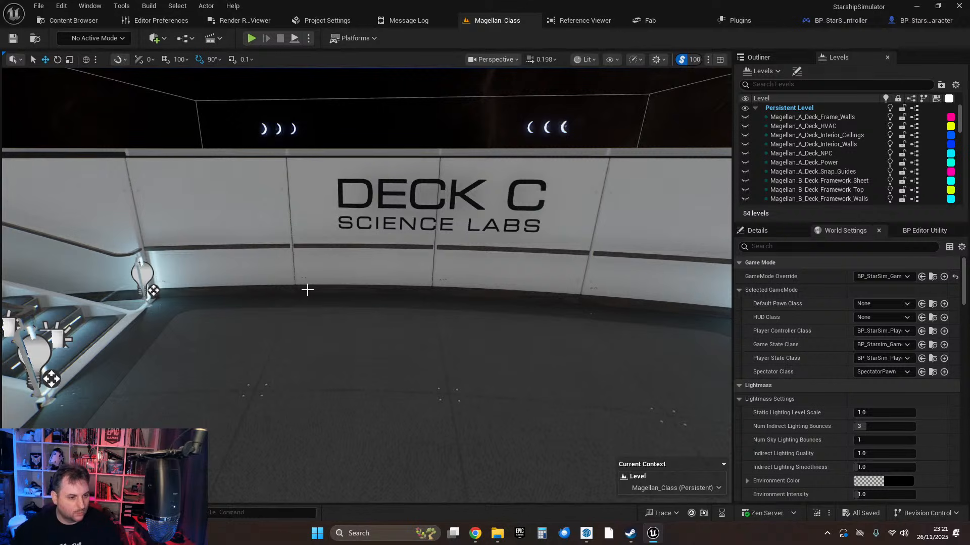
pyautogui.moveTo(292, 307); pyautogui.dragTo(490, 361, button='right')
pyautogui.press('e')
pyautogui.scroll(5, 495, 354)
# Show the sublevels Magellan_B_Deck_Framework_Walls, Magellan_B_Deck_Interior_Walls and Magellan_C_Deck_Framework_Sheet, and bring the empty kitchen corner into view.
pyautogui.scroll(-3, 818, 160)
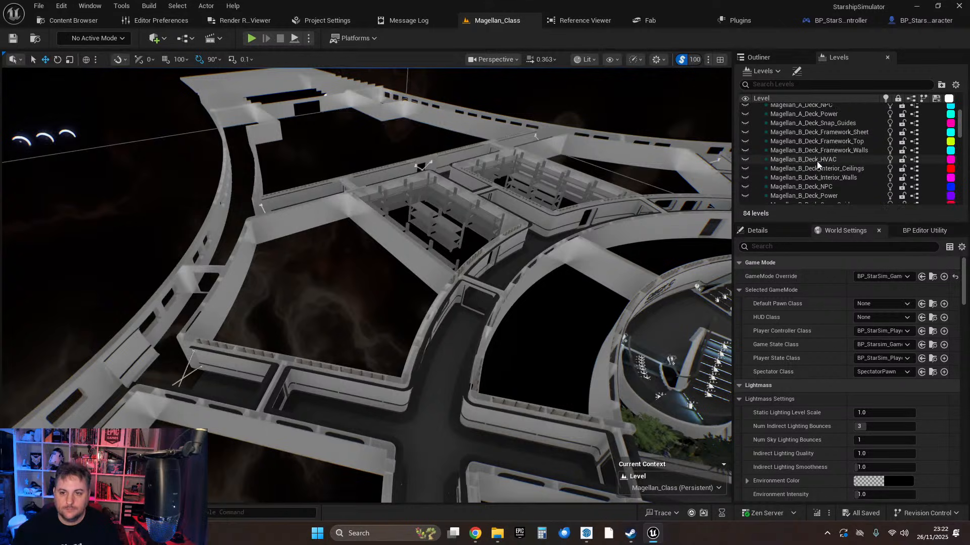
pyautogui.click(745, 150)
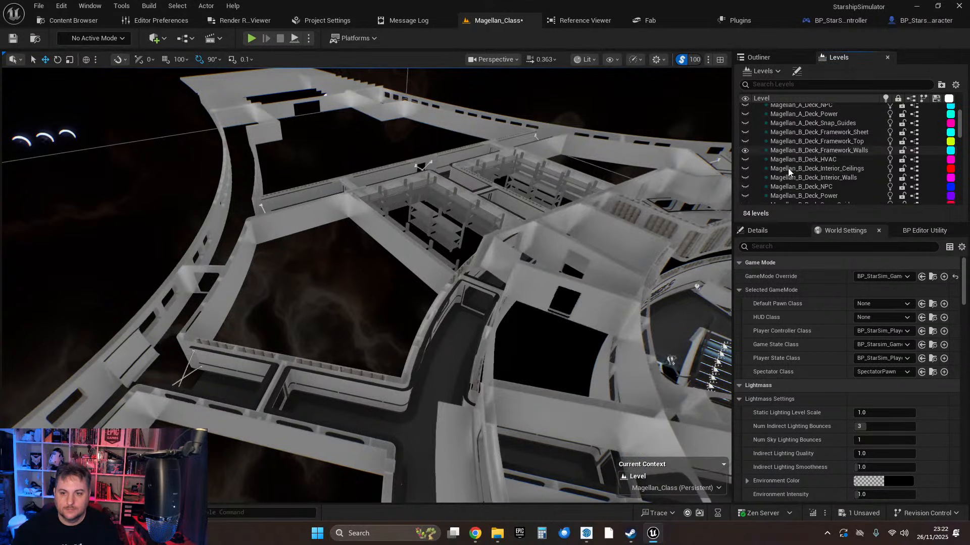
pyautogui.click(745, 178)
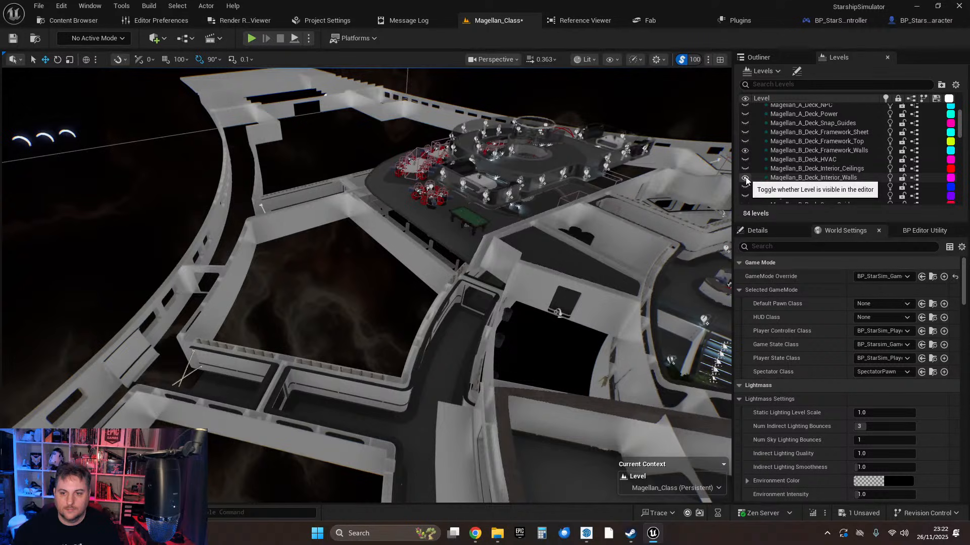
pyautogui.scroll(-3, 771, 174)
pyautogui.scroll(1, 787, 161)
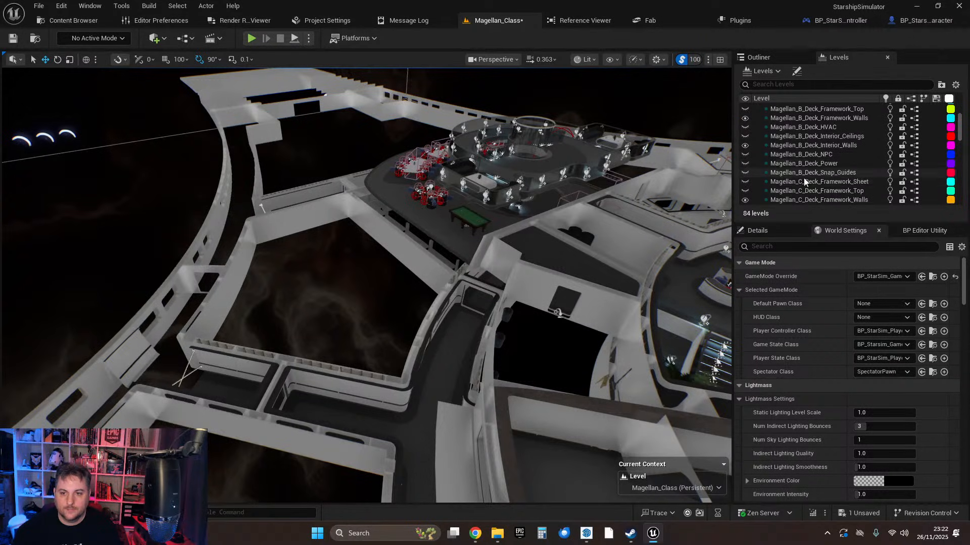
pyautogui.click(746, 181)
pyautogui.moveTo(629, 221)
pyautogui.mouseDown(button='right')
pyautogui.moveTo(692, 220)
pyautogui.moveTo(694, 202)
pyautogui.moveTo(682, 262)
pyautogui.moveTo(707, 253)
pyautogui.moveTo(682, 187)
pyautogui.moveTo(672, 263)
pyautogui.moveTo(712, 286)
pyautogui.moveTo(748, 275)
pyautogui.moveTo(697, 252)
pyautogui.moveTo(626, 249)
pyautogui.moveTo(600, 230)
pyautogui.moveTo(580, 277)
pyautogui.moveTo(616, 226)
pyautogui.mouseUp(button='right')
pyautogui.scroll(-3, 671, 263)
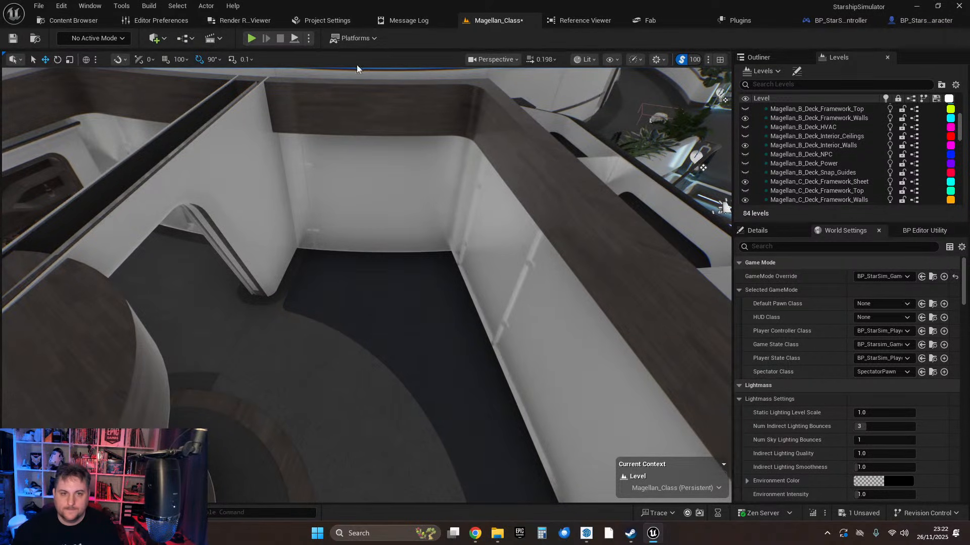
# Open the project content folder Starships/Magellan_Class/Test/Meshes.
pyautogui.click(59, 20)
pyautogui.click(30, 71)
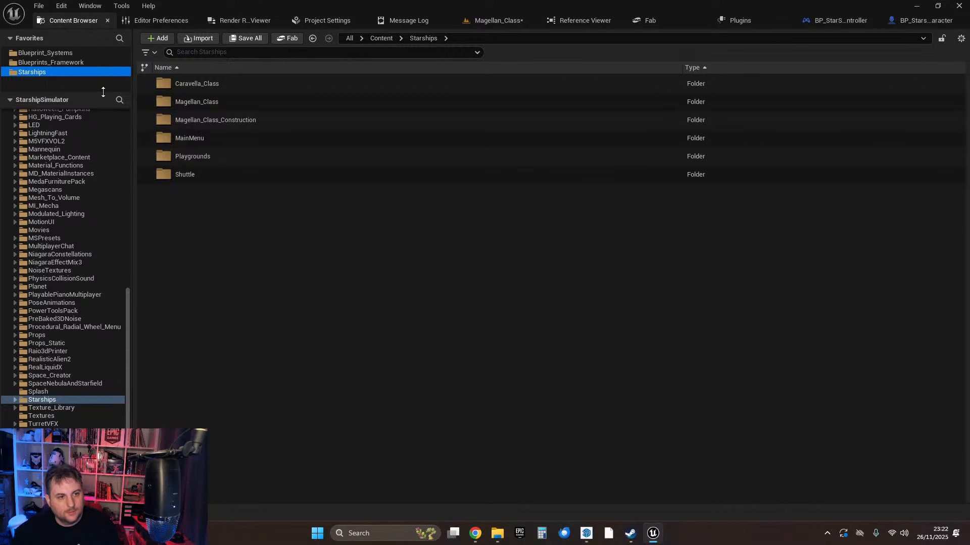
pyautogui.doubleClick(209, 101)
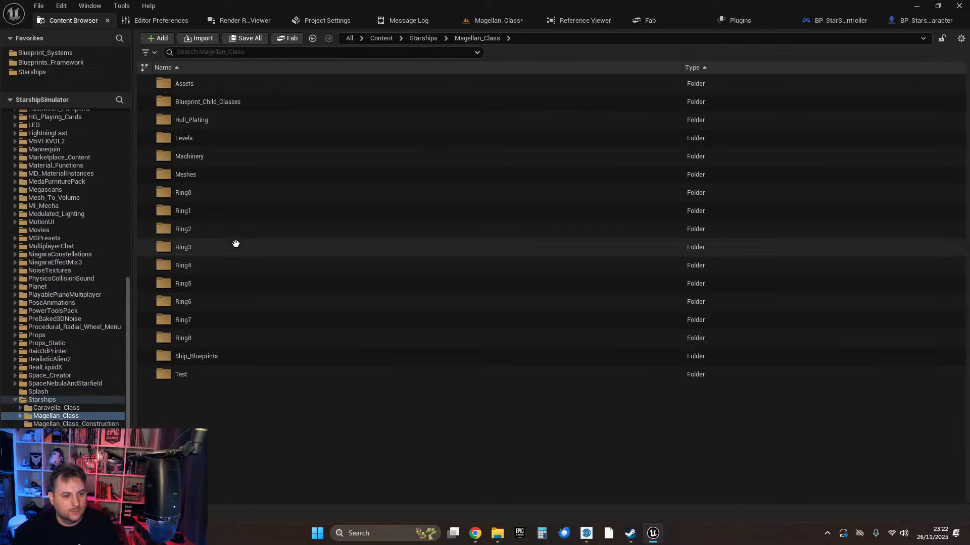
pyautogui.doubleClick(195, 374)
pyautogui.click(187, 85)
pyautogui.doubleClick(187, 84)
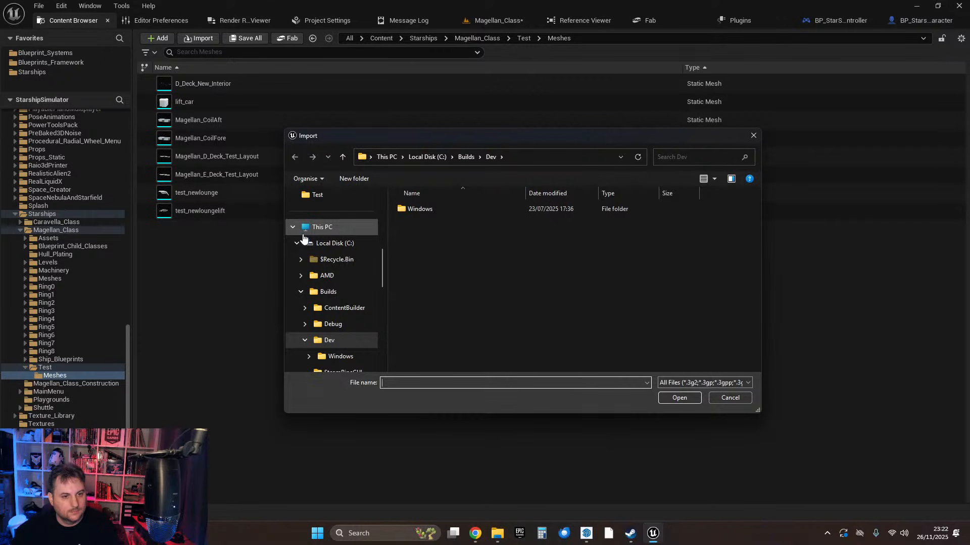
# Import VIP_Kitchen_Test.fbx from the Magellan Class Test folder into Meshes with the current import settings.
pyautogui.scroll(-5, 347, 293)
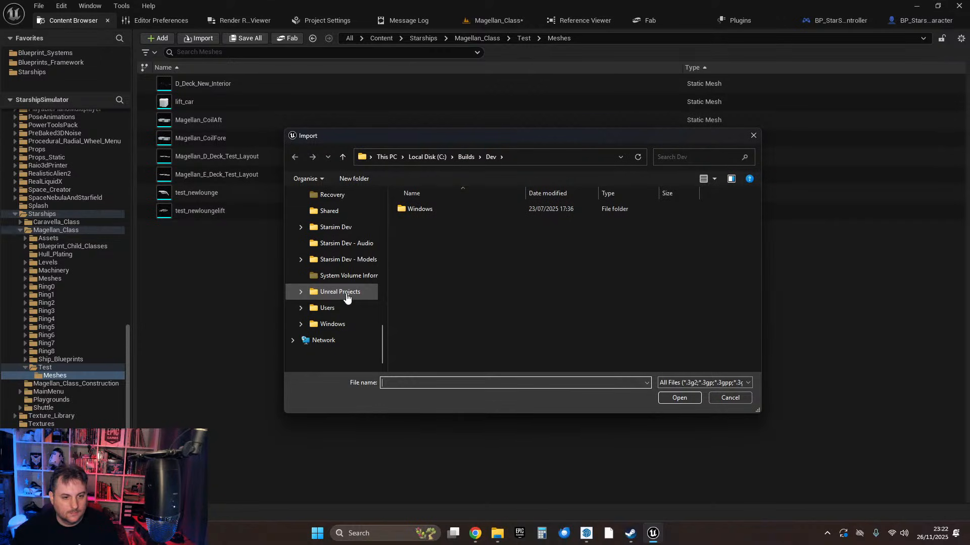
pyautogui.click(349, 259)
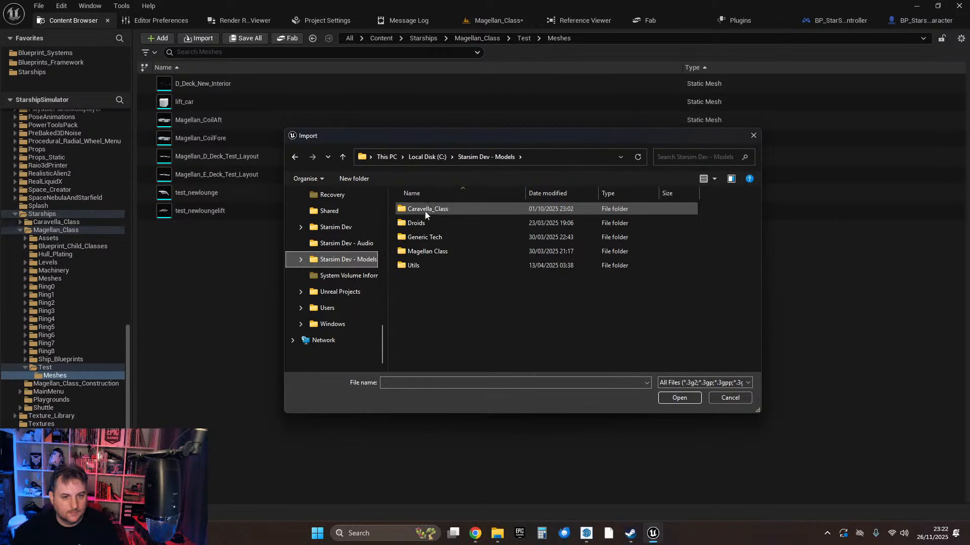
pyautogui.doubleClick(427, 251)
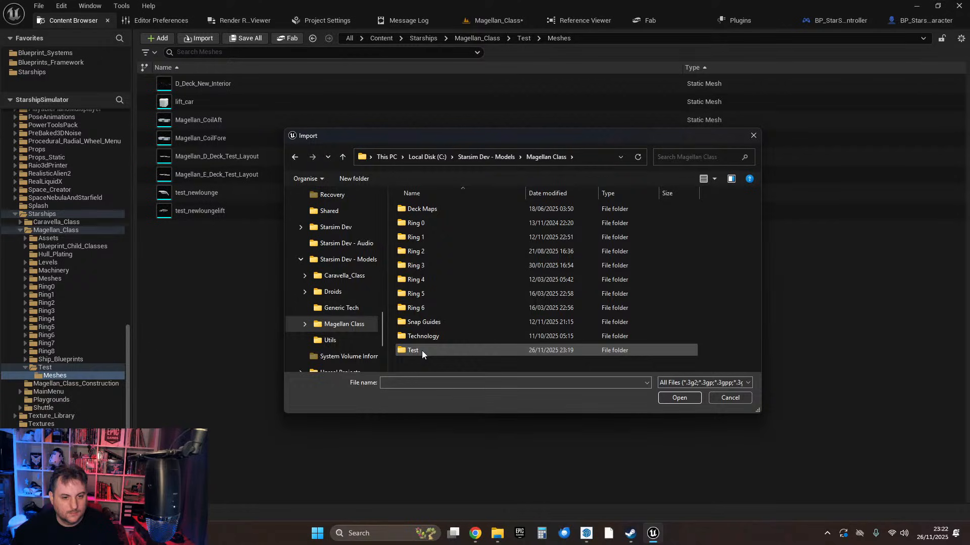
pyautogui.doubleClick(422, 350)
pyautogui.scroll(-1, 455, 309)
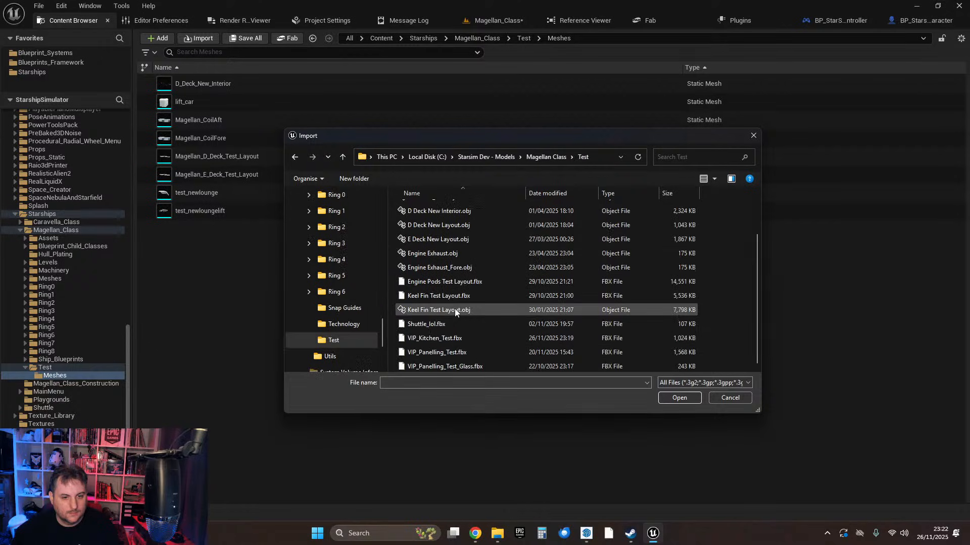
pyautogui.doubleClick(437, 338)
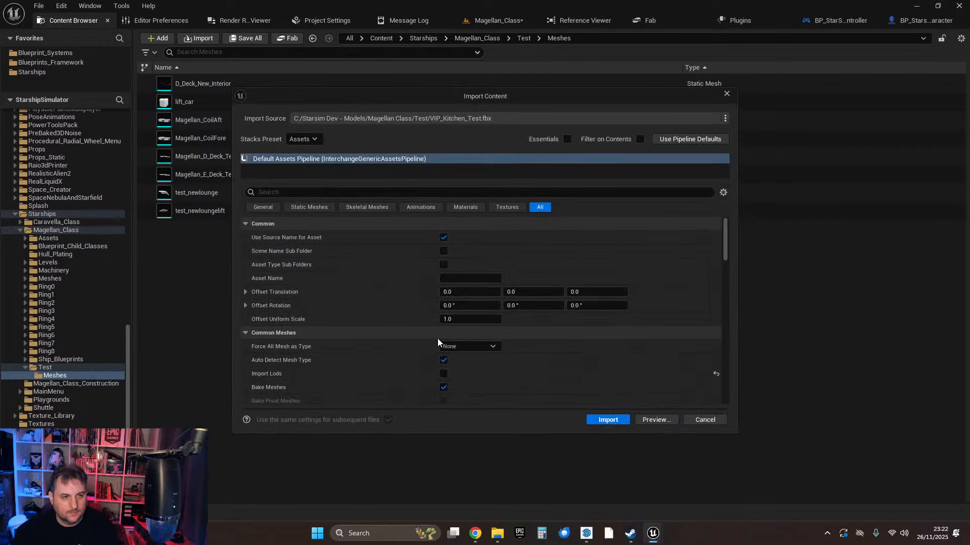
pyautogui.click(611, 422)
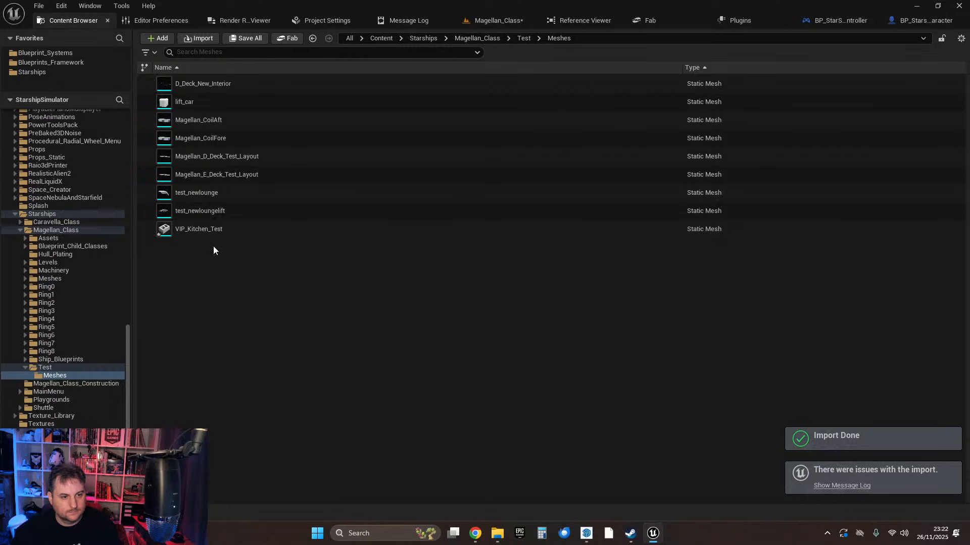
# Open the VIP_Kitchen_Test static mesh for editing, dock its window beside the Magellan_Class level, and bring the kitchen's whole front into view.
pyautogui.click(190, 228)
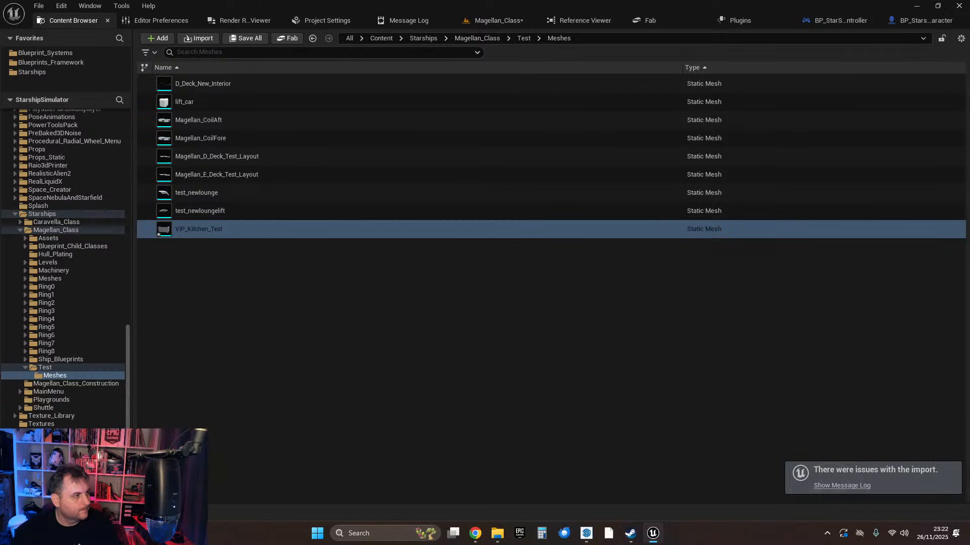
pyautogui.moveTo(0, 86); pyautogui.dragTo(500, 23)
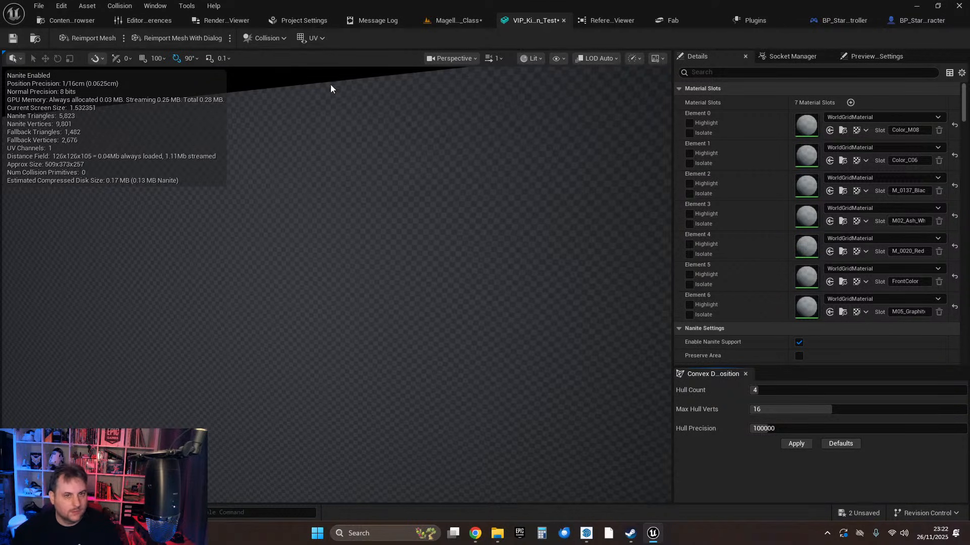
pyautogui.press('s')
pyautogui.moveTo(413, 120); pyautogui.dragTo(435, 167, button='right')
pyautogui.press('w')
pyautogui.press('w')
pyautogui.press('s')
pyautogui.scroll(-1, 424, 172)
pyautogui.press('w')
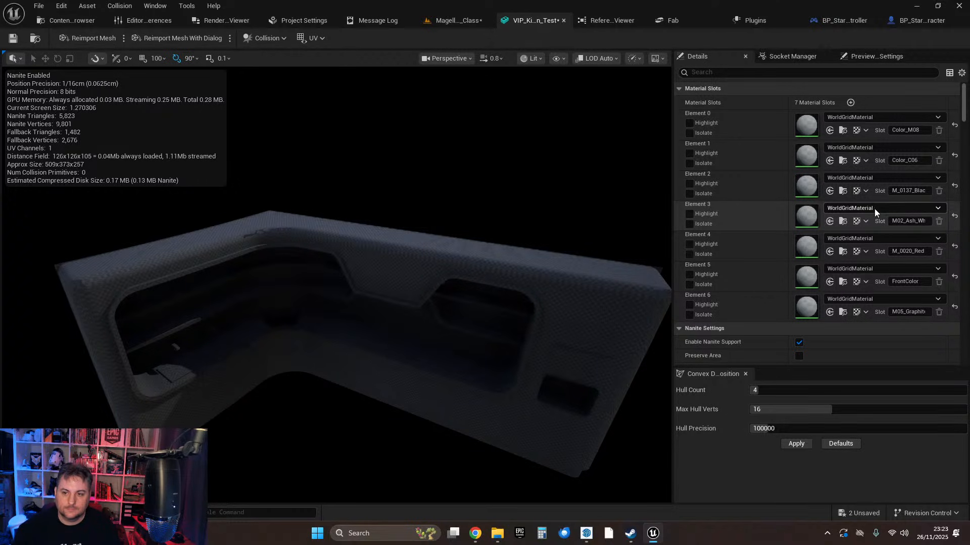
# Assign MI_CorridorWallPaint to material Element 5 (FrontColor) of the kitchen mesh.
pyautogui.click(866, 269)
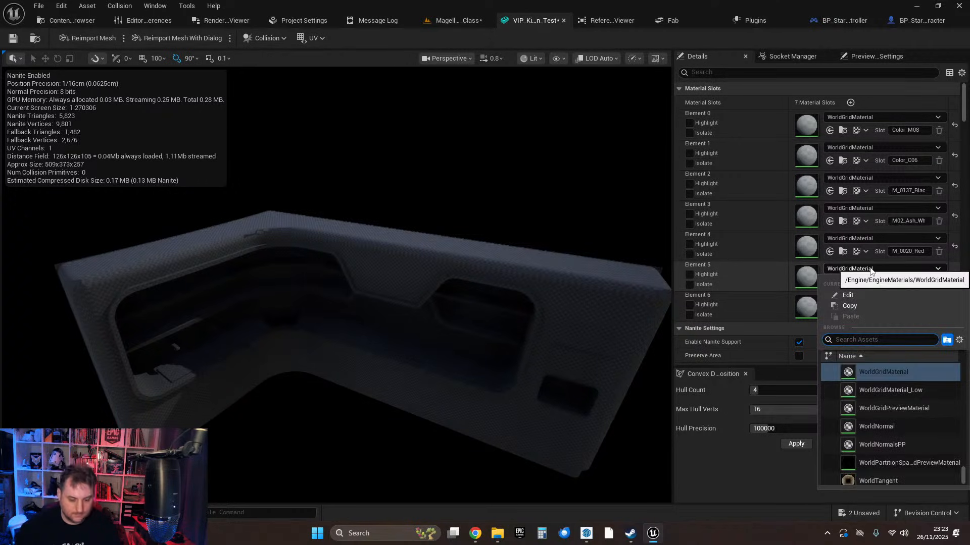
pyautogui.write('corridor wal')
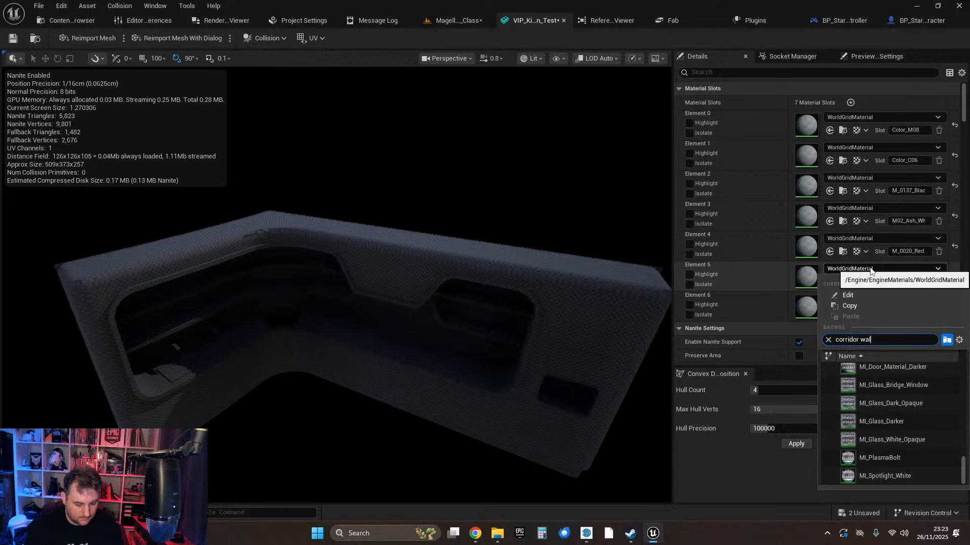
pyautogui.write('l paint')
pyautogui.click(886, 368)
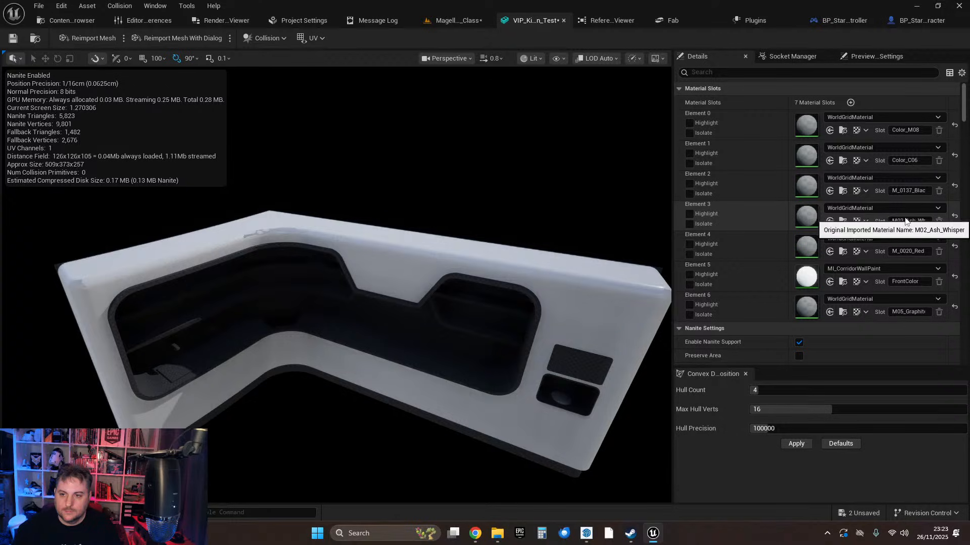
# Assign MI_Shiny_Scratched to material Element 2 of the kitchen mesh.
pyautogui.click(859, 179)
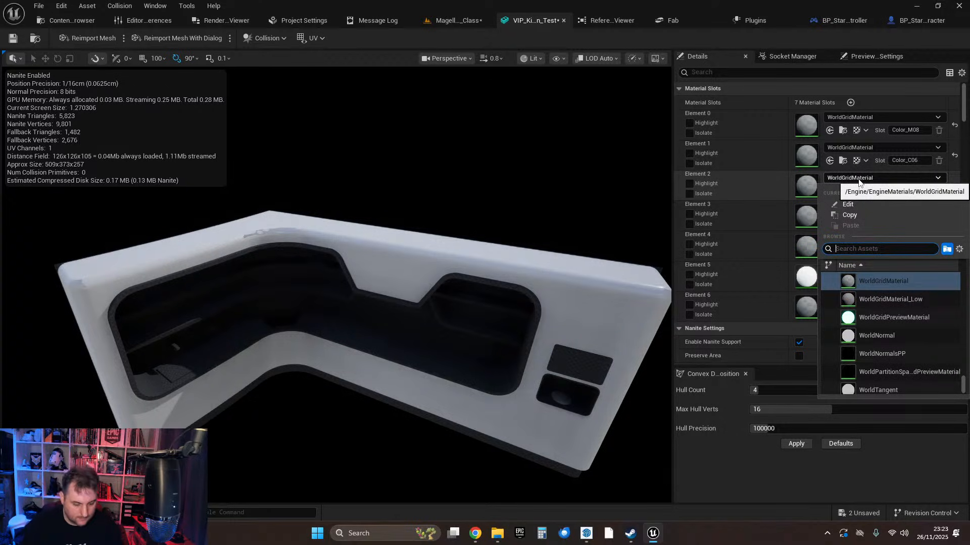
pyautogui.write('shiny scratched')
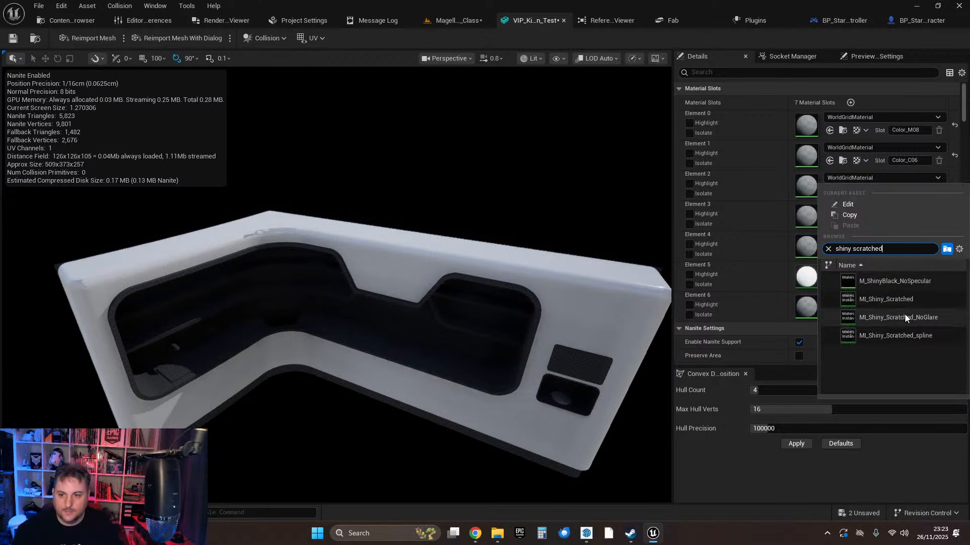
pyautogui.click(882, 304)
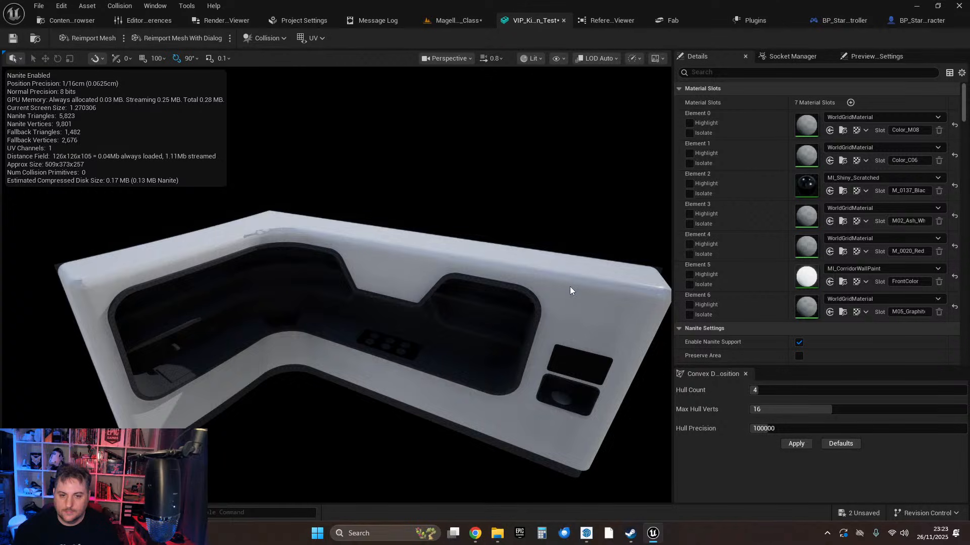
# Isolate material Elements 0, 1 and 2 one at a time on the kitchen mesh to check which surfaces each covers.
pyautogui.moveTo(570, 286); pyautogui.dragTo(412, 295)
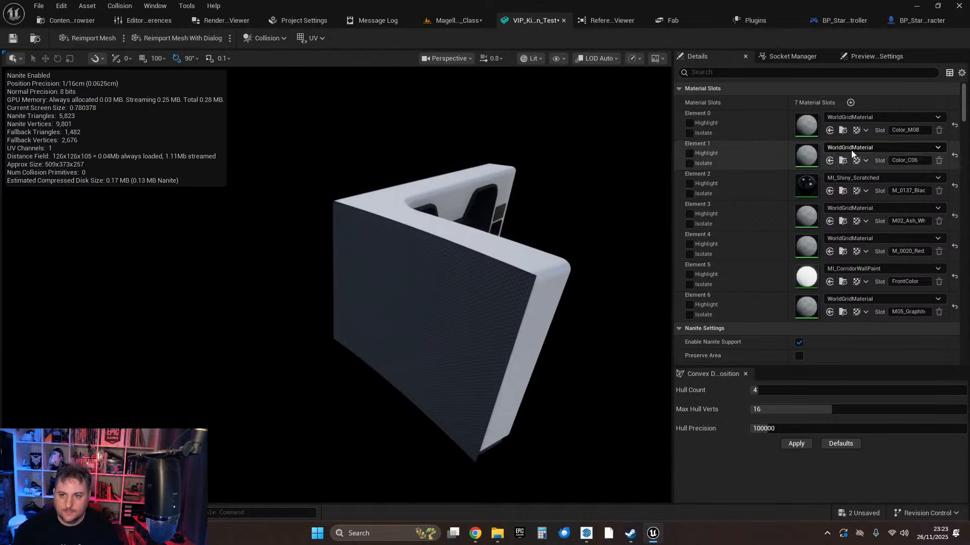
pyautogui.click(690, 134)
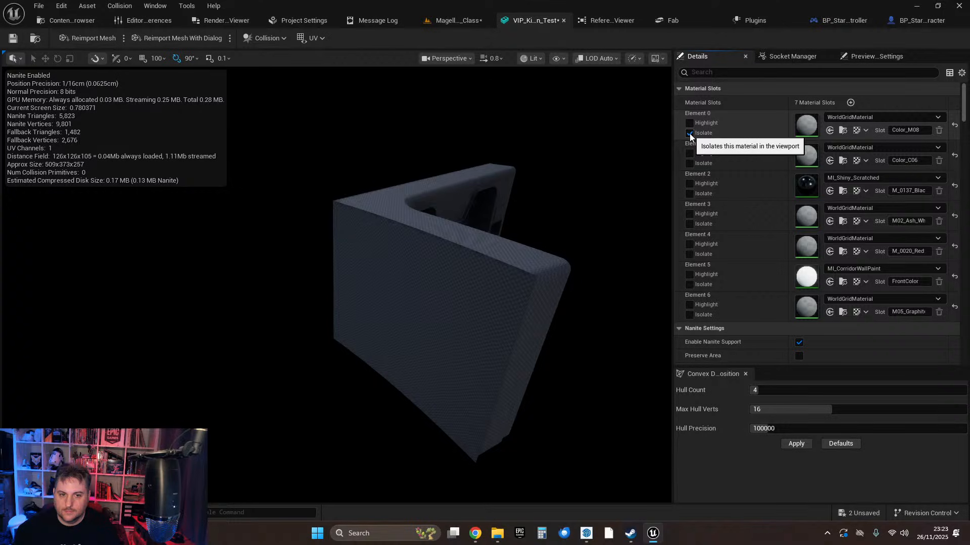
pyautogui.click(689, 135)
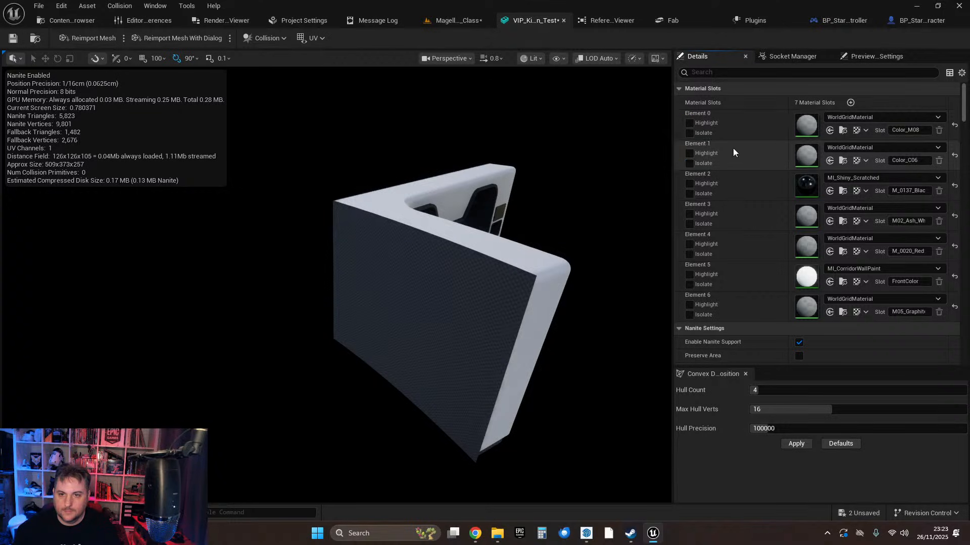
pyautogui.click(689, 163)
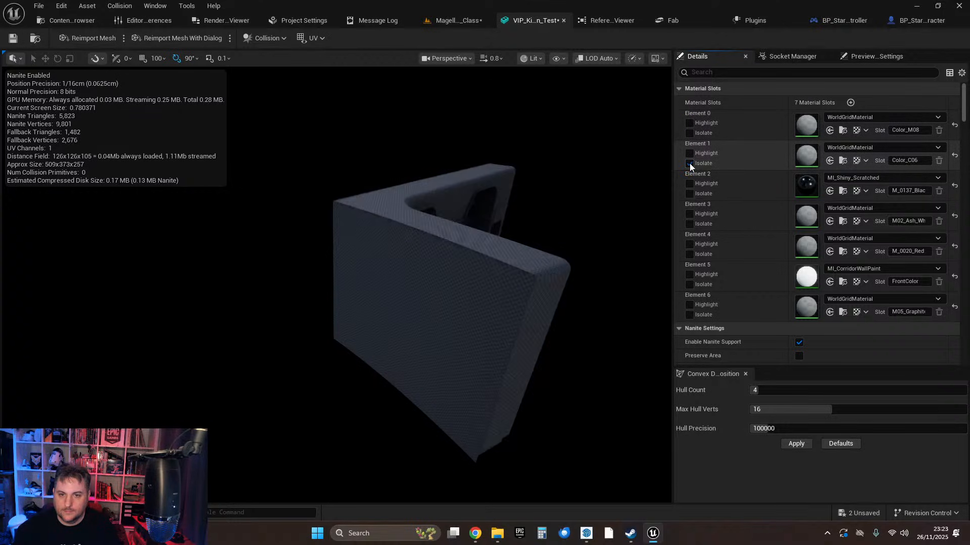
pyautogui.click(689, 163)
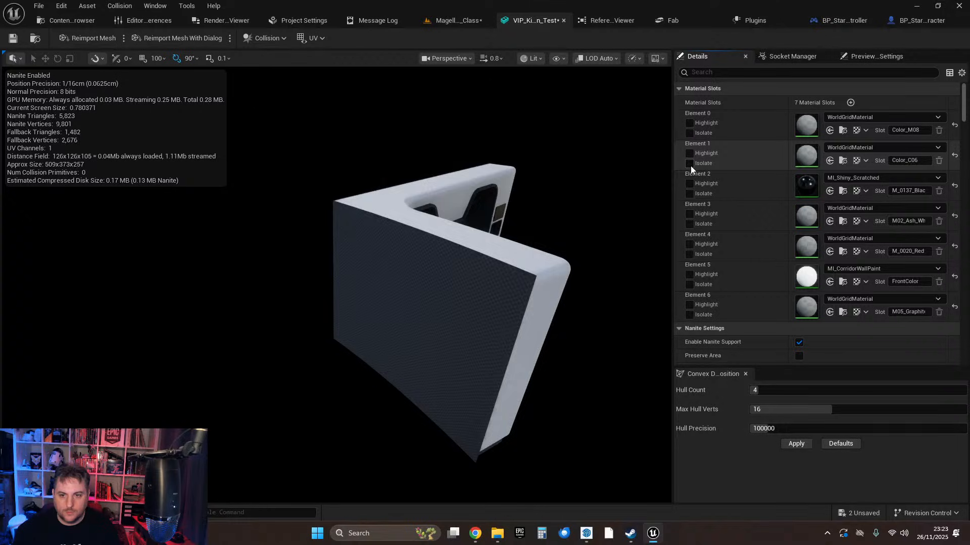
pyautogui.click(690, 163)
pyautogui.click(690, 163)
pyautogui.click(690, 163)
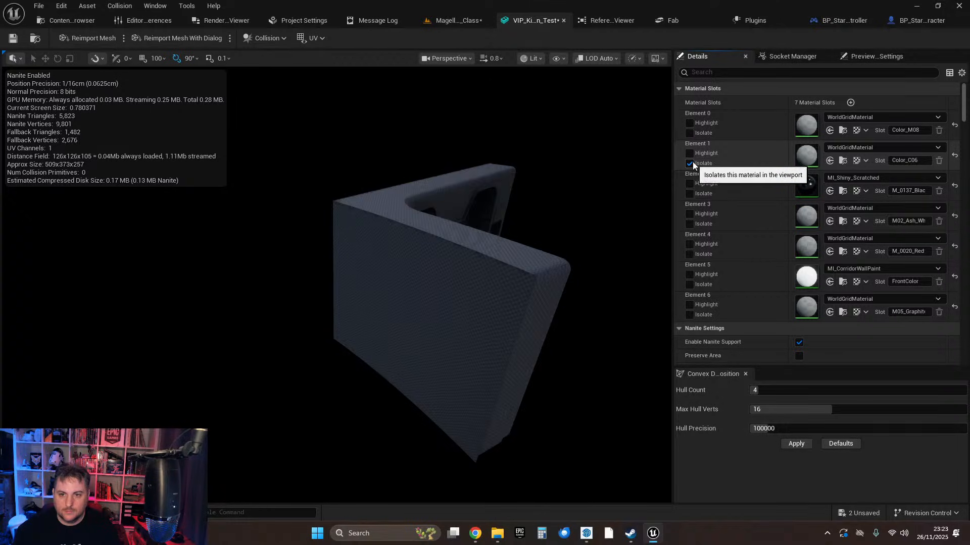
pyautogui.click(690, 162)
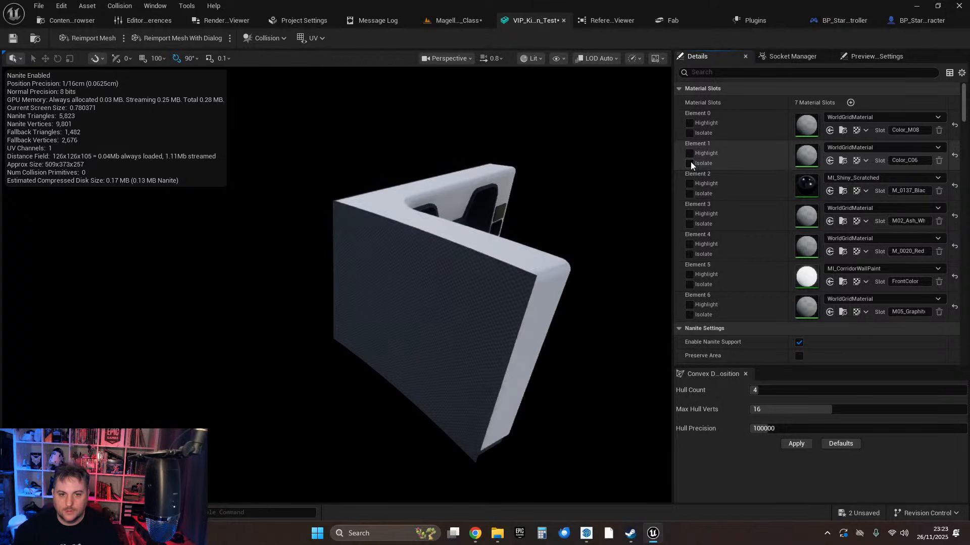
pyautogui.click(691, 194)
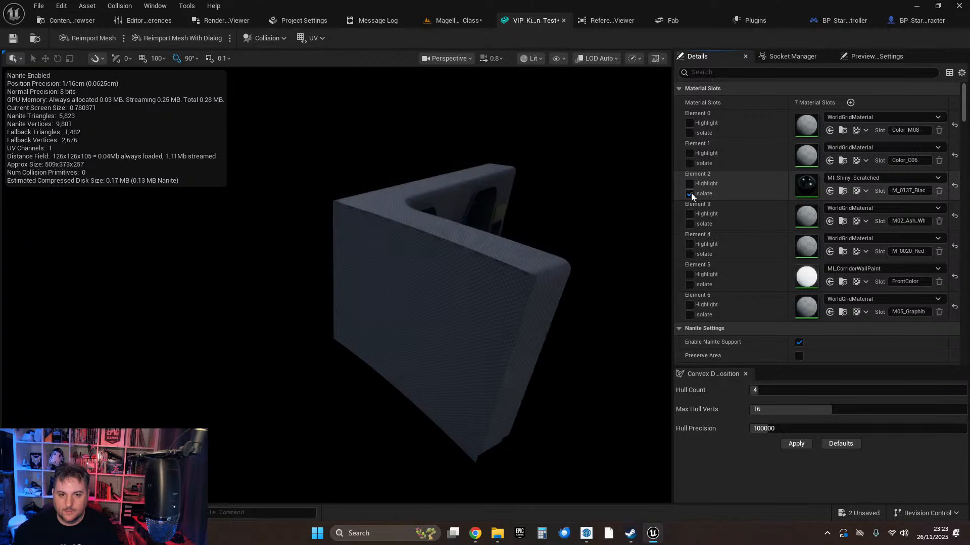
pyautogui.click(690, 193)
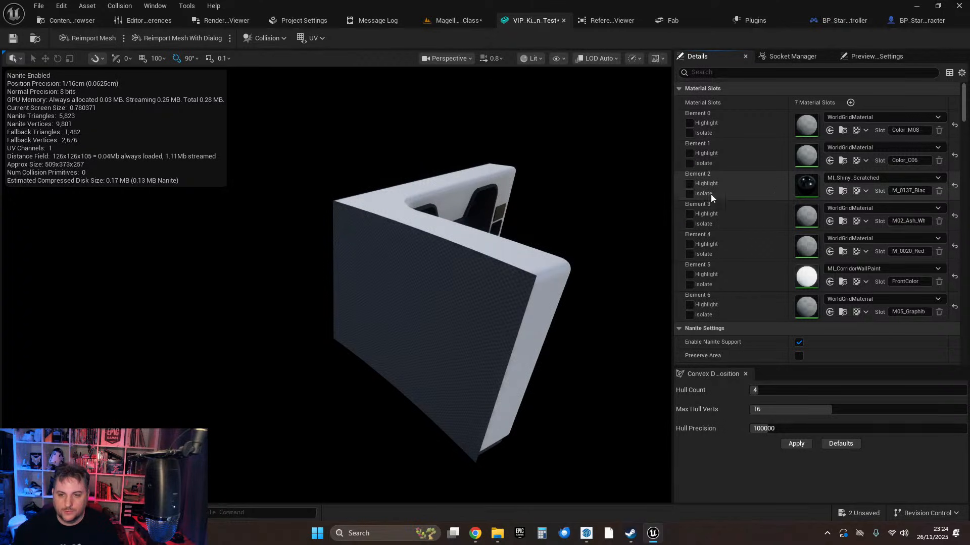
# Assign MI_Corridor_Rubber to material Element 0 (Color_M08) of the kitchen mesh.
pyautogui.click(866, 118)
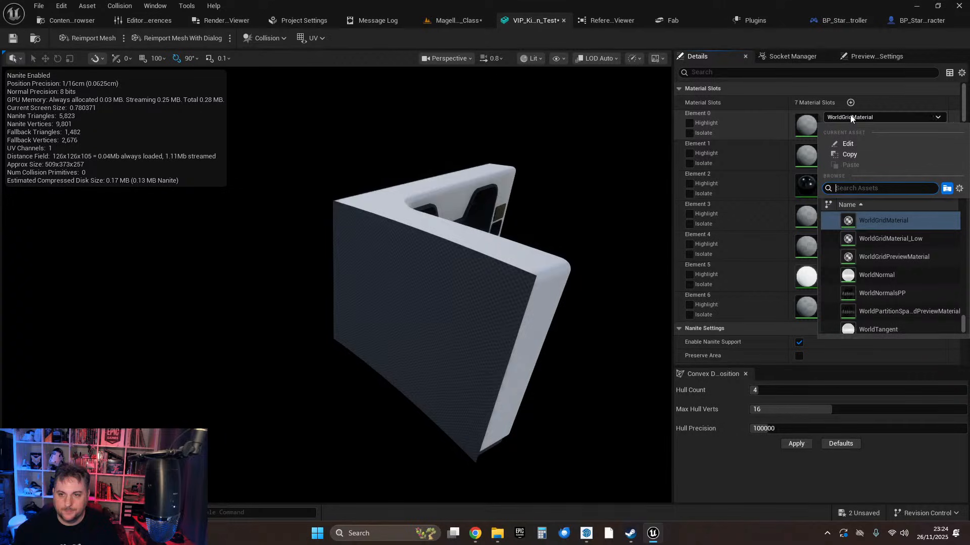
pyautogui.write('corr rubb')
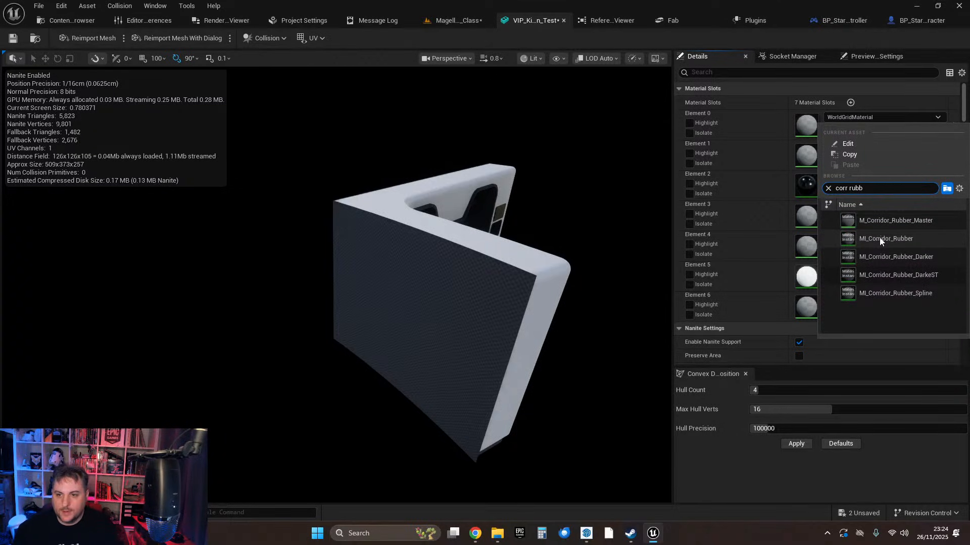
pyautogui.click(882, 239)
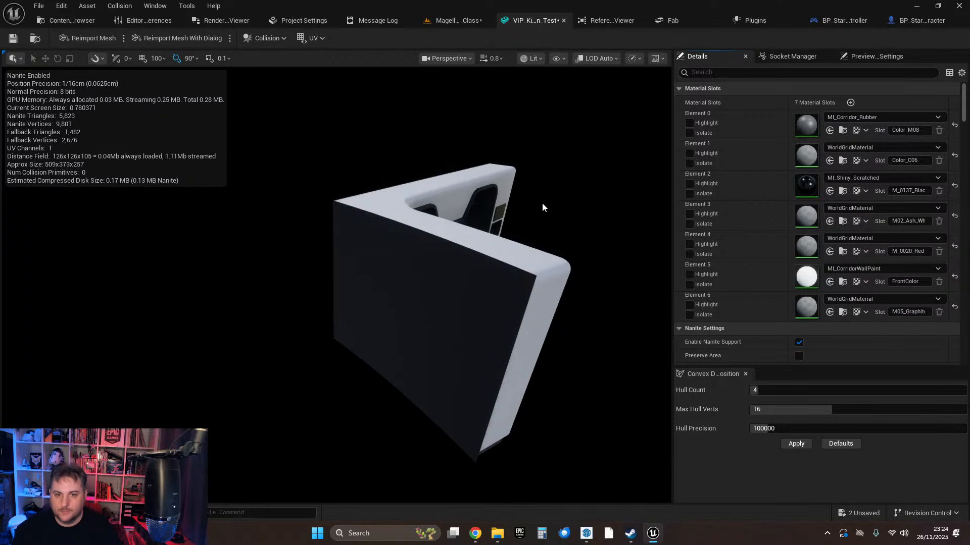
# Examine the kitchen's wall panel recess, hob and worktop with the taps close up for surfaces still using the default grid material.
pyautogui.moveTo(547, 204); pyautogui.dragTo(571, 214, button='right')
pyautogui.press('w')
pyautogui.press('s')
pyautogui.press('s')
pyautogui.moveTo(631, 197)
pyautogui.mouseDown(button='right')
pyautogui.moveTo(624, 207)
pyautogui.moveTo(631, 189)
pyautogui.mouseUp(button='right')
pyautogui.press('w')
pyautogui.press('s')
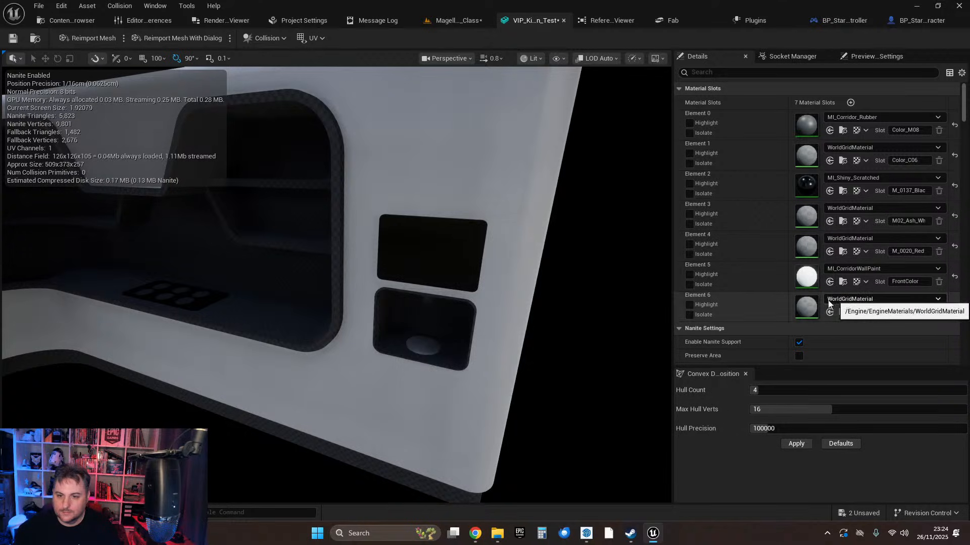
pyautogui.press('w')
pyautogui.moveTo(624, 283); pyautogui.dragTo(516, 308, button='right')
pyautogui.scroll(-3, 561, 303)
pyautogui.press('s')
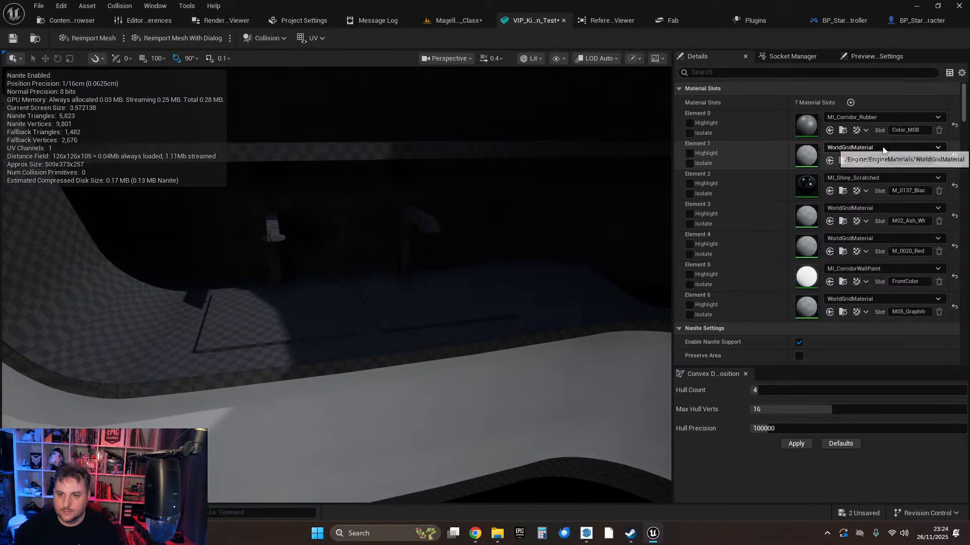
# Try M_Metal_Burnished_Steel on material Element 1 (Color_C06) and check it on the shelves and worktop.
pyautogui.click(883, 147)
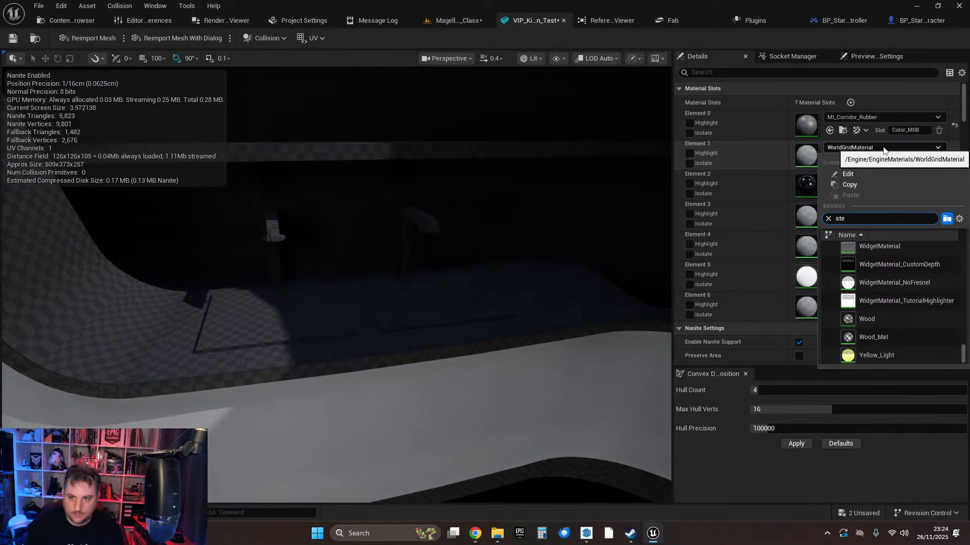
pyautogui.press('Return')
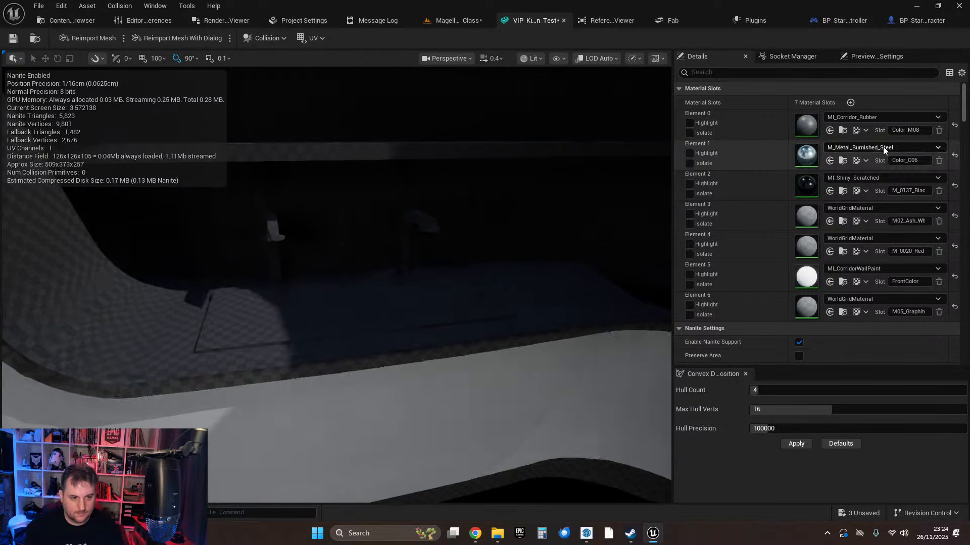
pyautogui.moveTo(485, 263); pyautogui.dragTo(414, 257, button='right')
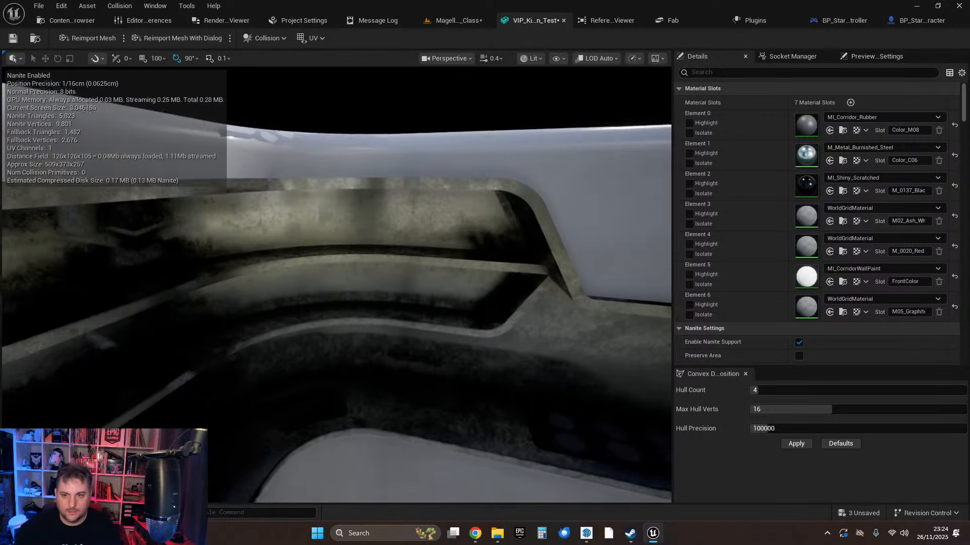
# Assign MI_CorridorParquet_Light to material Element 1 (Color_C06) of the kitchen mesh.
pyautogui.click(879, 147)
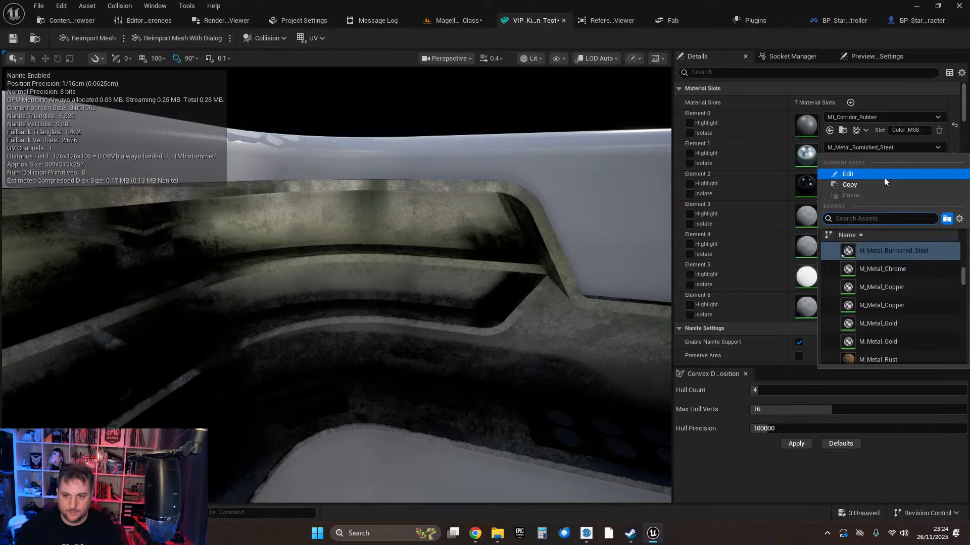
pyautogui.write('con')
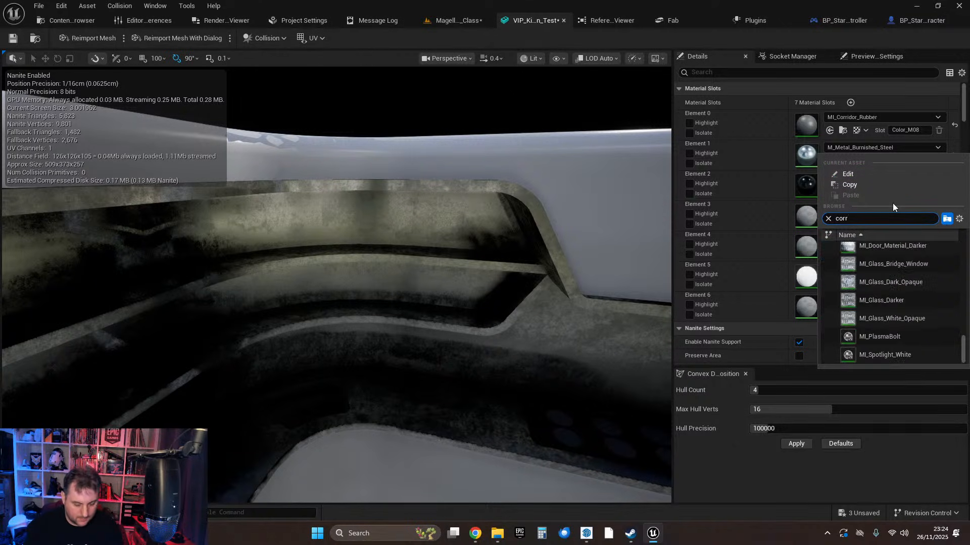
pyautogui.press('BackSpace')
pyautogui.press('BackSpace')
pyautogui.press('BackSpace')
pyautogui.write('c')
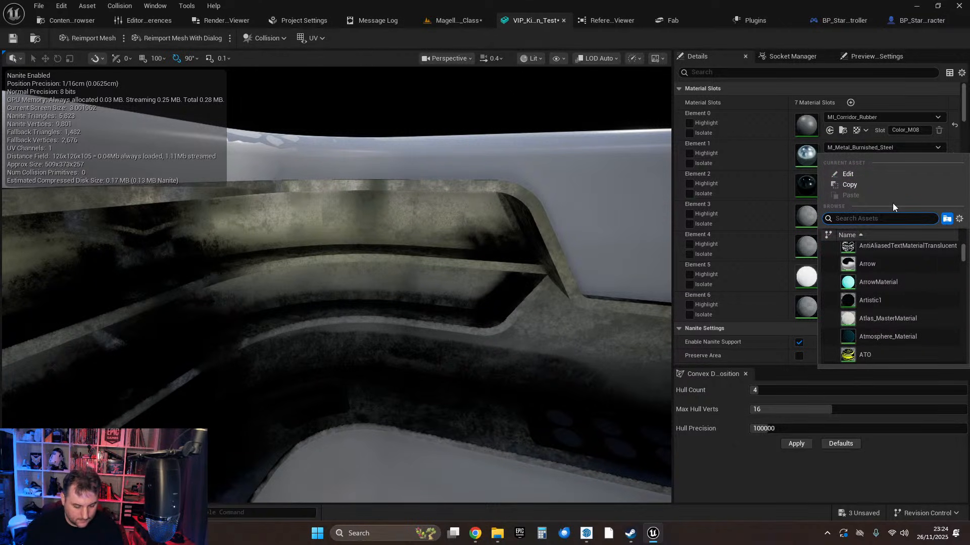
pyautogui.write('orr parq')
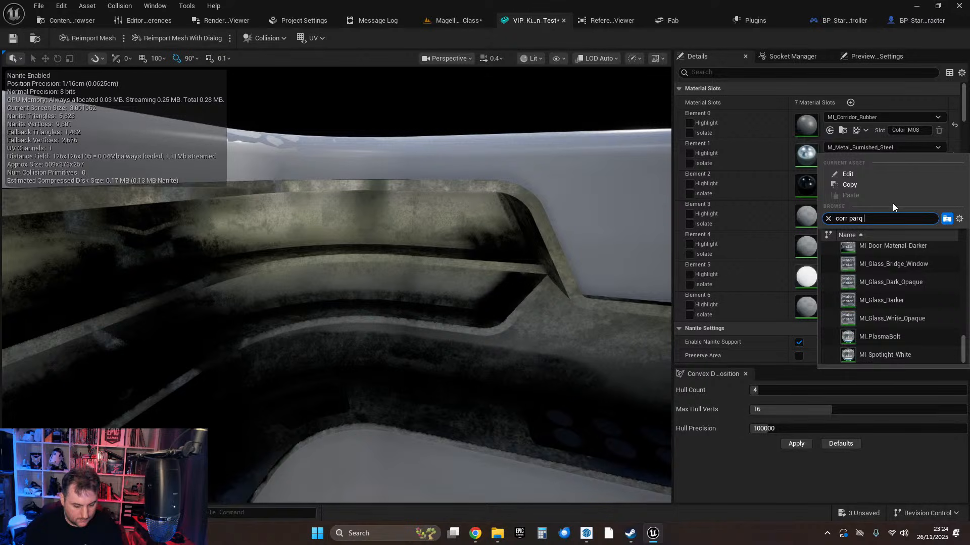
pyautogui.write(' light')
pyautogui.click(891, 246)
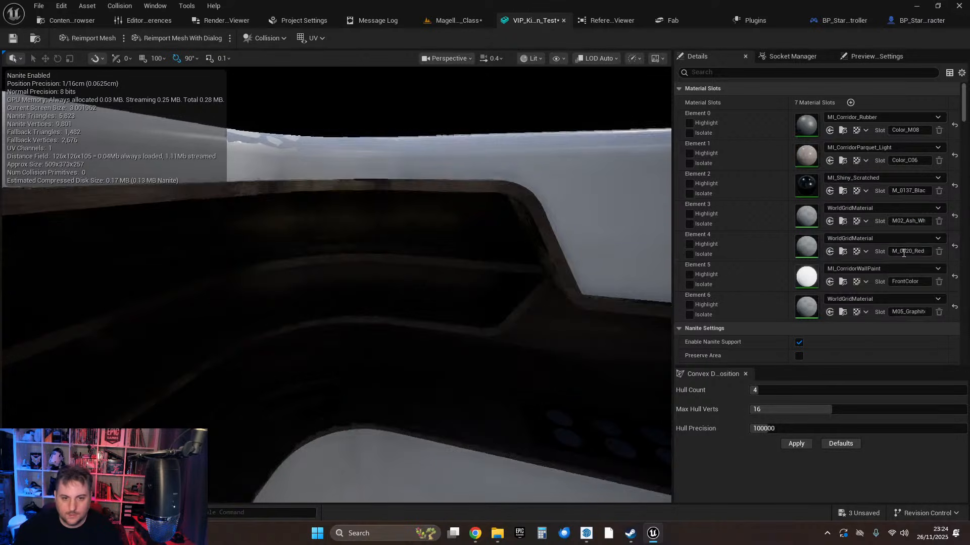
# Assign MI_Steel_Framework_50 to material Element 3 (M02_Ash_Whisper) of the kitchen mesh and check it inside the kitchen.
pyautogui.moveTo(578, 236); pyautogui.dragTo(526, 264, button='right')
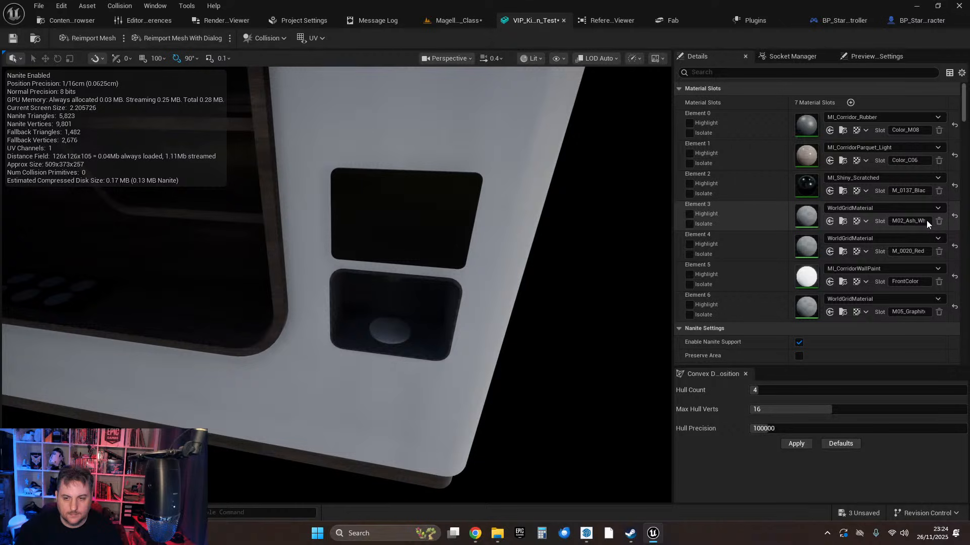
pyautogui.click(859, 208)
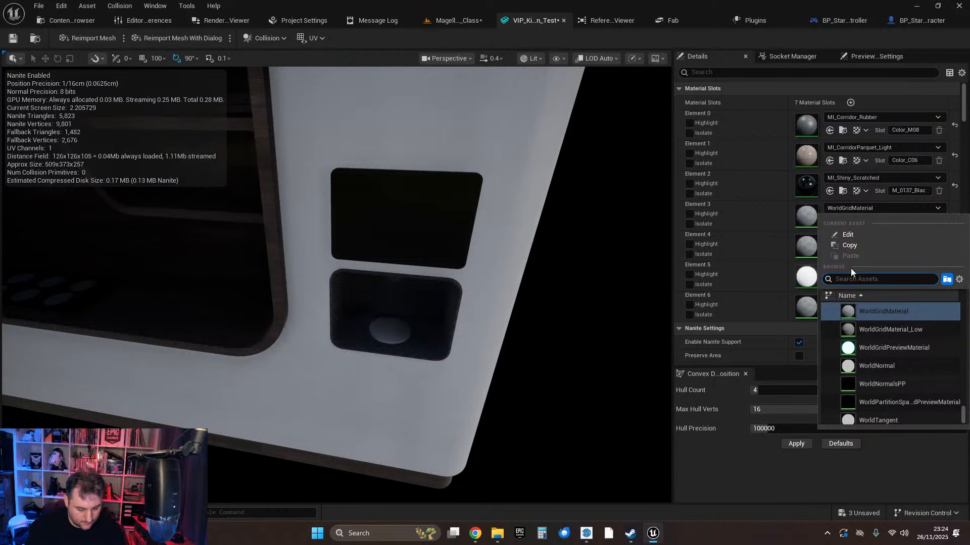
pyautogui.write('steel 50')
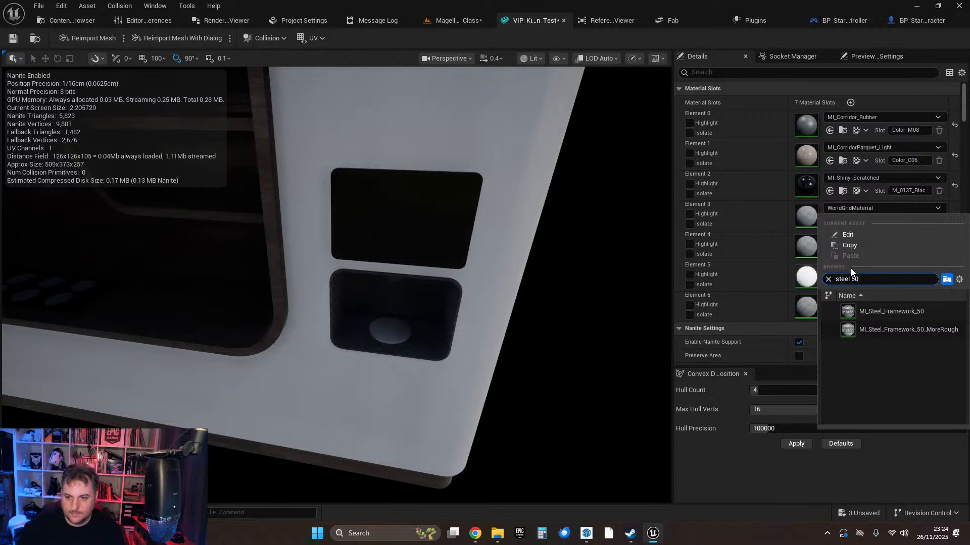
pyautogui.click(892, 312)
pyautogui.moveTo(486, 265); pyautogui.dragTo(427, 303, button='right')
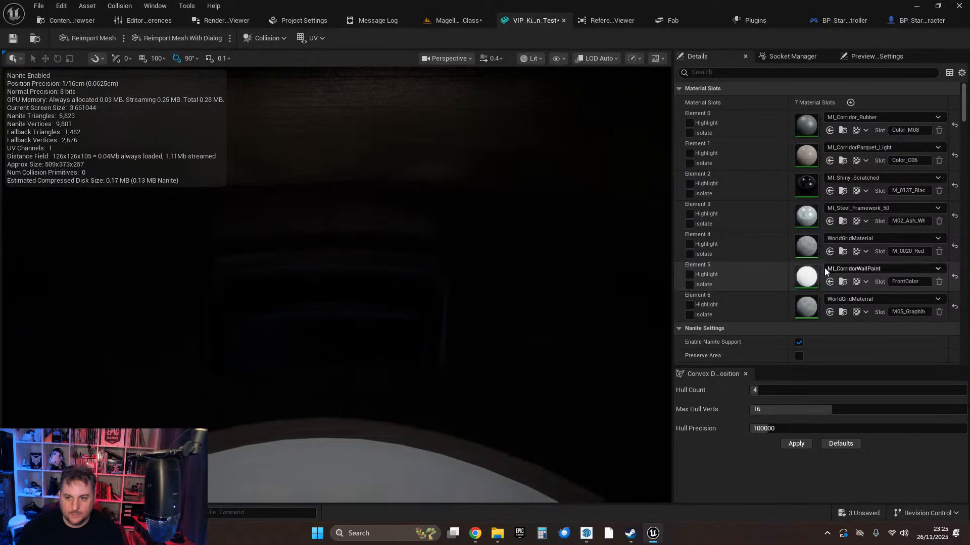
# Assign MI_Steel_Framework_25 to material Element 6 (M05_Graphite) of the kitchen mesh.
pyautogui.click(857, 301)
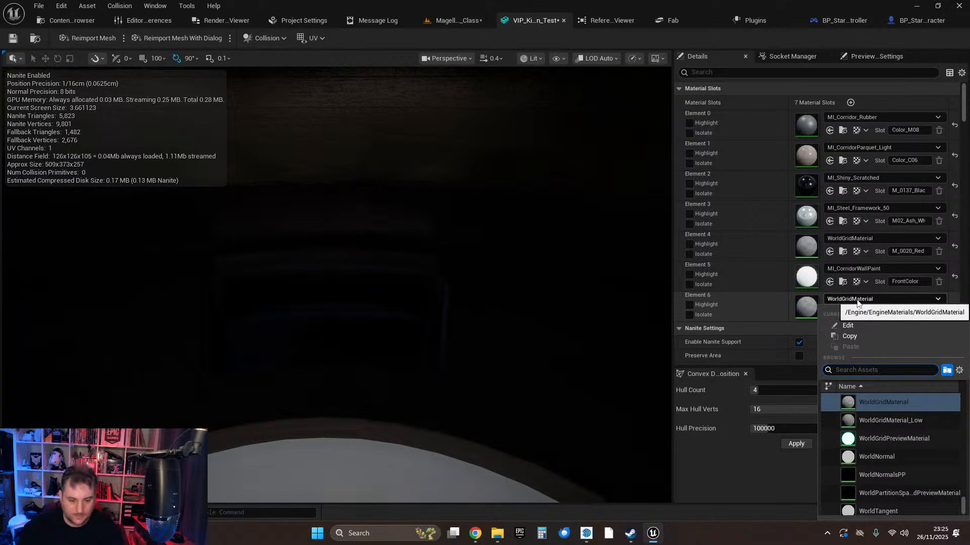
pyautogui.write('steel 25')
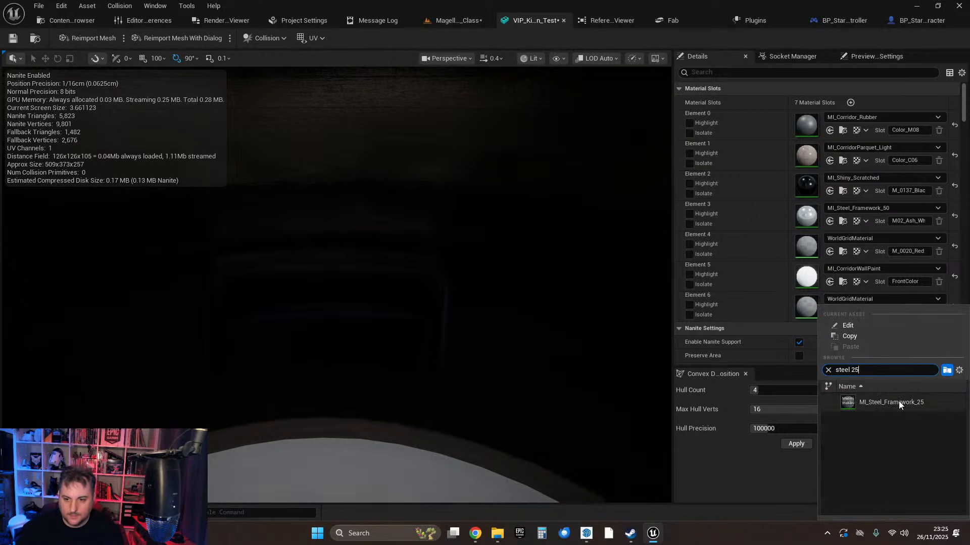
pyautogui.click(892, 402)
pyautogui.moveTo(428, 375); pyautogui.dragTo(459, 370, button='right')
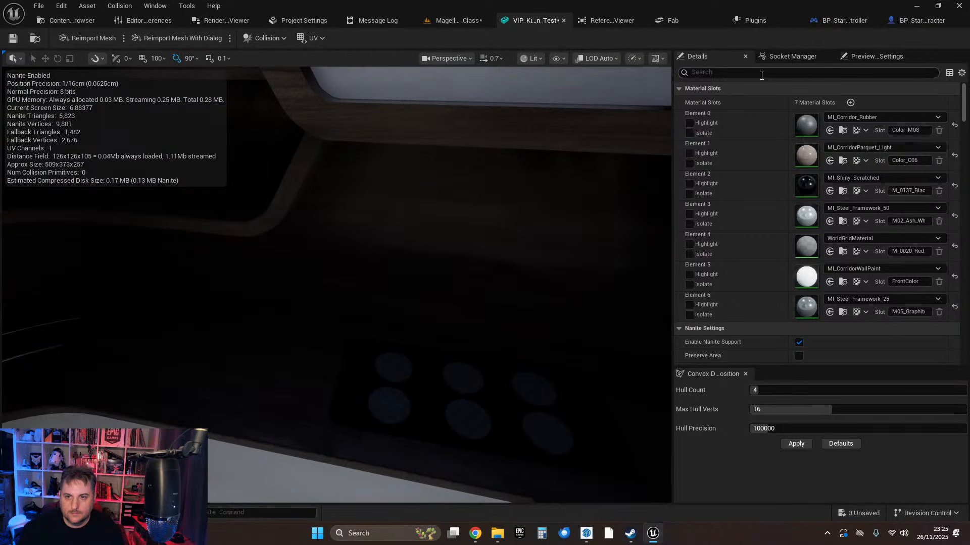
# Assign Plain_Red to material Element 4 (M_0020_Red) of the kitchen mesh for the hob rings.
pyautogui.click(859, 238)
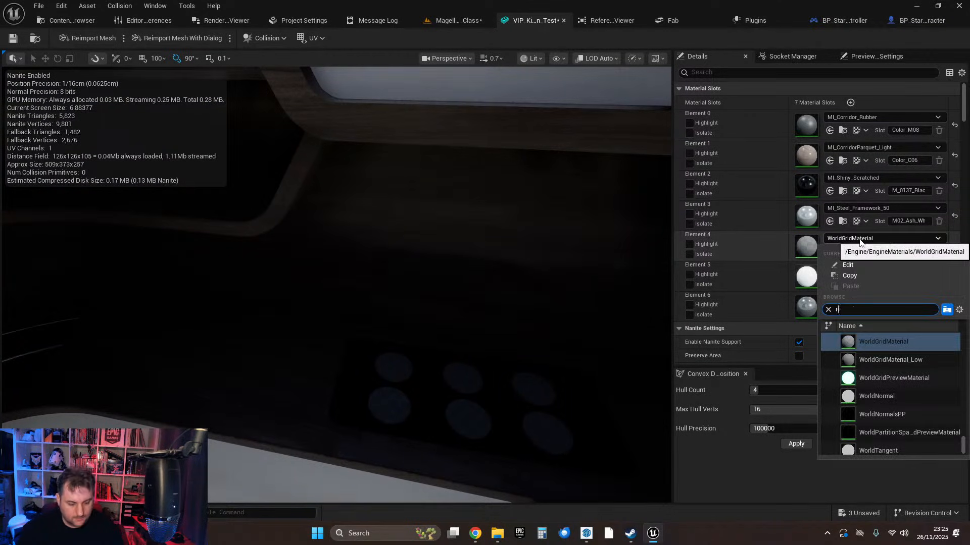
pyautogui.write('red')
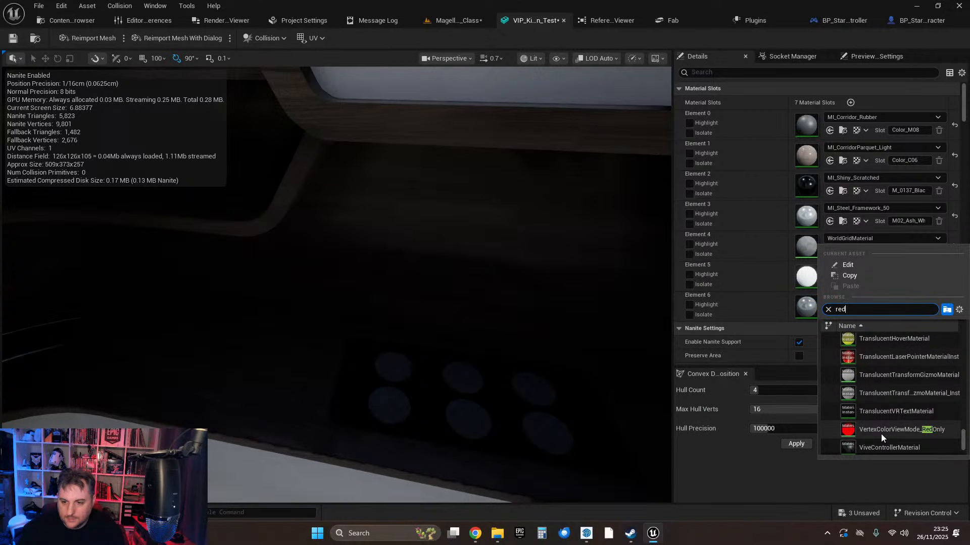
pyautogui.scroll(-3, 883, 411)
pyautogui.scroll(5, 887, 407)
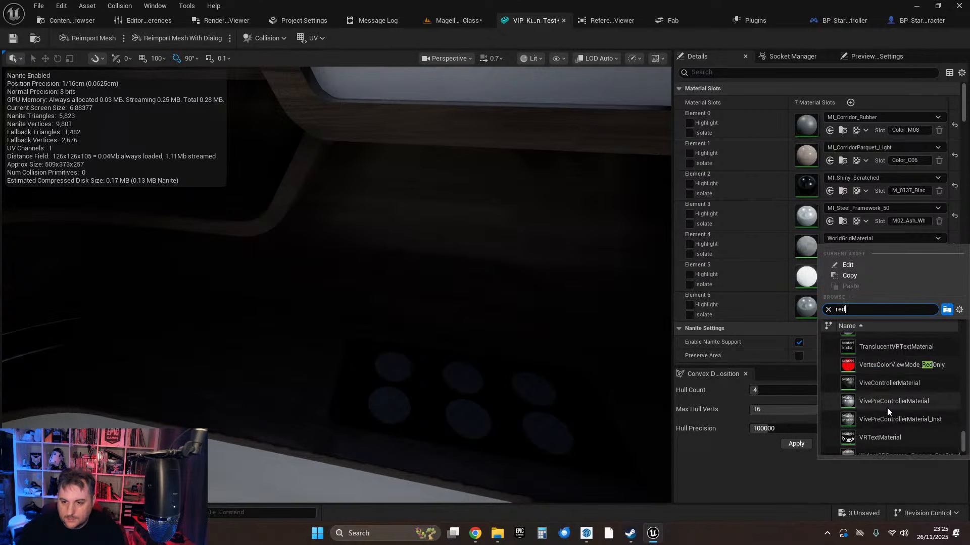
pyautogui.scroll(3, 883, 406)
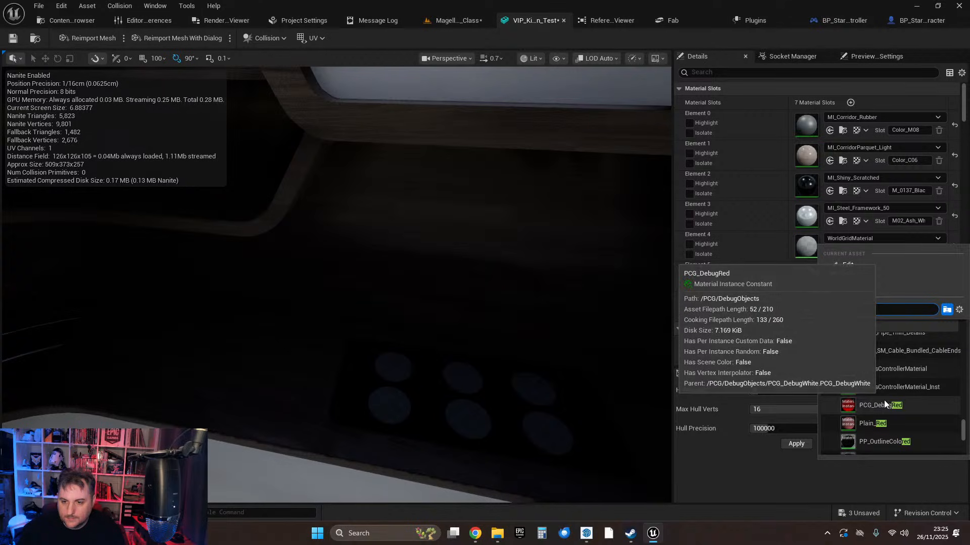
pyautogui.click(869, 424)
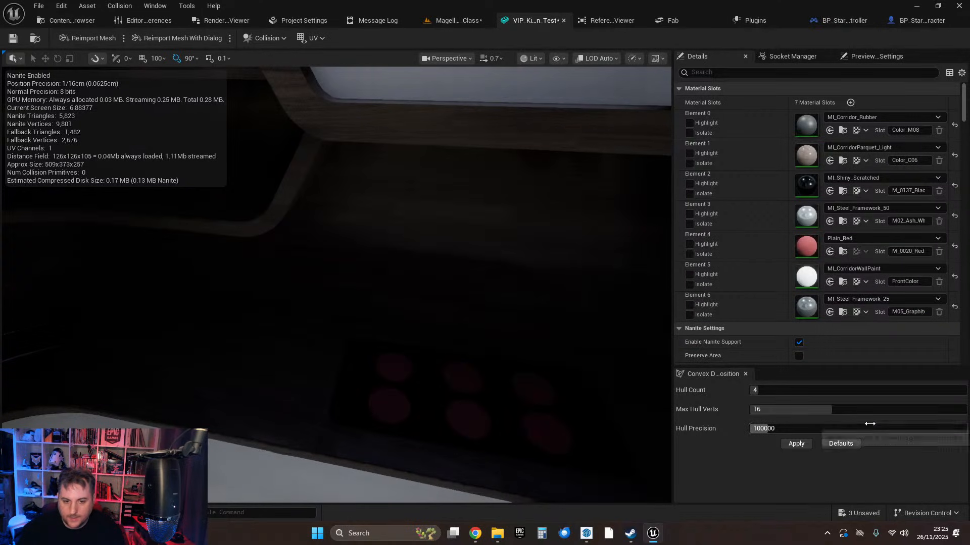
# Examine the kitchen mesh from close up and from outside, checking the hob, shelves, worktop and wall recesses with their assigned materials.
pyautogui.moveTo(529, 290); pyautogui.dragTo(525, 263)
pyautogui.press('s')
pyautogui.scroll(2, 525, 253)
pyautogui.moveTo(526, 262); pyautogui.dragTo(426, 283, button='right')
pyautogui.press('w')
pyautogui.press('s')
pyautogui.press('w')
pyautogui.press('s')
pyautogui.press('w')
pyautogui.press('s')
pyautogui.press('w')
pyautogui.press('w')
pyautogui.press('s')
pyautogui.press('w')
pyautogui.press('s')
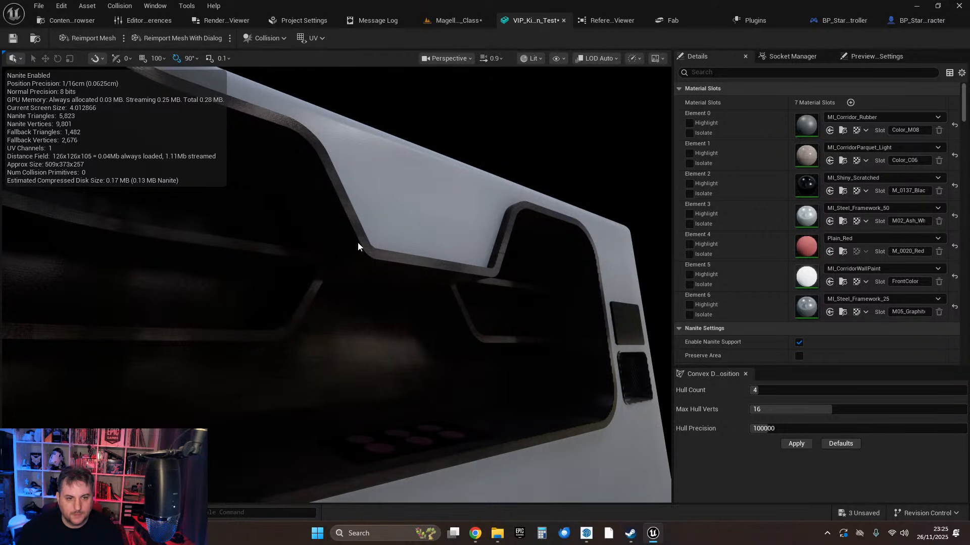
pyautogui.press('w')
pyautogui.moveTo(382, 256); pyautogui.dragTo(351, 256, button='right')
pyautogui.press('s')
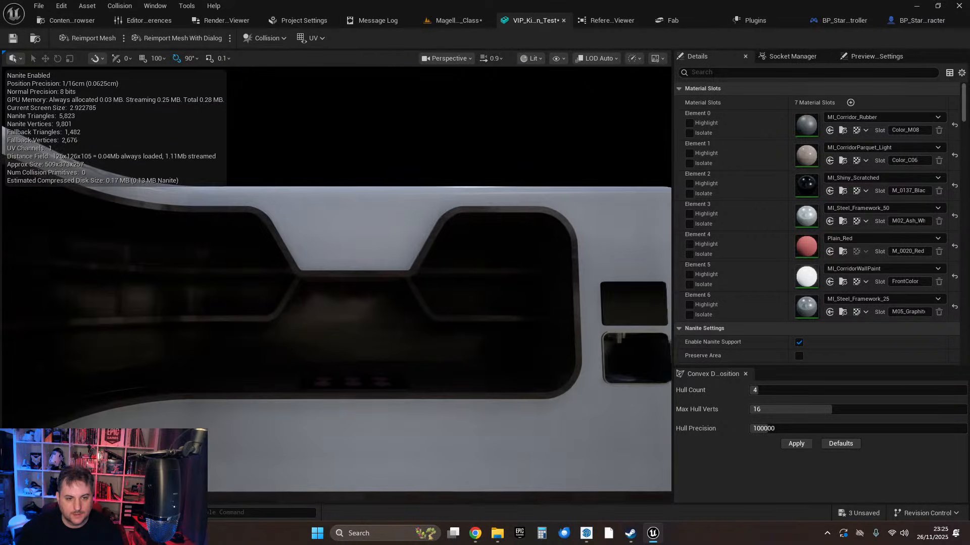
pyautogui.moveTo(427, 268); pyautogui.dragTo(430, 268, button='right')
pyautogui.press('d')
pyautogui.moveTo(498, 260)
pyautogui.mouseDown(button='right')
pyautogui.moveTo(470, 270)
pyautogui.moveTo(462, 258)
pyautogui.moveTo(491, 261)
pyautogui.mouseUp(button='right')
pyautogui.press('s')
pyautogui.press('w')
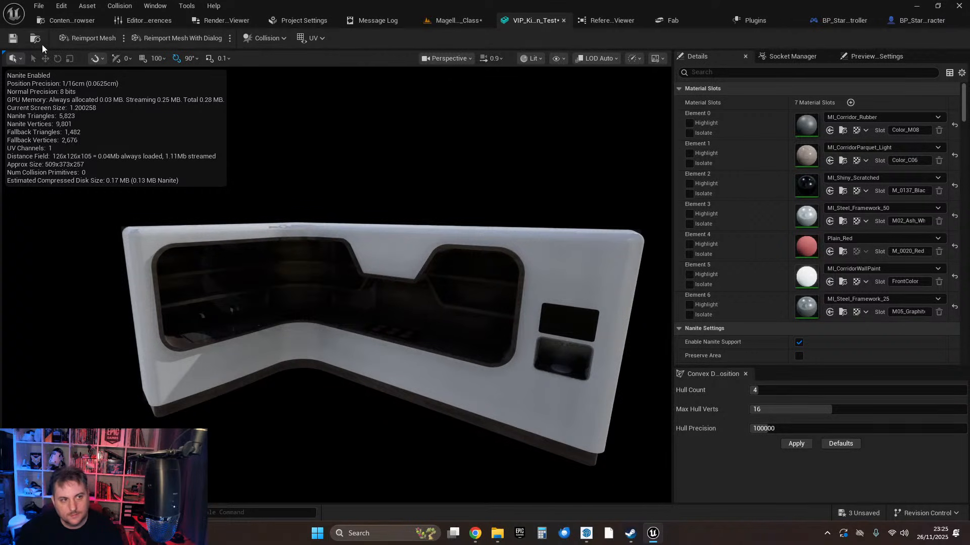
# Save the kitchen mesh and make Magellan_B_Deck_Interior_Walls the current level in Magellan_Class.
pyautogui.click(13, 37)
pyautogui.moveTo(422, 116); pyautogui.dragTo(622, 211, button='right')
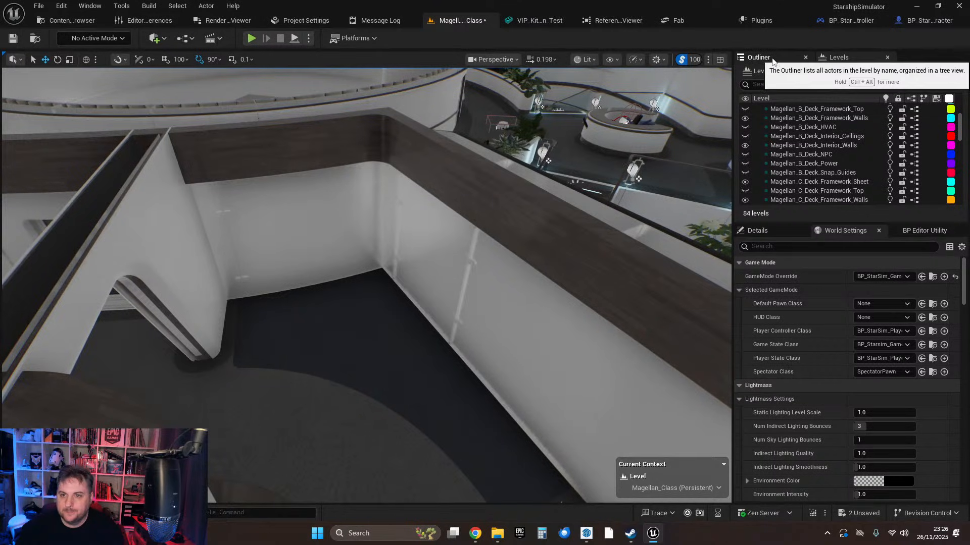
pyautogui.doubleClick(828, 146)
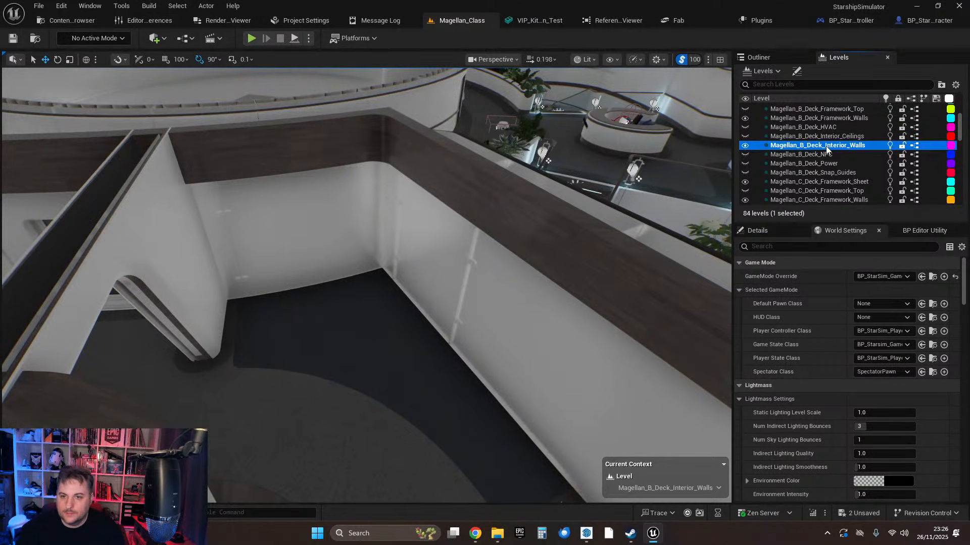
# Place the VIP_Kitchen_Test mesh from Starships/Magellan_Class/Test/Meshes into the empty room of the level.
pyautogui.hotkey('ctrl', 'space')
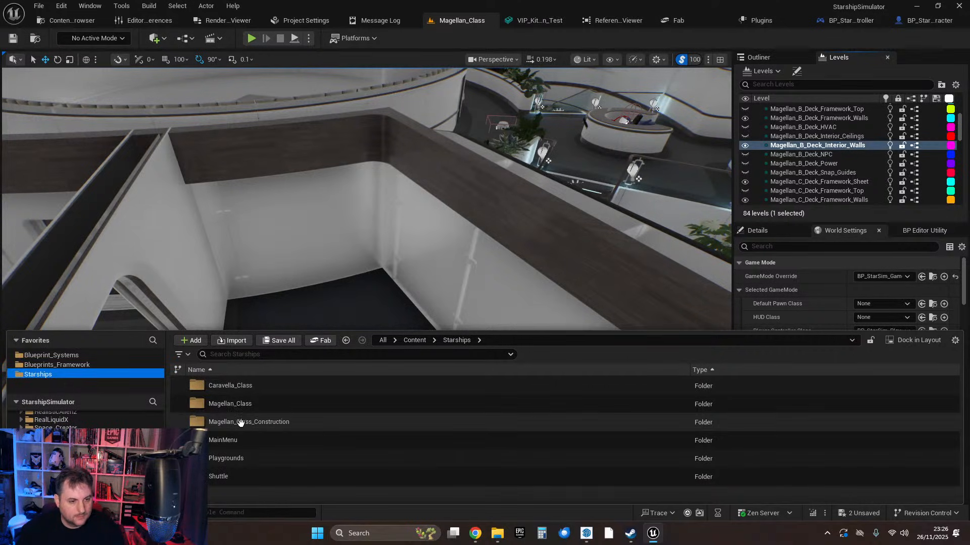
pyautogui.doubleClick(231, 402)
pyautogui.scroll(-3, 242, 460)
pyautogui.scroll(-2, 242, 460)
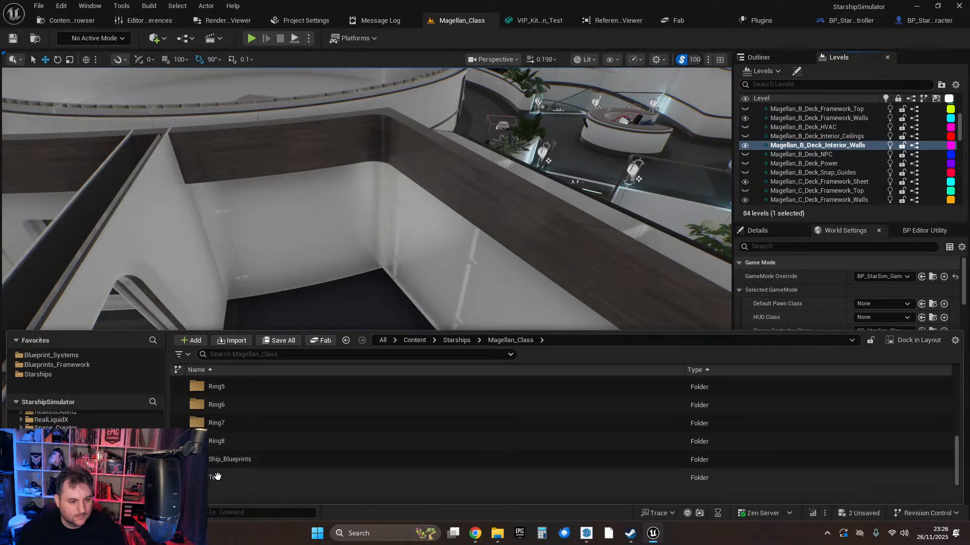
pyautogui.doubleClick(225, 478)
pyautogui.click(226, 378)
pyautogui.doubleClick(226, 384)
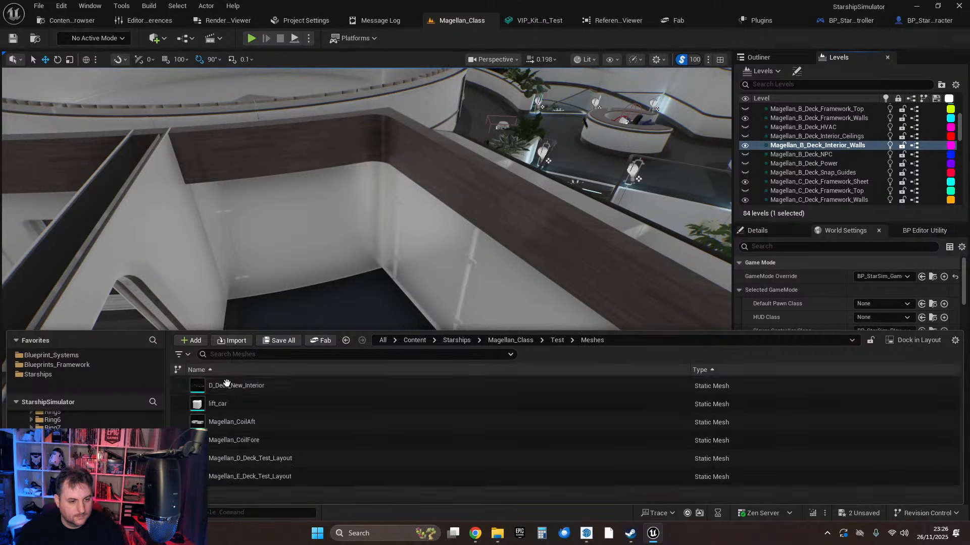
pyautogui.scroll(-2, 263, 434)
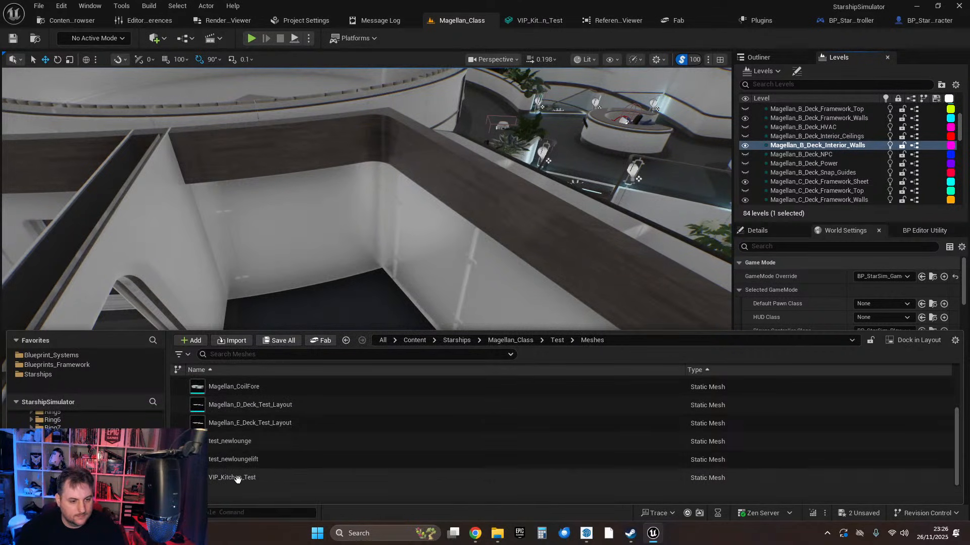
pyautogui.moveTo(280, 451); pyautogui.dragTo(328, 307)
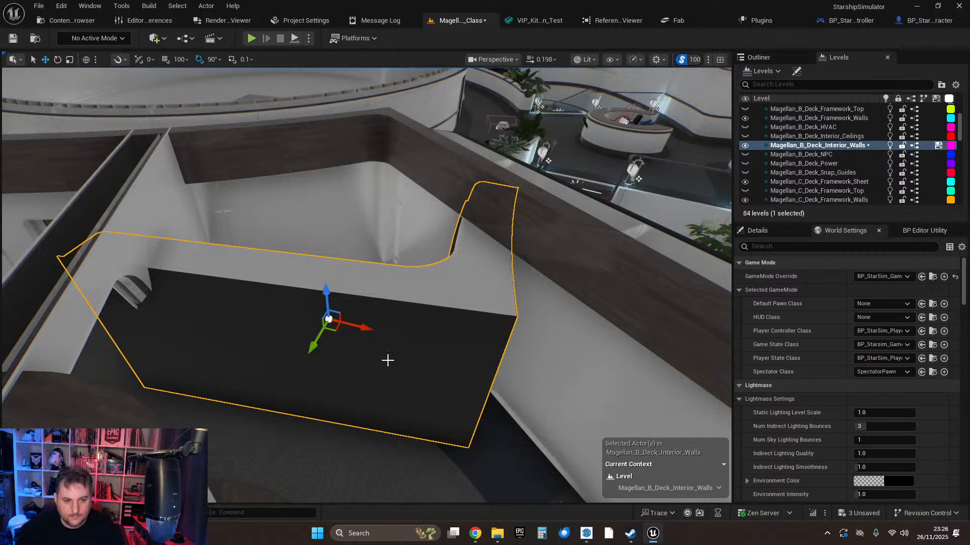
pyautogui.moveTo(388, 361); pyautogui.dragTo(381, 360, button='right')
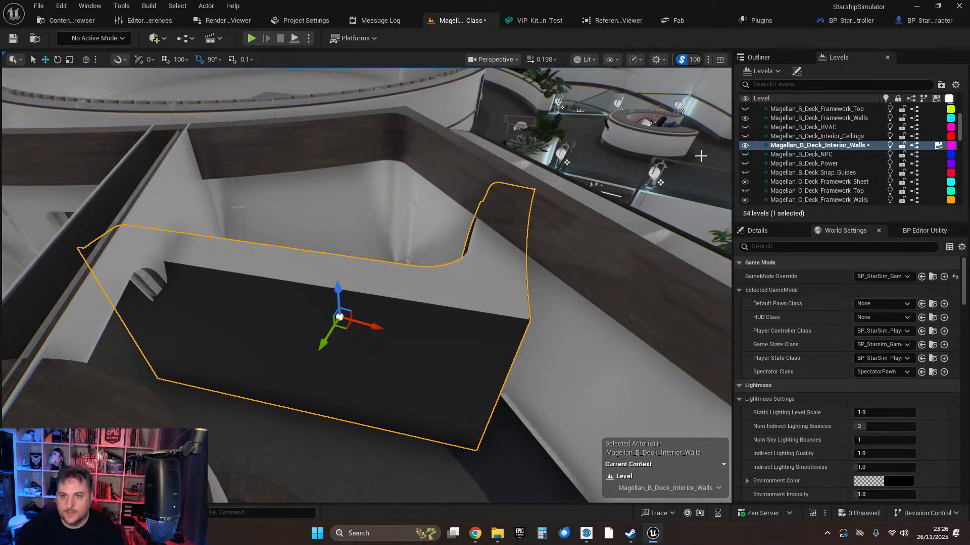
# Add a socket named Anchor_0 at the origin of the VIP_Kitchen_Test mesh and save the mesh.
pyautogui.click(773, 232)
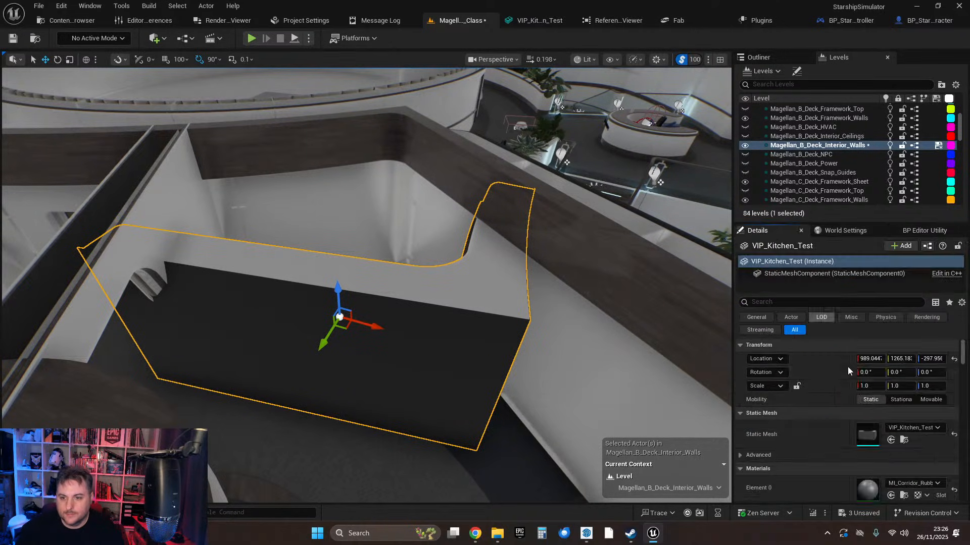
pyautogui.doubleClick(870, 442)
pyautogui.click(792, 56)
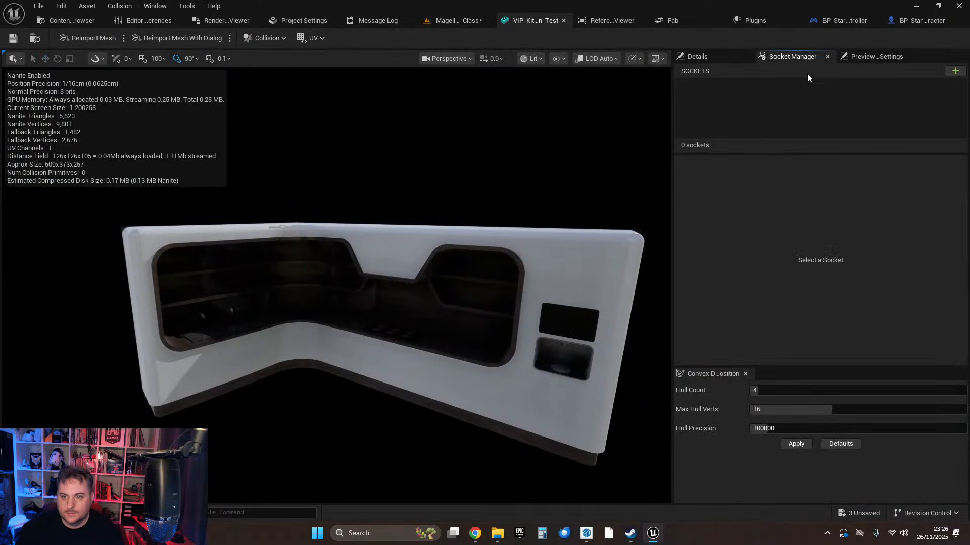
pyautogui.click(955, 72)
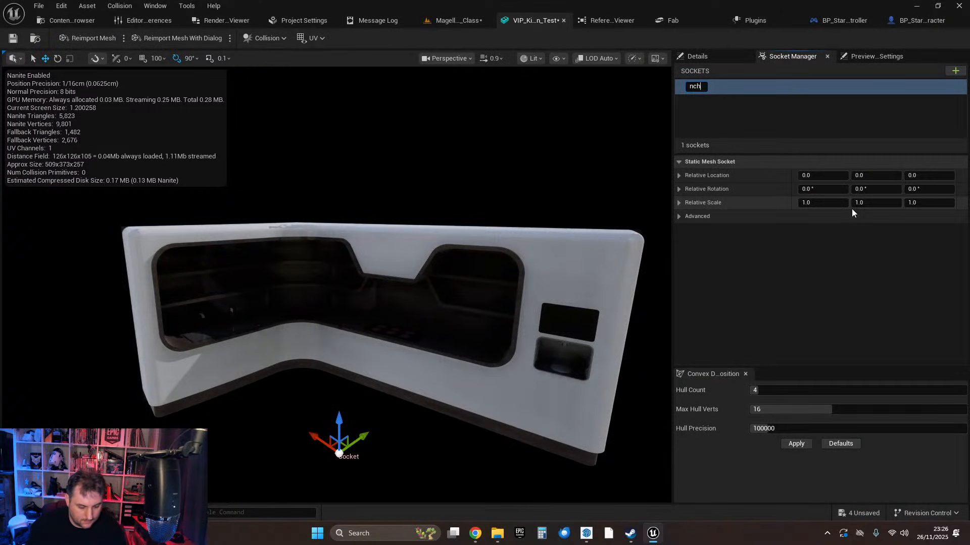
pyautogui.write('nchor_0')
pyautogui.press('Return')
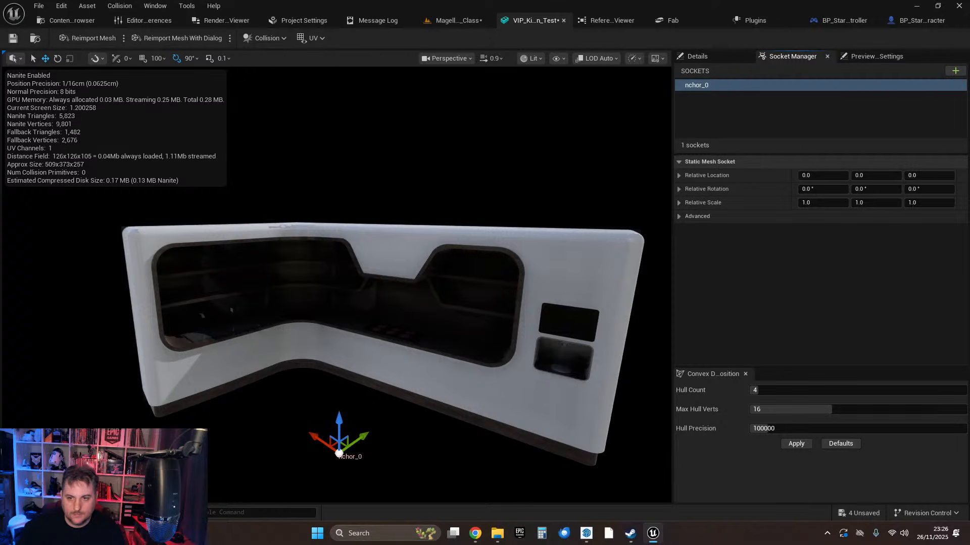
pyautogui.press('F2')
pyautogui.write('A')
pyautogui.press('Return')
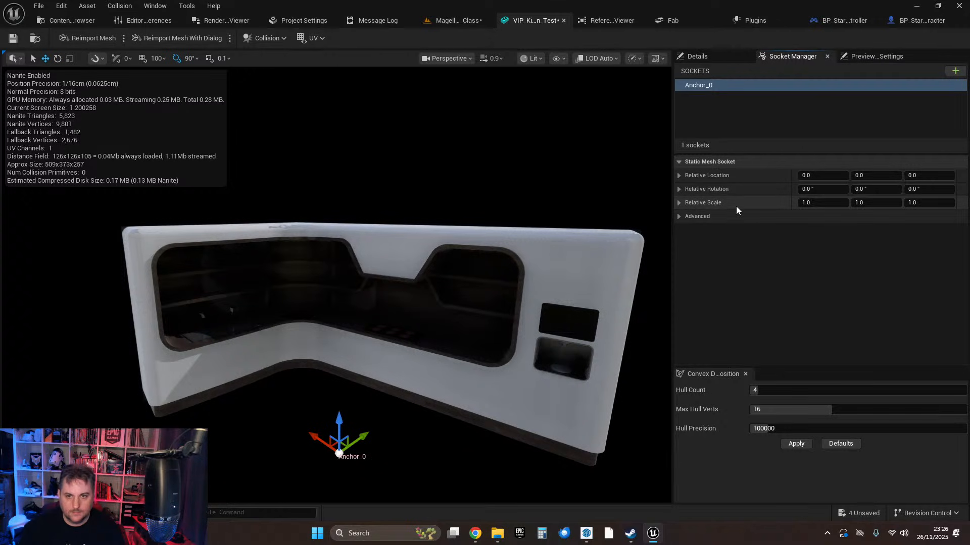
pyautogui.click(13, 38)
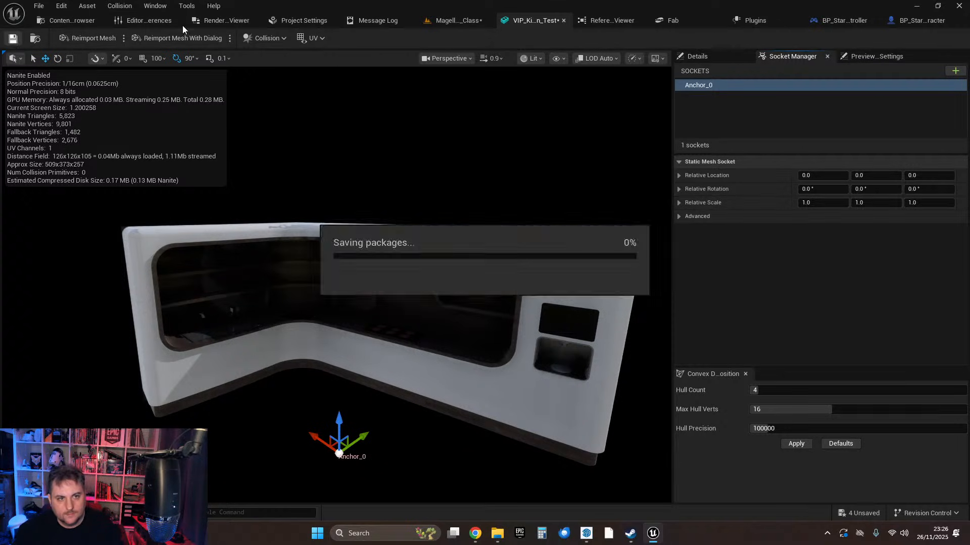
# Turn the placed kitchen about 180° around its vertical axis and move it across the floor towards the room's corner.
pyautogui.click(457, 23)
pyautogui.moveTo(373, 328); pyautogui.dragTo(475, 313)
pyautogui.press('e')
pyautogui.press('r')
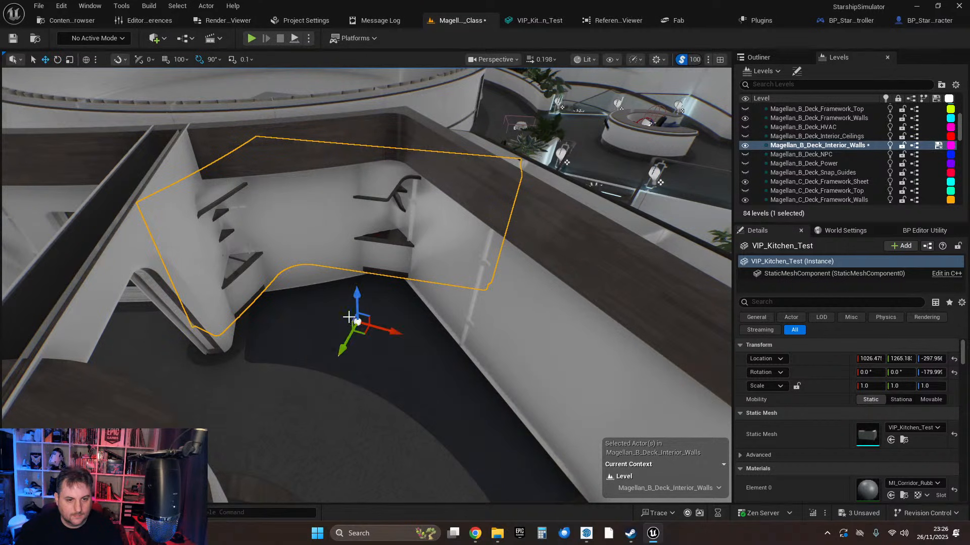
pyautogui.moveTo(360, 327); pyautogui.dragTo(395, 428)
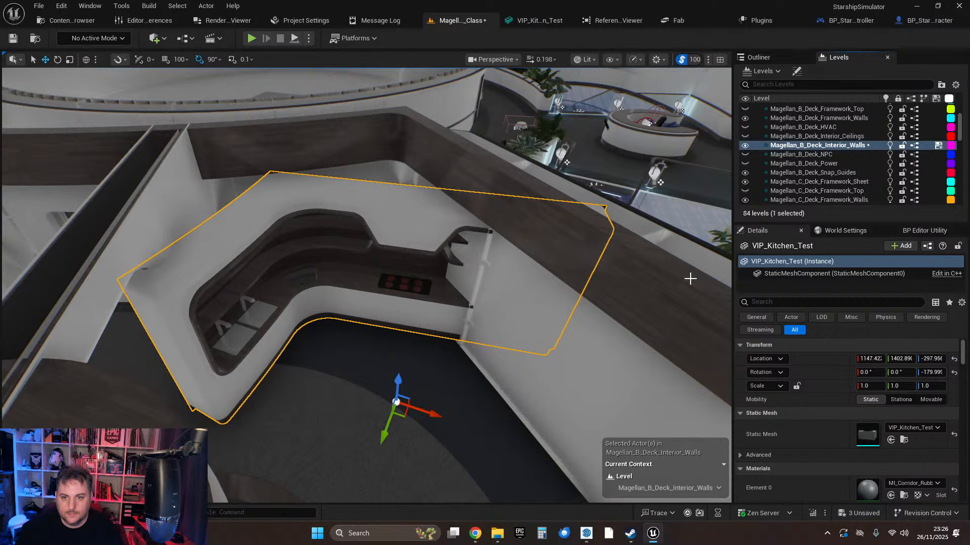
pyautogui.moveTo(401, 418); pyautogui.dragTo(373, 417)
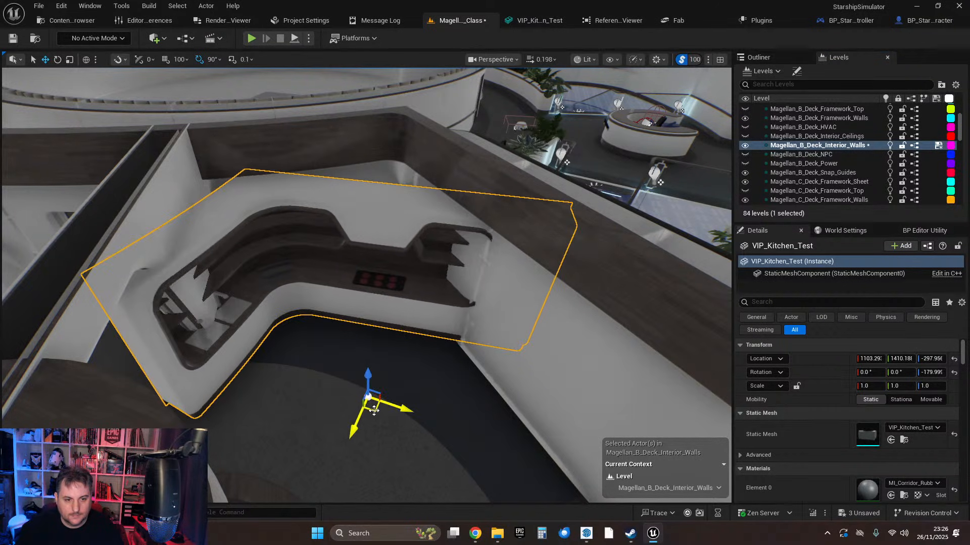
# Set rotation snapping to 10°, turn the kitchen to line up with the walls and fit it into the room's corner.
pyautogui.press('e')
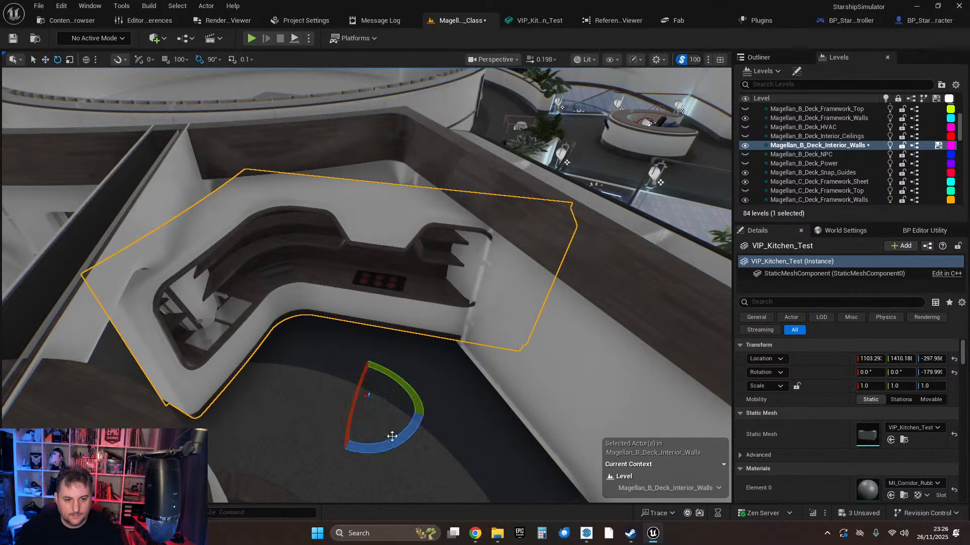
pyautogui.click(213, 60)
pyautogui.click(222, 104)
pyautogui.moveTo(398, 425)
pyautogui.mouseDown()
pyautogui.moveTo(414, 465)
pyautogui.moveTo(400, 438)
pyautogui.mouseUp()
pyautogui.moveTo(387, 402); pyautogui.dragTo(324, 380)
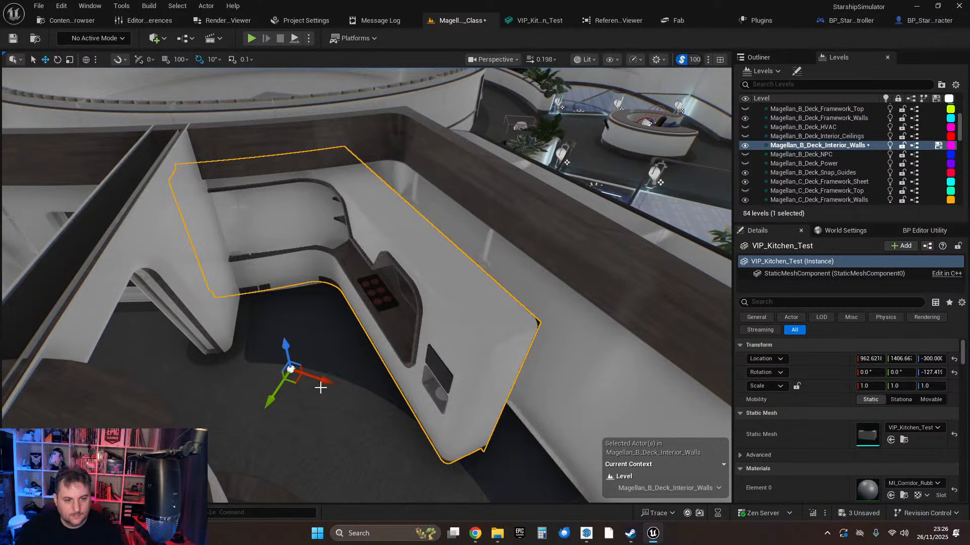
pyautogui.hotkey('ctrl', 'z')
pyautogui.press('Escape')
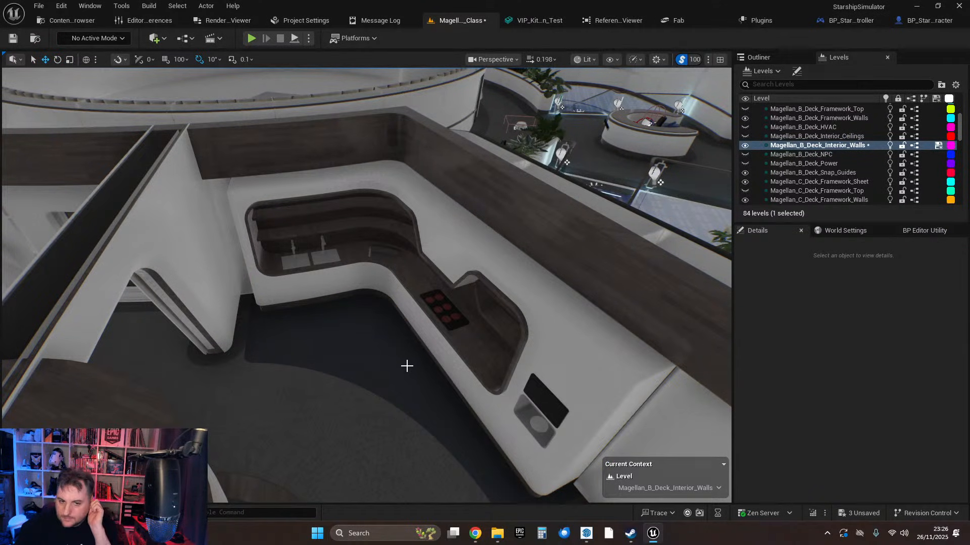
# Find the PostProcessVolume by searching the level's actors for "post" and set its Ambient Cubemap intensity to 0.
pyautogui.moveTo(408, 371); pyautogui.dragTo(80, 423, button='right')
pyautogui.scroll(-1, 407, 371)
pyautogui.scroll(-2, 408, 371)
pyautogui.moveTo(370, 406); pyautogui.dragTo(371, 406, button='right')
pyautogui.click(765, 60)
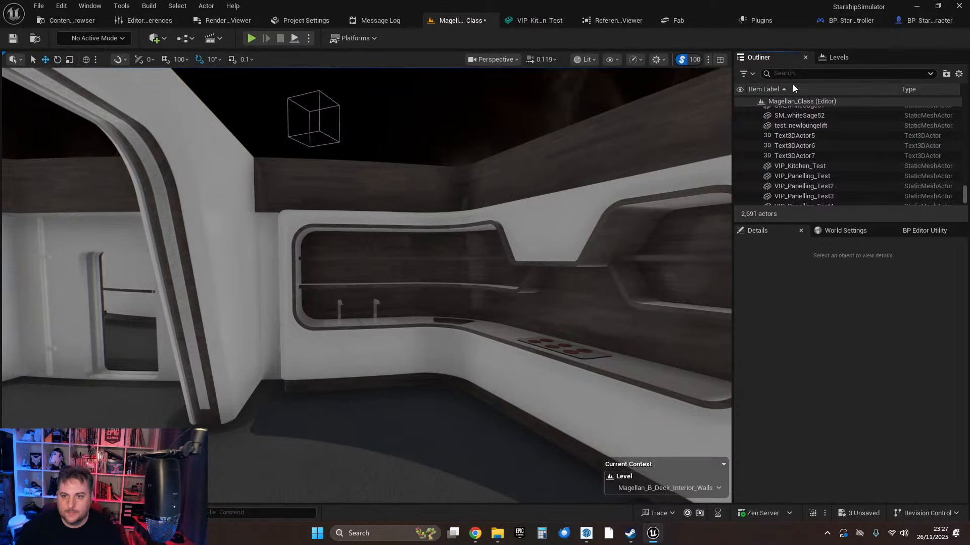
pyautogui.write('post')
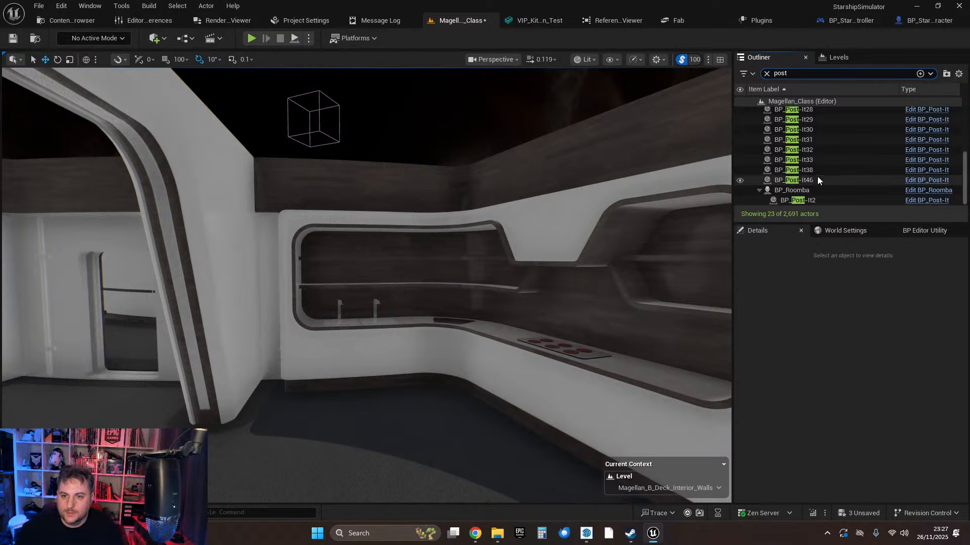
pyautogui.scroll(5, 817, 177)
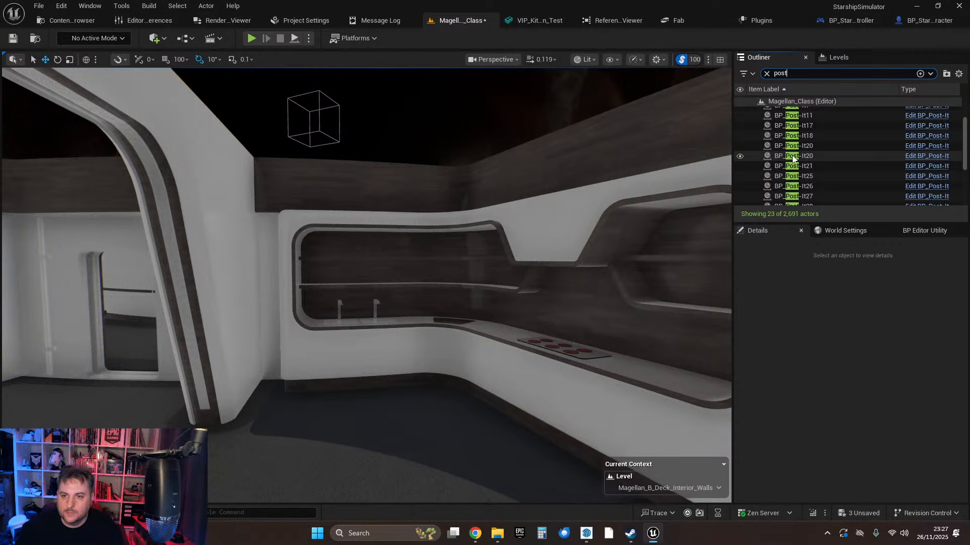
pyautogui.click(805, 123)
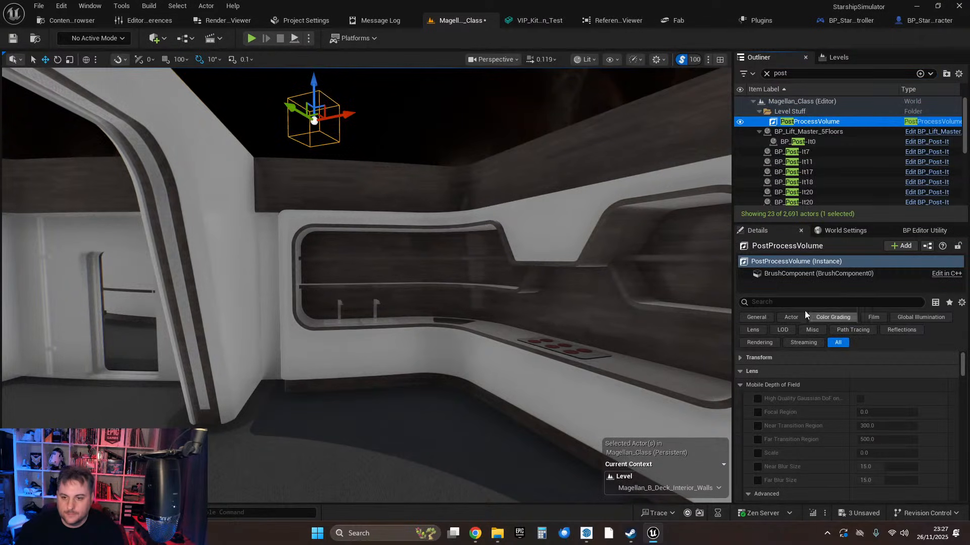
pyautogui.click(800, 303)
pyautogui.write('amb')
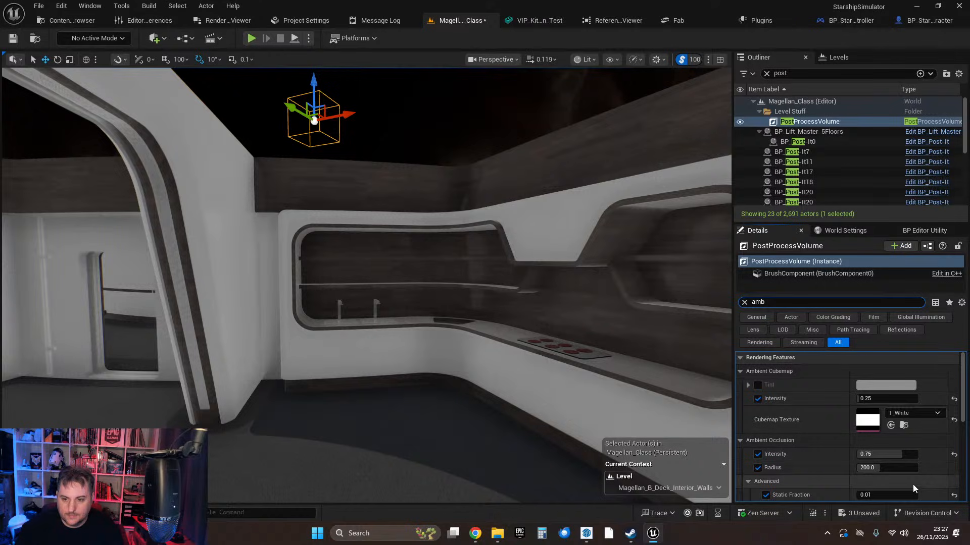
pyautogui.click(880, 399)
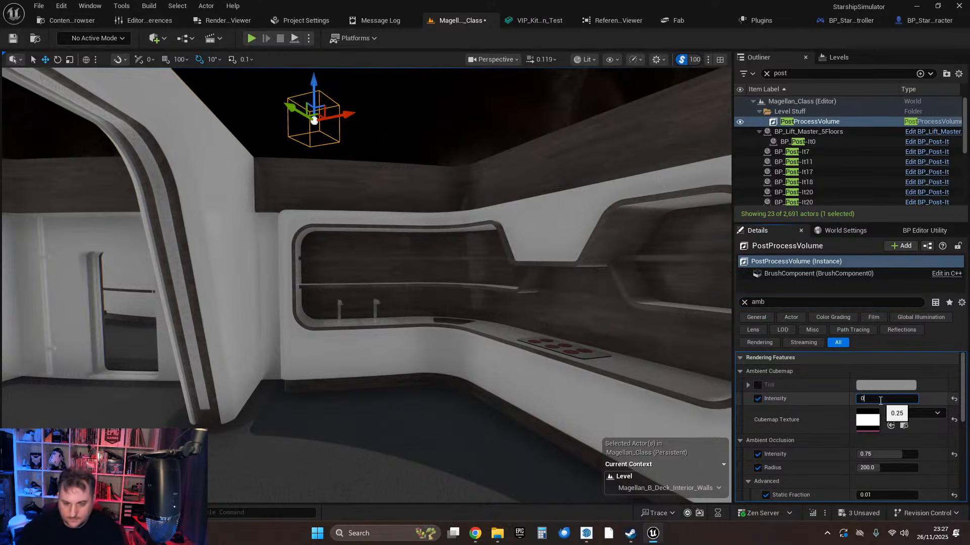
pyautogui.write('0')
pyautogui.press('Return')
# Show the levels Magellan_B_Deck_Interior_Ceilings, Magellan_B_Deck_Framework_Top and Magellan_B_Deck_Framework_Sheet, and clear the actor selection.
pyautogui.click(837, 57)
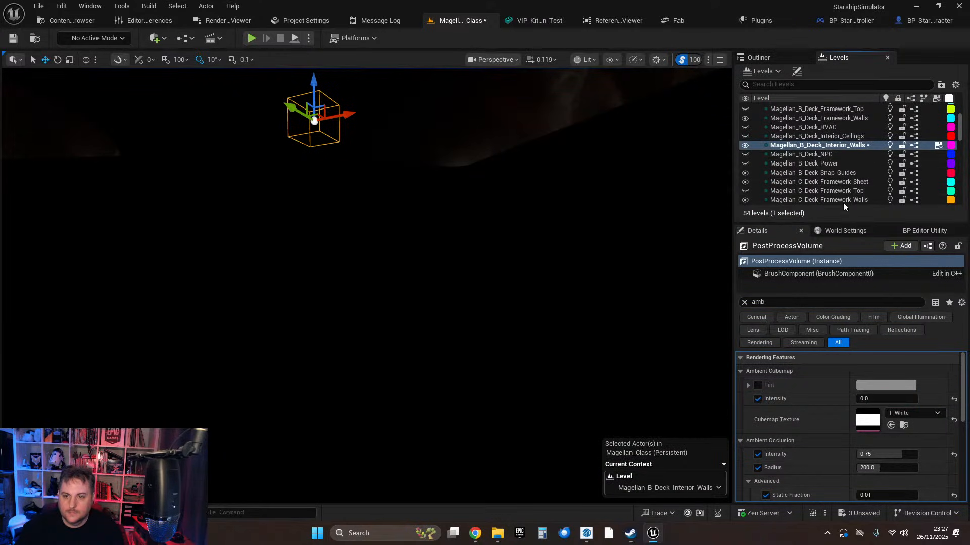
pyautogui.click(746, 136)
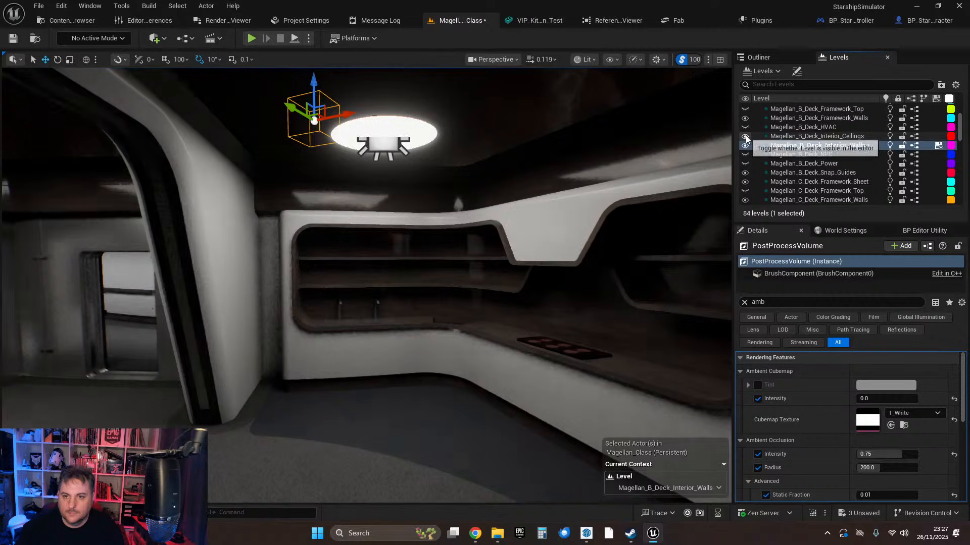
pyautogui.scroll(3, 773, 145)
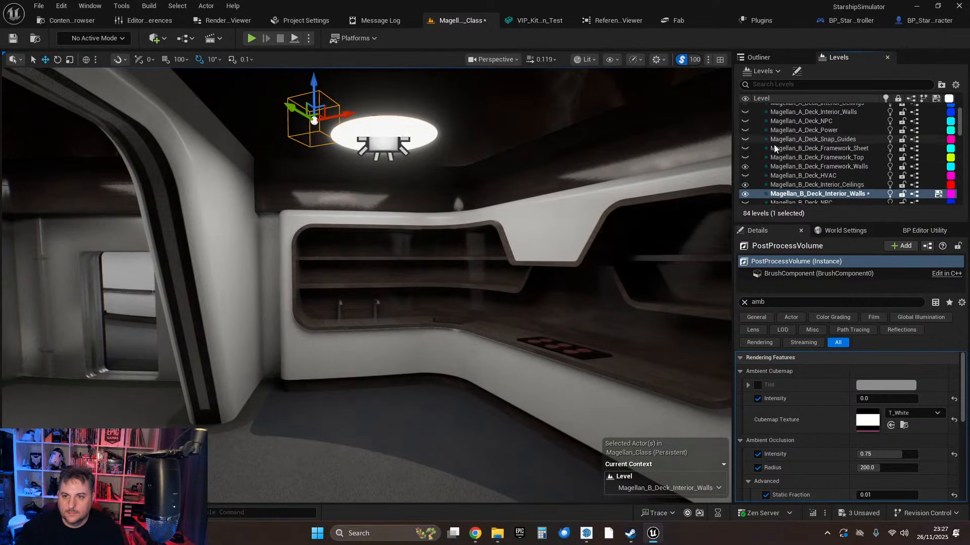
pyautogui.click(745, 158)
pyautogui.click(745, 149)
pyautogui.moveTo(606, 218); pyautogui.dragTo(514, 158, button='right')
pyautogui.press('Escape')
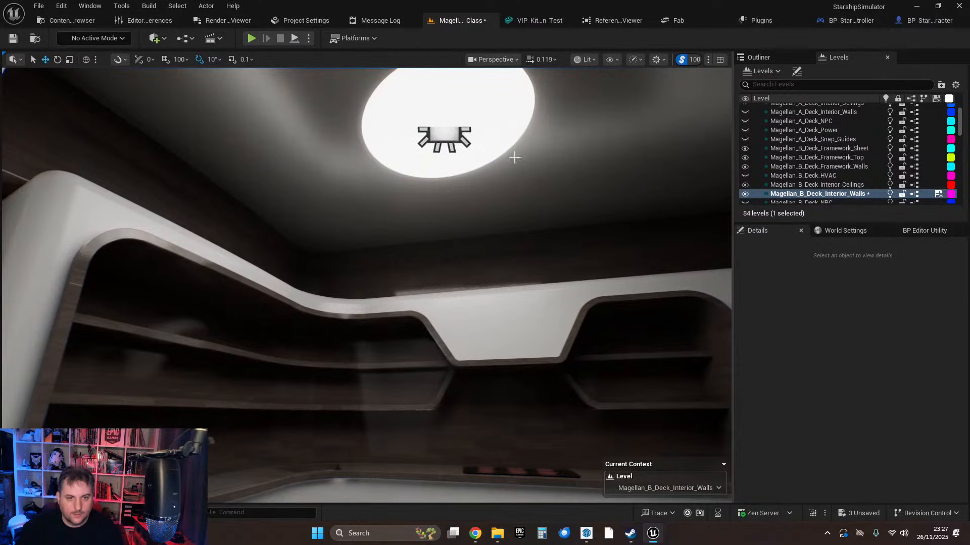
# Make Magellan_B_Deck_Interior_Ceilings the current level and copy the round ceiling light into the kitchen's upper shelf recess above the sink.
pyautogui.doubleClick(820, 184)
pyautogui.moveTo(621, 205); pyautogui.dragTo(581, 202, button='right')
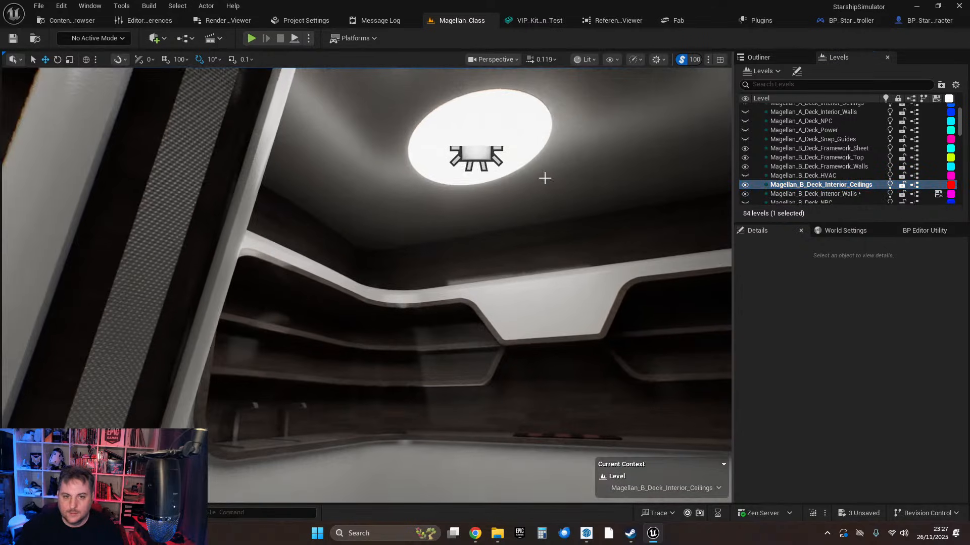
pyautogui.click(473, 157)
pyautogui.moveTo(621, 234); pyautogui.dragTo(606, 202, button='right')
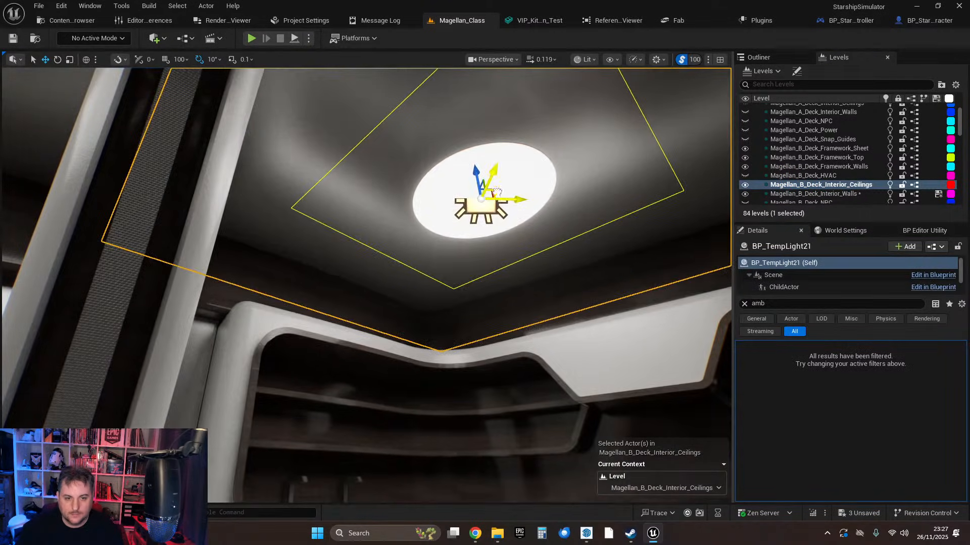
pyautogui.keyDown('alt'); pyautogui.moveTo(496, 190); pyautogui.dragTo(397, 347); pyautogui.keyUp('alt')
pyautogui.moveTo(415, 383); pyautogui.dragTo(459, 385)
pyautogui.moveTo(460, 385); pyautogui.dragTo(404, 399, button='right')
pyautogui.moveTo(621, 358); pyautogui.dragTo(621, 355, button='right')
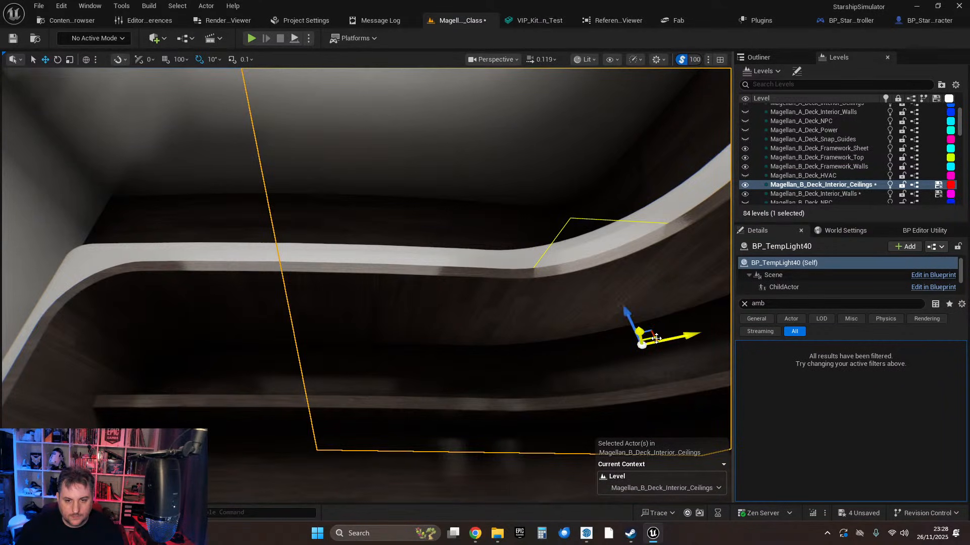
pyautogui.moveTo(657, 338); pyautogui.dragTo(373, 349)
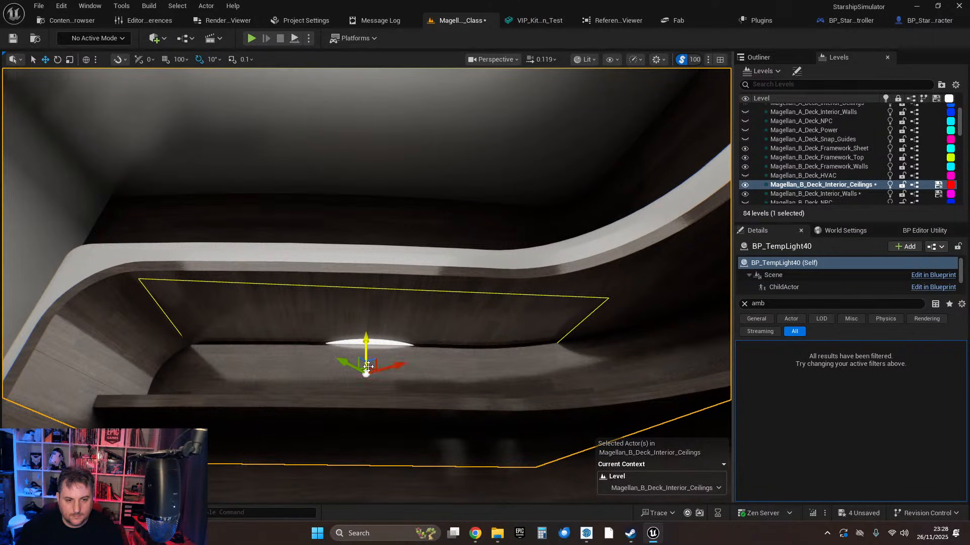
pyautogui.moveTo(367, 370); pyautogui.dragTo(363, 309)
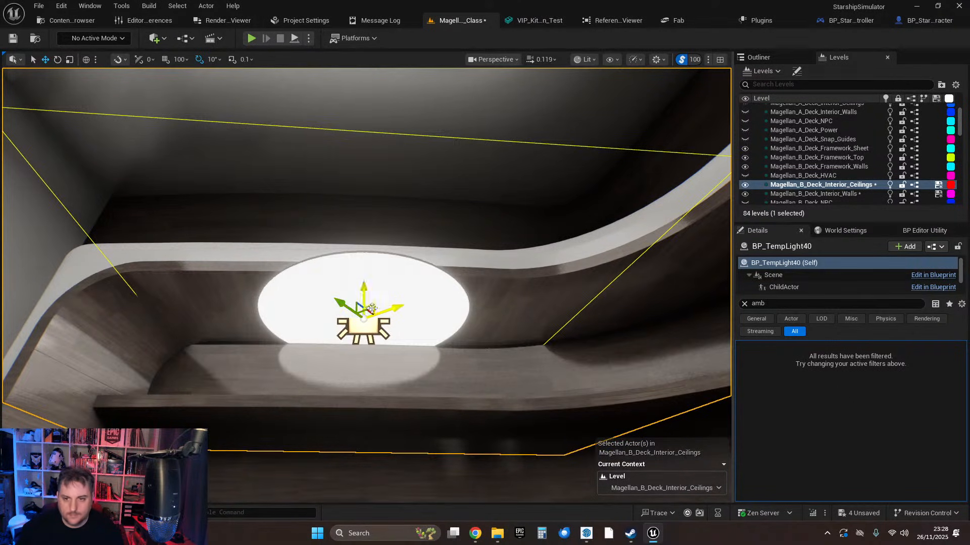
# Scale the copied light to 0.1 on all three axes.
pyautogui.click(744, 304)
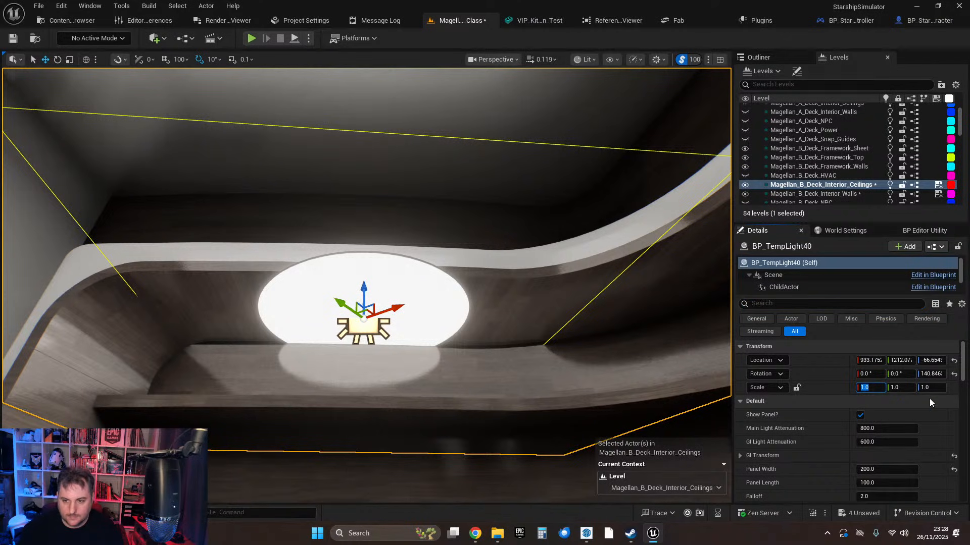
pyautogui.write('0.1')
pyautogui.press('Return')
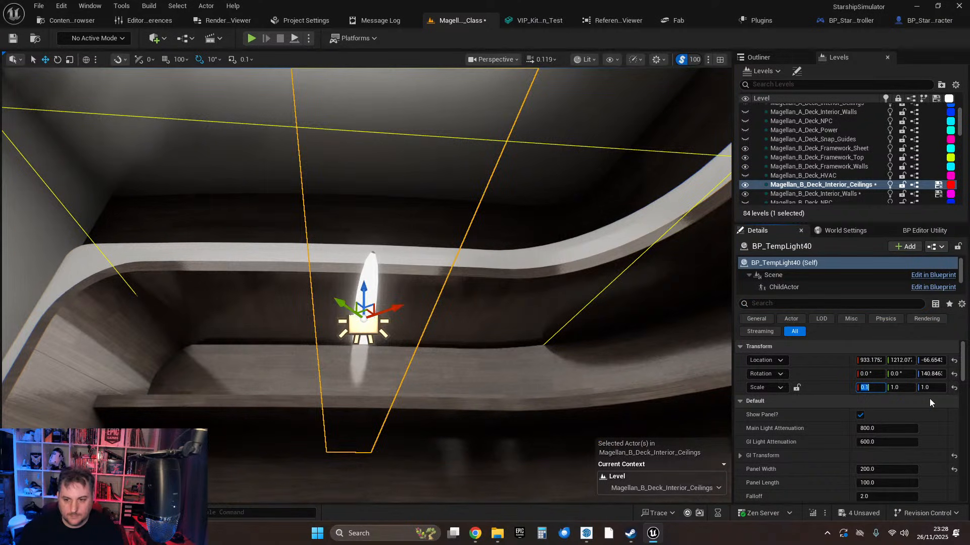
pyautogui.press('Tab')
pyautogui.write('0.1')
pyautogui.press('Tab')
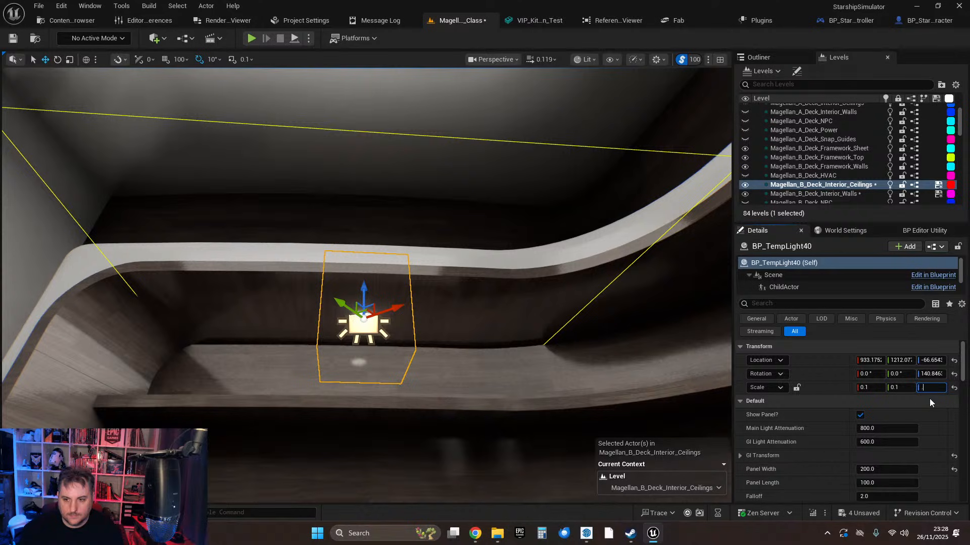
pyautogui.write('.1')
pyautogui.press('Return')
pyautogui.press('w')
# Set the copied light's Z scale to 1 and raise it slightly towards the top of the shelf recess.
pyautogui.moveTo(501, 341); pyautogui.dragTo(510, 341, button='right')
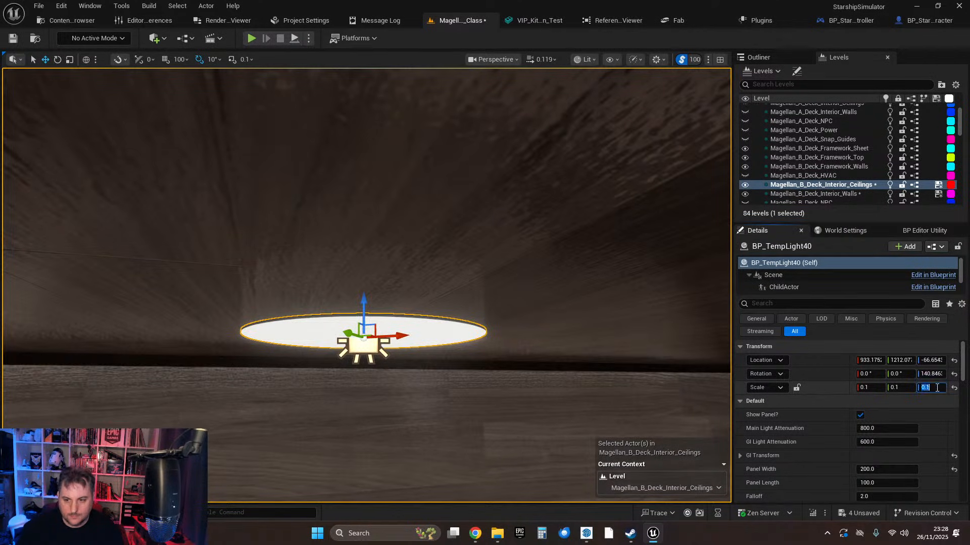
pyautogui.write('1')
pyautogui.press('Return')
pyautogui.moveTo(363, 304); pyautogui.dragTo(391, 287)
# Set both the Main Light Attenuation and the GI Light Attenuation of the shelf light to 200.
pyautogui.press('s')
pyautogui.moveTo(587, 356)
pyautogui.mouseDown(button='right')
pyautogui.moveTo(583, 394)
pyautogui.moveTo(580, 374)
pyautogui.mouseUp(button='right')
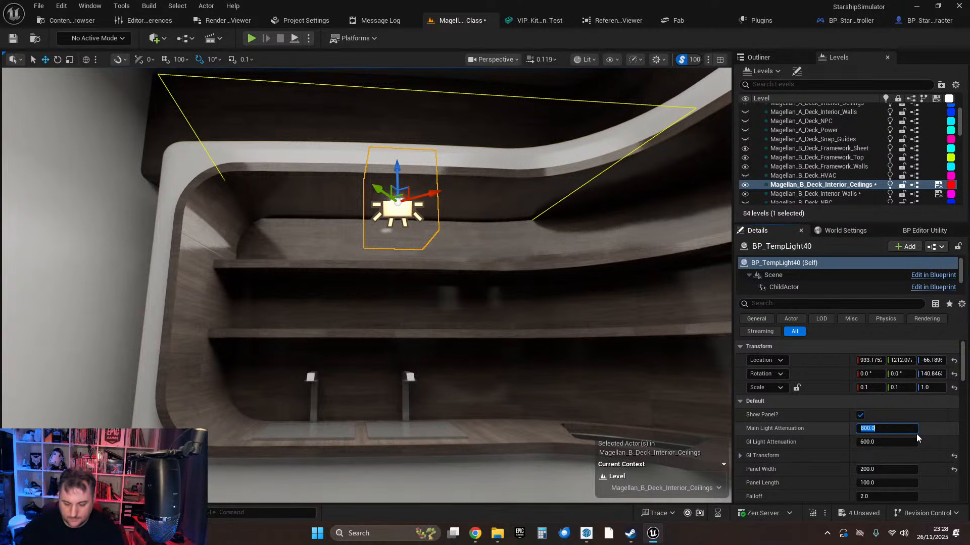
pyautogui.write('250')
pyautogui.press('Return')
pyautogui.press('s')
pyautogui.moveTo(606, 353); pyautogui.dragTo(567, 377, button='right')
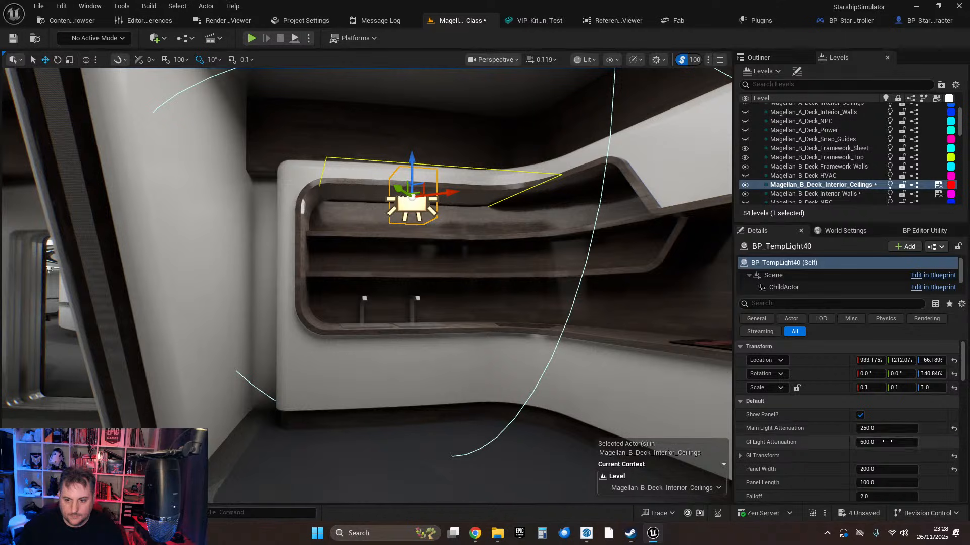
pyautogui.click(891, 429)
pyautogui.write('200')
pyautogui.press('Return')
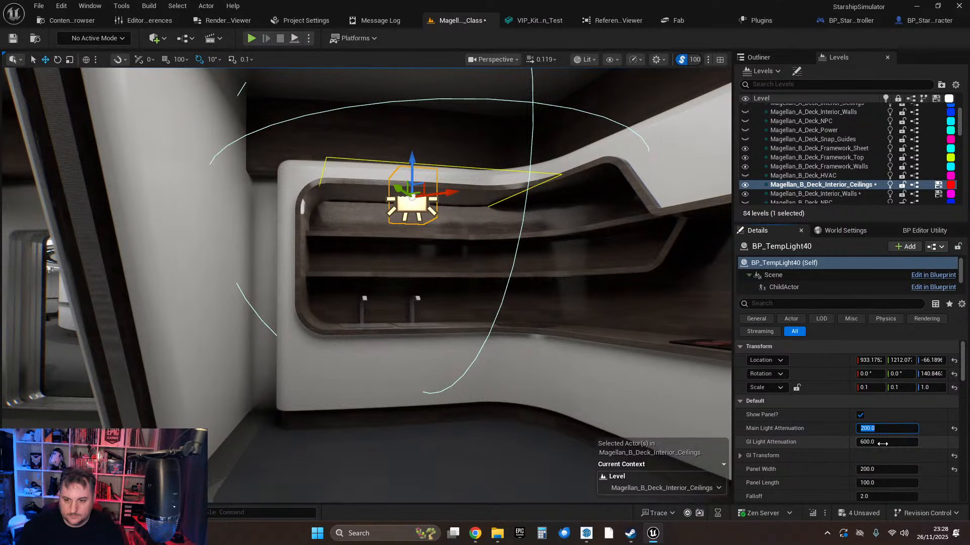
pyautogui.scroll(-1, 881, 445)
pyautogui.click(883, 426)
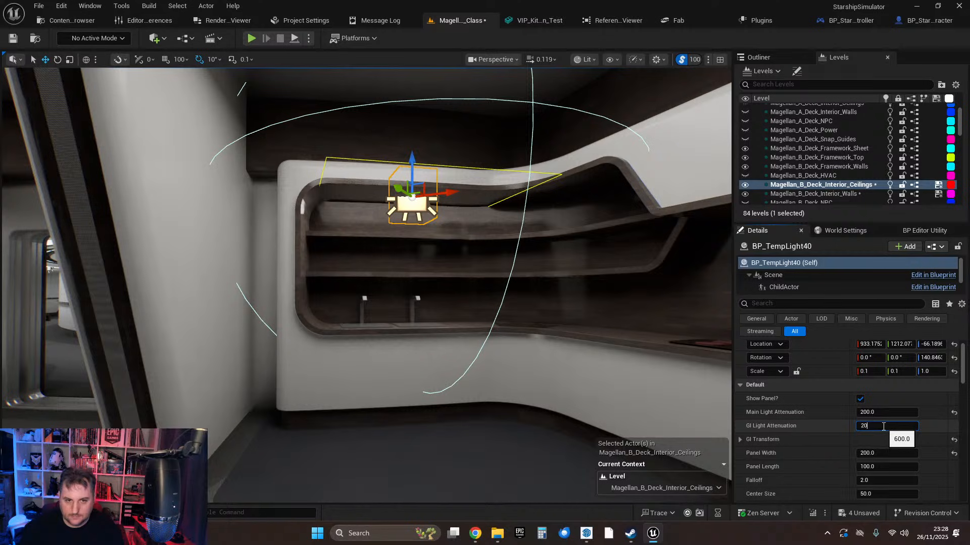
# Set the shelf light's Base Light Temperature to 4500 and, after trying 500, its Base Main Light Intensity to 1000.
pyautogui.scroll(-7, 843, 424)
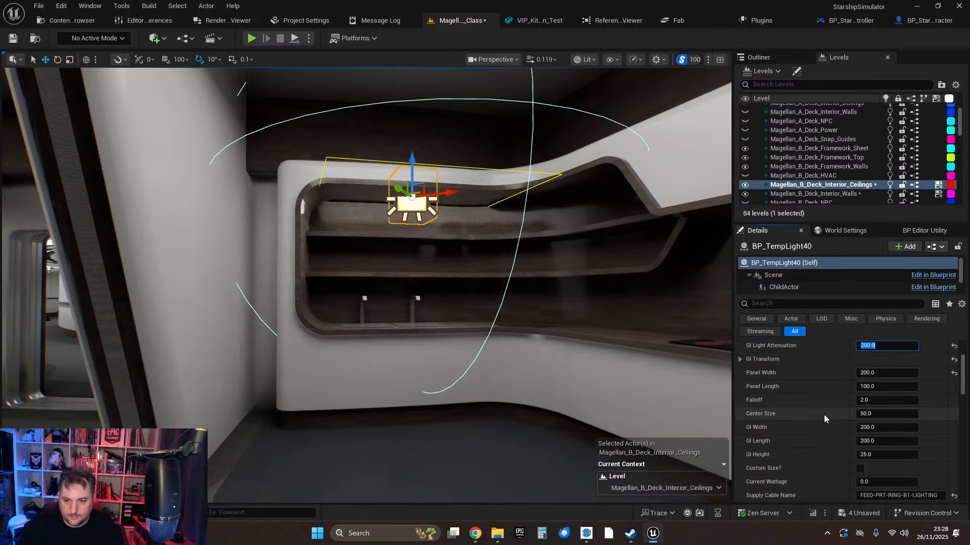
pyautogui.scroll(-4, 826, 423)
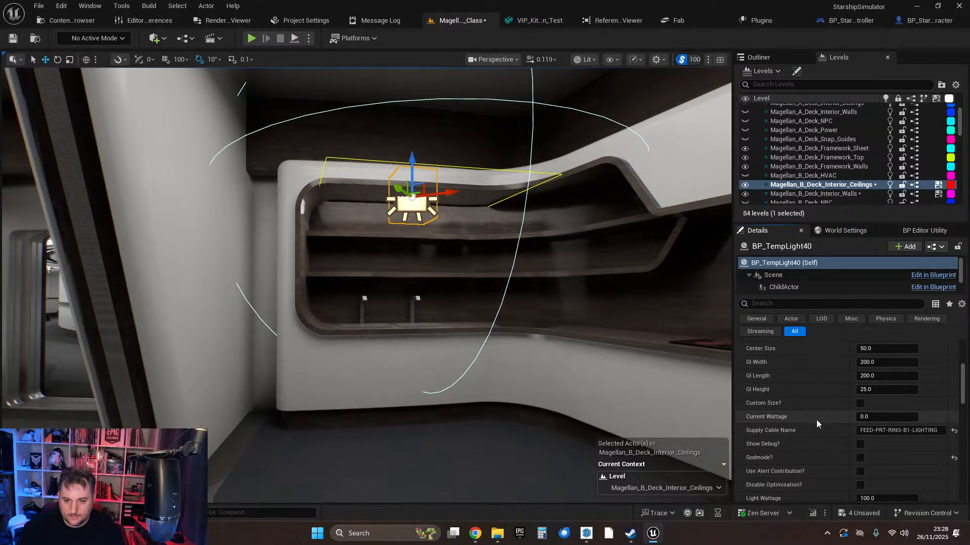
pyautogui.scroll(-8, 816, 420)
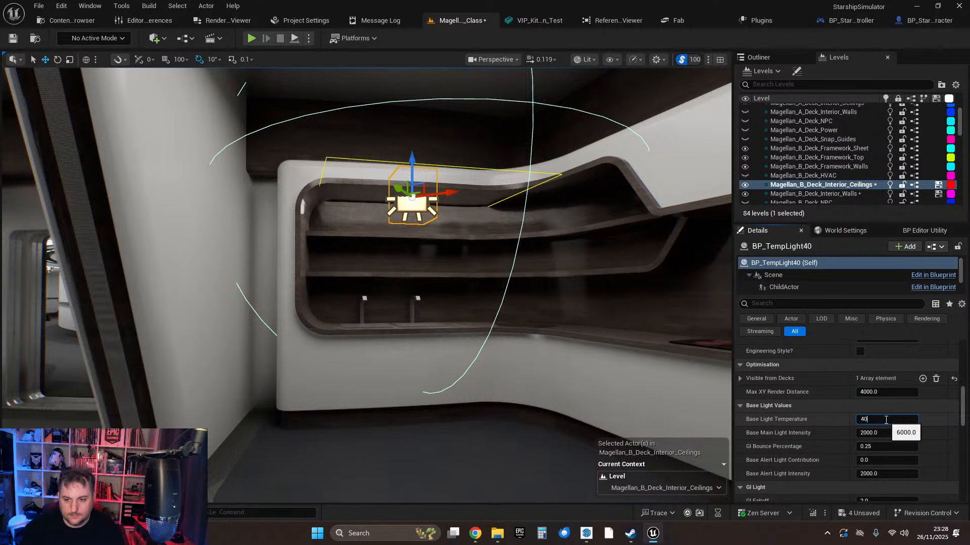
pyautogui.press('Return')
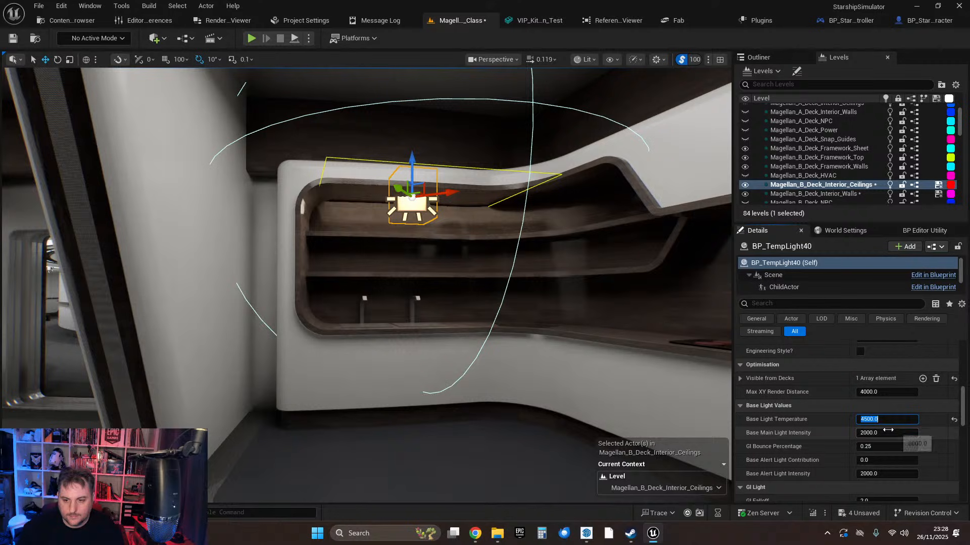
pyautogui.click(888, 429)
pyautogui.write('1000')
pyautogui.press('Return')
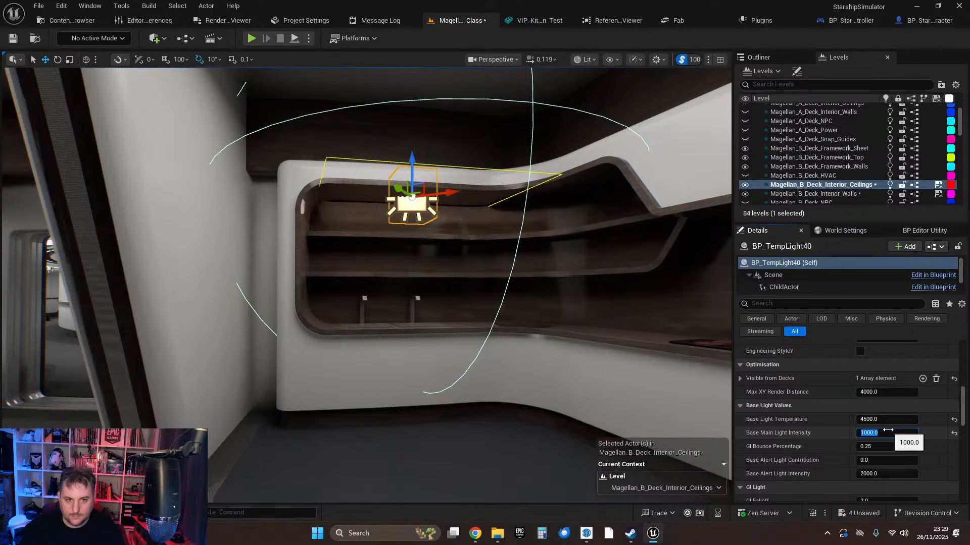
pyautogui.write('500')
pyautogui.press('Return')
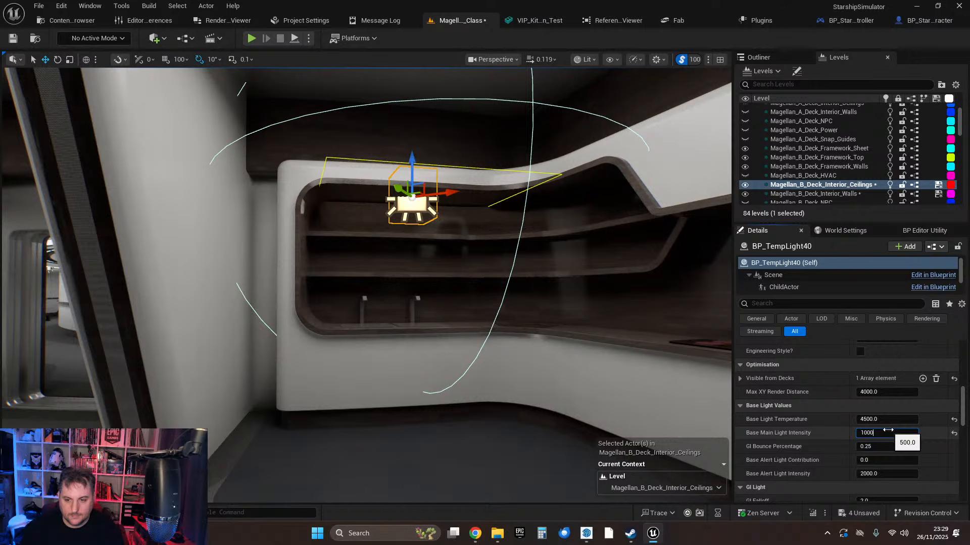
pyautogui.press('Return')
# Move the shelf light along the upper recess towards its left end and position it on the recess's underside.
pyautogui.press('w')
pyautogui.moveTo(534, 366)
pyautogui.mouseDown(button='right')
pyautogui.moveTo(530, 308)
pyautogui.moveTo(500, 404)
pyautogui.moveTo(496, 373)
pyautogui.moveTo(545, 399)
pyautogui.moveTo(556, 353)
pyautogui.moveTo(530, 394)
pyautogui.moveTo(527, 368)
pyautogui.mouseUp(button='right')
pyautogui.press('s')
pyautogui.press('w')
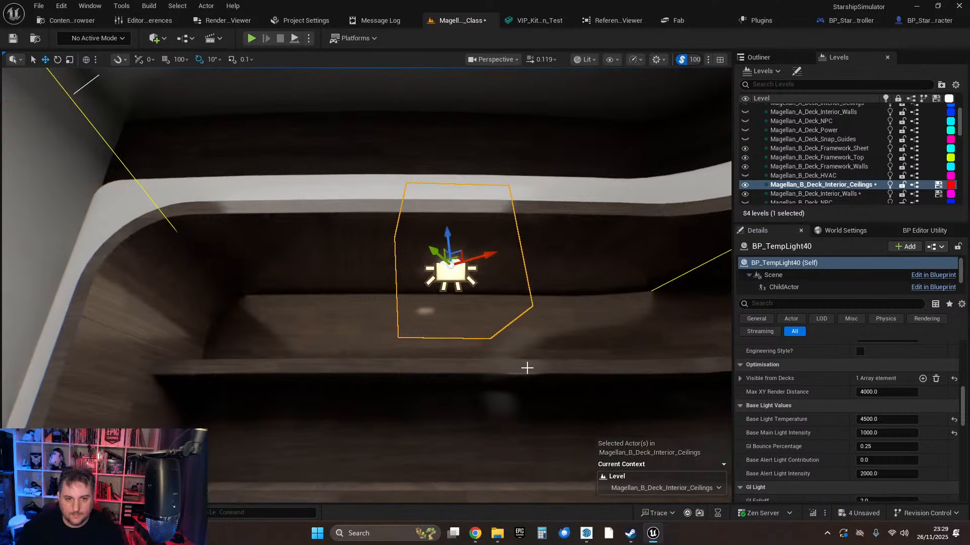
pyautogui.moveTo(449, 262); pyautogui.dragTo(318, 270)
pyautogui.press('f')
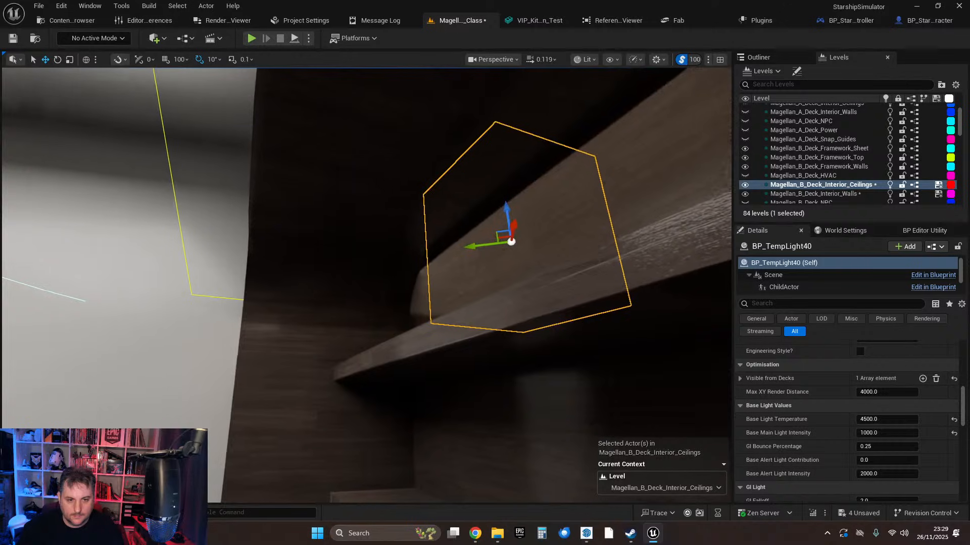
pyautogui.moveTo(495, 242); pyautogui.dragTo(367, 204)
pyautogui.moveTo(368, 204); pyautogui.dragTo(502, 263, button='right')
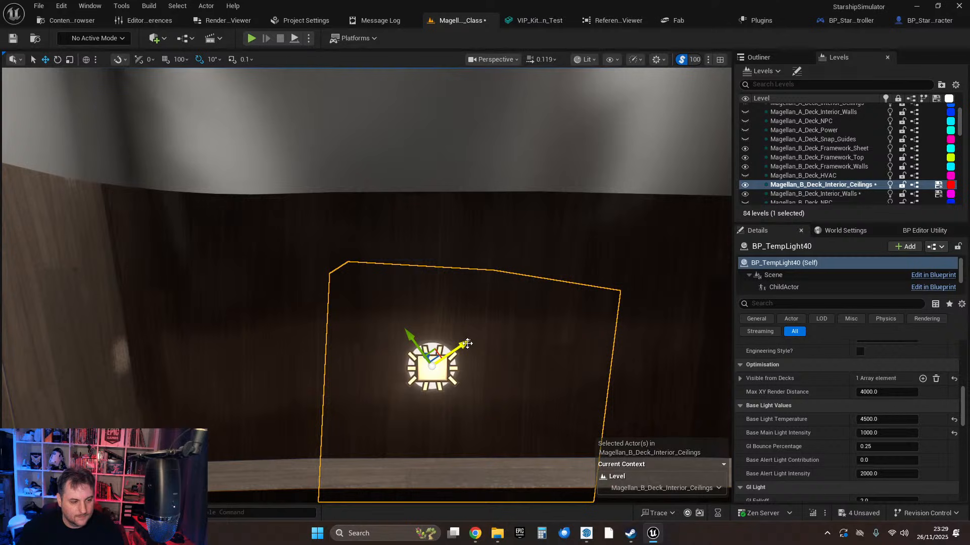
pyautogui.moveTo(438, 351); pyautogui.dragTo(420, 322)
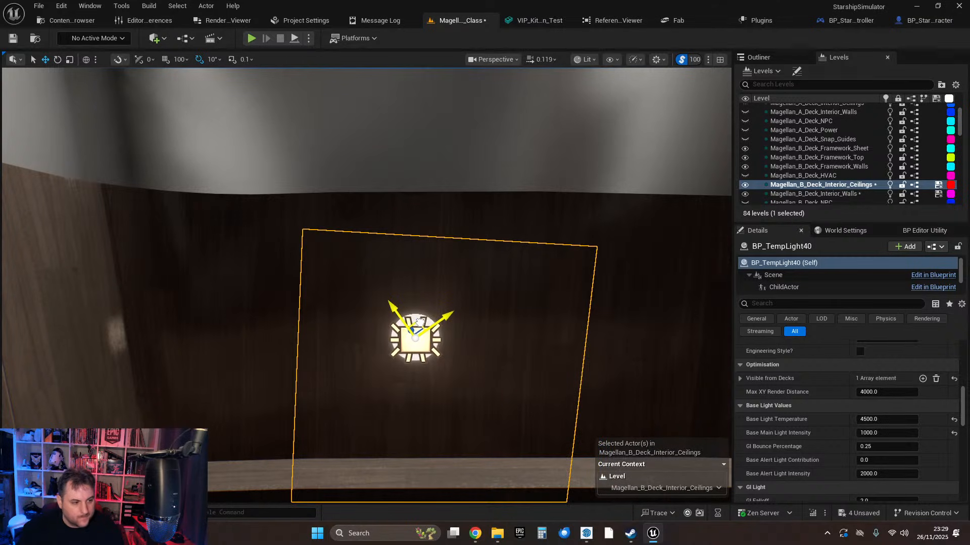
# Turn off rotation snapping and rotate the shelf light slightly to line up with the recess.
pyautogui.moveTo(557, 348)
pyautogui.mouseDown(button='right')
pyautogui.moveTo(557, 363)
pyautogui.moveTo(559, 336)
pyautogui.moveTo(571, 353)
pyautogui.mouseUp(button='right')
pyautogui.press('e')
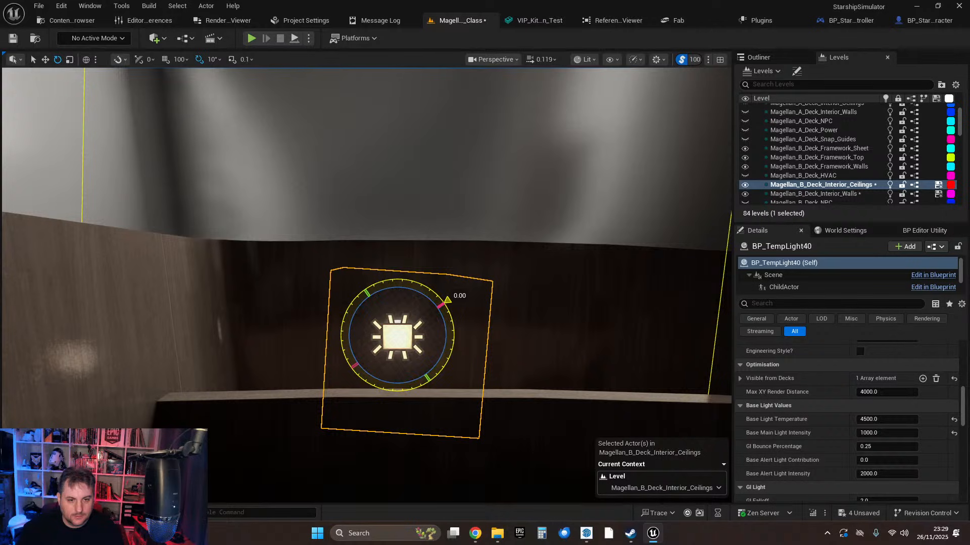
pyautogui.click(218, 60)
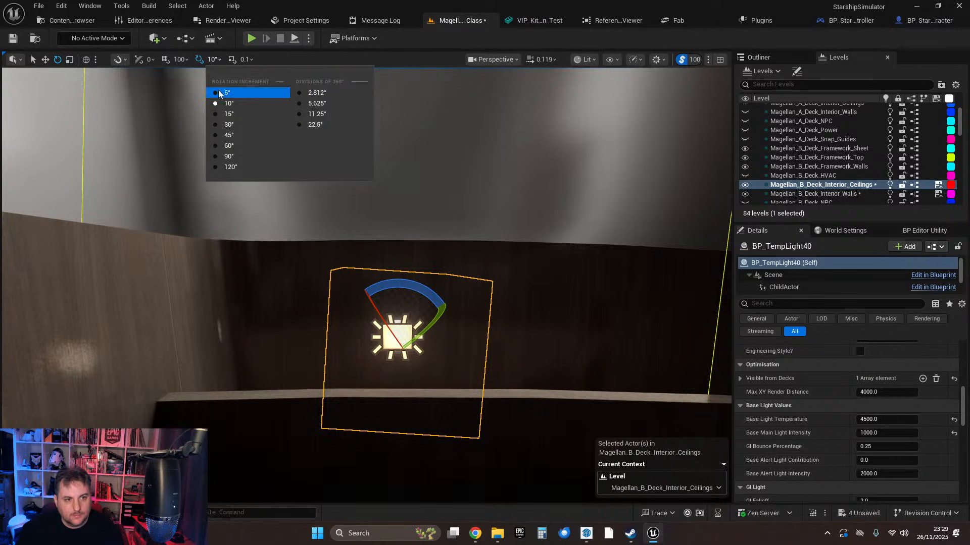
pyautogui.click(200, 62)
pyautogui.moveTo(410, 286); pyautogui.dragTo(415, 288)
pyautogui.moveTo(415, 289); pyautogui.dragTo(494, 261, button='right')
pyautogui.press('r')
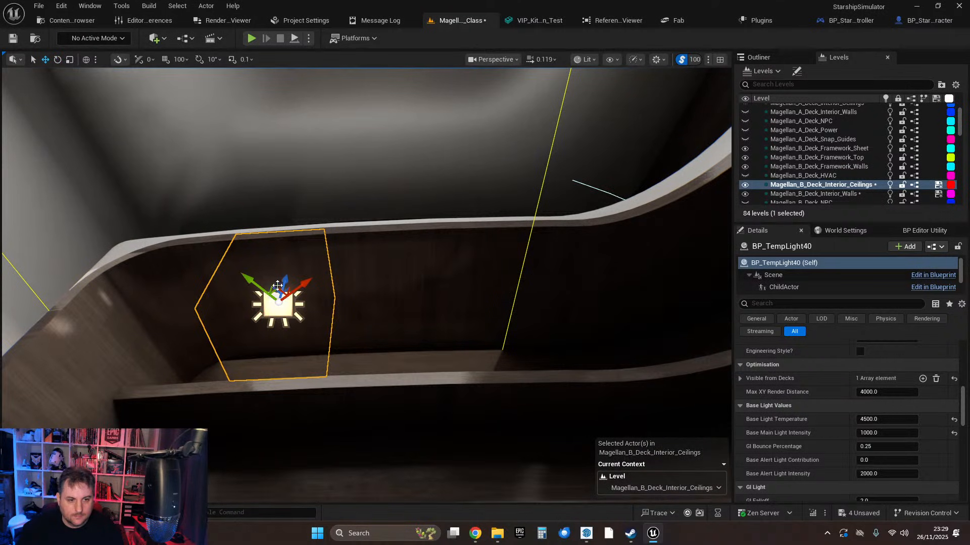
# Duplicate the shelf light twice along the upper recess, placing one copy mid-shelf and another past the curve near the far end.
pyautogui.keyDown('alt'); pyautogui.moveTo(278, 288); pyautogui.dragTo(540, 281); pyautogui.keyUp('alt')
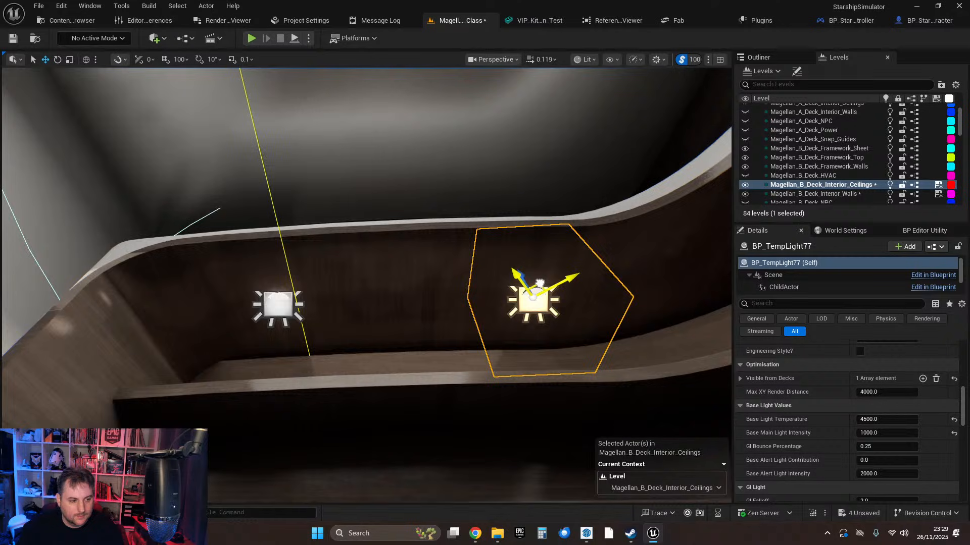
pyautogui.moveTo(540, 281); pyautogui.dragTo(570, 303, button='right')
pyautogui.moveTo(423, 301)
pyautogui.mouseDown(button='right')
pyautogui.moveTo(416, 369)
pyautogui.moveTo(414, 298)
pyautogui.moveTo(423, 301)
pyautogui.mouseUp(button='right')
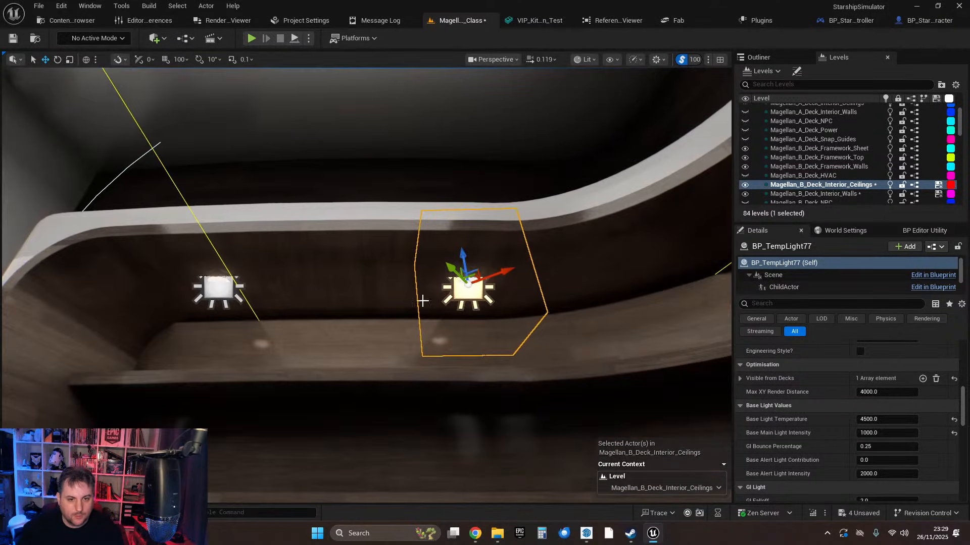
pyautogui.moveTo(477, 269); pyautogui.dragTo(438, 270)
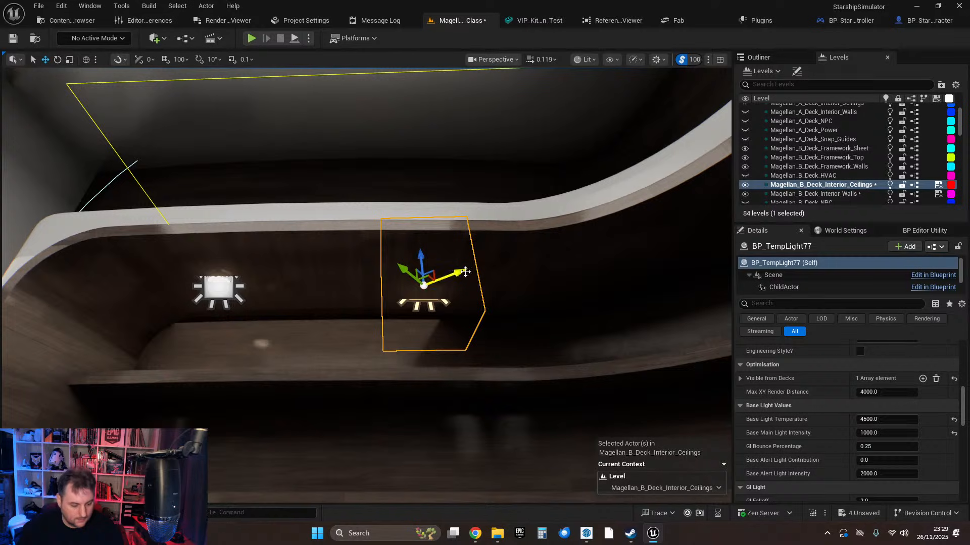
pyautogui.hotkey('ctrl', 'z')
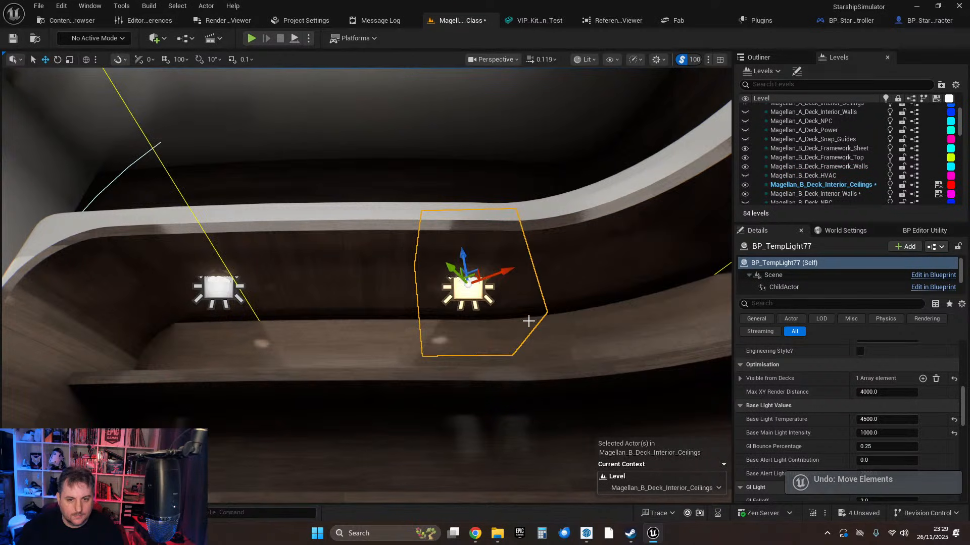
pyautogui.moveTo(528, 323); pyautogui.dragTo(568, 356, button='right')
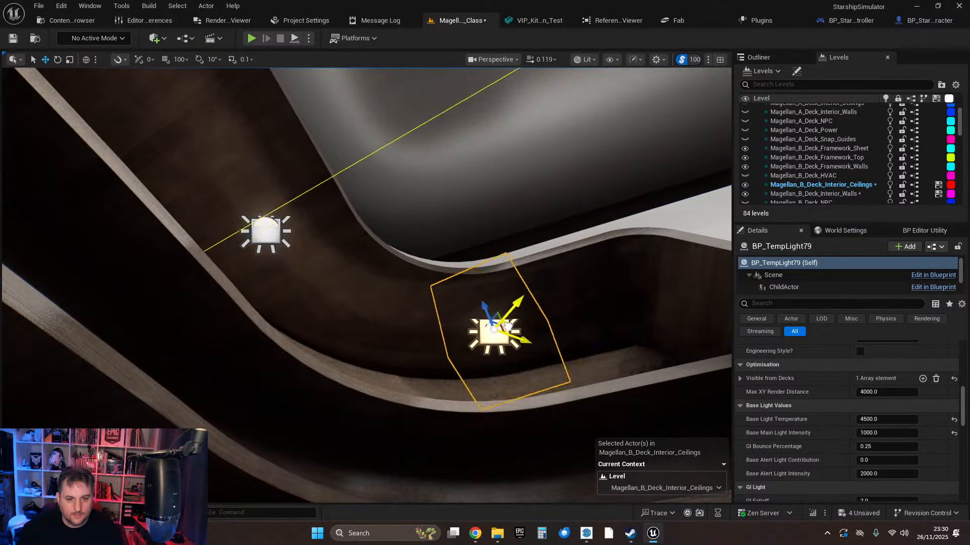
pyautogui.moveTo(550, 319); pyautogui.dragTo(487, 319, button='right')
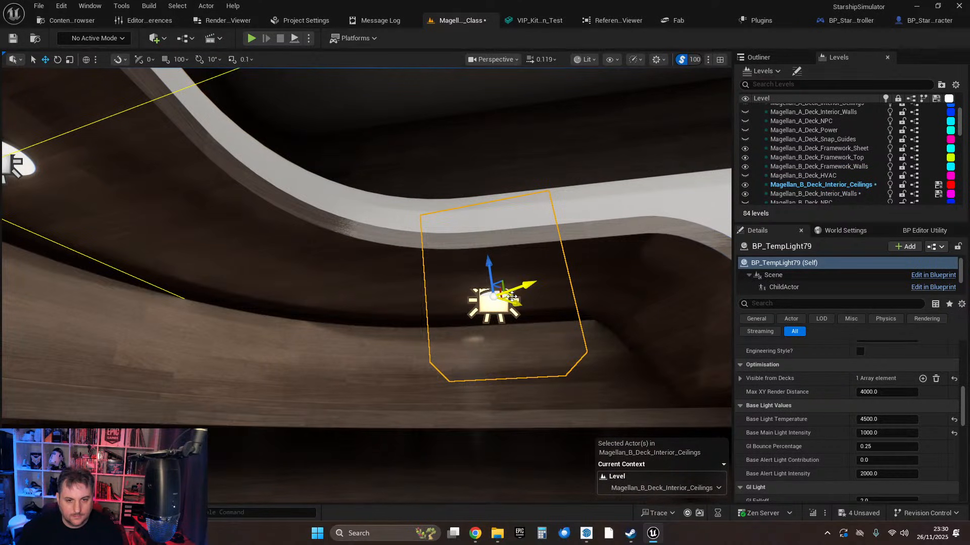
# Copy the shelf light into the smaller shelf recess on the other side of the cooktop and position it on the upper underside.
pyautogui.moveTo(450, 329); pyautogui.dragTo(189, 260, button='right')
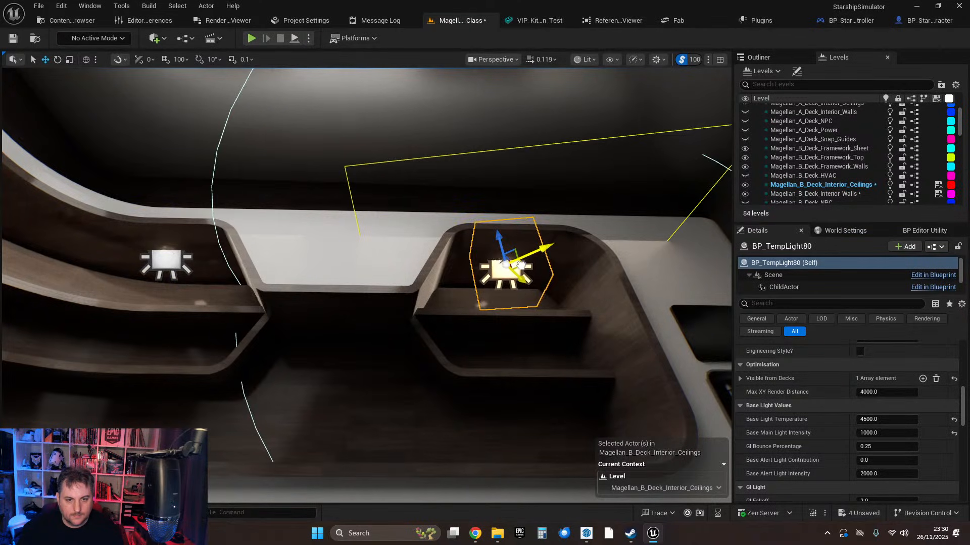
pyautogui.moveTo(521, 265); pyautogui.dragTo(505, 243, button='right')
pyautogui.moveTo(412, 270); pyautogui.dragTo(393, 262, button='right')
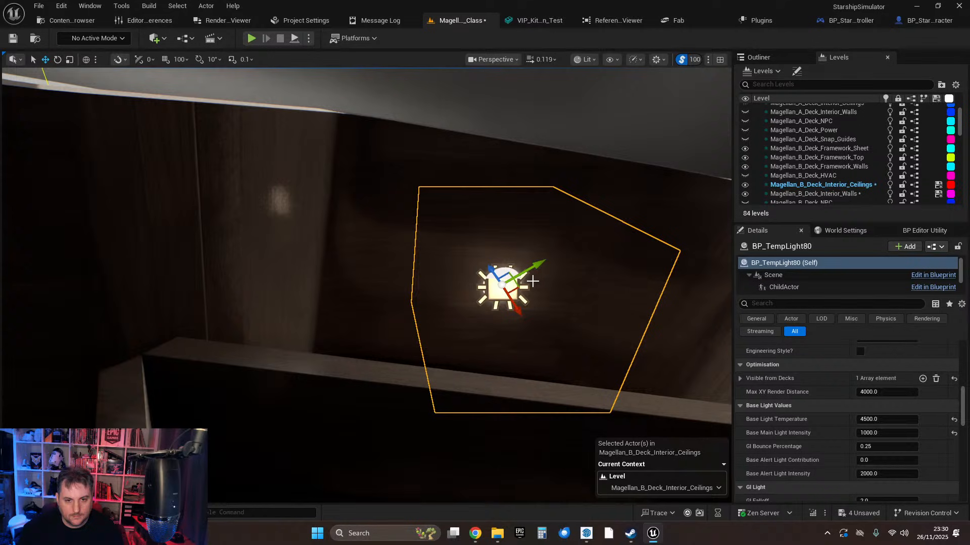
pyautogui.moveTo(542, 311)
pyautogui.mouseDown(button='right')
pyautogui.moveTo(545, 364)
pyautogui.moveTo(495, 349)
pyautogui.moveTo(545, 331)
pyautogui.moveTo(532, 313)
pyautogui.moveTo(495, 313)
pyautogui.moveTo(521, 309)
pyautogui.moveTo(549, 328)
pyautogui.mouseUp(button='right')
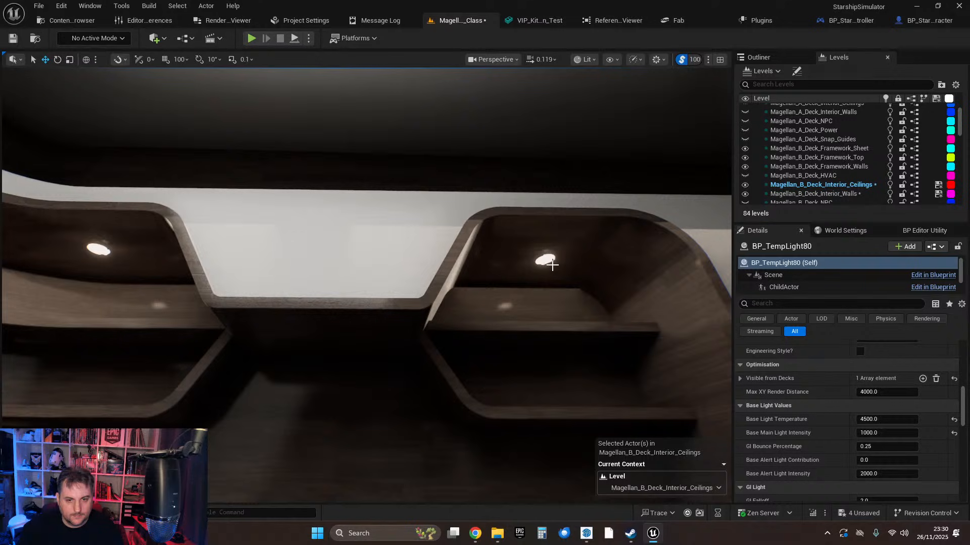
# Copy the light beneath the central hood above the cooktop and raise it to the hood's underside.
pyautogui.moveTo(549, 273); pyautogui.dragTo(548, 253, button='right')
pyautogui.moveTo(556, 348); pyautogui.dragTo(278, 318)
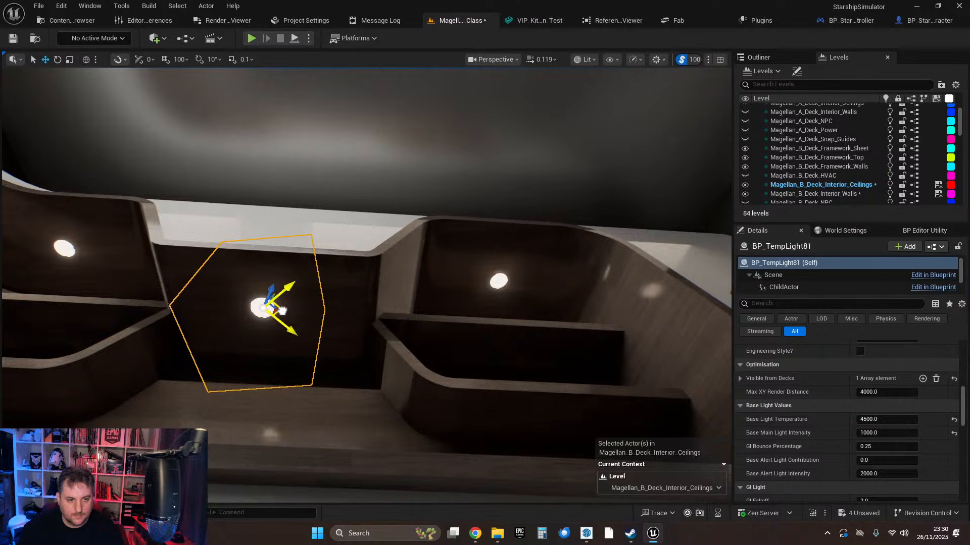
pyautogui.moveTo(379, 327); pyautogui.dragTo(328, 328, button='right')
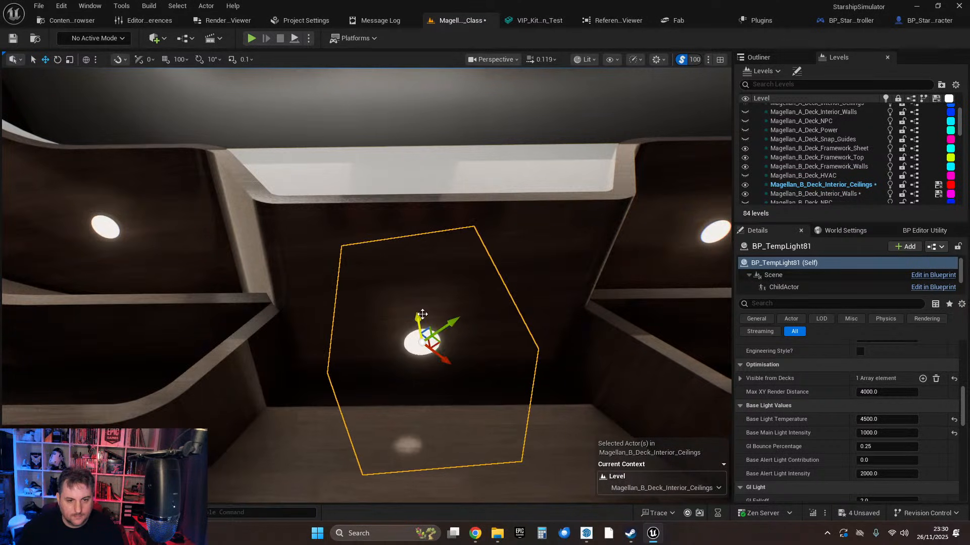
pyautogui.moveTo(422, 314)
pyautogui.mouseDown()
pyautogui.moveTo(415, 275)
pyautogui.moveTo(415, 301)
pyautogui.mouseUp()
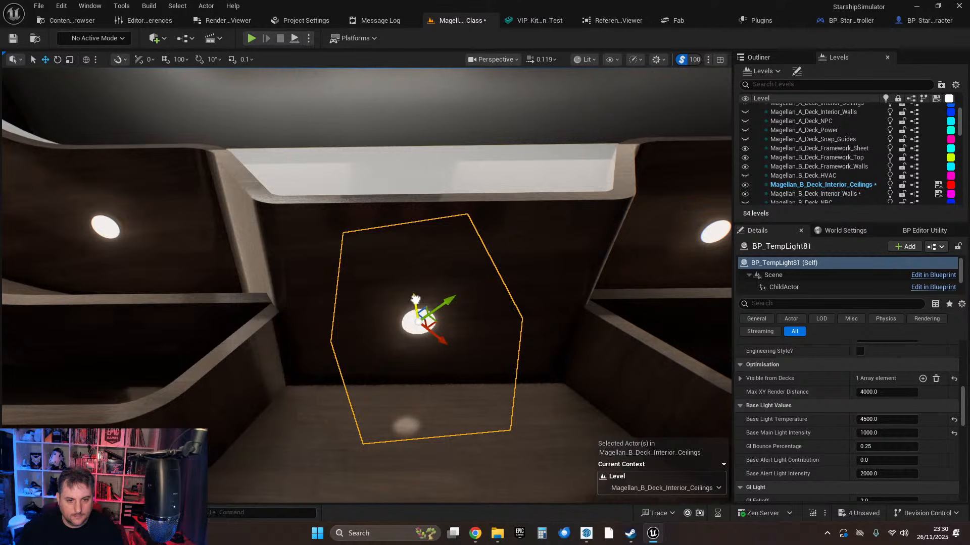
# Examine the new shelf and hood lights from across the kitchen, from the cooktop and from below.
pyautogui.moveTo(564, 320)
pyautogui.mouseDown(button='right')
pyautogui.moveTo(559, 369)
pyautogui.moveTo(555, 330)
pyautogui.mouseUp(button='right')
pyautogui.press('s')
pyautogui.press('w')
pyautogui.moveTo(455, 252); pyautogui.dragTo(376, 215, button='right')
pyautogui.press('s')
pyautogui.press('w')
pyautogui.press('s')
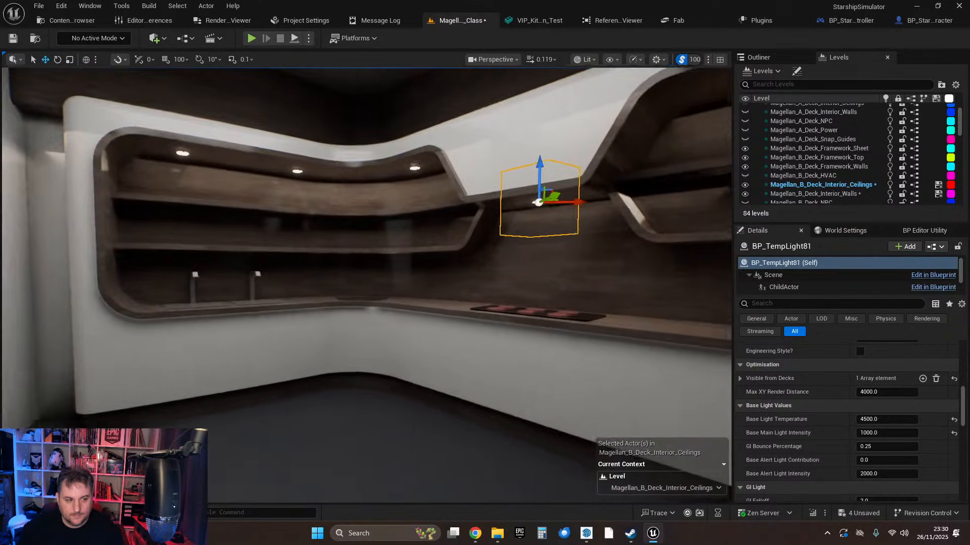
pyautogui.press('Escape')
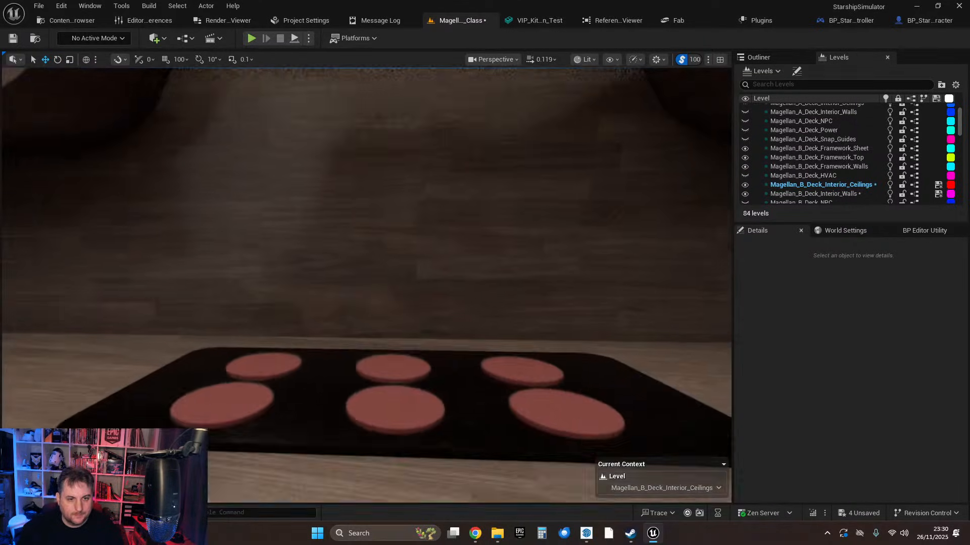
pyautogui.moveTo(374, 252); pyautogui.dragTo(374, 170, button='right')
pyautogui.press('s')
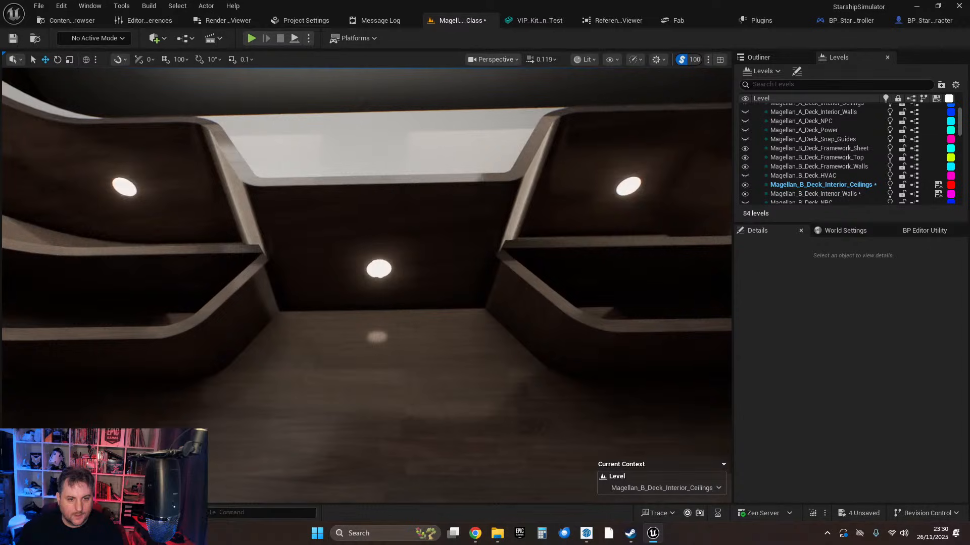
pyautogui.moveTo(437, 237); pyautogui.dragTo(510, 262, button='right')
pyautogui.press('s')
pyautogui.press('s')
pyautogui.press('d')
pyautogui.press('a')
pyautogui.press('w')
pyautogui.press('d')
pyautogui.press('a')
pyautogui.press('w')
# Set the hood light's Main Light Attenuation to 150.
pyautogui.click(353, 190)
pyautogui.scroll(-6, 352, 189)
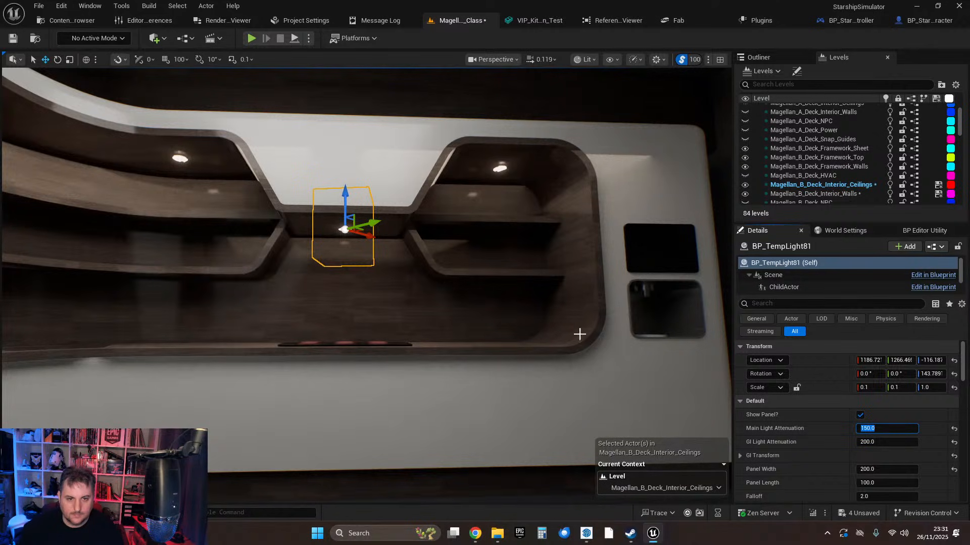
pyautogui.moveTo(426, 284); pyautogui.dragTo(411, 323, button='right')
pyautogui.press('Escape')
# Select the light beneath the central hood and shift it horizontally across the hood's underside.
pyautogui.moveTo(426, 283); pyautogui.dragTo(368, 198, button='right')
pyautogui.press('w')
pyautogui.press('s')
pyautogui.press('s')
pyautogui.press('w')
pyautogui.press('w')
pyautogui.press('w')
pyautogui.press('w')
pyautogui.click(458, 319)
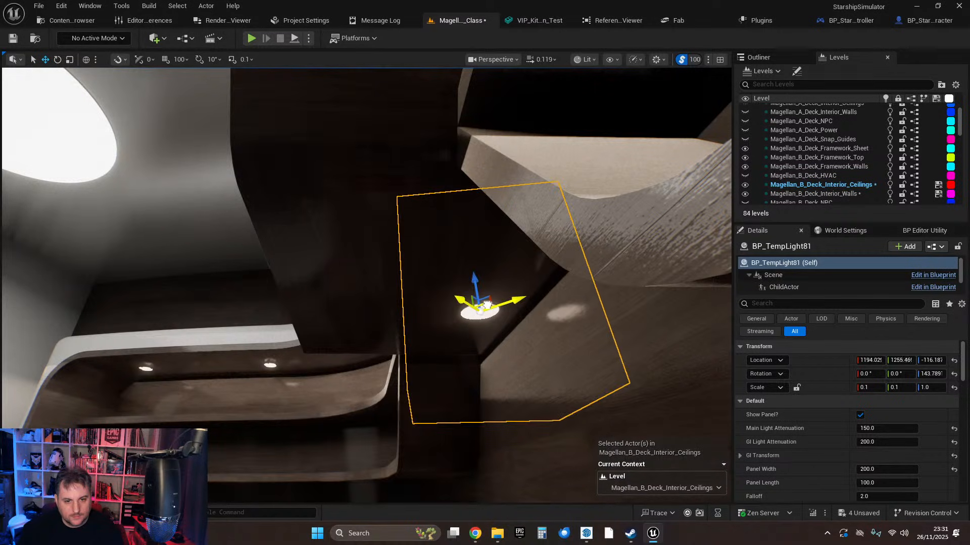
pyautogui.moveTo(486, 305); pyautogui.dragTo(487, 304)
pyautogui.press('s')
pyautogui.moveTo(487, 304); pyautogui.dragTo(508, 306, button='right')
pyautogui.press('w')
pyautogui.press('s')
pyautogui.press('w')
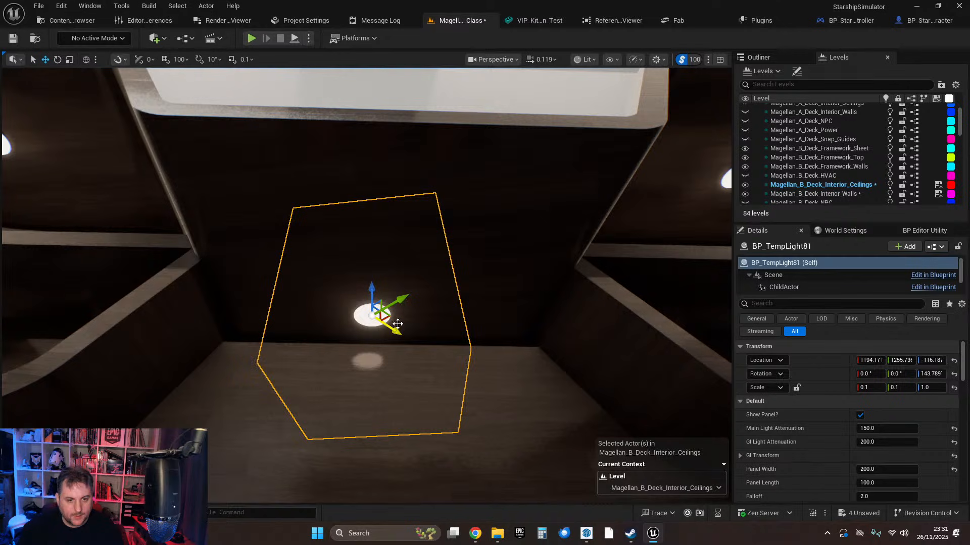
# Fine-tune the hood light's position to centre it between the hood's two sides, checking it from several angles.
pyautogui.moveTo(387, 315); pyautogui.dragTo(393, 316)
pyautogui.press('d')
pyautogui.moveTo(411, 348); pyautogui.dragTo(396, 300, button='right')
pyautogui.press('s')
pyautogui.press('w')
pyautogui.press('s')
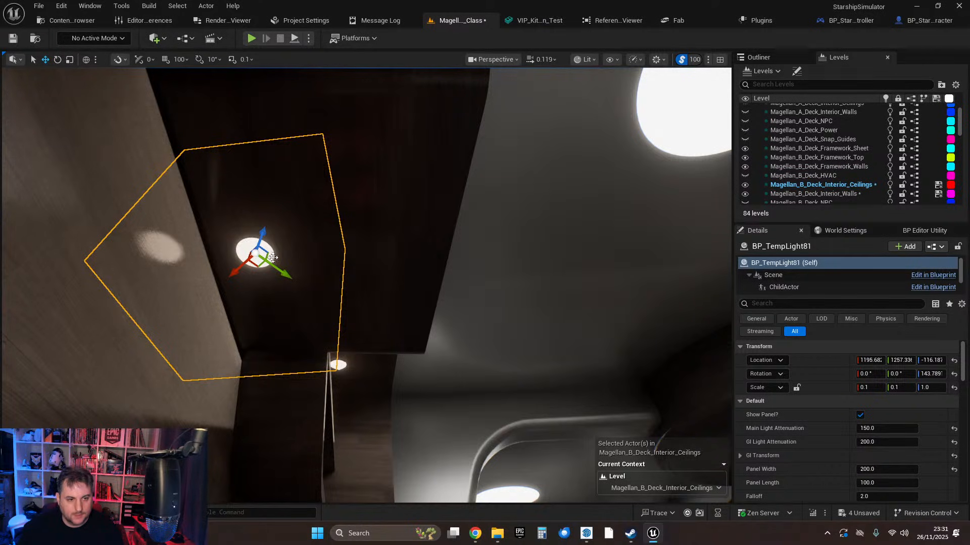
pyautogui.moveTo(348, 306); pyautogui.dragTo(362, 281, button='right')
pyautogui.press('s')
pyautogui.press('Escape')
pyautogui.press('s')
pyautogui.press('w')
# Stretch the hood light into a thin strip with an X scale of 0.6, after trying 0.2, and a Y scale of 0.05.
pyautogui.click(388, 361)
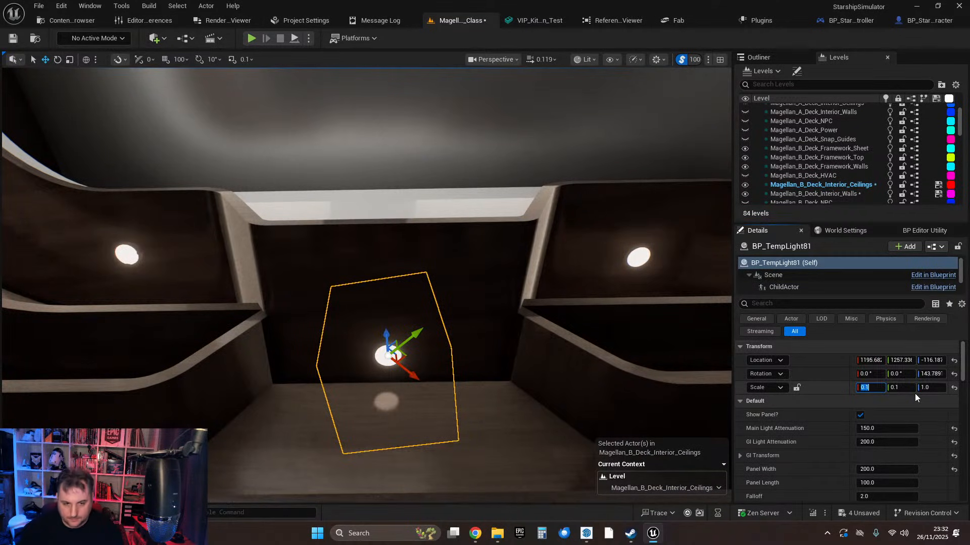
pyautogui.write('0.2')
pyautogui.press('Return')
pyautogui.write('.')
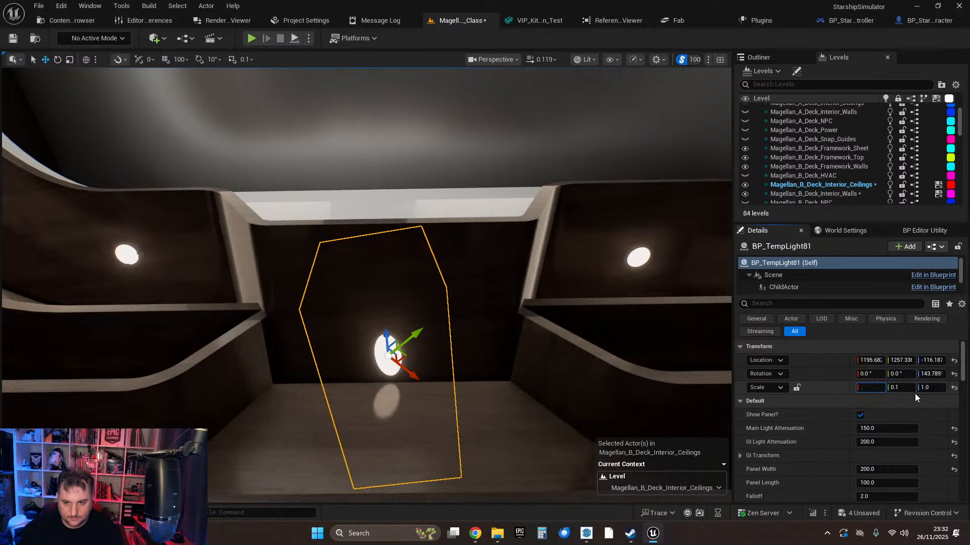
pyautogui.write('6')
pyautogui.press('Return')
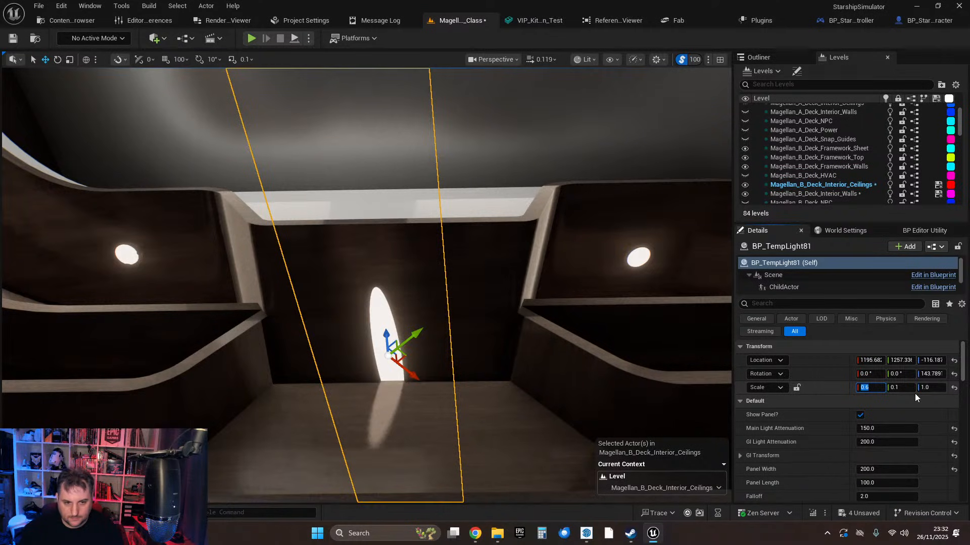
pyautogui.click(901, 388)
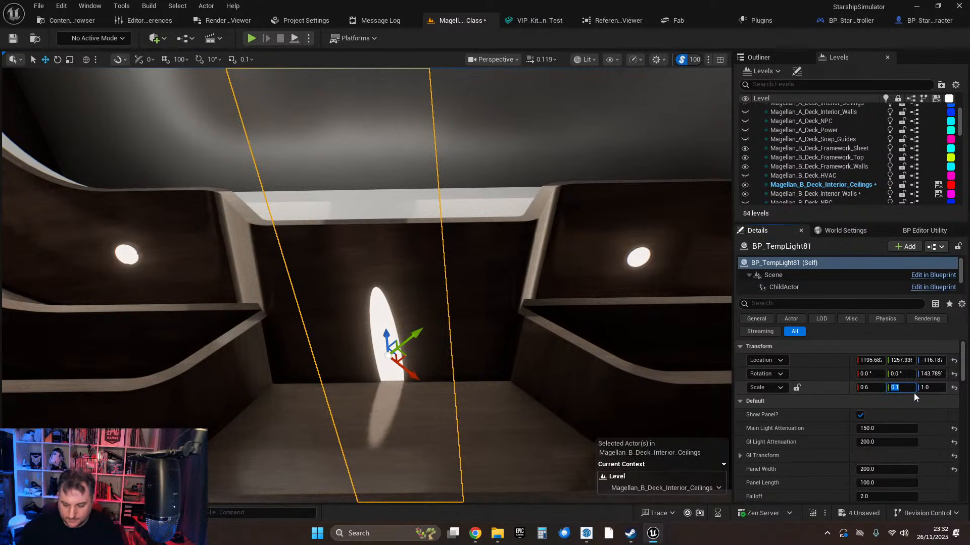
pyautogui.write('.05')
pyautogui.press('Return')
# Rotate the strip light to run lengthwise along the hood's underside and adjust its placement.
pyautogui.moveTo(386, 355); pyautogui.dragTo(405, 348, button='right')
pyautogui.press('e')
pyautogui.moveTo(385, 355); pyautogui.dragTo(422, 343)
pyautogui.moveTo(383, 370); pyautogui.dragTo(386, 380)
pyautogui.press('Escape')
# Raise the round ceiling lights in the kitchen bay and the neighbouring doorway bay closer to the ceiling surface.
pyautogui.moveTo(418, 384); pyautogui.dragTo(407, 230, button='right')
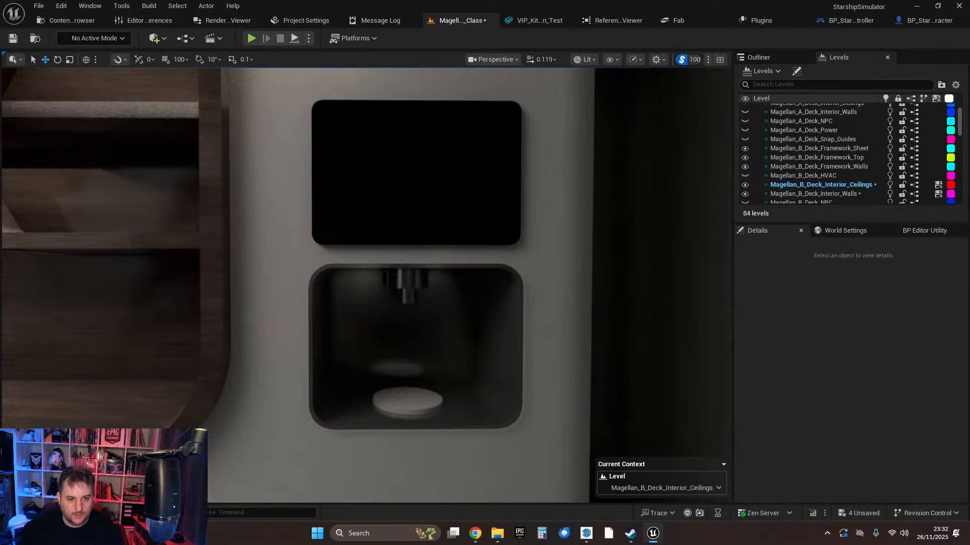
pyautogui.moveTo(498, 357)
pyautogui.mouseDown(button='right')
pyautogui.moveTo(475, 349)
pyautogui.moveTo(505, 364)
pyautogui.moveTo(499, 357)
pyautogui.mouseUp(button='right')
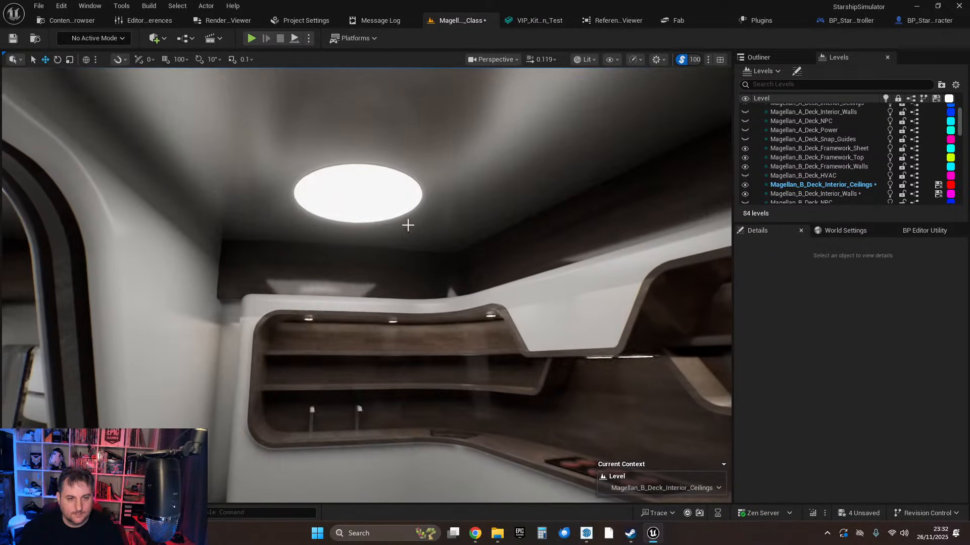
pyautogui.click(384, 201)
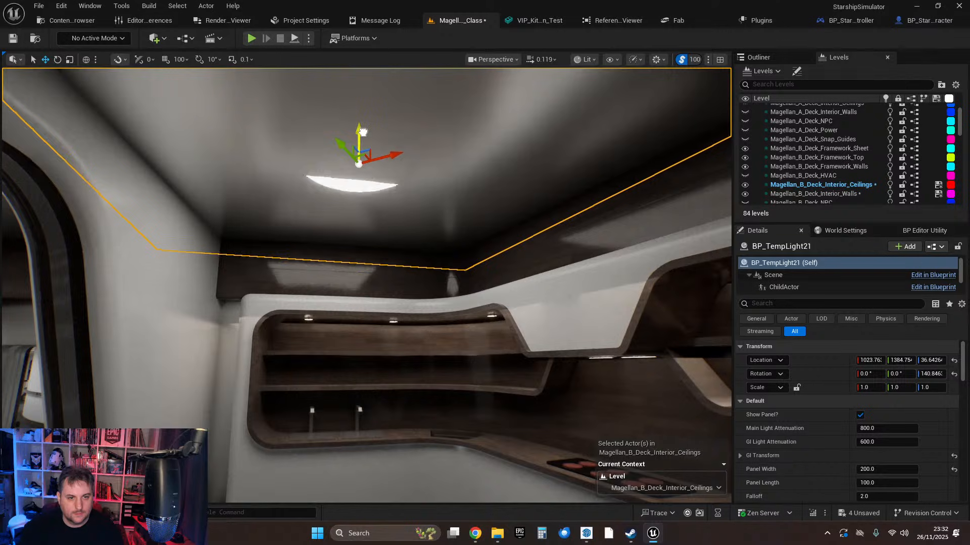
pyautogui.moveTo(426, 159); pyautogui.dragTo(485, 96, button='right')
pyautogui.click(400, 167)
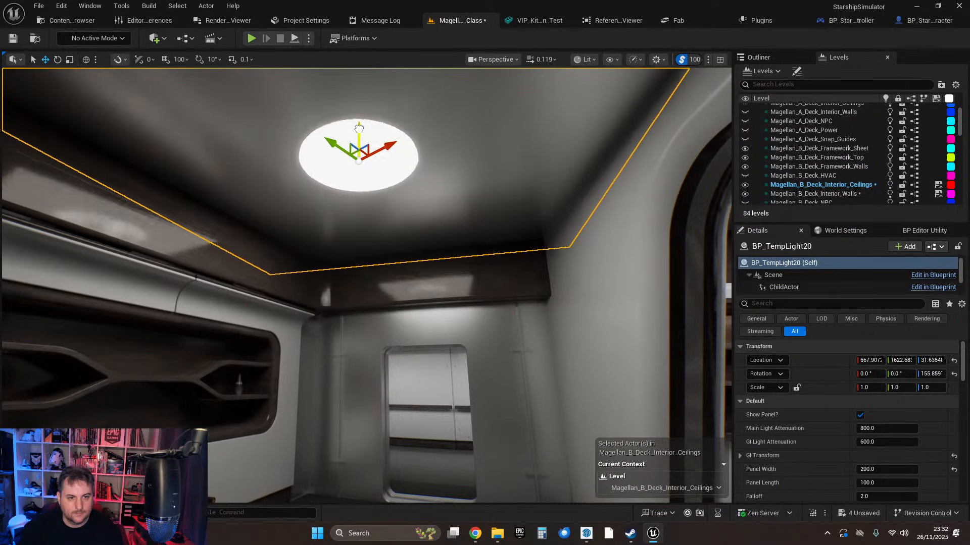
# Raise the round ceiling lights in the two window bays slightly towards the ceiling and clear the selection.
pyautogui.moveTo(426, 218); pyautogui.dragTo(525, 195, button='right')
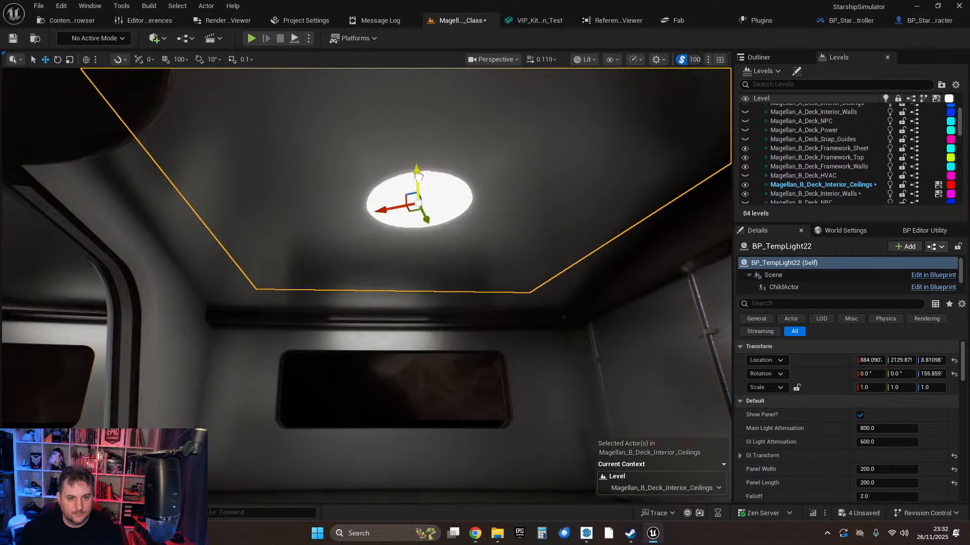
pyautogui.moveTo(417, 175); pyautogui.dragTo(417, 172)
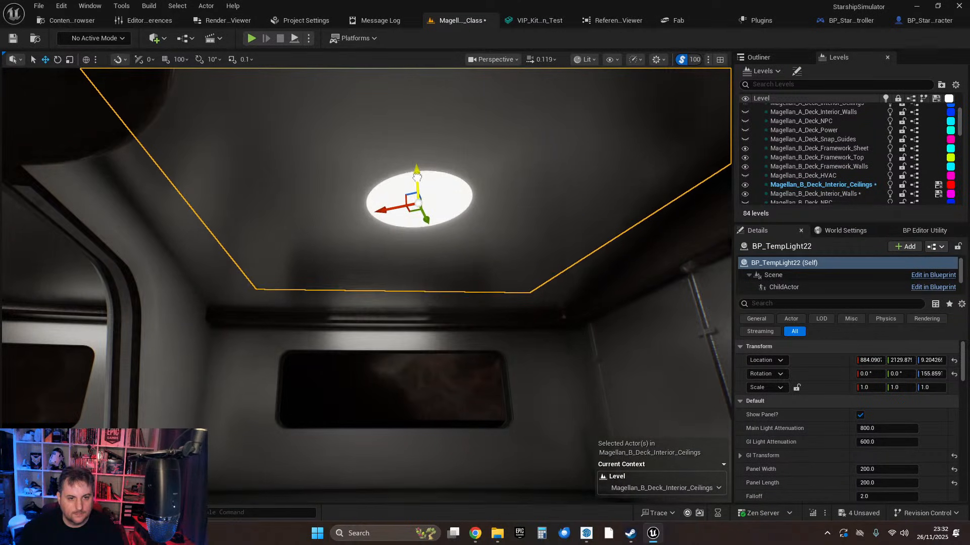
pyautogui.moveTo(417, 176)
pyautogui.mouseDown(button='right')
pyautogui.moveTo(354, 174)
pyautogui.moveTo(403, 169)
pyautogui.mouseUp(button='right')
pyautogui.click(388, 150)
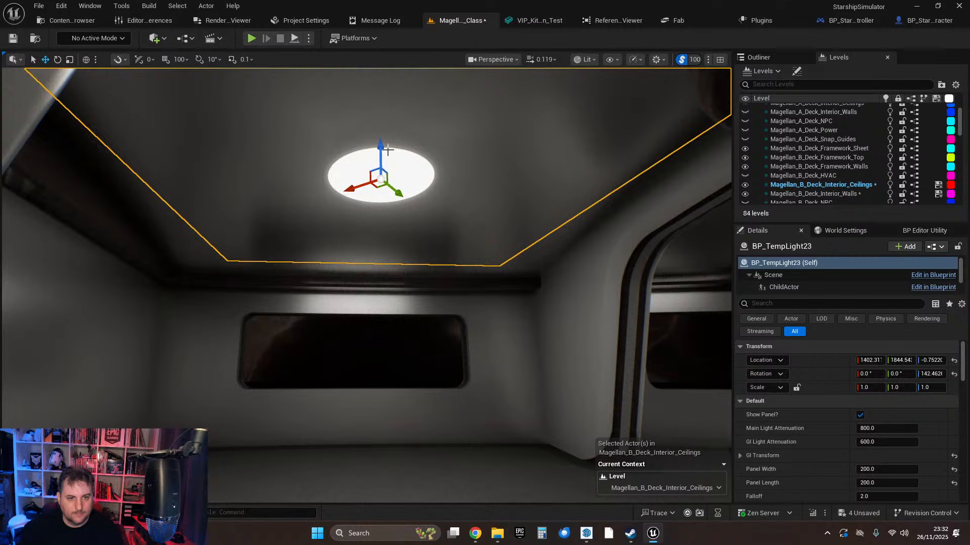
pyautogui.moveTo(382, 150); pyautogui.dragTo(379, 143)
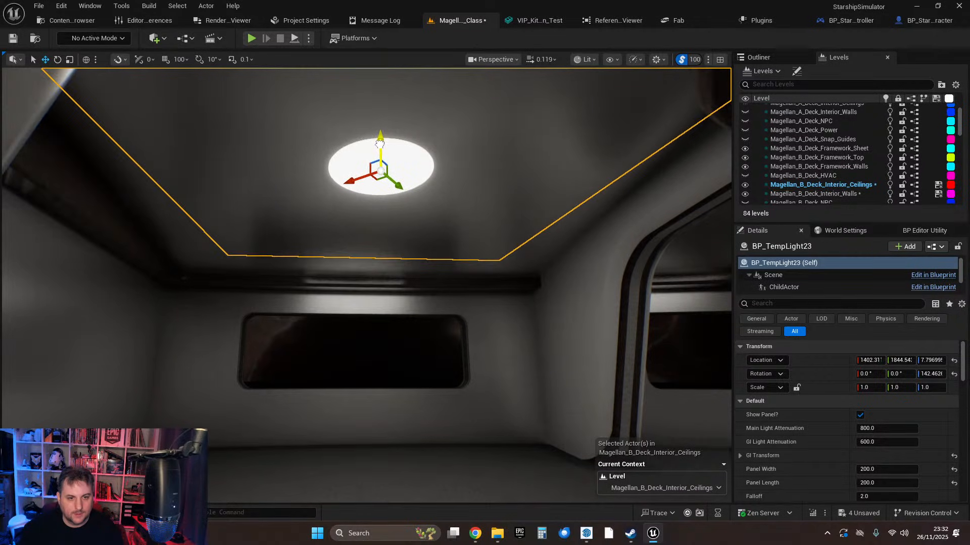
pyautogui.press('Escape')
pyautogui.moveTo(497, 212); pyautogui.dragTo(730, 280, button='right')
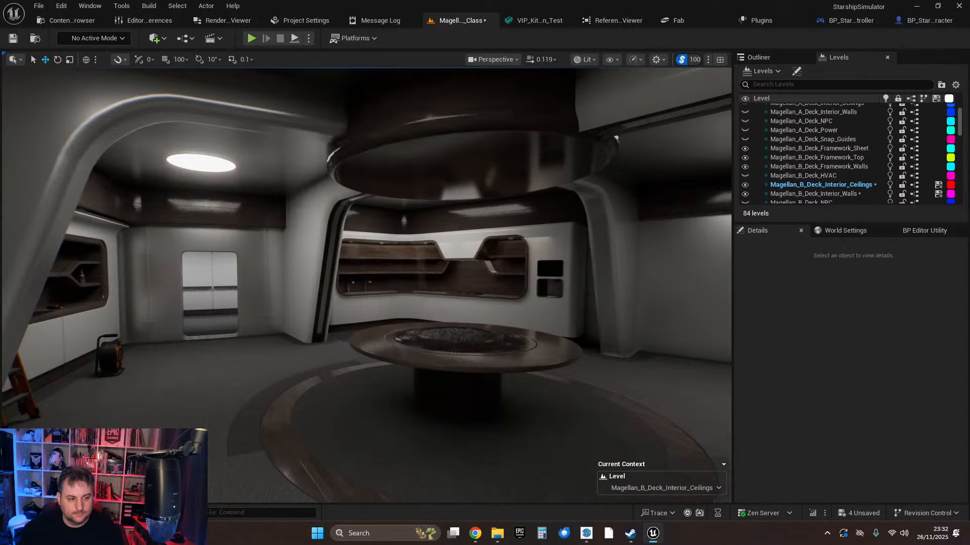
# Hide the Magellan_B_Deck_Framework_Sheet and Magellan_B_Deck_Framework_Top levels, keeping Magellan_B_Deck_Framework_Walls visible.
pyautogui.moveTo(367, 285)
pyautogui.mouseDown(button='right')
pyautogui.moveTo(338, 280)
pyautogui.moveTo(354, 280)
pyautogui.mouseUp(button='right')
pyautogui.scroll(3, 859, 143)
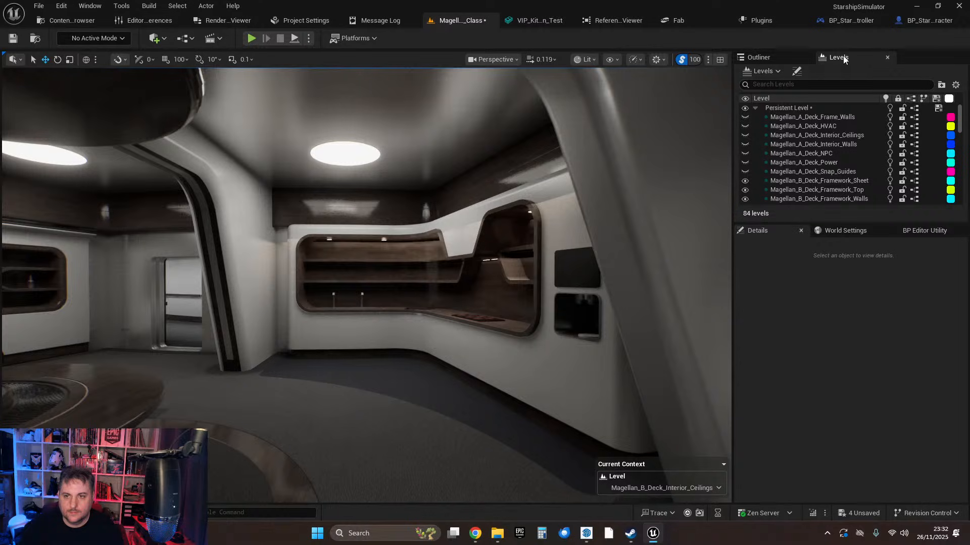
pyautogui.scroll(-2, 802, 142)
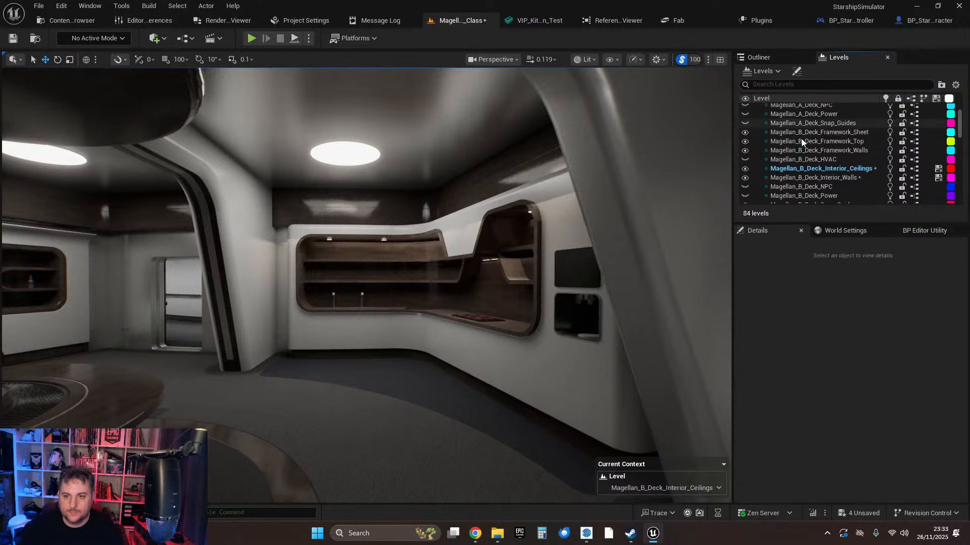
pyautogui.click(746, 133)
pyautogui.click(745, 142)
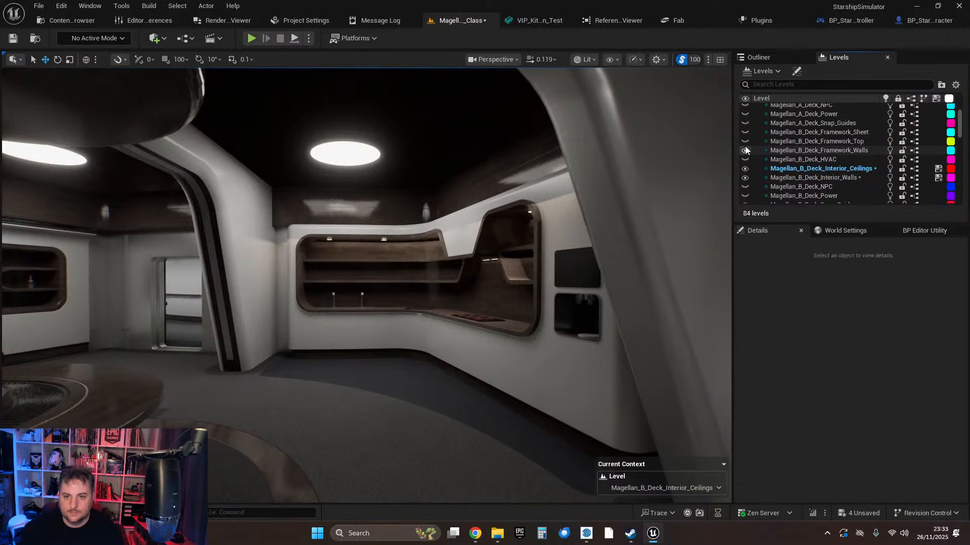
pyautogui.click(746, 151)
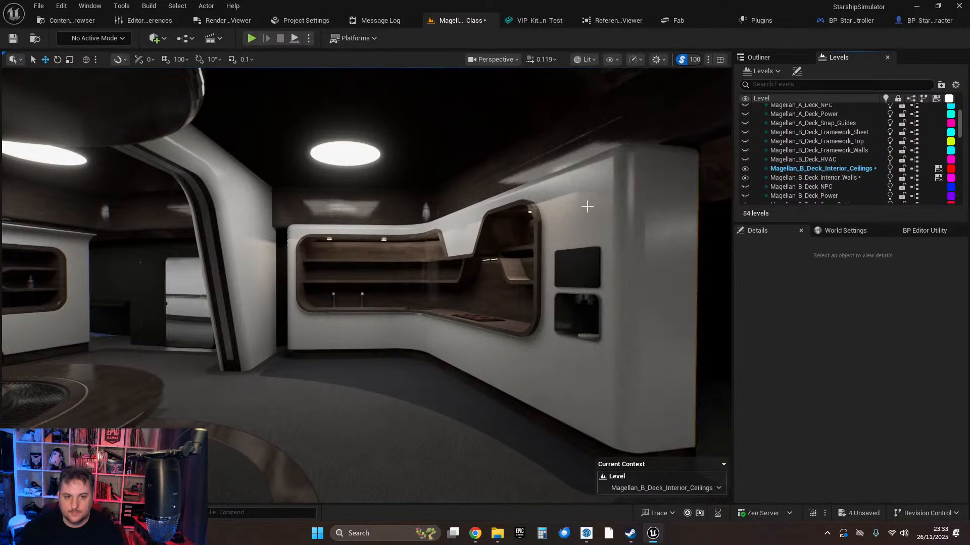
pyautogui.click(747, 150)
# Duplicate the VIP_Kitchen_Test kitchen into the mirrored suite across the ring and frame the copy.
pyautogui.press('s')
pyautogui.moveTo(524, 213)
pyautogui.mouseDown(button='right')
pyautogui.moveTo(524, 334)
pyautogui.moveTo(525, 213)
pyautogui.mouseUp(button='right')
pyautogui.scroll(1, 525, 212)
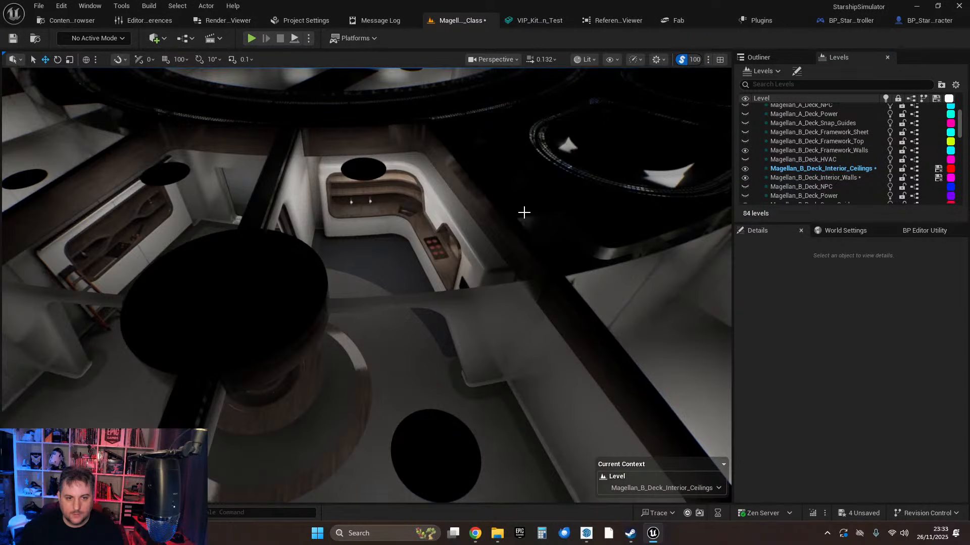
pyautogui.click(493, 244)
pyautogui.press('f')
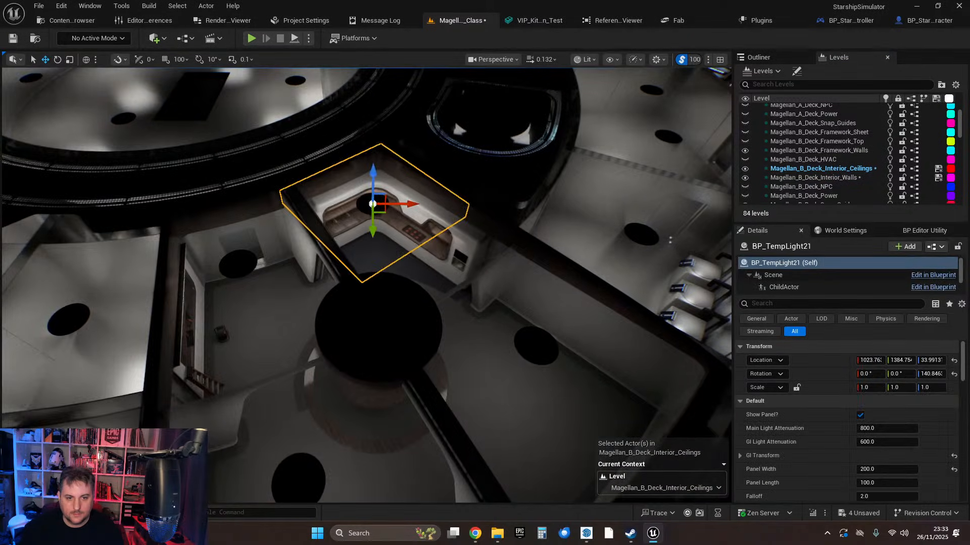
pyautogui.press('s')
pyautogui.moveTo(493, 245); pyautogui.dragTo(404, 192, button='right')
pyautogui.scroll(4, 493, 245)
pyautogui.press('s')
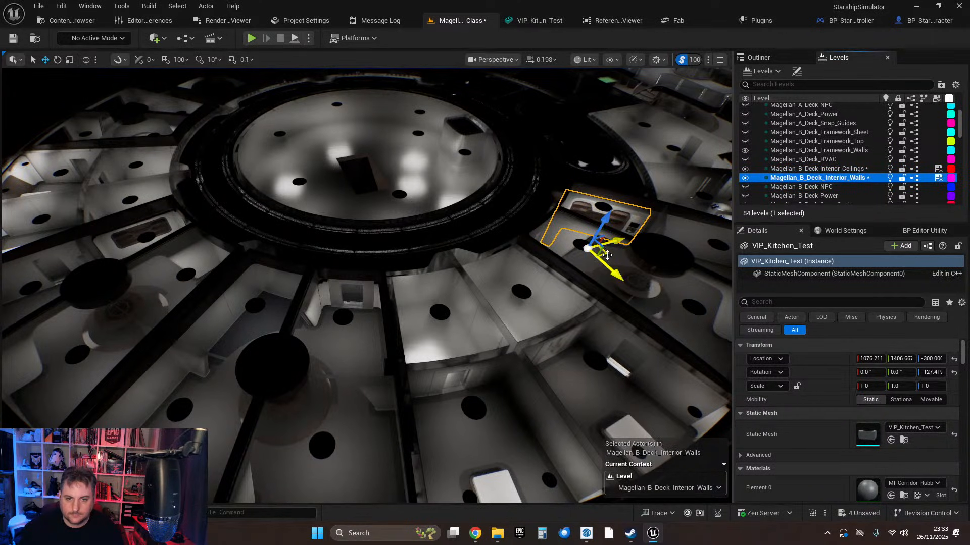
pyautogui.keyDown('alt'); pyautogui.moveTo(607, 255); pyautogui.dragTo(324, 355); pyautogui.keyUp('alt')
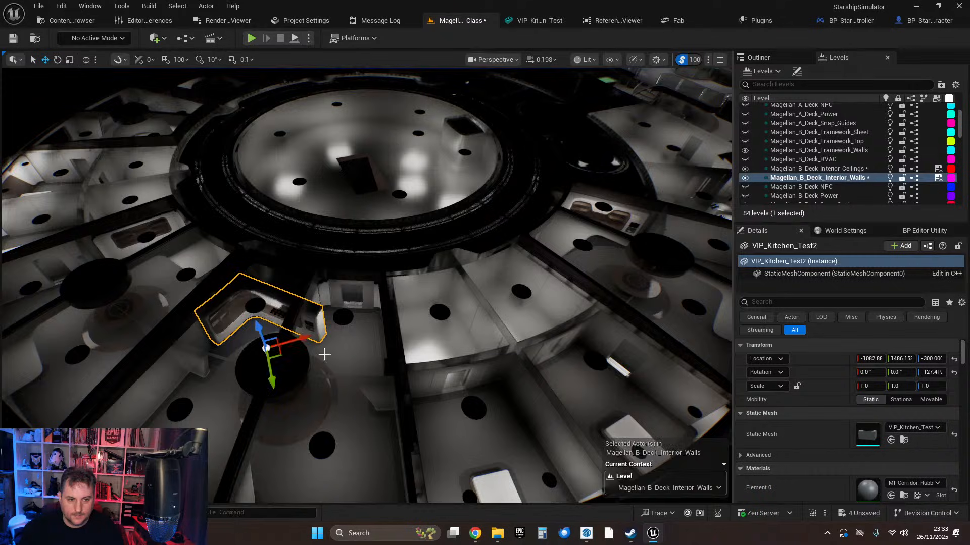
pyautogui.press('f')
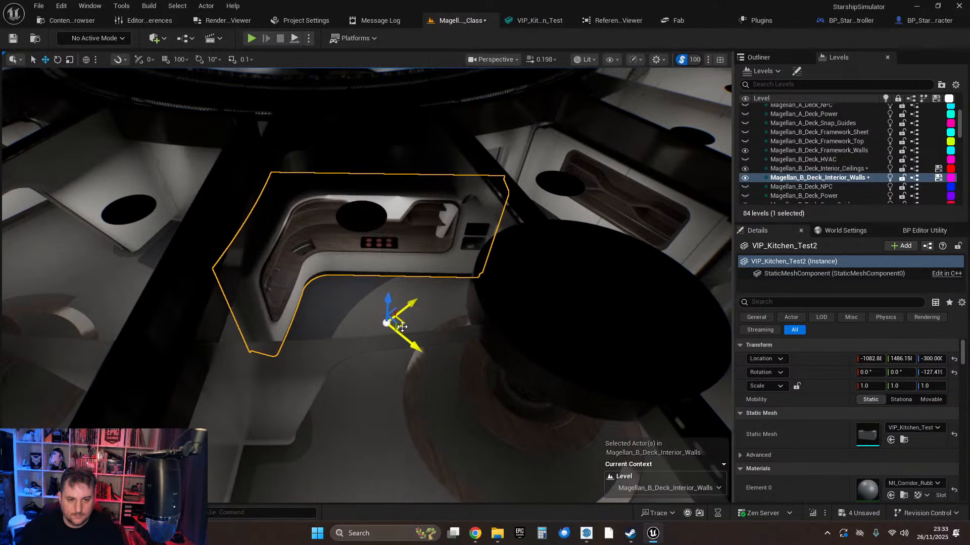
# Mirror the kitchen copy with a Y scale of -1 and align it at X -1076.21, Y 1406.66 with a Z rotation of -52.581°.
pyautogui.moveTo(403, 327); pyautogui.dragTo(351, 288)
pyautogui.moveTo(361, 322); pyautogui.dragTo(366, 326)
pyautogui.moveTo(471, 291)
pyautogui.mouseDown(button='right')
pyautogui.moveTo(525, 288)
pyautogui.moveTo(444, 286)
pyautogui.moveTo(472, 286)
pyautogui.mouseUp(button='right')
pyautogui.press('r')
pyautogui.press('w')
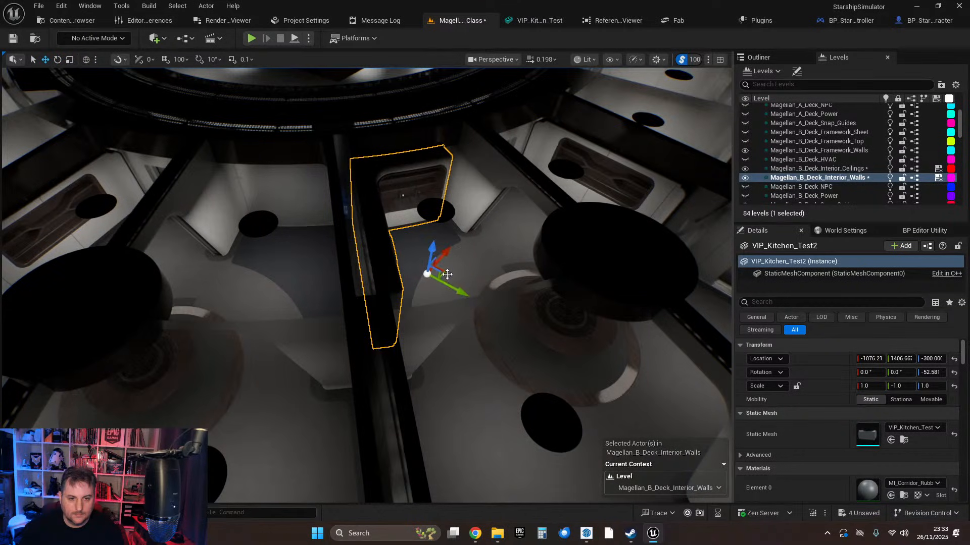
# Duplicate the mirrored kitchen into the adjacent suite, start rotating the copy to fit and reset its scale to default.
pyautogui.keyDown('alt'); pyautogui.moveTo(447, 274); pyautogui.dragTo(319, 268); pyautogui.keyUp('alt')
pyautogui.moveTo(363, 293); pyautogui.dragTo(313, 292, button='right')
pyautogui.press('e')
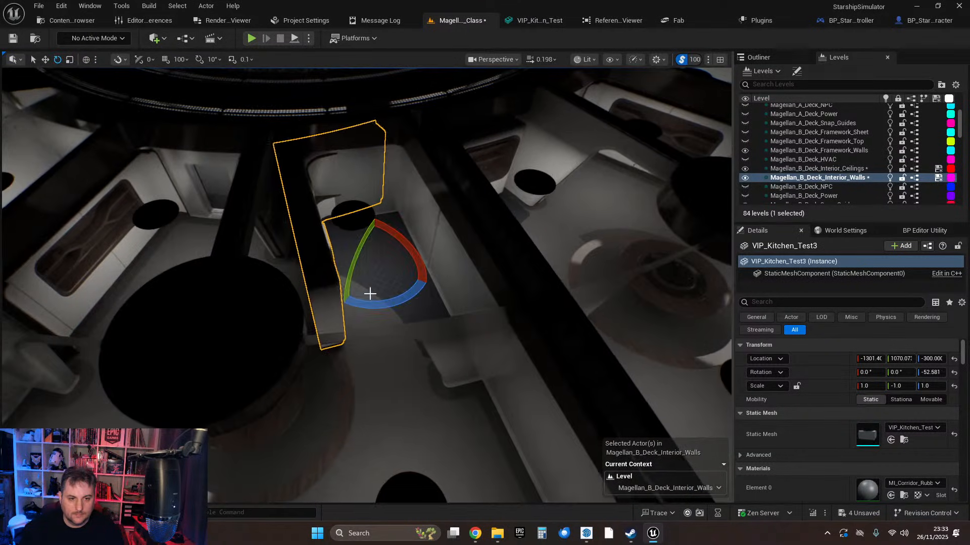
pyautogui.moveTo(420, 299); pyautogui.dragTo(318, 315)
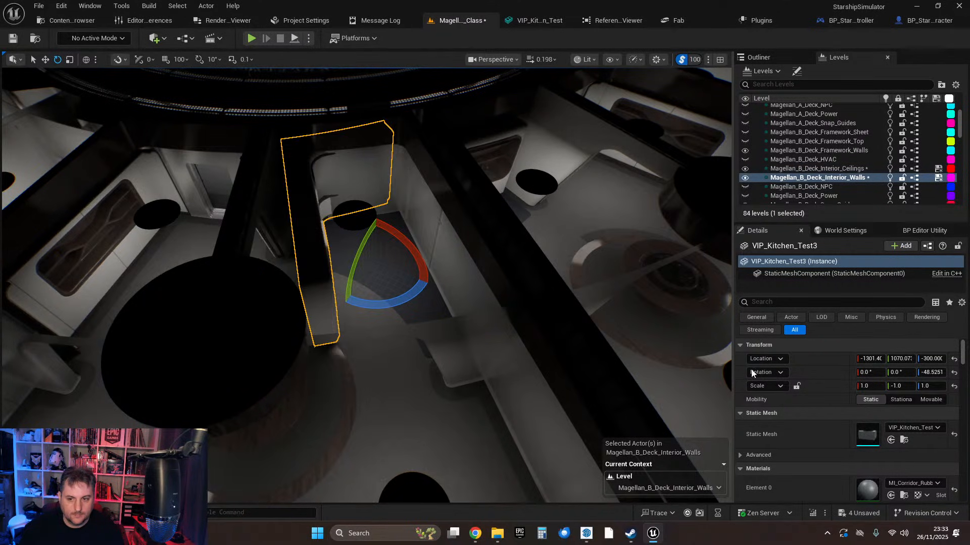
pyautogui.click(953, 387)
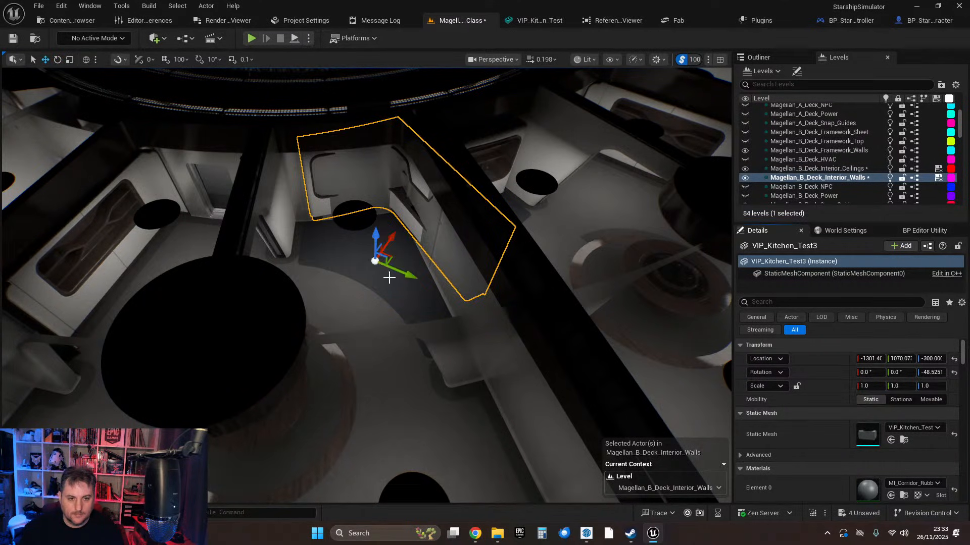
# Align the unmirrored copy in its suite at X -1406.66, Y 1076.21 with a Z rotation of -37.419°.
pyautogui.moveTo(388, 259); pyautogui.dragTo(392, 301)
pyautogui.press('e')
pyautogui.press('w')
pyautogui.press('a')
# Duplicate the unmirrored kitchen into a suite in the next ring section, aligned at X -1076.21, Y -1406.66 with a Z rotation of 52.581°.
pyautogui.moveTo(363, 283); pyautogui.dragTo(424, 266, button='right')
pyautogui.press('s')
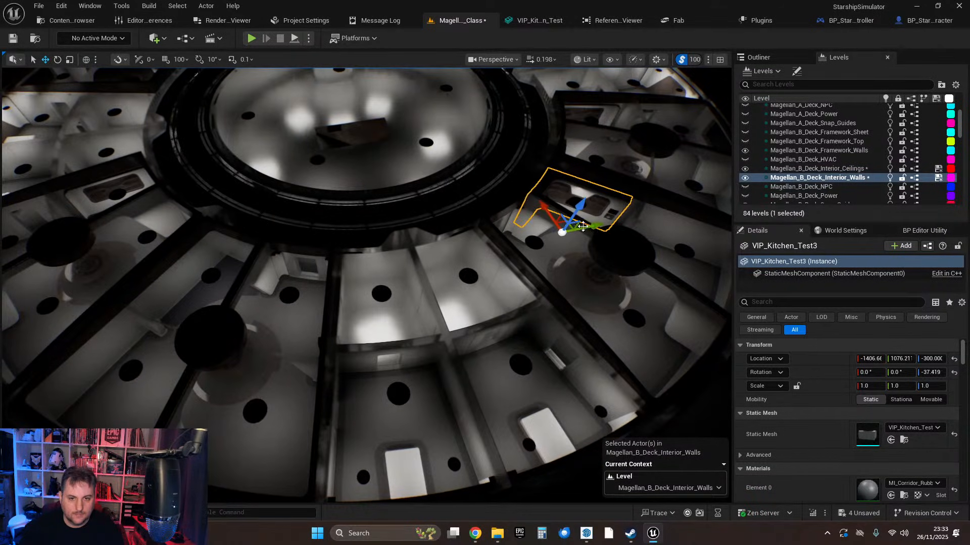
pyautogui.keyDown('alt'); pyautogui.moveTo(570, 225); pyautogui.dragTo(228, 292); pyautogui.keyUp('alt')
pyautogui.press('w')
pyautogui.moveTo(228, 293)
pyautogui.mouseDown(button='right')
pyautogui.moveTo(174, 288)
pyautogui.moveTo(217, 300)
pyautogui.mouseUp(button='right')
pyautogui.moveTo(364, 324); pyautogui.dragTo(380, 298)
pyautogui.moveTo(343, 359); pyautogui.dragTo(283, 311)
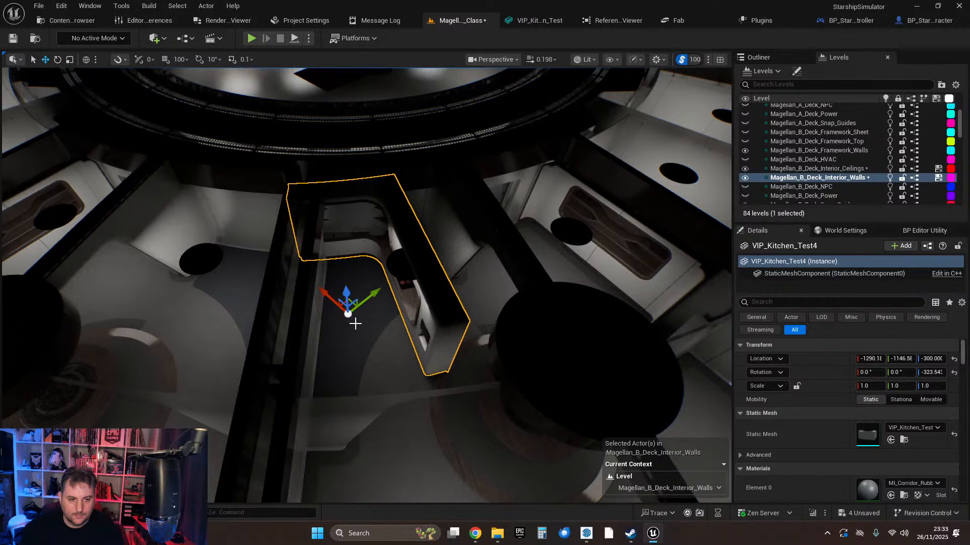
pyautogui.moveTo(352, 300); pyautogui.dragTo(364, 356)
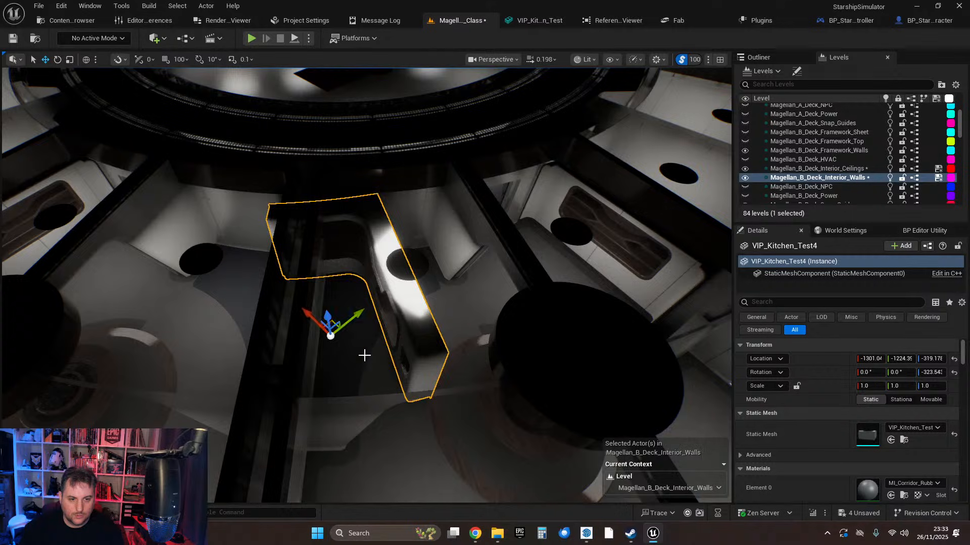
pyautogui.moveTo(364, 355); pyautogui.dragTo(377, 359, button='right')
# Duplicate that kitchen over the adjacent suite, mirror the copy with a Y scale of -1 and lower it into the bay.
pyautogui.moveTo(425, 332)
pyautogui.mouseDown()
pyautogui.moveTo(321, 343)
pyautogui.moveTo(427, 316)
pyautogui.mouseUp()
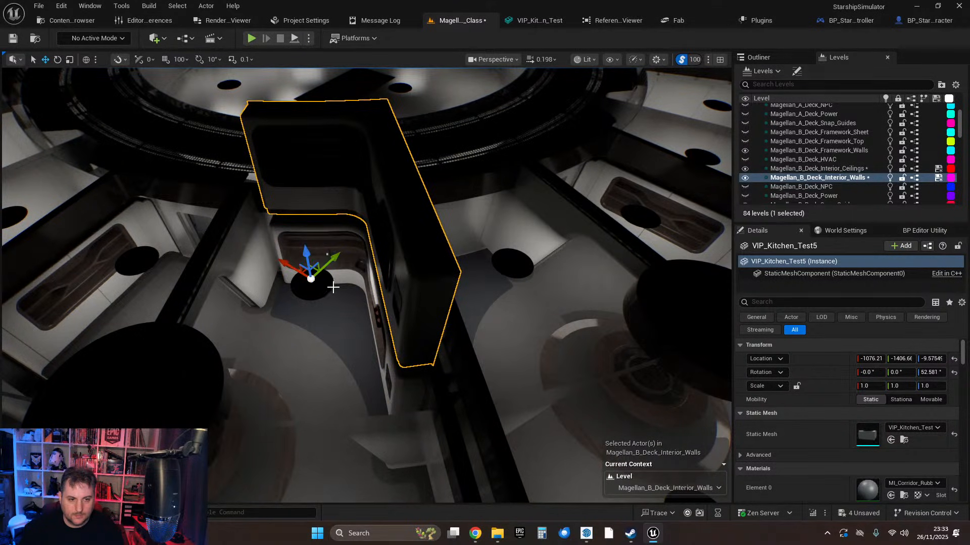
pyautogui.moveTo(314, 272); pyautogui.dragTo(488, 251)
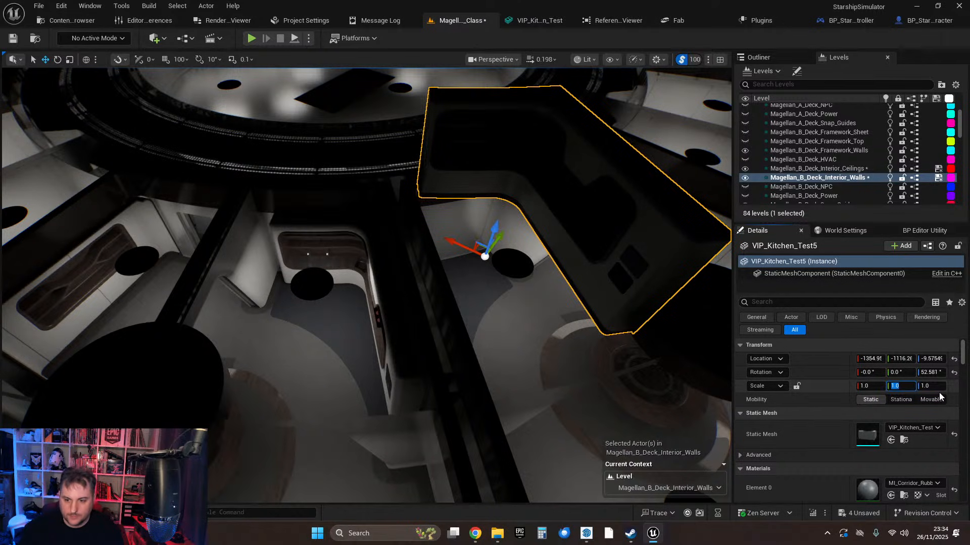
pyautogui.write('-1')
pyautogui.press('Return')
pyautogui.moveTo(643, 277); pyautogui.dragTo(495, 279, button='right')
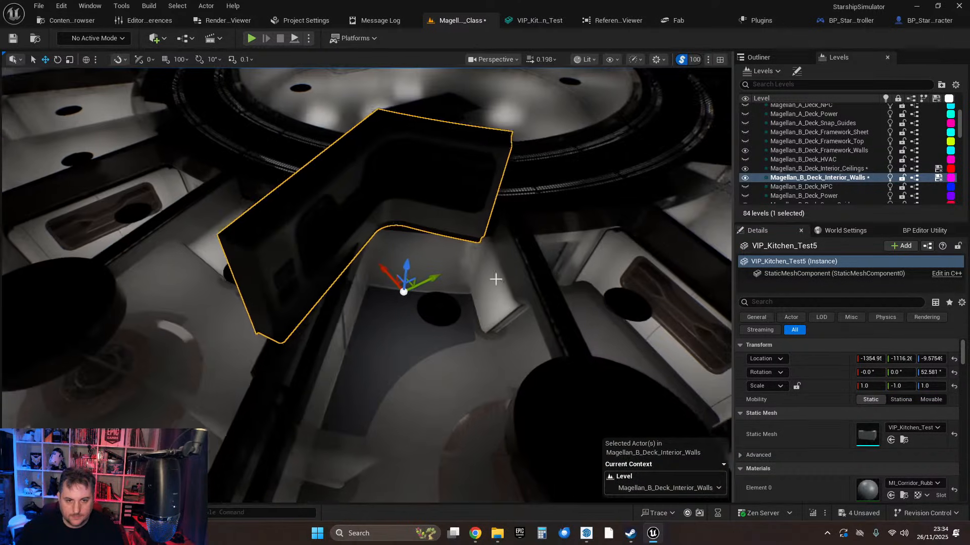
pyautogui.moveTo(400, 266); pyautogui.dragTo(410, 351)
# Duplicate VIP_Kitchen_Test4 into the remaining suite, mirrored with Y scale -1, at X 1076.21, Y -1406.66 and Z rotation 127.419°, and deselect.
pyautogui.moveTo(472, 365); pyautogui.dragTo(548, 378, button='right')
pyautogui.click(560, 283)
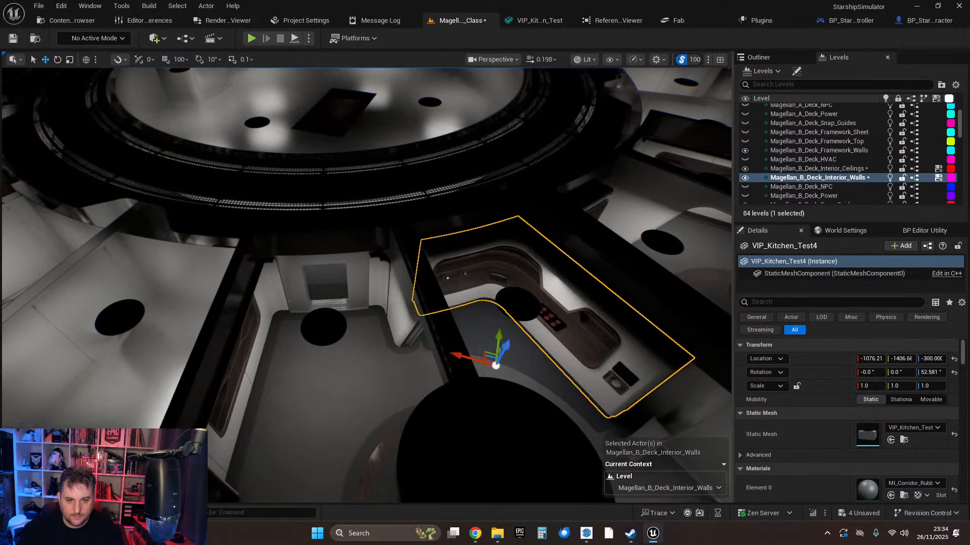
pyautogui.moveTo(559, 283); pyautogui.dragTo(518, 328, button='right')
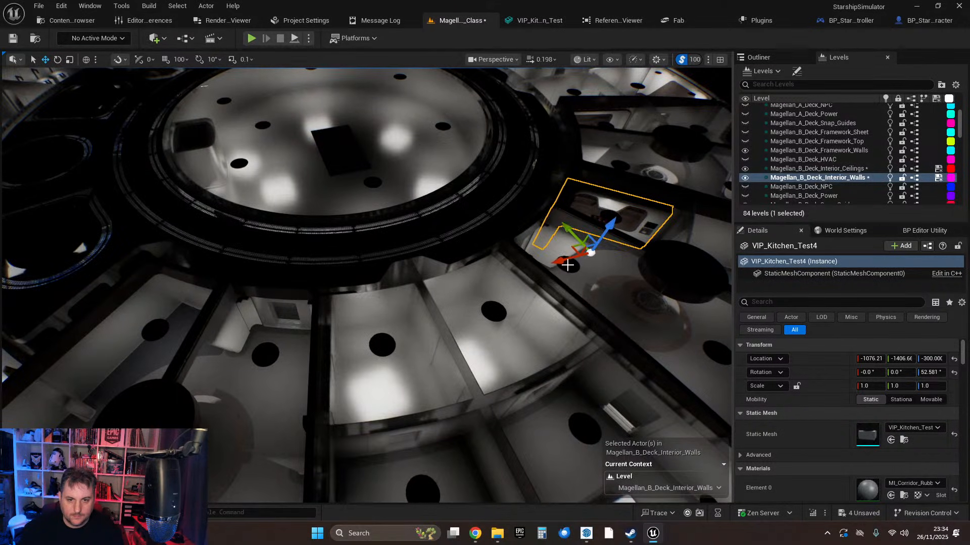
pyautogui.keyDown('alt'); pyautogui.moveTo(572, 247); pyautogui.dragTo(177, 376); pyautogui.keyUp('alt')
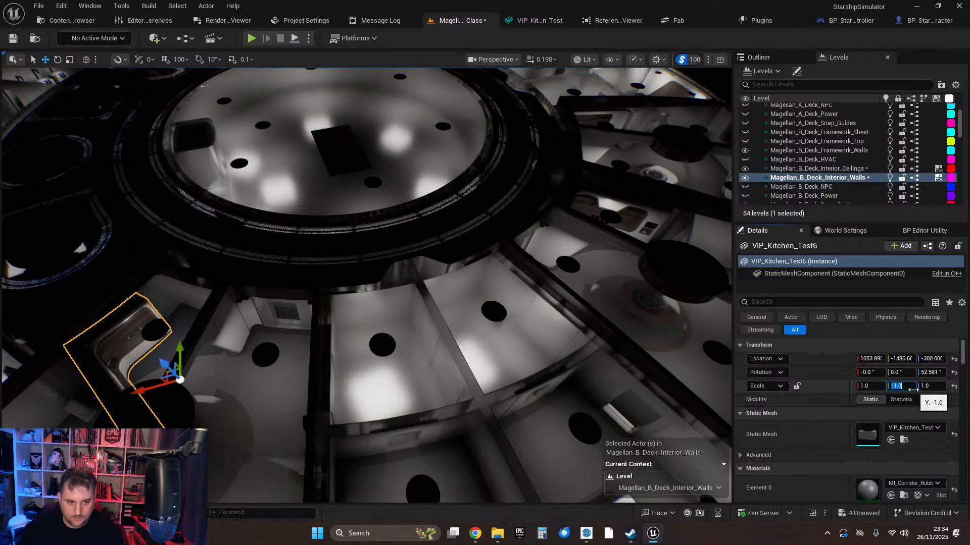
pyautogui.press('f')
pyautogui.press('e')
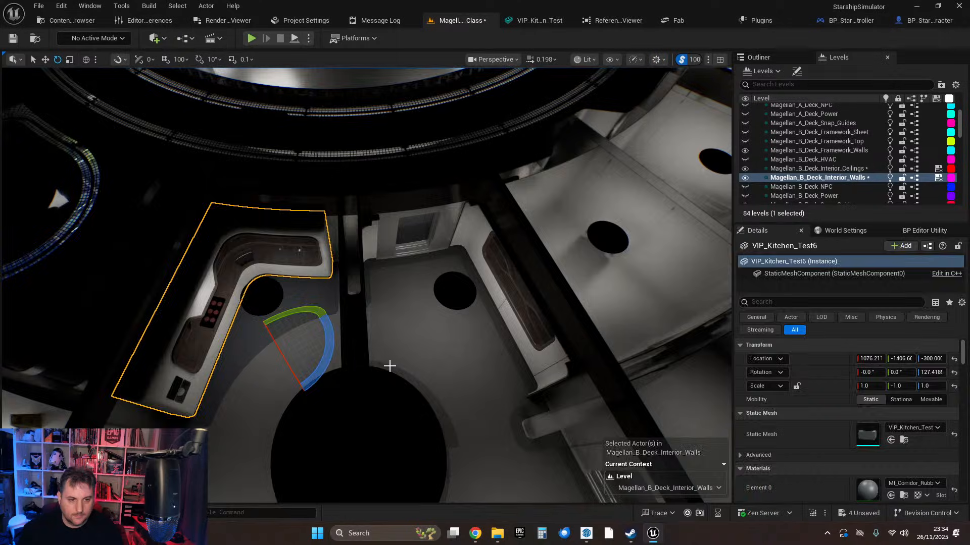
pyautogui.press('Escape')
# Examine the duplicated kitchens at eye level, checking how they fit the suite walls and surrounding bays.
pyautogui.moveTo(390, 366); pyautogui.dragTo(674, 244, button='right')
pyautogui.press('w')
pyautogui.scroll(-3, 389, 366)
pyautogui.press('s')
pyautogui.press('w')
pyautogui.press('s')
pyautogui.press('w')
pyautogui.press('s')
pyautogui.press('w')
pyautogui.press('s')
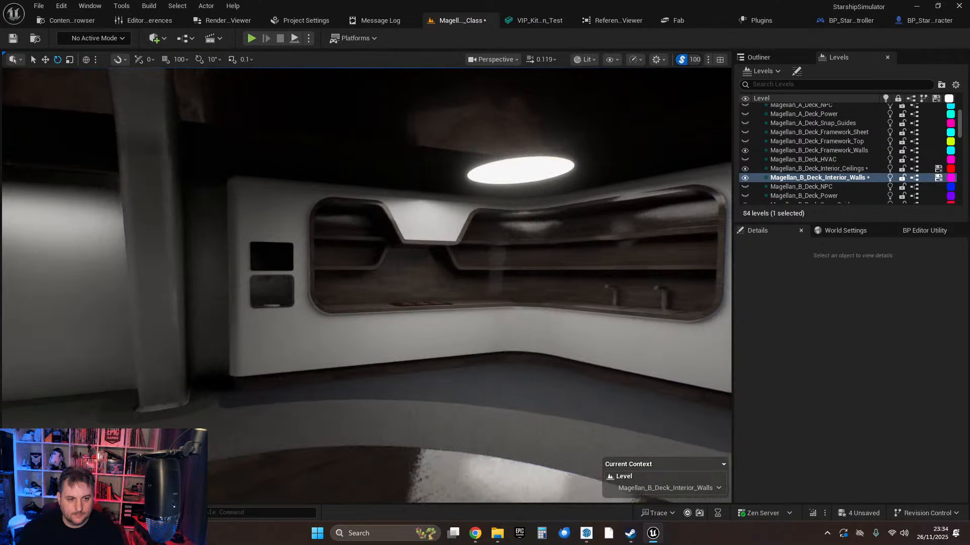
pyautogui.press('s')
pyautogui.moveTo(367, 285); pyautogui.dragTo(586, 268, button='right')
pyautogui.press('w')
pyautogui.moveTo(367, 285); pyautogui.dragTo(576, 286, button='right')
pyautogui.press('w')
pyautogui.moveTo(367, 285)
pyautogui.mouseDown(button='right')
pyautogui.moveTo(515, 287)
pyautogui.moveTo(303, 283)
pyautogui.moveTo(399, 286)
pyautogui.moveTo(361, 286)
pyautogui.mouseUp(button='right')
pyautogui.press('w')
pyautogui.press('s')
pyautogui.press('w')
pyautogui.press('d')
pyautogui.press('a')
pyautogui.press('d')
pyautogui.press('a')
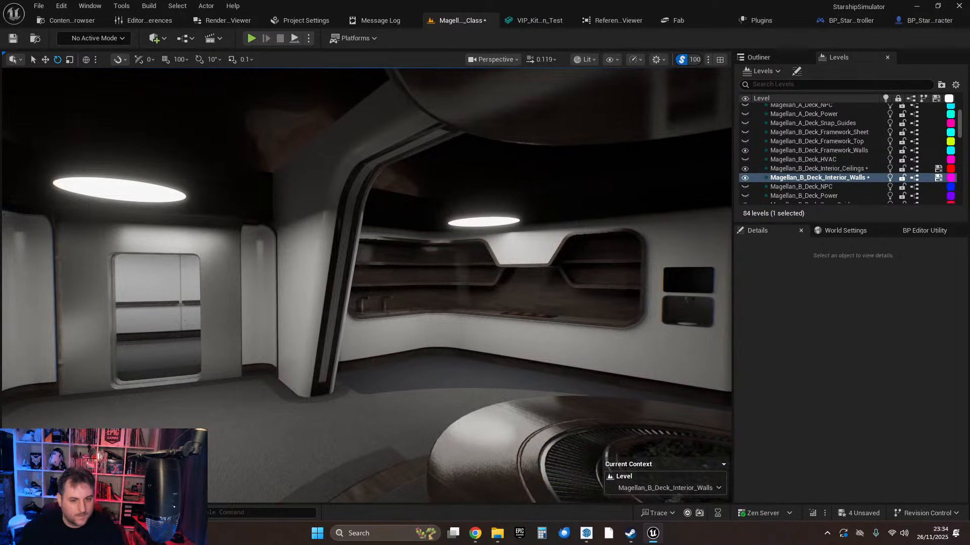
# Show the Magellan_B_Deck_Framework_Top and Magellan_B_Deck_Framework_Sheet levels again.
pyautogui.press('d')
pyautogui.moveTo(558, 274)
pyautogui.mouseDown(button='right')
pyautogui.moveTo(575, 274)
pyautogui.moveTo(557, 274)
pyautogui.mouseUp(button='right')
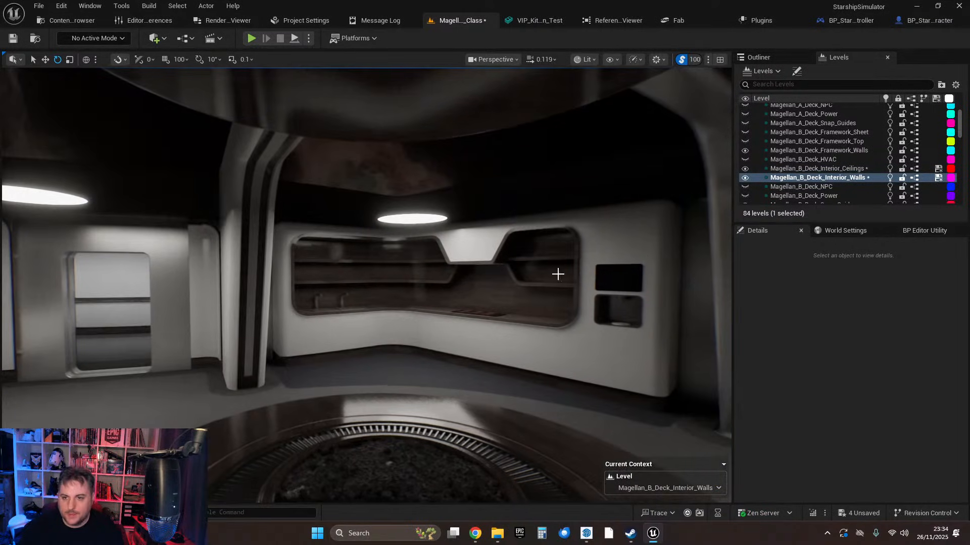
pyautogui.click(745, 141)
pyautogui.click(746, 132)
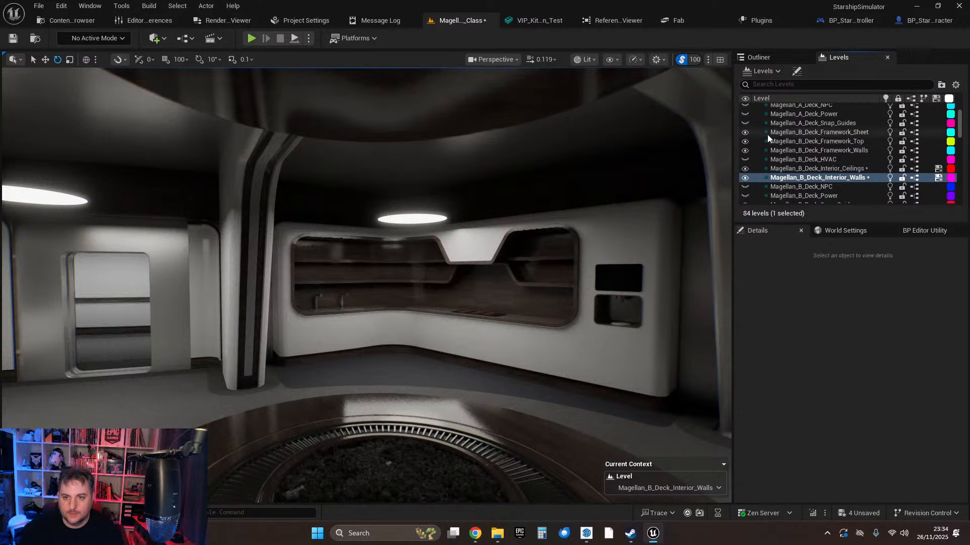
# Raise the round ceiling light in the next suite's window bay closer to the ceiling surface.
pyautogui.press('w')
pyautogui.moveTo(557, 274); pyautogui.dragTo(717, 280, button='right')
pyautogui.scroll(5, 557, 274)
pyautogui.press('w')
pyautogui.scroll(-2, 557, 274)
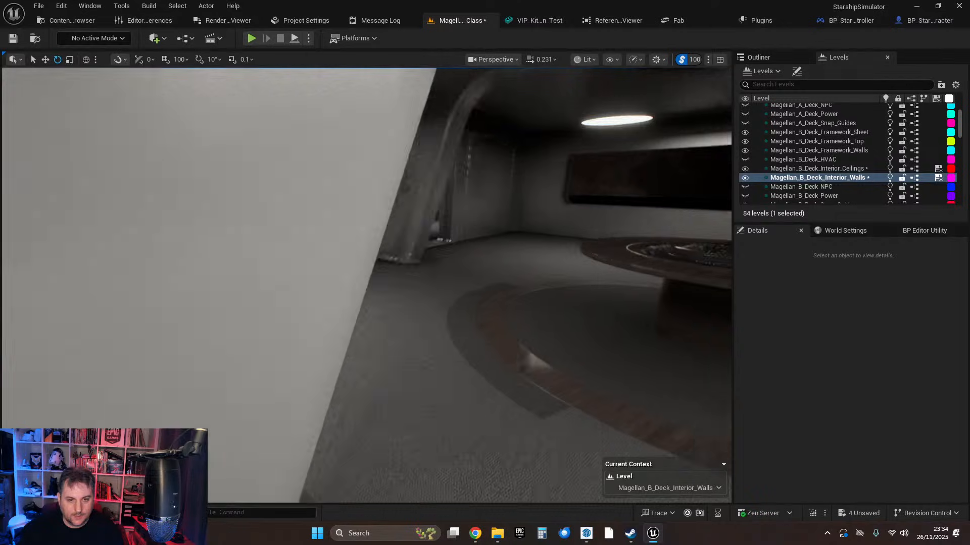
pyautogui.press('w')
pyautogui.moveTo(366, 285); pyautogui.dragTo(636, 285, button='right')
pyautogui.press('w')
pyautogui.press('w')
pyautogui.press('w')
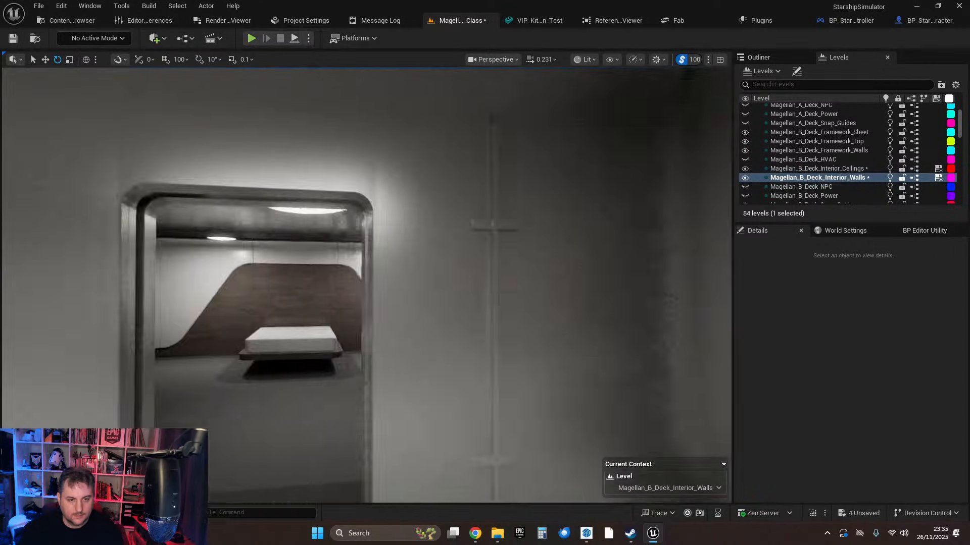
pyautogui.press('w')
pyautogui.moveTo(454, 162); pyautogui.dragTo(561, 156, button='right')
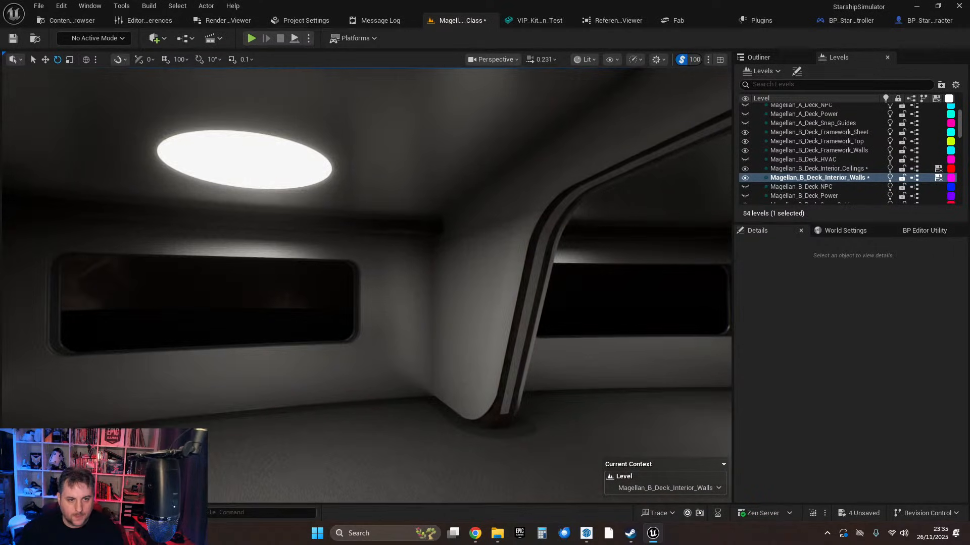
pyautogui.moveTo(371, 222); pyautogui.dragTo(323, 202, button='right')
pyautogui.click(371, 222)
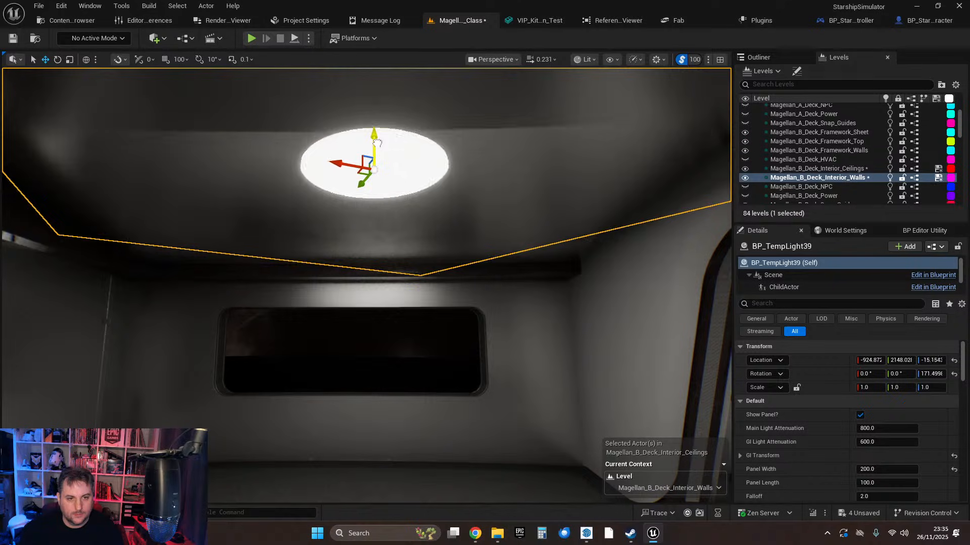
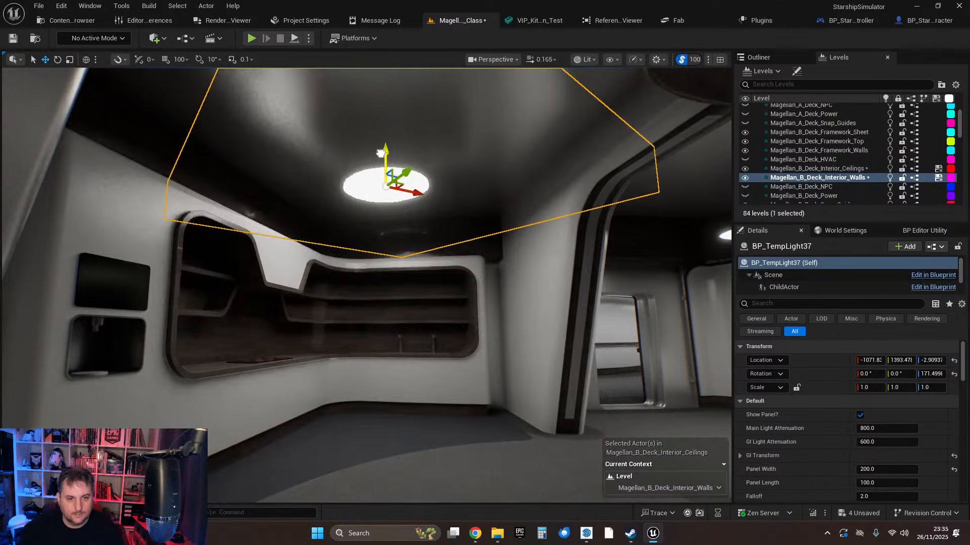
# Raise BP_TempLight37 above the kitchen to a Z of about 30 and BP_TempLight36 in the neighbouring shelved room to about 33.
pyautogui.moveTo(383, 126); pyautogui.dragTo(383, 127)
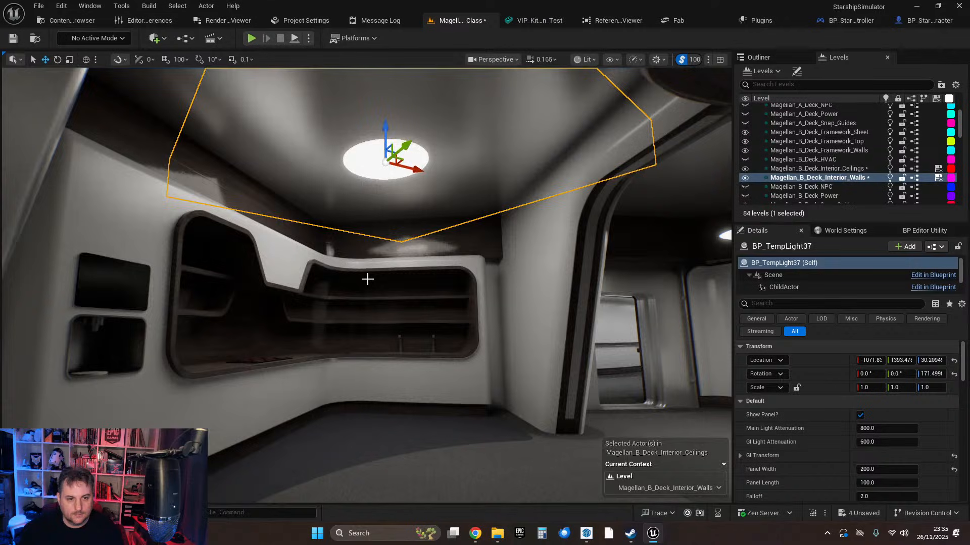
pyautogui.moveTo(364, 310)
pyautogui.mouseDown(button='right')
pyautogui.moveTo(454, 310)
pyautogui.moveTo(364, 311)
pyautogui.mouseUp(button='right')
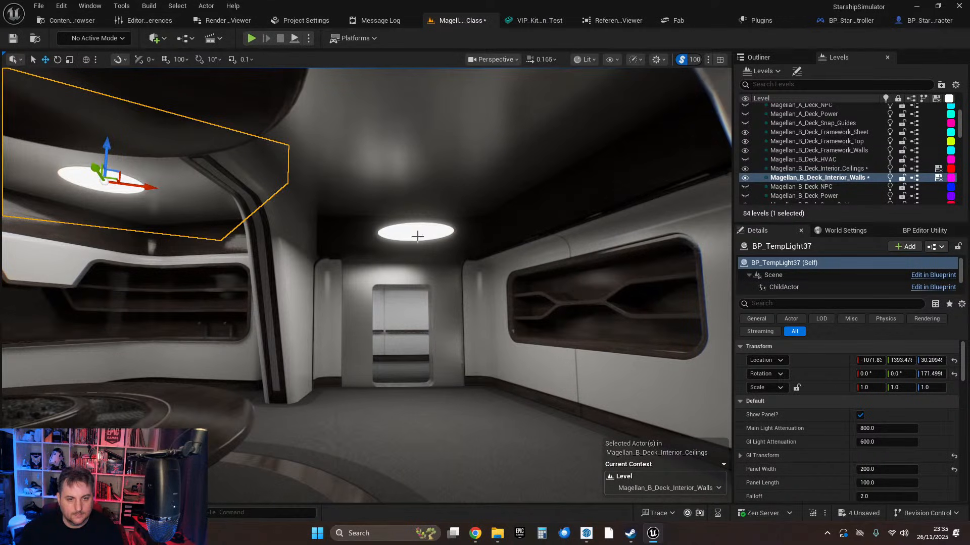
pyautogui.moveTo(417, 189); pyautogui.dragTo(423, 154)
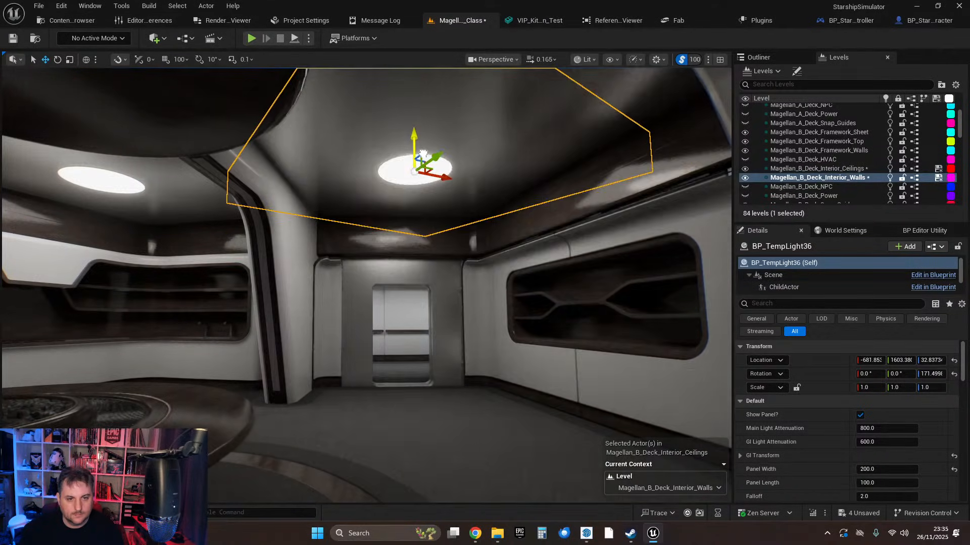
# Raise the round light in the next room and BP_TempLight46 above the mirrored kitchen up to their ceilings.
pyautogui.moveTo(586, 308); pyautogui.dragTo(404, 308, button='right')
pyautogui.scroll(-2, 434, 307)
pyautogui.moveTo(526, 225); pyautogui.dragTo(505, 207, button='right')
pyautogui.moveTo(543, 296); pyautogui.dragTo(537, 252, button='right')
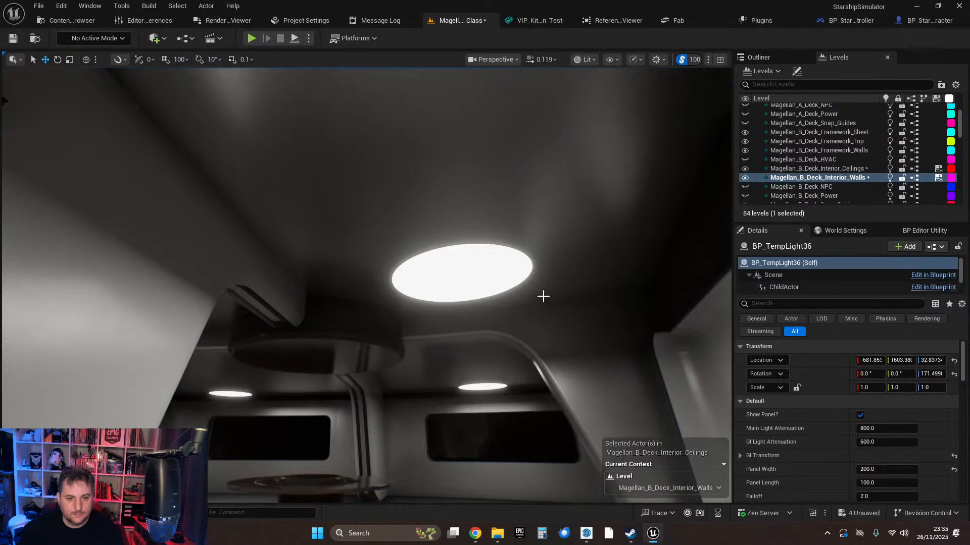
pyautogui.moveTo(454, 246); pyautogui.dragTo(459, 151)
pyautogui.moveTo(460, 151); pyautogui.dragTo(282, 207, button='right')
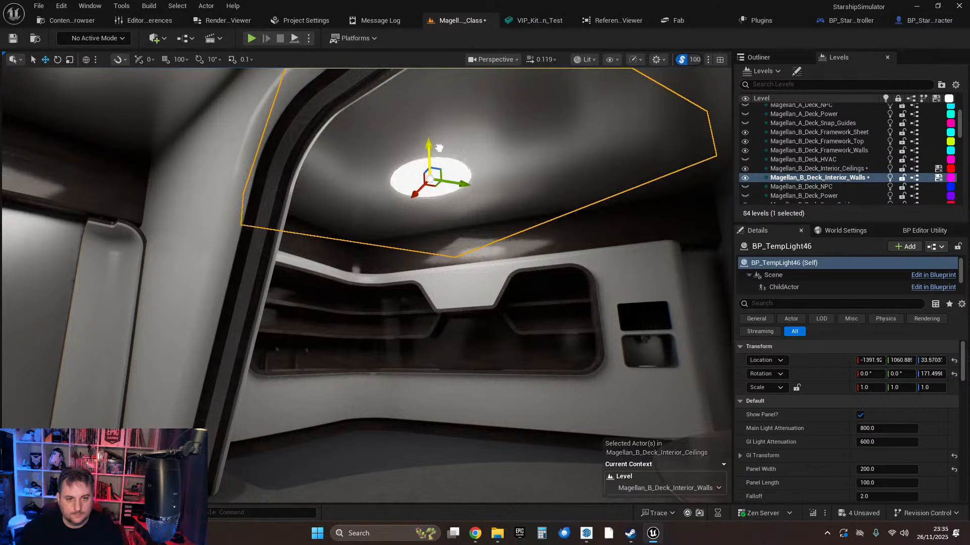
# Raise BP_TempLight47 and BP_TempLight48 in the two window rooms beside the kitchen up to ceiling height.
pyautogui.moveTo(440, 149); pyautogui.dragTo(525, 176, button='right')
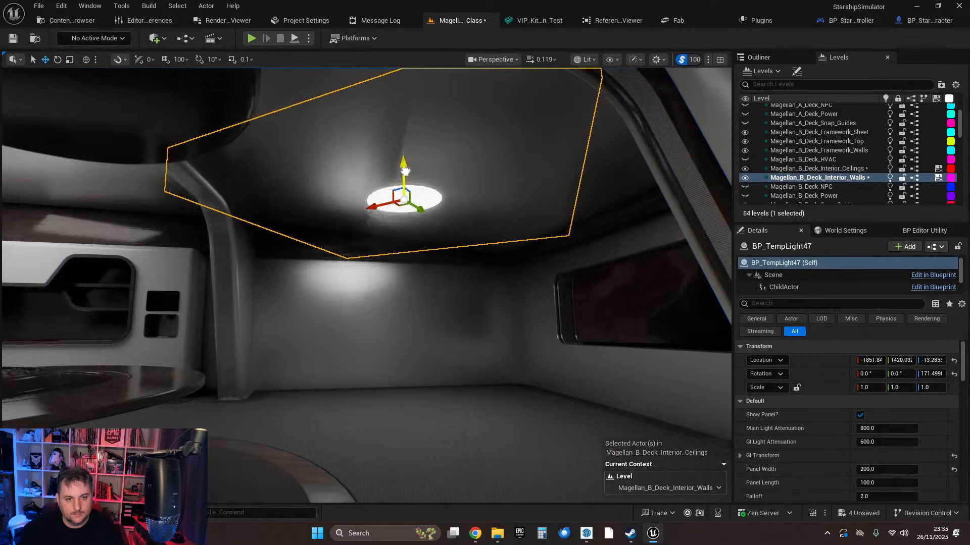
pyautogui.moveTo(405, 157); pyautogui.dragTo(407, 153)
pyautogui.moveTo(474, 270); pyautogui.dragTo(176, 248, button='right')
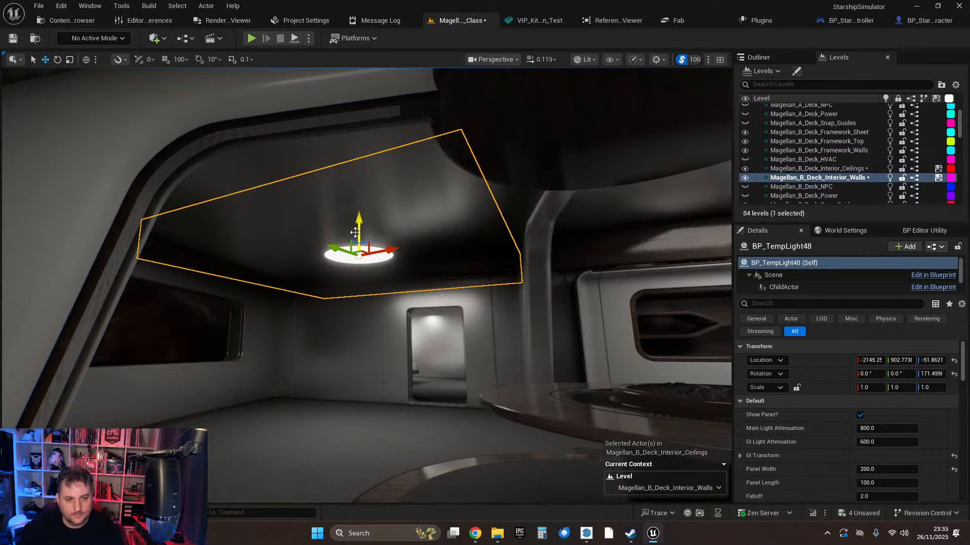
pyautogui.moveTo(355, 232); pyautogui.dragTo(368, 191)
# Raise BP_TempLight61 to the window room's ceiling and BP_TempLight60 in the adjacent window room to a Z of about 8.
pyautogui.moveTo(368, 191); pyautogui.dragTo(485, 177, button='right')
pyautogui.press('w')
pyautogui.moveTo(379, 318)
pyautogui.mouseDown(button='right')
pyautogui.moveTo(377, 373)
pyautogui.moveTo(376, 303)
pyautogui.moveTo(378, 318)
pyautogui.mouseUp(button='right')
pyautogui.click(327, 261)
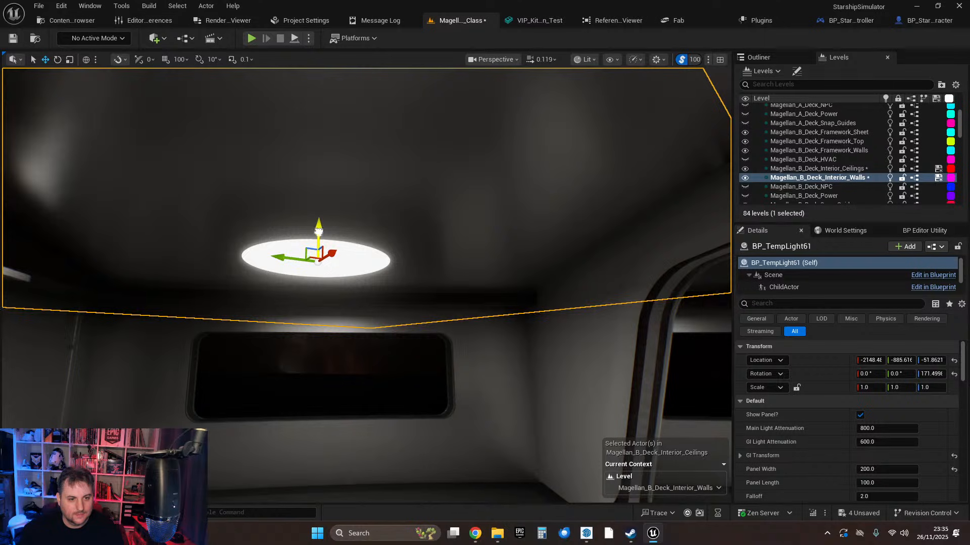
pyautogui.moveTo(318, 232); pyautogui.dragTo(334, 165)
pyautogui.moveTo(377, 372); pyautogui.dragTo(381, 307, button='right')
pyautogui.click(381, 266)
pyautogui.moveTo(395, 221); pyautogui.dragTo(409, 174)
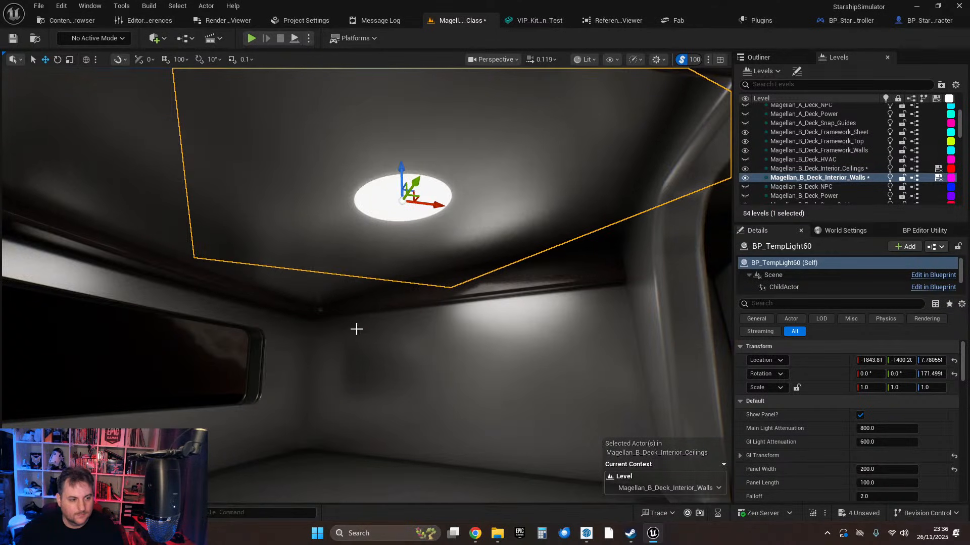
# Raise BP_TempLight59 above the kitchen to a Z of about 32 and lift the adjoining shelved room's light to the ceiling.
pyautogui.moveTo(355, 329); pyautogui.dragTo(496, 341, button='right')
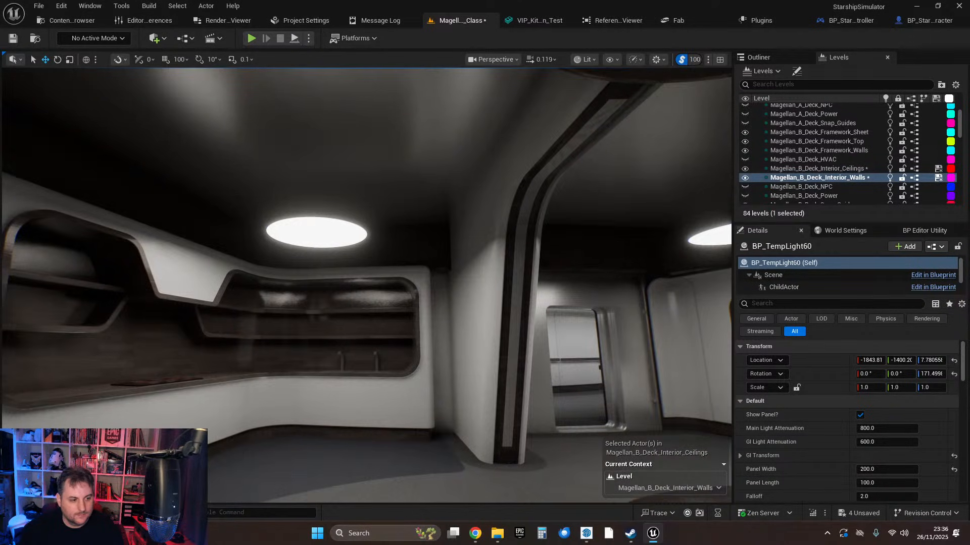
pyautogui.click(316, 232)
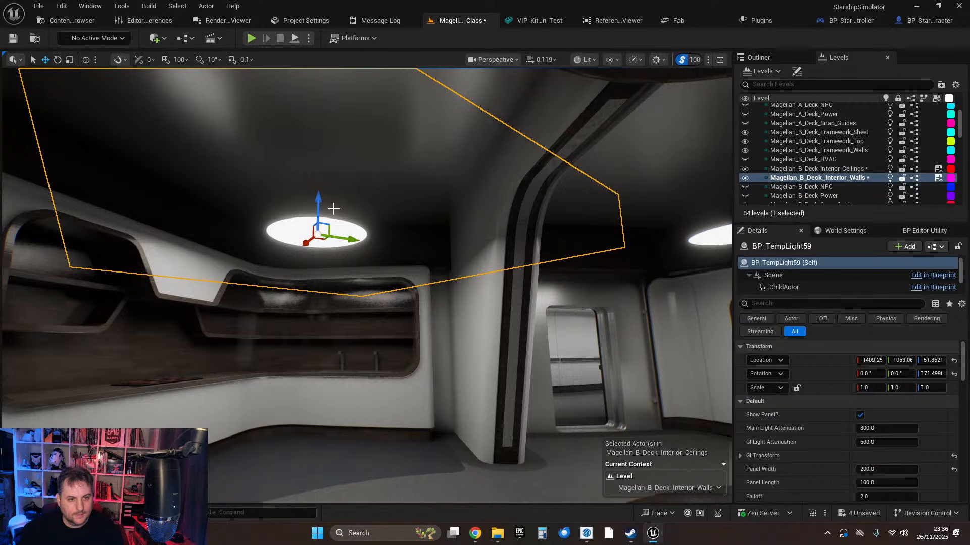
pyautogui.moveTo(328, 200); pyautogui.dragTo(328, 131)
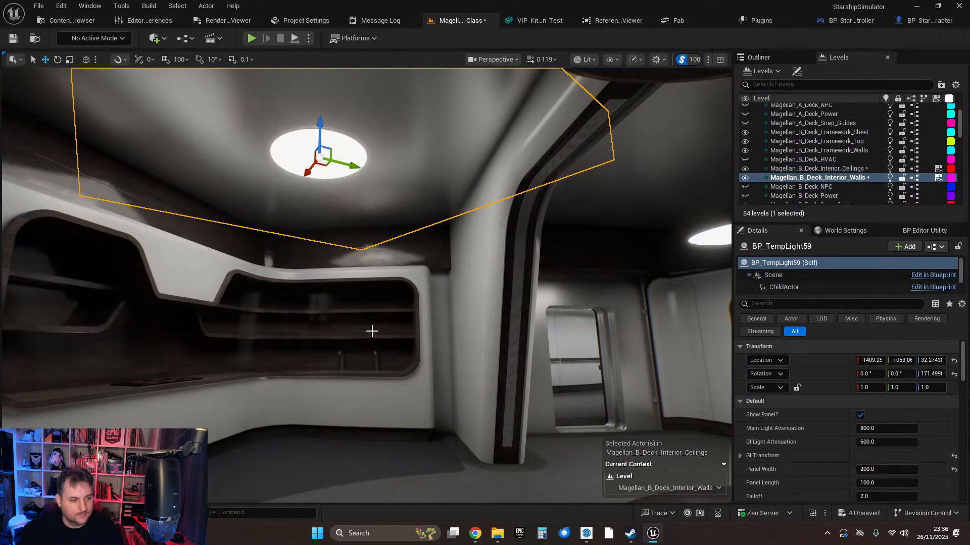
pyautogui.moveTo(372, 332); pyautogui.dragTo(445, 333, button='right')
pyautogui.press('w')
pyautogui.press('s')
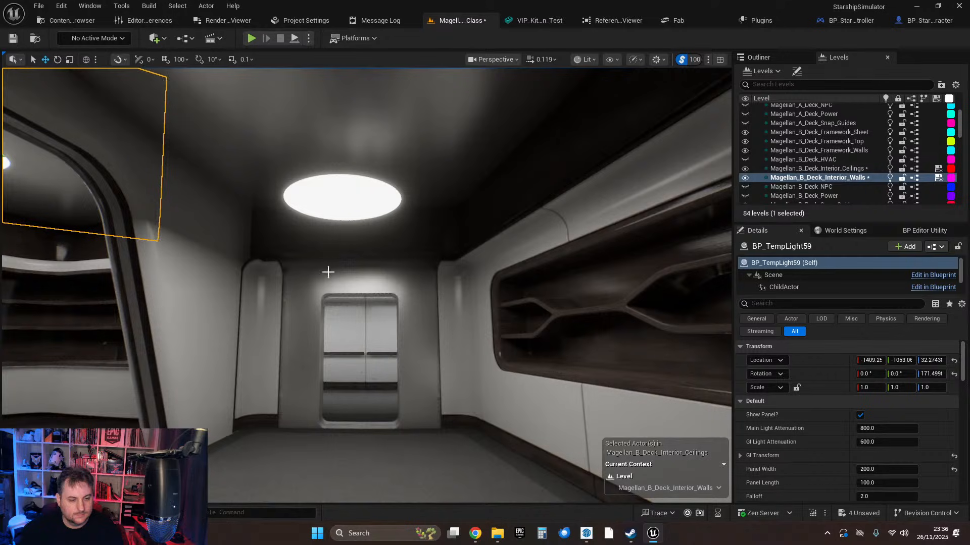
pyautogui.click(342, 197)
pyautogui.moveTo(348, 178); pyautogui.dragTo(354, 94)
# Raise BP_TempLight62 above the next kitchen to the ceiling and BP_TempLight65 in the shelved entrance room to a Z of about 33.
pyautogui.press('w')
pyautogui.moveTo(403, 167); pyautogui.dragTo(9, 167, button='right')
pyautogui.press('w')
pyautogui.click(483, 258)
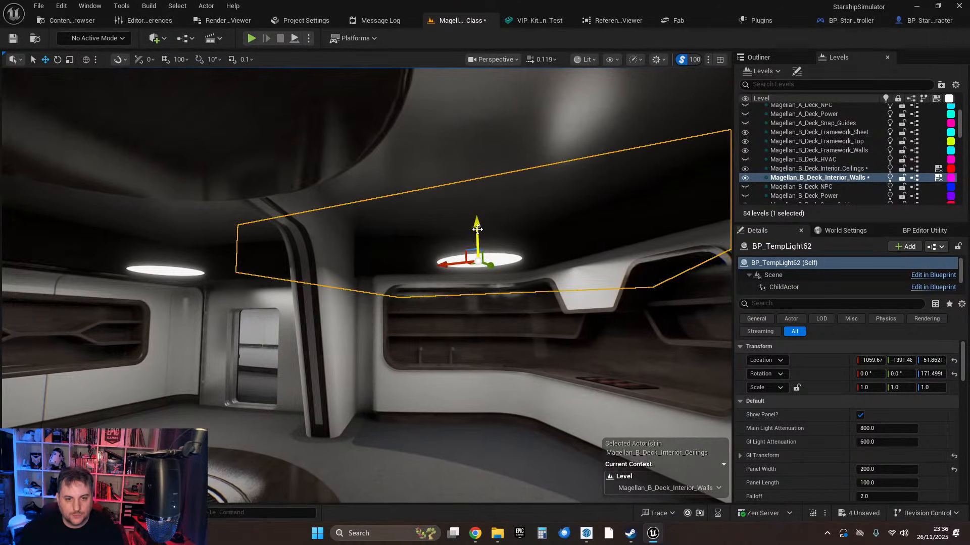
pyautogui.moveTo(477, 229); pyautogui.dragTo(487, 158)
pyautogui.moveTo(487, 159); pyautogui.dragTo(497, 187, button='right')
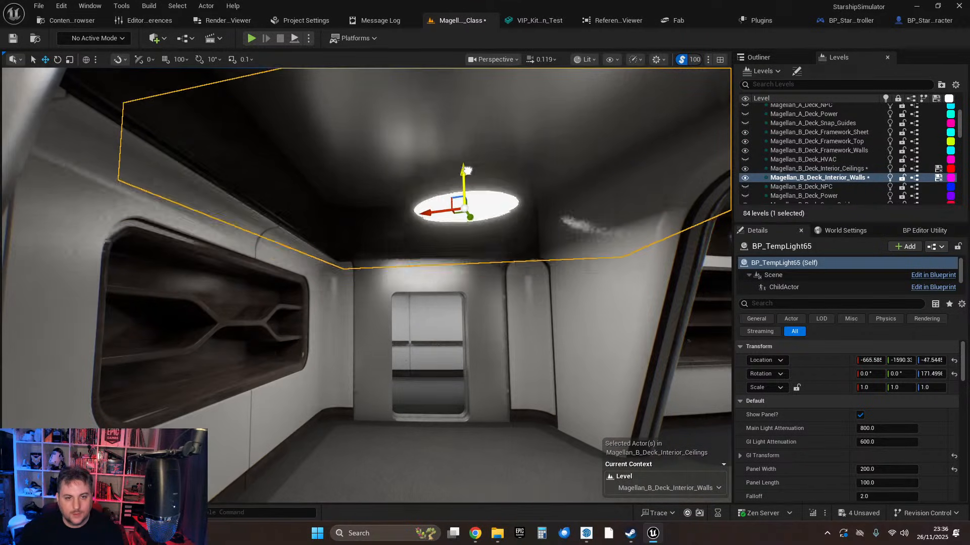
pyautogui.moveTo(466, 170); pyautogui.dragTo(474, 106)
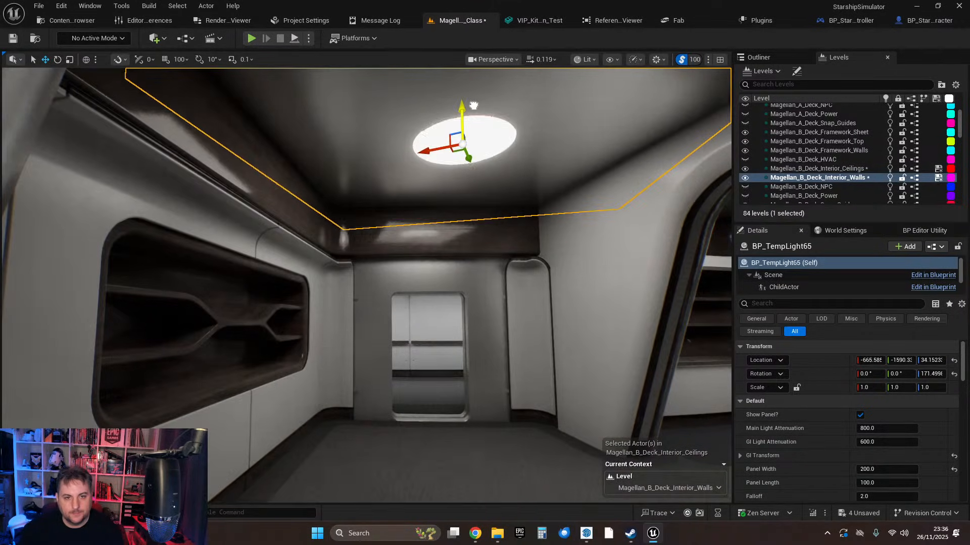
# Examine the lit kitchen corner up close, including the shelving, taps, hob, counter and wall dispenser.
pyautogui.moveTo(502, 248); pyautogui.dragTo(553, 239, button='right')
pyautogui.moveTo(419, 299); pyautogui.dragTo(394, 201, button='right')
pyautogui.press('w')
pyautogui.press('w')
pyautogui.press('s')
pyautogui.moveTo(400, 384); pyautogui.dragTo(386, 330, button='right')
pyautogui.press('a')
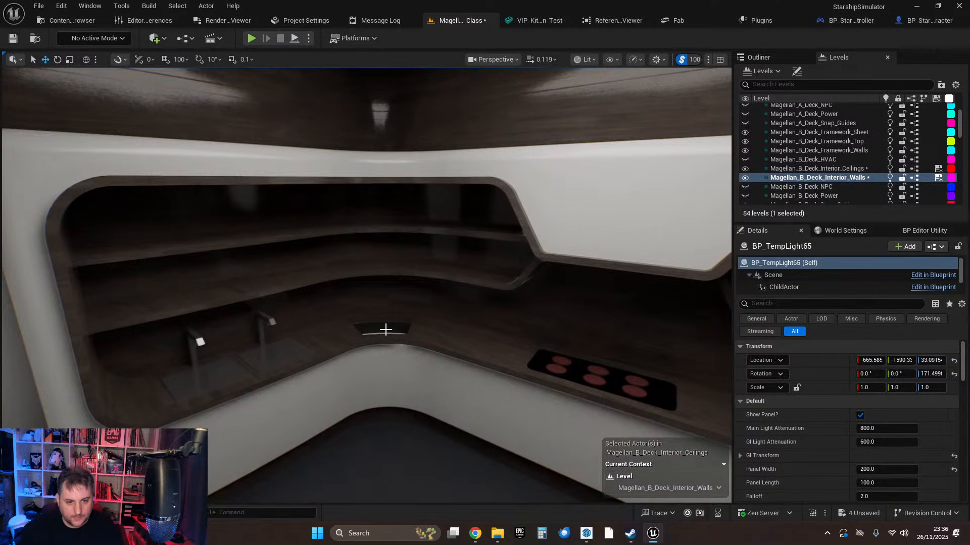
pyautogui.moveTo(476, 211); pyautogui.dragTo(564, 202, button='right')
pyautogui.moveTo(476, 383); pyautogui.dragTo(523, 380, button='right')
pyautogui.press('d')
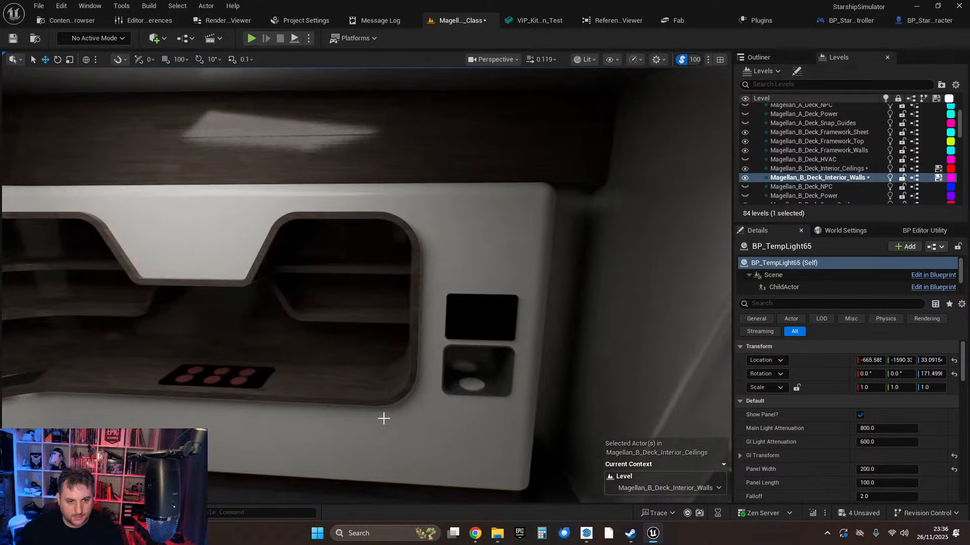
pyautogui.moveTo(383, 418); pyautogui.dragTo(407, 421, button='right')
pyautogui.press('a')
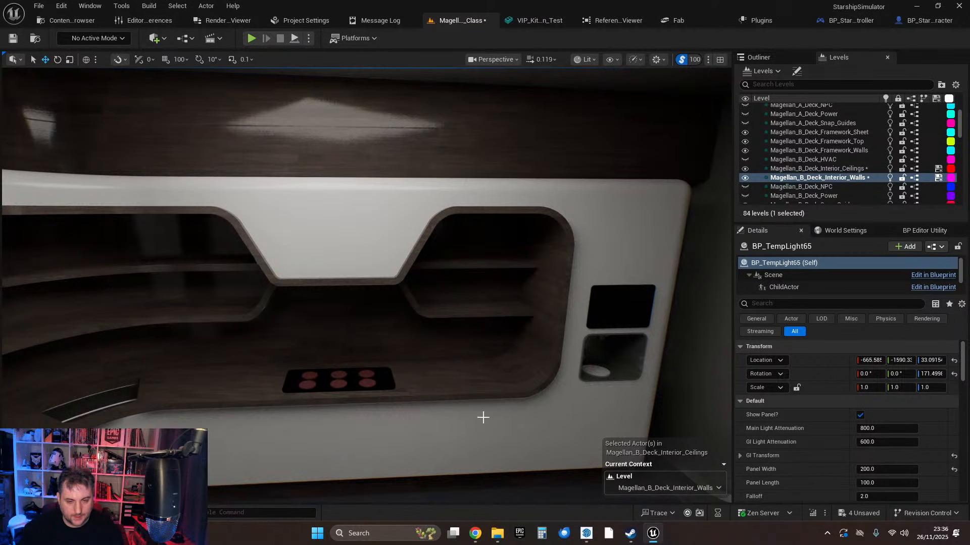
pyautogui.press('d')
pyautogui.moveTo(483, 418)
pyautogui.mouseDown(button='right')
pyautogui.moveTo(432, 429)
pyautogui.moveTo(407, 404)
pyautogui.moveTo(493, 427)
pyautogui.moveTo(494, 403)
pyautogui.moveTo(485, 404)
pyautogui.mouseUp(button='right')
pyautogui.press('s')
pyautogui.press('d')
# Lower BP_TempLight65 slightly to a Z of about 31 and raise BP_TempLight64 in the window room to about 8.
pyautogui.moveTo(471, 193); pyautogui.dragTo(344, 231, button='right')
pyautogui.scroll(3, 428, 254)
pyautogui.press('s')
pyautogui.press('a')
pyautogui.moveTo(368, 213); pyautogui.dragTo(368, 216)
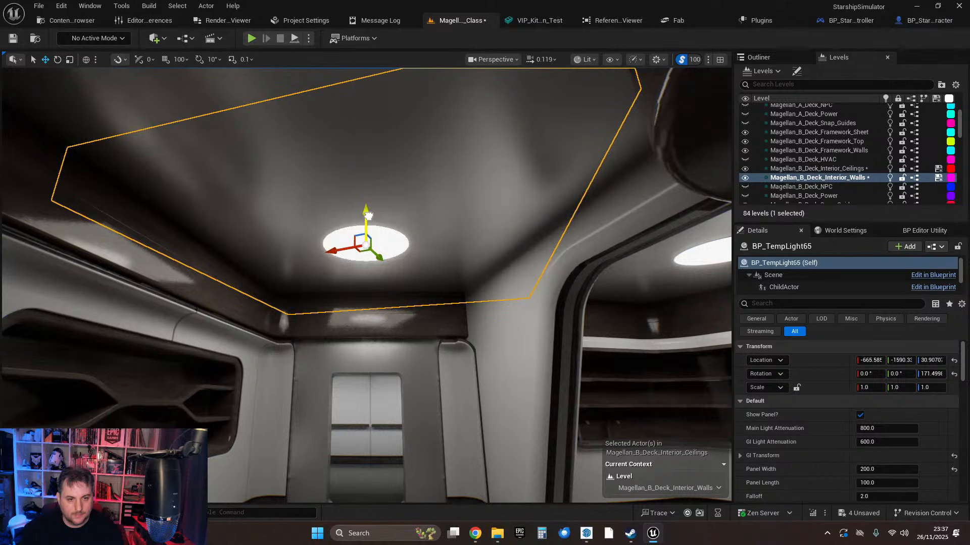
pyautogui.moveTo(469, 283); pyautogui.dragTo(651, 298, button='right')
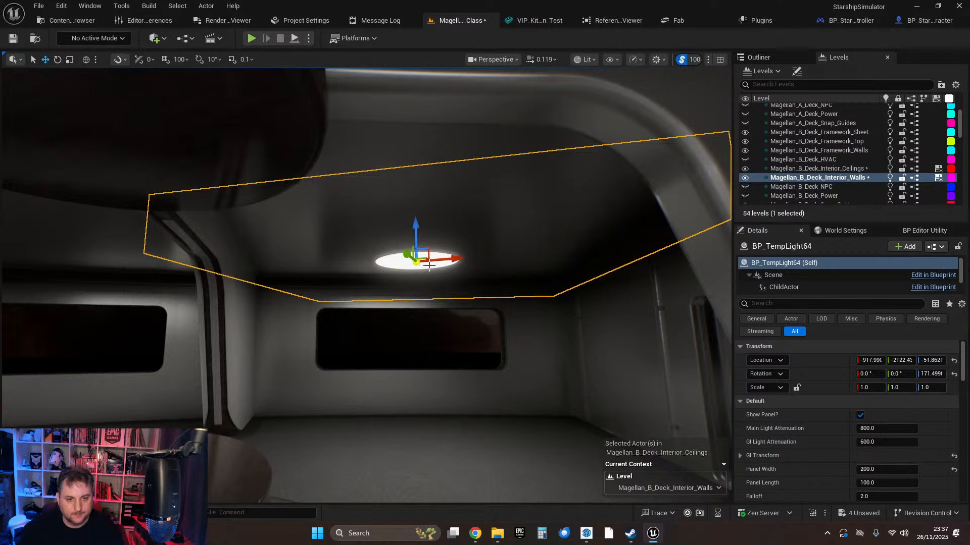
pyautogui.moveTo(425, 190); pyautogui.dragTo(426, 185)
# Raise BP_TempLight63 in the second window room to a Z of about 8 and lift the next kitchen's light to the ceiling.
pyautogui.moveTo(514, 372)
pyautogui.mouseDown(button='right')
pyautogui.moveTo(374, 373)
pyautogui.moveTo(509, 372)
pyautogui.mouseUp(button='right')
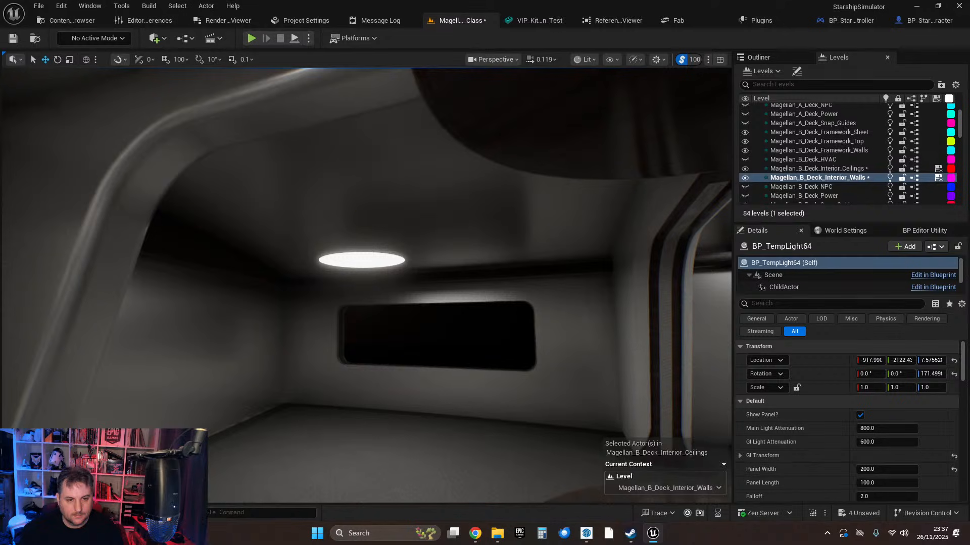
pyautogui.moveTo(368, 190); pyautogui.dragTo(371, 181)
pyautogui.press('w')
pyautogui.moveTo(434, 277); pyautogui.dragTo(263, 280, button='right')
pyautogui.press('w')
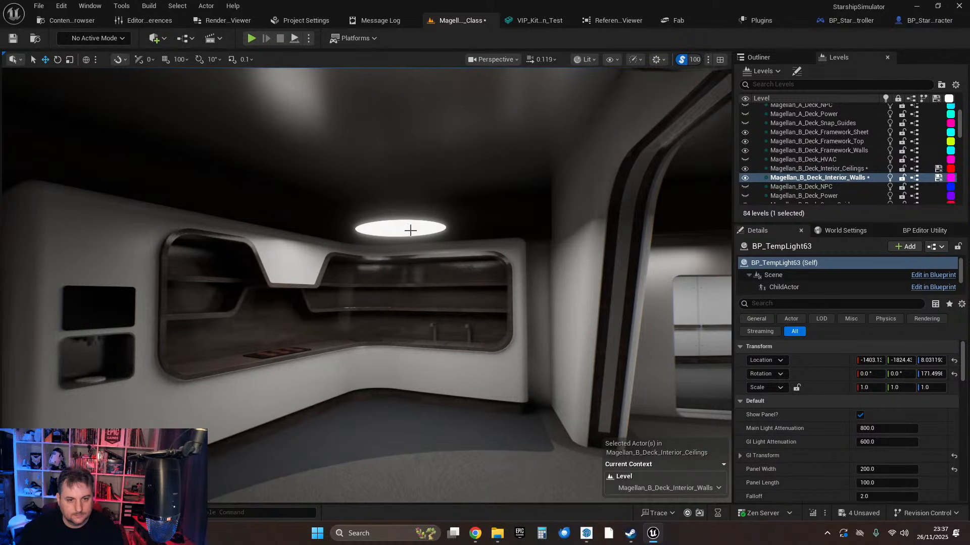
pyautogui.click(404, 210)
pyautogui.moveTo(405, 173); pyautogui.dragTo(404, 120)
# Raise BP_TempLight75 in the shelved entrance room to a Z of about 33.
pyautogui.moveTo(407, 333); pyautogui.dragTo(495, 333, button='right')
pyautogui.press('s')
pyautogui.press('w')
pyautogui.click(402, 203)
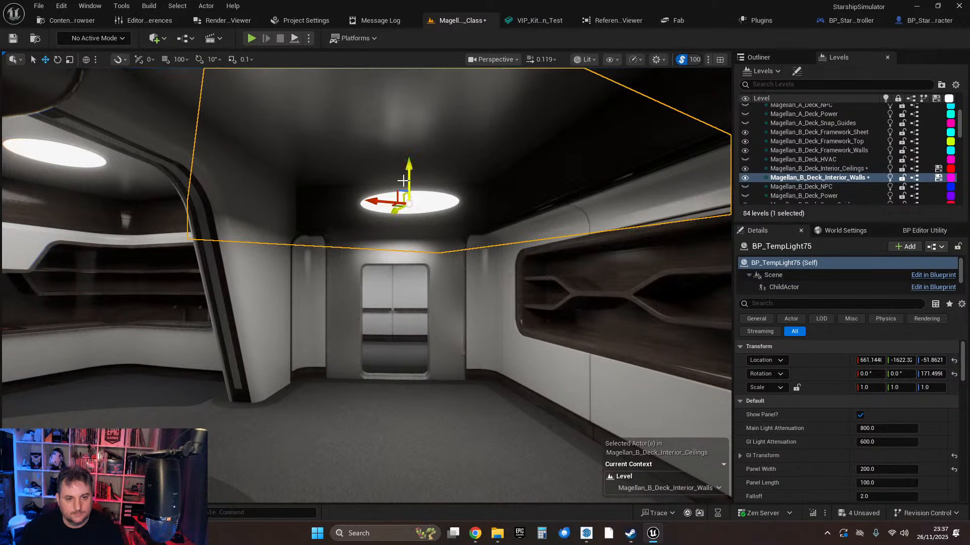
pyautogui.moveTo(412, 150); pyautogui.dragTo(410, 88)
# Raise BP_TempLight78 in the window room and the round light in the neighbouring room up to the ceiling.
pyautogui.moveTo(440, 196); pyautogui.dragTo(263, 195, button='right')
pyautogui.press('w')
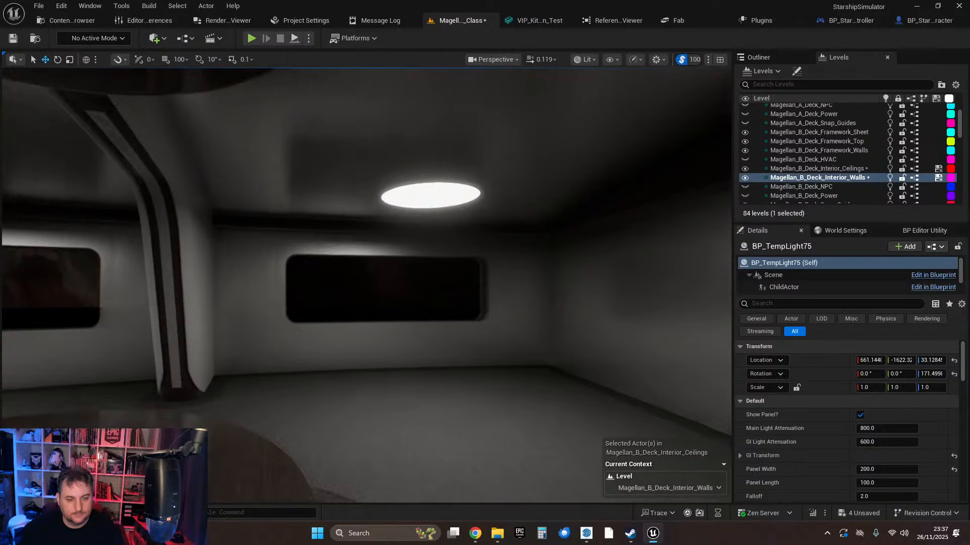
pyautogui.moveTo(461, 223); pyautogui.dragTo(491, 241, button='right')
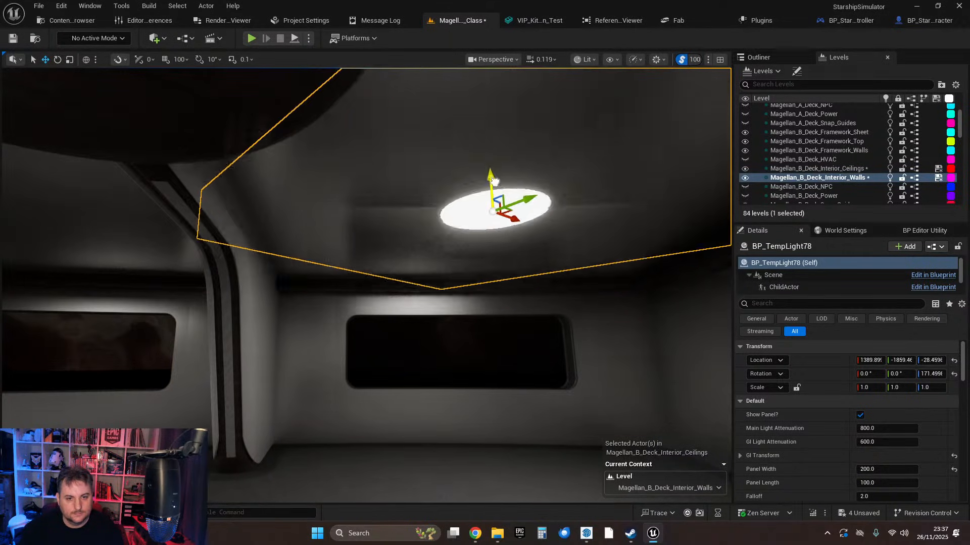
pyautogui.moveTo(494, 180); pyautogui.dragTo(498, 161)
pyautogui.moveTo(383, 211); pyautogui.dragTo(306, 201, button='right')
pyautogui.click(366, 248)
pyautogui.moveTo(370, 226); pyautogui.dragTo(384, 165)
# Raise BP_TempLight68 in the panelled room to a Z of about 15 and BP_TempLight69 beyond the doorway to about 32.
pyautogui.moveTo(506, 321); pyautogui.dragTo(217, 344, button='right')
pyautogui.moveTo(356, 188)
pyautogui.mouseDown(button='right')
pyautogui.moveTo(308, 187)
pyautogui.moveTo(334, 176)
pyautogui.moveTo(353, 191)
pyautogui.mouseUp(button='right')
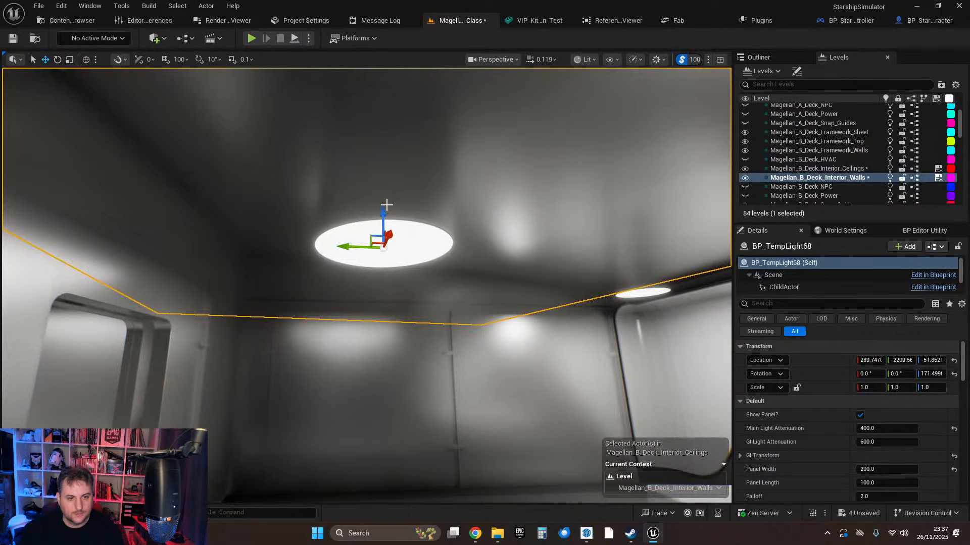
pyautogui.moveTo(383, 126); pyautogui.dragTo(385, 127)
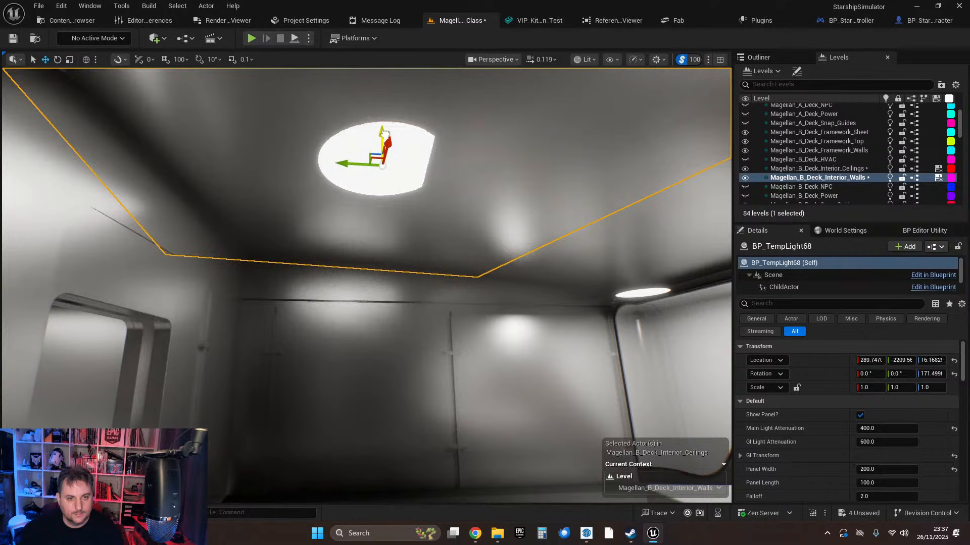
pyautogui.moveTo(384, 135); pyautogui.dragTo(446, 199, button='right')
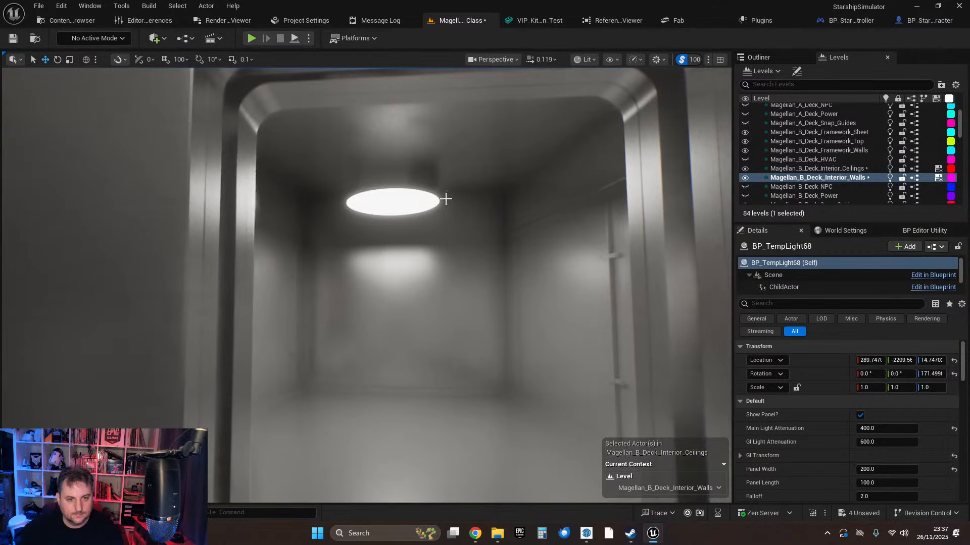
pyautogui.moveTo(393, 167); pyautogui.dragTo(402, 95)
# Raise the light in the panelled room with the doorway to its ceiling and BP_TempLight66 to a Z of about 31.
pyautogui.moveTo(401, 95); pyautogui.dragTo(631, 136, button='right')
pyautogui.moveTo(523, 286)
pyautogui.mouseDown(button='right')
pyautogui.moveTo(606, 298)
pyautogui.moveTo(523, 286)
pyautogui.mouseUp(button='right')
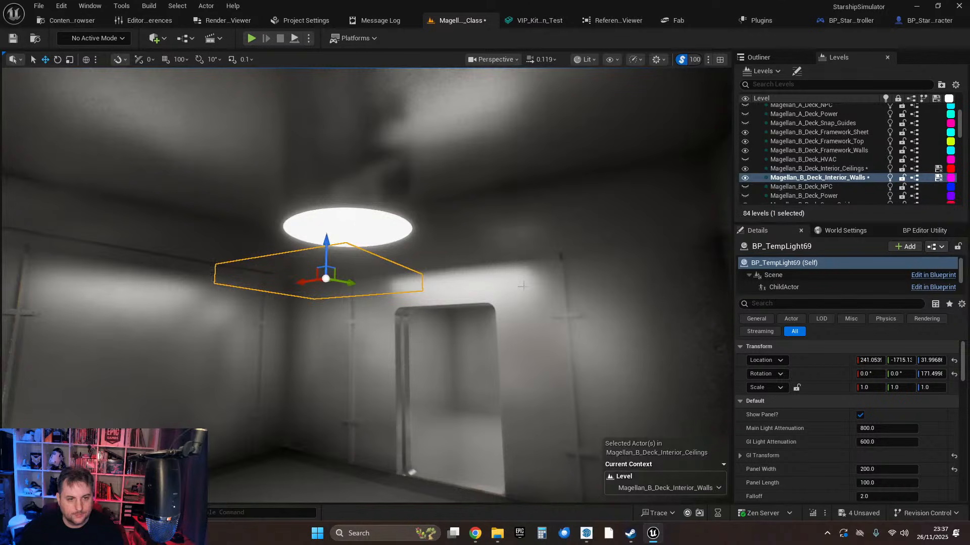
pyautogui.moveTo(349, 200); pyautogui.dragTo(355, 113)
pyautogui.moveTo(363, 138)
pyautogui.mouseDown(button='right')
pyautogui.moveTo(363, 171)
pyautogui.moveTo(364, 131)
pyautogui.mouseUp(button='right')
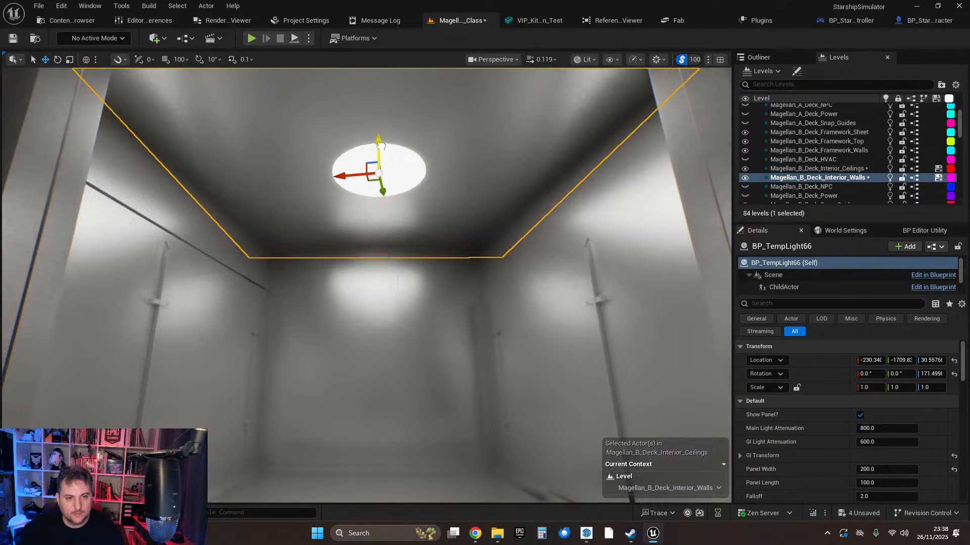
pyautogui.moveTo(380, 145); pyautogui.dragTo(383, 144)
# Raise the round lights in the next two rooms along the deck up to their ceilings.
pyautogui.moveTo(378, 166); pyautogui.dragTo(672, 215, button='right')
pyautogui.press('w')
pyautogui.scroll(2, 378, 167)
pyautogui.press('w')
pyautogui.moveTo(378, 166); pyautogui.dragTo(485, 163, button='right')
pyautogui.press('w')
pyautogui.moveTo(312, 339); pyautogui.dragTo(469, 318, button='right')
pyautogui.moveTo(346, 182); pyautogui.dragTo(339, 83)
pyautogui.moveTo(410, 214); pyautogui.dragTo(283, 210, button='right')
pyautogui.press('w')
pyautogui.moveTo(387, 156); pyautogui.dragTo(391, 104)
# Raise BP_TempLight50 in the panelled room to a Z of about 10 and BP_TempLight51 beyond the doorway to the ceiling.
pyautogui.moveTo(391, 147); pyautogui.dragTo(314, 202, button='right')
pyautogui.press('w')
pyautogui.moveTo(444, 243); pyautogui.dragTo(404, 276, button='right')
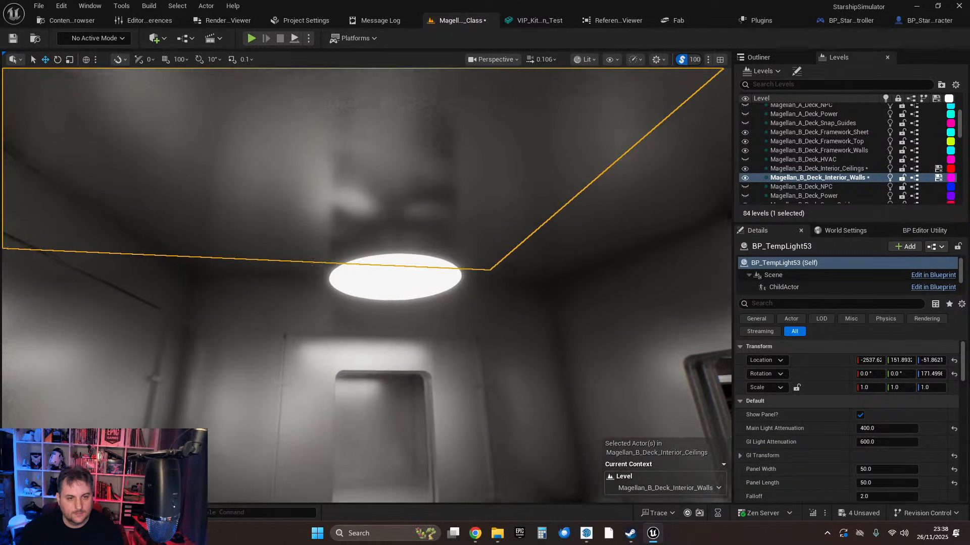
pyautogui.click(406, 274)
pyautogui.moveTo(401, 258); pyautogui.dragTo(399, 184)
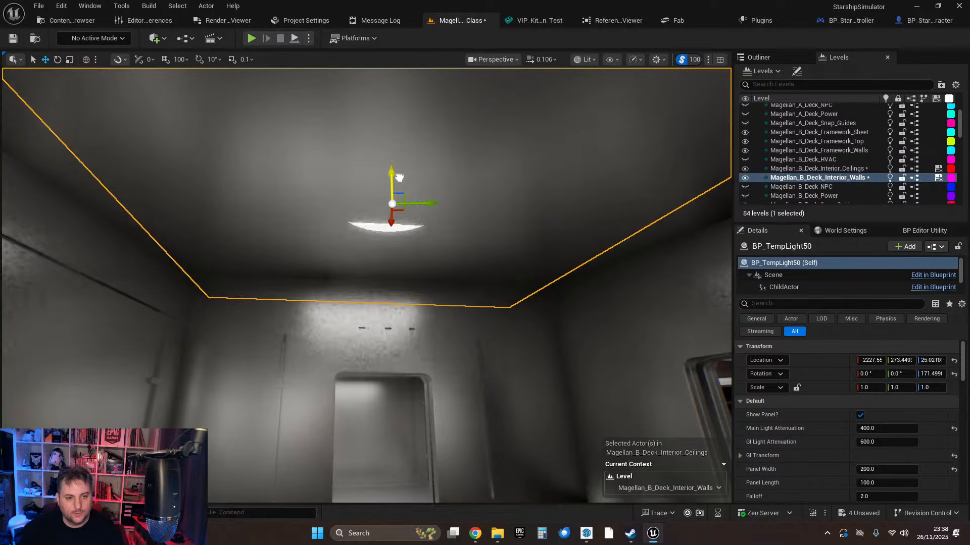
pyautogui.moveTo(398, 186); pyautogui.dragTo(468, 229, button='right')
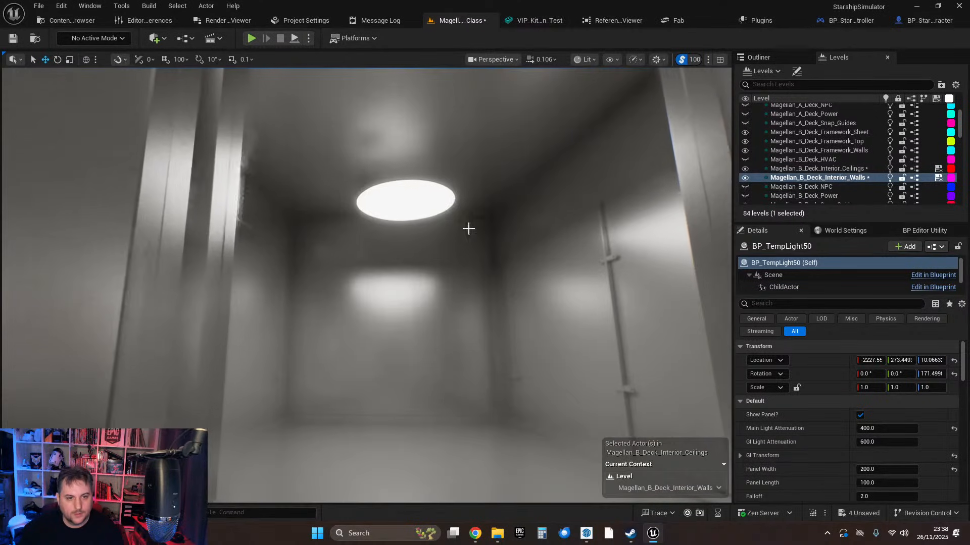
pyautogui.moveTo(404, 167); pyautogui.dragTo(407, 108)
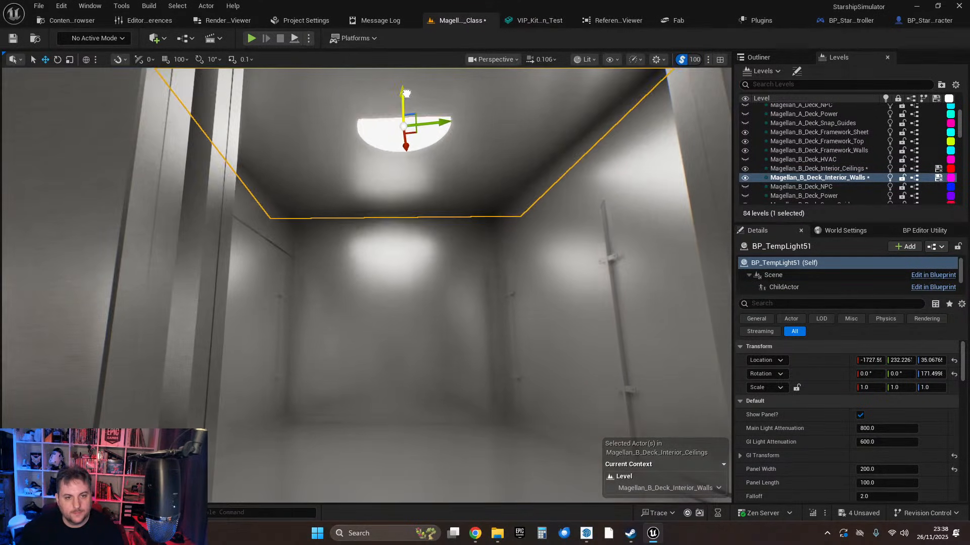
# Raise BP_TempLight41 to a Z of about 15 and BP_TempLight35 to a Z of about 29.
pyautogui.moveTo(406, 99); pyautogui.dragTo(390, 190, button='right')
pyautogui.moveTo(404, 292); pyautogui.dragTo(351, 247, button='right')
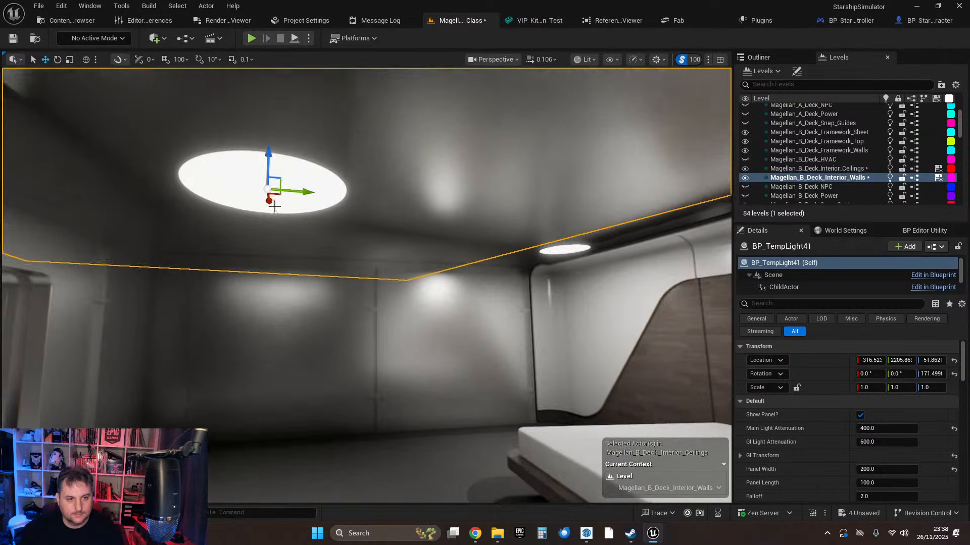
pyautogui.moveTo(274, 206); pyautogui.dragTo(424, 289, button='right')
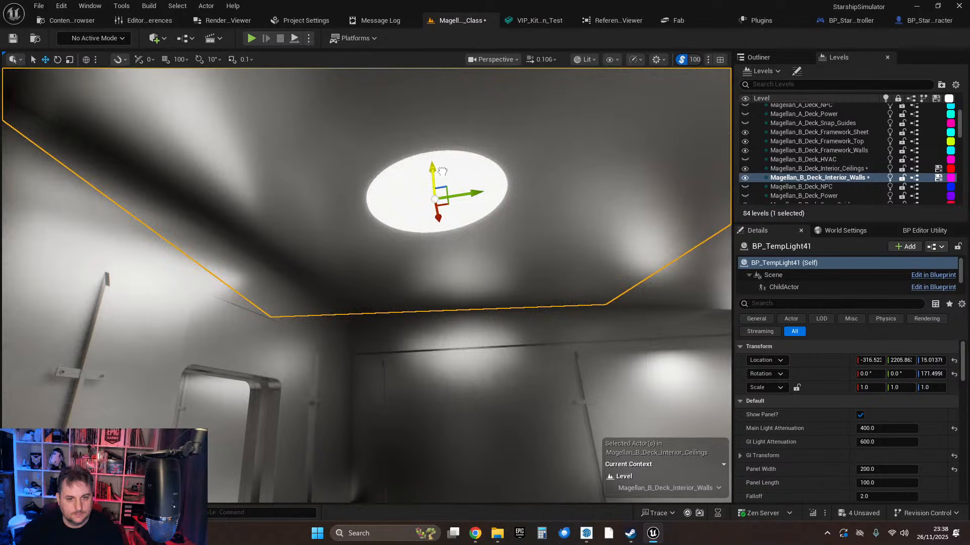
pyautogui.moveTo(443, 171); pyautogui.dragTo(439, 283, button='right')
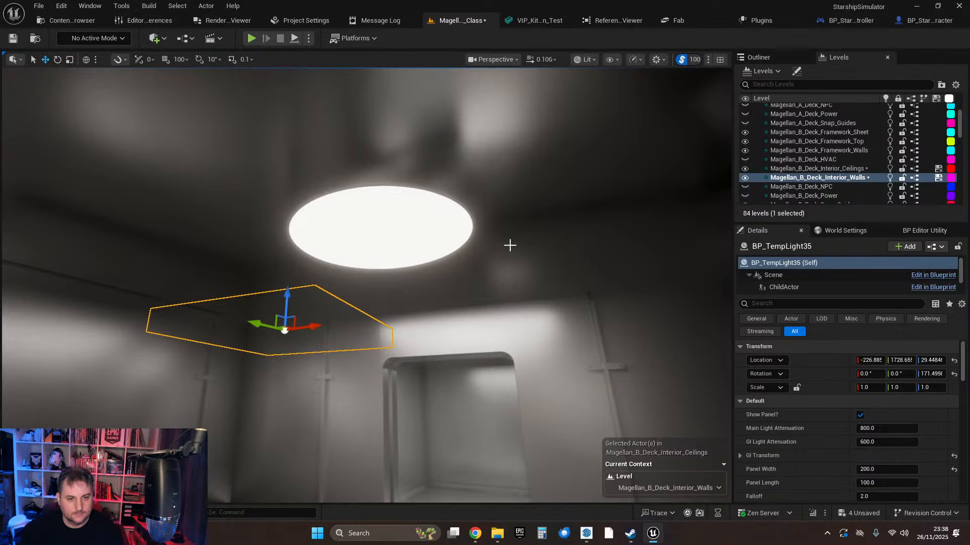
# Raise BP_TempLight42 to a Z of about 15 and BP_TempLight25 to a Z of about 32.
pyautogui.click(400, 210)
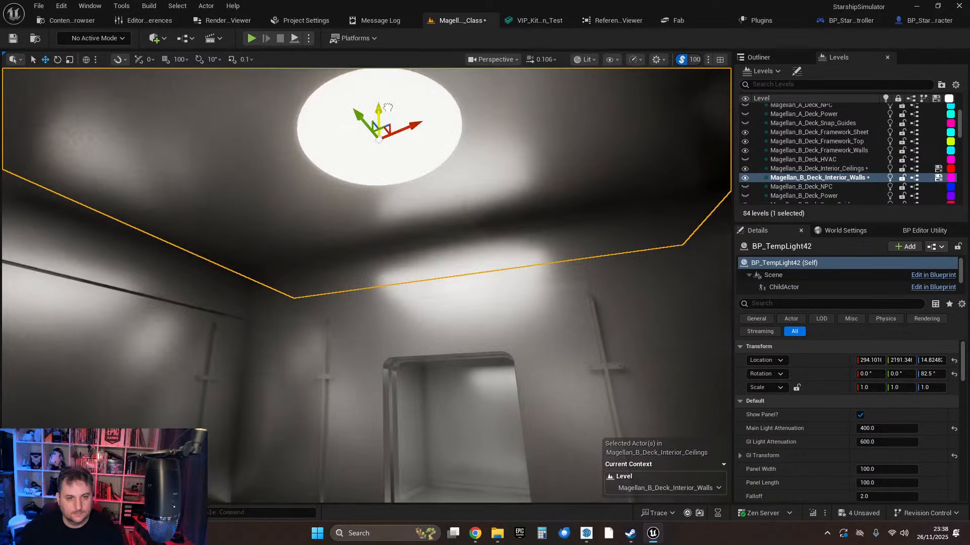
pyautogui.press('w')
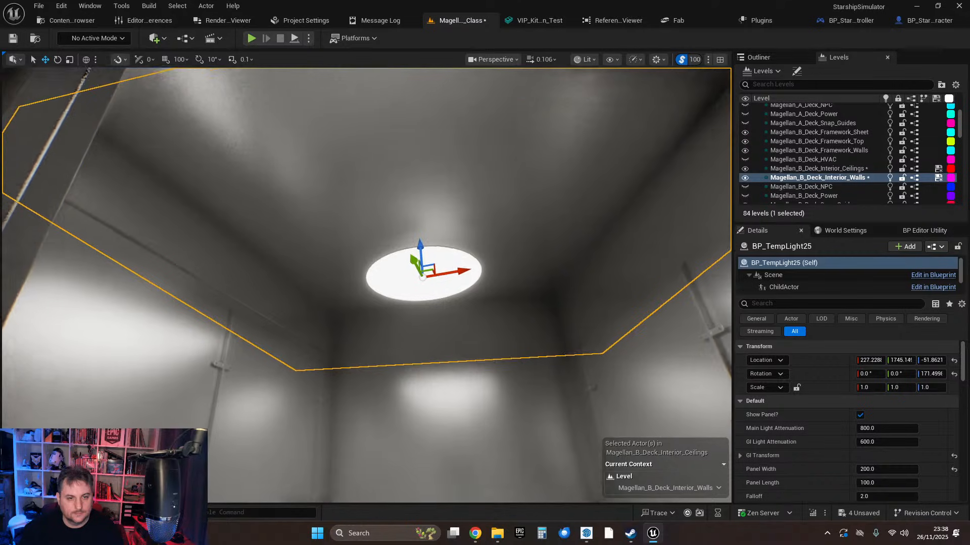
pyautogui.moveTo(427, 183); pyautogui.dragTo(425, 178)
# Reposition BP_TempLight21 beside the kitchen on its ceiling section at about X 1104, Y 1460, Z 31.
pyautogui.moveTo(392, 214); pyautogui.dragTo(505, 288, button='right')
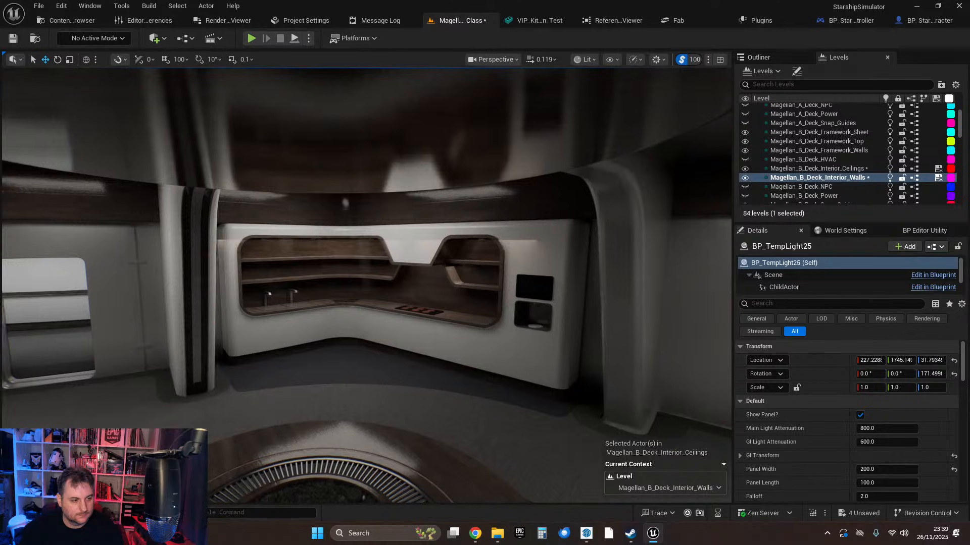
pyautogui.moveTo(338, 263); pyautogui.dragTo(386, 312, button='right')
pyautogui.press('Escape')
pyautogui.click(366, 343)
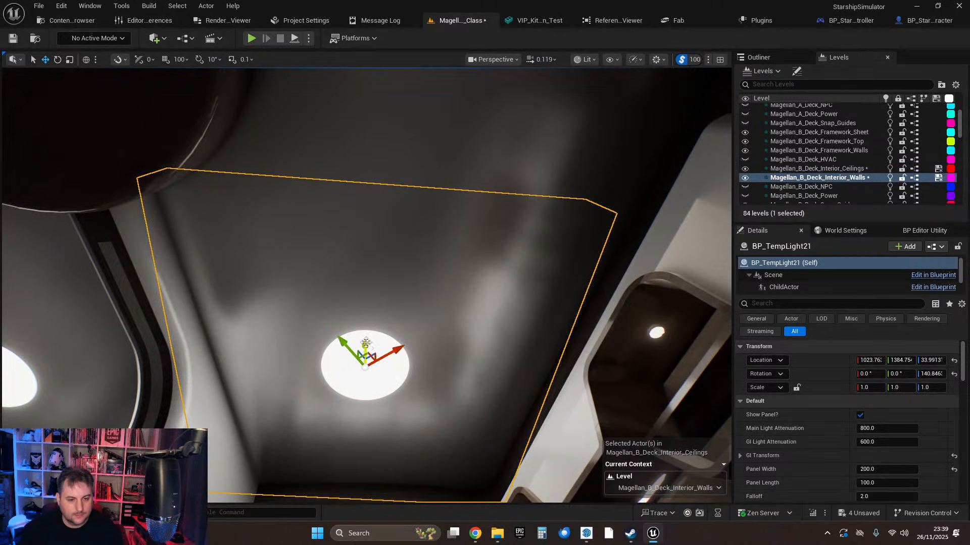
pyautogui.moveTo(368, 355); pyautogui.dragTo(387, 264)
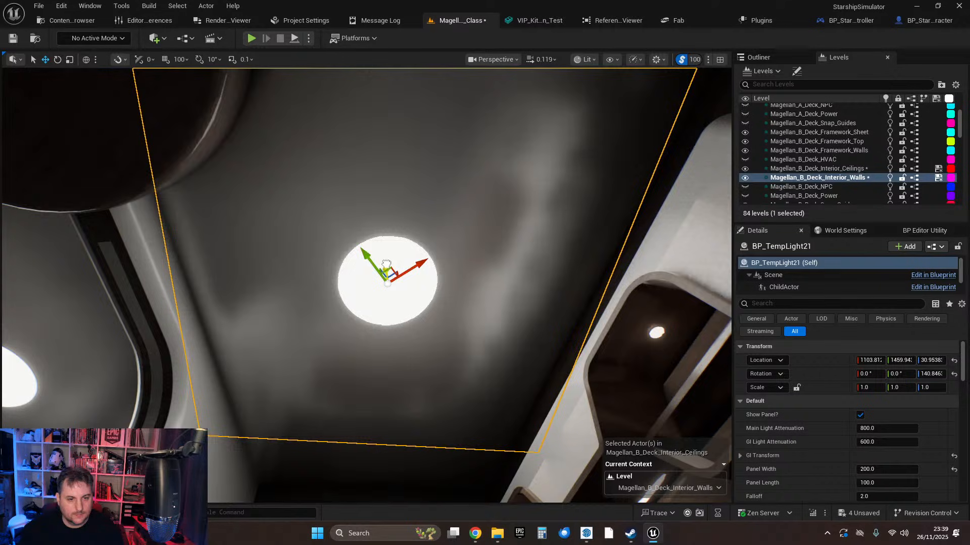
# Shift BP_TempLight21 horizontally on its ceiling section to about X 1078, Y 1435, and deselect it.
pyautogui.moveTo(386, 265); pyautogui.dragTo(474, 334, button='right')
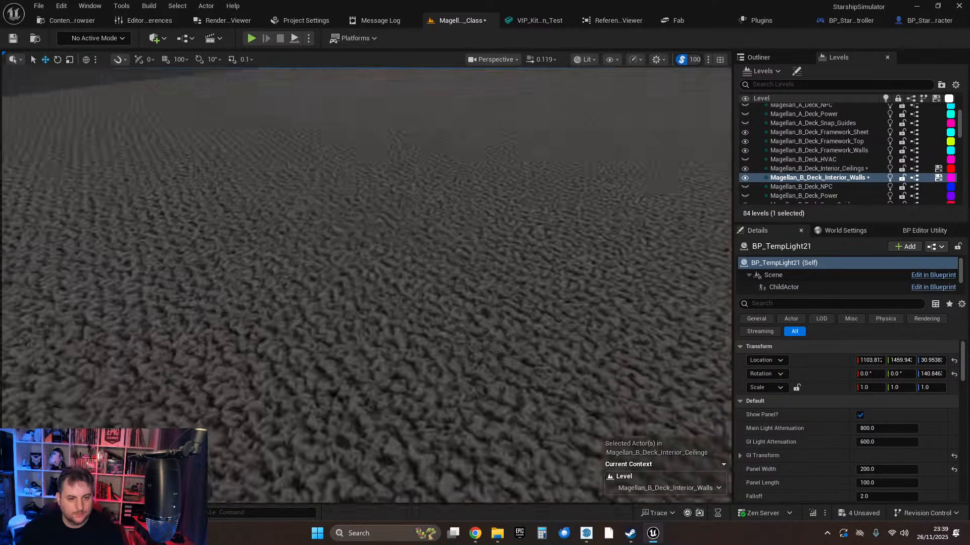
pyautogui.moveTo(474, 333); pyautogui.dragTo(470, 252, button='right')
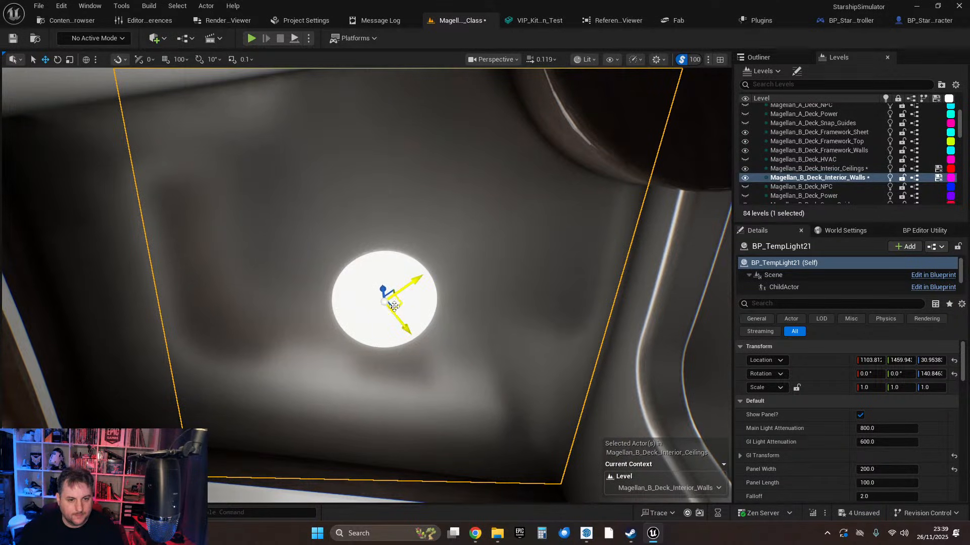
pyautogui.moveTo(396, 303); pyautogui.dragTo(361, 301)
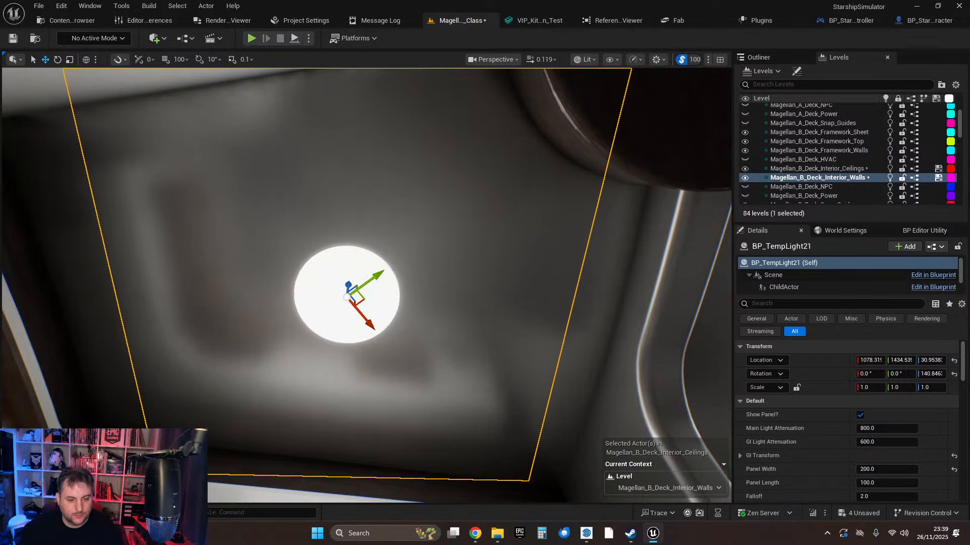
pyautogui.moveTo(485, 359); pyautogui.dragTo(444, 371, button='right')
pyautogui.press('Escape')
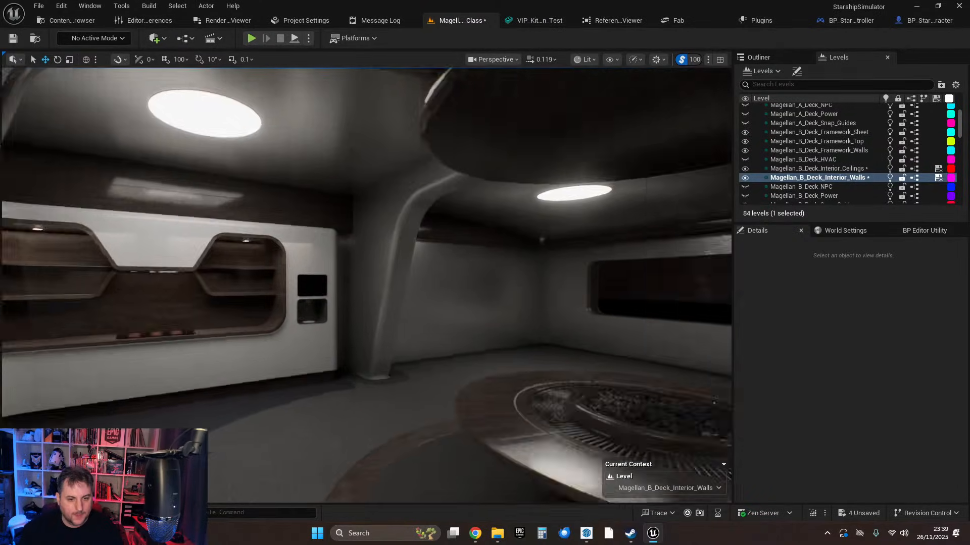
# Examine the lighting, ceiling and fittings around the kitchen and fire pit in the large stateroom.
pyautogui.moveTo(445, 323)
pyautogui.mouseDown(button='right')
pyautogui.moveTo(535, 321)
pyautogui.moveTo(454, 315)
pyautogui.moveTo(510, 311)
pyautogui.moveTo(494, 366)
pyautogui.moveTo(493, 333)
pyautogui.moveTo(460, 329)
pyautogui.mouseUp(button='right')
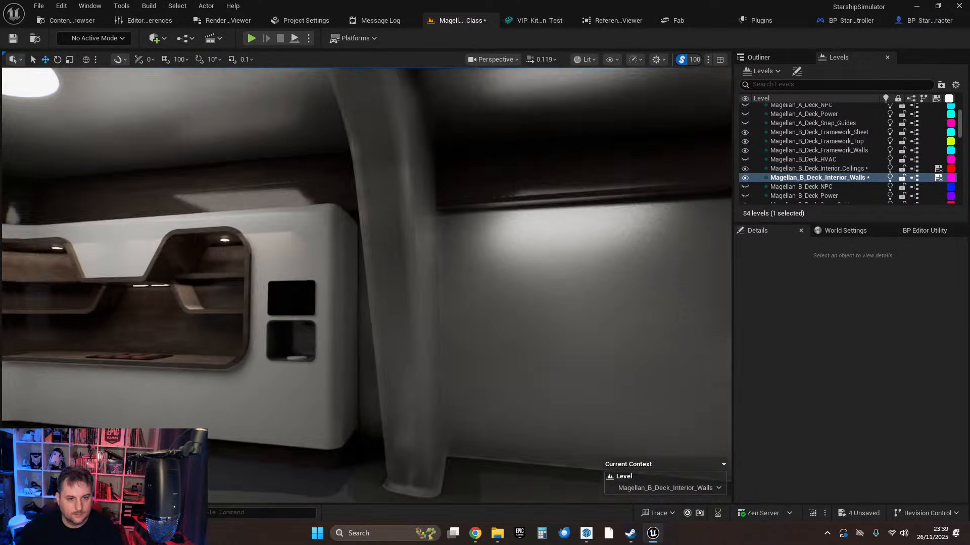
pyautogui.moveTo(460, 328); pyautogui.dragTo(386, 302, button='right')
pyautogui.press('w')
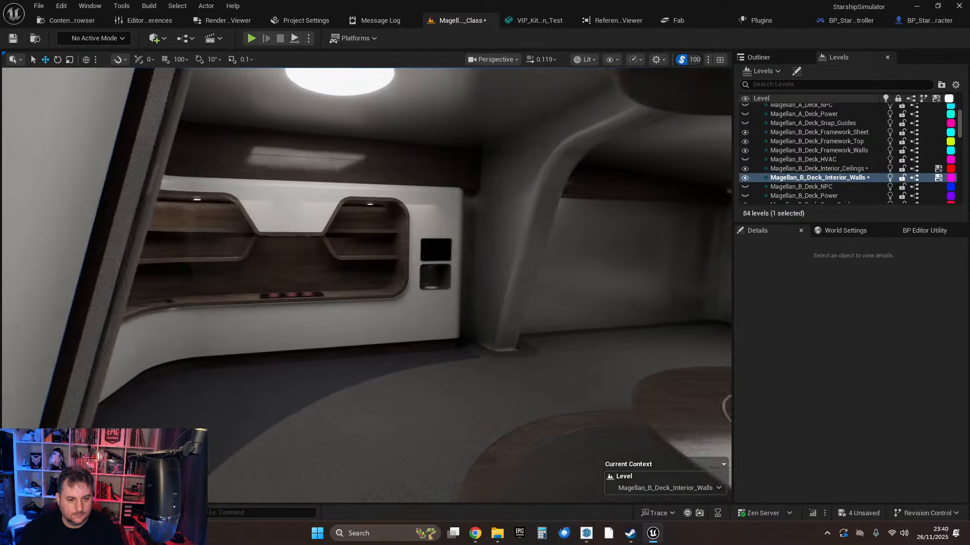
pyautogui.press('w')
pyautogui.moveTo(386, 302); pyautogui.dragTo(303, 325, button='right')
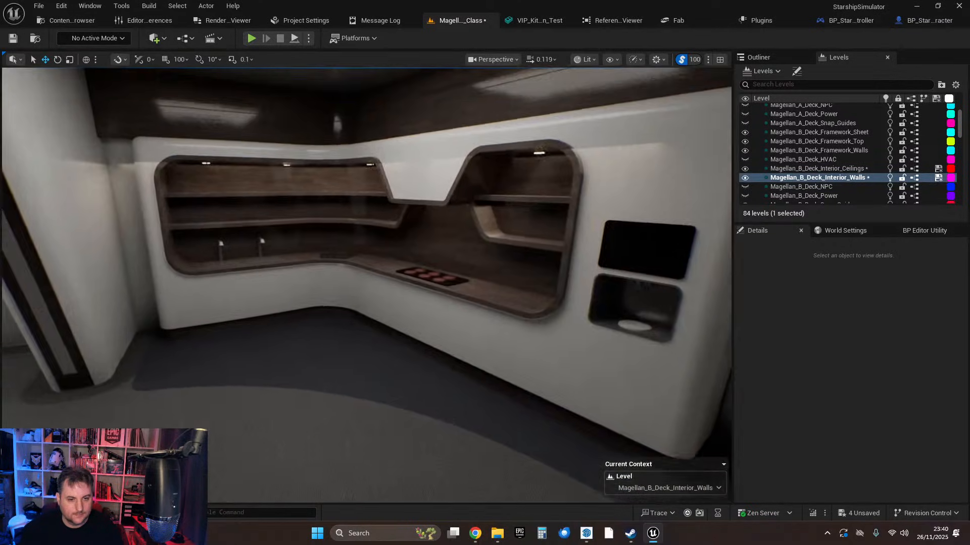
pyautogui.press('w')
pyautogui.moveTo(364, 285); pyautogui.dragTo(404, 283, button='right')
pyautogui.press('s')
pyautogui.moveTo(475, 276); pyautogui.dragTo(376, 344, button='right')
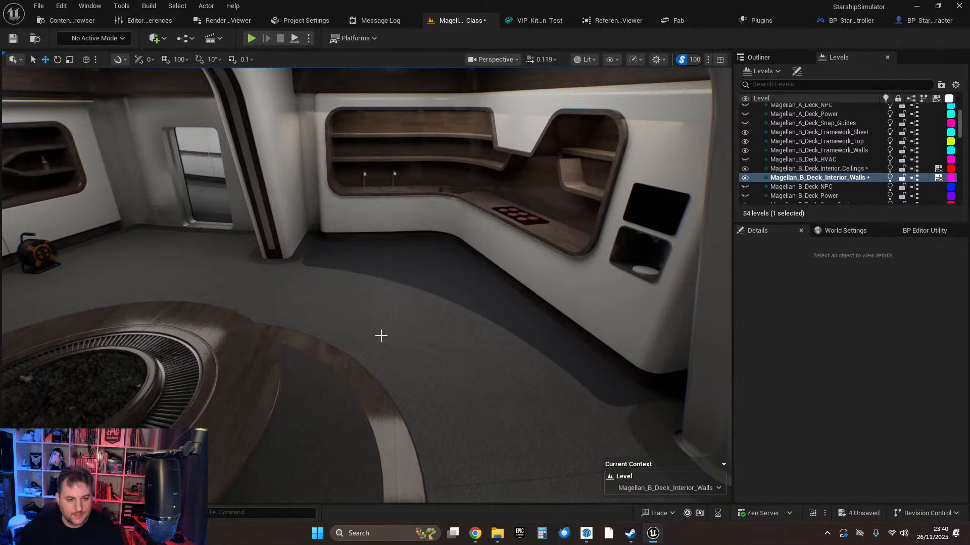
pyautogui.moveTo(372, 299); pyautogui.dragTo(298, 343, button='right')
pyautogui.press('w')
pyautogui.press('w')
pyautogui.press('d')
pyautogui.press('s')
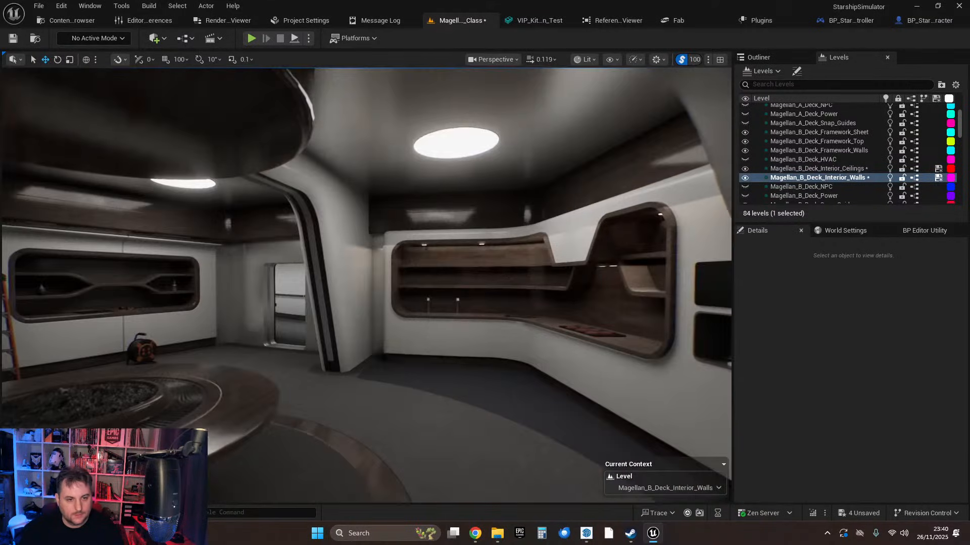
# Save all modified levels and start a play session in the editor viewport.
pyautogui.click(37, 7)
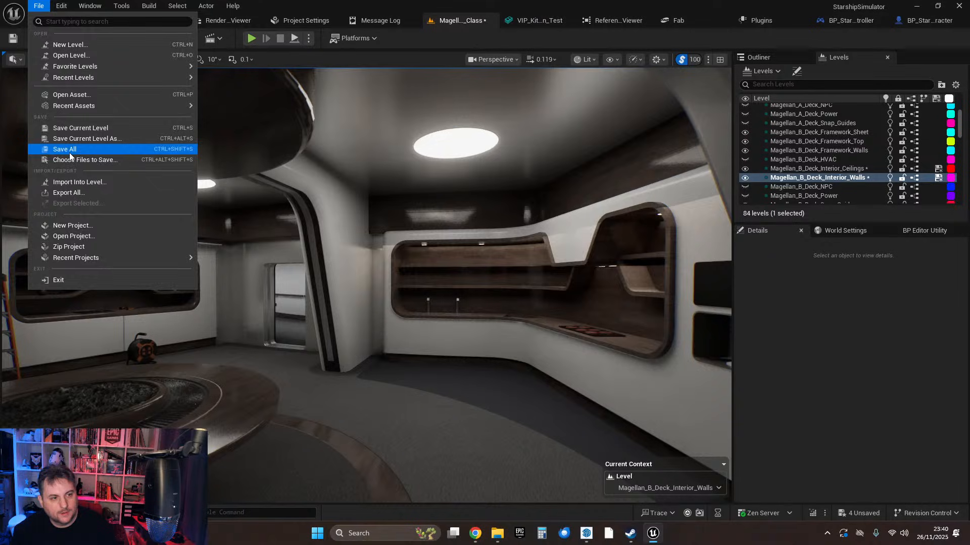
pyautogui.click(68, 151)
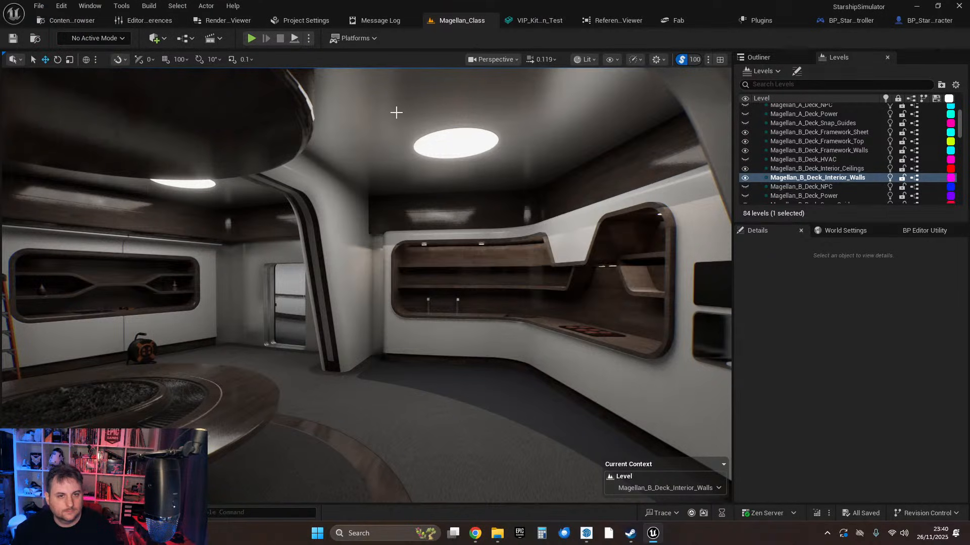
pyautogui.click(251, 39)
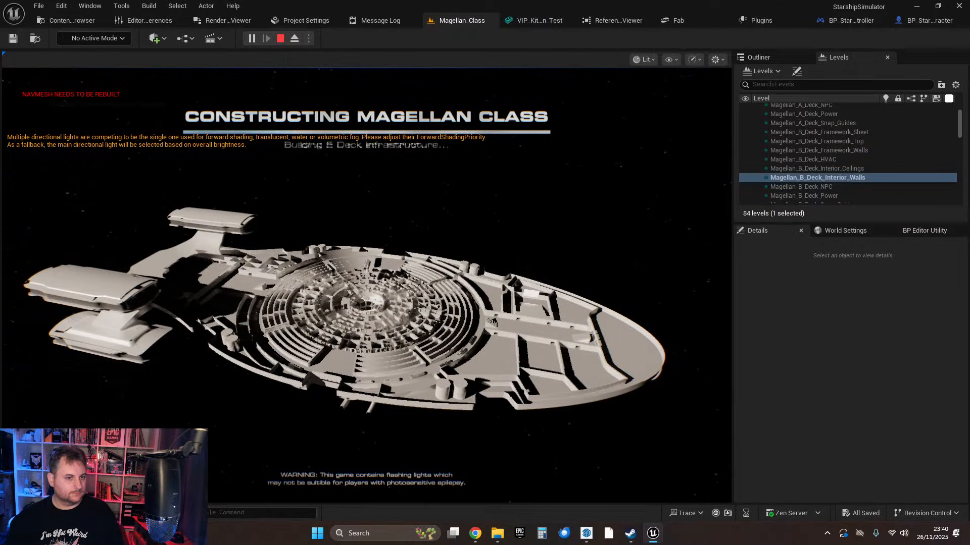
# Stop the play session, return to the Magellan_Class level and set the number of players to 1.
pyautogui.click(280, 40)
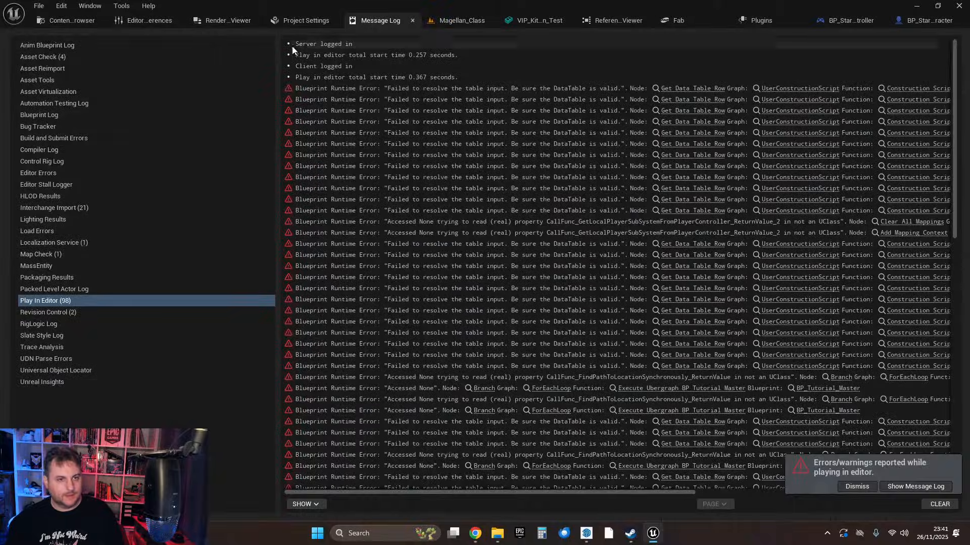
pyautogui.click(447, 21)
pyautogui.click(309, 38)
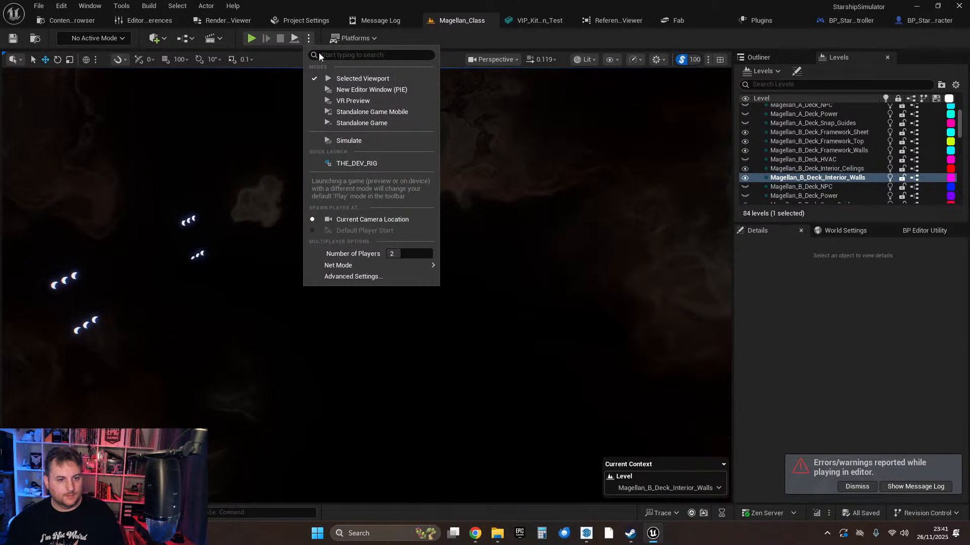
pyautogui.click(406, 254)
pyautogui.write('1')
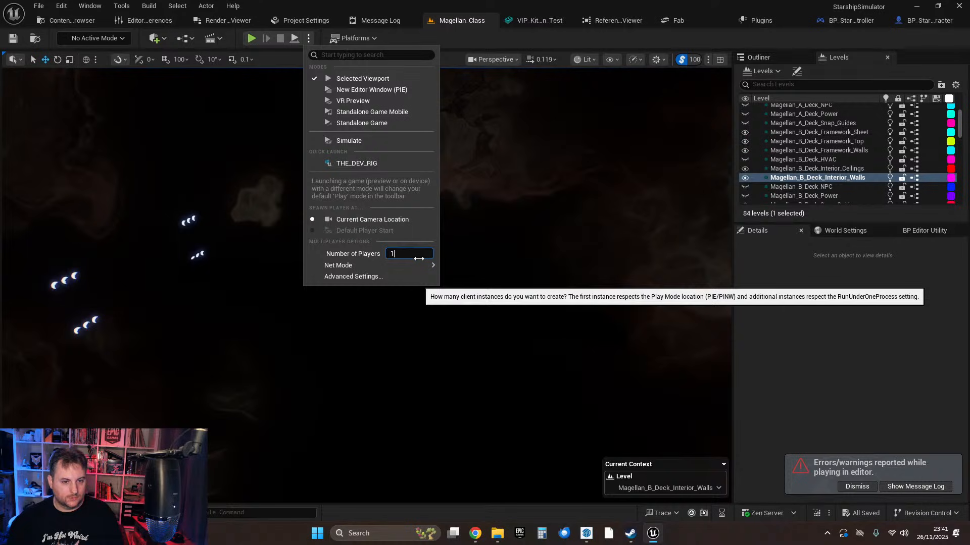
pyautogui.press('Return')
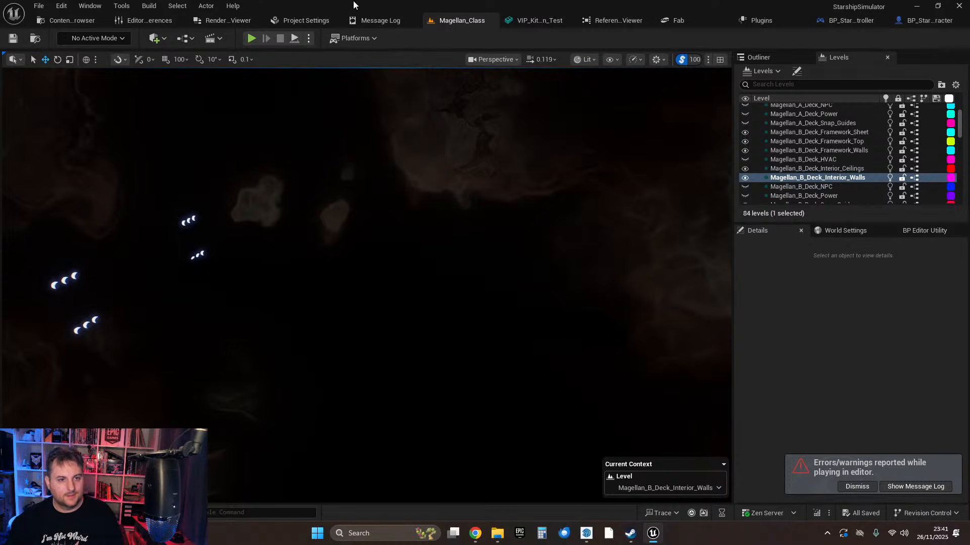
# Start a play session and walk from the A Deck command centre down to the stateroom with the fire pit on B Deck.
pyautogui.click(251, 39)
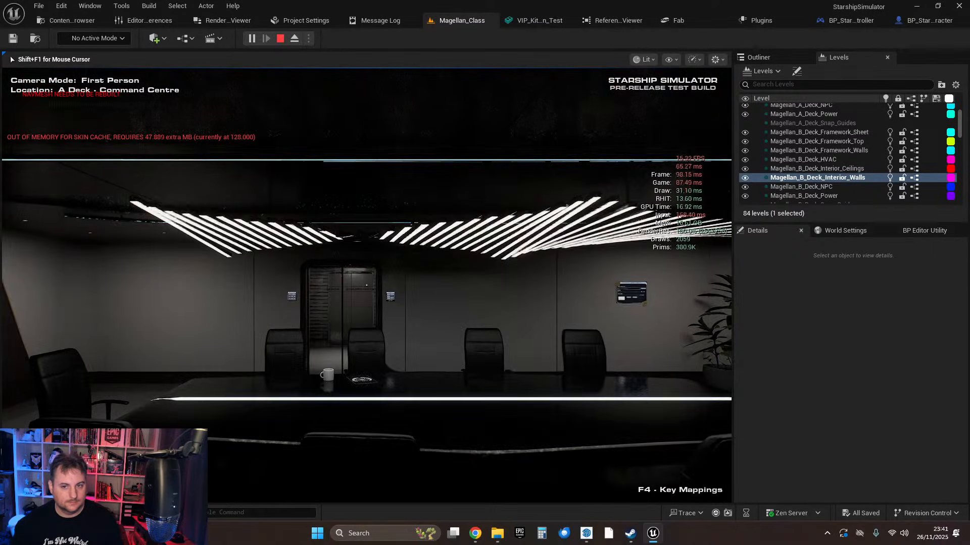
pyautogui.press('w')
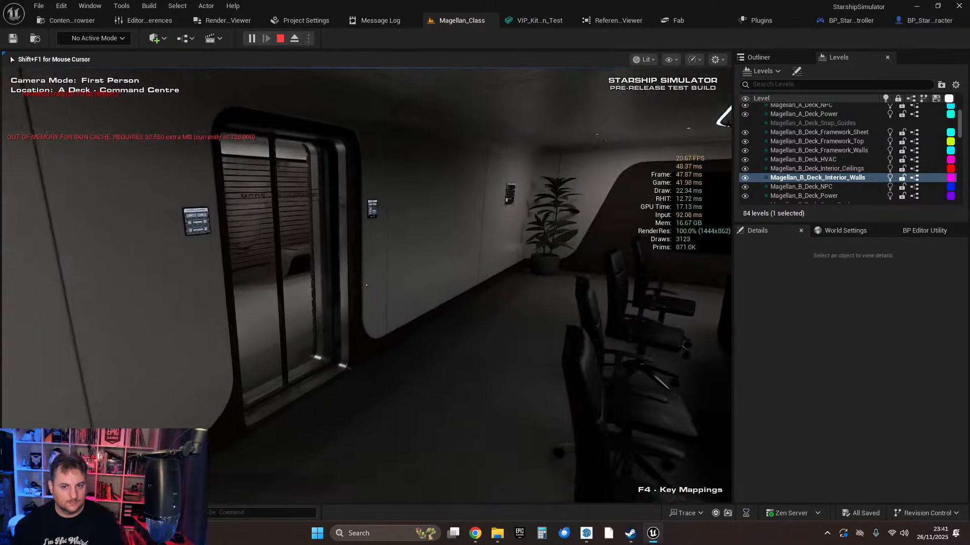
pyautogui.press('w')
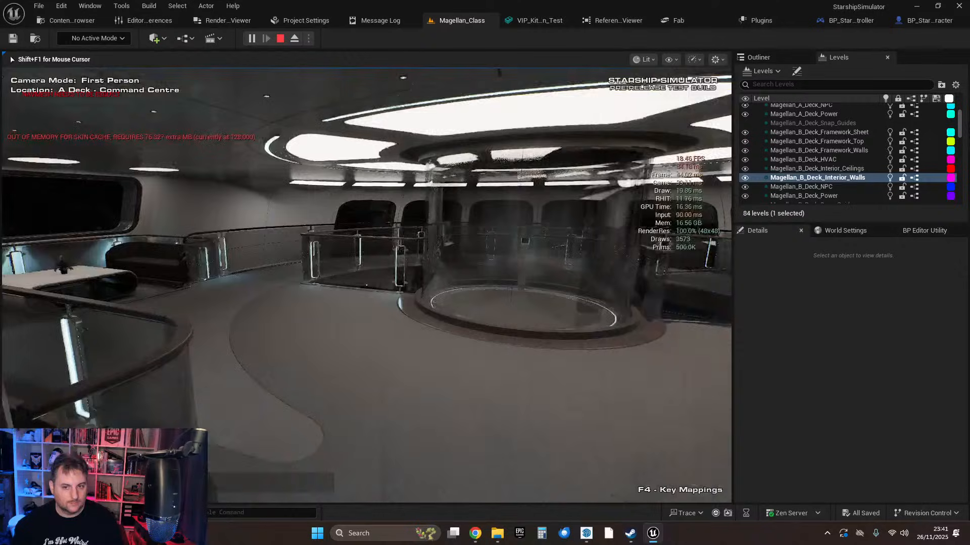
pyautogui.press('w')
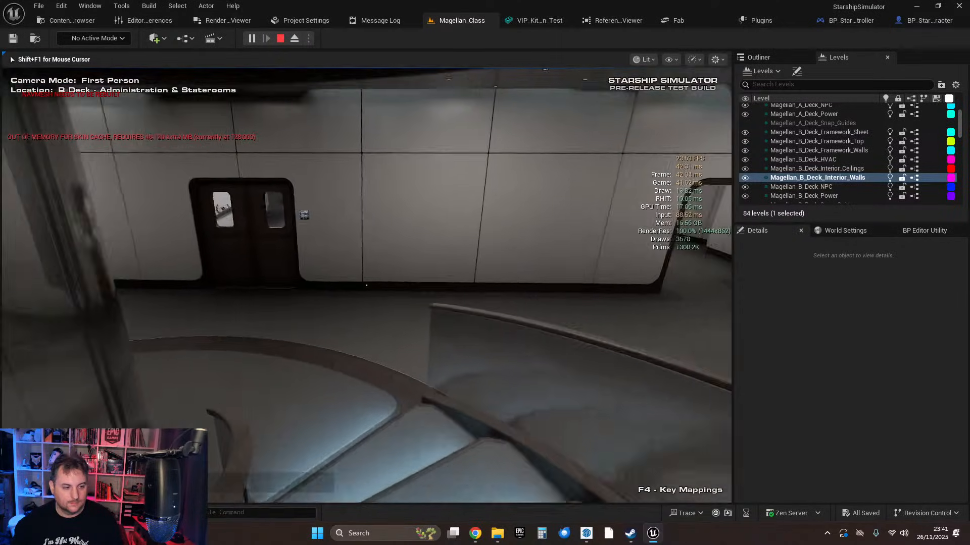
pyautogui.press('w')
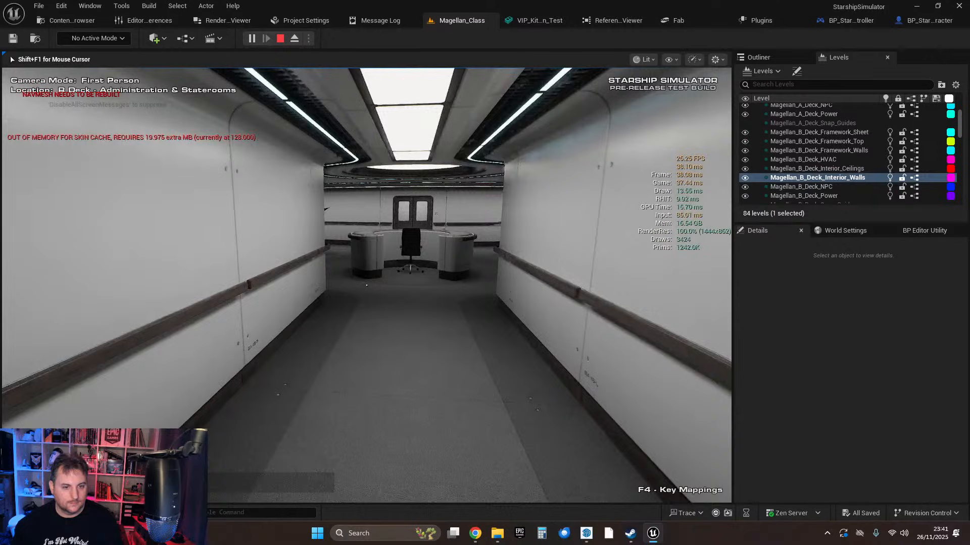
pyautogui.press('w')
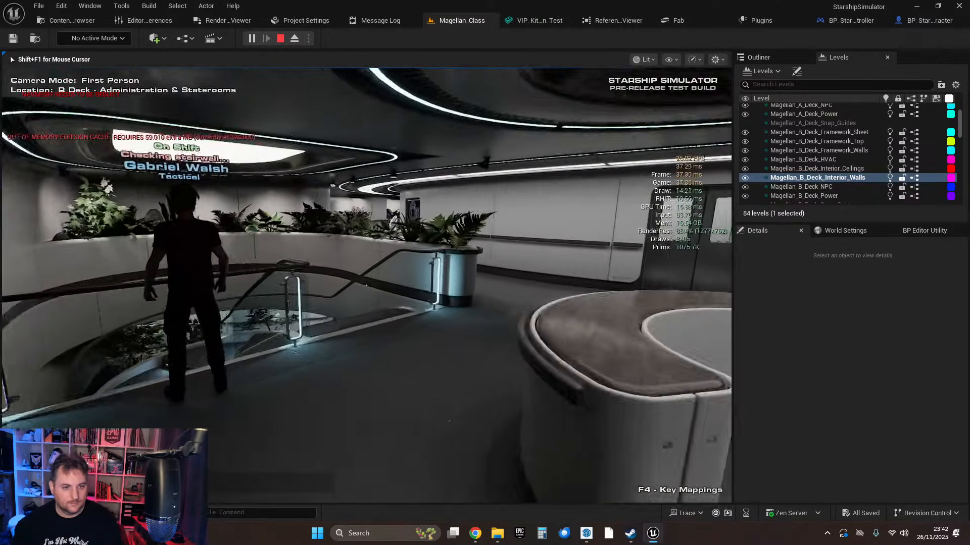
pyautogui.press('w')
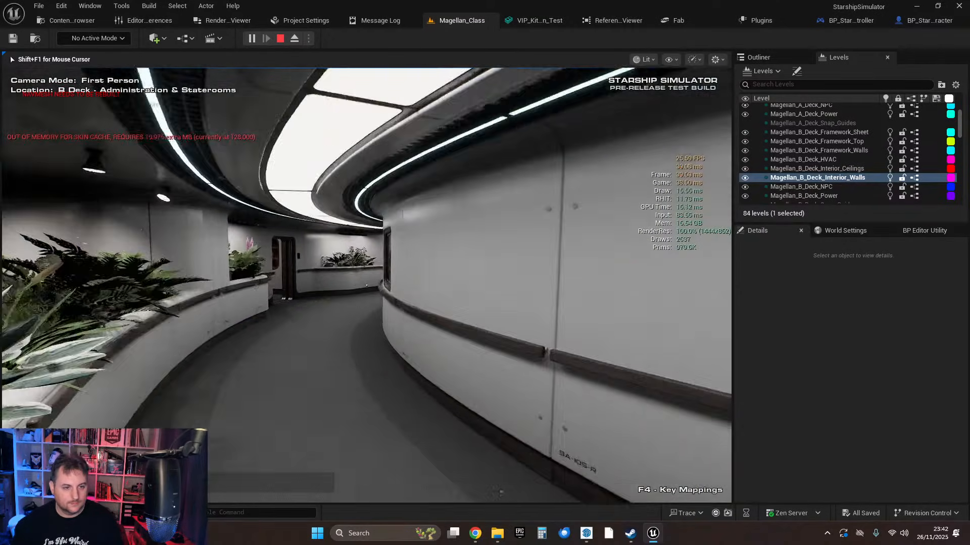
pyautogui.press('w')
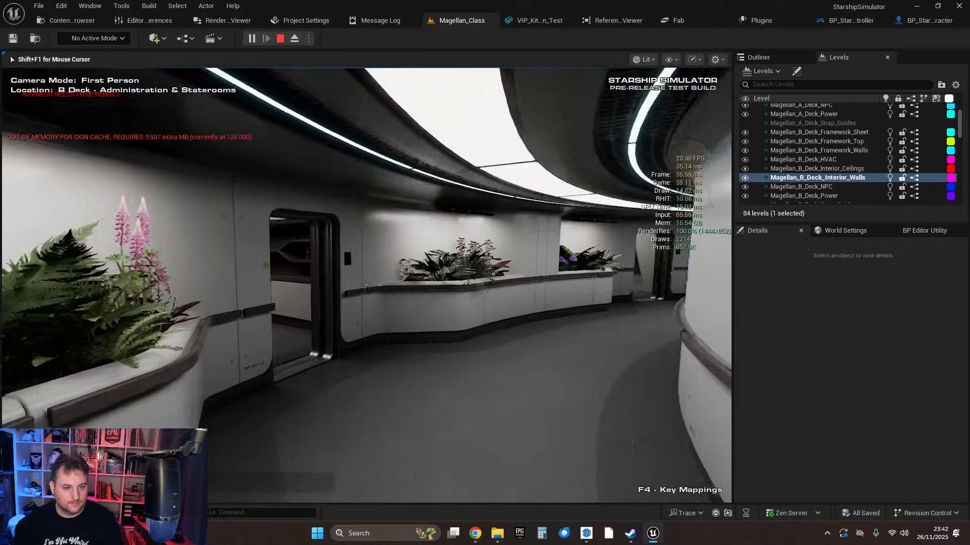
pyautogui.press('w')
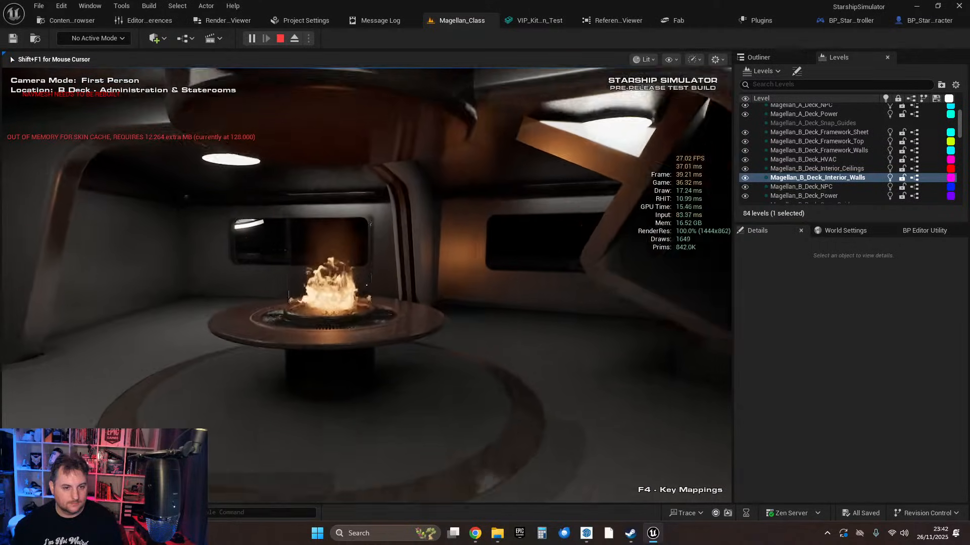
# Examine the fire pit, the angled wall panels and the ceiling lighting in the large stateroom.
pyautogui.press('a')
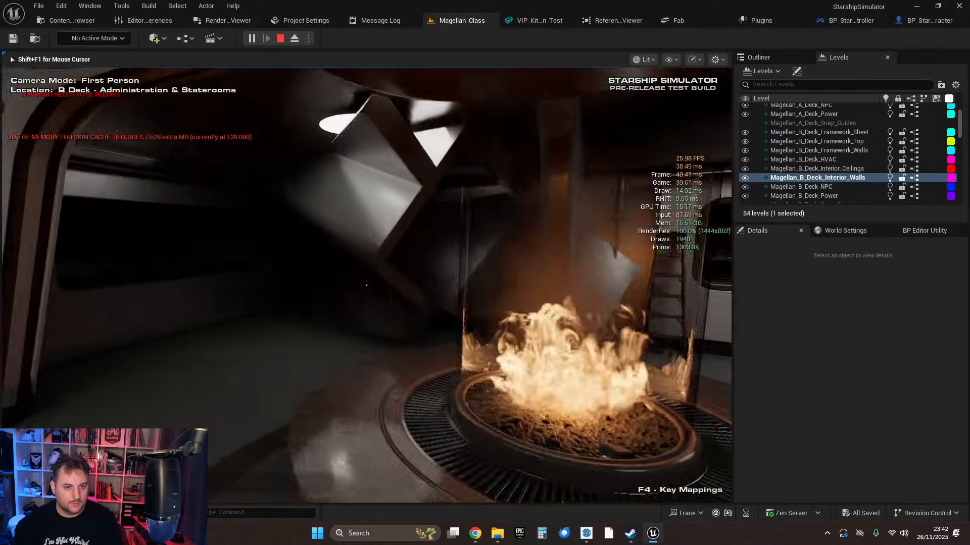
pyautogui.press('a')
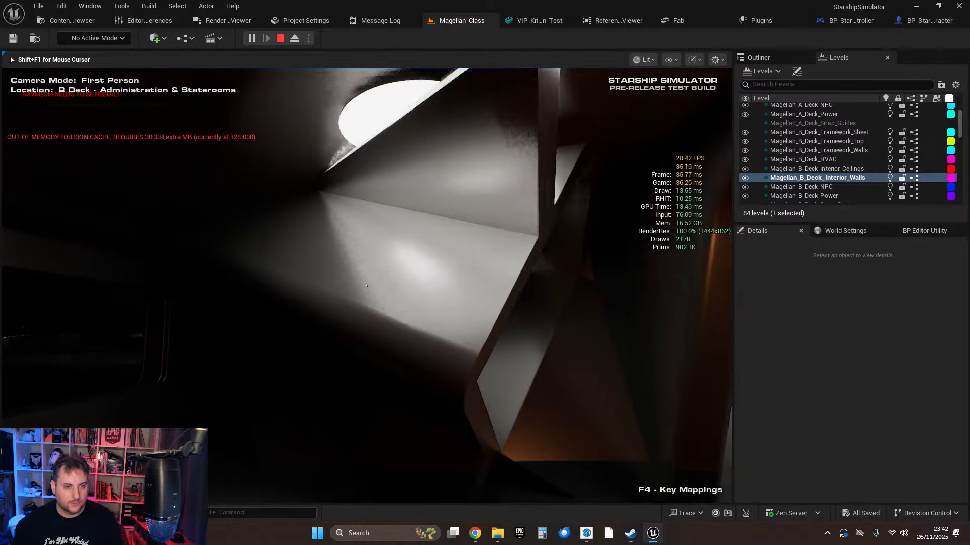
pyautogui.press('w')
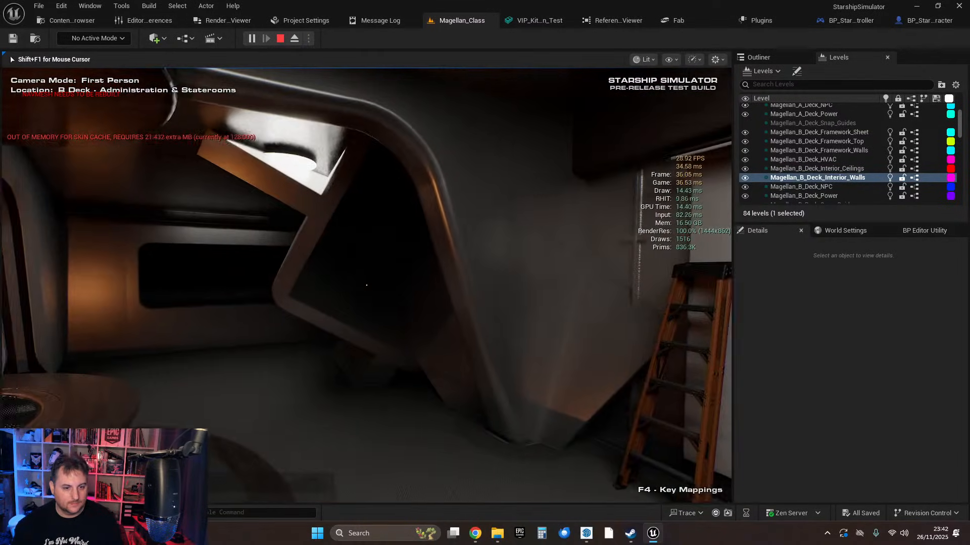
pyautogui.press('a')
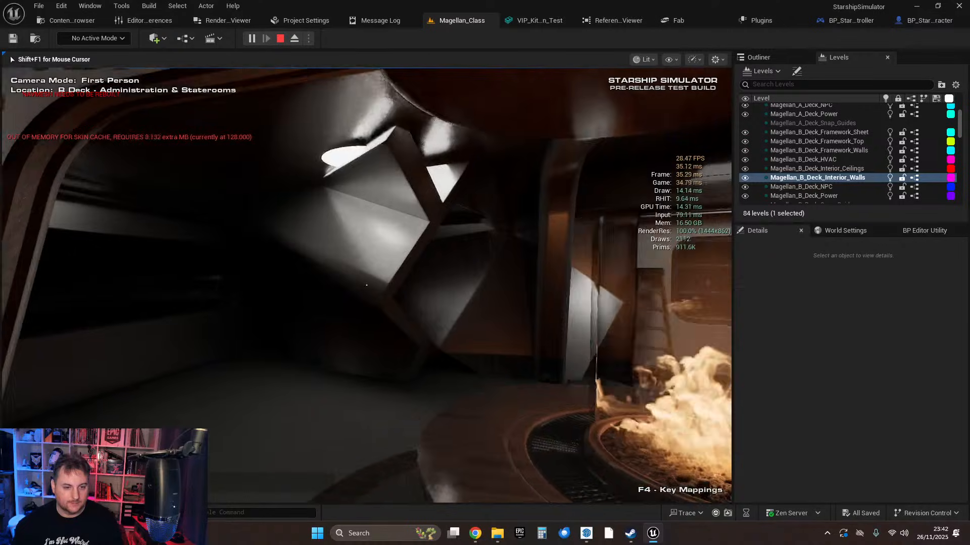
pyautogui.press('s')
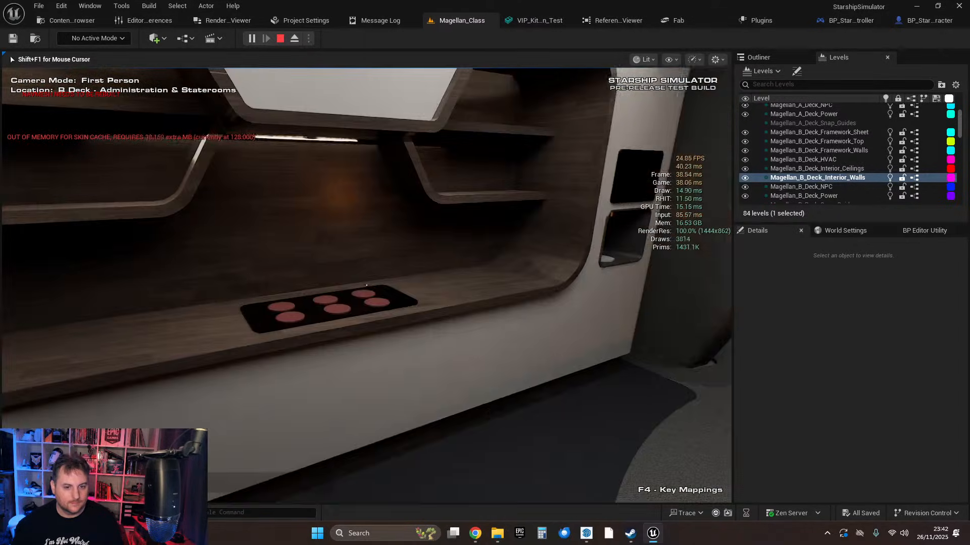
pyautogui.press('d')
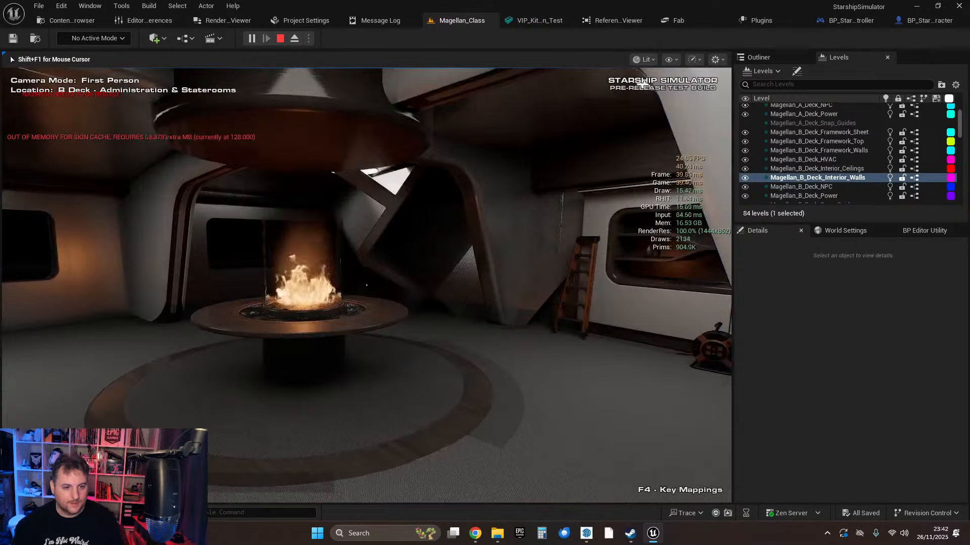
# Examine the stateroom kitchen's shelves, taps, sink plates, corner basin, hob and dispenser recess from several angles.
pyautogui.press('w')
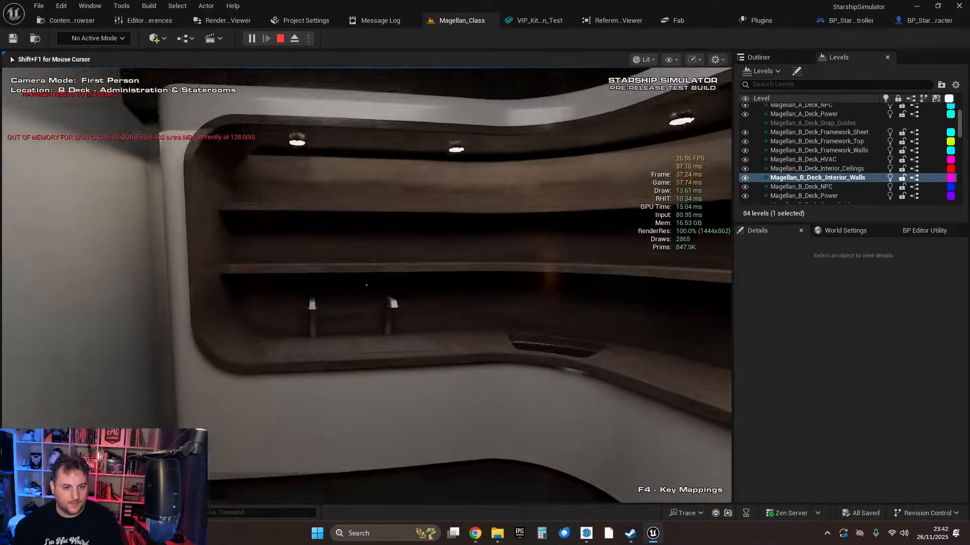
pyautogui.press('a')
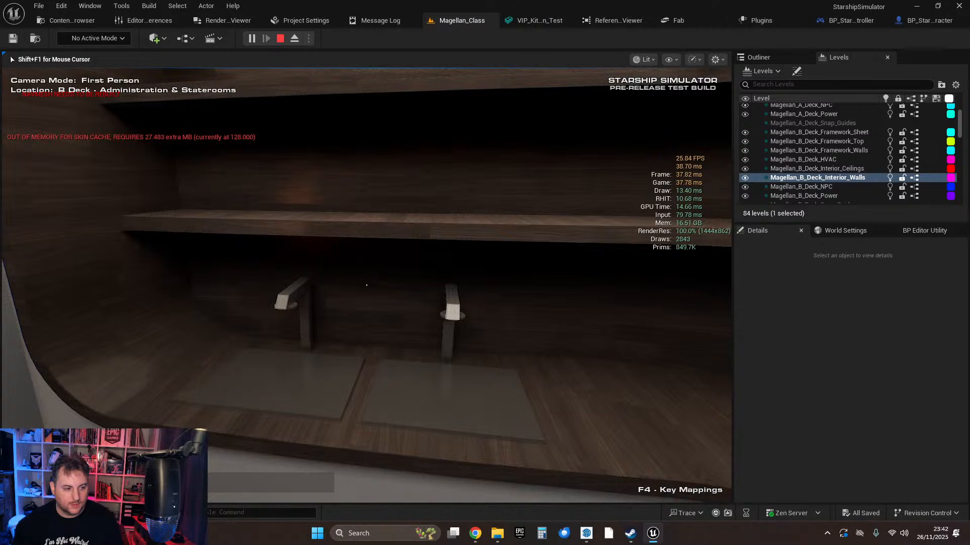
pyautogui.press('s')
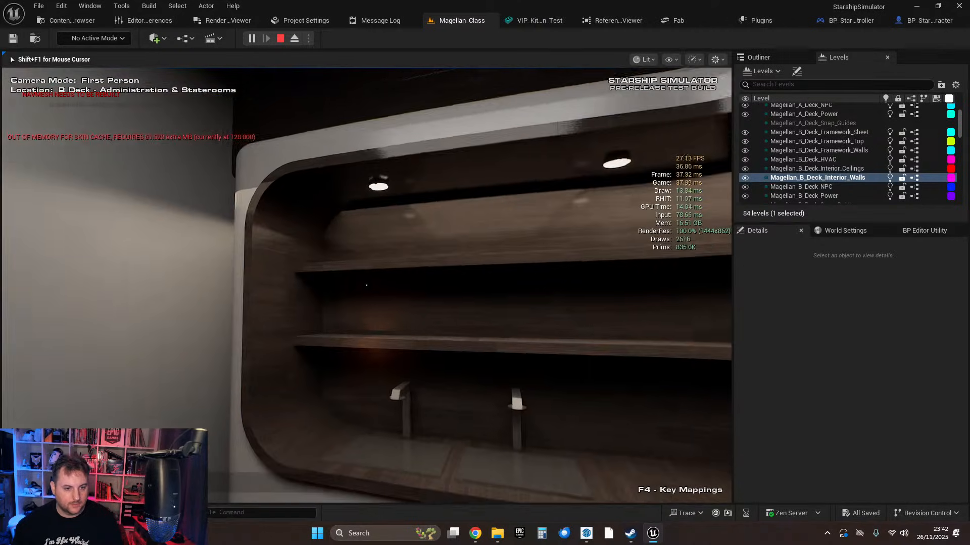
pyautogui.press('w')
pyautogui.press('a')
pyautogui.press('s')
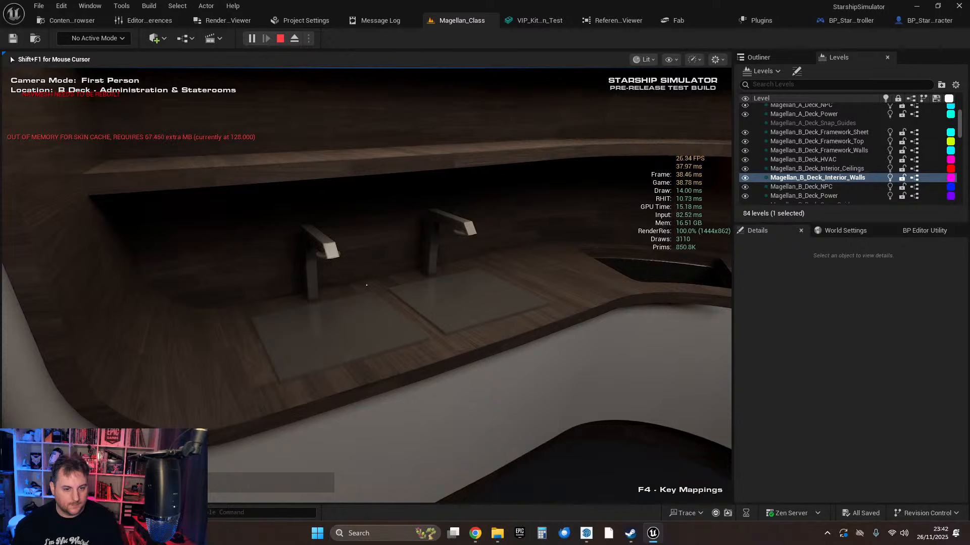
pyautogui.press('w')
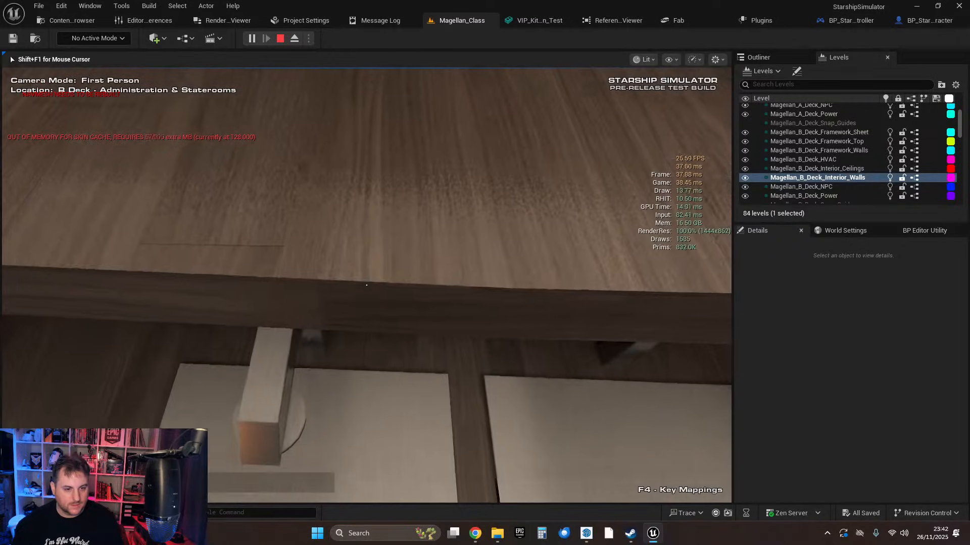
pyautogui.press('s')
pyautogui.press('s')
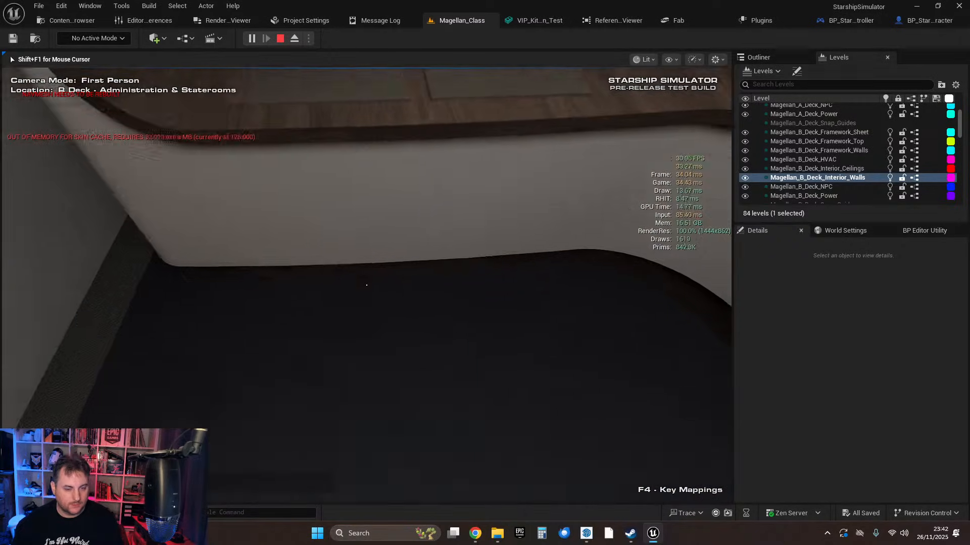
pyautogui.press('w')
pyautogui.press('w')
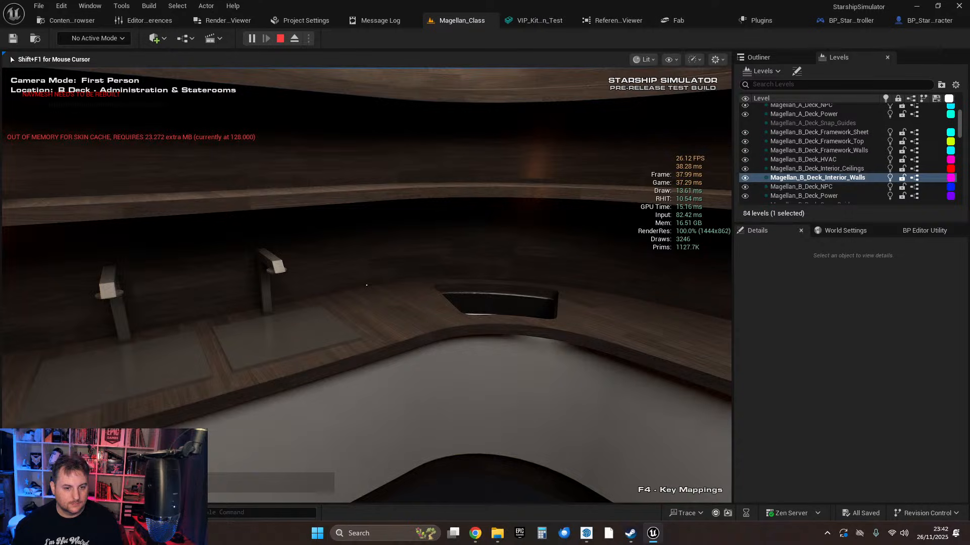
pyautogui.press('s')
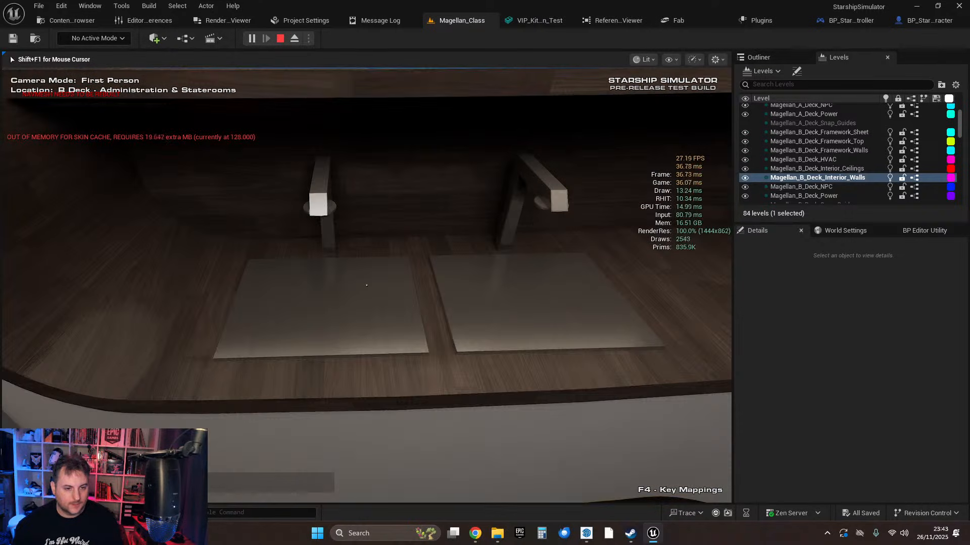
pyautogui.press('s')
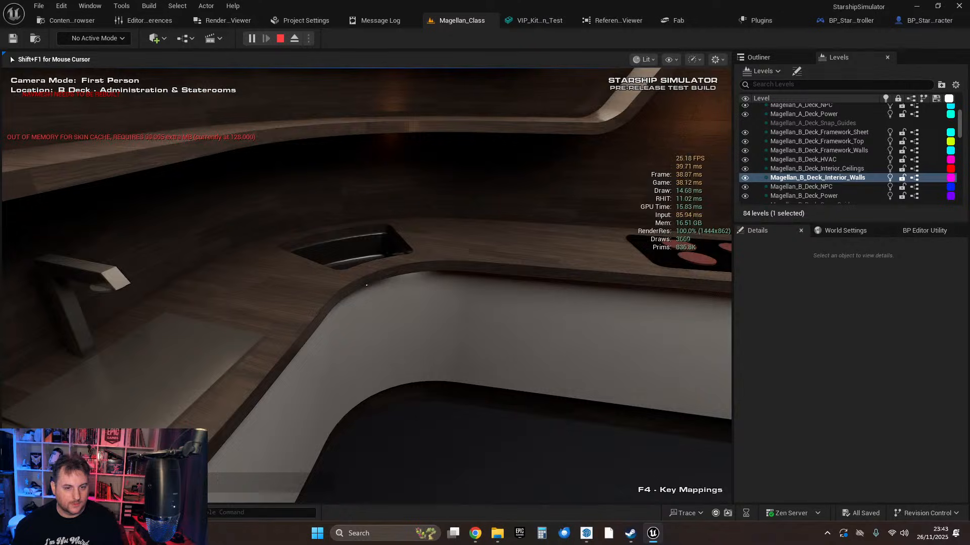
pyautogui.press('w')
pyautogui.press('w')
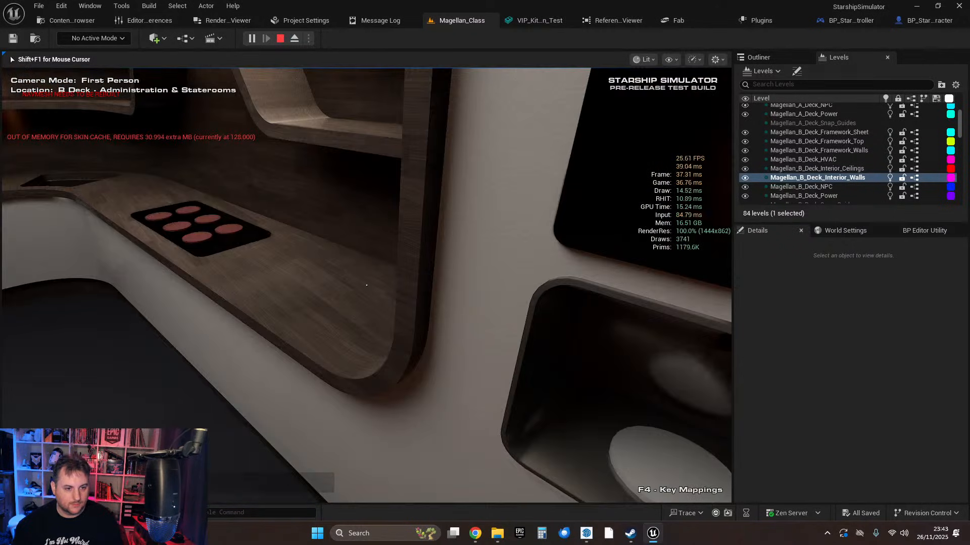
# Leave the stateroom, walk to the curved desk in the B Deck lobby and pick up its mug.
pyautogui.press('w')
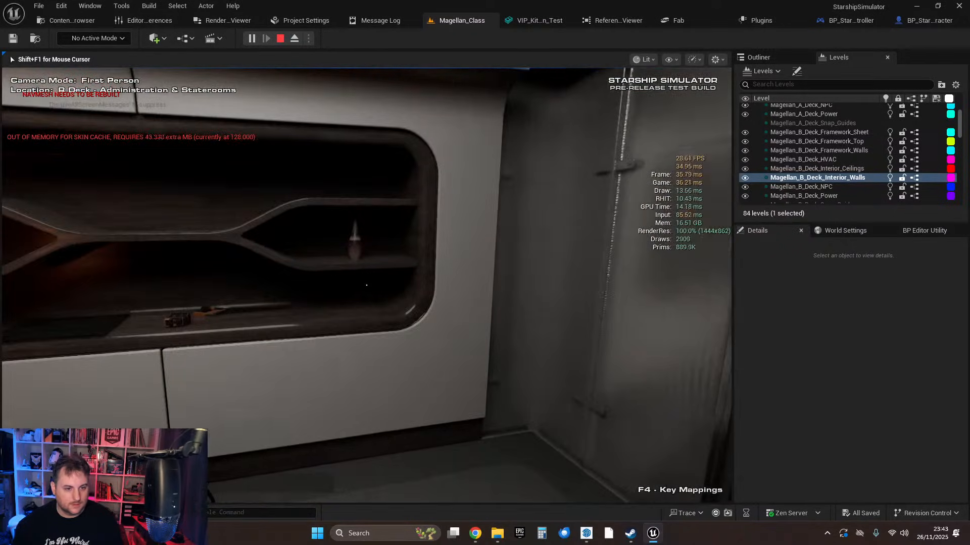
pyautogui.press('w')
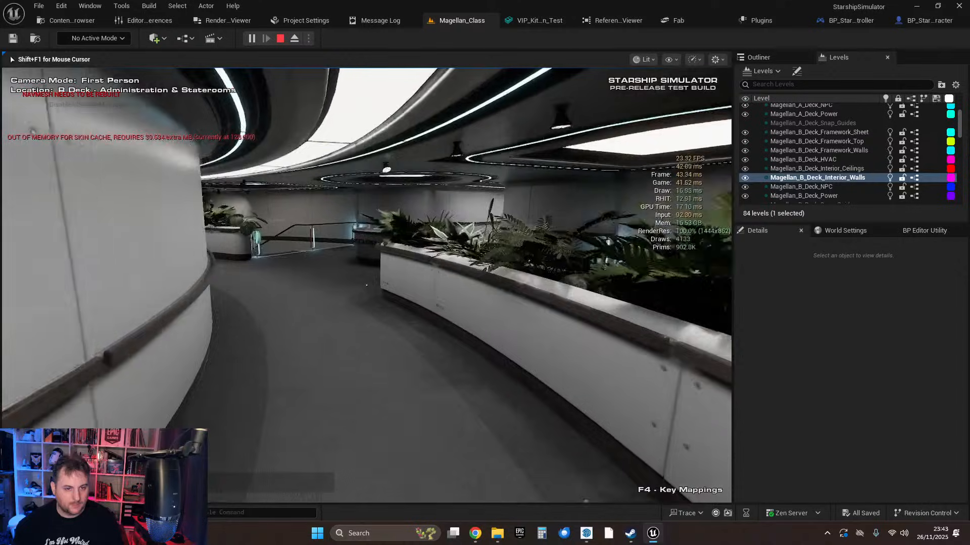
pyautogui.press('w')
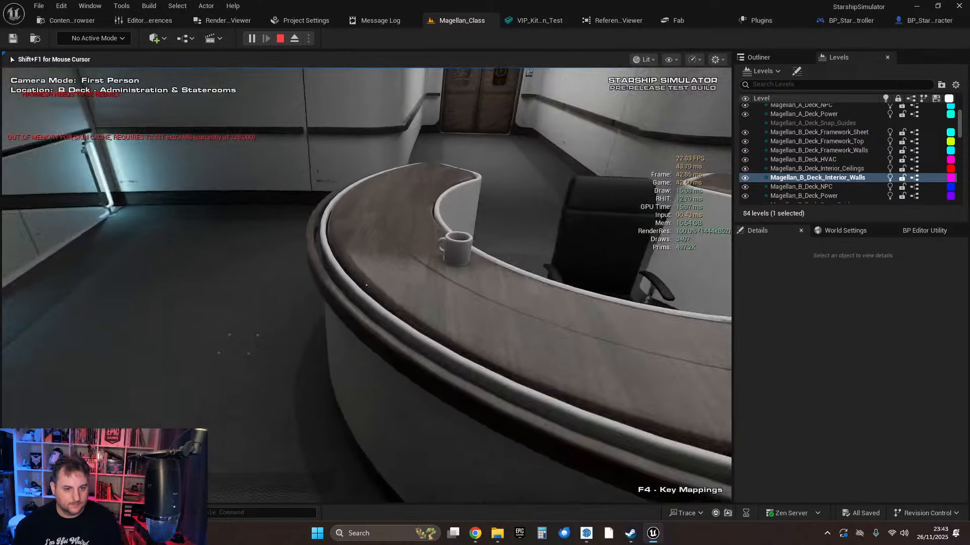
pyautogui.press('w')
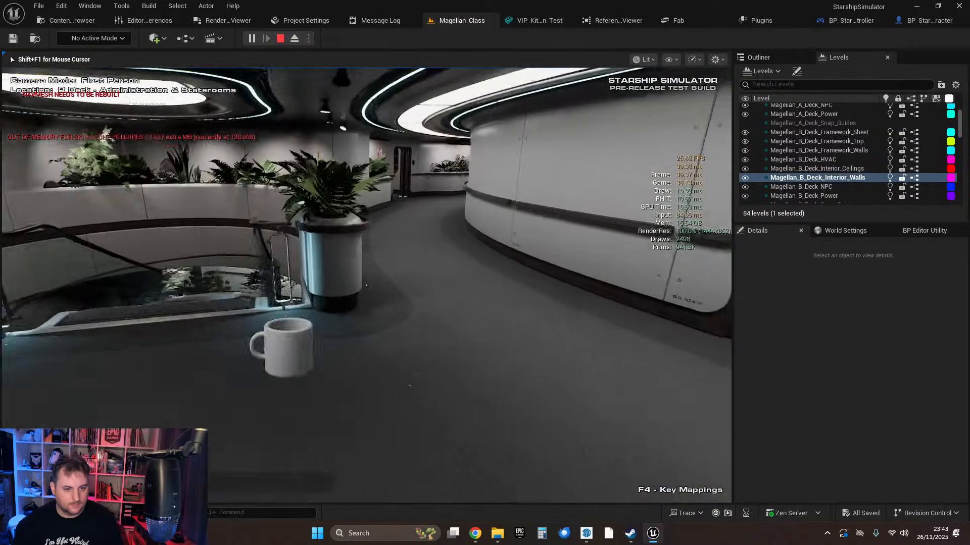
# Carry the mug back to the stateroom kitchen and place it in the dispenser recess.
pyautogui.press('w')
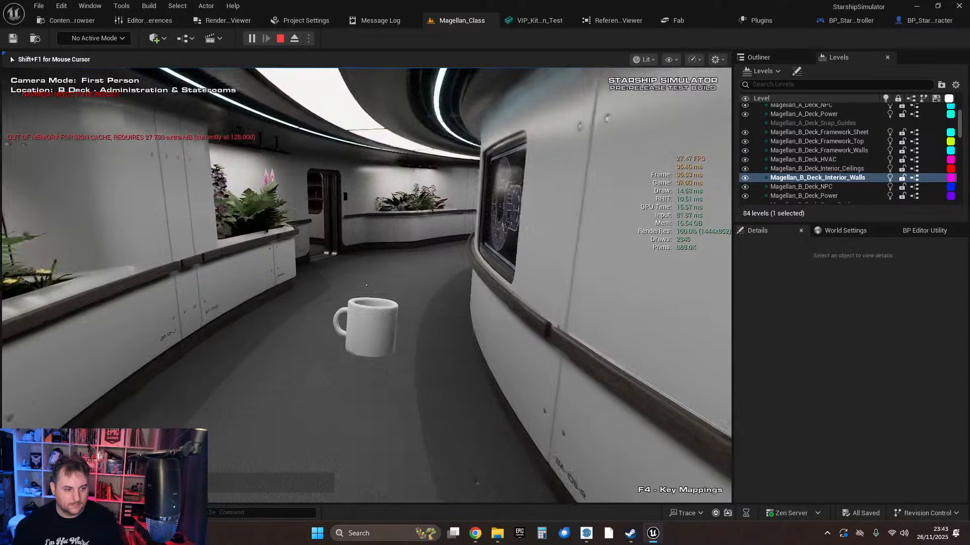
pyautogui.press('w')
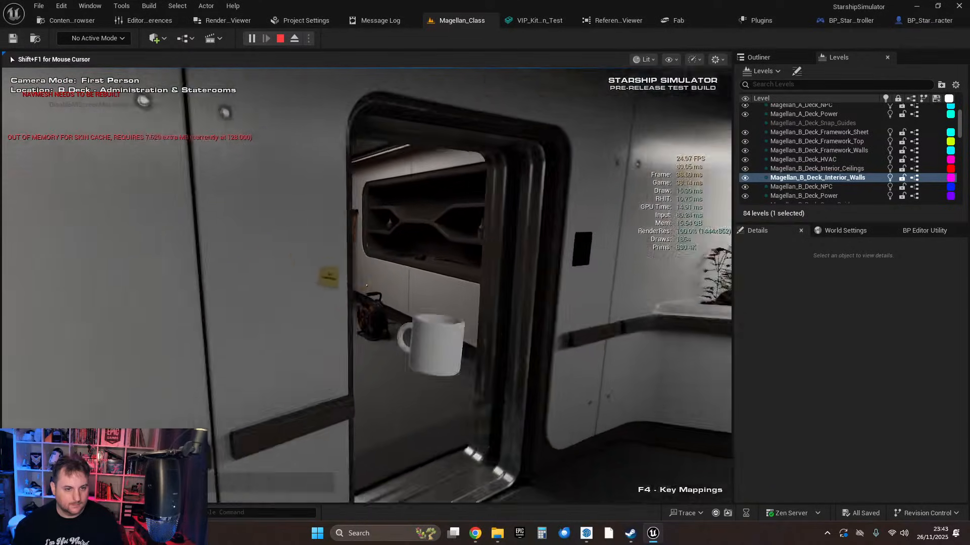
pyautogui.press('w')
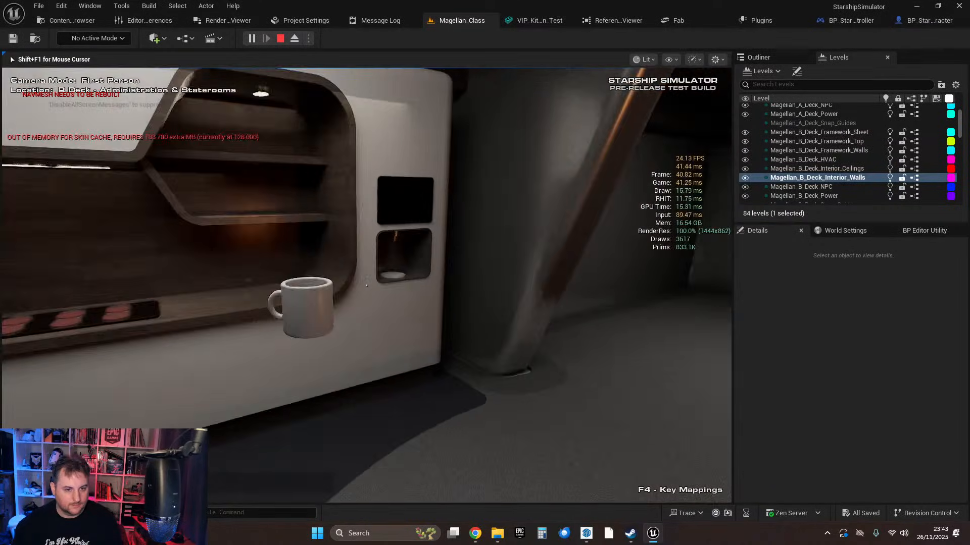
pyautogui.click(367, 286)
pyautogui.press('s')
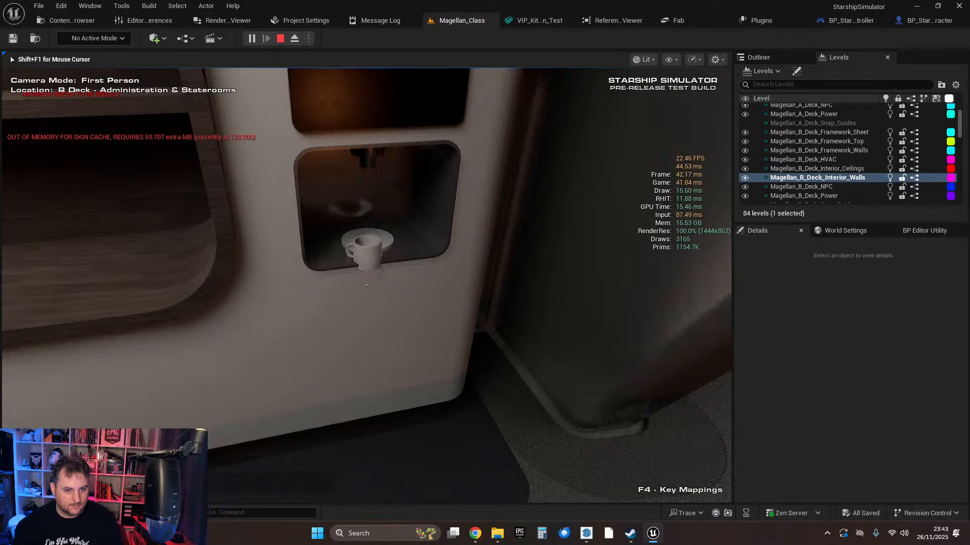
pyautogui.press('w')
pyautogui.click(367, 285)
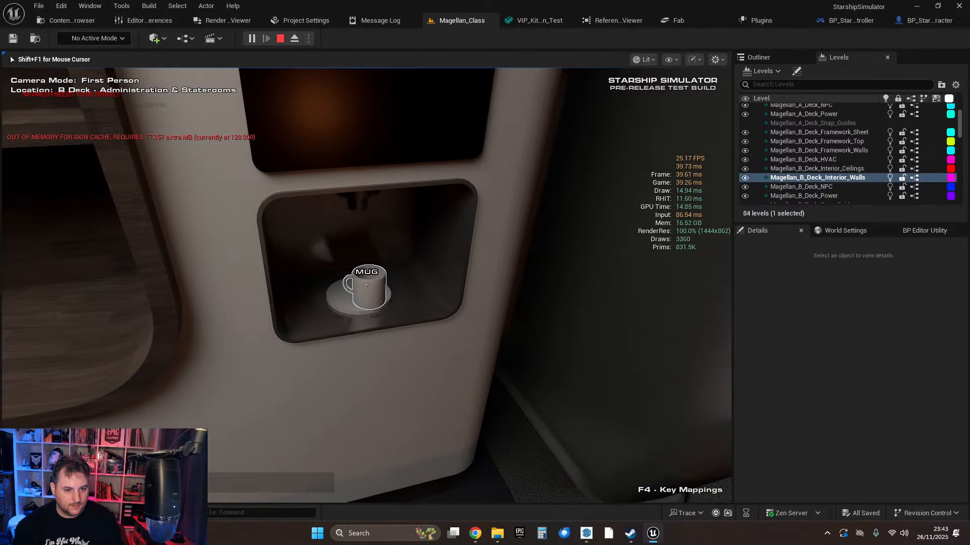
pyautogui.click(367, 285)
pyautogui.click(366, 285)
pyautogui.click(366, 285)
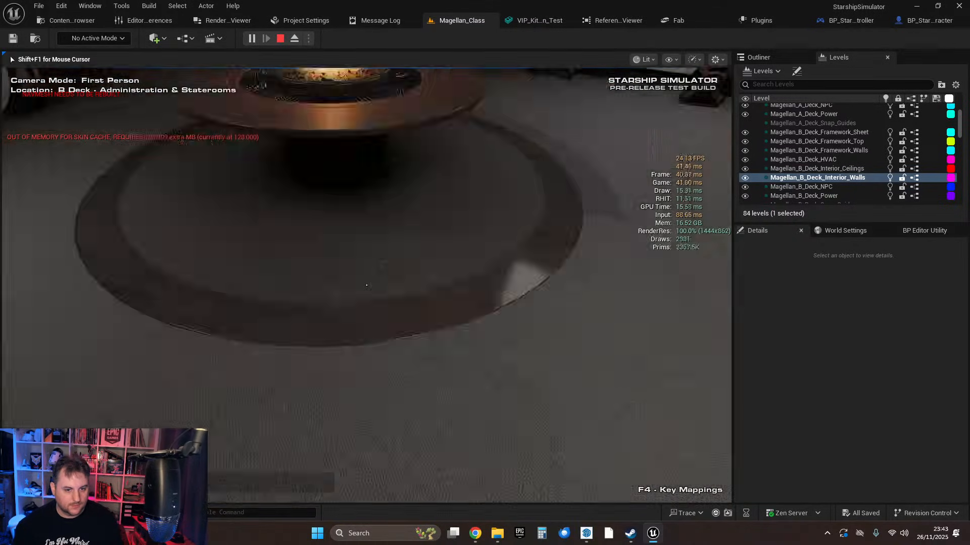
# Set the mug down on the rim of the stateroom's fire pit and exit the play session to the desktop.
pyautogui.press('w')
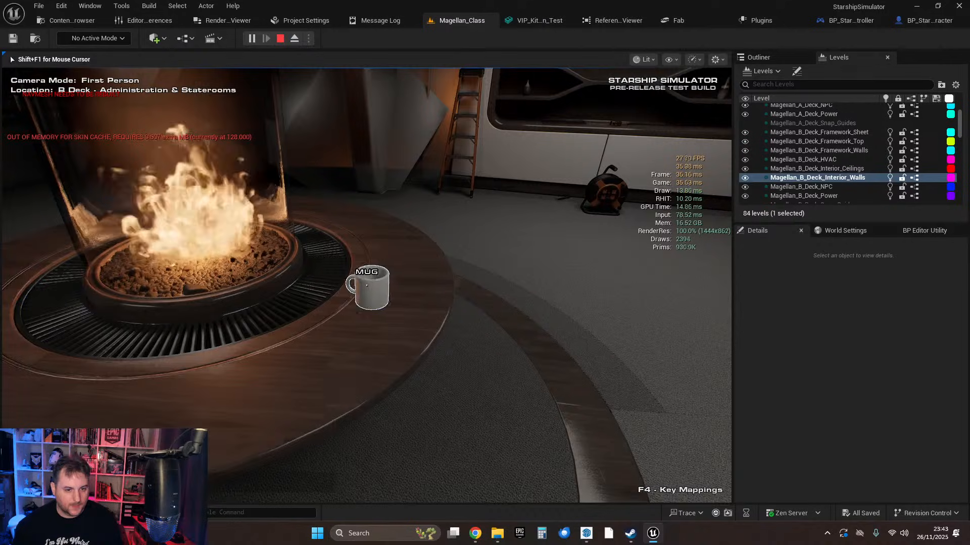
pyautogui.click(366, 285)
pyautogui.press('Escape')
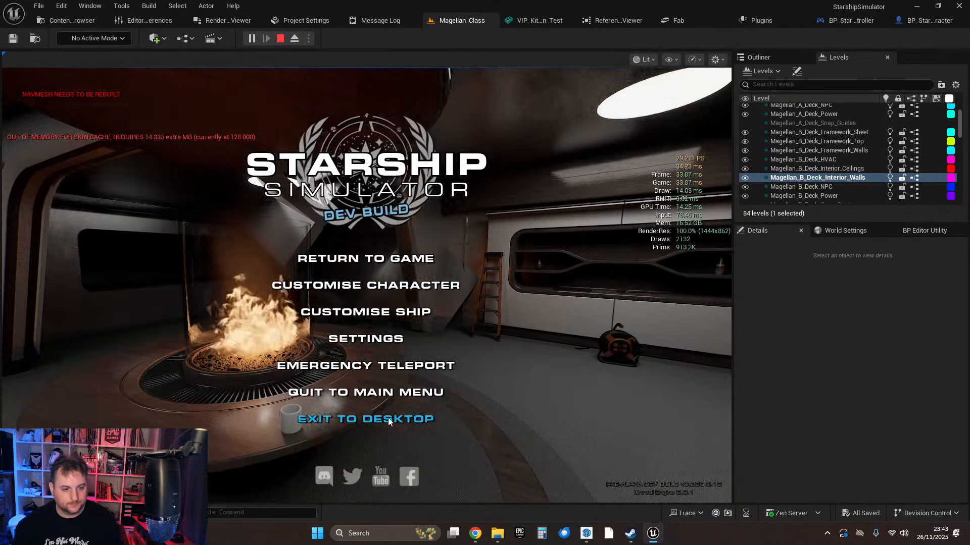
pyautogui.click(389, 420)
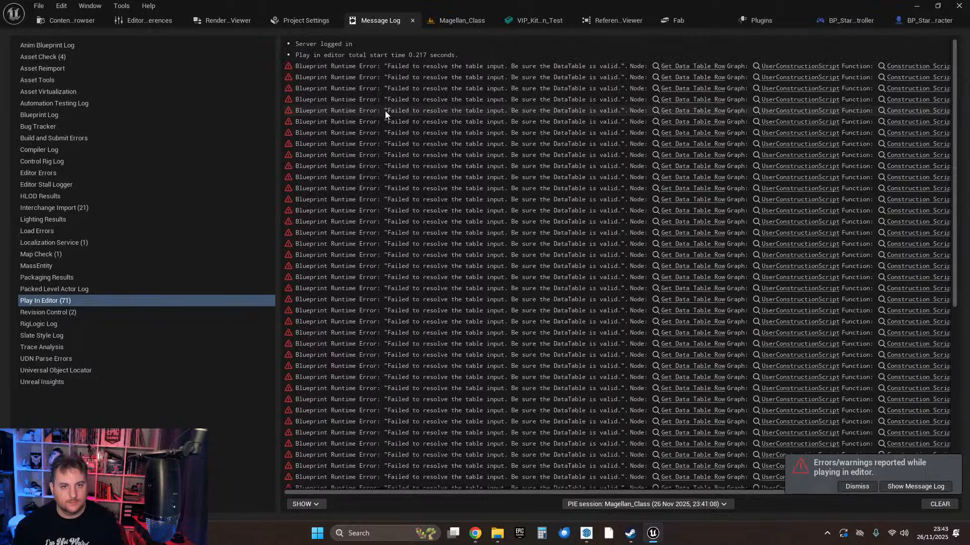
# Set the VIP kitchen test mesh's Collision Complexity to Use Complex Collision As Simple and save the mesh.
pyautogui.click(538, 20)
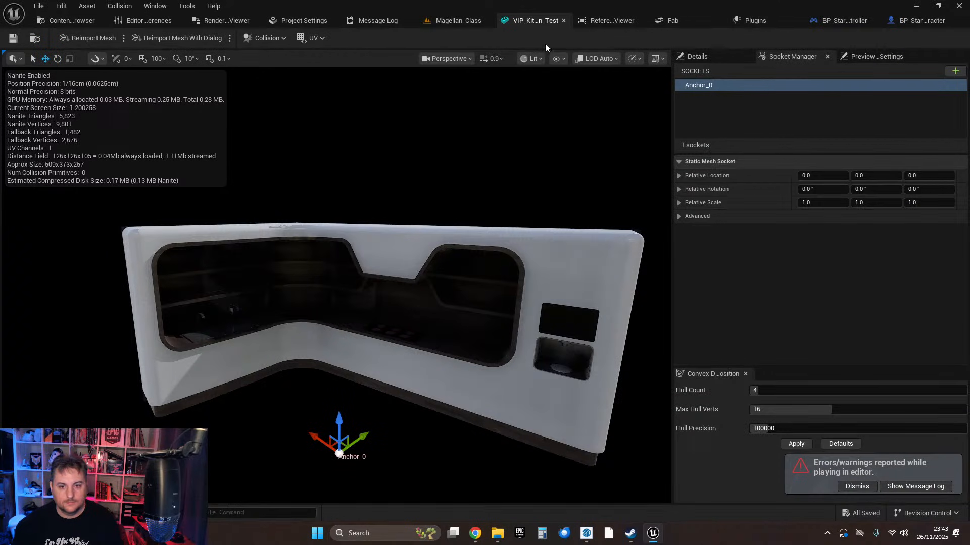
pyautogui.click(716, 56)
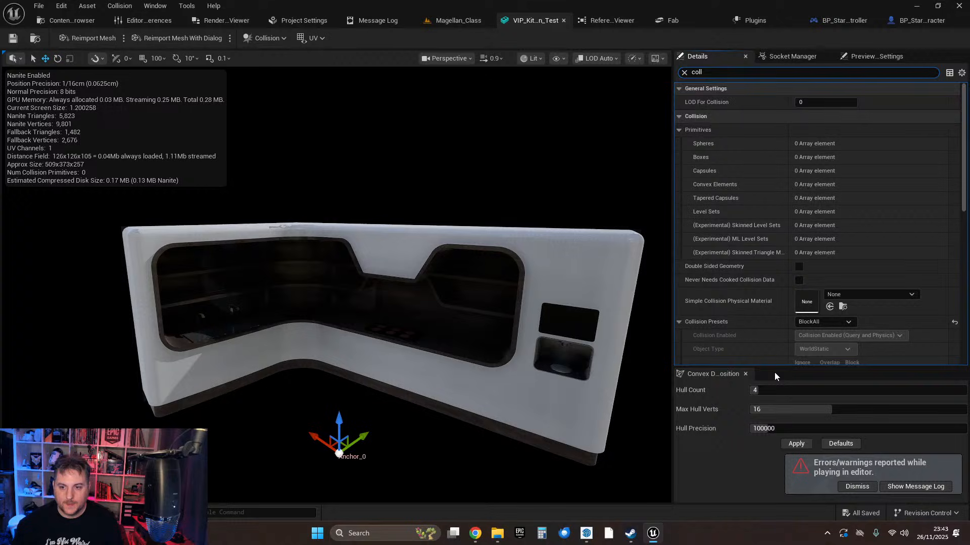
pyautogui.scroll(-10, 781, 253)
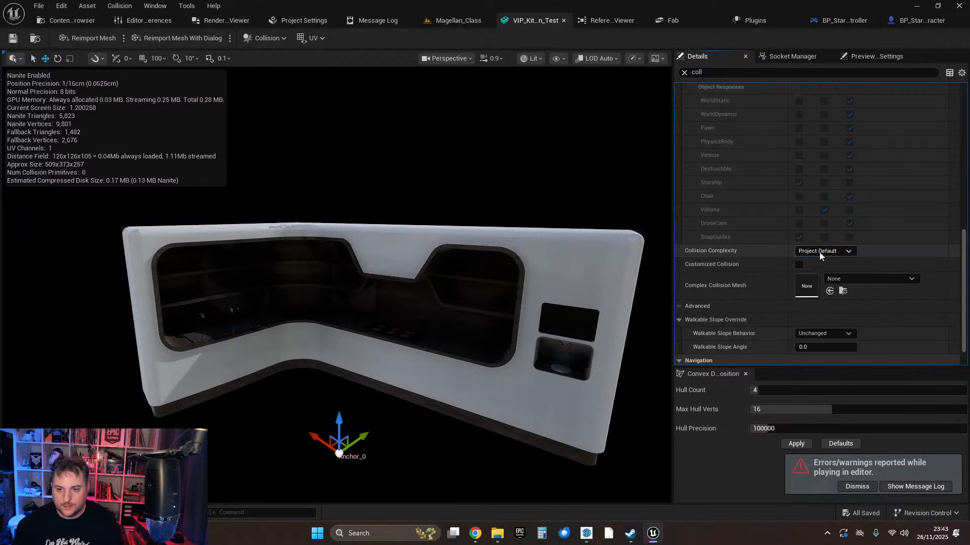
pyautogui.click(824, 251)
pyautogui.click(831, 278)
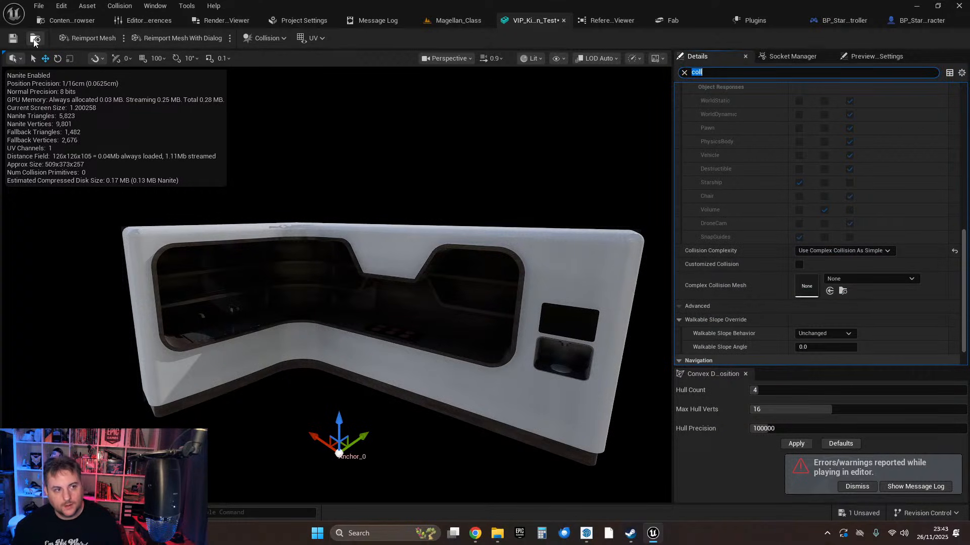
pyautogui.click(12, 38)
# Start a new play session in the Magellan_Class level and leave the A Deck Command Centre along the corridor.
pyautogui.click(446, 21)
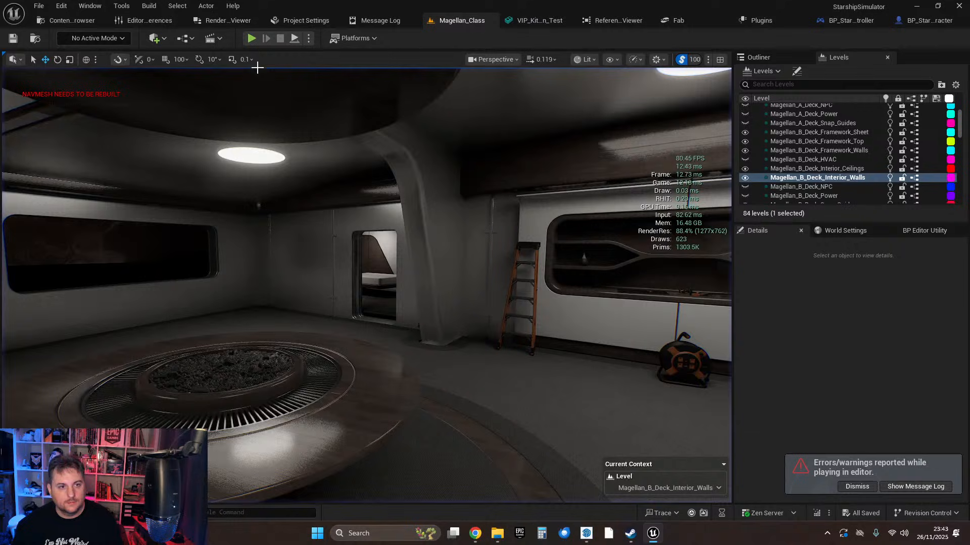
pyautogui.click(251, 39)
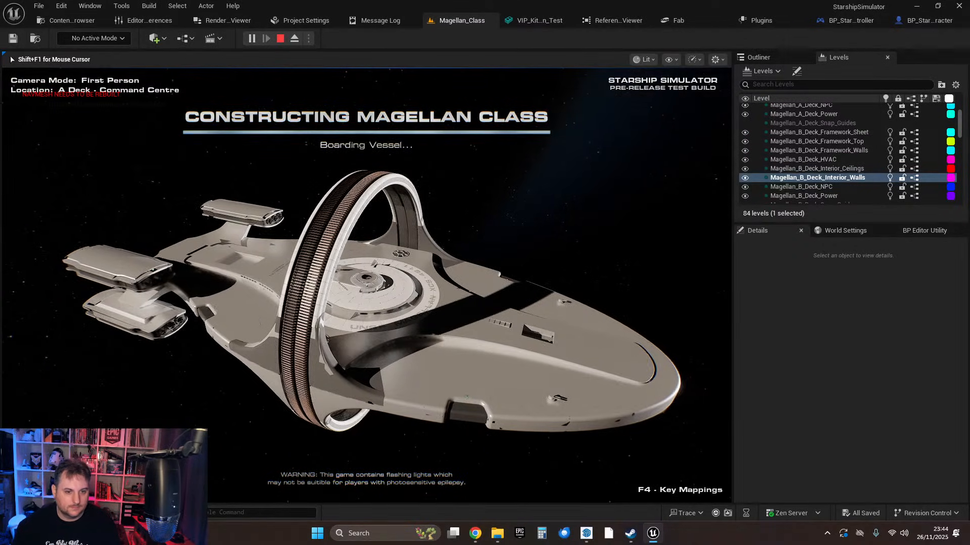
pyautogui.press('w')
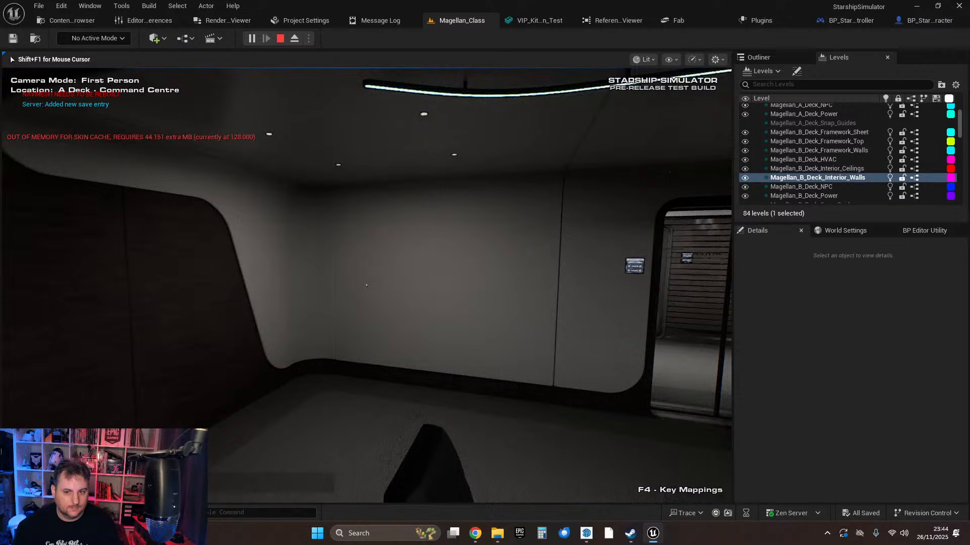
pyautogui.press('w')
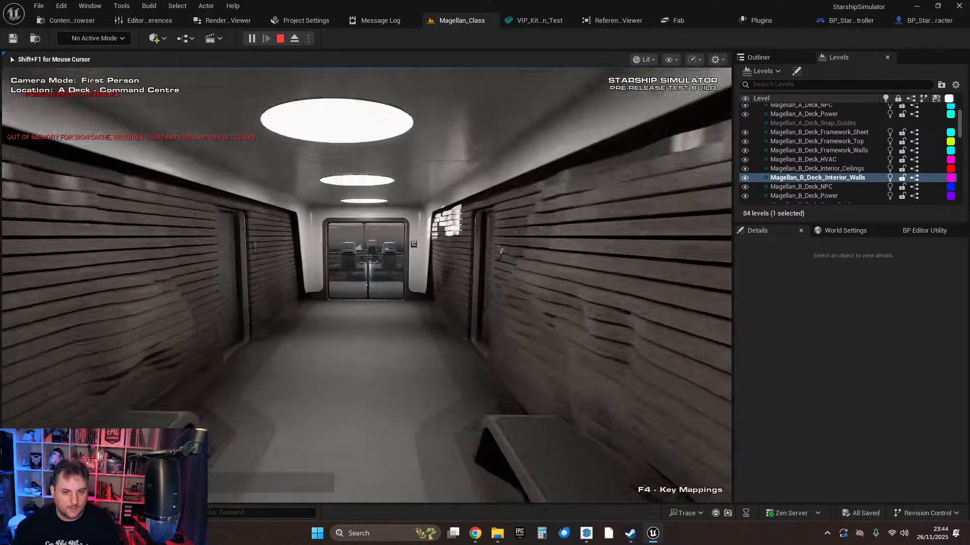
pyautogui.press('w')
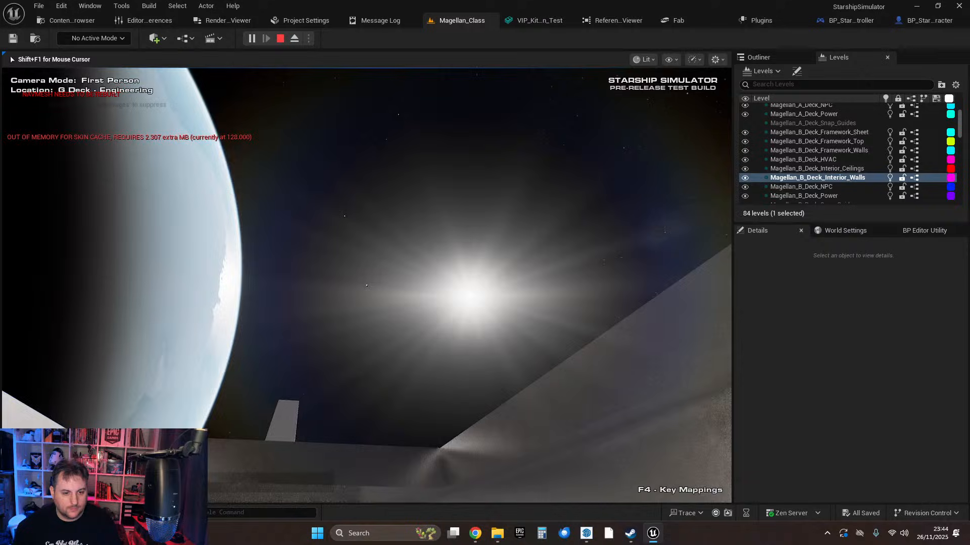
# Bring a mug to the B Deck stateroom kitchen and place it on the round plate in the dispenser recess.
pyautogui.press('w')
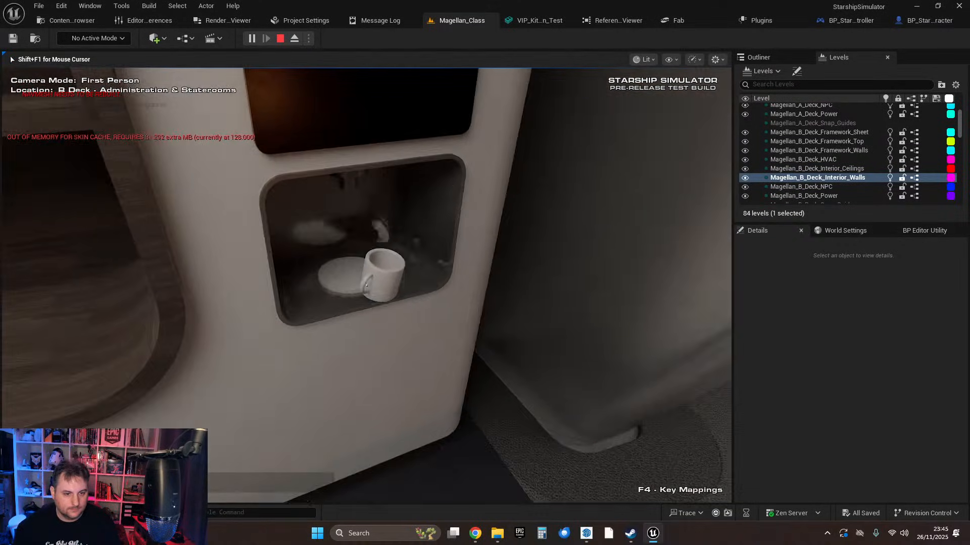
pyautogui.click(367, 286)
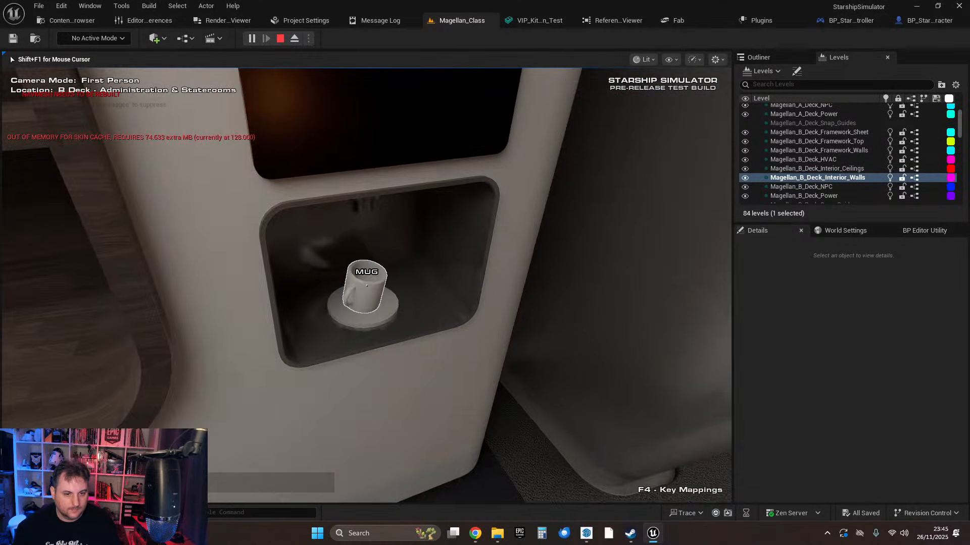
pyautogui.press('s')
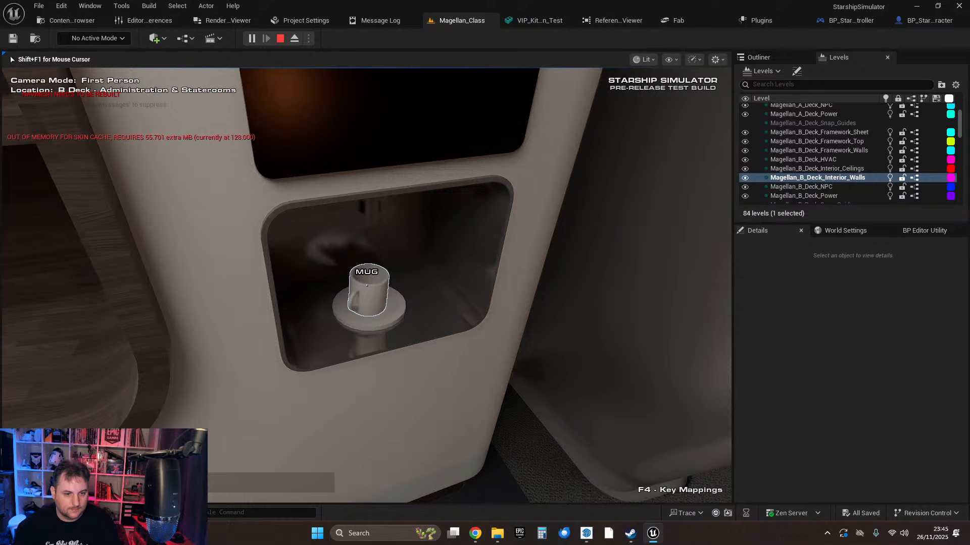
pyautogui.press('s')
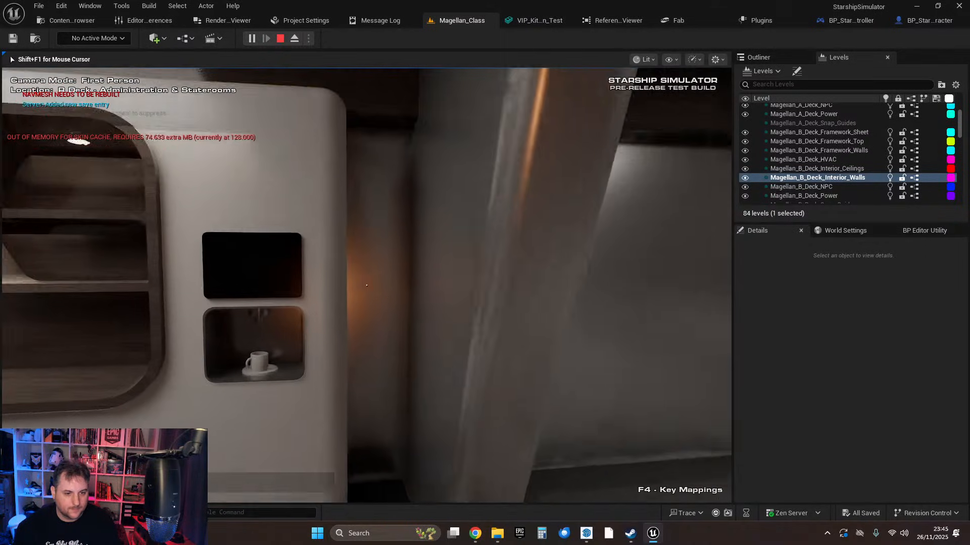
# Examine how the mug sits on the dispenser's round plate beneath the nozzle, from several distances and angles.
pyautogui.press('w')
pyautogui.press('w')
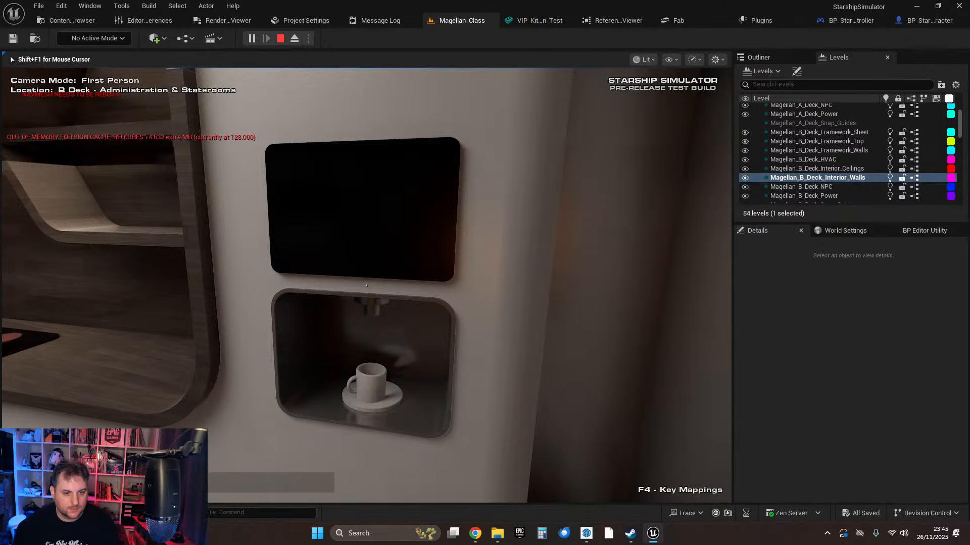
pyautogui.press('s')
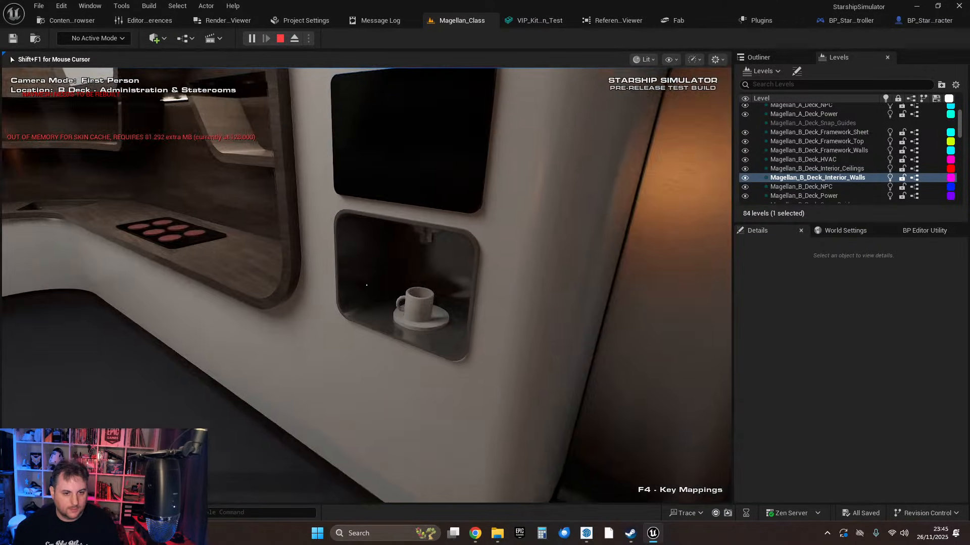
pyautogui.press('s')
pyautogui.press('w')
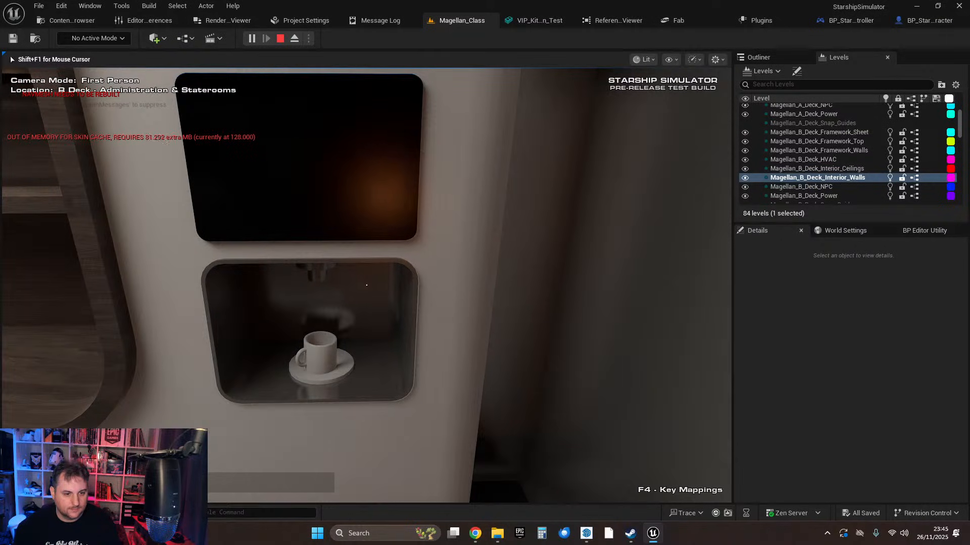
pyautogui.press('d')
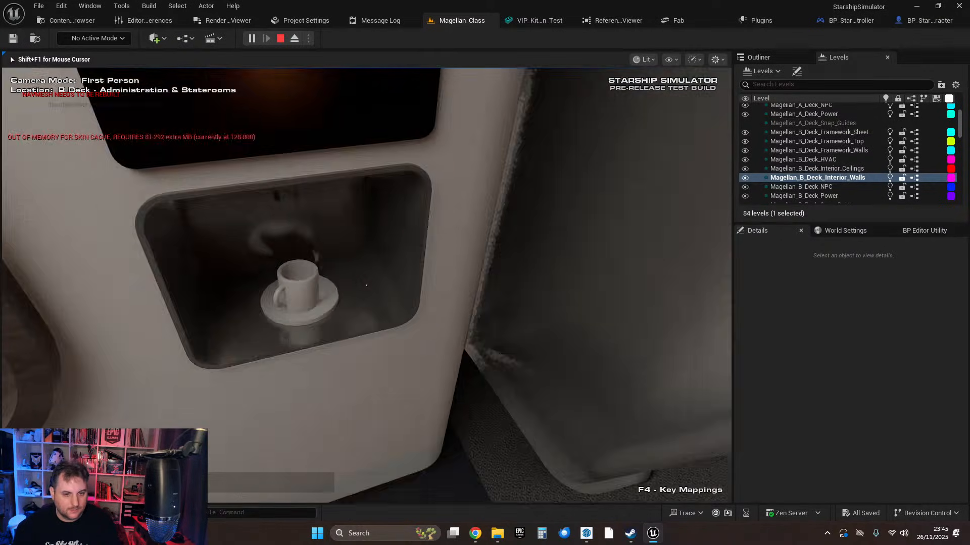
pyautogui.press('a')
pyautogui.press('d')
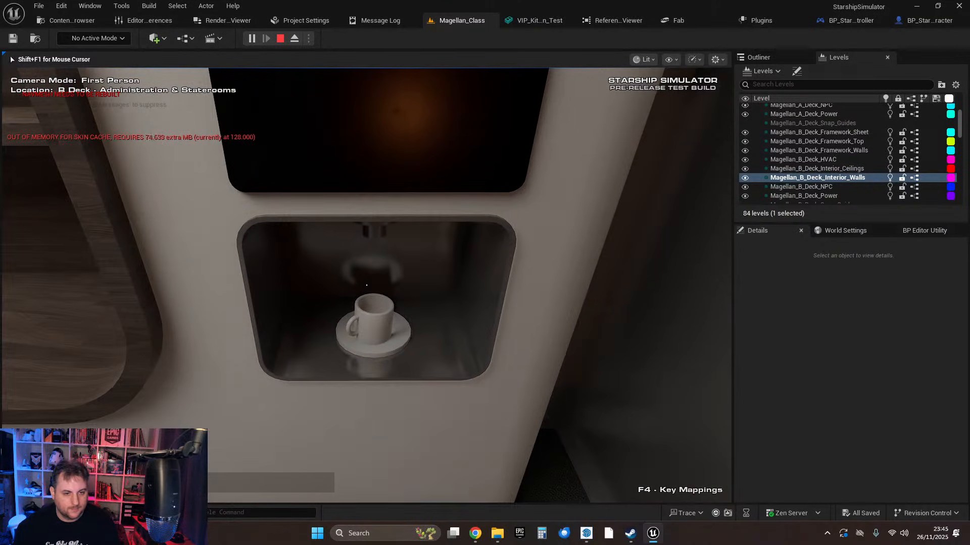
pyautogui.press('a')
pyautogui.press('d')
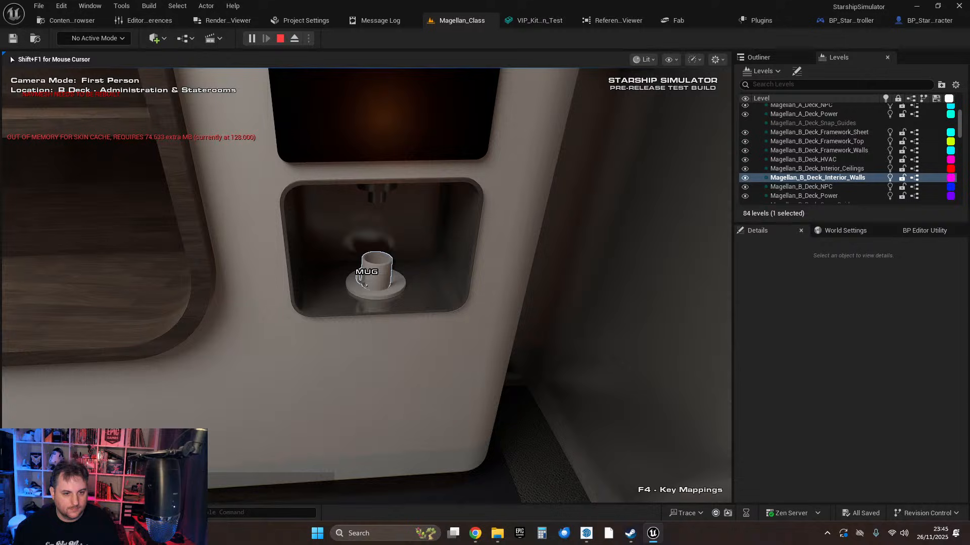
pyautogui.press('s')
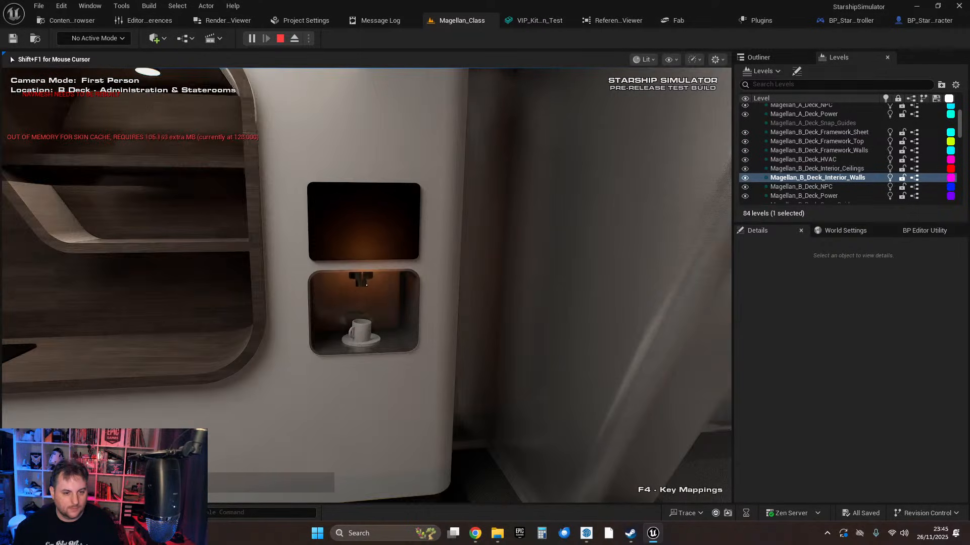
pyautogui.press('w')
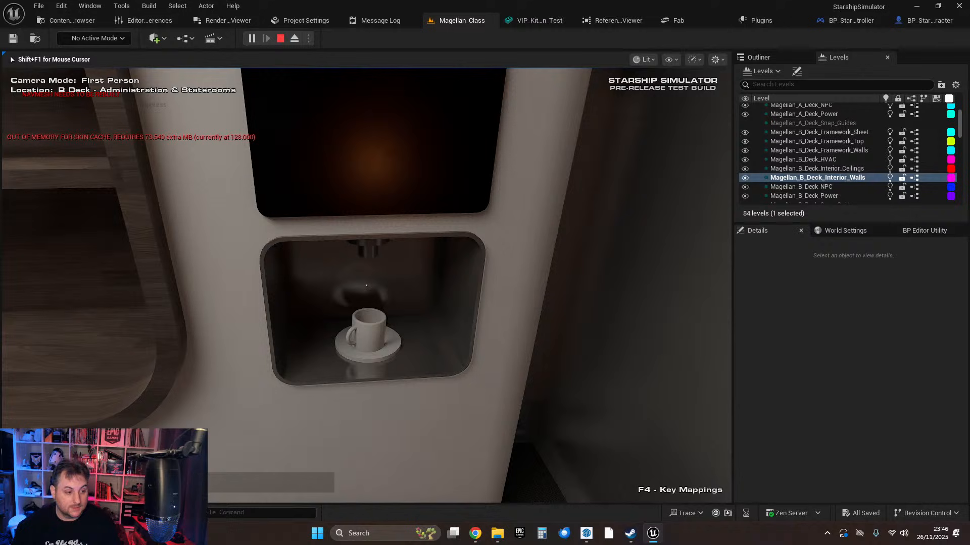
# Examine the stateroom kitchen's shelves, taps and sink plates, and compare the counter's scale with the character in third-person view.
pyautogui.press('s')
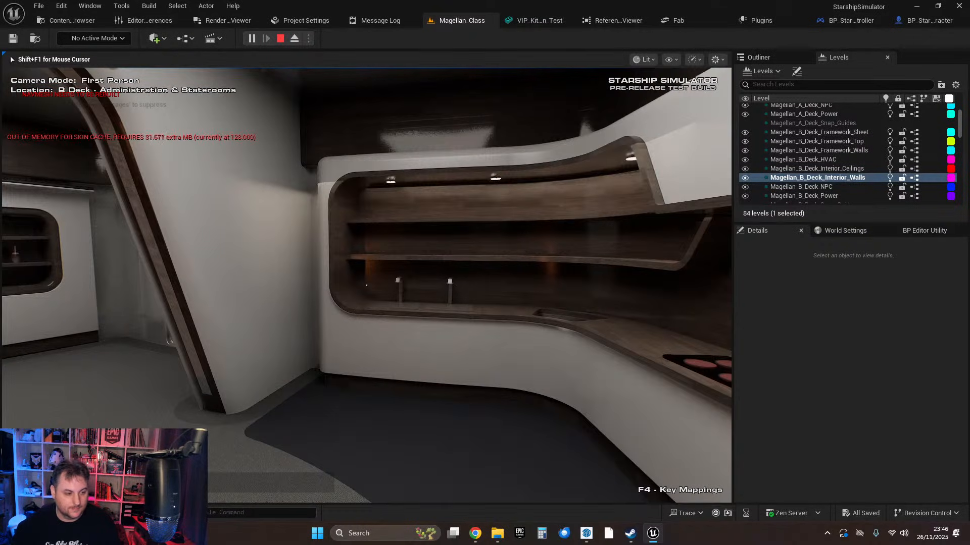
pyautogui.press('w')
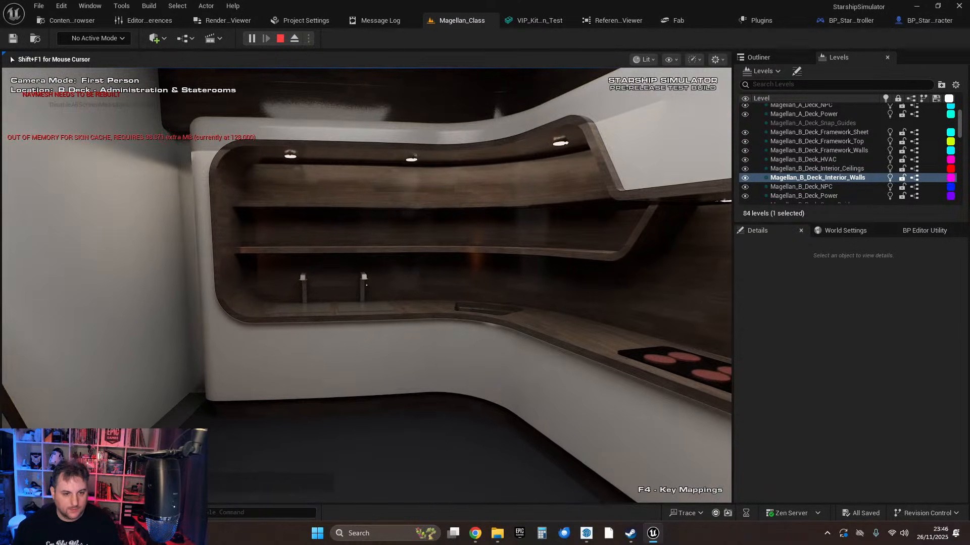
pyautogui.press('w')
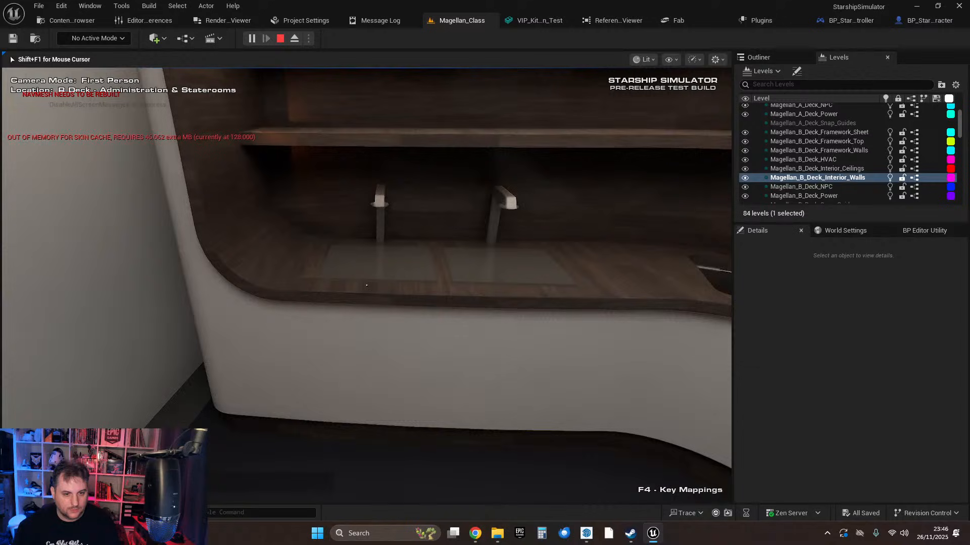
pyautogui.press('c')
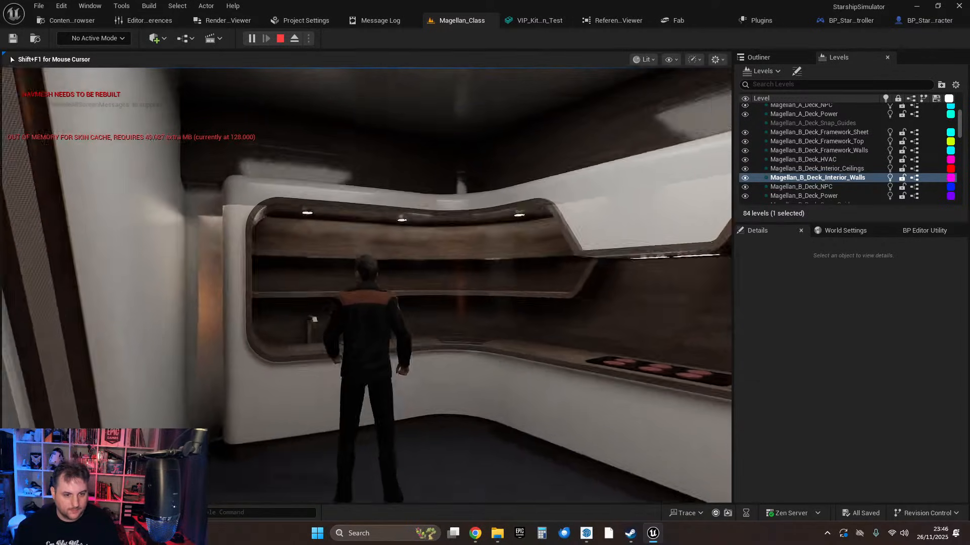
pyautogui.press('s')
pyautogui.press('w')
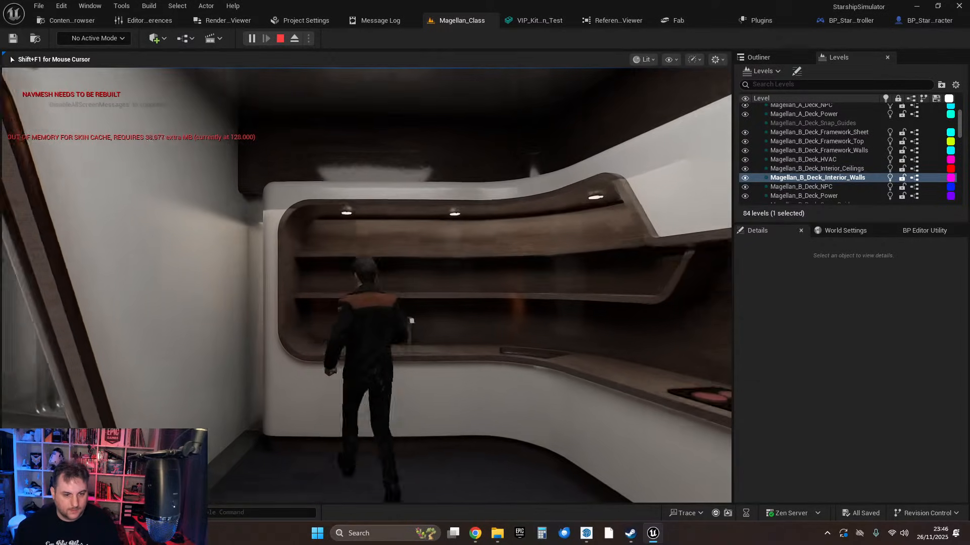
pyautogui.press('c')
pyautogui.press('c')
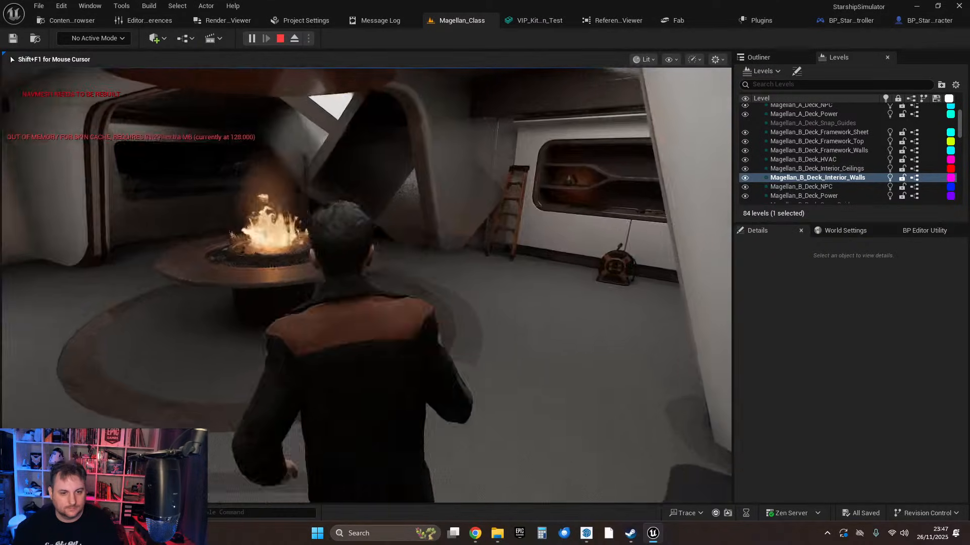
# Take the vase from the stateroom's wall shelf in first-person view and place it on the kitchen's middle shelf beside the dispenser.
pyautogui.press('w')
pyautogui.press('c')
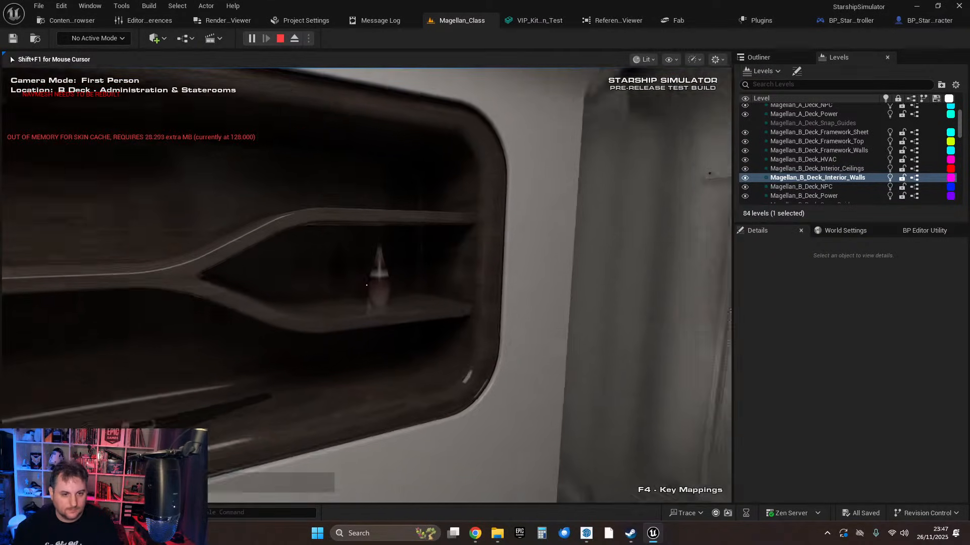
pyautogui.press('w')
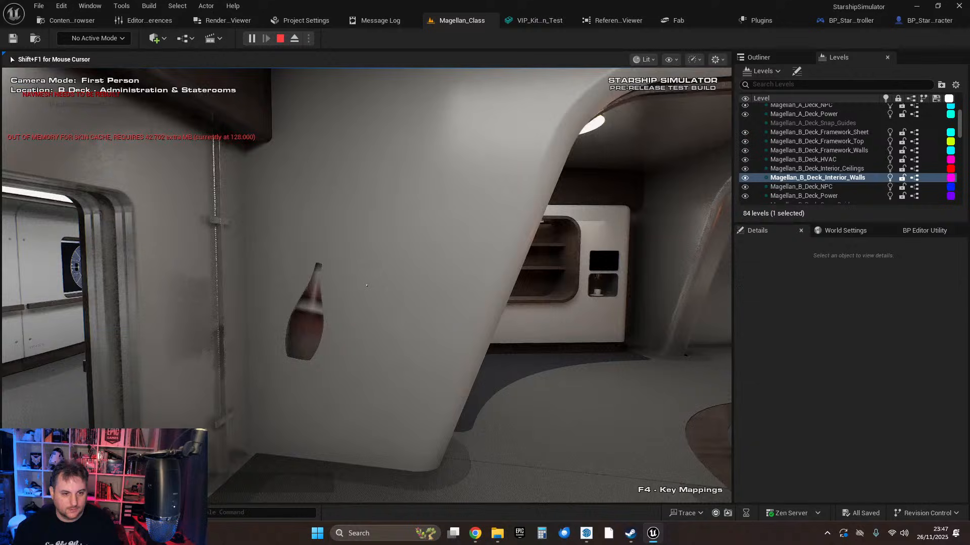
pyautogui.press('w')
pyautogui.press('w')
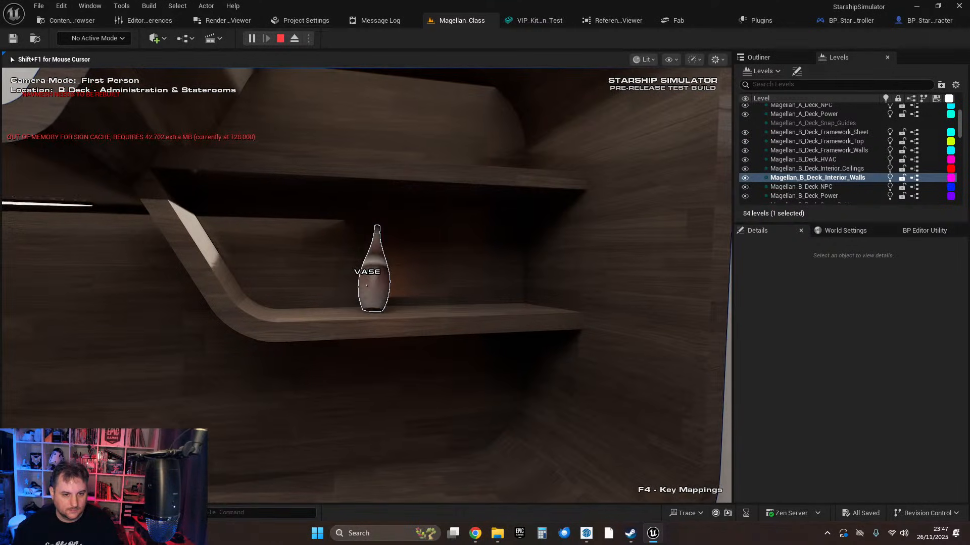
pyautogui.press('w')
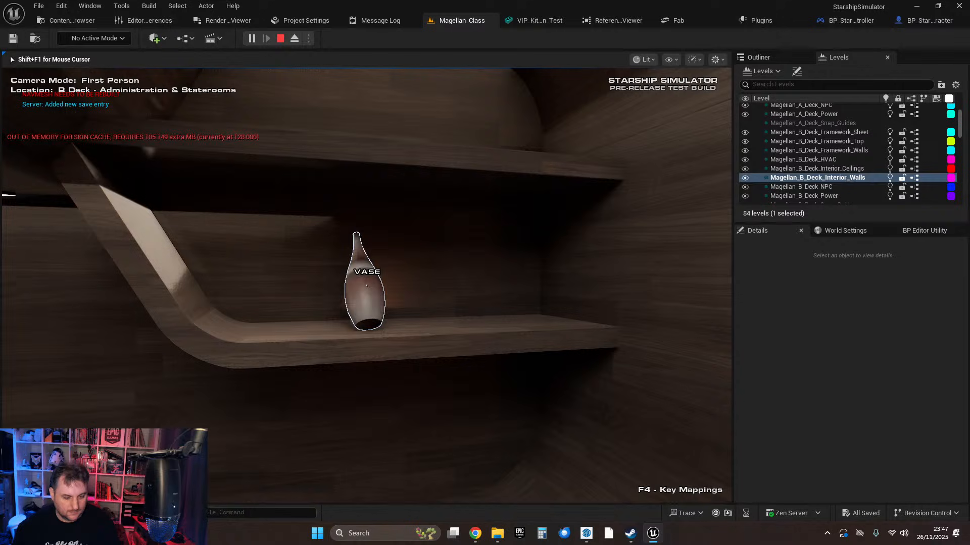
pyautogui.press('s')
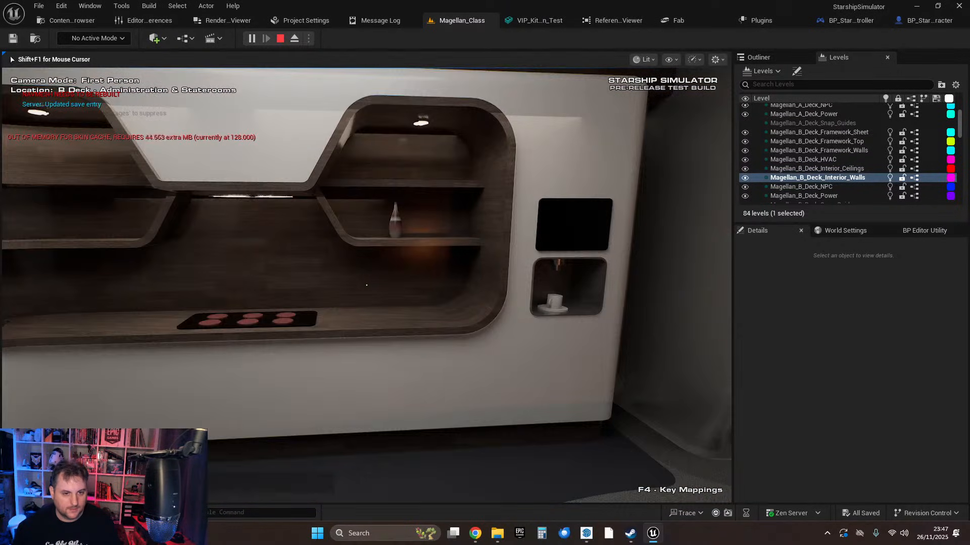
# Take the dark round vase from the stateroom's wall shelf and place it on the kitchen shelf above the taps.
pyautogui.press('w')
pyautogui.press('w')
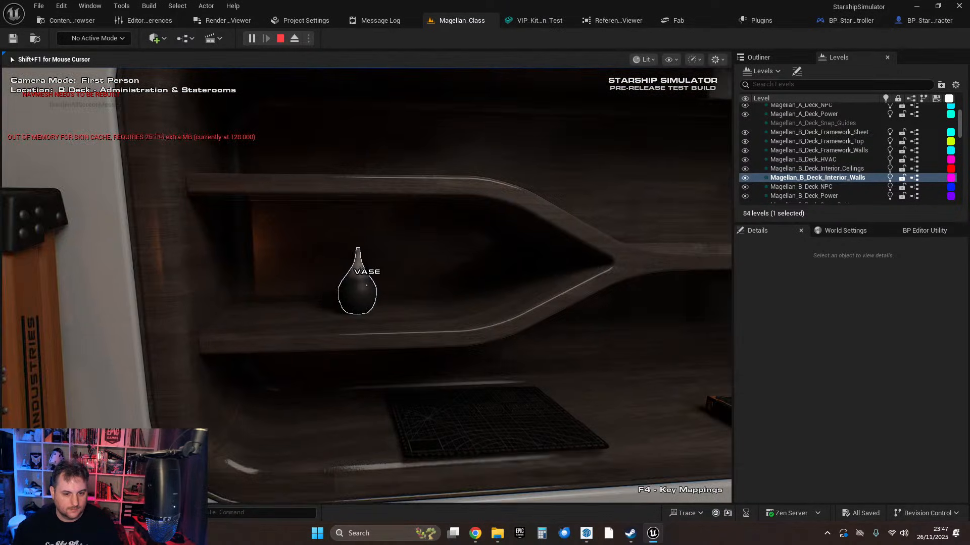
pyautogui.click(366, 285)
pyautogui.press('s')
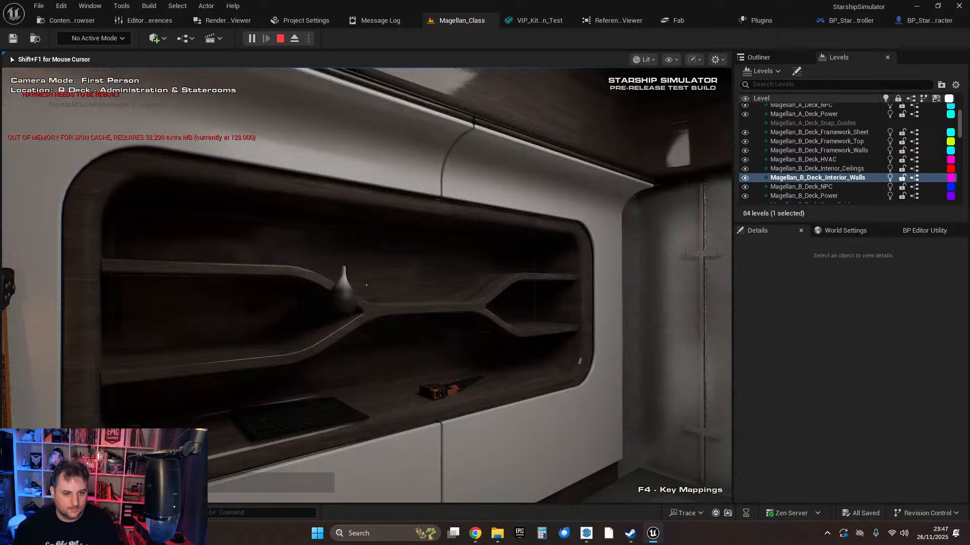
pyautogui.press('w')
pyautogui.press('w')
pyautogui.click(366, 286)
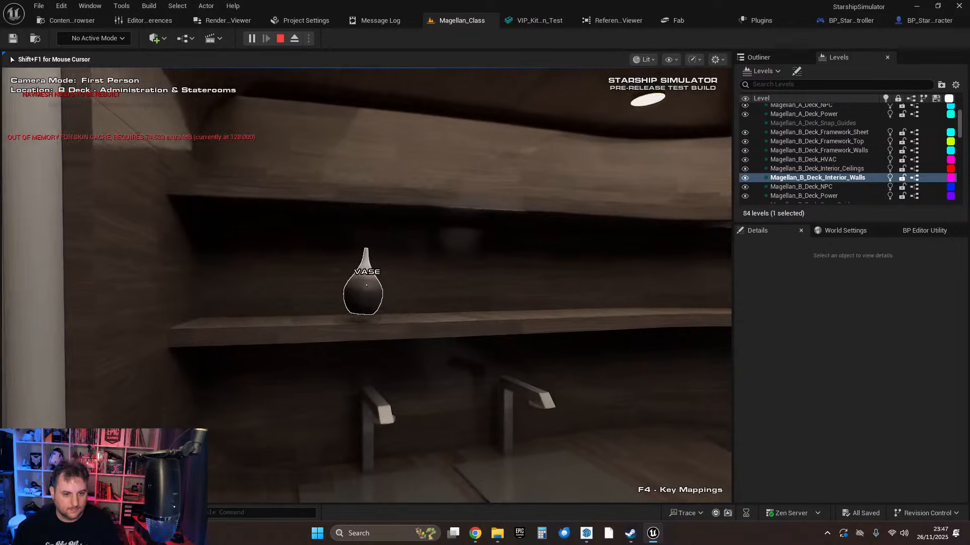
pyautogui.press('s')
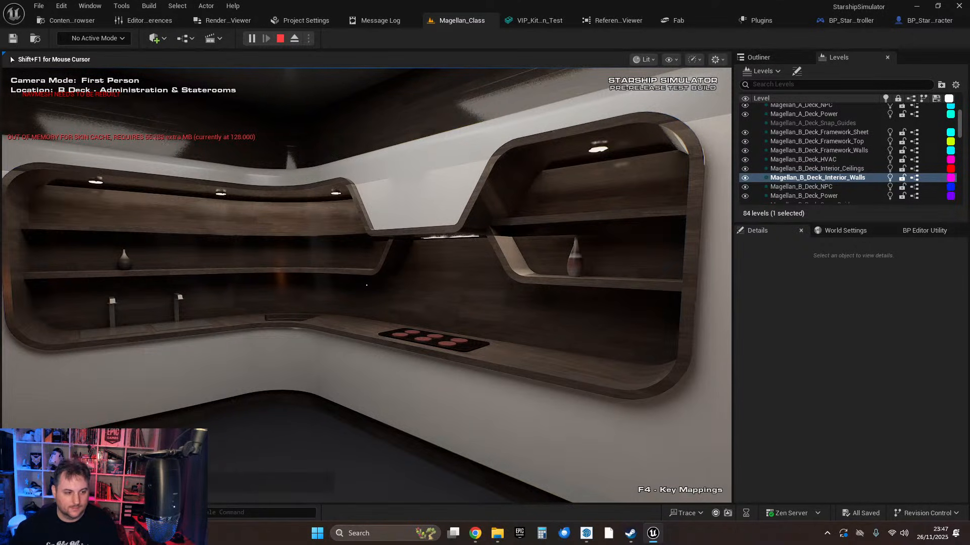
# Move the banded vase from the shelf beside the dispenser to a rear hob ring, repositioning it so that it stands upright.
pyautogui.press('w')
pyautogui.press('w')
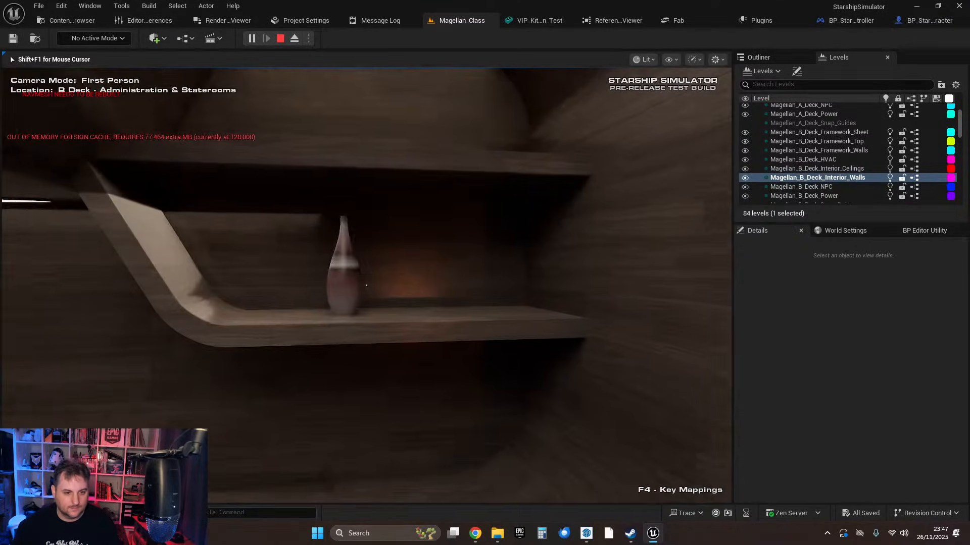
pyautogui.click(367, 285)
pyautogui.press('s')
pyautogui.press('w')
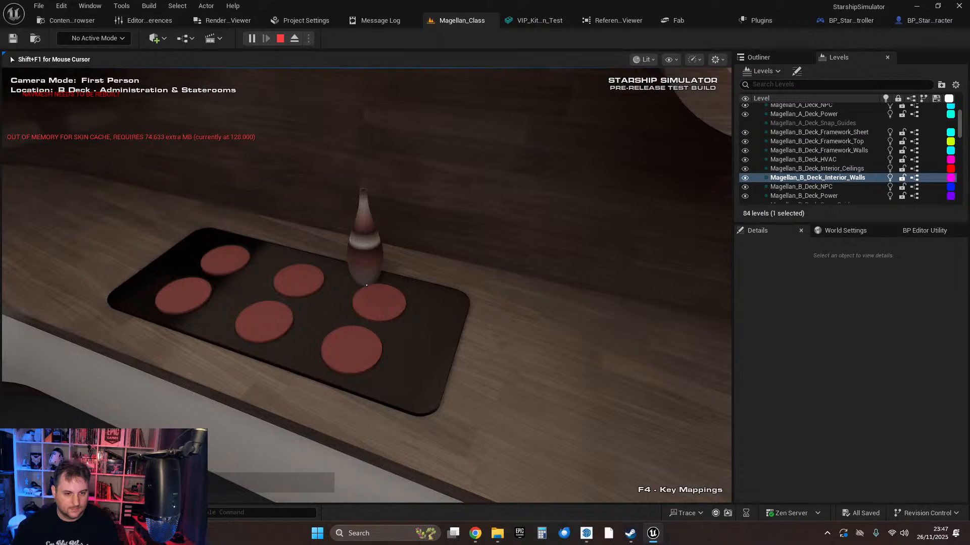
pyautogui.press('s')
pyautogui.press('w')
pyautogui.click(367, 285)
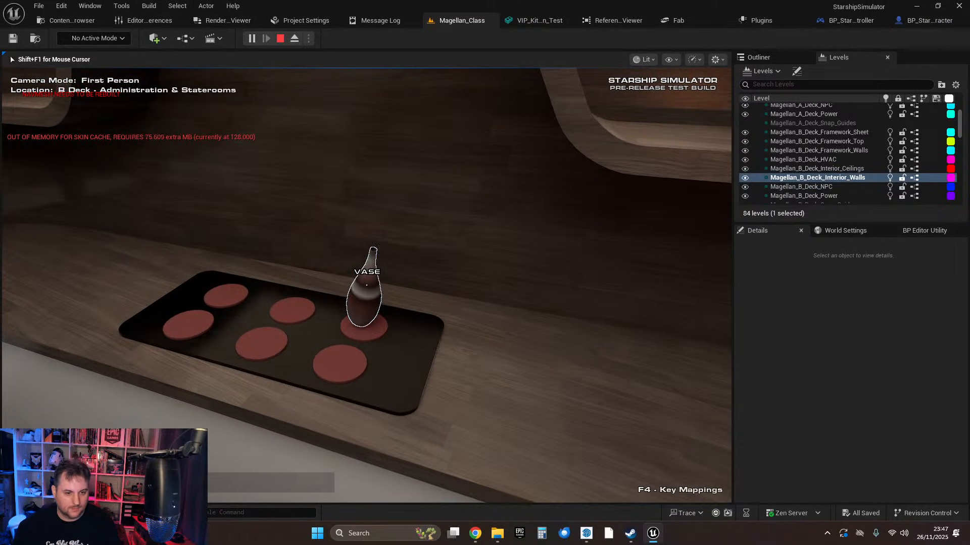
pyautogui.click(367, 286)
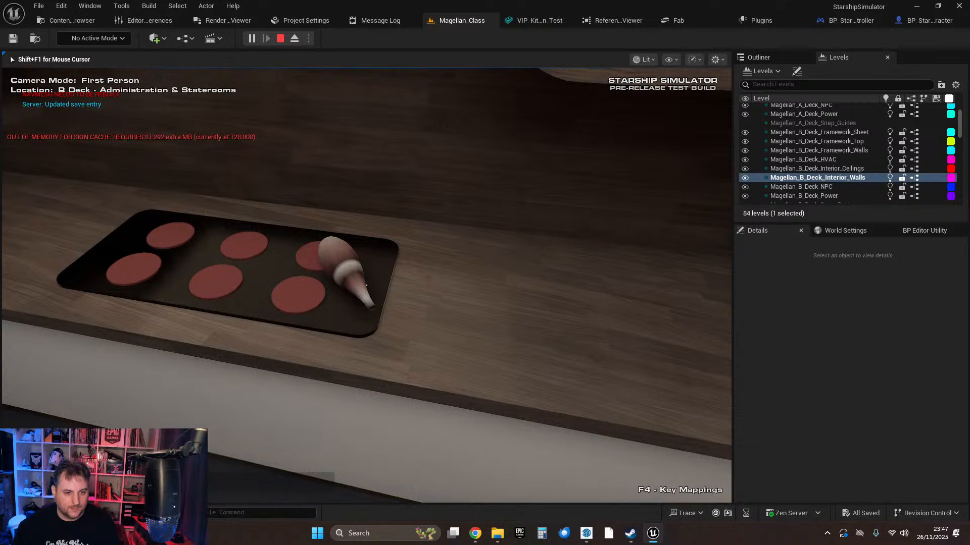
pyautogui.click(367, 285)
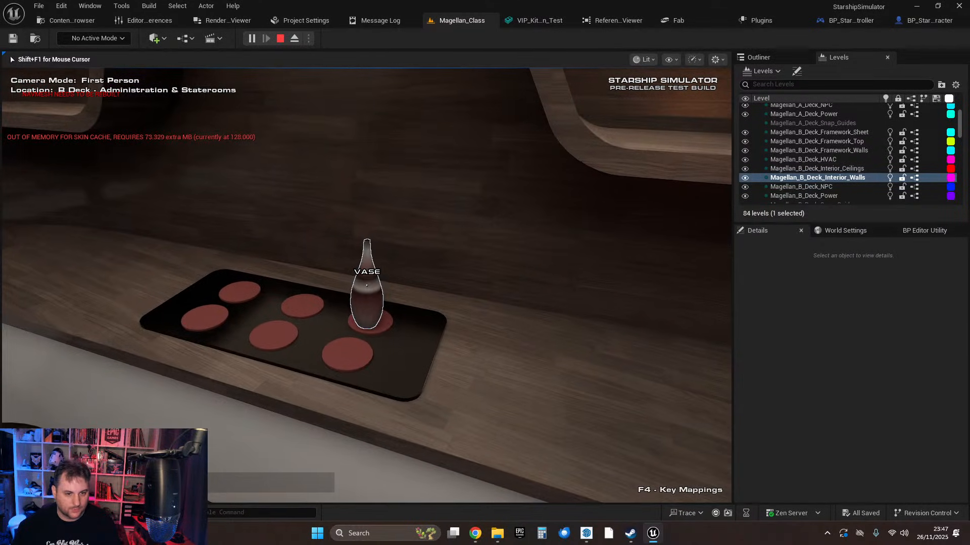
pyautogui.click(367, 286)
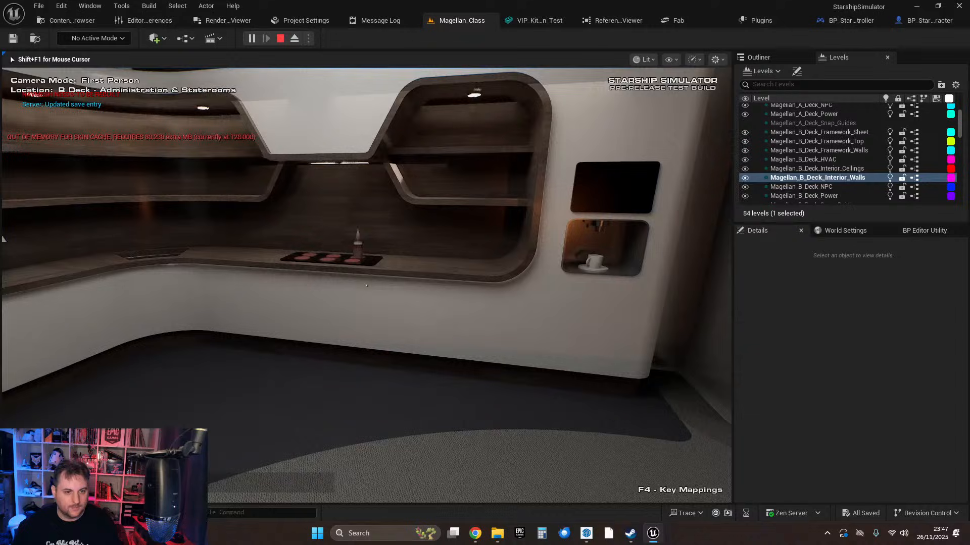
# Inspect the banded vase on the hob, and move it to the shelf above the taps beside the dark round vase.
pyautogui.press('w')
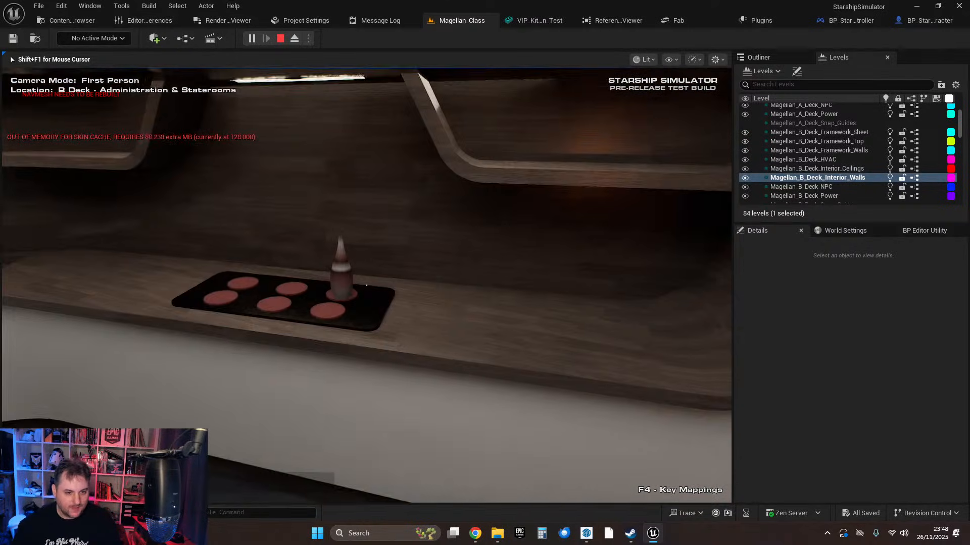
pyautogui.press('w')
pyautogui.press('w')
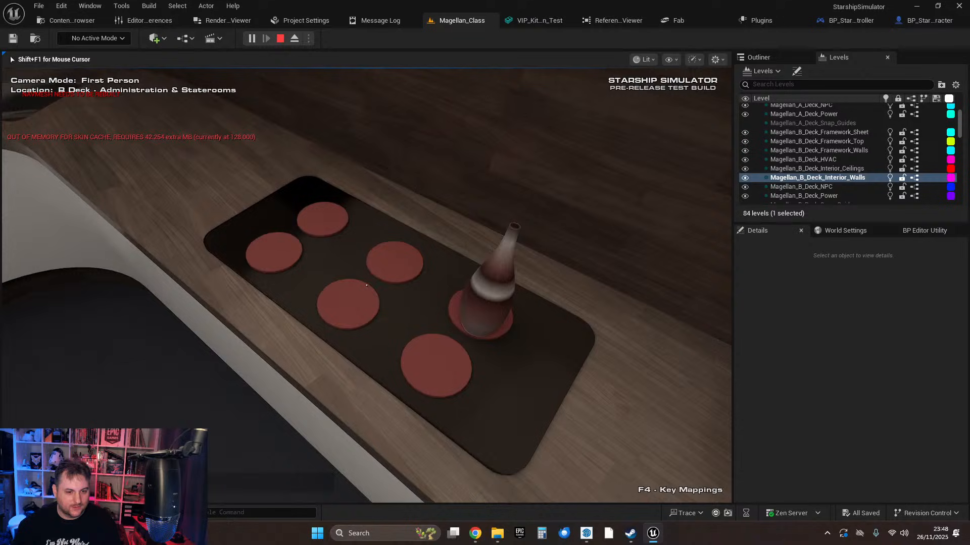
pyautogui.press('s')
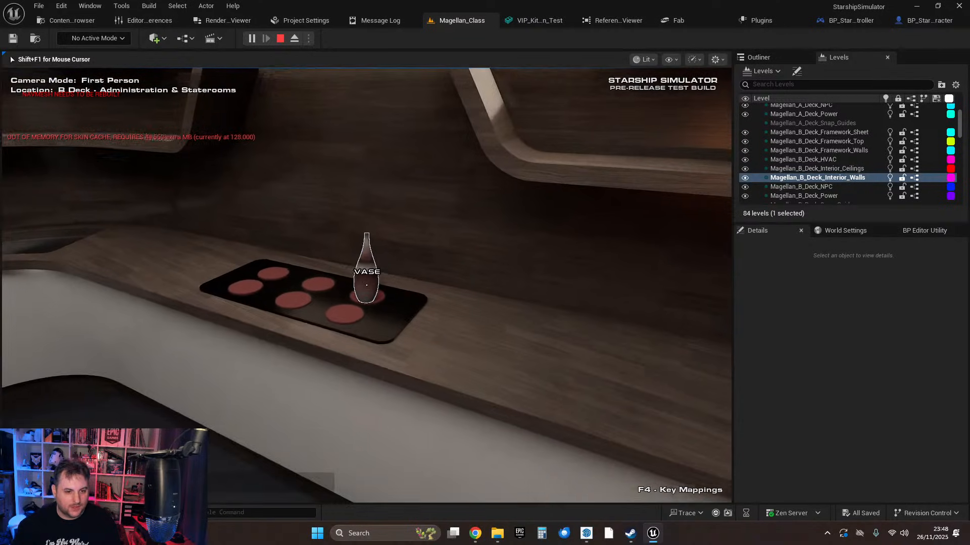
pyautogui.click(367, 286)
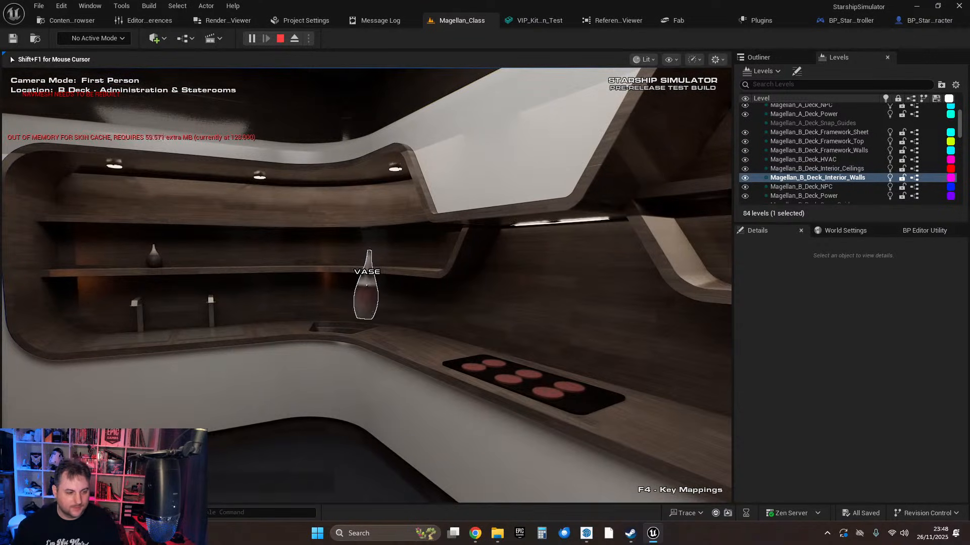
pyautogui.press('w')
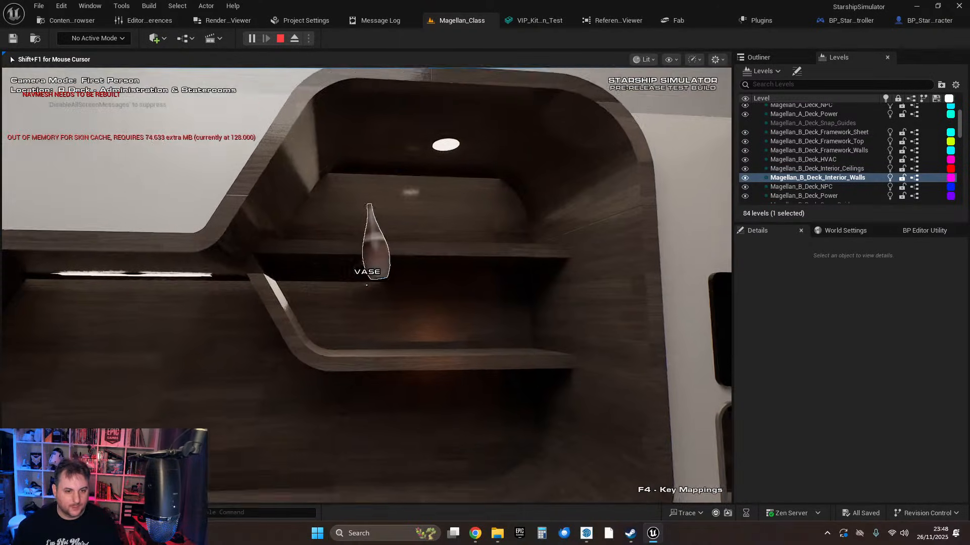
pyautogui.click(366, 285)
pyautogui.press('w')
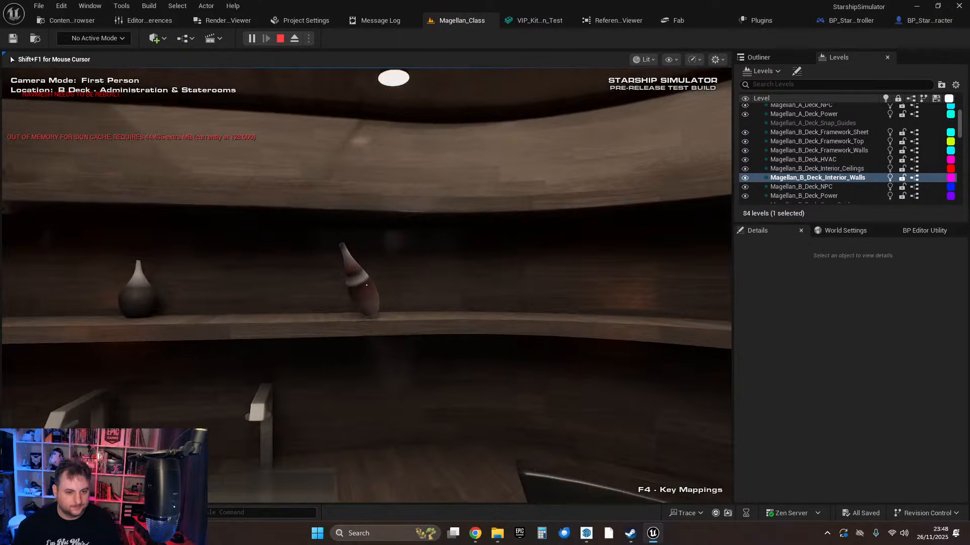
pyautogui.press('s')
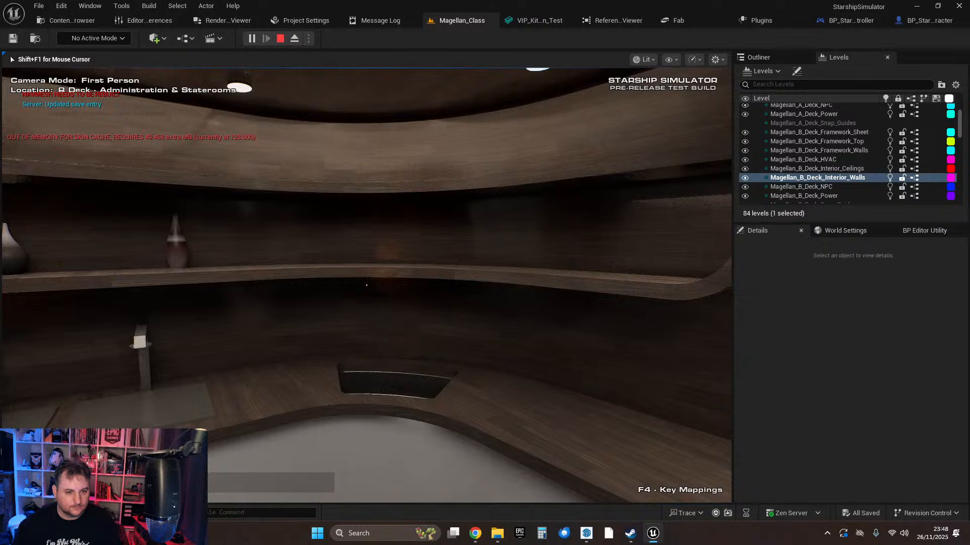
# Move the dark round vase from the shelf down onto the sink plate under the tap farthest from the hob.
pyautogui.press('w')
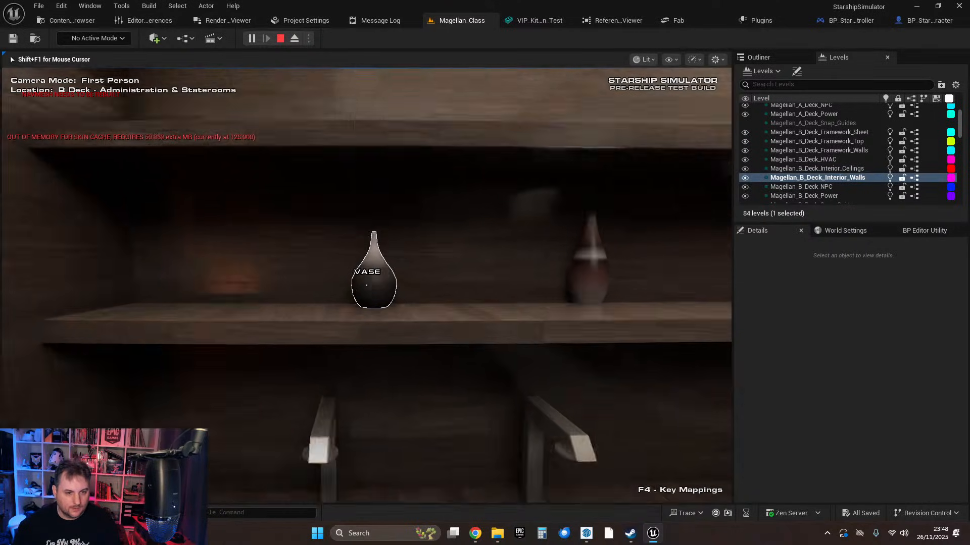
pyautogui.click(367, 285)
pyautogui.press('w')
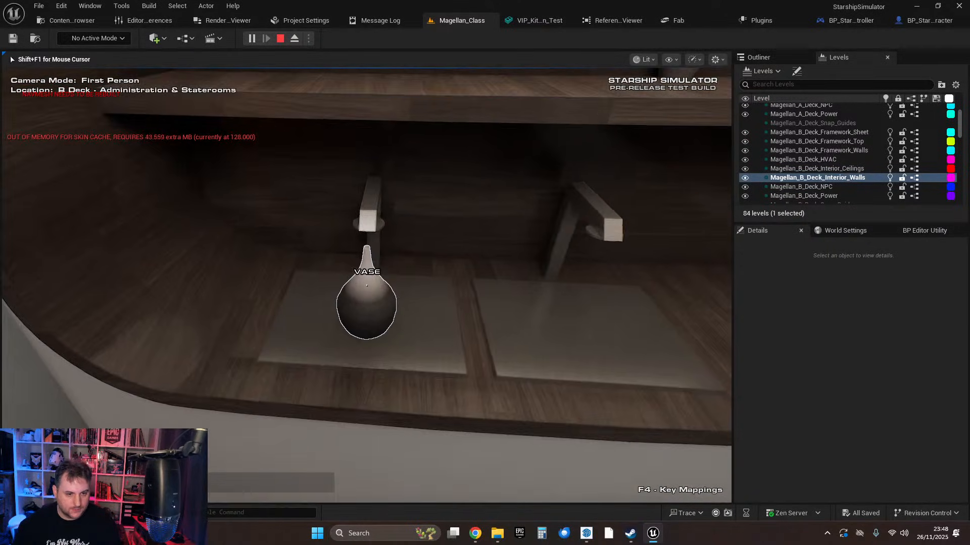
pyautogui.press('s')
pyautogui.press('w')
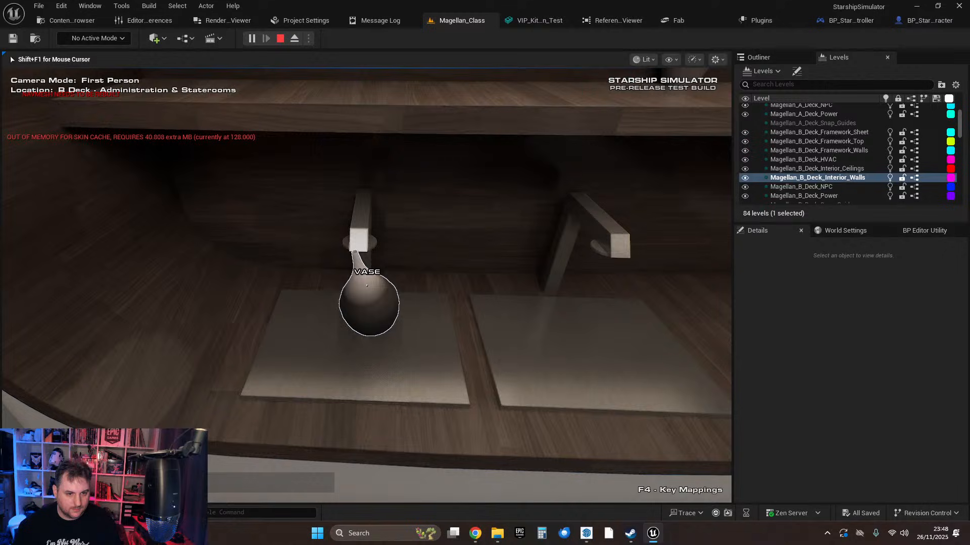
pyautogui.click(366, 285)
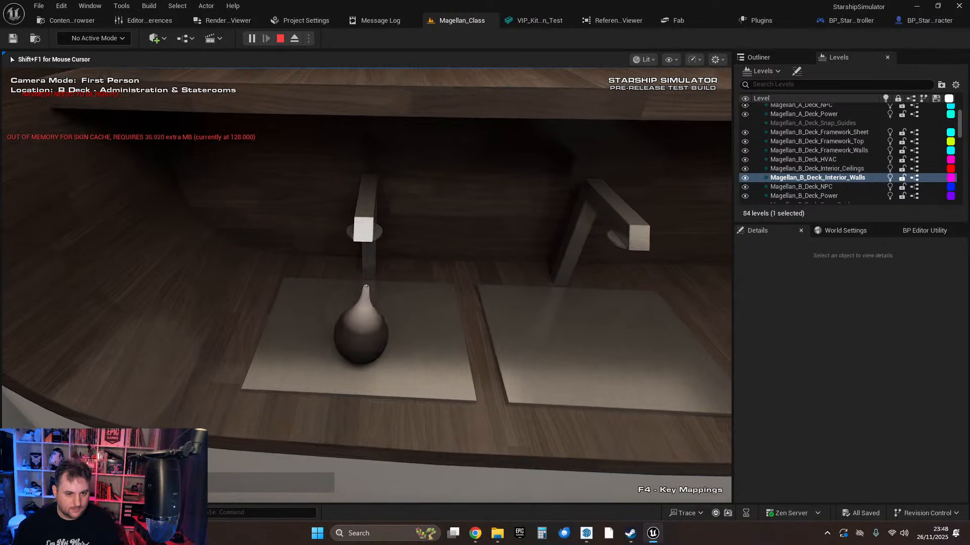
# Examine the placed vases, taps and hob up close, and view the whole kitchen from beside the fire pit.
pyautogui.press('w')
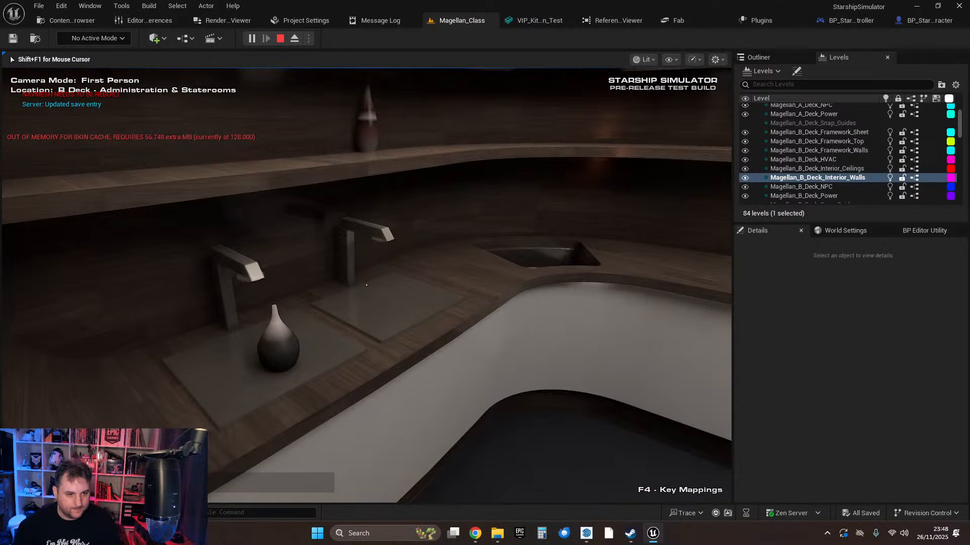
pyautogui.press('d')
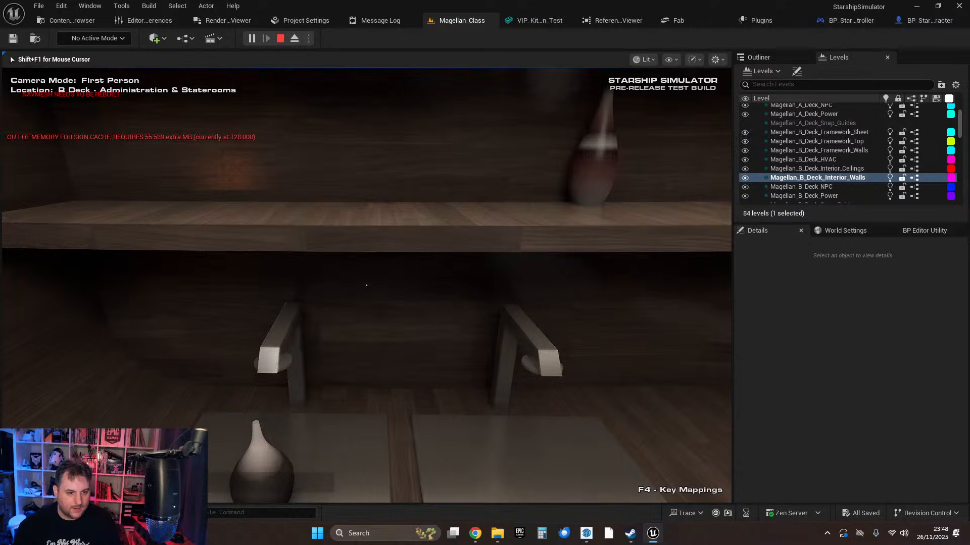
pyautogui.press('s')
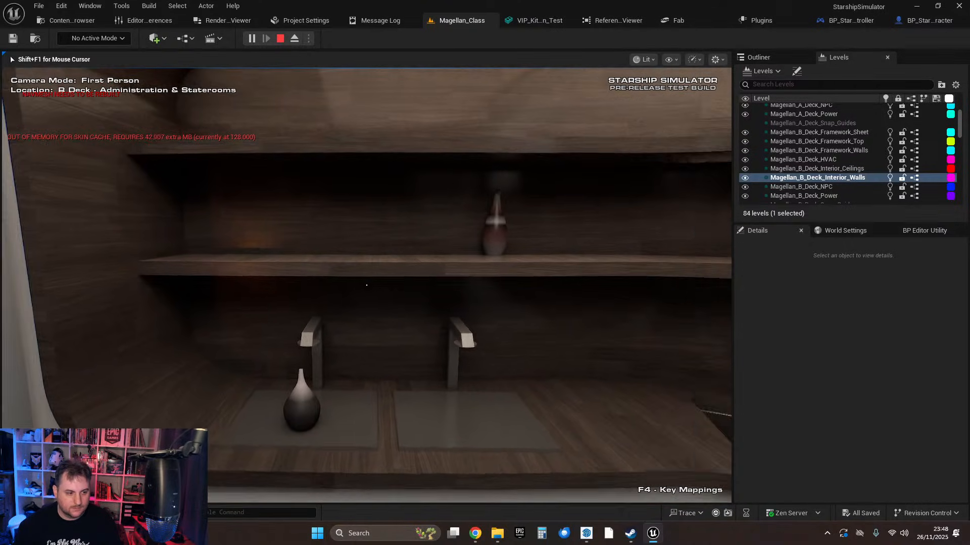
pyautogui.press('d')
pyautogui.press('w')
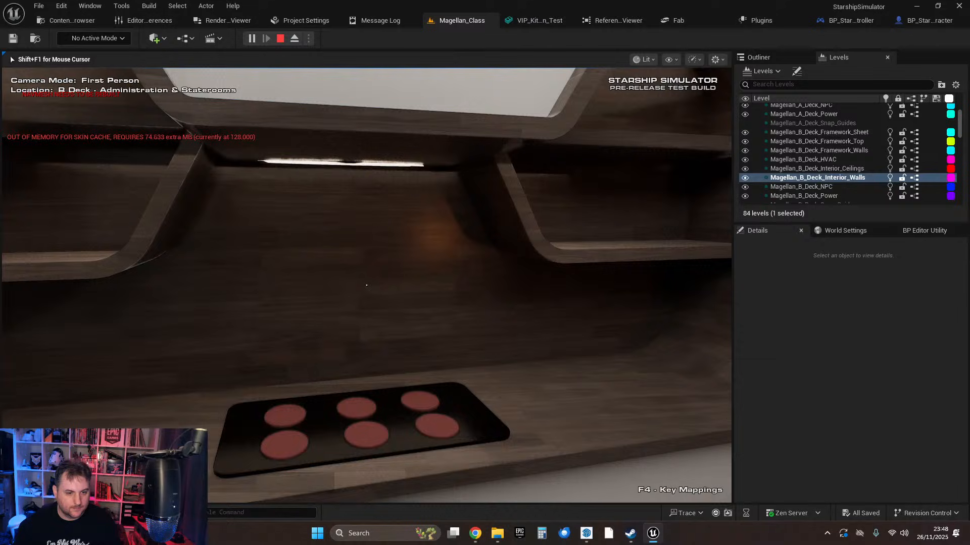
pyautogui.press('s')
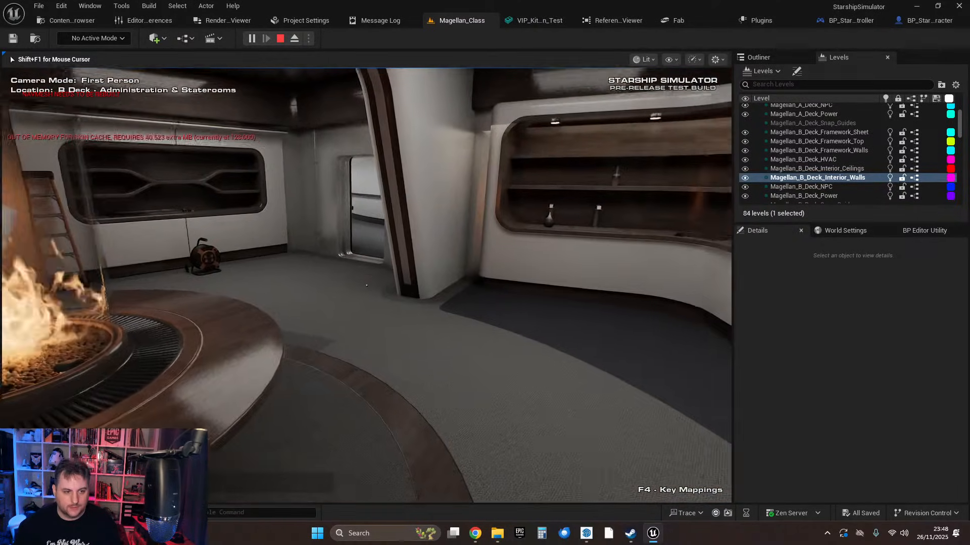
pyautogui.press('a')
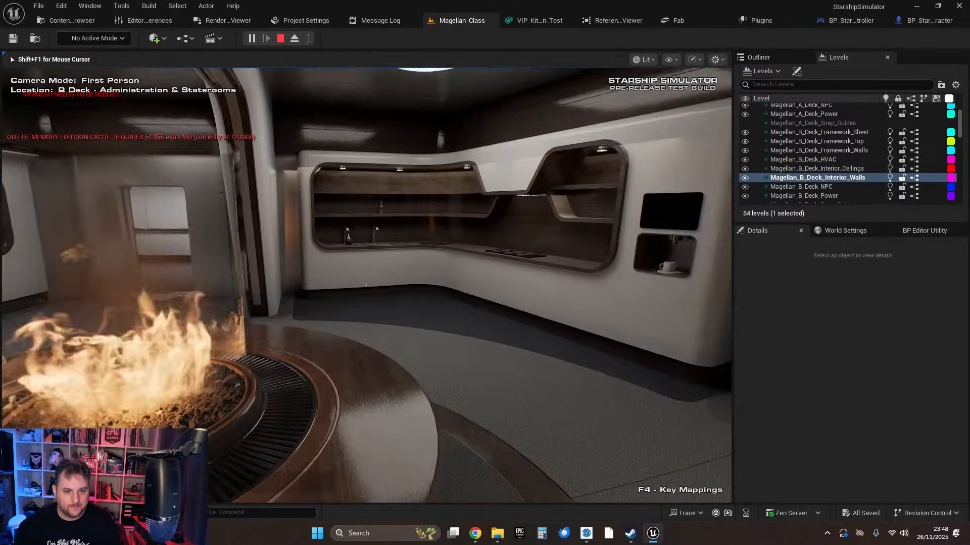
pyautogui.press('d')
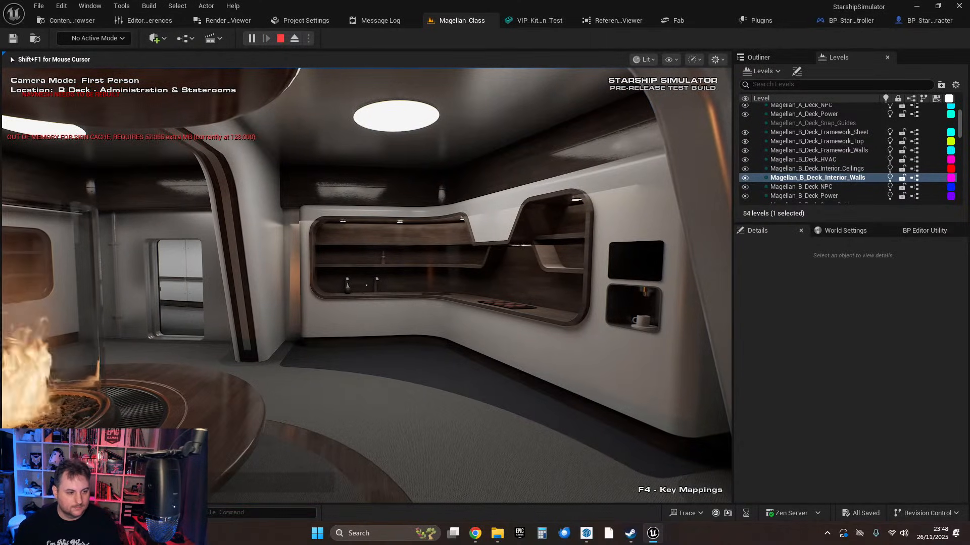
pyautogui.press('w')
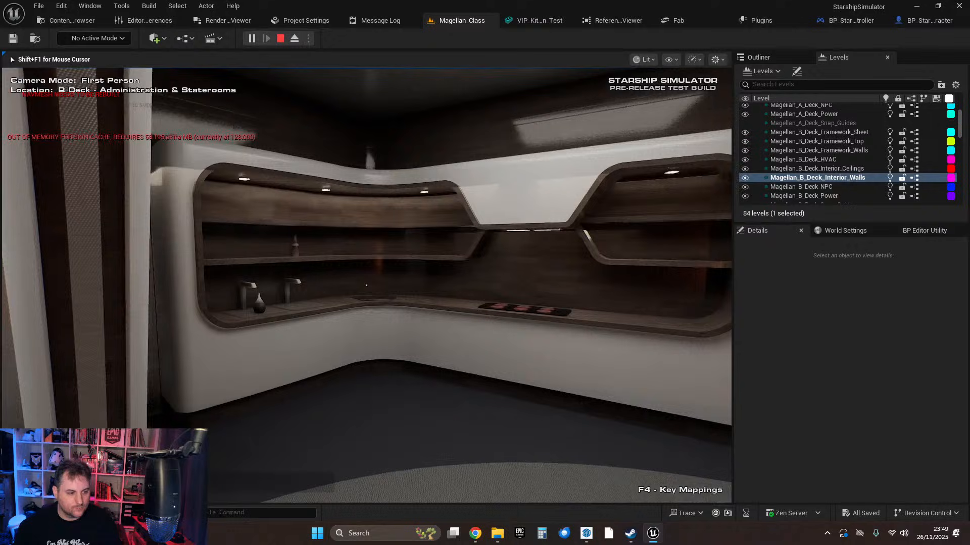
# Examine the hob, its back panel and overhead light, and the shelves beside the dispenser, then view the kitchen across the fire pit.
pyautogui.press('w')
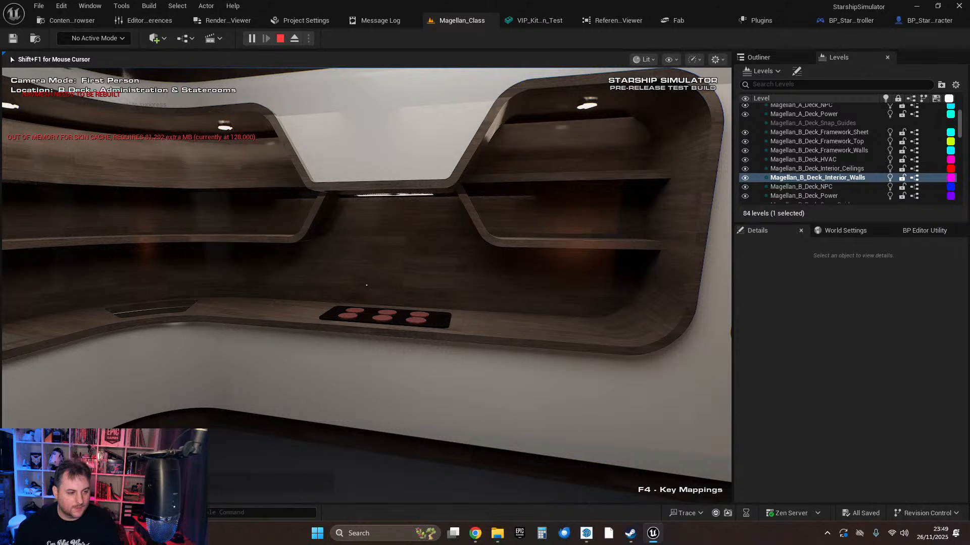
pyautogui.press('w')
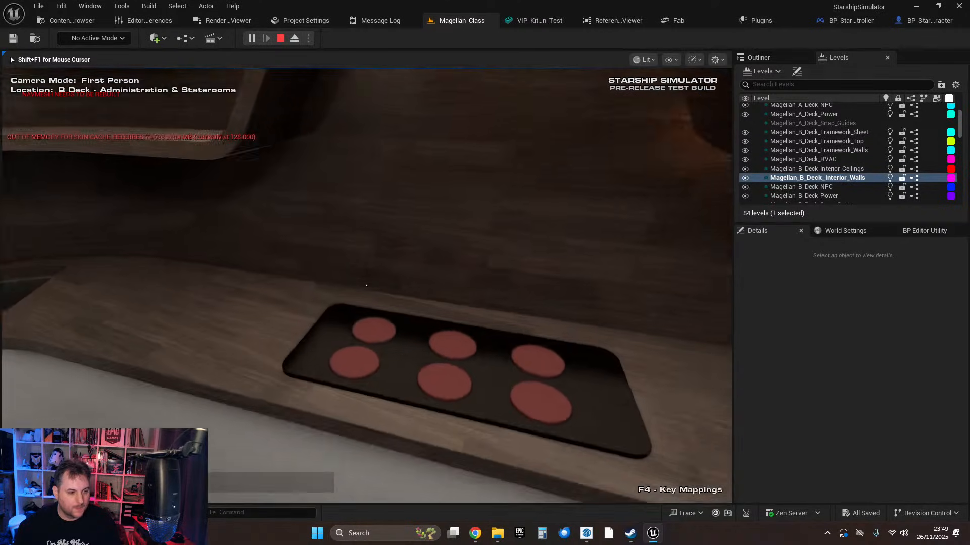
pyautogui.press('w')
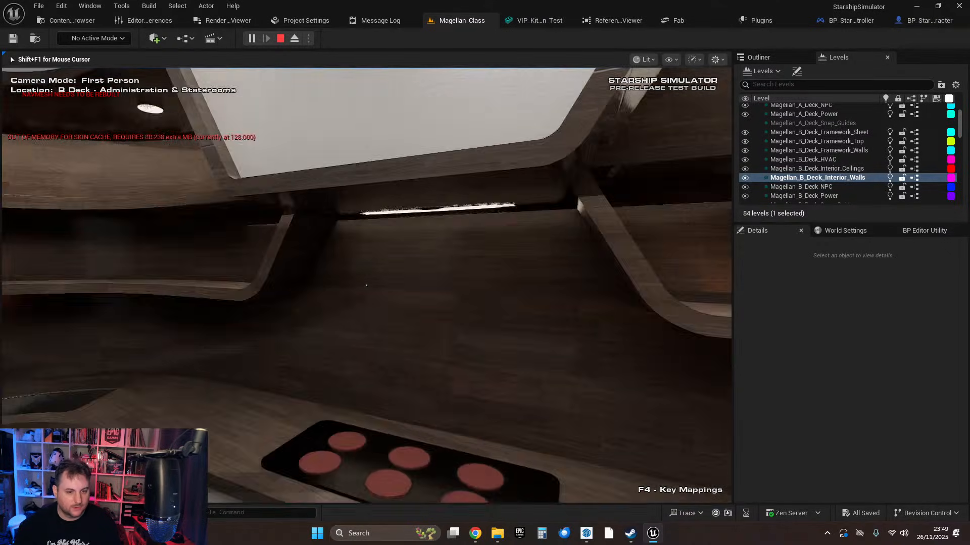
pyautogui.press('s')
pyautogui.press('w')
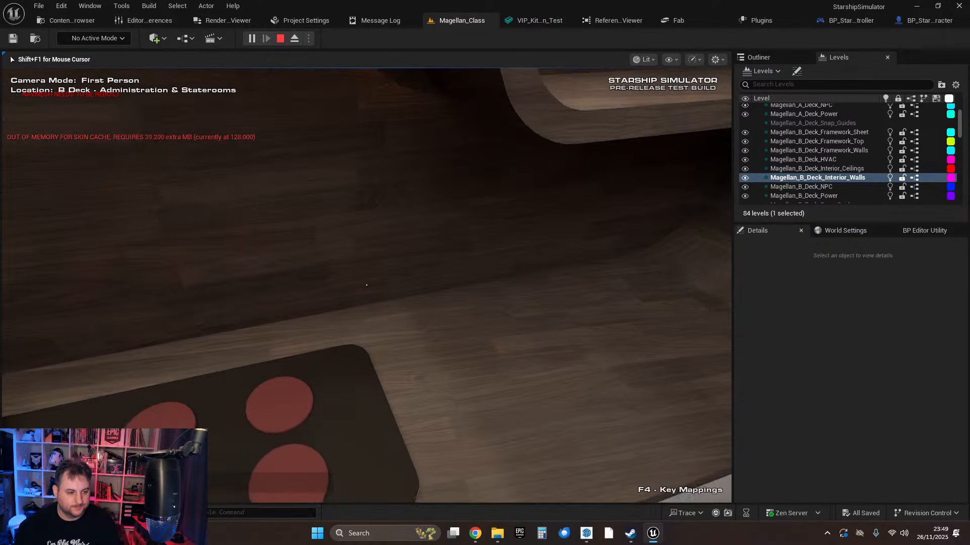
pyautogui.press('s')
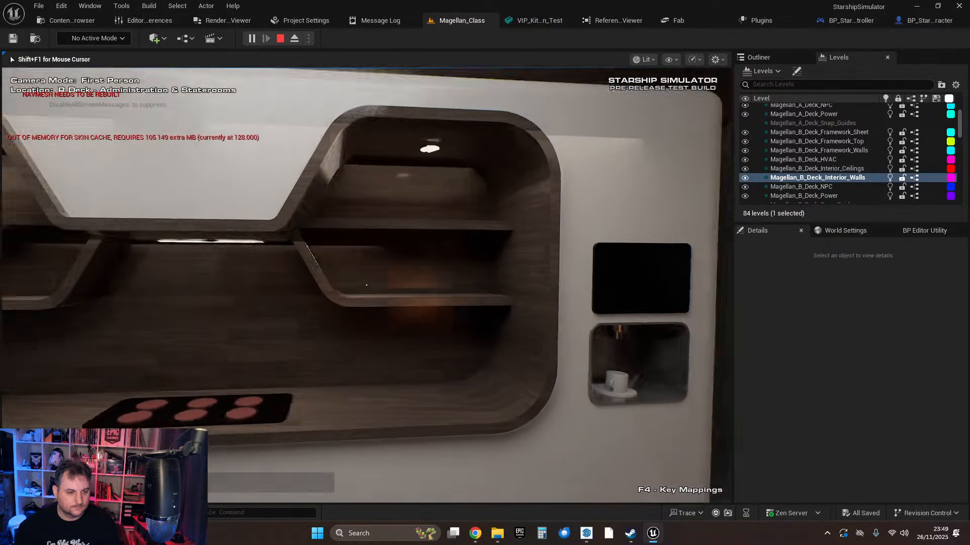
pyautogui.press('d')
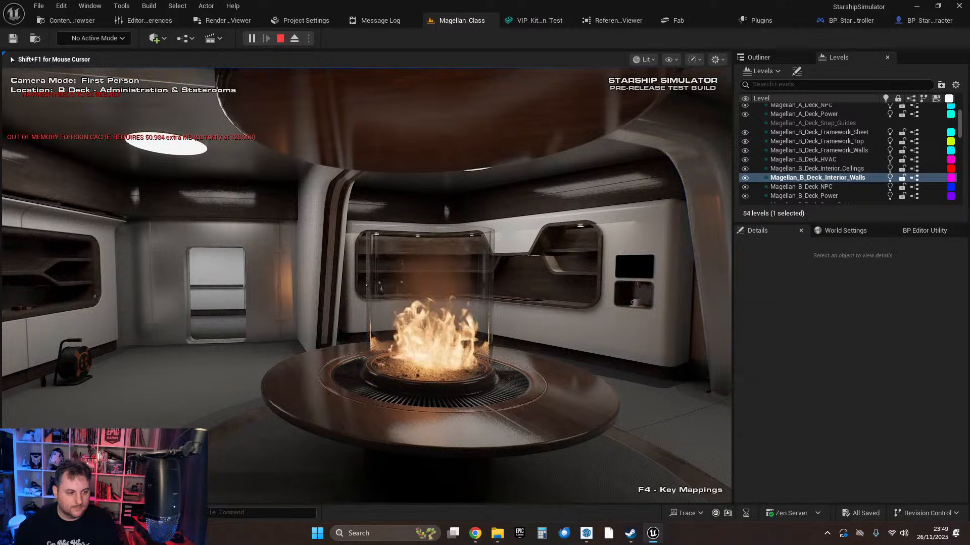
# Compare the kitchen's shelving and hob area with the dark main shelf unit beside the stepladder.
pyautogui.press('s')
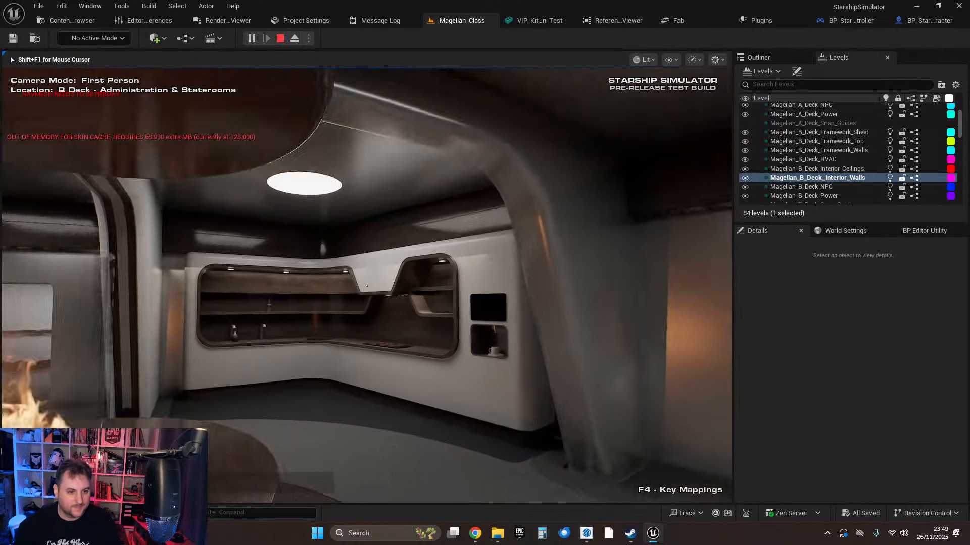
pyautogui.press('w')
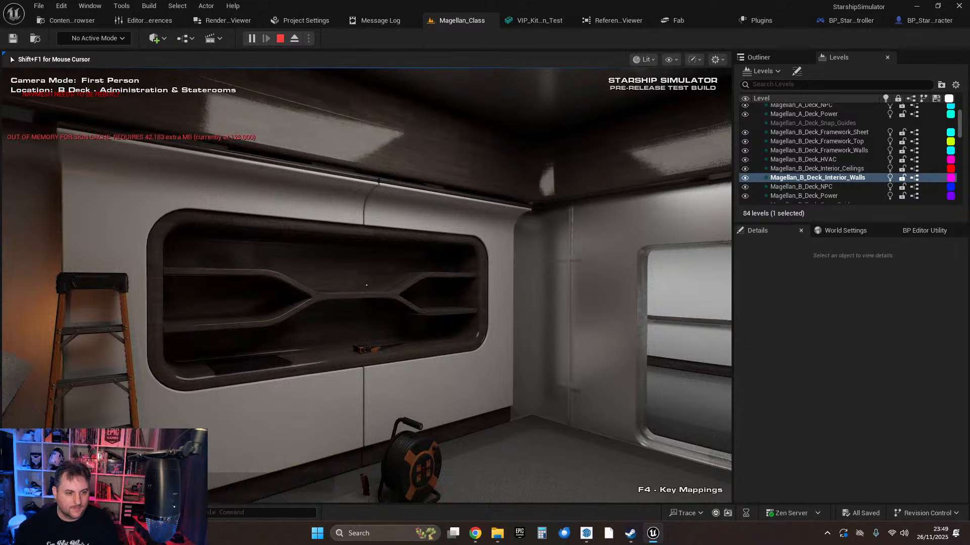
pyautogui.press('d')
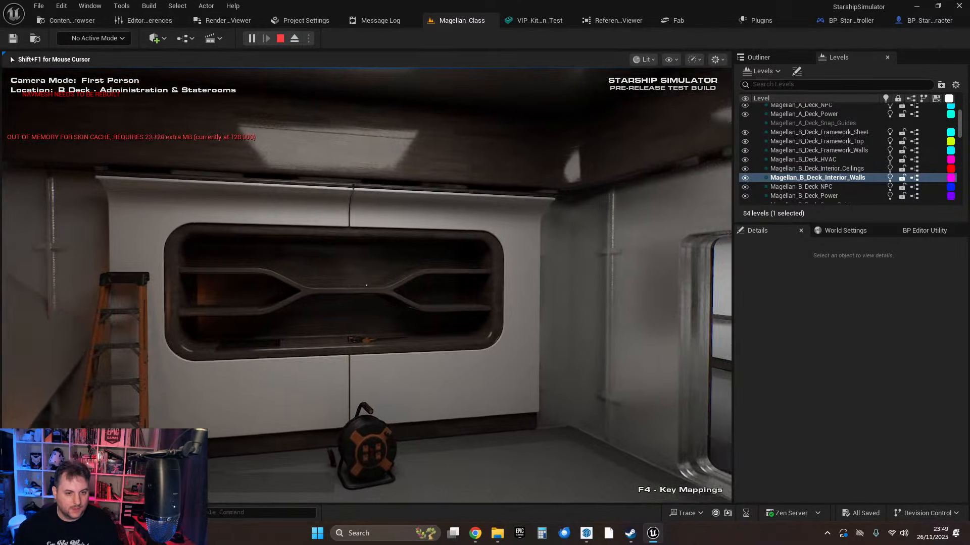
pyautogui.press('w')
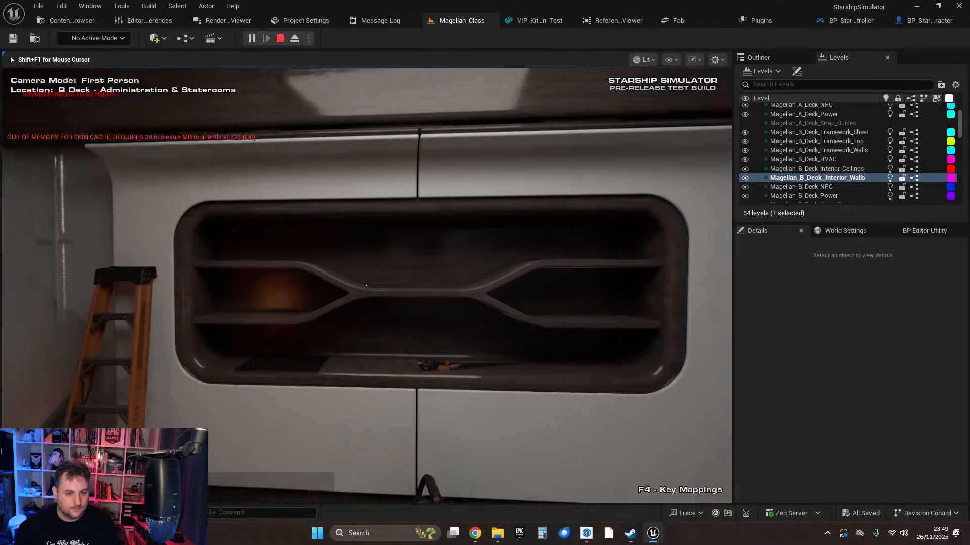
pyautogui.press('w')
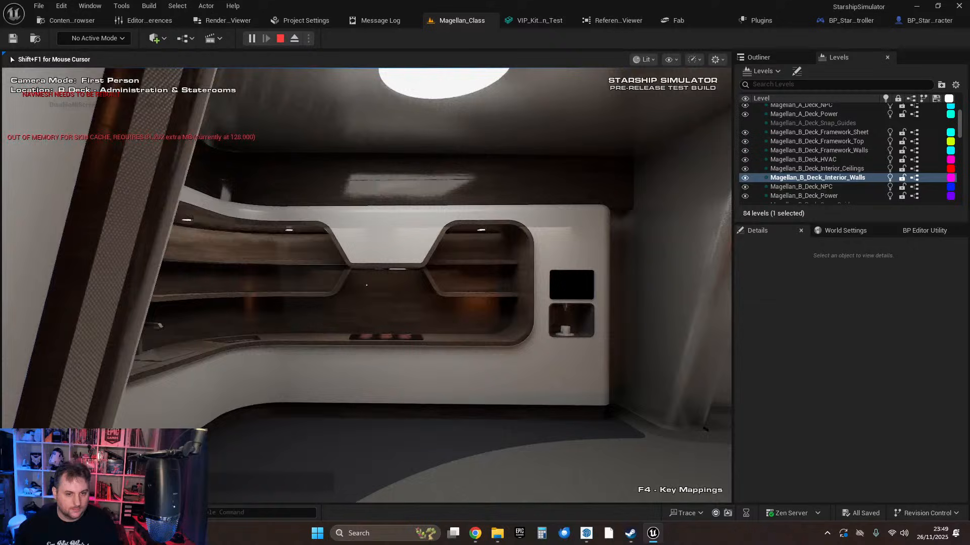
pyautogui.press('s')
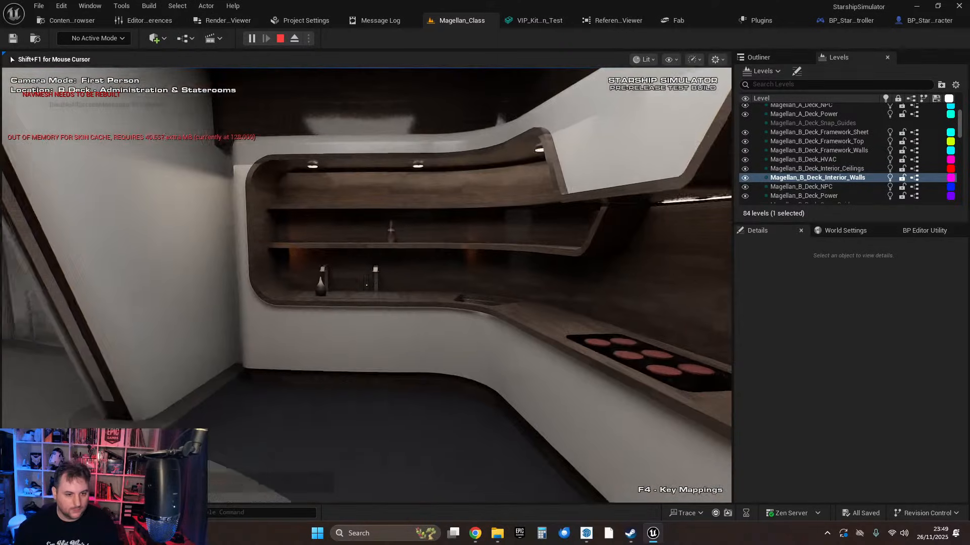
pyautogui.press('w')
pyautogui.press('w')
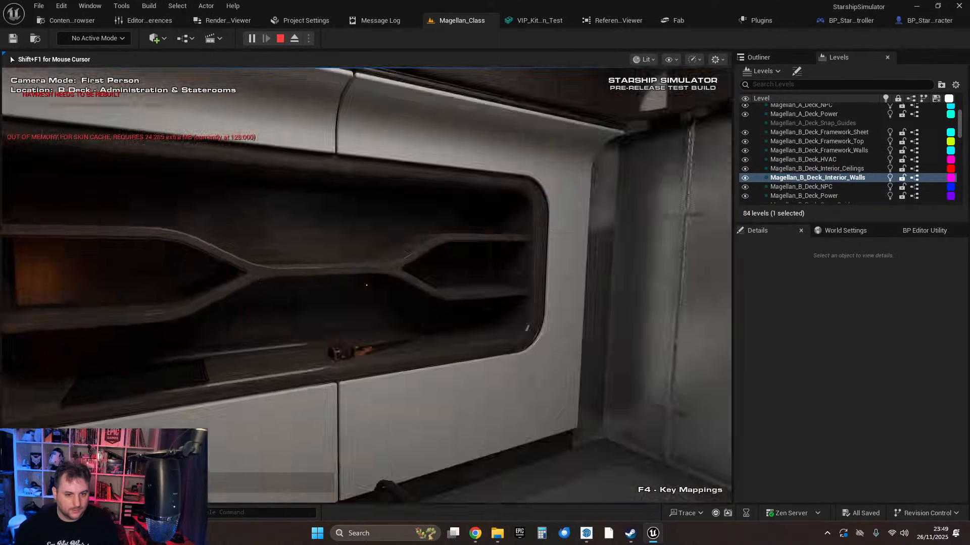
pyautogui.press('w')
pyautogui.press('w')
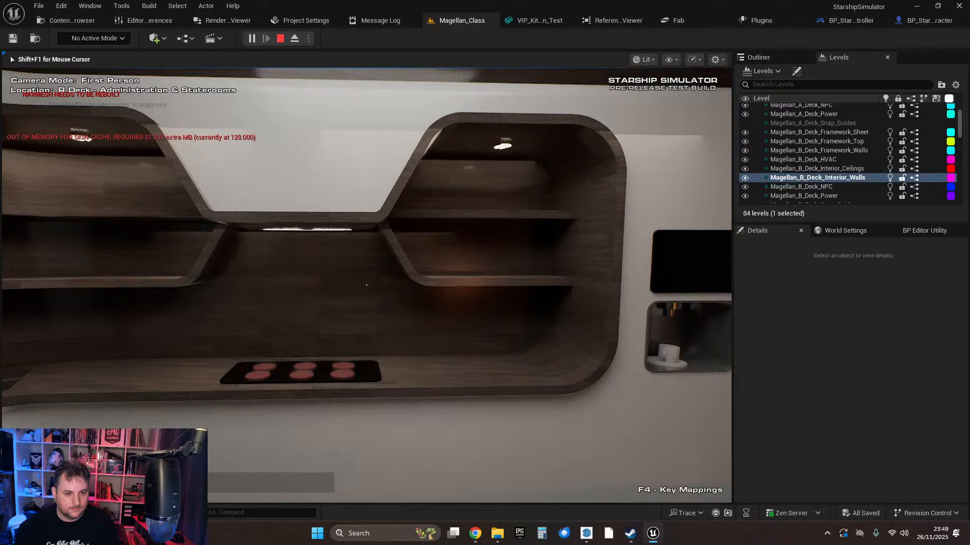
pyautogui.press('w')
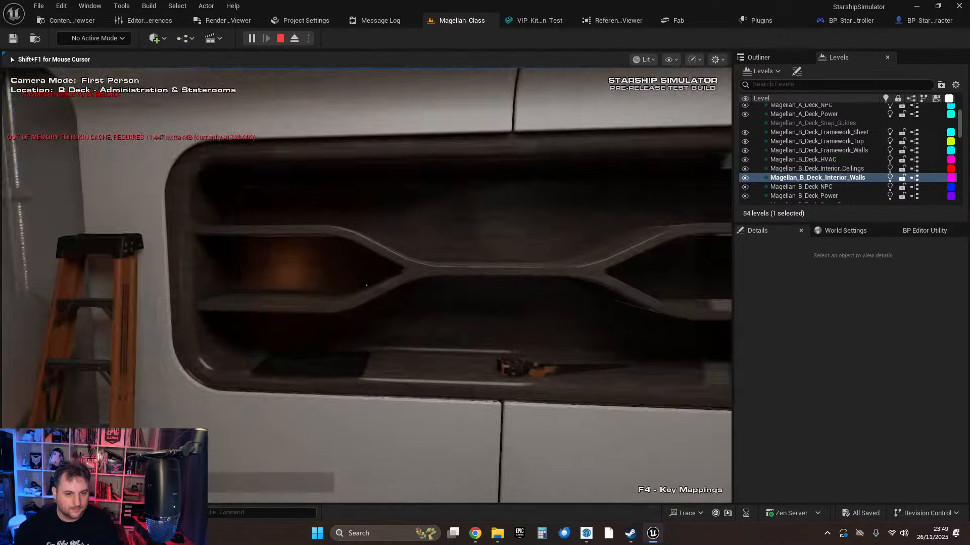
pyautogui.press('s')
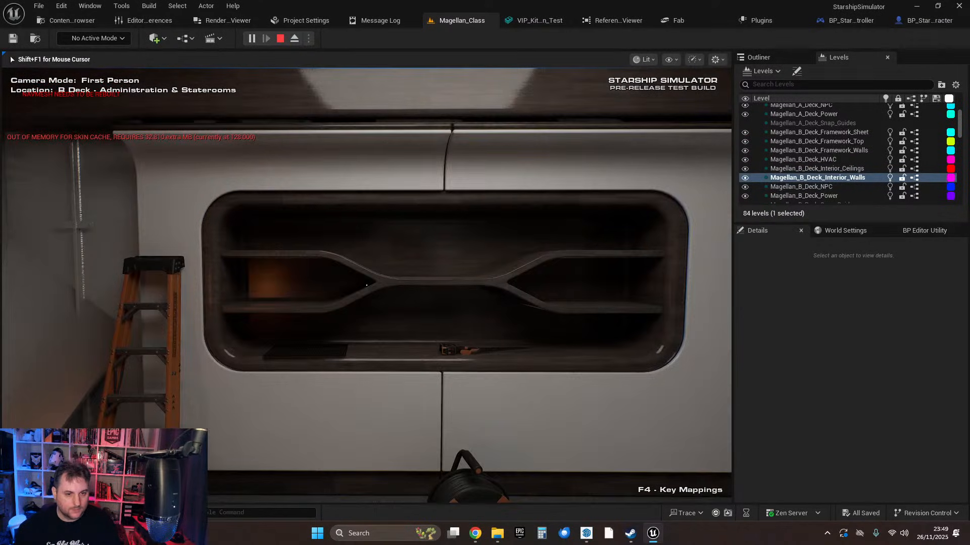
# Exit the play session and return to the Magellan_Class level.
pyautogui.press('Escape')
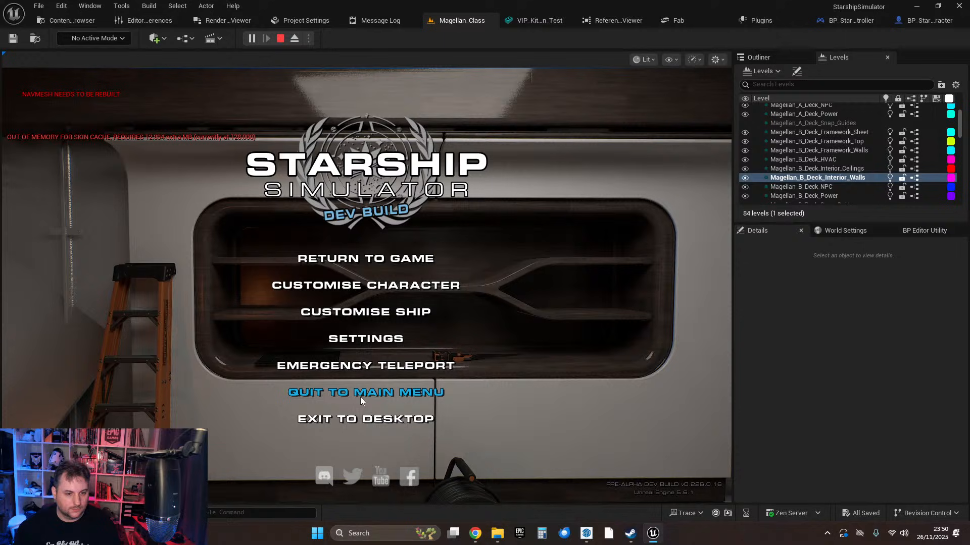
pyautogui.click(361, 419)
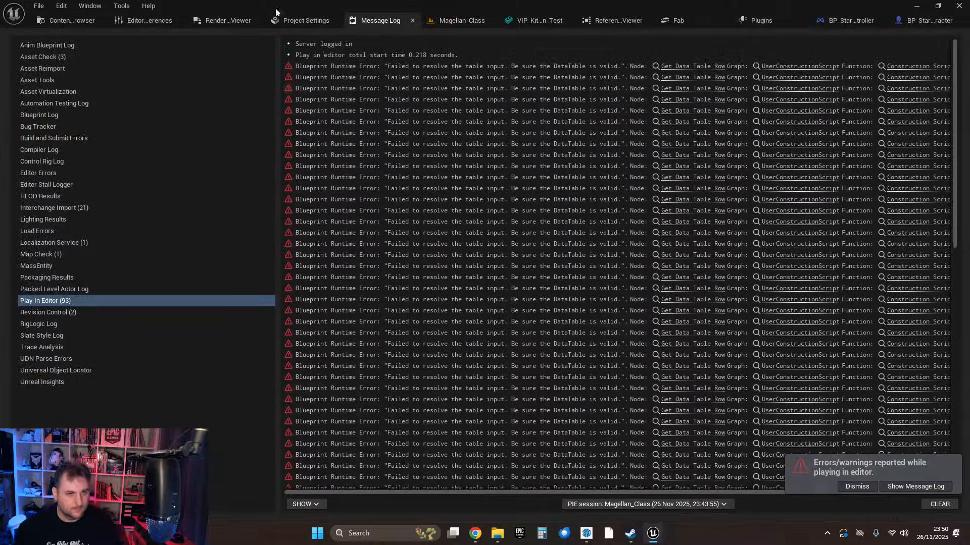
pyautogui.click(432, 19)
# Select the main shelf unit's shelving mesh and check the materials assigned to it.
pyautogui.moveTo(423, 166); pyautogui.dragTo(621, 165, button='right')
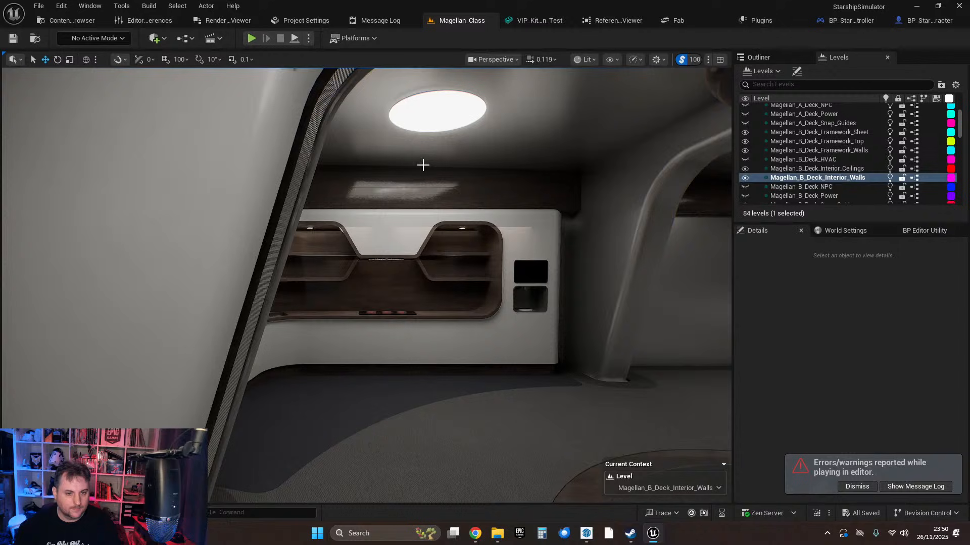
pyautogui.moveTo(445, 222); pyautogui.dragTo(449, 238, button='right')
pyautogui.click(353, 283)
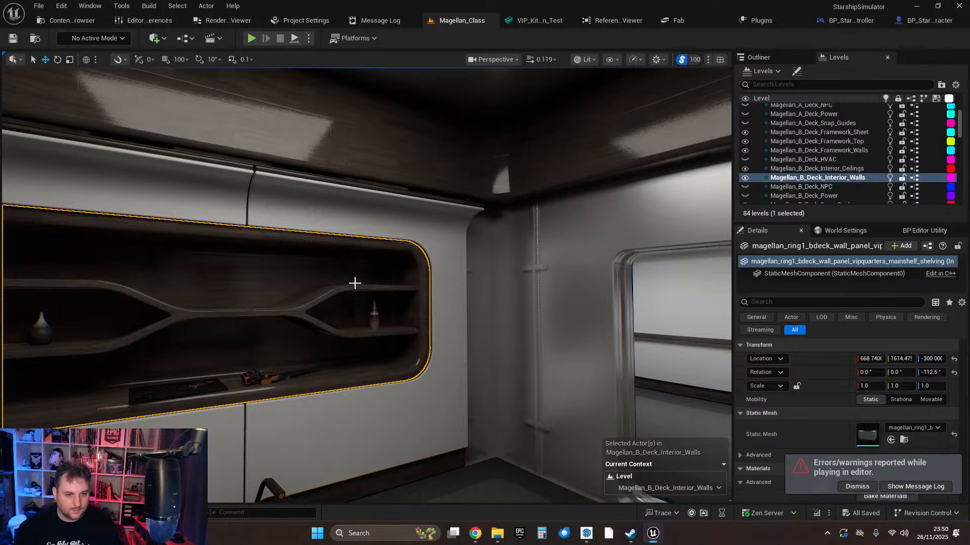
pyautogui.scroll(-5, 811, 390)
pyautogui.scroll(-3, 831, 393)
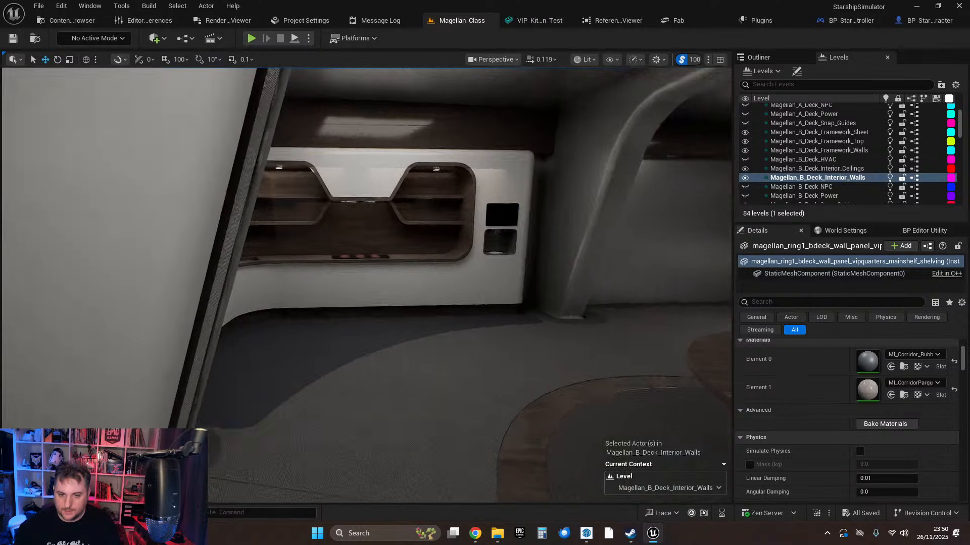
# Select the VIP_Kitchen_Test mesh, check its Element 1 material, and clear the selection.
pyautogui.press('w')
pyautogui.moveTo(496, 349)
pyautogui.mouseDown(button='right')
pyautogui.moveTo(496, 323)
pyautogui.moveTo(495, 348)
pyautogui.mouseUp(button='right')
pyautogui.click(493, 358)
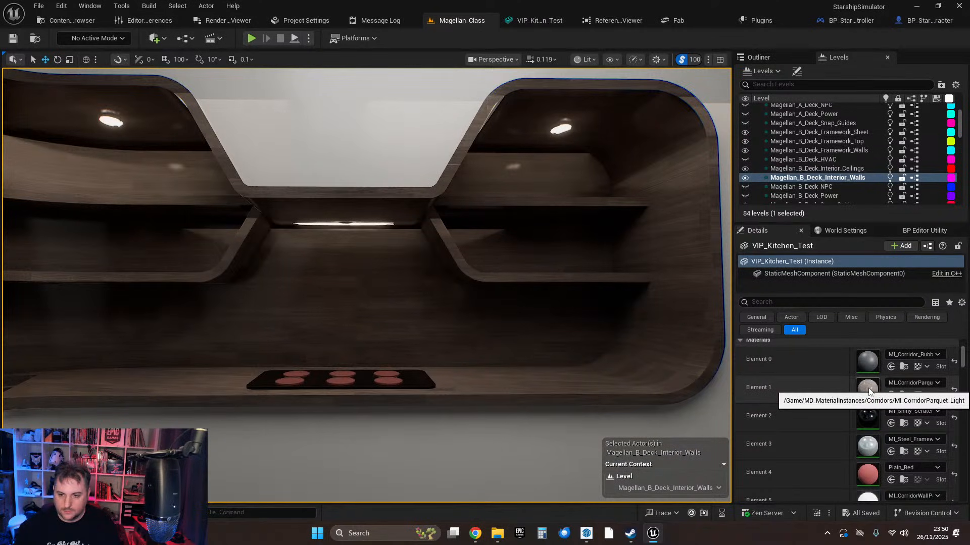
pyautogui.moveTo(403, 310); pyautogui.dragTo(401, 309, button='right')
pyautogui.press('w')
pyautogui.click(402, 310)
pyautogui.press('Escape')
# Compare the wood finish of the main shelf unit with the panel behind the kitchen hob.
pyautogui.press('d')
pyautogui.moveTo(381, 340); pyautogui.dragTo(380, 340, button='right')
pyautogui.press('a')
pyautogui.press('w')
pyautogui.press('s')
pyautogui.press('w')
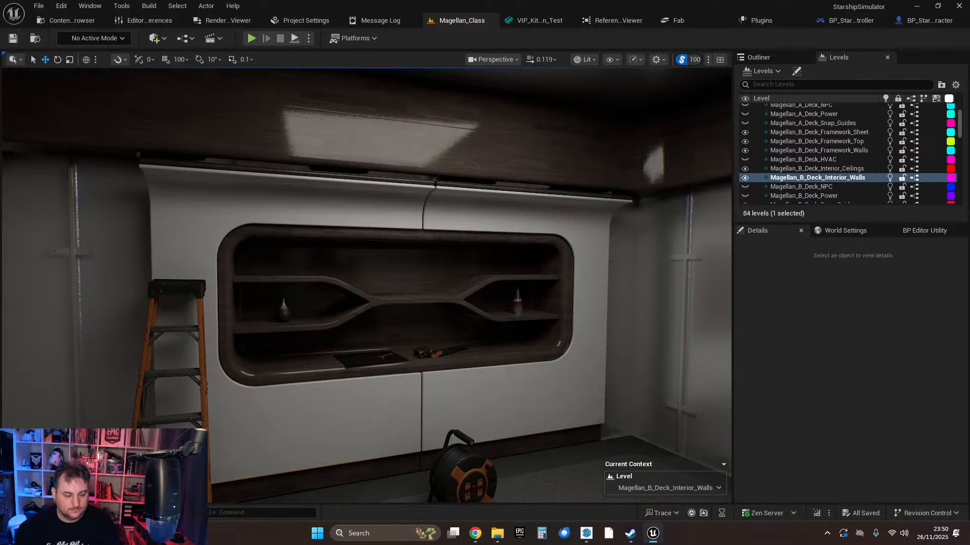
pyautogui.moveTo(381, 340); pyautogui.dragTo(362, 364, button='right')
pyautogui.press('w')
pyautogui.press('w')
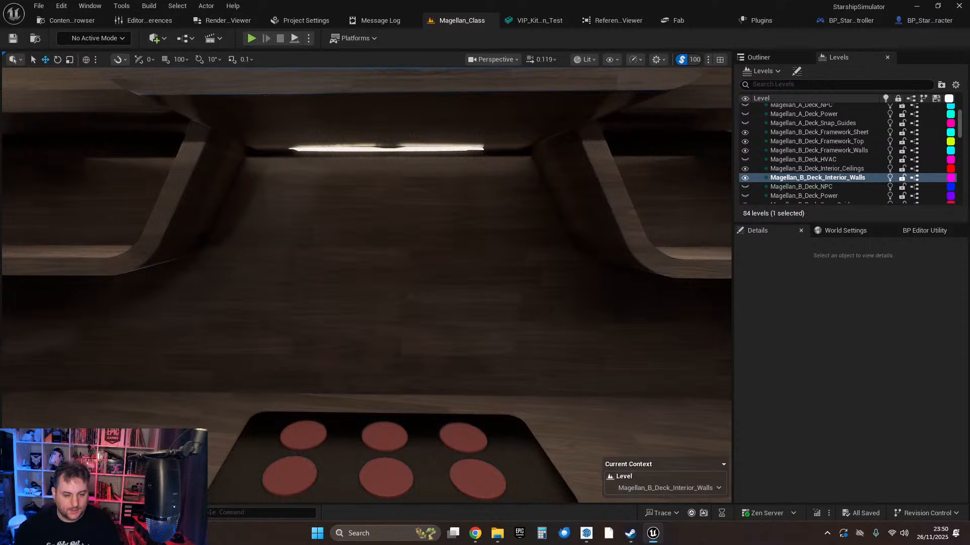
# Examine the hob, surrounding shelves, taps, corner worktop recess and drinks dispenser up close.
pyautogui.scroll(-3, 347, 334)
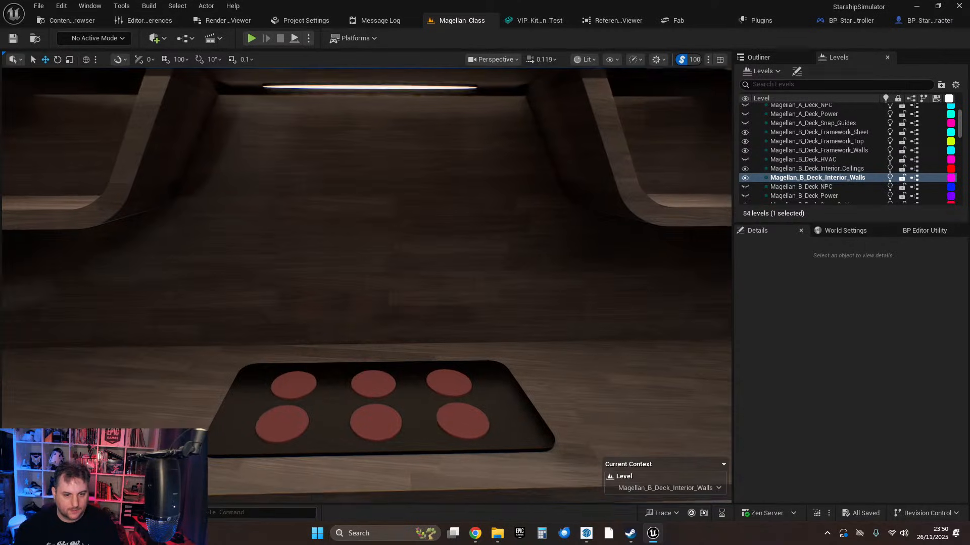
pyautogui.moveTo(412, 380)
pyautogui.mouseDown(button='right')
pyautogui.moveTo(402, 371)
pyautogui.moveTo(427, 389)
pyautogui.mouseUp(button='right')
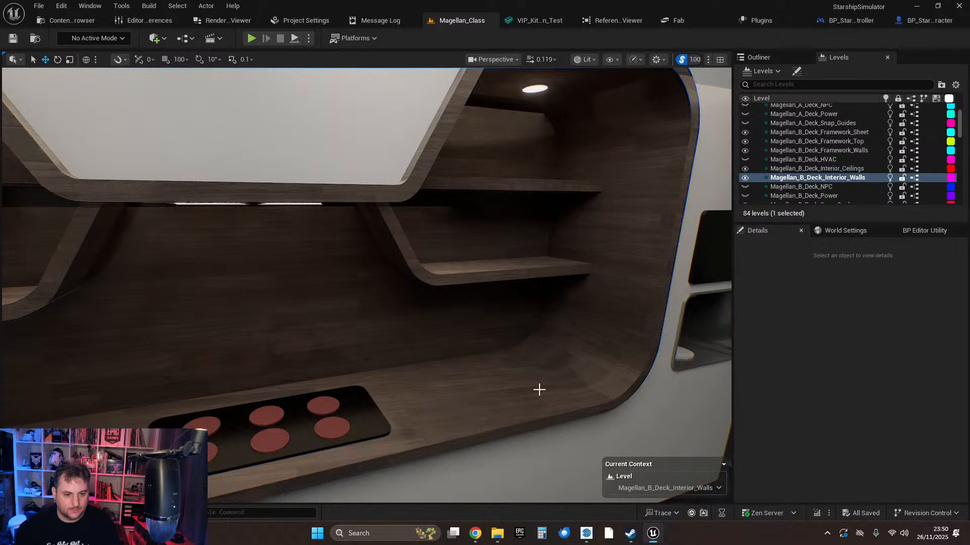
pyautogui.moveTo(539, 390); pyautogui.dragTo(697, 386, button='right')
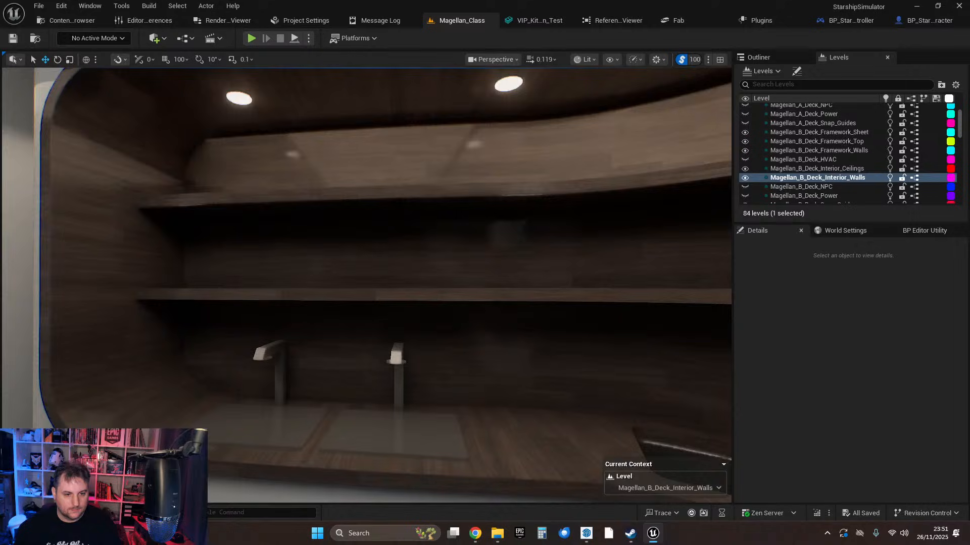
pyautogui.moveTo(367, 285); pyautogui.dragTo(428, 349, button='right')
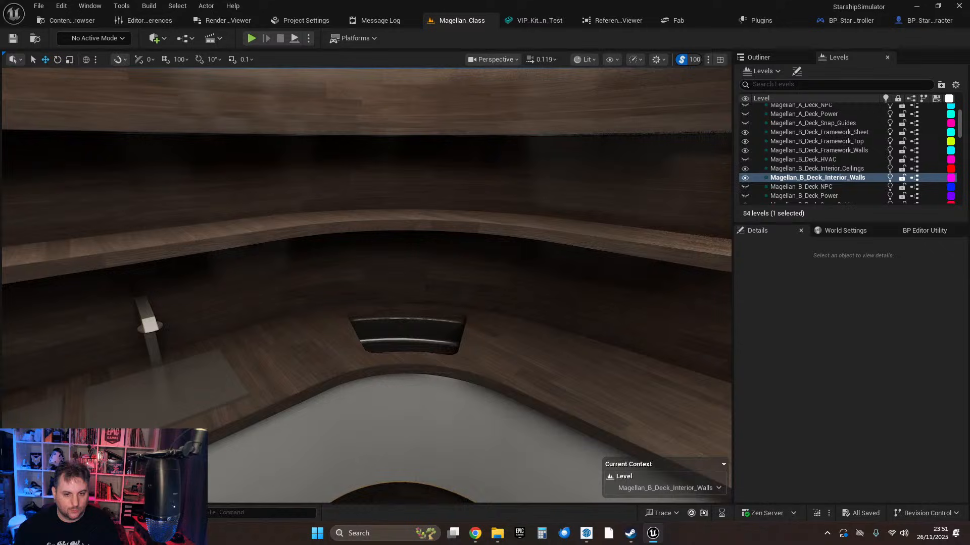
pyautogui.moveTo(367, 286); pyautogui.dragTo(662, 257, button='right')
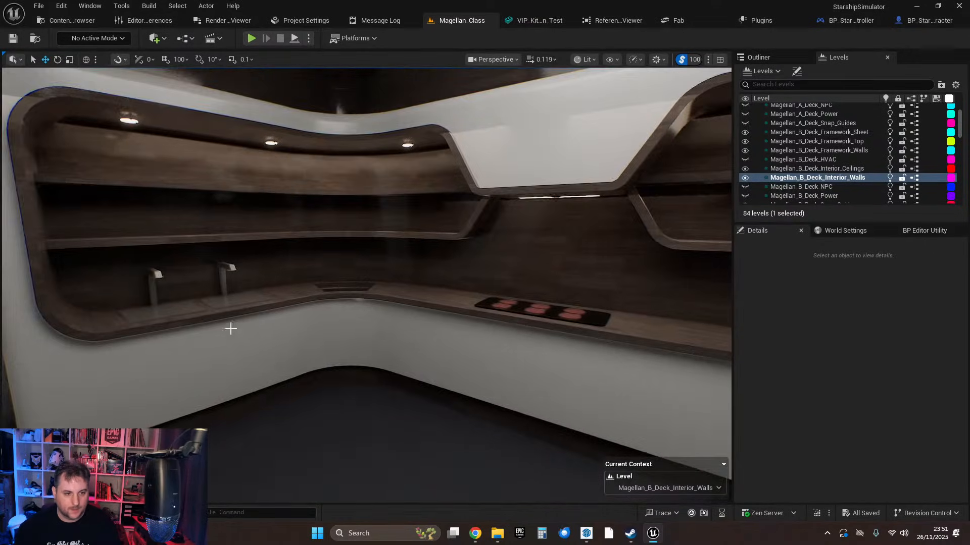
pyautogui.moveTo(230, 329); pyautogui.dragTo(225, 328, button='right')
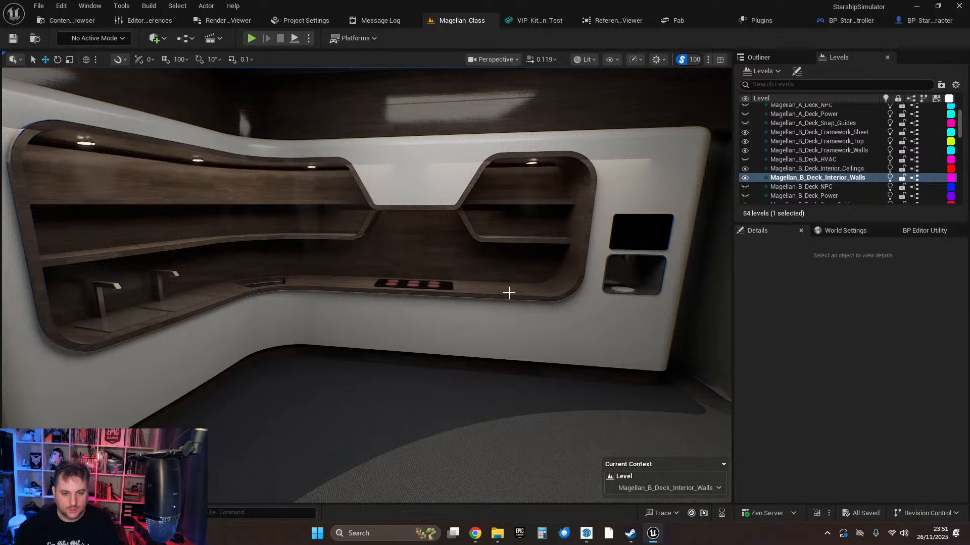
pyautogui.moveTo(327, 349); pyautogui.dragTo(404, 361, button='right')
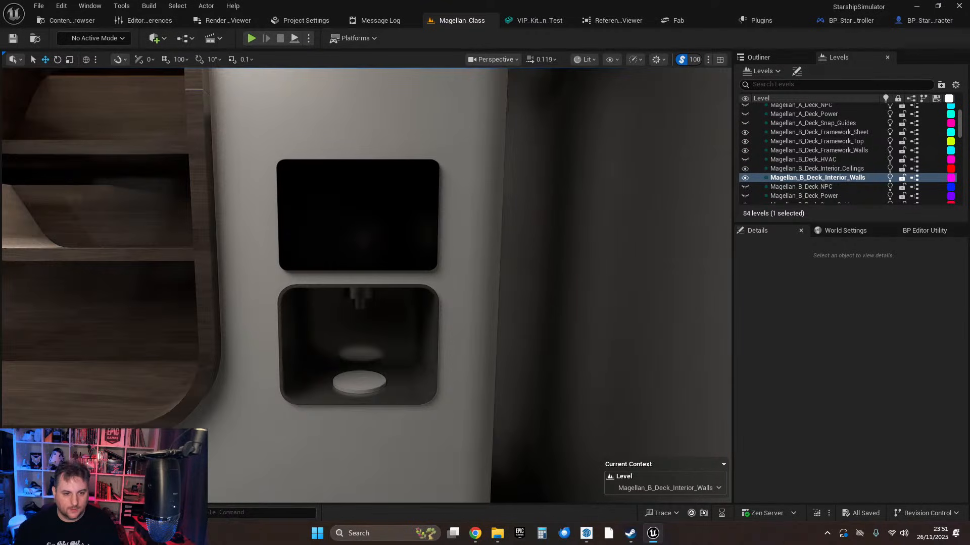
# View the kitchen from beside the fire pit, recheck the taps, and look around the rest of the stateroom.
pyautogui.moveTo(367, 285); pyautogui.dragTo(279, 285, button='right')
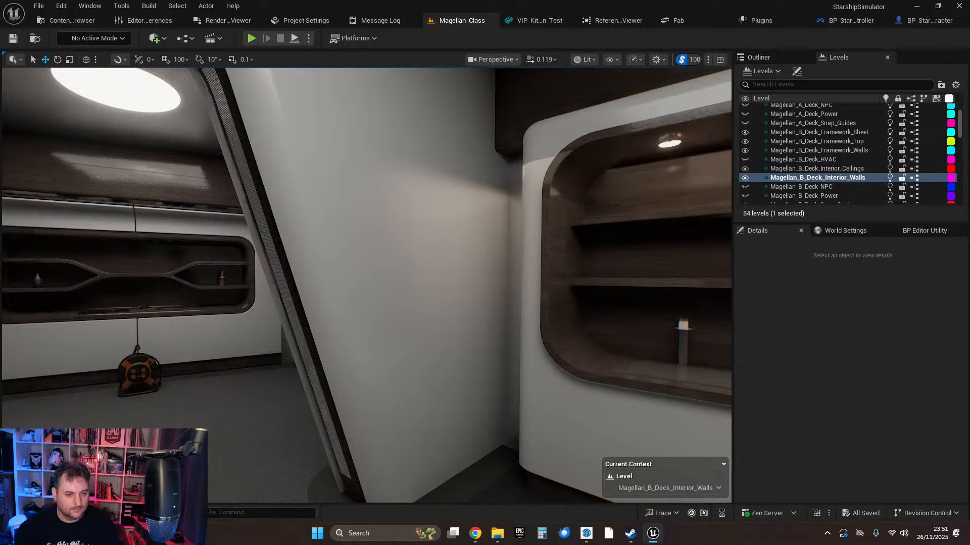
pyautogui.moveTo(278, 285); pyautogui.dragTo(621, 291, button='right')
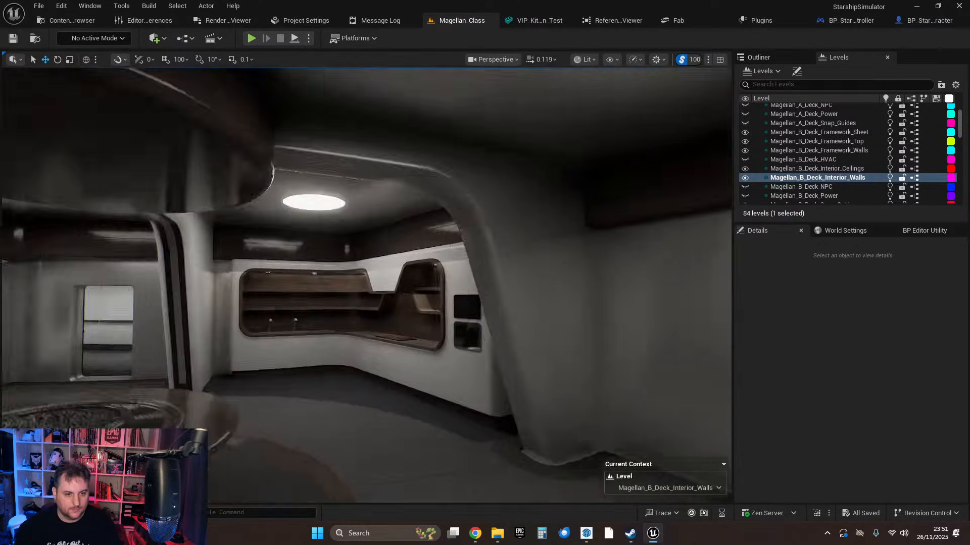
pyautogui.moveTo(367, 285); pyautogui.dragTo(248, 315, button='right')
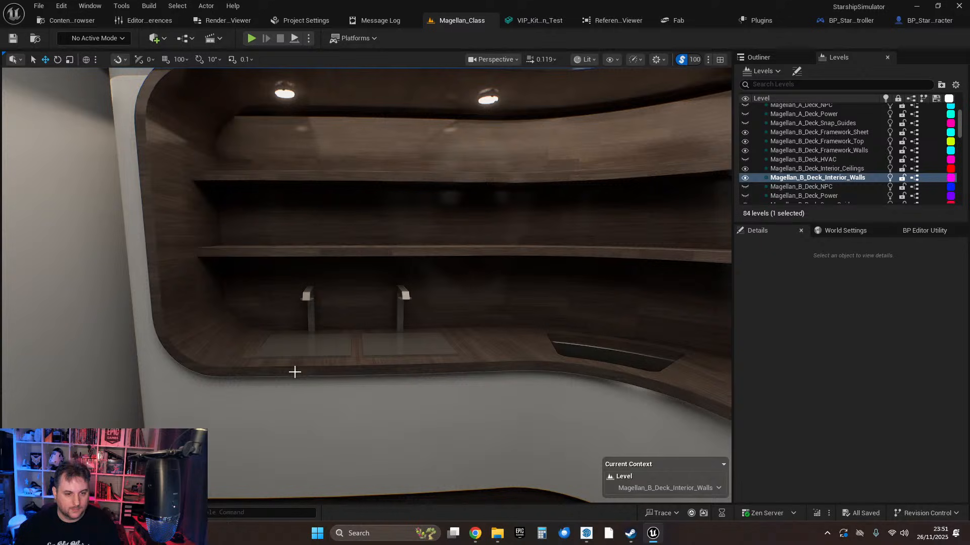
pyautogui.moveTo(364, 283)
pyautogui.mouseDown(button='right')
pyautogui.moveTo(353, 272)
pyautogui.moveTo(404, 275)
pyautogui.moveTo(369, 278)
pyautogui.mouseUp(button='right')
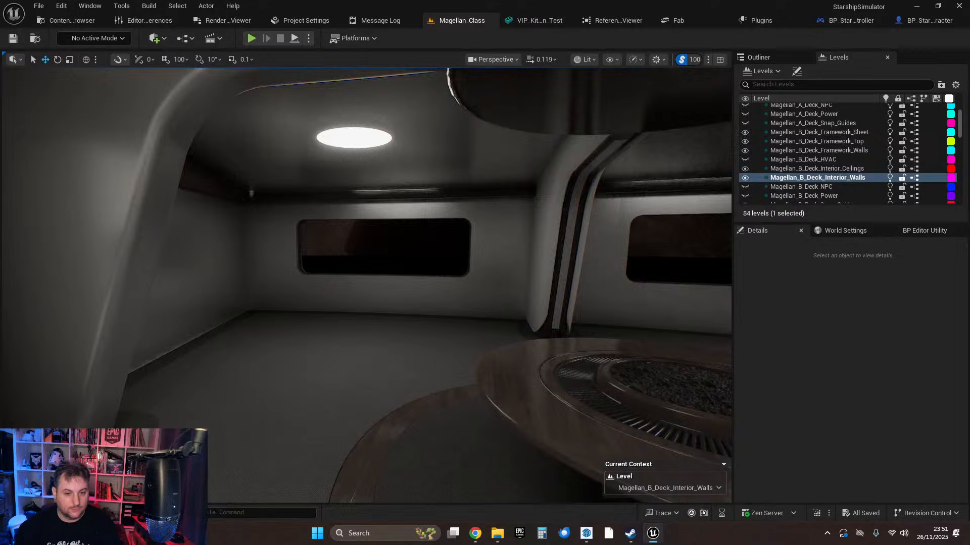
pyautogui.moveTo(367, 285); pyautogui.dragTo(237, 272, button='right')
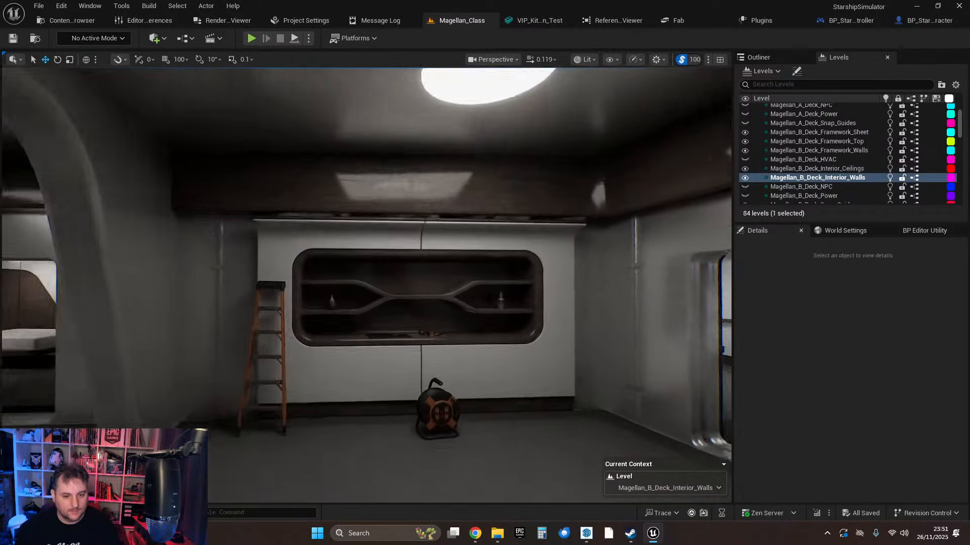
# Select the main shelf unit's left and right front panels in turn, restore the left selection, and check its static mesh.
pyautogui.press('w')
pyautogui.moveTo(347, 355)
pyautogui.mouseDown(button='right')
pyautogui.moveTo(384, 363)
pyautogui.moveTo(347, 355)
pyautogui.mouseUp(button='right')
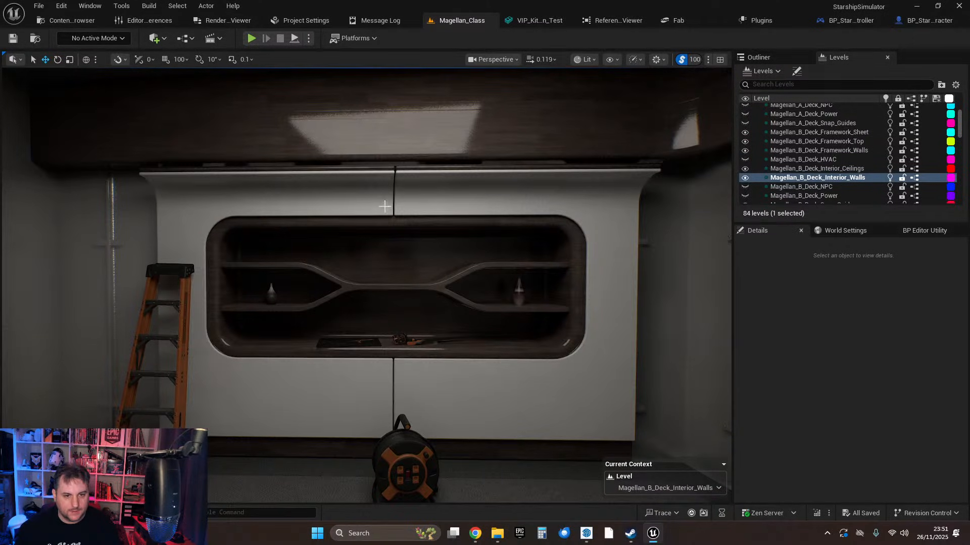
pyautogui.click(385, 206)
pyautogui.click(435, 204)
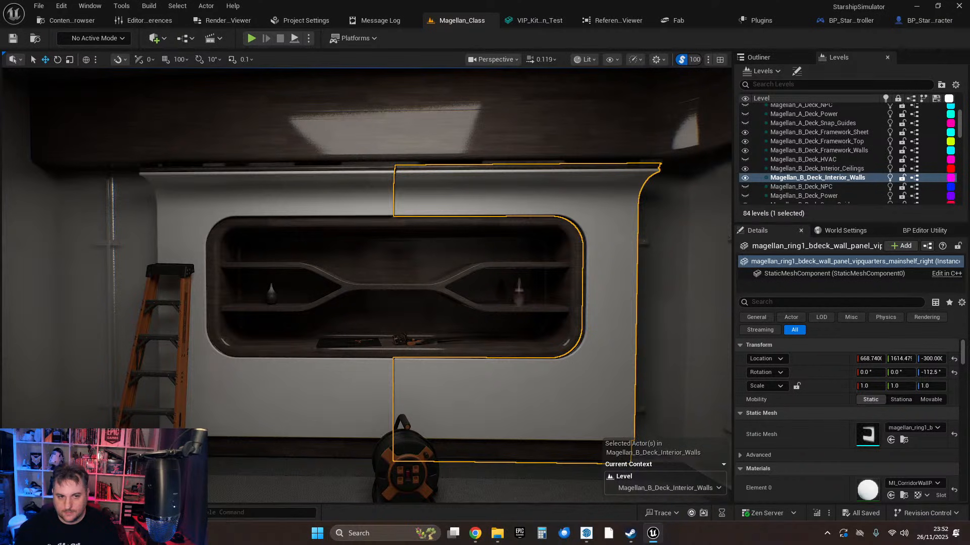
pyautogui.hotkey('ctrl', 'z')
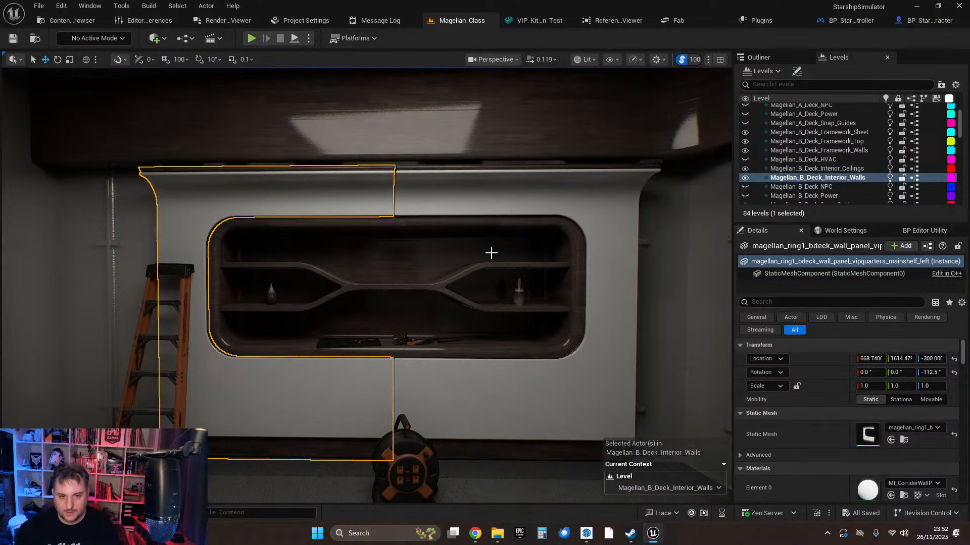
pyautogui.moveTo(494, 259); pyautogui.dragTo(528, 254, button='right')
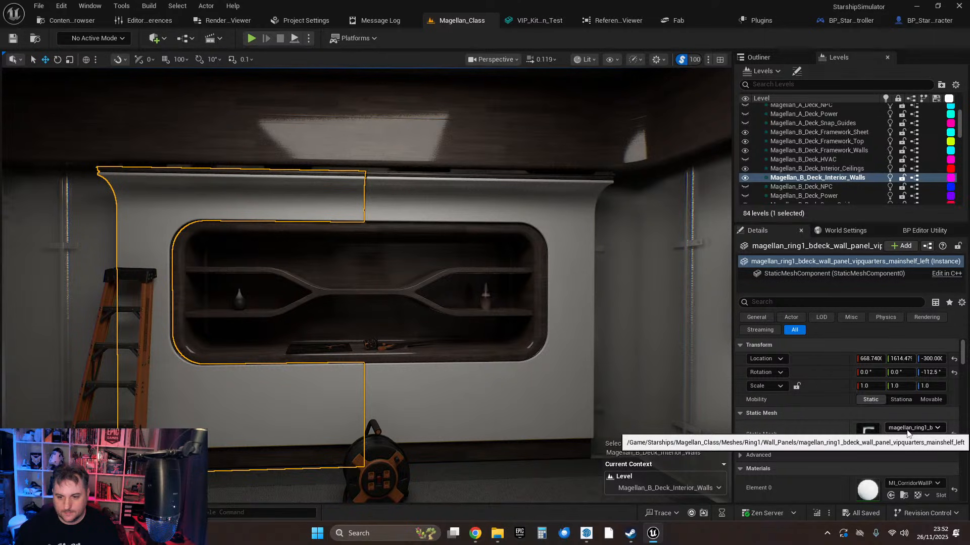
pyautogui.moveTo(461, 409)
pyautogui.mouseDown(button='right')
pyautogui.moveTo(495, 406)
pyautogui.moveTo(446, 407)
pyautogui.mouseUp(button='right')
pyautogui.press('s')
pyautogui.moveTo(303, 334); pyautogui.dragTo(308, 336, button='right')
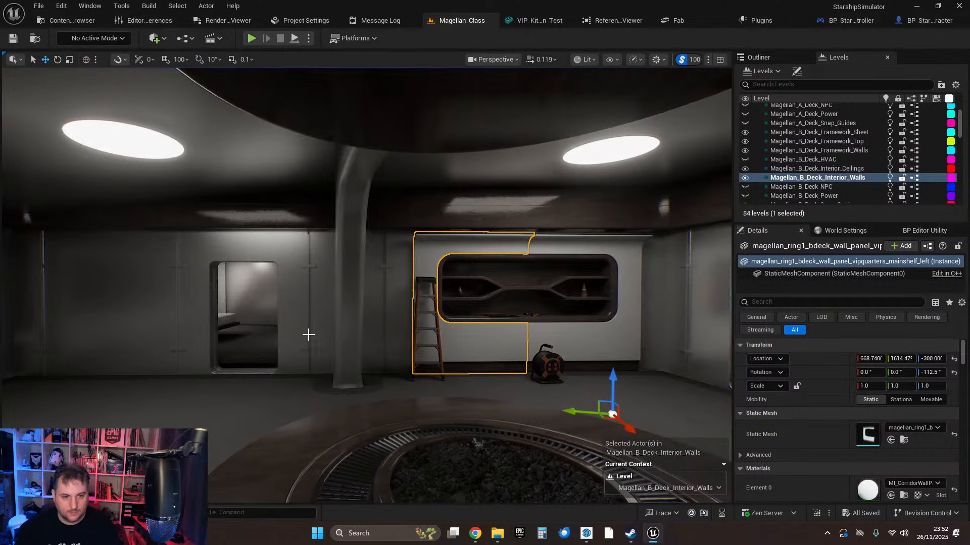
# Switch to the SketchUp ship model, leave the kitchen object's editing context and locate the stateroom's main shelf unit.
pyautogui.press('w')
pyautogui.moveTo(364, 301)
pyautogui.mouseDown(button='right')
pyautogui.moveTo(398, 302)
pyautogui.moveTo(383, 302)
pyautogui.mouseUp(button='right')
pyautogui.moveTo(375, 258); pyautogui.dragTo(404, 258, button='right')
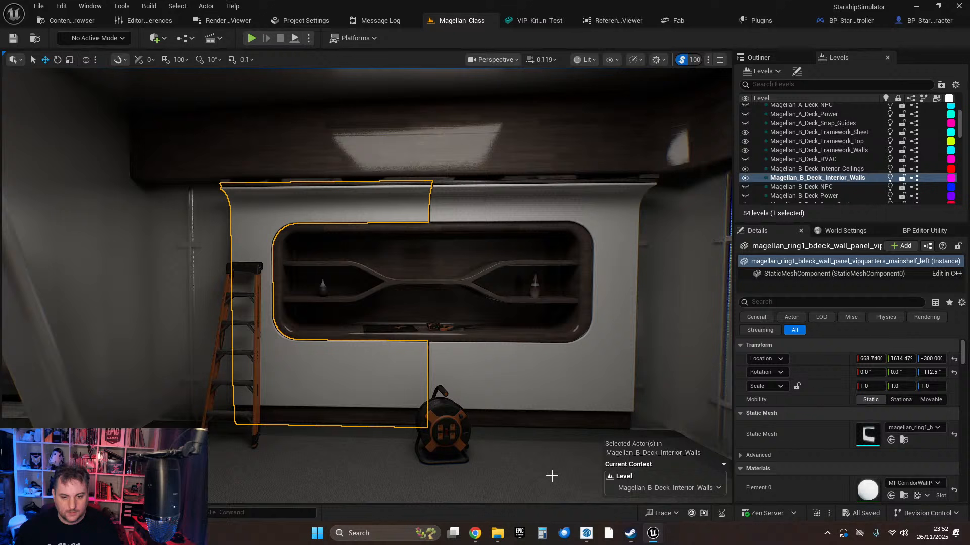
pyautogui.click(585, 533)
pyautogui.moveTo(438, 298)
pyautogui.mouseDown(button='middle')
pyautogui.moveTo(578, 389)
pyautogui.moveTo(485, 323)
pyautogui.moveTo(530, 350)
pyautogui.mouseUp(button='middle')
pyautogui.keyDown('shift'); pyautogui.moveTo(307, 229); pyautogui.dragTo(372, 250, button='middle'); pyautogui.keyUp('shift')
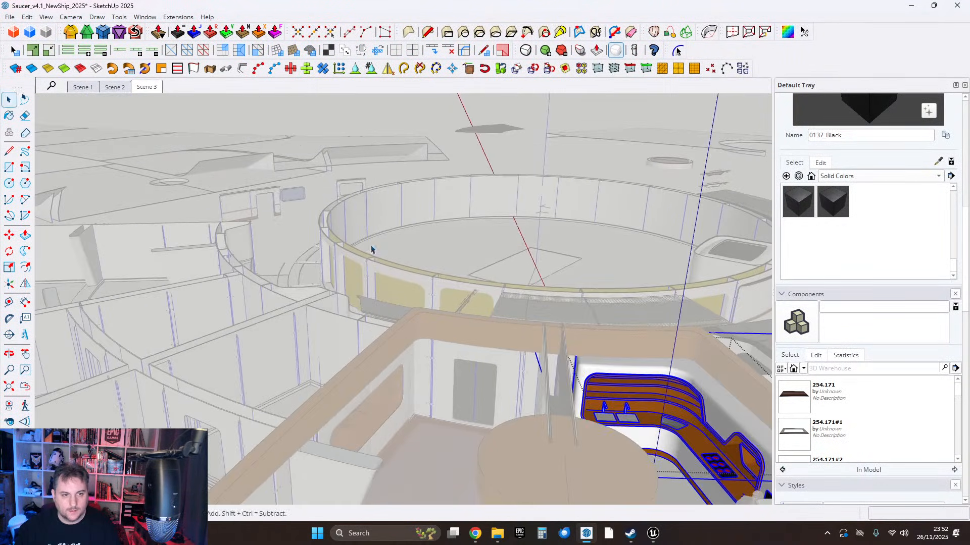
pyautogui.click(318, 125)
pyautogui.moveTo(527, 313); pyautogui.dragTo(445, 379, button='middle')
pyautogui.scroll(2, 387, 358)
pyautogui.moveTo(387, 358); pyautogui.dragTo(355, 360, button='middle')
pyautogui.scroll(5, 355, 360)
pyautogui.moveTo(414, 378); pyautogui.dragTo(403, 385, button='middle')
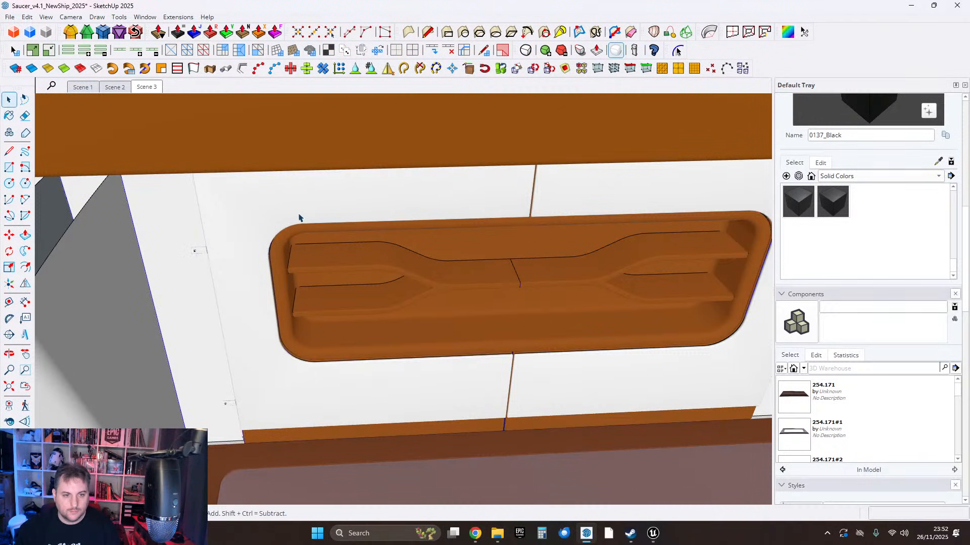
pyautogui.scroll(-3, 437, 260)
pyautogui.moveTo(497, 217); pyautogui.dragTo(389, 263, button='middle')
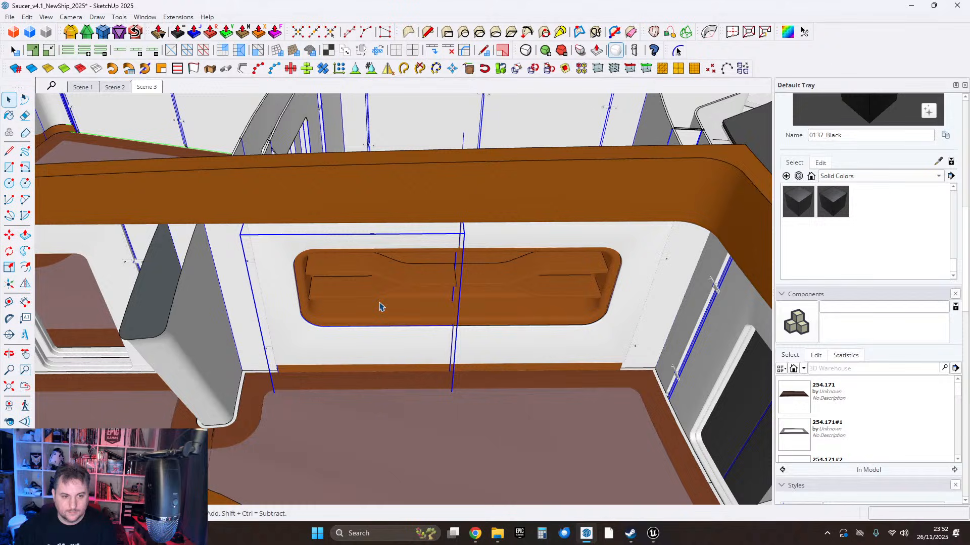
# Open the main shelf unit's left front panel and place its axes on the guide corner beneath the floor.
pyautogui.doubleClick(376, 357)
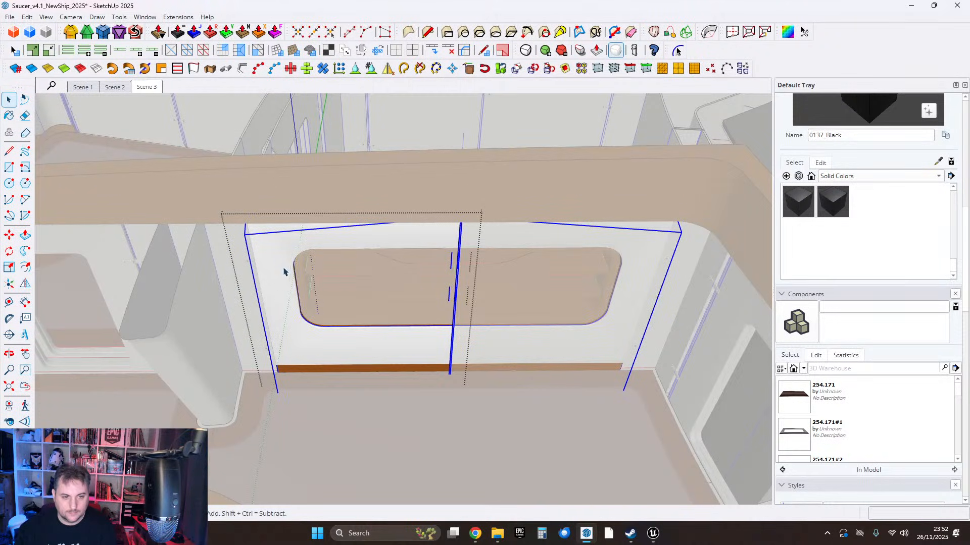
pyautogui.moveTo(346, 364); pyautogui.dragTo(458, 294, button='middle')
pyautogui.moveTo(468, 240)
pyautogui.keyDown('shift'); pyautogui.mouseDown(button='middle')
pyautogui.moveTo(460, 189)
pyautogui.moveTo(442, 268)
pyautogui.moveTo(422, 283)
pyautogui.moveTo(464, 232)
pyautogui.mouseUp(button='middle'); pyautogui.keyUp('shift')
pyautogui.click(437, 276)
pyautogui.scroll(-2, 266, 235)
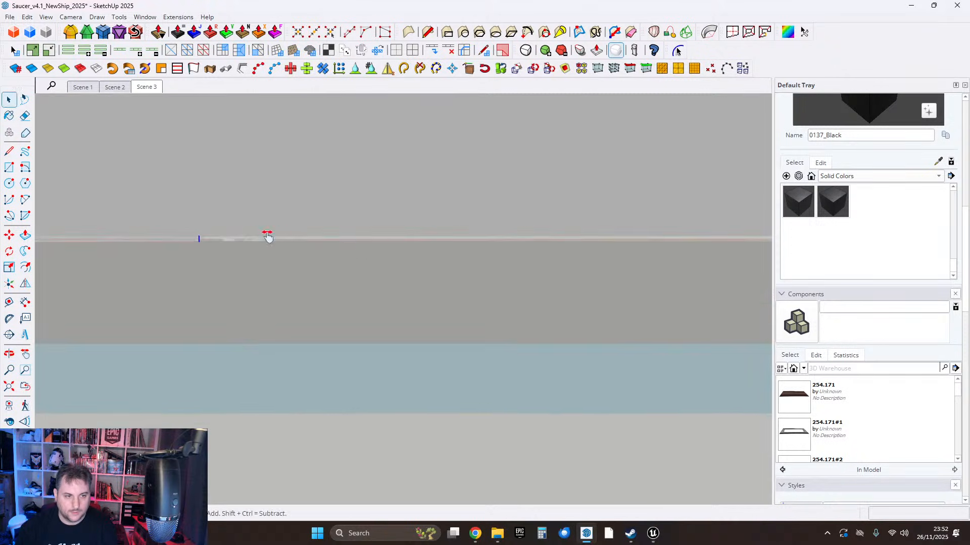
pyautogui.moveTo(266, 235); pyautogui.dragTo(389, 337, button='middle')
pyautogui.scroll(-3, 389, 338)
pyautogui.scroll(3, 375, 359)
pyautogui.scroll(5, 375, 358)
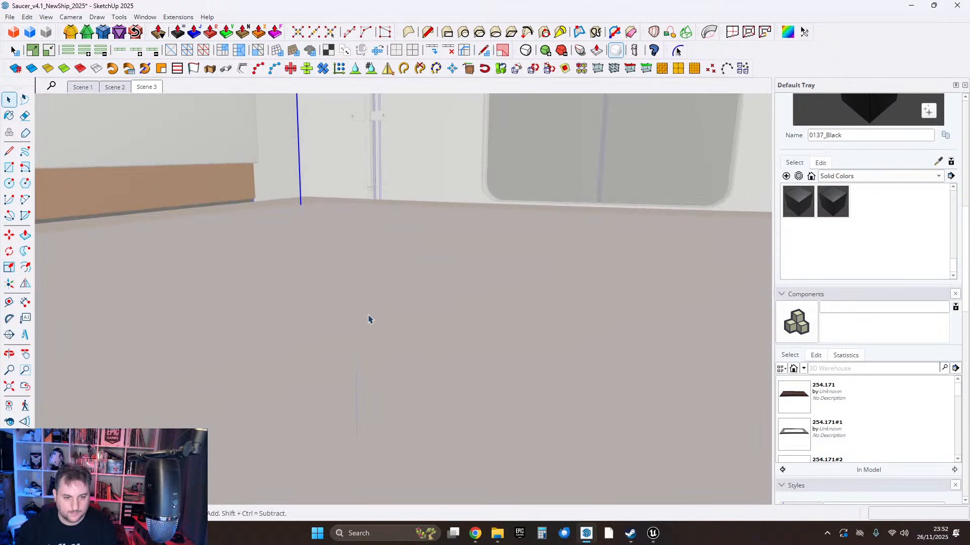
pyautogui.moveTo(386, 331); pyautogui.dragTo(390, 216, button='middle')
pyautogui.keyDown('shift'); pyautogui.moveTo(401, 406); pyautogui.dragTo(402, 343, button='middle'); pyautogui.keyUp('shift')
pyautogui.click(119, 16)
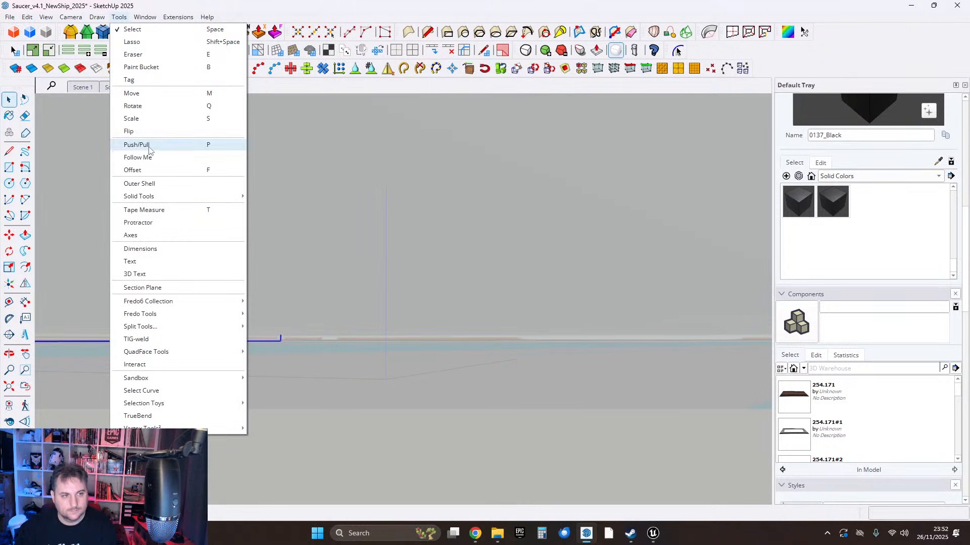
pyautogui.click(153, 234)
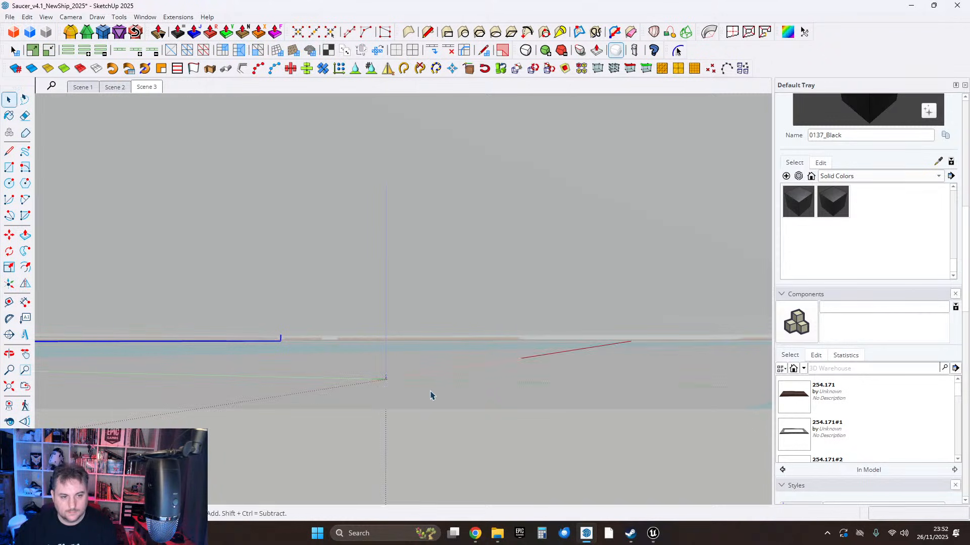
# Place the left front panel's axes again at the guide corner and update the component axes to match.
pyautogui.moveTo(429, 392); pyautogui.dragTo(351, 464, button='middle')
pyautogui.moveTo(375, 230); pyautogui.dragTo(369, 326, button='middle')
pyautogui.moveTo(332, 424); pyautogui.dragTo(360, 355, button='middle')
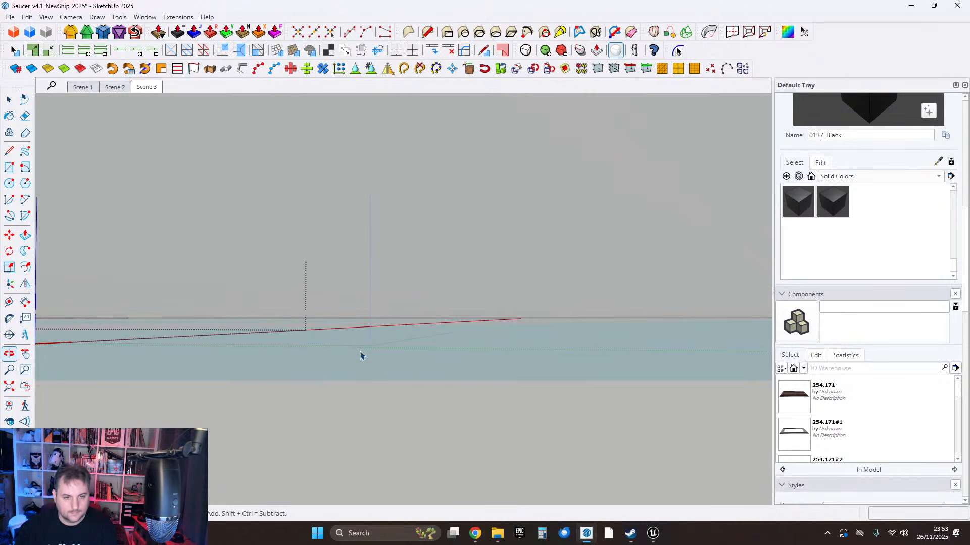
pyautogui.click(119, 17)
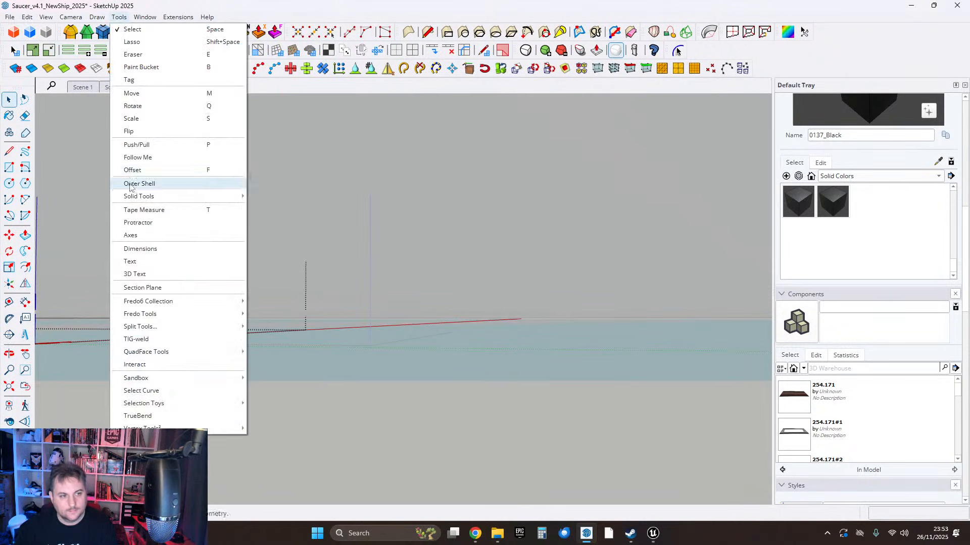
pyautogui.click(137, 234)
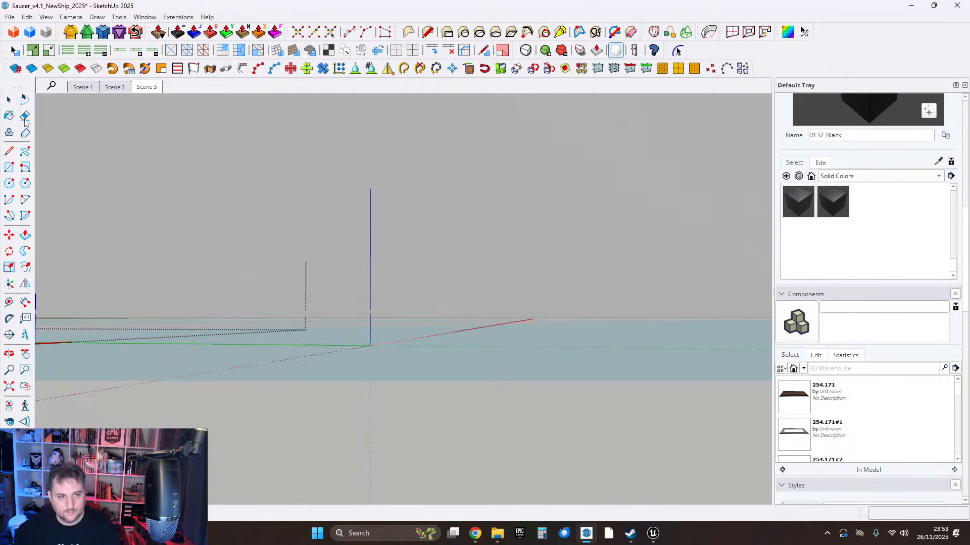
pyautogui.click(9, 99)
pyautogui.scroll(-5, 273, 423)
pyautogui.moveTo(273, 423); pyautogui.dragTo(396, 353, button='middle')
pyautogui.moveTo(468, 174)
pyautogui.mouseDown(button='middle')
pyautogui.moveTo(433, 313)
pyautogui.moveTo(394, 277)
pyautogui.moveTo(381, 281)
pyautogui.mouseUp(button='middle')
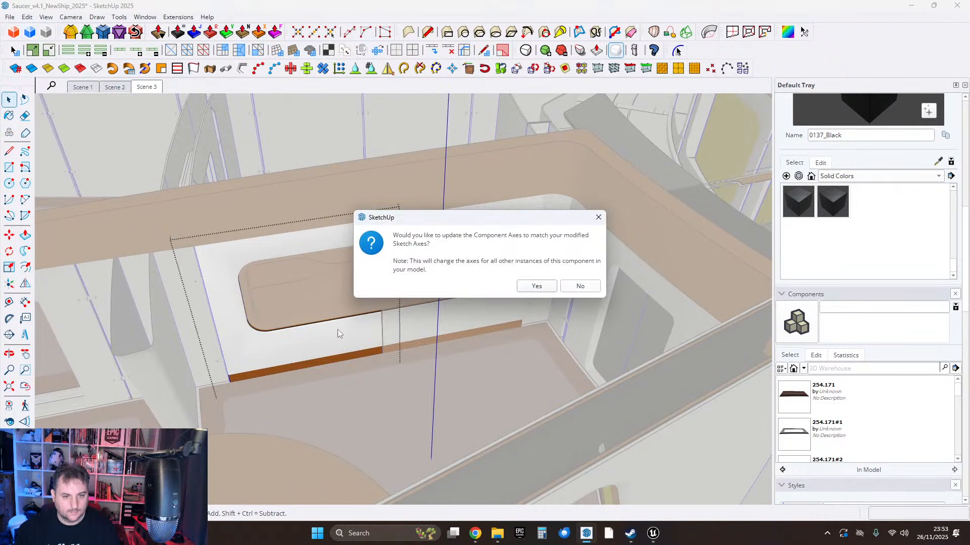
pyautogui.click(522, 292)
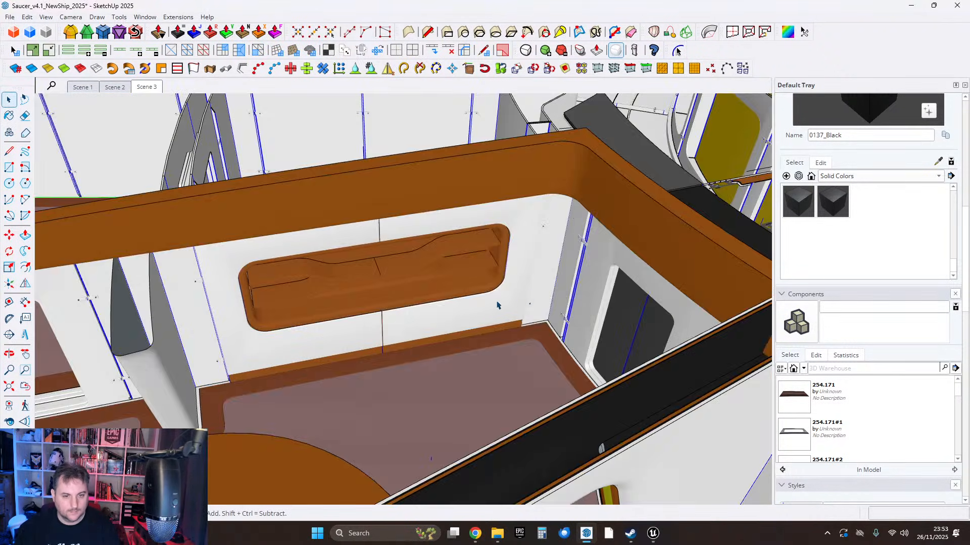
# Reopen the left front panel, realign its axes at the guide corner beneath the floor, and accept the component axes update.
pyautogui.doubleClick(328, 339)
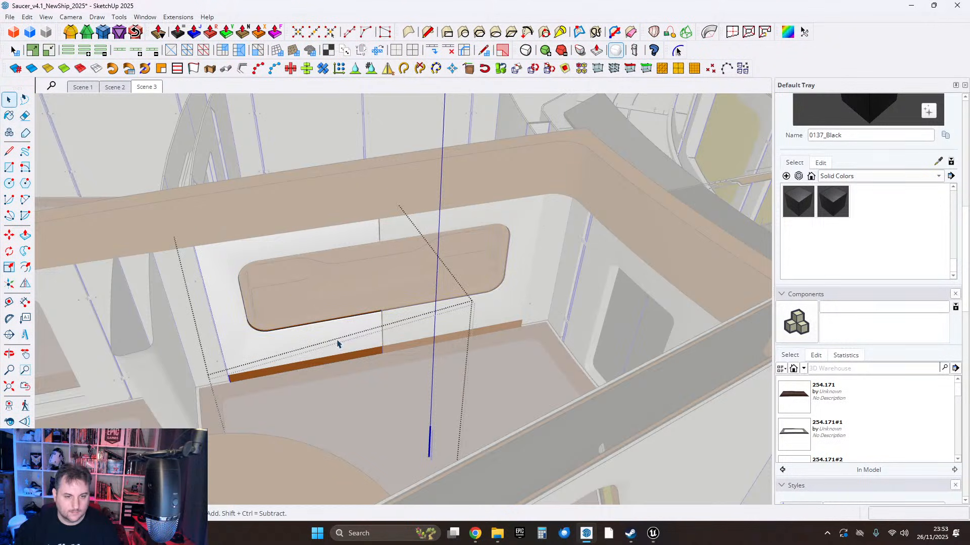
pyautogui.scroll(10, 462, 366)
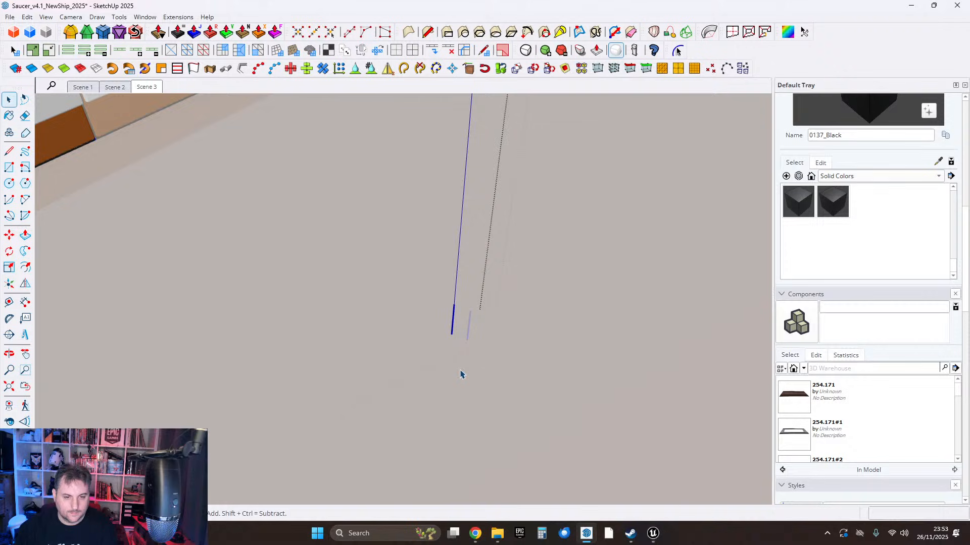
pyautogui.scroll(3, 472, 334)
pyautogui.moveTo(507, 239); pyautogui.dragTo(434, 268, button='middle')
pyautogui.scroll(2, 446, 250)
pyautogui.click(117, 17)
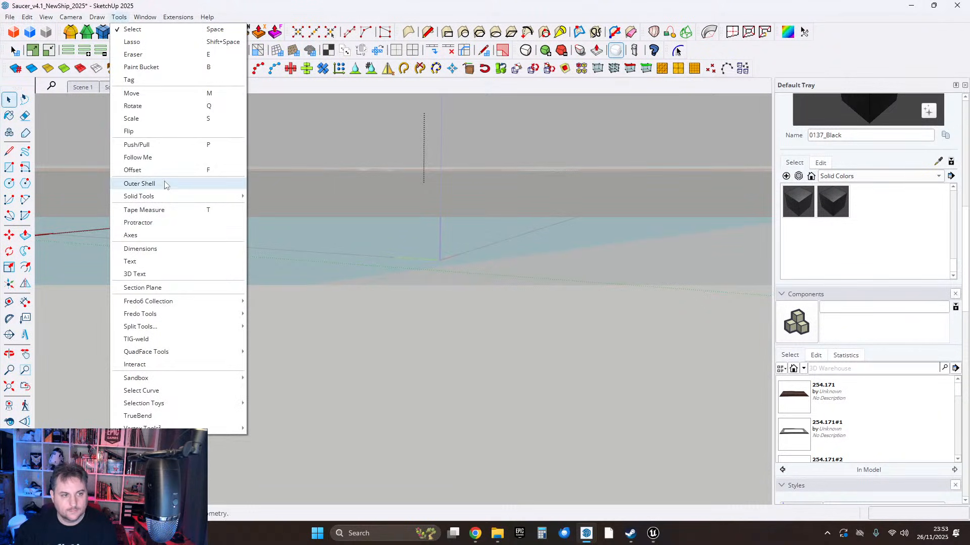
pyautogui.click(146, 232)
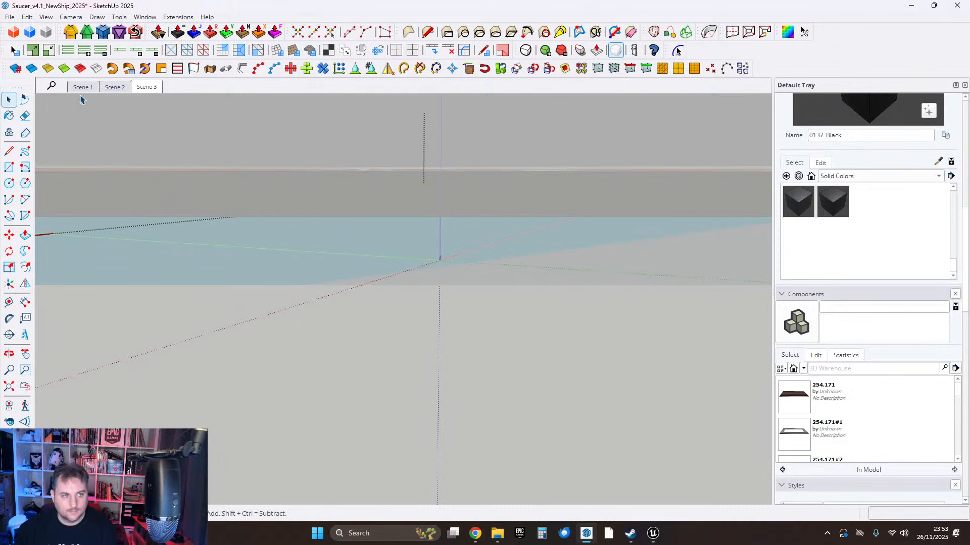
pyautogui.click(10, 99)
pyautogui.click(531, 288)
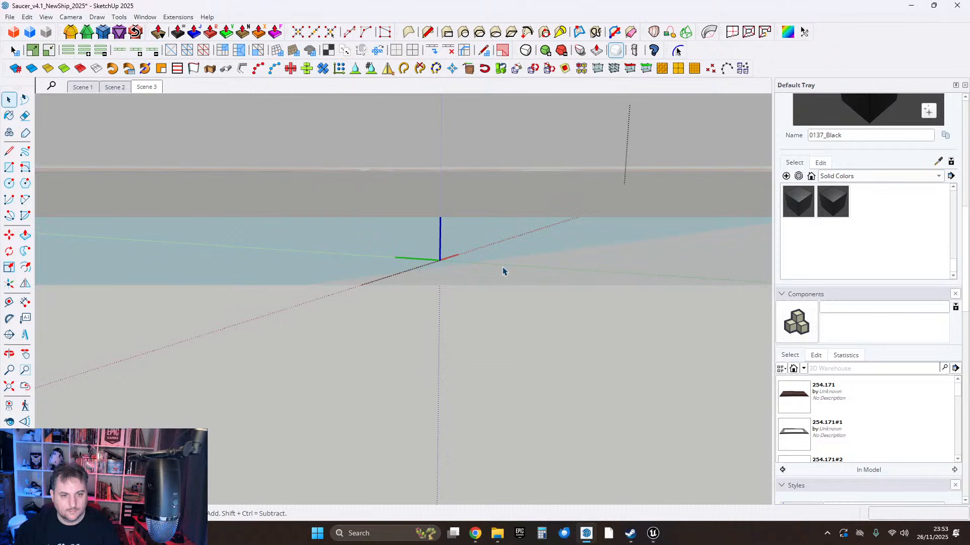
# Check the bounds of the shelf unit's left and right front panels and close each panel's editing context.
pyautogui.moveTo(477, 274); pyautogui.dragTo(307, 328, button='middle')
pyautogui.scroll(-3, 335, 336)
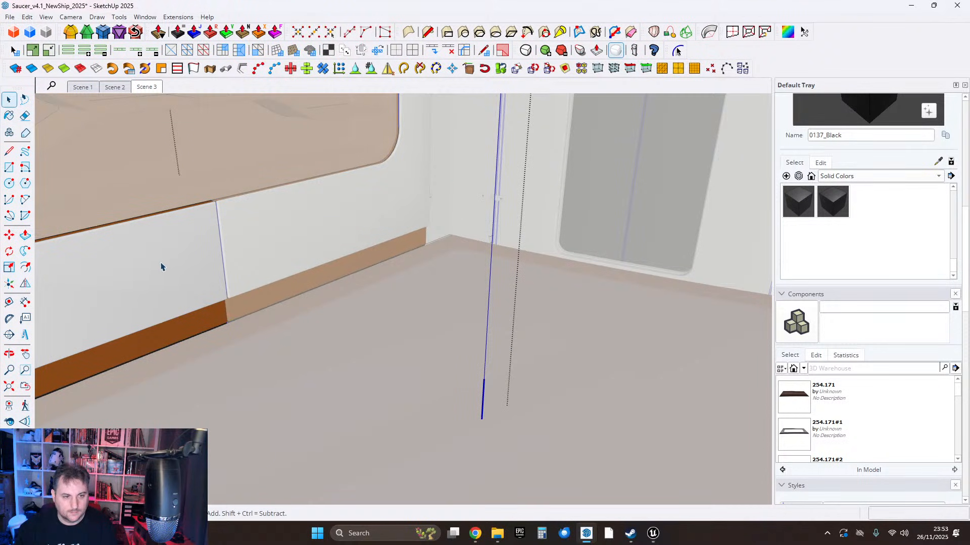
pyautogui.click(209, 277)
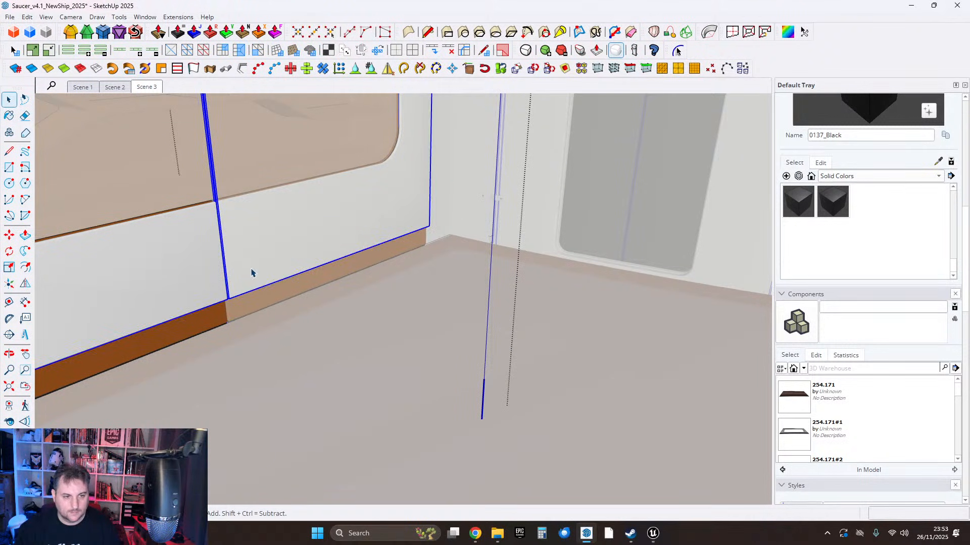
pyautogui.click(204, 322)
pyautogui.doubleClick(193, 299)
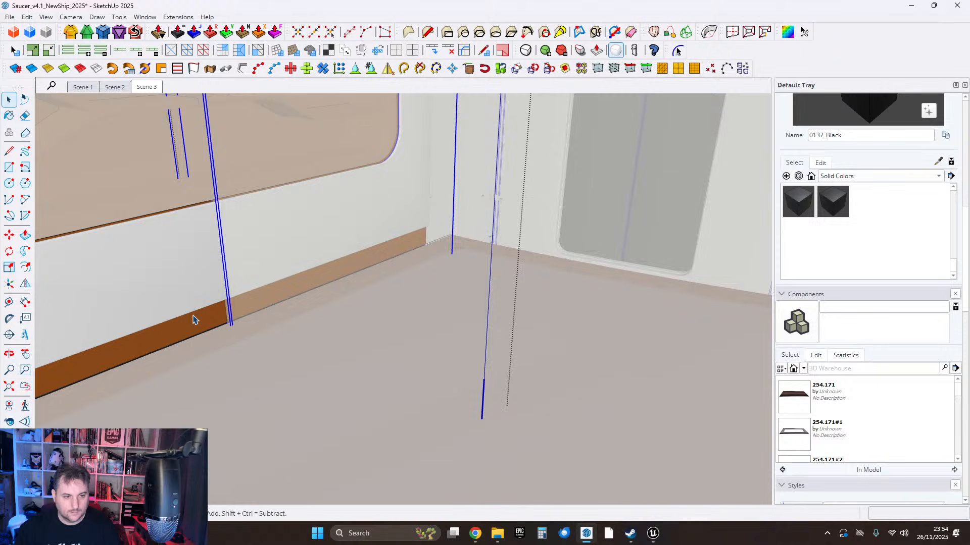
pyautogui.click(197, 321)
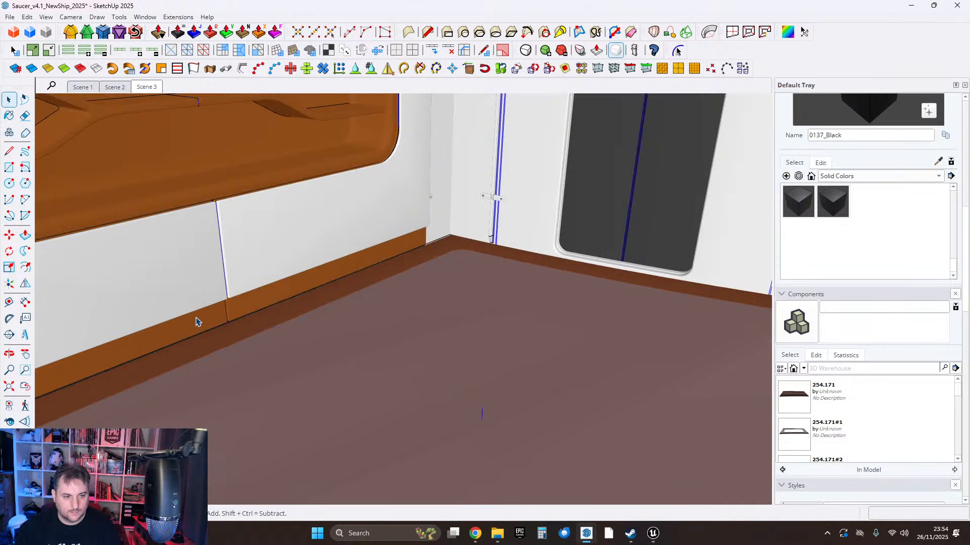
pyautogui.doubleClick(281, 258)
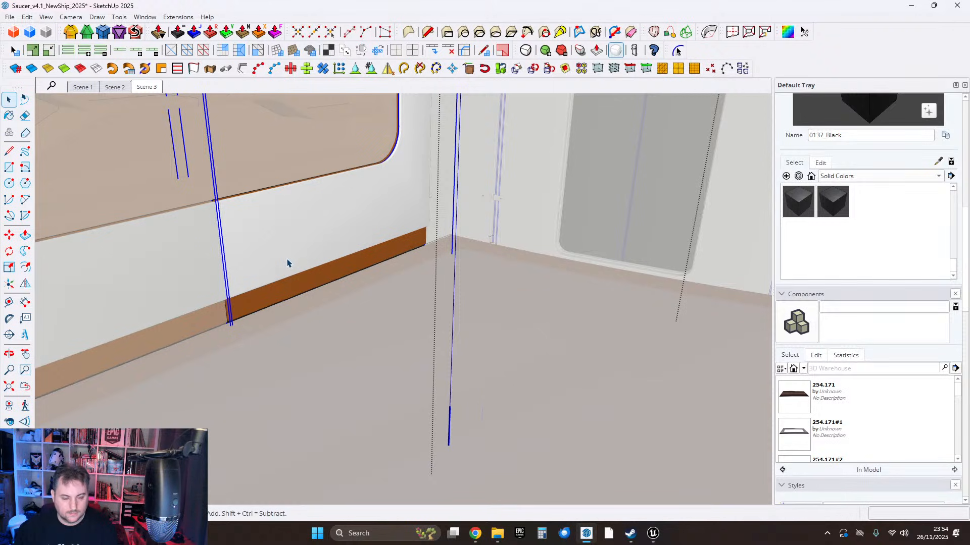
pyautogui.click(287, 263)
pyautogui.moveTo(310, 266); pyautogui.dragTo(297, 277, button='middle')
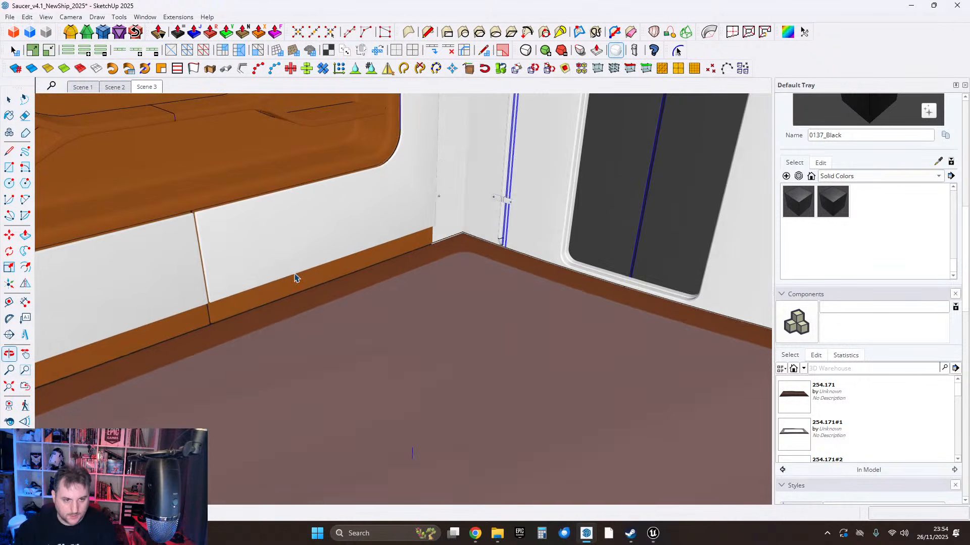
# Open the right front panel, place its axes on the guide corner beneath the floor, and update the component axes.
pyautogui.doubleClick(242, 289)
pyautogui.moveTo(395, 405); pyautogui.dragTo(485, 400, button='middle')
pyautogui.scroll(6, 426, 340)
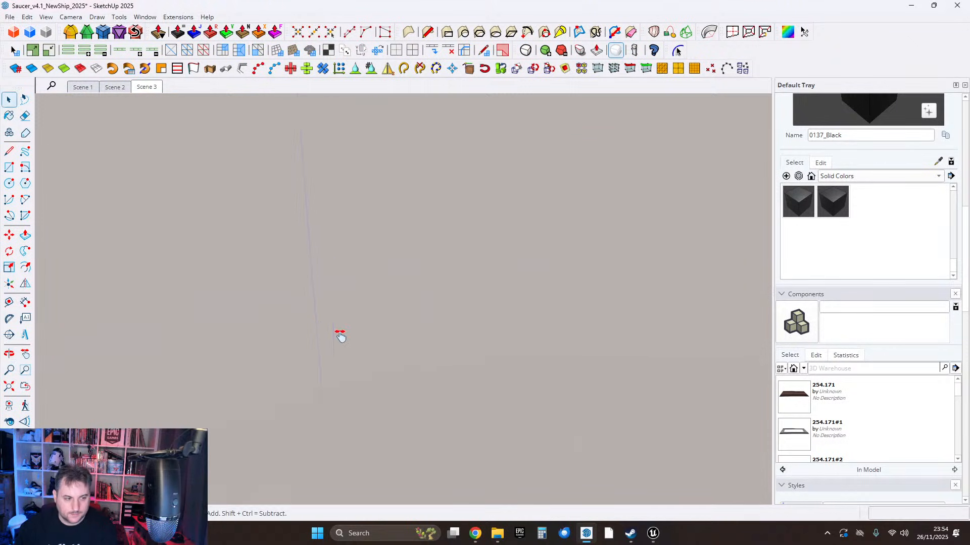
pyautogui.keyDown('shift'); pyautogui.moveTo(339, 334); pyautogui.dragTo(396, 251, button='middle'); pyautogui.keyUp('shift')
pyautogui.scroll(-5, 396, 251)
pyautogui.keyDown('shift'); pyautogui.moveTo(478, 336); pyautogui.dragTo(432, 152, button='middle'); pyautogui.keyUp('shift')
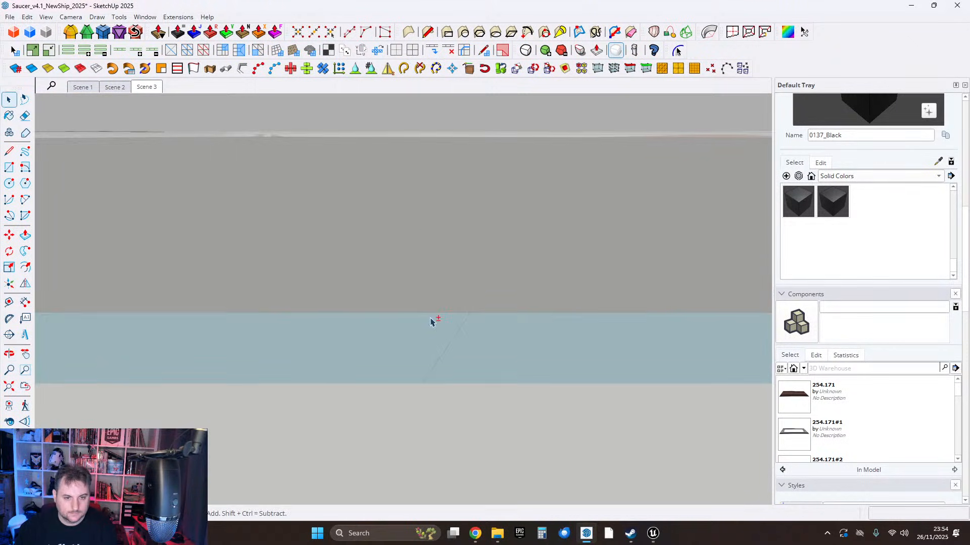
pyautogui.keyDown('shift'); pyautogui.moveTo(432, 322); pyautogui.dragTo(367, 326, button='middle'); pyautogui.keyUp('shift')
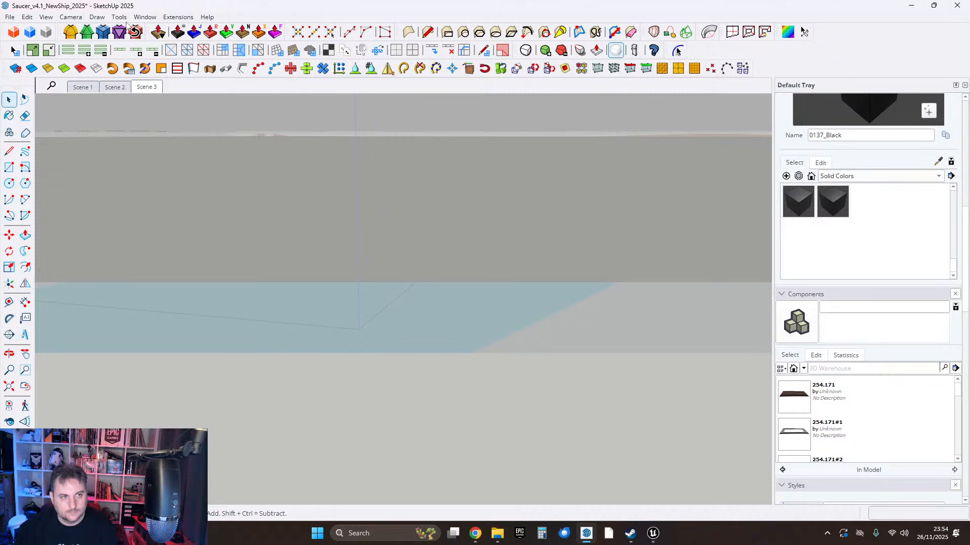
pyautogui.click(113, 18)
pyautogui.click(136, 240)
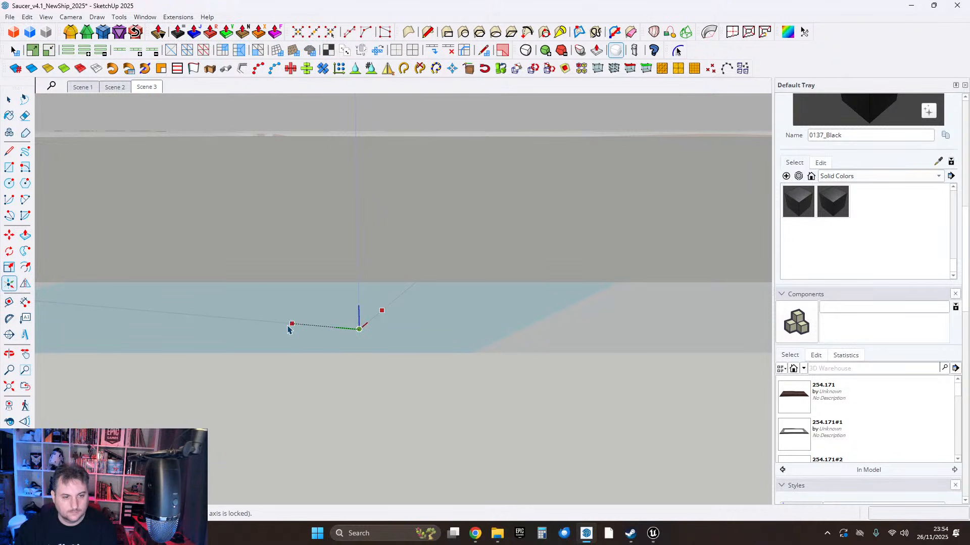
pyautogui.click(351, 283)
pyautogui.click(531, 285)
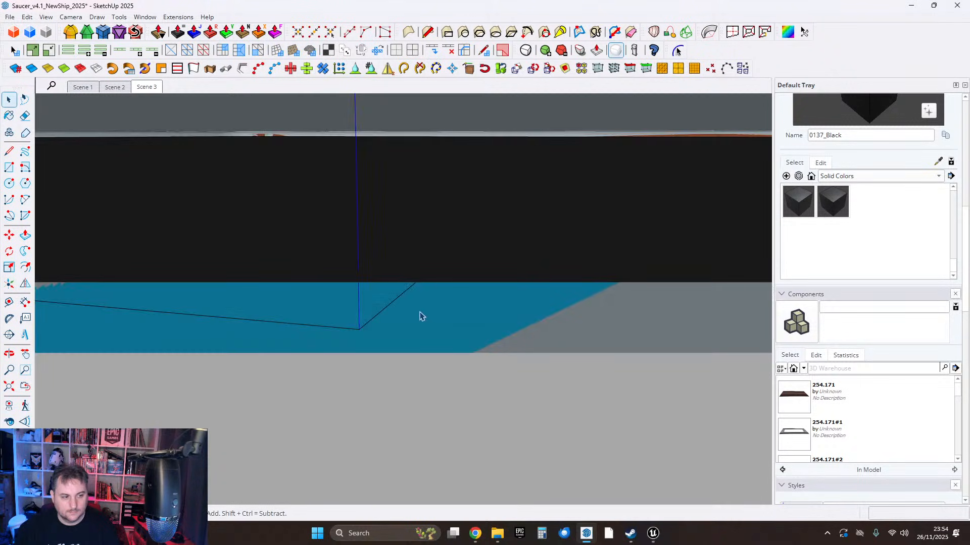
# Inspect the wooden shelf insert and its nested group, checking the tag and type in the entity information.
pyautogui.moveTo(419, 316); pyautogui.dragTo(389, 233, button='middle')
pyautogui.scroll(-6, 461, 336)
pyautogui.scroll(3, 385, 290)
pyautogui.click(400, 260)
pyautogui.scroll(-2, 387, 232)
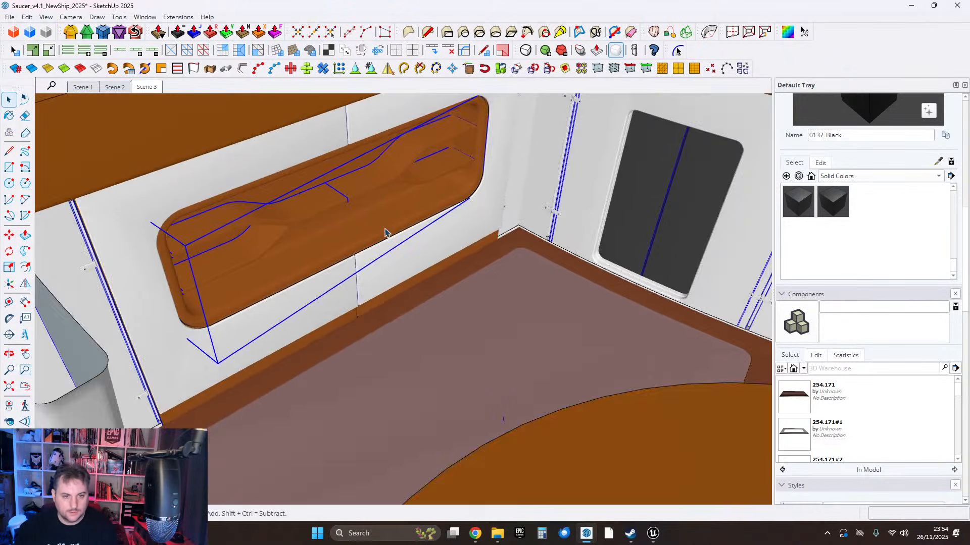
pyautogui.doubleClick(344, 212)
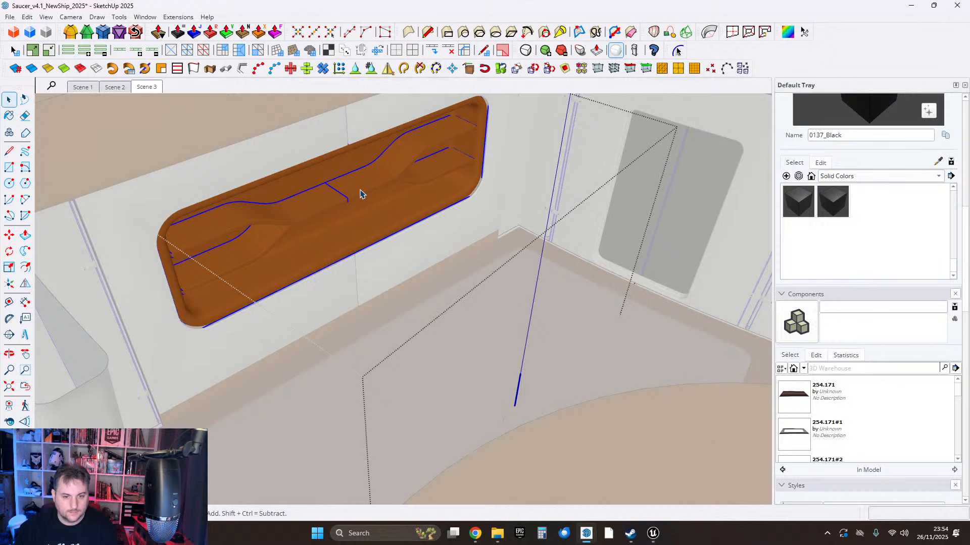
pyautogui.doubleClick(360, 194)
pyautogui.press('Escape')
pyautogui.scroll(8, 962, 132)
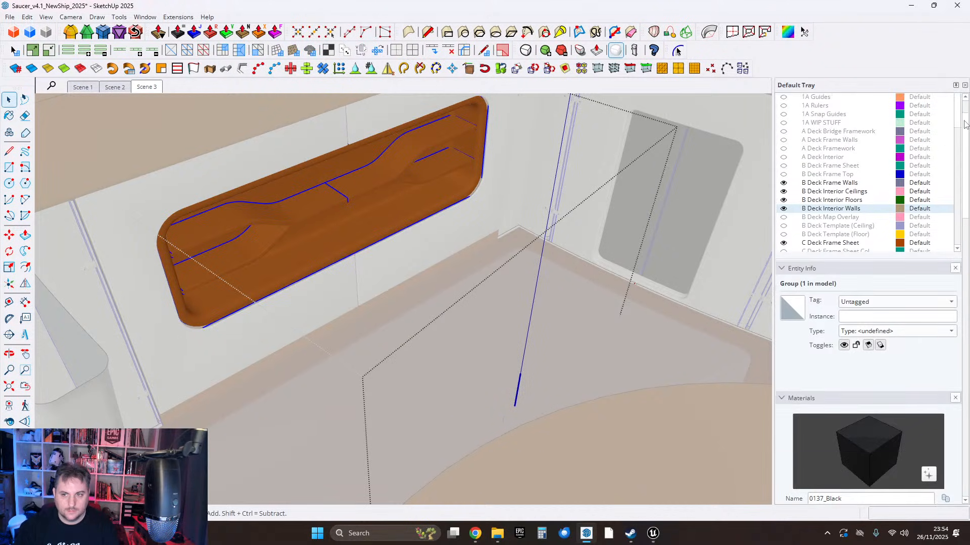
pyautogui.press('Escape')
# Open the nested group in the wooden shelf insert, place its axes on the guide corner beneath the floor, and close the editing context.
pyautogui.click(335, 208)
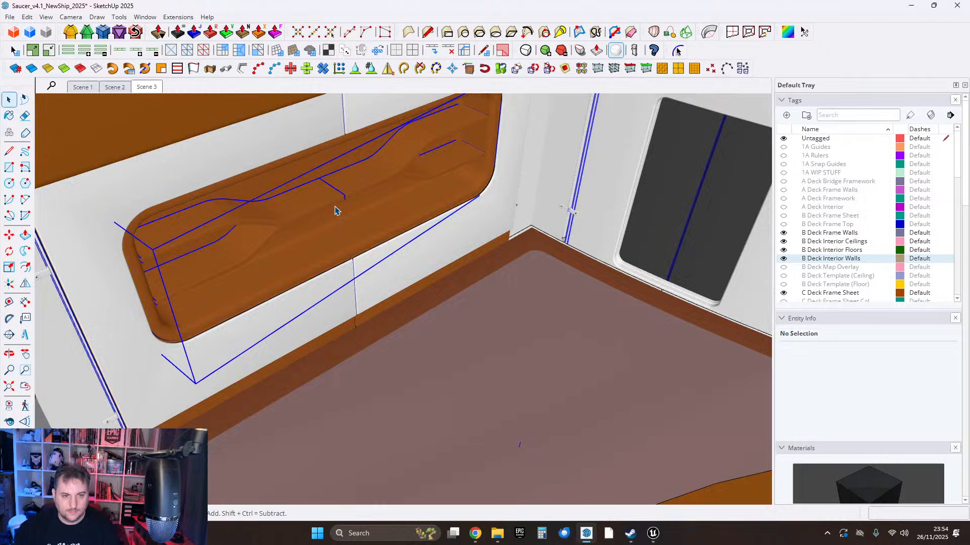
pyautogui.moveTo(335, 208); pyautogui.dragTo(511, 314, button='middle')
pyautogui.press('Return')
pyautogui.scroll(8, 441, 301)
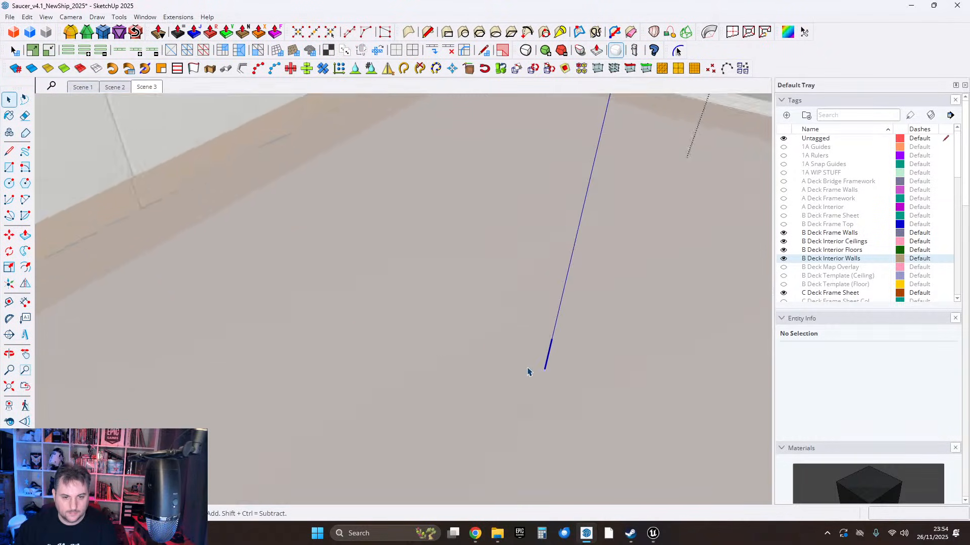
pyautogui.moveTo(528, 372); pyautogui.dragTo(458, 203, button='middle')
pyautogui.keyDown('shift'); pyautogui.moveTo(426, 331); pyautogui.dragTo(418, 223, button='middle'); pyautogui.keyUp('shift')
pyautogui.scroll(-4, 412, 285)
pyautogui.click(118, 17)
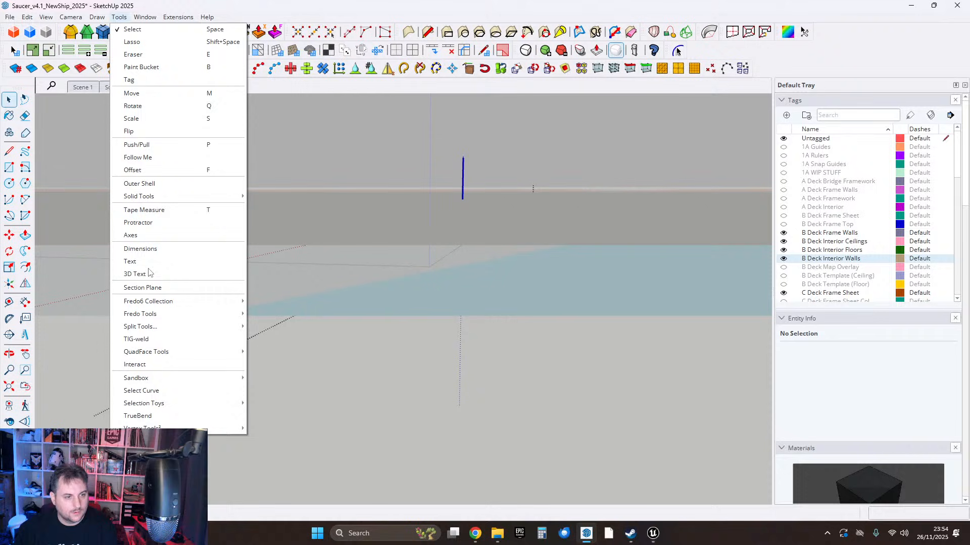
pyautogui.click(132, 235)
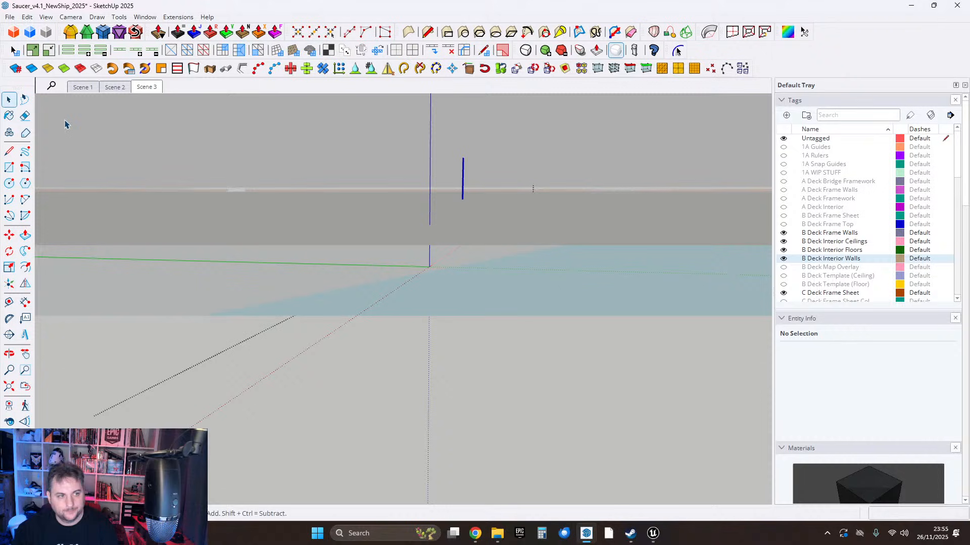
pyautogui.click(9, 101)
pyautogui.click(535, 283)
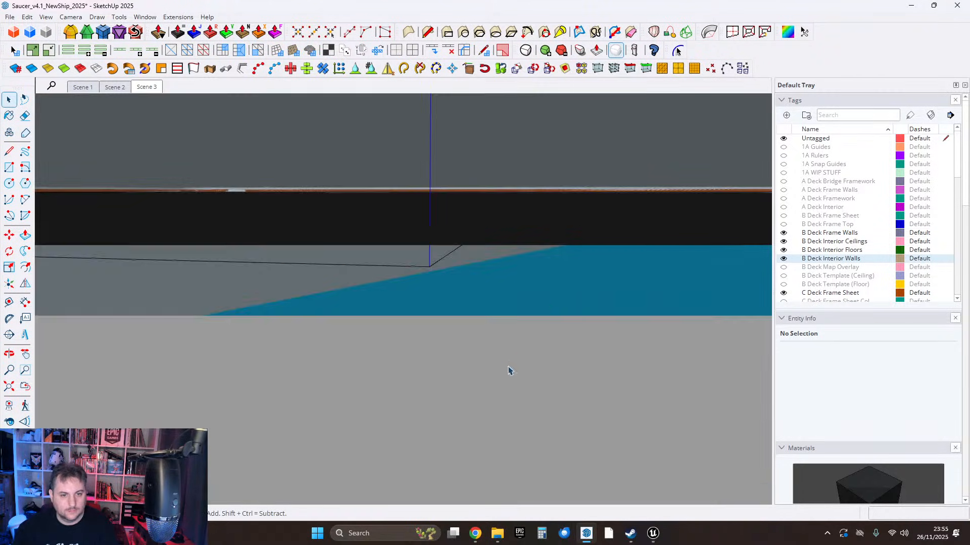
# Open the shelf insert's component on the B Deck Interior Walls tag, place its axes on the guide corner beneath the floor, and close it.
pyautogui.scroll(-4, 431, 243)
pyautogui.keyDown('shift'); pyautogui.moveTo(206, 180); pyautogui.dragTo(505, 328, button='middle'); pyautogui.keyUp('shift')
pyautogui.scroll(-2, 383, 258)
pyautogui.scroll(-2, 383, 262)
pyautogui.doubleClick(396, 174)
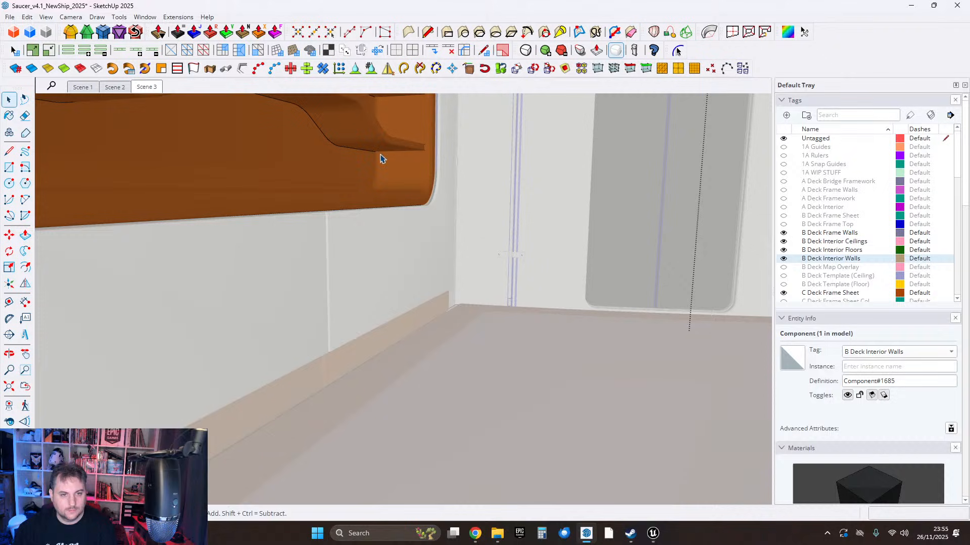
pyautogui.keyDown('shift'); pyautogui.moveTo(584, 327); pyautogui.dragTo(464, 185, button='middle'); pyautogui.keyUp('shift')
pyautogui.scroll(4, 425, 233)
pyautogui.moveTo(467, 238); pyautogui.dragTo(447, 211, button='middle')
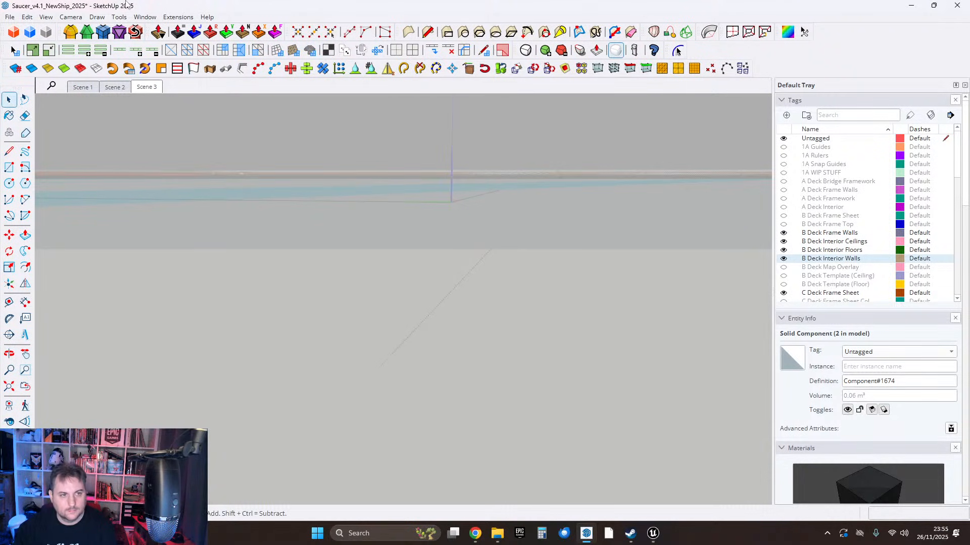
pyautogui.click(118, 17)
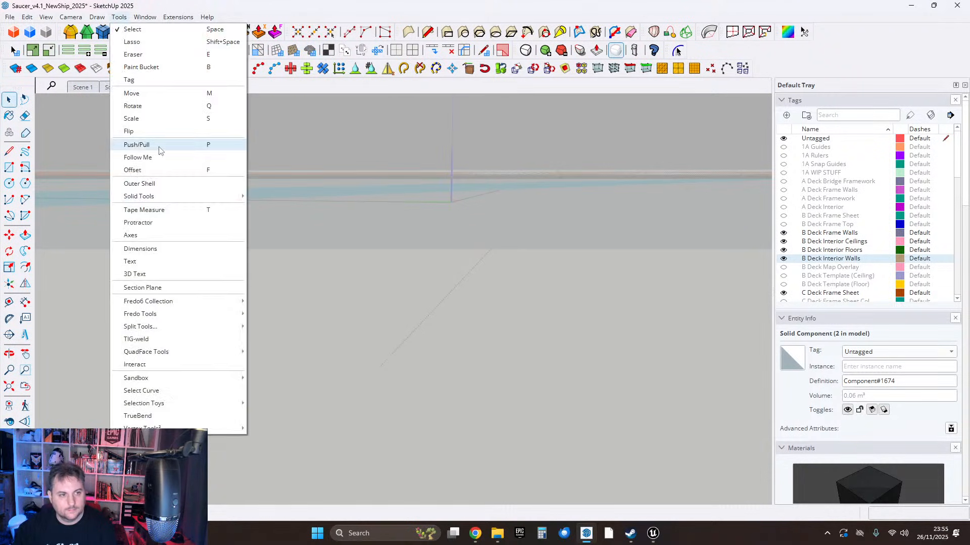
pyautogui.click(131, 235)
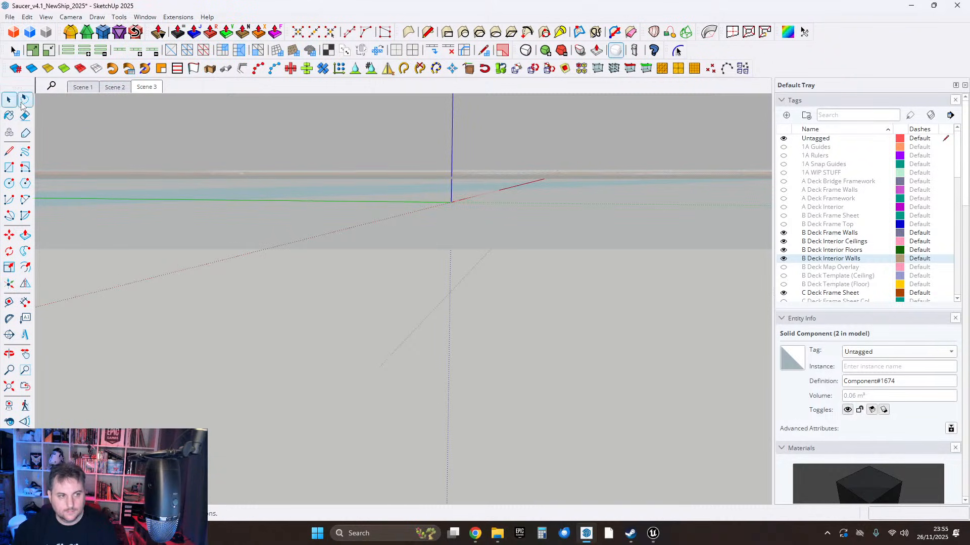
pyautogui.click(471, 266)
# Open the shelf unit's left front panel and select the component nested inside it.
pyautogui.moveTo(455, 232); pyautogui.dragTo(428, 349, button='middle')
pyautogui.scroll(3, 429, 349)
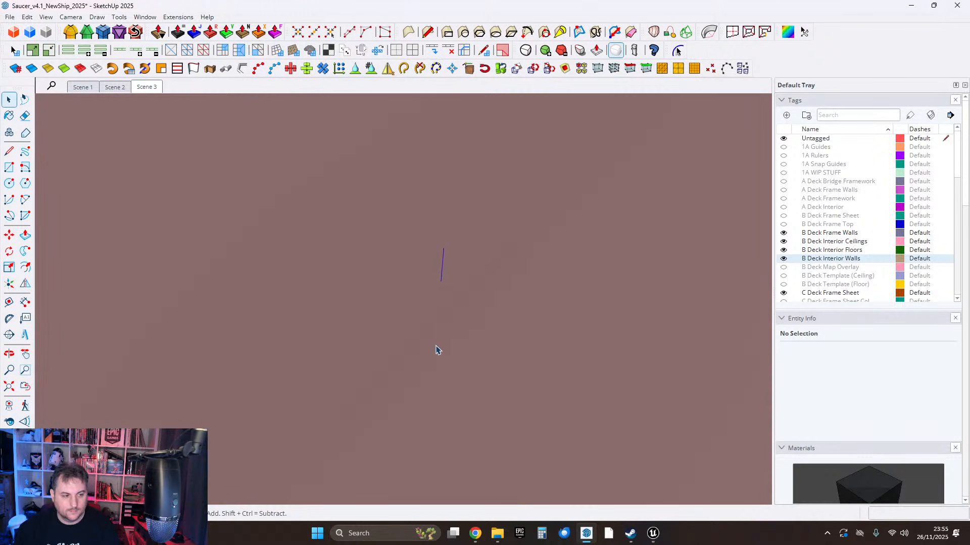
pyautogui.scroll(-8, 453, 342)
pyautogui.moveTo(386, 296); pyautogui.dragTo(369, 348, button='middle')
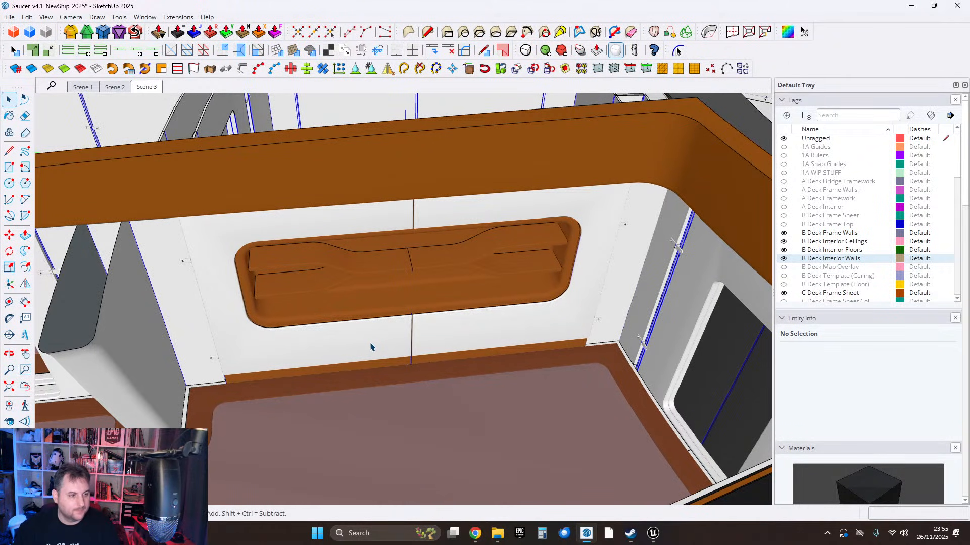
pyautogui.scroll(-2, 374, 307)
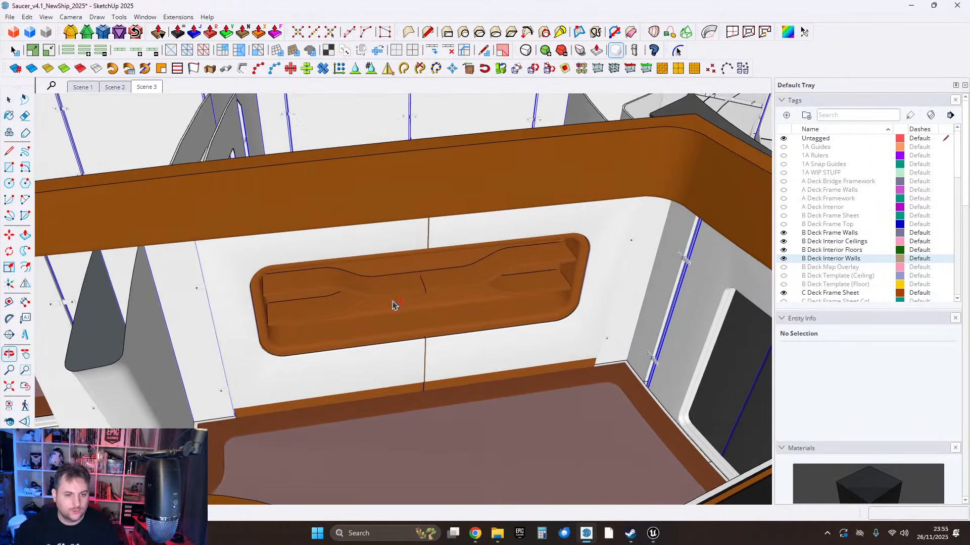
pyautogui.click(249, 271)
pyautogui.doubleClick(216, 277)
pyautogui.click(215, 277)
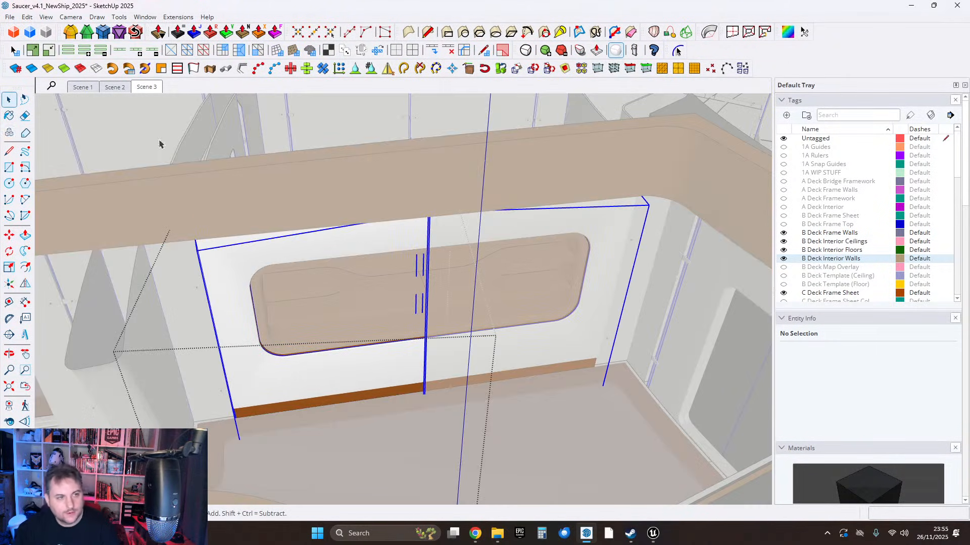
# Start a 3D model export and browse to the Magellan Class > Ring 1 > Wall Panels folder.
pyautogui.click(10, 17)
pyautogui.moveTo(106, 174)
pyautogui.click(183, 172)
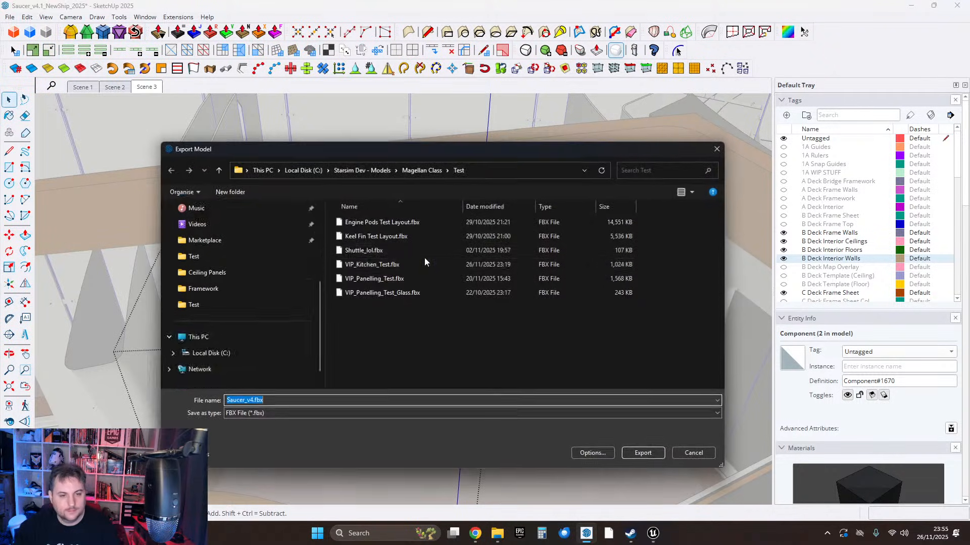
pyautogui.click(427, 171)
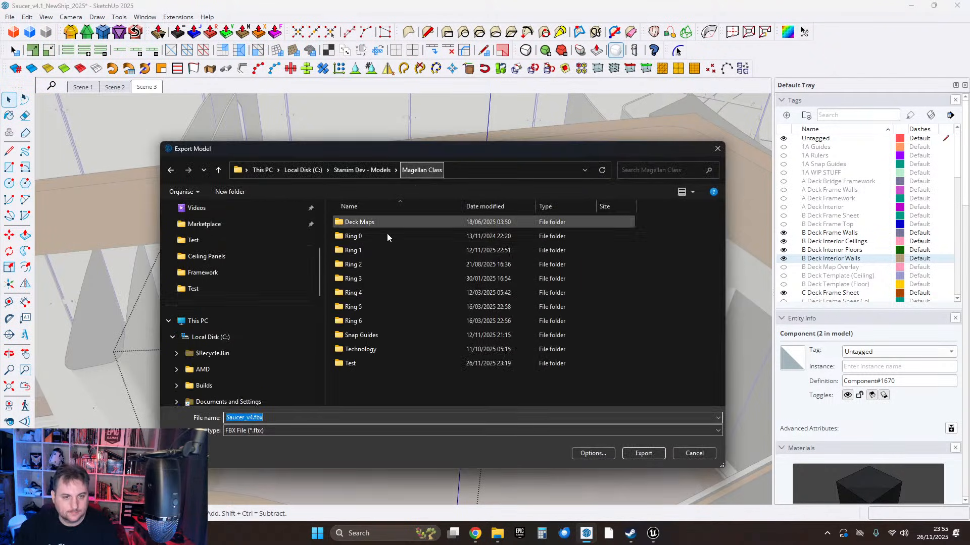
pyautogui.doubleClick(359, 251)
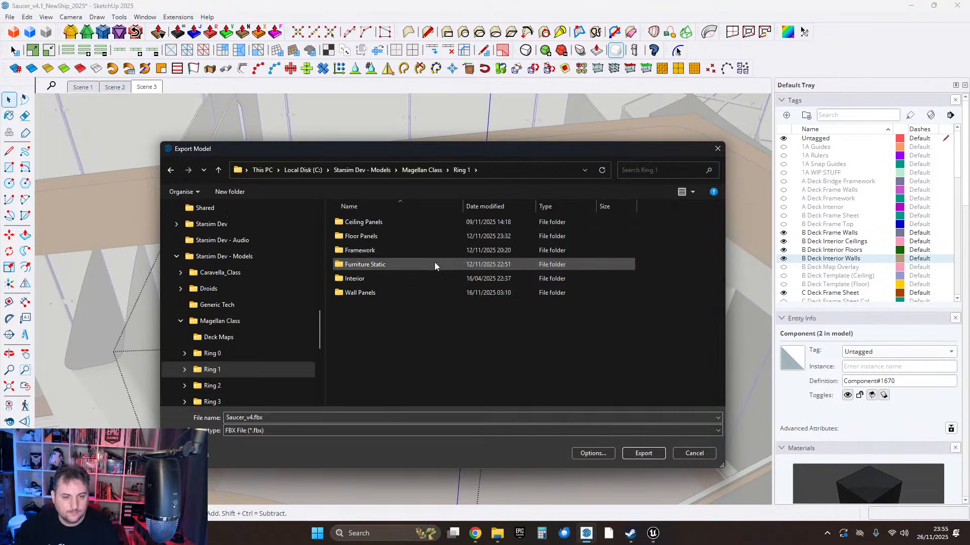
pyautogui.doubleClick(360, 293)
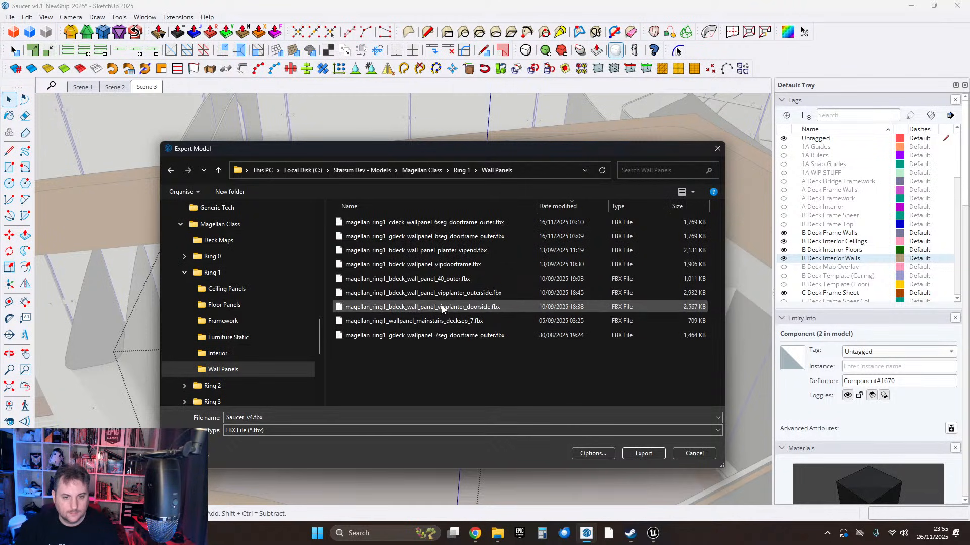
# Review the names of the existing OBJ wall panel exports, and return the export type to FBX.
pyautogui.click(267, 430)
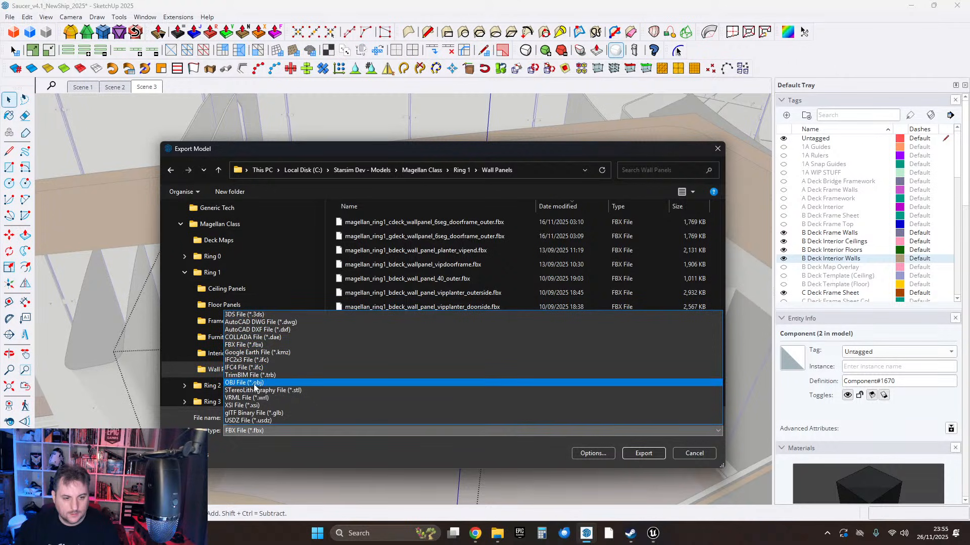
pyautogui.click(244, 382)
pyautogui.scroll(-2, 413, 299)
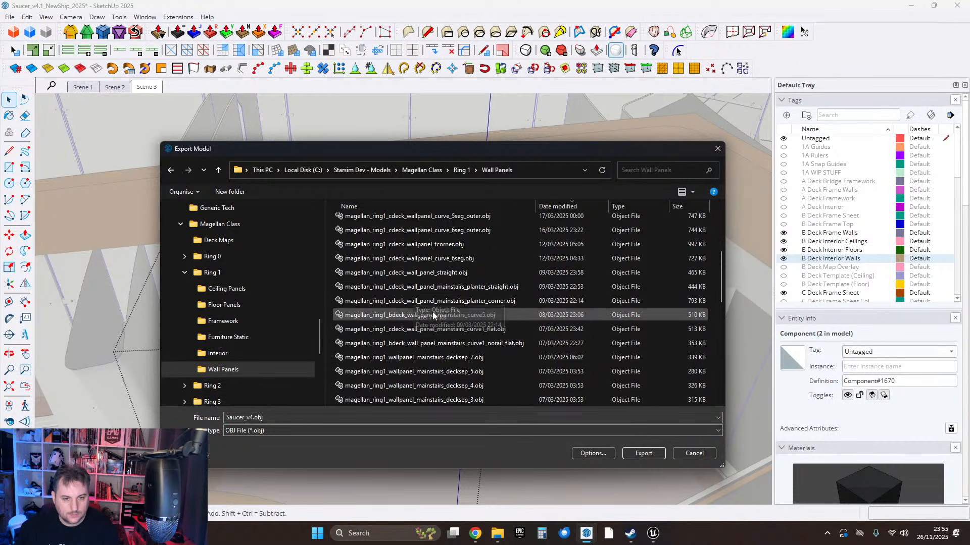
pyautogui.scroll(3, 413, 341)
pyautogui.scroll(-4, 413, 343)
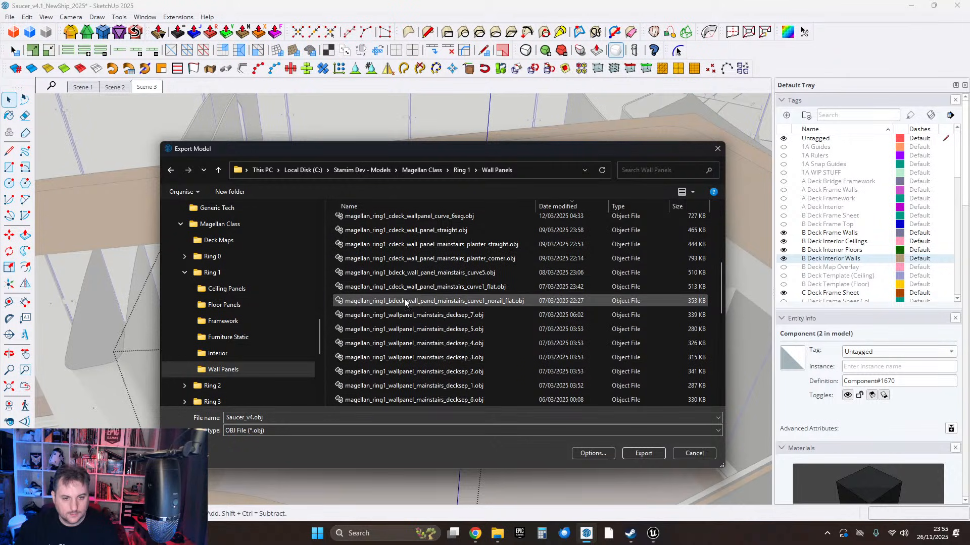
pyautogui.scroll(5, 408, 303)
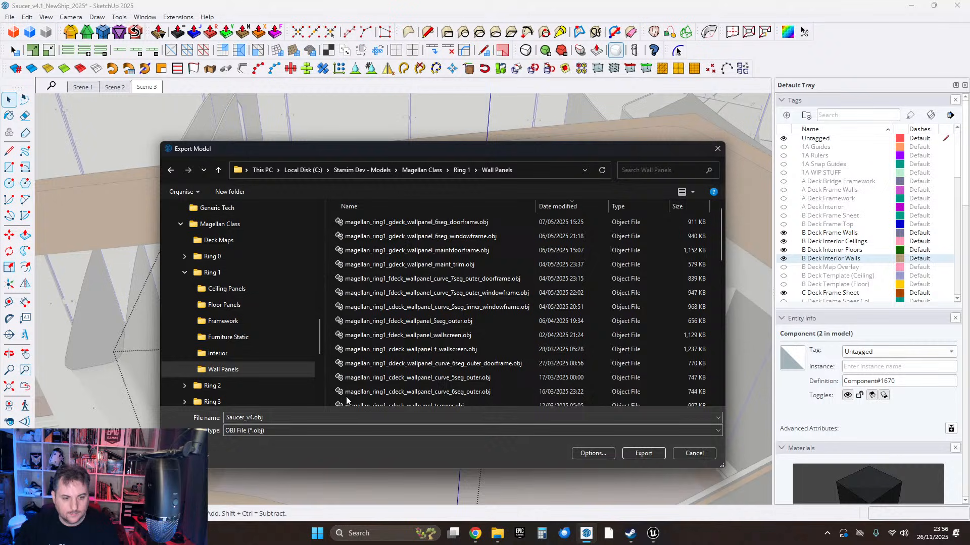
pyautogui.click(253, 430)
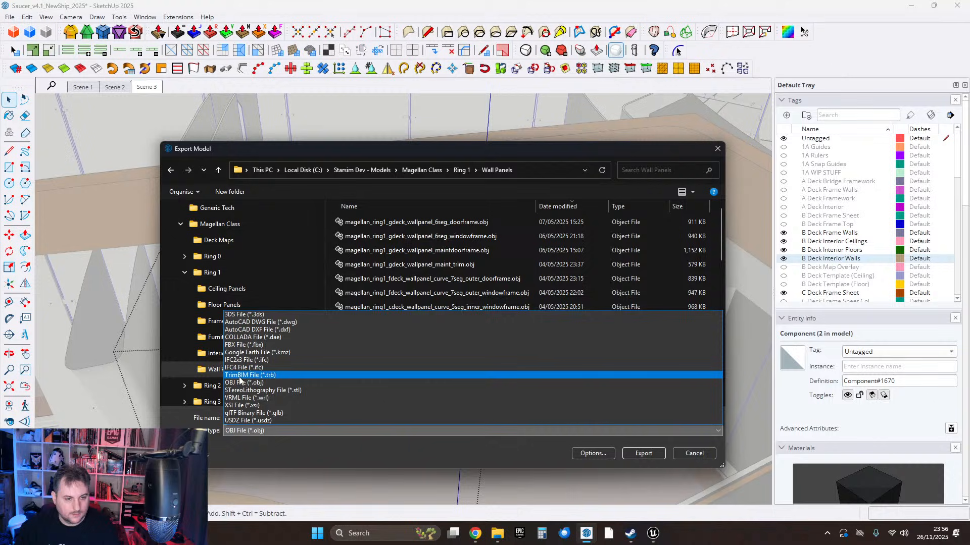
pyautogui.click(244, 345)
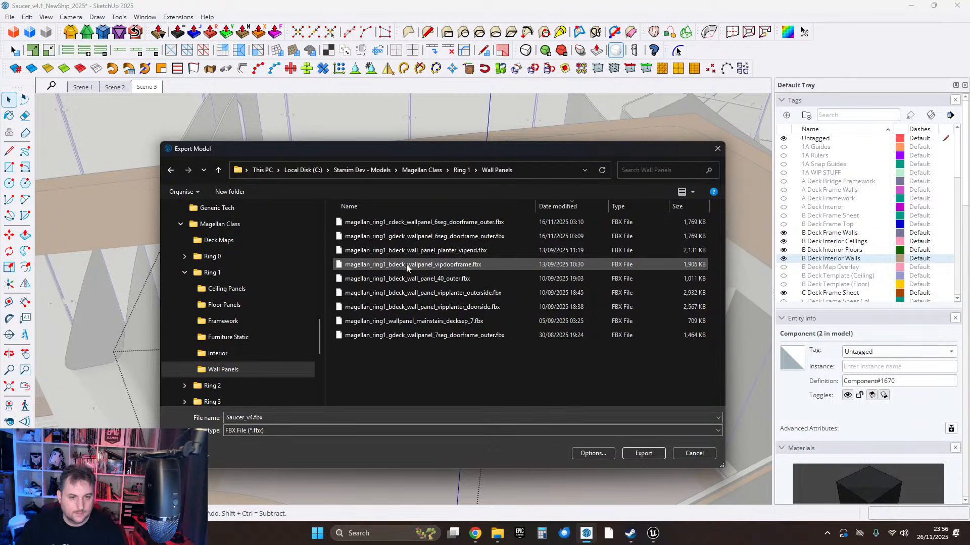
# Export the left front panel as magellan_ring1_bdeck_wallpanel_vipshelves_left.fbx, basing the name on the existing planter_vipend file.
pyautogui.click(405, 252)
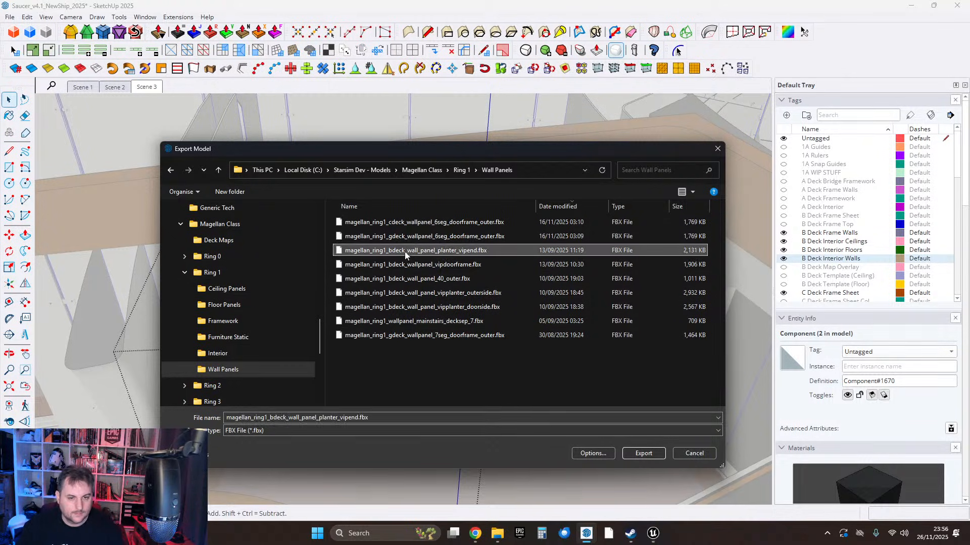
pyautogui.click(294, 418)
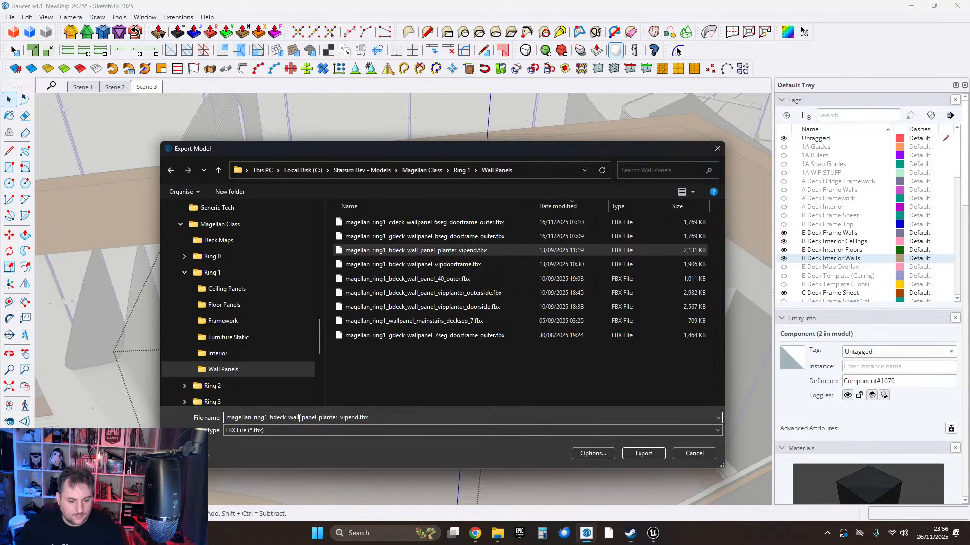
pyautogui.press('BackSpace')
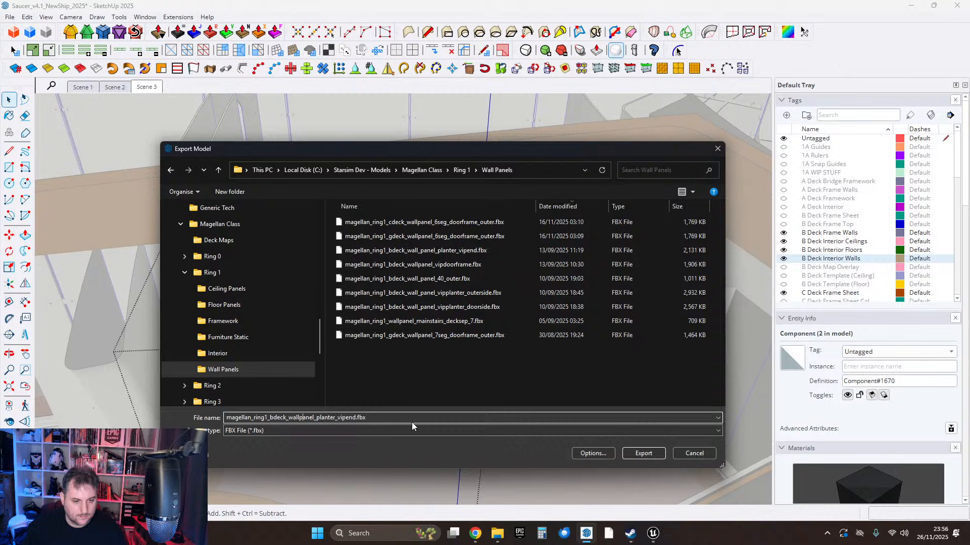
pyautogui.press('Delete')
pyautogui.press('Delete')
pyautogui.press('Delete')
pyautogui.press('Delete')
pyautogui.press('Delete')
pyautogui.press('Delete')
pyautogui.press('Delete')
pyautogui.press('Delete')
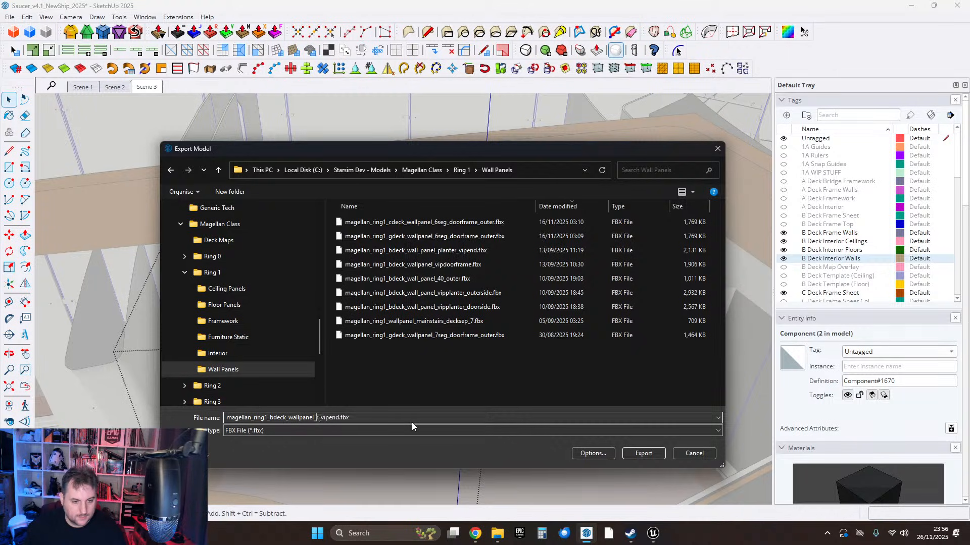
pyautogui.press('Delete')
pyautogui.press('Delete')
pyautogui.press('Delete')
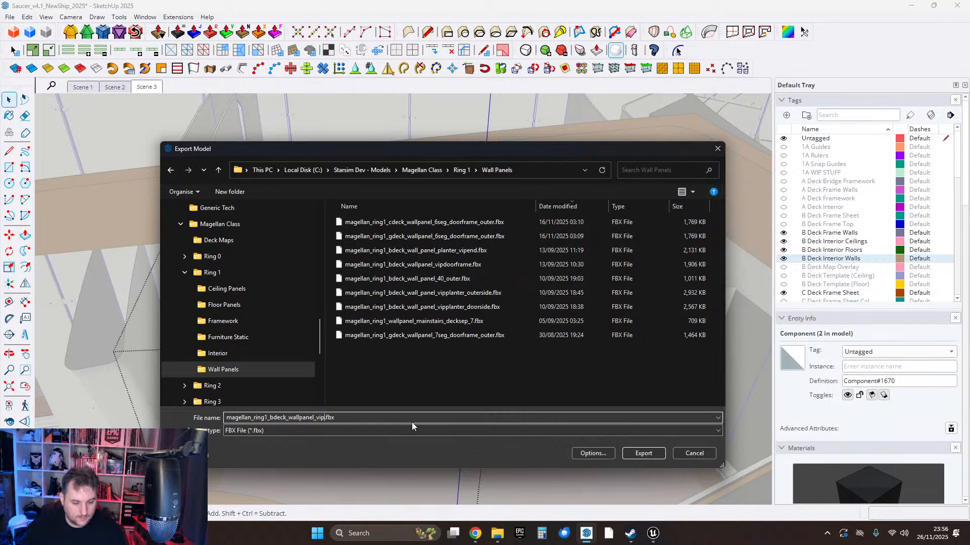
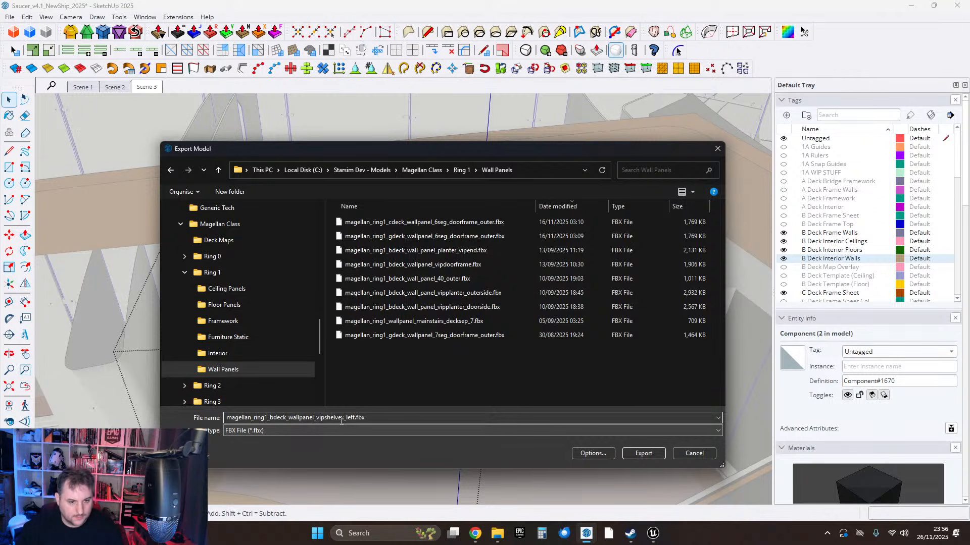
pyautogui.click(641, 453)
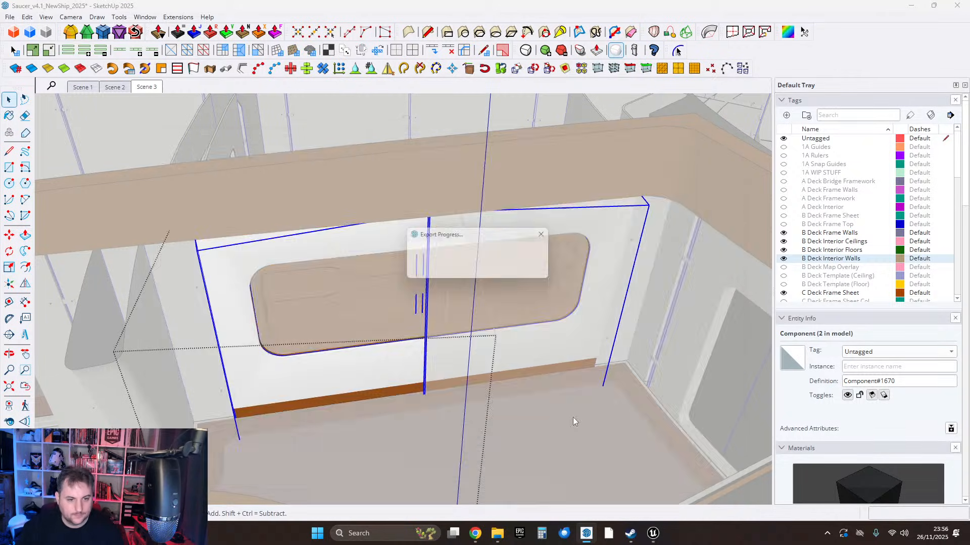
pyautogui.click(517, 334)
pyautogui.doubleClick(482, 354)
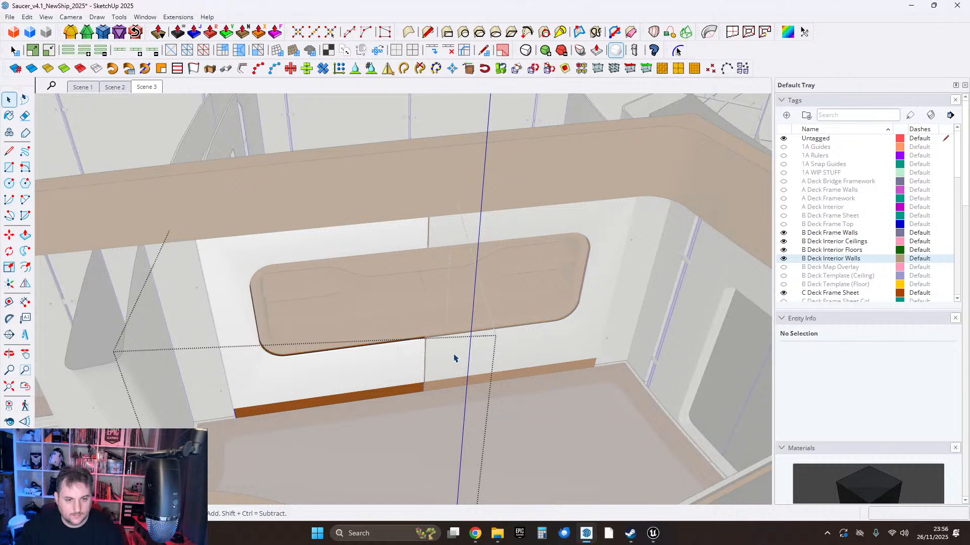
pyautogui.click(460, 356)
pyautogui.doubleClick(493, 348)
pyautogui.click(487, 346)
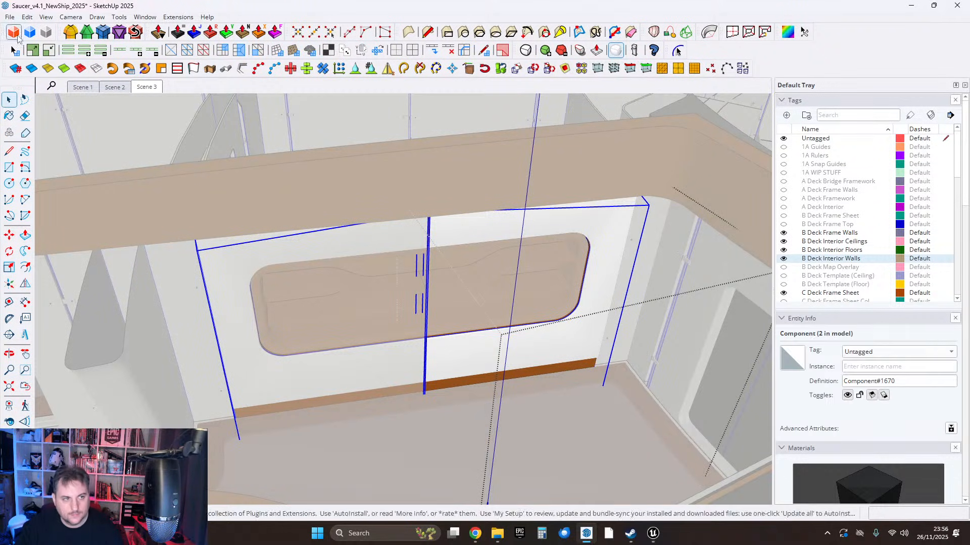
pyautogui.click(10, 18)
pyautogui.moveTo(134, 171)
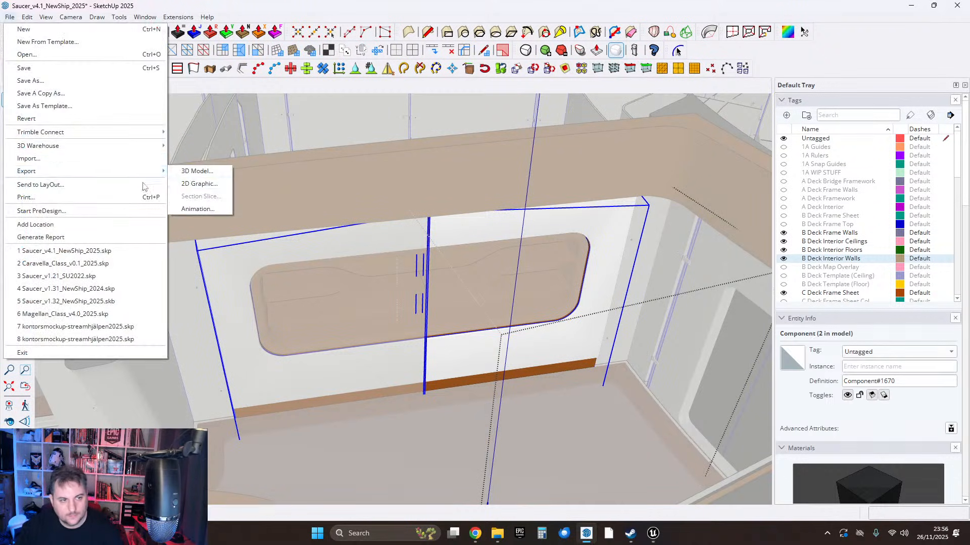
pyautogui.click(193, 175)
pyautogui.click(693, 452)
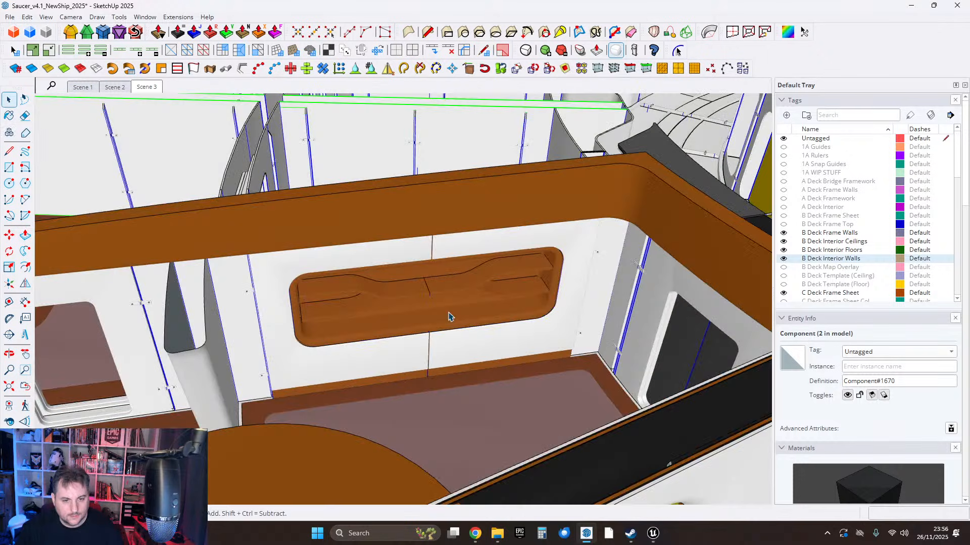
# Examine how the left and right shelf wall panels meet, opening the left one and selecting each in turn.
pyautogui.click(385, 343)
pyautogui.click(386, 343)
pyautogui.moveTo(391, 351); pyautogui.dragTo(427, 386, button='middle')
pyautogui.press('Return')
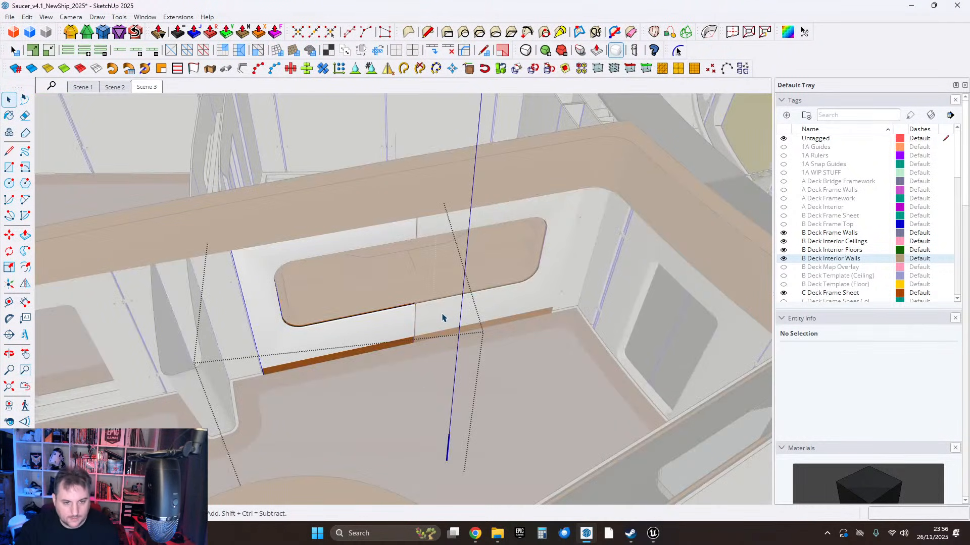
pyautogui.click(443, 314)
pyautogui.click(440, 316)
pyautogui.moveTo(392, 337); pyautogui.dragTo(391, 314, button='middle')
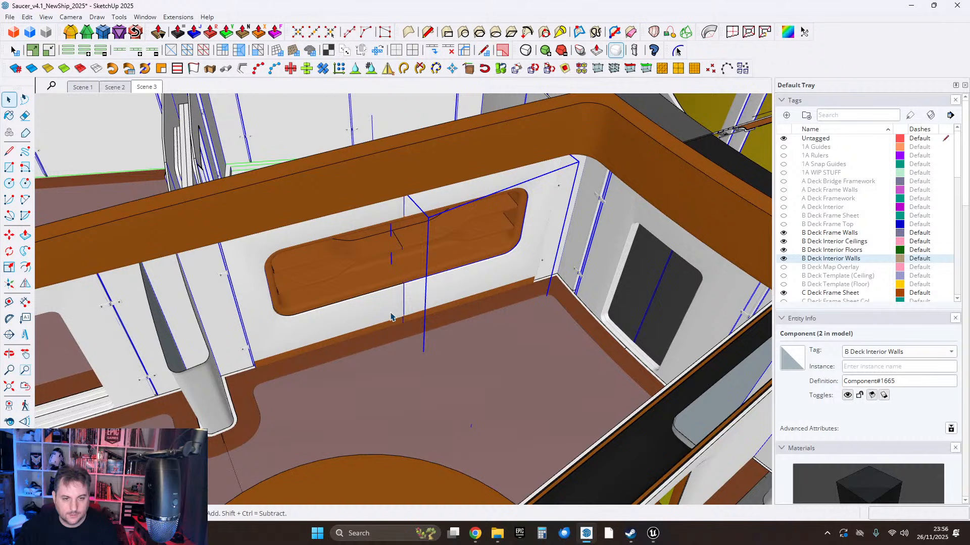
pyautogui.click(391, 317)
pyautogui.click(437, 296)
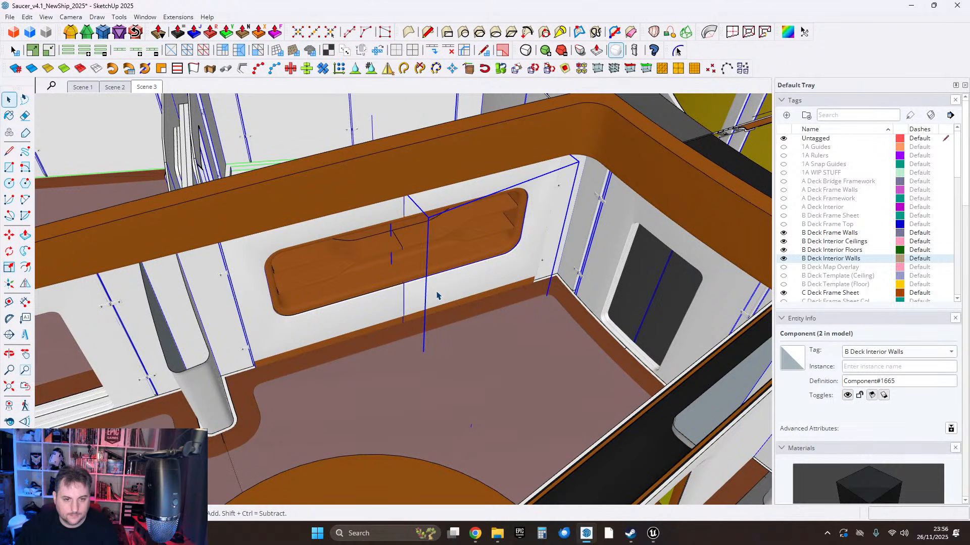
pyautogui.click(382, 304)
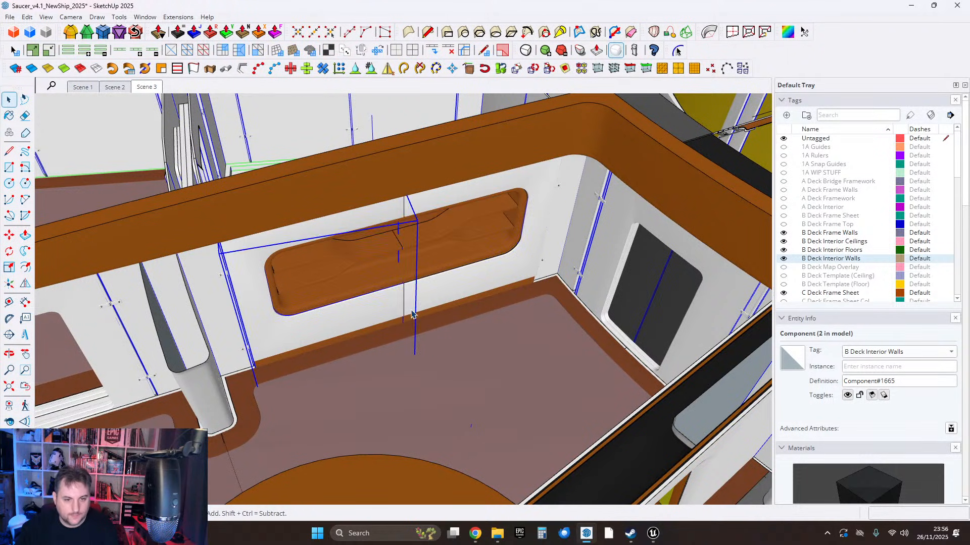
pyautogui.click(421, 304)
pyautogui.moveTo(464, 307); pyautogui.dragTo(382, 308, button='middle')
pyautogui.click(382, 309)
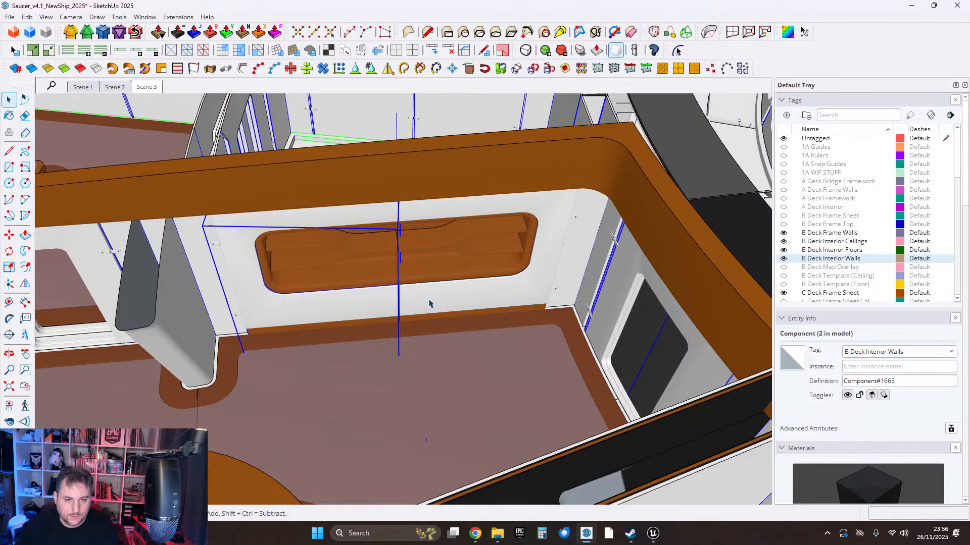
pyautogui.click(429, 300)
# Open the left shelf wall panel, select its nested component and examine its extents across both panels.
pyautogui.click(374, 302)
pyautogui.doubleClick(375, 302)
pyautogui.click(397, 303)
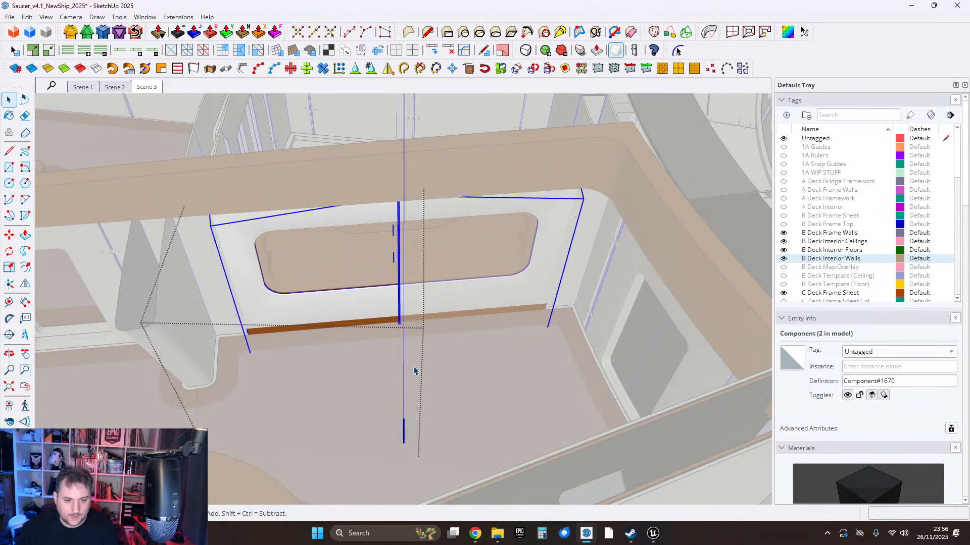
pyautogui.moveTo(413, 372); pyautogui.dragTo(443, 239, button='middle')
pyautogui.scroll(-3, 370, 272)
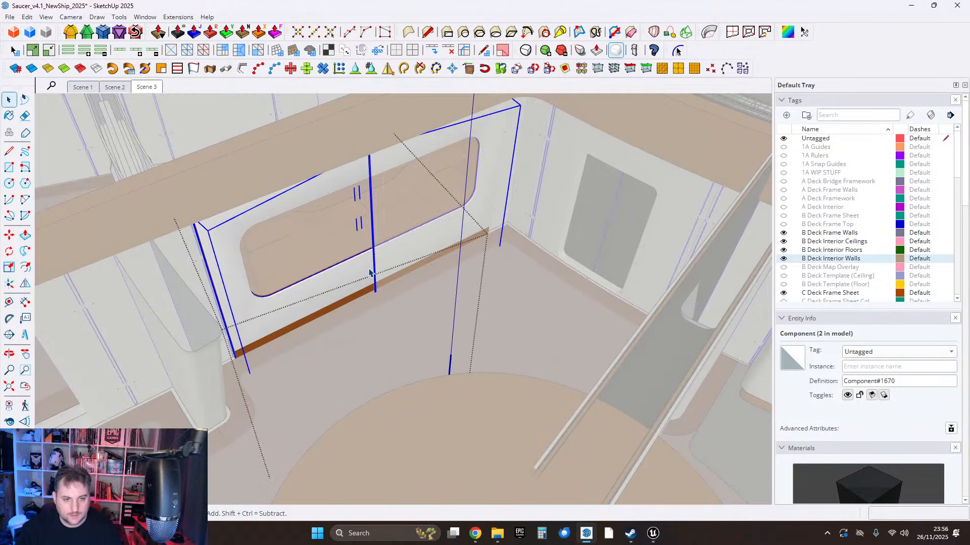
# Make the right shelf wall panel component unique from the left one.
pyautogui.click(377, 276)
pyautogui.click(408, 255)
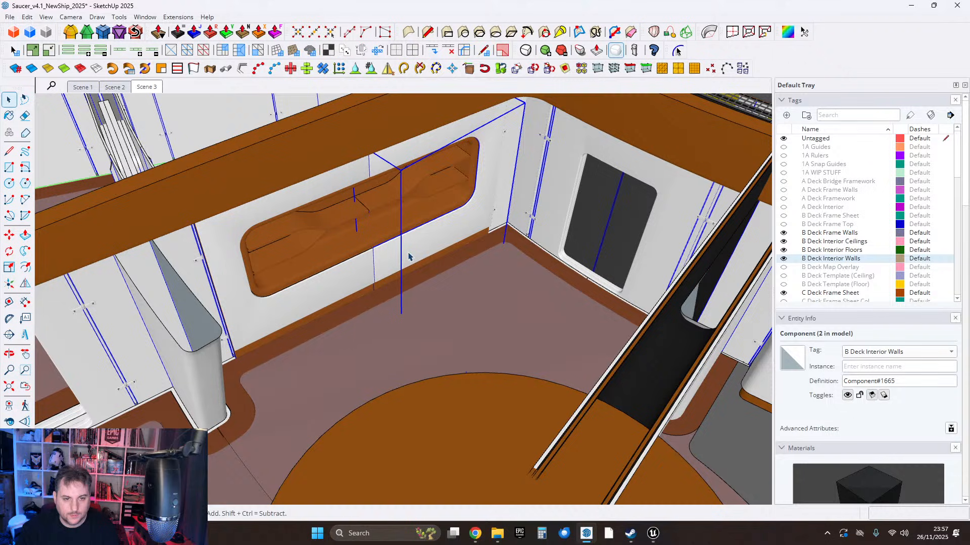
pyautogui.rightClick(415, 245)
pyautogui.click(448, 70)
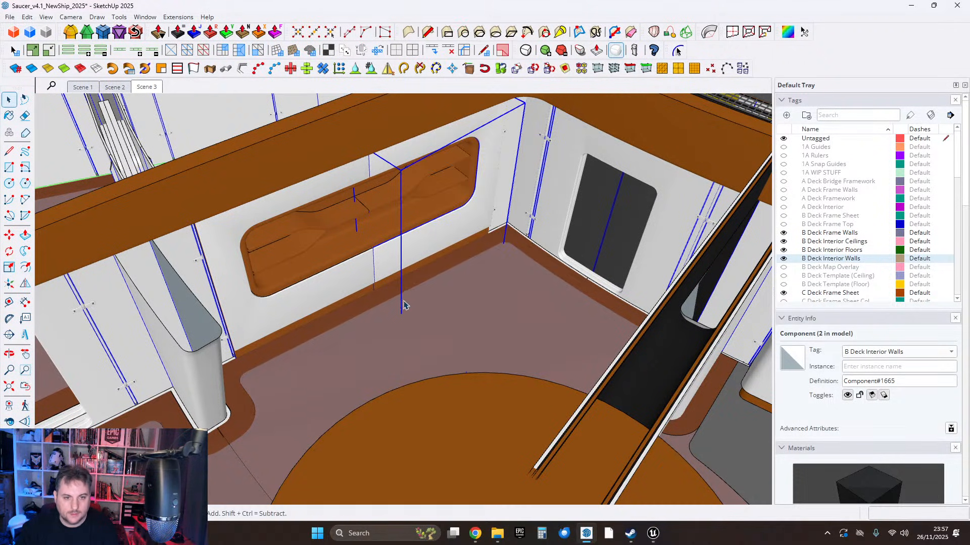
pyautogui.moveTo(422, 277); pyautogui.dragTo(411, 274, button='middle')
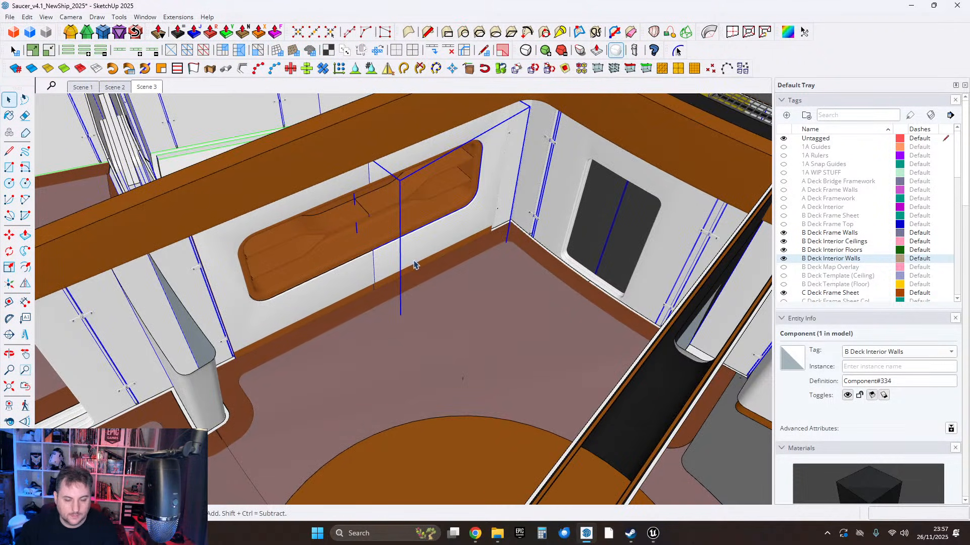
# Open the left shelf wall panel and place its axes origin at the lower end of the vertical blue line.
pyautogui.click(341, 289)
pyautogui.press('Return')
pyautogui.scroll(8, 464, 394)
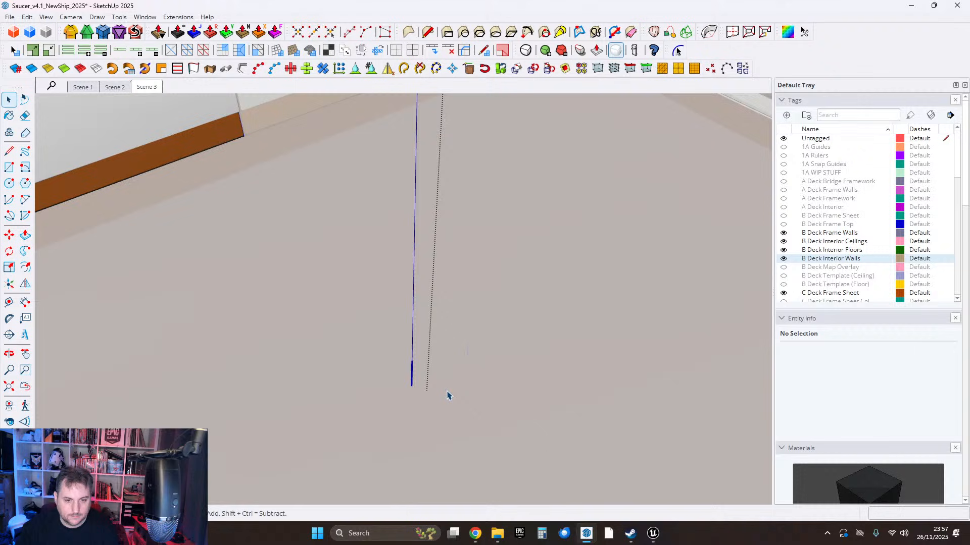
pyautogui.moveTo(496, 361); pyautogui.dragTo(512, 245, button='middle')
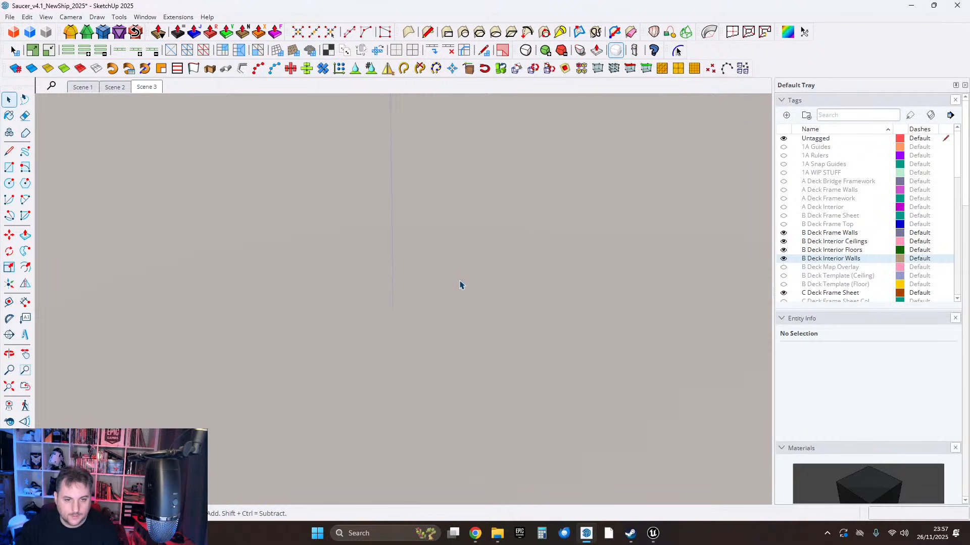
pyautogui.moveTo(460, 285); pyautogui.dragTo(428, 324, button='middle')
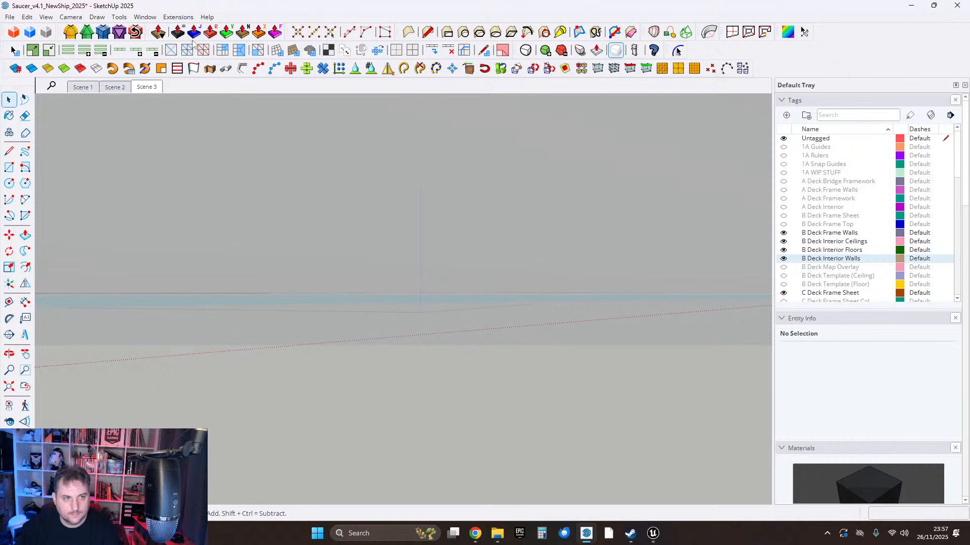
pyautogui.click(119, 17)
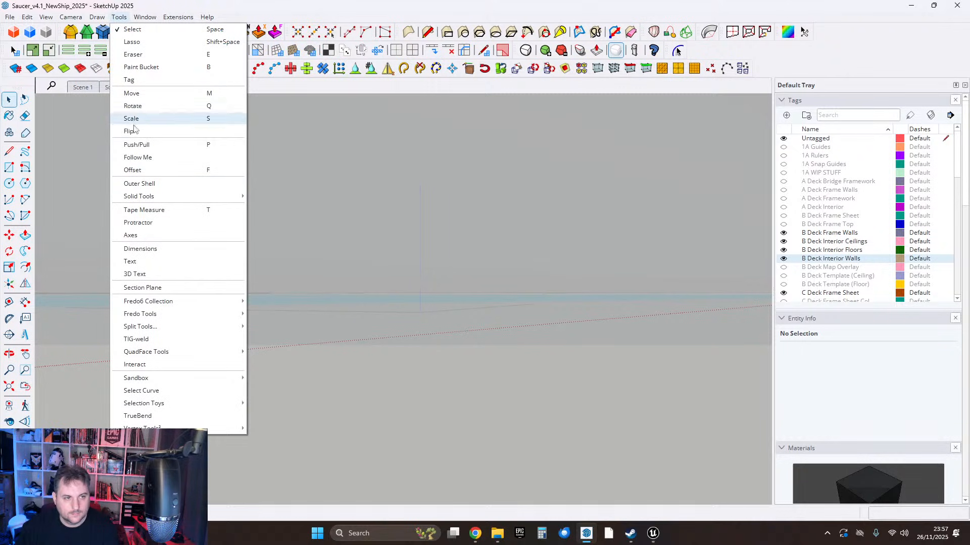
pyautogui.click(130, 235)
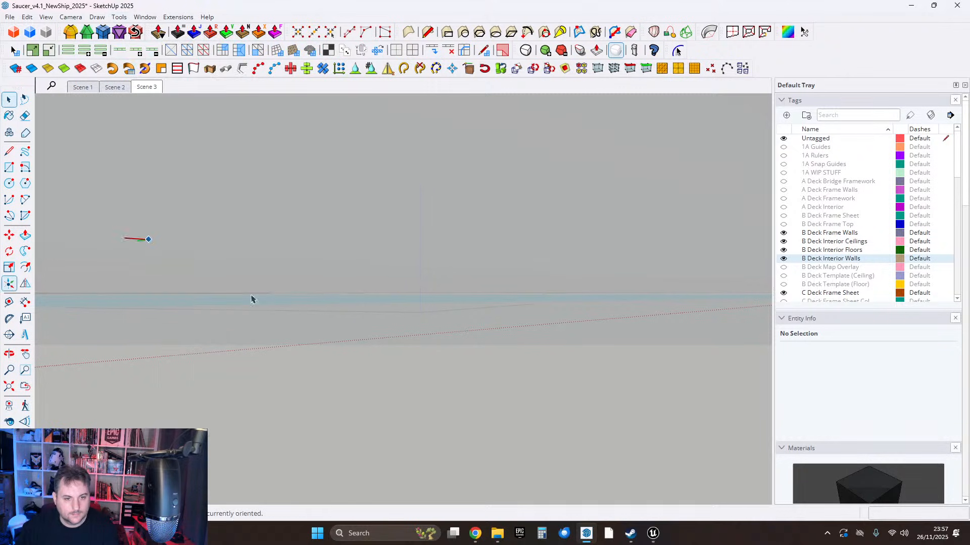
pyautogui.click(421, 314)
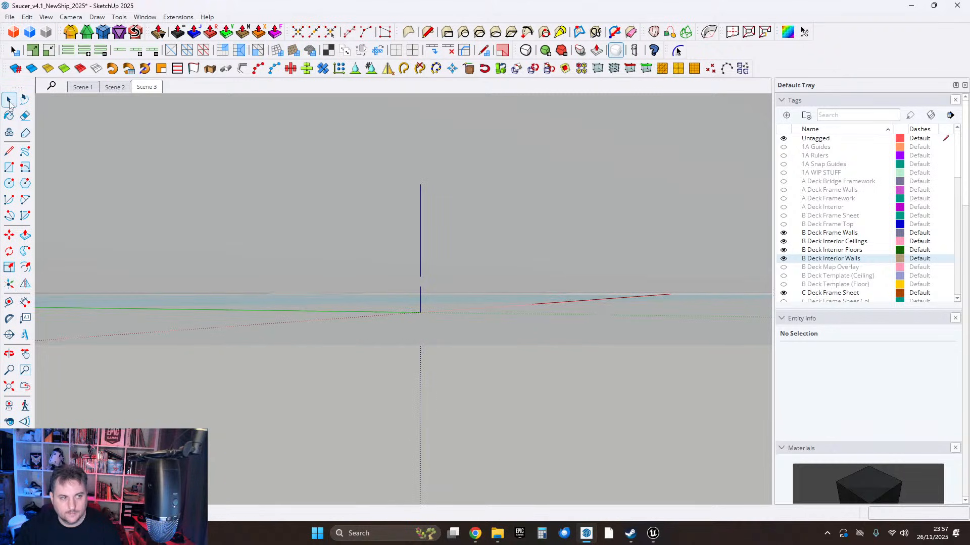
pyautogui.click(503, 322)
pyautogui.click(529, 285)
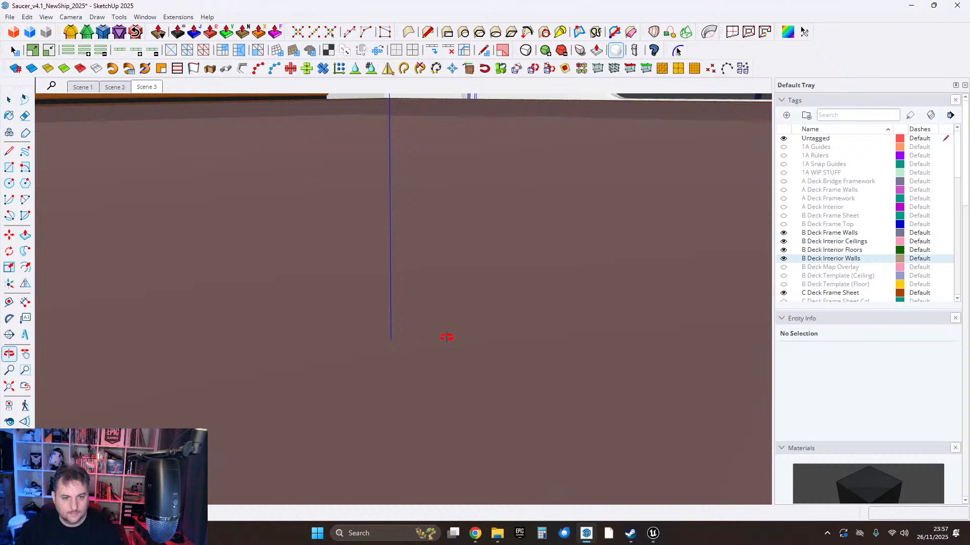
# Select the component nested in the left panel and export it as FBX, replacing magellan_ring1_bdeck_wallpanel_vipshelves_left.fbx.
pyautogui.moveTo(444, 160); pyautogui.dragTo(372, 322, button='middle')
pyautogui.click(351, 301)
pyautogui.doubleClick(366, 312)
pyautogui.doubleClick(354, 309)
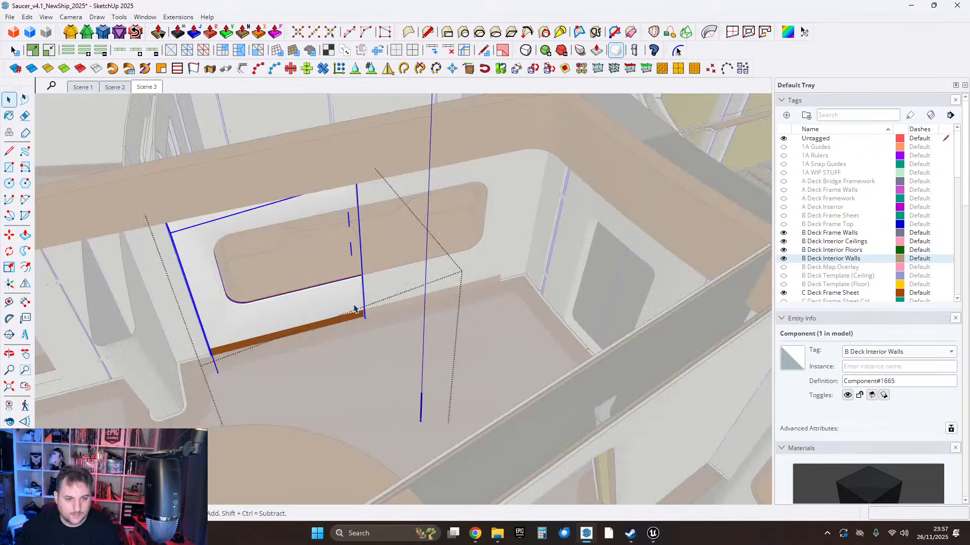
pyautogui.click(9, 16)
pyautogui.moveTo(68, 172)
pyautogui.click(179, 172)
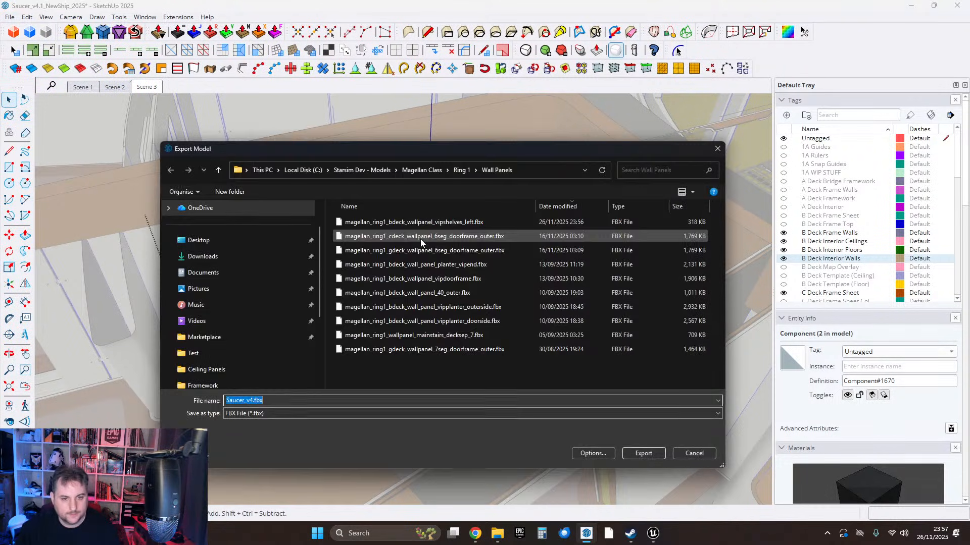
pyautogui.doubleClick(454, 224)
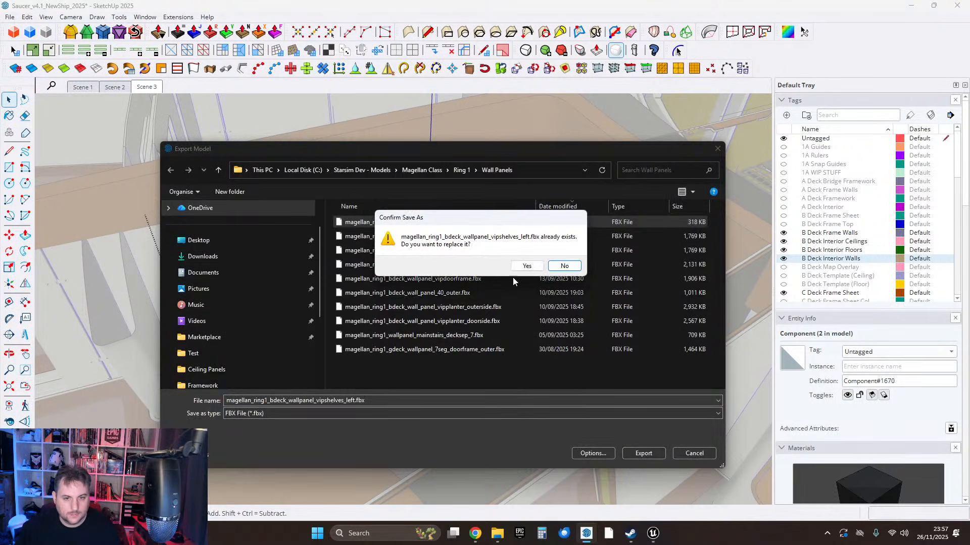
pyautogui.click(524, 264)
pyautogui.click(531, 336)
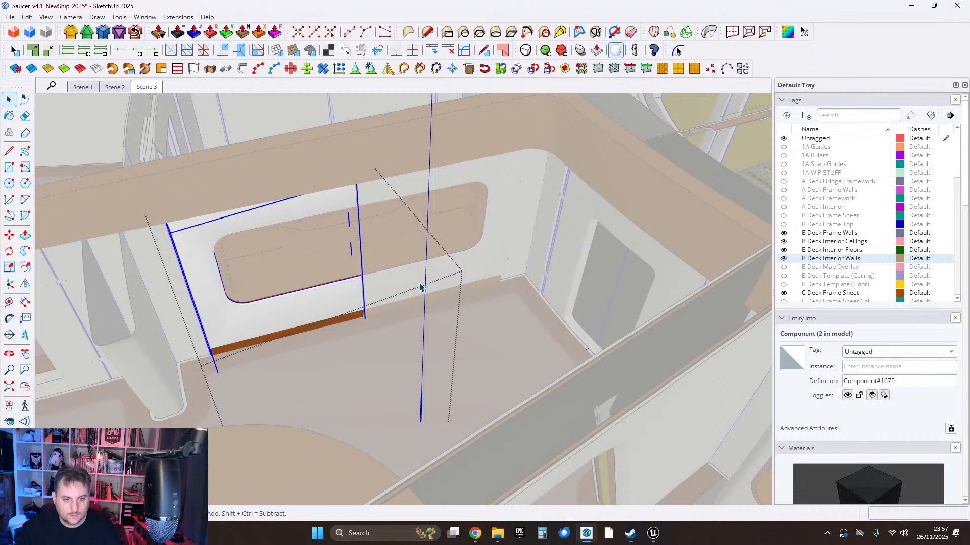
# Select the component nested in the right shelf panel and export it as magellan_ring1_bdeck_wallpanel_vipshelves_right.fbx.
pyautogui.click(419, 286)
pyautogui.doubleClick(419, 285)
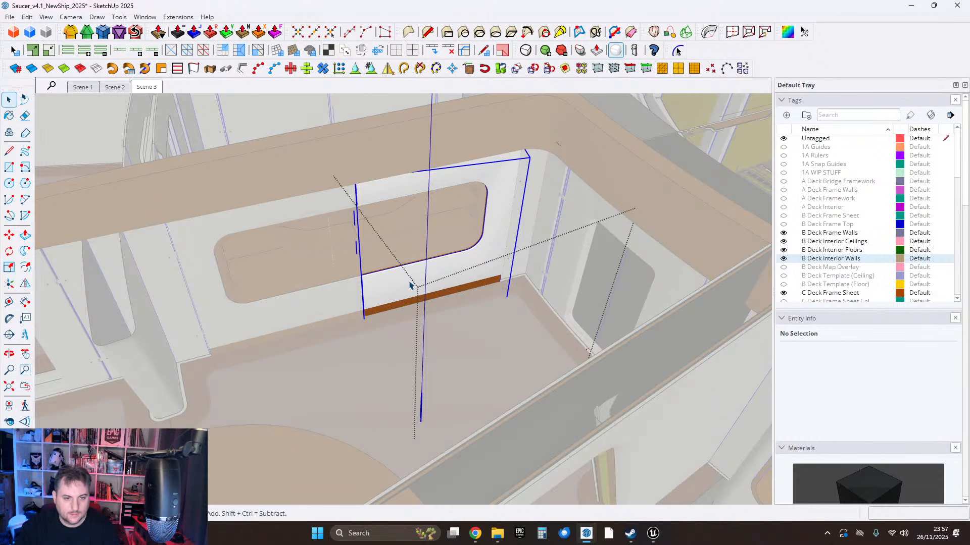
pyautogui.click(10, 16)
pyautogui.moveTo(60, 171)
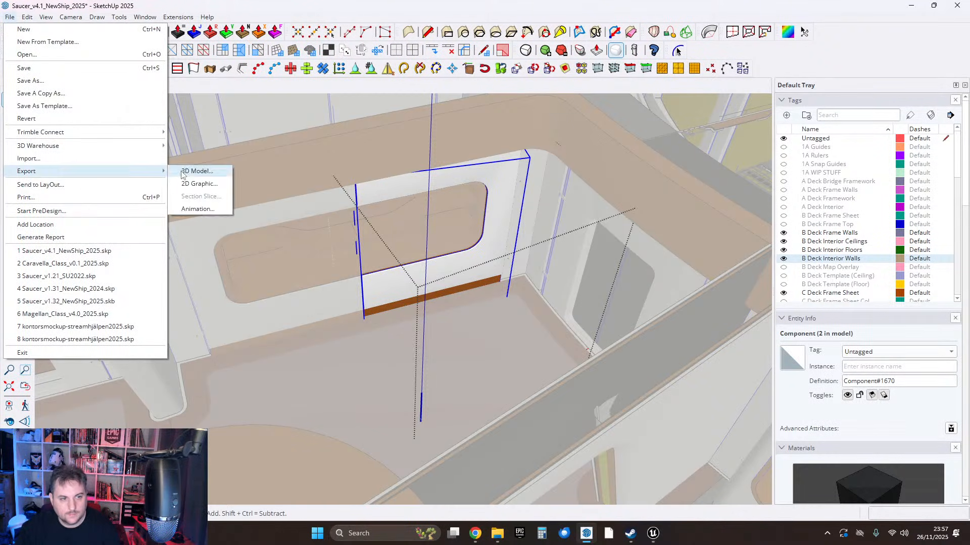
pyautogui.click(194, 171)
pyautogui.click(437, 227)
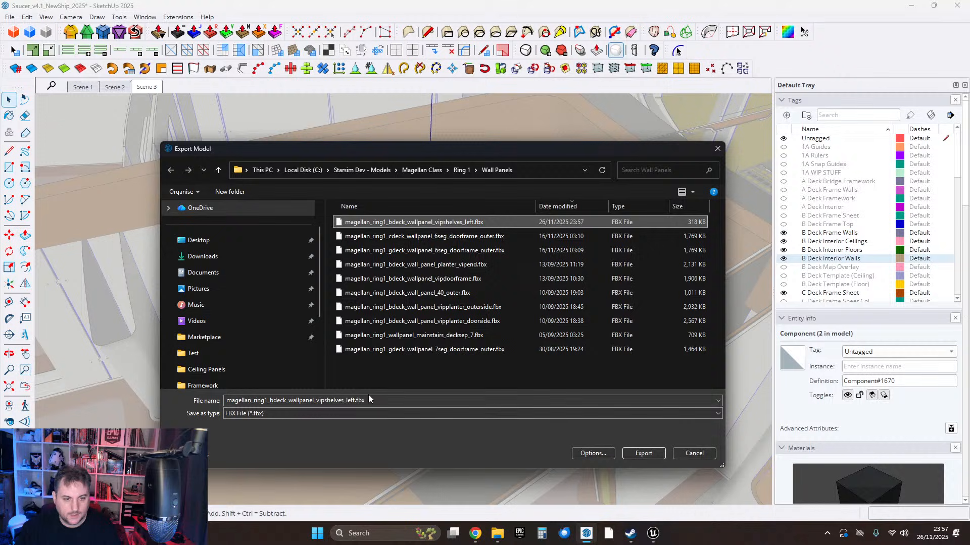
pyautogui.click(349, 401)
pyautogui.moveTo(346, 401); pyautogui.dragTo(349, 401)
pyautogui.press('BackSpace')
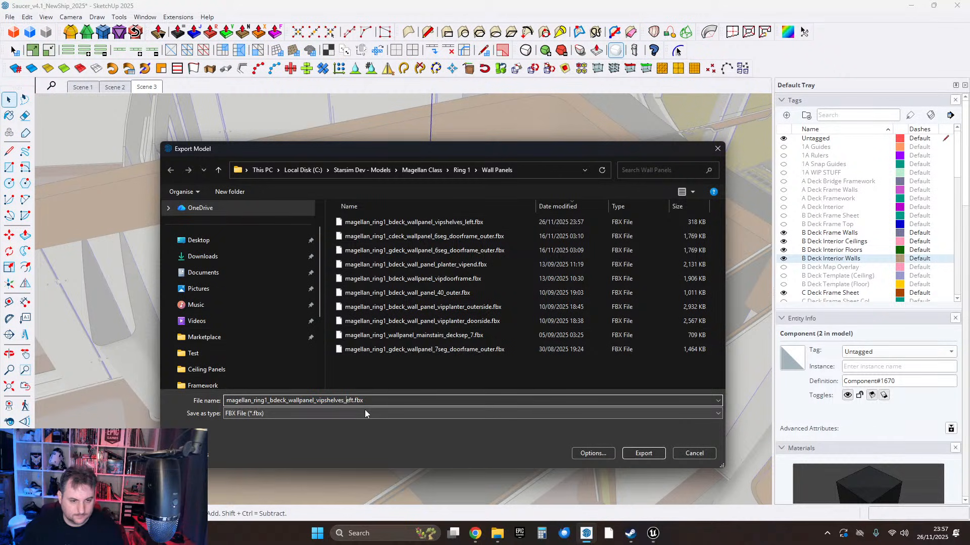
pyautogui.write('righ')
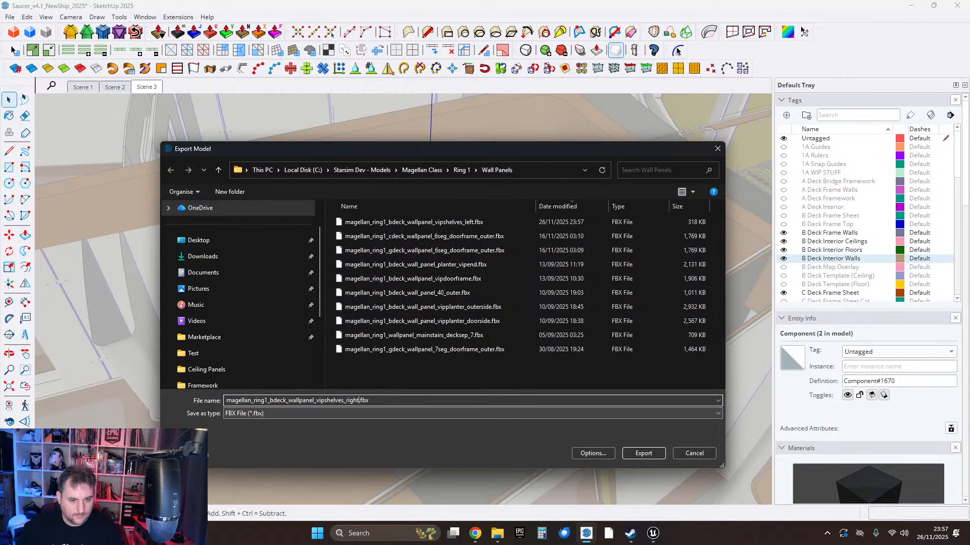
pyautogui.press('Return')
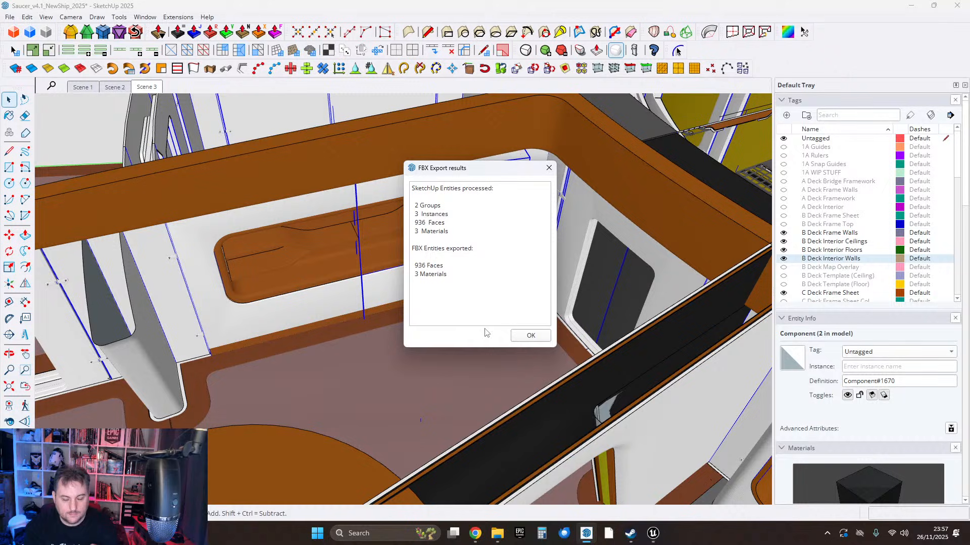
pyautogui.click(547, 337)
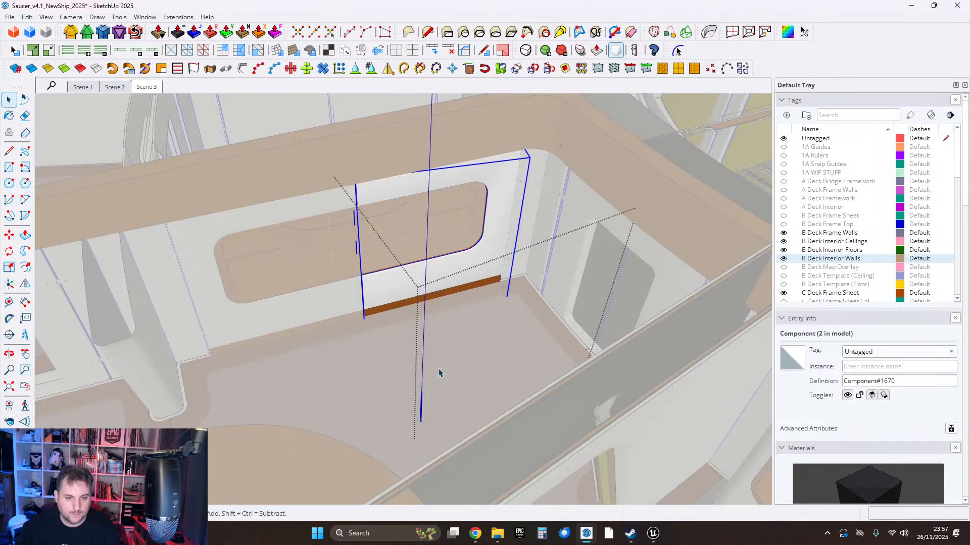
# Leave the right panel, open the brown shelf insert and select the group inside it.
pyautogui.click(360, 240)
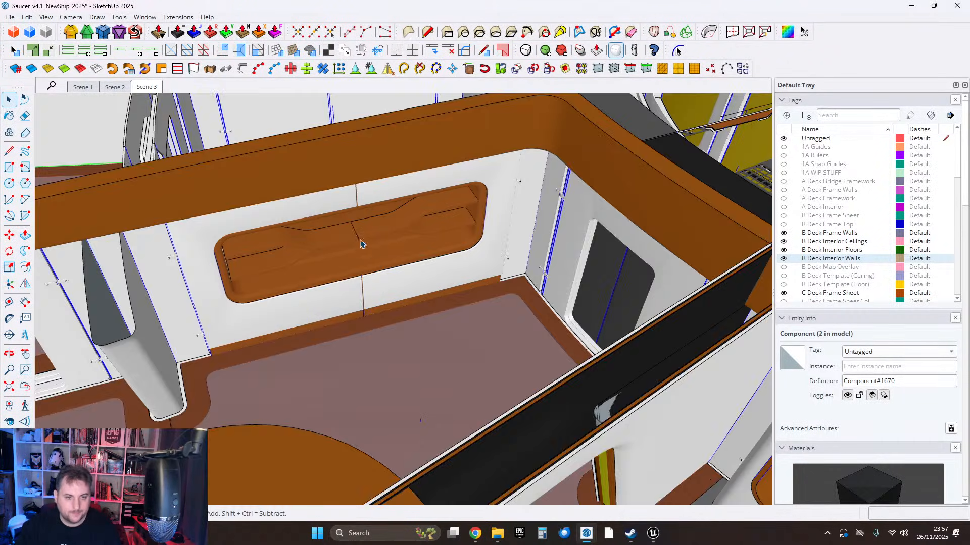
pyautogui.click(375, 251)
pyautogui.doubleClick(353, 236)
pyautogui.click(354, 236)
pyautogui.click(358, 244)
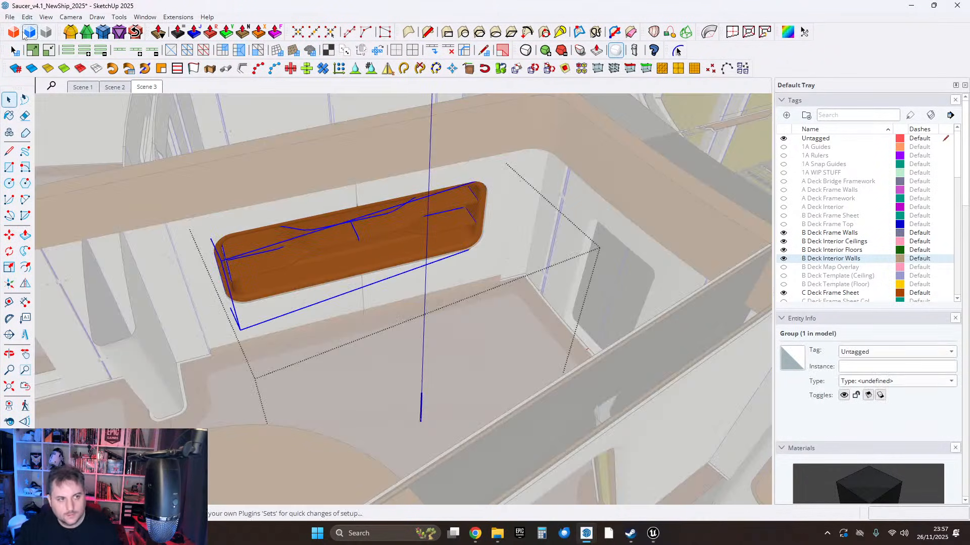
# Export the shelf insert group as magellan_ring1_bdeck_wallpanel_vipshelves.fbx, basing the name on the existing vipshelves_right file.
pyautogui.click(9, 17)
pyautogui.click(192, 171)
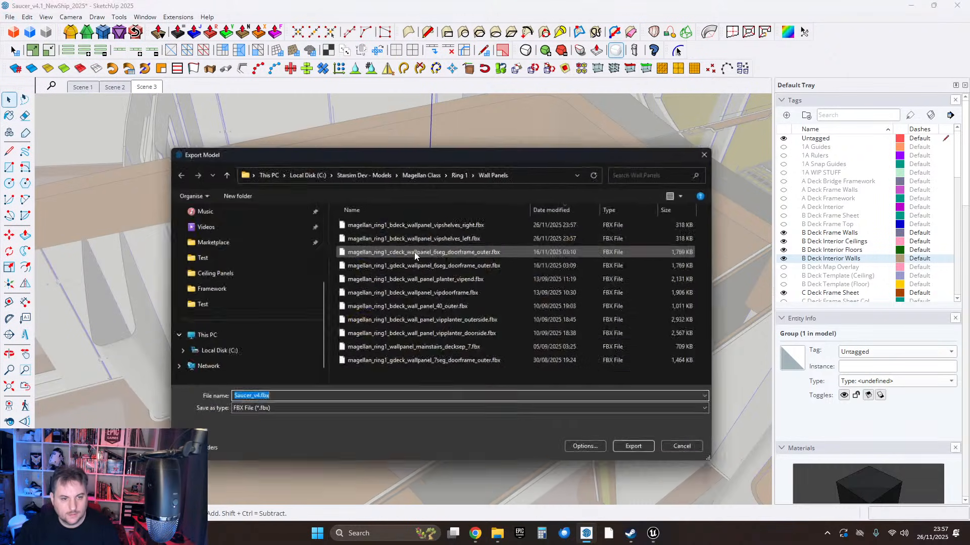
pyautogui.click(415, 222)
pyautogui.doubleClick(351, 401)
pyautogui.moveTo(346, 401); pyautogui.dragTo(353, 408)
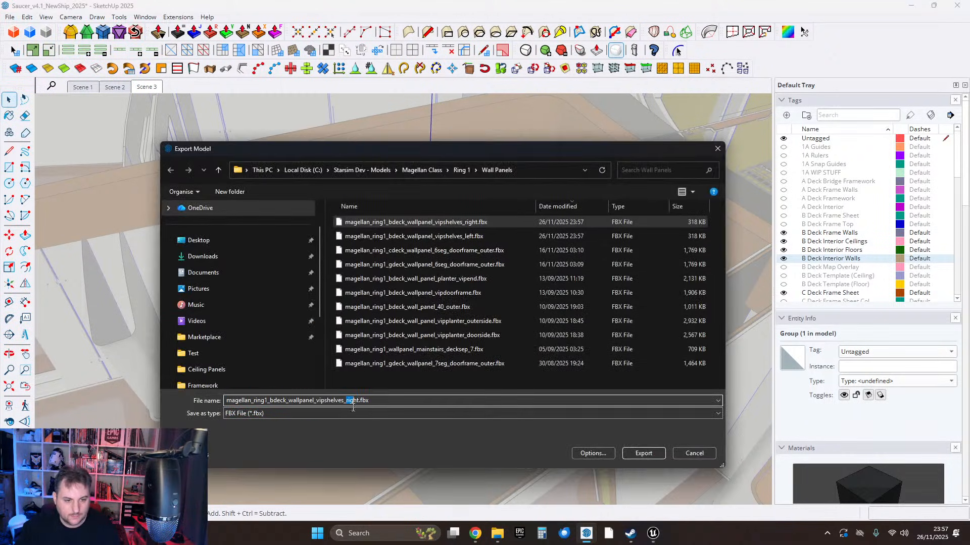
pyautogui.press('BackSpace')
pyautogui.press('BackSpace')
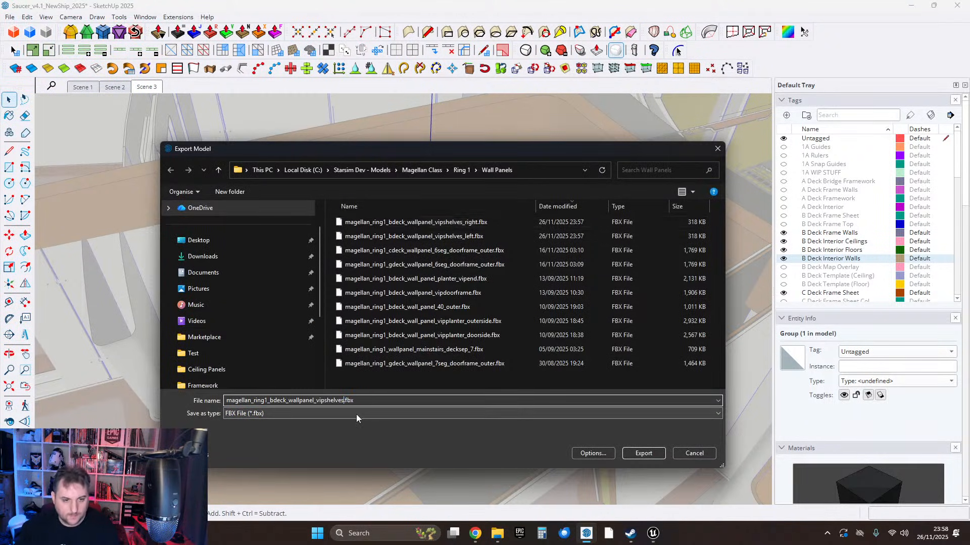
pyautogui.click(643, 453)
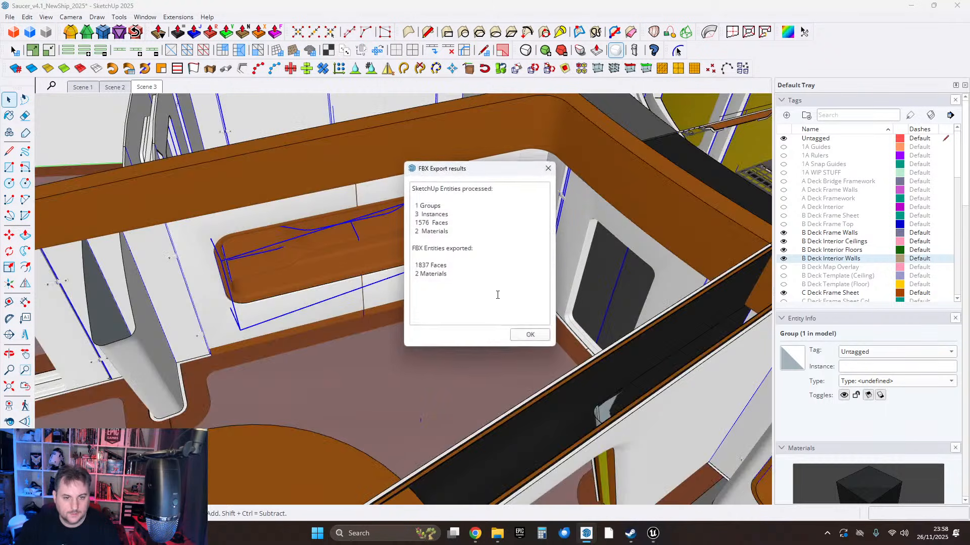
pyautogui.click(529, 337)
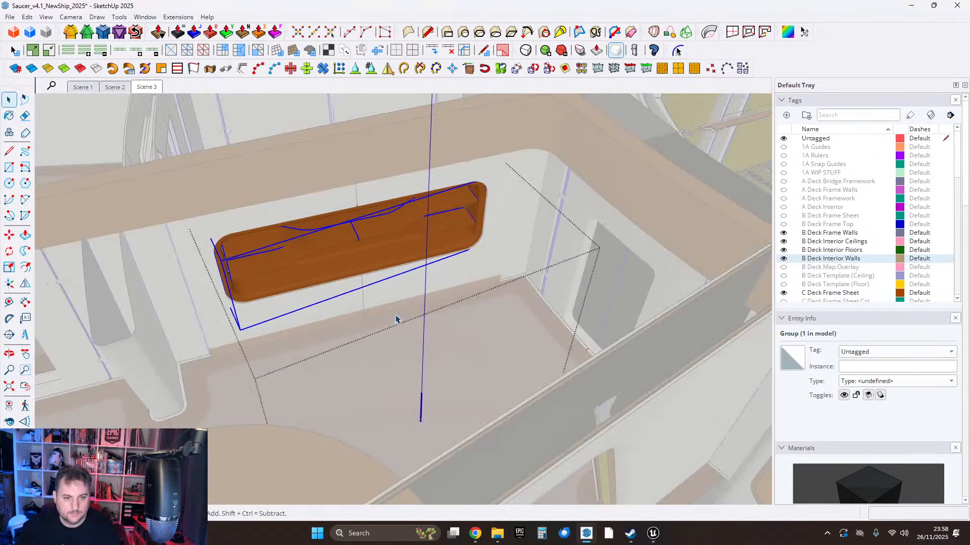
# Leave the shelf insert group, switch to Unreal Engine and open the static mesh of the left main shelf panel.
pyautogui.click(431, 343)
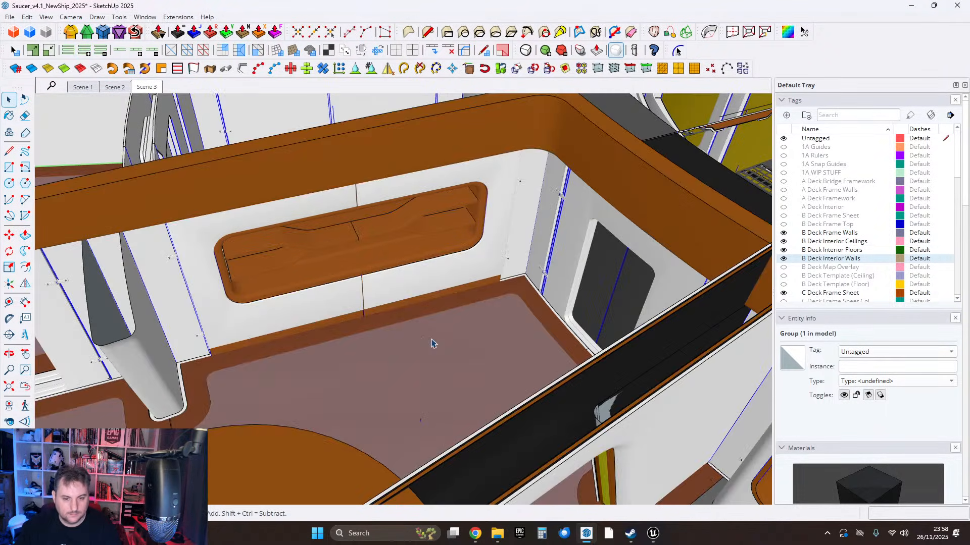
pyautogui.click(652, 534)
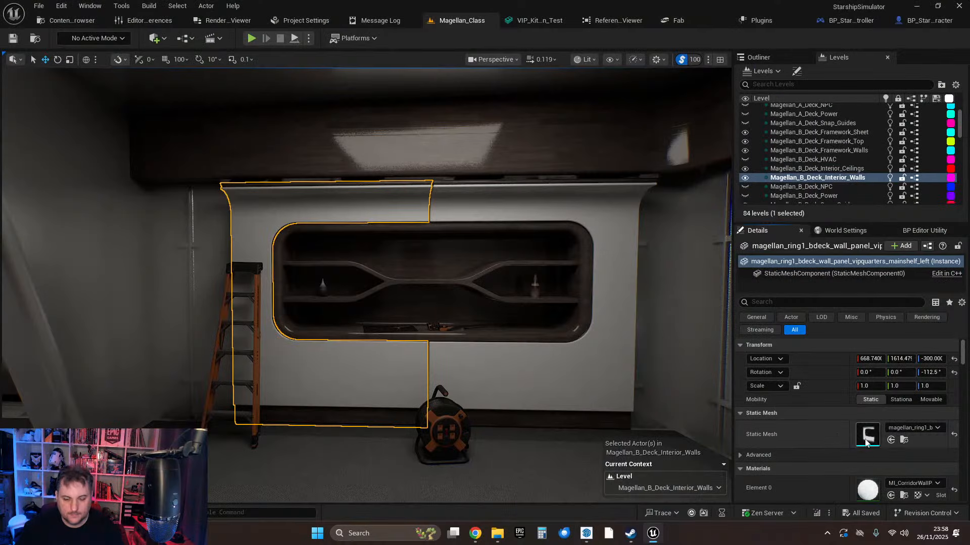
pyautogui.hotkey('ctrl', 'e')
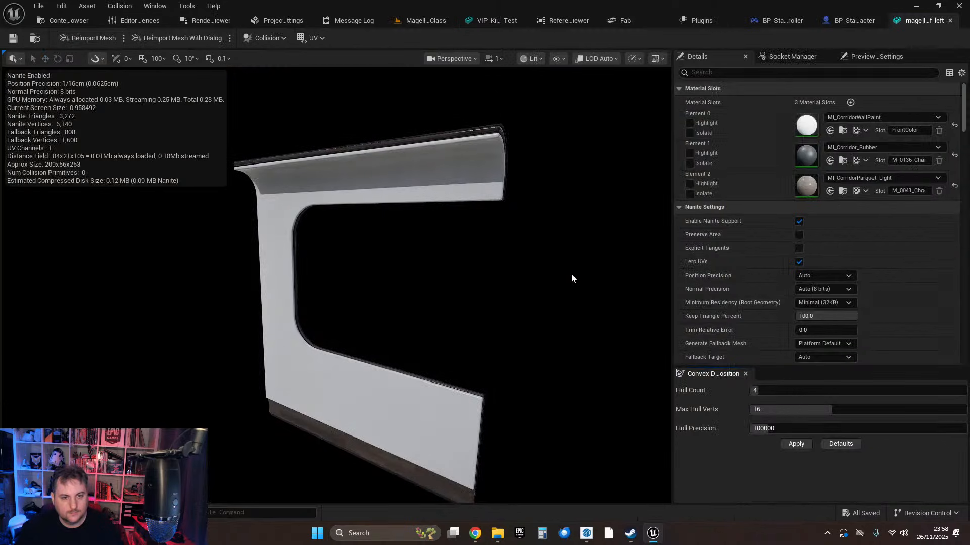
# Reimport the left panel mesh with the new file magellan_ring1_bdeck_wallpanel_vipshelves_left.fbx from Ring 1's Wall Panels folder and save the asset.
pyautogui.click(122, 38)
pyautogui.click(183, 67)
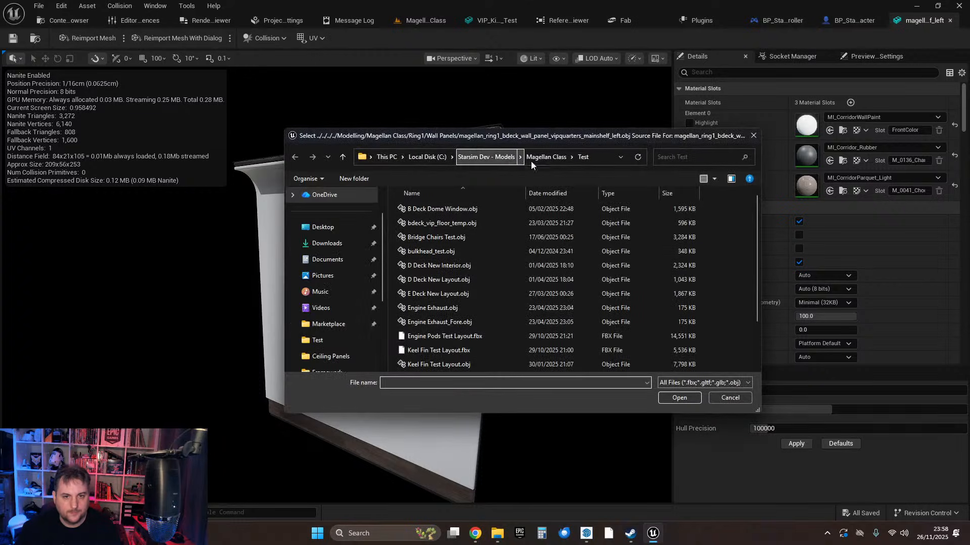
pyautogui.click(535, 158)
pyautogui.doubleClick(401, 240)
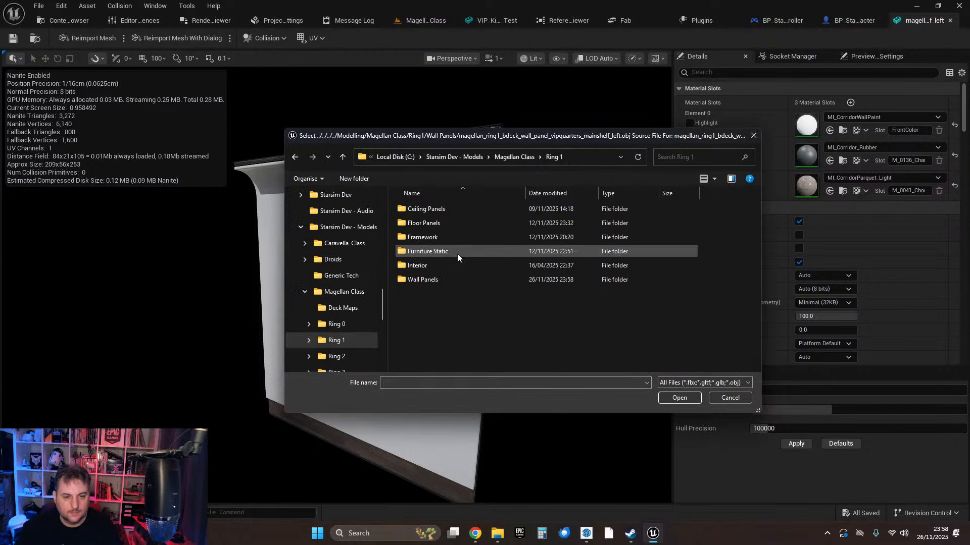
pyautogui.doubleClick(426, 279)
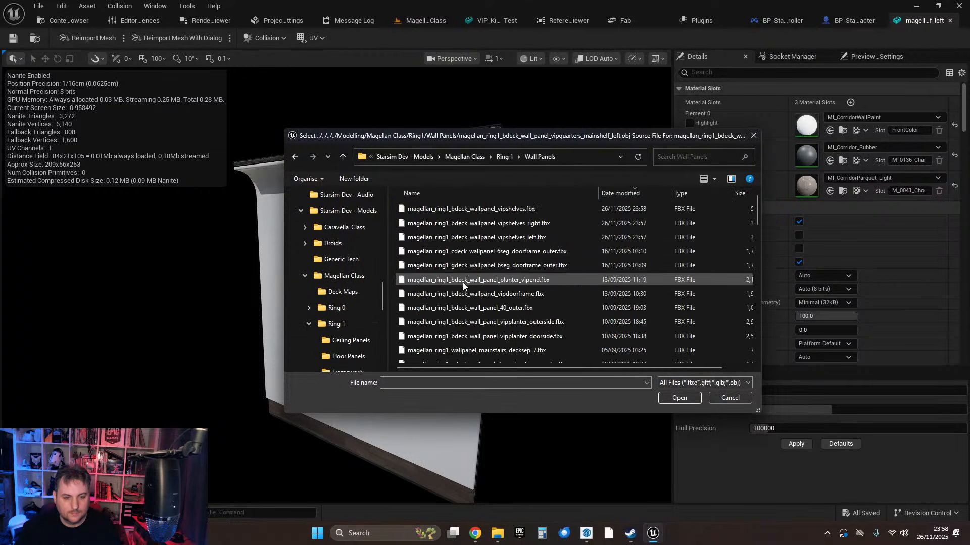
pyautogui.doubleClick(510, 239)
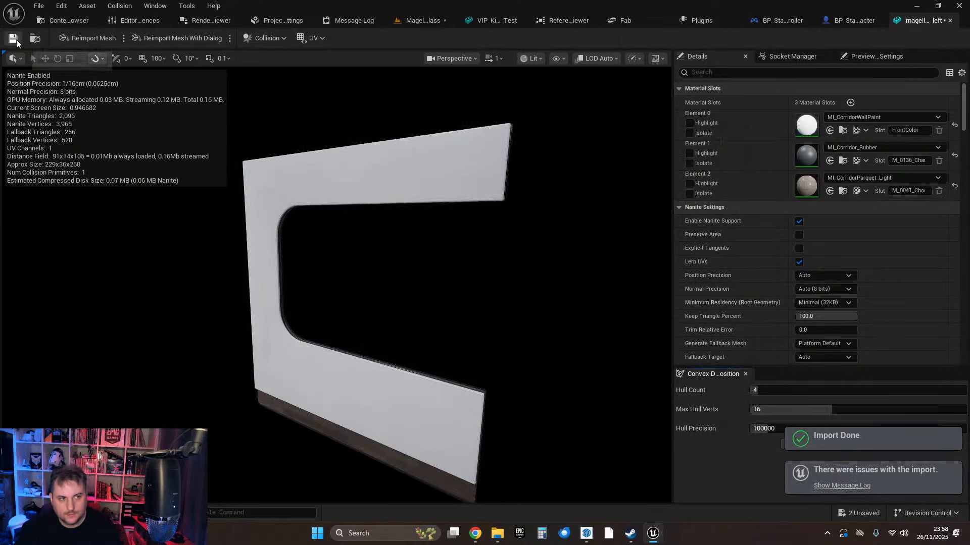
pyautogui.click(14, 39)
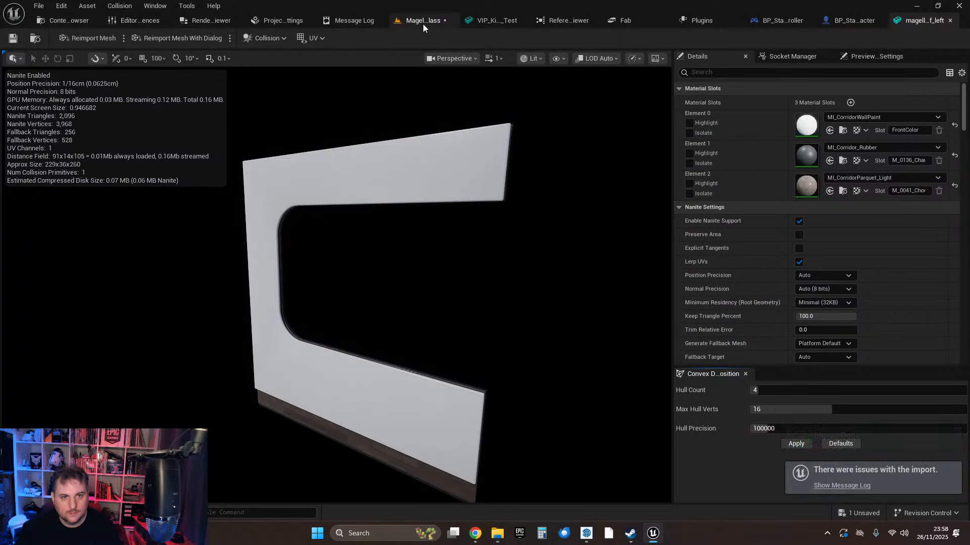
# Return to the Magellan_Class level and reposition the left shelf panel at about X 680.14, Y 1635.38 with a rotation of about -112.58°.
pyautogui.click(422, 21)
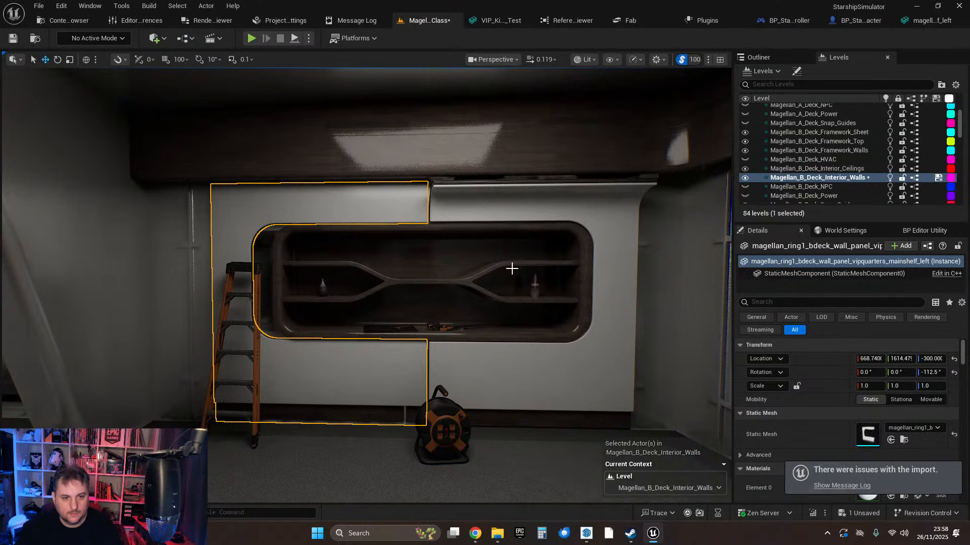
pyautogui.moveTo(570, 255)
pyautogui.mouseDown(button='right')
pyautogui.moveTo(580, 303)
pyautogui.moveTo(631, 306)
pyautogui.moveTo(567, 308)
pyautogui.moveTo(551, 255)
pyautogui.moveTo(565, 258)
pyautogui.mouseUp(button='right')
pyautogui.press('s')
pyautogui.press('w')
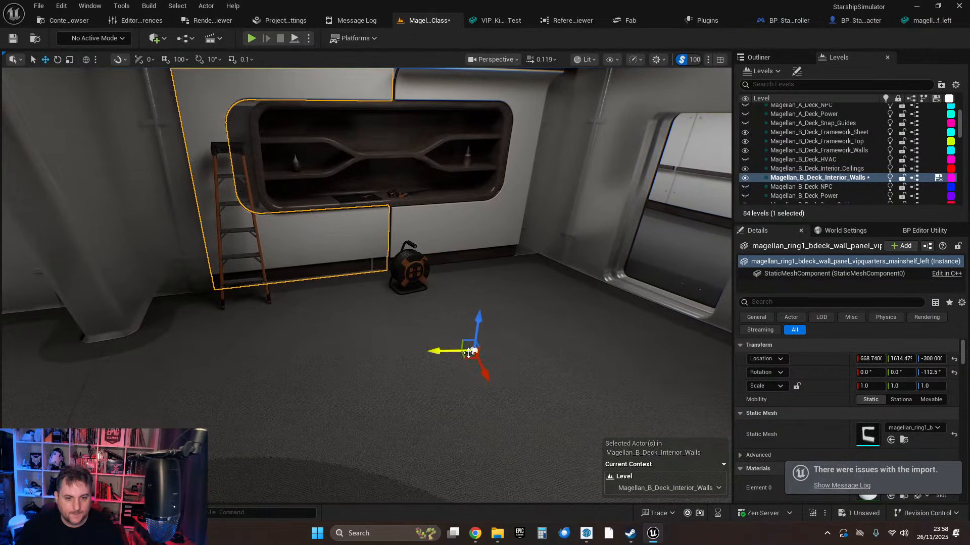
pyautogui.moveTo(469, 353)
pyautogui.mouseDown()
pyautogui.moveTo(445, 357)
pyautogui.moveTo(456, 360)
pyautogui.mouseUp()
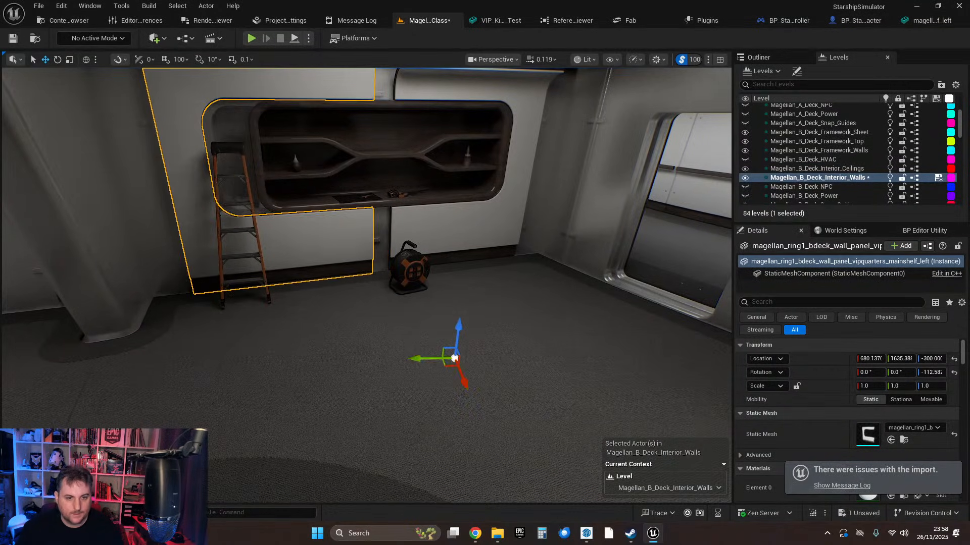
# Reimport the right main shelf panel's mesh from magellan_ring1_bdeck_wallpanel_vipshelves_right.fbx and move the panel in the level to meet the left one.
pyautogui.press('a')
pyautogui.moveTo(455, 359); pyautogui.dragTo(455, 338, button='right')
pyautogui.press('w')
pyautogui.press('d')
pyautogui.press('s')
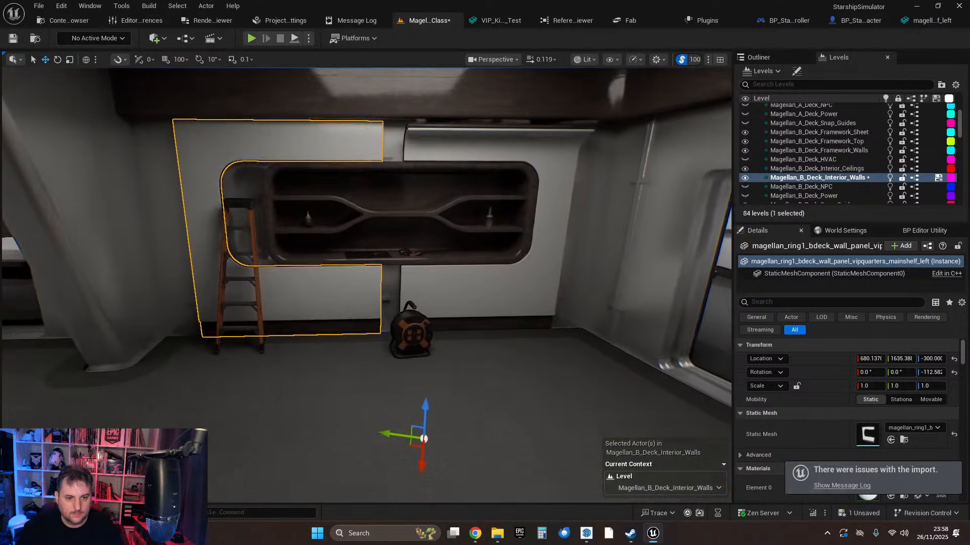
pyautogui.moveTo(426, 283); pyautogui.dragTo(425, 279, button='right')
pyautogui.click(463, 293)
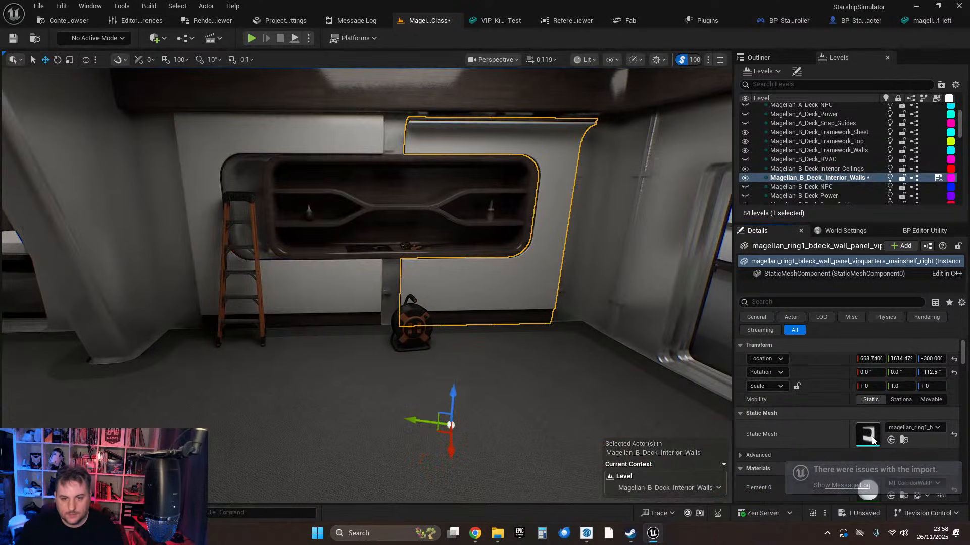
pyautogui.hotkey('ctrl', 'e')
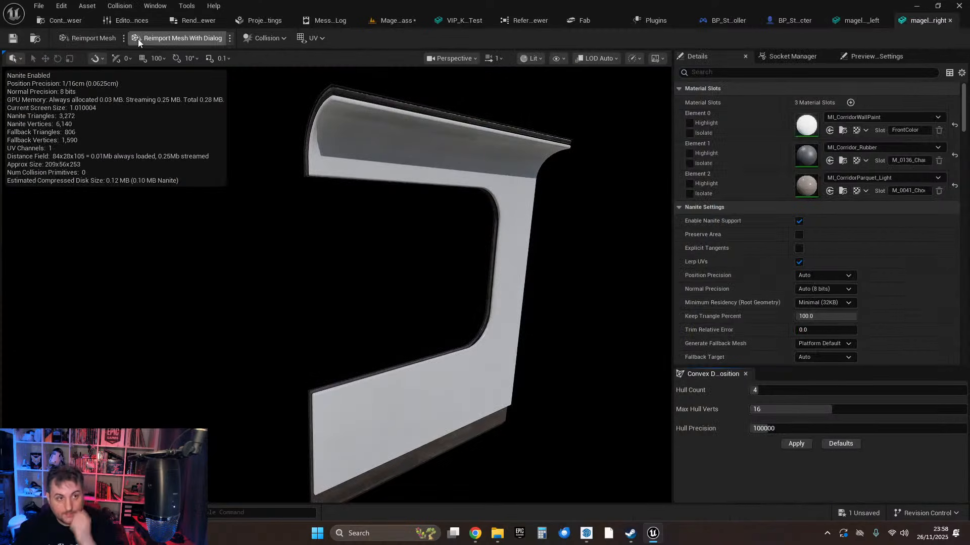
pyautogui.click(122, 38)
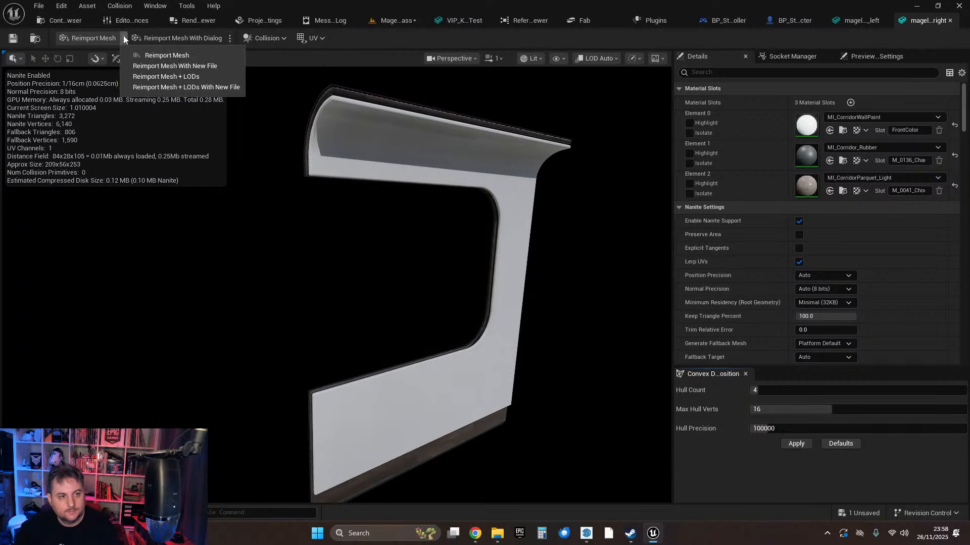
pyautogui.click(171, 66)
pyautogui.click(515, 223)
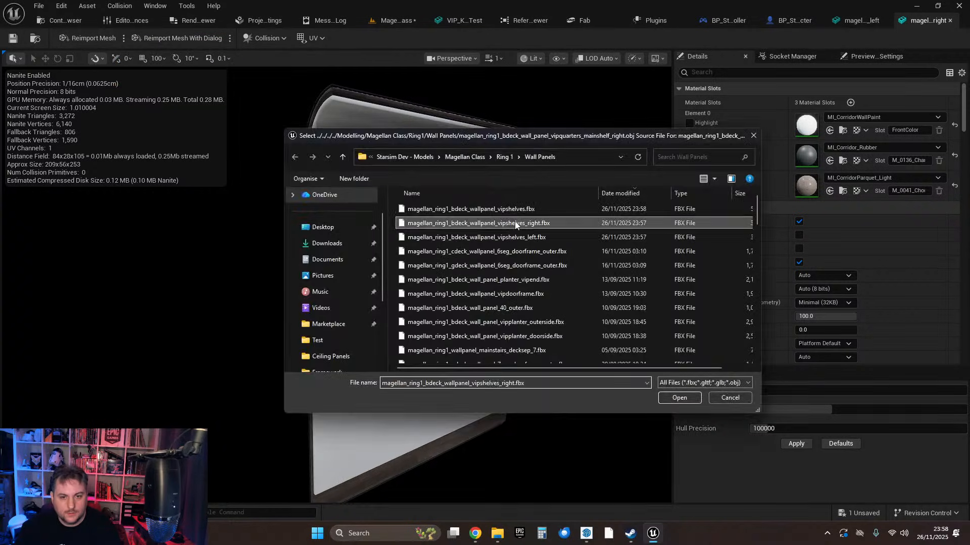
pyautogui.doubleClick(515, 224)
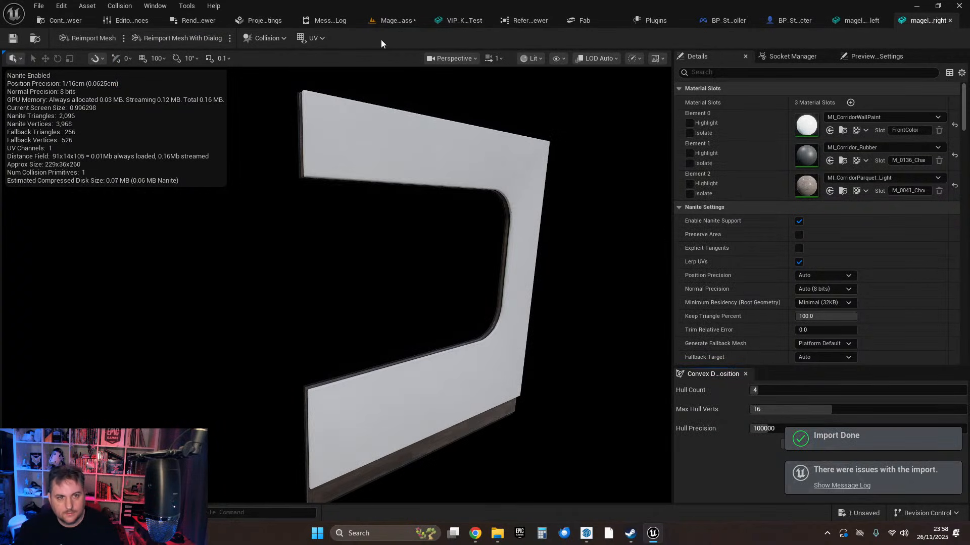
pyautogui.click(410, 20)
pyautogui.moveTo(431, 424); pyautogui.dragTo(404, 430)
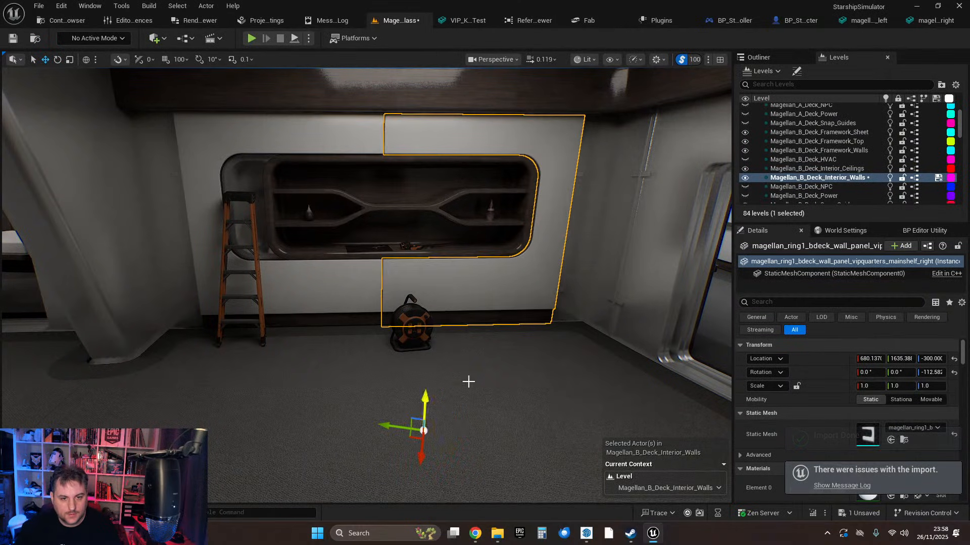
# Reimport the shelving insert's mesh from magellan_ring1_bdeck_wallpanel_vipshelves.fbx and move the insert in the level to fit the opening between the panels.
pyautogui.click(377, 215)
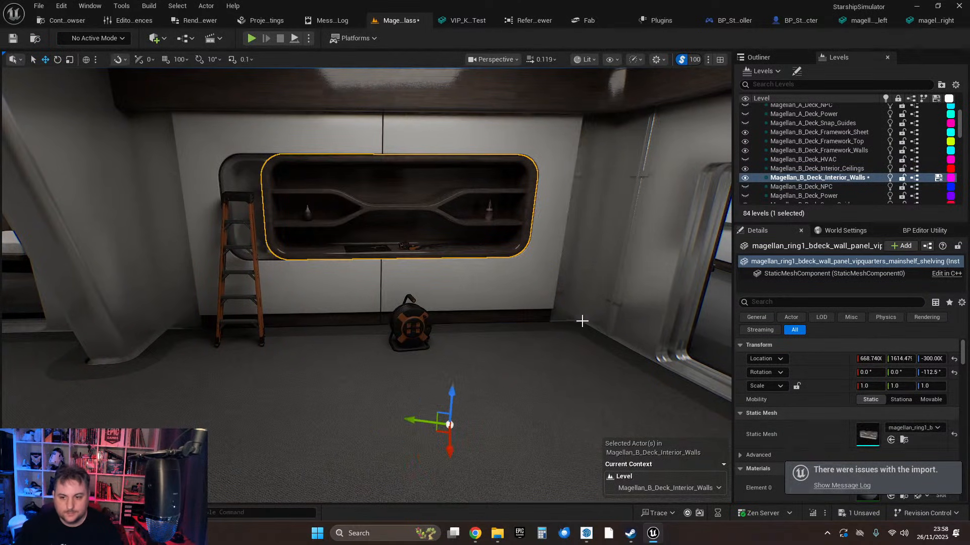
pyautogui.doubleClick(876, 443)
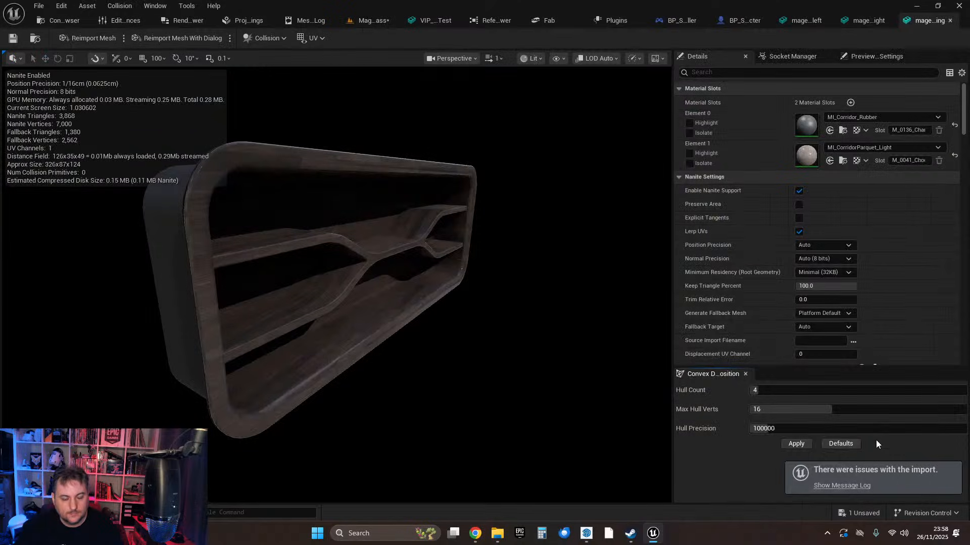
pyautogui.click(122, 38)
pyautogui.click(168, 67)
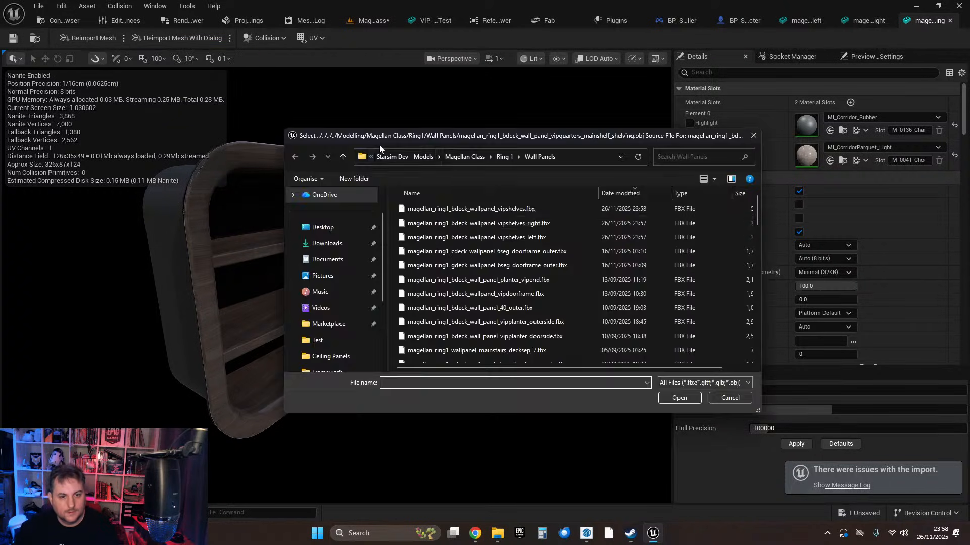
pyautogui.doubleClick(513, 209)
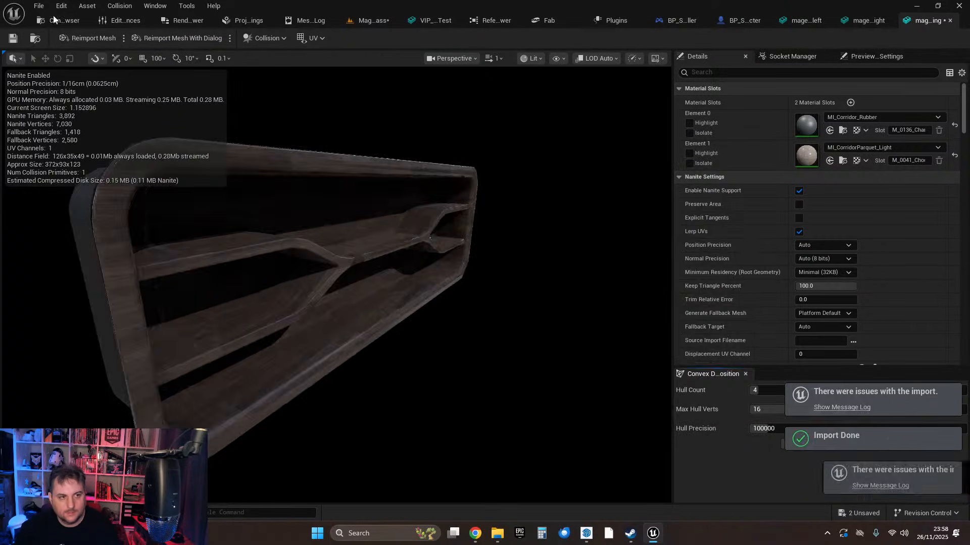
pyautogui.click(389, 21)
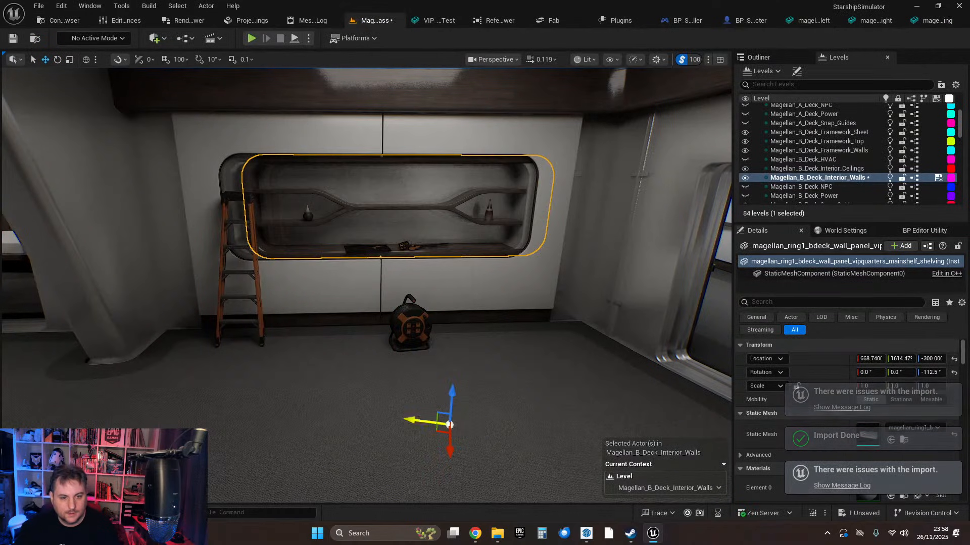
pyautogui.moveTo(444, 423); pyautogui.dragTo(411, 445)
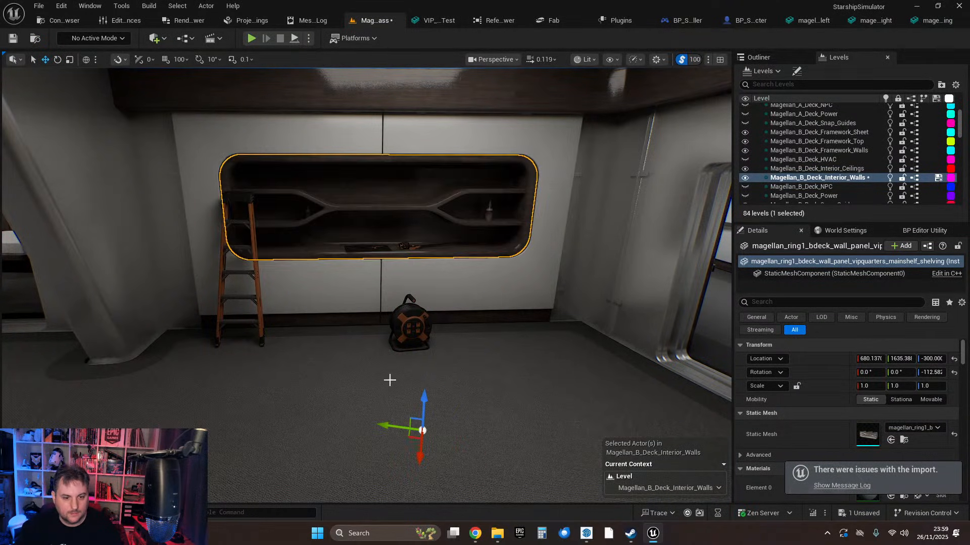
# Clear the selection and inspect how the new shelf wall fits the stateroom's adjoining walls, ceiling trim and corners.
pyautogui.moveTo(380, 366); pyautogui.dragTo(306, 333, button='right')
pyautogui.press('Escape')
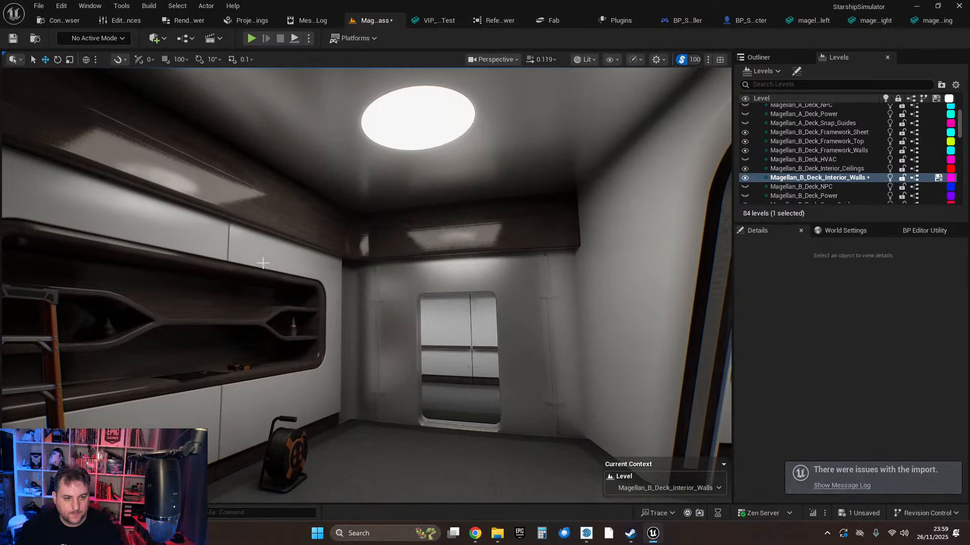
pyautogui.moveTo(354, 233); pyautogui.dragTo(329, 228, button='right')
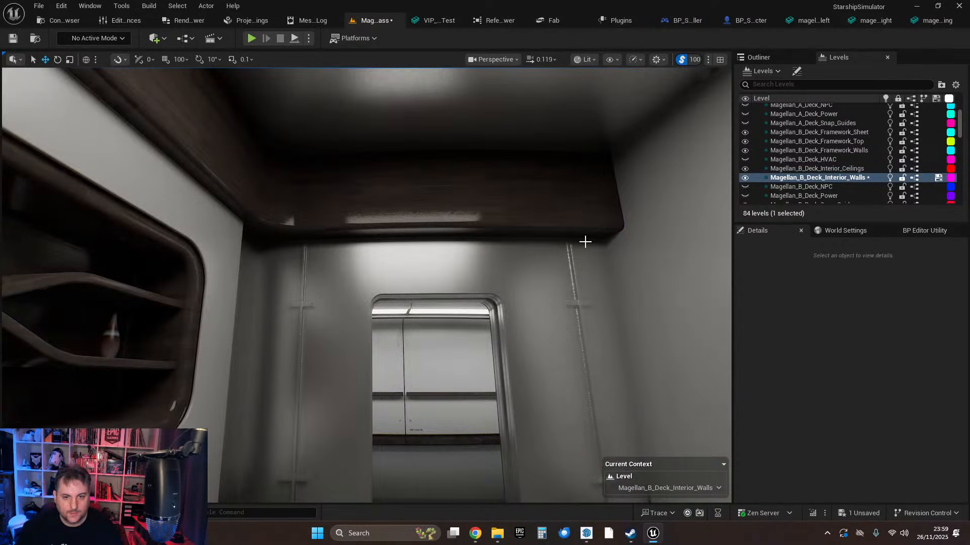
pyautogui.moveTo(585, 242); pyautogui.dragTo(656, 240, button='right')
pyautogui.moveTo(403, 214); pyautogui.dragTo(500, 202, button='right')
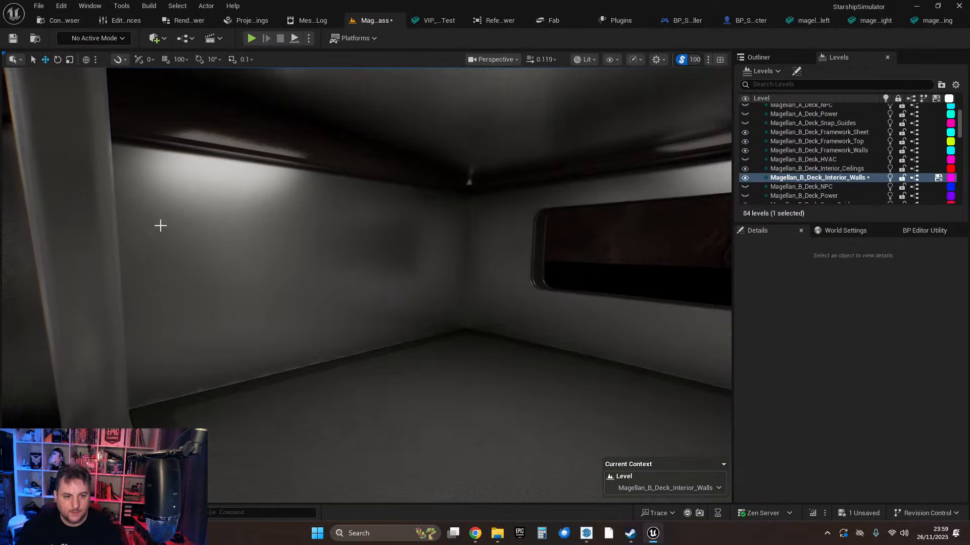
pyautogui.moveTo(326, 194); pyautogui.dragTo(344, 217, button='right')
pyautogui.moveTo(259, 205); pyautogui.dragTo(222, 221, button='right')
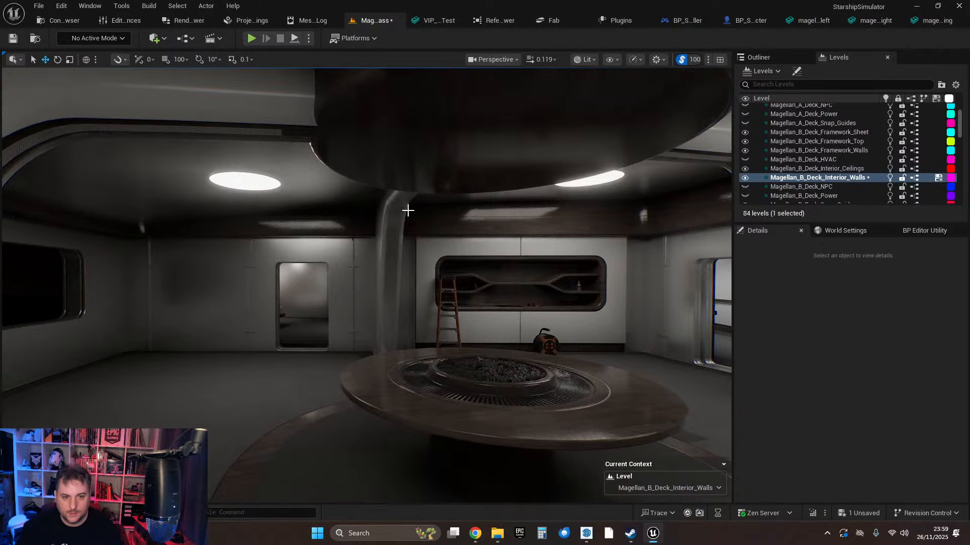
# Delete the curved corner pieces at both ends of the mirrored stateroom's shelf wall.
pyautogui.moveTo(440, 231); pyautogui.dragTo(495, 238, button='right')
pyautogui.moveTo(545, 205); pyautogui.dragTo(487, 252, button='right')
pyautogui.click(320, 277)
pyautogui.click(135, 259)
pyautogui.press('Delete')
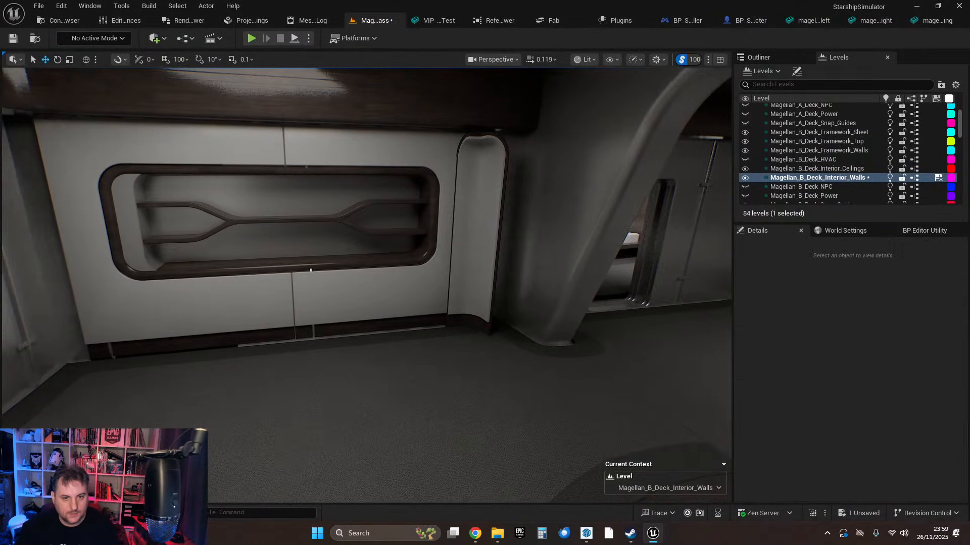
pyautogui.click(478, 252)
pyautogui.press('Delete')
# Realign the mainshelf_right5 panel on the mirrored shelf wall, undoing the misplaced moves.
pyautogui.click(248, 302)
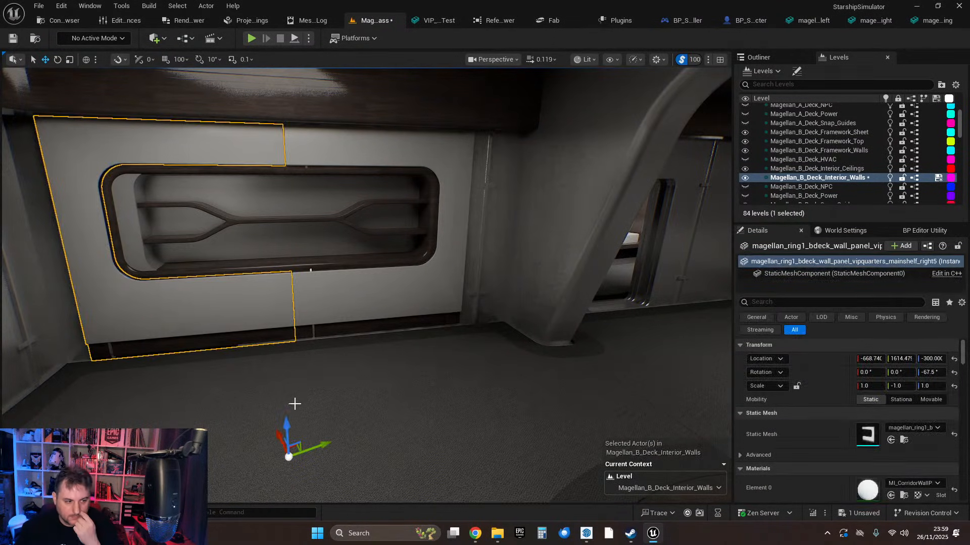
pyautogui.moveTo(294, 448); pyautogui.dragTo(280, 462)
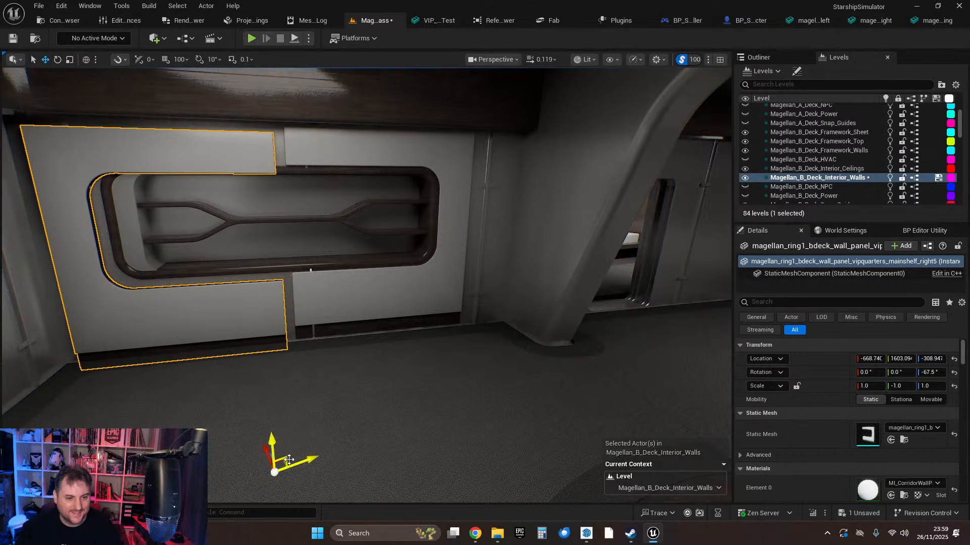
pyautogui.hotkey('ctrl', 'z')
pyautogui.hotkey('ctrl', 'z')
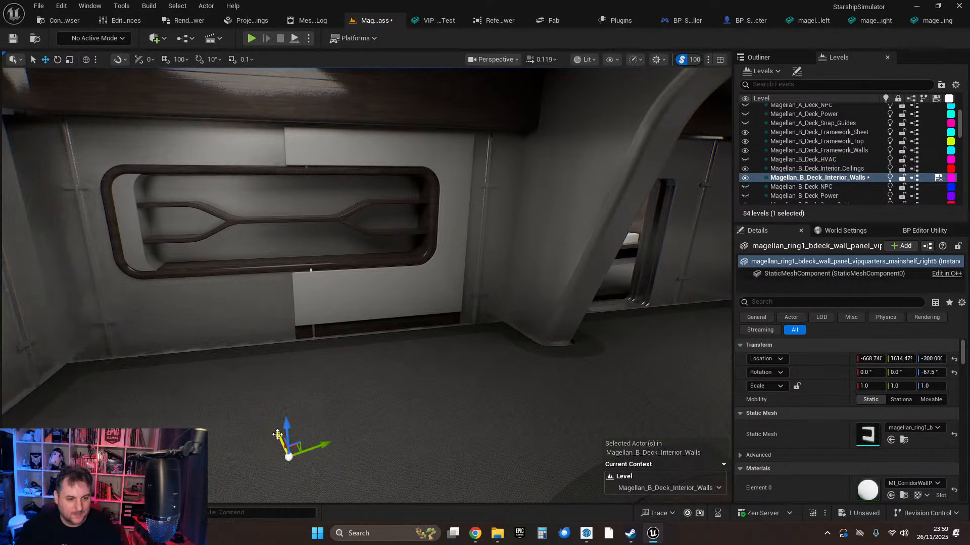
pyautogui.hotkey('ctrl', 'z')
pyautogui.hotkey('ctrl', 'z')
# Try to move the mainshelf_left5 panel on the same shelf wall, undo the attempt and select the shelf insert.
pyautogui.moveTo(366, 404); pyautogui.dragTo(385, 377, button='right')
pyautogui.click(372, 248)
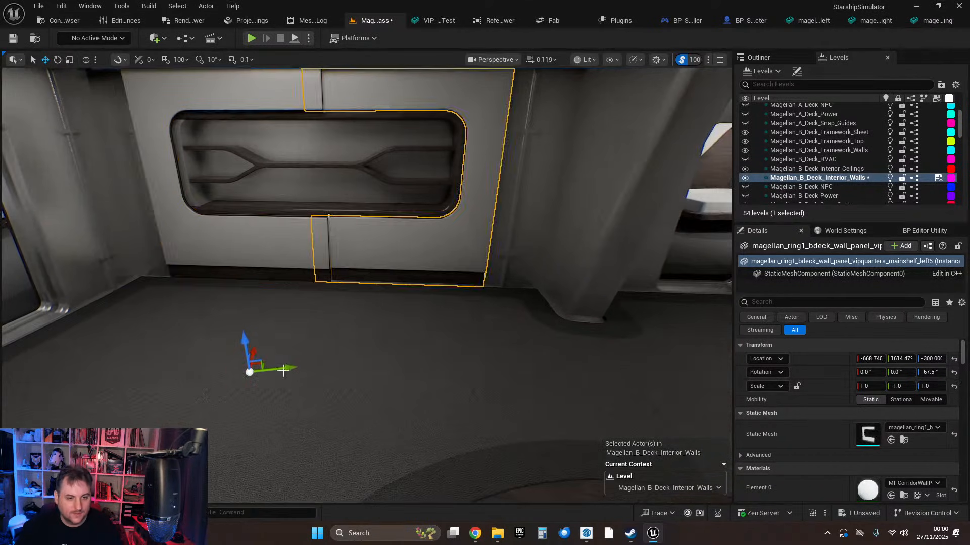
pyautogui.moveTo(253, 345); pyautogui.dragTo(252, 378)
pyautogui.hotkey('ctrl', 'z')
pyautogui.hotkey('ctrl', 'z')
pyautogui.click(329, 205)
# Delete the curved entrance corner pieces at both ends of the next stateroom's shelf wall.
pyautogui.moveTo(327, 361); pyautogui.dragTo(390, 287, button='right')
pyautogui.click(176, 249)
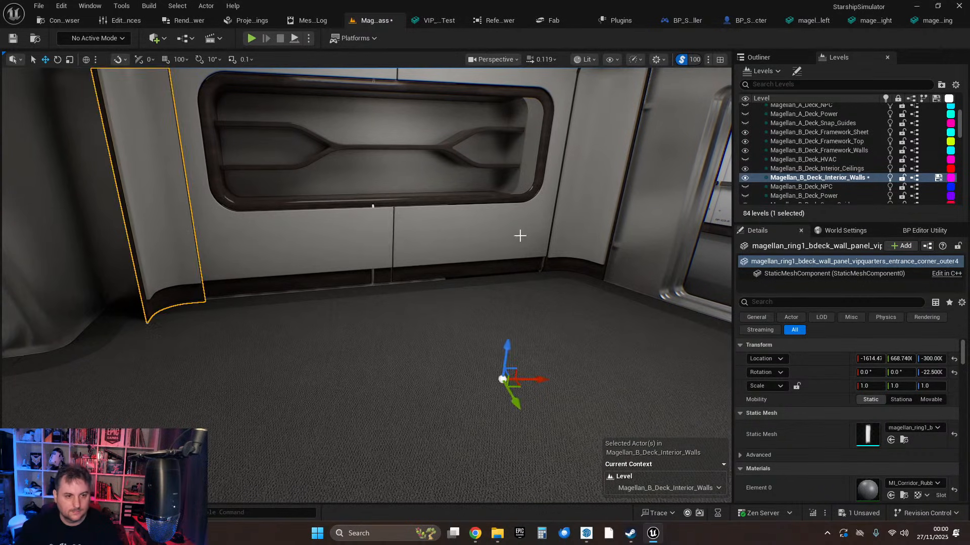
pyautogui.press('Delete')
pyautogui.click(574, 219)
pyautogui.press('Delete')
# Realign the mainshelf_left2 panel, the matching right panel and the shelving insert on the stateroom's shelf wall.
pyautogui.click(364, 270)
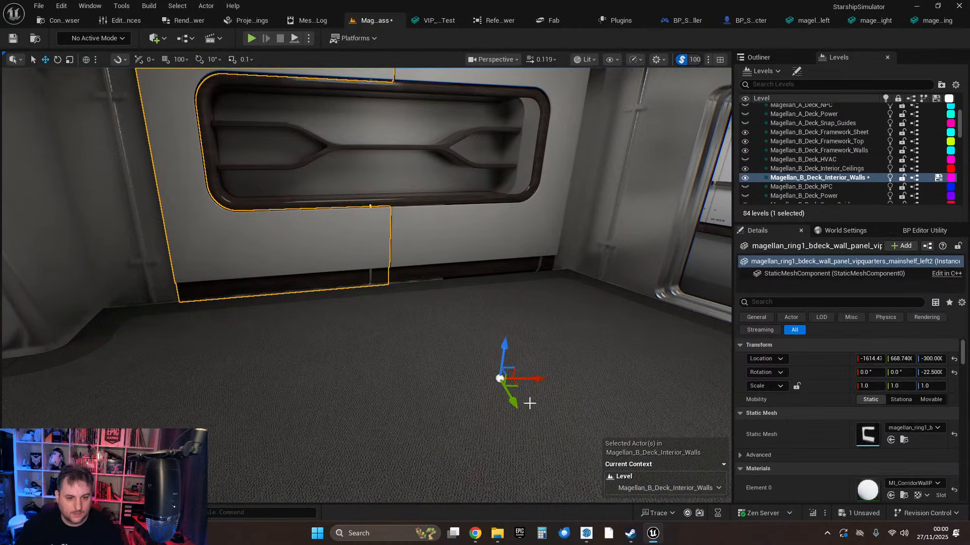
pyautogui.moveTo(513, 403); pyautogui.dragTo(524, 444)
pyautogui.click(474, 235)
pyautogui.moveTo(512, 400); pyautogui.dragTo(485, 416)
pyautogui.click(509, 443)
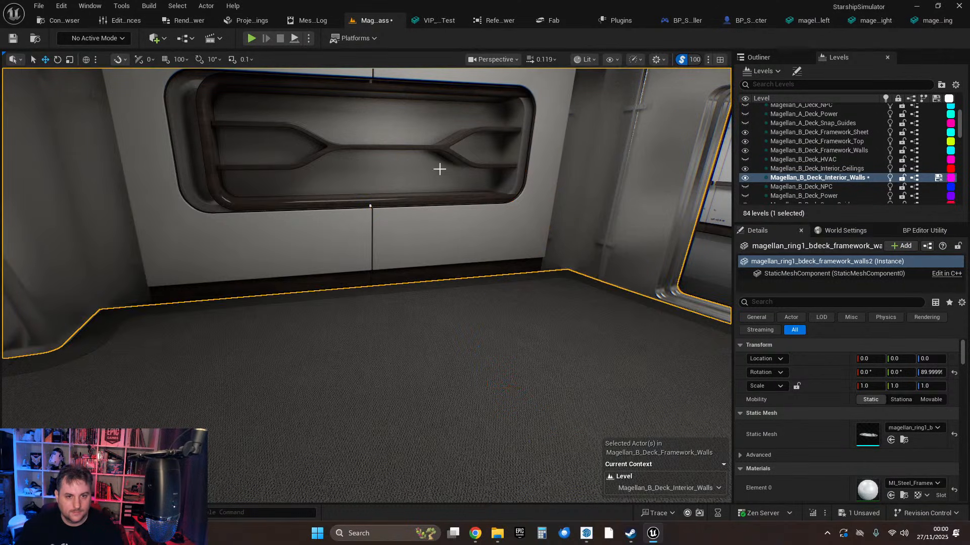
pyautogui.click(442, 150)
pyautogui.moveTo(507, 402); pyautogui.dragTo(517, 440)
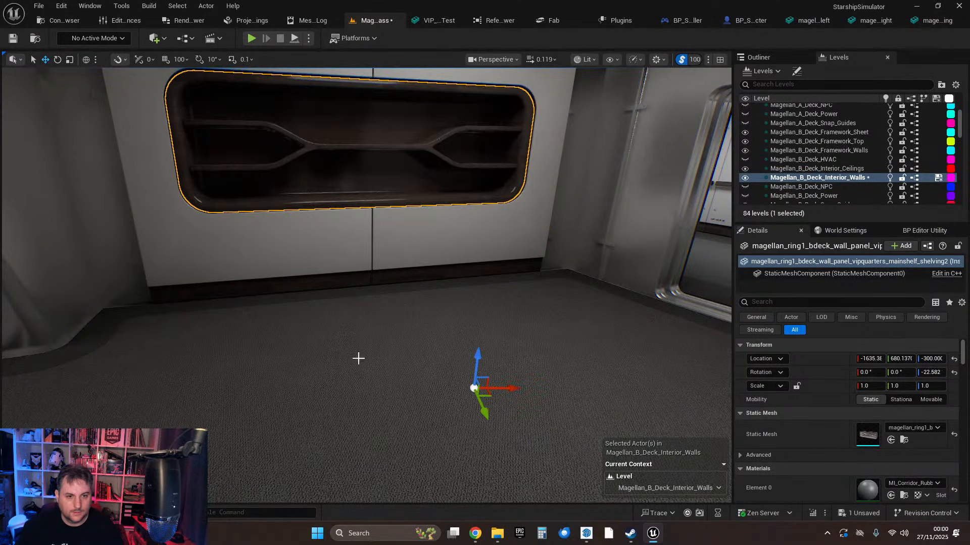
# Delete the curved entrance corner pieces at both ends of the shelf wall in the adjacent mirrored stateroom.
pyautogui.press('s')
pyautogui.moveTo(357, 357); pyautogui.dragTo(151, 328, button='right')
pyautogui.press('w')
pyautogui.moveTo(357, 328); pyautogui.dragTo(81, 329, button='right')
pyautogui.press('f')
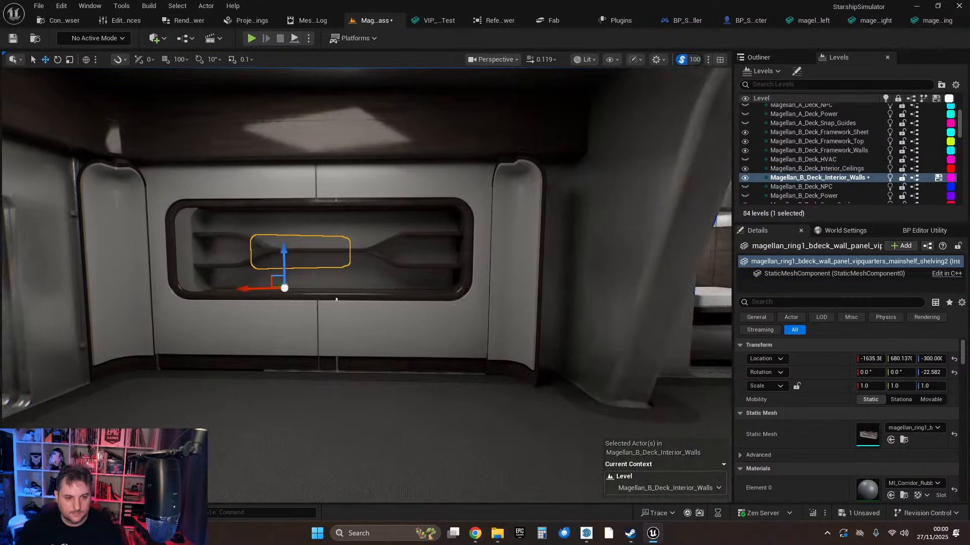
pyautogui.click(108, 293)
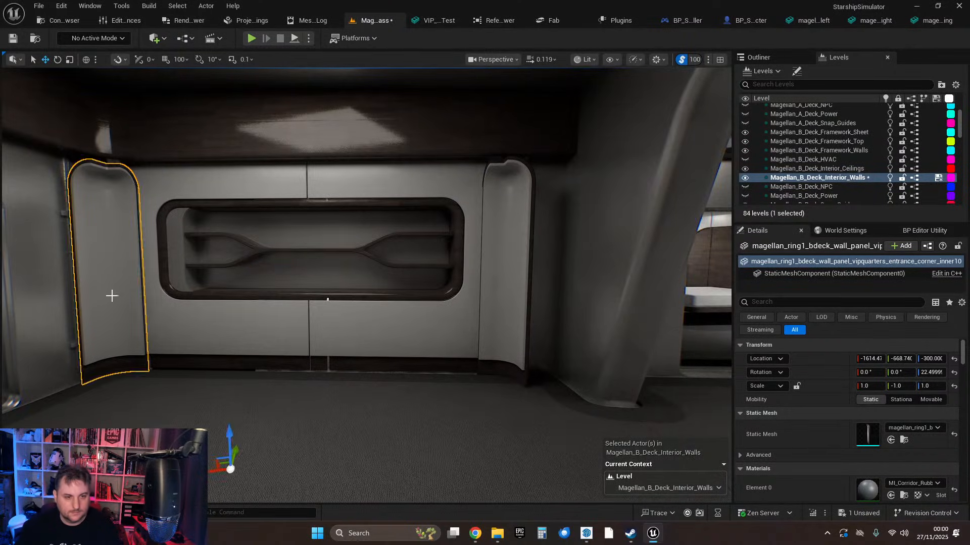
pyautogui.press('Delete')
pyautogui.click(491, 320)
pyautogui.press('Delete')
# Realign the mainshelf_right6 panel on the mirrored shelf wall, undoing the misplaced moves.
pyautogui.click(253, 331)
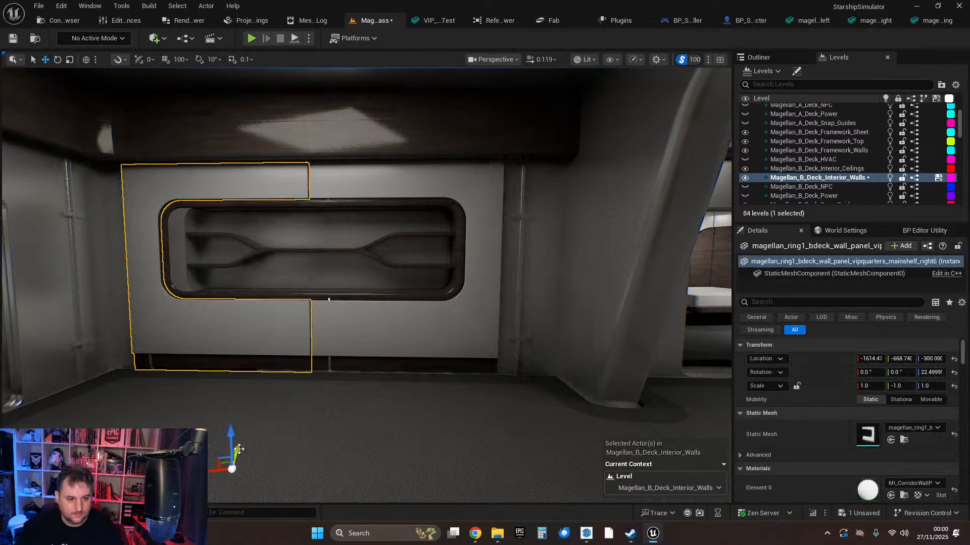
pyautogui.moveTo(237, 450); pyautogui.dragTo(238, 481)
pyautogui.moveTo(238, 480); pyautogui.dragTo(240, 502, button='right')
pyautogui.moveTo(304, 384); pyautogui.dragTo(303, 424, button='right')
pyautogui.hotkey('ctrl', 'z')
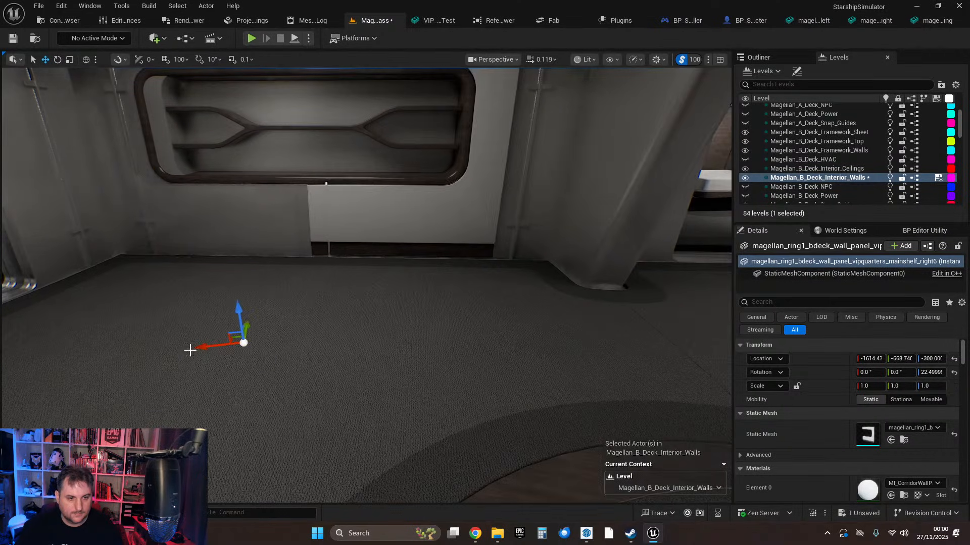
pyautogui.moveTo(247, 324); pyautogui.dragTo(250, 360)
pyautogui.hotkey('ctrl', 'z')
pyautogui.hotkey('ctrl', 'z')
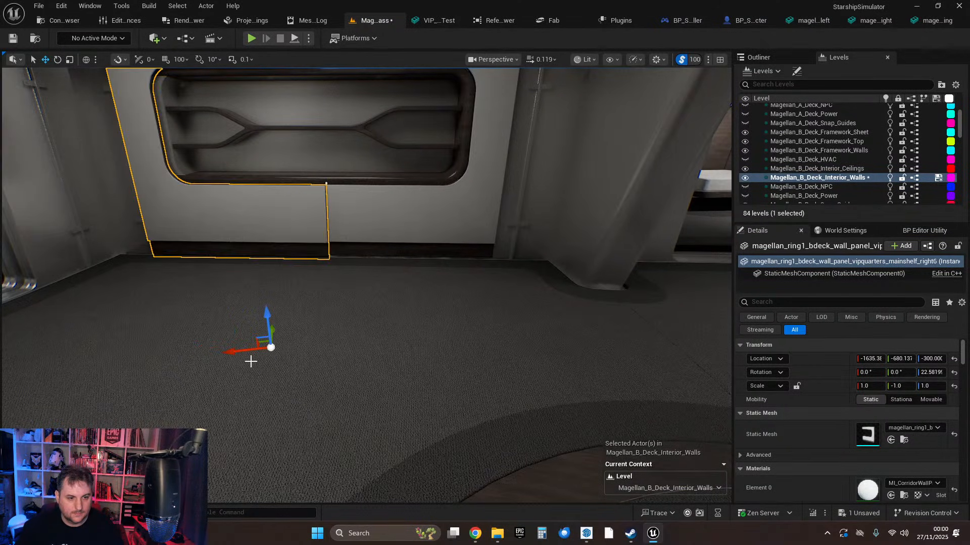
# Realign the remaining main shelf panel and the shelving insert on the same mirrored wall.
pyautogui.click(384, 245)
pyautogui.moveTo(247, 322); pyautogui.dragTo(251, 360)
pyautogui.click(376, 137)
# Realign the mainshelf_left3 panel in the next stateroom and delete the curved corner pieces at both ends of its shelf wall.
pyautogui.moveTo(251, 359); pyautogui.dragTo(357, 305, button='right')
pyautogui.click(357, 305)
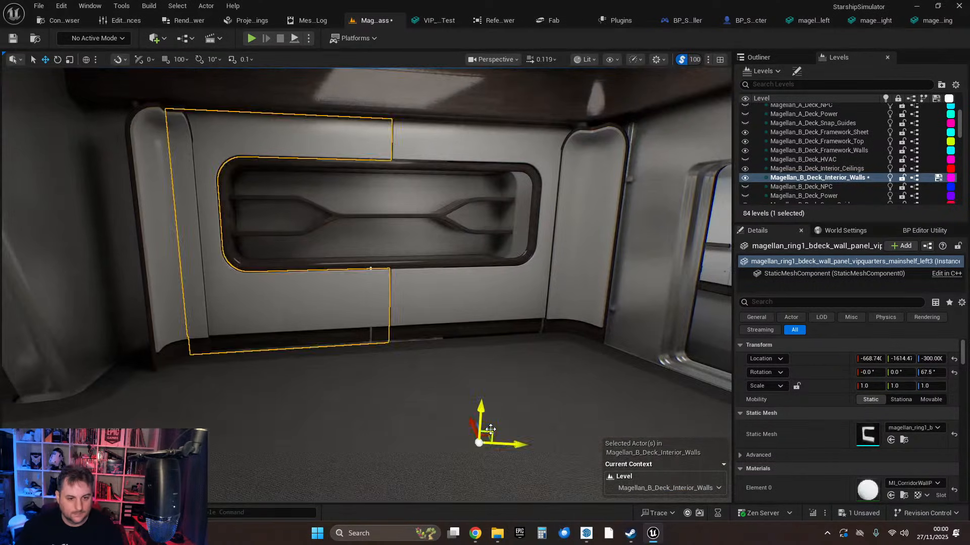
pyautogui.click(141, 257)
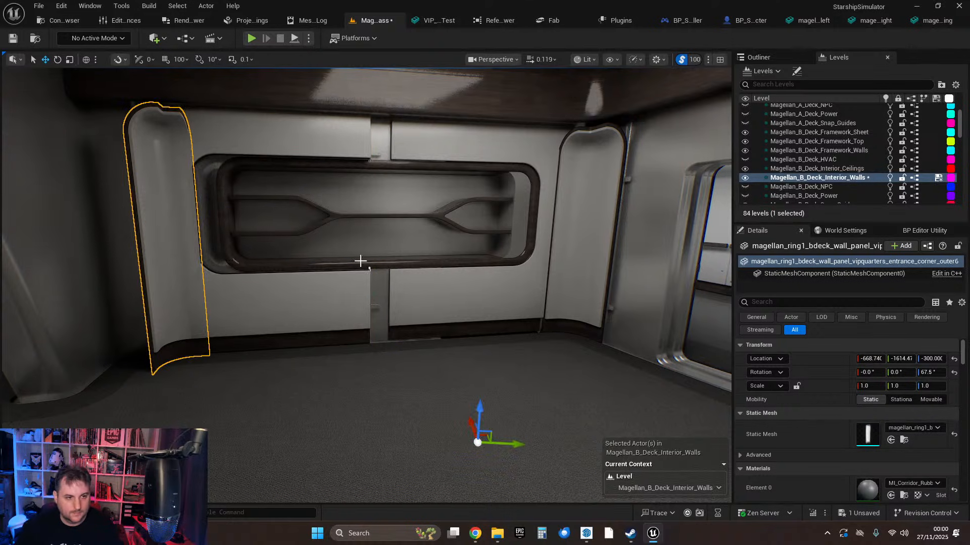
pyautogui.click(596, 229)
pyautogui.press('Delete')
# Realign the mainshelf_right3 panel and the mainshelf_shelving3 insert with the moved left panel.
pyautogui.click(443, 327)
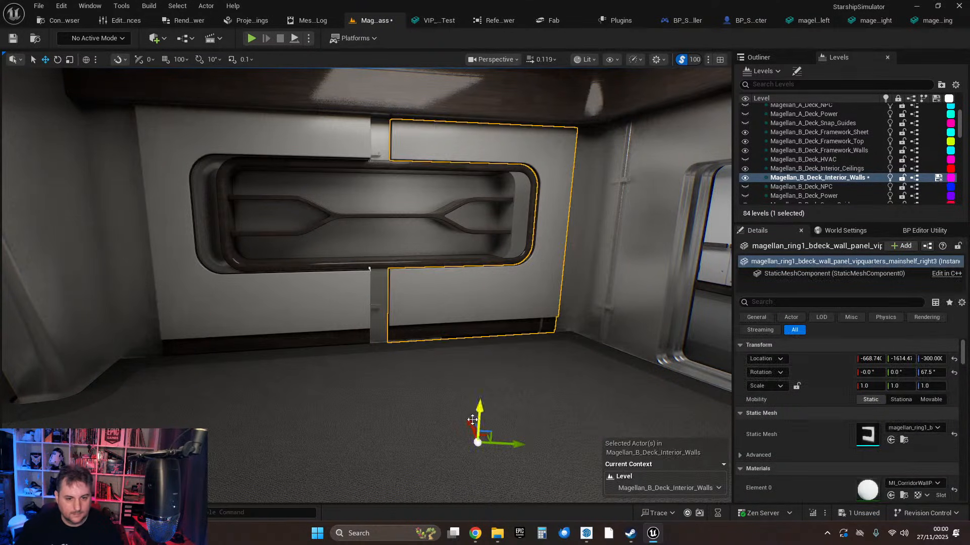
pyautogui.moveTo(475, 434); pyautogui.dragTo(444, 396)
pyautogui.click(441, 202)
pyautogui.moveTo(475, 438); pyautogui.dragTo(476, 444)
# Delete the curved corner pieces at both ends of the shelf wall in the mirrored stateroom next to it.
pyautogui.moveTo(476, 444); pyautogui.dragTo(323, 434, button='right')
pyautogui.press('w')
pyautogui.press('w')
pyautogui.press('s')
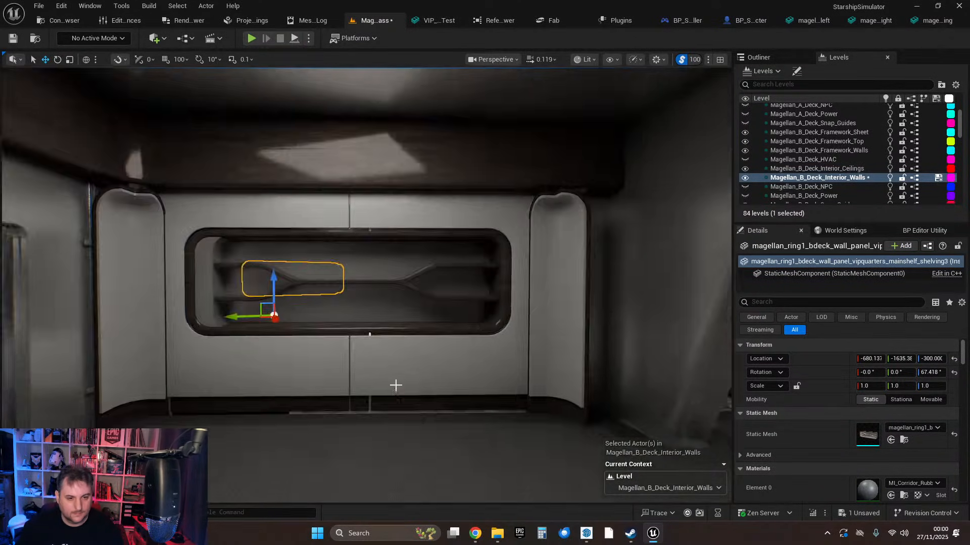
pyautogui.click(137, 329)
pyautogui.press('Delete')
pyautogui.click(548, 314)
pyautogui.press('Delete')
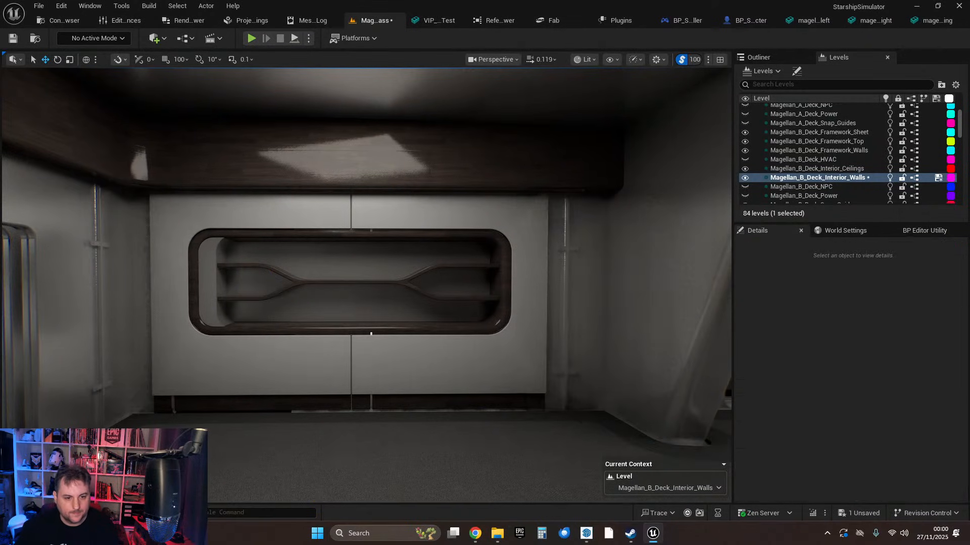
# Realign both main shelf panels and the mainshelf_shelving4 insert on this mirrored wall, then clear the selection.
pyautogui.click(324, 356)
pyautogui.moveTo(323, 356); pyautogui.dragTo(323, 414, button='right')
pyautogui.press('w')
pyautogui.moveTo(388, 370)
pyautogui.mouseDown(button='right')
pyautogui.moveTo(409, 333)
pyautogui.moveTo(399, 371)
pyautogui.mouseUp(button='right')
pyautogui.press('s')
pyautogui.moveTo(253, 439); pyautogui.dragTo(286, 445)
pyautogui.click(383, 260)
pyautogui.click(390, 181)
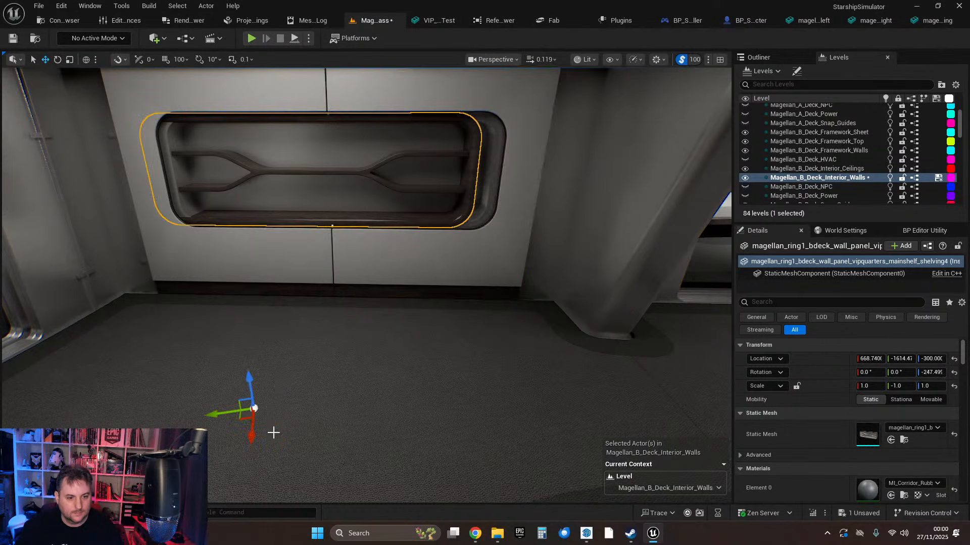
pyautogui.click(258, 350)
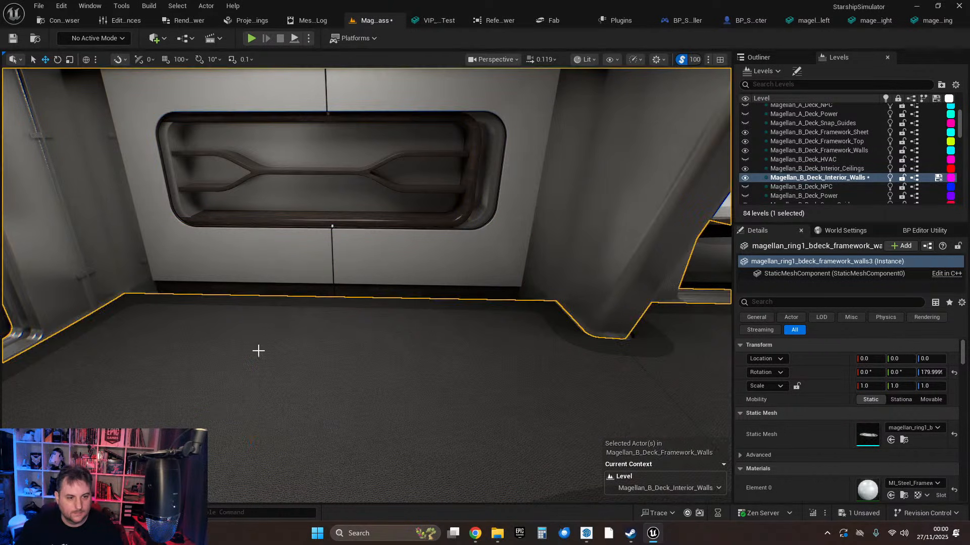
pyautogui.click(260, 171)
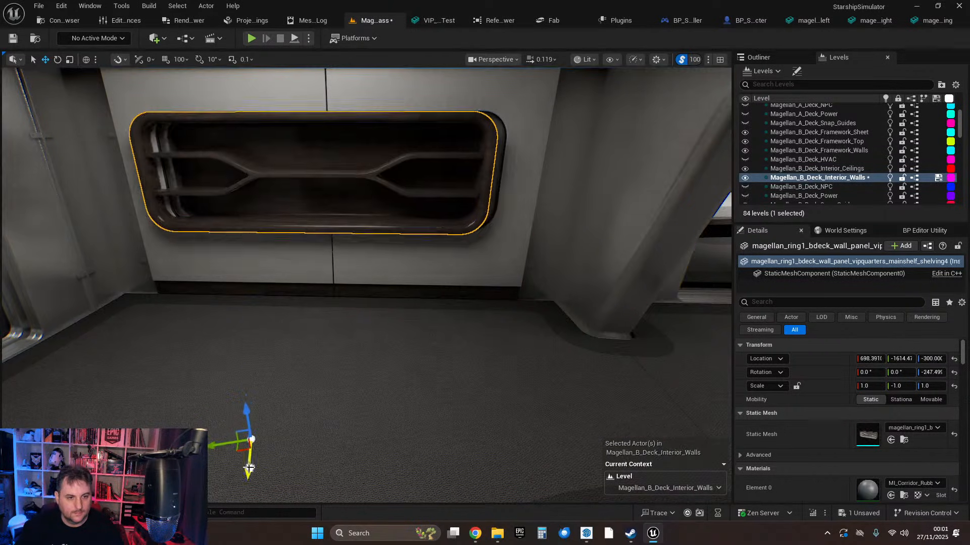
pyautogui.press('Escape')
# Examine the staterooms' shelf walls, doorways and kitchen areas for leftover corner pieces.
pyautogui.moveTo(376, 394)
pyautogui.mouseDown(button='right')
pyautogui.moveTo(419, 353)
pyautogui.moveTo(606, 349)
pyautogui.moveTo(384, 351)
pyautogui.moveTo(510, 339)
pyautogui.moveTo(636, 349)
pyautogui.moveTo(651, 329)
pyautogui.moveTo(631, 323)
pyautogui.moveTo(380, 385)
pyautogui.mouseUp(button='right')
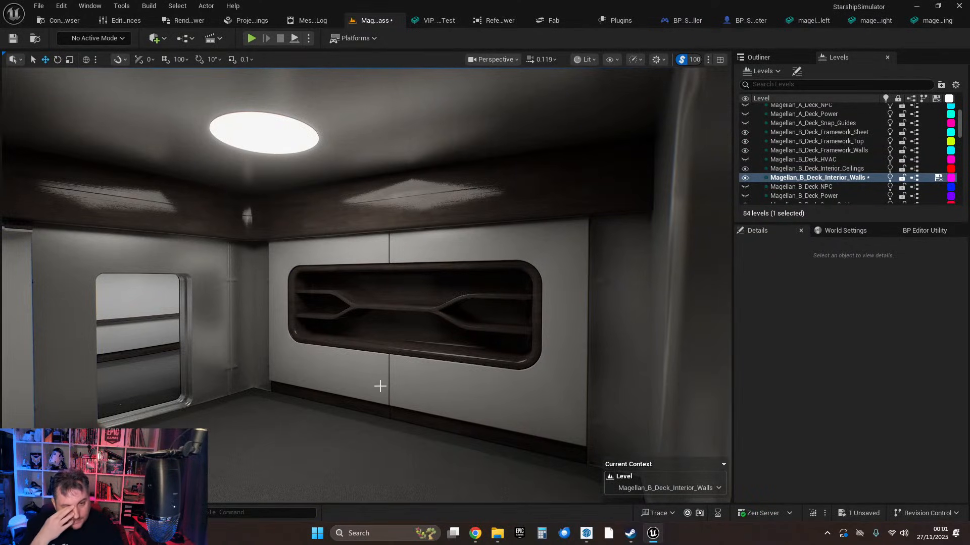
pyautogui.moveTo(296, 367); pyautogui.dragTo(320, 357, button='right')
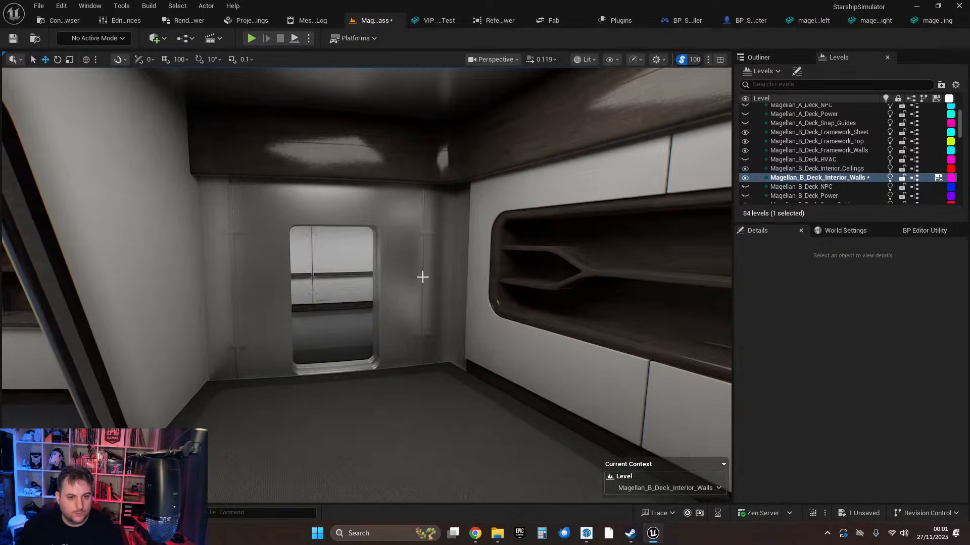
pyautogui.moveTo(465, 207); pyautogui.dragTo(510, 208, button='right')
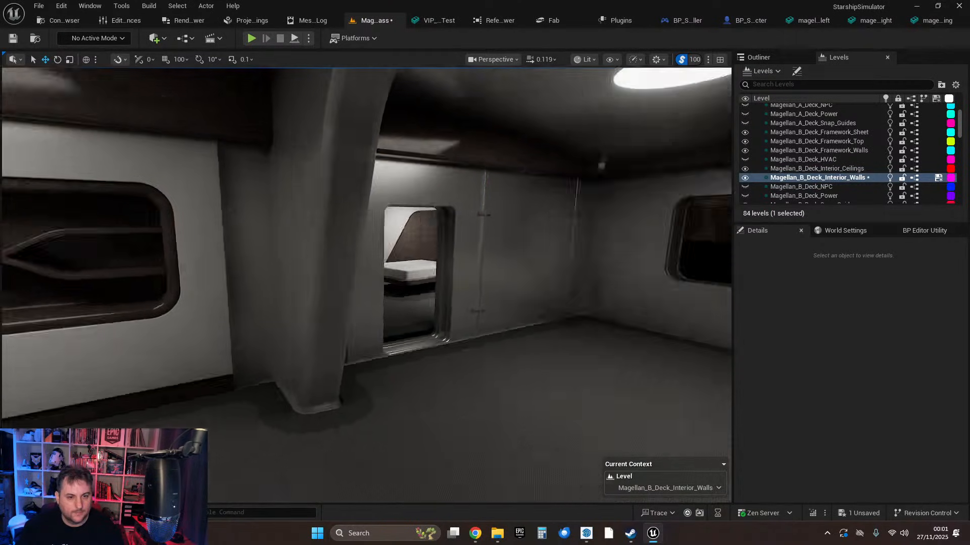
pyautogui.moveTo(312, 240); pyautogui.dragTo(351, 245, button='right')
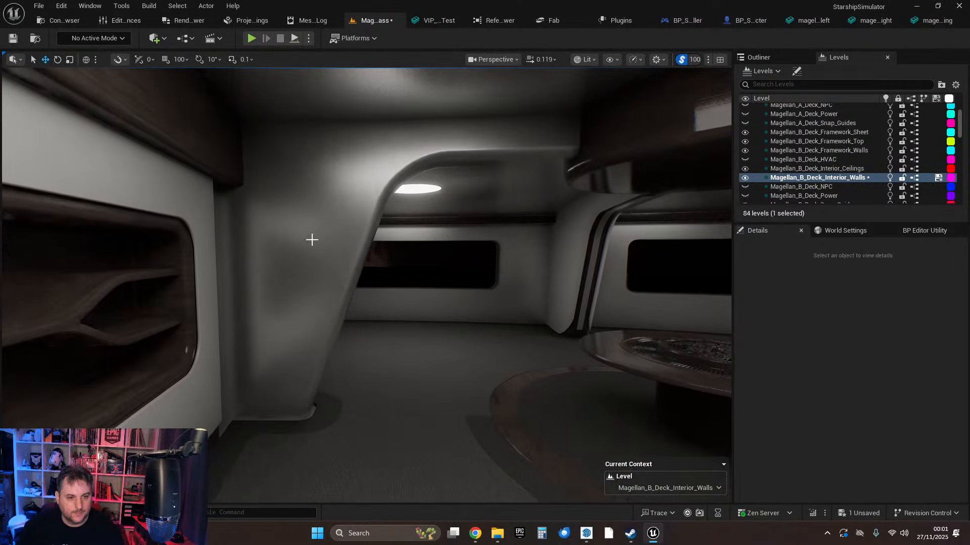
pyautogui.moveTo(292, 291)
pyautogui.mouseDown(button='right')
pyautogui.moveTo(454, 287)
pyautogui.moveTo(288, 279)
pyautogui.mouseUp(button='right')
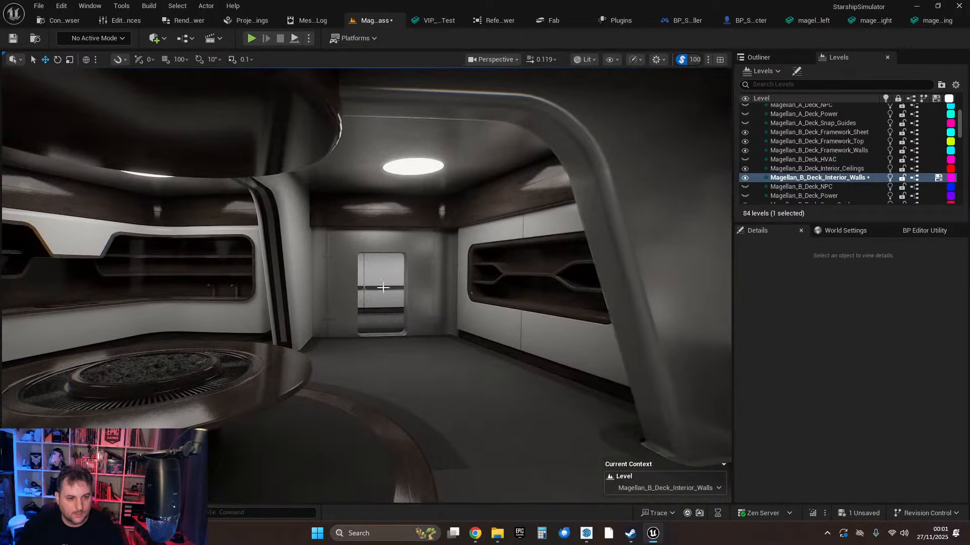
pyautogui.moveTo(382, 288); pyautogui.dragTo(454, 288, button='right')
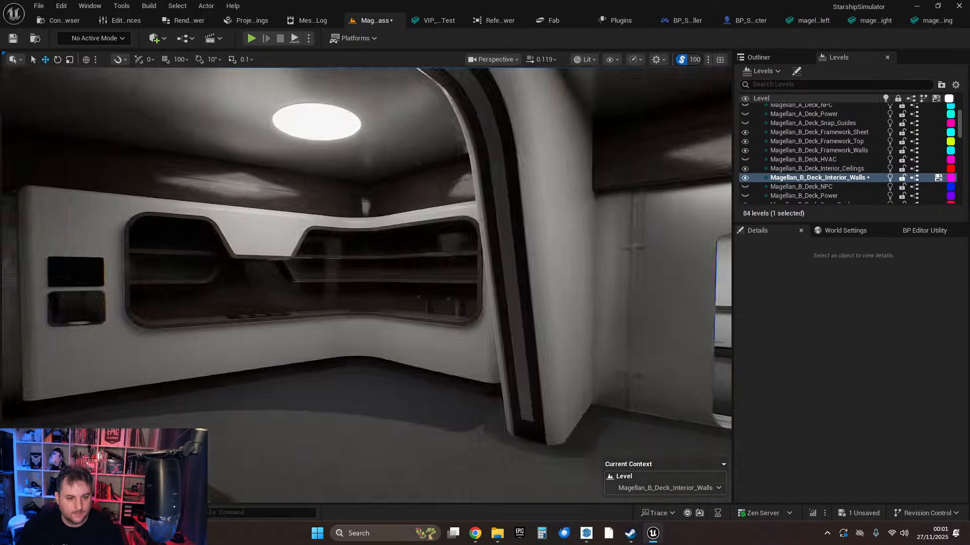
pyautogui.moveTo(364, 288); pyautogui.dragTo(495, 291, button='right')
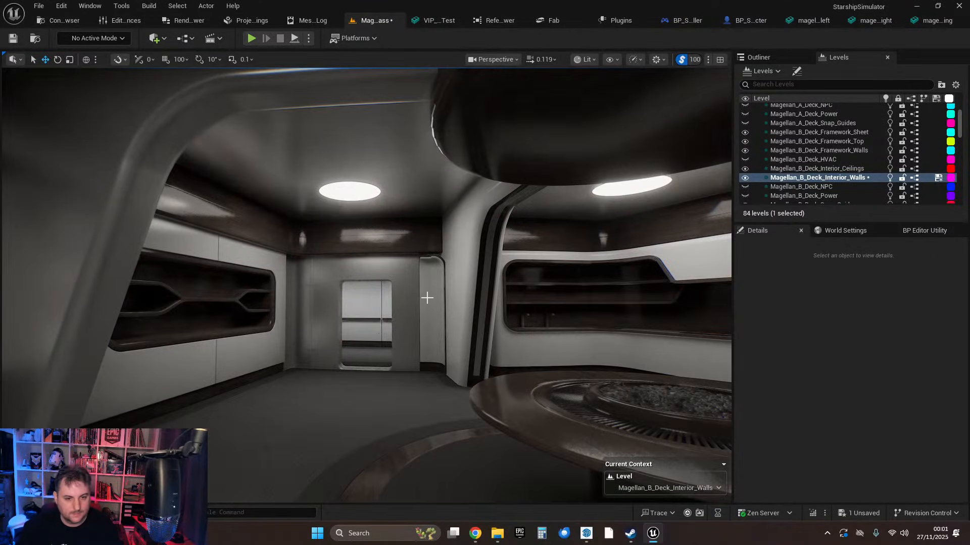
pyautogui.moveTo(427, 298); pyautogui.dragTo(505, 295, button='right')
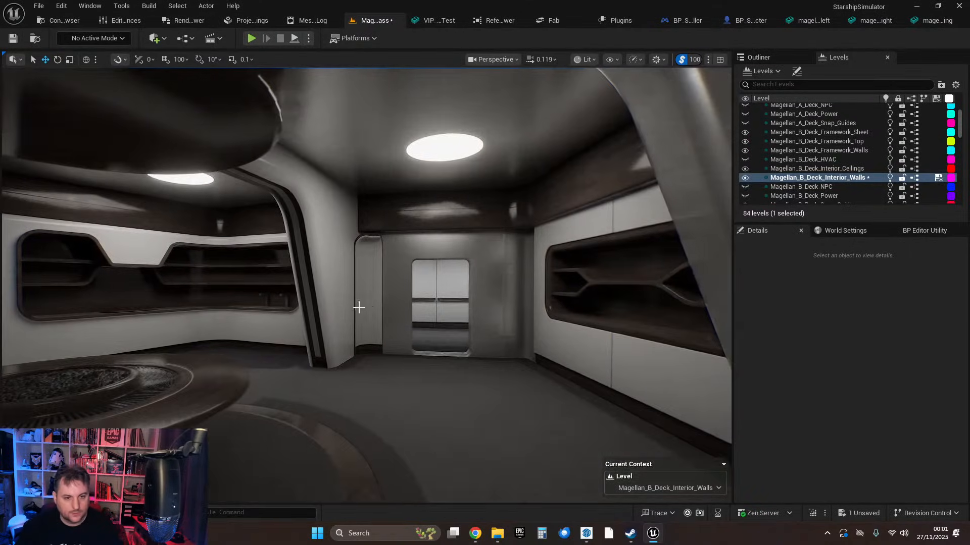
# Delete the leftover inner entrance corner pieces beside the doorways in the three staterooms.
pyautogui.click(368, 305)
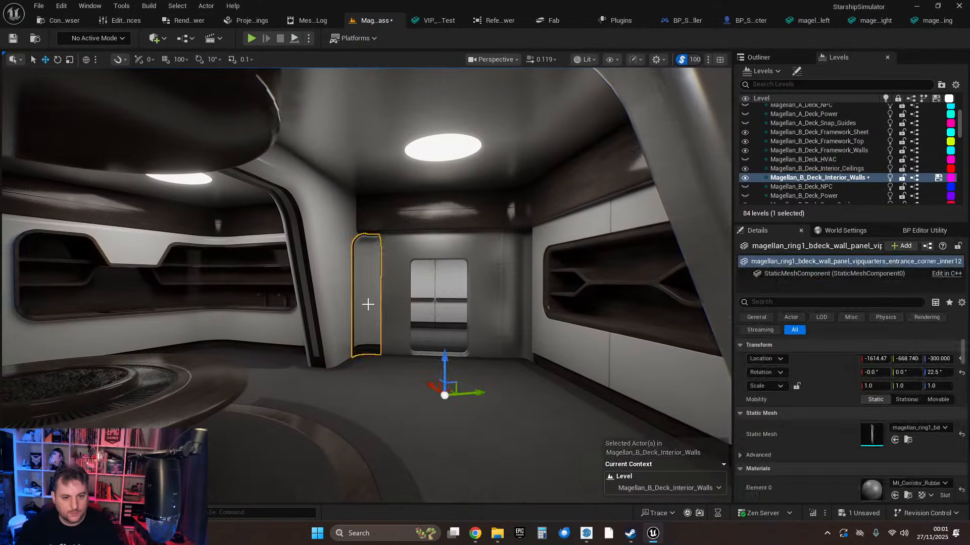
pyautogui.press('Delete')
pyautogui.moveTo(368, 305); pyautogui.dragTo(470, 305, button='right')
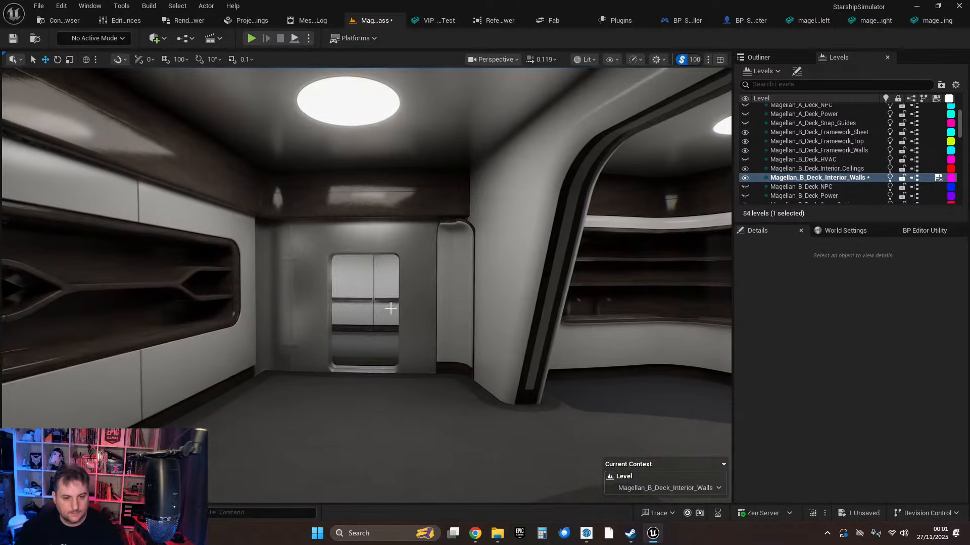
pyautogui.click(446, 288)
pyautogui.press('Delete')
pyautogui.moveTo(446, 288); pyautogui.dragTo(394, 289, button='right')
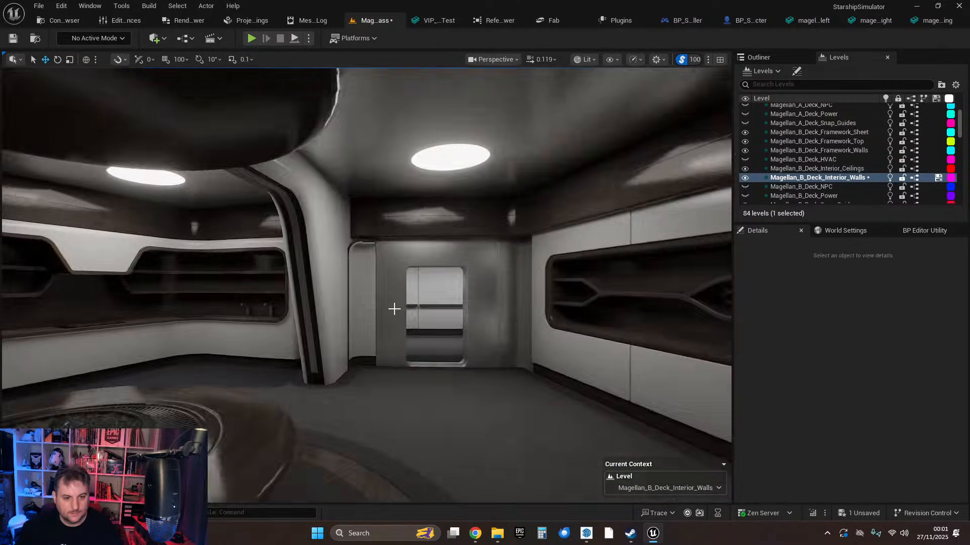
pyautogui.click(369, 299)
pyautogui.press('Delete')
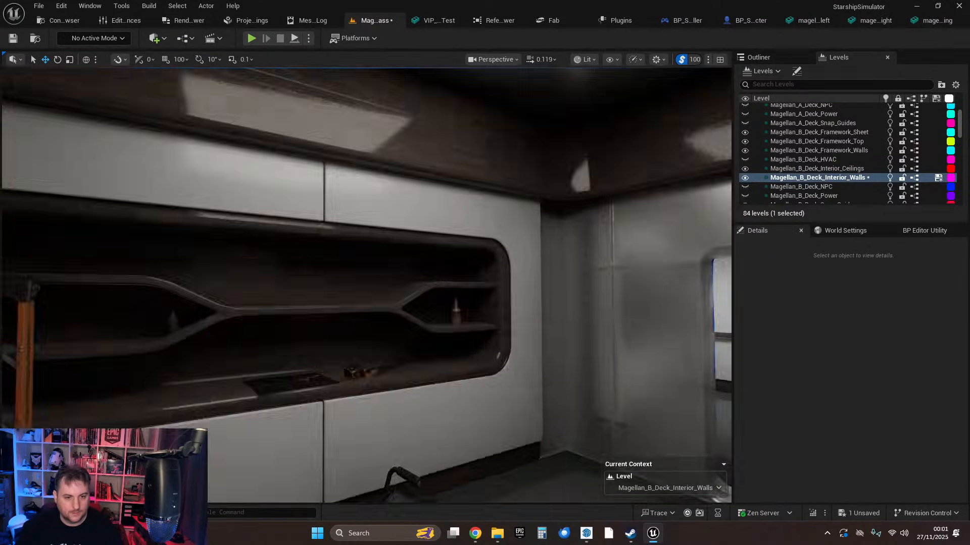
# Move the vase prop along the lower shelf, away from the fork and onto its flat section.
pyautogui.press('w')
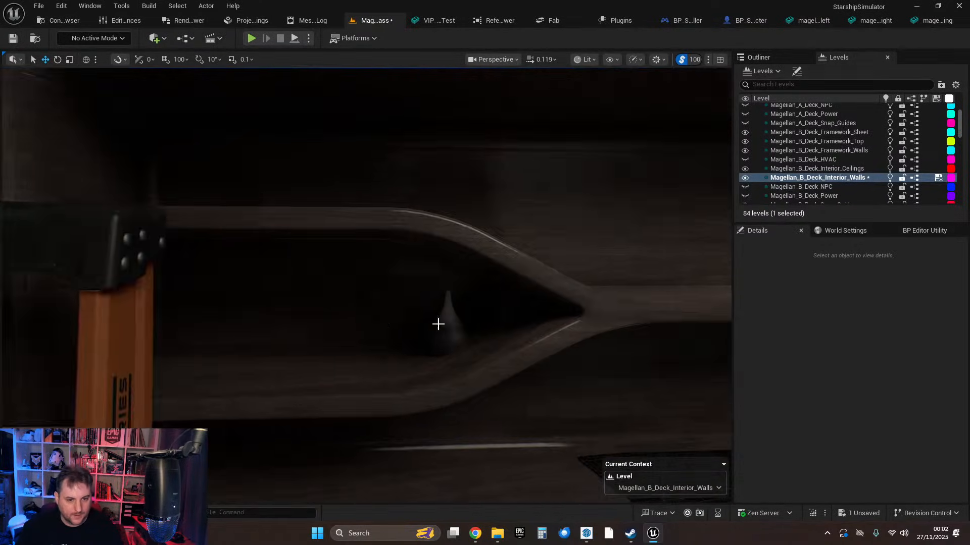
pyautogui.click(450, 325)
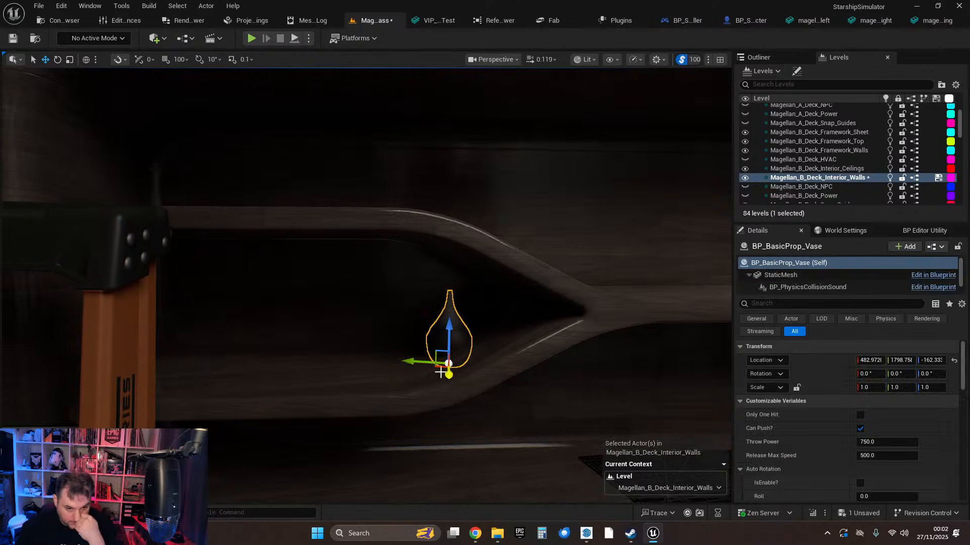
pyautogui.moveTo(278, 377); pyautogui.dragTo(273, 376)
pyautogui.press('Escape')
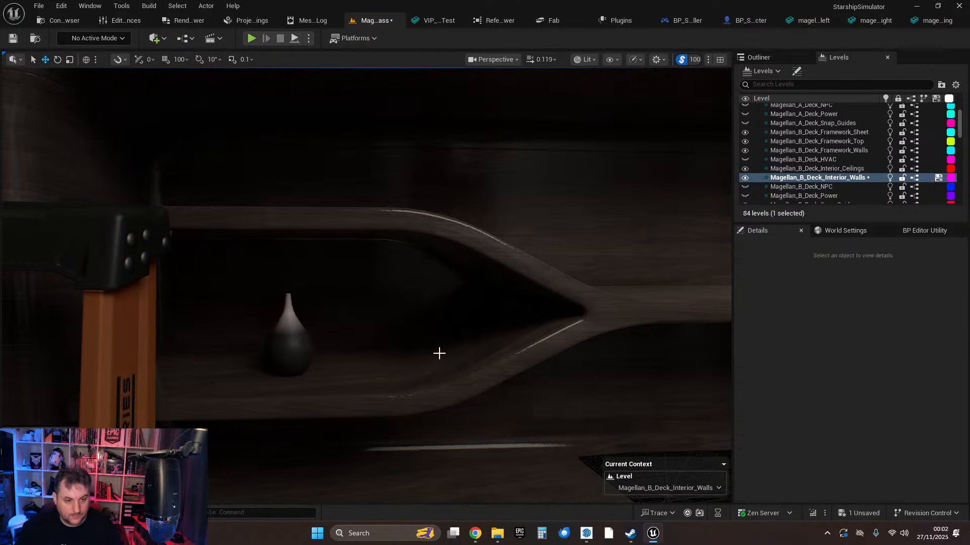
# Examine the stateroom and its built-in kitchen wall with the corner shelves and worktop.
pyautogui.press('s')
pyautogui.moveTo(437, 353); pyautogui.dragTo(662, 369, button='right')
pyautogui.press('w')
pyautogui.press('w')
pyautogui.press('s')
pyautogui.press('s')
pyautogui.press('s')
pyautogui.press('w')
pyautogui.press('s')
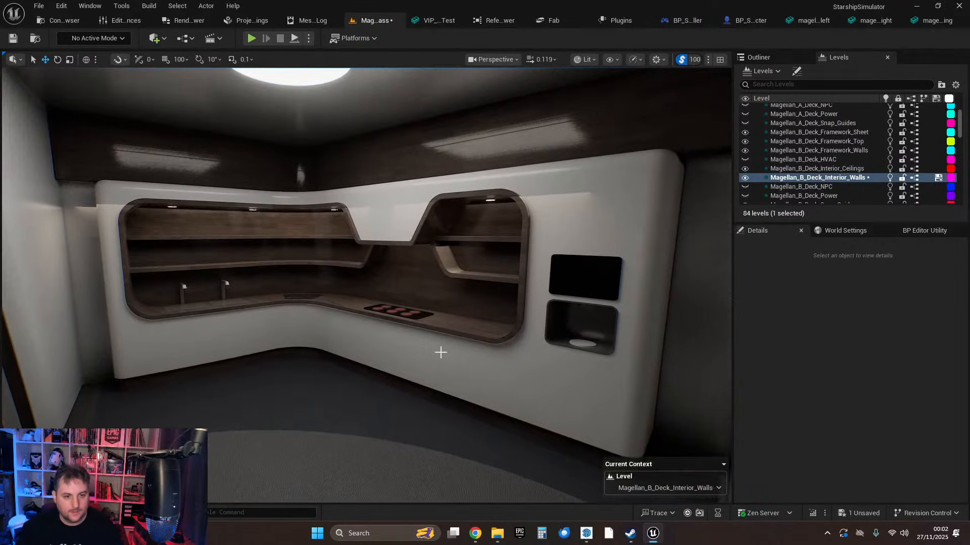